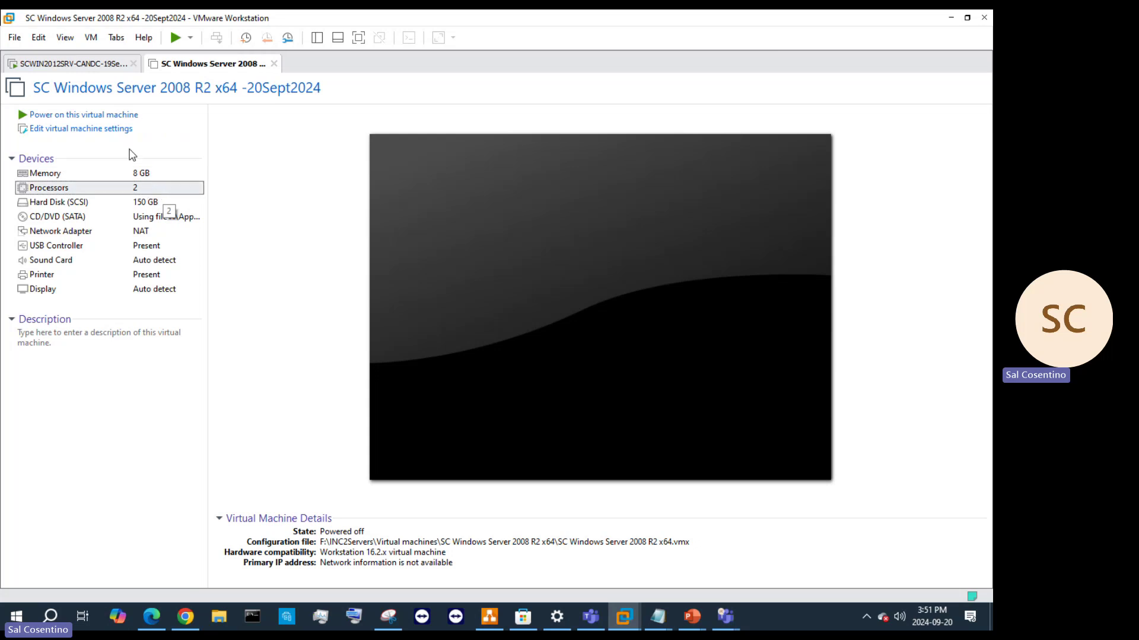
- Review the virtual machine's hard disk, network adapter and CD/DVD settings, and close the settings without changes
click(107, 129)
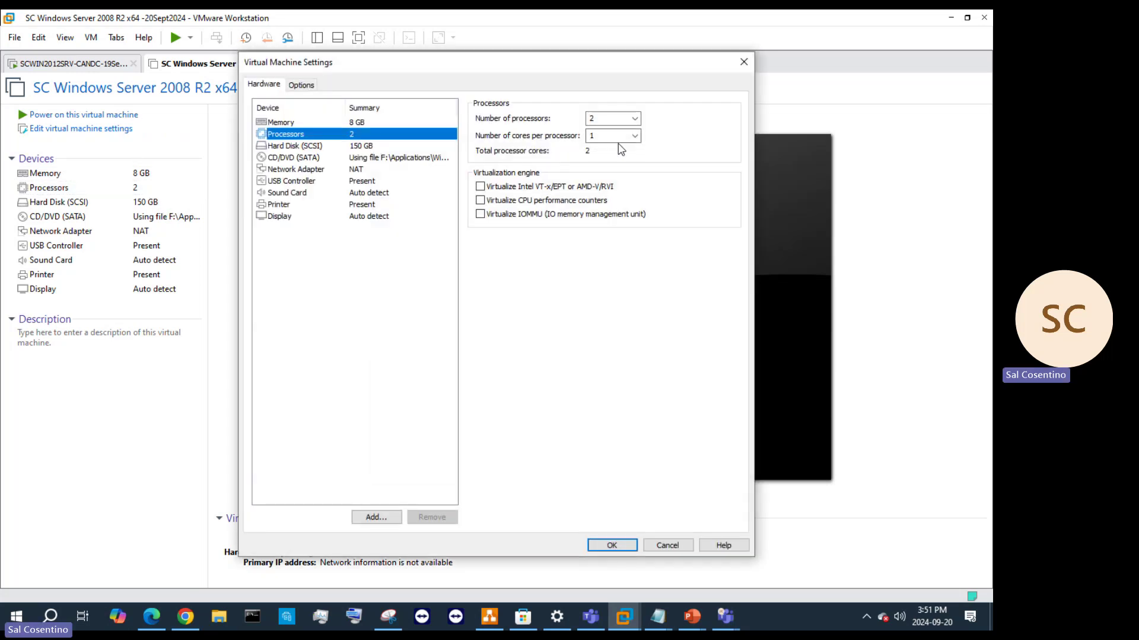
click(350, 152)
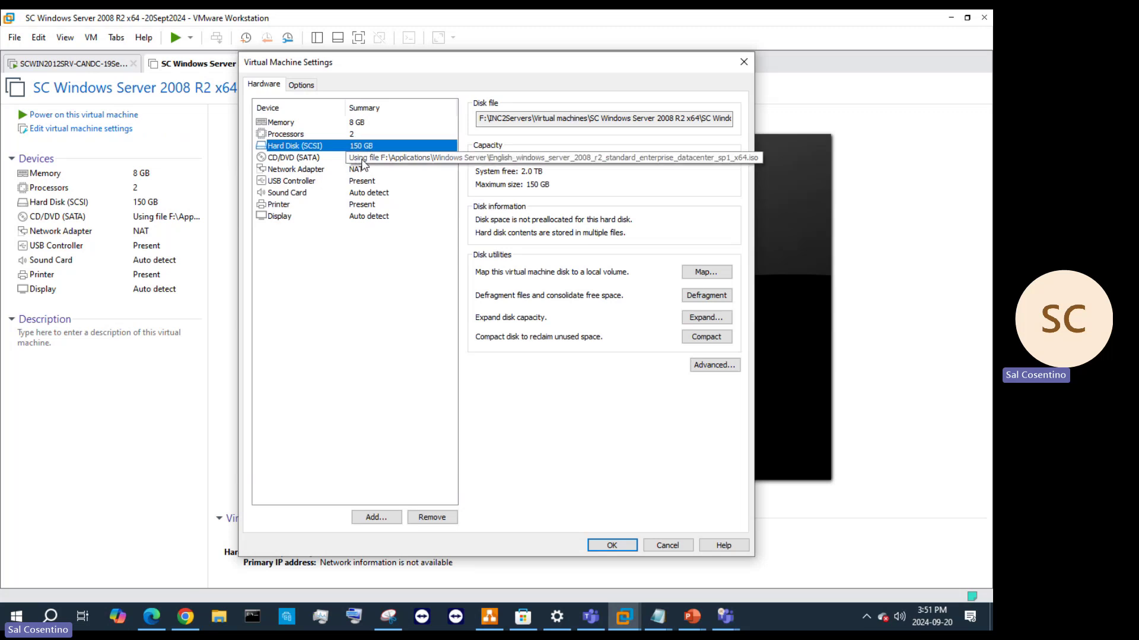
click(365, 171)
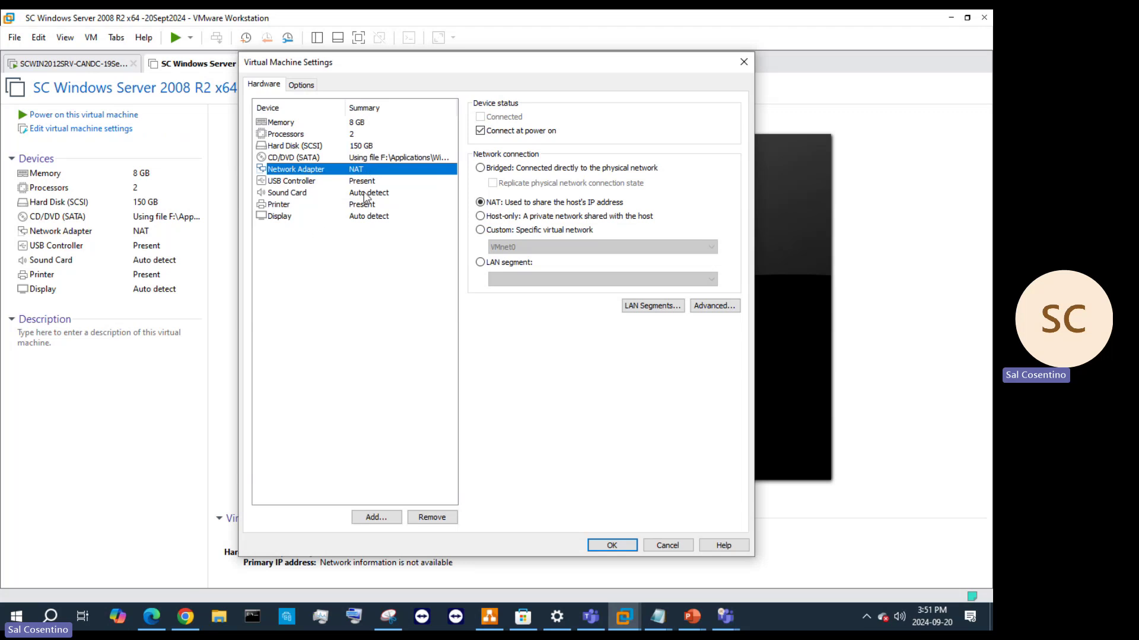
click(368, 156)
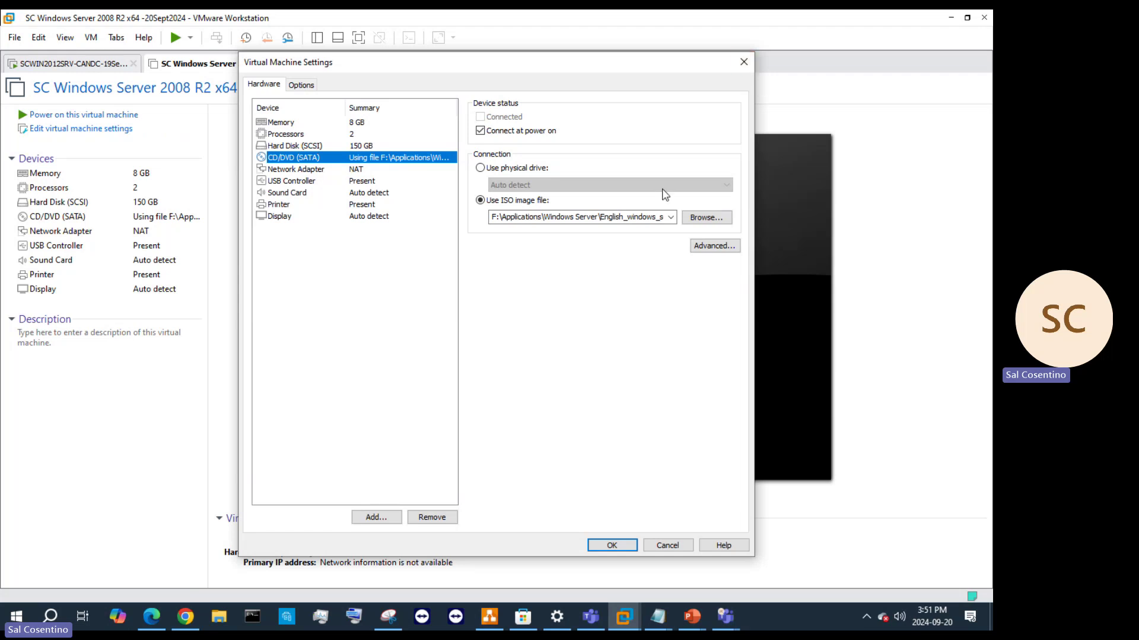
click(744, 62)
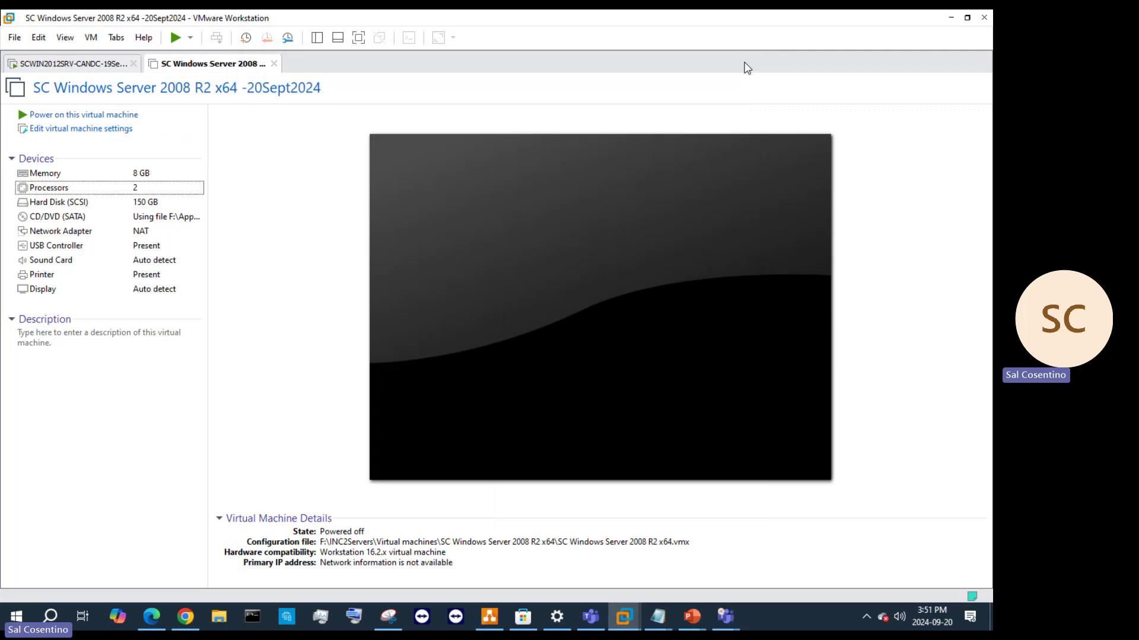
- Start adding a second hard disk to the virtual machine, using the SCSI disk type
double_click(159, 202)
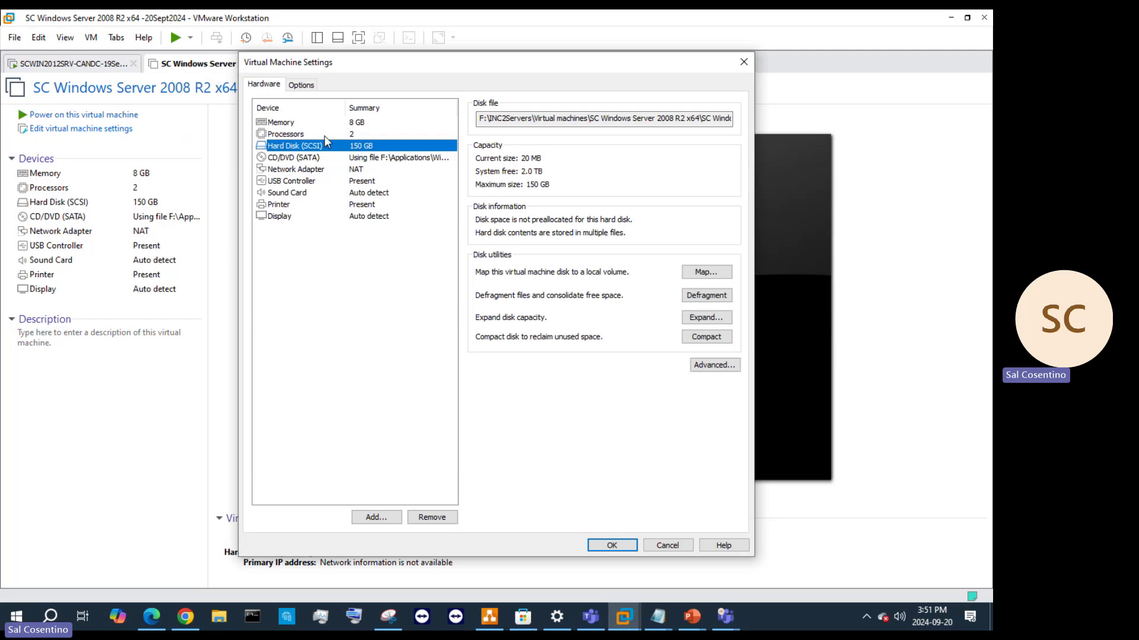
click(390, 518)
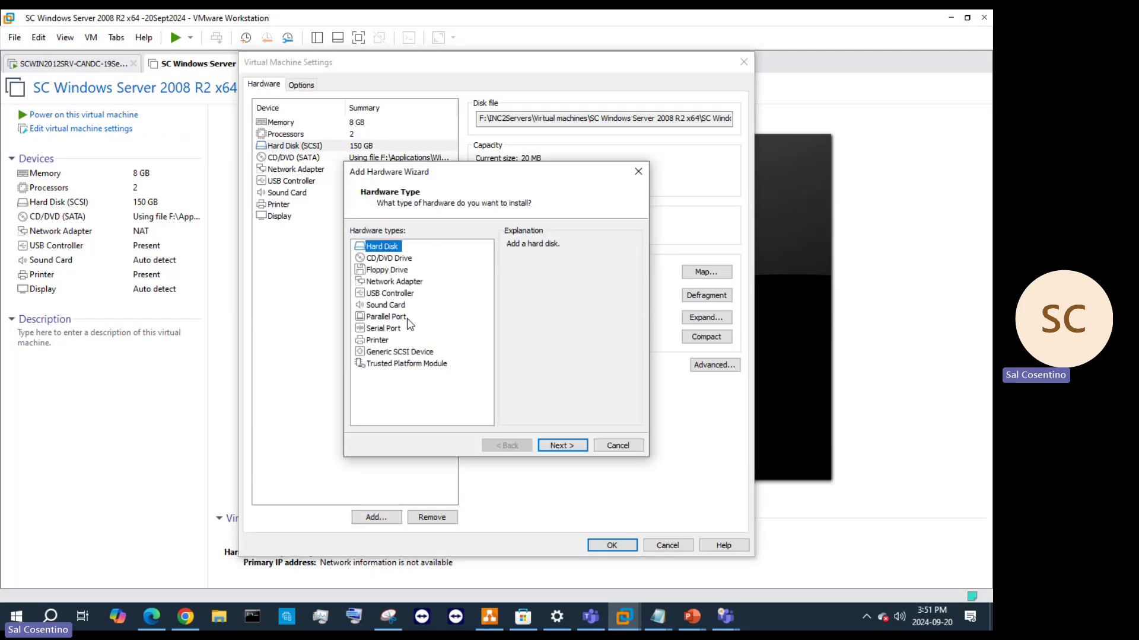
click(557, 449)
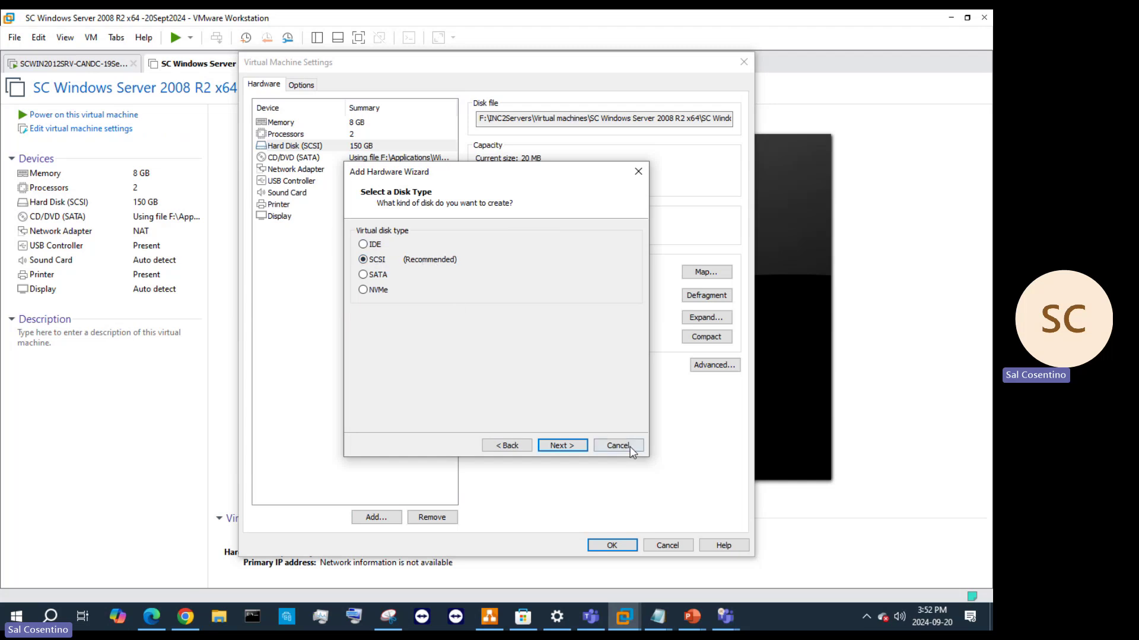
click(555, 448)
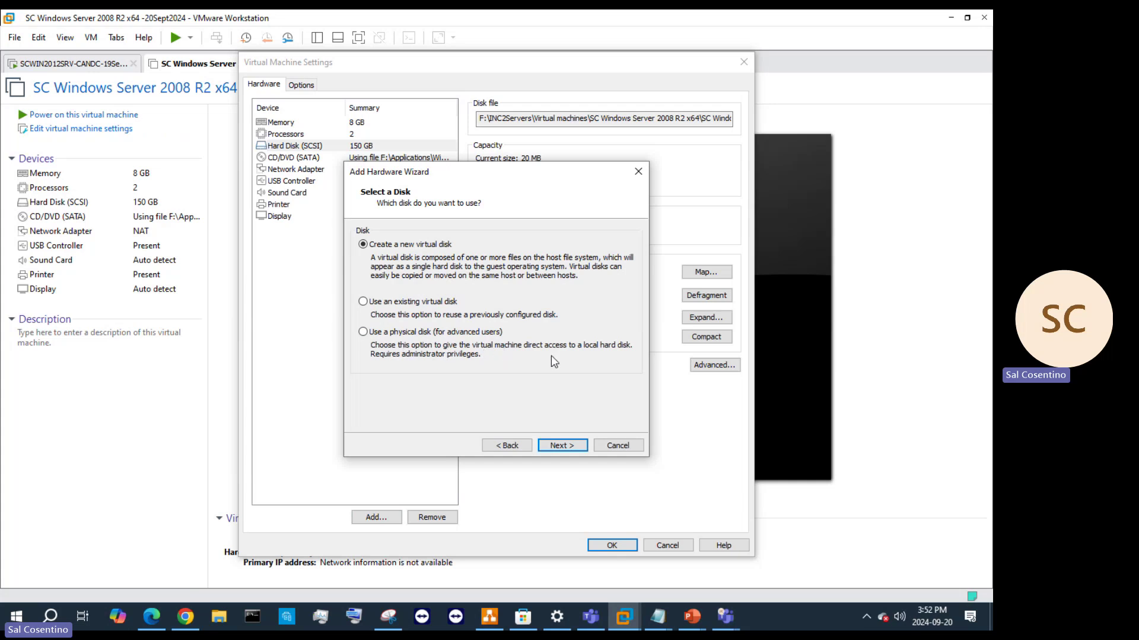
- Switch to draw.io to examine the physical disk in the architecture diagram, and return to VMware Workstation
click(488, 617)
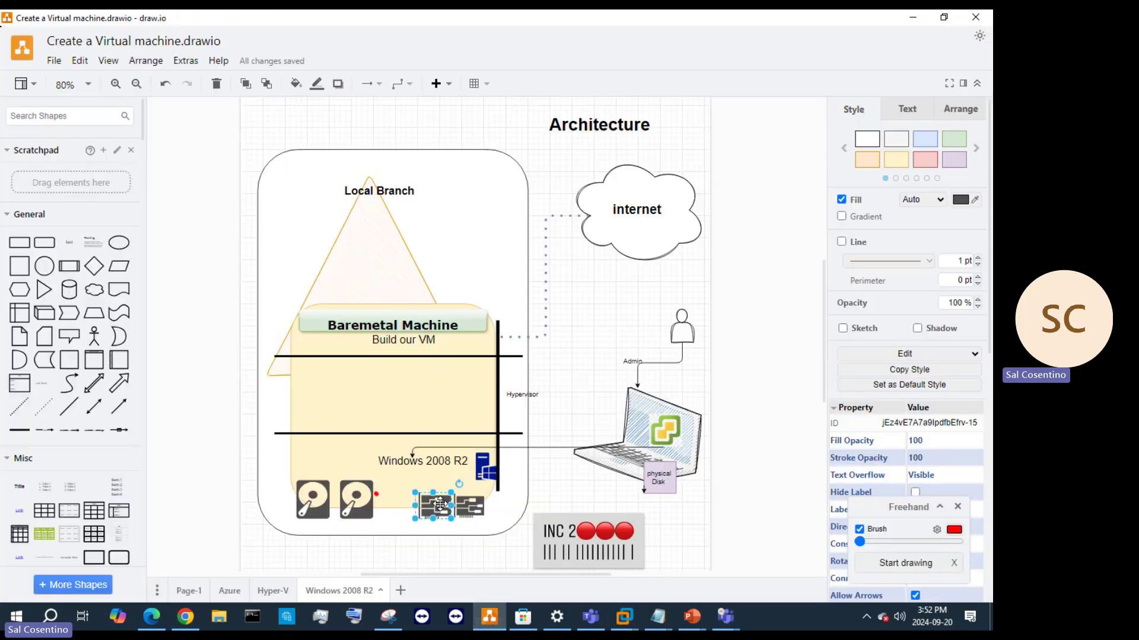
click(660, 486)
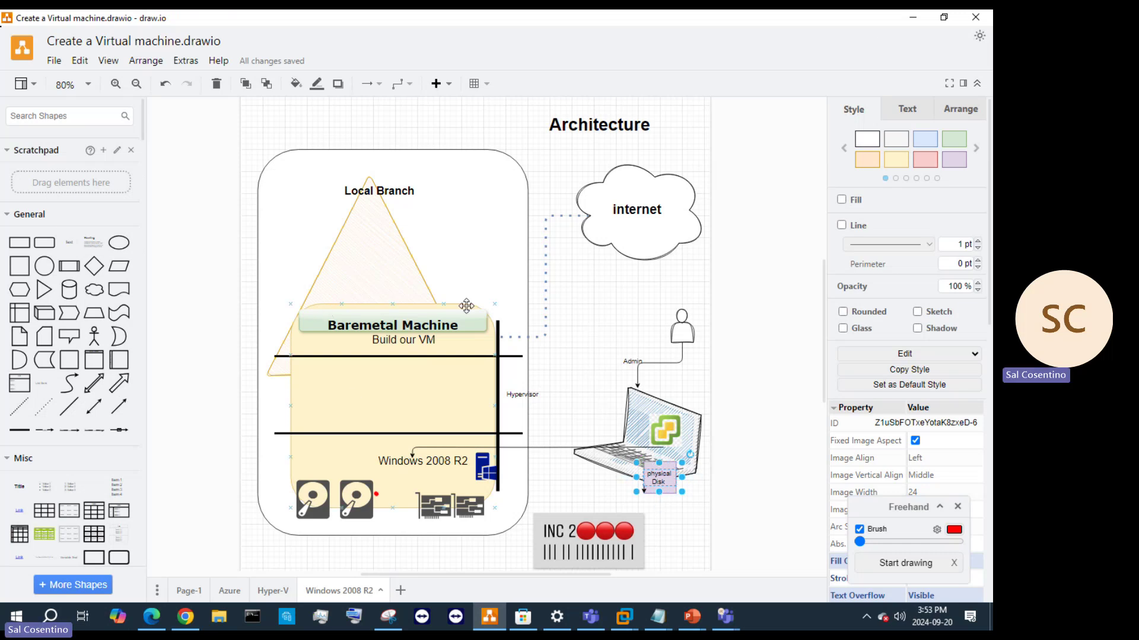
click(913, 18)
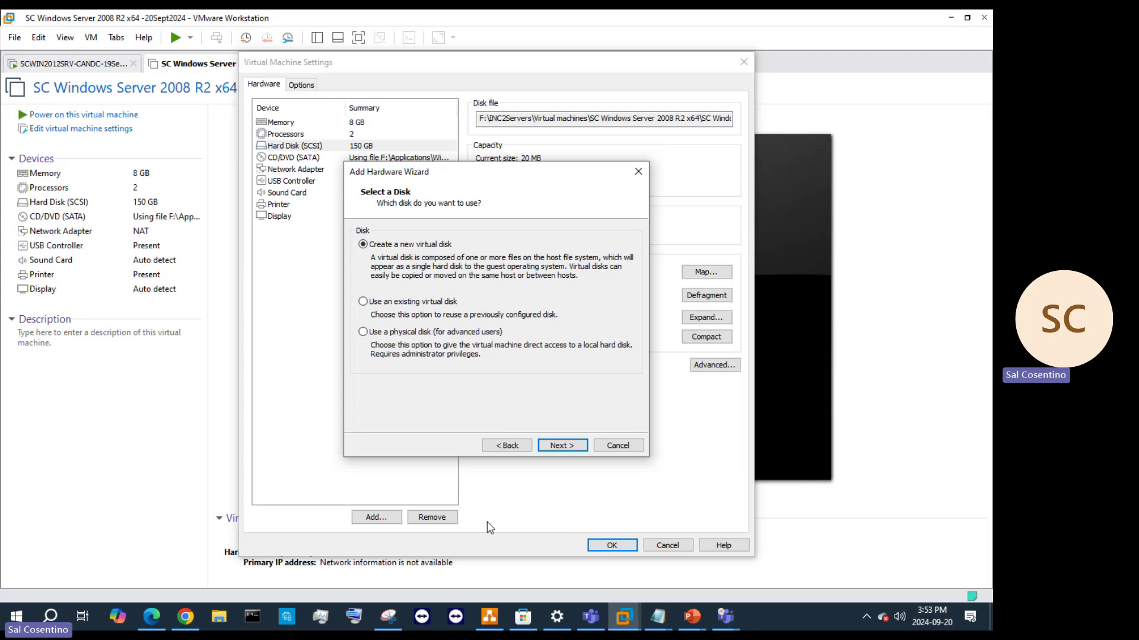
- Choose to create a new virtual disk with a maximum size of 60 GB, split into multiple files
click(573, 446)
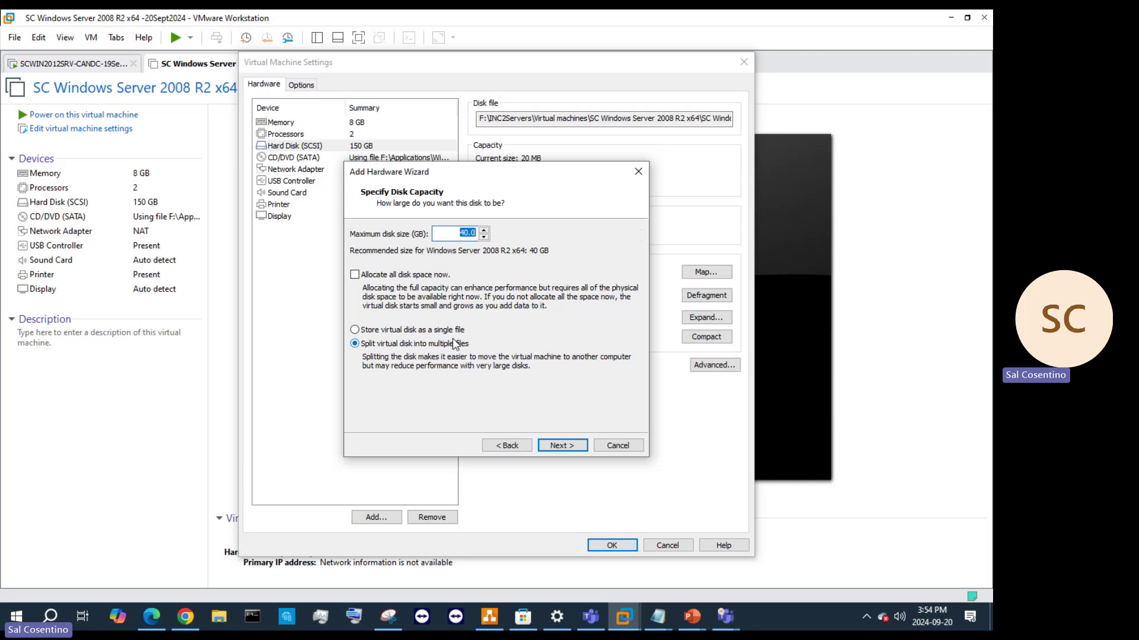
click(417, 330)
drag(455, 233, 477, 233)
text(60)
click(558, 445)
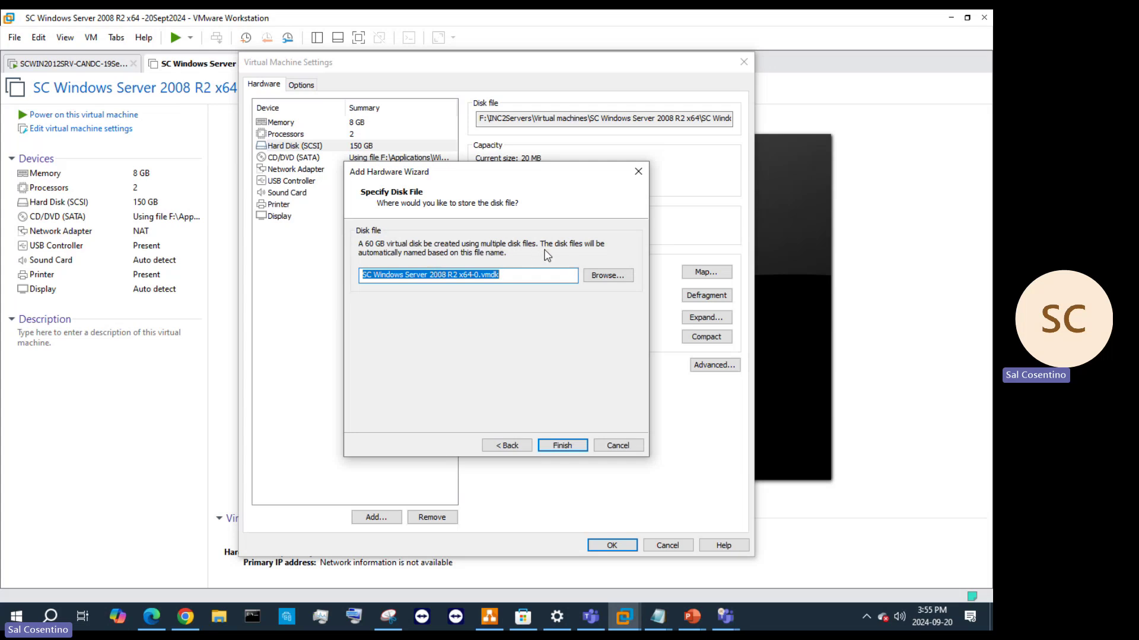
click(614, 277)
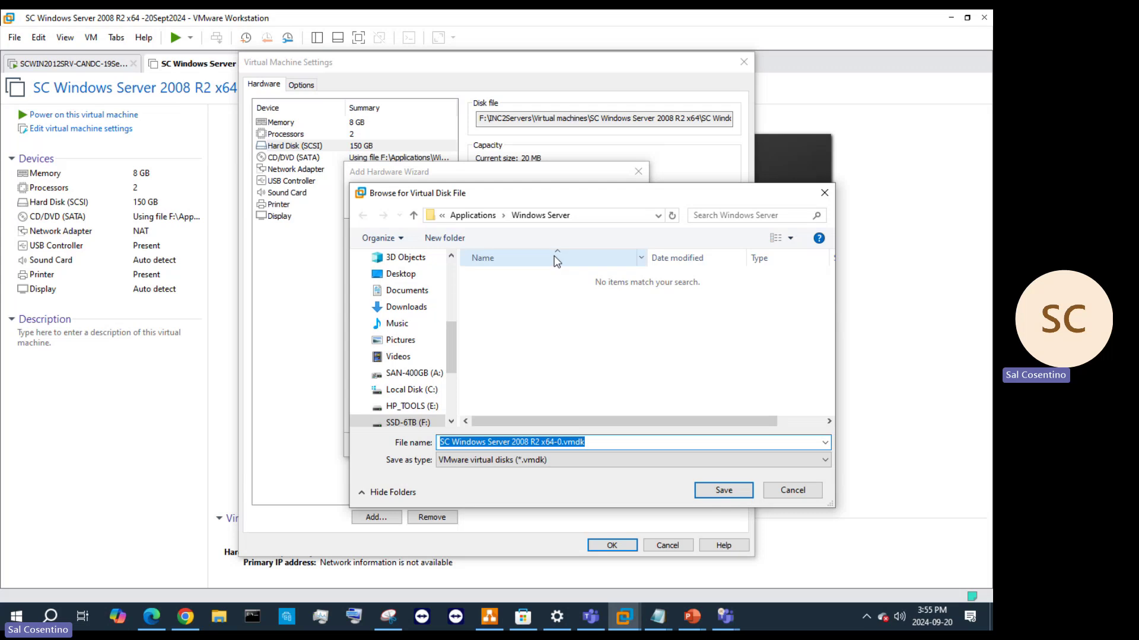
click(824, 193)
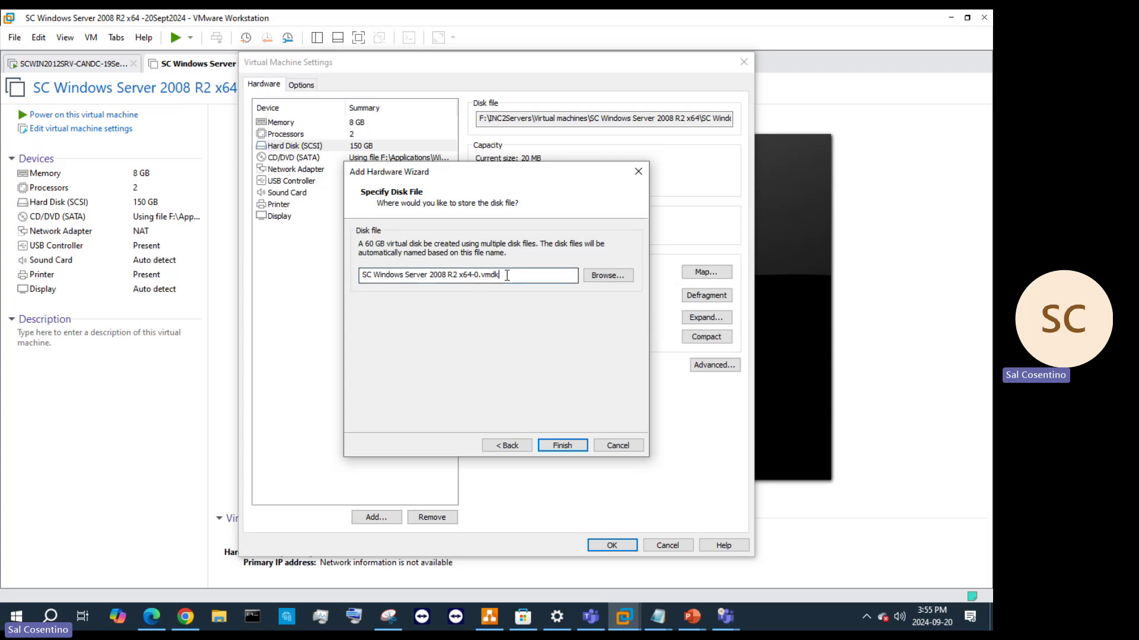
drag(507, 276, 408, 268)
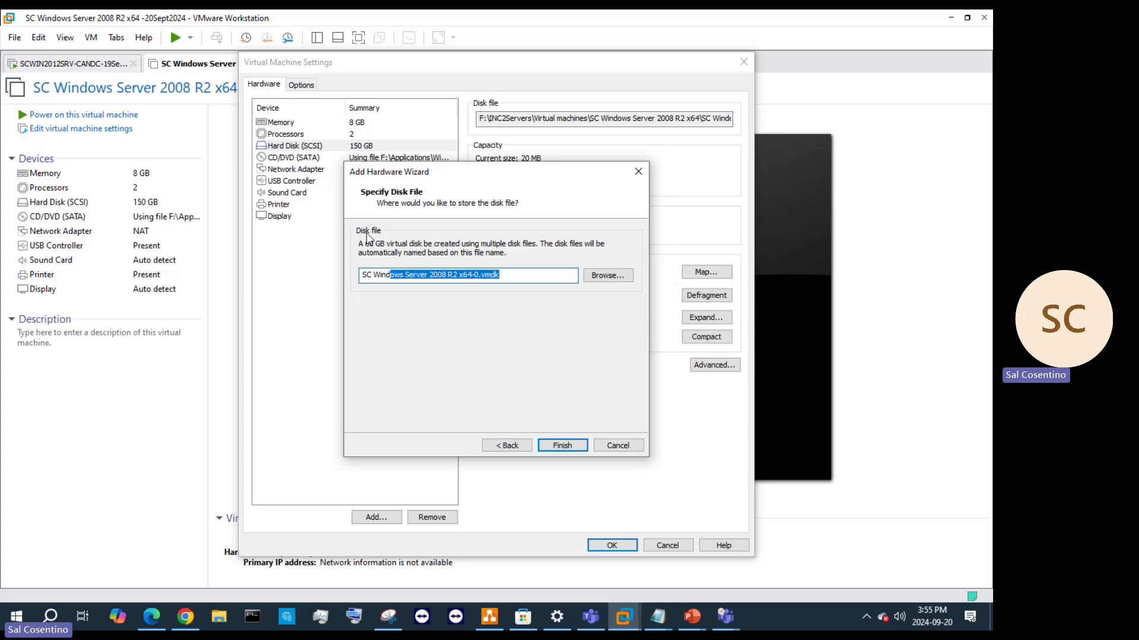
- Set the disk file location to F:\INC2Servers\Virtual machines\SC Windows Server 2008 R2 x64, keeping the name SC Windows Server 2008 R2 x64-0.vmdk, and check the full path
click(612, 277)
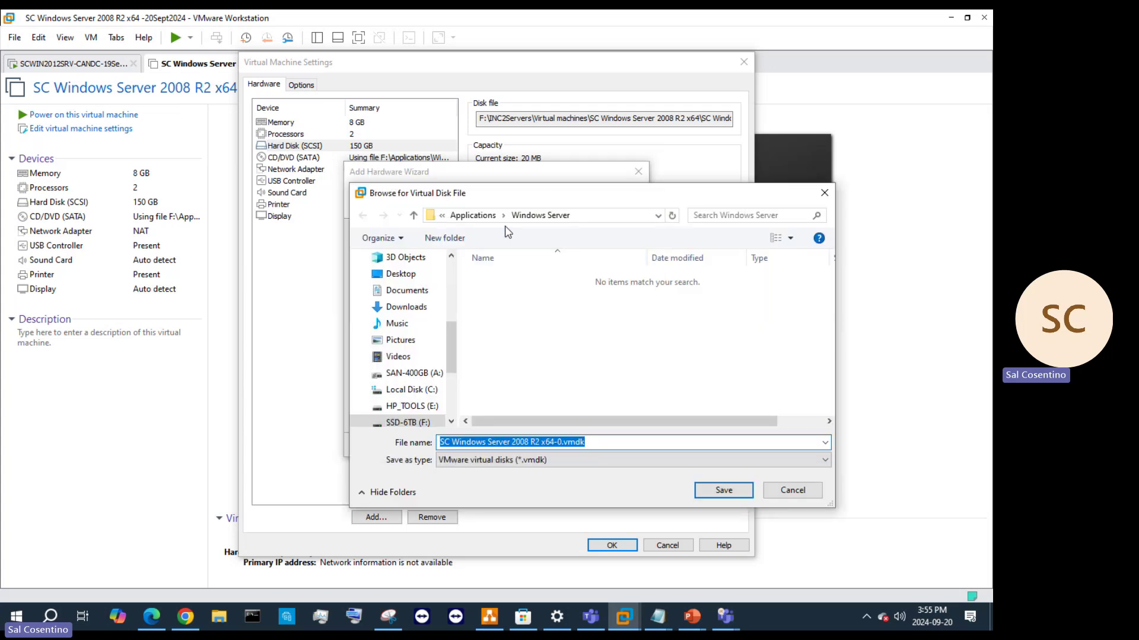
click(483, 220)
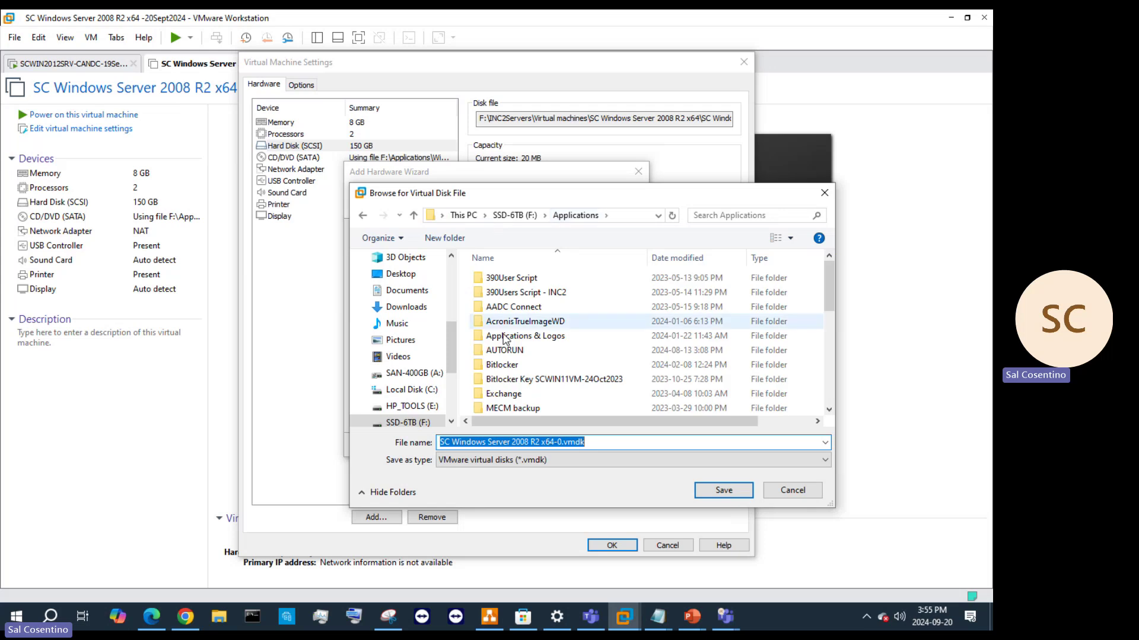
scroll(565, 353, down, 5)
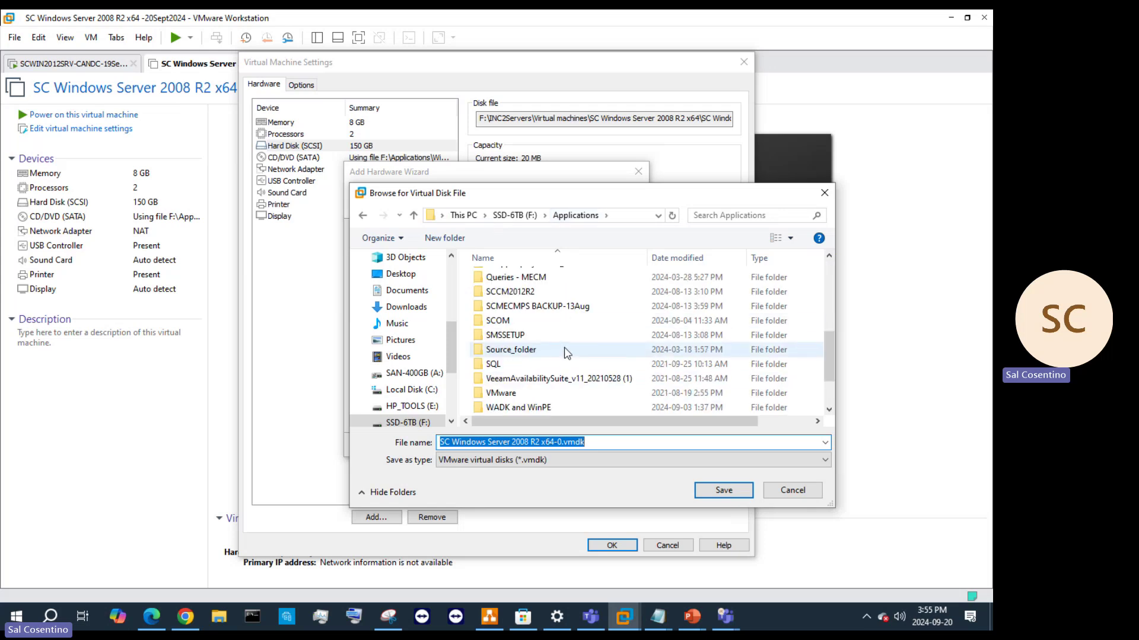
scroll(566, 353, down, 1)
scroll(566, 349, up, 10)
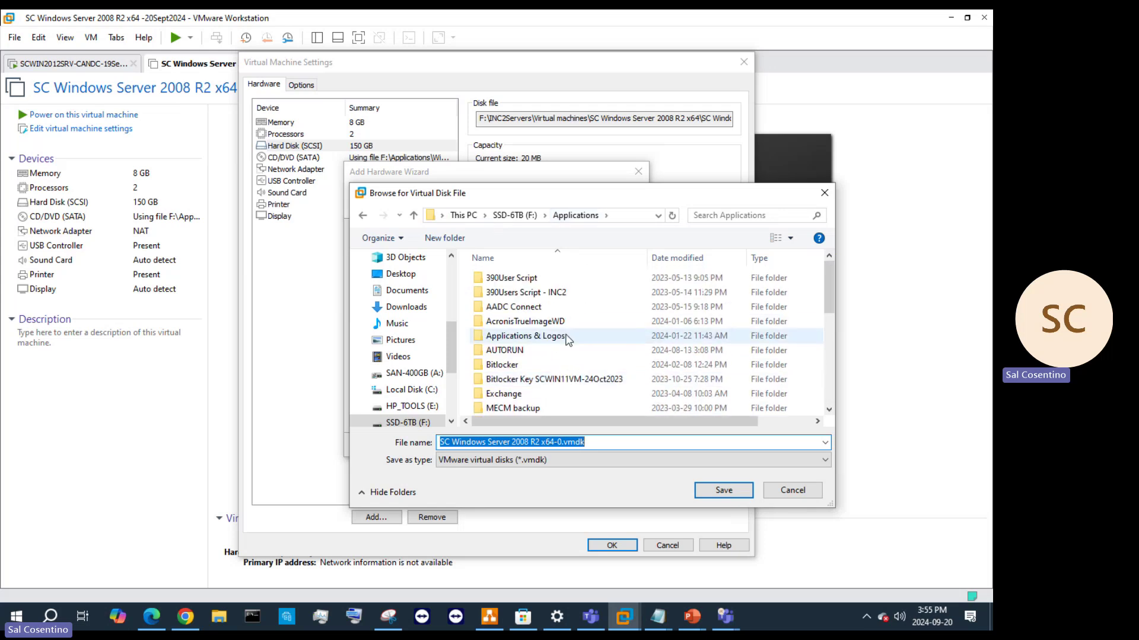
click(514, 216)
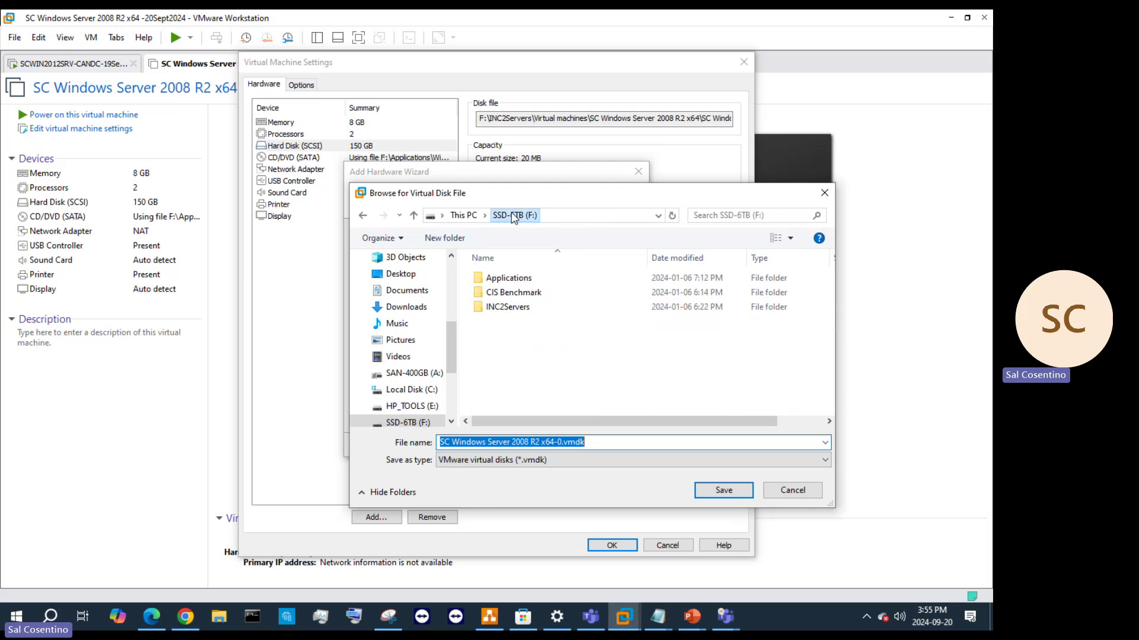
double_click(498, 306)
double_click(498, 293)
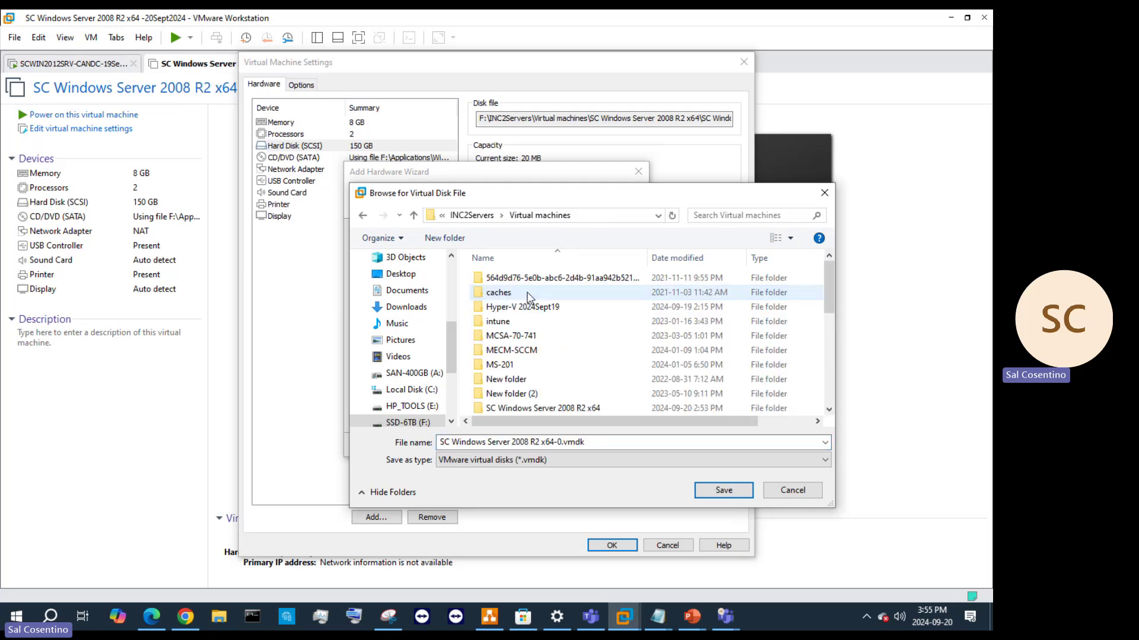
double_click(540, 408)
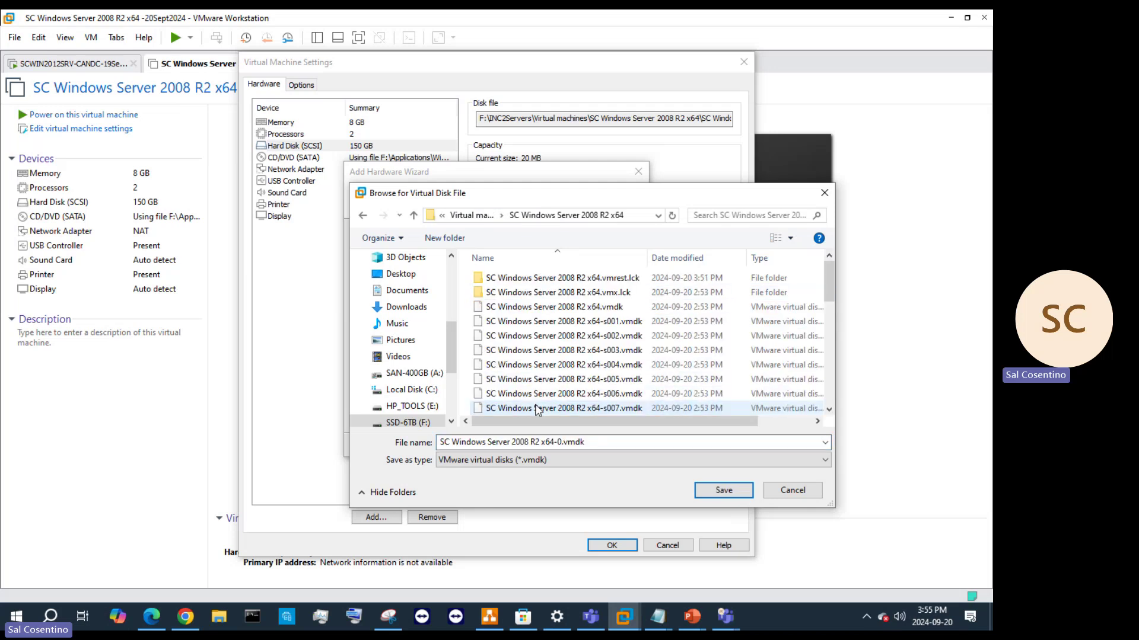
click(745, 494)
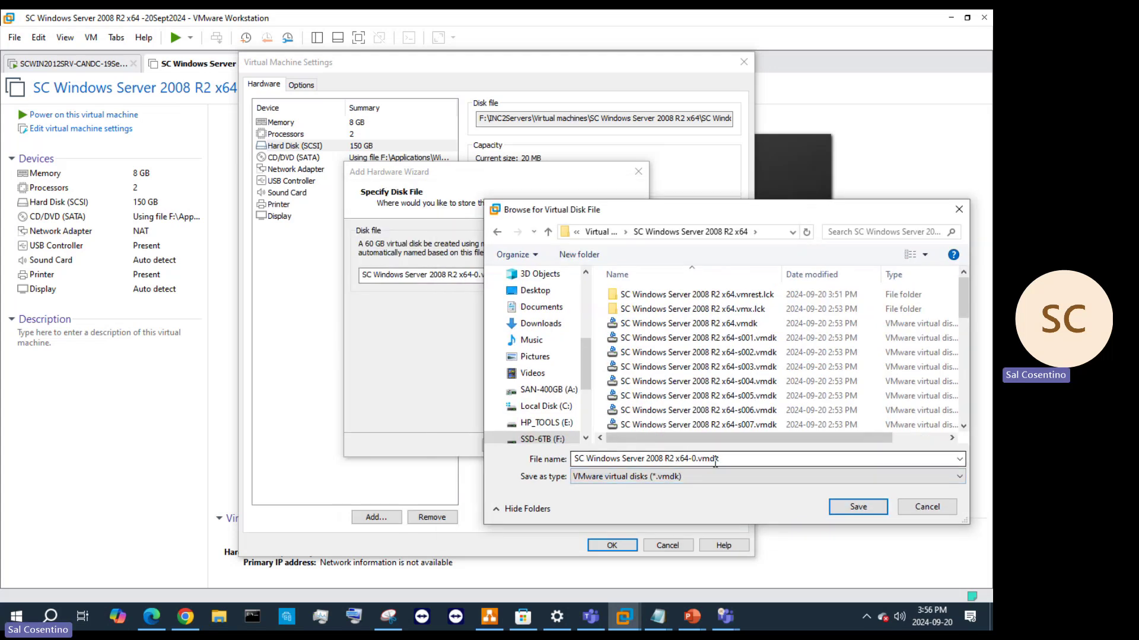
click(846, 508)
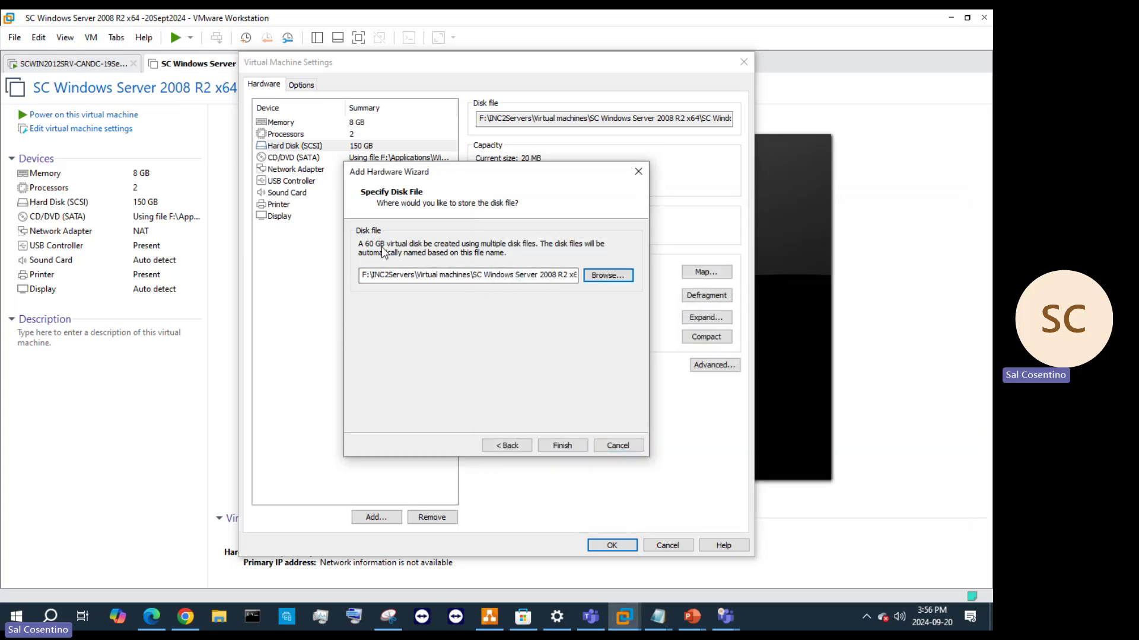
click(361, 274)
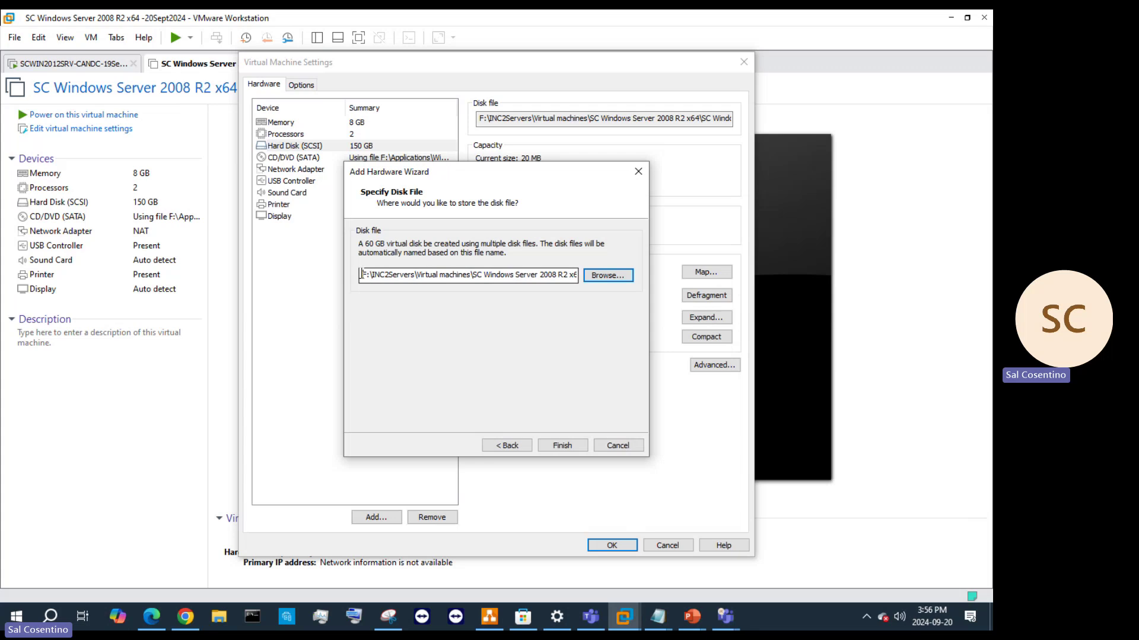
drag(360, 274, 587, 284)
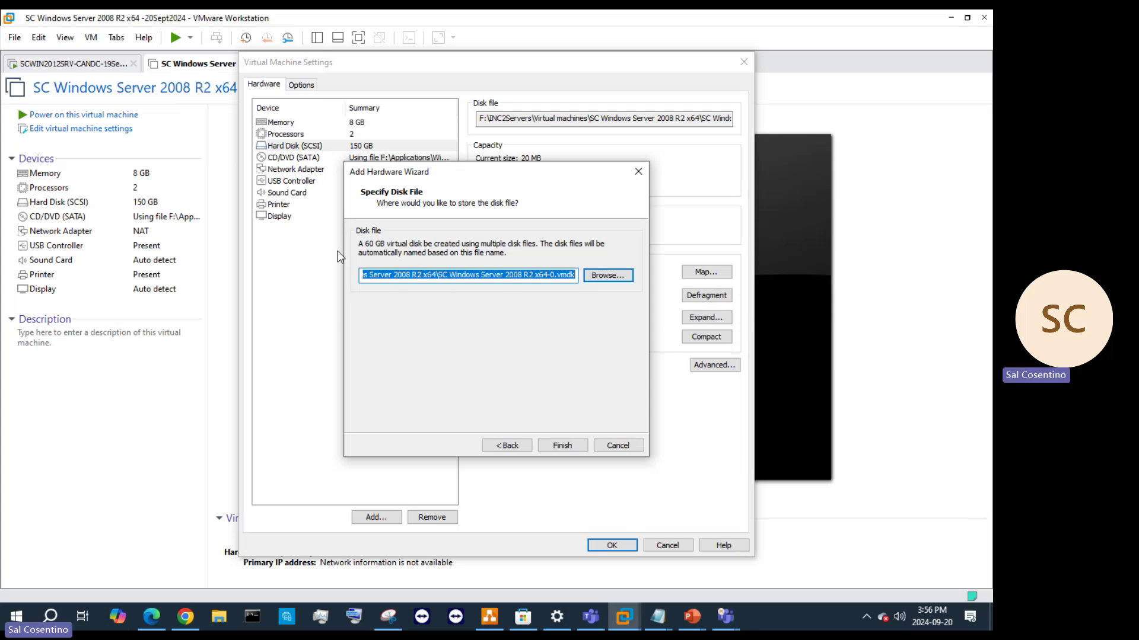
- Switch to the draw.io architecture diagram, handwrite "NIC team" in red above the eth 1 note, and underline the eth0 note
click(489, 617)
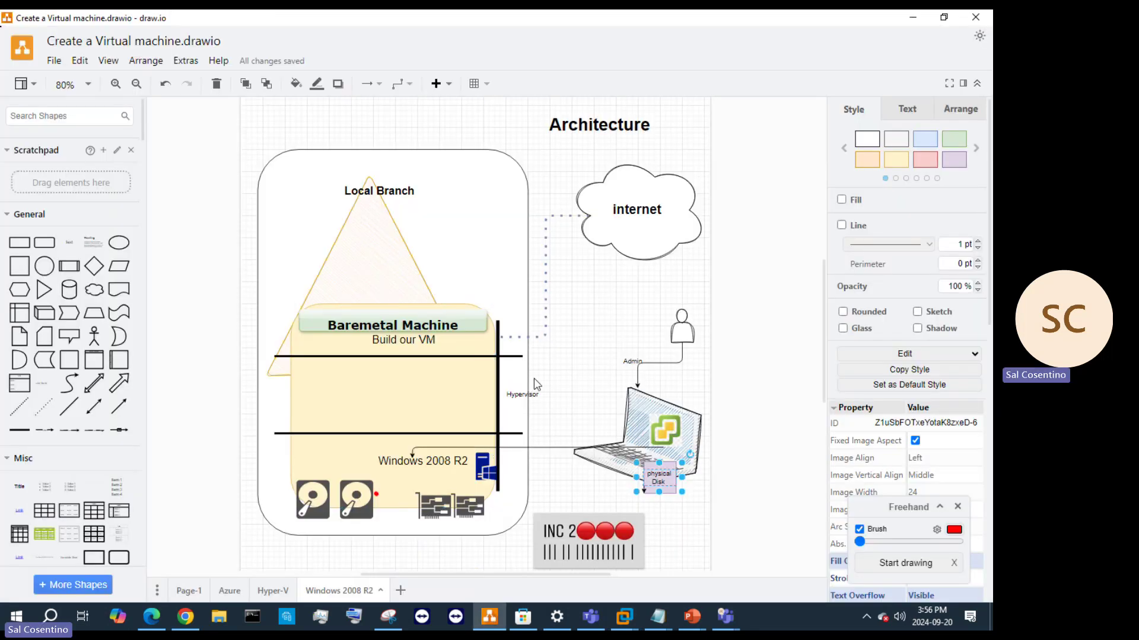
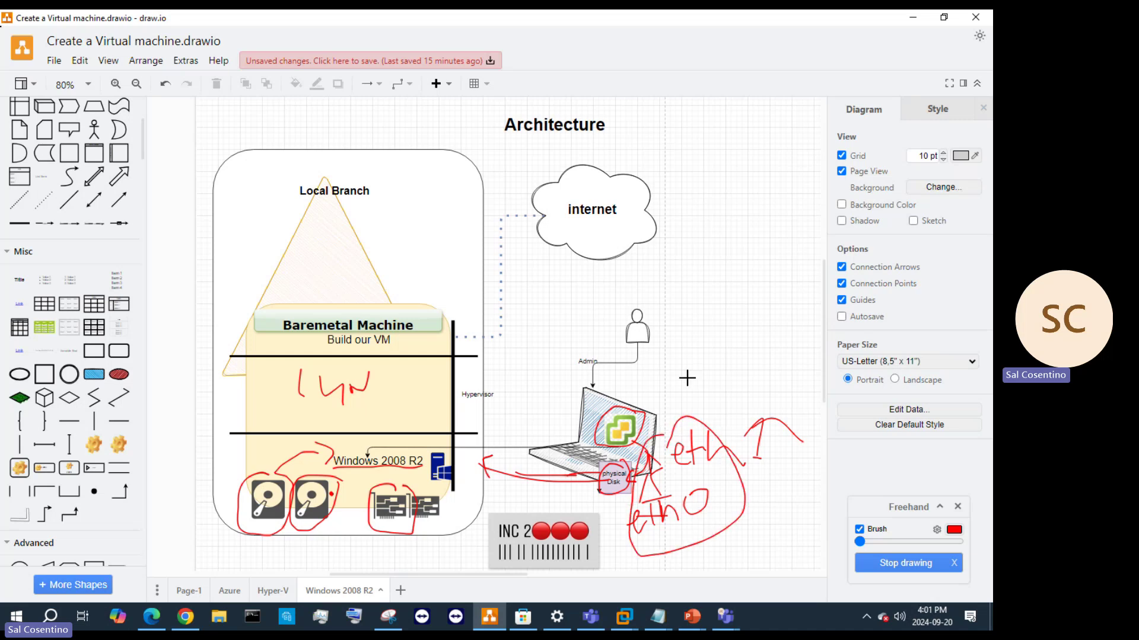
mouse_move(685, 392)
mouse_down()
mouse_move(704, 376)
mouse_move(722, 400)
mouse_move(780, 403)
mouse_up()
click(746, 375)
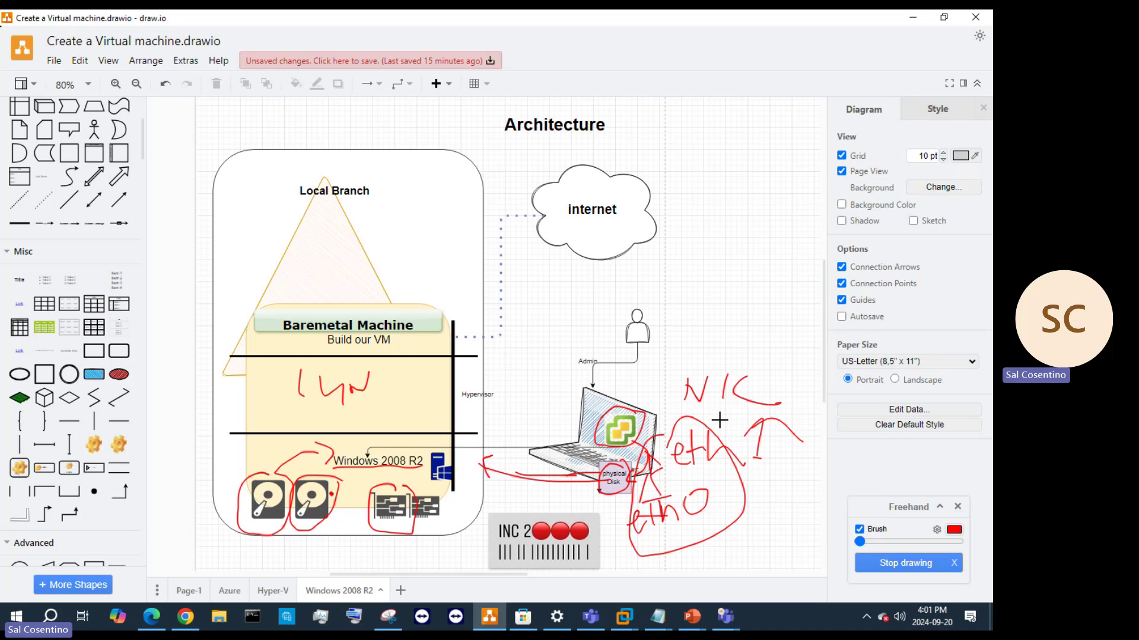
mouse_move(707, 402)
mouse_down()
mouse_move(705, 423)
mouse_move(742, 415)
mouse_move(752, 426)
mouse_up()
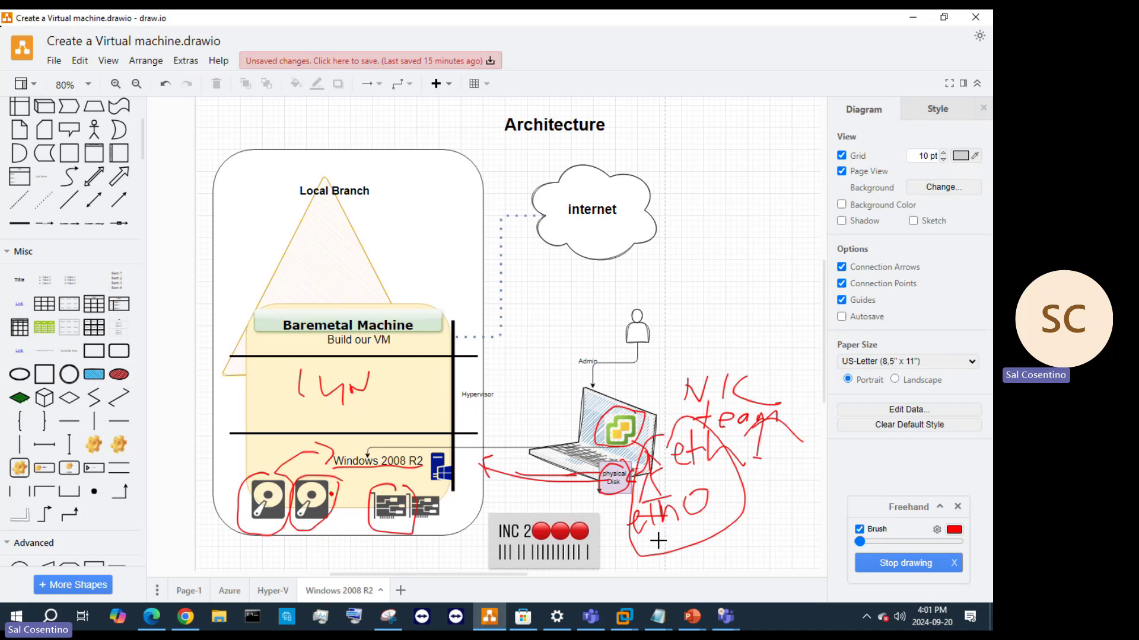
drag(644, 539, 712, 523)
- Handwrite "RDP" above the NIC team note with a curved arrow to it from eth0, and write "Heartbeat" above RDP
mouse_move(705, 313)
mouse_down()
mouse_move(704, 345)
mouse_move(715, 312)
mouse_move(719, 340)
mouse_move(731, 344)
mouse_move(748, 320)
mouse_move(732, 338)
mouse_move(753, 344)
mouse_move(766, 323)
mouse_move(760, 332)
mouse_up()
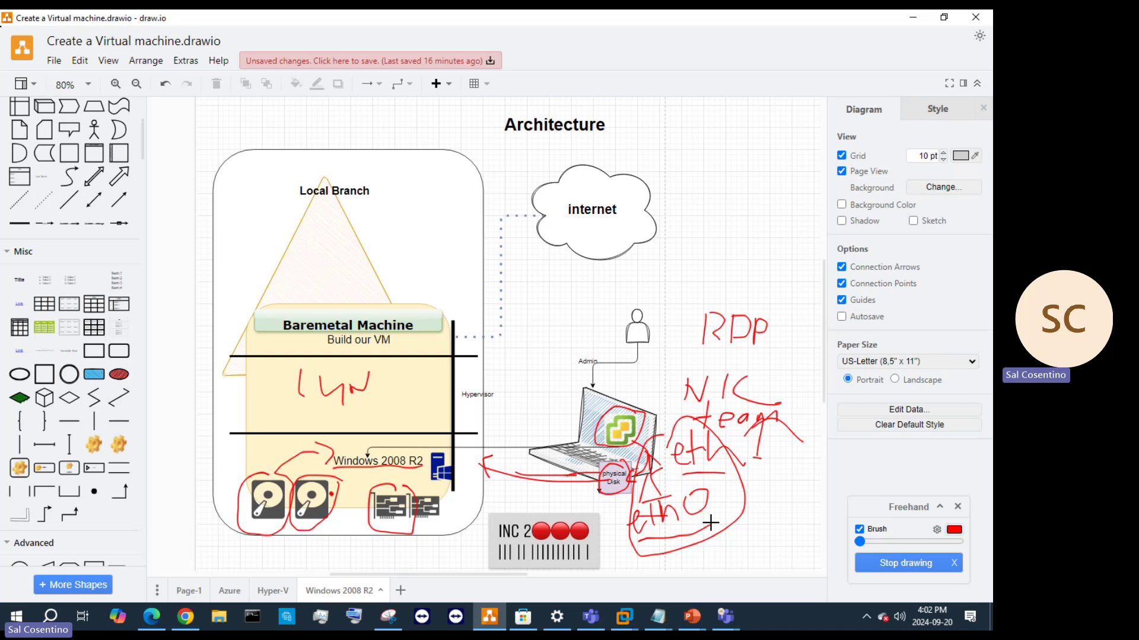
mouse_move(709, 516)
mouse_down()
mouse_move(801, 445)
mouse_move(747, 343)
mouse_move(802, 348)
mouse_up()
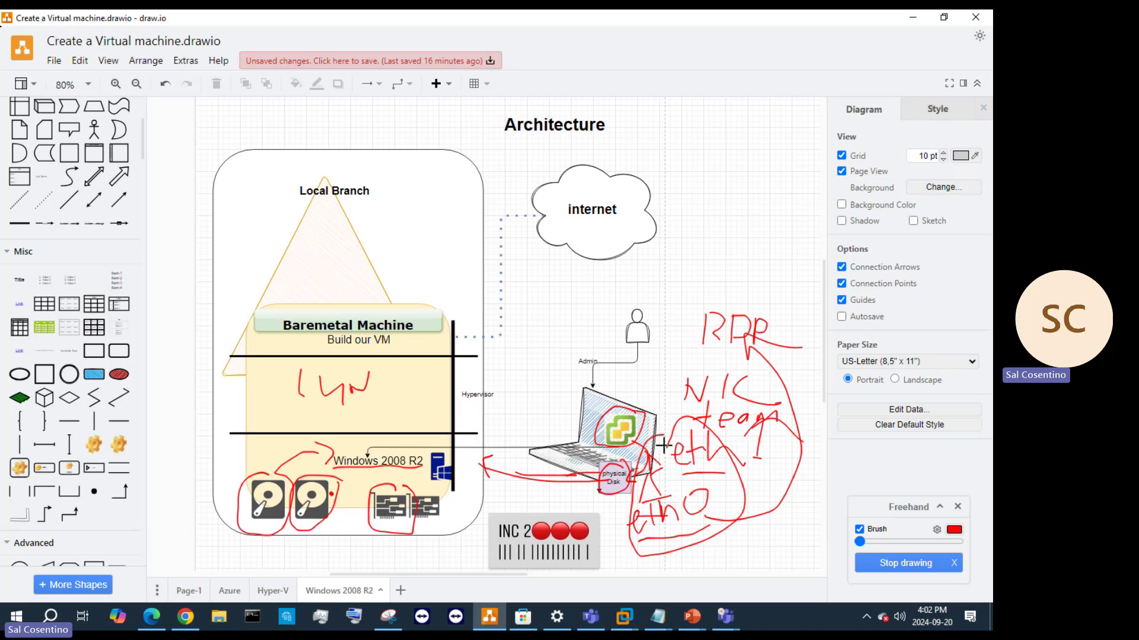
mouse_move(699, 274)
mouse_down()
mouse_move(693, 299)
mouse_move(707, 297)
mouse_up()
mouse_move(695, 290)
mouse_down()
mouse_move(733, 300)
mouse_move(747, 283)
mouse_move(754, 297)
mouse_move(769, 287)
mouse_move(770, 303)
mouse_move(780, 287)
mouse_move(779, 314)
mouse_move(808, 305)
mouse_move(787, 291)
mouse_up()
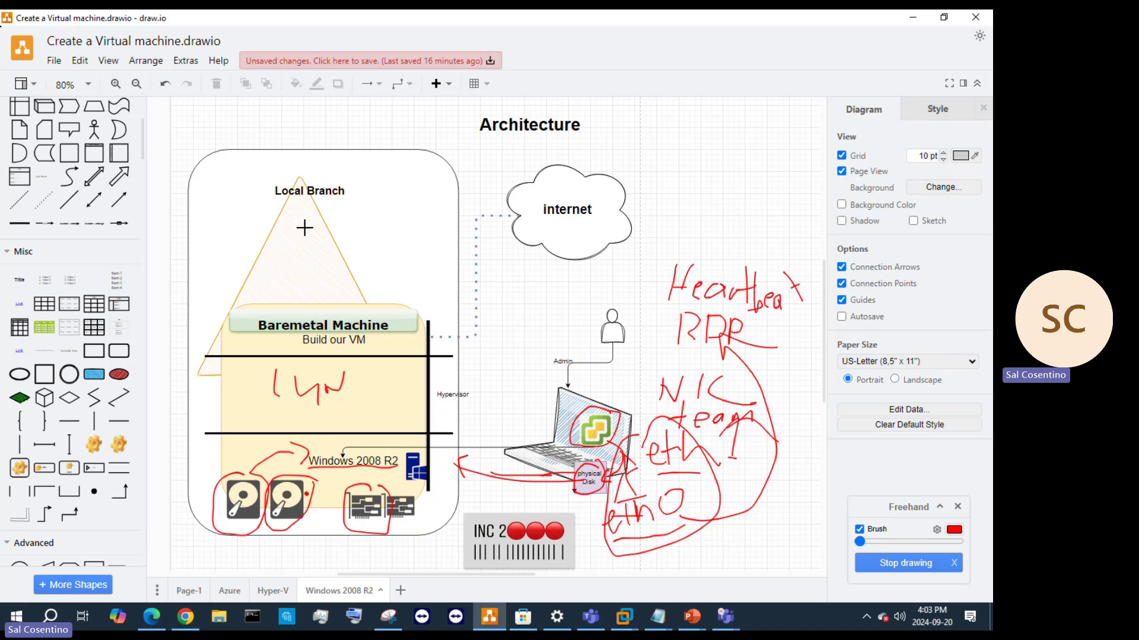
- Undo the last strokes of the handwritten "Heartbeat" note, back to its first three letters
click(164, 84)
click(164, 85)
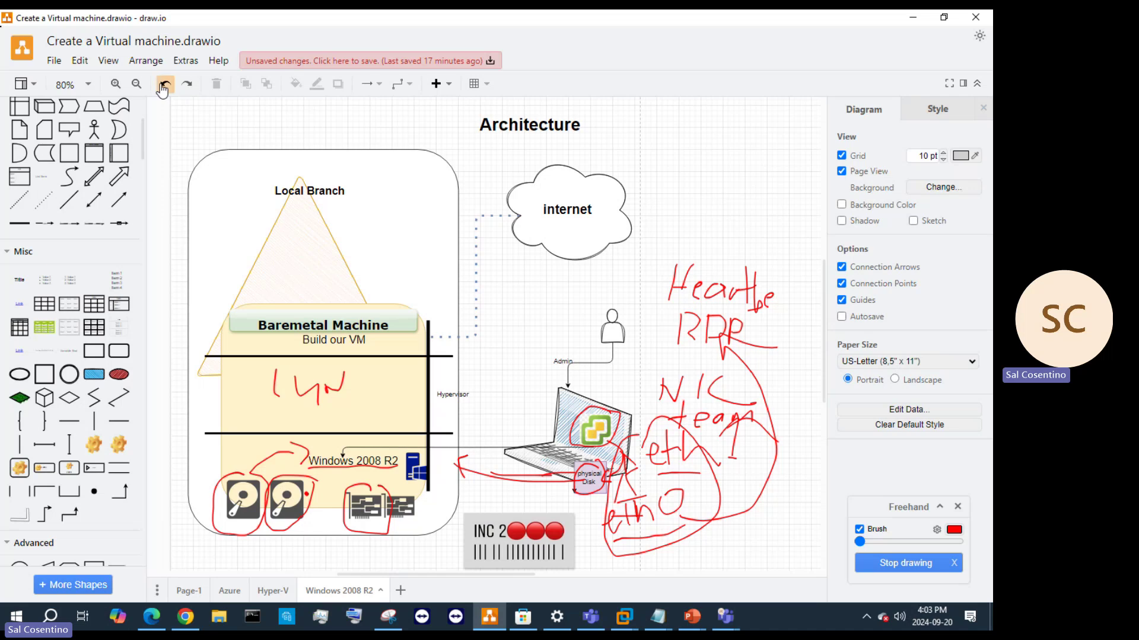
click(165, 85)
click(164, 85)
click(164, 84)
click(164, 85)
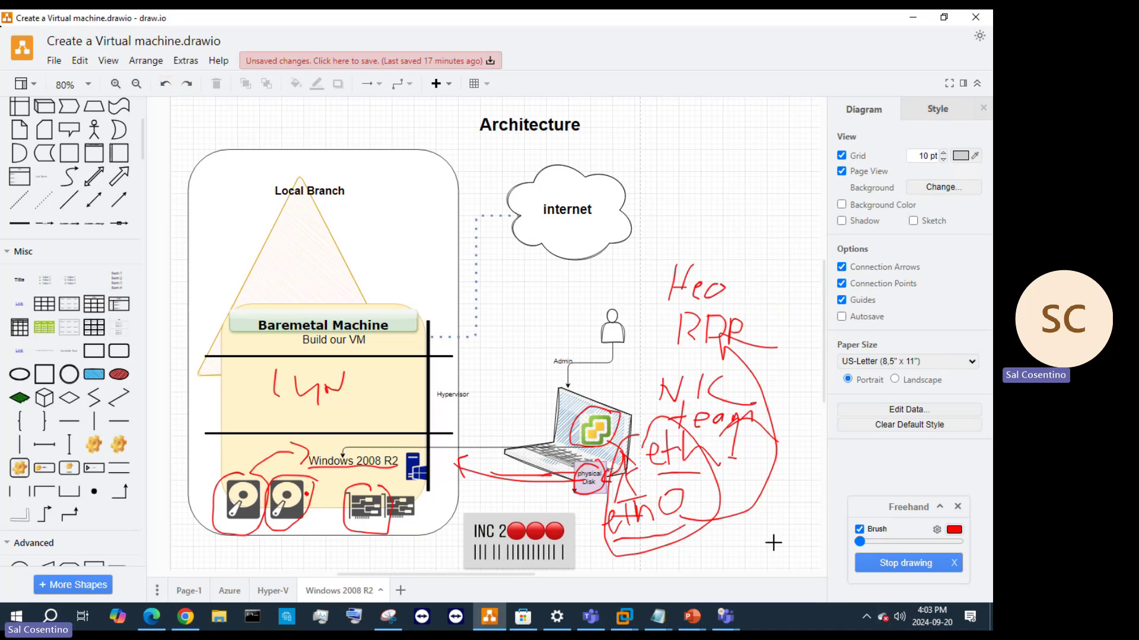
- Undo the stray stroke, the rest of the "Heartbeat" note, and the curved arrow leading from eth0 to "RDP"
mouse_move(795, 559)
mouse_down()
mouse_move(788, 567)
mouse_move(769, 551)
mouse_up()
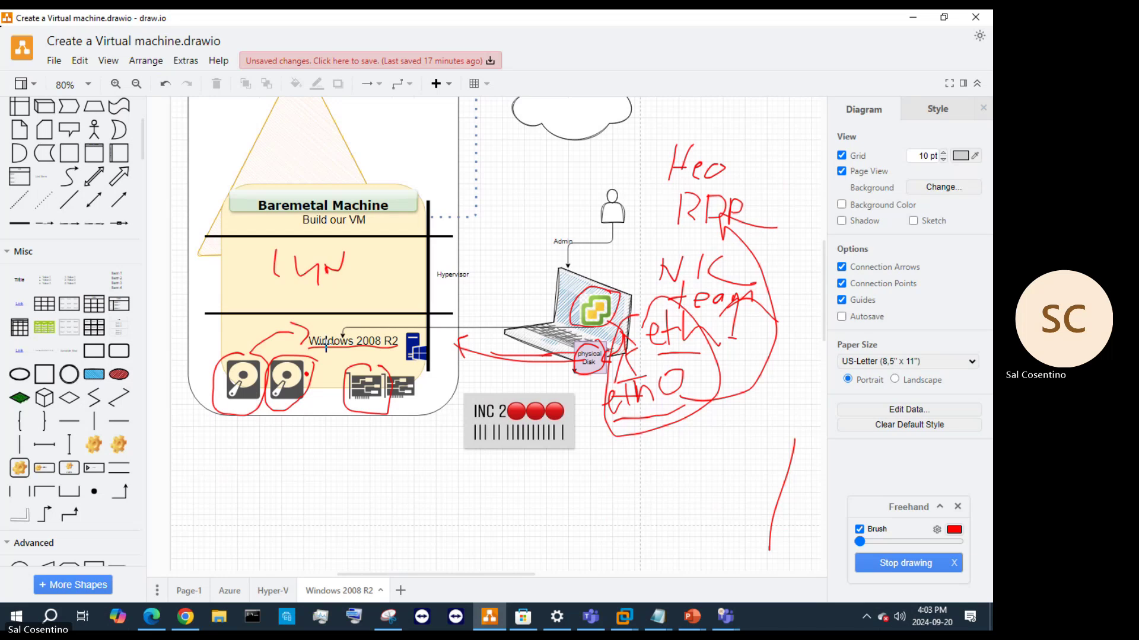
right_click(160, 86)
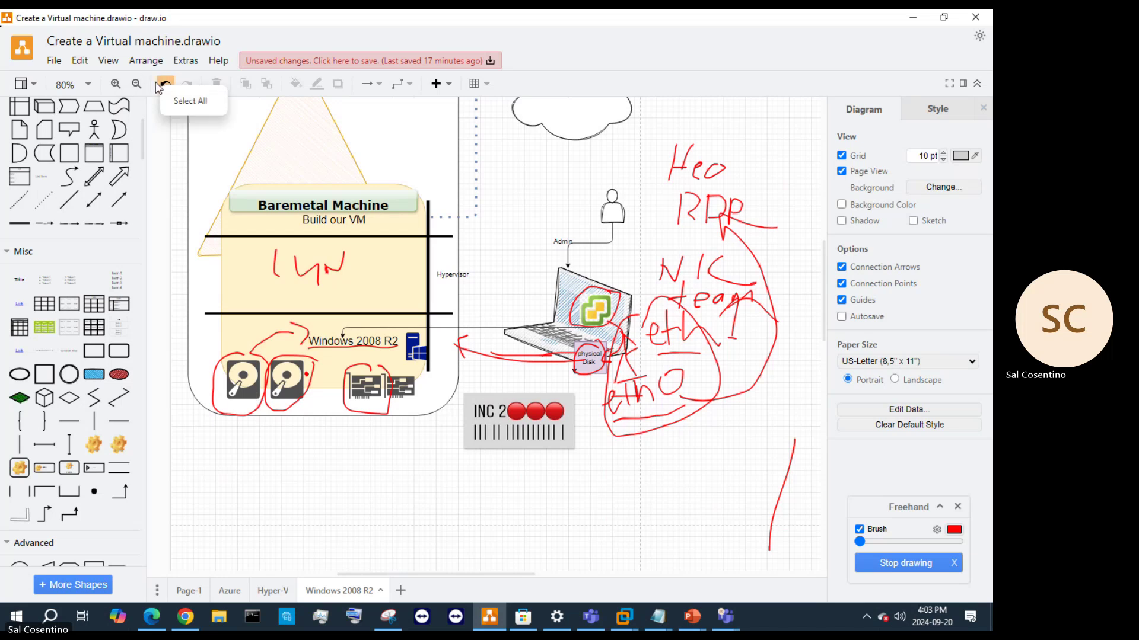
click(165, 83)
click(164, 84)
click(164, 84)
click(165, 85)
click(164, 85)
click(164, 85)
click(164, 85)
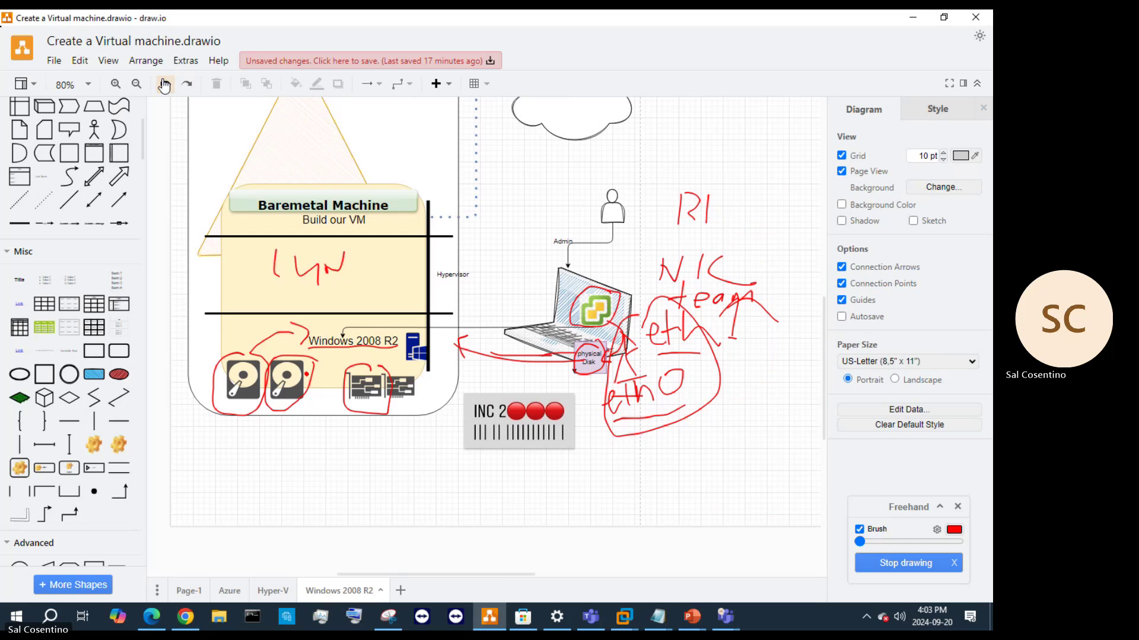
- Undo the rest of the "RDP" note, the word "team" and the underlines of the eth notes
click(164, 85)
click(164, 84)
click(165, 85)
click(165, 85)
click(164, 85)
click(165, 85)
click(165, 85)
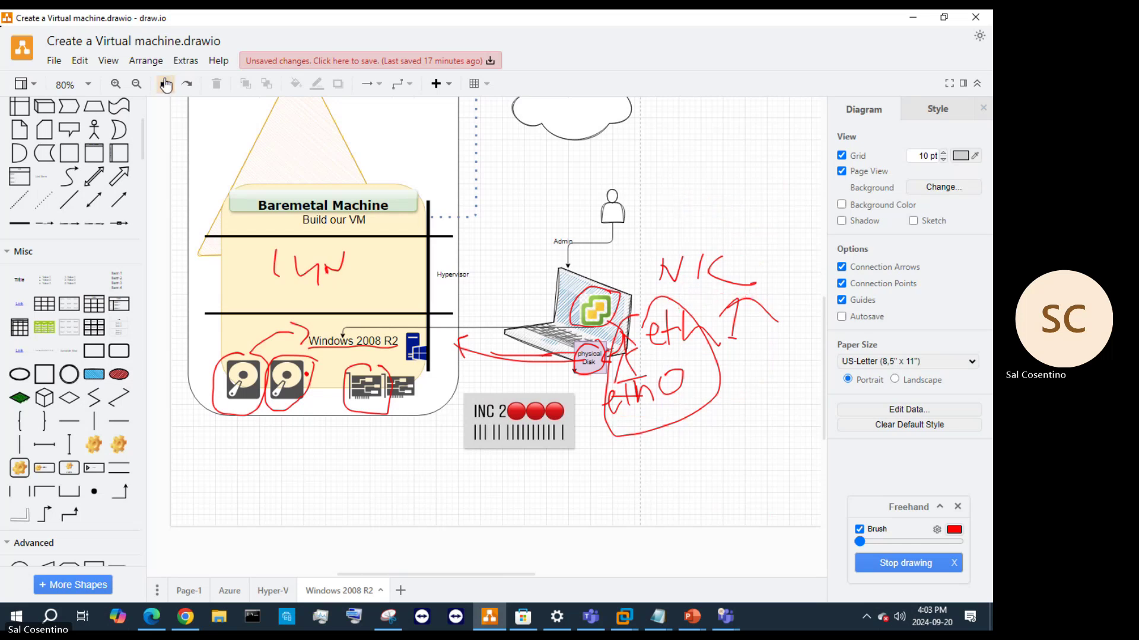
- Undo the "NIC" and "eth 1" notes with their curved arrow, and the 0 of "eth0"
click(164, 85)
click(165, 85)
click(165, 85)
click(165, 85)
click(165, 84)
click(165, 84)
click(164, 85)
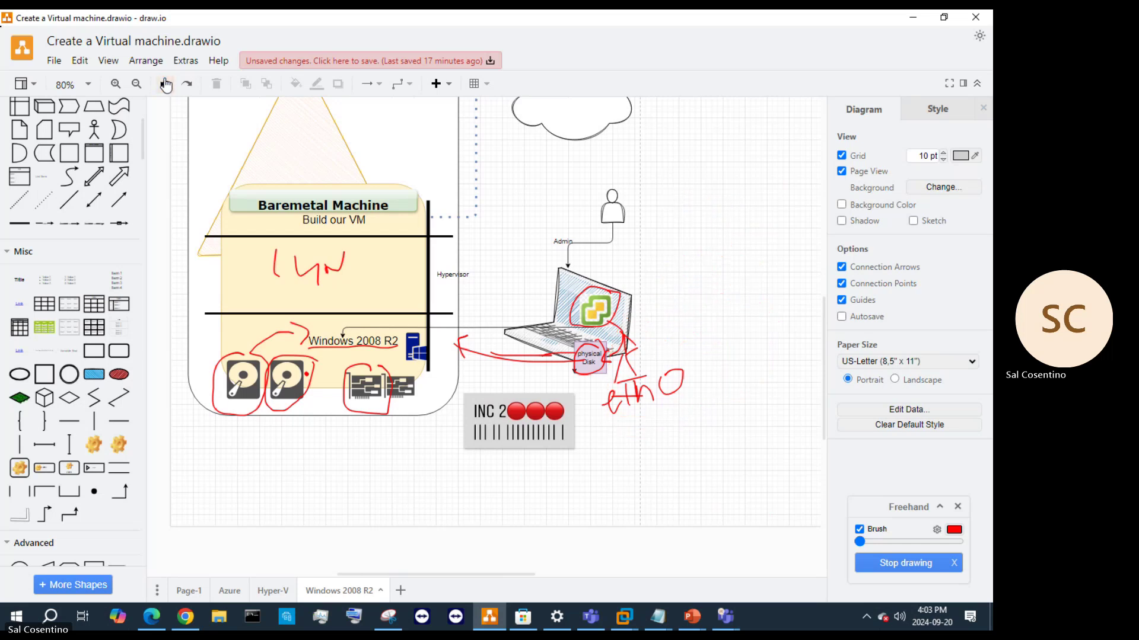
click(165, 85)
click(165, 85)
- End freehand drawing and delete the redrawn 0 of the eth note, keeping the note's letters
drag(671, 387, 667, 372)
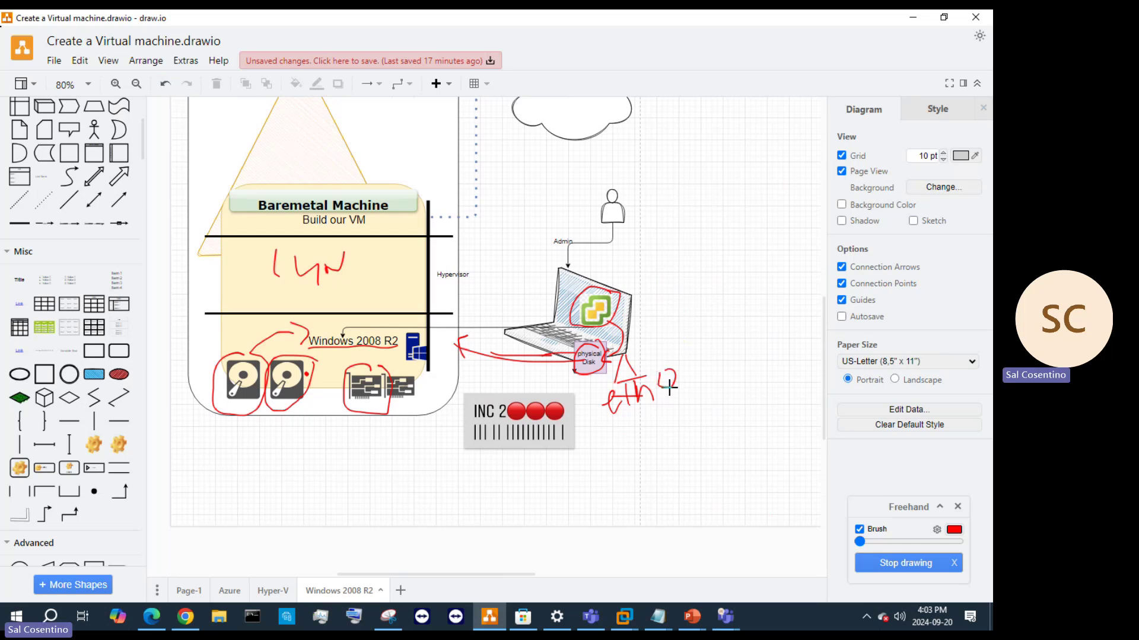
click(901, 564)
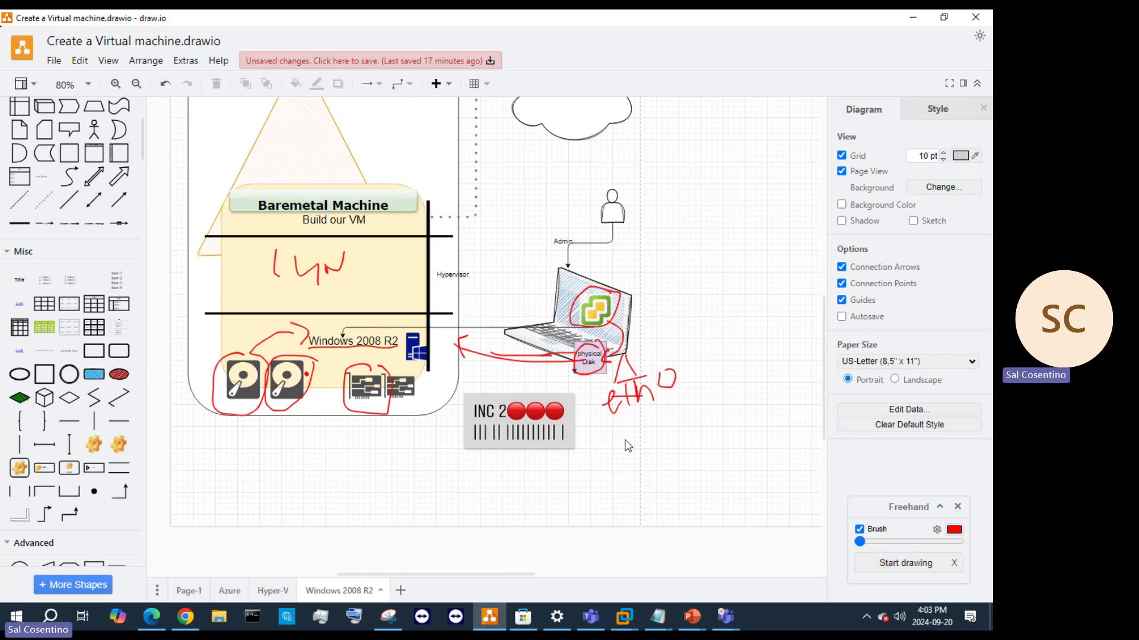
mouse_move(748, 460)
mouse_down()
mouse_move(661, 440)
mouse_move(612, 361)
mouse_up()
key(Delete)
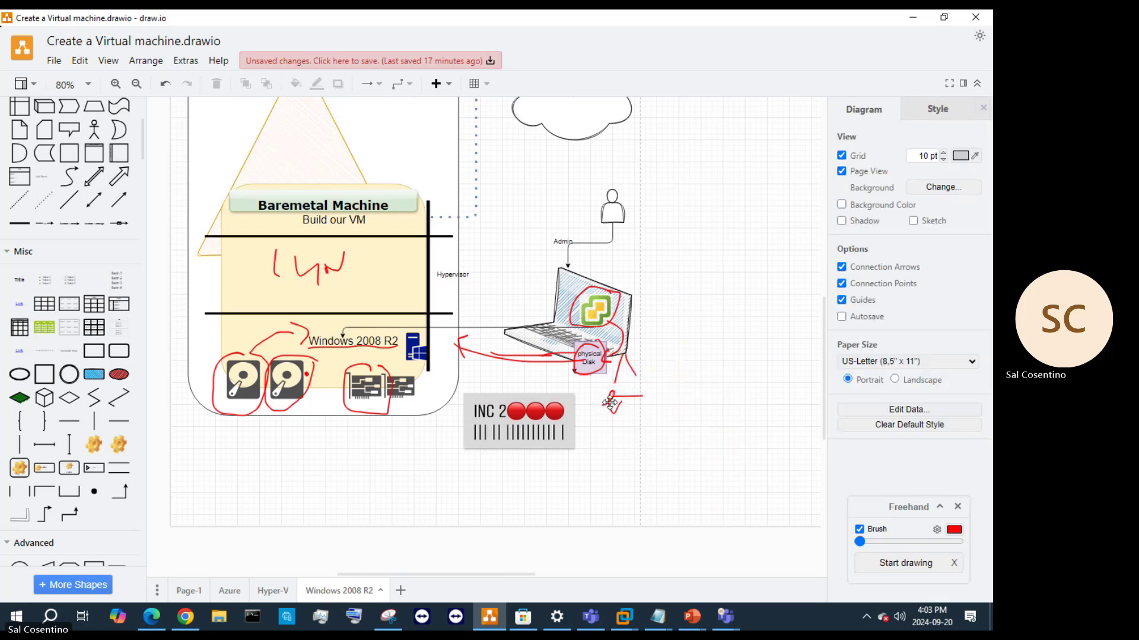
click(612, 407)
key(Delete)
click(168, 88)
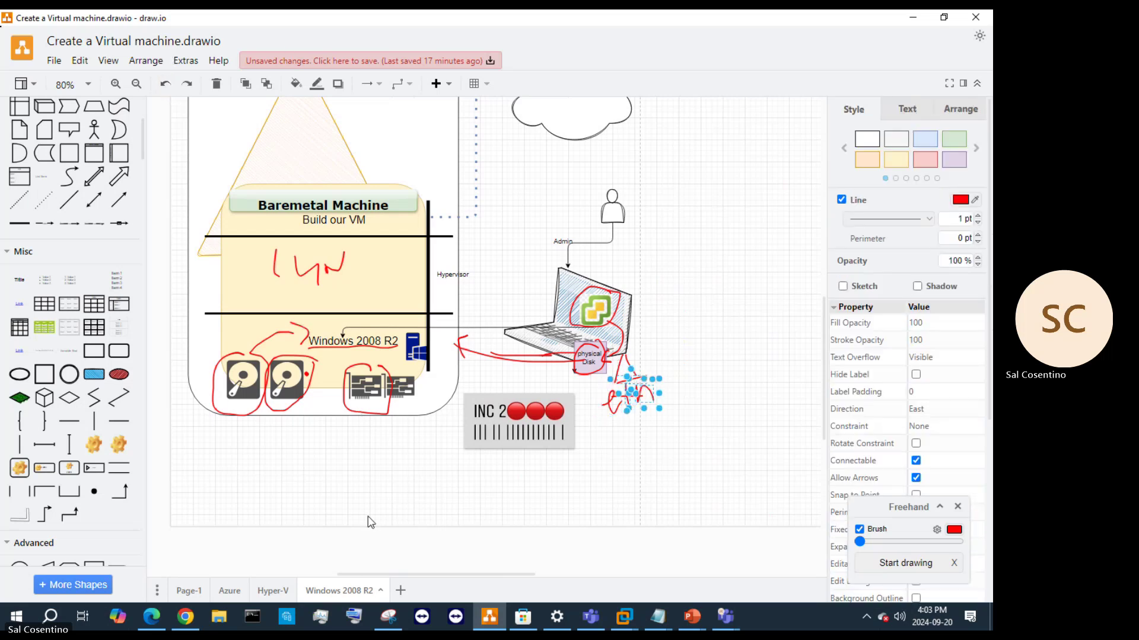
- Lock both network adapter icons and delete the red circle drawn around them
right_click(400, 391)
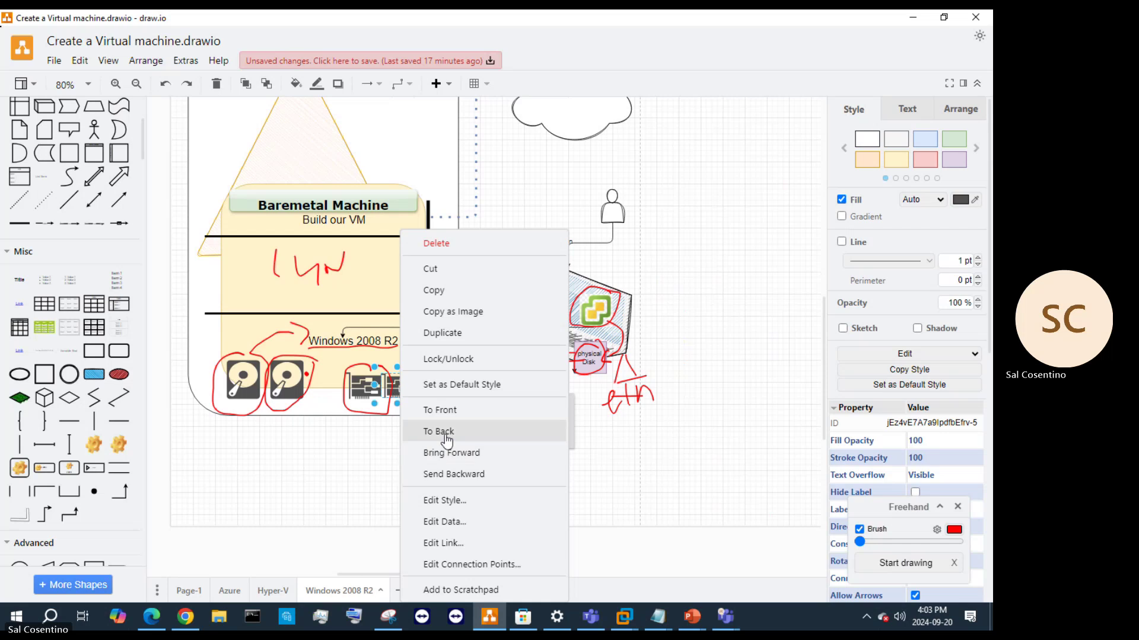
click(450, 358)
right_click(371, 387)
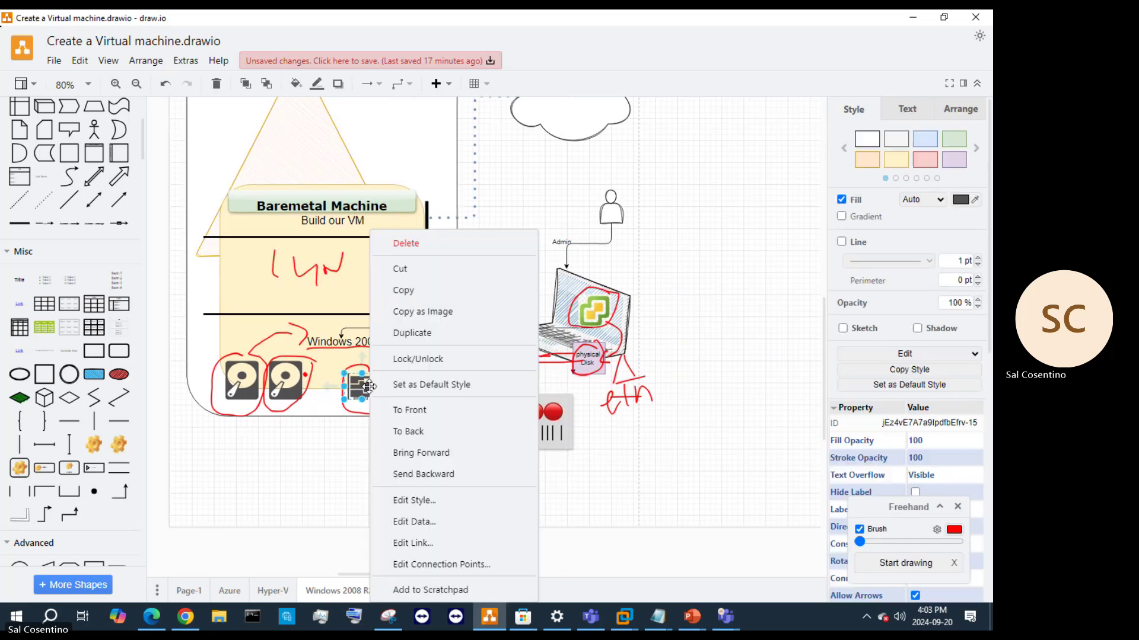
click(418, 359)
drag(429, 460, 340, 359)
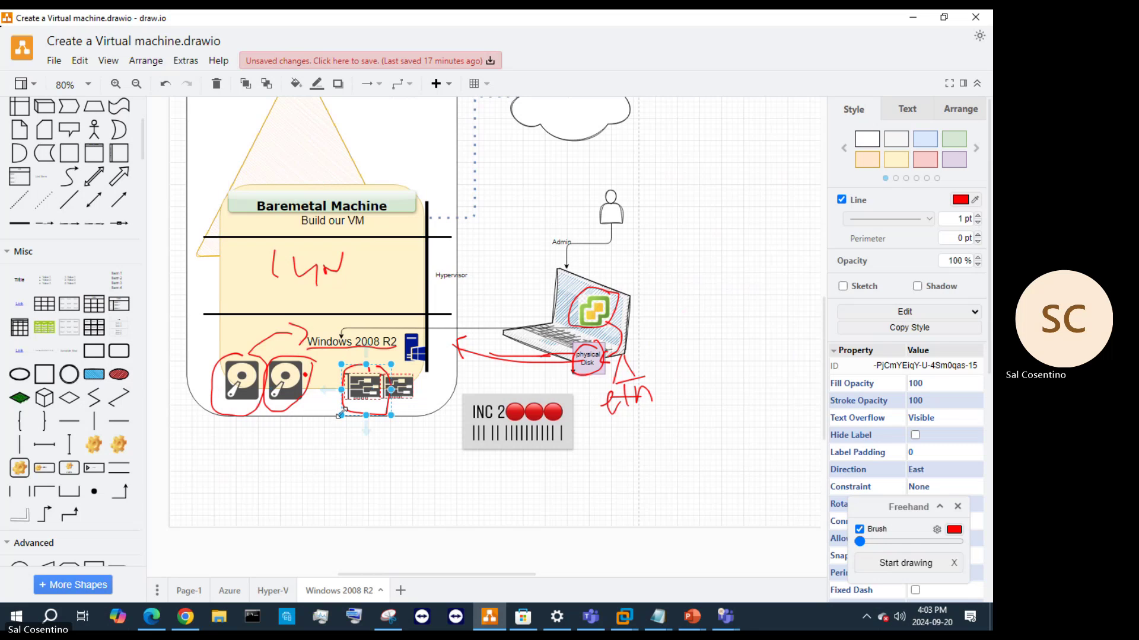
key(Delete)
- Lock both hard disk icons and delete the red circles and arrow drawn around them
drag(331, 417, 264, 386)
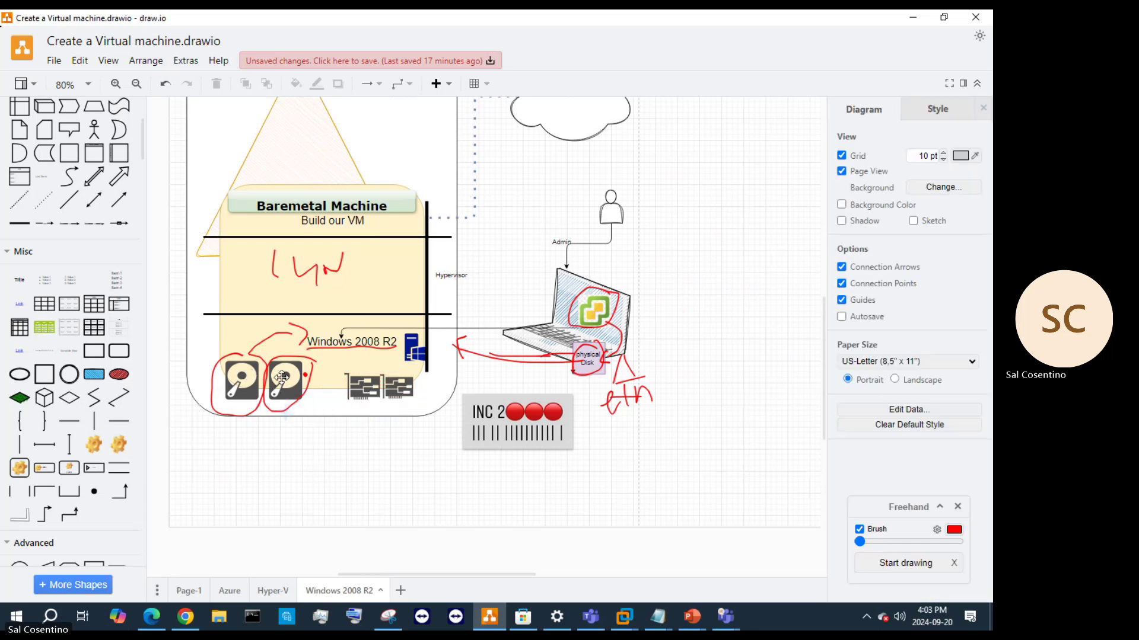
click(283, 378)
right_click(283, 379)
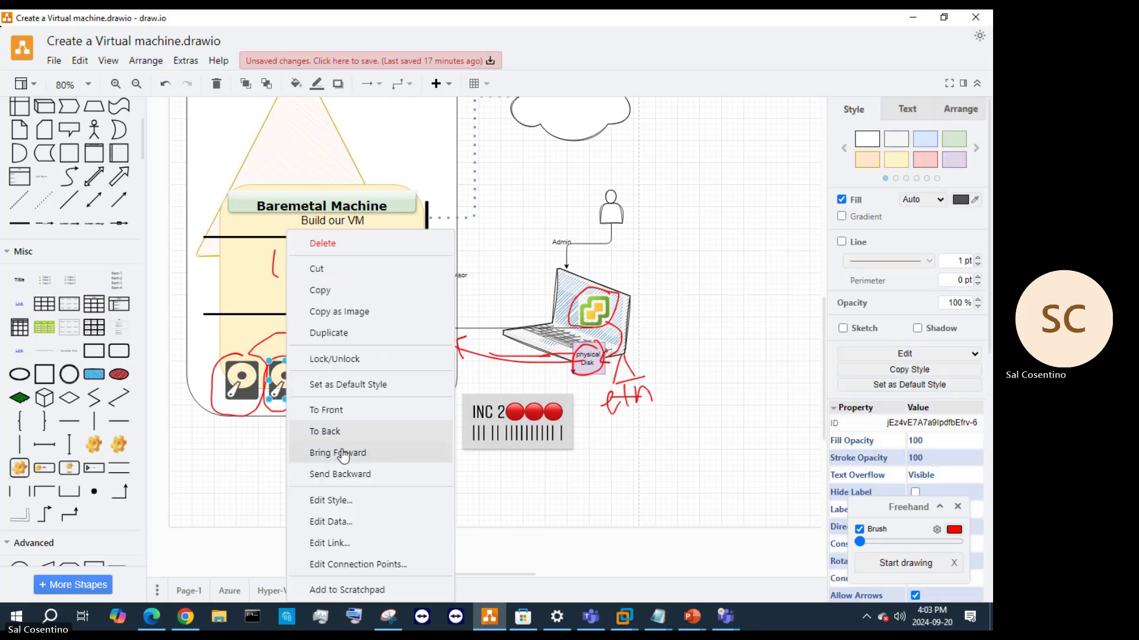
click(334, 359)
right_click(241, 379)
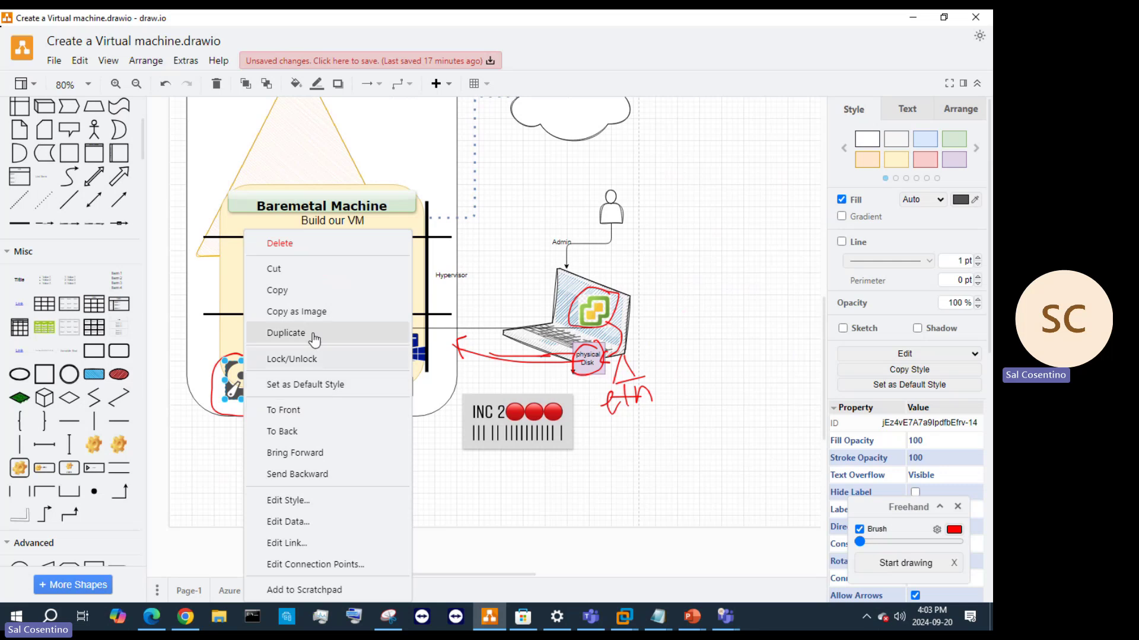
click(291, 359)
mouse_move(329, 450)
mouse_down()
mouse_move(169, 380)
mouse_move(191, 307)
mouse_move(194, 322)
mouse_up()
key(Delete)
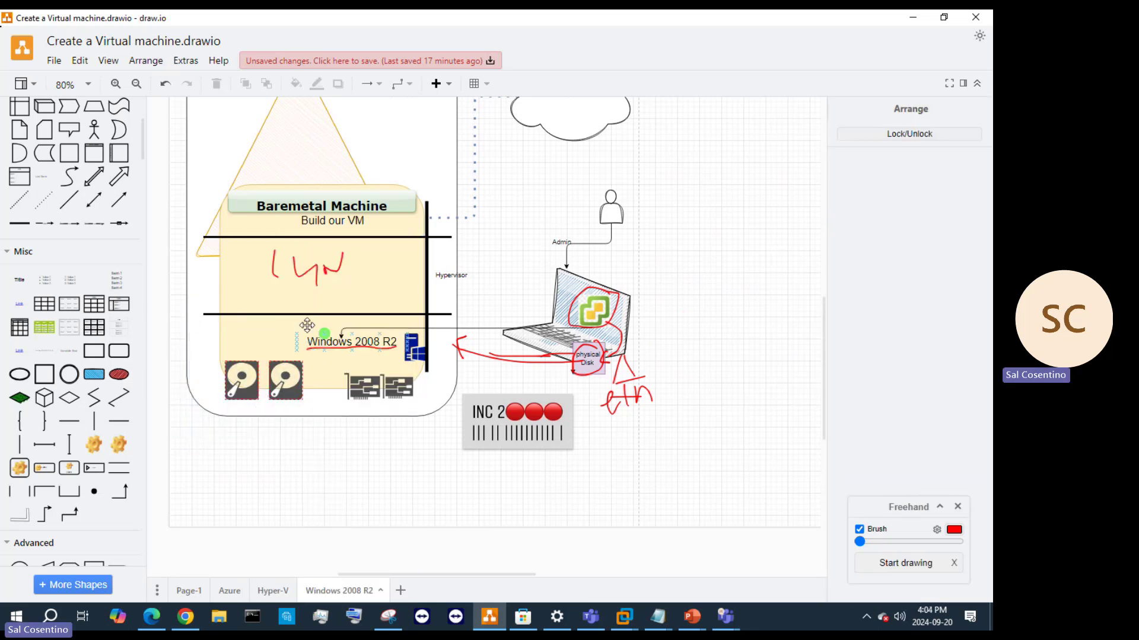
- Lock the yellow machine block and delete all the red handwriting between its two horizontal lines
click(318, 282)
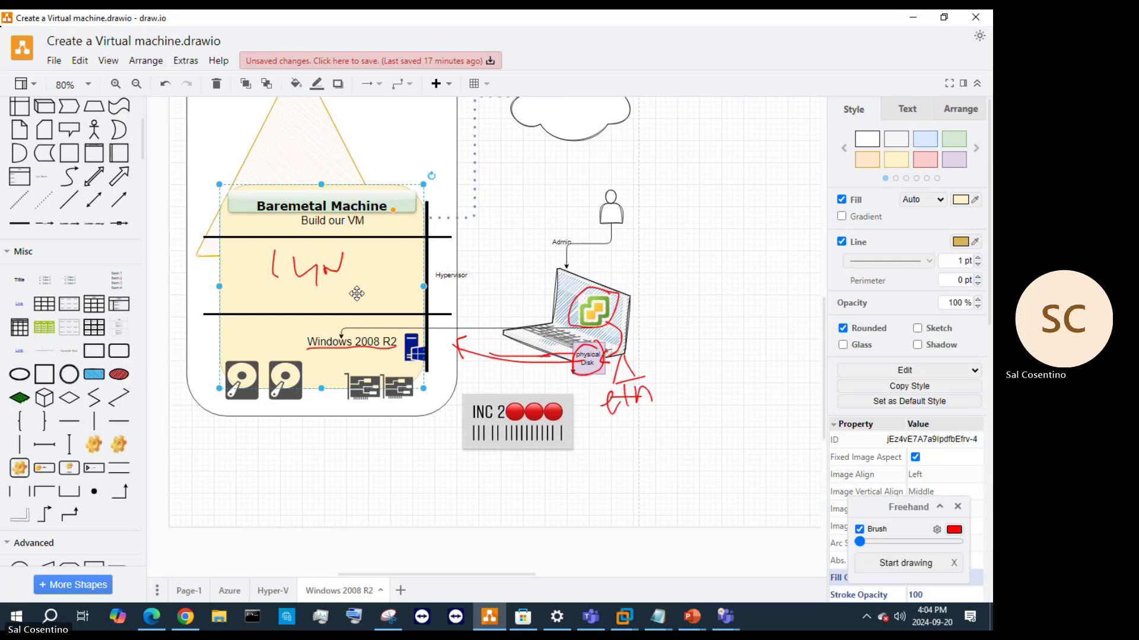
right_click(354, 292)
click(414, 356)
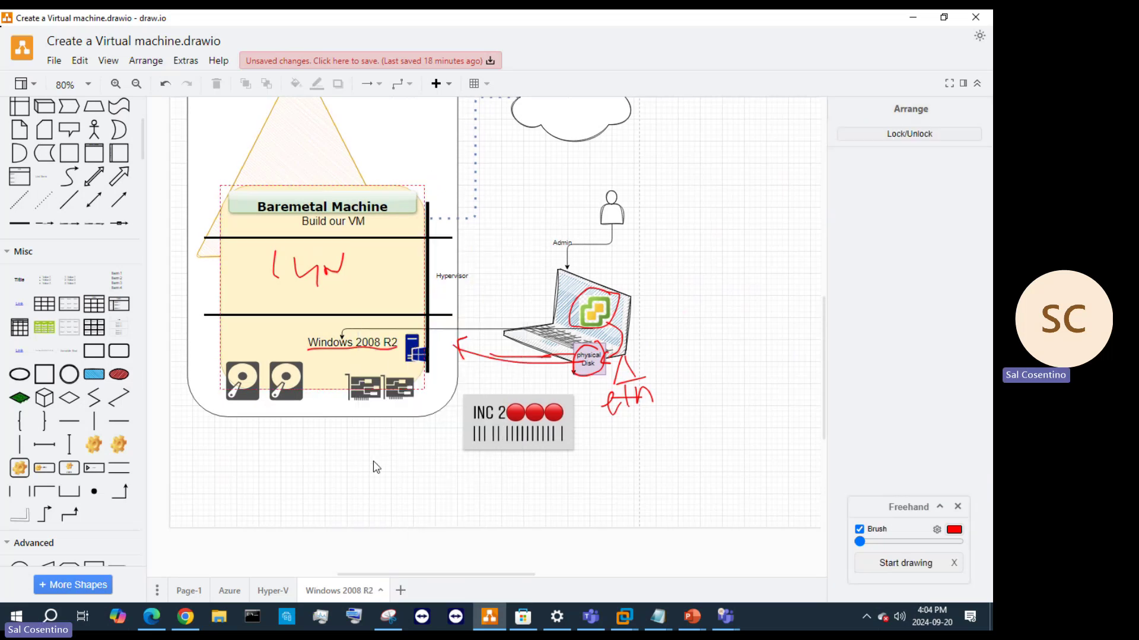
mouse_move(374, 462)
mouse_down()
mouse_move(314, 381)
mouse_move(274, 235)
mouse_up()
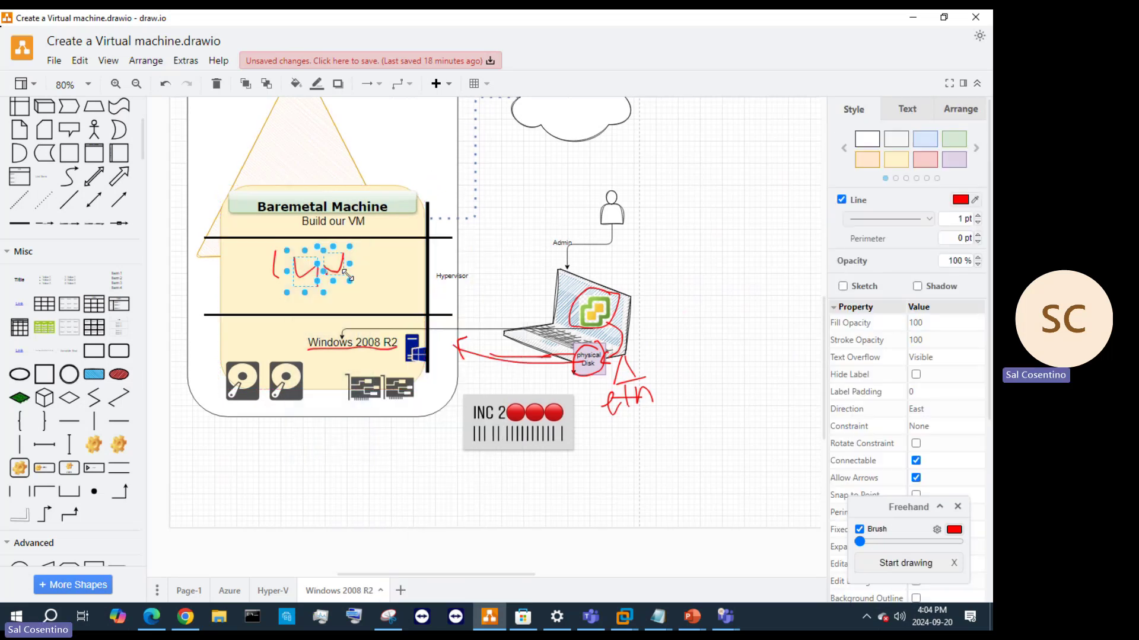
key(Delete)
click(272, 270)
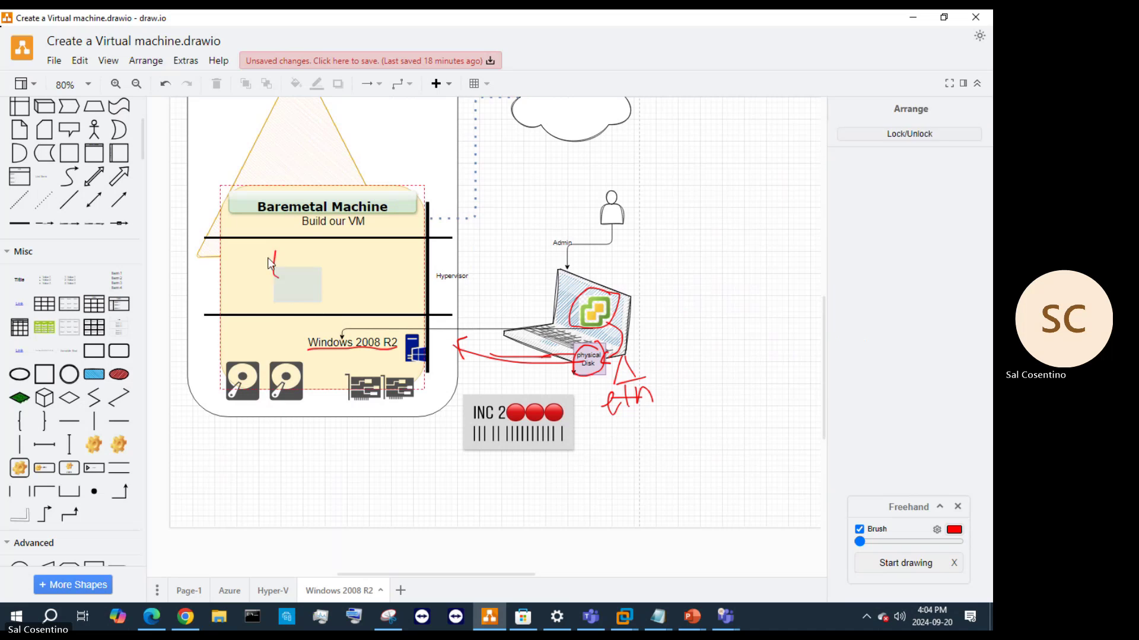
key(Escape)
click(271, 267)
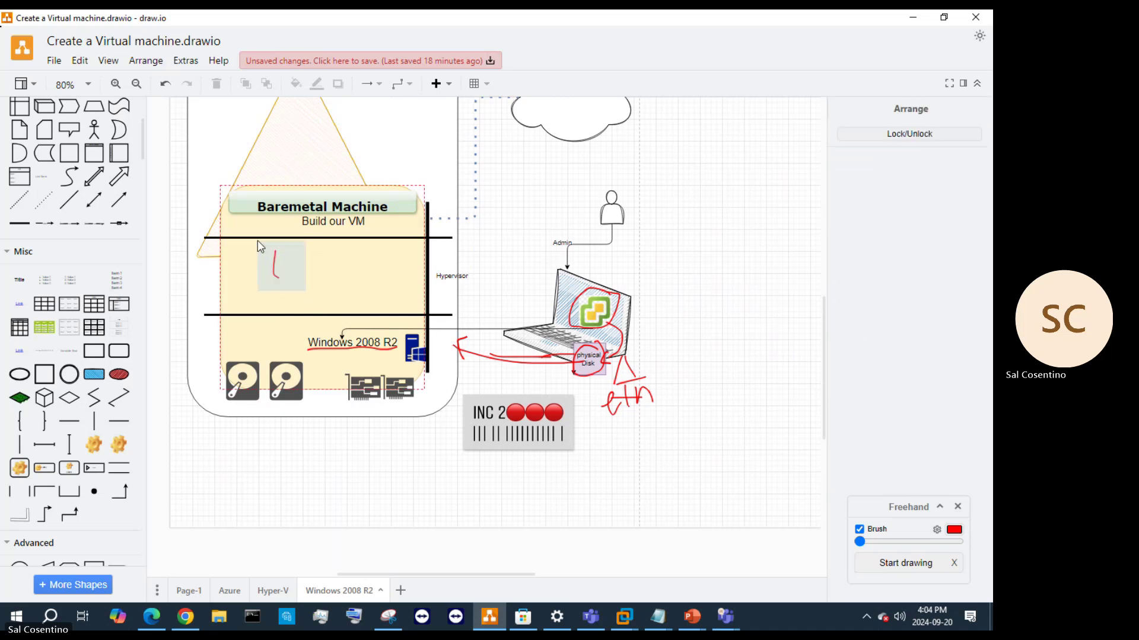
click(258, 249)
key(Delete)
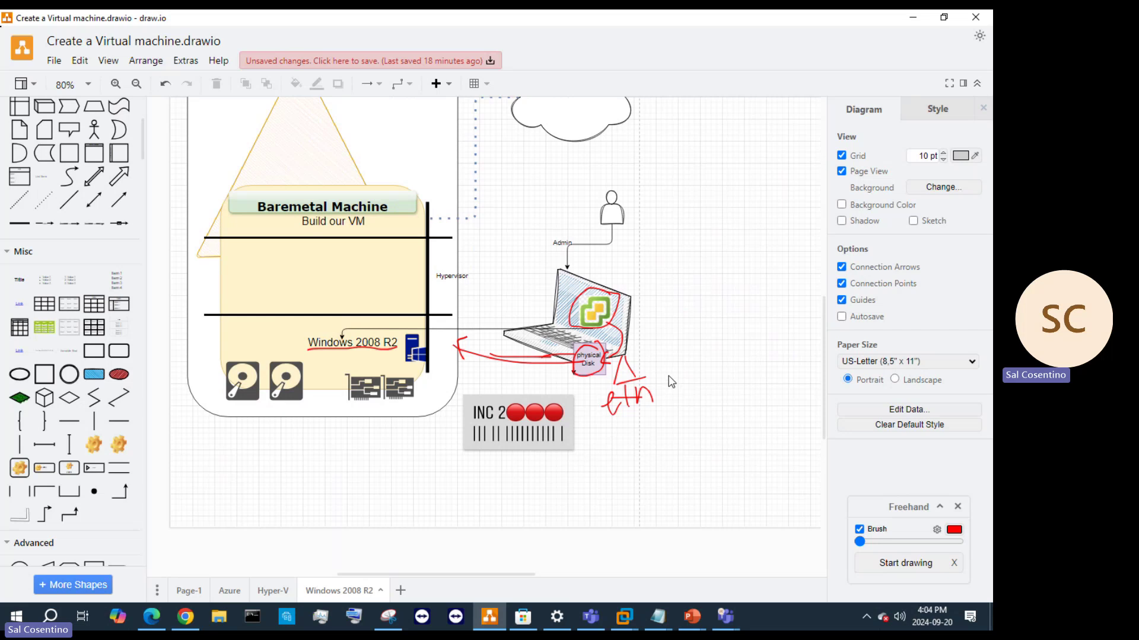
- Handwrite a 0 after "eth" in red, and add a second adapter arrow labelled "eth1" with "nat" beneath it
click(920, 568)
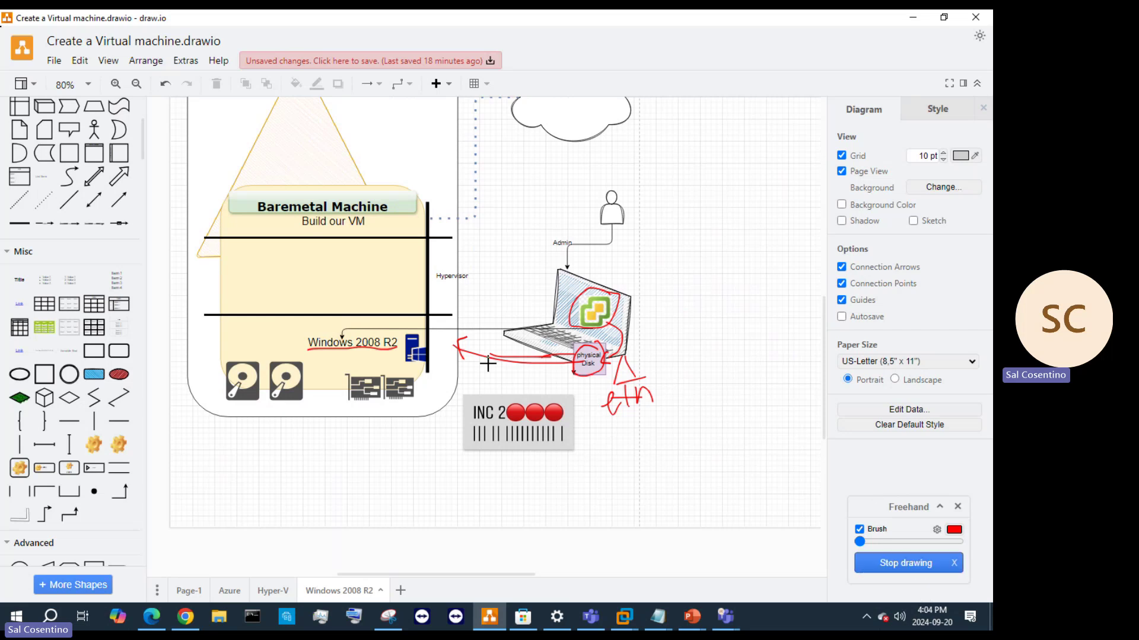
mouse_move(670, 375)
mouse_down()
mouse_move(676, 386)
mouse_move(673, 374)
mouse_up()
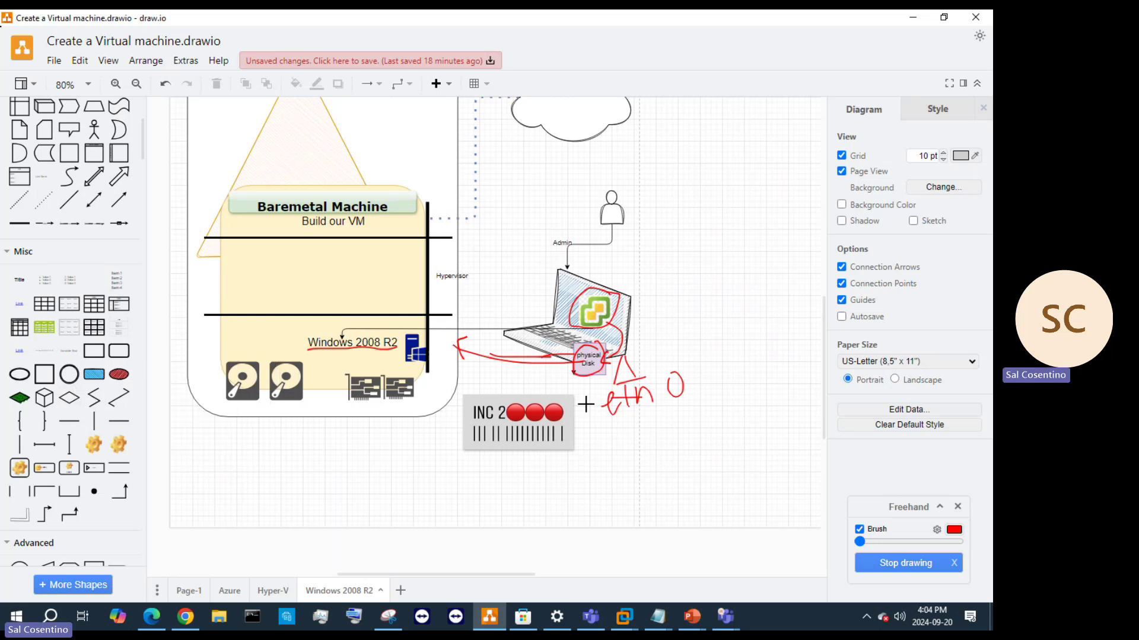
mouse_move(638, 333)
mouse_down()
mouse_move(638, 356)
mouse_move(675, 350)
mouse_move(706, 322)
mouse_move(710, 332)
mouse_move(737, 327)
mouse_up()
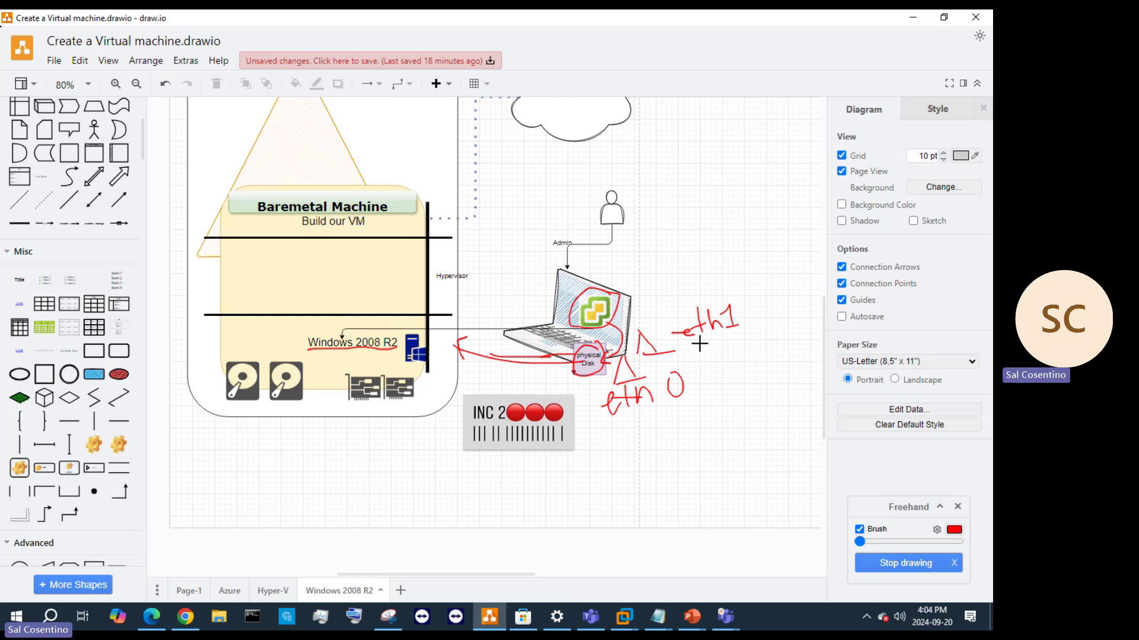
mouse_move(700, 354)
mouse_down()
mouse_move(739, 344)
mouse_move(761, 357)
mouse_move(772, 339)
mouse_up()
- Underline the "eth 0" note in red and handwrite "vmnet" below it
drag(621, 419, 711, 392)
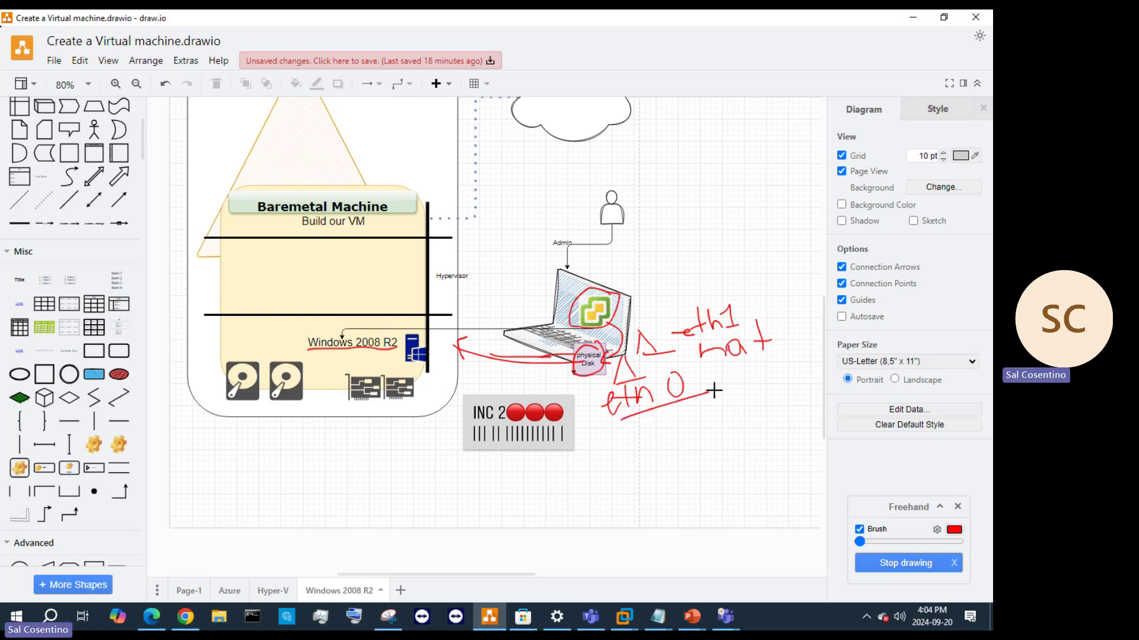
mouse_move(610, 436)
mouse_down()
mouse_move(637, 426)
mouse_move(650, 444)
mouse_up()
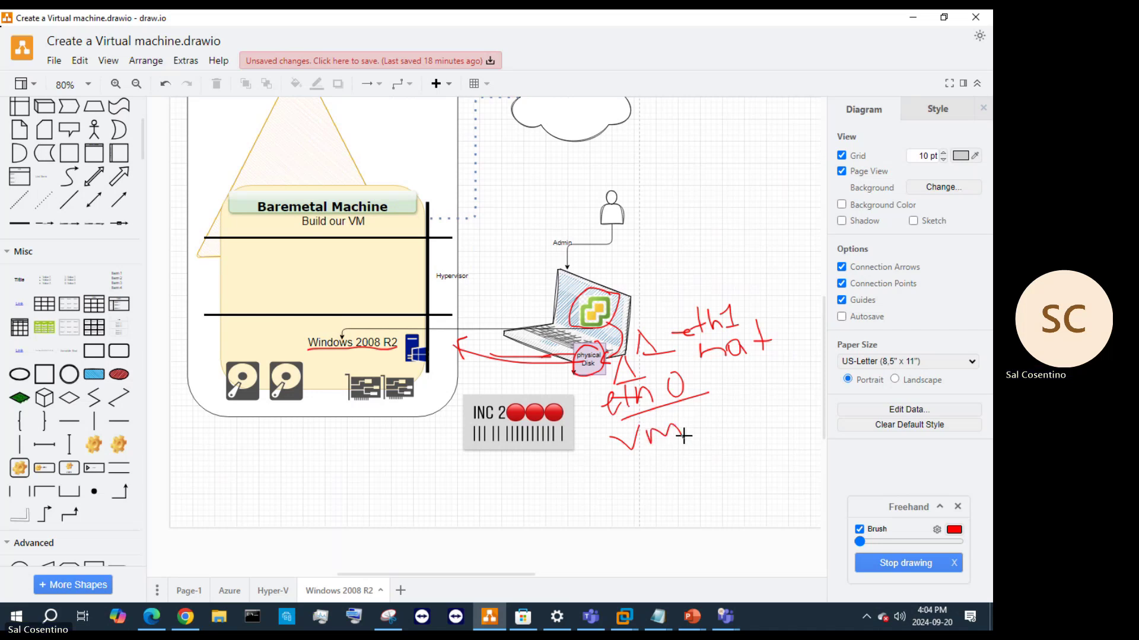
mouse_move(684, 436)
mouse_down()
mouse_move(703, 422)
mouse_move(711, 431)
mouse_move(749, 422)
mouse_up()
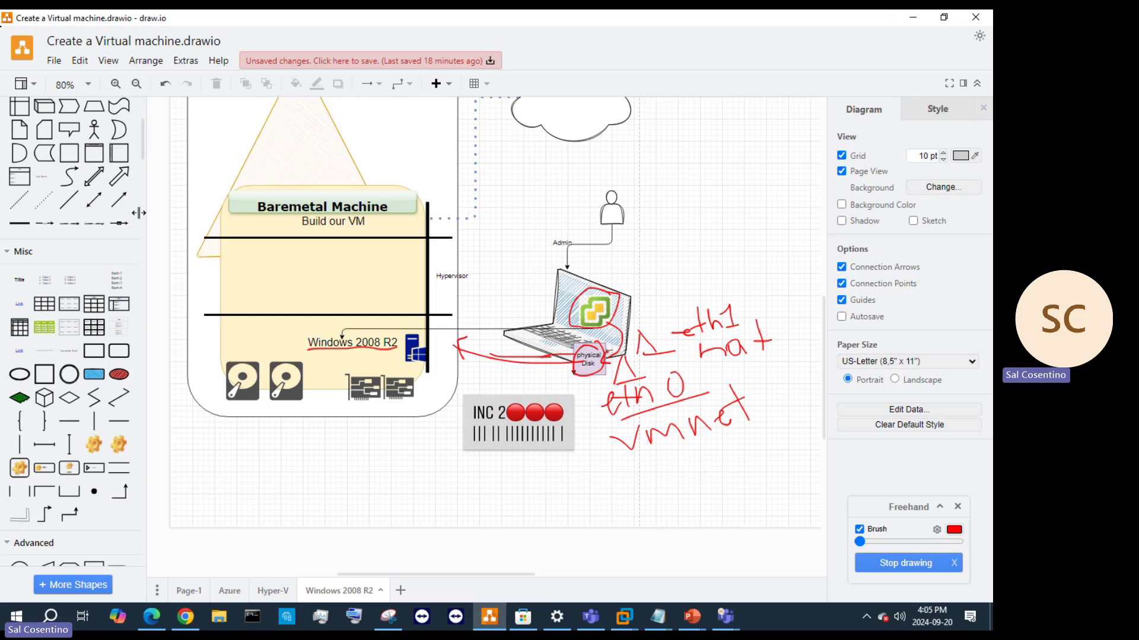
- Delete the handwritten "nat" and "vmnet" notes with most of "eth1", and rewrite "eth 1" in red
click(919, 569)
mouse_move(793, 487)
mouse_down()
mouse_move(699, 399)
mouse_move(680, 300)
mouse_move(629, 308)
mouse_move(691, 317)
mouse_move(676, 292)
mouse_up()
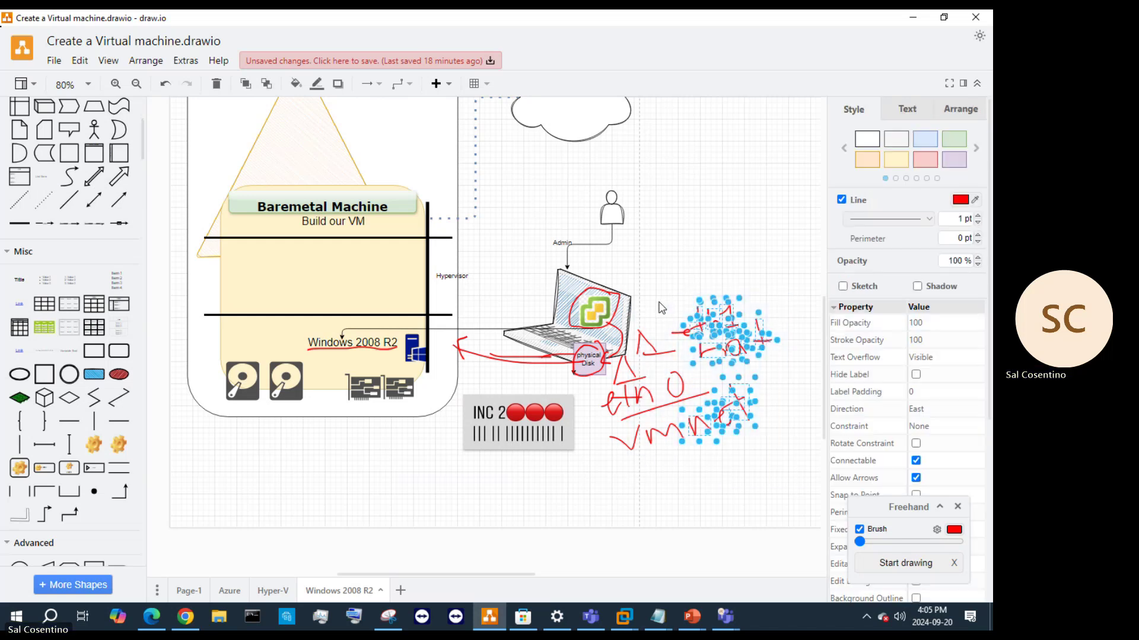
key(Delete)
drag(770, 484, 596, 415)
key(Delete)
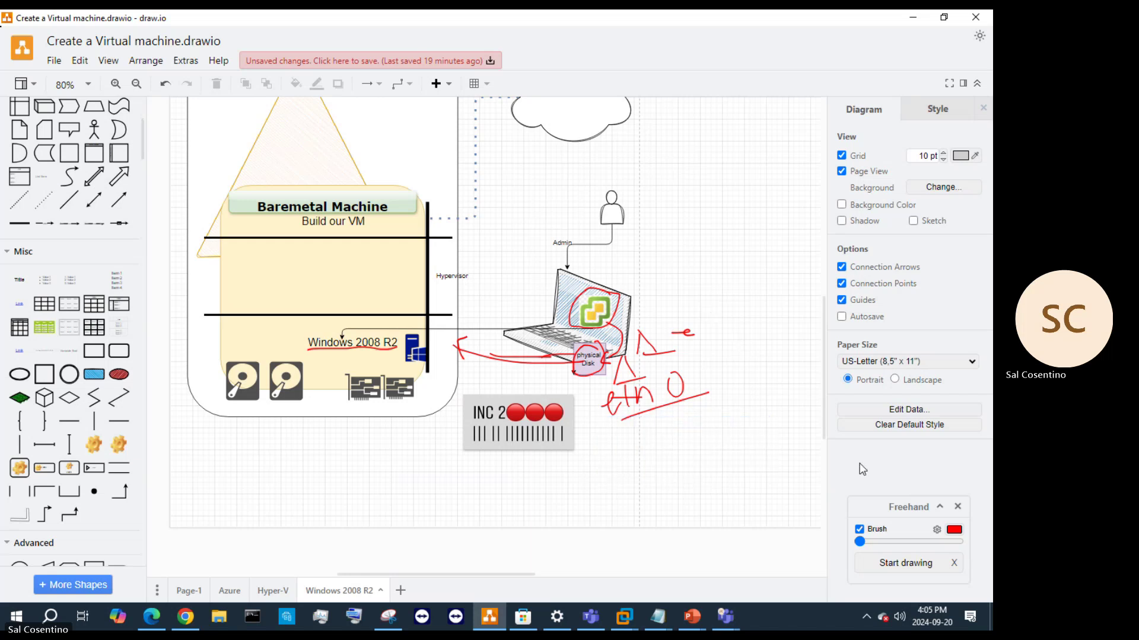
click(914, 562)
mouse_move(695, 312)
mouse_down()
mouse_move(704, 345)
mouse_move(694, 313)
mouse_move(704, 326)
mouse_move(766, 321)
mouse_up()
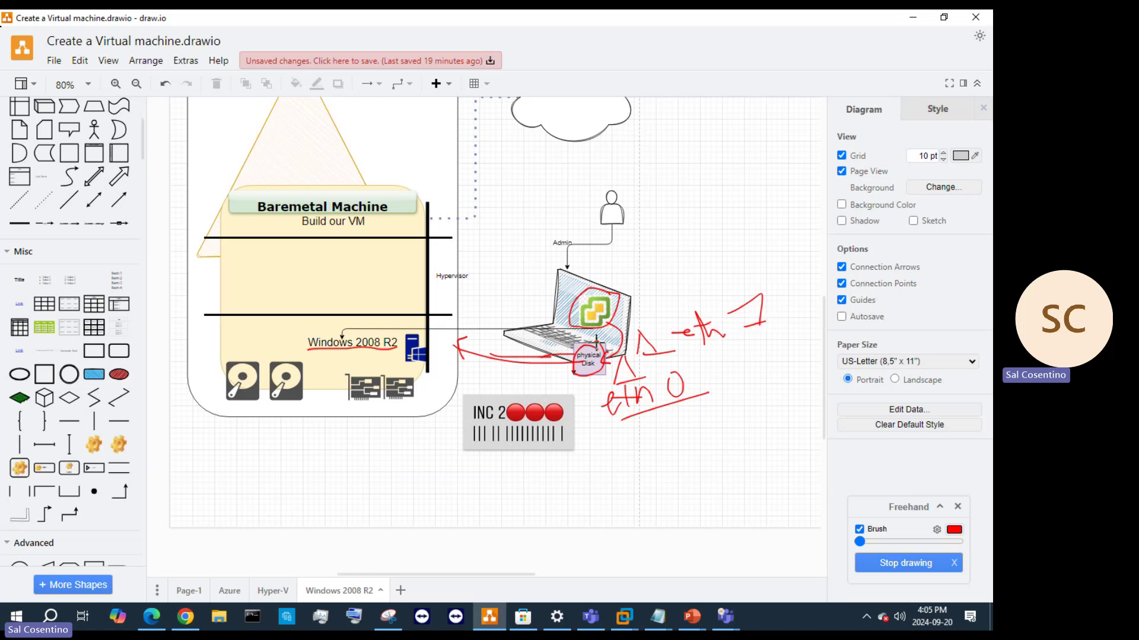
- Circle the two adapter arrows, draw an arrow from the circle up to a handwritten mark, and return to VMware Workstation's disk file page
mouse_move(650, 330)
mouse_down()
mouse_move(608, 353)
mouse_move(676, 365)
mouse_move(663, 328)
mouse_move(694, 253)
mouse_move(705, 275)
mouse_up()
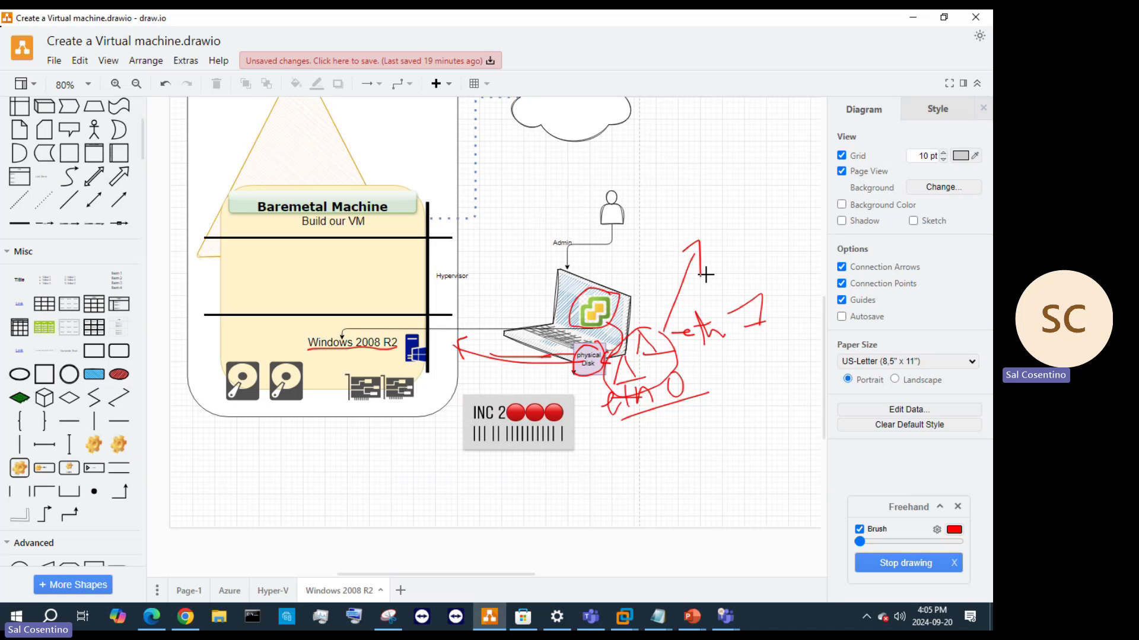
mouse_move(688, 198)
mouse_down()
mouse_move(690, 210)
mouse_move(694, 191)
mouse_move(711, 203)
mouse_move(715, 182)
mouse_move(723, 205)
mouse_move(741, 205)
mouse_up()
click(912, 18)
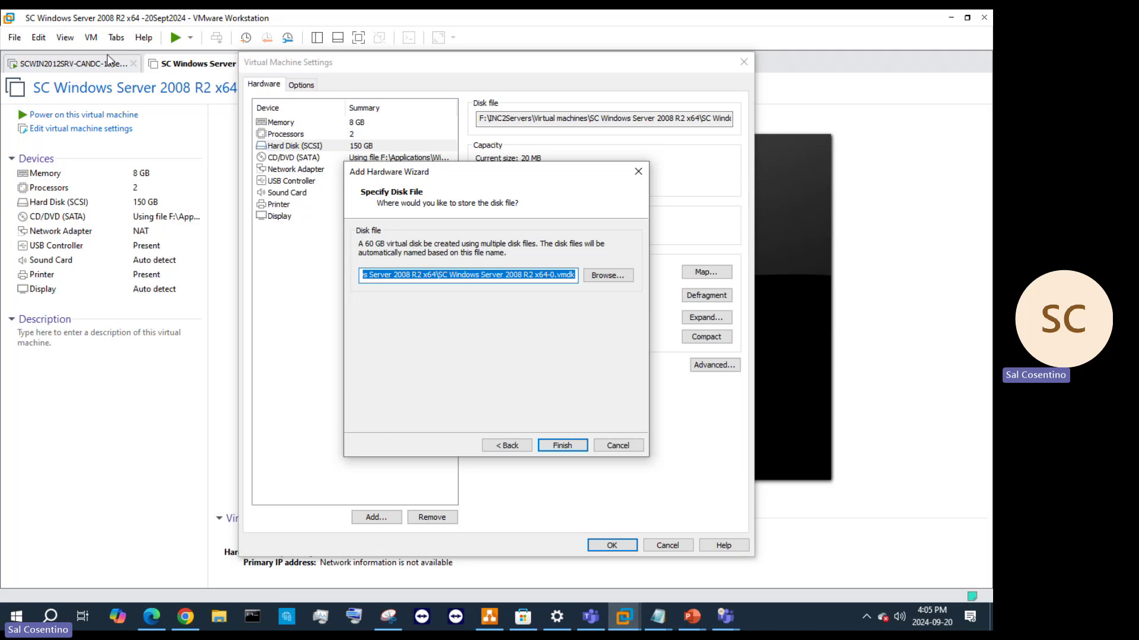
- Finish creating the 60 GB SCSI virtual disk and leave the virtual machine settings without saving
click(564, 445)
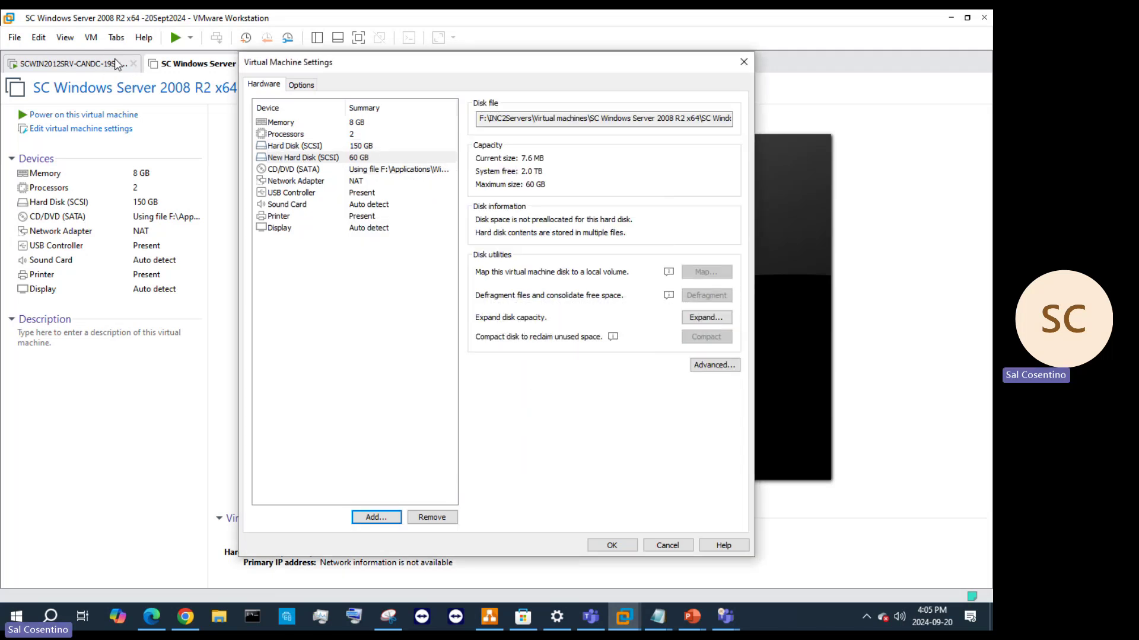
click(682, 545)
- Check the Local Server properties on the Windows Server 2012 R2 virtual machine and return to the Windows Server 2008 R2 one
click(71, 64)
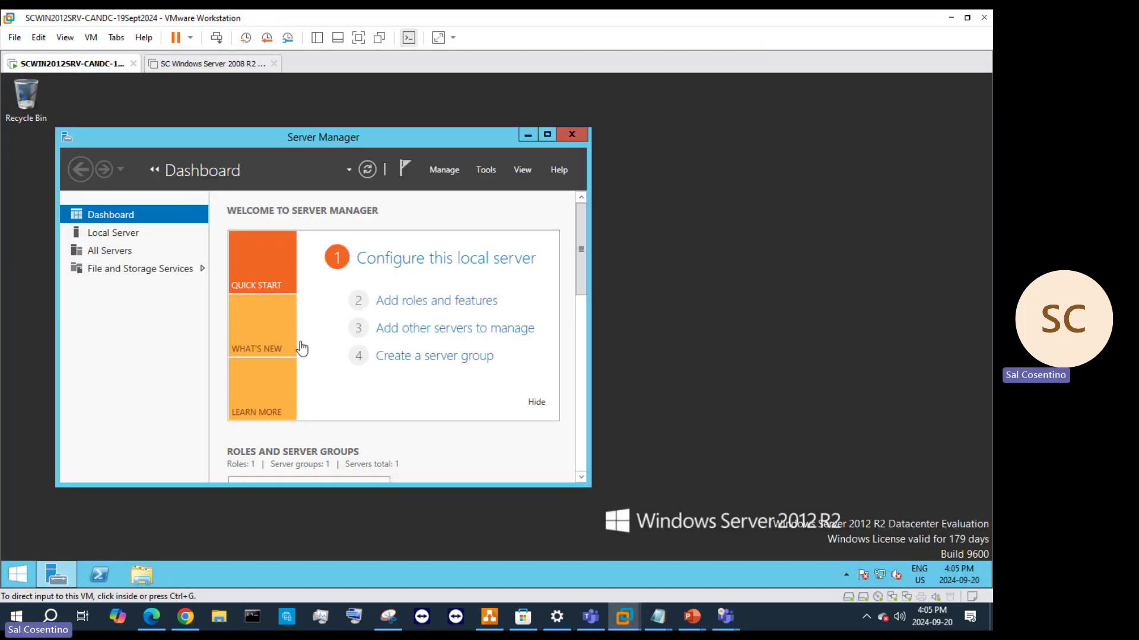
click(140, 238)
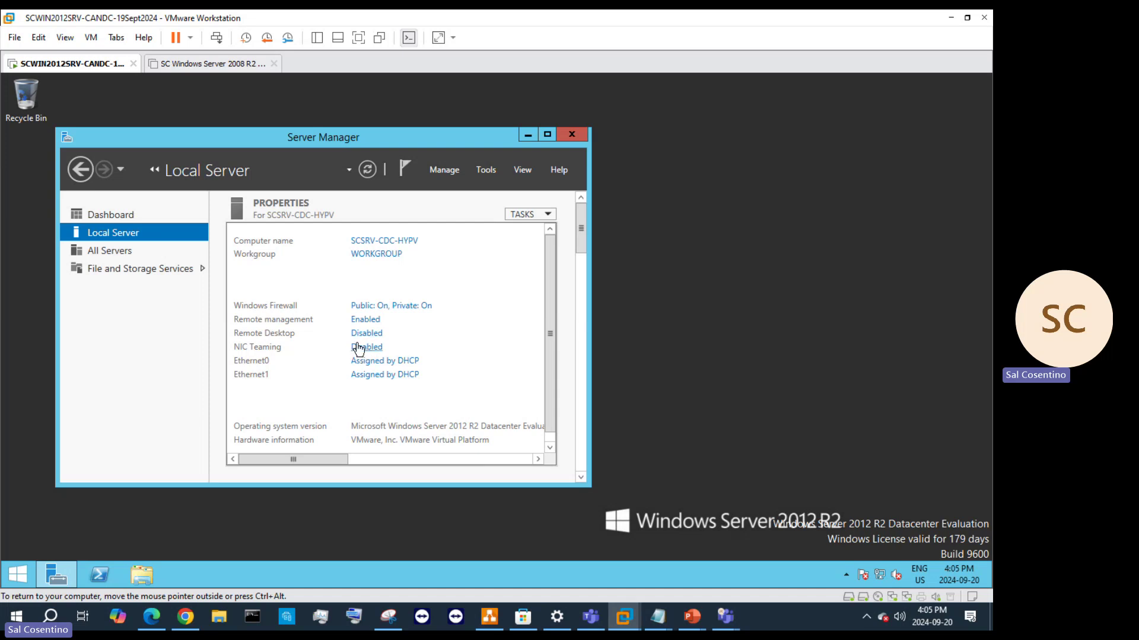
click(190, 64)
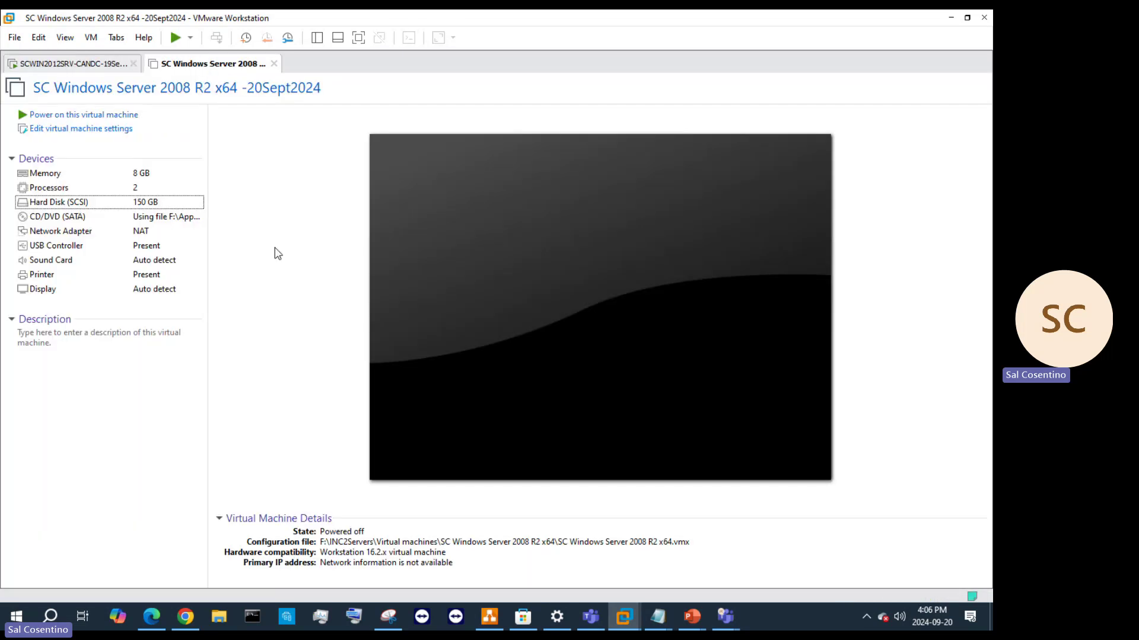
- Add a second network adapter to the Windows Server 2008 R2 virtual machine
double_click(148, 235)
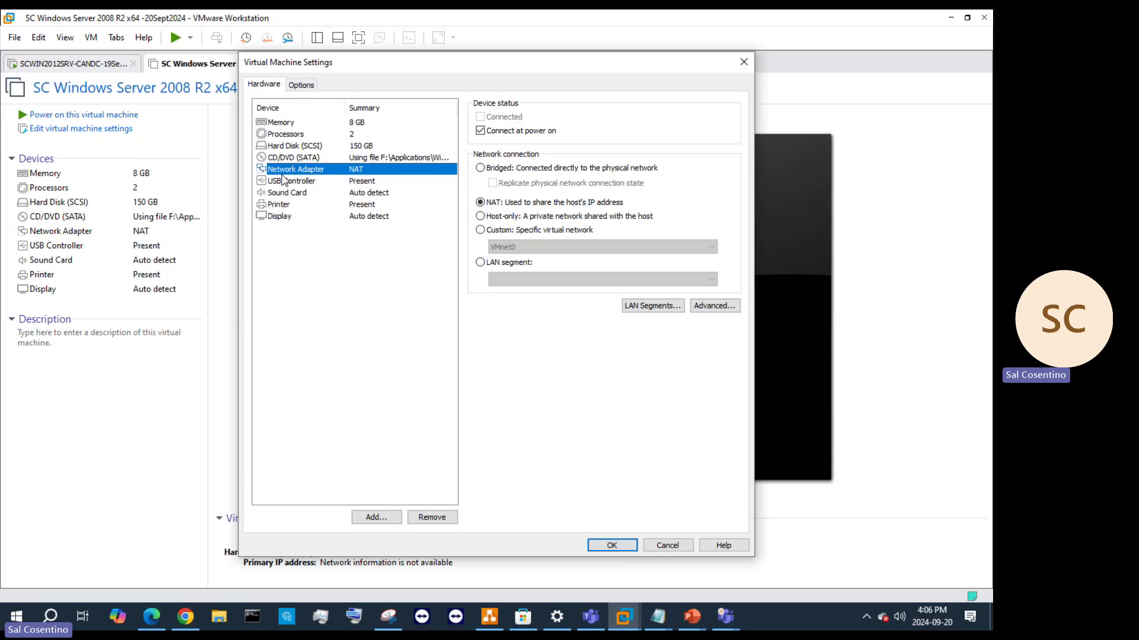
click(376, 518)
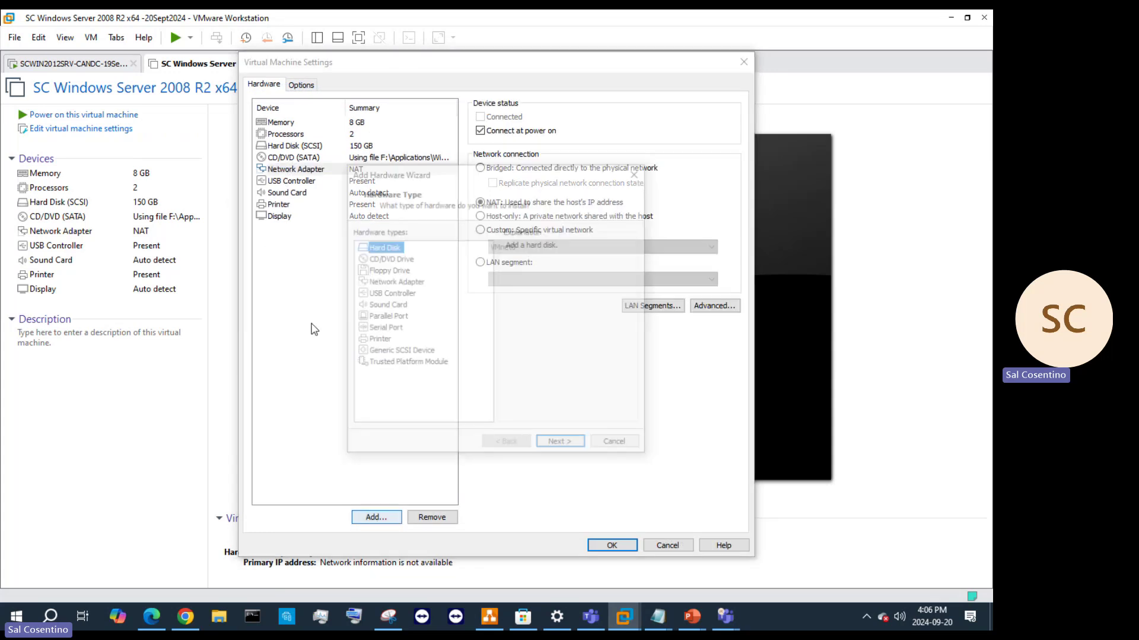
click(402, 286)
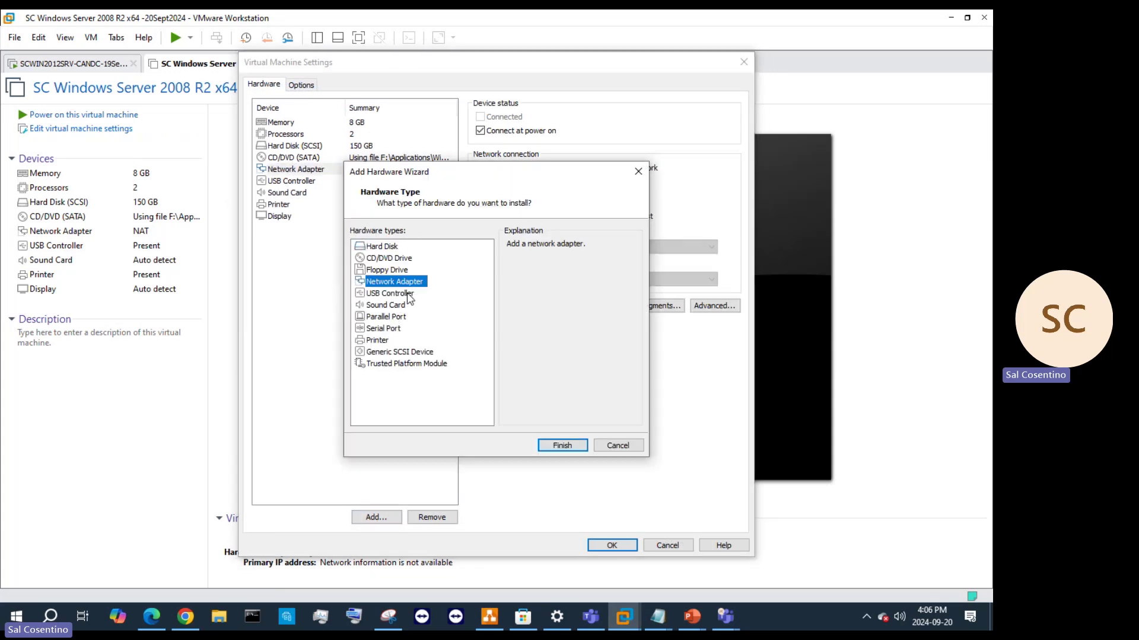
click(562, 445)
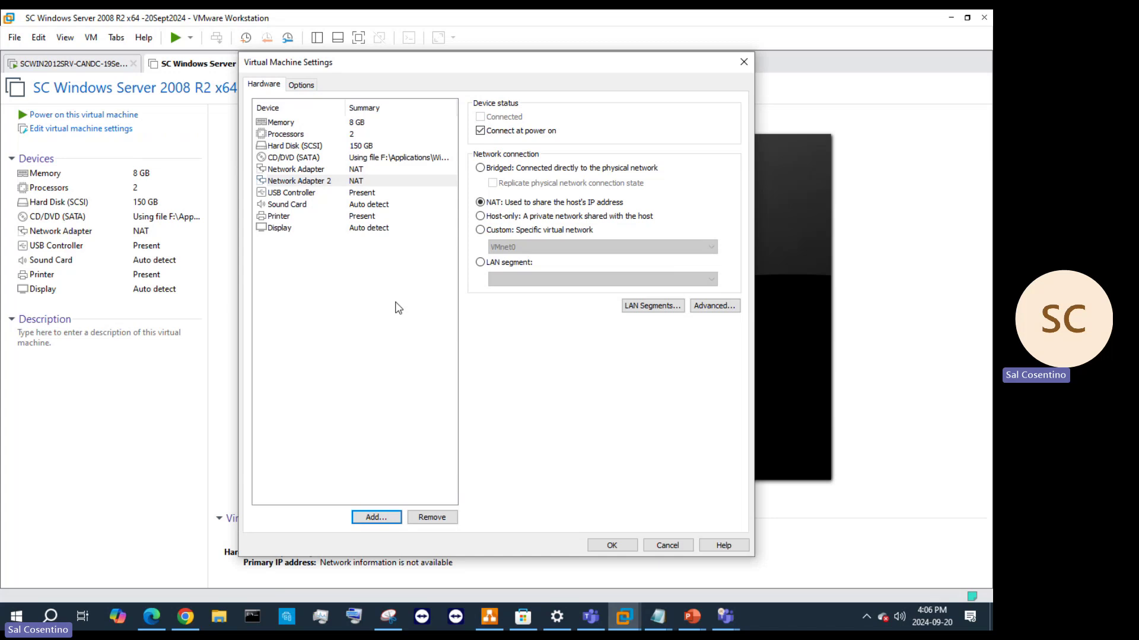
- Connect the first network adapter to the custom virtual network VMnet9 and save the virtual machine settings
click(355, 159)
click(354, 170)
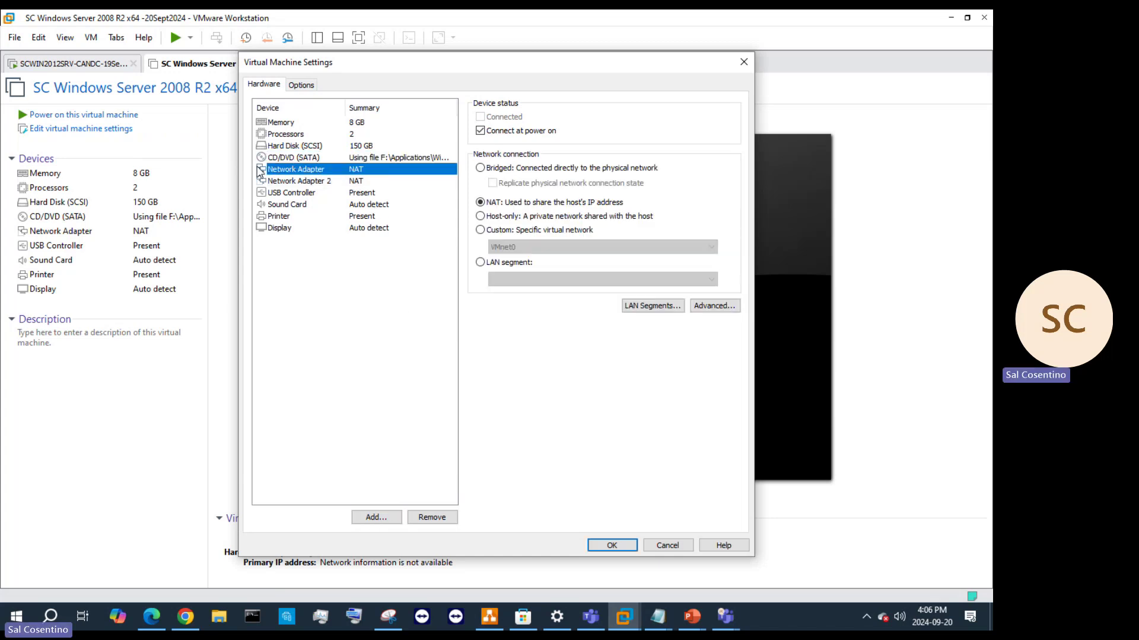
click(493, 231)
click(572, 248)
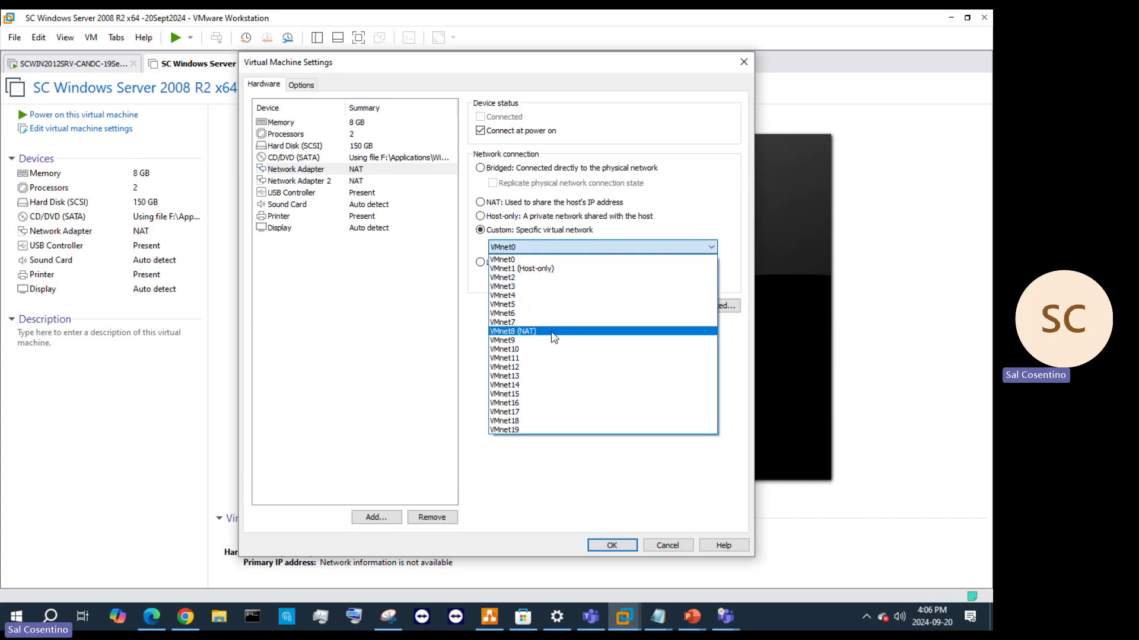
click(531, 341)
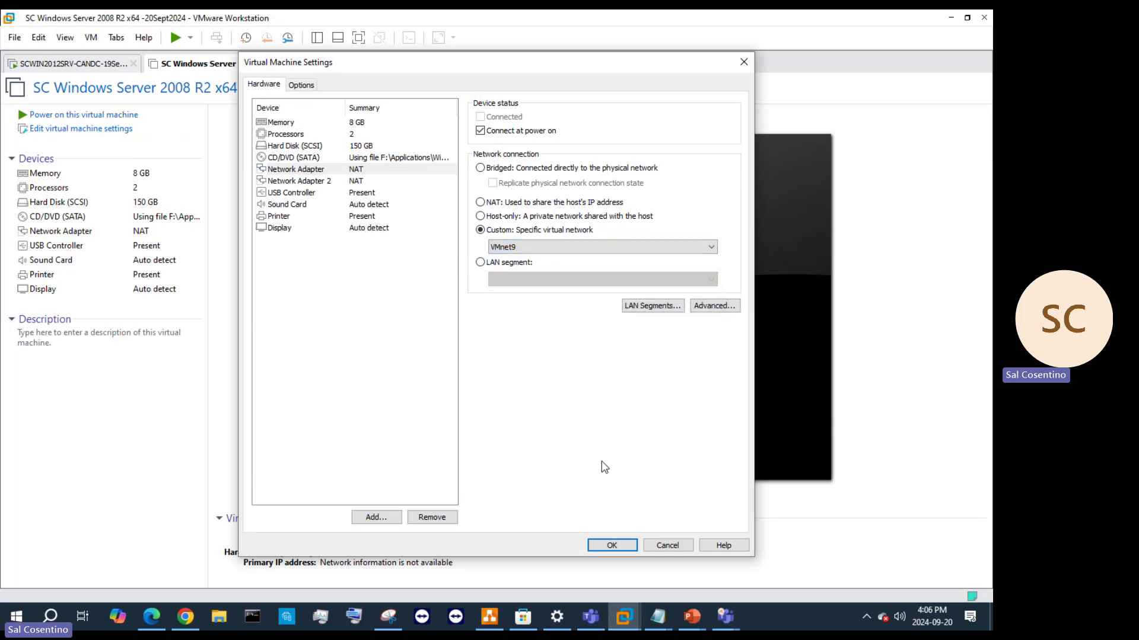
click(611, 543)
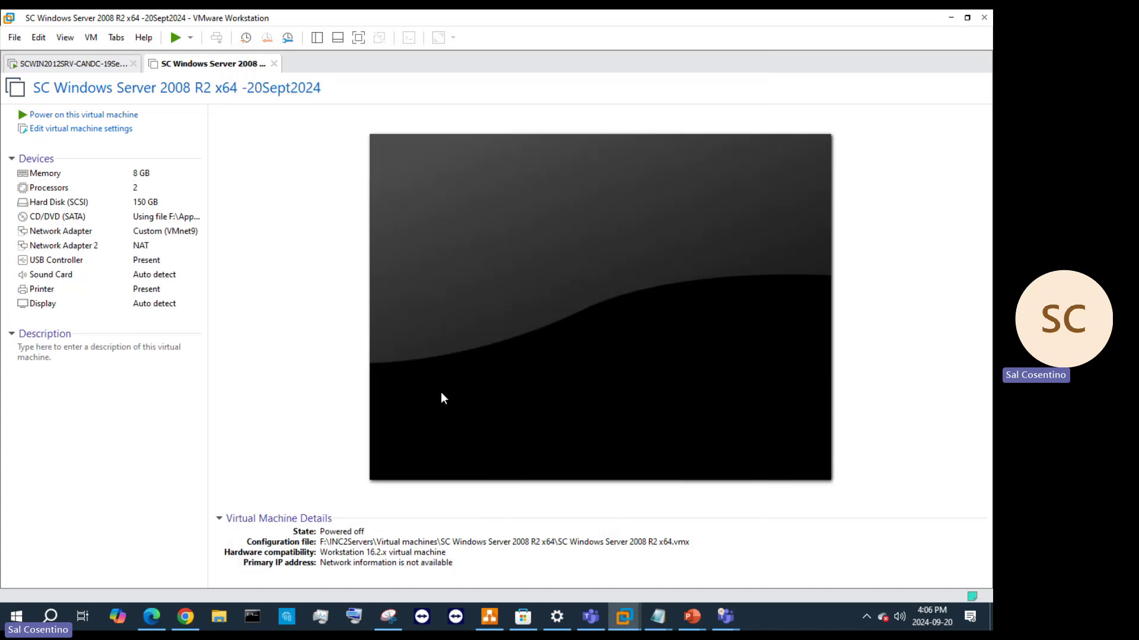
- Review the hardware settings of the Windows Server 2012 R2 virtual machine and close them unchanged
click(89, 66)
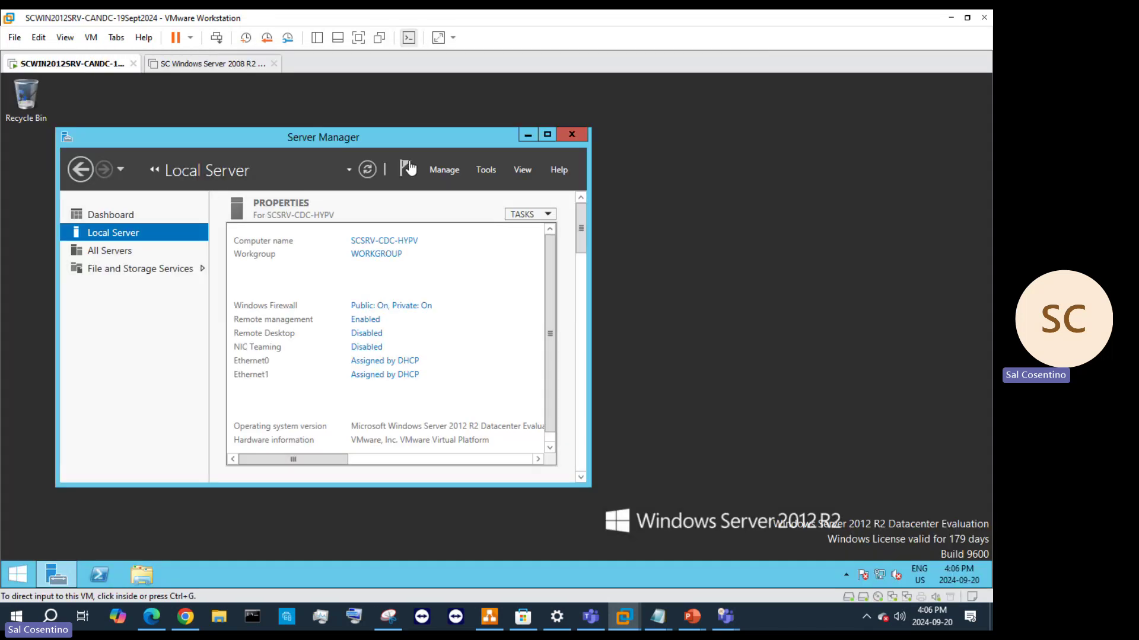
right_click(90, 64)
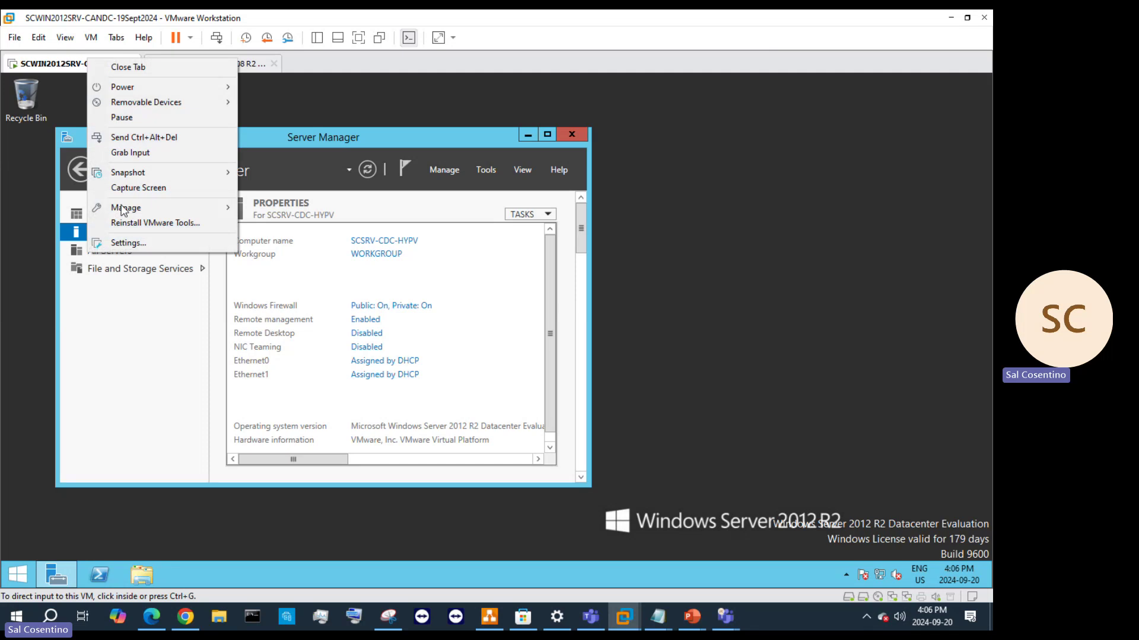
click(146, 247)
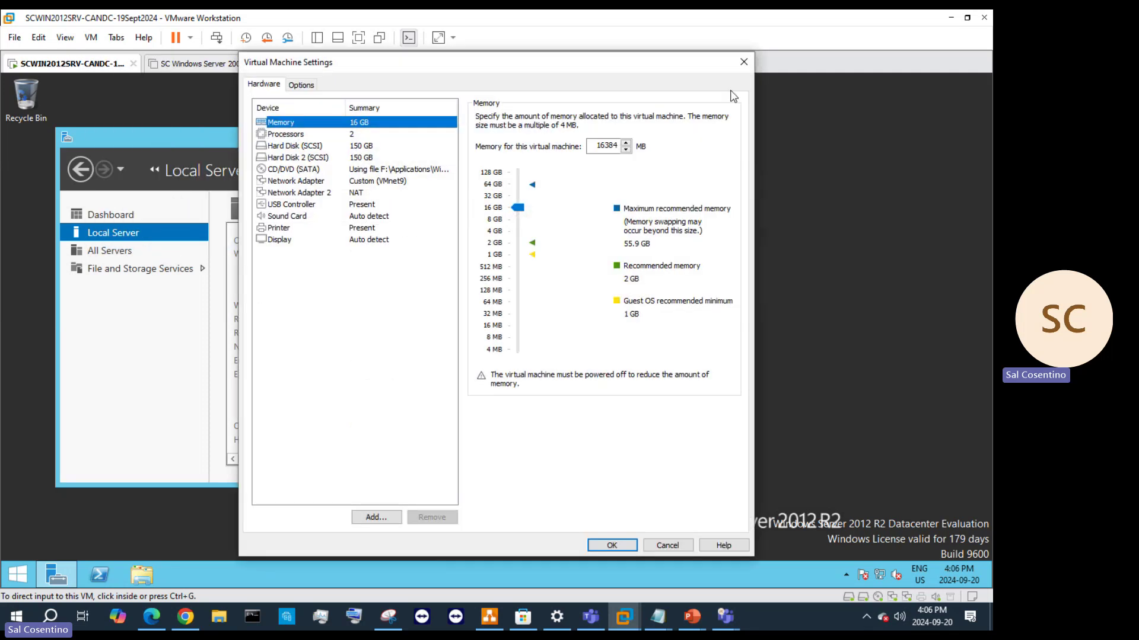
click(743, 62)
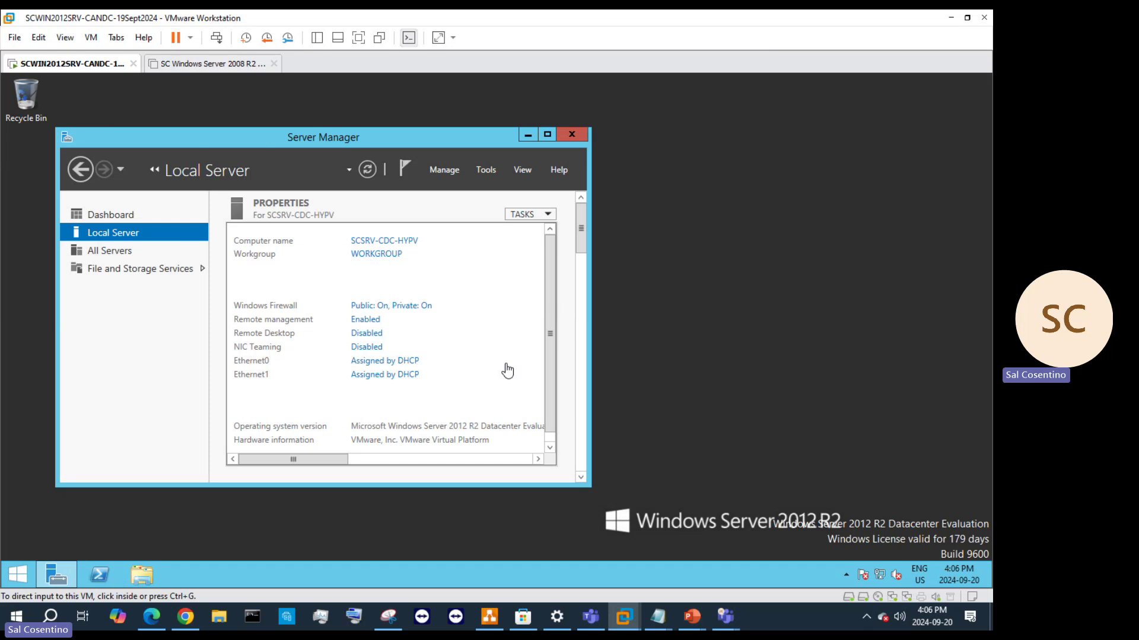
- Examine the Windows Server 2012 R2 network status and its Ethernet0 and Ethernet1 adapters in Network Connections, and minimize that window
click(879, 575)
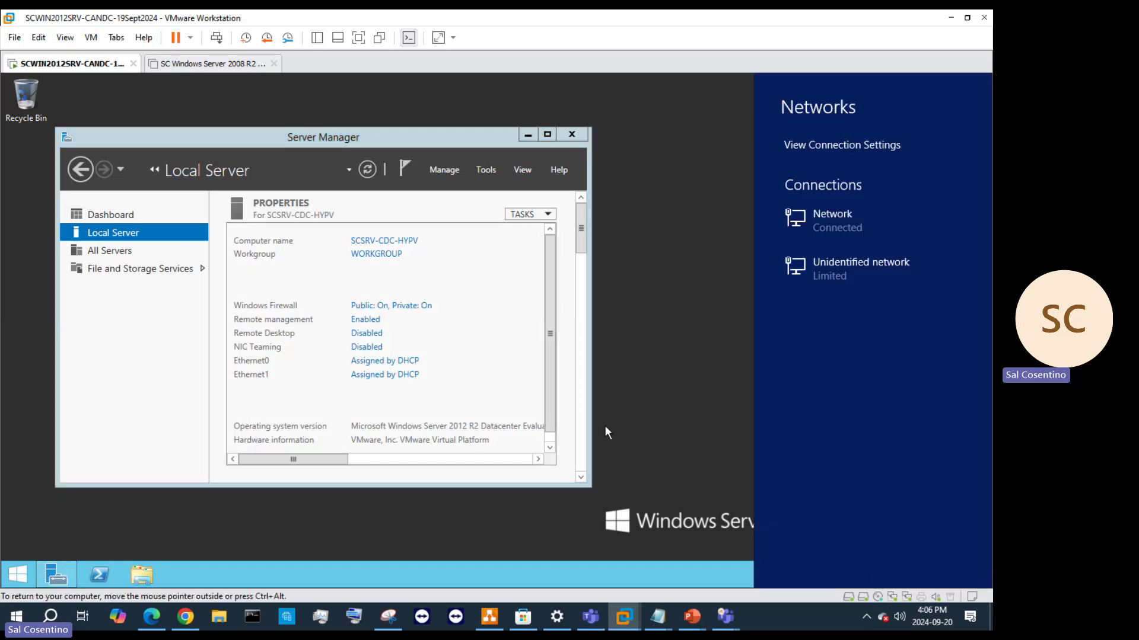
click(652, 390)
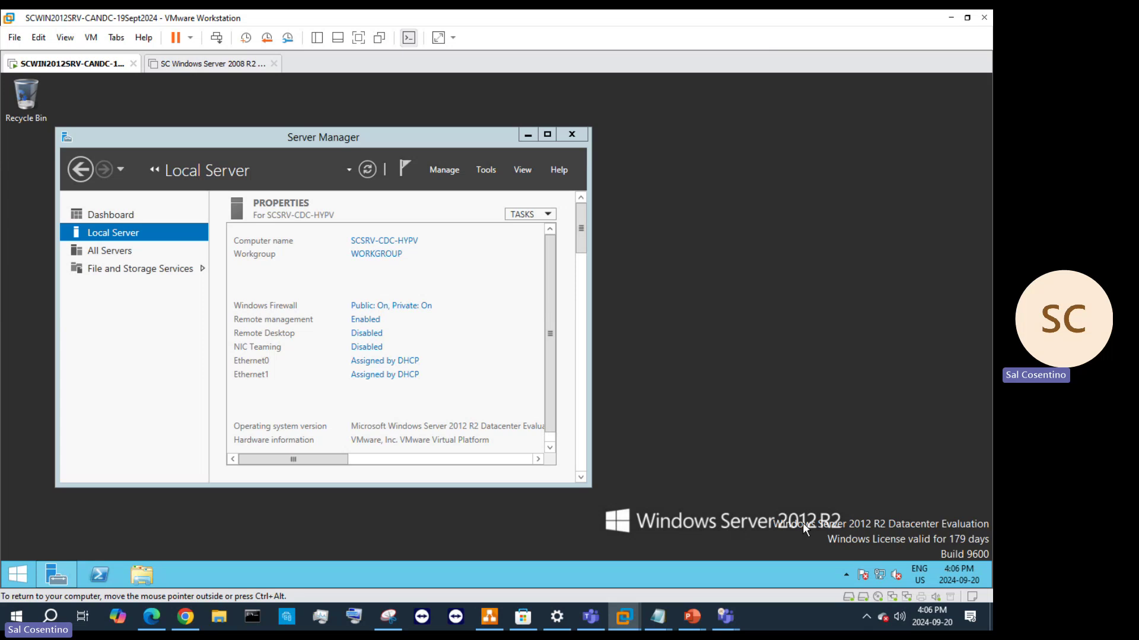
right_click(881, 577)
click(881, 579)
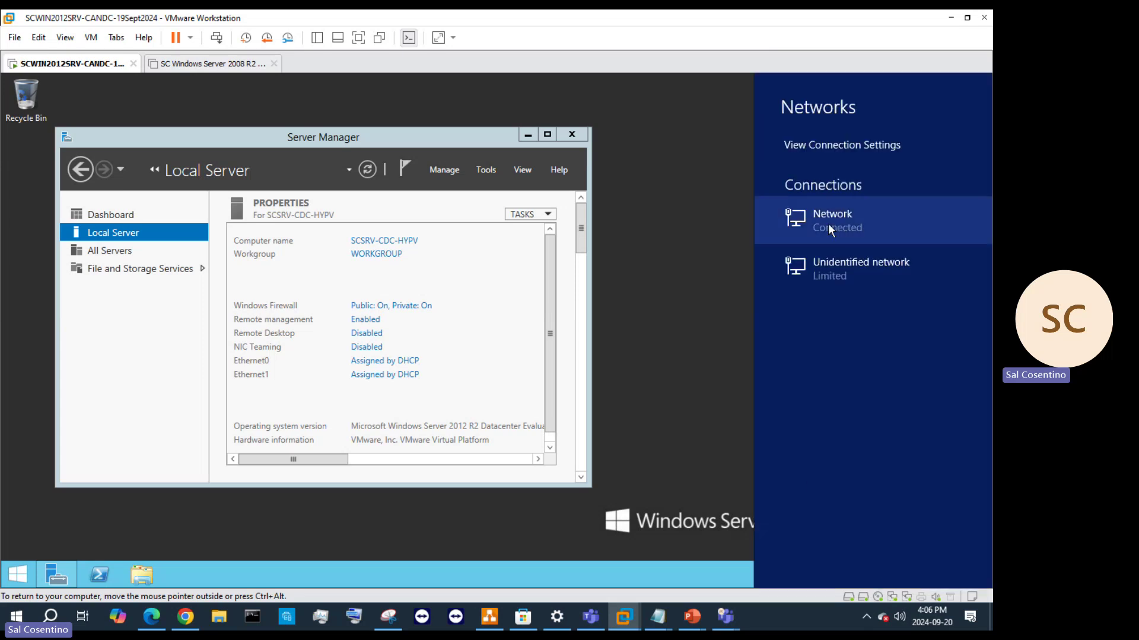
click(391, 361)
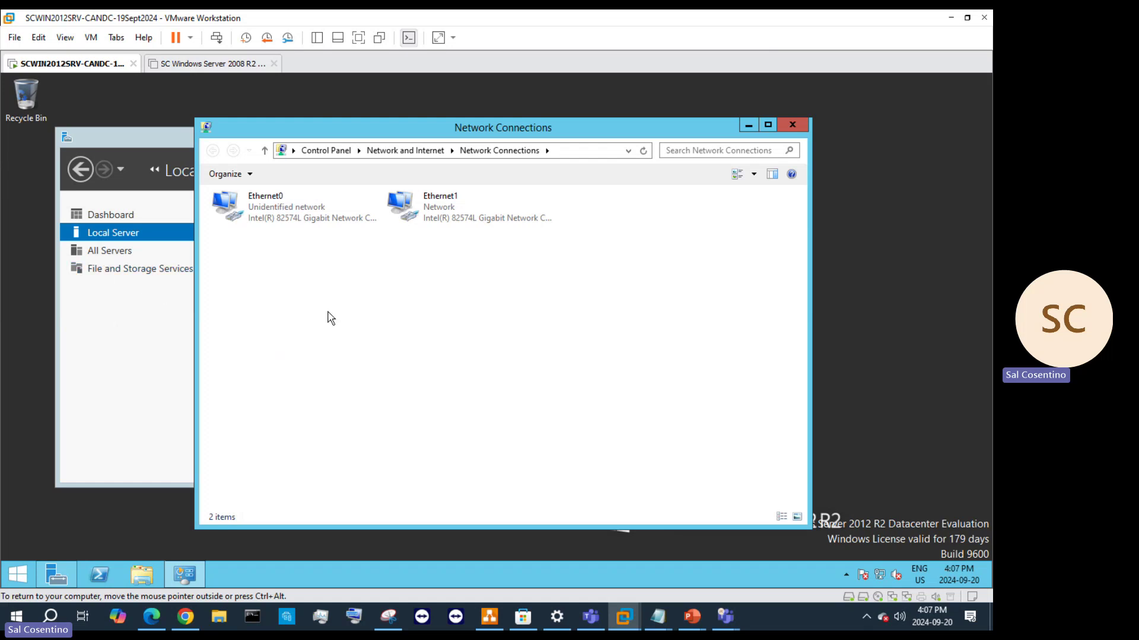
click(748, 126)
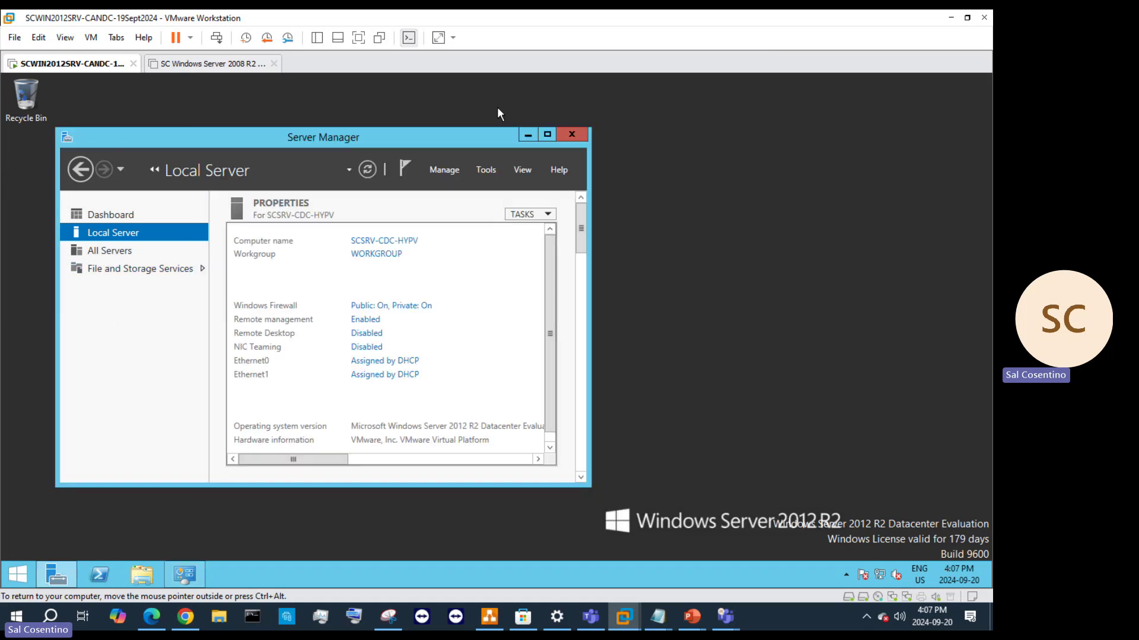
- Compare the Windows Server 2008 R2 virtual machine's device list with the Windows Server 2012 R2 virtual machine
click(246, 66)
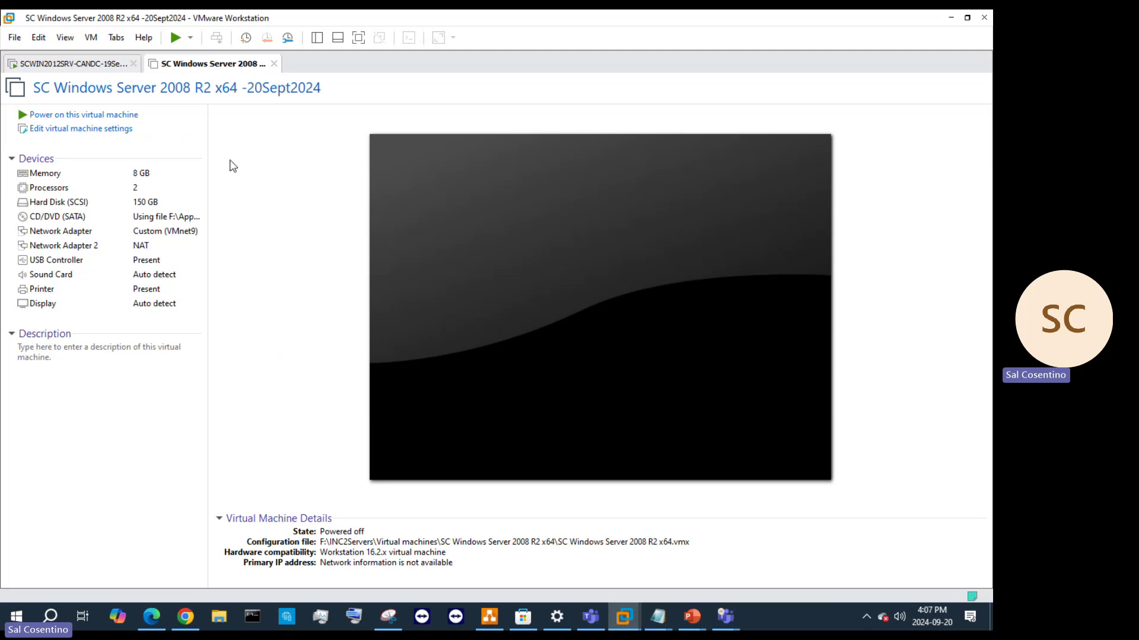
mouse_move(684, 606)
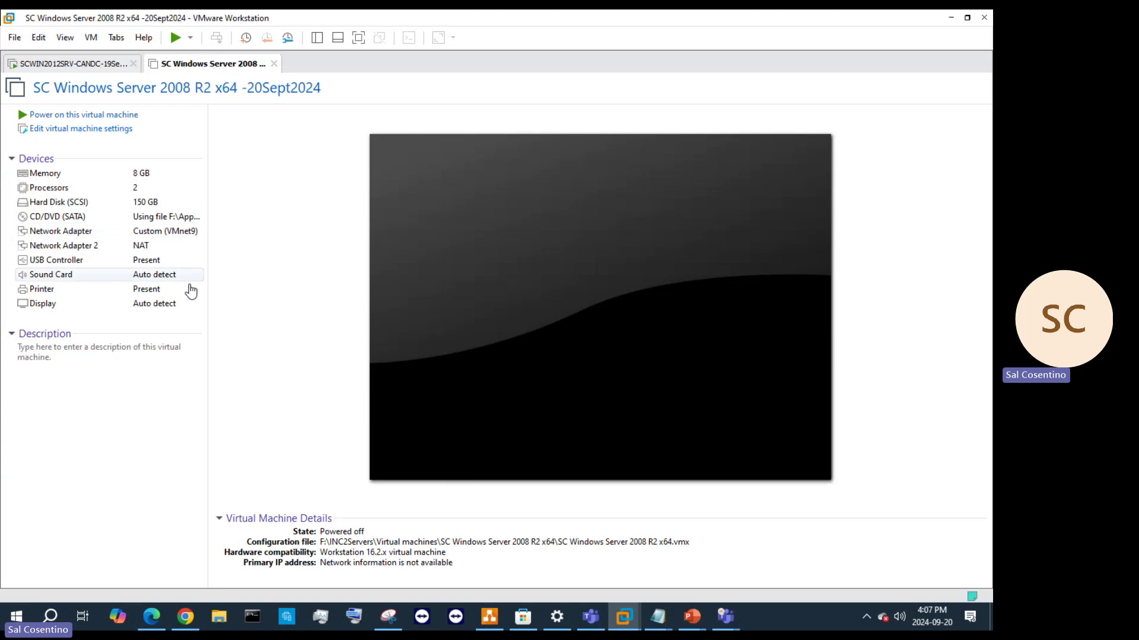
click(87, 69)
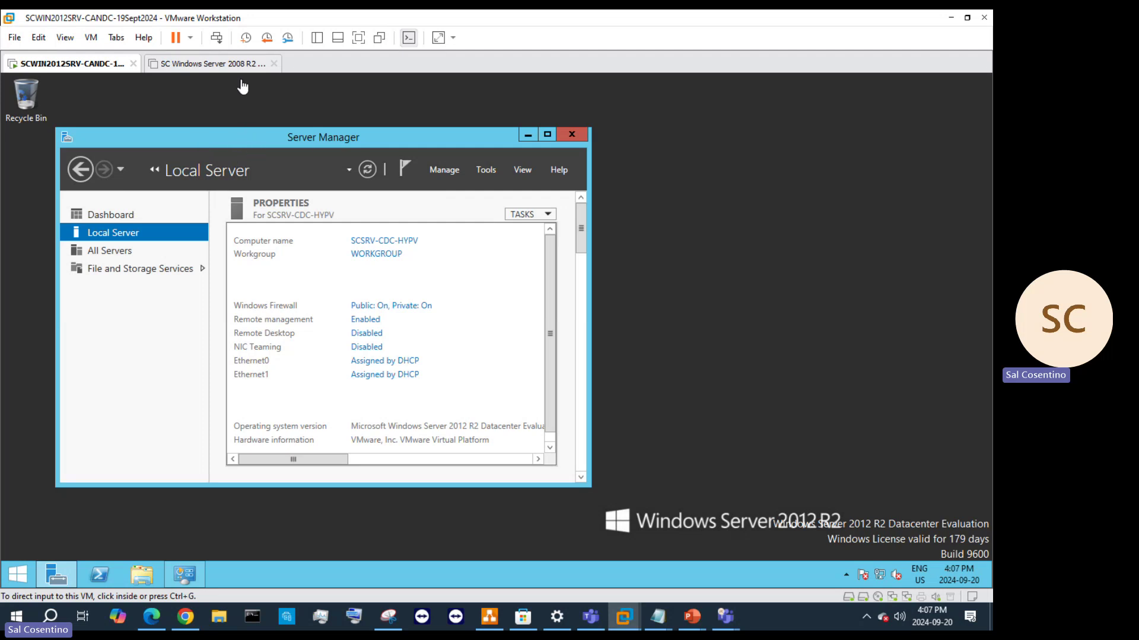
click(220, 70)
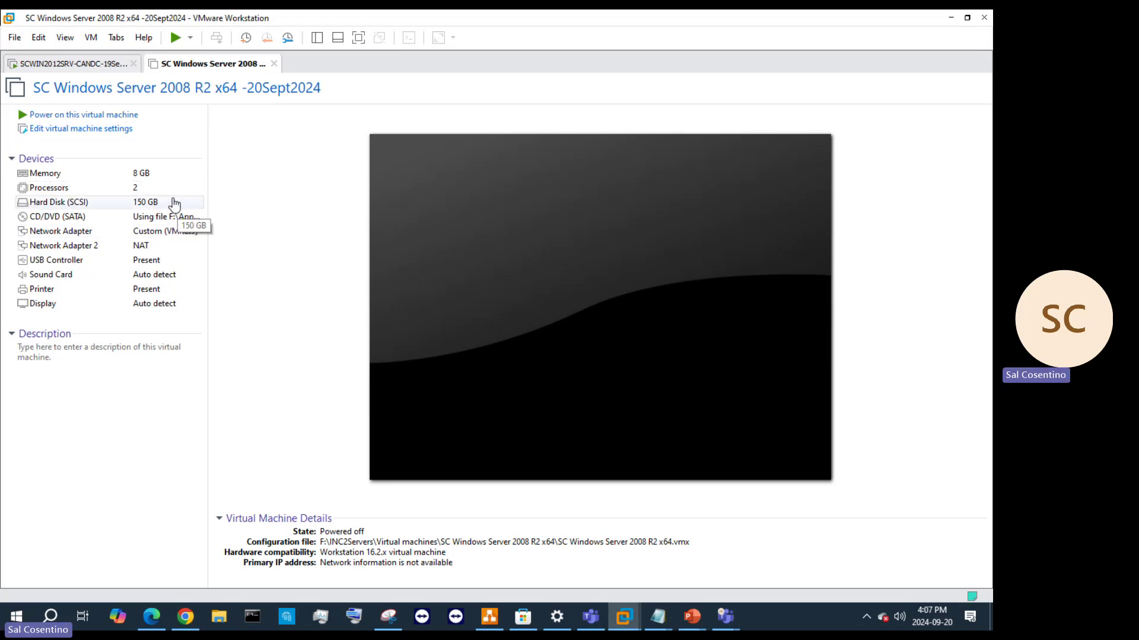
click(126, 65)
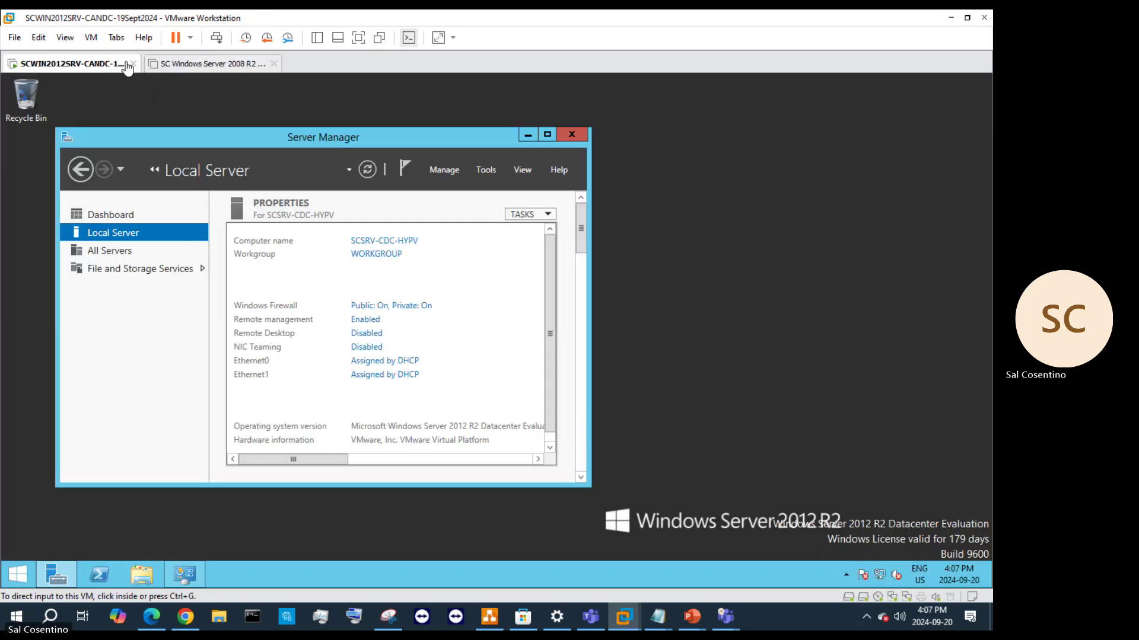
click(184, 67)
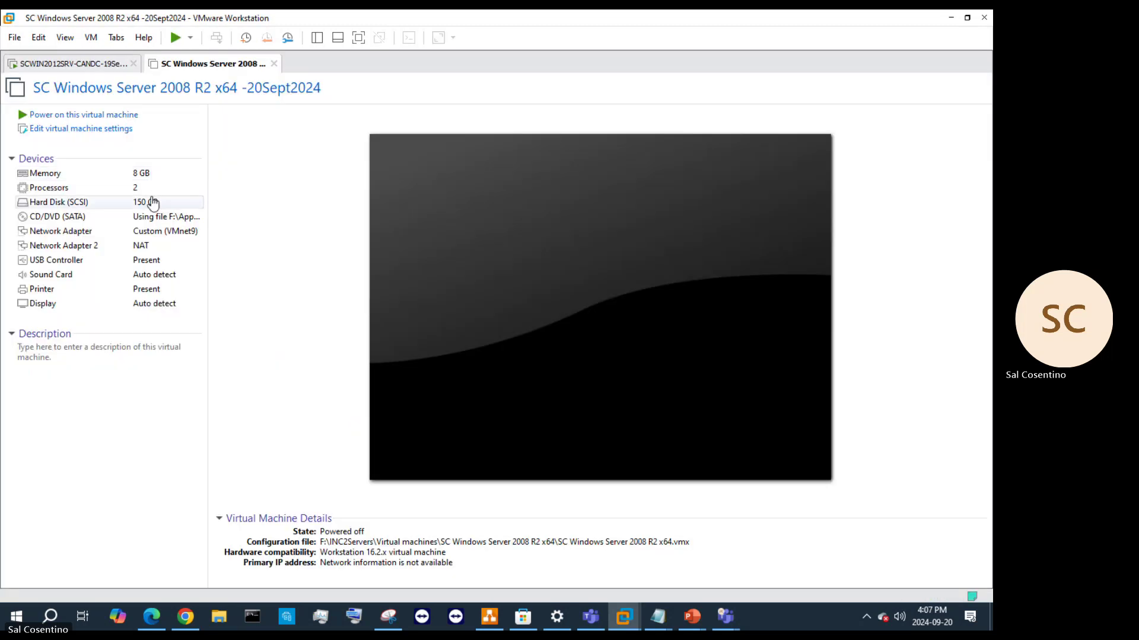
- Add a new 60 GB SCSI virtual disk, split into multiple files and stored as SC Windows Server 2008 R2 x64-1.vmdk, and select it
click(111, 131)
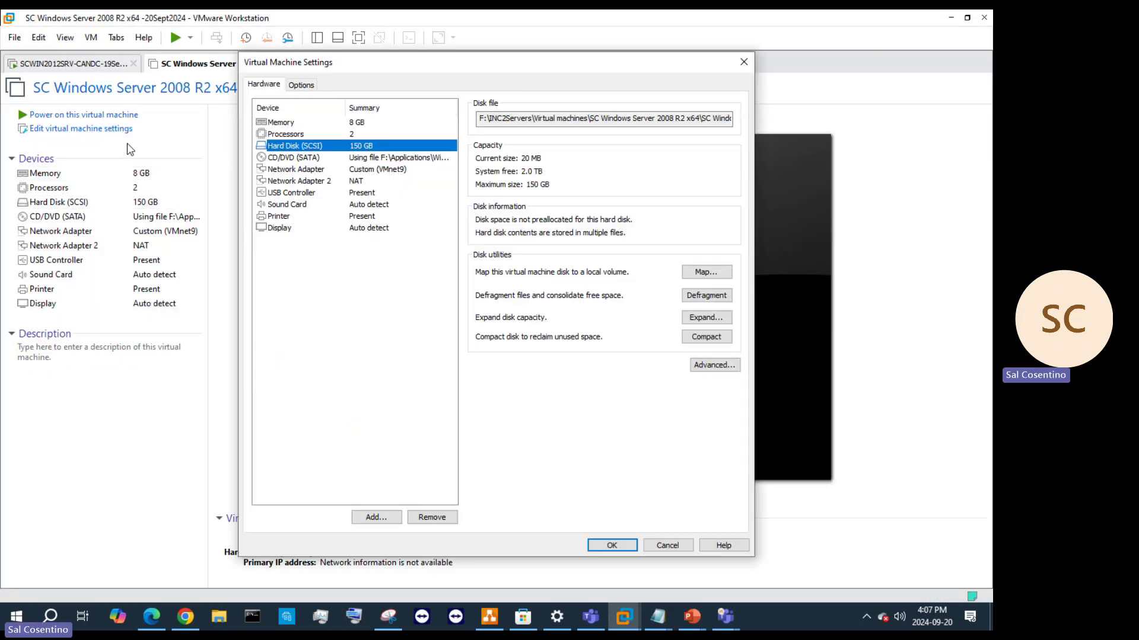
click(376, 517)
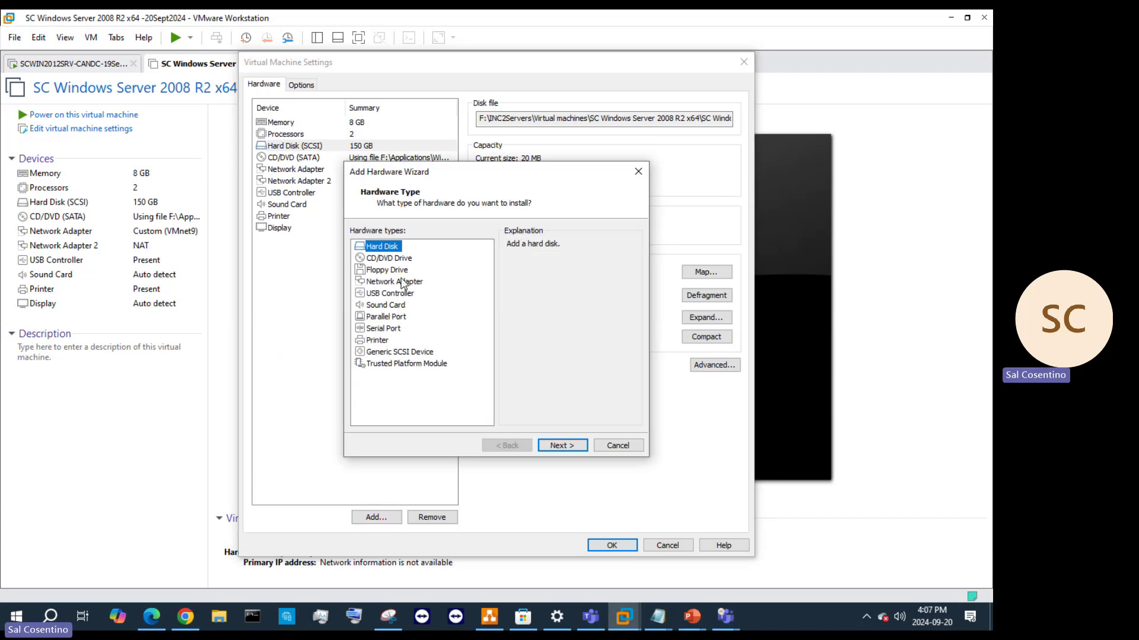
click(578, 446)
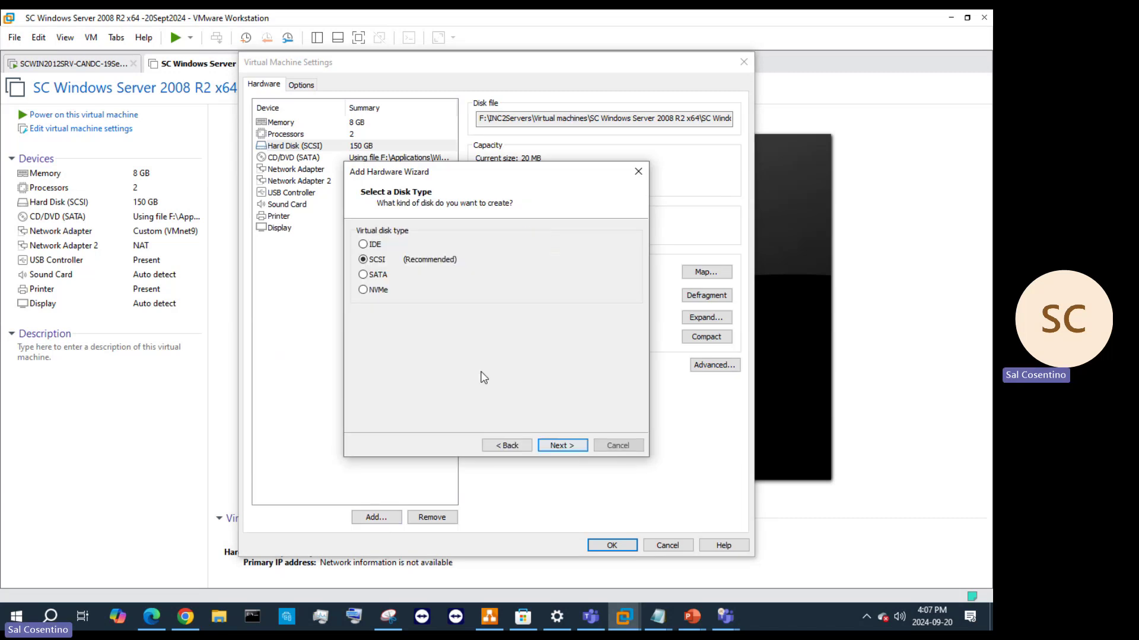
click(560, 445)
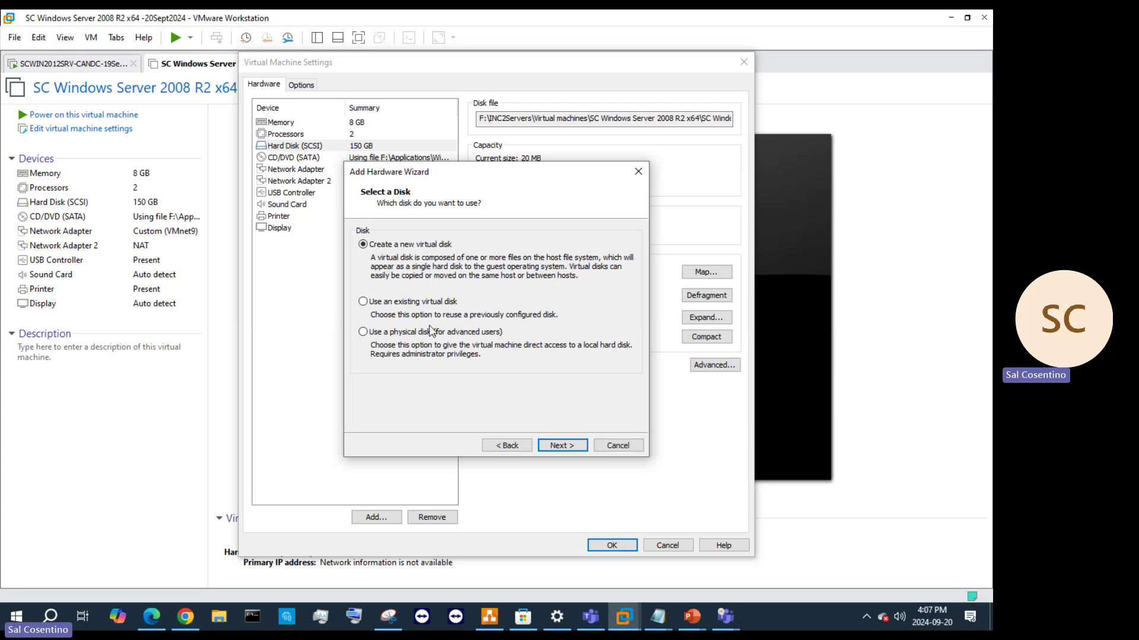
click(550, 445)
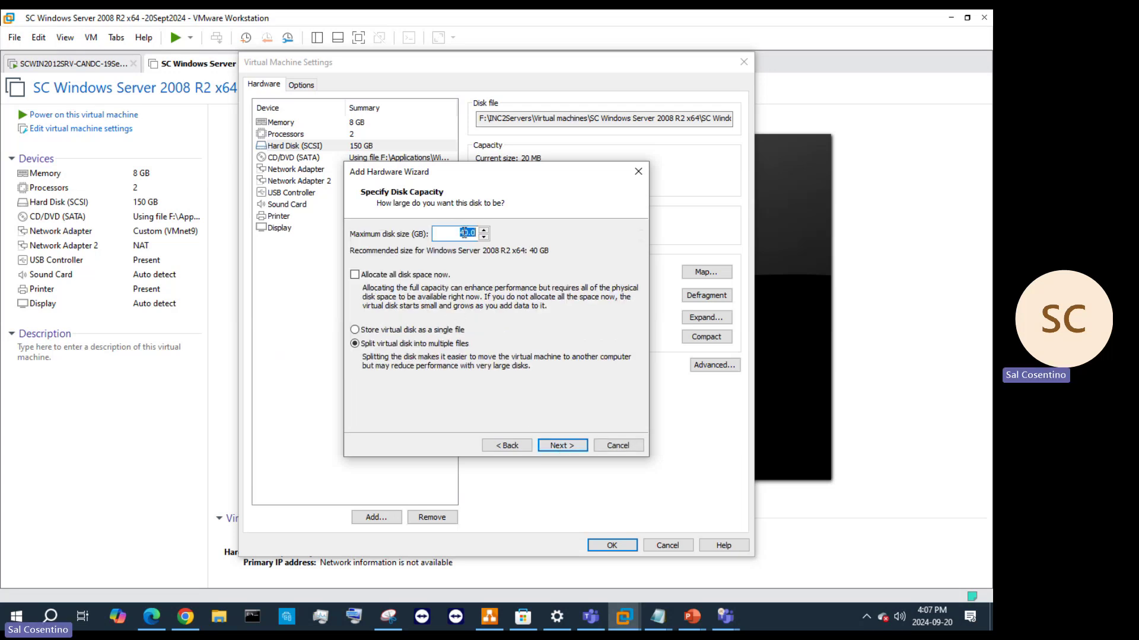
text(60)
click(561, 444)
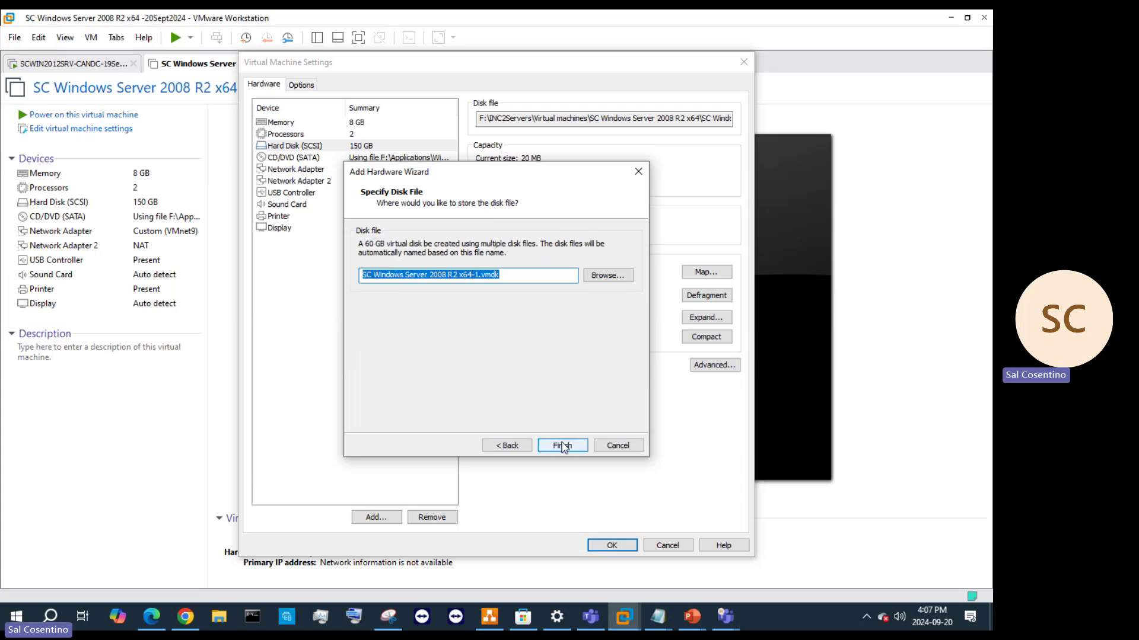
click(563, 445)
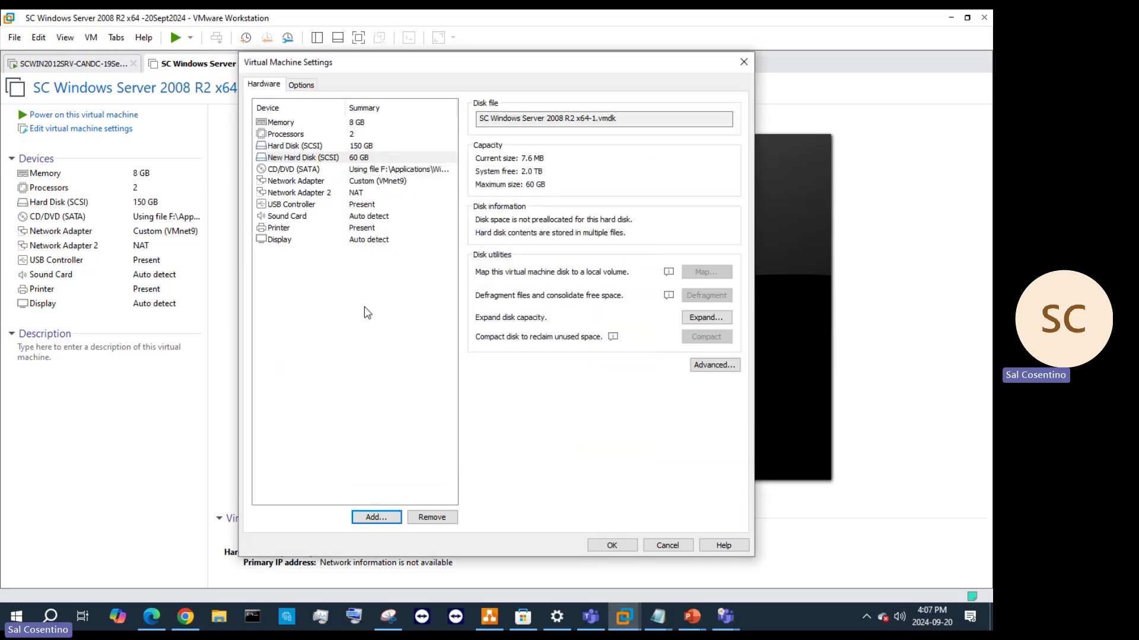
click(316, 158)
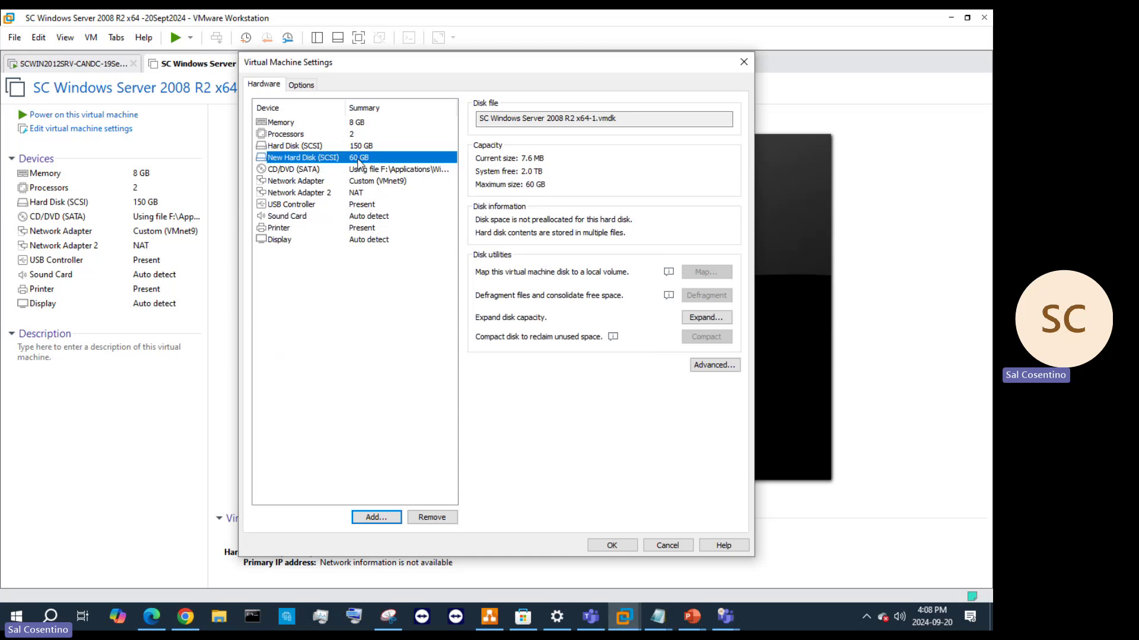
- Add another new 60 GB SCSI virtual disk, split into multiple files and stored as SC Windows Server 2008 R2 x64-2.vmdk
click(376, 517)
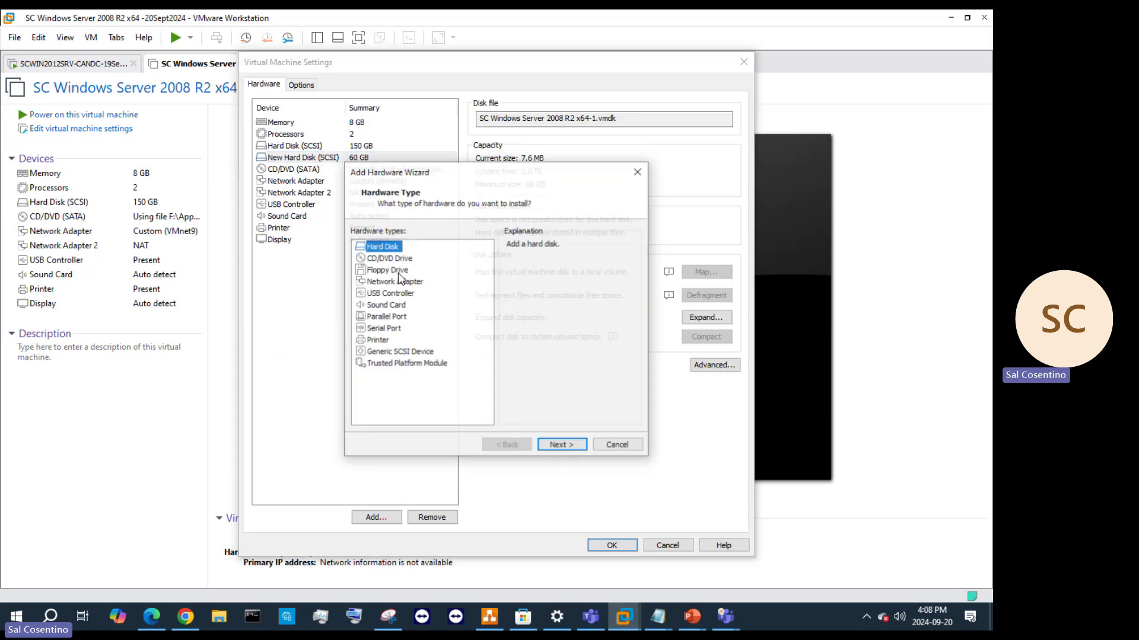
click(548, 446)
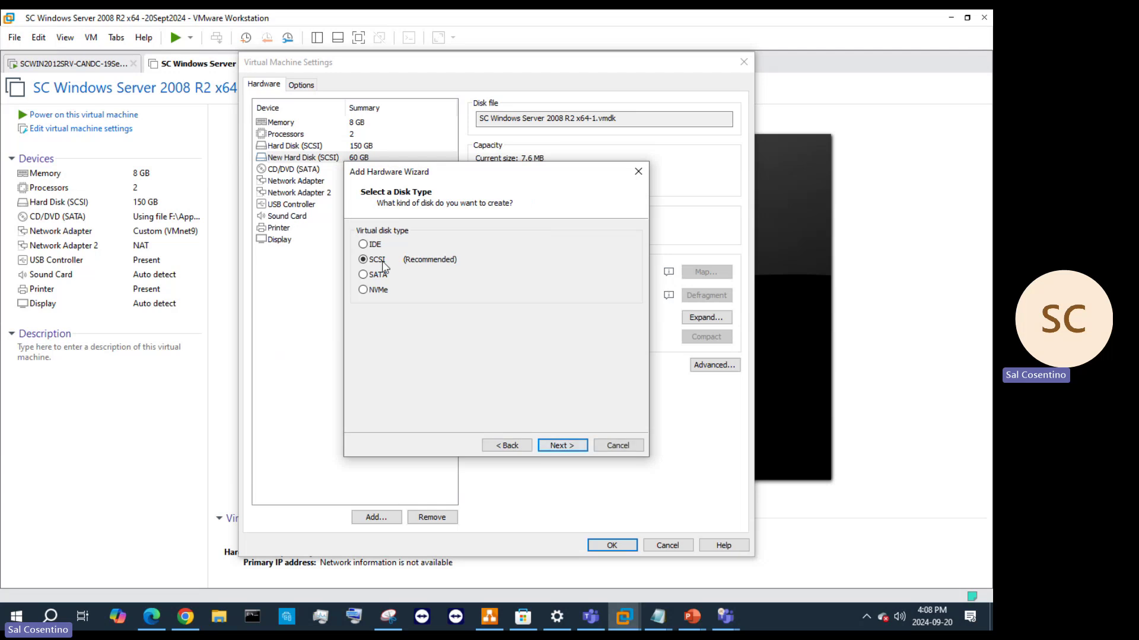
click(560, 445)
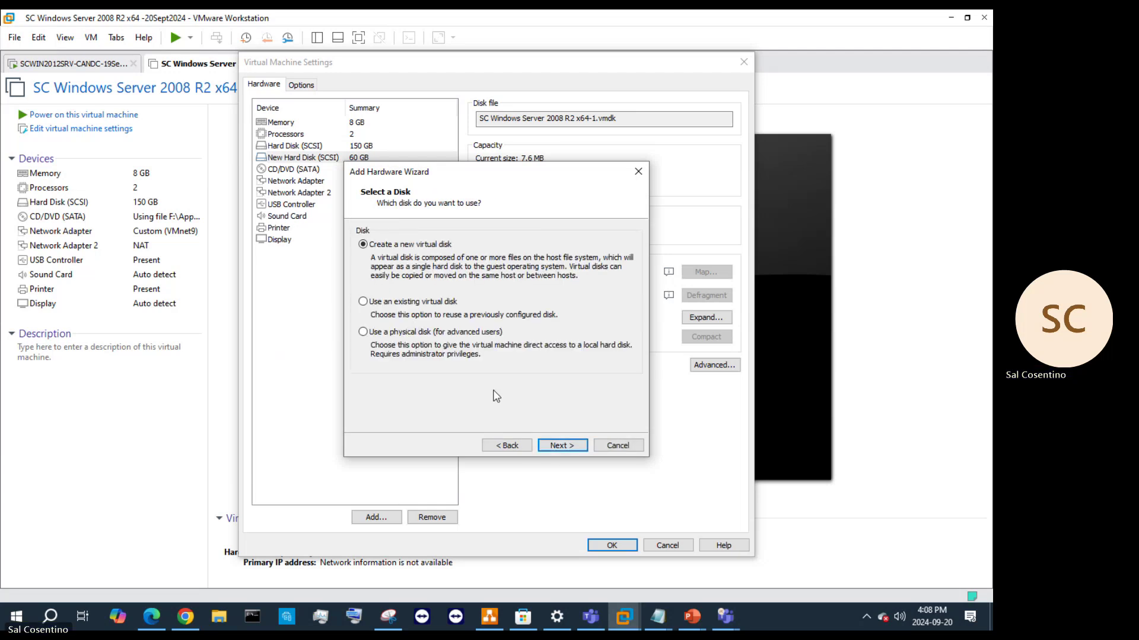
click(557, 444)
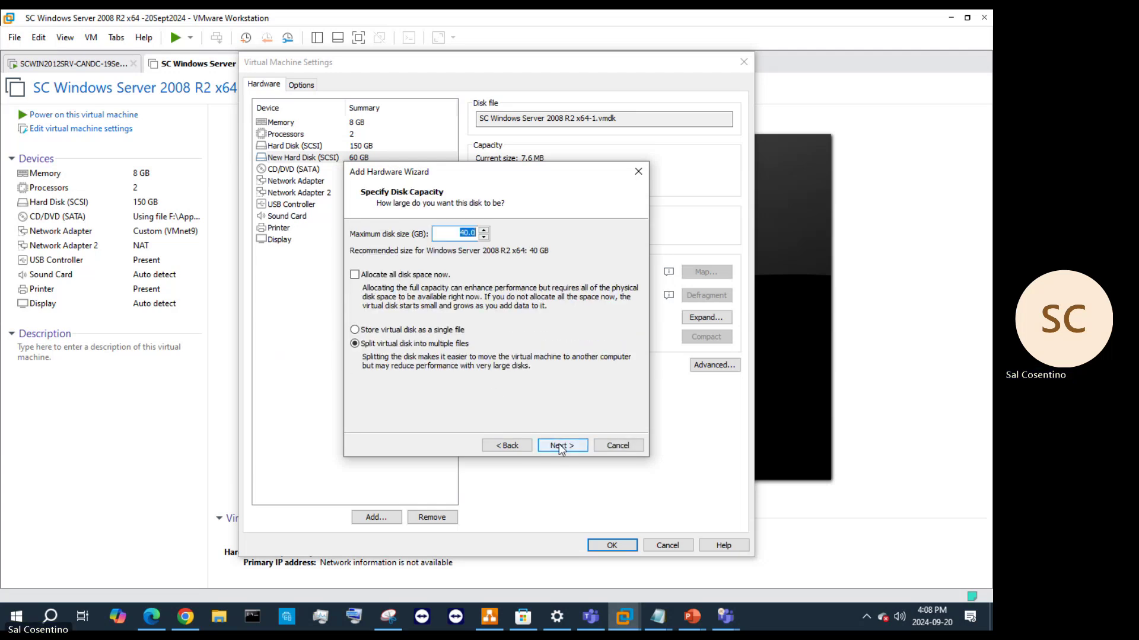
key(Return)
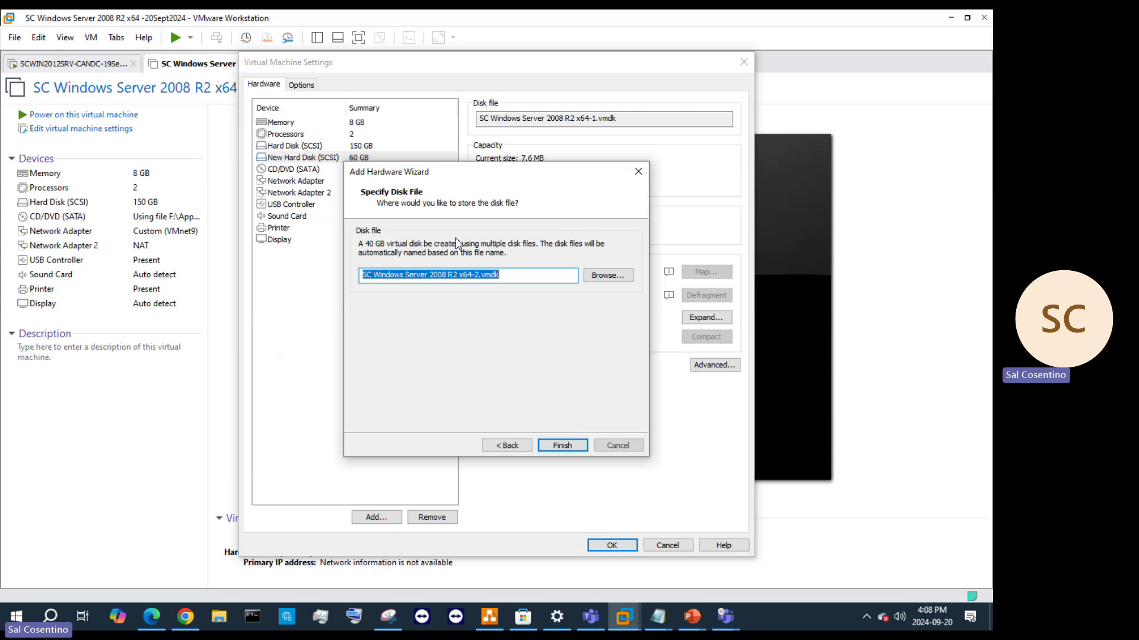
click(507, 446)
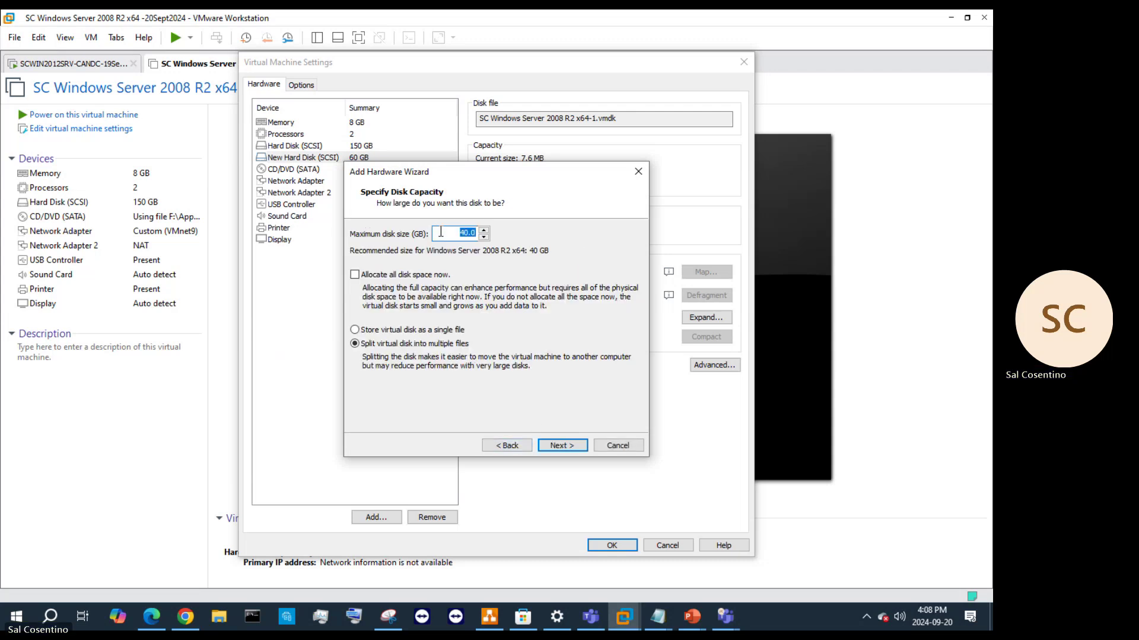
key(Return)
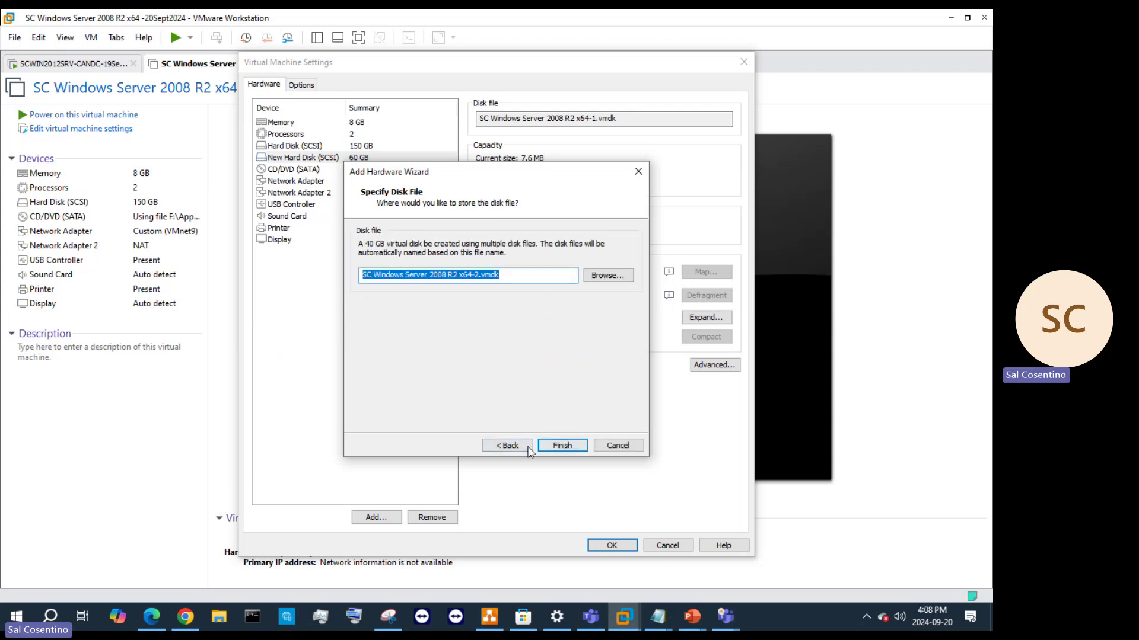
click(508, 445)
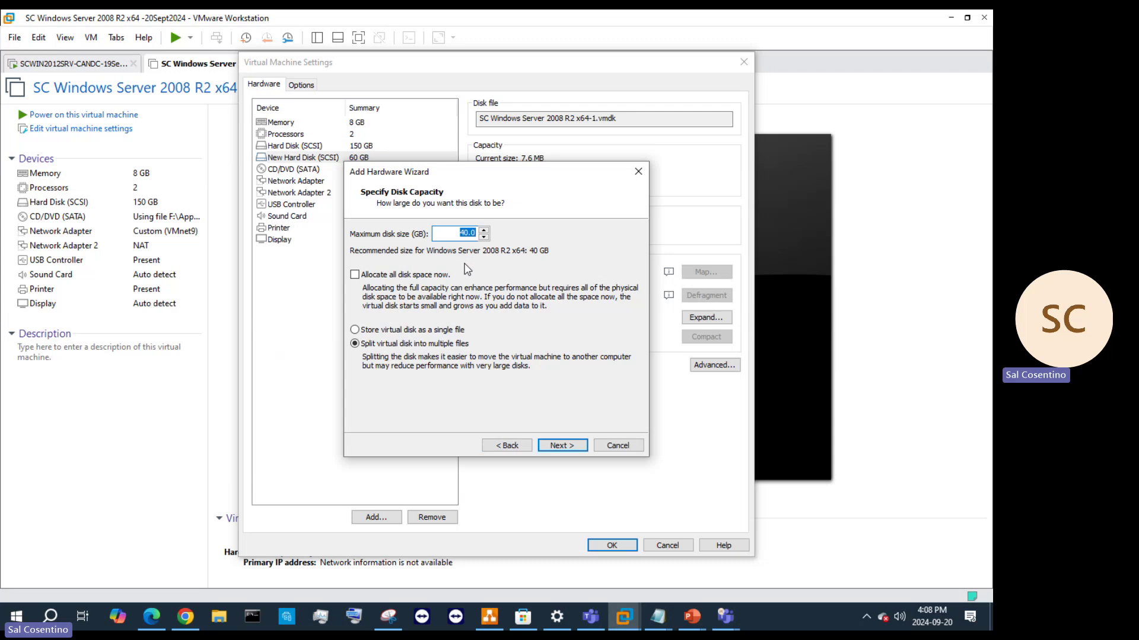
text(60)
click(561, 445)
click(563, 442)
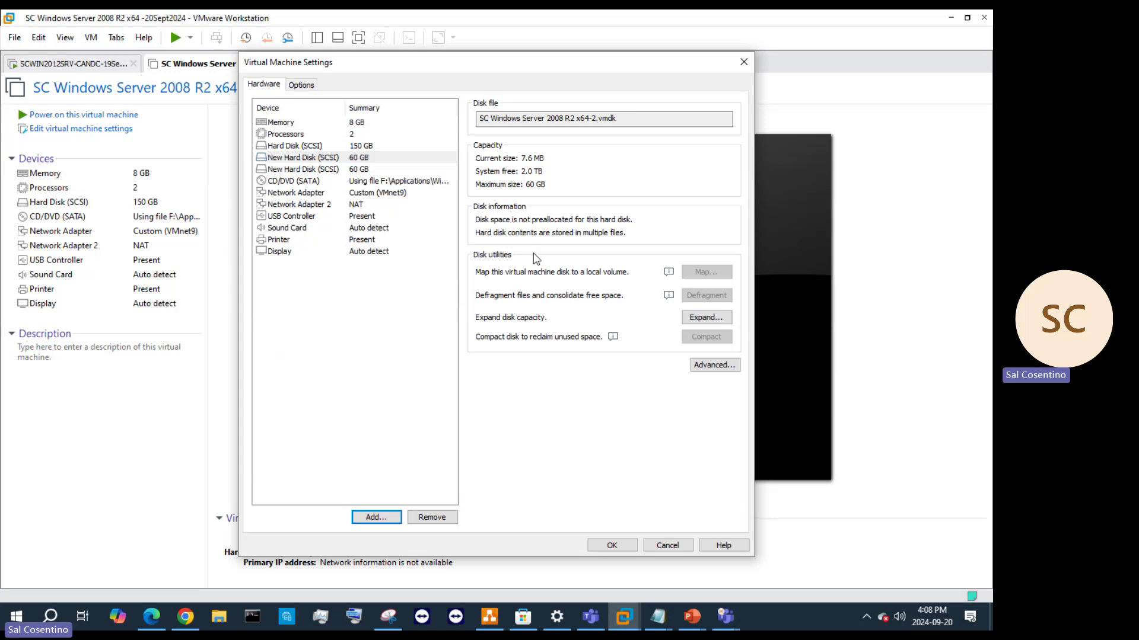
- Examine the newest disk's expand capacity dialog and the virtual device node choices in its advanced settings, closing both without changes
click(695, 322)
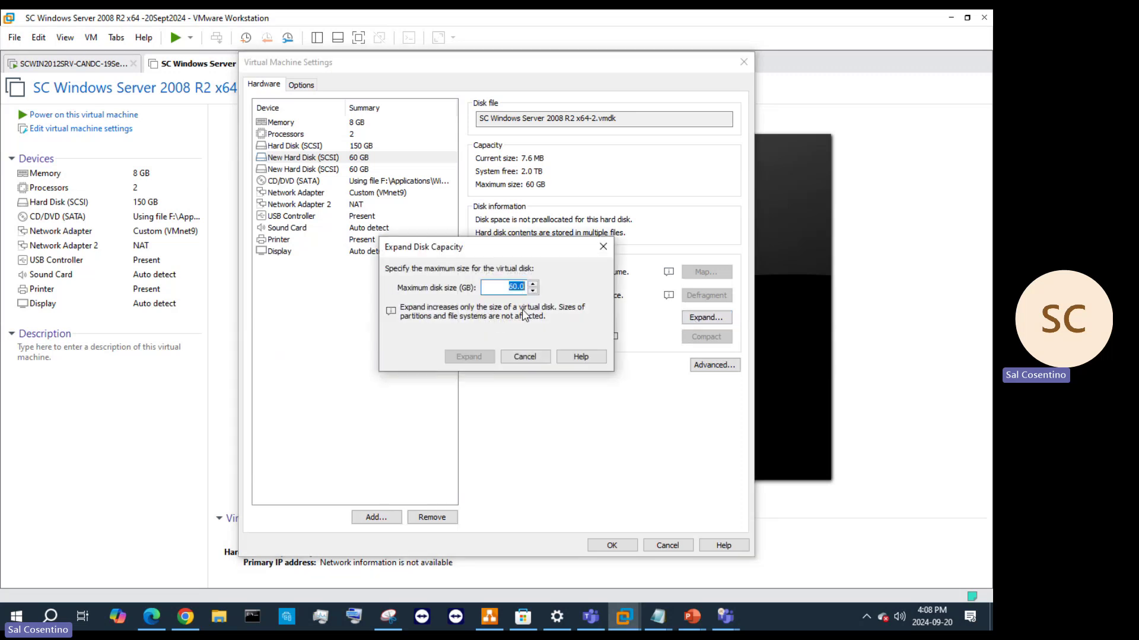
click(603, 247)
click(714, 366)
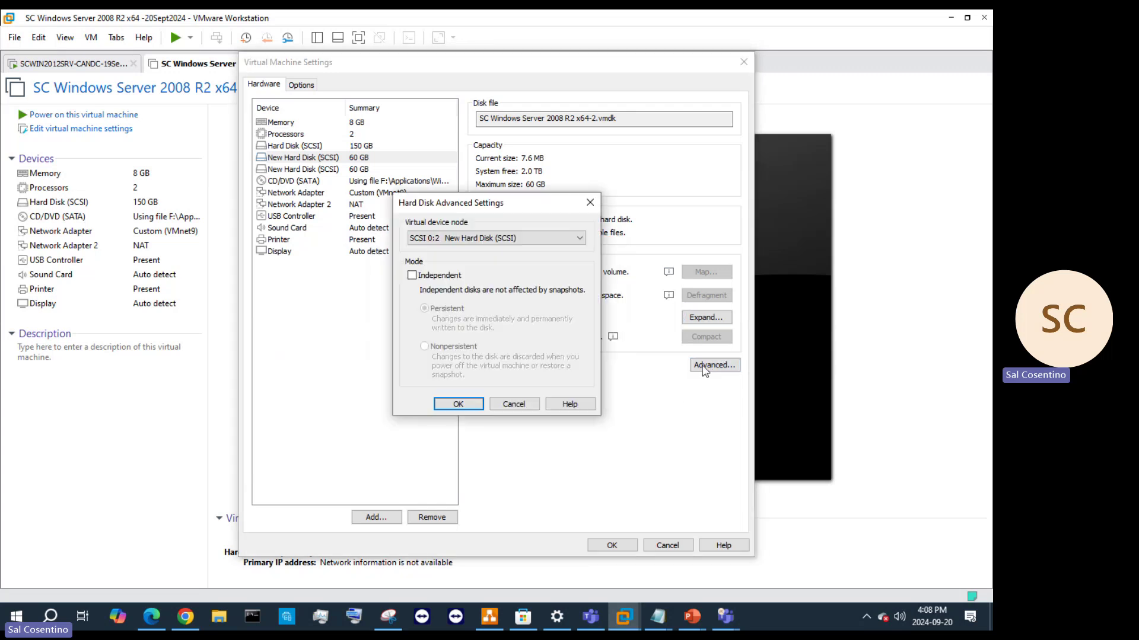
click(498, 238)
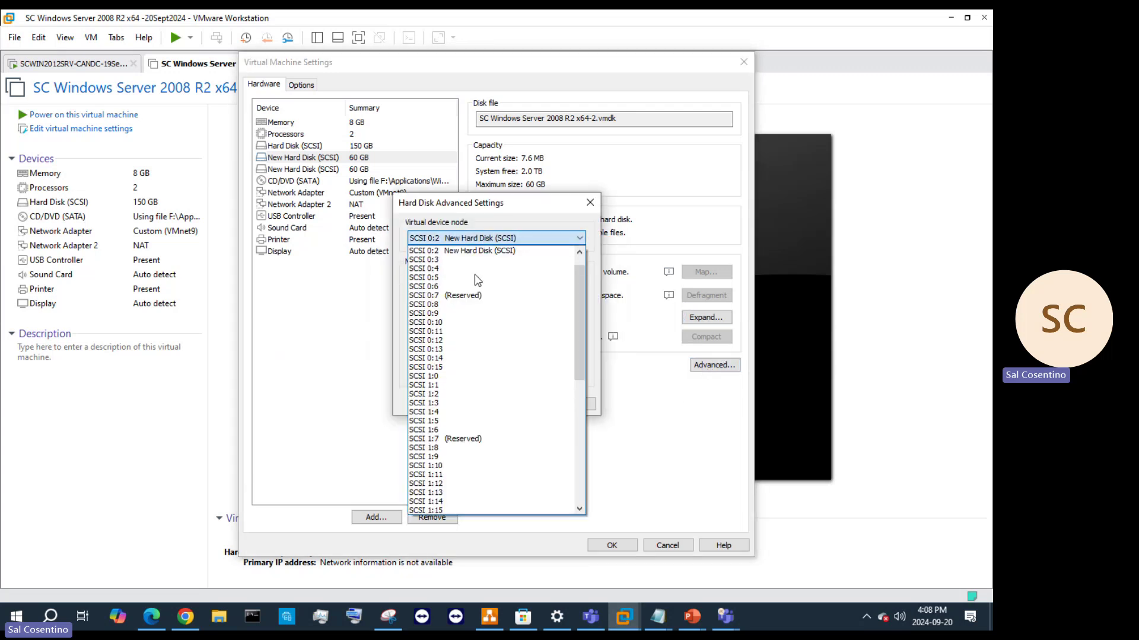
scroll(480, 293, up, 1)
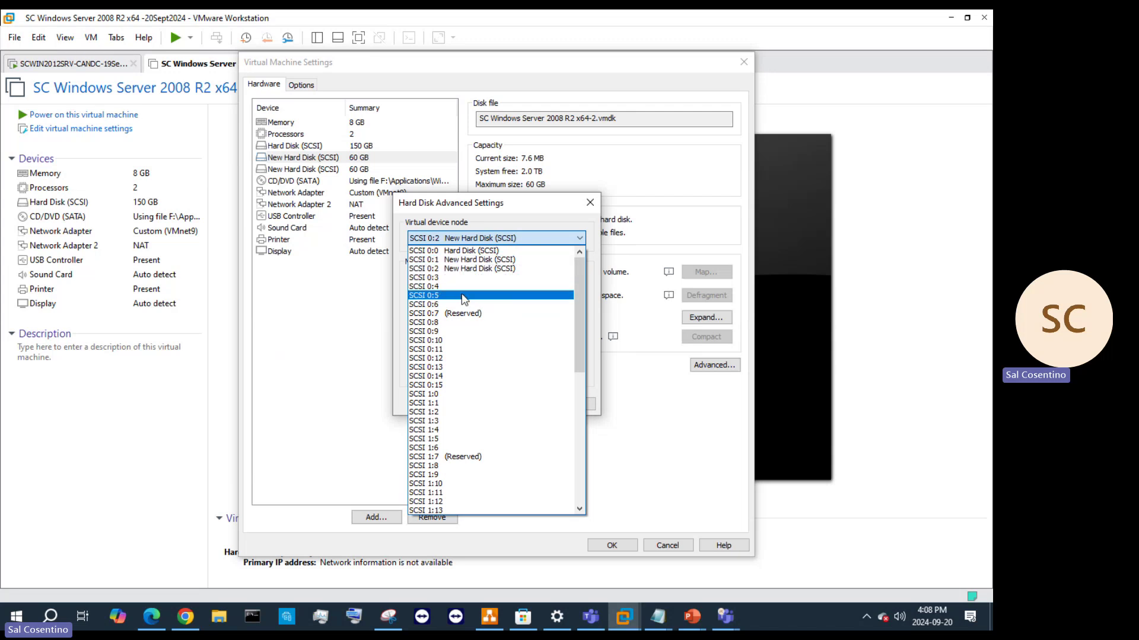
scroll(479, 390, down, 11)
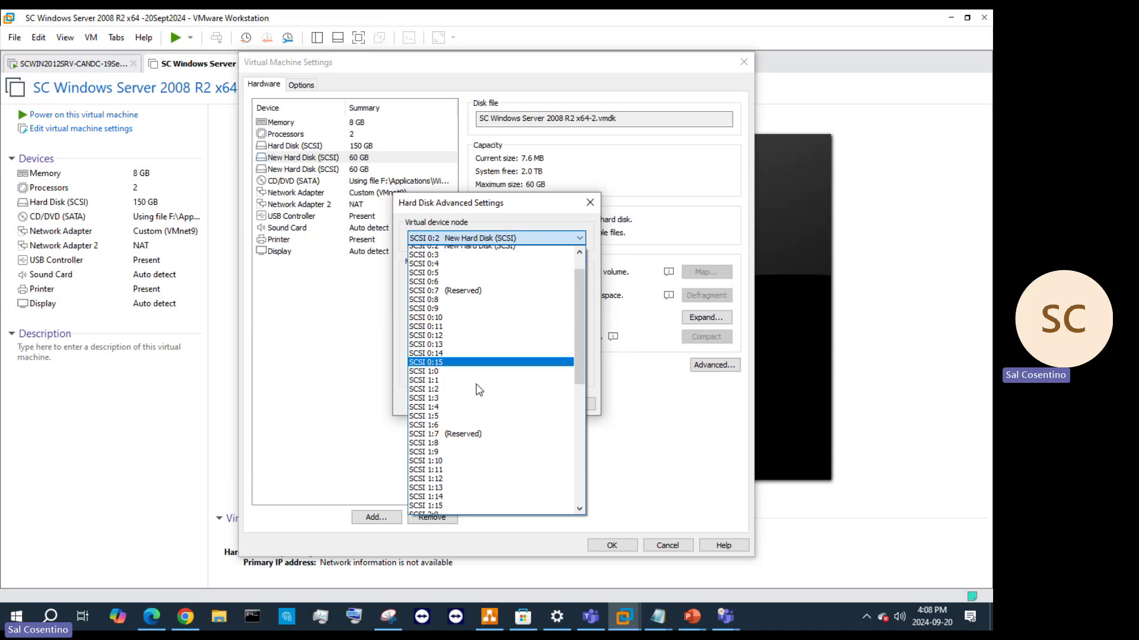
scroll(479, 390, up, 11)
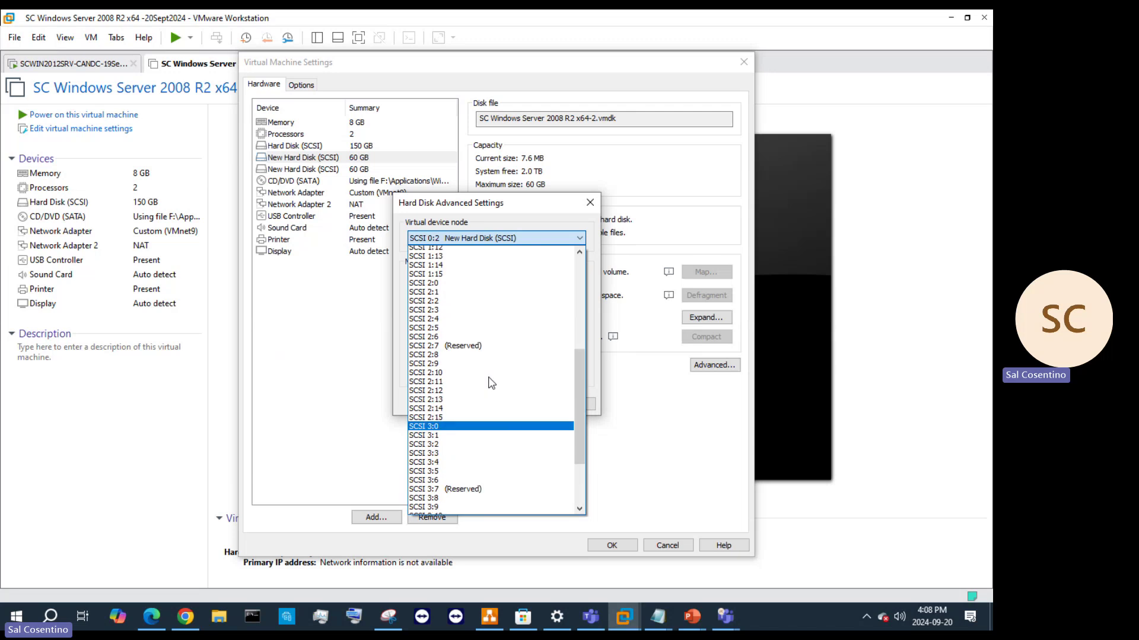
click(589, 203)
click(591, 204)
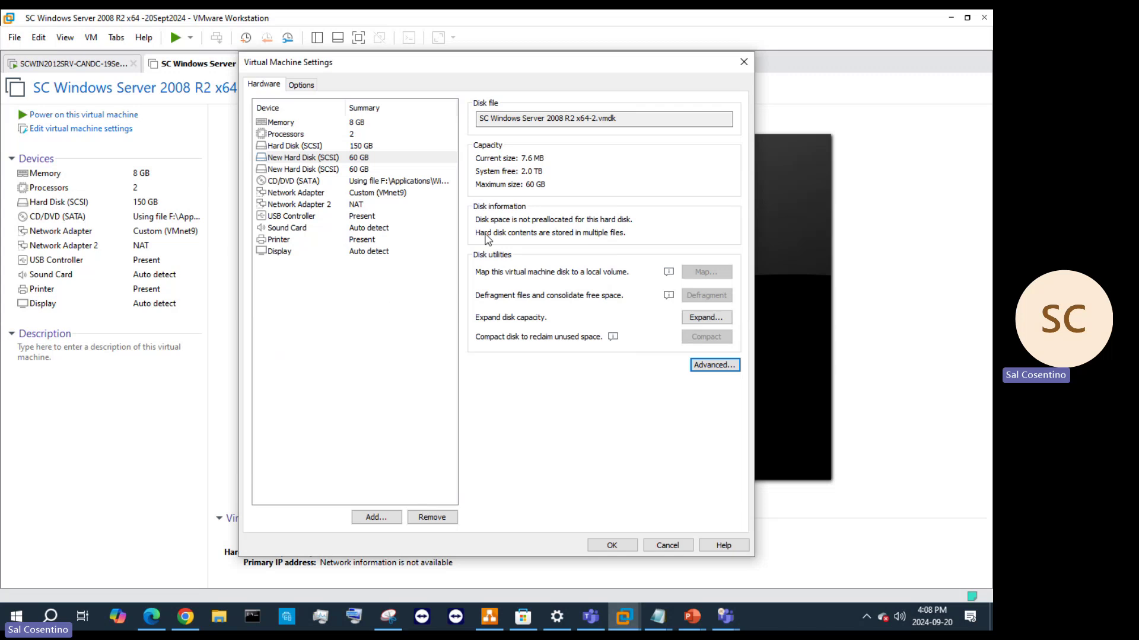
- Set the virtual machine's folder sharing to Always enabled and map it as a network drive in Windows guests
click(301, 86)
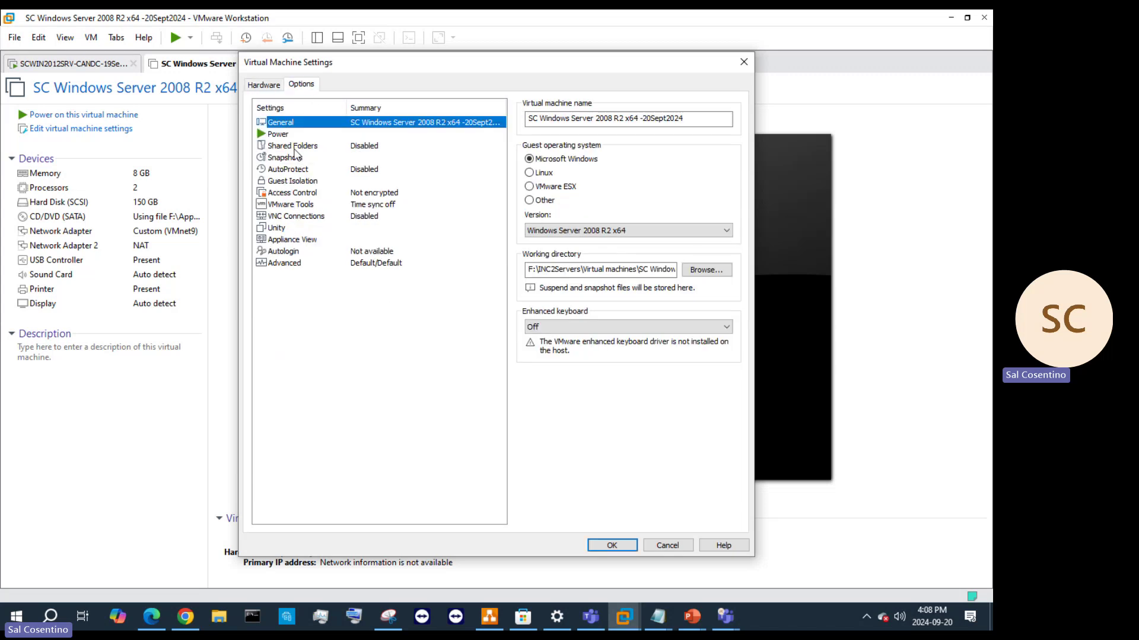
click(297, 148)
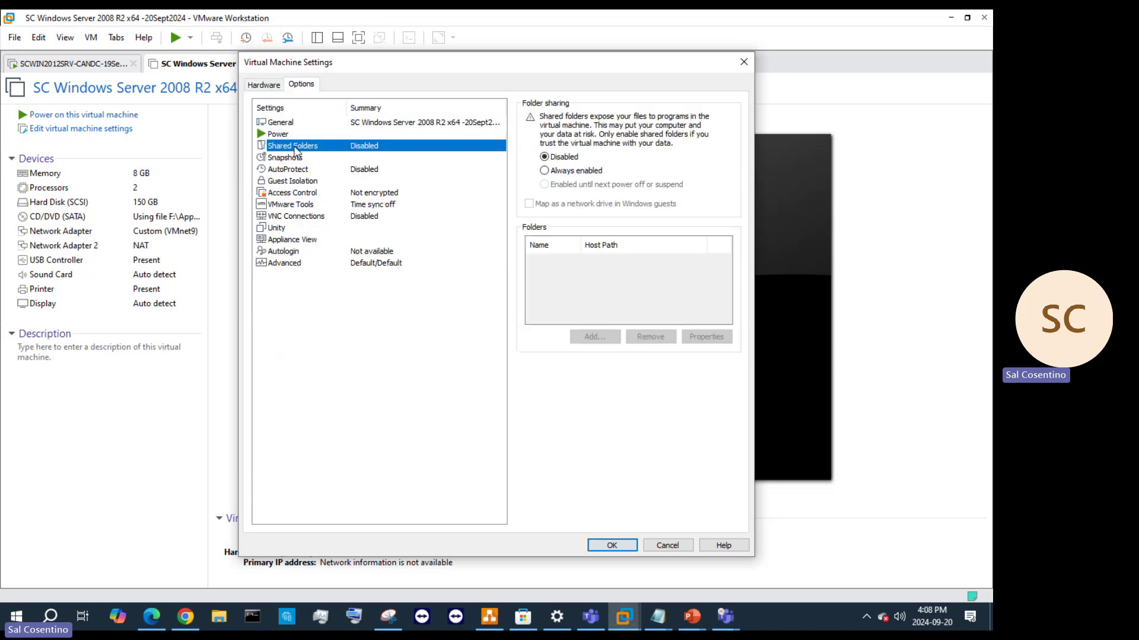
click(547, 172)
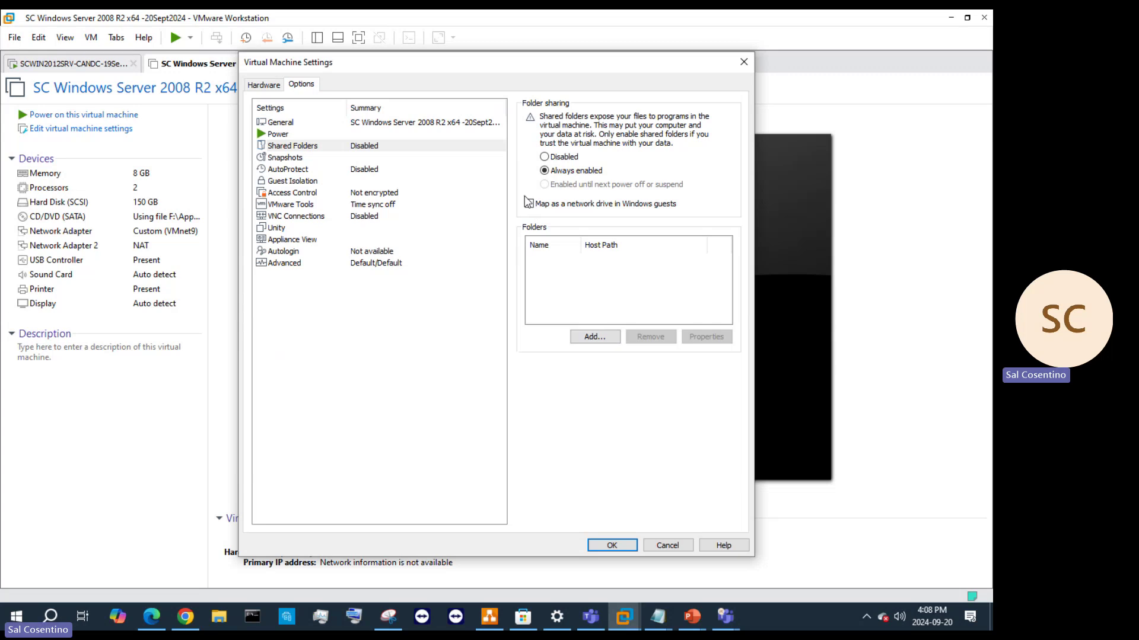
click(529, 204)
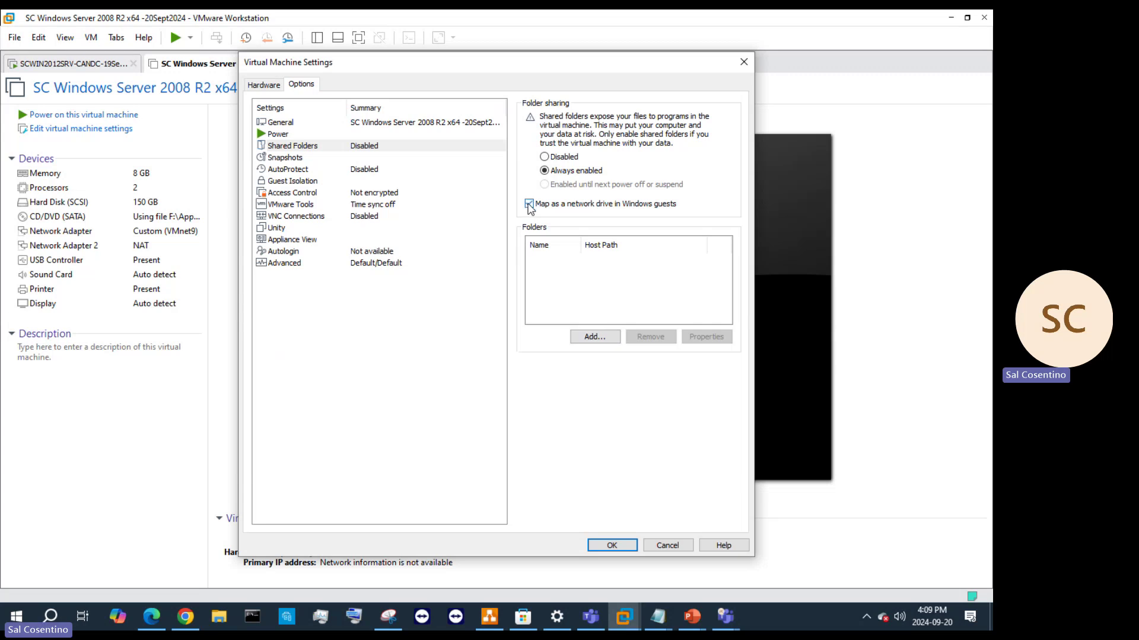
- Start adding a shared folder and open the browser for its host folder
click(594, 337)
click(558, 422)
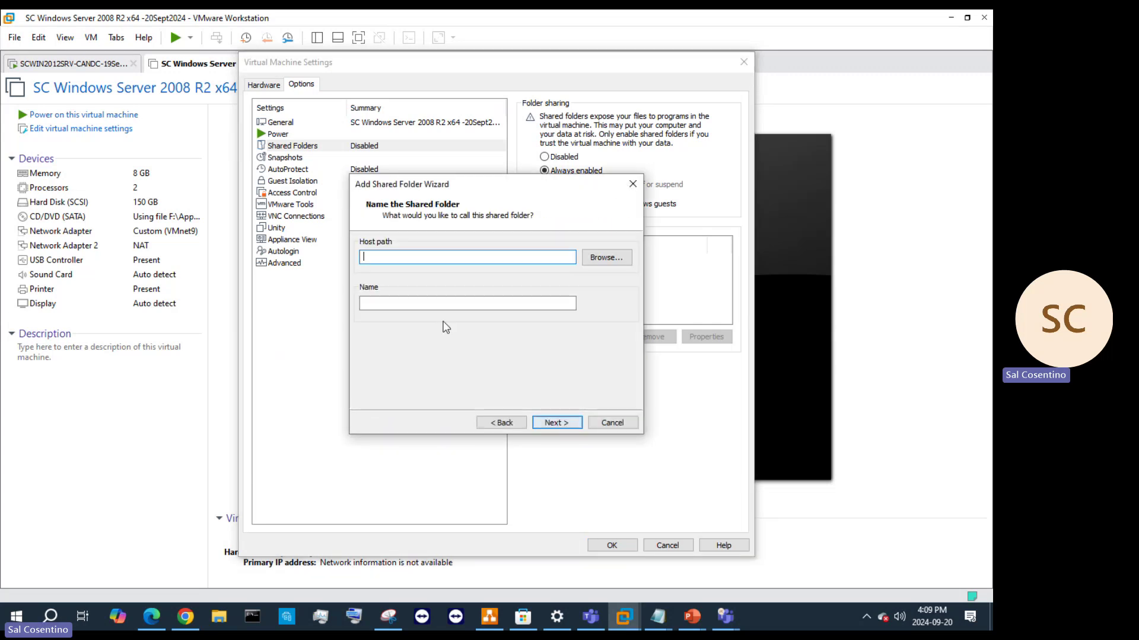
click(598, 259)
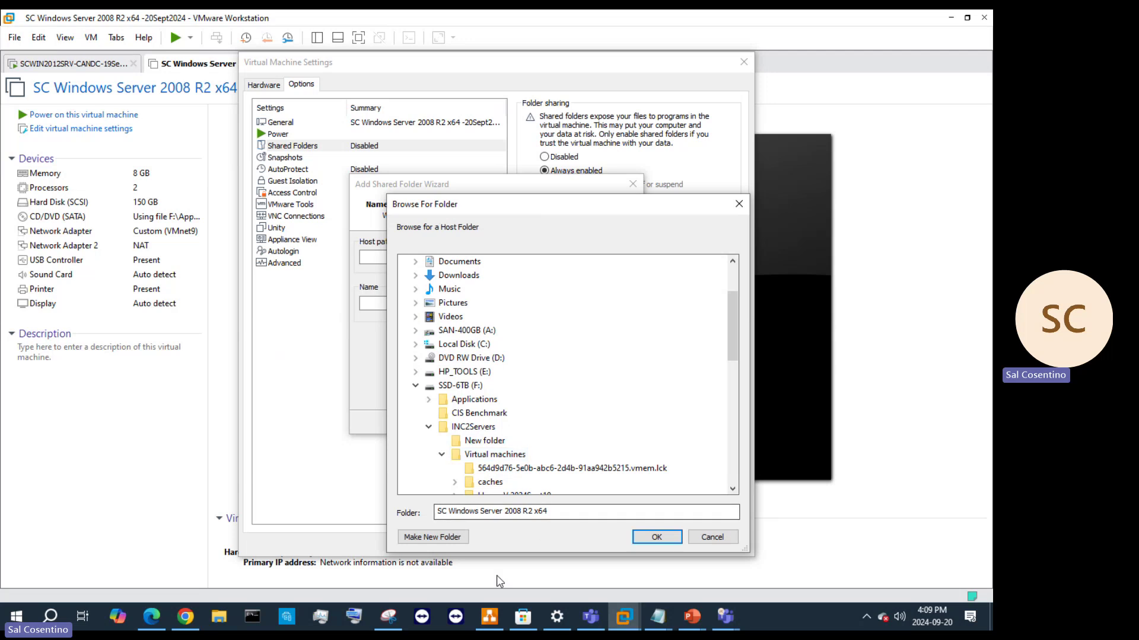
- Switch to draw.io to view the Windows 2008 R2 diagram page, and minimize it to return to VMware Workstation
click(489, 616)
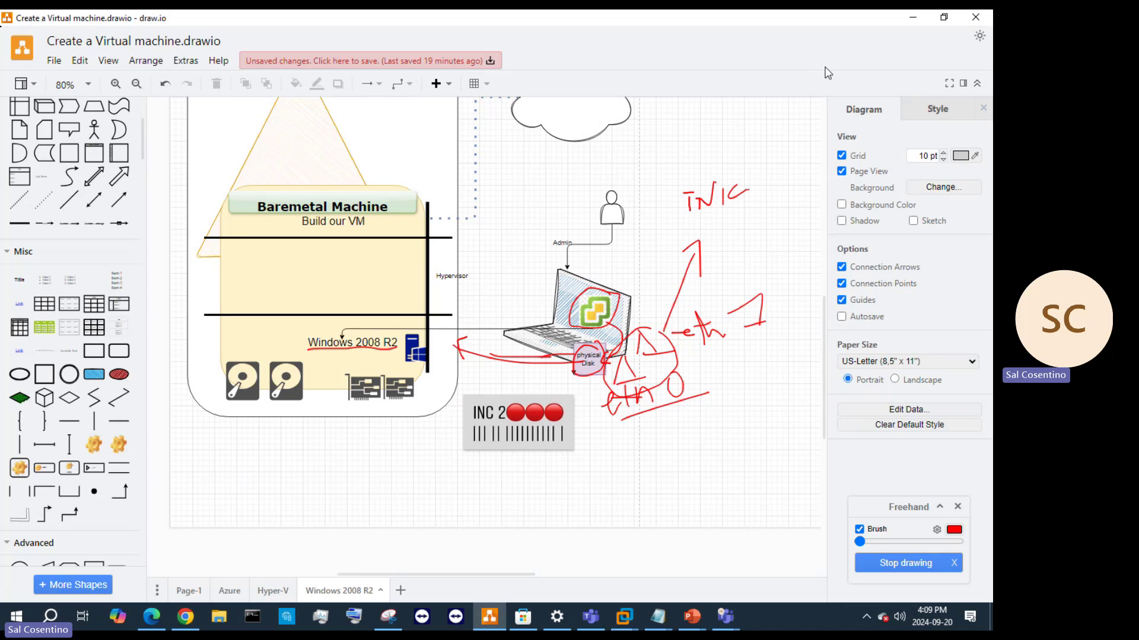
mouse_move(745, 163)
mouse_down()
mouse_move(709, 162)
mouse_move(737, 231)
mouse_move(745, 163)
mouse_up()
click(911, 19)
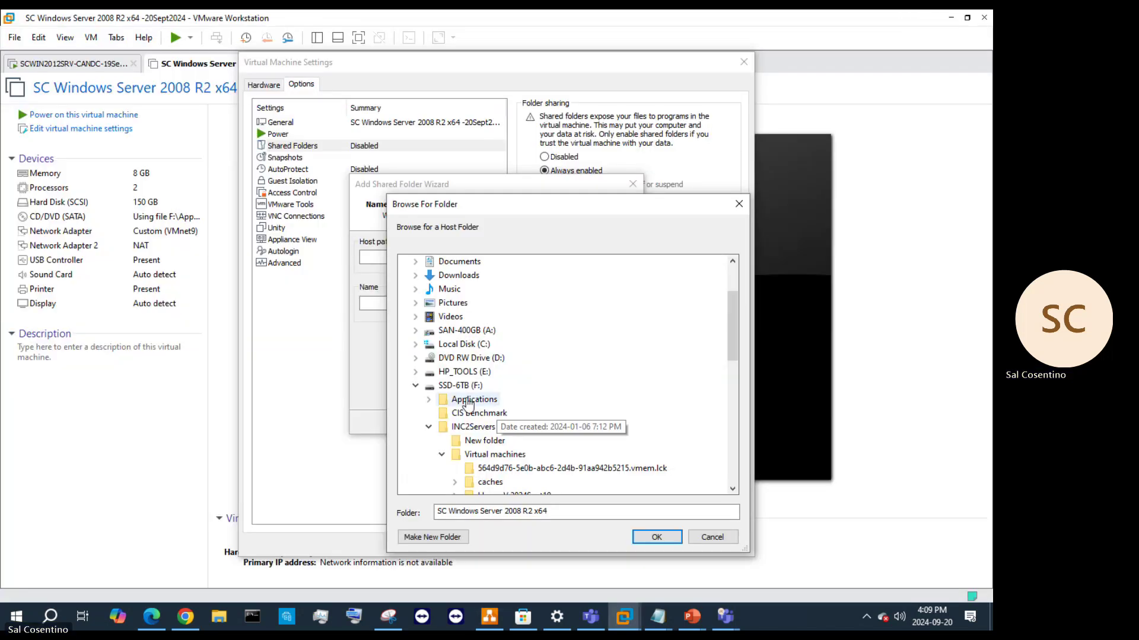
- Choose F:\Applications as the shared folder's host path and try to replace it with WebServer
click(489, 406)
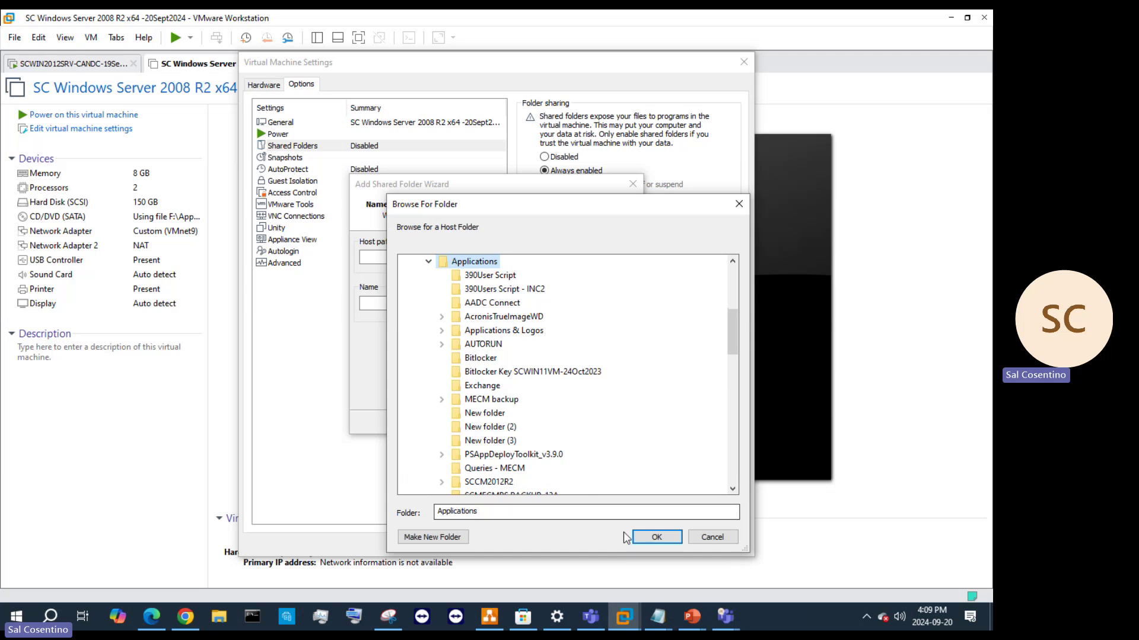
click(648, 538)
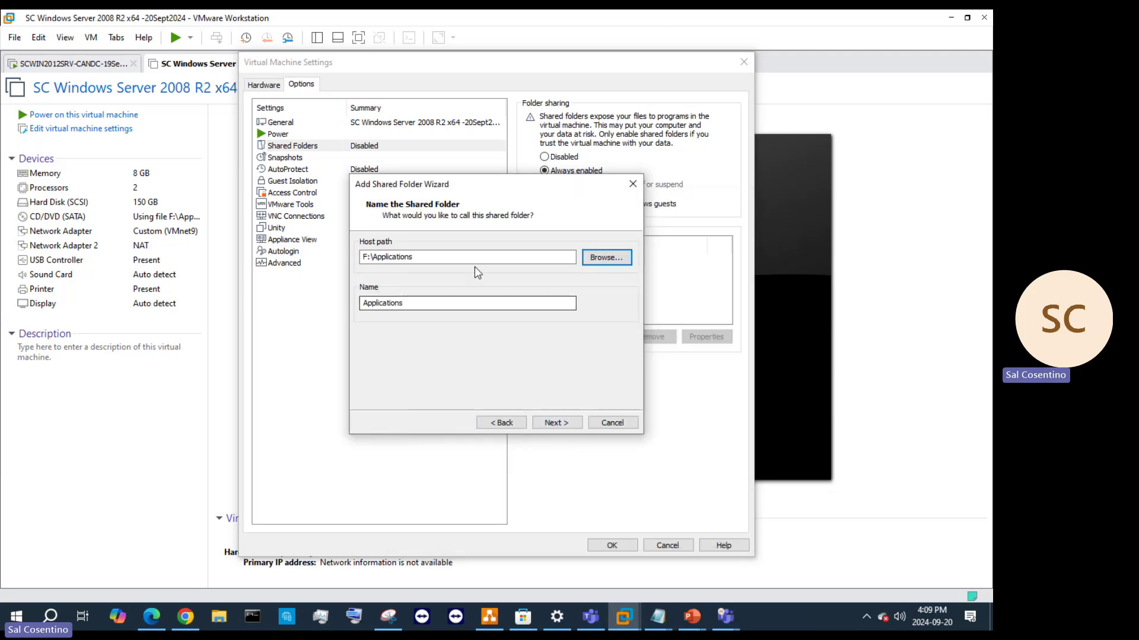
drag(474, 259, 320, 243)
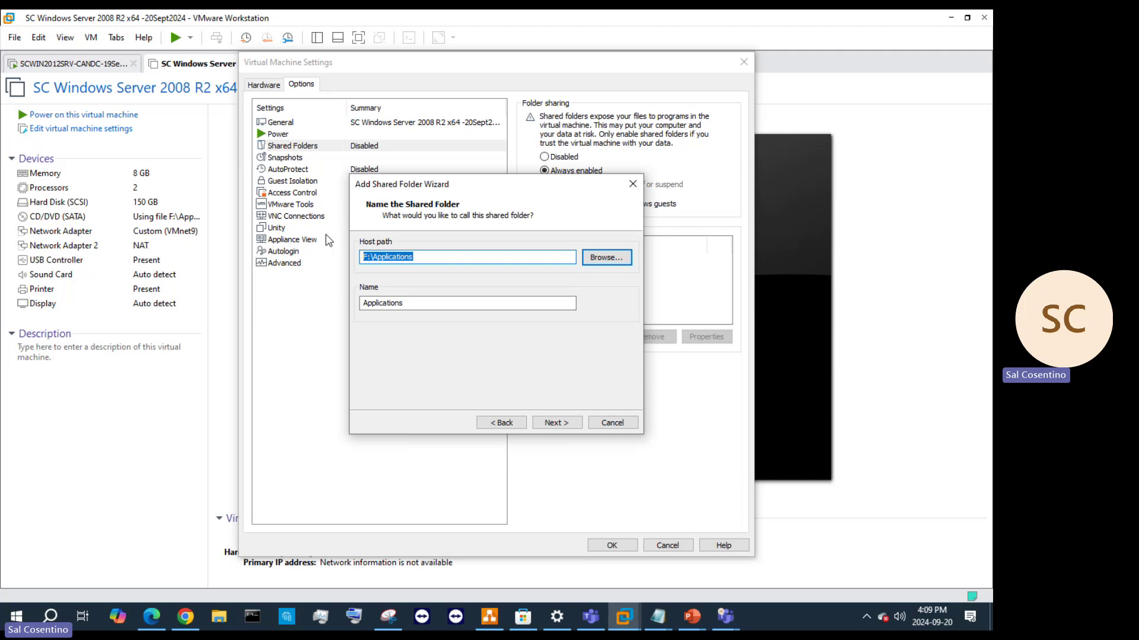
text(We)
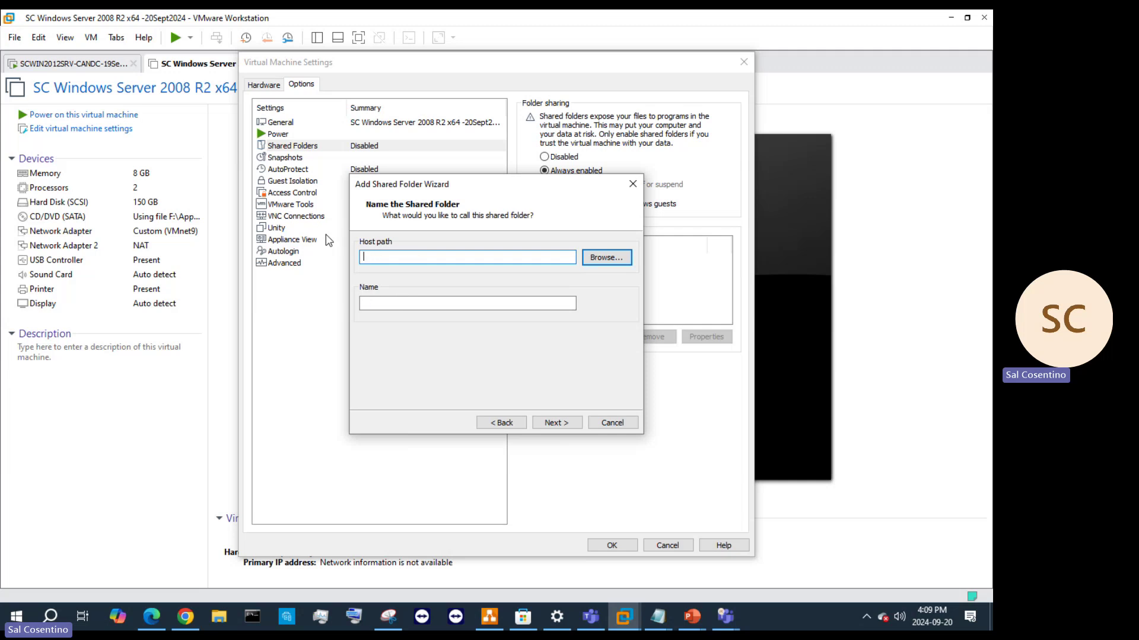
text(WebASerr)
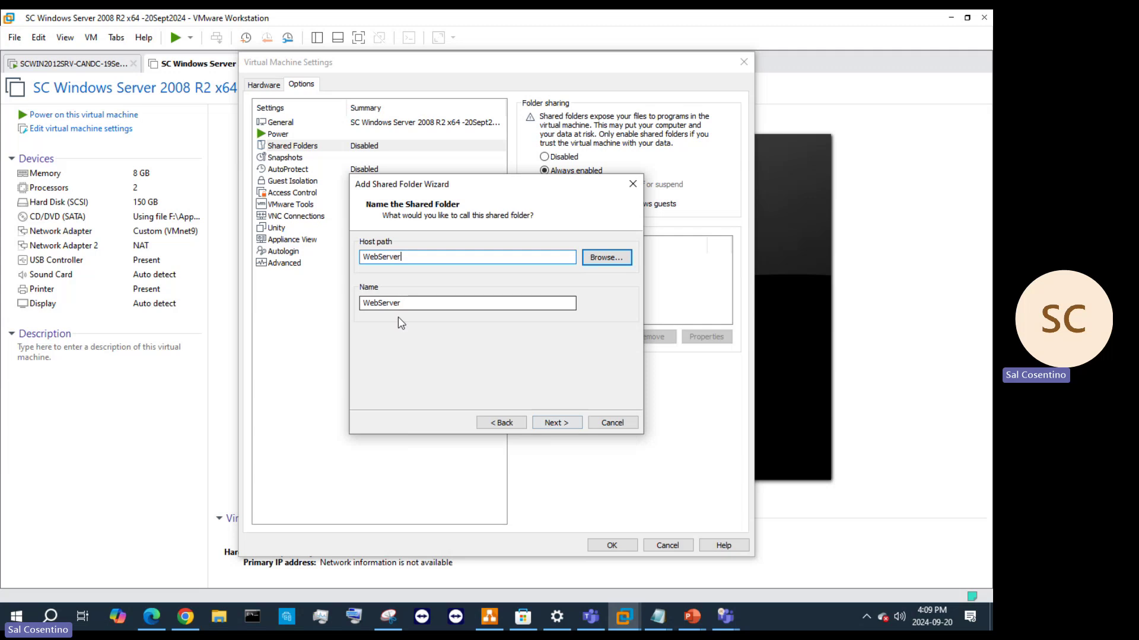
click(574, 429)
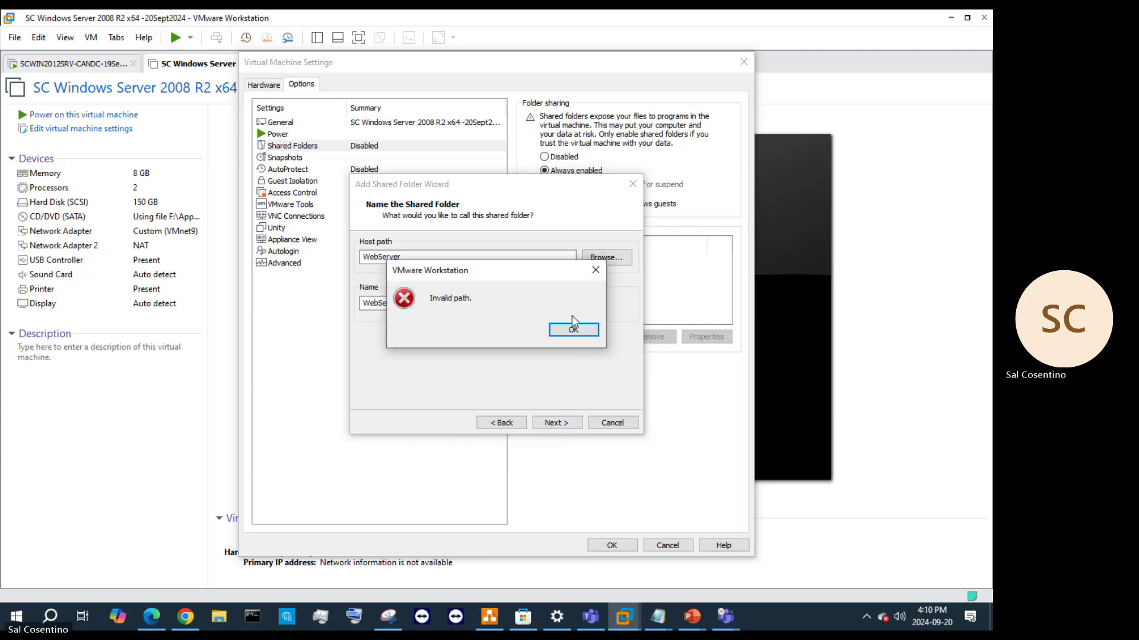
click(571, 328)
- Browse for the shared folder's host path again and select the Applications folder on drive F
click(610, 258)
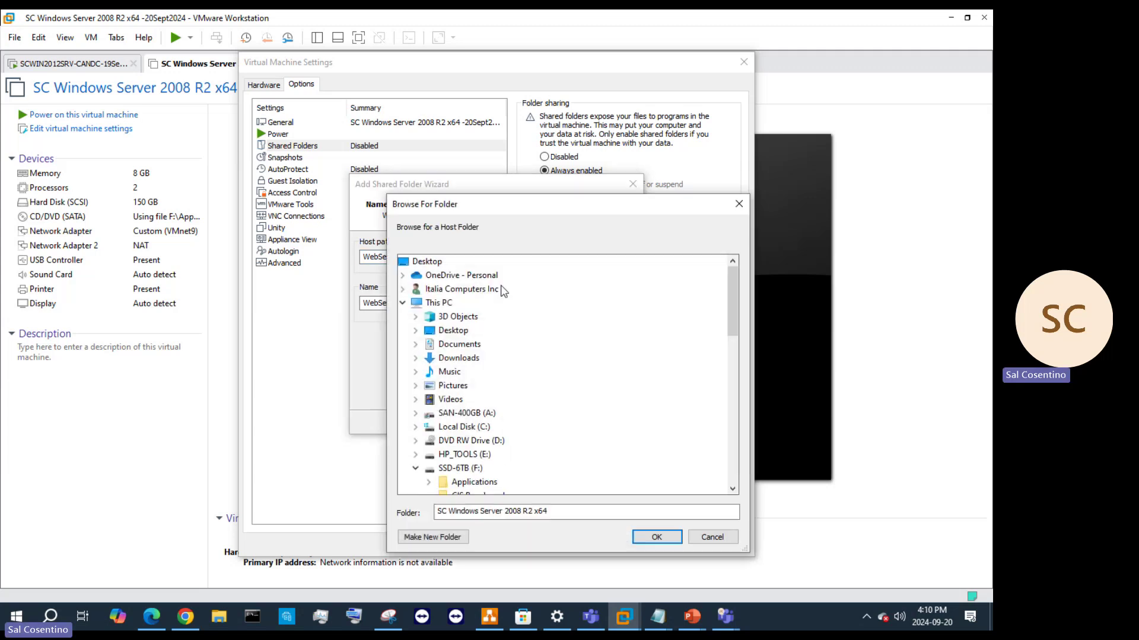
double_click(469, 487)
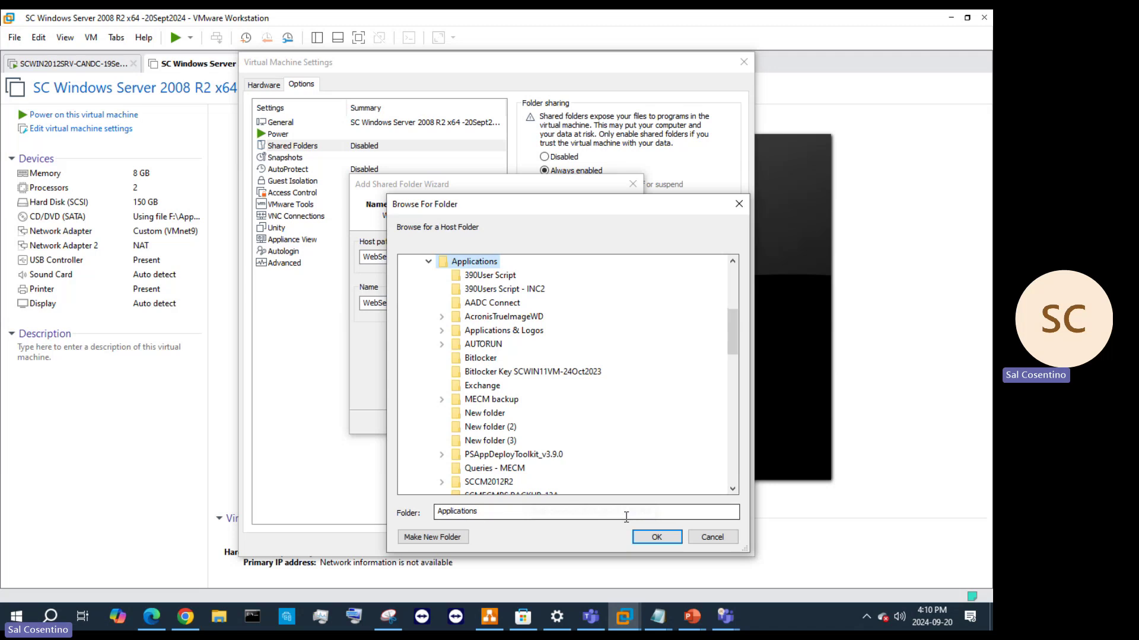
click(656, 537)
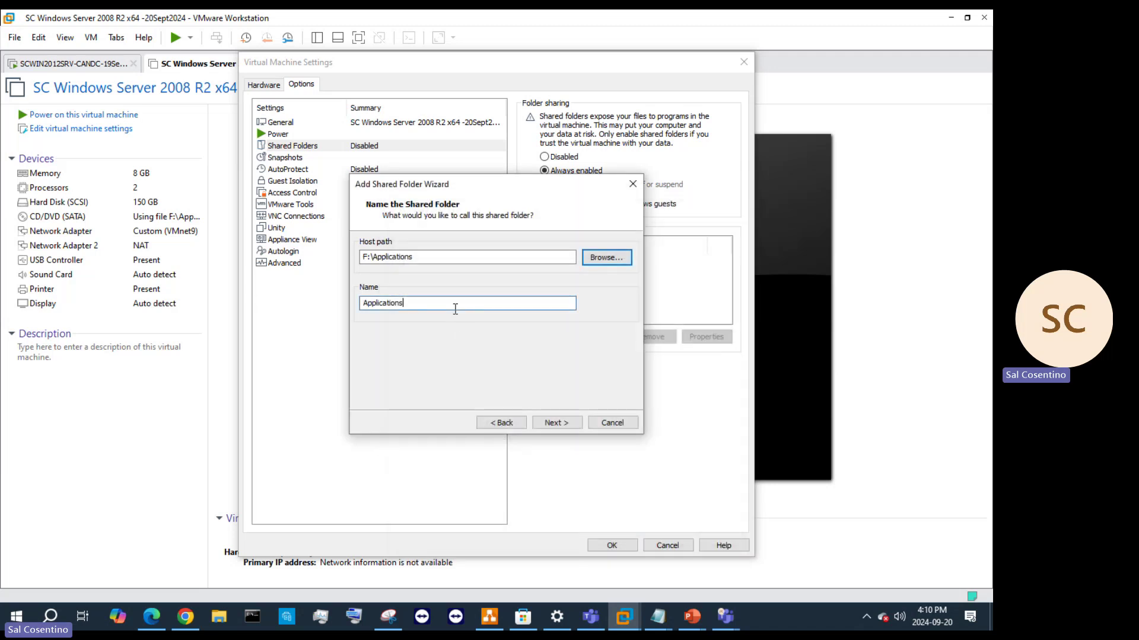
- Name the shared folder WebServer Apps, finish adding it as an enabled share, and save the virtual machine settings
drag(456, 309, 260, 300)
text(Web)
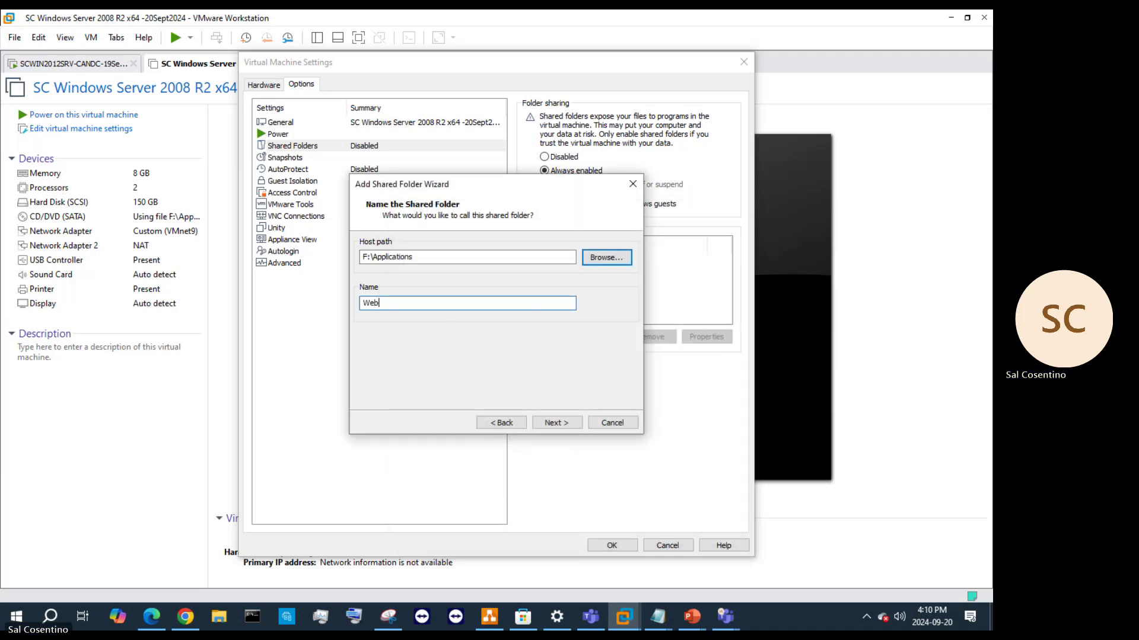
text(Server App)
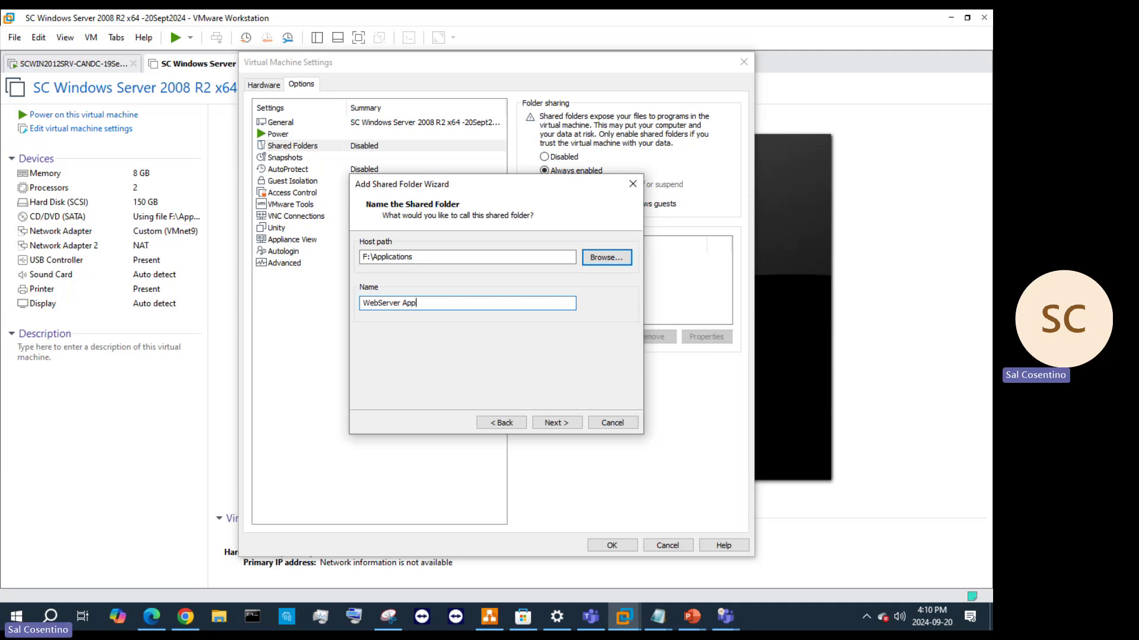
text(s)
click(558, 423)
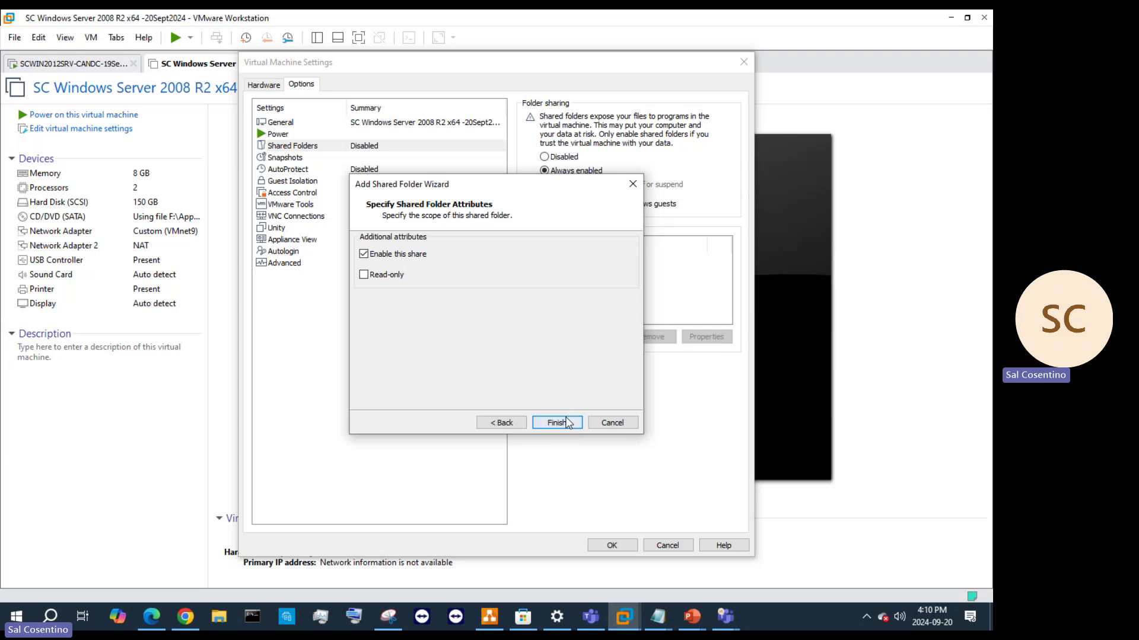
click(556, 422)
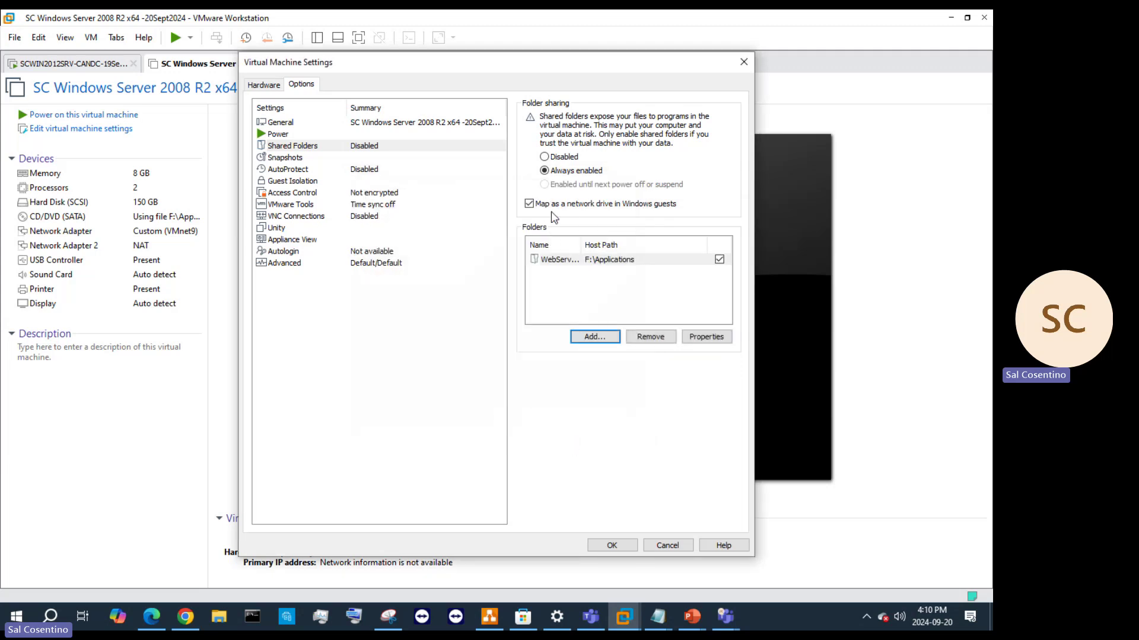
click(294, 251)
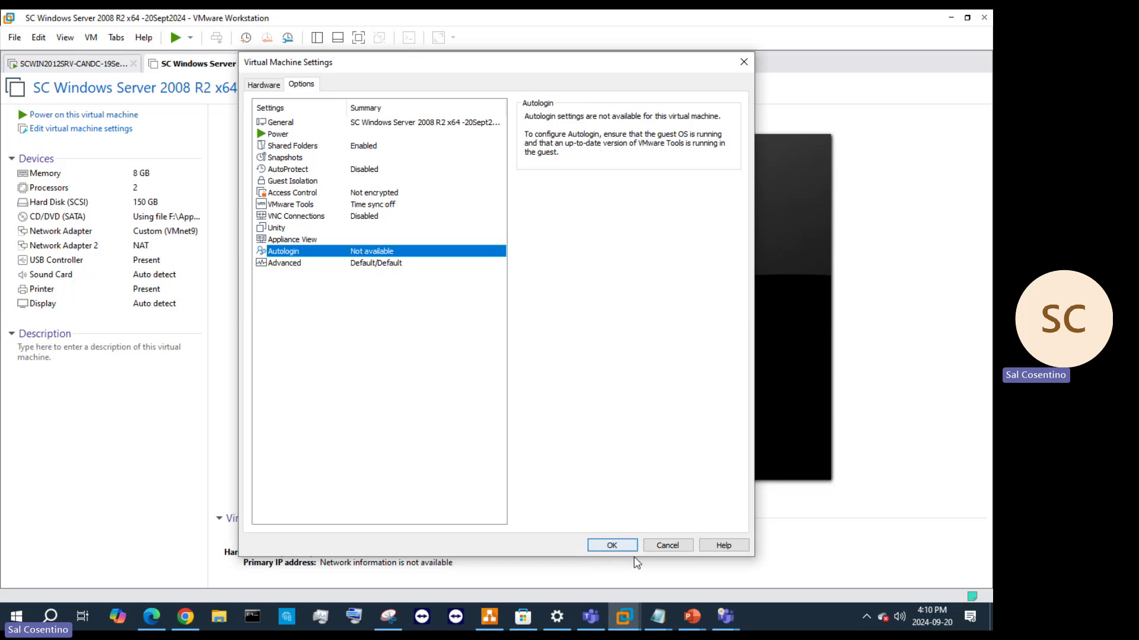
click(614, 548)
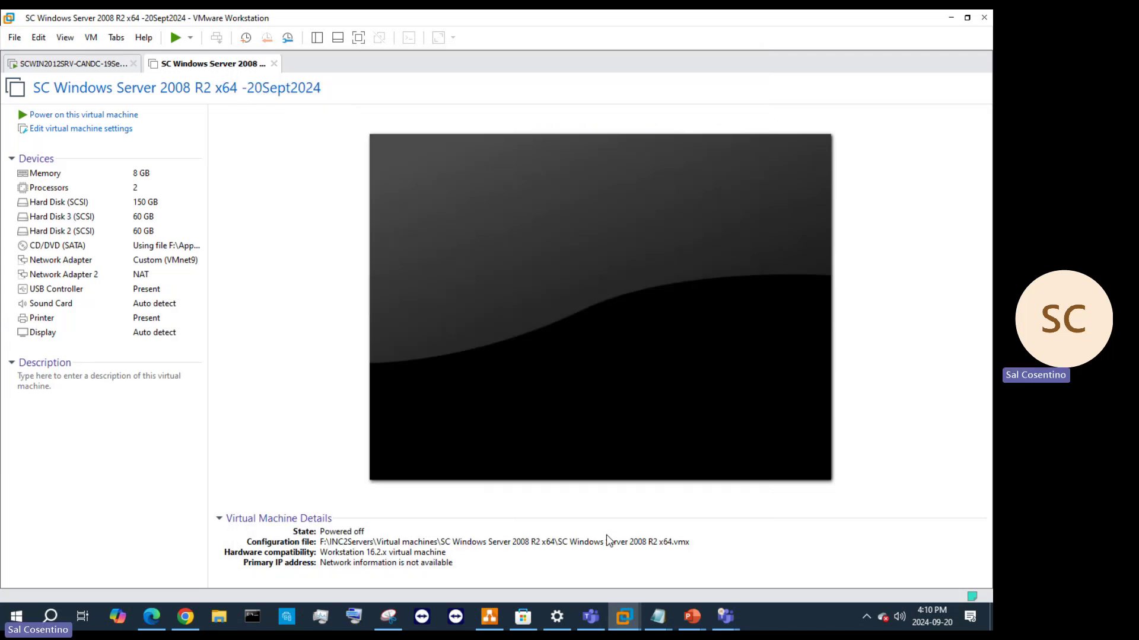
- Check the CD/DVD drive's connection and ISO image settings, and close the virtual machine settings
double_click(162, 246)
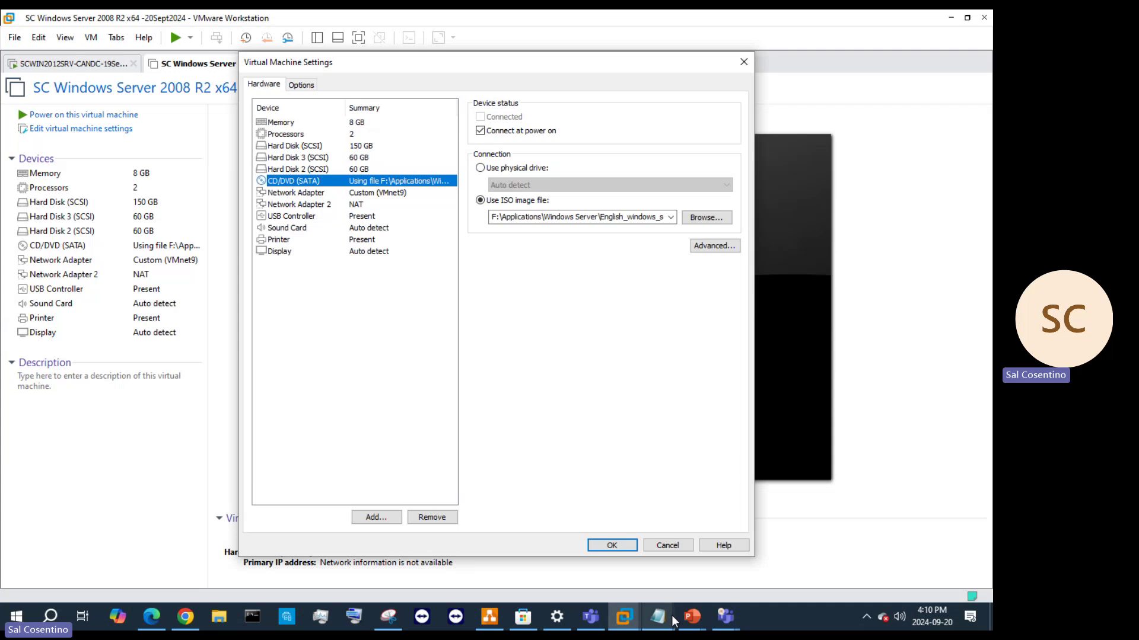
click(612, 545)
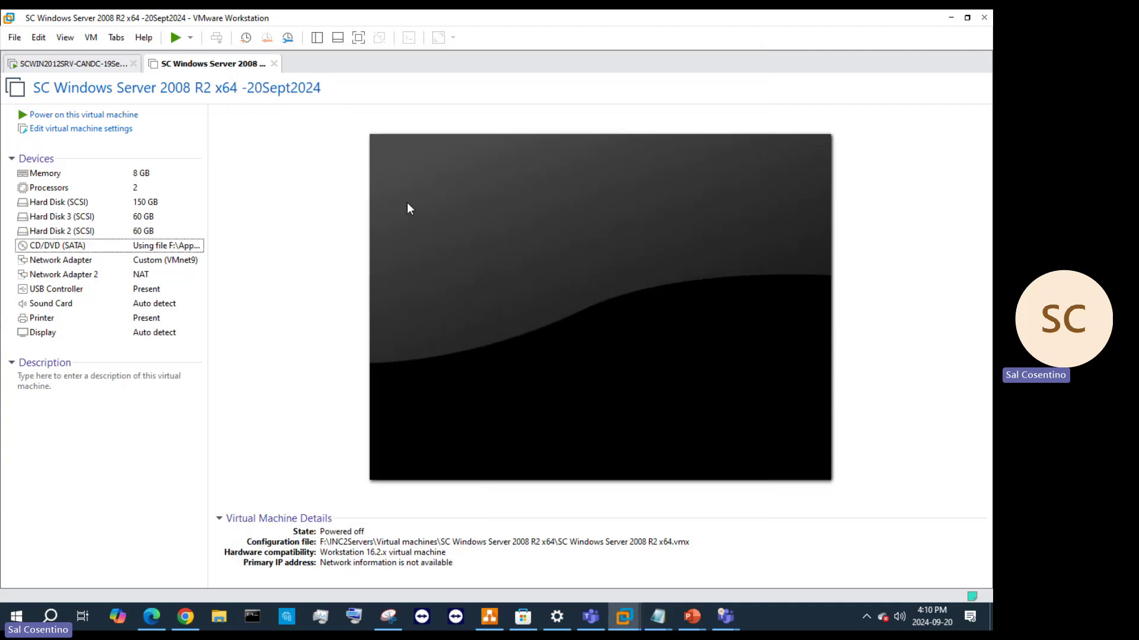
- Power on the Windows Server 2008 R2 virtual machine to its firmware setup
right_click(232, 72)
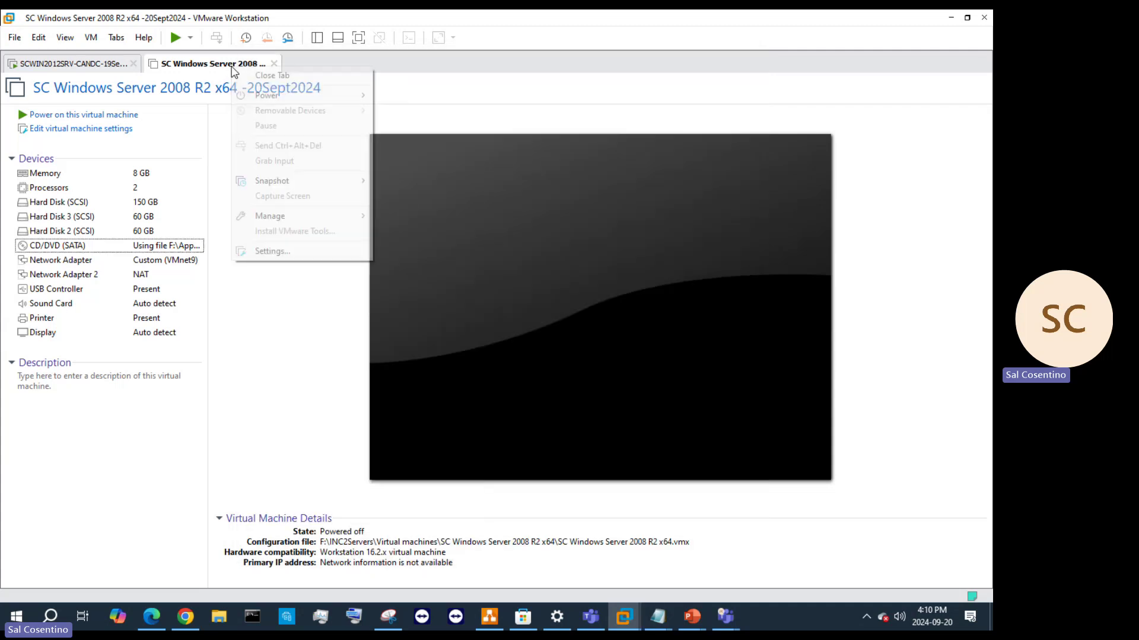
click(594, 318)
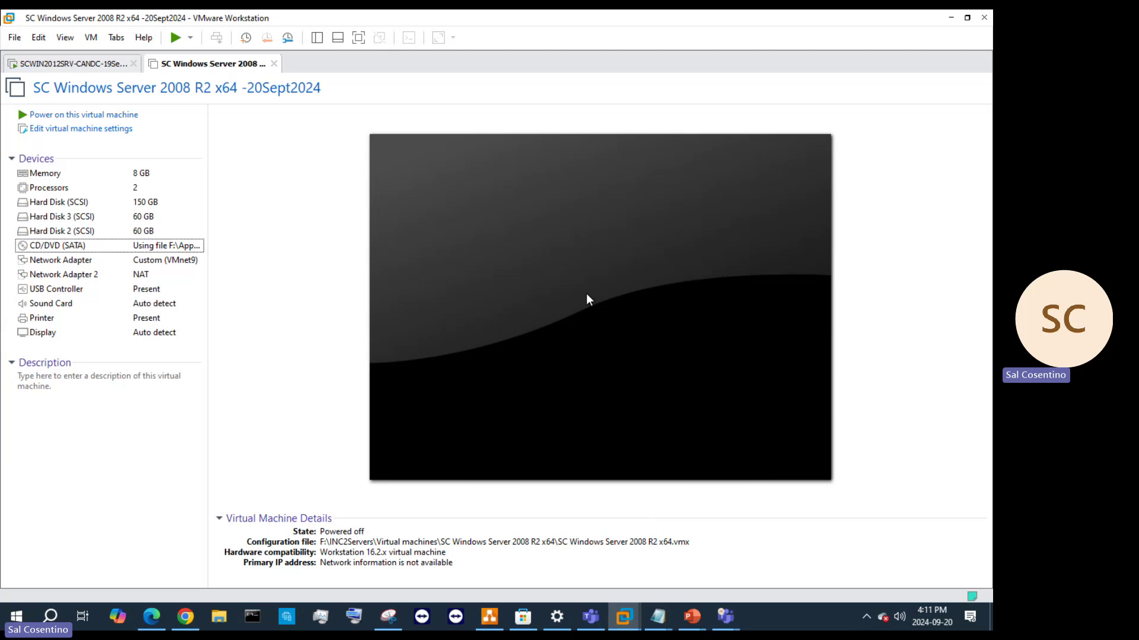
right_click(239, 69)
mouse_move(281, 97)
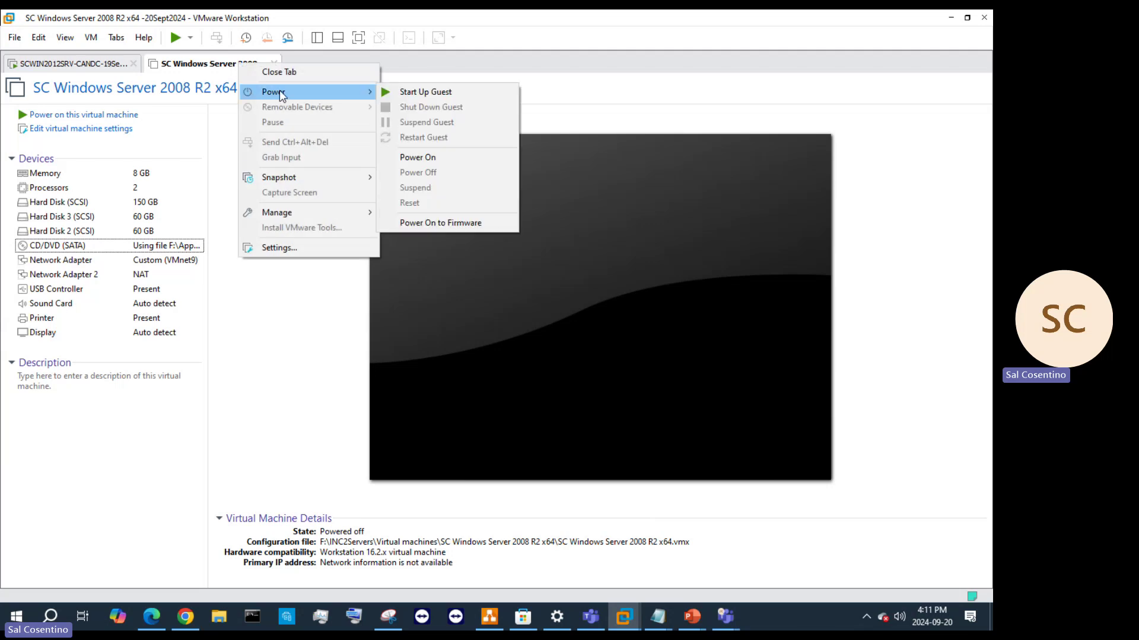
click(469, 223)
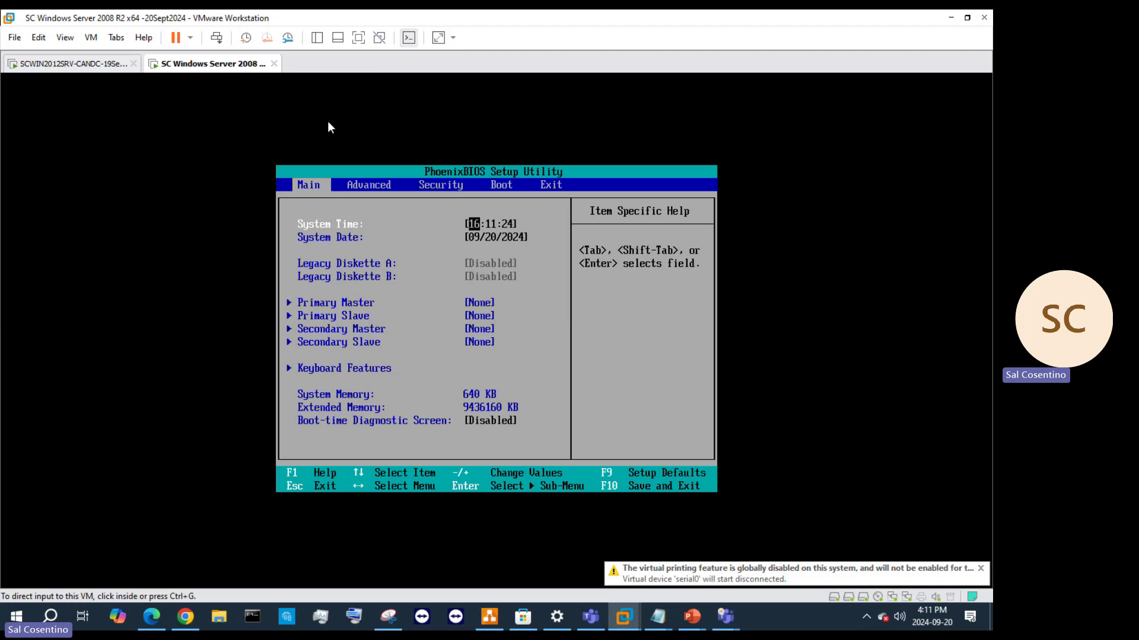
right_click(214, 63)
mouse_move(284, 88)
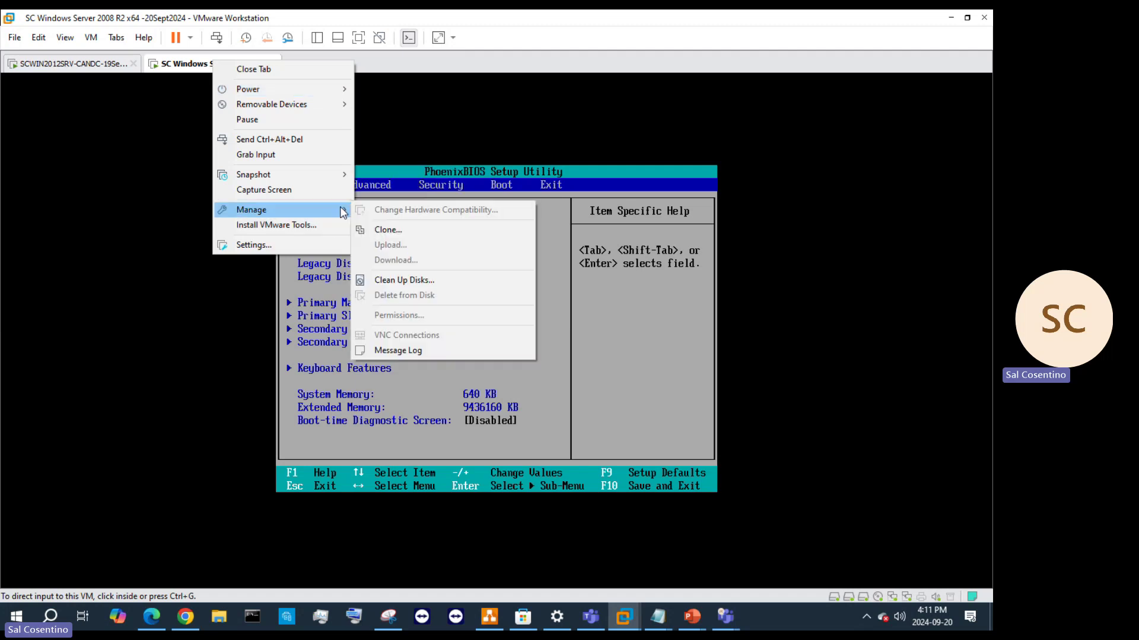
mouse_move(313, 94)
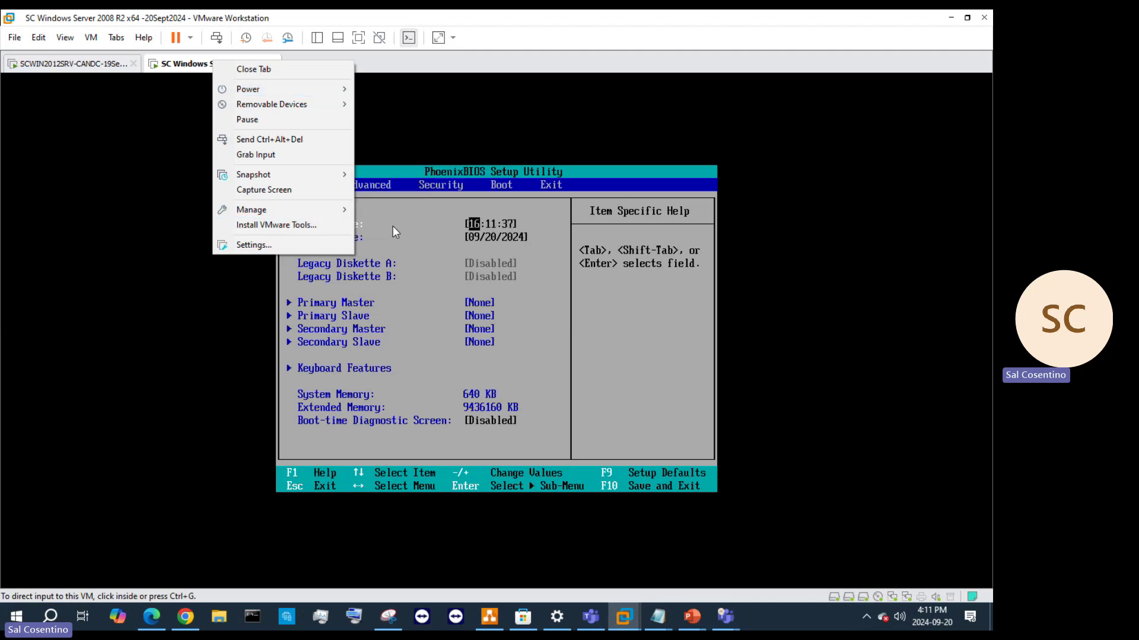
click(445, 144)
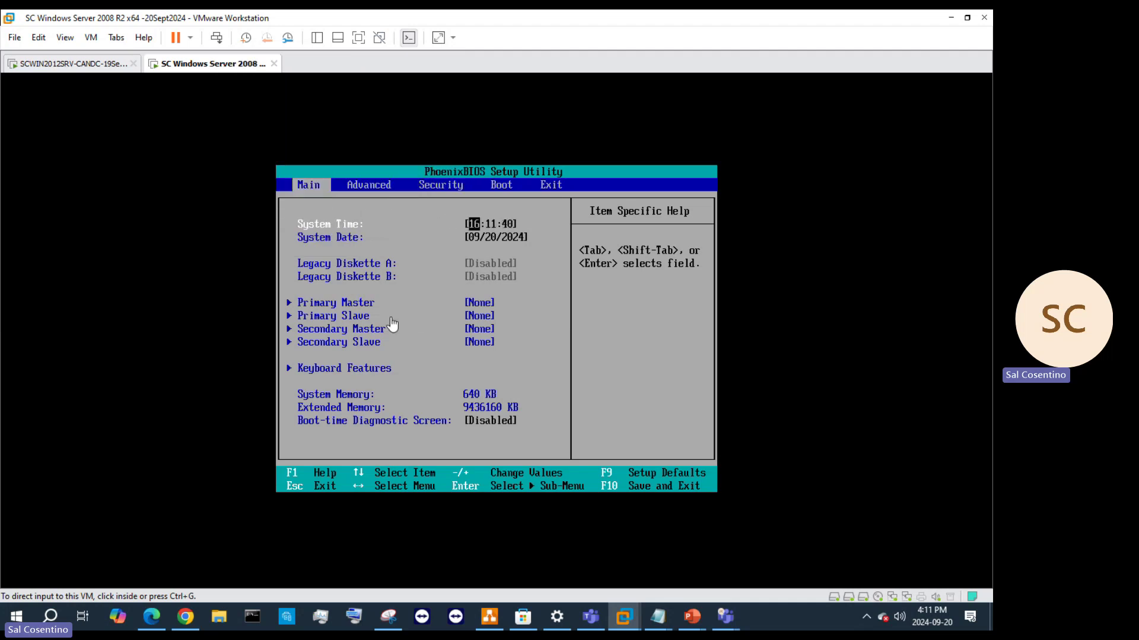
- Direct input to the virtual machine, examine the Primary Master drive settings in the BIOS, and return to the Main page
click(324, 310)
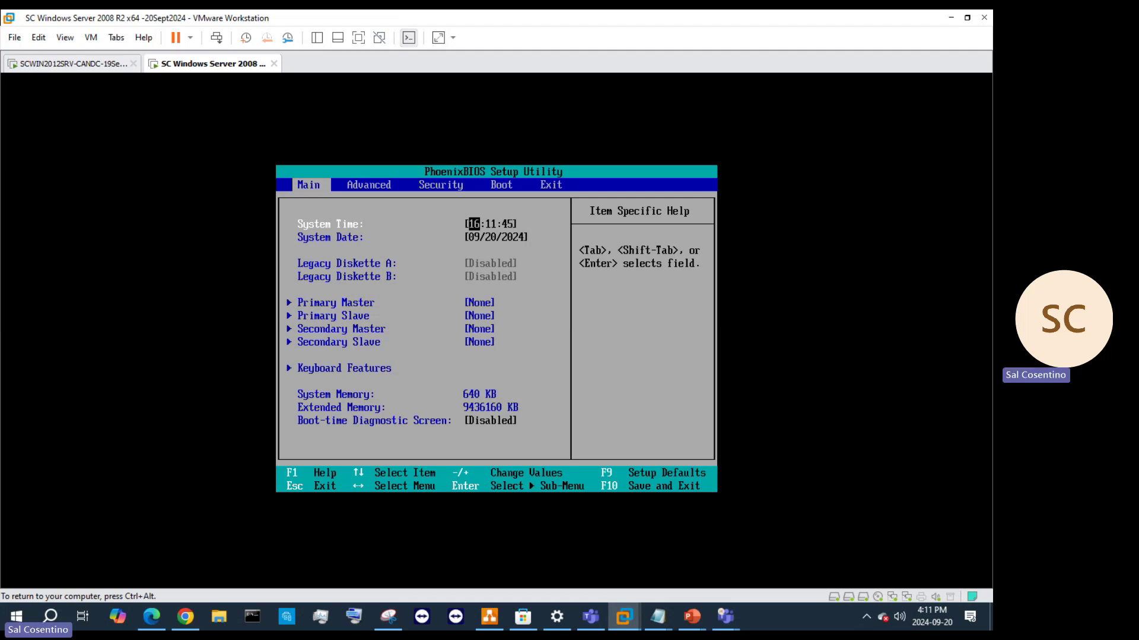
key(Down)
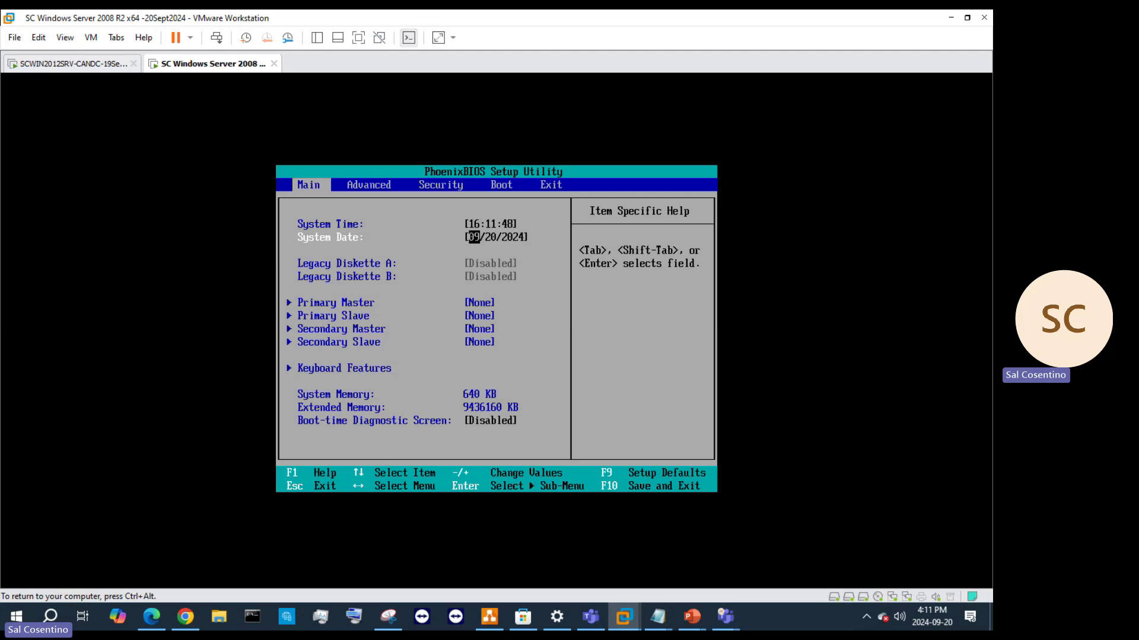
key(Down)
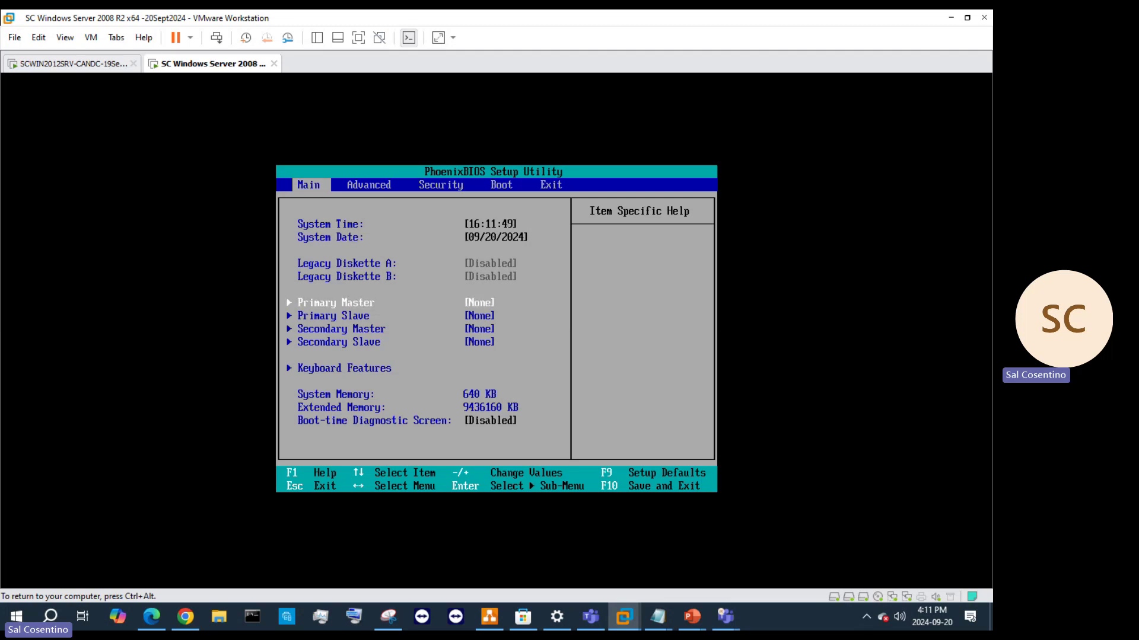
key(Return)
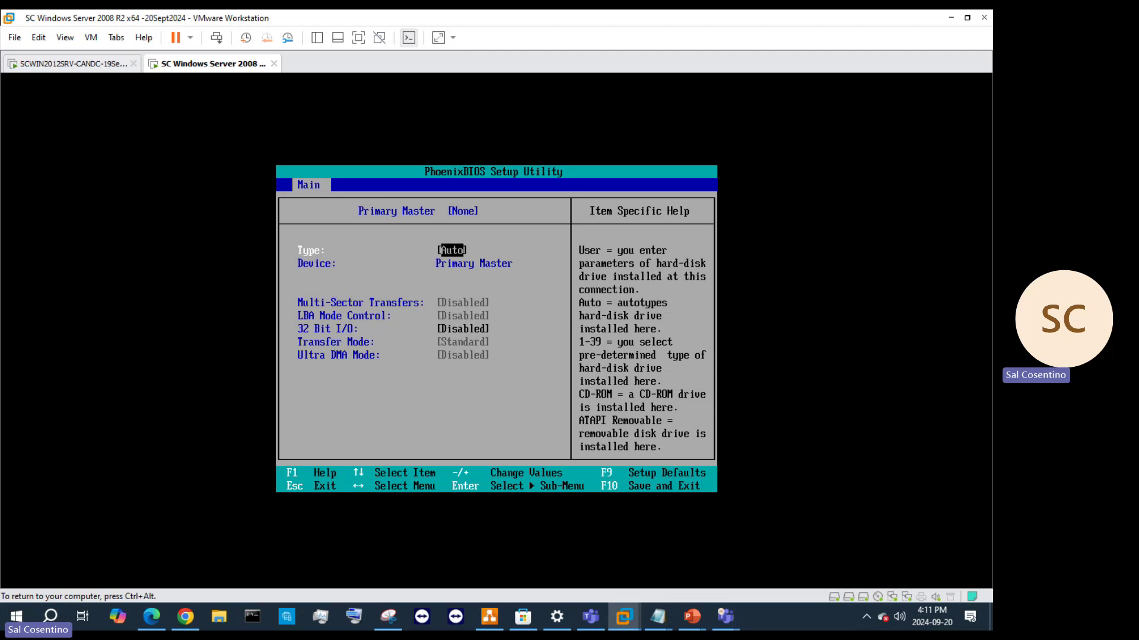
key(Escape)
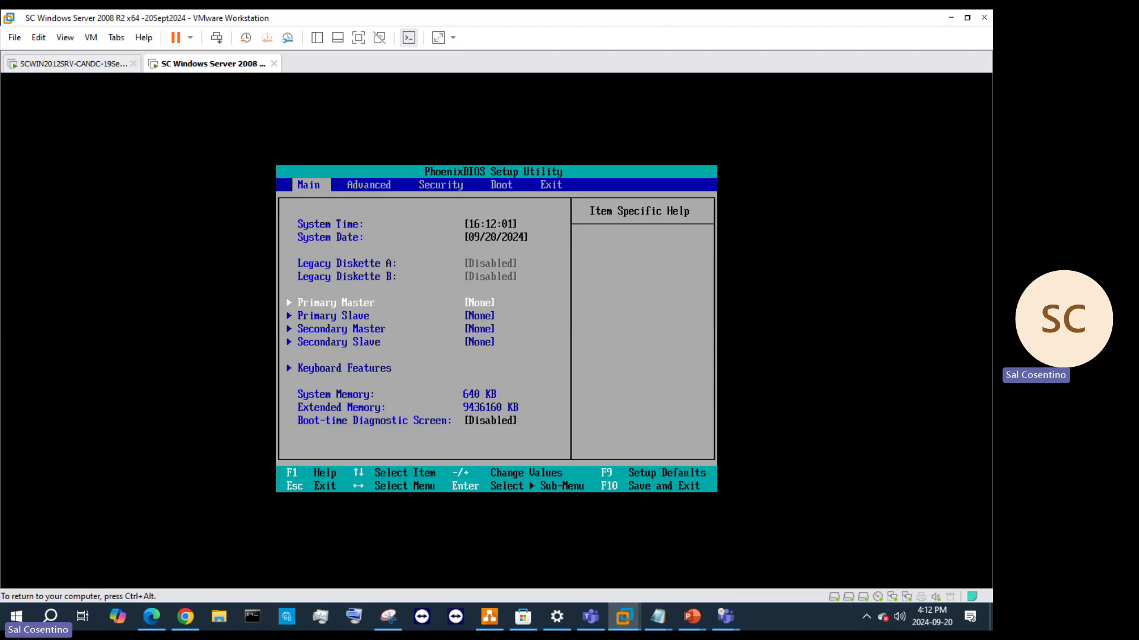
- Set NumLock to Auto in the BIOS Keyboard Features and return to the Main page
key(Down)
key(Down)
key(Down)
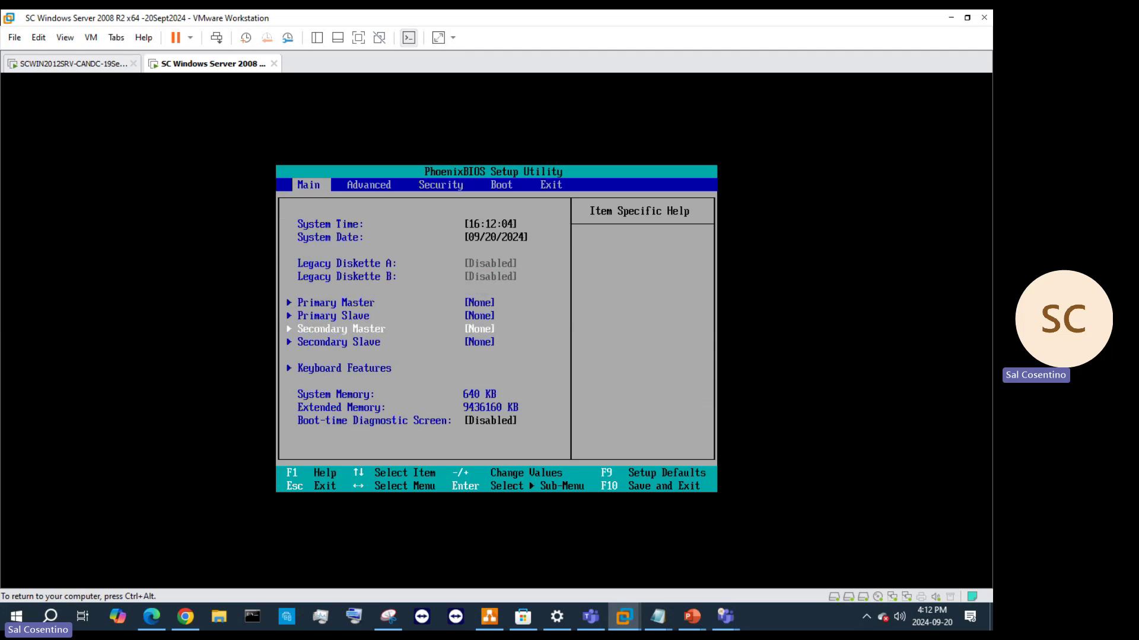
key(Up)
key(Up)
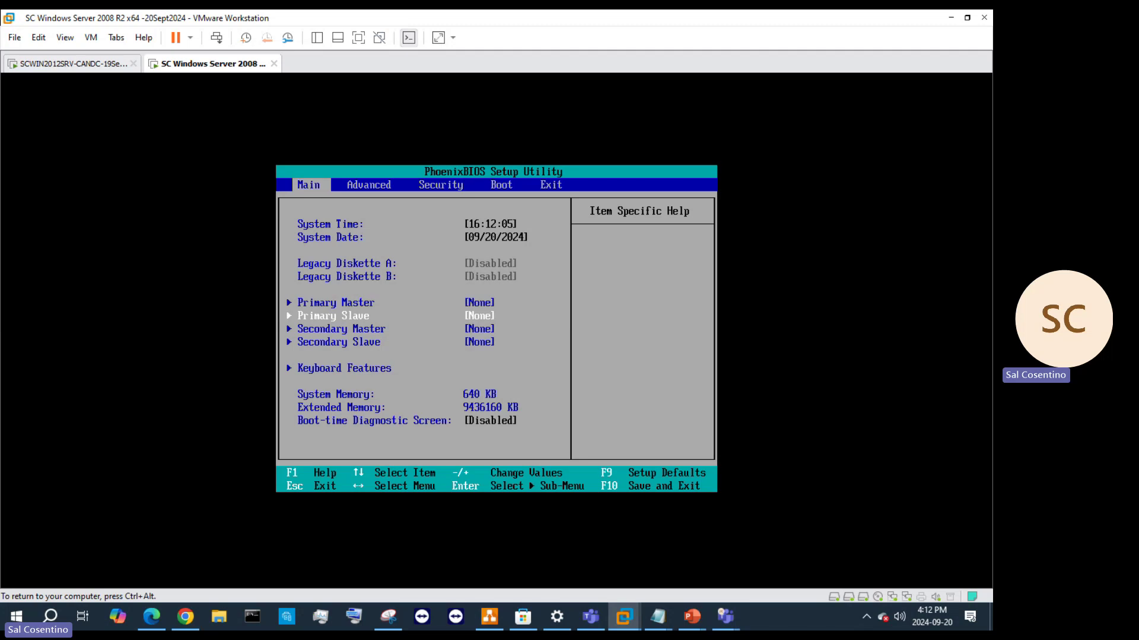
key(Down)
key(Down)
key(Down)
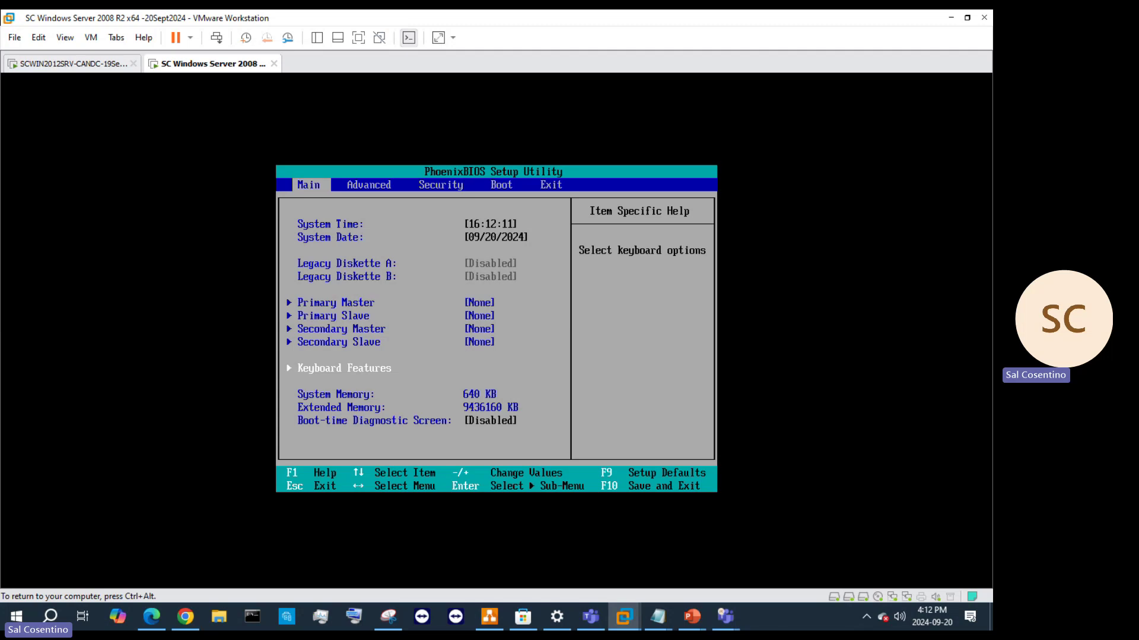
key(Return)
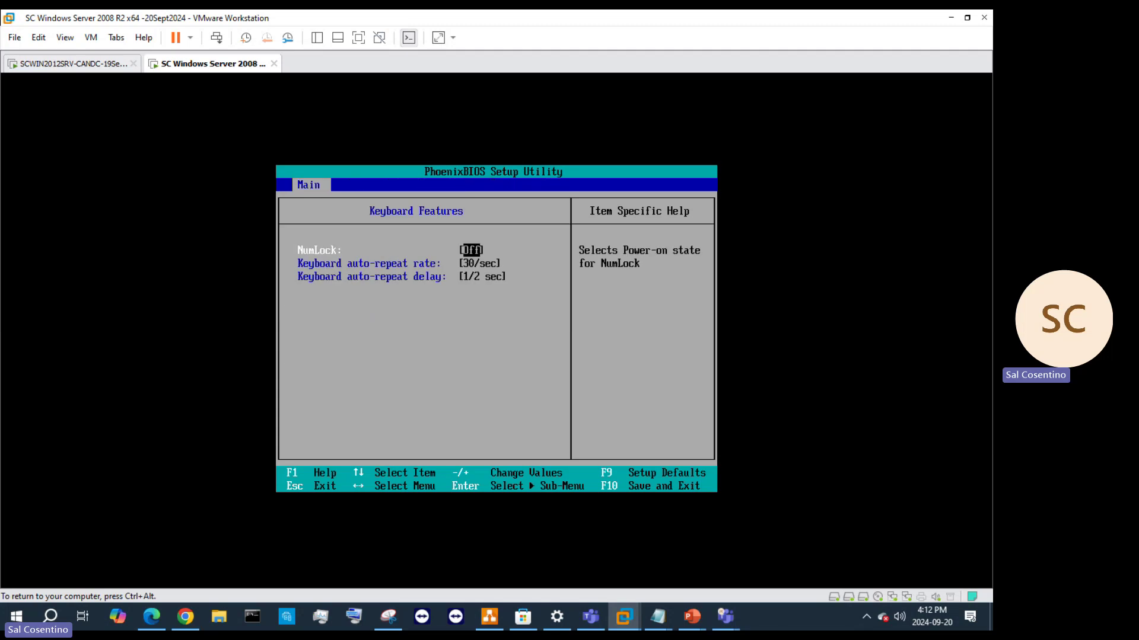
key(Return)
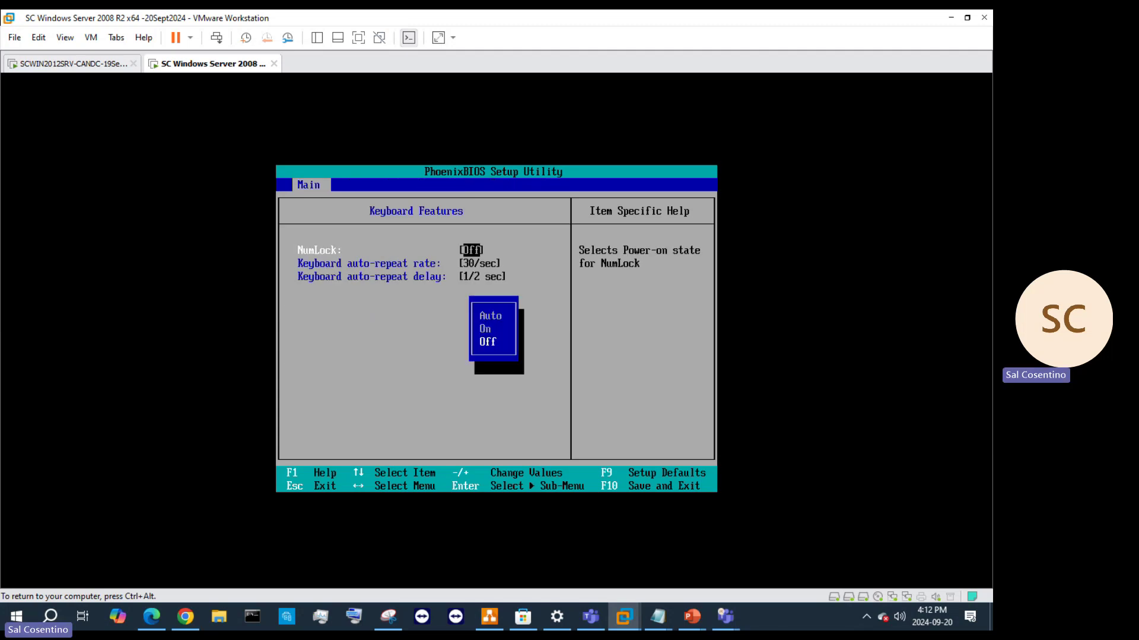
key(Up)
key(Up)
key(Return)
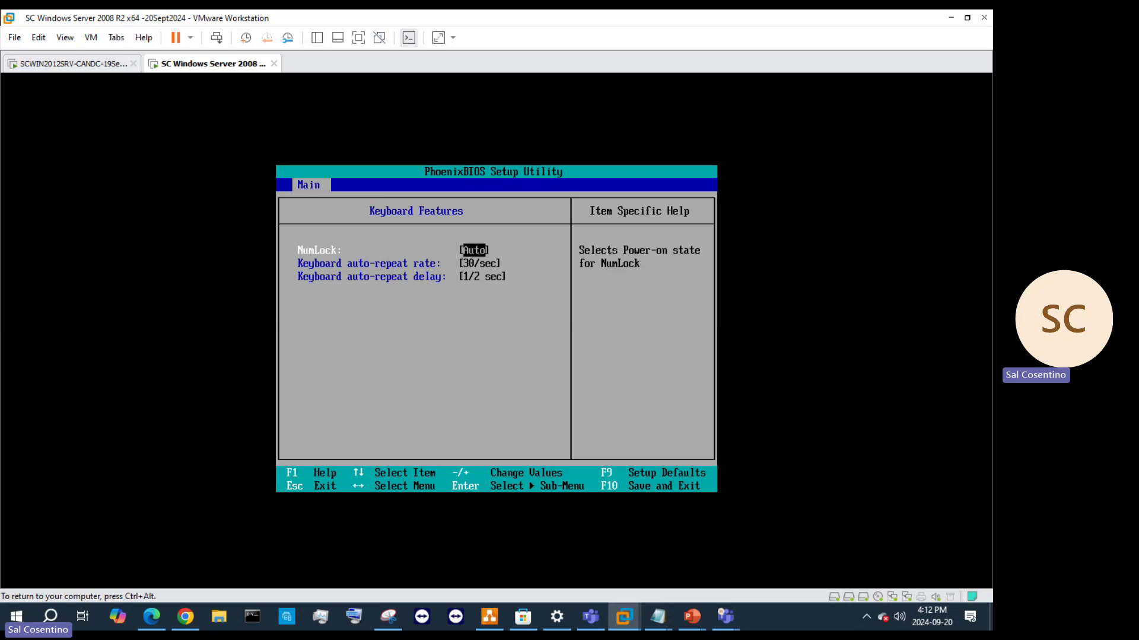
key(Escape)
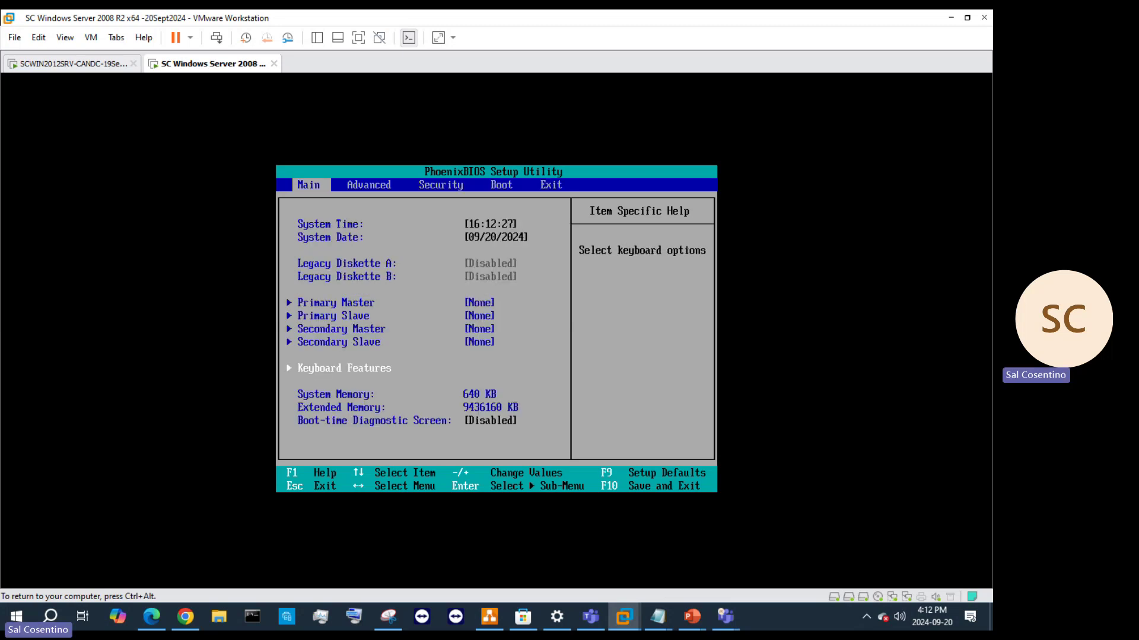
- Set the Boot-time Diagnostic Screen to Enabled in the BIOS
key(Down)
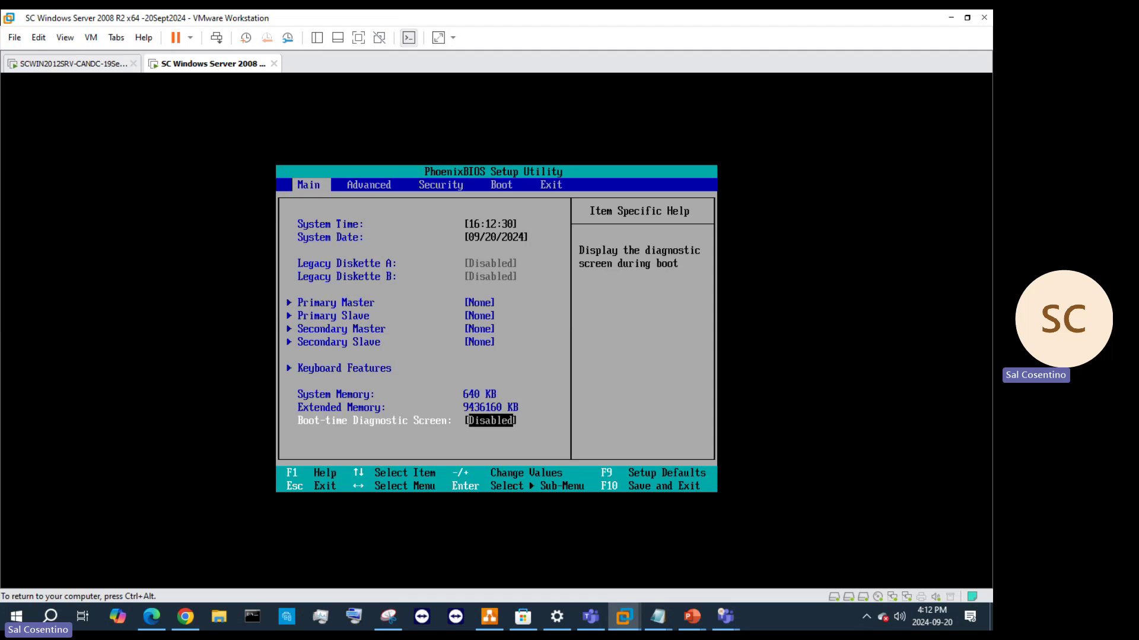
key(Return)
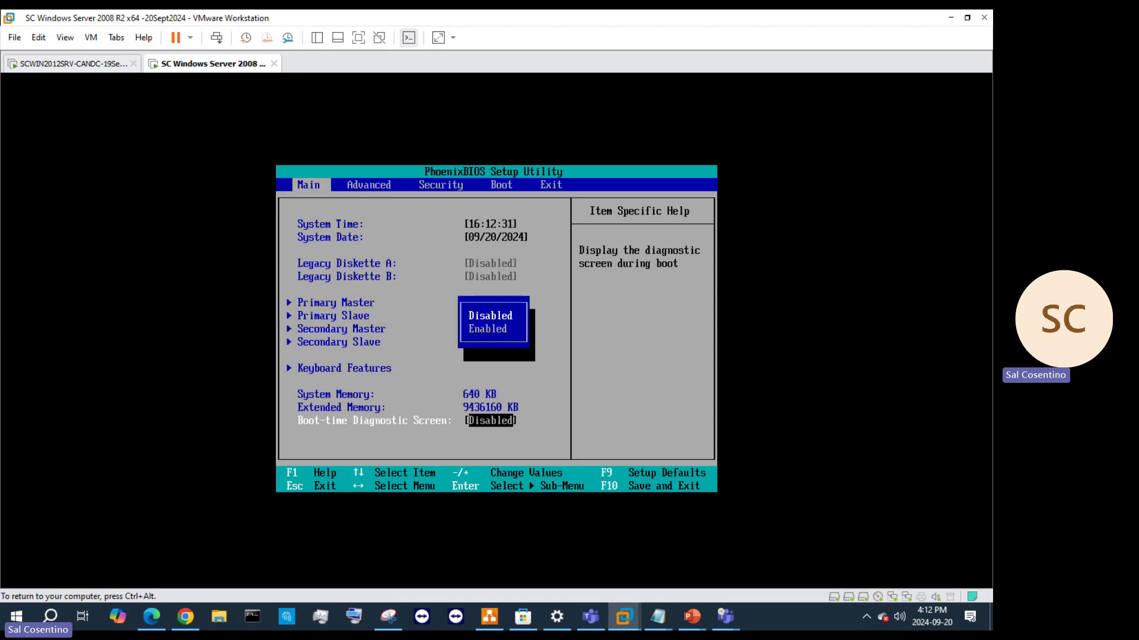
key(Down)
key(Return)
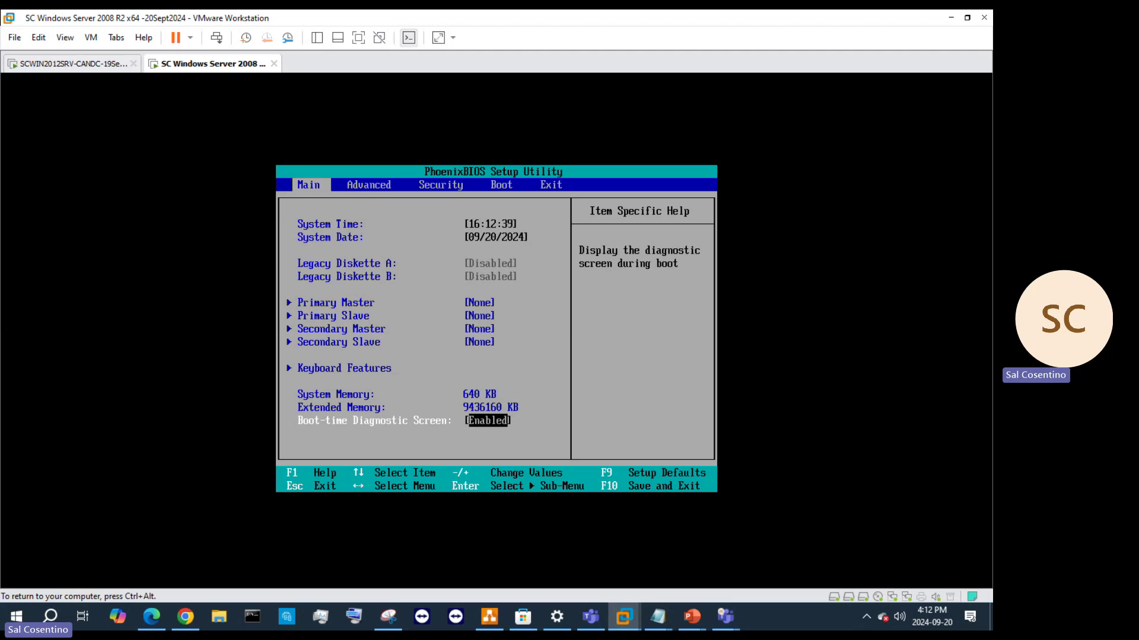
- Go back up the Main page's items and show the BIOS Advanced settings page
key(Up)
key(Up)
key(Up)
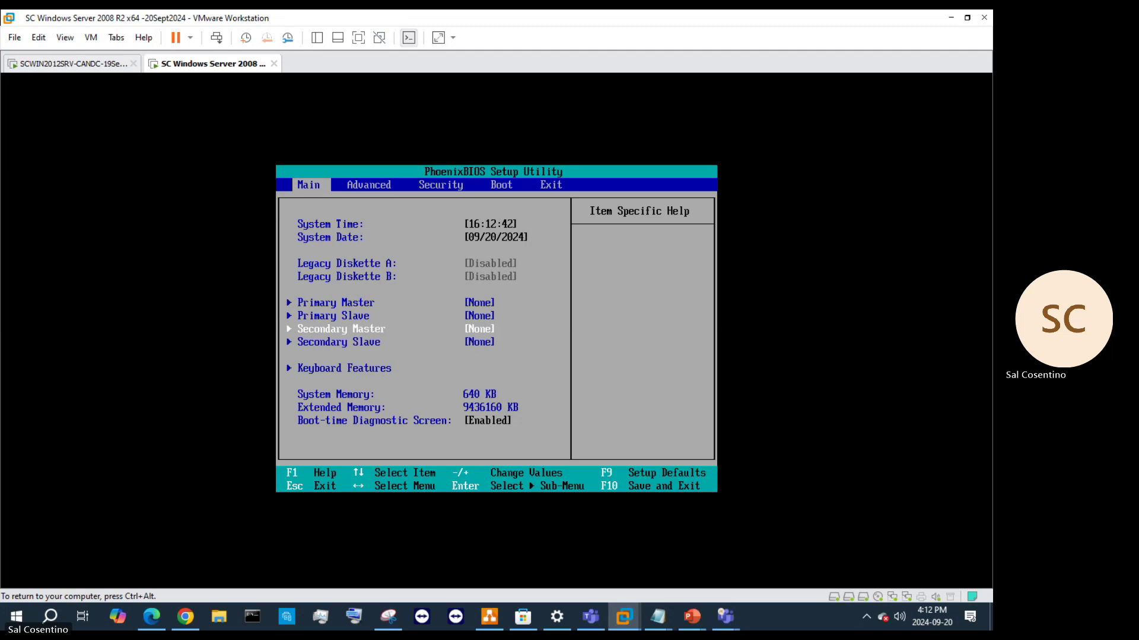
key(Up)
key(Up)
key(Up)
key(Right)
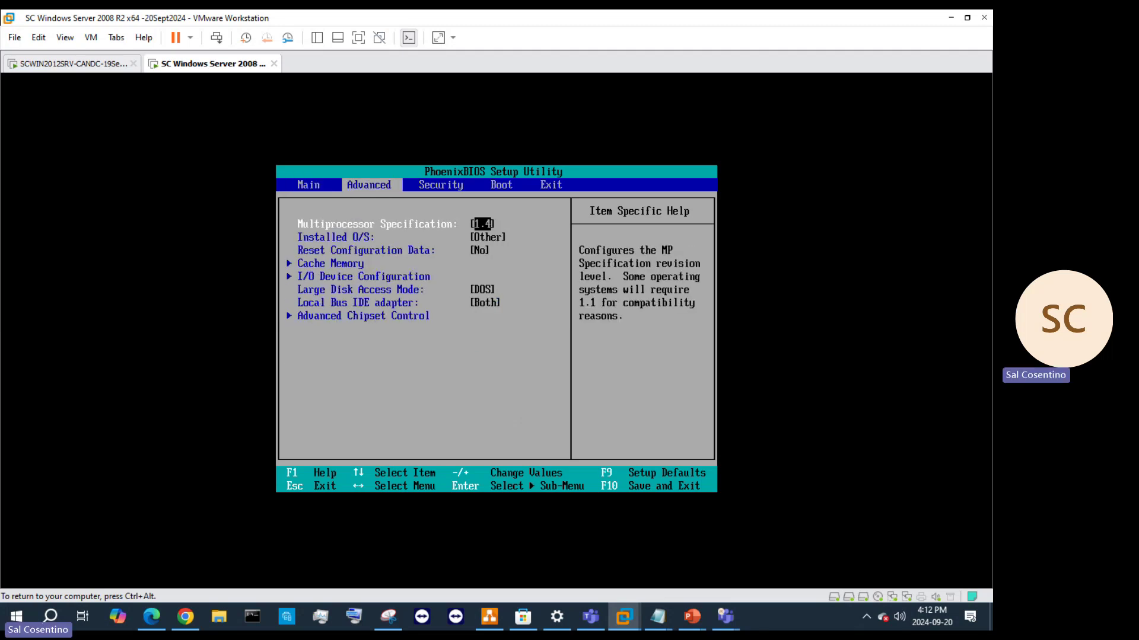
- Examine the Installed O/S options on the BIOS Advanced page, keeping Other selected
key(Down)
key(Return)
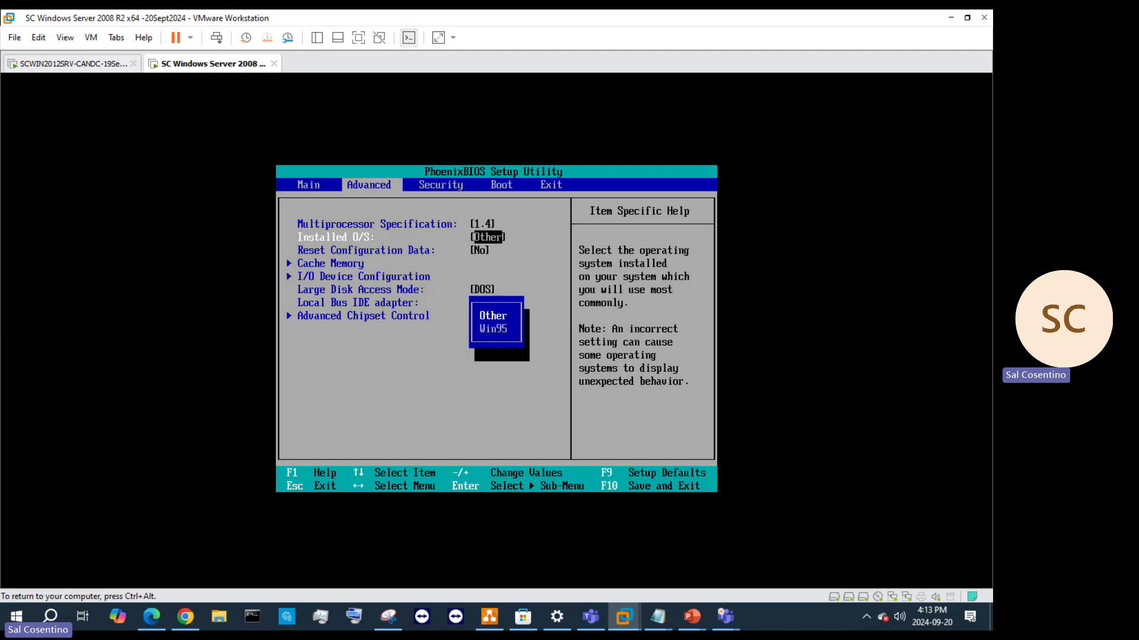
key(Return)
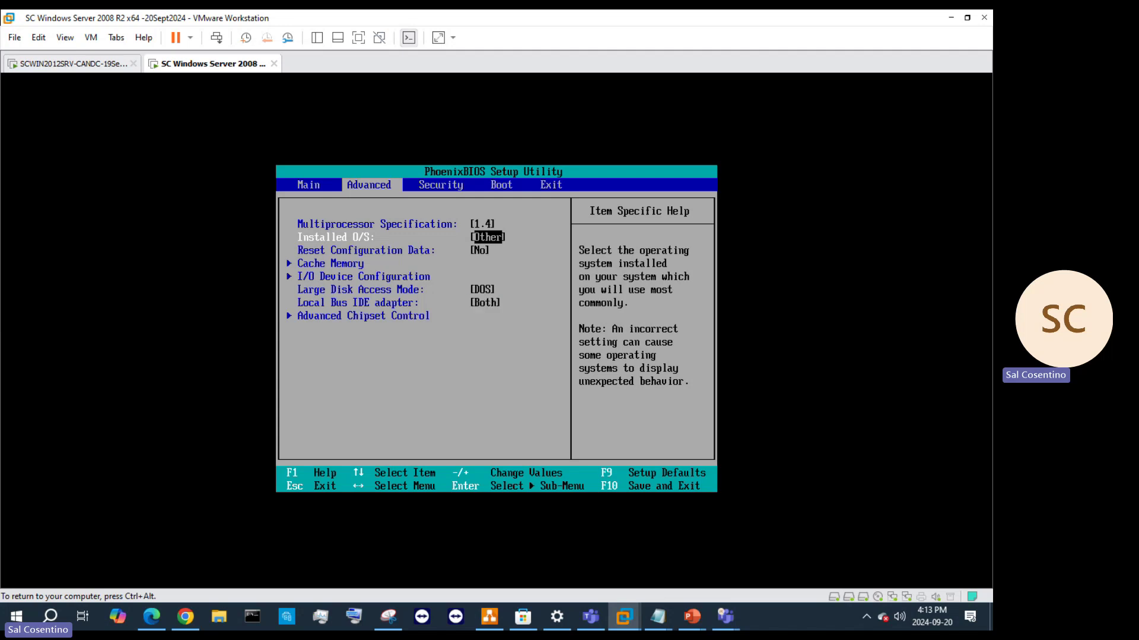
key(Left)
key(Right)
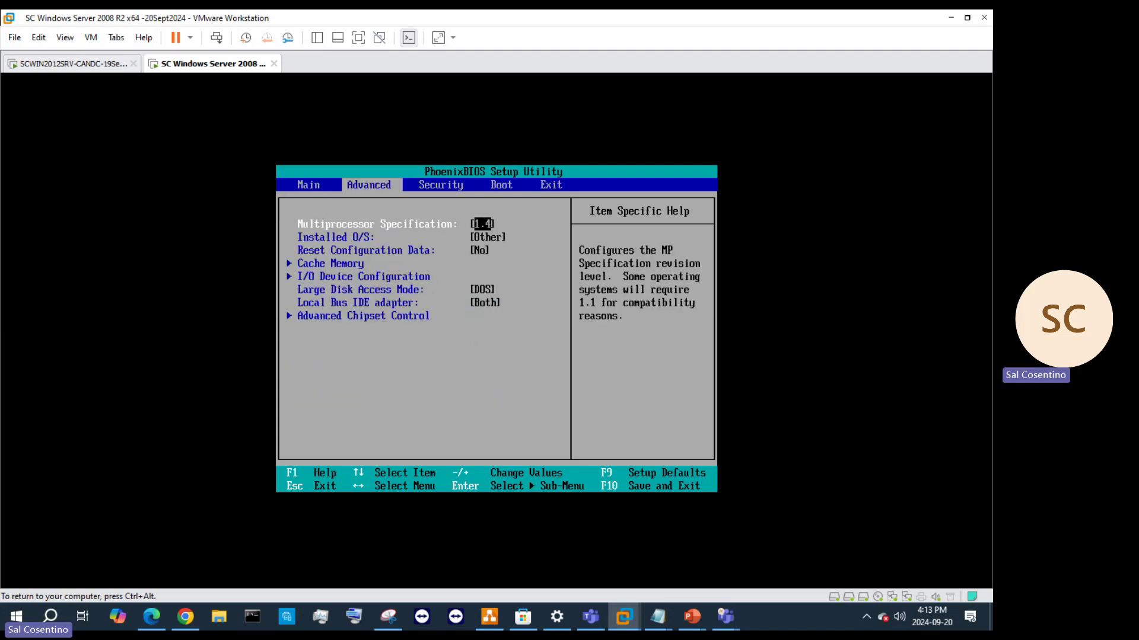
key(Down)
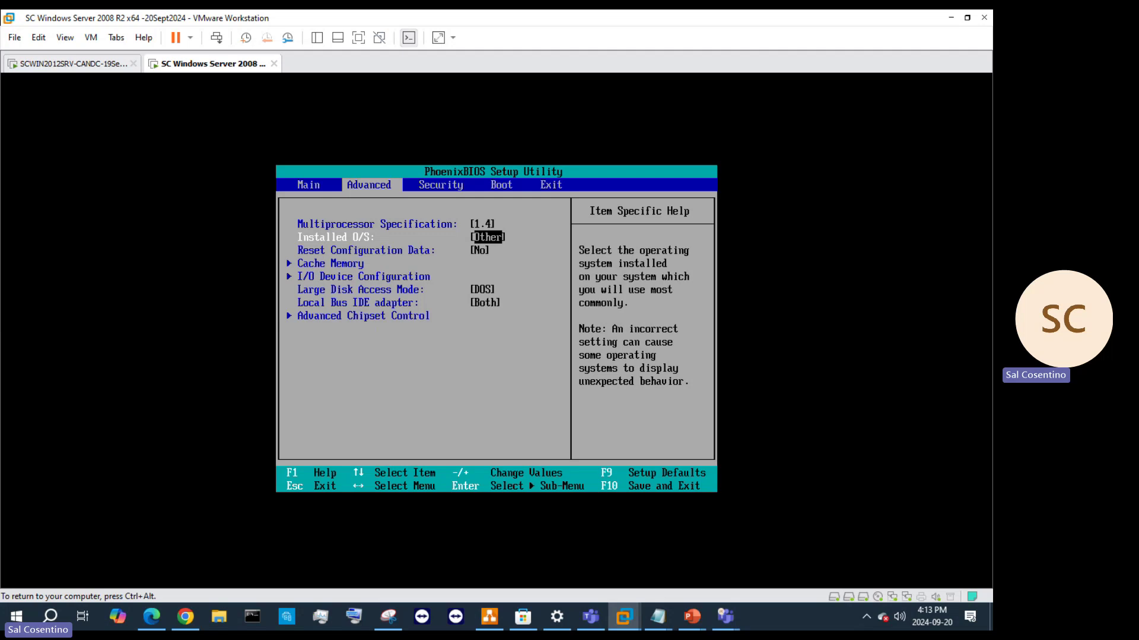
key(ctrl+alt)
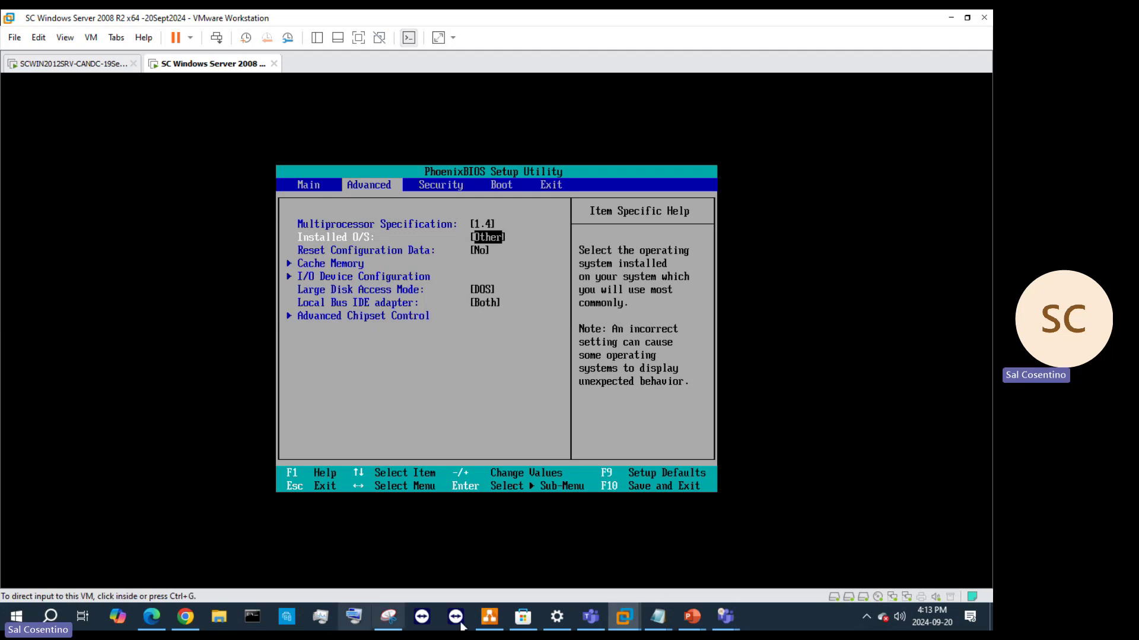
mouse_move(725, 616)
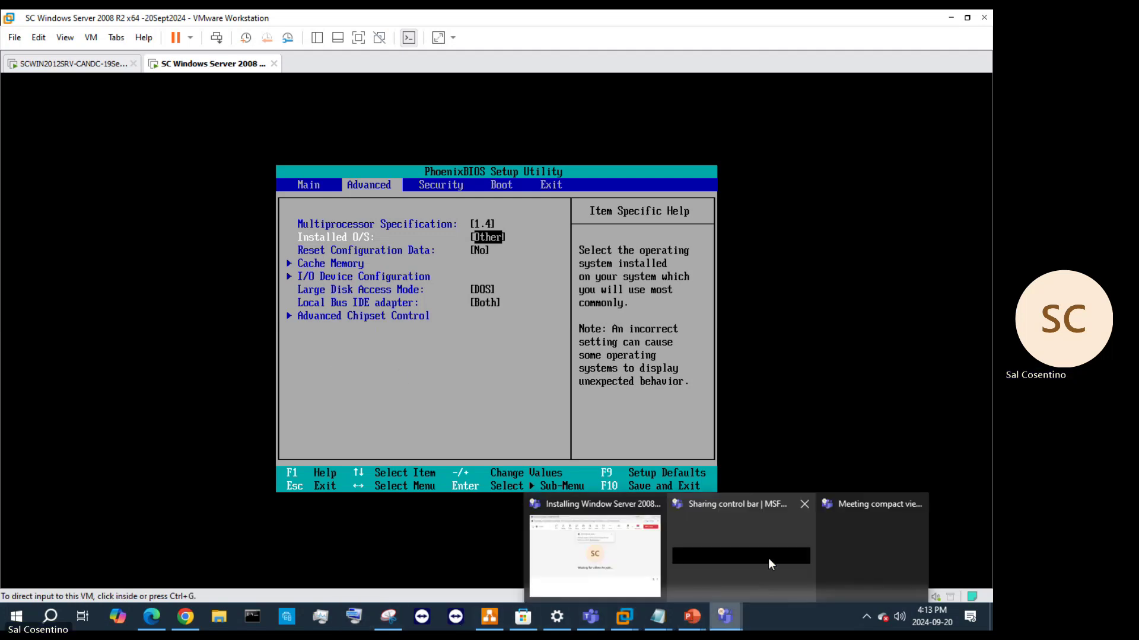
click(628, 564)
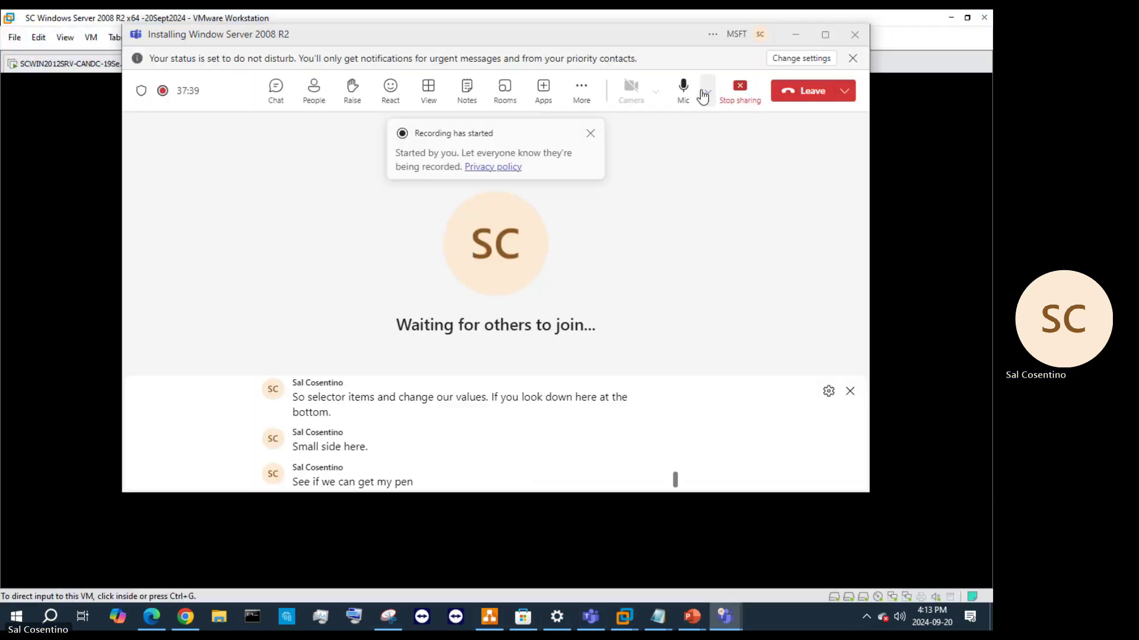
click(796, 34)
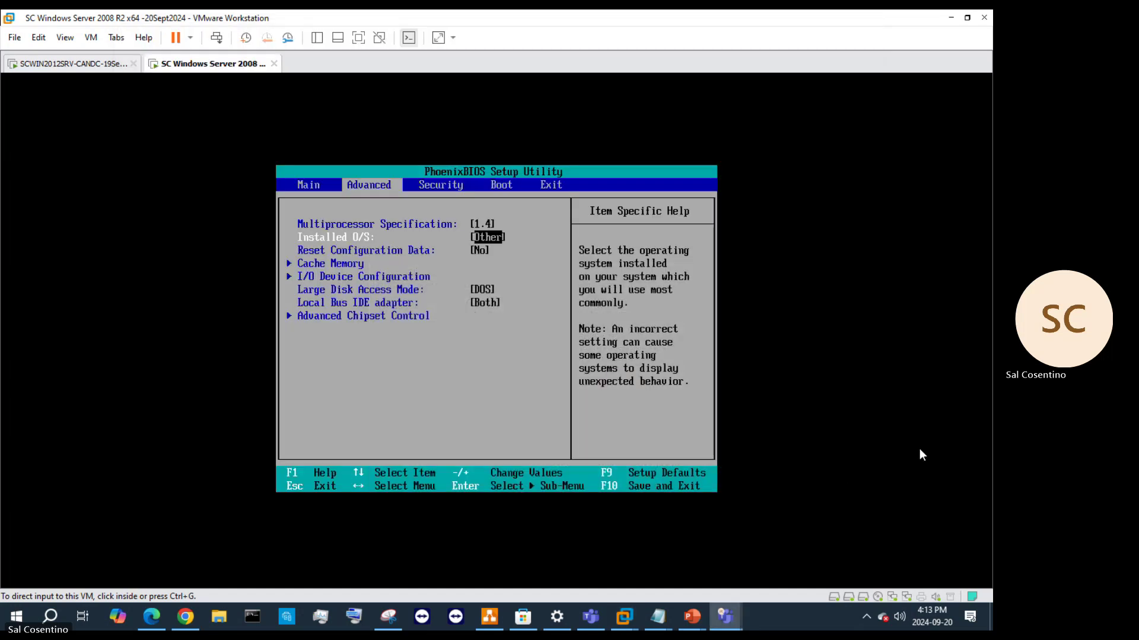
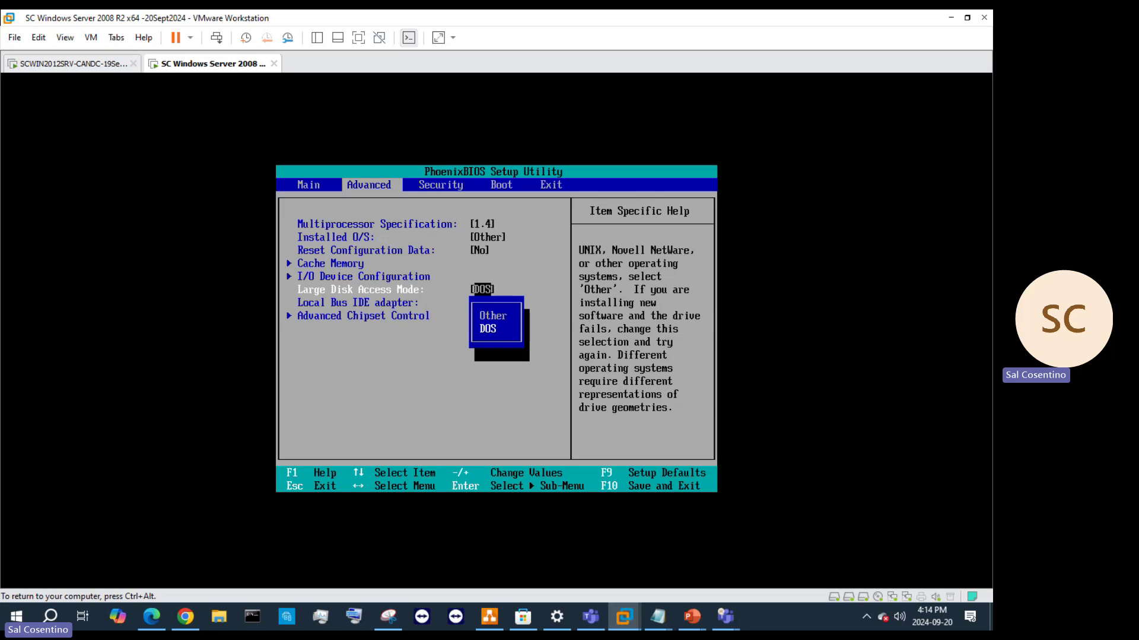
- Keep Large Disk Access Mode at DOS and bring up the Set Supervisor Password dialog on the BIOS Security page
key(Return)
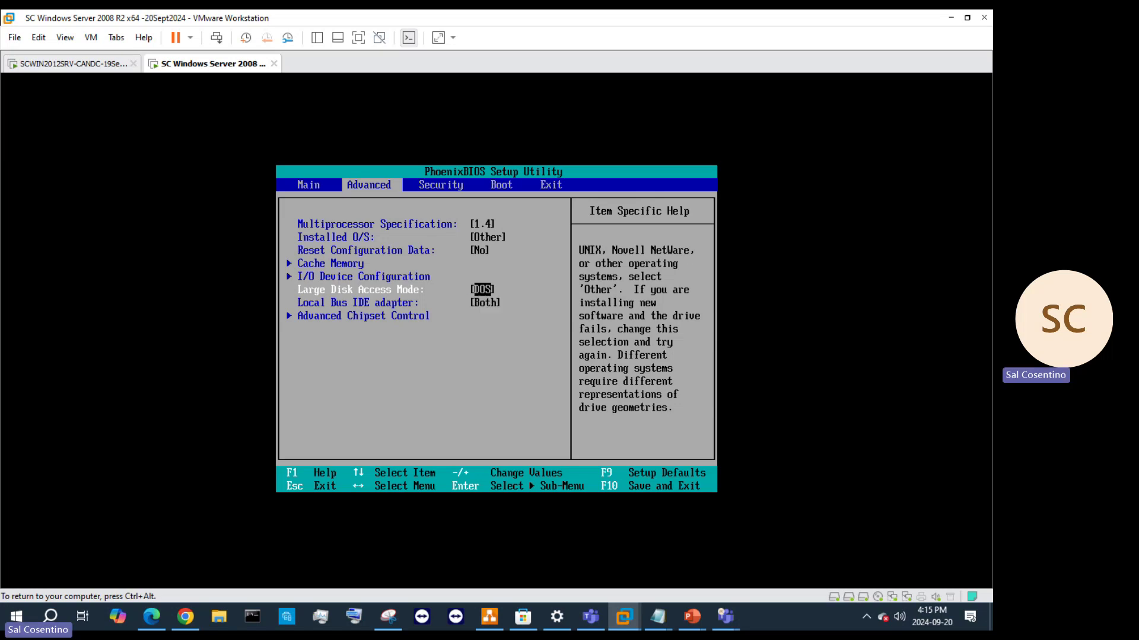
key(Right)
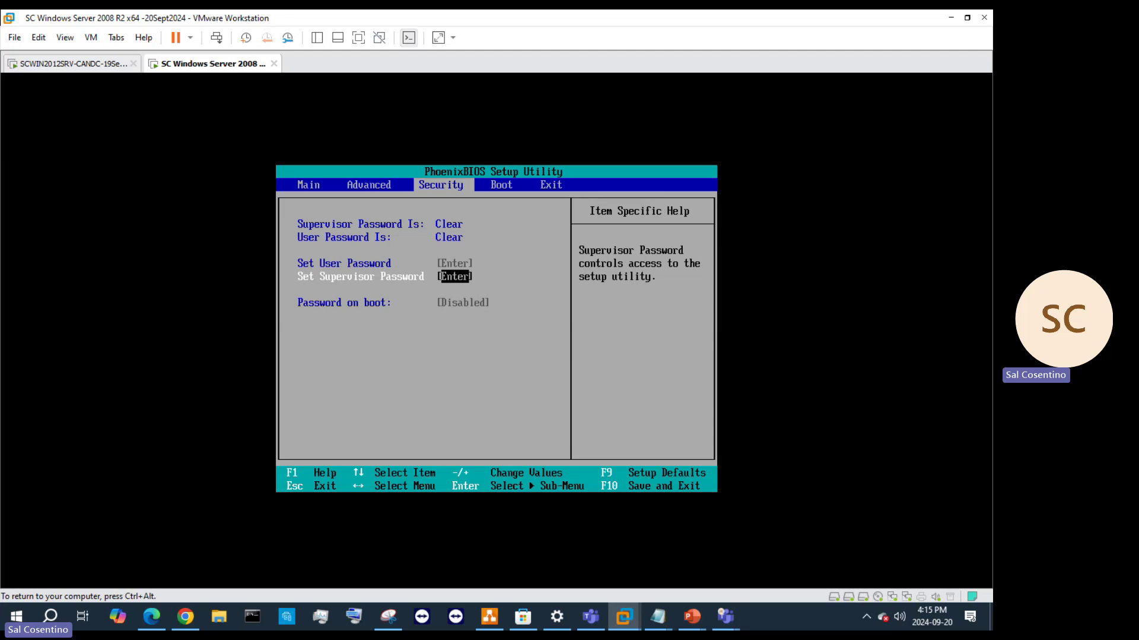
key(Return)
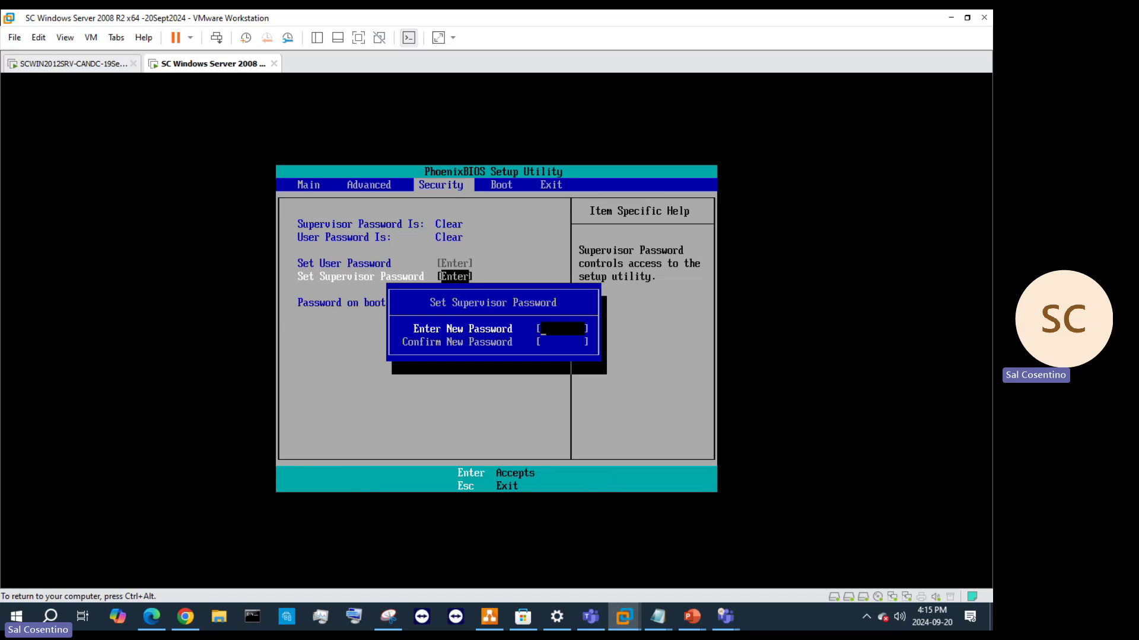
key(Escape)
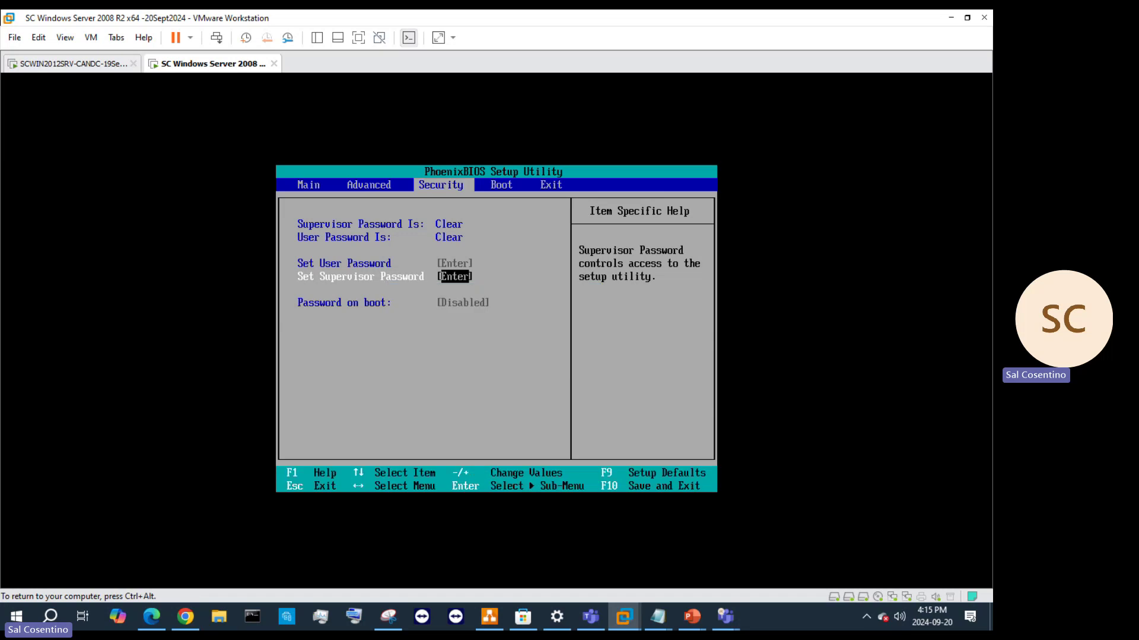
key(Return)
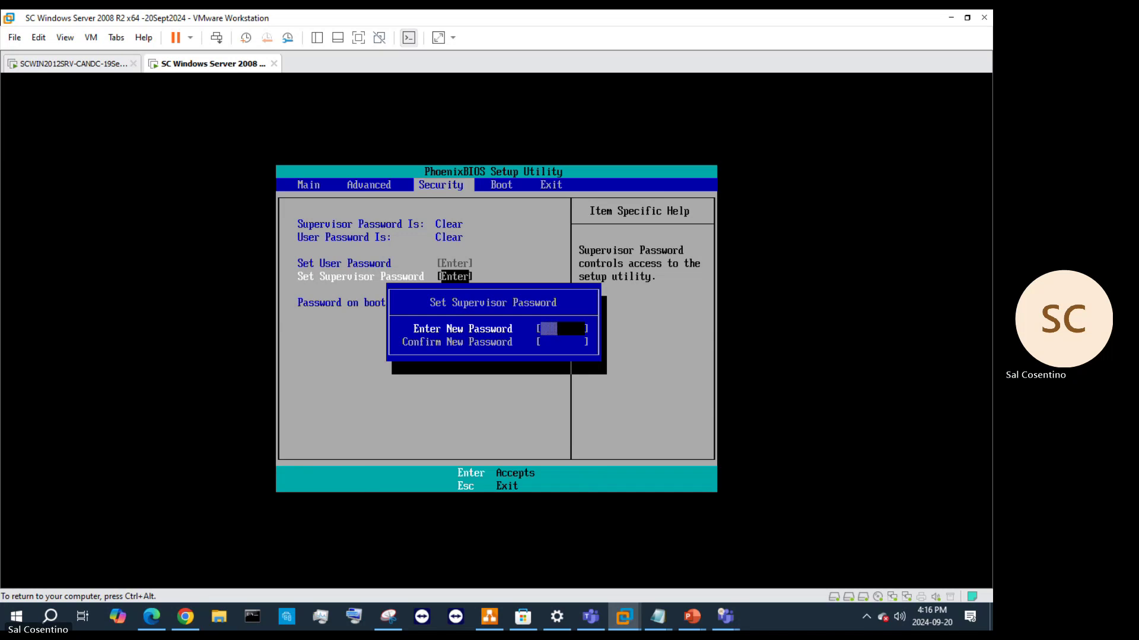
- Enter a trial password in the new supervisor password field and clear it again
text(••••••••)
key(BackSpace)
key(BackSpace)
key(BackSpace)
key(BackSpace)
key(BackSpace)
key(BackSpace)
key(BackSpace)
key(BackSpace)
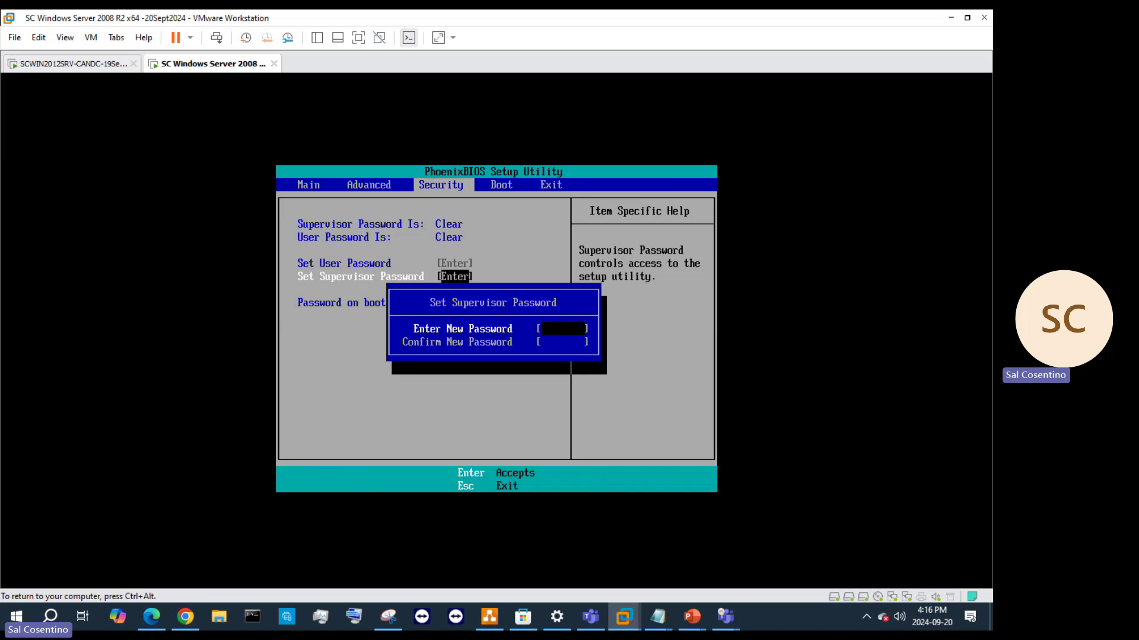
- Enter and confirm the new supervisor password, and accept the setup notice
text(****)
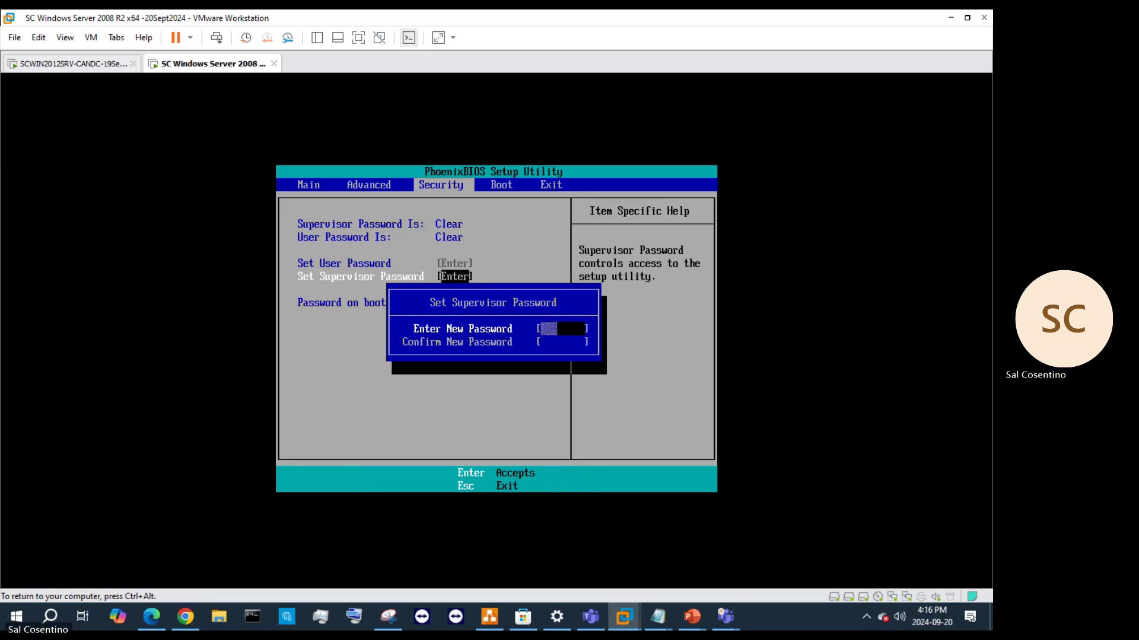
text(***)
key(Return)
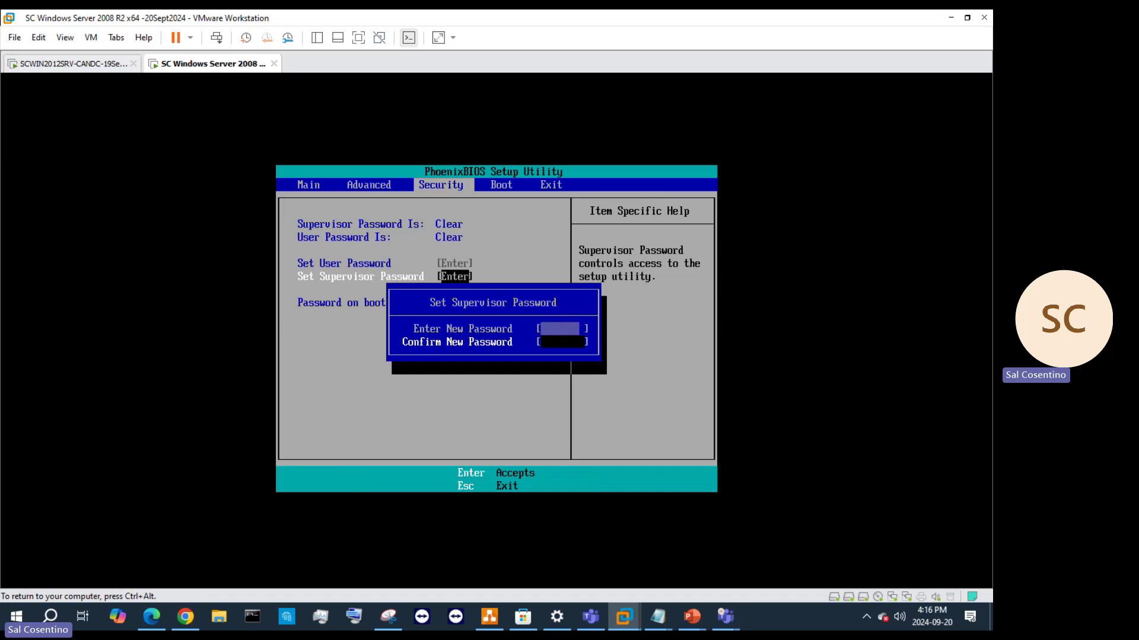
text(*******)
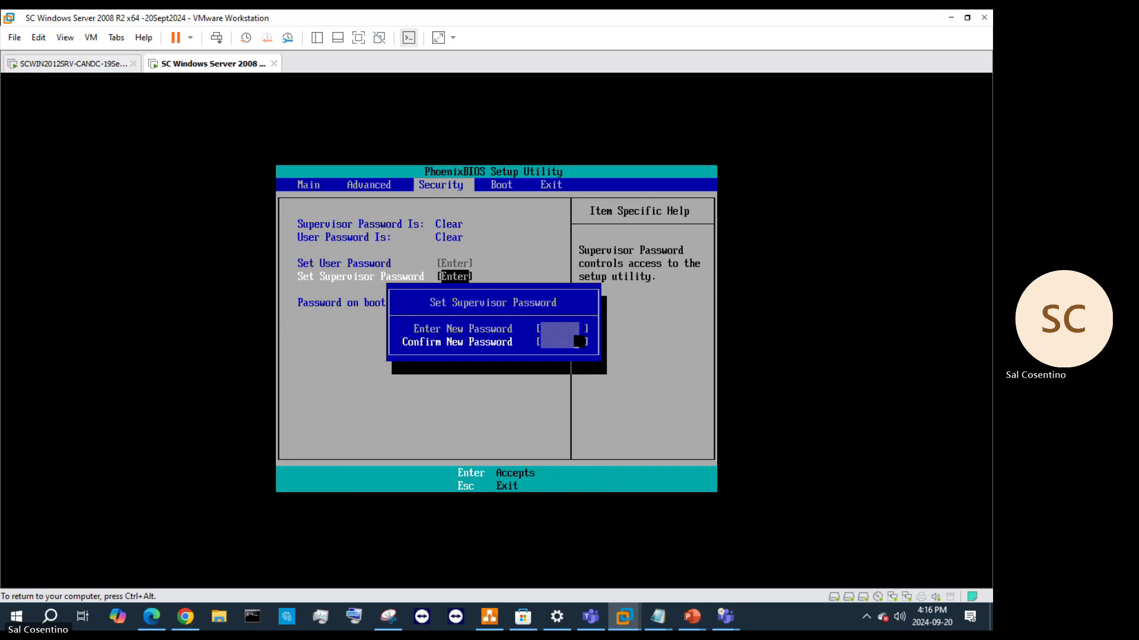
key(Return)
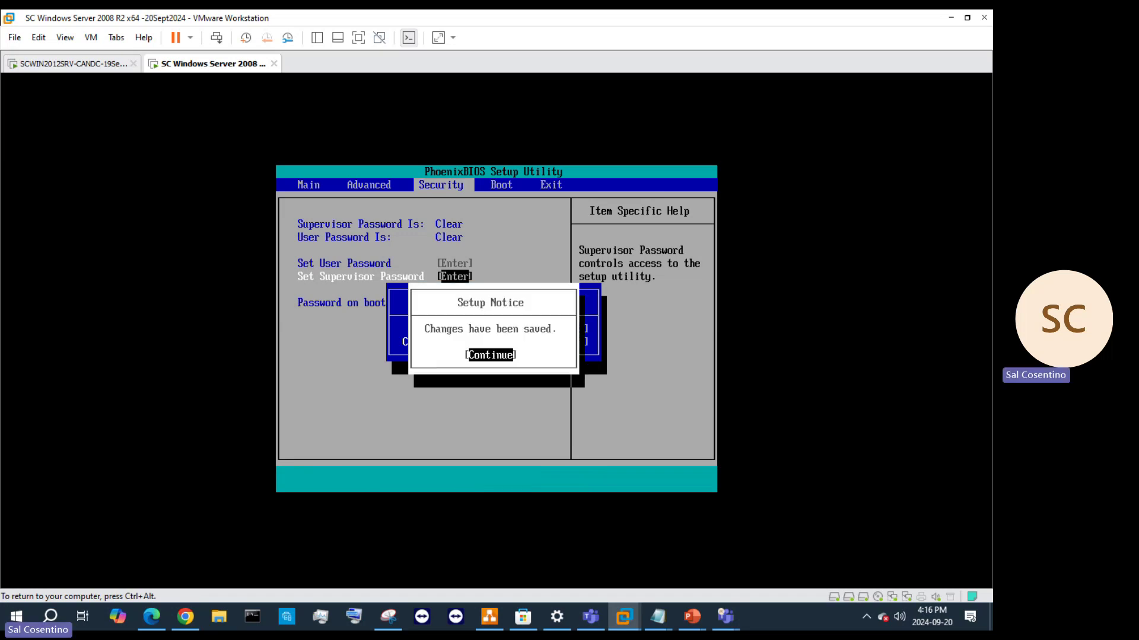
key(Return)
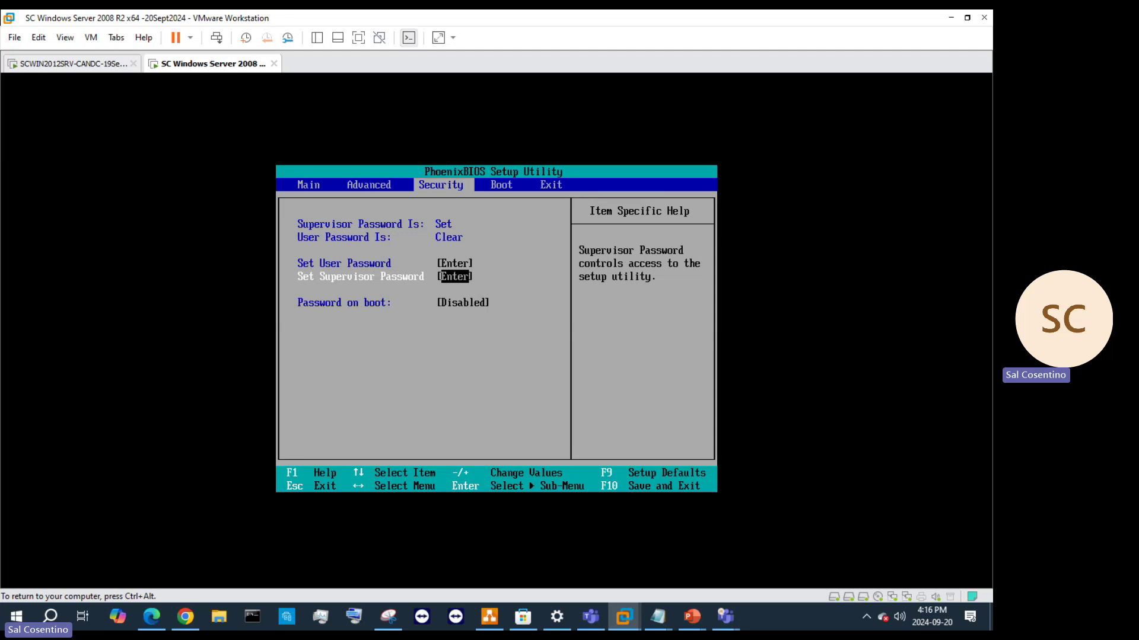
- Set Password on boot to Enabled in the BIOS Security settings
key(Down)
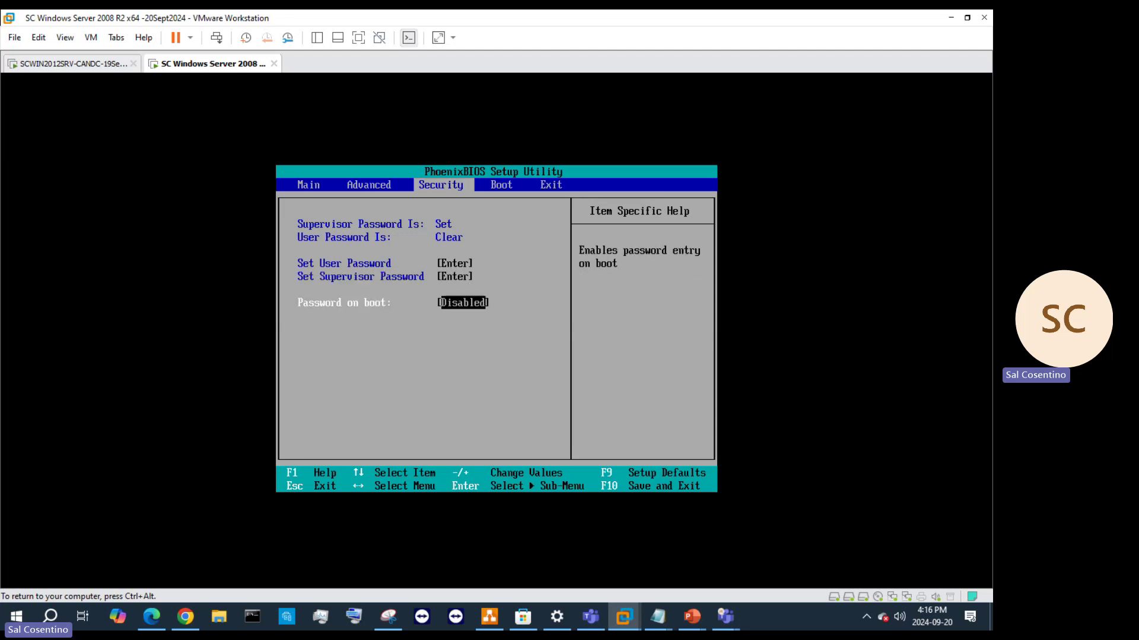
key(Return)
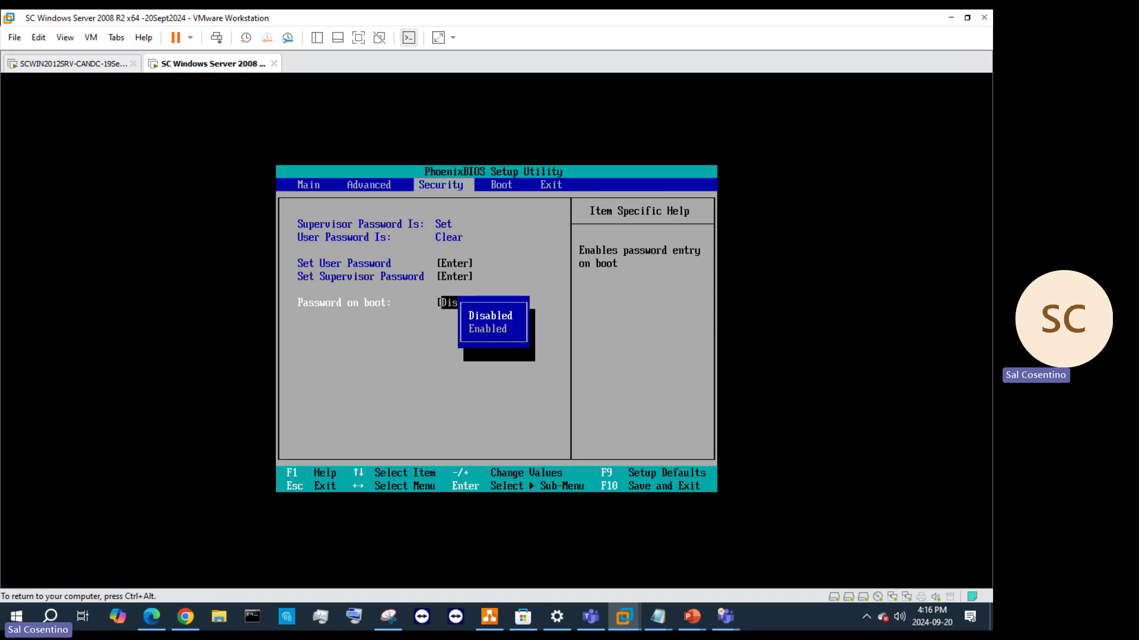
key(Down)
key(Return)
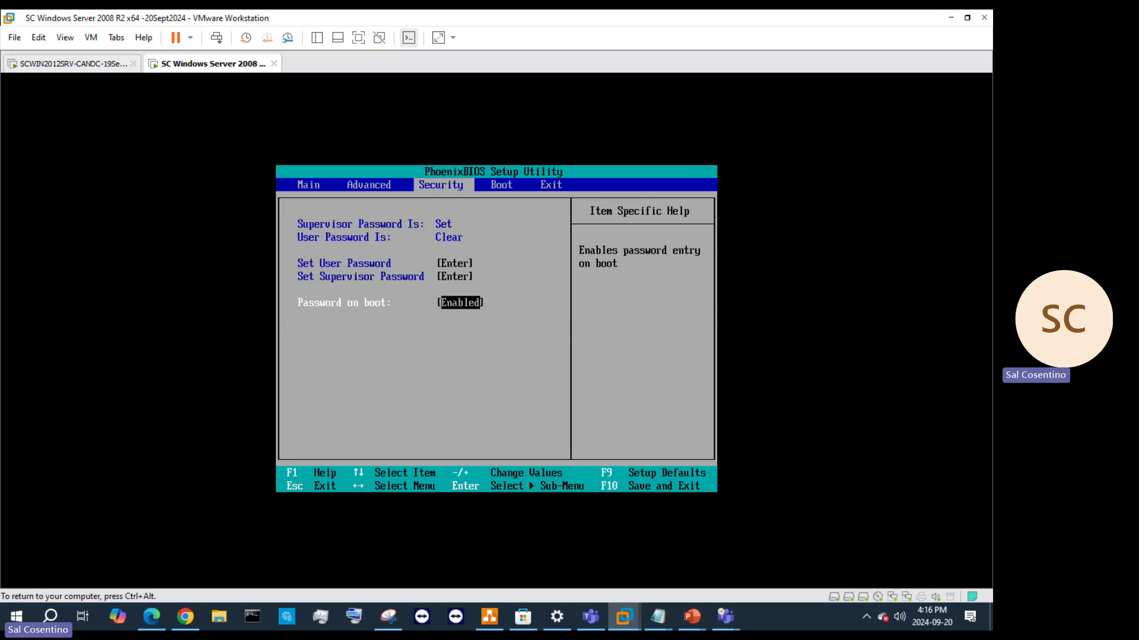
- Examine the boot device order on the BIOS Boot page, from Removable Devices down to the second Intel E1000 network boot
key(Right)
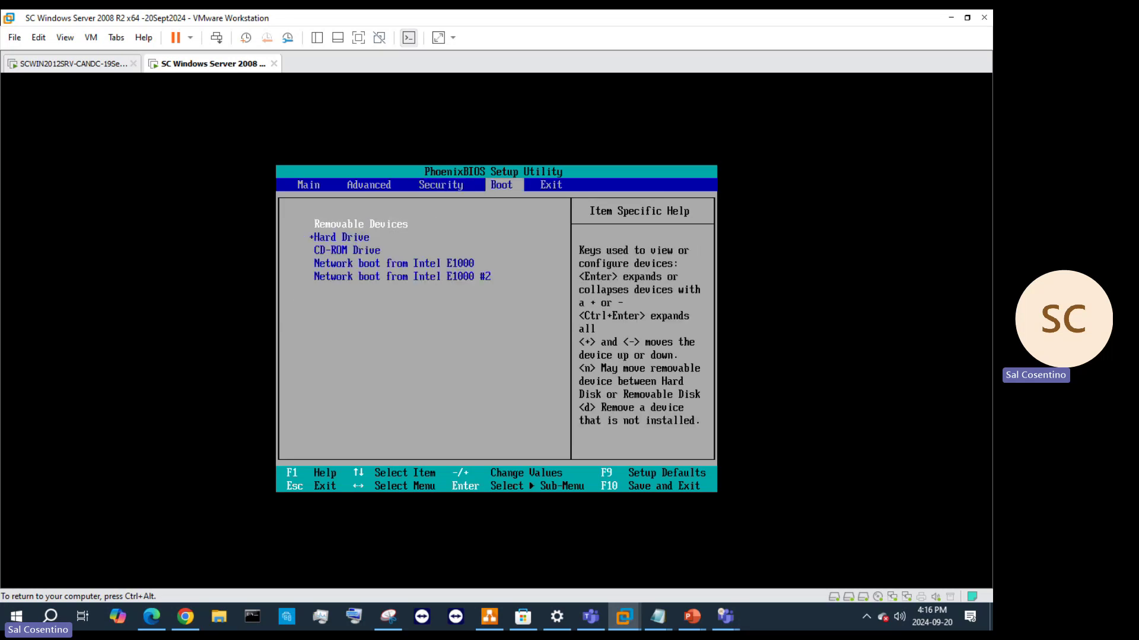
key(Down)
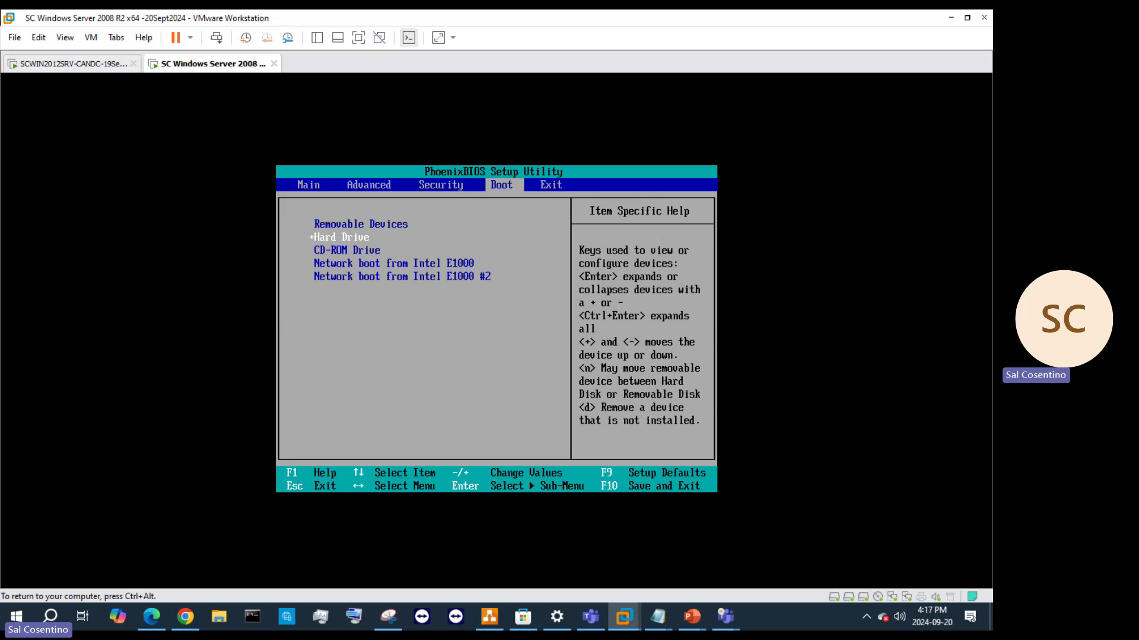
key(Down)
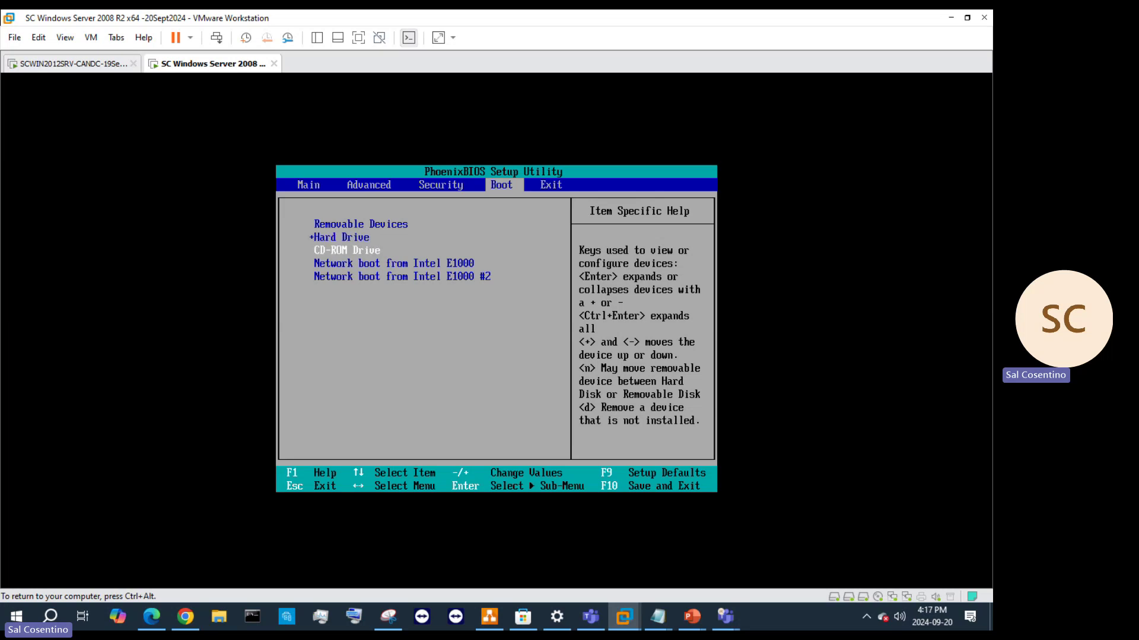
key(Down)
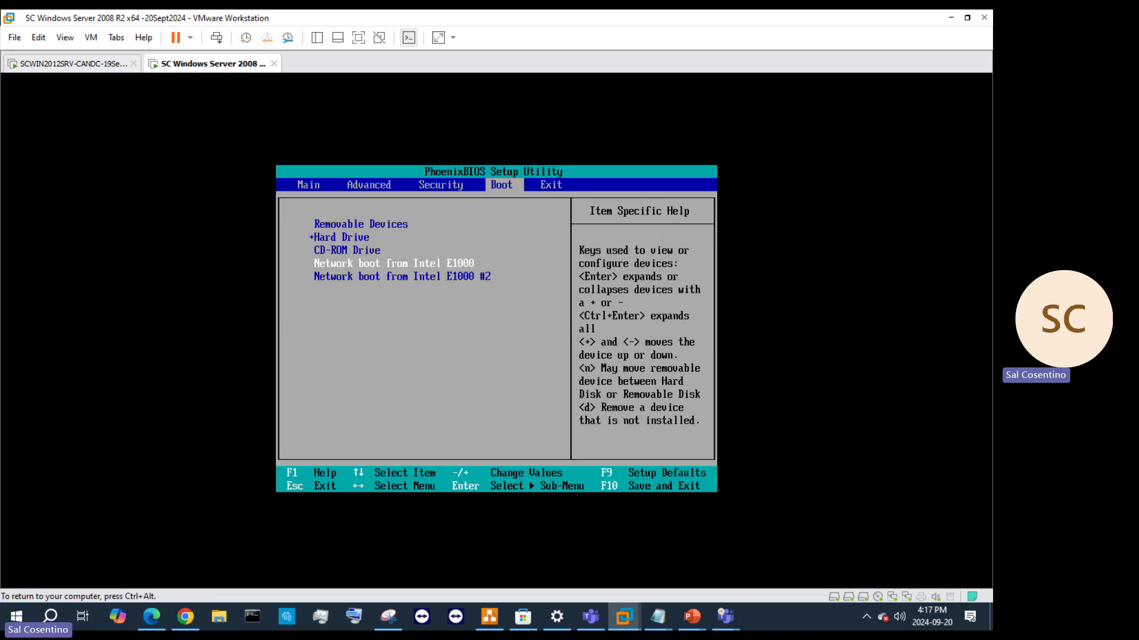
key(Down)
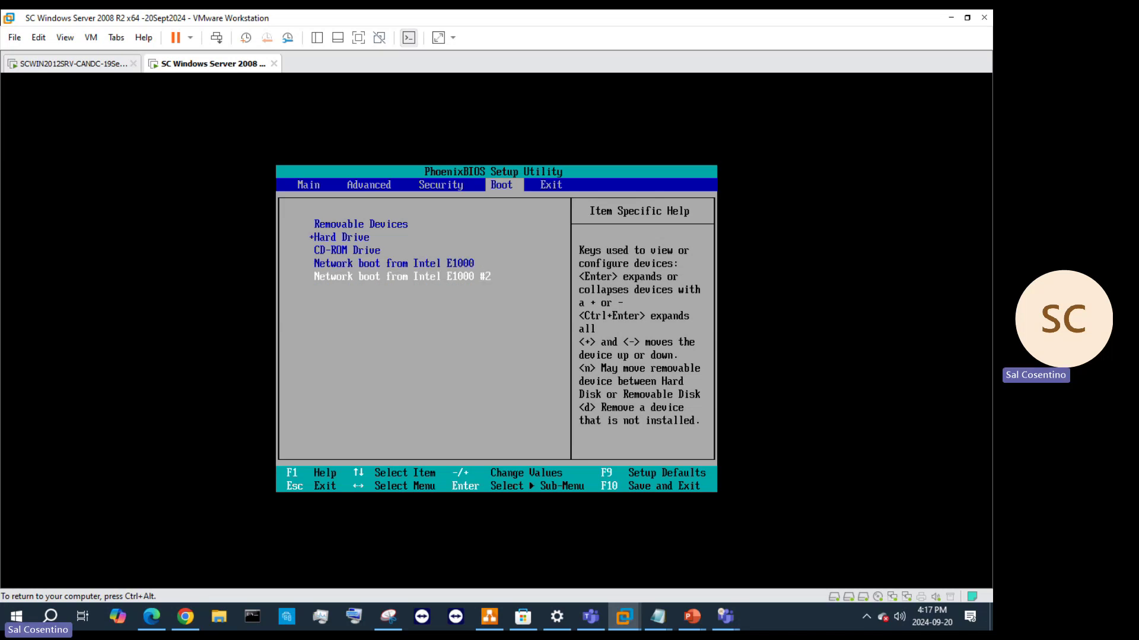
key(Up)
key(Down)
key(Up)
- Save the BIOS configuration changes and confirm exiting the setup utility
key(Right)
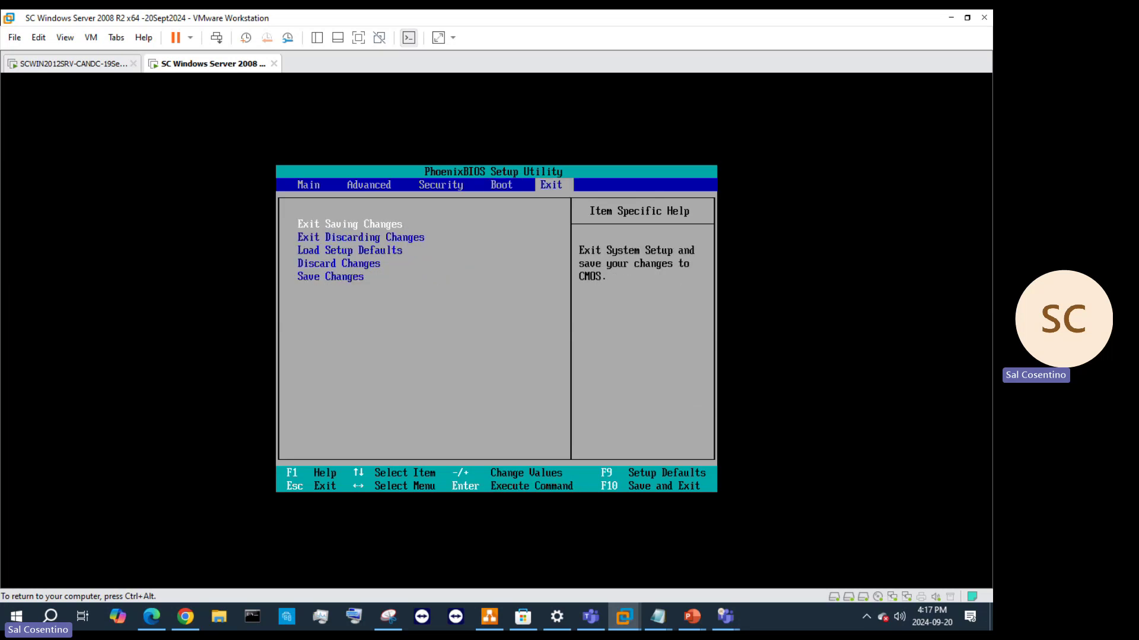
key(Down)
key(Down)
key(Down)
key(Down)
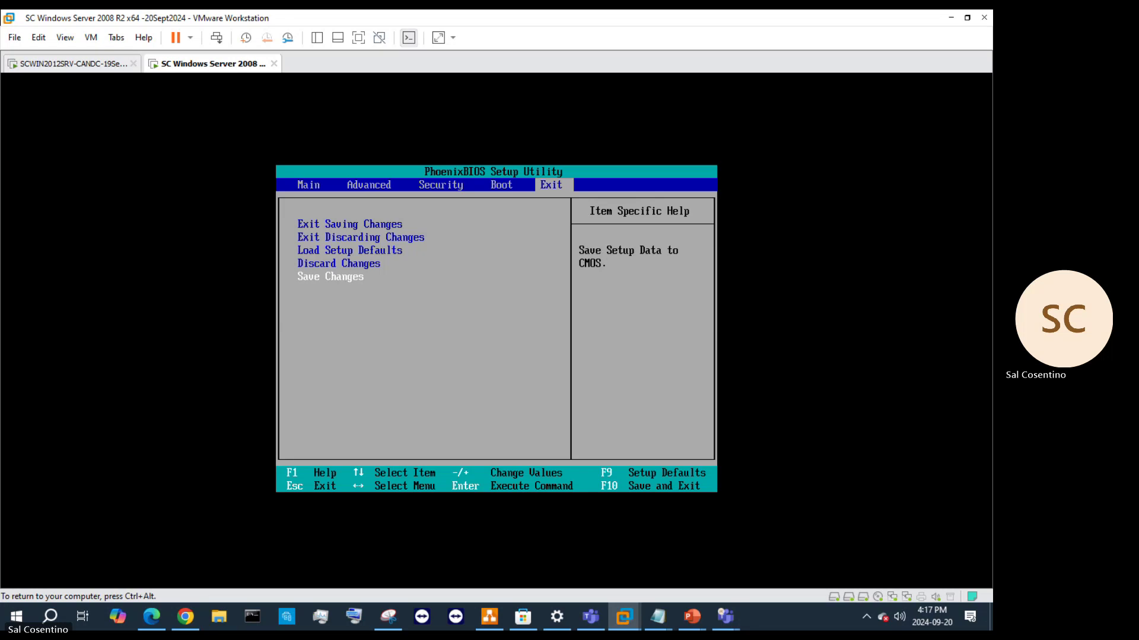
key(Return)
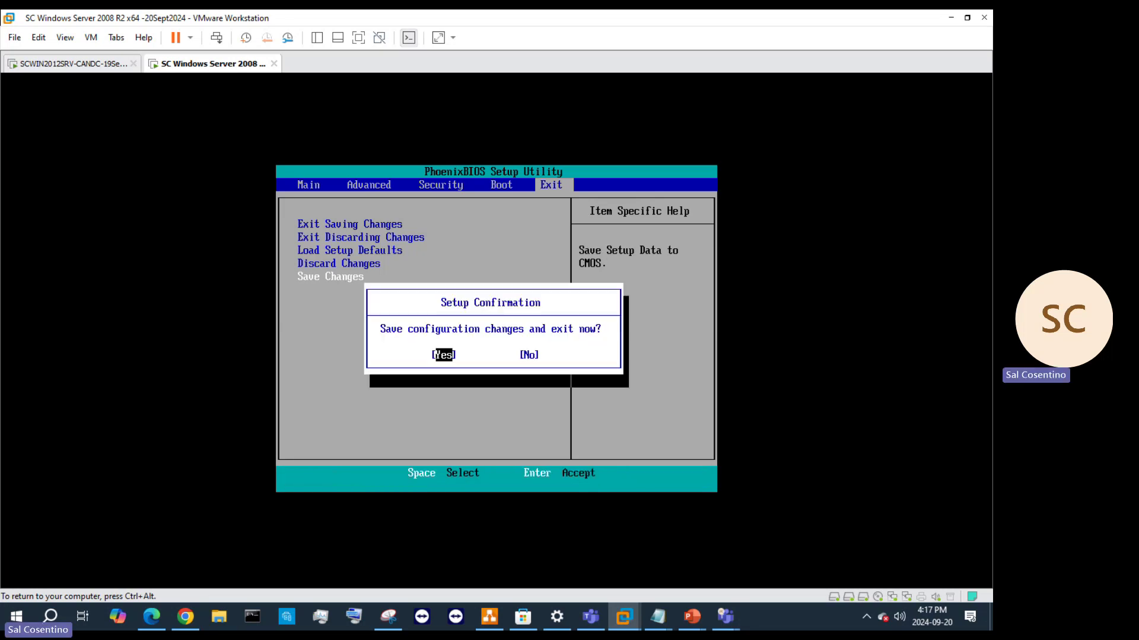
key(Return)
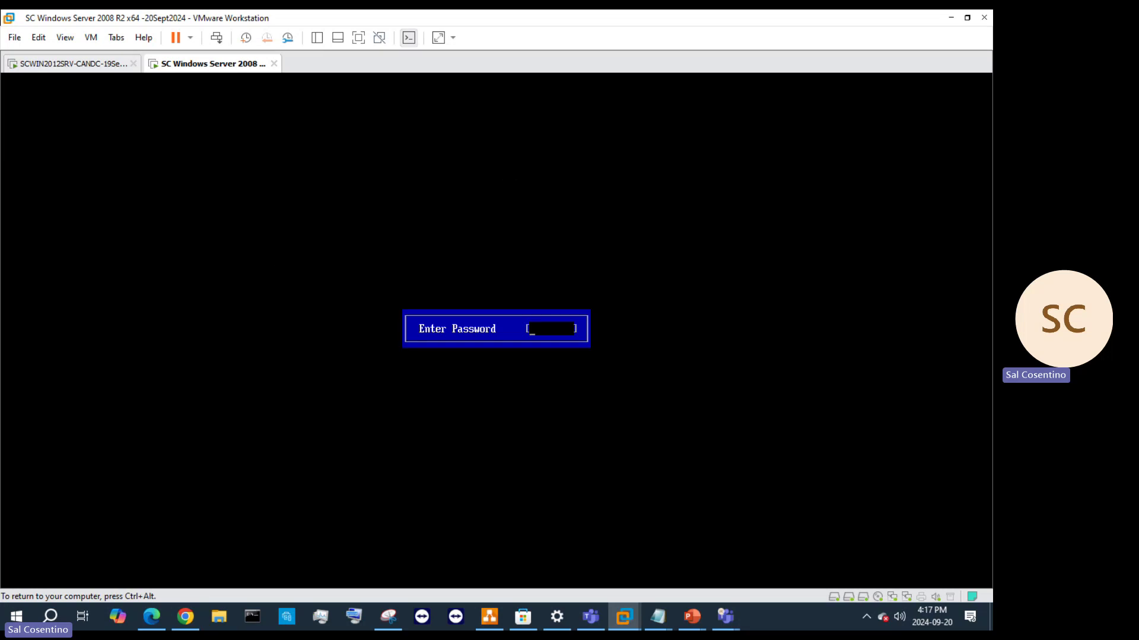
- Enter the boot password to start the virtual machine, and release input from it while Windows loads
text(****)
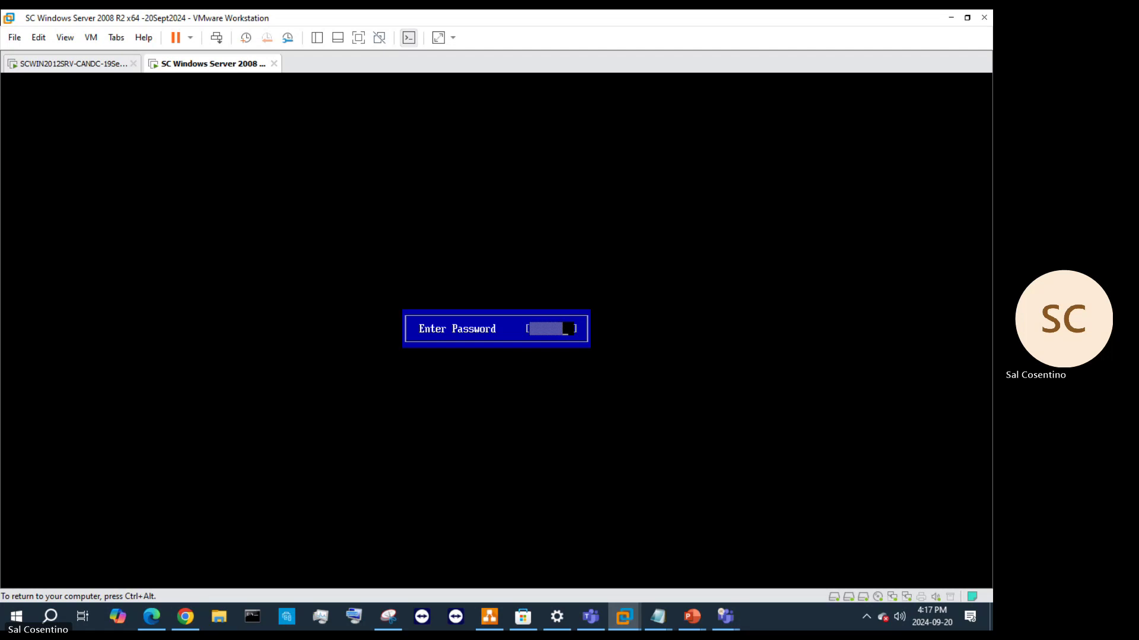
text(*)
key(Return)
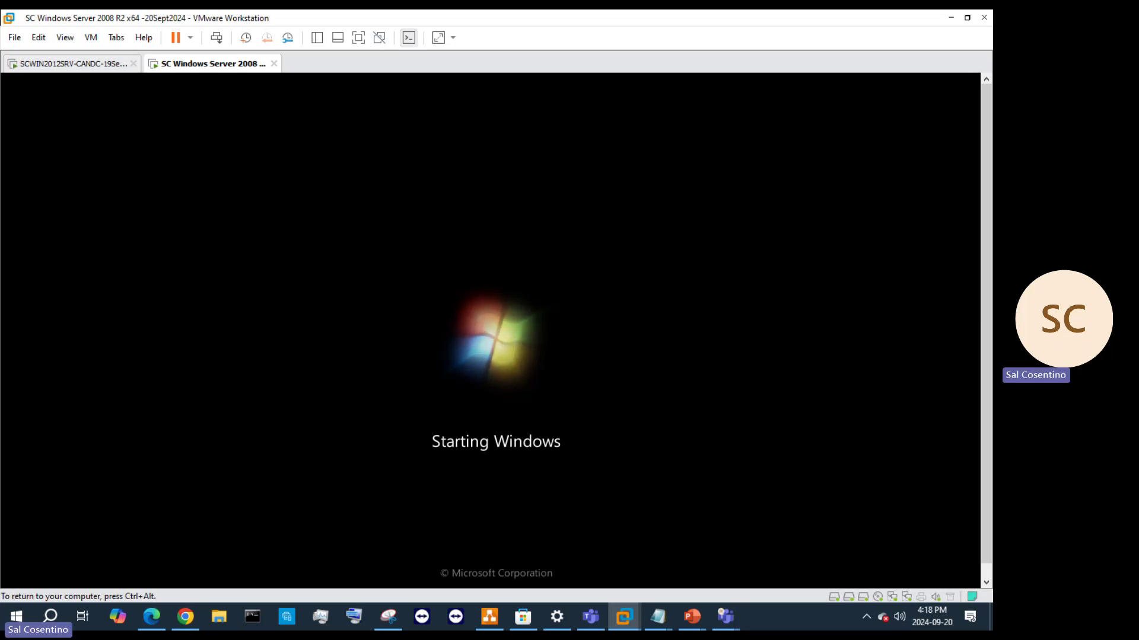
key(ctrl+alt)
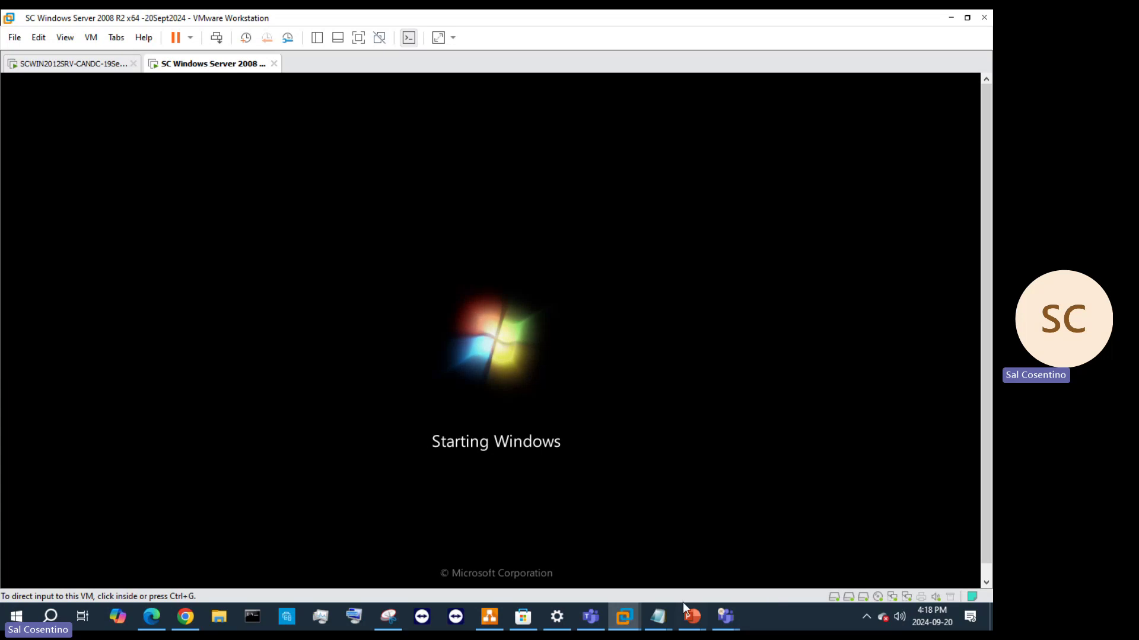
- Switch to the draw.io diagram, stop freehand drawing, and insert a text box in the empty area below the red network sketches
click(498, 615)
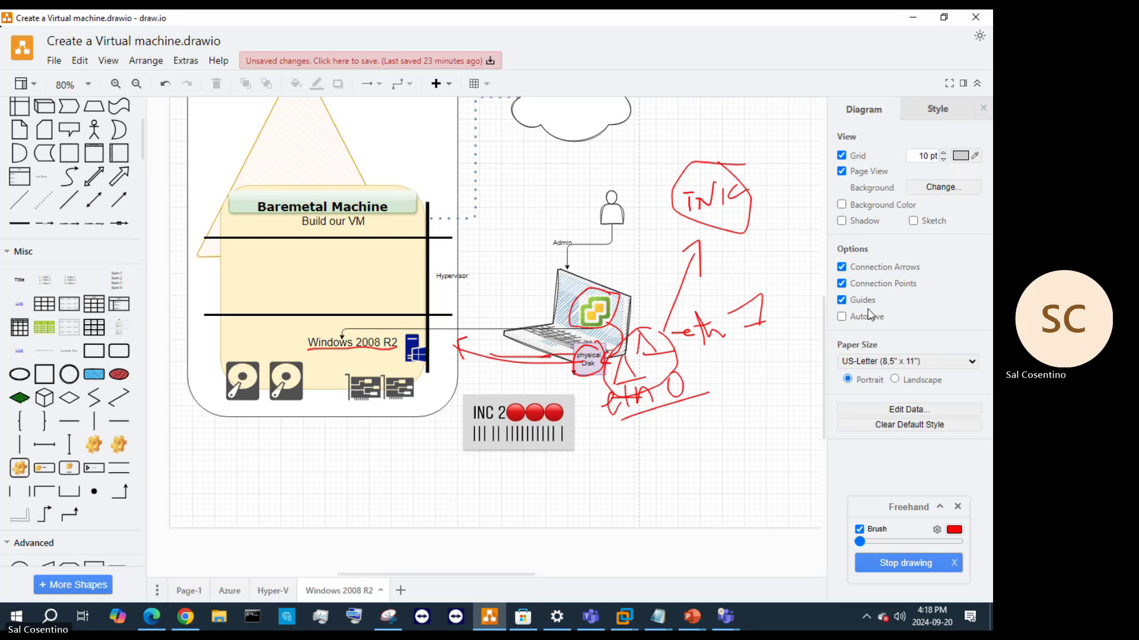
click(900, 564)
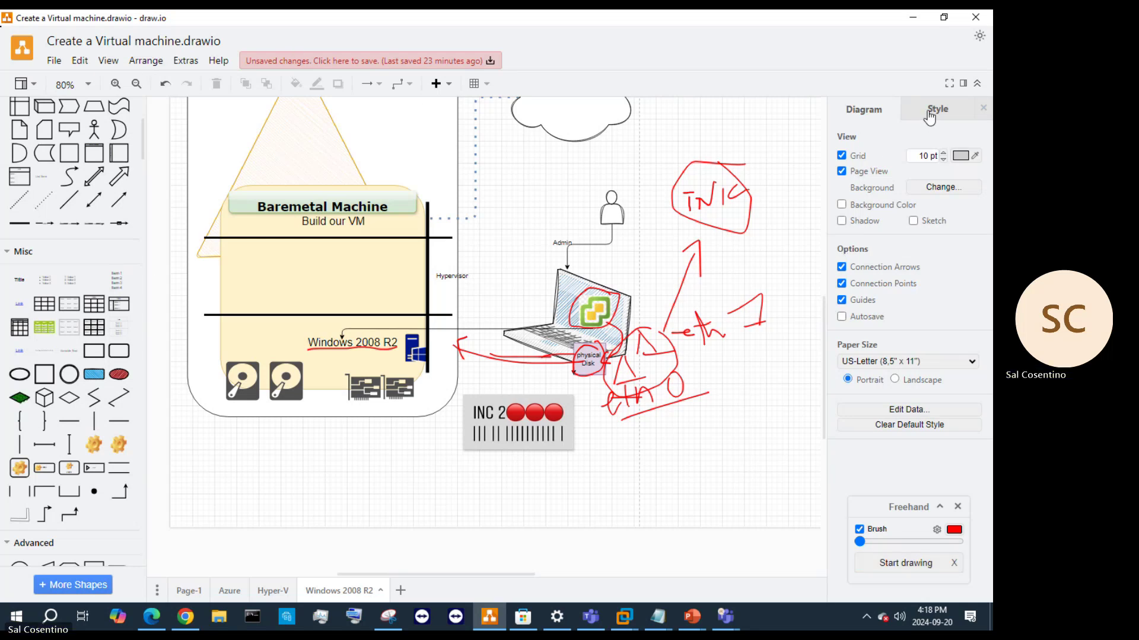
click(437, 83)
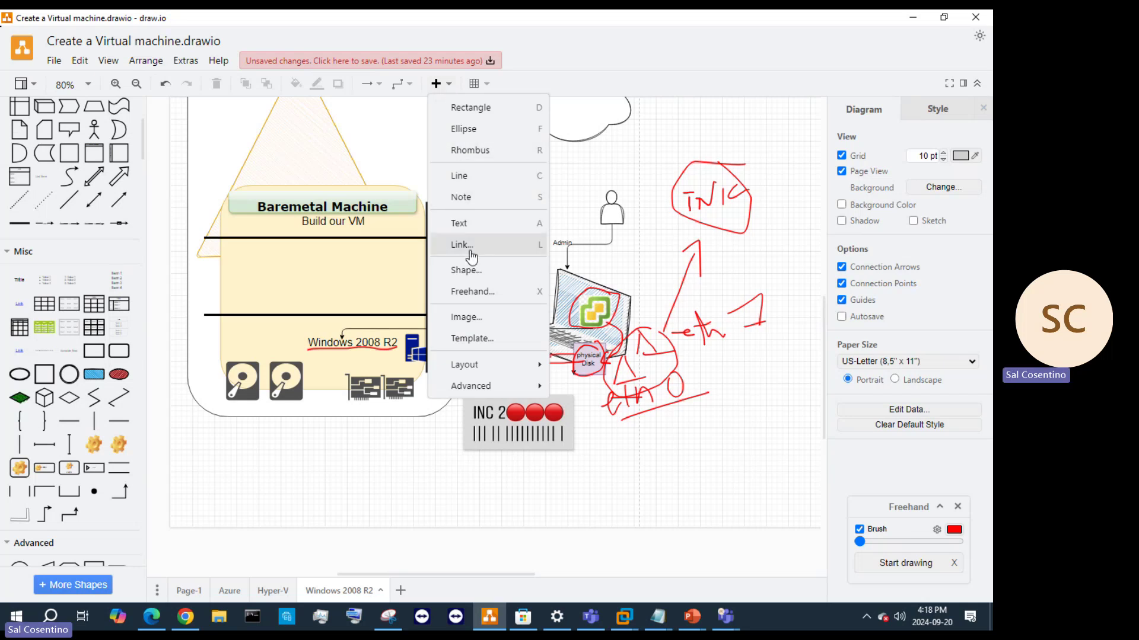
click(474, 230)
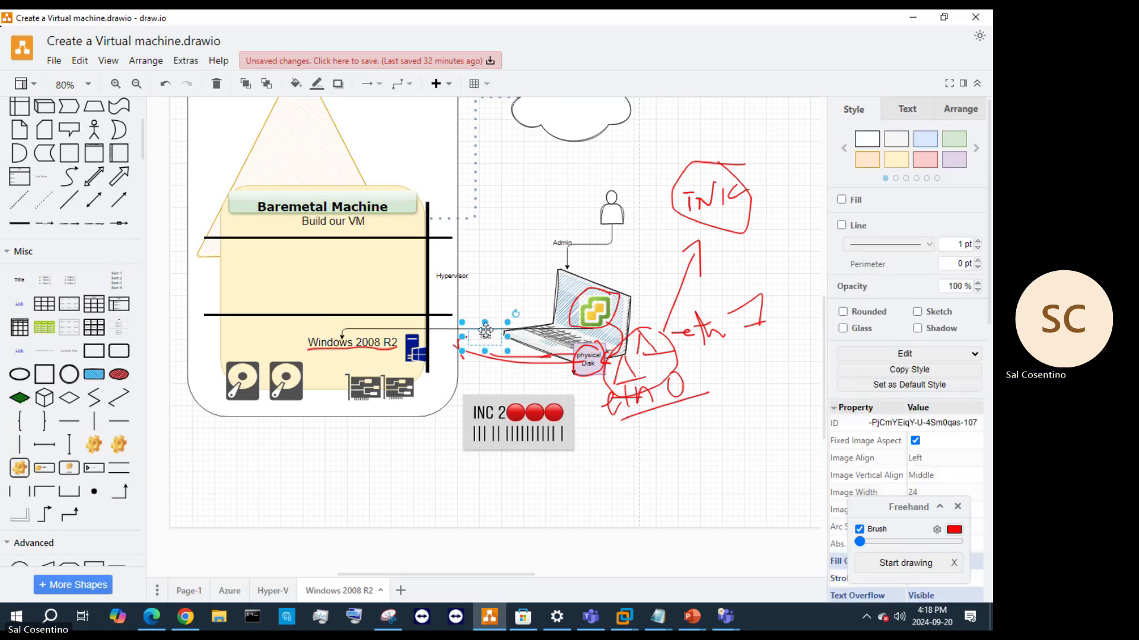
drag(492, 338, 665, 445)
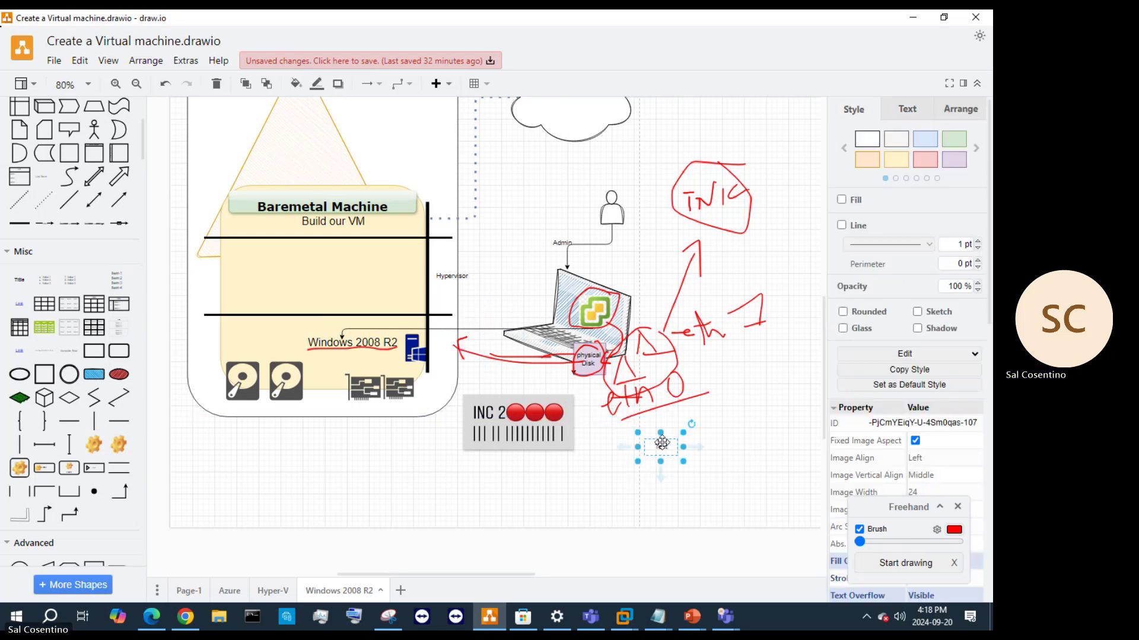
- Set the new text box's wording to "Physical Ethernet 1"
double_click(666, 445)
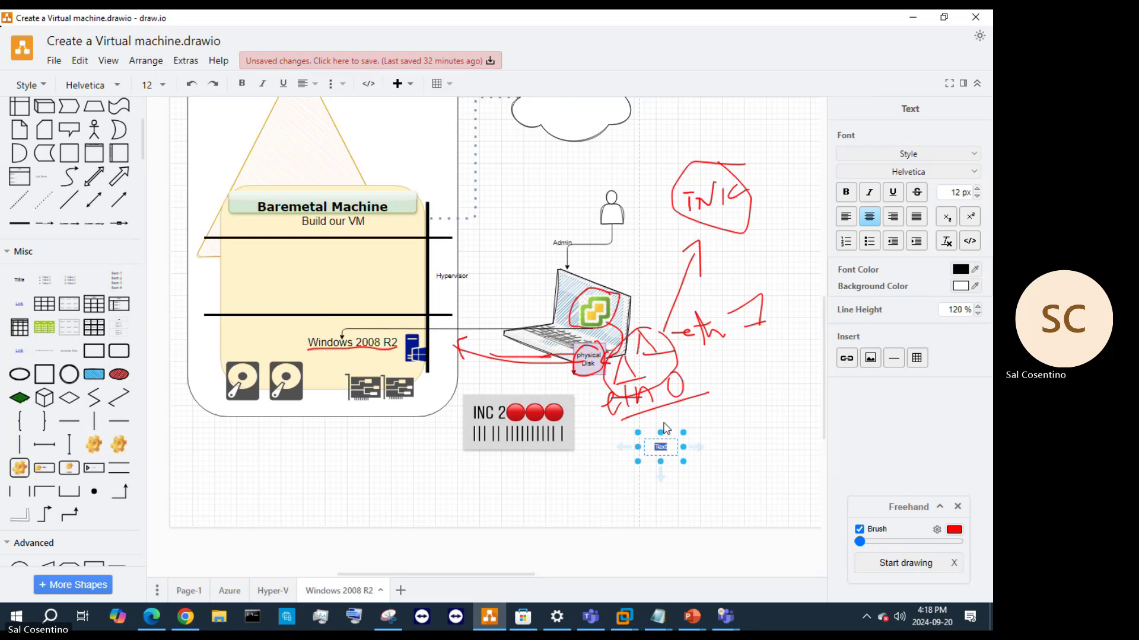
text(EH)
text(the)
text(rnet)
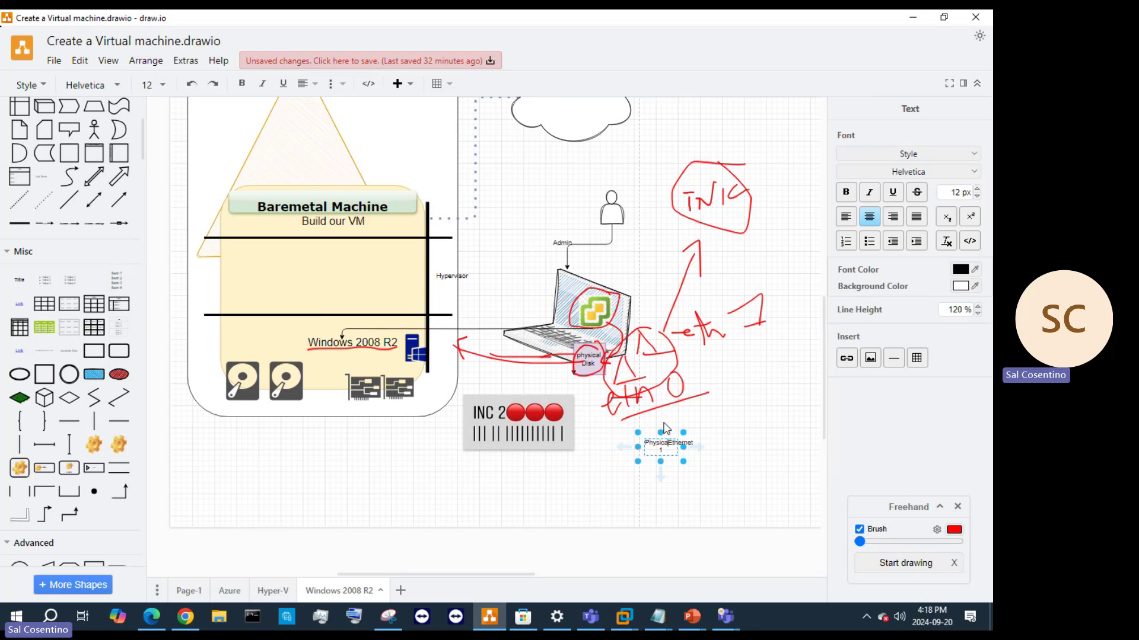
text(l)
double_click(667, 444)
click(703, 468)
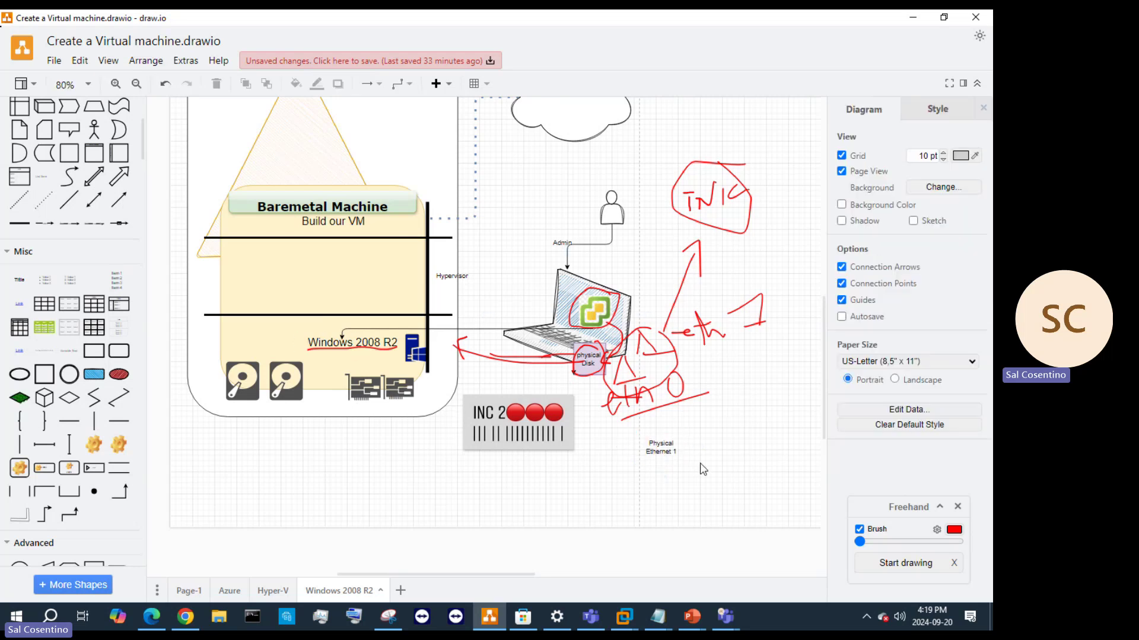
- Duplicate the "Physical Ethernet 1" label and place one copy beneath each of the two network card icons
click(673, 443)
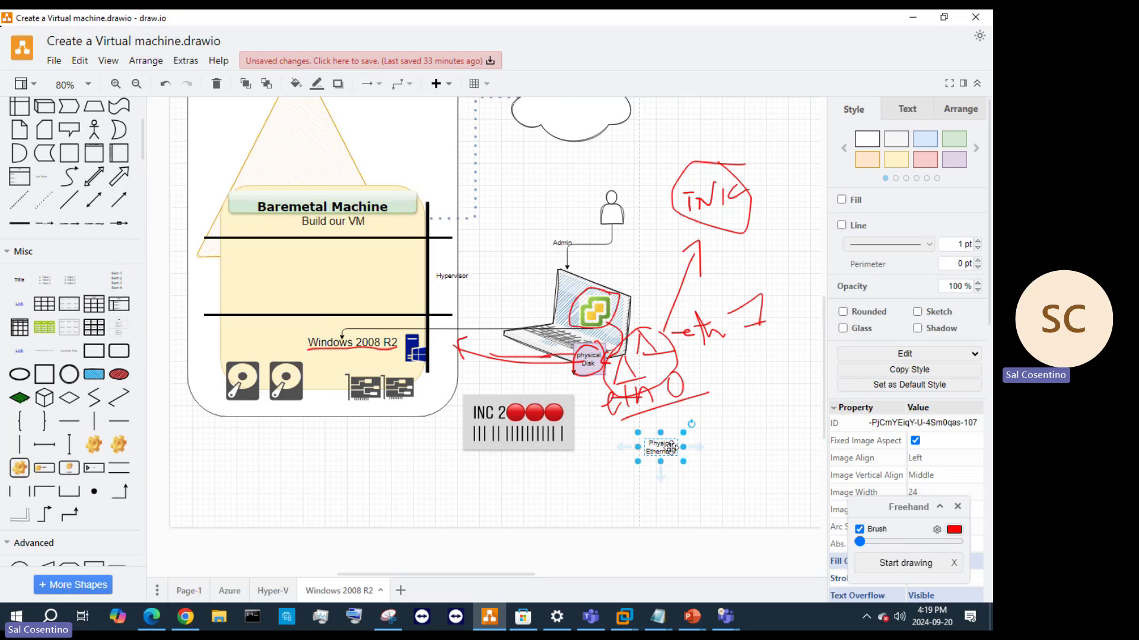
key(ctrl+d)
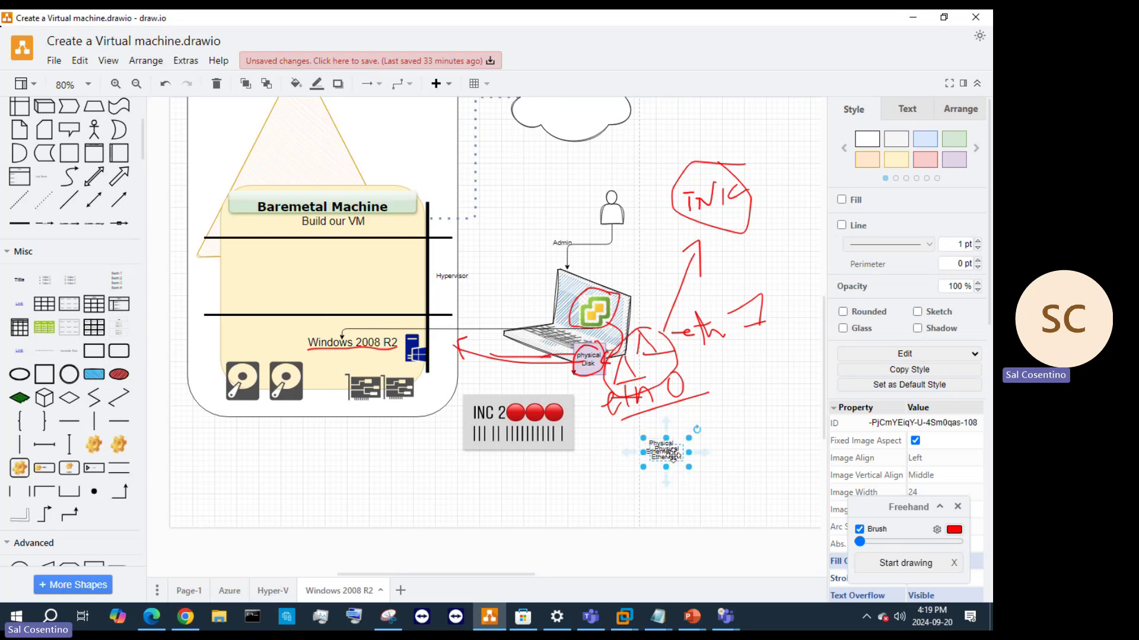
drag(667, 452, 404, 417)
click(657, 437)
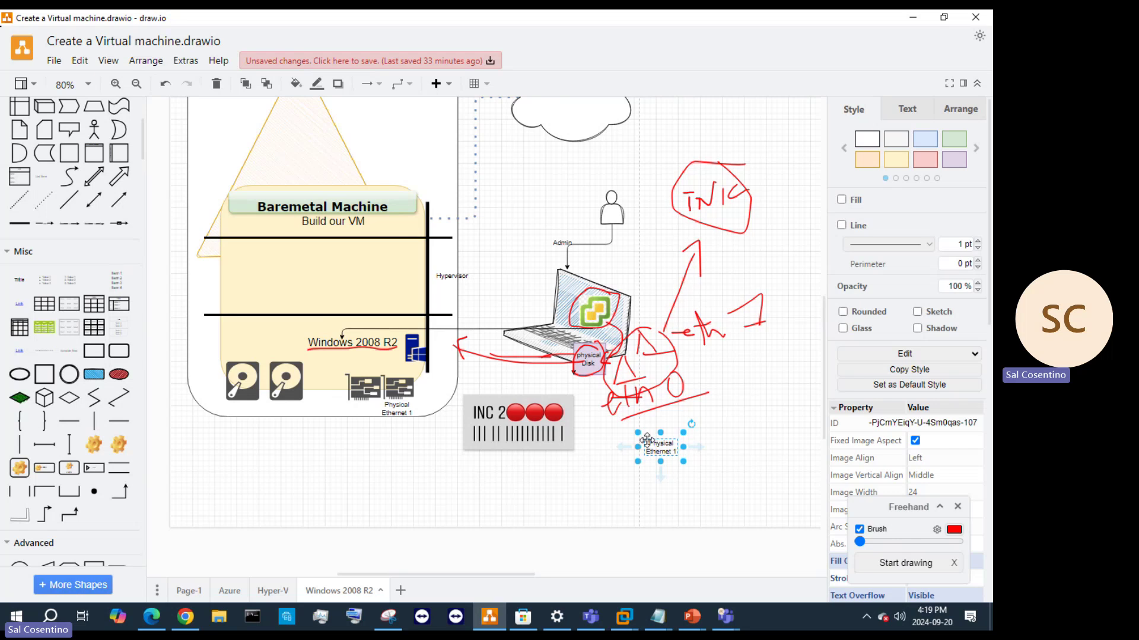
drag(652, 439, 347, 409)
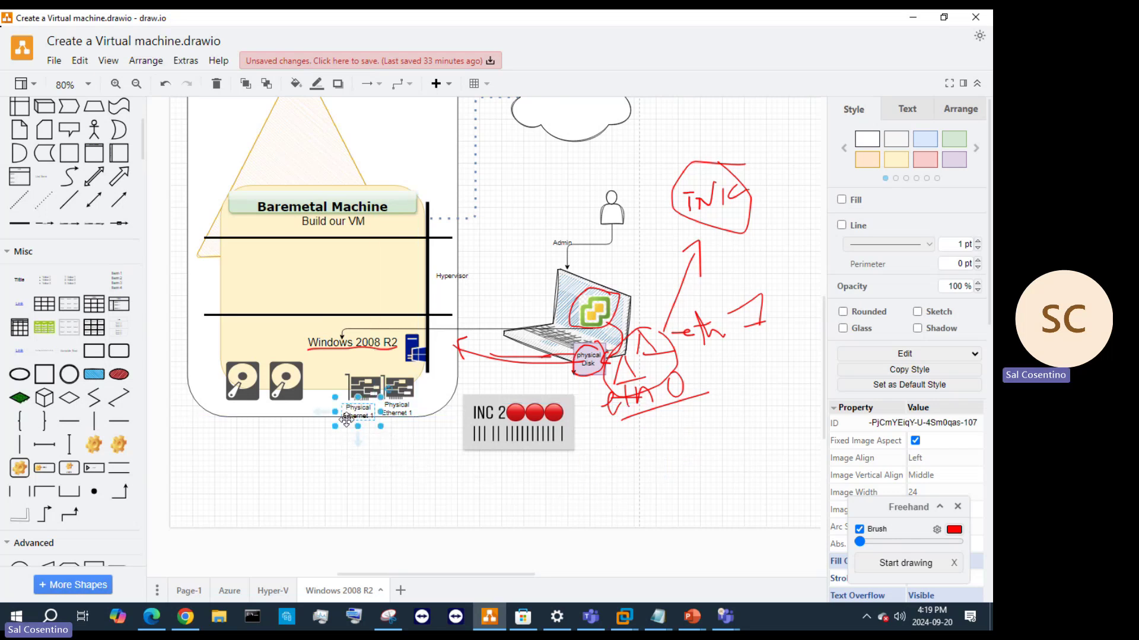
mouse_move(359, 431)
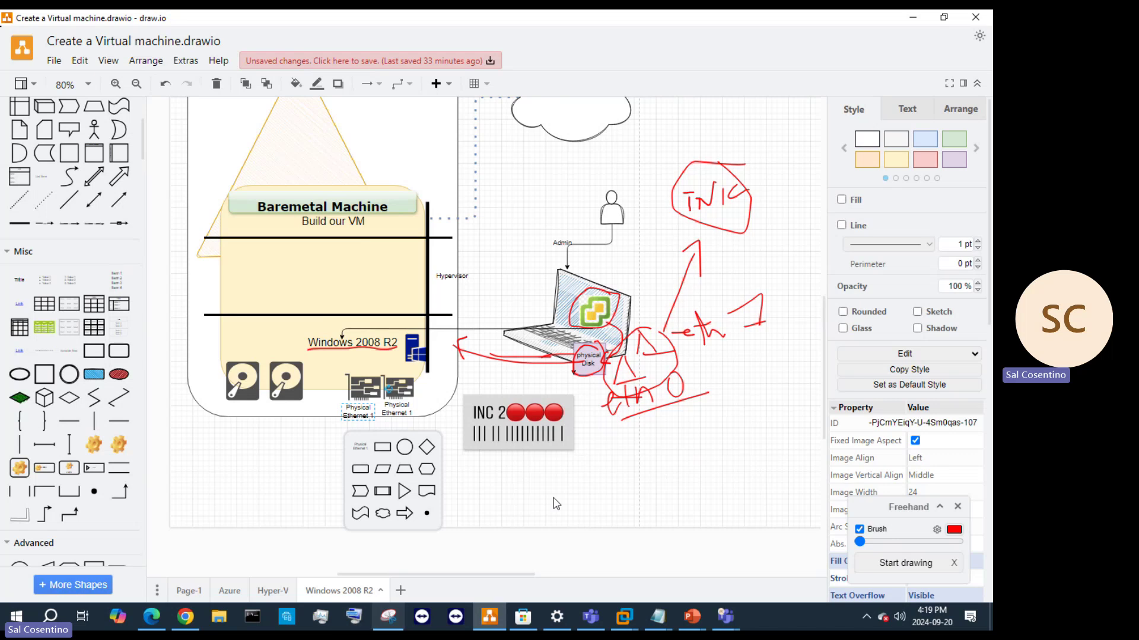
click(764, 444)
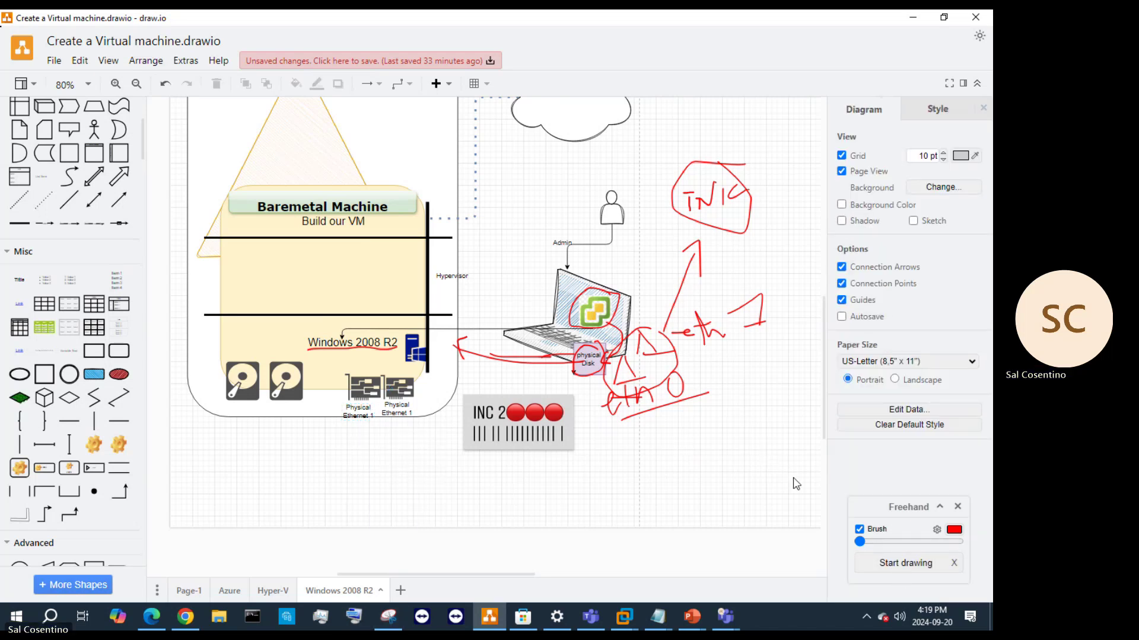
- Delete the red freehand sketches beside and above the laptop, including the Ethernet notes, arrow and circled text
mouse_move(794, 455)
mouse_down()
mouse_move(637, 292)
mouse_move(622, 304)
mouse_up()
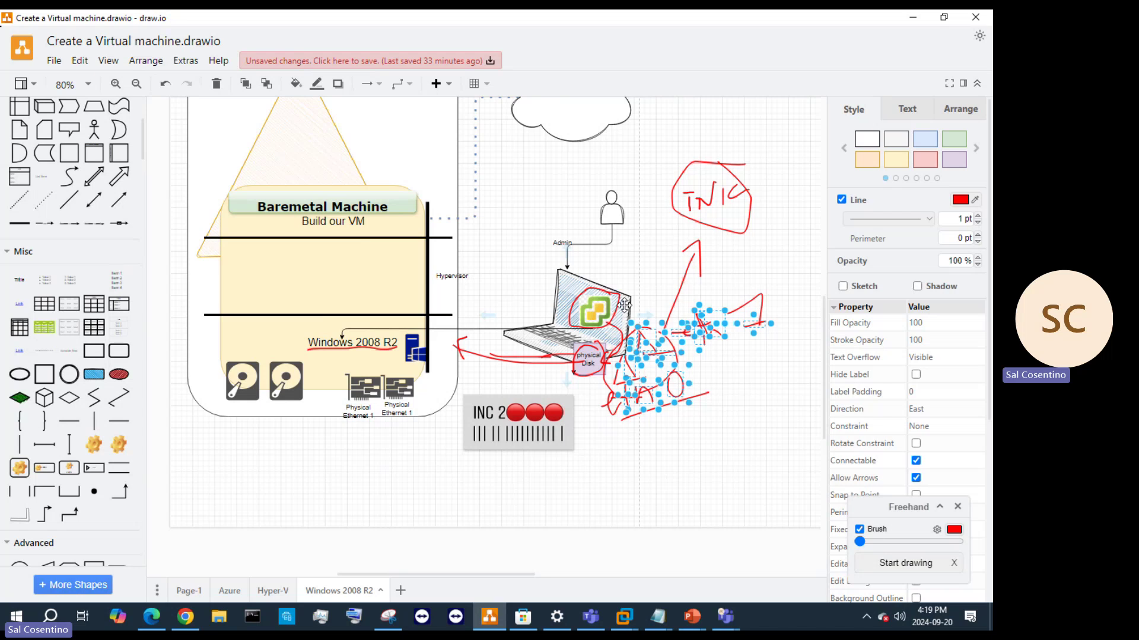
key(Delete)
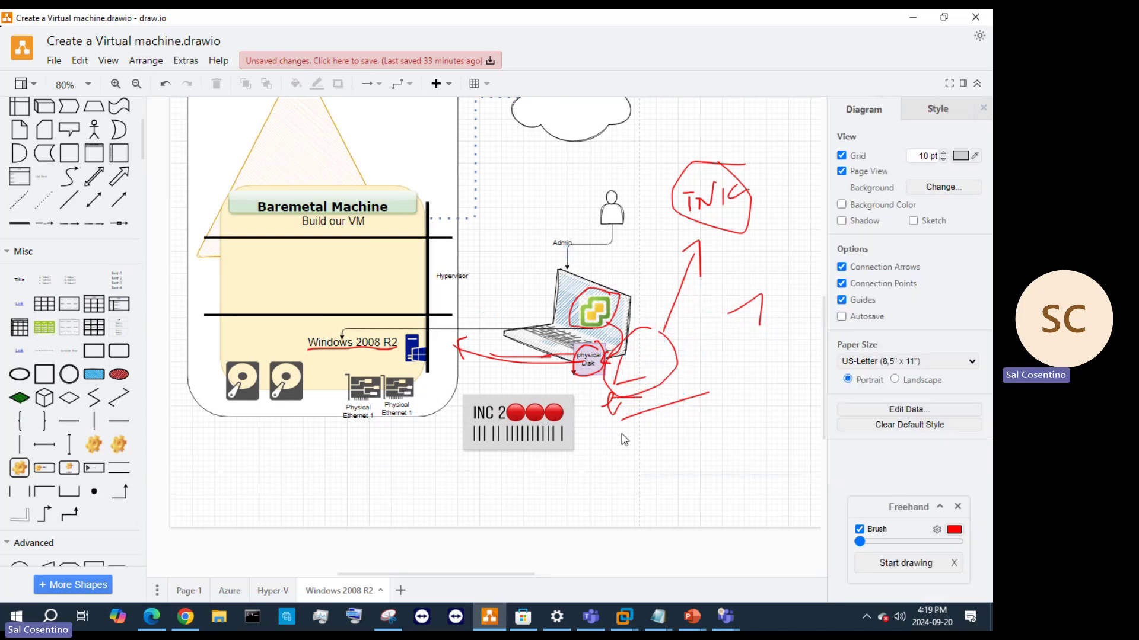
drag(801, 477, 591, 304)
key(Delete)
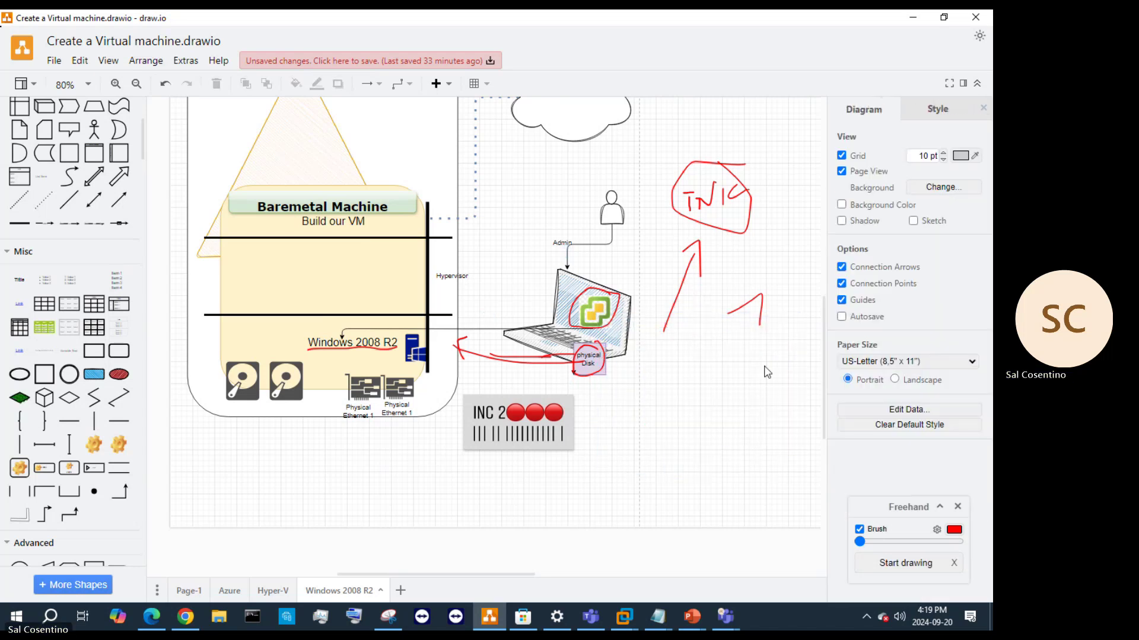
drag(754, 363, 672, 141)
key(Delete)
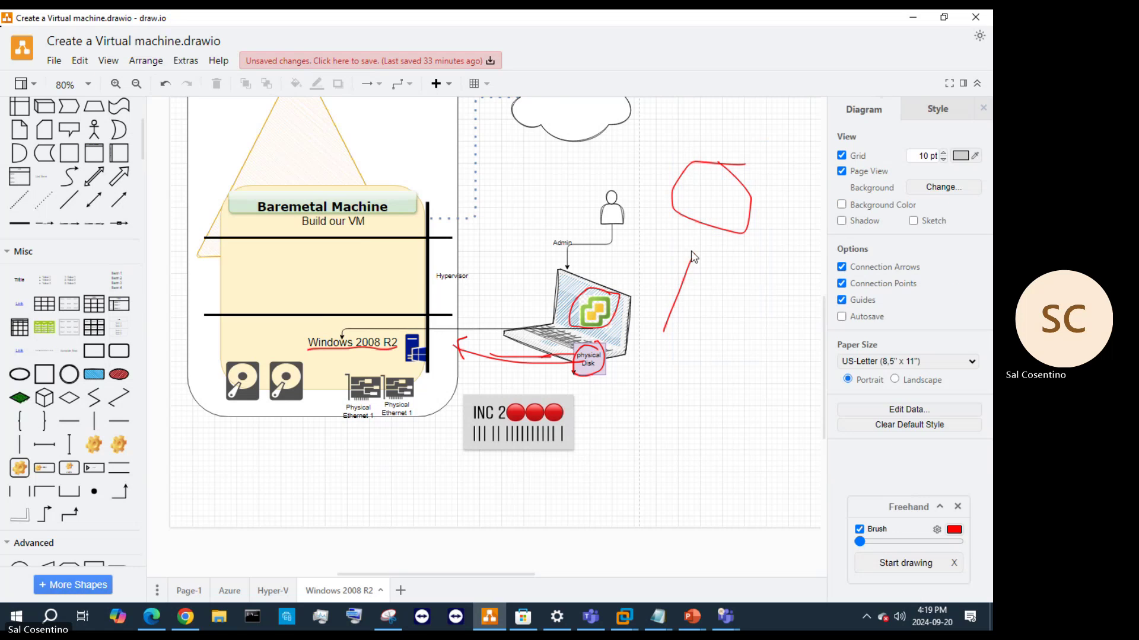
mouse_move(796, 394)
mouse_down()
mouse_move(712, 186)
mouse_move(661, 152)
mouse_up()
key(Delete)
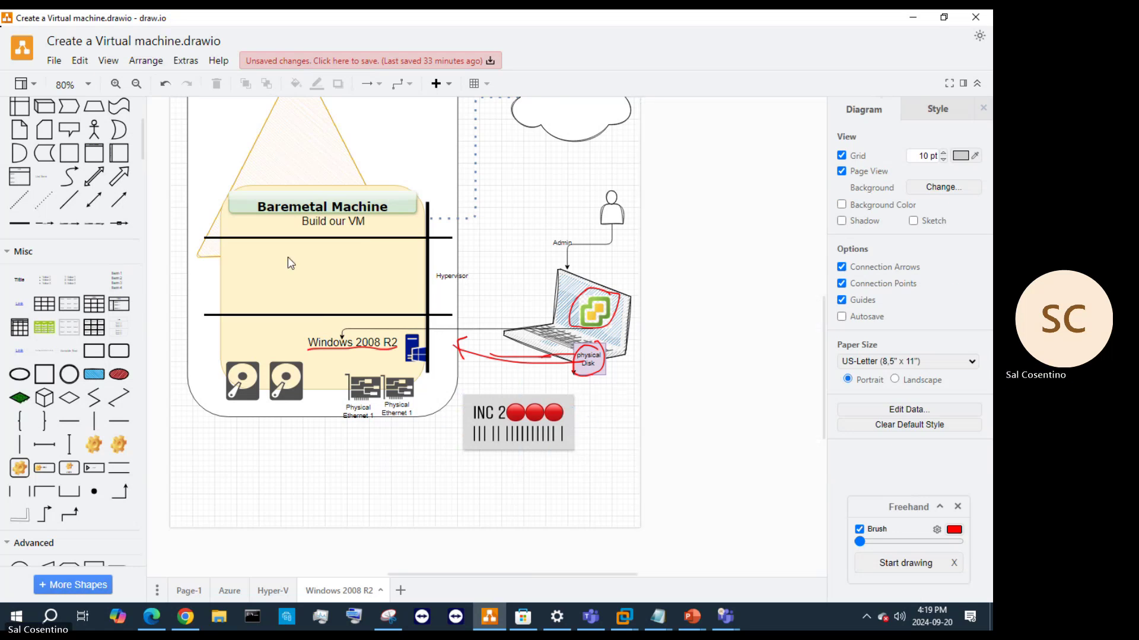
- Add a double-bordered rectangle over the network cards, send it to the back, and enlarge it to surround both cards and their labels
click(69, 351)
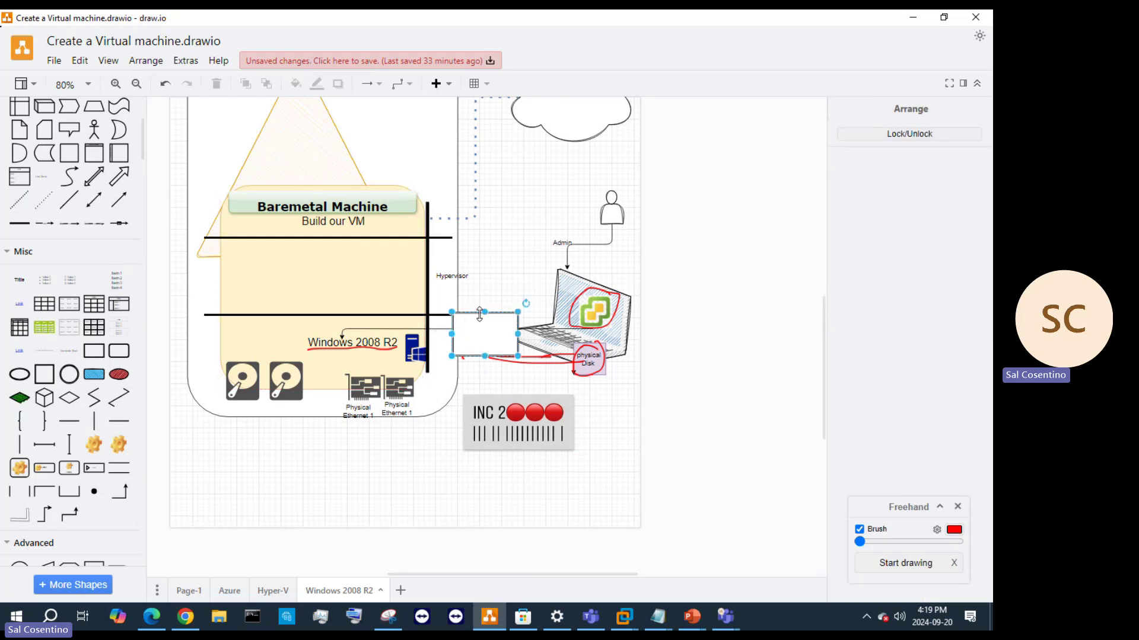
drag(476, 322, 371, 376)
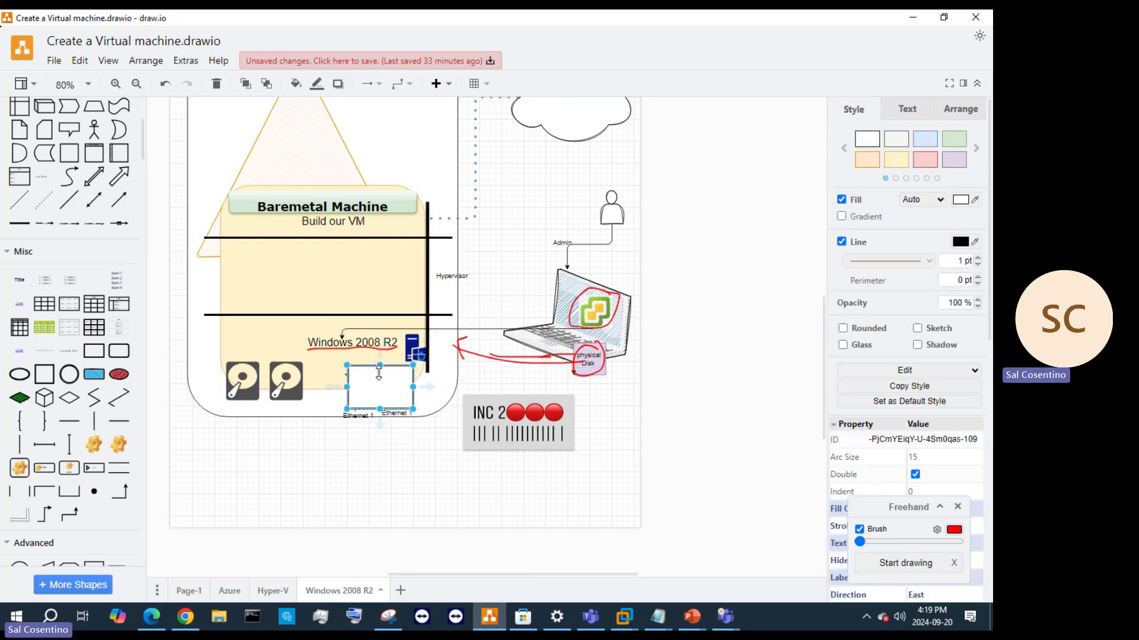
right_click(380, 373)
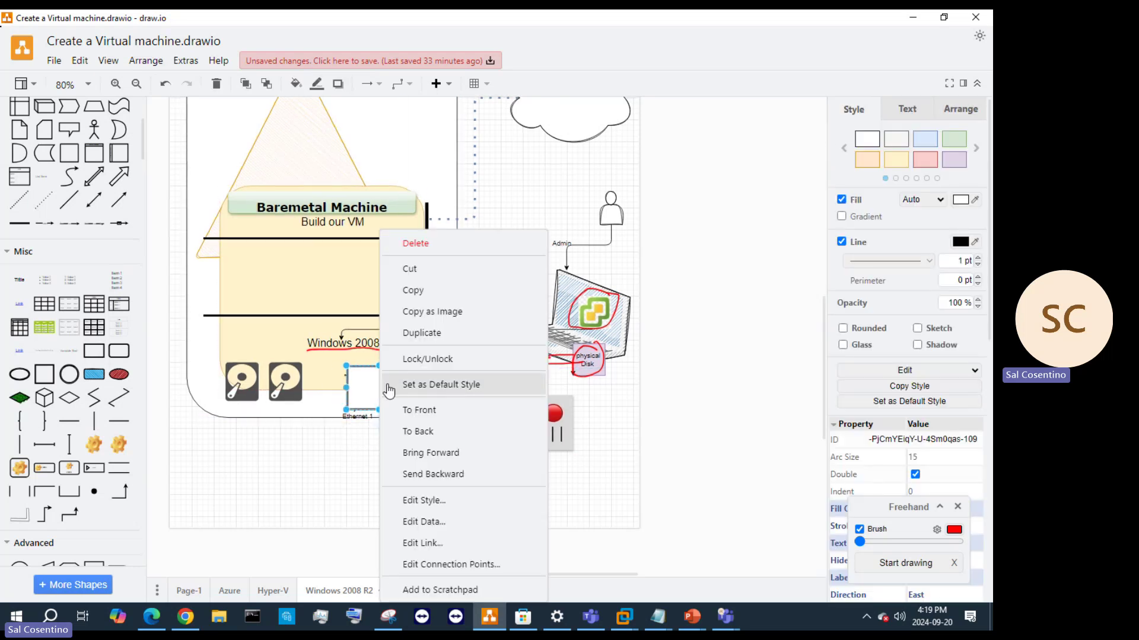
click(436, 433)
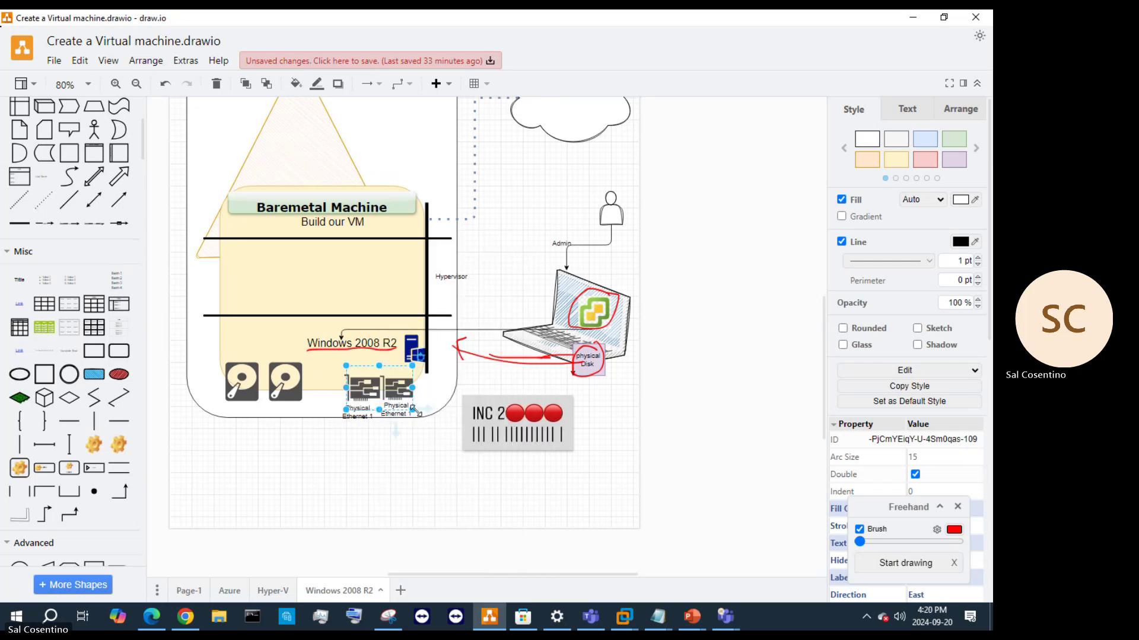
drag(413, 409, 436, 423)
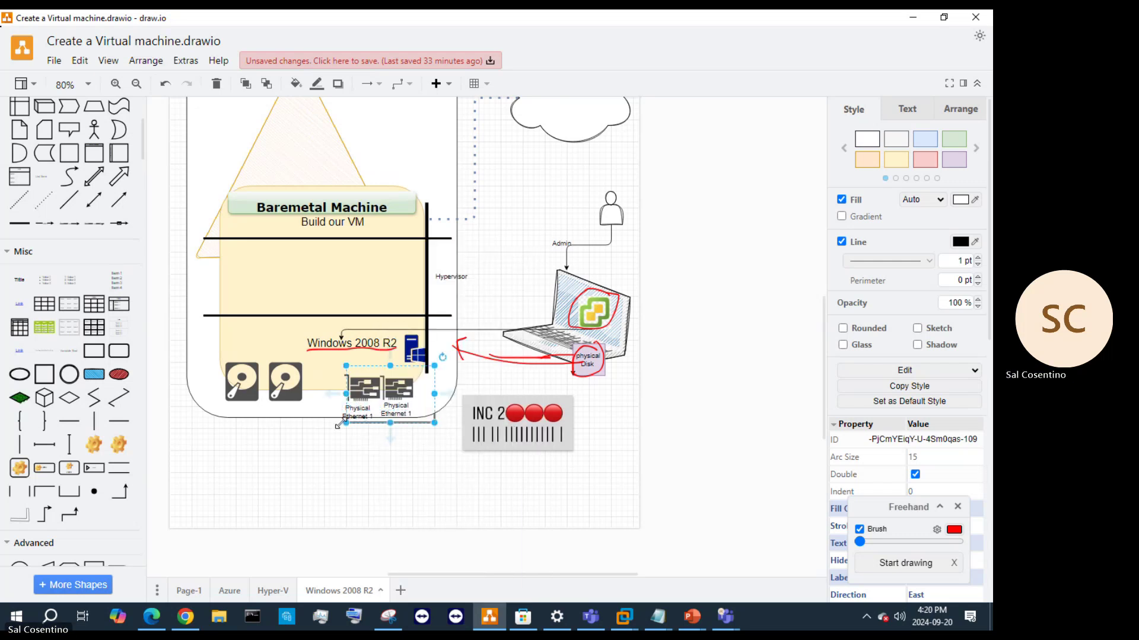
drag(338, 425, 323, 428)
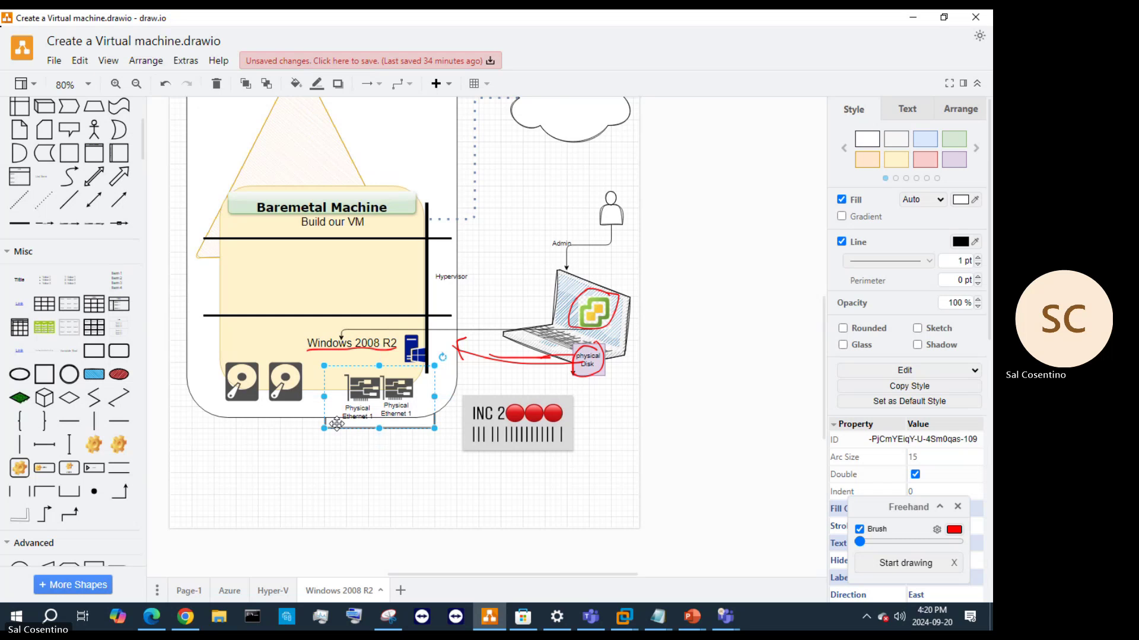
- Bring the double-bordered rectangle to the front and move it just below the machine outline
right_click(336, 423)
click(365, 408)
drag(356, 402, 361, 464)
- Unlock the two network card icons
click(401, 402)
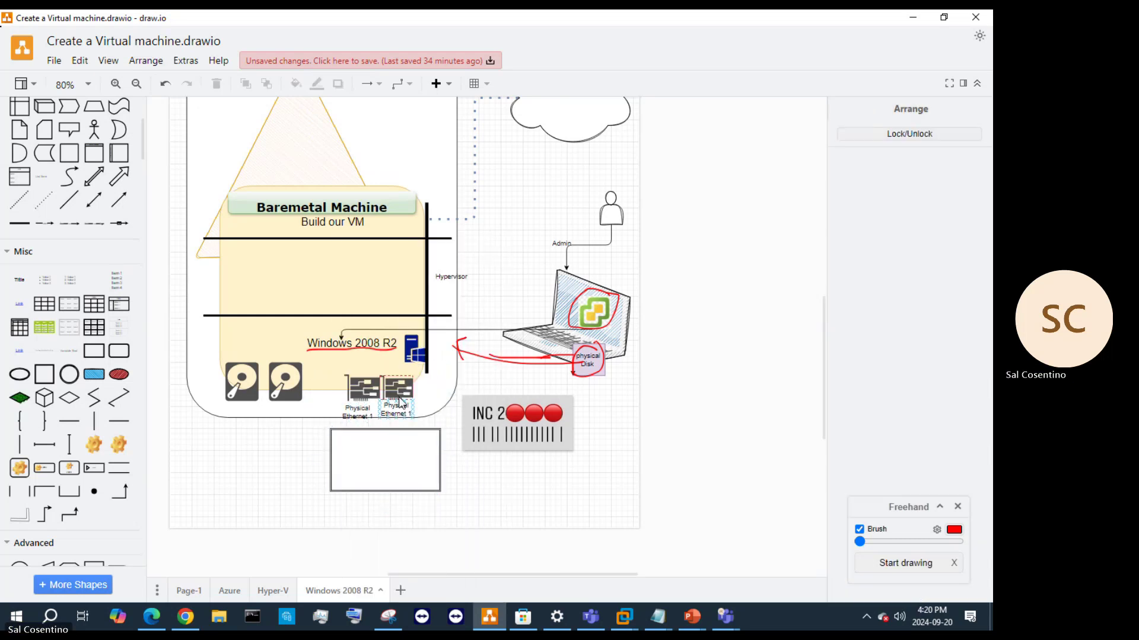
click(365, 391)
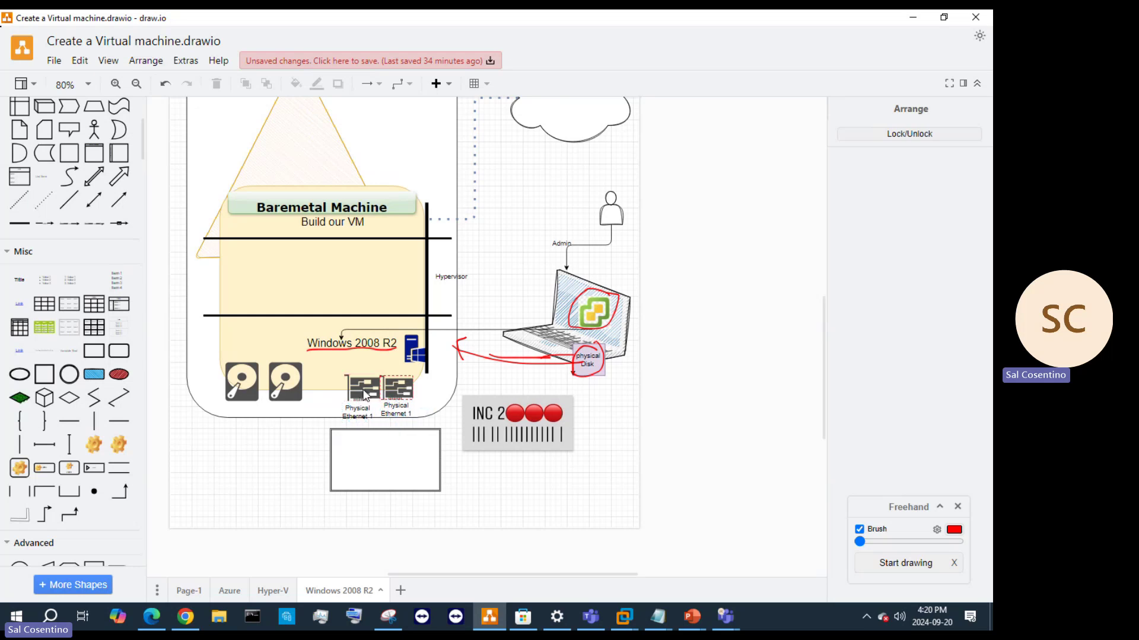
right_click(365, 392)
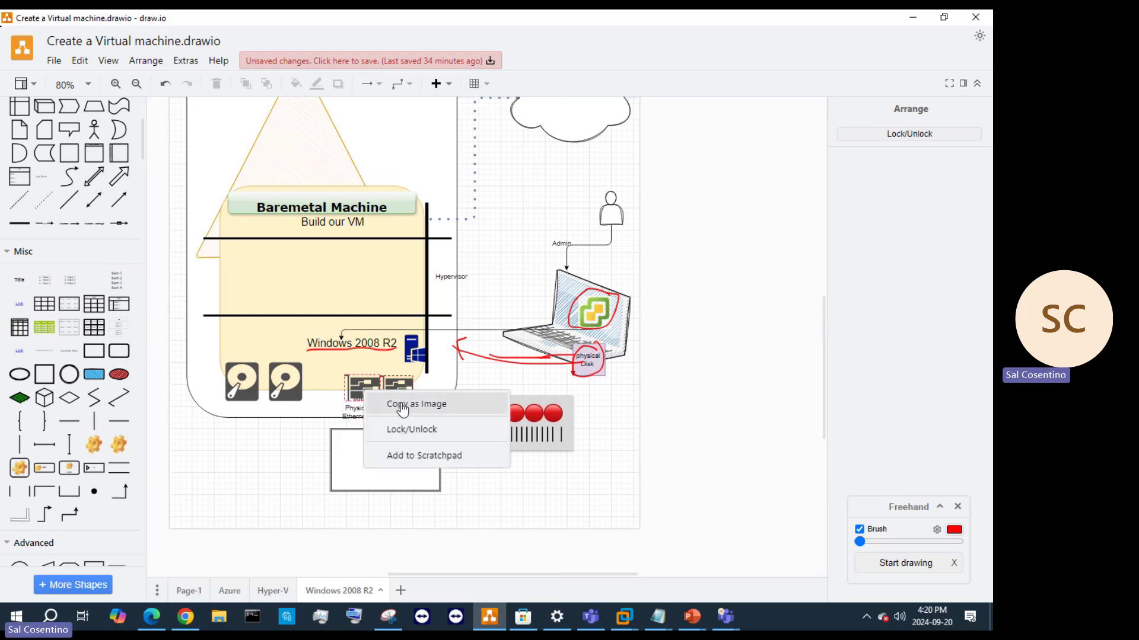
click(407, 430)
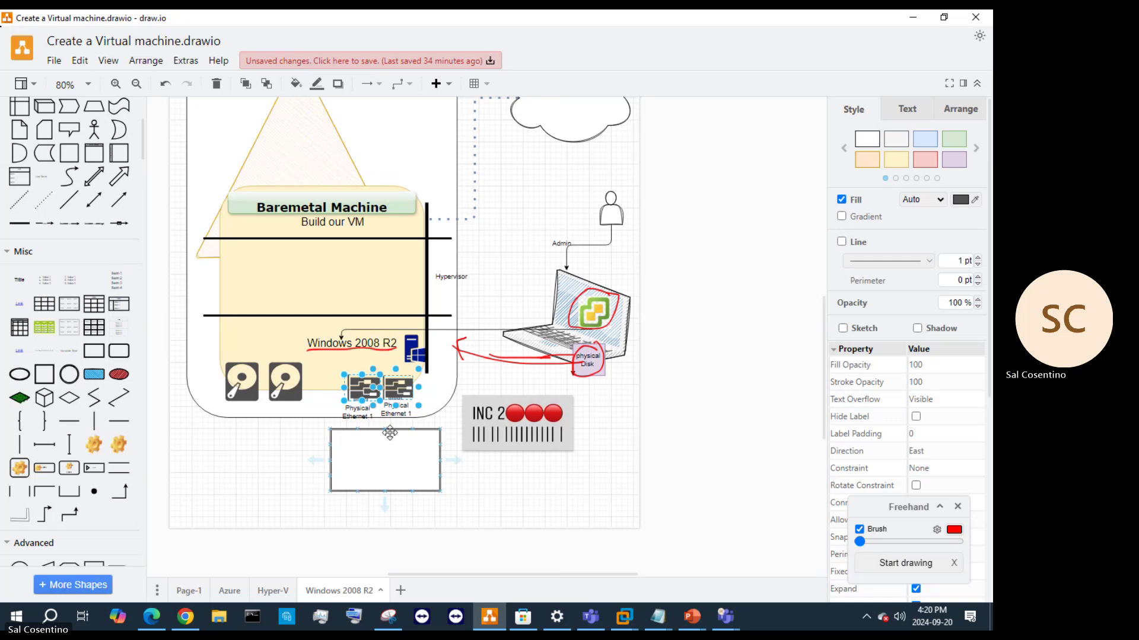
- Bring both network card icons to the front, and position and shrink the rectangle as a frame behind them, leaving their labels uncovered
drag(390, 433, 383, 404)
click(385, 378)
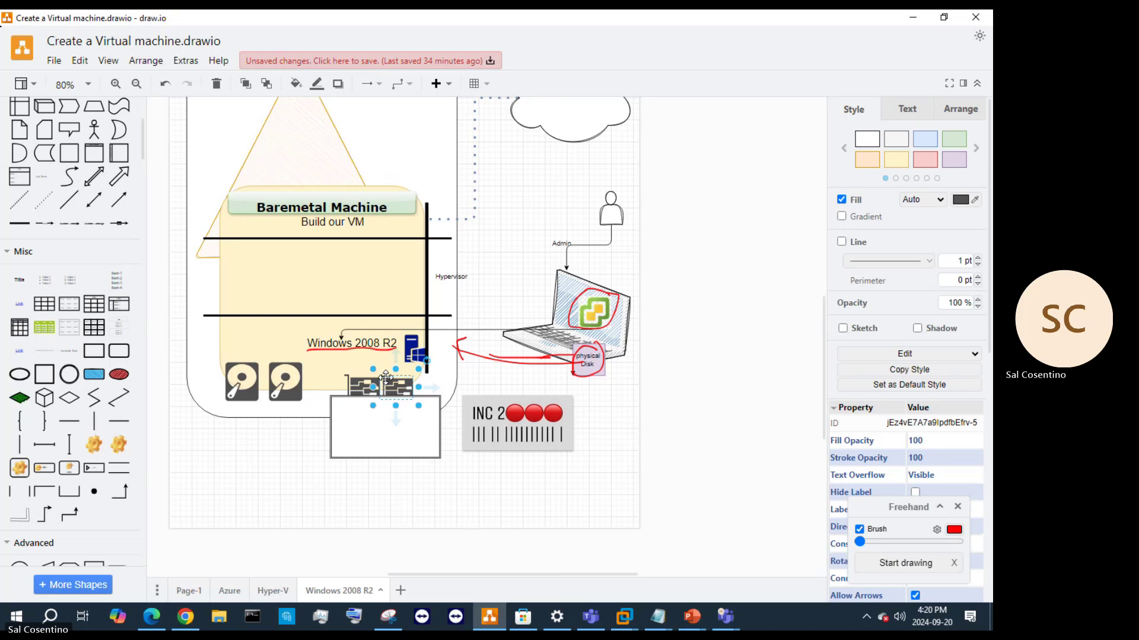
shift+click(358, 387)
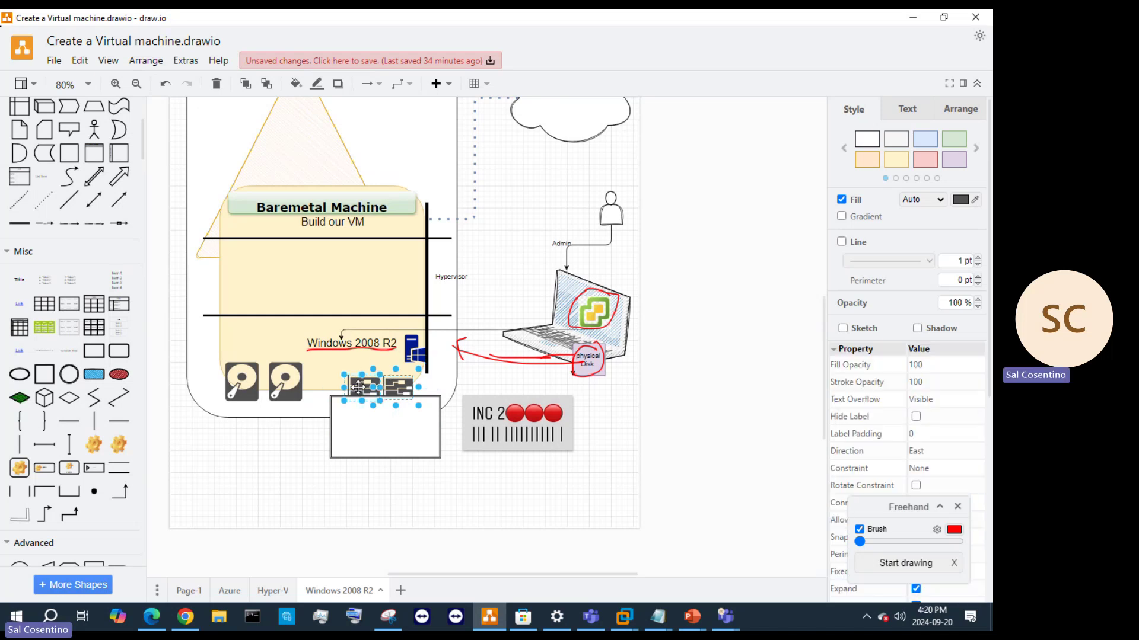
right_click(358, 387)
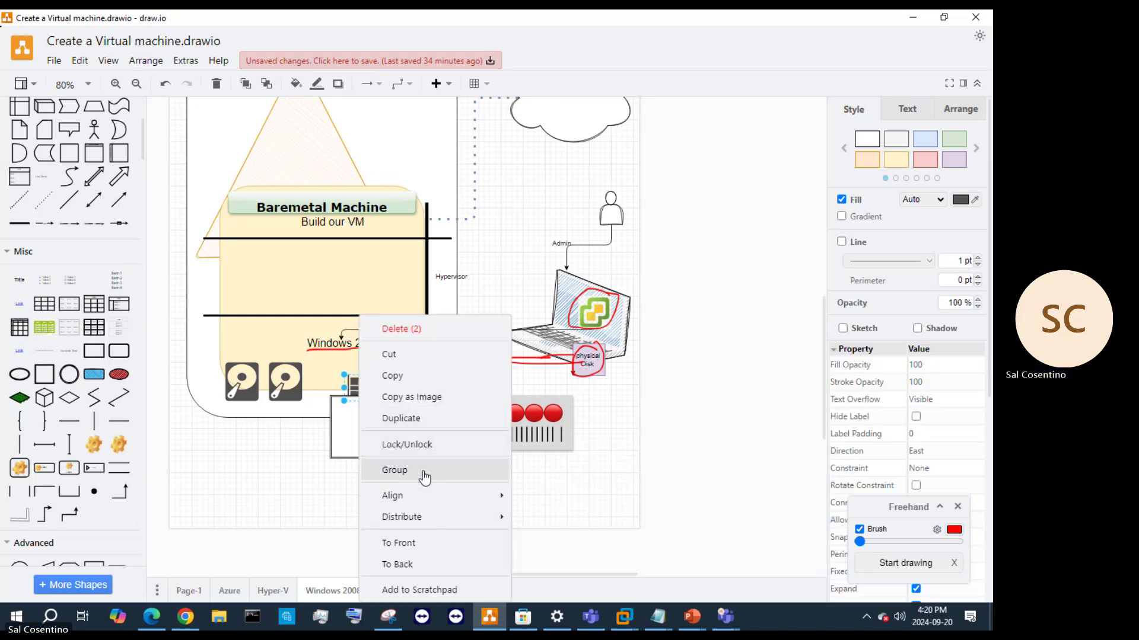
click(430, 541)
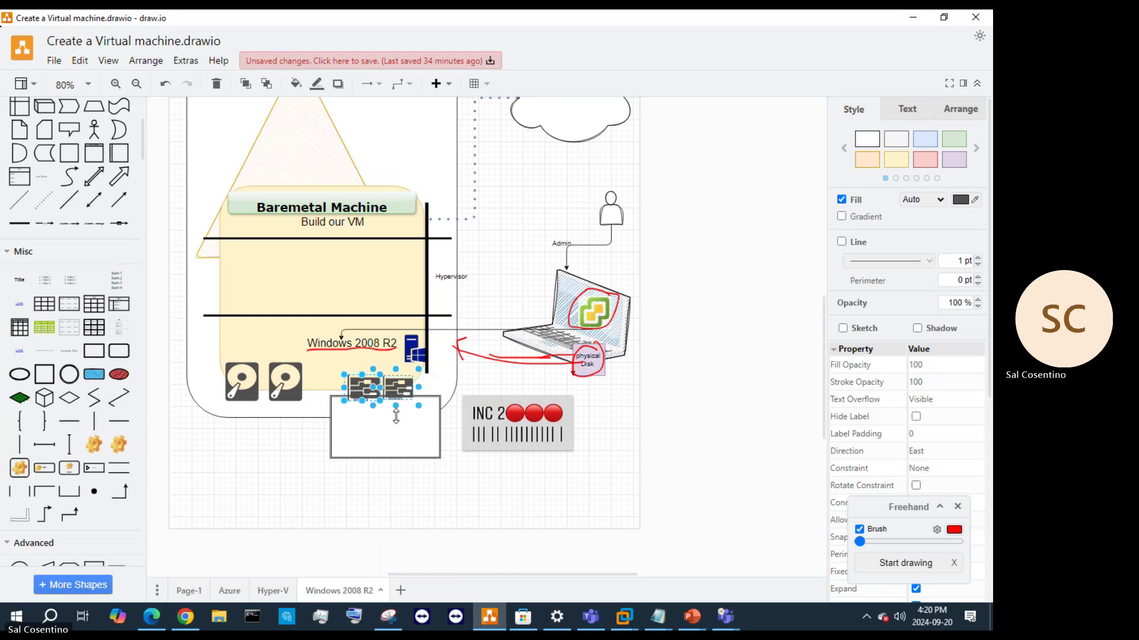
drag(432, 401, 431, 360)
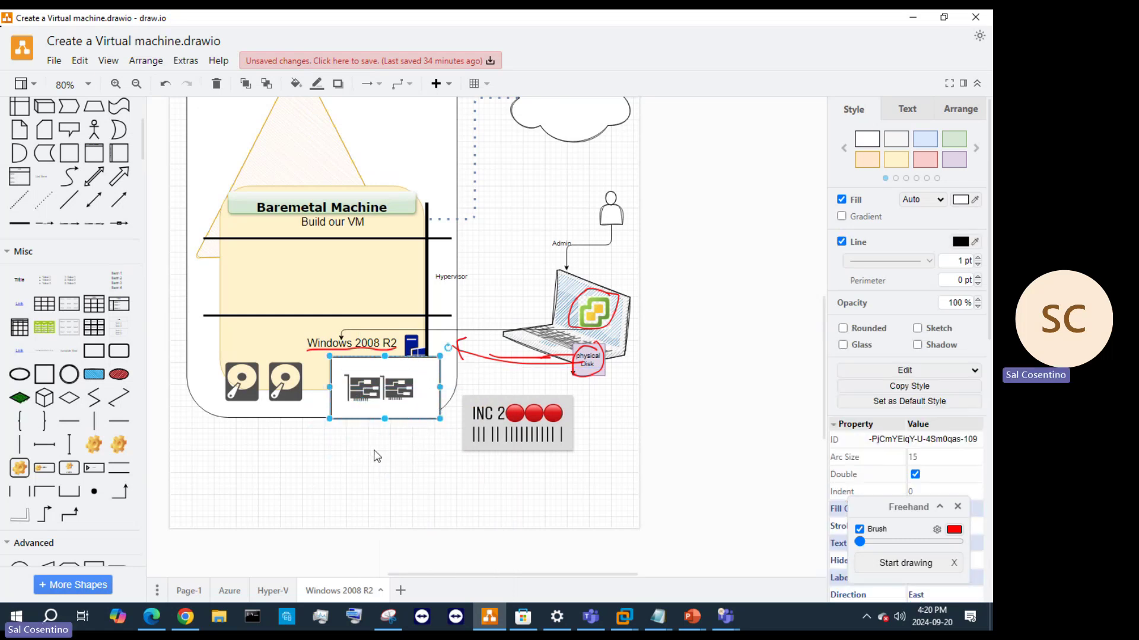
drag(439, 418, 423, 401)
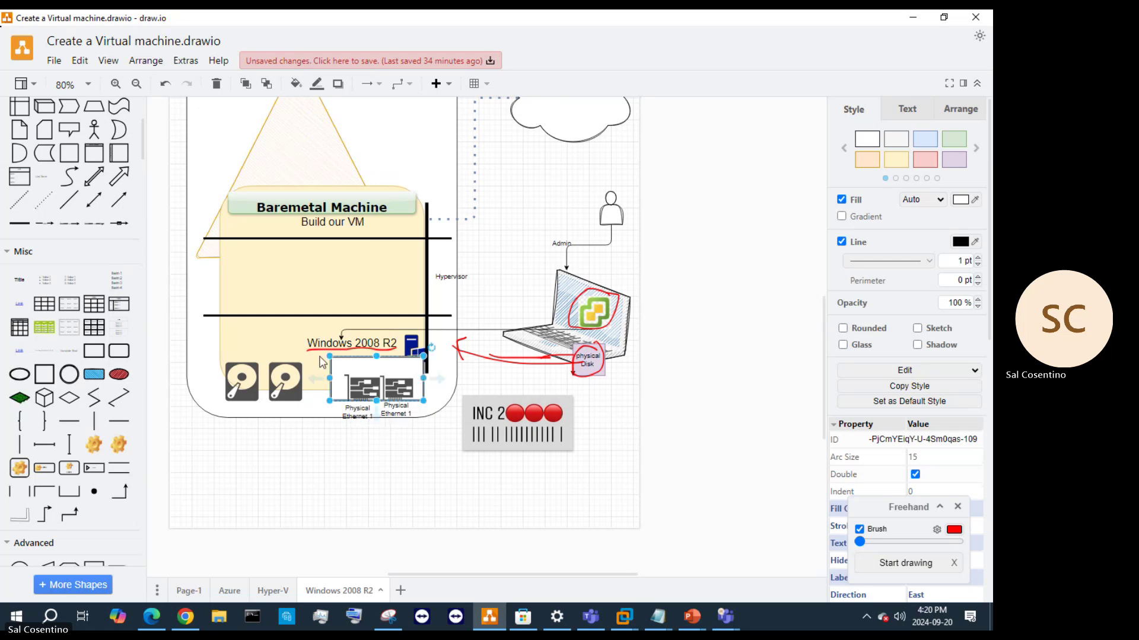
- Shrink the double-bordered frame to fit the two network cards, and rename the first card's label Physical Ethernet 0
drag(325, 354, 336, 366)
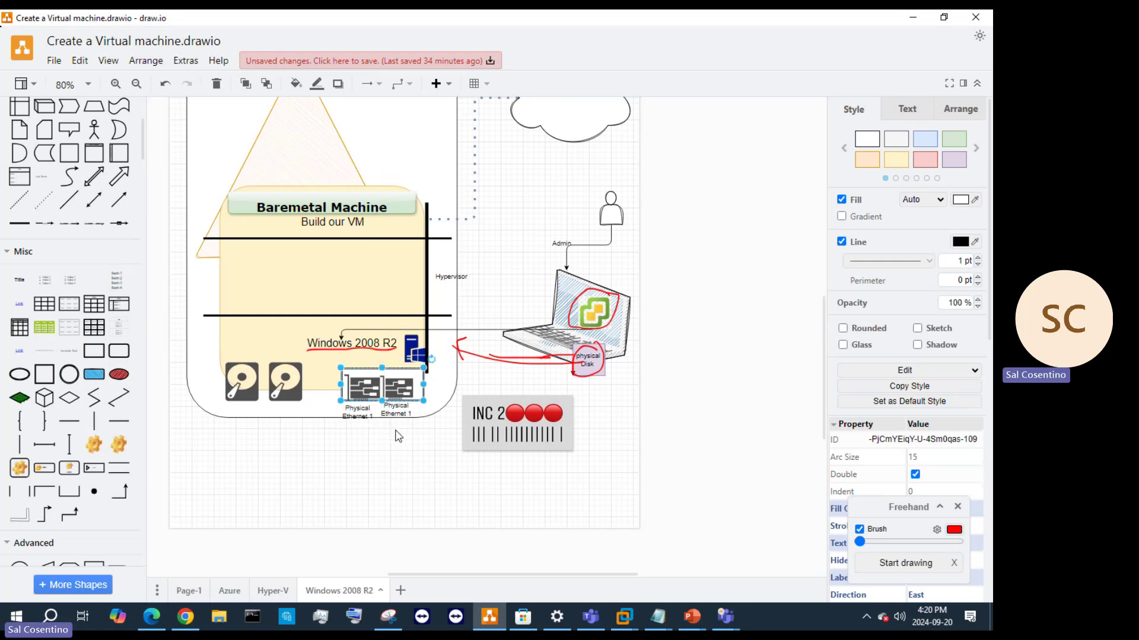
double_click(358, 414)
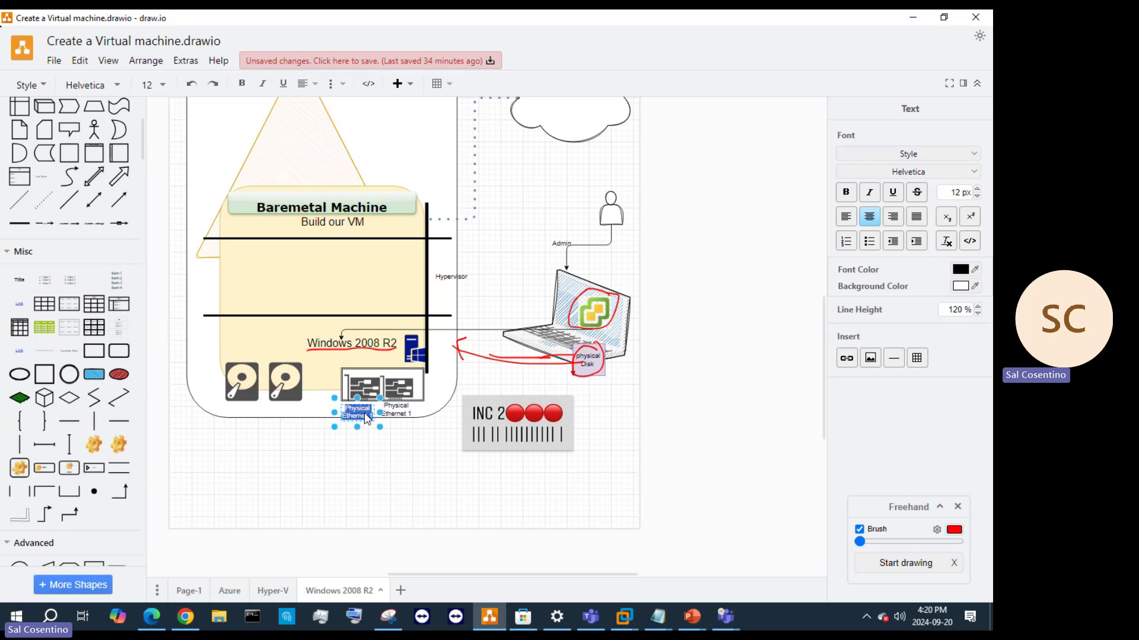
double_click(367, 418)
click(367, 415)
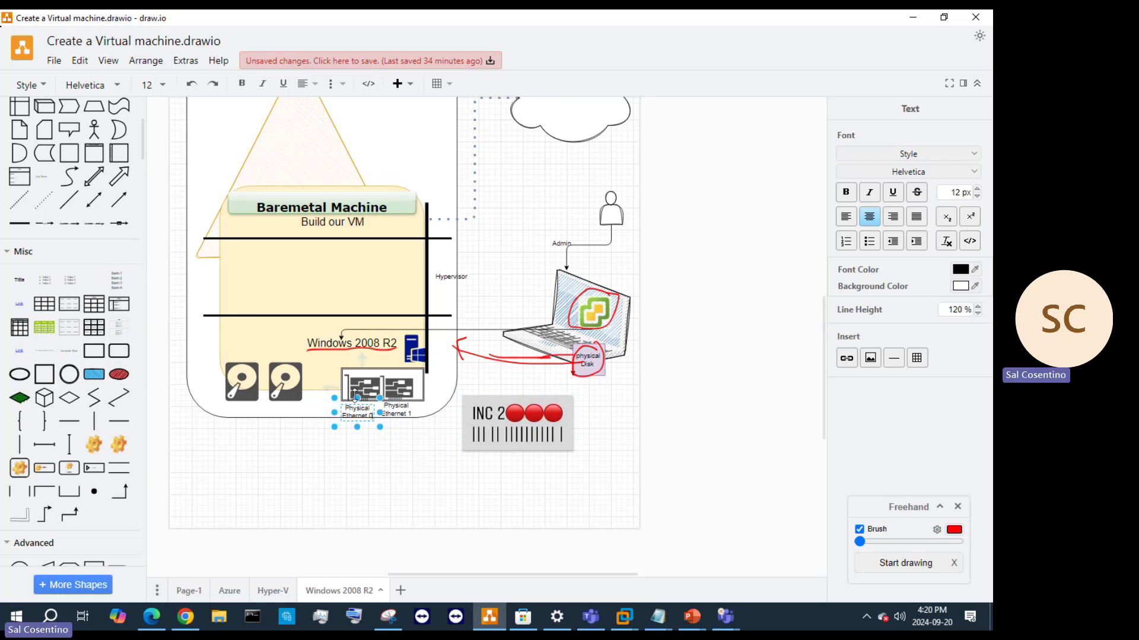
- Move the Physical Ethernet 0 network card icon out of the frame to beside the laptop's physical disk
click(368, 382)
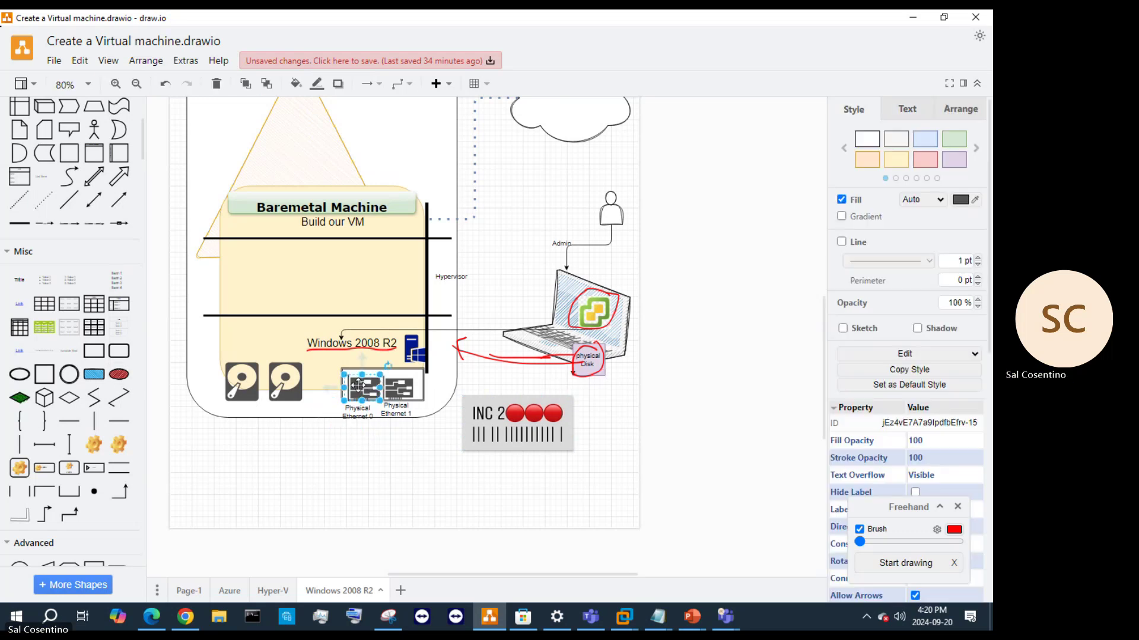
drag(371, 374, 640, 357)
click(642, 402)
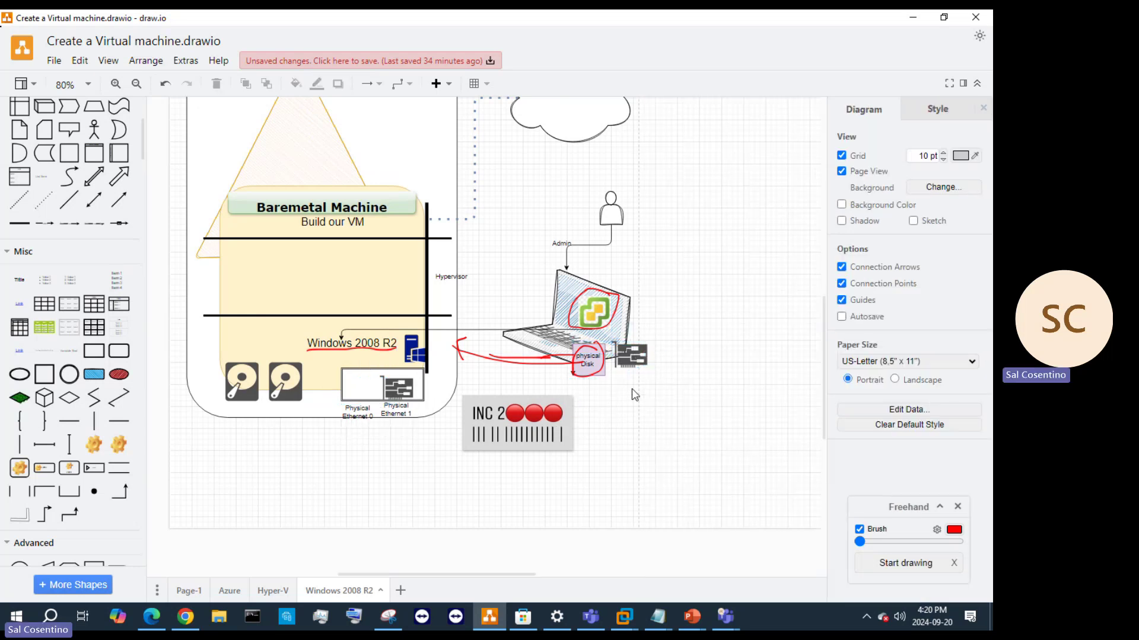
double_click(621, 390)
click(686, 267)
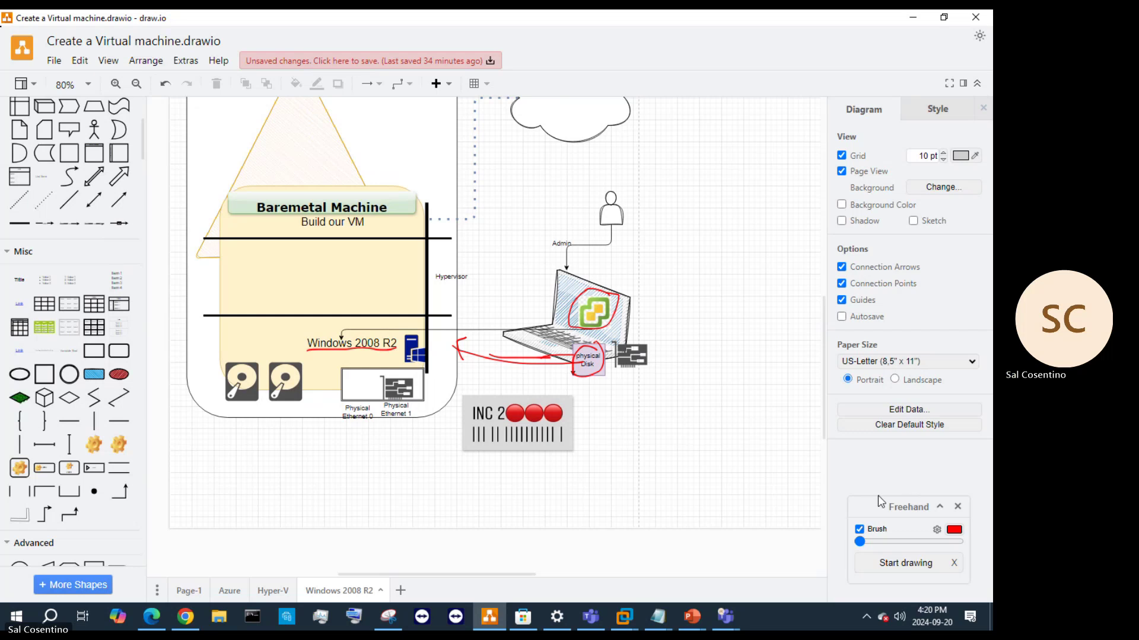
- Draw a red freehand arrow from the laptop's network card up to the internet cloud
click(907, 564)
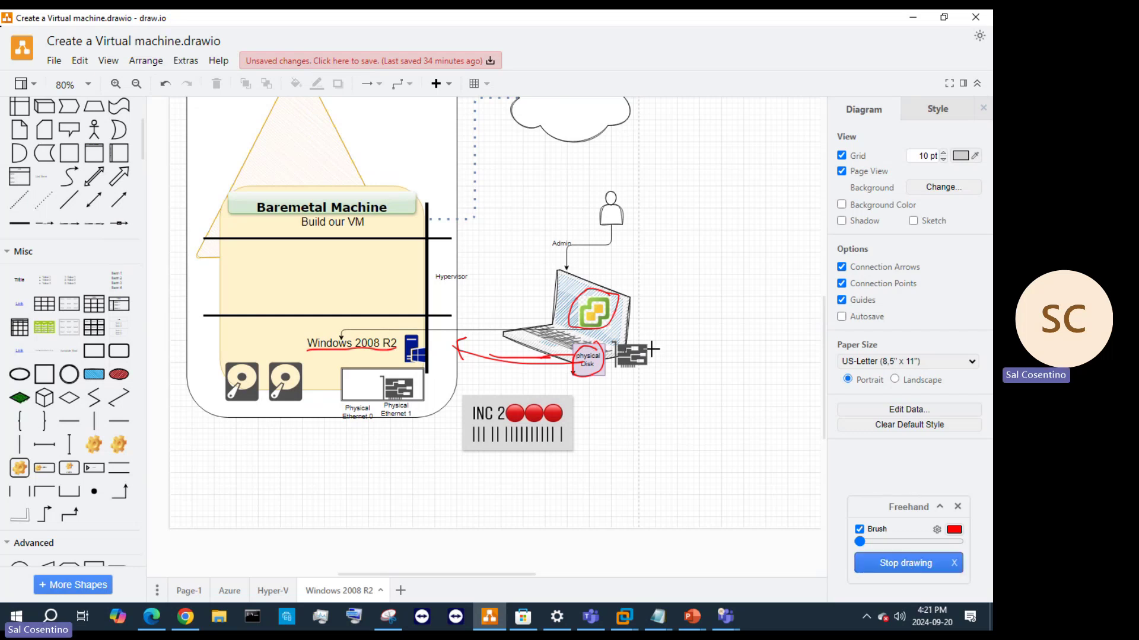
mouse_move(653, 349)
mouse_down()
mouse_move(648, 166)
mouse_move(619, 142)
mouse_move(616, 156)
mouse_move(614, 137)
mouse_move(669, 143)
mouse_up()
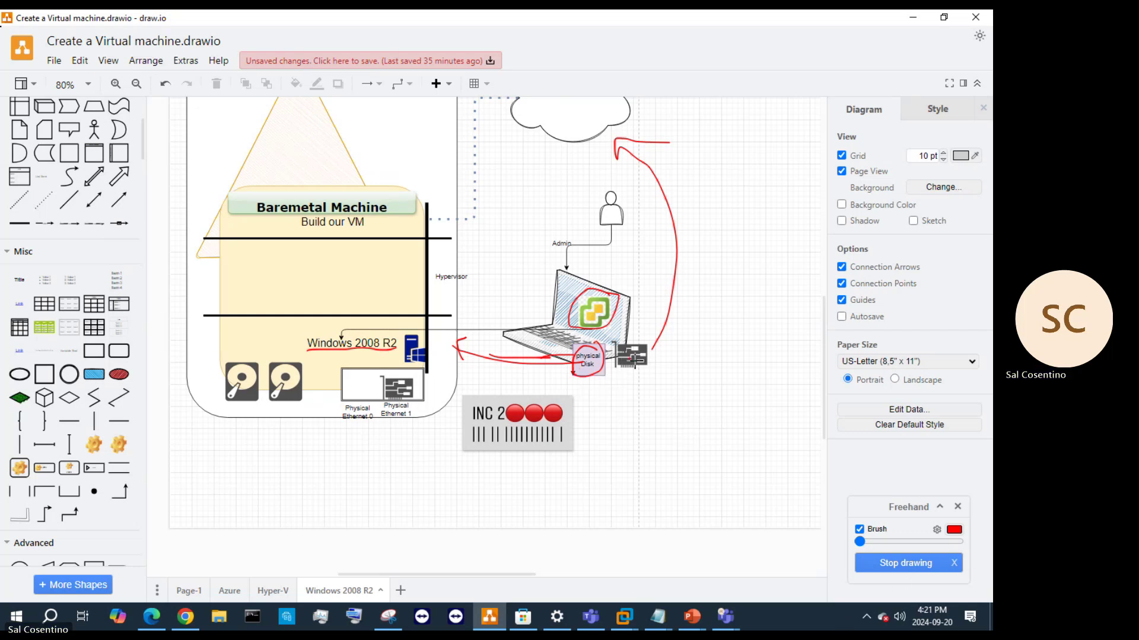
click(885, 563)
- Duplicate the laptop's network card icon and place the copy in the empty spot above the Physical Ethernet 0 label
click(646, 351)
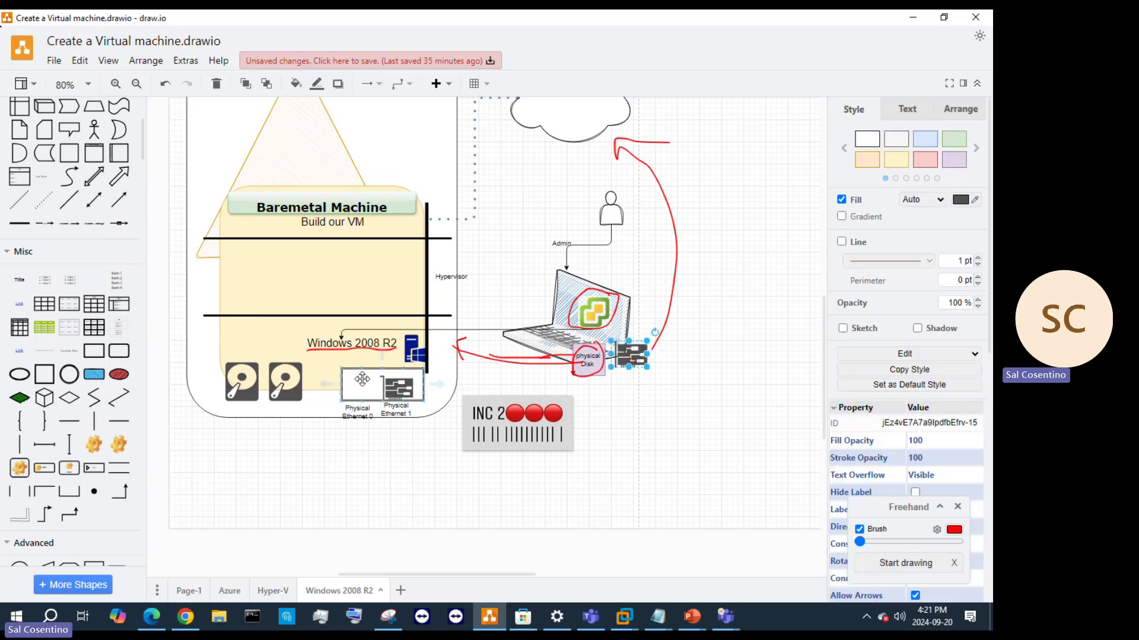
click(356, 378)
key(ctrl+v)
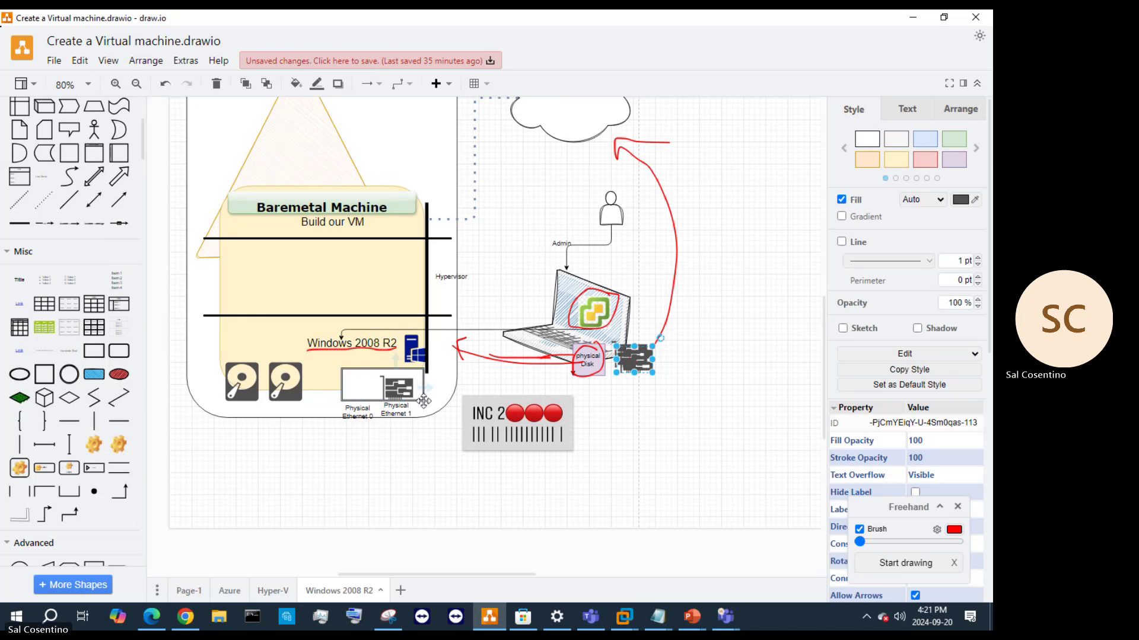
drag(628, 362, 349, 390)
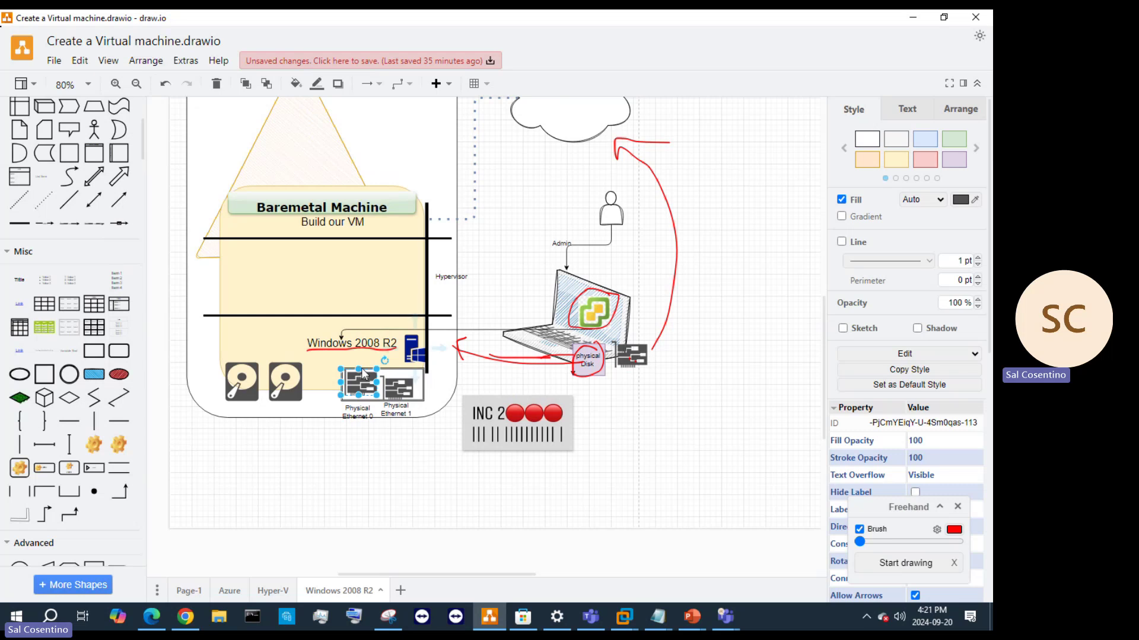
click(372, 474)
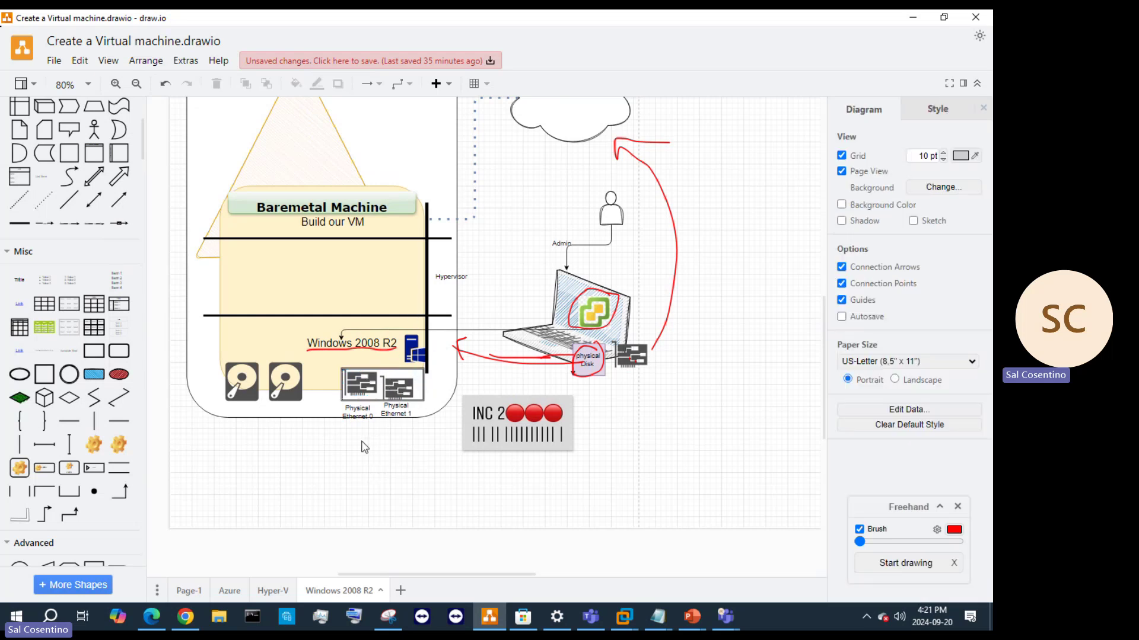
- Add a text label reading "NIC teaming" below the two Physical Ethernet labels
click(439, 86)
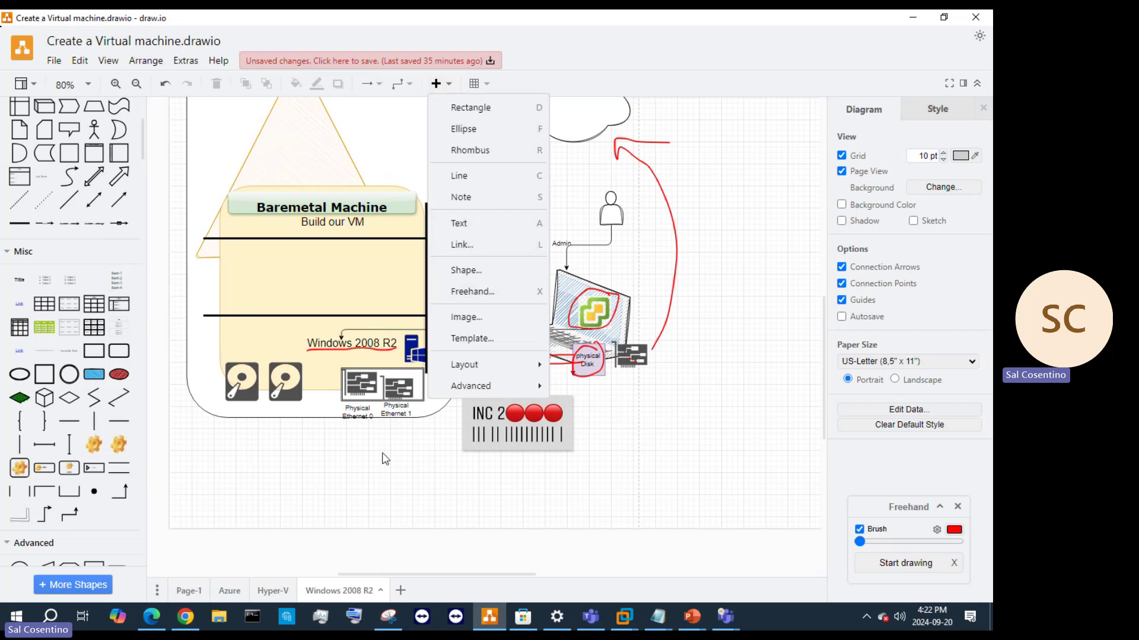
click(460, 223)
double_click(363, 444)
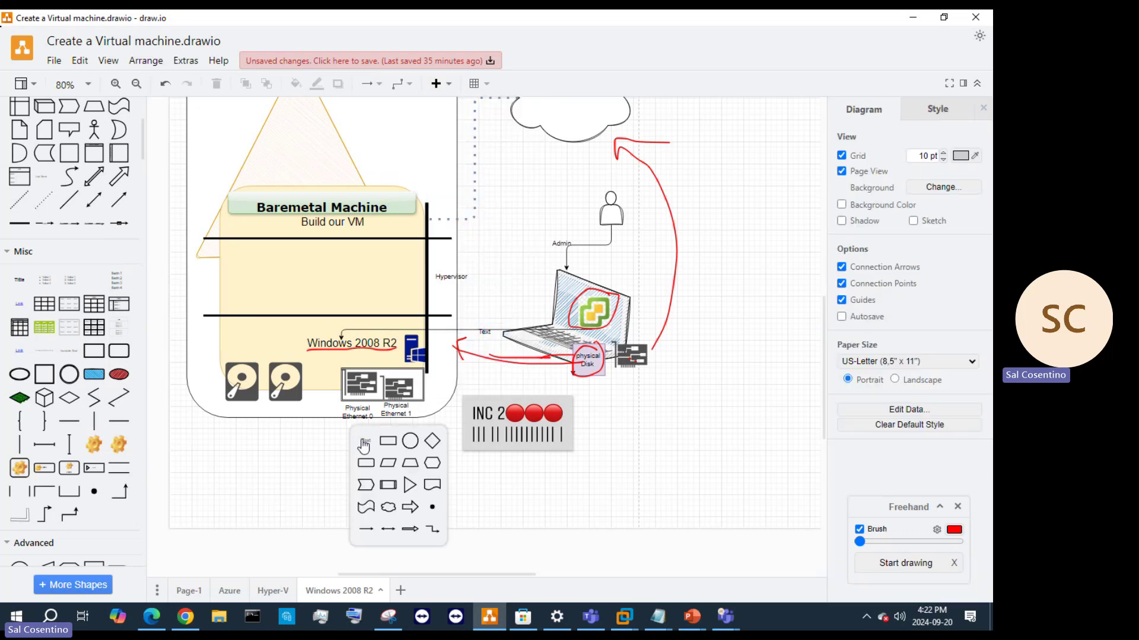
click(335, 436)
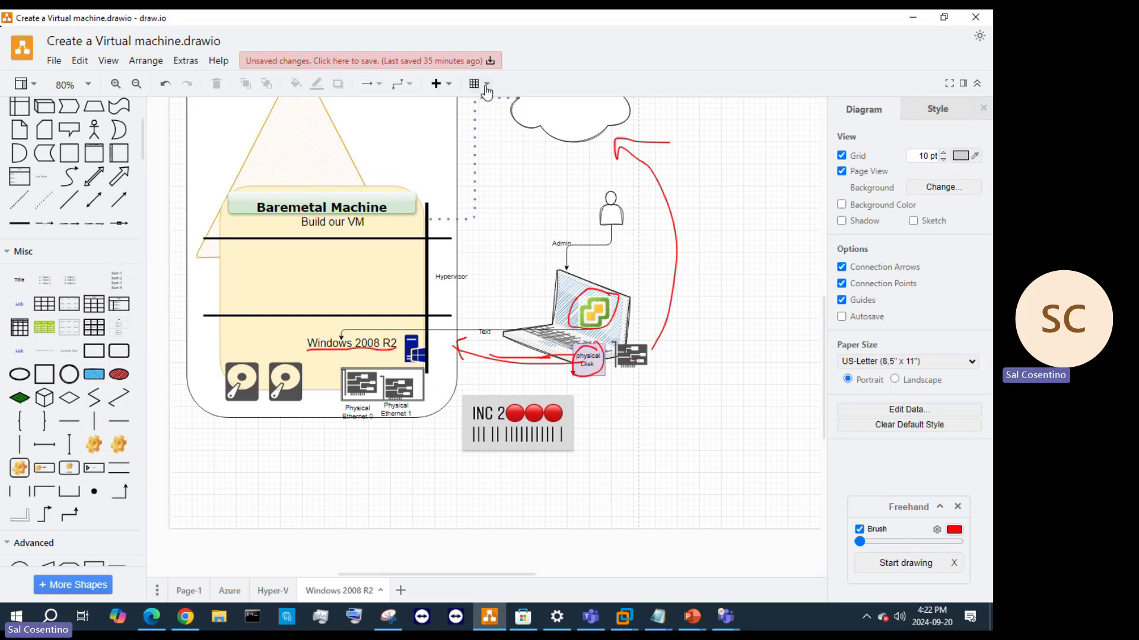
click(443, 85)
click(461, 223)
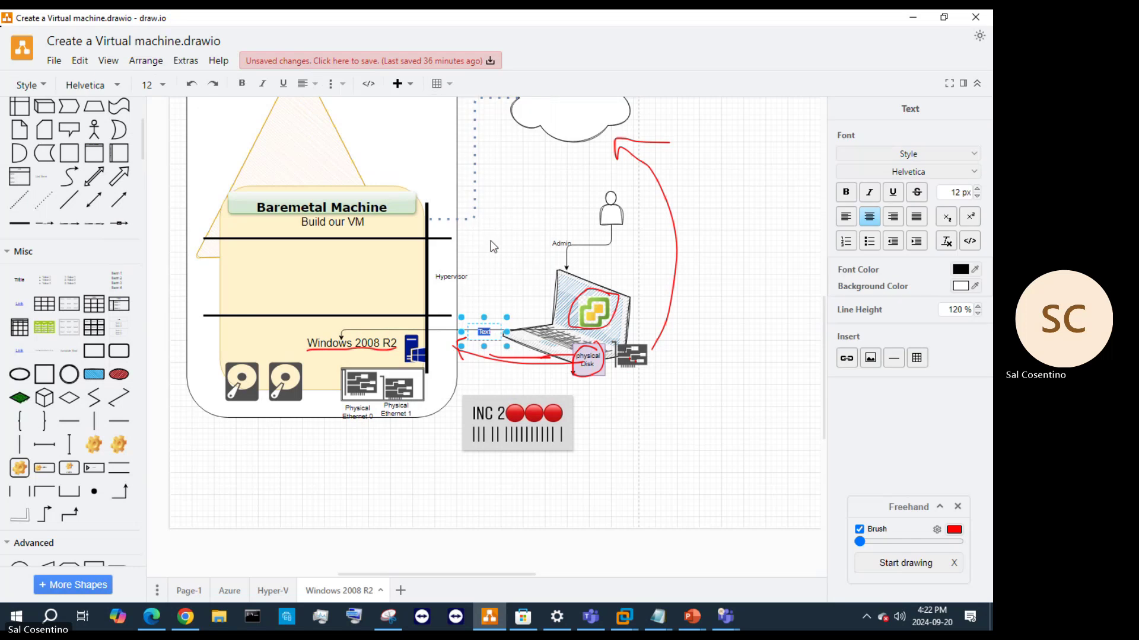
drag(487, 321, 380, 433)
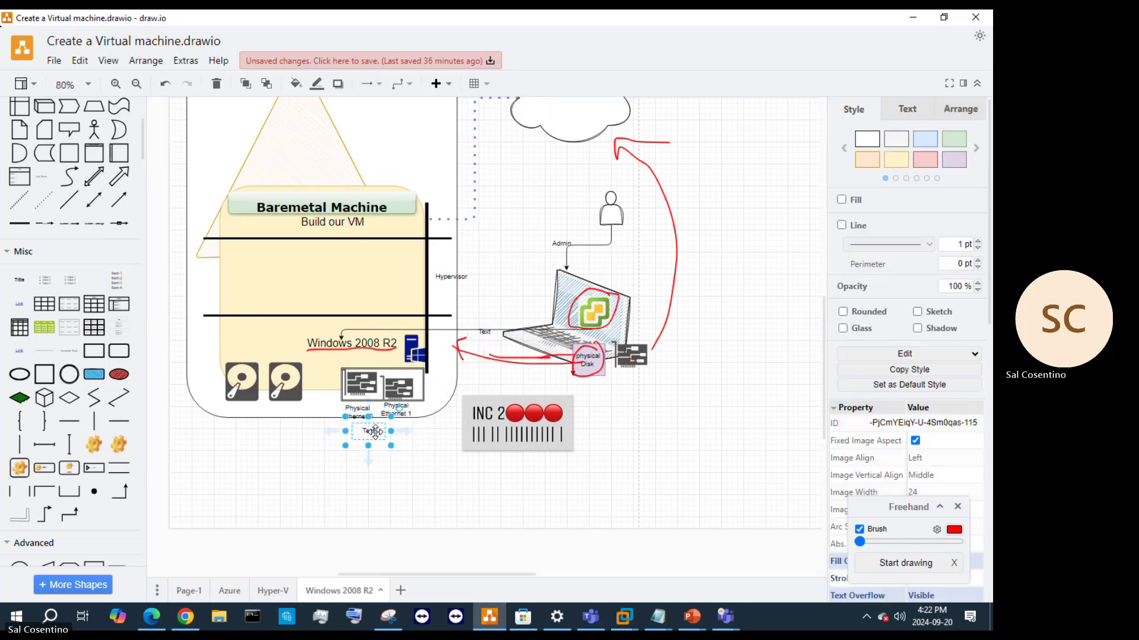
double_click(368, 433)
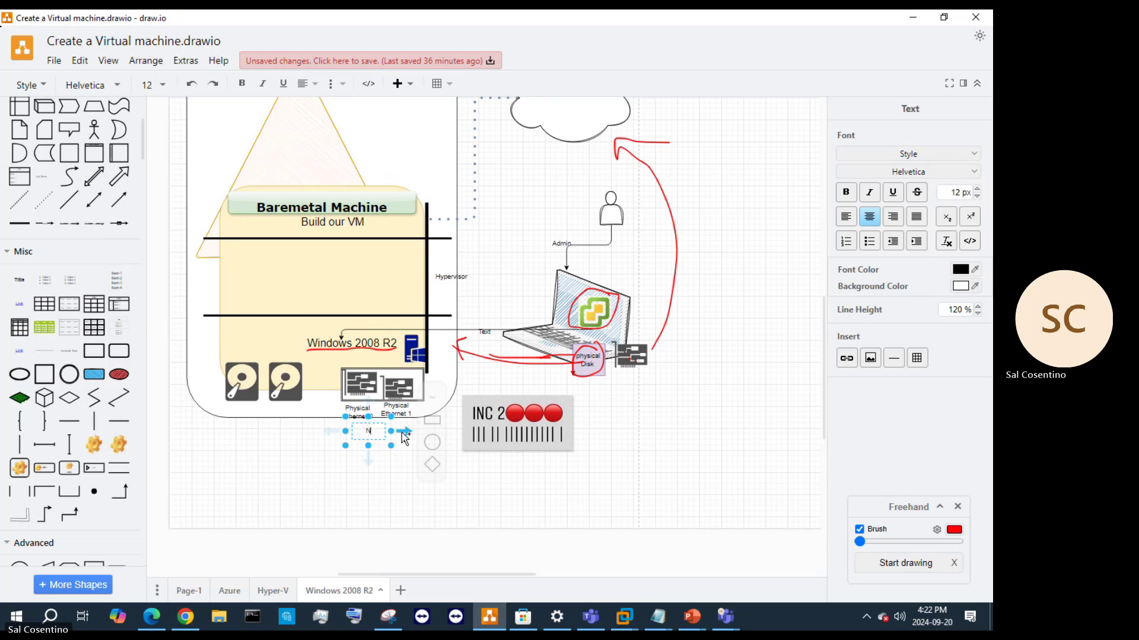
text(NIC teaming)
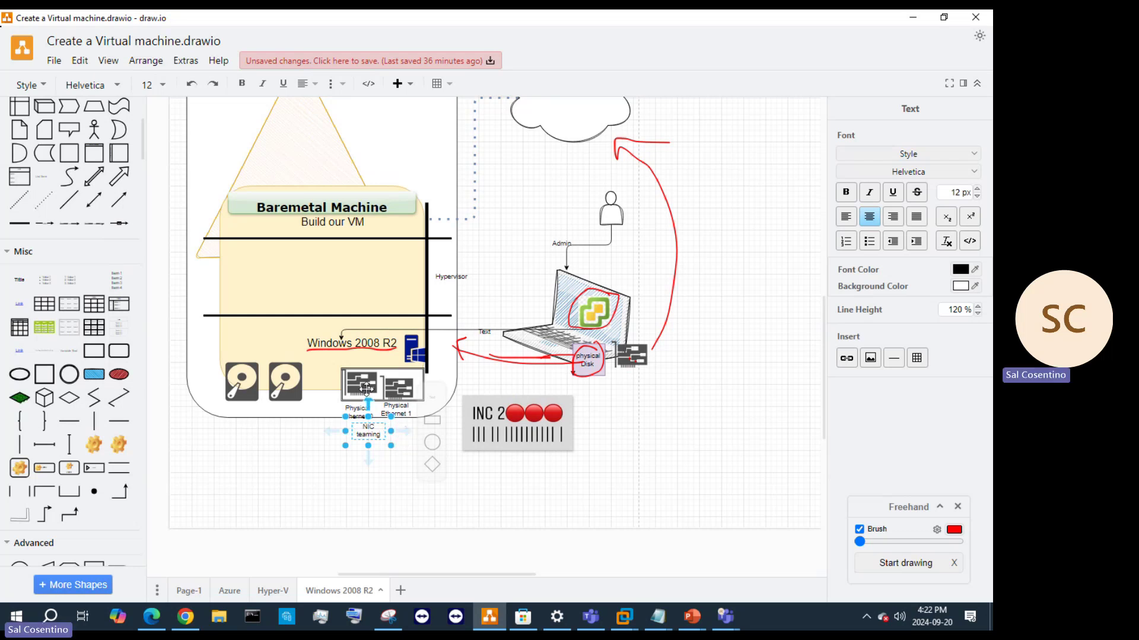
- Lock both network card icons inside the frame
click(401, 377)
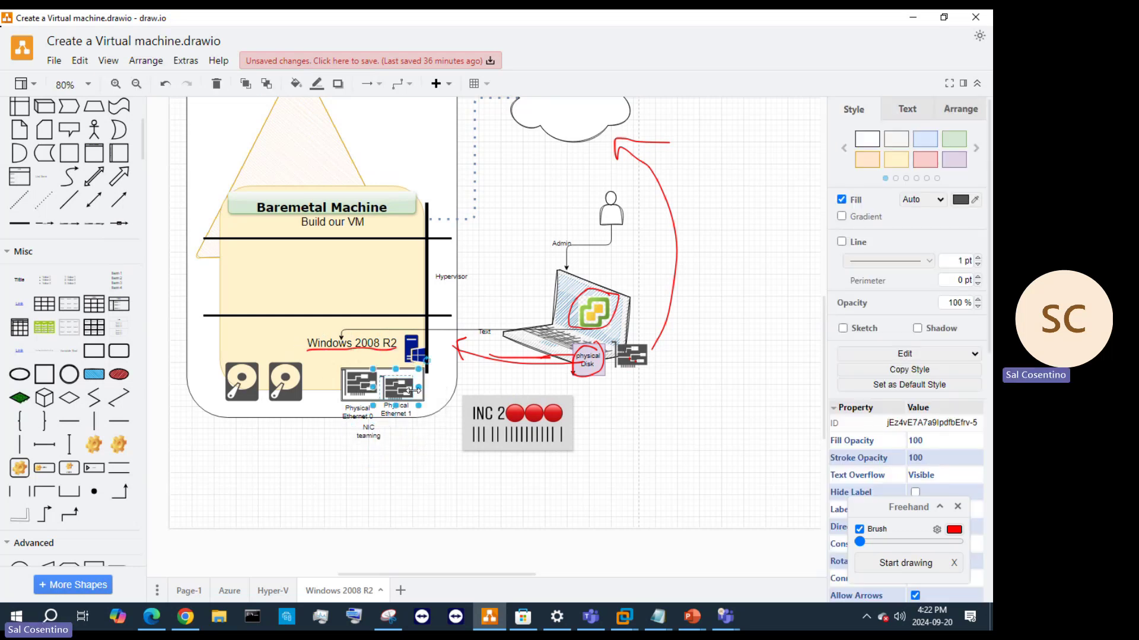
shift+click(353, 384)
right_click(359, 382)
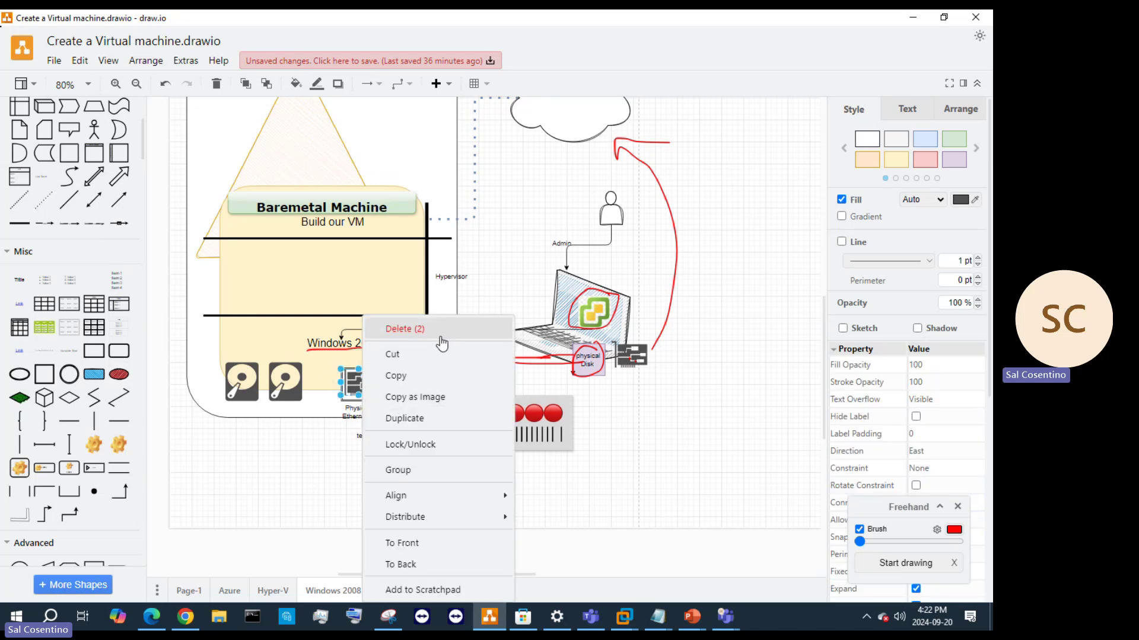
click(442, 446)
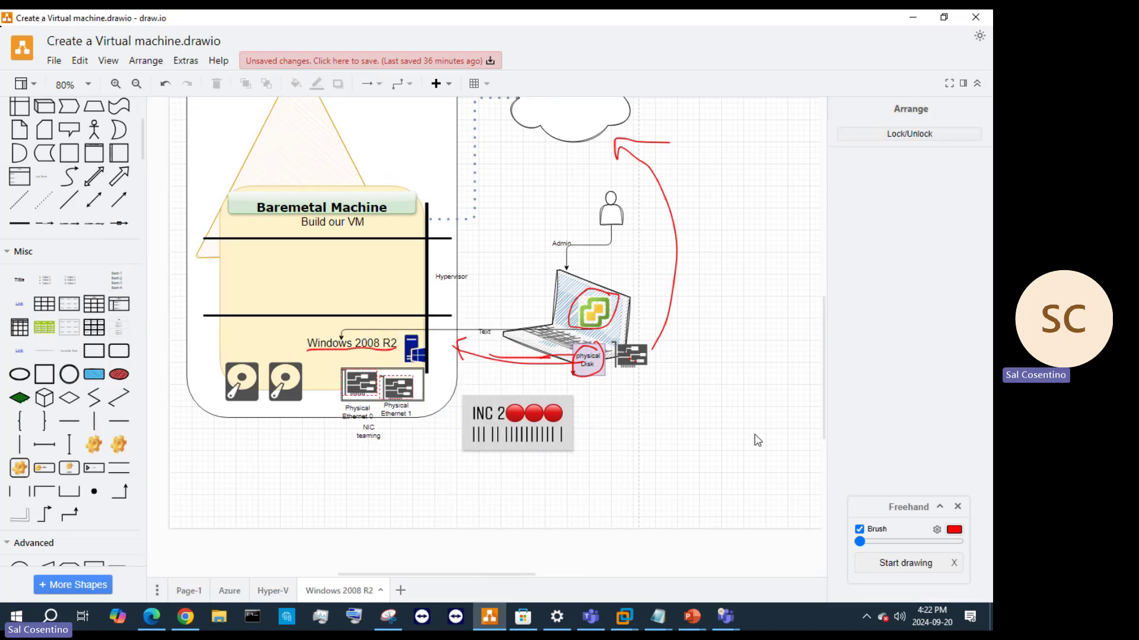
- Apply the purple preset style to the network card frame and to the NIC teaming label
click(413, 372)
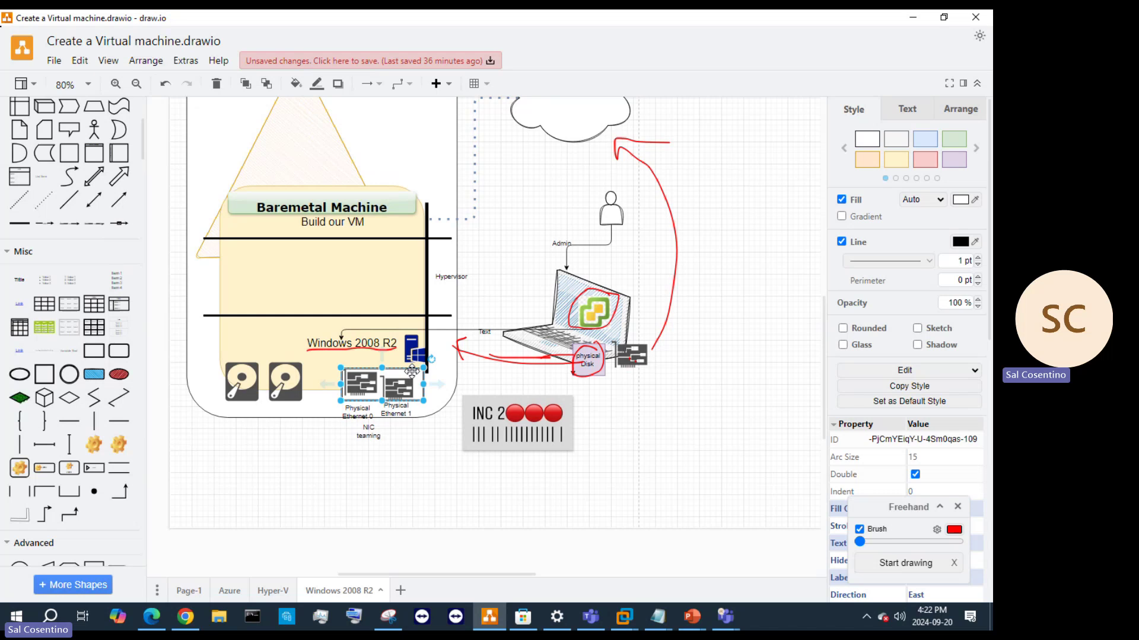
click(955, 164)
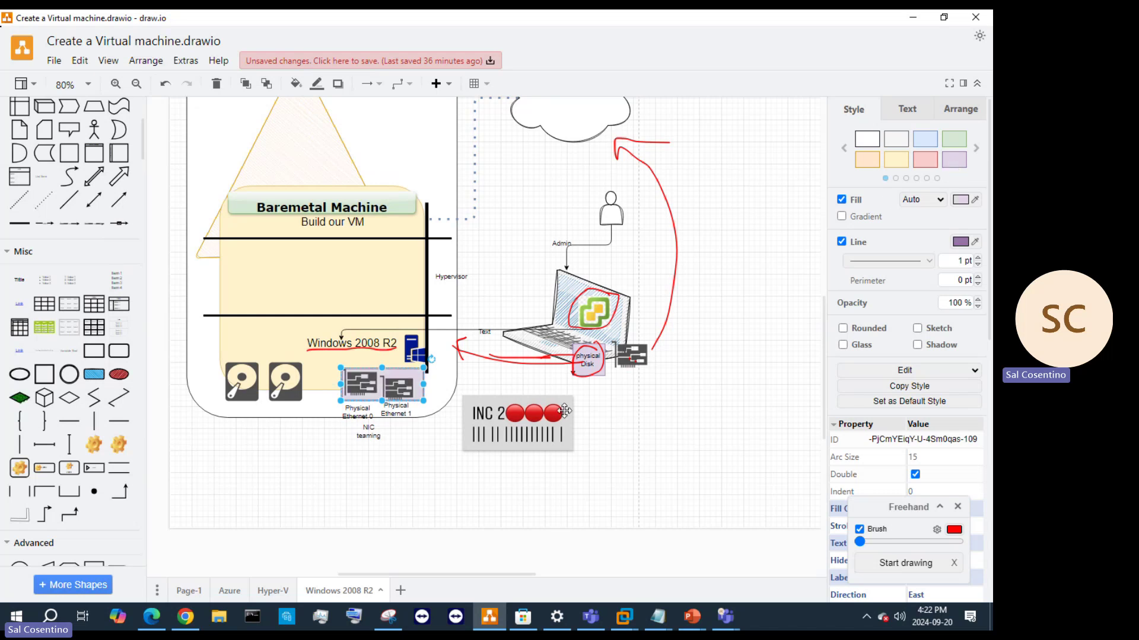
click(561, 514)
click(355, 426)
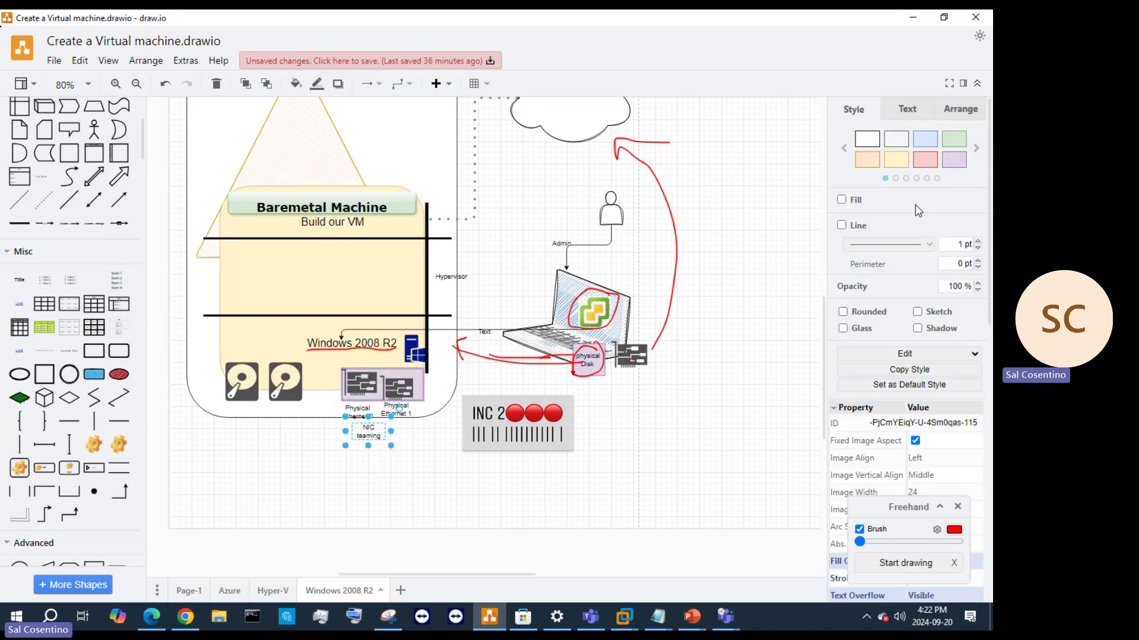
click(958, 164)
click(749, 450)
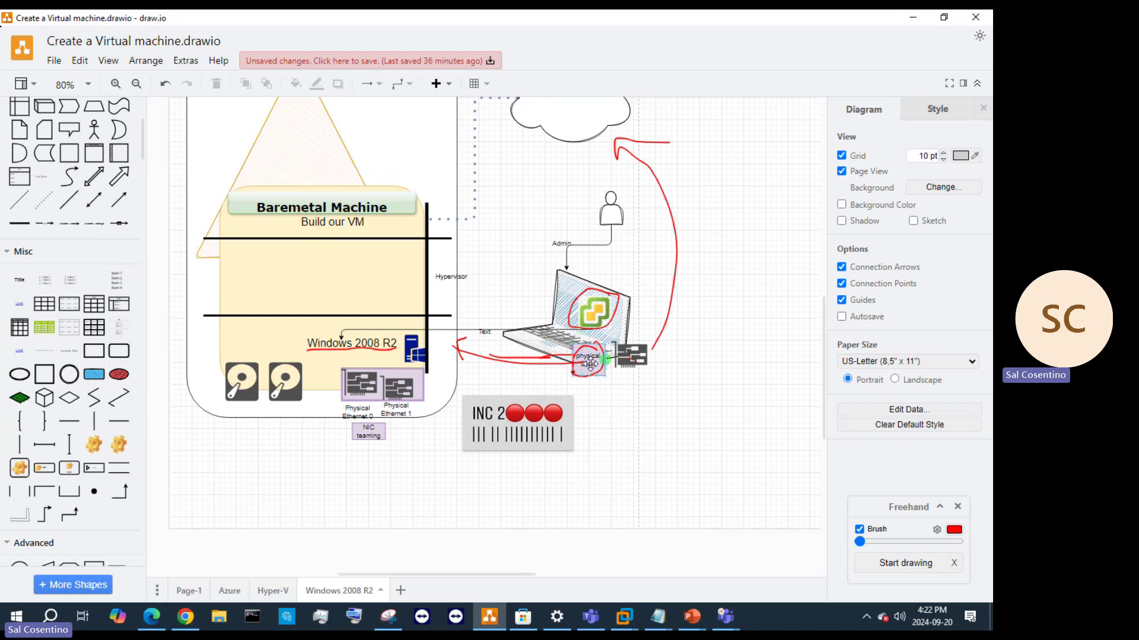
- Add a text label "C: \Users\User1\Documents\Virtual Machine \" just below the laptop's physical disk, widened to fit on one line
mouse_move(589, 383)
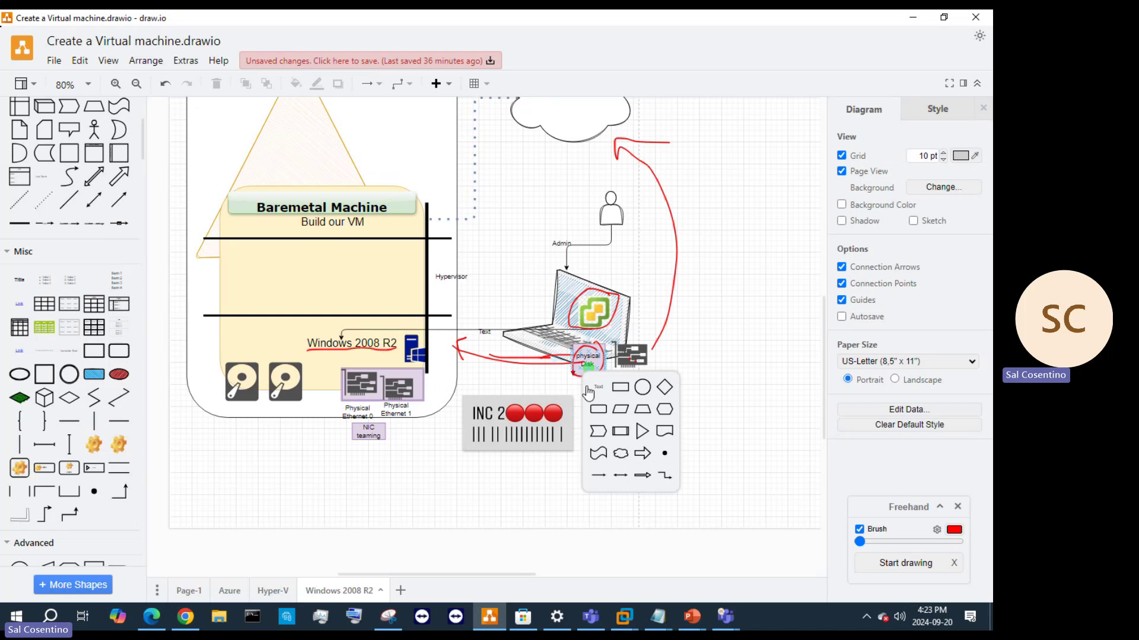
click(436, 84)
click(490, 230)
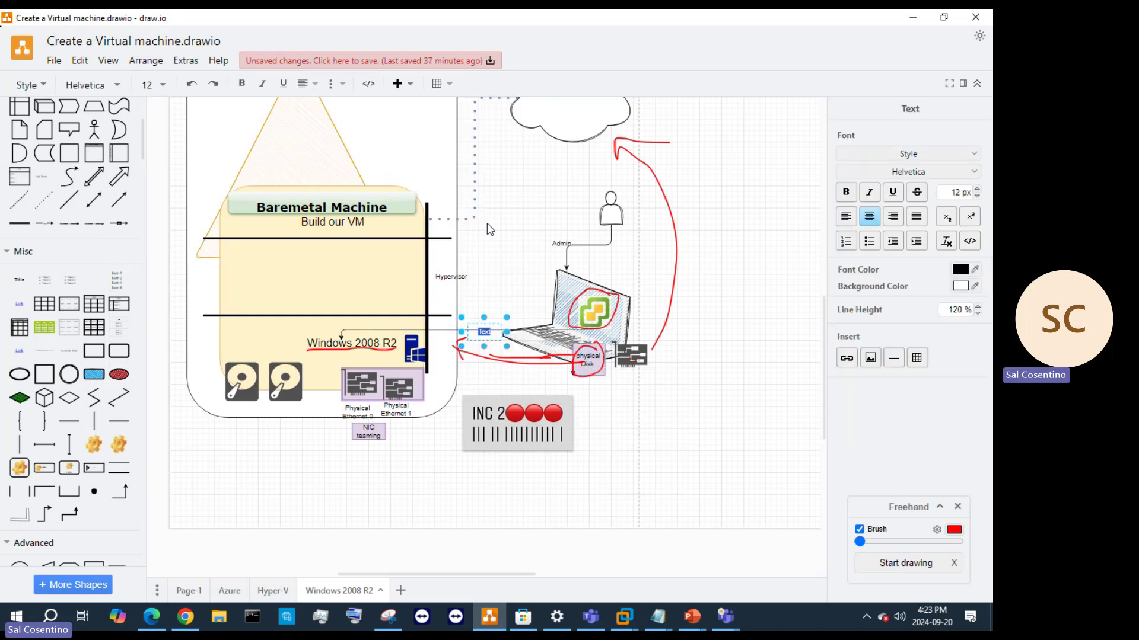
drag(504, 336, 617, 388)
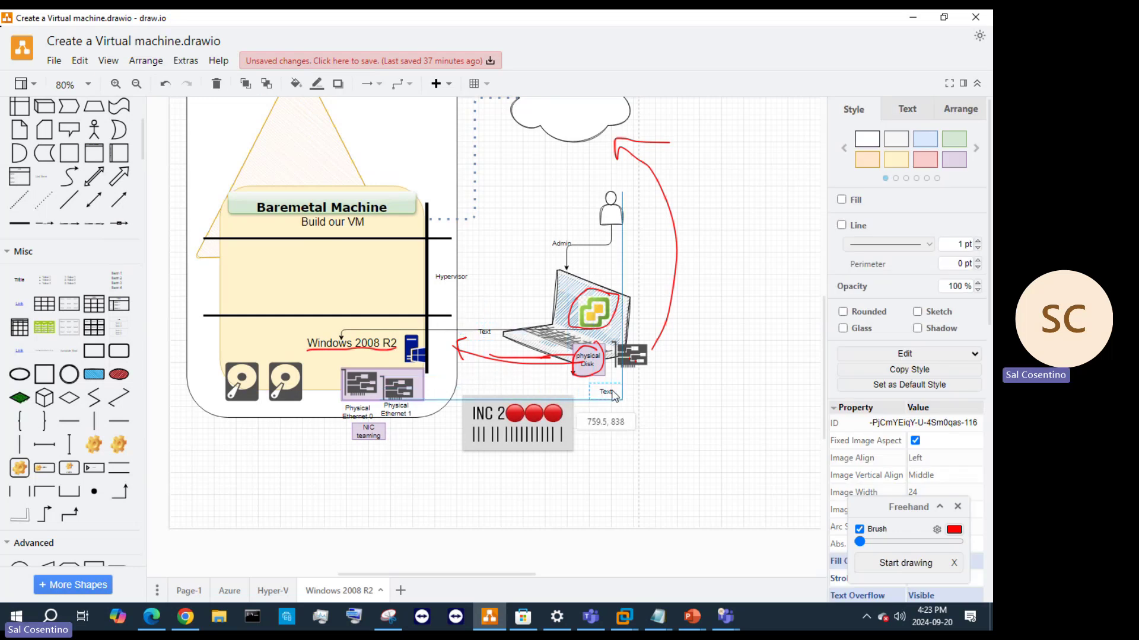
double_click(617, 388)
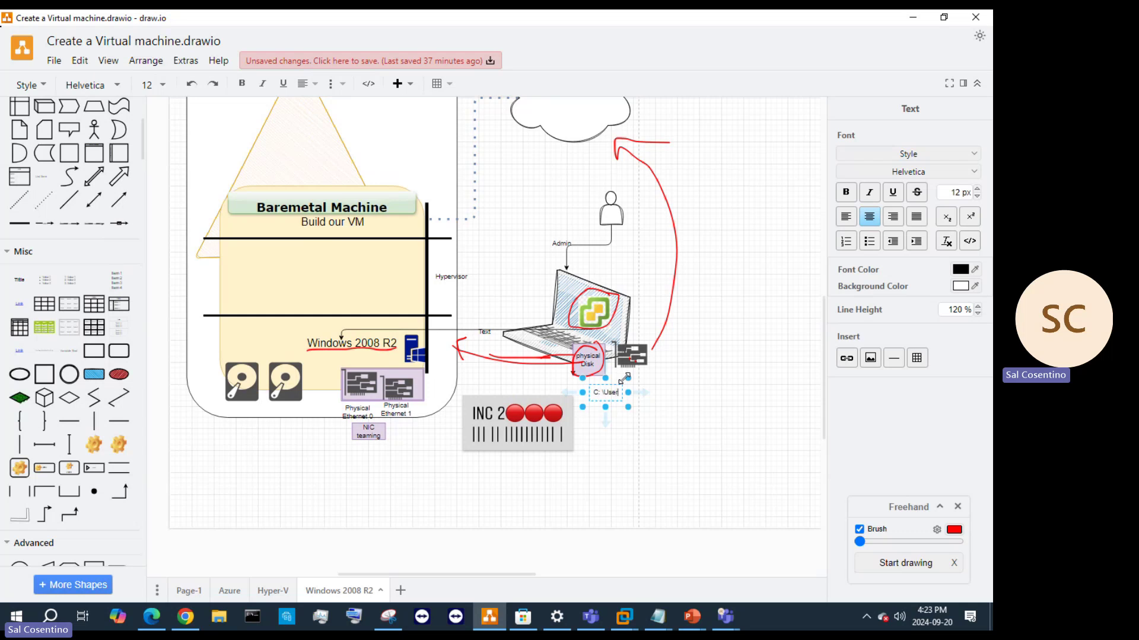
text(C: \Users\User1\Documents\Virtua)
text(l Machine \)
drag(628, 407, 736, 413)
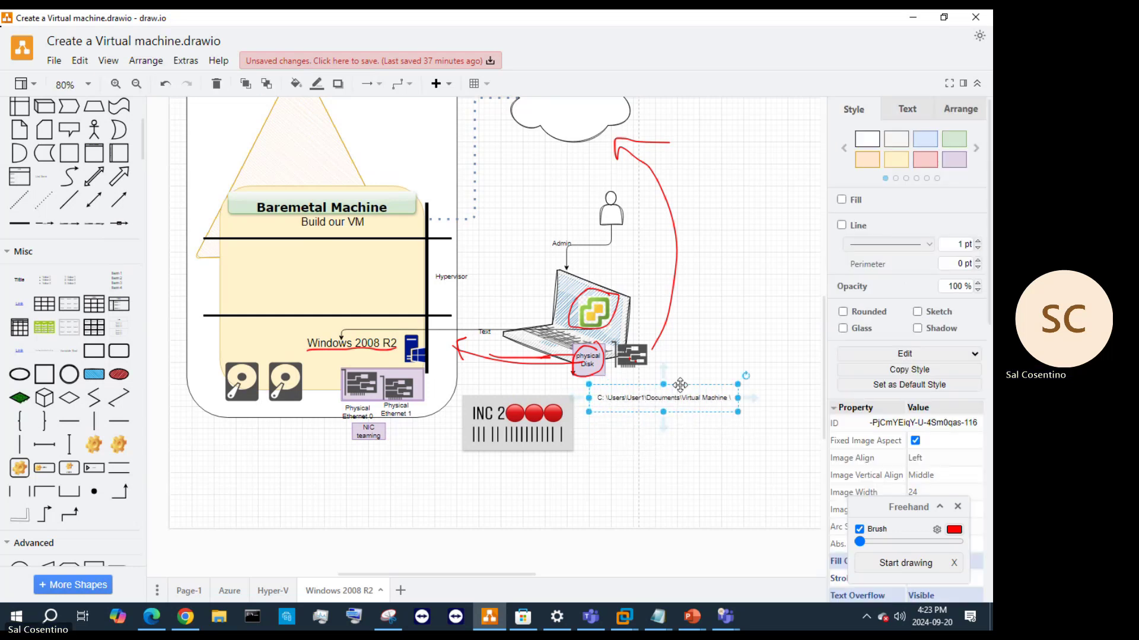
drag(682, 387, 670, 378)
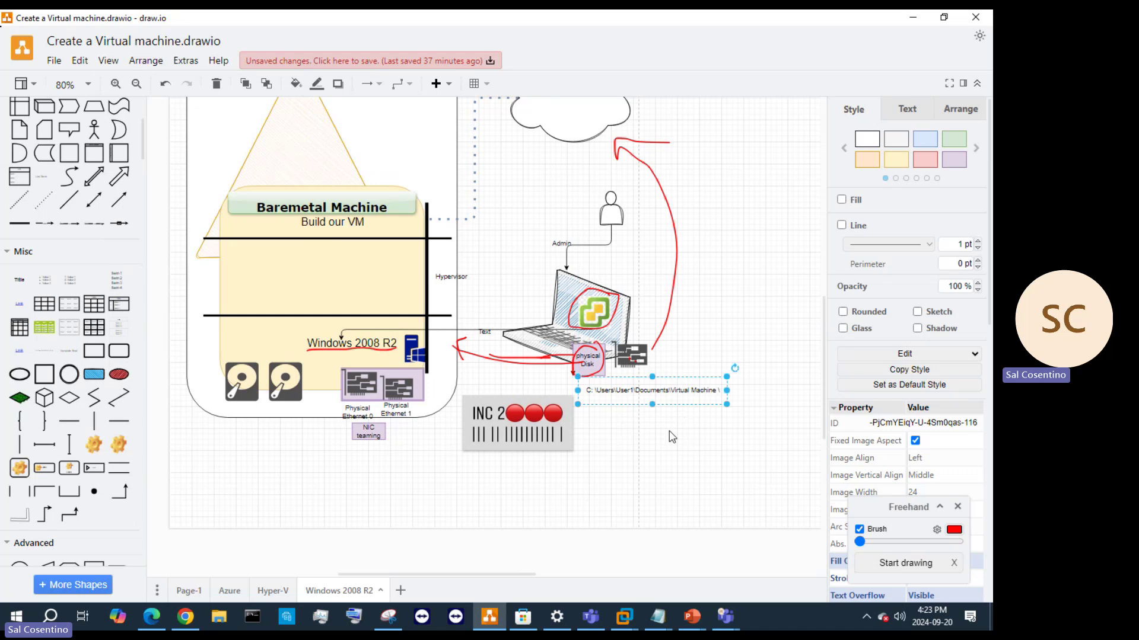
- Save the diagram
click(54, 63)
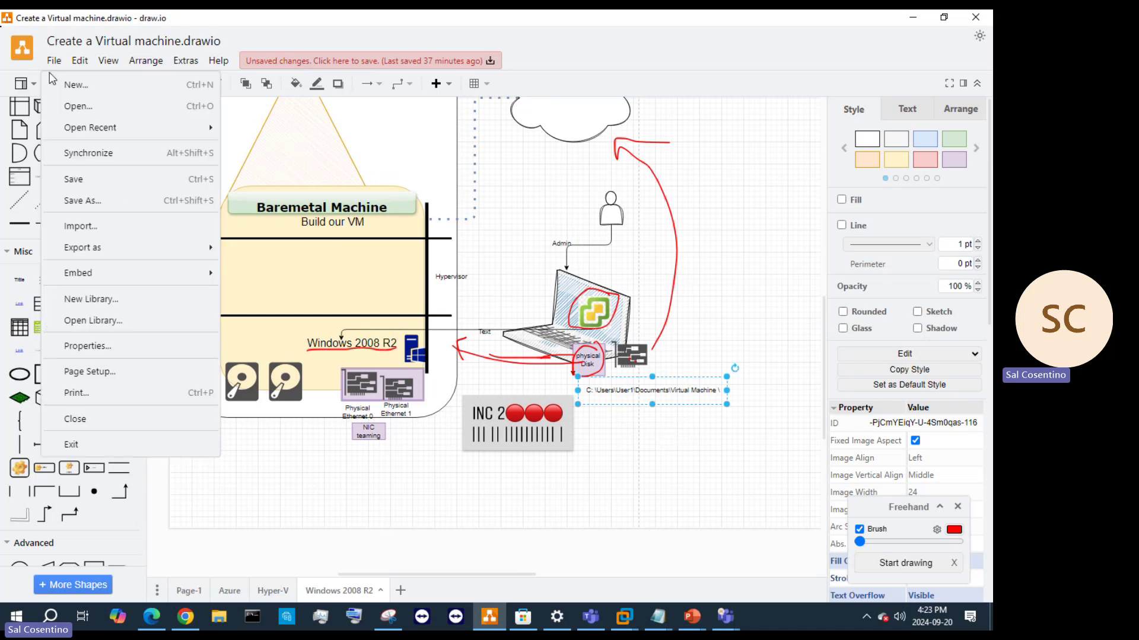
click(105, 181)
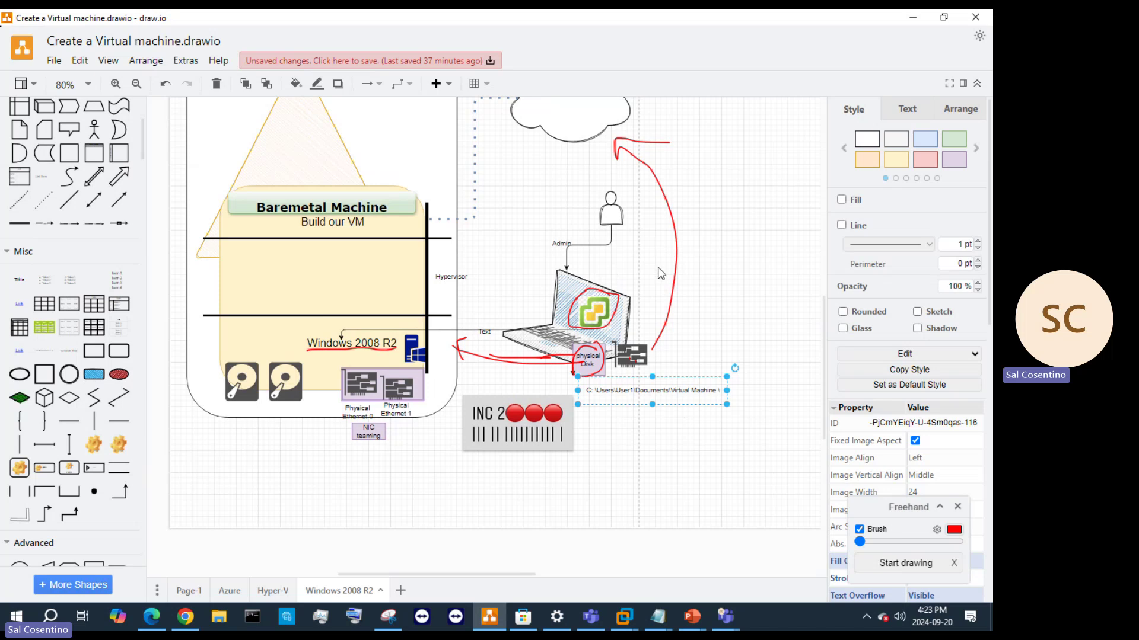
scroll(611, 389, down, 2)
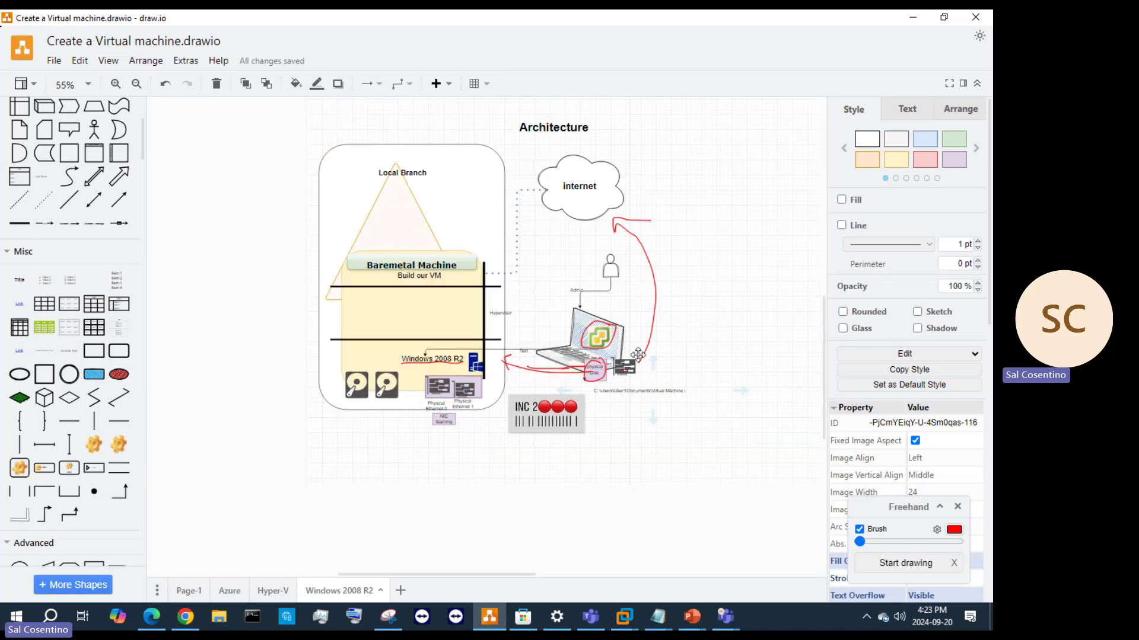
- Unlock the second hard disk icon at the bottom of the Local Branch box
scroll(685, 332, up, 2)
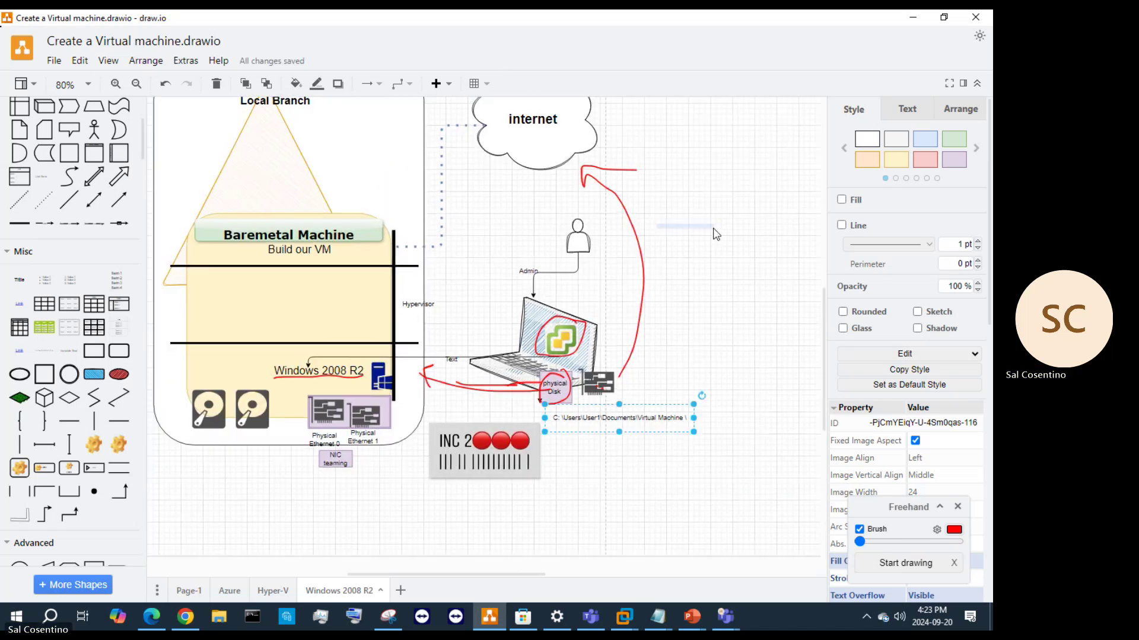
click(478, 535)
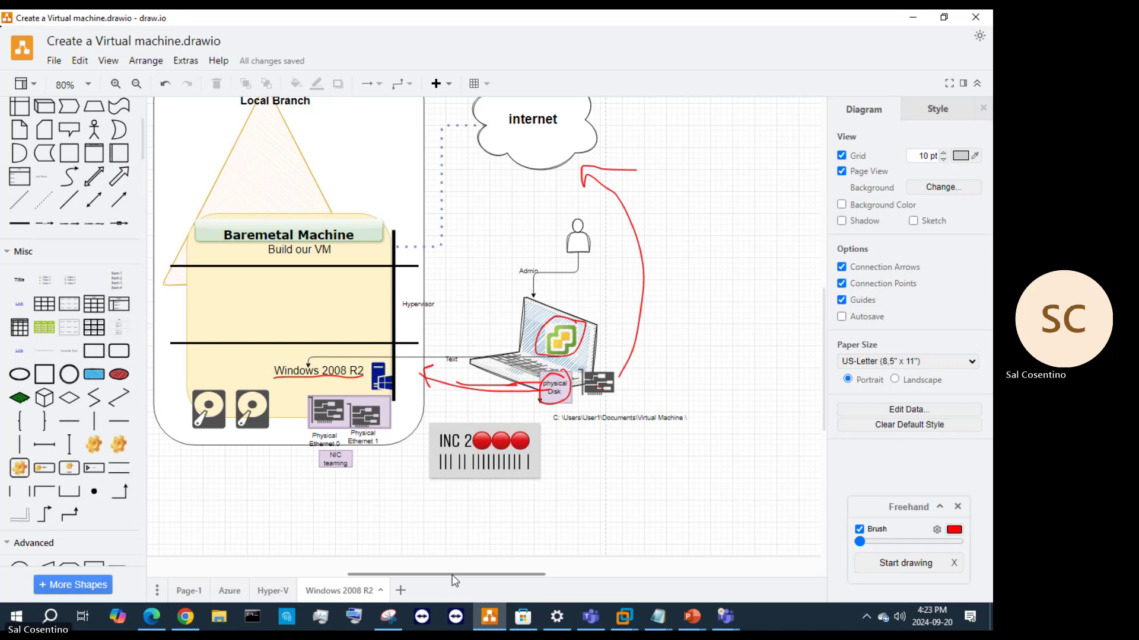
scroll(457, 581, left, 3)
scroll(495, 494, up, 4)
scroll(495, 493, down, 4)
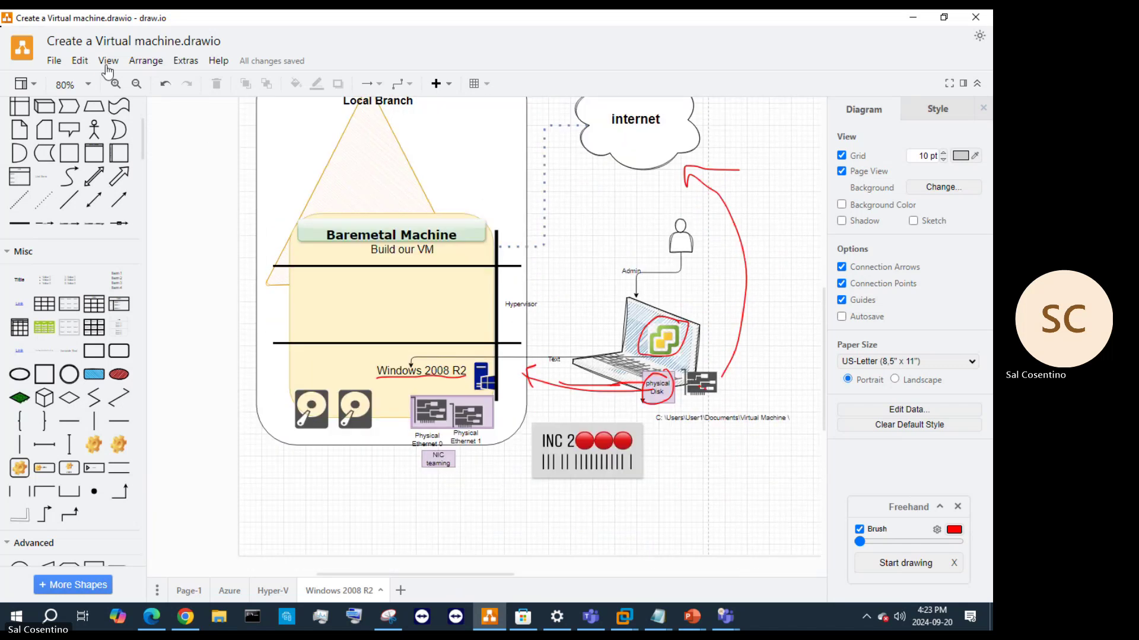
click(136, 84)
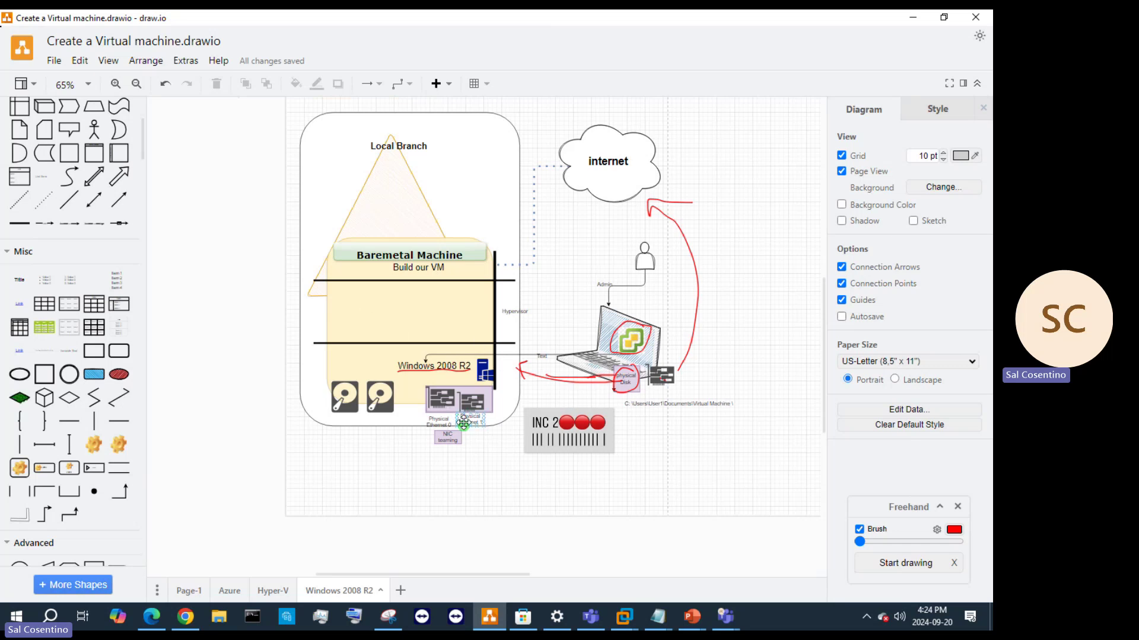
click(459, 403)
click(381, 402)
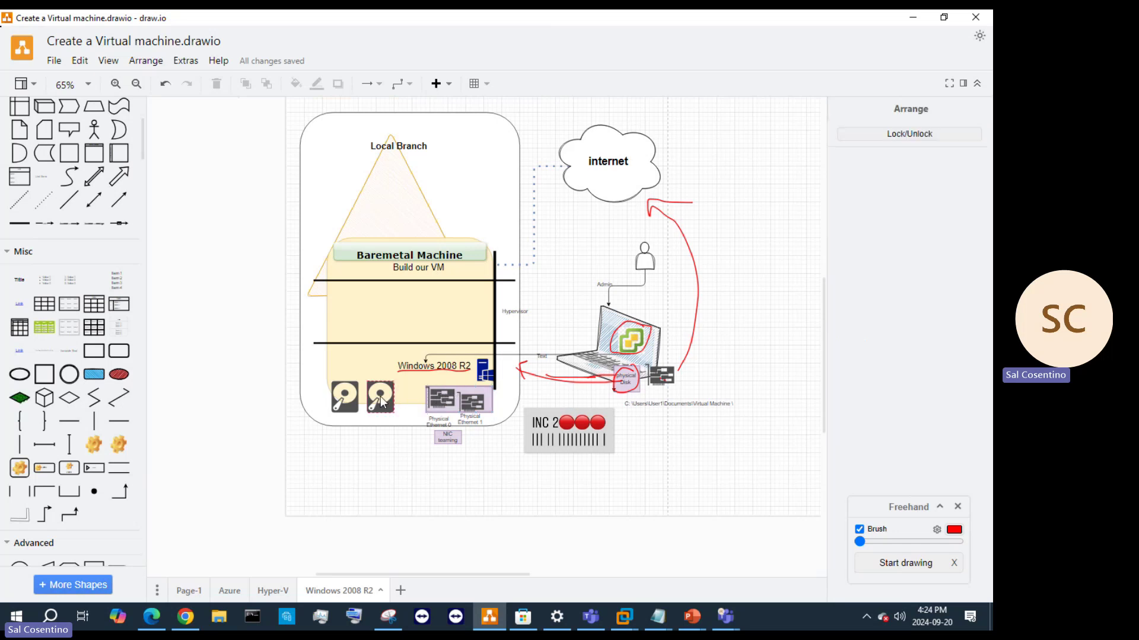
click(337, 401)
right_click(379, 399)
click(411, 434)
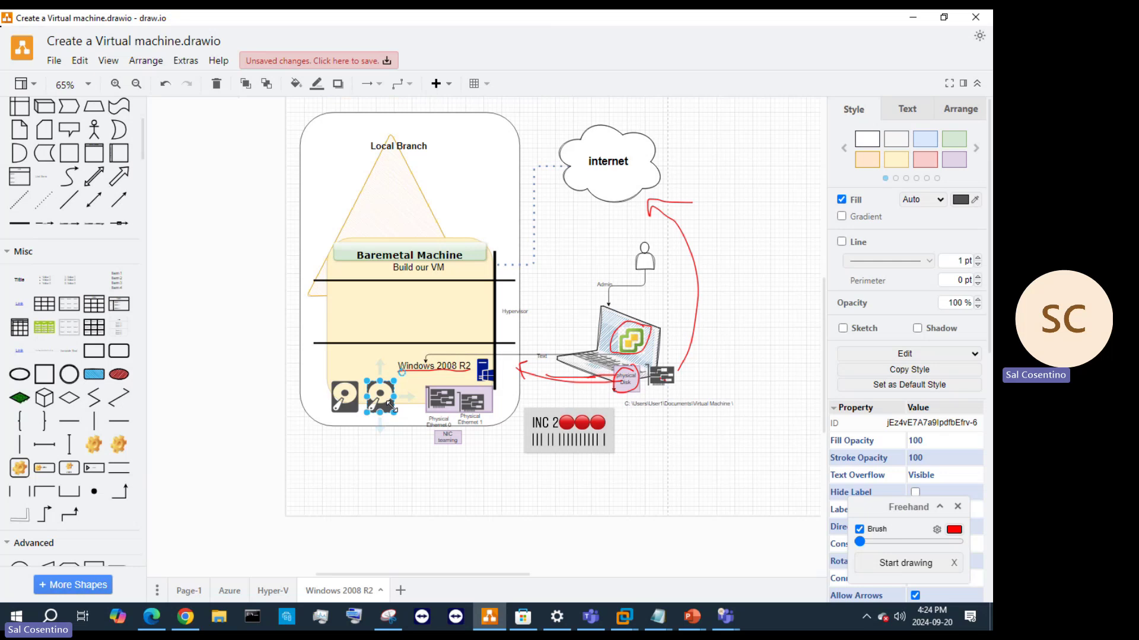
- Place a copy of the unlocked hard disk icon beside the other two, at the left edge of the Local Branch box
drag(379, 396, 322, 401)
click(343, 462)
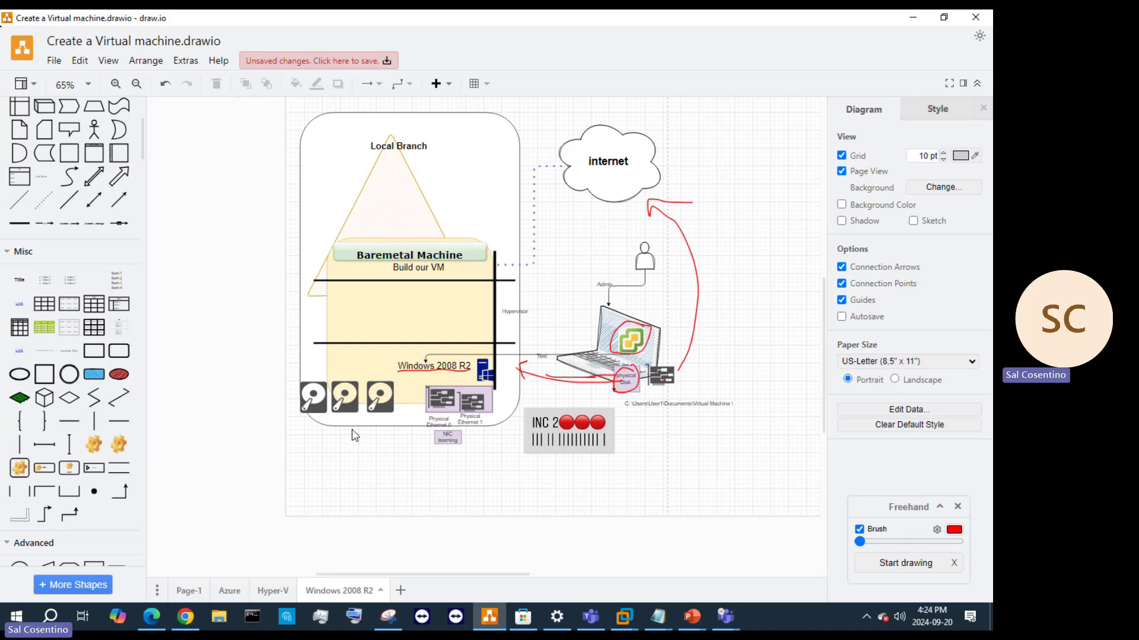
click(313, 401)
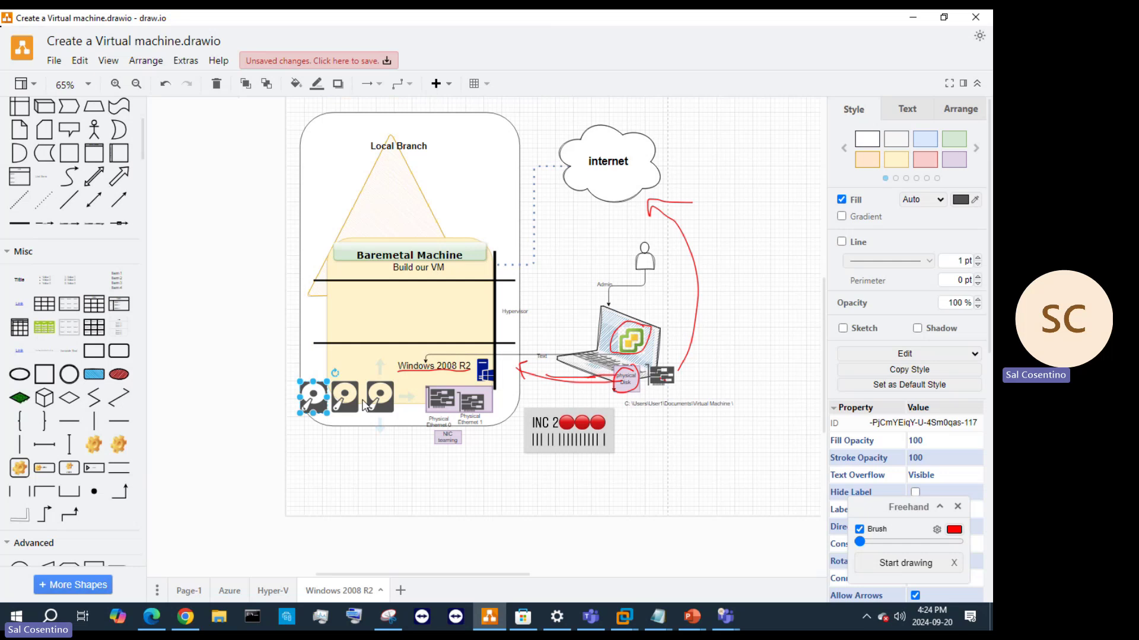
click(353, 487)
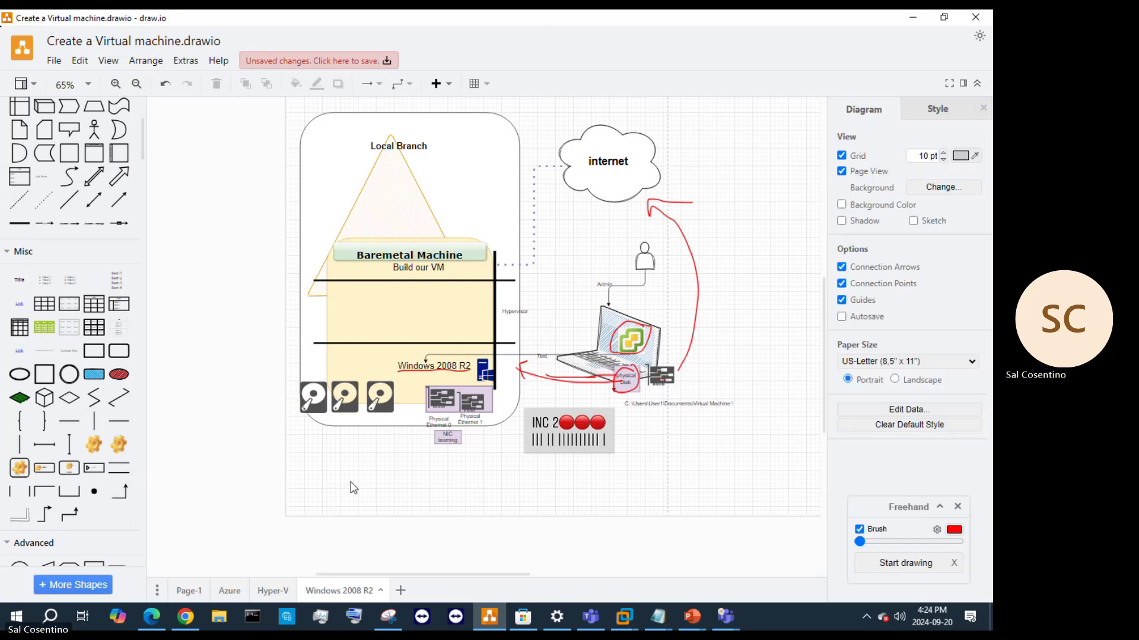
- Lock the unlocked hard disk icons in the row at the bottom of the Local Branch box
click(320, 382)
shift+click(345, 401)
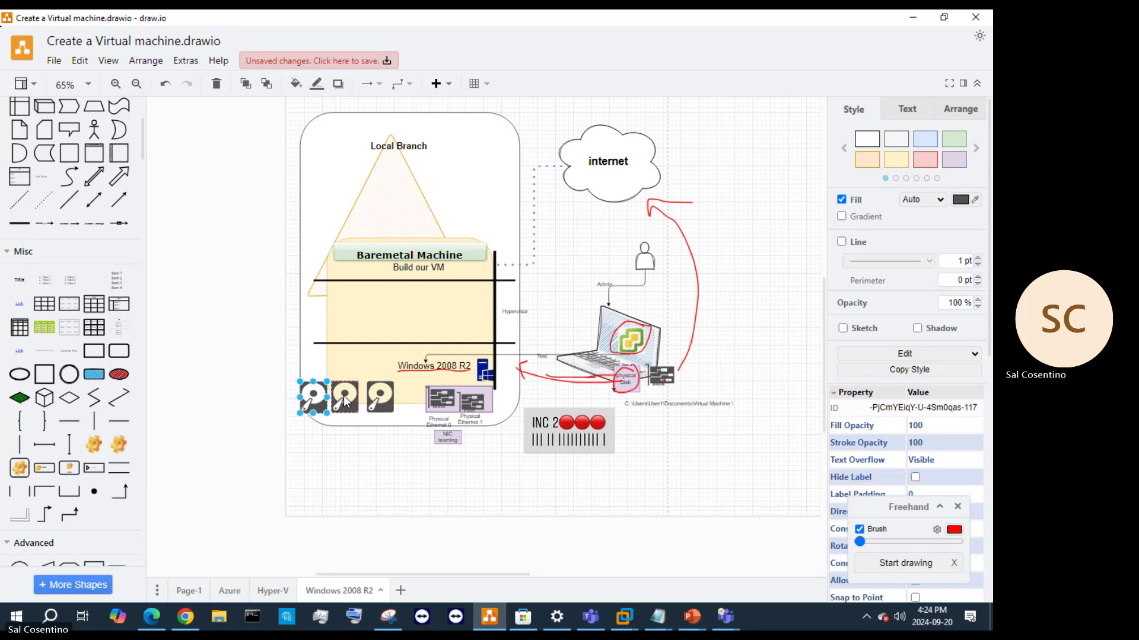
shift+click(381, 396)
right_click(384, 397)
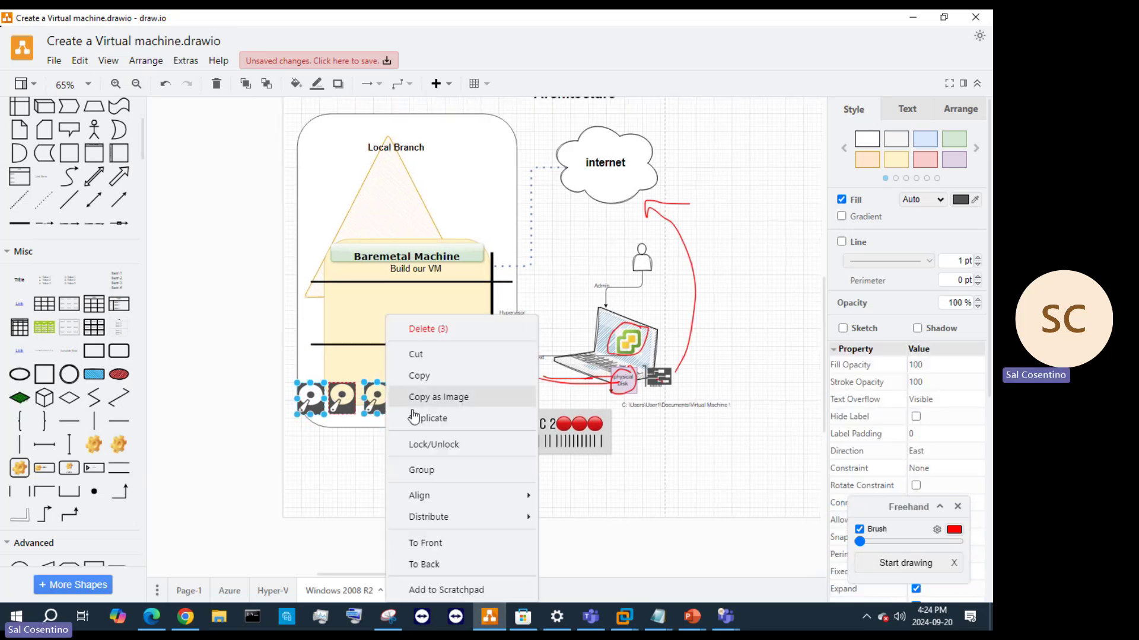
click(365, 460)
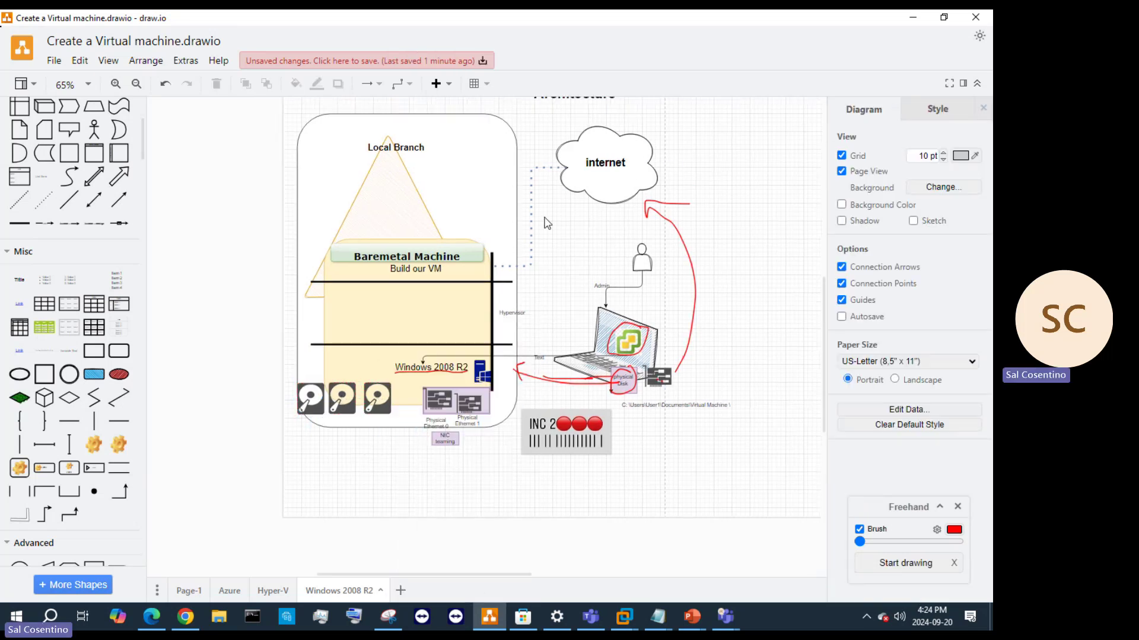
- Switch to VMware Workstation and set the time and currency format in the Windows Server 2008 R2 setup to English (Canada)
scroll(682, 141, up, 3)
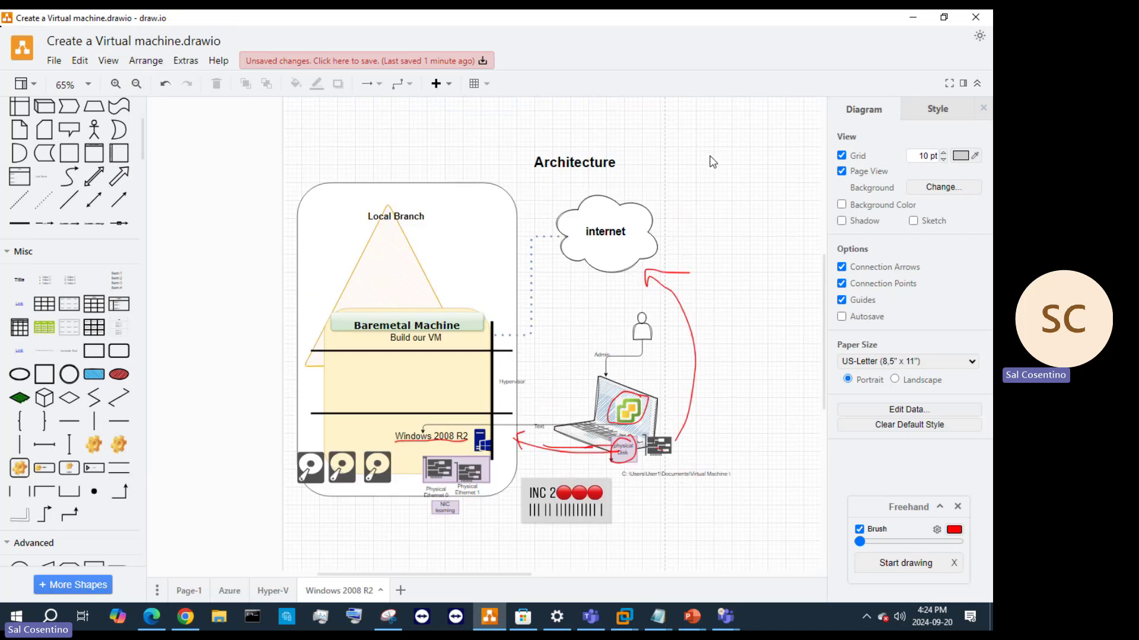
click(927, 17)
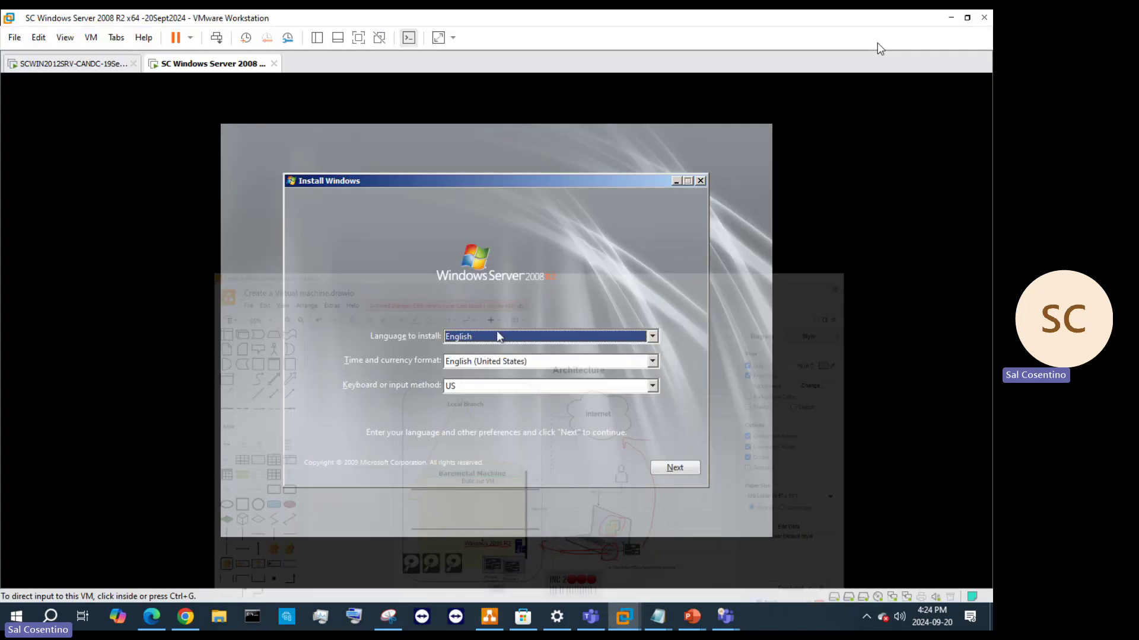
click(492, 365)
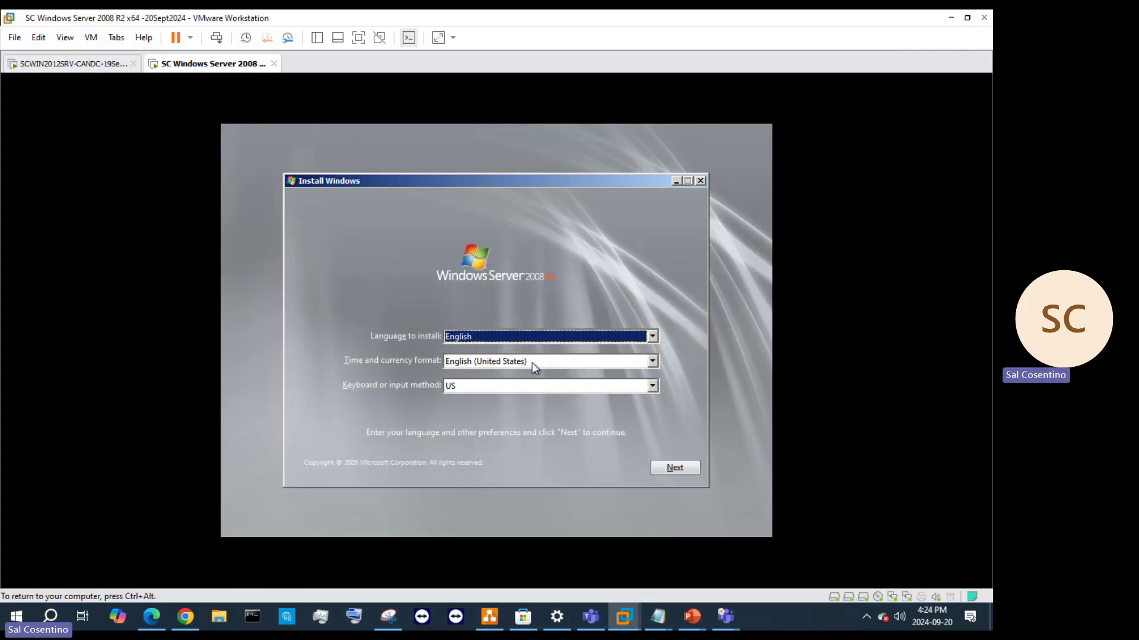
click(556, 360)
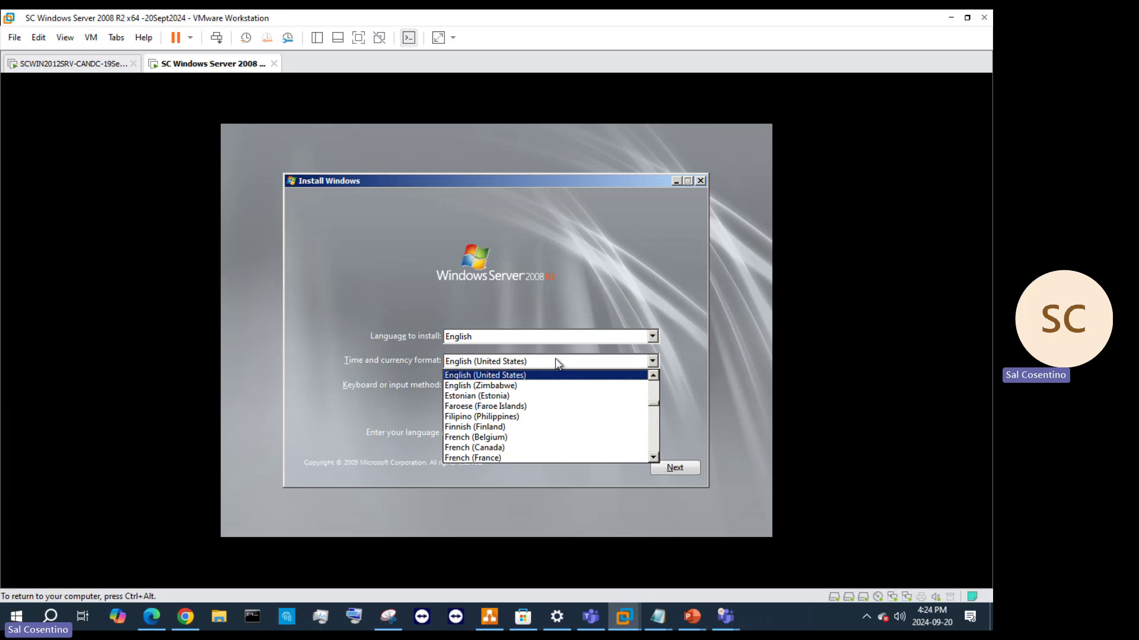
scroll(555, 375, up, 1)
scroll(555, 376, up, 10)
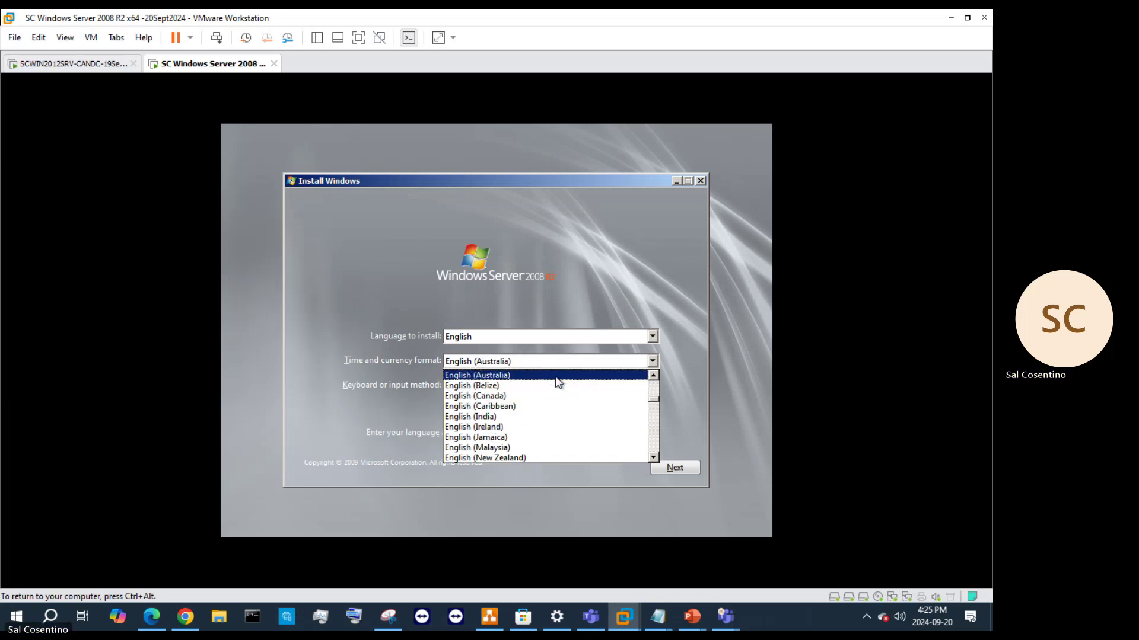
scroll(557, 383, up, 12)
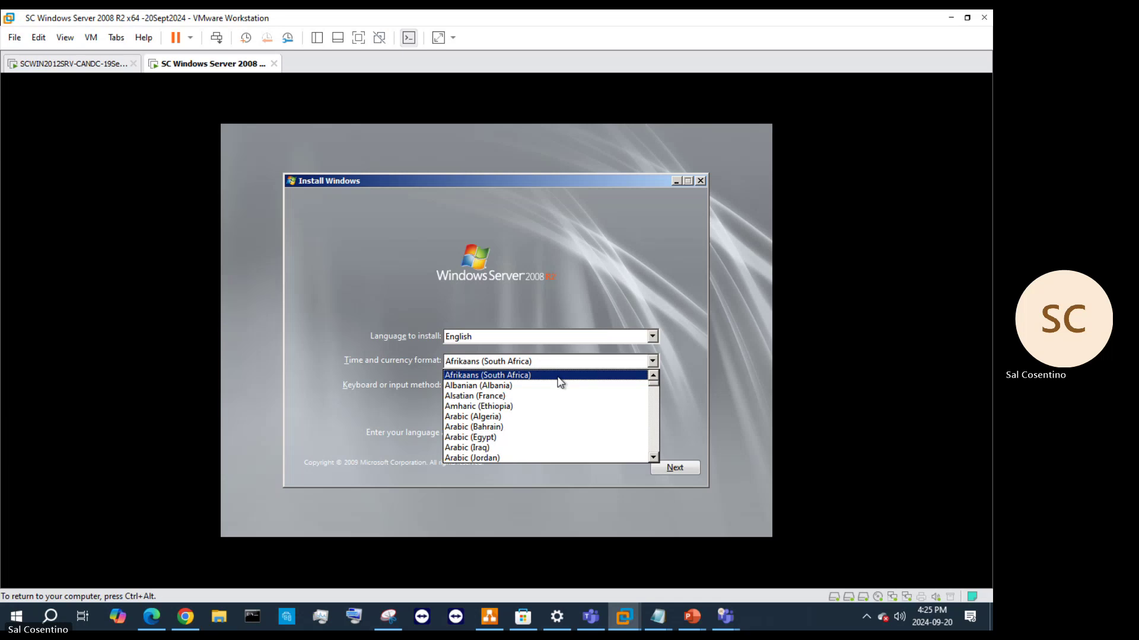
key(Down)
key(Down)
key(Down)
key(Down)
key(Down)
key(Down)
key(Down)
key(Down)
key(Down)
key(Down)
key(Down)
key(Down)
key(Down)
key(Down)
key(Down)
key(Down)
key(Down)
key(Down)
key(Down)
key(Down)
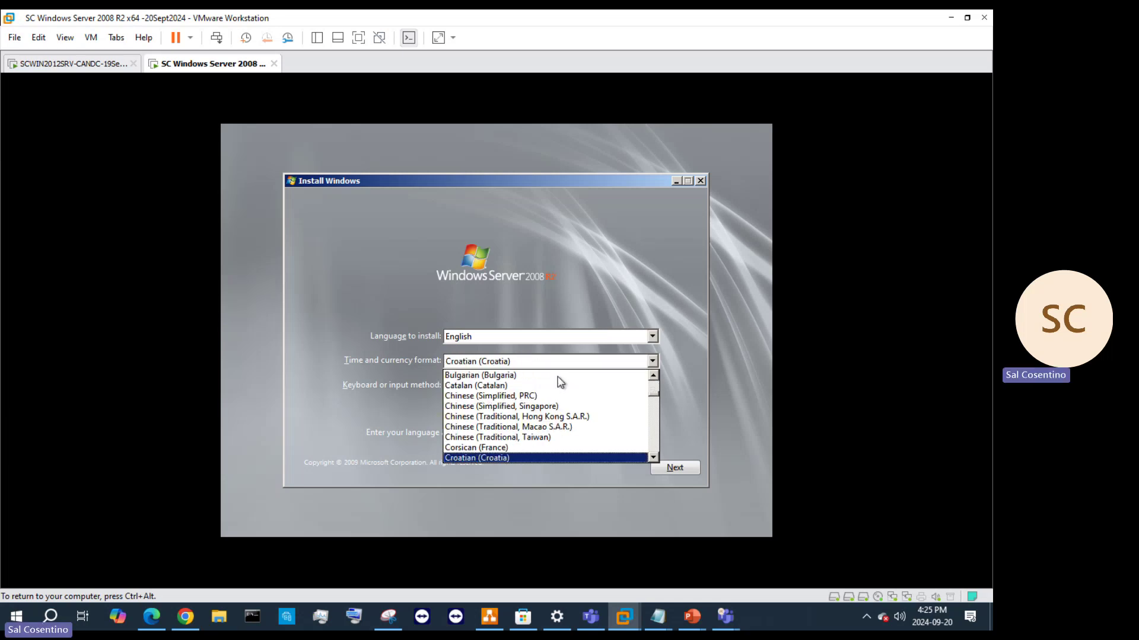
key(Down)
key(Down)
key(Down)
key(Down)
key(Down)
key(Down)
key(Down)
key(Down)
key(Down)
key(Down)
key(Down)
key(Down)
key(Up)
key(Up)
key(Up)
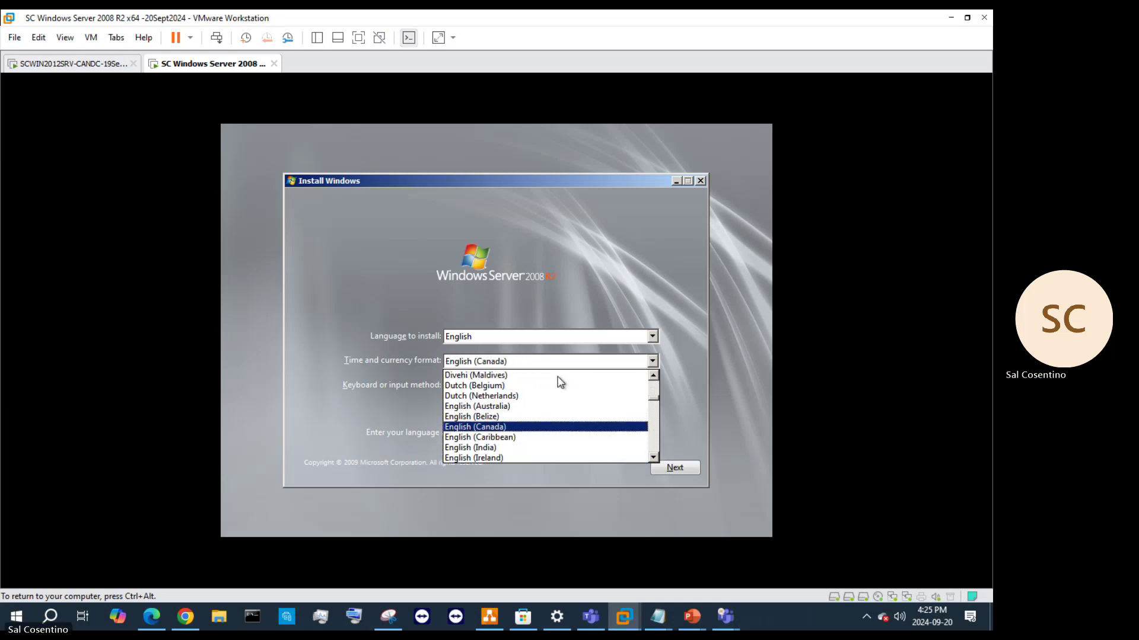
key(Return)
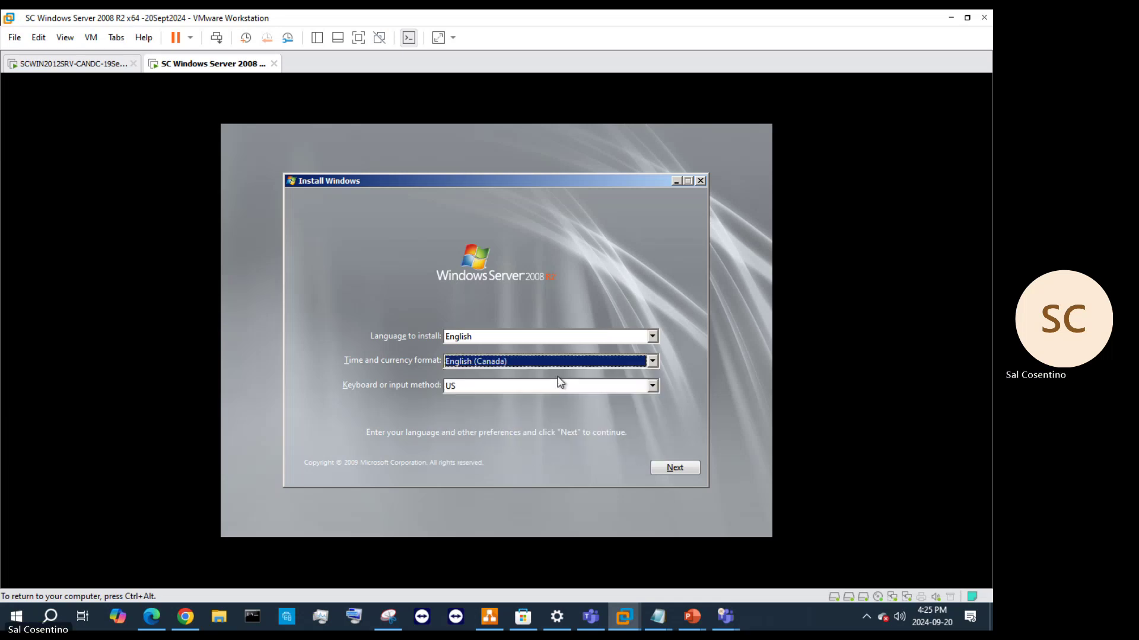
- Accept the language preferences and start the Windows Server 2008 R2 installation
click(676, 468)
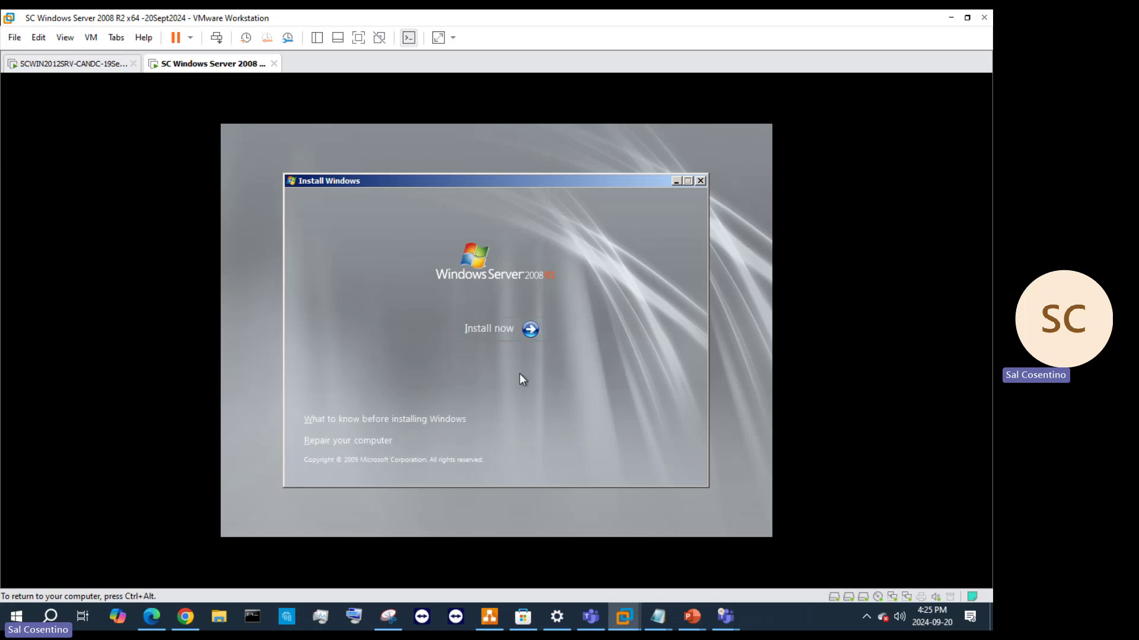
click(480, 331)
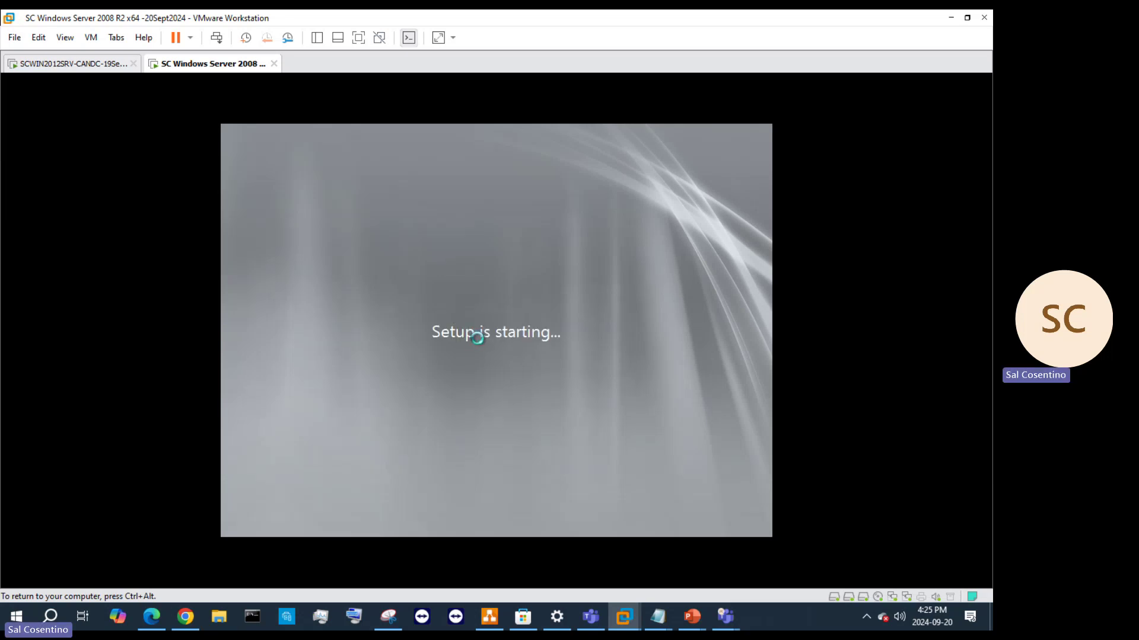
key(ctrl+alt)
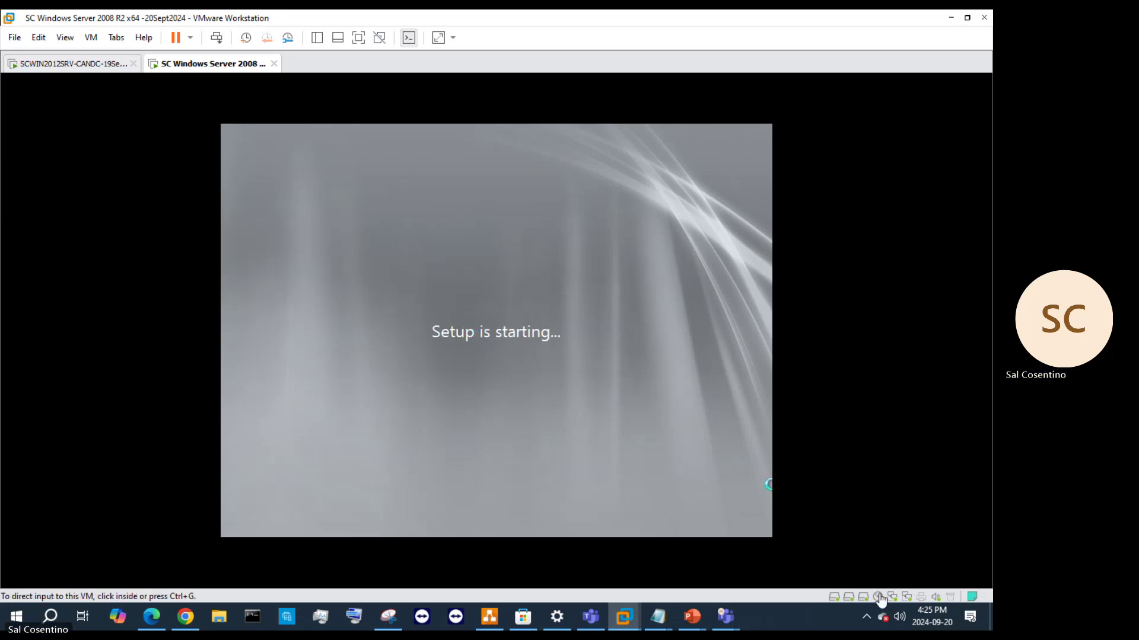
click(688, 522)
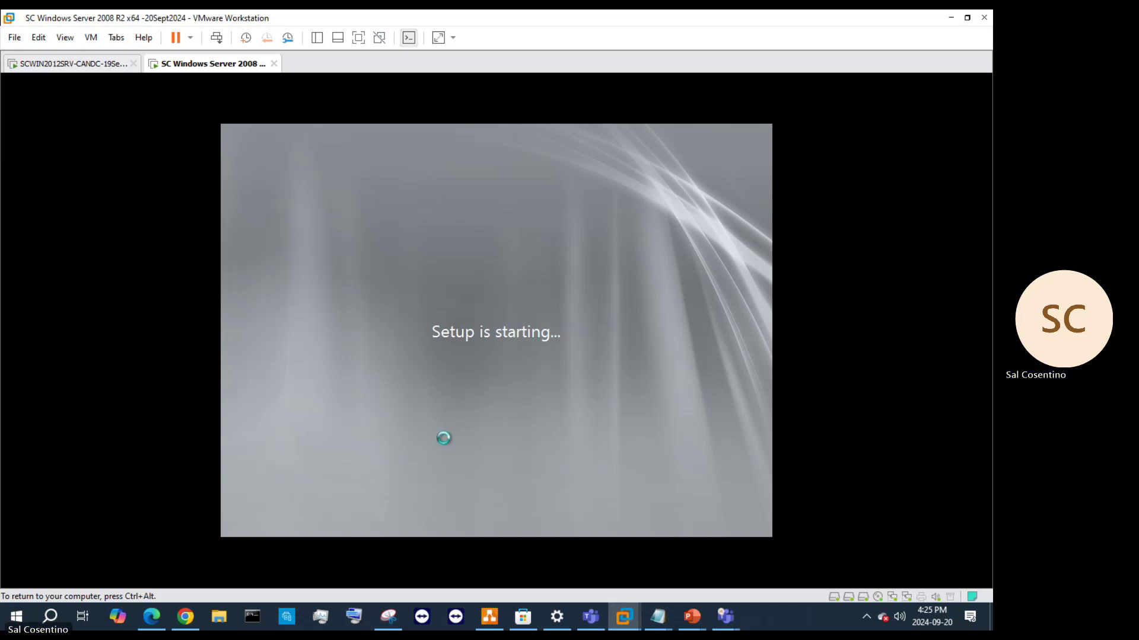
key(ctrl+alt)
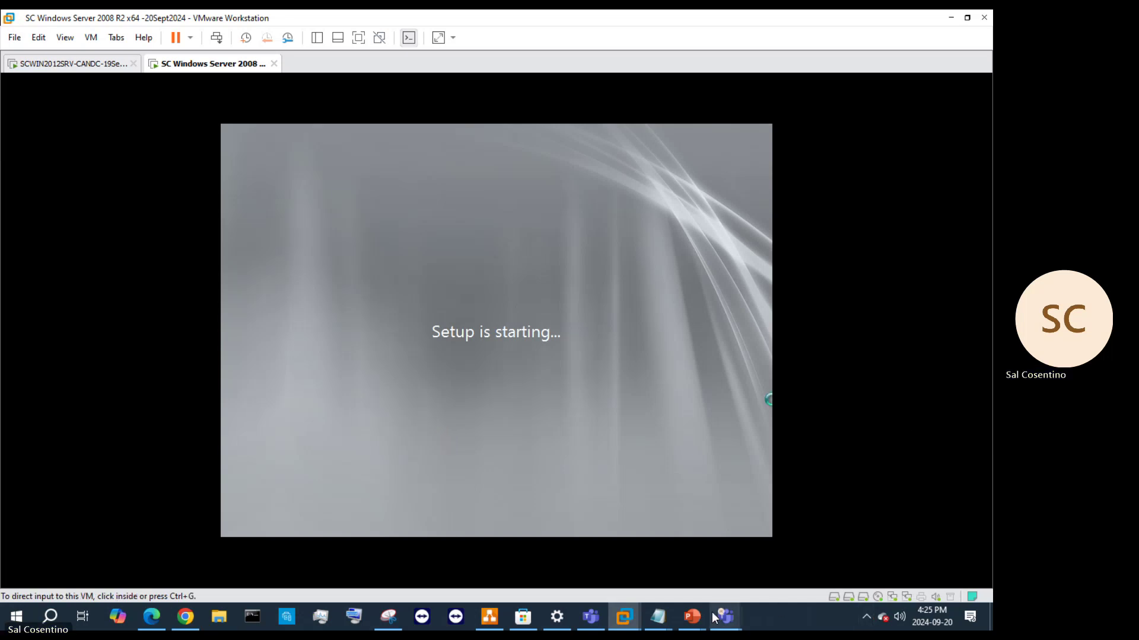
click(608, 445)
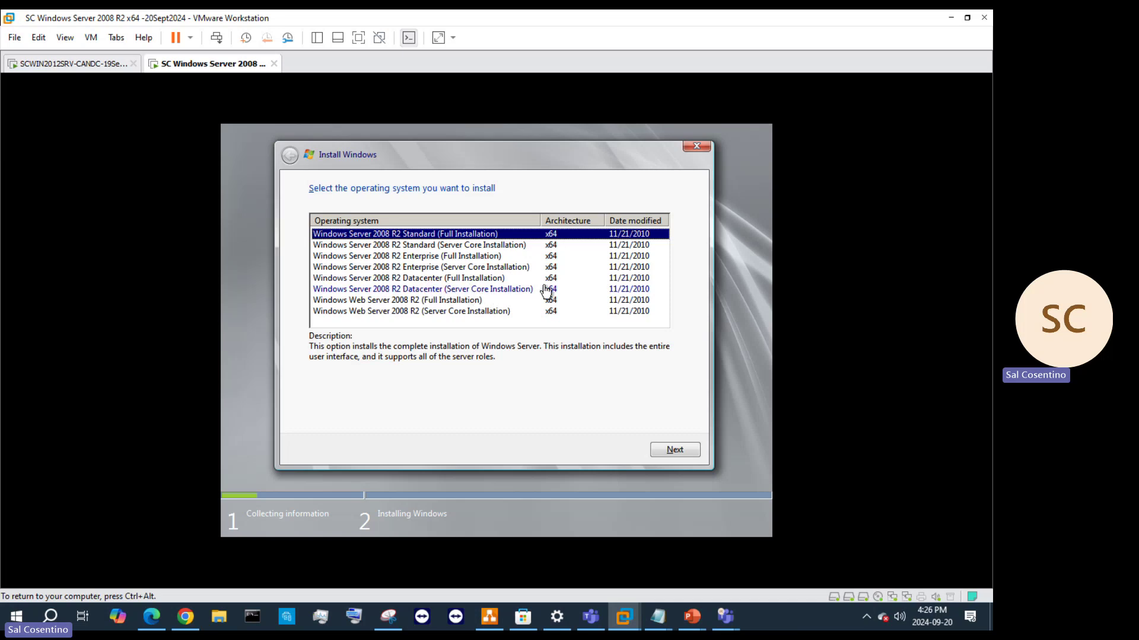
- Compare the Enterprise and Standard editions, and continue with Windows Server 2008 R2 Datacenter (Full Installation) as the operating system to install
click(451, 279)
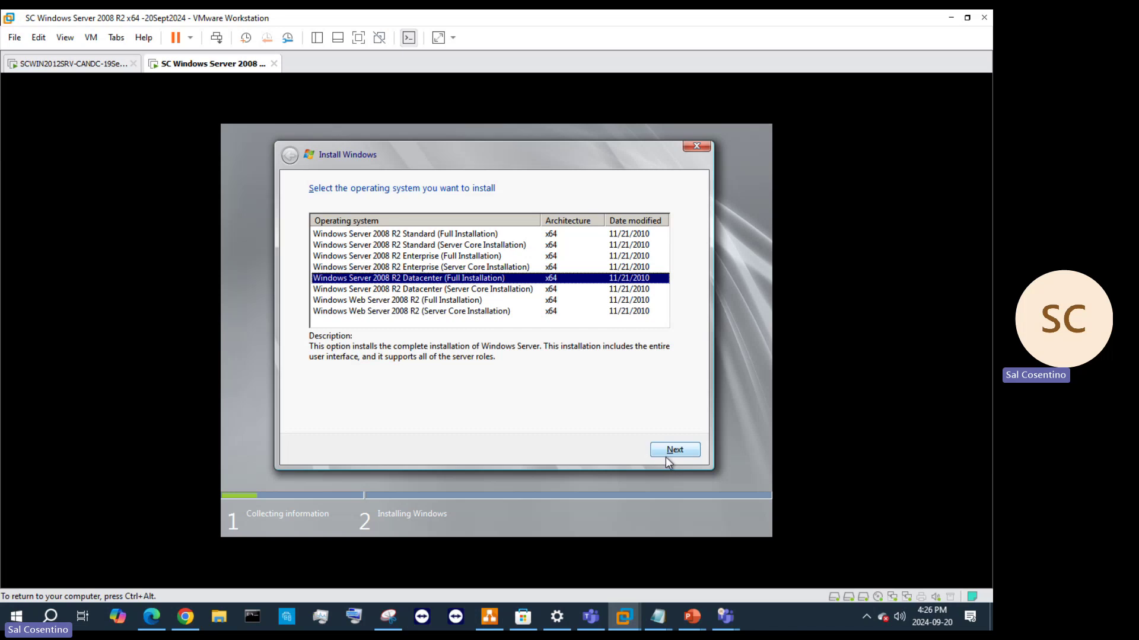
click(454, 257)
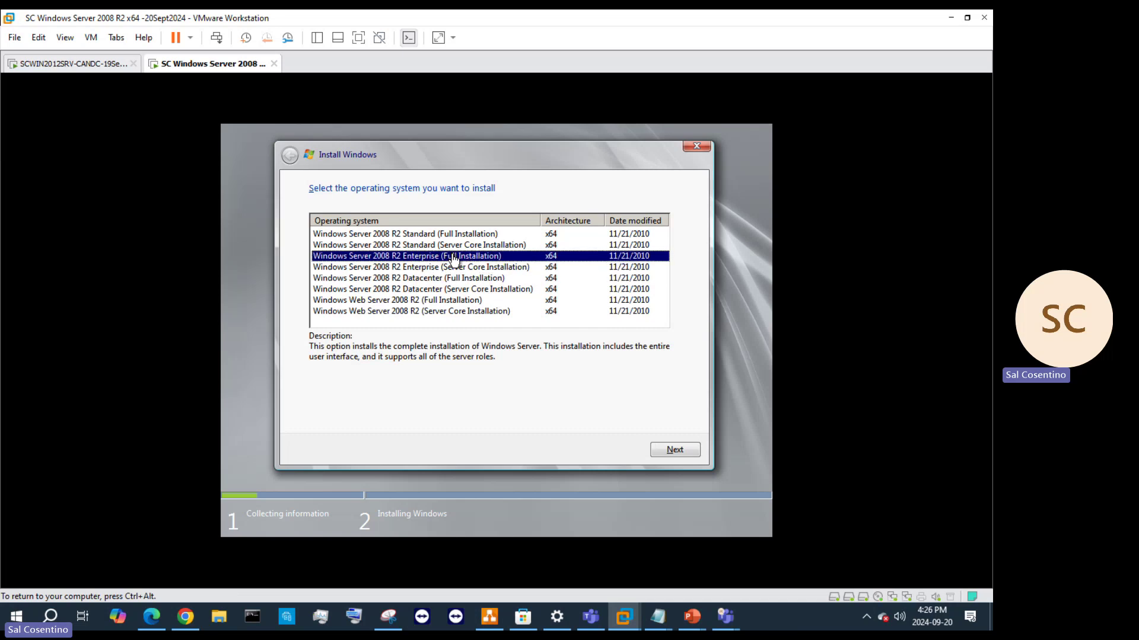
click(455, 267)
click(454, 256)
click(474, 236)
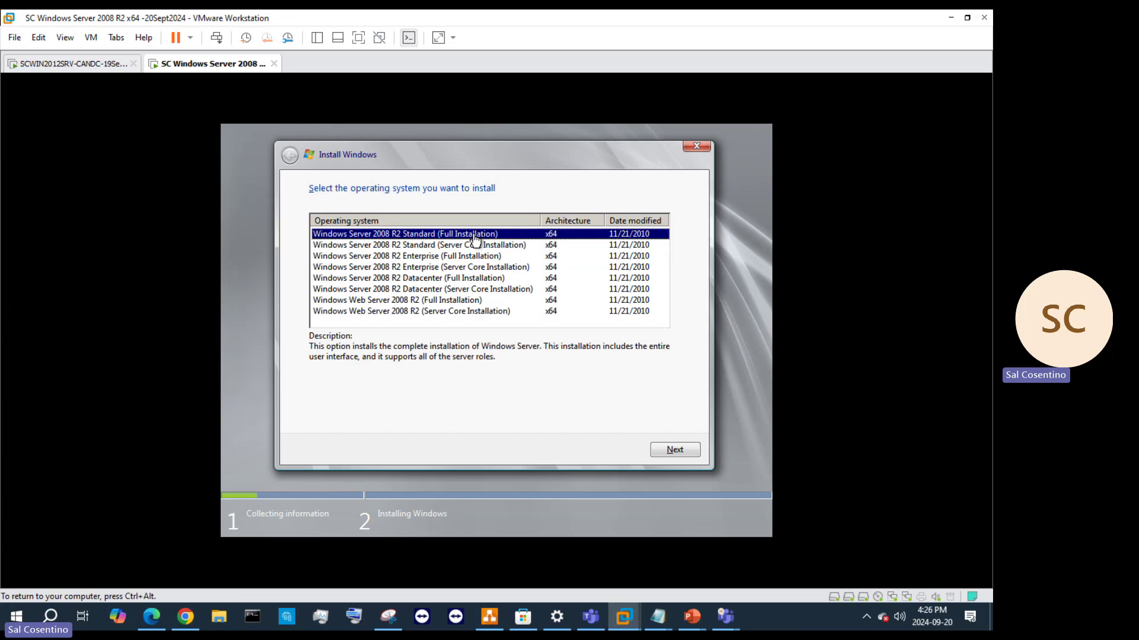
click(475, 245)
click(474, 235)
click(436, 279)
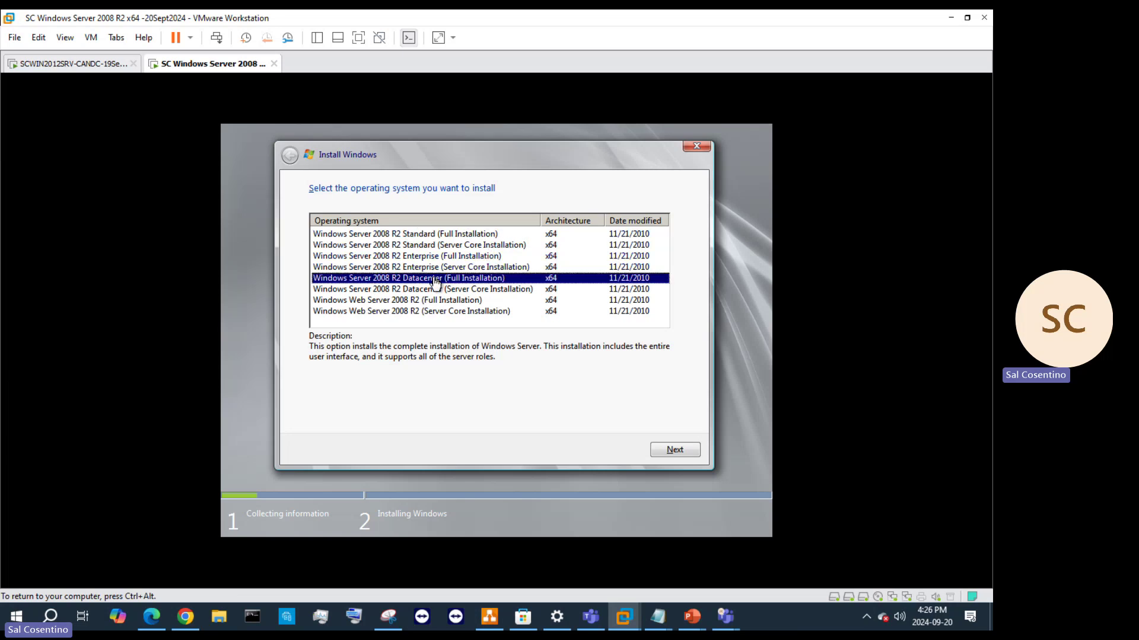
click(688, 450)
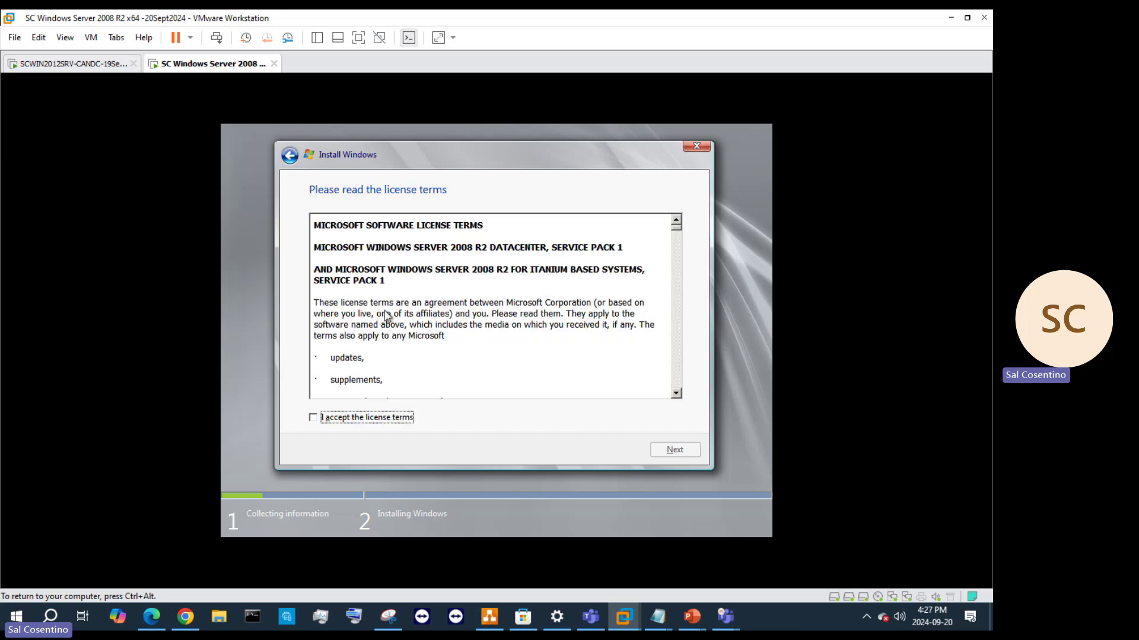
- Accept the license terms and choose the Custom (advanced) installation type
click(310, 419)
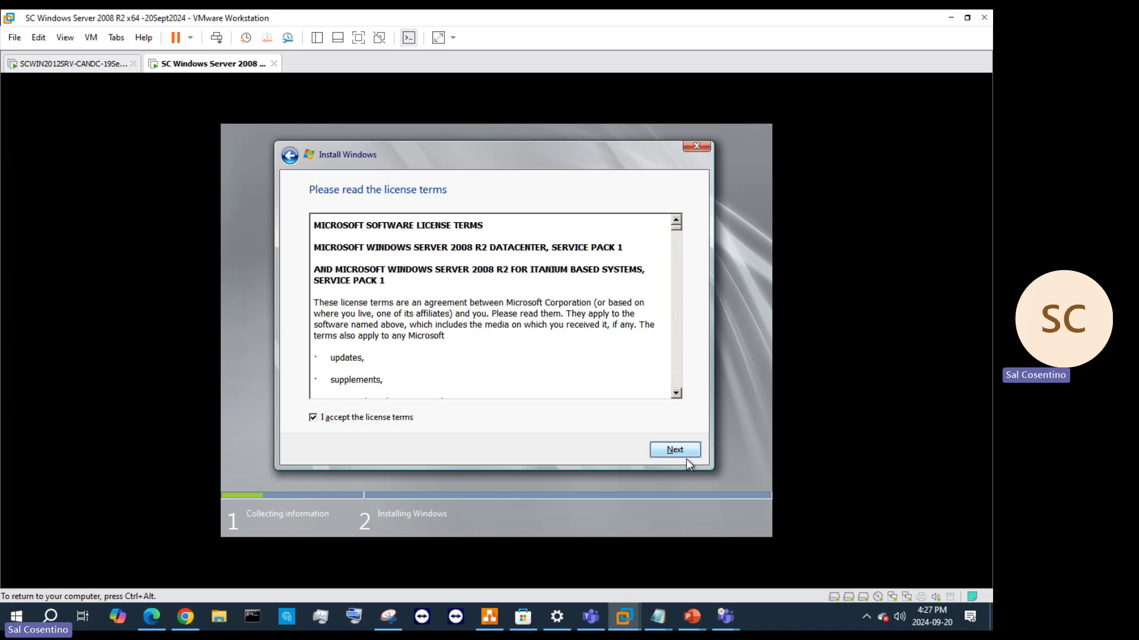
click(678, 449)
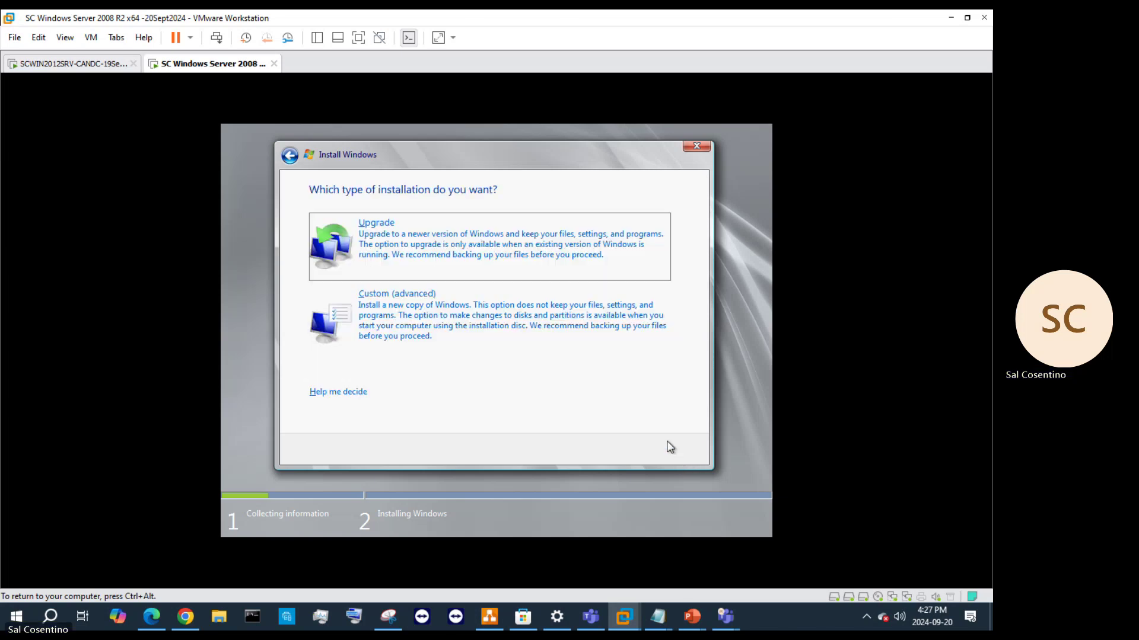
click(446, 318)
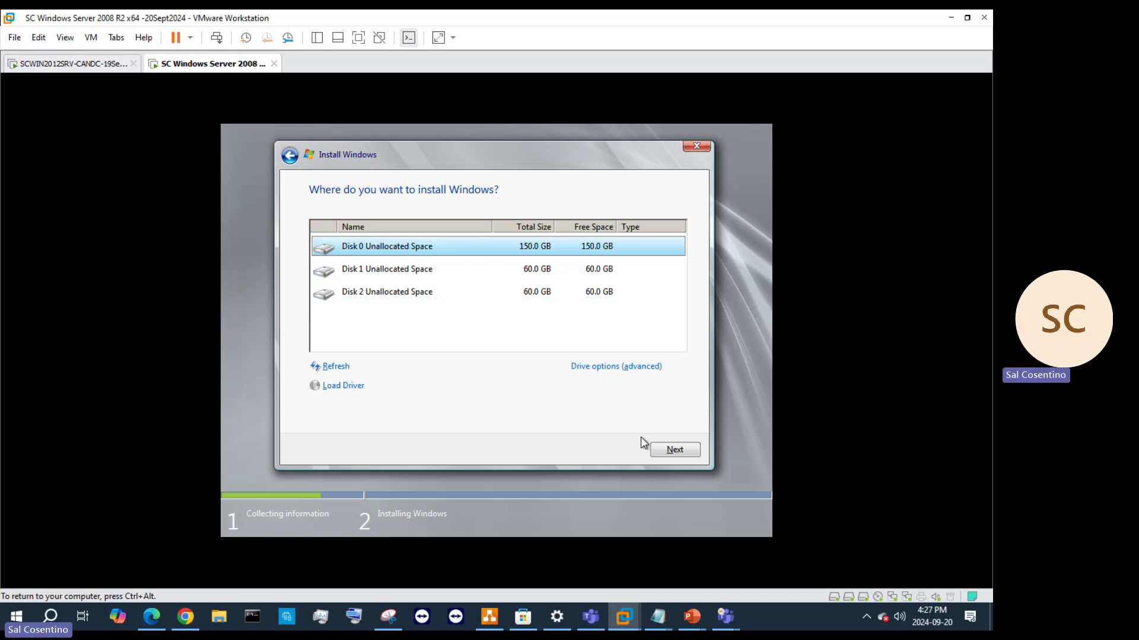
- Show the advanced drive options and start defining a new partition on Disk 2
click(627, 365)
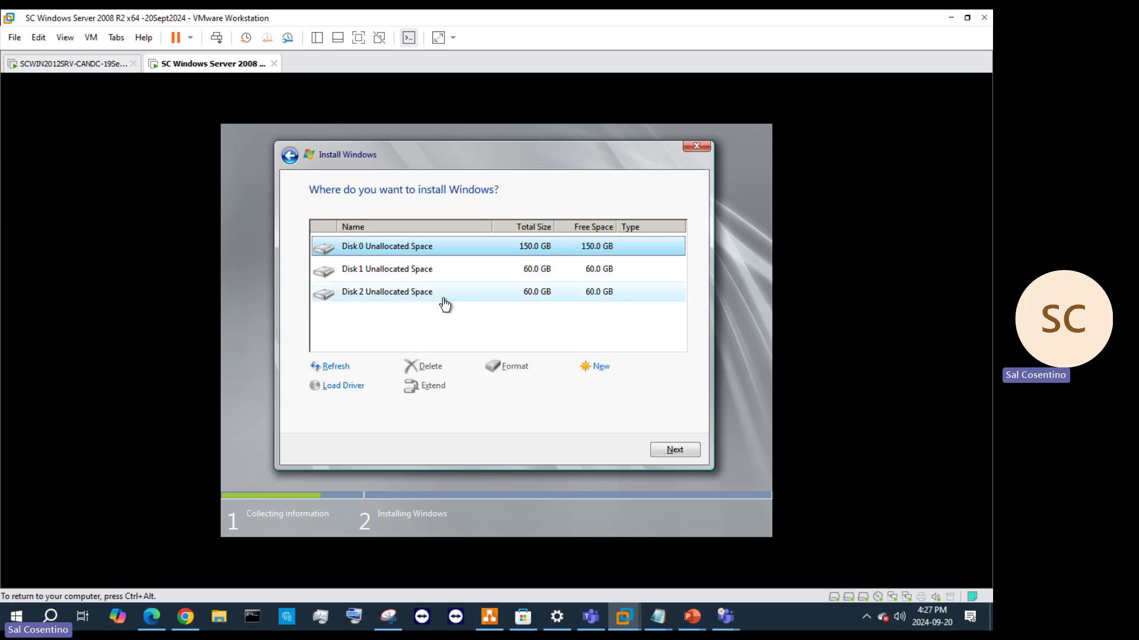
click(586, 371)
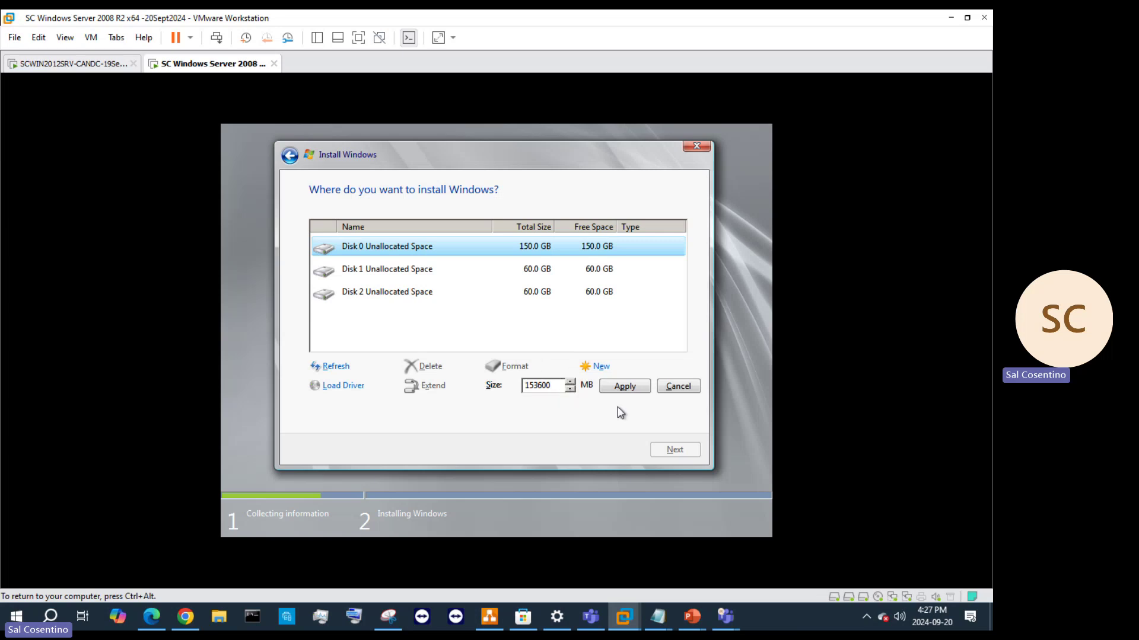
click(670, 387)
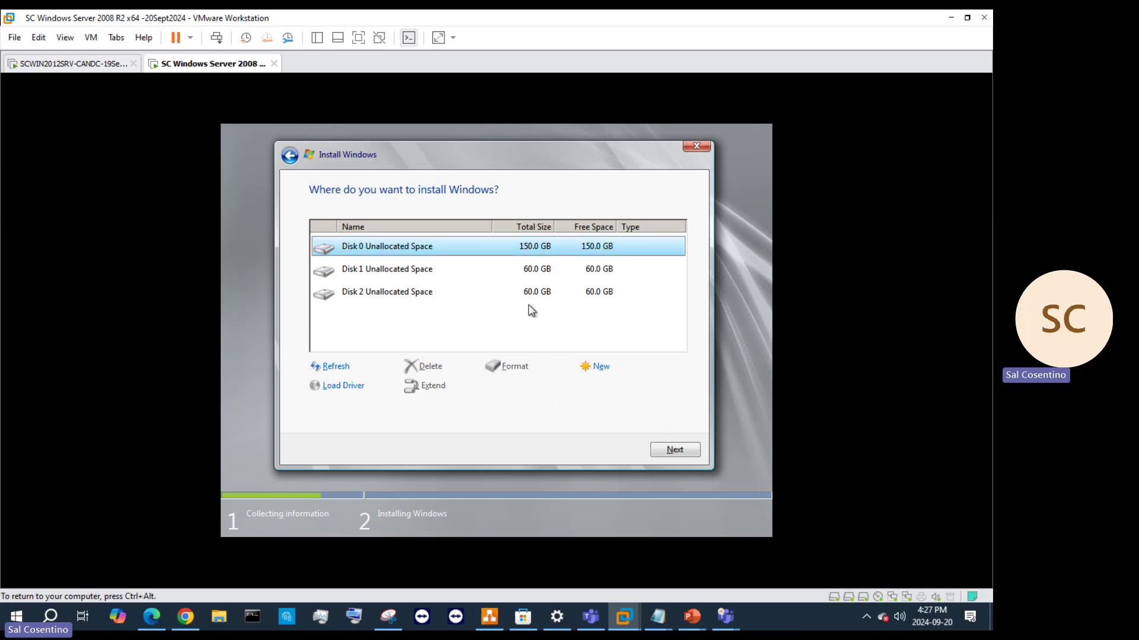
click(542, 297)
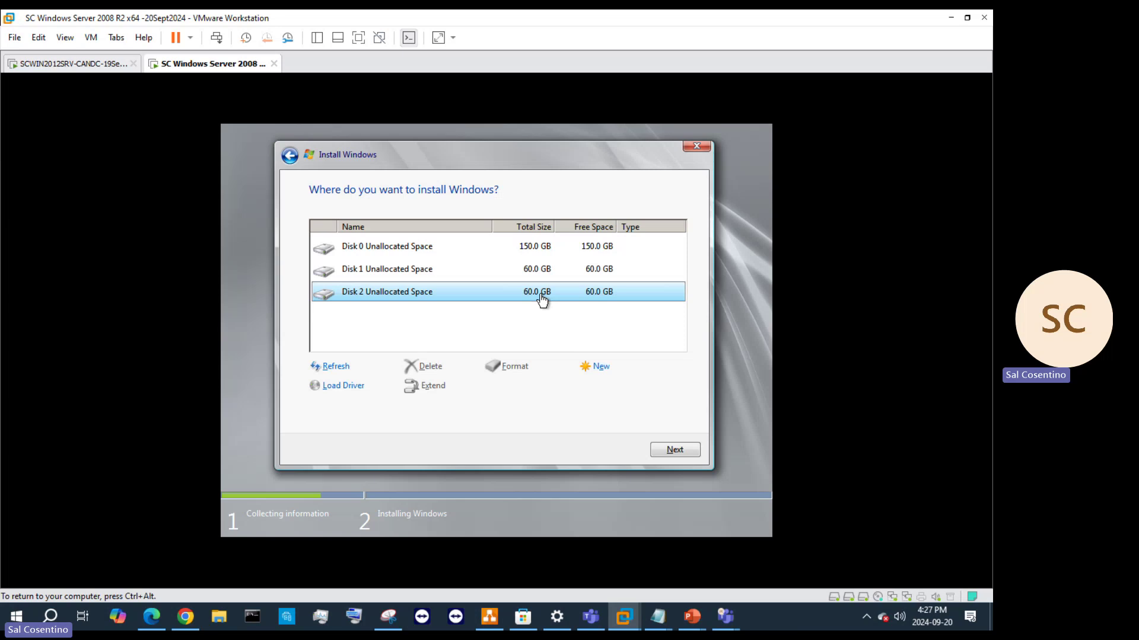
click(599, 365)
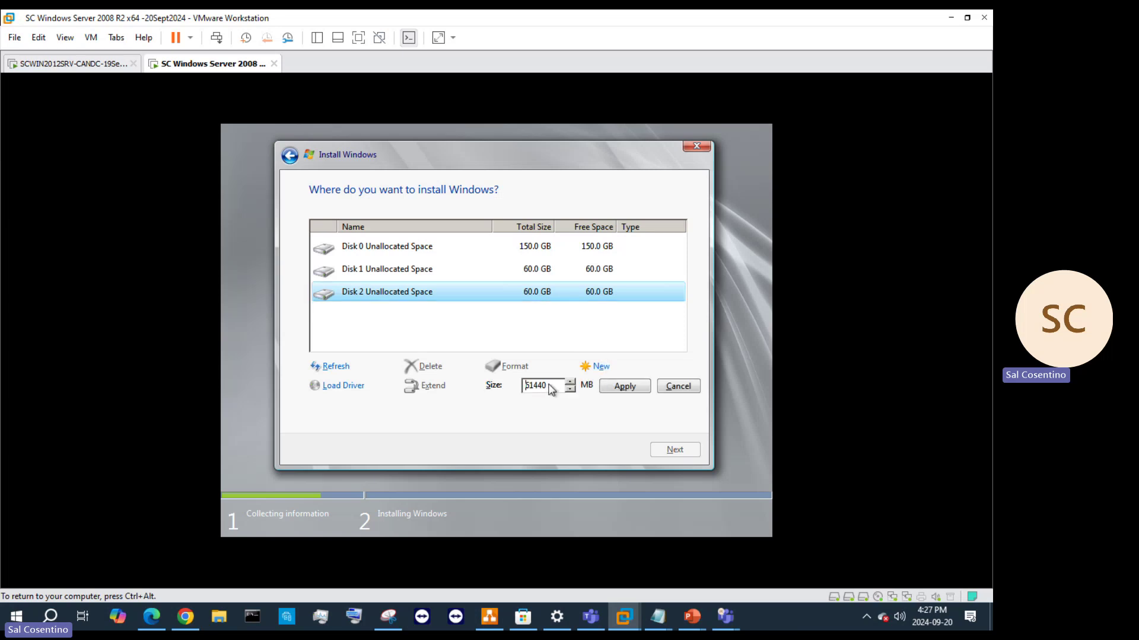
- Switch to the Calculator app and enter Disk 2's full size, 61440
click(51, 617)
text(ca)
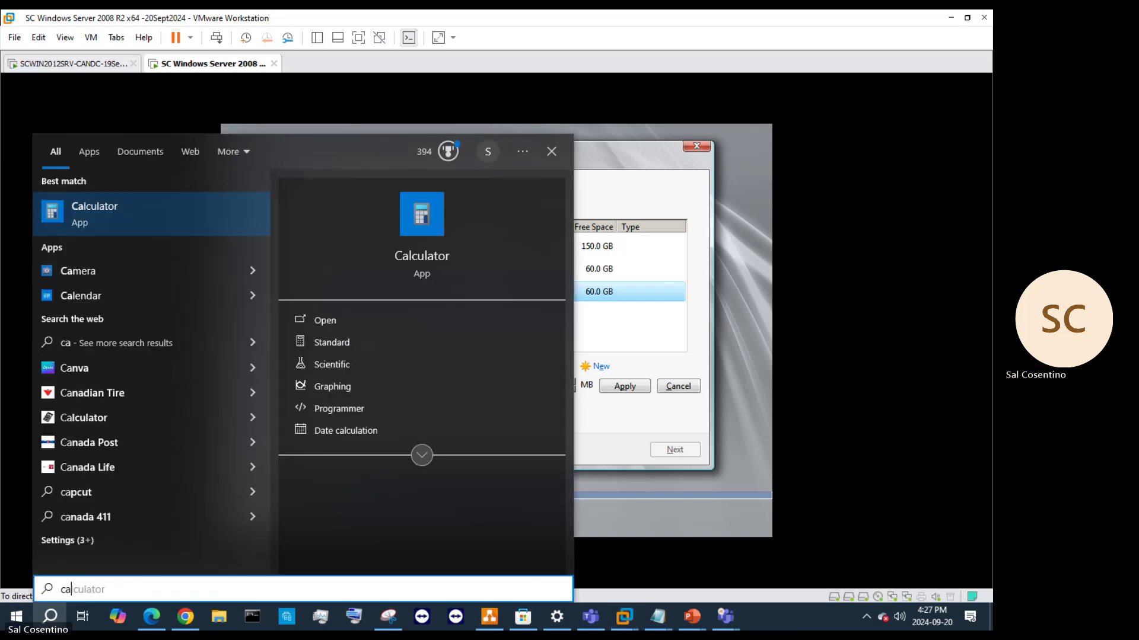
text(l)
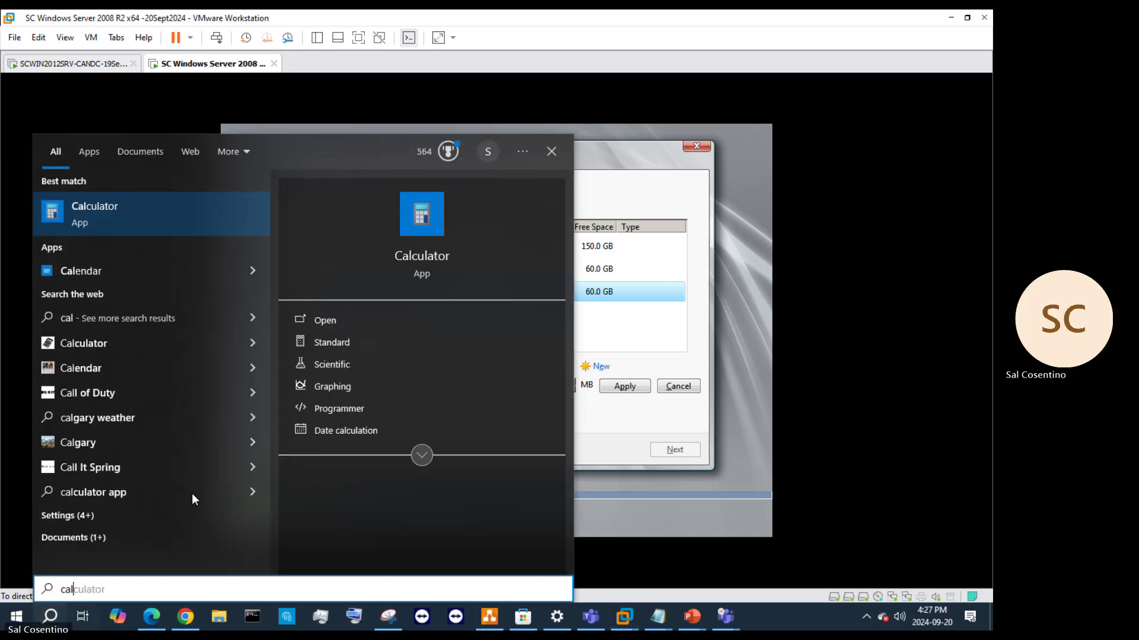
click(212, 230)
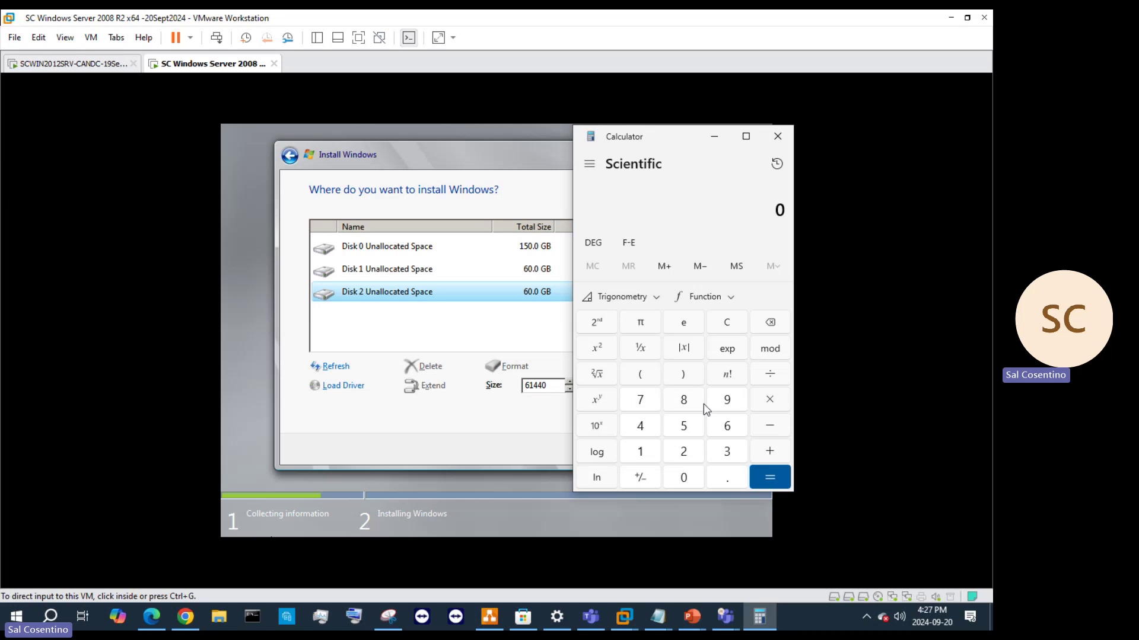
click(728, 427)
click(656, 456)
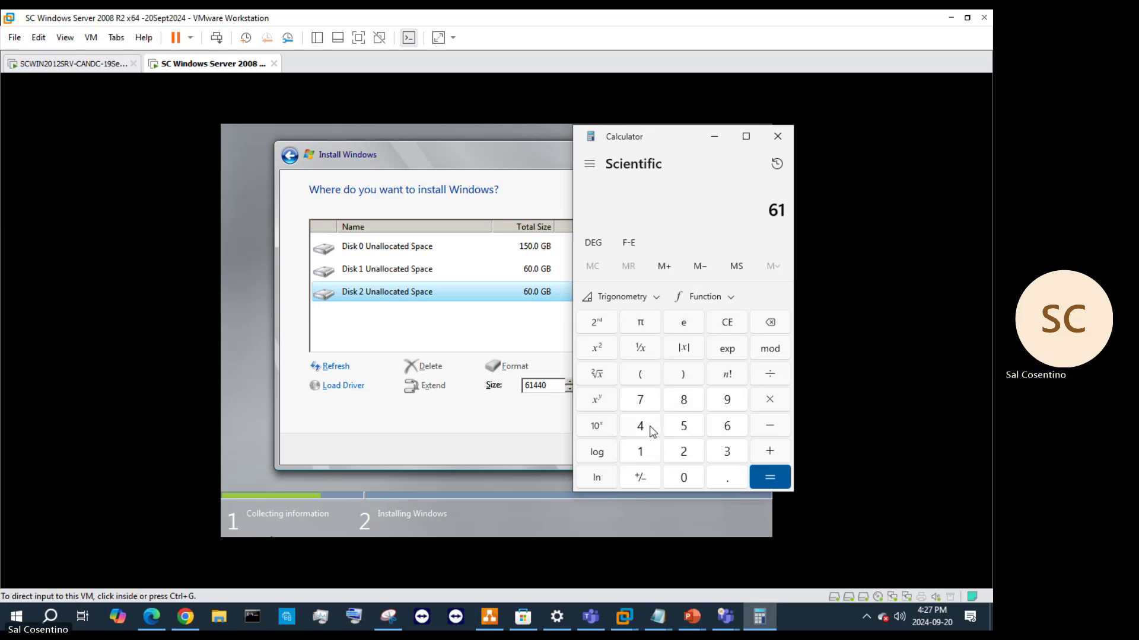
double_click(650, 431)
click(681, 480)
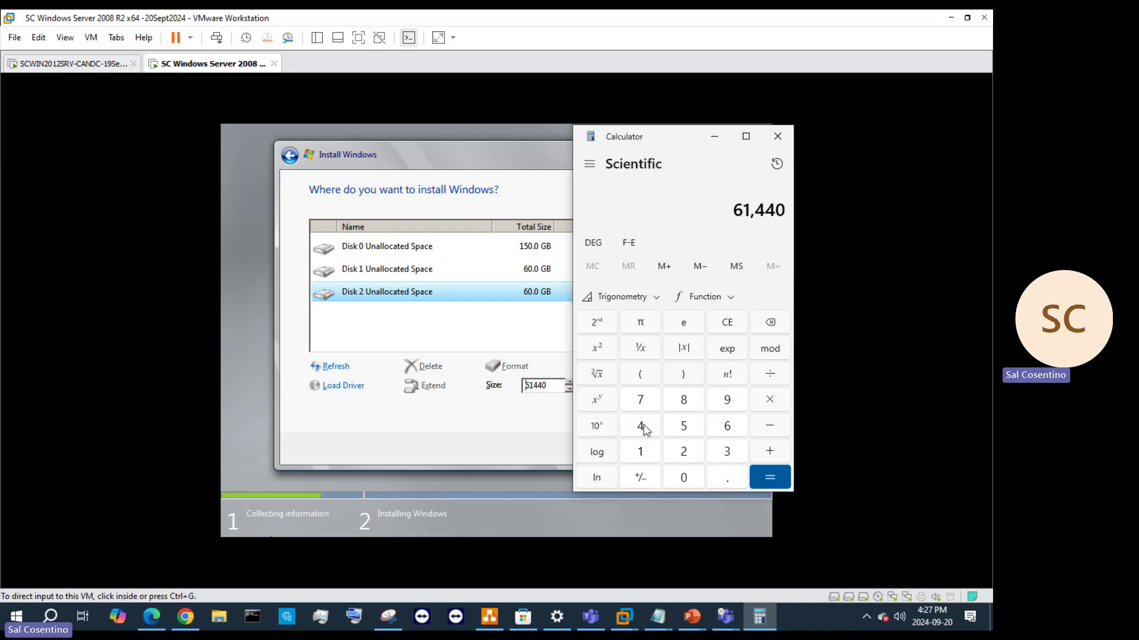
- Multiply 61440 by 0.75 to work out the partition size in megabytes
click(768, 400)
click(643, 400)
click(684, 424)
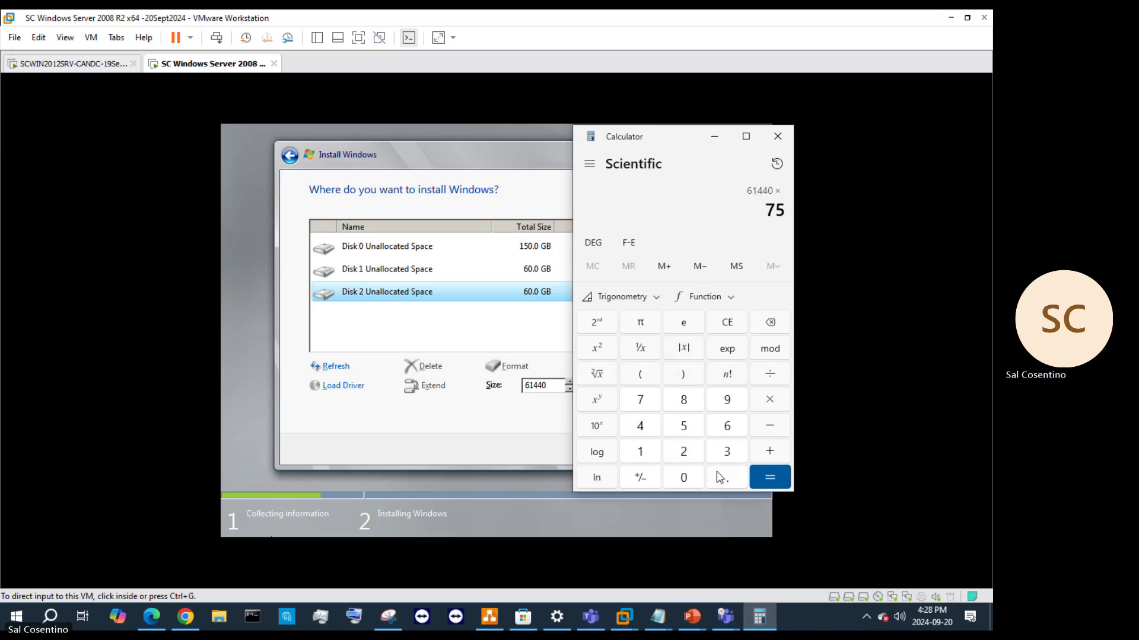
click(769, 322)
click(769, 323)
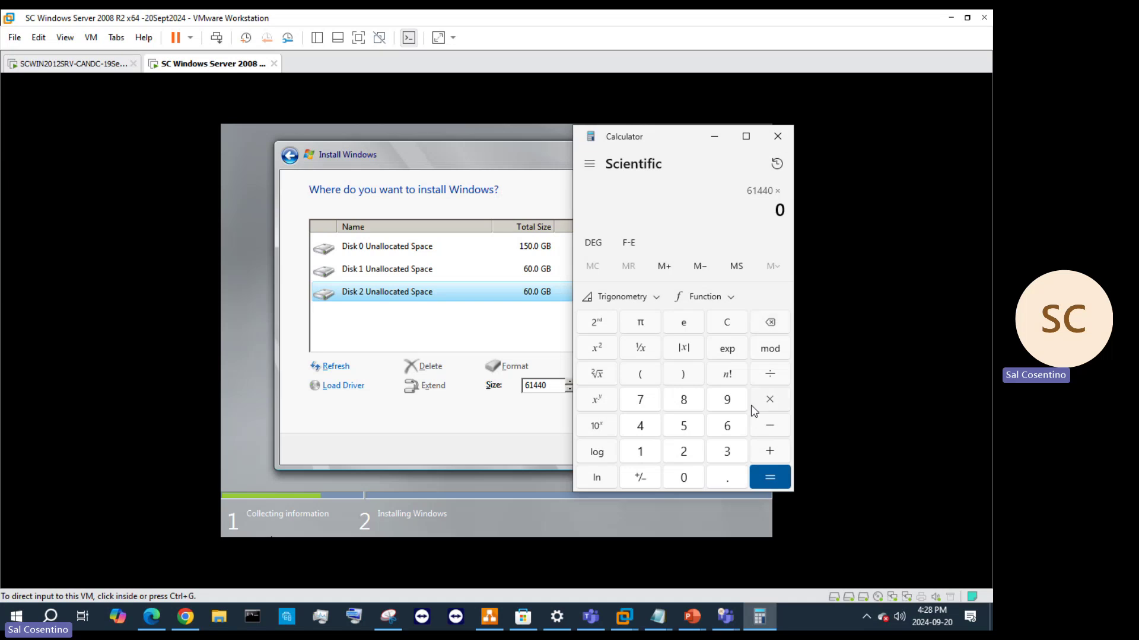
click(644, 456)
click(772, 323)
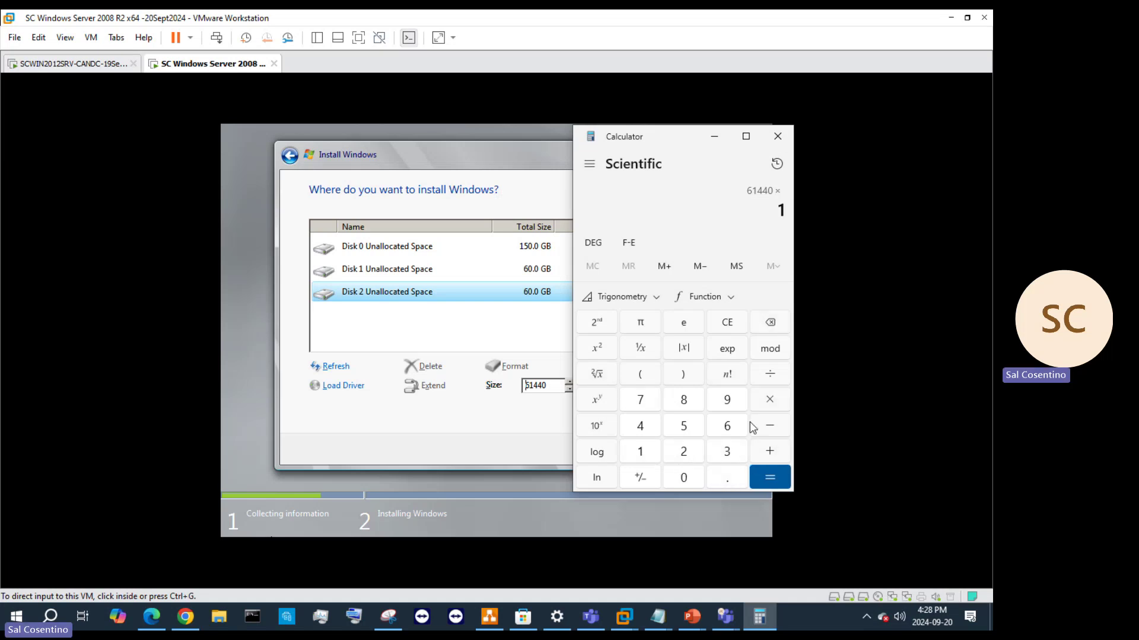
click(728, 479)
click(640, 399)
click(683, 426)
click(766, 479)
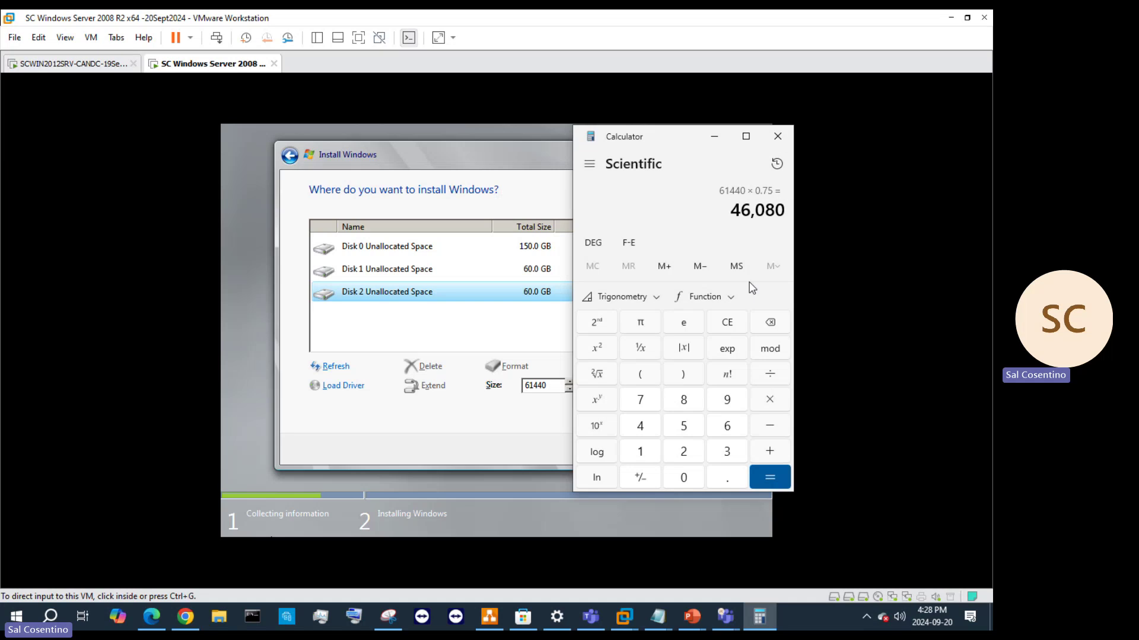
- Divide the calculated partition size by 1024 to convert it to gigabytes
click(771, 376)
click(640, 451)
click(688, 475)
click(685, 451)
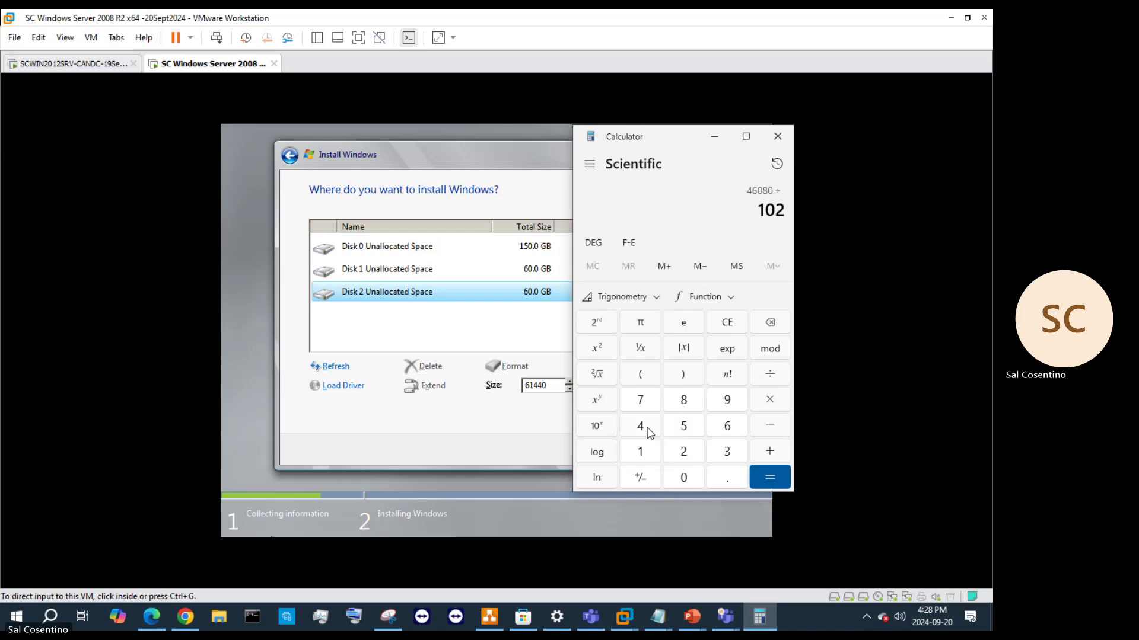
click(643, 428)
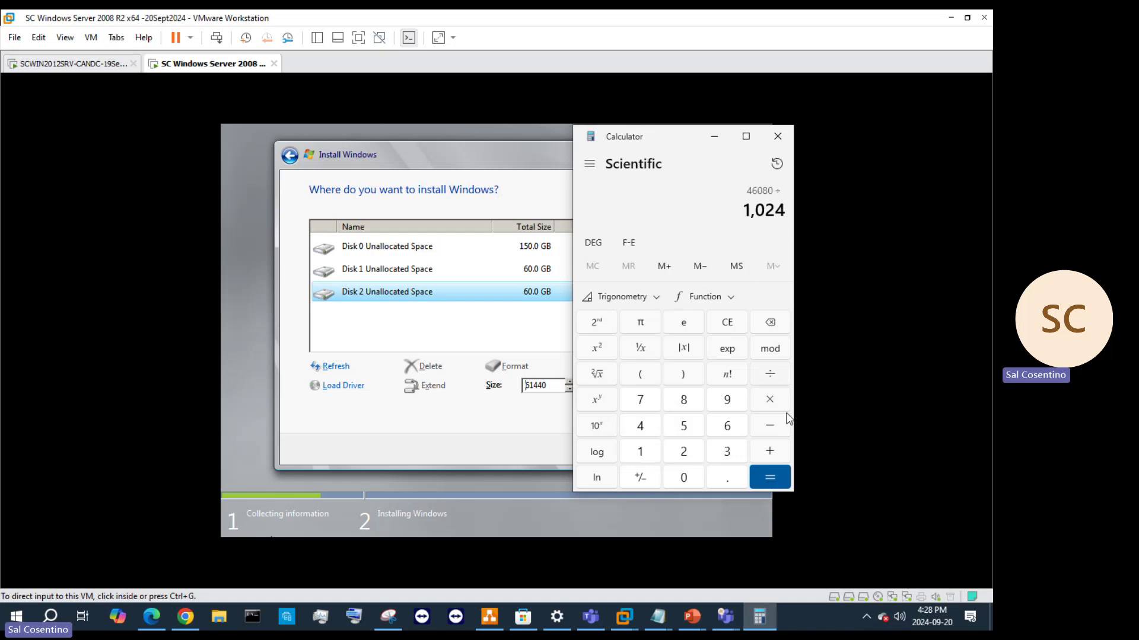
click(770, 478)
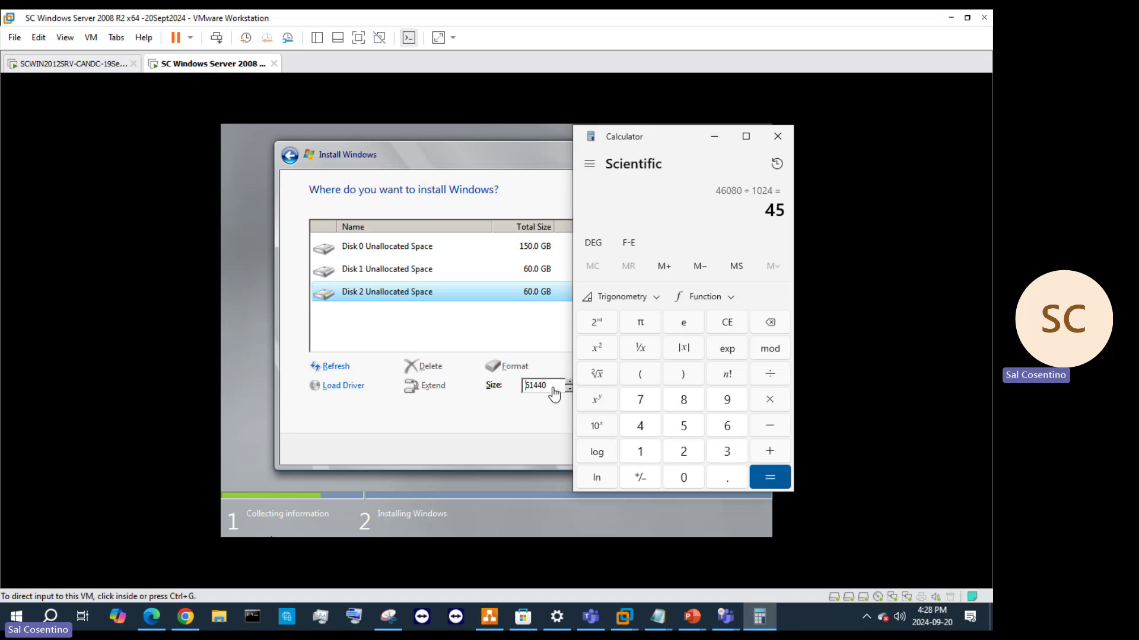
- Return to the Windows setup in VMware Workstation and create a 46080 MB partition on Disk 2
click(541, 348)
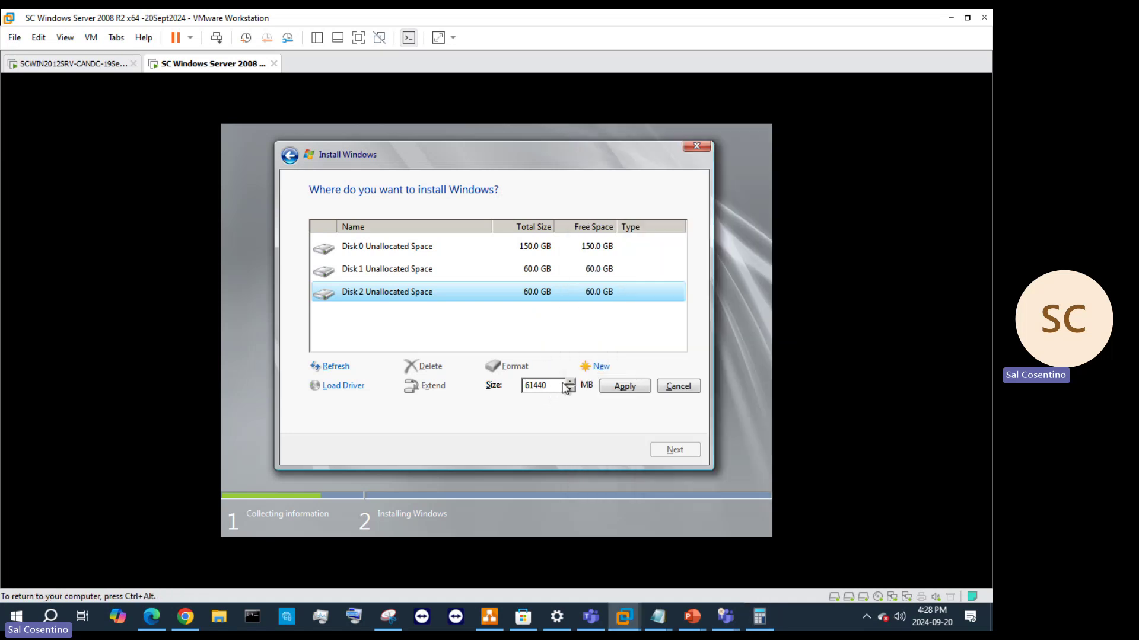
drag(555, 387, 434, 384)
text(46)
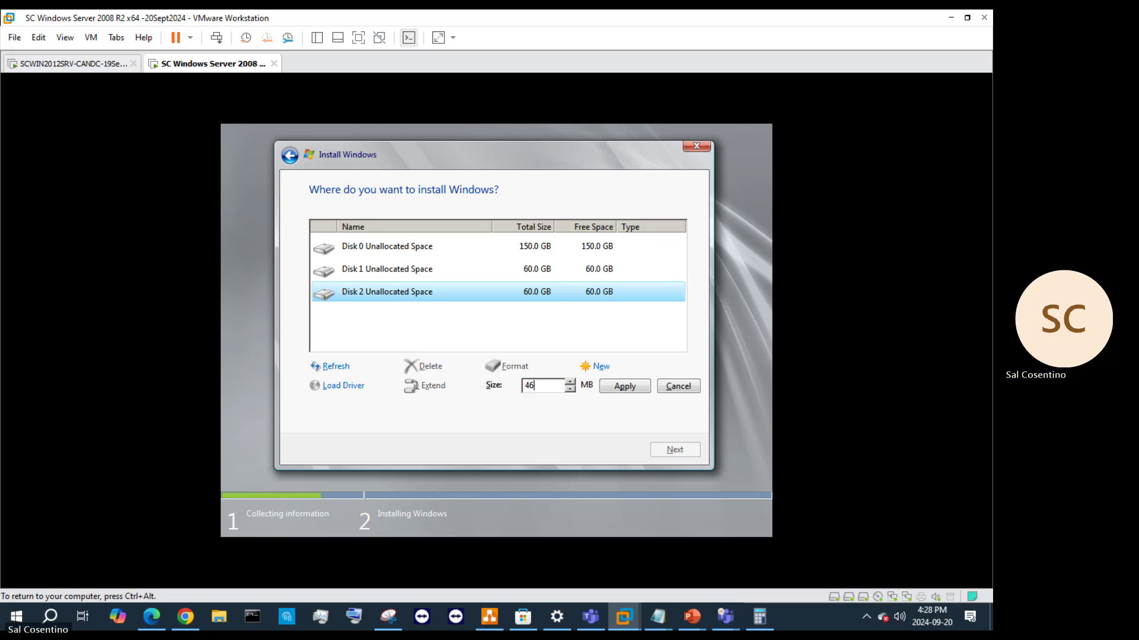
text(080)
click(625, 386)
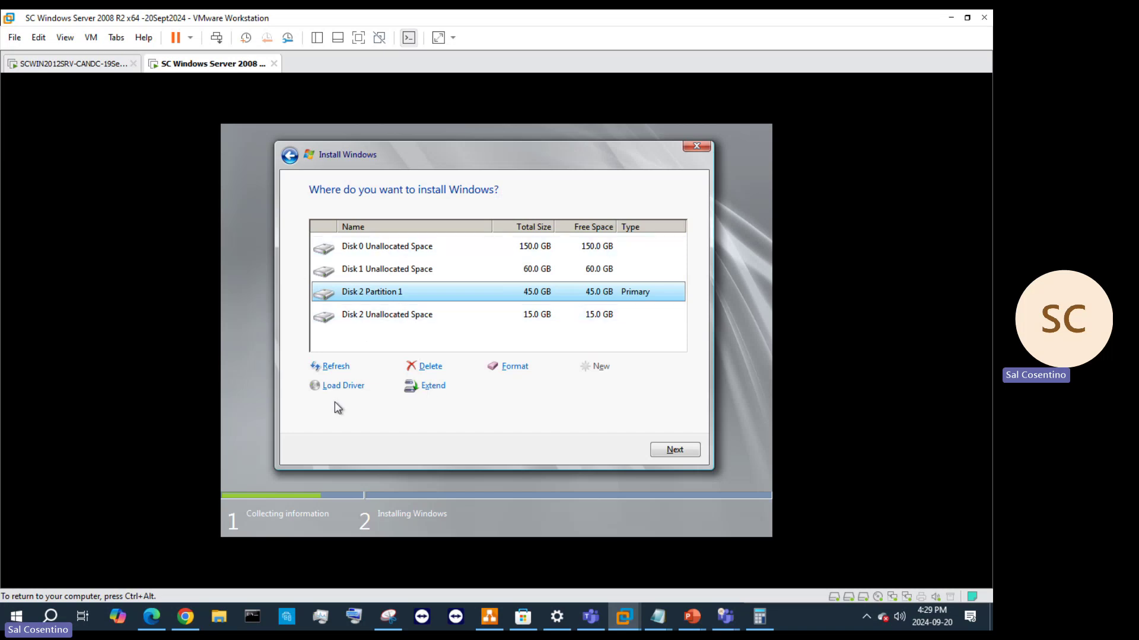
- Open the driver loading page and rescan the installation media for drivers, dismissing the dialogs
click(338, 387)
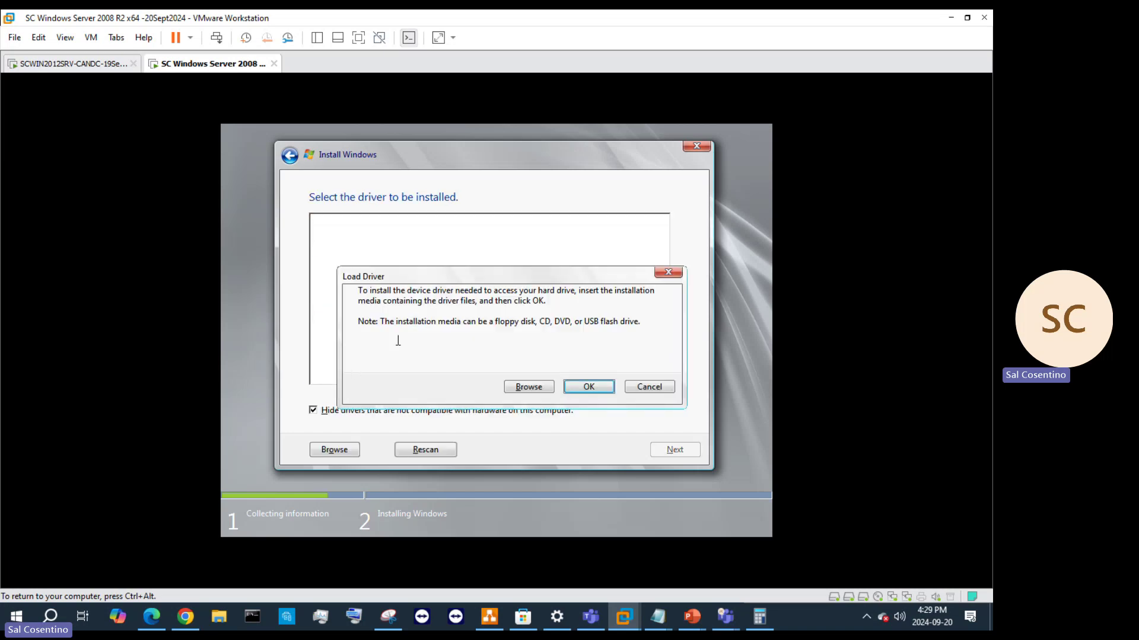
click(633, 389)
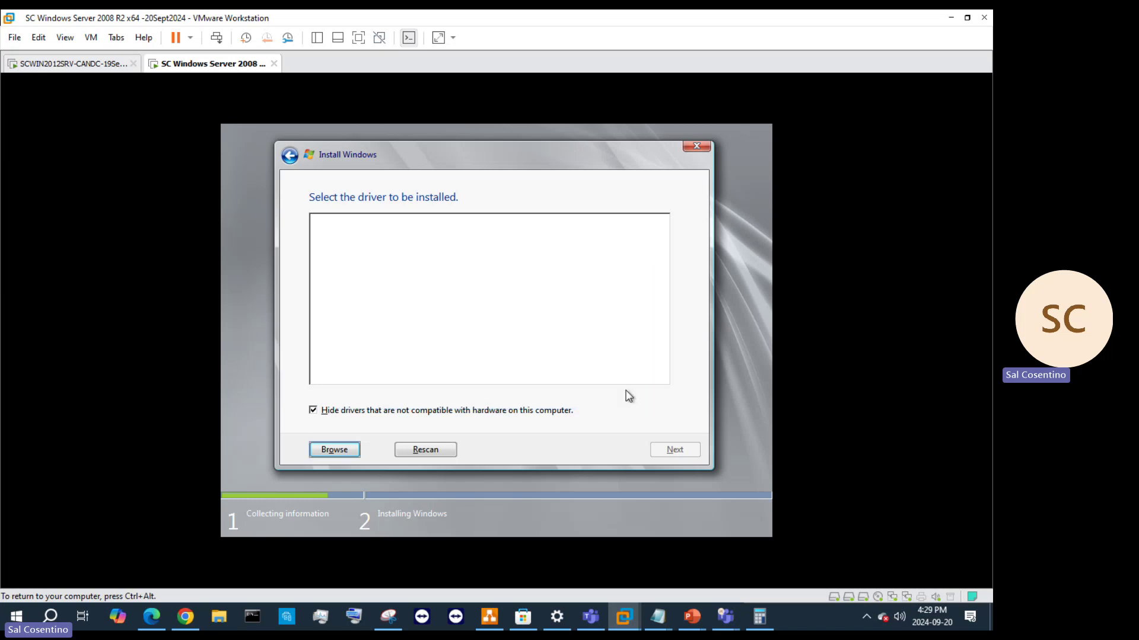
click(434, 453)
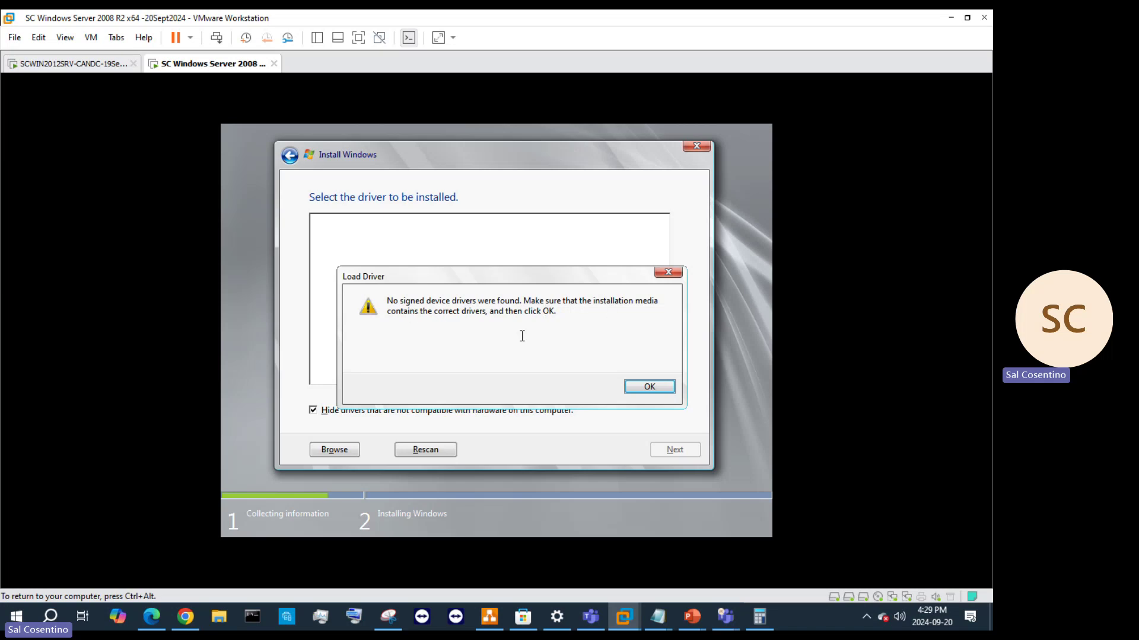
click(647, 388)
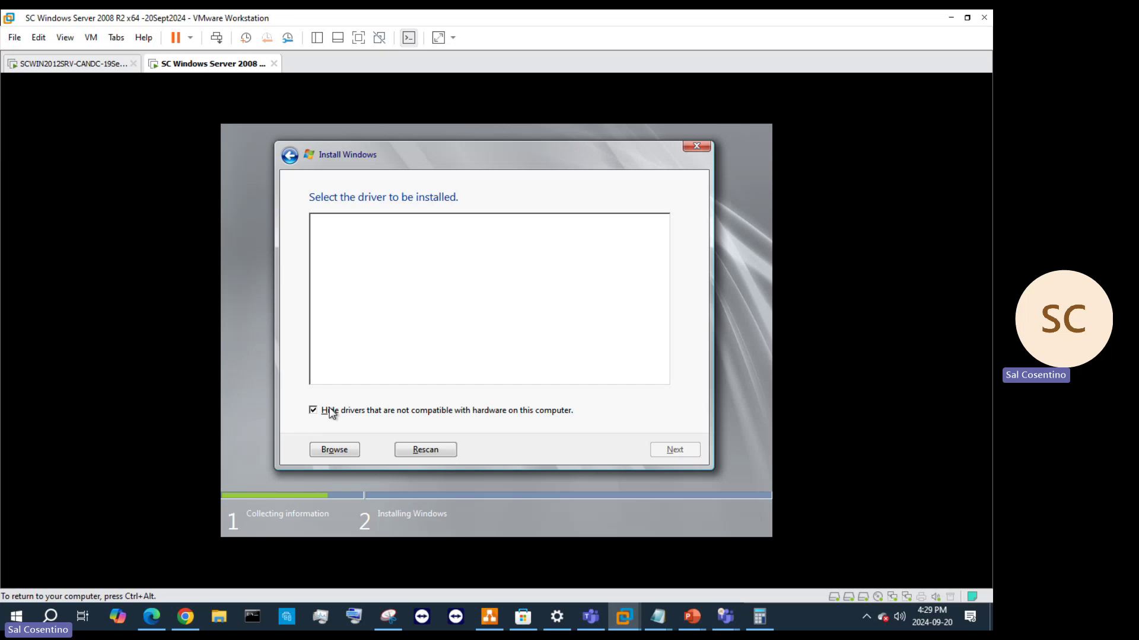
- Browse the sources and Windows folders on the Boot (X:) drive for drivers, and leave without choosing a folder
click(343, 451)
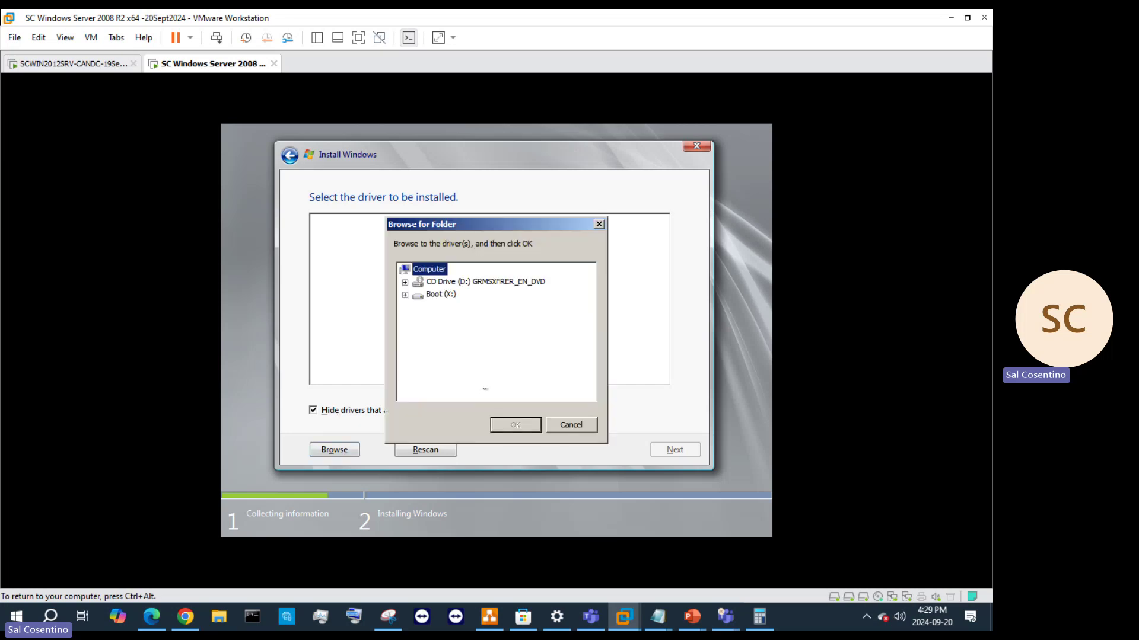
click(406, 295)
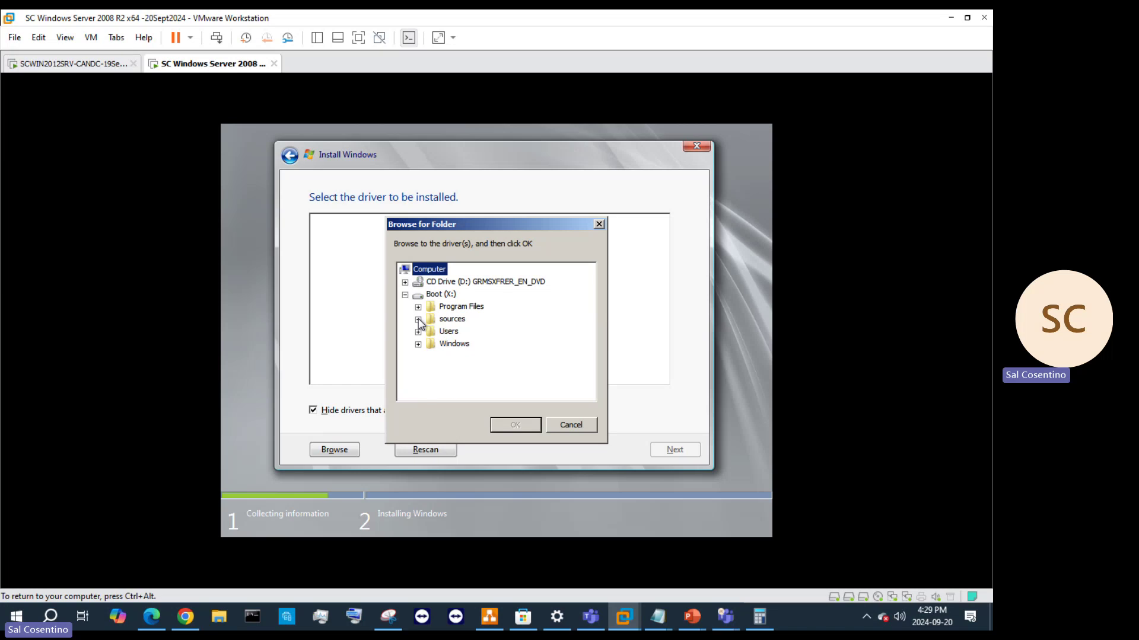
click(417, 320)
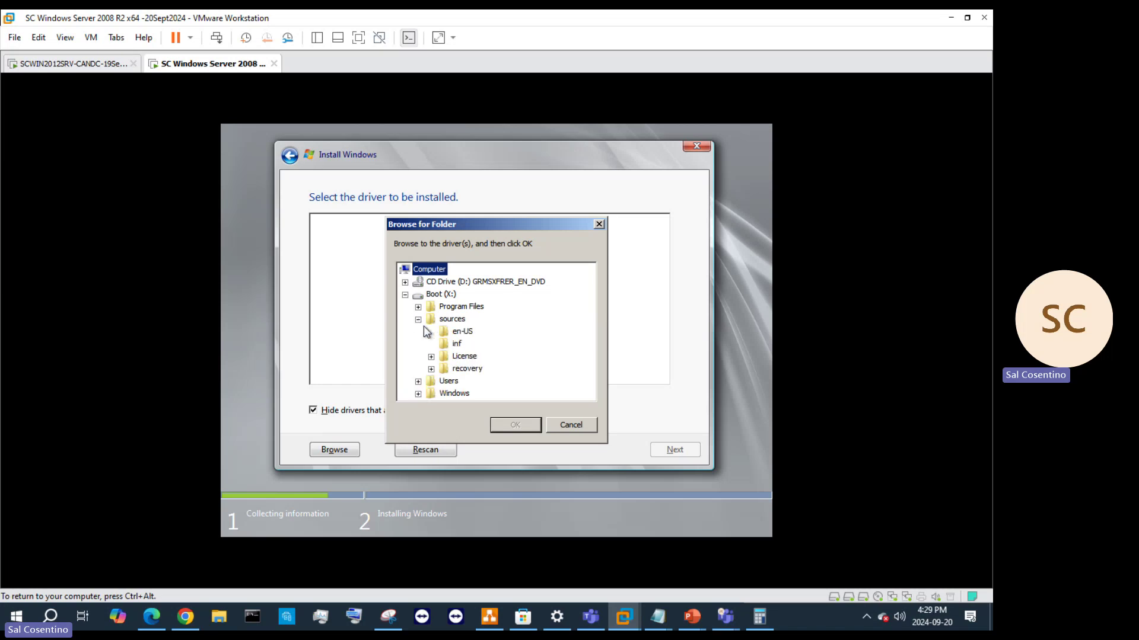
click(454, 393)
double_click(454, 393)
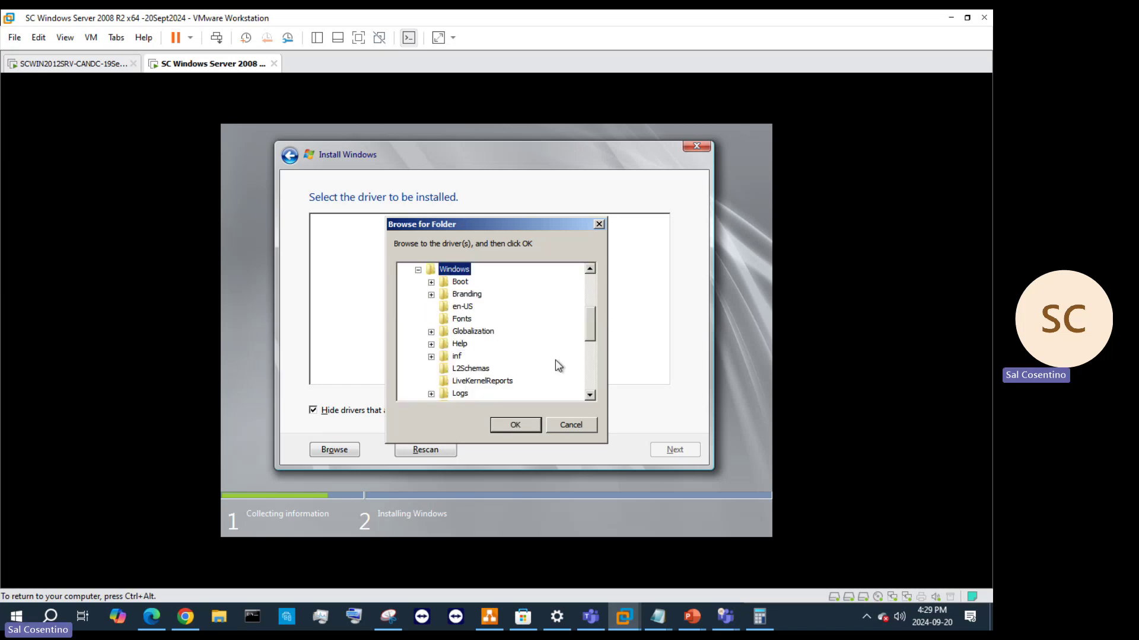
scroll(557, 365, down, 2)
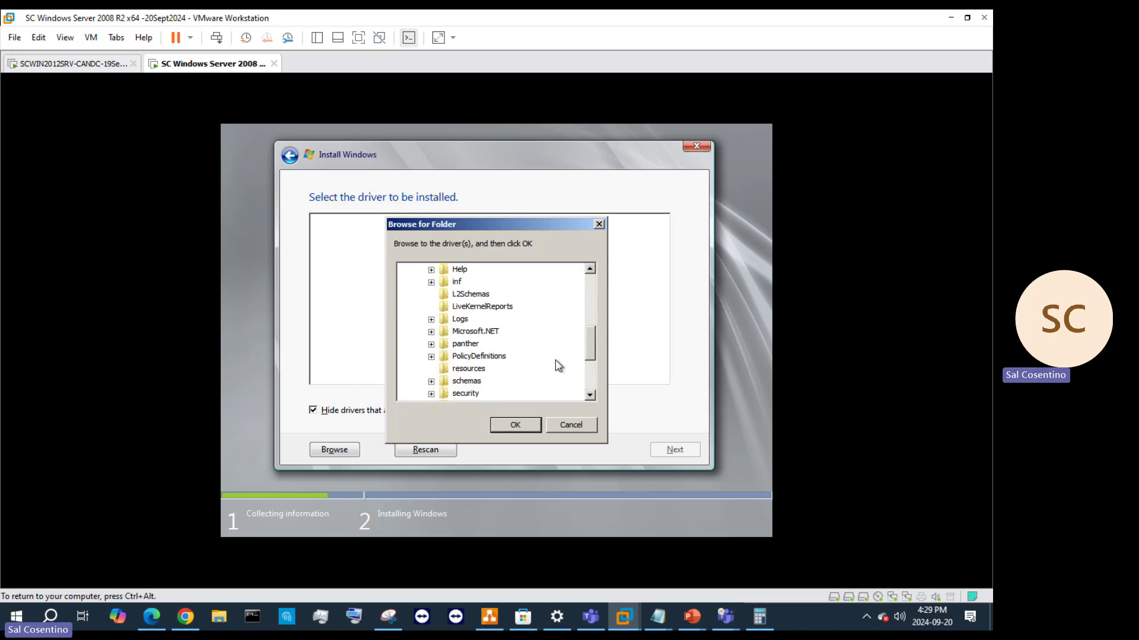
click(569, 426)
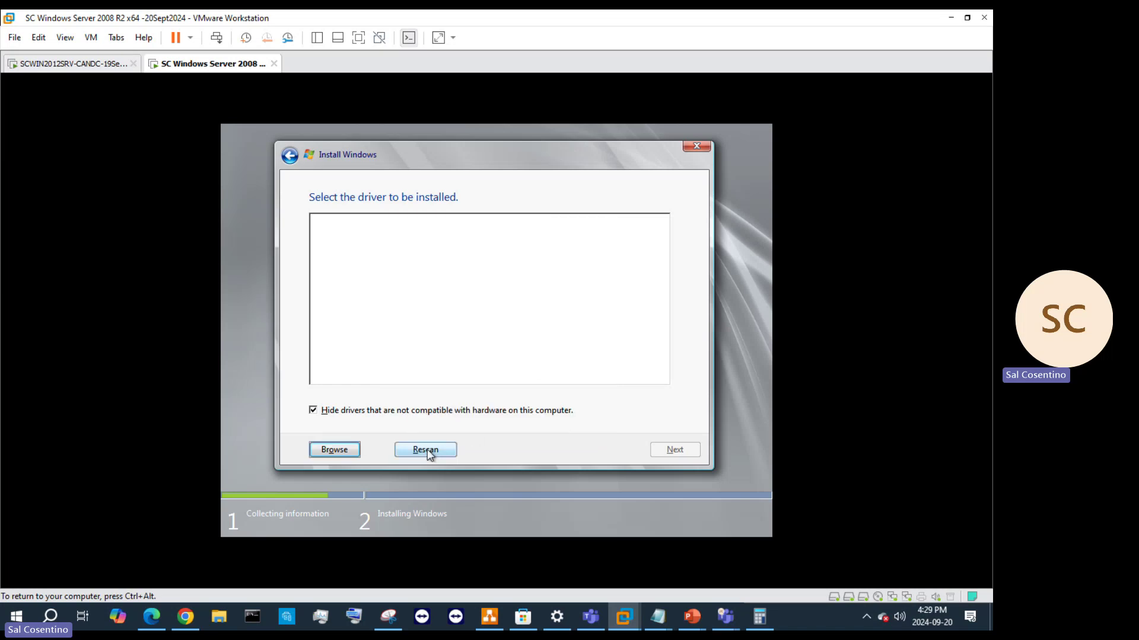
- Rescan for drivers again and turn off hiding drivers that are incompatible with the computer's hardware
click(408, 453)
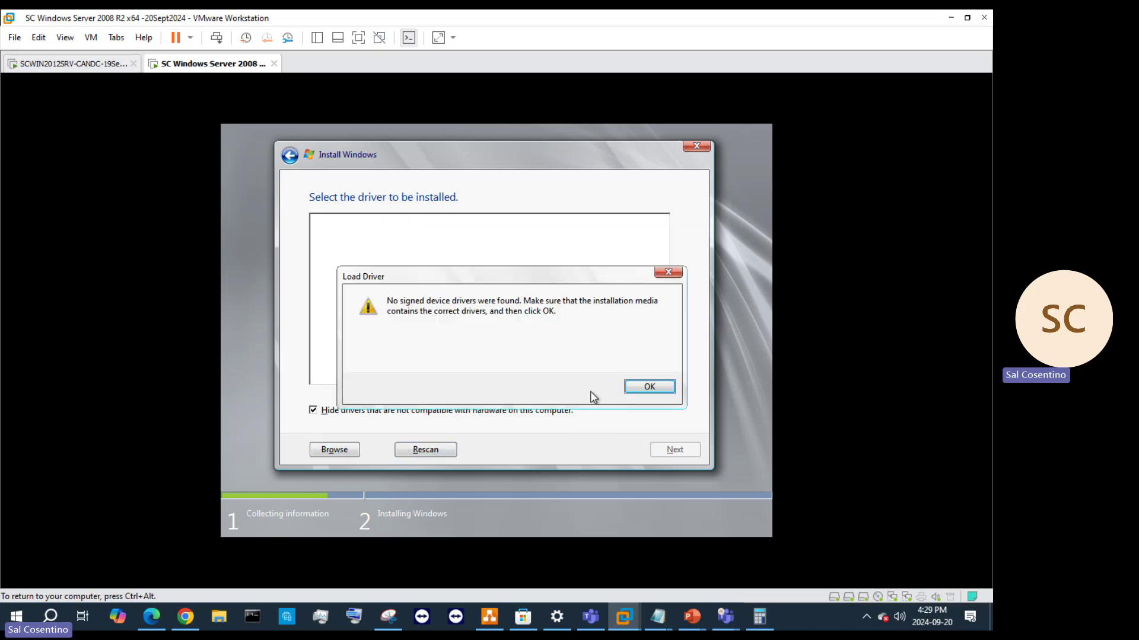
click(656, 387)
click(342, 414)
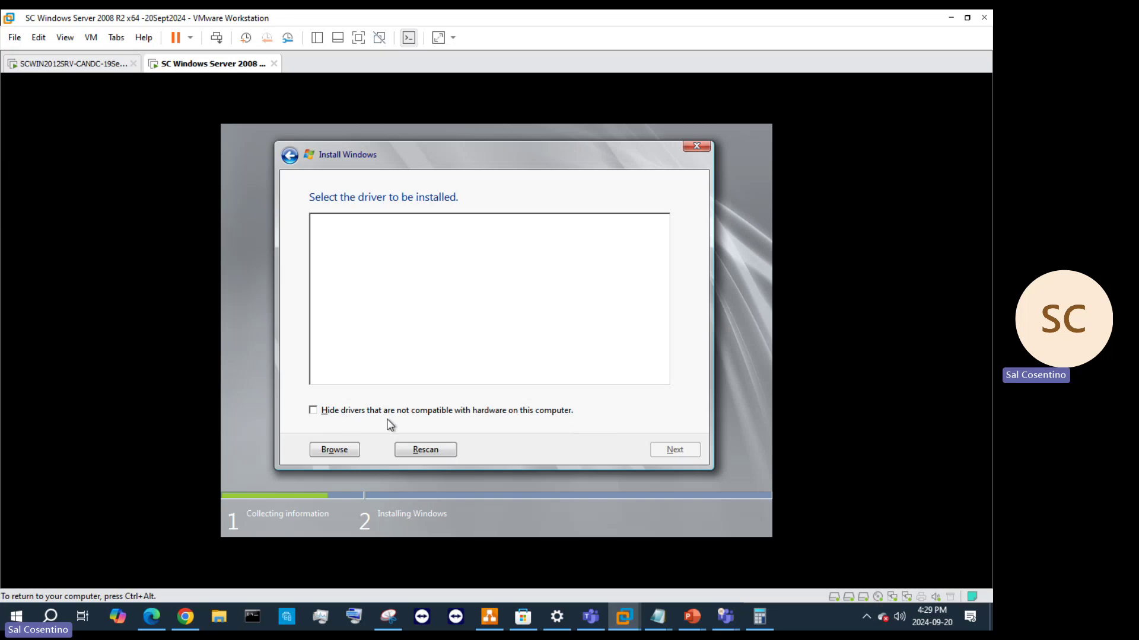
- Cancel the current Windows installation and start it again from the Windows Server 2008 R2 setup screen
click(699, 145)
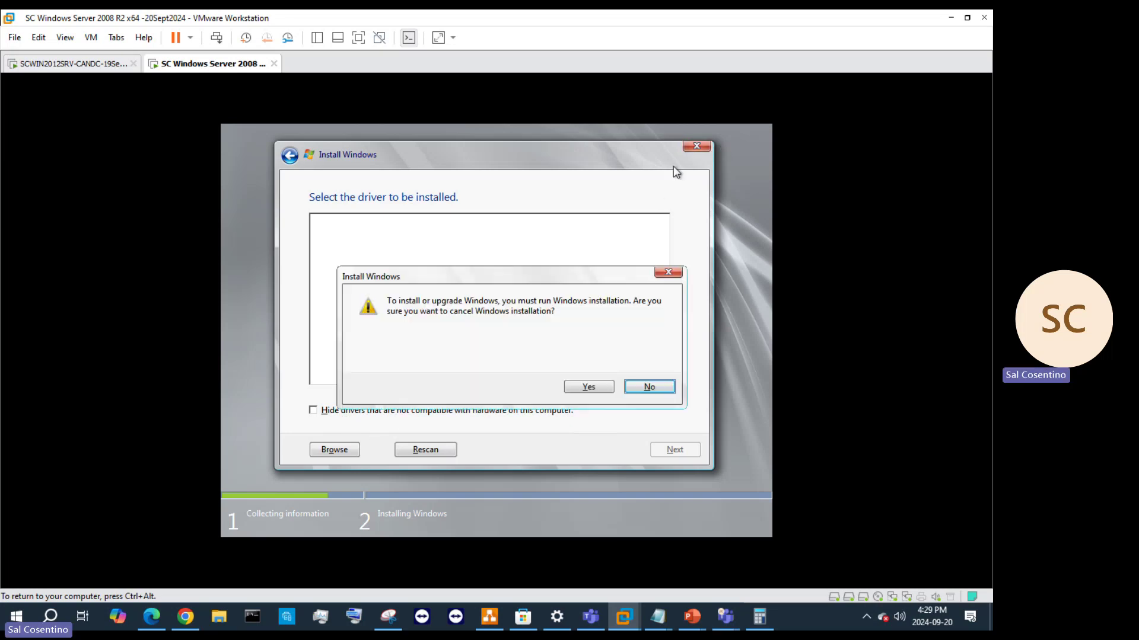
click(588, 387)
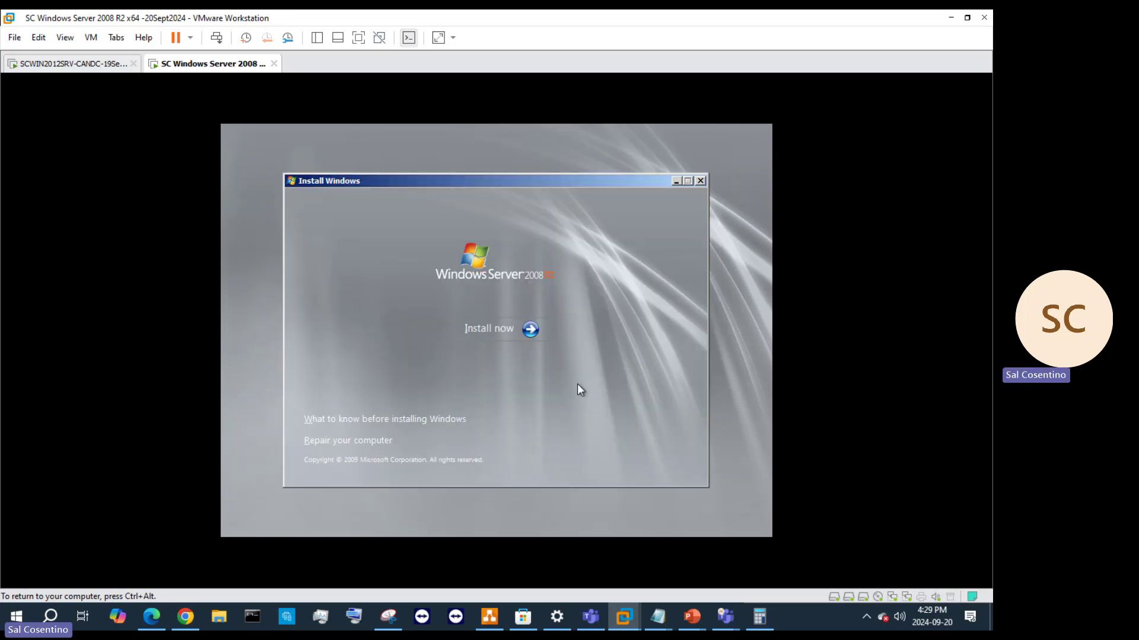
click(480, 329)
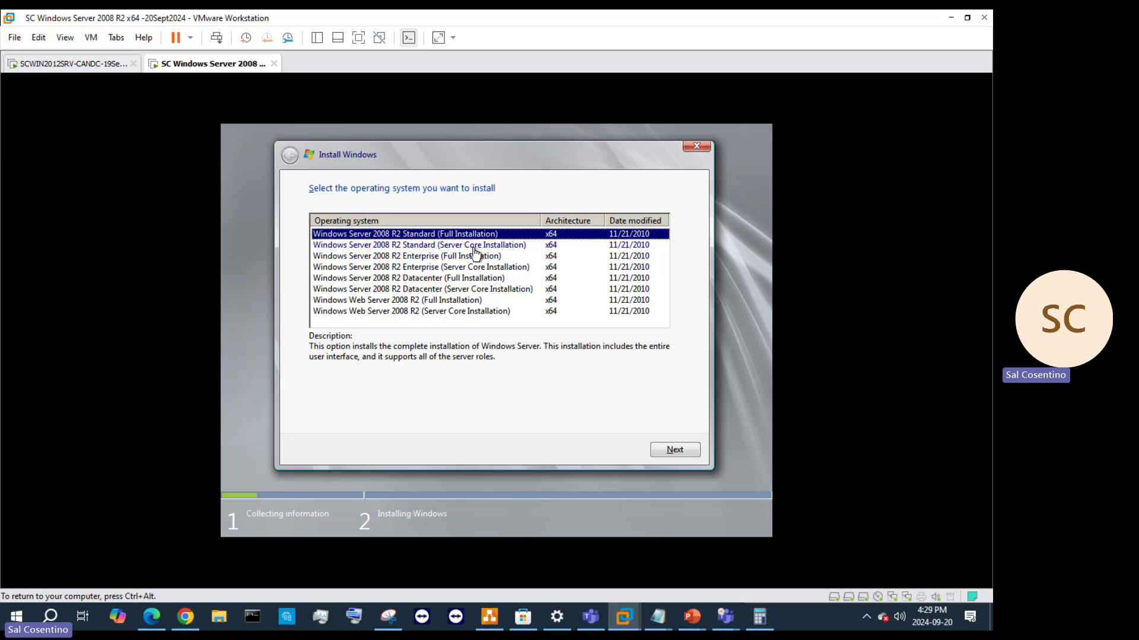
- Start a custom installation of Windows Server 2008 R2 Datacenter (Full Installation) on Disk 0 Unallocated Space, accepting the license terms
click(465, 278)
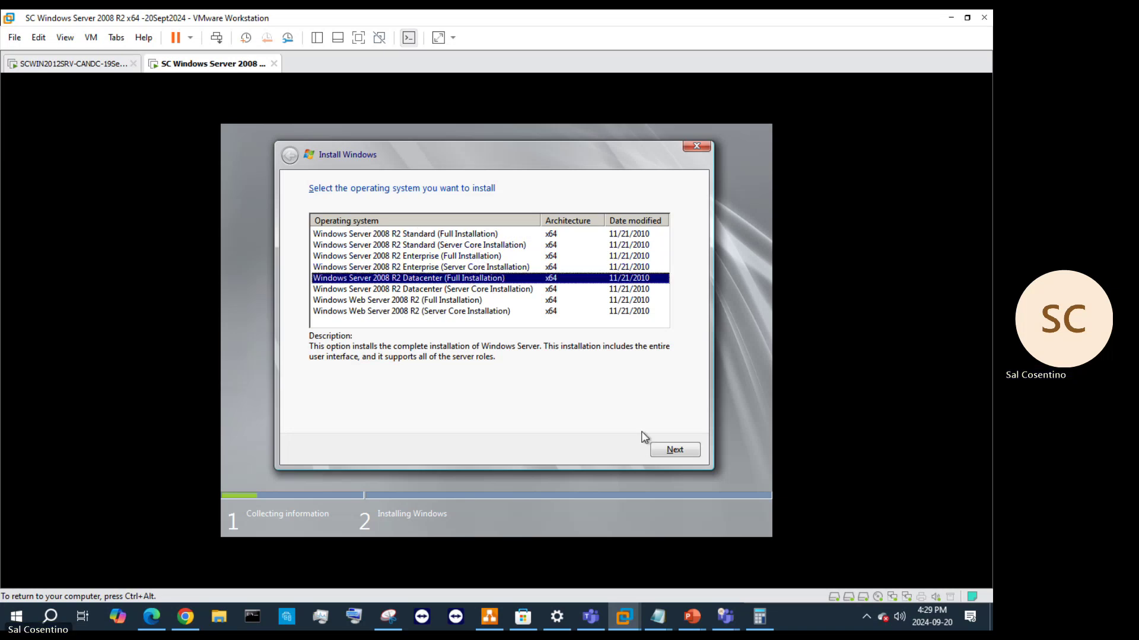
click(654, 451)
click(314, 418)
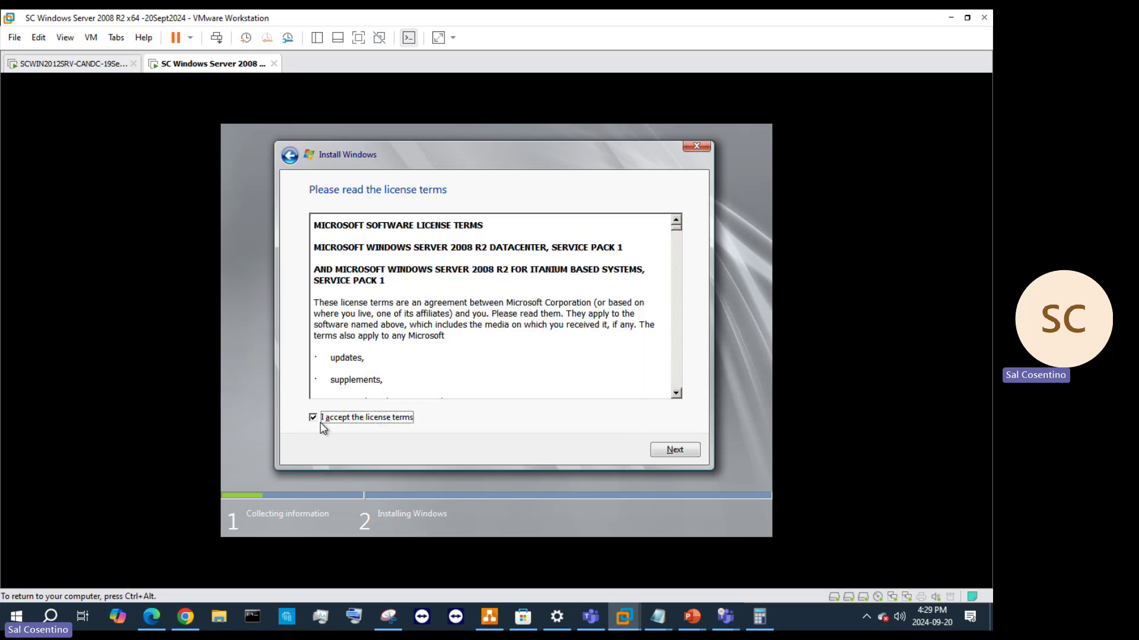
click(671, 452)
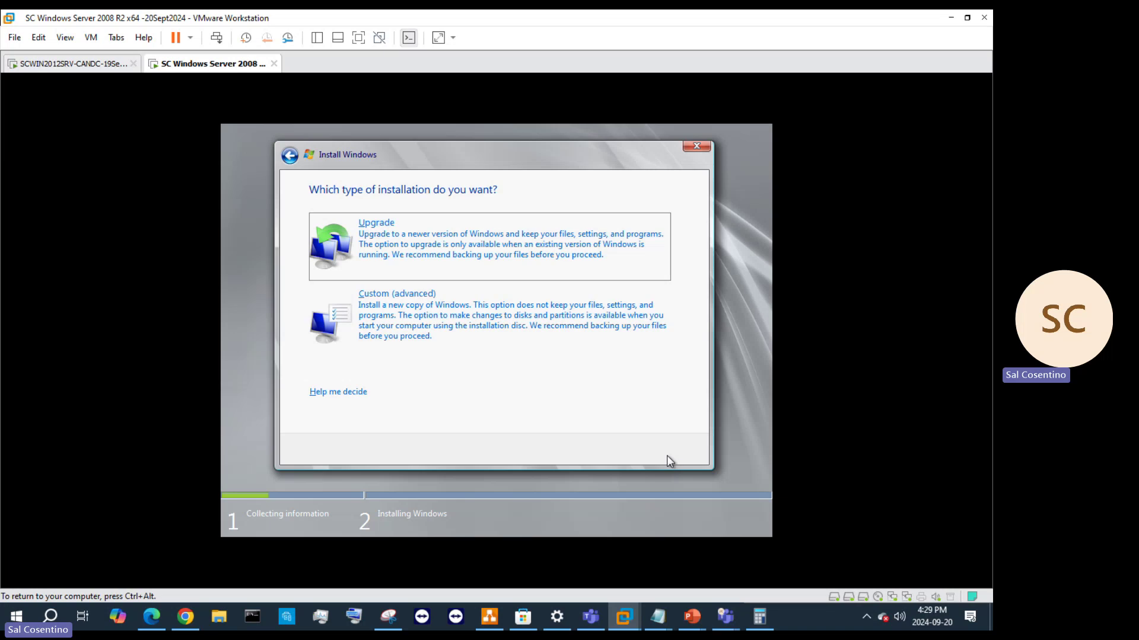
click(507, 326)
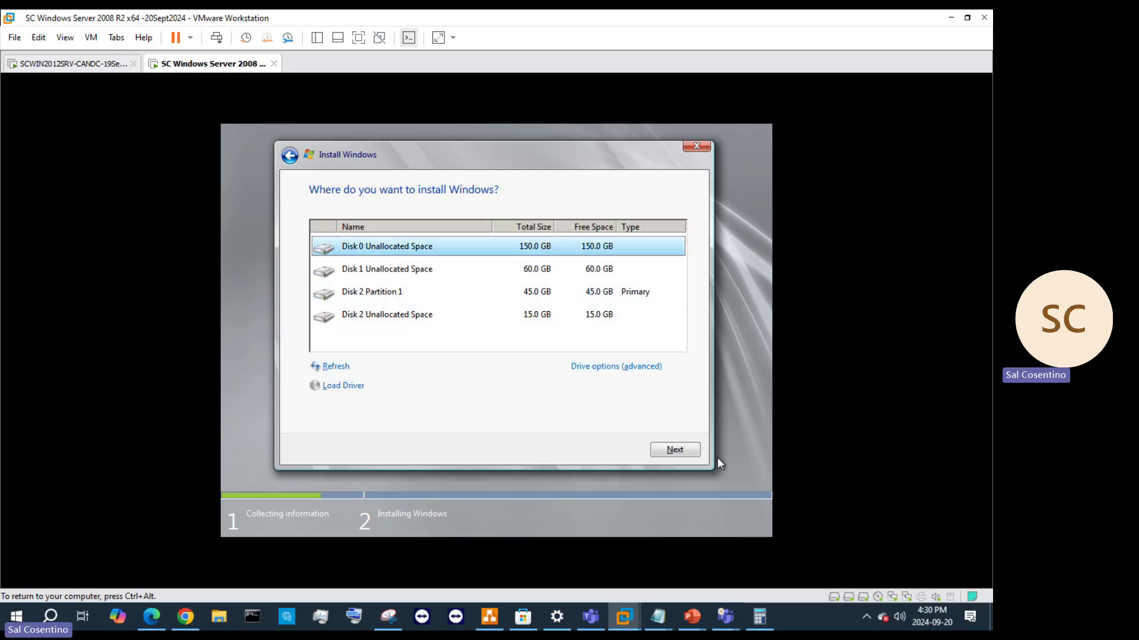
click(664, 452)
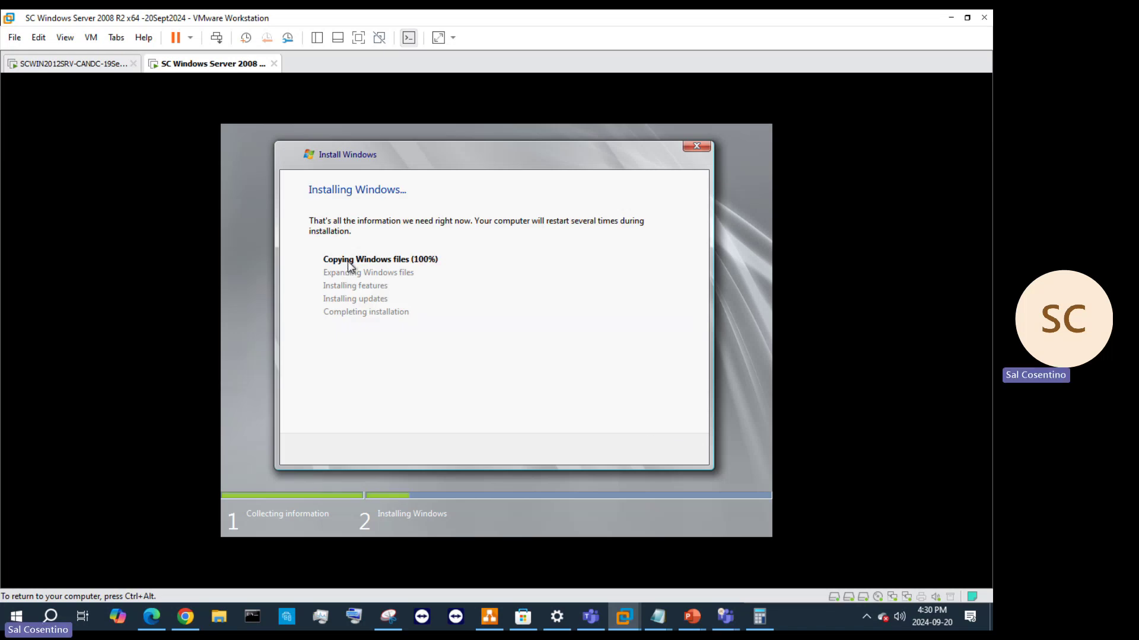
key(ctrl+alt)
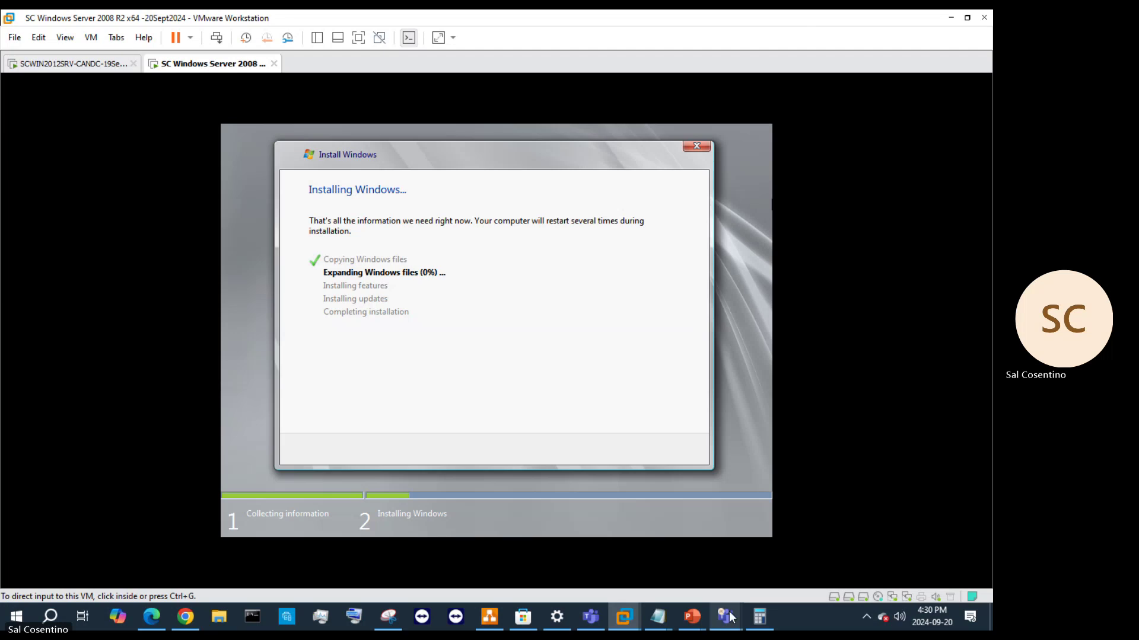
mouse_move(728, 612)
click(842, 565)
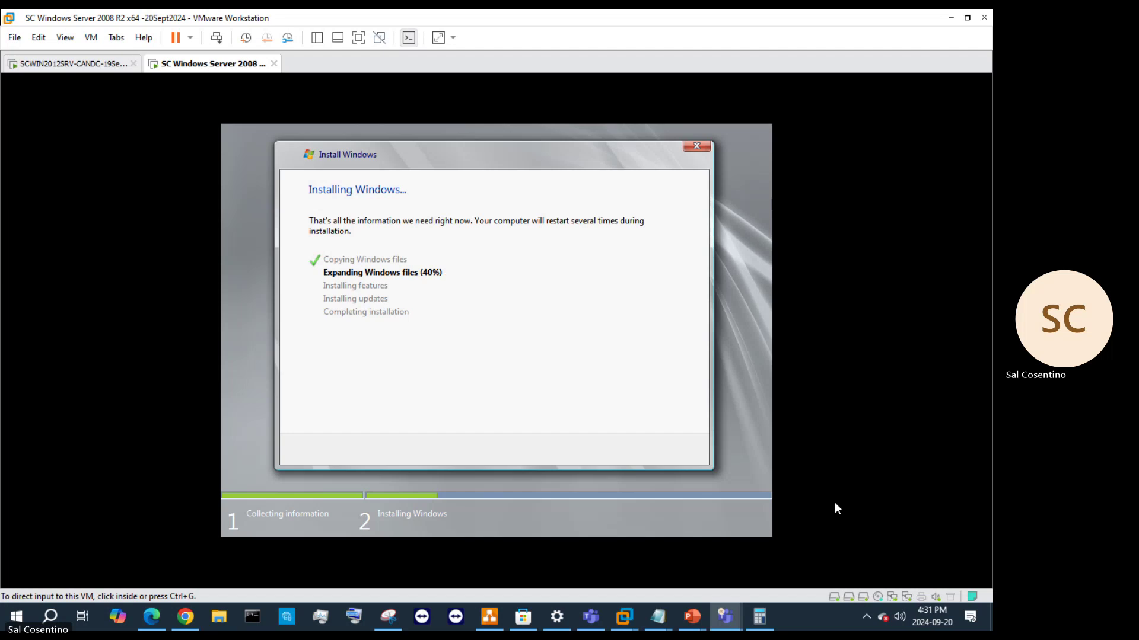
- Switch to the PowerPoint deck How to create a virtual machine.pptx and show the BE RIGHT BACK slide in a maximized window
mouse_move(698, 613)
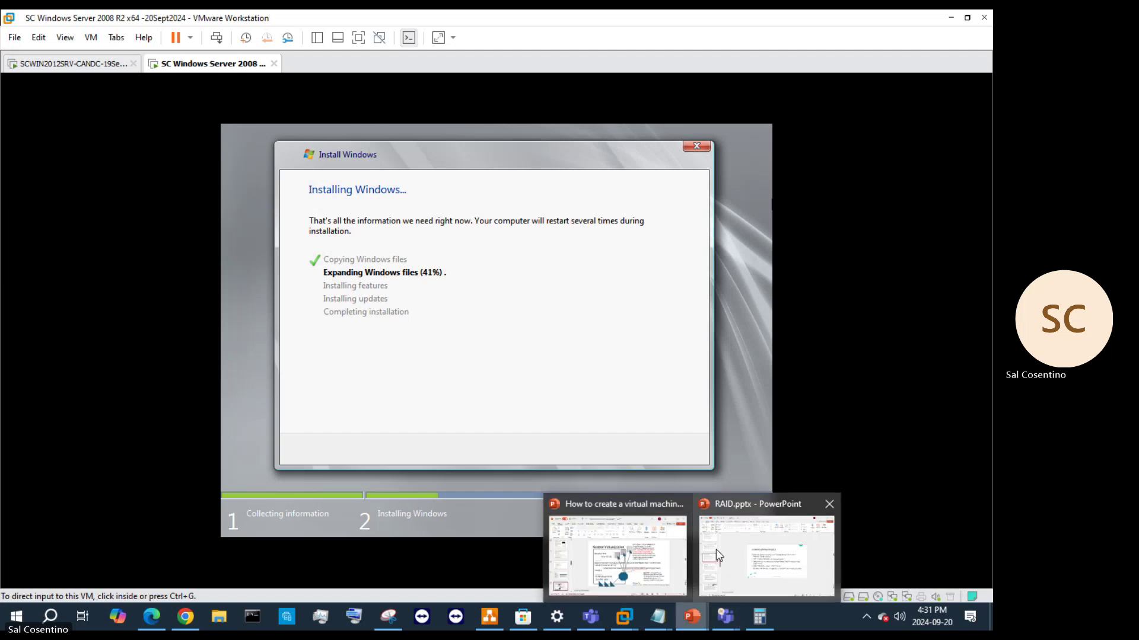
click(631, 545)
scroll(141, 334, up, 5)
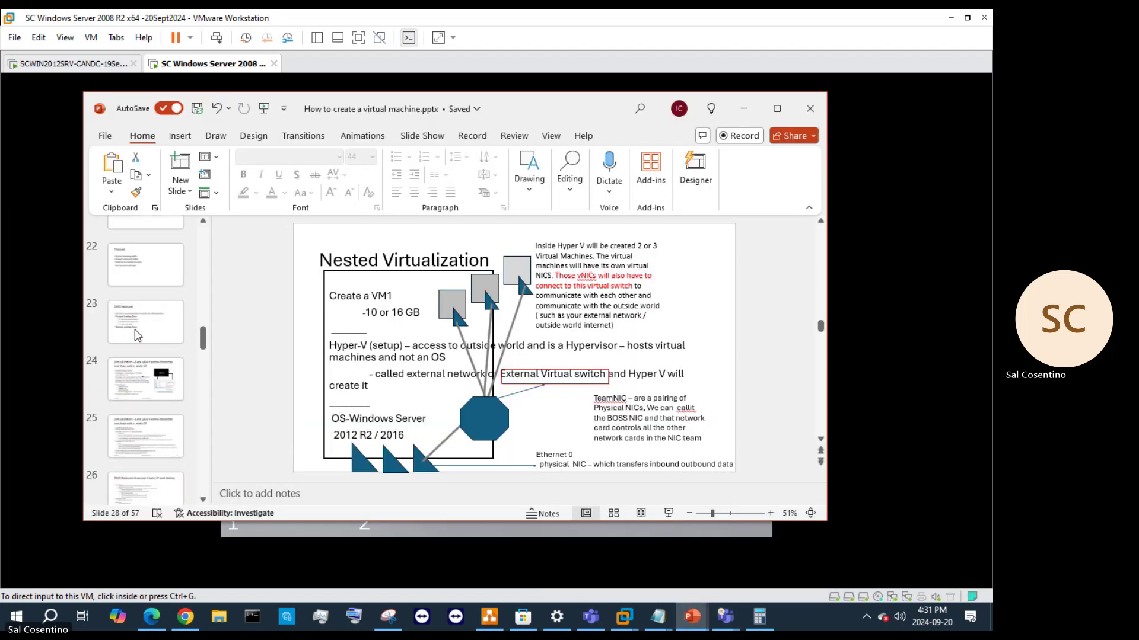
scroll(141, 334, up, 4)
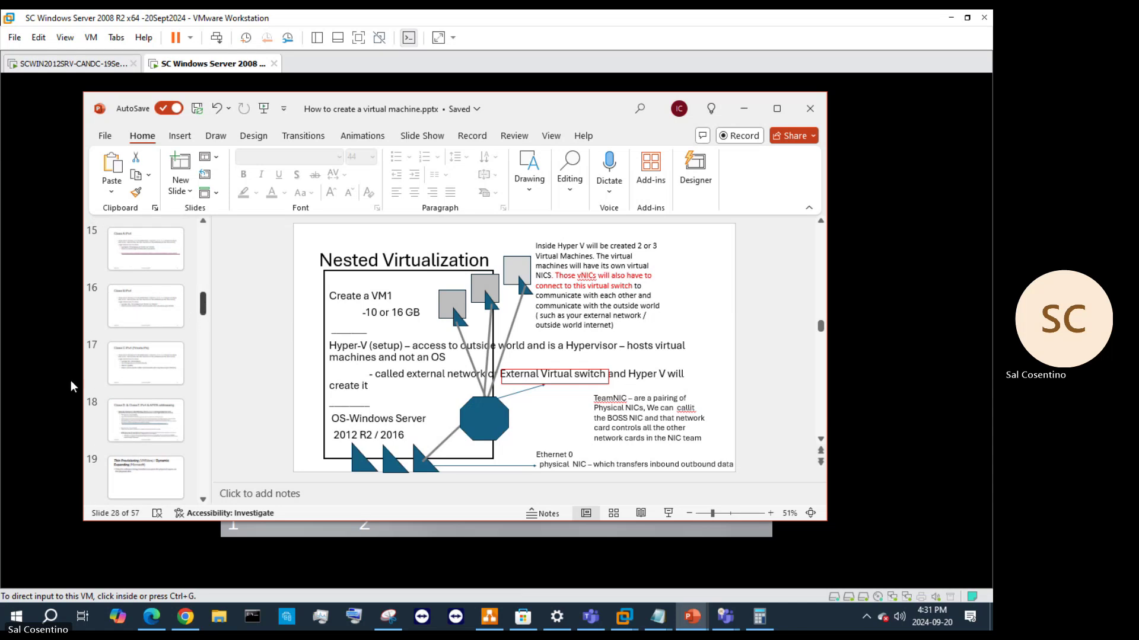
click(119, 367)
scroll(122, 365, down, 10)
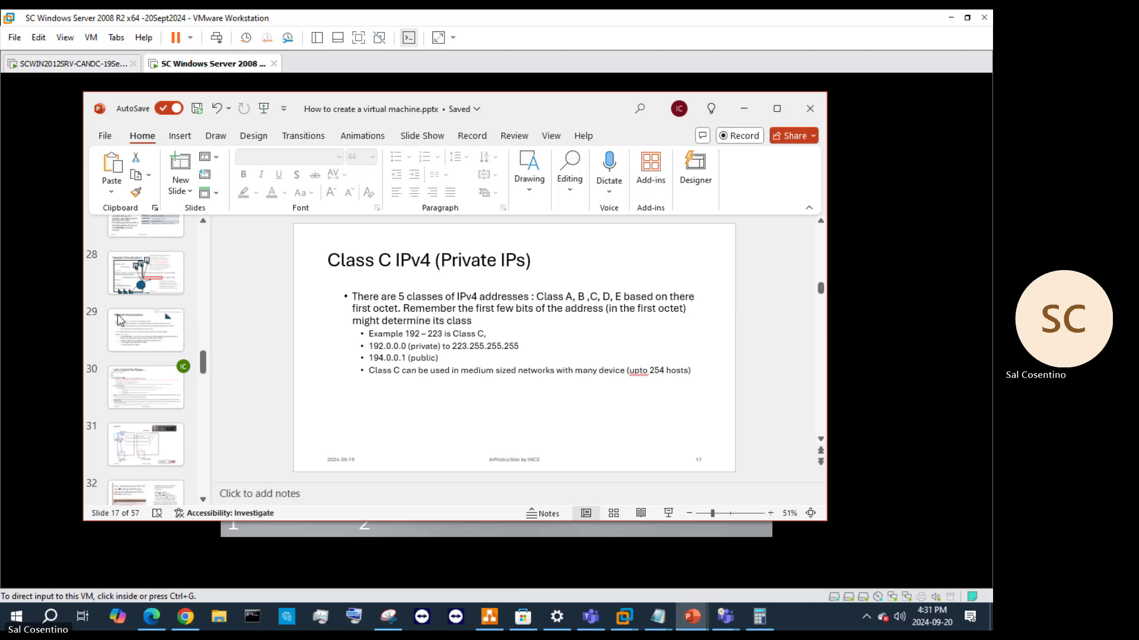
click(131, 346)
click(125, 380)
scroll(126, 380, down, 4)
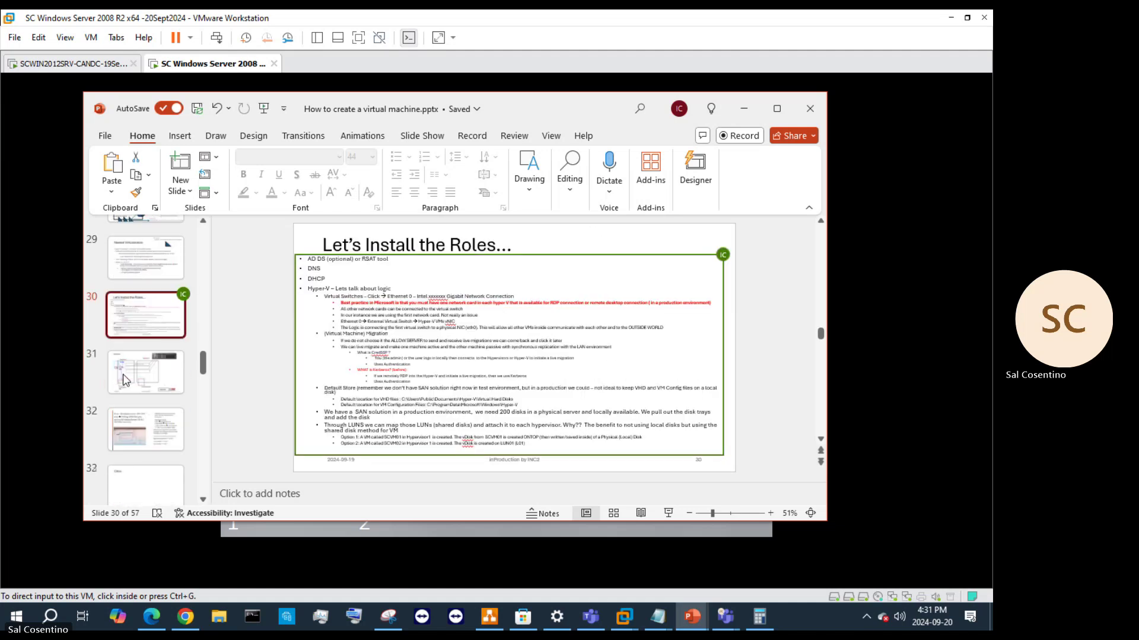
click(135, 341)
click(118, 399)
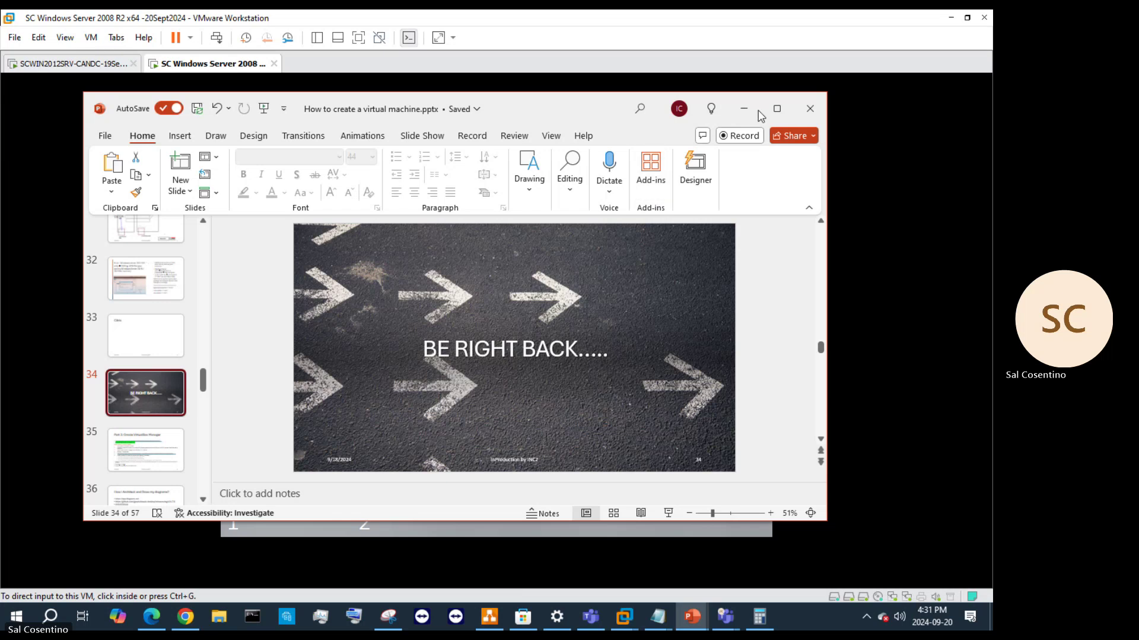
click(776, 109)
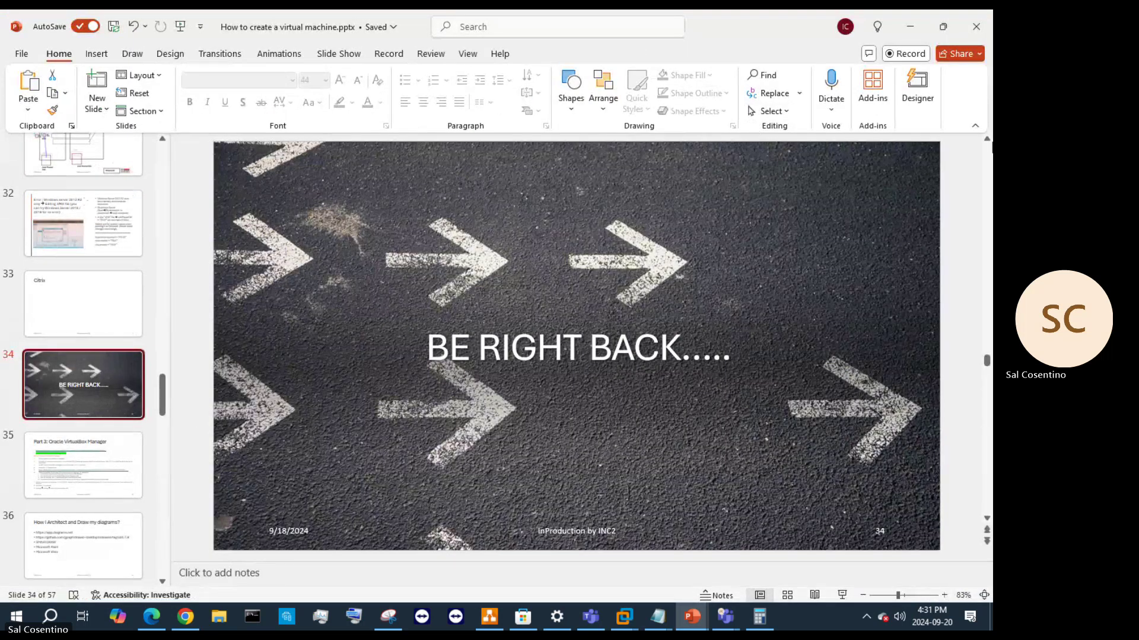
click(929, 422)
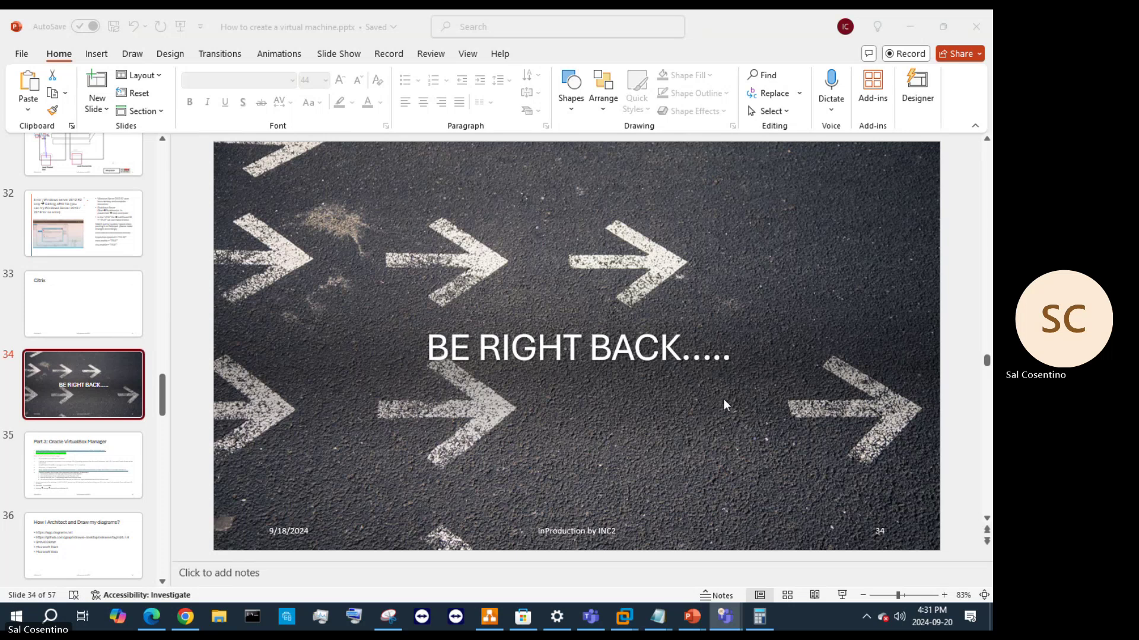
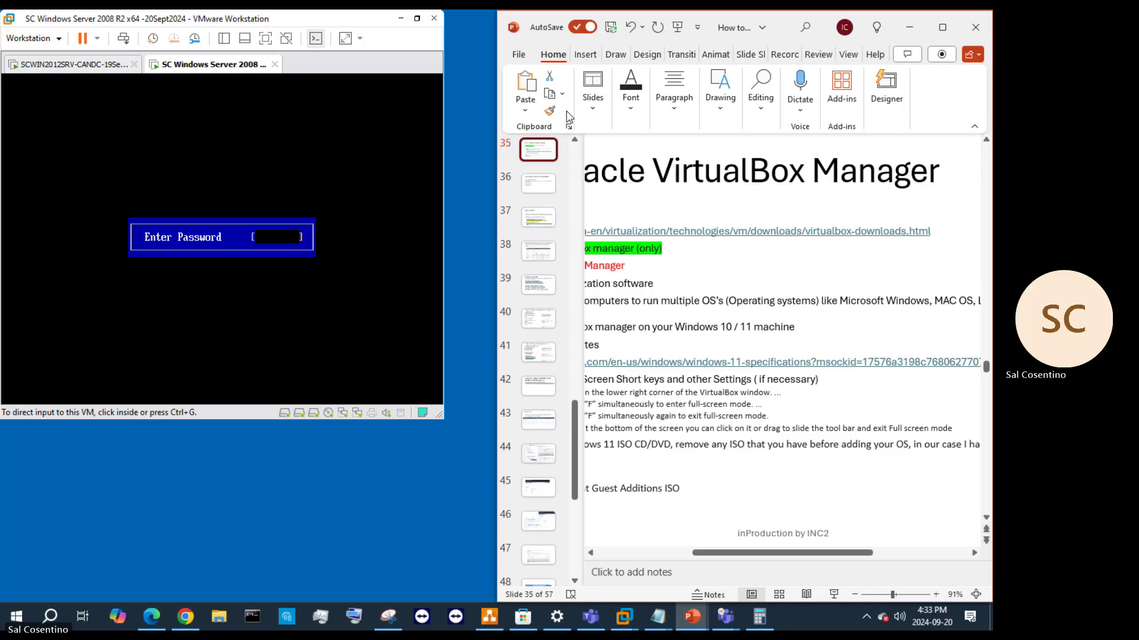
- Maximize the presentation and look through the slides from diagram drawing and Active Directory to User Address Book Attributes
click(941, 27)
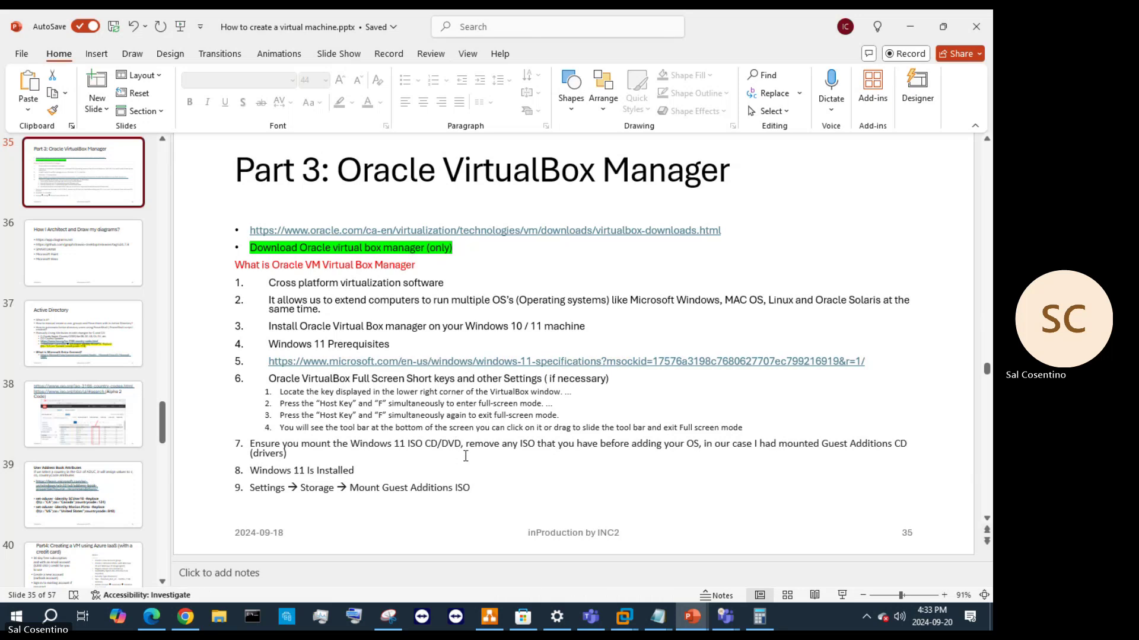
click(130, 261)
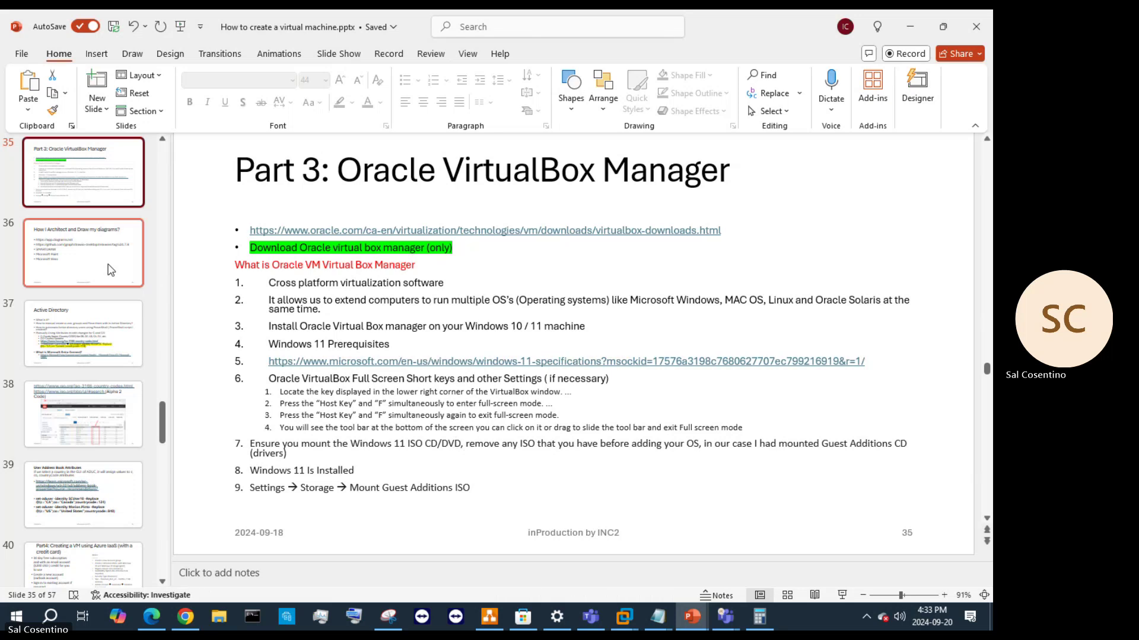
click(131, 343)
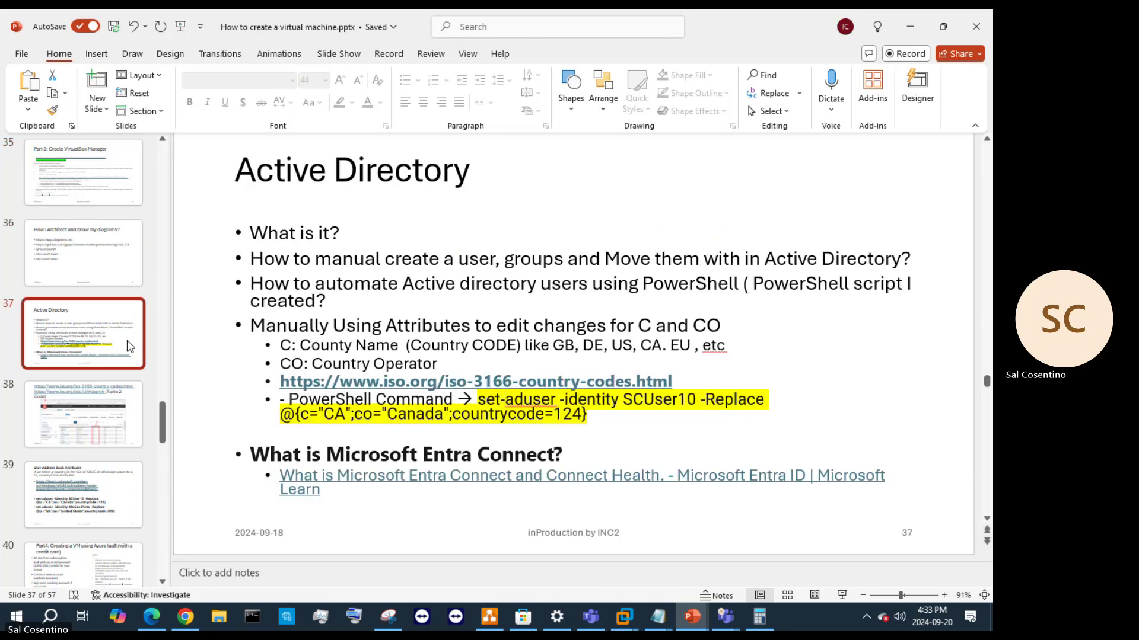
click(127, 411)
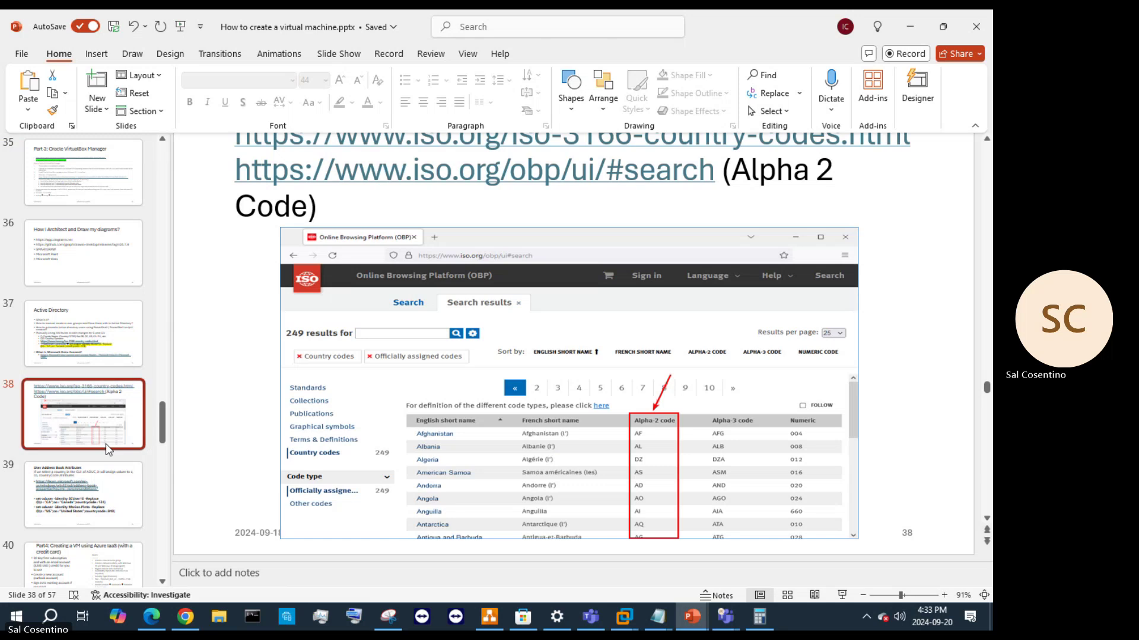
click(102, 475)
- Go back through slides 32 to 30 to review the SAN network diagram and the Let's Install the Roles slide
scroll(102, 474, up, 5)
click(110, 315)
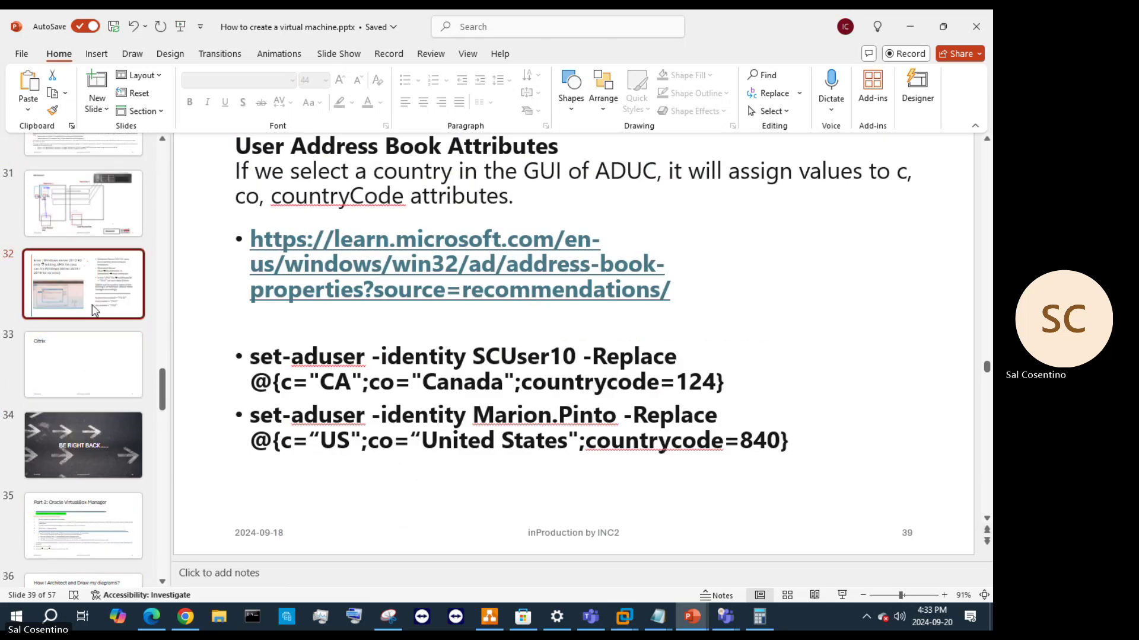
scroll(109, 317, up, 1)
click(106, 300)
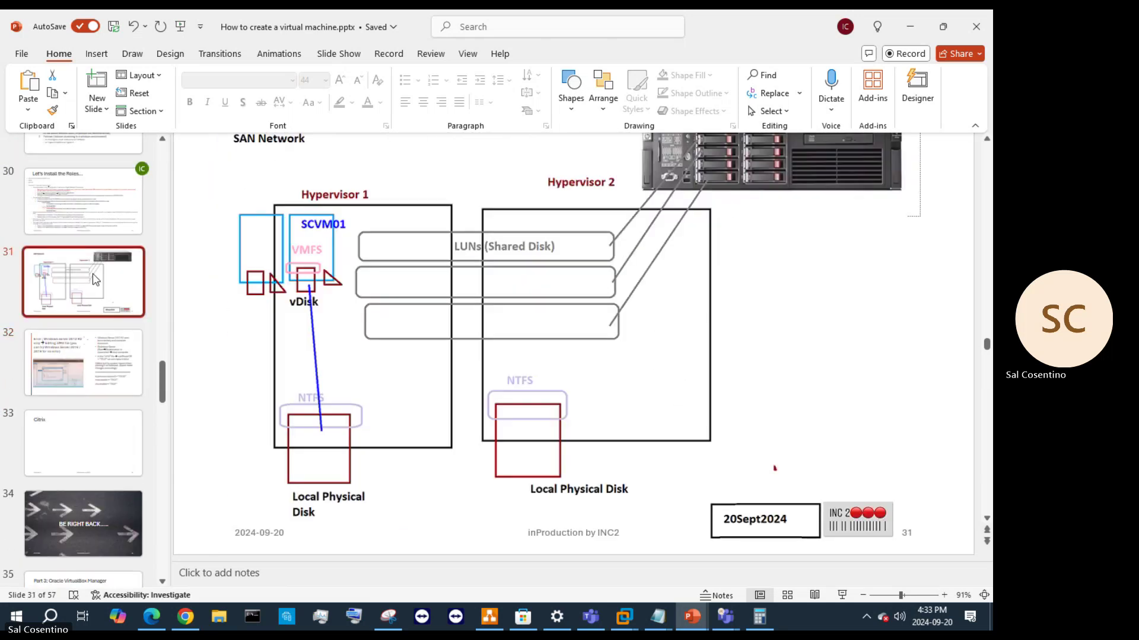
click(102, 227)
scroll(102, 225, up, 5)
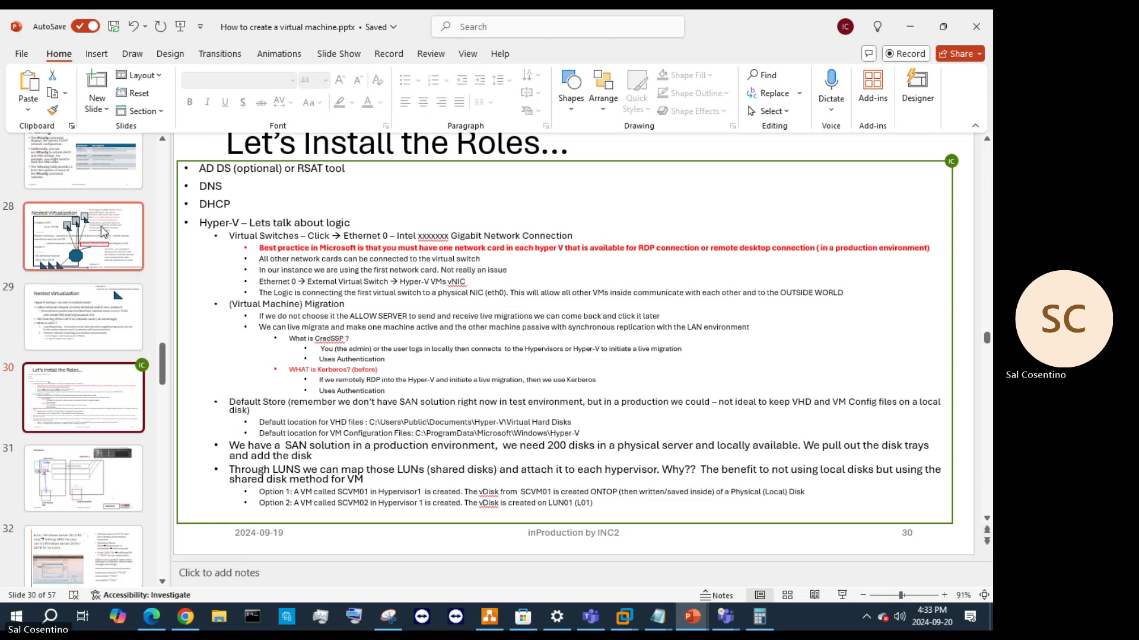
- Review the Nested Virtualization, static IP, DNS role and IPConfig slides
click(100, 252)
scroll(121, 287, up, 3)
scroll(119, 287, up, 3)
click(95, 270)
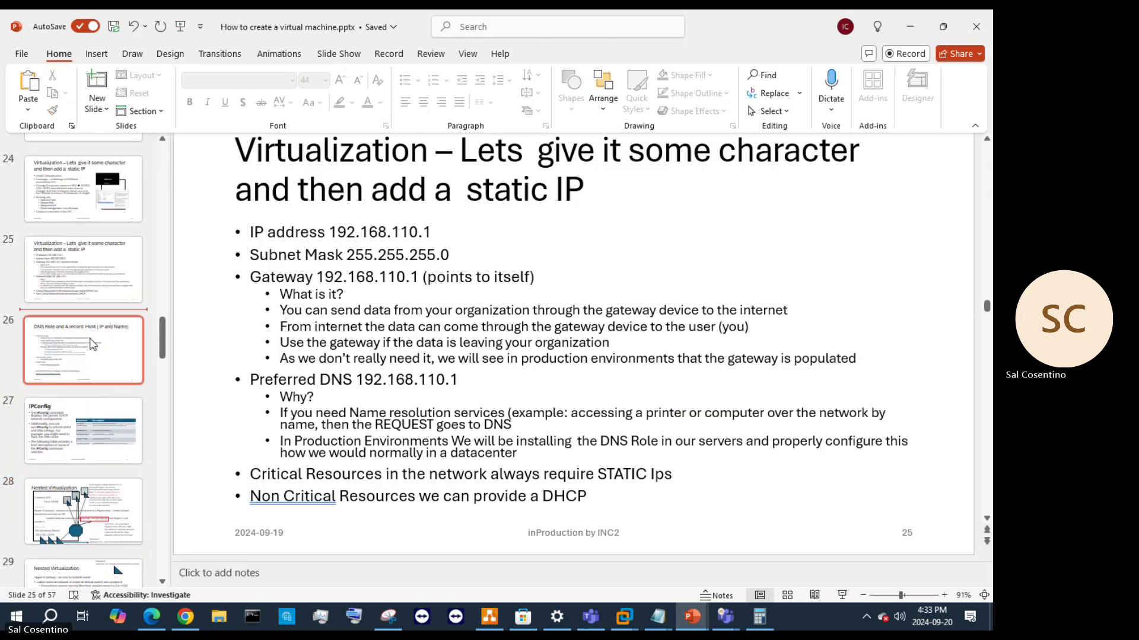
click(92, 344)
click(90, 403)
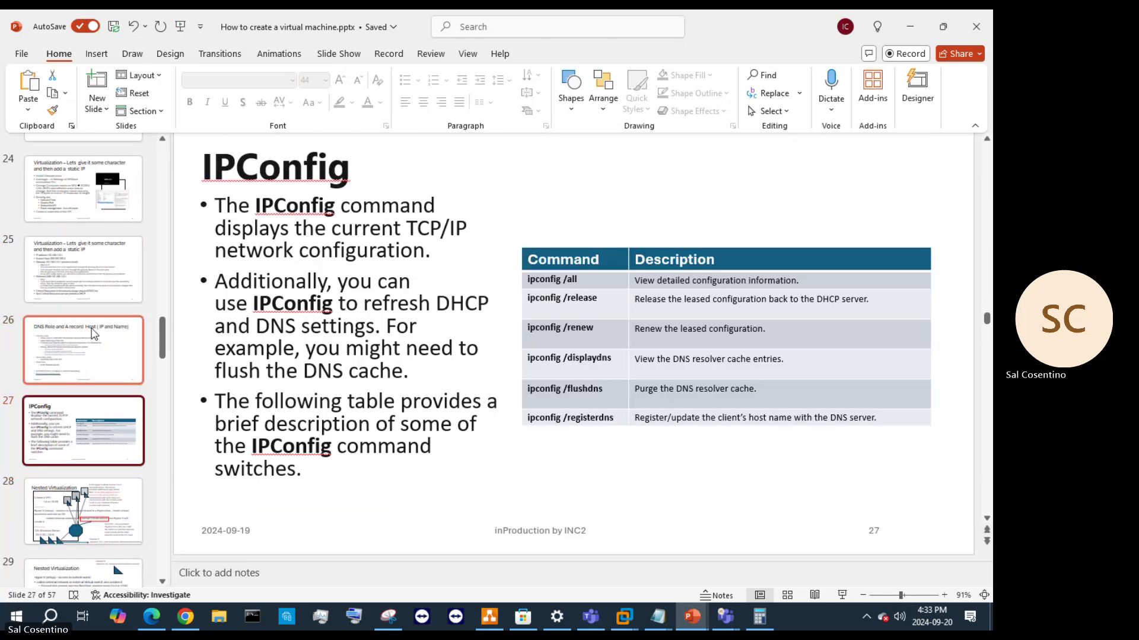
- On slide 24, correct the Disable PIv6 bullet under Sconfig.exe to read Disable IPv6
click(114, 215)
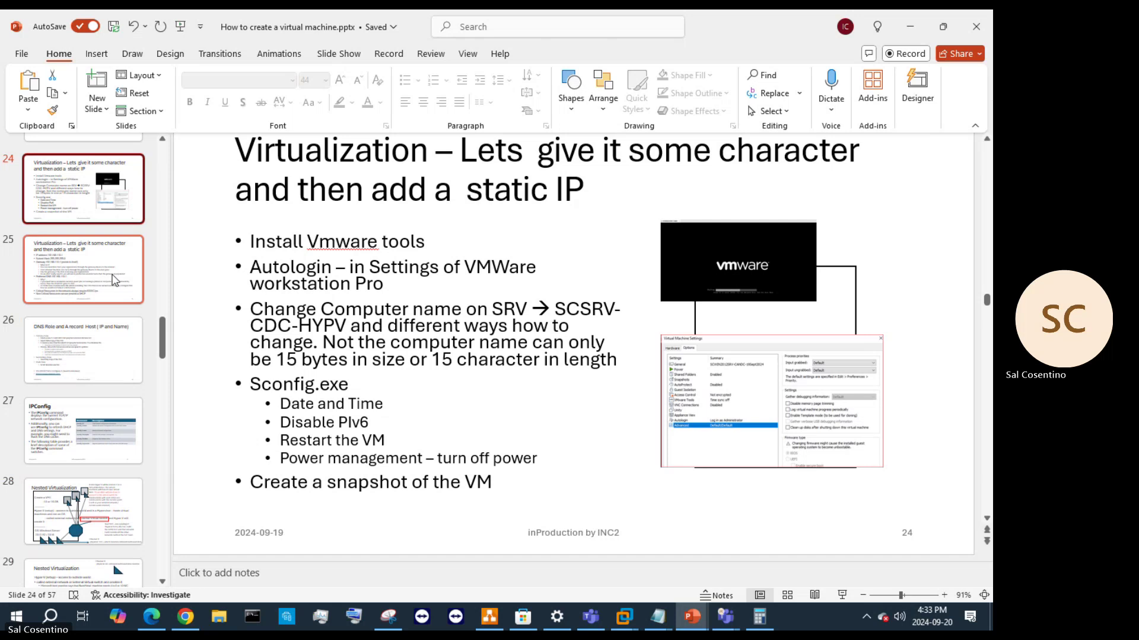
drag(561, 460, 253, 386)
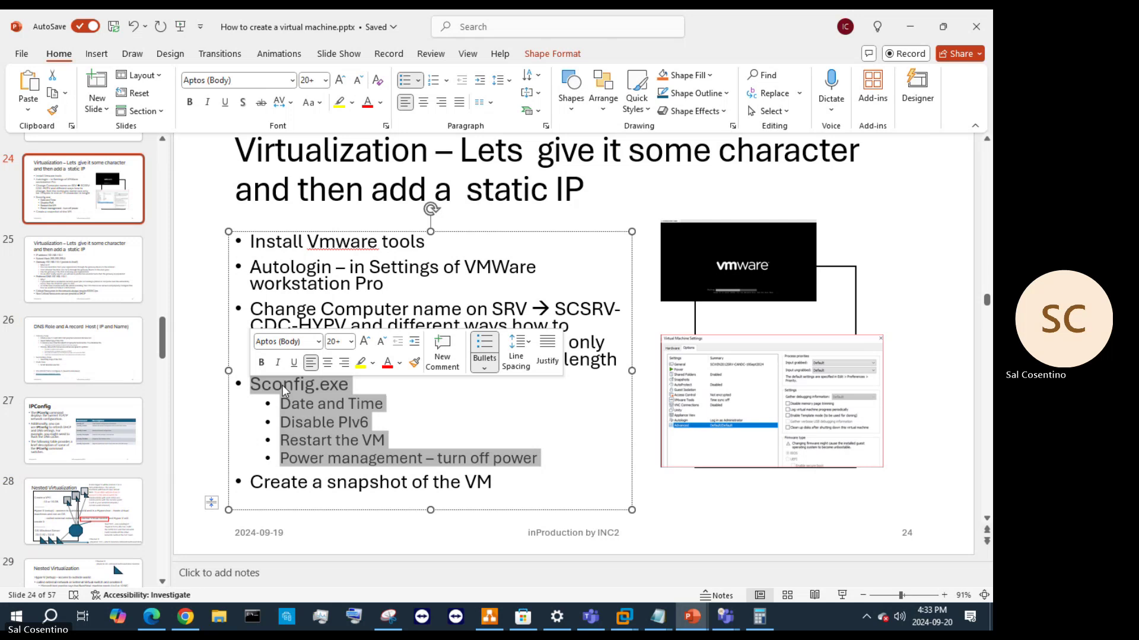
click(349, 421)
key(BackSpace)
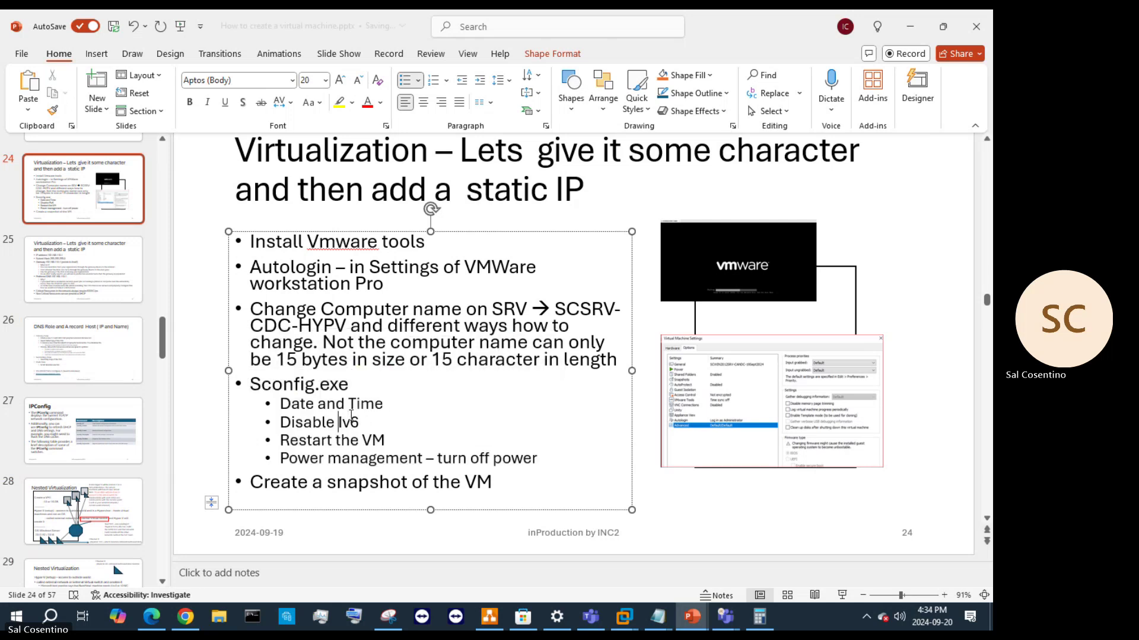
key(Right)
text(P)
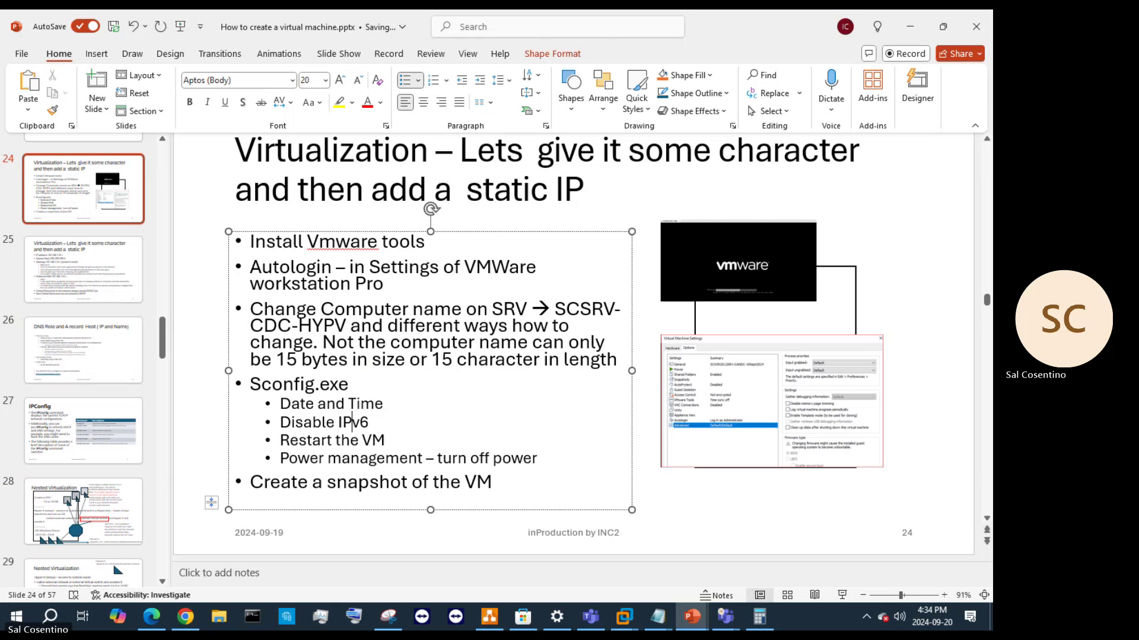
- Enlarge and reposition the VMware boot picture and the Virtual Machine Settings screenshot on slide 24
click(742, 267)
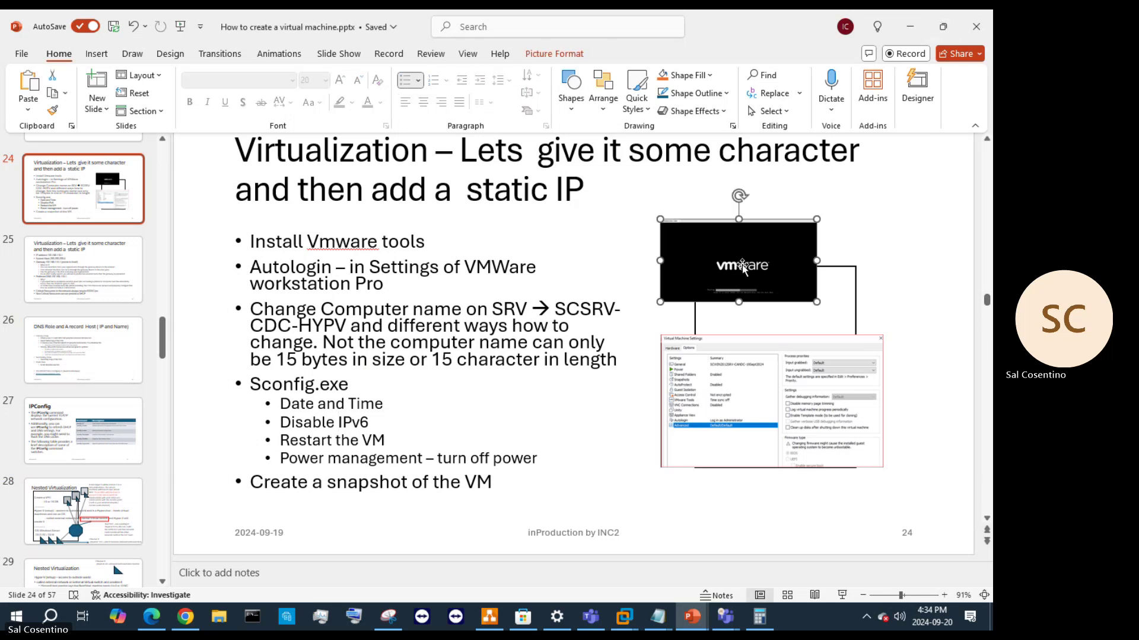
drag(810, 297, 928, 396)
drag(899, 276, 876, 239)
drag(822, 382, 776, 414)
drag(838, 499, 907, 540)
click(935, 468)
- Minimize the presentation, bring the VMware Workstation window fully into view, and direct input to the VM's password prompt
click(910, 26)
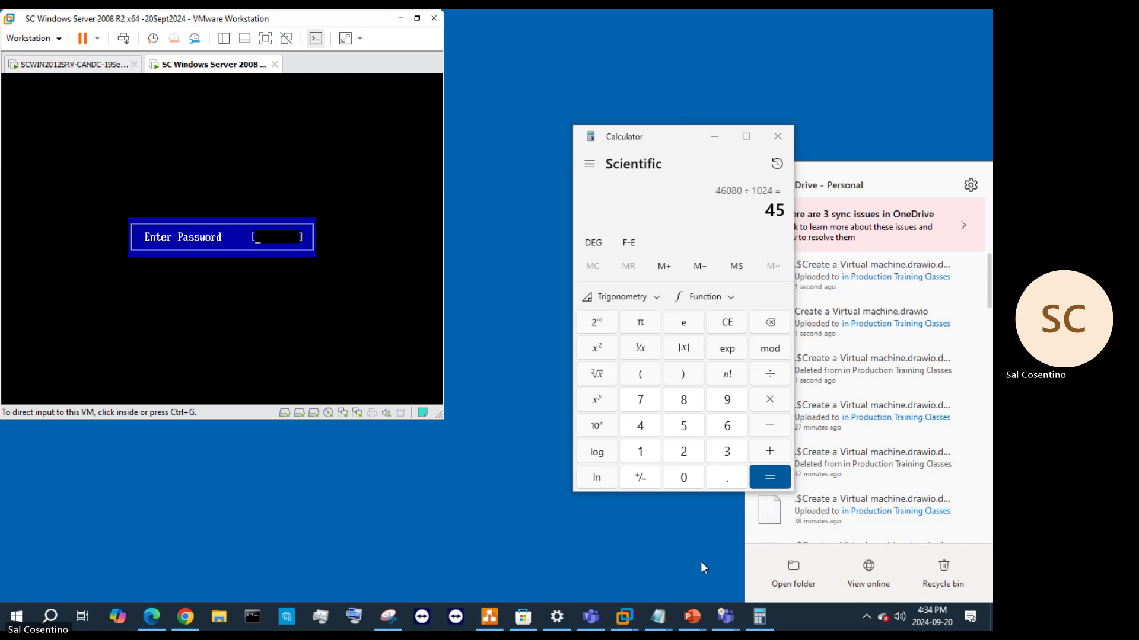
click(943, 95)
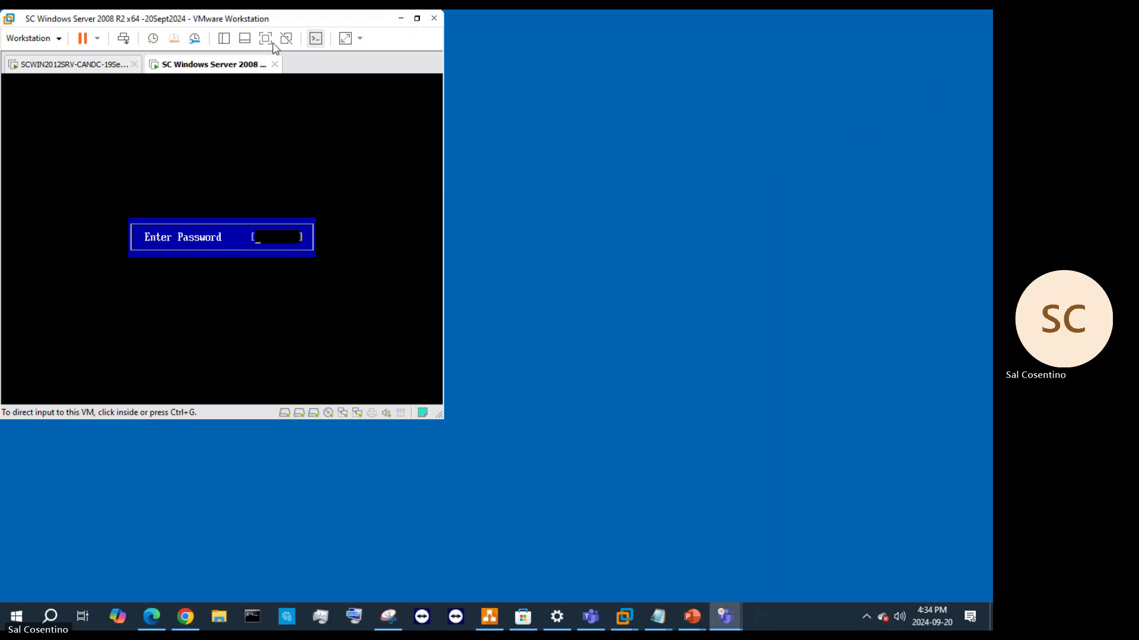
click(400, 19)
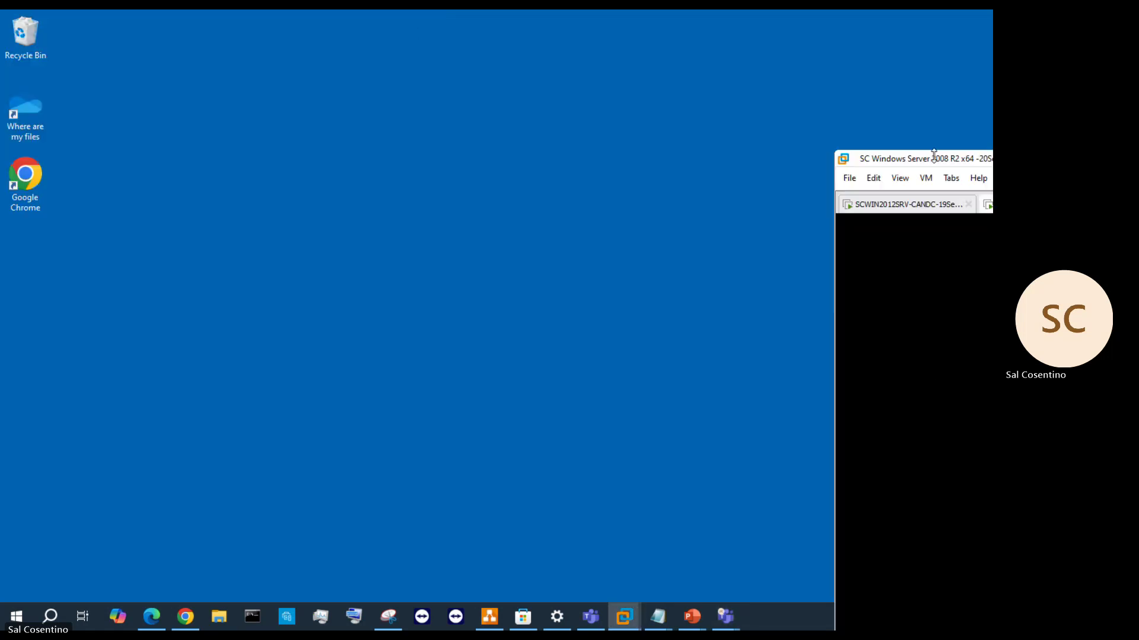
drag(934, 156, 80, 21)
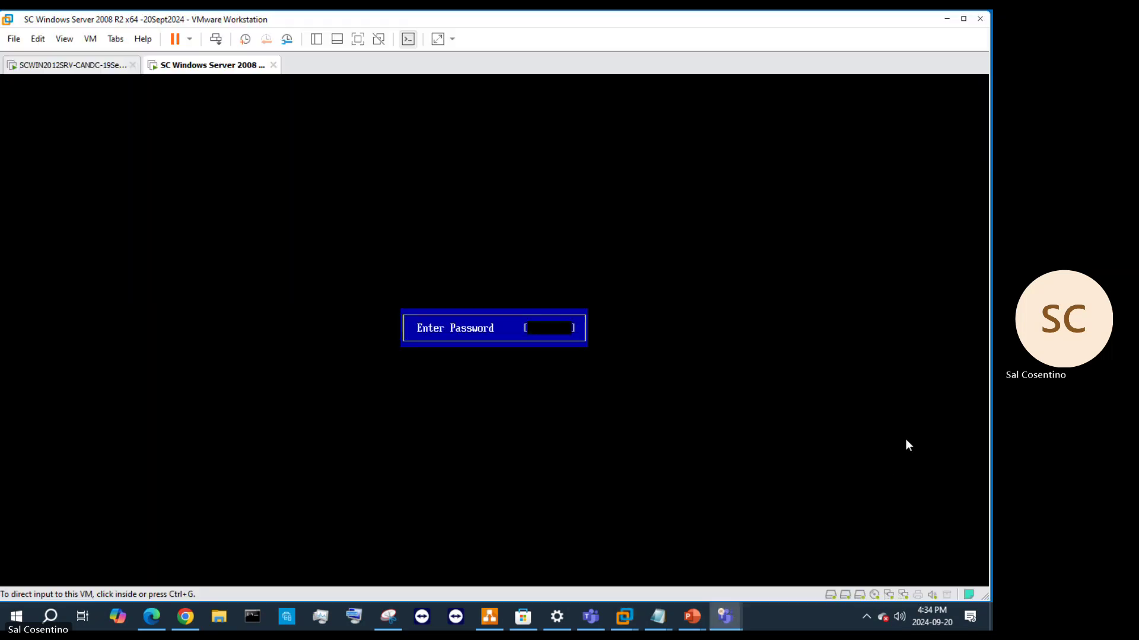
click(536, 336)
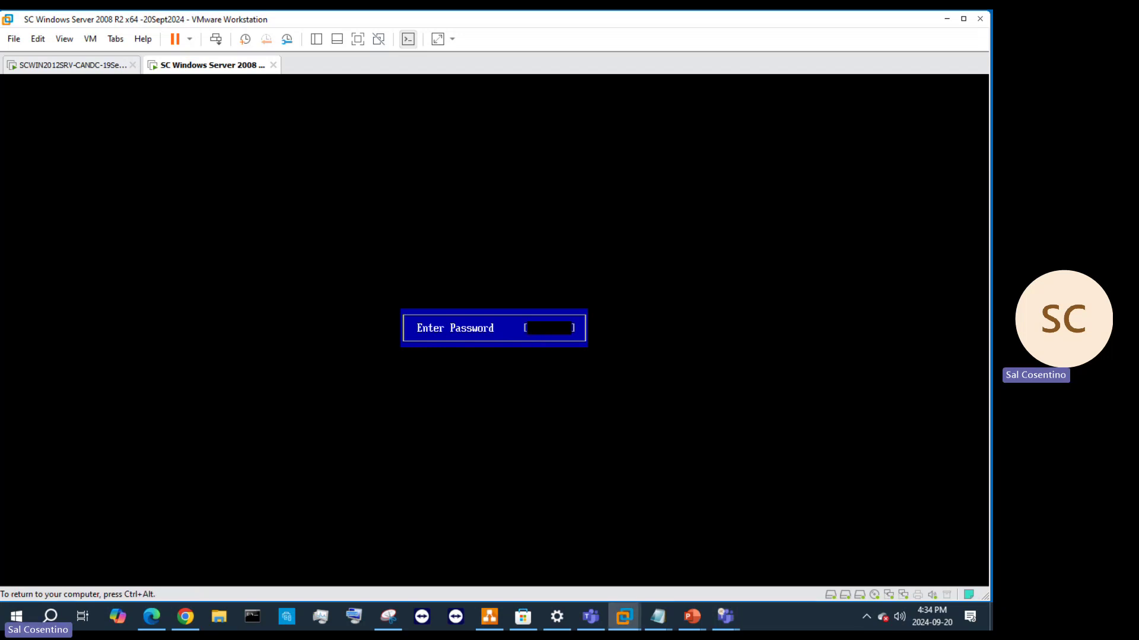
- Enter the boot password for the Windows Server 2008 virtual machine and maximize the VMware Workstation window
text(*******)
key(Return)
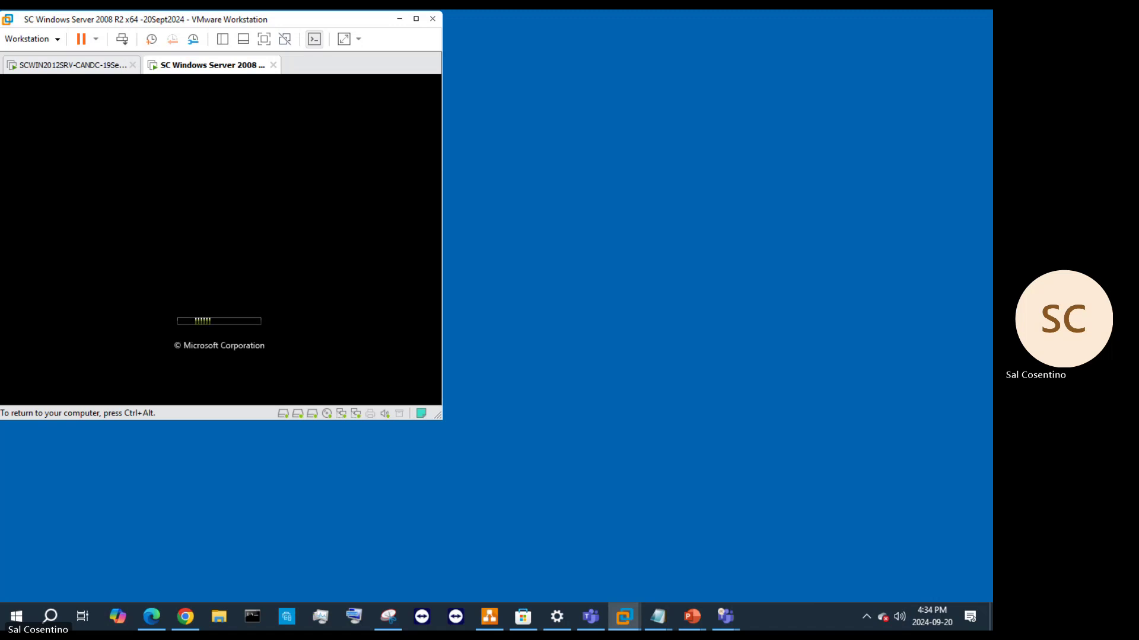
key(ctrl+alt)
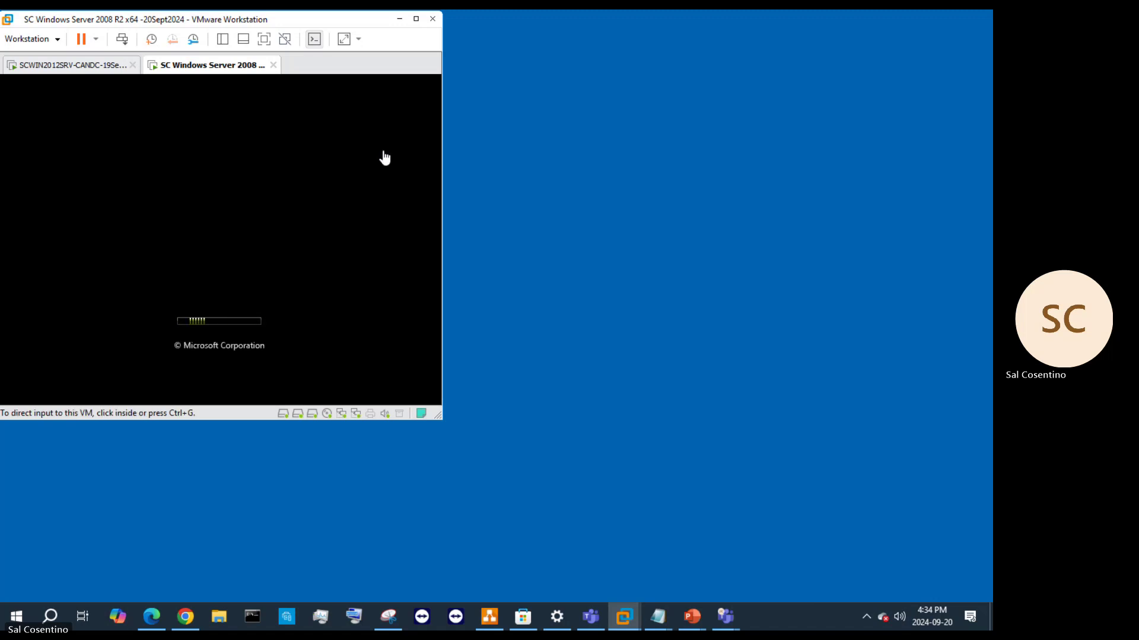
click(415, 20)
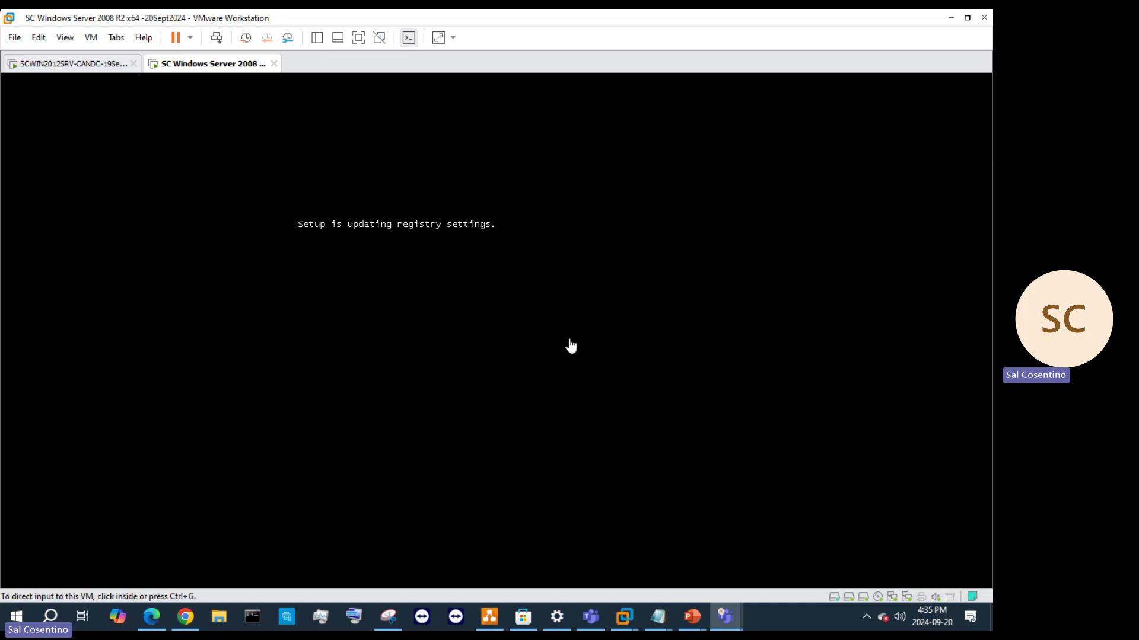
mouse_move(724, 617)
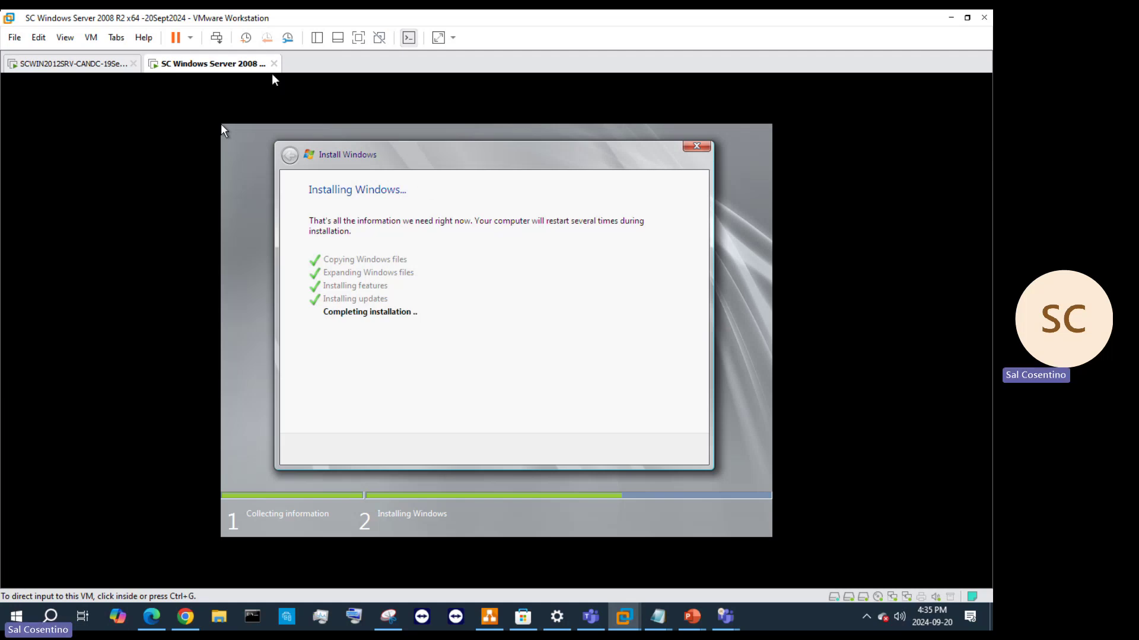
- Open the virtual machine's settings and examine its memory, processors, hard disks and the advanced settings of Hard Disk 2
right_click(248, 71)
click(298, 249)
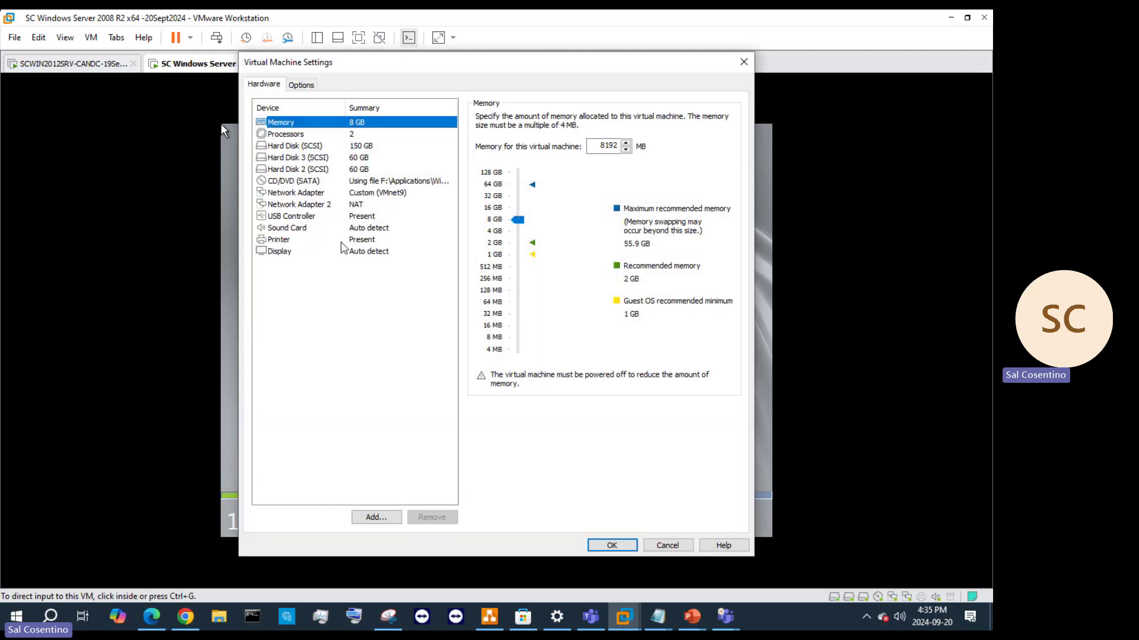
click(306, 87)
click(305, 253)
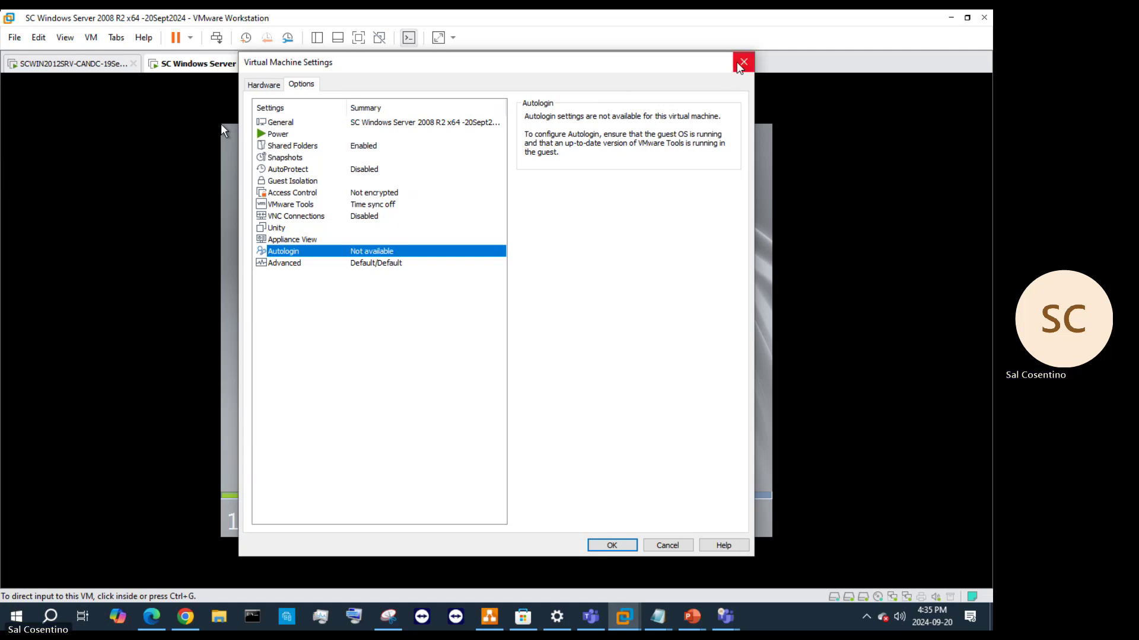
click(275, 85)
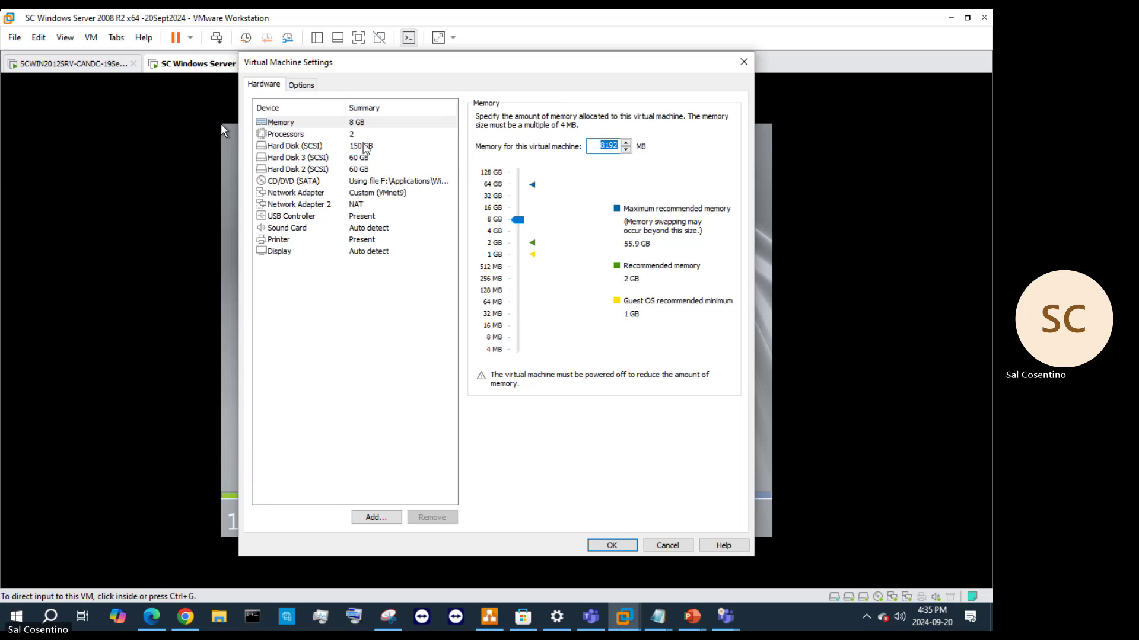
click(354, 136)
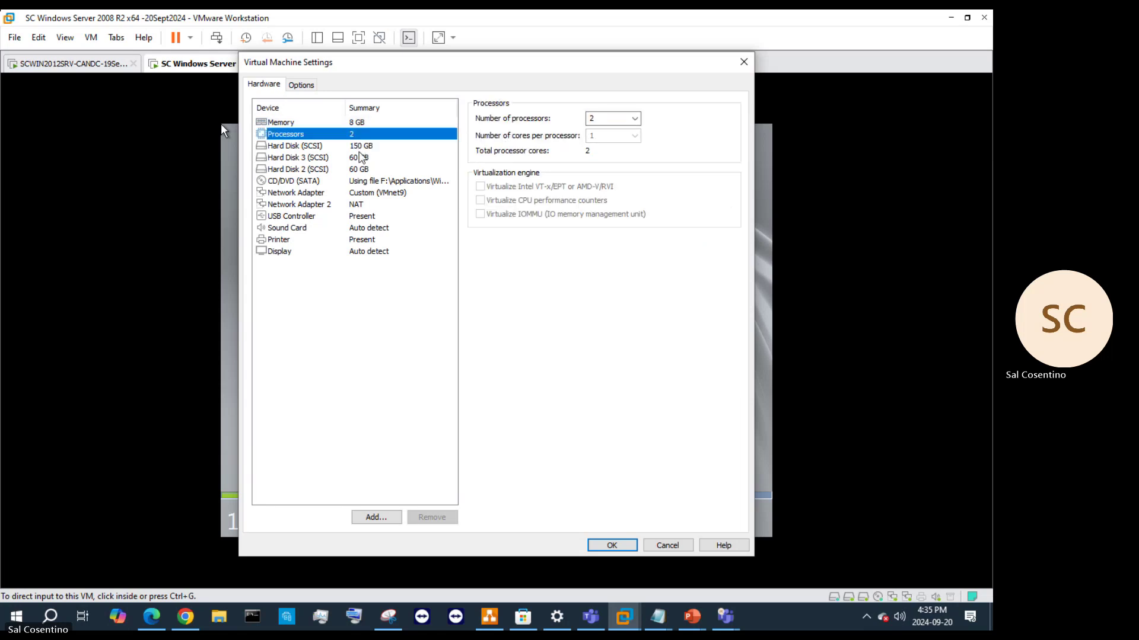
click(361, 146)
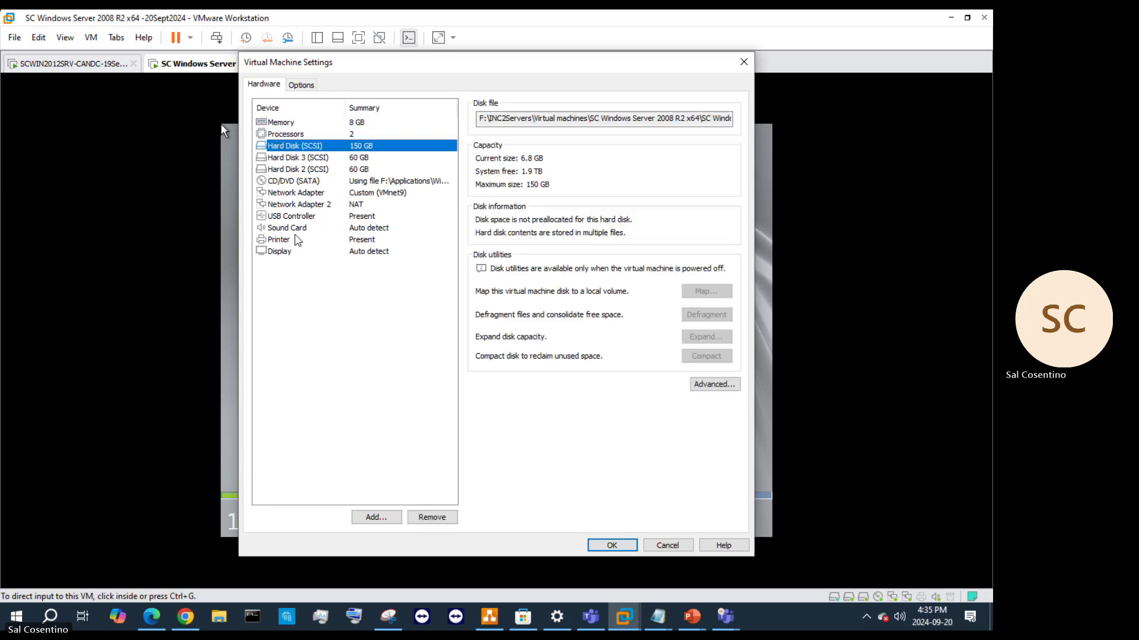
click(300, 170)
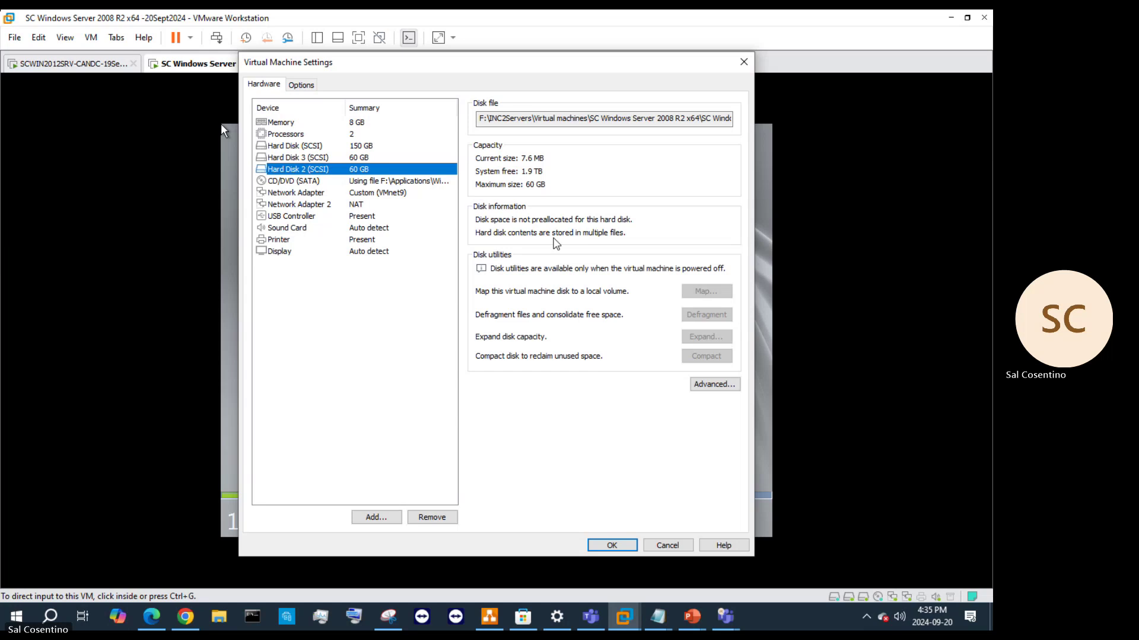
click(693, 385)
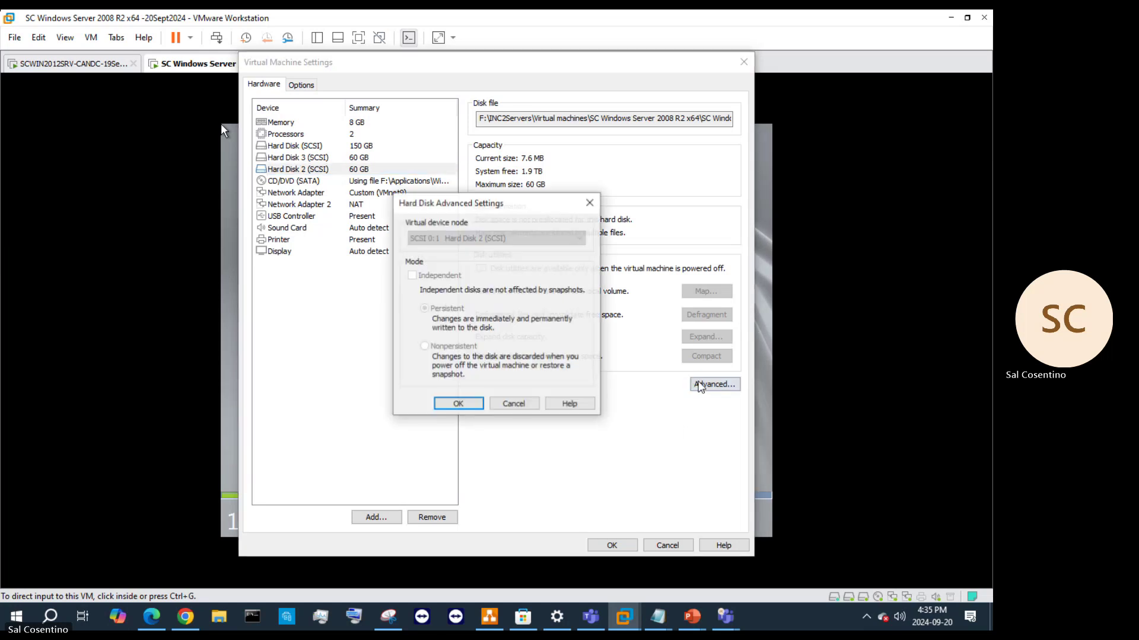
click(590, 203)
- Examine the virtual machine's Autologin and Advanced options, including the firmware type, and close the settings
click(301, 84)
click(350, 251)
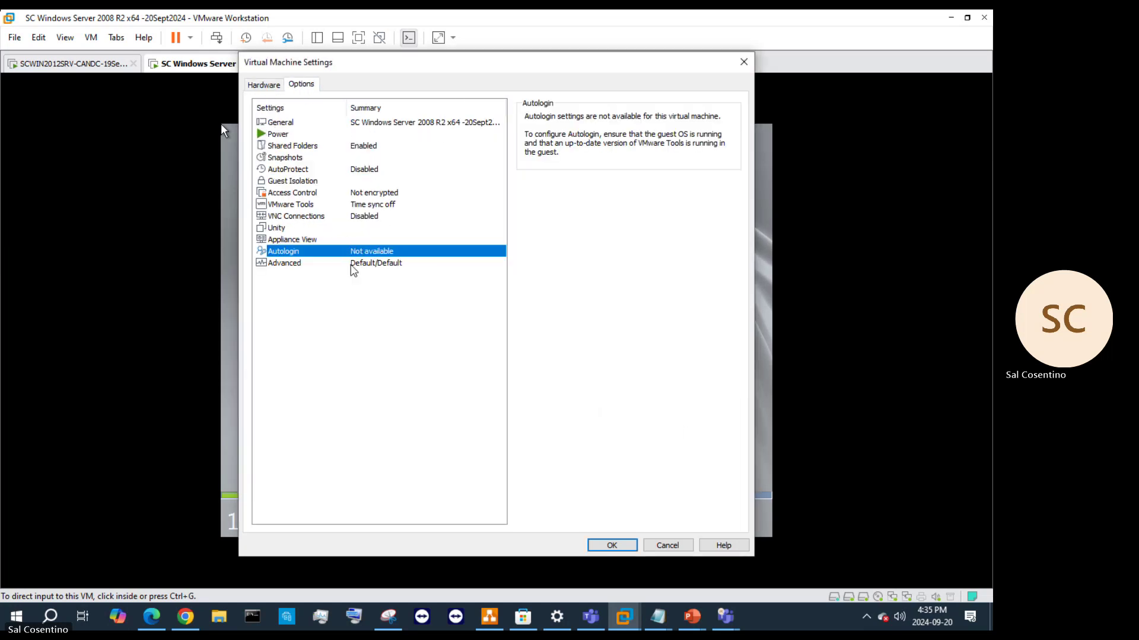
click(351, 264)
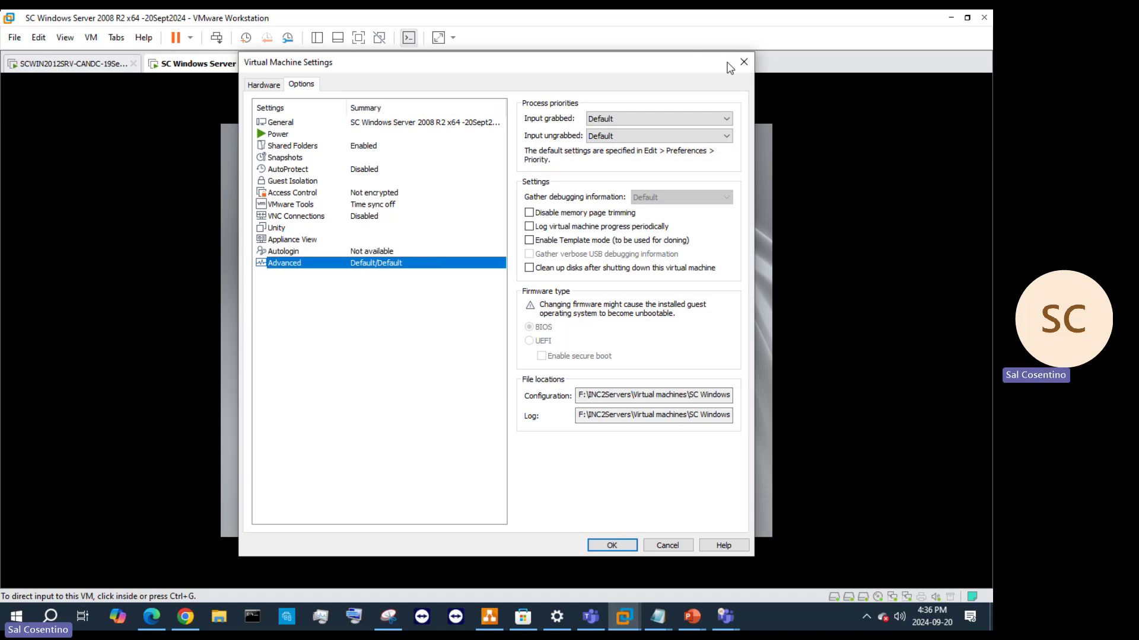
click(611, 544)
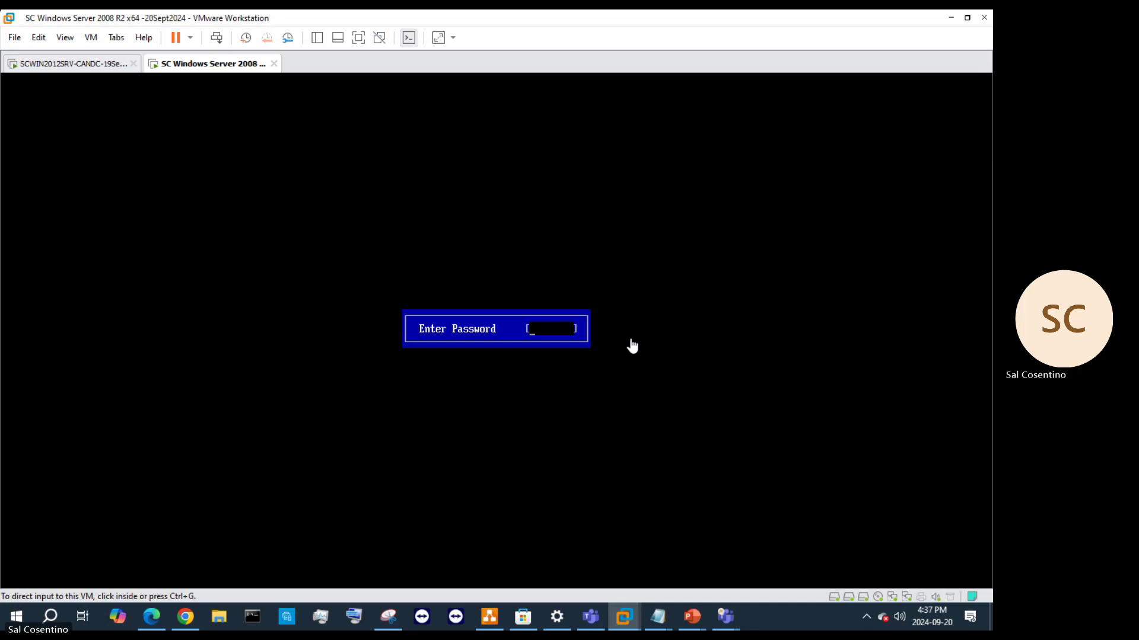
- Enter the boot password after the restart and let Windows Server setup continue
click(562, 331)
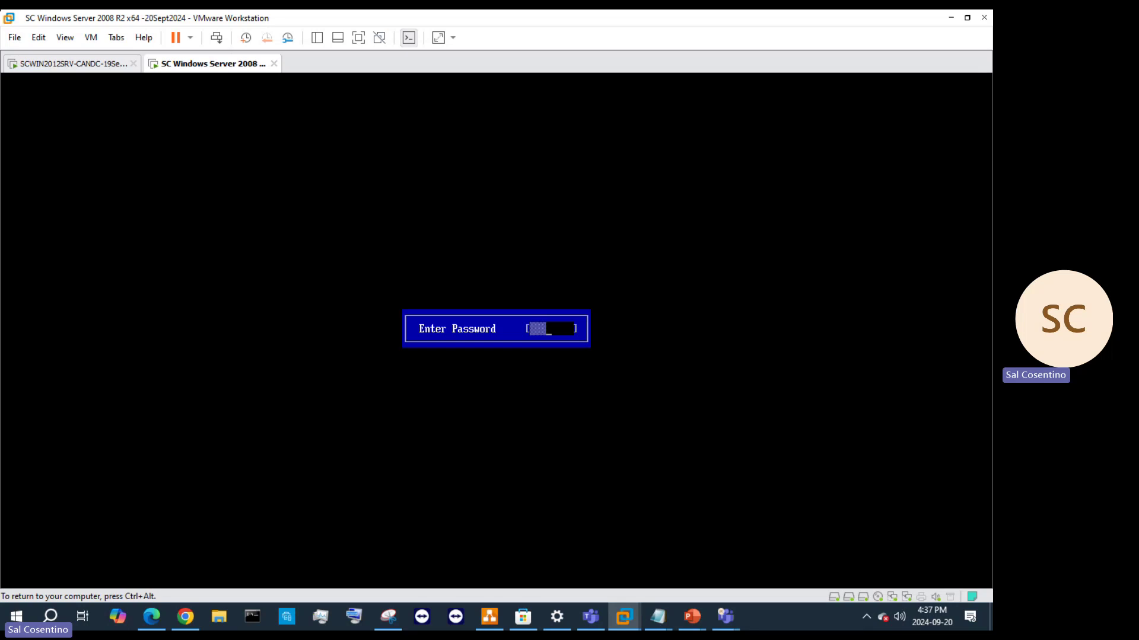
text(**)
key(Return)
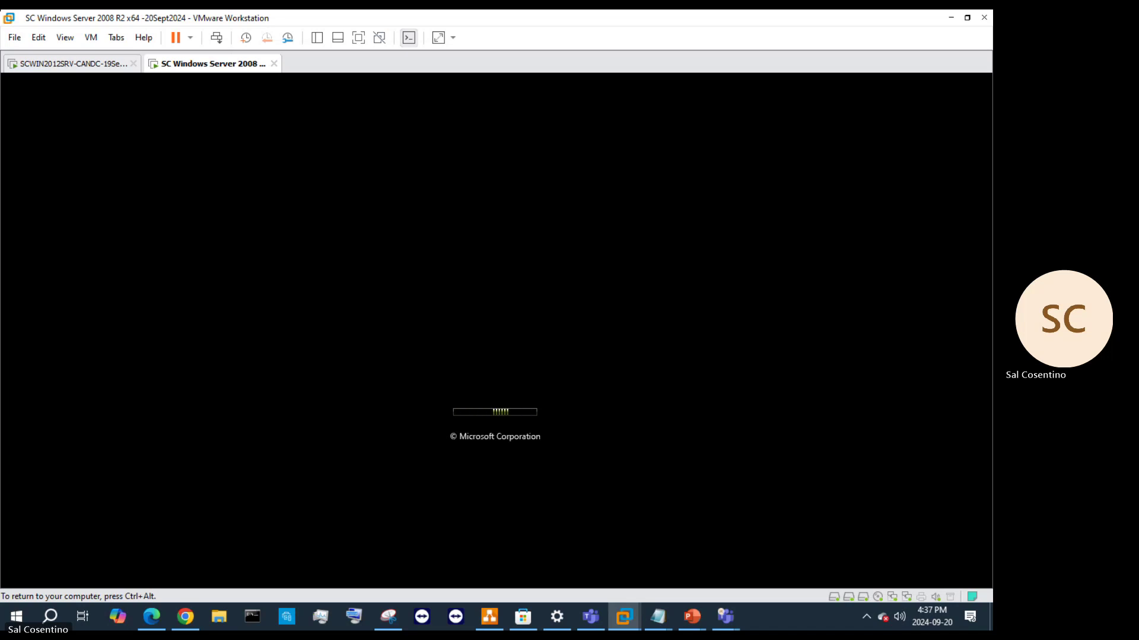
key(ctrl+alt)
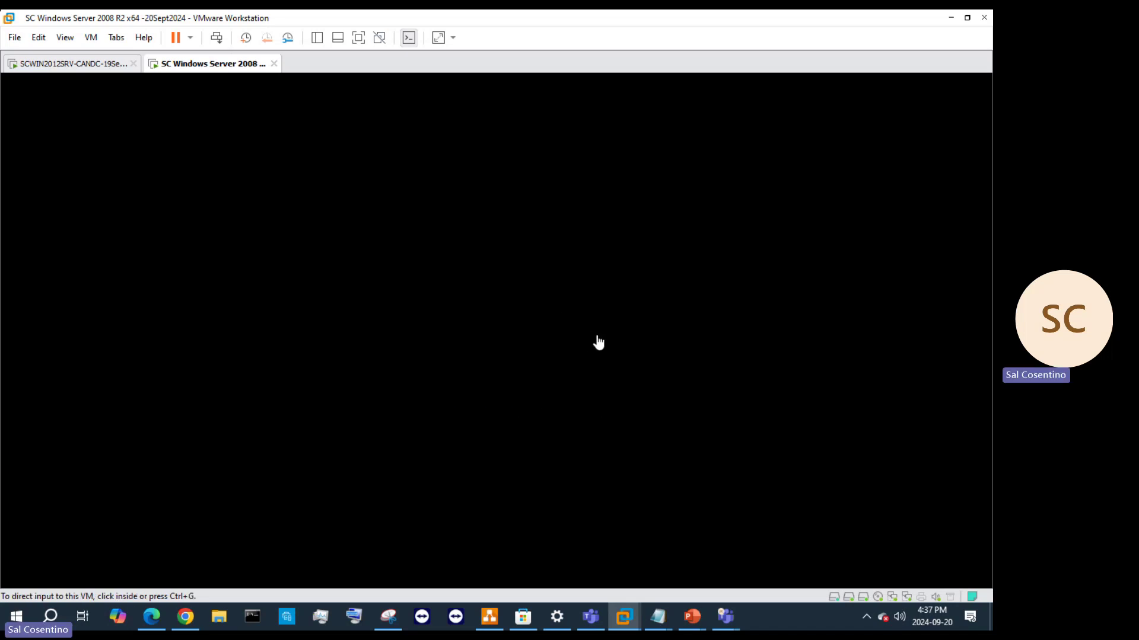
click(598, 343)
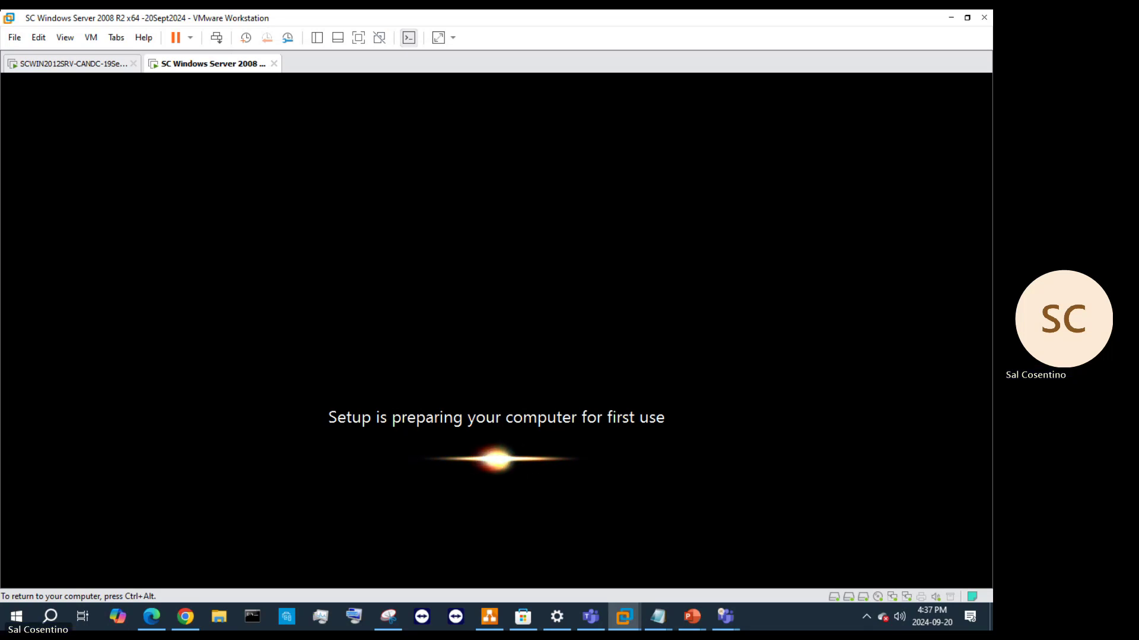
key(ctrl+alt)
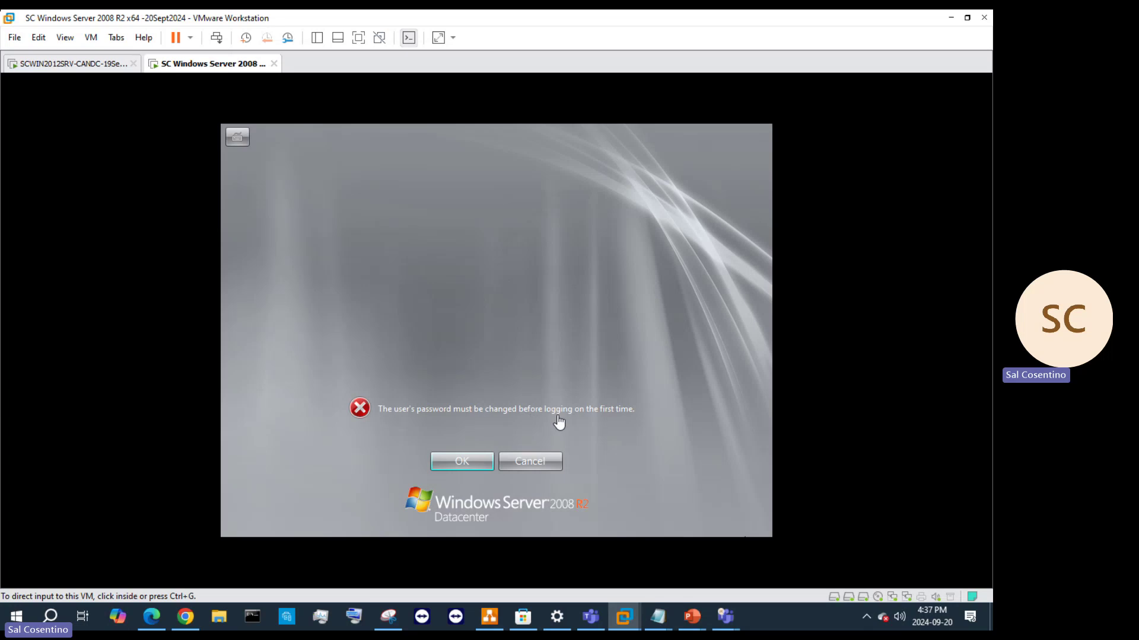
- Accept the required first-logon password change for the Administrator account
click(468, 460)
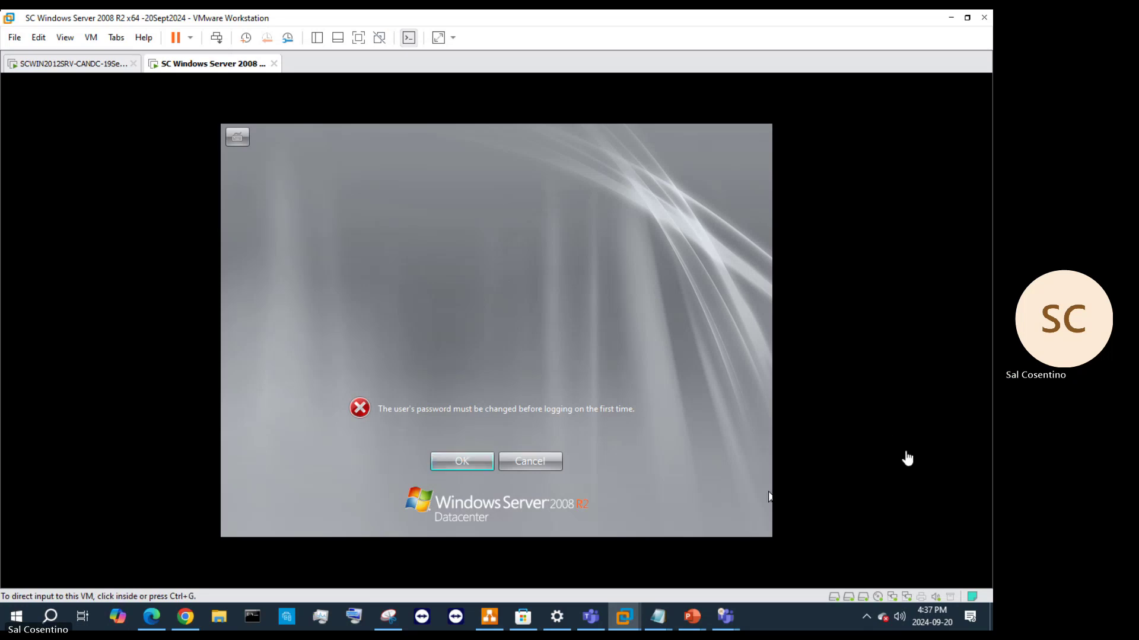
click(443, 456)
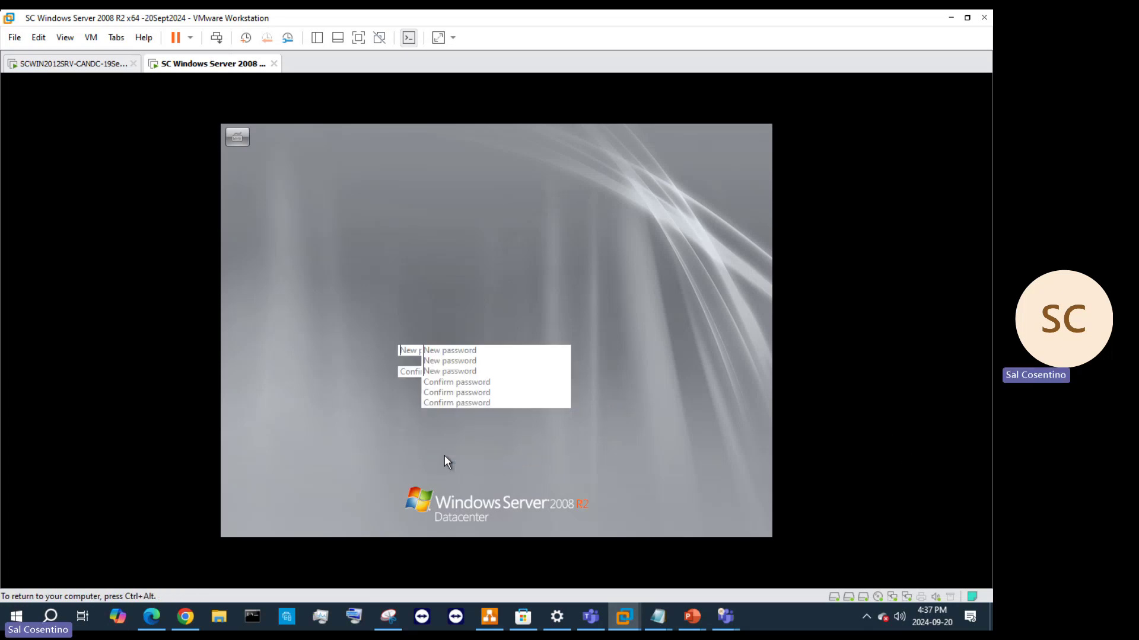
click(903, 453)
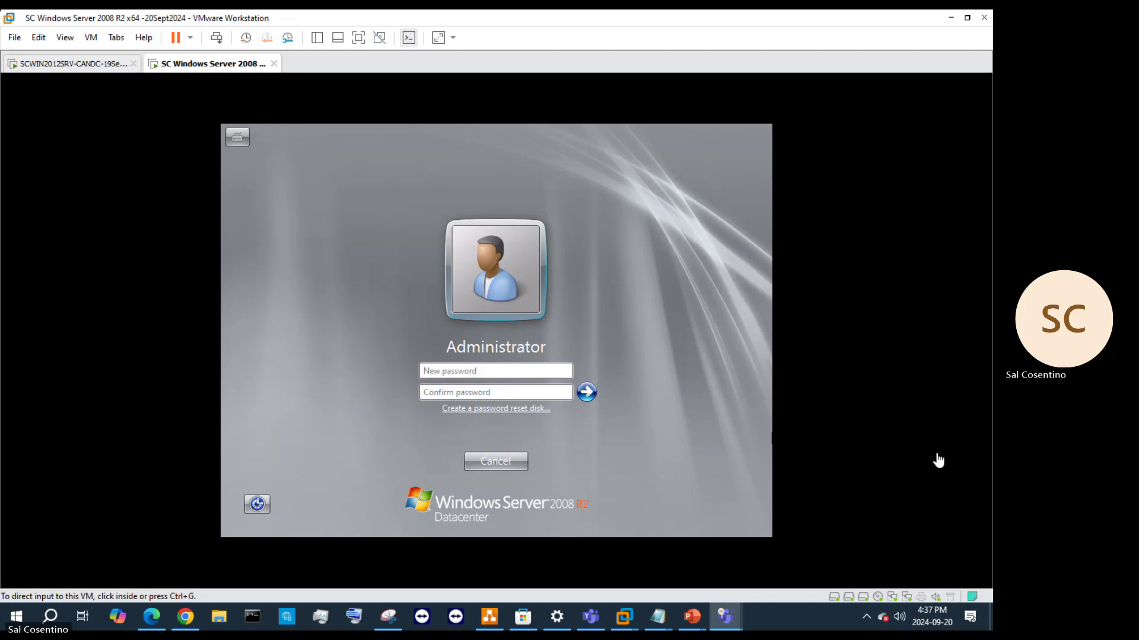
mouse_move(691, 617)
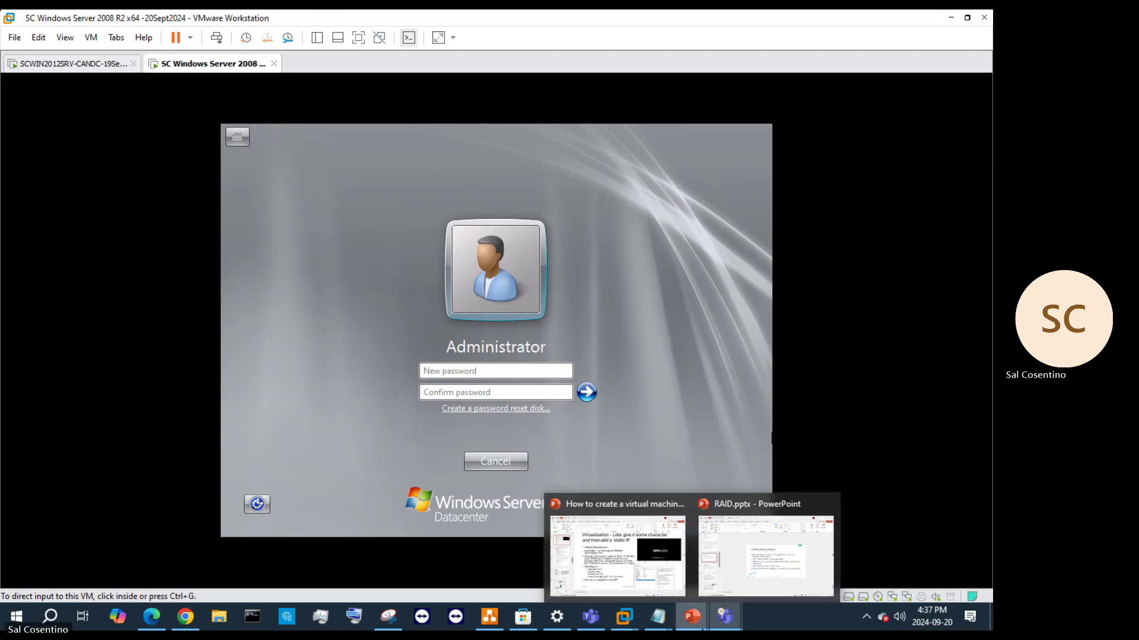
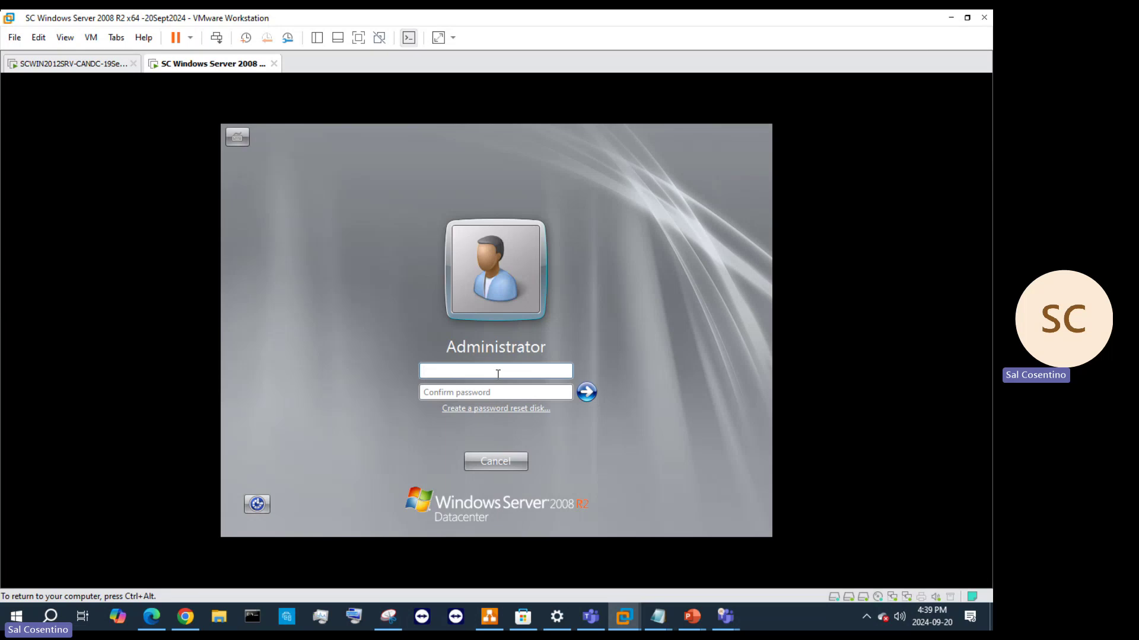
- Try to set the Administrator account's new password by filling in both password fields and submitting them
text(•••••••)
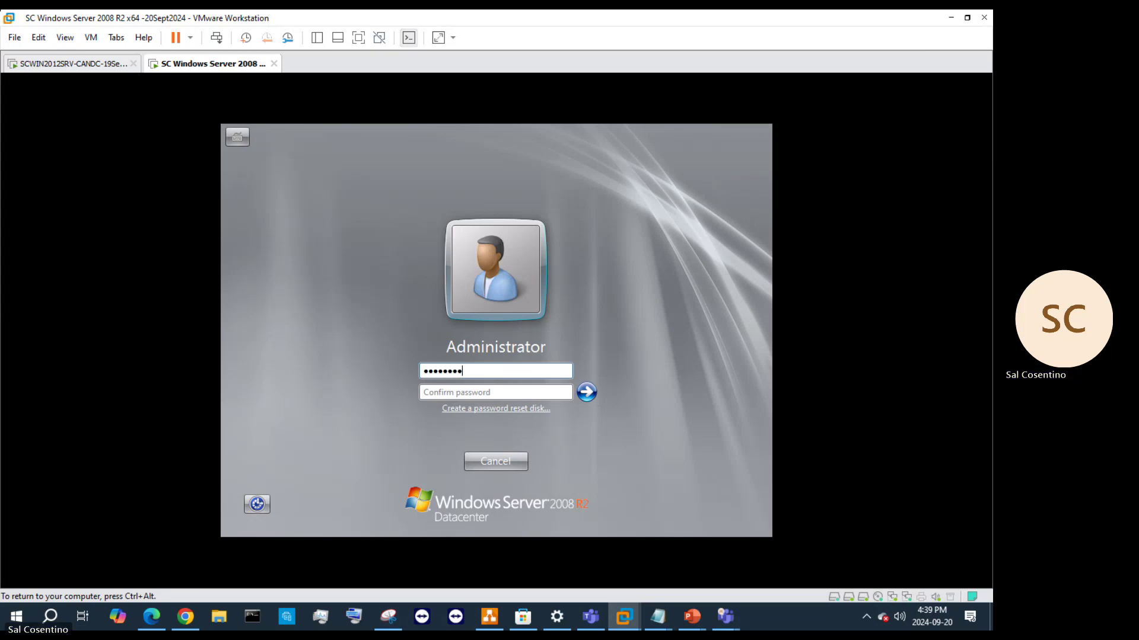
text(•••••••)
key(Tab)
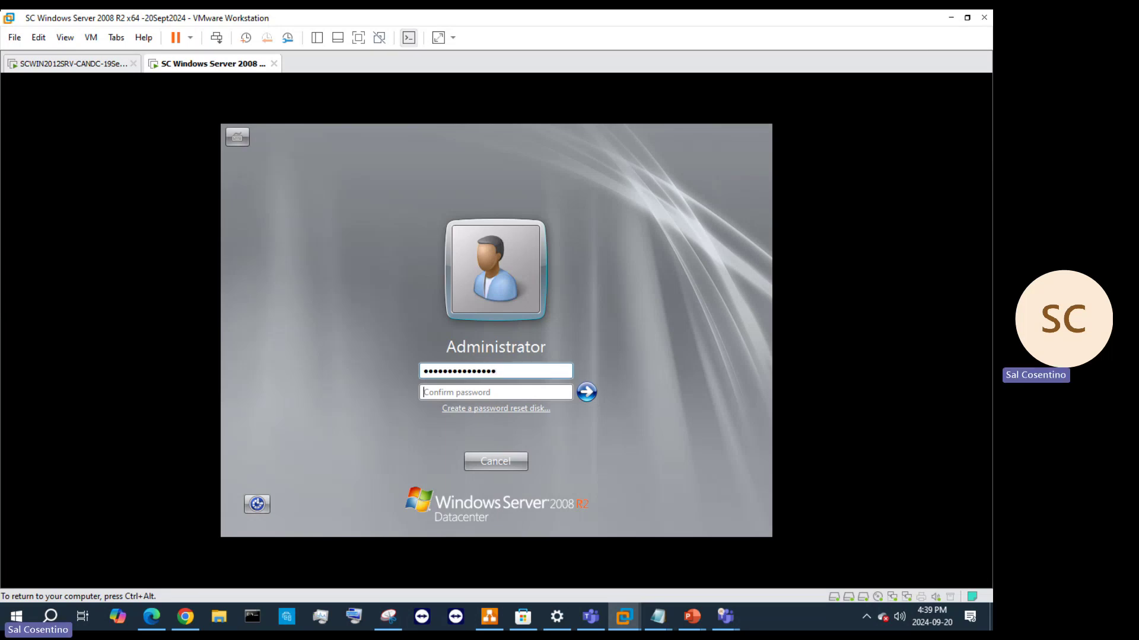
text(••••••)
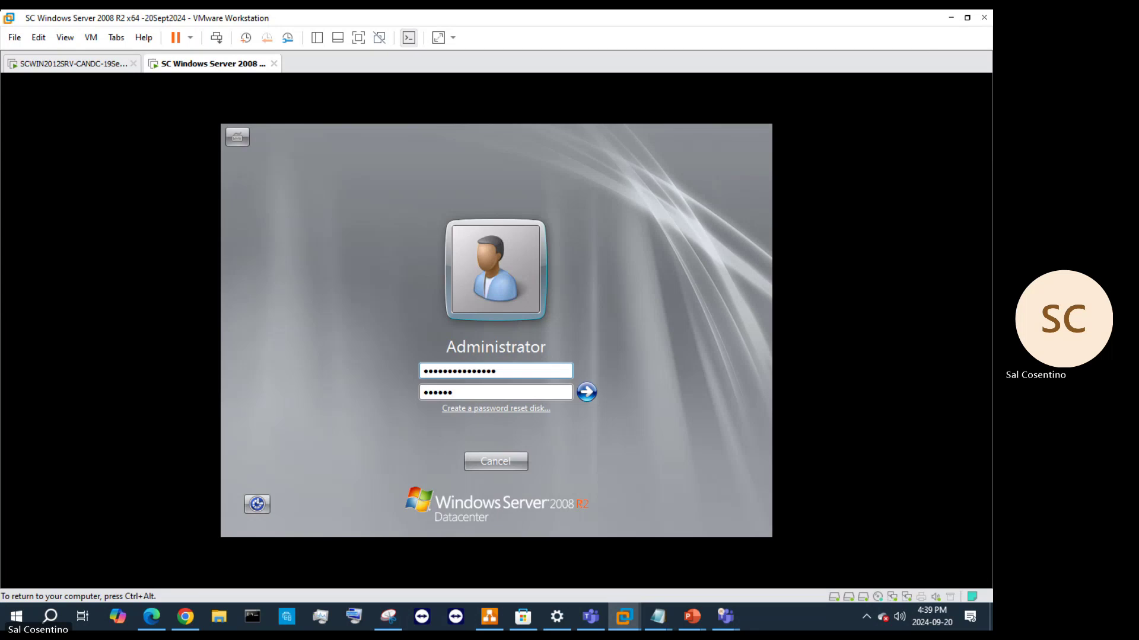
text(••••••••••)
click(586, 393)
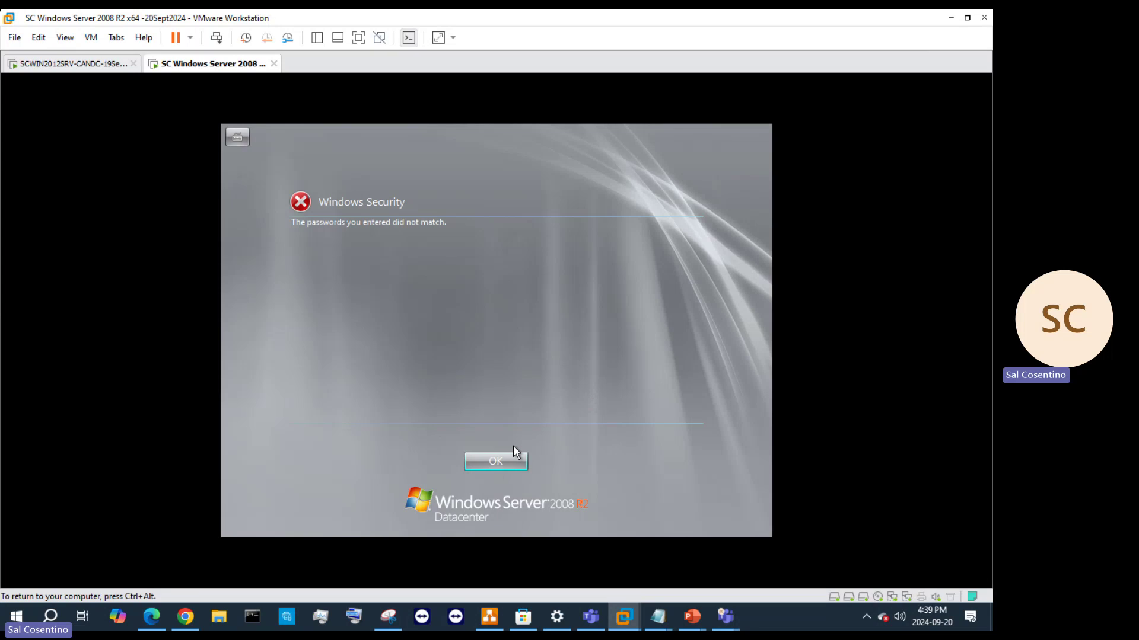
click(501, 460)
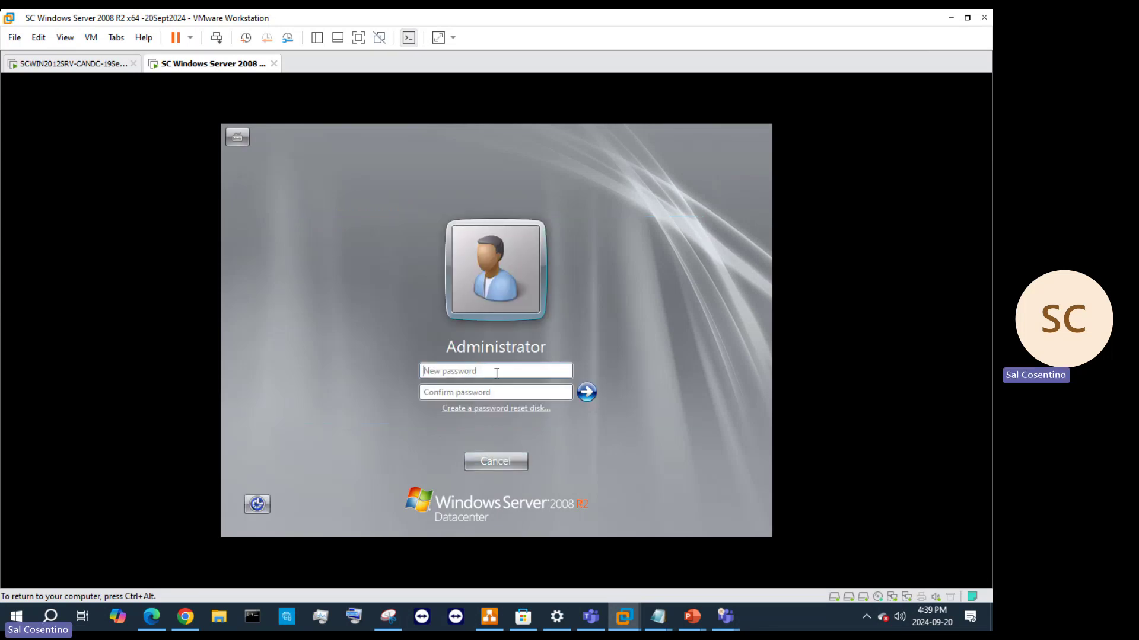
- Set and confirm a new password for the Administrator account and continue to the server desktop
text(****)
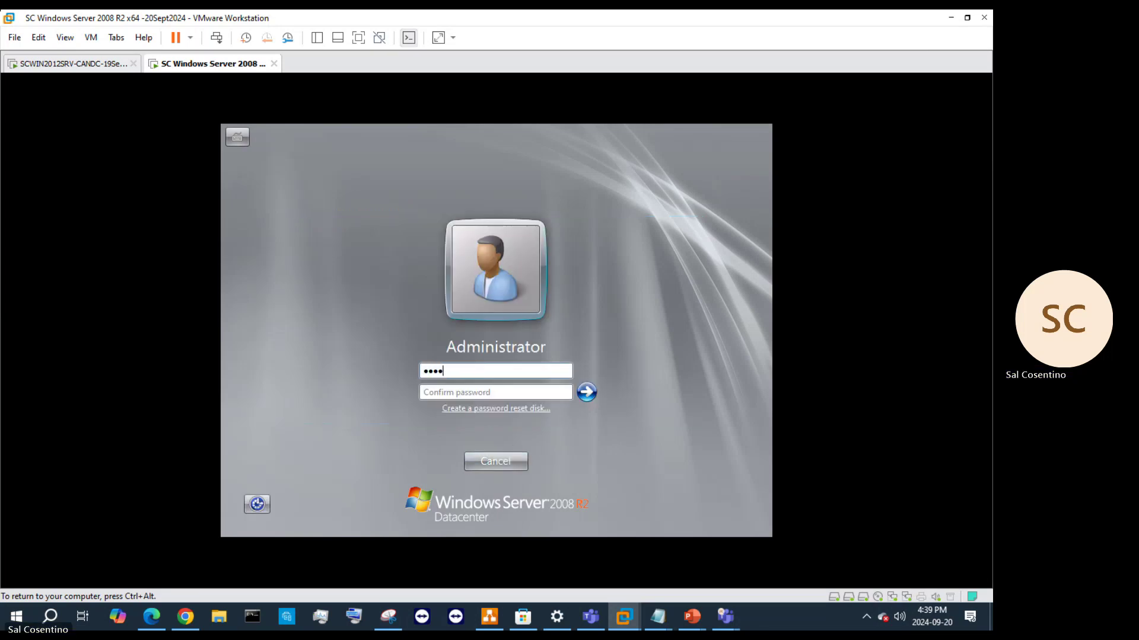
text(***********)
key(Tab)
text(***)
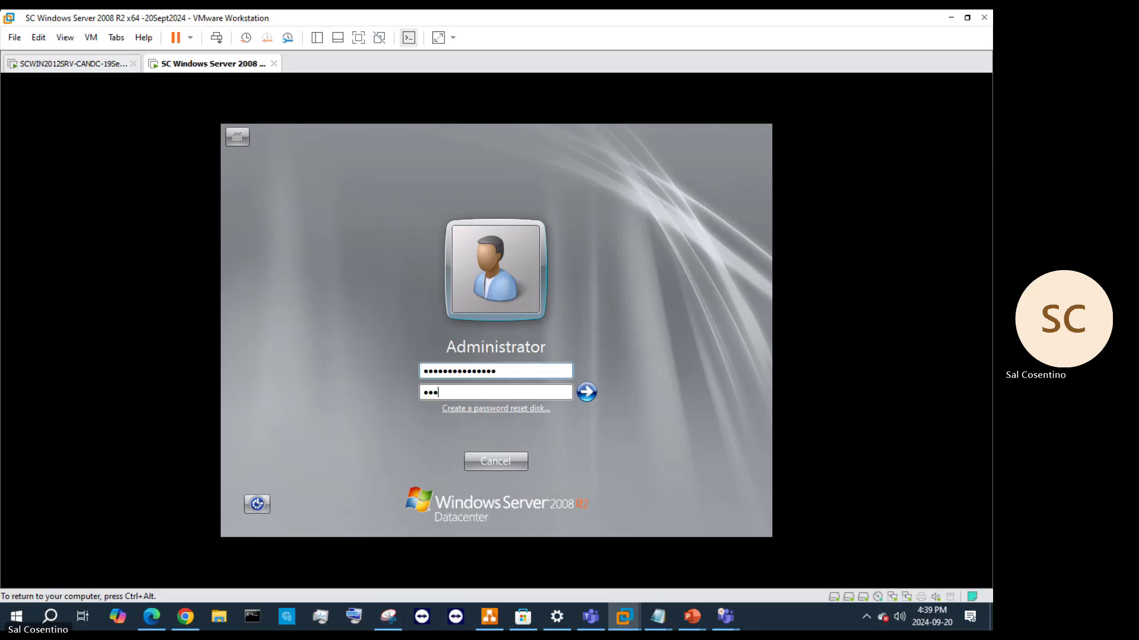
text(************)
key(Return)
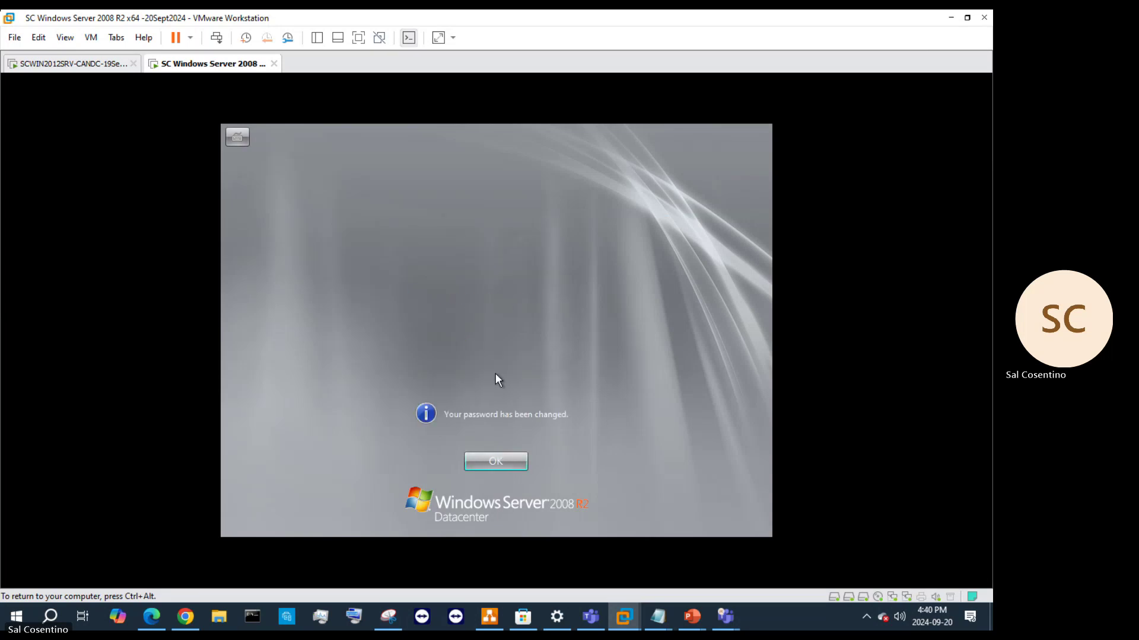
click(508, 464)
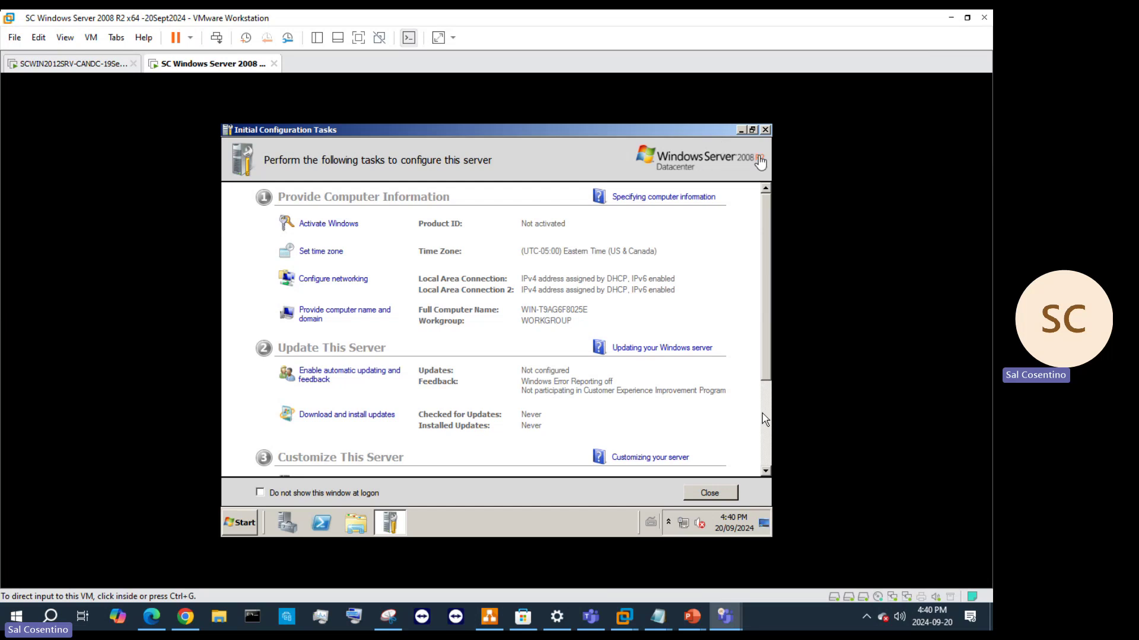
- Review the computer information, update and customization sections of the Initial Configuration Tasks list
click(765, 420)
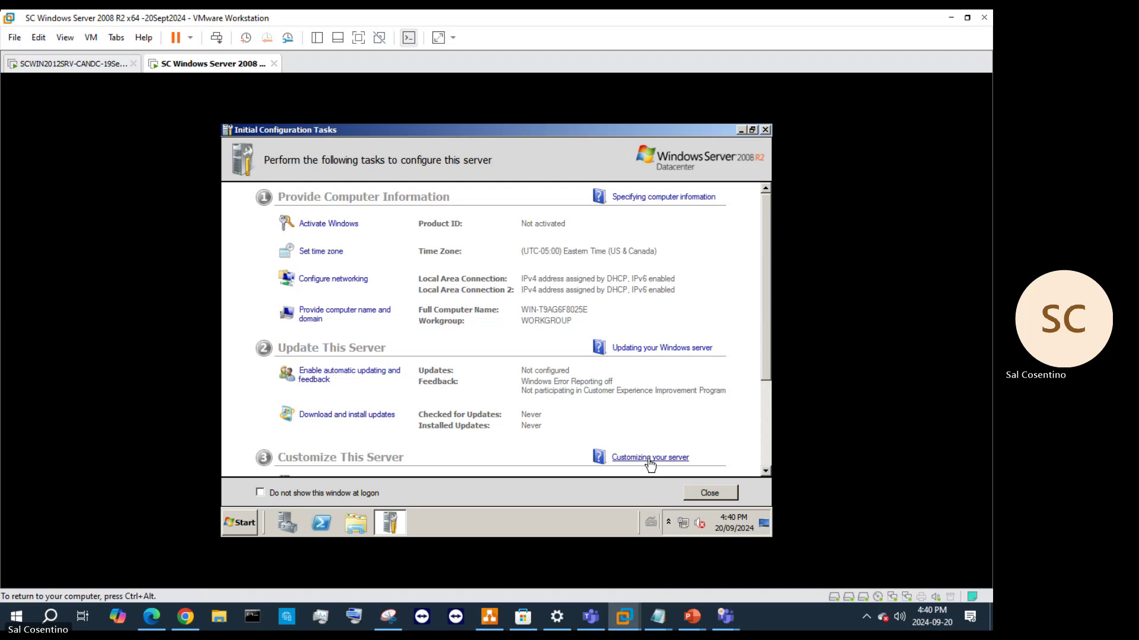
scroll(619, 379, down, 2)
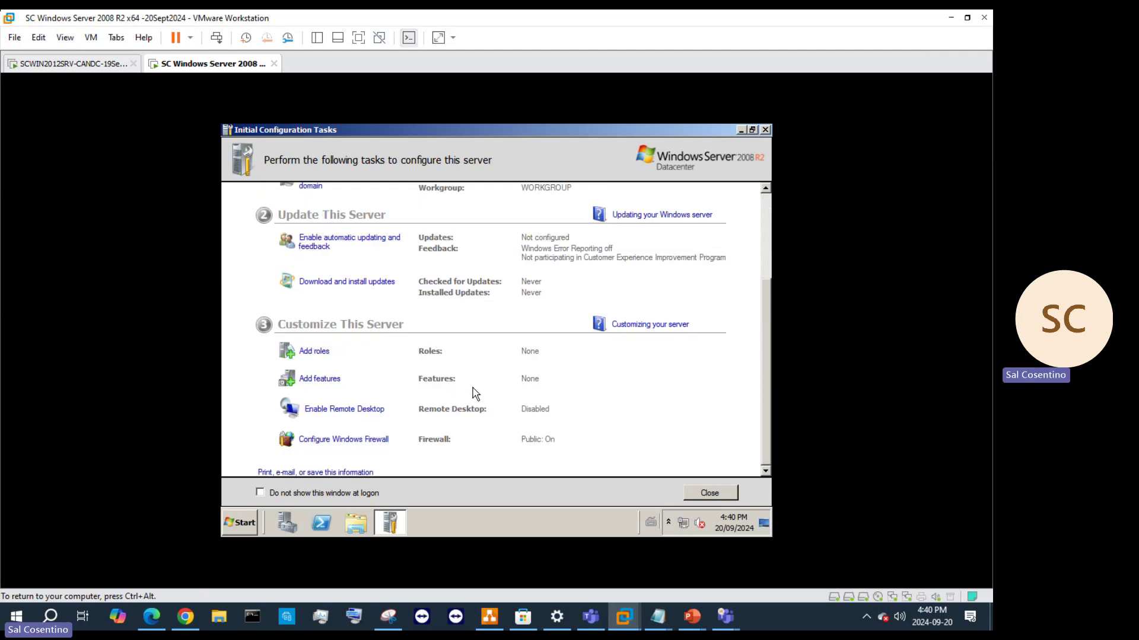
scroll(485, 436, up, 2)
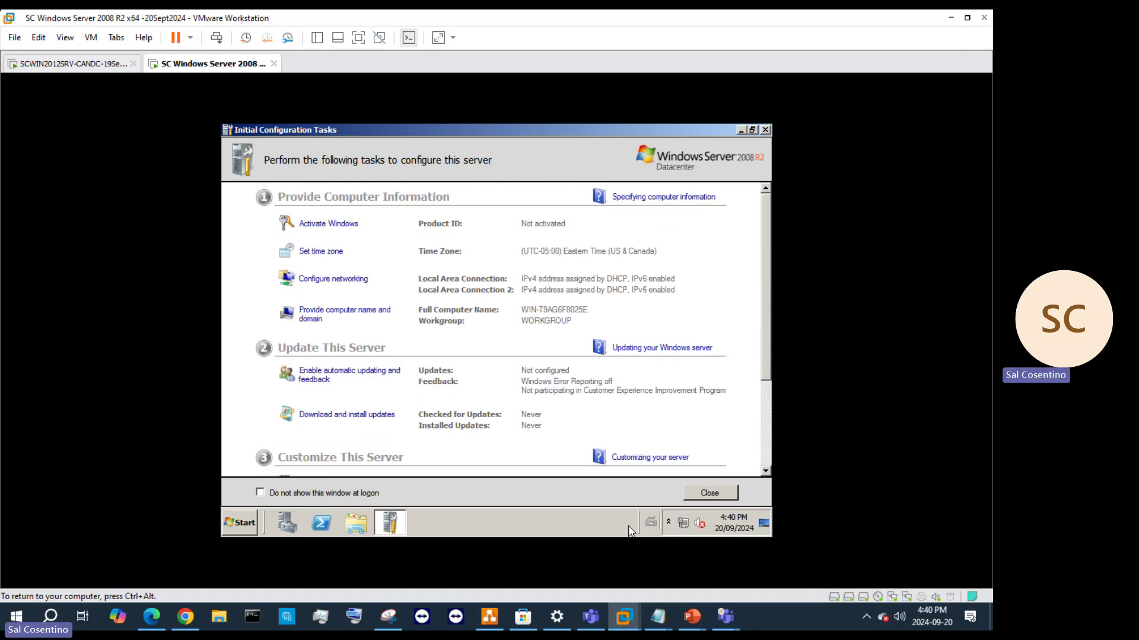
key(ctrl+alt)
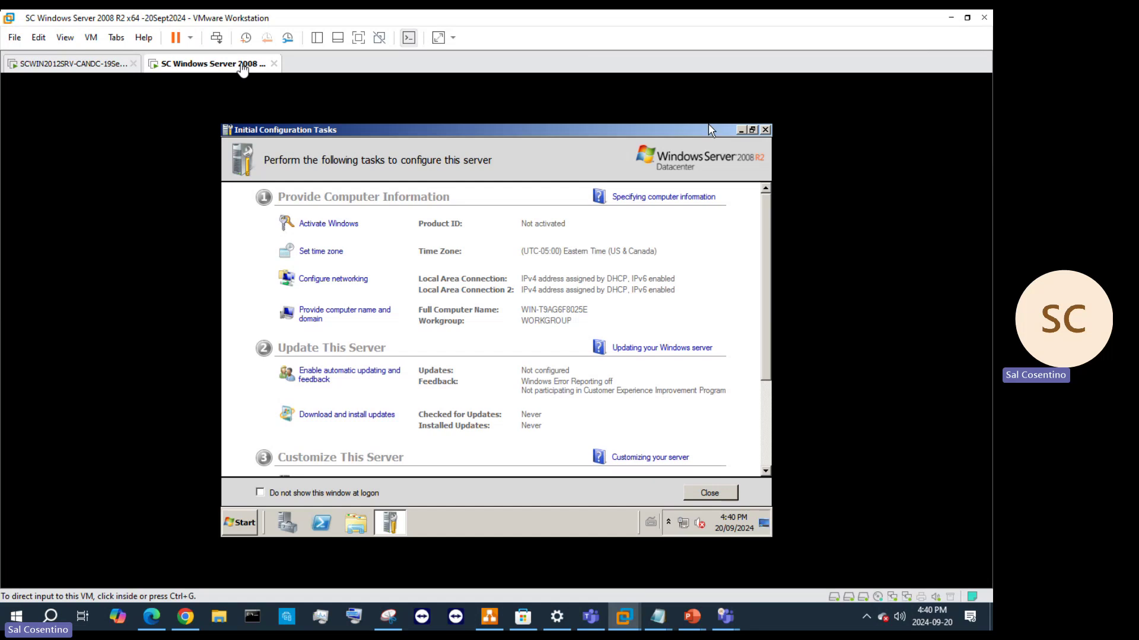
- Examine the Windows Server 2008 virtual machine's hardware and Autologin settings, and close them without making changes
right_click(242, 69)
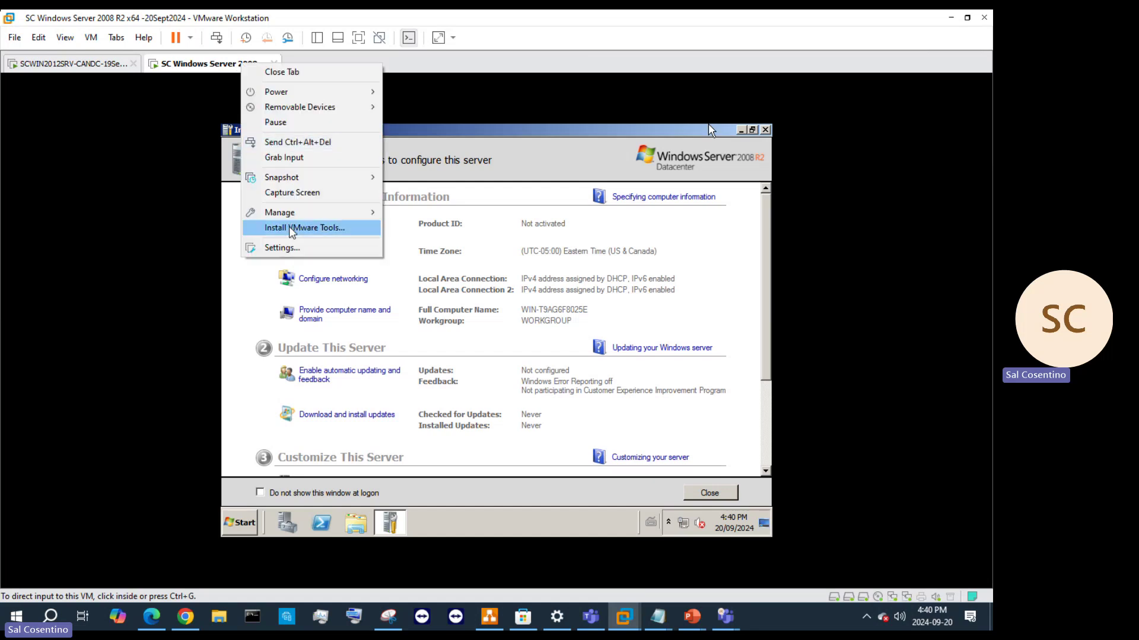
click(284, 248)
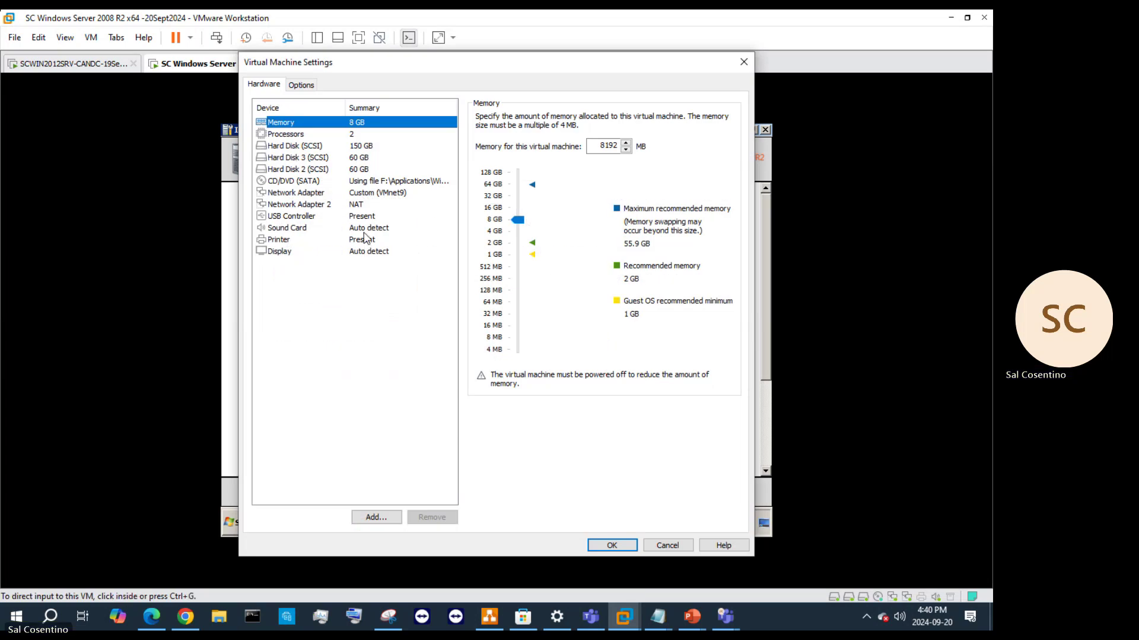
click(303, 86)
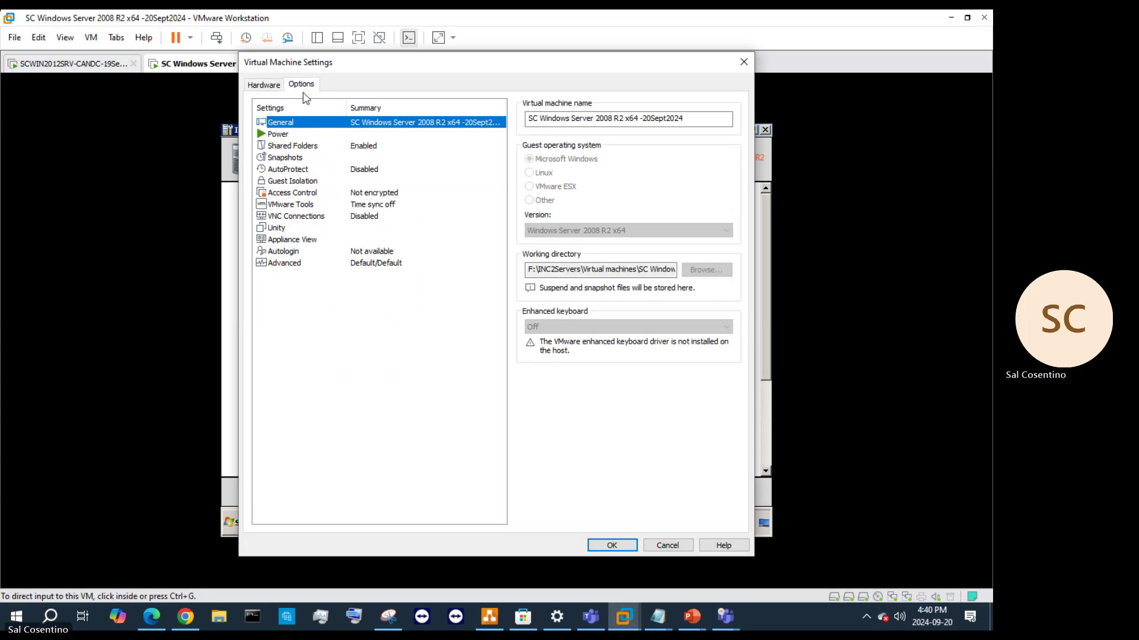
click(357, 254)
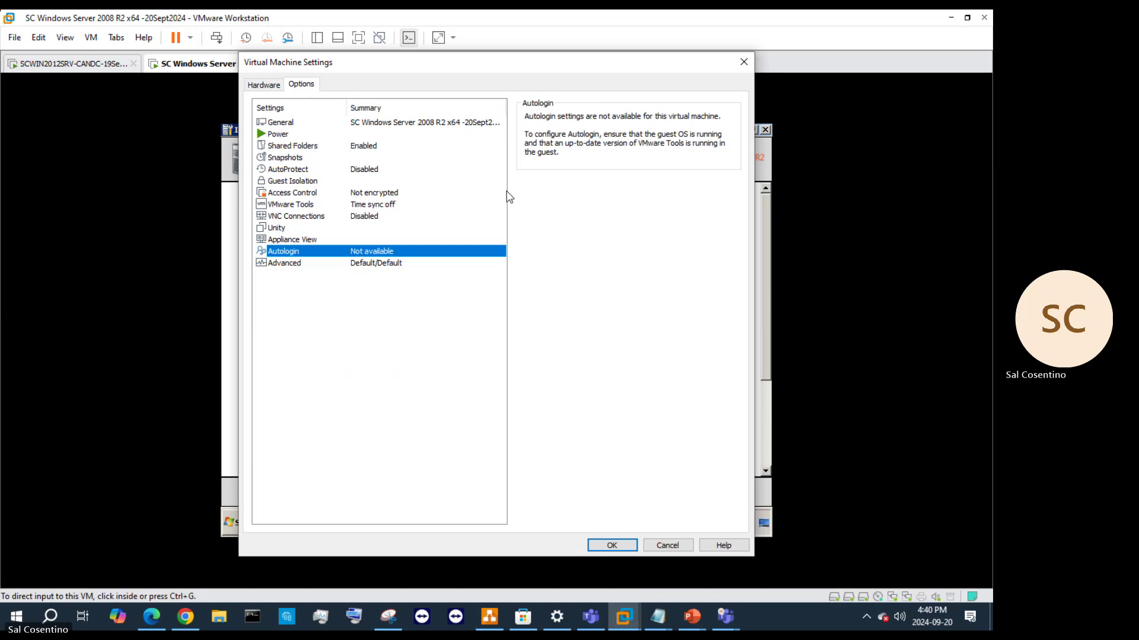
click(669, 545)
- Start the VMware Tools installation for the Windows Server 2008 virtual machine and return control to the guest
right_click(202, 61)
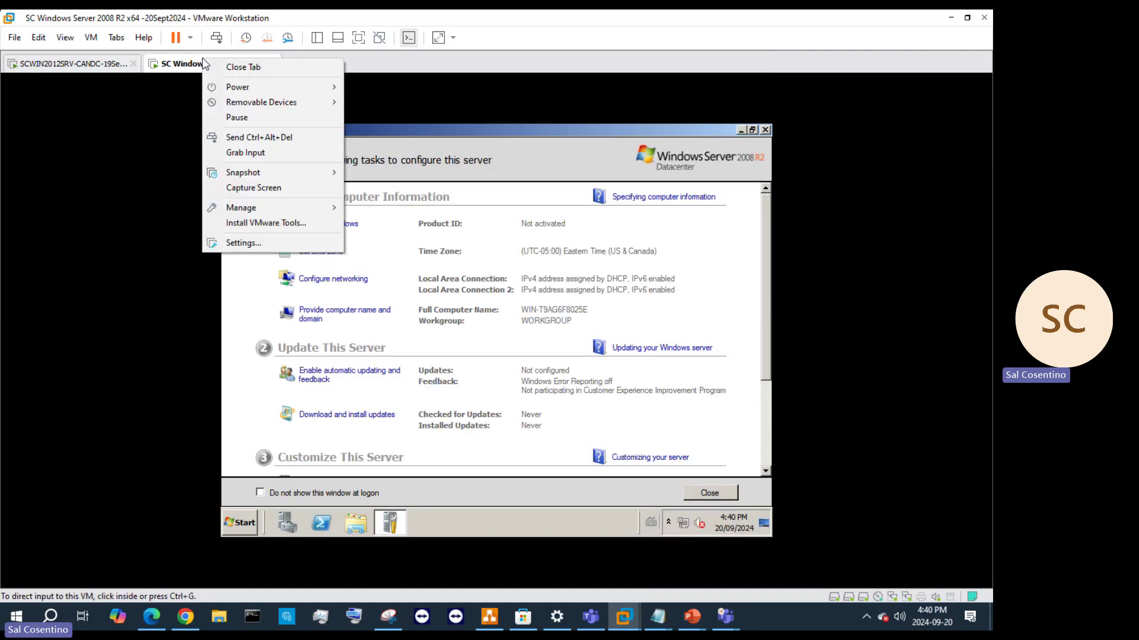
click(296, 226)
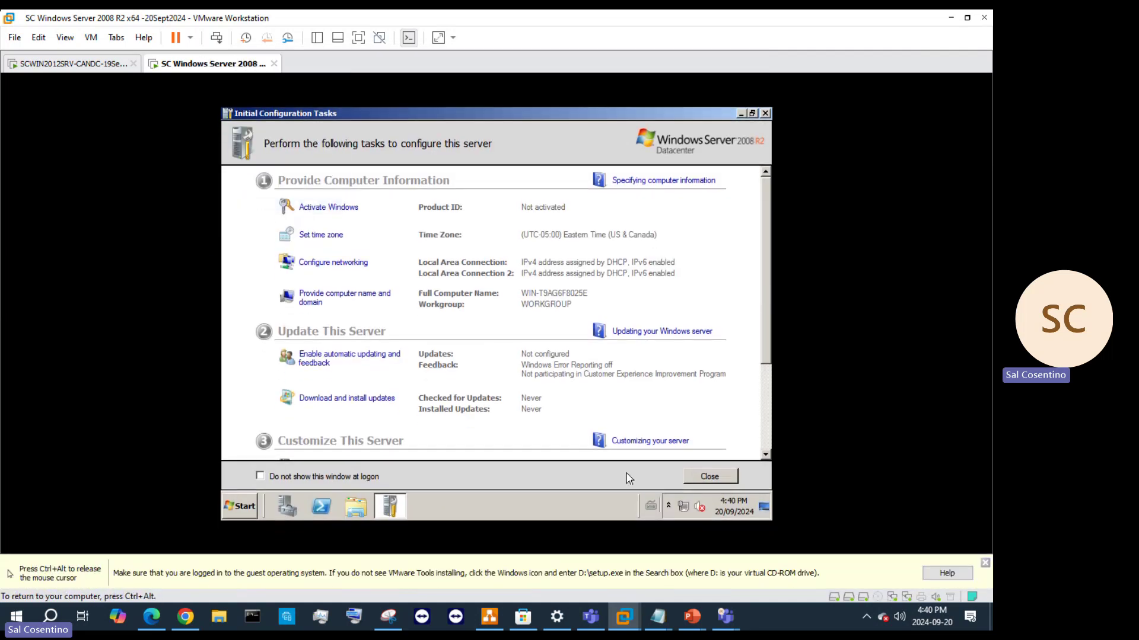
click(526, 255)
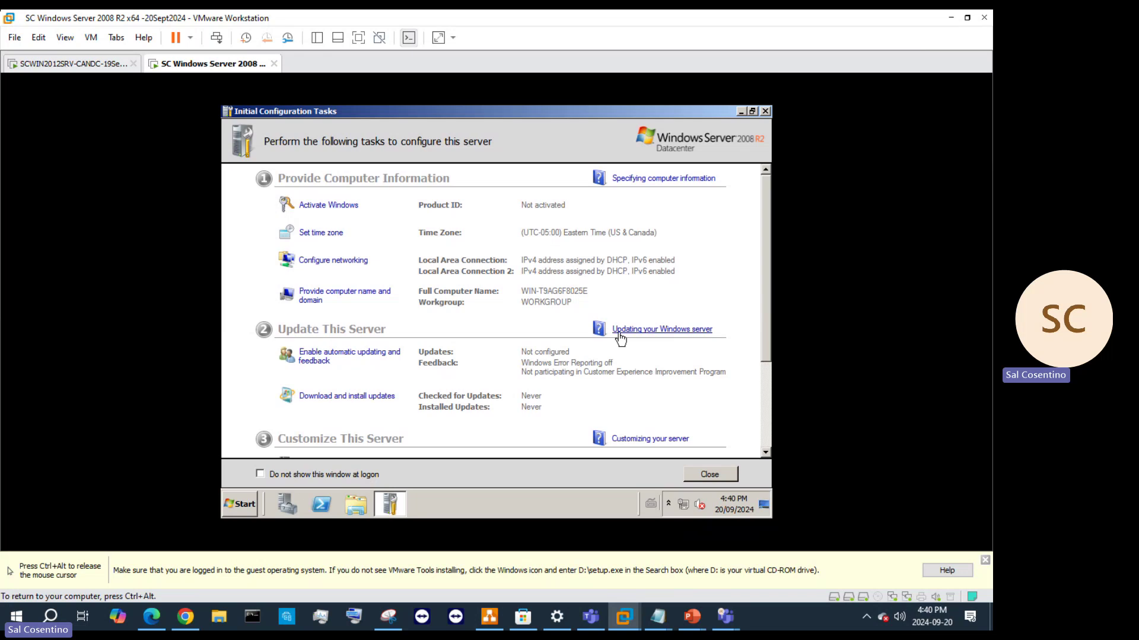
- Rename the server to SCSRV2008-CNDC, keep it in WORKGROUP, acknowledge the restart requirement and close System Properties
click(348, 292)
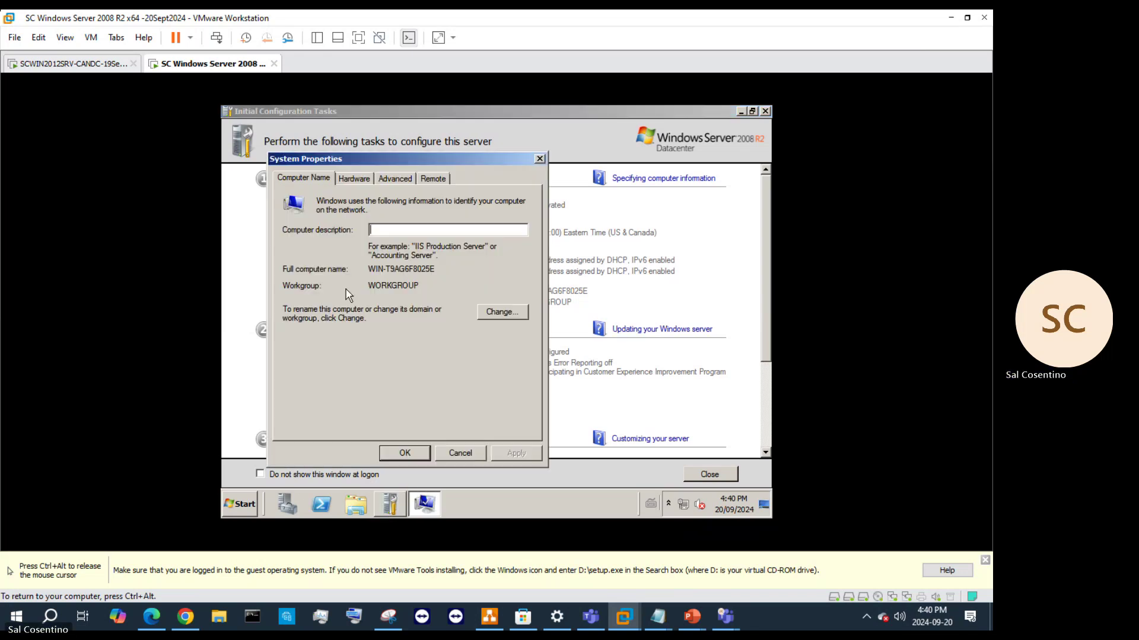
click(501, 311)
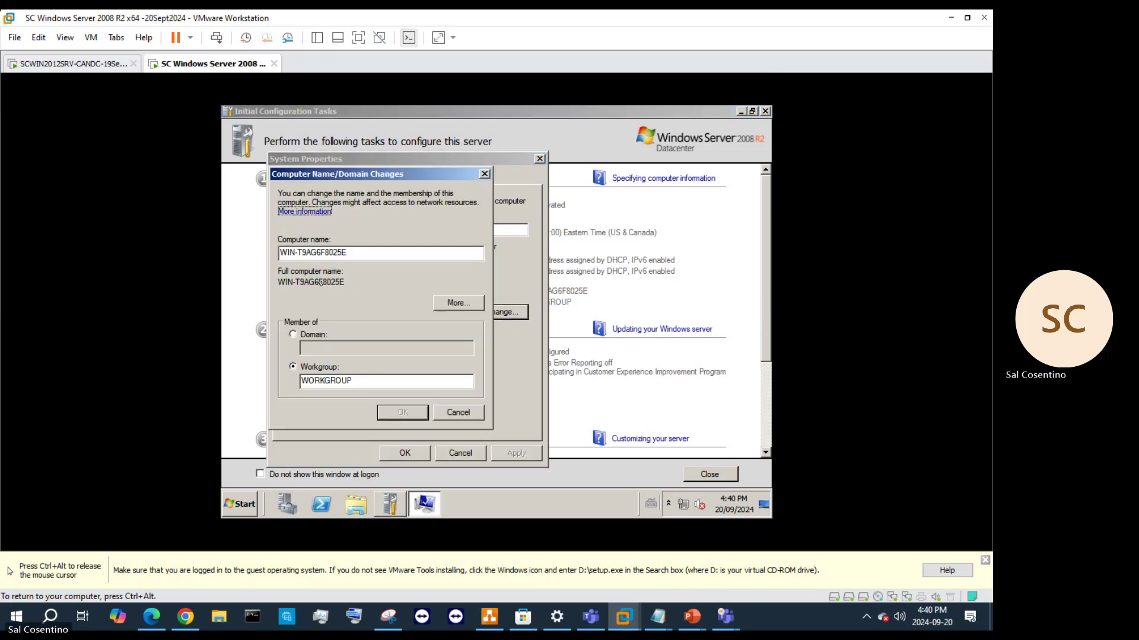
double_click(356, 253)
text(SC)
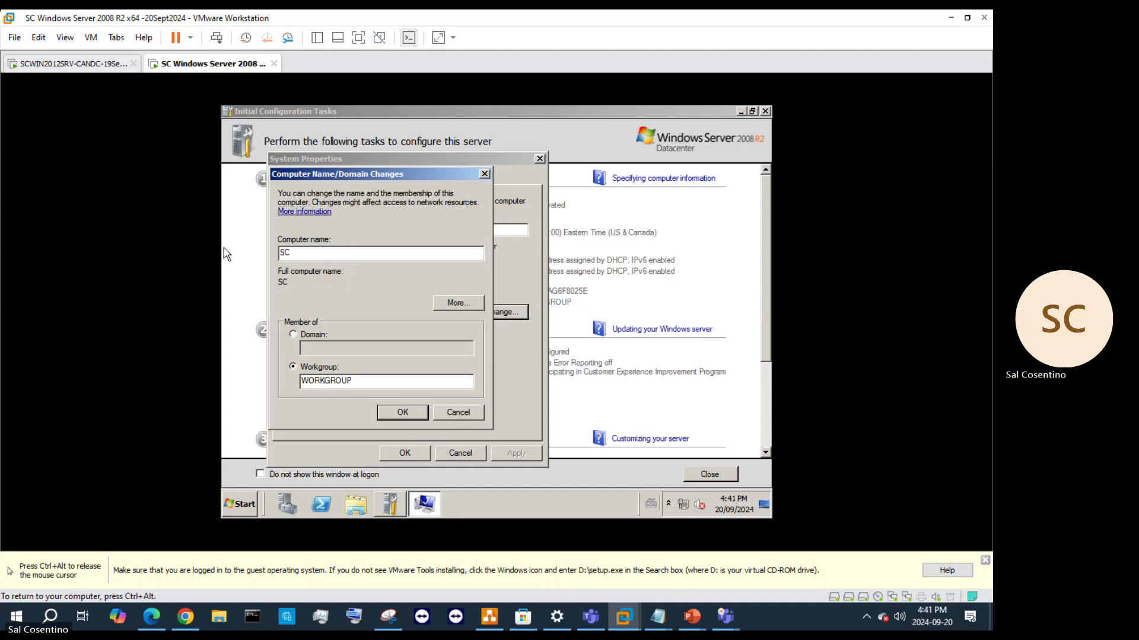
text(SRV)
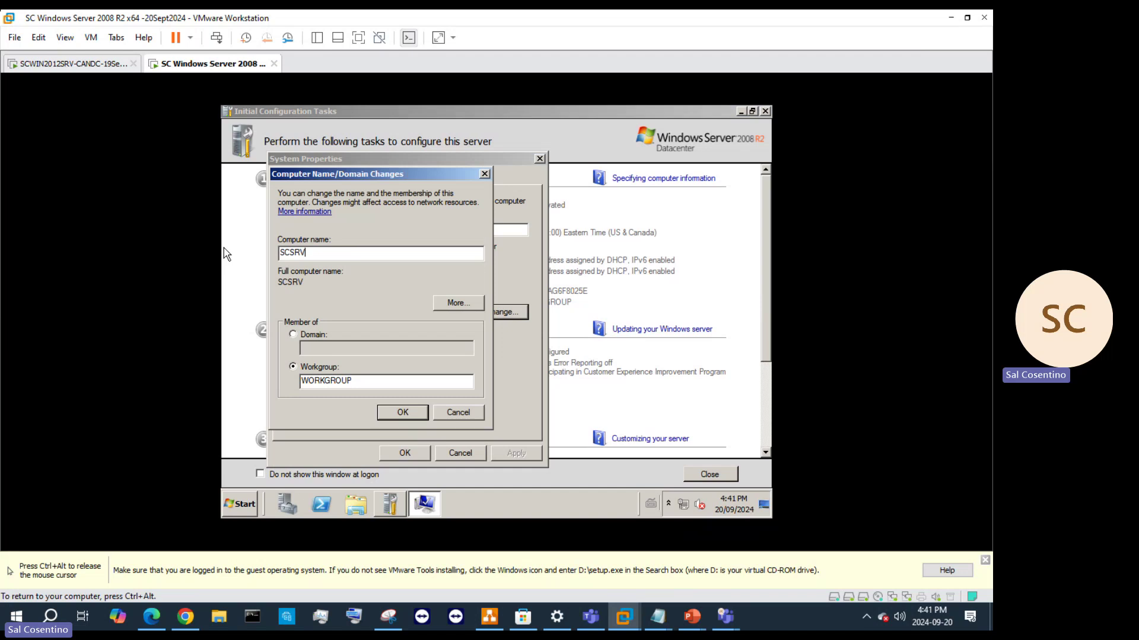
text(2008-CNDC)
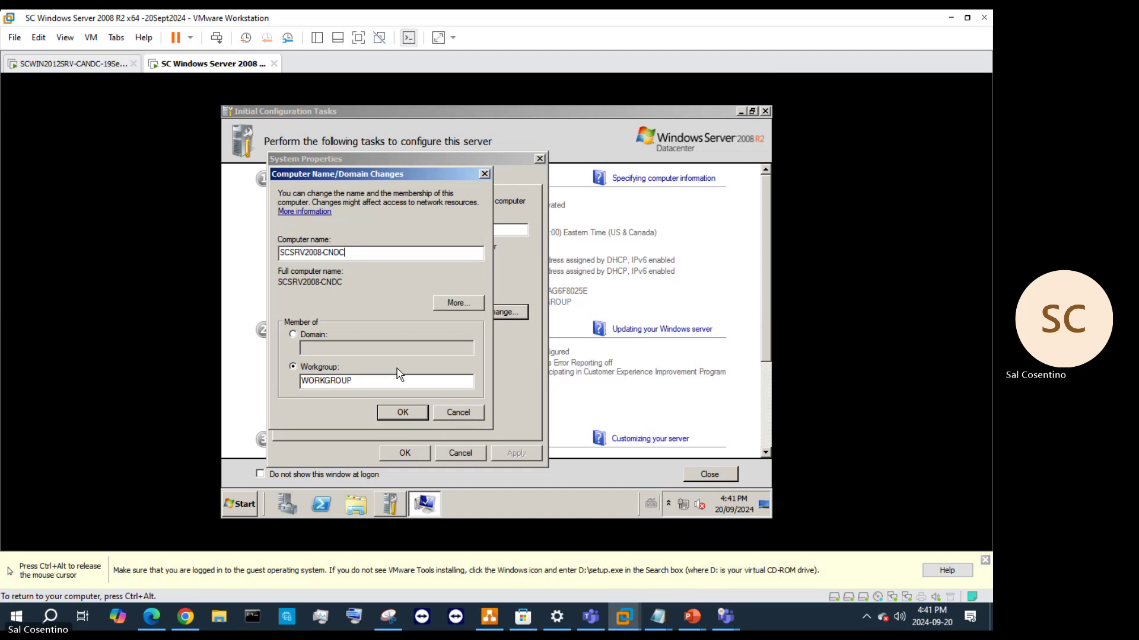
click(391, 414)
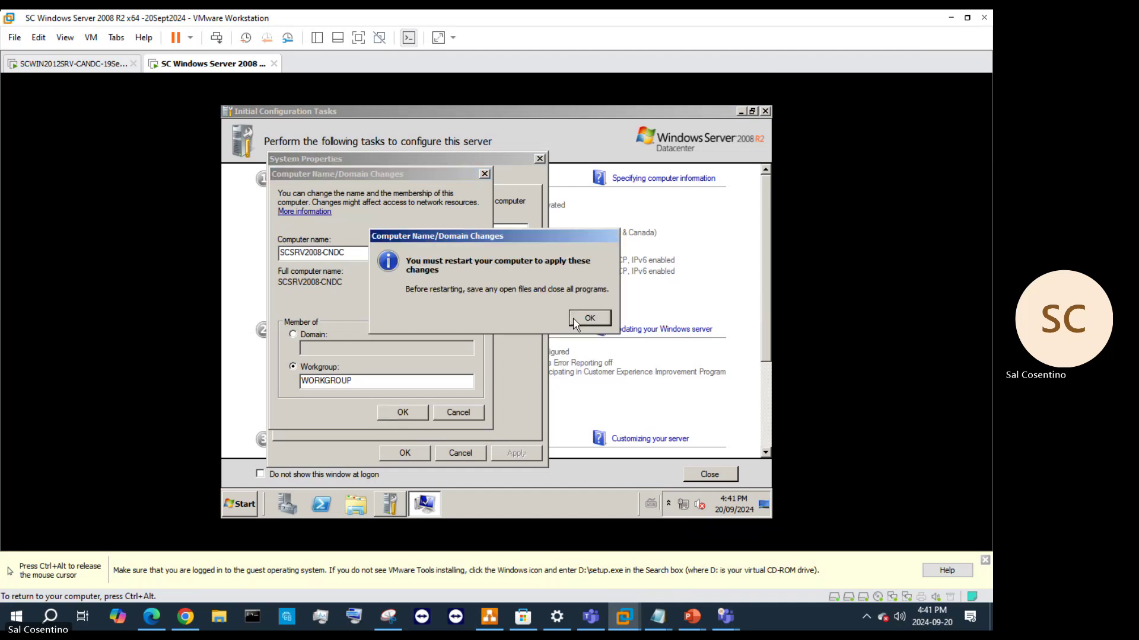
click(574, 324)
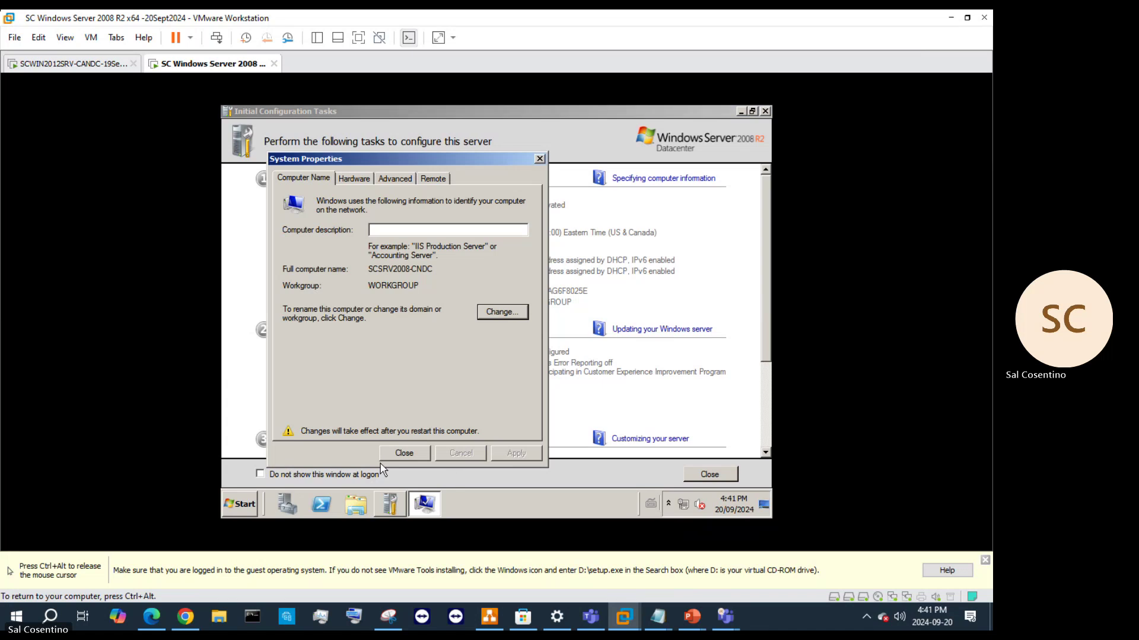
click(404, 453)
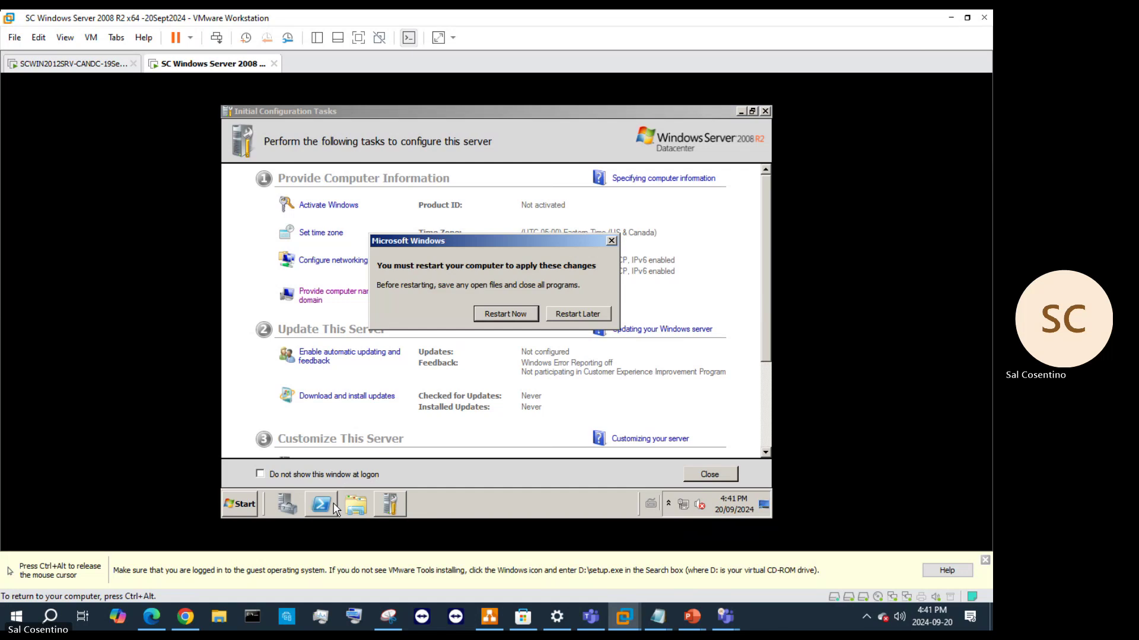
- Run the VMware Tools setup64.exe from DVD drive D: in the guest and dismiss the setup message
click(356, 504)
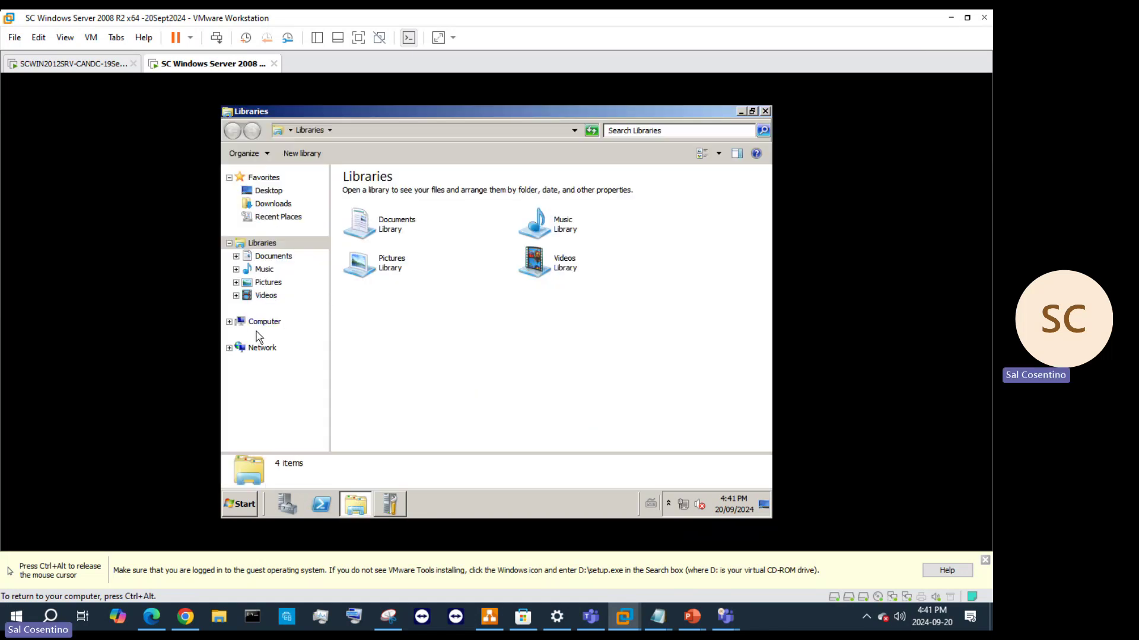
click(261, 322)
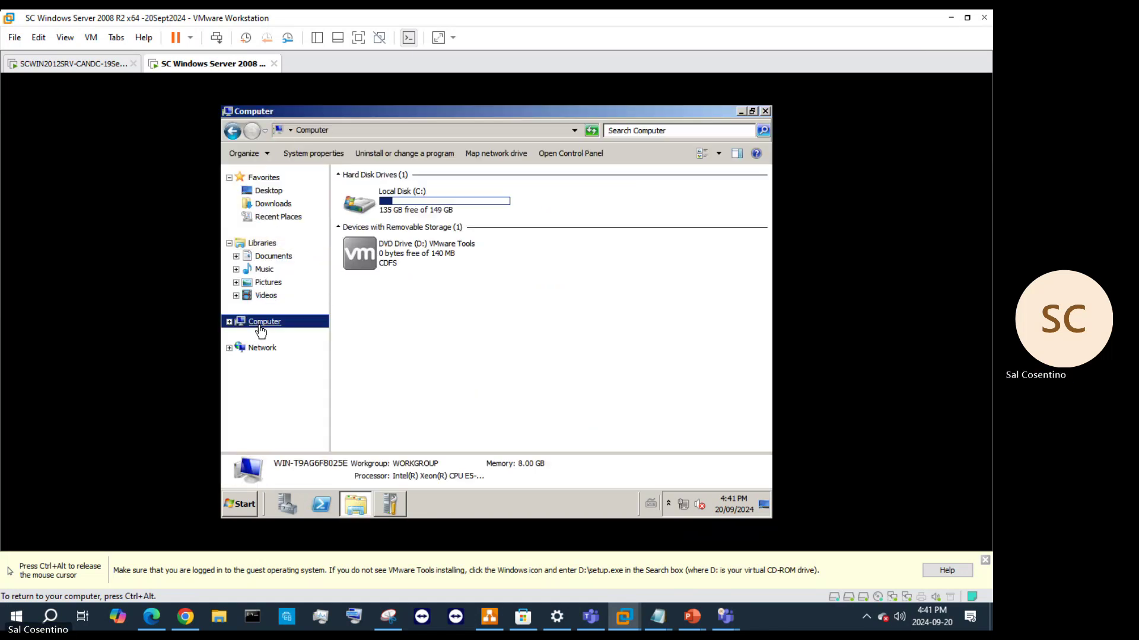
double_click(428, 245)
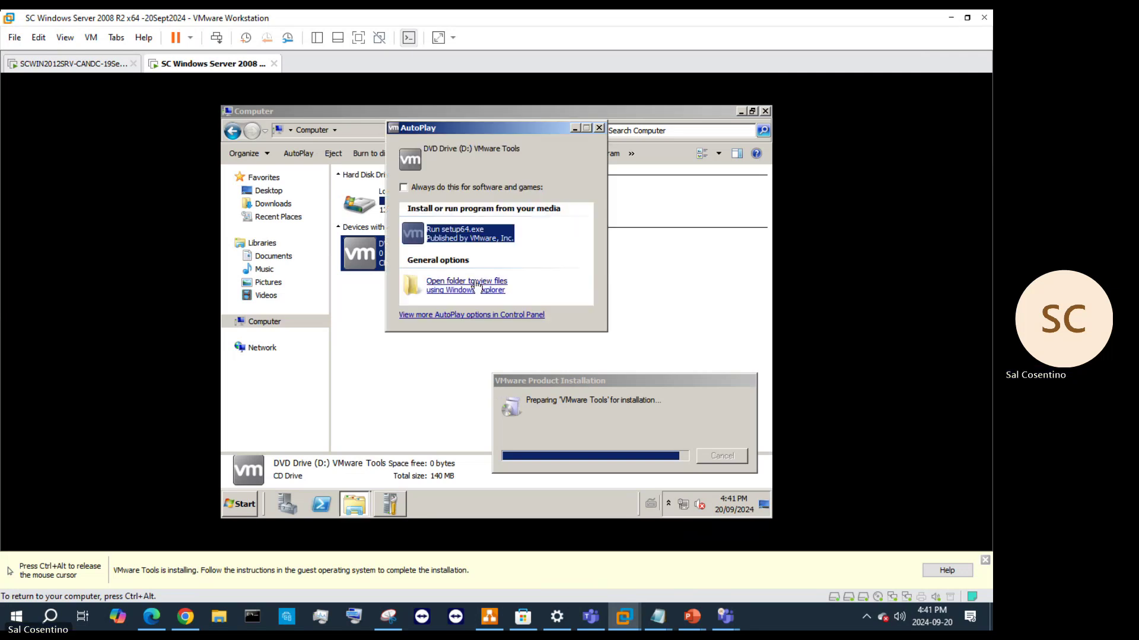
click(482, 243)
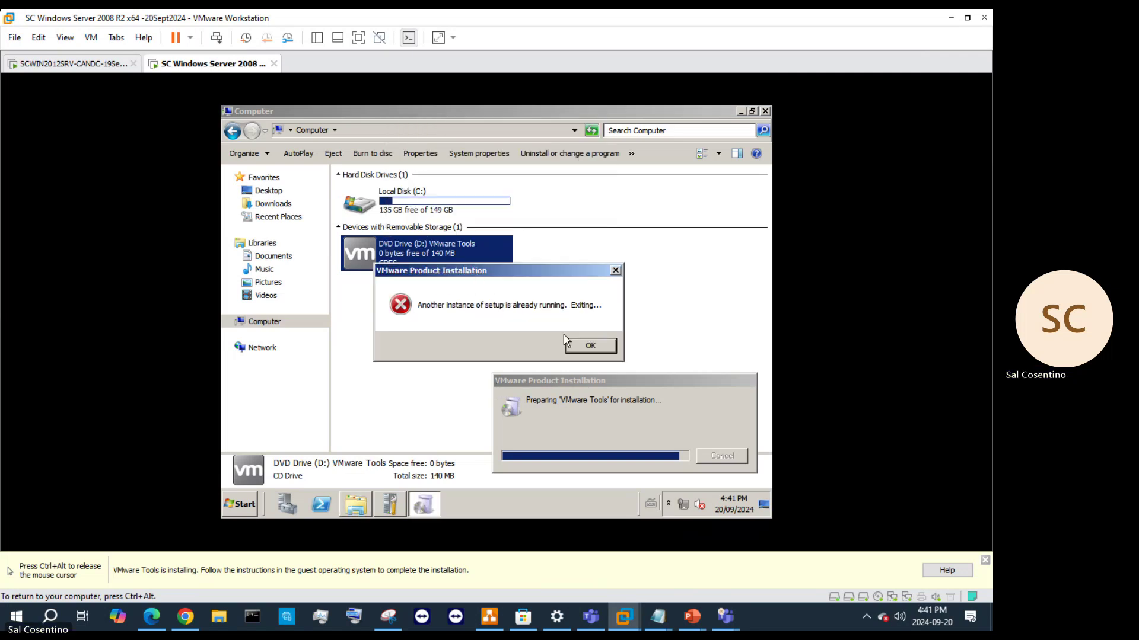
click(588, 347)
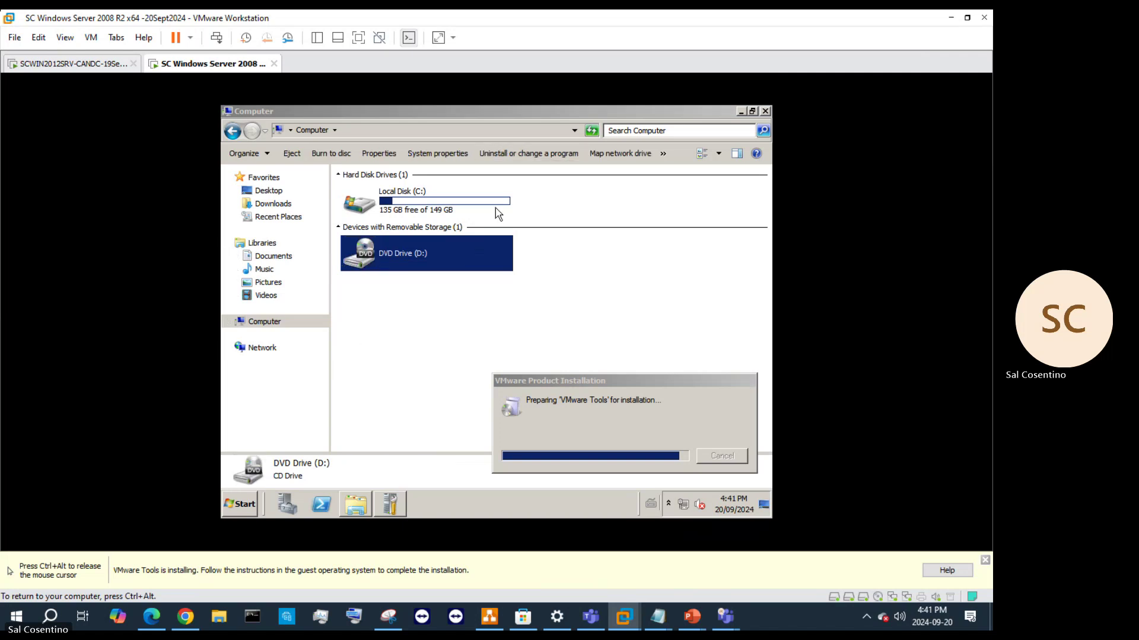
key(ctrl+alt)
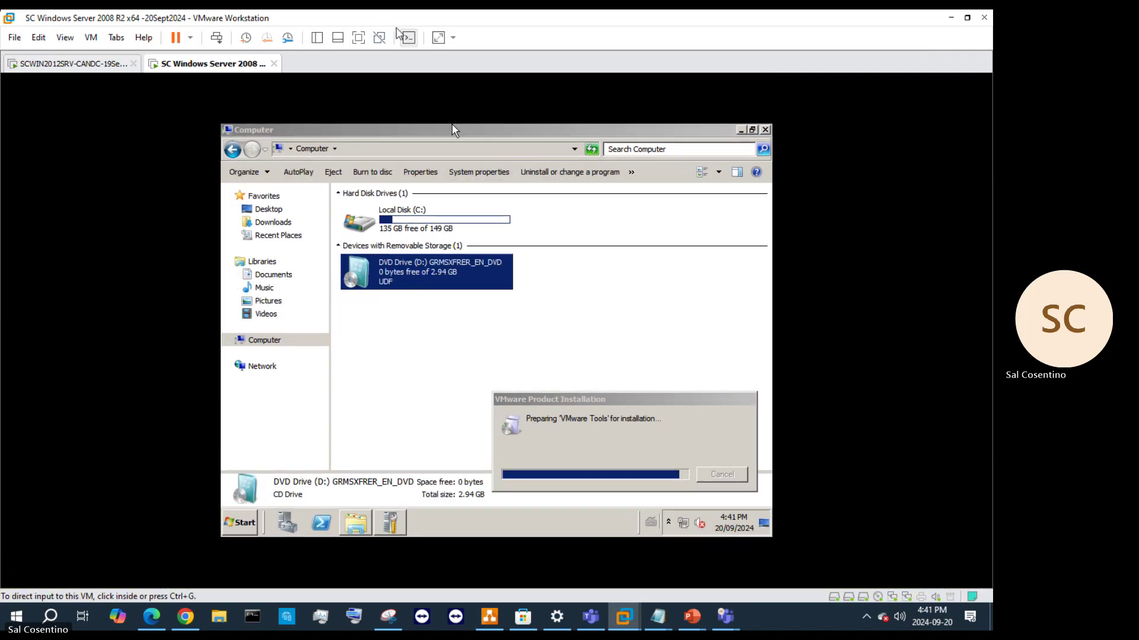
- Run setup.exe from the GRMSXFRER_EN_DVD disc in drive D: and start the Windows Server 2008 R2 installation
click(446, 261)
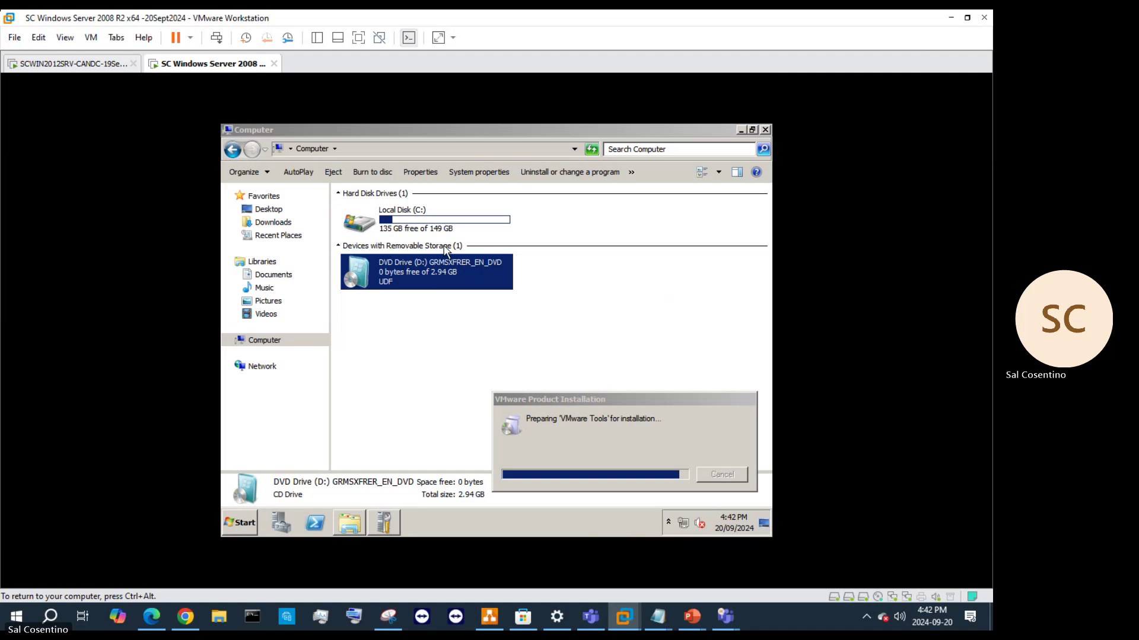
key(ctrl+alt)
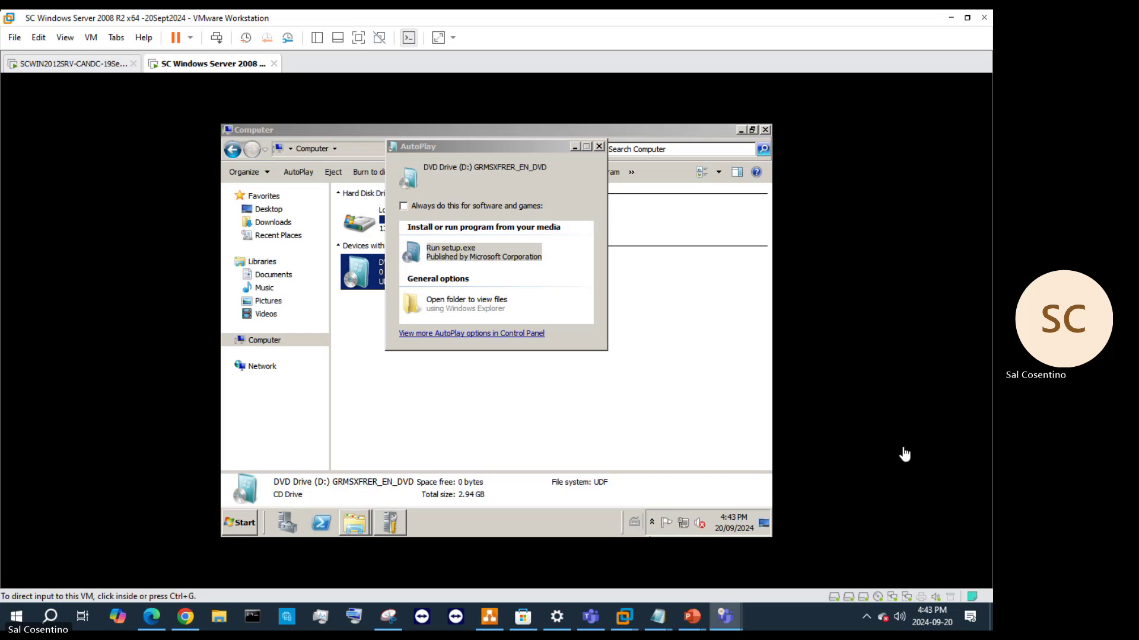
click(484, 263)
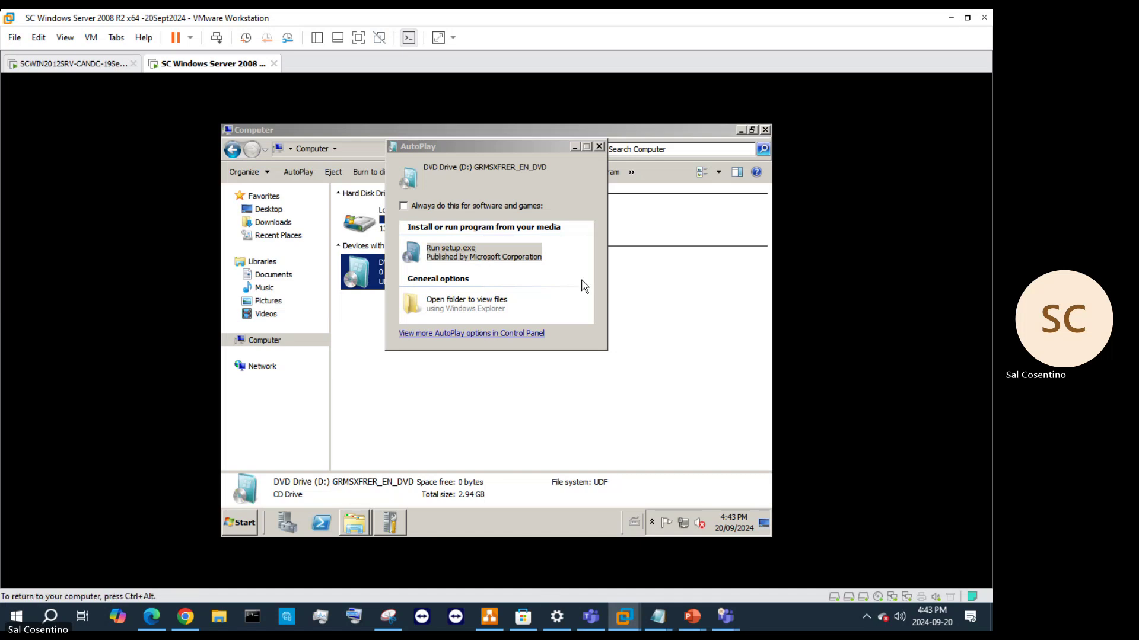
click(490, 254)
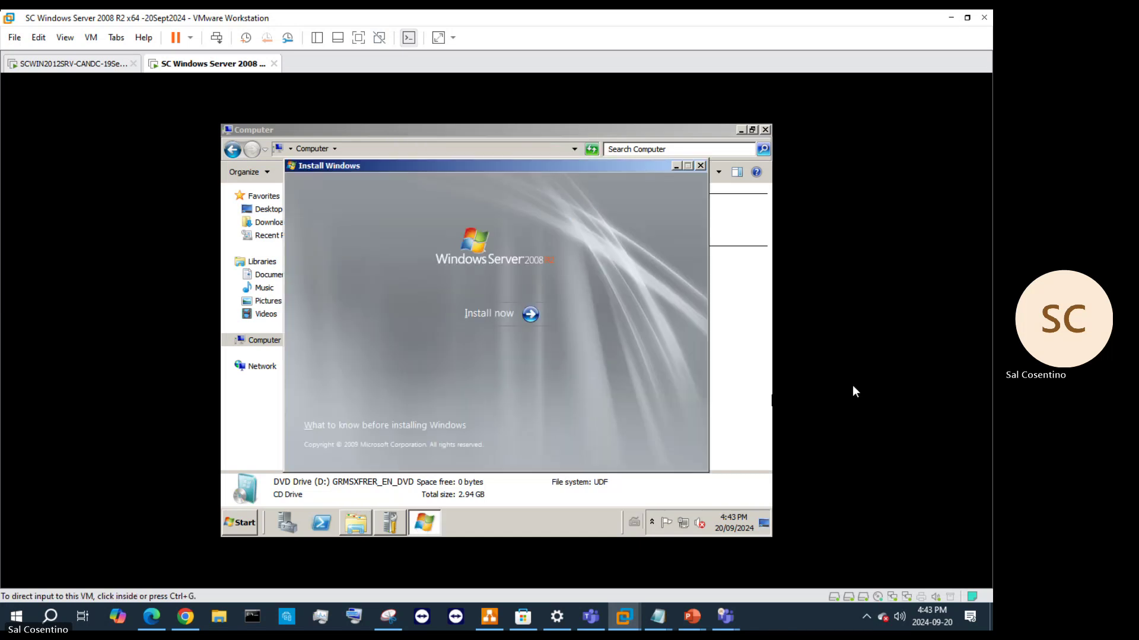
click(510, 314)
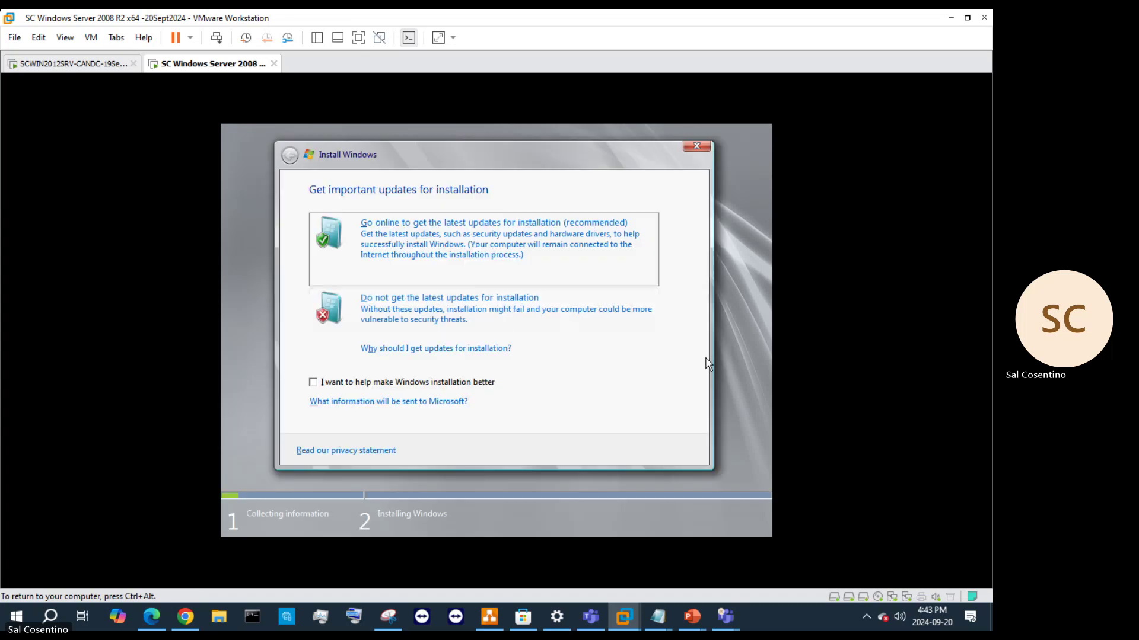
key(ctrl+alt)
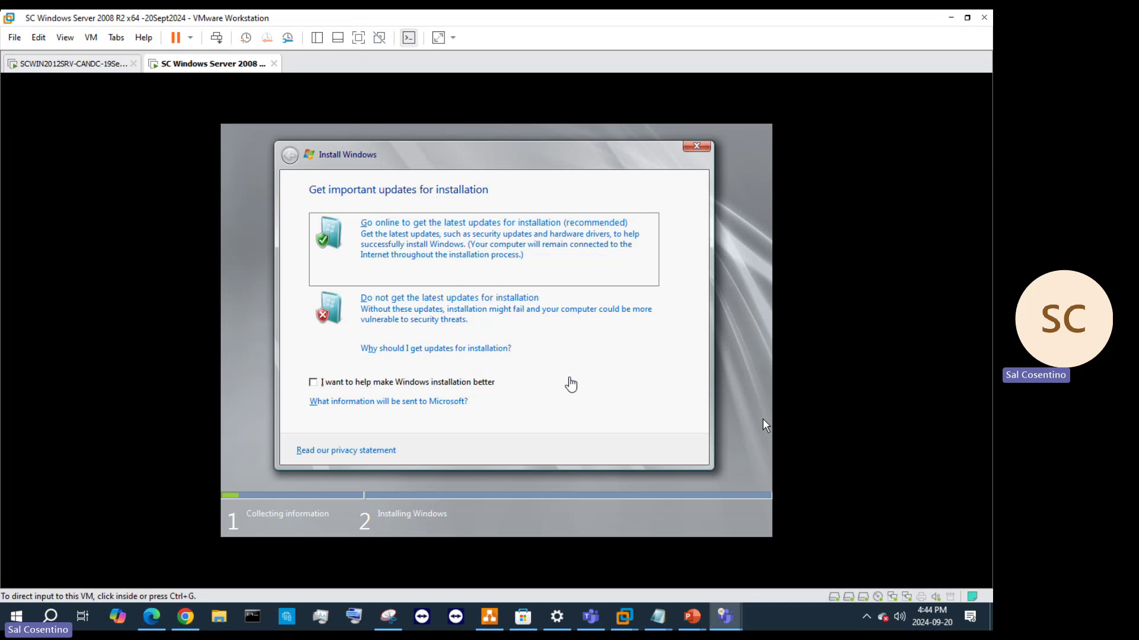
- Switch to the PowerPoint presentation "How to create a virtual machine" and open slide 24 on giving the server character and a static IP
mouse_move(691, 619)
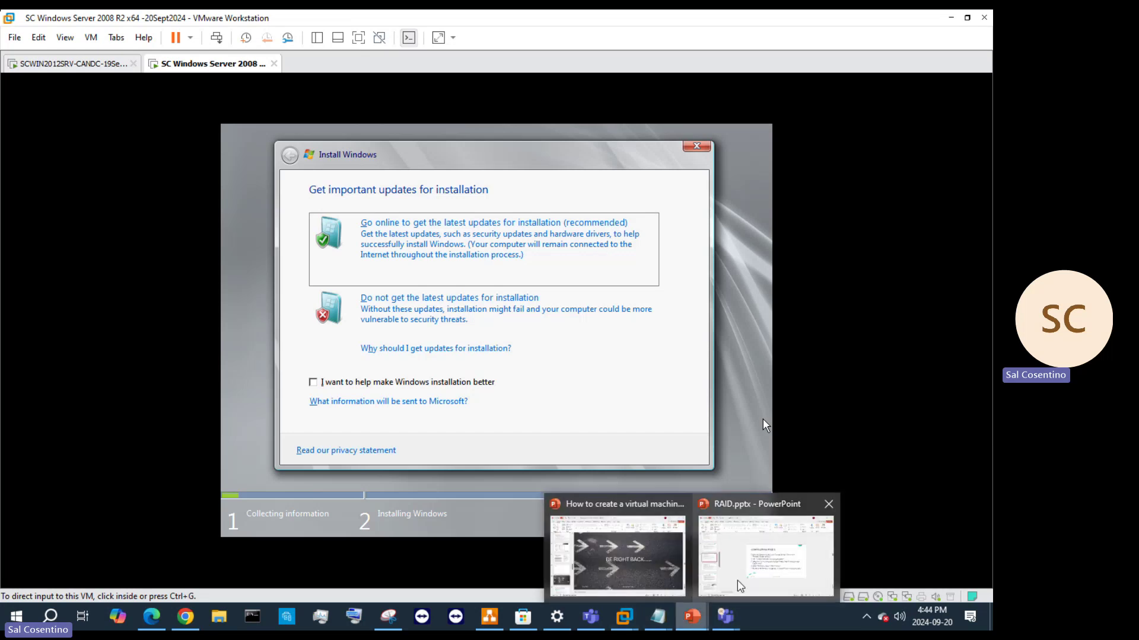
mouse_move(737, 582)
click(617, 554)
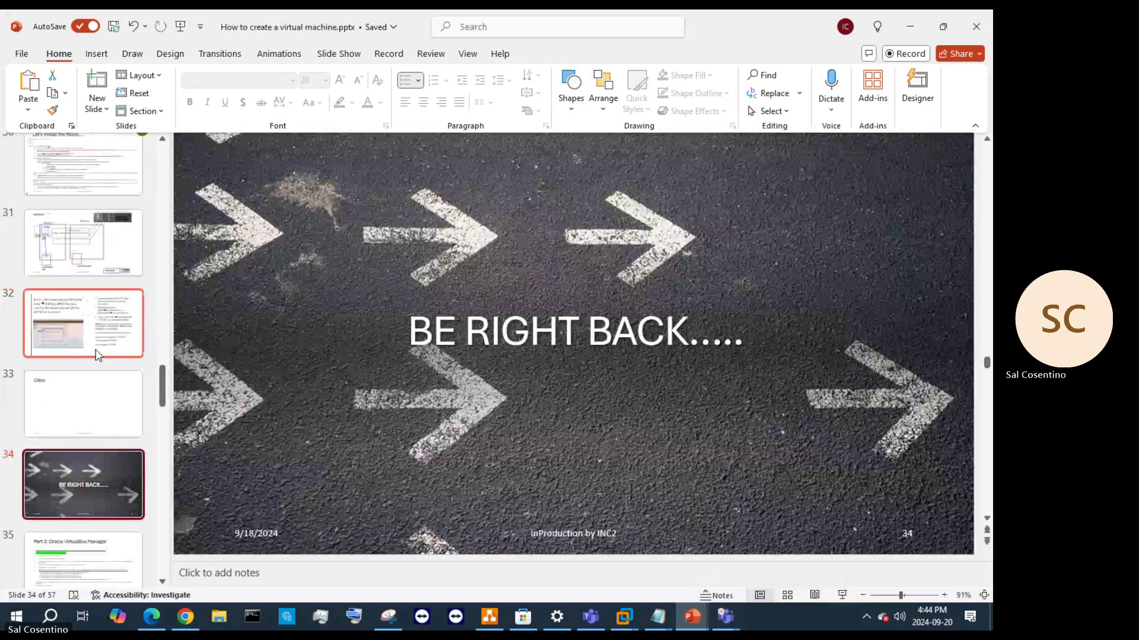
scroll(105, 332, up, 5)
click(105, 333)
scroll(122, 238, up, 6)
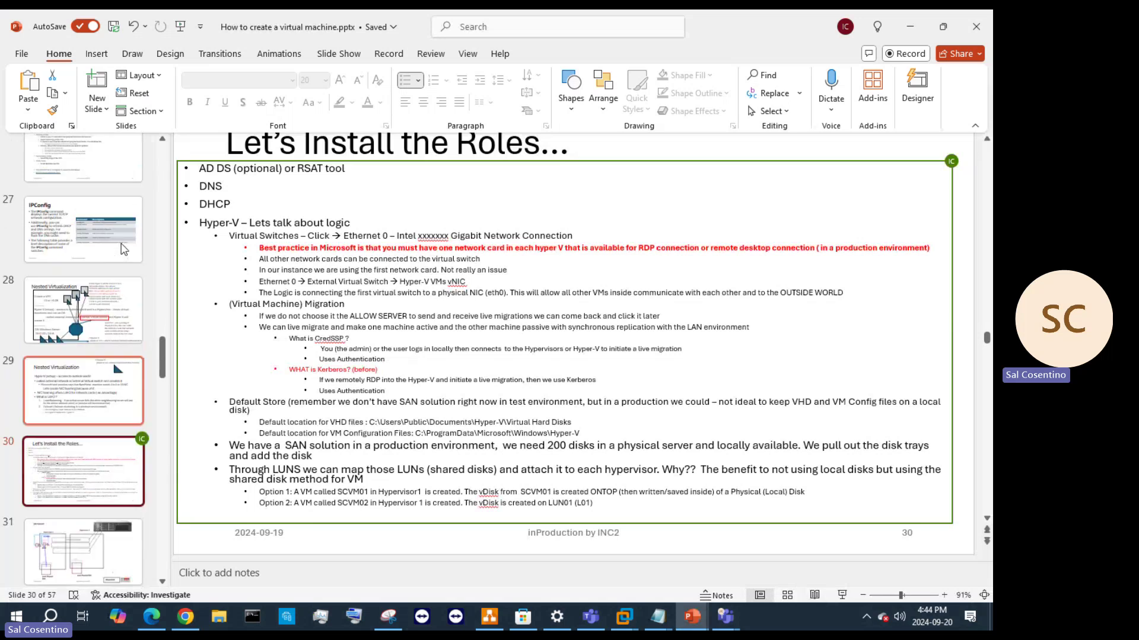
scroll(122, 238, up, 3)
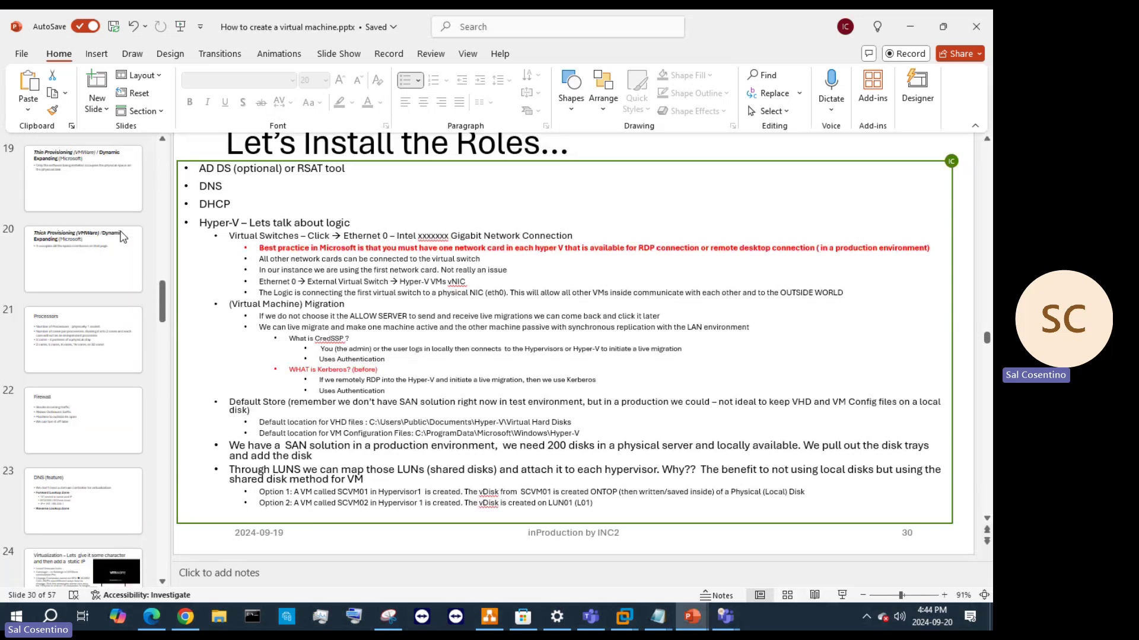
click(67, 558)
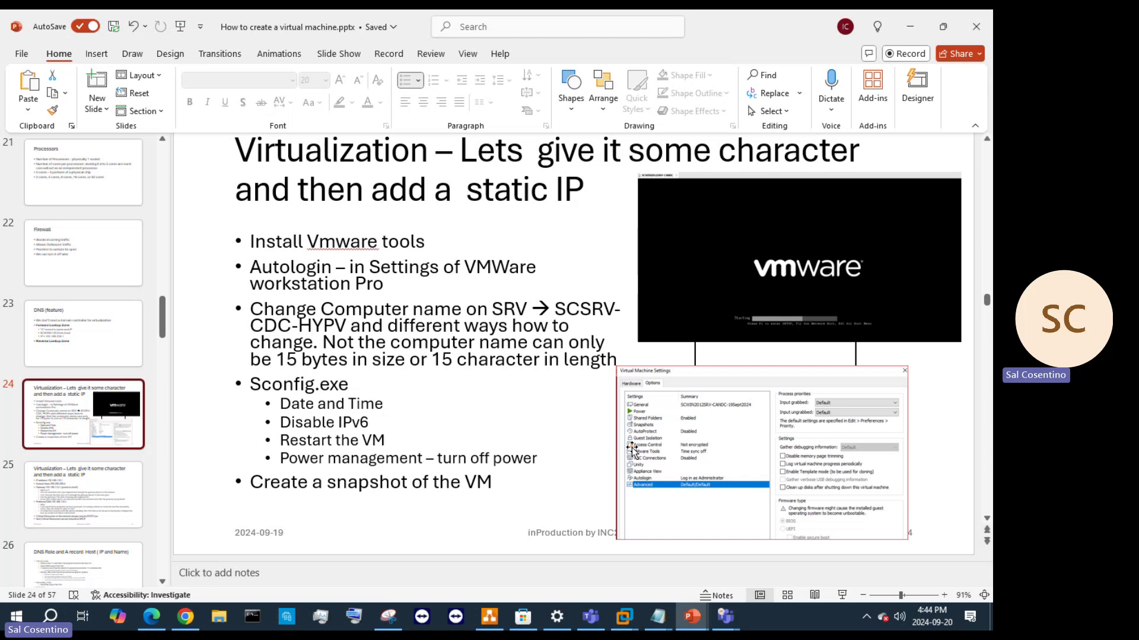
- Review the slide's checklist covering Sconfig.exe tasks, VMware Tools, autologin and the computer name change
drag(551, 458, 286, 380)
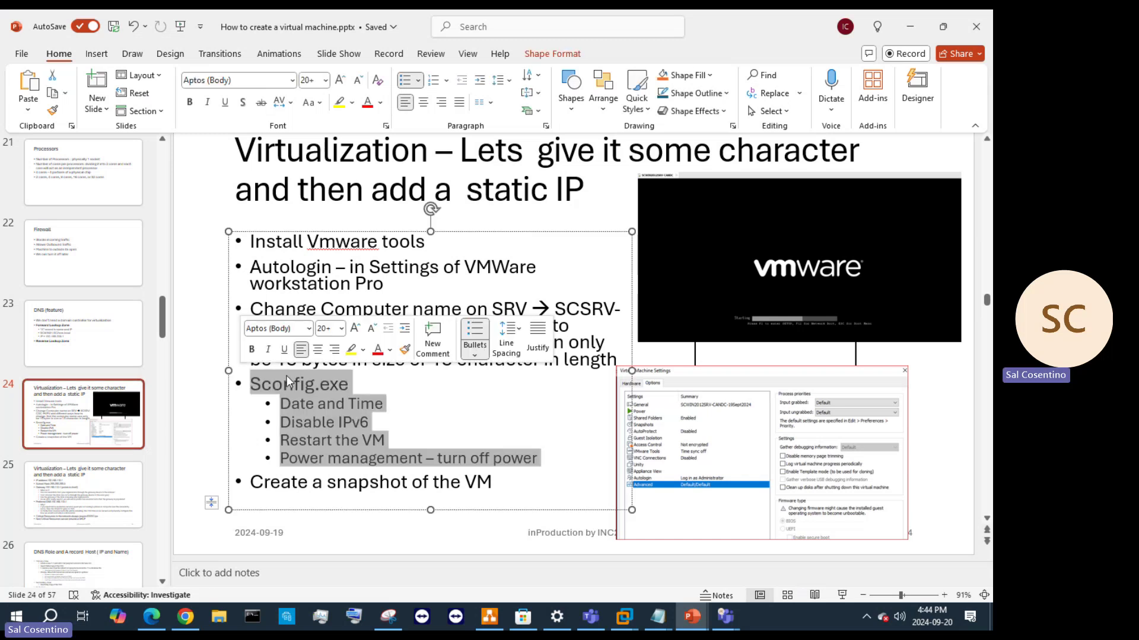
click(453, 403)
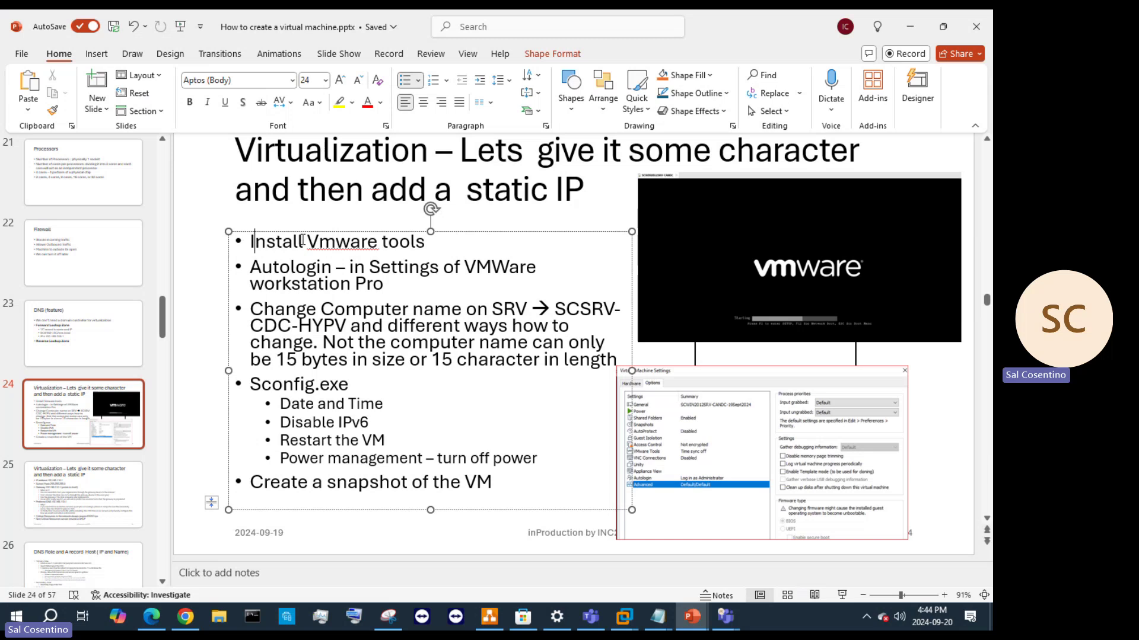
drag(252, 243, 428, 243)
drag(466, 309, 249, 270)
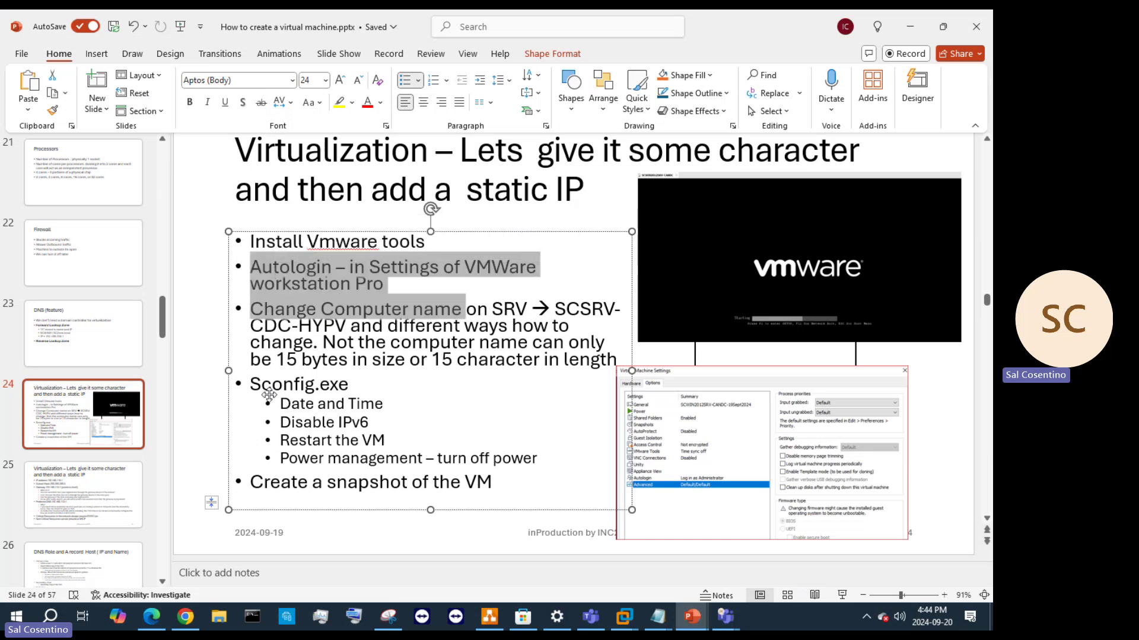
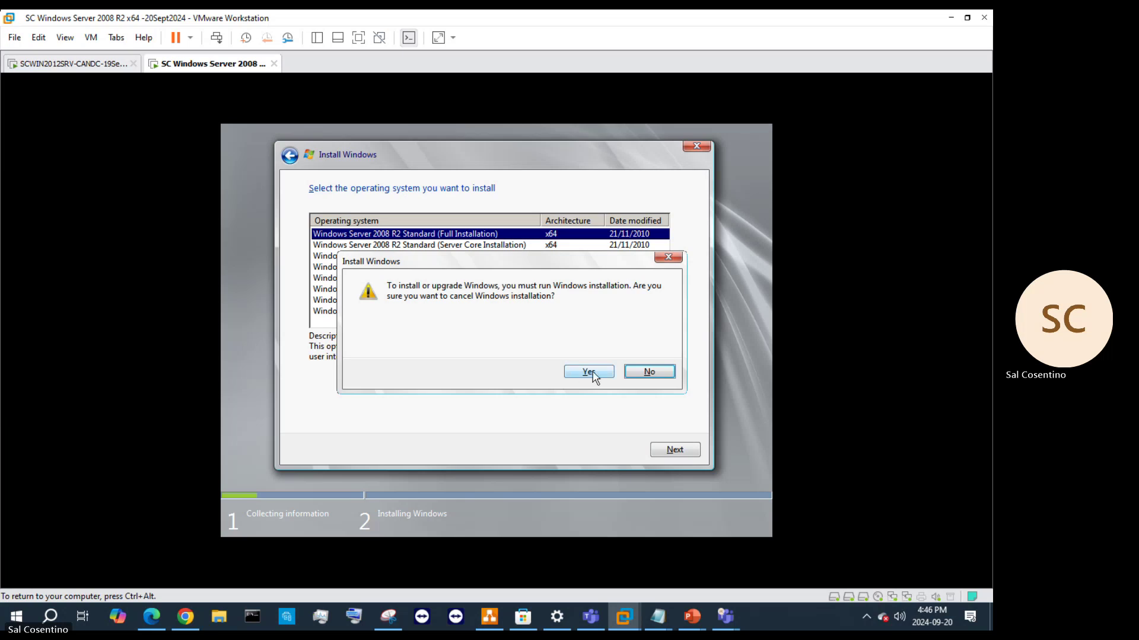
- Cancel the Windows Server 2008 R2 installation in the virtual machine and close the Install Windows window
click(647, 373)
click(696, 146)
click(599, 372)
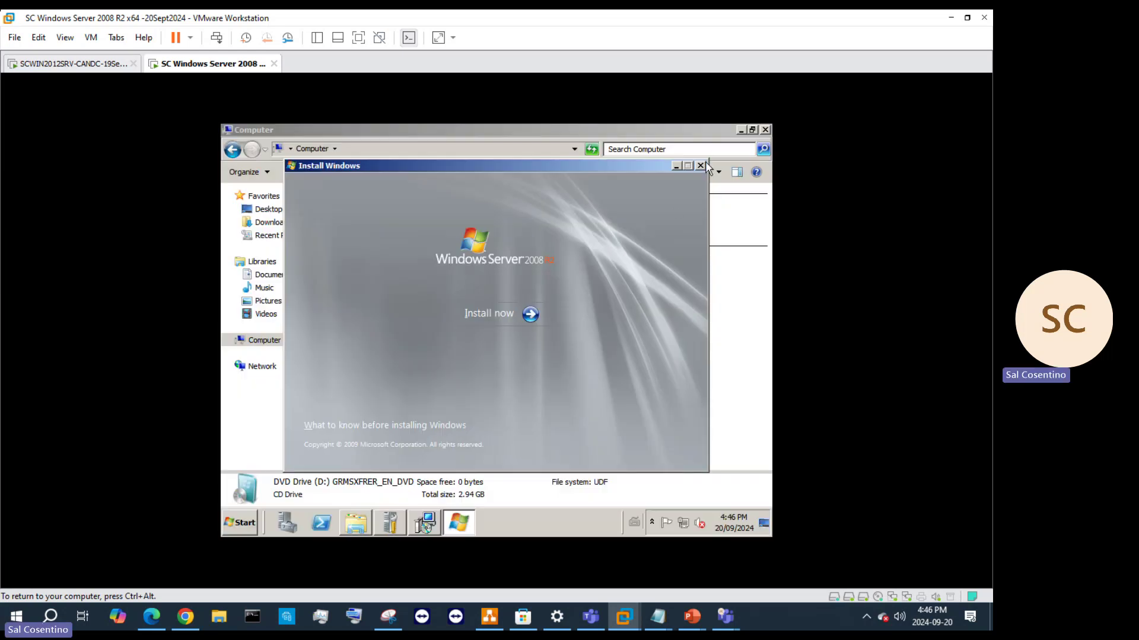
click(703, 166)
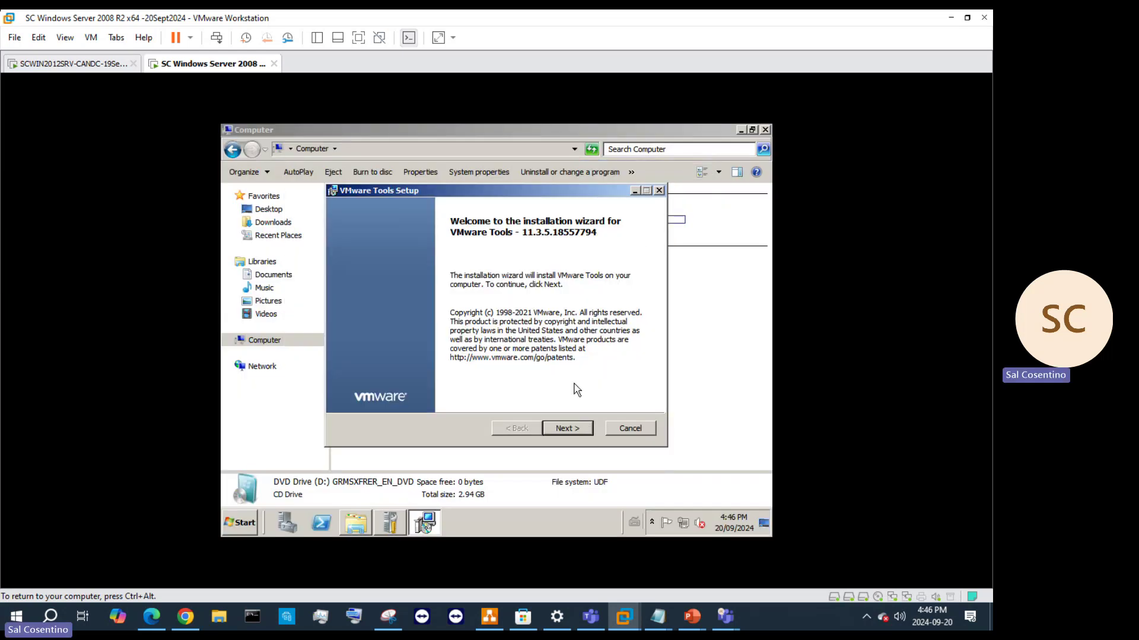
right_click(220, 64)
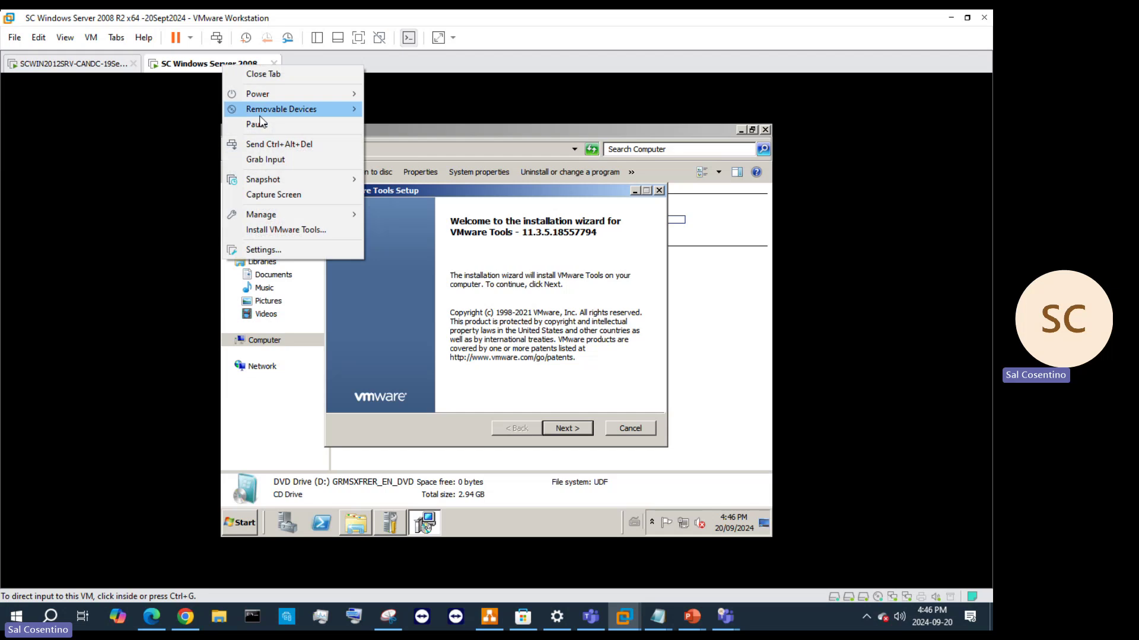
mouse_move(309, 216)
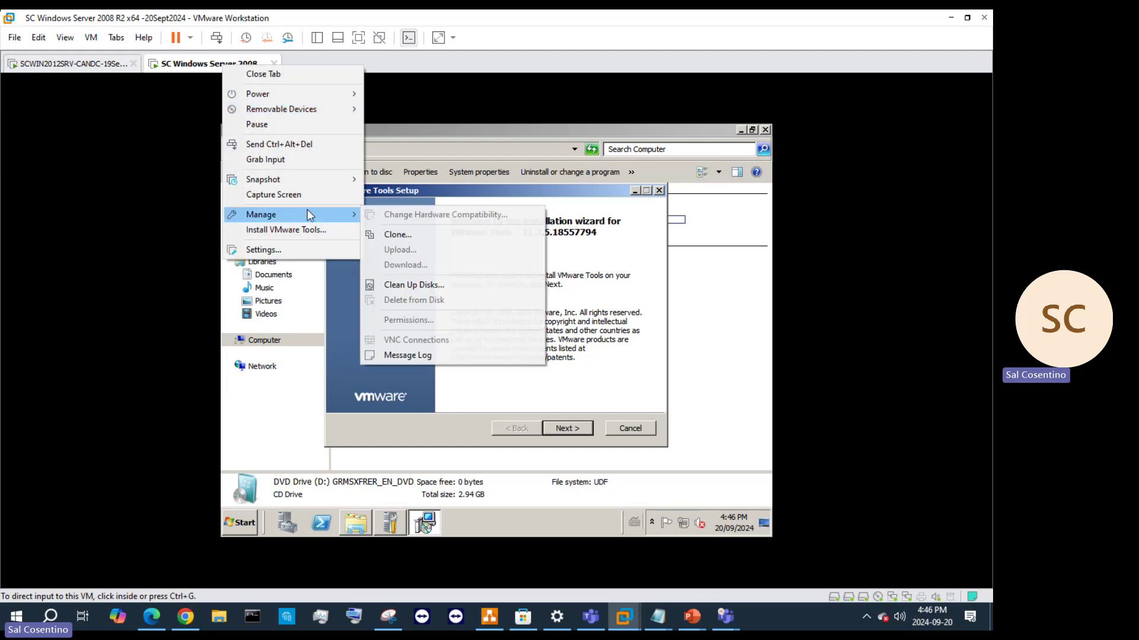
click(307, 247)
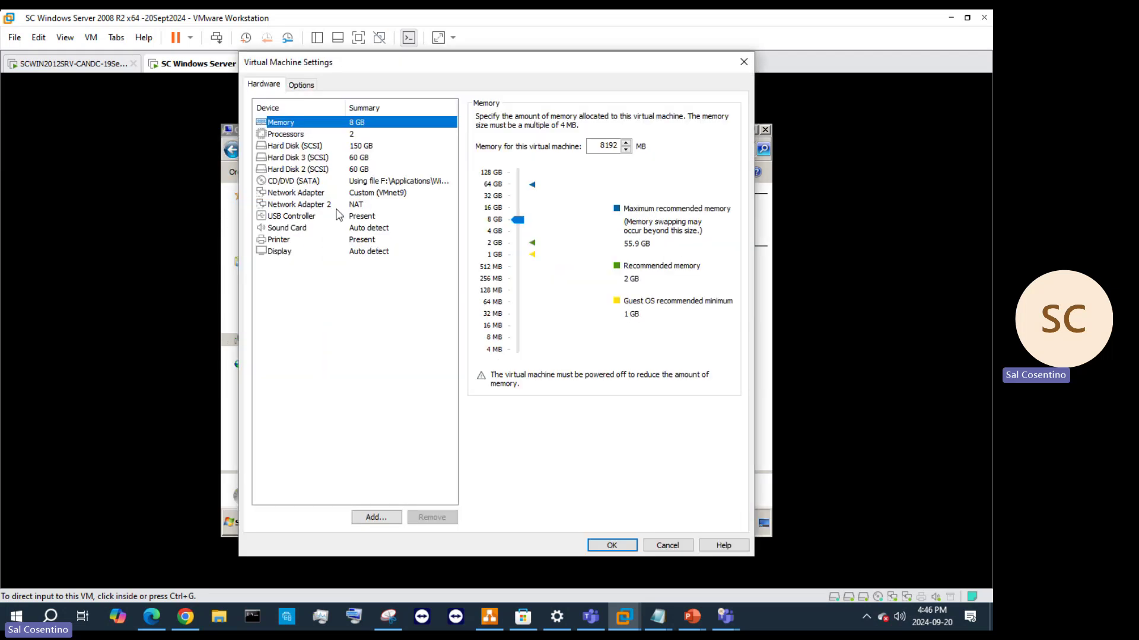
click(360, 184)
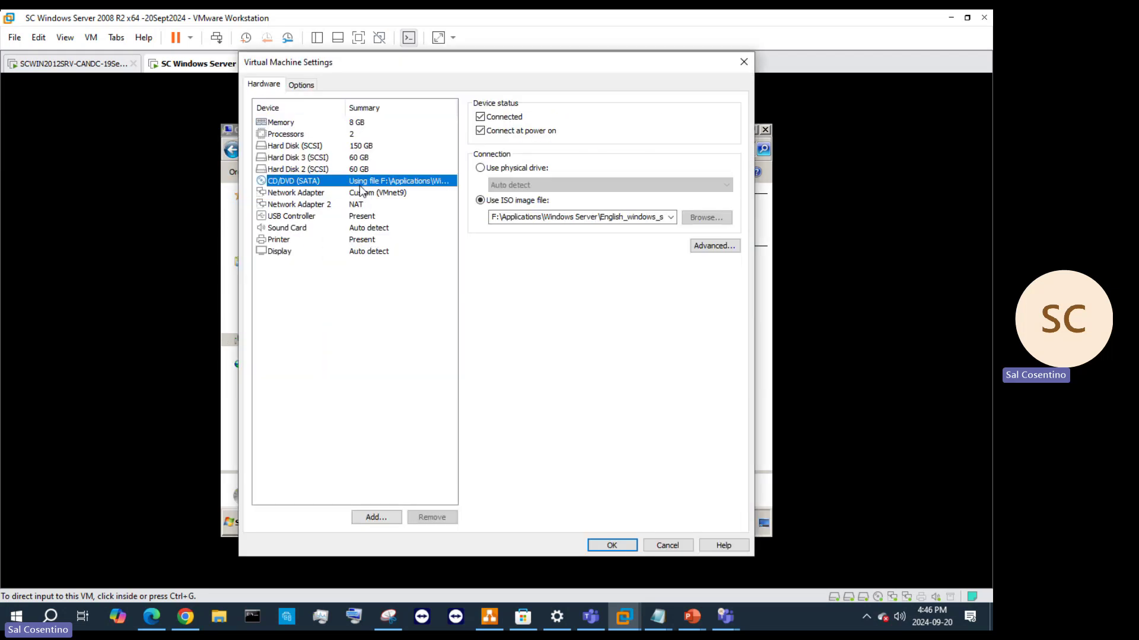
click(480, 168)
click(530, 185)
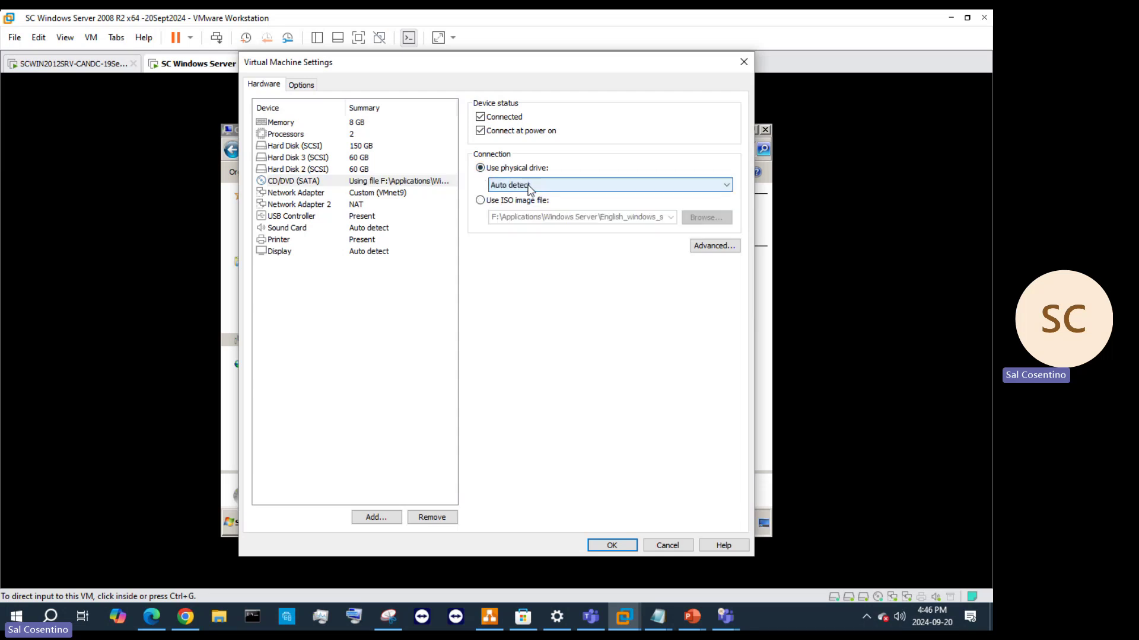
click(530, 186)
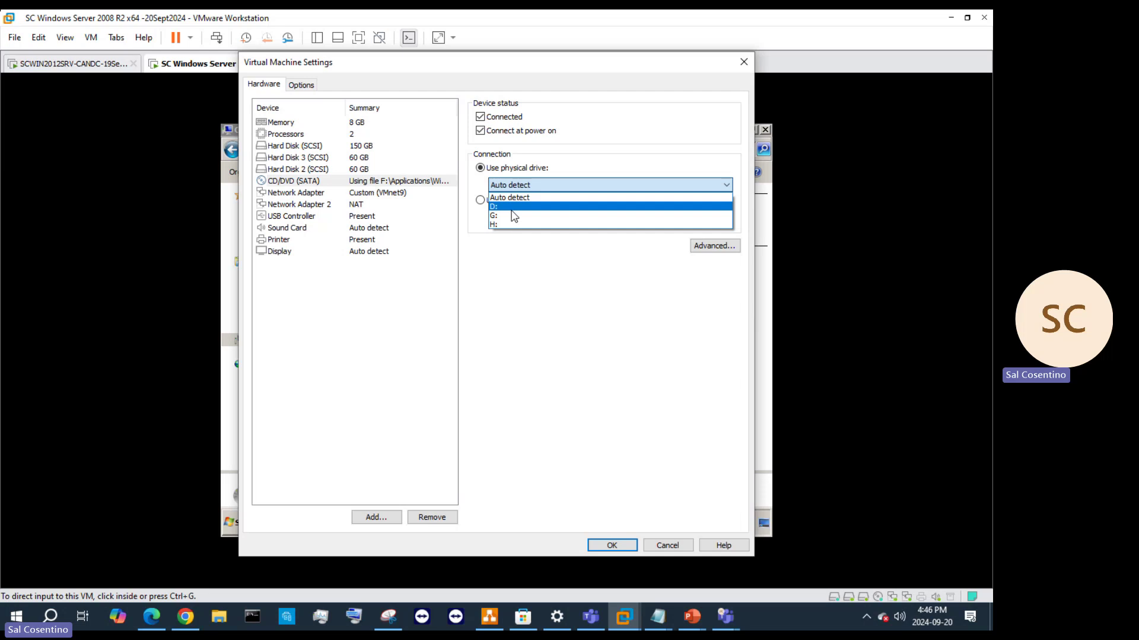
click(514, 287)
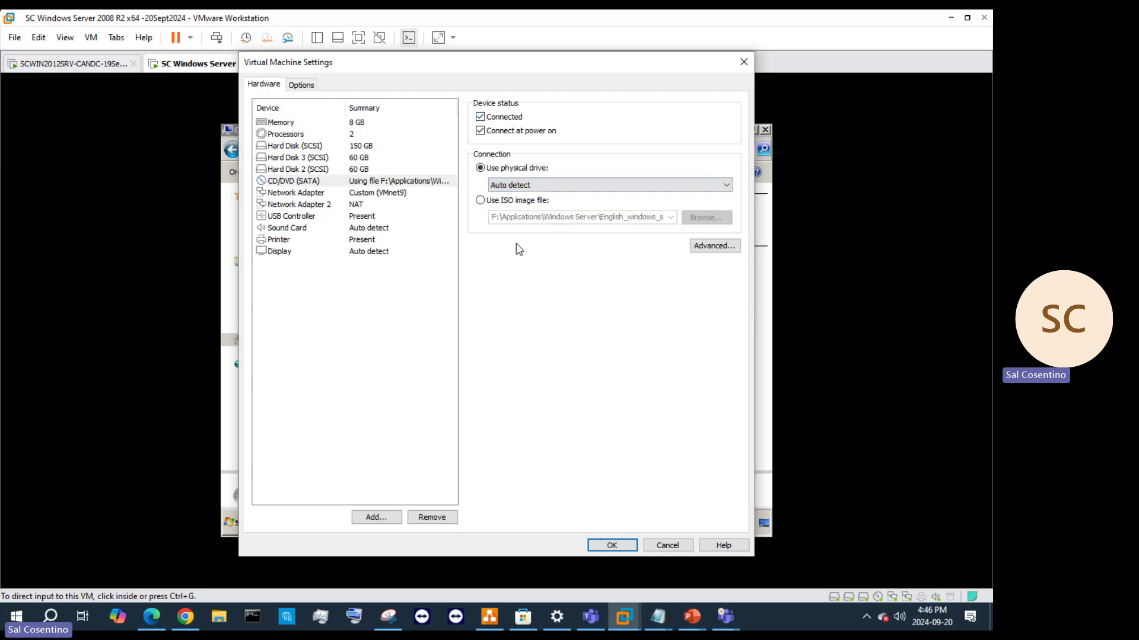
click(743, 59)
- Start installing VMware Tools in the guest with the Typical setup type
click(578, 428)
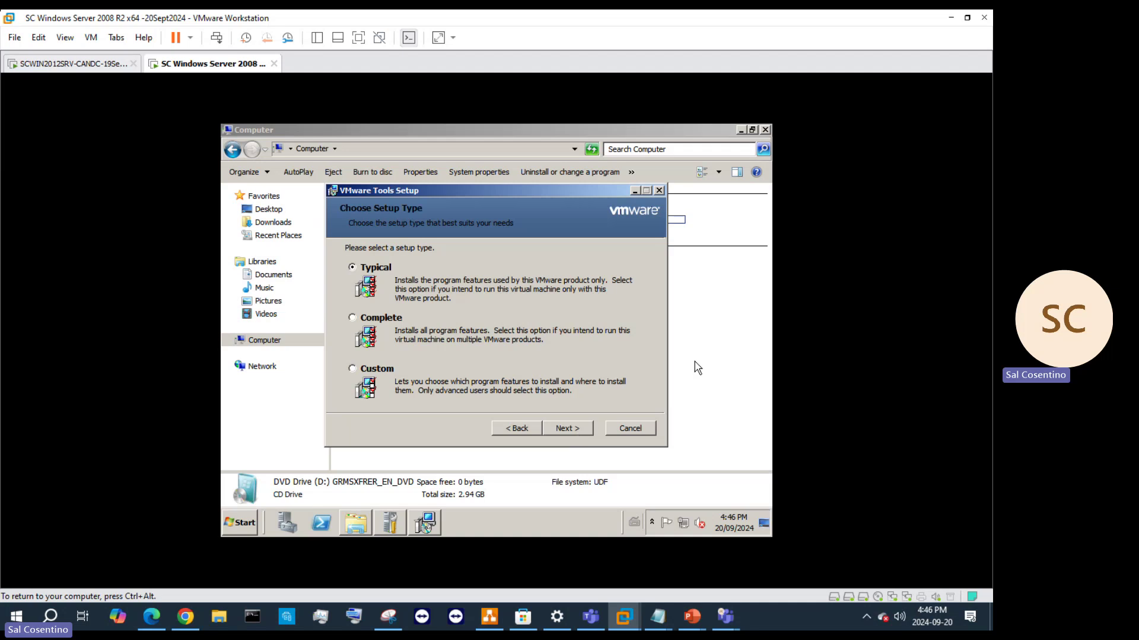
click(576, 432)
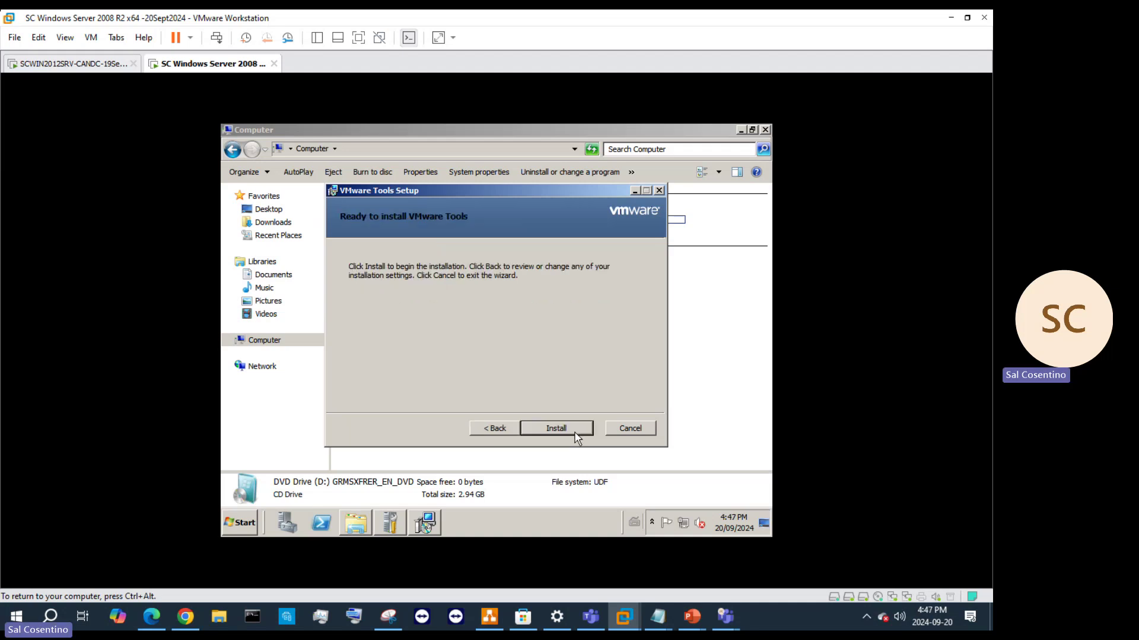
click(574, 430)
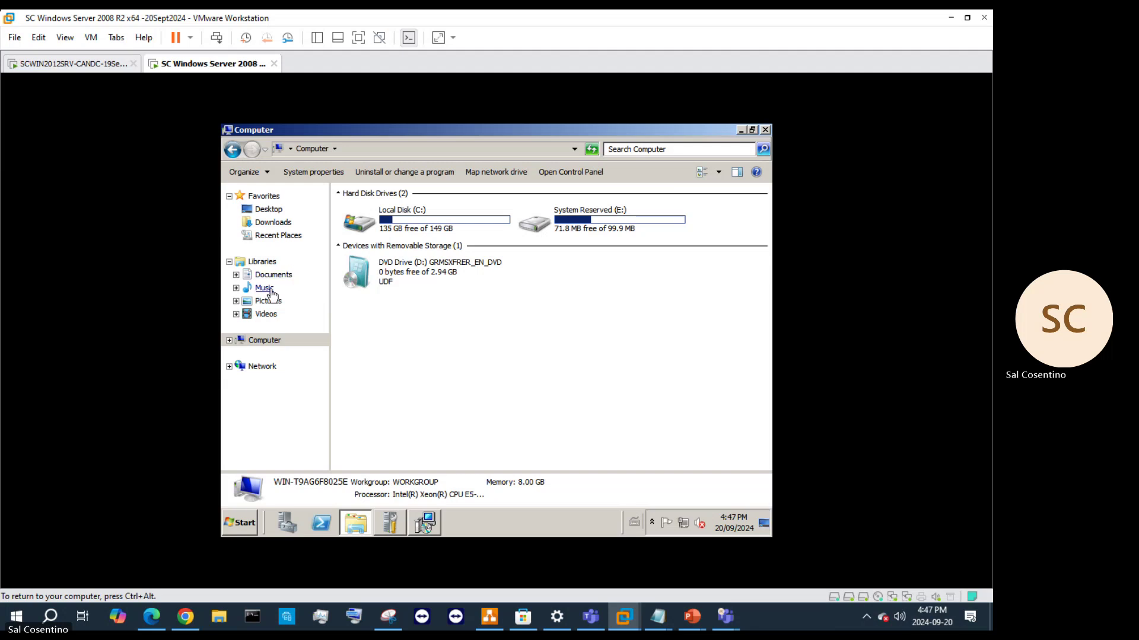
click(268, 341)
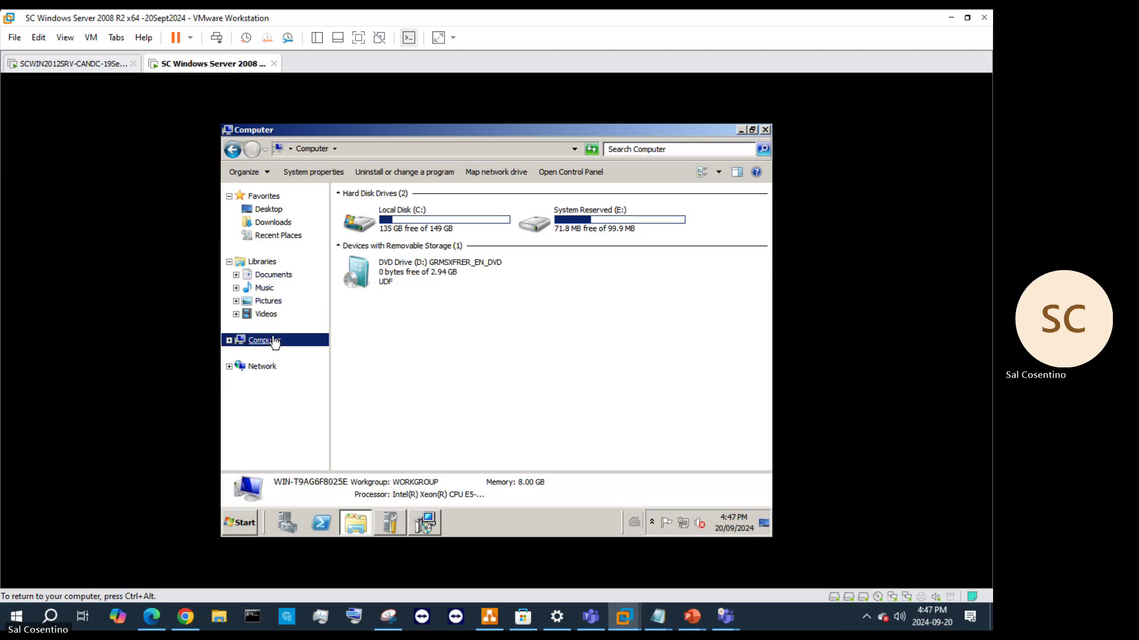
double_click(409, 229)
click(286, 345)
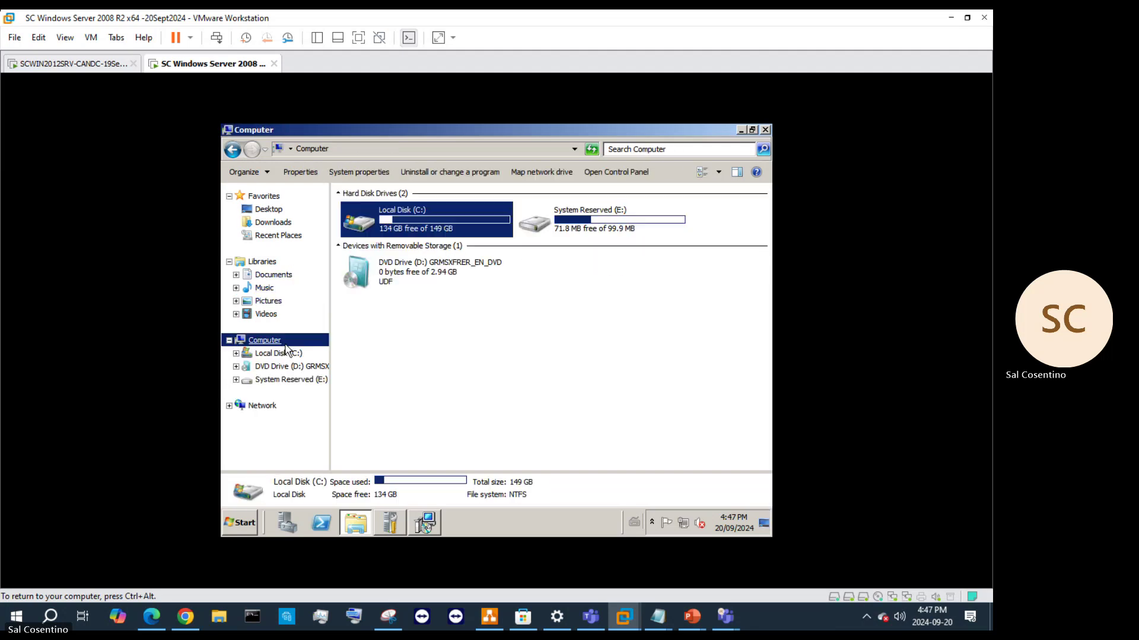
click(245, 531)
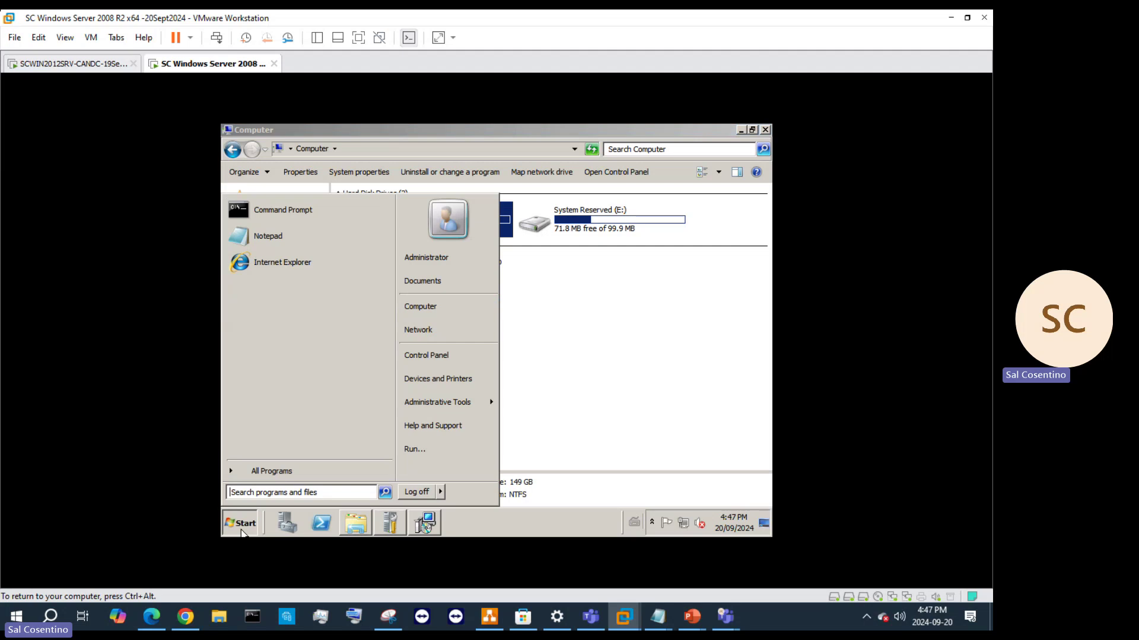
right_click(247, 528)
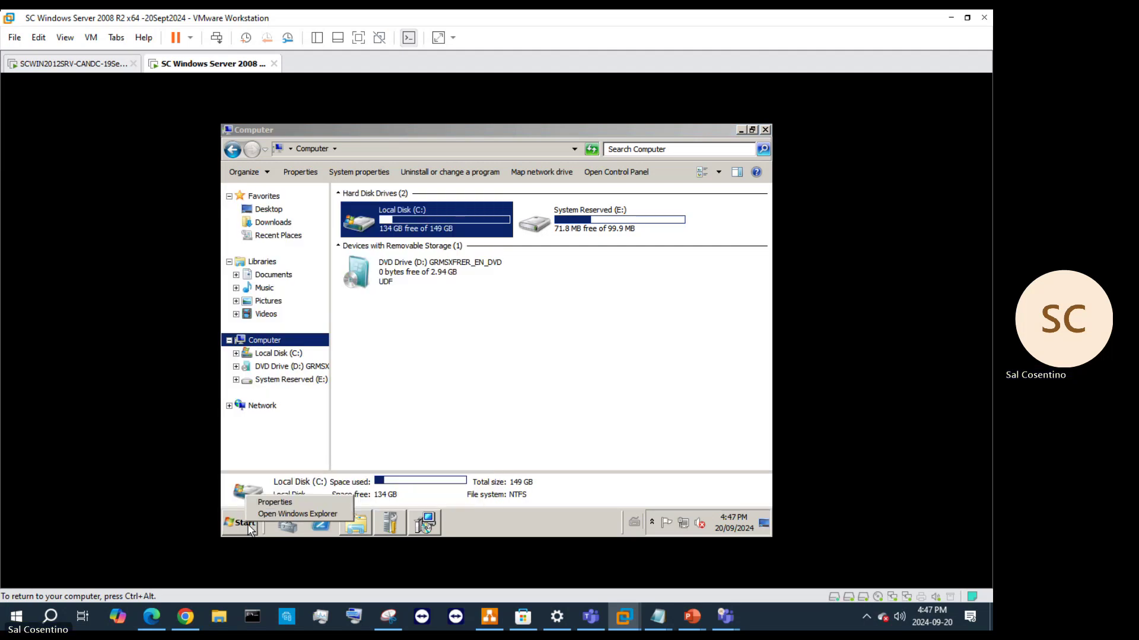
click(233, 529)
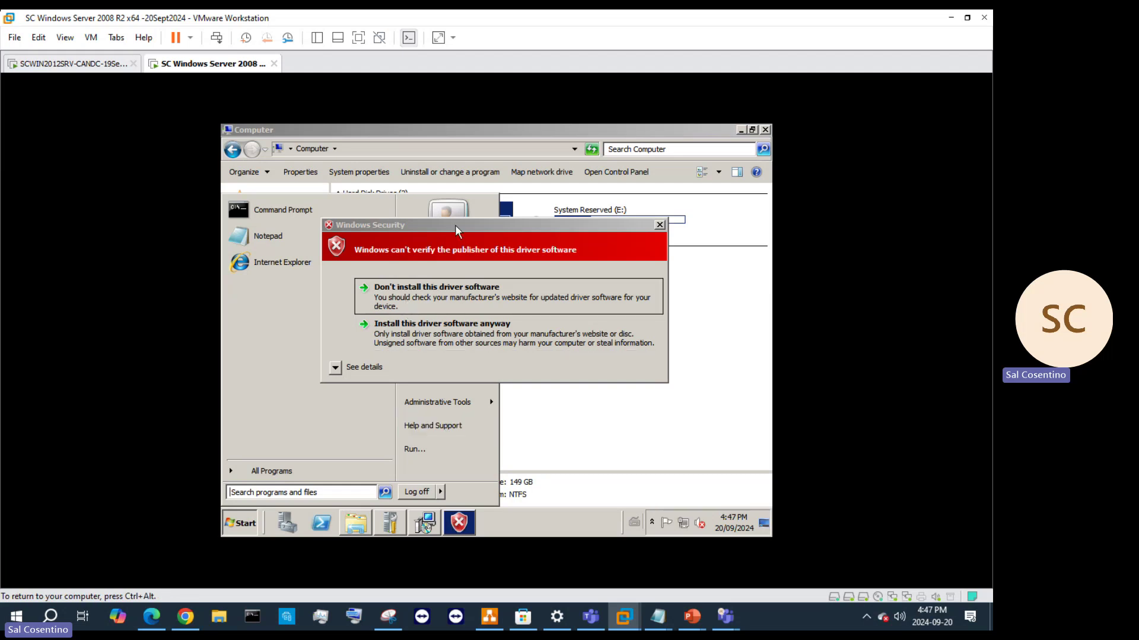
- Choose to install the unverified VSock driver software anyway and dismiss the VMware Tools Installation message
drag(455, 226, 573, 228)
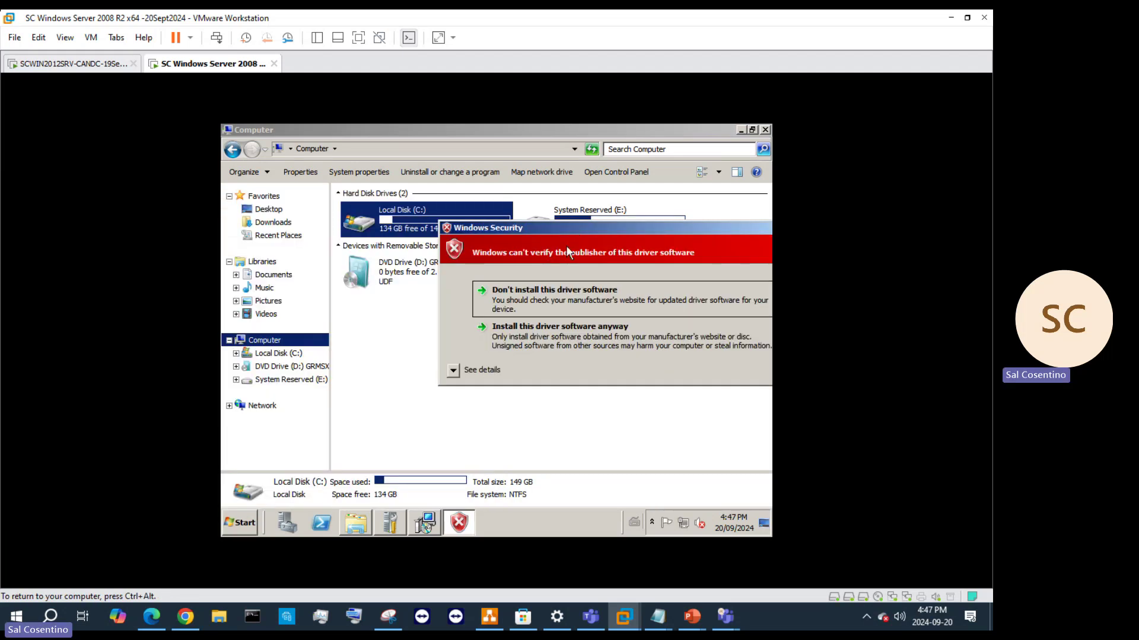
drag(584, 228, 503, 284)
click(423, 524)
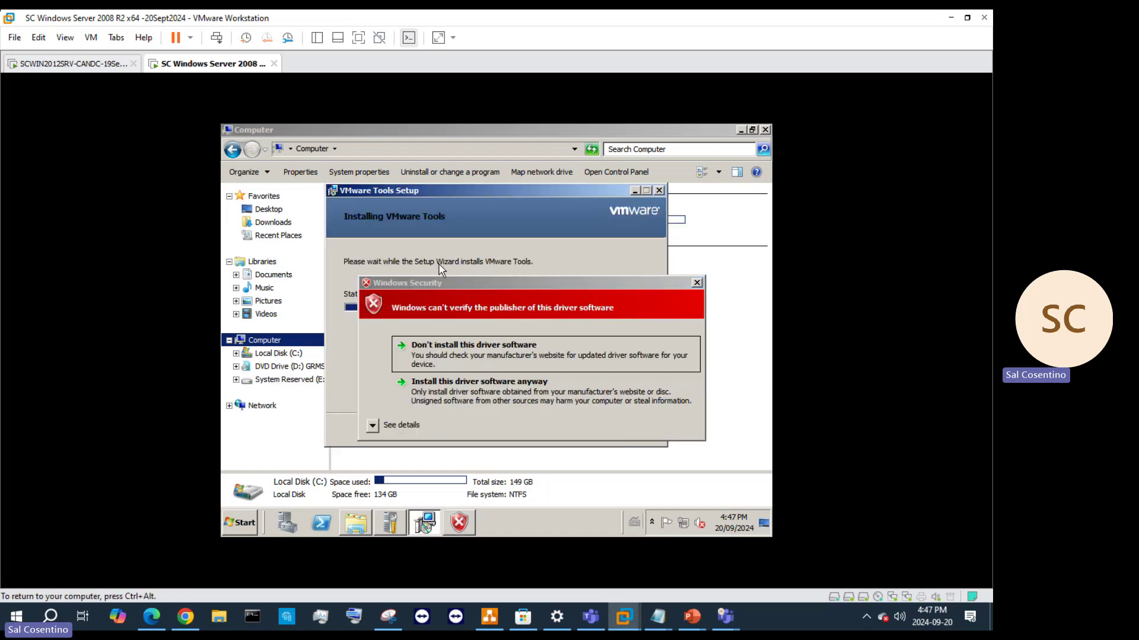
click(454, 393)
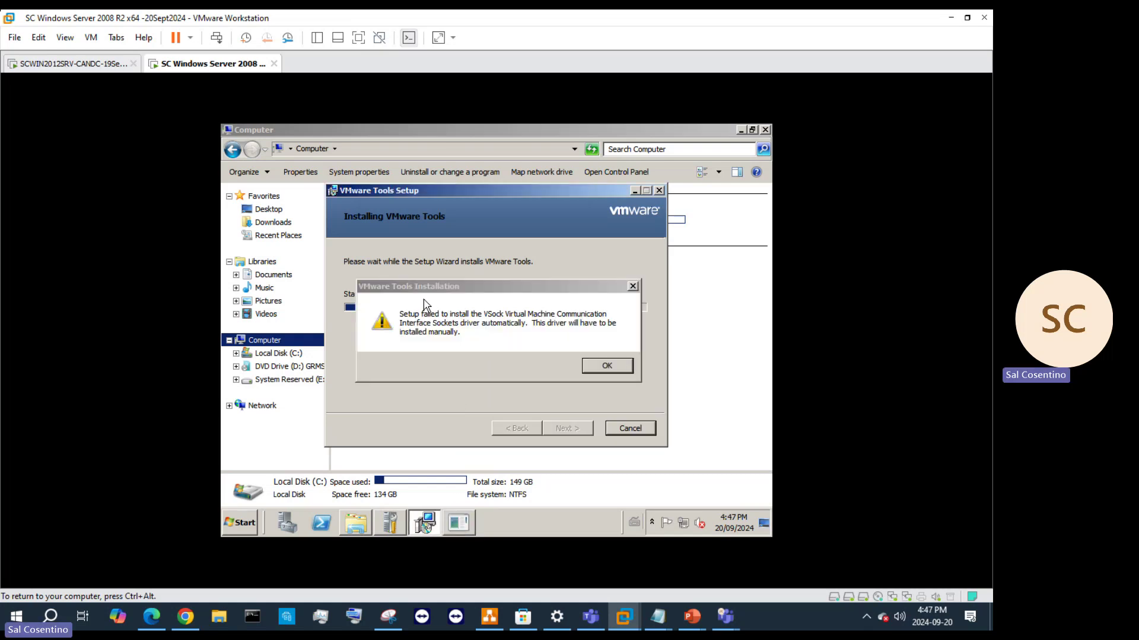
click(600, 368)
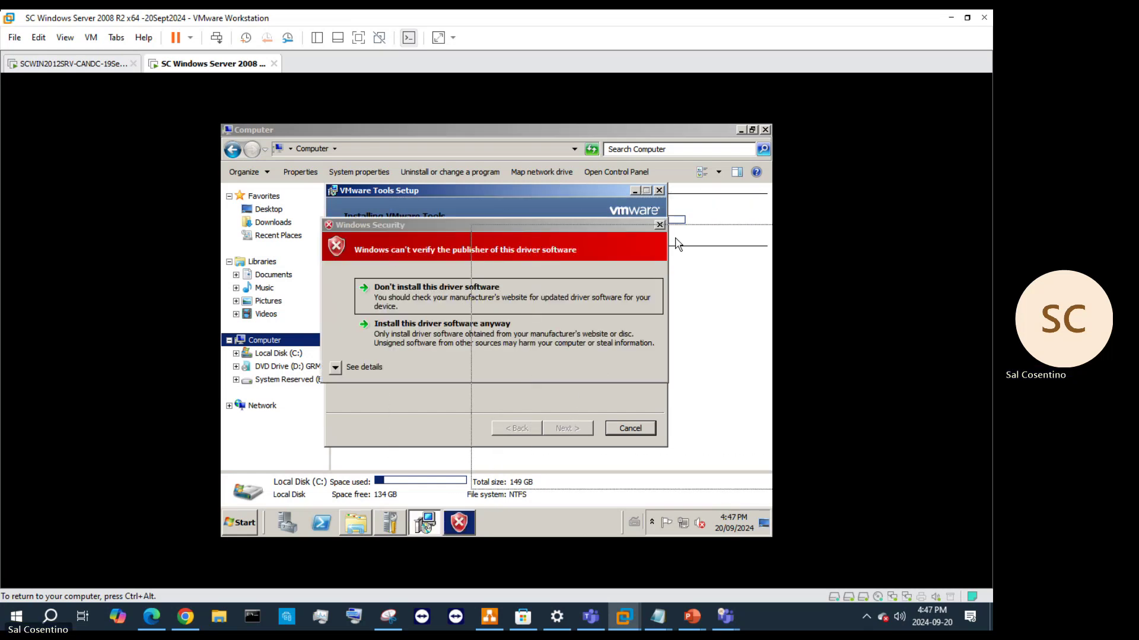
- Move the security warning and setup window apart, and choose to install the unverified VMXNet3 driver software anyway at each warning
drag(678, 244, 540, 215)
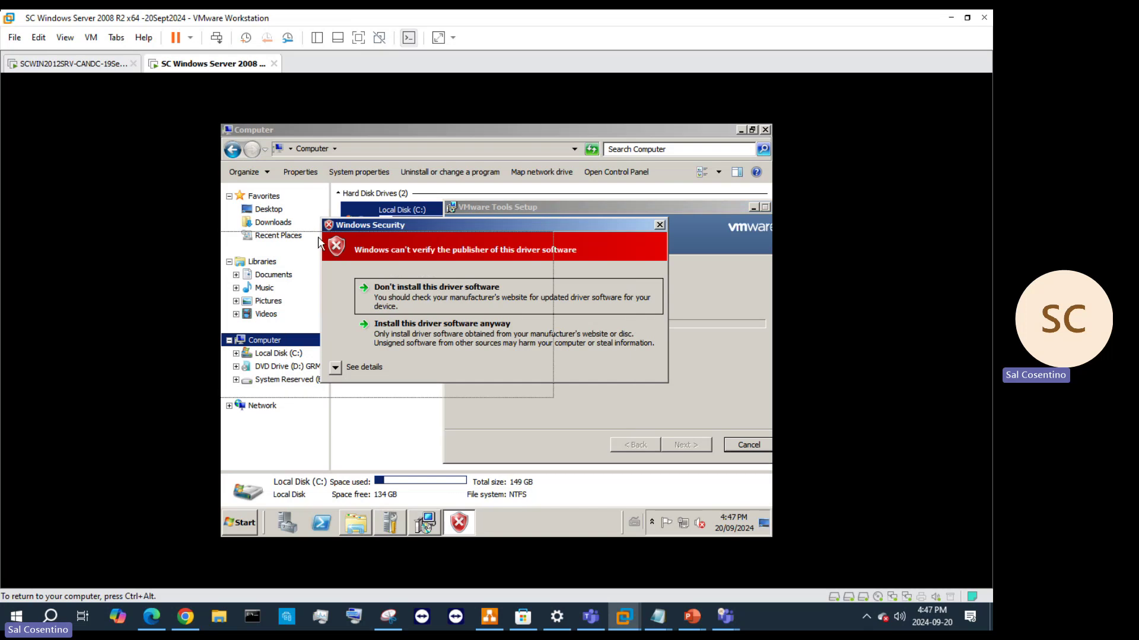
drag(433, 225, 317, 237)
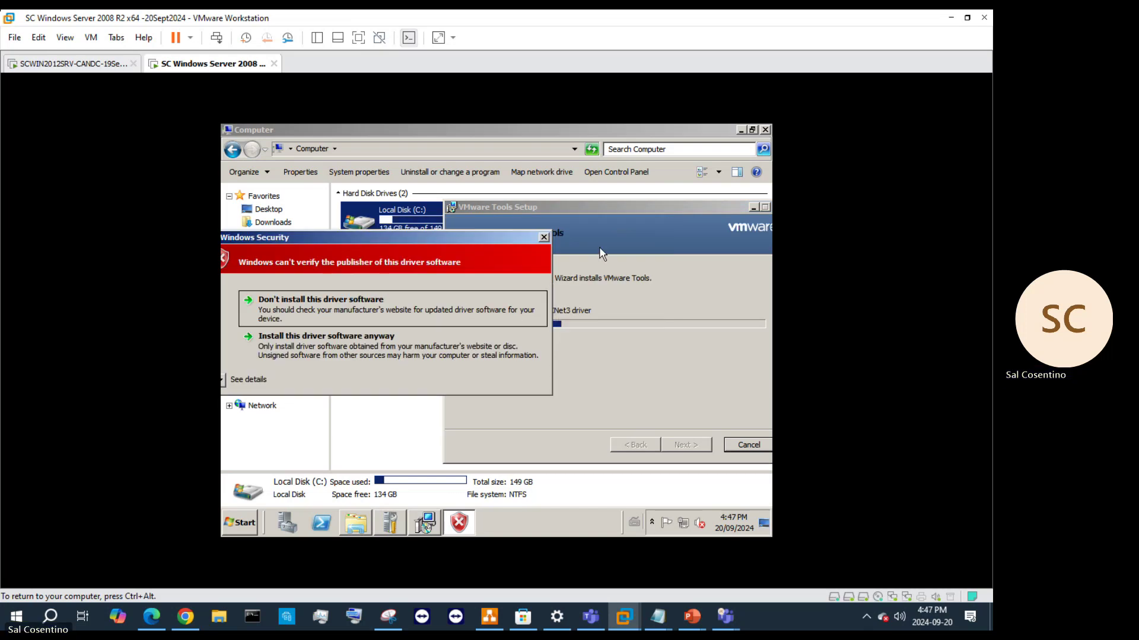
drag(629, 208, 716, 262)
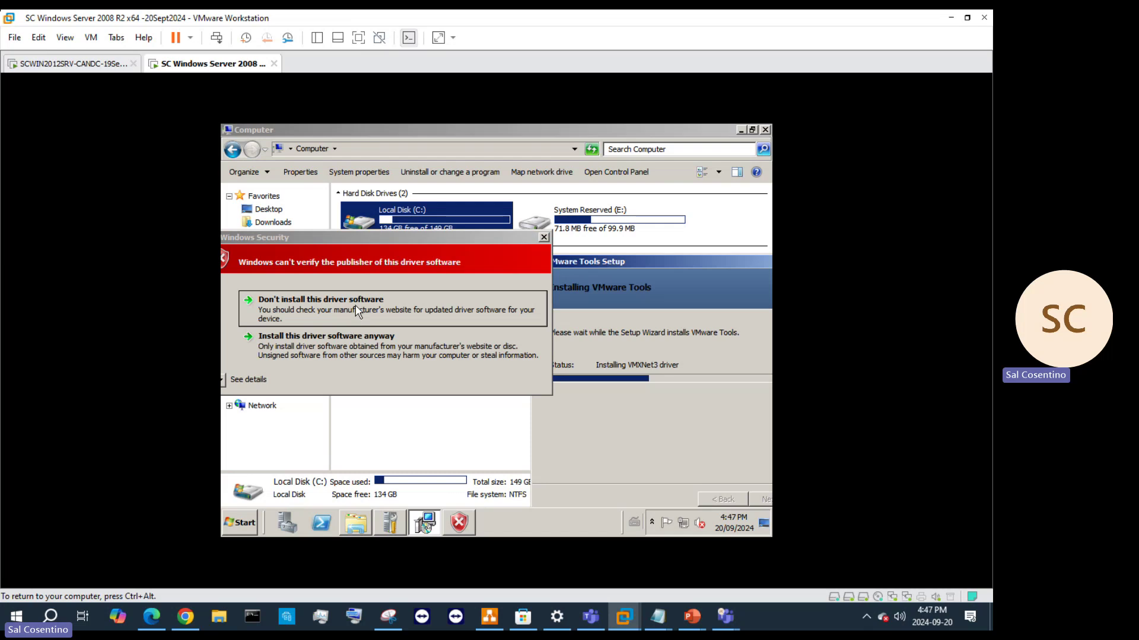
click(357, 351)
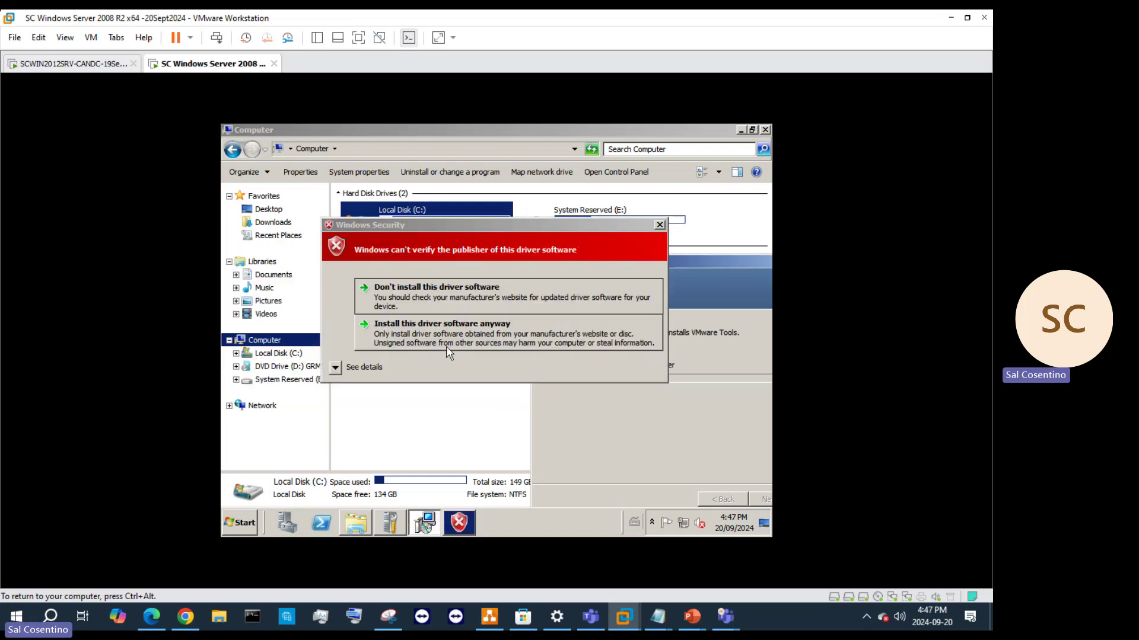
click(449, 350)
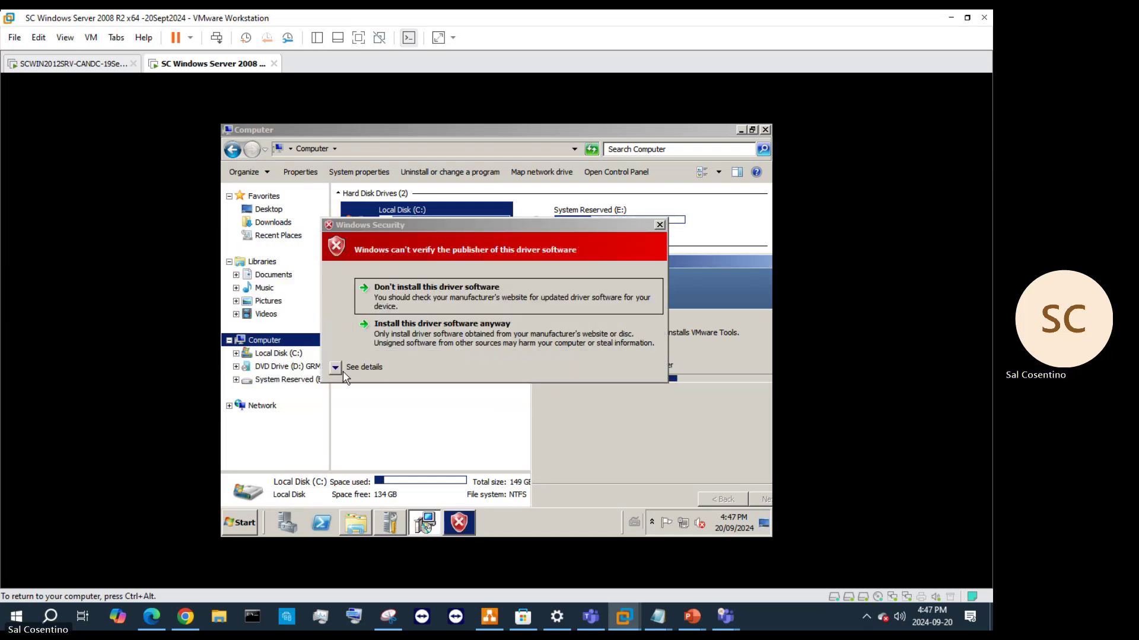
- Choose to install the unverified driver software anyway at each remaining security warning and dismiss the Memory Control driver message
click(344, 372)
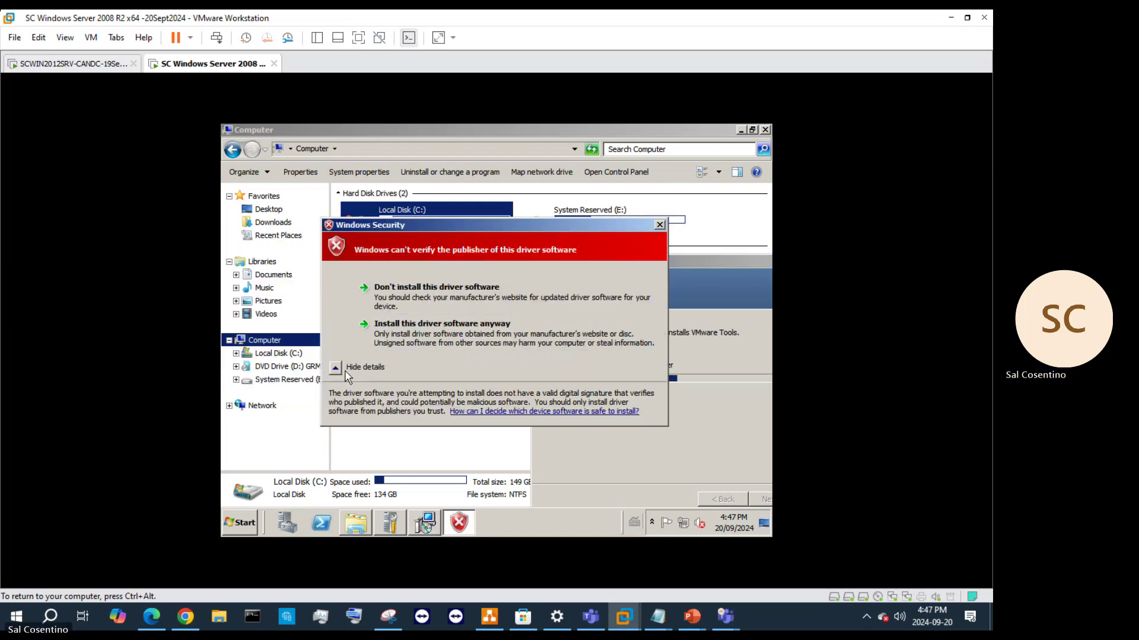
click(478, 346)
click(479, 342)
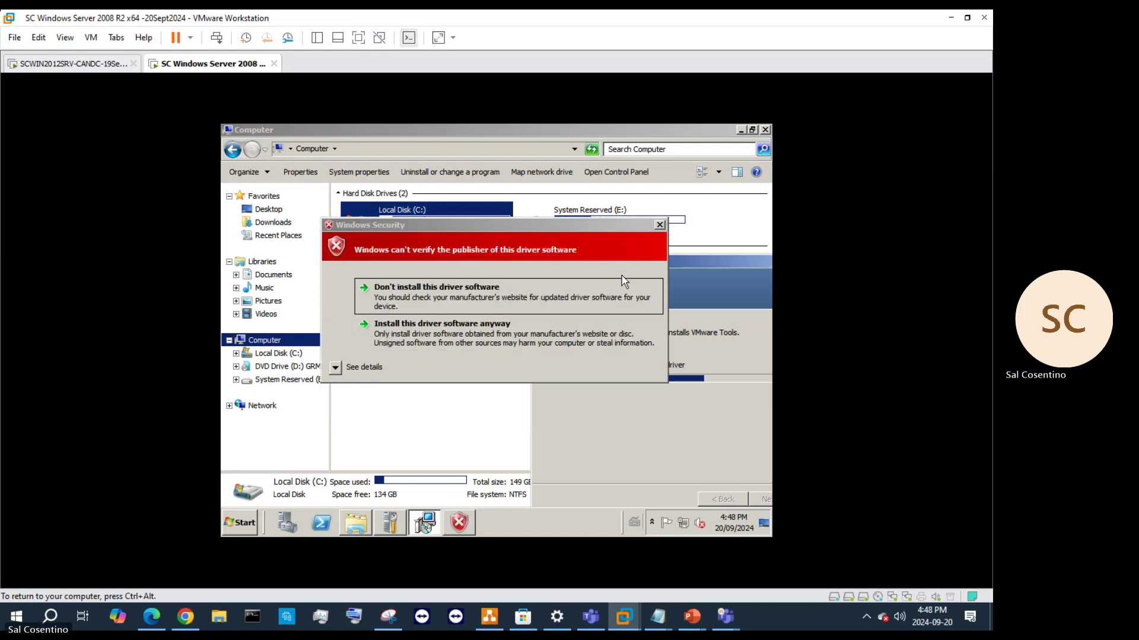
click(475, 343)
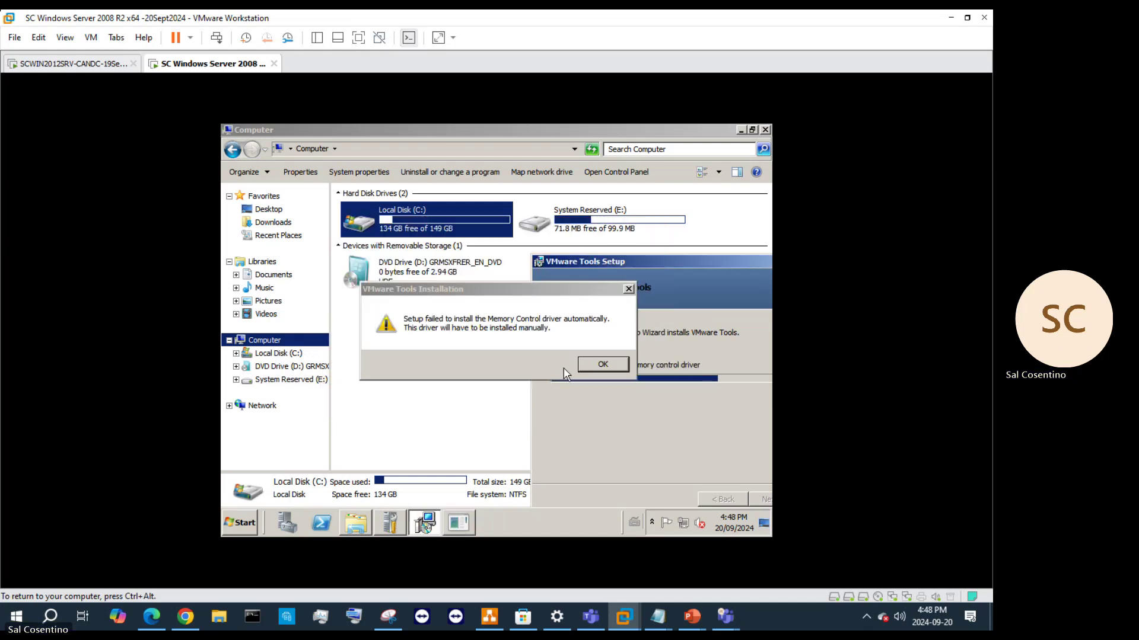
click(605, 366)
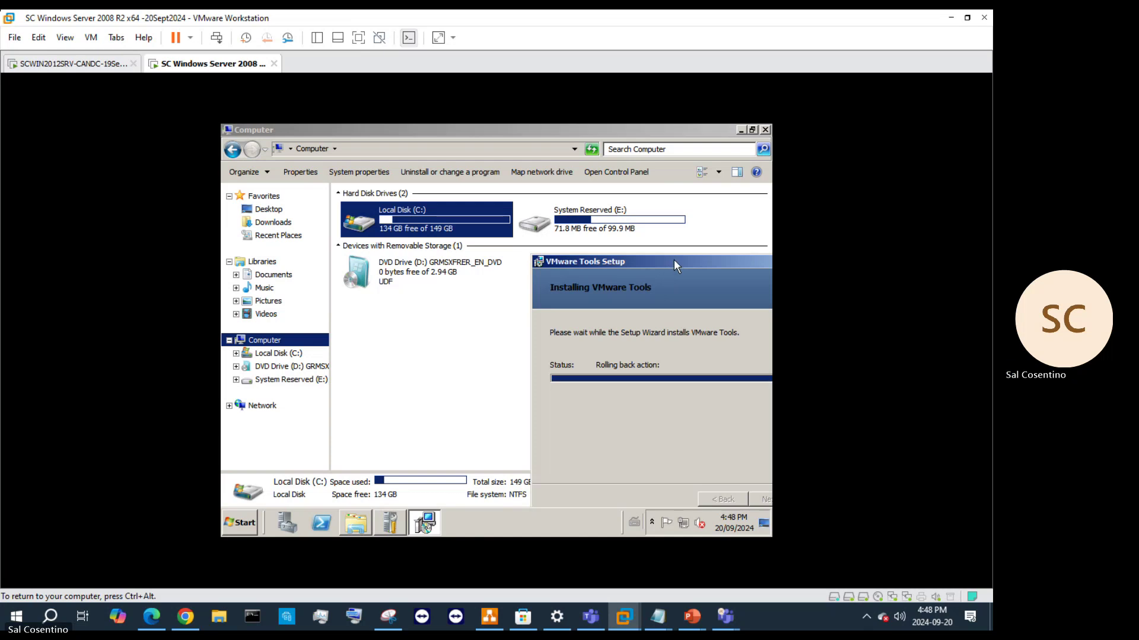
- Move the VMware Tools Setup window fully into view and exit the setup wizard
drag(674, 259, 522, 215)
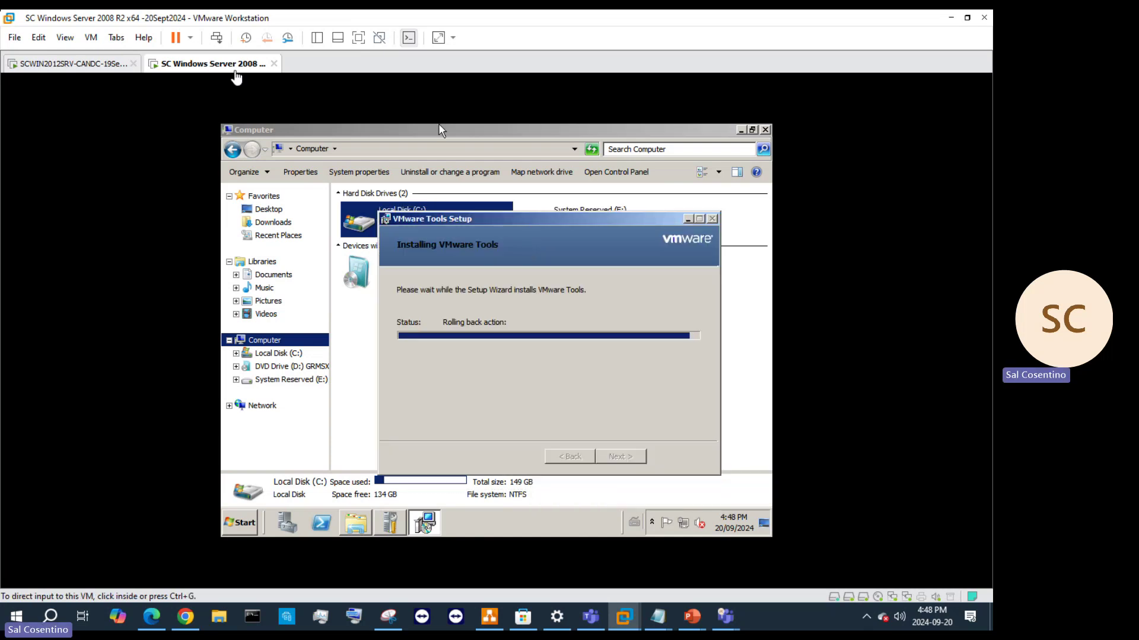
click(301, 182)
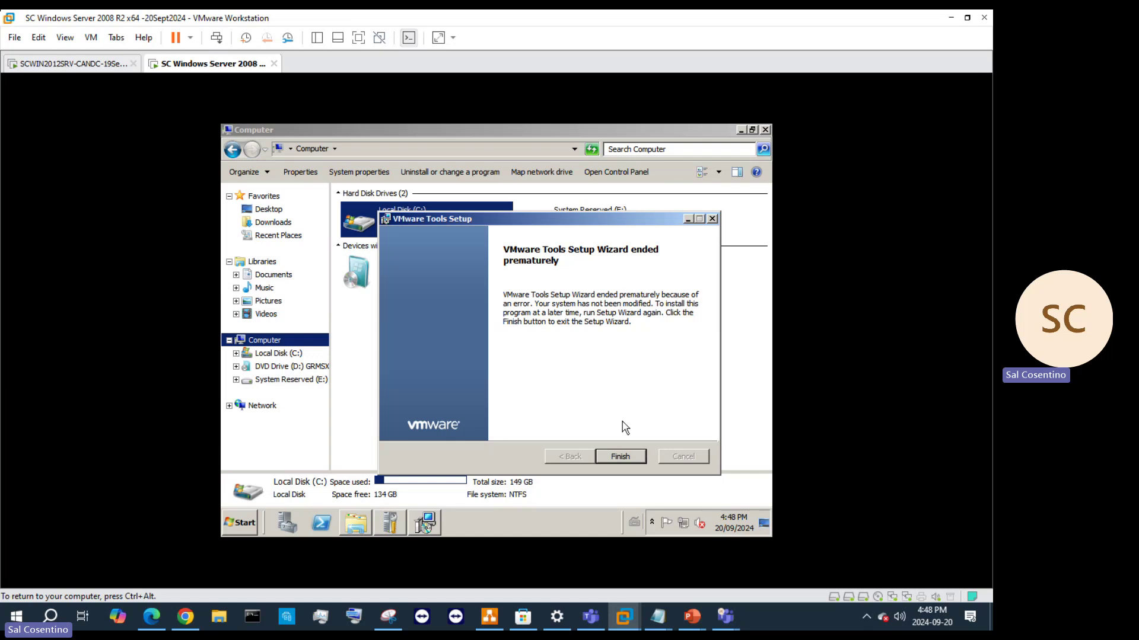
click(620, 456)
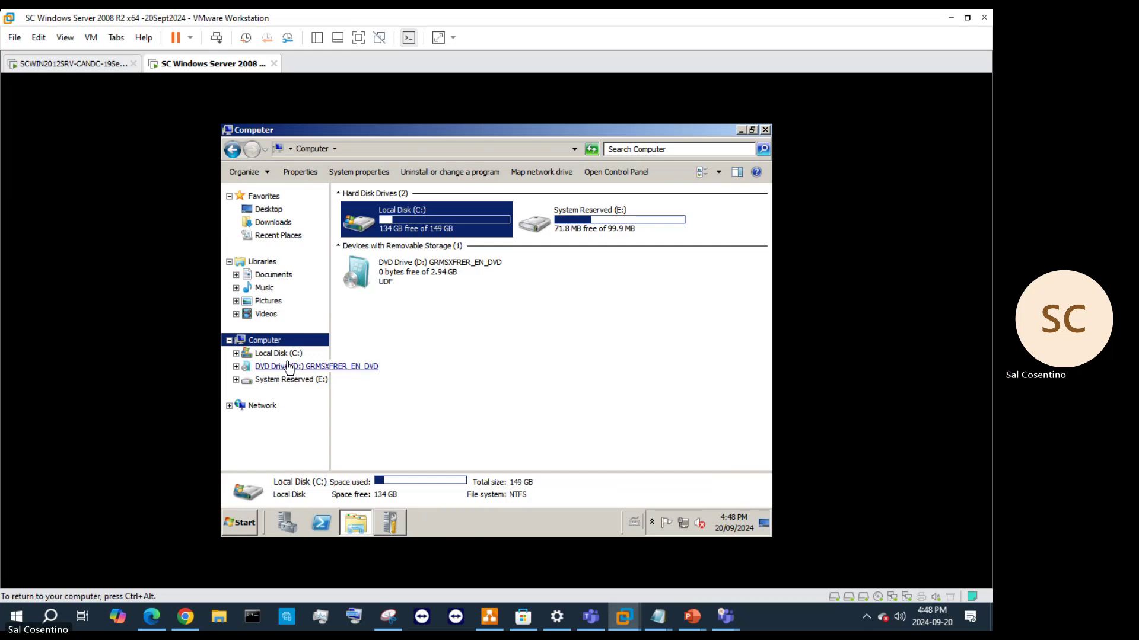
click(674, 531)
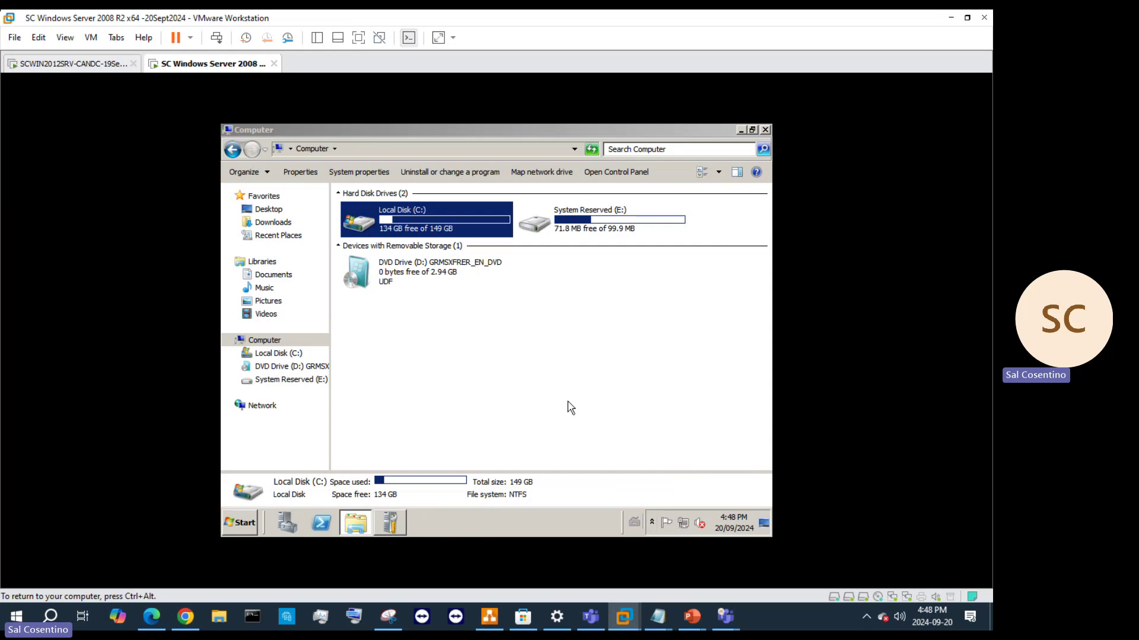
right_click(248, 62)
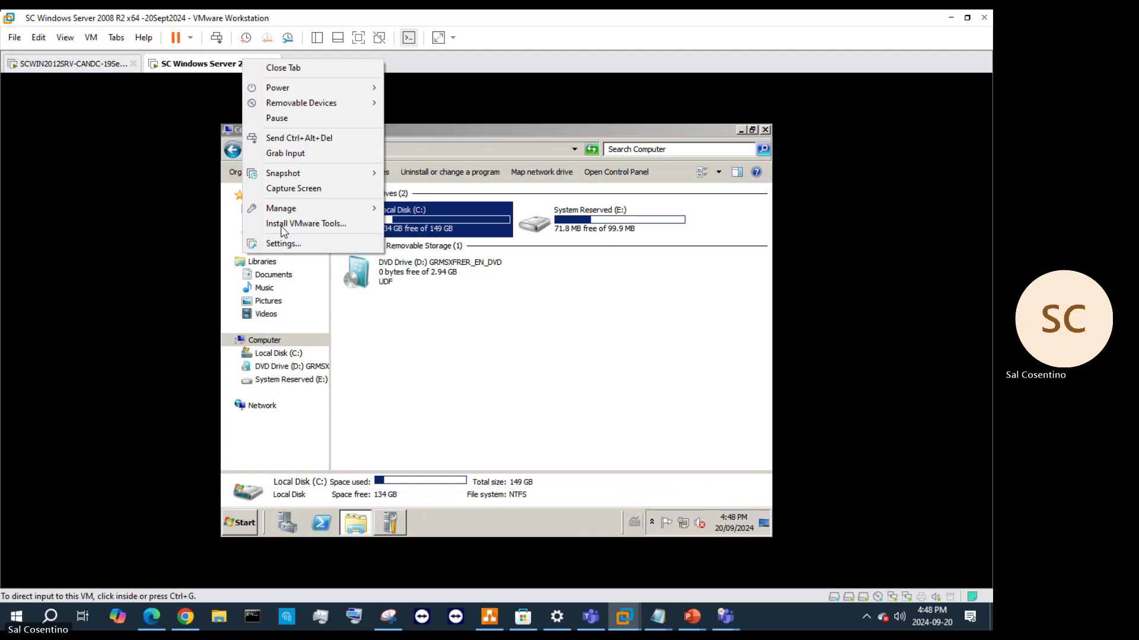
click(522, 338)
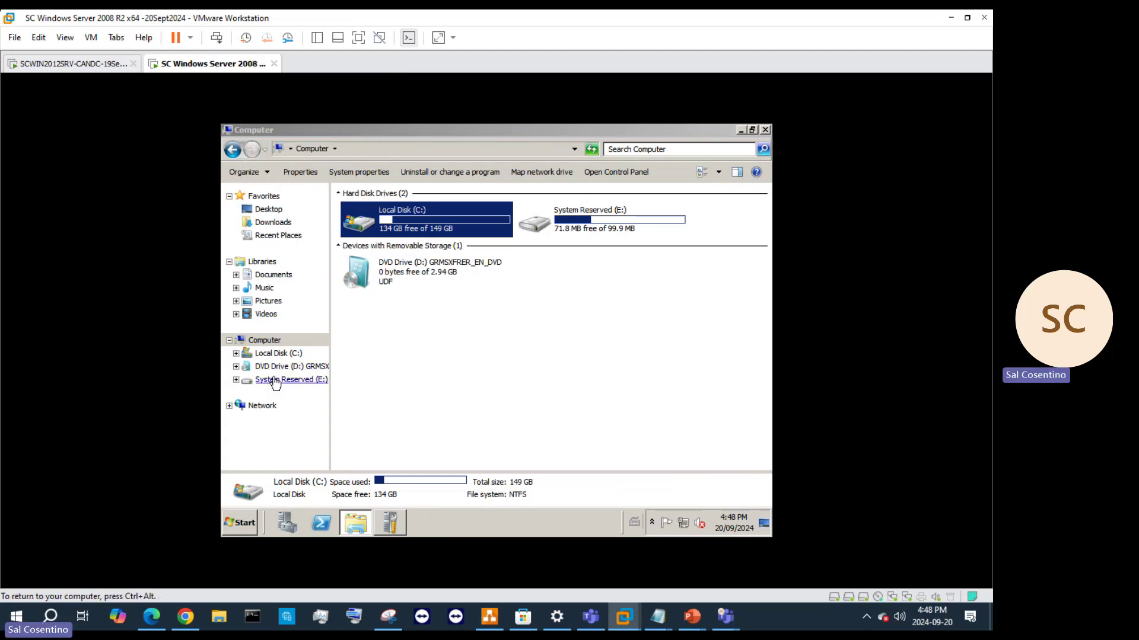
- Search for "disk management" in the guest, open Disk Management and maximize its window
click(238, 529)
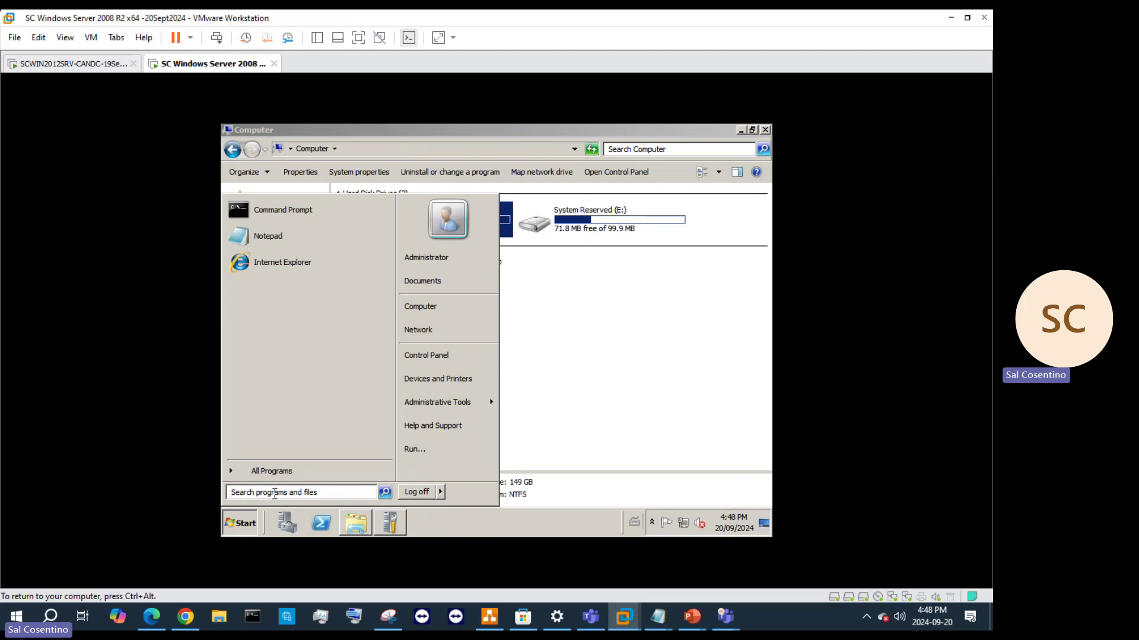
text(d)
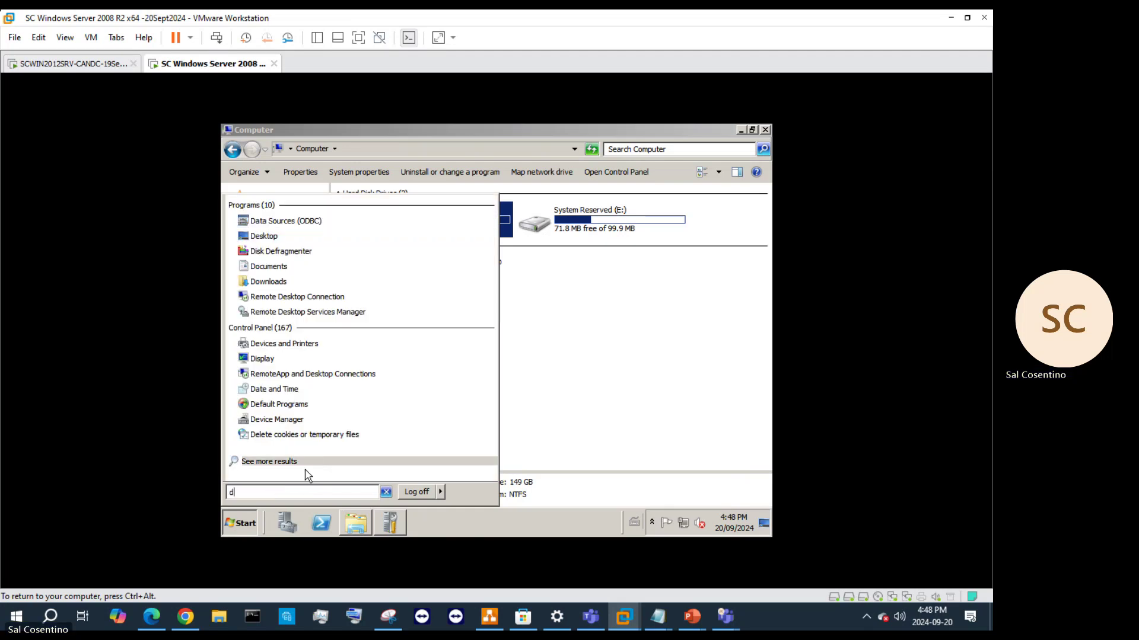
text(isk)
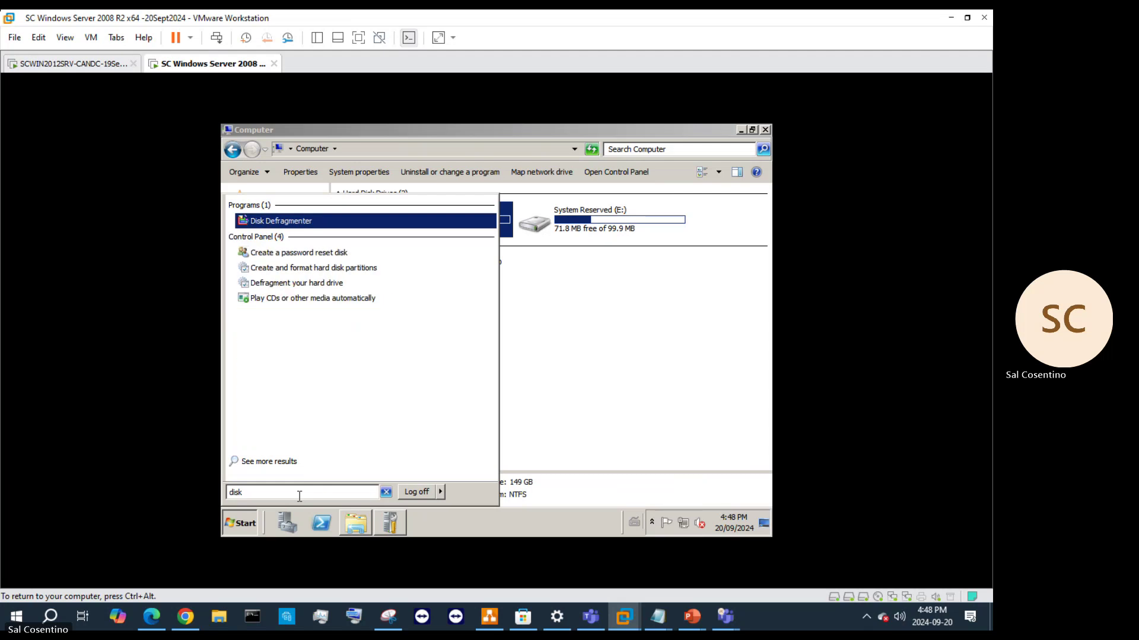
text( management)
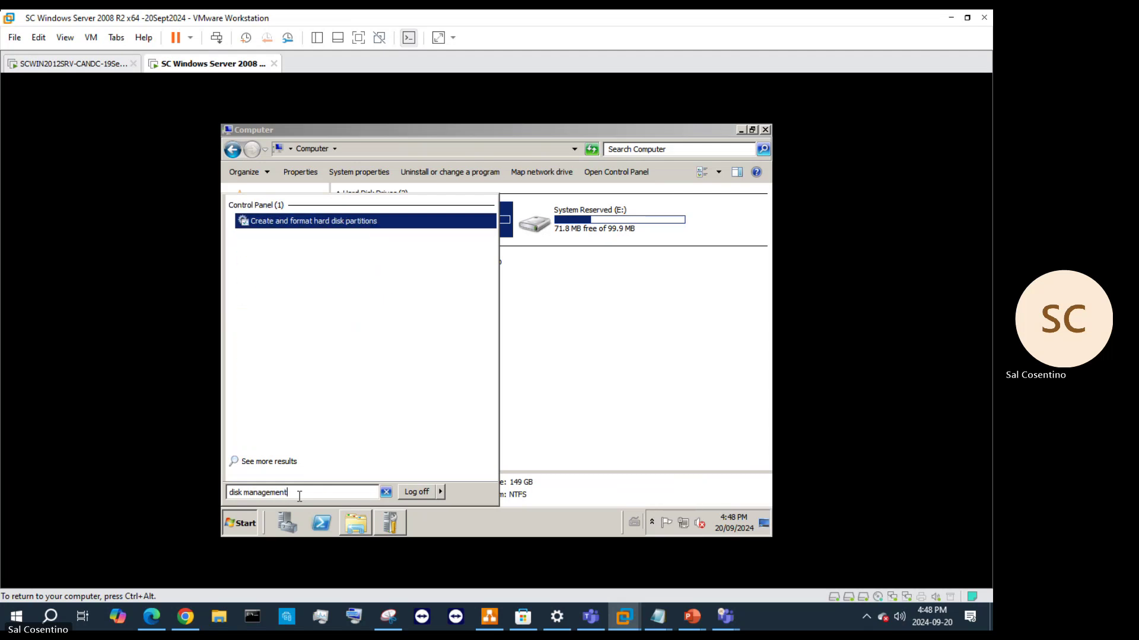
key(Return)
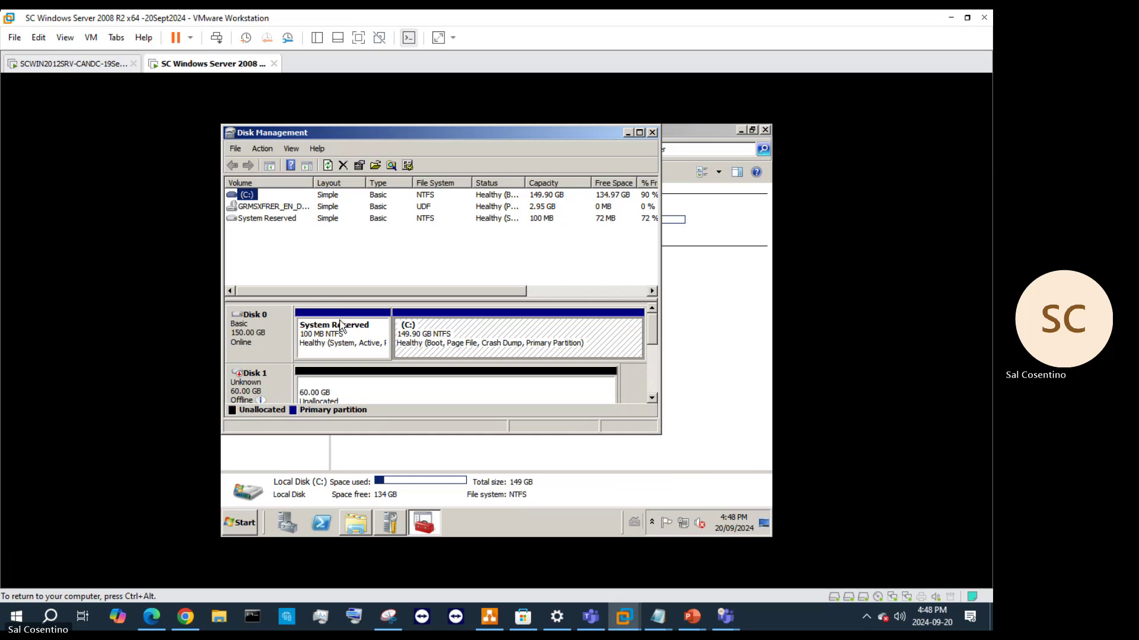
click(643, 135)
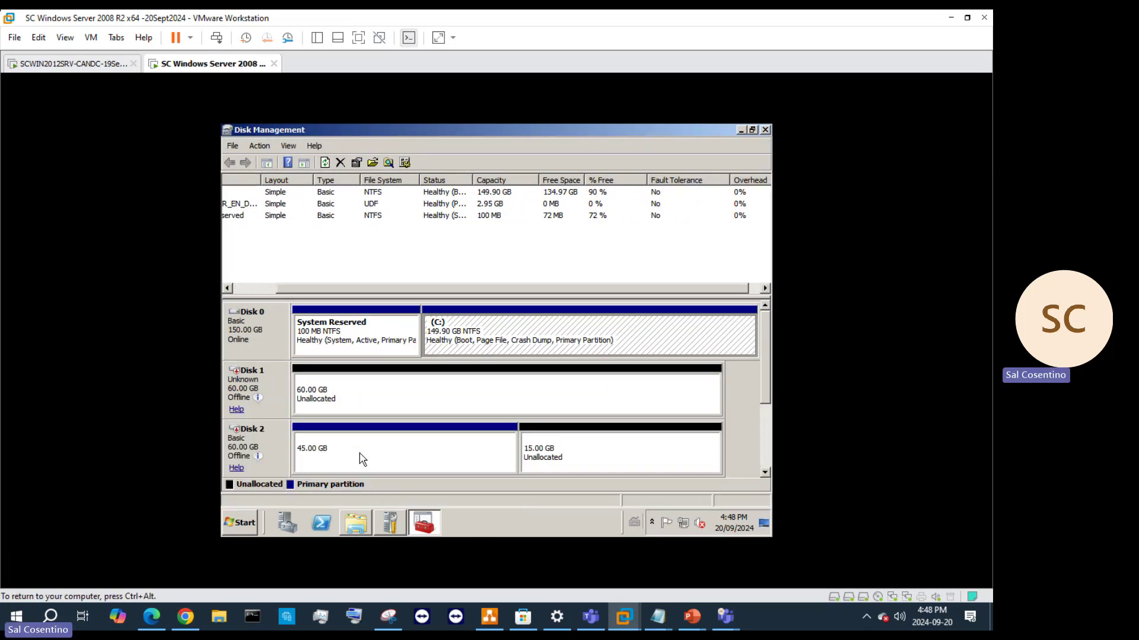
- Bring the offline 60 GB Disk 1 online in Disk Management
click(253, 393)
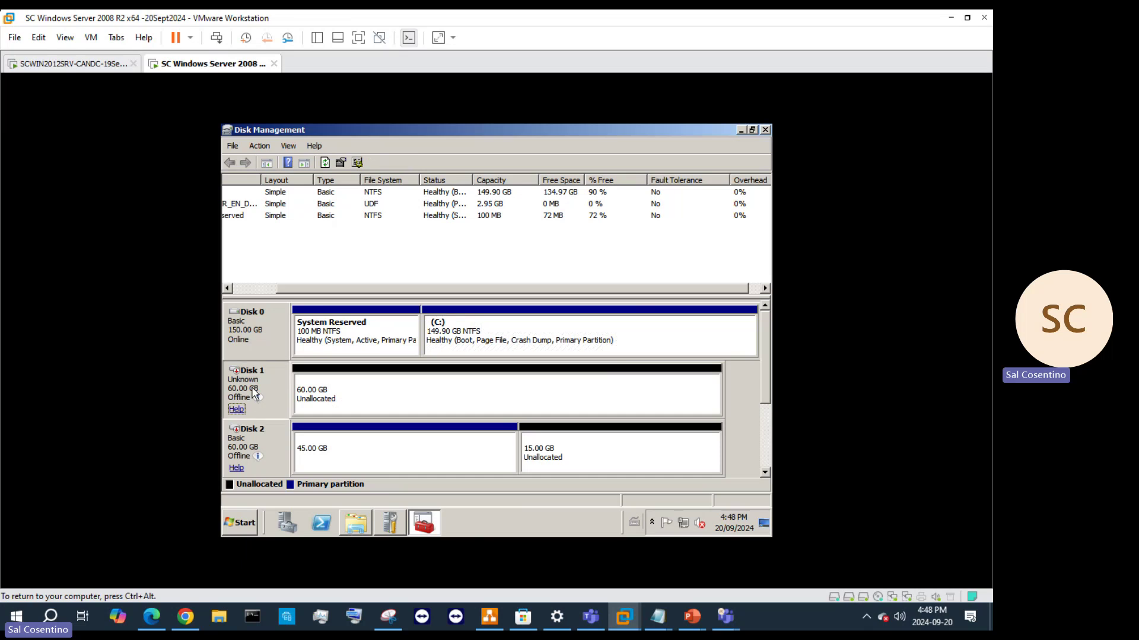
right_click(253, 392)
click(280, 393)
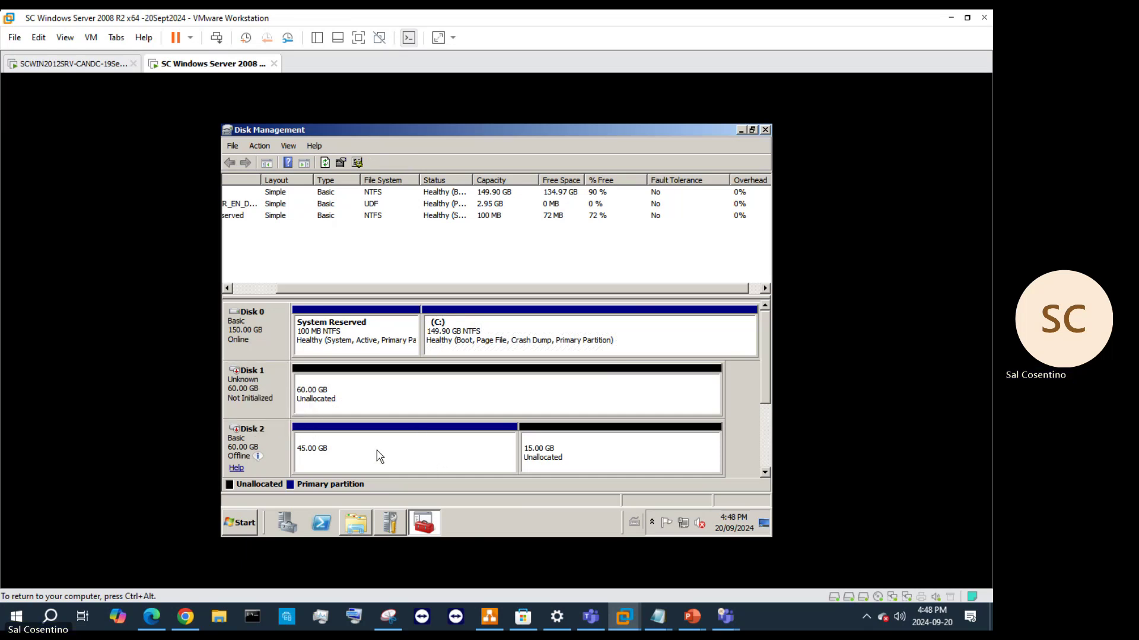
- Initialize Disk 1 with the GPT (GUID Partition Table) partition style
right_click(237, 385)
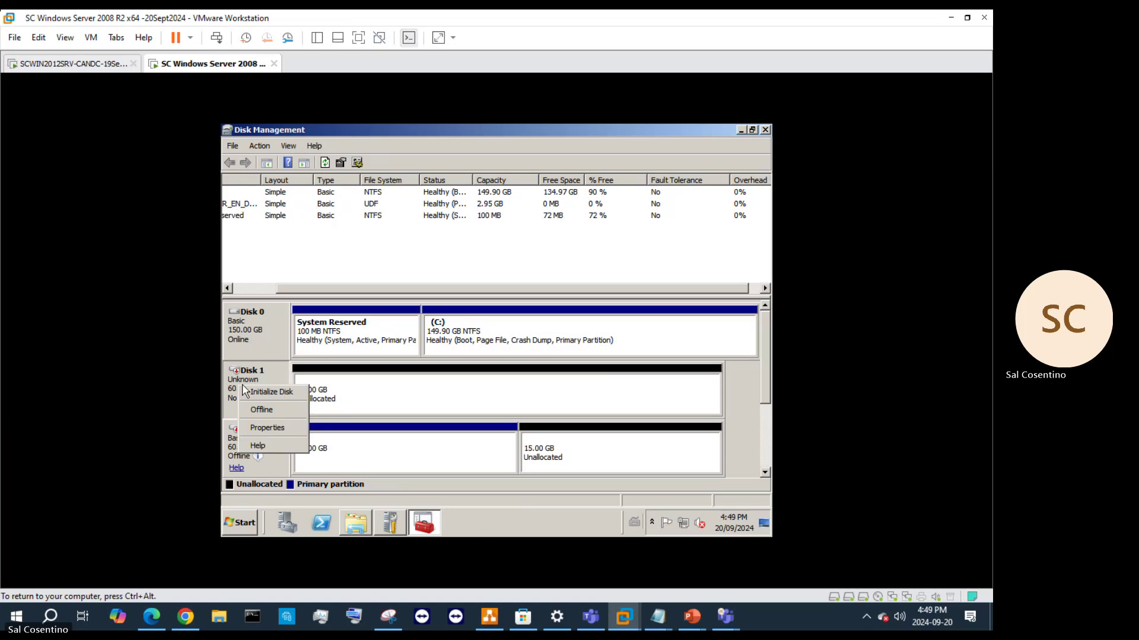
click(289, 392)
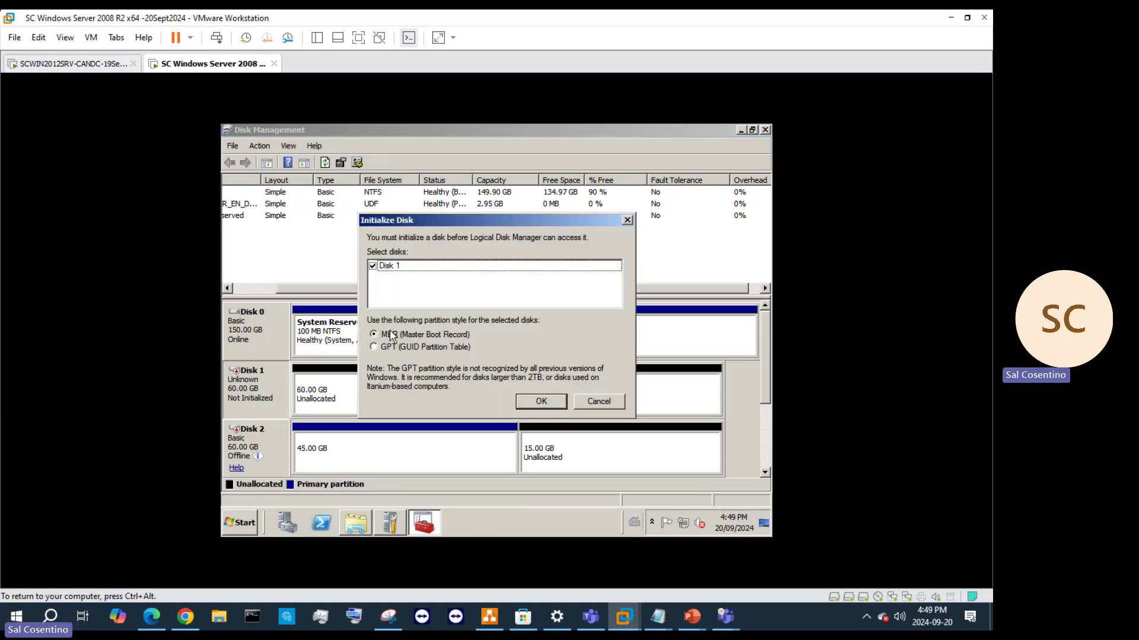
click(391, 347)
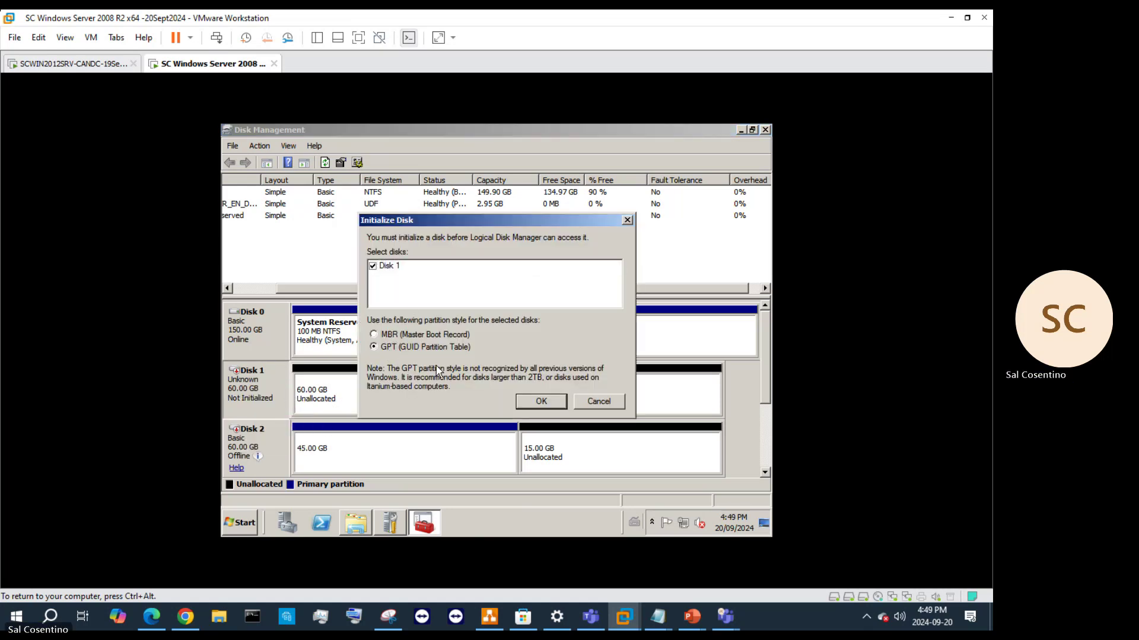
click(539, 402)
- Bring the offline 60 GB Disk 2 online in Disk Management
mouse_move(264, 463)
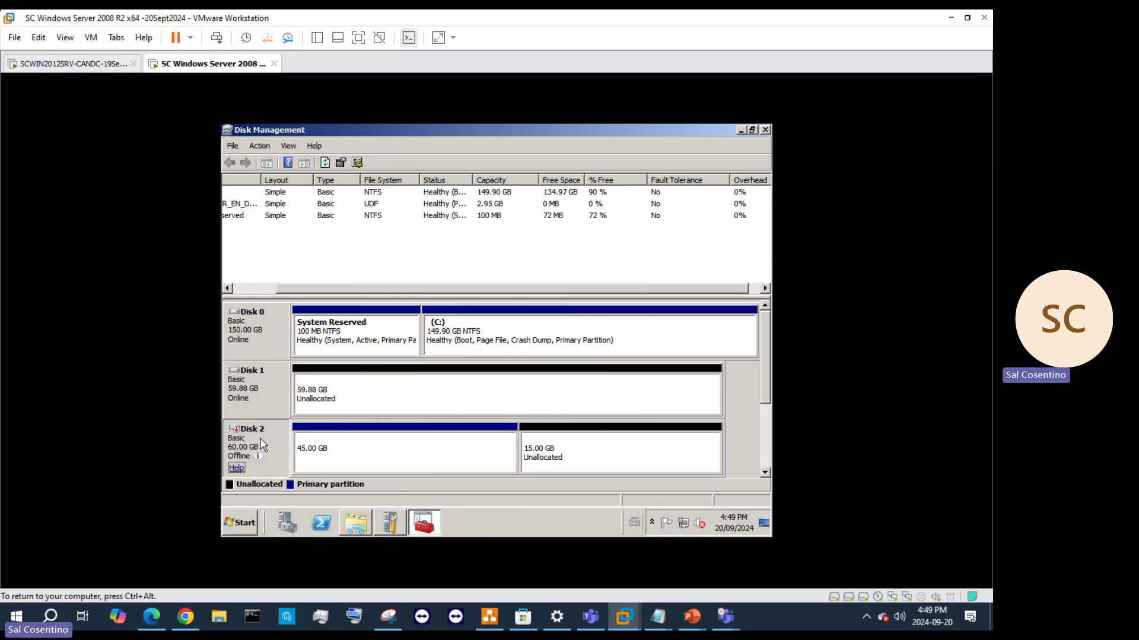
right_click(261, 442)
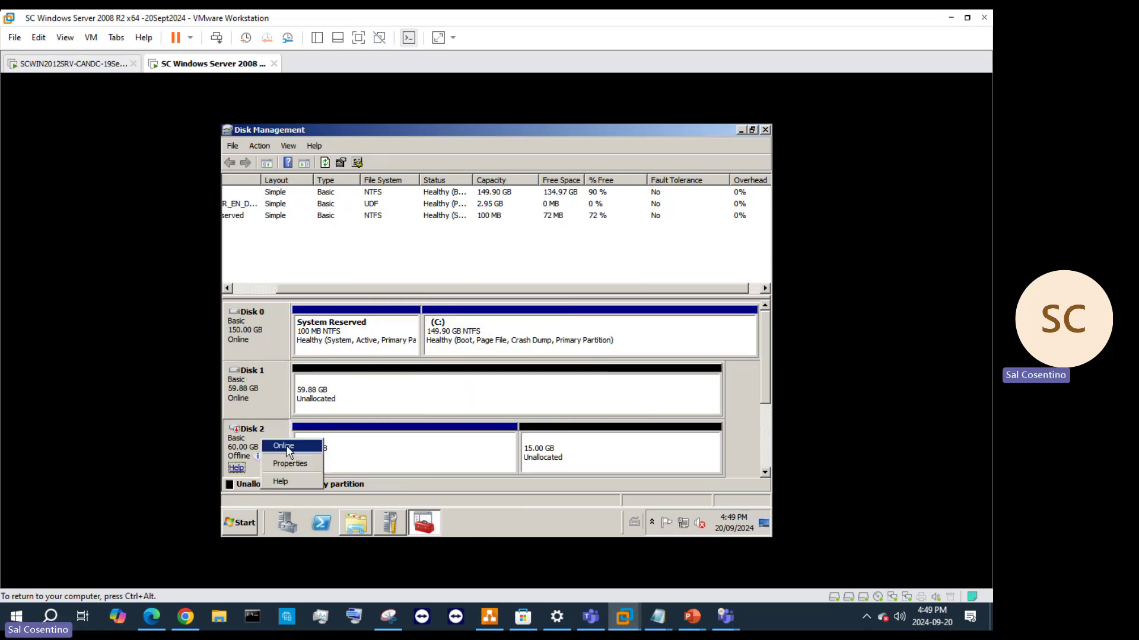
click(287, 450)
- Review the volume options offered for Disk 2, its F: partition and the unallocated space on Disk 1
right_click(263, 450)
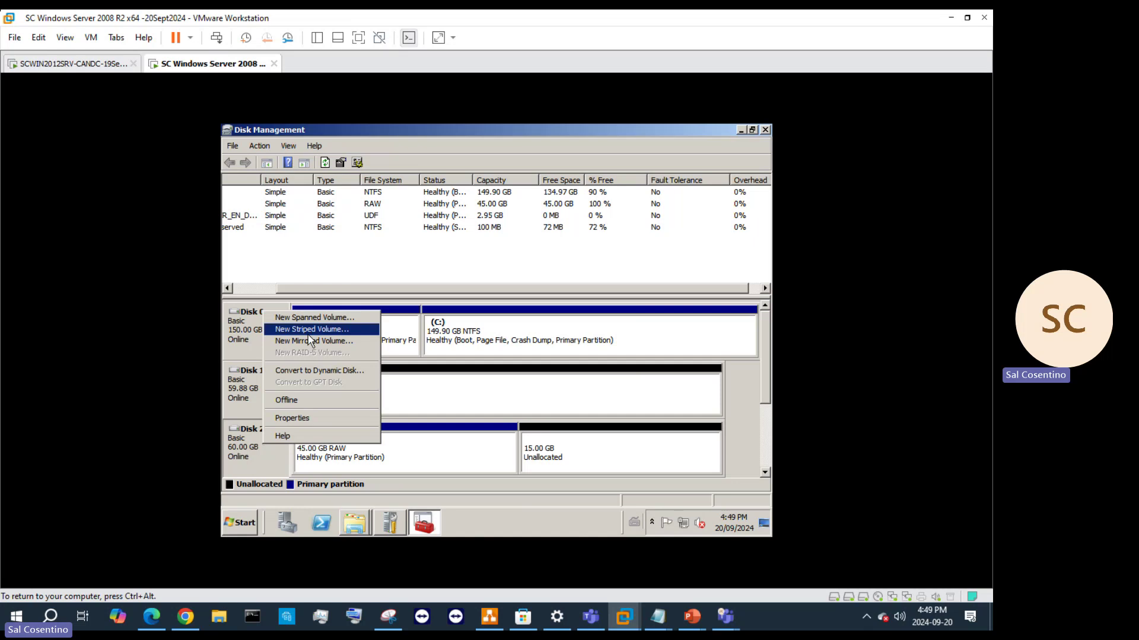
right_click(238, 452)
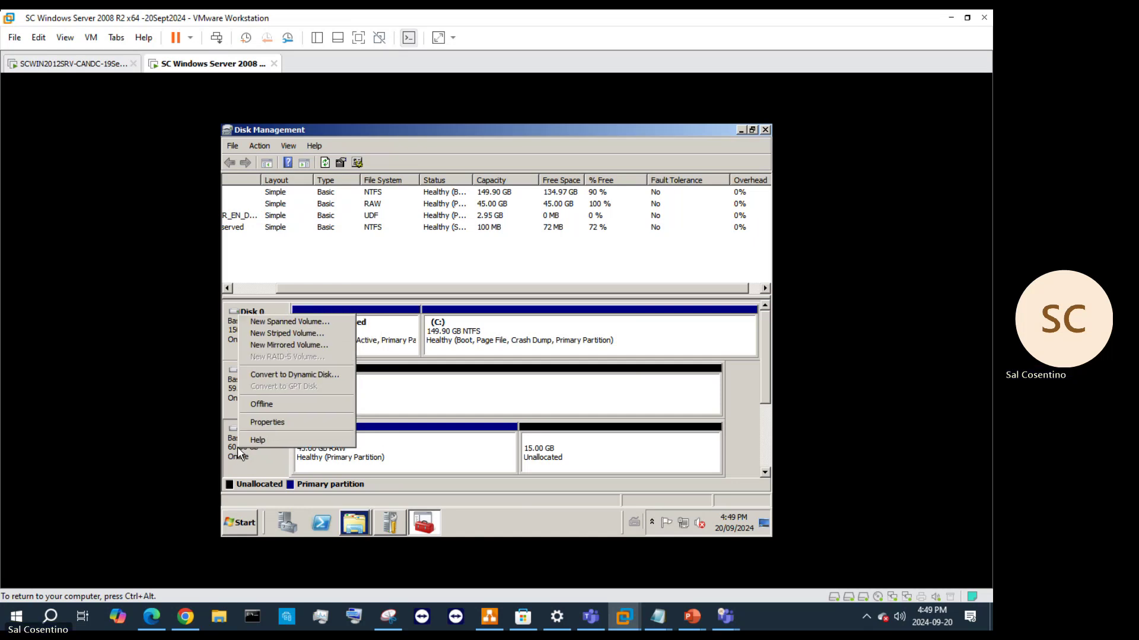
click(433, 459)
right_click(390, 465)
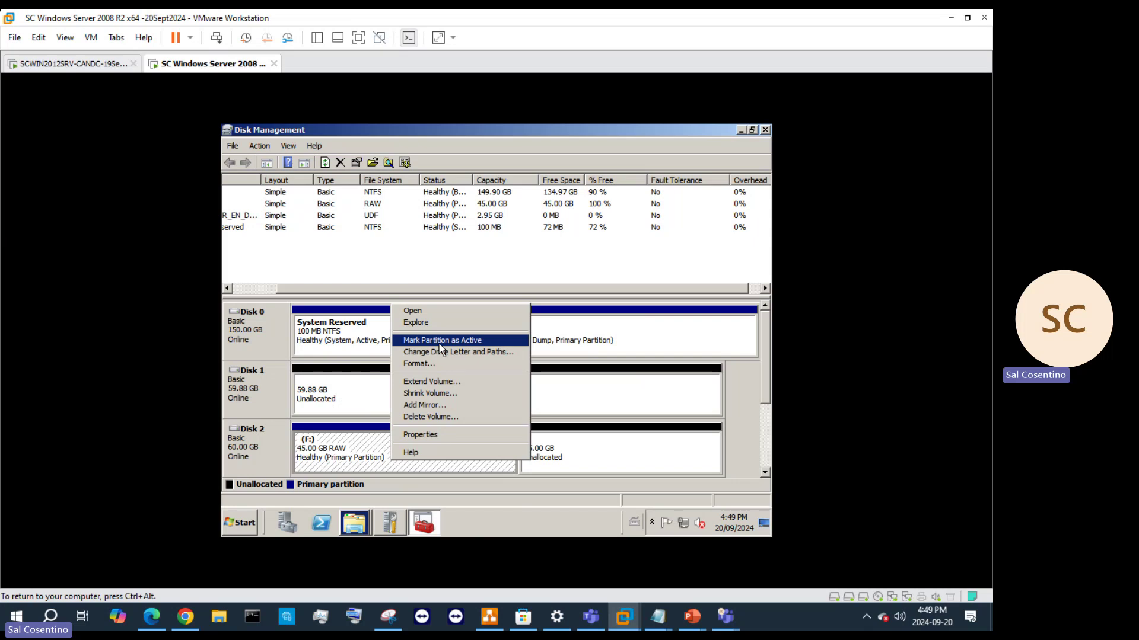
click(603, 450)
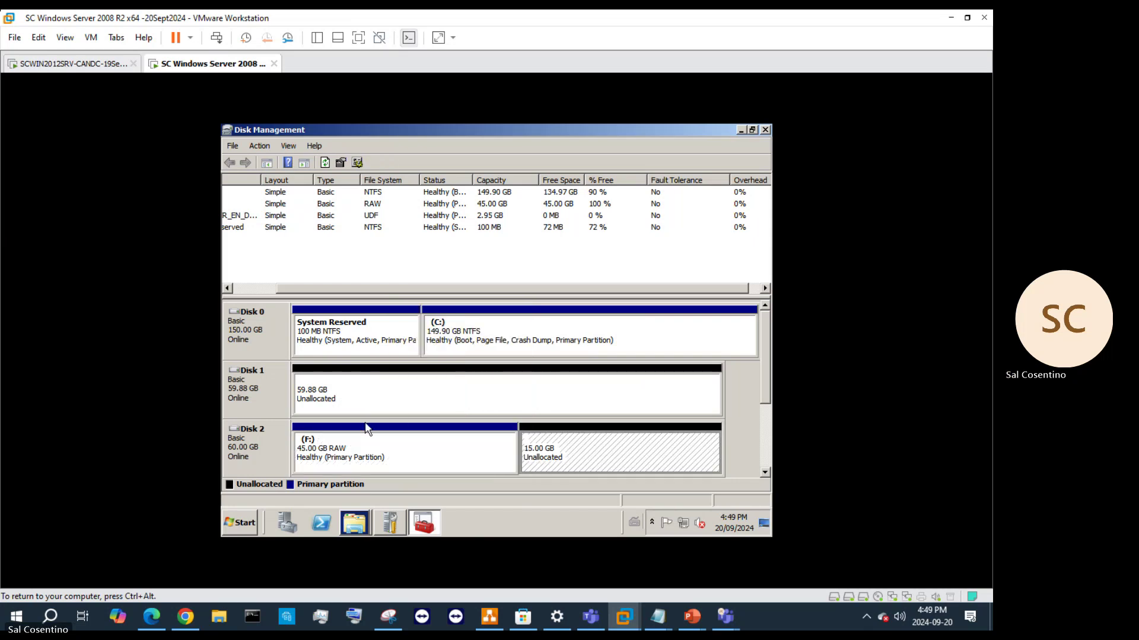
right_click(336, 391)
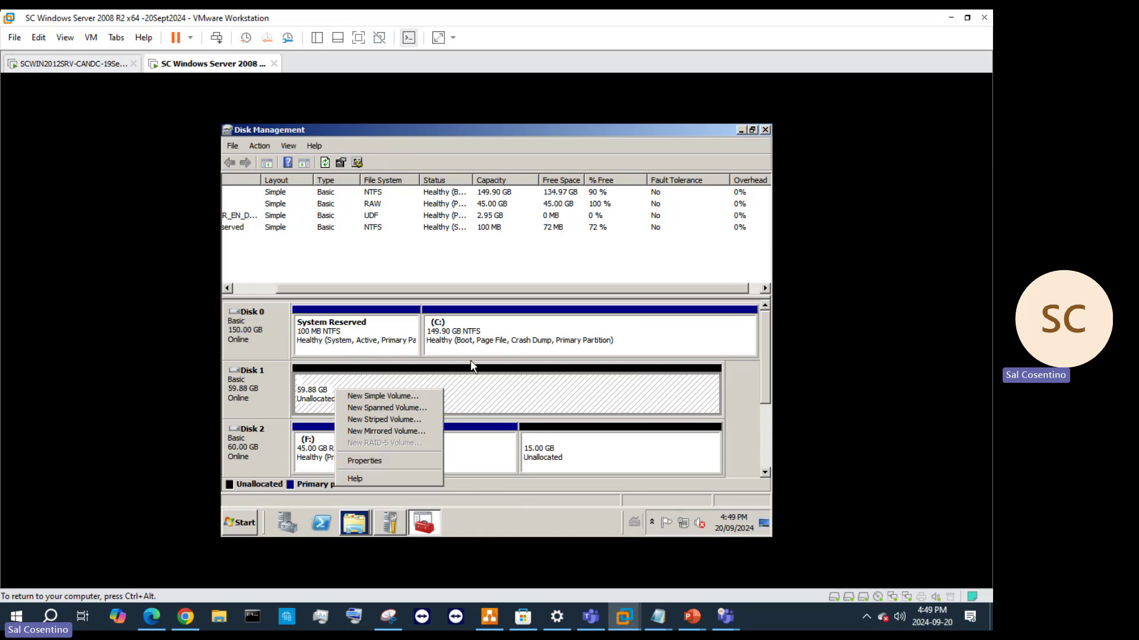
drag(460, 291, 333, 294)
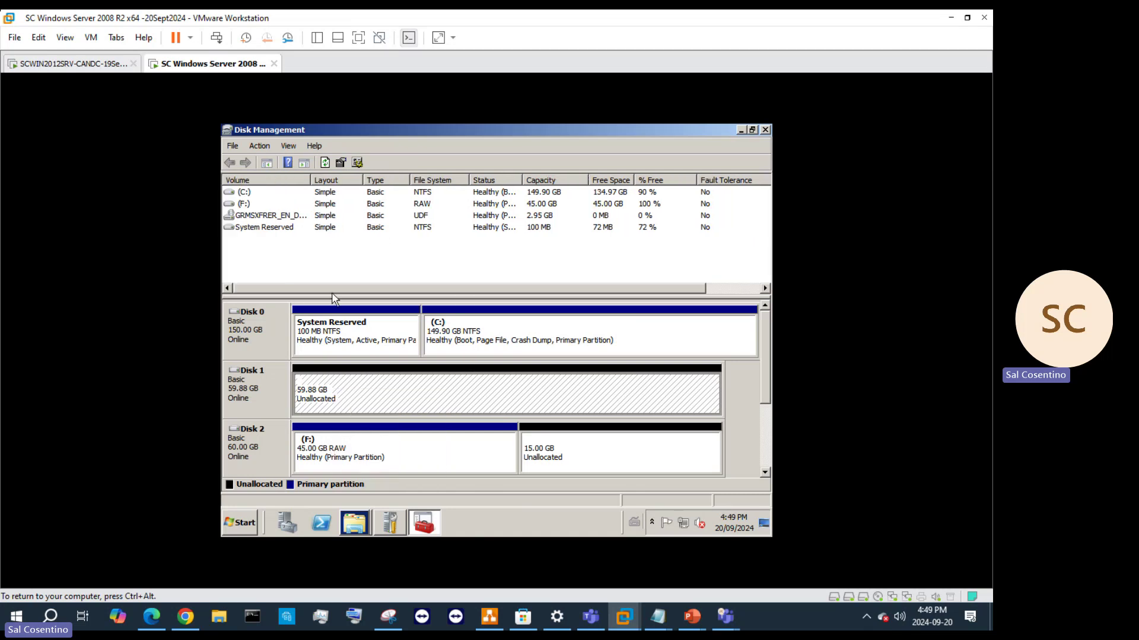
- Examine the volume options and device properties for Disk 2's 15 GB unallocated space, and the options for its F: partition
click(587, 446)
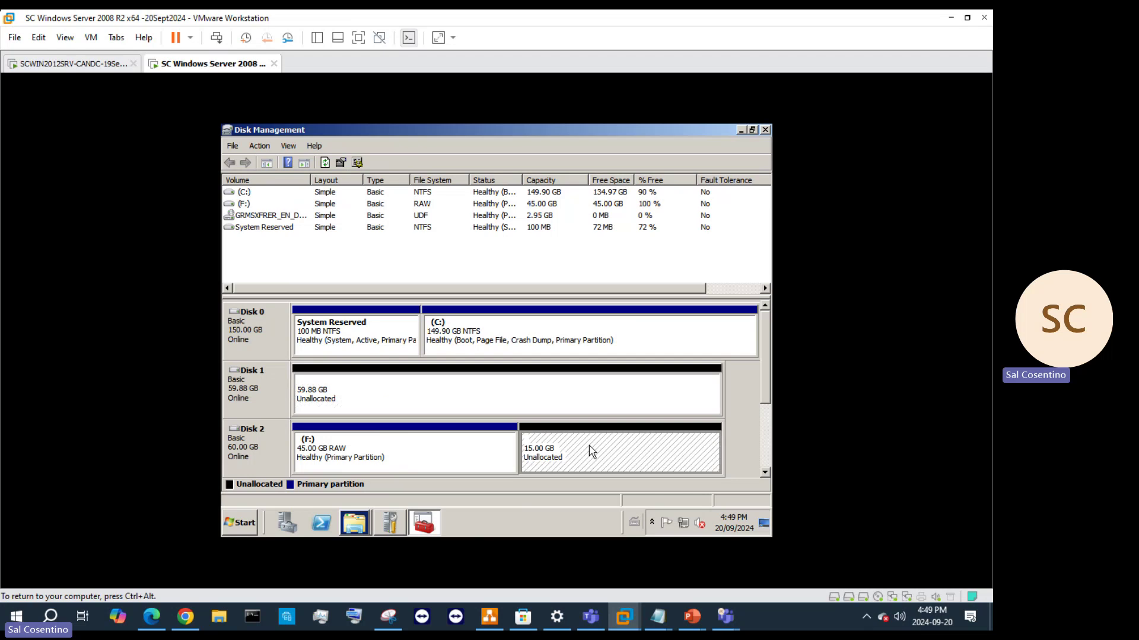
right_click(586, 441)
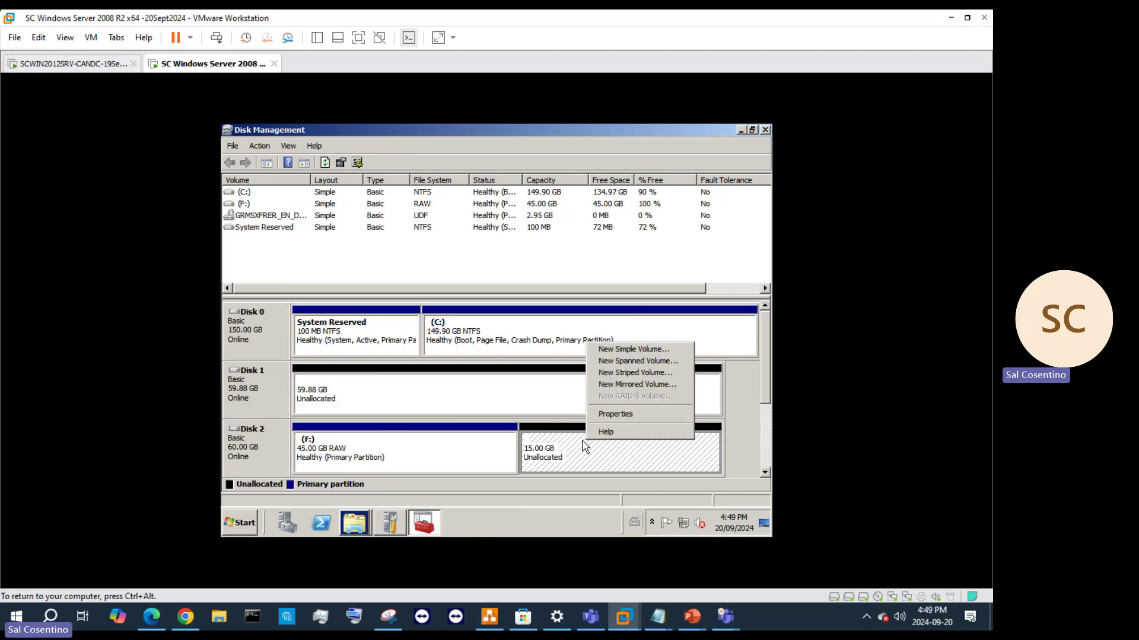
right_click(549, 449)
right_click(547, 449)
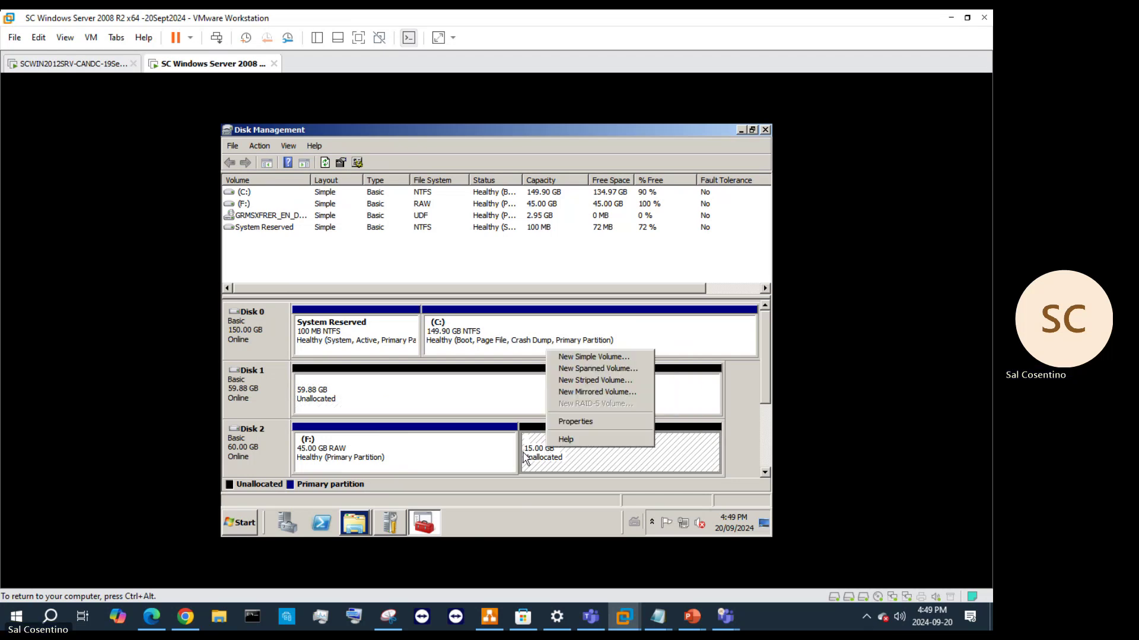
click(553, 422)
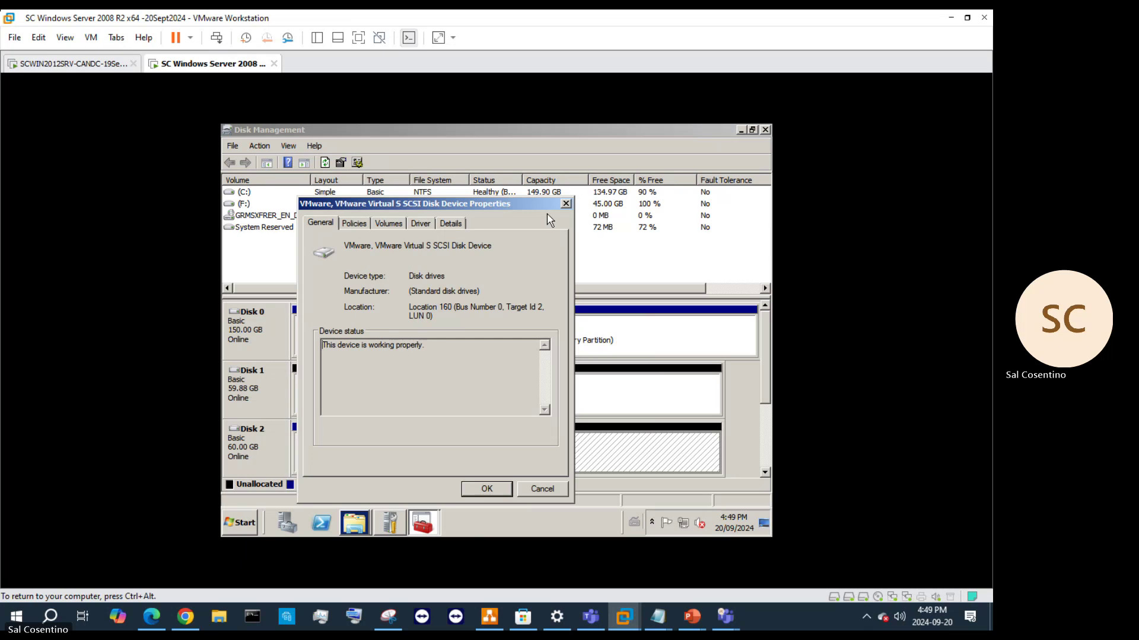
click(566, 204)
right_click(416, 460)
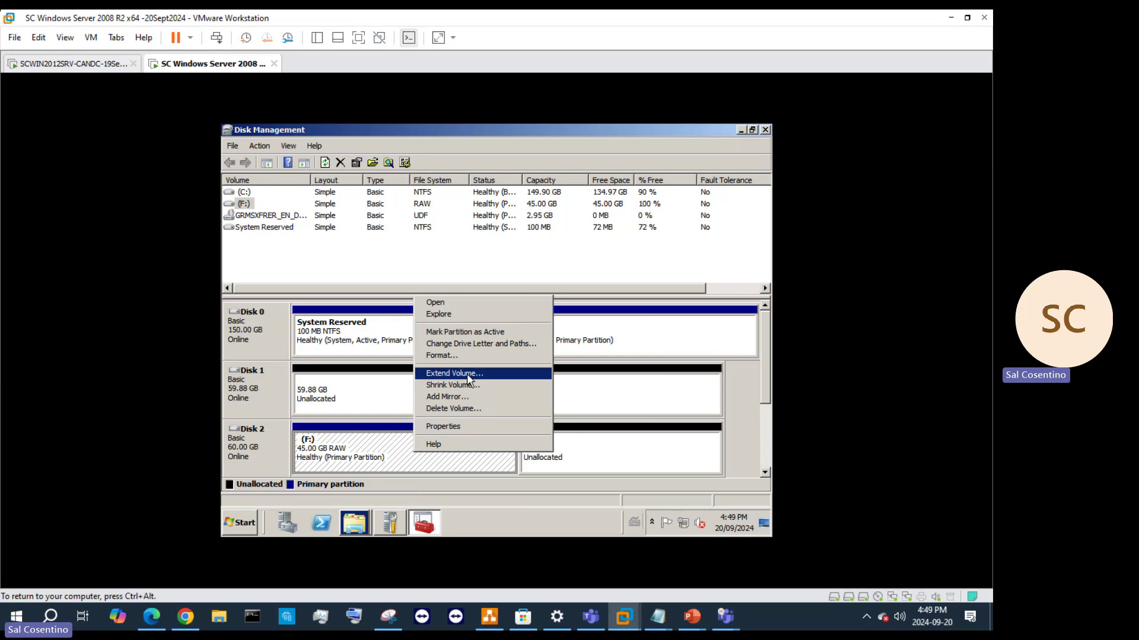
click(601, 461)
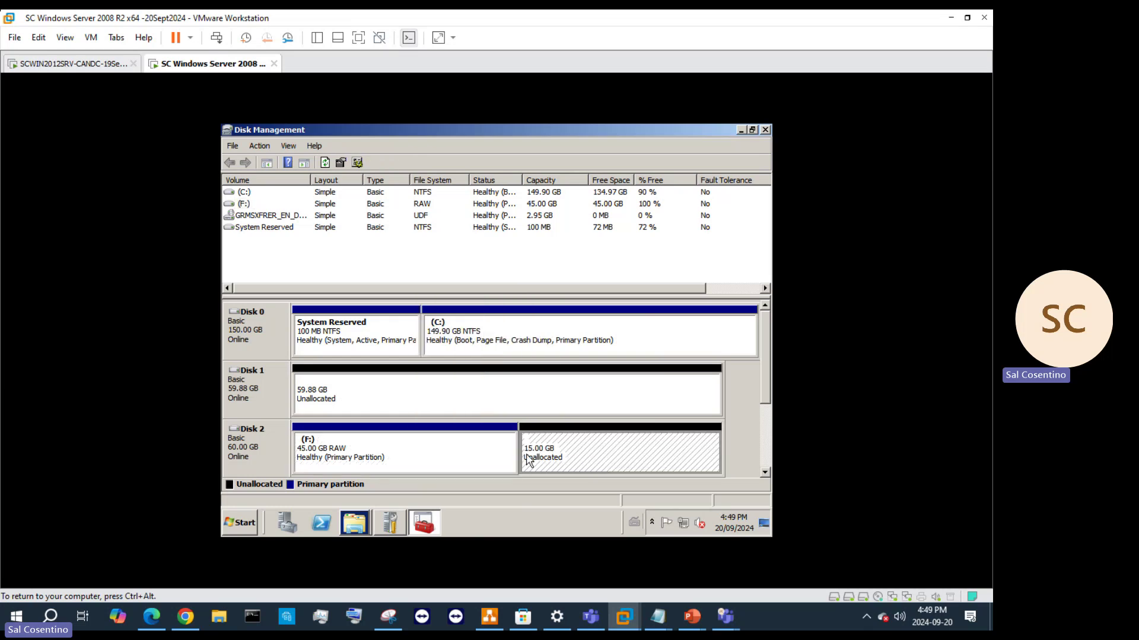
- Open the shrink settings for Disk 2's F: volume and launch Calculator on the host computer
right_click(446, 452)
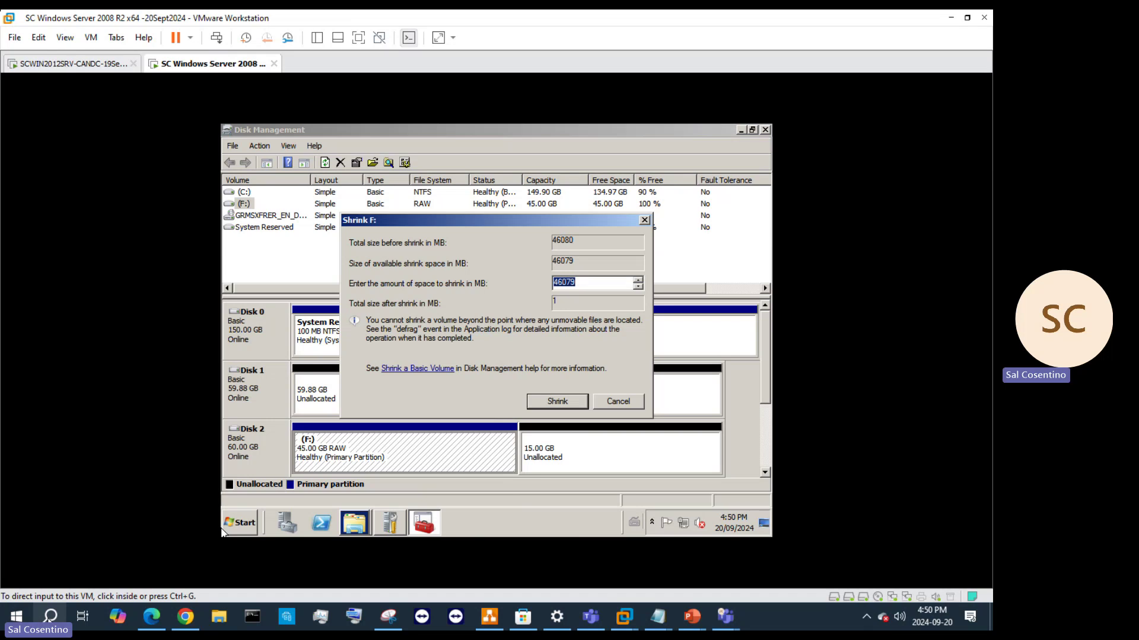
click(50, 617)
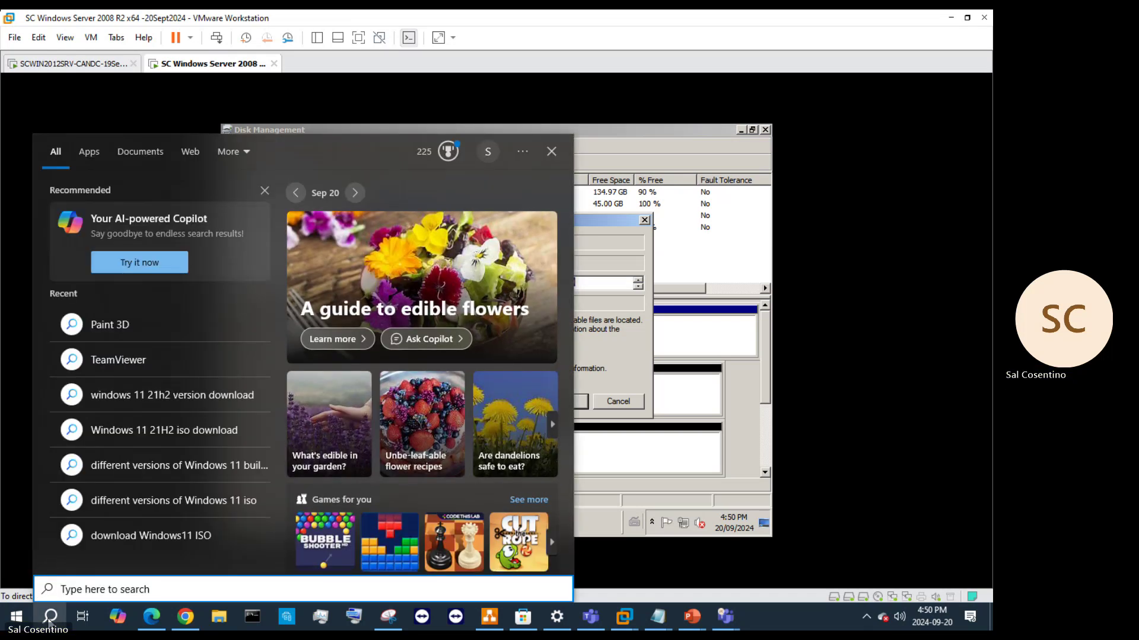
text(cal)
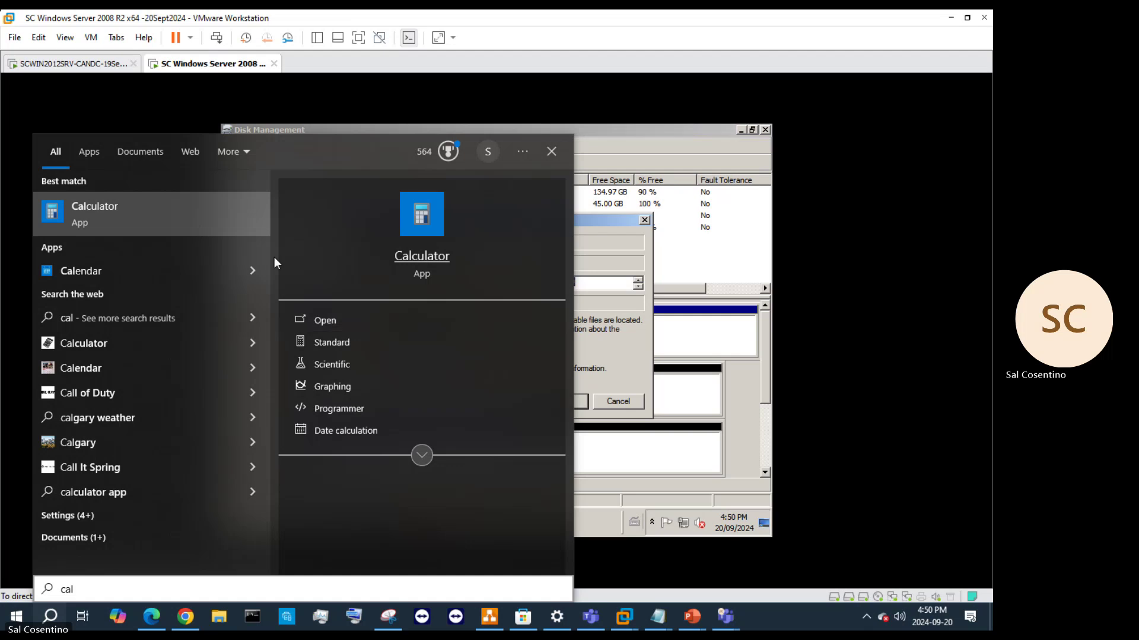
click(162, 209)
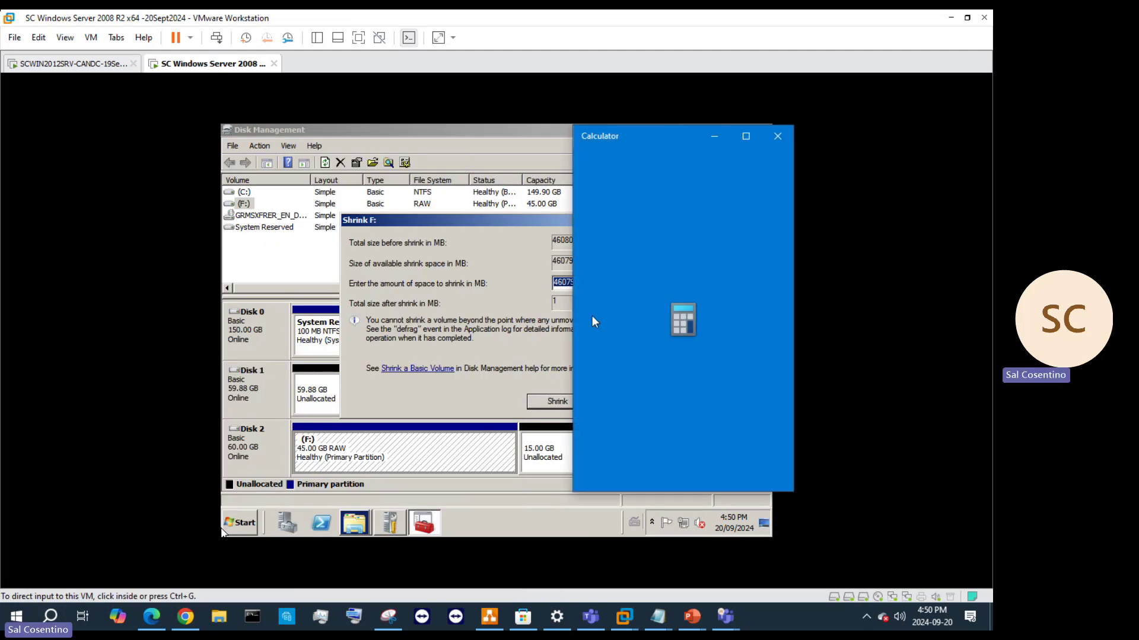
- Calculate 1024 × 5 in Calculator and move its window clear of the shrink settings
click(648, 454)
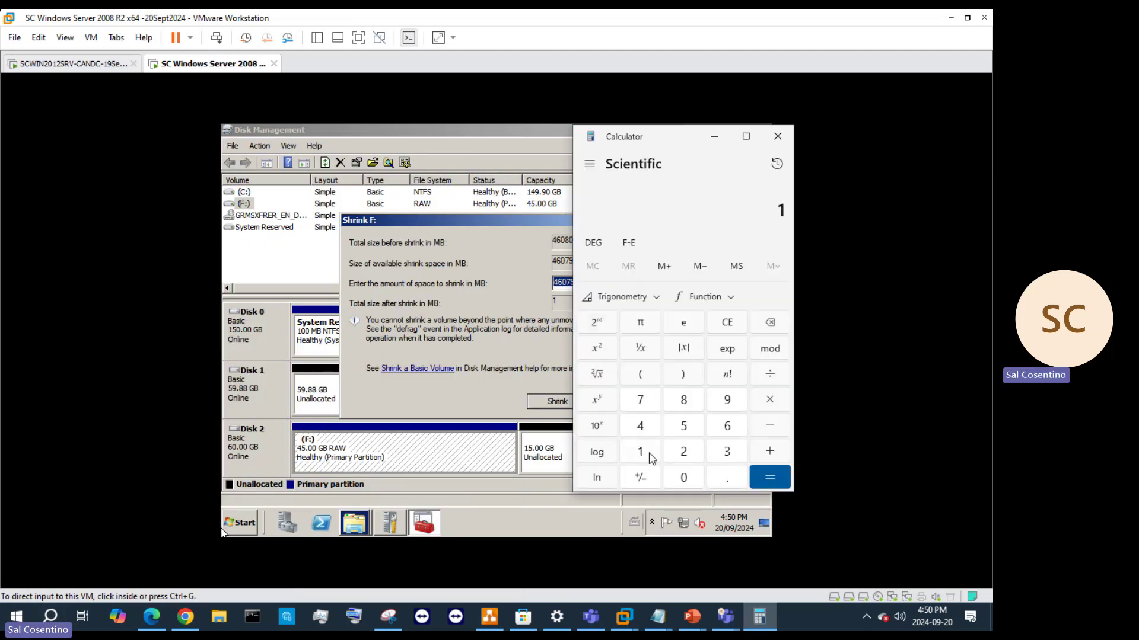
click(682, 478)
click(682, 454)
click(642, 428)
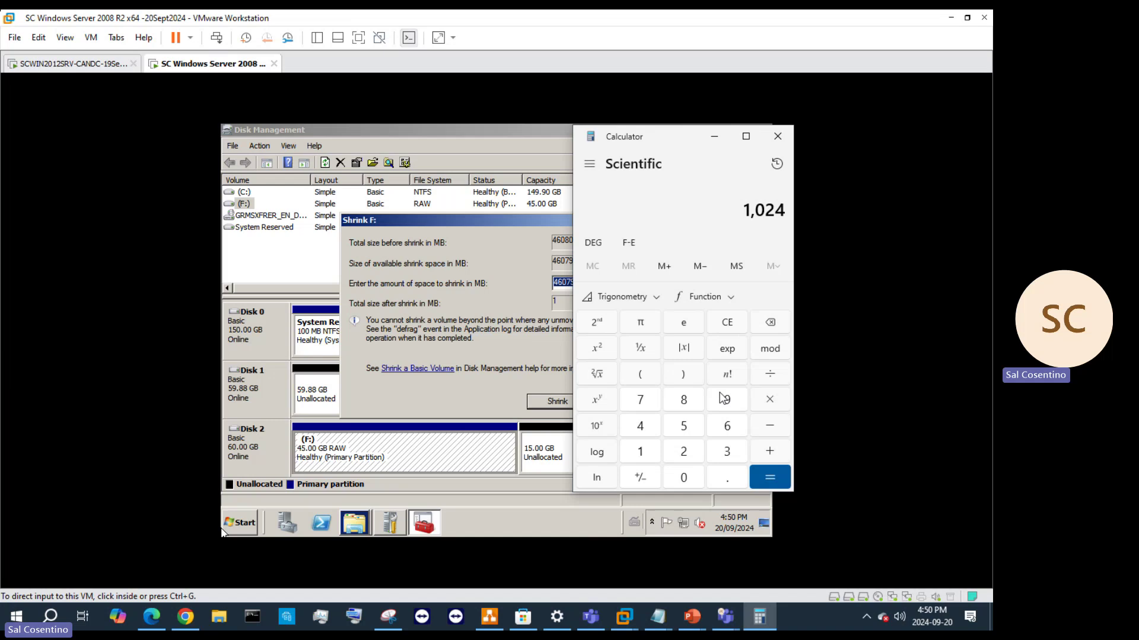
click(765, 403)
click(691, 427)
click(753, 478)
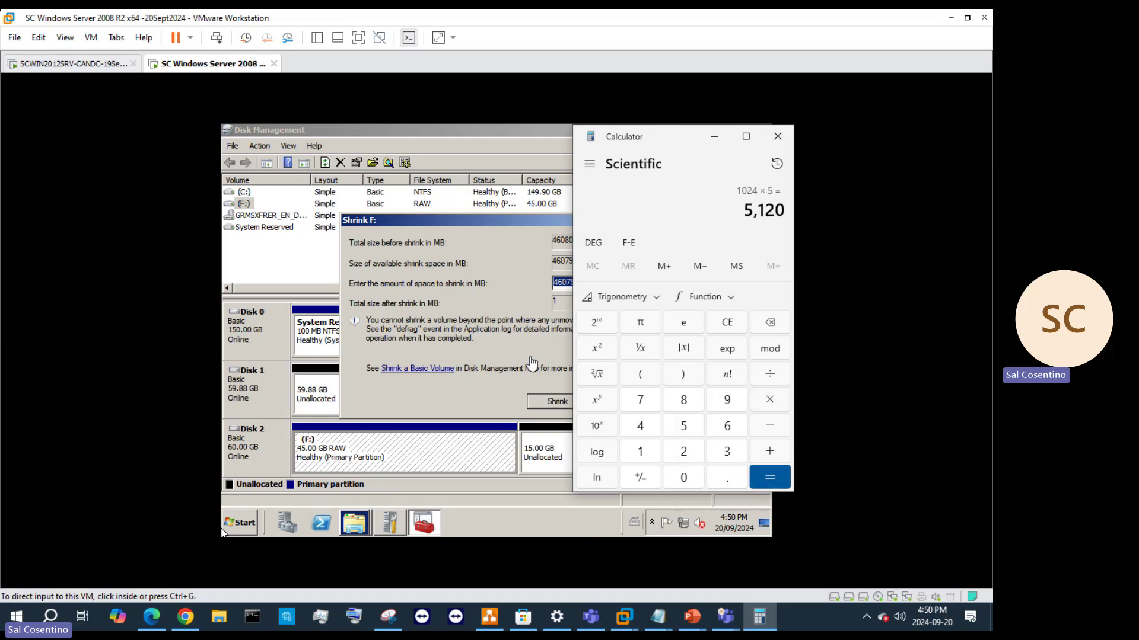
drag(674, 135, 786, 141)
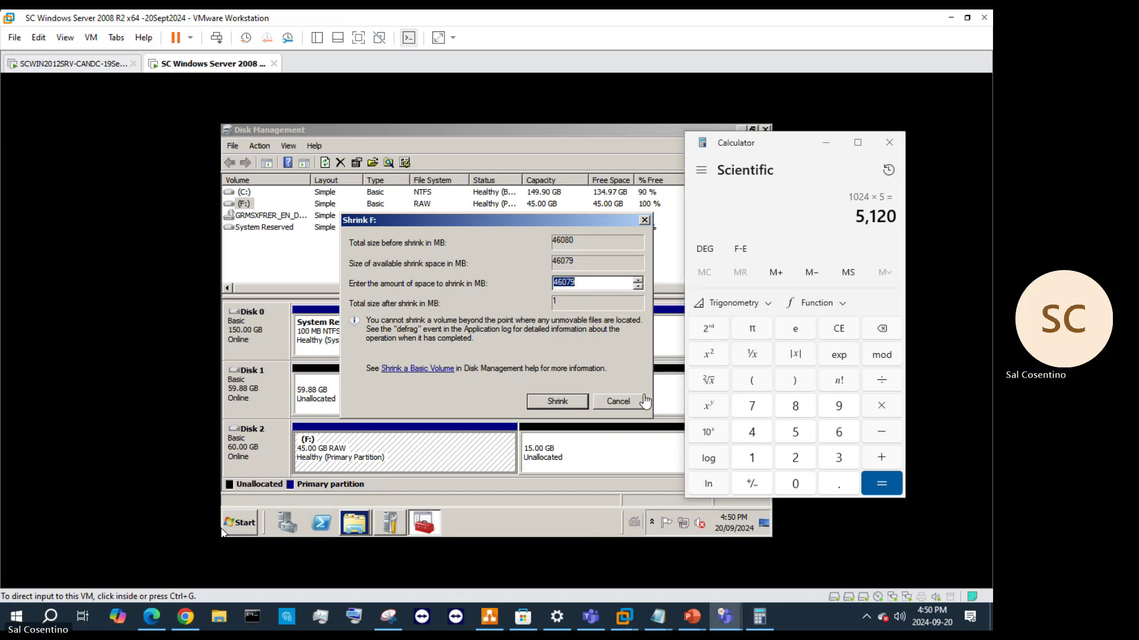
- Subtract 46079 from the 1024 × 5 result in Calculator
click(882, 435)
click(752, 432)
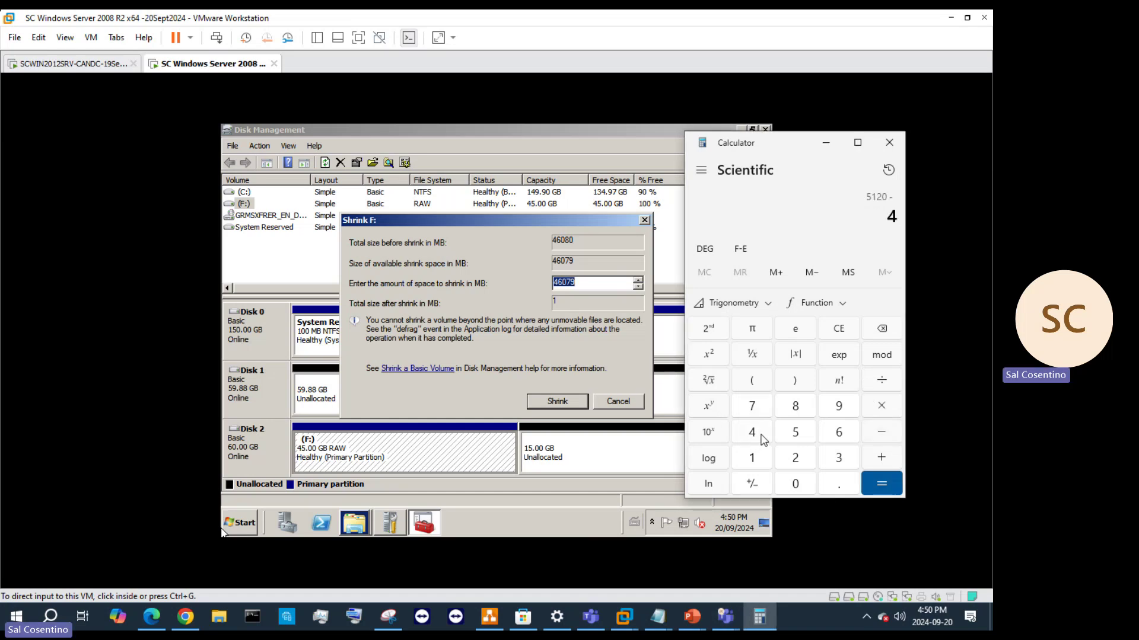
click(837, 433)
click(795, 484)
click(751, 406)
click(839, 406)
click(882, 484)
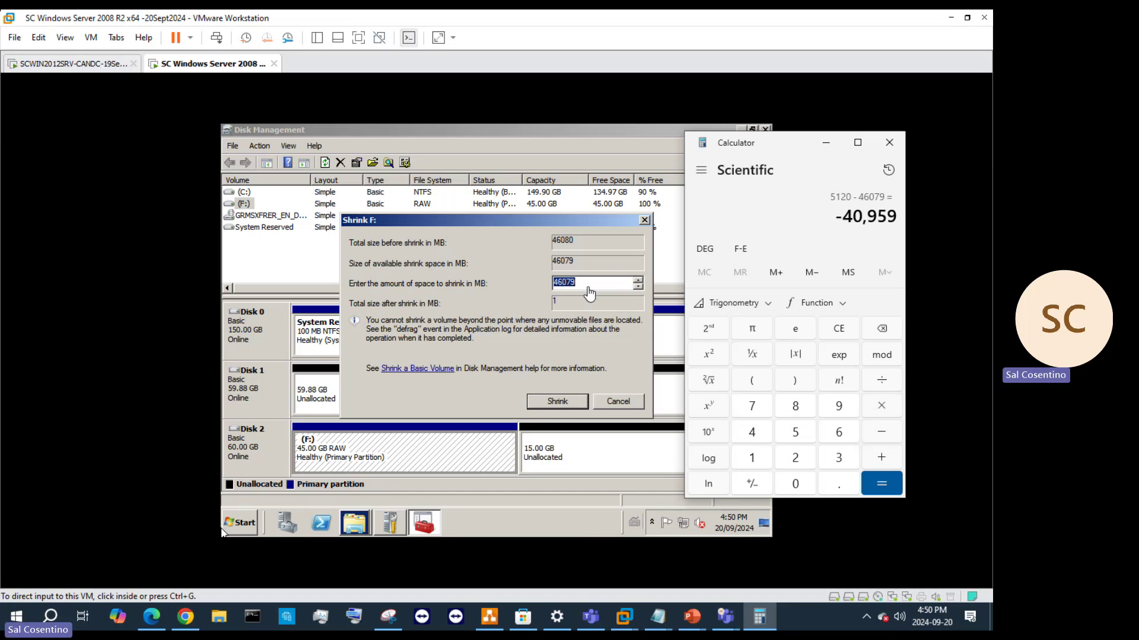
text(4,0)
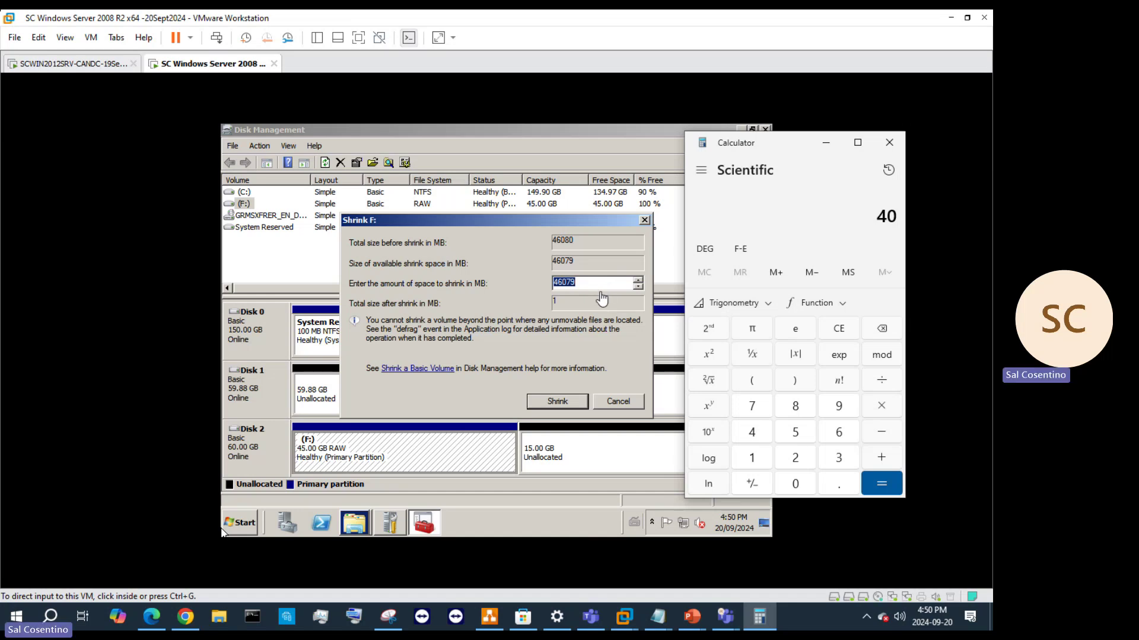
text(04)
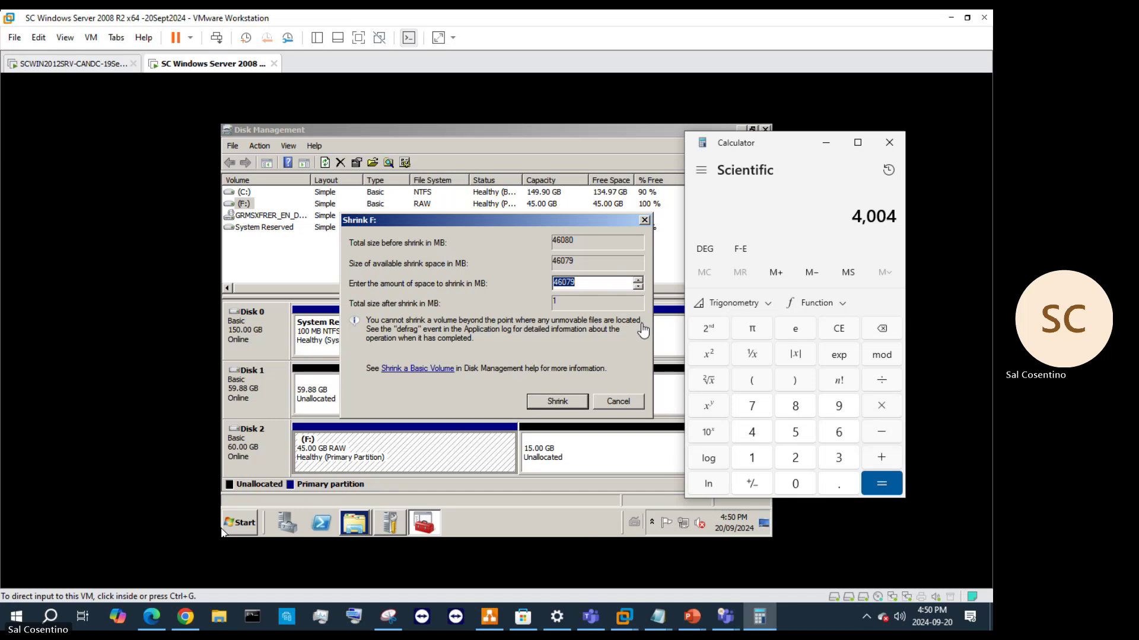
key(BackSpace)
key(BackSpace)
key(BackSpace)
key(BackSpace)
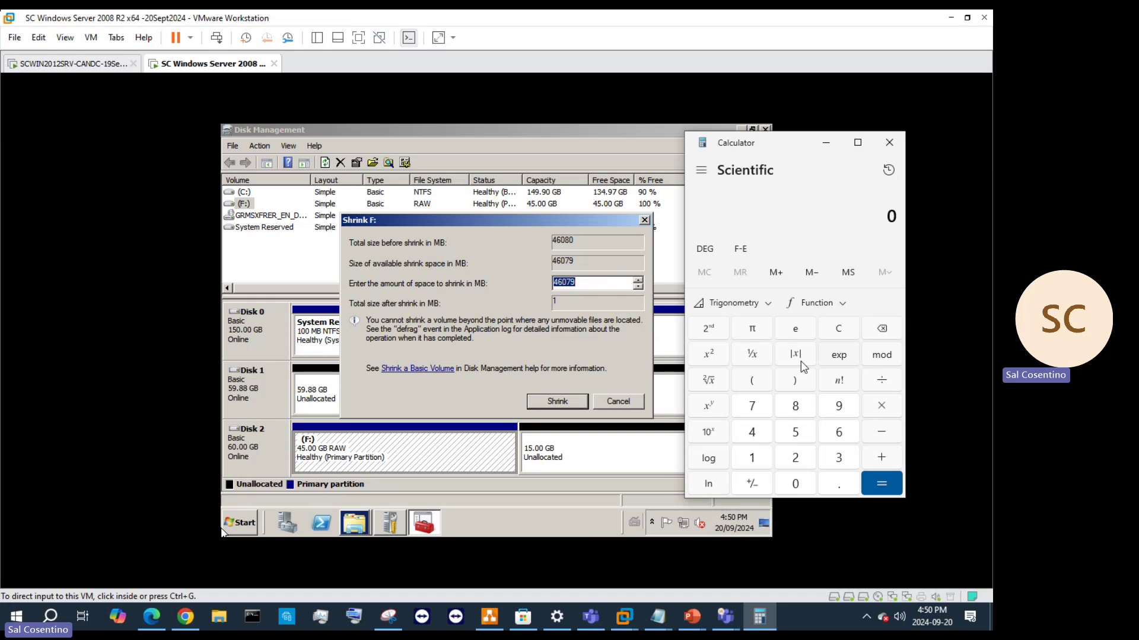
- Calculate 5 × 1024 in Calculator to convert 5 GB to megabytes
click(803, 440)
click(894, 409)
click(747, 462)
click(796, 483)
click(795, 460)
click(764, 438)
click(880, 480)
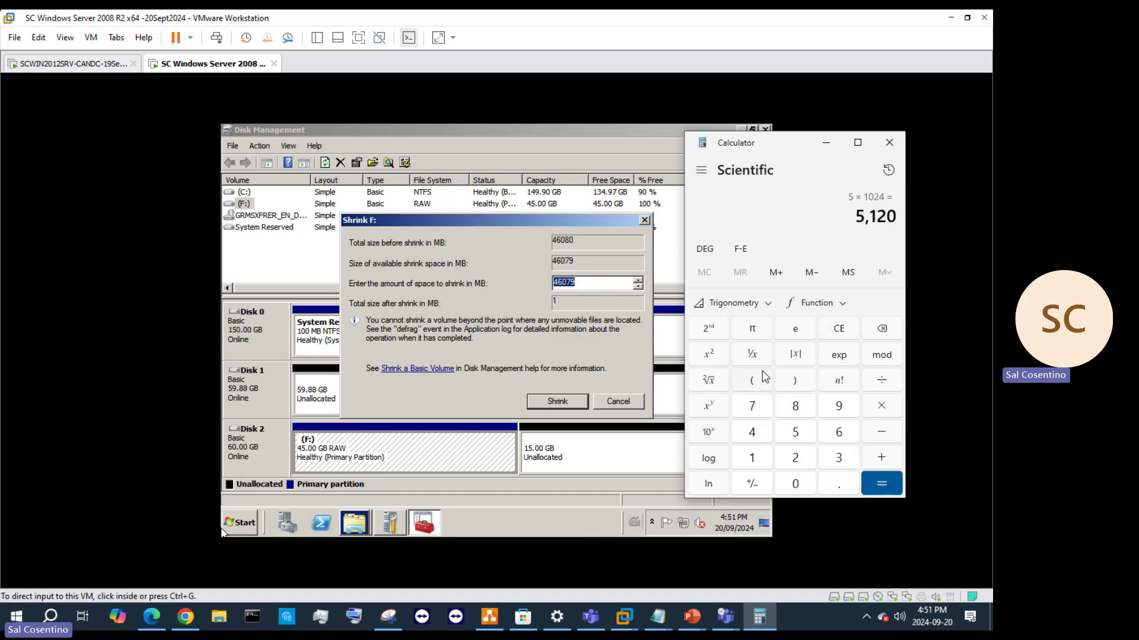
- Subtract the available shrink space of 46079 MB from the converted 5 GB in Calculator
click(885, 437)
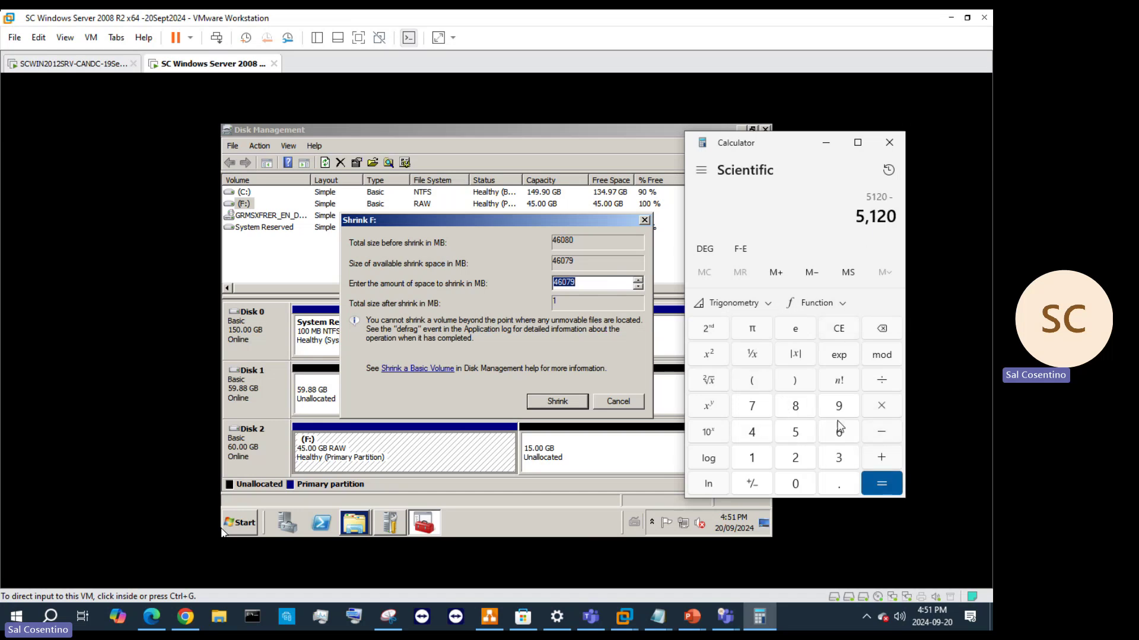
click(752, 433)
click(842, 435)
click(798, 484)
click(752, 406)
click(839, 406)
click(892, 485)
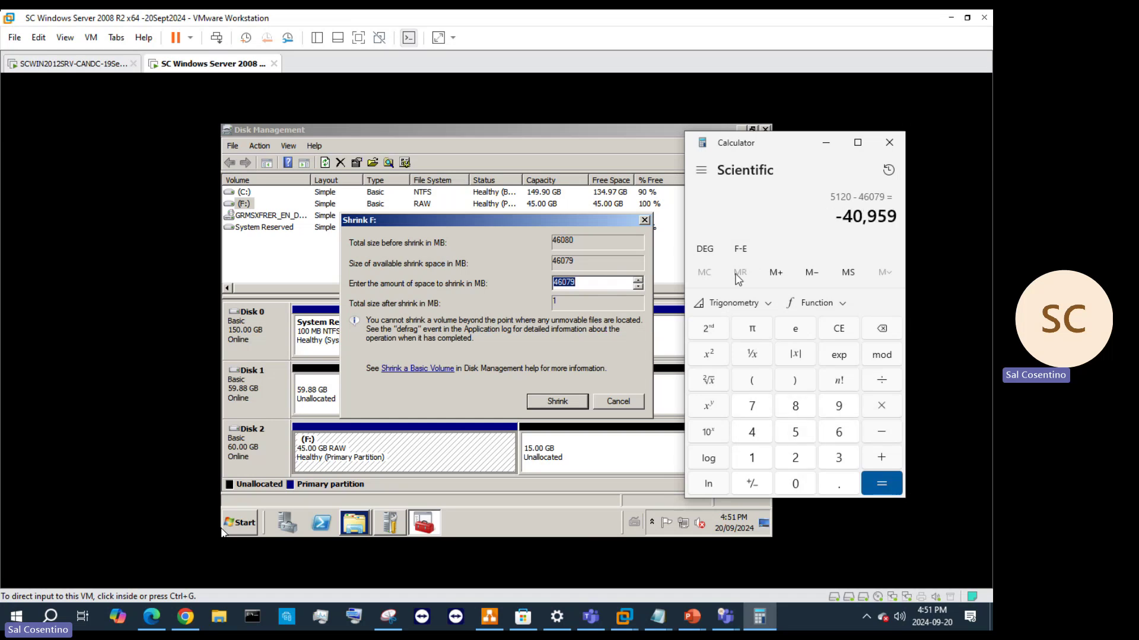
- Shrink the F: volume on Disk 2 by 40959 MB and confirm the operation
click(593, 282)
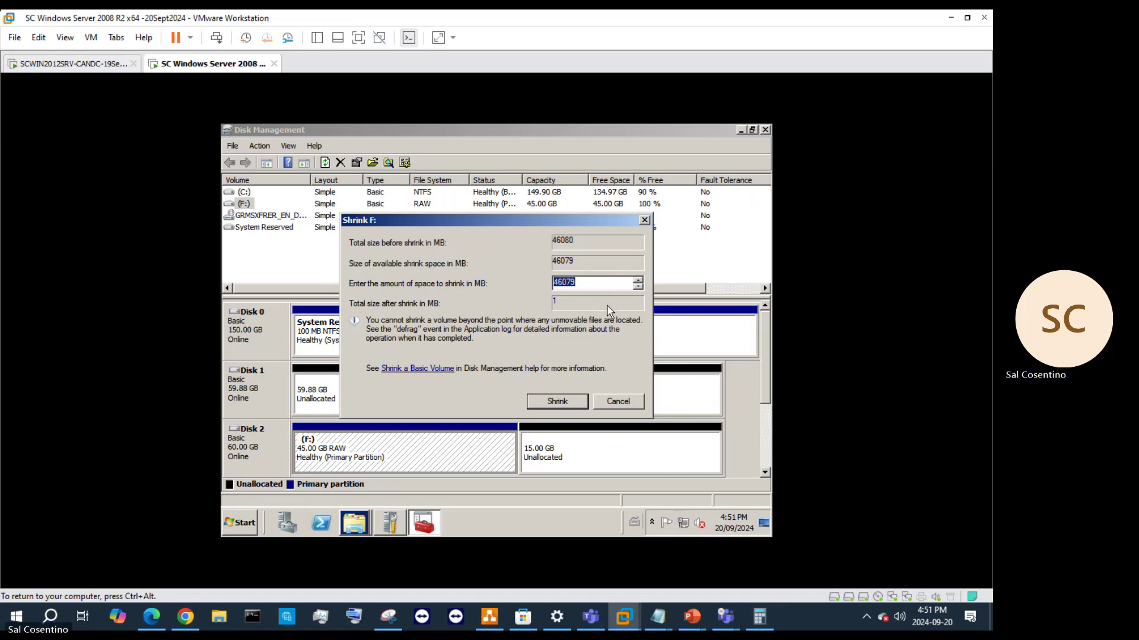
text(40)
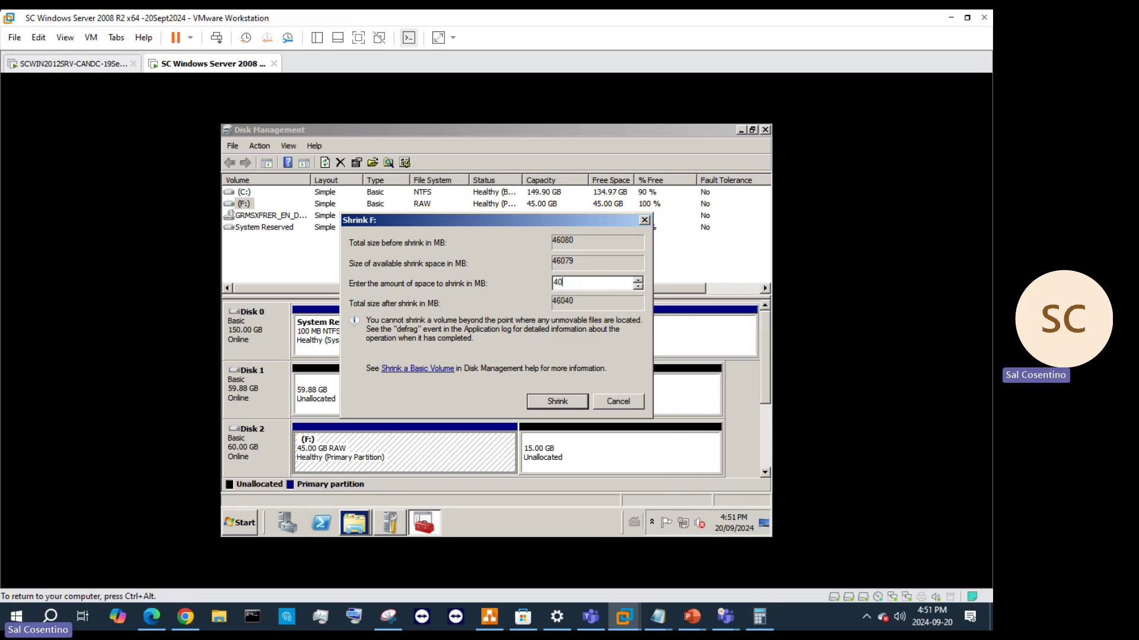
text(959)
click(555, 404)
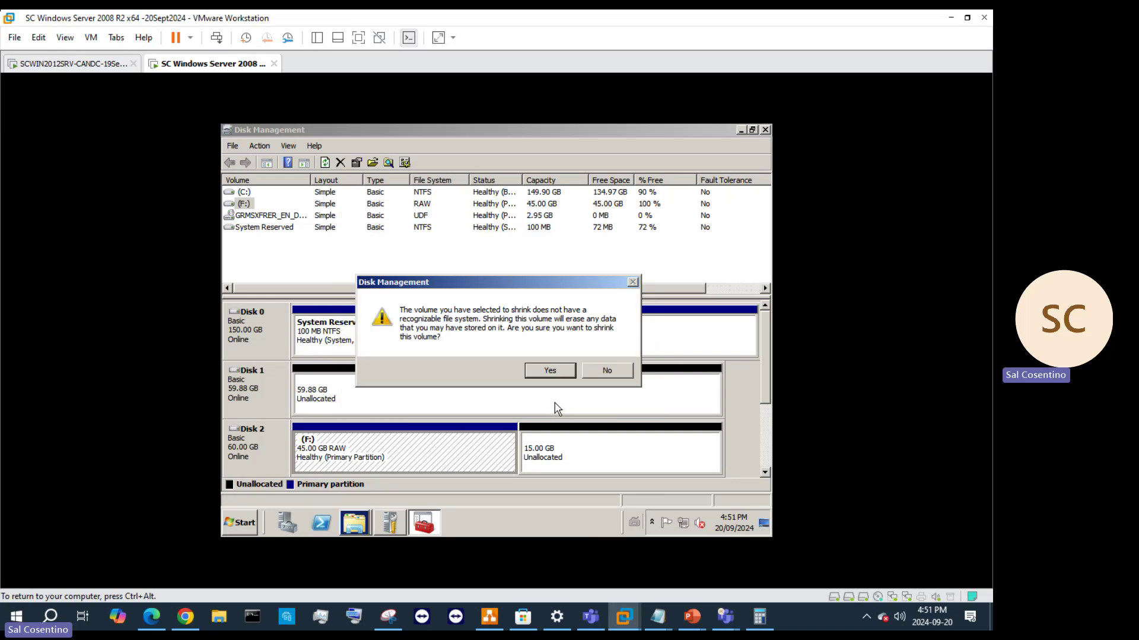
click(548, 372)
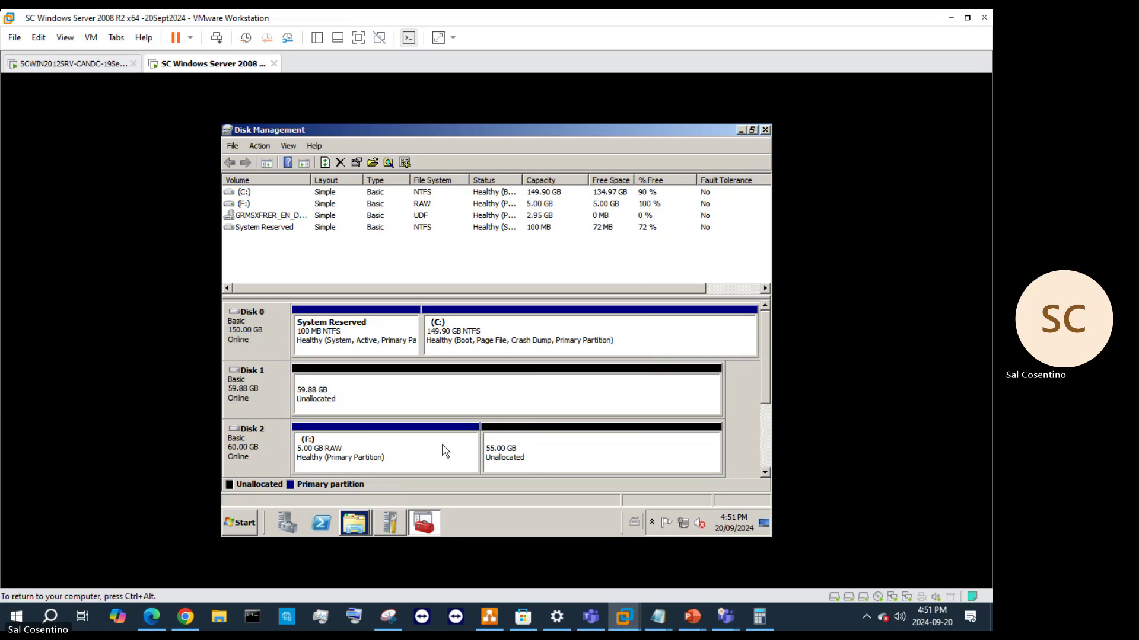
- Start extending the F: volume with space from Disk 2, and position the wizard beside the Calculator area with the amount selected
right_click(391, 453)
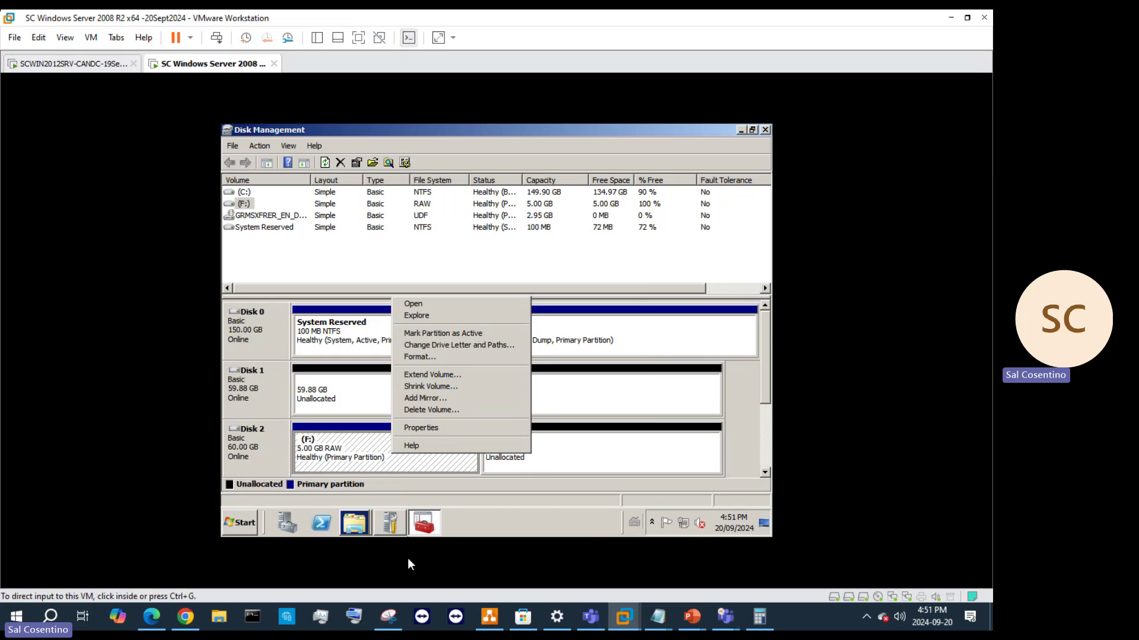
click(436, 381)
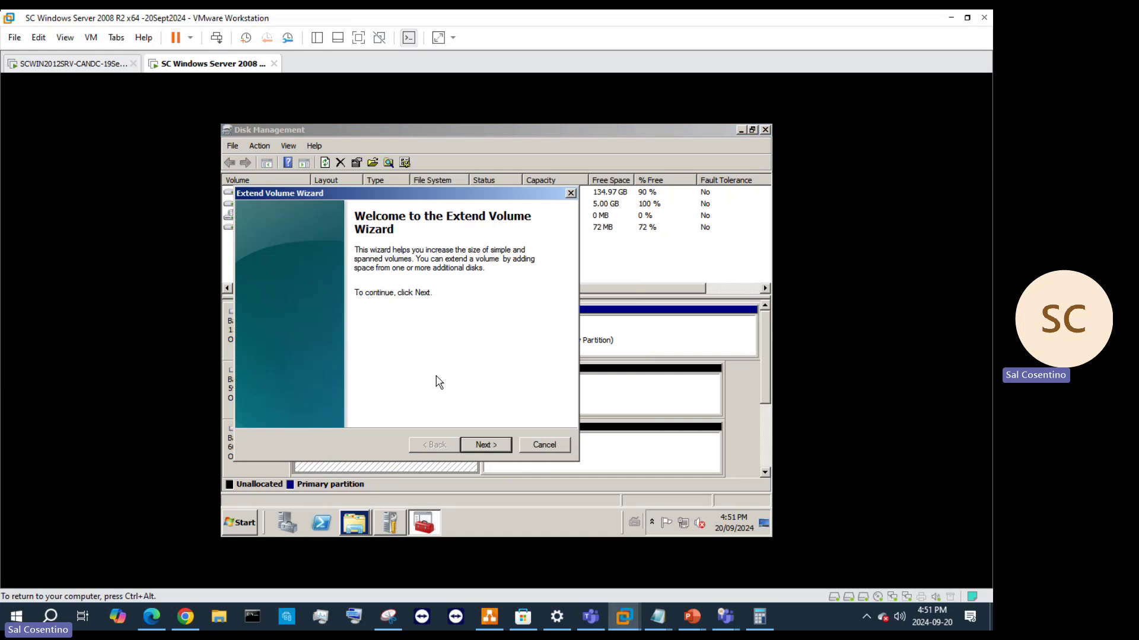
click(494, 446)
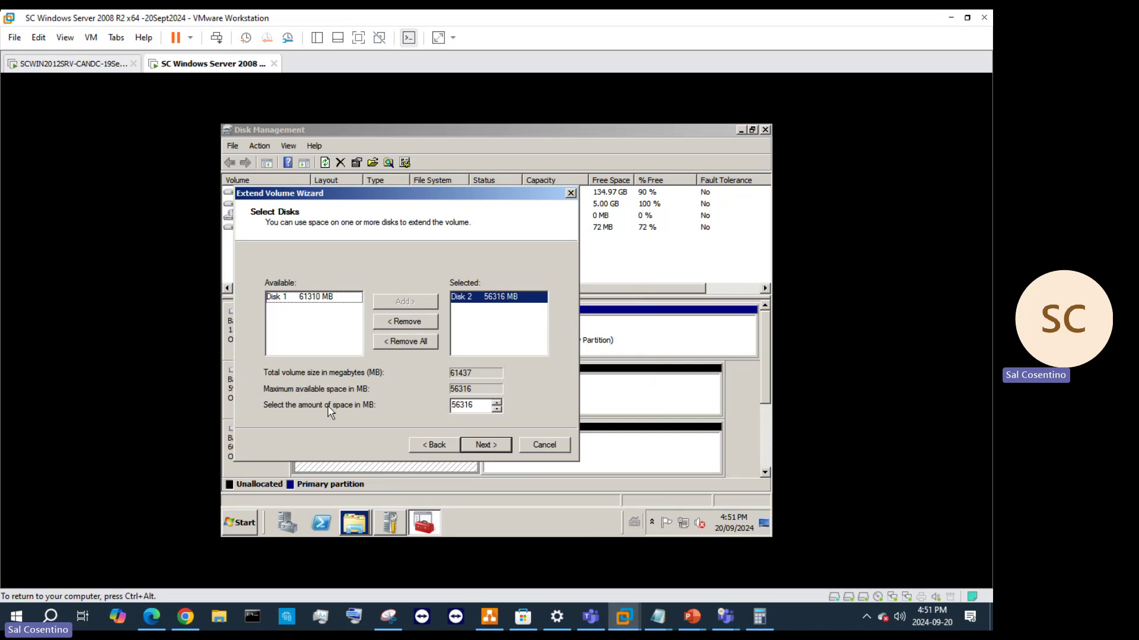
drag(485, 407, 428, 404)
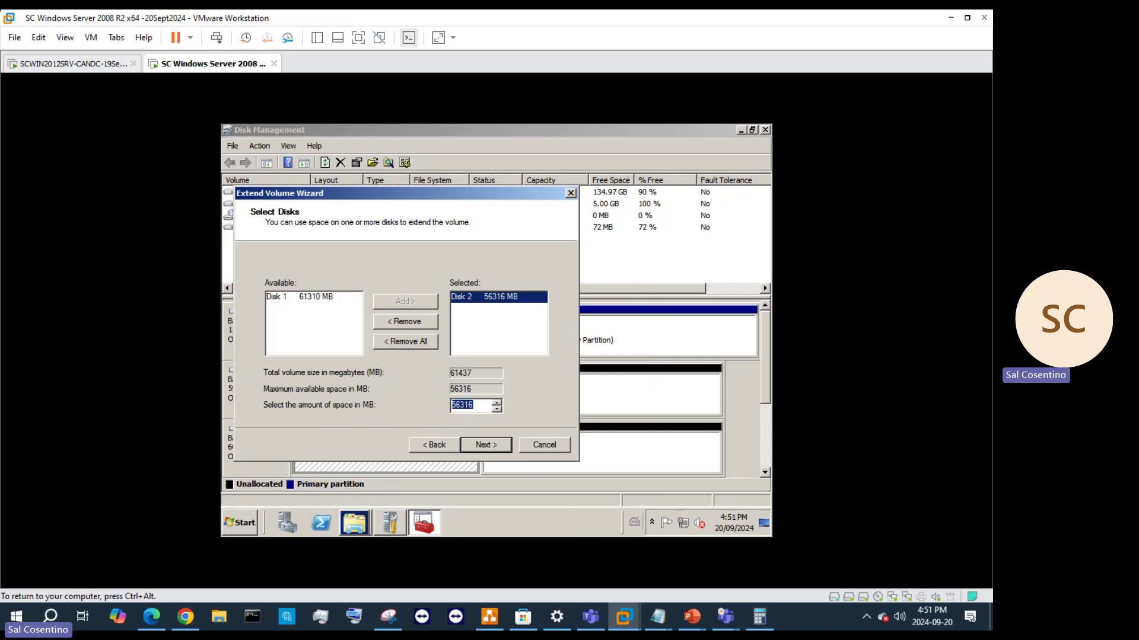
drag(486, 194, 702, 167)
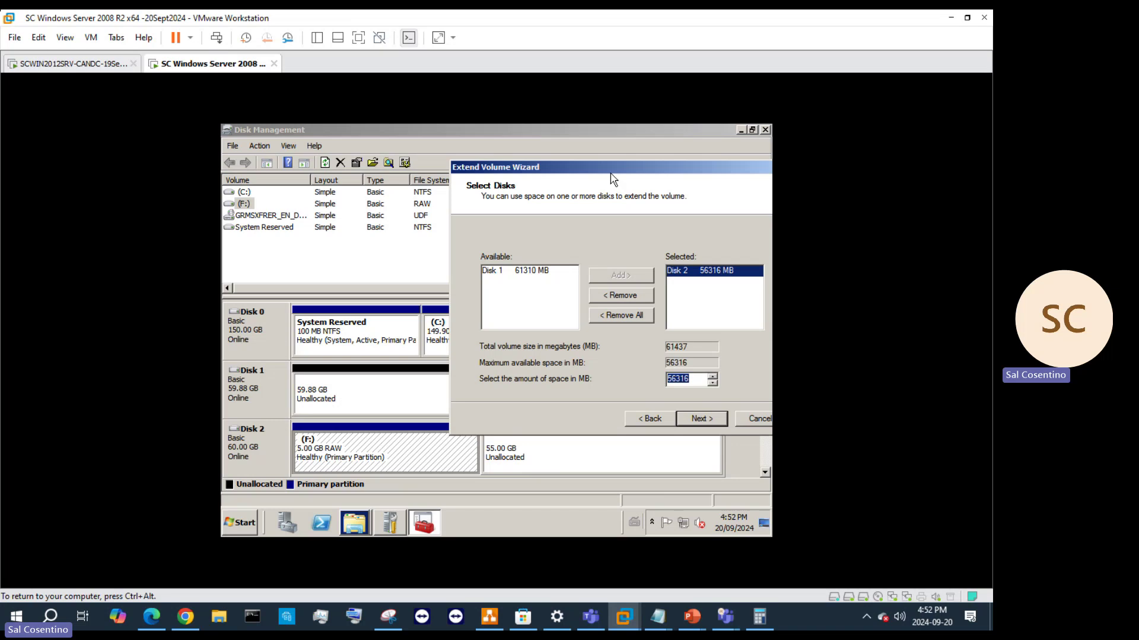
drag(628, 169, 510, 178)
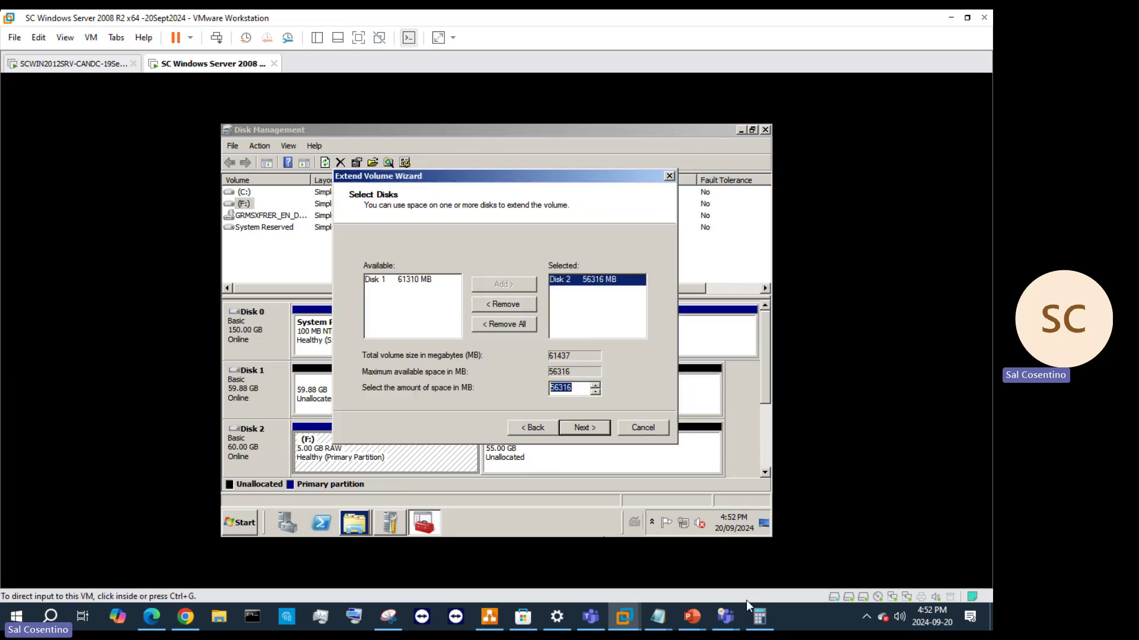
- Clear Calculator and calculate 35 × 1024 to convert 35 GB to megabytes
click(759, 617)
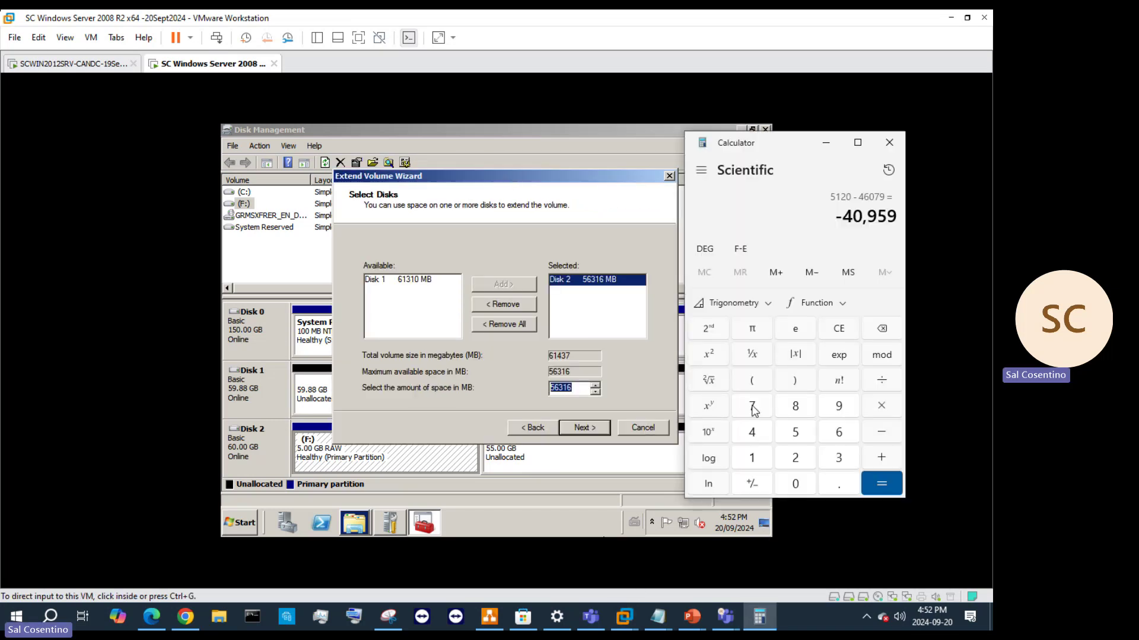
click(832, 335)
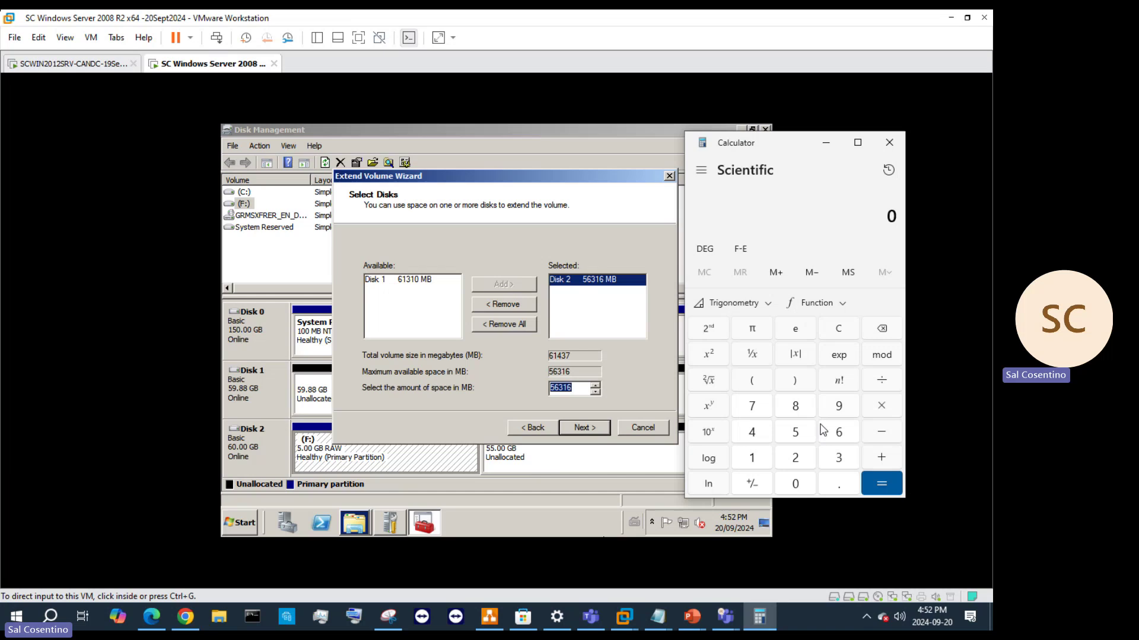
click(834, 457)
click(798, 432)
click(882, 405)
click(764, 458)
click(795, 484)
click(795, 458)
click(752, 432)
click(890, 492)
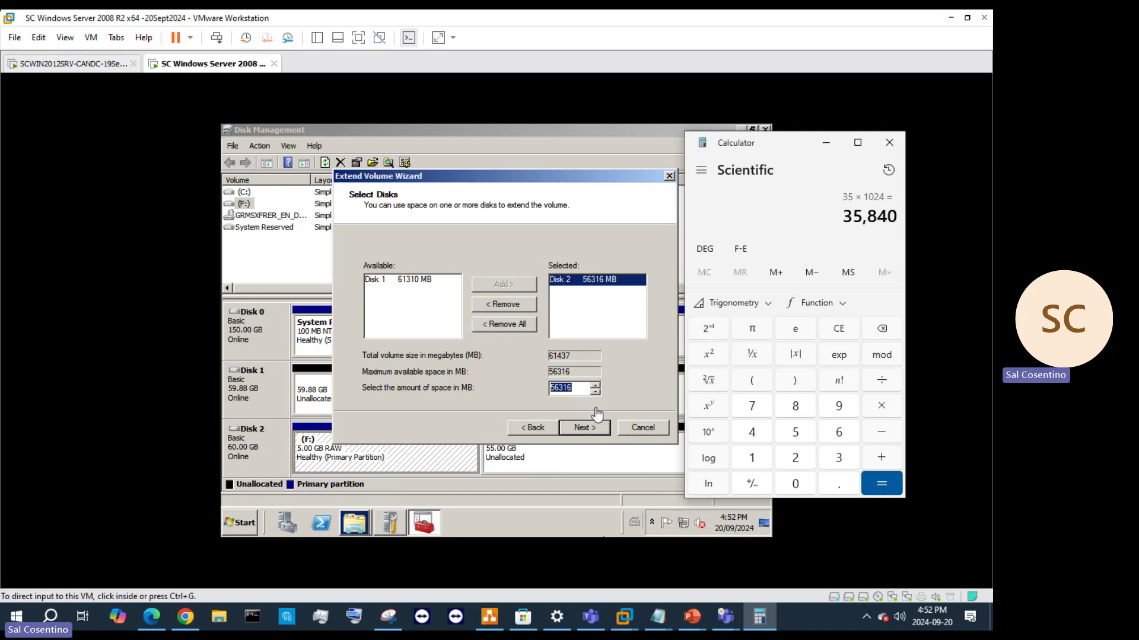
- Extend the F: volume by 35840 MB from Disk 2 and complete the wizard
text(35840)
click(583, 396)
double_click(570, 388)
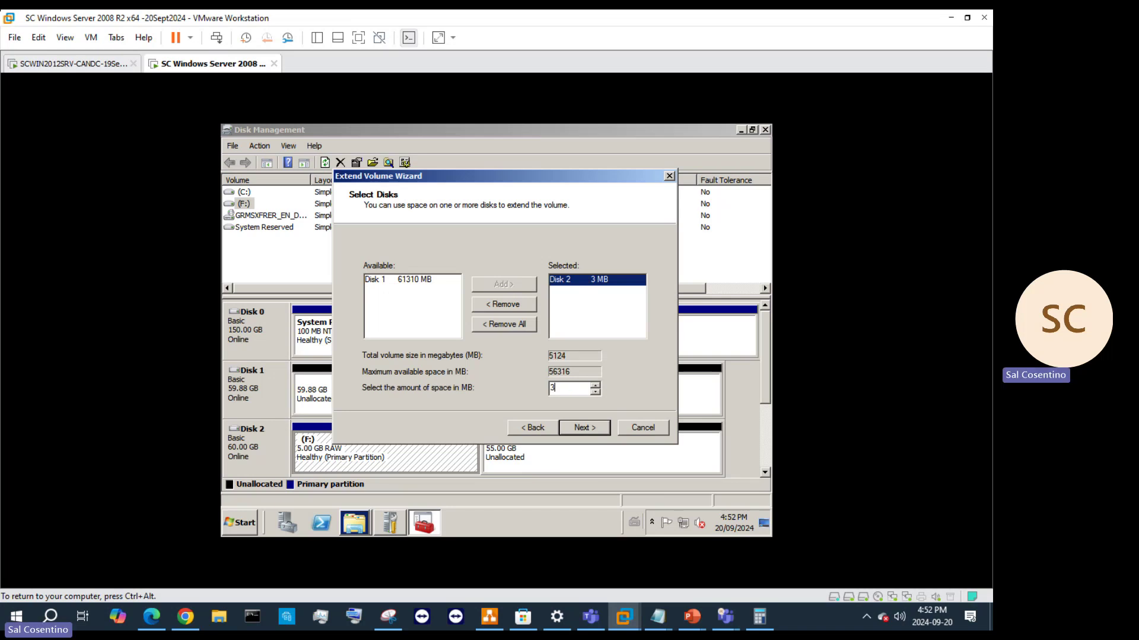
text(35840)
click(591, 428)
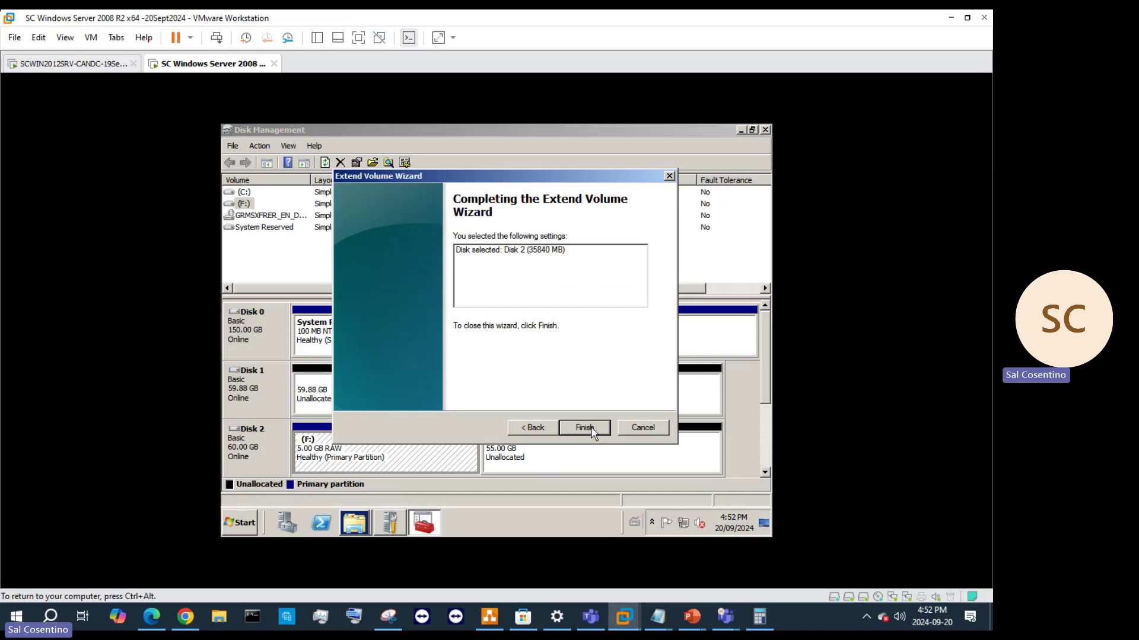
click(590, 427)
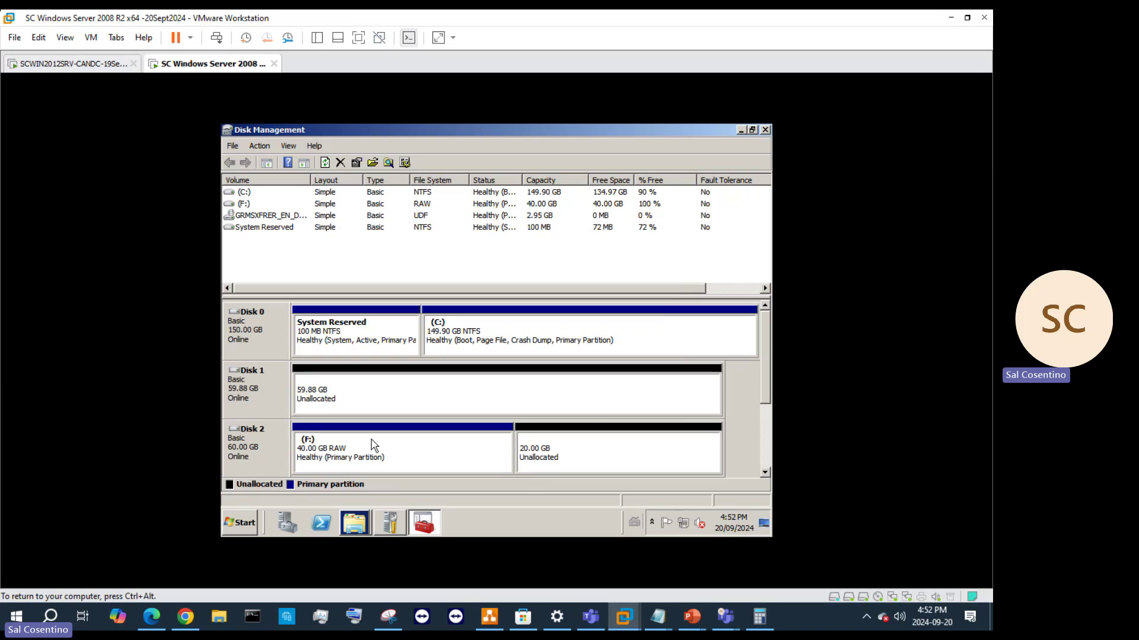
- Review the volume options offered for Disk 2's resized F: partition and its 20 GB unallocated space
right_click(446, 439)
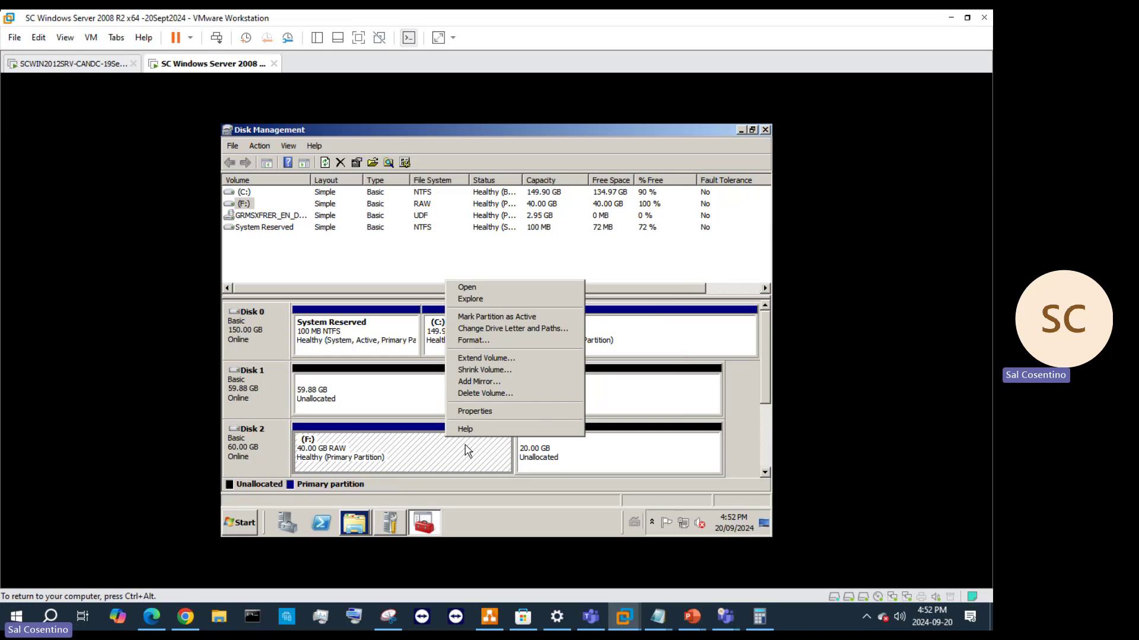
click(584, 467)
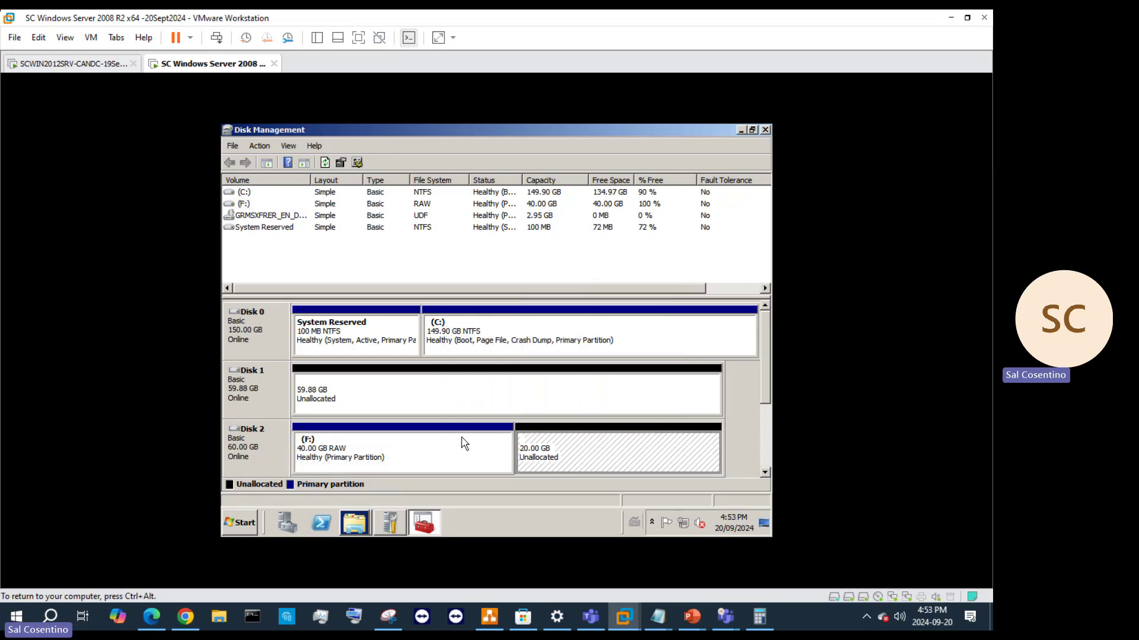
right_click(579, 458)
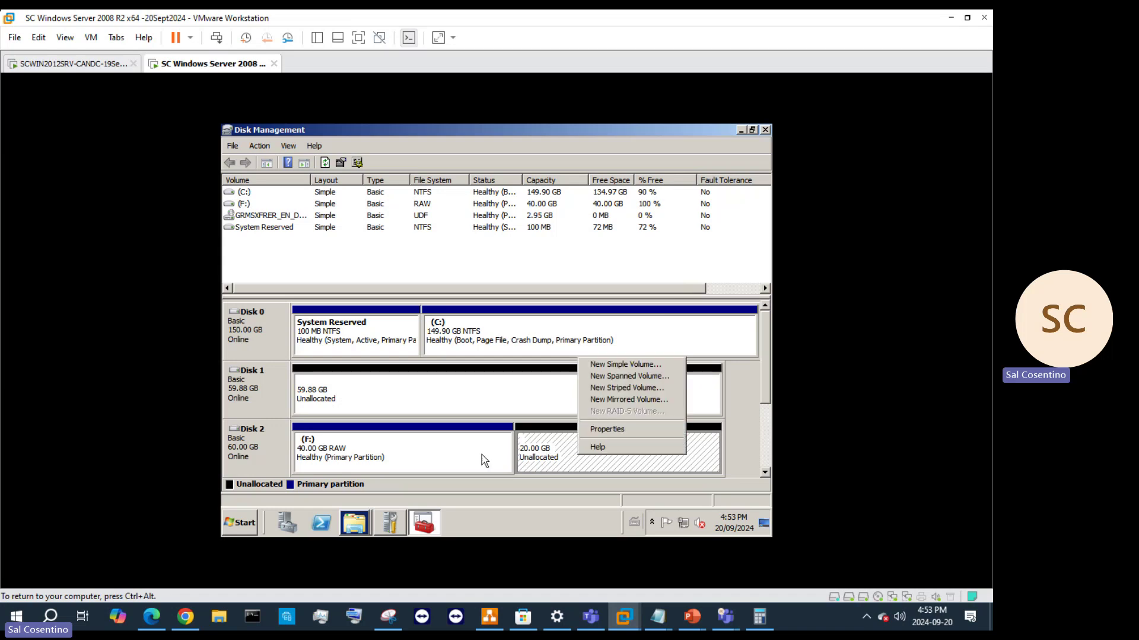
- Compare the volume options available for Disk 1's unallocated space with those for the F: partition and free space on Disk 2
click(481, 459)
right_click(480, 459)
click(572, 472)
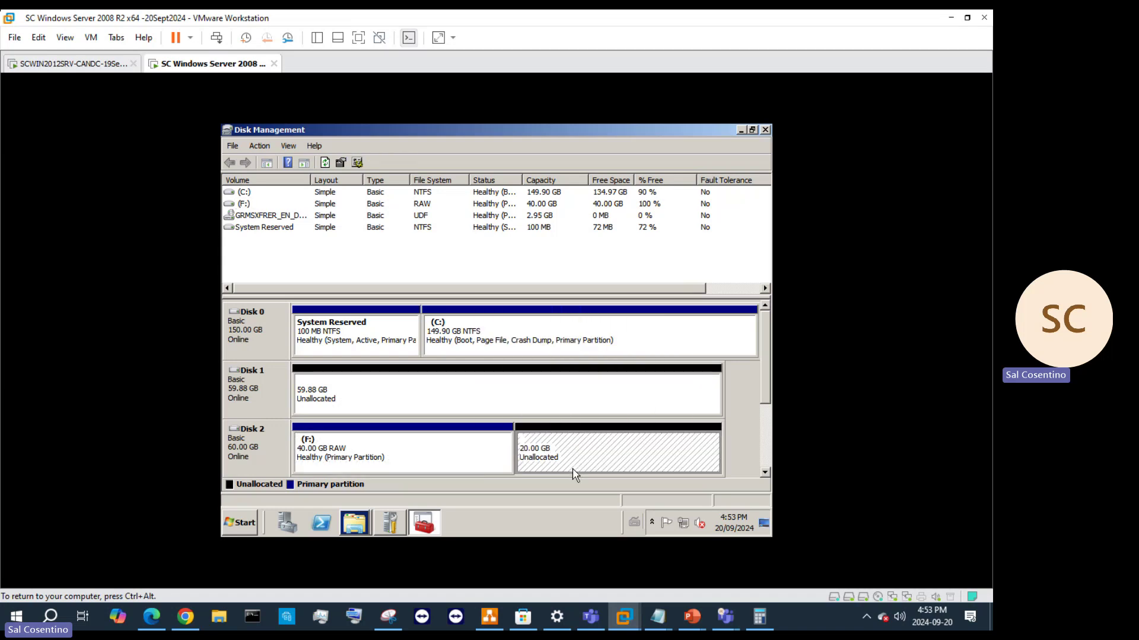
right_click(411, 448)
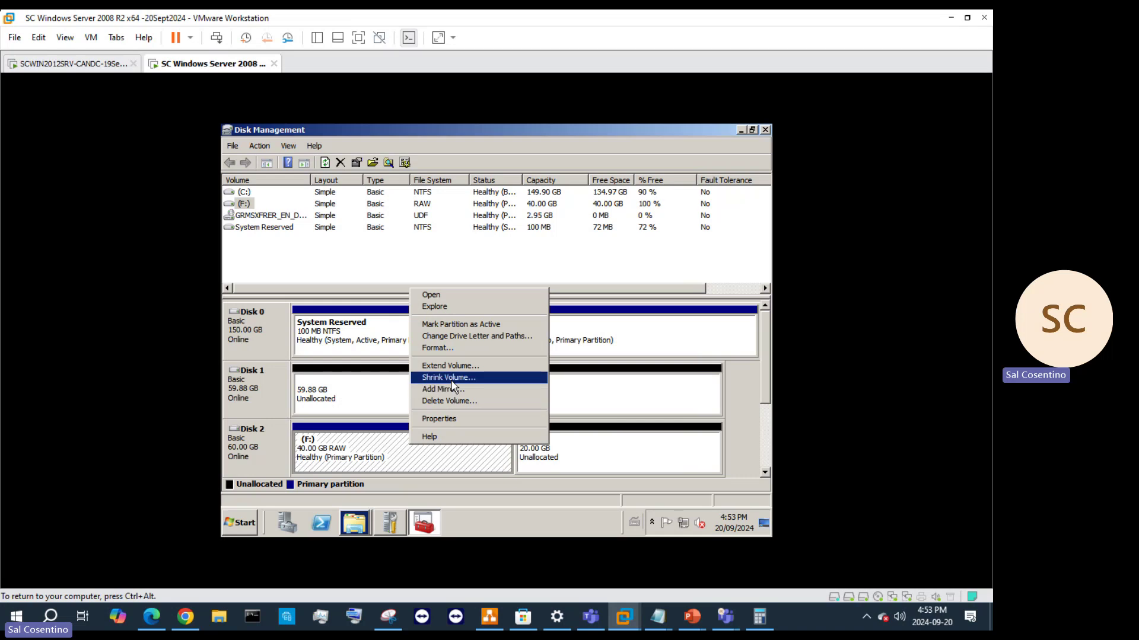
click(587, 470)
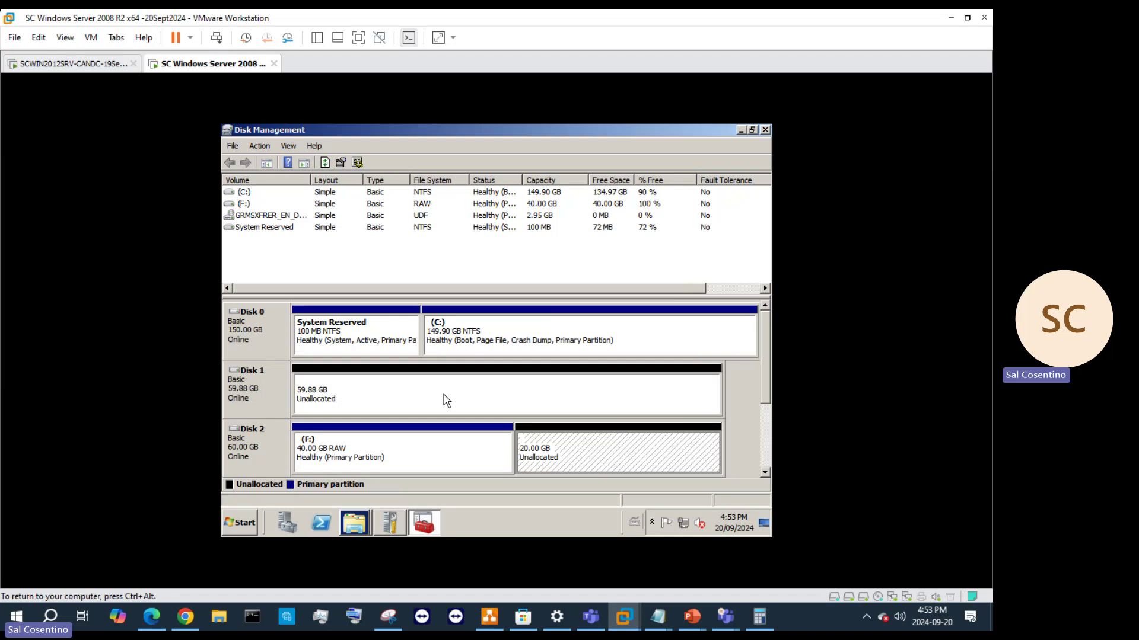
right_click(382, 454)
right_click(541, 398)
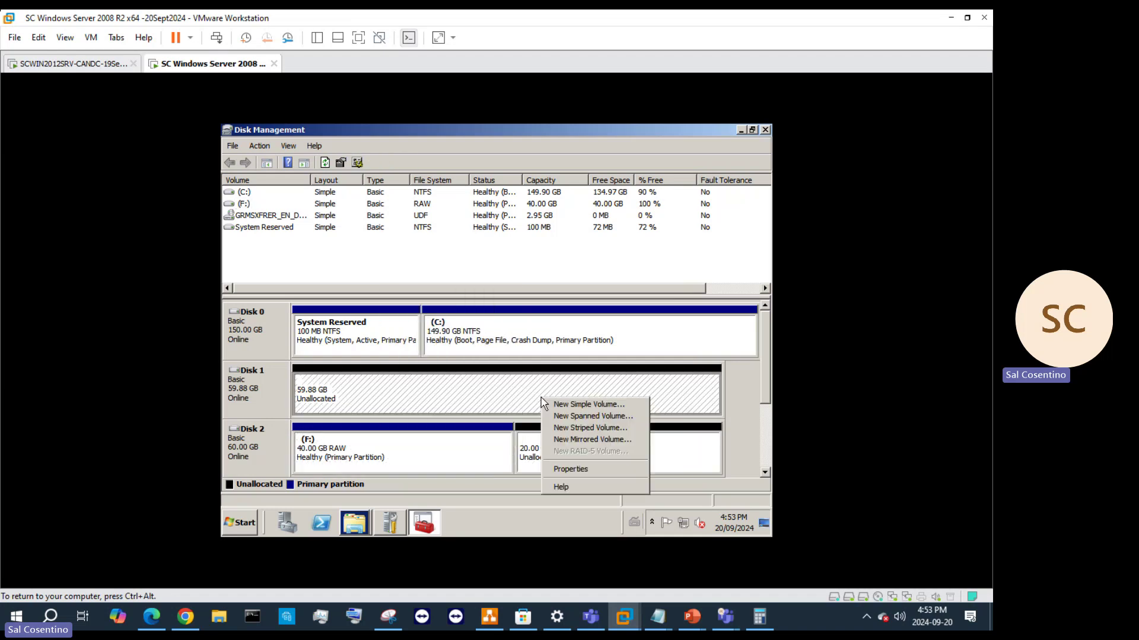
right_click(336, 389)
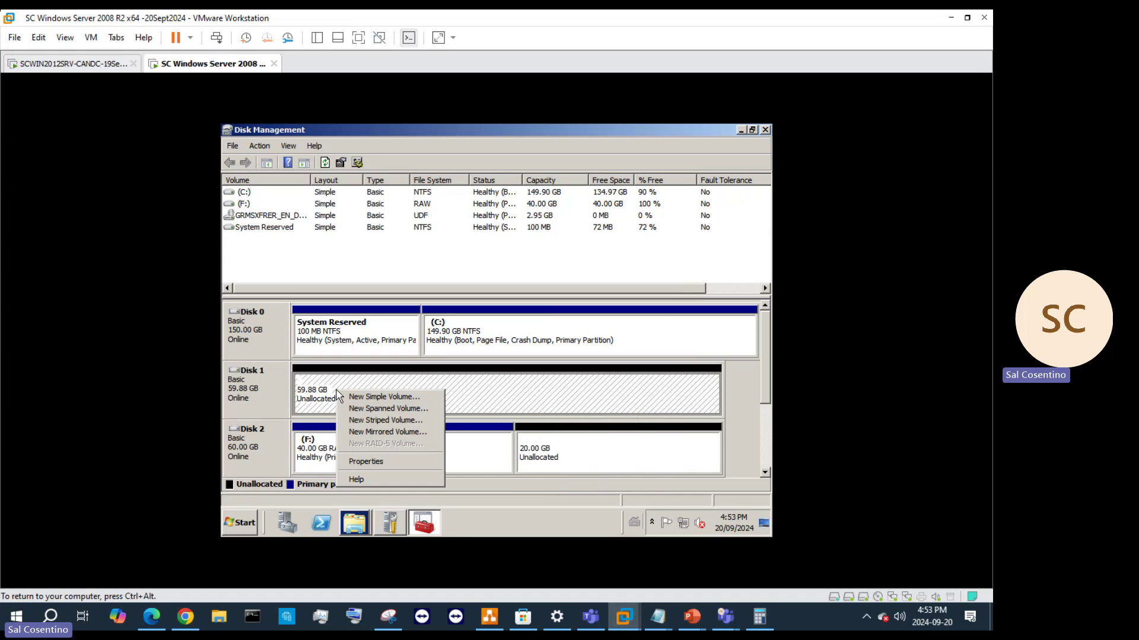
click(463, 455)
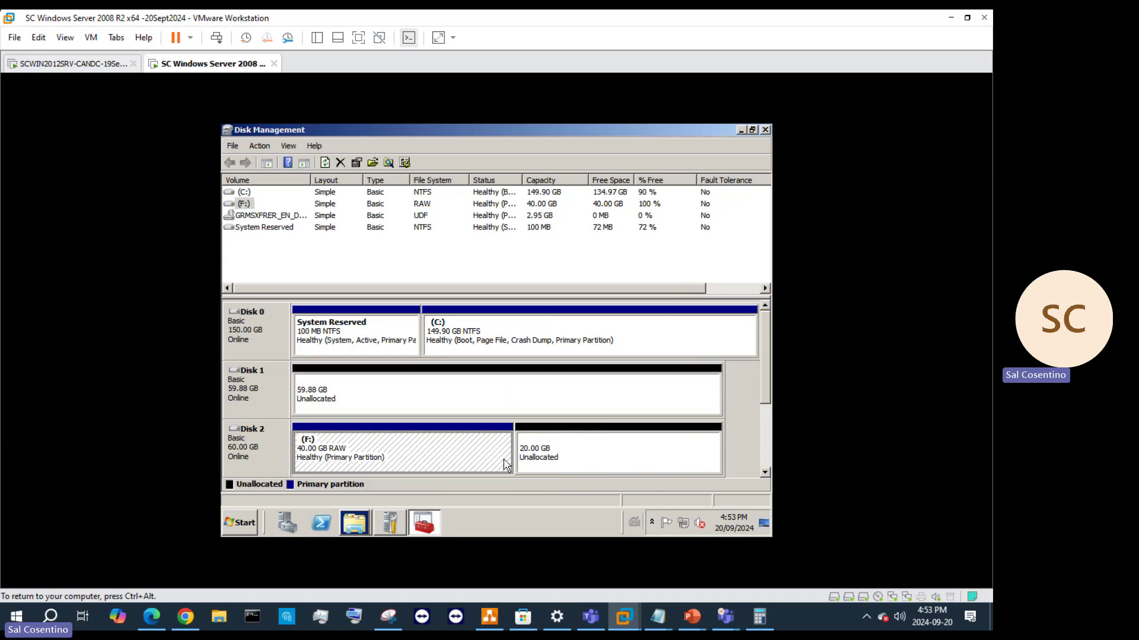
click(547, 457)
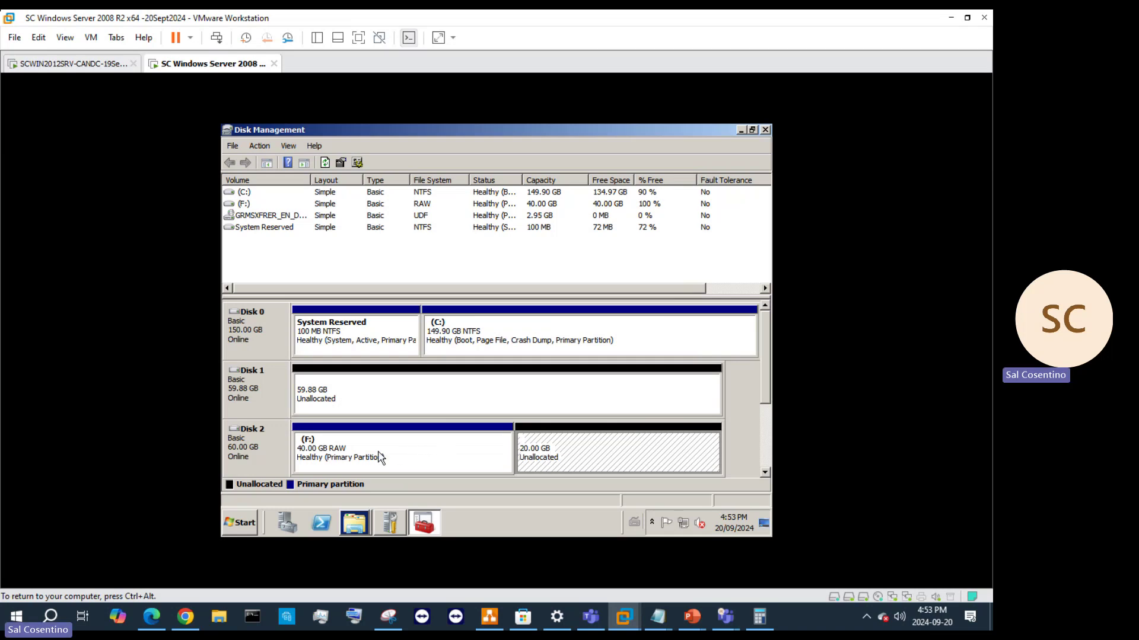
- Start a new simple volume on Disk 1 using the full 61310 MB, and assign it drive letter E despite the existing mapping
click(328, 400)
right_click(328, 401)
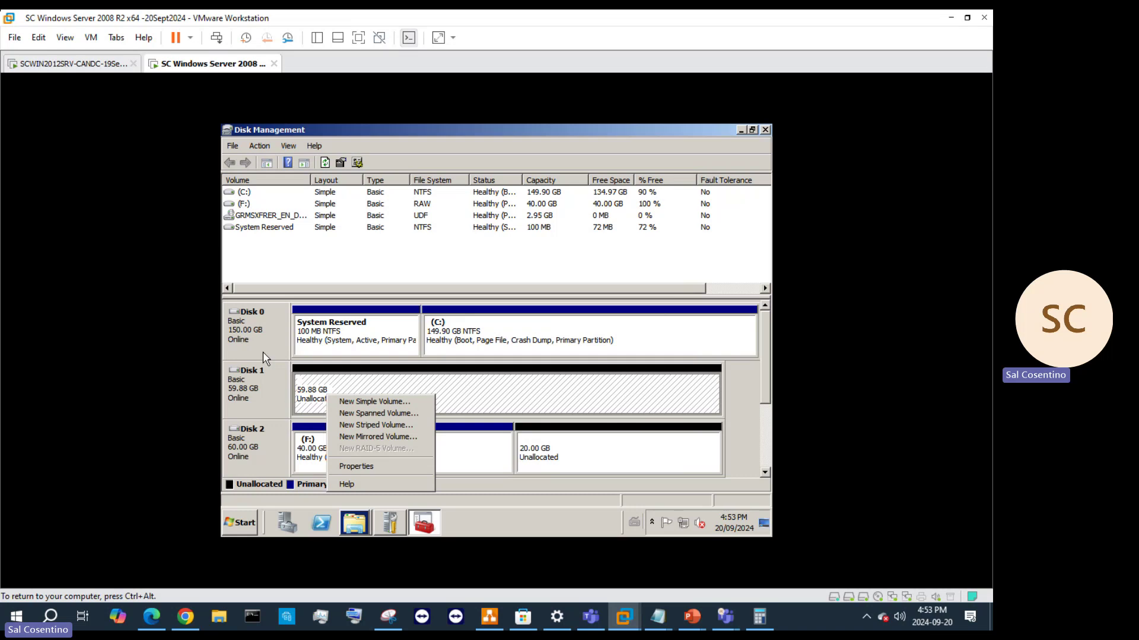
click(351, 403)
click(472, 439)
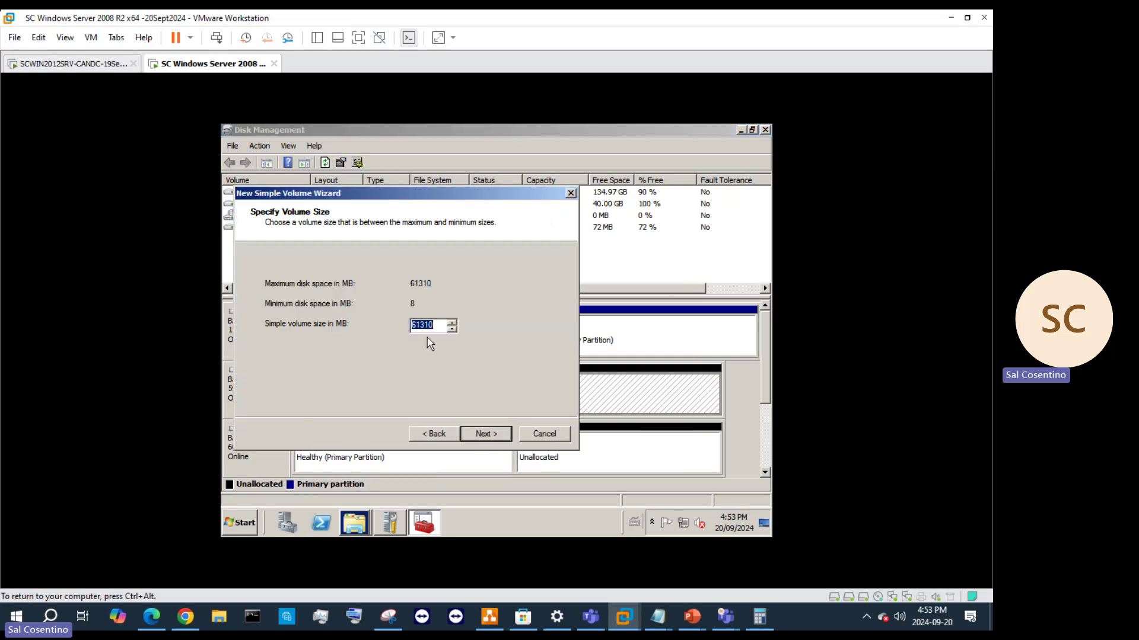
click(496, 433)
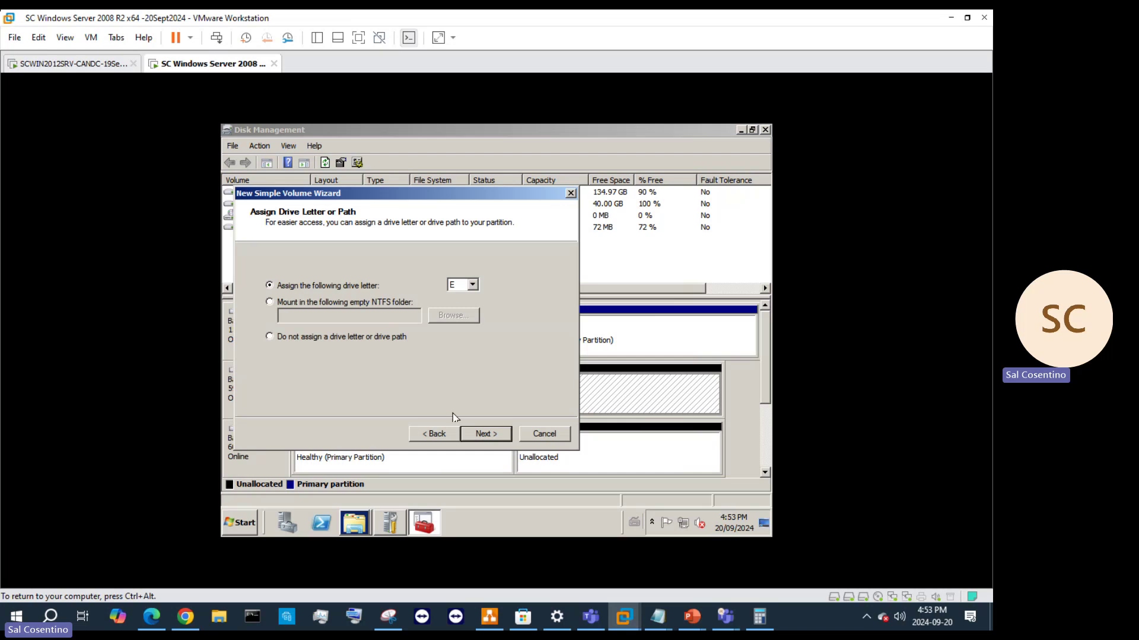
click(474, 435)
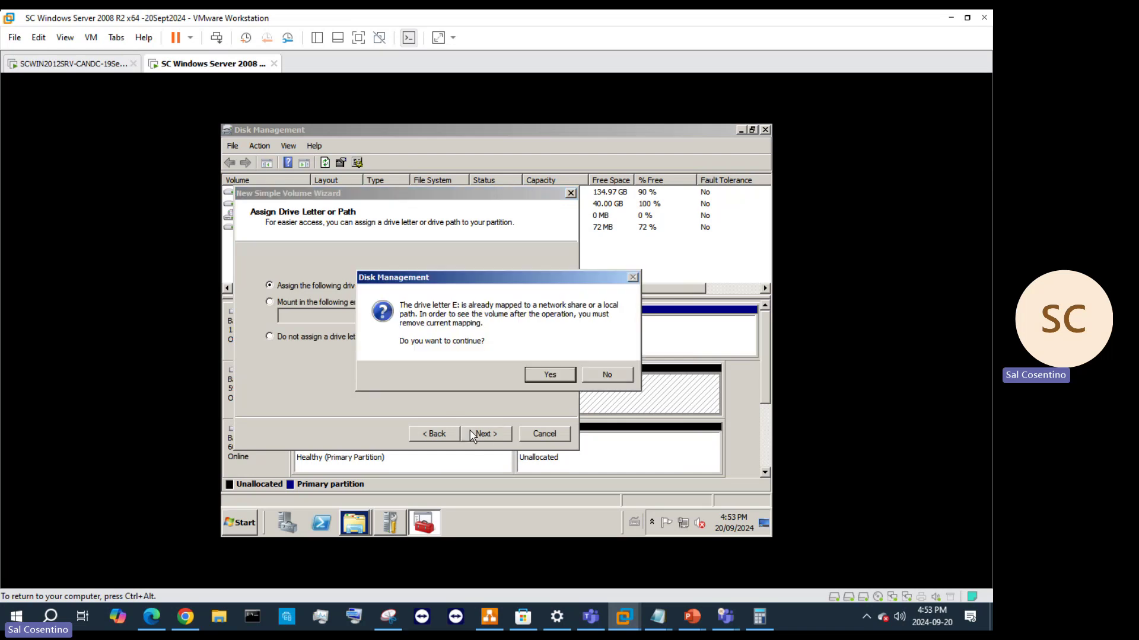
click(550, 374)
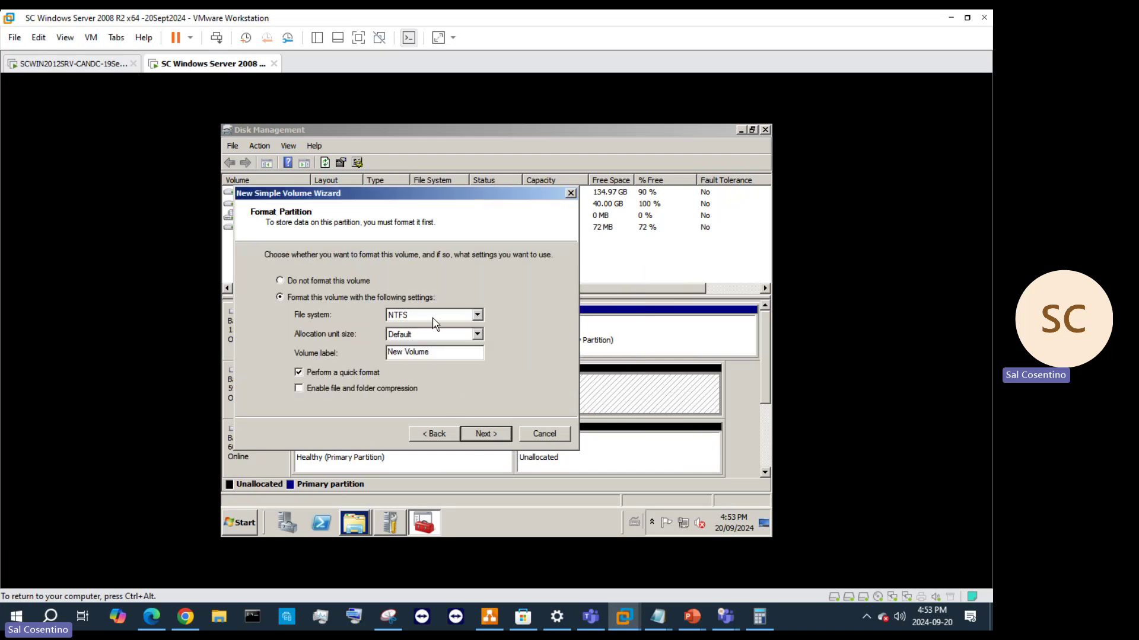
- Set the new volume to NTFS with the default allocation unit size, label it HR Docs, and complete the wizard
click(477, 315)
click(466, 326)
click(477, 334)
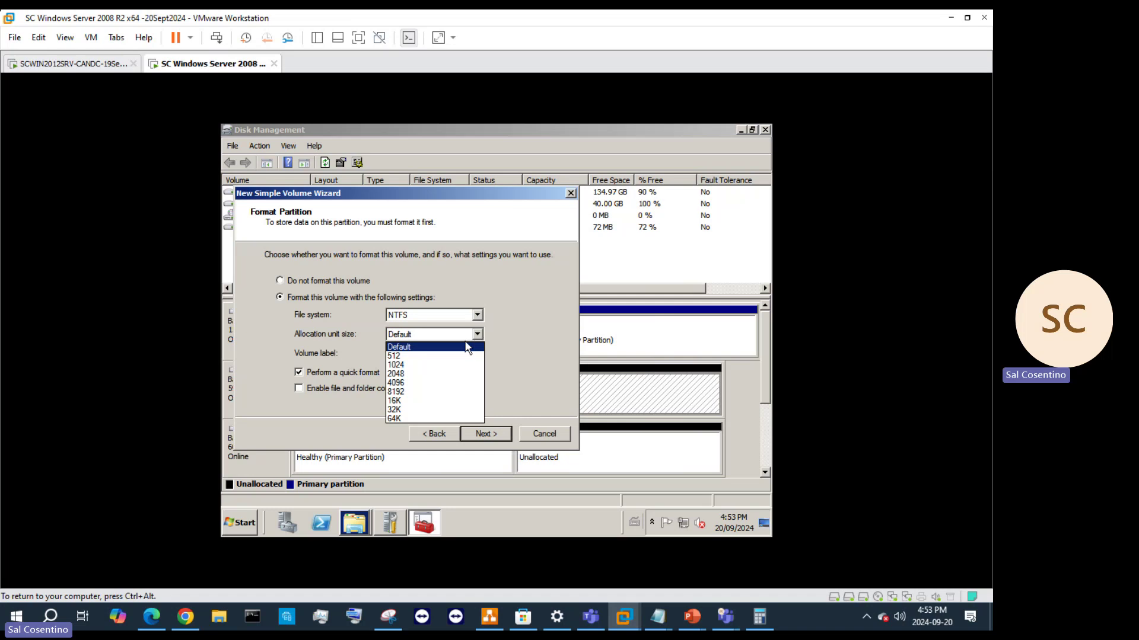
click(484, 338)
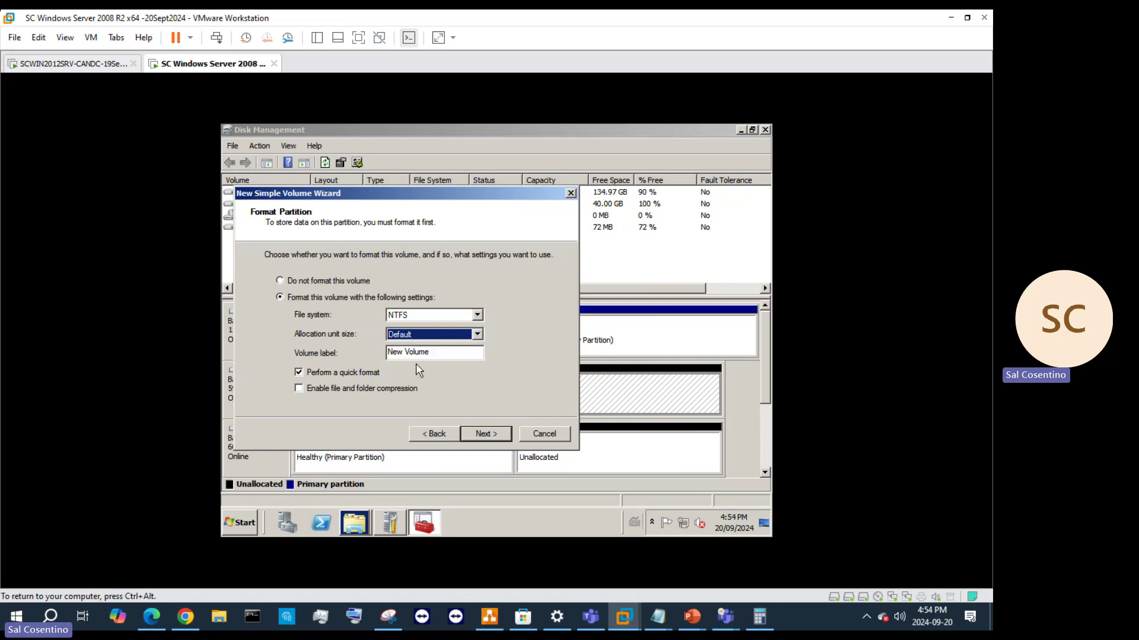
key(Tab)
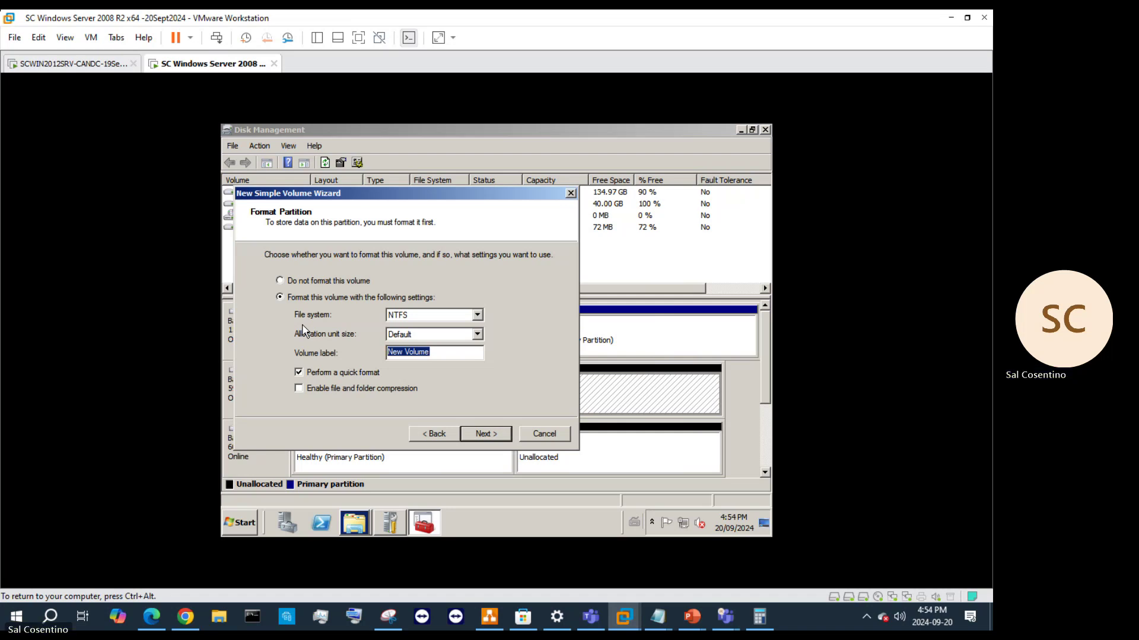
text(We)
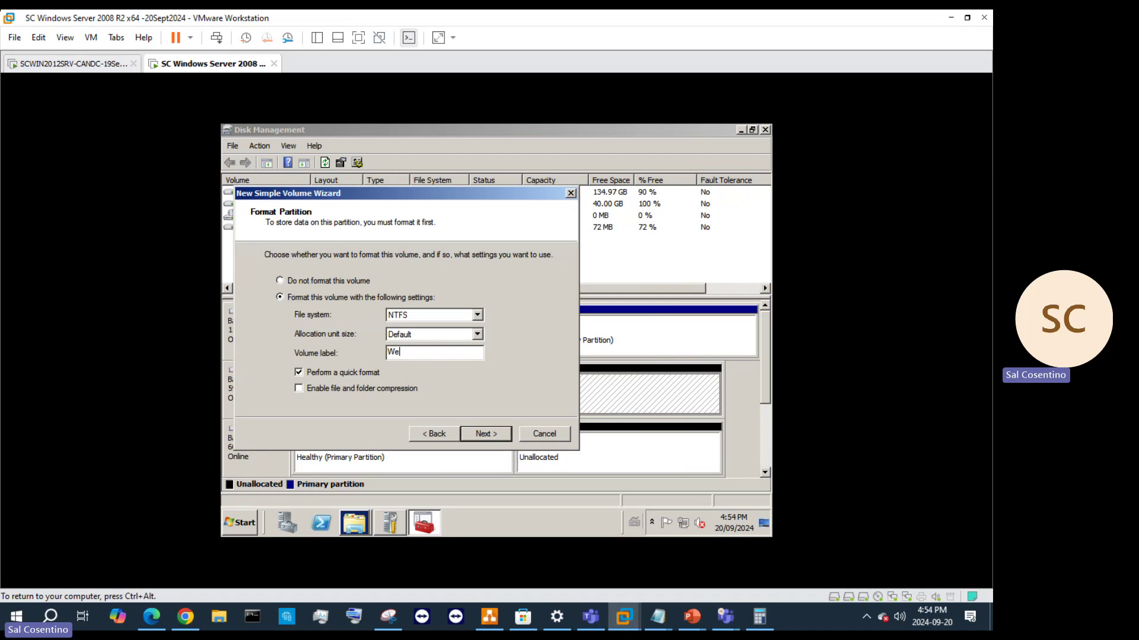
text(n)
key(BackSpace)
key(BackSpace)
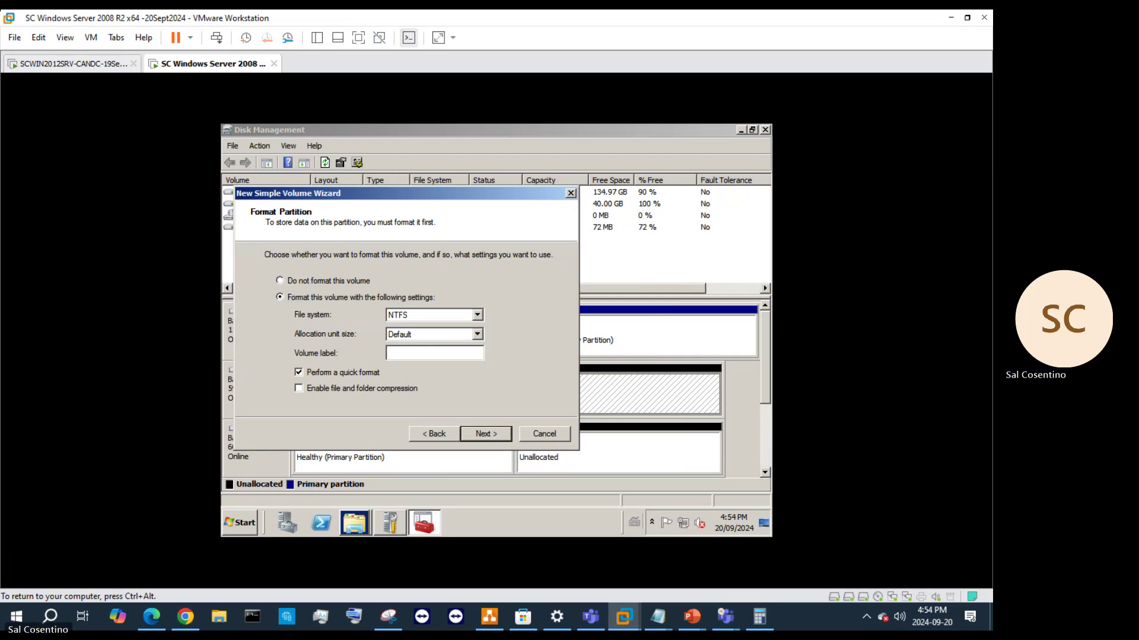
text(i)
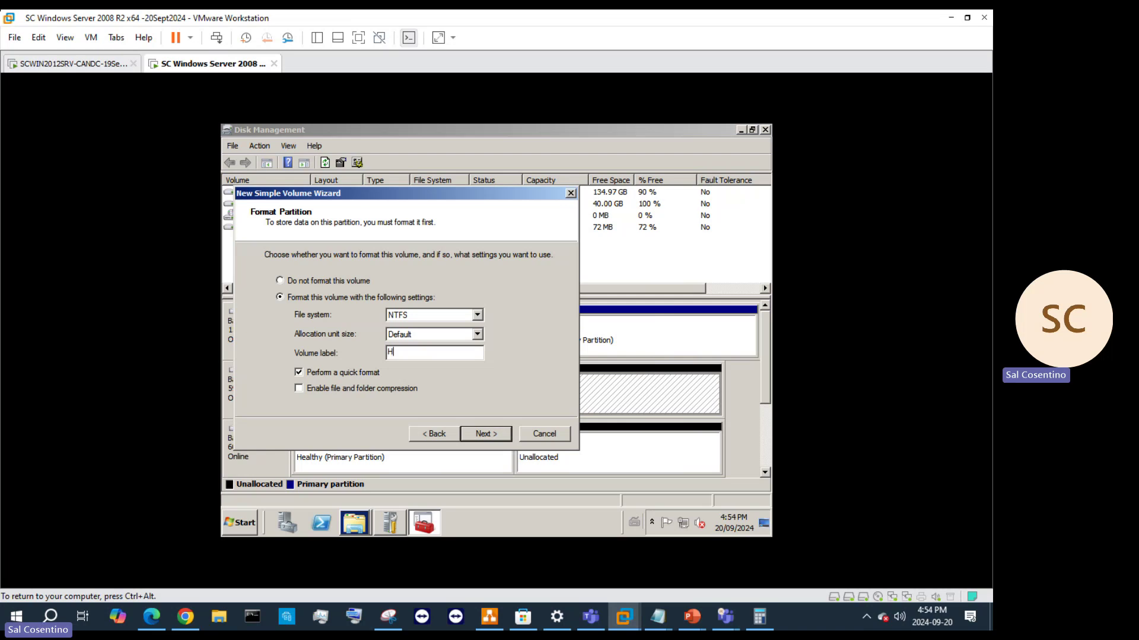
text( Docs)
click(484, 434)
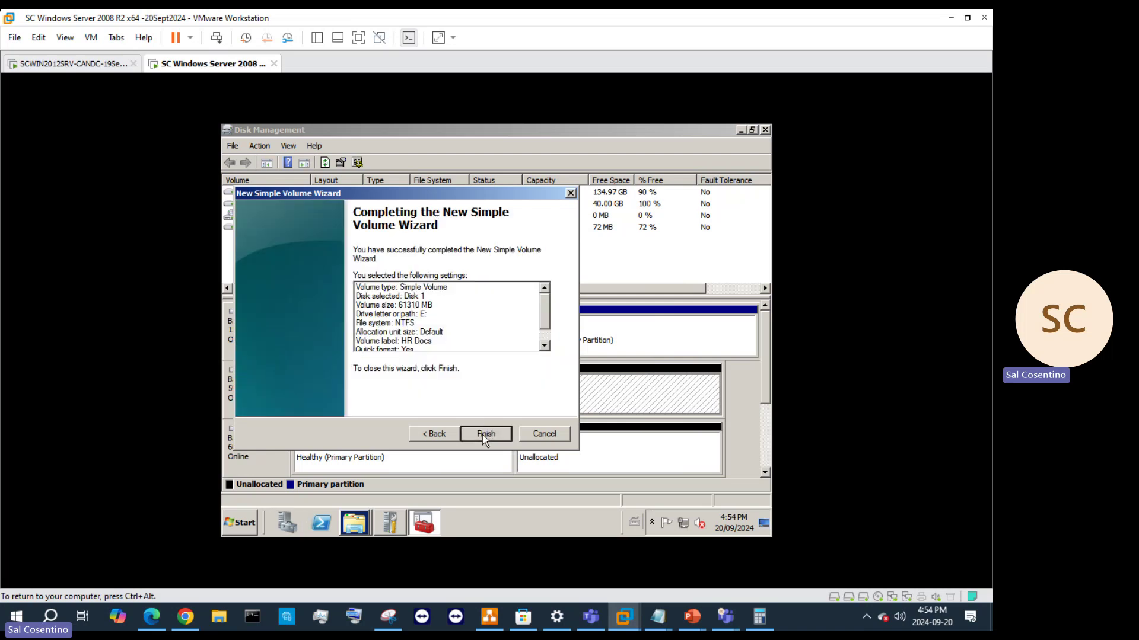
click(485, 432)
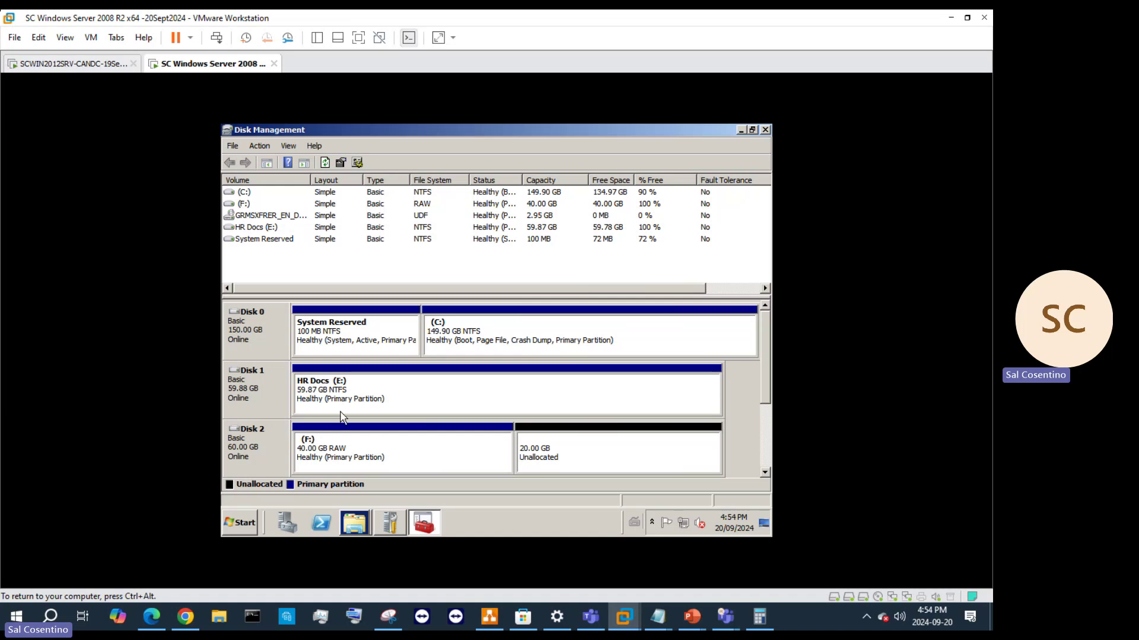
- Try to label the F: volume HR resume through its properties
click(353, 450)
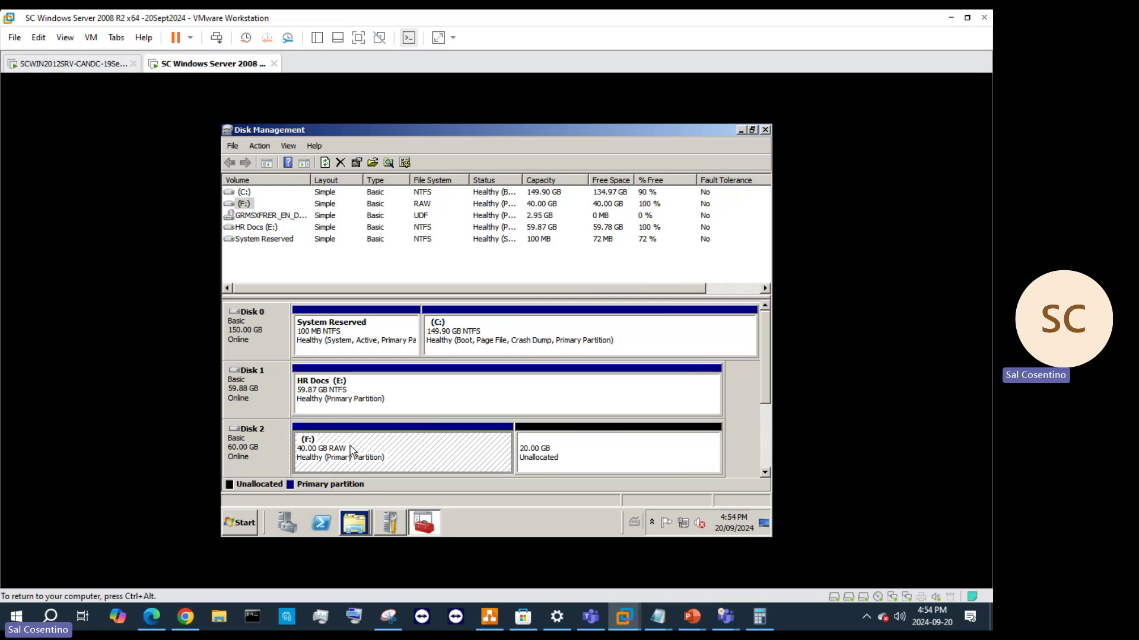
right_click(352, 445)
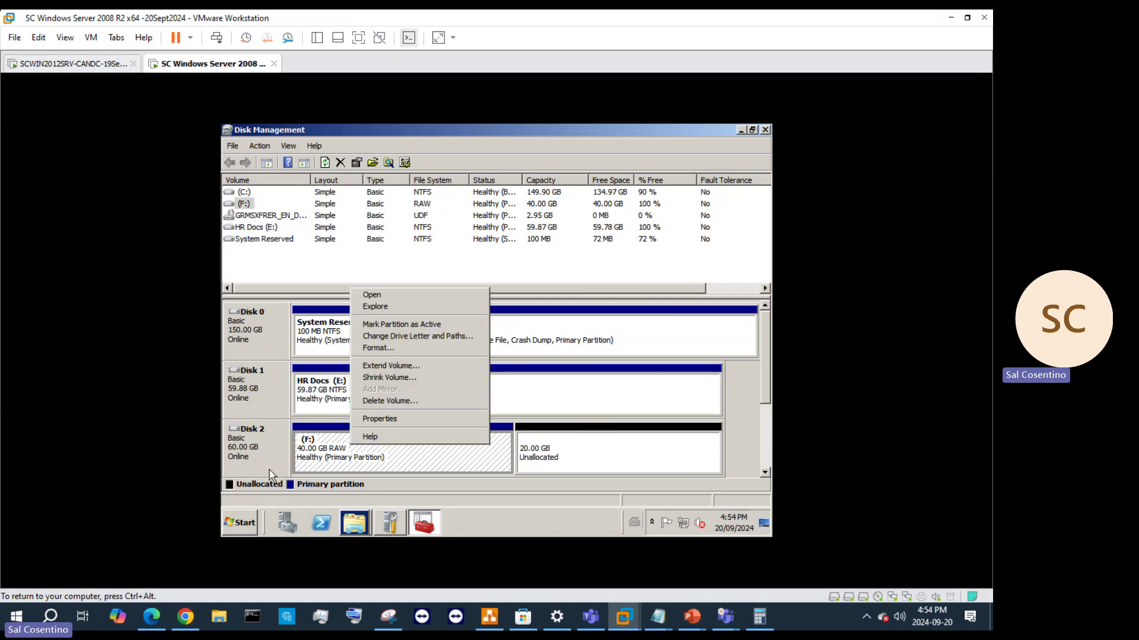
right_click(262, 443)
right_click(390, 472)
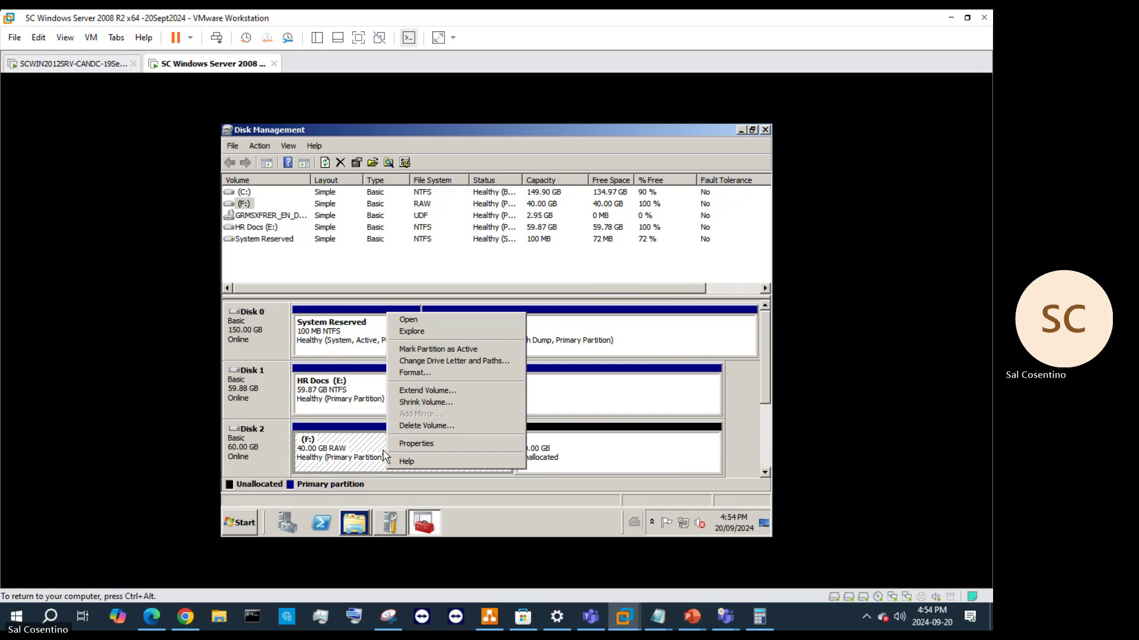
click(410, 451)
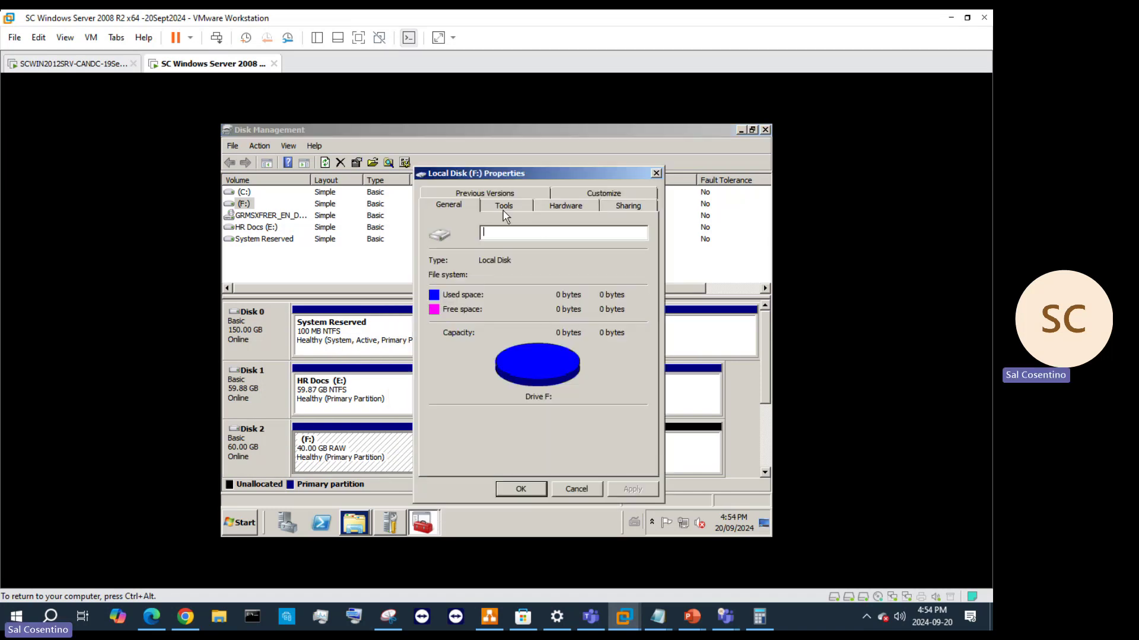
click(519, 208)
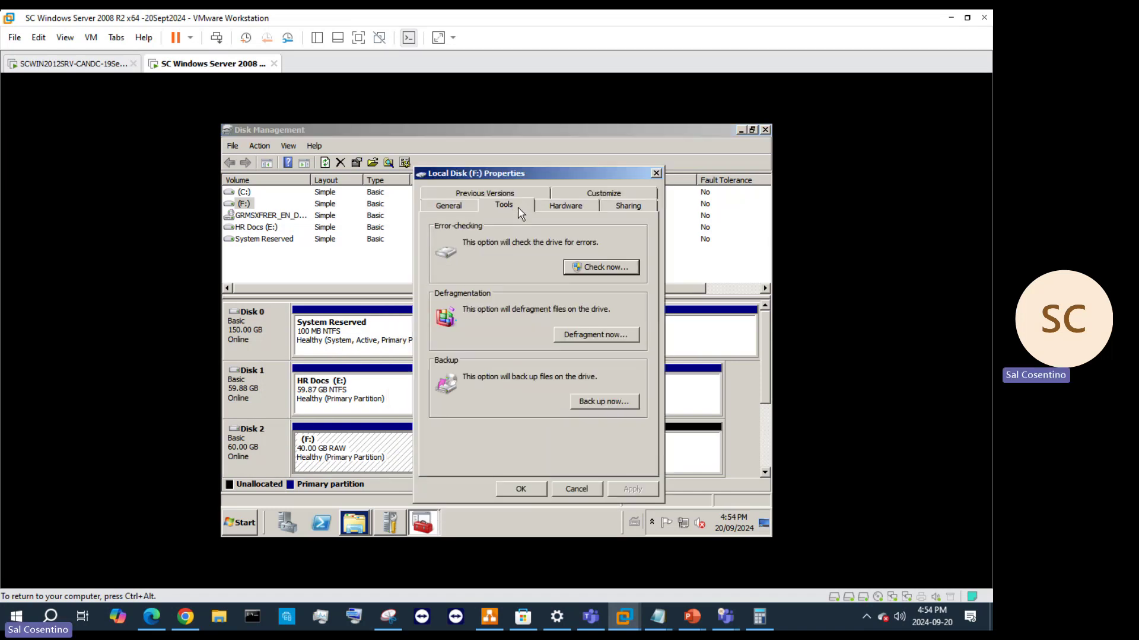
click(446, 206)
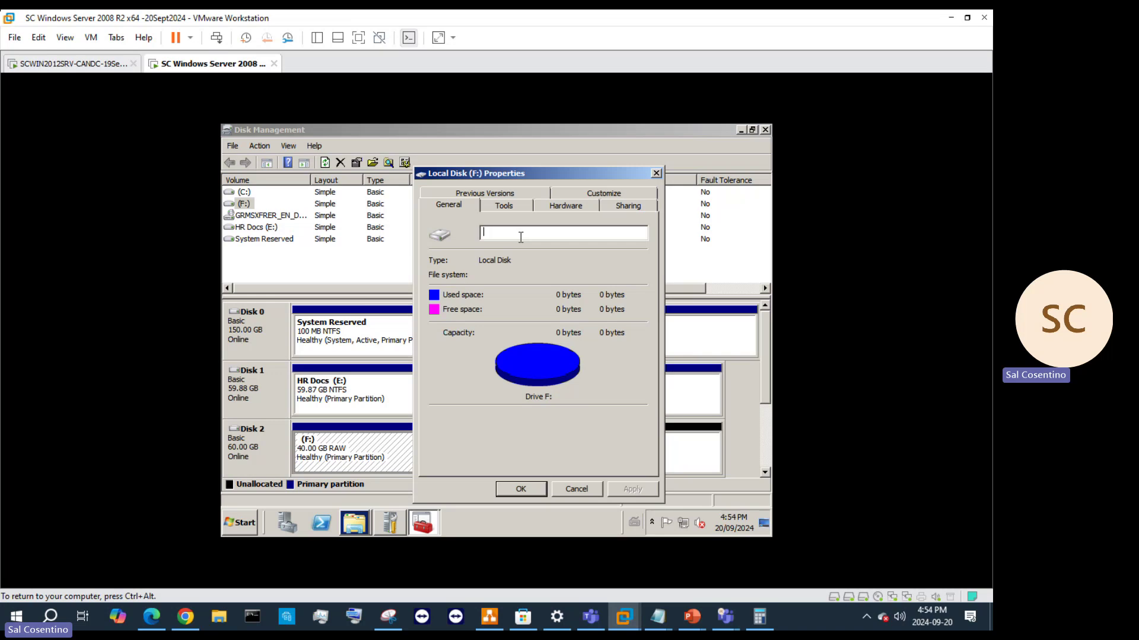
text(HR resume)
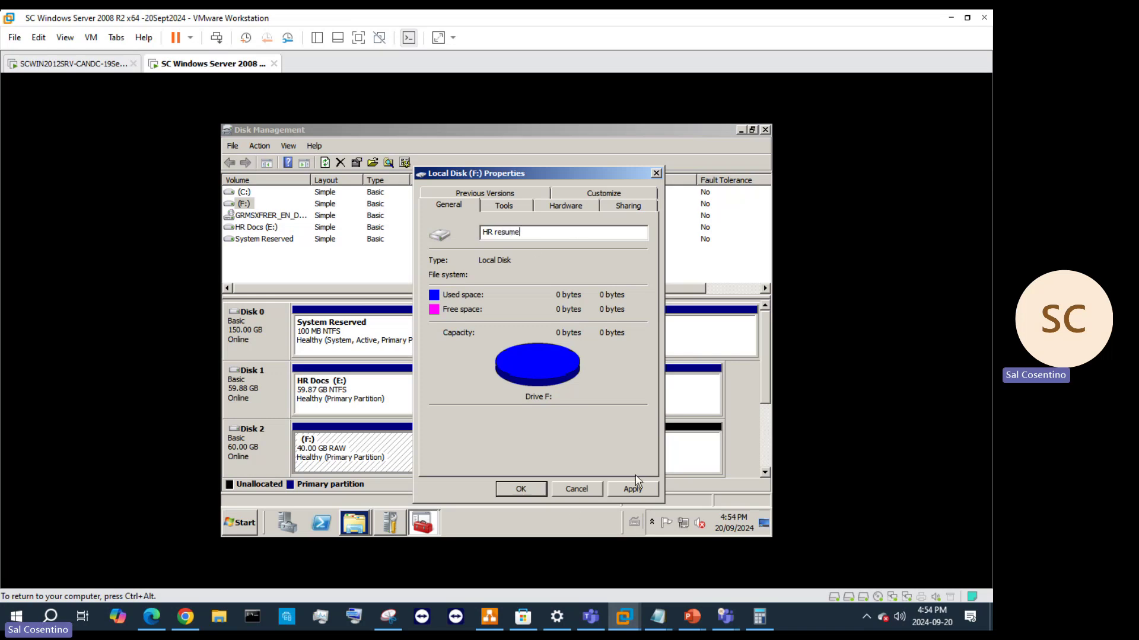
click(633, 485)
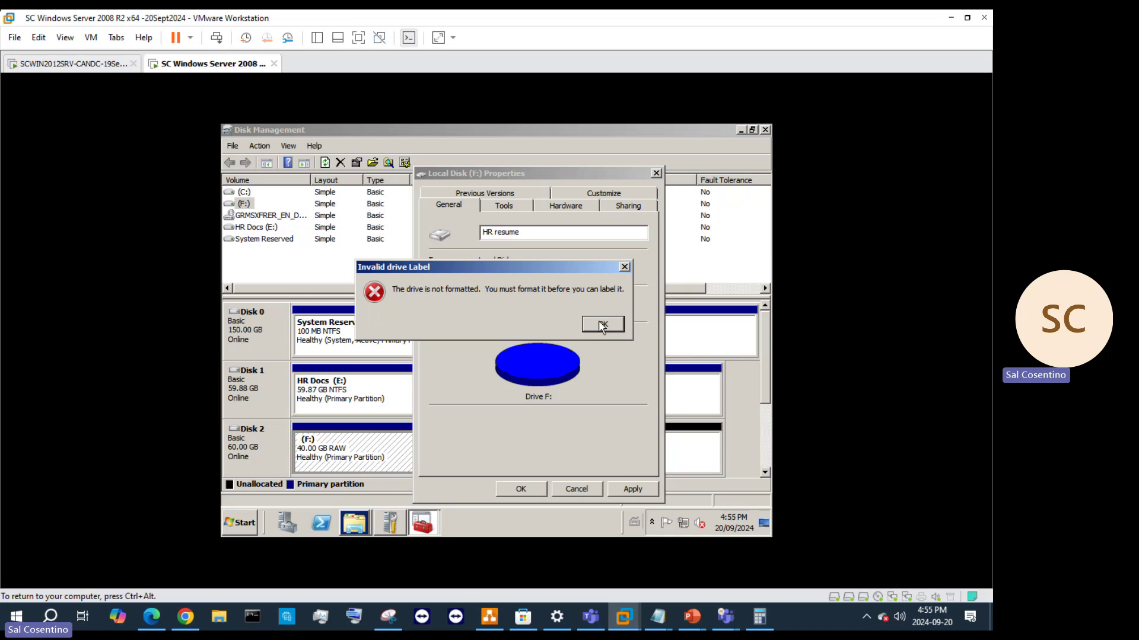
click(602, 325)
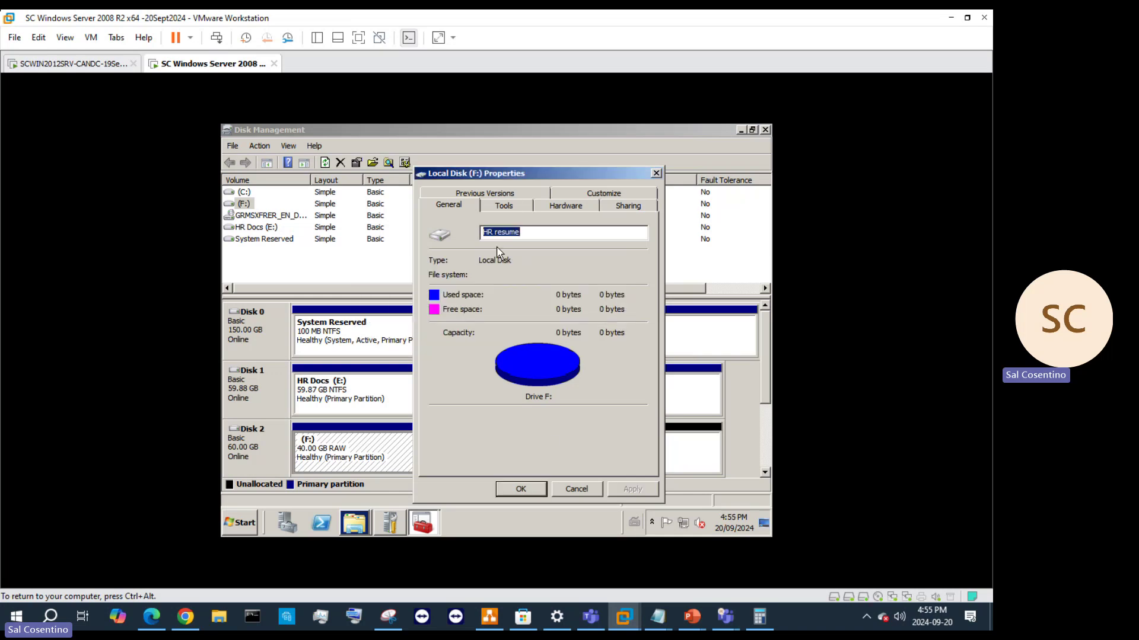
click(656, 173)
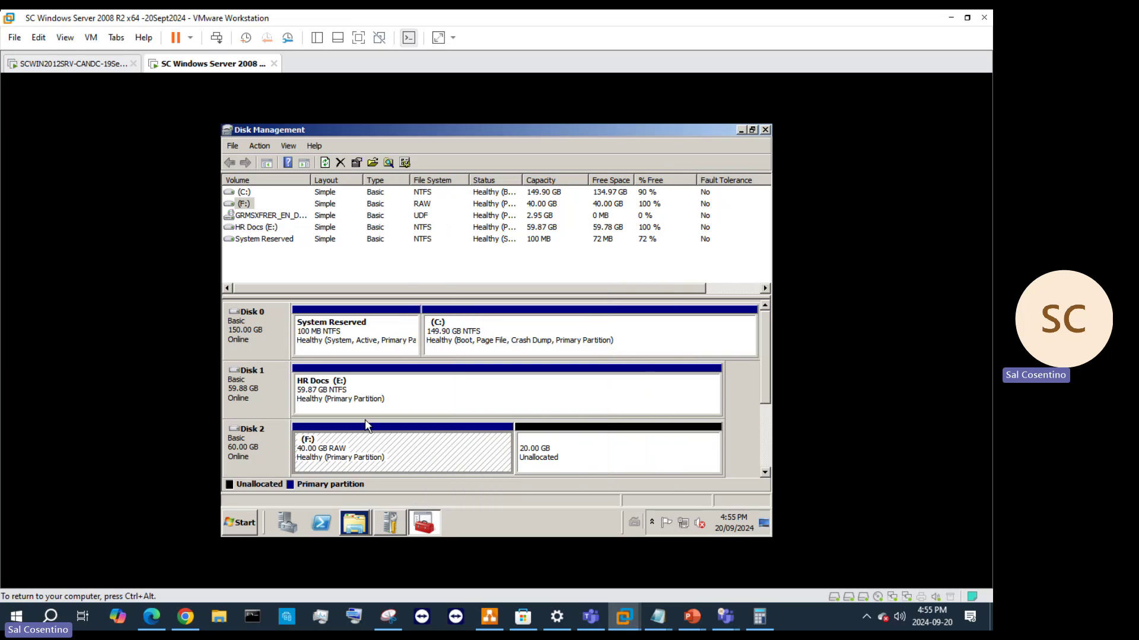
- Quick-format the F: volume as NTFS with the label HR resume, accept the data erasure, and return to the Computer window
right_click(364, 462)
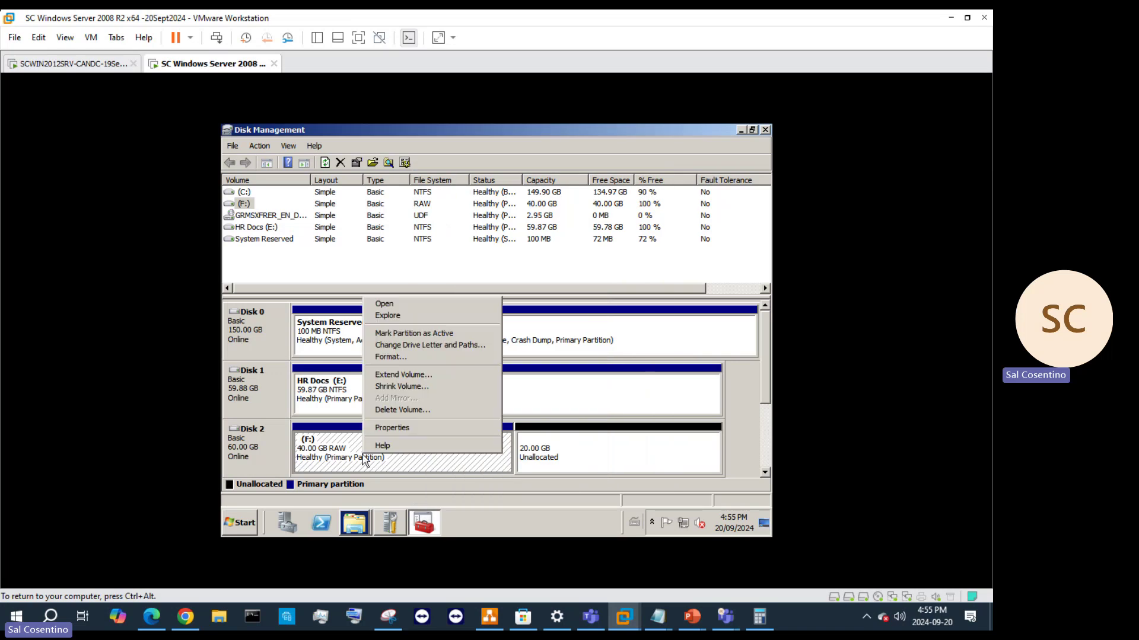
click(390, 357)
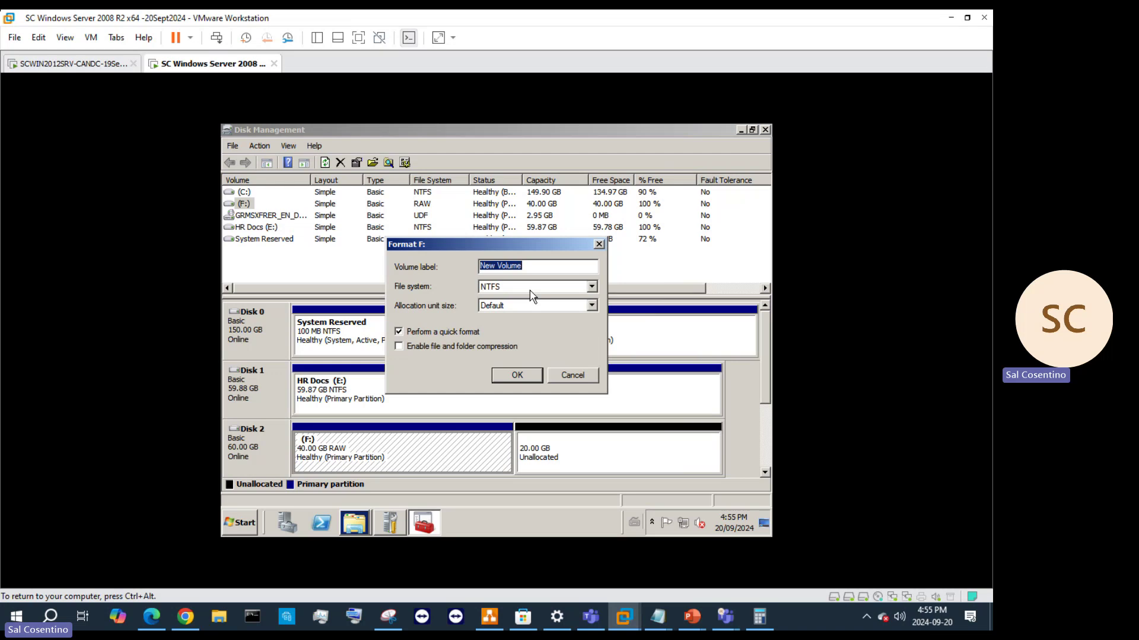
text(HR resume)
key(Return)
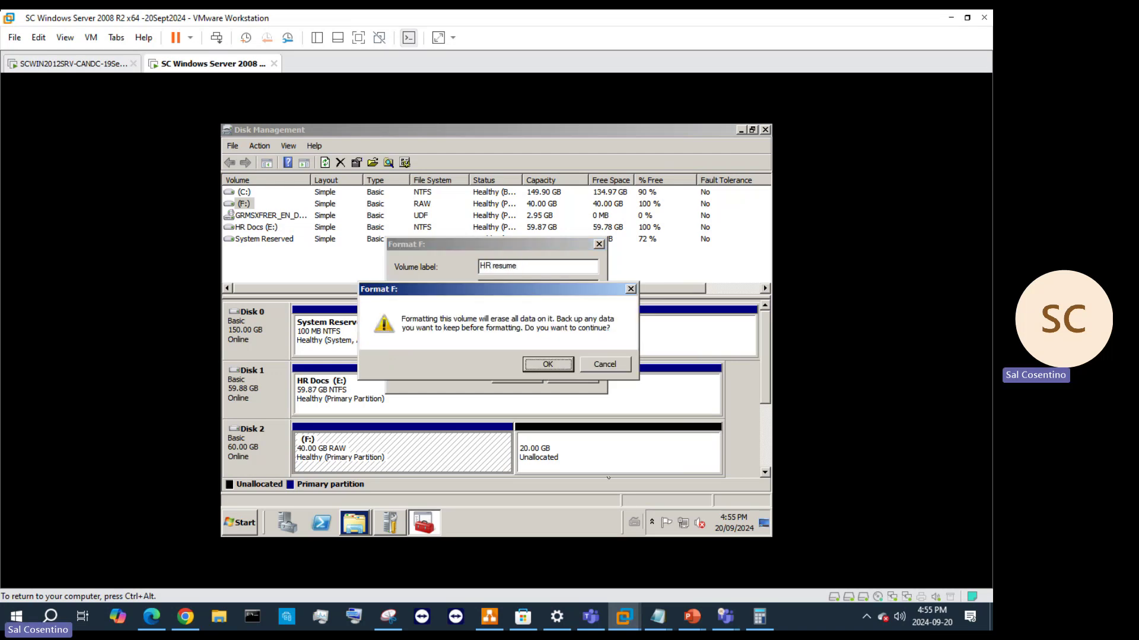
click(545, 365)
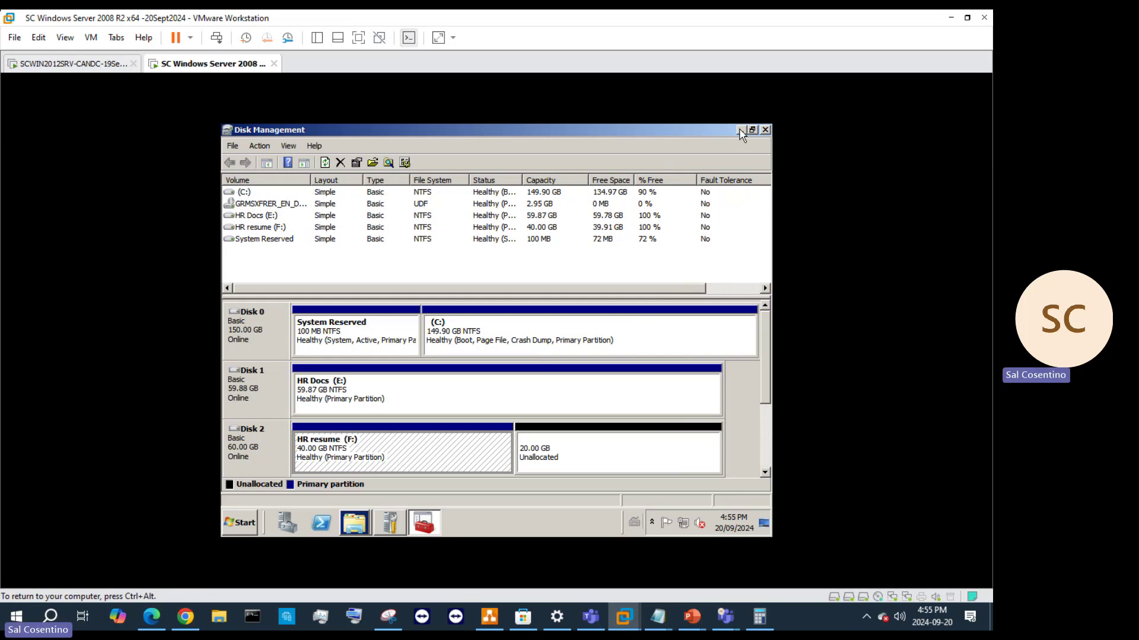
click(766, 129)
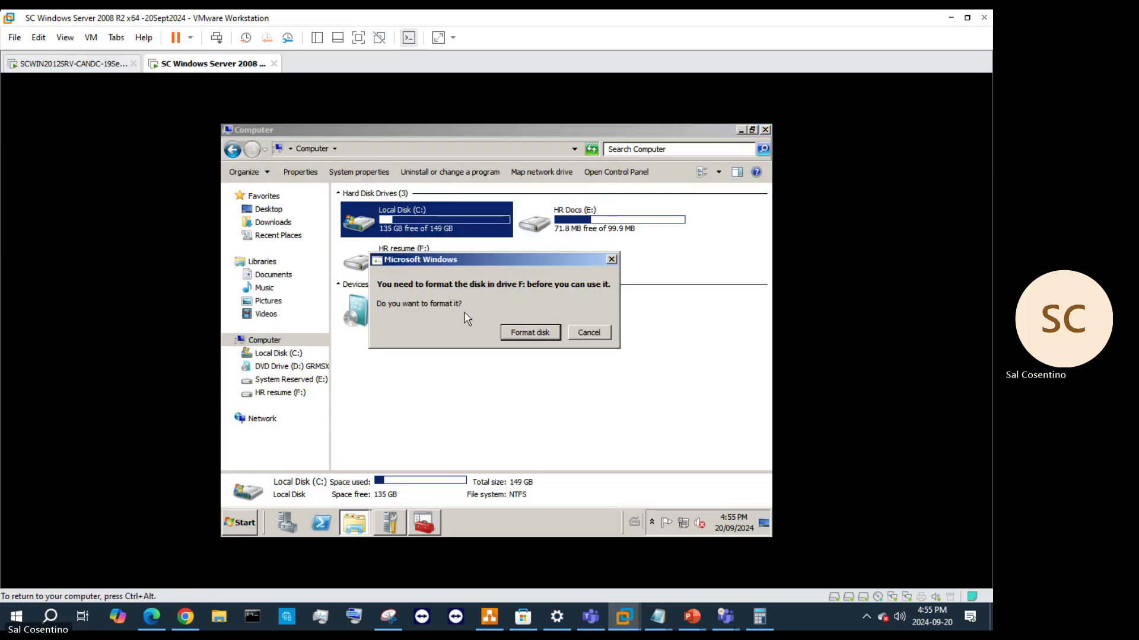
- Format drive F: again from the format prompt, keeping 40.0 GB, NTFS, 4096-byte allocation units, Quick Format and the HR resume label
click(534, 331)
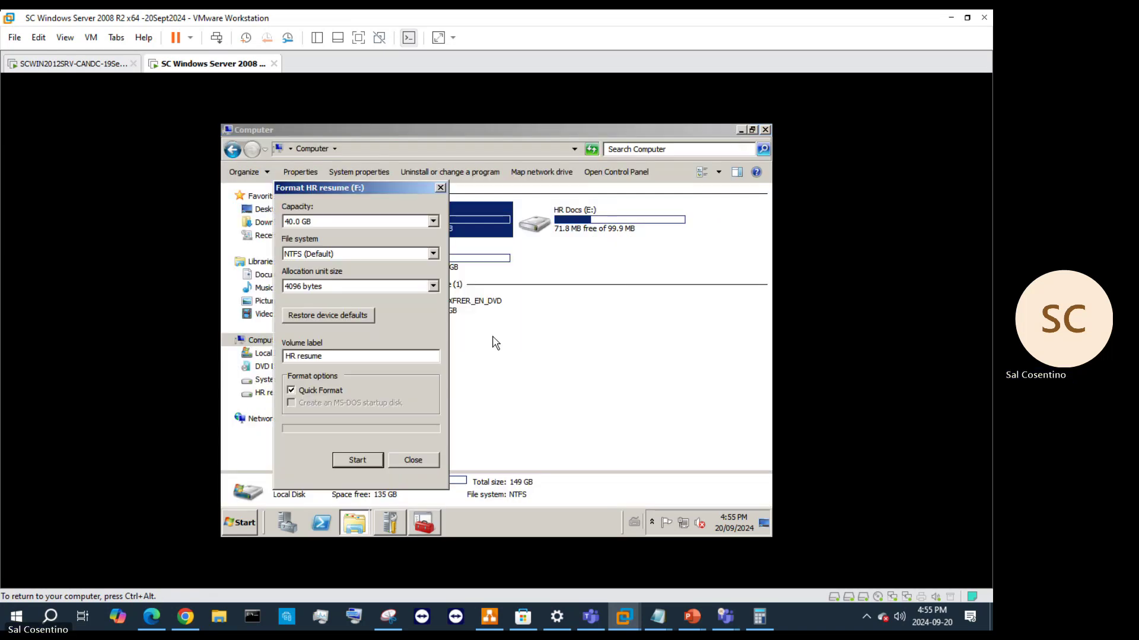
click(362, 465)
click(544, 325)
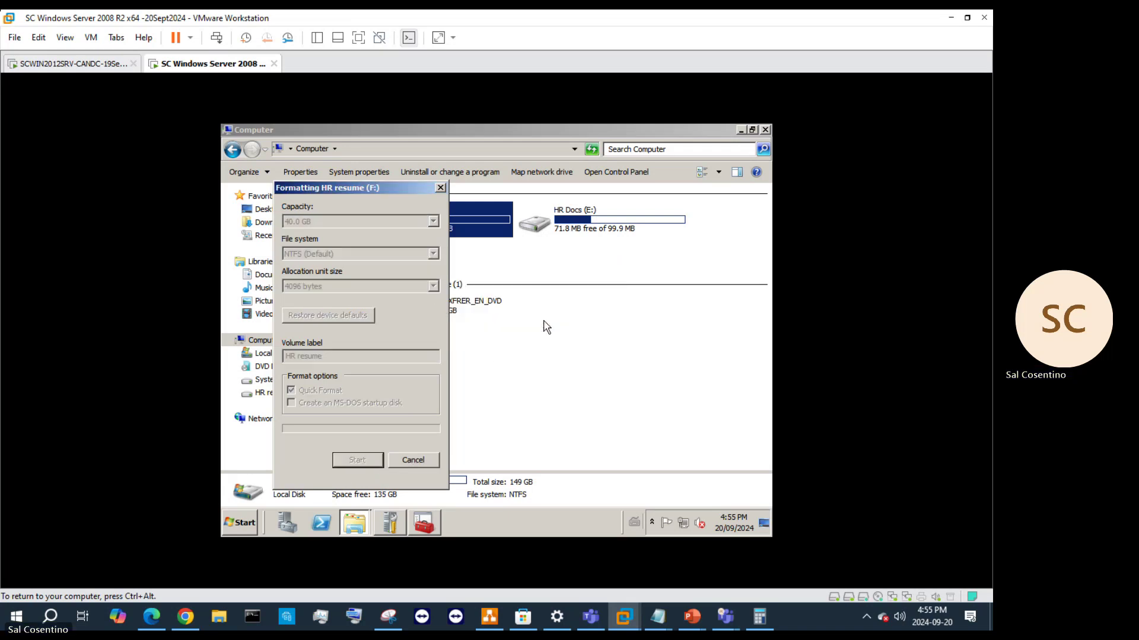
- Try to add roles to the server in Server Manager, and accept the pending restart
click(282, 526)
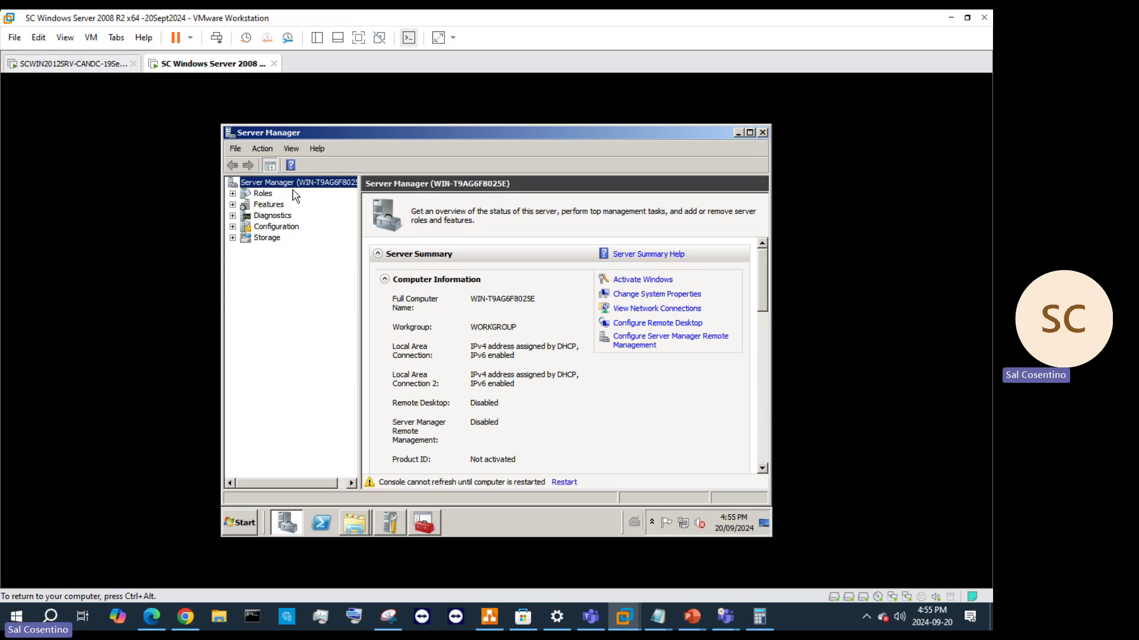
click(490, 304)
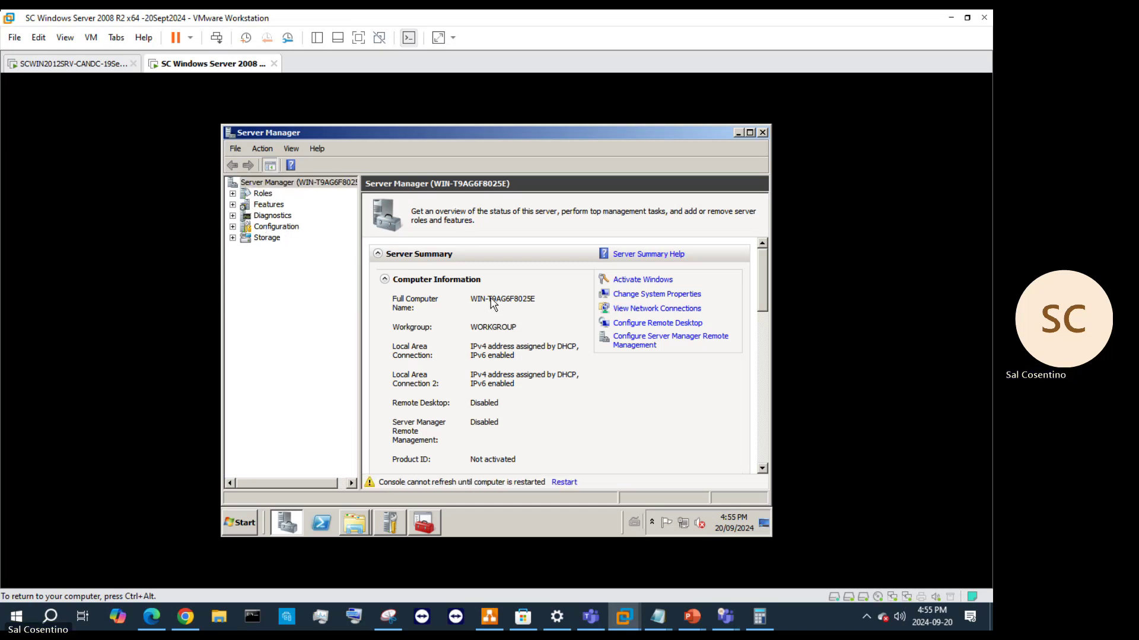
click(232, 195)
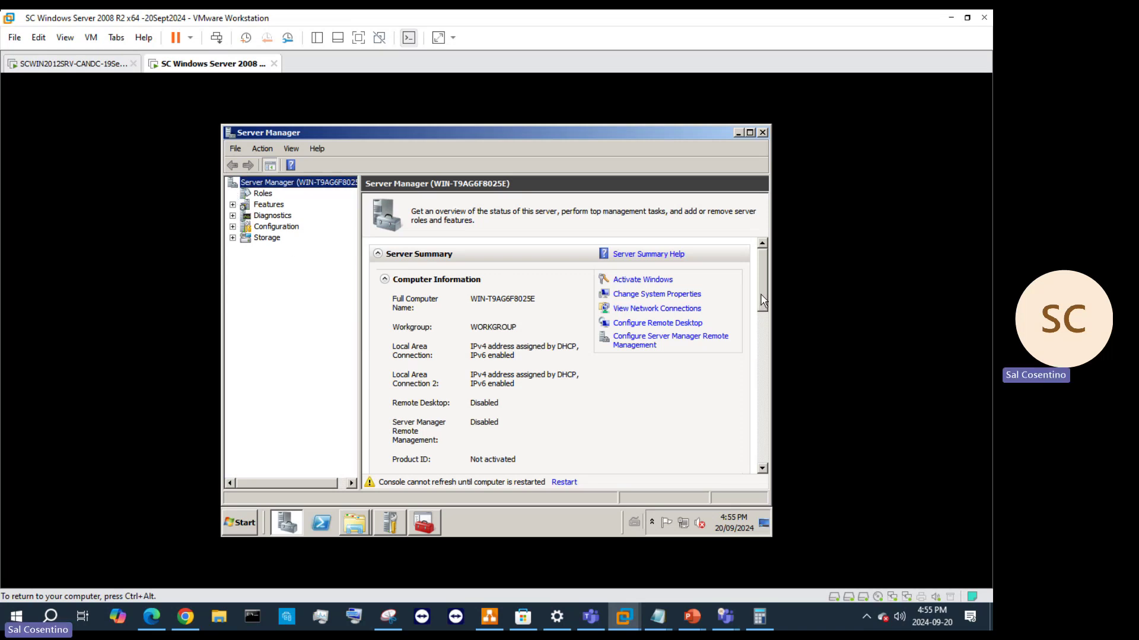
drag(761, 295, 761, 322)
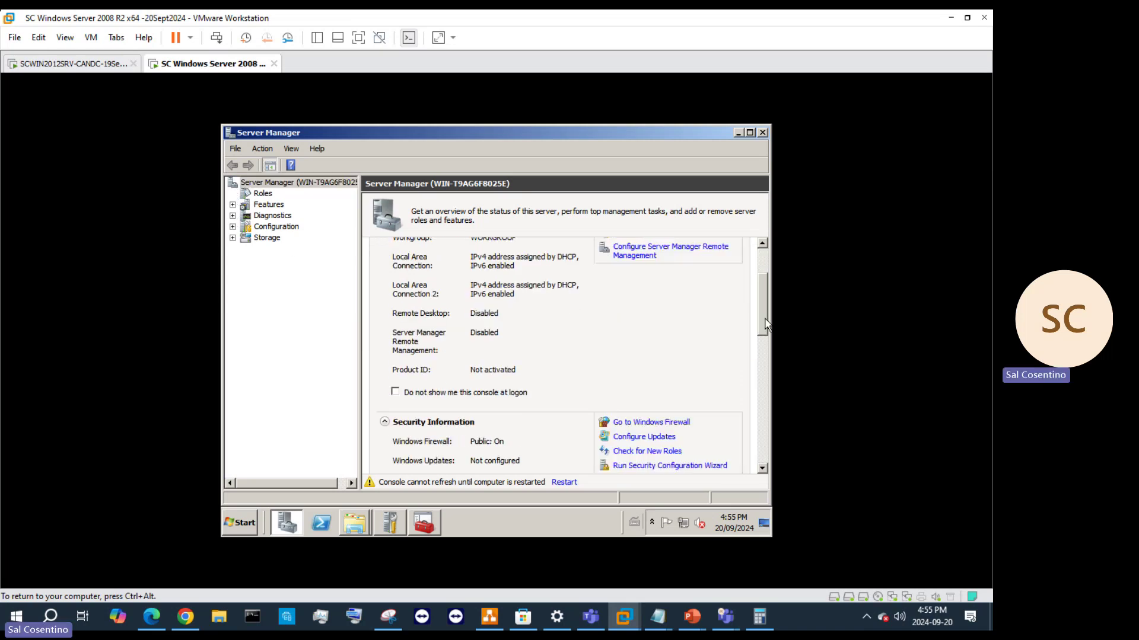
click(259, 194)
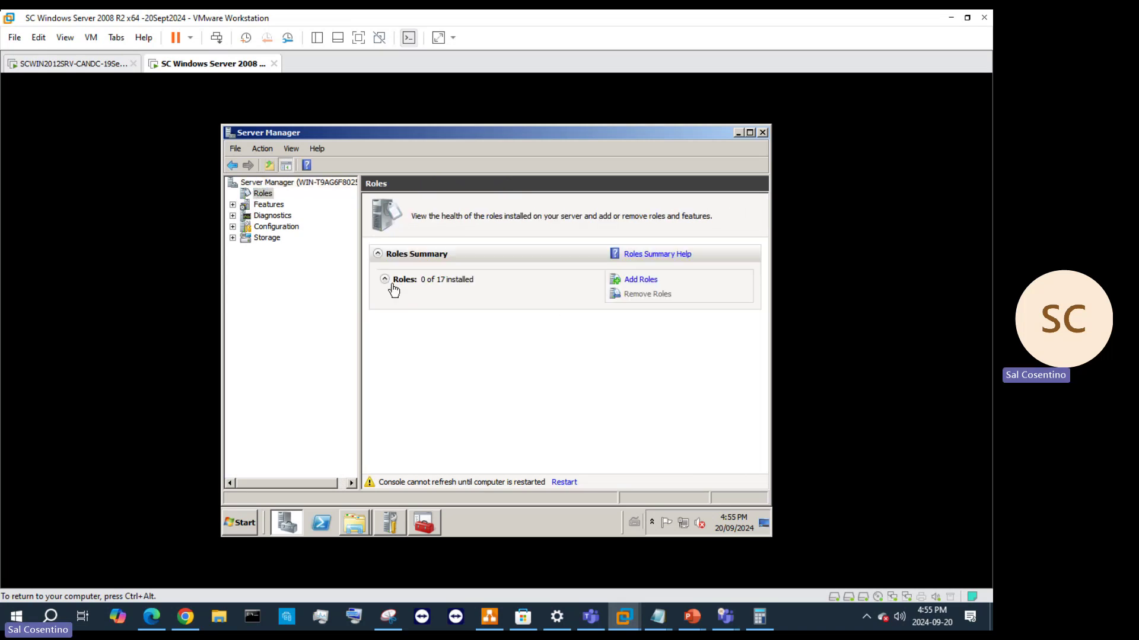
click(624, 285)
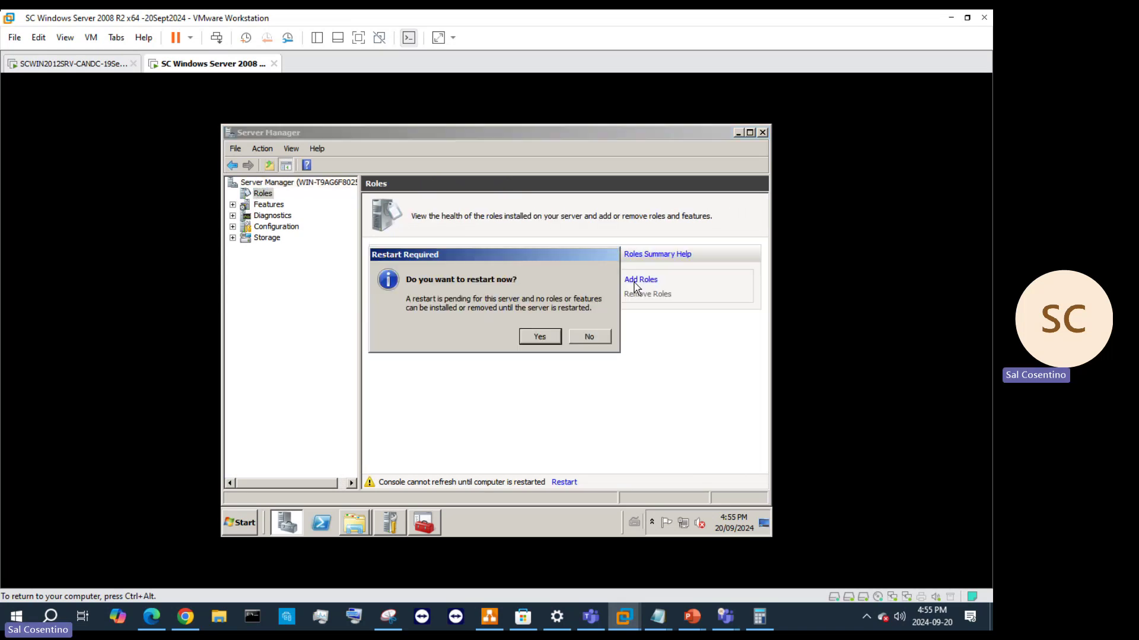
click(538, 336)
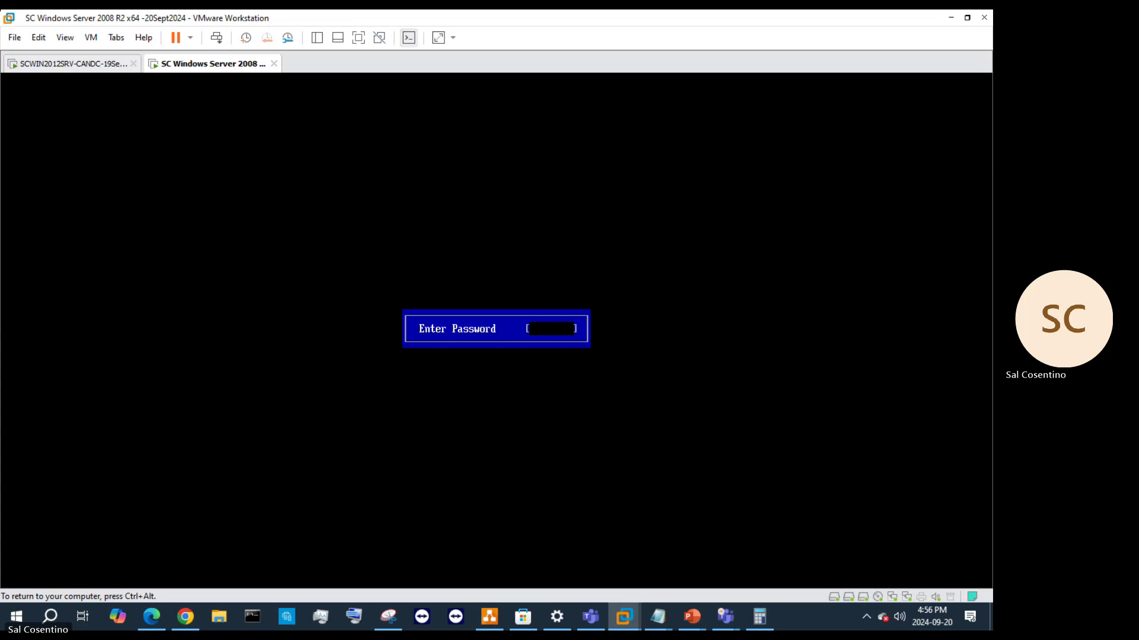
- Enter the virtual machine's startup password, correcting the mistyped entry, and continue booting the server
text(•••)
key(BackSpace)
key(BackSpace)
key(BackSpace)
key(BackSpace)
key(BackSpace)
text(•••••••)
key(Return)
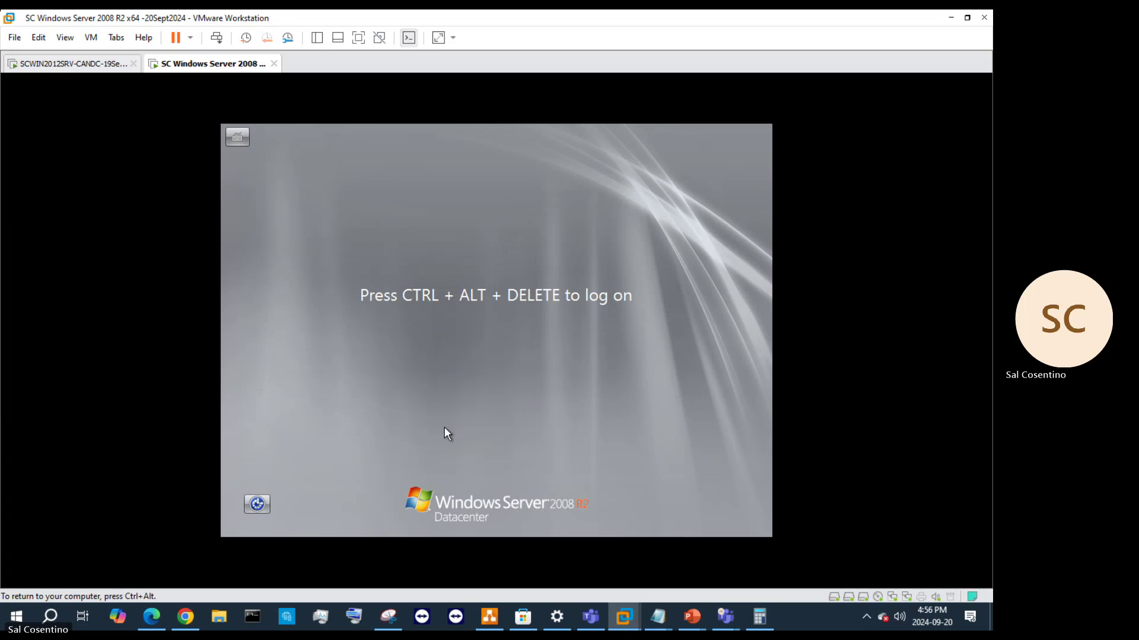
- Bring up the server's logon screen and log on as Administrator with the account password
key(ctrl+alt)
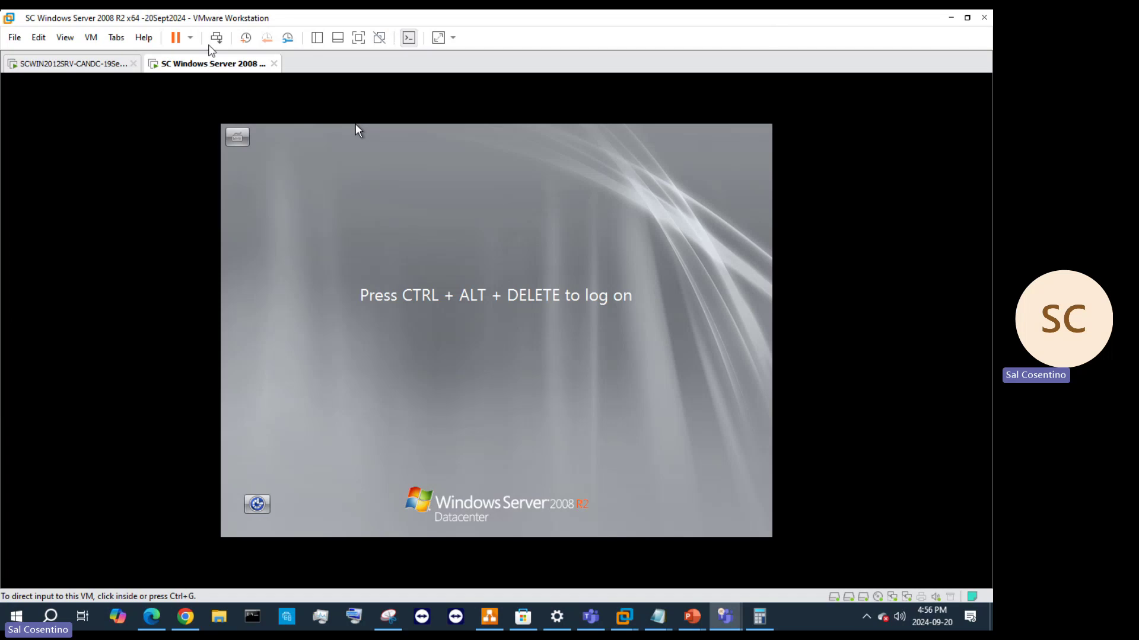
click(217, 38)
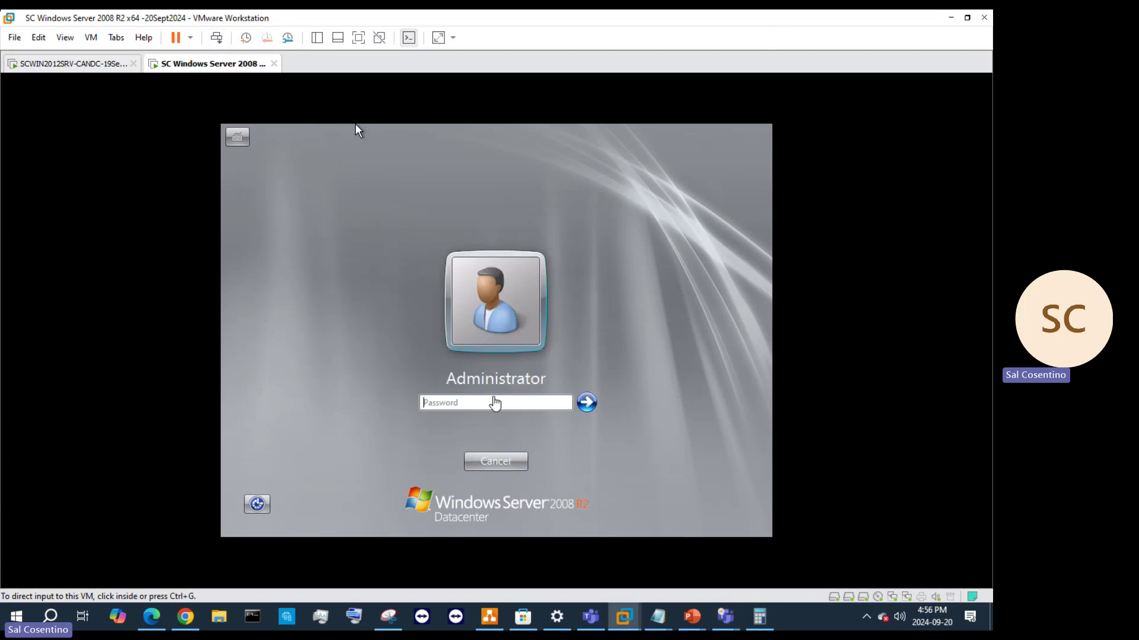
click(356, 130)
text(••)
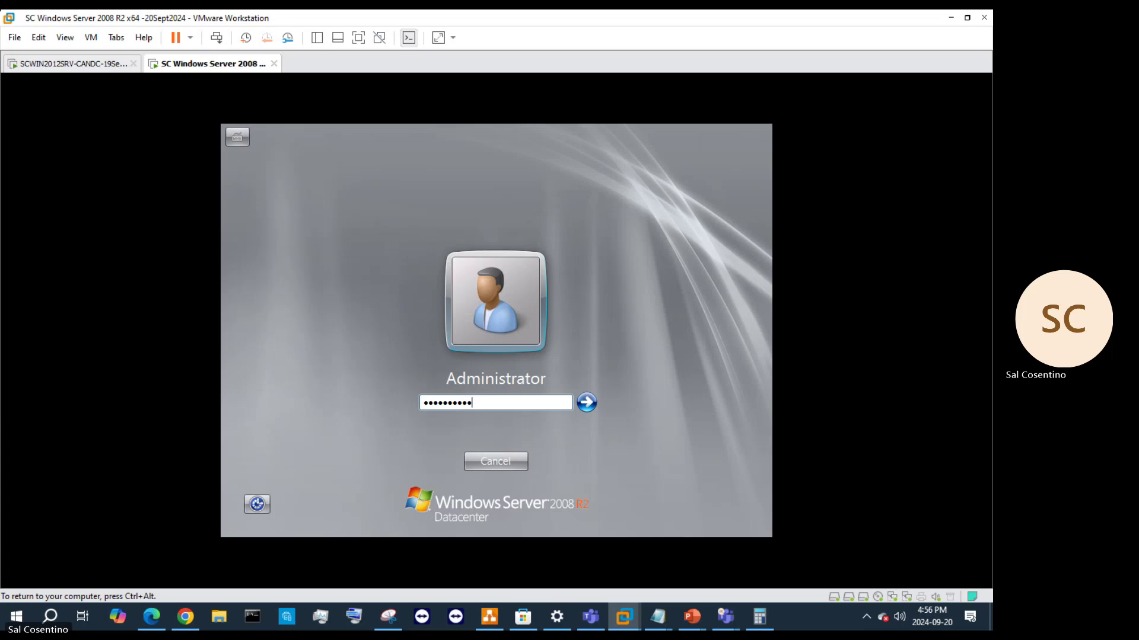
key(Return)
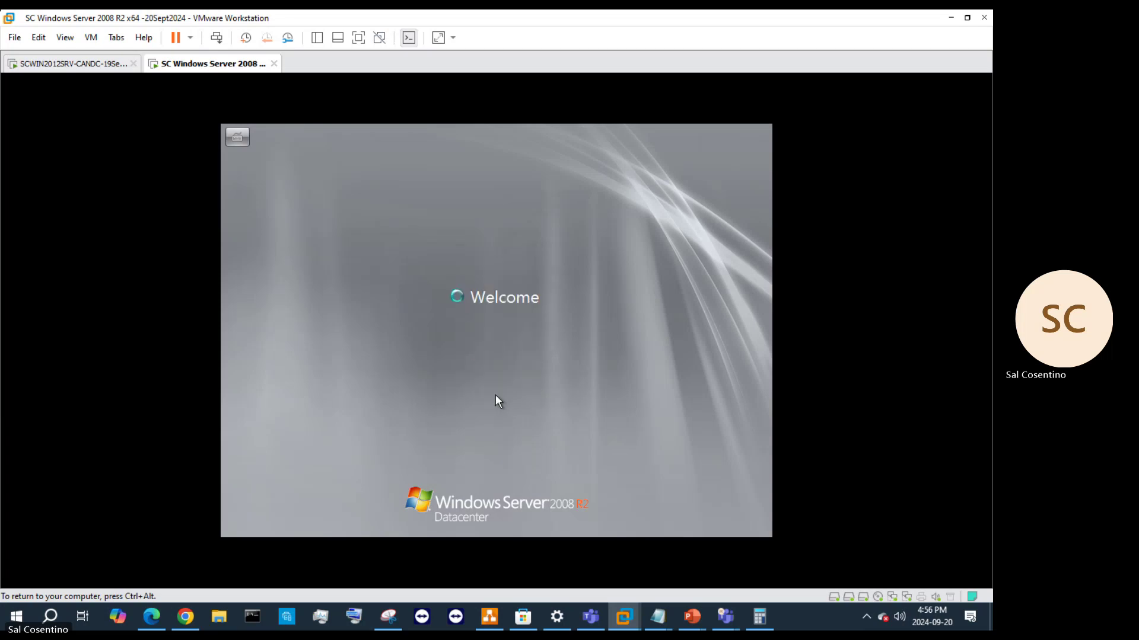
click(480, 460)
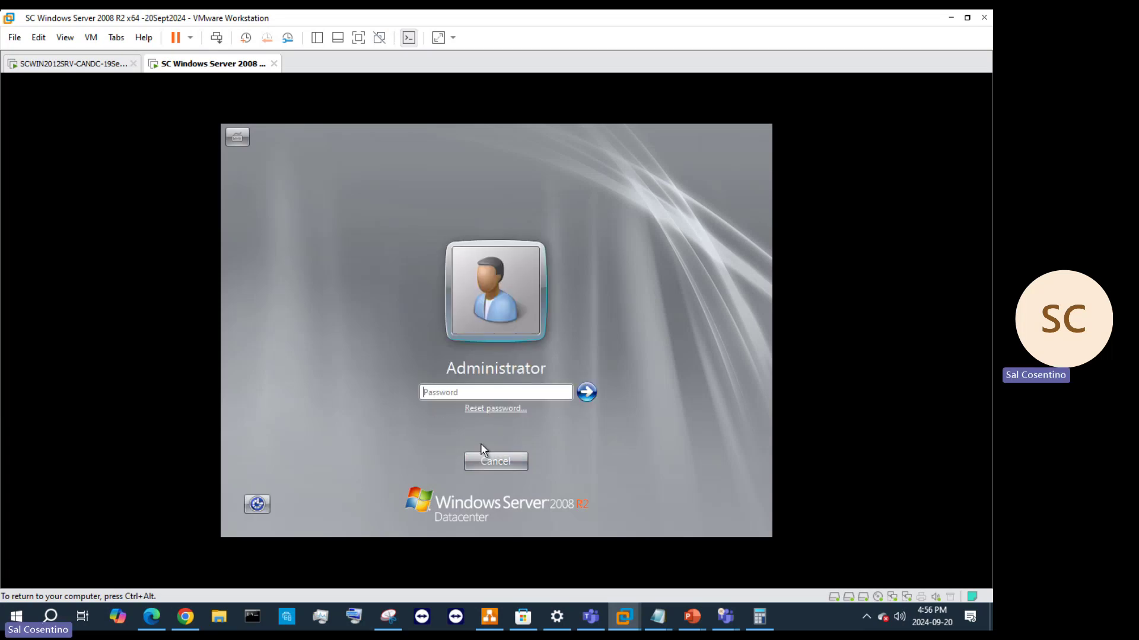
text(••)
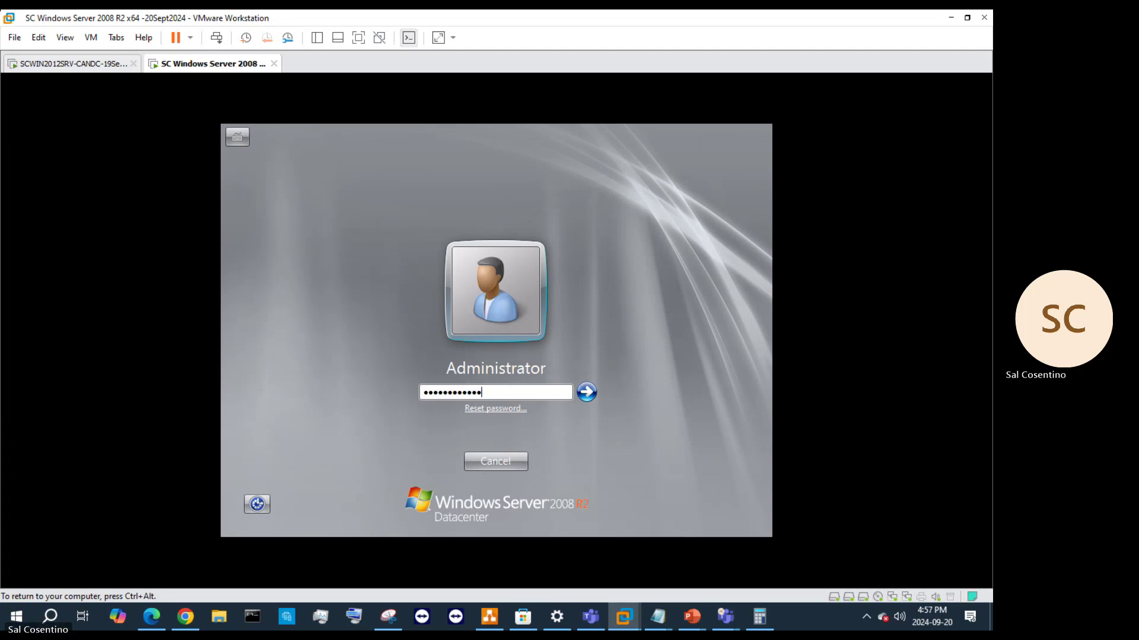
key(Return)
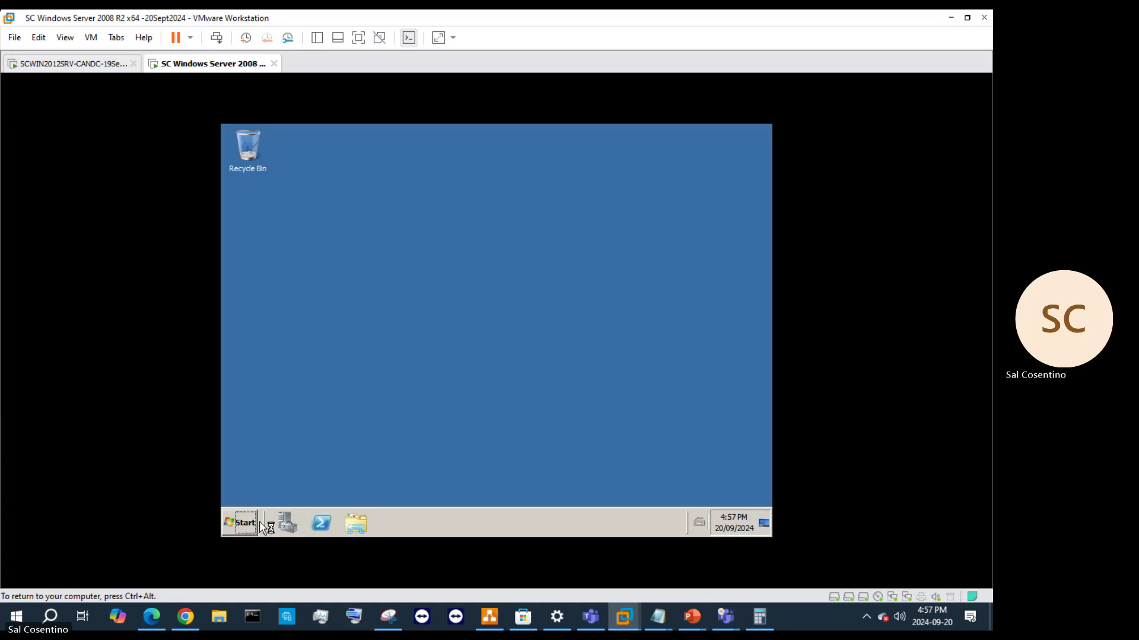
click(248, 523)
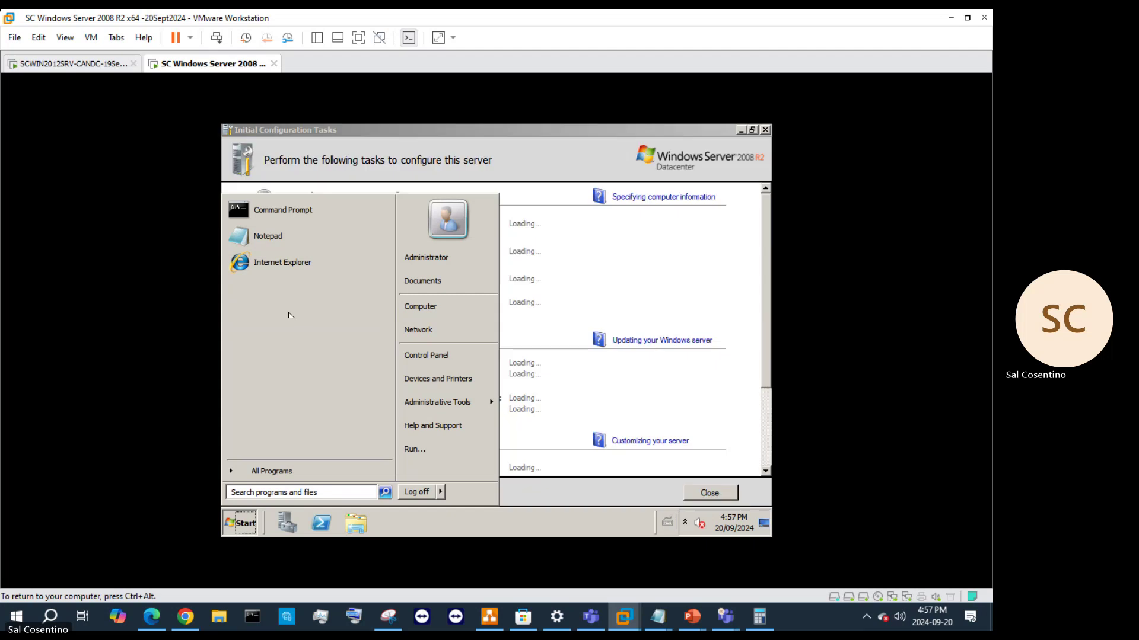
click(700, 312)
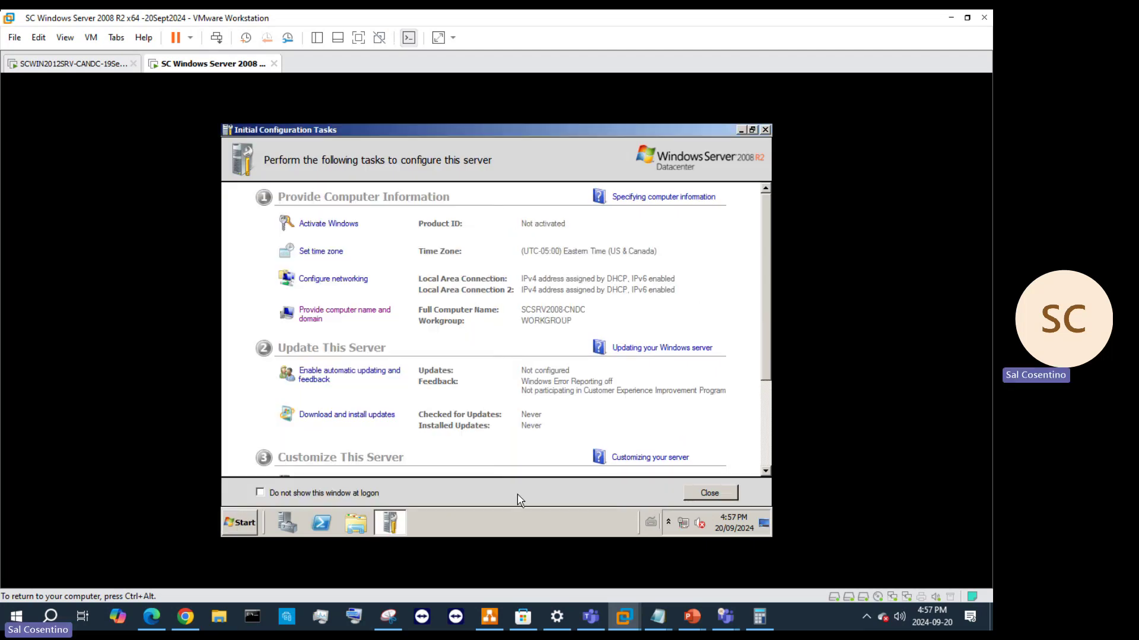
click(668, 523)
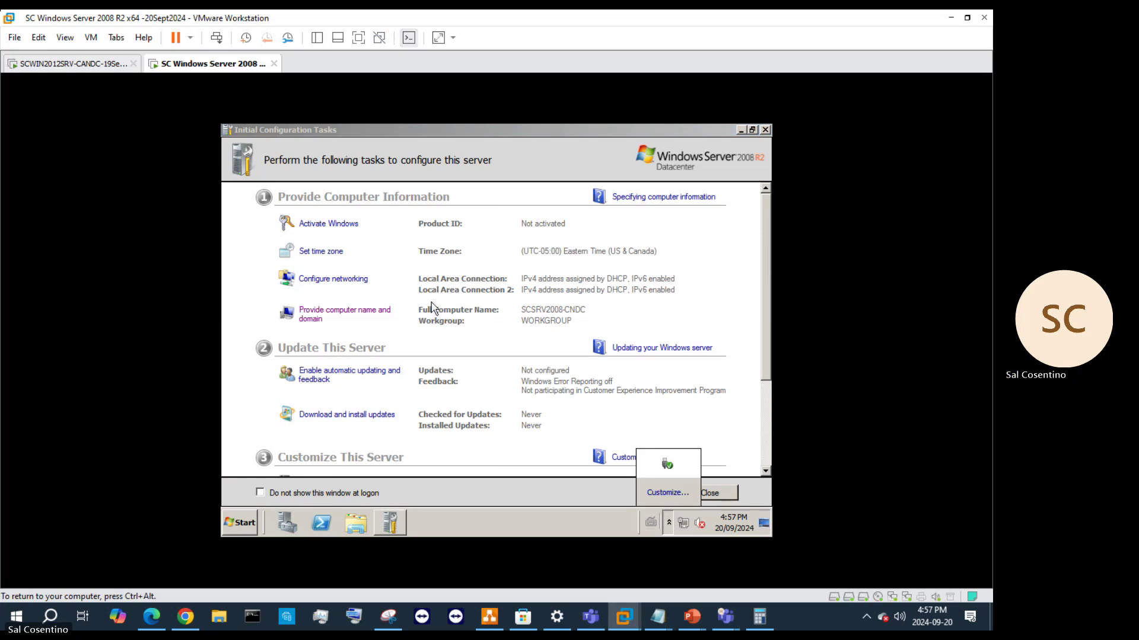
click(431, 485)
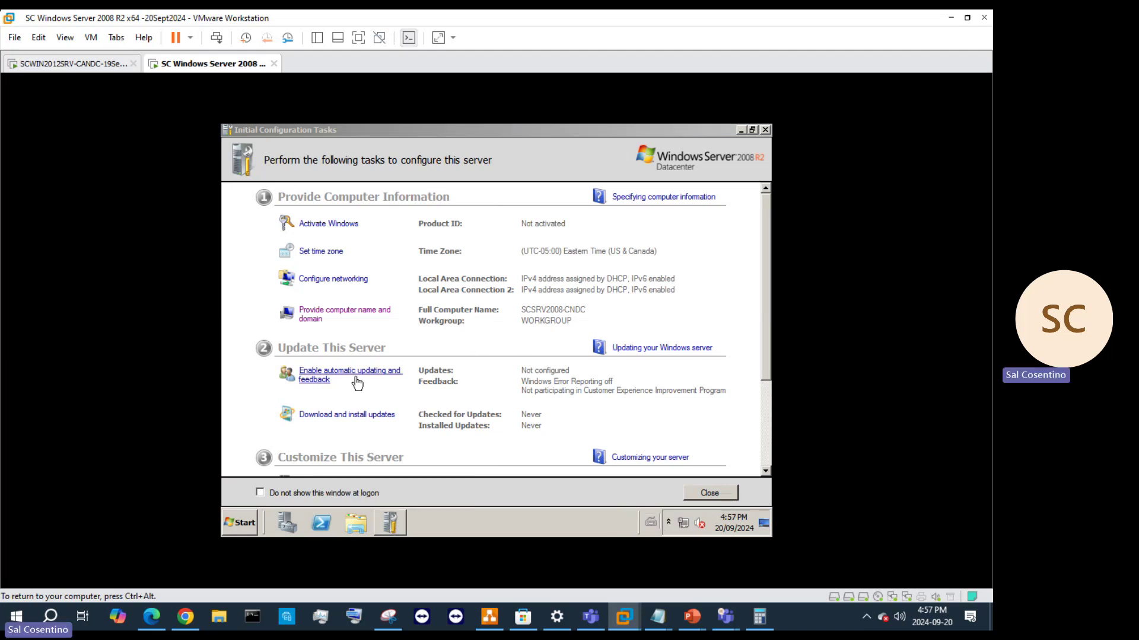
- Review the computer information, features summary and support sections of the server overview in a maximized Server Manager
click(284, 525)
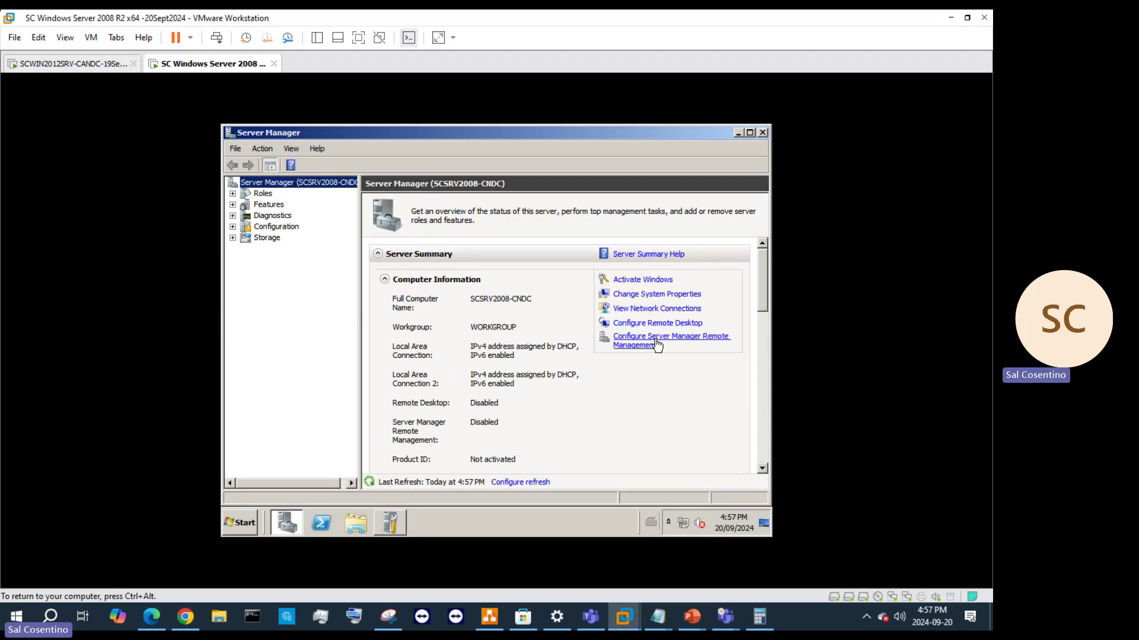
click(484, 347)
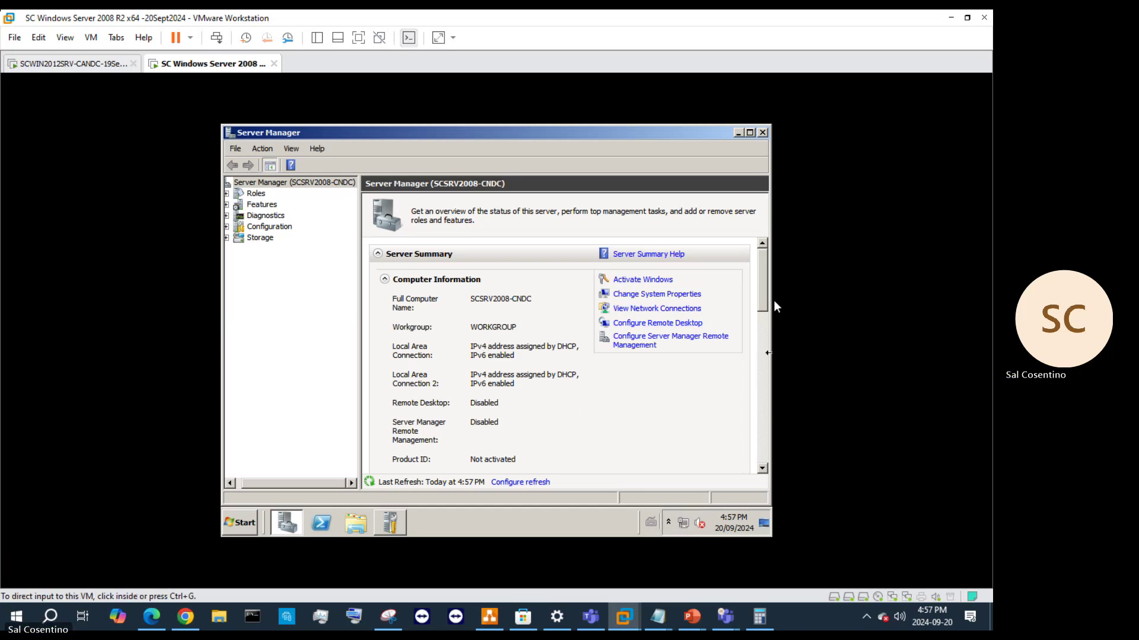
drag(765, 300, 769, 474)
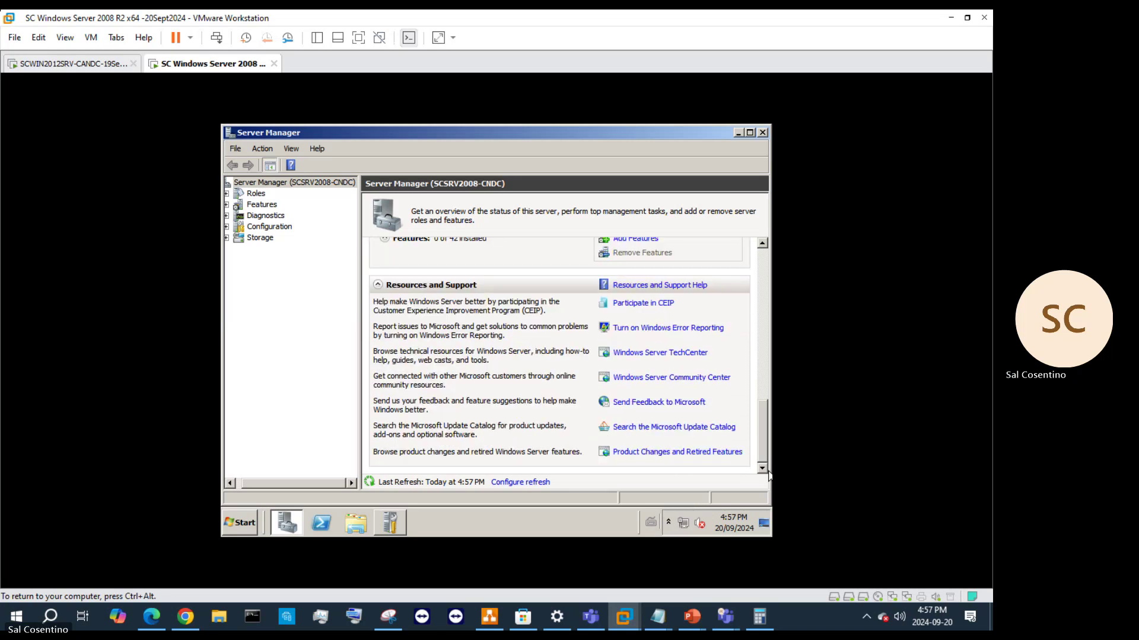
click(750, 133)
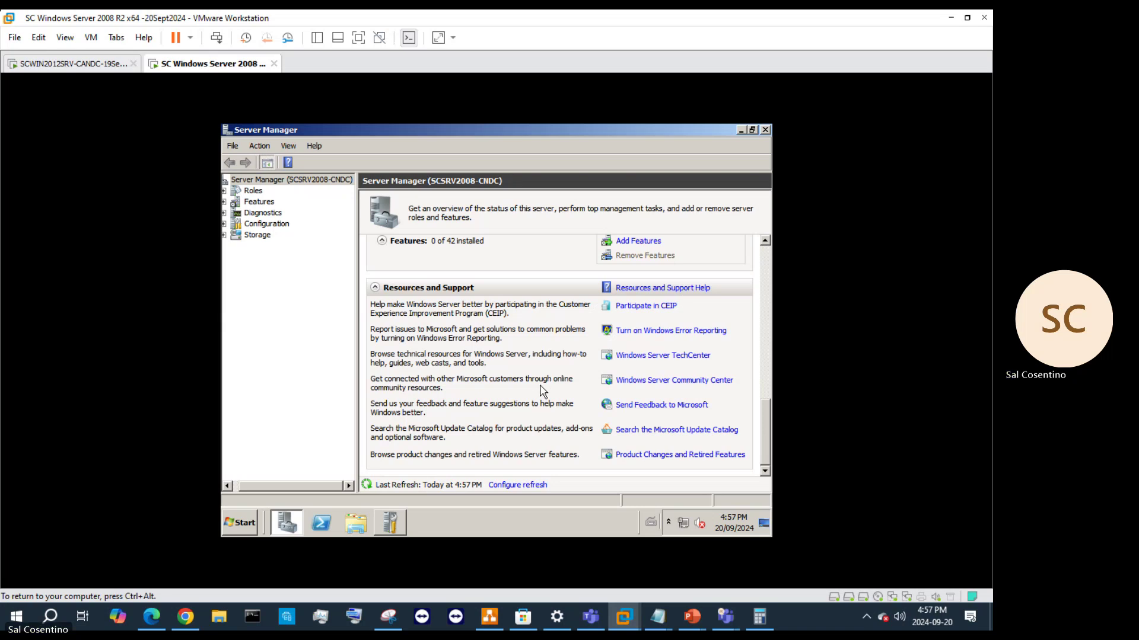
click(766, 242)
click(766, 241)
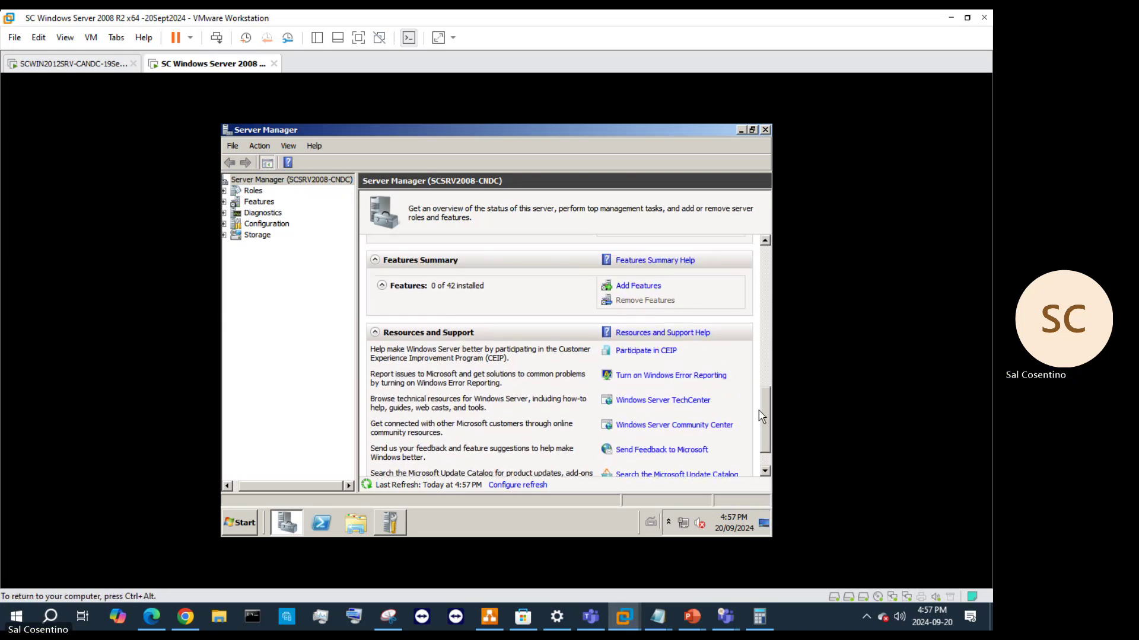
drag(766, 414, 765, 281)
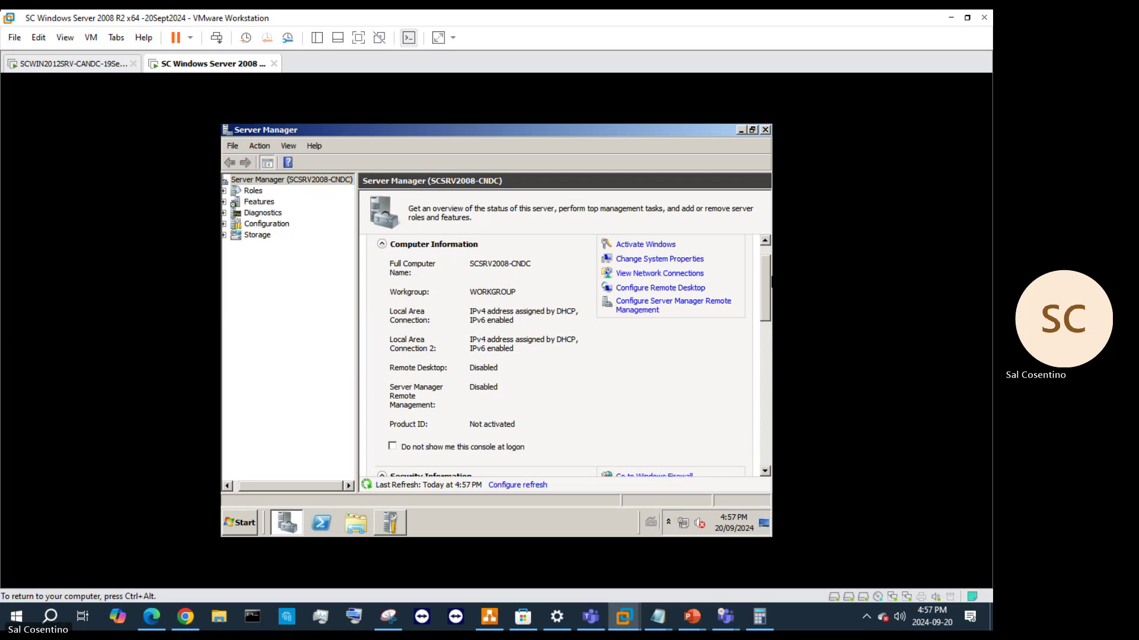
- Disable Internet Protocol Version 6 (TCP/IPv6) on Local Area Connection, apply the change and return to Server Manager
click(680, 274)
click(290, 201)
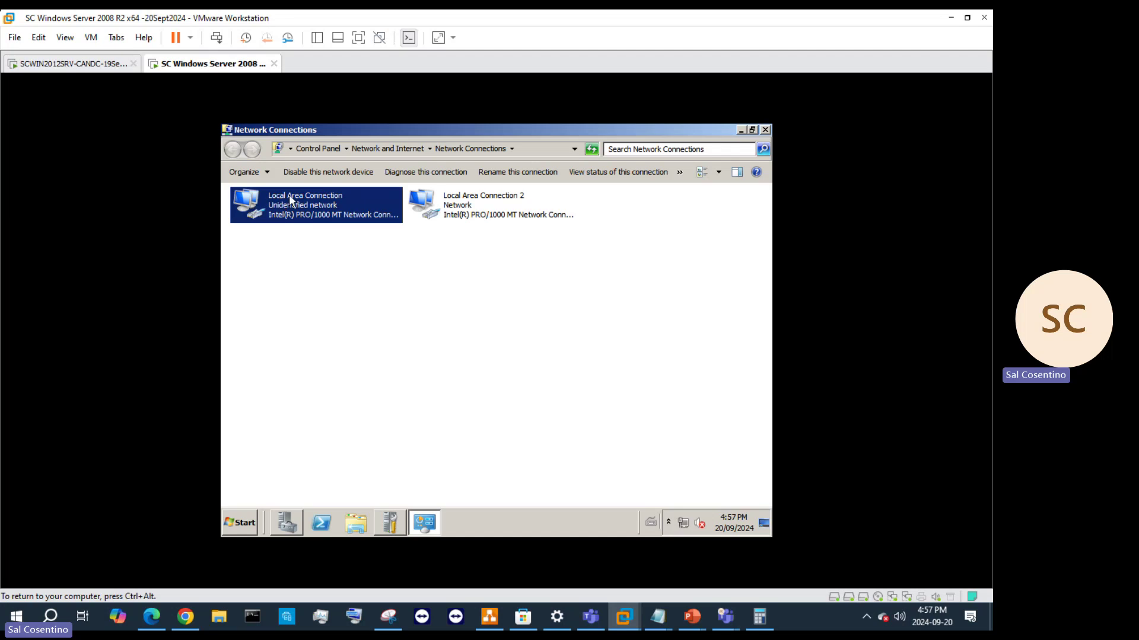
right_click(290, 196)
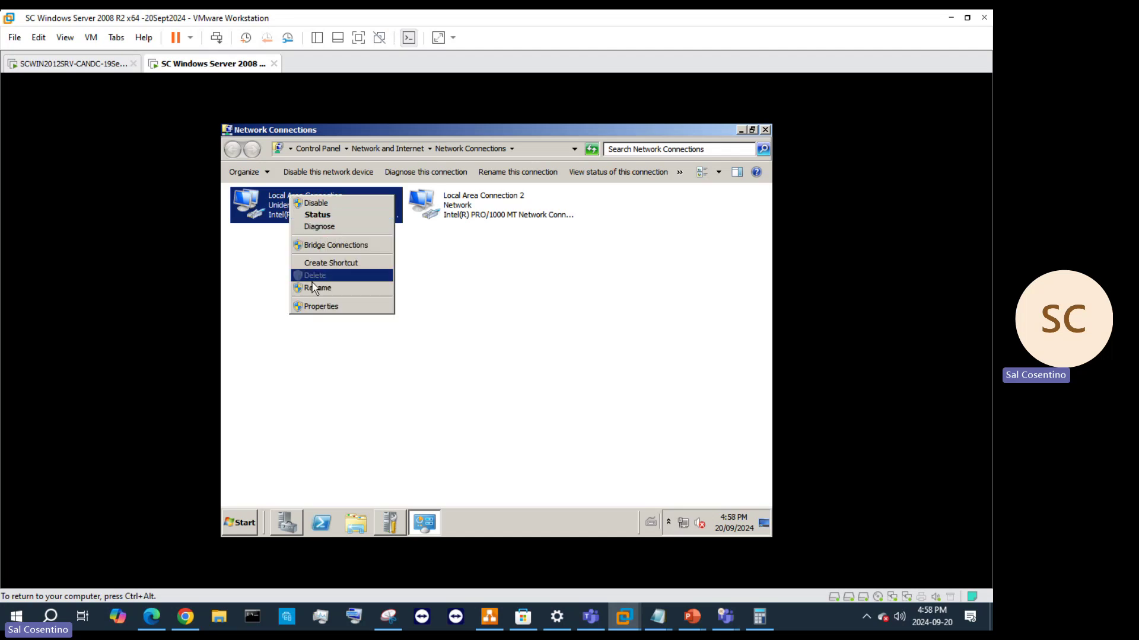
click(321, 306)
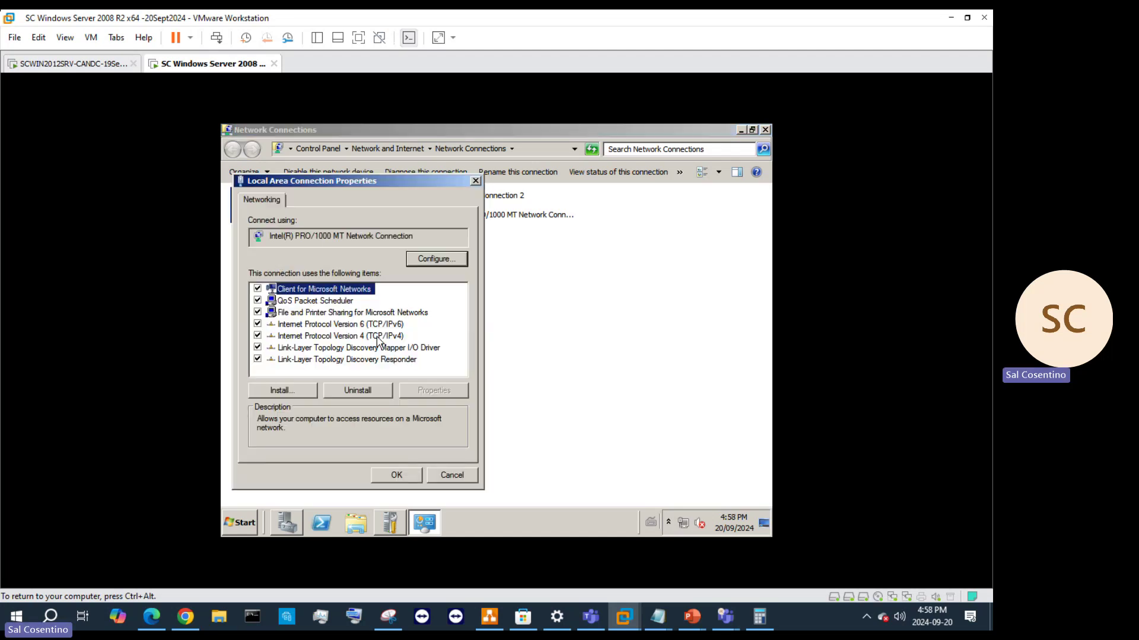
click(258, 323)
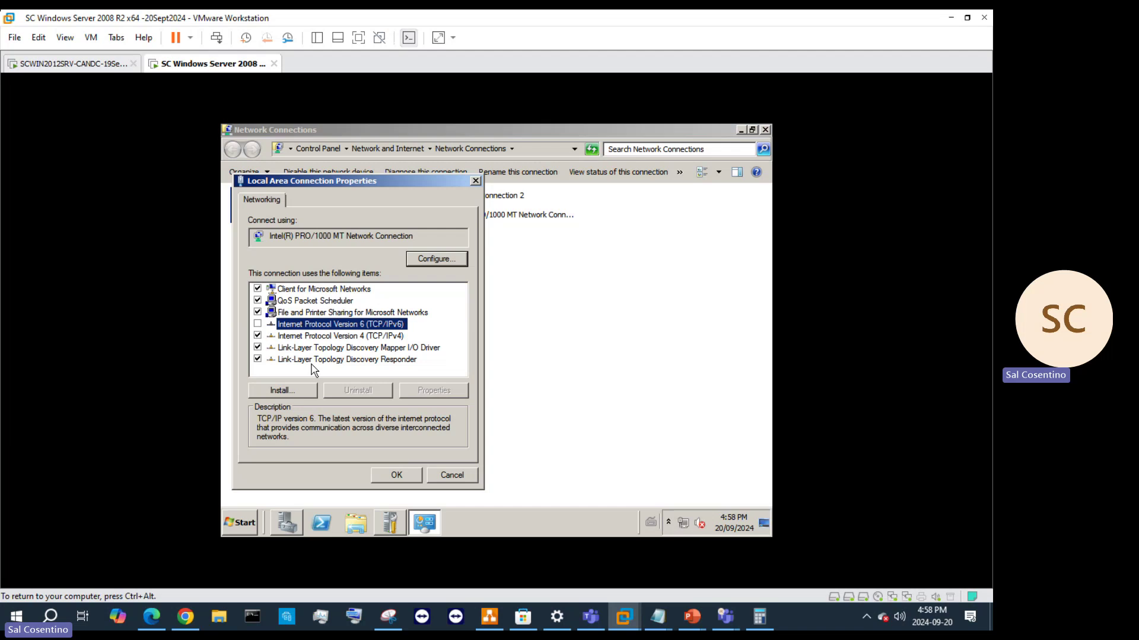
click(397, 474)
click(740, 130)
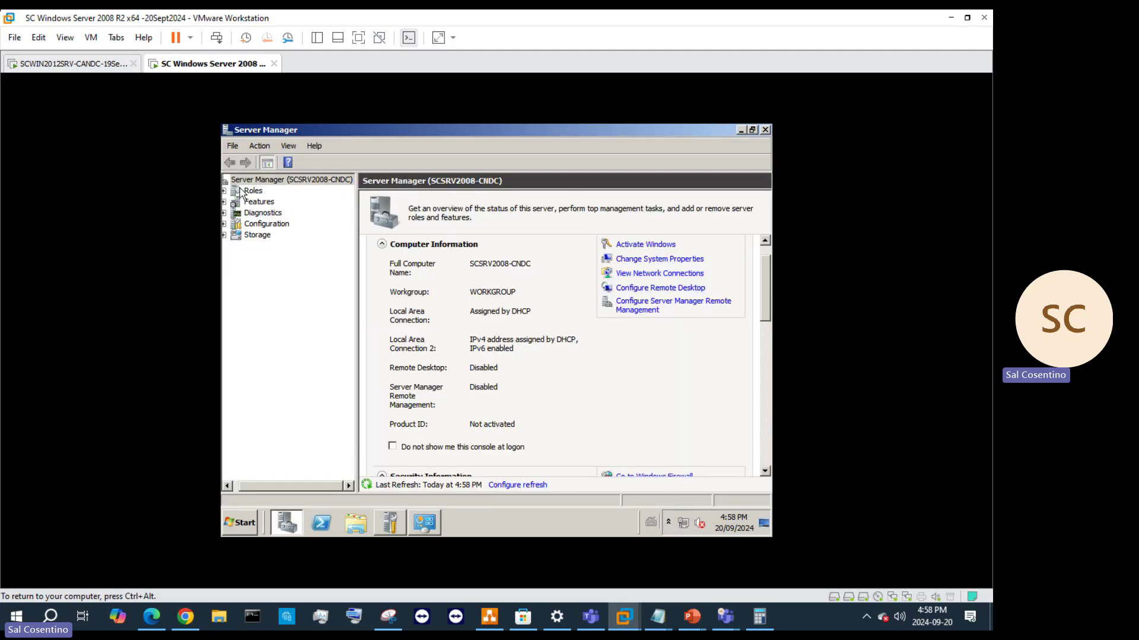
- Open the server's network connections and check the status of Local Area Connection
click(644, 274)
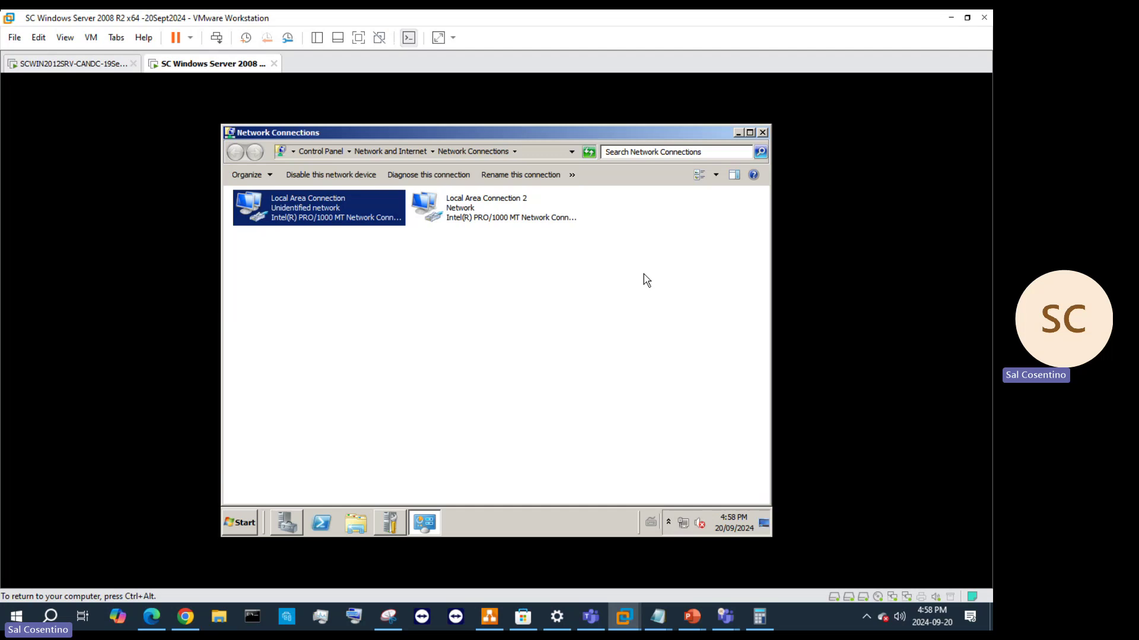
right_click(460, 203)
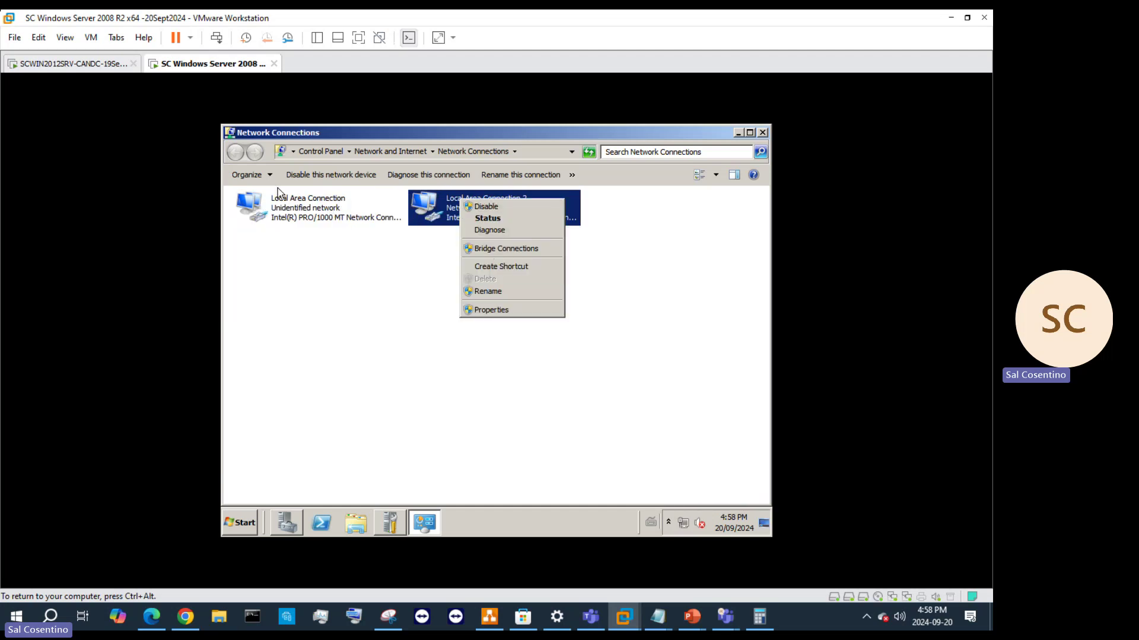
double_click(318, 202)
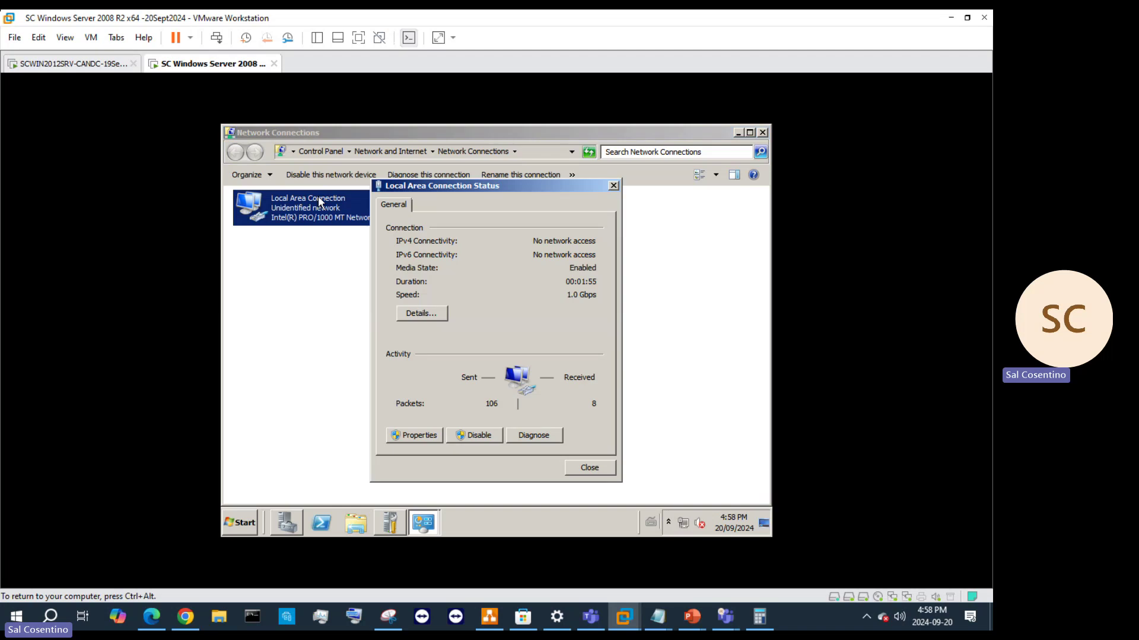
click(615, 185)
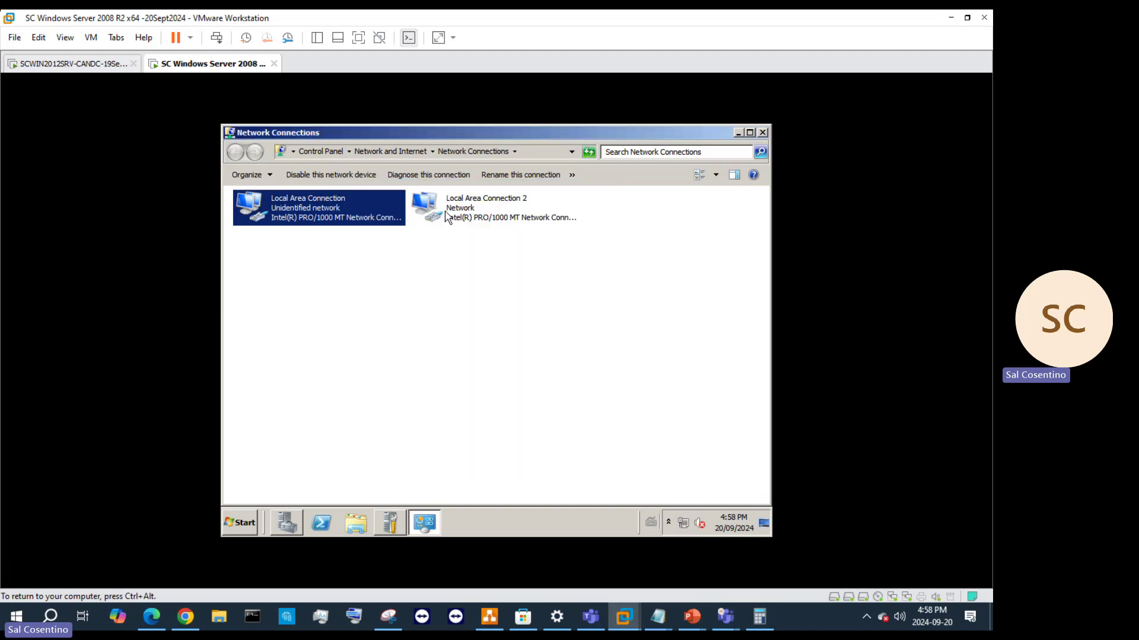
- Disable Internet Protocol Version 6 (TCP/IPv6) on Local Area Connection 2, consulting the draw.io architecture diagram for the adapter layout
right_click(461, 202)
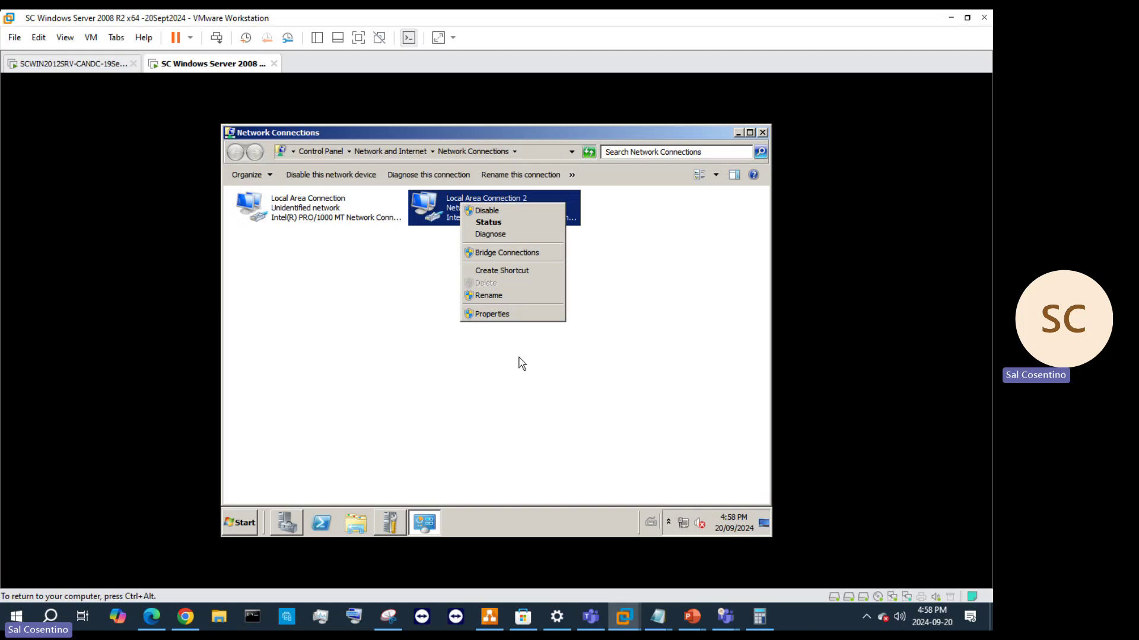
click(490, 617)
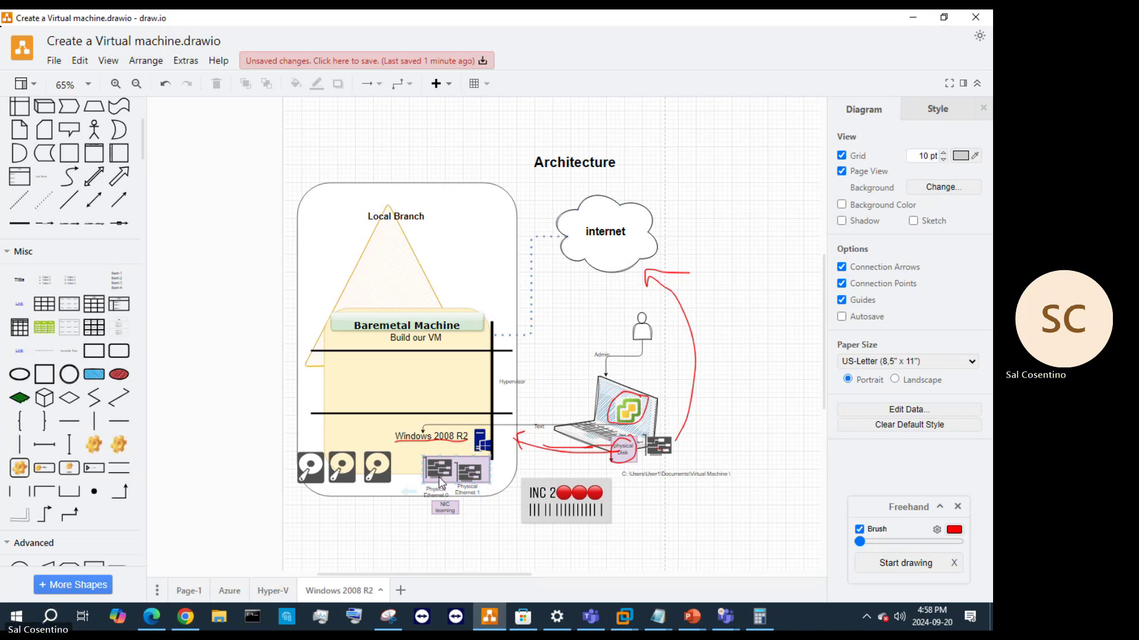
click(913, 18)
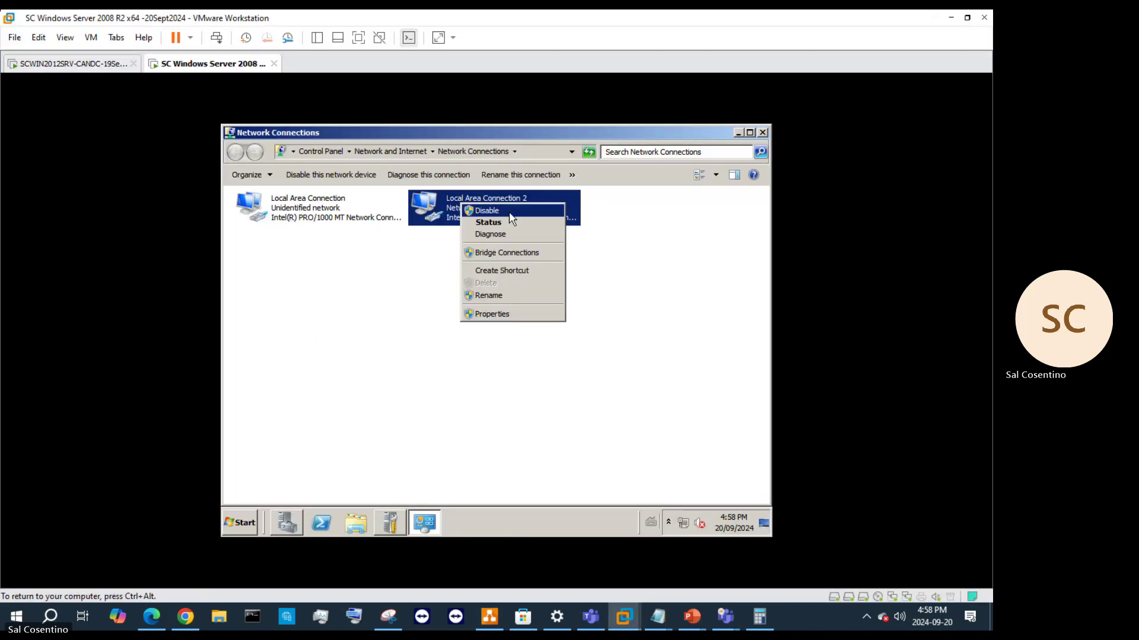
click(509, 314)
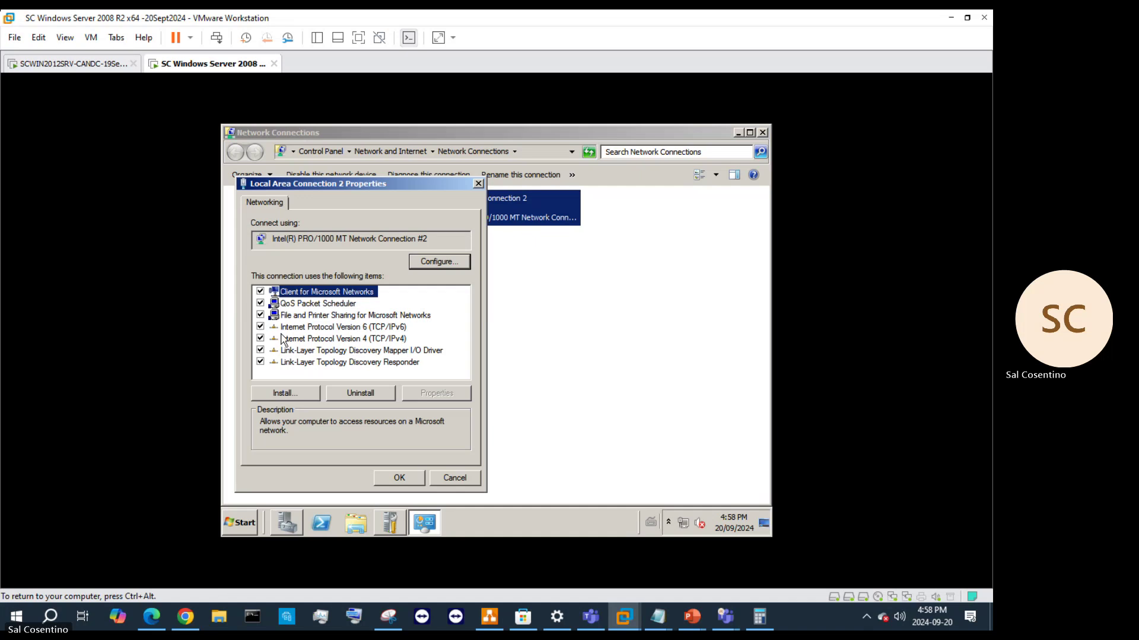
click(260, 326)
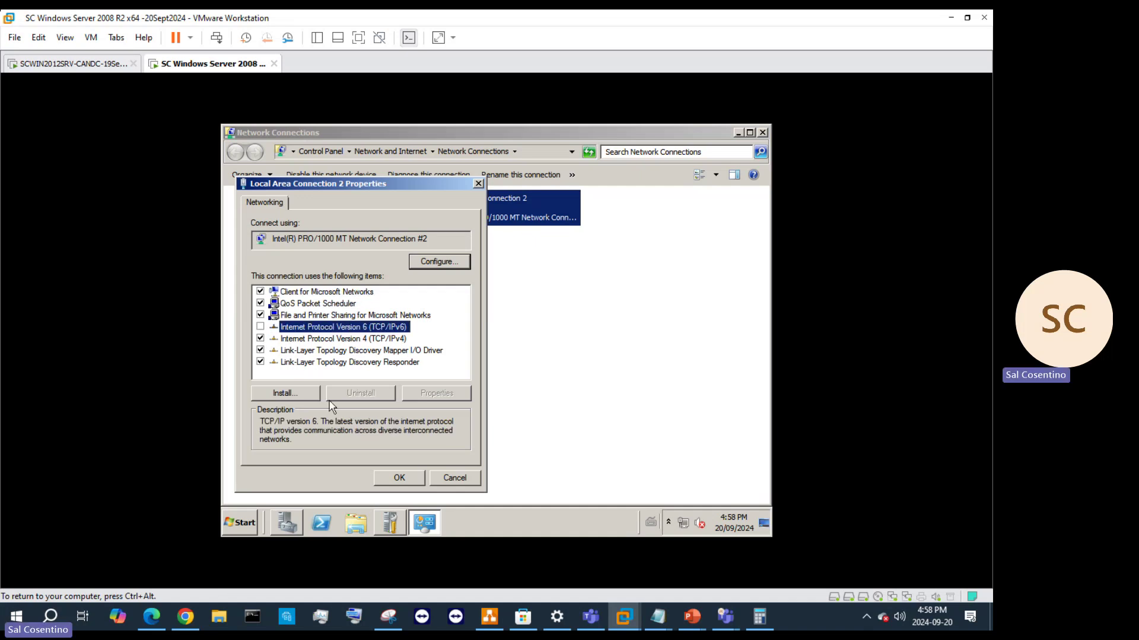
click(399, 478)
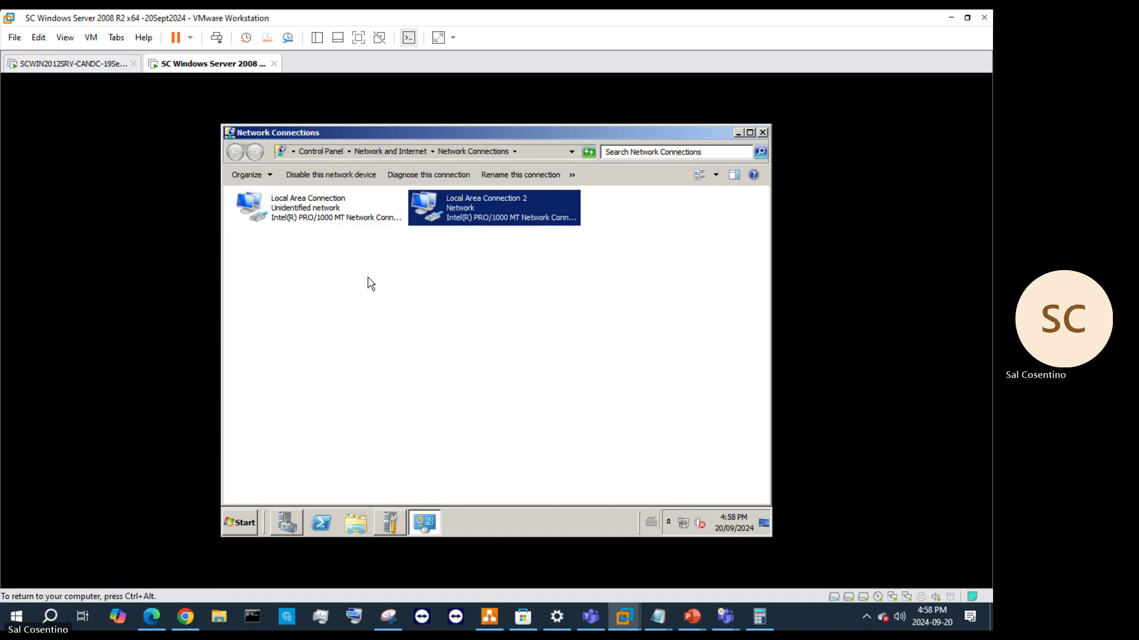
- Rename the Local Area Connection adapter as LAN-vmnet
click(312, 200)
right_click(312, 199)
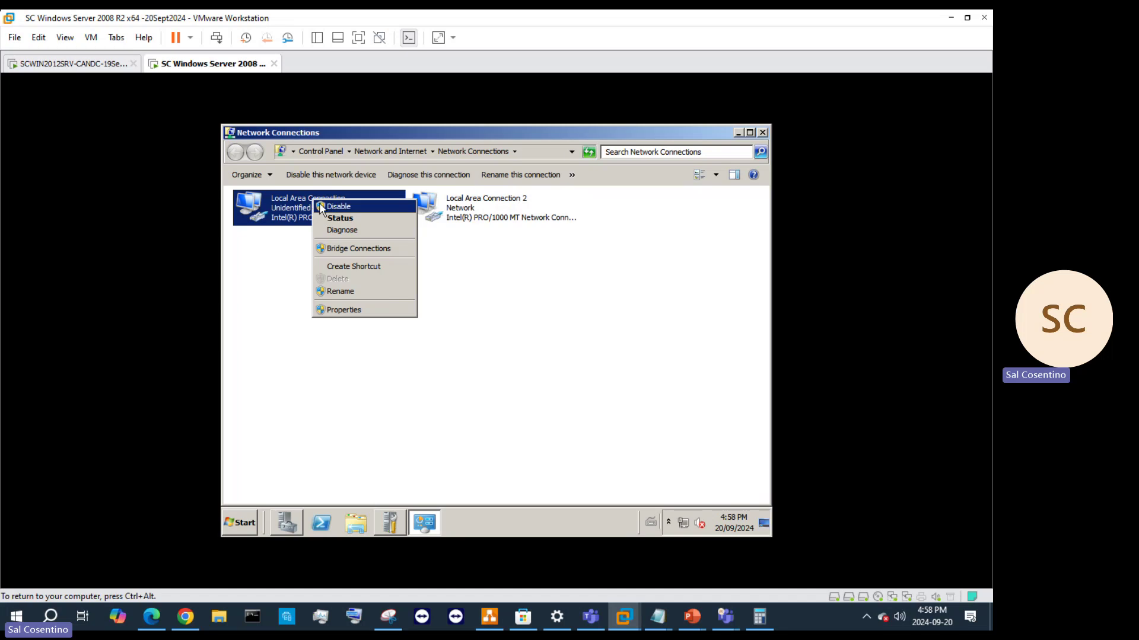
click(347, 293)
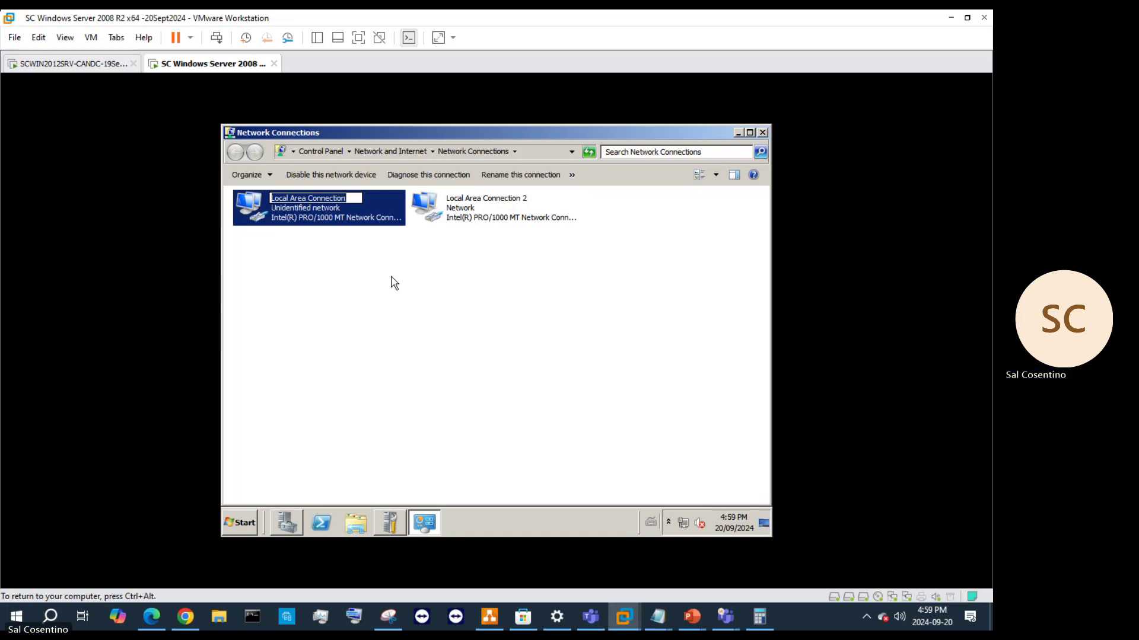
text(LAN)
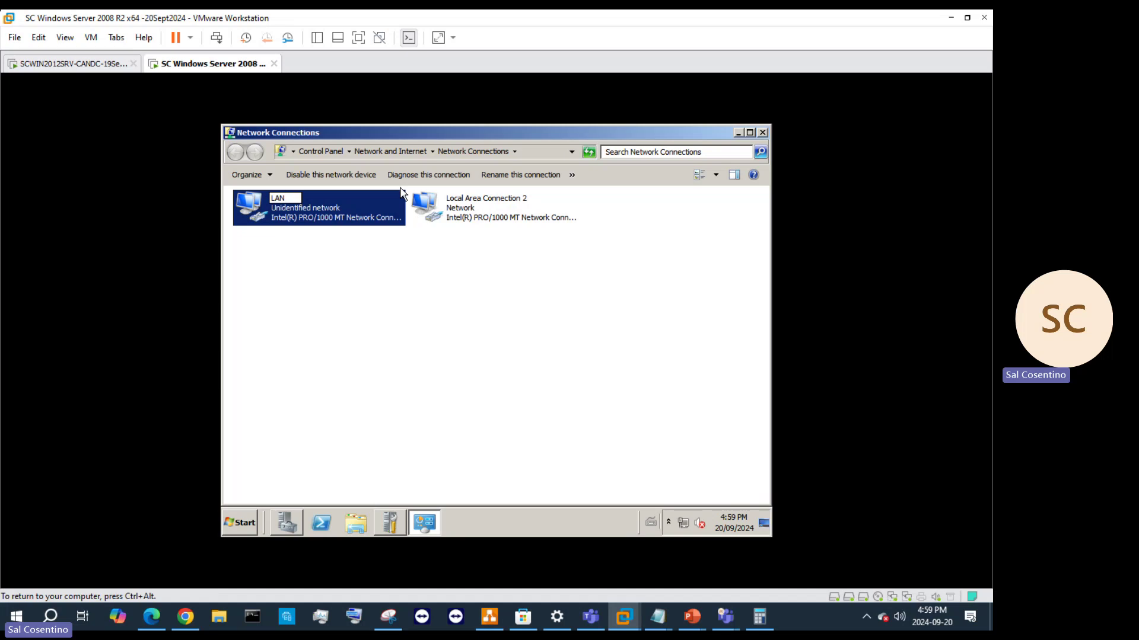
text(-vmnet)
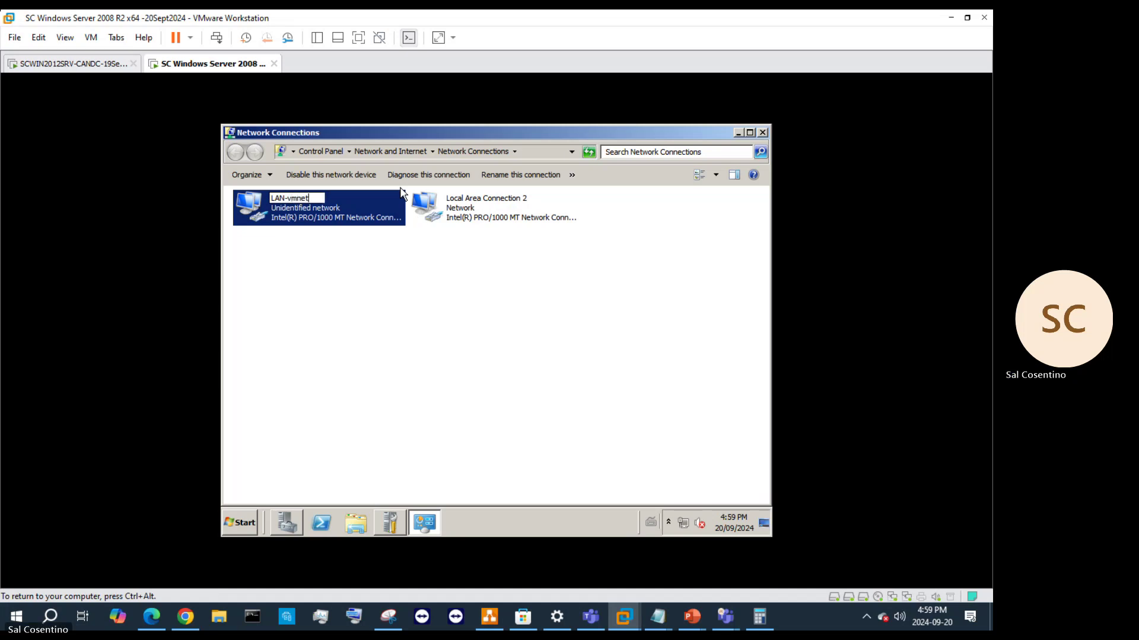
- Rename the Local Area Connection 2 adapter as NAT-internet
click(493, 199)
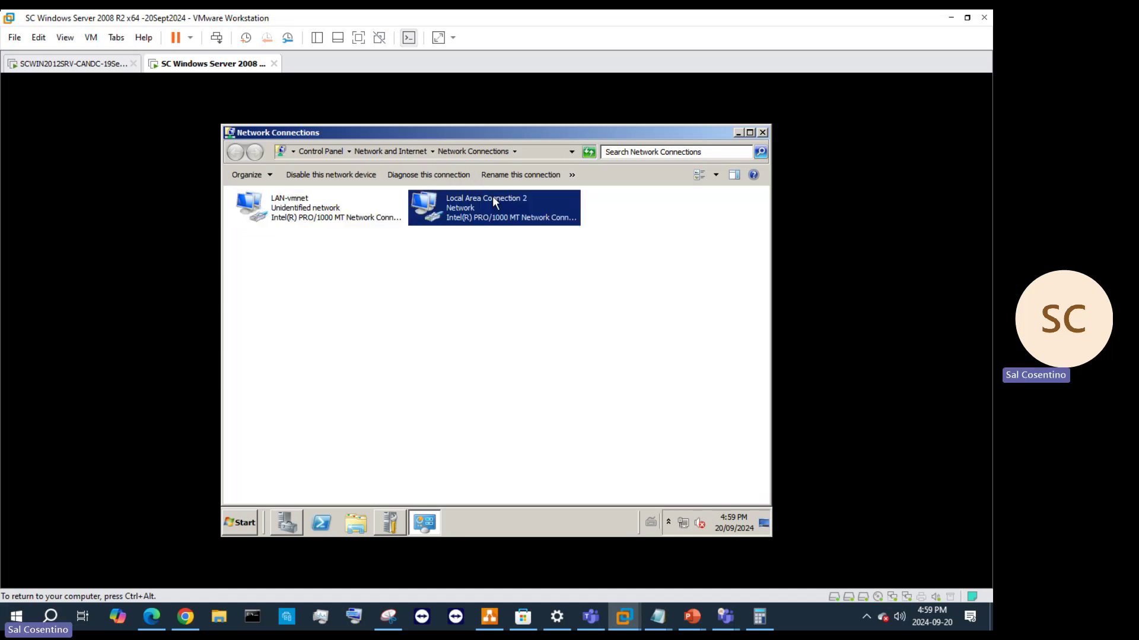
right_click(492, 198)
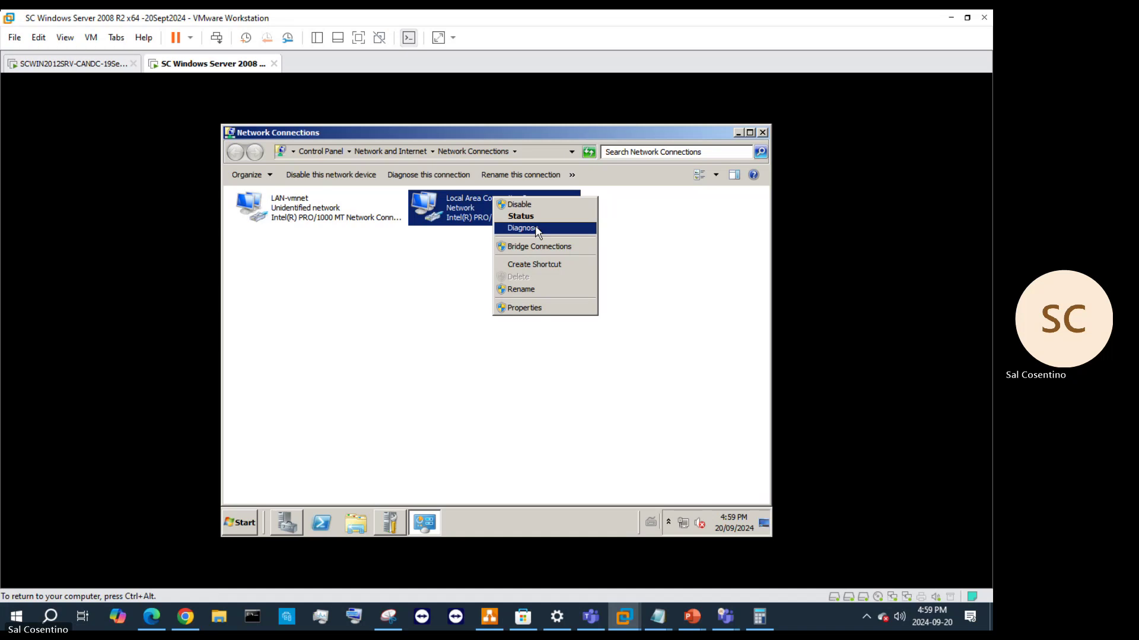
click(536, 289)
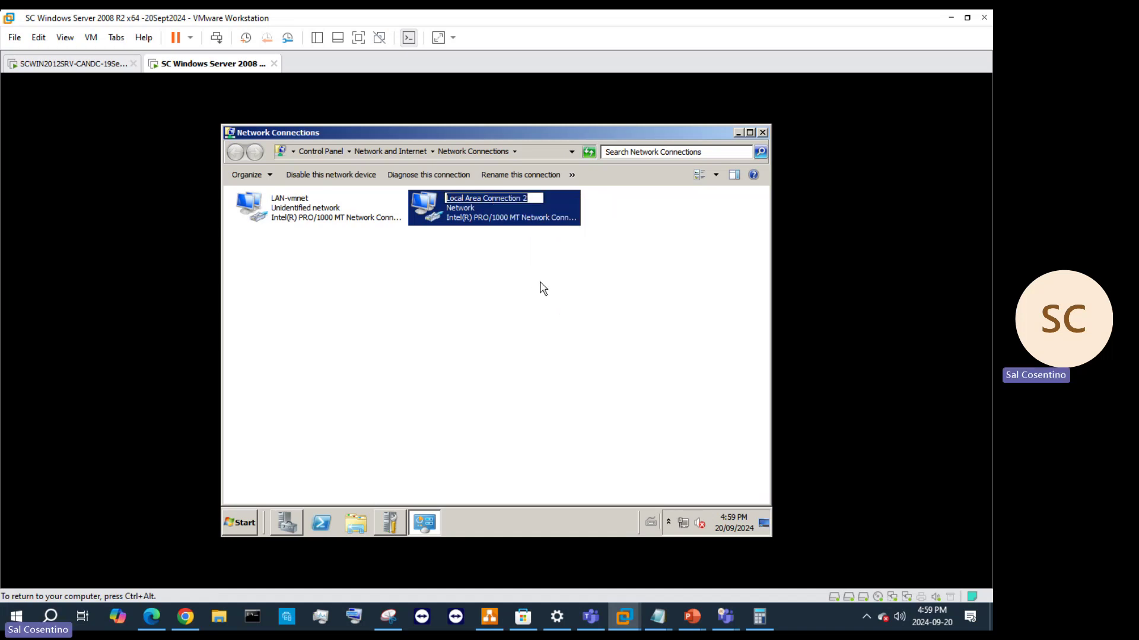
text(NAT)
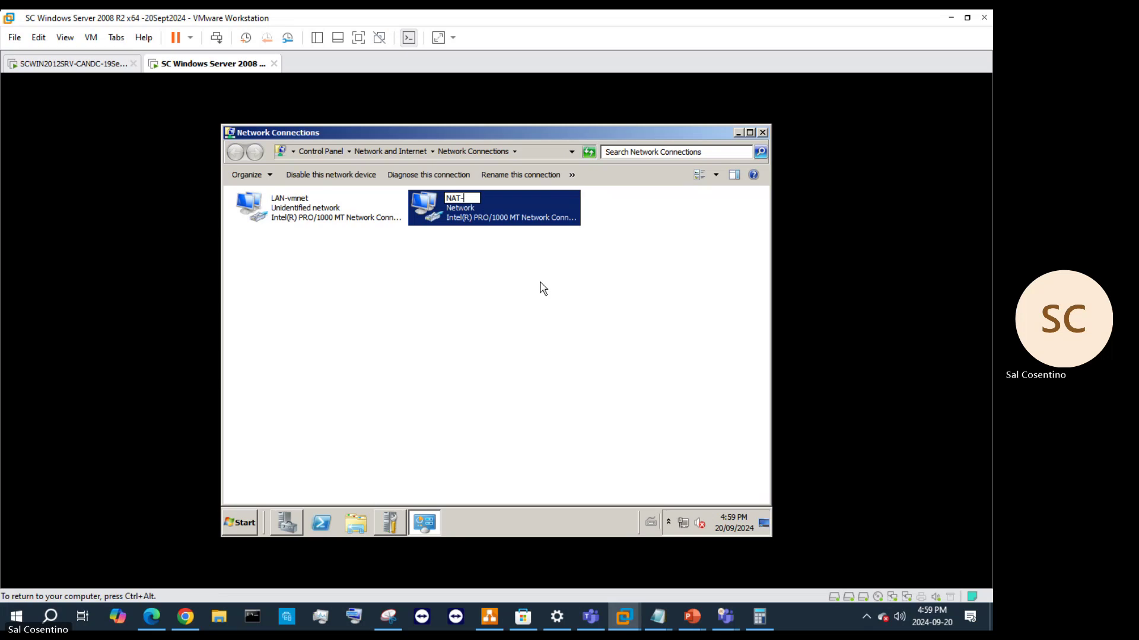
text(-intern)
key(BackSpace)
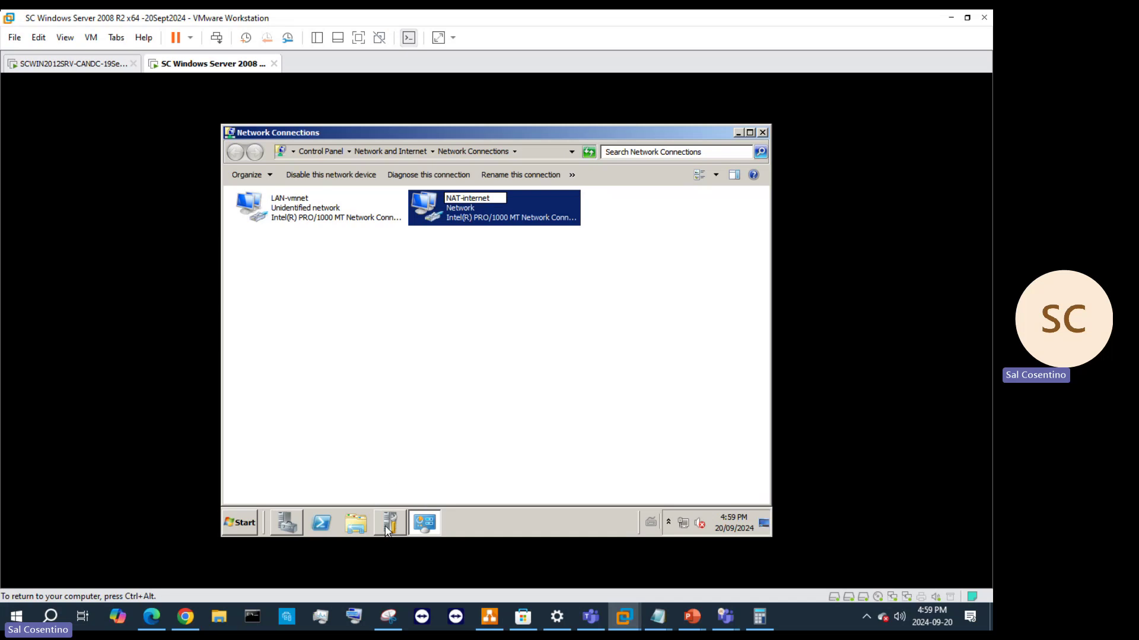
click(437, 340)
right_click(316, 219)
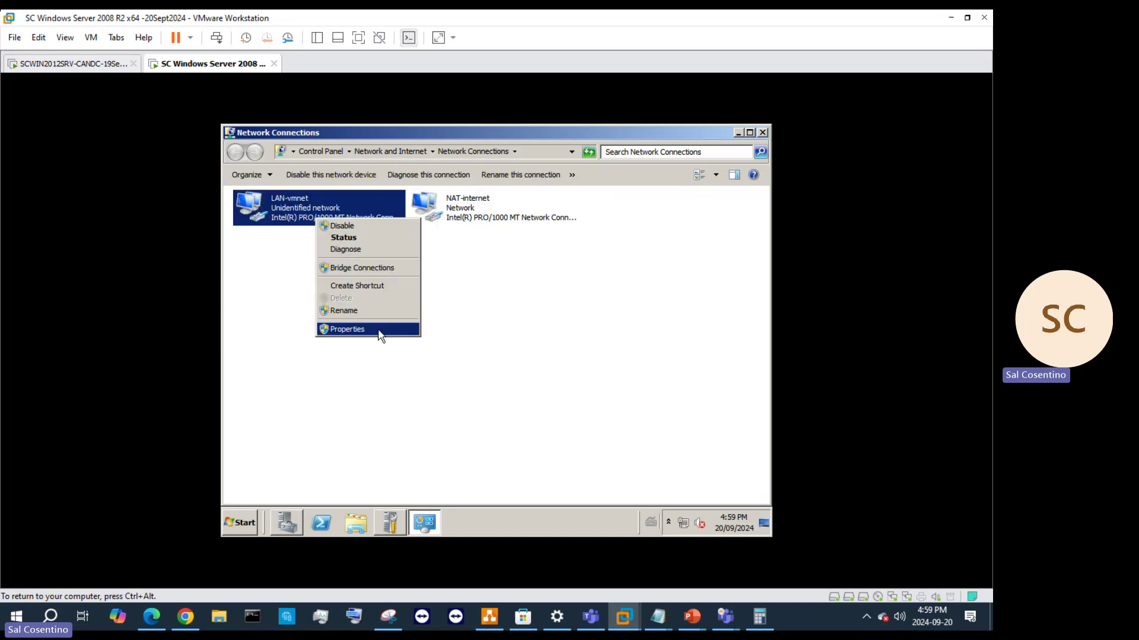
click(380, 330)
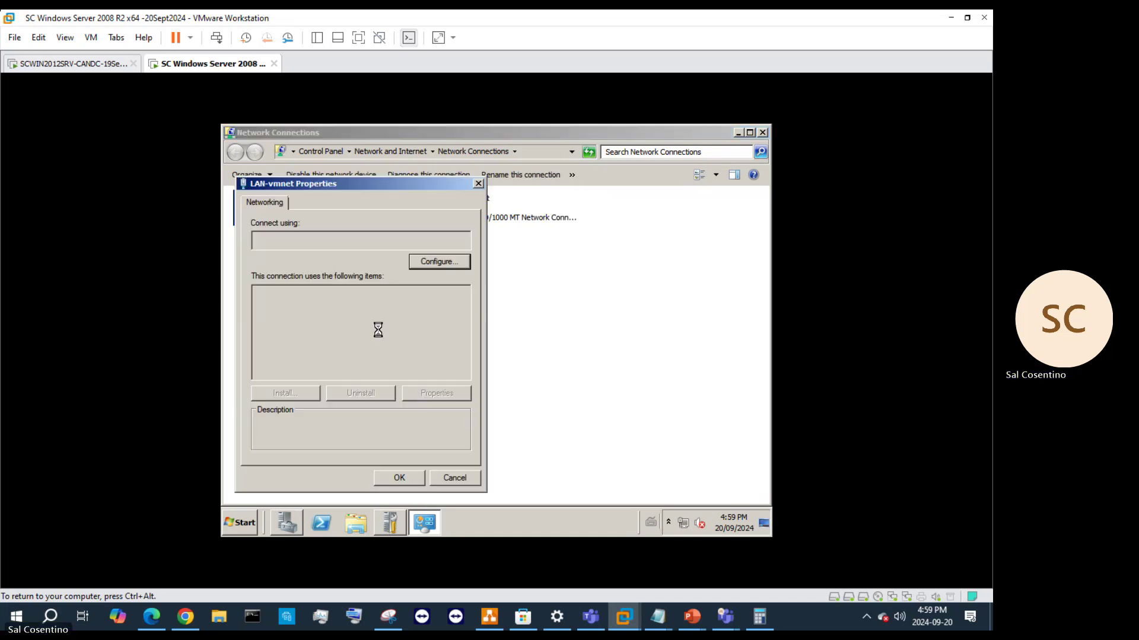
click(478, 183)
click(241, 527)
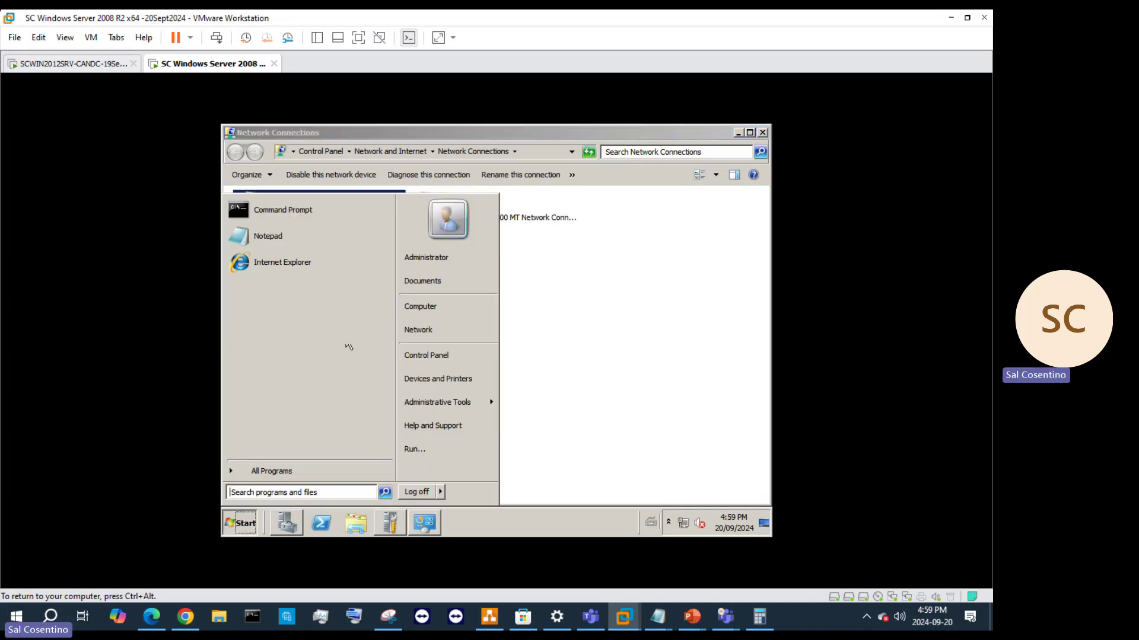
- In Server Manager's security information, set Internet Explorer Enhanced Security Configuration to Off for both Administrators and Users
click(273, 531)
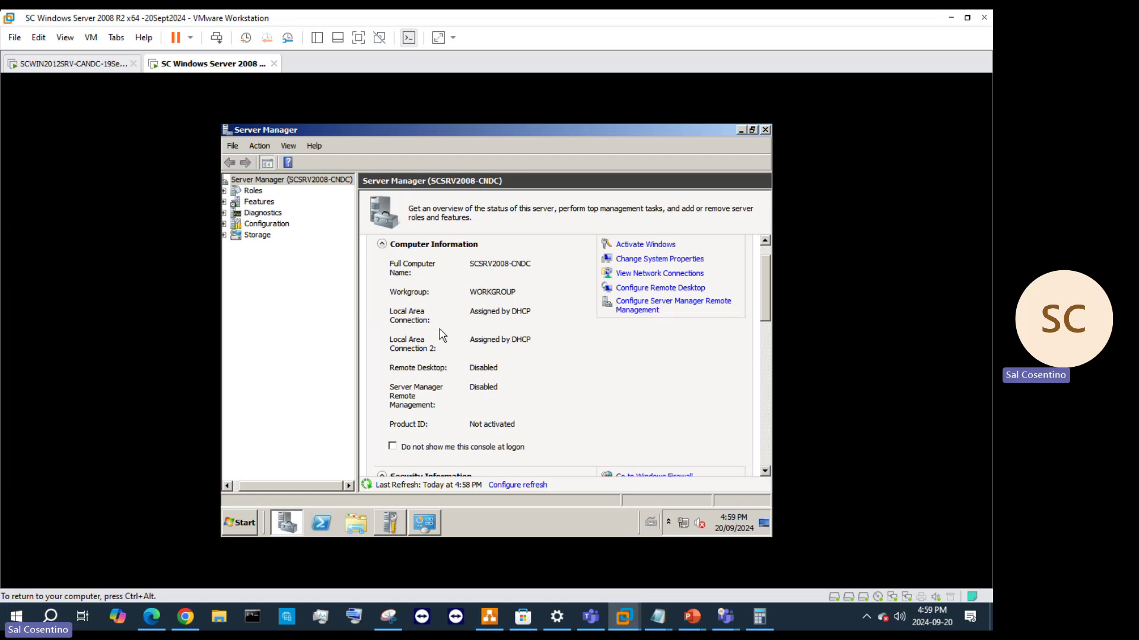
scroll(593, 367, down, 10)
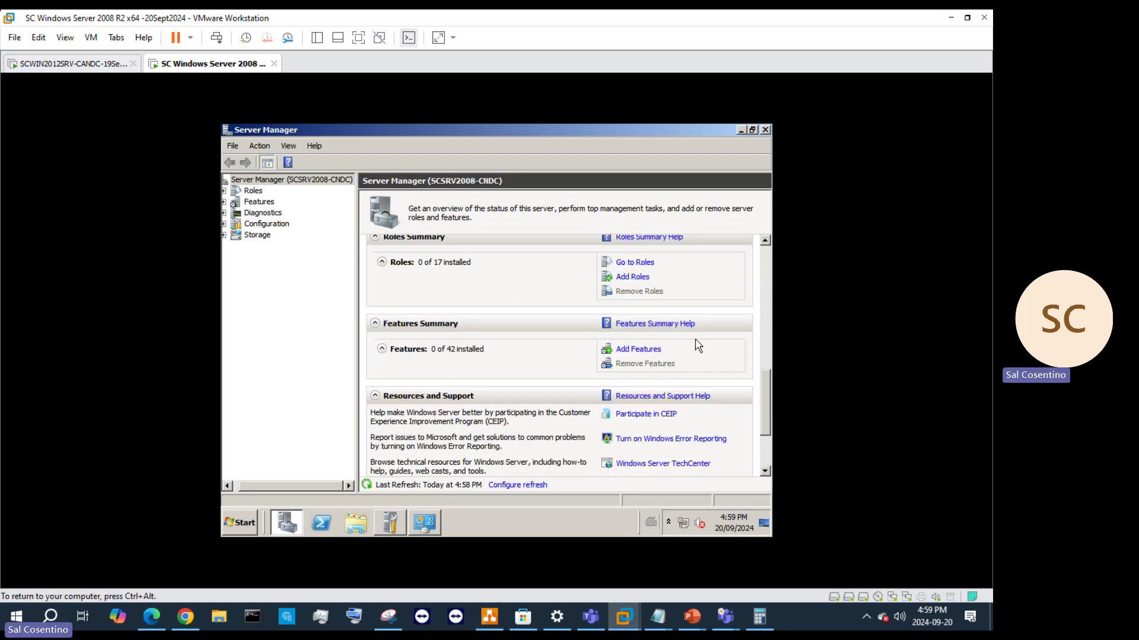
scroll(666, 349, down, 4)
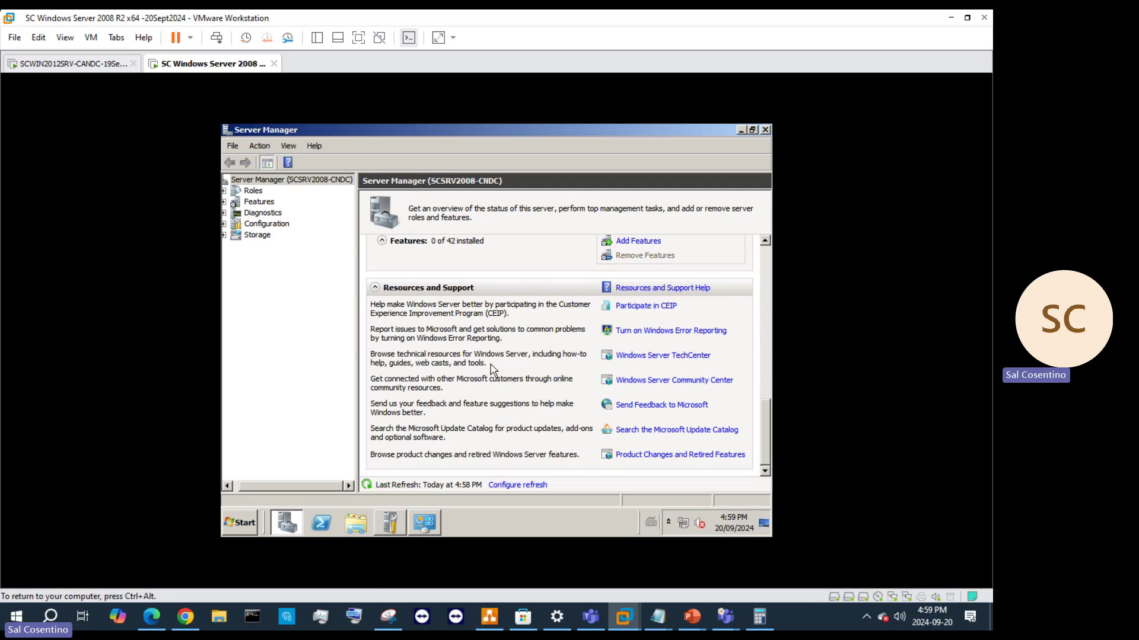
scroll(704, 425, up, 8)
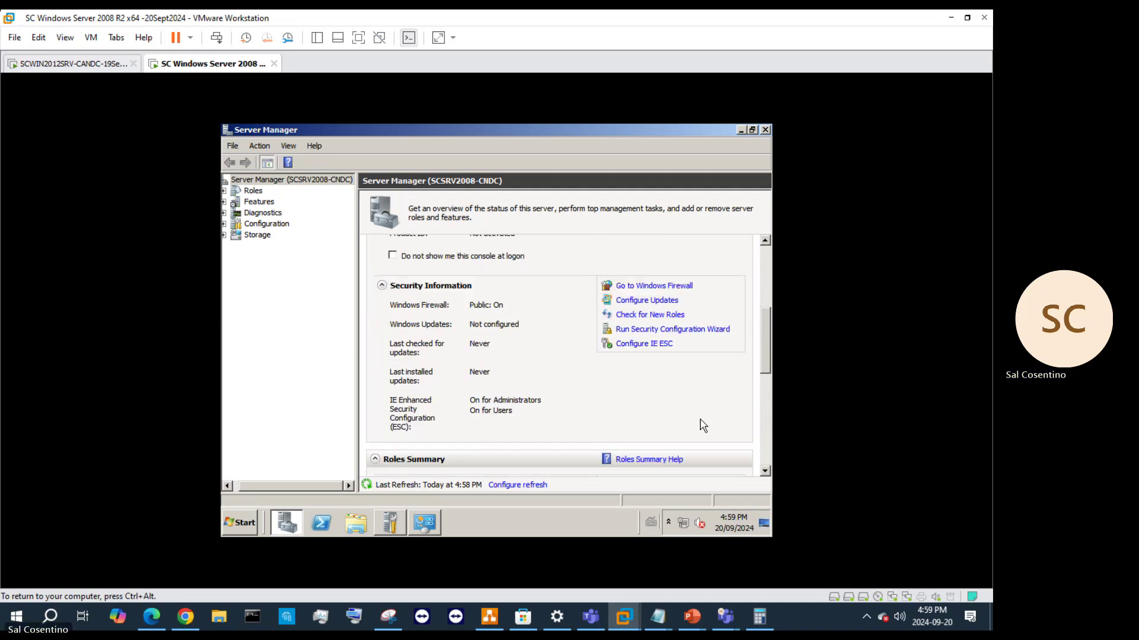
click(663, 350)
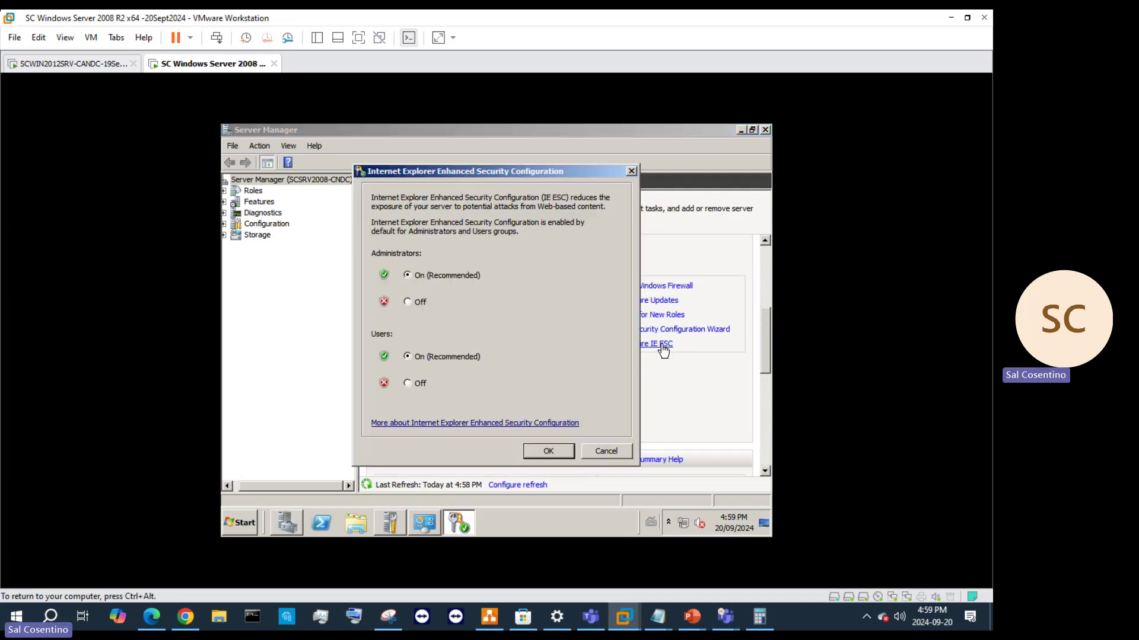
click(409, 303)
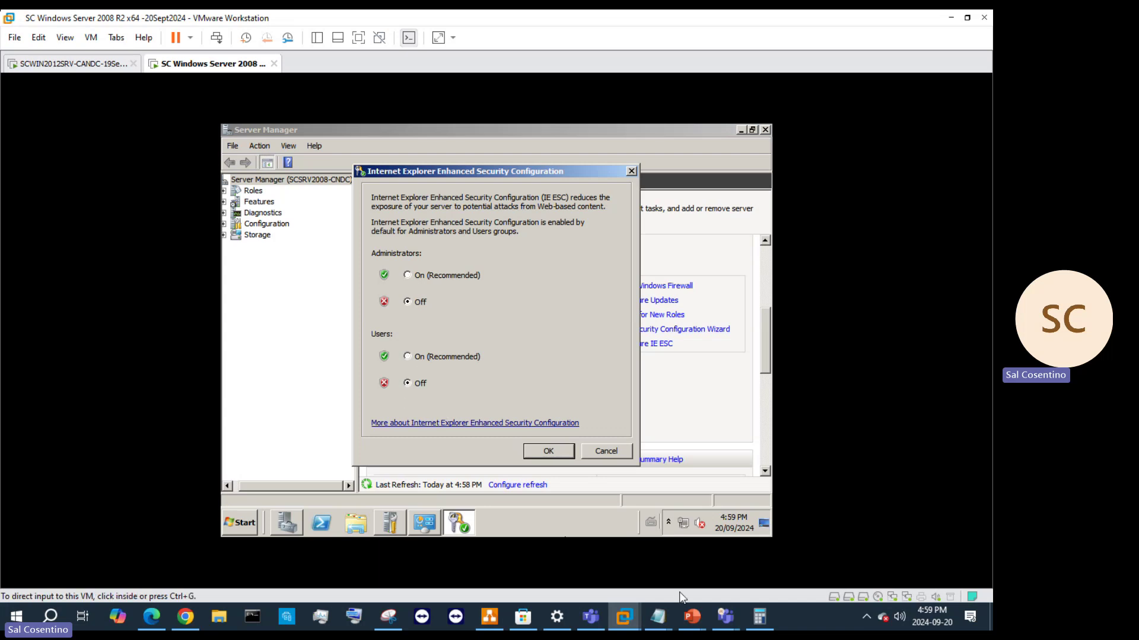
- Switch to the PowerPoint presentation and add the sub-bullet "Disaable IESec" below "Date and Time" on slide 24
mouse_move(691, 617)
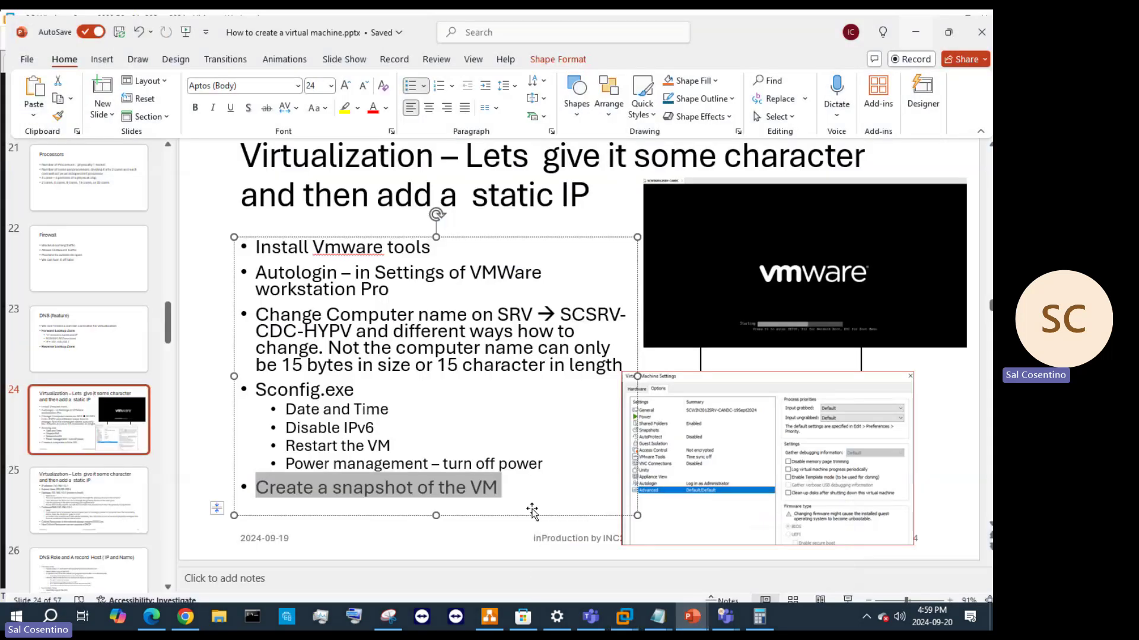
click(629, 554)
click(388, 403)
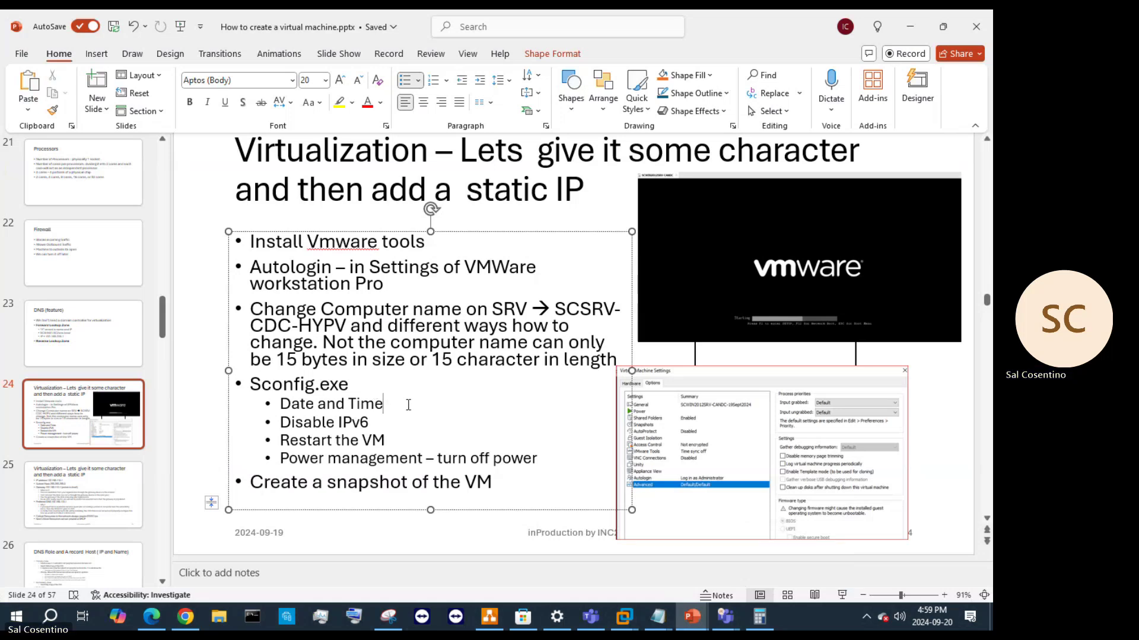
key(Return)
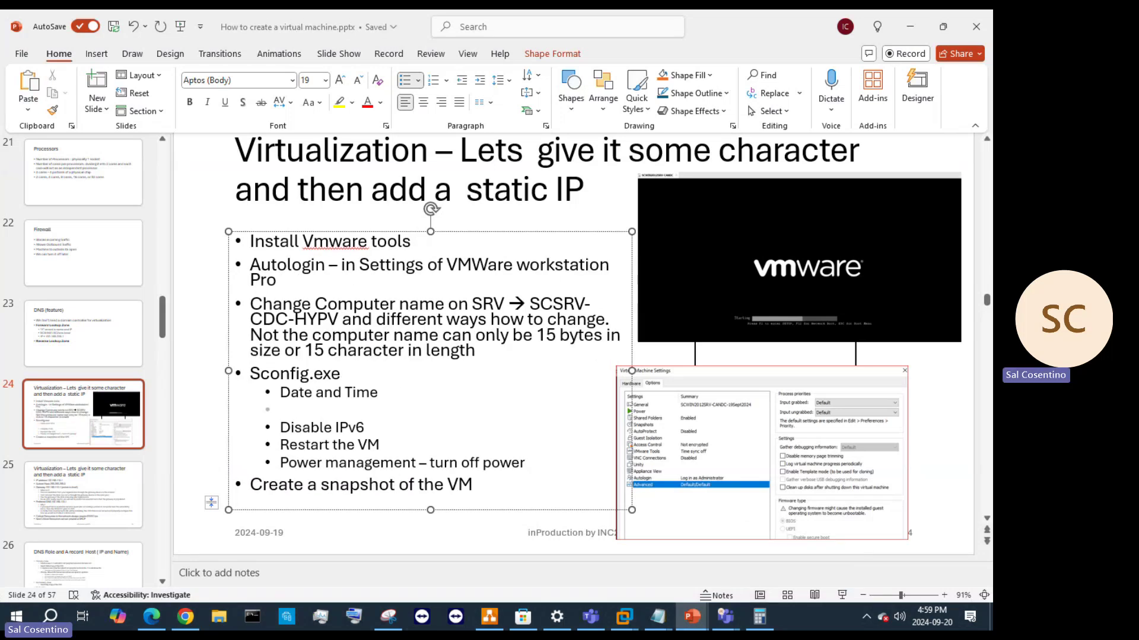
text(Disa)
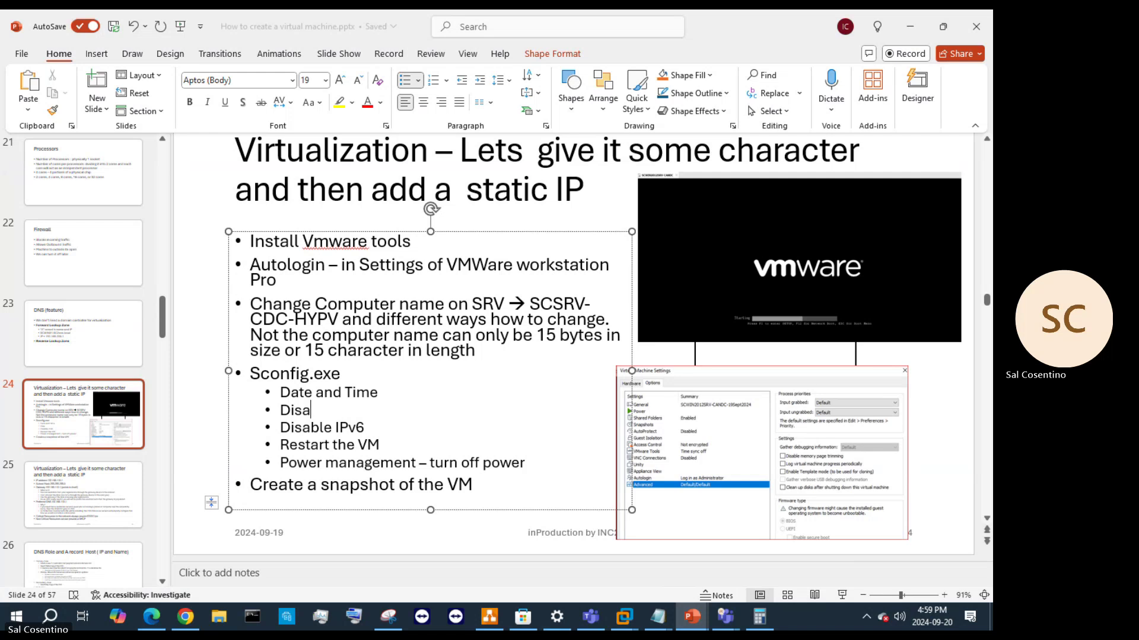
text(able IE)
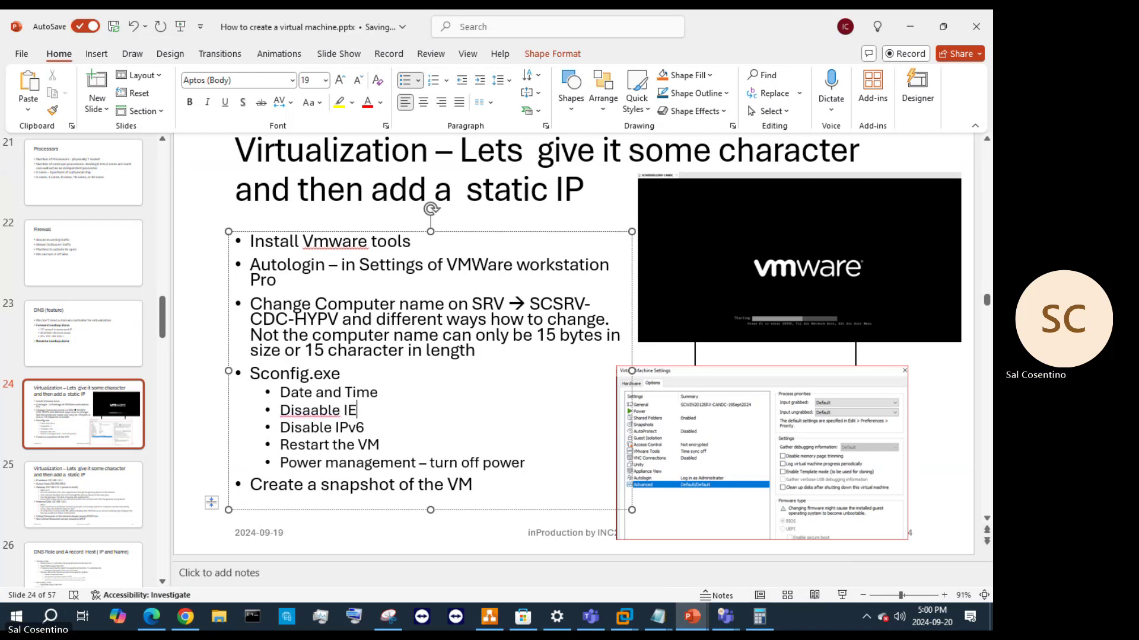
text(SE)
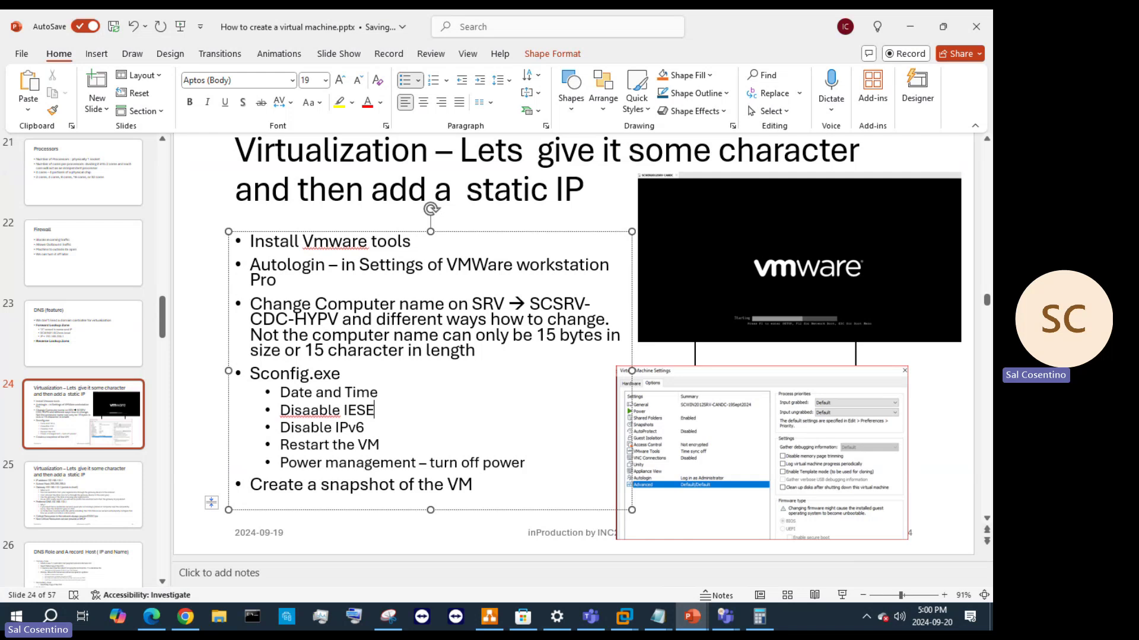
text(c)
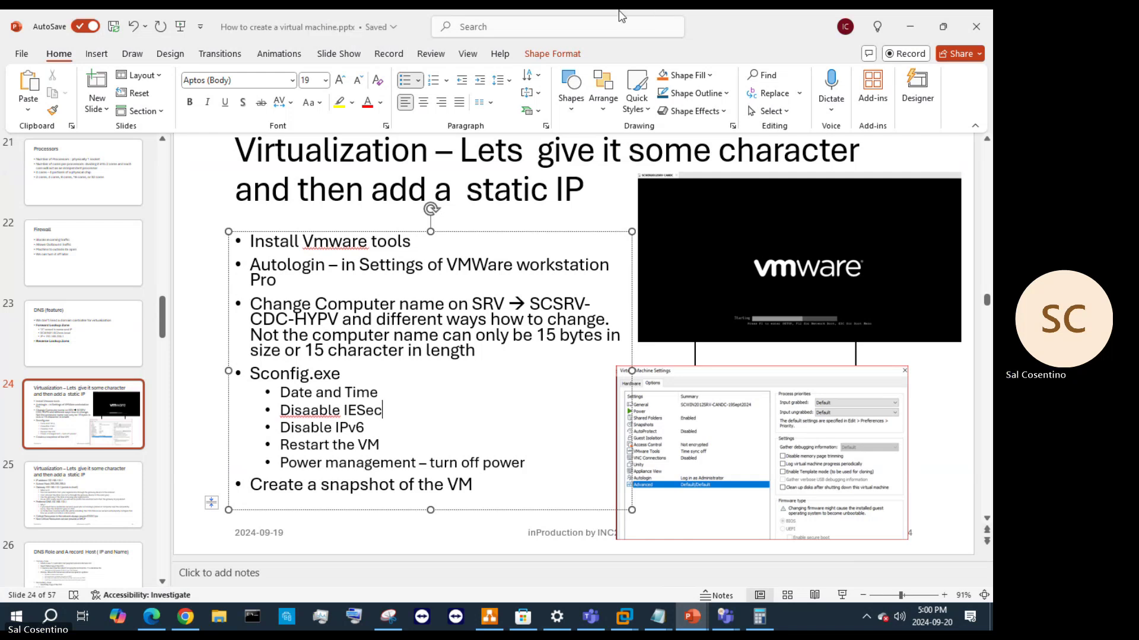
- Minimize the presentation, return to the SC Windows Server 2008 R2 virtual machine and apply the Off settings for Internet Explorer Enhanced Security Configuration
drag(696, 21, 670, 425)
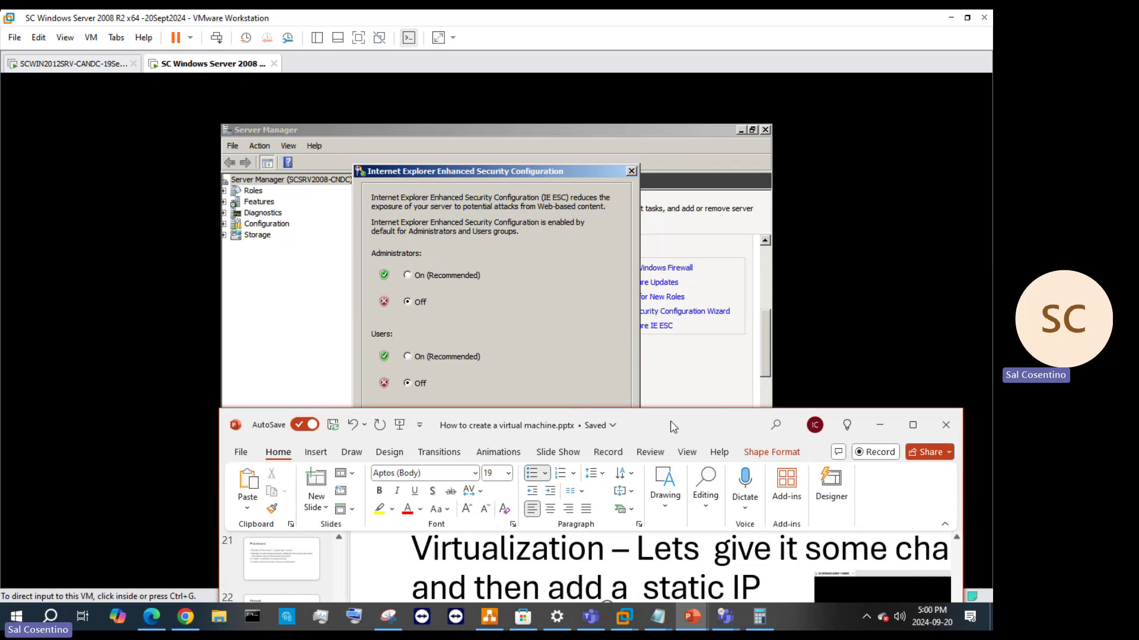
drag(672, 426, 636, 181)
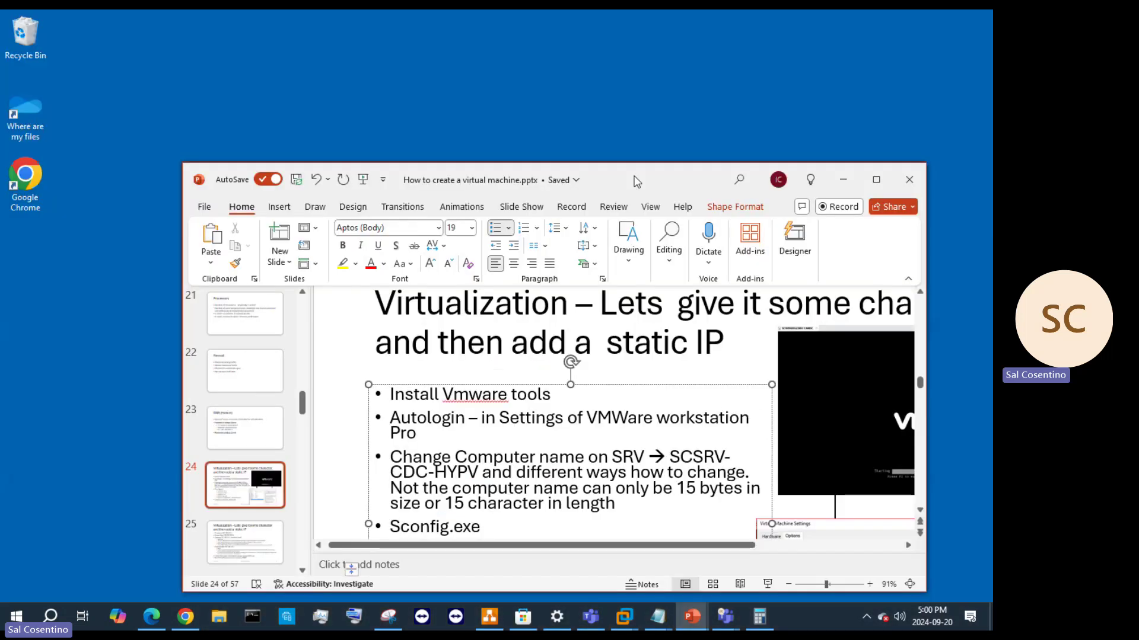
click(846, 180)
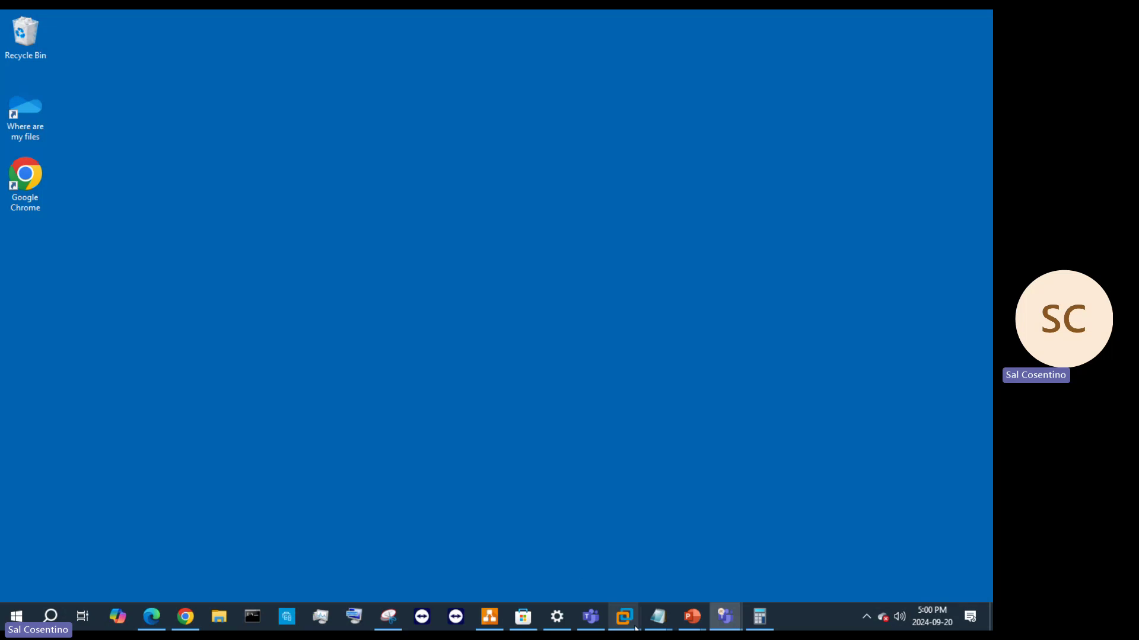
mouse_move(635, 628)
click(595, 542)
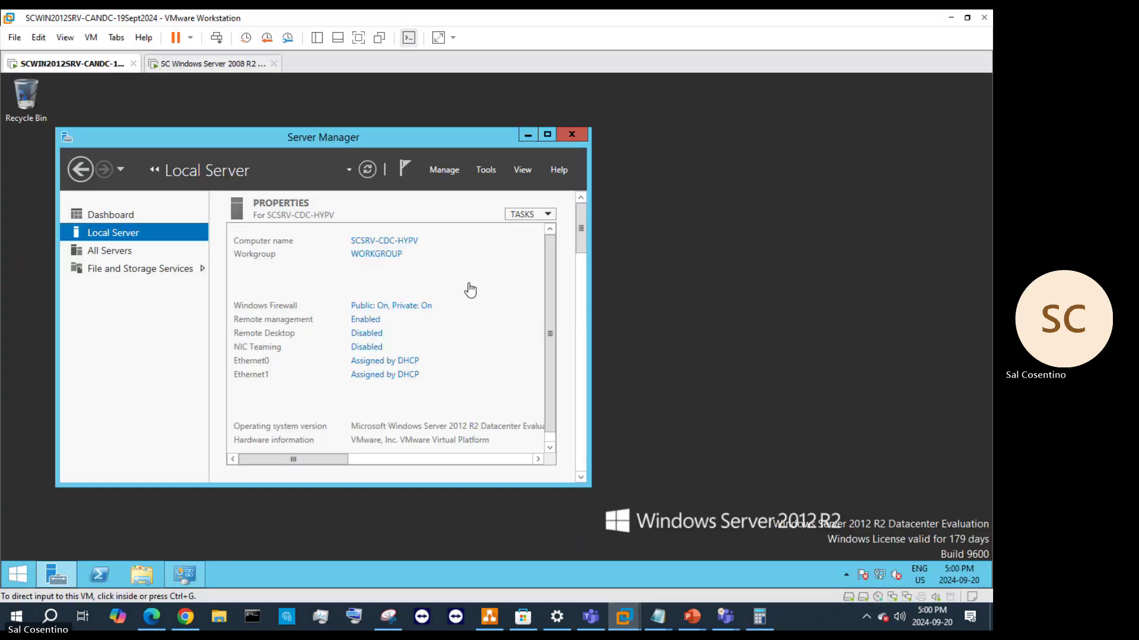
click(231, 67)
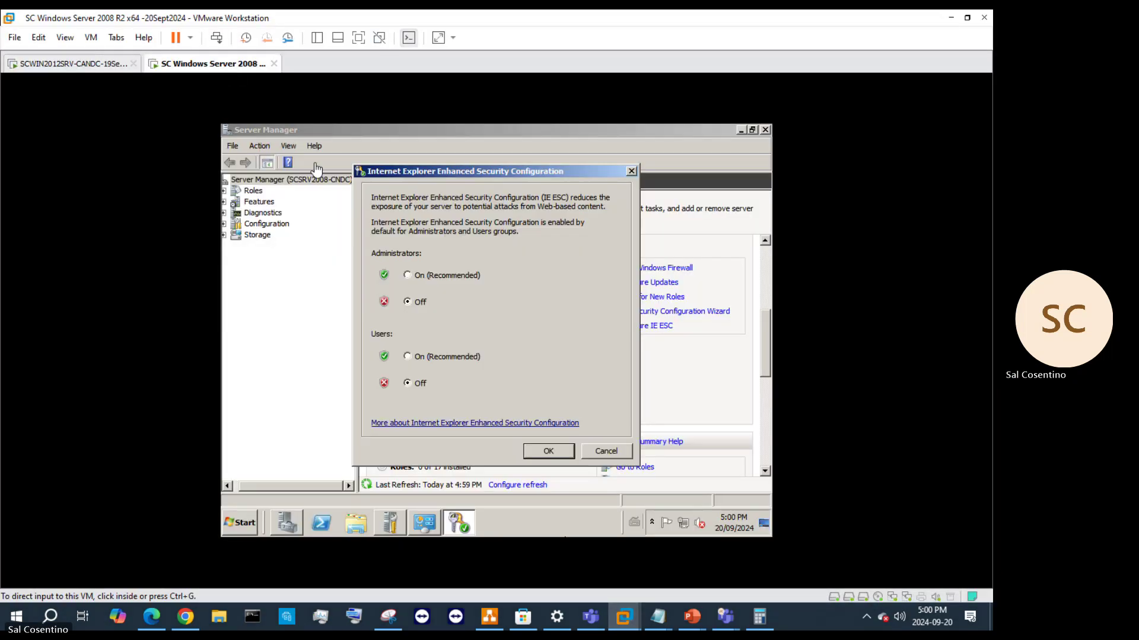
click(544, 452)
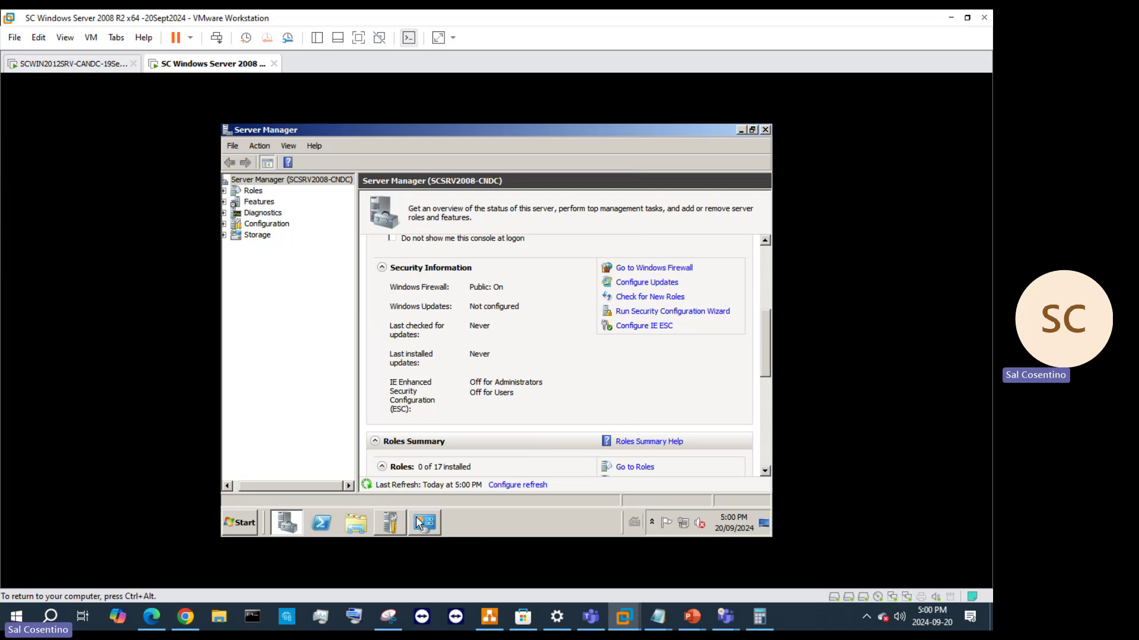
- Launch Internet Explorer in the virtual machine, postpone its first-run setup and browse to google.com
click(224, 532)
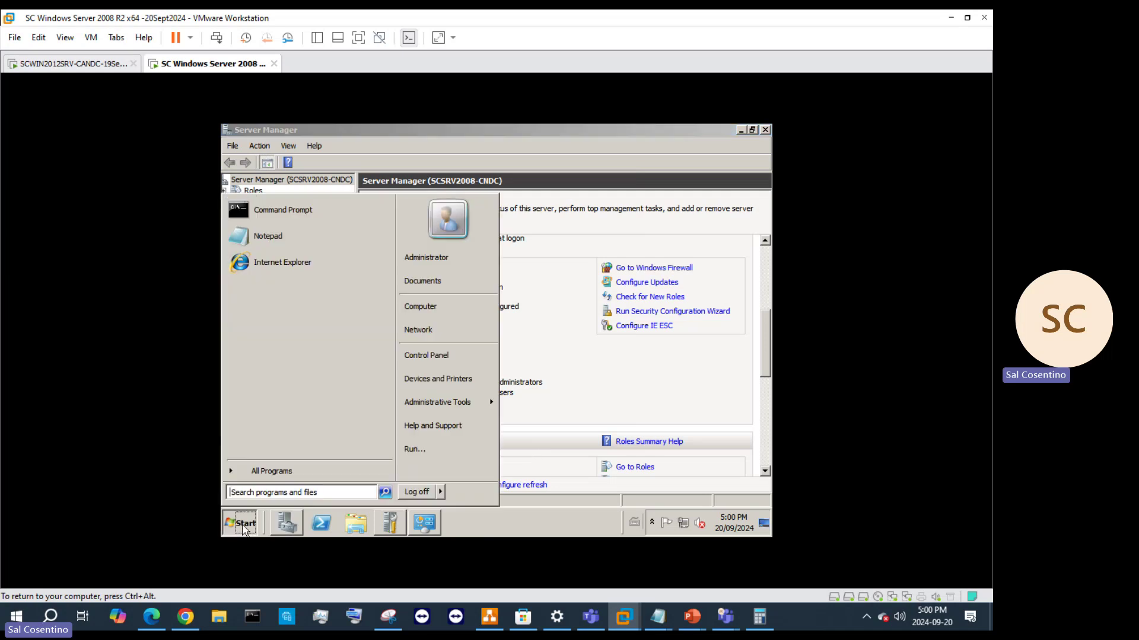
click(267, 235)
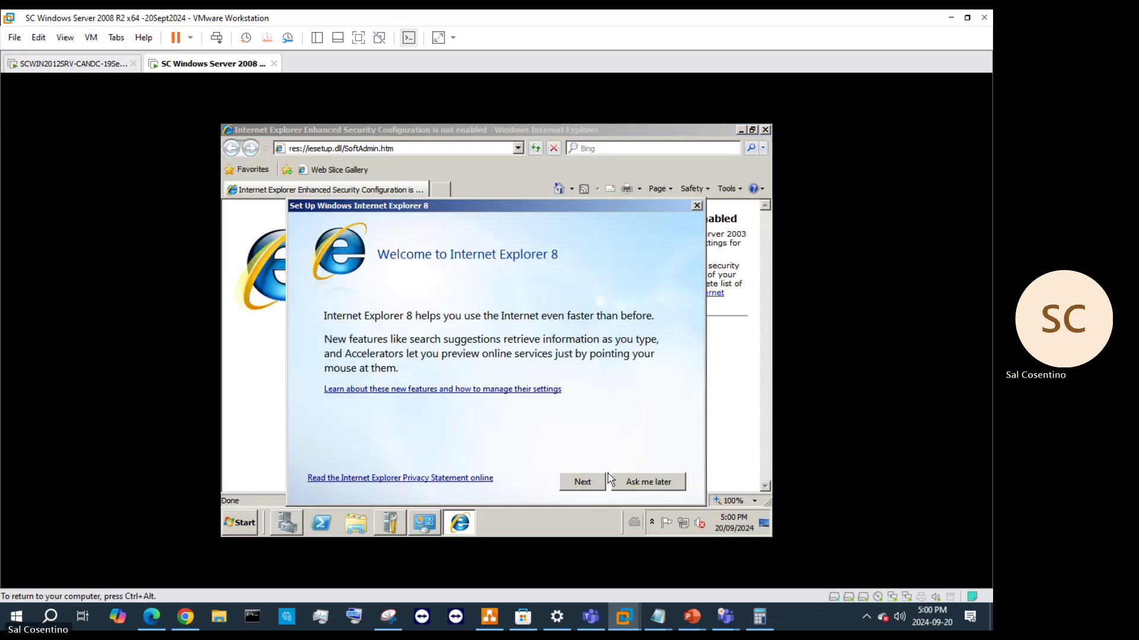
click(649, 481)
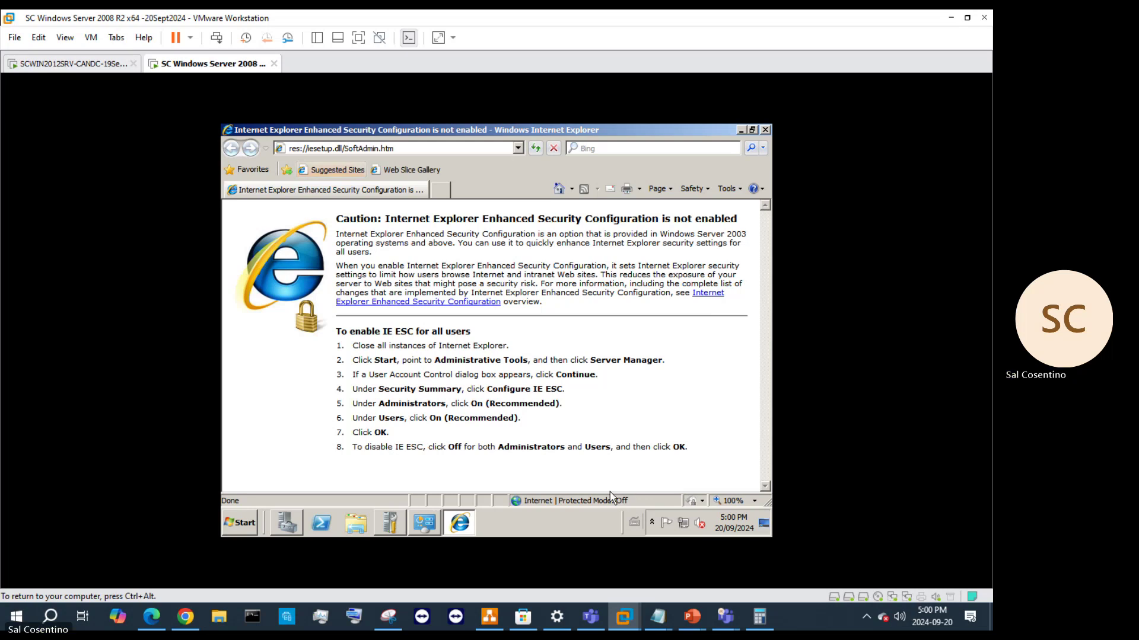
click(409, 149)
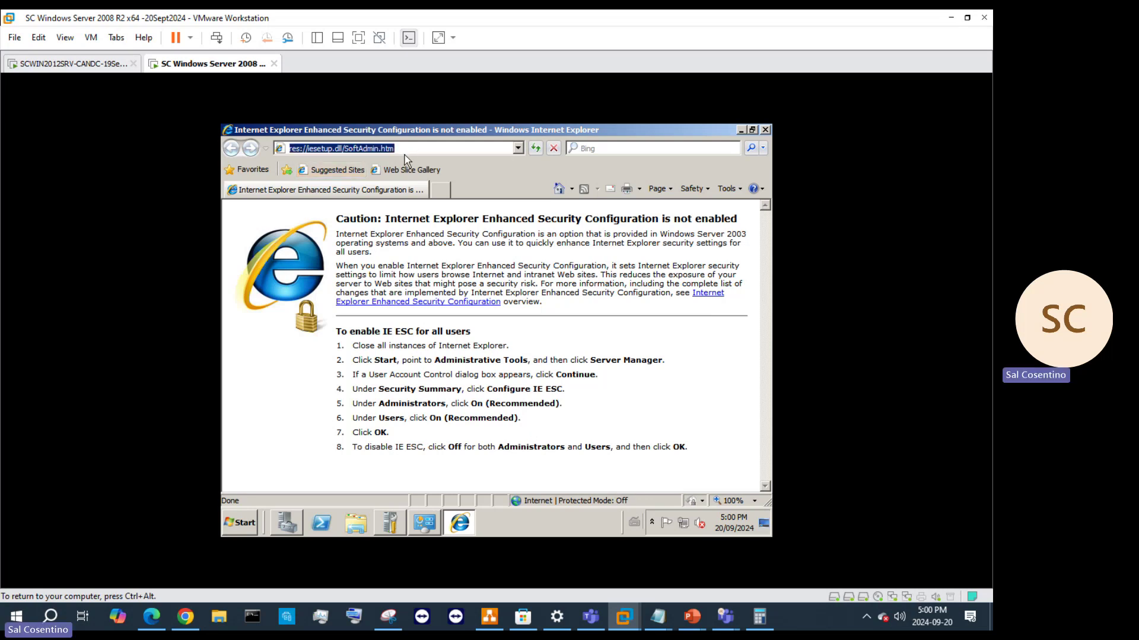
text(goo)
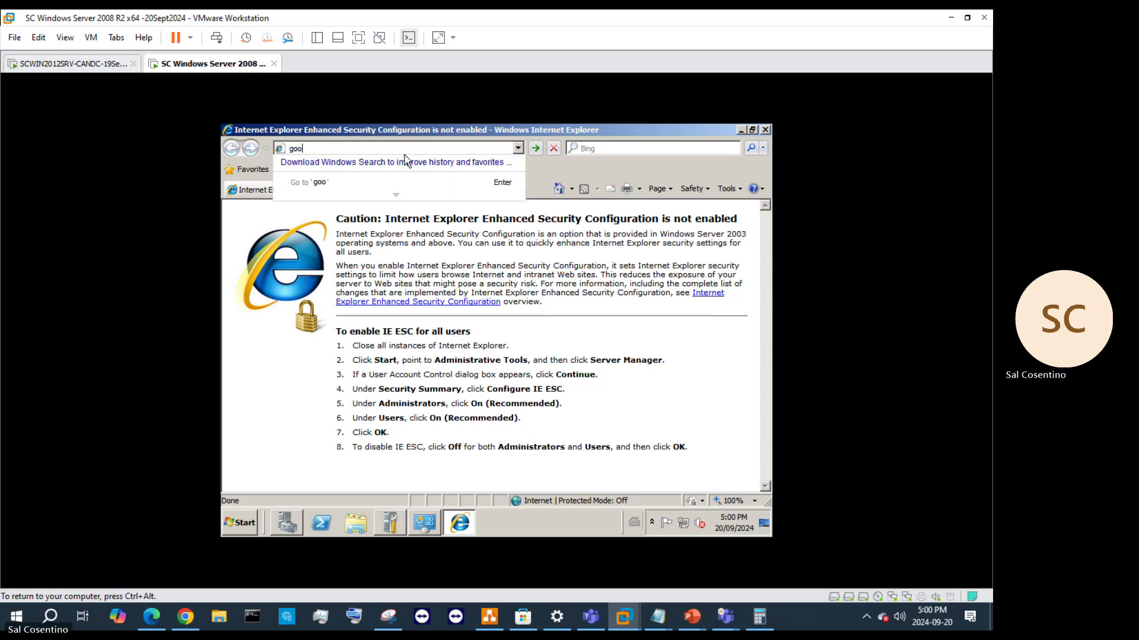
text(gle.com)
key(Return)
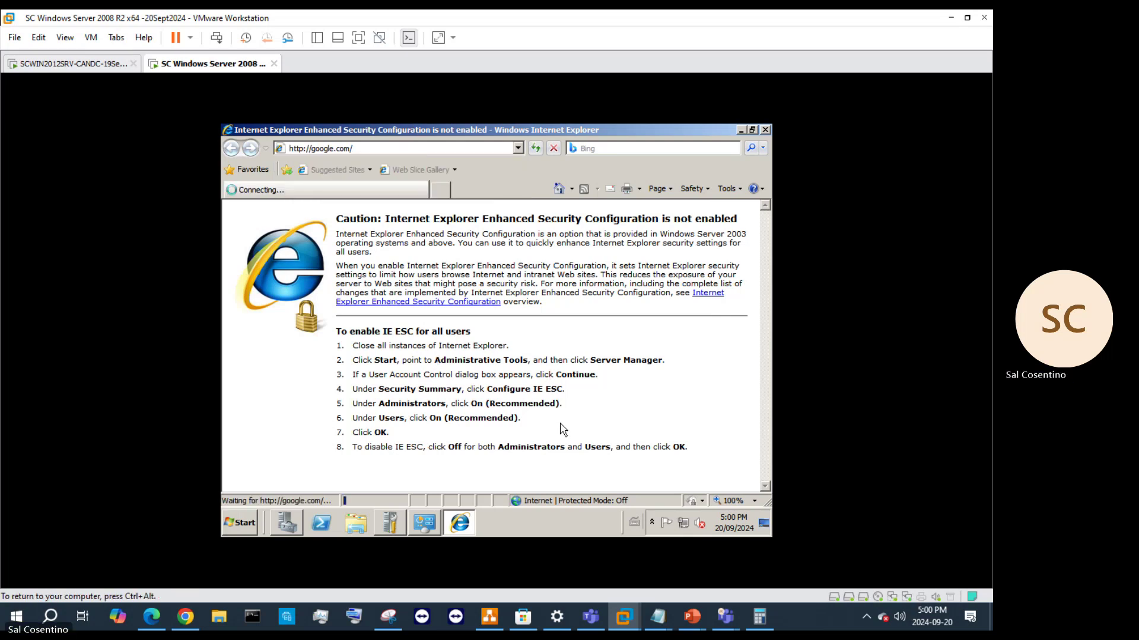
- Open the Gmail page from the Google home page to test browsing
drag(703, 461, 336, 335)
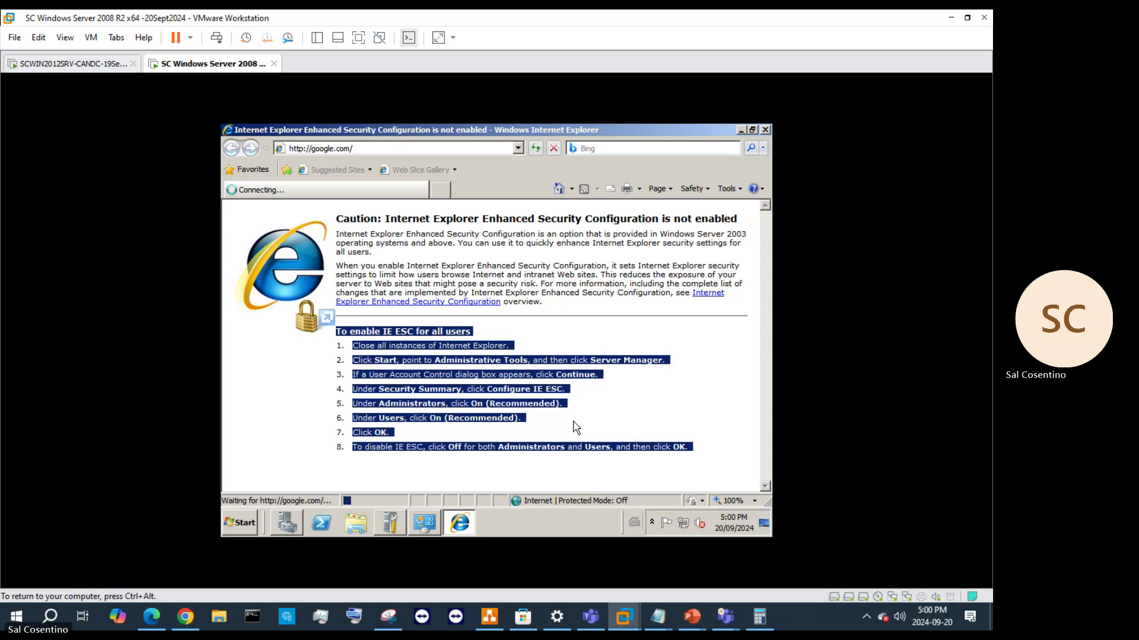
click(866, 617)
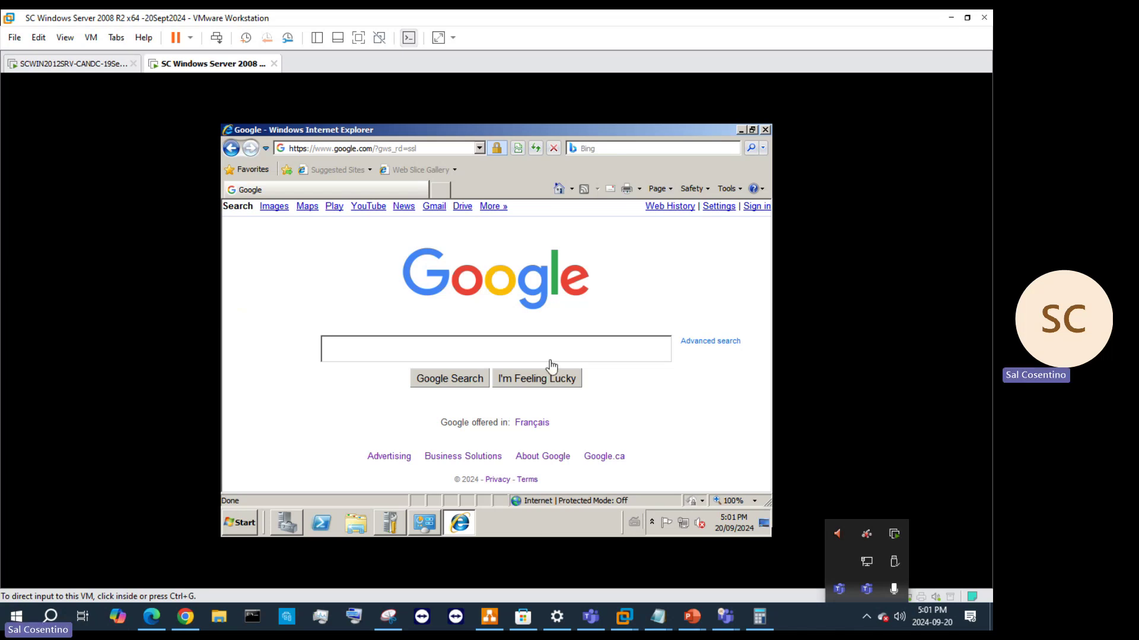
click(369, 209)
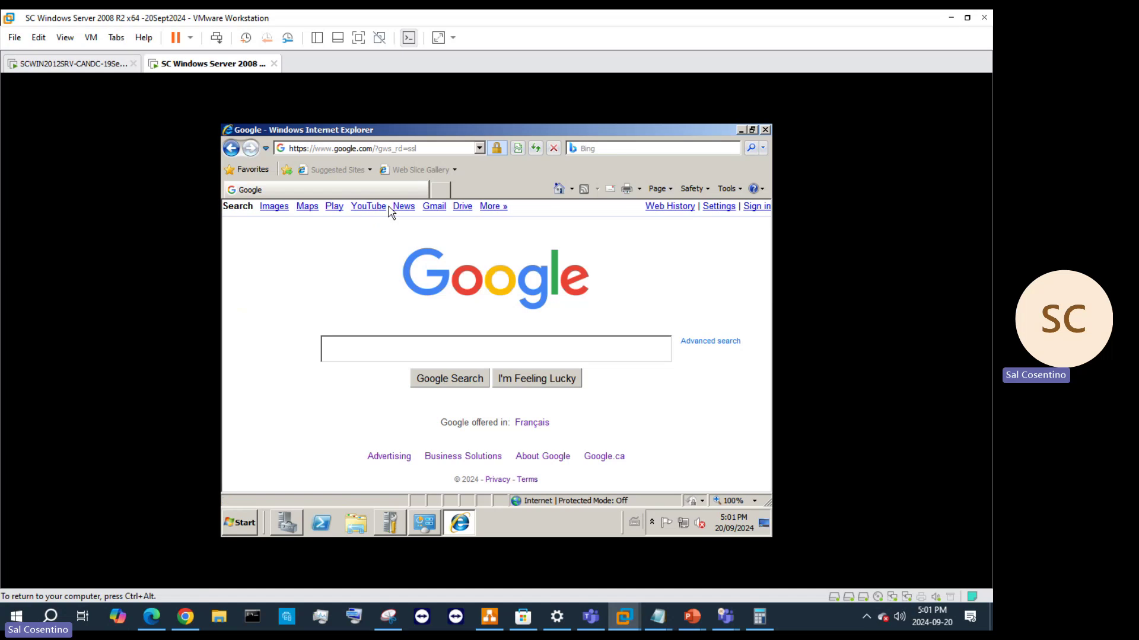
click(437, 208)
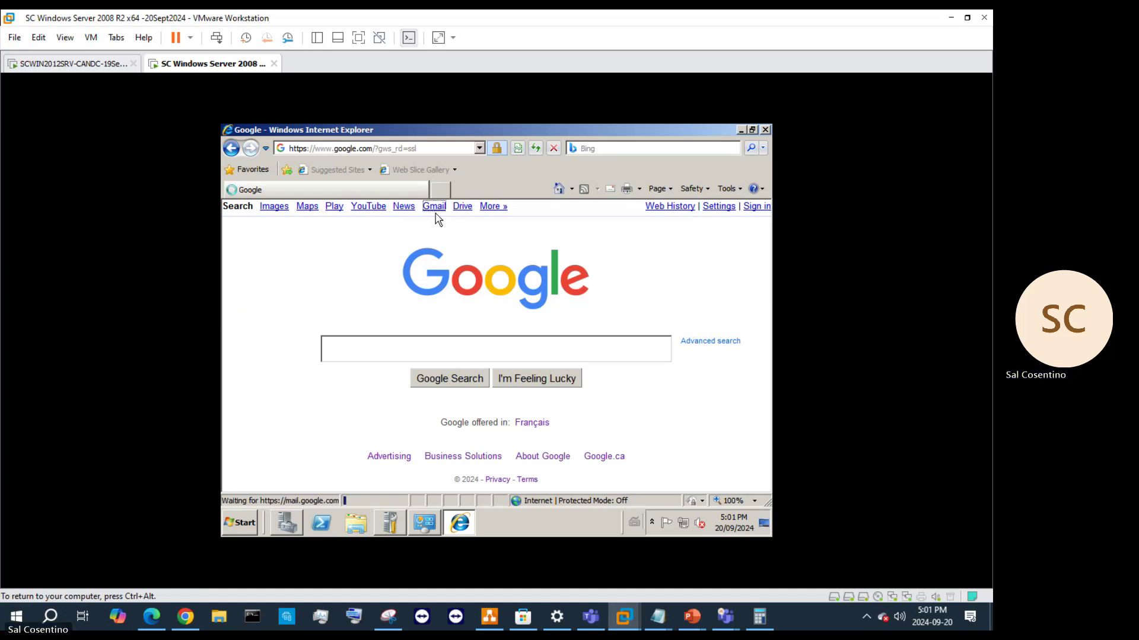
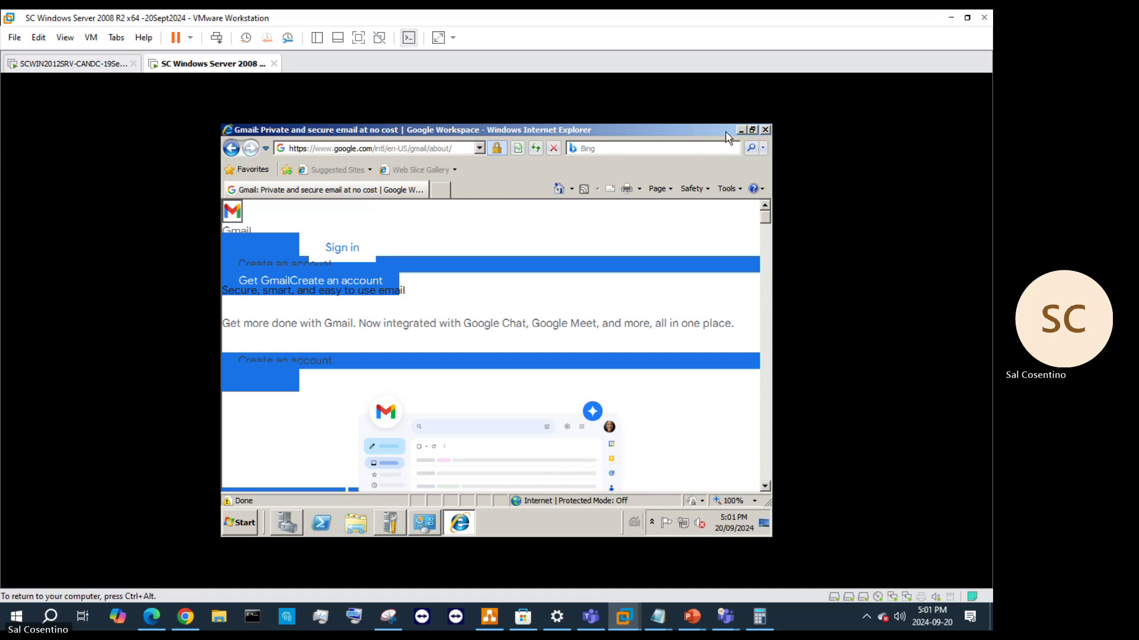
- In Server Manager, set Internet Explorer Enhanced Security Configuration to On for both Administrators and Users
click(740, 131)
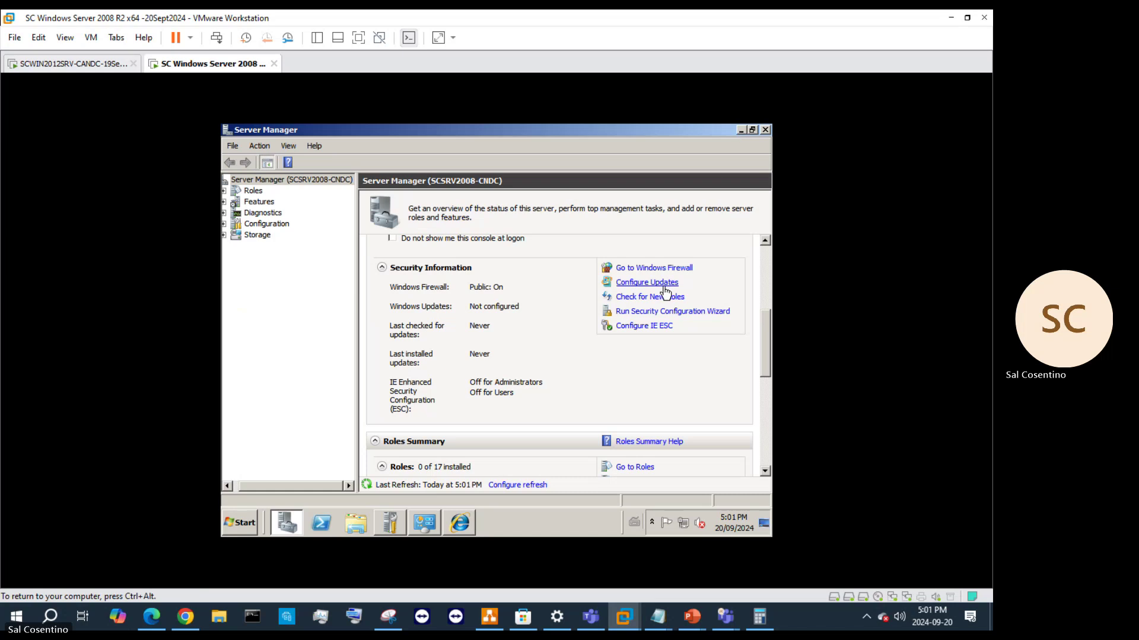
click(669, 323)
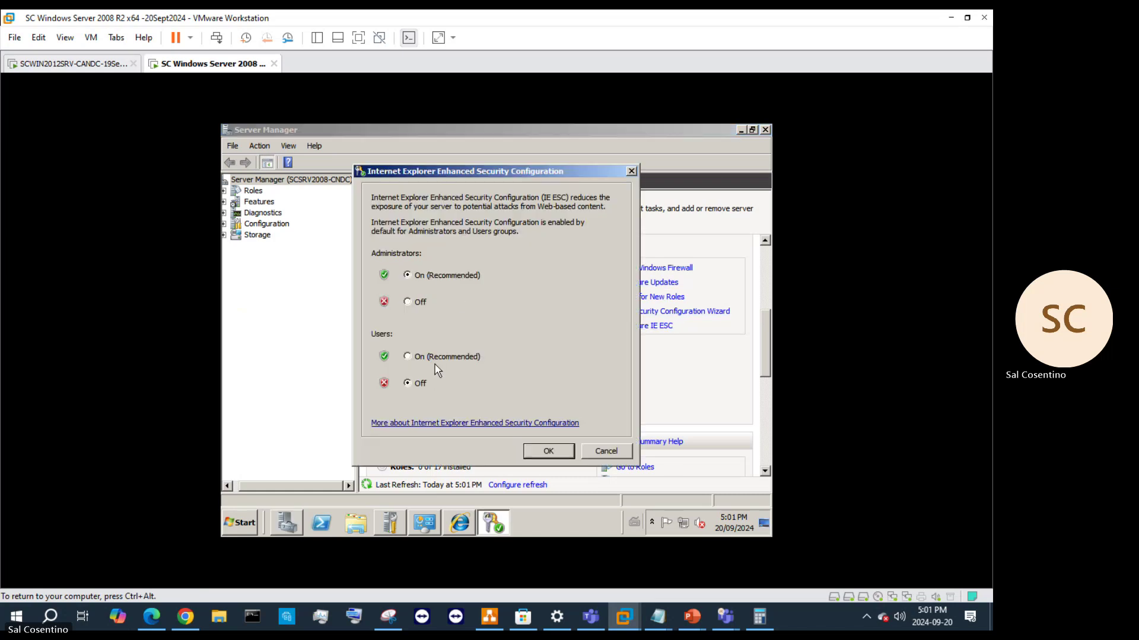
click(415, 384)
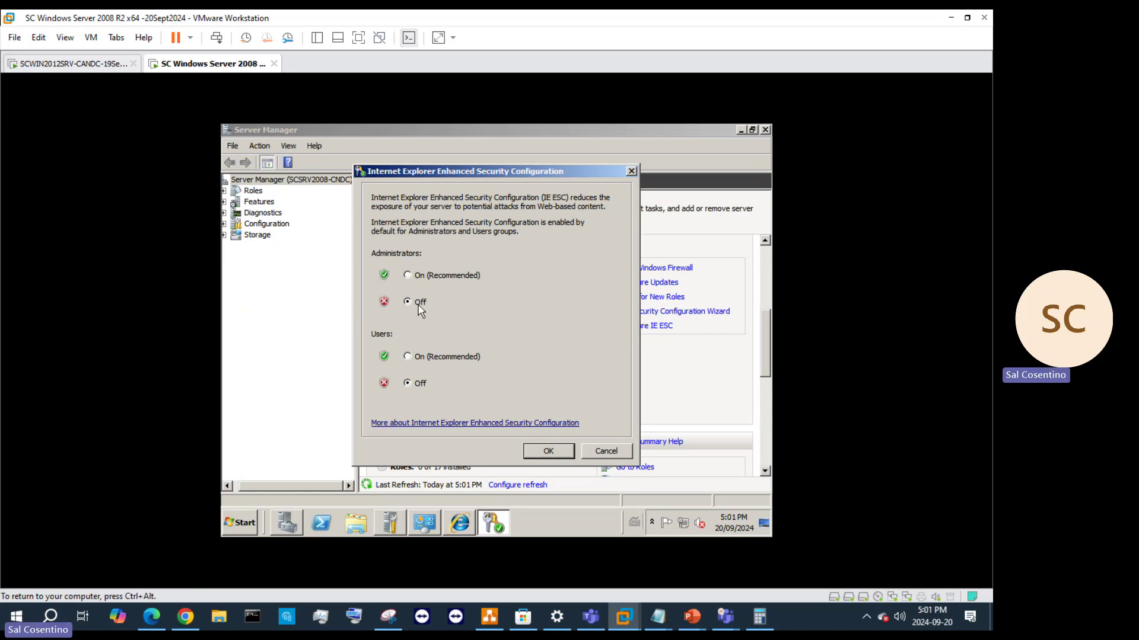
click(424, 272)
click(460, 360)
click(544, 451)
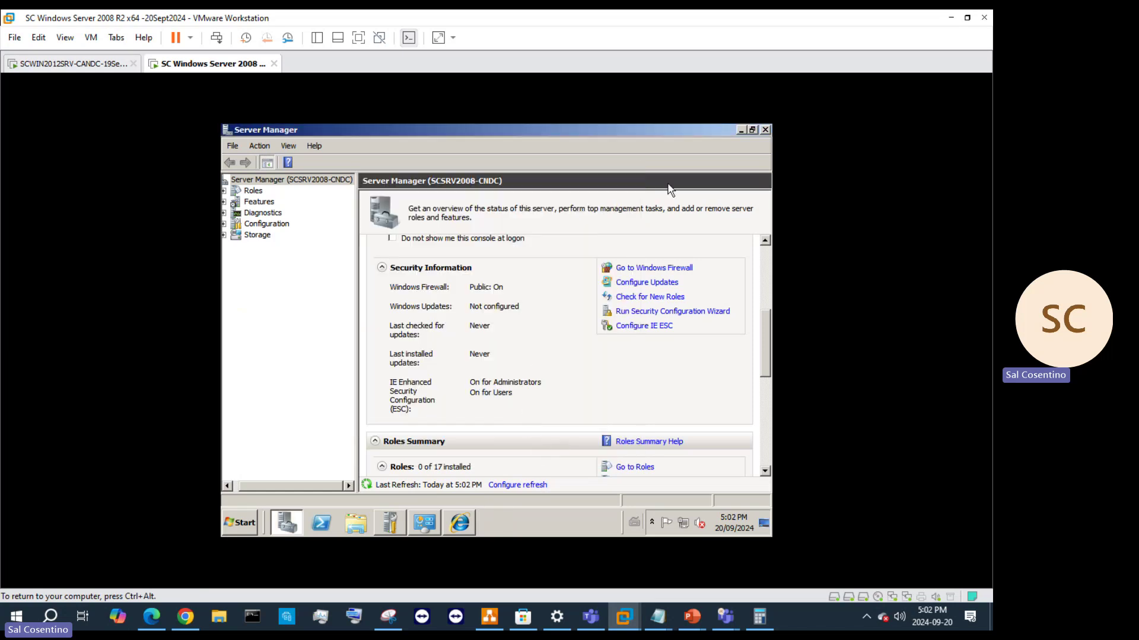
- Return to Internet Explorer, reload the Gmail page and turn on Compatibility View for it
click(472, 527)
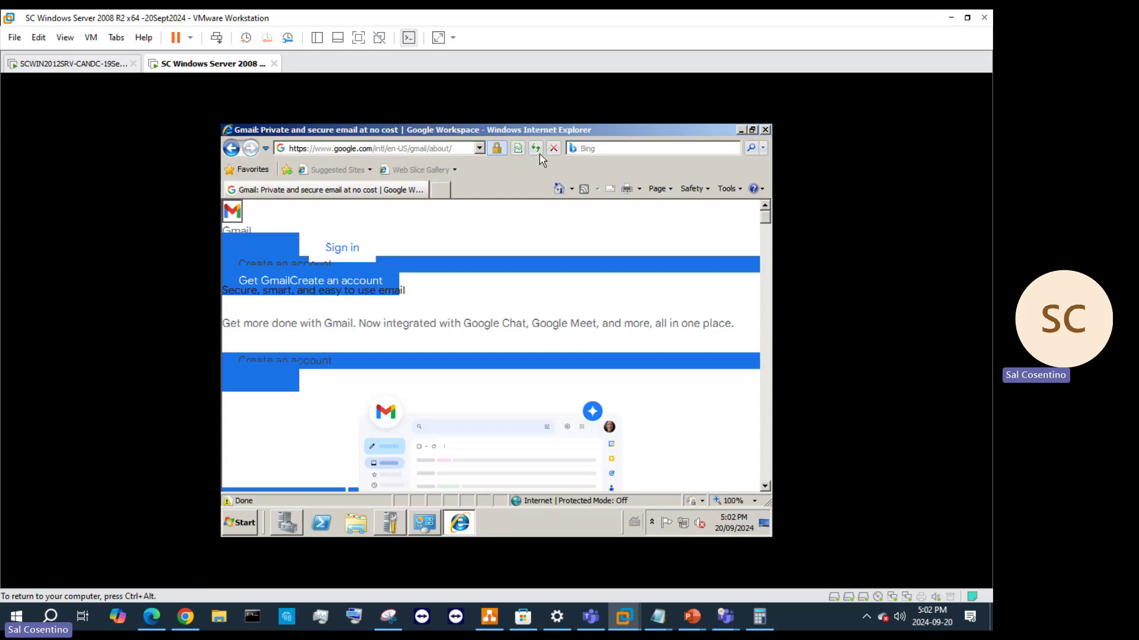
click(535, 148)
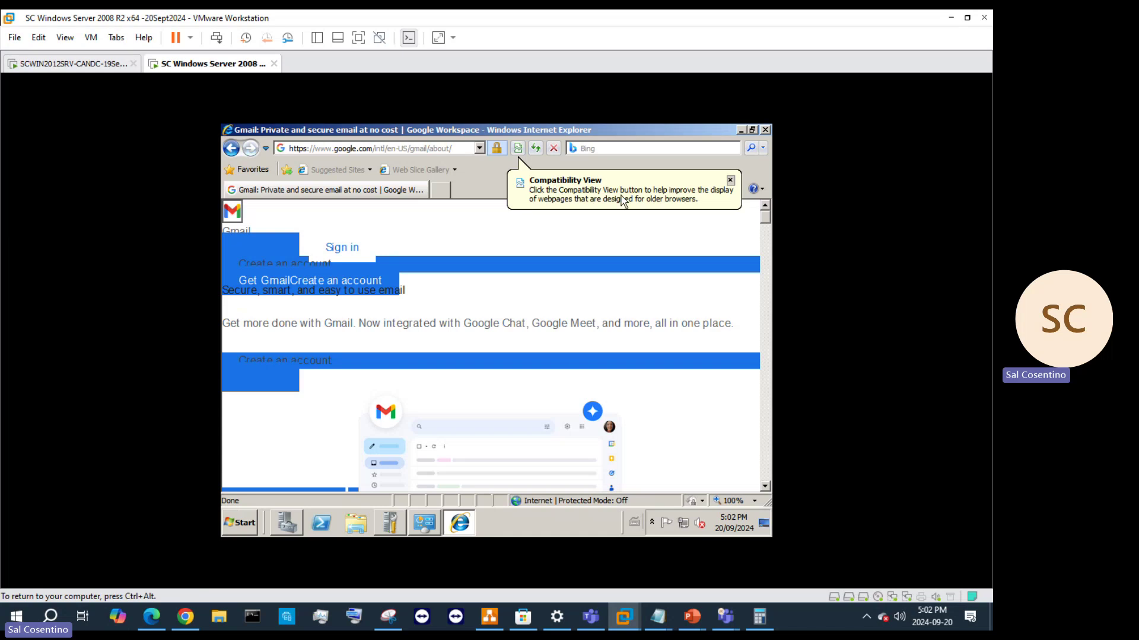
click(518, 149)
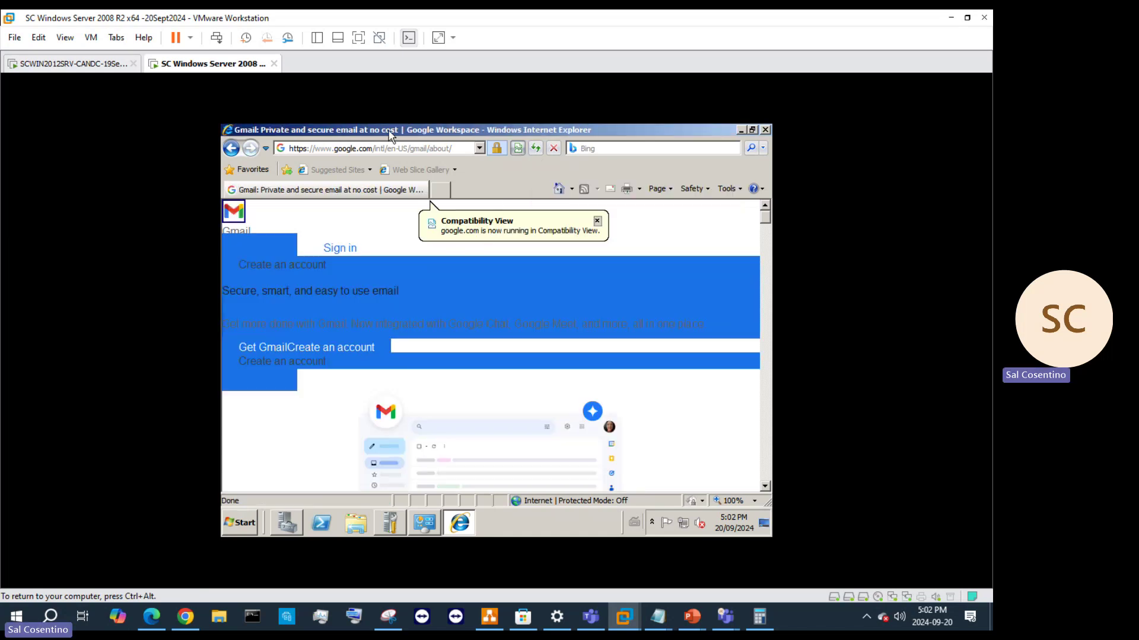
click(463, 148)
click(464, 148)
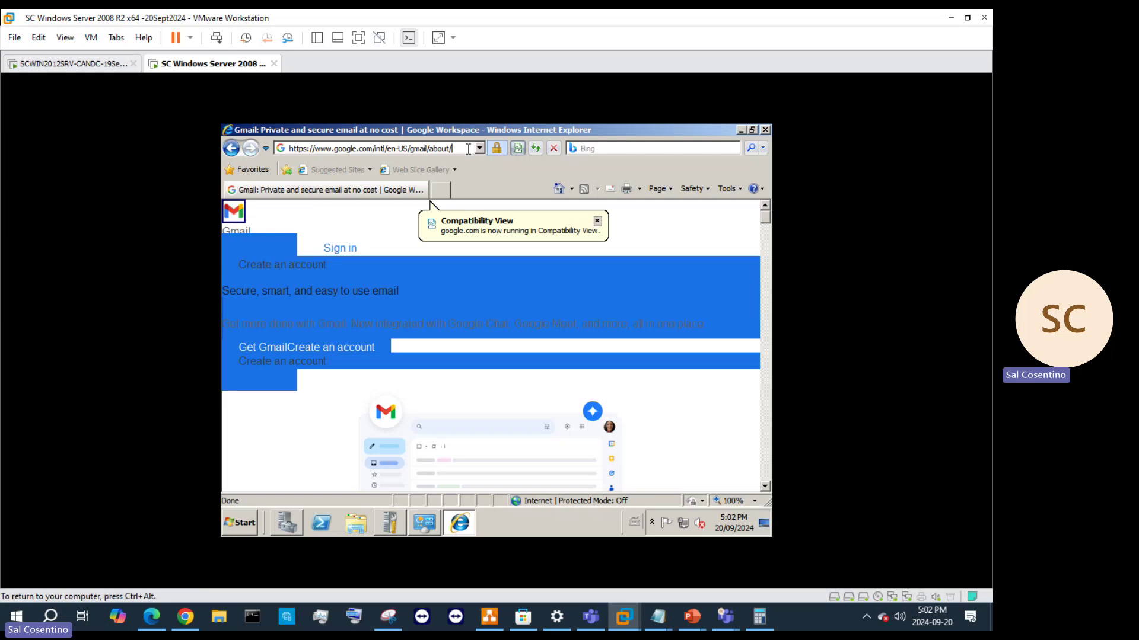
drag(468, 149, 334, 154)
text(microsoft.co)
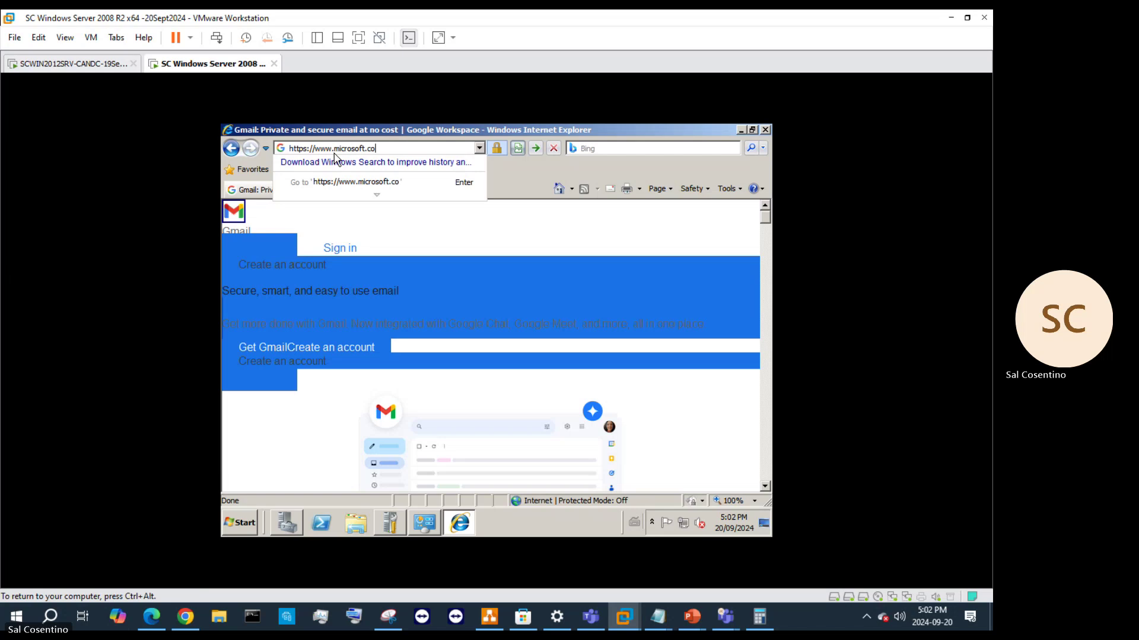
text(m)
key(Return)
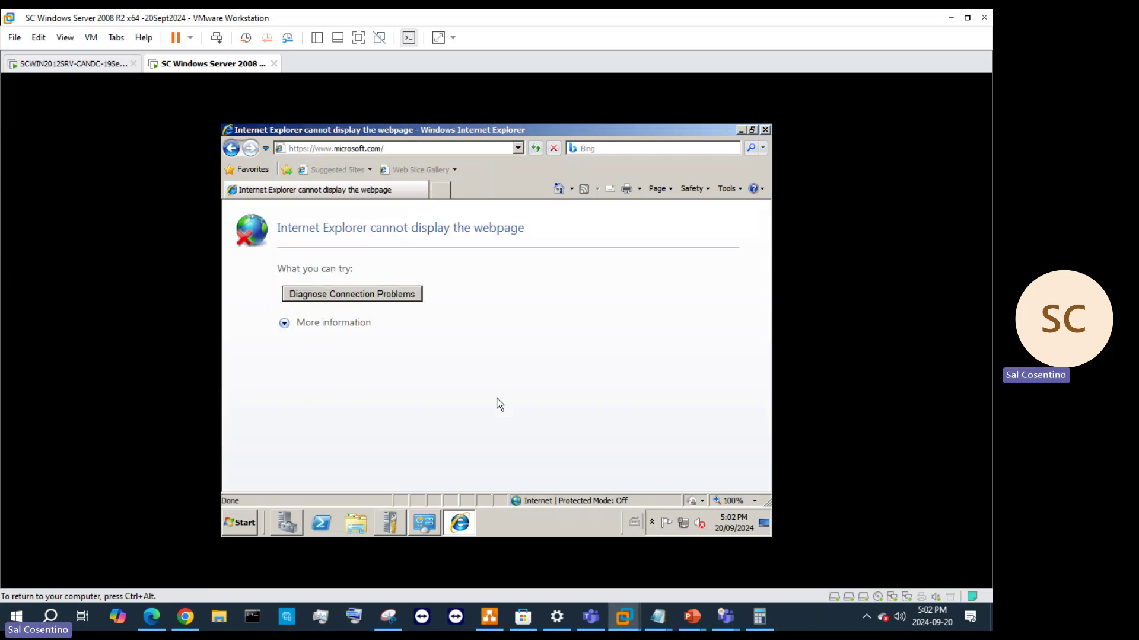
- In Server Manager, set Internet Explorer Enhanced Security Configuration back to Off for Administrators and Users, and refresh the console
click(426, 523)
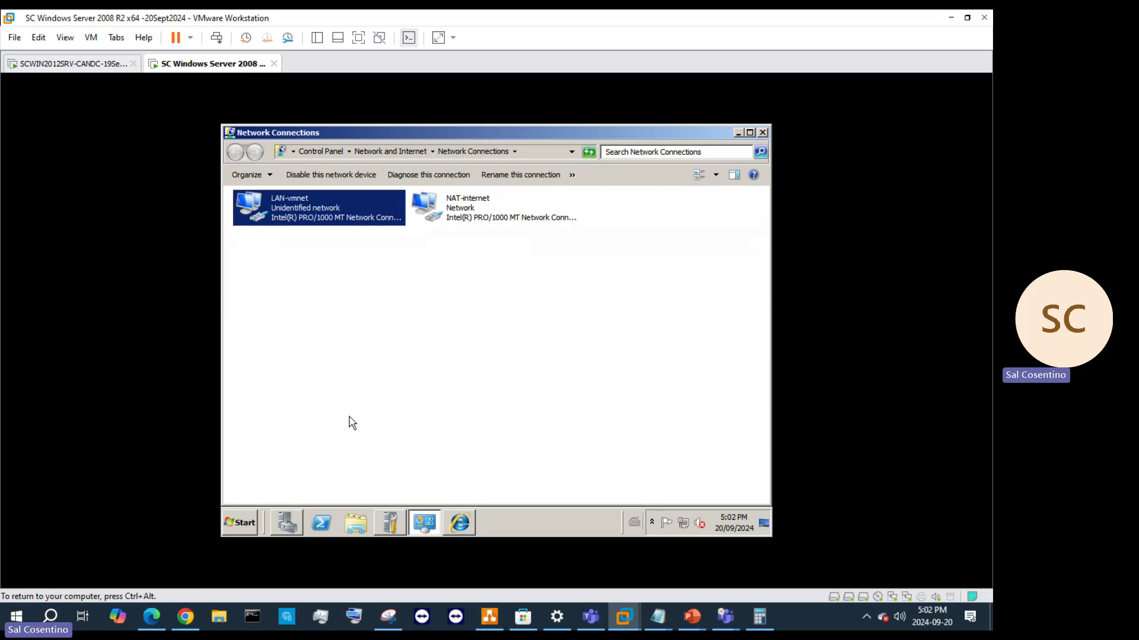
click(386, 527)
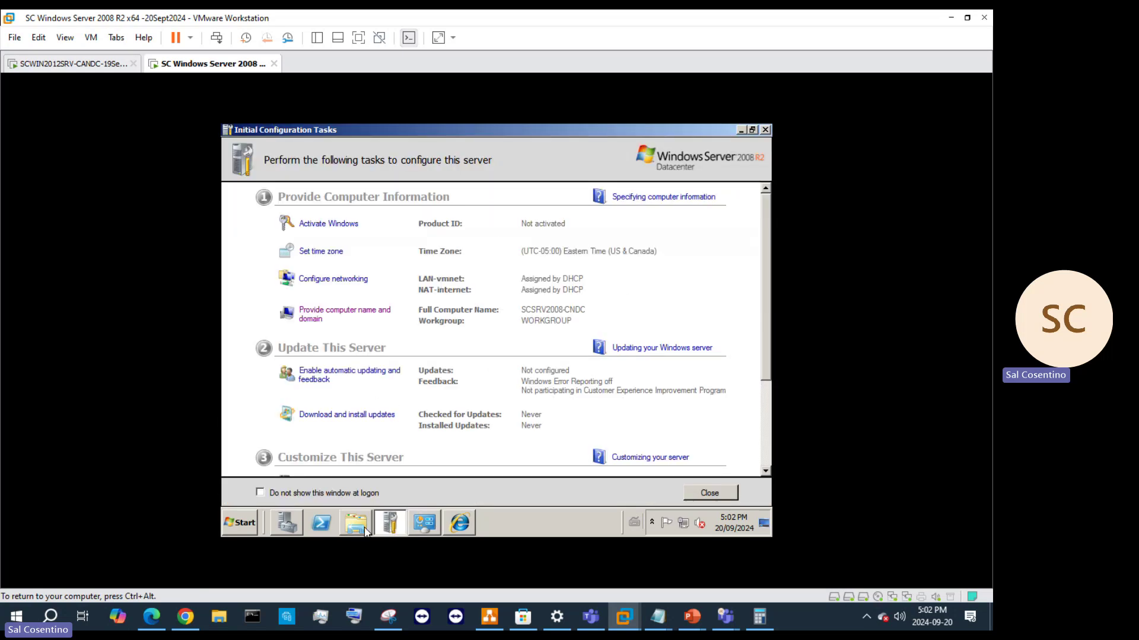
click(293, 525)
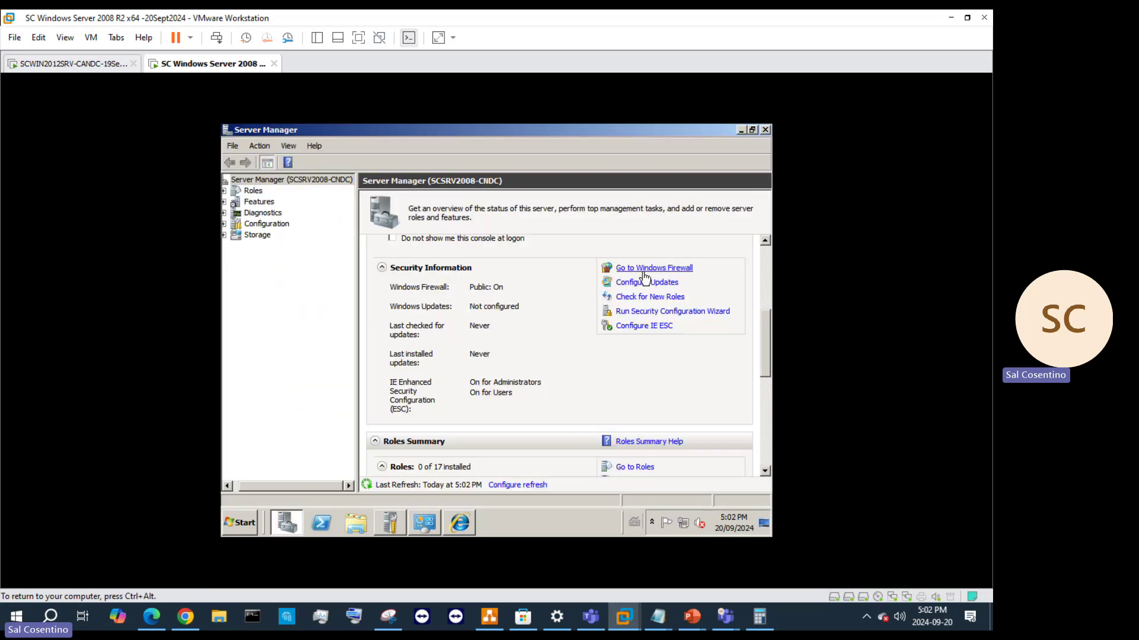
click(651, 326)
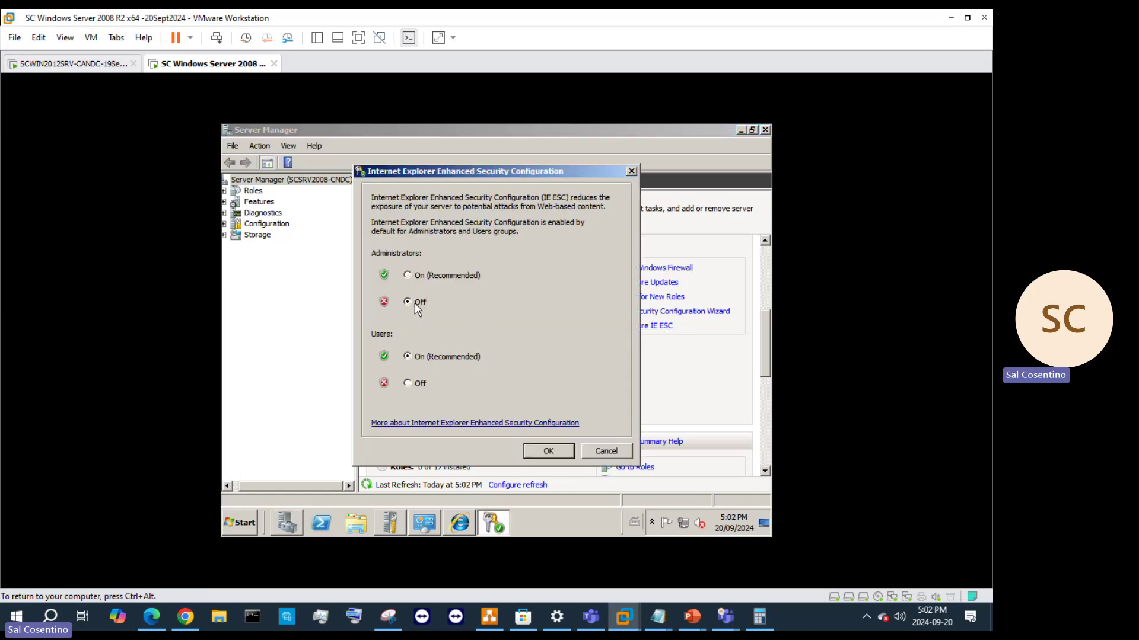
click(416, 385)
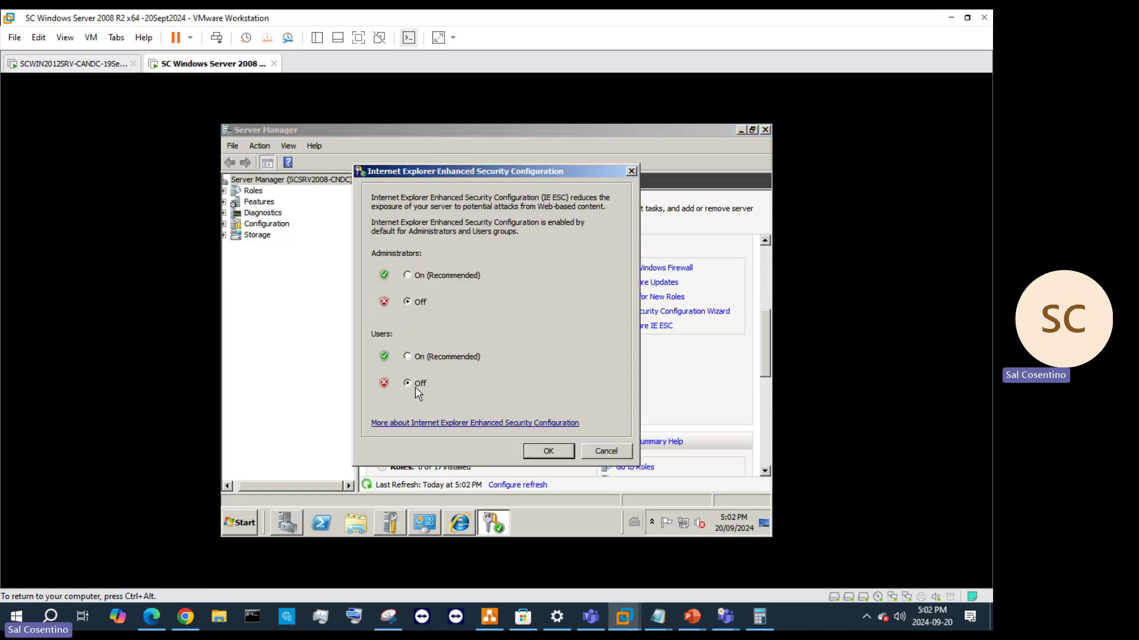
click(548, 451)
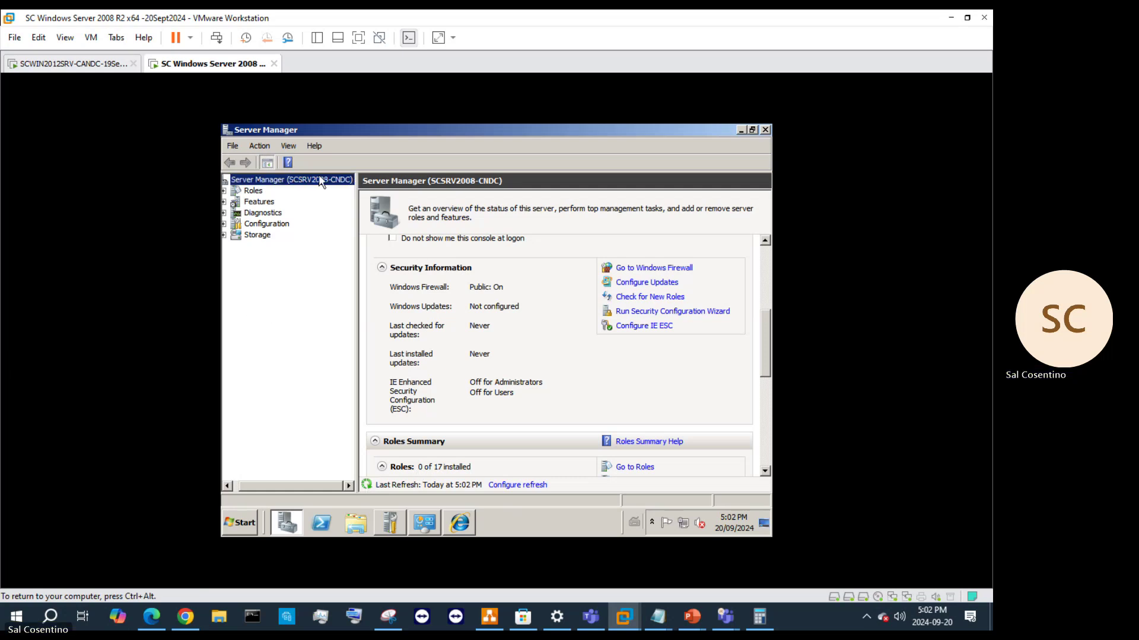
click(260, 146)
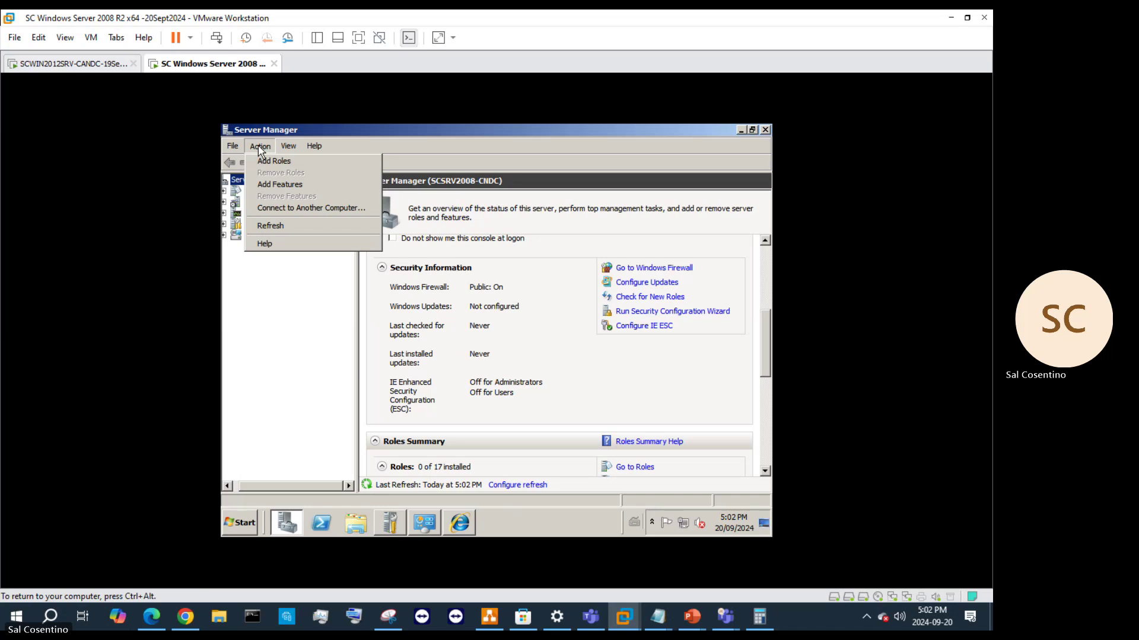
click(266, 225)
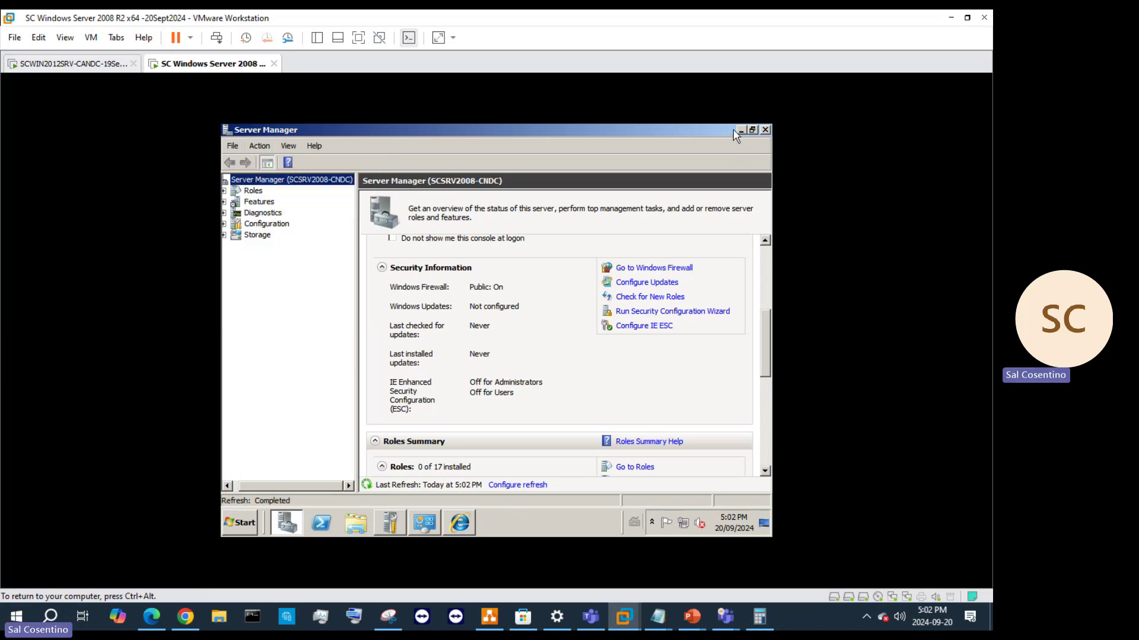
click(472, 532)
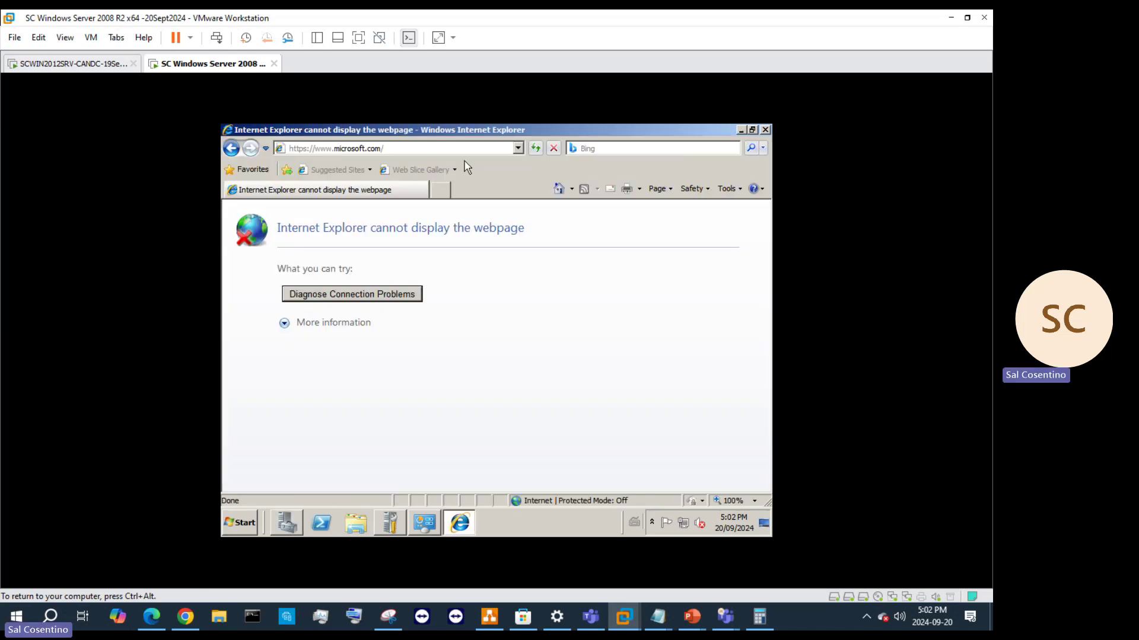
click(536, 149)
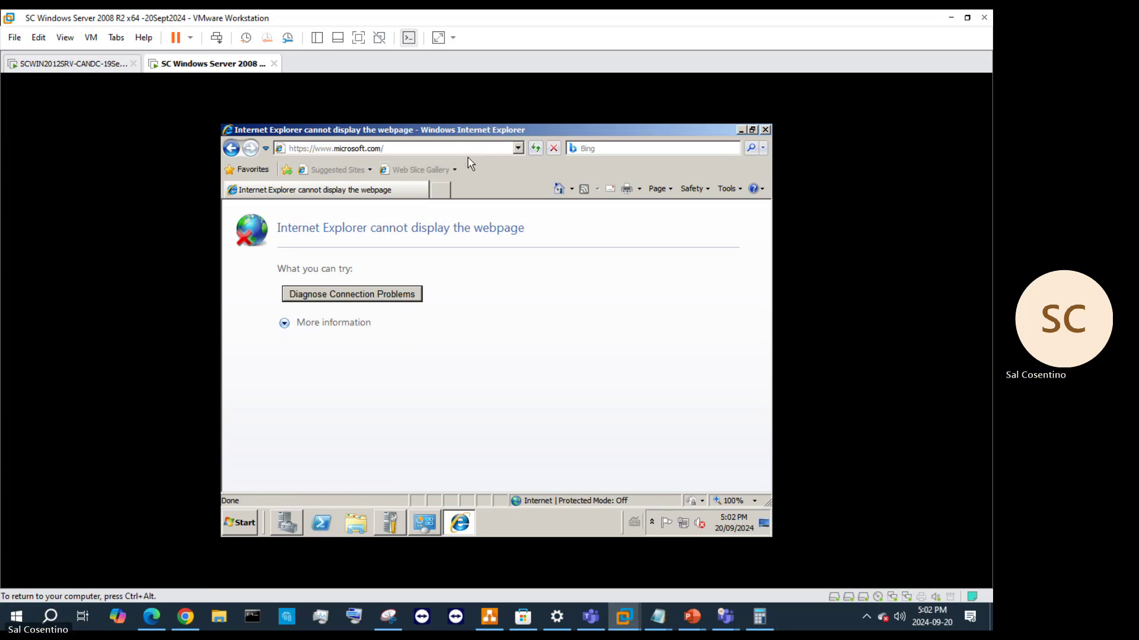
click(538, 154)
click(537, 151)
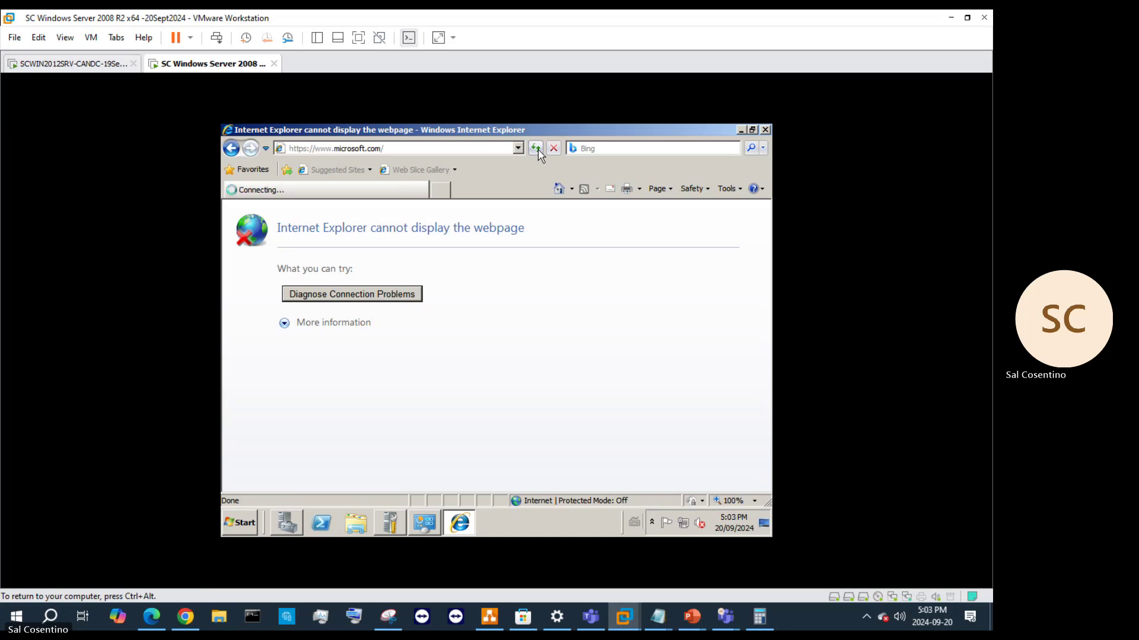
click(413, 153)
drag(397, 147, 332, 148)
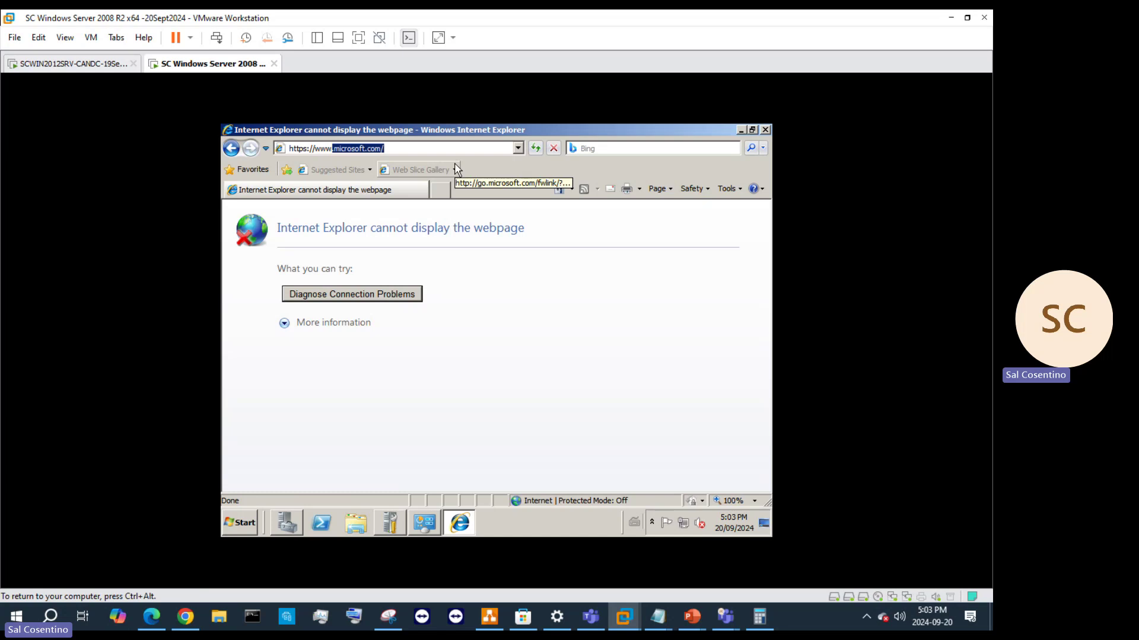
text(google)
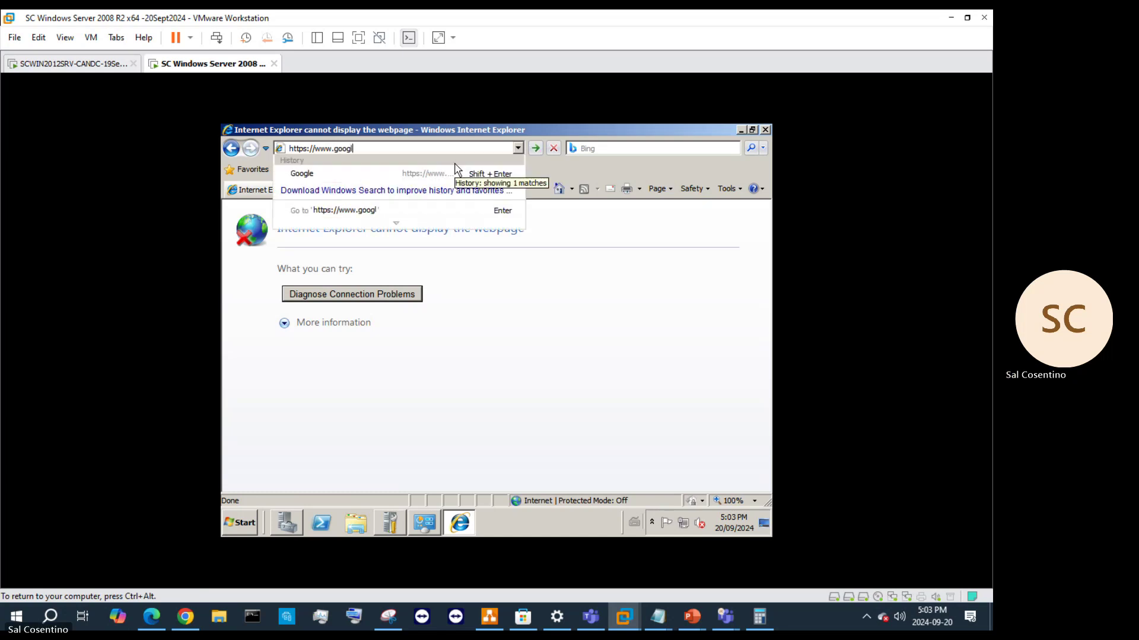
key(Return)
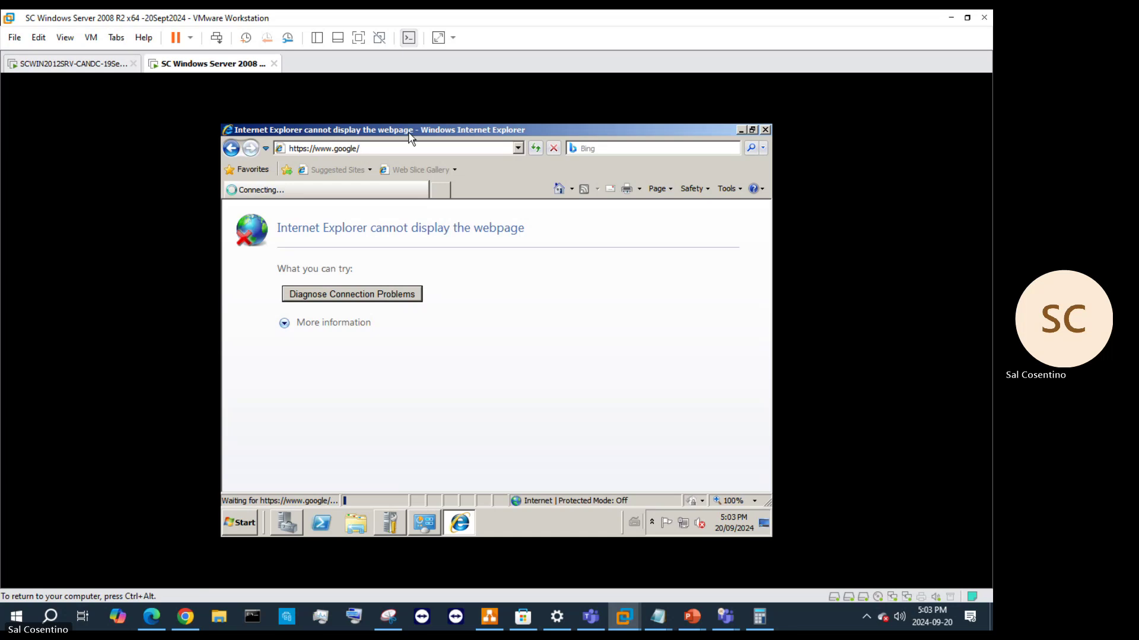
key(BackSpace)
text(.)
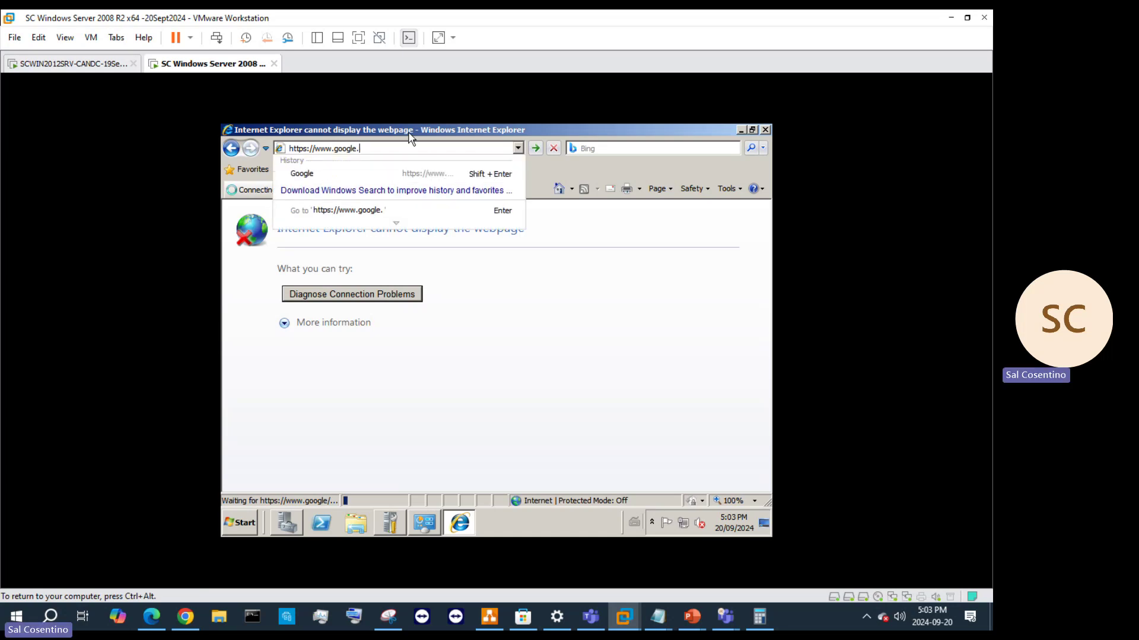
text(com)
key(Return)
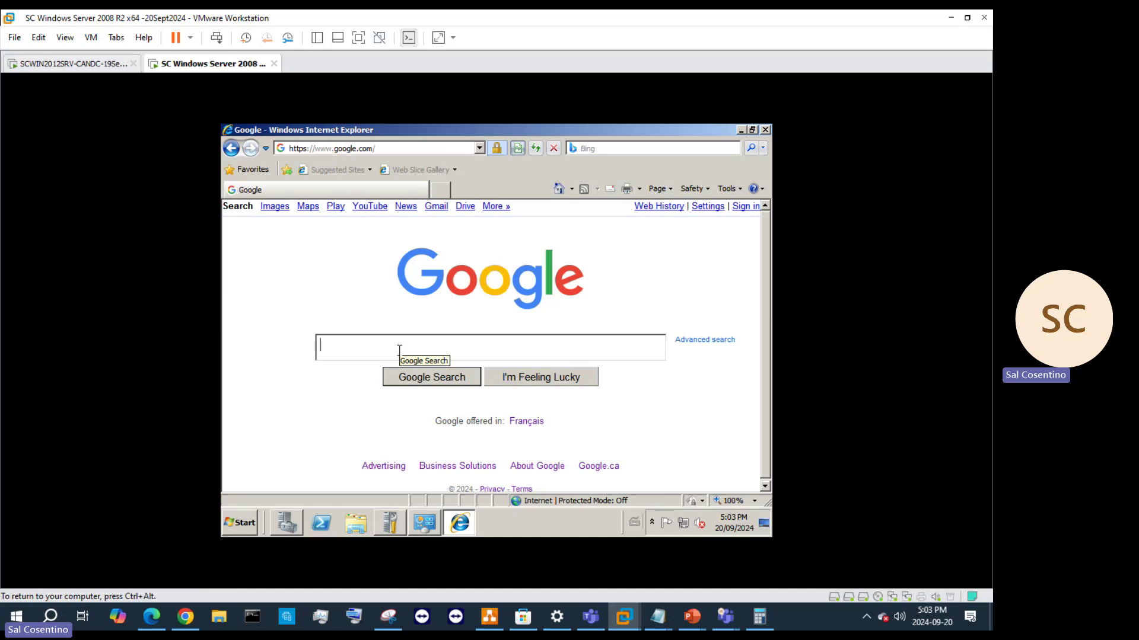
click(388, 148)
drag(388, 149, 340, 148)
text(microsoft)
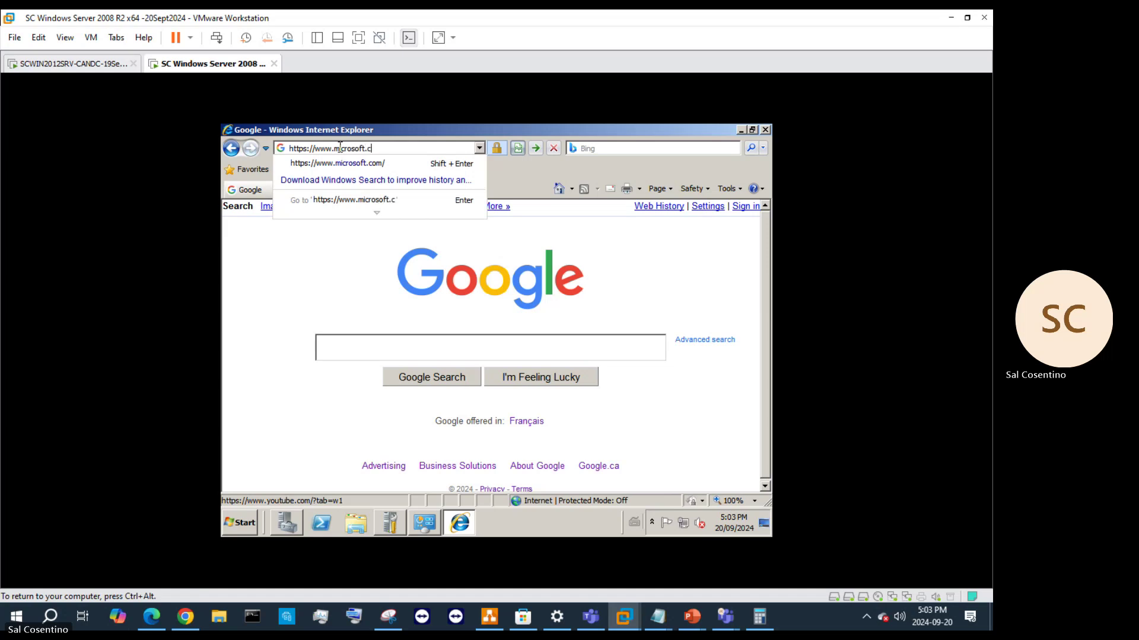
key(Return)
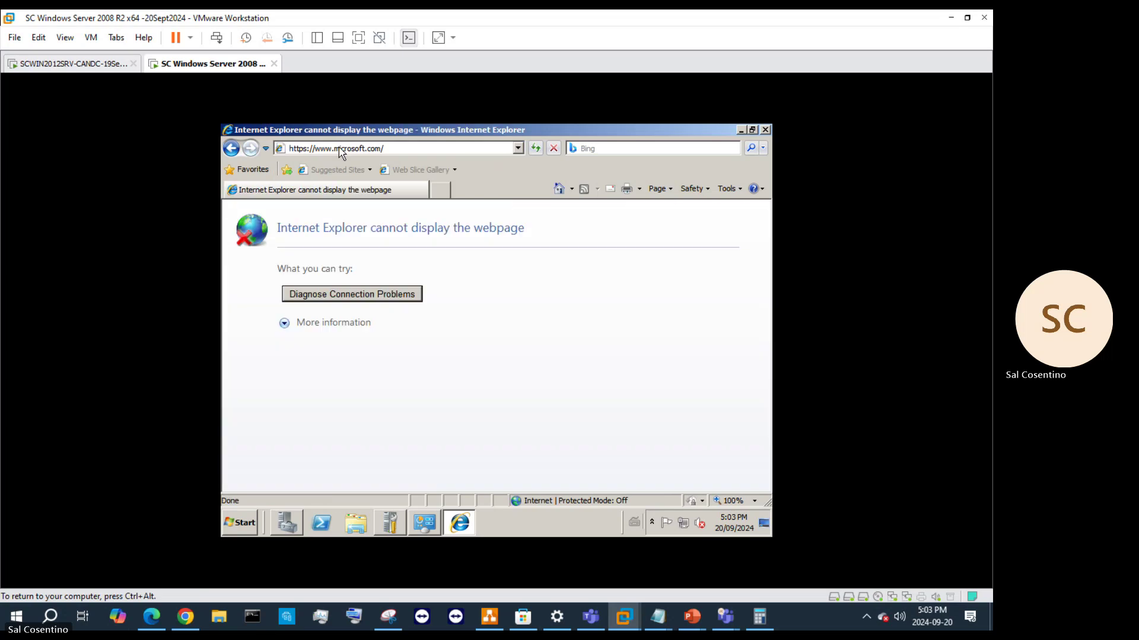
click(533, 151)
click(535, 153)
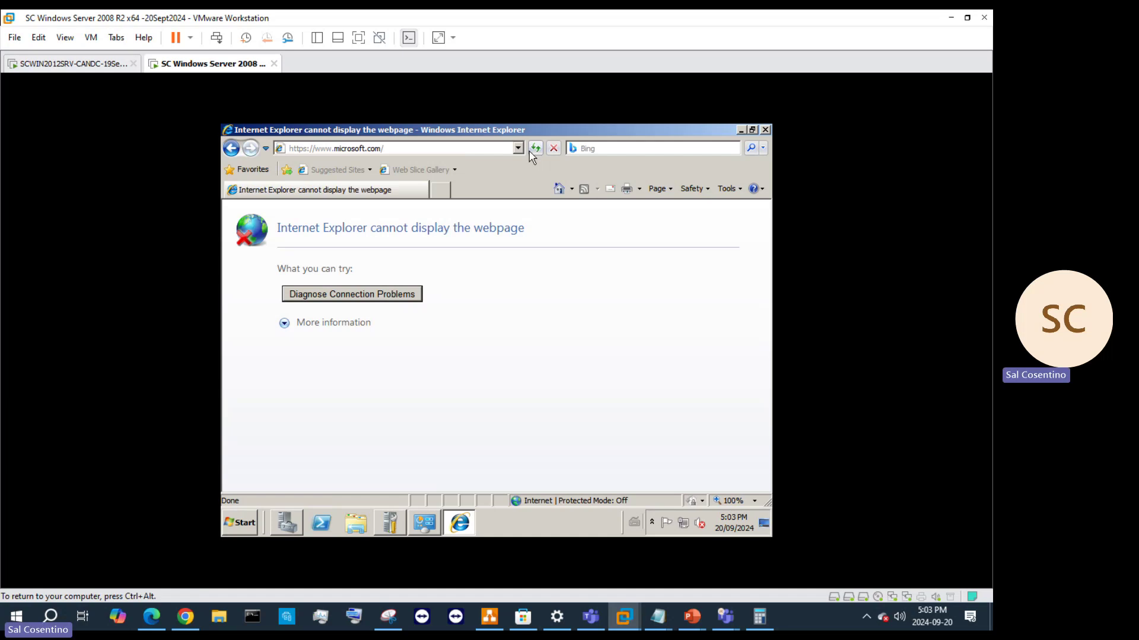
click(419, 148)
click(418, 148)
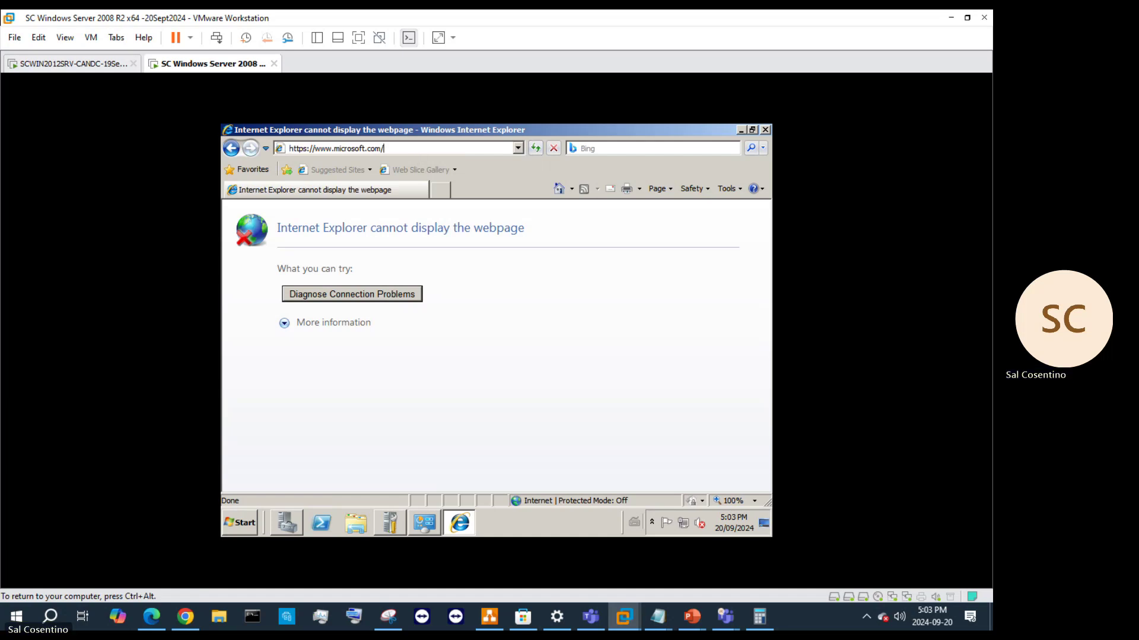
- Check the security levels of the Internet and Local intranet zones without changing them, and open a new Internet Explorer window
double_click(596, 503)
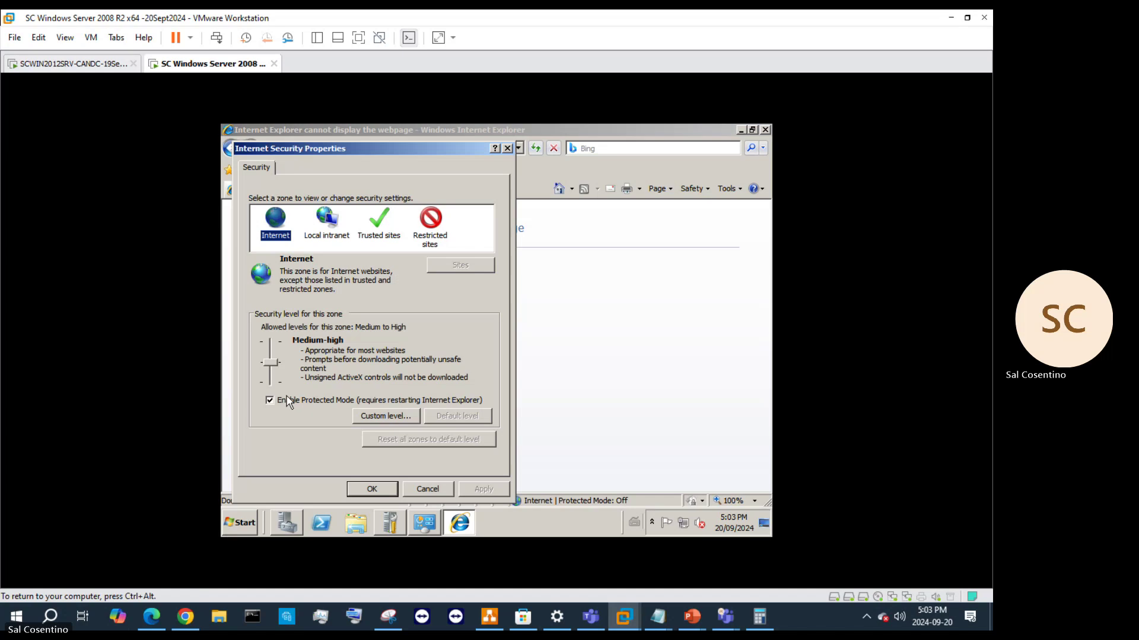
click(327, 231)
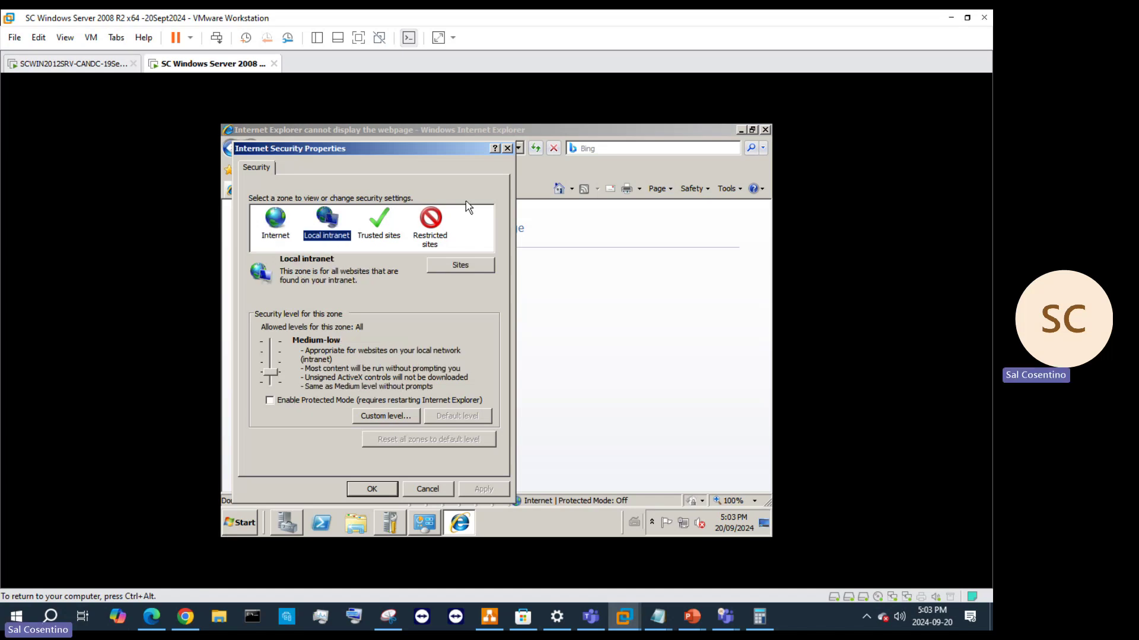
click(508, 149)
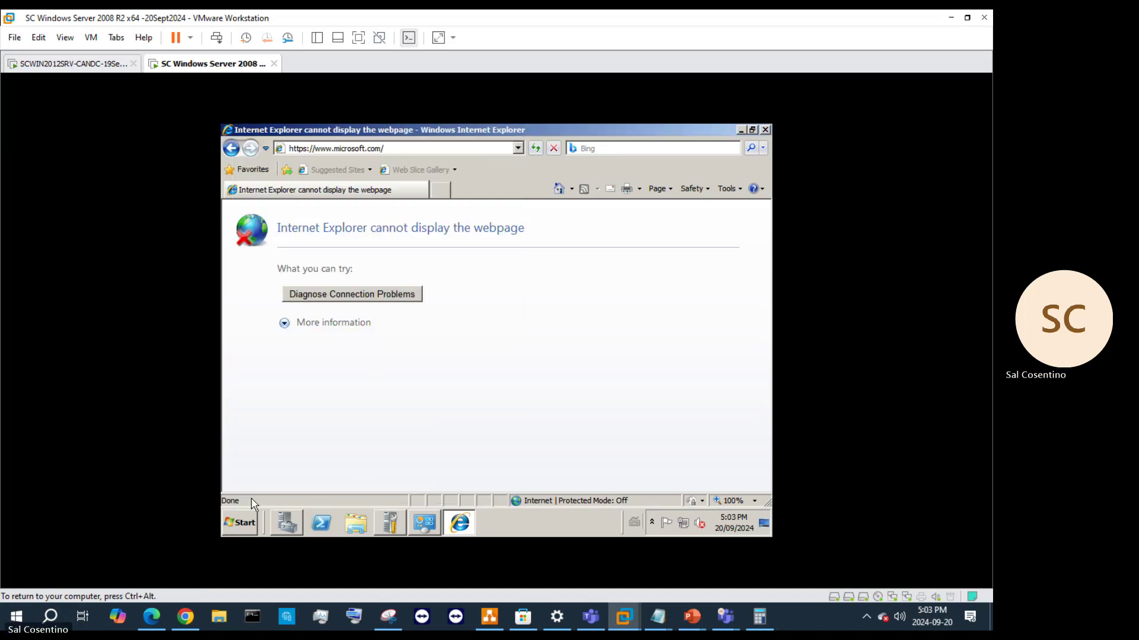
click(247, 522)
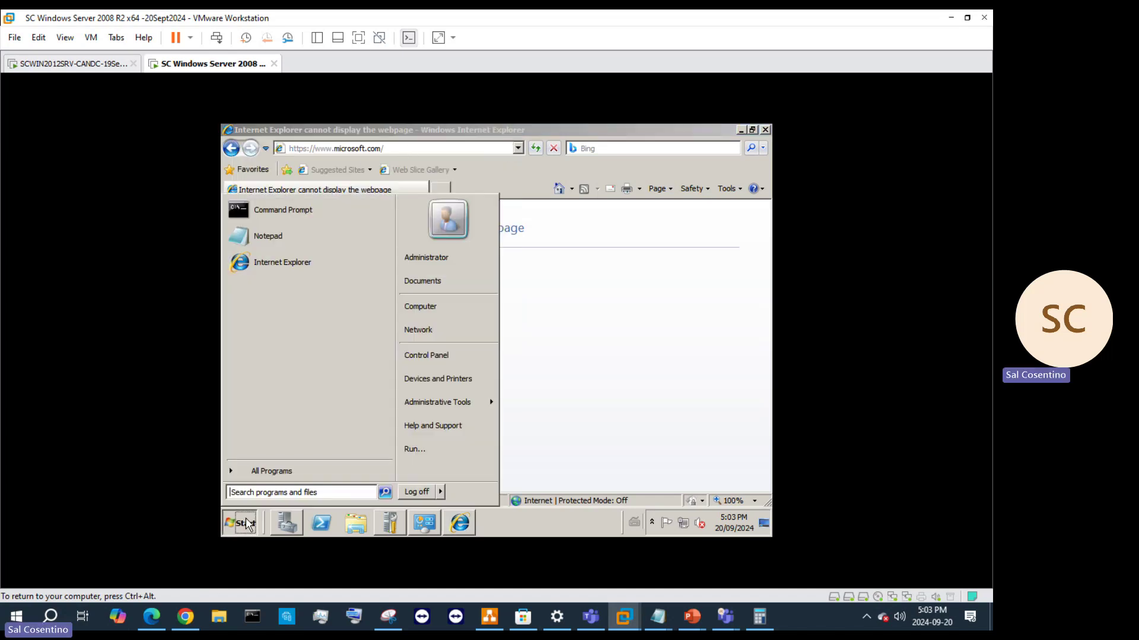
click(300, 255)
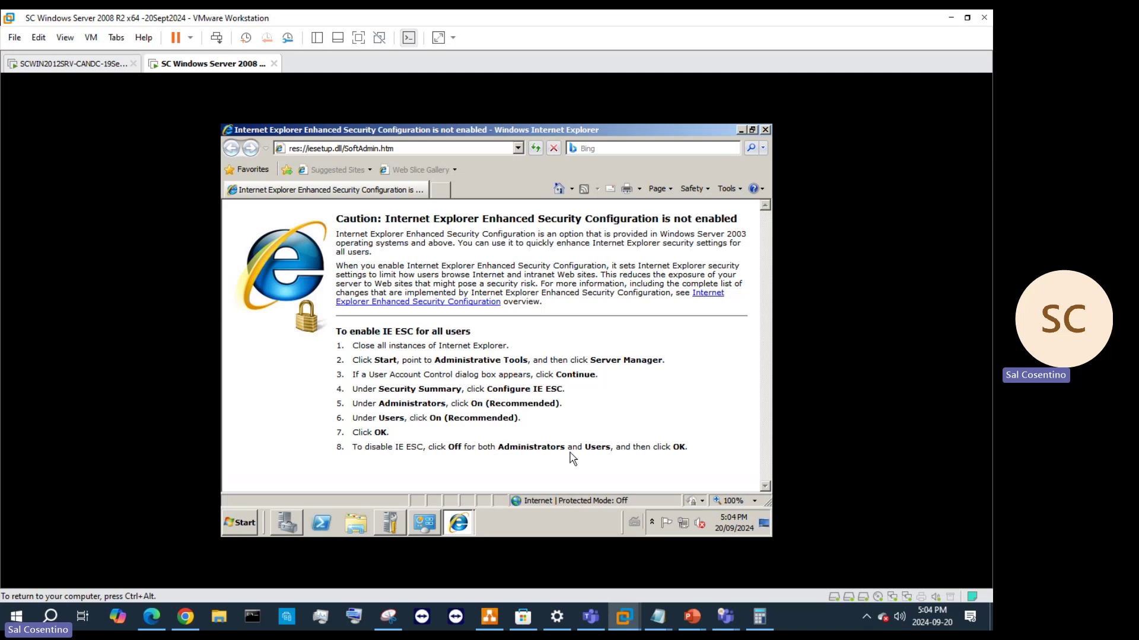
- Switch to the Windows Server 2012 VM and check IE Enhanced Security Configuration in the Local Server properties
click(75, 64)
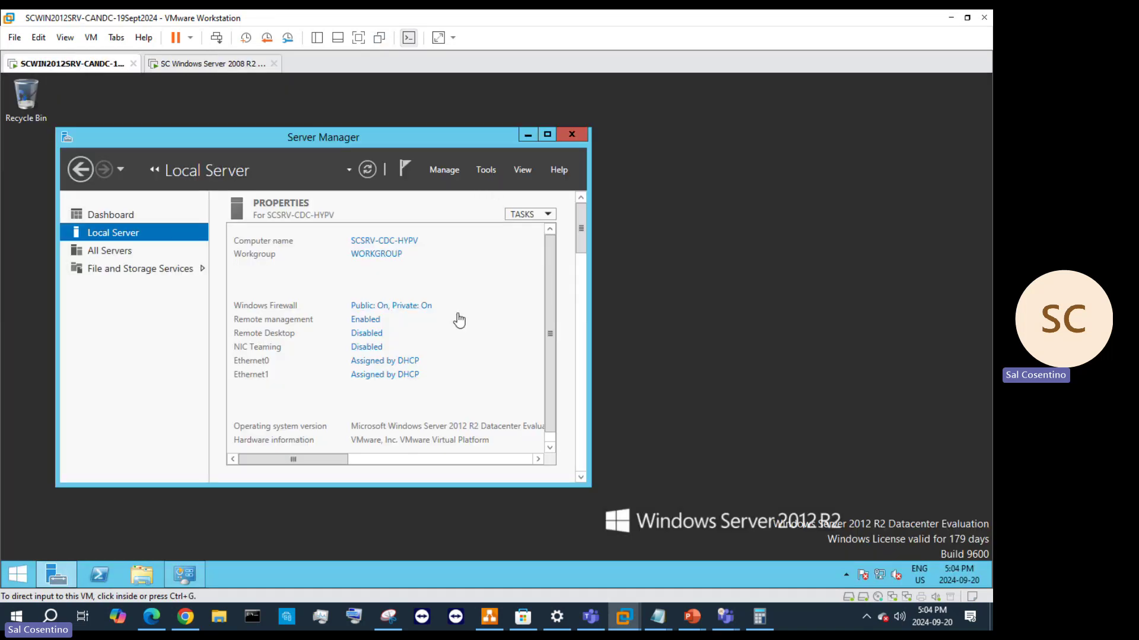
drag(310, 457, 449, 456)
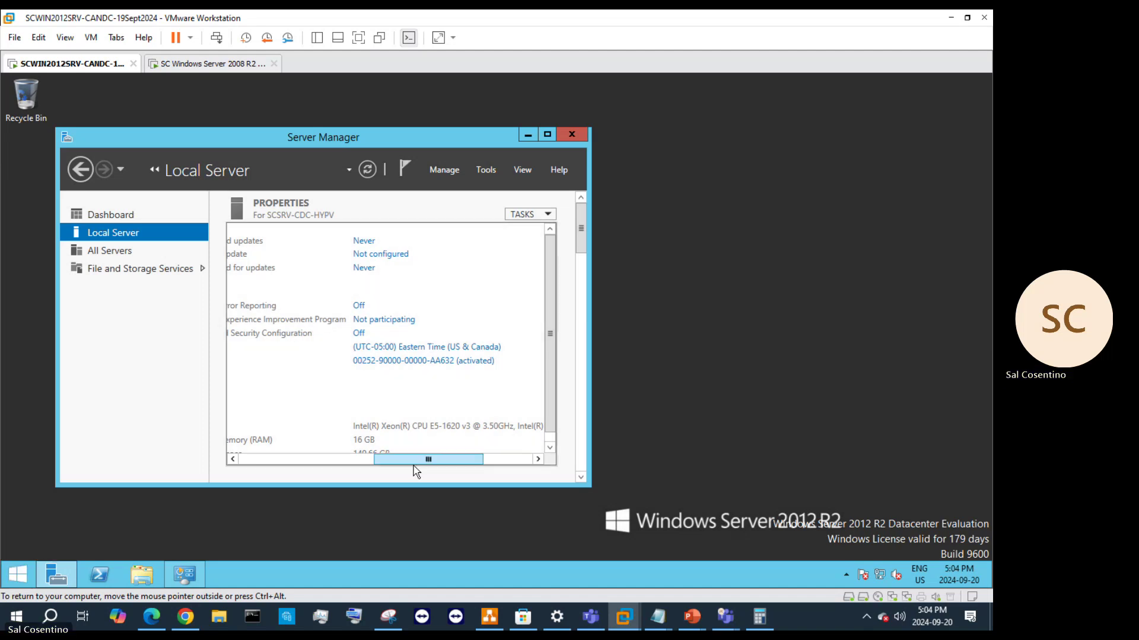
mouse_move(413, 460)
mouse_down()
mouse_move(363, 460)
mouse_move(391, 461)
mouse_up()
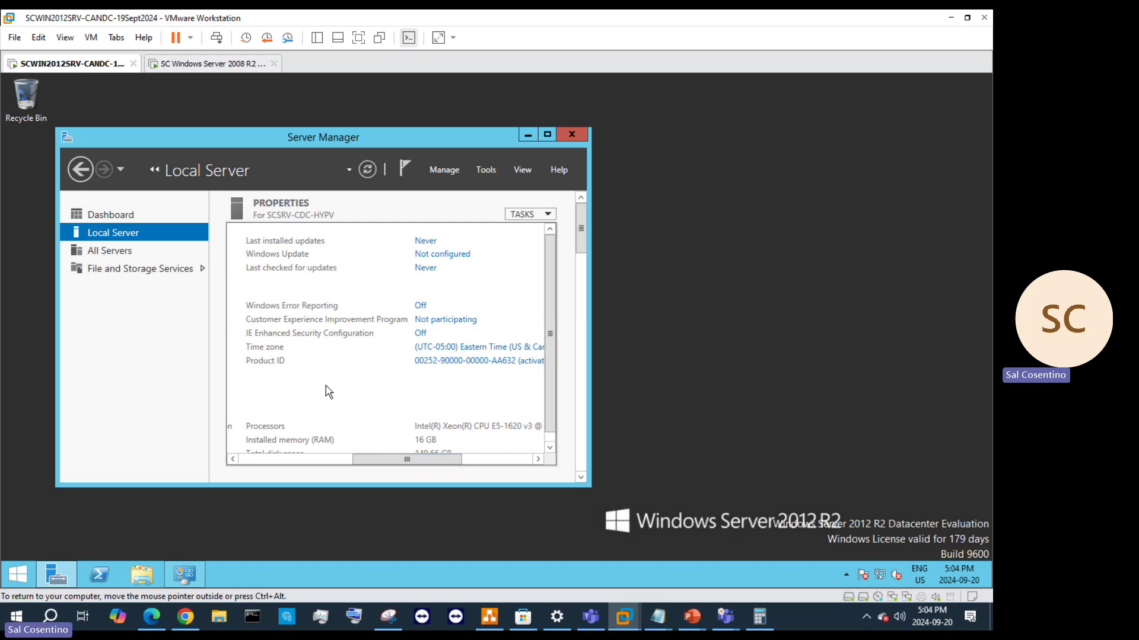
click(18, 574)
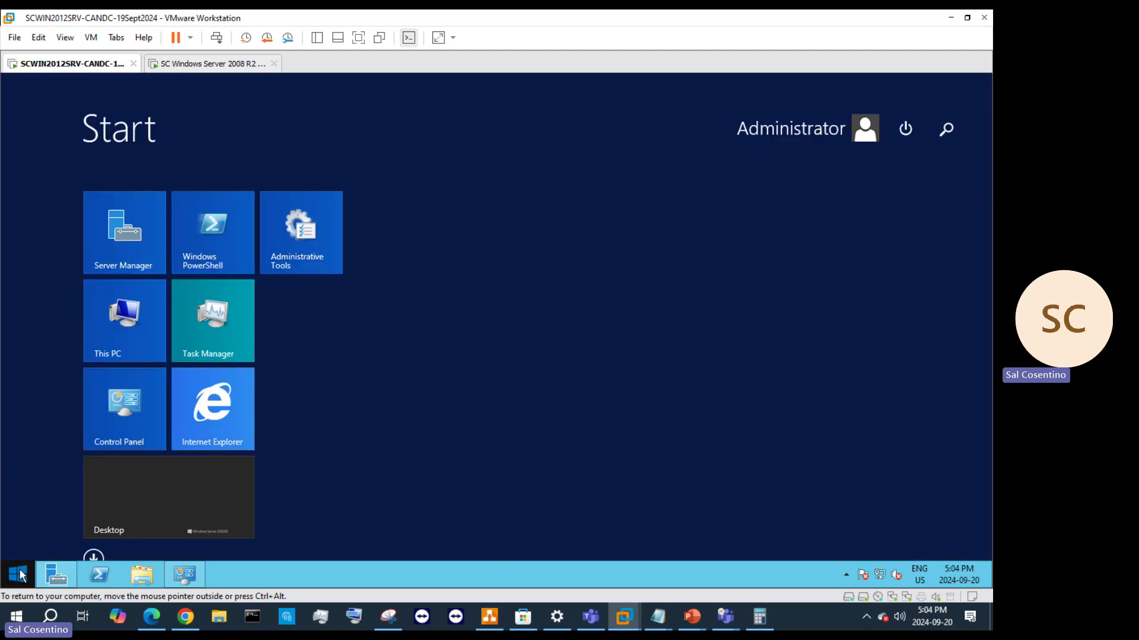
click(233, 464)
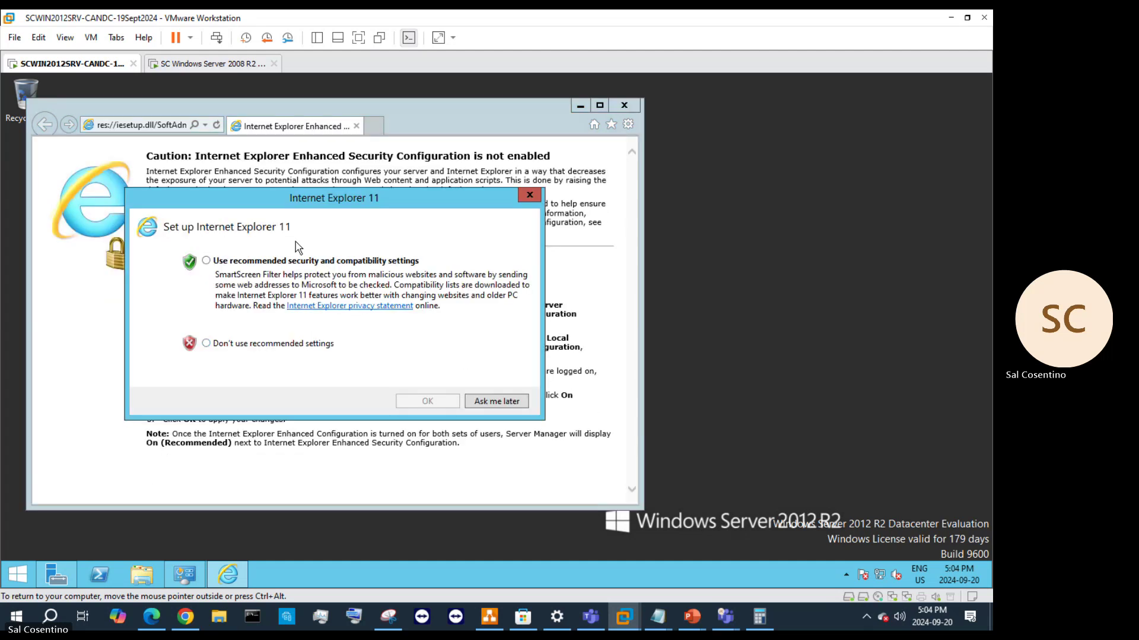
click(496, 401)
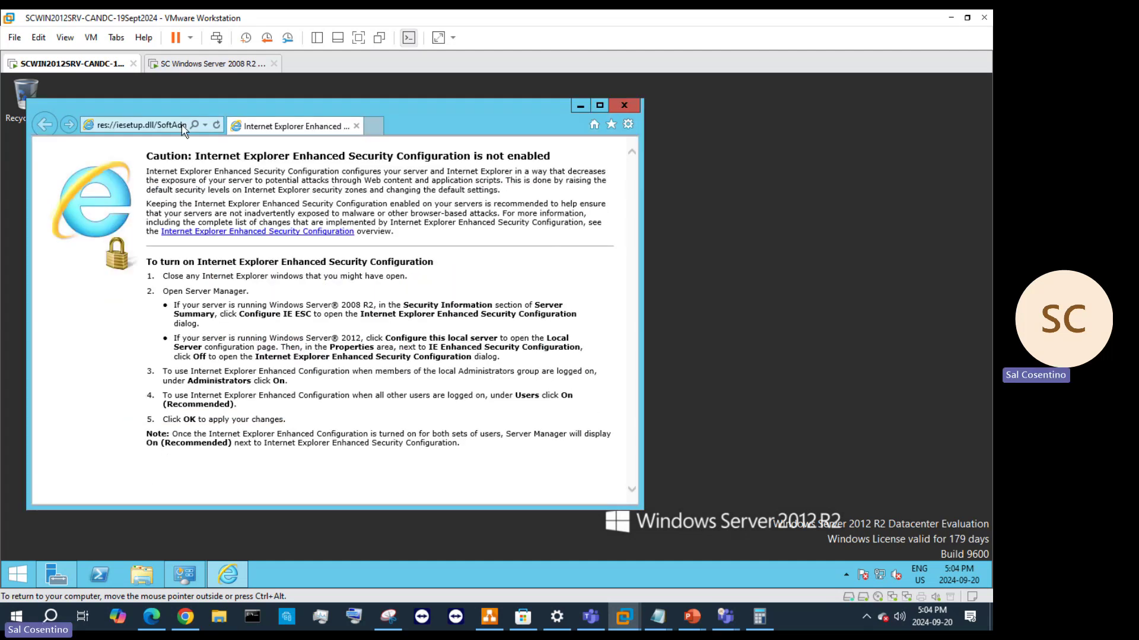
click(181, 126)
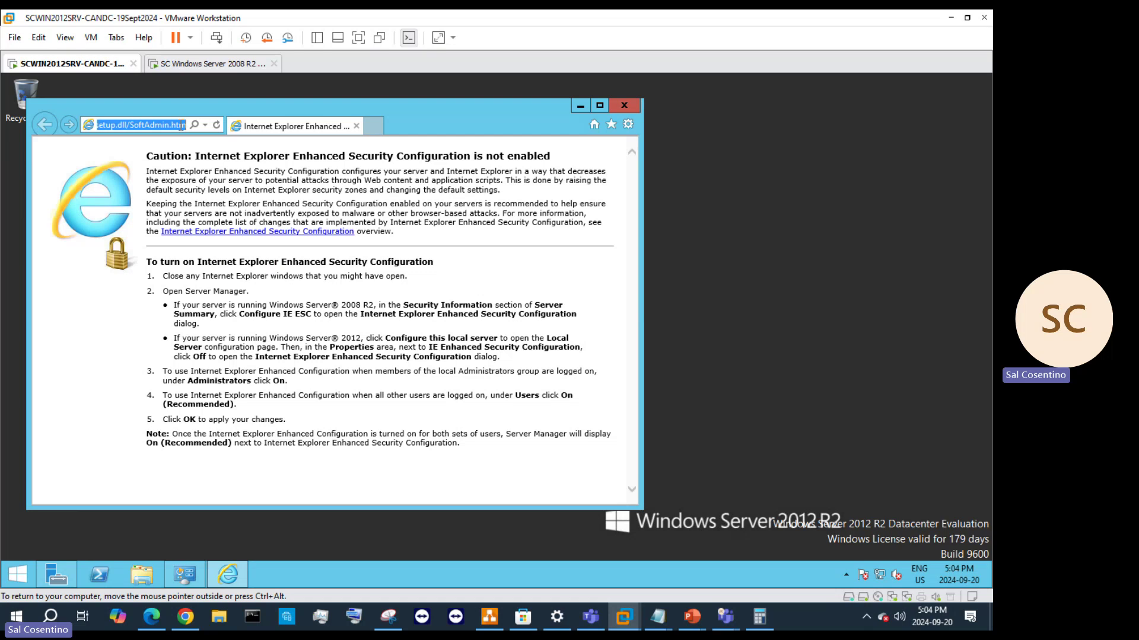
text(www)
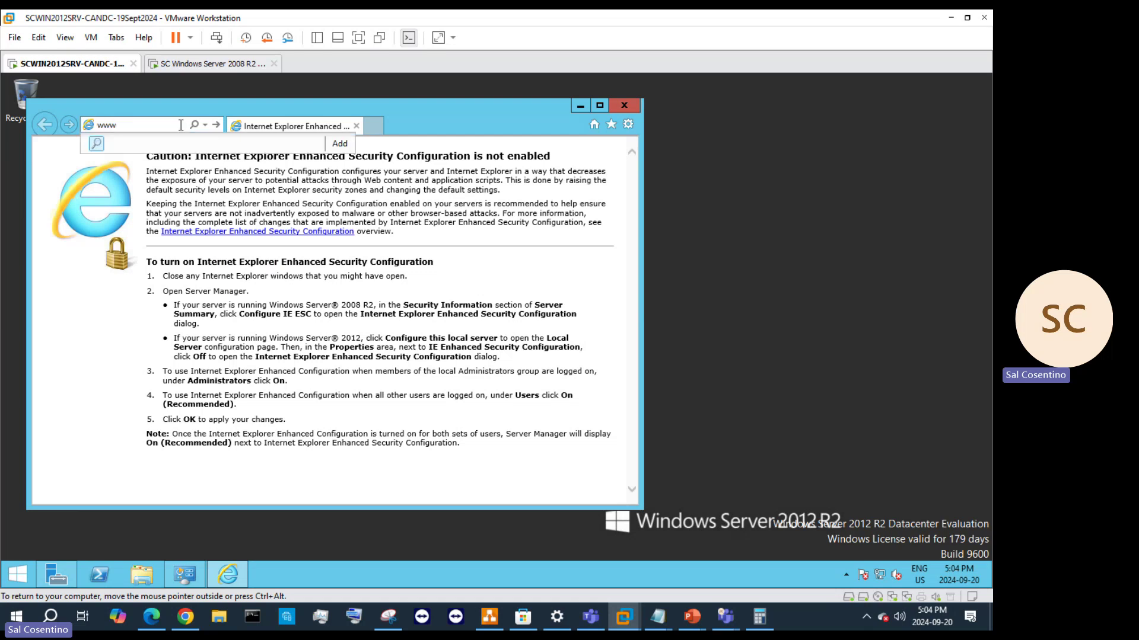
text(.m)
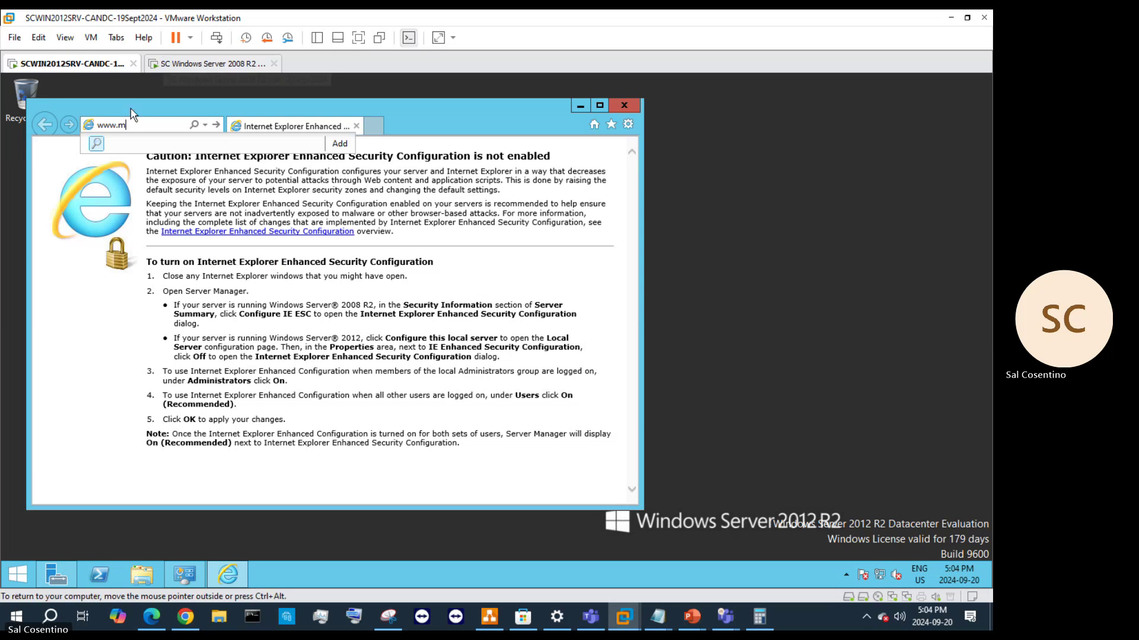
text(icrosoft.com)
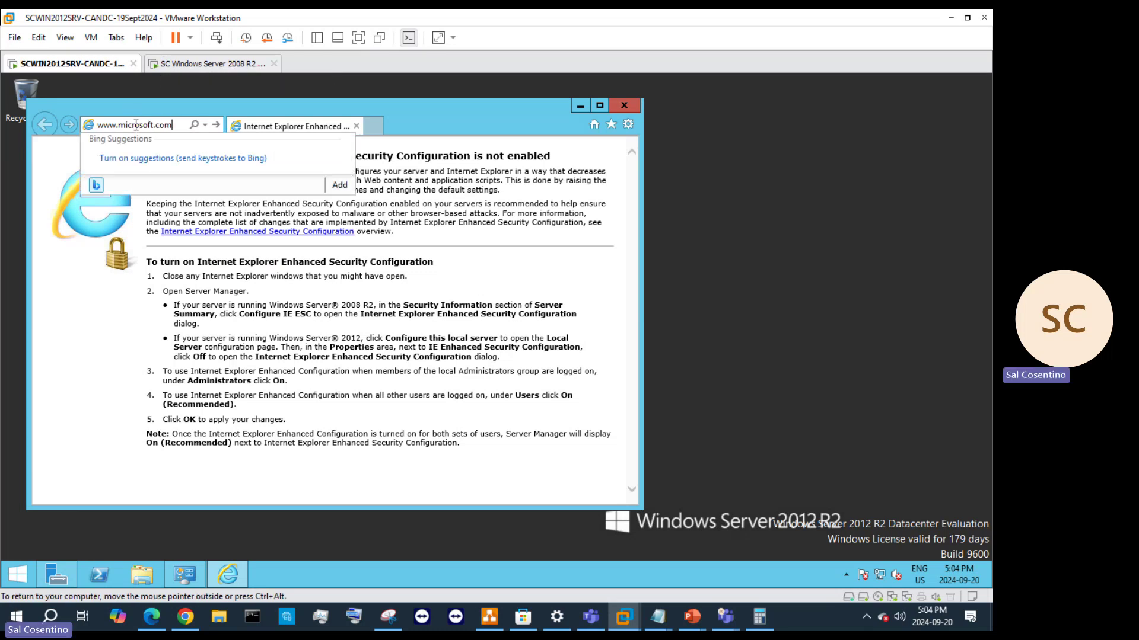
key(Return)
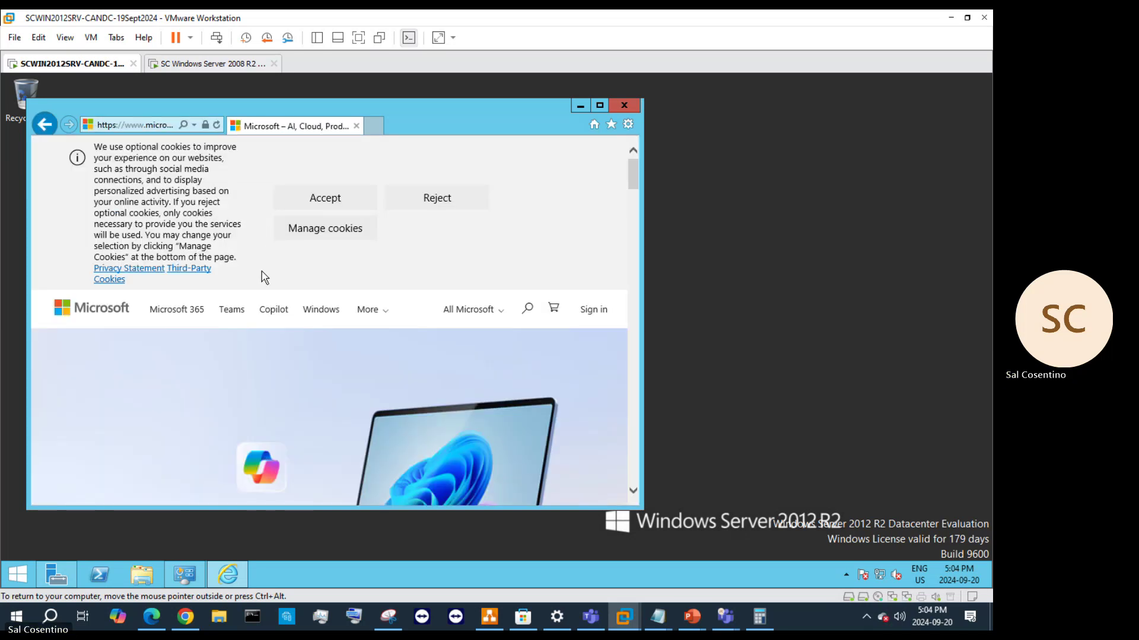
- Back in the Windows Server 2008 VM, reconfirm IE Enhanced Security Configuration as Off for Administrators and Users, and close Internet Explorer
click(189, 63)
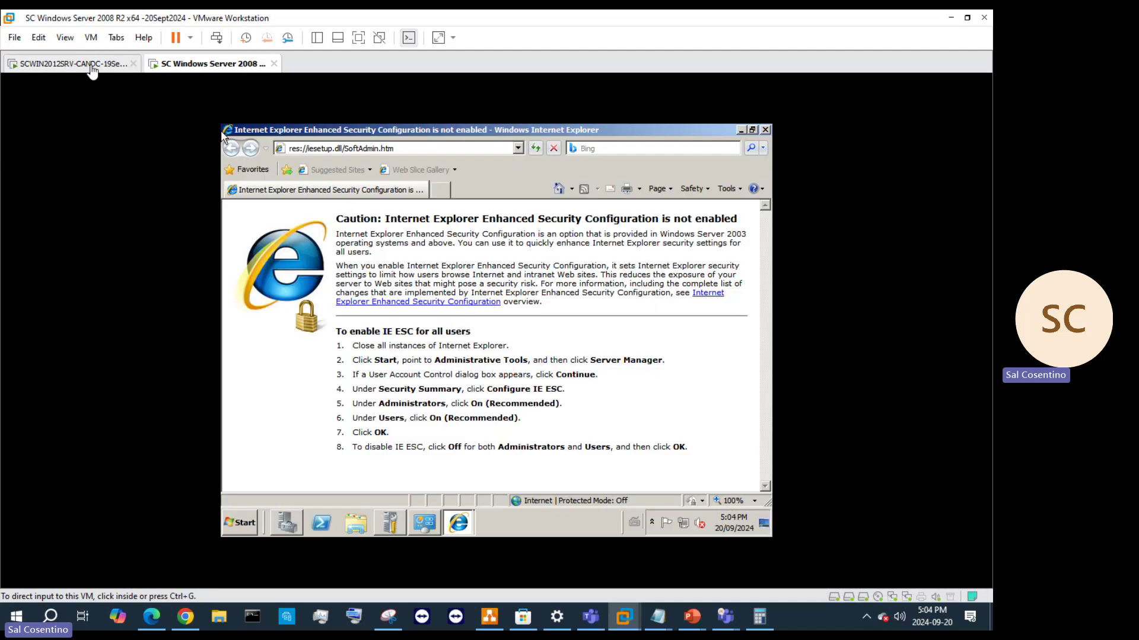
click(98, 63)
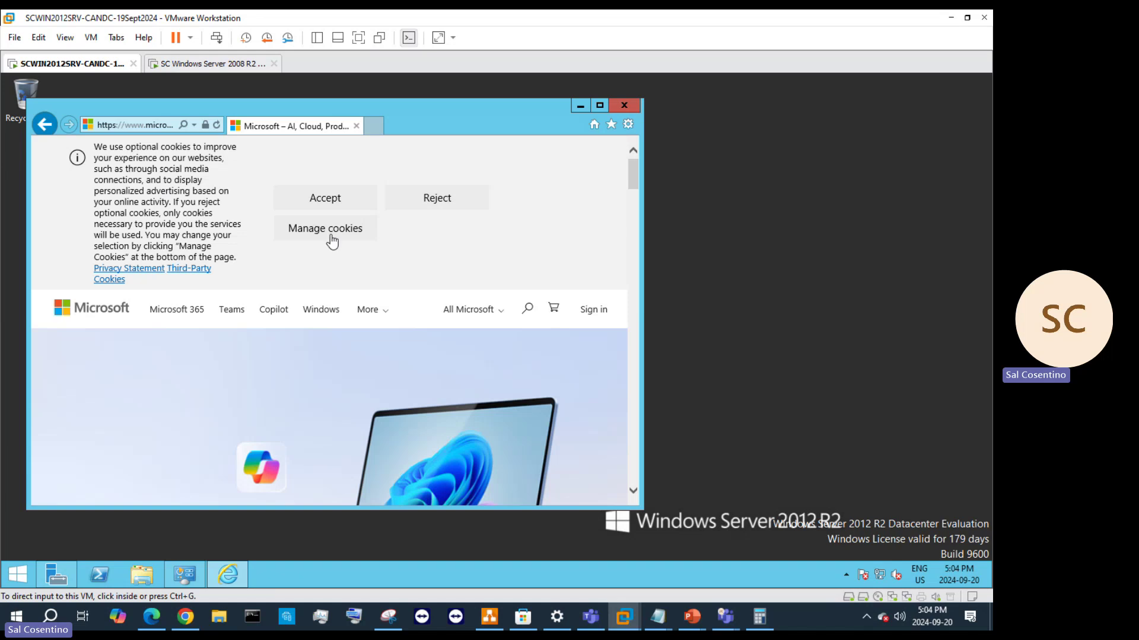
click(190, 63)
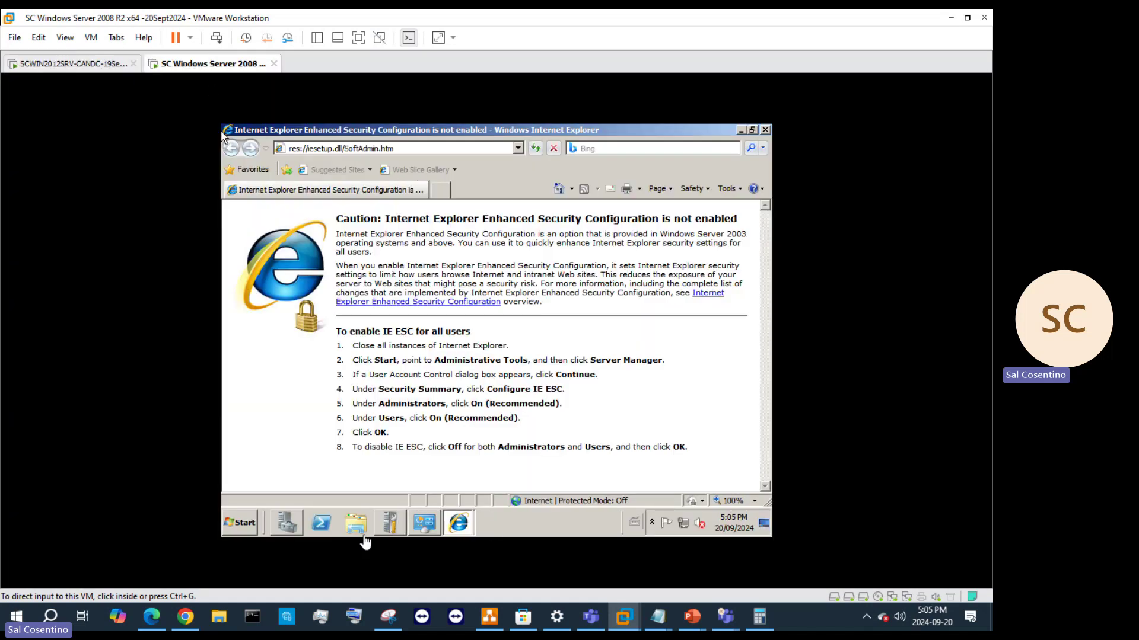
click(279, 523)
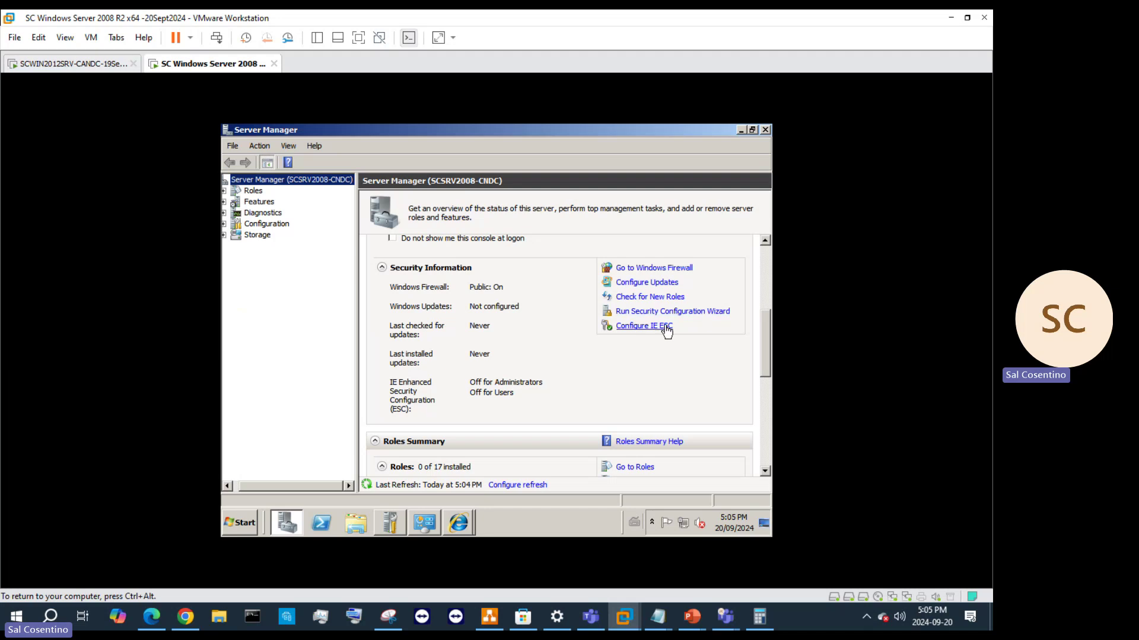
click(666, 330)
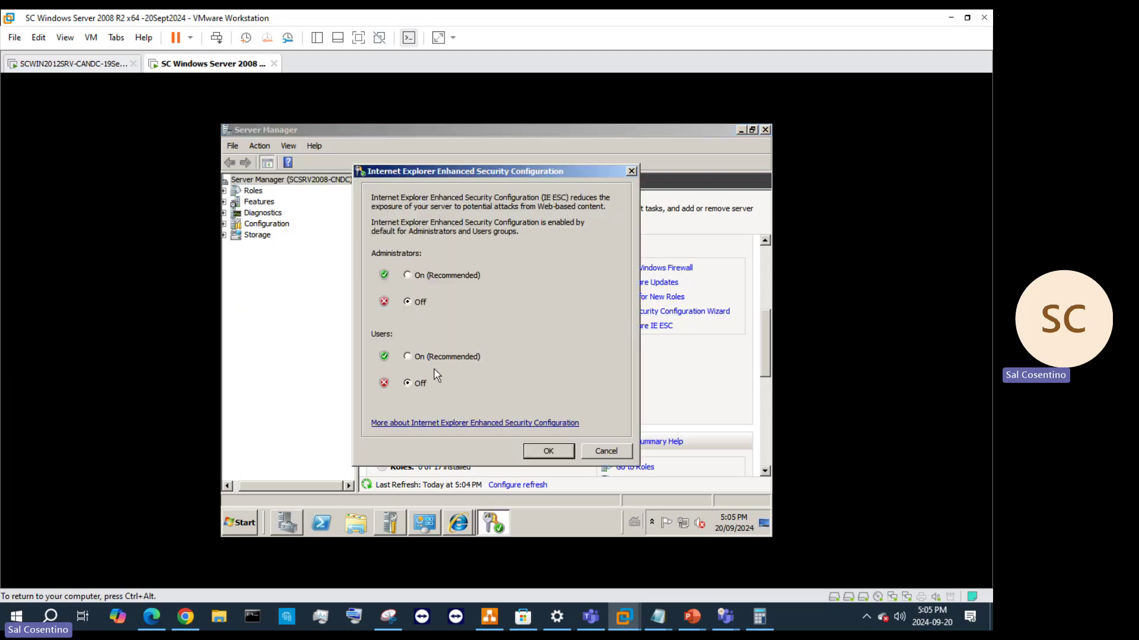
click(543, 452)
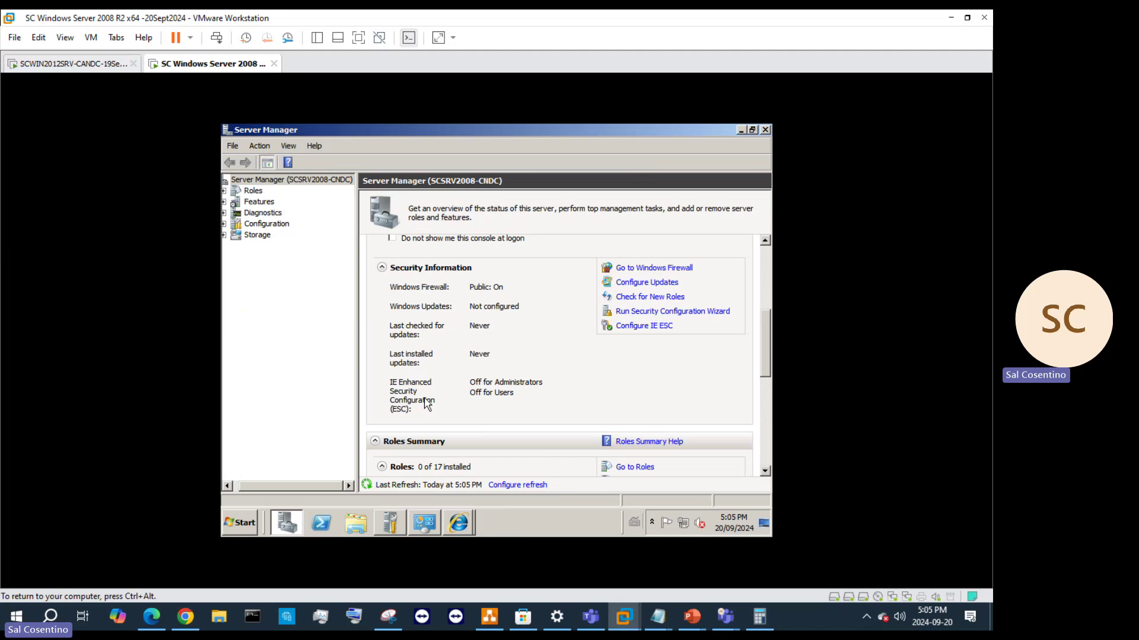
right_click(461, 522)
click(442, 501)
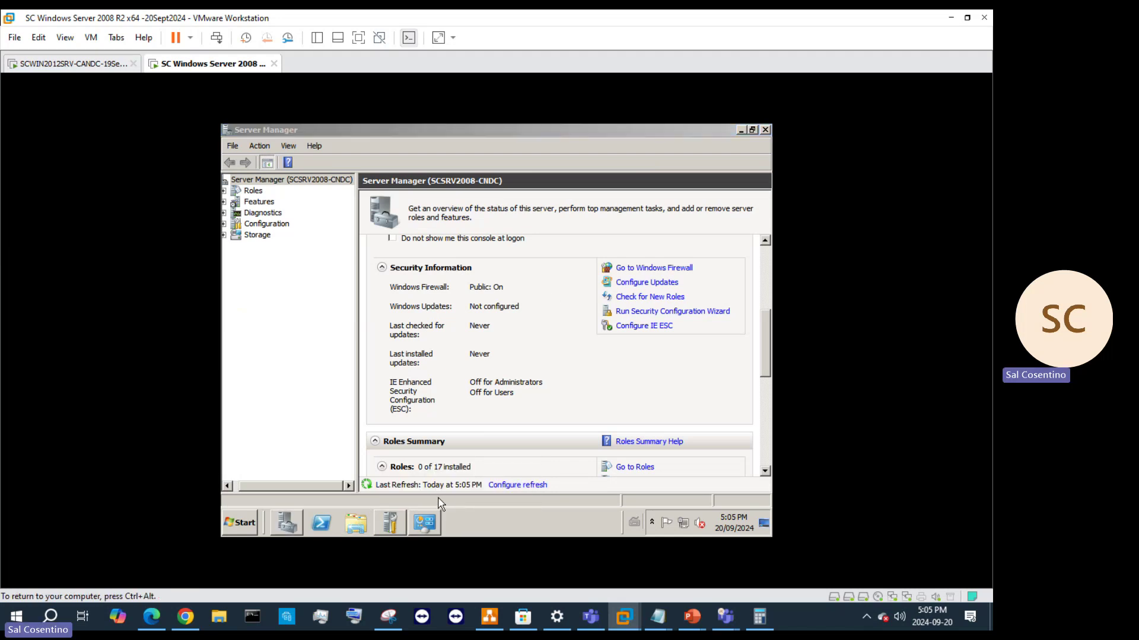
- Open Internet Explorer in the Windows Server 2008 VM and try browsing to the suggested Microsoft At Home favorite
click(243, 528)
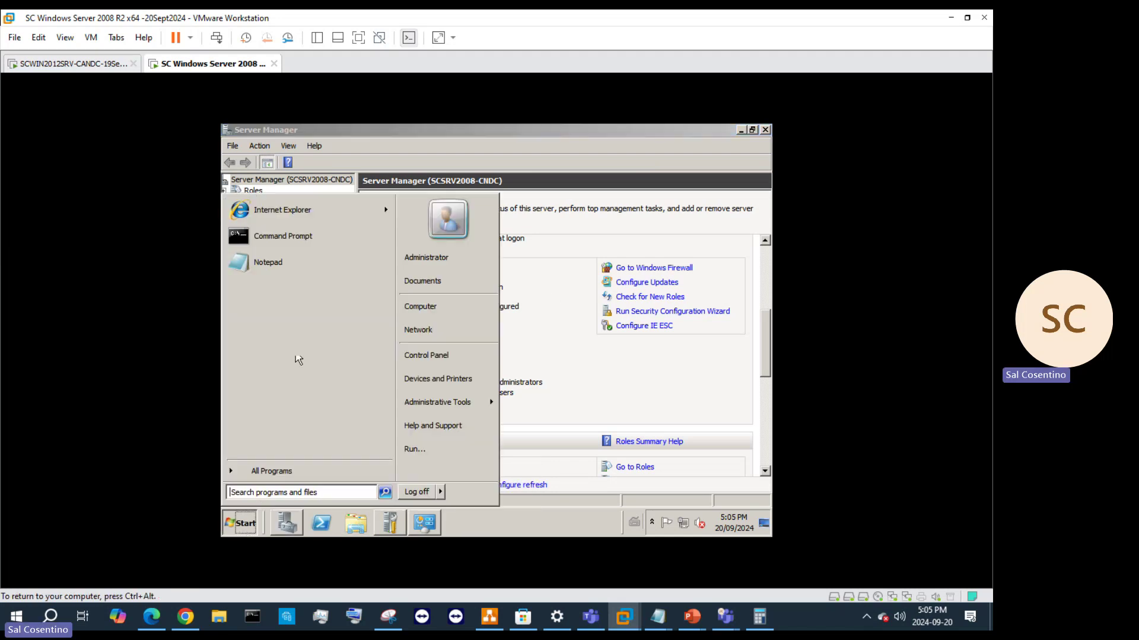
click(302, 212)
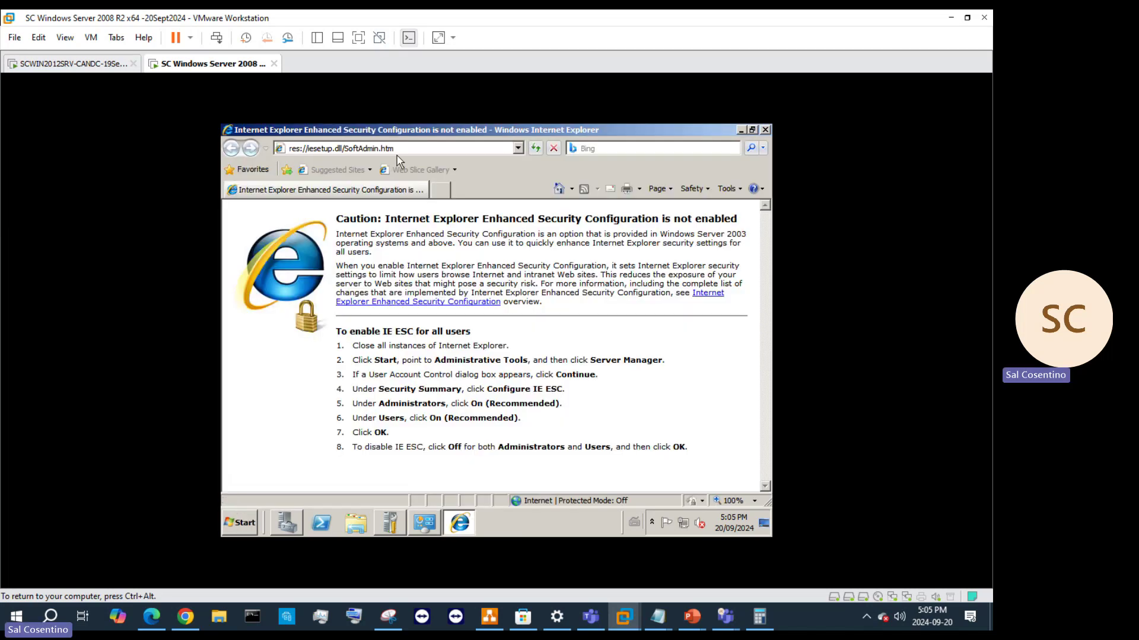
click(412, 148)
text(mico)
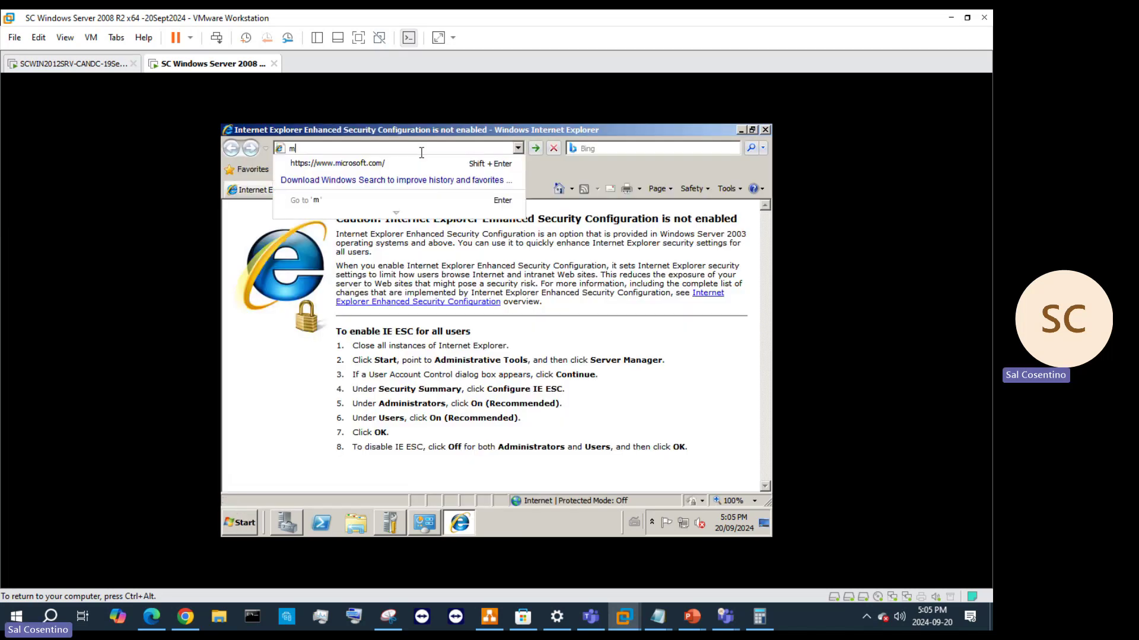
key(BackSpace)
text(r)
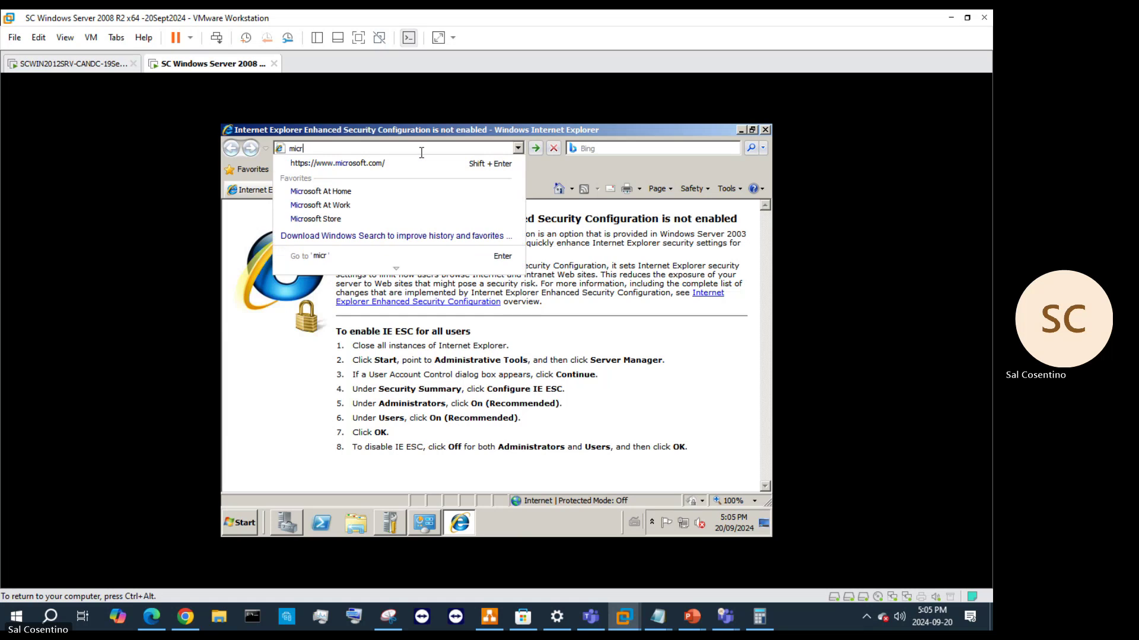
text(oso)
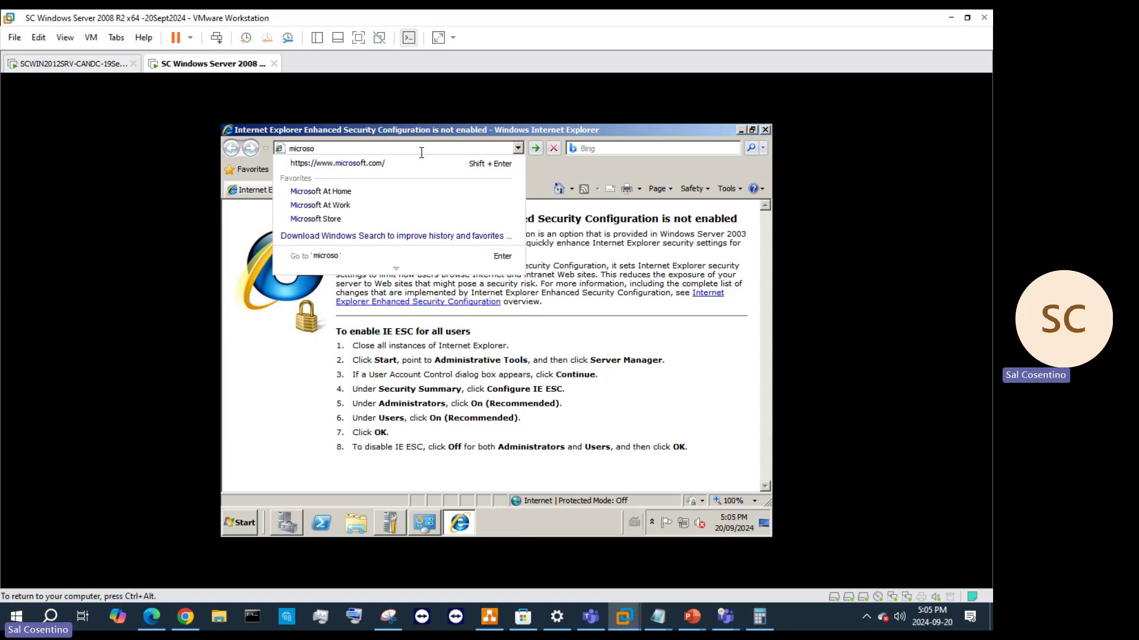
click(427, 191)
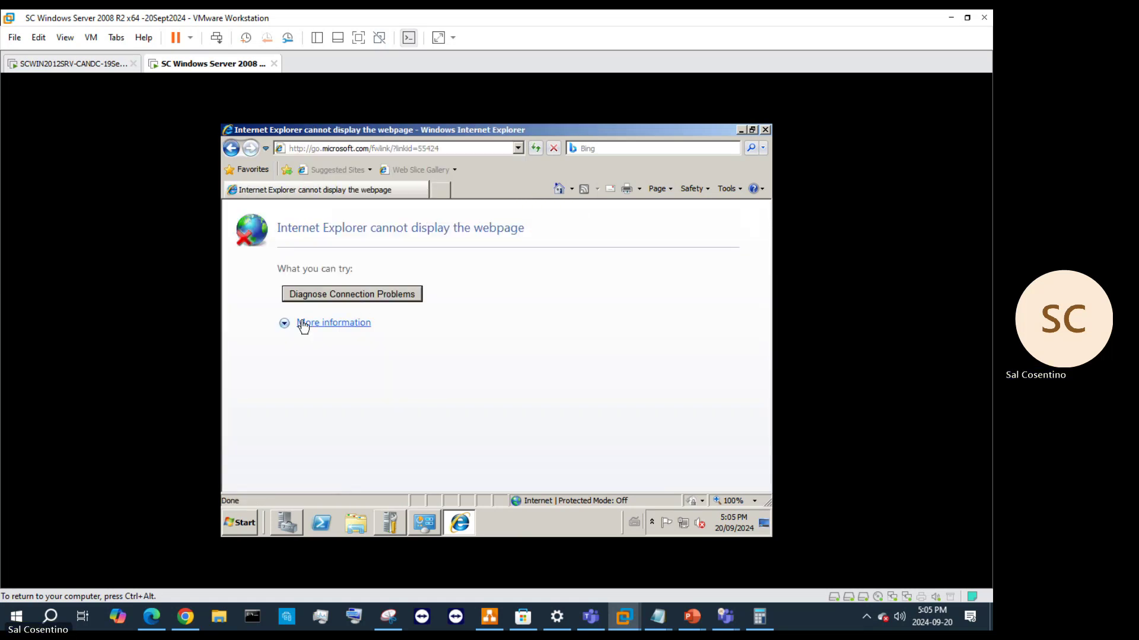
- Check the active networks in the Network and Sharing Center, and enter google as the address in Internet Explorer
click(683, 523)
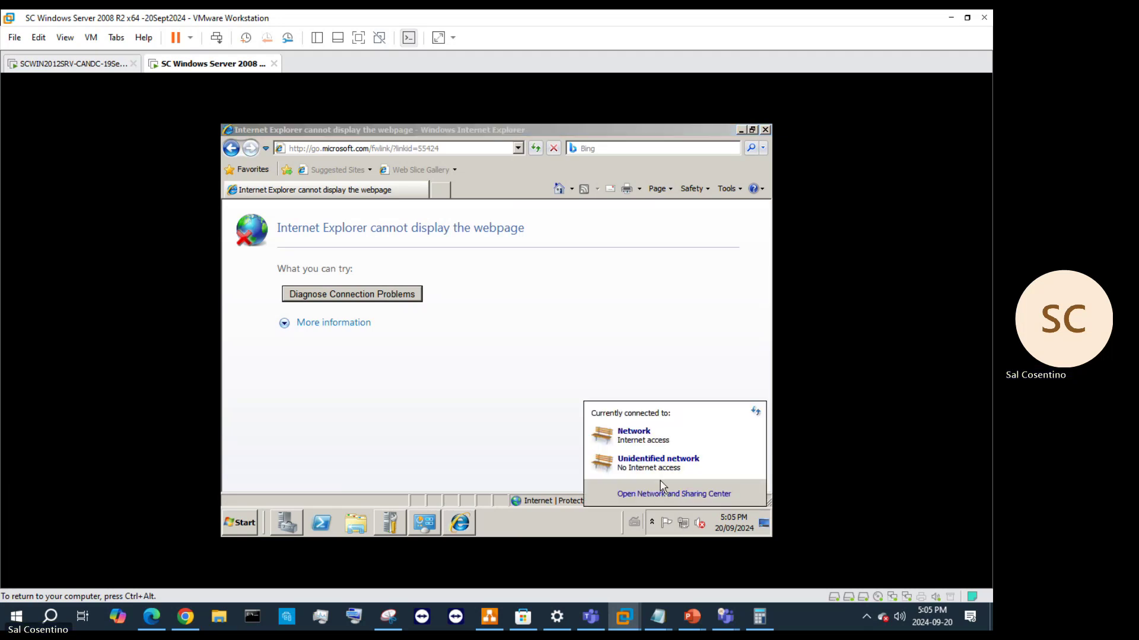
click(662, 495)
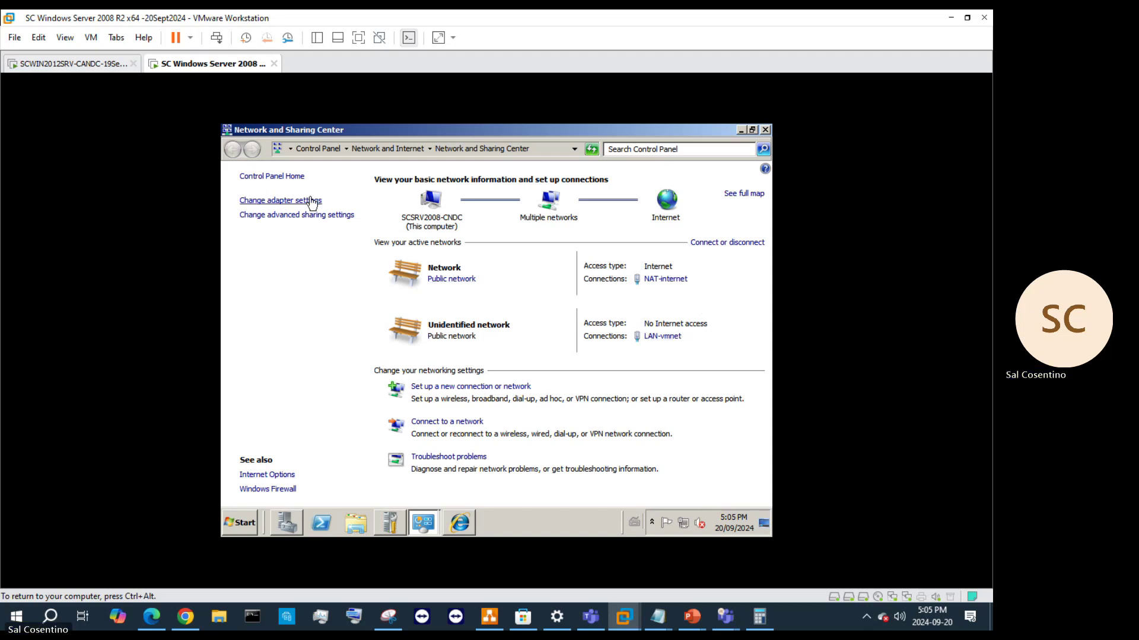
click(460, 524)
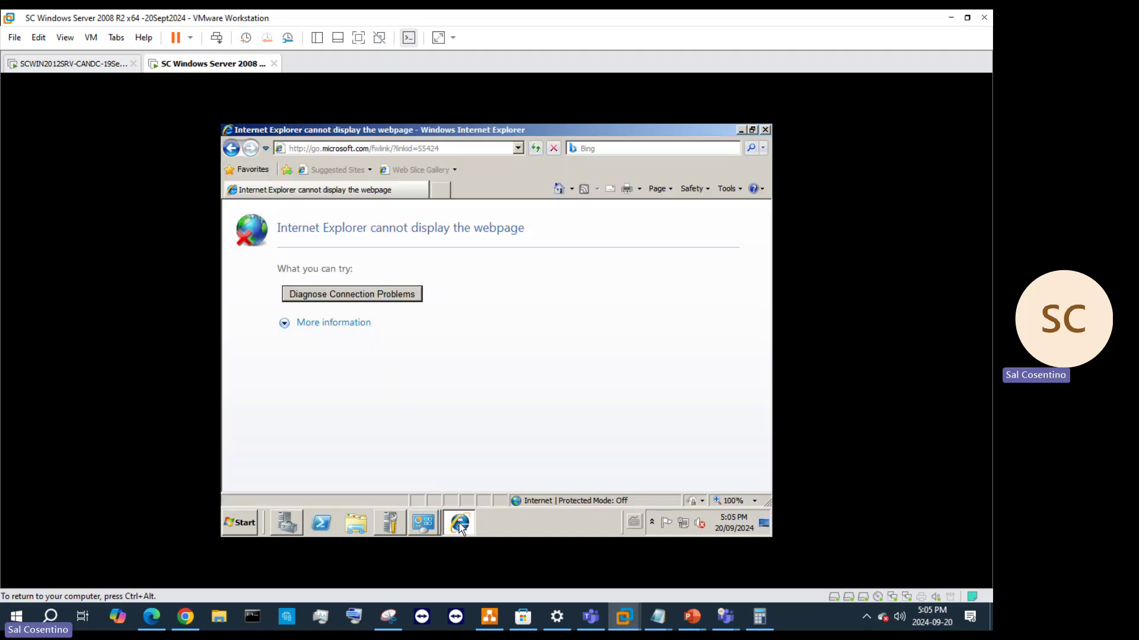
click(364, 148)
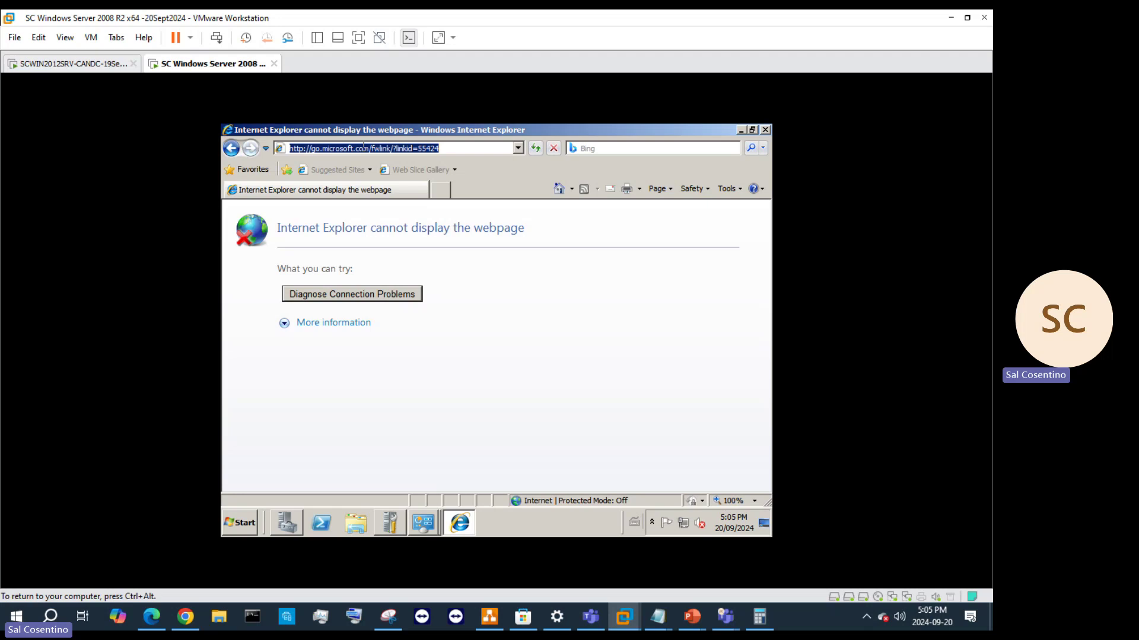
text(google)
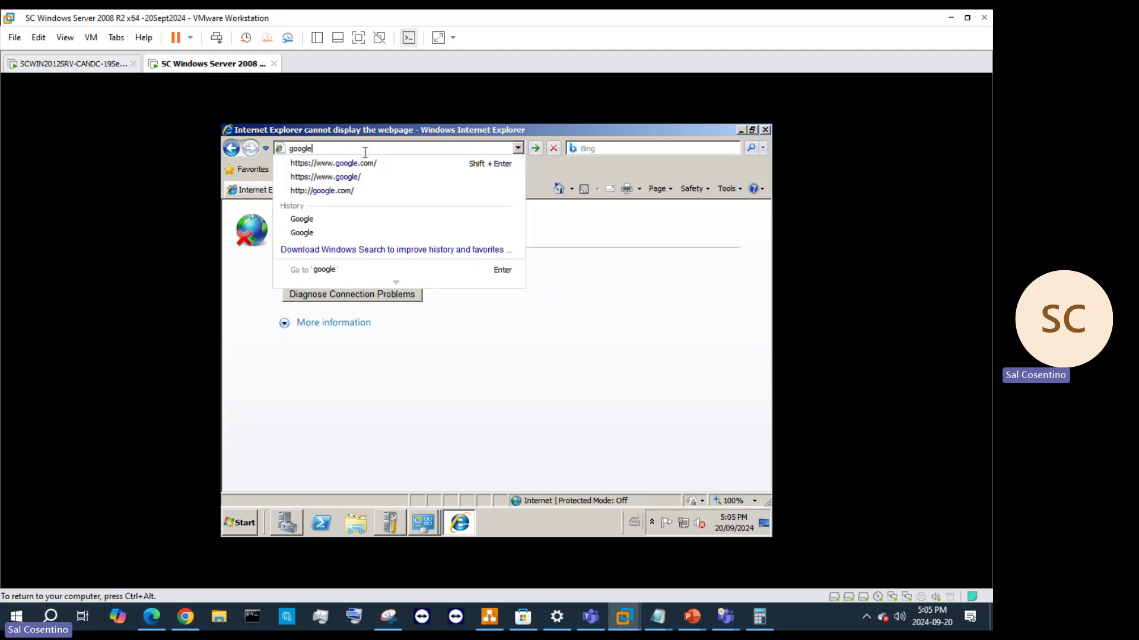
- In the Windows Server 2008 VM's settings, set Network Adapter 2 to the custom virtual network VMnet8 (NAT)
key(ctrl+alt)
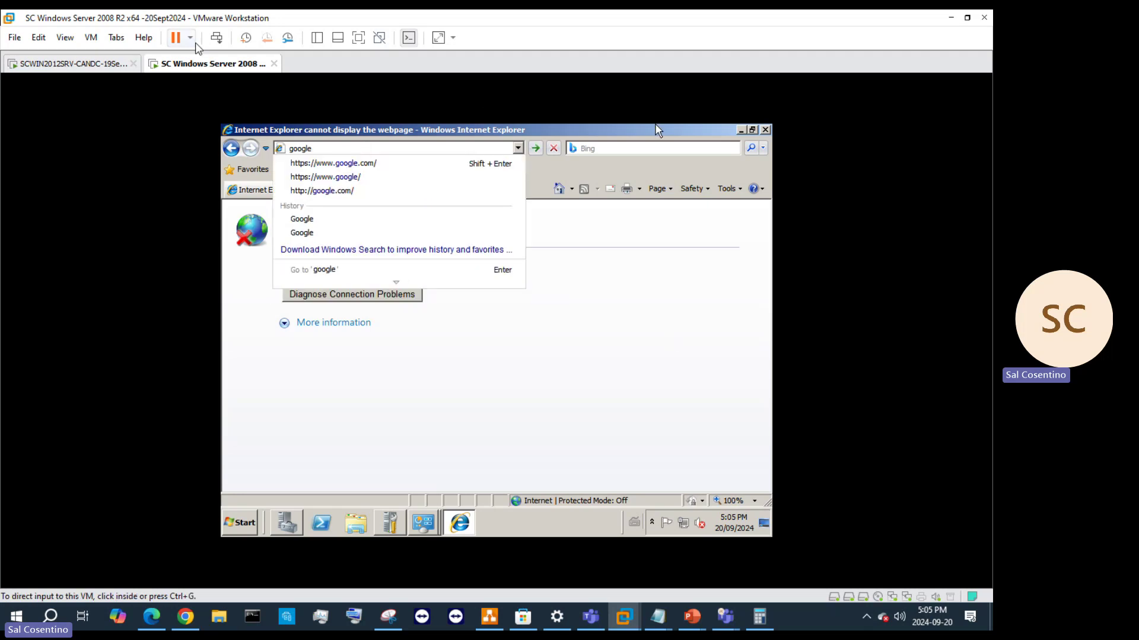
right_click(215, 65)
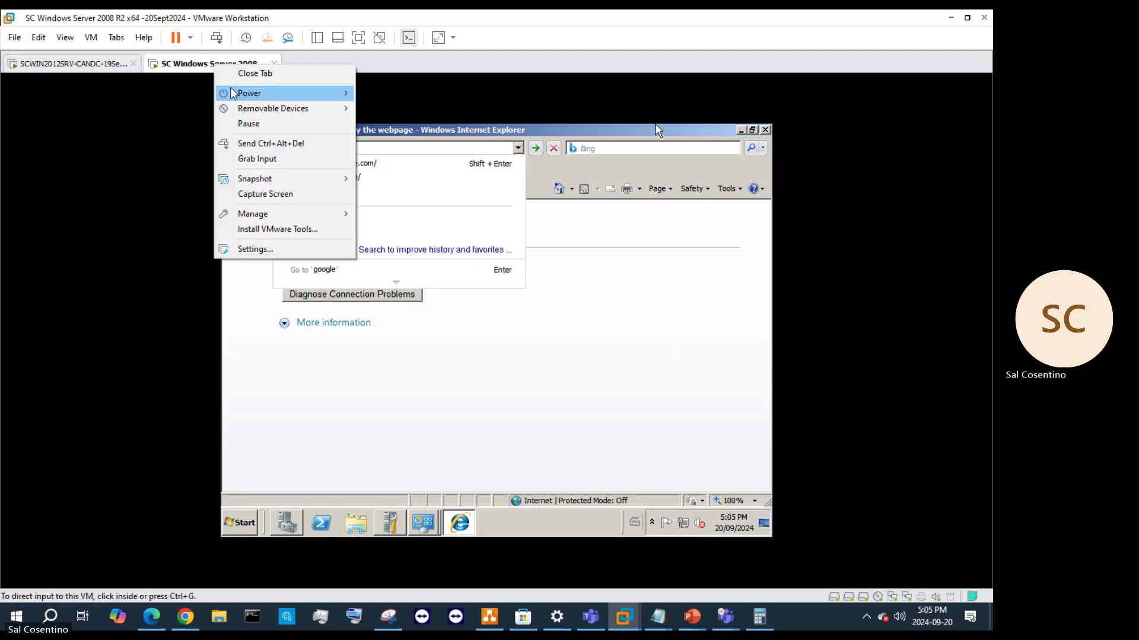
click(254, 252)
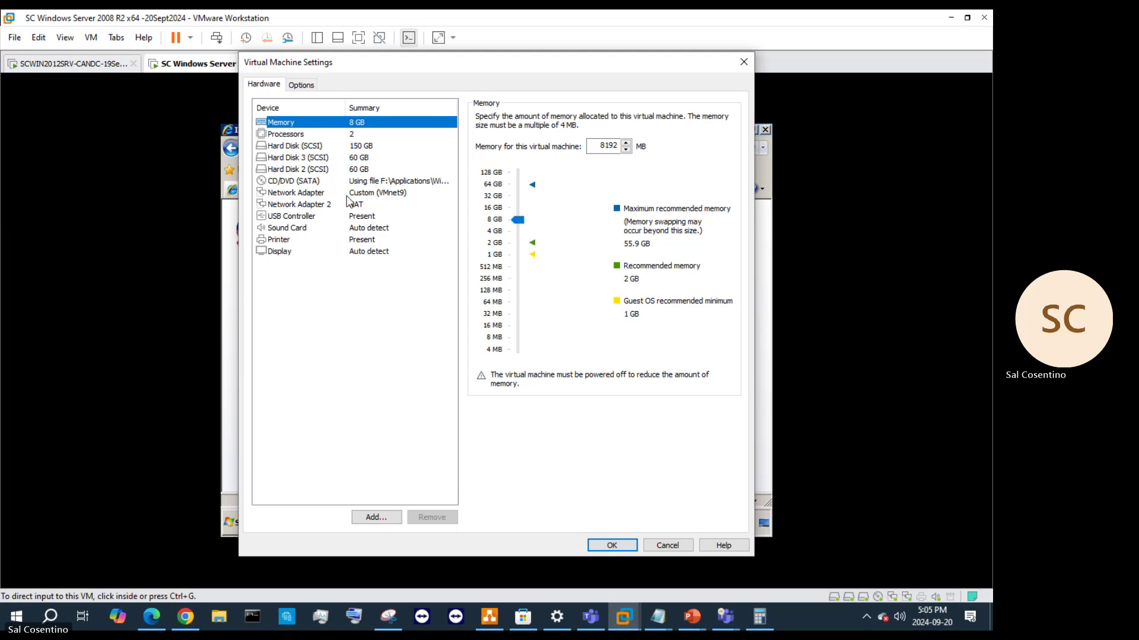
click(361, 206)
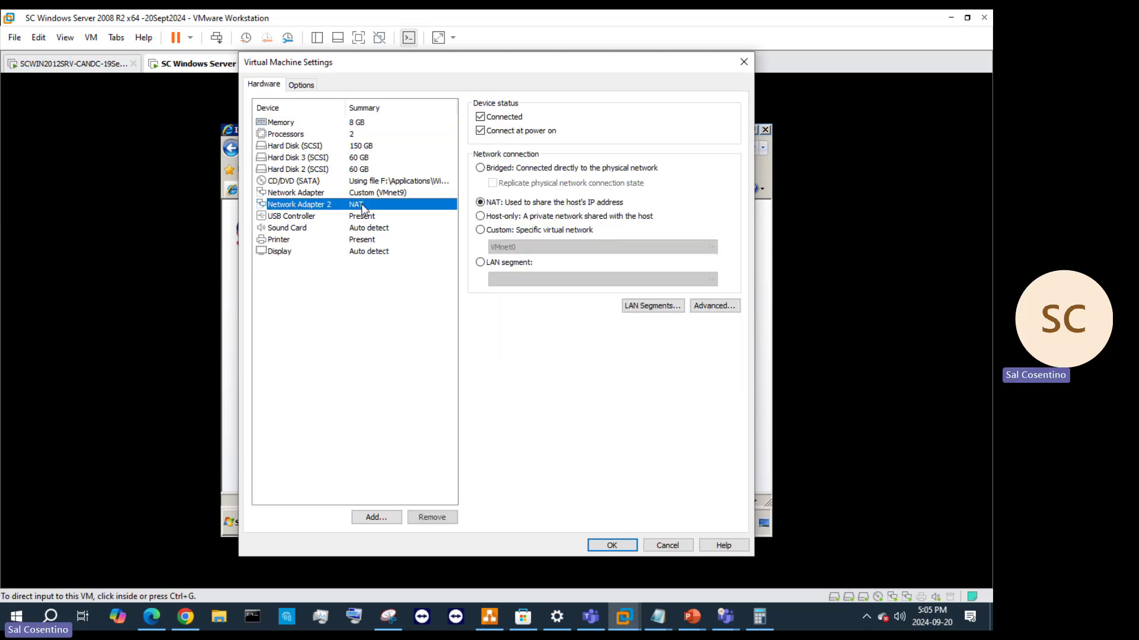
click(481, 231)
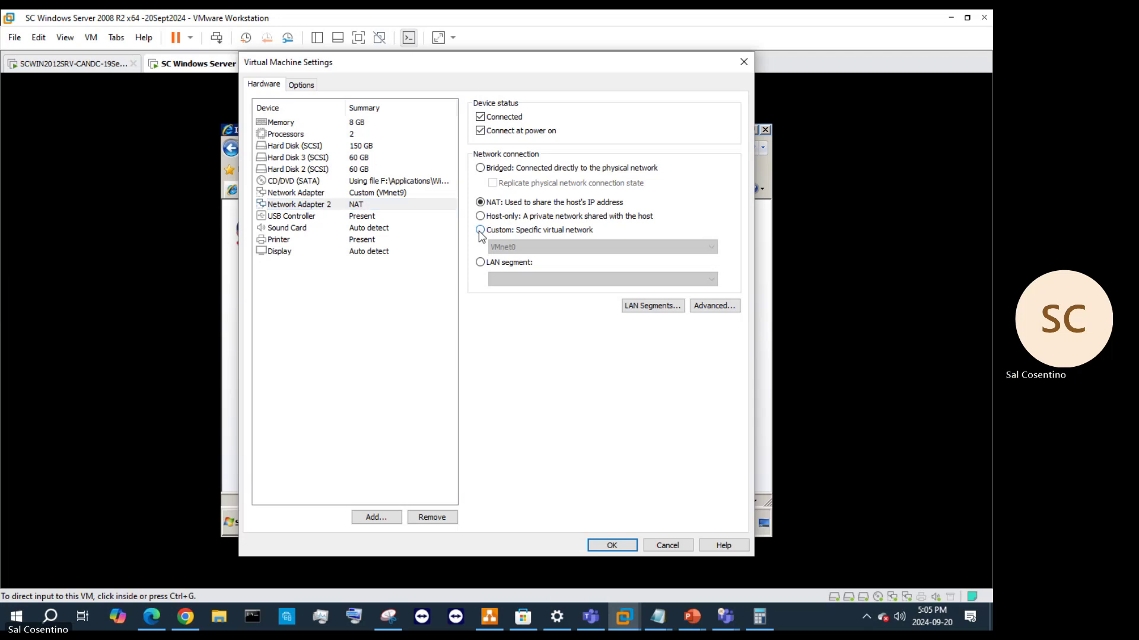
click(532, 246)
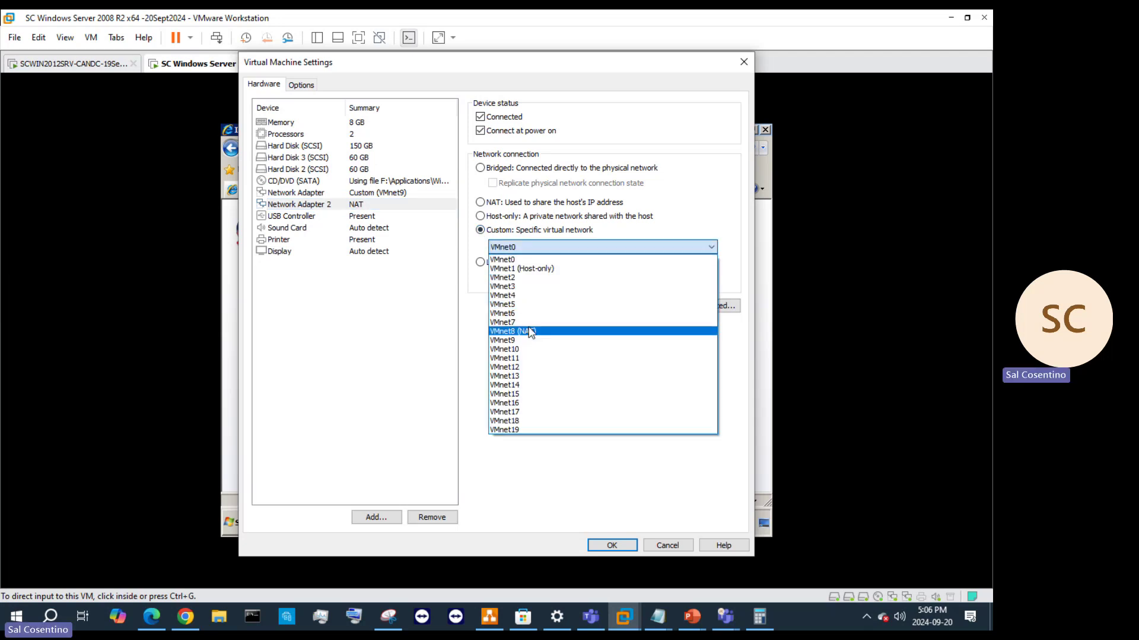
click(516, 331)
click(613, 545)
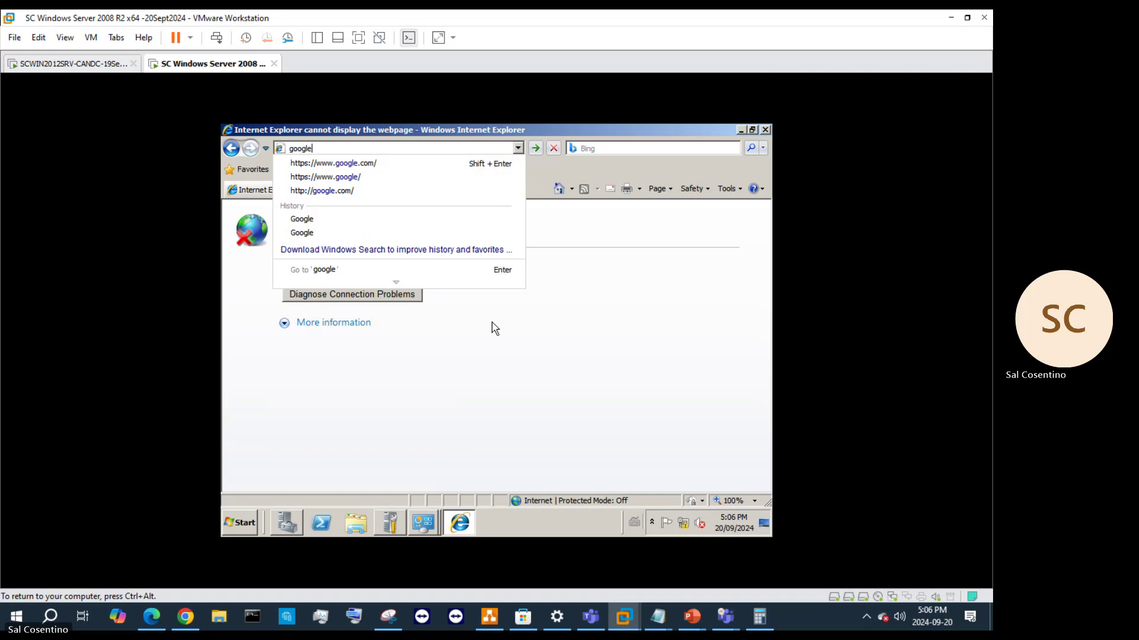
click(559, 361)
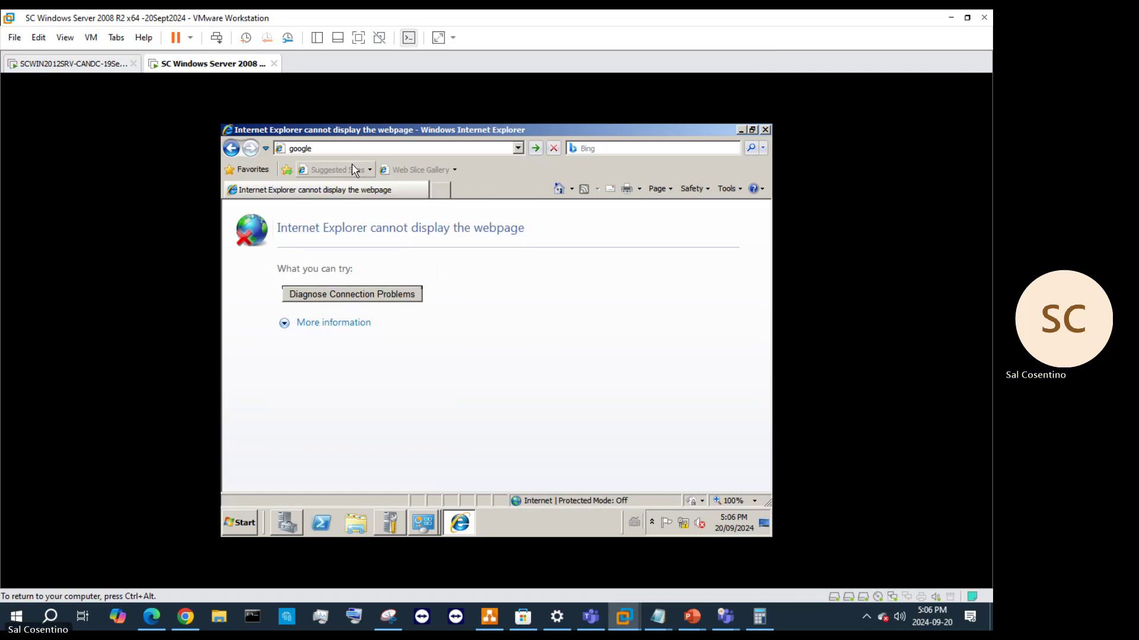
click(406, 156)
click(409, 147)
key(BackSpace)
key(BackSpace)
key(BackSpace)
key(BackSpace)
key(BackSpace)
key(BackSpace)
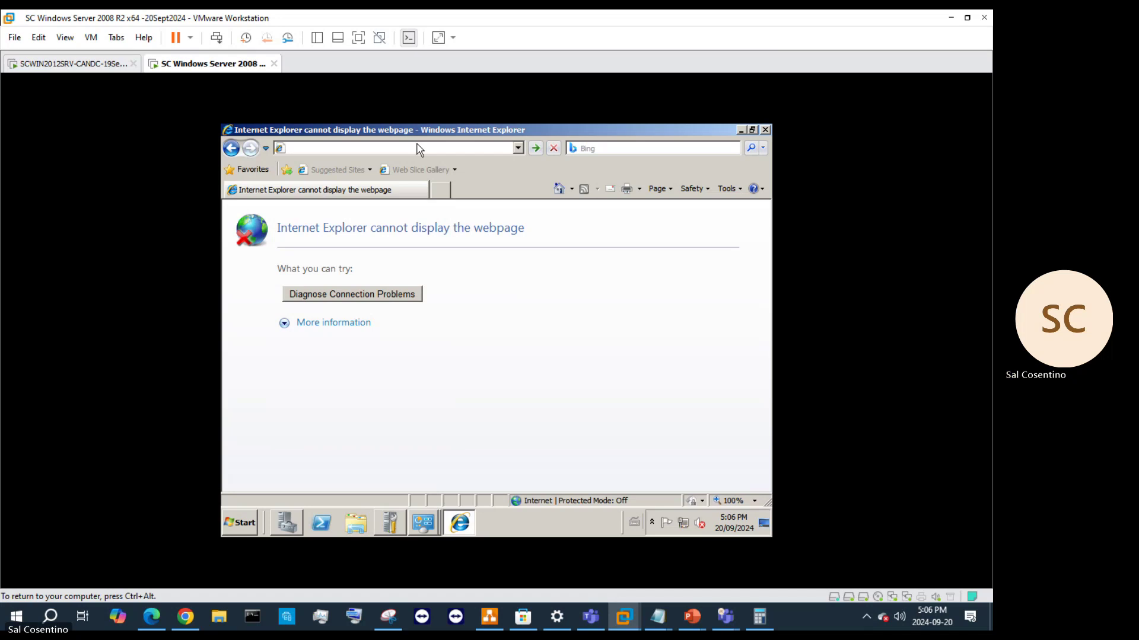
text(microsoft)
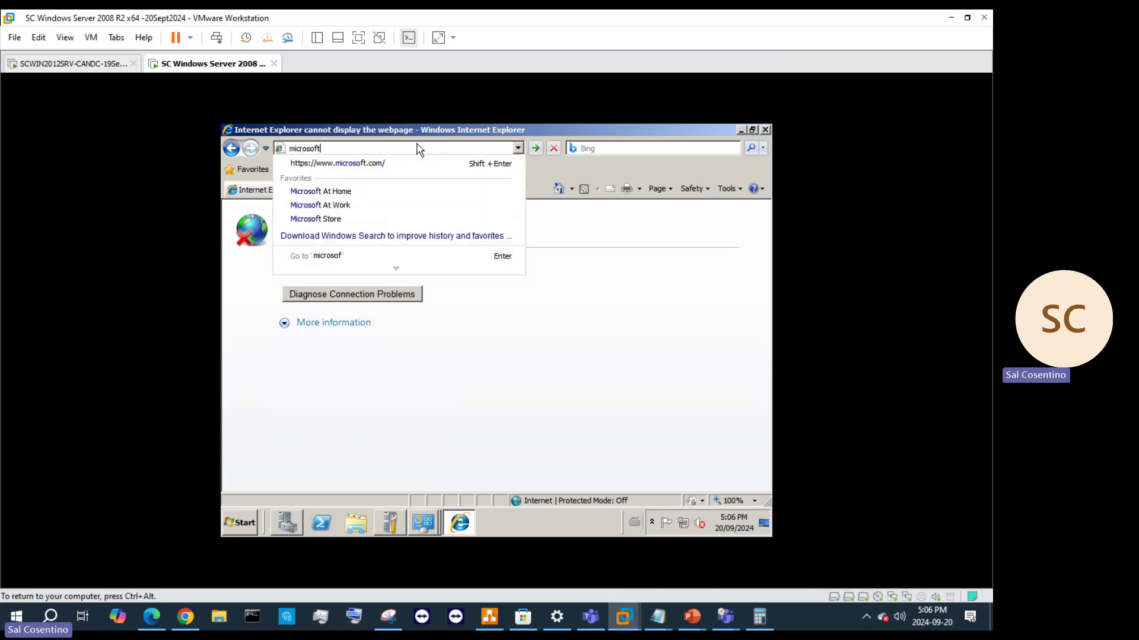
text(.com)
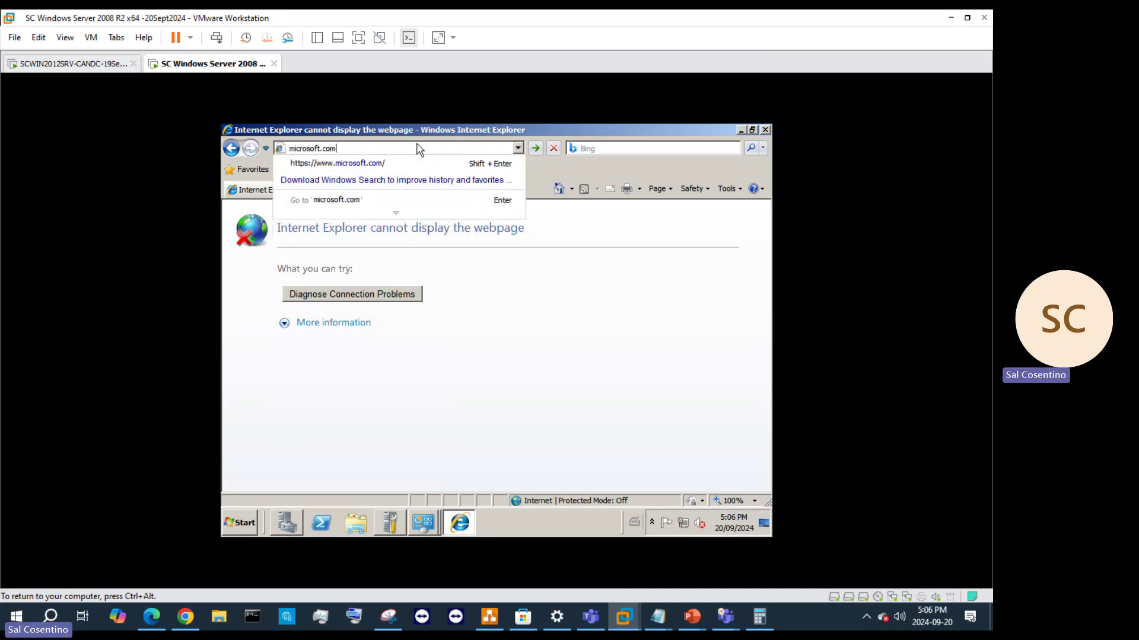
click(386, 169)
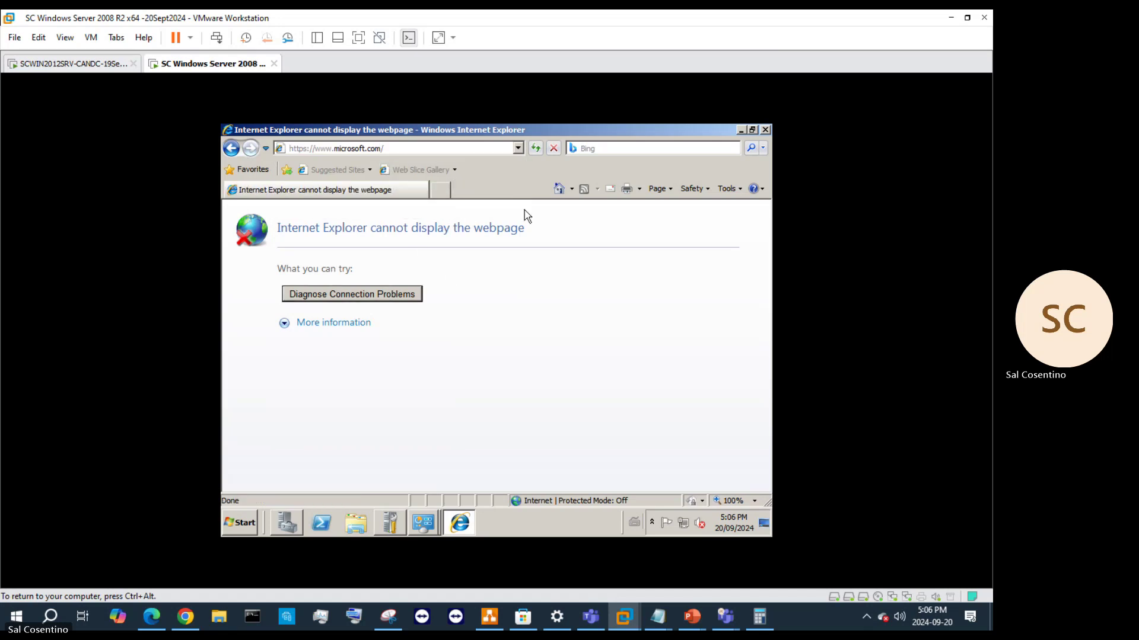
click(535, 148)
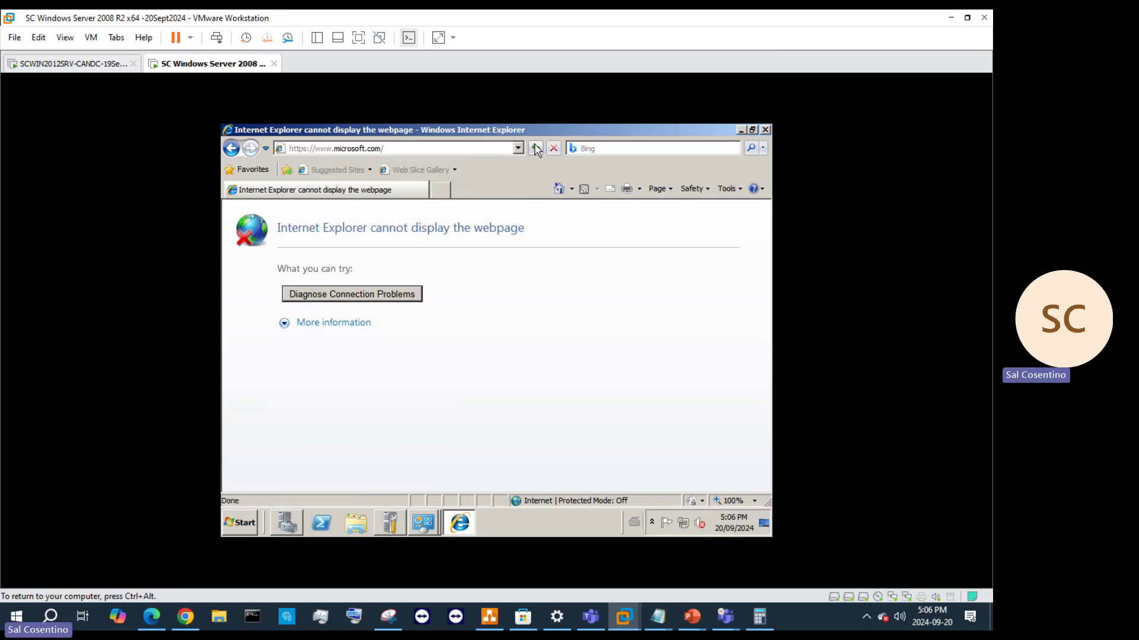
click(535, 148)
click(535, 148)
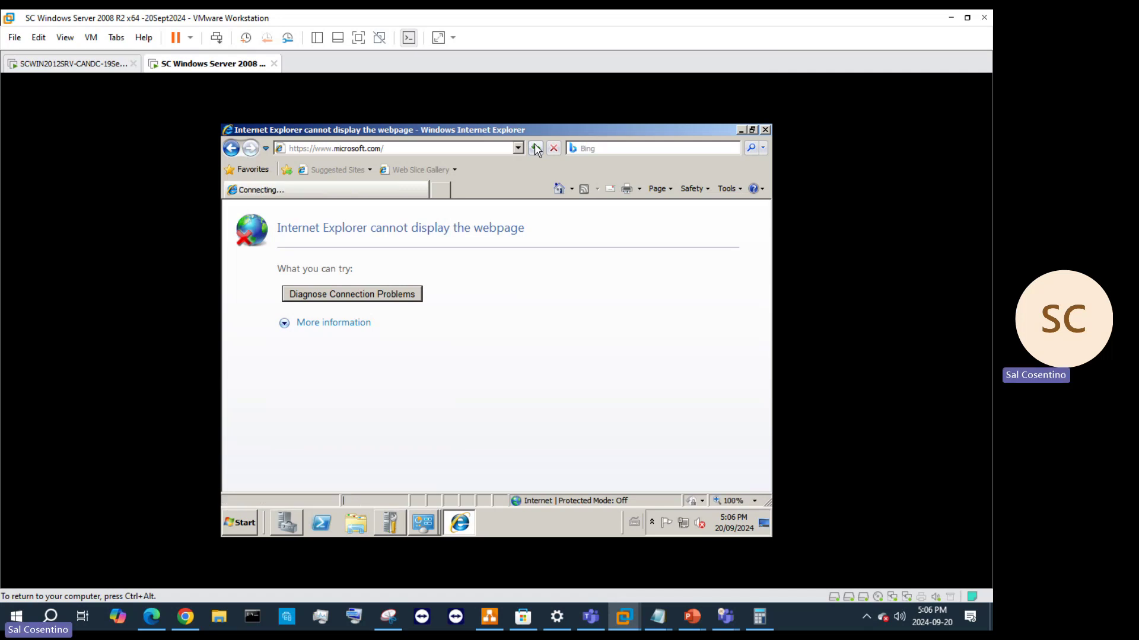
click(535, 148)
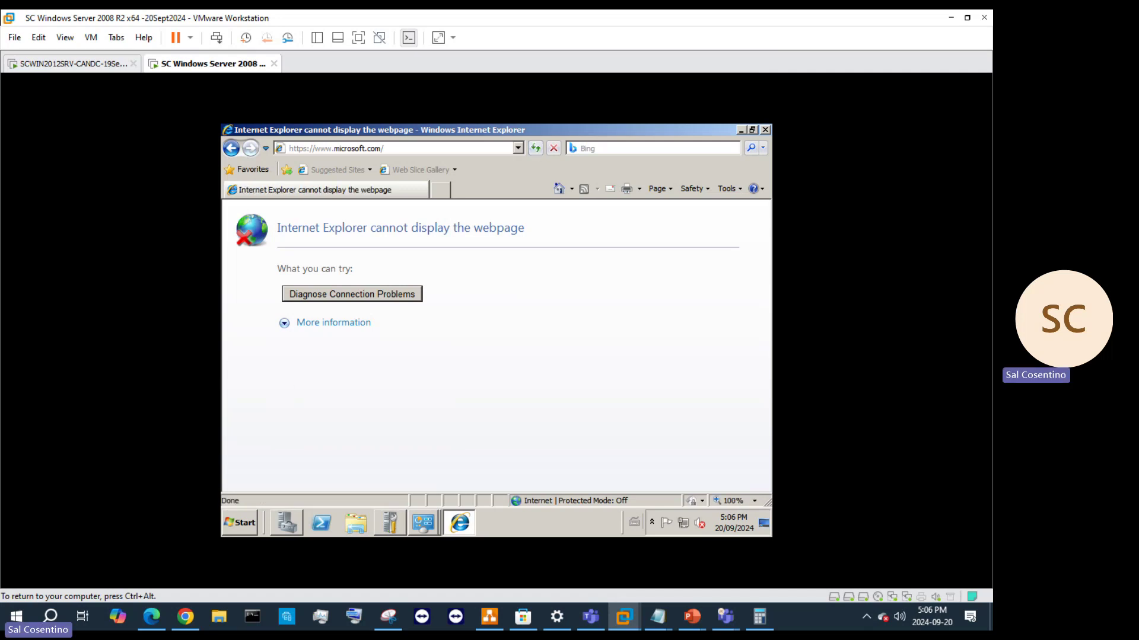
- Review the Local Server firewall and Ethernet properties on the Windows Server 2012 VM, and reload microsoft.com in the Windows Server 2008 VM
key(ctrl+alt)
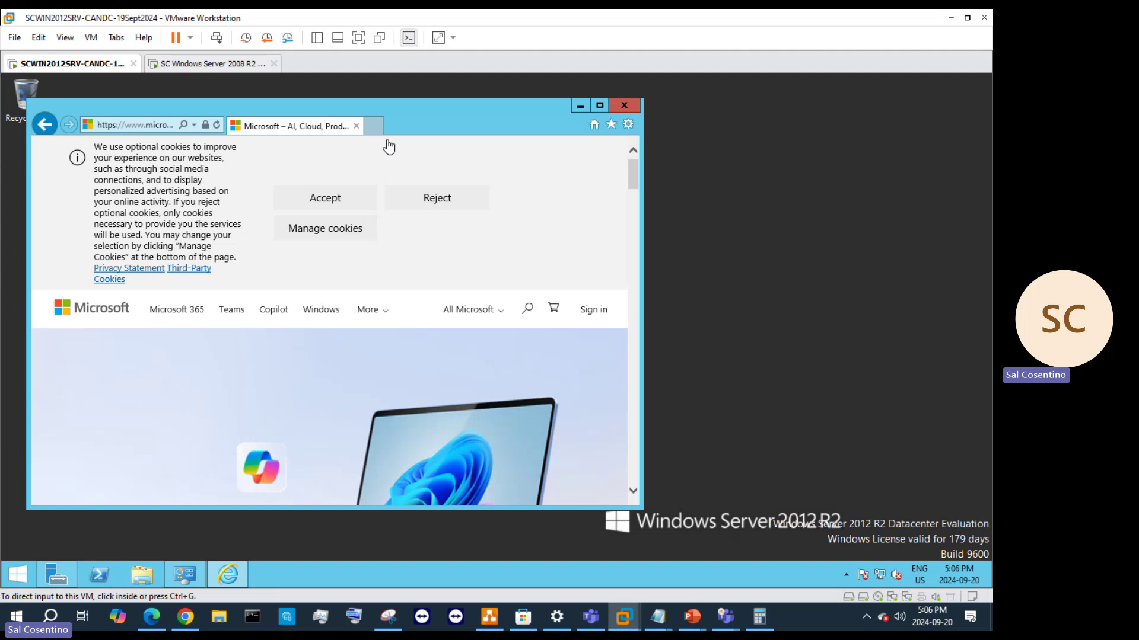
click(63, 578)
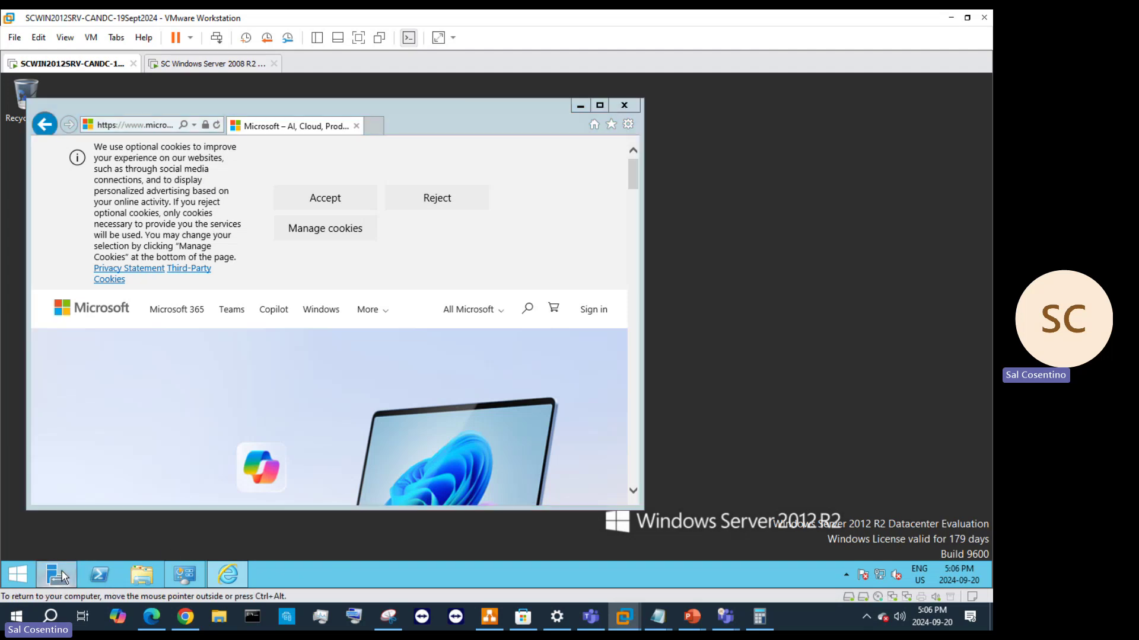
drag(375, 461, 324, 456)
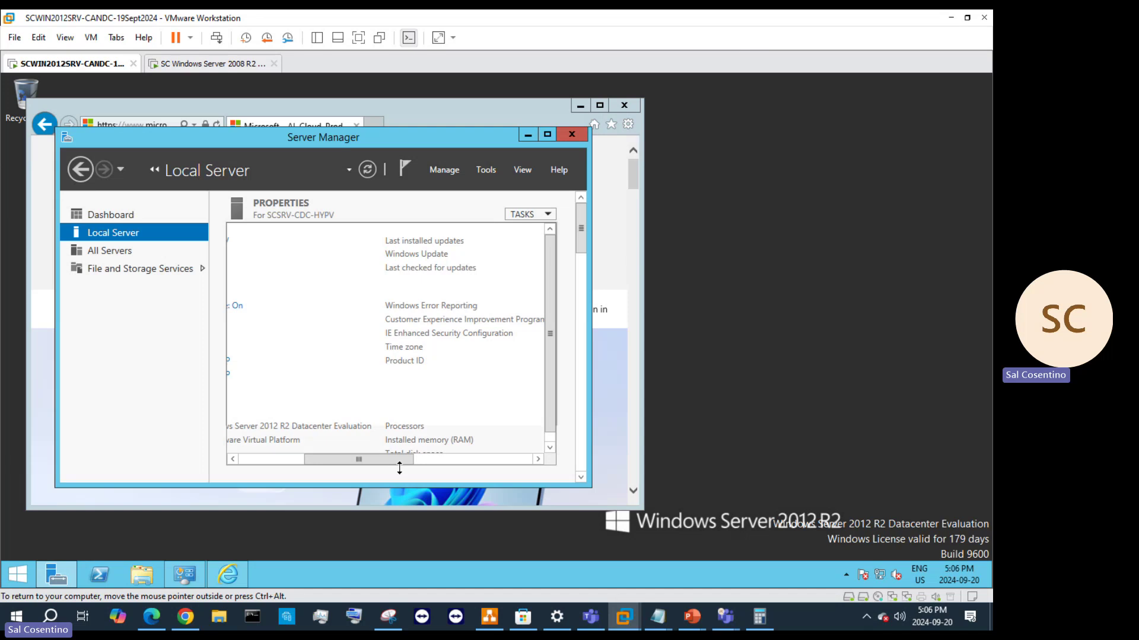
drag(399, 461, 297, 460)
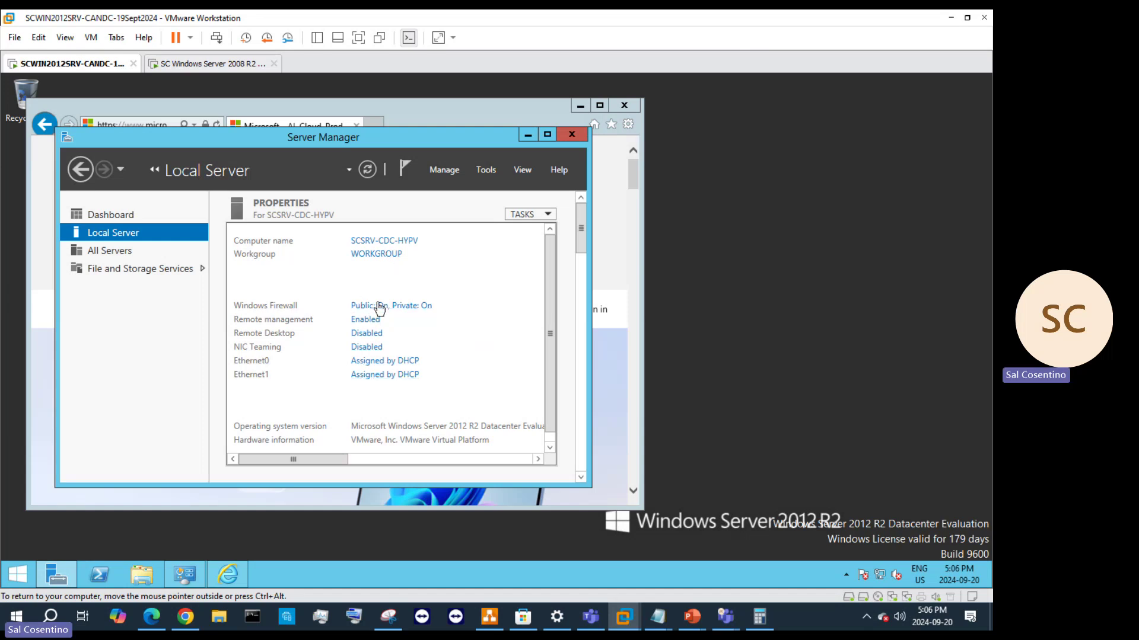
click(325, 109)
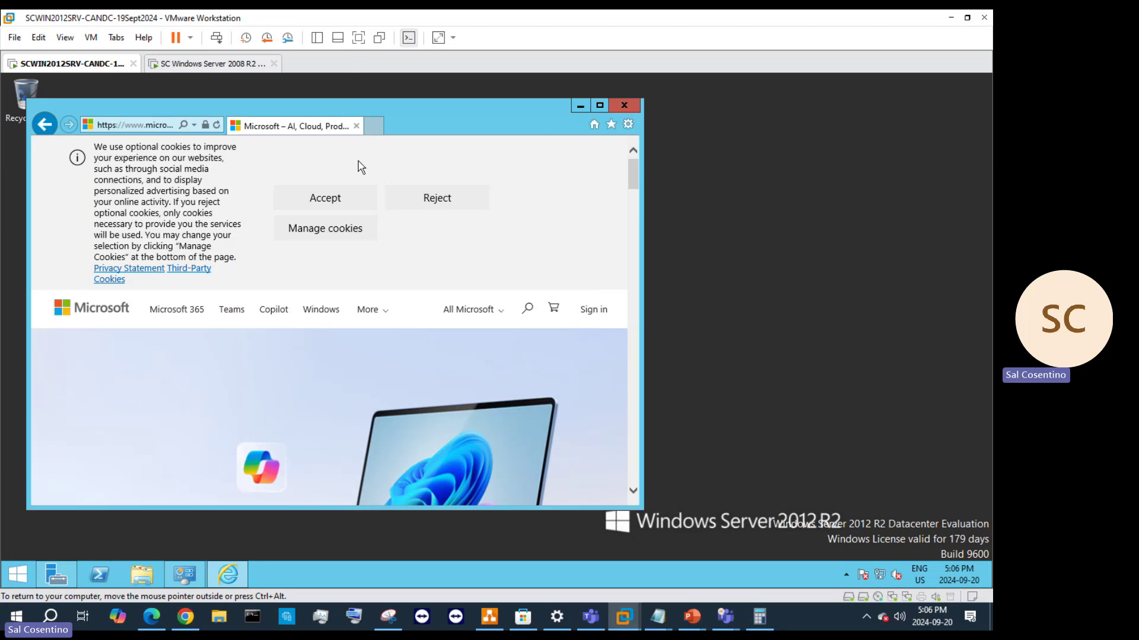
click(228, 65)
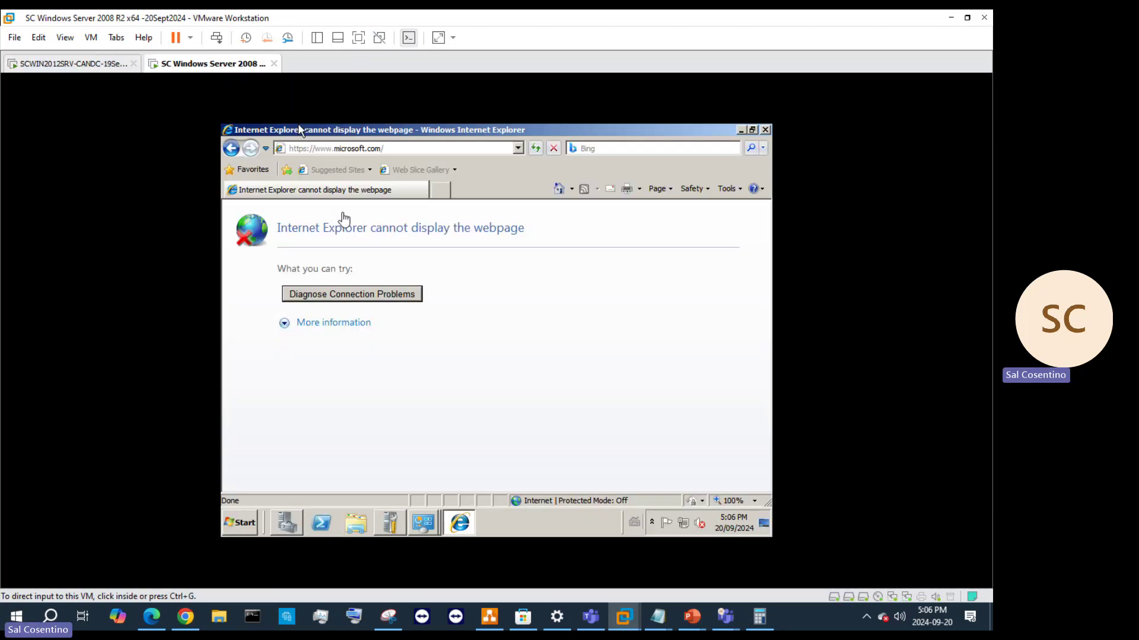
click(535, 151)
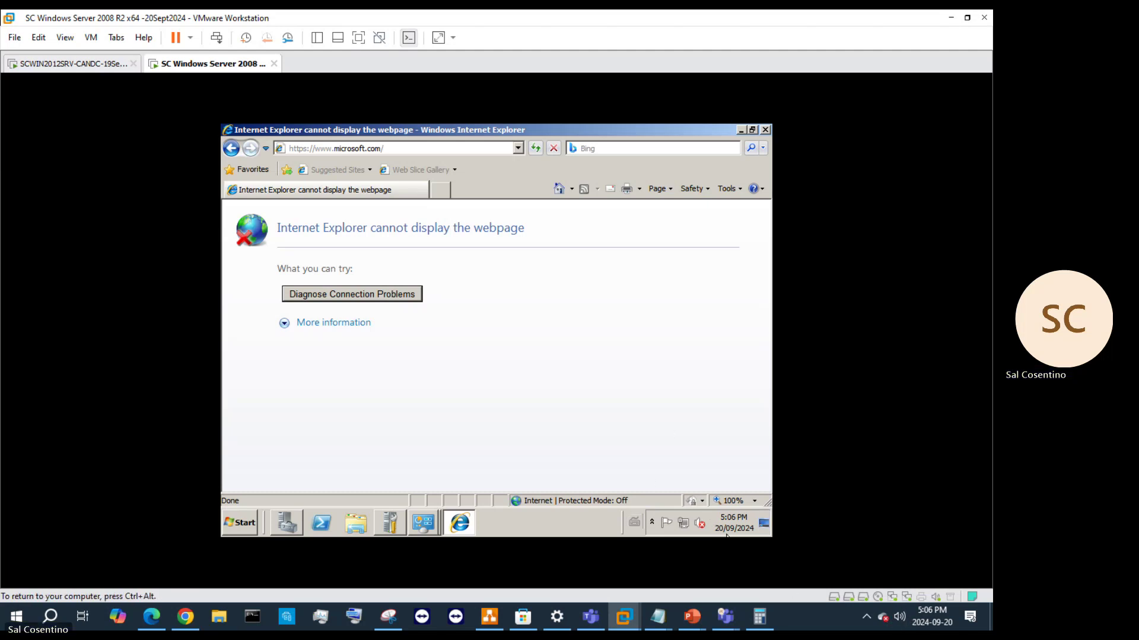
- Disable the LAN-vmnet adapter in the Windows Server 2008 VM's Network Connections
right_click(431, 522)
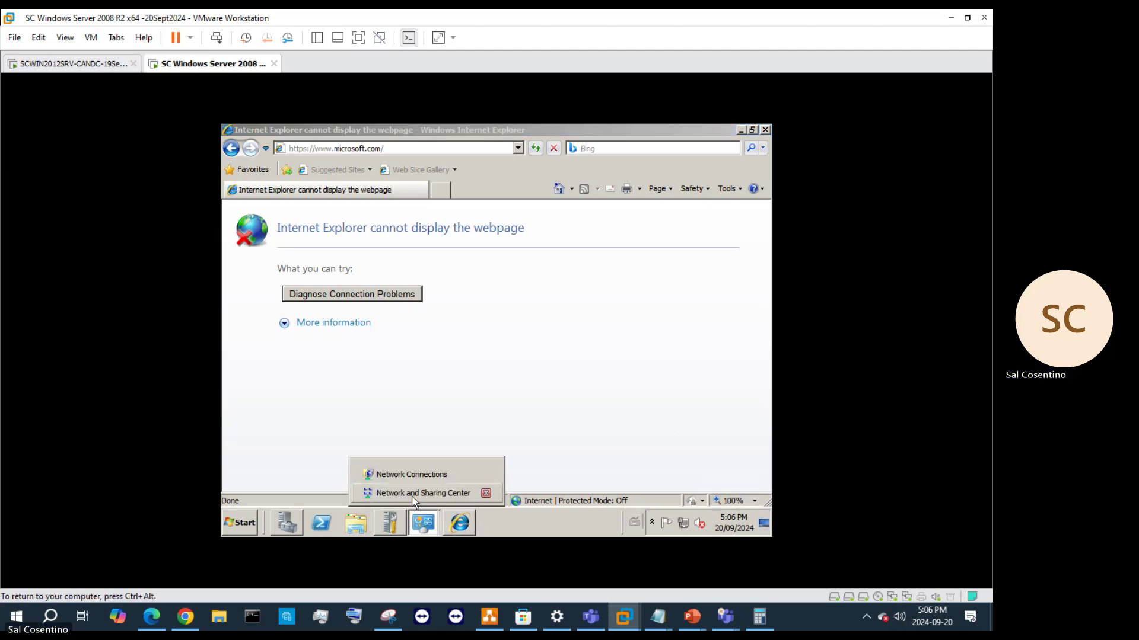
click(408, 475)
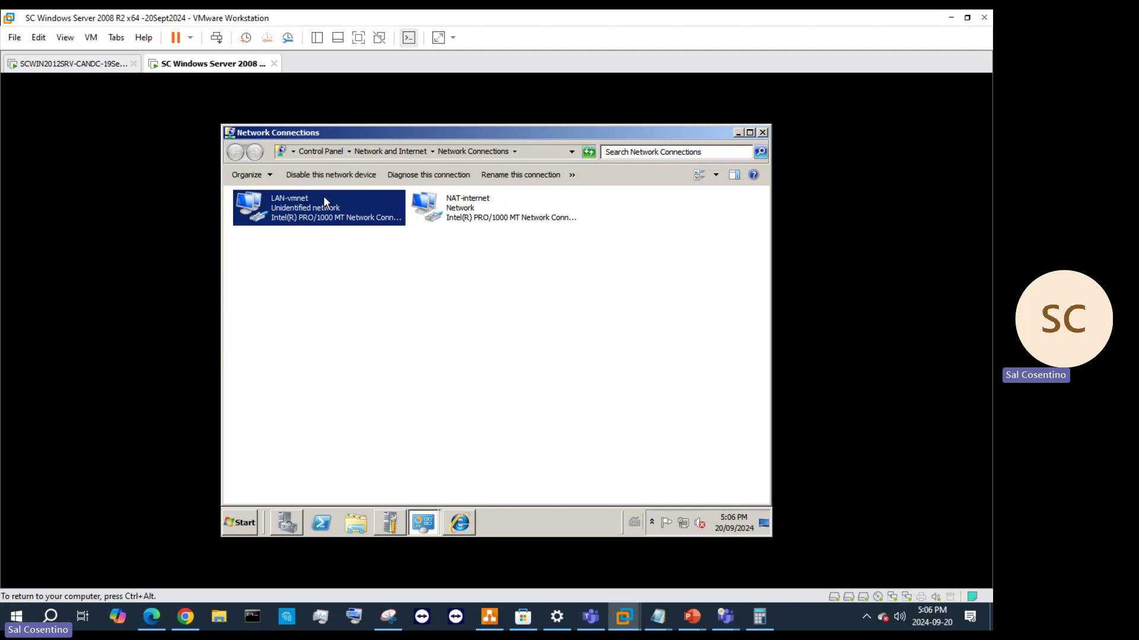
click(507, 212)
click(286, 200)
right_click(286, 200)
click(327, 208)
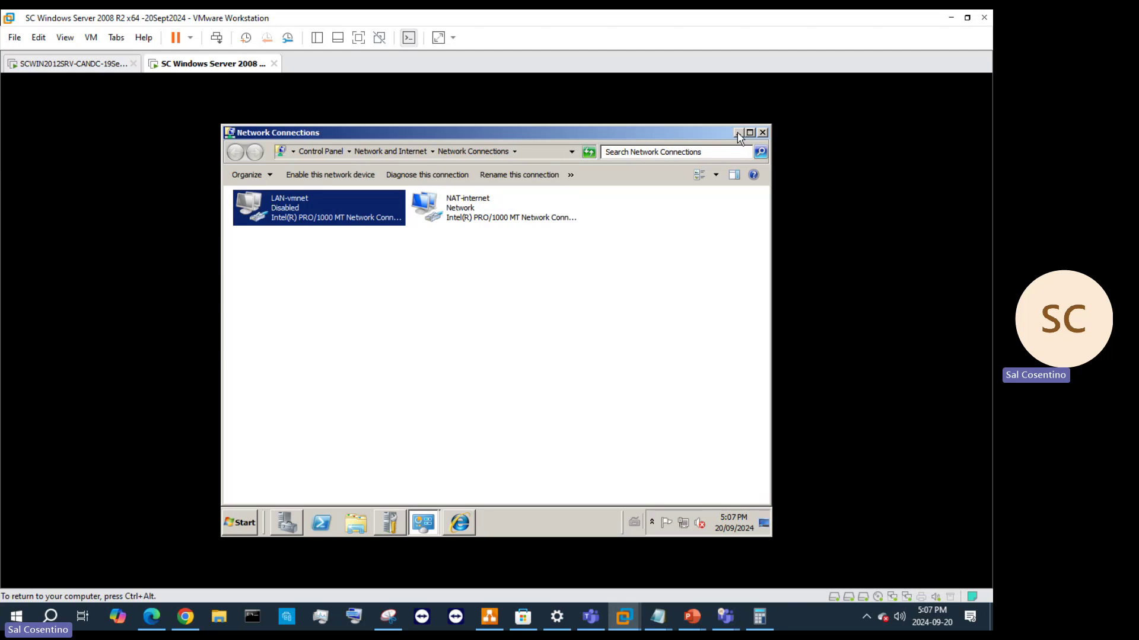
- Refresh the list of network connections and check the current network's access status
right_click(555, 263)
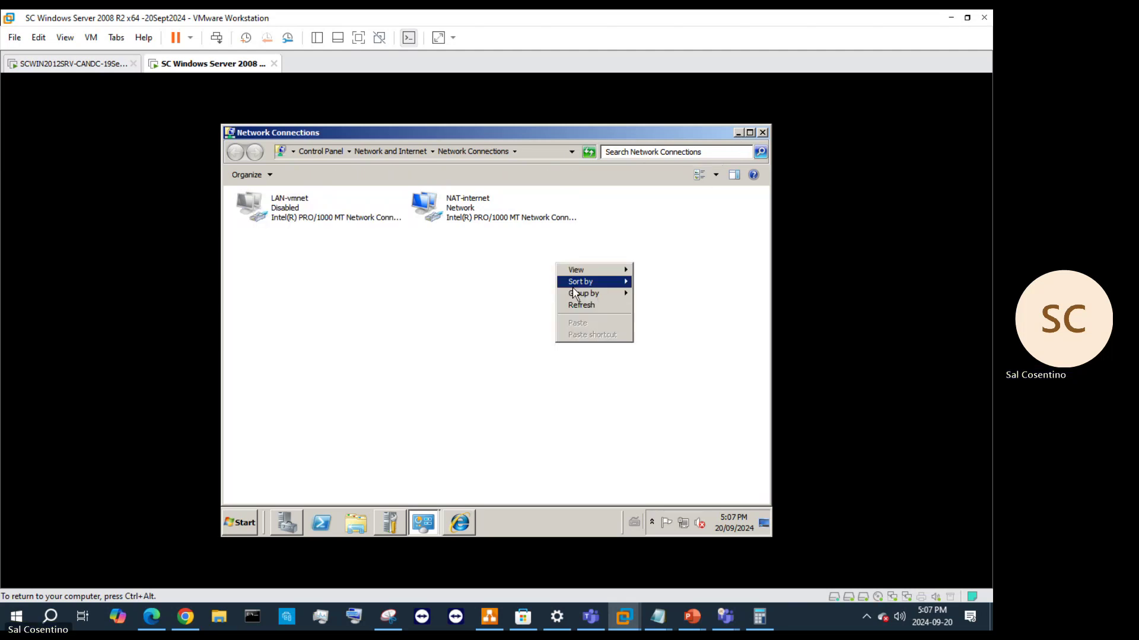
click(582, 305)
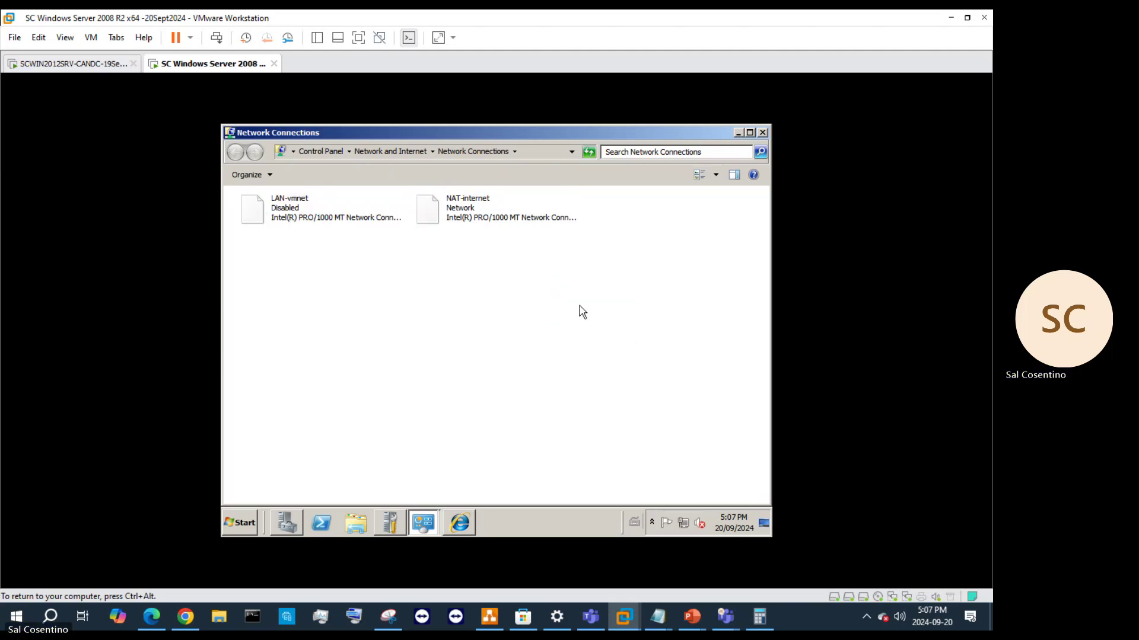
click(681, 527)
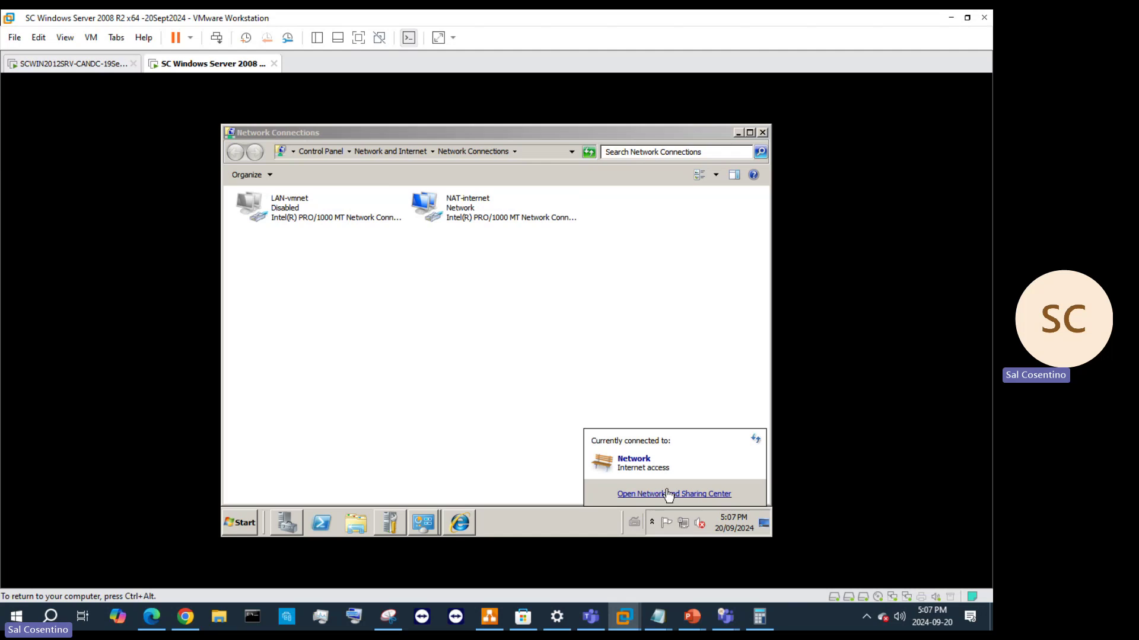
click(619, 328)
click(459, 523)
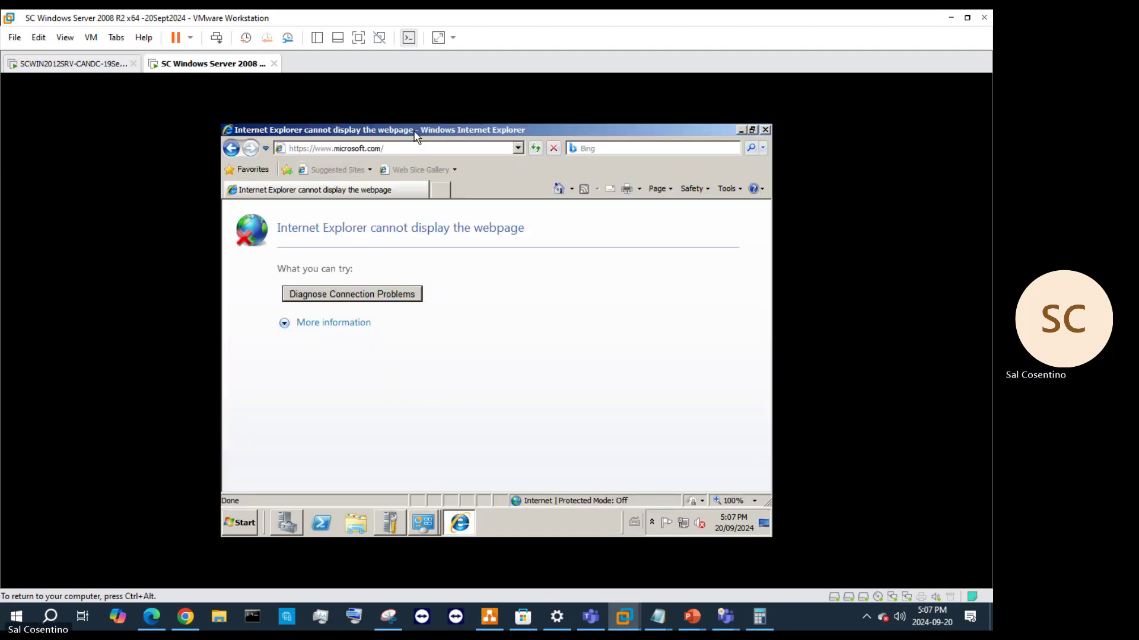
click(535, 148)
click(535, 149)
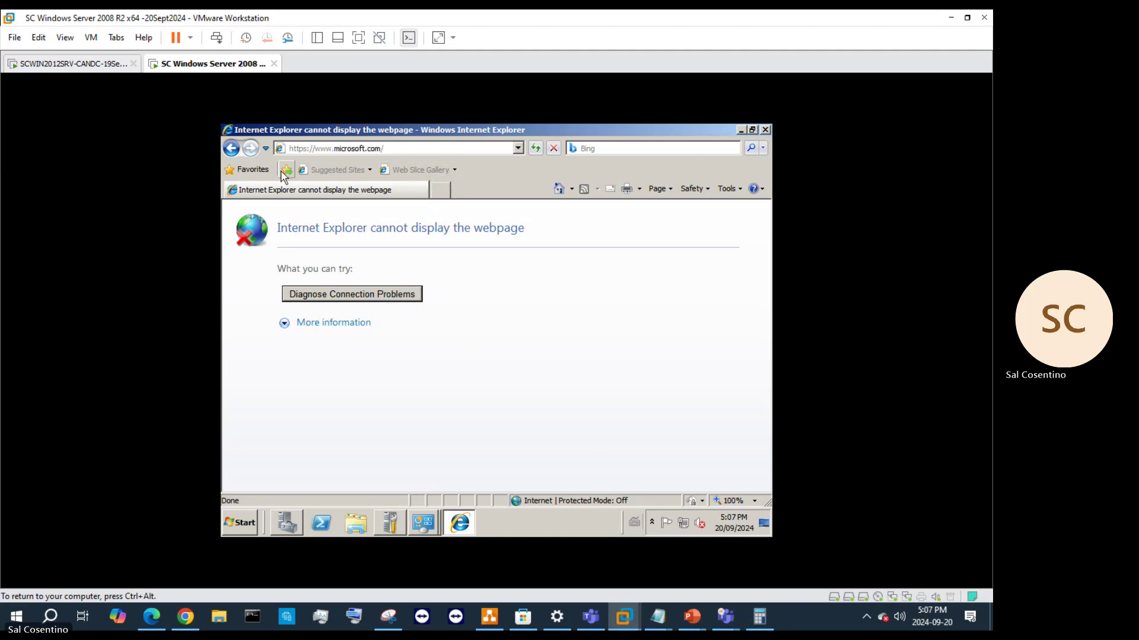
- On the SCWIN2012SRV-CANDC virtual machine, check the Internet Explorer Enhanced Security Configuration in Server Manager's Local Server properties, leaving it unchanged
click(115, 64)
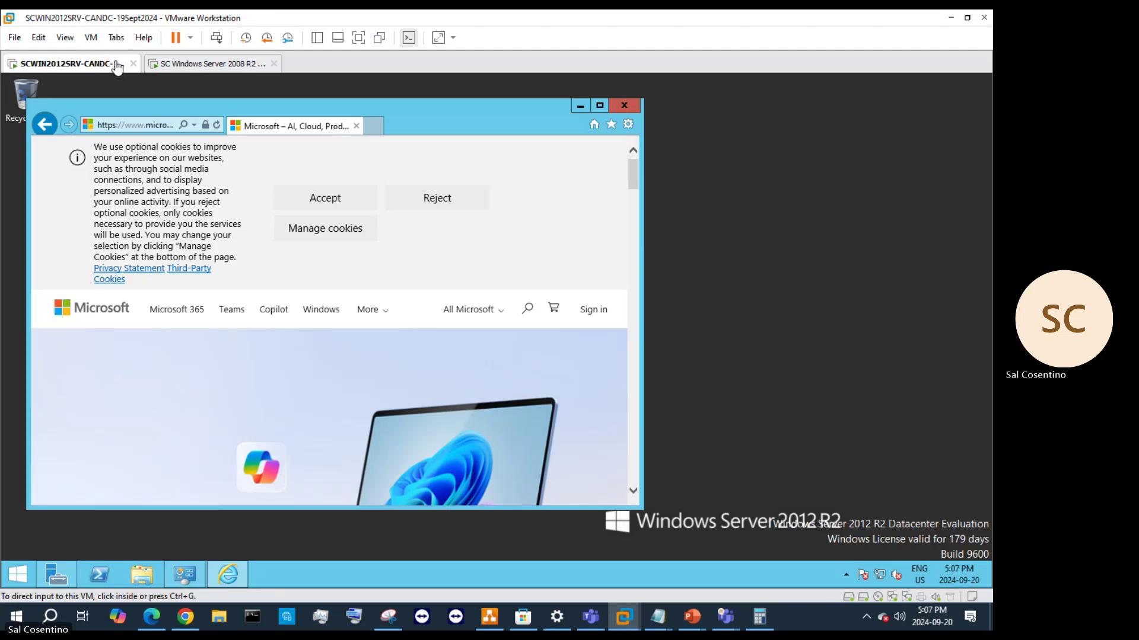
click(63, 574)
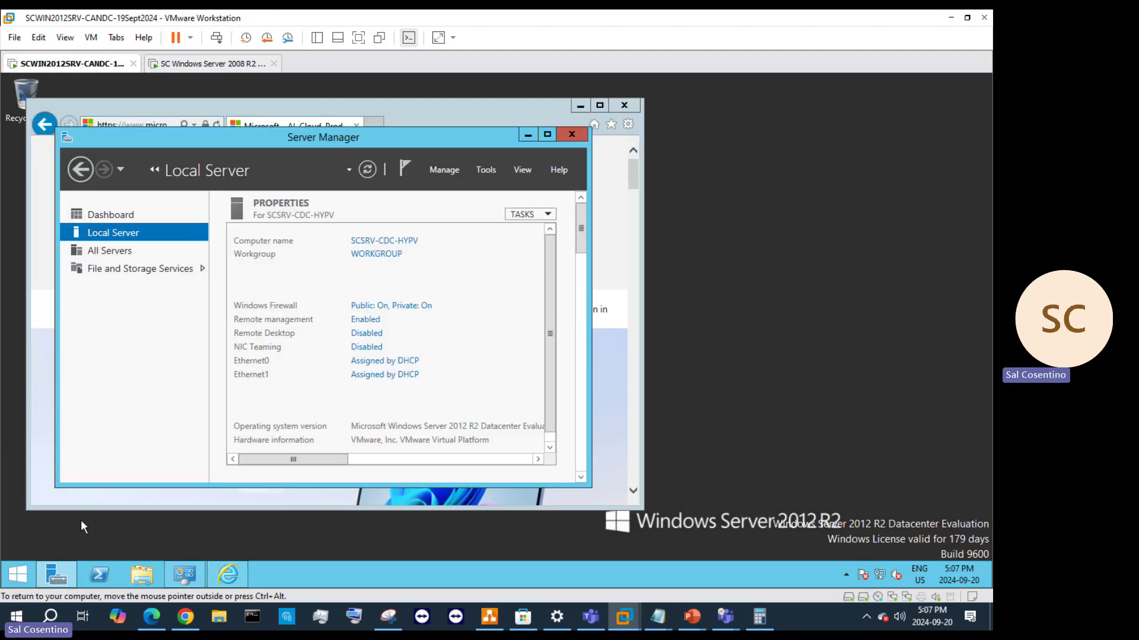
drag(335, 460, 461, 469)
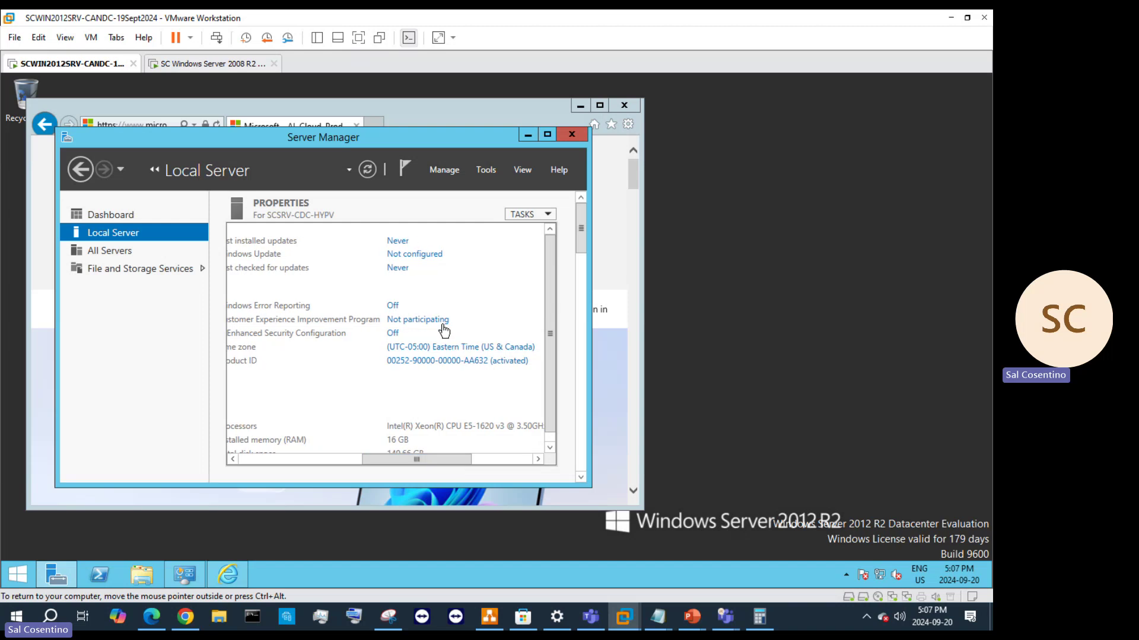
click(392, 334)
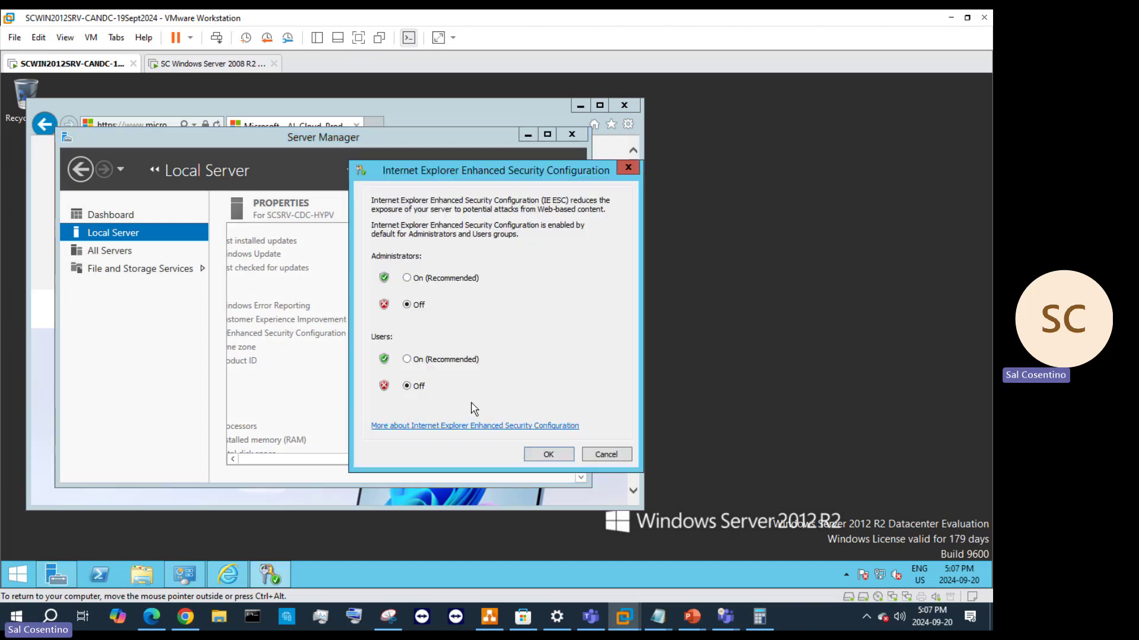
click(628, 169)
- Switch back to the Windows Server 2008 virtual machine and diagnose the connection problems for the microsoft.com page
click(191, 61)
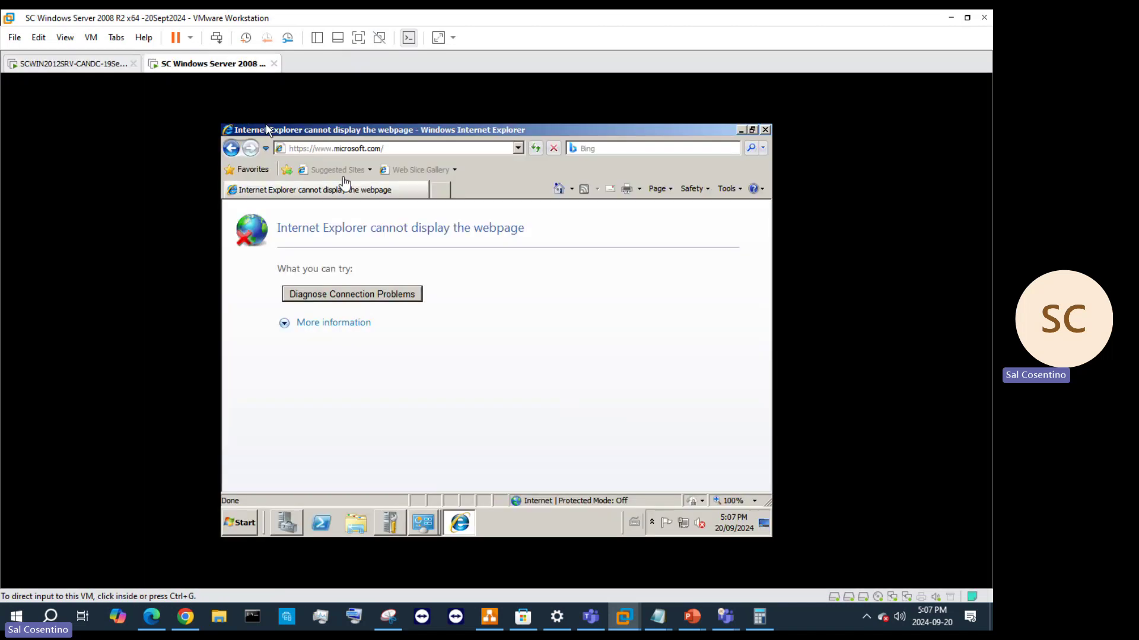
click(372, 294)
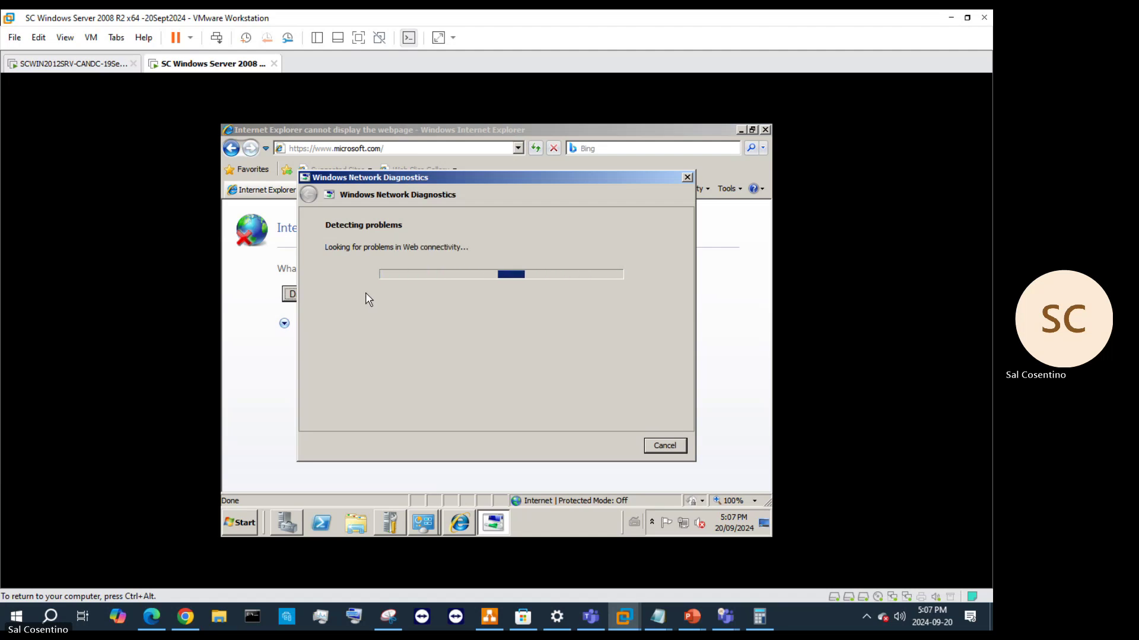
- Open Internet Explorer (64-bit), then examine and reload its Enhanced Security Configuration caution page
click(233, 525)
click(298, 475)
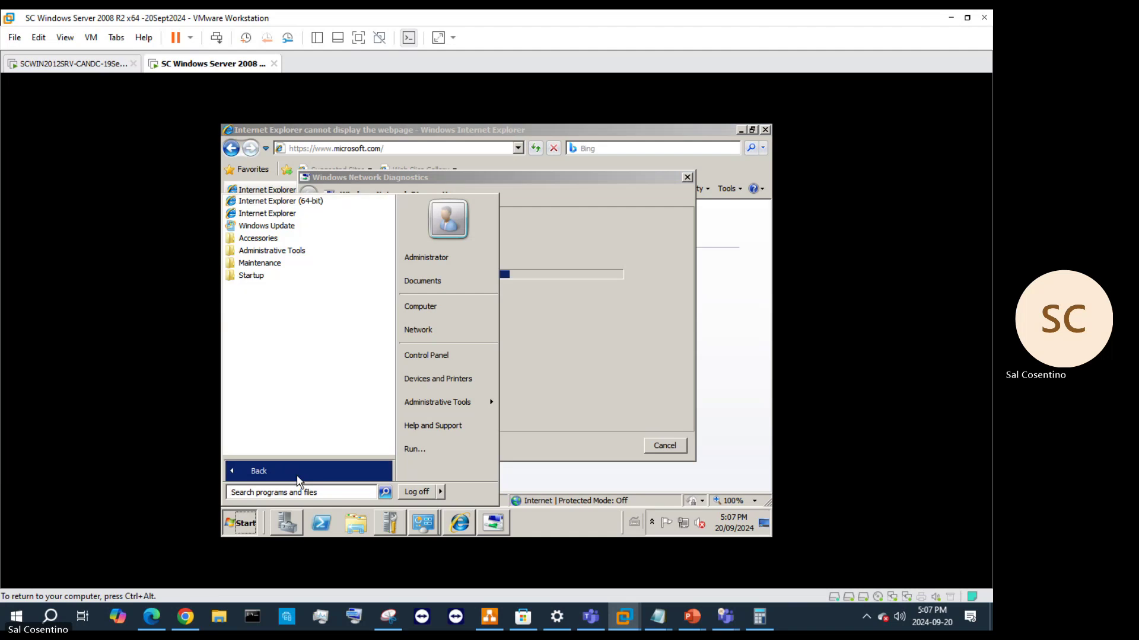
click(284, 204)
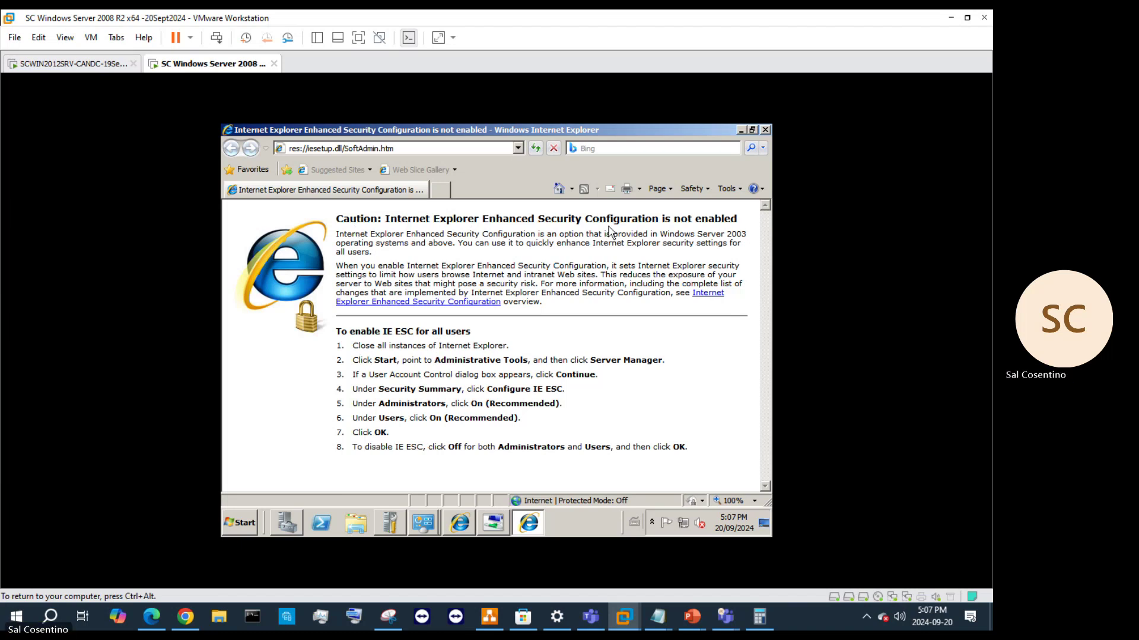
drag(371, 235, 725, 241)
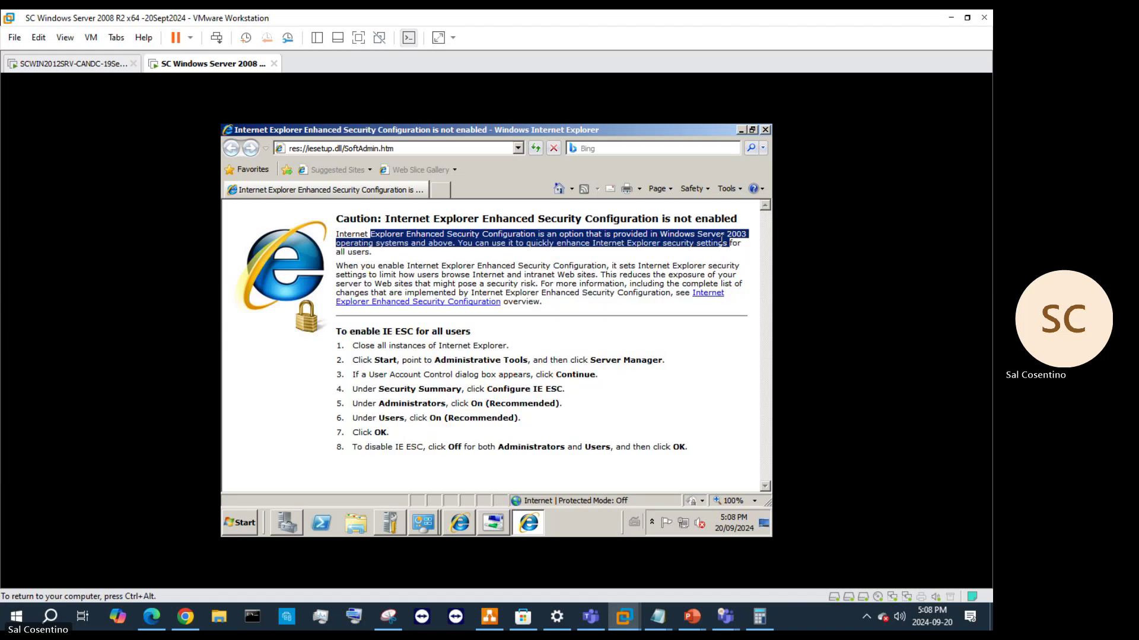
drag(723, 239, 731, 261)
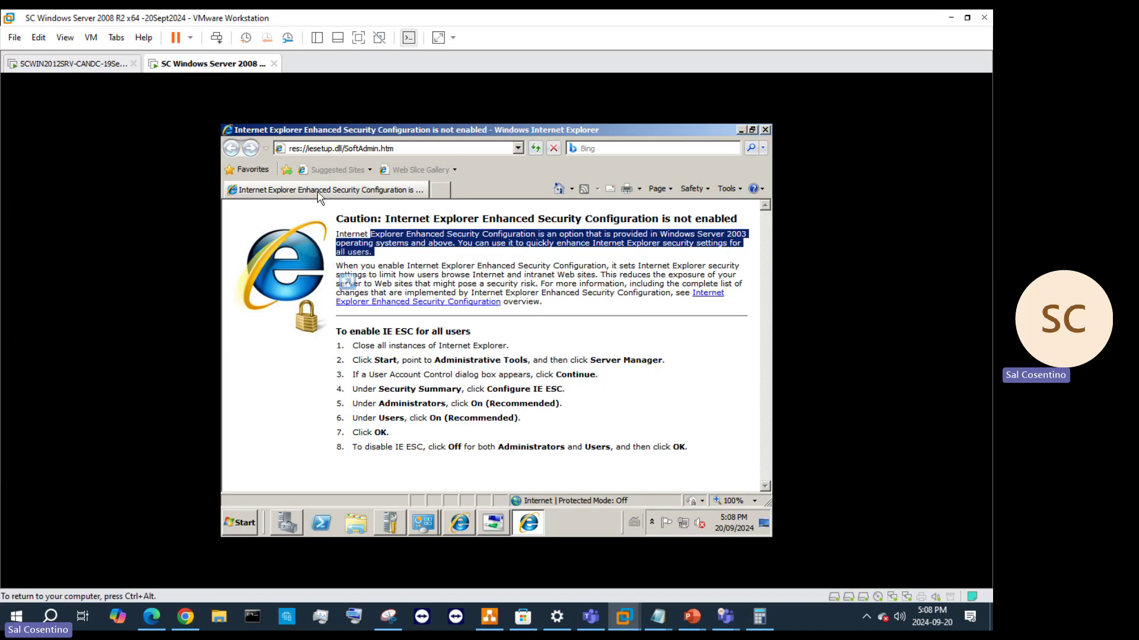
click(536, 148)
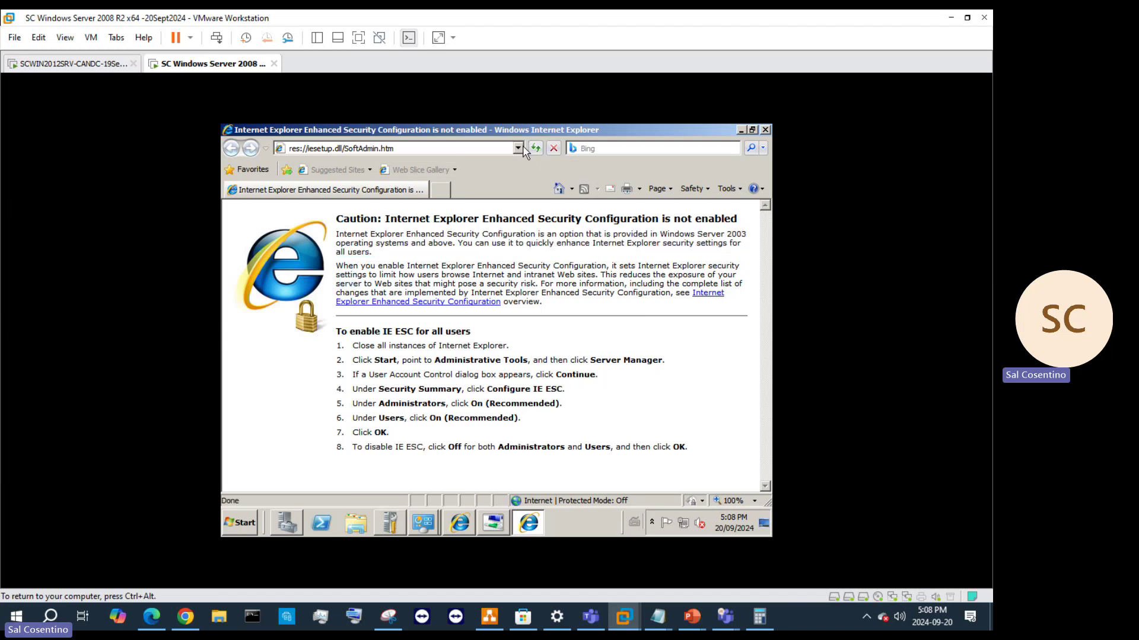
click(521, 151)
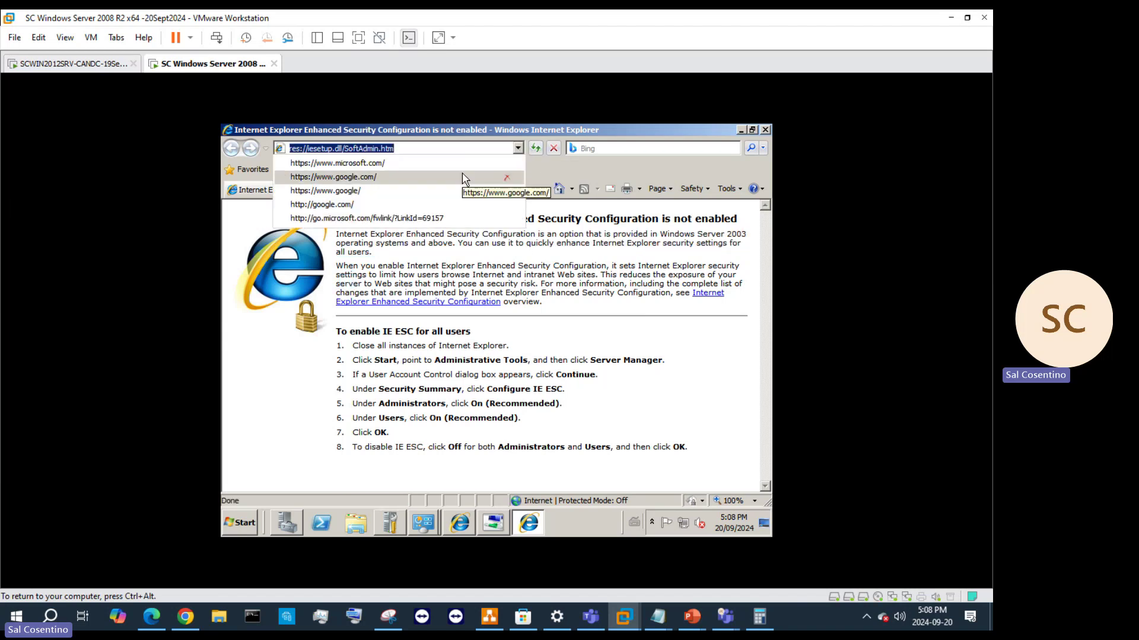
click(462, 179)
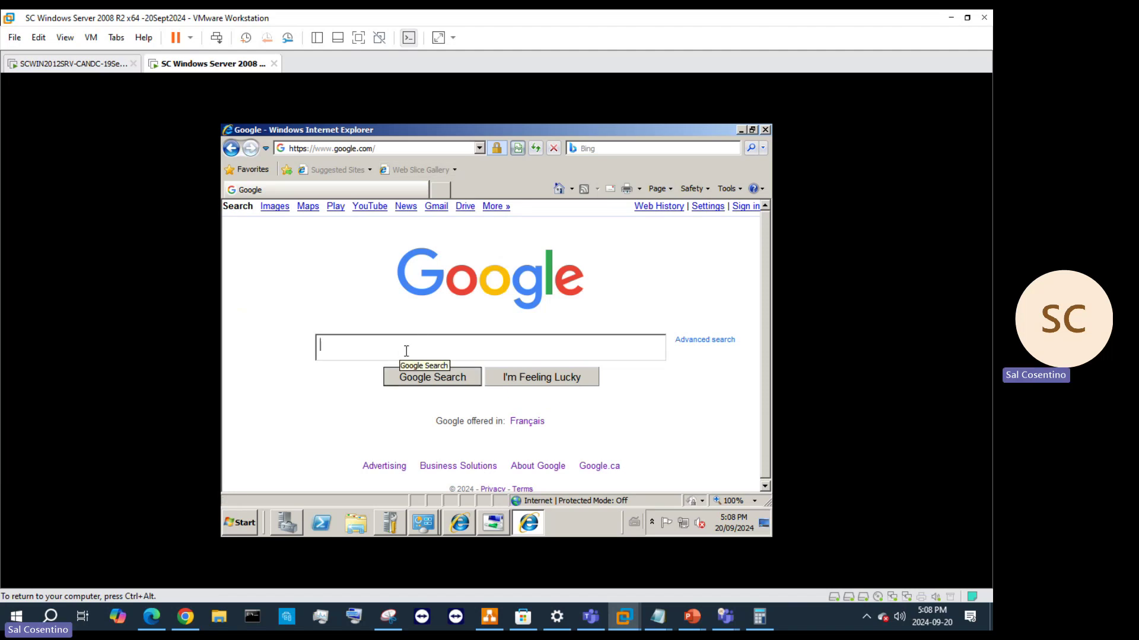
text(m)
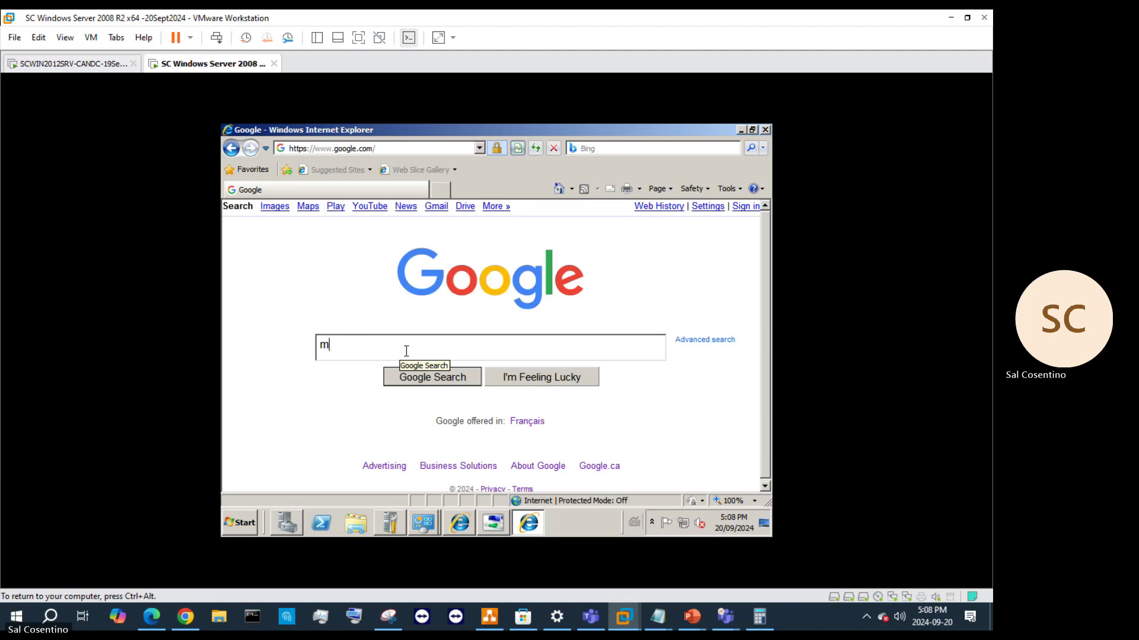
text(cirosooft)
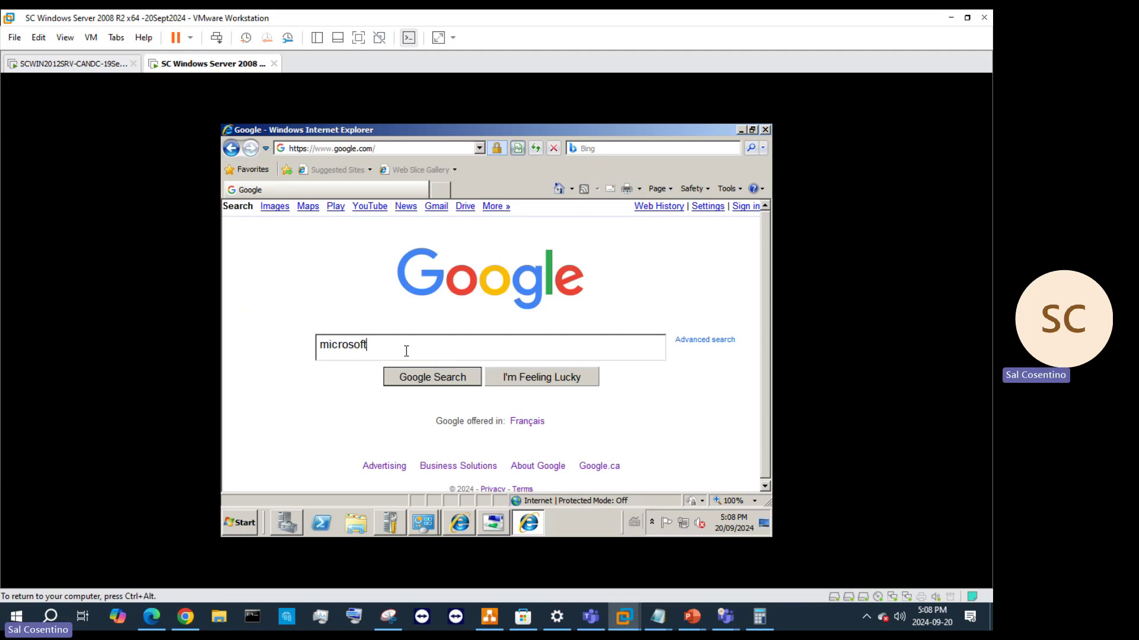
key(Return)
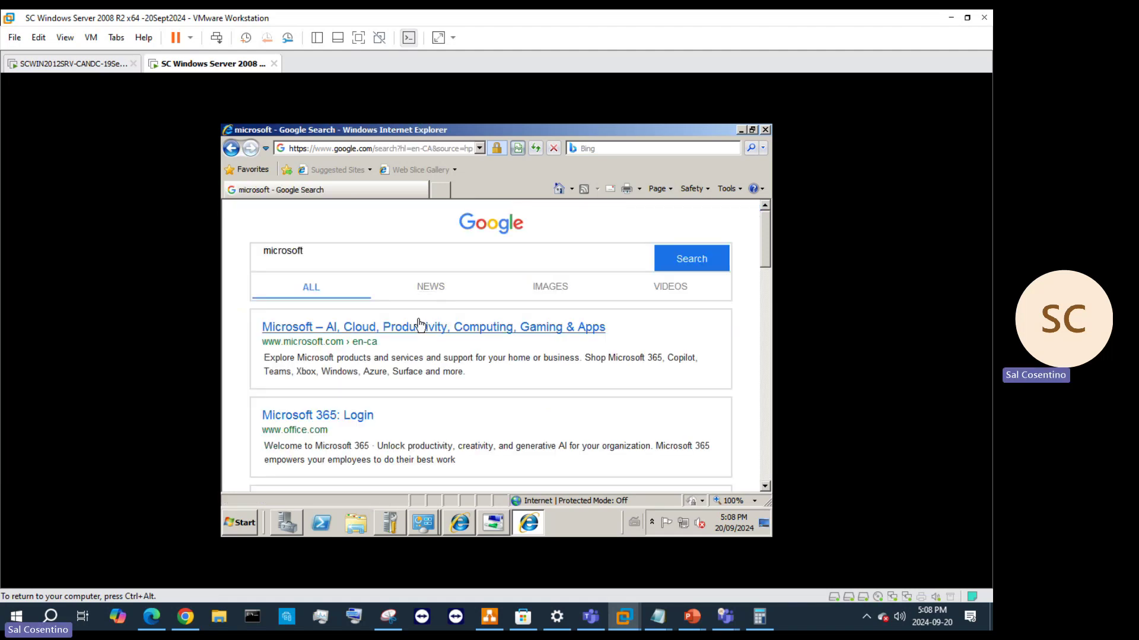
- Try to open the Microsoft 365: Login search result and read the error page's additional information
scroll(359, 395, down, 3)
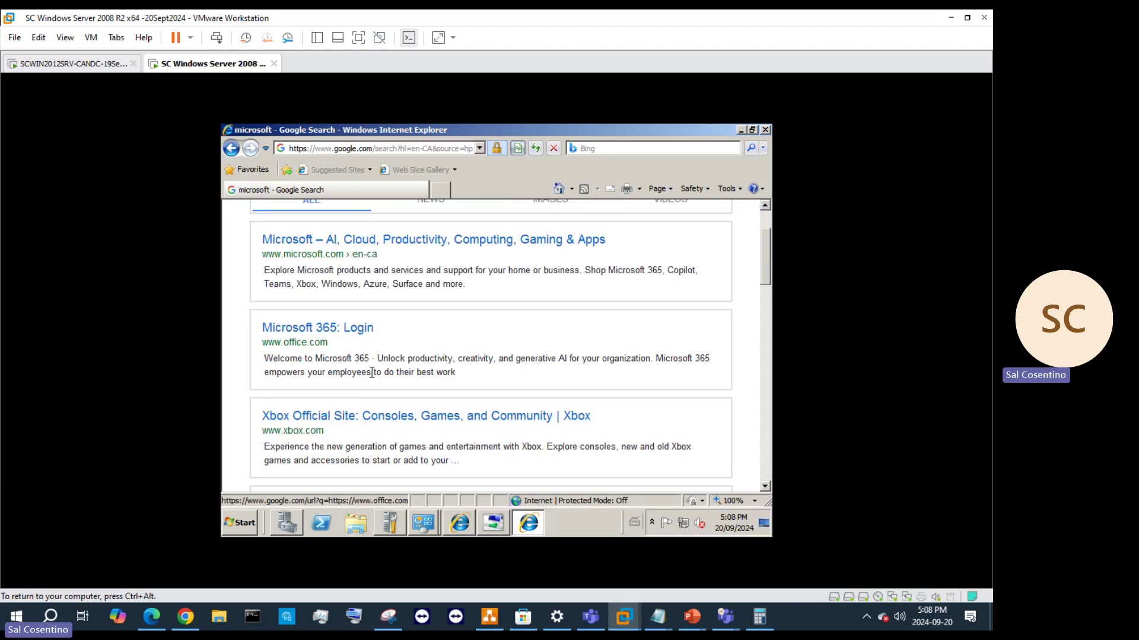
click(332, 284)
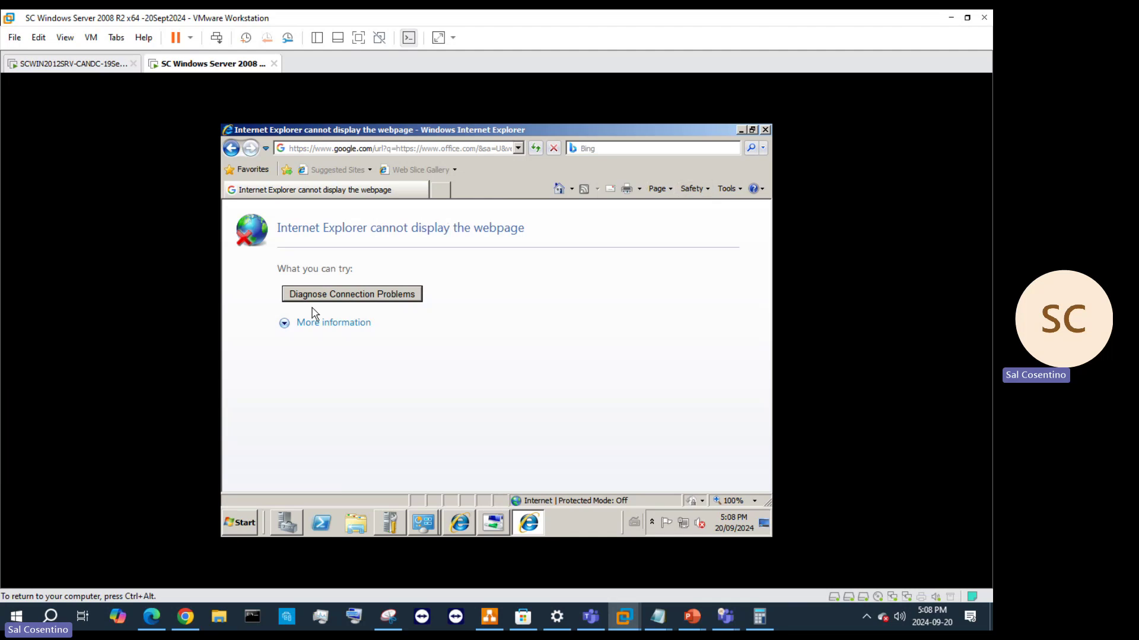
click(315, 323)
scroll(483, 386, down, 3)
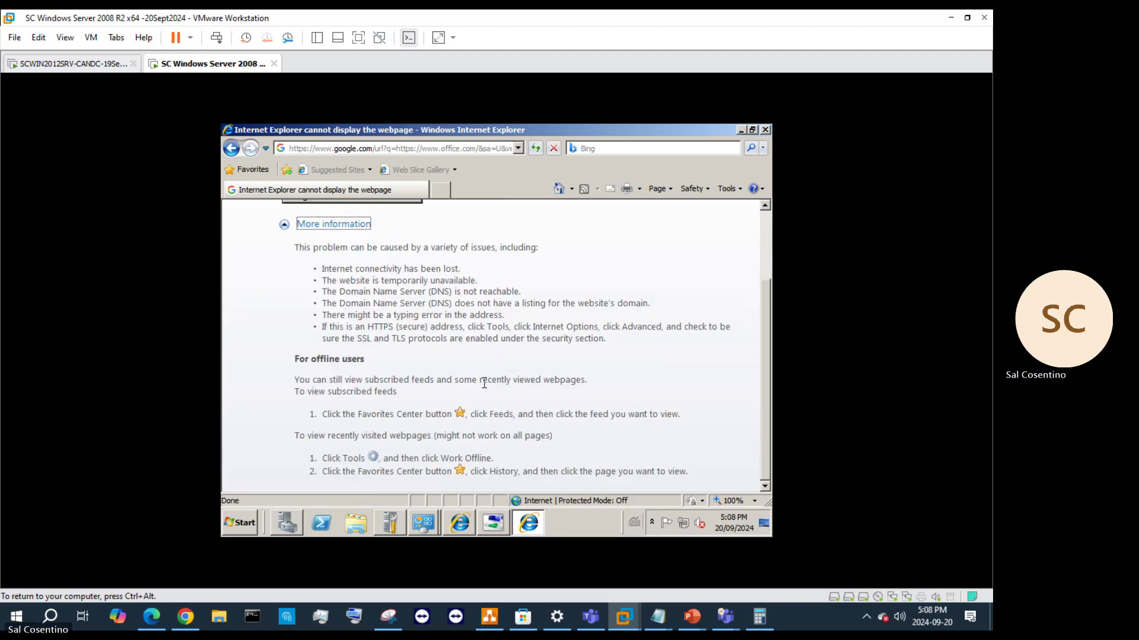
scroll(484, 388, up, 3)
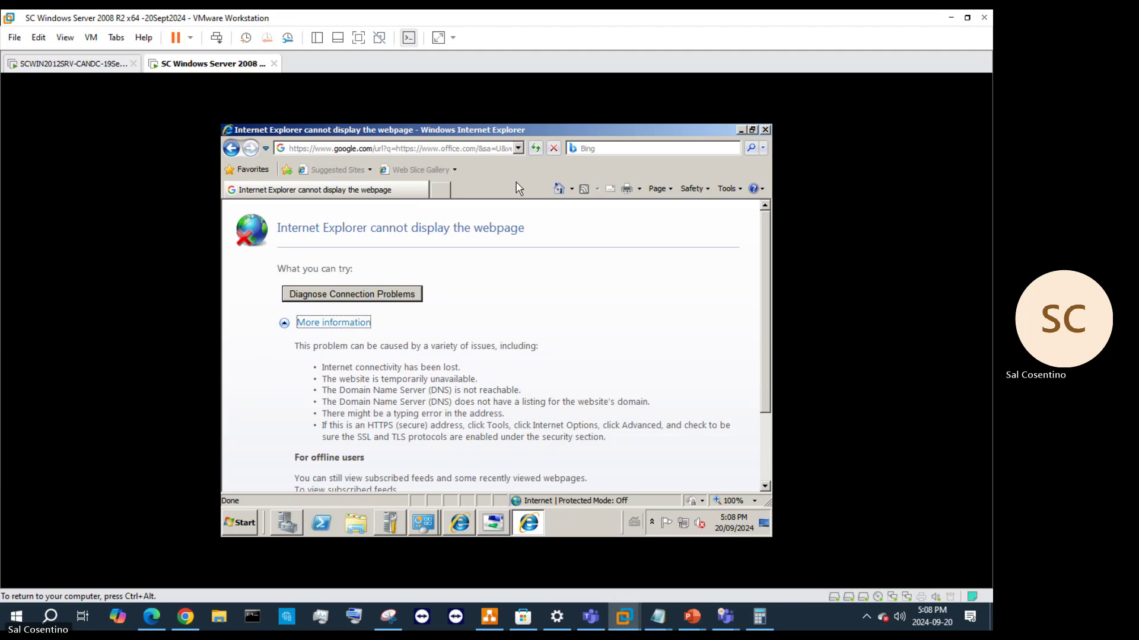
- Enable Protected Mode for the Local intranet zone in Internet Explorer's security options and apply the change
click(735, 191)
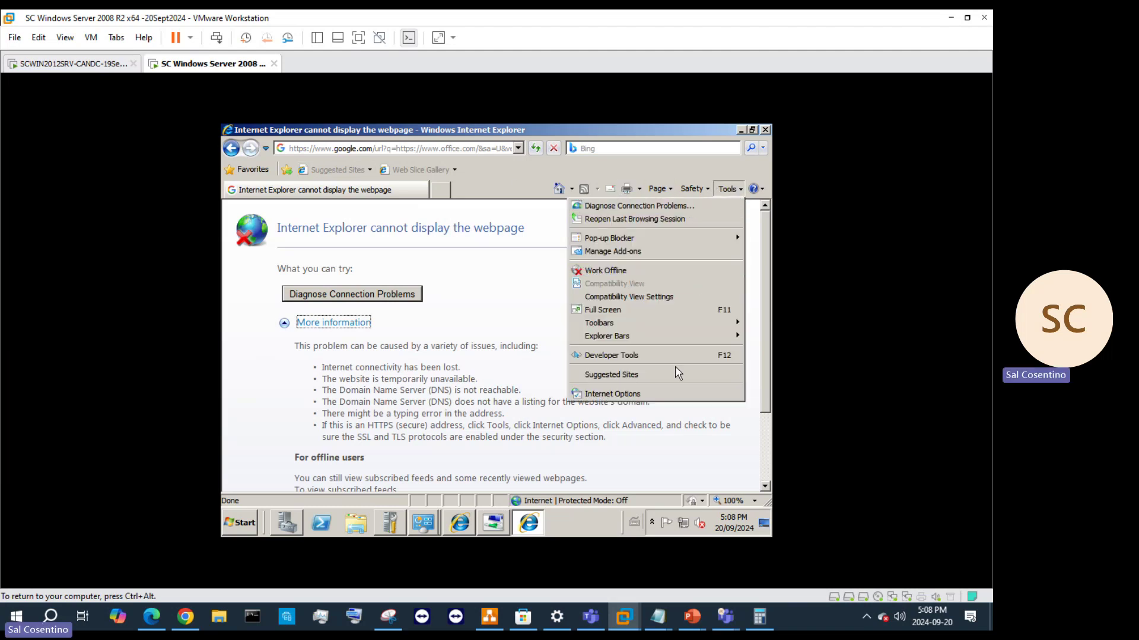
click(644, 396)
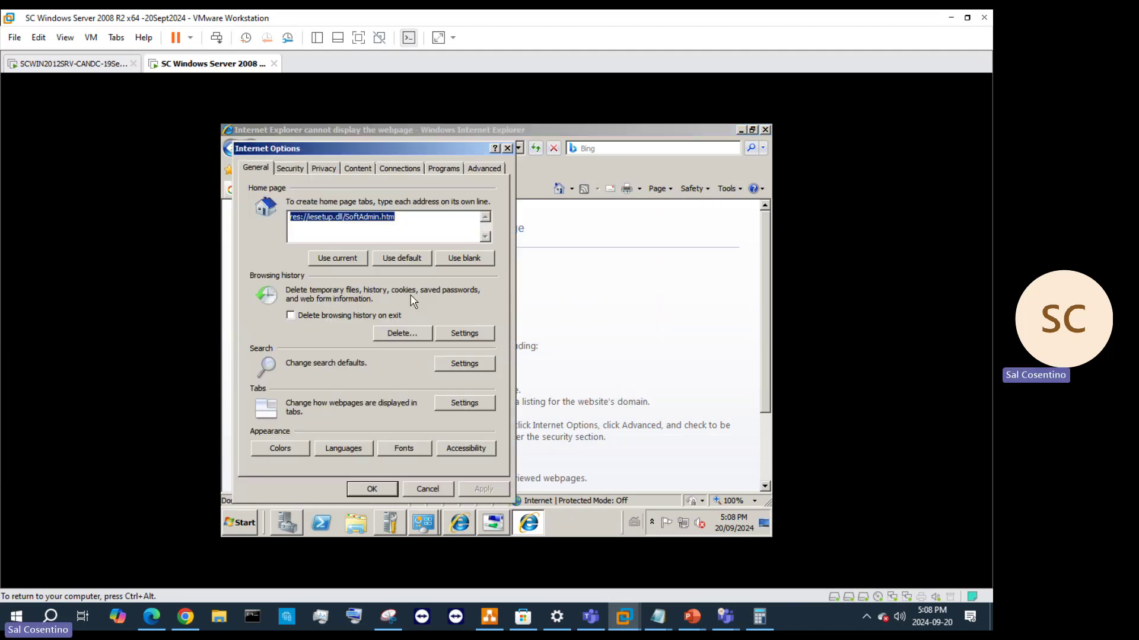
click(289, 169)
click(327, 218)
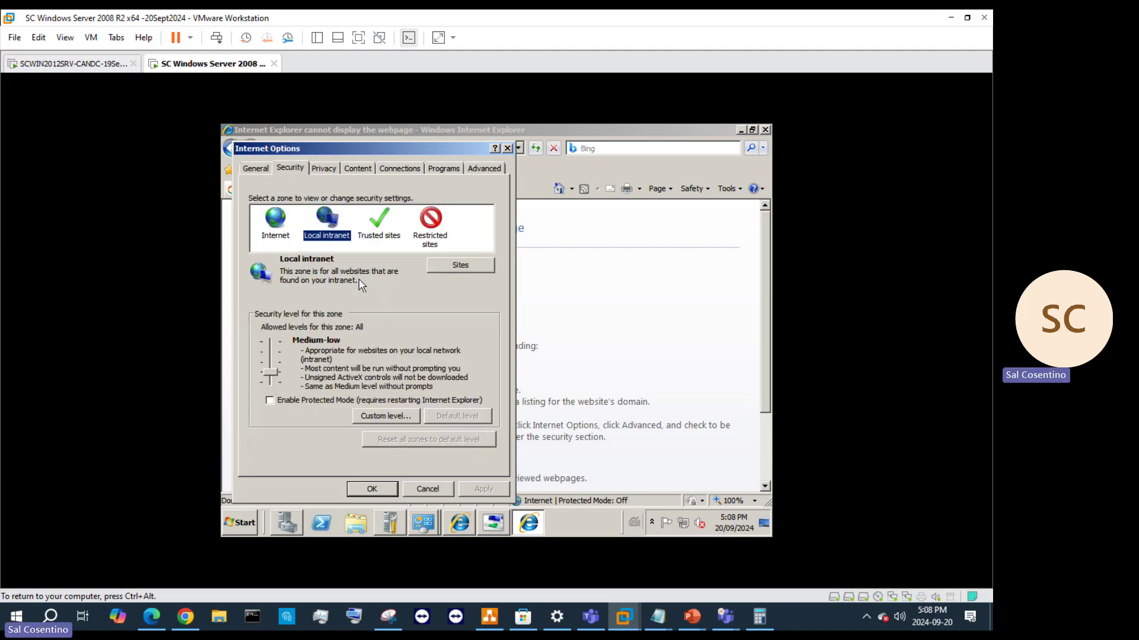
click(270, 401)
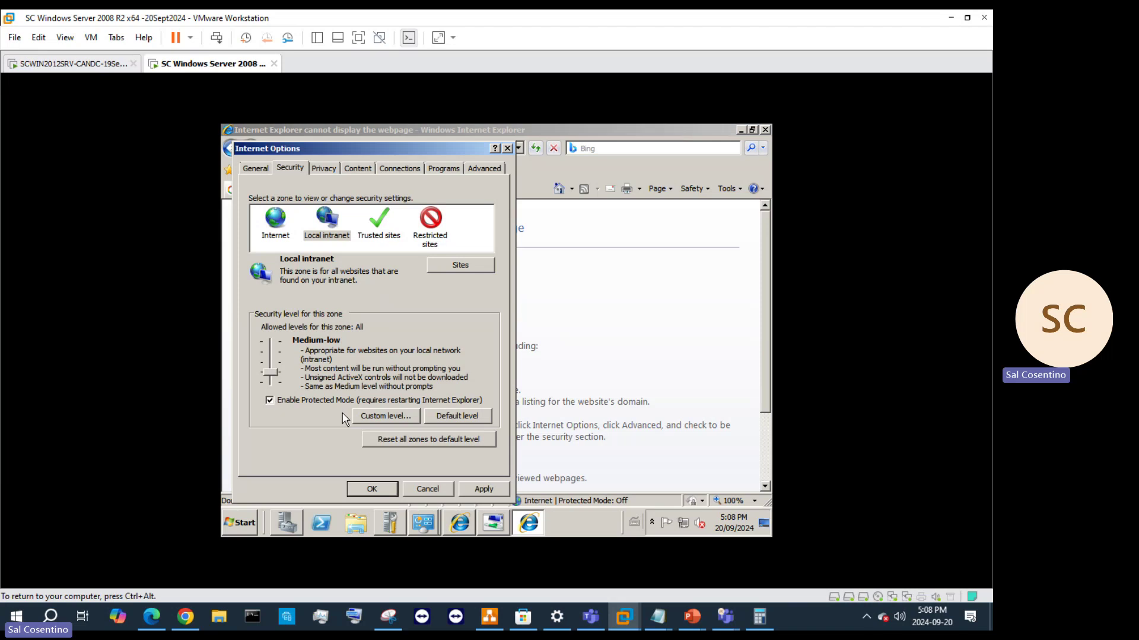
click(483, 489)
click(372, 489)
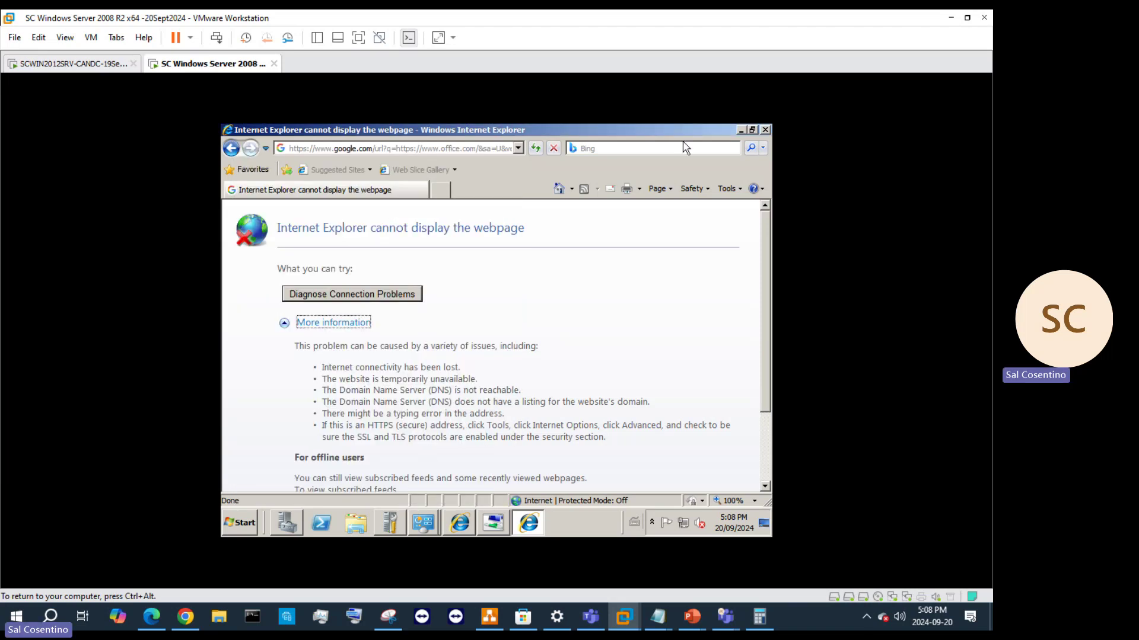
- Reload the Microsoft 365 login page and close that browser window
click(537, 149)
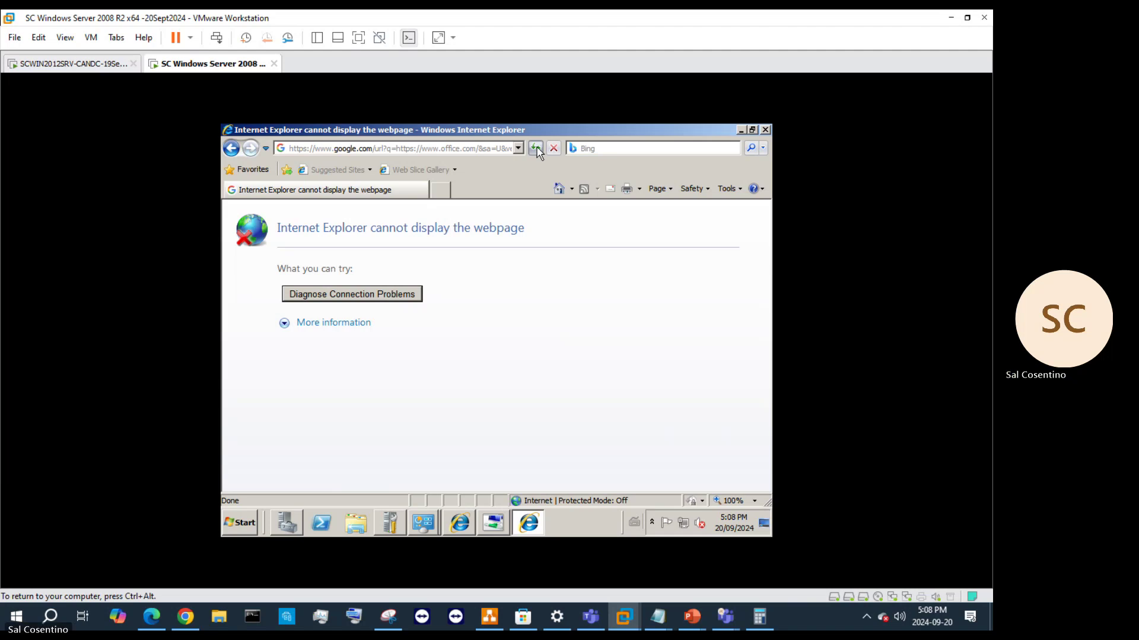
click(764, 130)
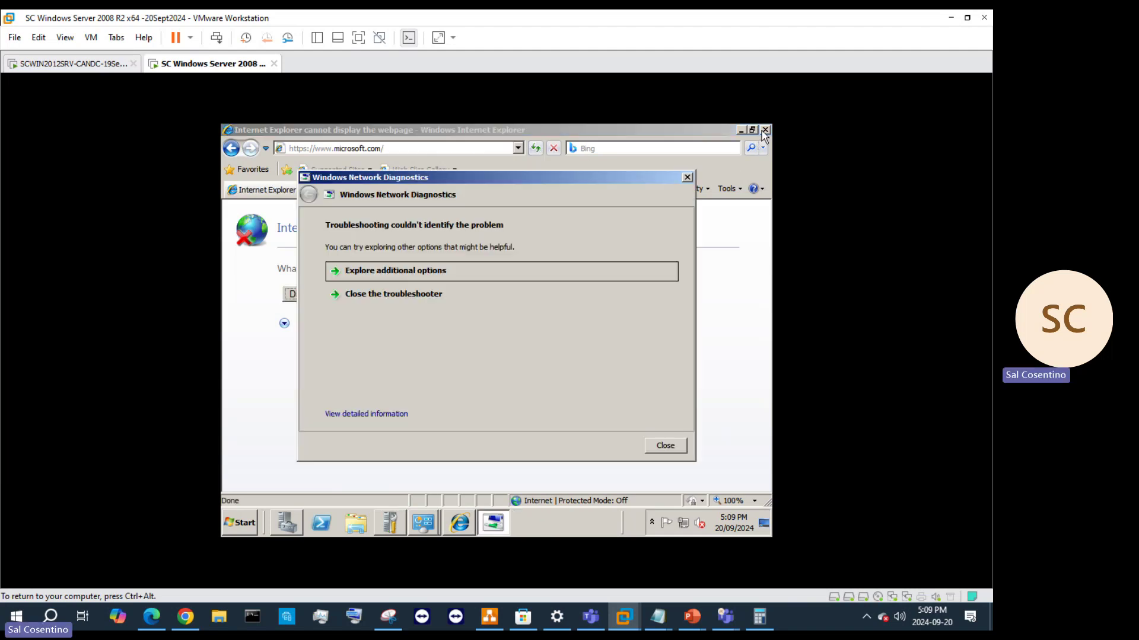
- Close the network troubleshooter, its Additional Information window and the remaining Internet Explorer window
click(411, 297)
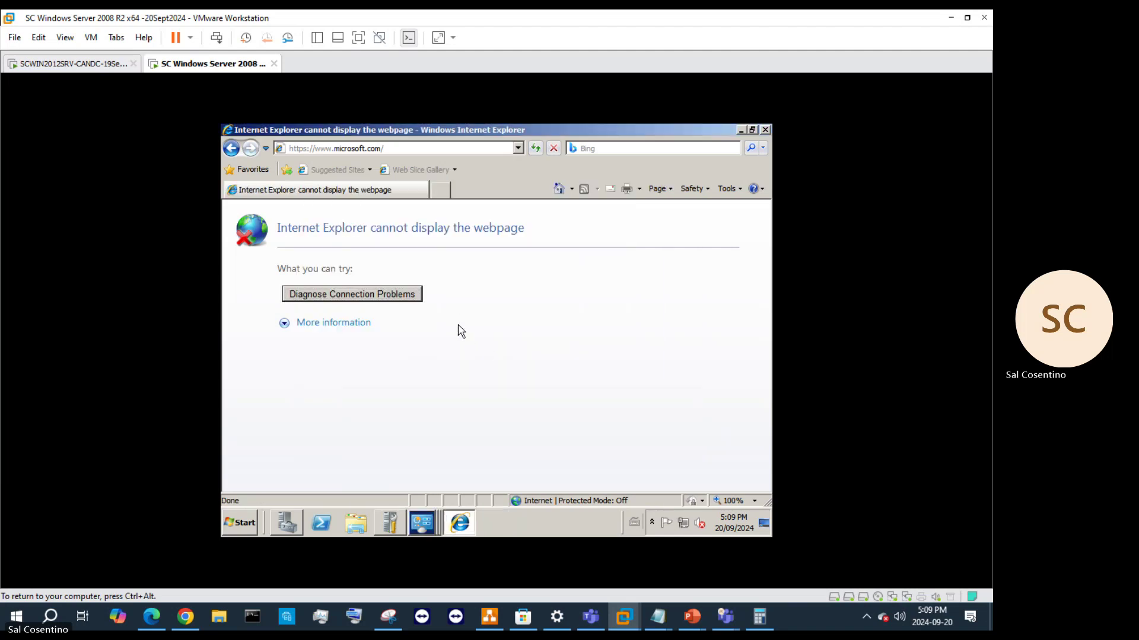
click(427, 524)
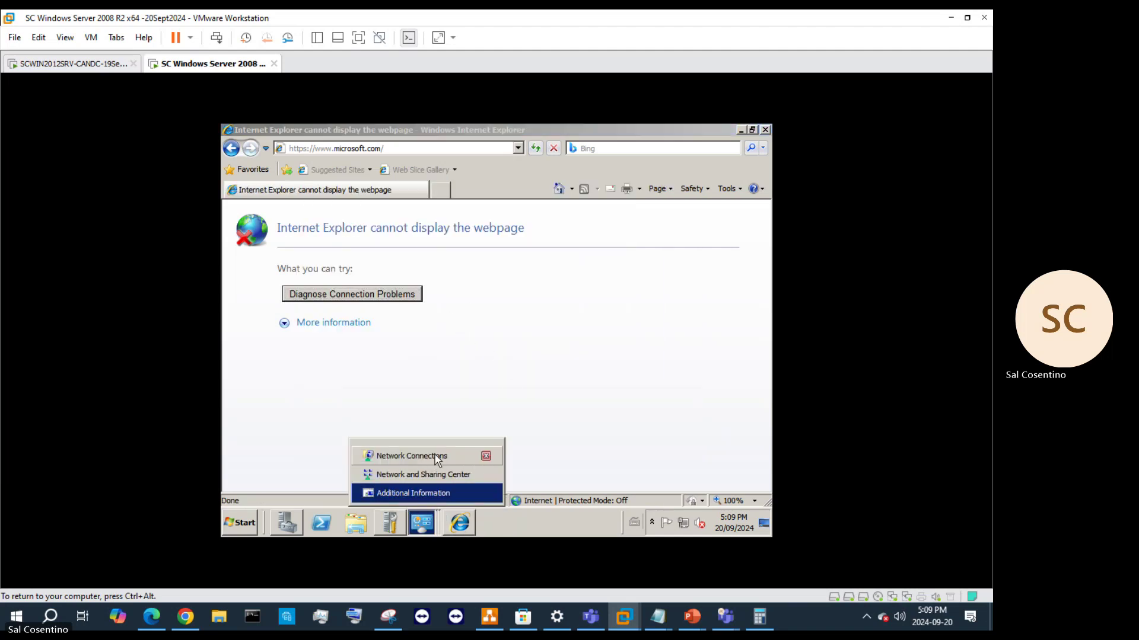
click(442, 493)
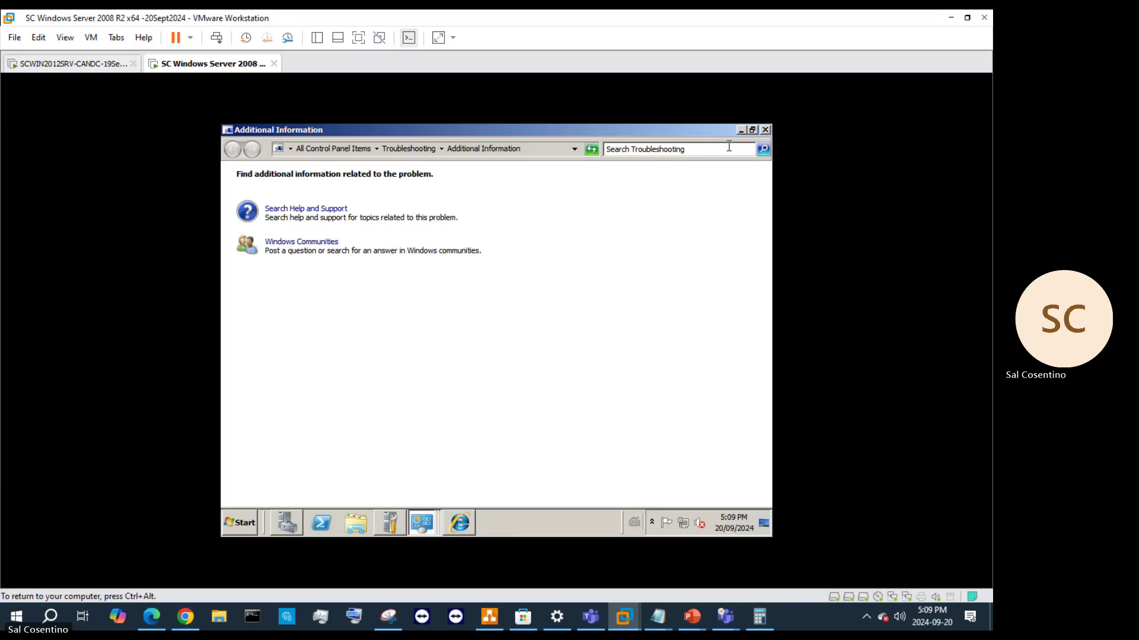
click(765, 130)
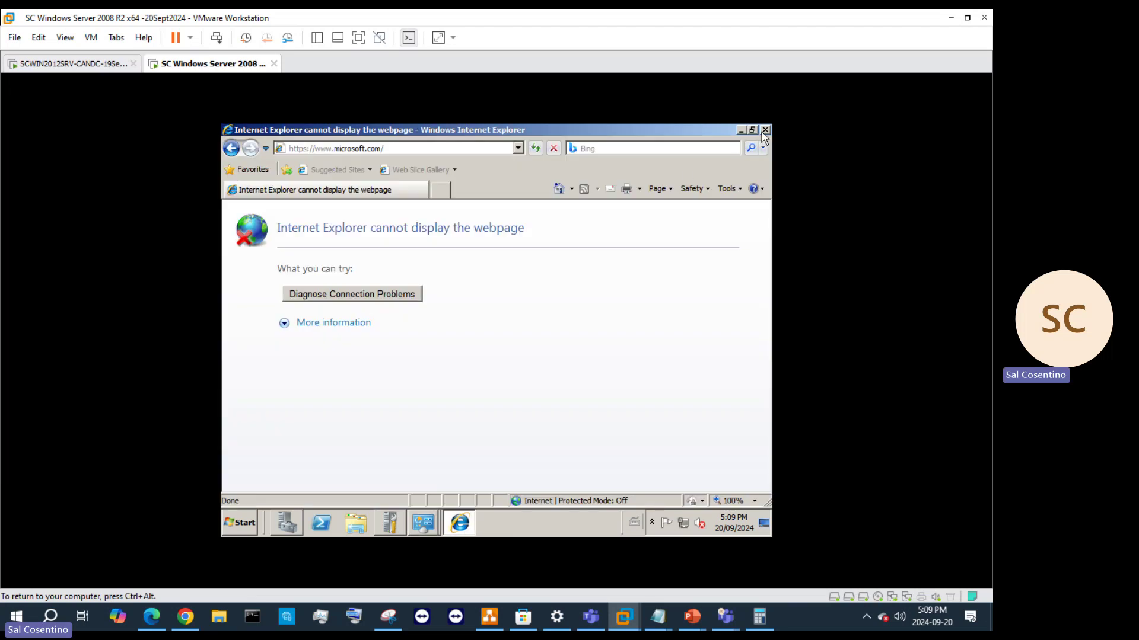
click(765, 129)
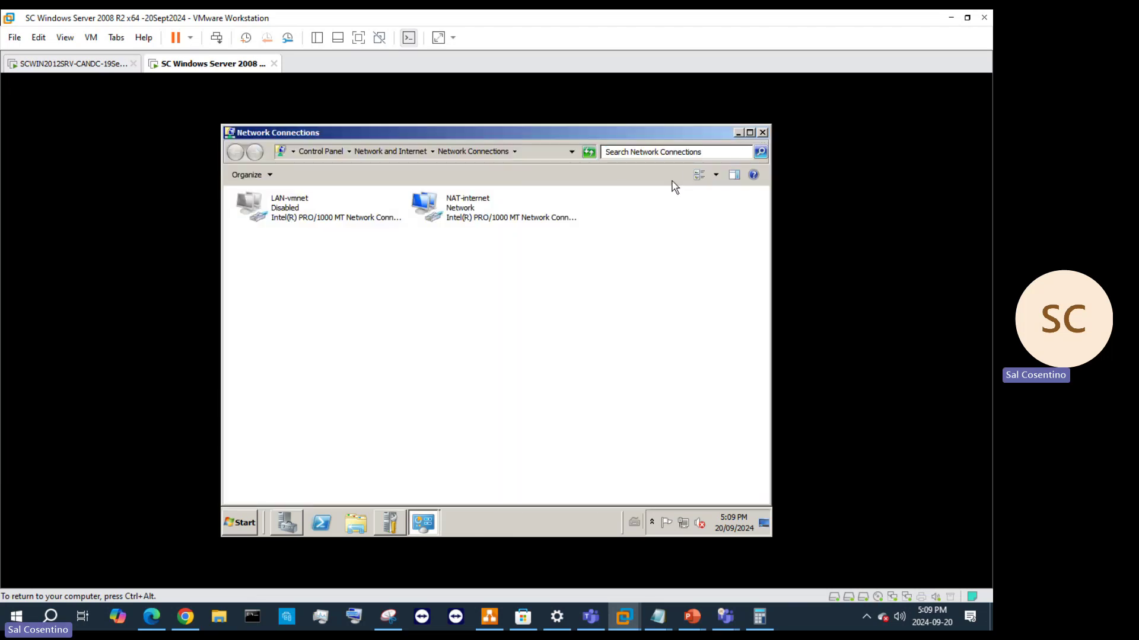
- Launch a fresh Internet Explorer window on the Windows Server 2008 machine
click(254, 524)
click(303, 291)
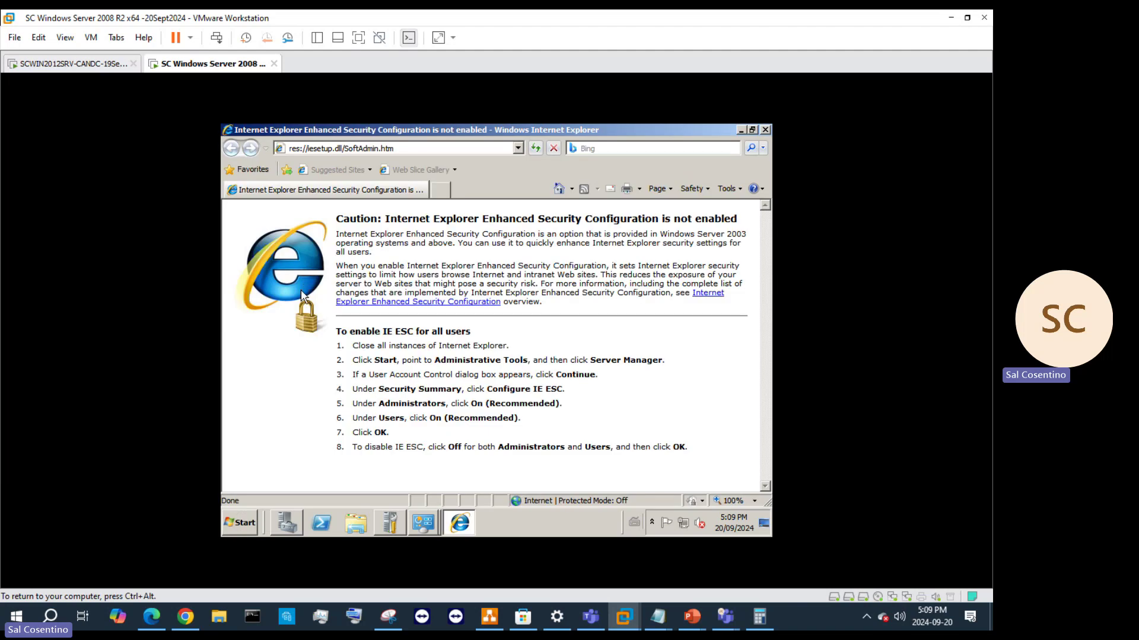
click(421, 152)
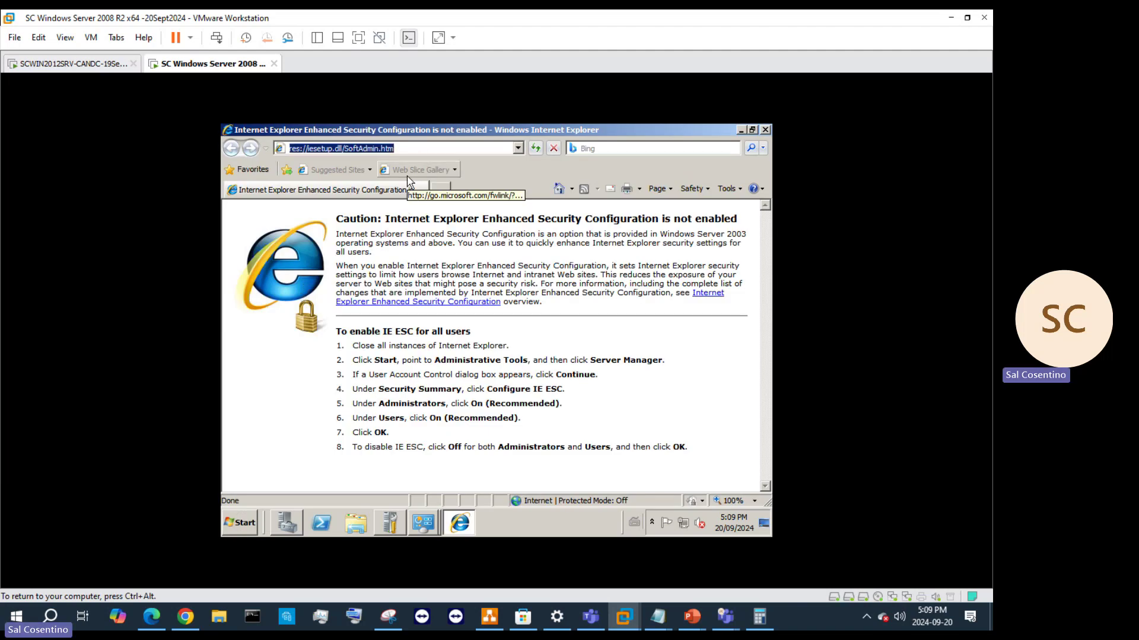
text(www)
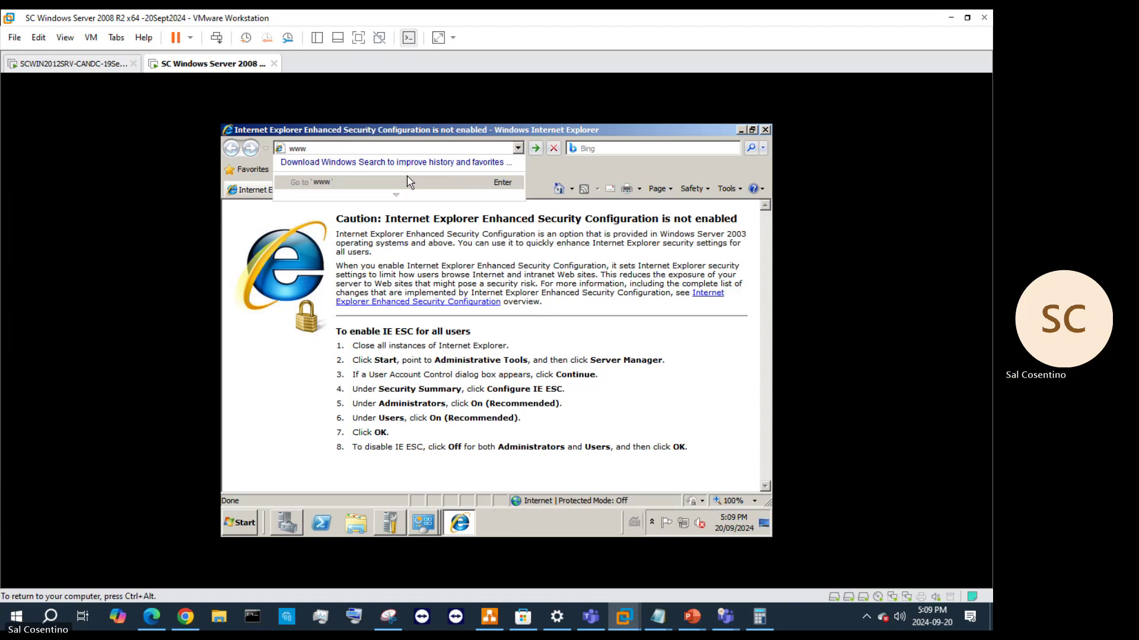
text(.microosf)
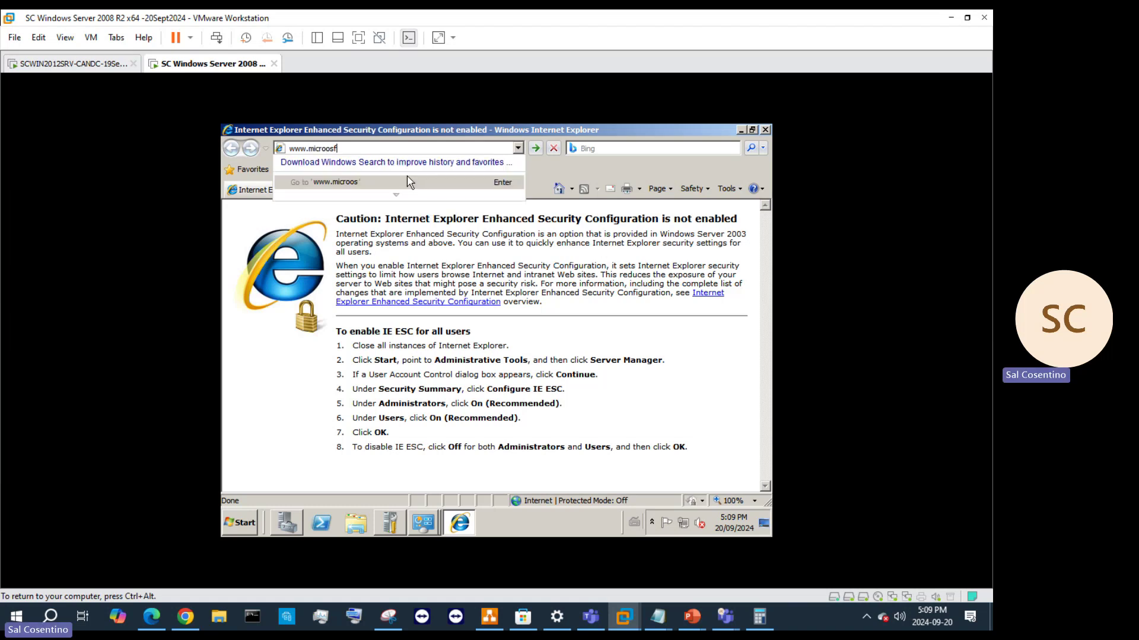
text(t.com)
key(Return)
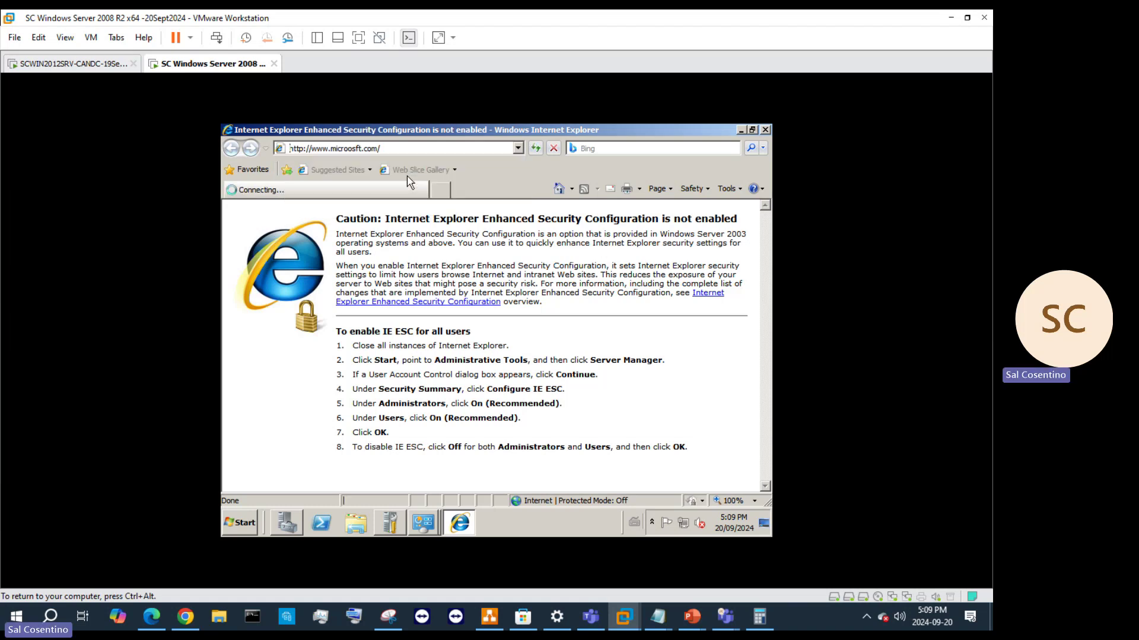
click(353, 149)
click(353, 149)
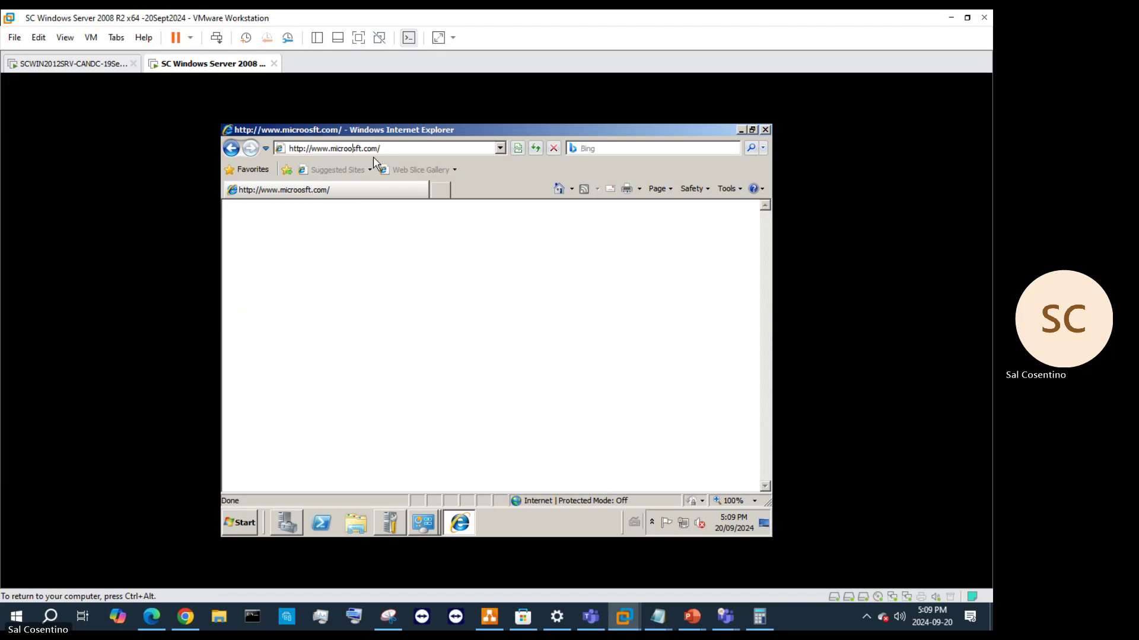
key(BackSpace)
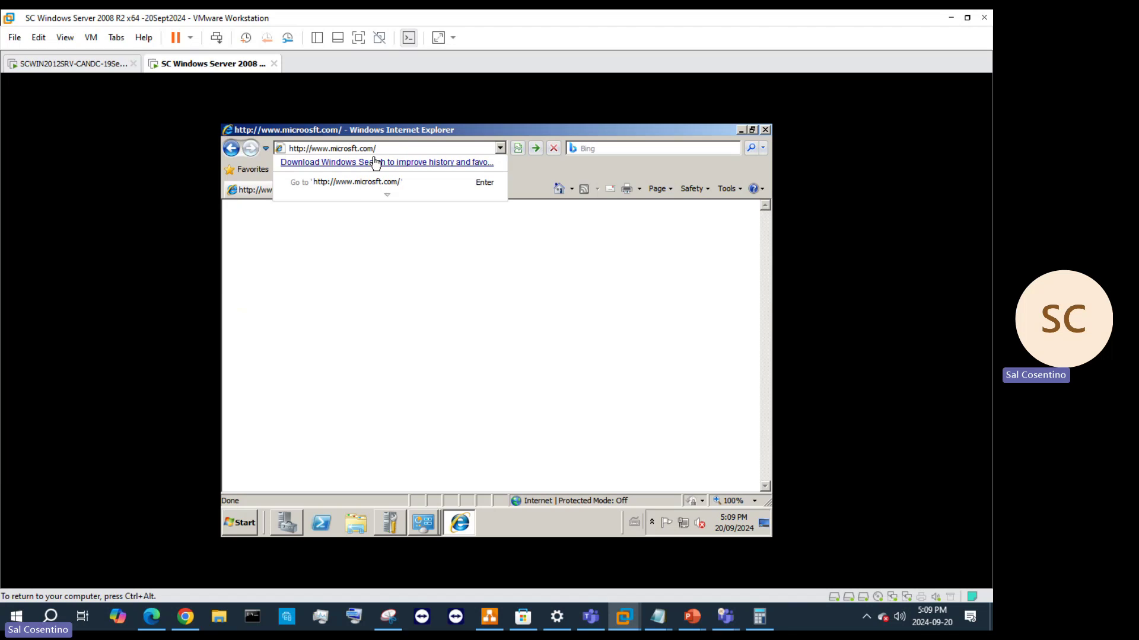
text(o)
key(Return)
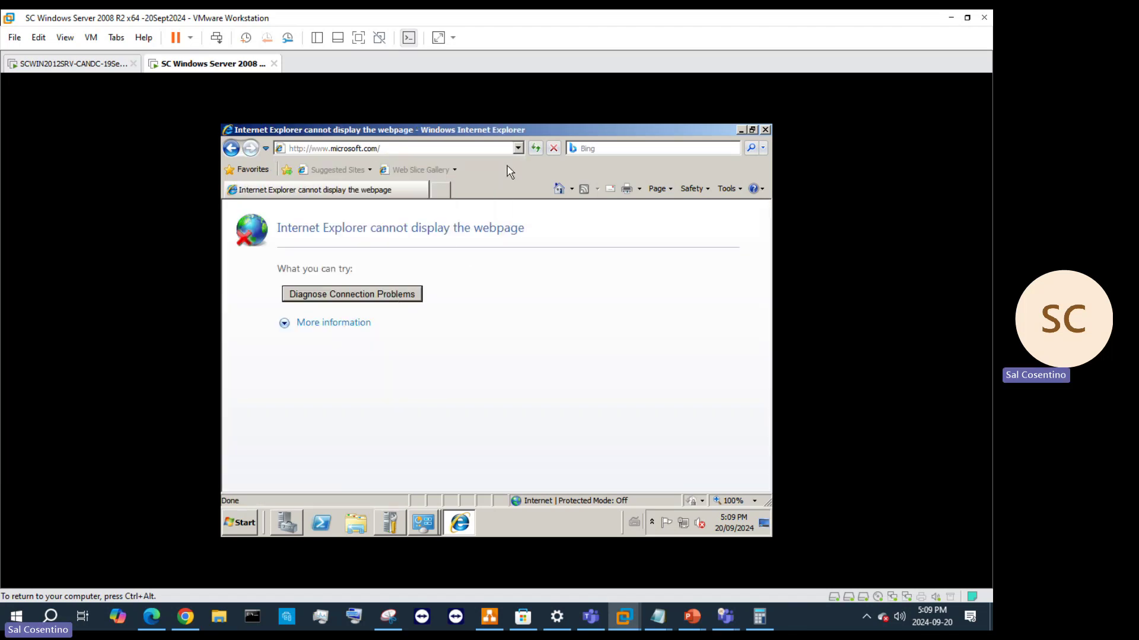
- Enable Protected Mode for the Trusted sites zone in Internet Explorer's security options
click(737, 189)
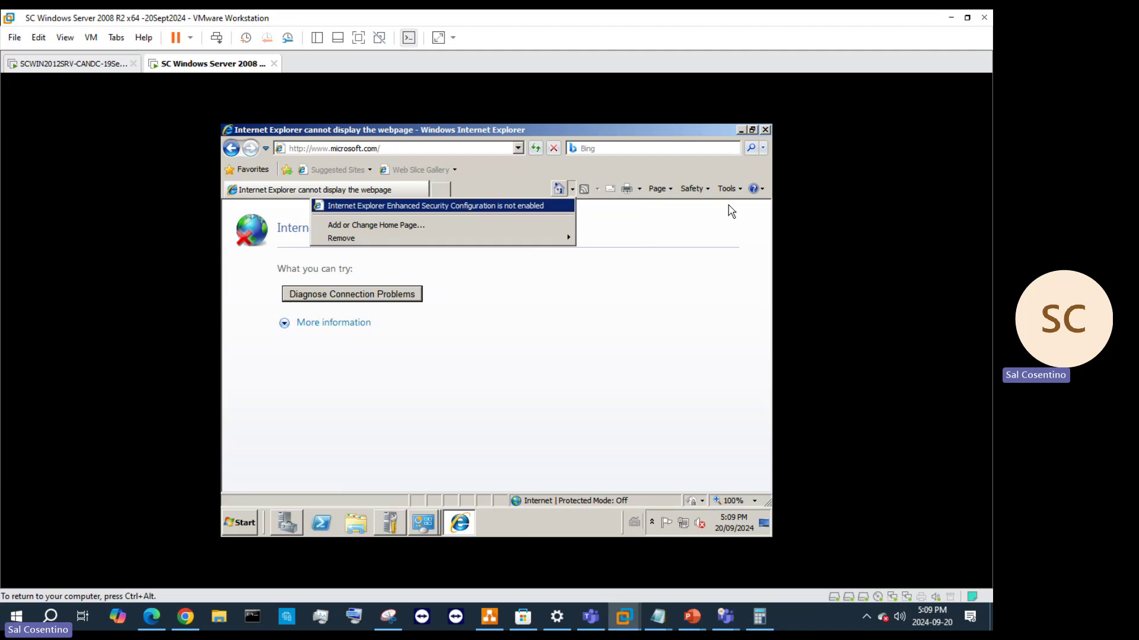
mouse_move(728, 188)
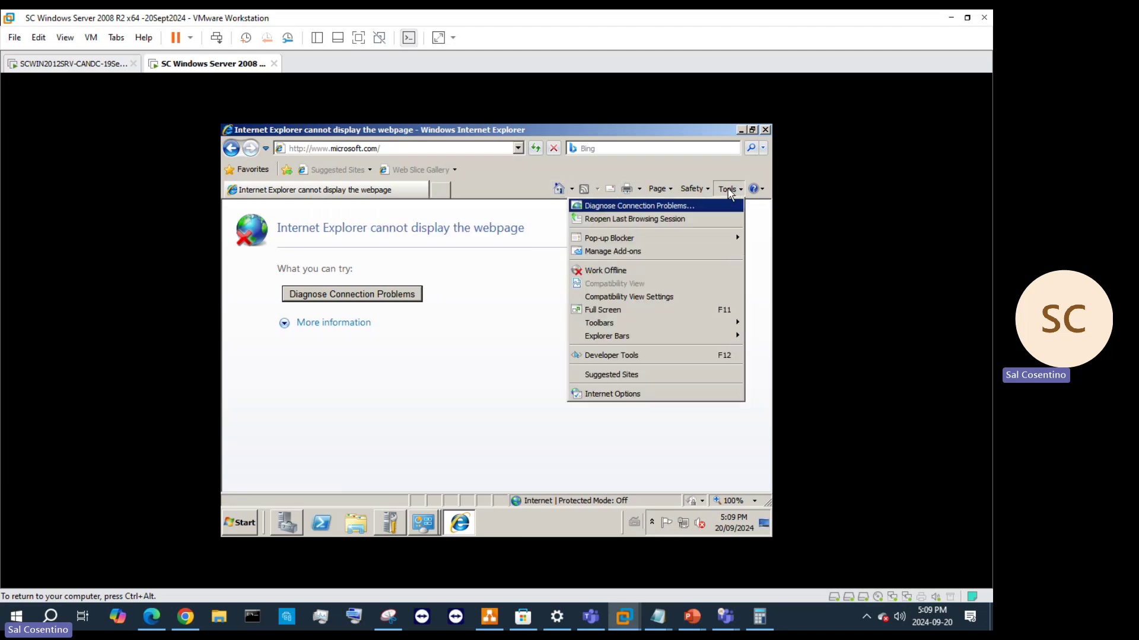
click(628, 392)
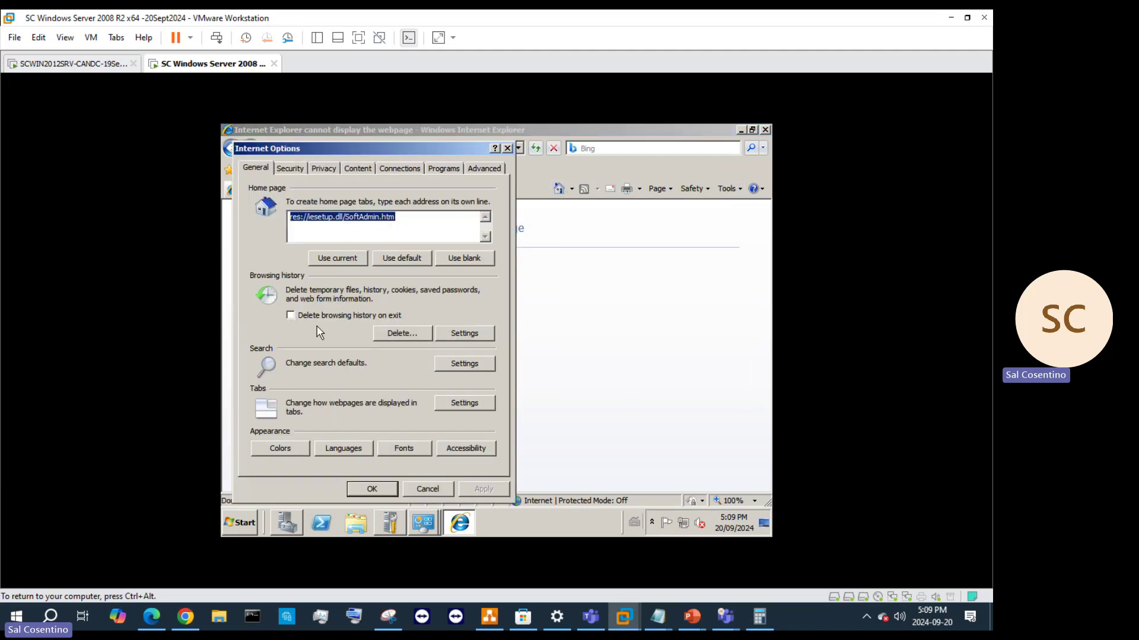
click(331, 170)
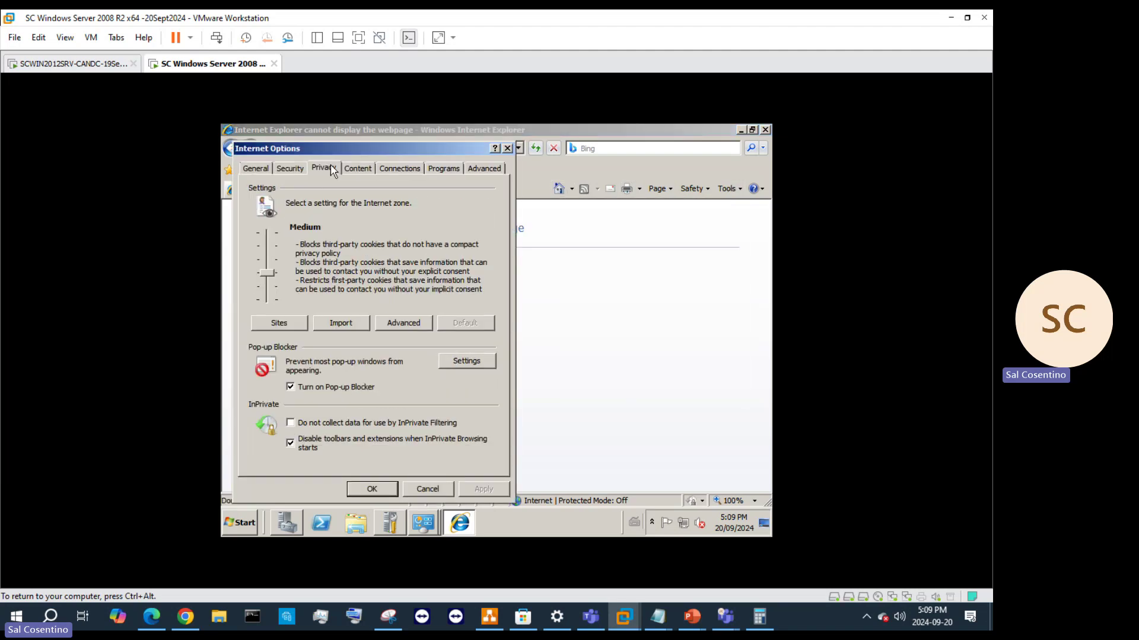
click(293, 171)
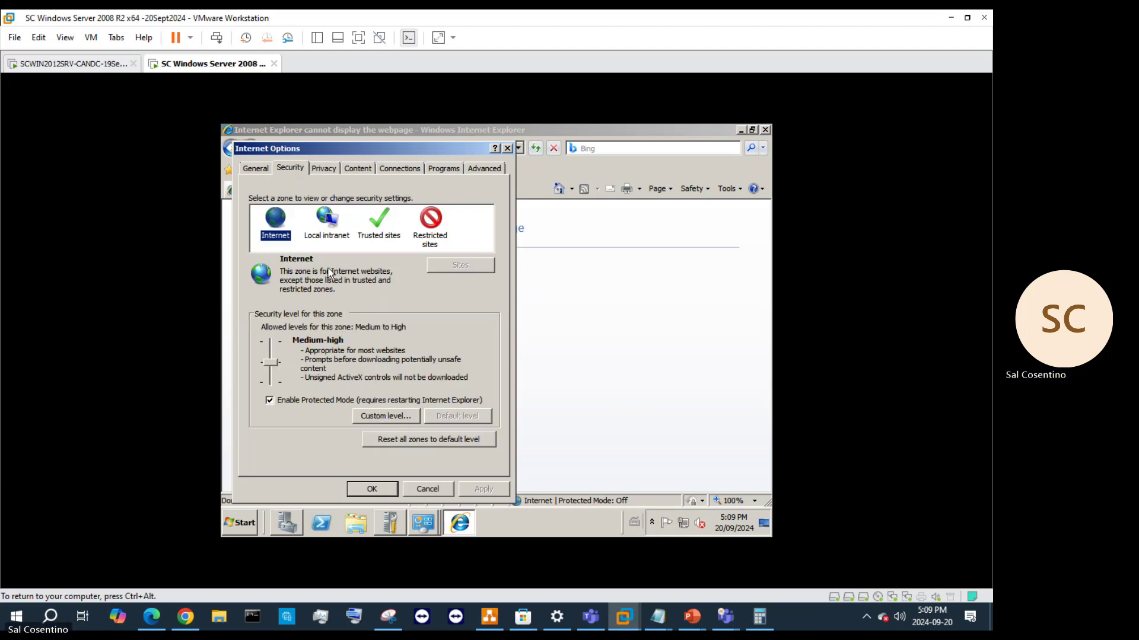
click(326, 236)
click(384, 232)
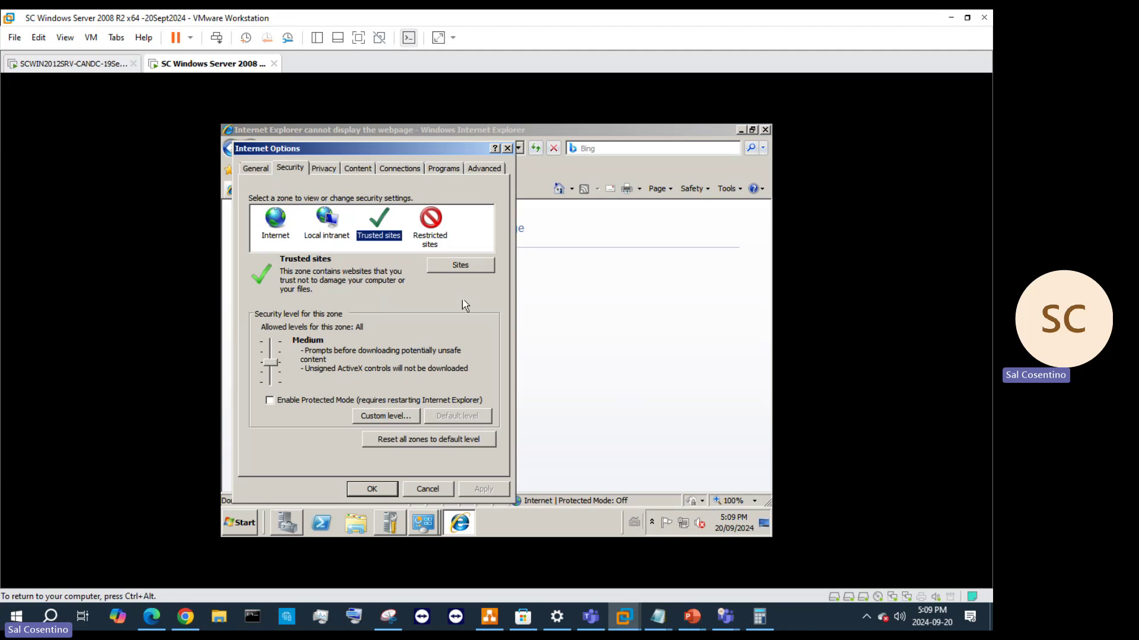
click(304, 400)
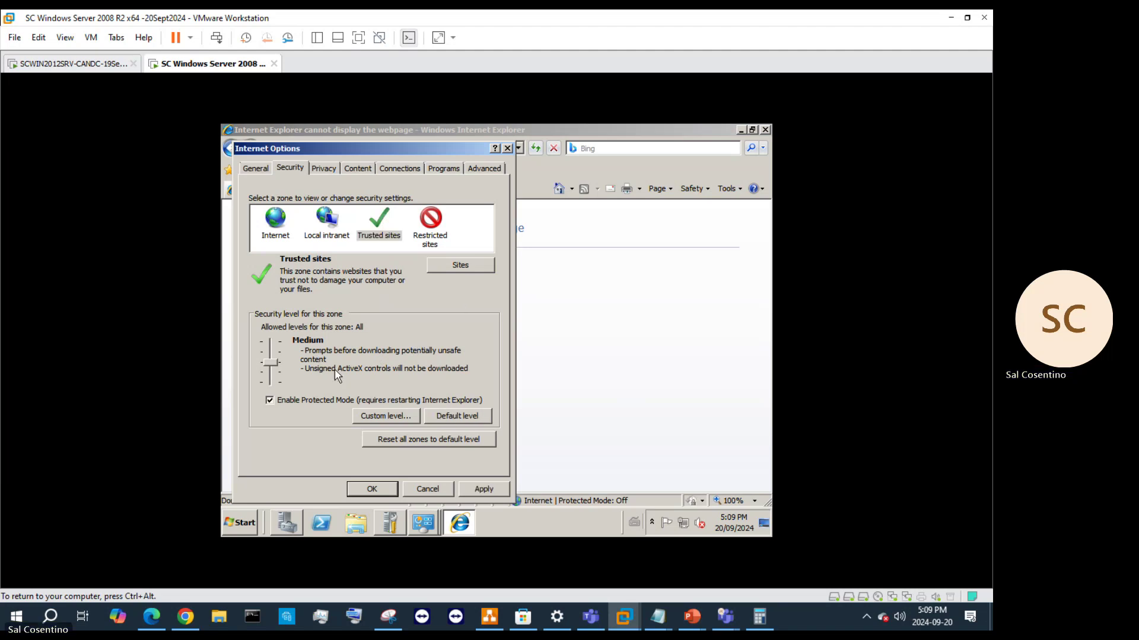
click(459, 266)
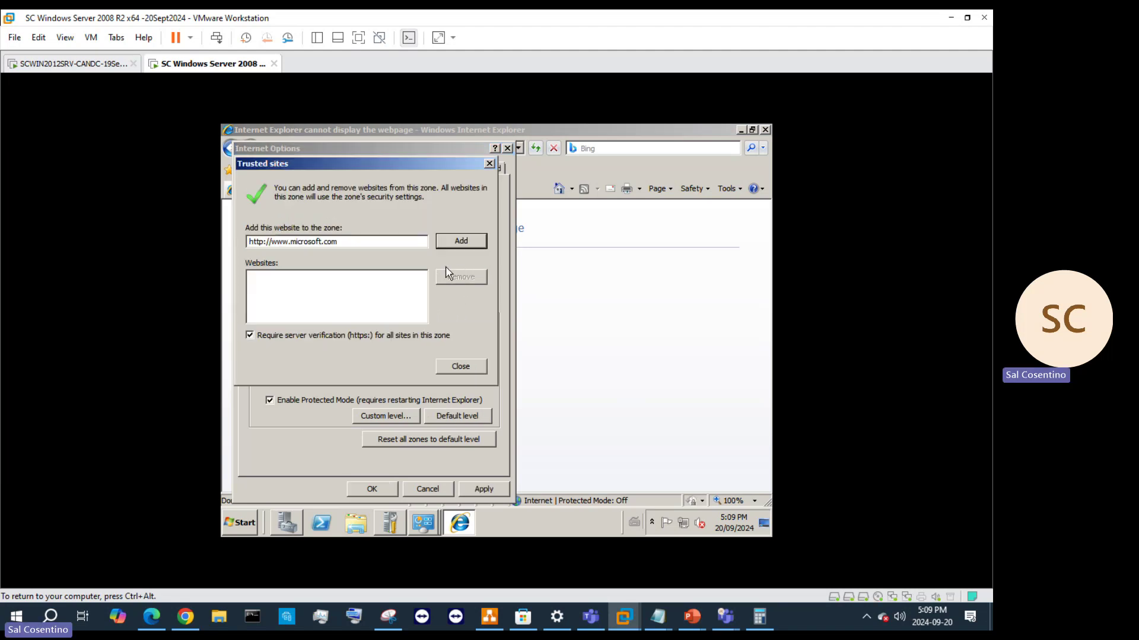
click(477, 243)
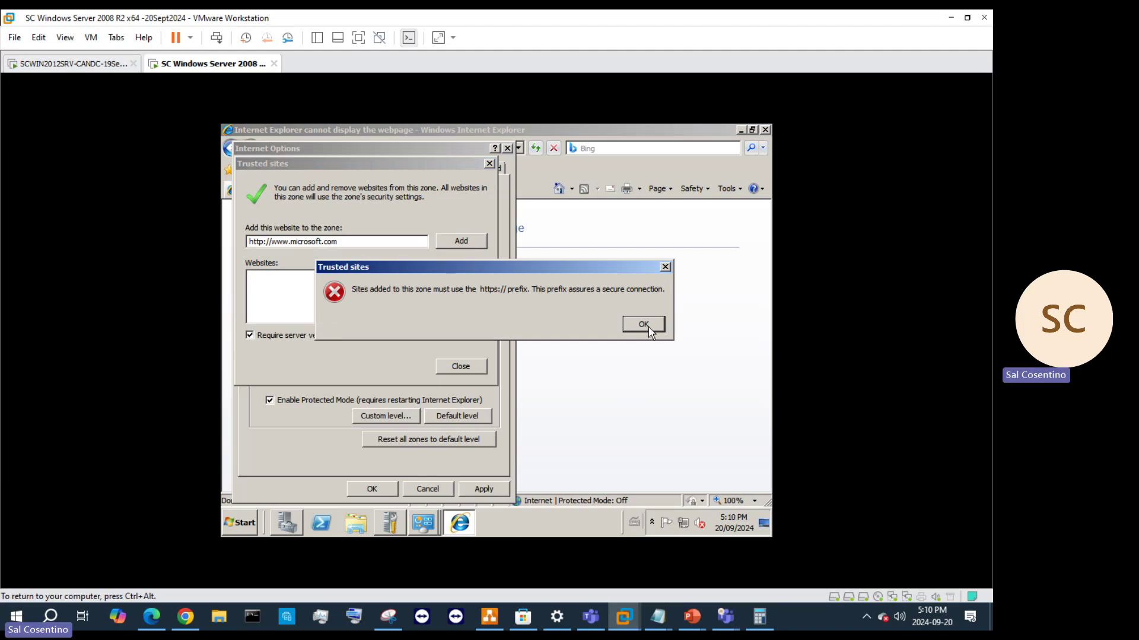
click(643, 325)
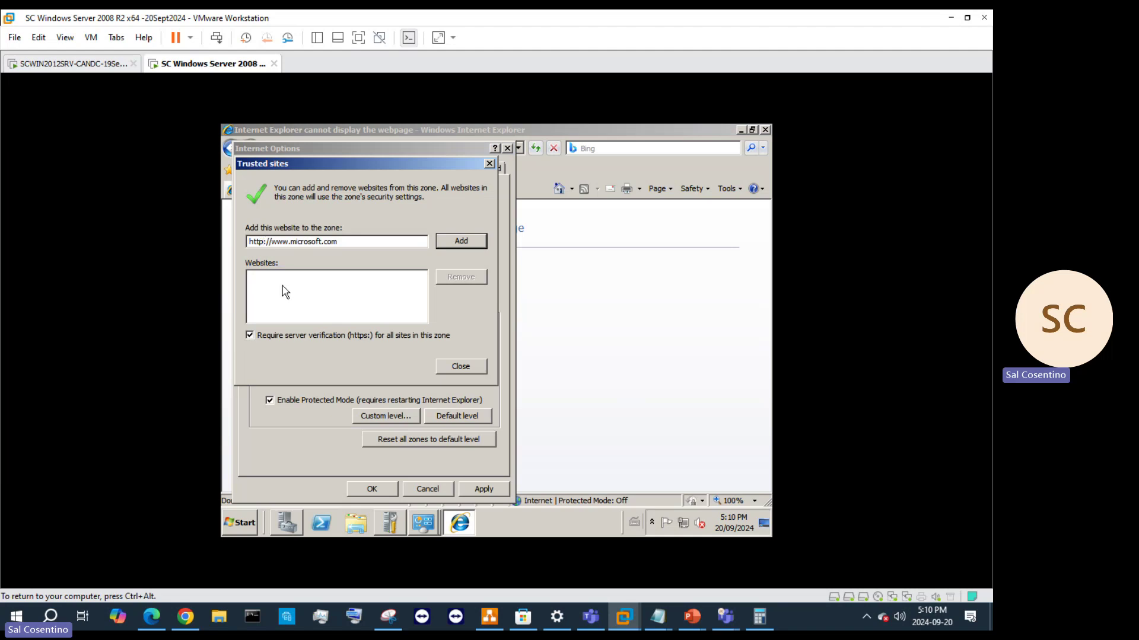
text(s)
click(456, 243)
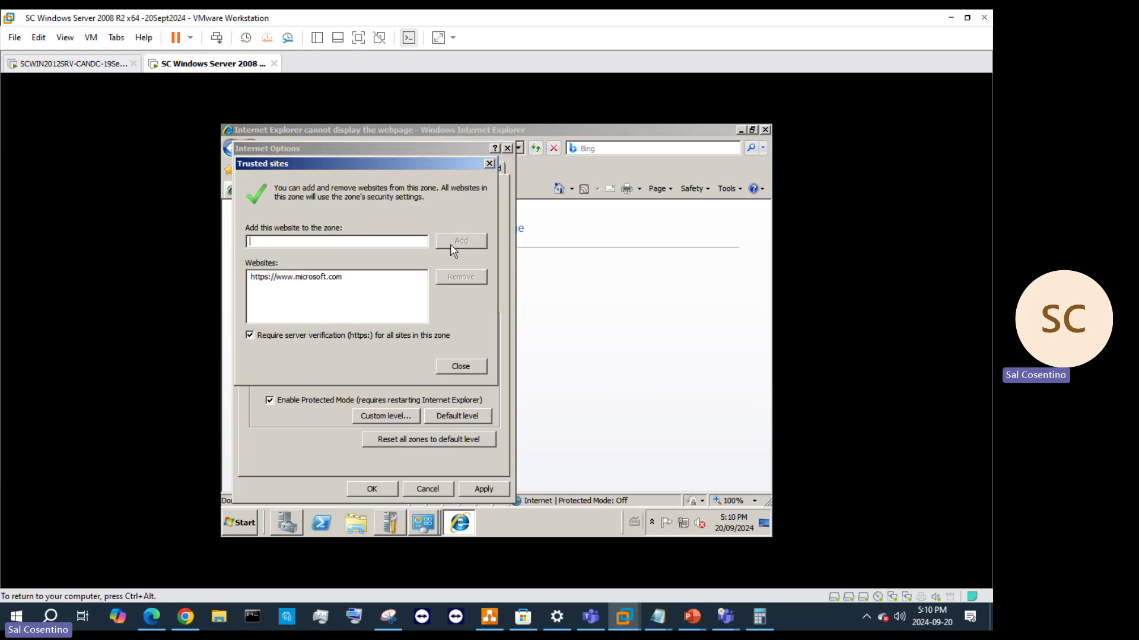
click(474, 366)
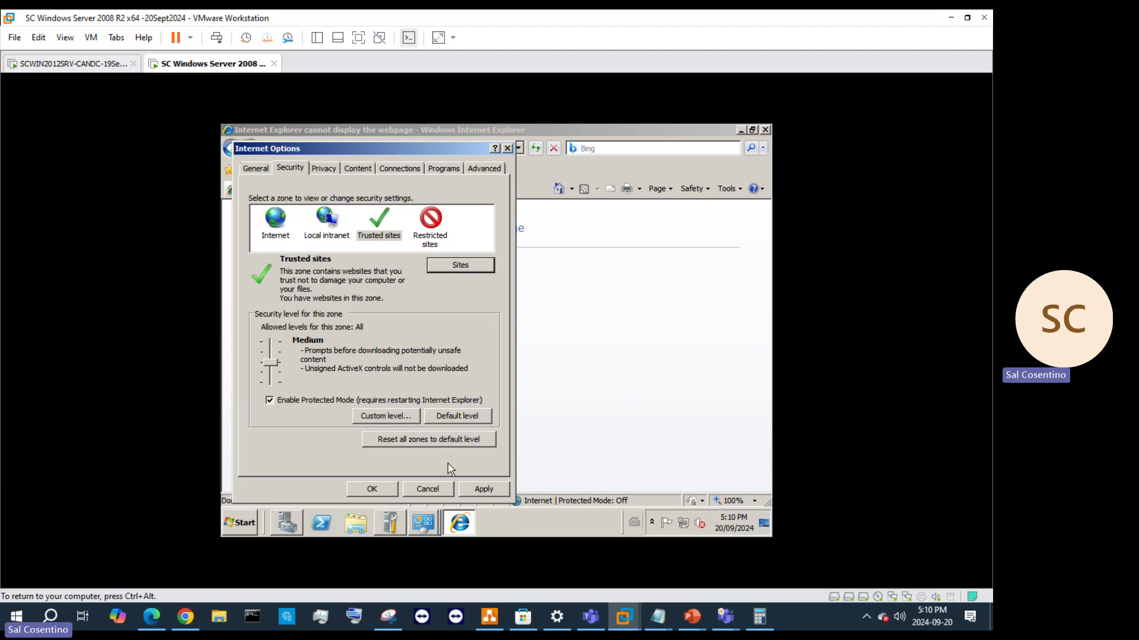
click(373, 489)
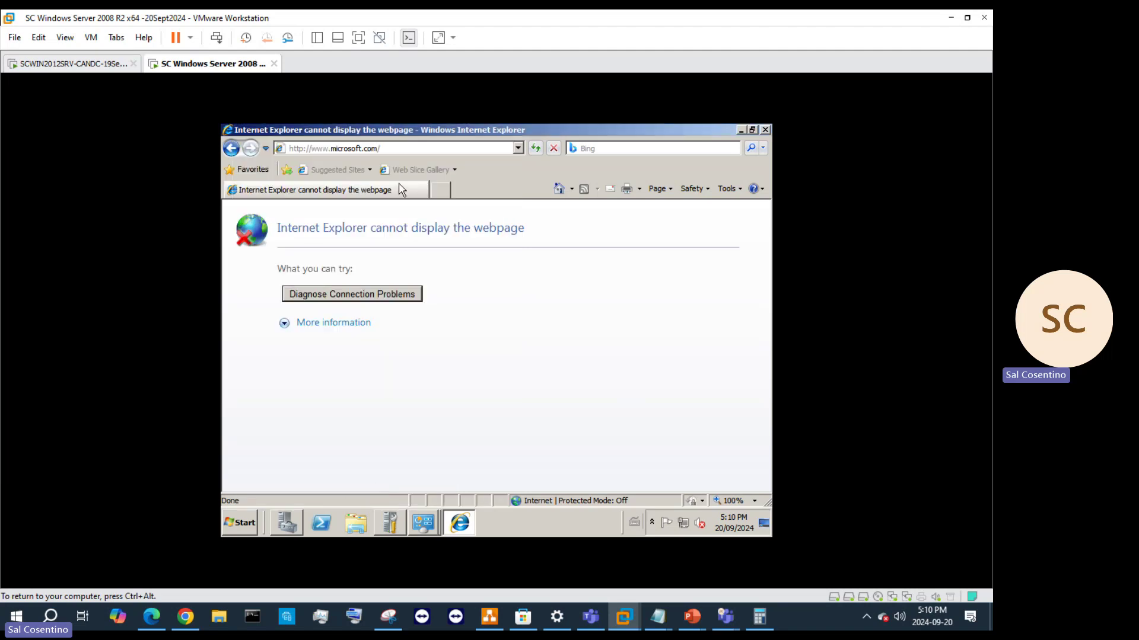
click(536, 150)
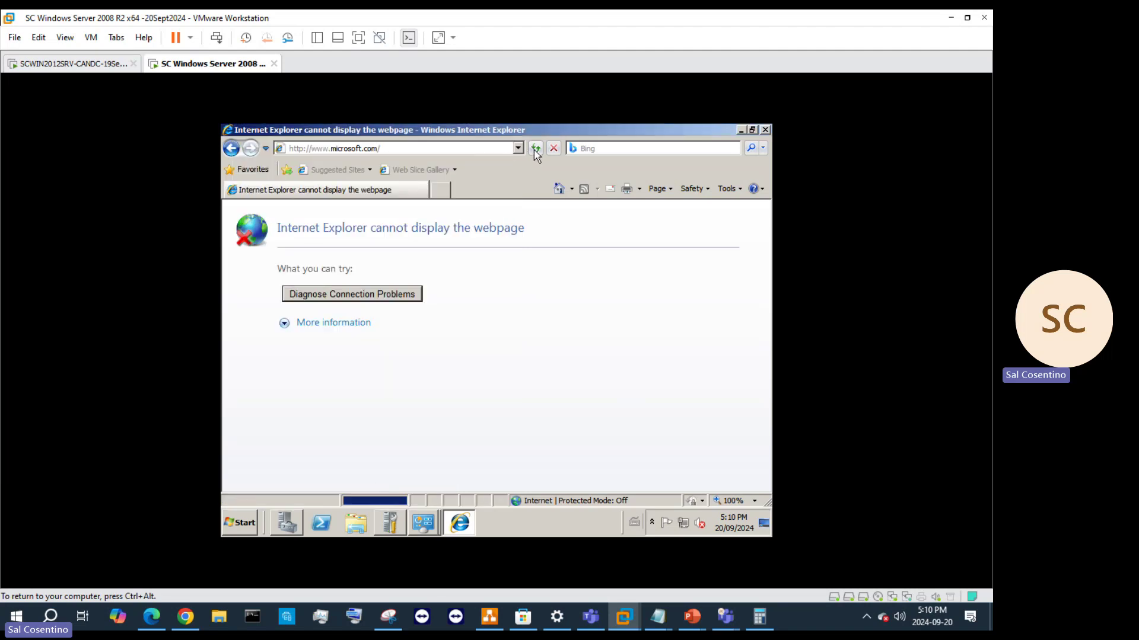
click(535, 150)
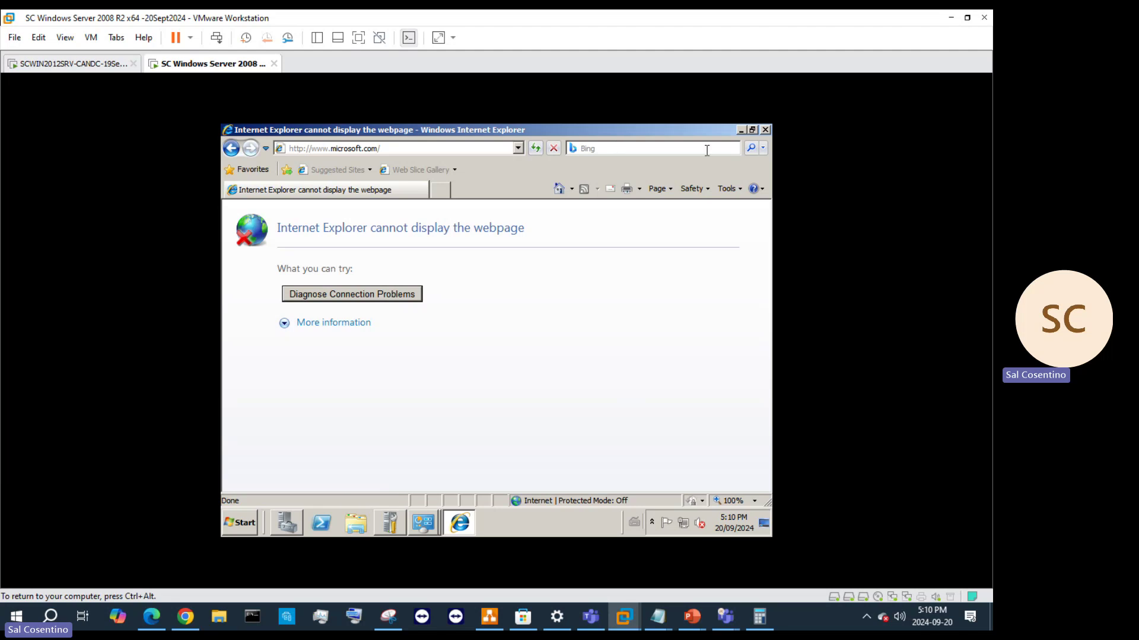
click(306, 150)
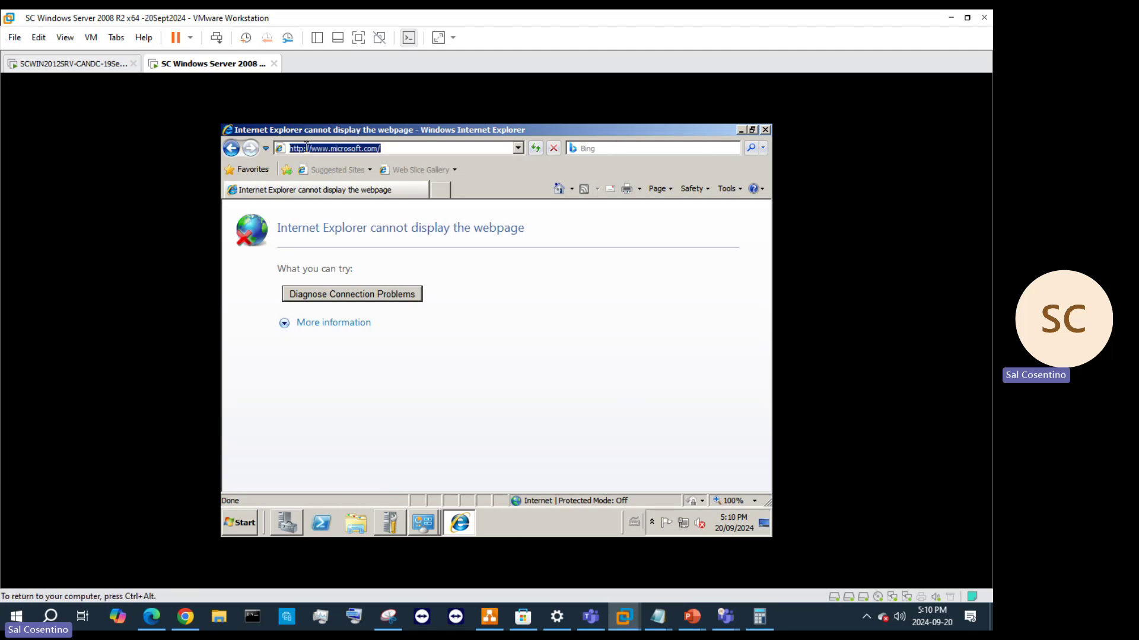
click(306, 148)
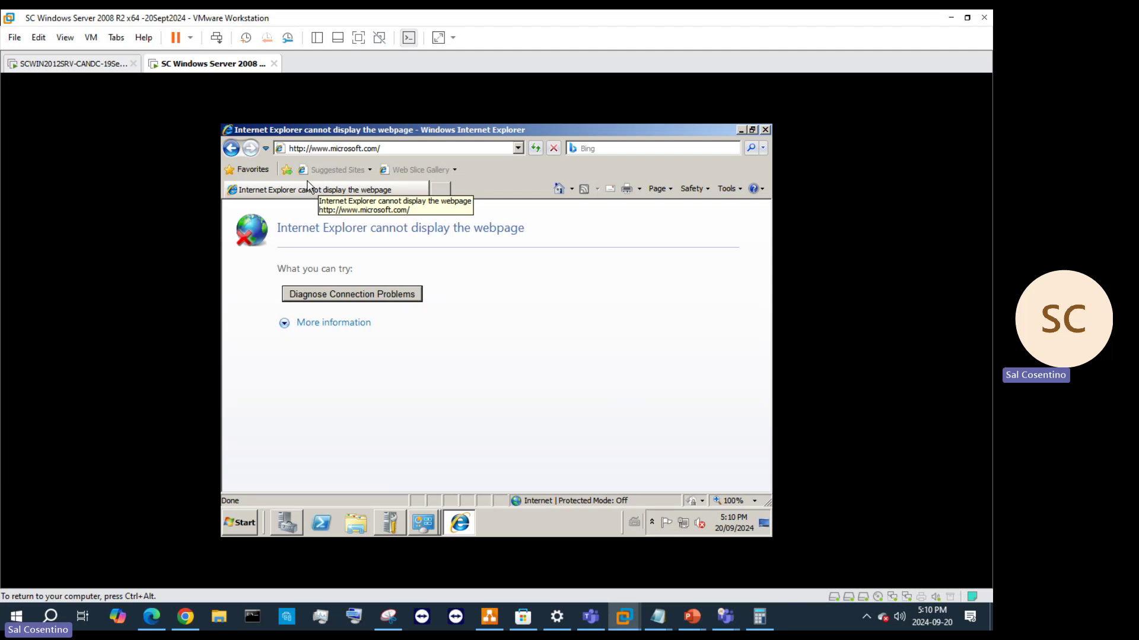
text(s)
key(Return)
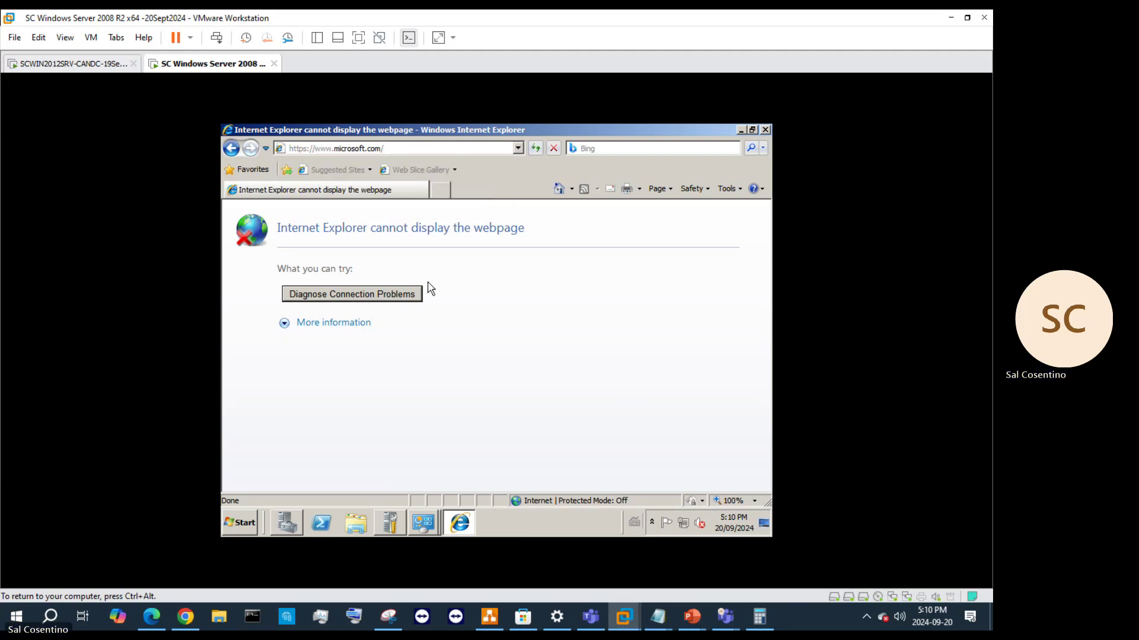
click(538, 148)
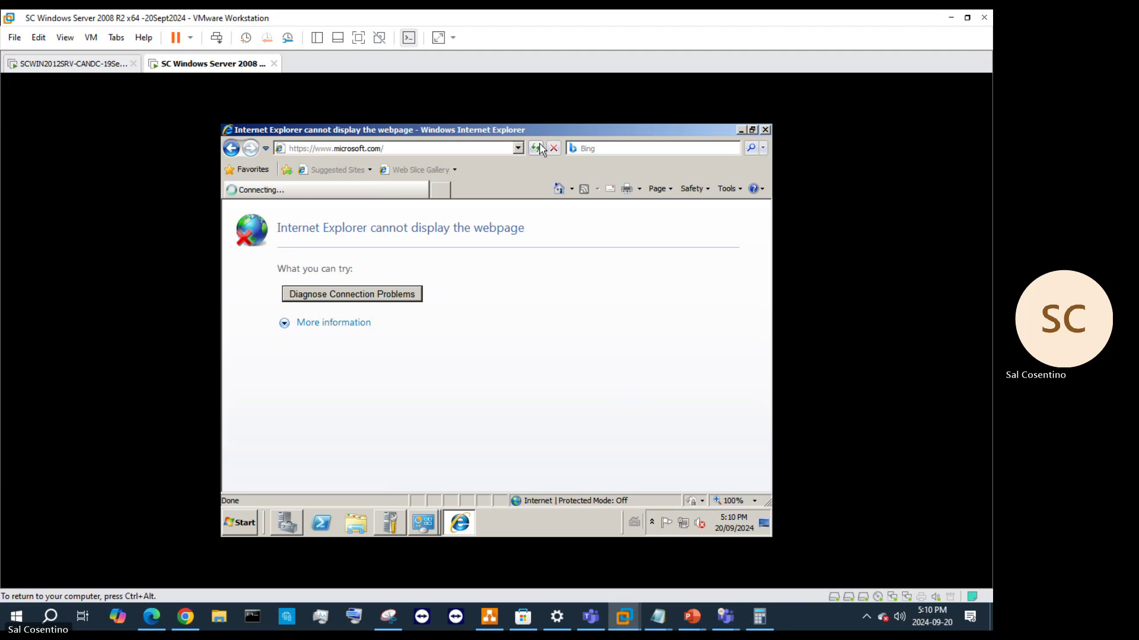
click(764, 130)
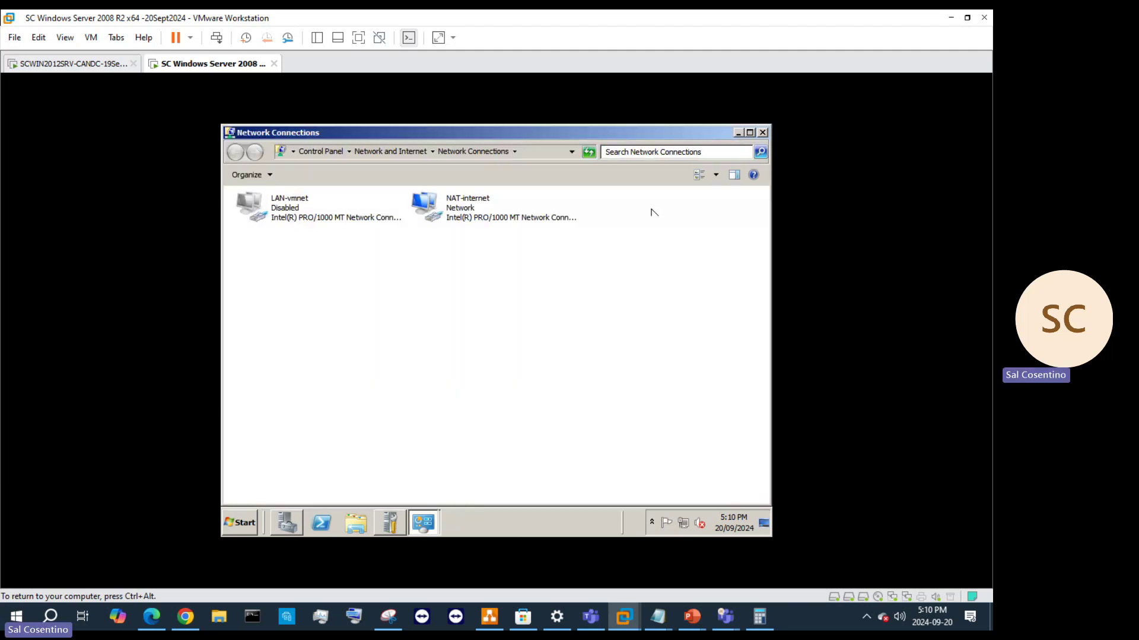
- Check the connection status of the NAT-internet network adapter and close its status window
click(464, 205)
right_click(464, 202)
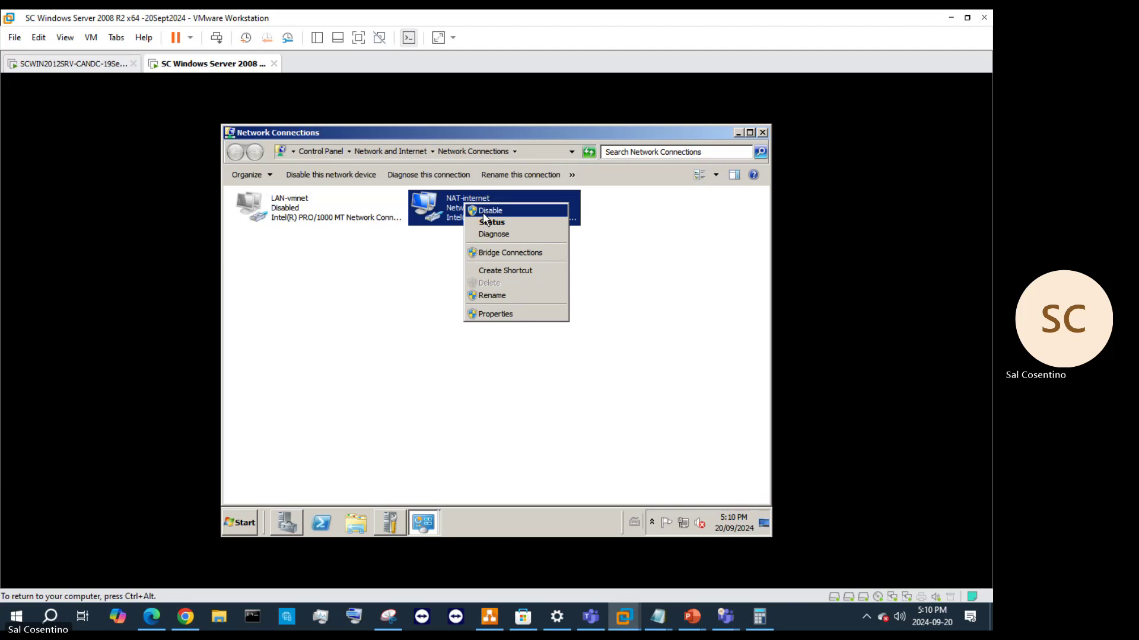
click(481, 224)
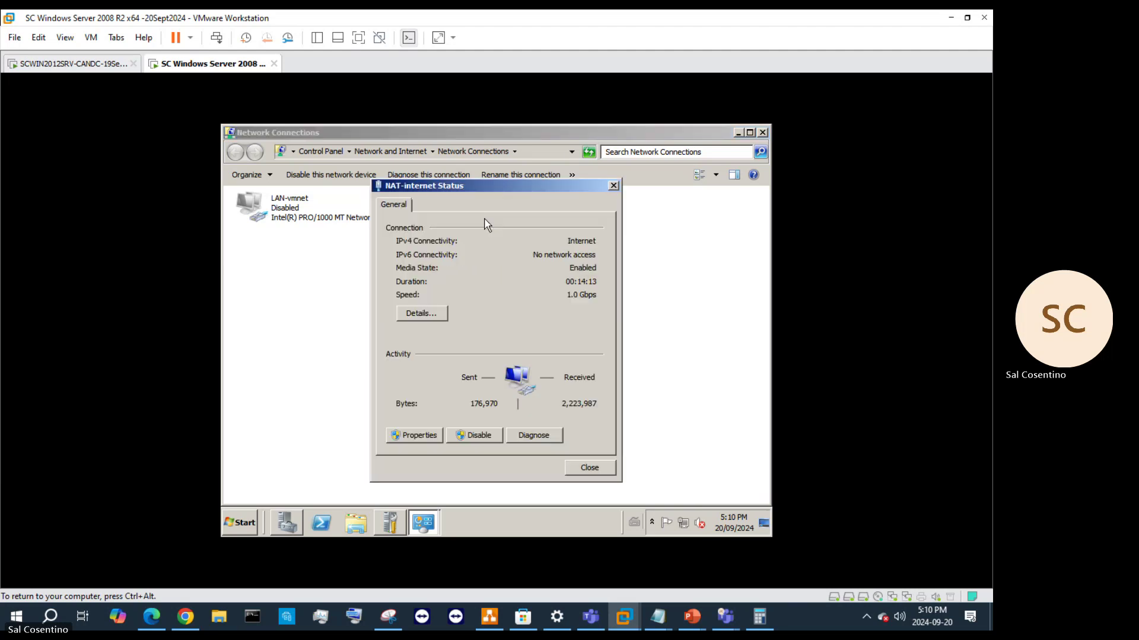
click(613, 186)
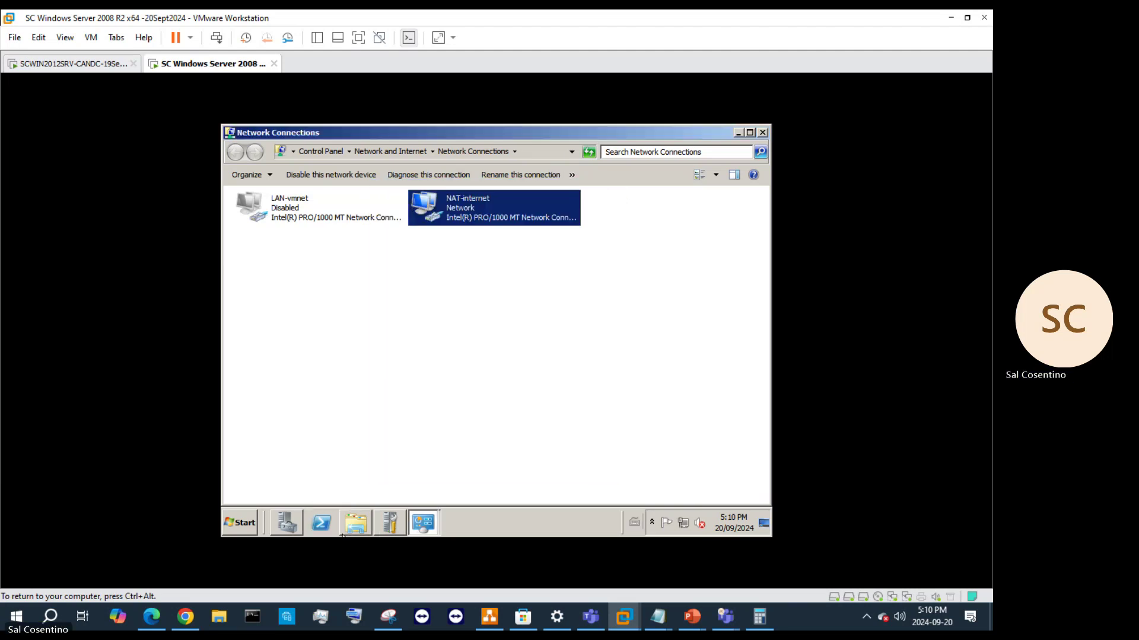
click(239, 523)
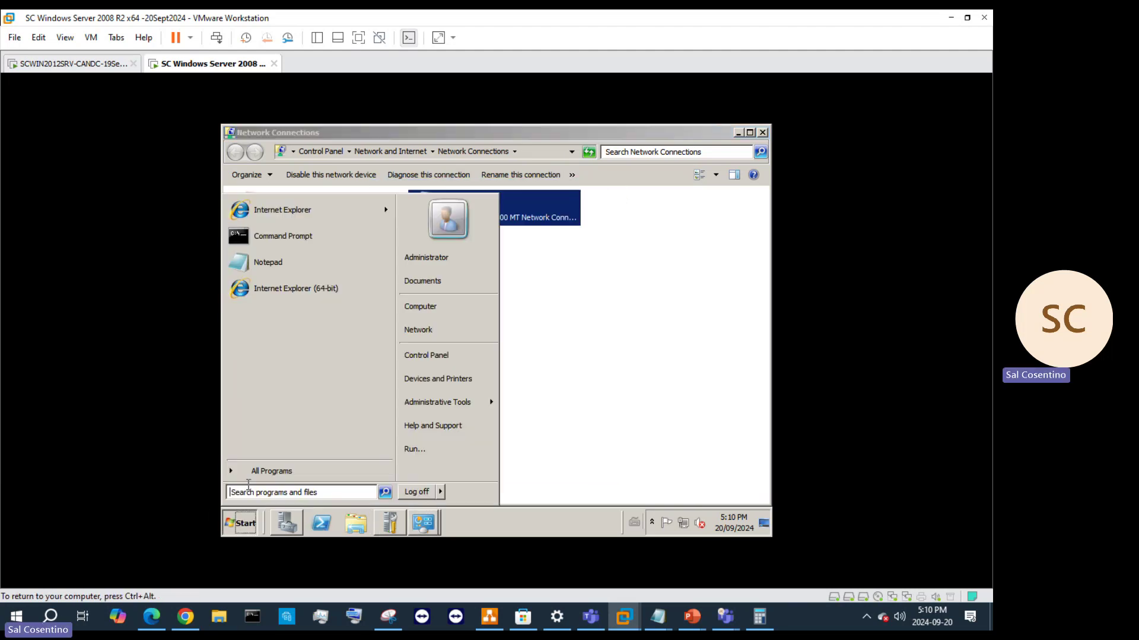
click(300, 289)
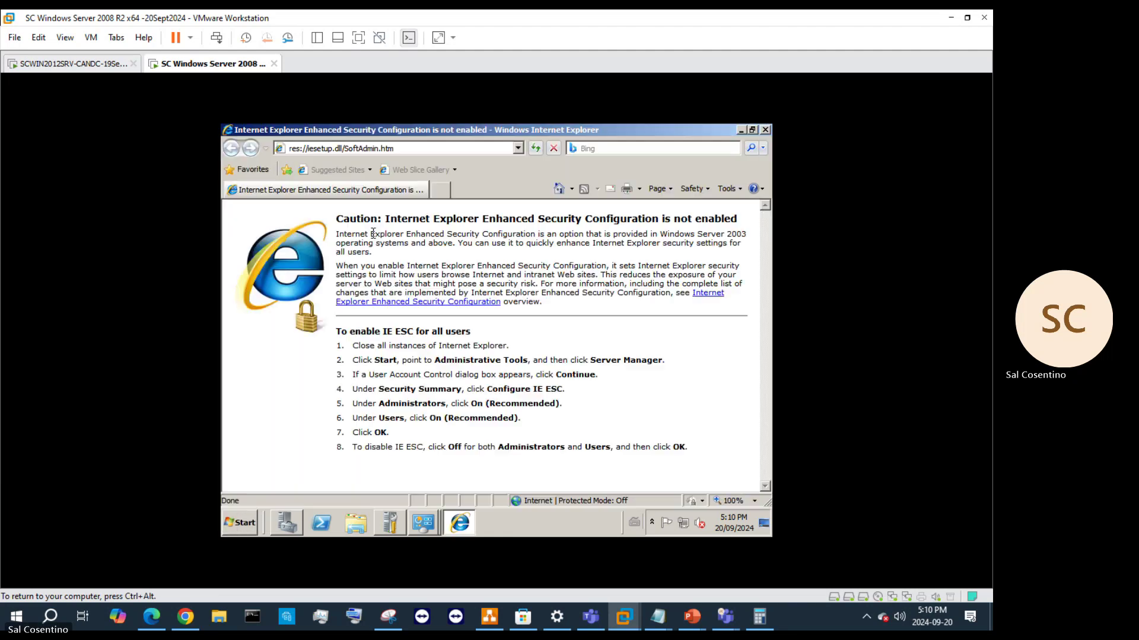
click(410, 148)
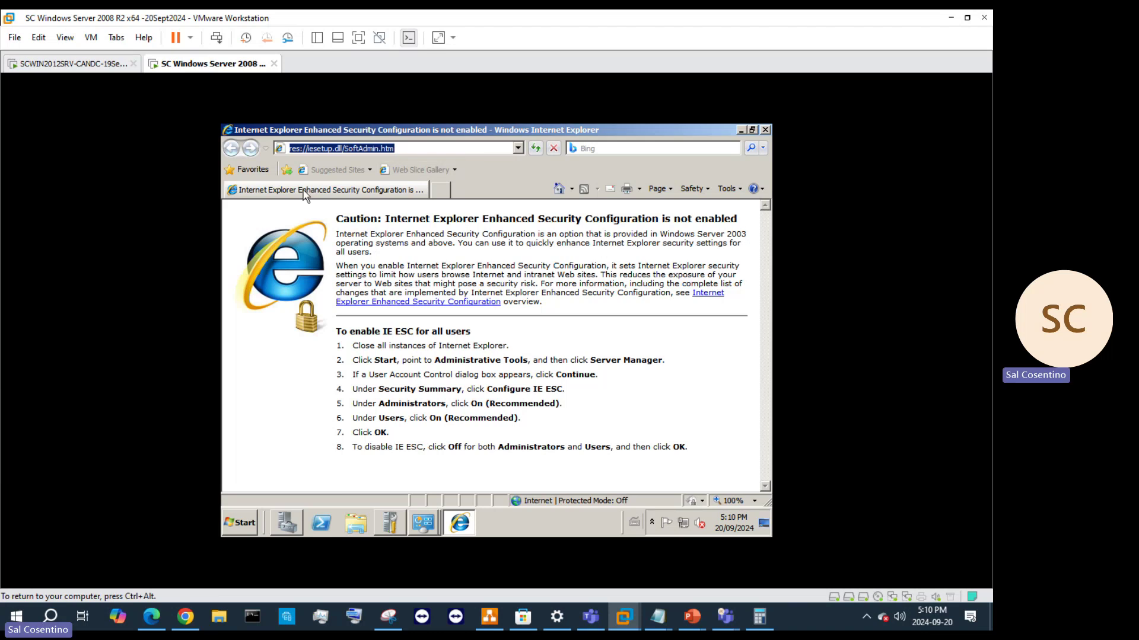
text(www.)
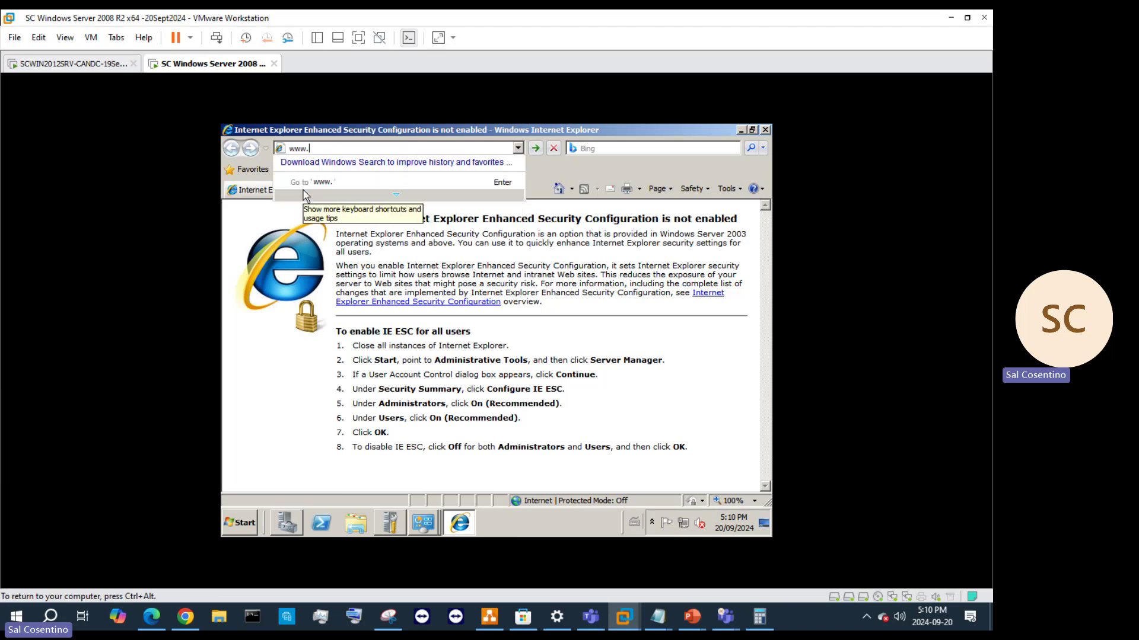
text(office)
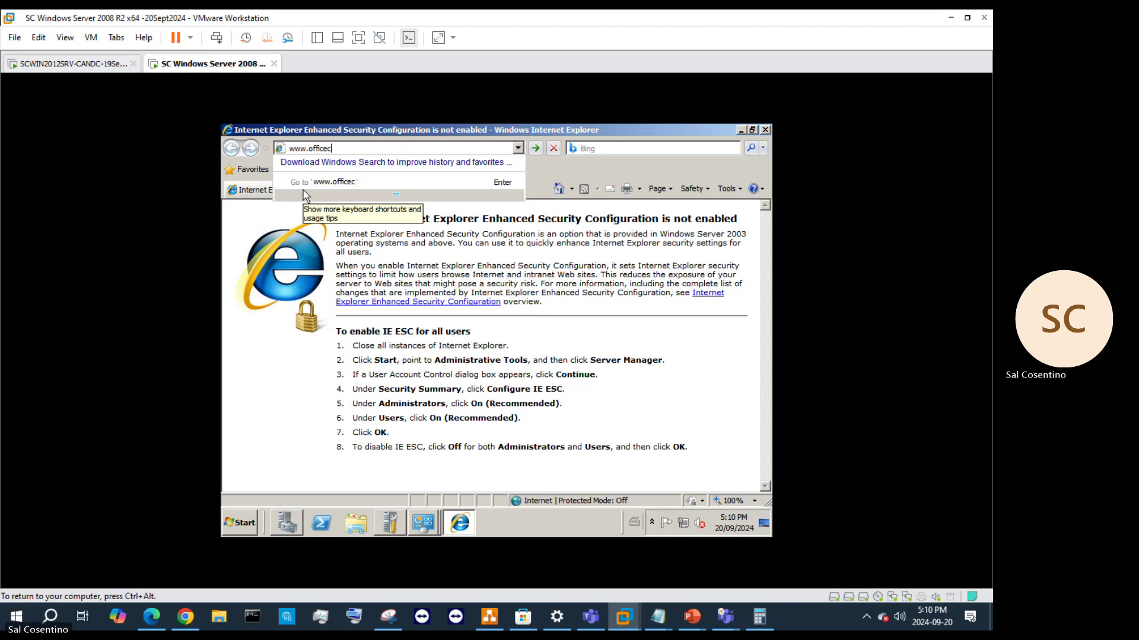
text(.com)
key(Return)
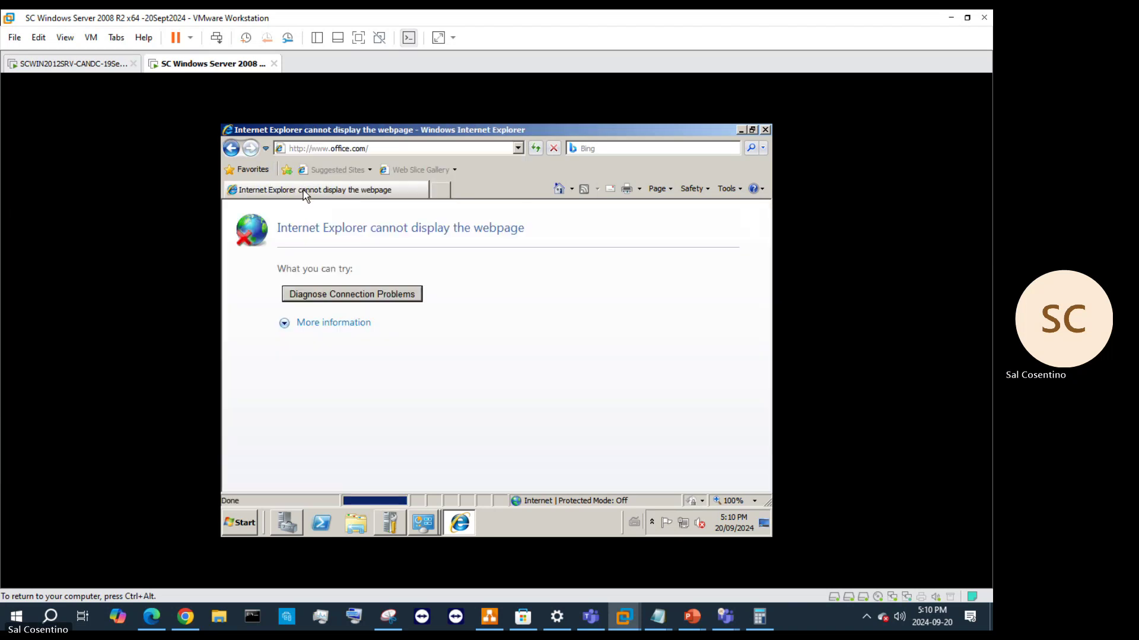
- Reload the office.com page and run the connection problem diagnostics, closing the troubleshooter when it finishes
click(388, 150)
click(518, 148)
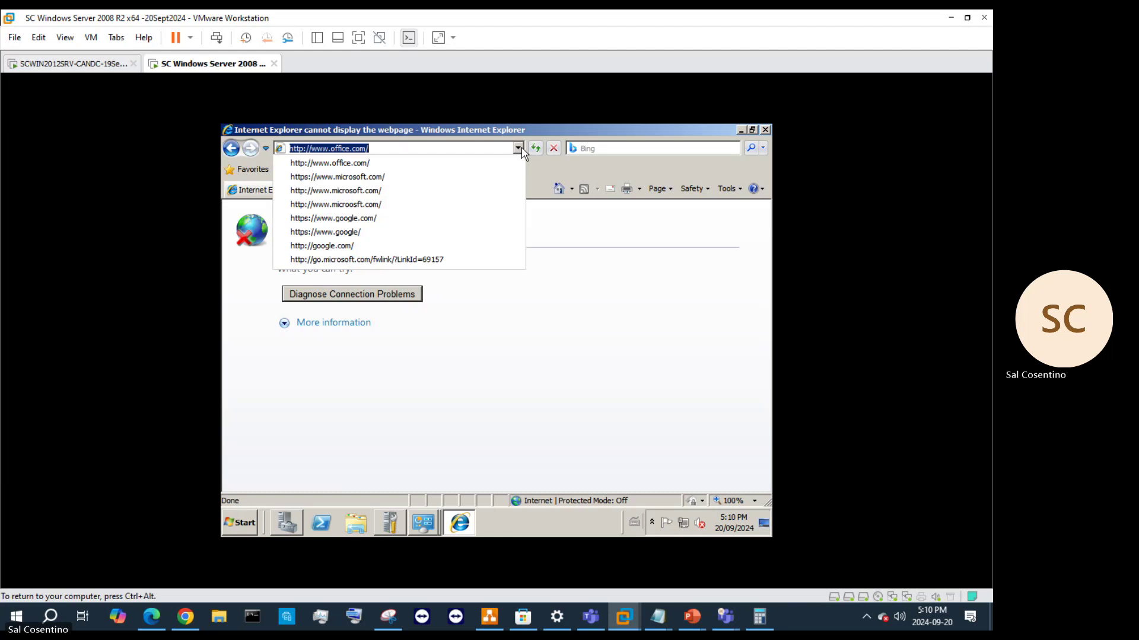
click(535, 148)
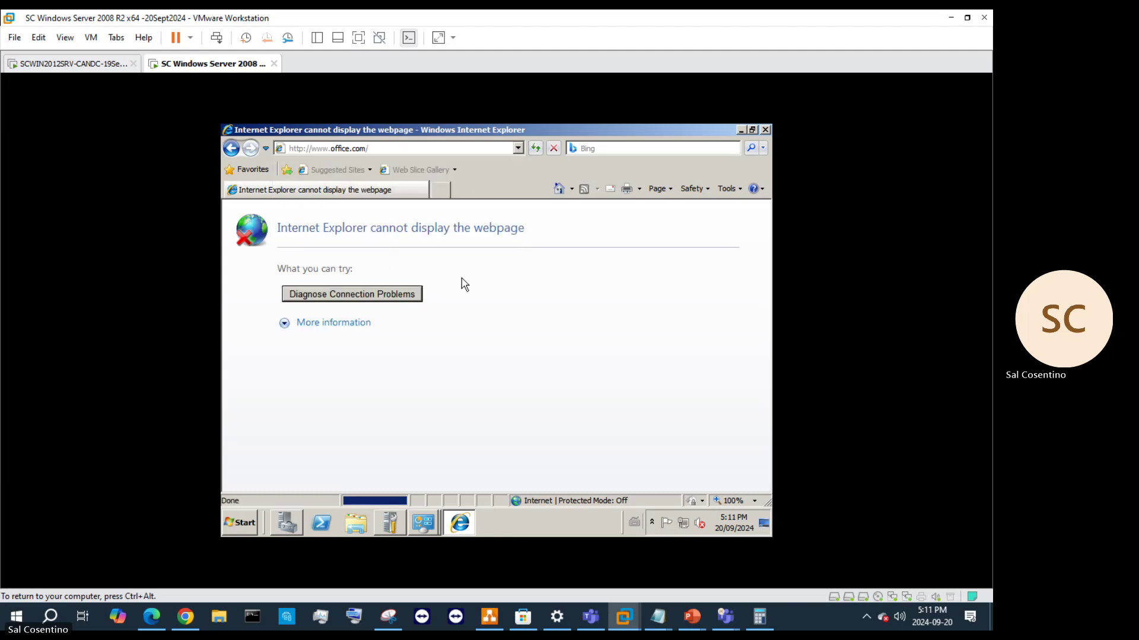
click(368, 295)
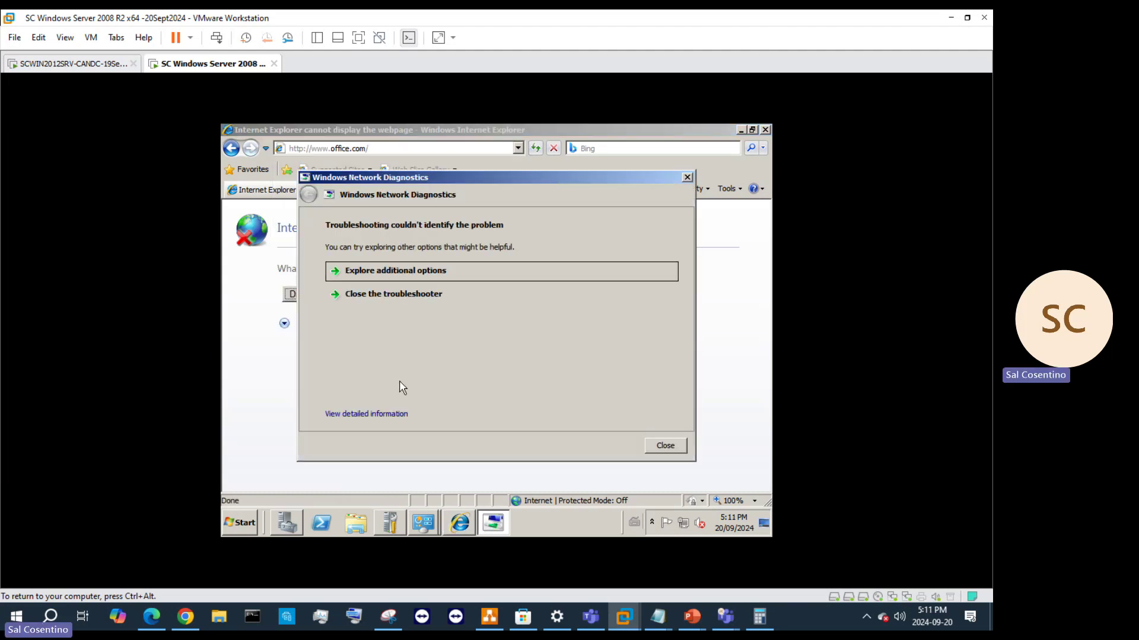
click(386, 290)
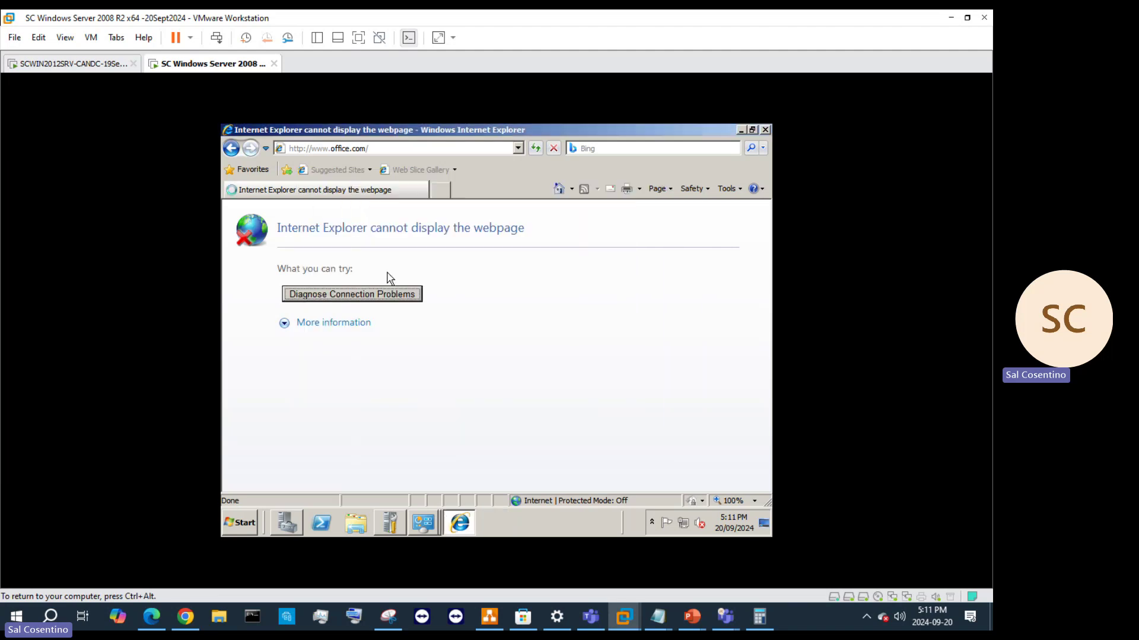
click(756, 118)
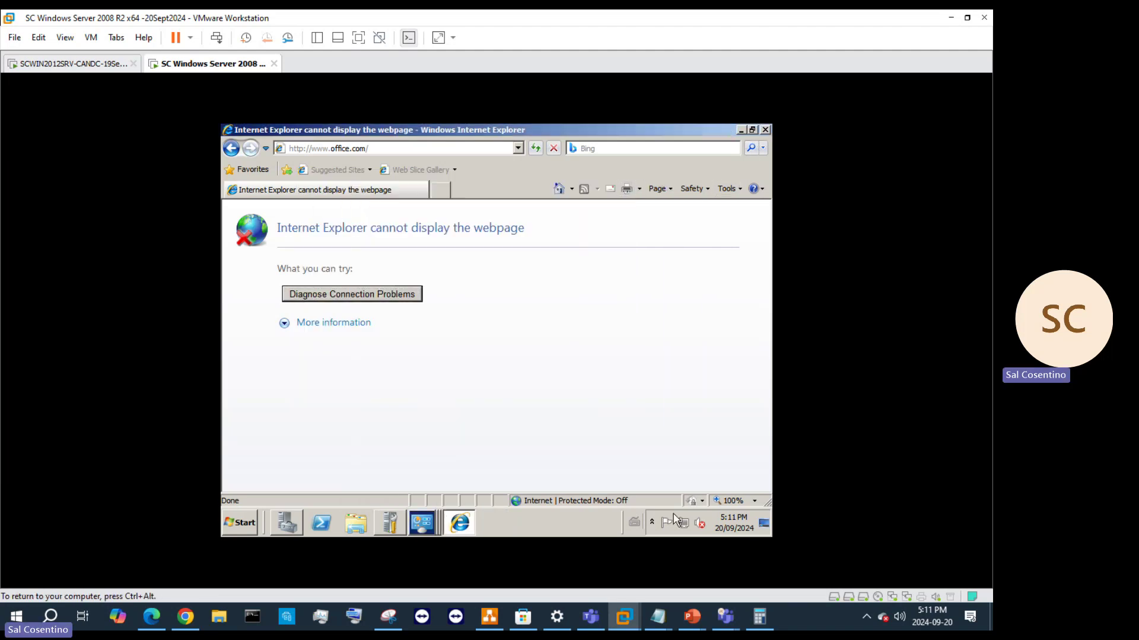
right_click(686, 527)
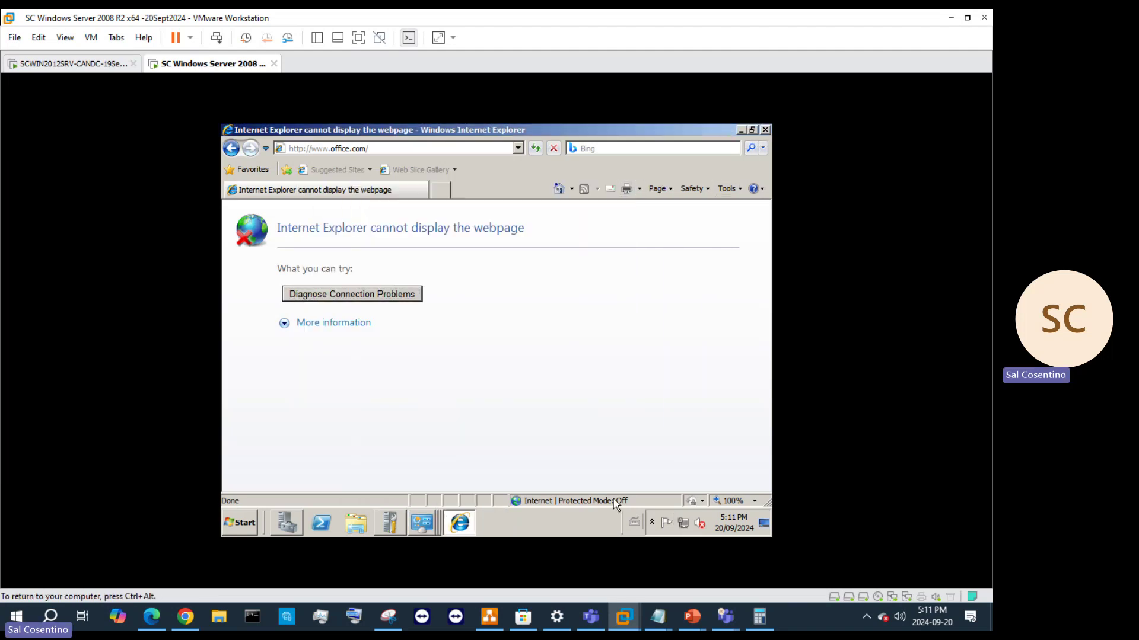
- Go from Server Manager's security information to Windows Firewall and review its profile states and getting-started options
click(284, 523)
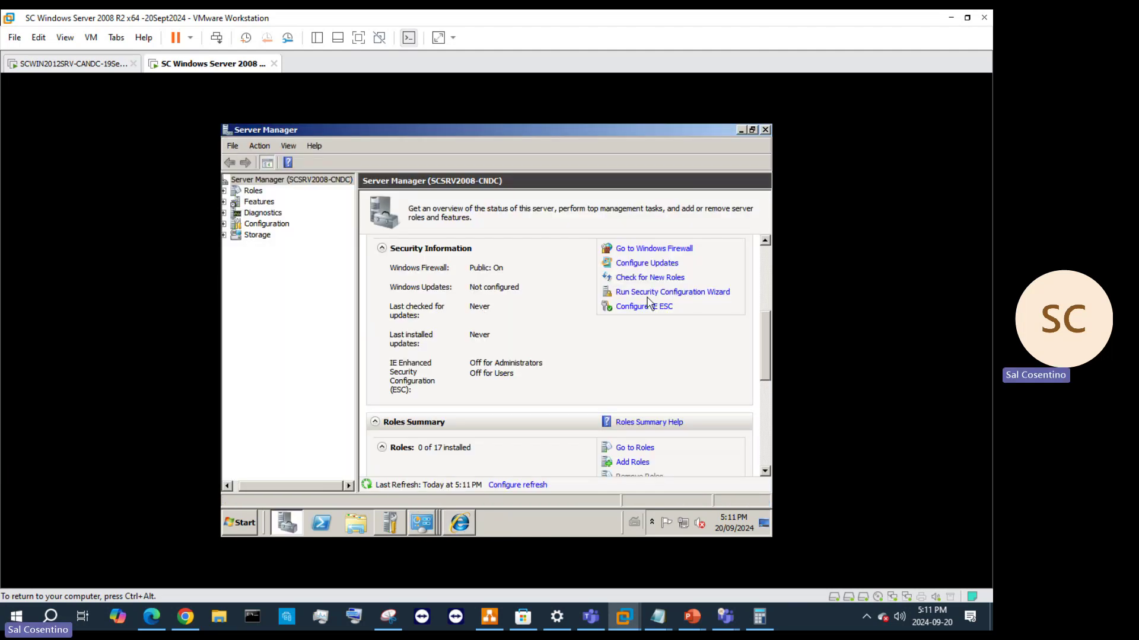
click(662, 249)
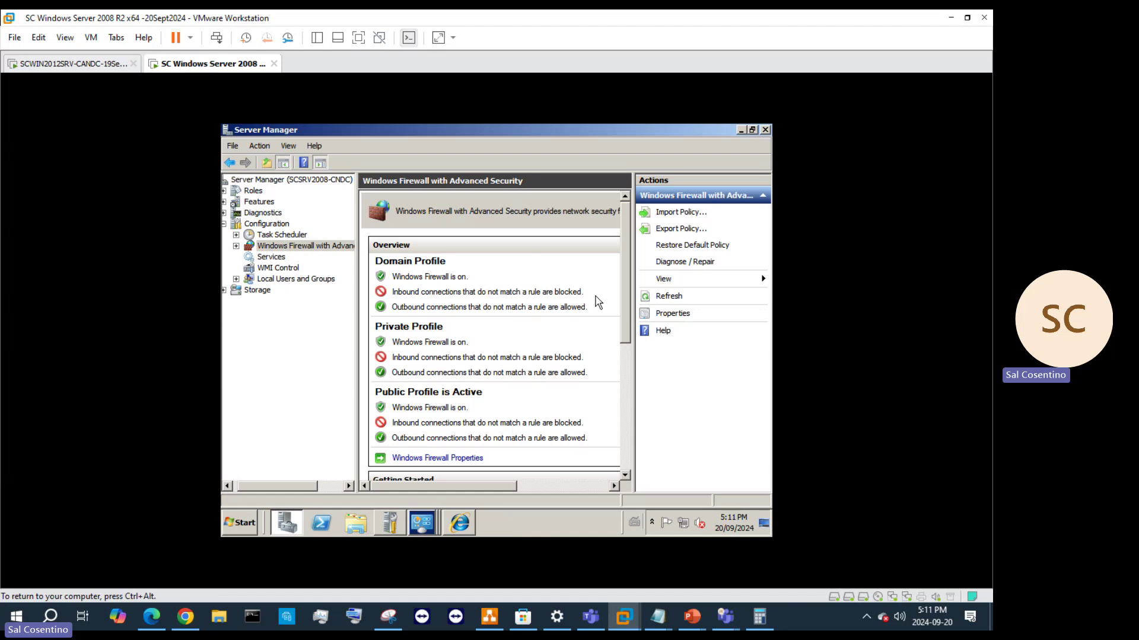
drag(499, 491, 595, 485)
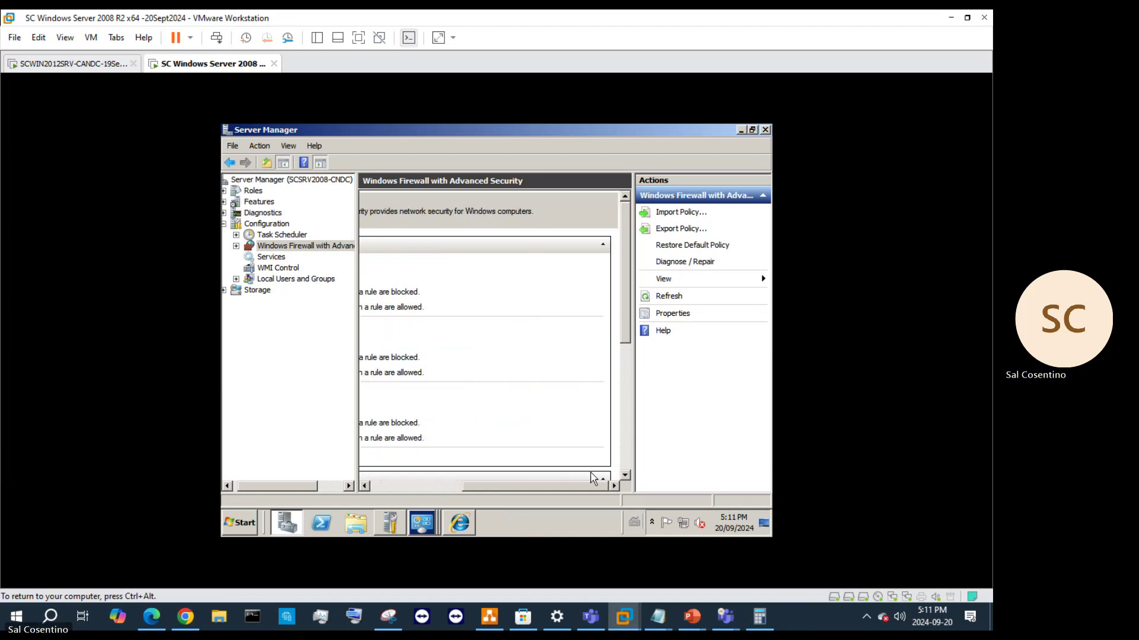
drag(519, 487, 425, 487)
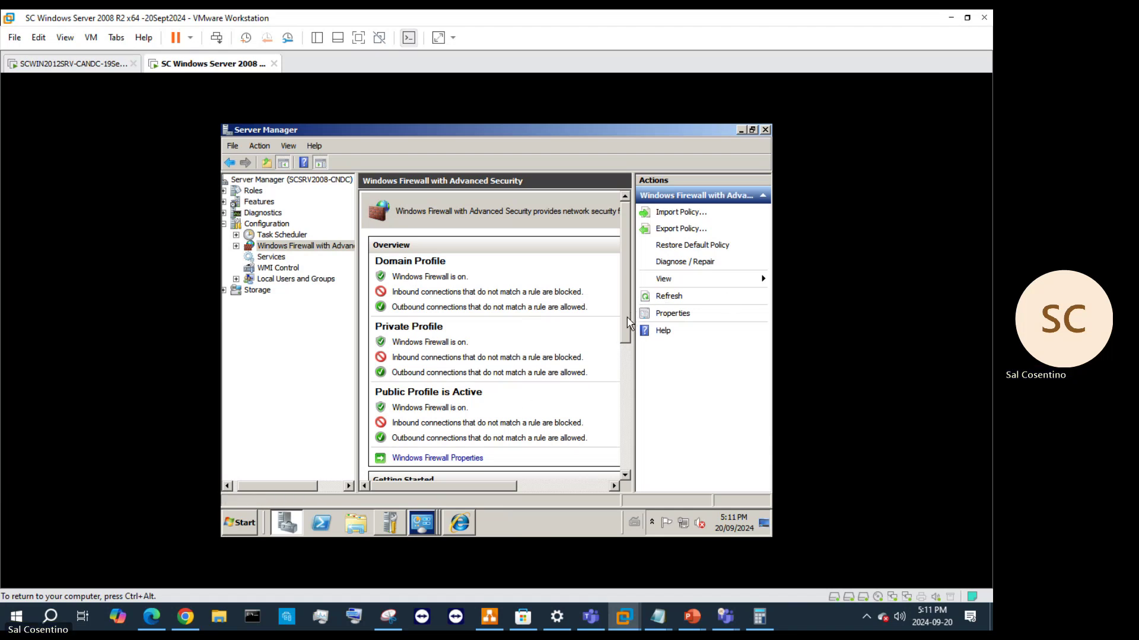
drag(629, 323, 628, 454)
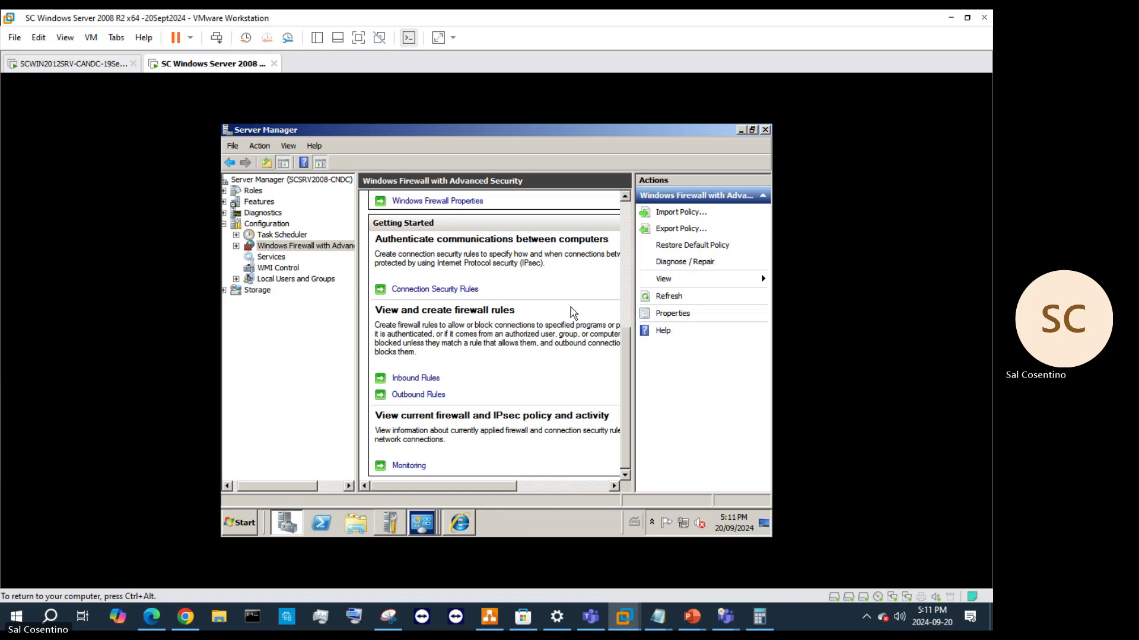
- Bring up the Diagnose / Repair troubleshooters for Windows Firewall with Advanced Security and close that window
right_click(288, 248)
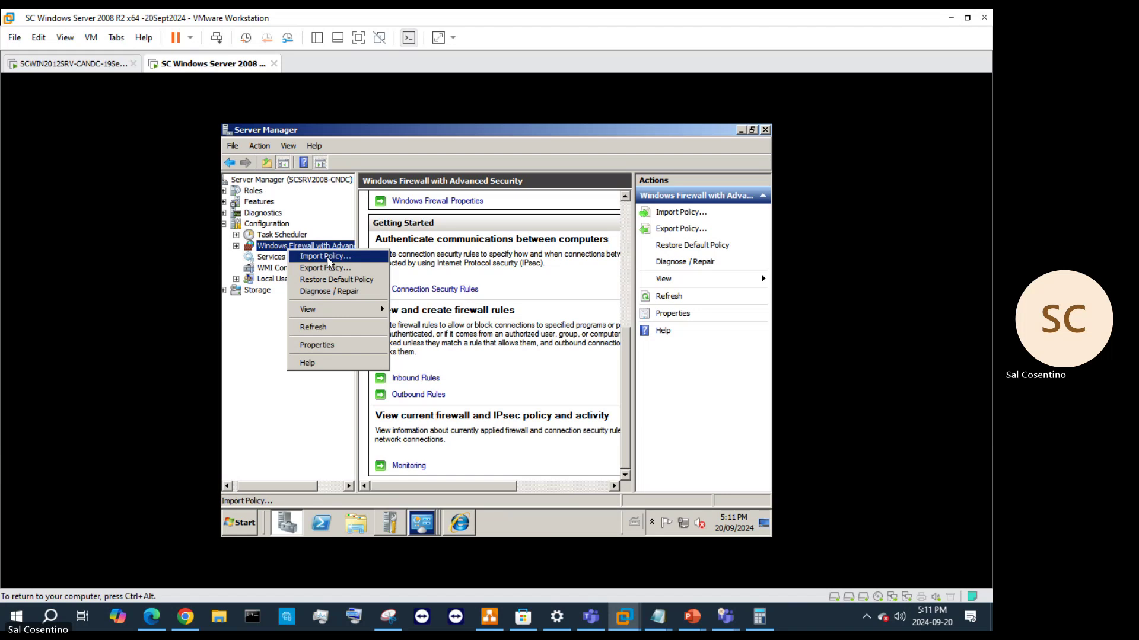
click(336, 293)
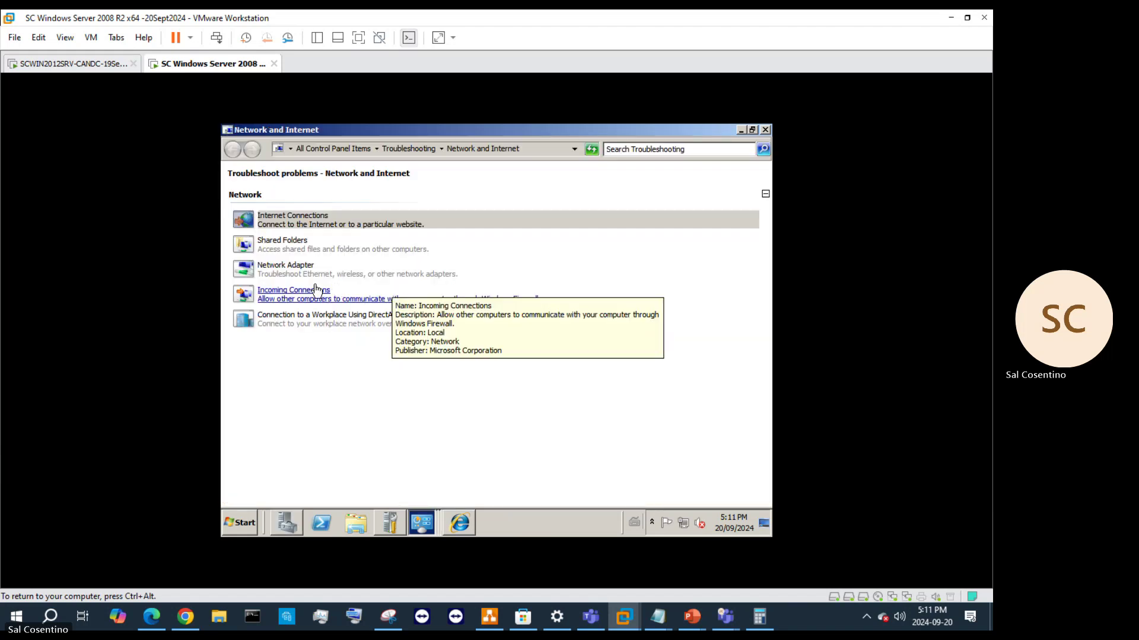
click(765, 130)
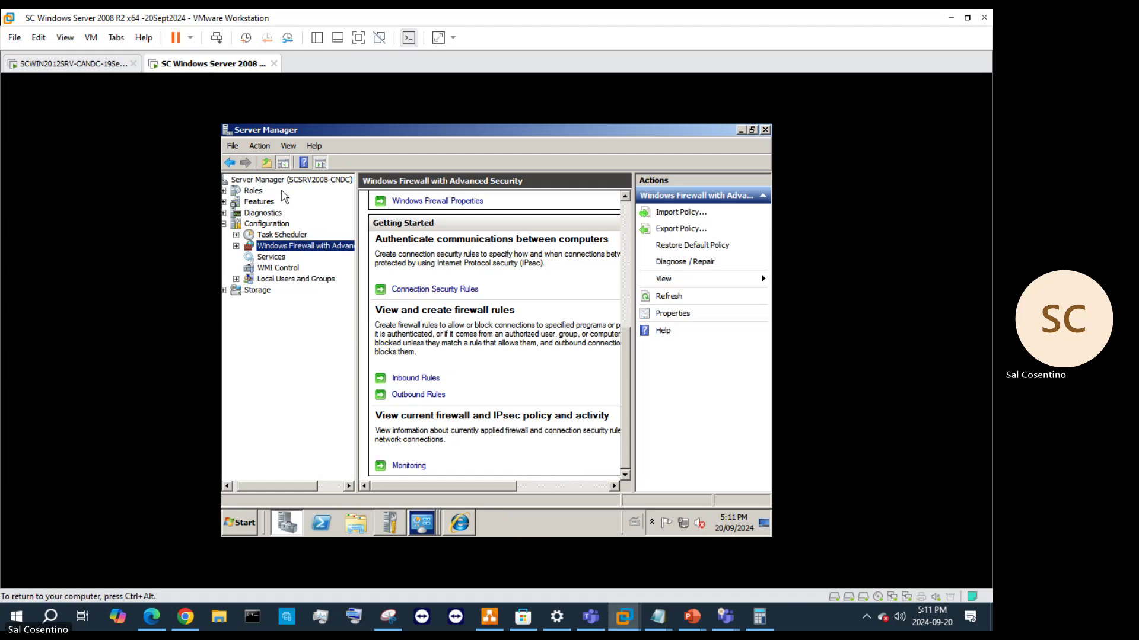
- Check the Features, Roles and server overview pages, and accept the existing refresh options
click(266, 204)
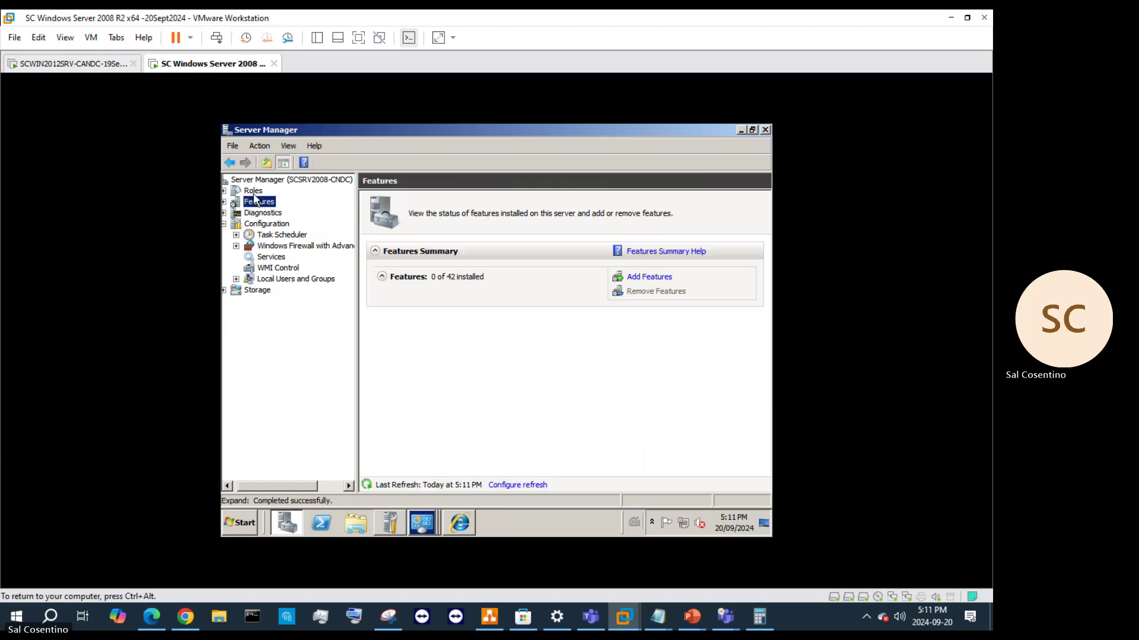
click(253, 191)
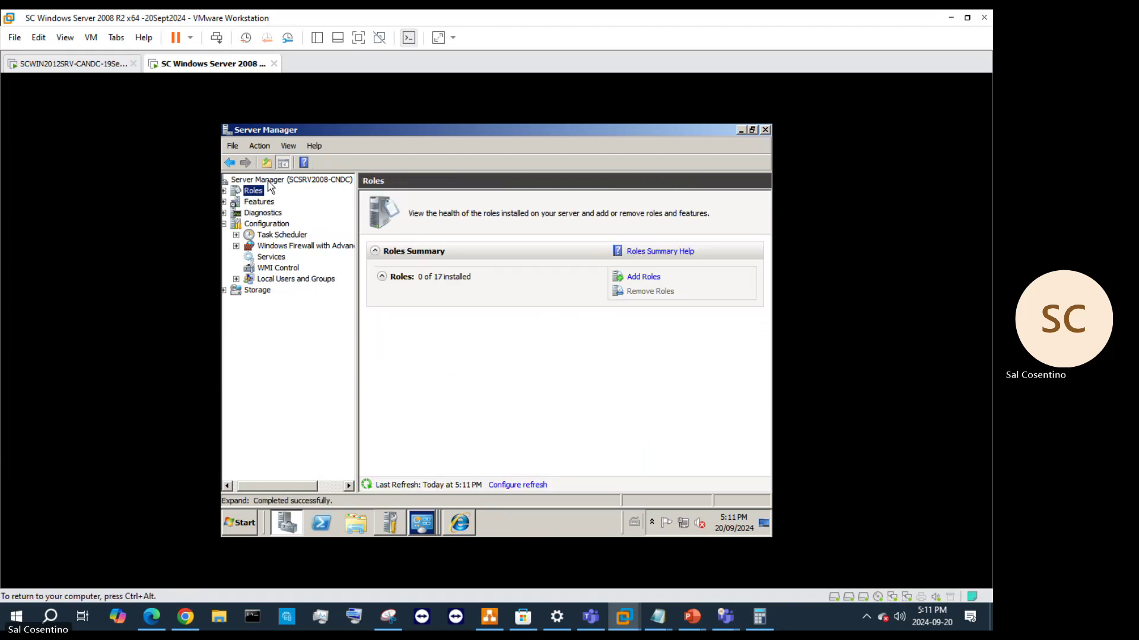
click(268, 181)
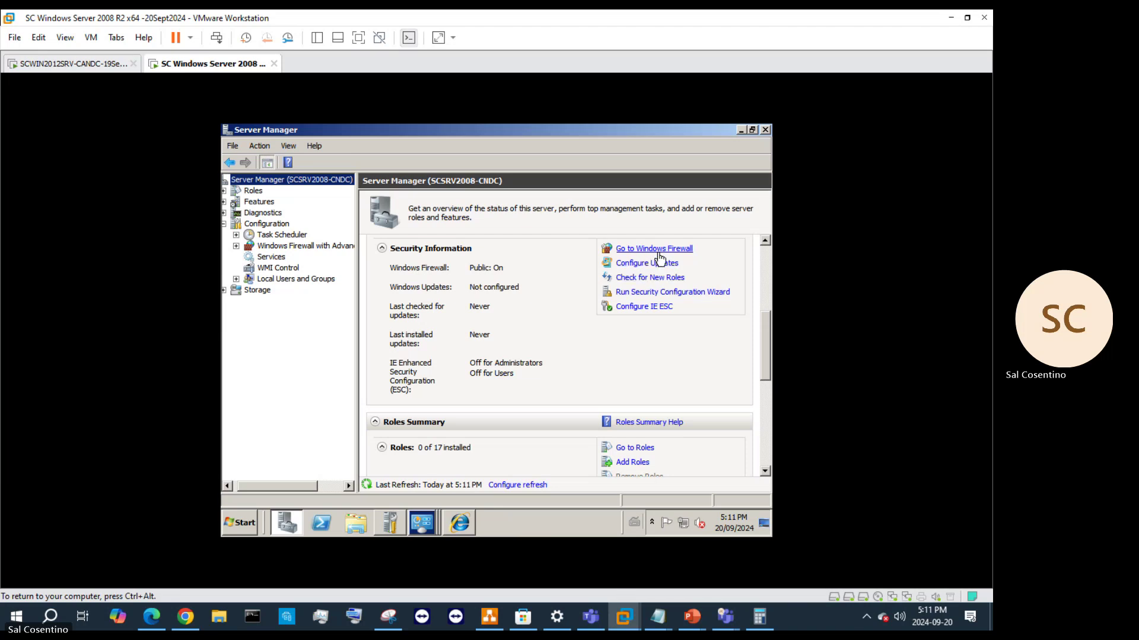
scroll(596, 348, down, 10)
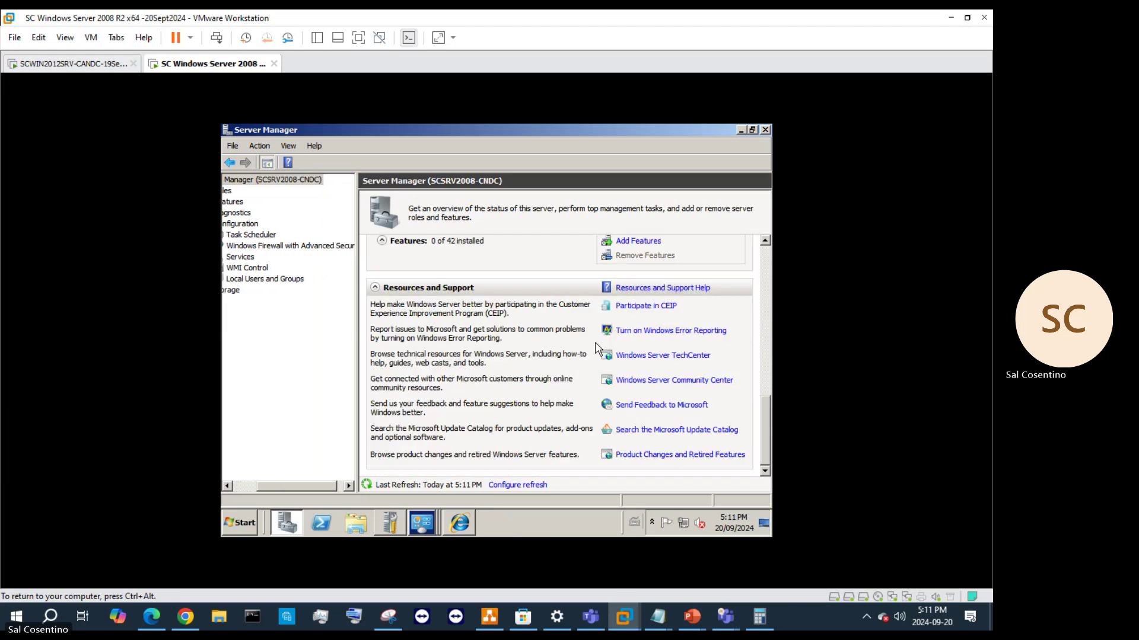
click(518, 485)
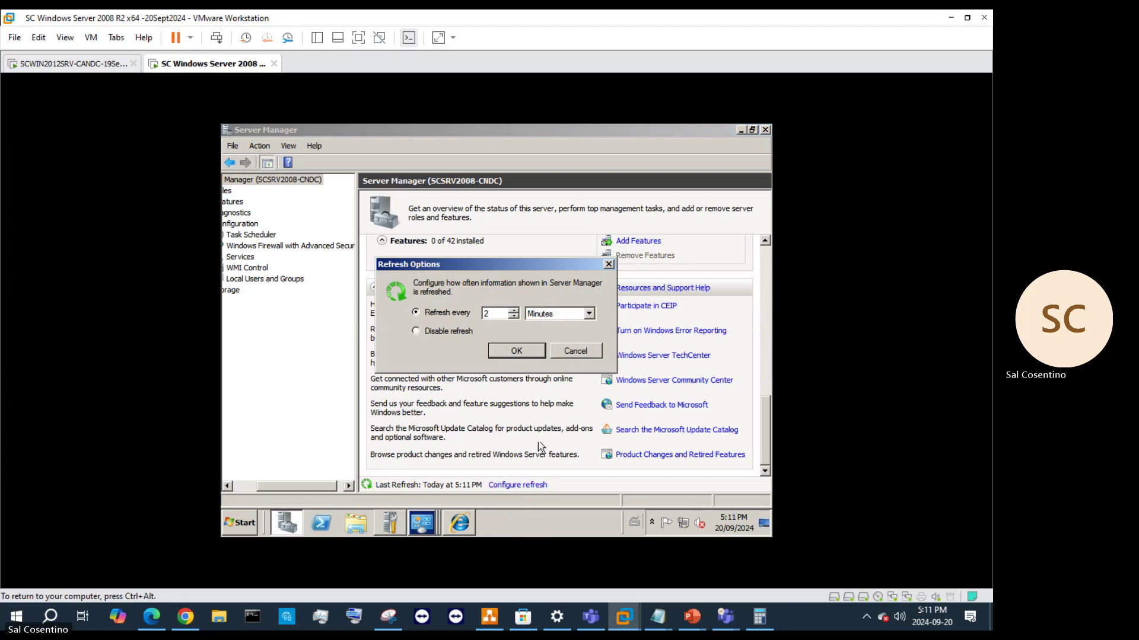
click(516, 351)
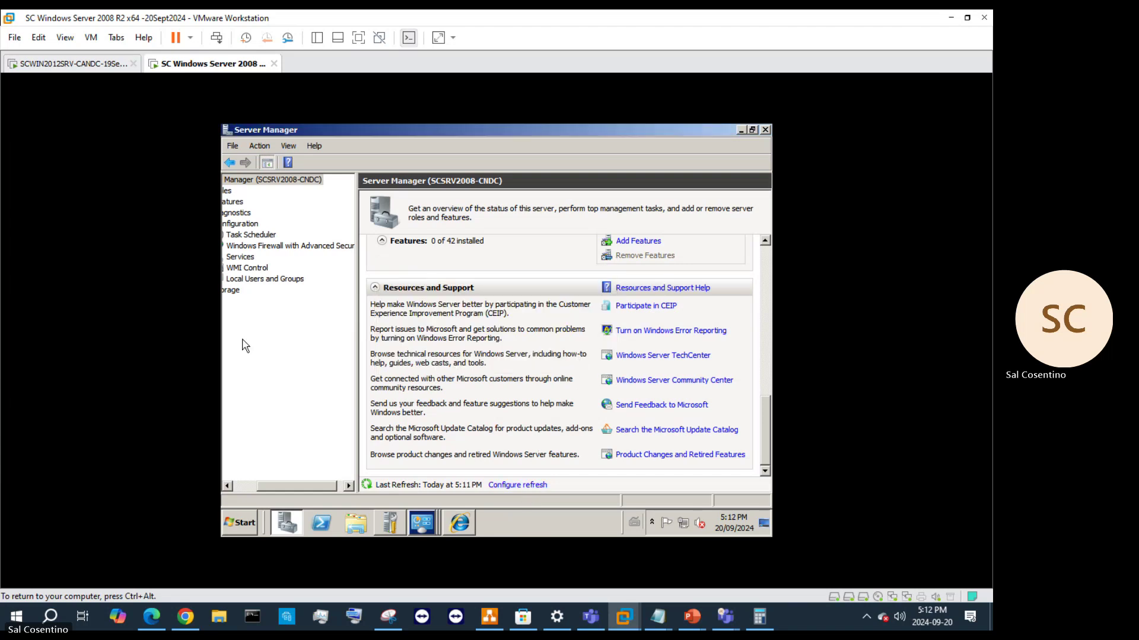
- Examine the local Users list and the Configuration, Diagnostics and Roles nodes of Server Manager
click(276, 279)
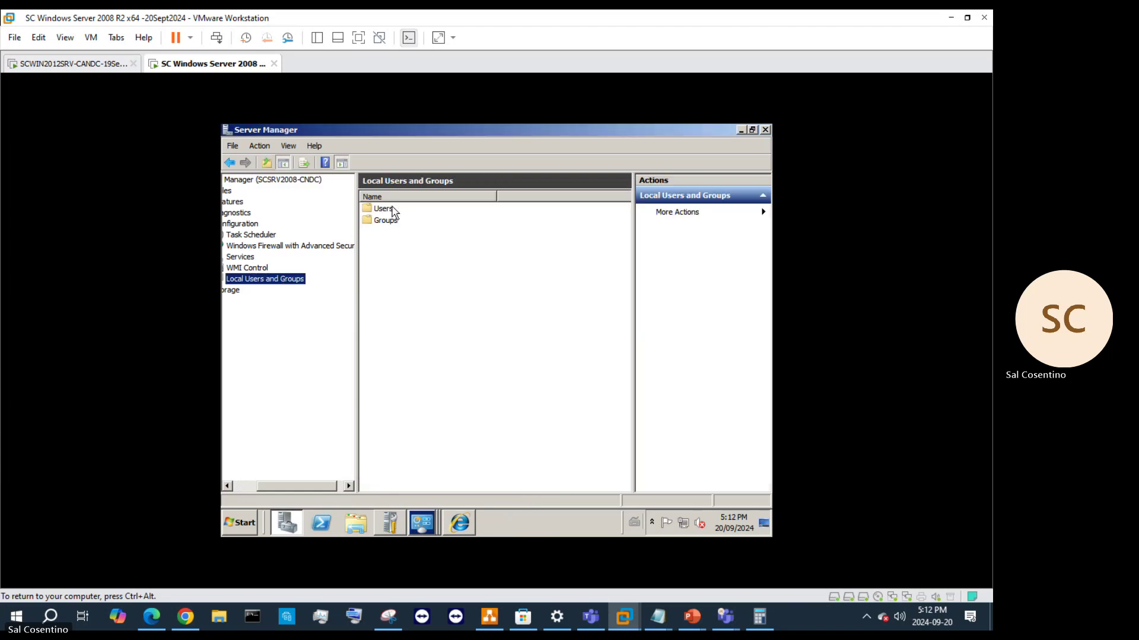
double_click(382, 209)
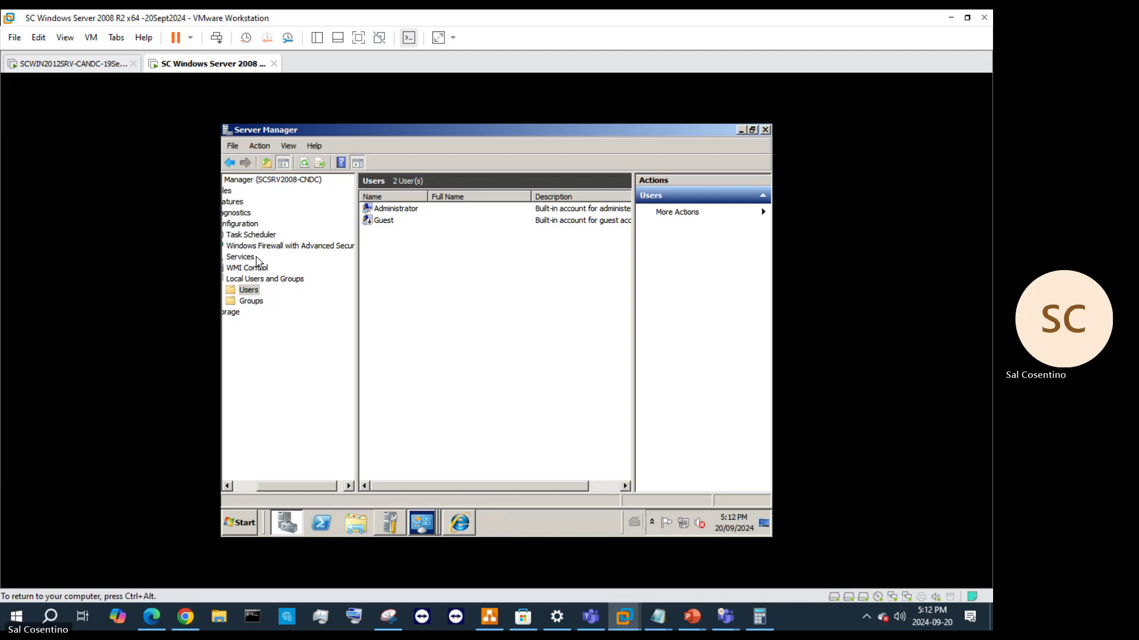
click(241, 222)
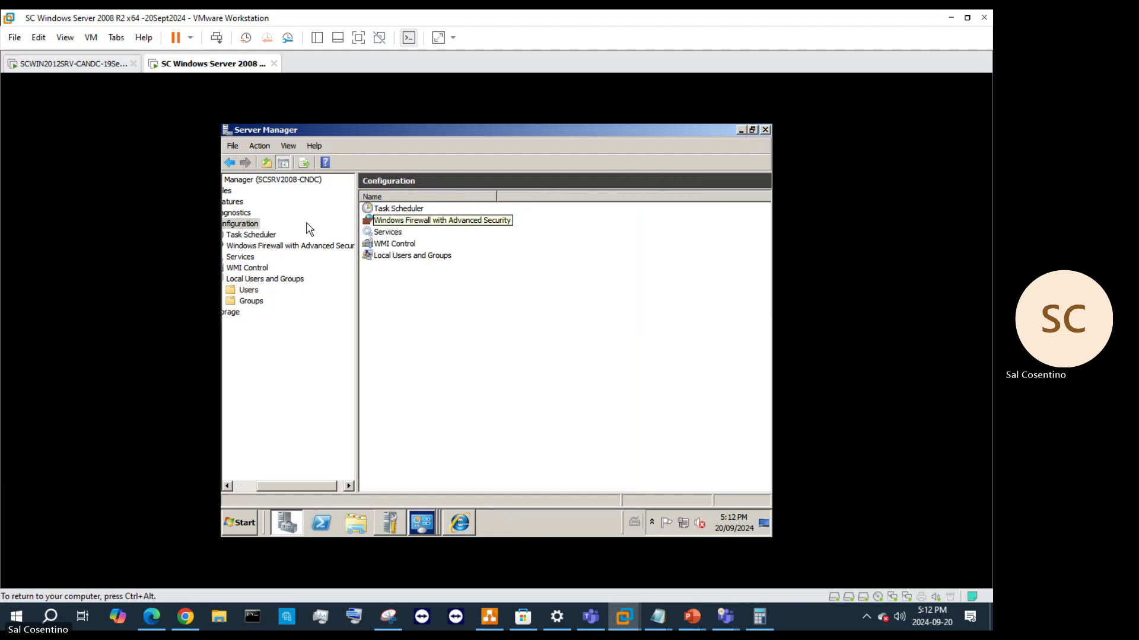
click(234, 212)
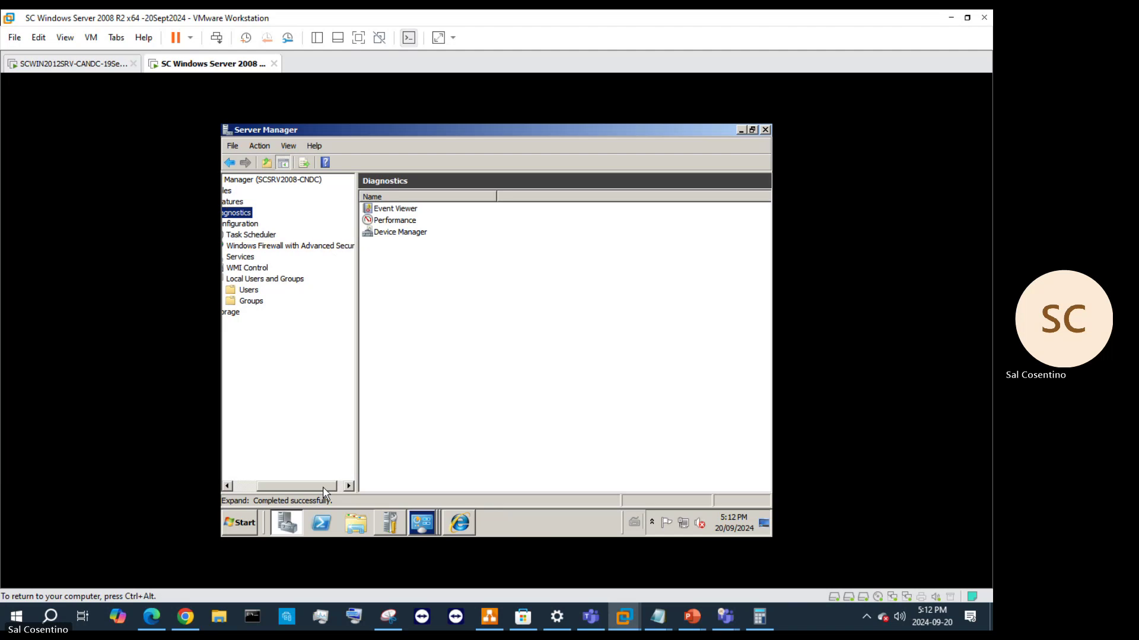
drag(320, 488, 224, 486)
key(Up)
key(Up)
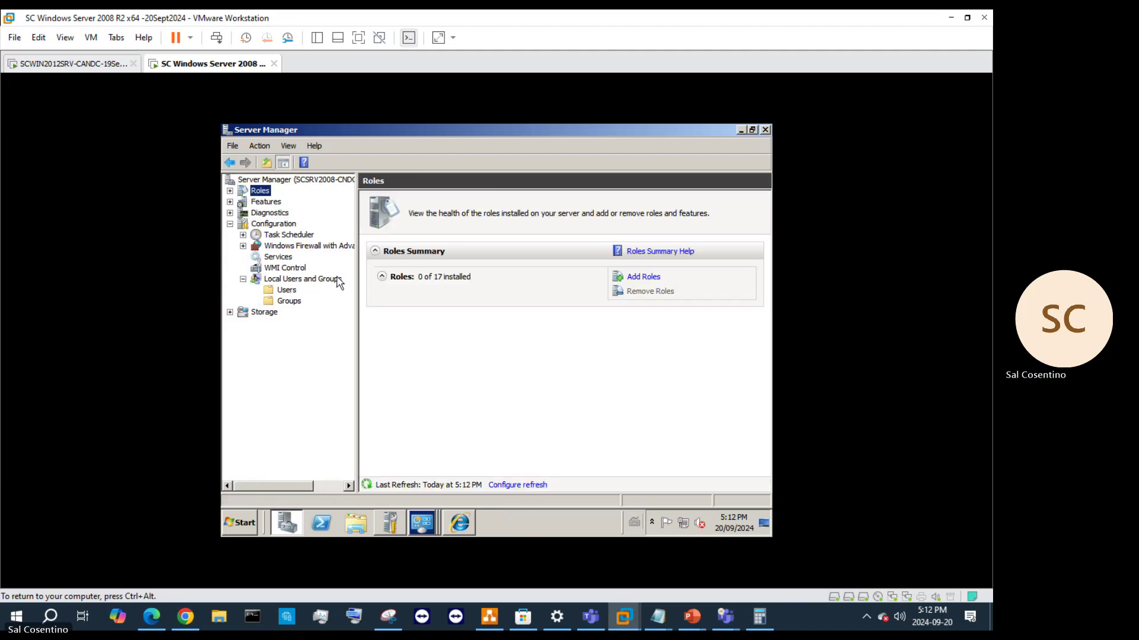
- Return to the server overview and examine its Resources and Support, Features and Roles summaries
click(267, 179)
scroll(676, 320, down, 10)
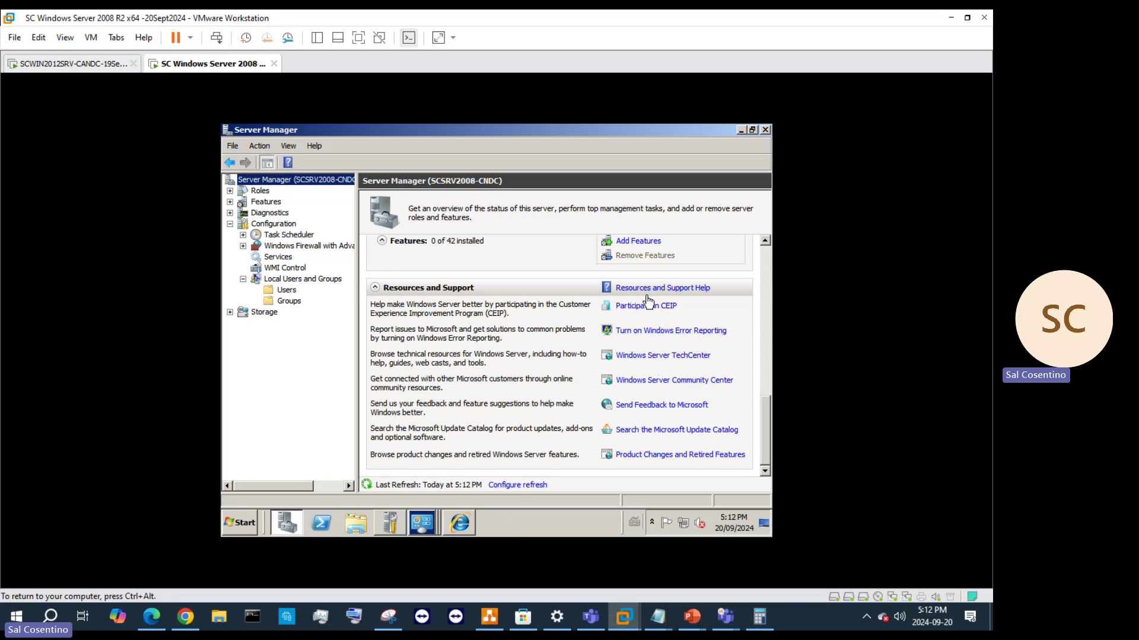
click(765, 242)
click(766, 242)
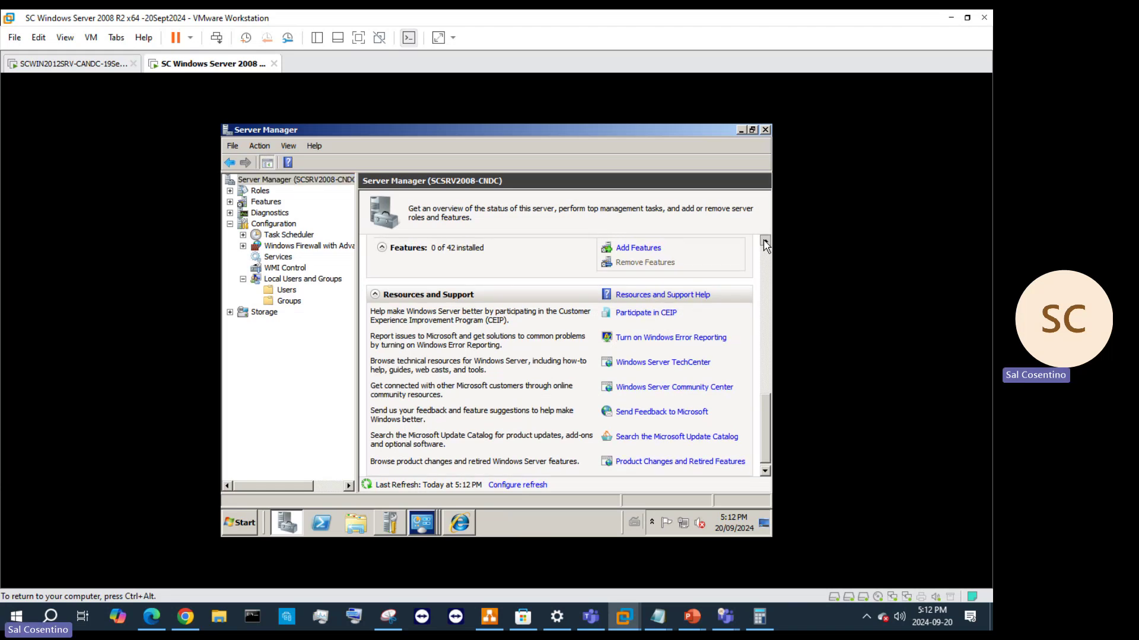
click(766, 241)
click(765, 242)
click(765, 242)
click(765, 241)
click(766, 241)
click(765, 242)
click(765, 242)
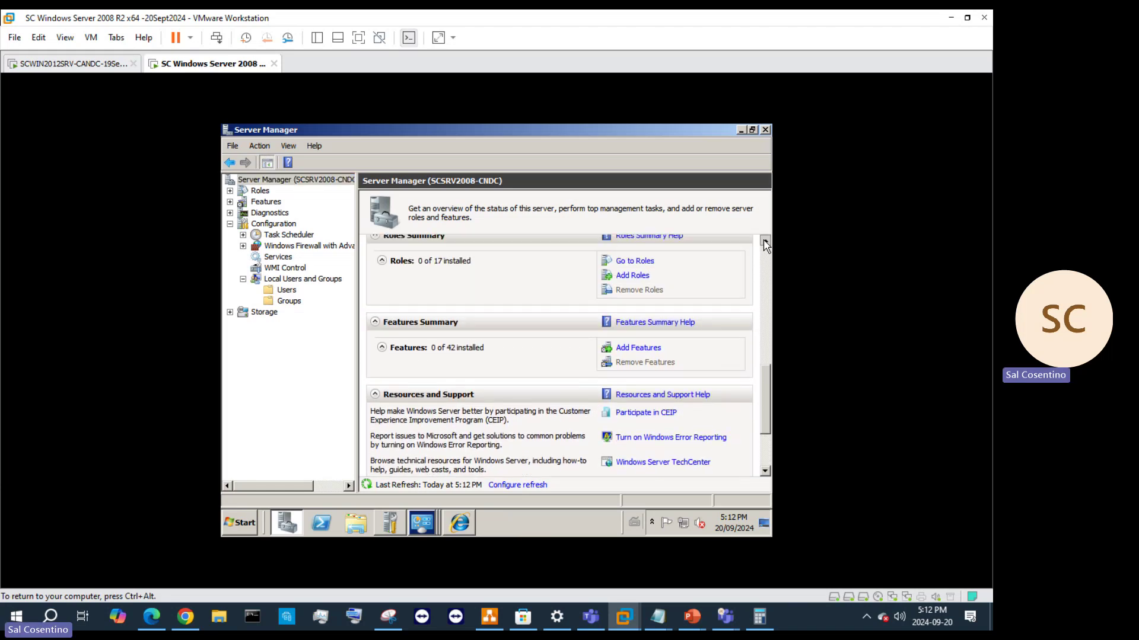
click(765, 242)
click(765, 242)
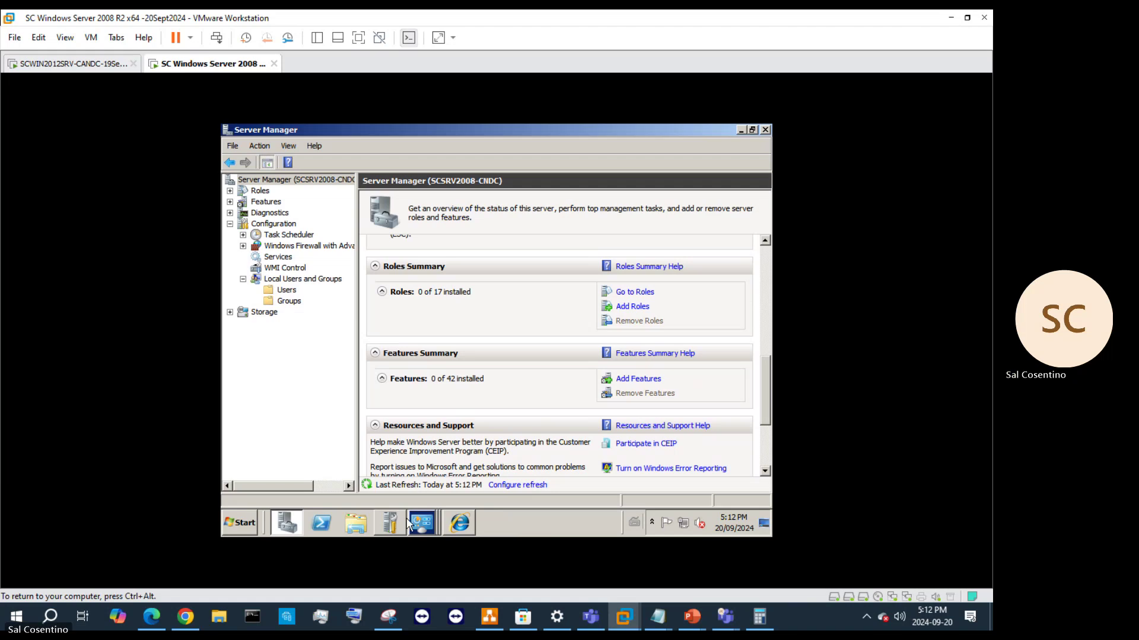
- Return to the Internet Security Properties and examine the security levels of the Internet, Local intranet and Trusted sites zones
click(460, 523)
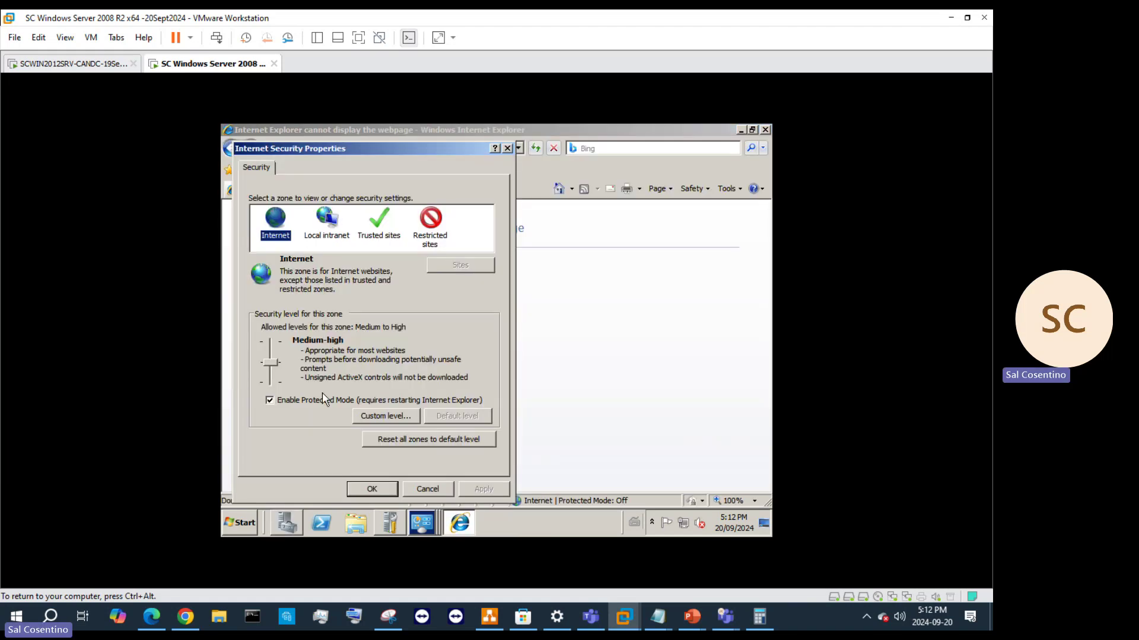
click(278, 366)
mouse_move(274, 366)
mouse_down()
mouse_move(273, 408)
mouse_move(280, 343)
mouse_move(283, 358)
mouse_up()
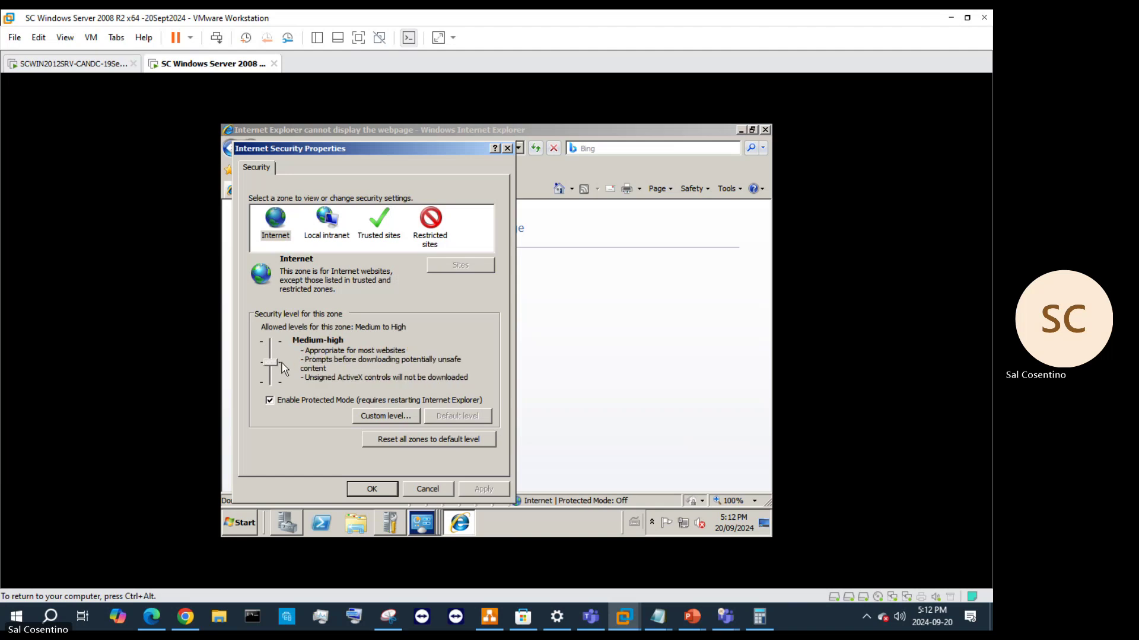
click(329, 222)
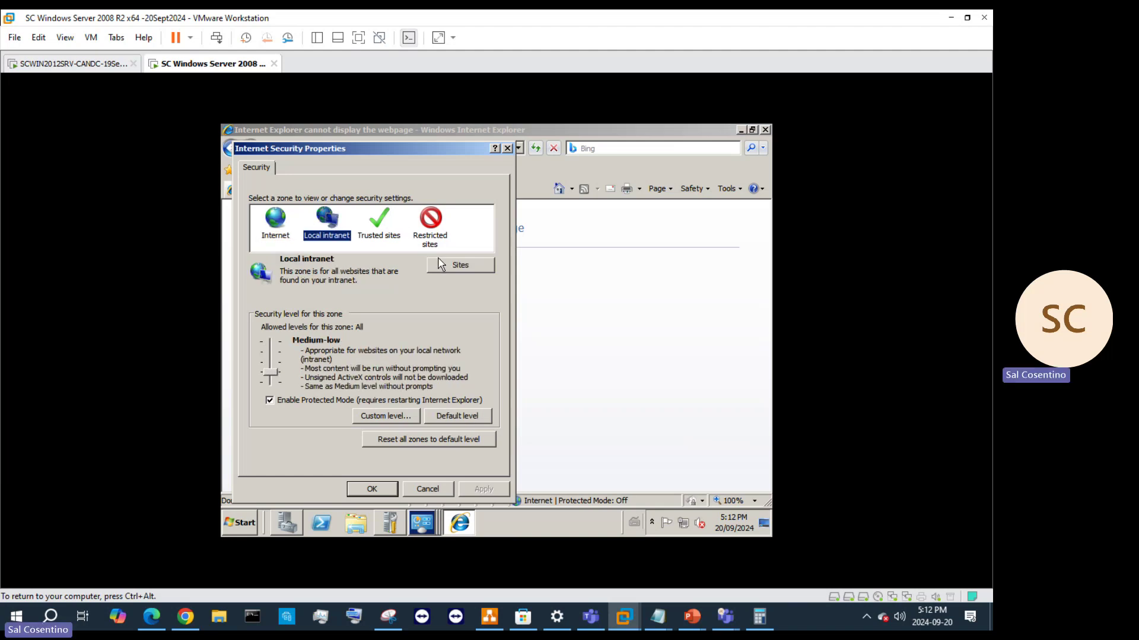
click(387, 228)
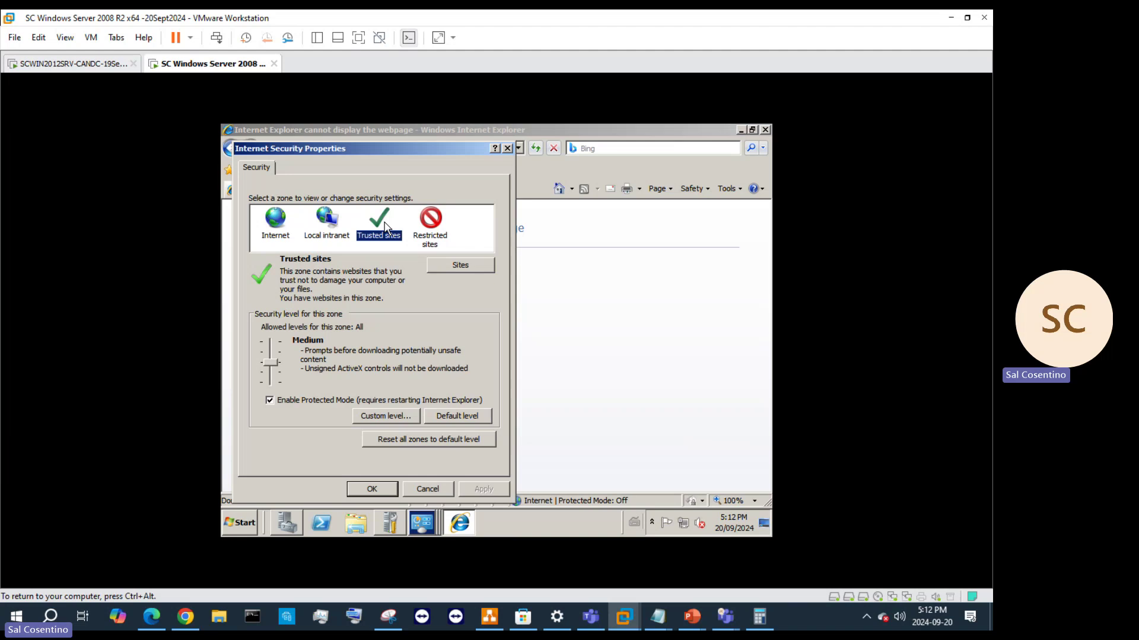
- Add about:internet to the websites of the Local intranet zone and accept the zone's settings
click(326, 230)
click(461, 268)
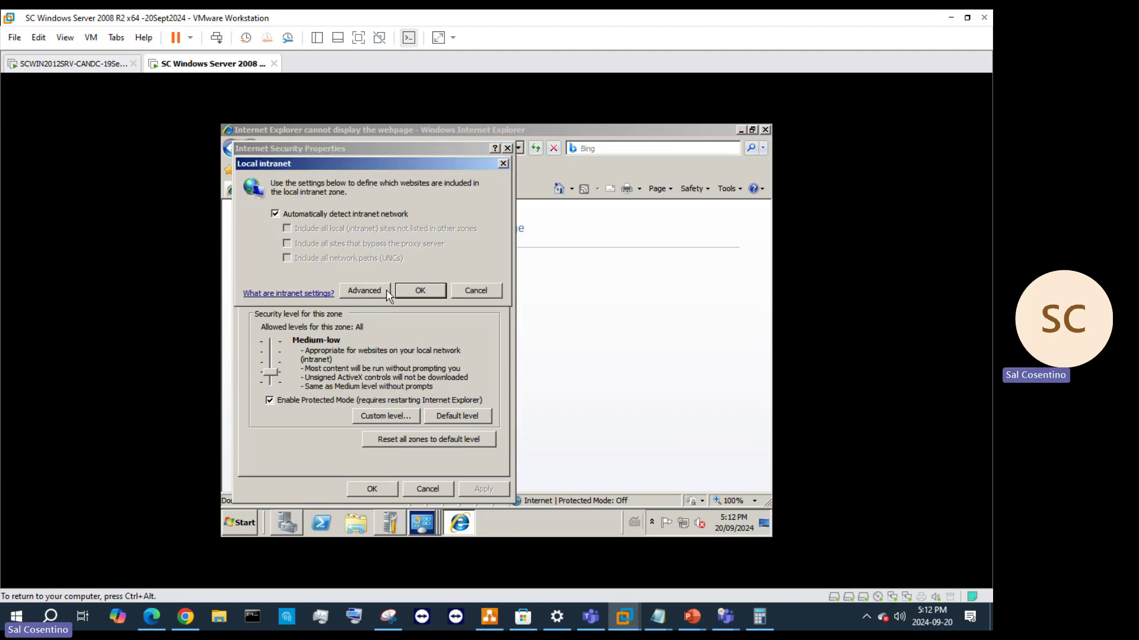
click(363, 291)
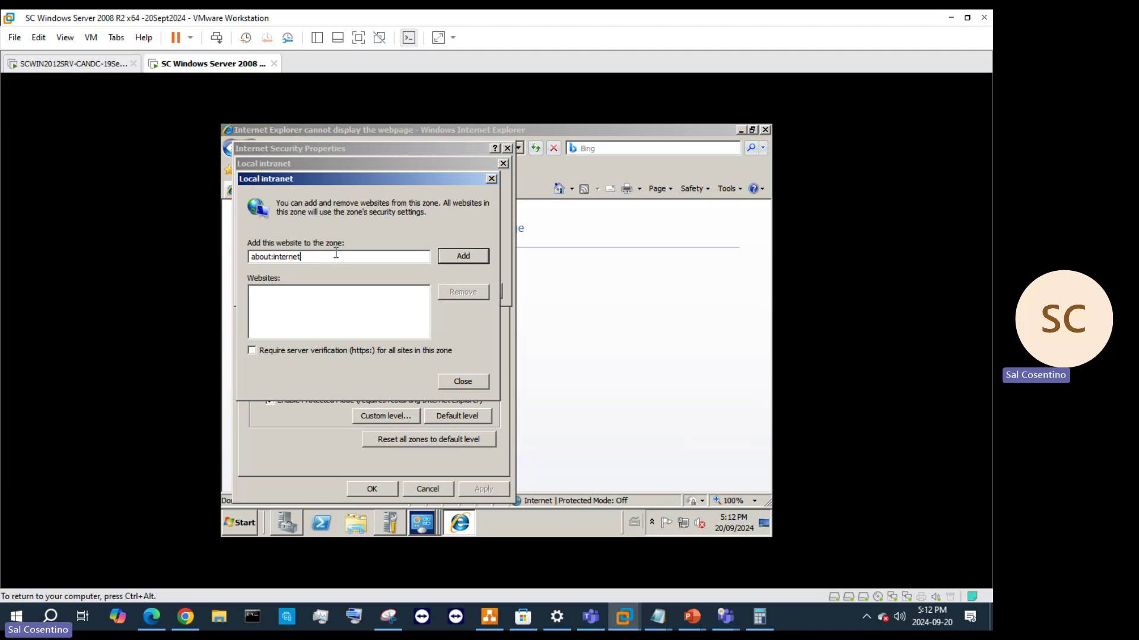
click(455, 257)
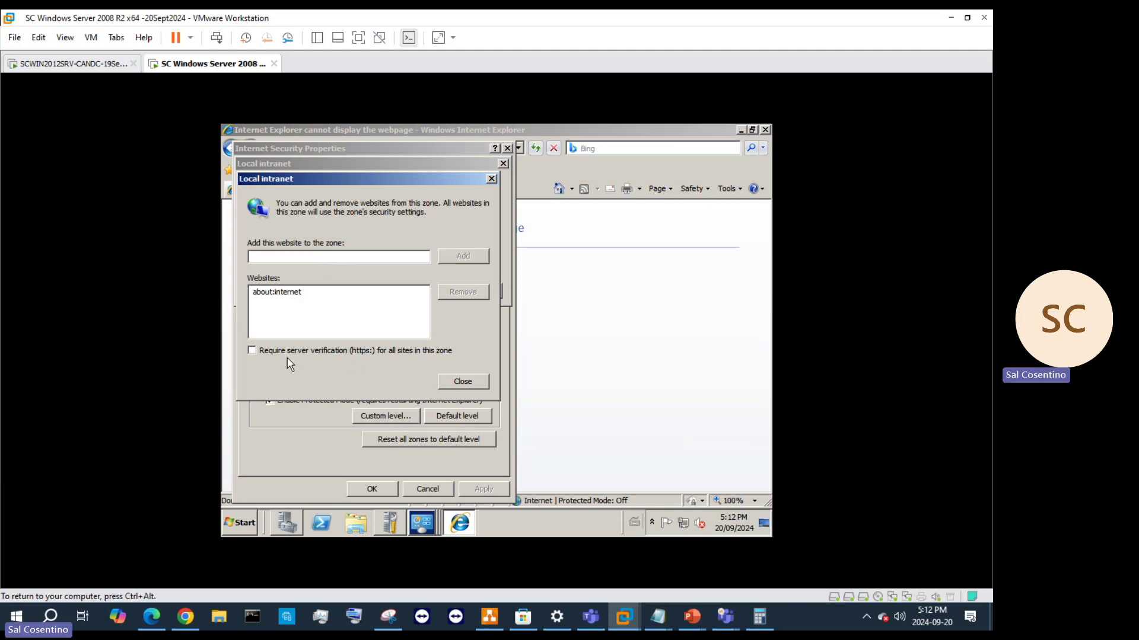
click(461, 382)
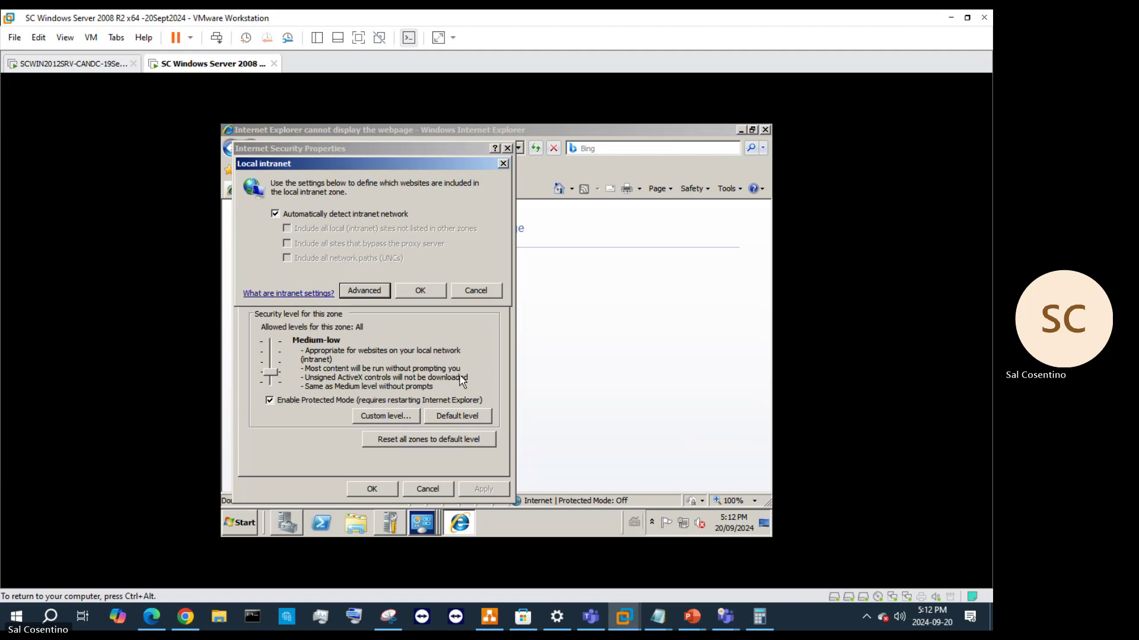
click(439, 287)
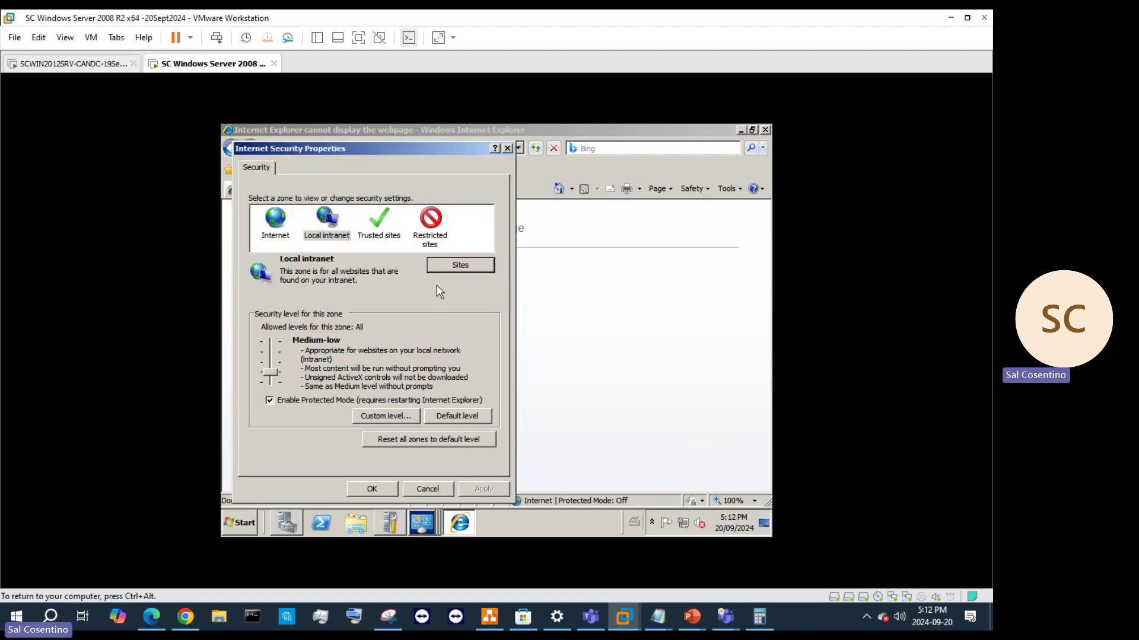
- Try to add about:internet to the Trusted sites zone, and accept the security properties after checking the Restricted sites zone
click(380, 228)
click(475, 266)
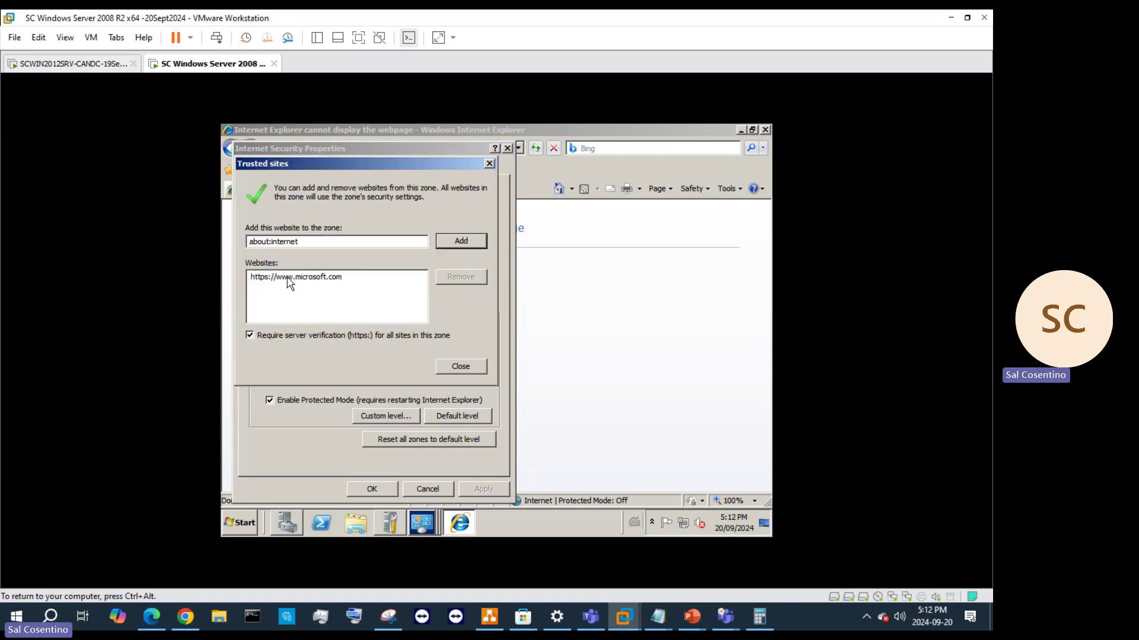
click(454, 245)
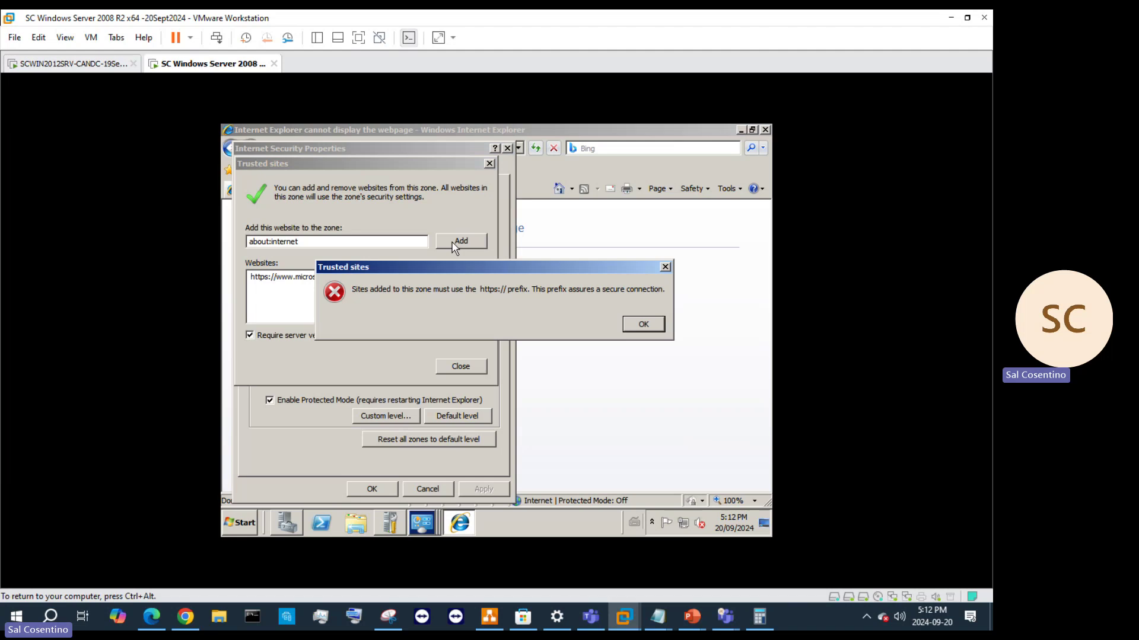
click(645, 325)
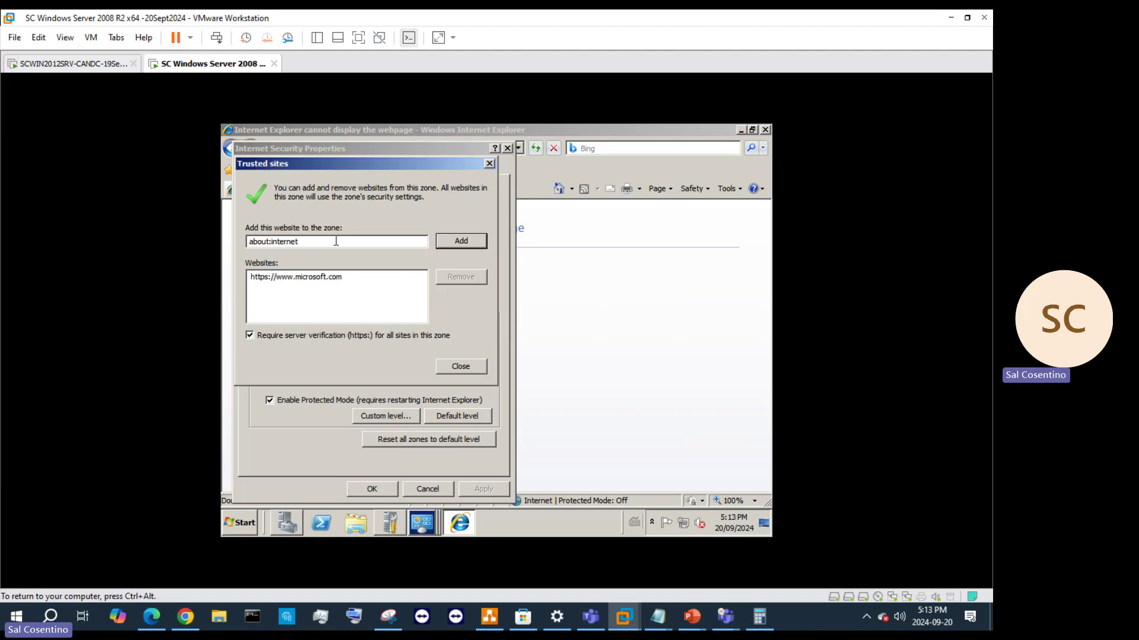
drag(335, 240, 223, 234)
click(461, 366)
click(437, 234)
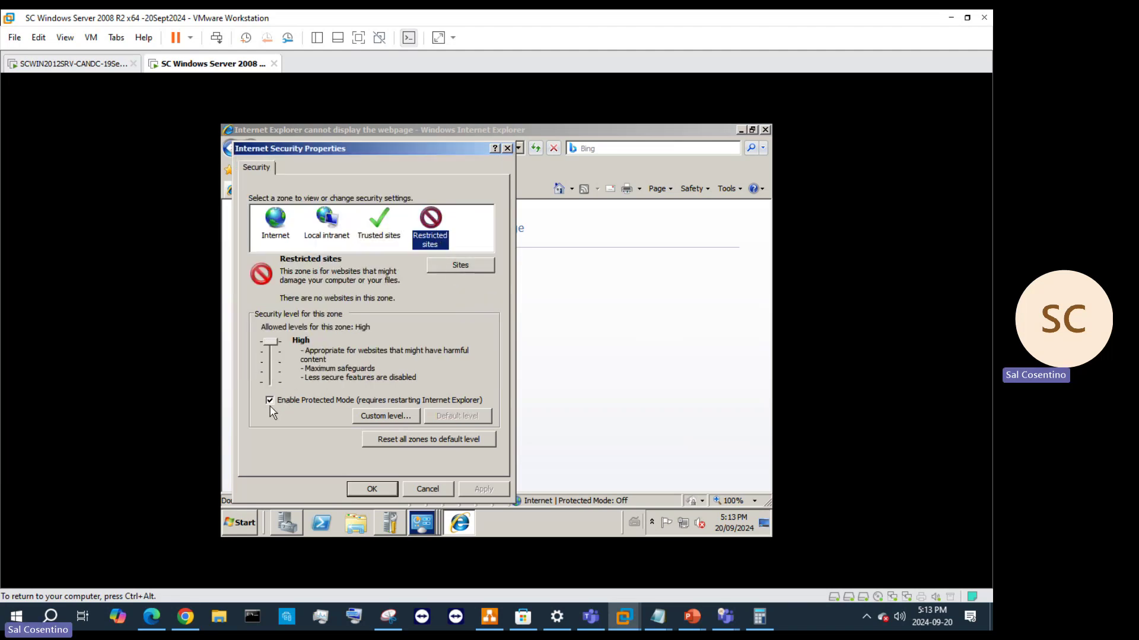
click(383, 491)
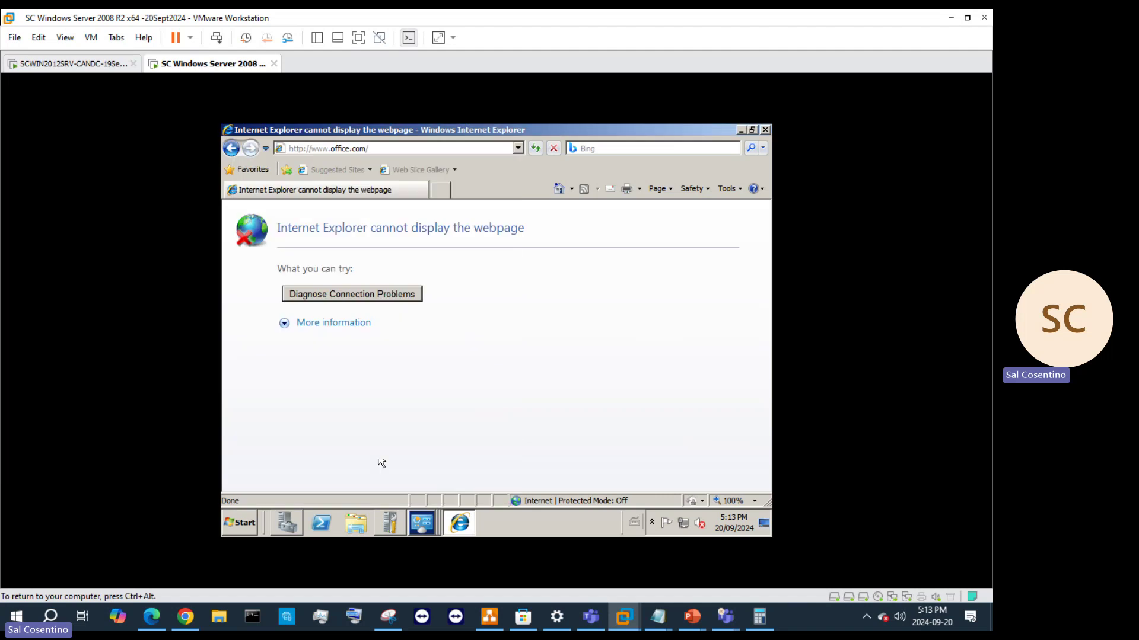
click(538, 148)
click(538, 147)
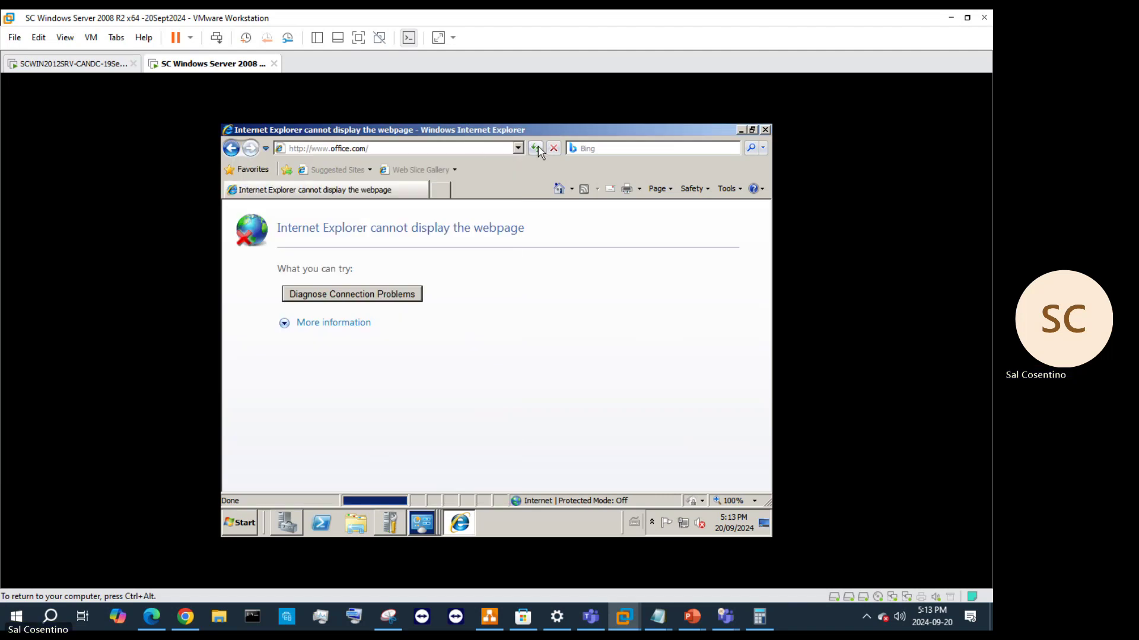
click(302, 148)
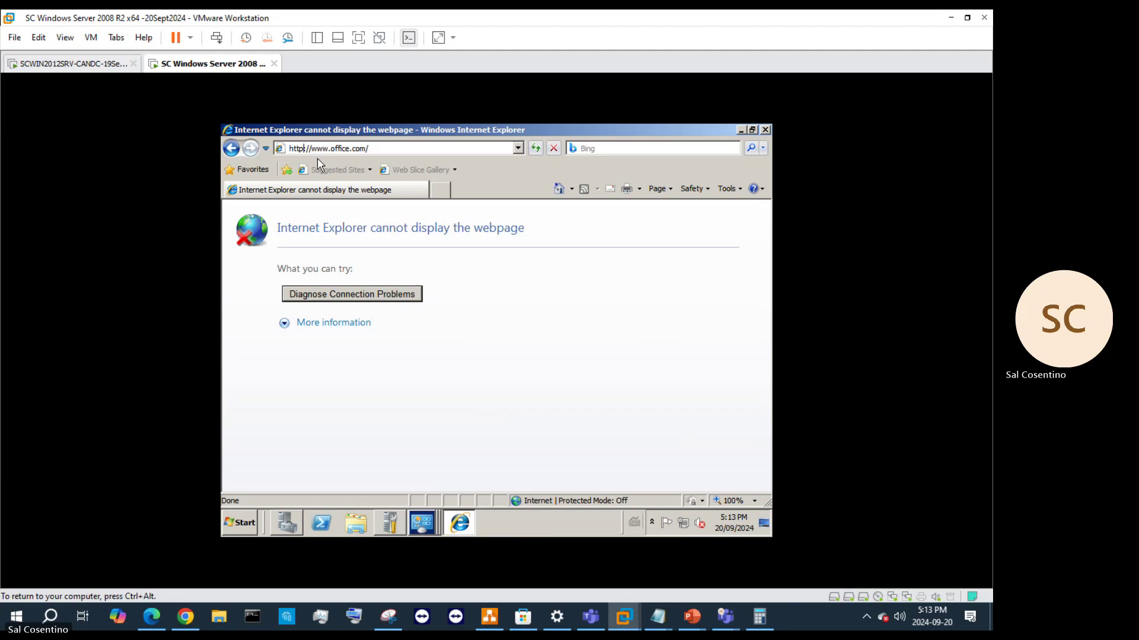
text(s)
key(Return)
- Close the Additional Information troubleshooting window and Internet Explorer
click(424, 522)
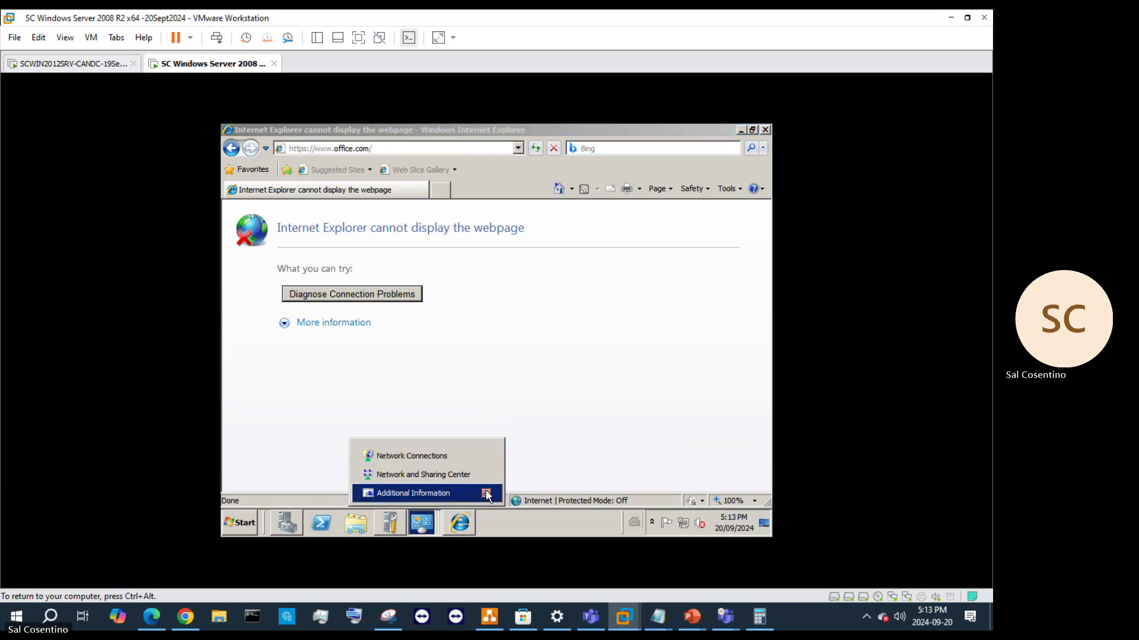
click(486, 494)
click(421, 527)
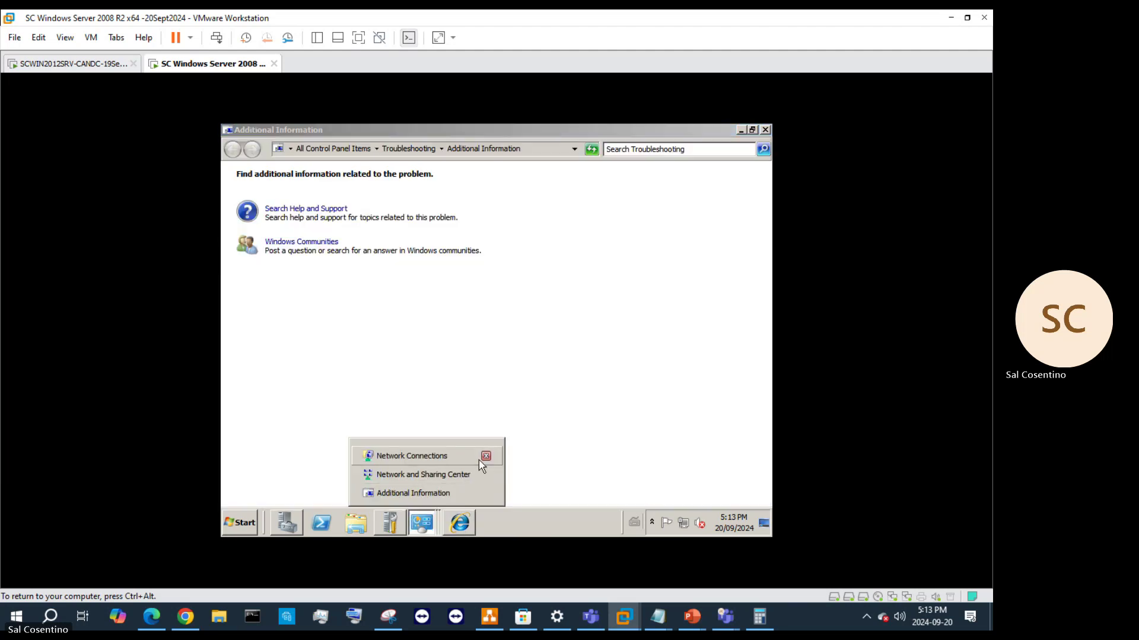
click(486, 493)
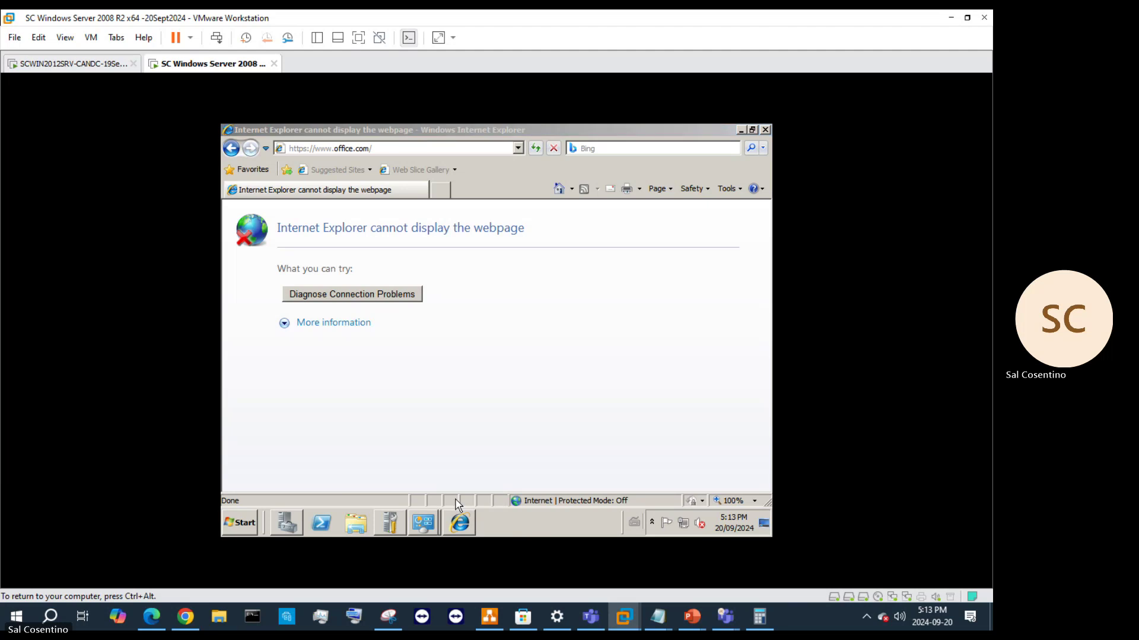
click(765, 129)
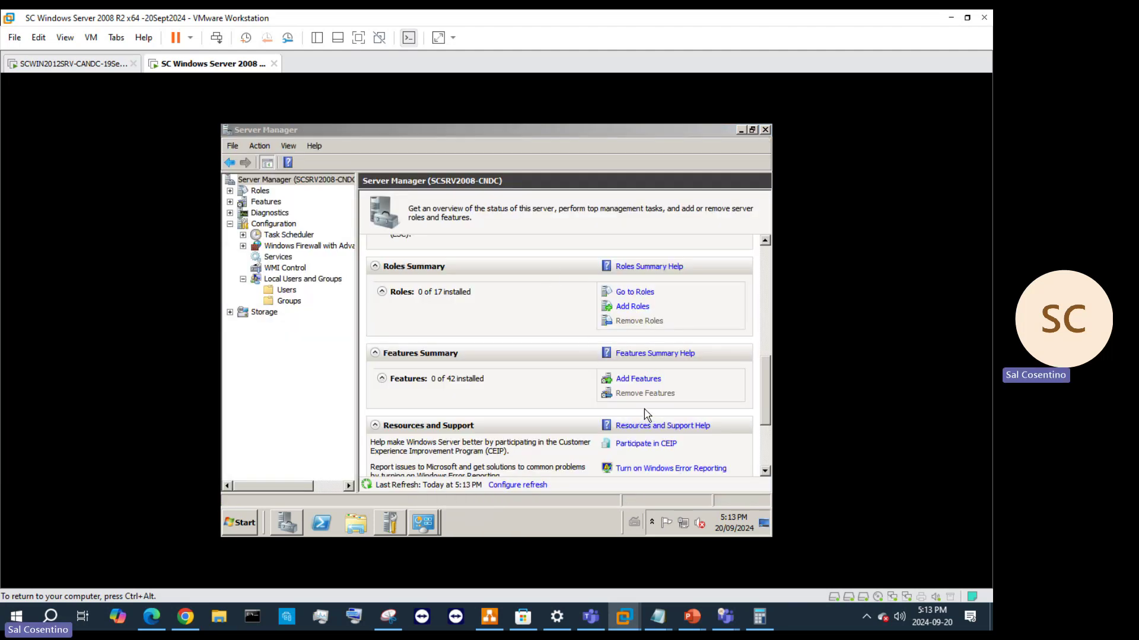
- Examine the Computer Information and Security Information sections of the server overview in Server Manager
click(273, 189)
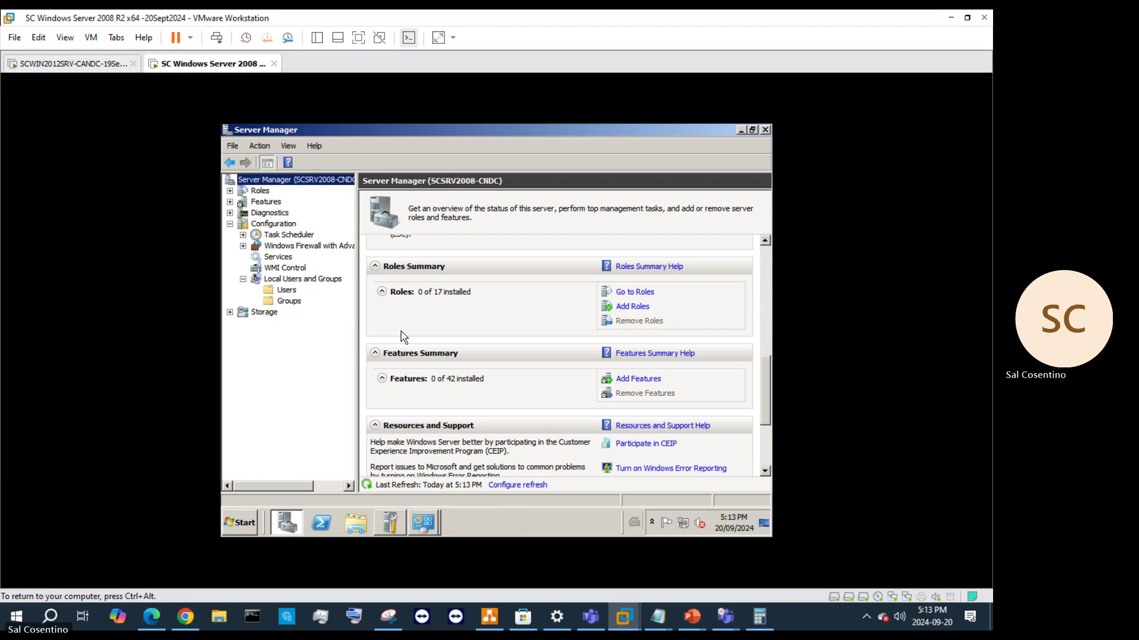
drag(765, 379, 766, 276)
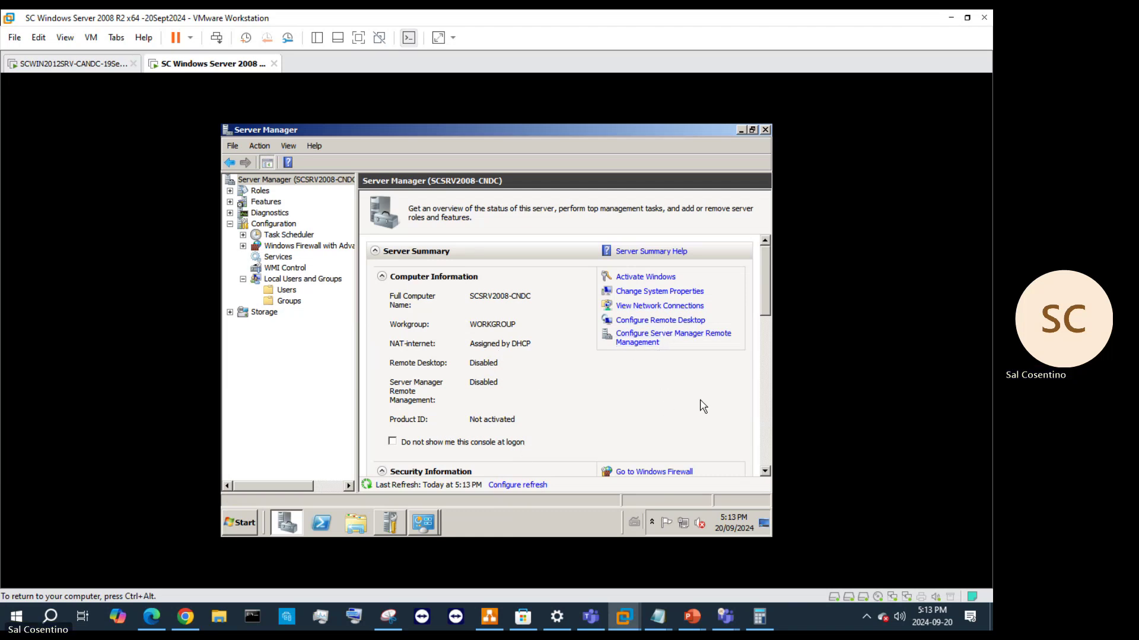
drag(769, 304, 769, 331)
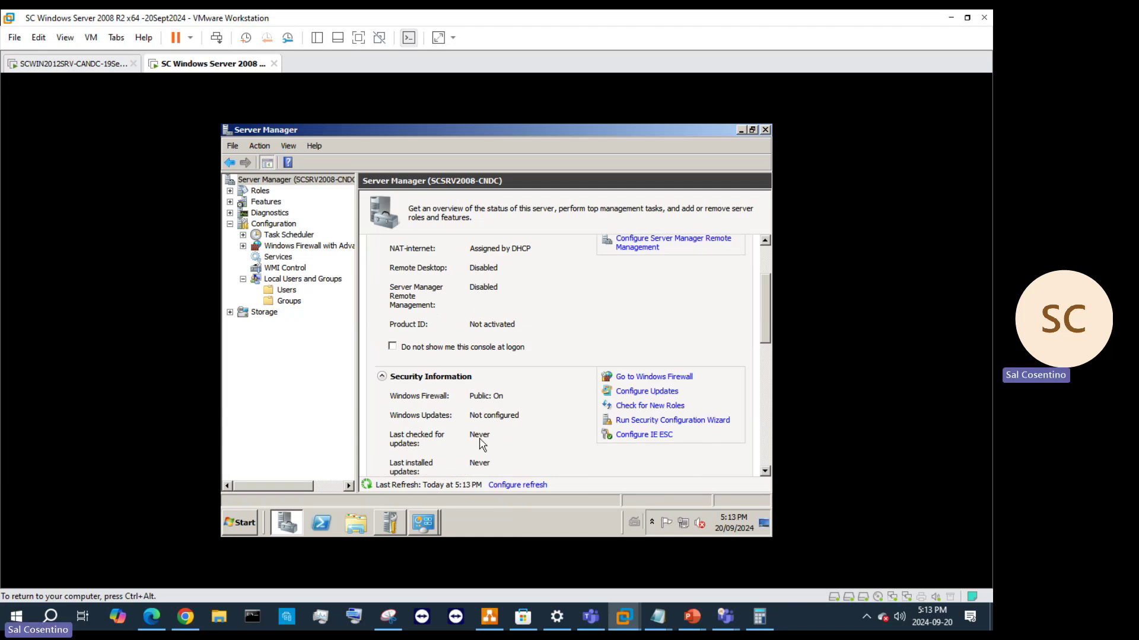
click(664, 421)
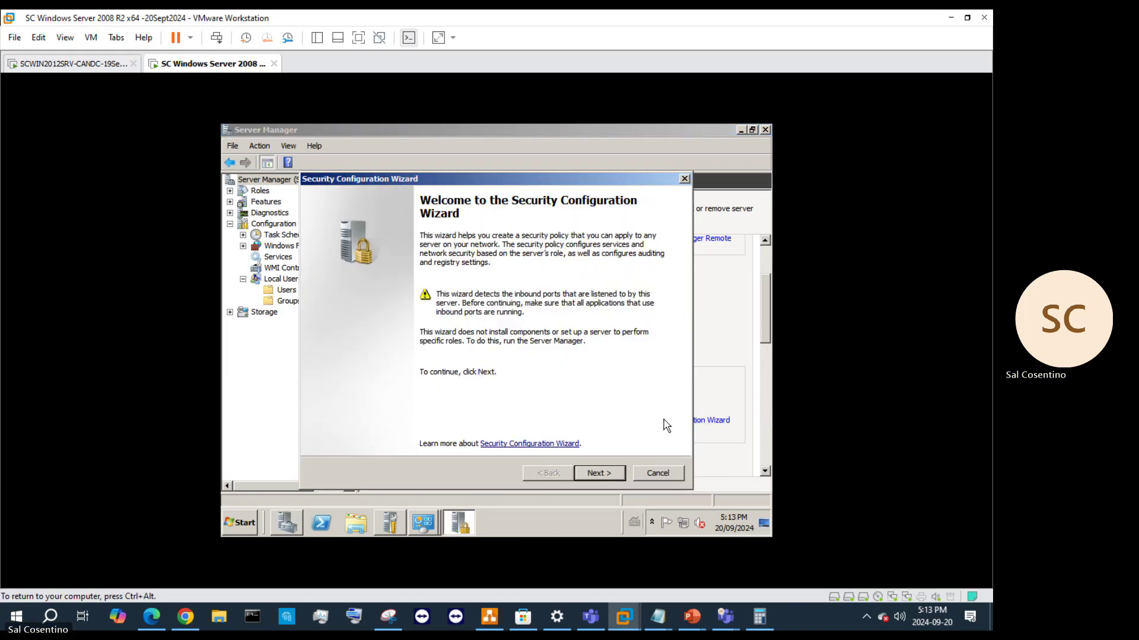
click(603, 478)
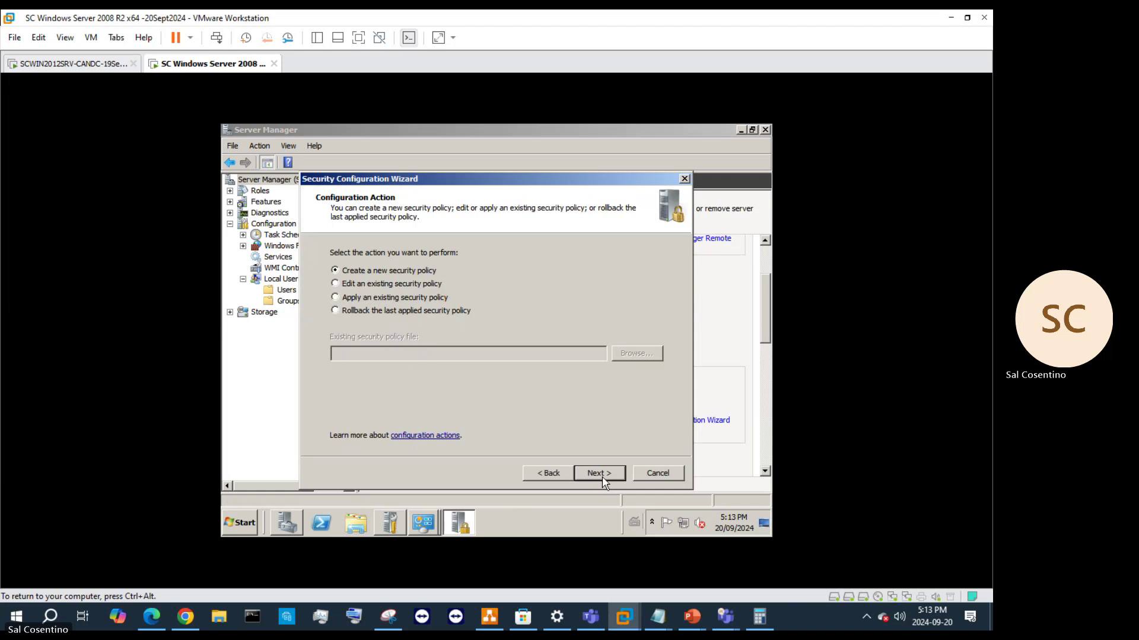
click(658, 473)
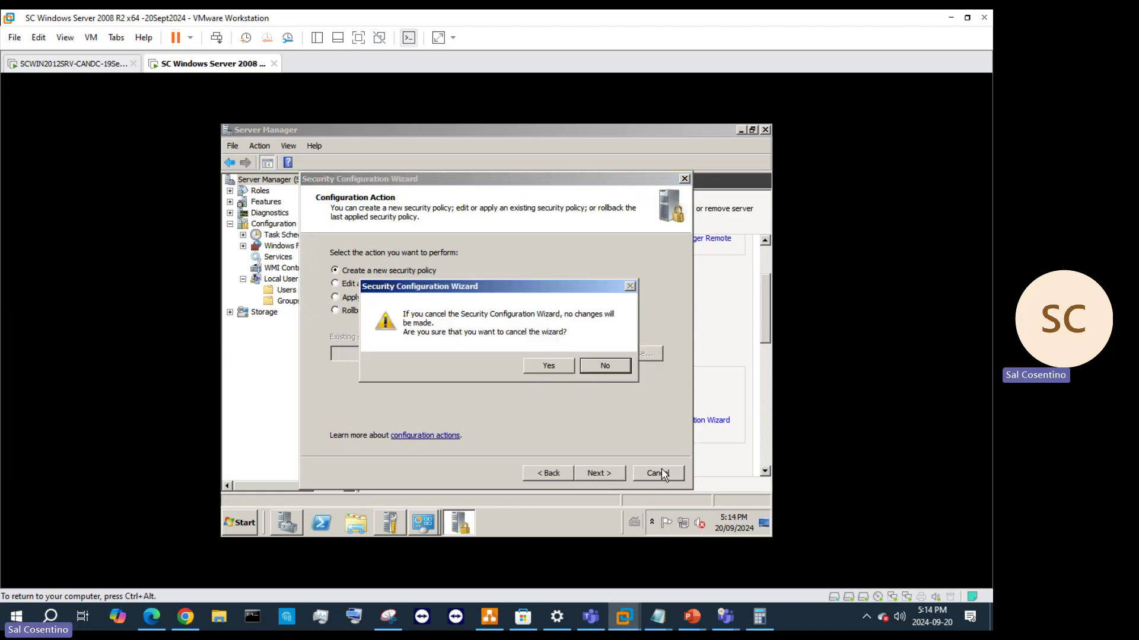
click(557, 373)
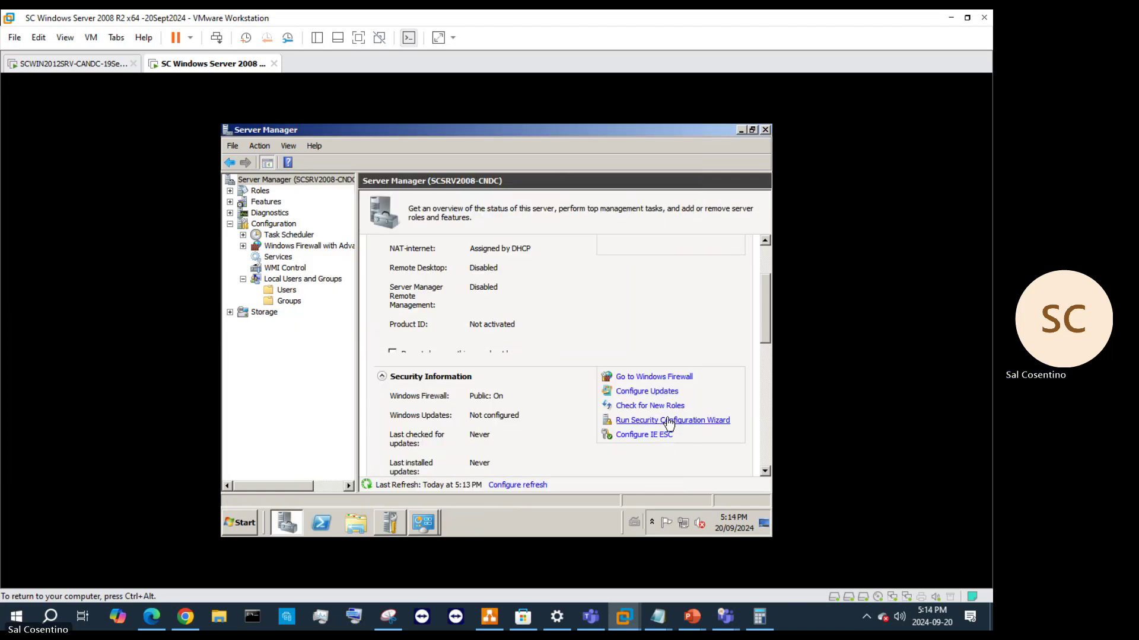
- Turn on Internet Explorer Enhanced Security Configuration for Administrators
click(644, 435)
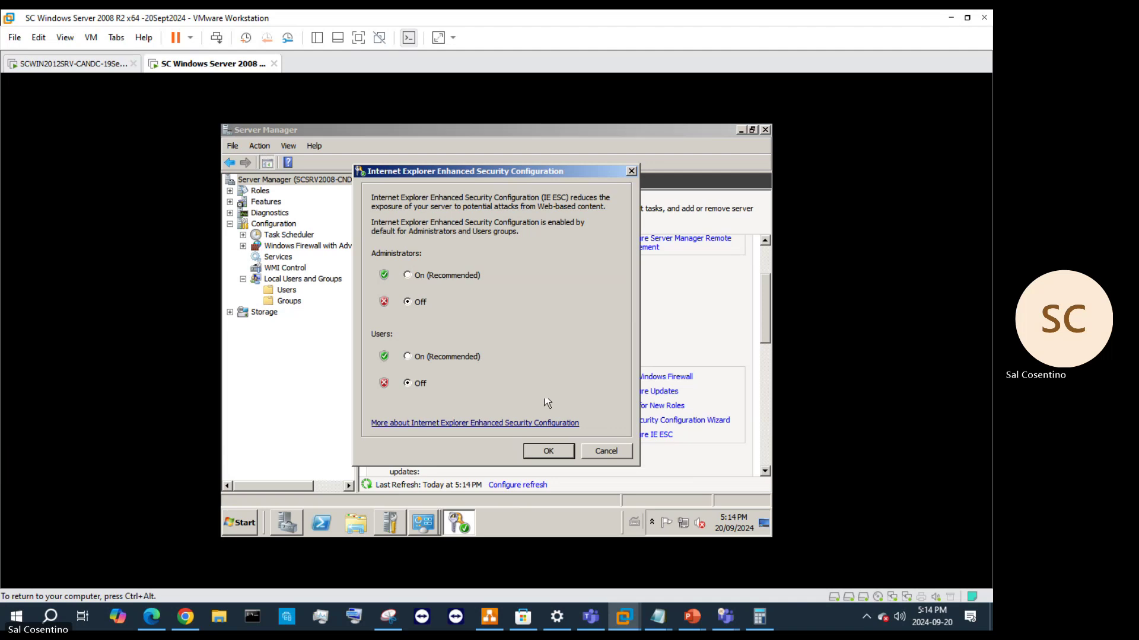
click(418, 277)
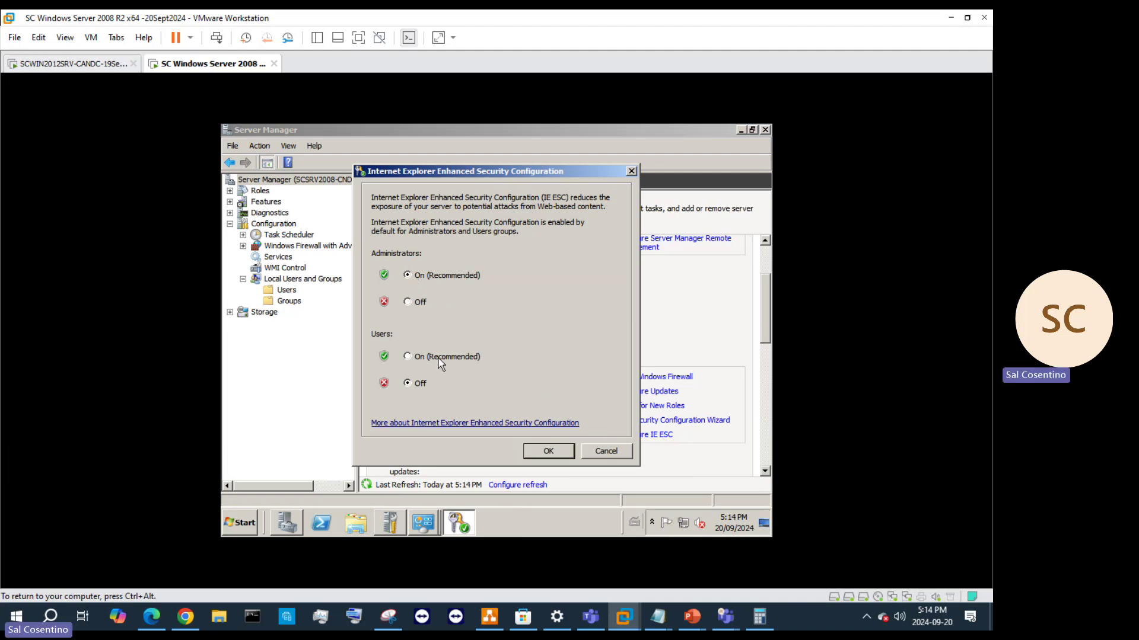
click(541, 453)
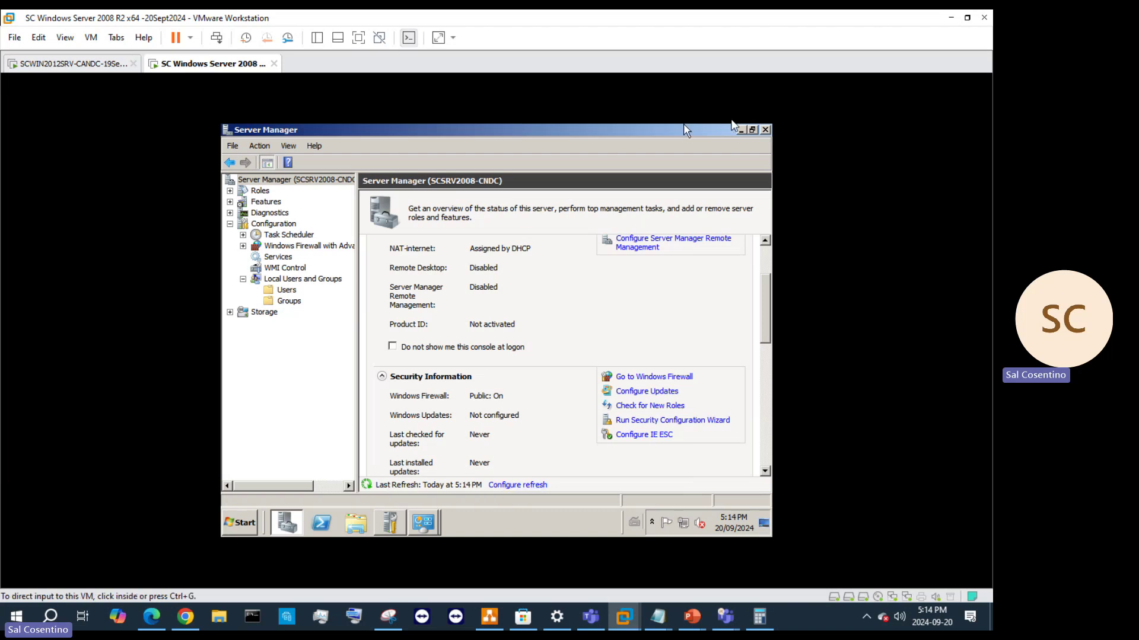
- Refresh the server overview and close Server Manager
click(260, 146)
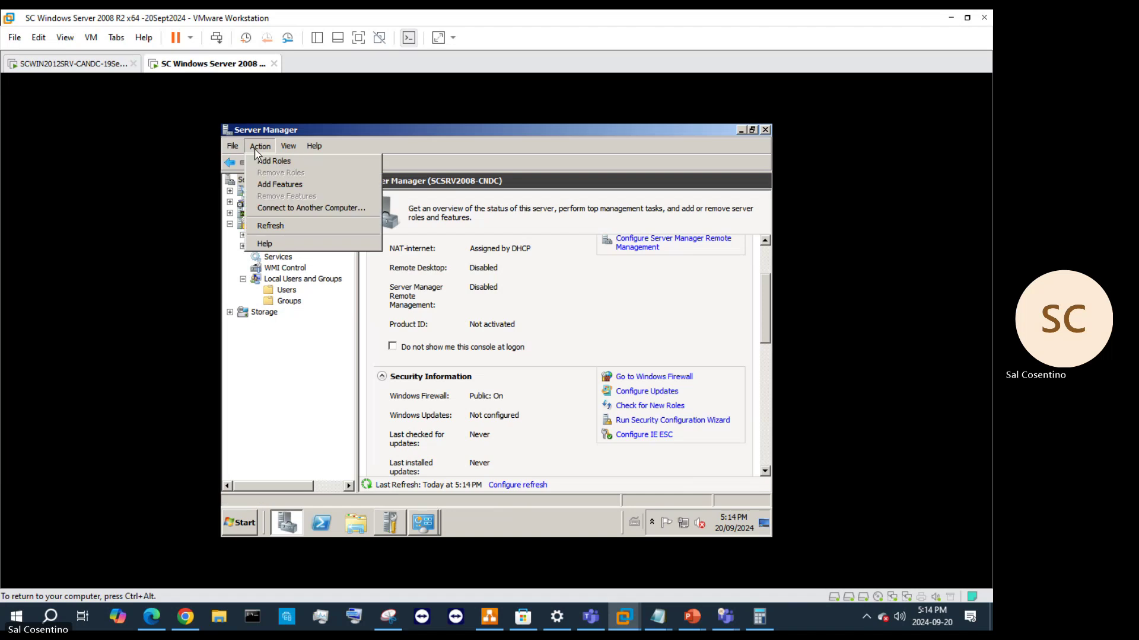
click(277, 221)
click(765, 130)
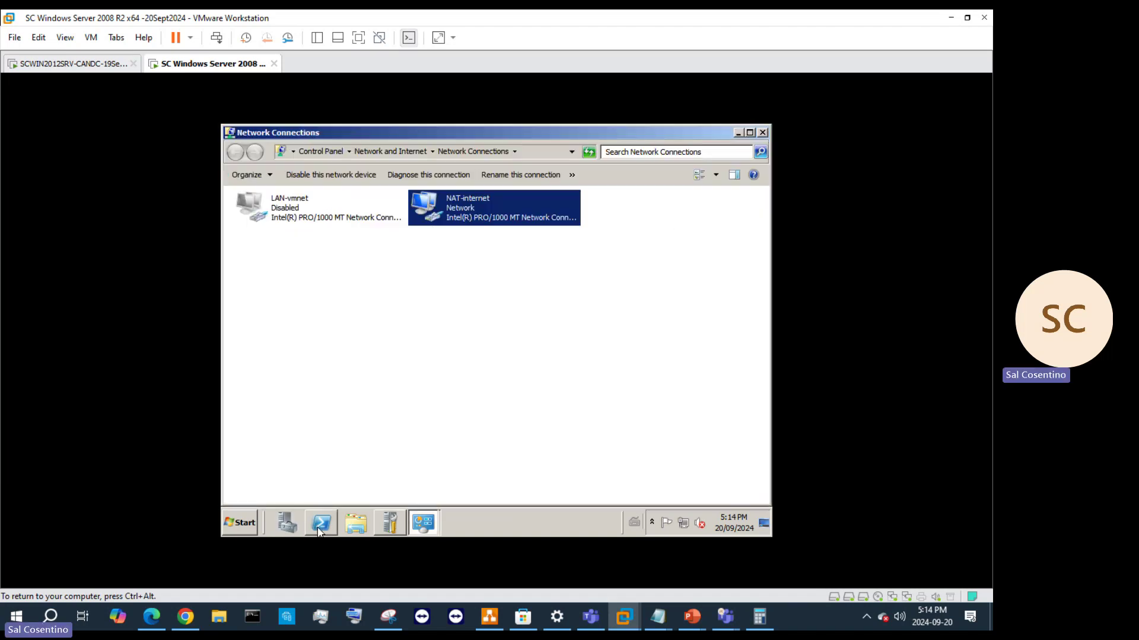
click(240, 523)
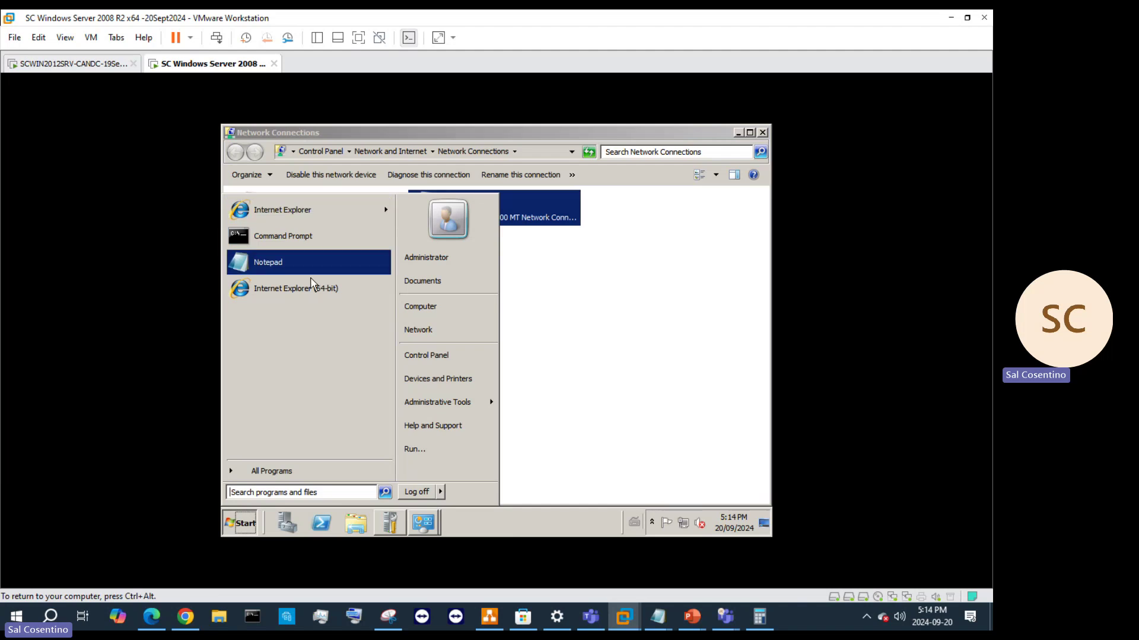
click(322, 286)
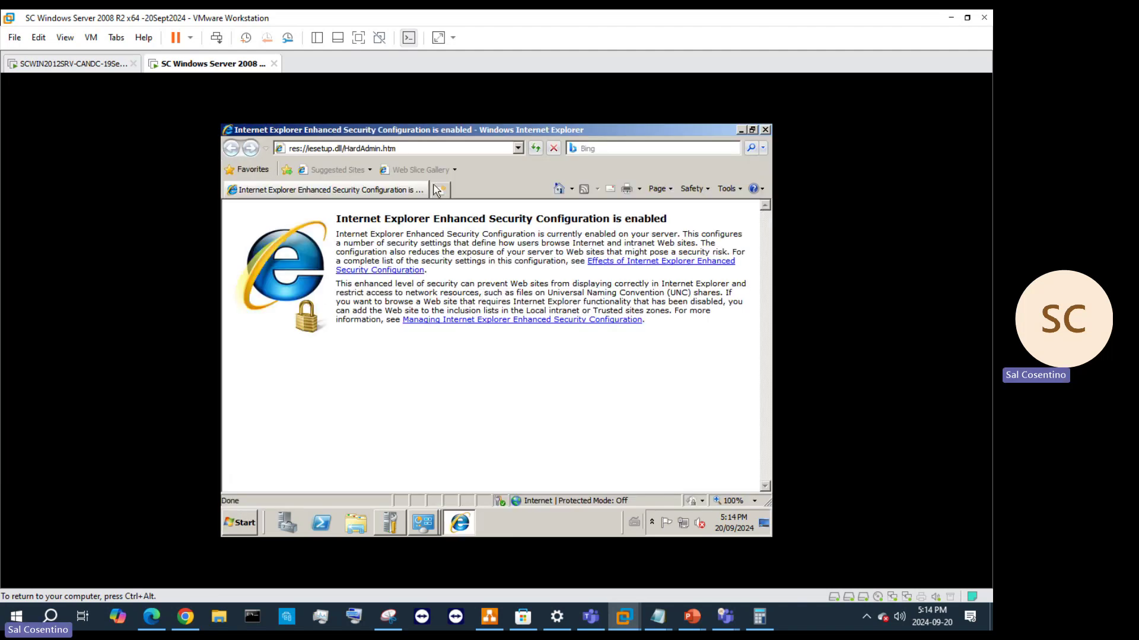
click(429, 147)
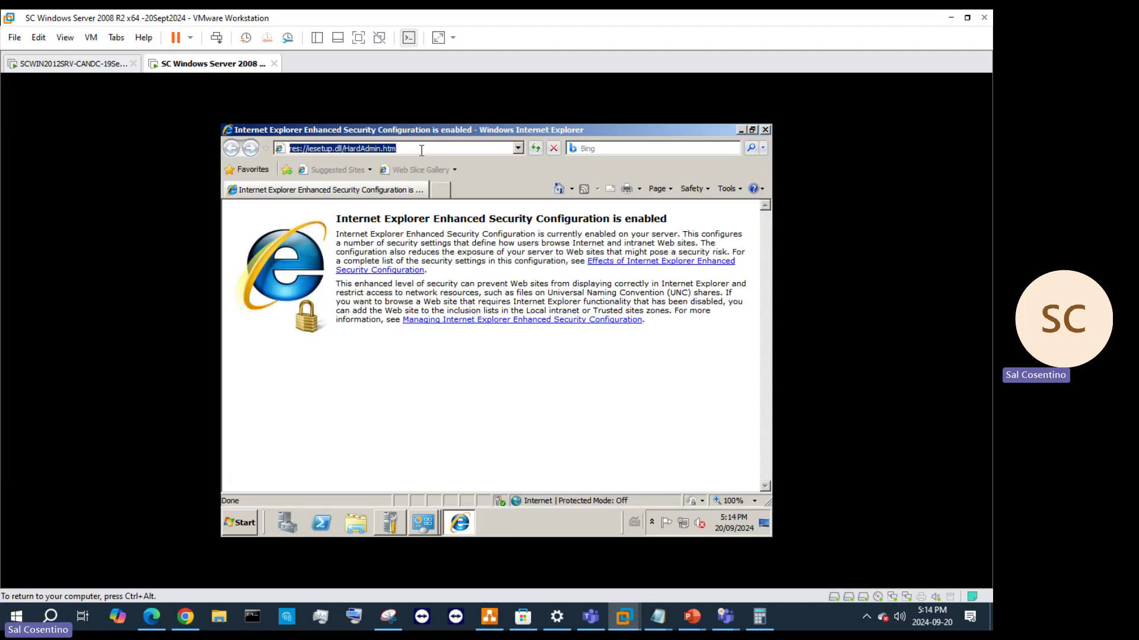
text(www.g)
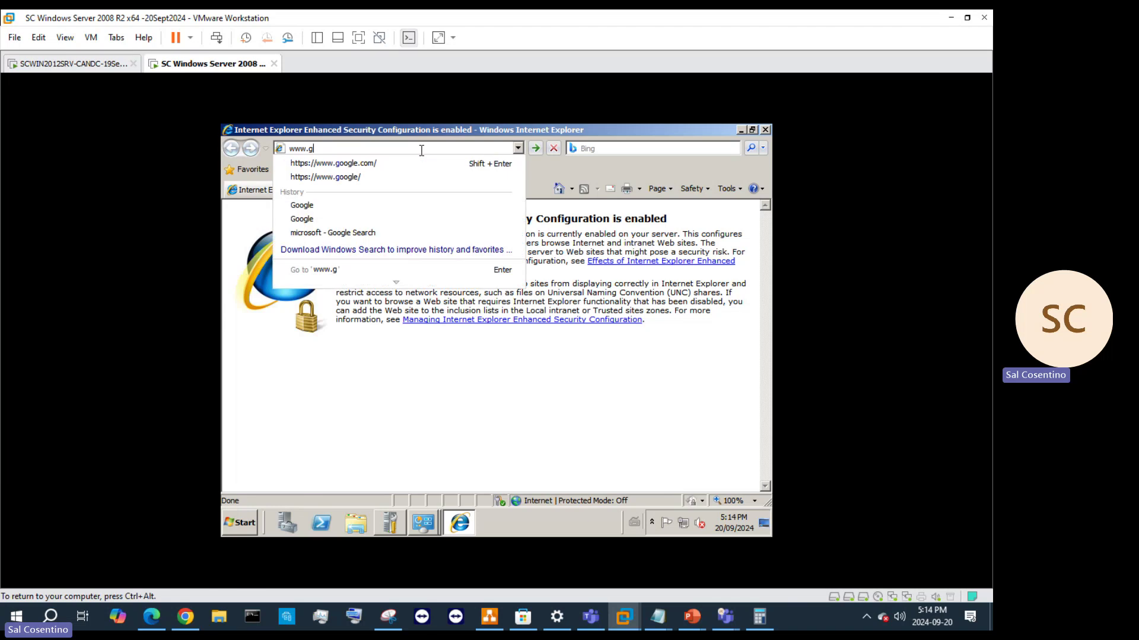
text(oogle.com)
key(Return)
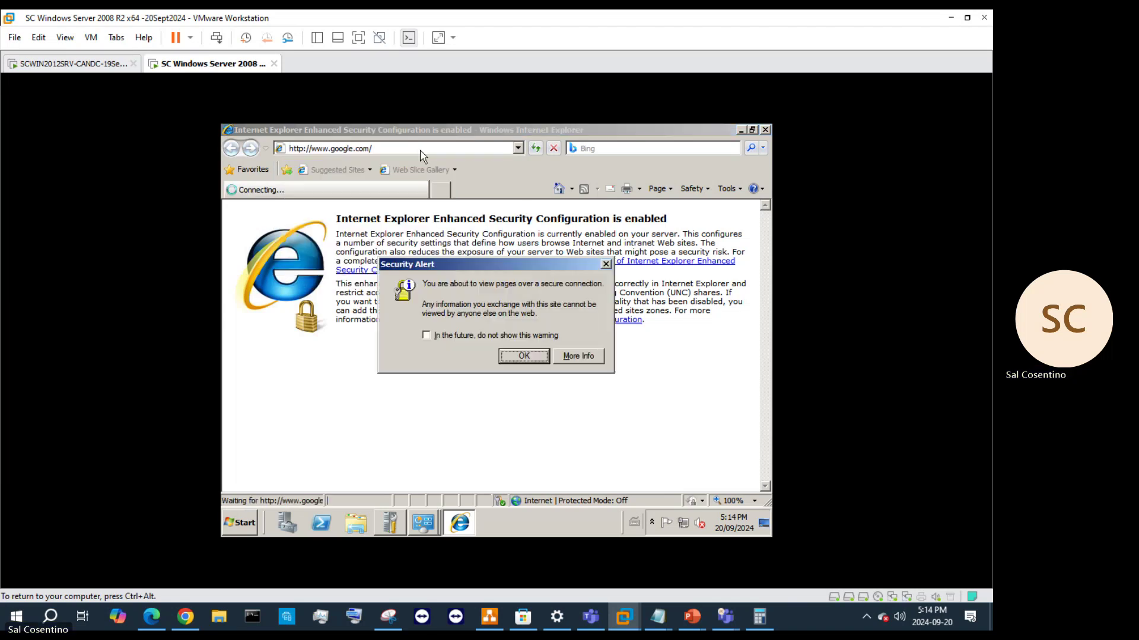
click(514, 357)
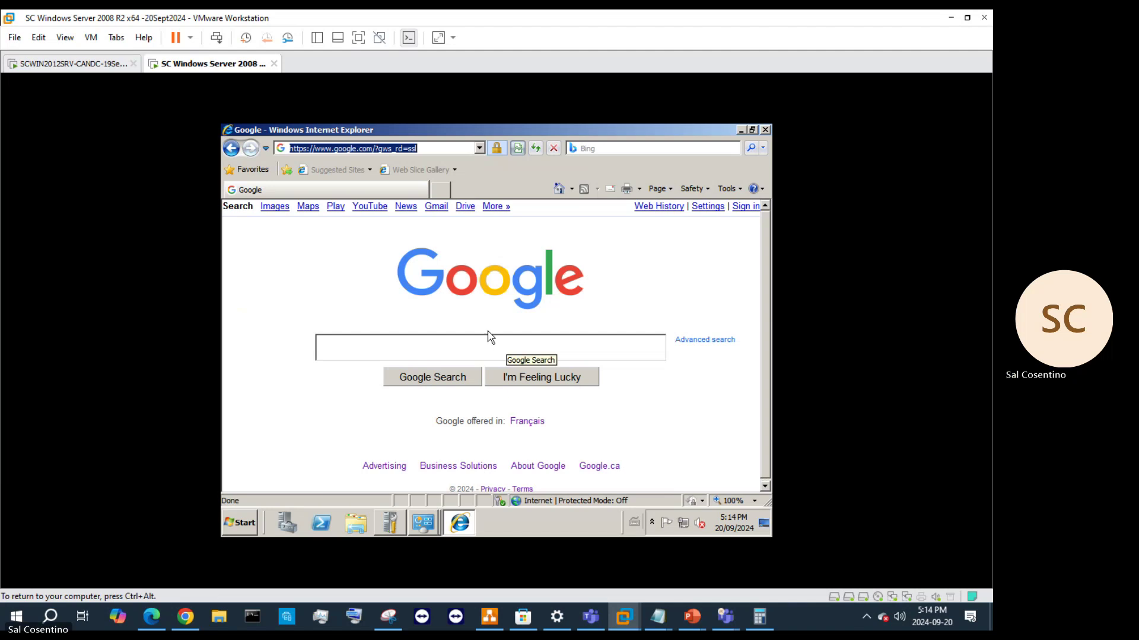
click(428, 153)
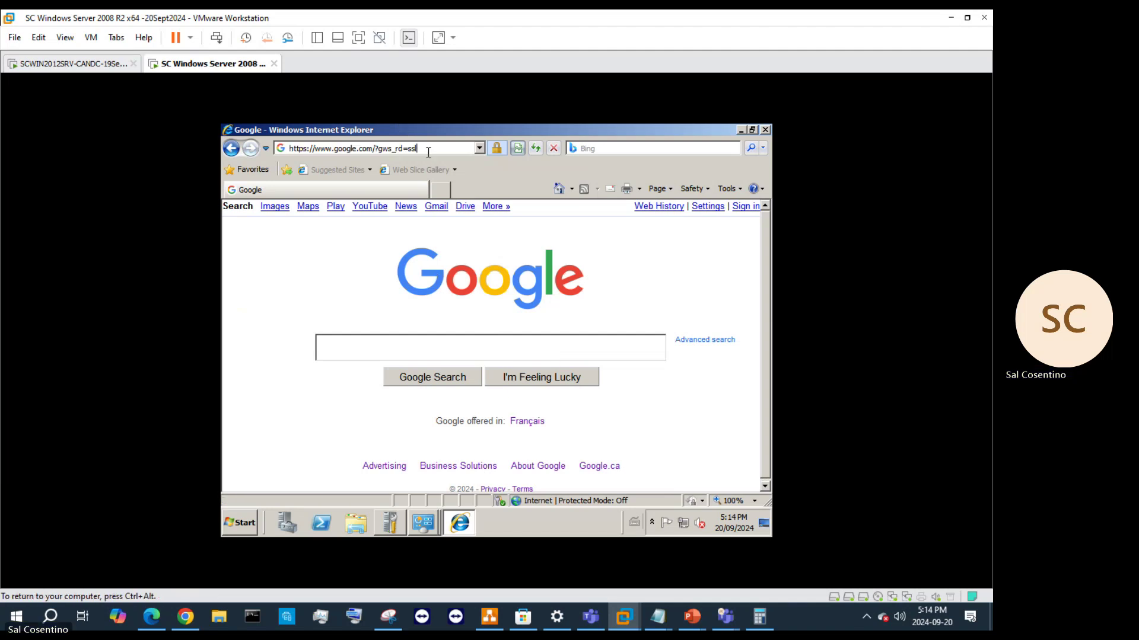
key(BackSpace)
key(BackSpace)
key(BackSpace)
key(BackSpace)
key(BackSpace)
key(BackSpace)
key(BackSpace)
key(BackSpace)
key(BackSpace)
key(BackSpace)
key(BackSpace)
key(BackSpace)
key(BackSpace)
key(BackSpace)
key(BackSpace)
key(BackSpace)
key(BackSpace)
key(BackSpace)
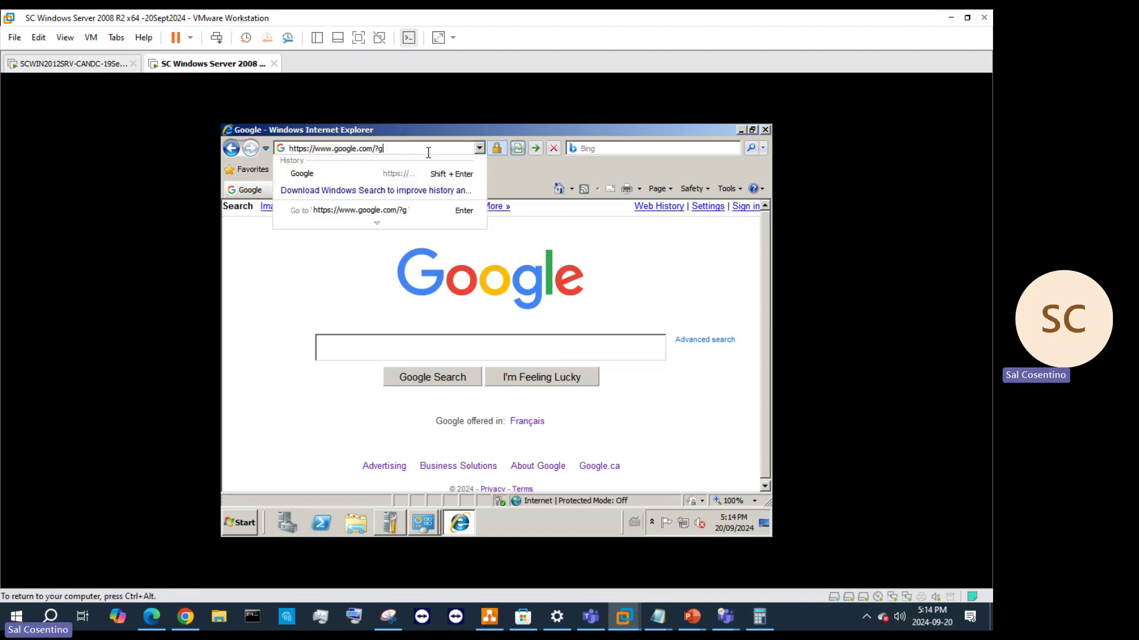
key(BackSpace)
key(BackSpace)
key(BackSpace)
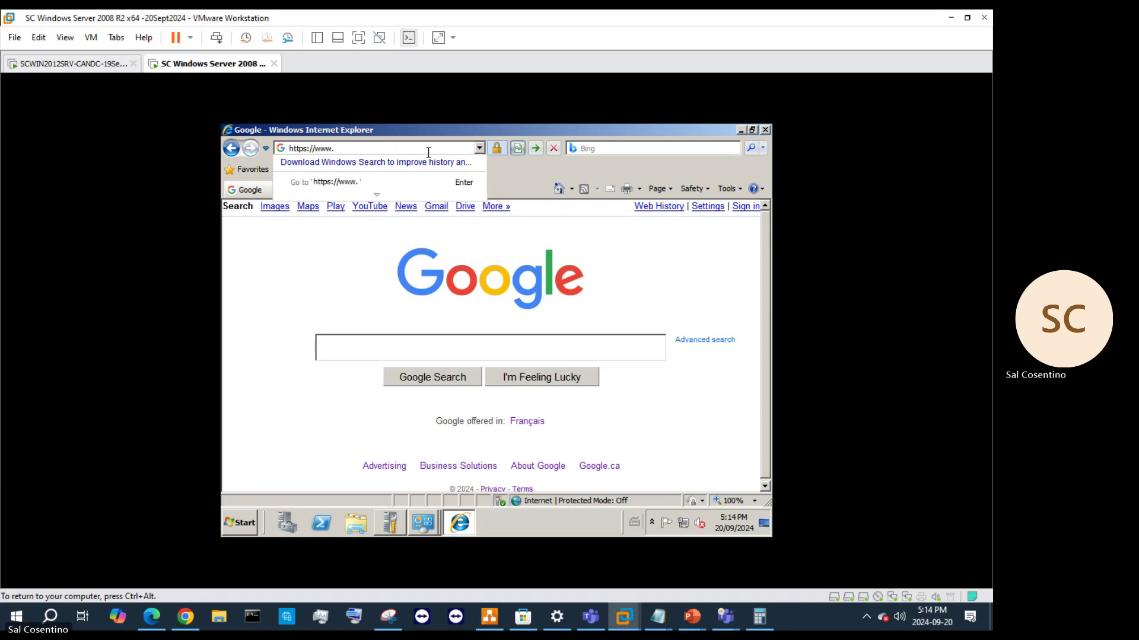
text(office)
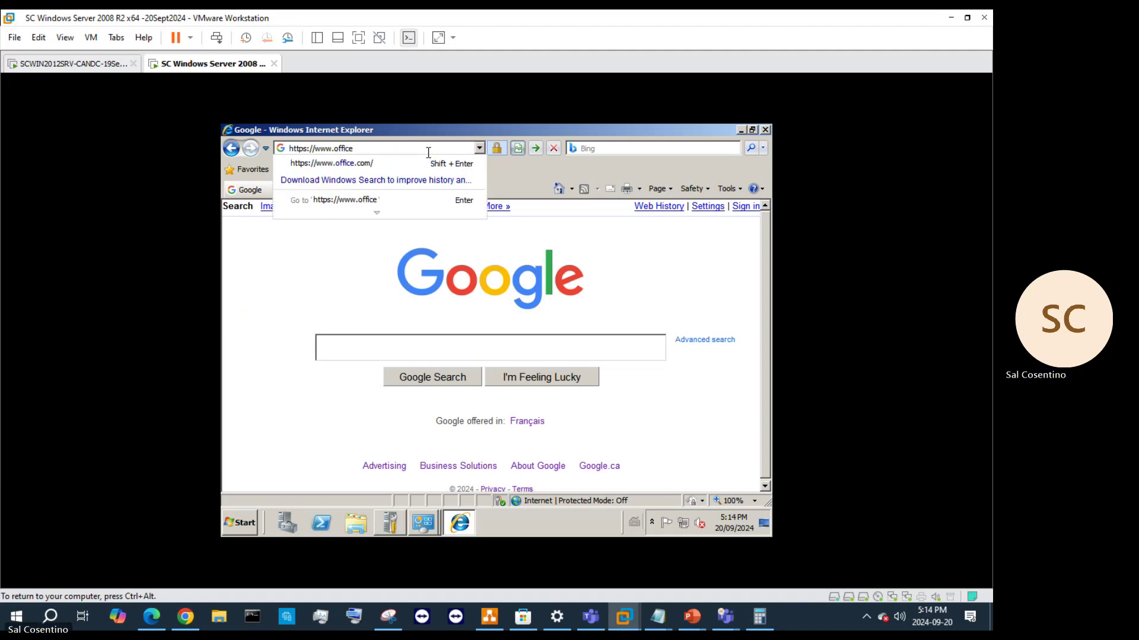
text(.com)
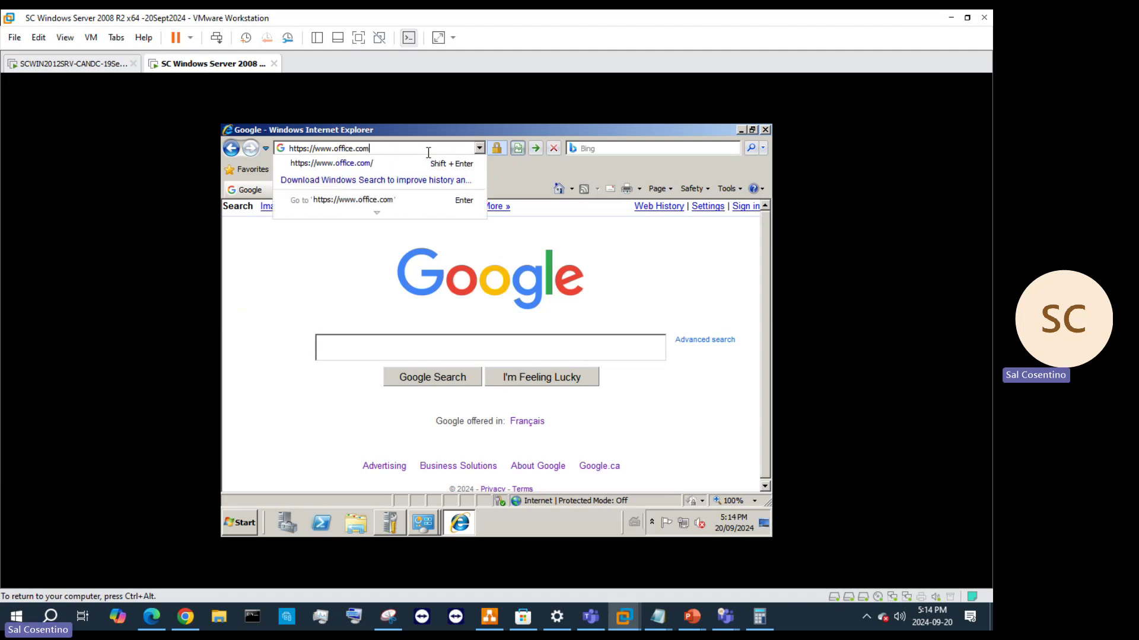
key(Return)
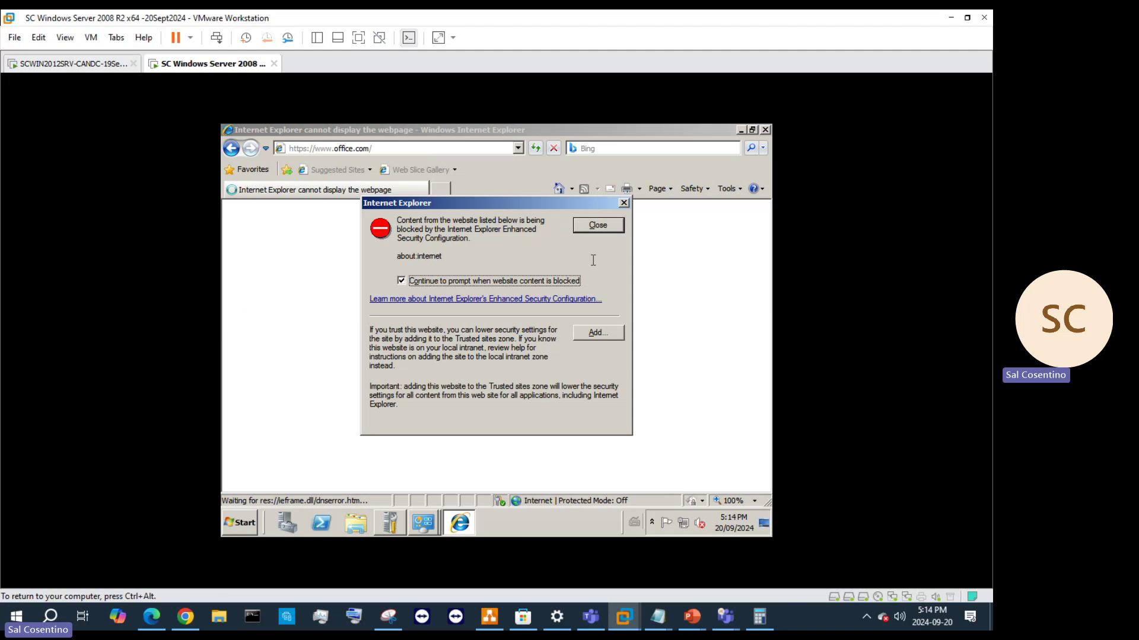
- Add the blocked about:internet address to the Trusted sites zone and close the zone's site list
click(607, 336)
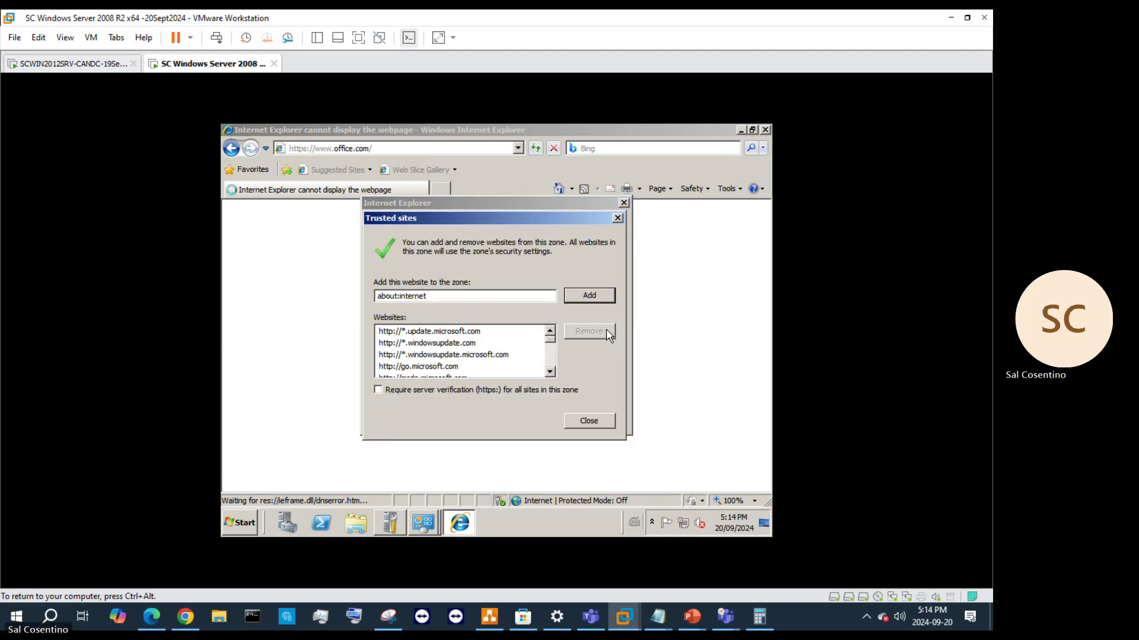
click(610, 300)
click(592, 420)
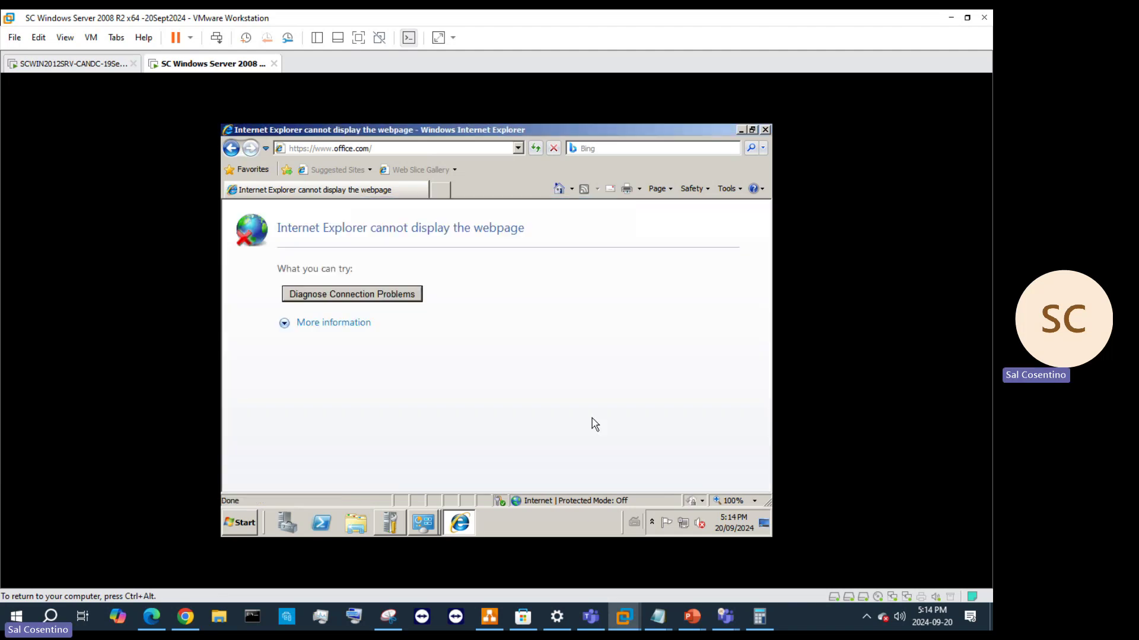
click(408, 154)
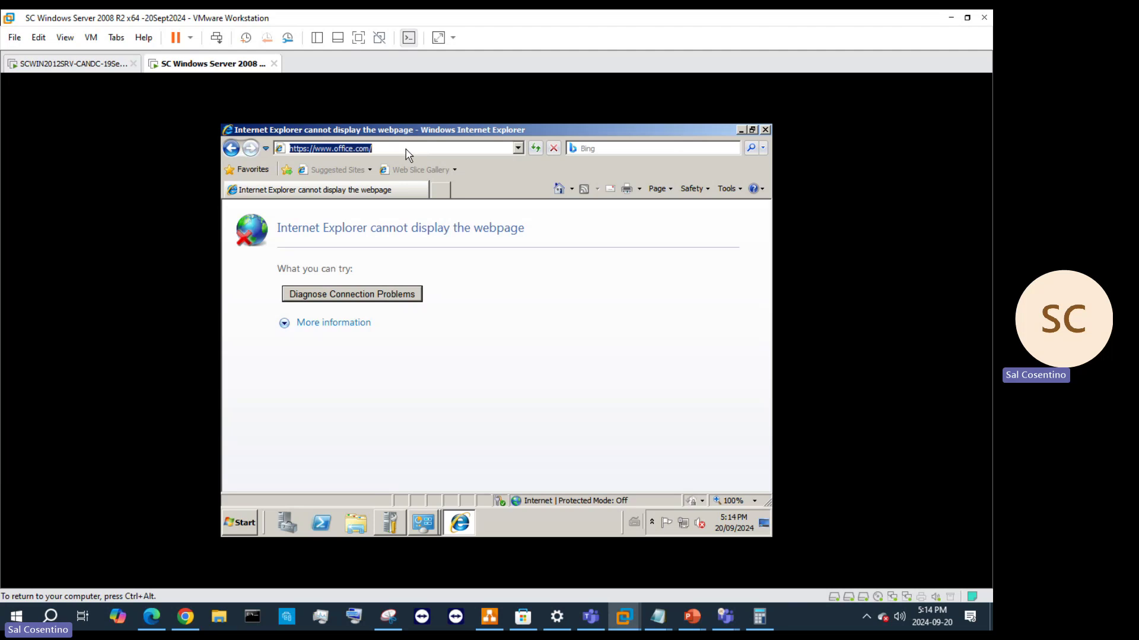
click(413, 149)
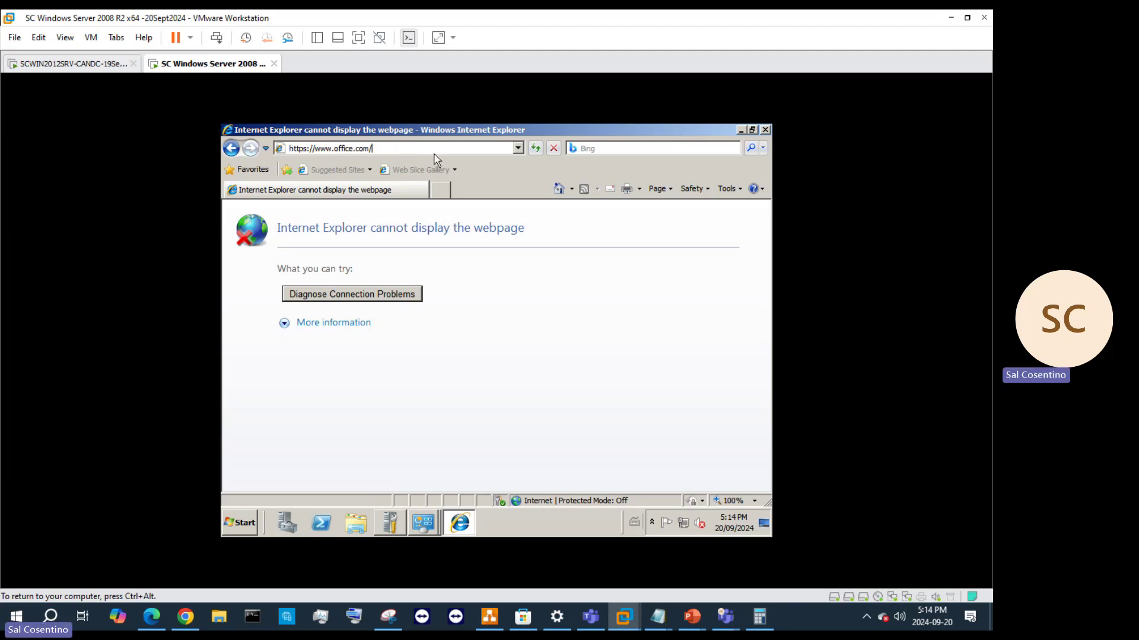
key(BackSpace)
key(BackSpace)
key(BackSpace)
key(BackSpace)
key(BackSpace)
key(BackSpace)
key(BackSpace)
key(BackSpace)
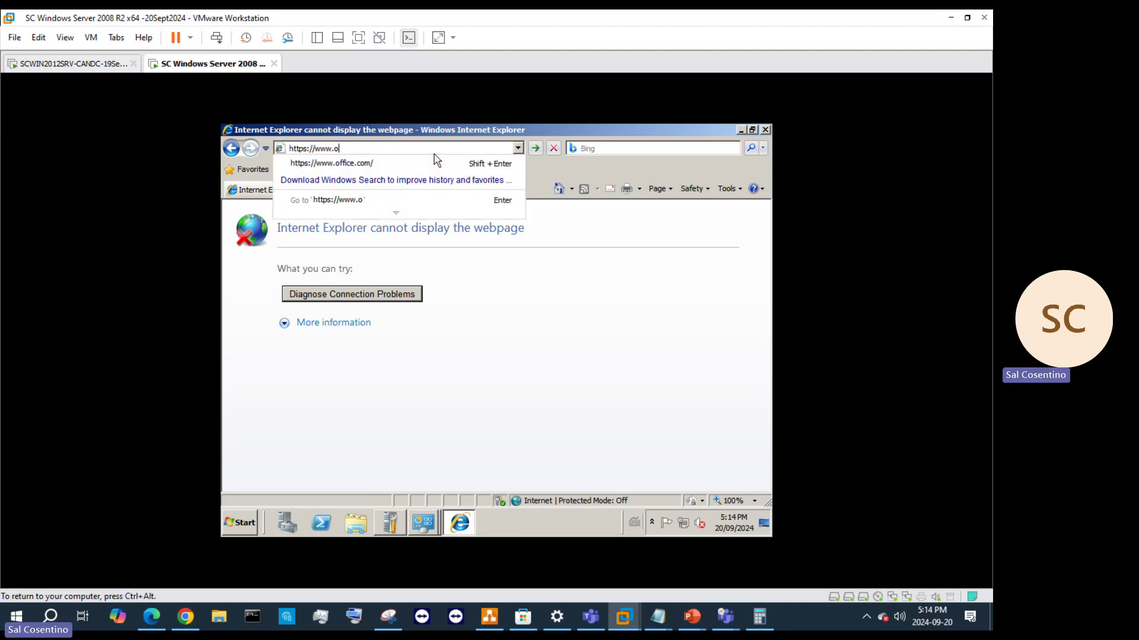
text(microsoft.co)
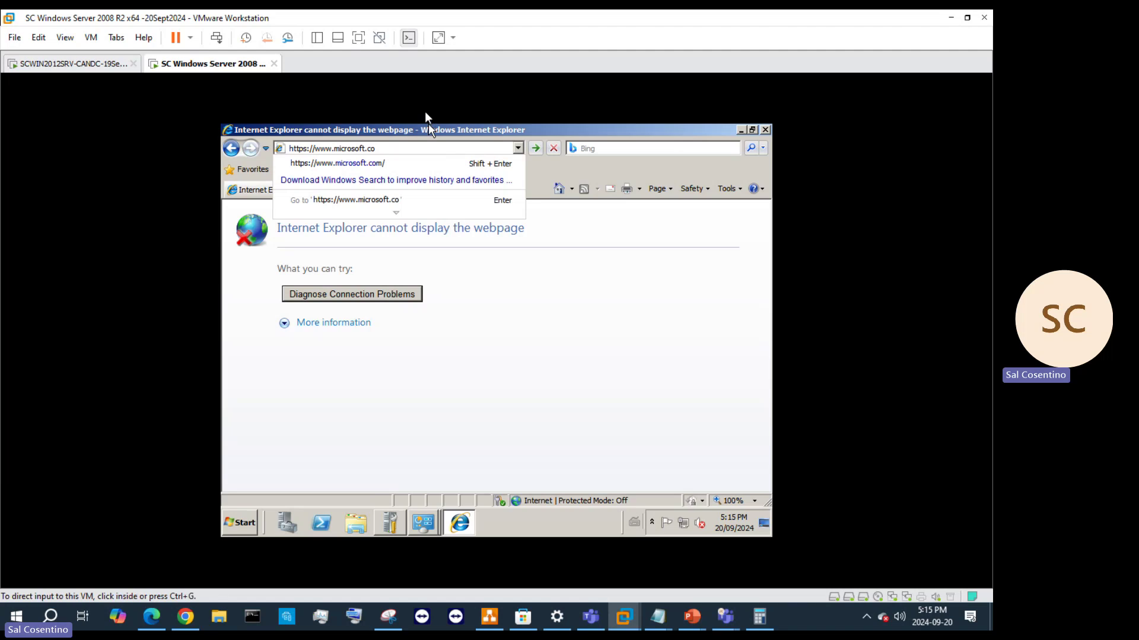
click(389, 165)
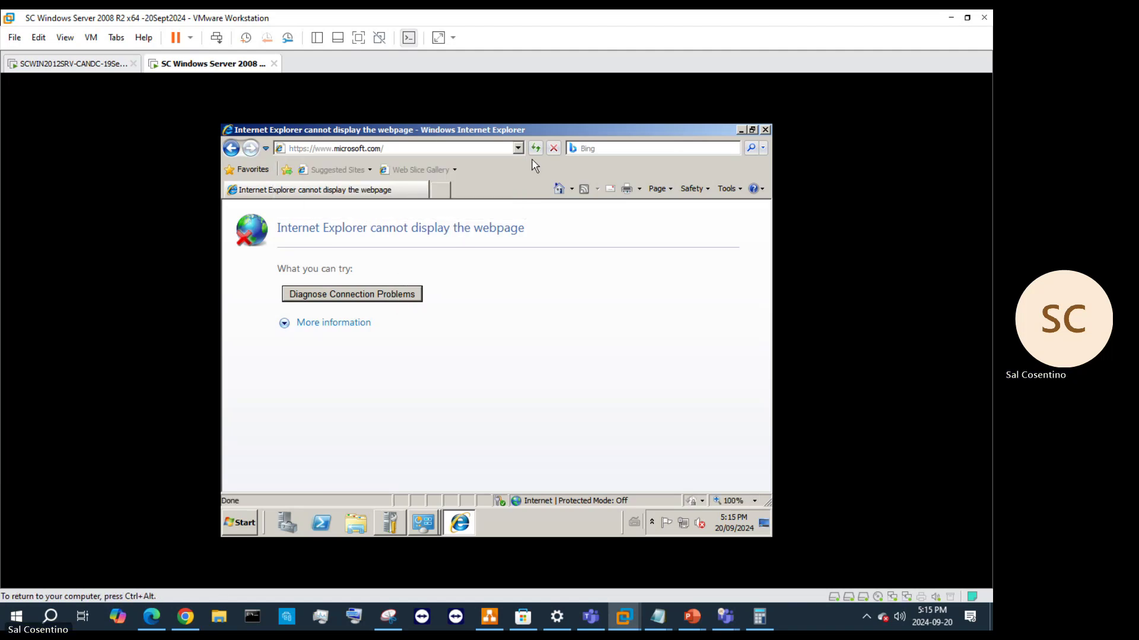
- Load google.com again, agreeing to leave the secure connection and accepting the secure page alert
click(397, 147)
text(g)
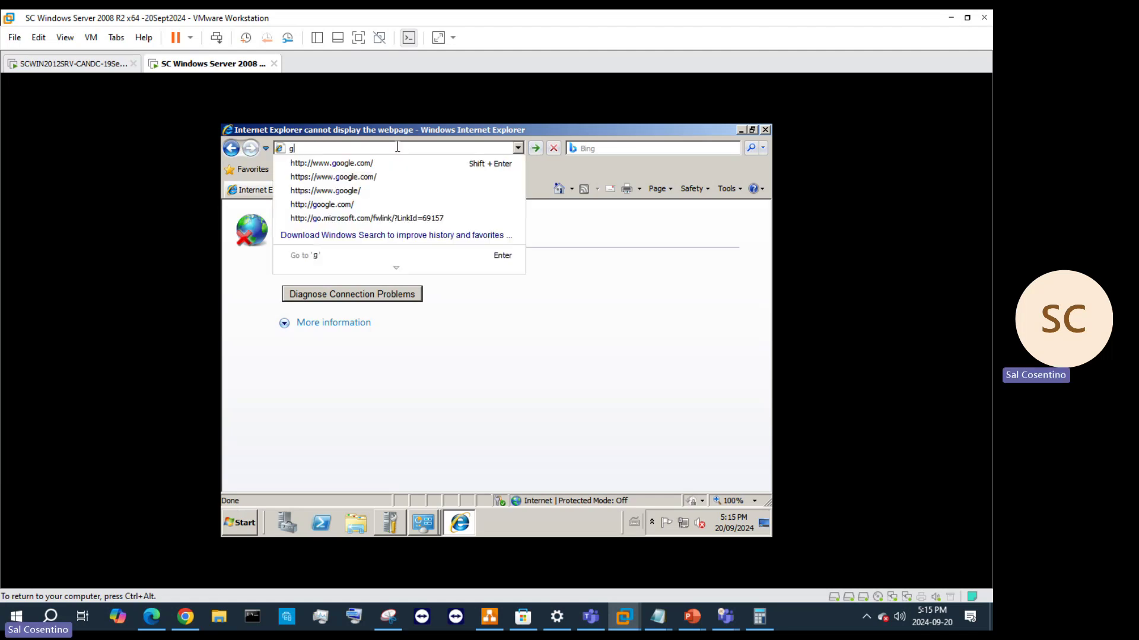
text(oogle.com)
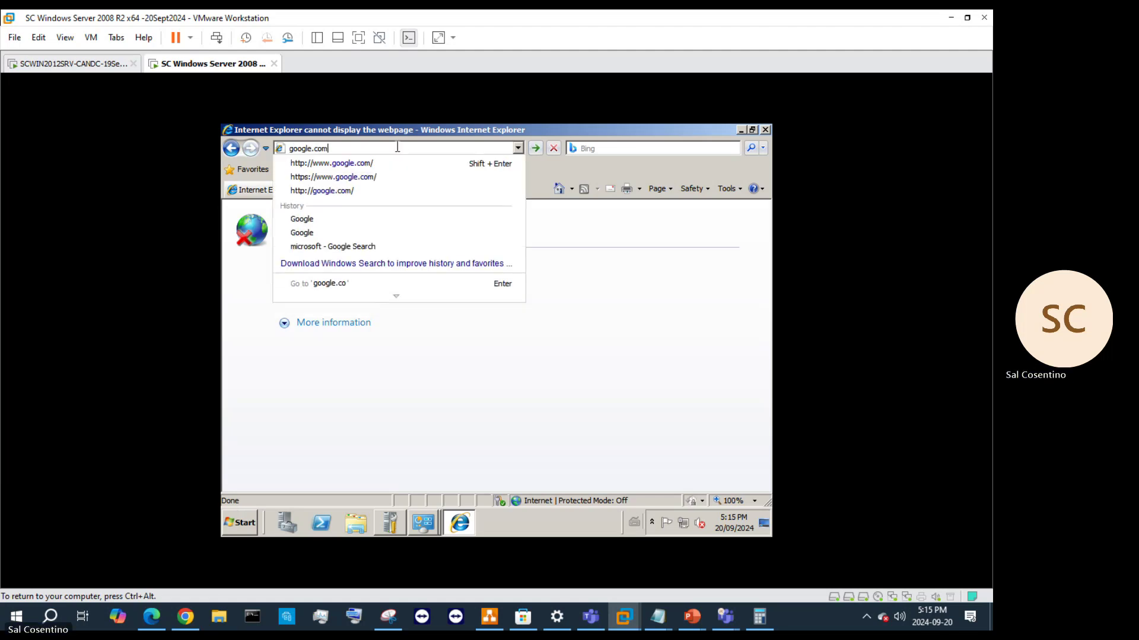
key(Return)
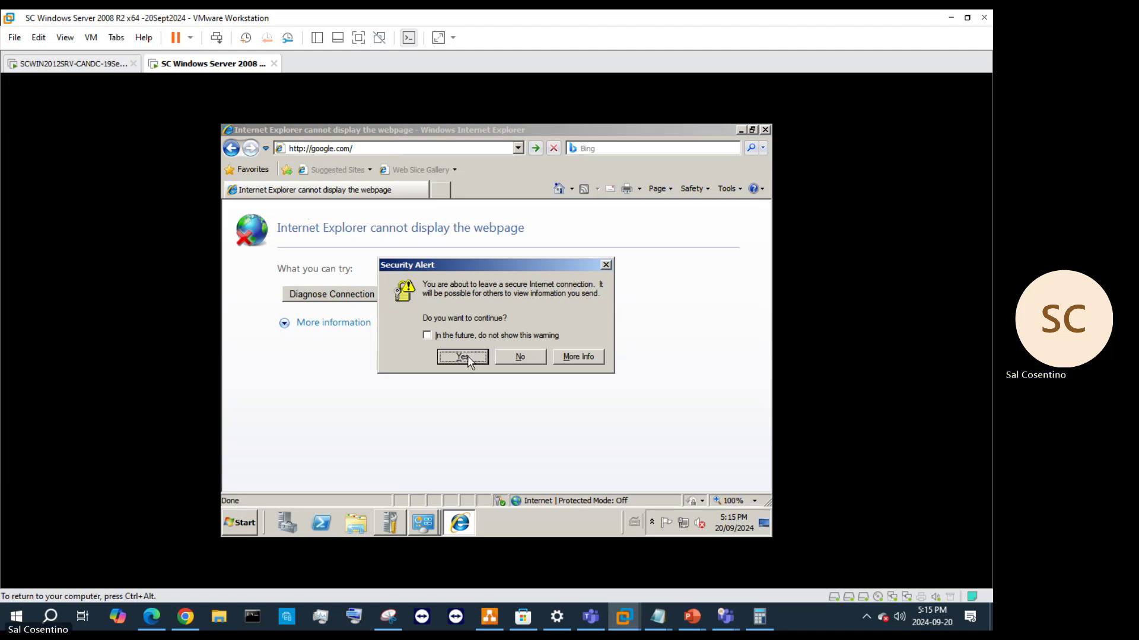
click(521, 356)
click(411, 147)
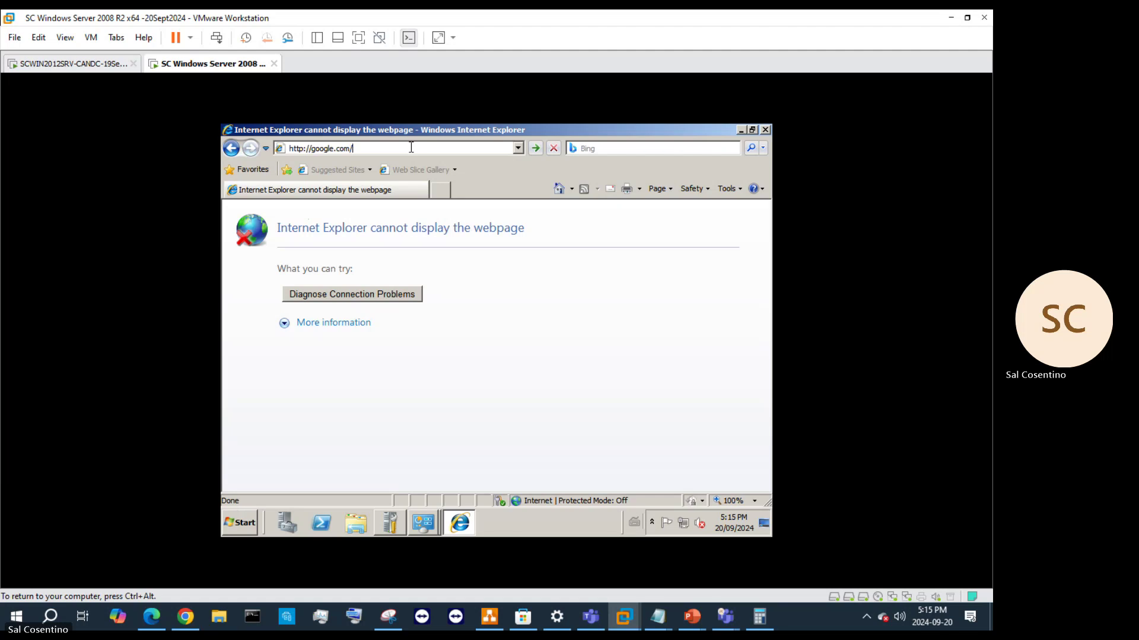
key(Return)
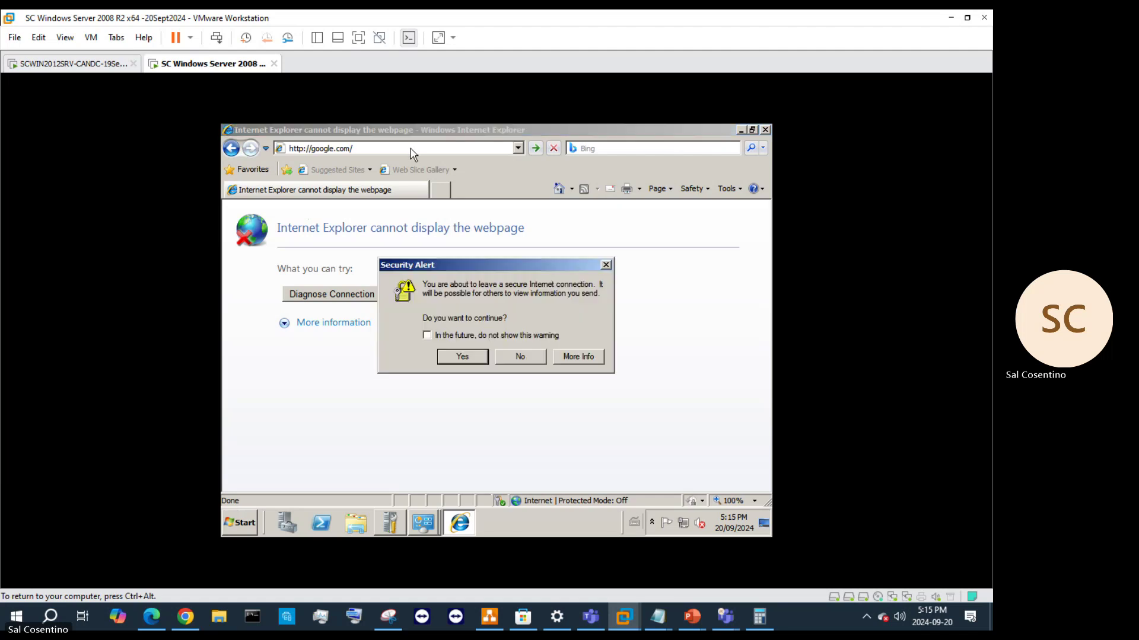
click(470, 357)
click(520, 354)
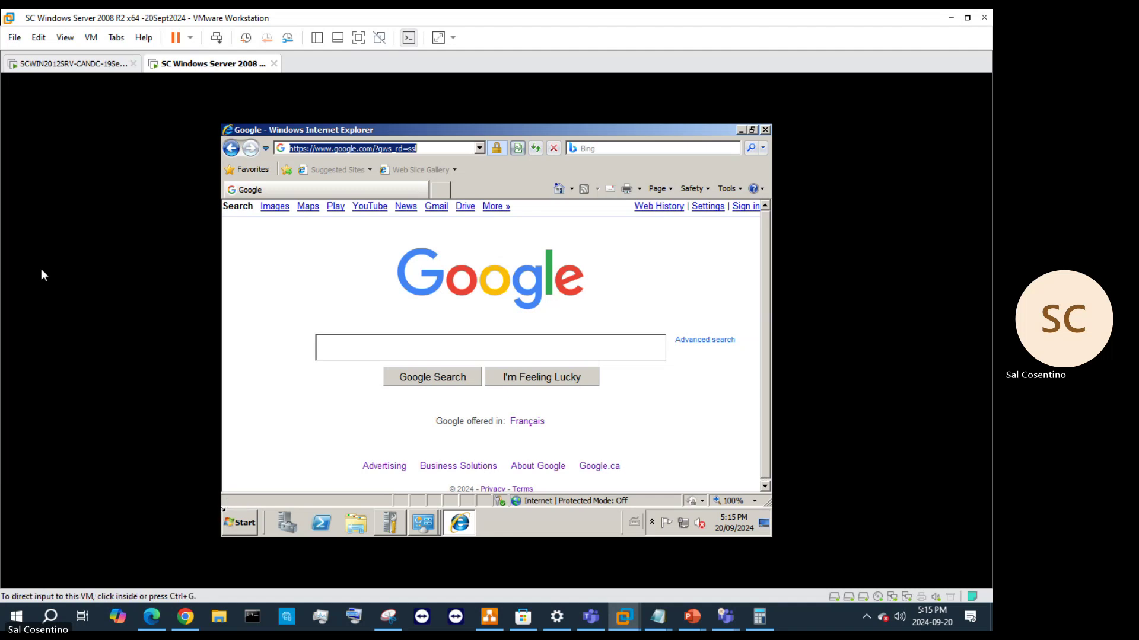
- Open Google Images and follow its Business Solutions link
click(275, 208)
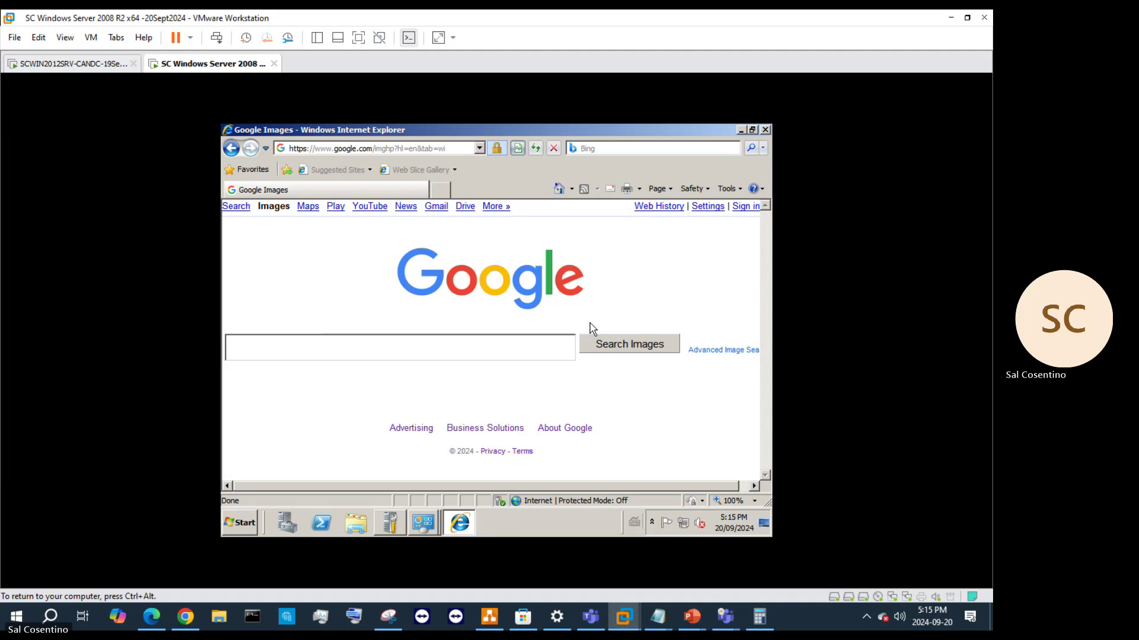
click(496, 428)
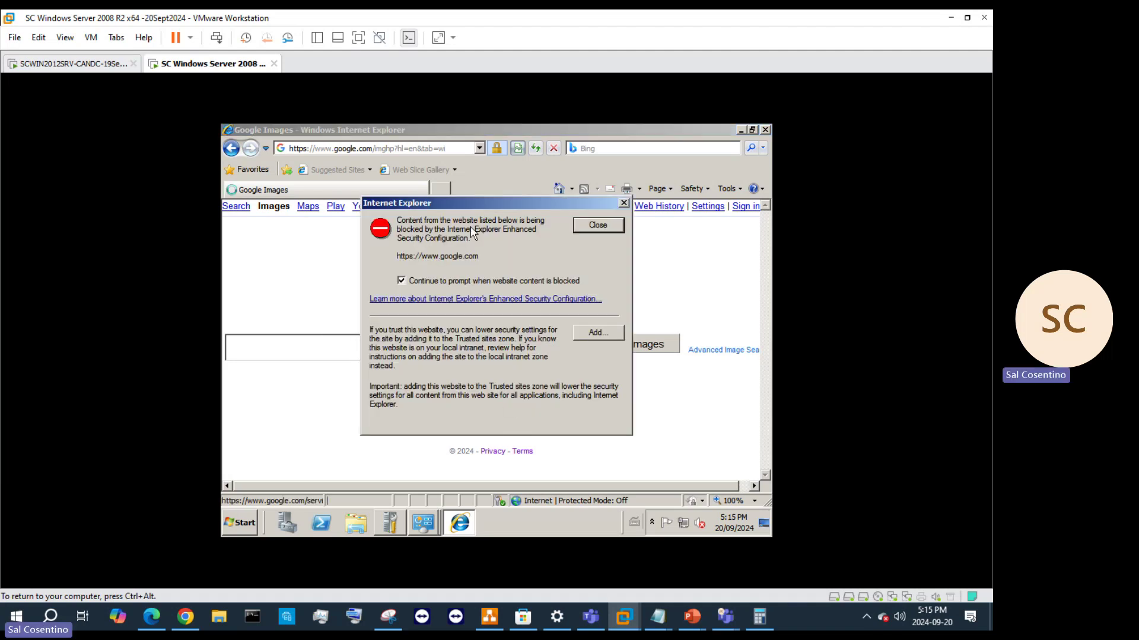
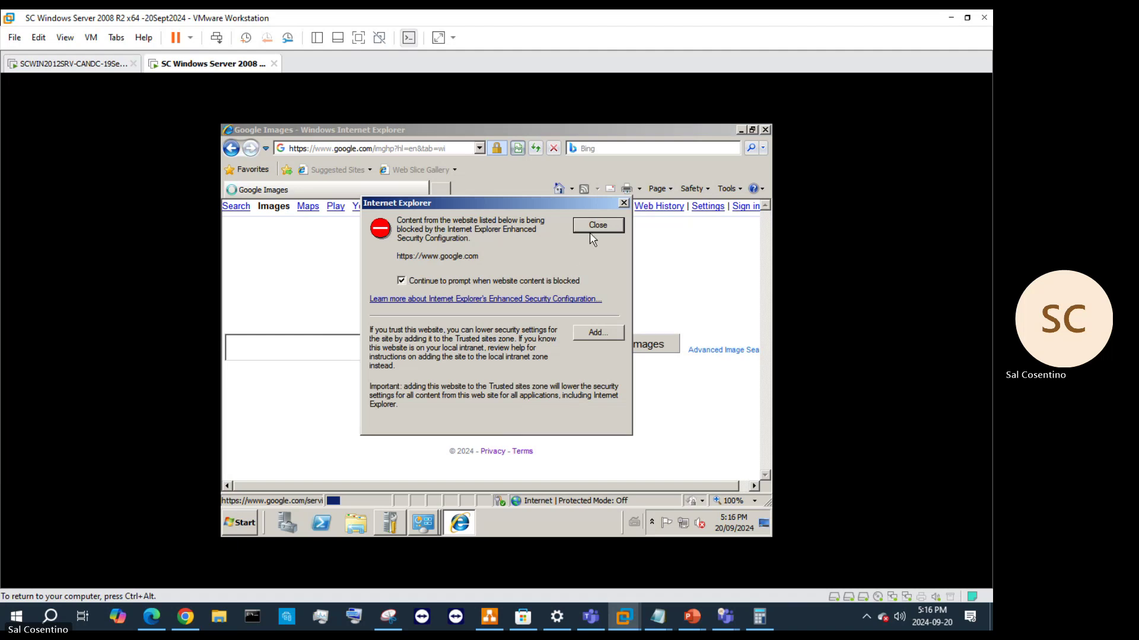
click(447, 280)
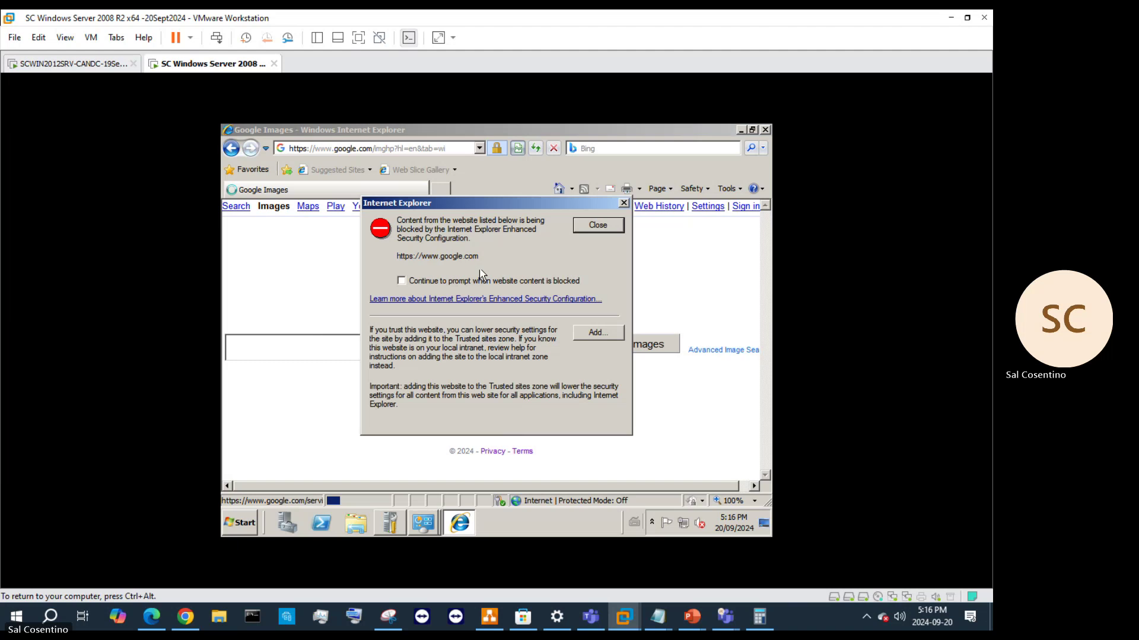
click(608, 229)
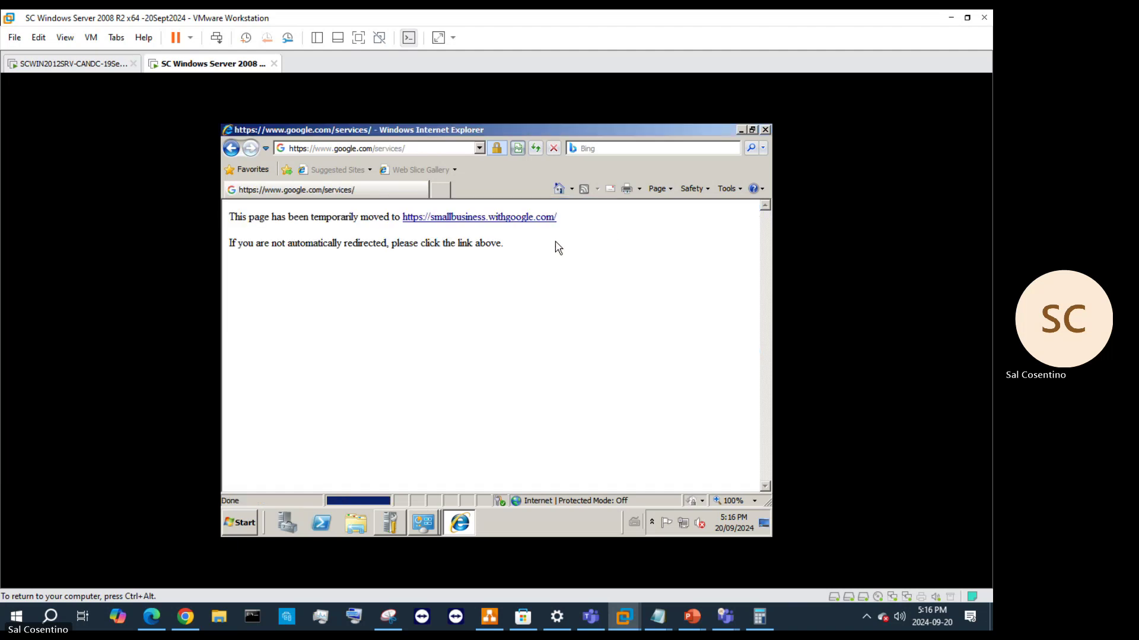
click(501, 221)
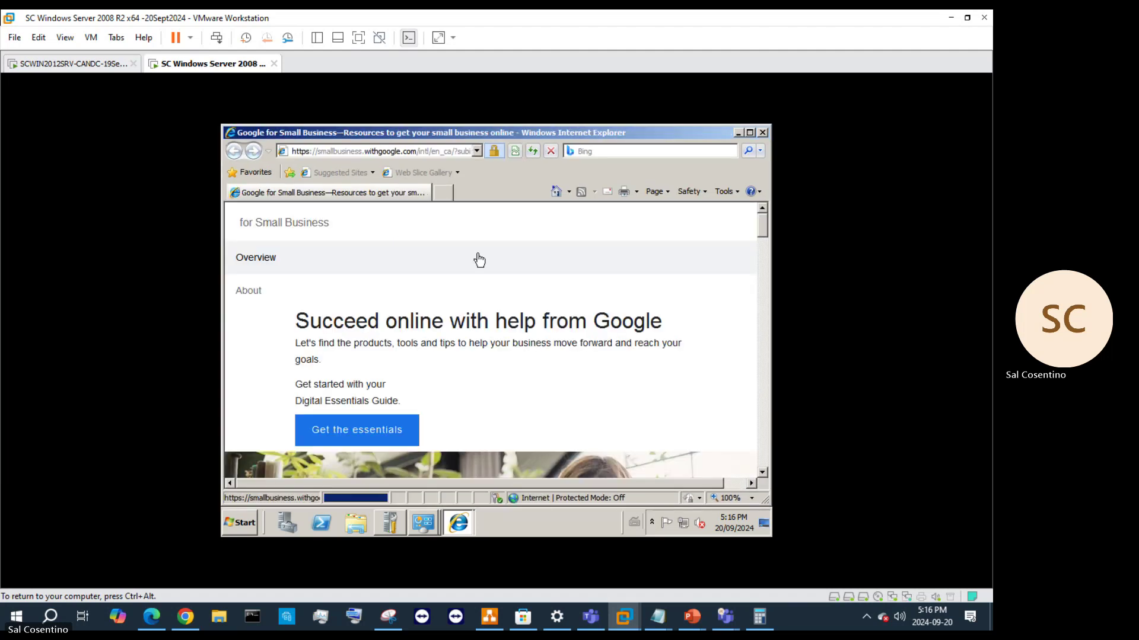
click(441, 153)
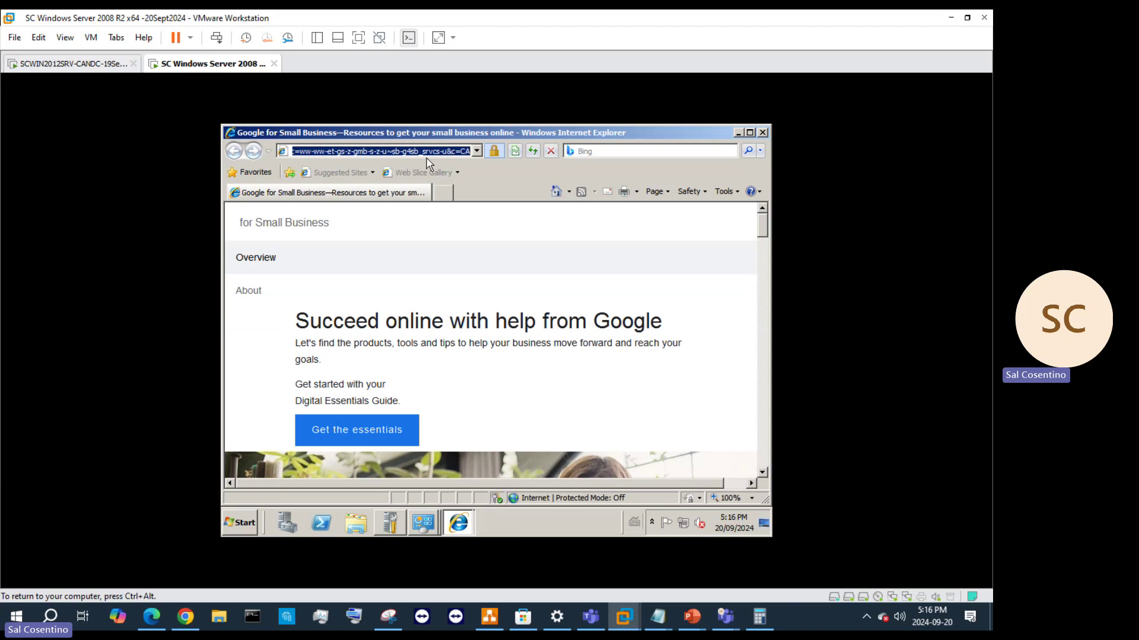
text(m)
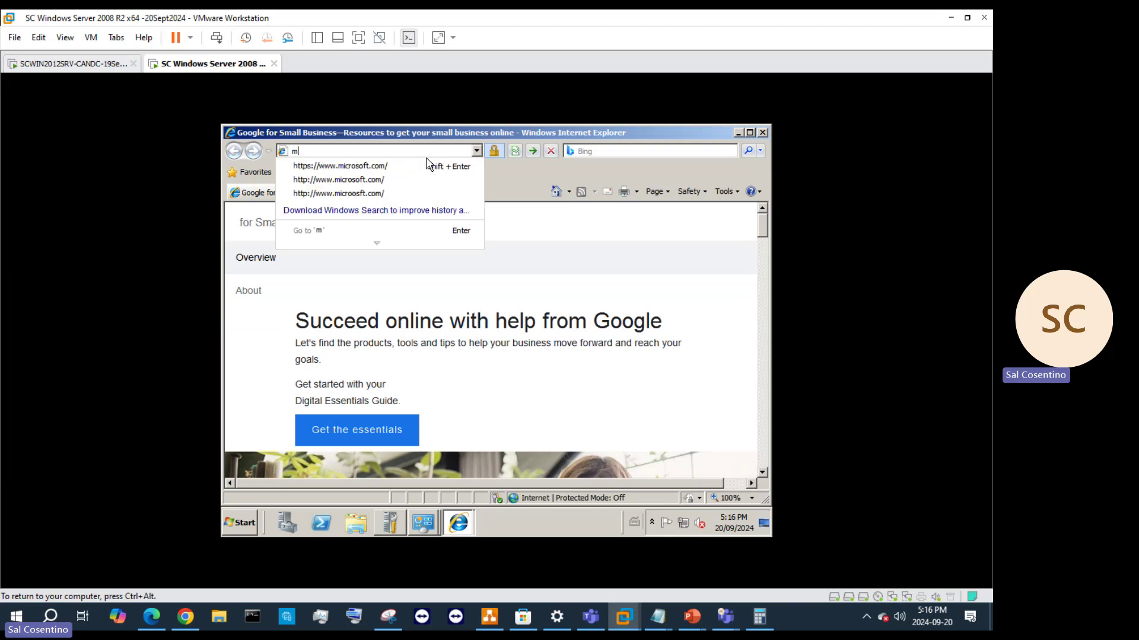
click(405, 180)
click(462, 357)
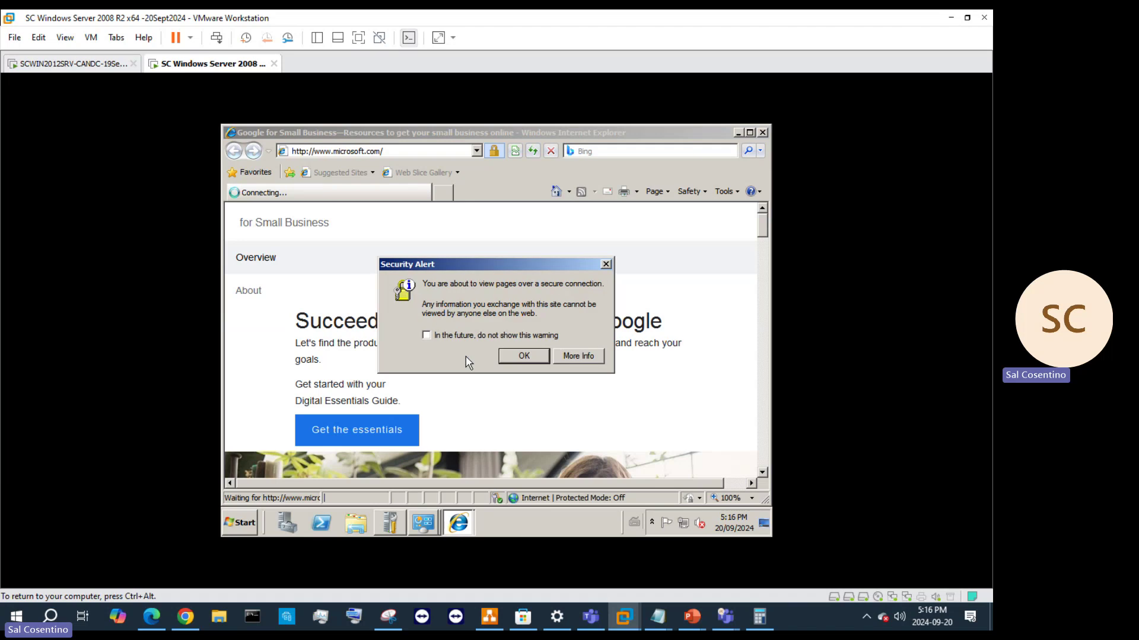
click(515, 354)
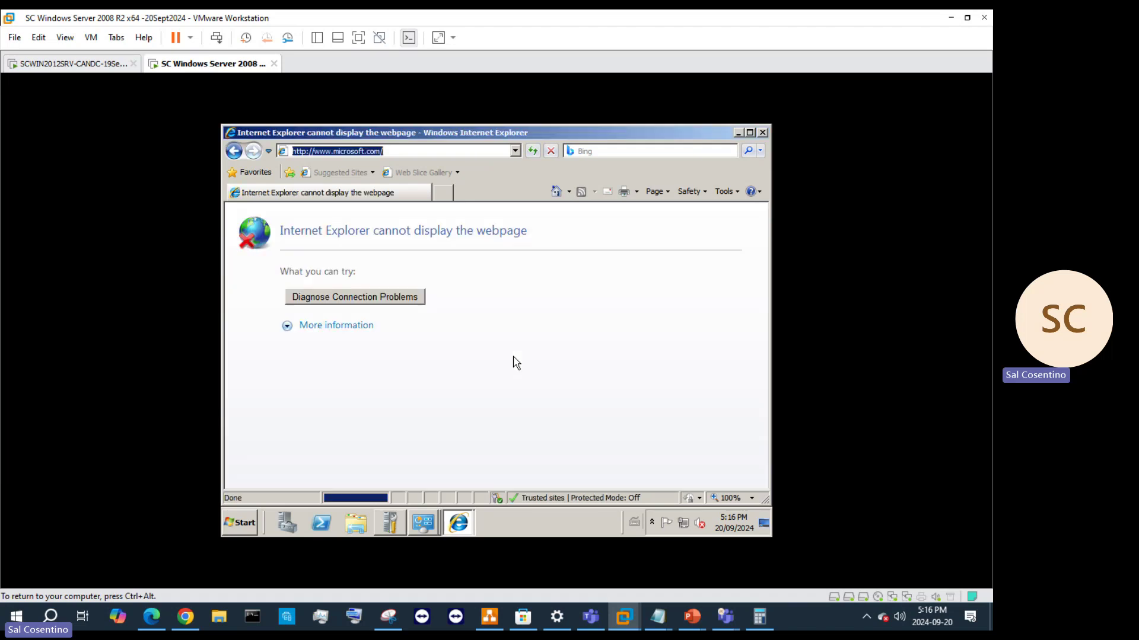
click(397, 150)
key(BackSpace)
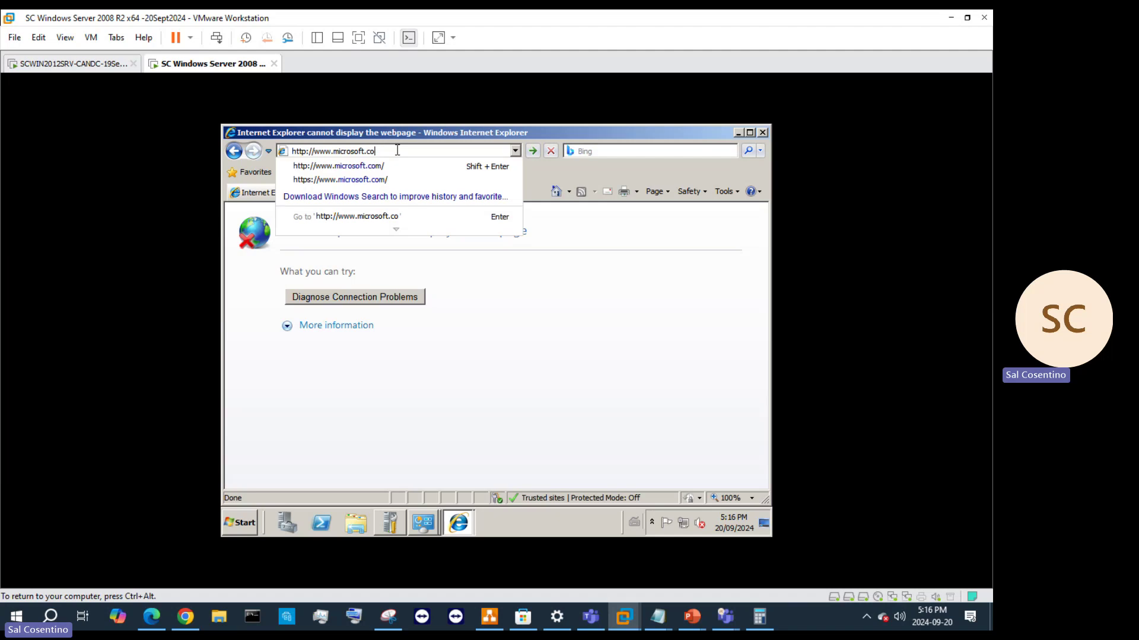
text(a)
key(Return)
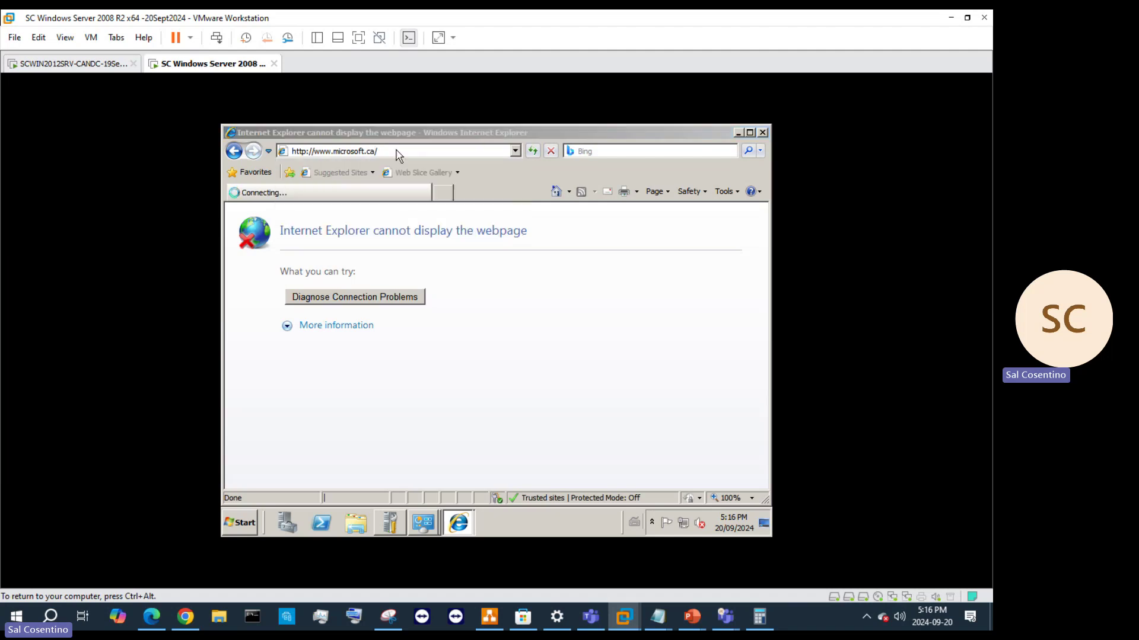
click(525, 358)
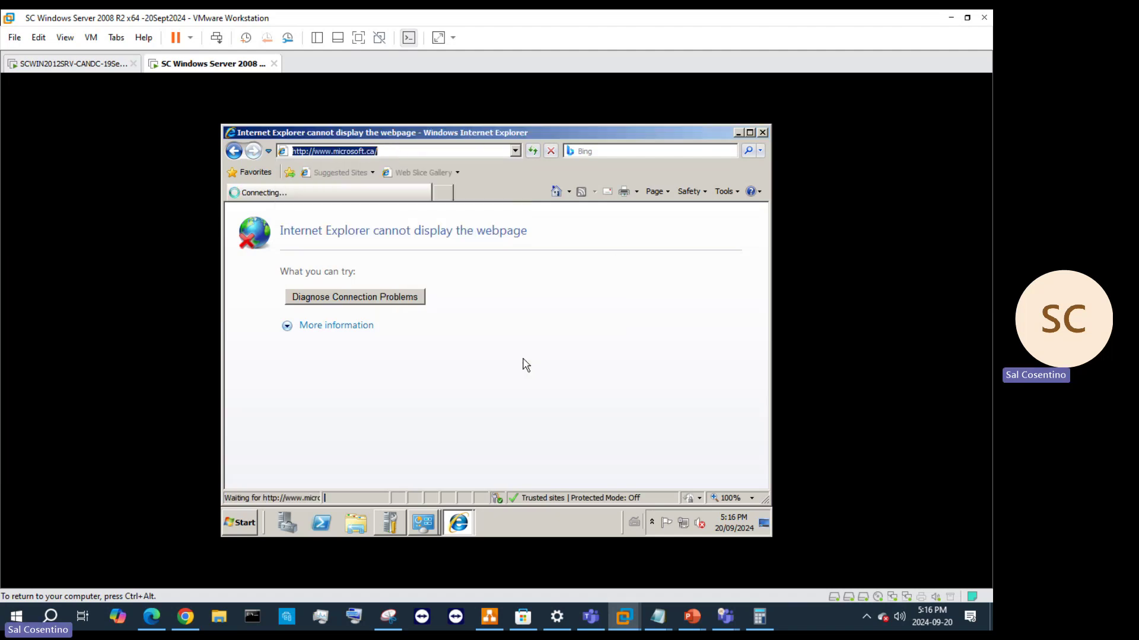
click(308, 152)
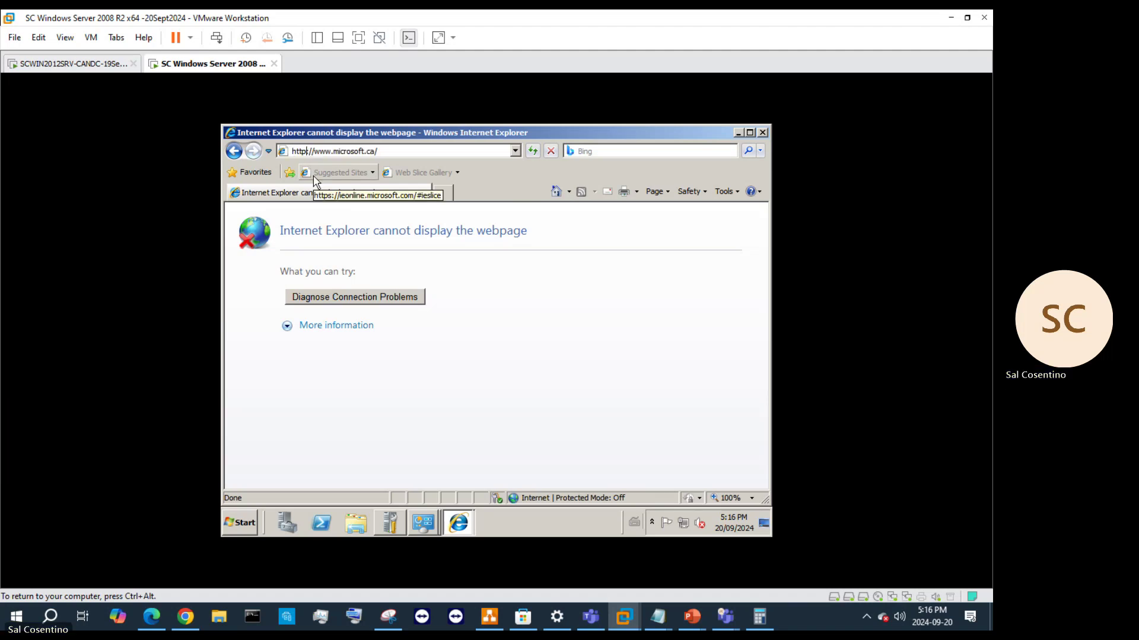
text(s)
key(Return)
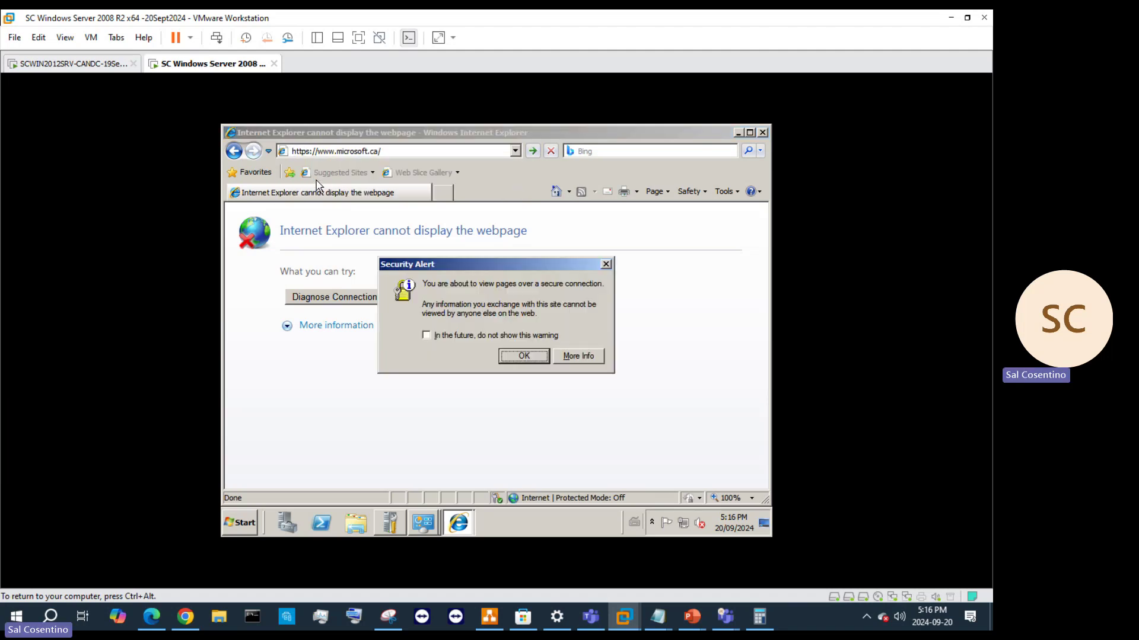
click(532, 363)
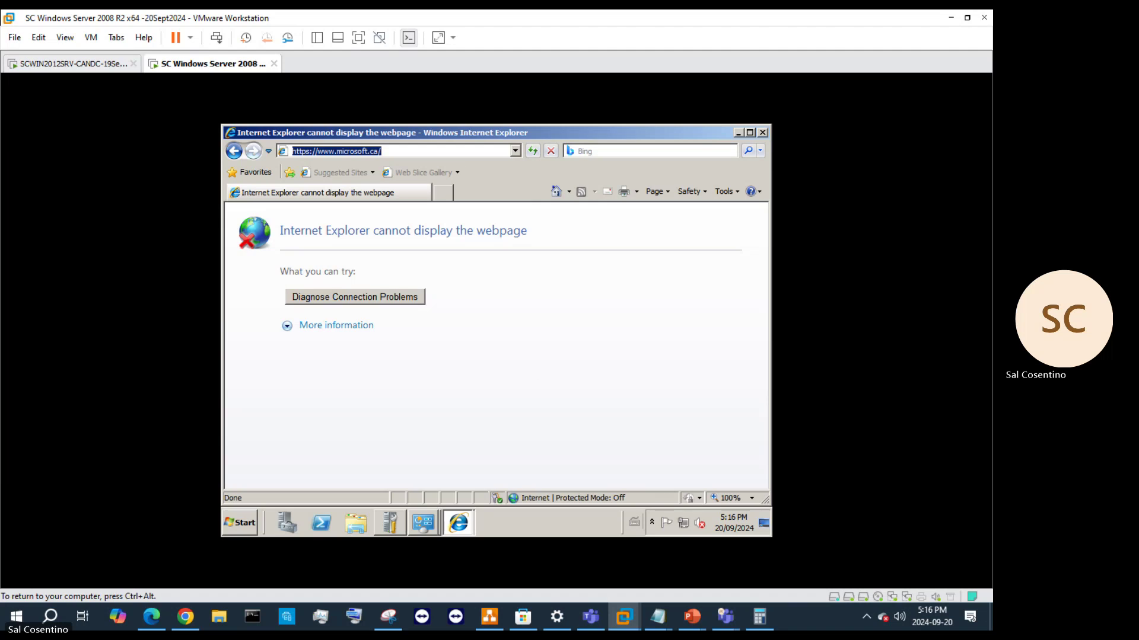
click(439, 151)
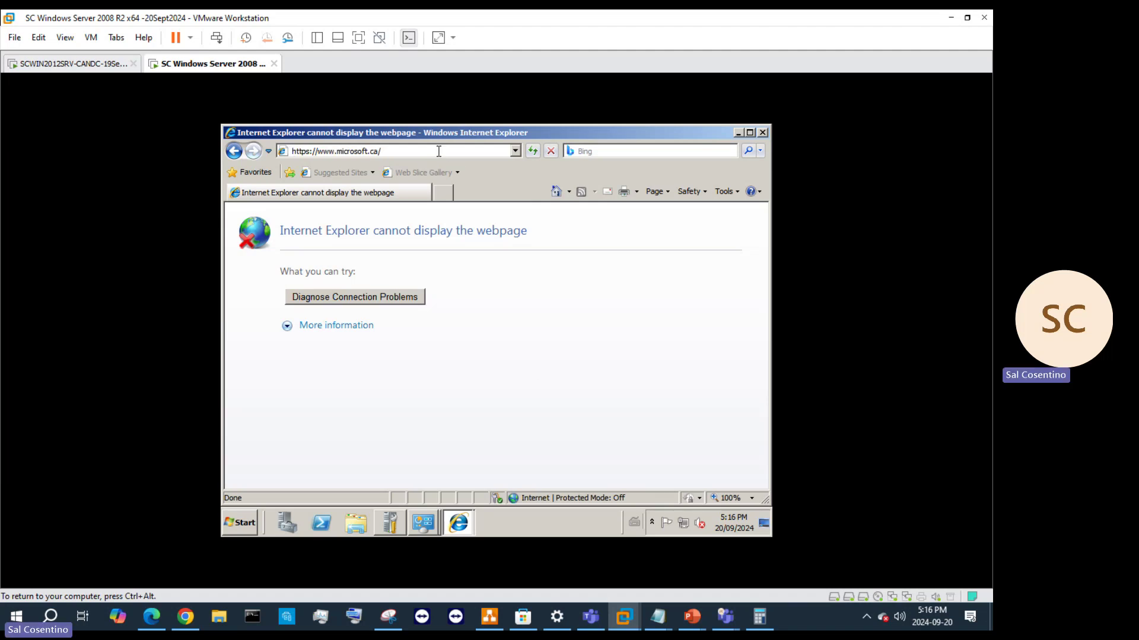
key(BackSpace)
key(BackSpace)
key(BackSpace)
key(BackSpace)
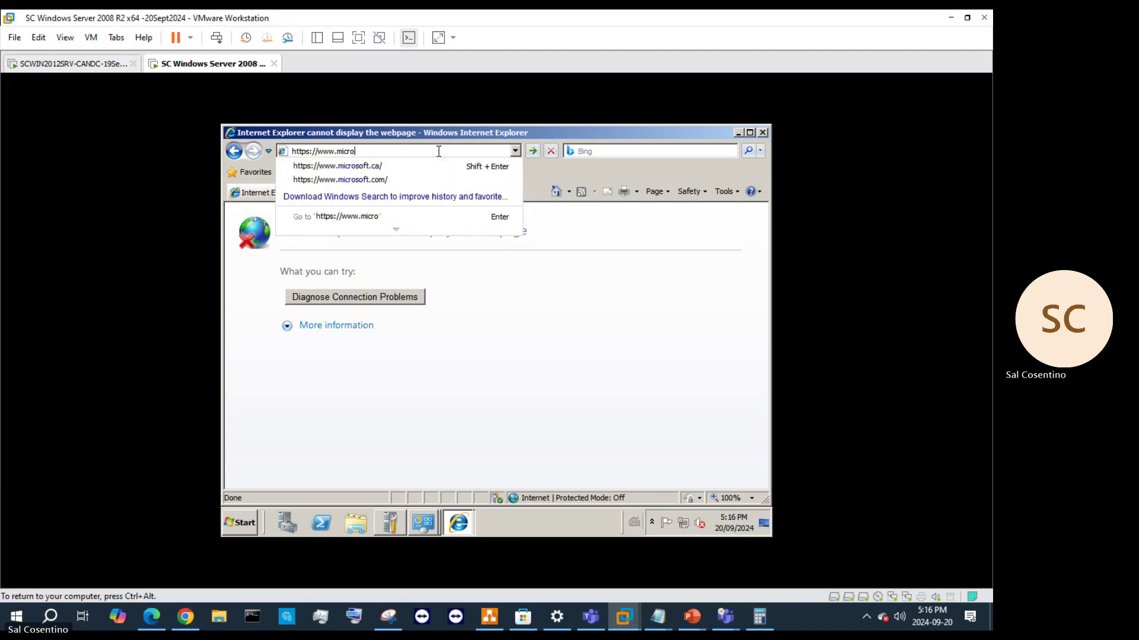
key(BackSpace)
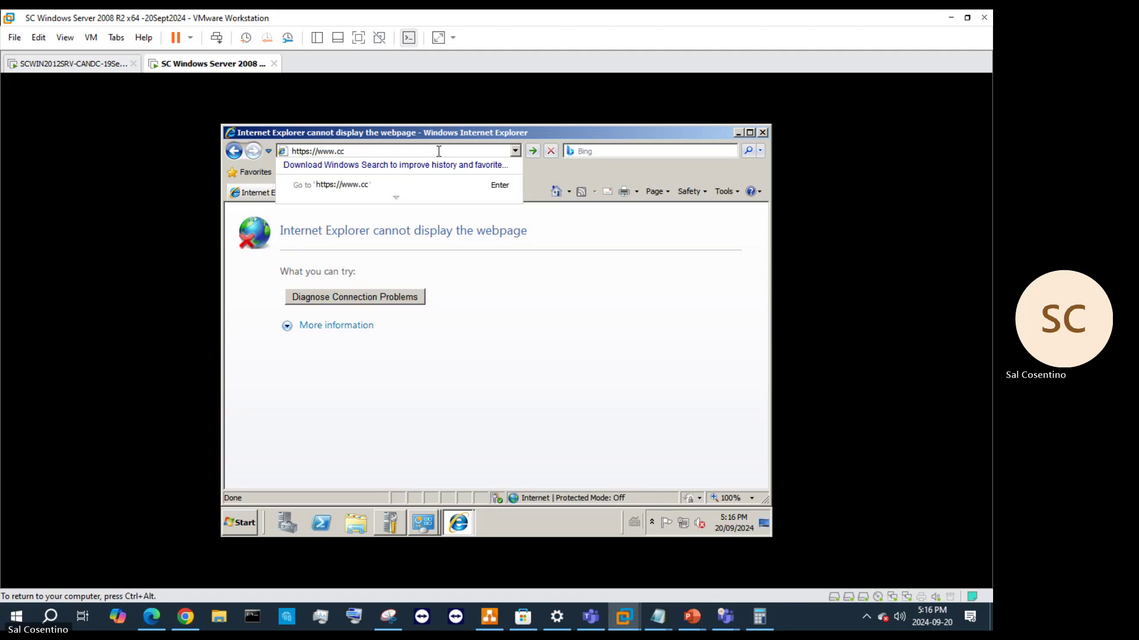
text(cnn.comm)
key(BackSpace)
key(Return)
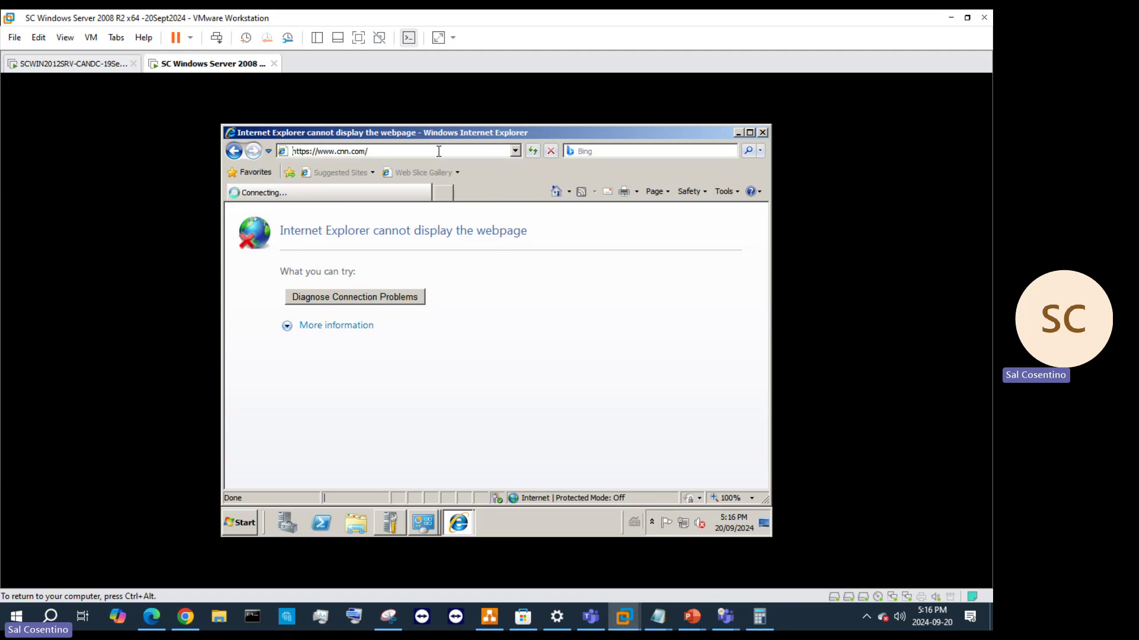
click(449, 126)
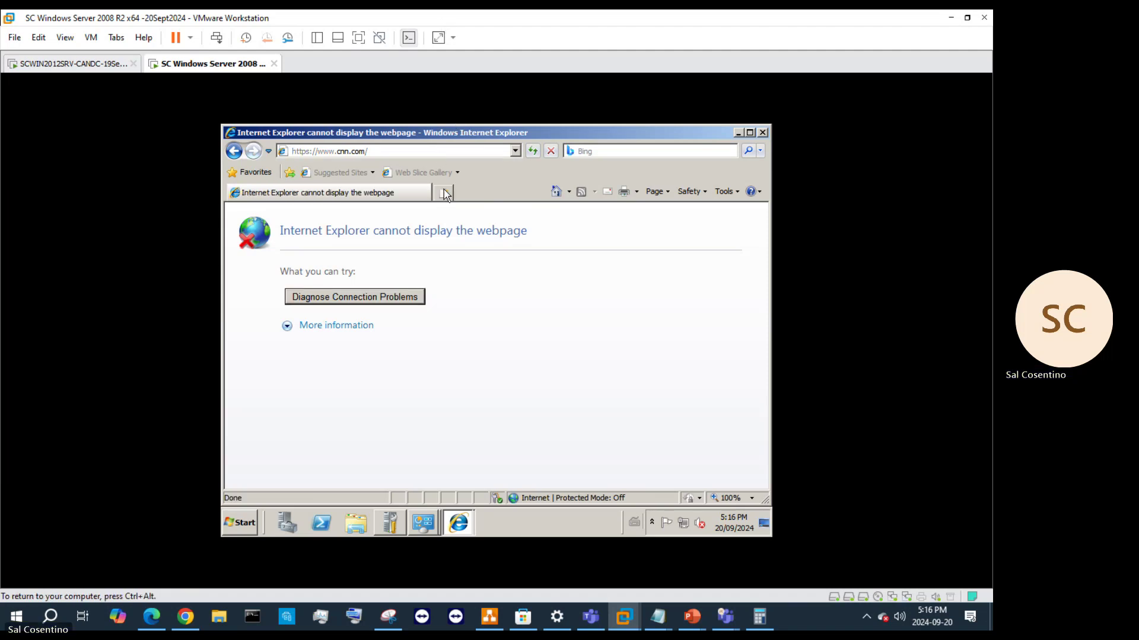
click(337, 152)
click(308, 151)
key(BackSpace)
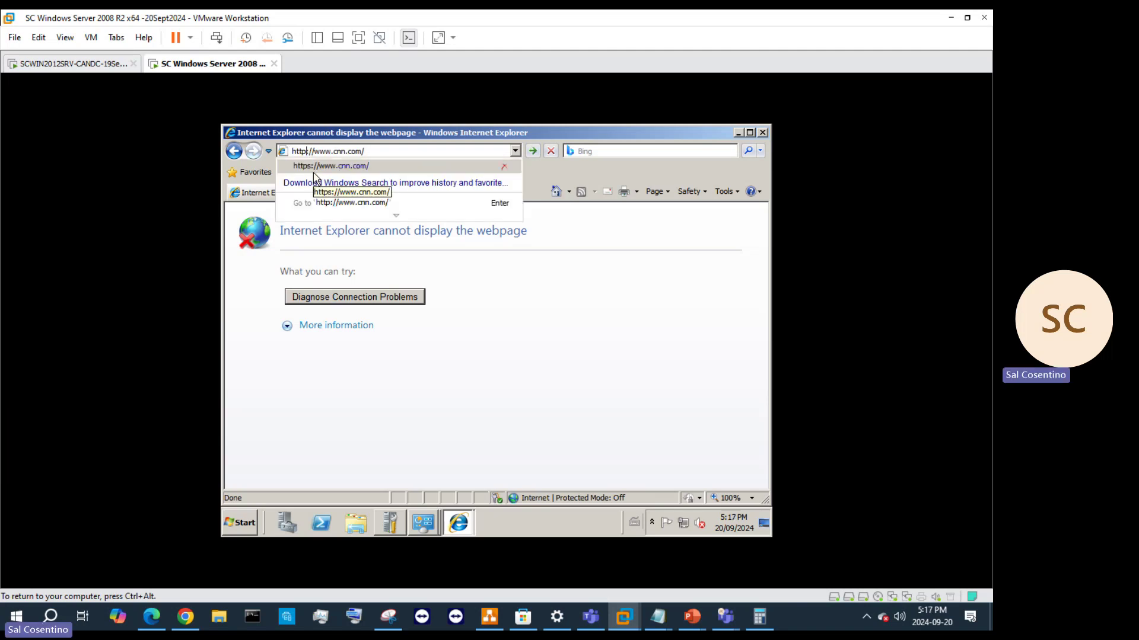
key(Return)
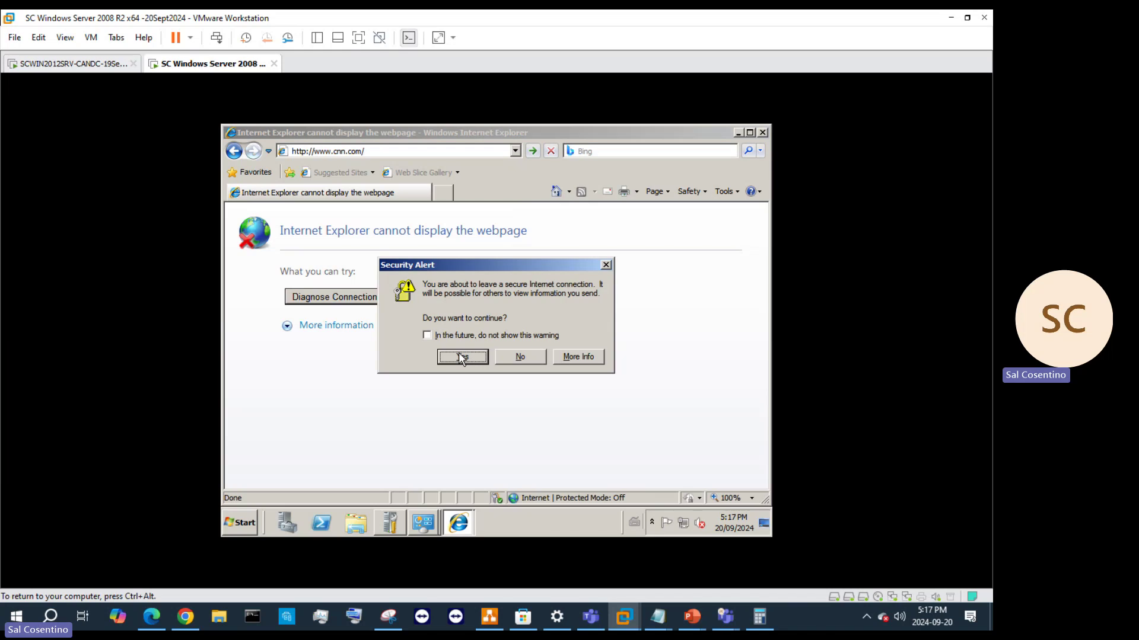
click(593, 363)
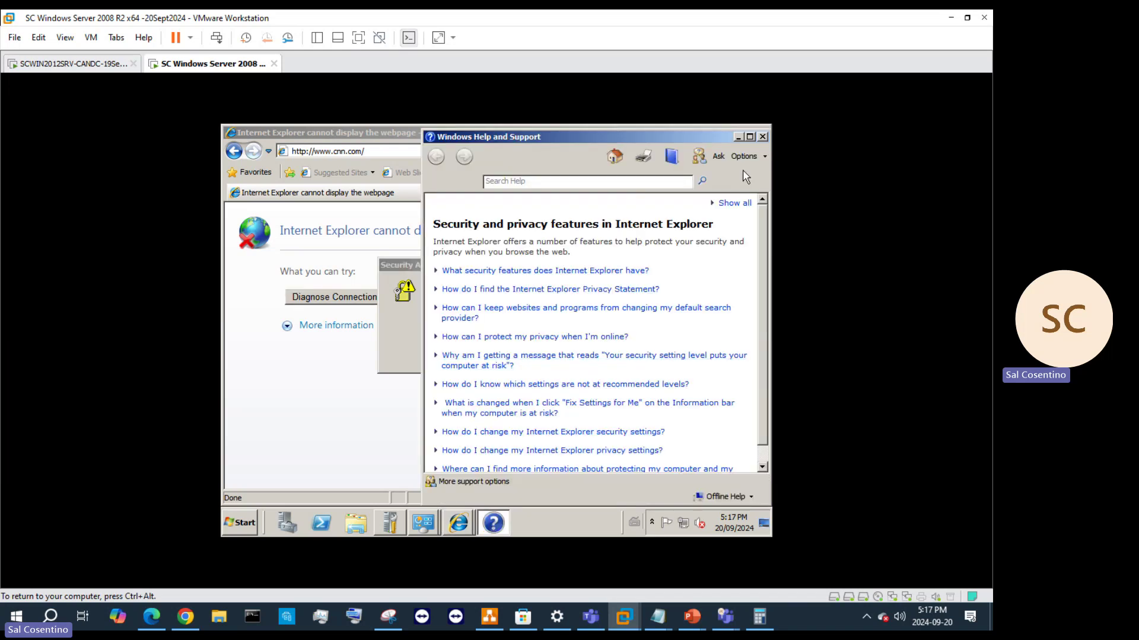
click(762, 138)
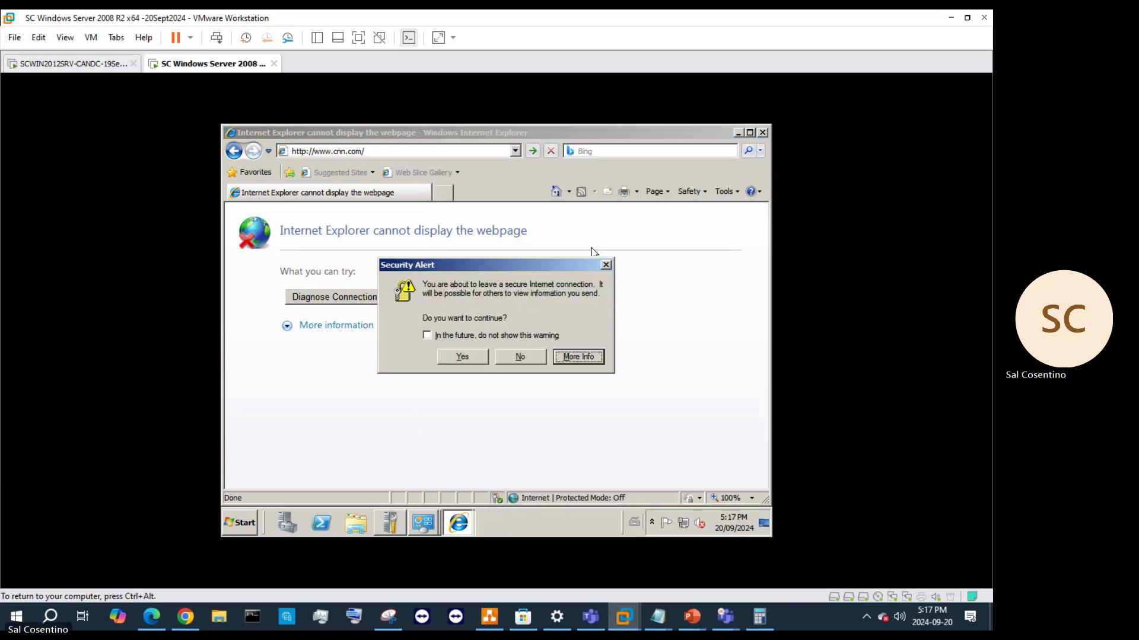
click(465, 358)
click(524, 356)
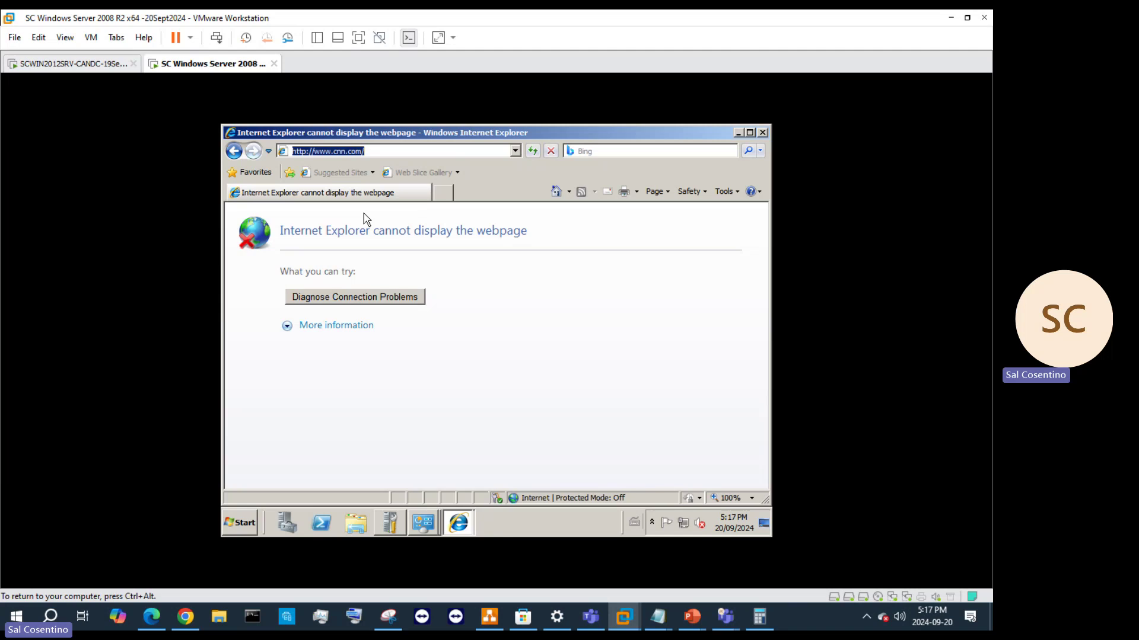
- Open the security settings in Internet Options and disable Protected Mode for the Internet zone
click(725, 191)
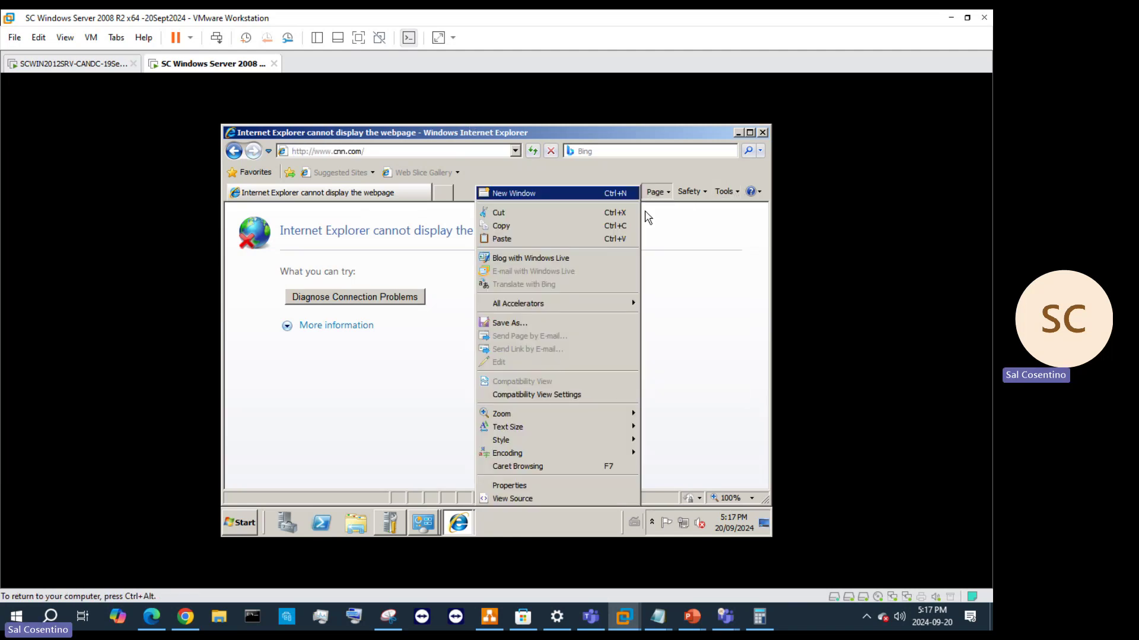
click(725, 191)
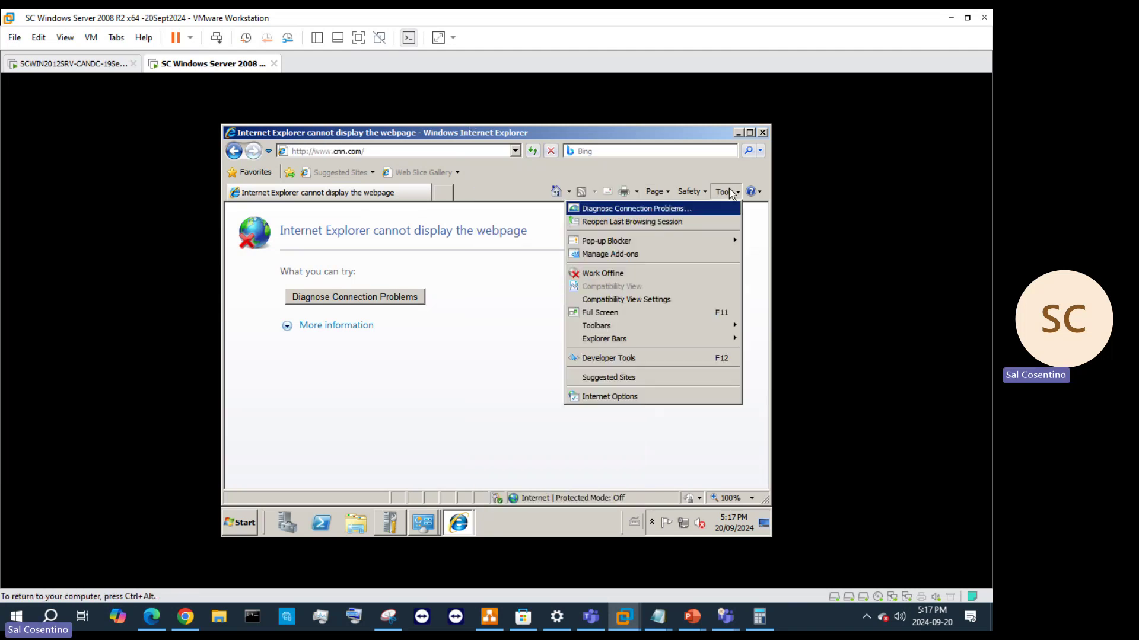
click(640, 397)
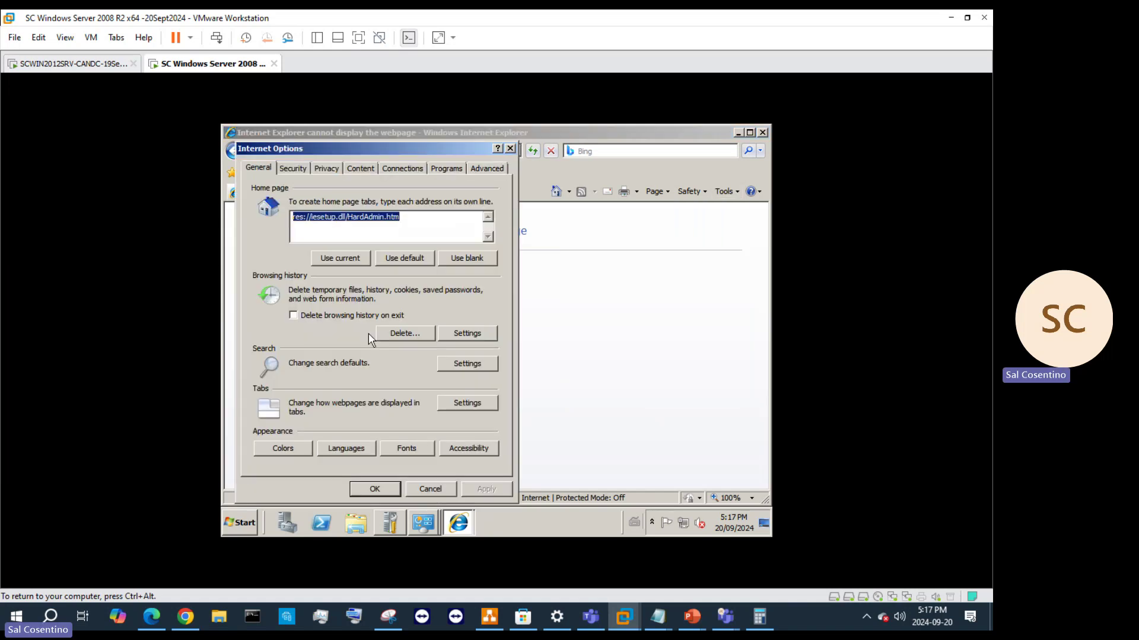
click(330, 170)
click(293, 168)
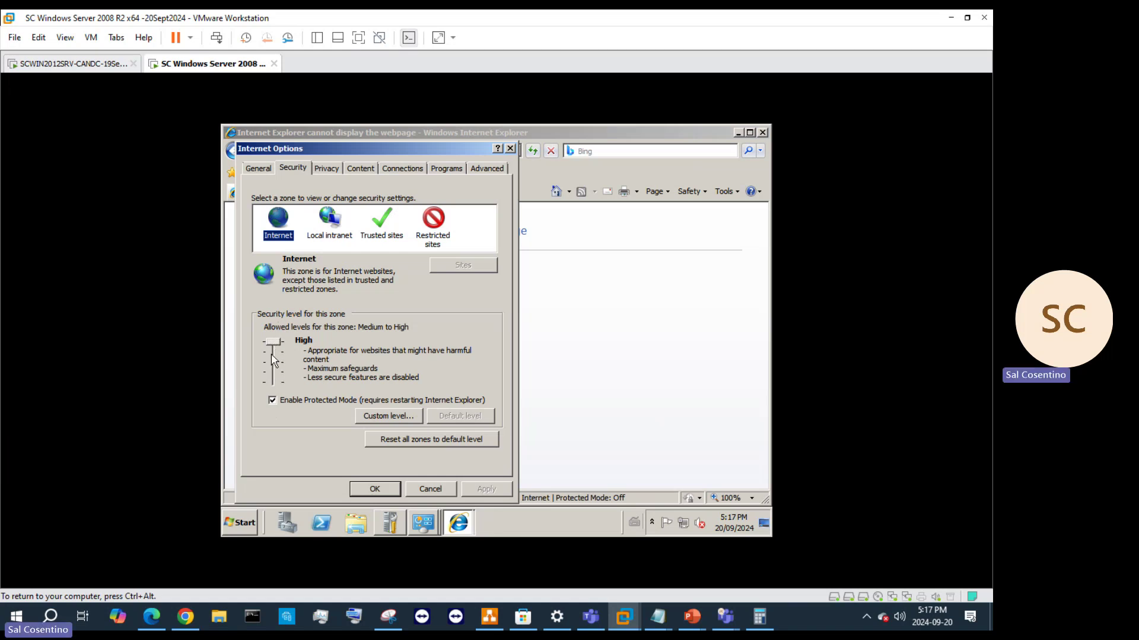
click(339, 401)
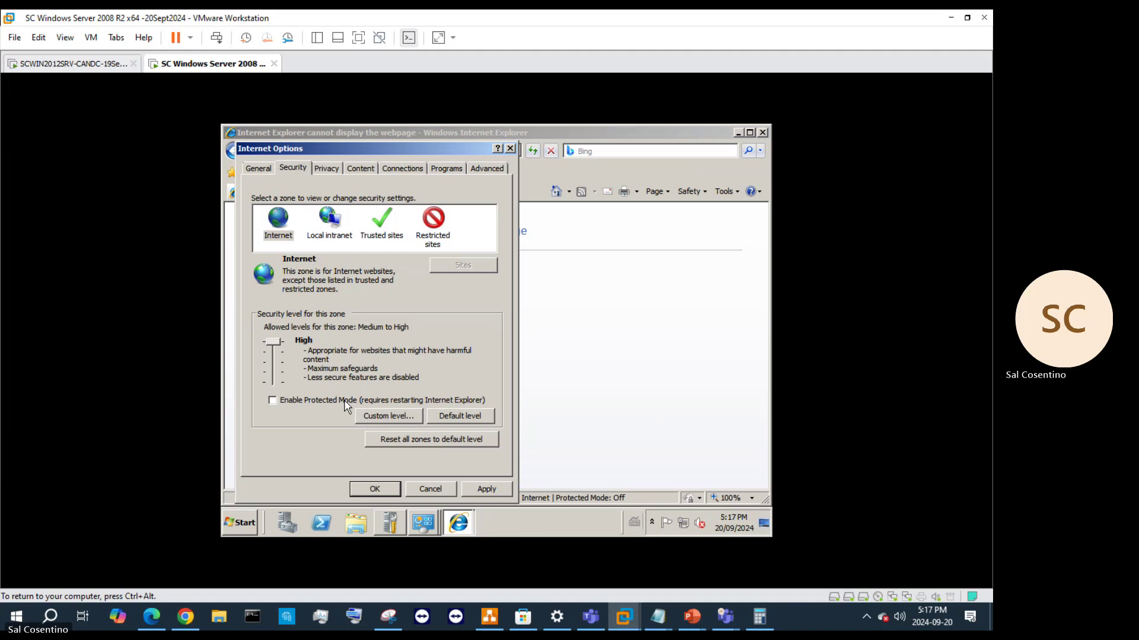
- In the Internet zone's custom security settings, enable running previously unused ActiveX controls without prompting and confirm the zone change
click(388, 416)
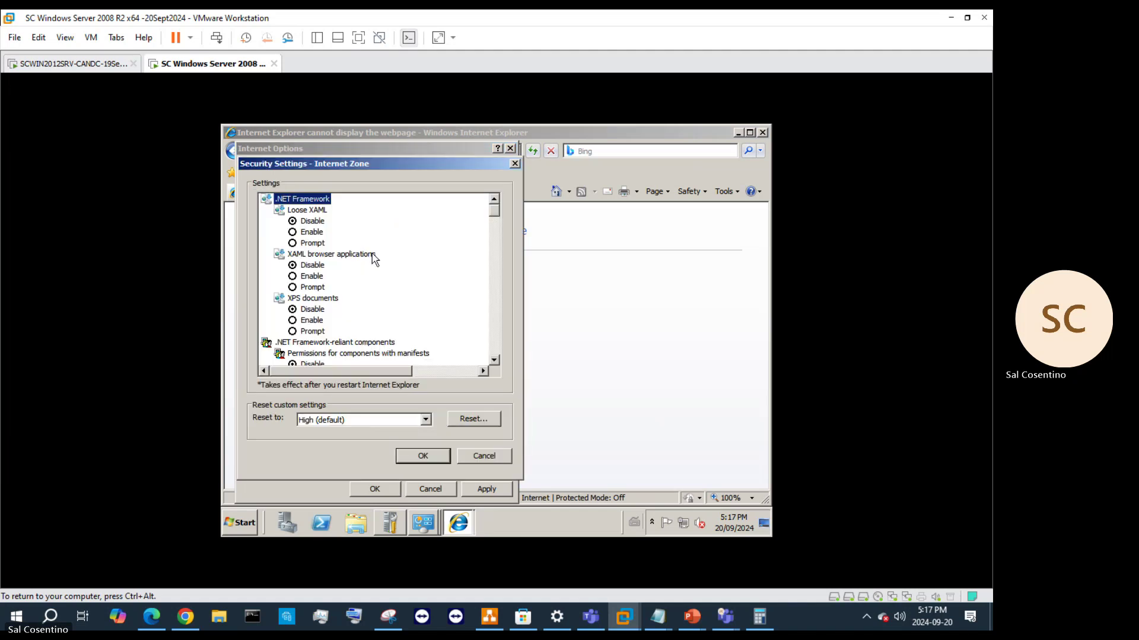
scroll(439, 242, down, 4)
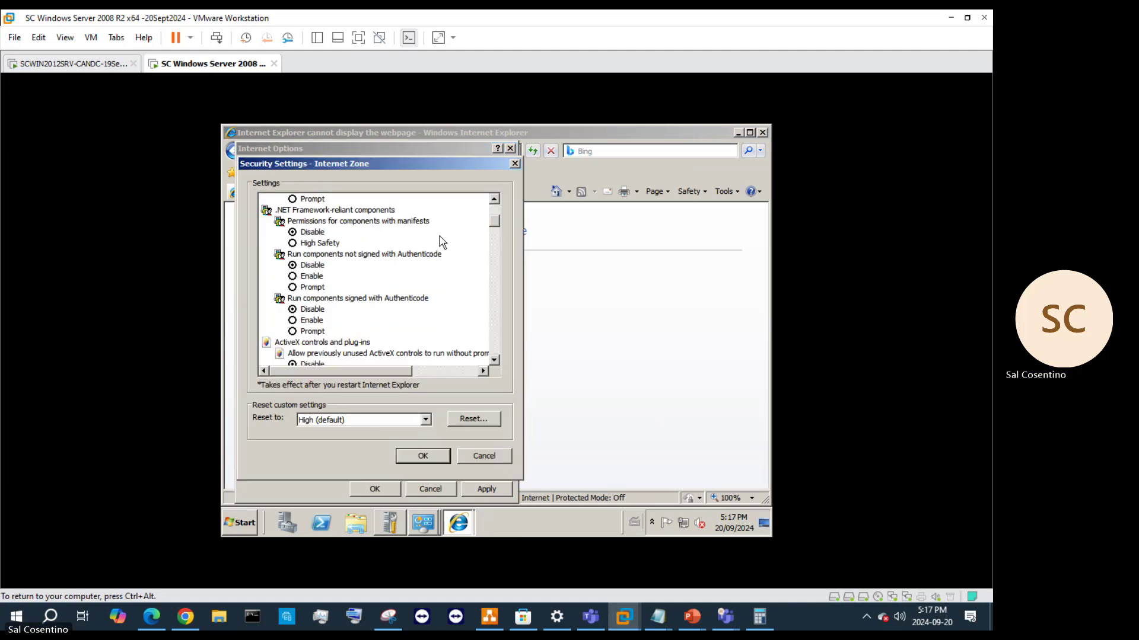
scroll(441, 242, down, 15)
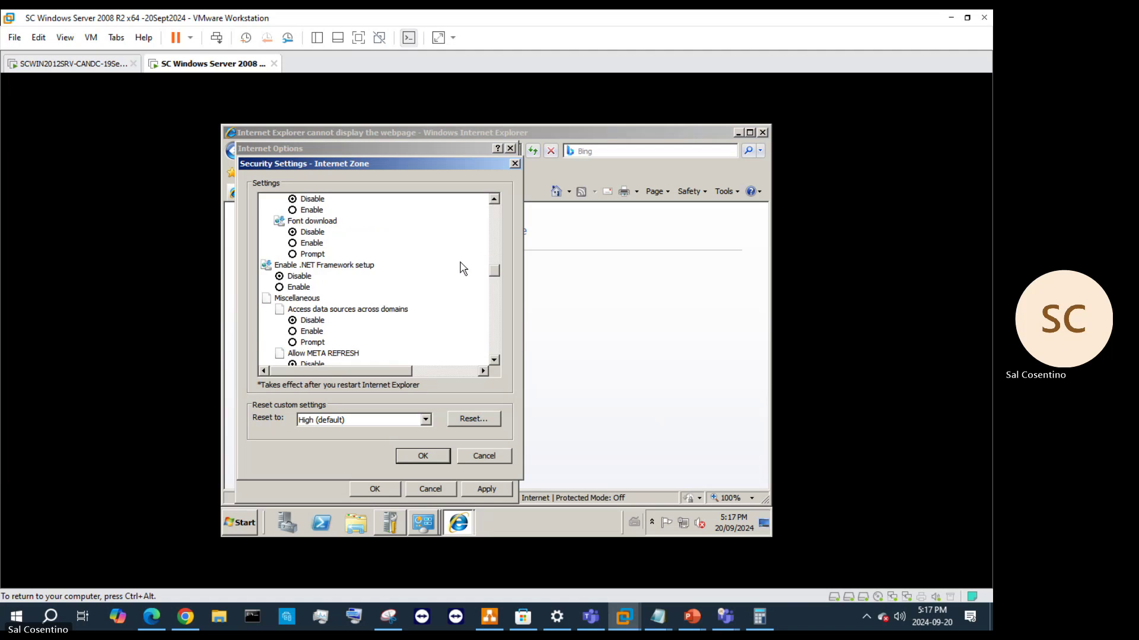
drag(494, 276, 522, 194)
scroll(338, 244, down, 6)
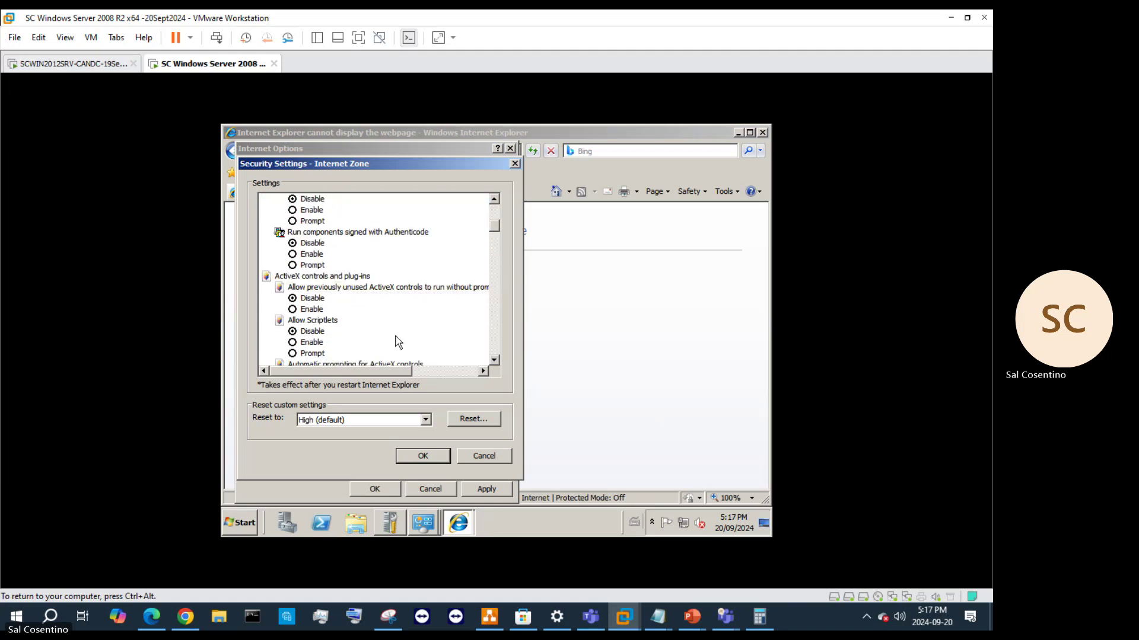
click(307, 310)
scroll(398, 312, down, 4)
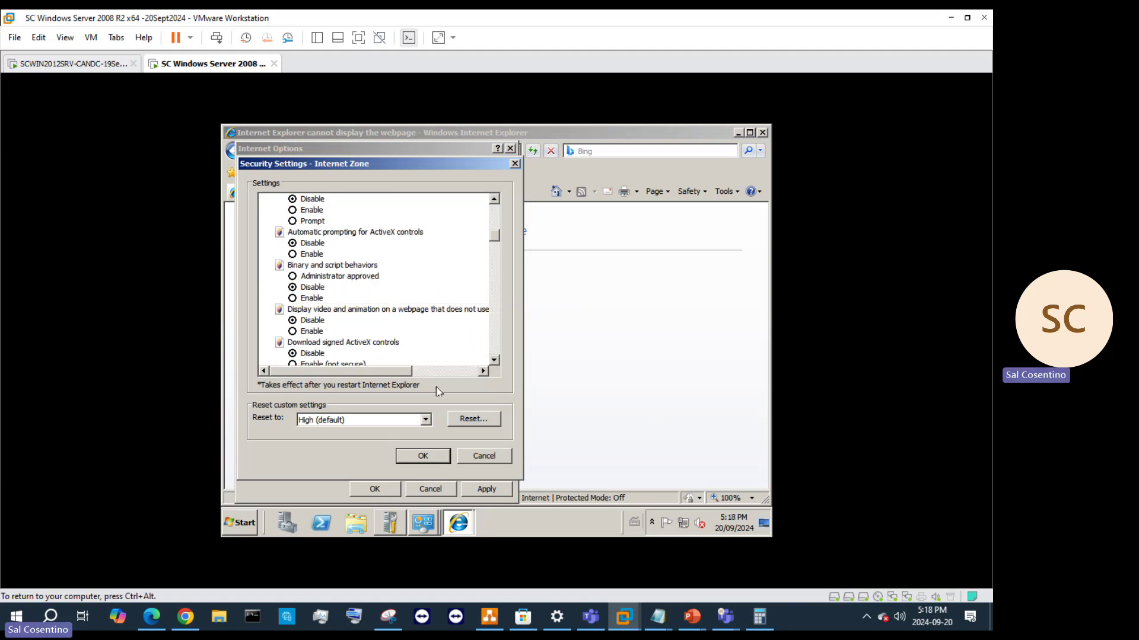
click(426, 419)
click(429, 425)
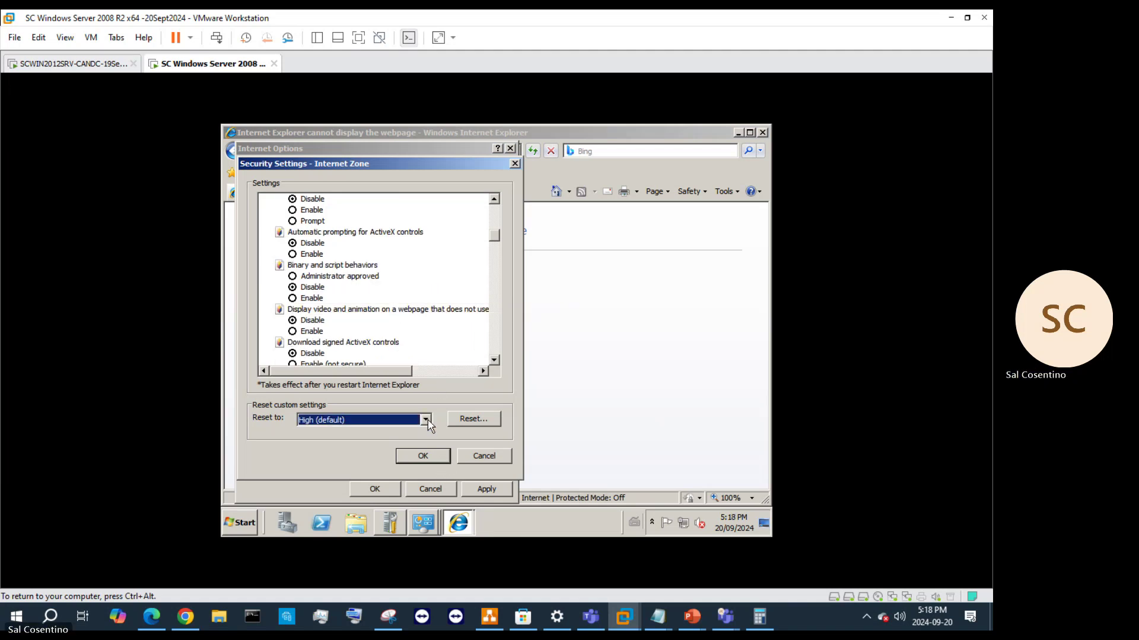
click(436, 459)
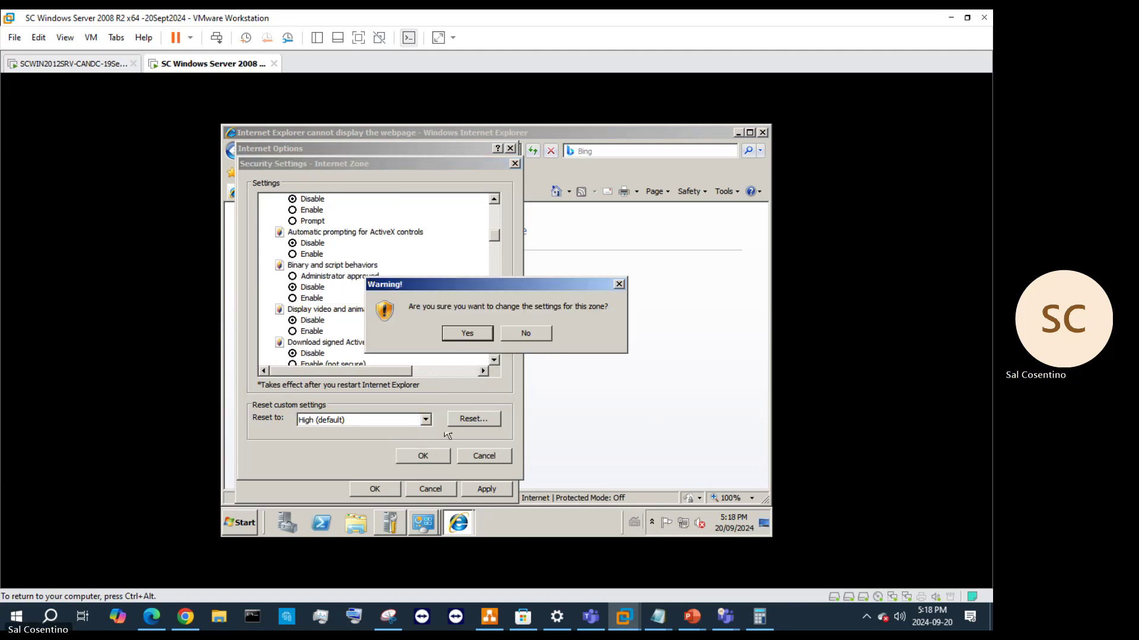
click(467, 333)
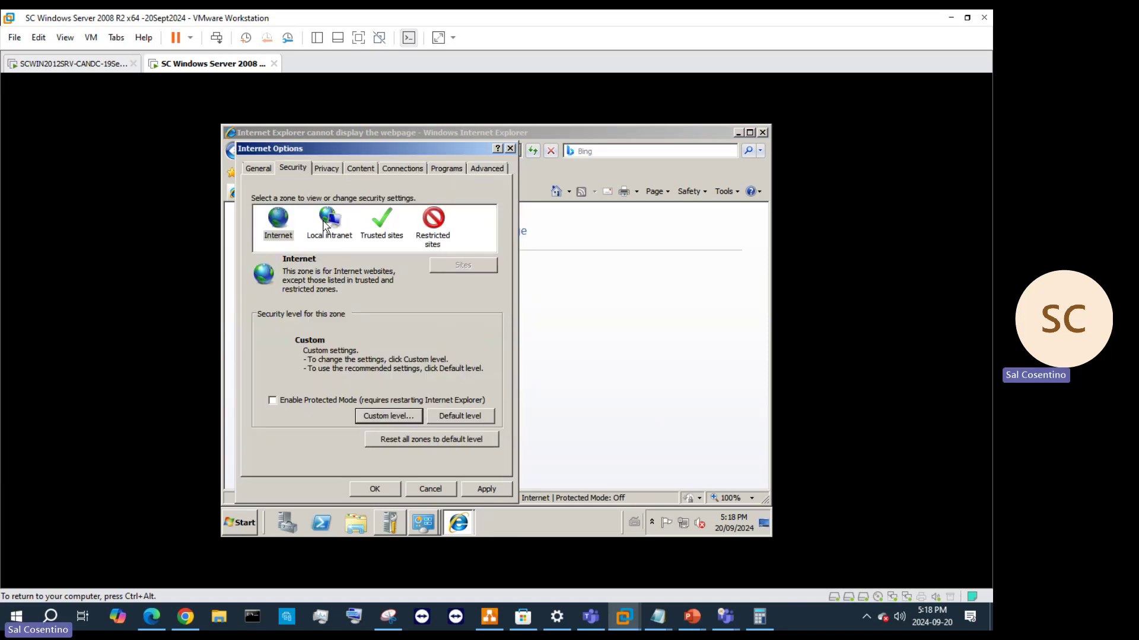
click(293, 406)
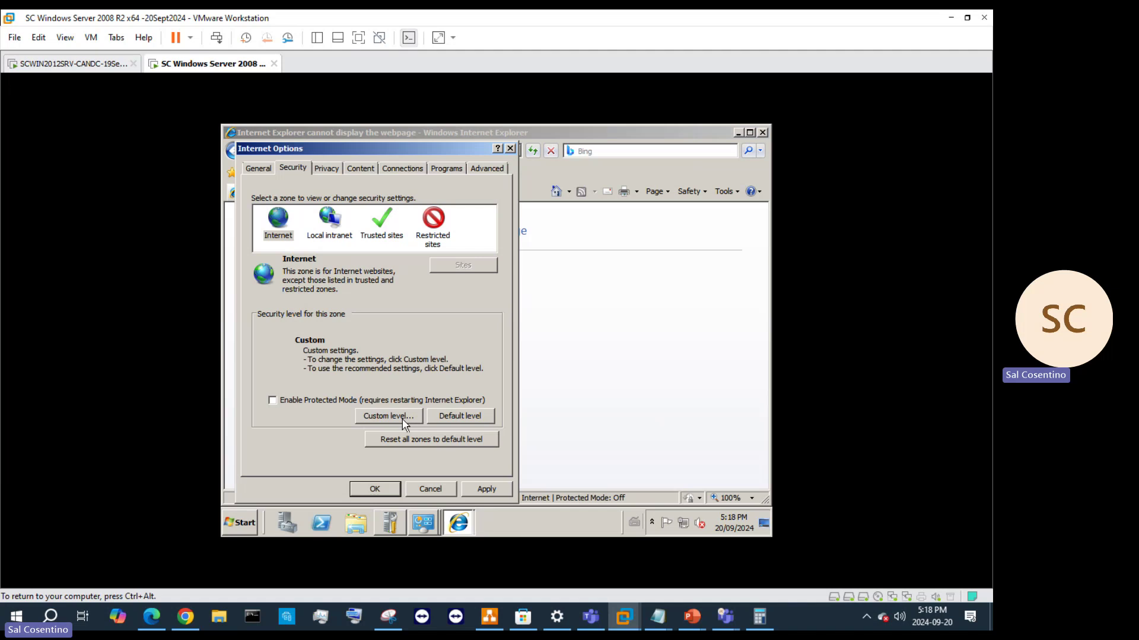
- Disable Protected Mode for the Local intranet zone and review its custom security settings, keeping the Medium-low level
click(333, 219)
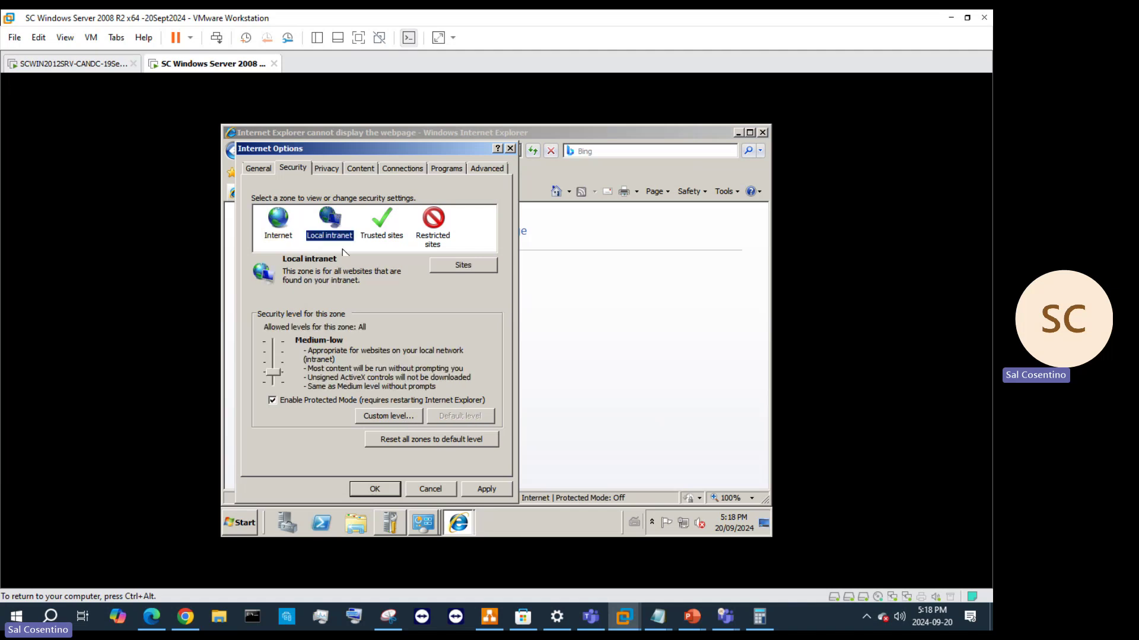
click(277, 407)
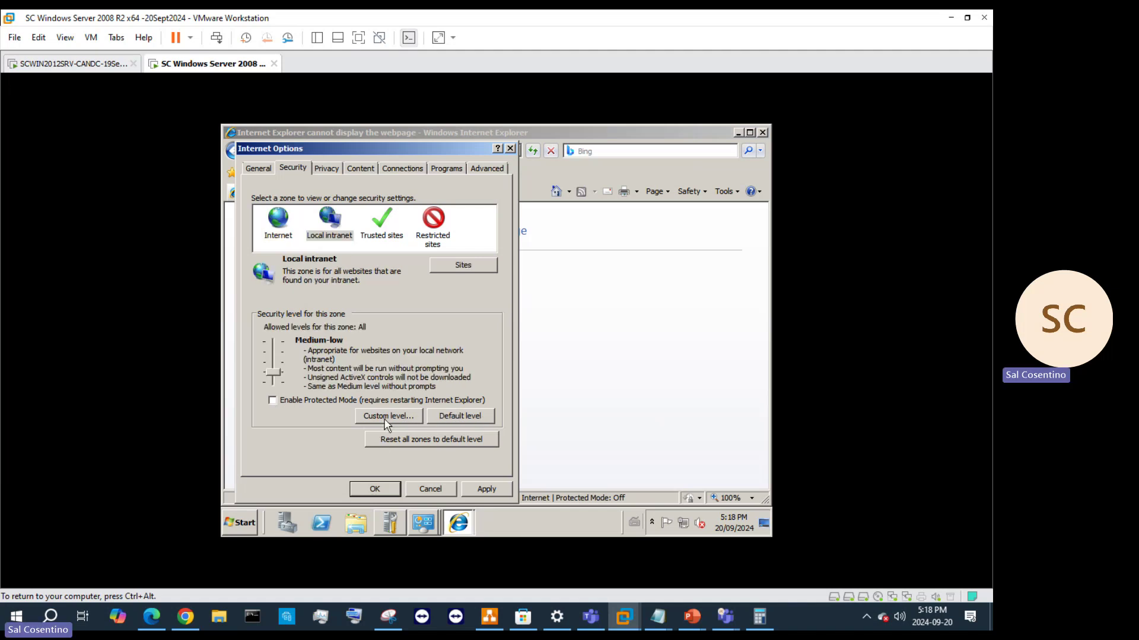
click(385, 417)
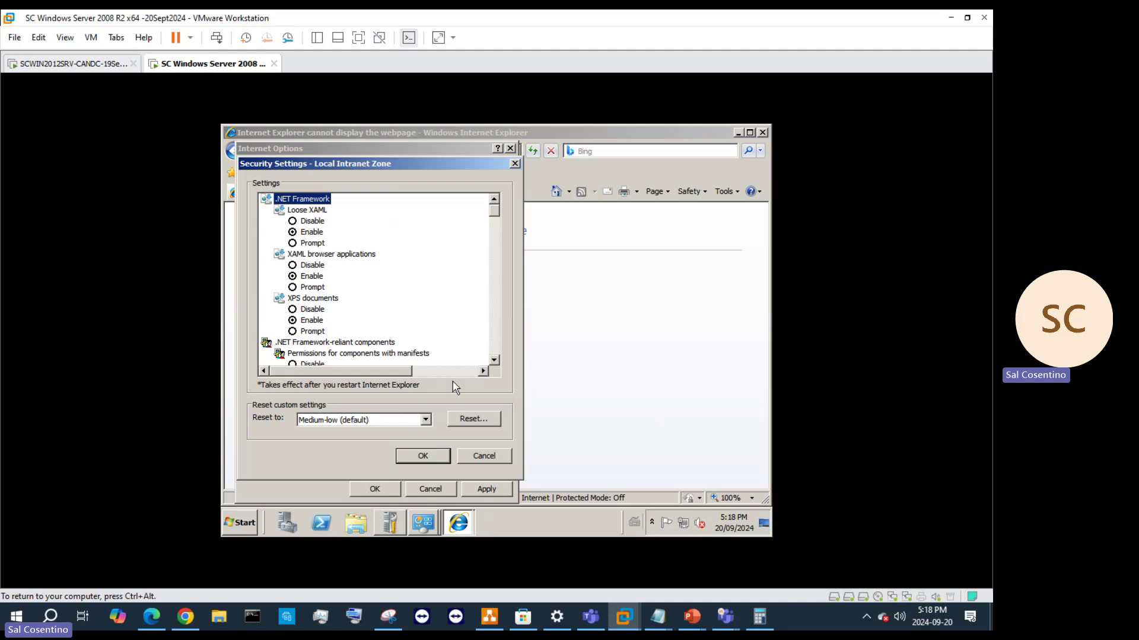
click(439, 457)
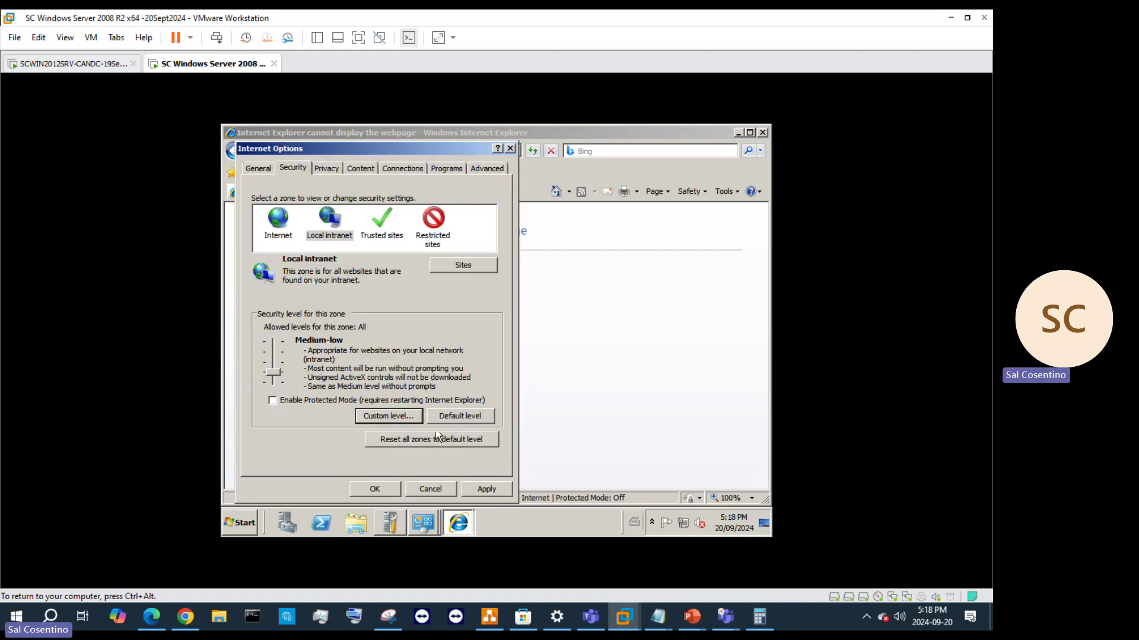
- Try the Medium-high level with Protected Mode off for Trusted sites, and reset all security zones to their default level
click(382, 222)
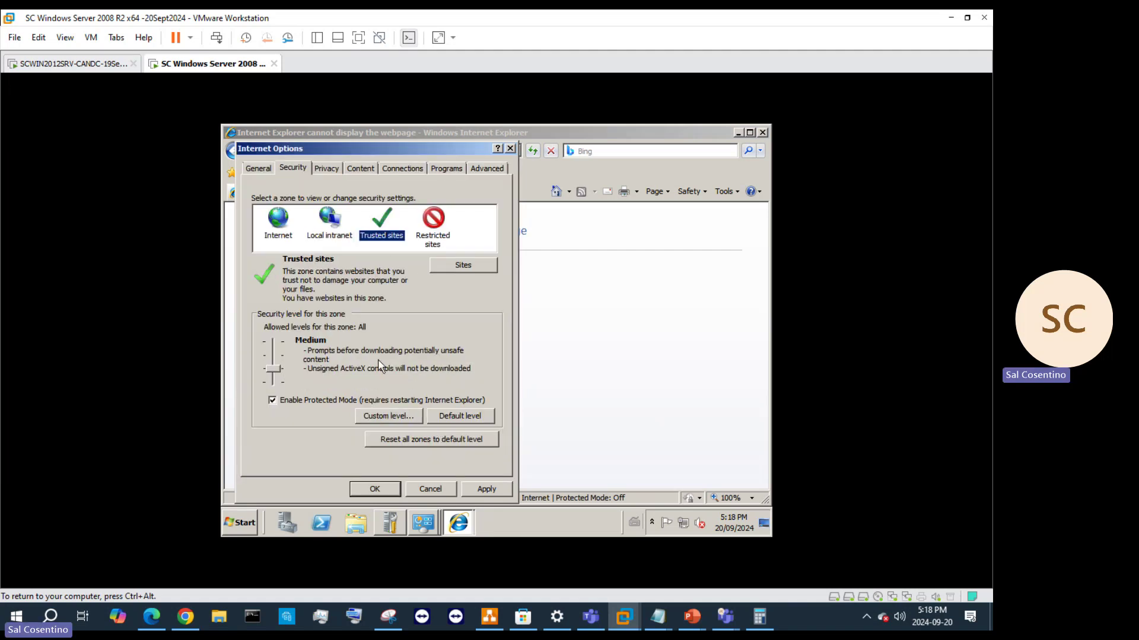
click(275, 369)
click(273, 358)
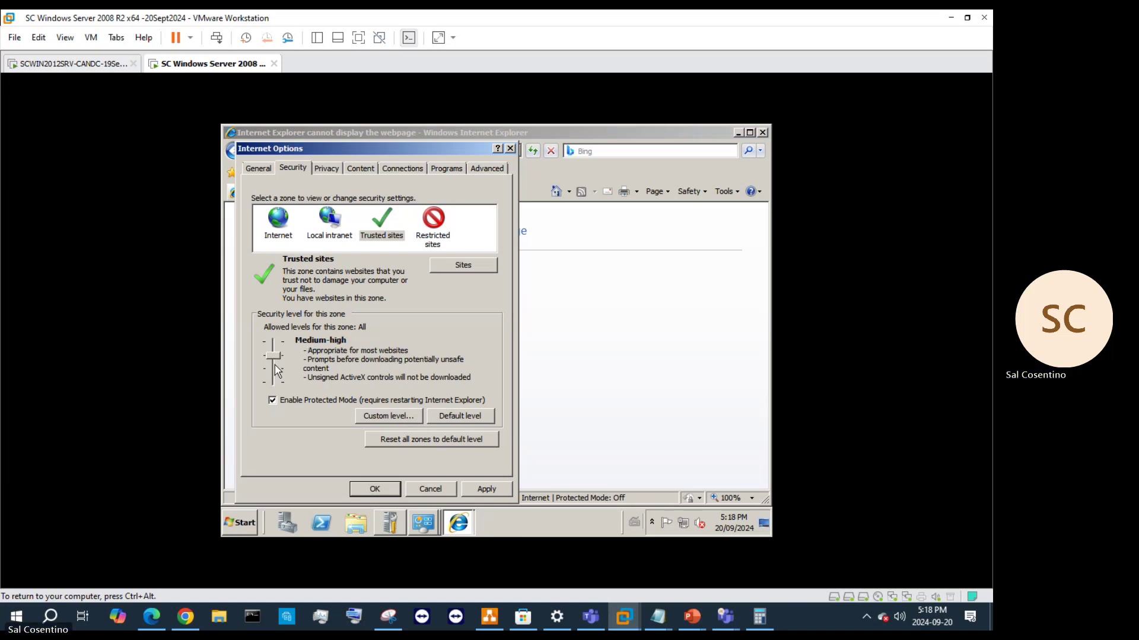
click(272, 400)
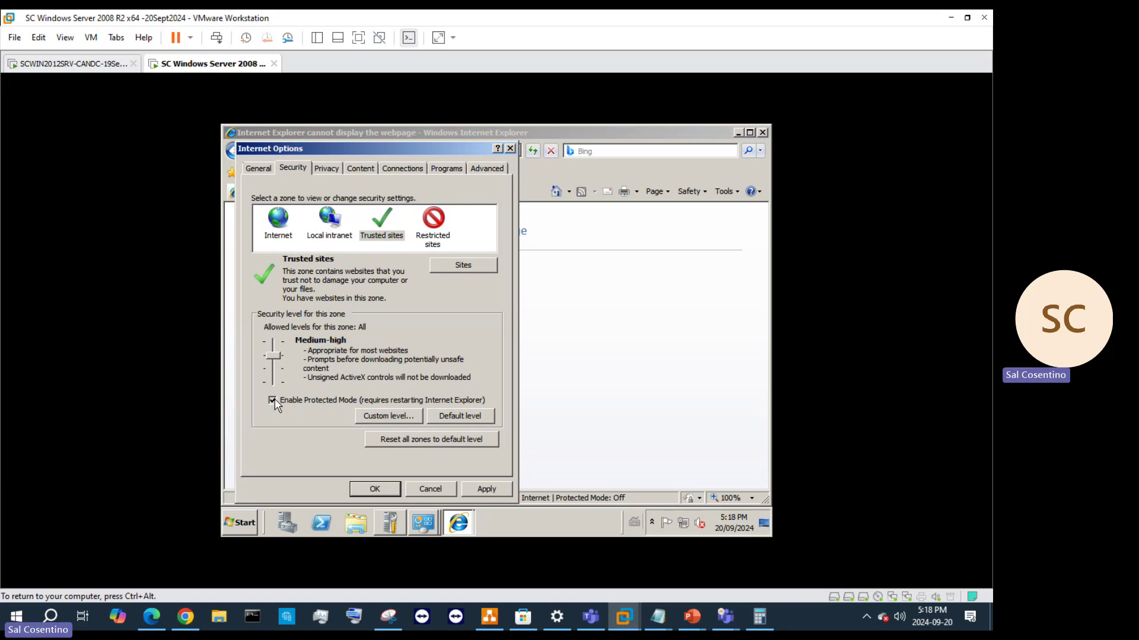
click(467, 439)
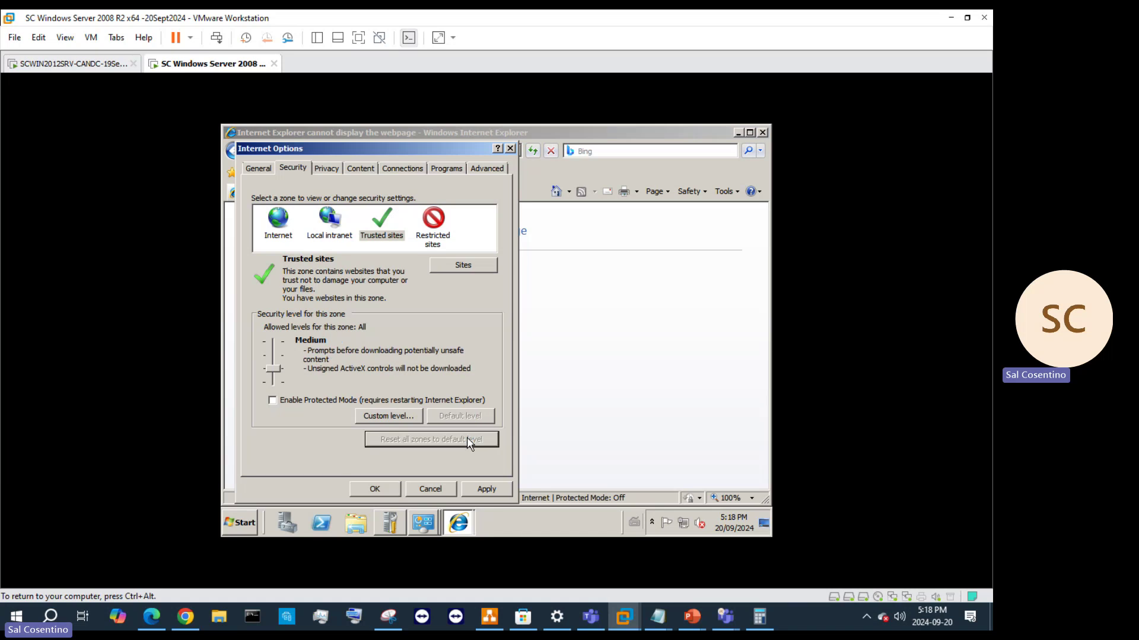
- Check which websites are listed in the Restricted sites zone and close the list without adding any
click(441, 246)
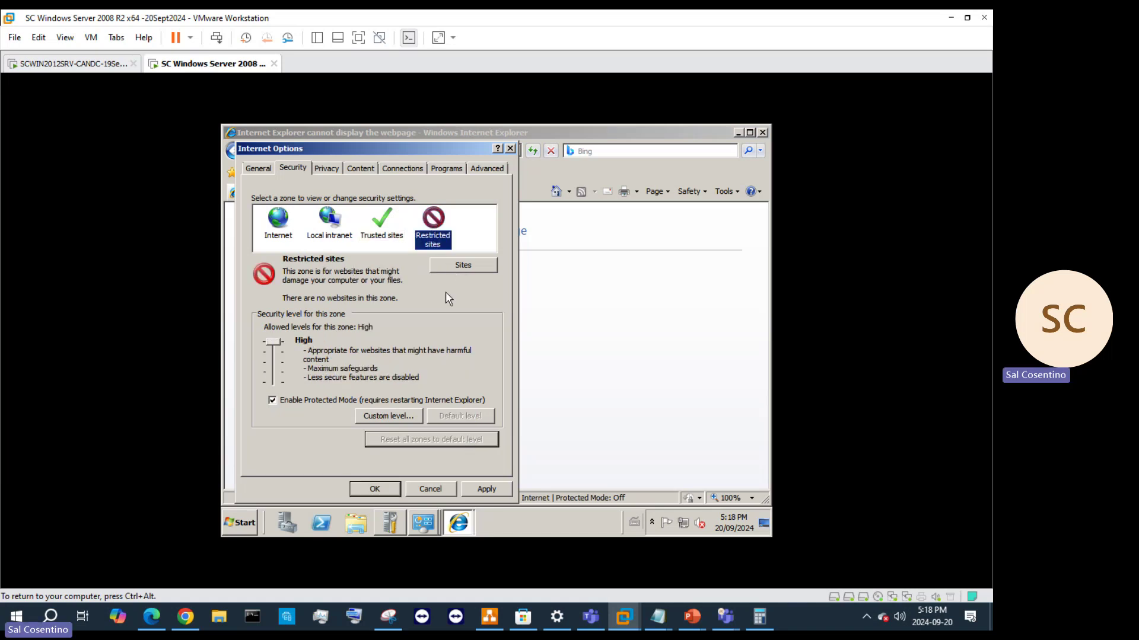
click(455, 267)
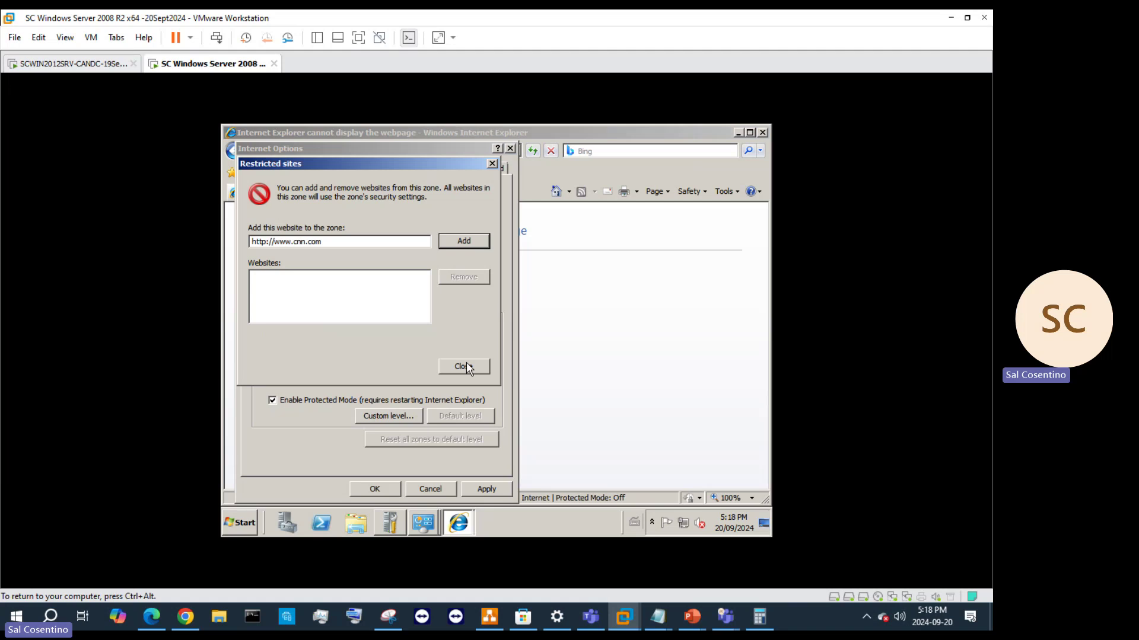
click(464, 367)
click(380, 234)
click(452, 268)
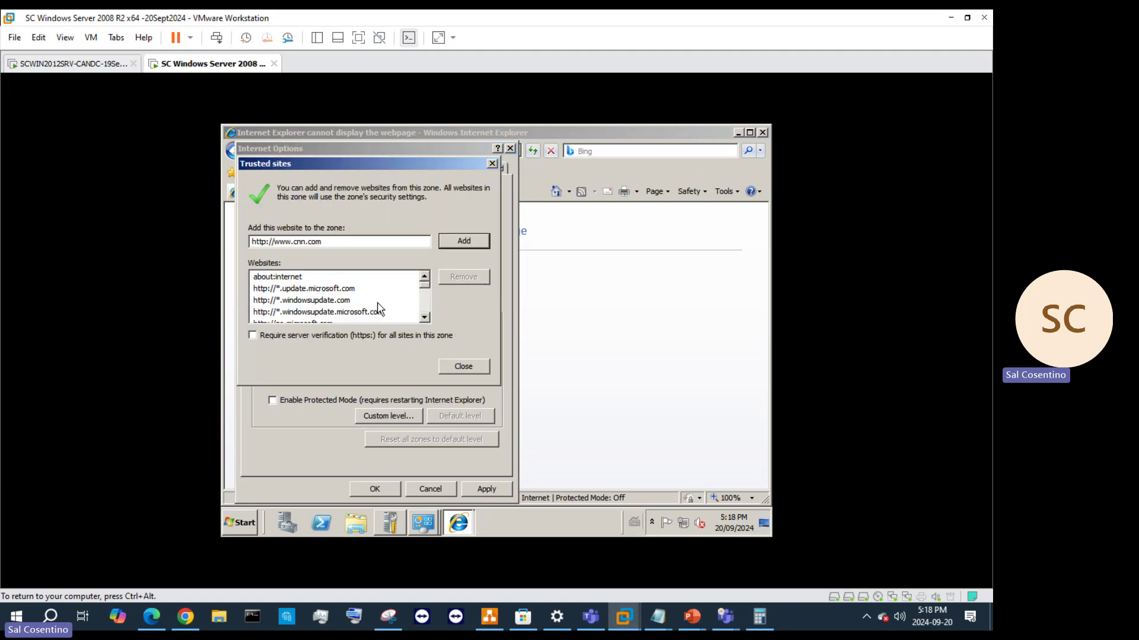
click(466, 242)
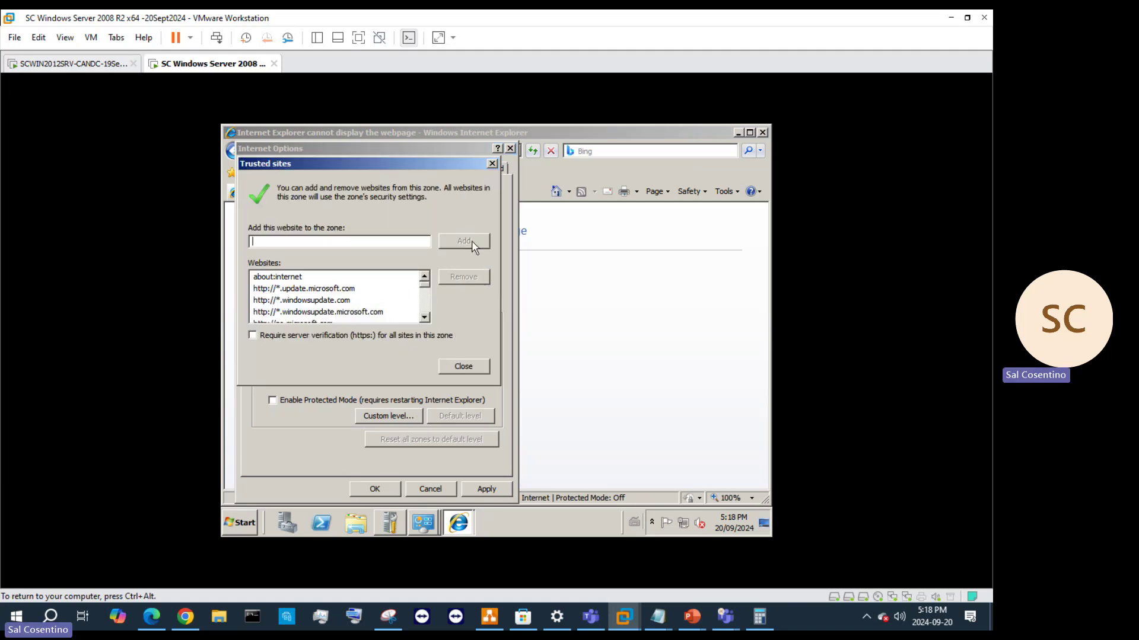
click(473, 368)
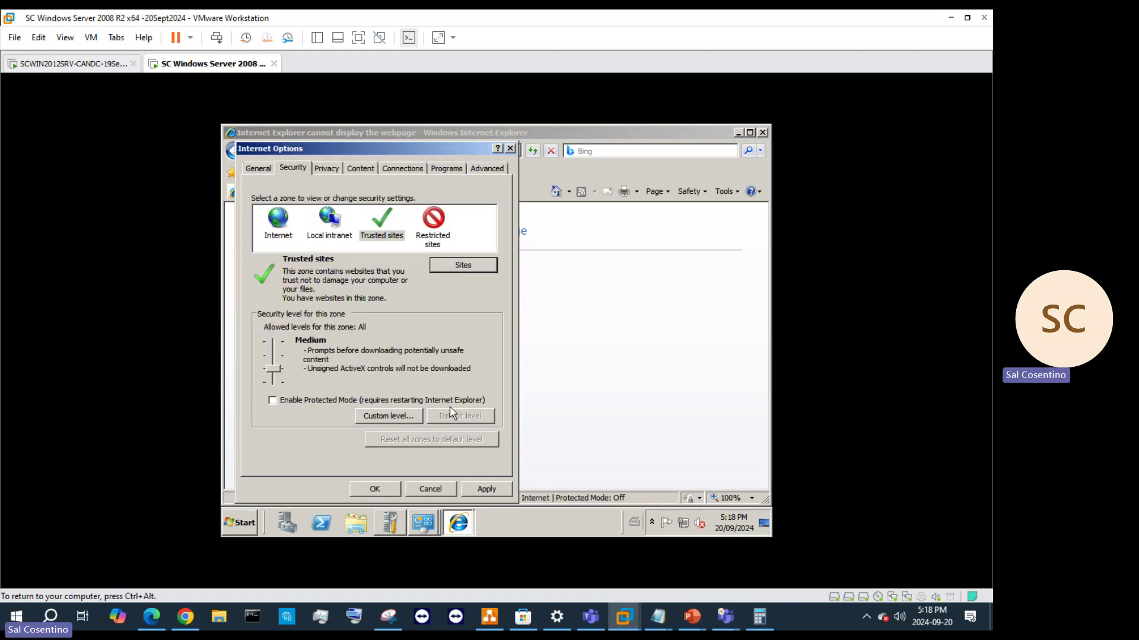
click(375, 489)
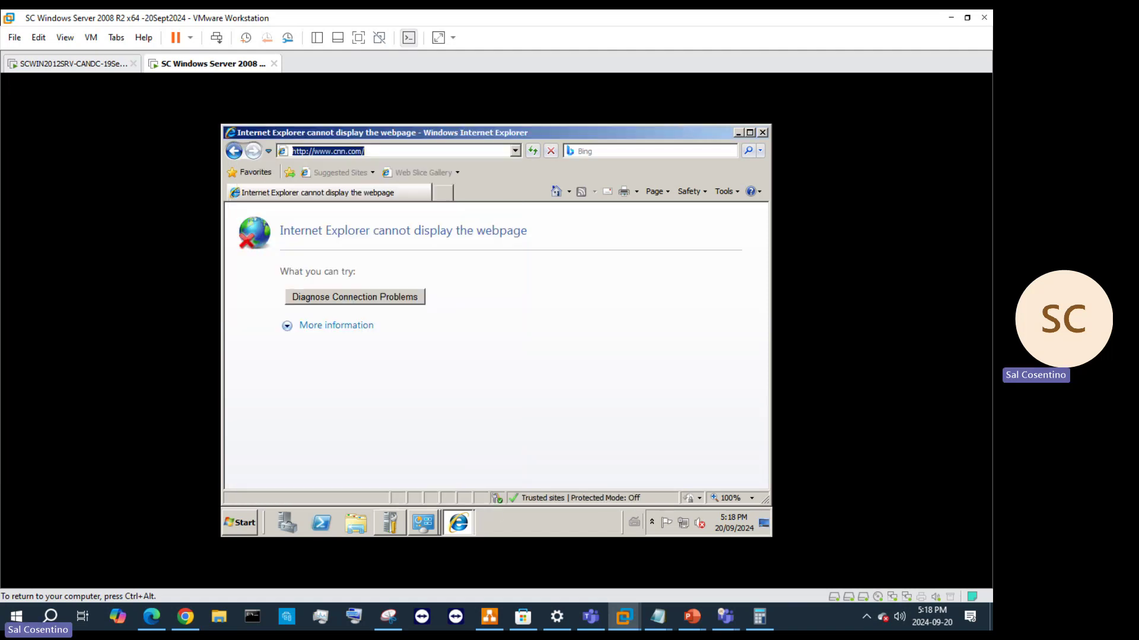
click(532, 150)
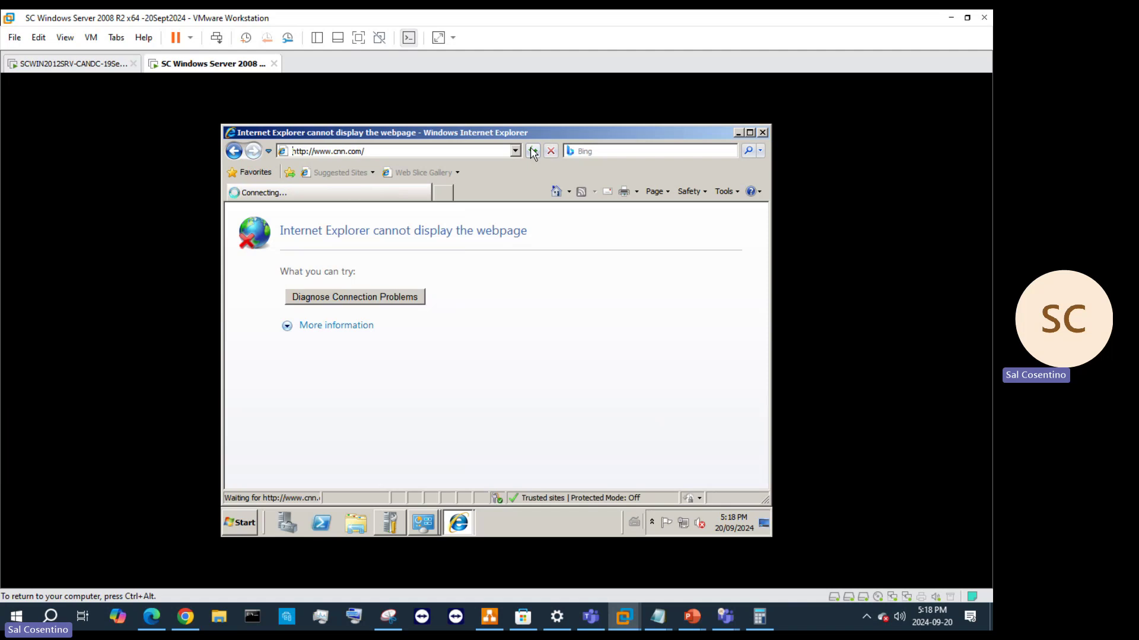
click(512, 360)
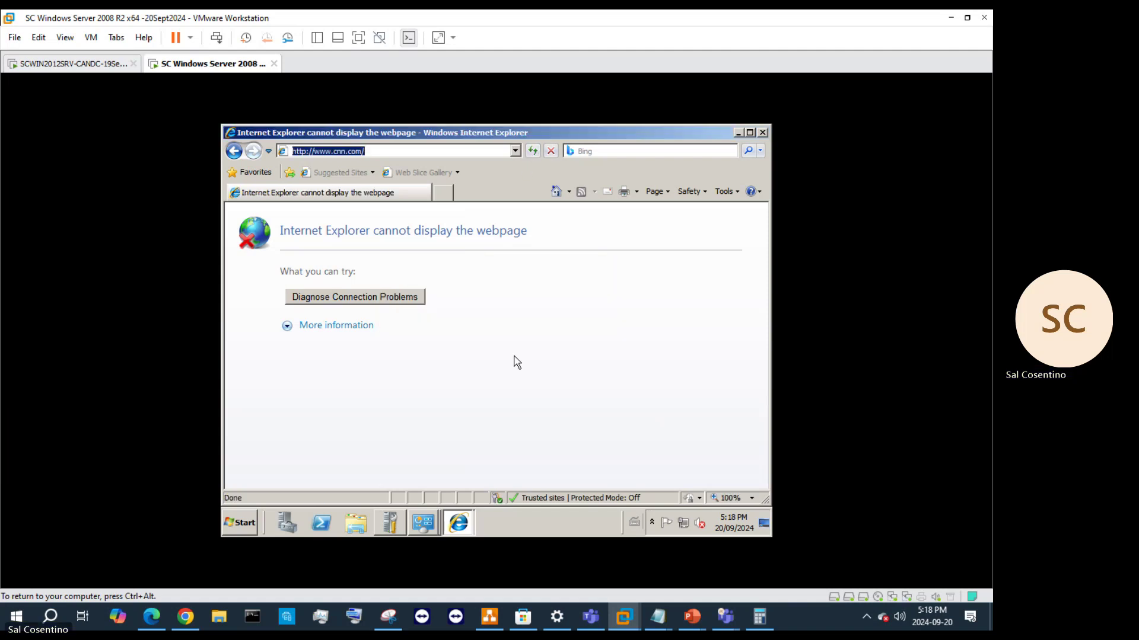
click(684, 525)
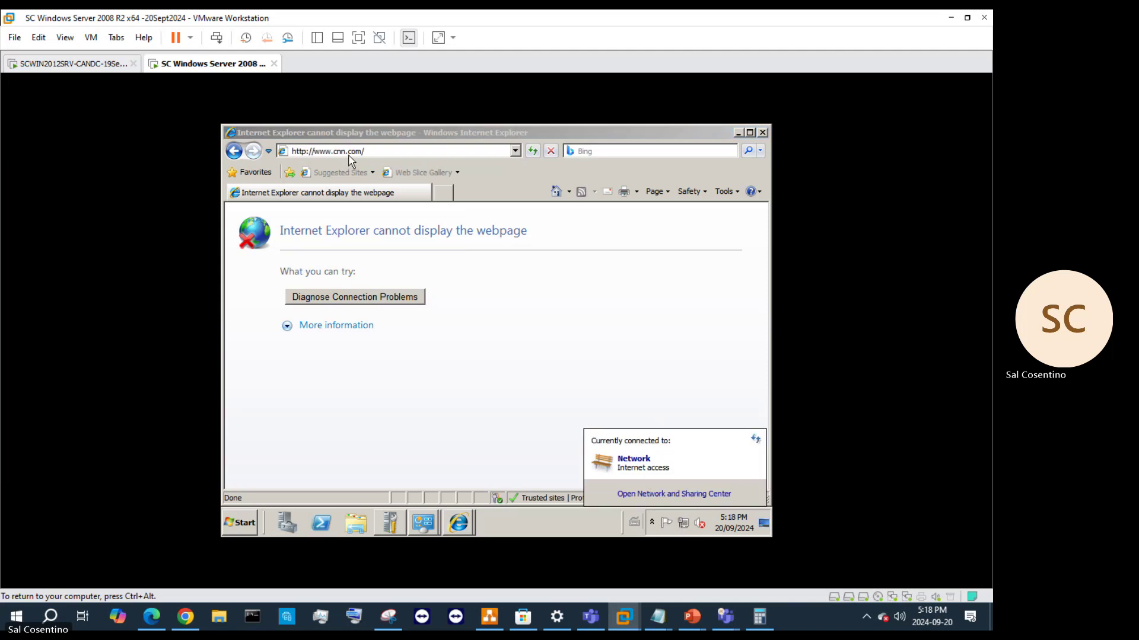
click(309, 154)
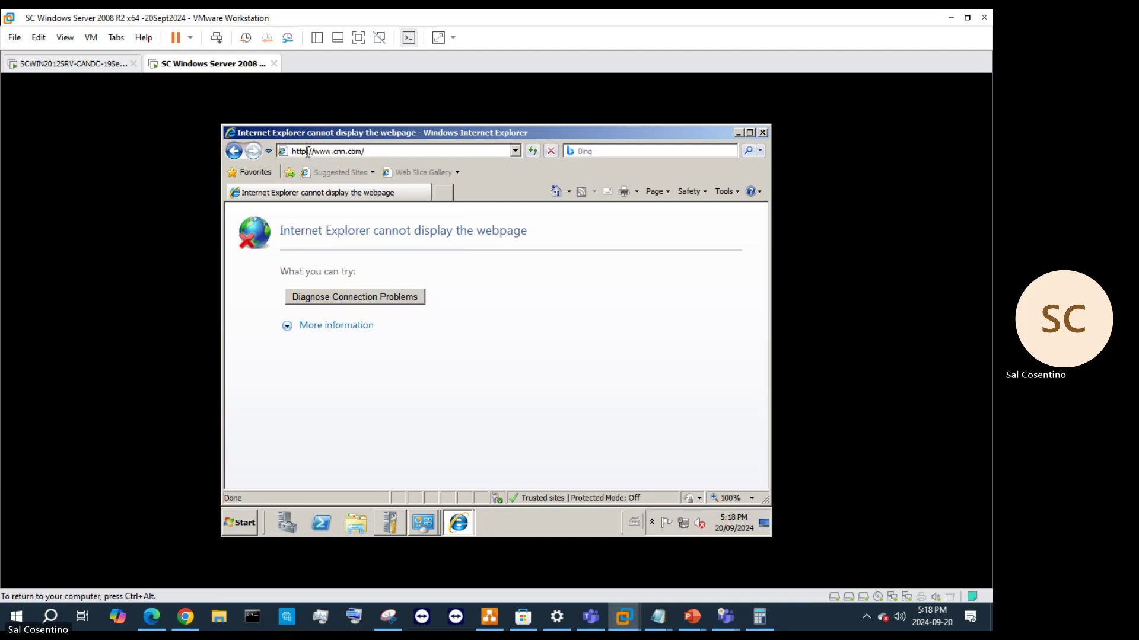
text(s)
key(Return)
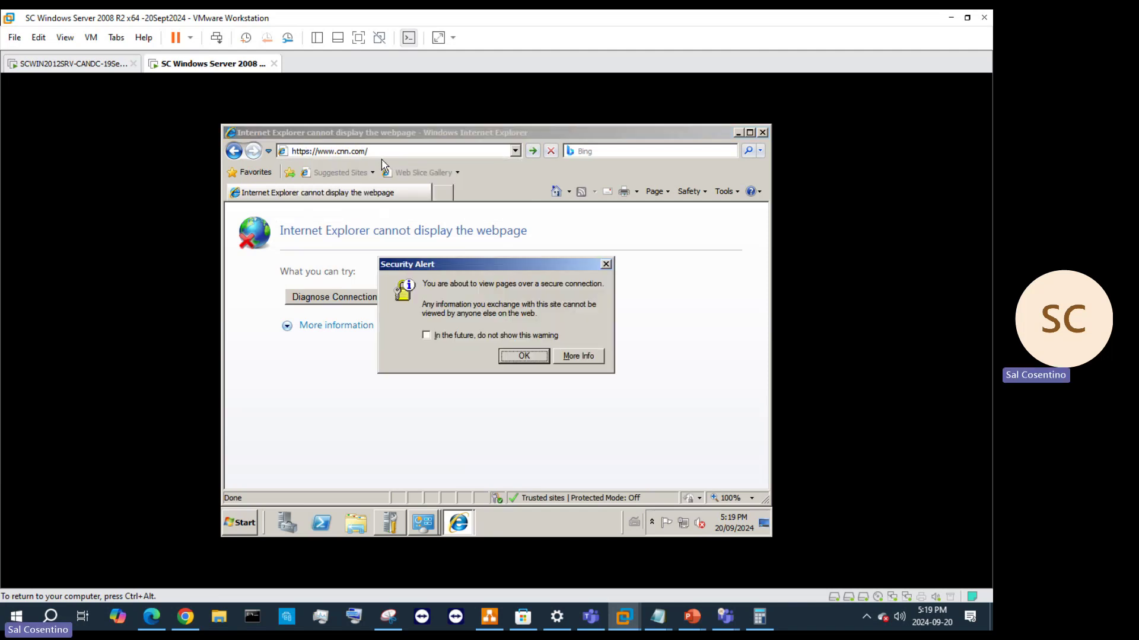
click(525, 357)
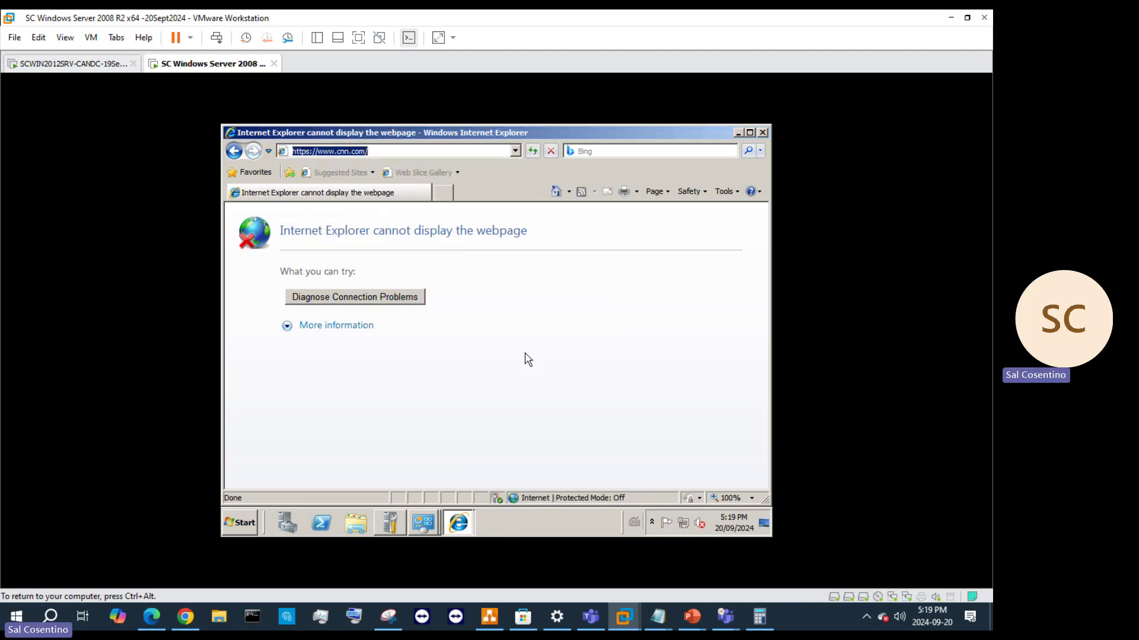
click(479, 149)
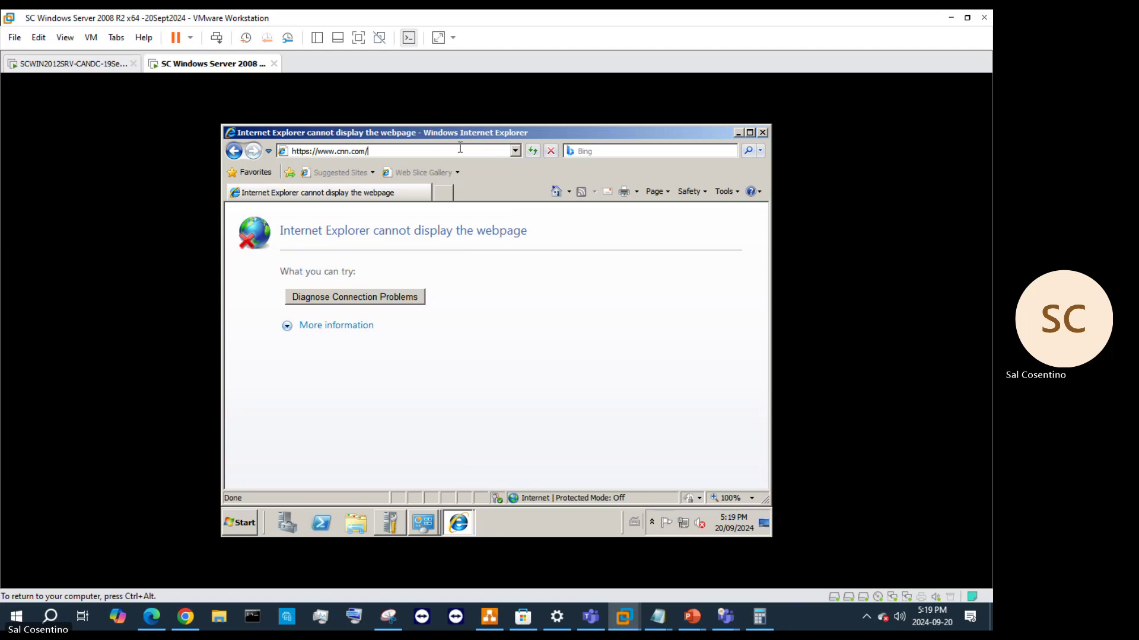
drag(460, 148, 291, 149)
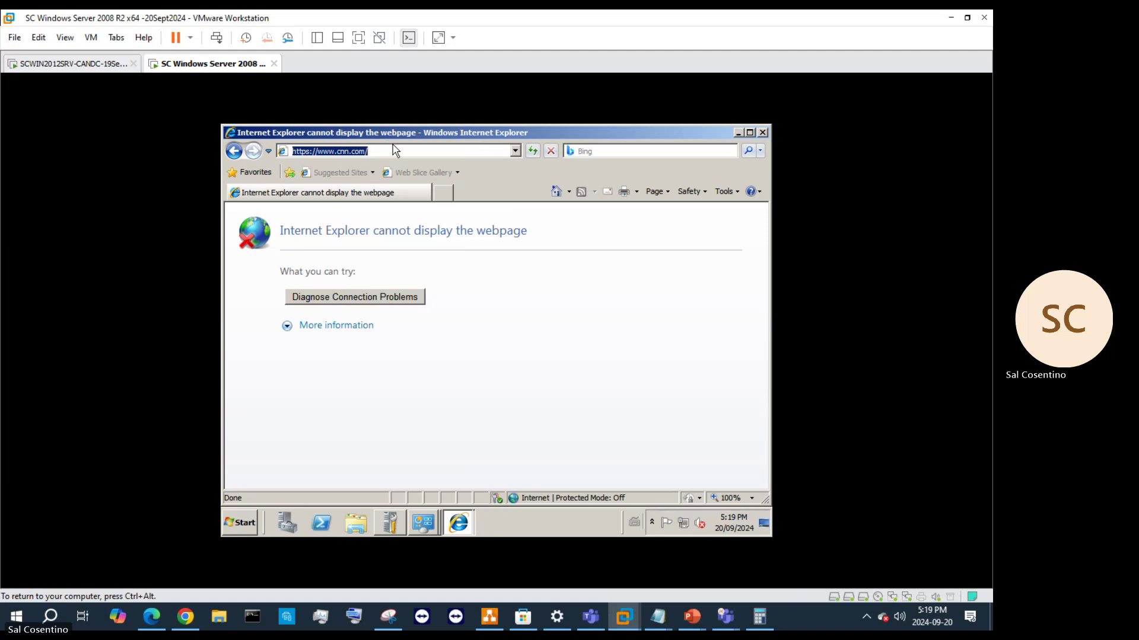
text(google)
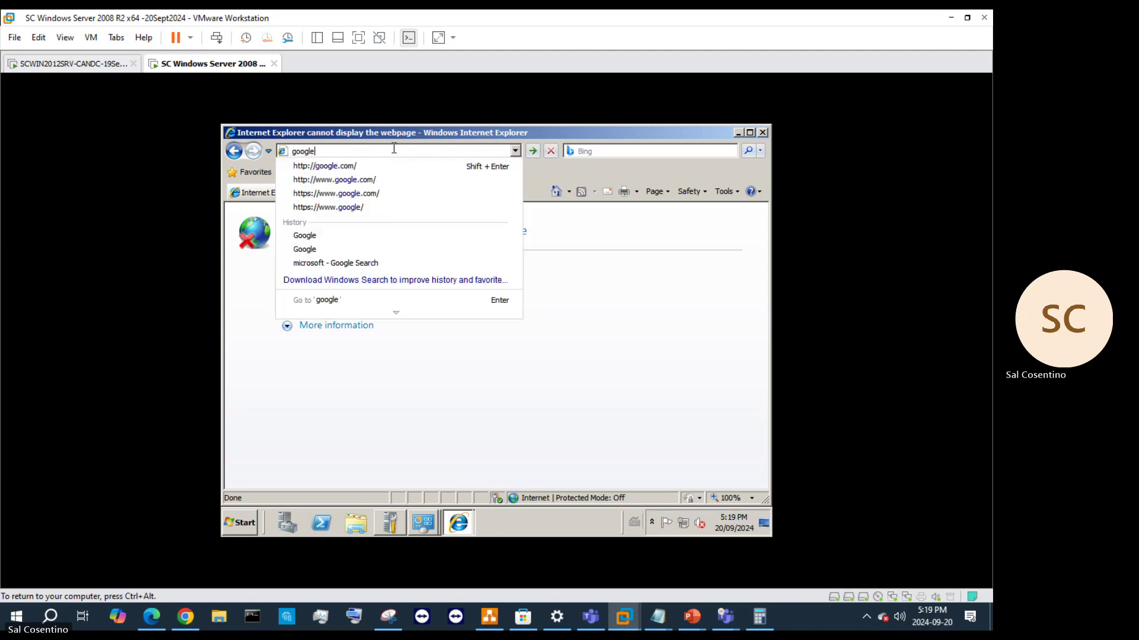
click(402, 184)
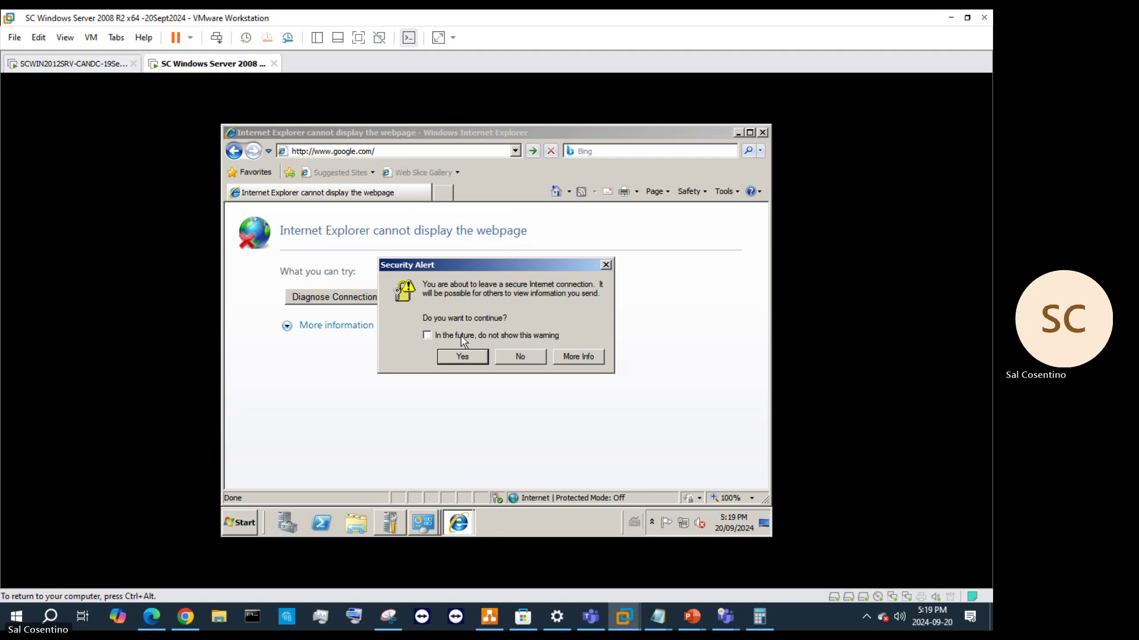
click(462, 356)
click(520, 356)
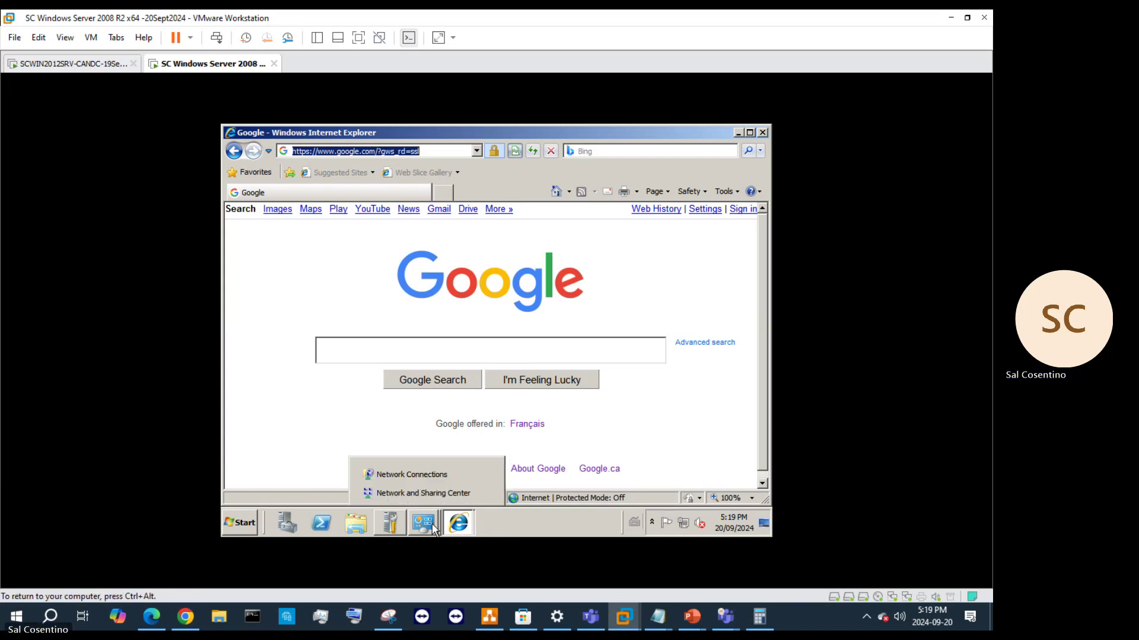
- Clear away the Internet Explorer, Network Connections and Network and Sharing Center windows to return to Initial Configuration Tasks
click(738, 132)
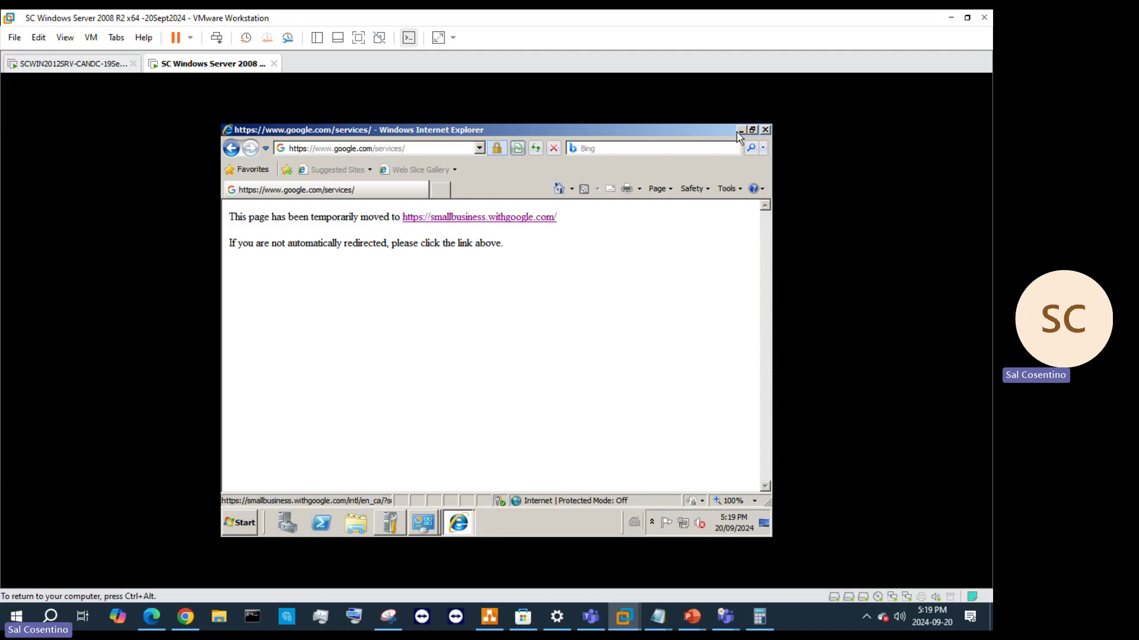
click(764, 131)
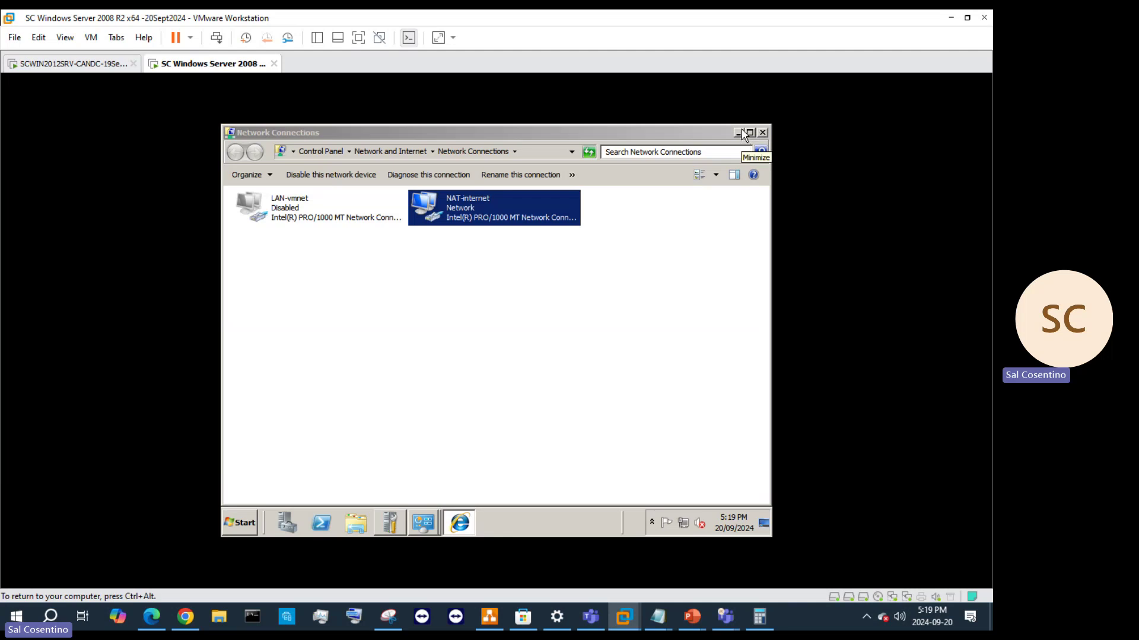
click(743, 134)
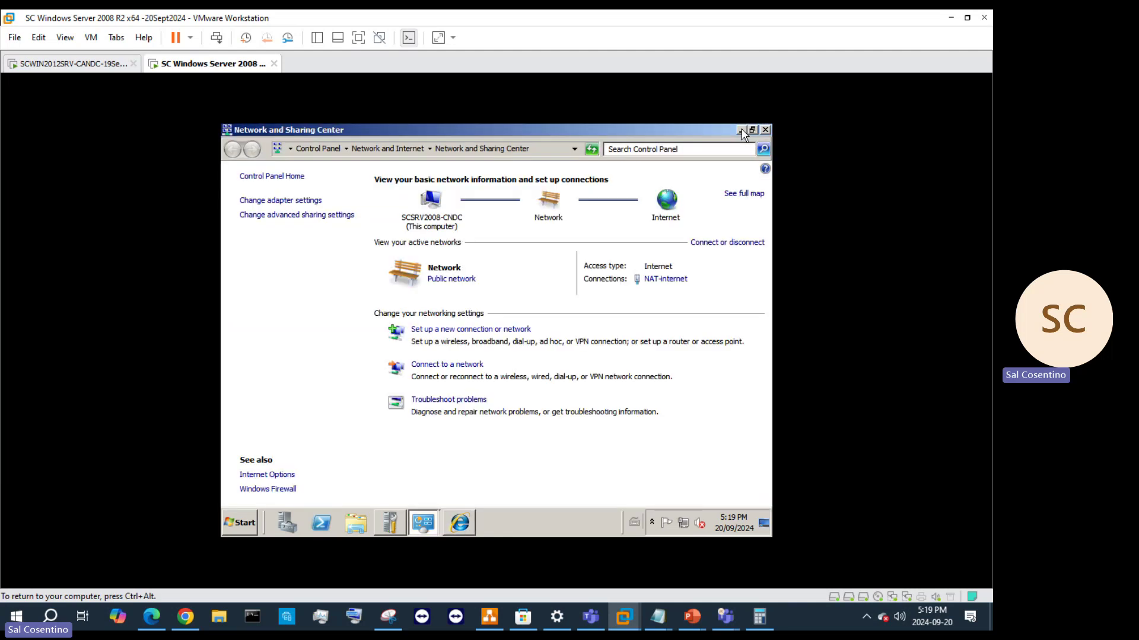
click(742, 131)
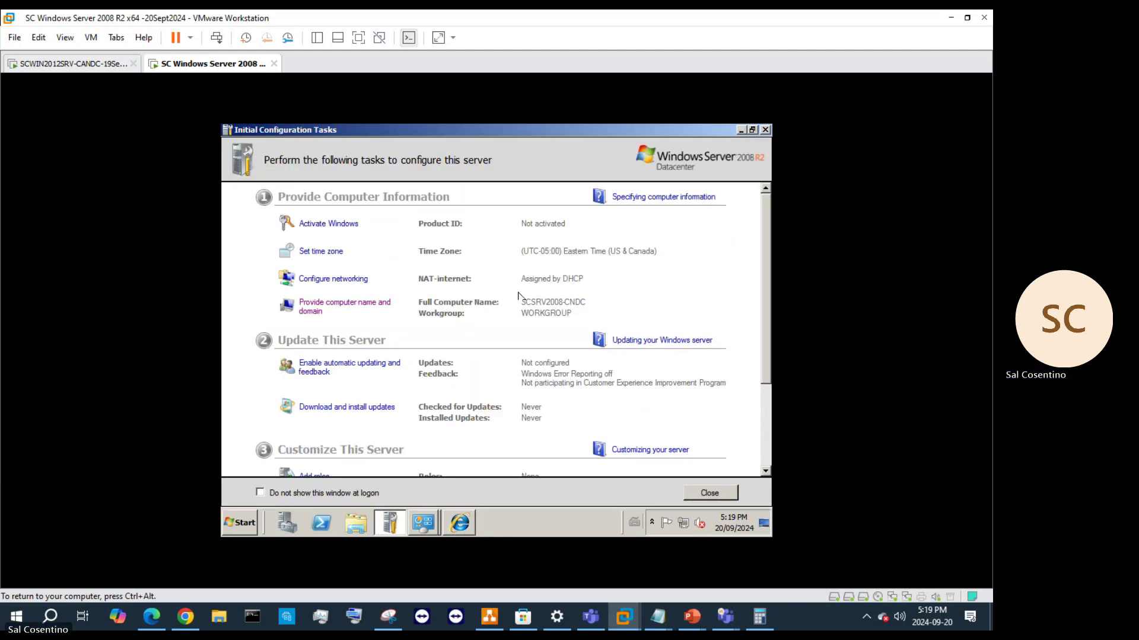
- Start adding roles from Initial Configuration Tasks and select the Web Server (IIS) and File Services roles
click(318, 253)
click(569, 178)
scroll(424, 336, down, 5)
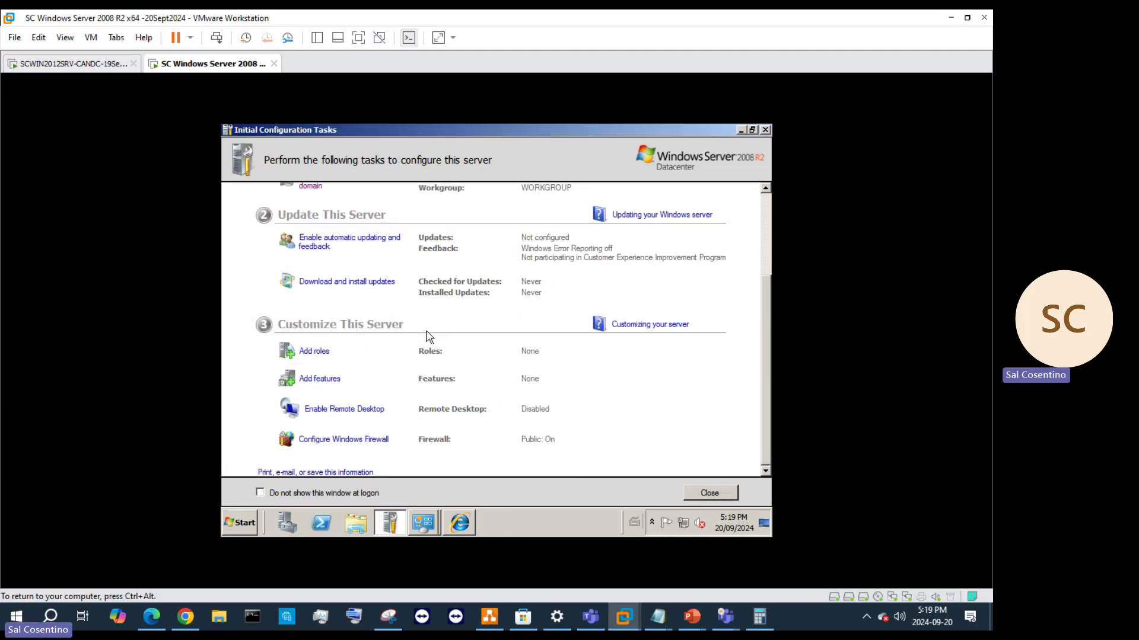
click(318, 352)
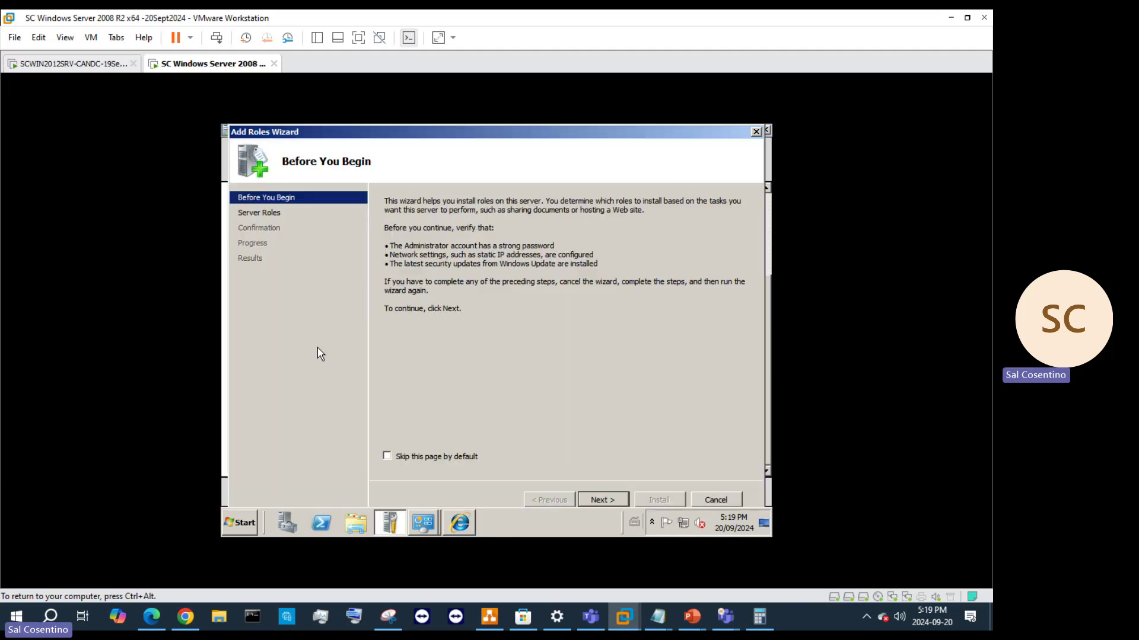
click(599, 501)
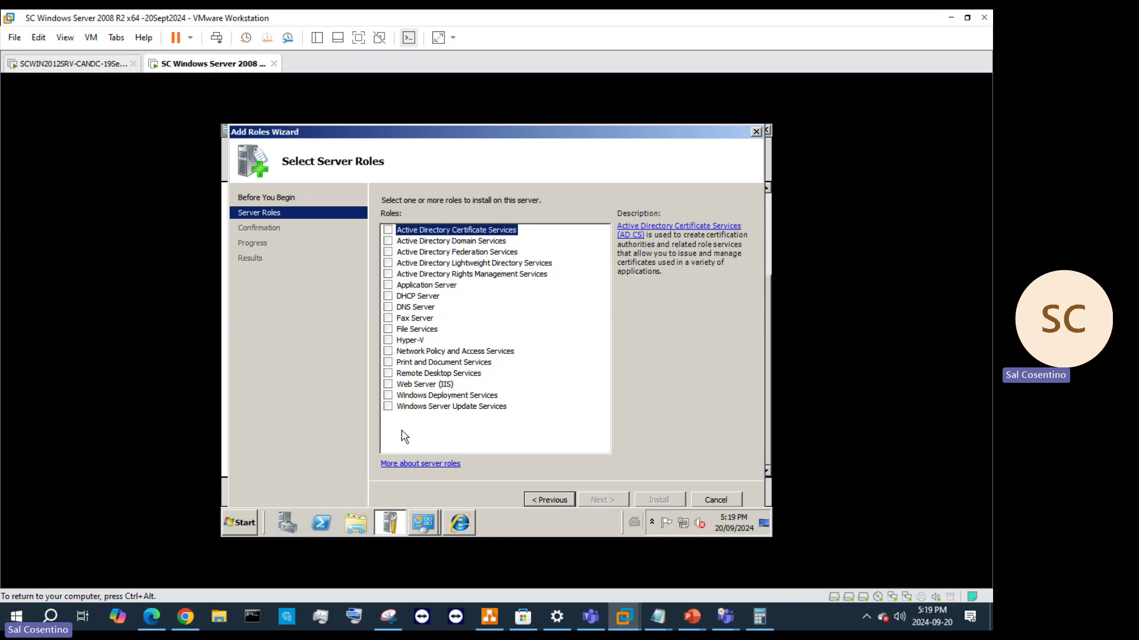
click(389, 385)
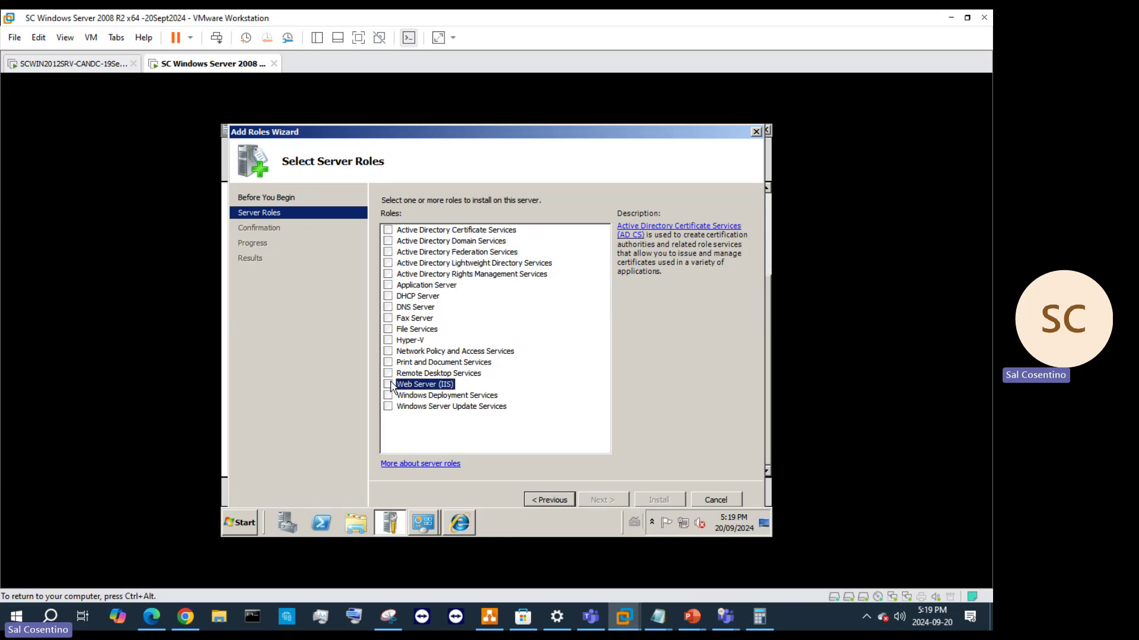
click(389, 330)
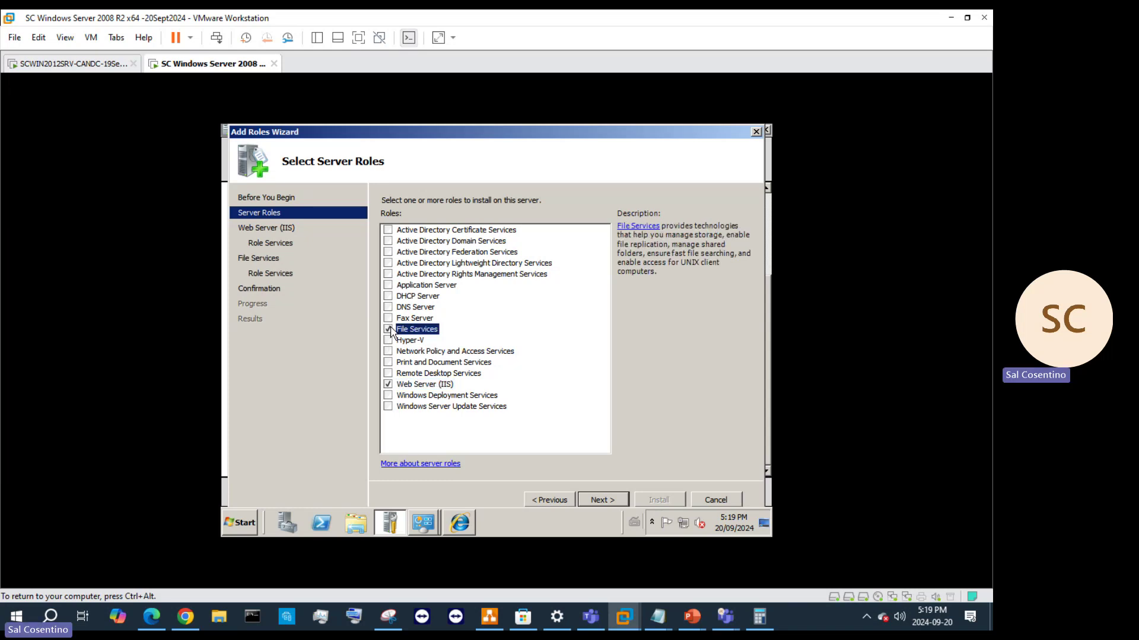
click(603, 501)
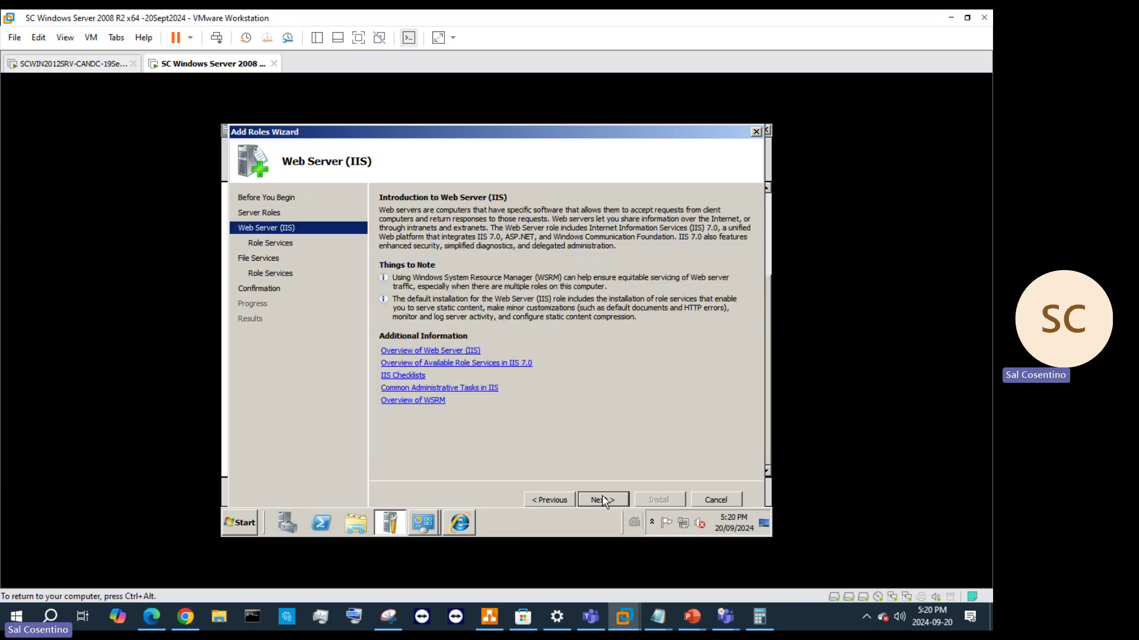
- Add ASP.NET with its required role services to Web Server (IIS) and continue to the File Services role services
click(603, 501)
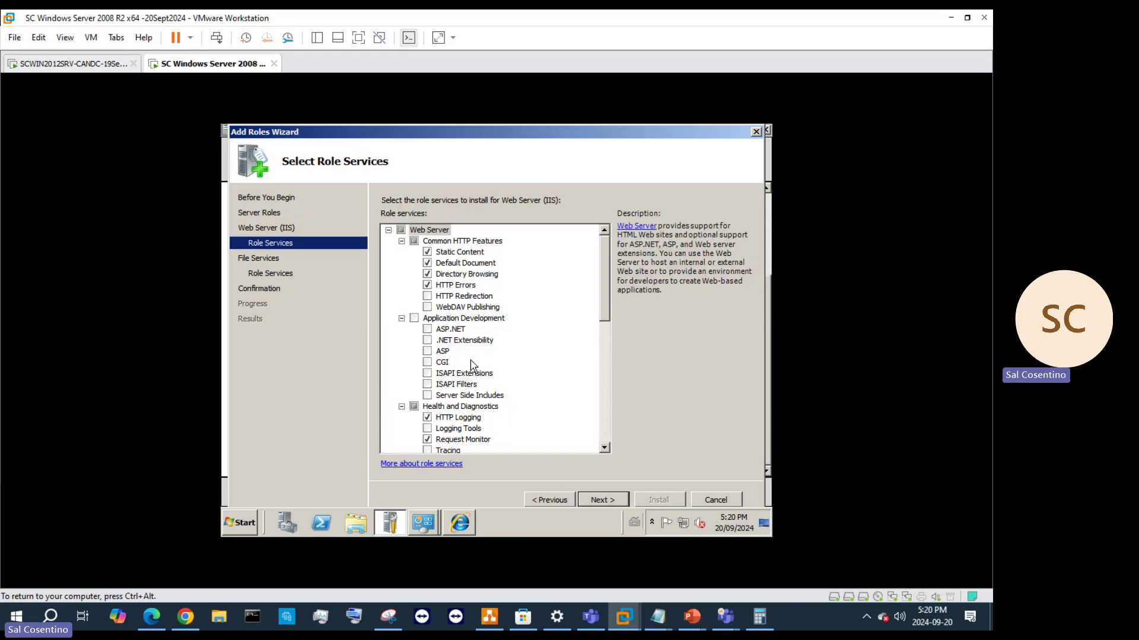
click(427, 330)
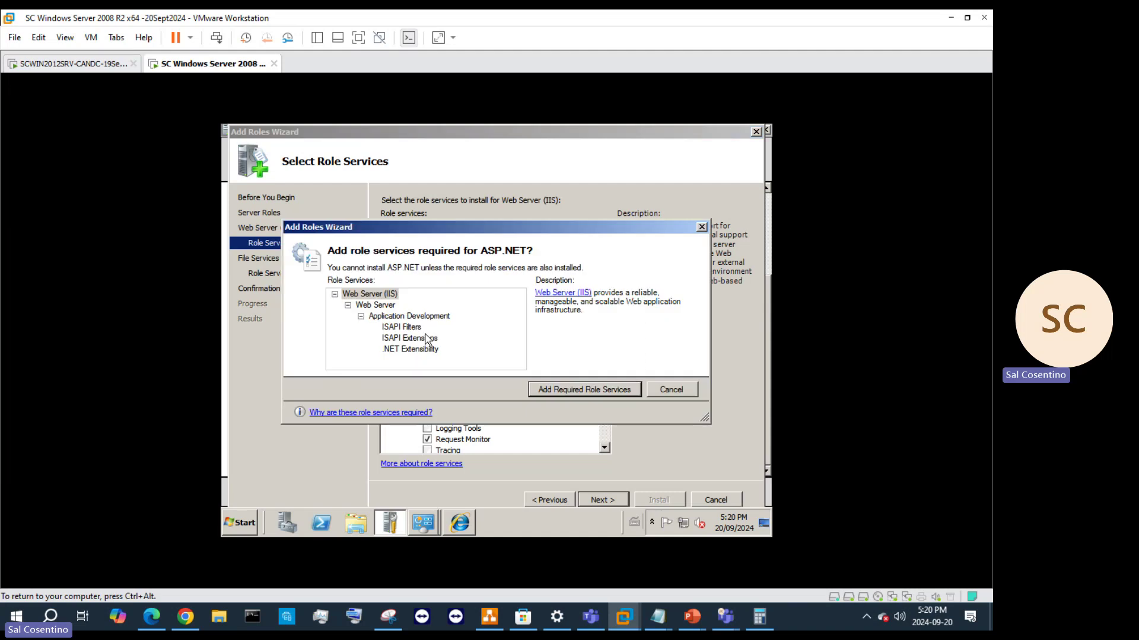
click(593, 389)
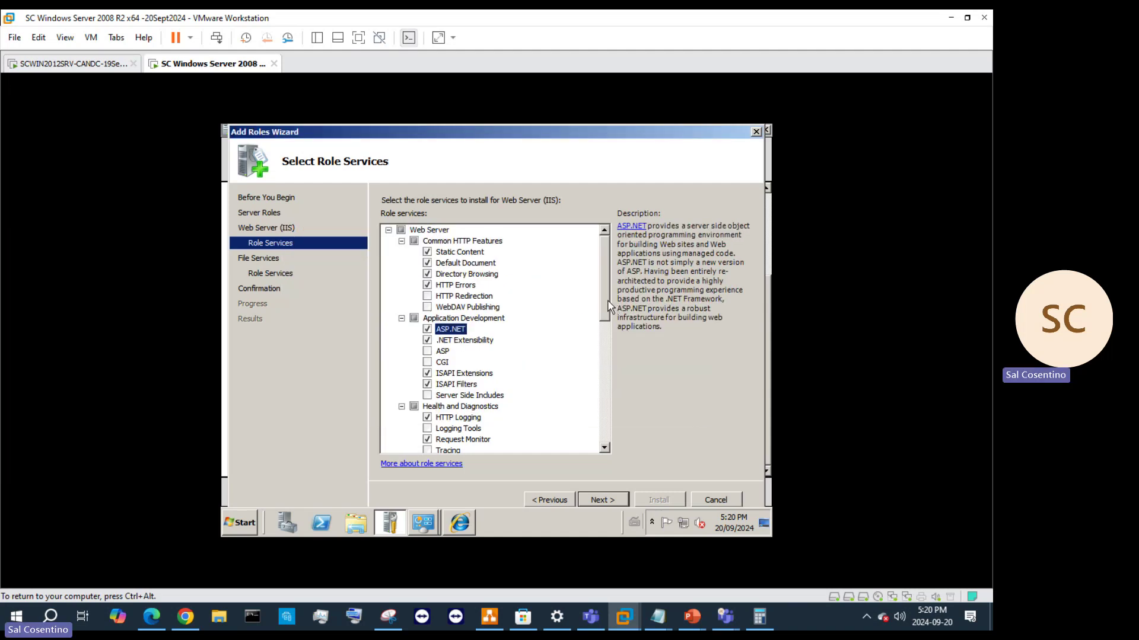
drag(606, 306, 605, 429)
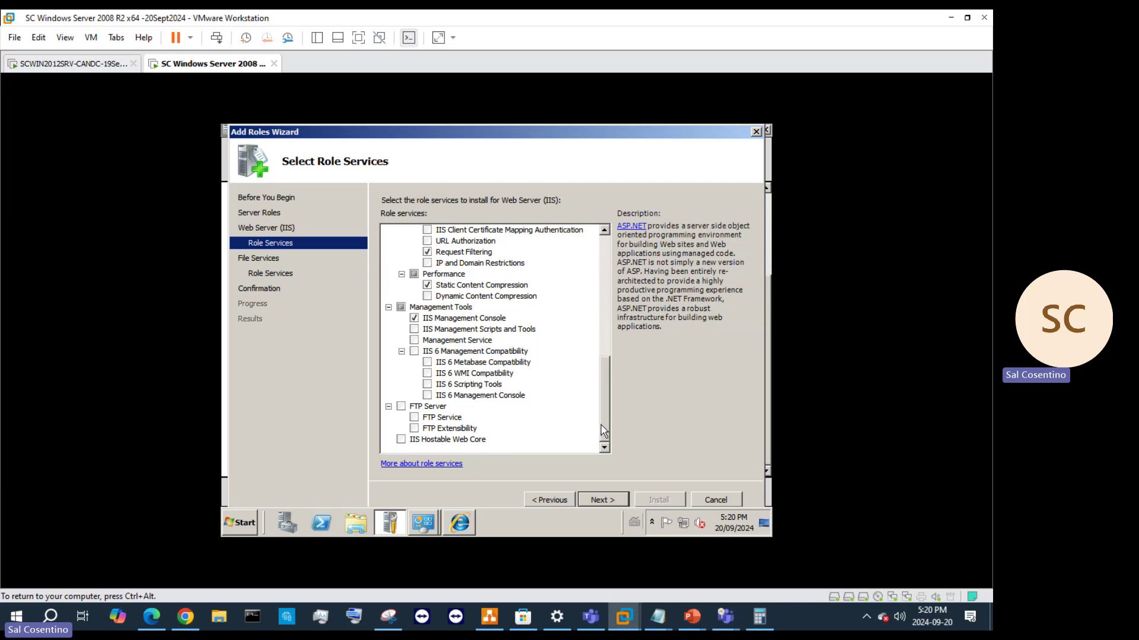
click(601, 500)
click(621, 500)
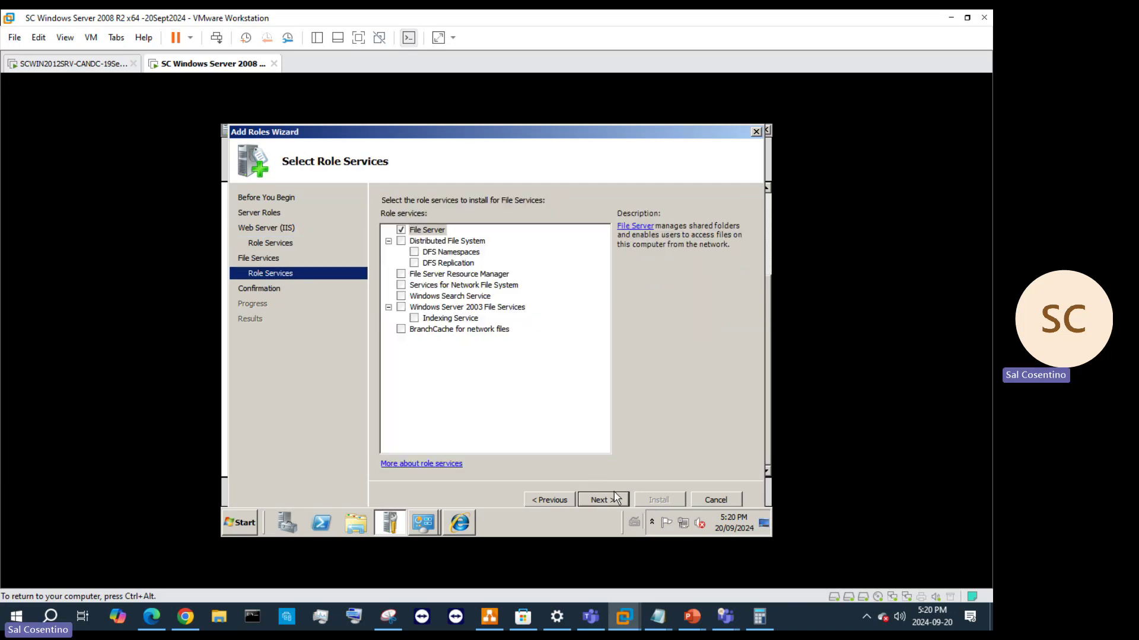
- Add Distributed File System, File Server Resource Manager and Services for Network File System to File Services and continue
click(401, 241)
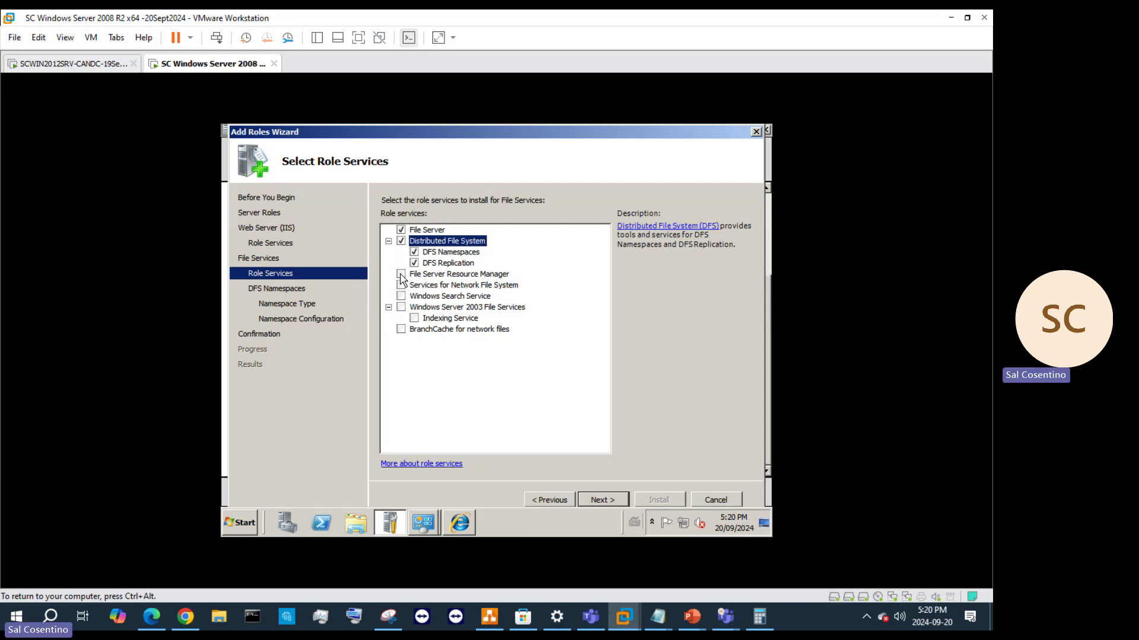
click(401, 274)
click(401, 285)
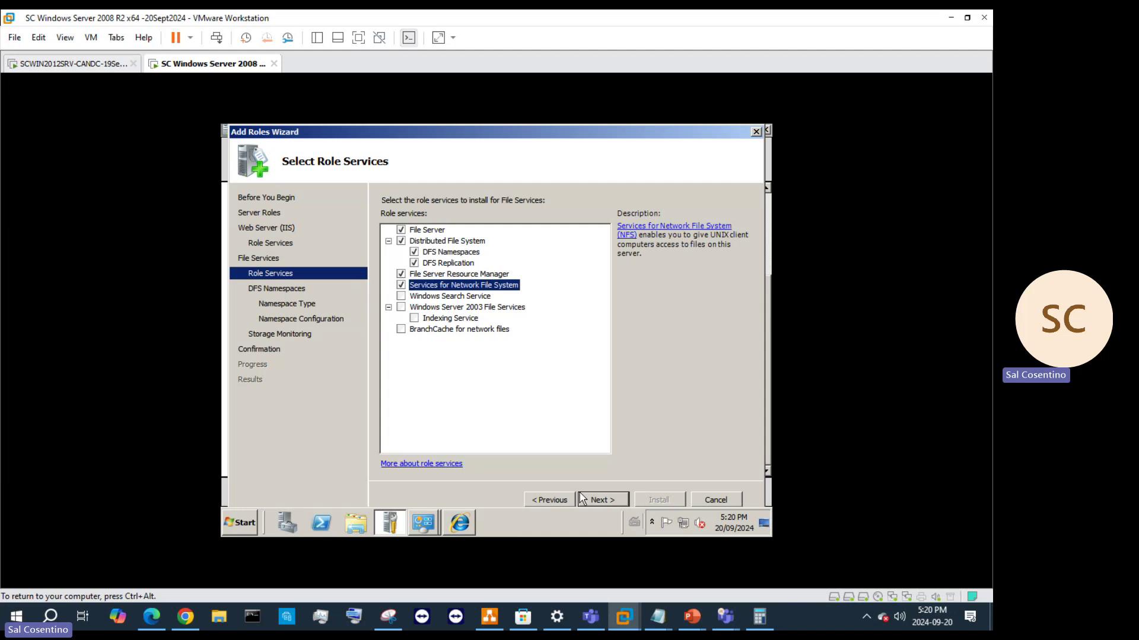
click(602, 500)
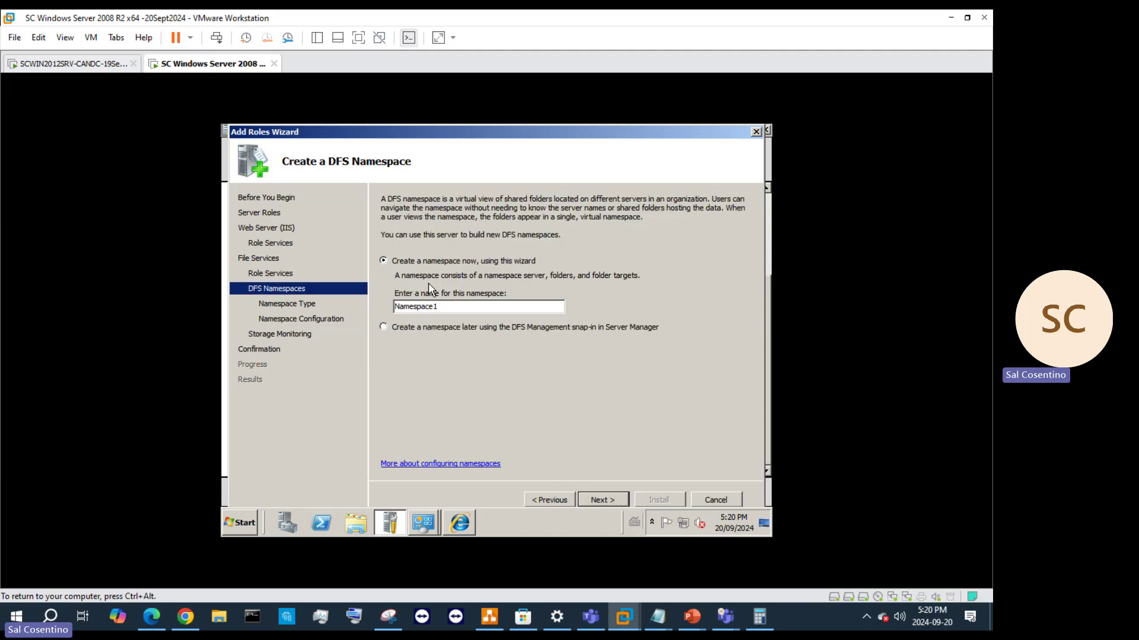
- Return to the File Services role services and deselect DFS Namespaces and DFS Replication
click(542, 499)
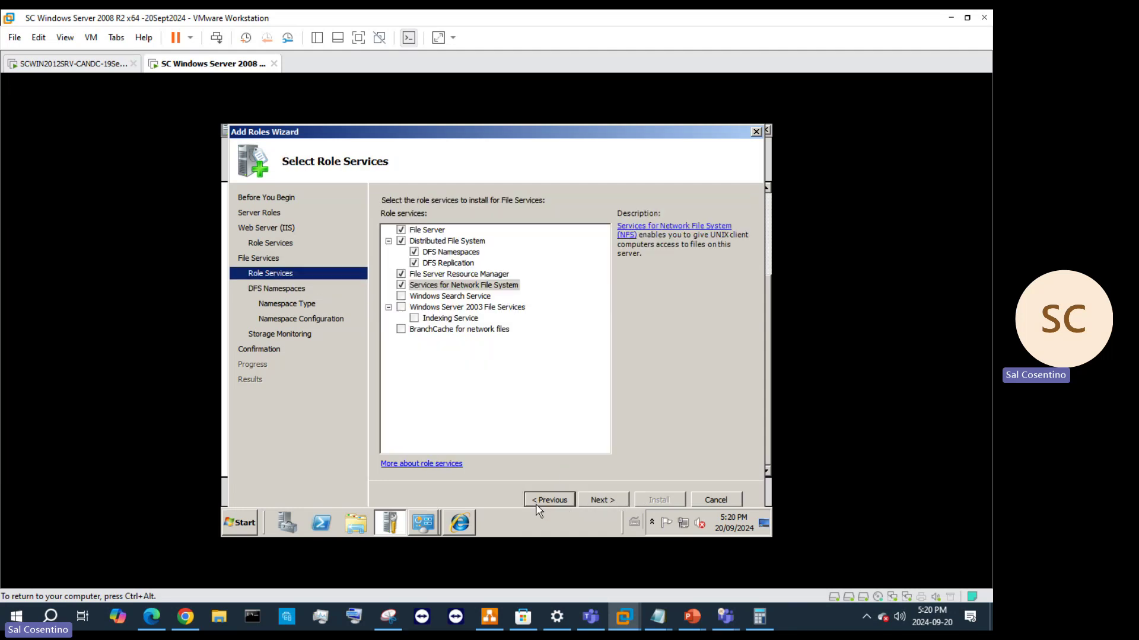
click(415, 252)
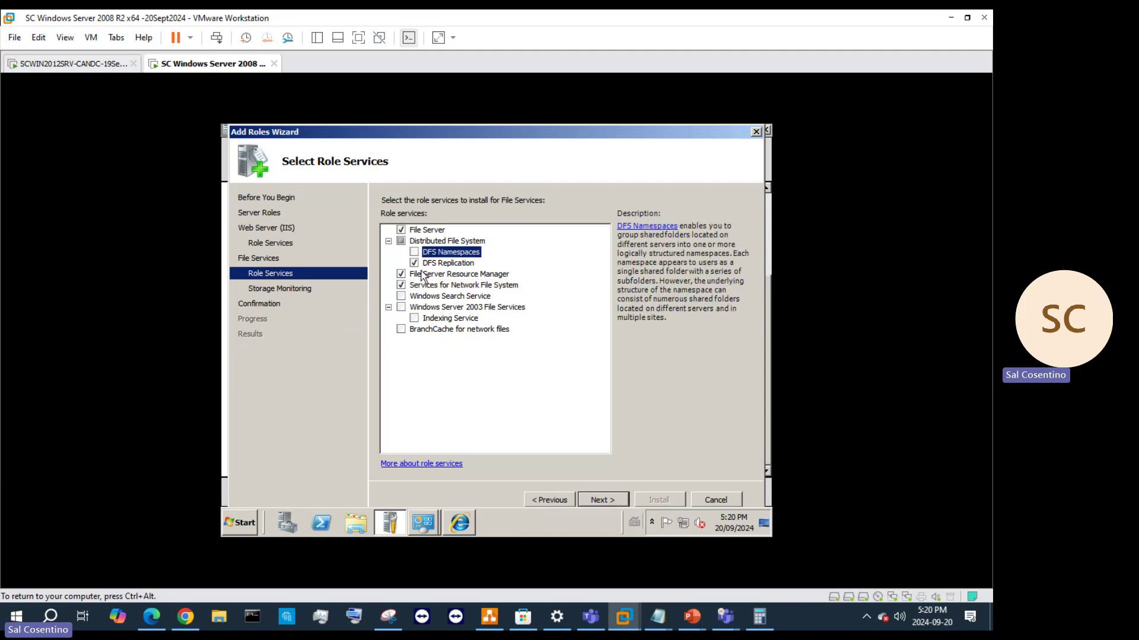
click(414, 262)
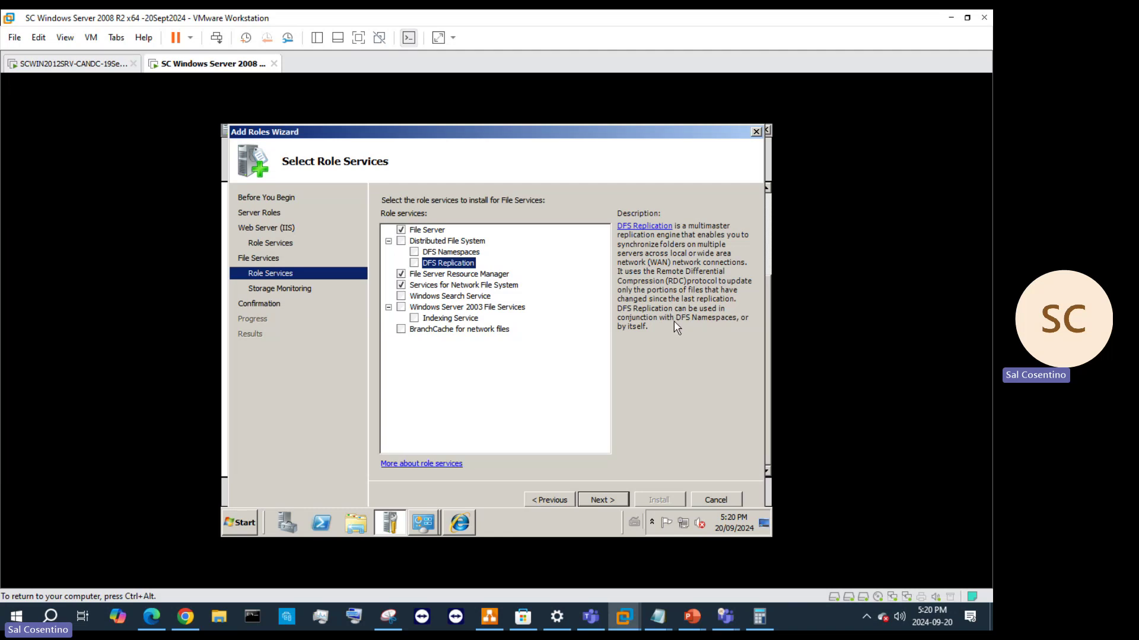
- Copy the first paragraph of the DFS Replication help overview and paste it below the bullets on slide 24 in PowerPoint
click(636, 226)
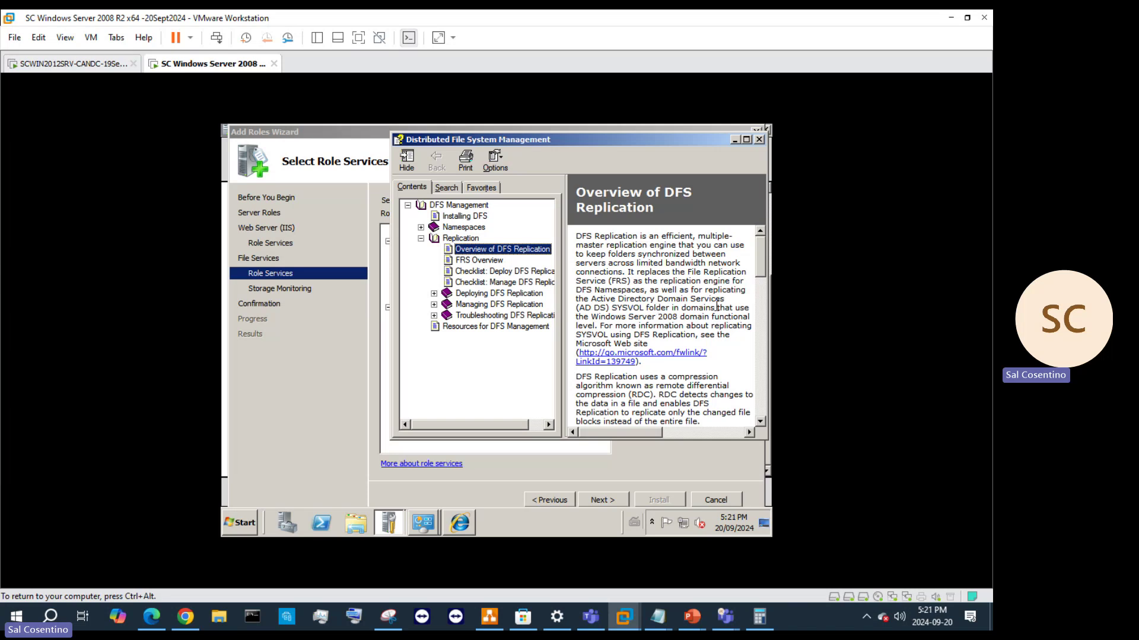
drag(656, 363, 578, 227)
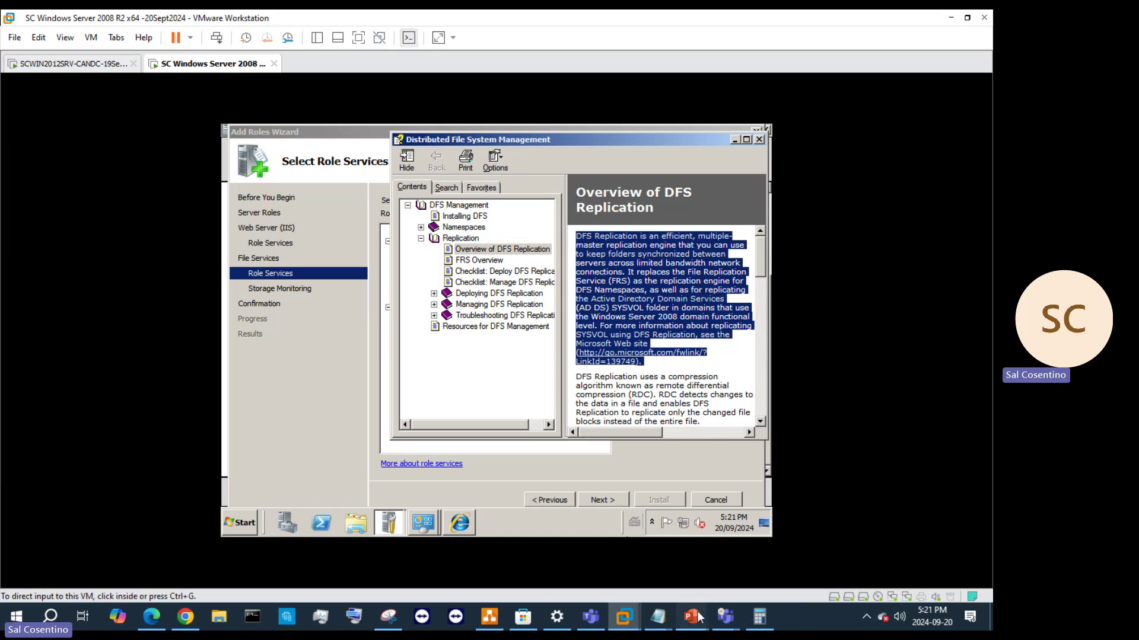
mouse_move(697, 612)
click(639, 557)
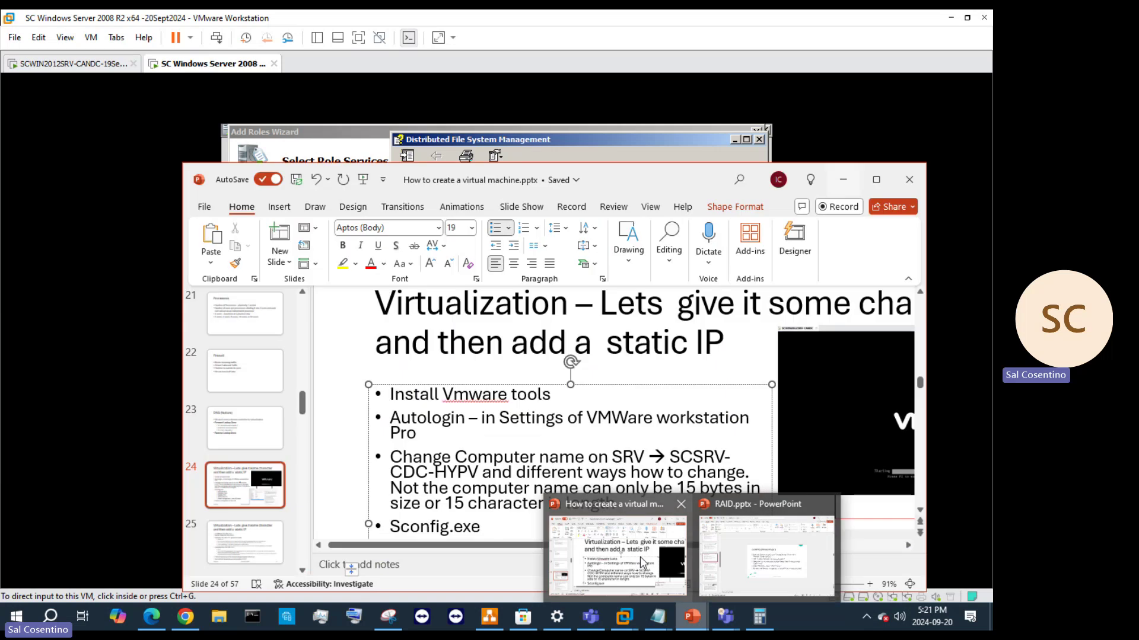
scroll(540, 399, down, 1)
click(259, 494)
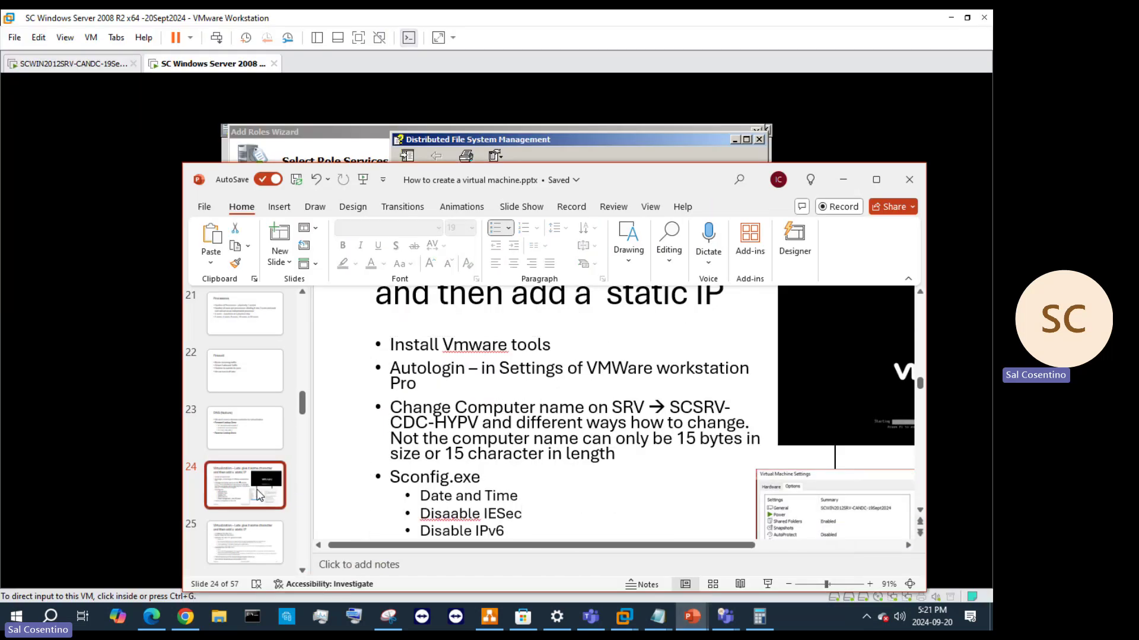
click(876, 179)
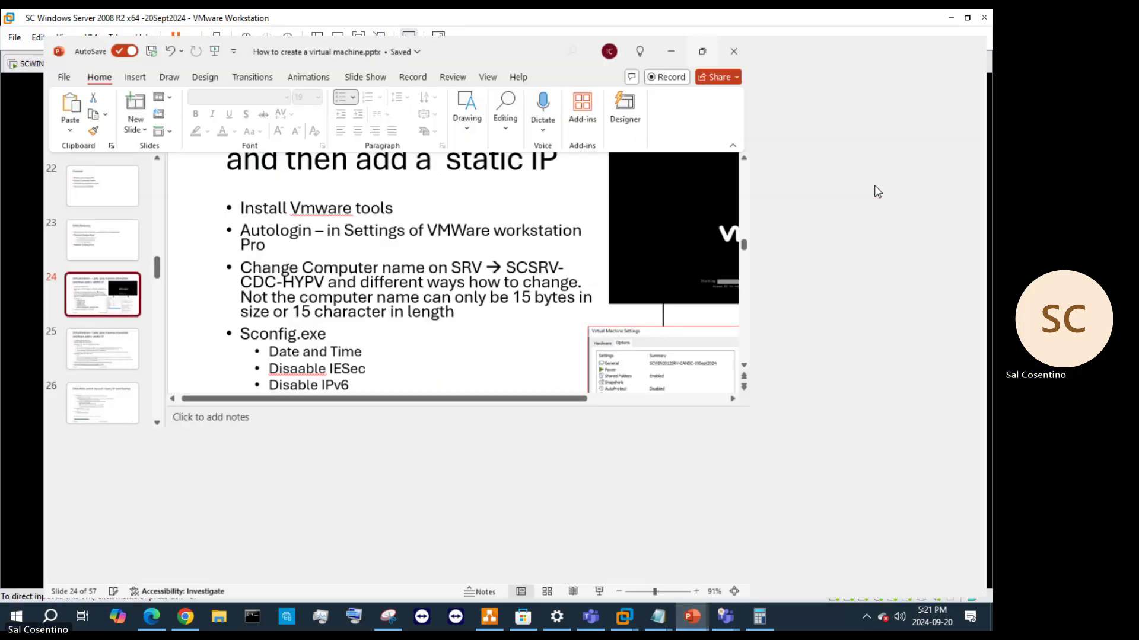
click(486, 486)
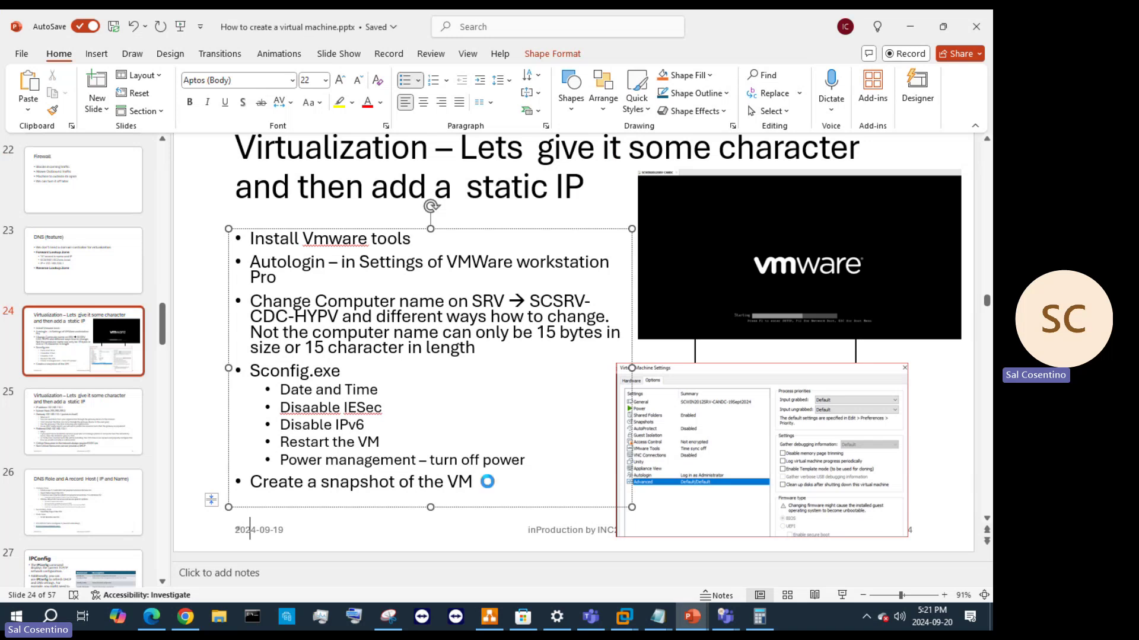
key(ctrl+v)
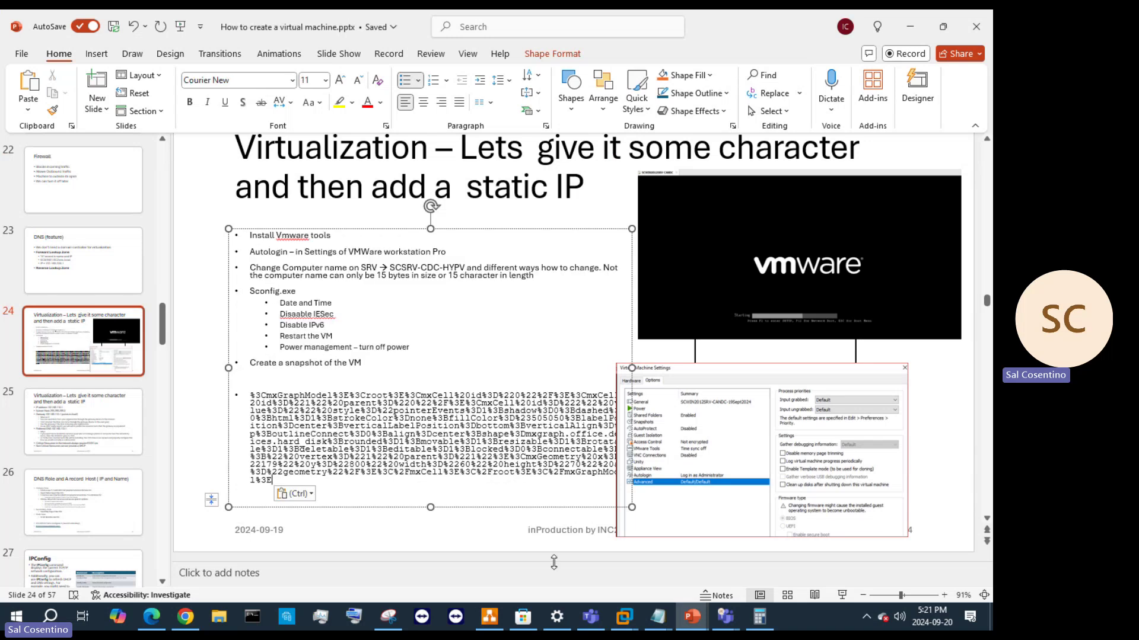
click(912, 30)
- Try to copy the selected DFS Replication paragraph from the virtual machine's help into a new Notepad document
right_click(620, 281)
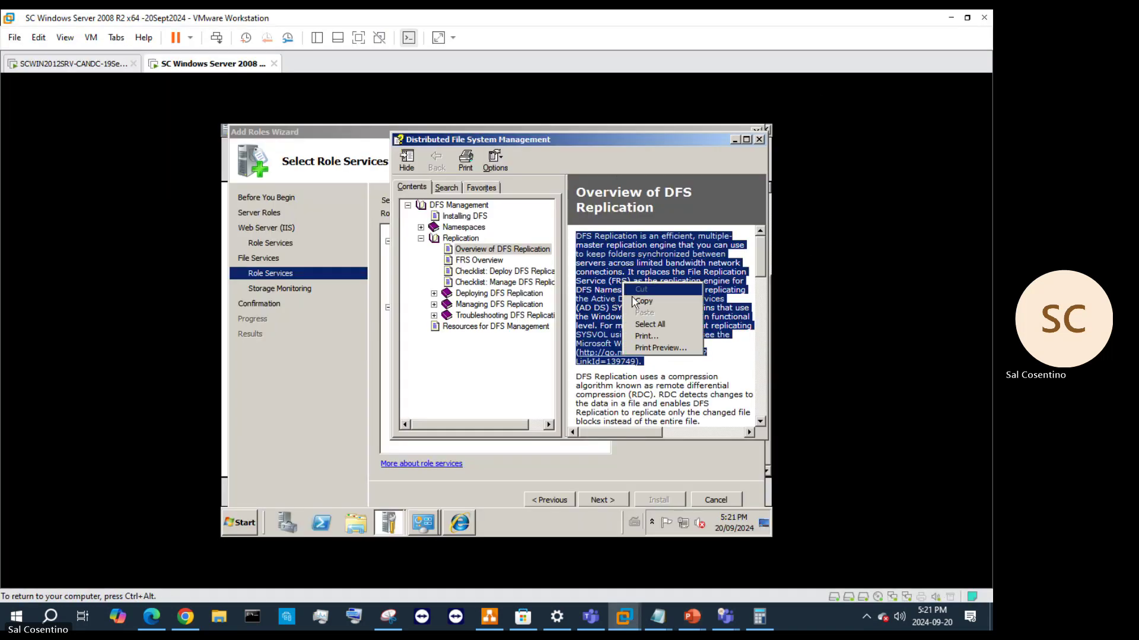
click(636, 300)
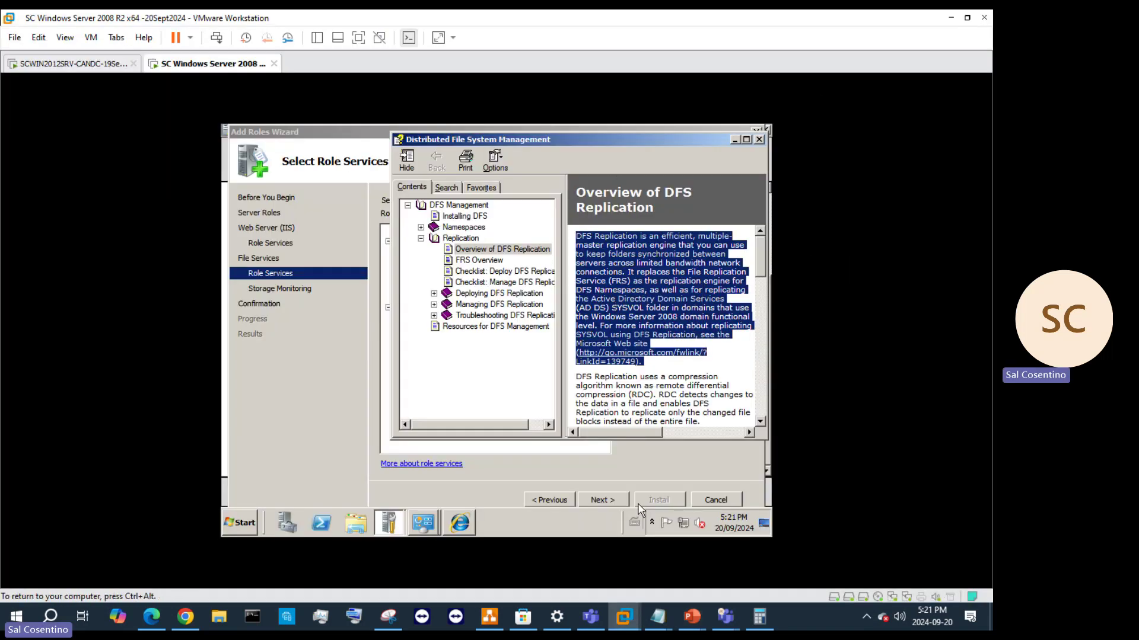
right_click(661, 614)
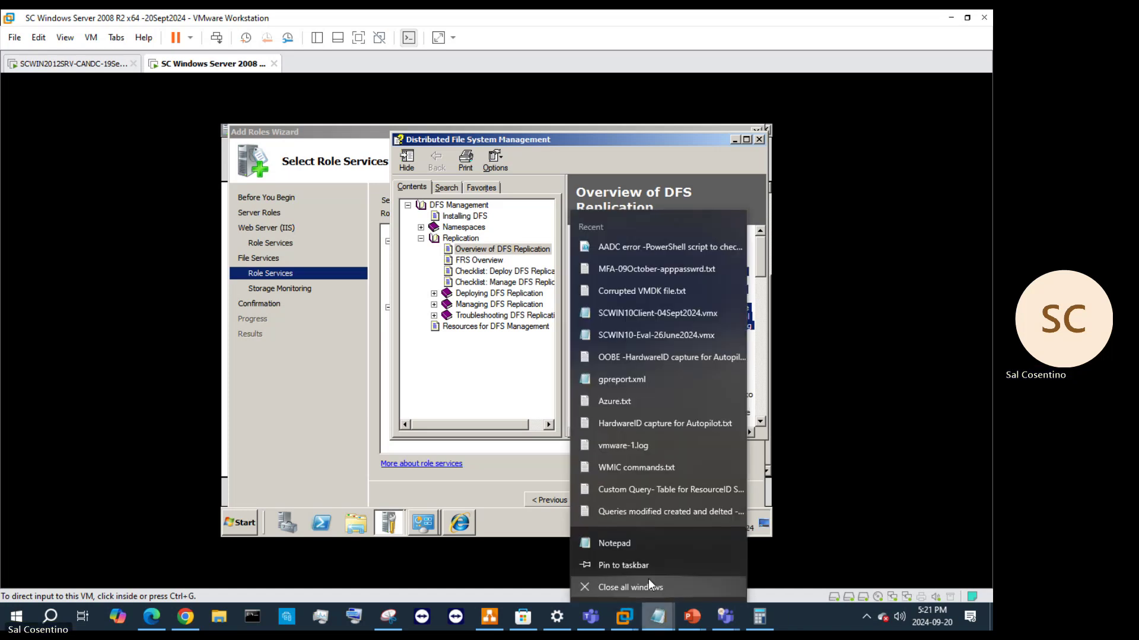
click(648, 546)
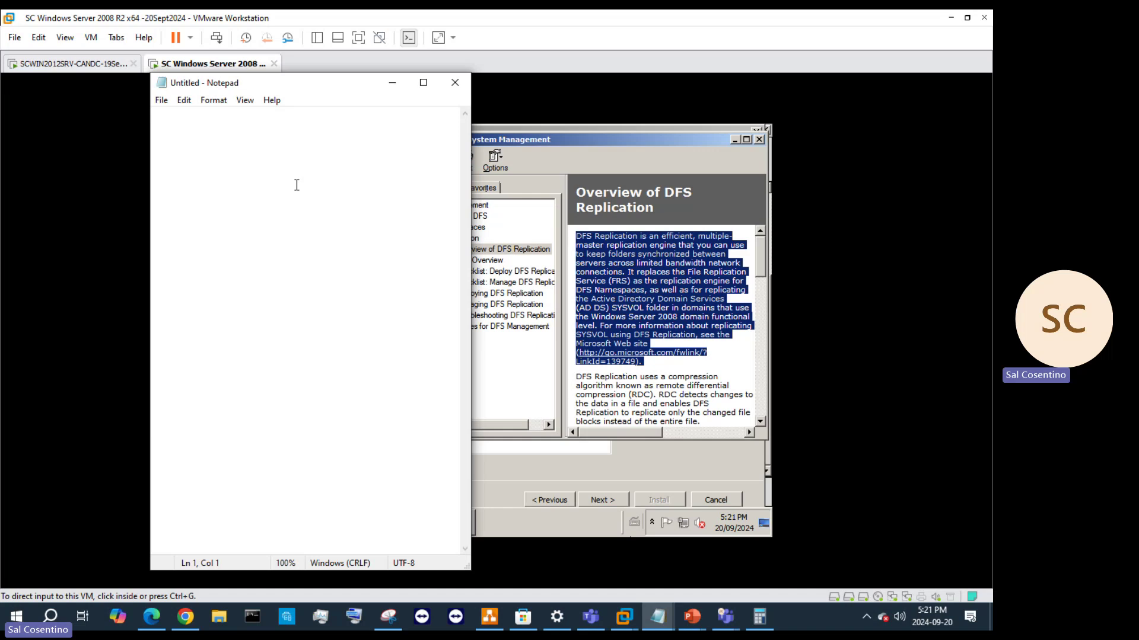
text(%3CmxGraphModel%3E%3Croot%3E%3CmxCell%20id%3D%220%22%2F%3E%3CmxCell%20id%3D%221%22%20parent%3D%220%22%2F%3E%3CmxCell%20id%3D%222%22%20value%3D%22%22%20style%3D%22pointerEvents%3D1%3Bshadow%3D0%3Bdashed%3D0%3Bhtml%3D1%3BstrokeColor%3Dnone%3BfillColor%3D%23505050%3BlabelPosition%3Dcenter%3BverticalLabelPosition%3Dbottom%3BverticalAlign%3Dtop%3BoutlineConnect%3D0%3Balign%3Dcenter%3Bshape%3Dmxgraph.office.devices.hard_disk%3Brounded%3D1%3Bmovable%3D1%3Bresizable%3D1%3Brotatable%3D1%3Bdeletable%3D1%3Beditable%3D1%3Blocked%3D0%3Bconnectable%3D1%3B%22%20vertex%3D%221%22%20parent%3D%221%22%3E%3CmxGeometry%20x%3D%22179%22%20y%3D%22800%22%20width%3D%2260%22%20height%3D%2270%22%20as%3D%22geometry%22%2F%3E%3C%2FmxCell%3E%3C%2Froot%3E%3C%2FmxGraphModel%3E)
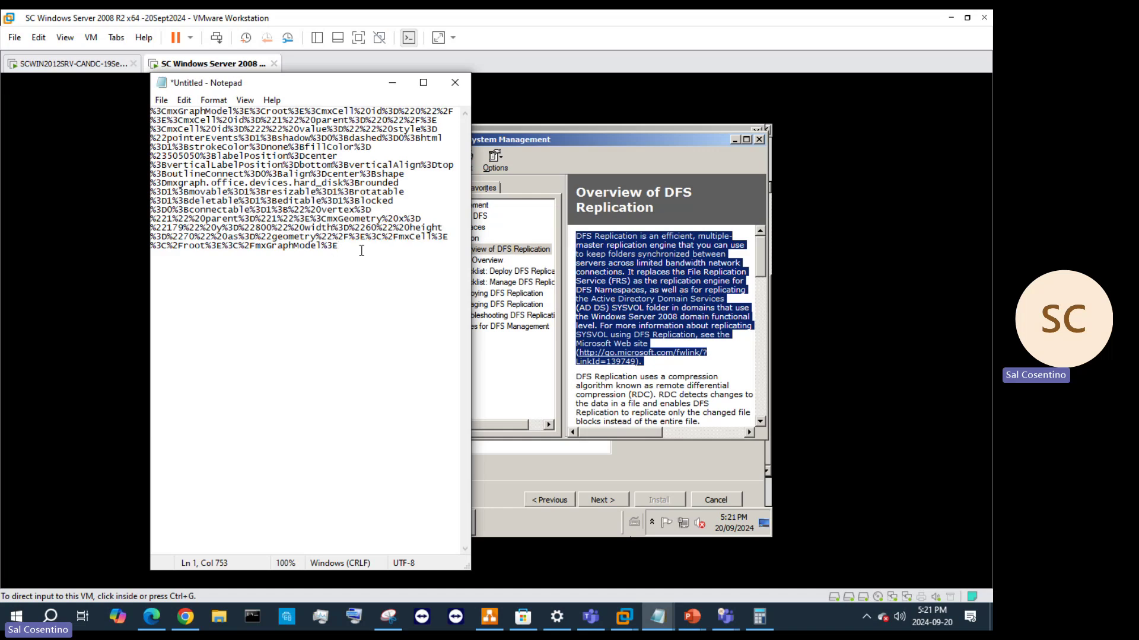
- Discard the pasted Notepad text and close the Distributed File System Management help to return to the role services
drag(361, 251, 124, 117)
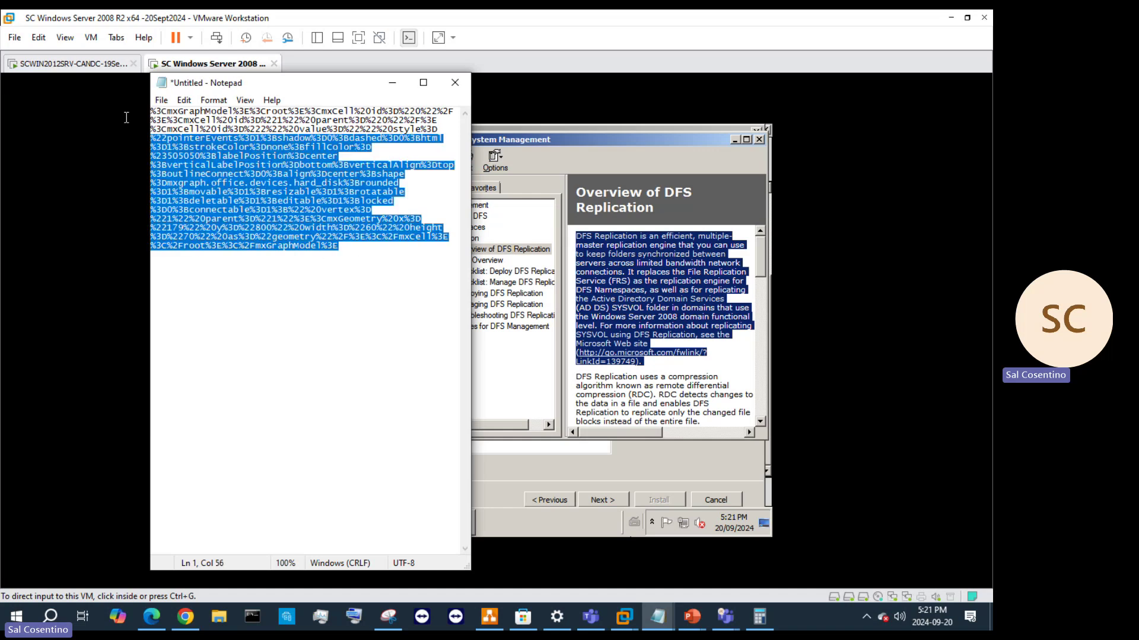
click(450, 83)
click(520, 314)
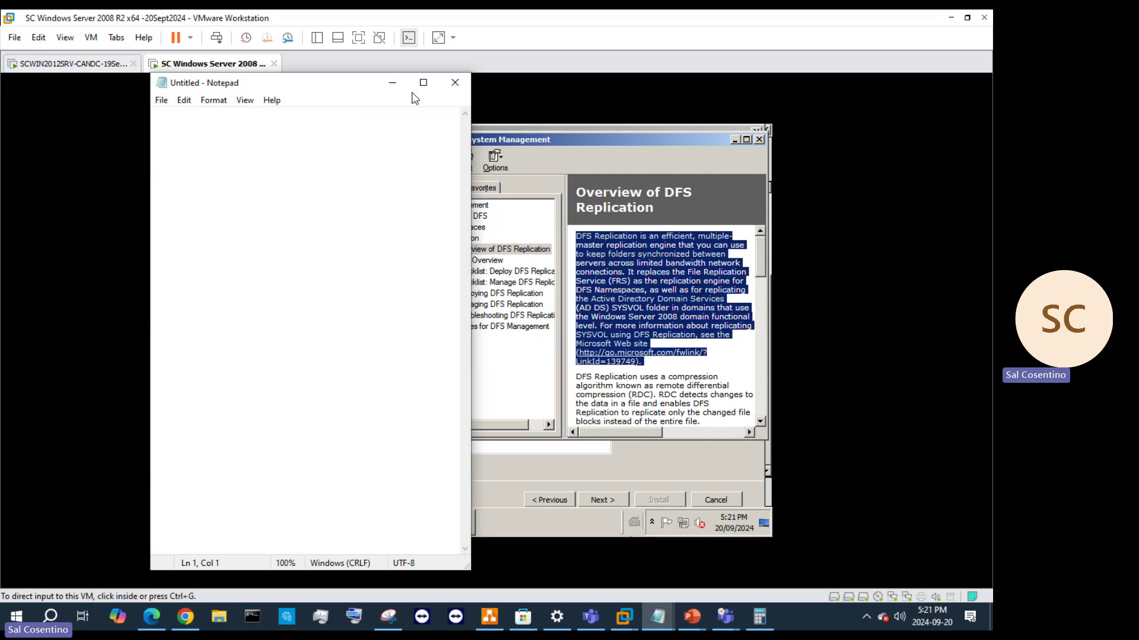
click(392, 83)
click(759, 140)
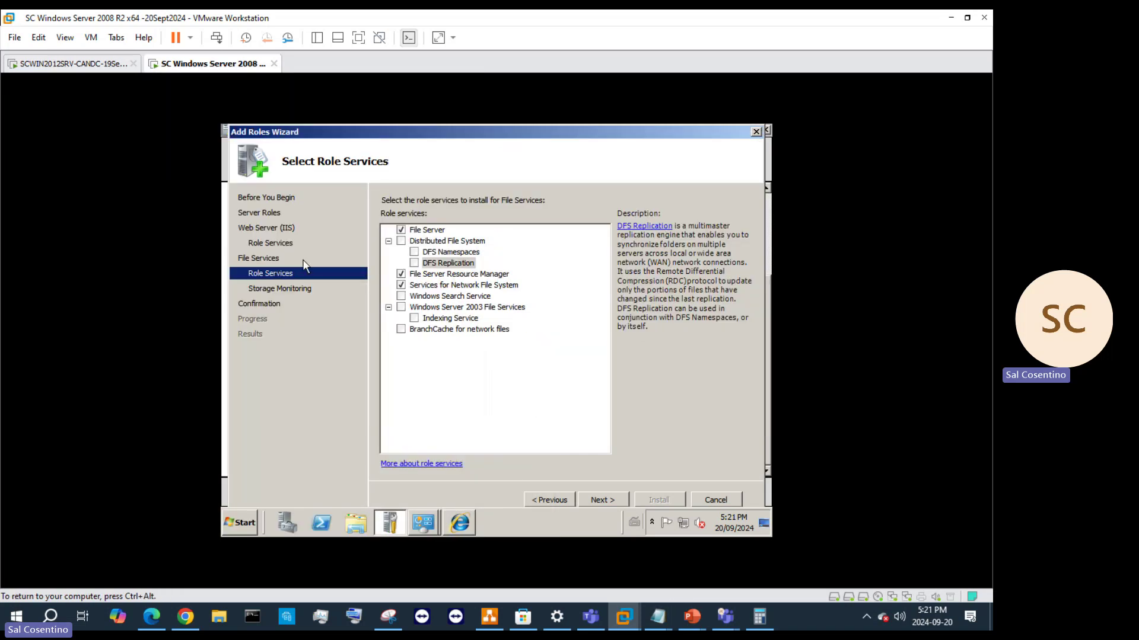
- Deselect Services for Network File System from the File Services role services
click(401, 283)
key(ctrl+alt)
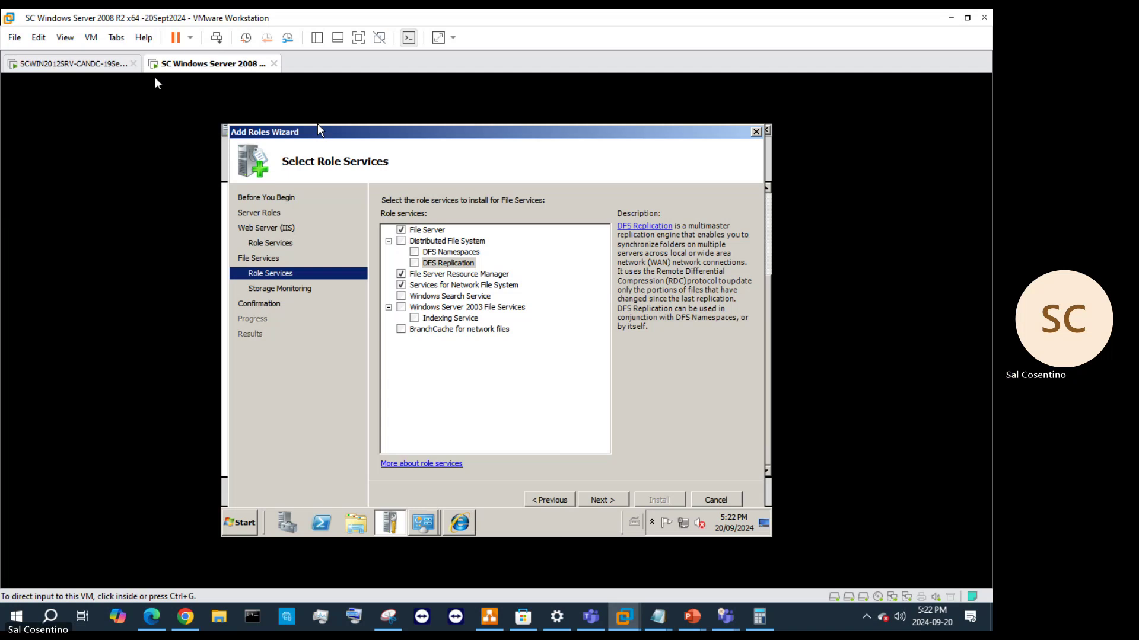
click(299, 304)
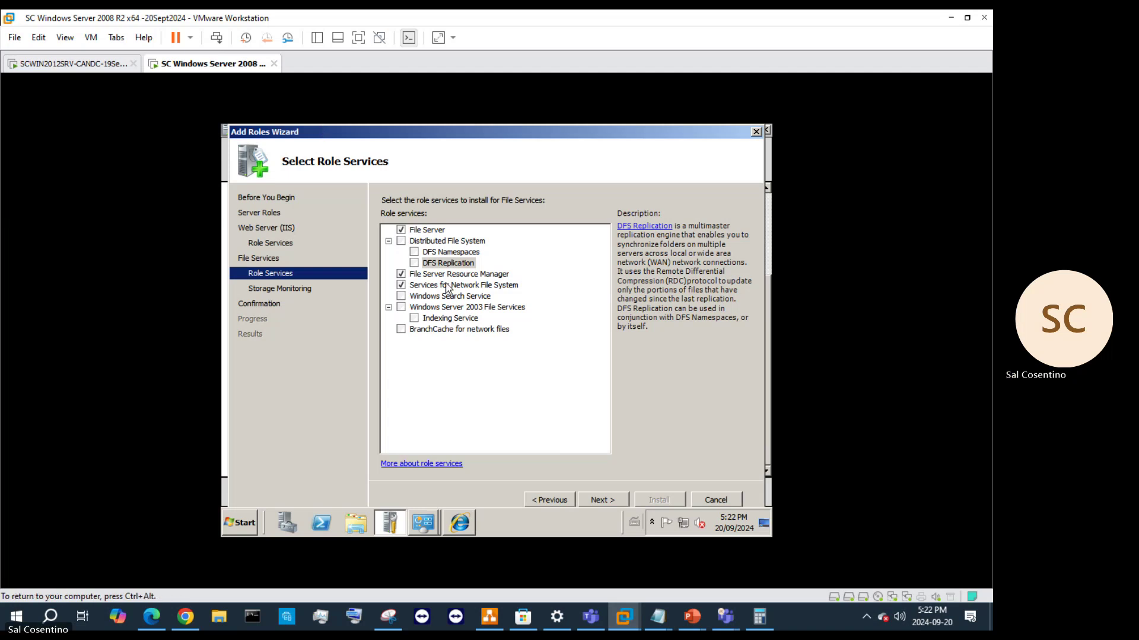
click(401, 286)
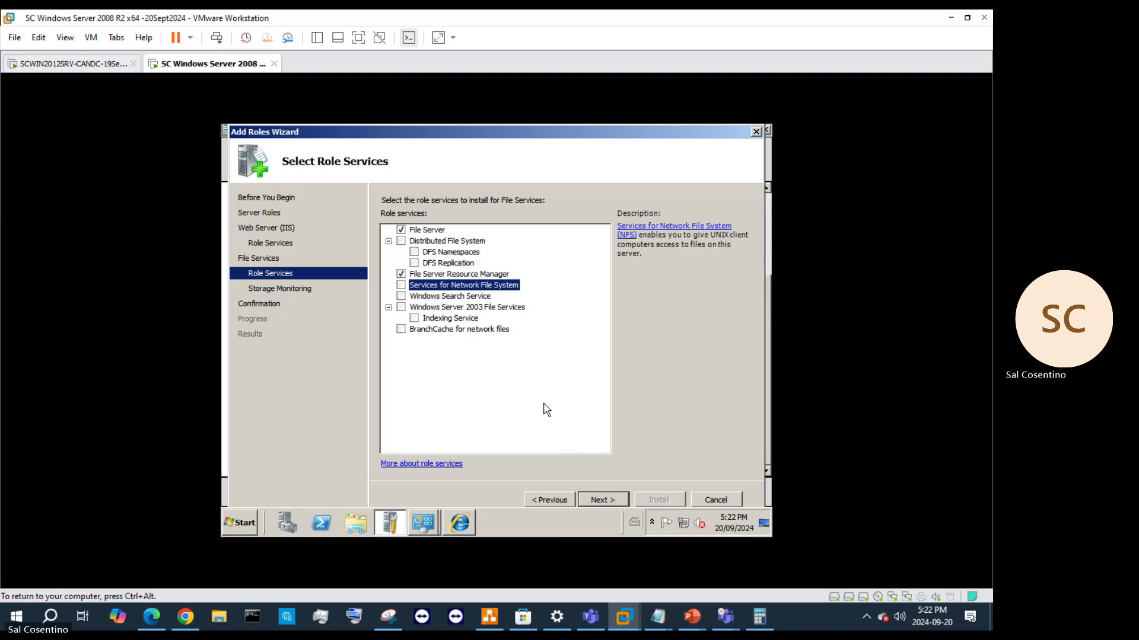
- Enable storage usage monitoring for the HR Docs (E:) volume and continue to the report options
click(599, 501)
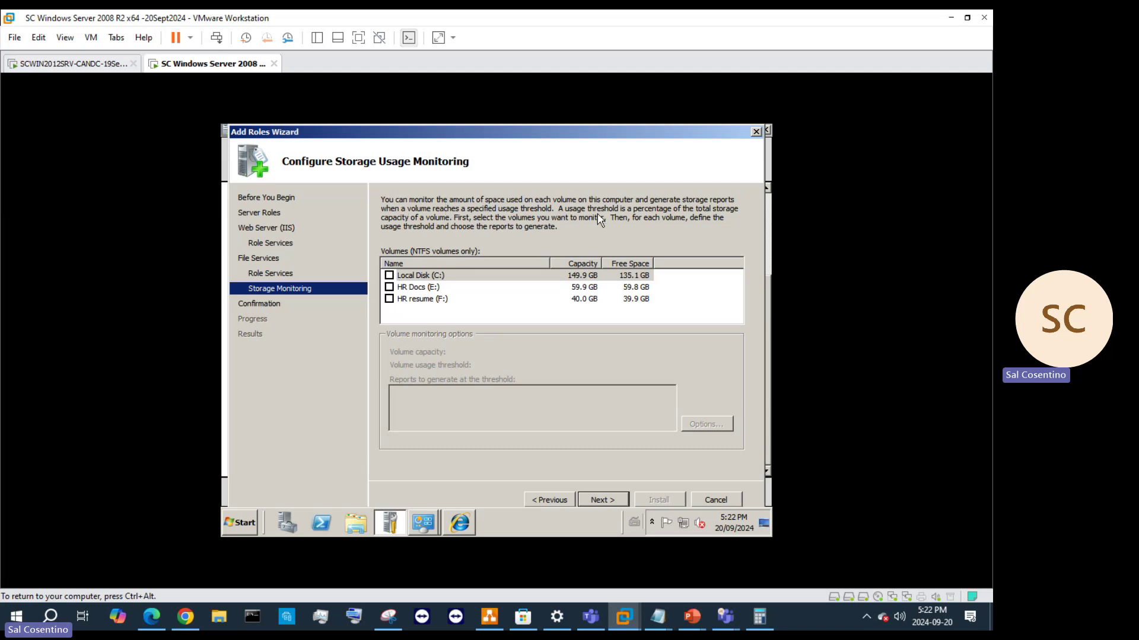
click(389, 287)
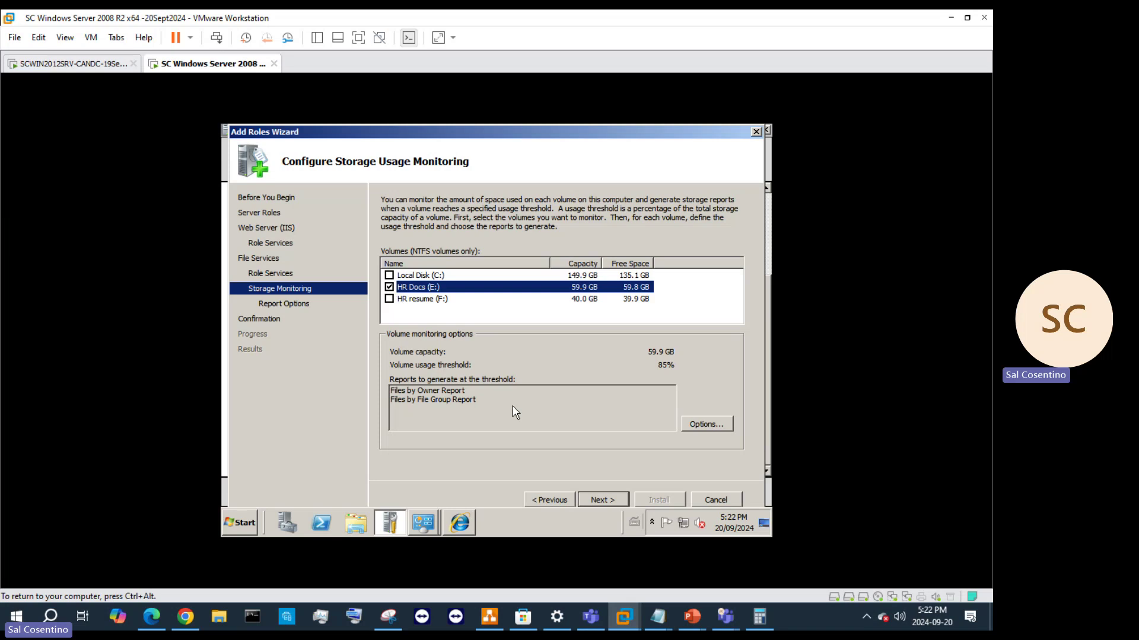
click(595, 503)
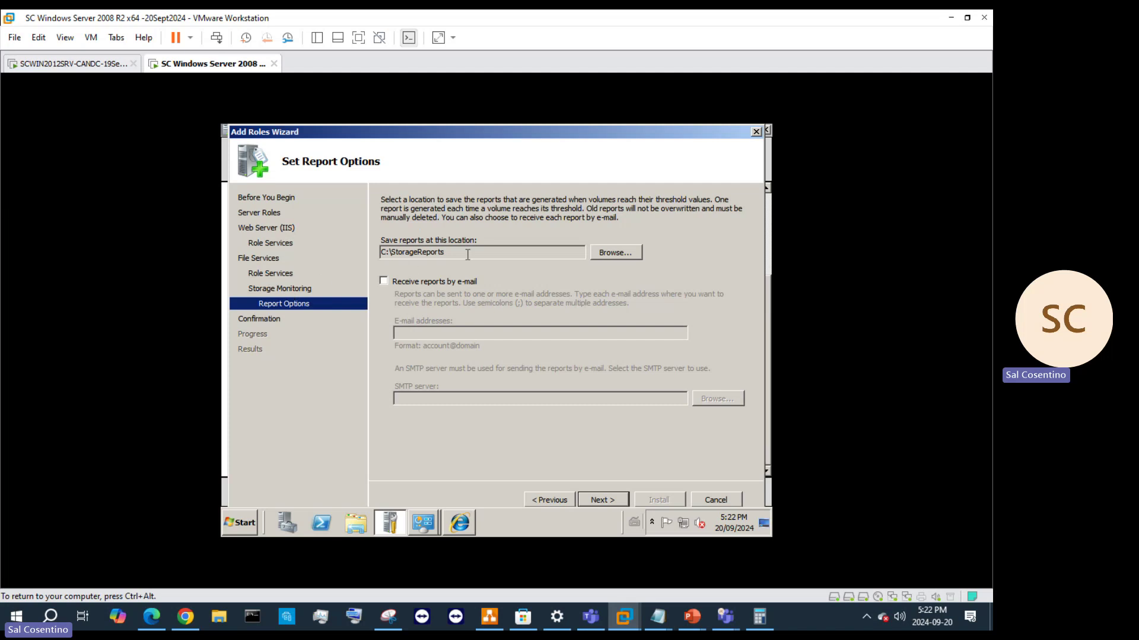
click(615, 253)
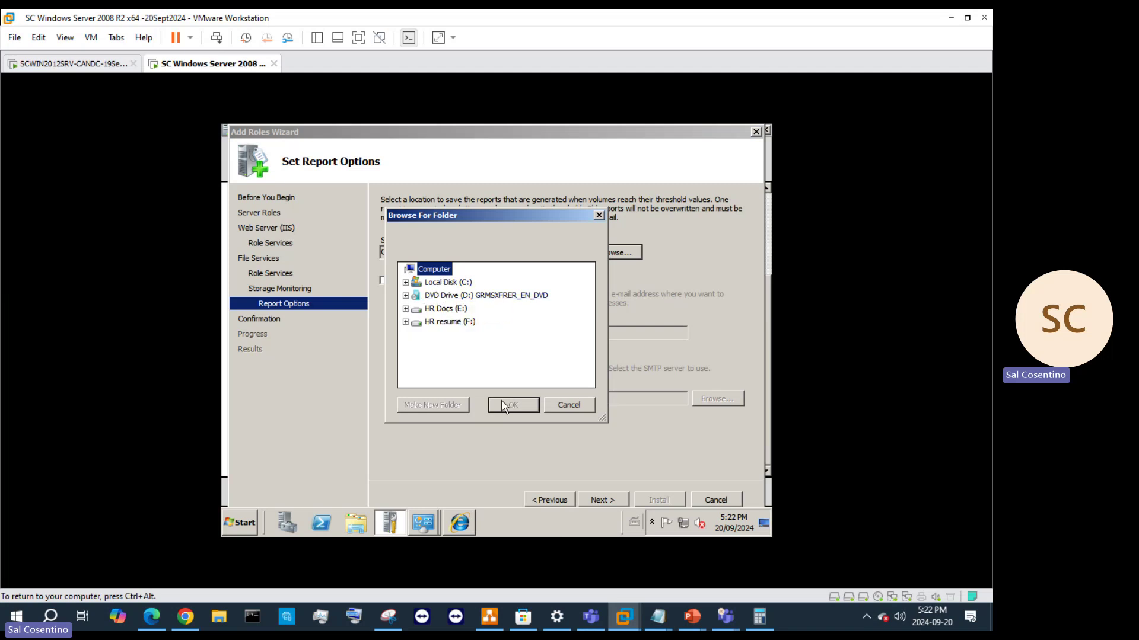
click(456, 282)
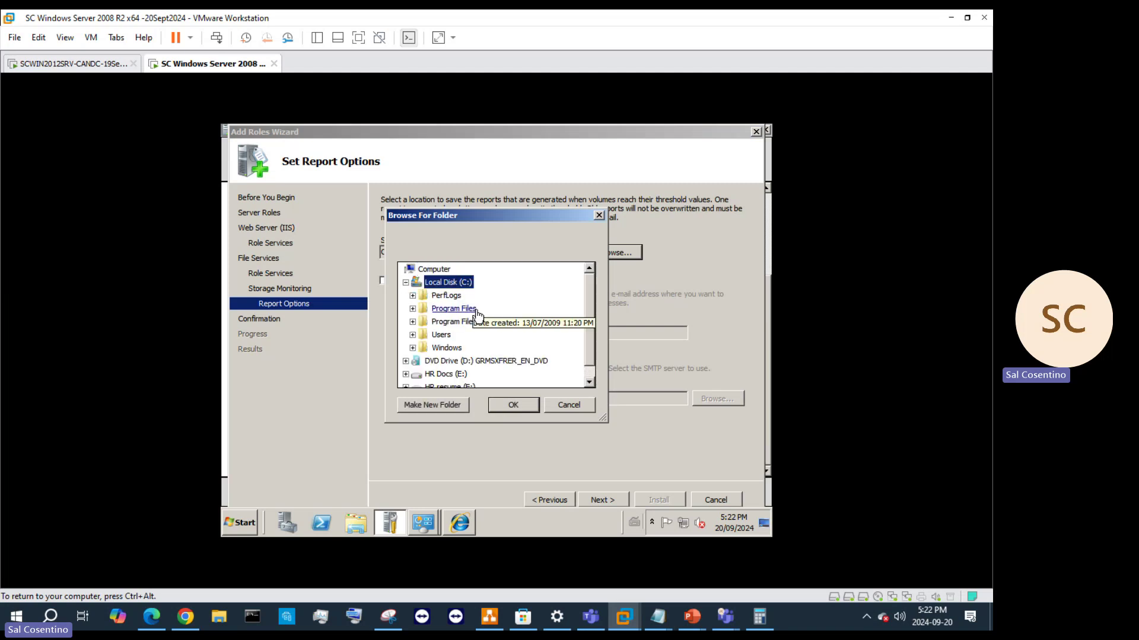
click(569, 408)
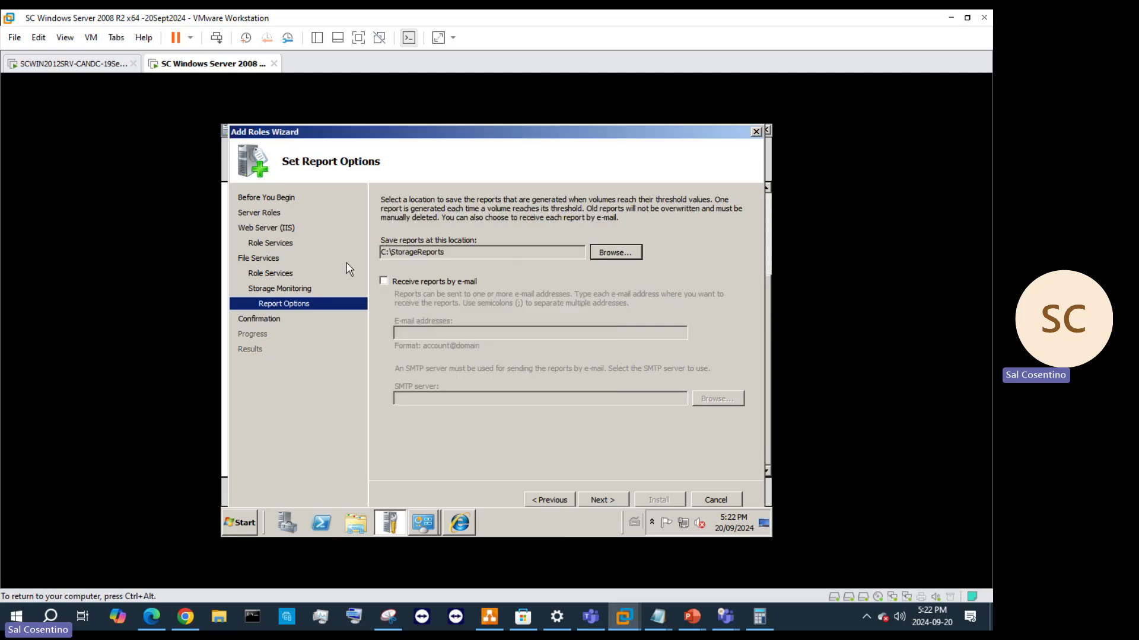
- Leave e-mail reports disabled, keep C:\StorageReports as the report location, and continue to the installation confirmation
click(384, 281)
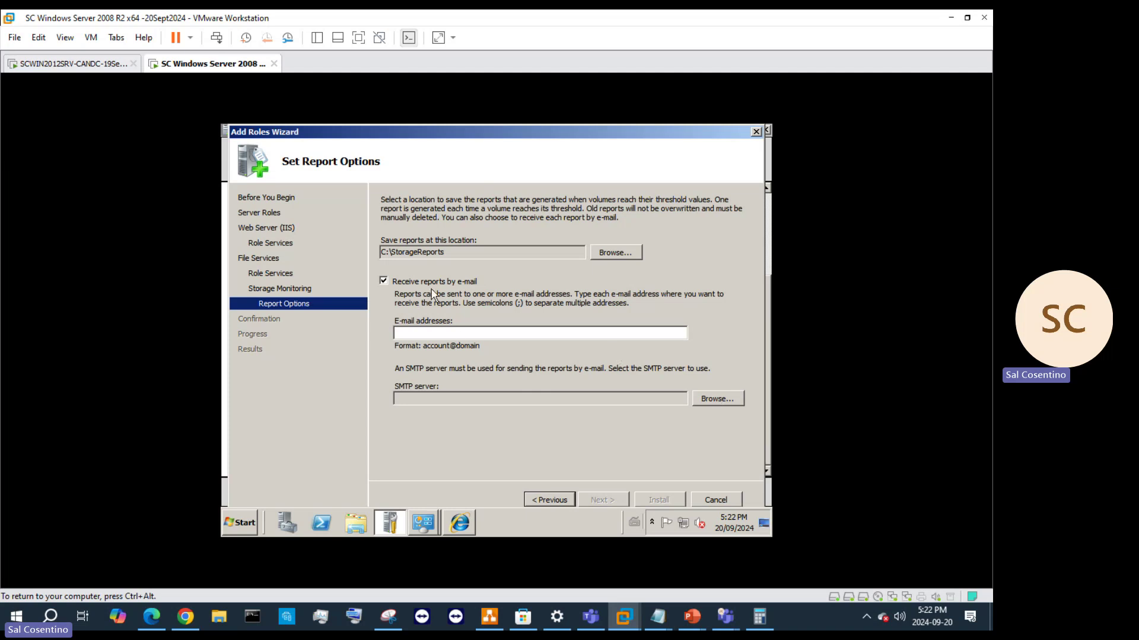
click(384, 281)
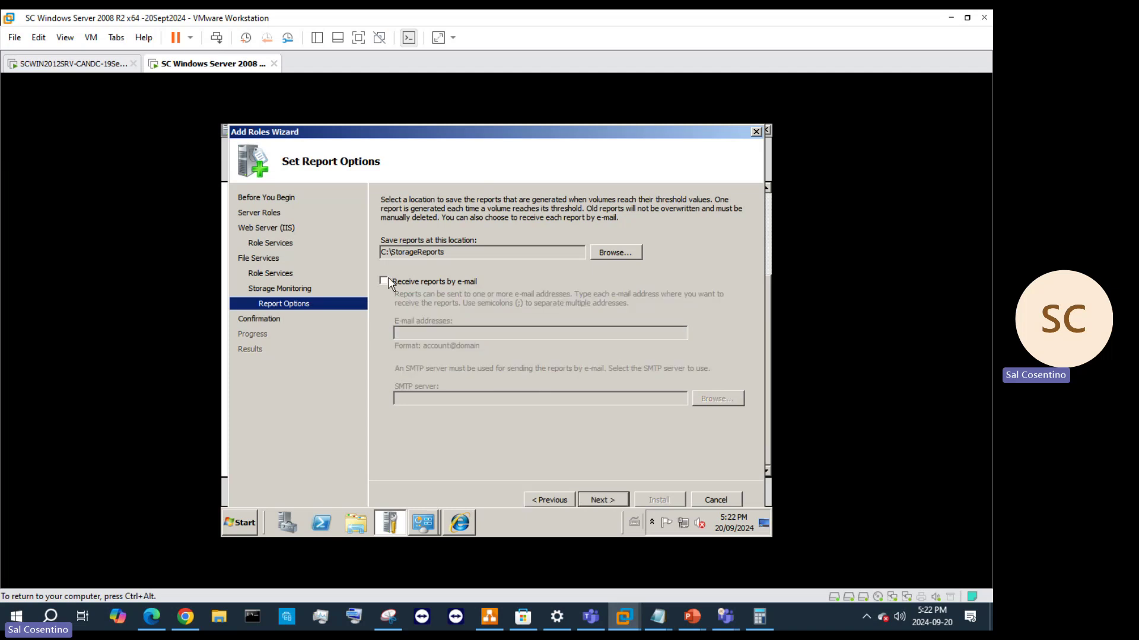
click(615, 500)
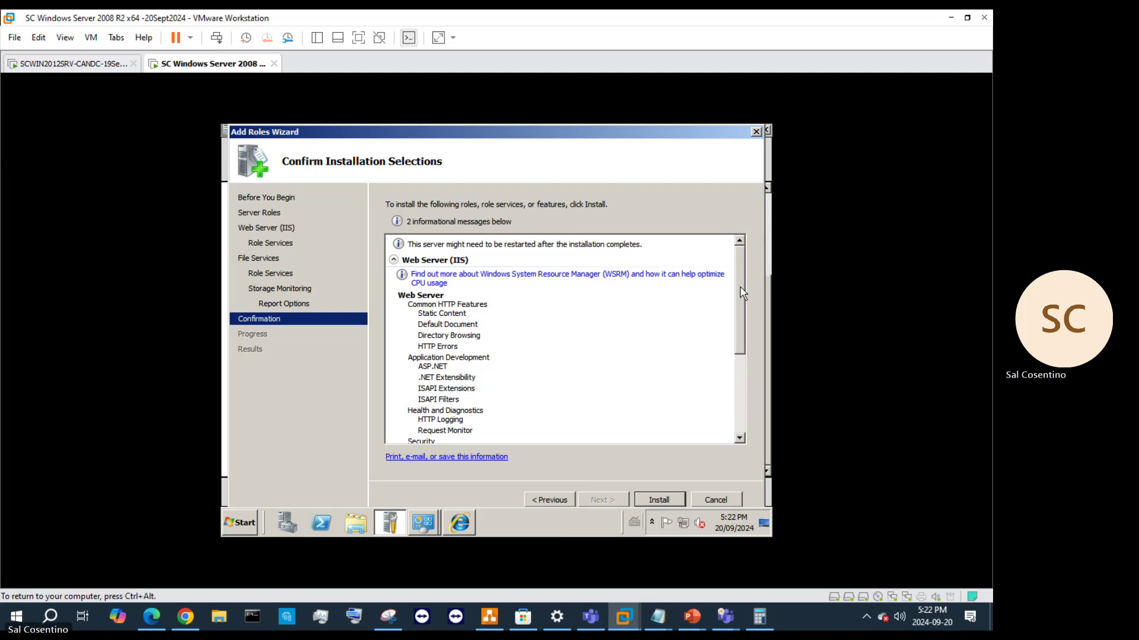
- Review the selected roles, install Web Server (IIS) and File Services, and close the wizard after installation
drag(741, 292, 742, 382)
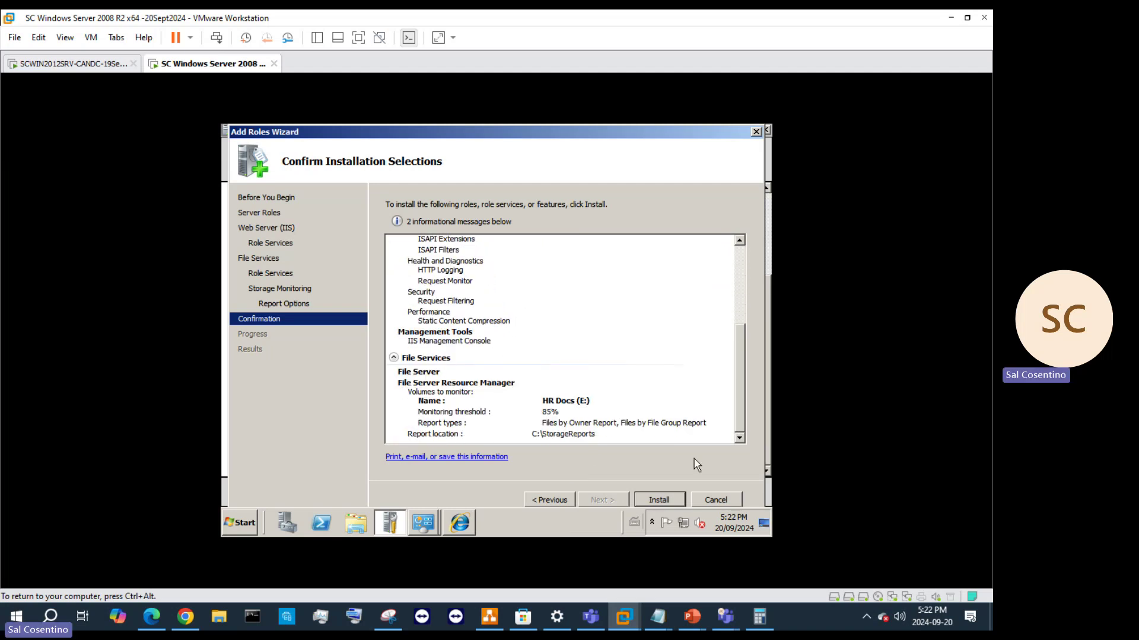
click(659, 501)
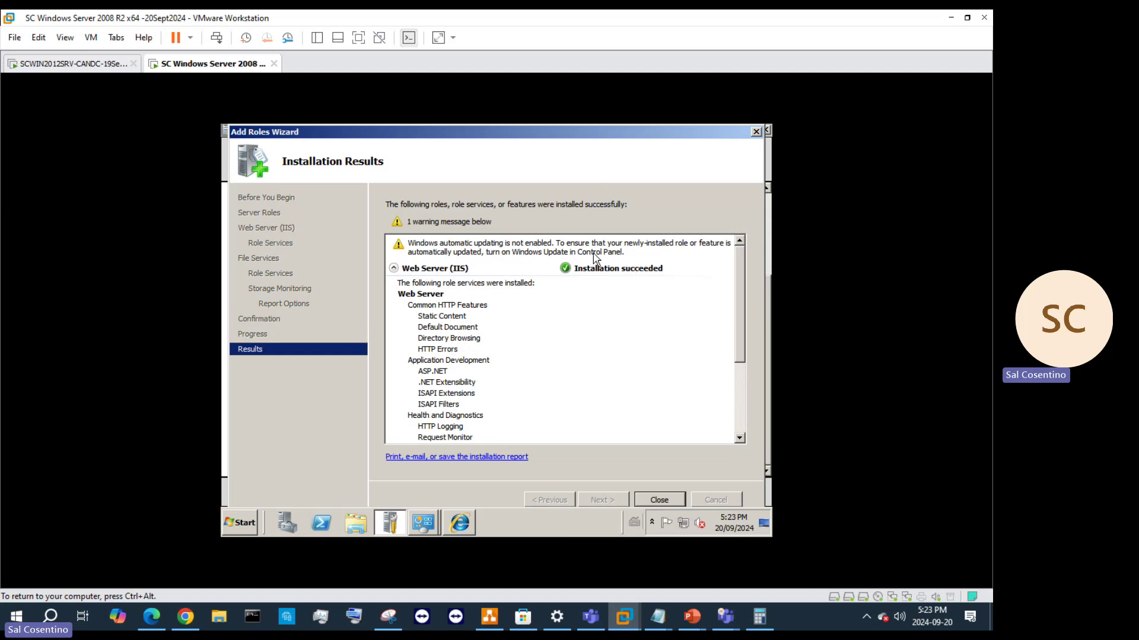
click(663, 500)
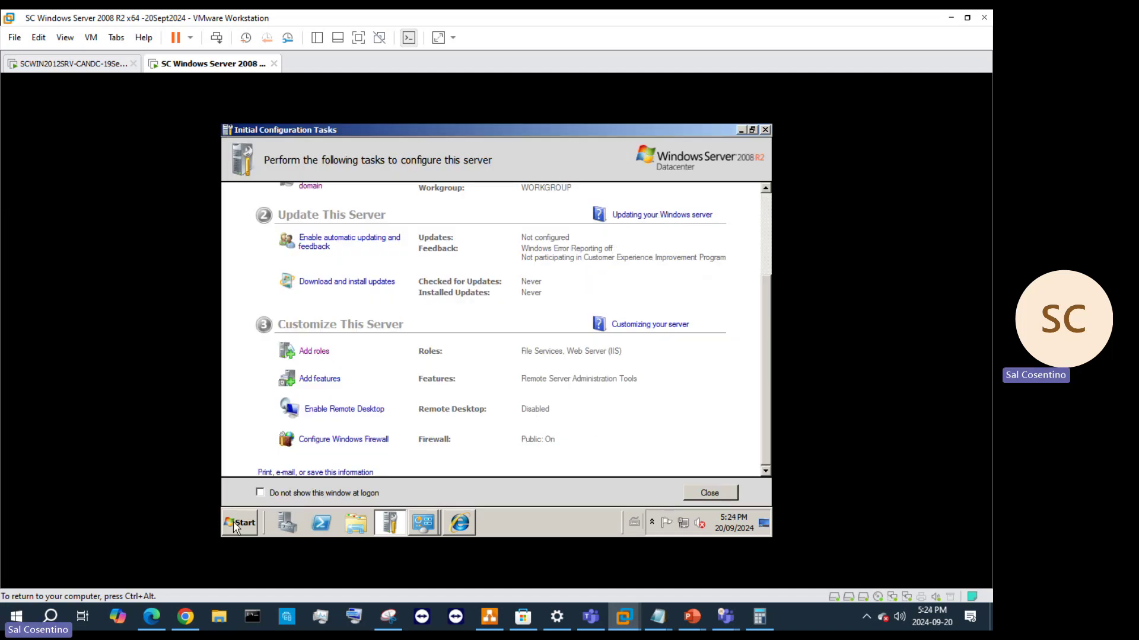
- Try to run sconfig.exe from a Command Prompt on the Windows Server 2008 R2 machine, then close the prompt
scroll(681, 249, up, 3)
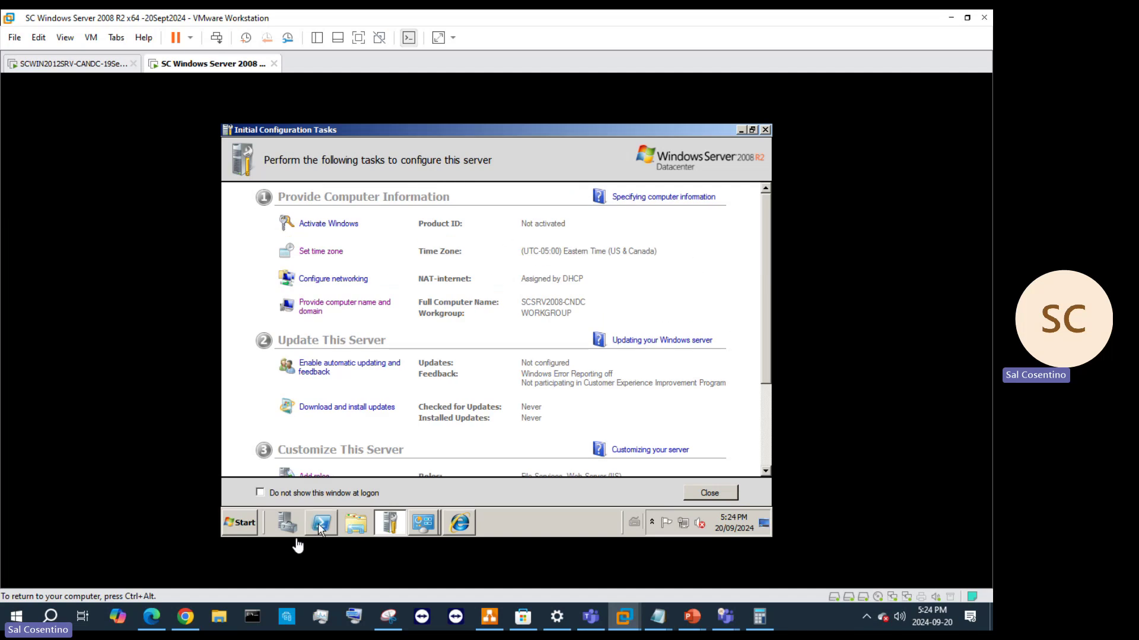
right_click(247, 531)
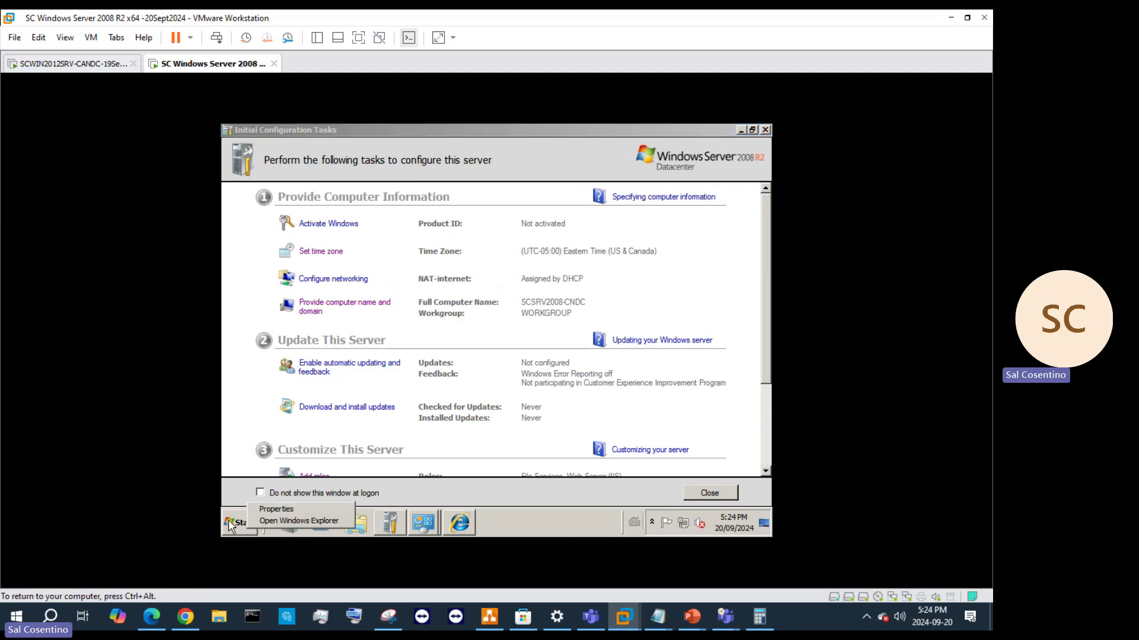
click(248, 532)
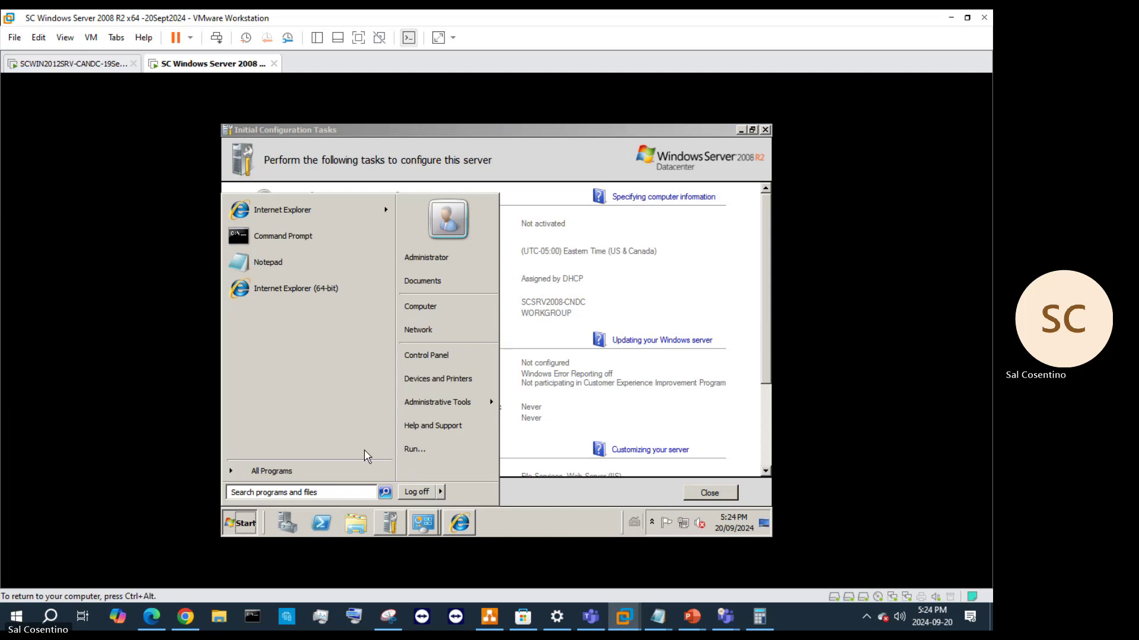
click(276, 491)
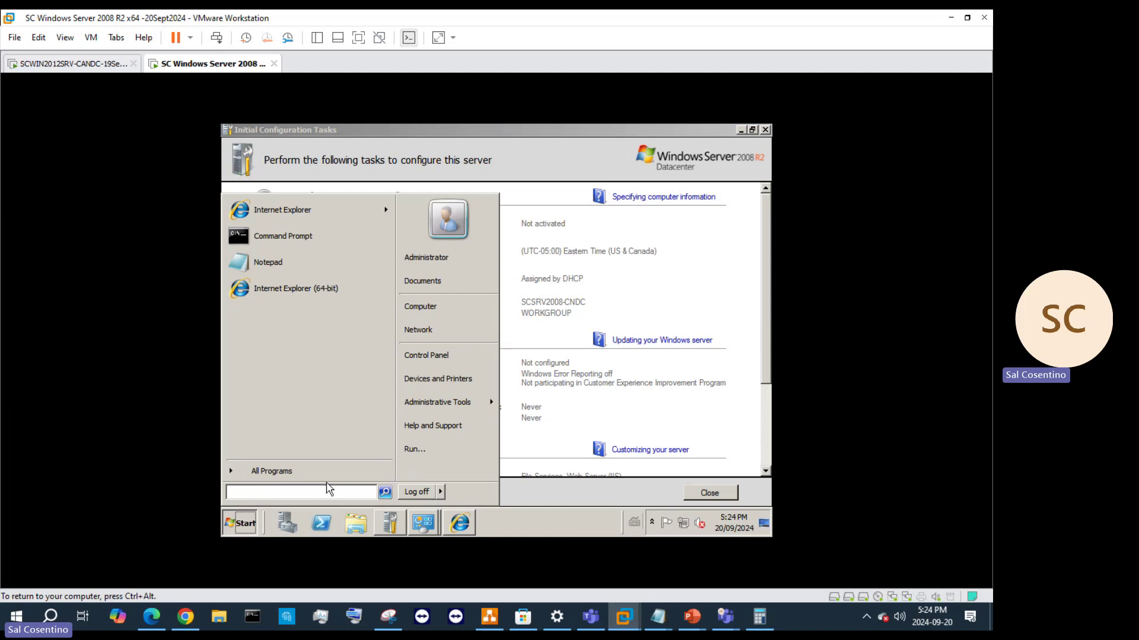
text(command)
key(Return)
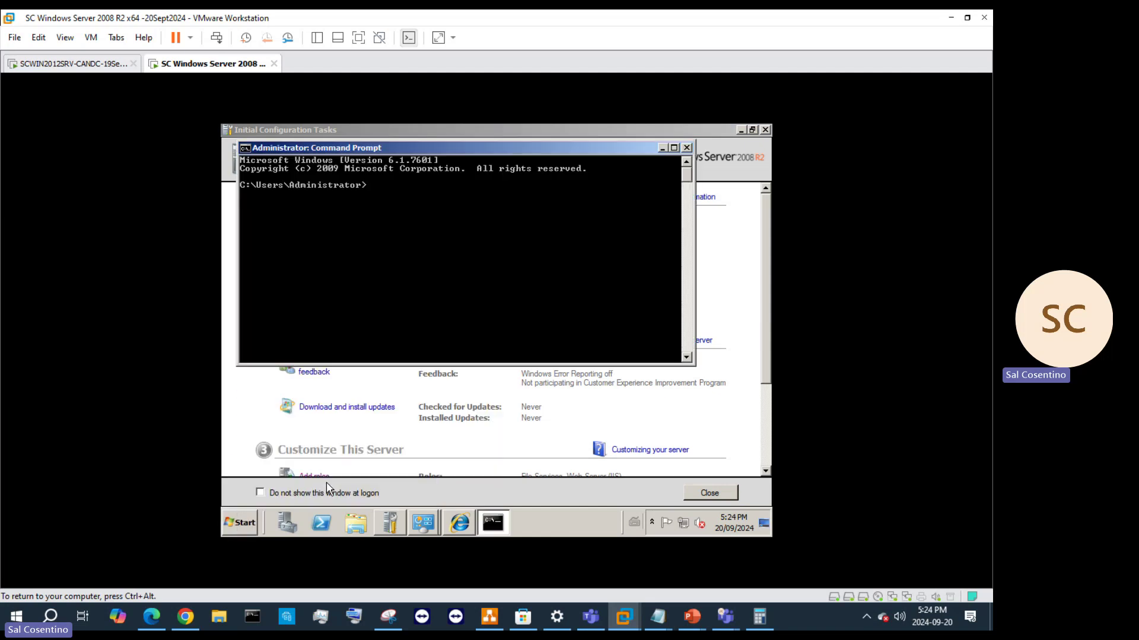
text(sconfig.exe)
key(Return)
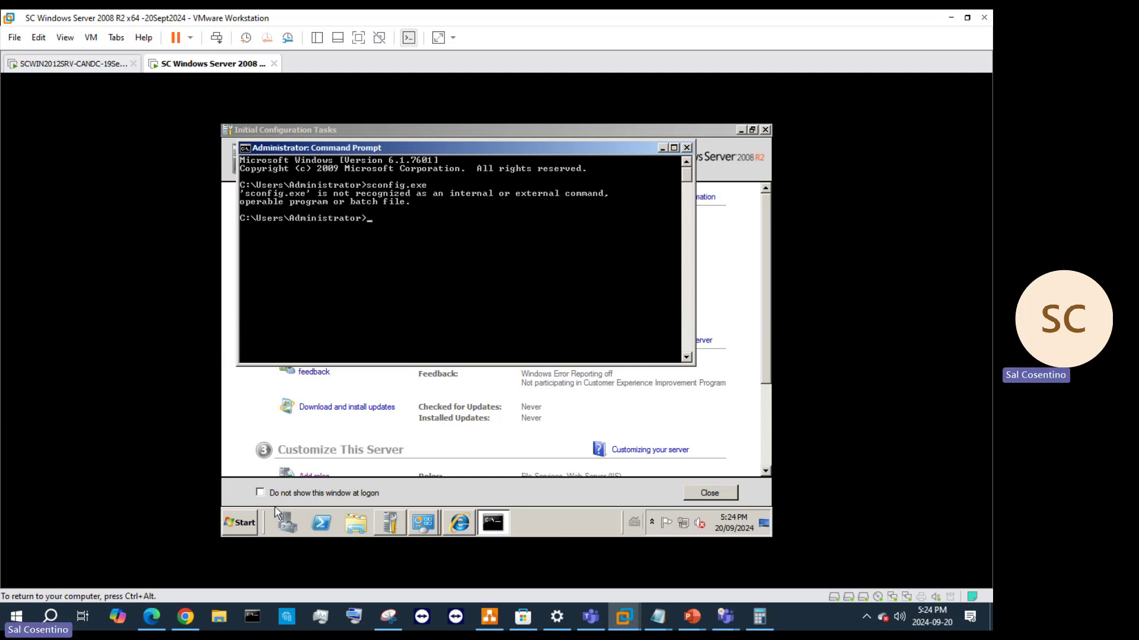
right_click(232, 526)
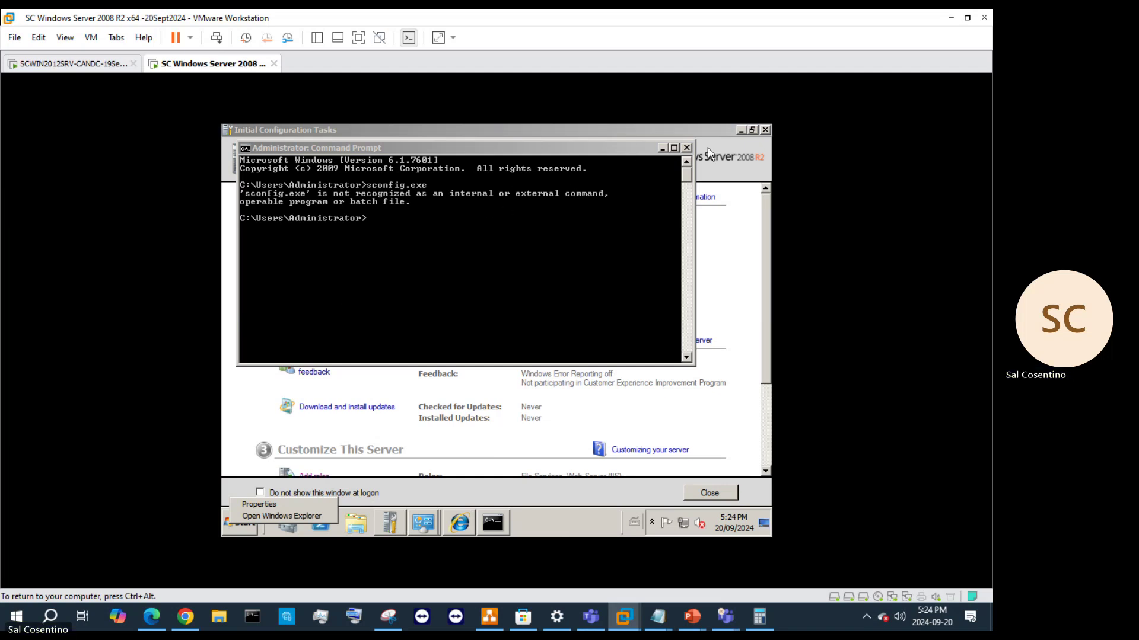
click(687, 147)
click(687, 147)
- Try to launch sconfig and sconfig.exe through the Run dialog on the 2008 R2 machine, then close the dialog
right_click(234, 526)
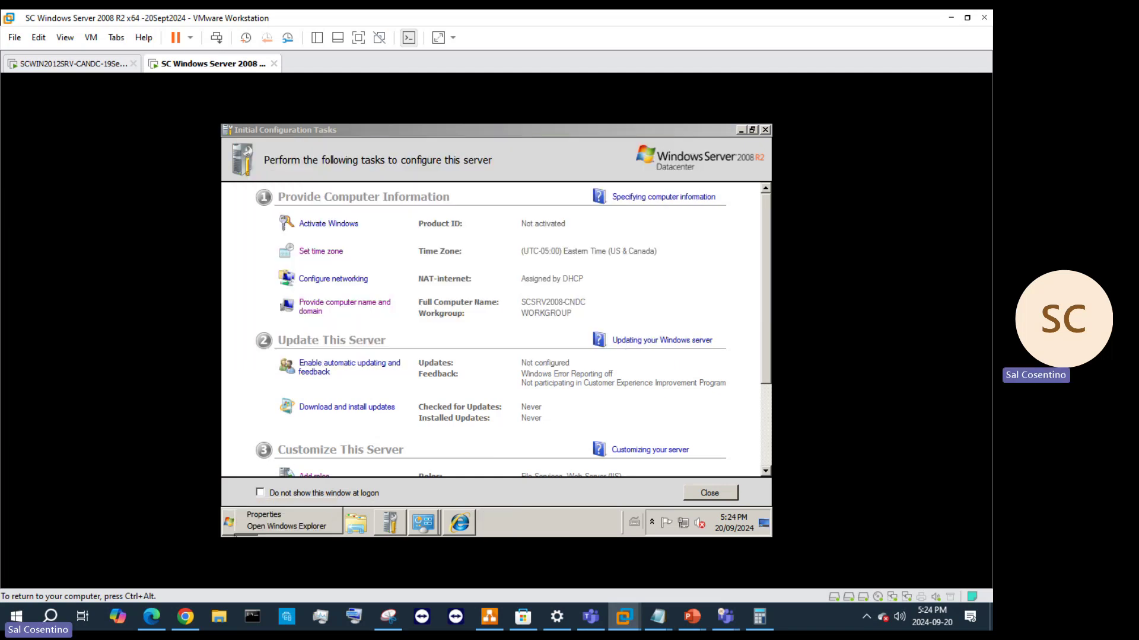
right_click(228, 528)
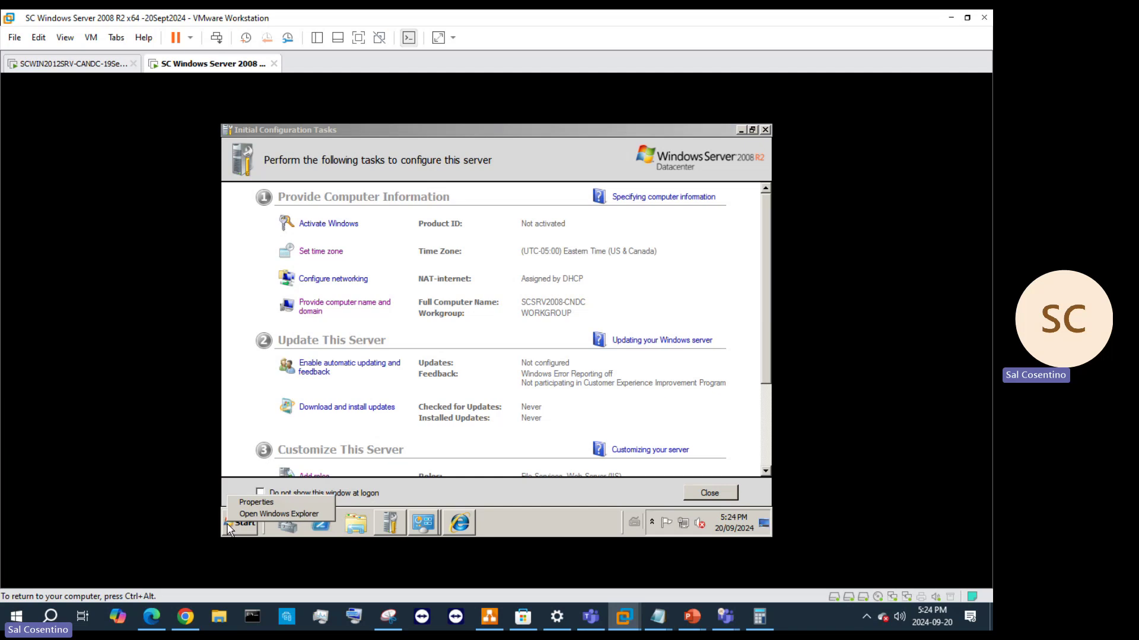
click(229, 527)
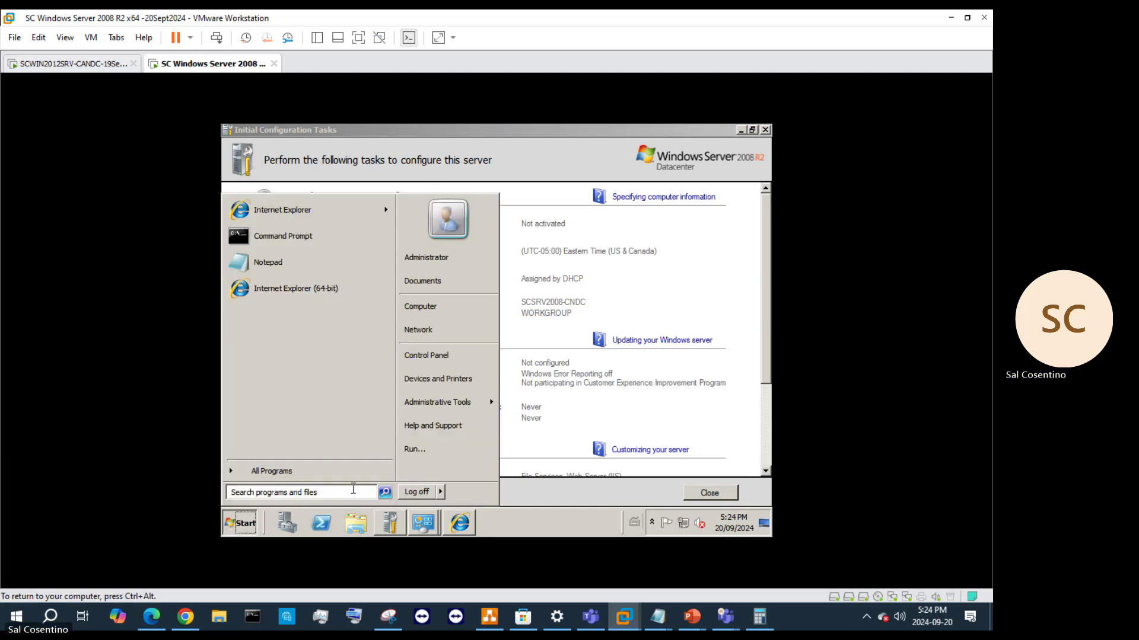
click(435, 453)
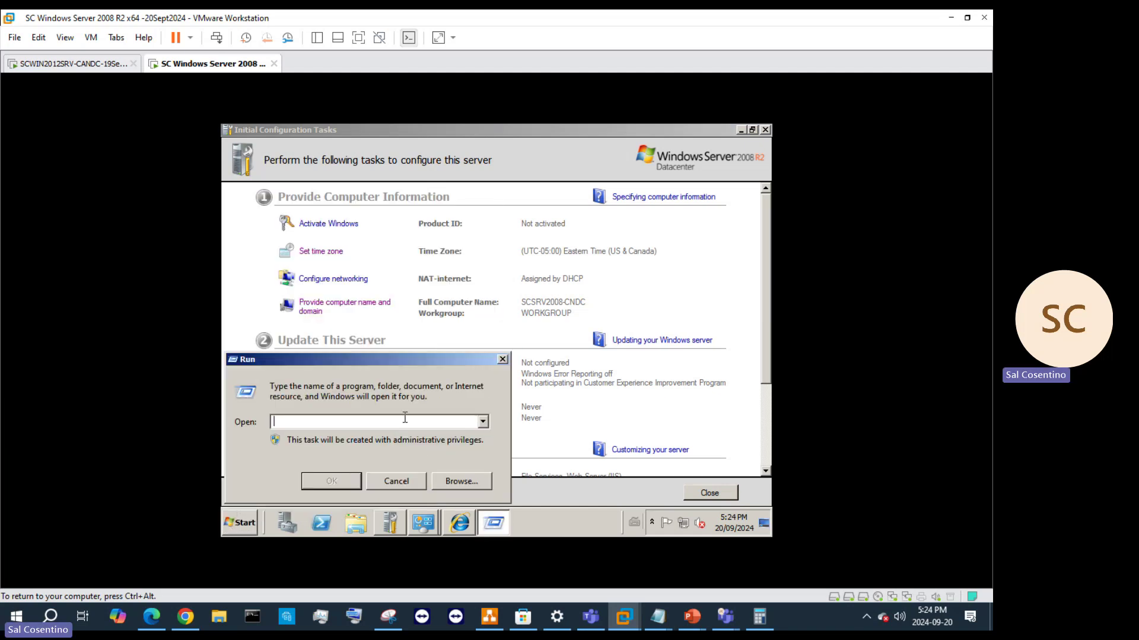
text(sconfig)
key(Return)
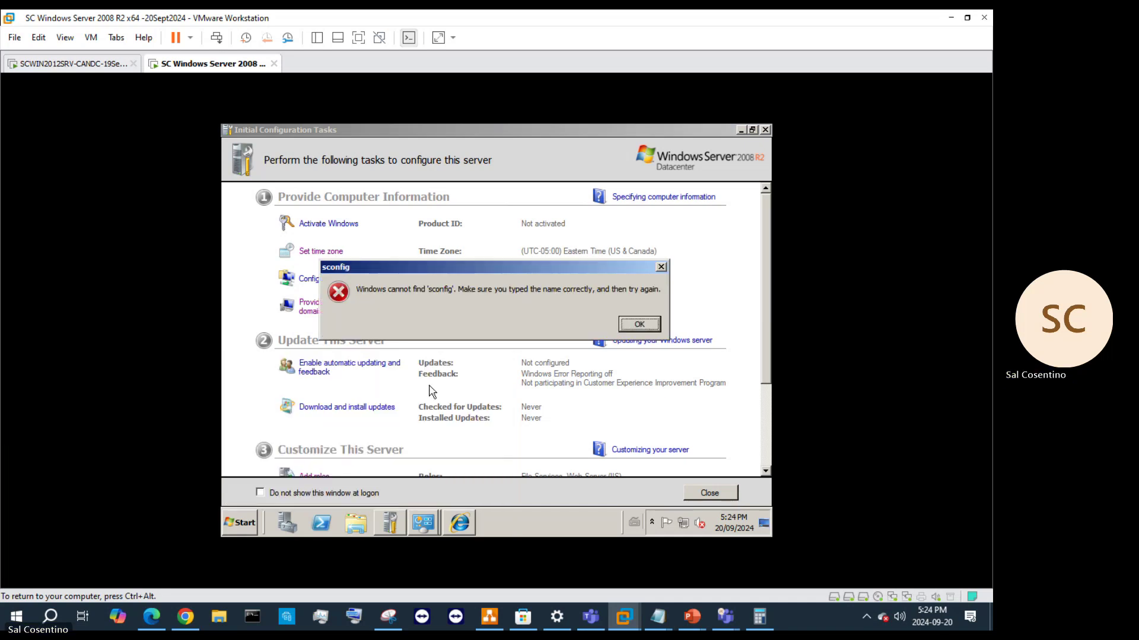
click(661, 267)
click(345, 423)
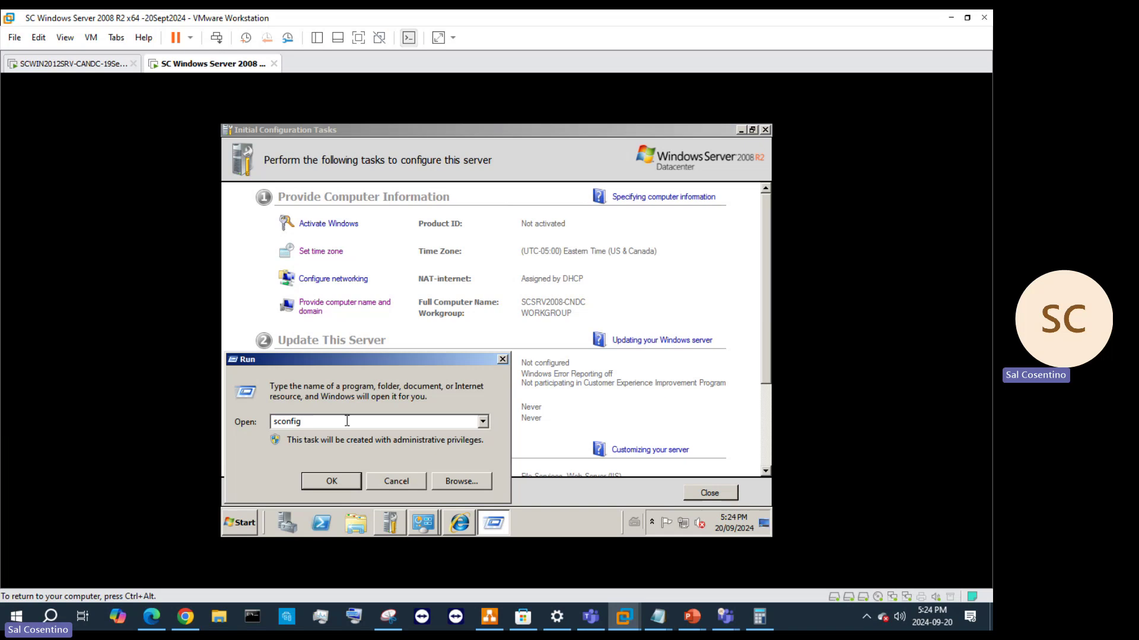
text(.exe)
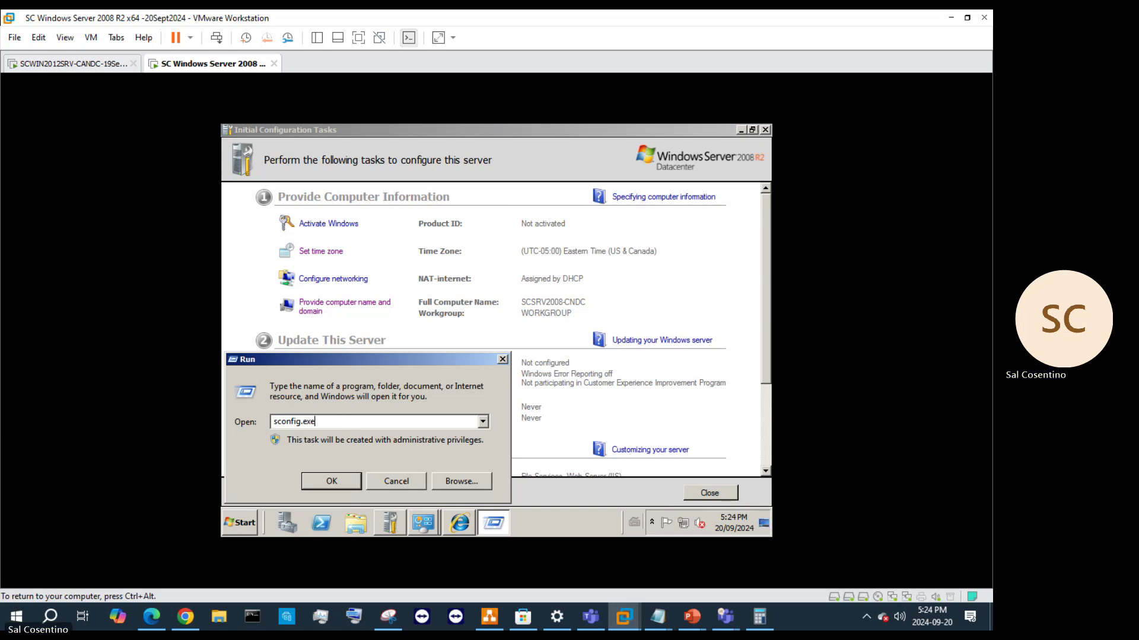
key(Return)
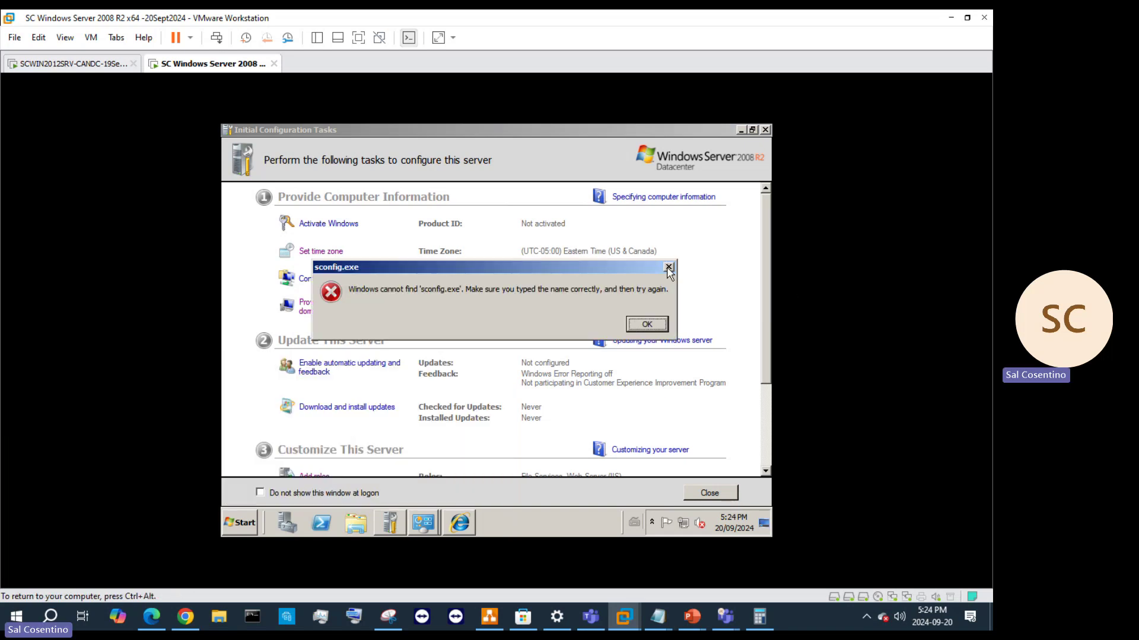
click(669, 268)
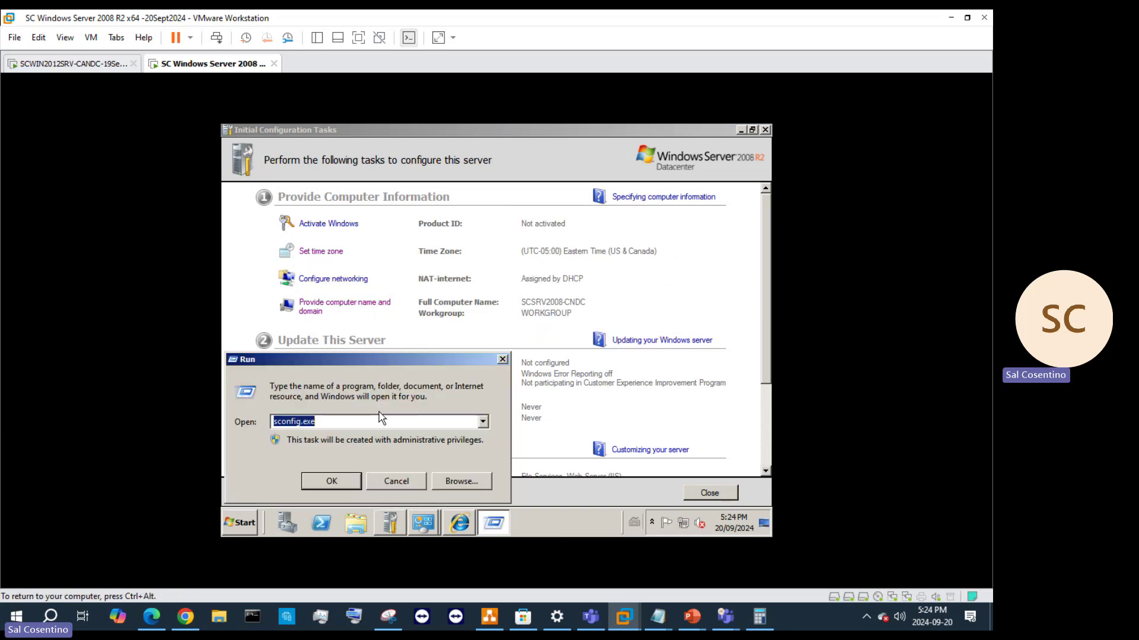
click(502, 359)
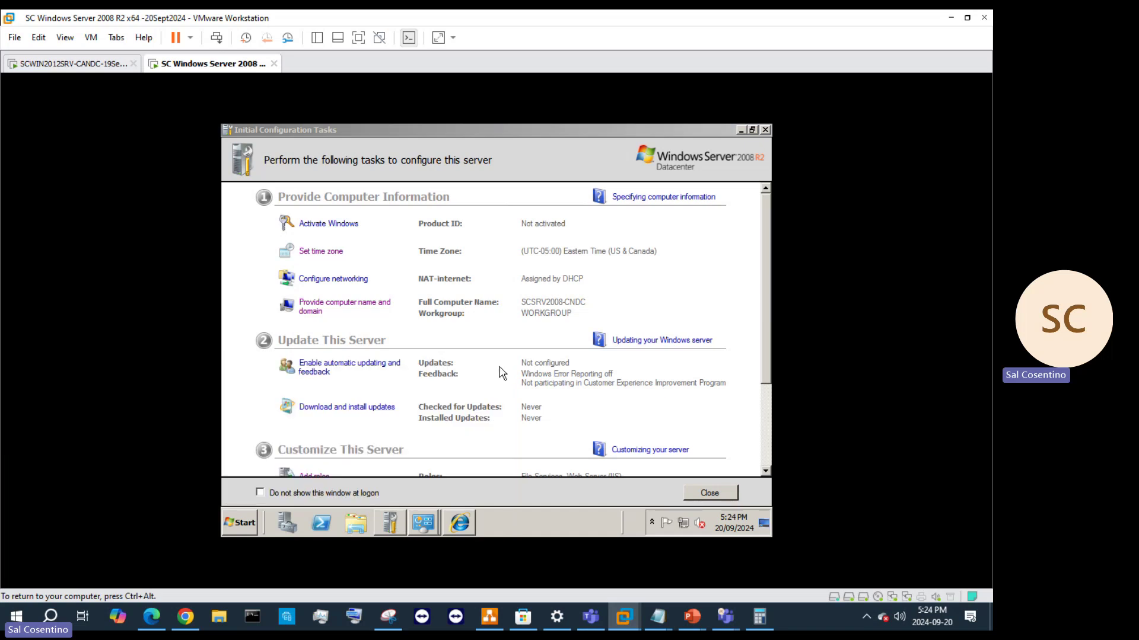
- Switch to the Windows Server 2012 R2 virtual machine, try to launch sconfig.exe through the Run dialog, and close the dialog
click(112, 64)
click(25, 575)
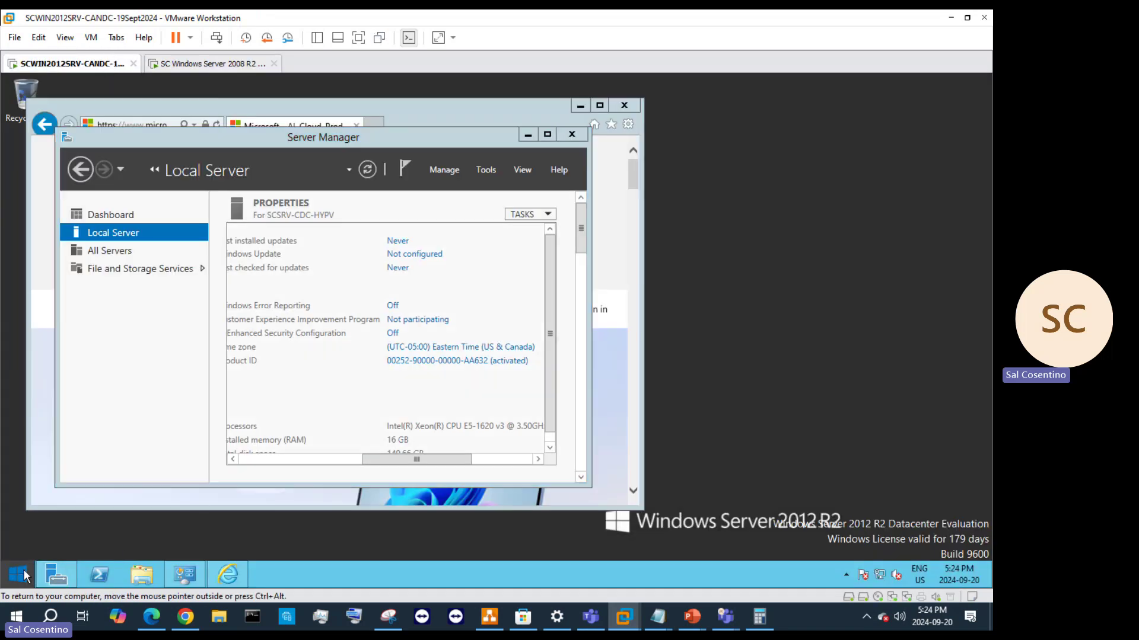
right_click(22, 574)
click(60, 528)
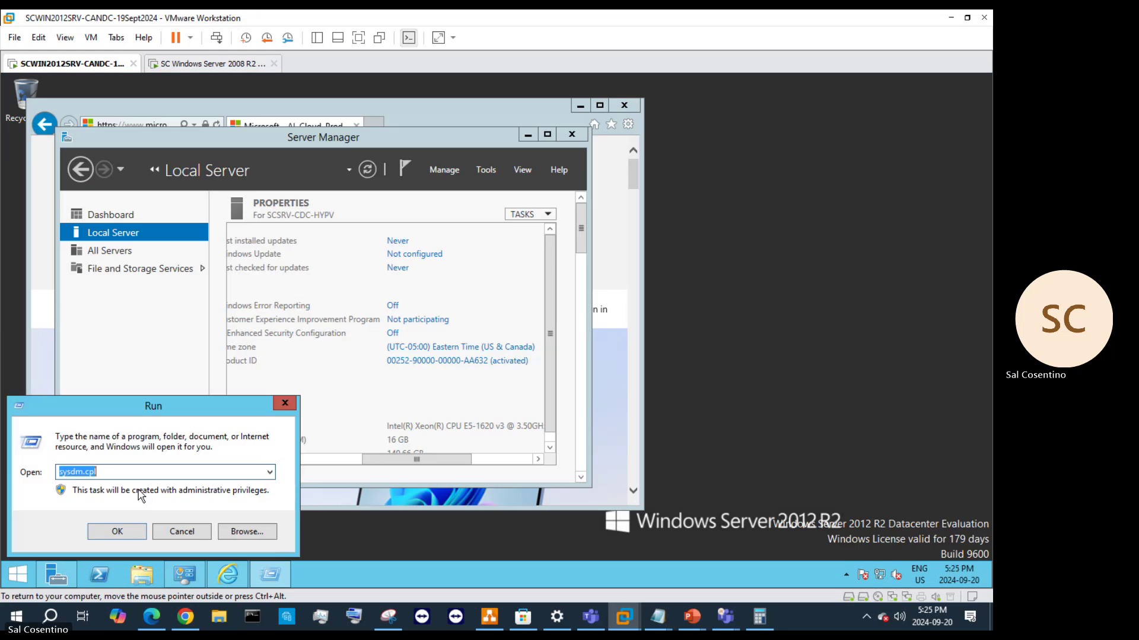
text(sconfig.exe)
key(Return)
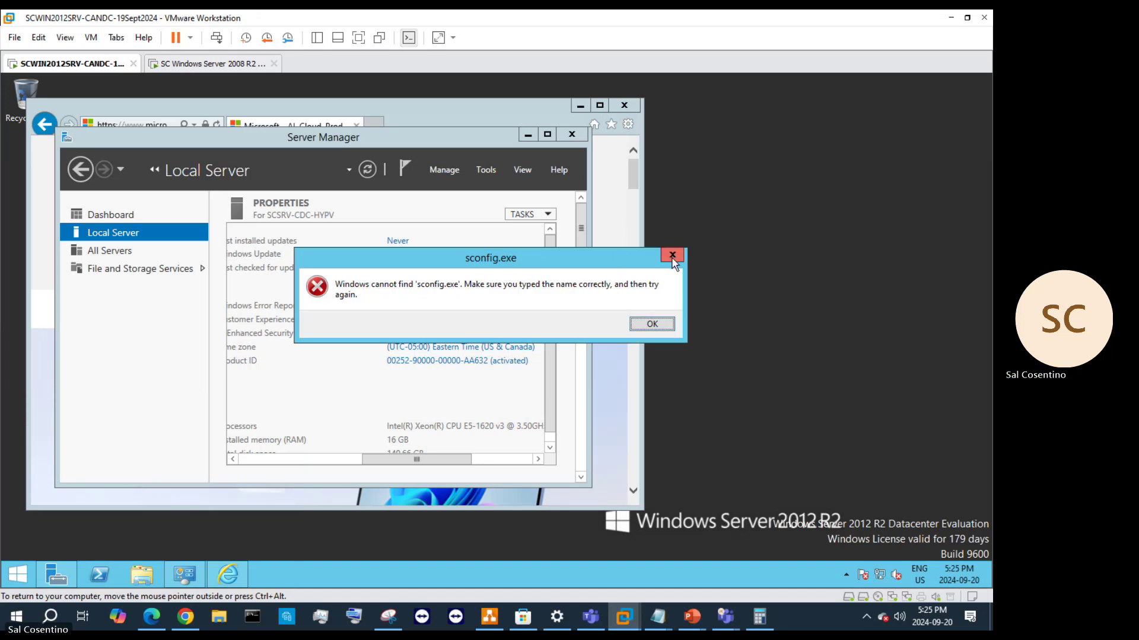
click(671, 257)
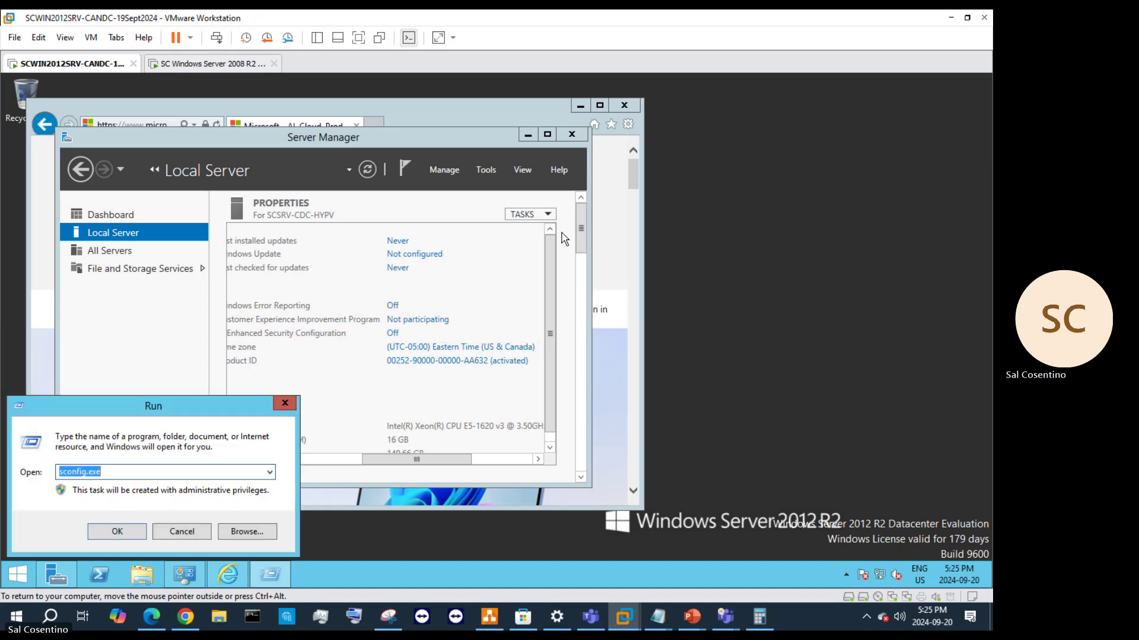
click(284, 403)
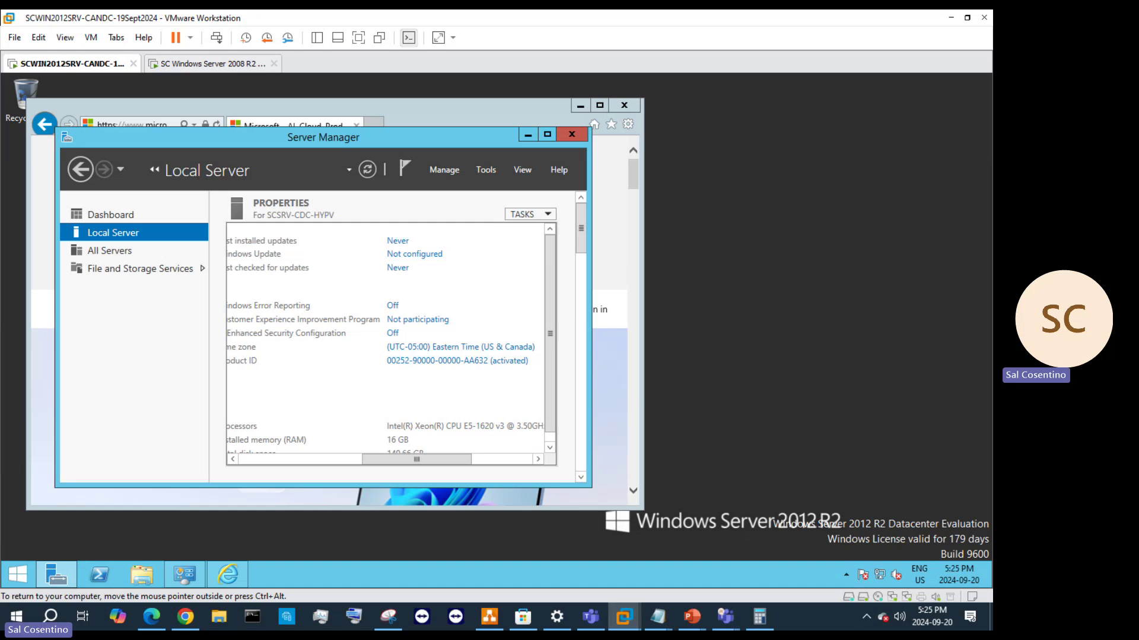
- Move the Server Manager window aside and reopen the Run dialog to check its previously used commands
drag(391, 137, 500, 141)
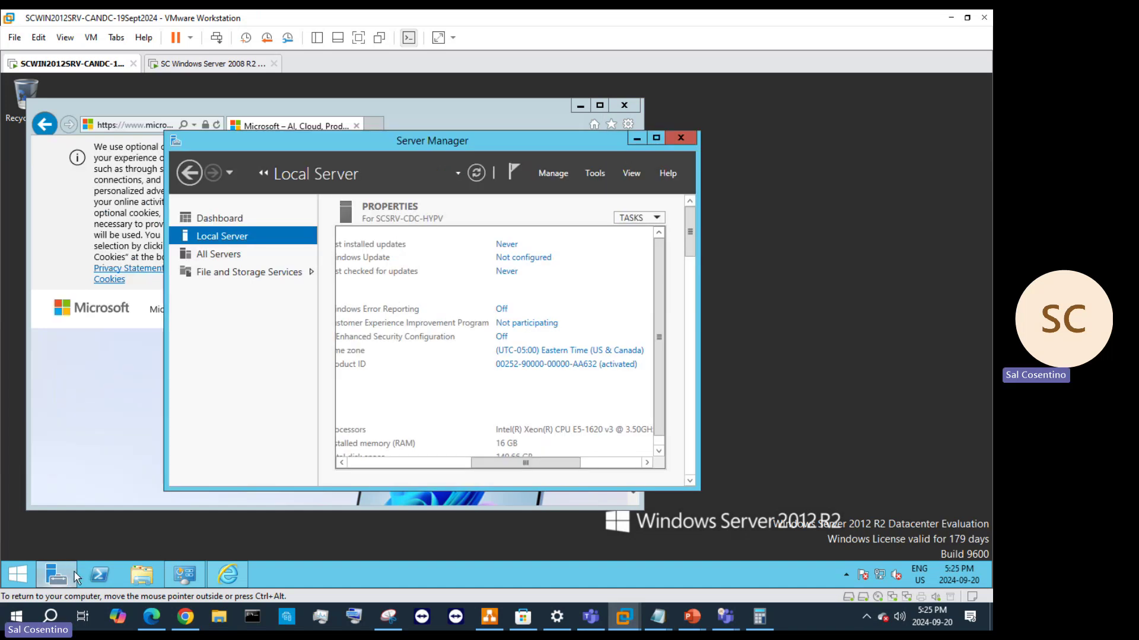
right_click(33, 576)
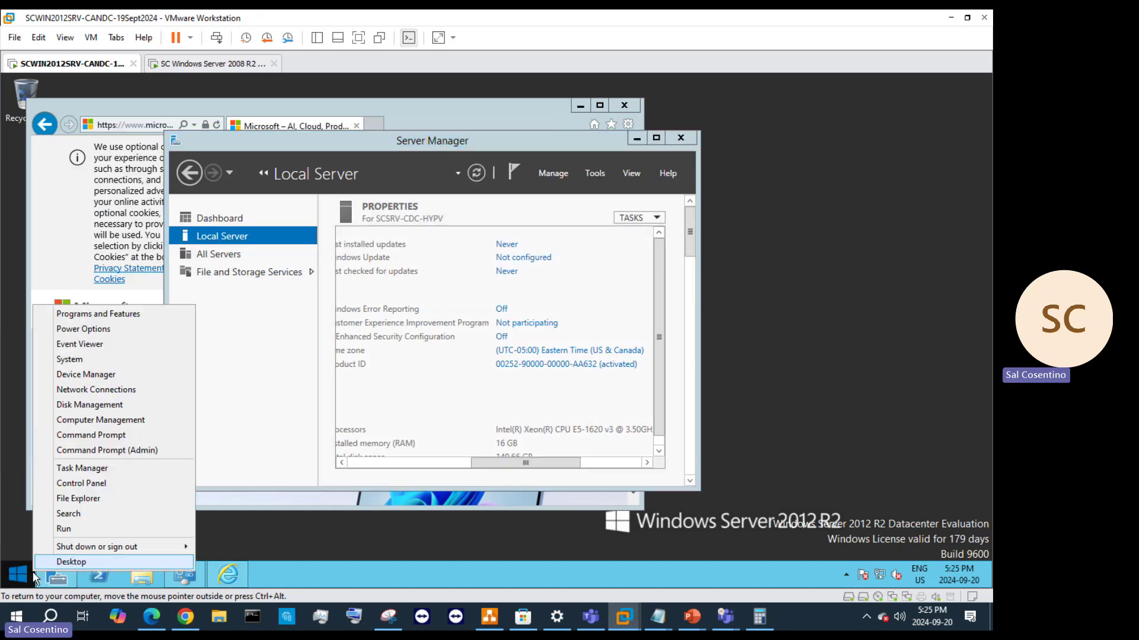
click(63, 529)
click(270, 472)
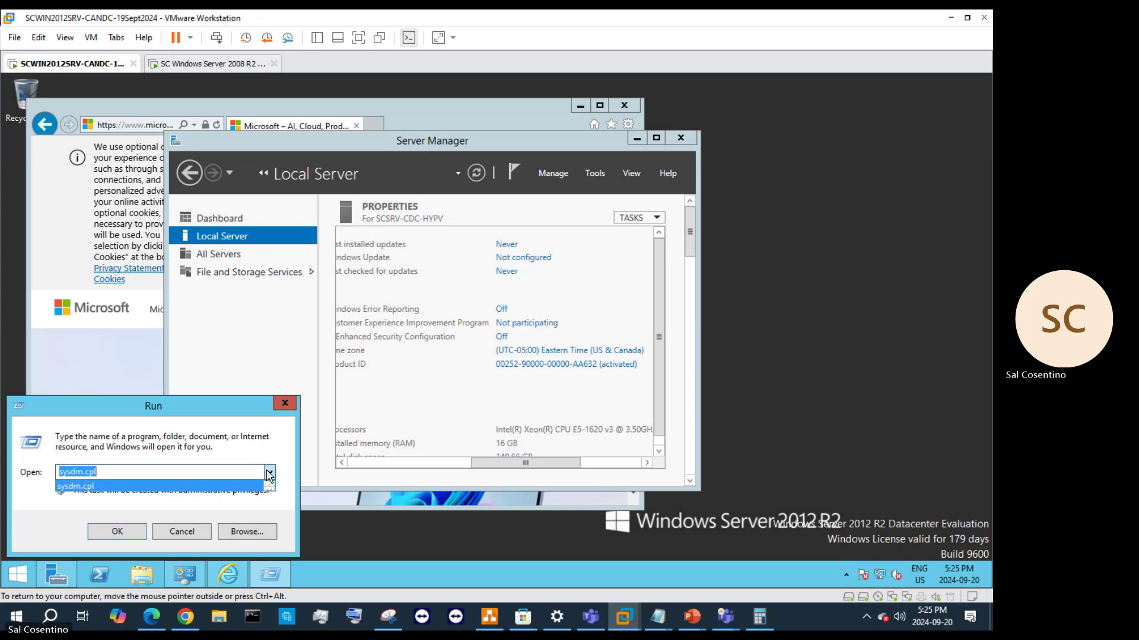
click(218, 484)
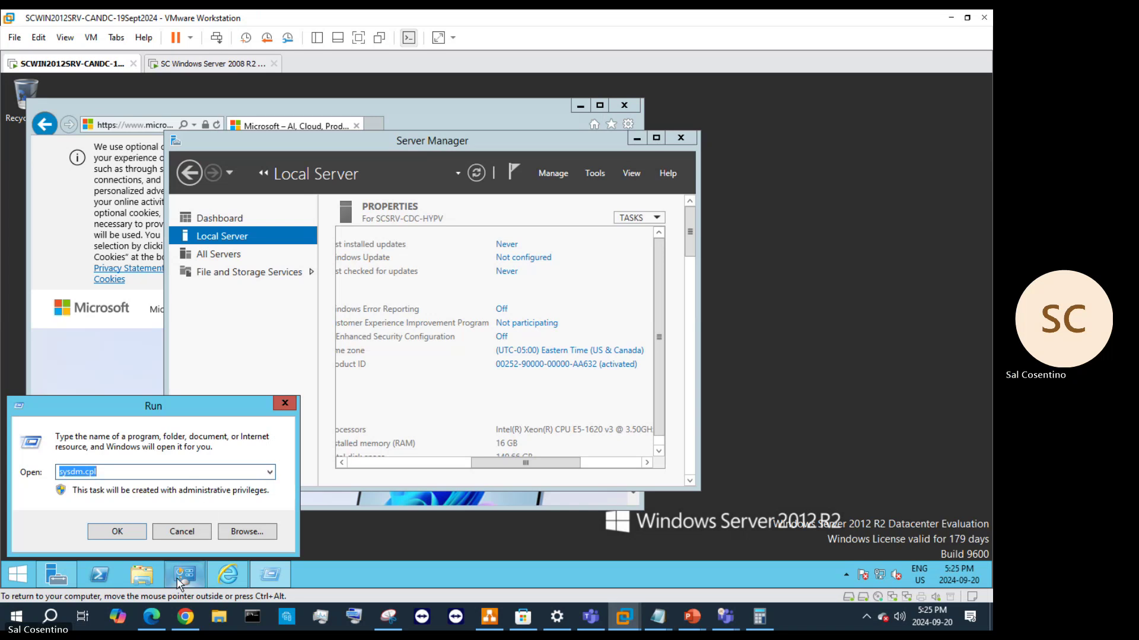
- Open an administrator Command Prompt on the Windows Server 2012 R2 machine and try to run sconfig.exe
right_click(26, 567)
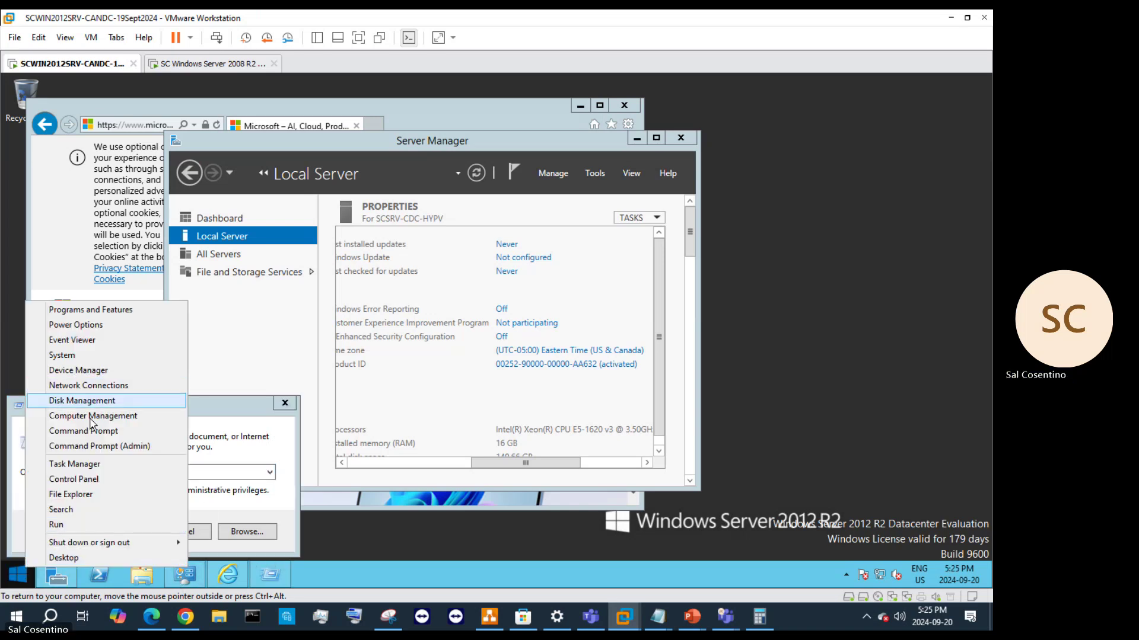
click(98, 446)
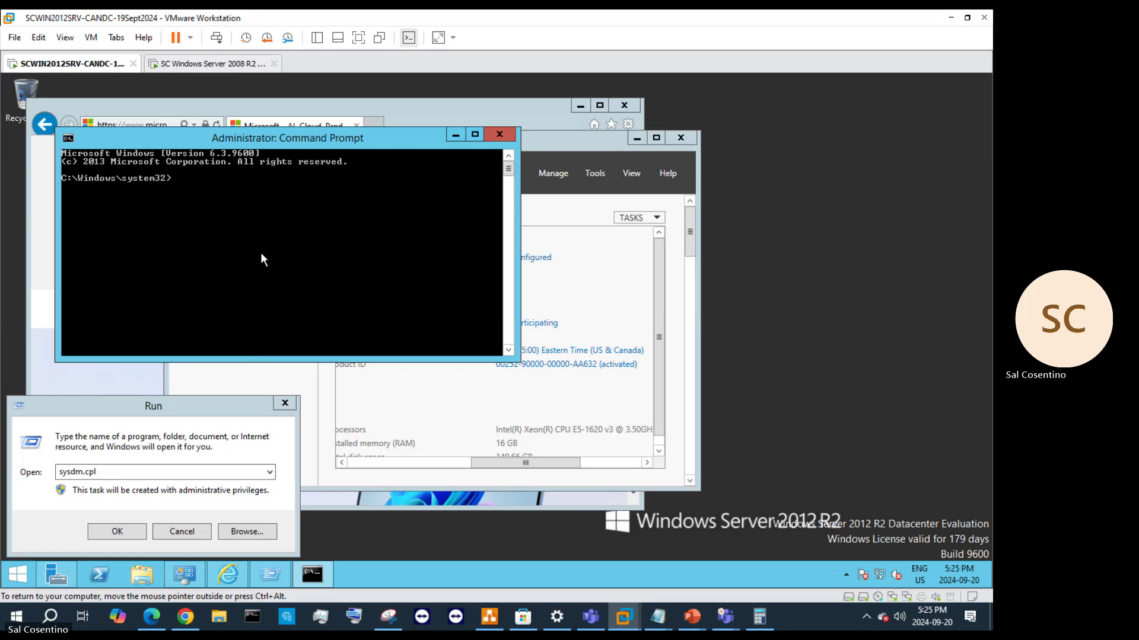
text(sconfig.exe)
key(Return)
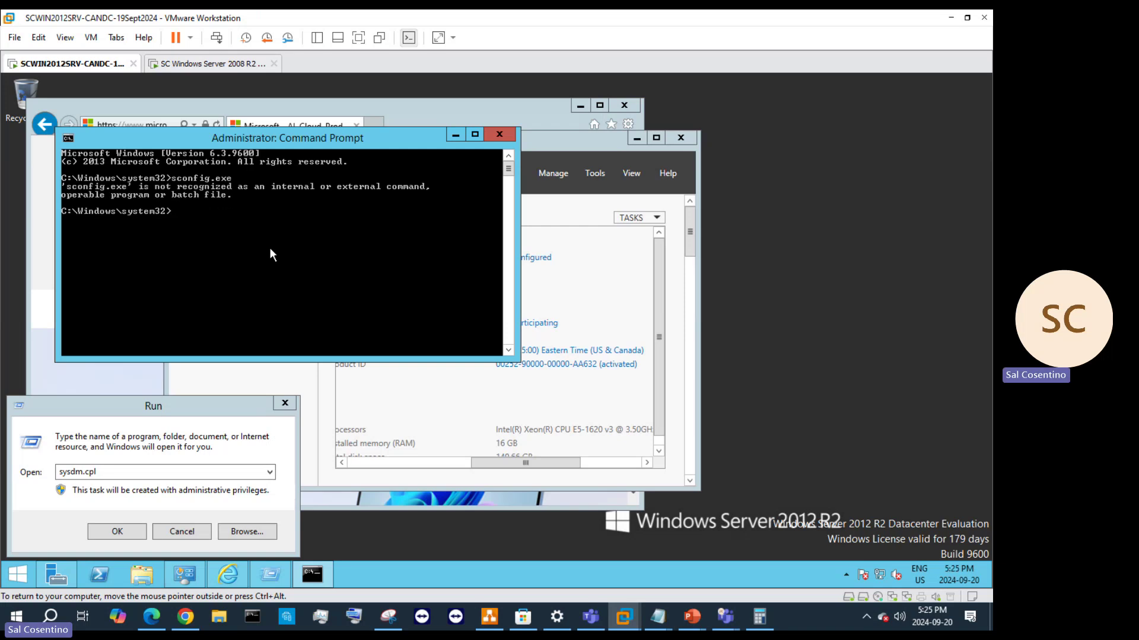
- Try to run sconfig.msc in the administrator Command Prompt
key(Up)
key(BackSpace)
key(BackSpace)
key(BackSpace)
text(msc)
key(Return)
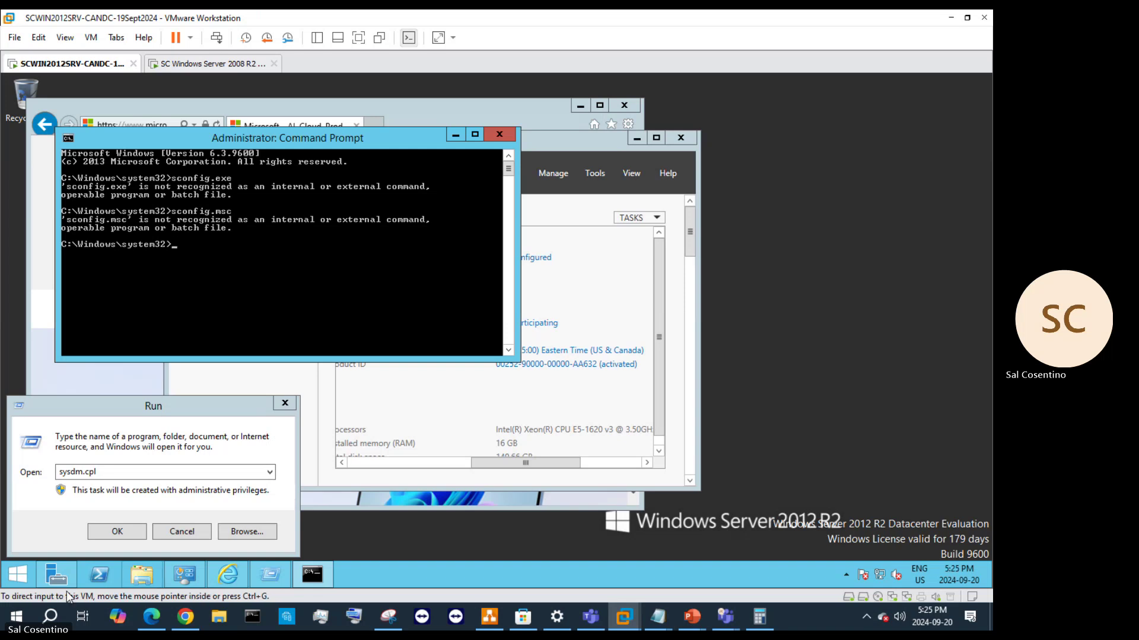
- Search the Windows Server 2012 R2 machine for sconfig, launch it, move its window clear of the Command Prompt, and cancel the Run dialog
right_click(24, 572)
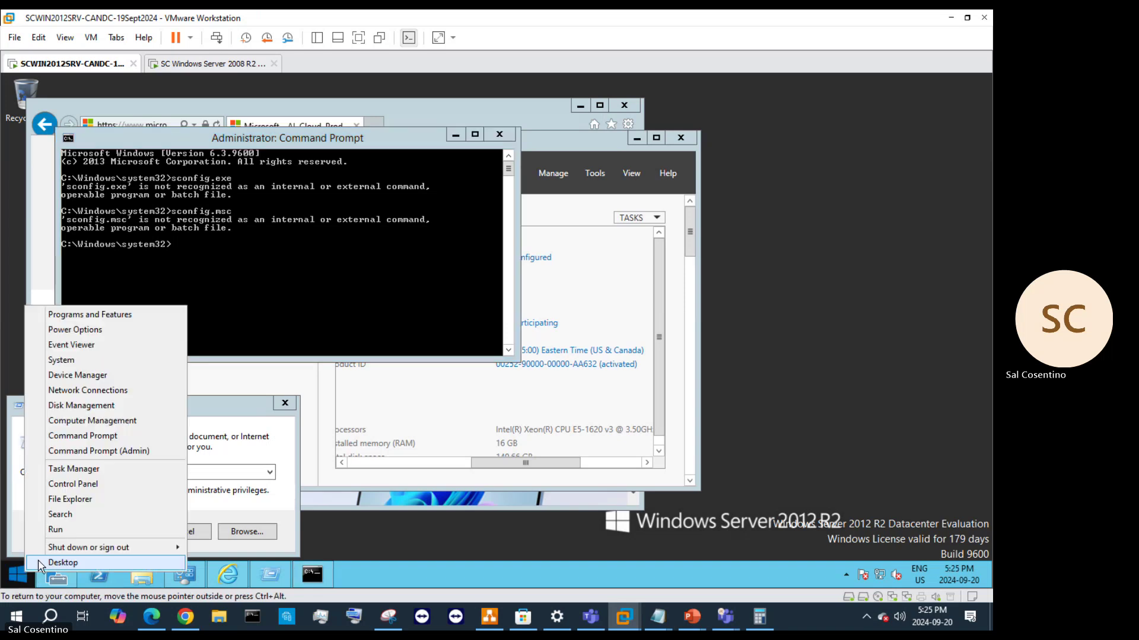
click(82, 523)
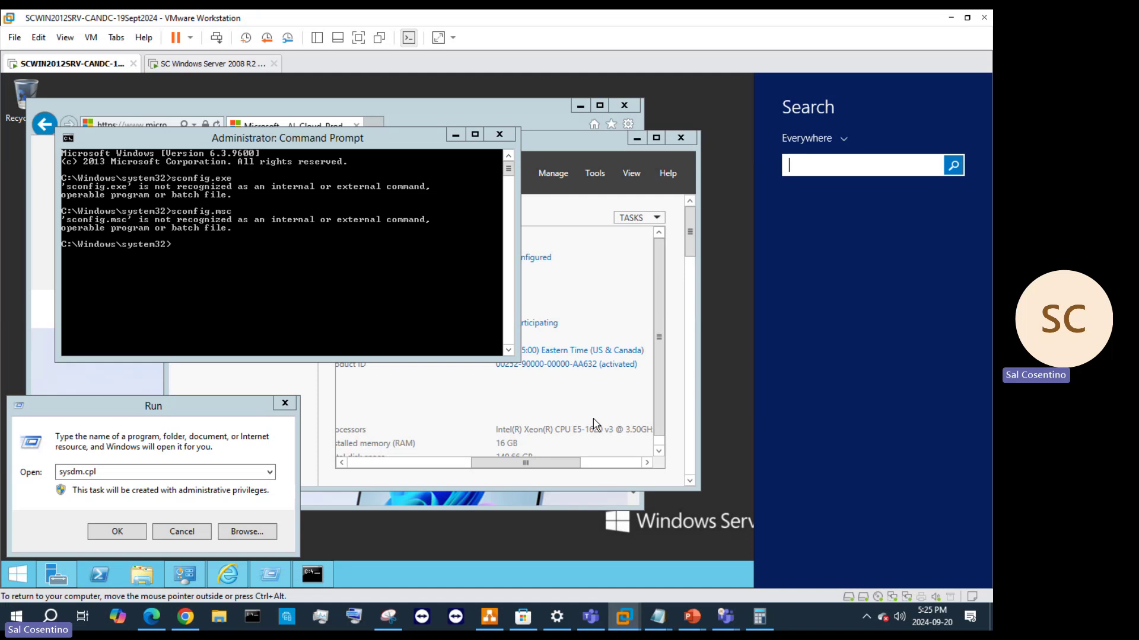
text(sconfig)
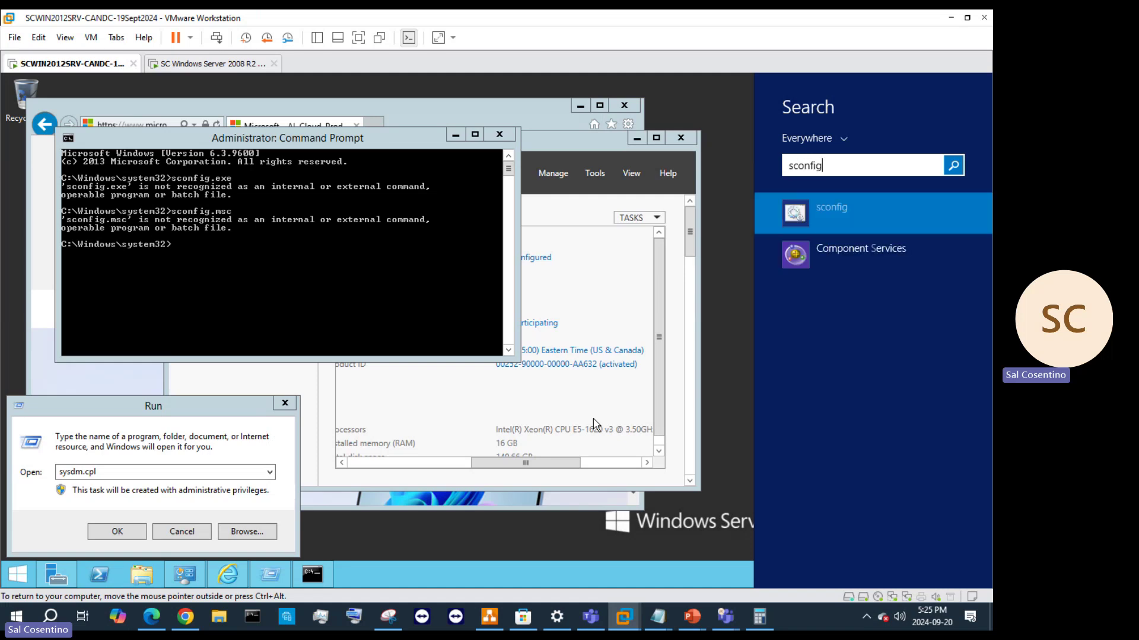
click(820, 224)
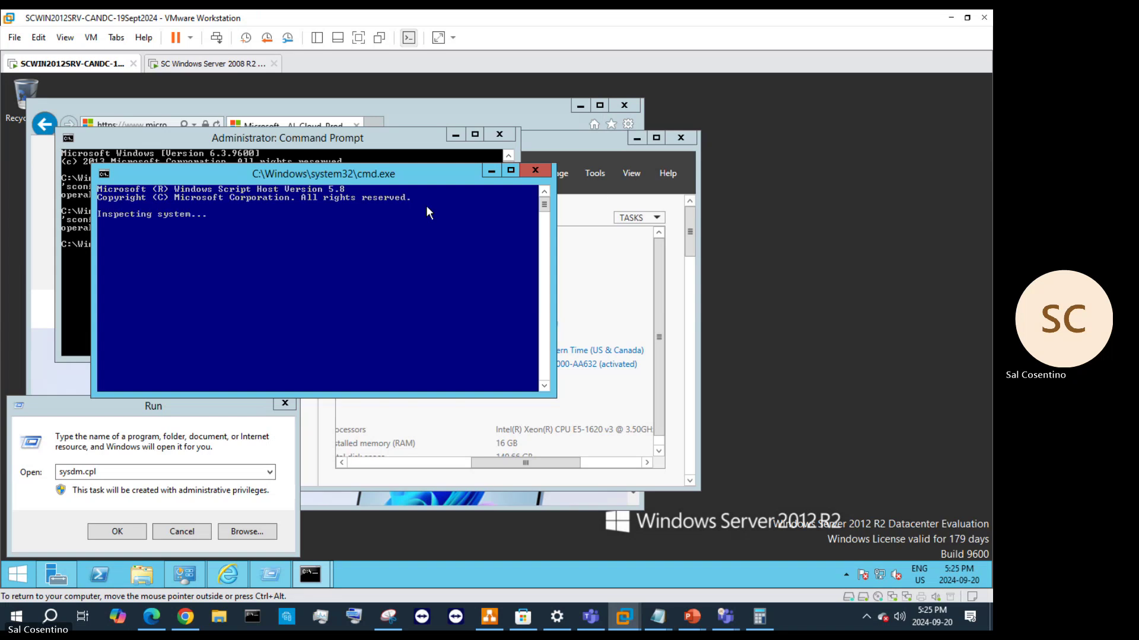
drag(392, 180, 543, 195)
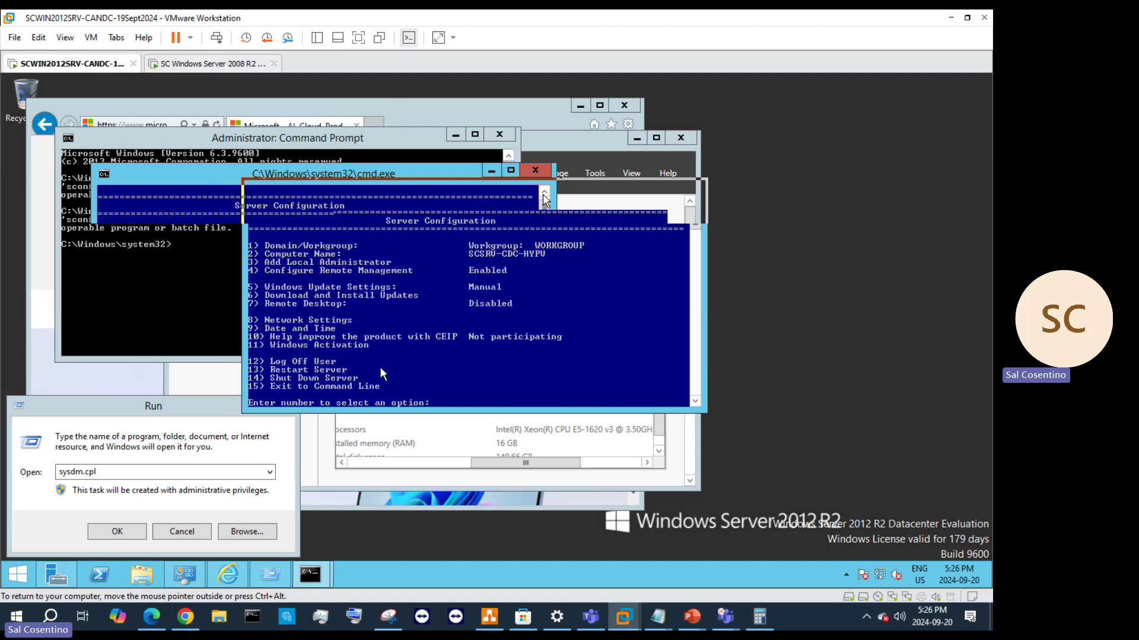
click(182, 531)
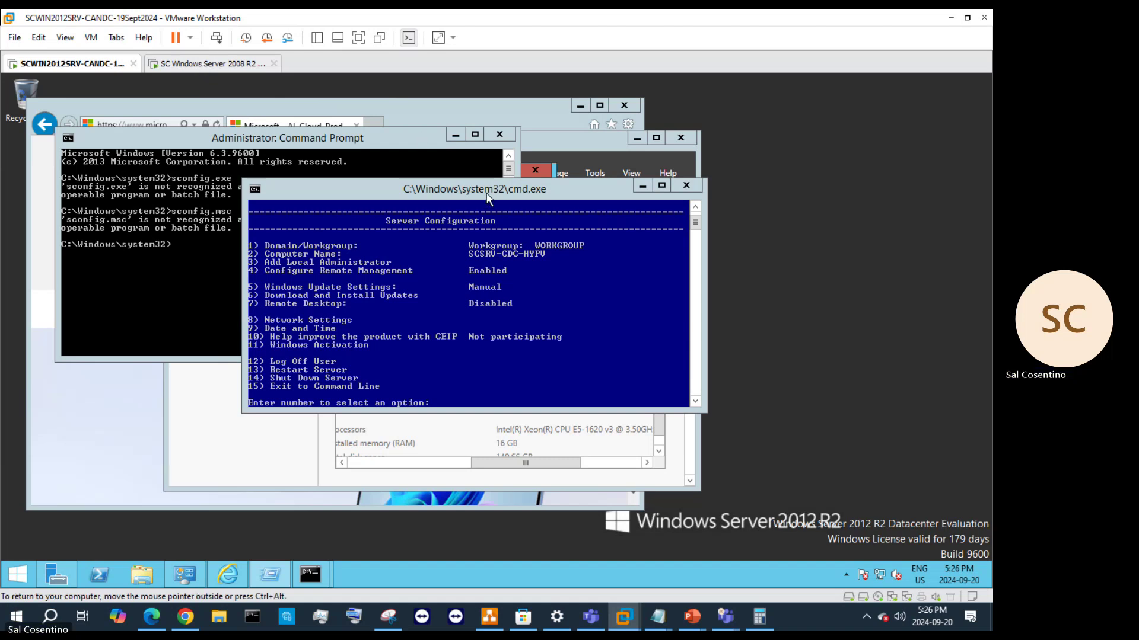
- Switch to the Windows Server 2008 R2 virtual machine and open the C:\Windows\System32 folder in Windows Explorer
click(228, 64)
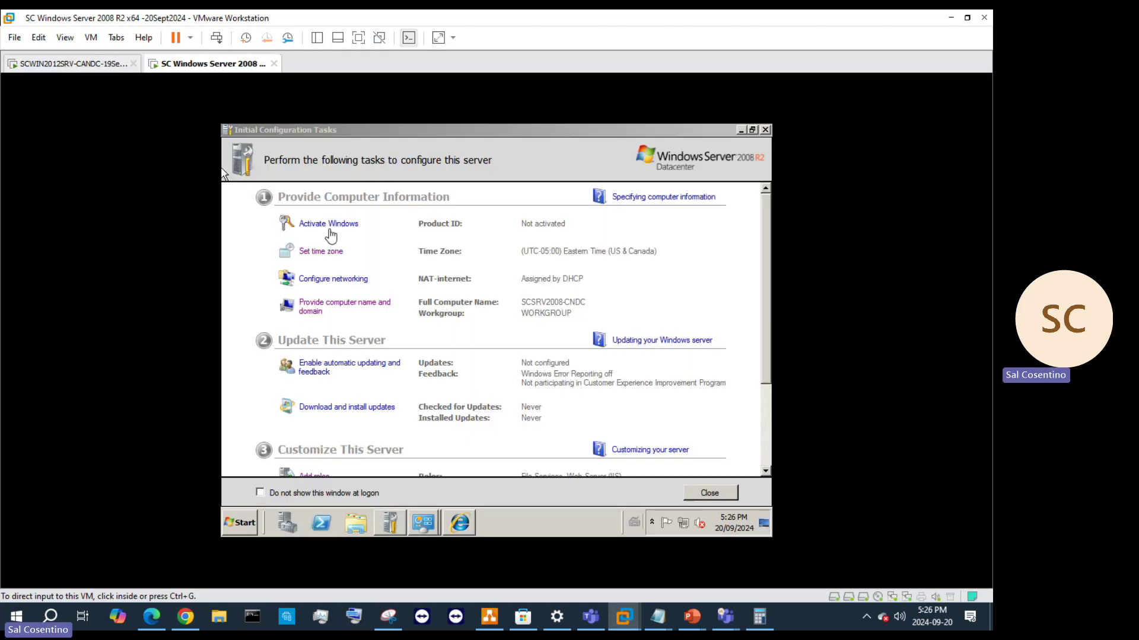
click(354, 525)
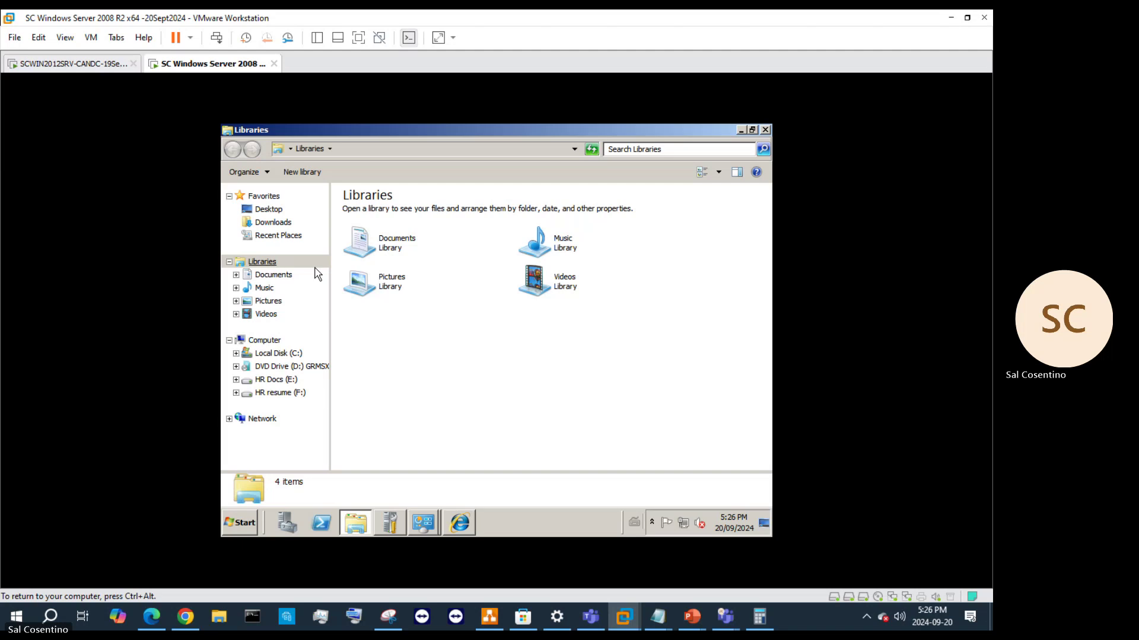
click(291, 353)
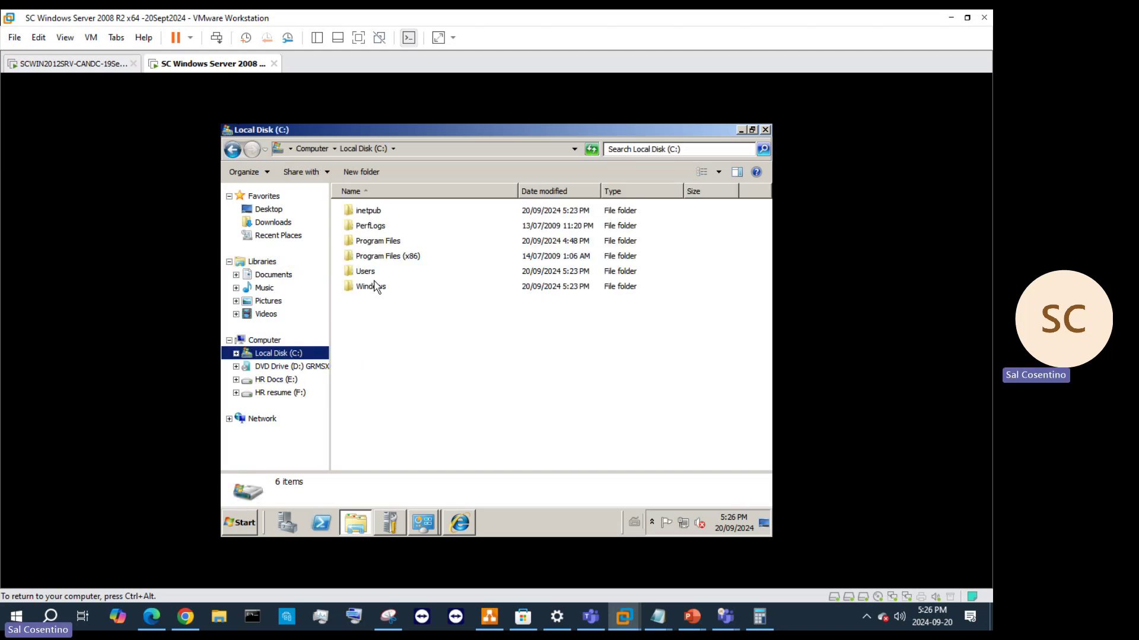
double_click(370, 287)
scroll(424, 372, down, 10)
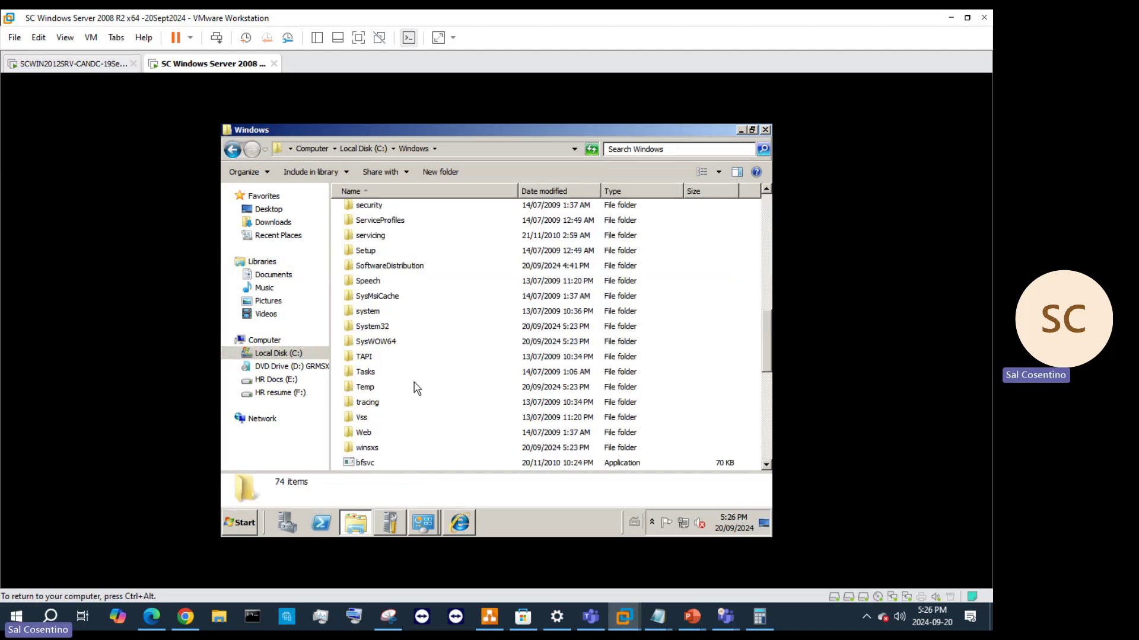
double_click(378, 327)
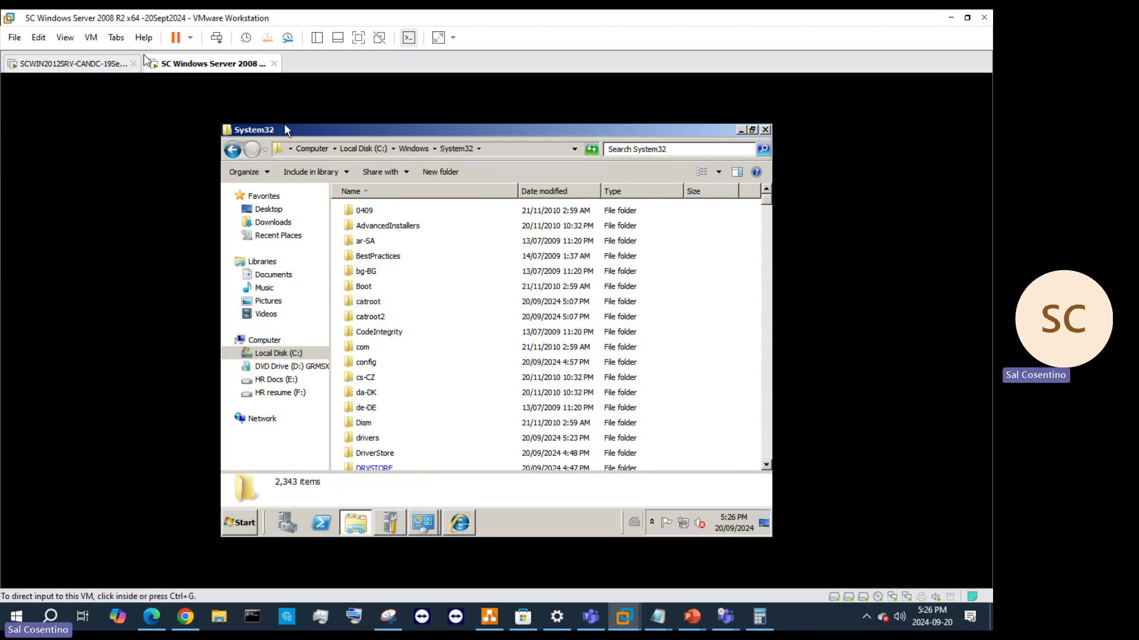
- Check the open sconfig window on the 2012 R2 machine, return to 2008 R2, and search its System32 folder for sconfig
click(109, 64)
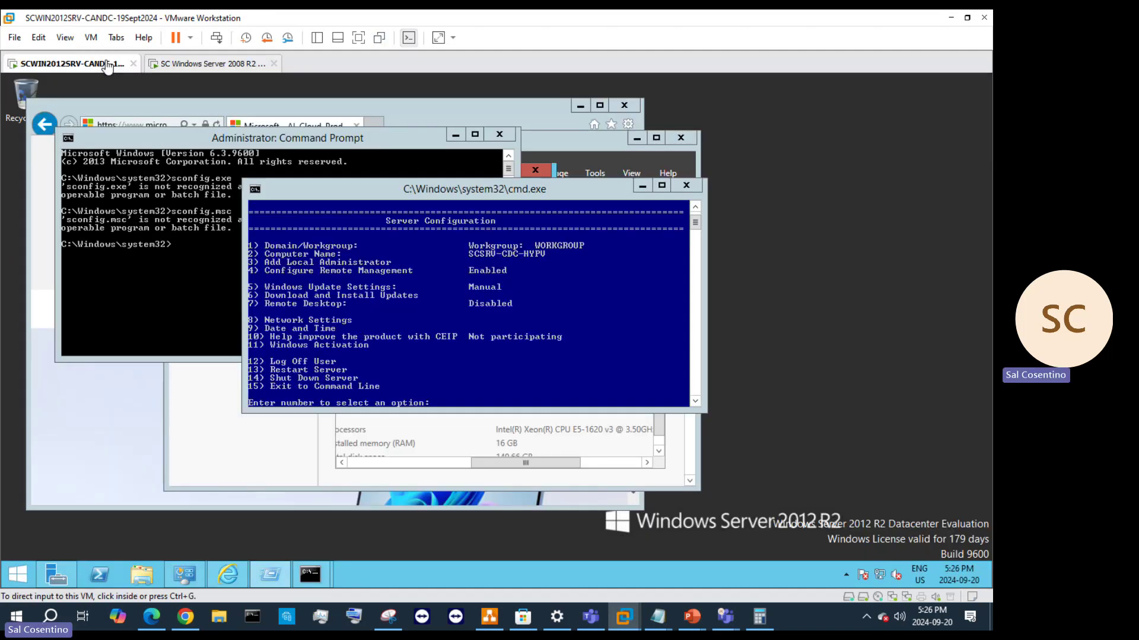
click(164, 63)
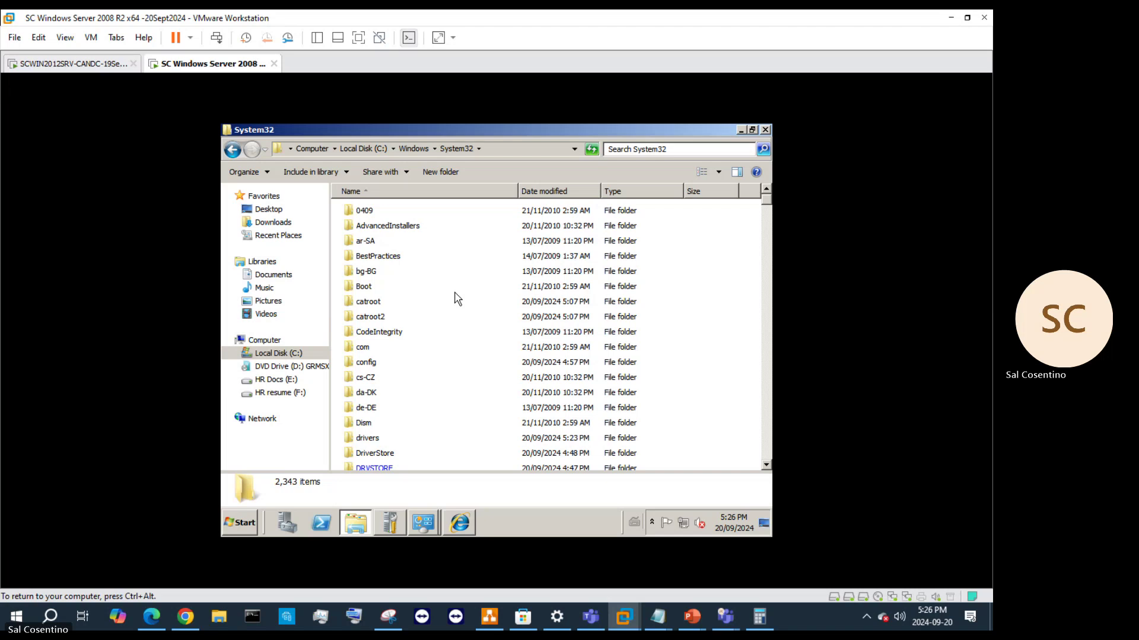
scroll(458, 298, down, 20)
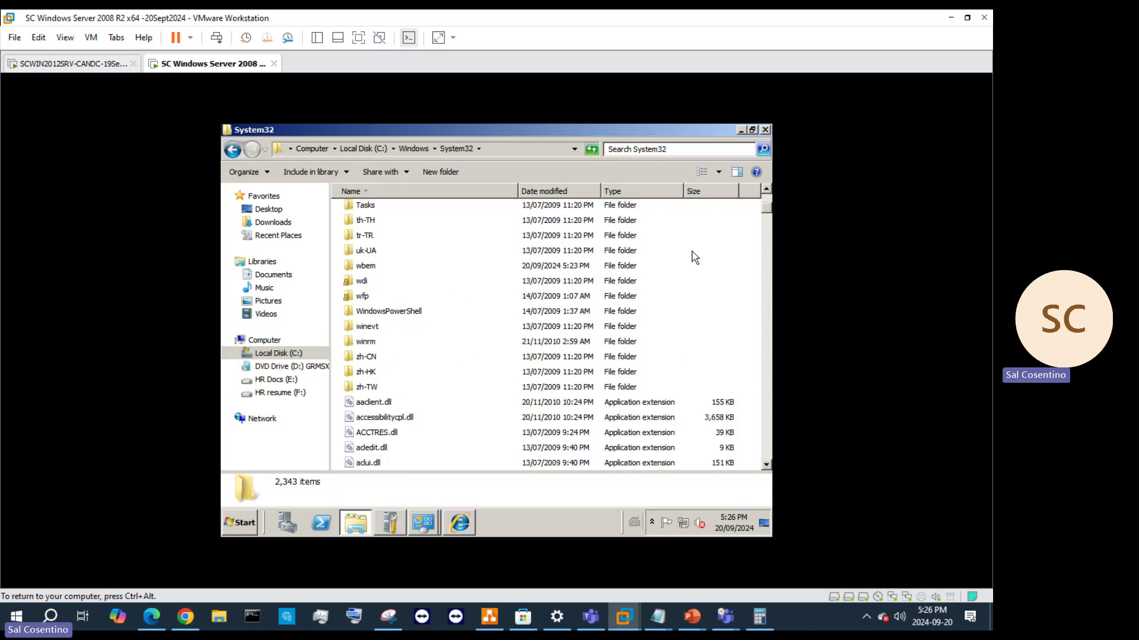
click(656, 151)
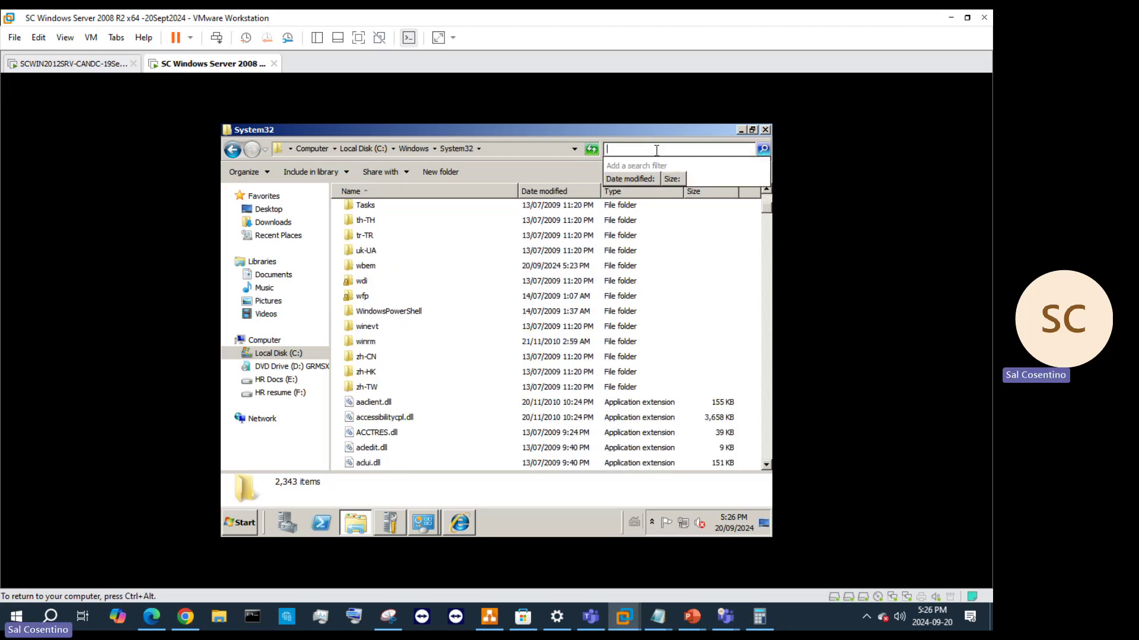
text(sconf)
text(ig)
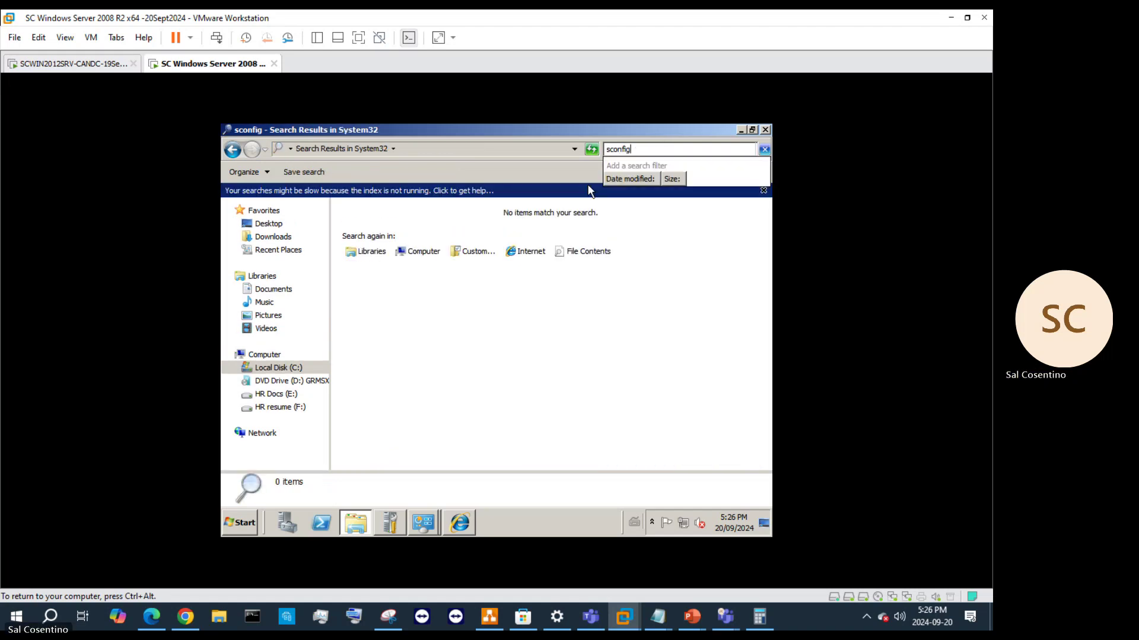
- Search the System32 folder for cmd.exe instead
click(637, 150)
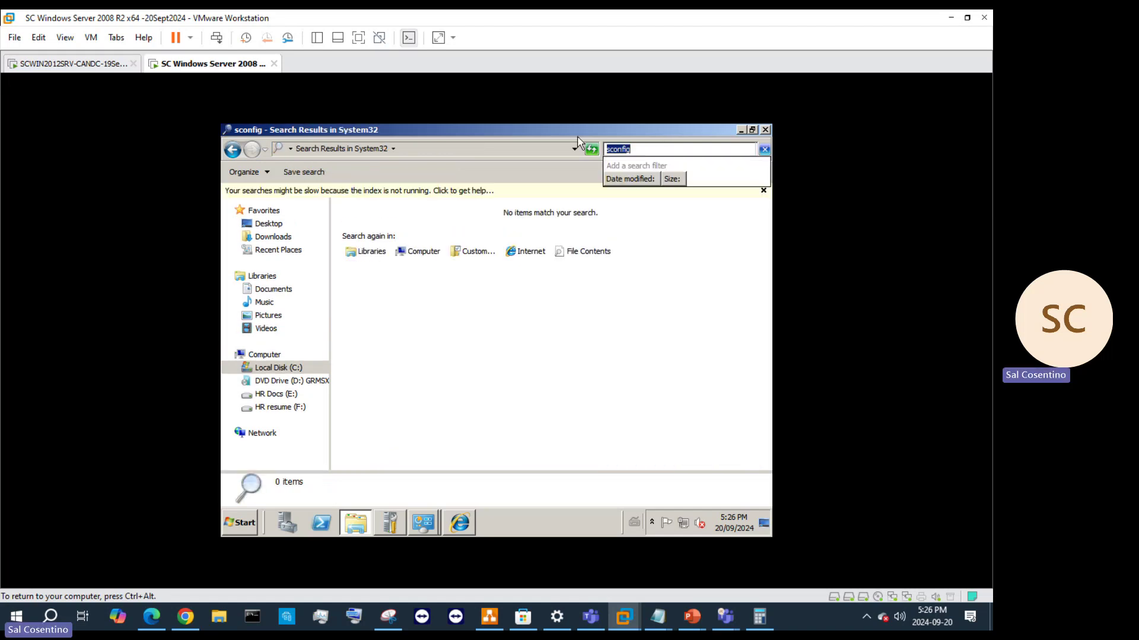
text(cmd.exe)
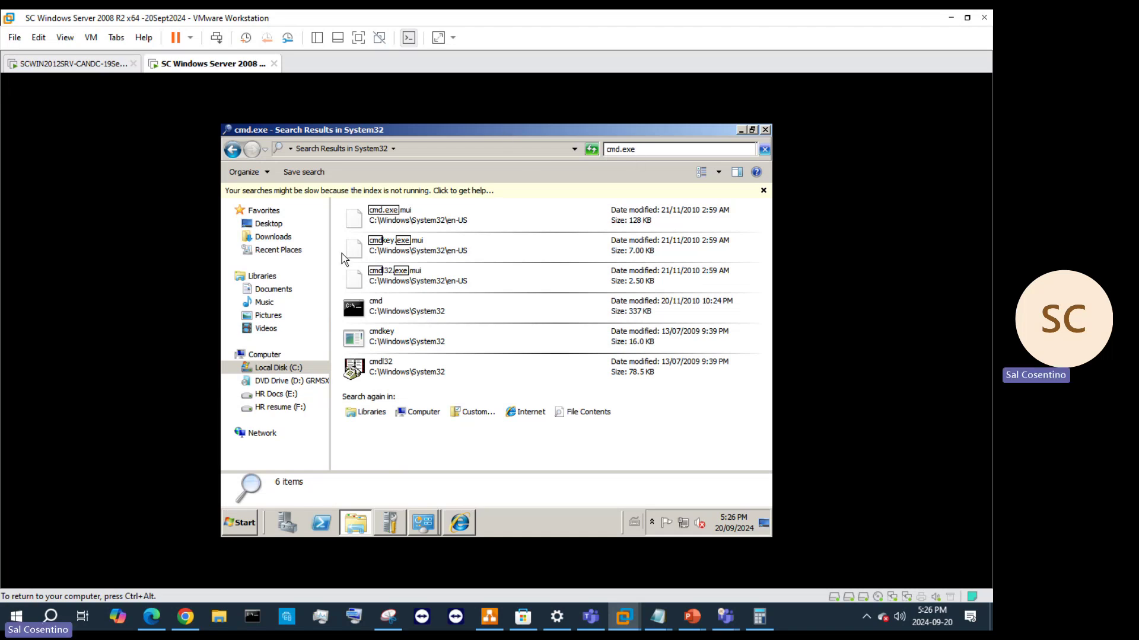
click(649, 151)
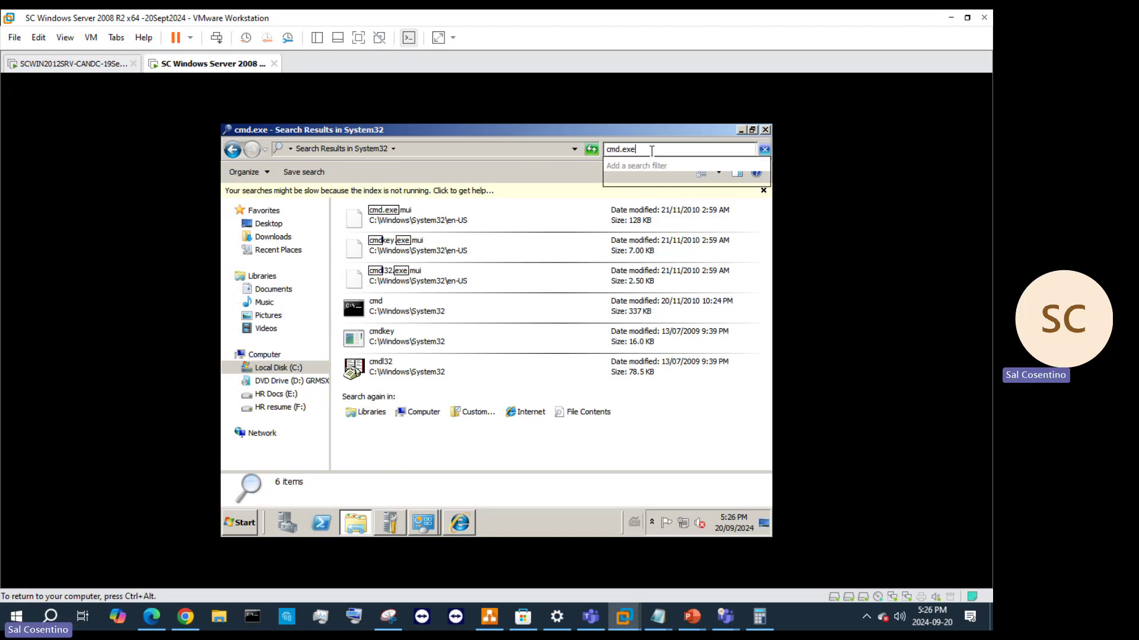
- Search the whole Local Disk (C:) for sconfig
click(271, 369)
click(693, 149)
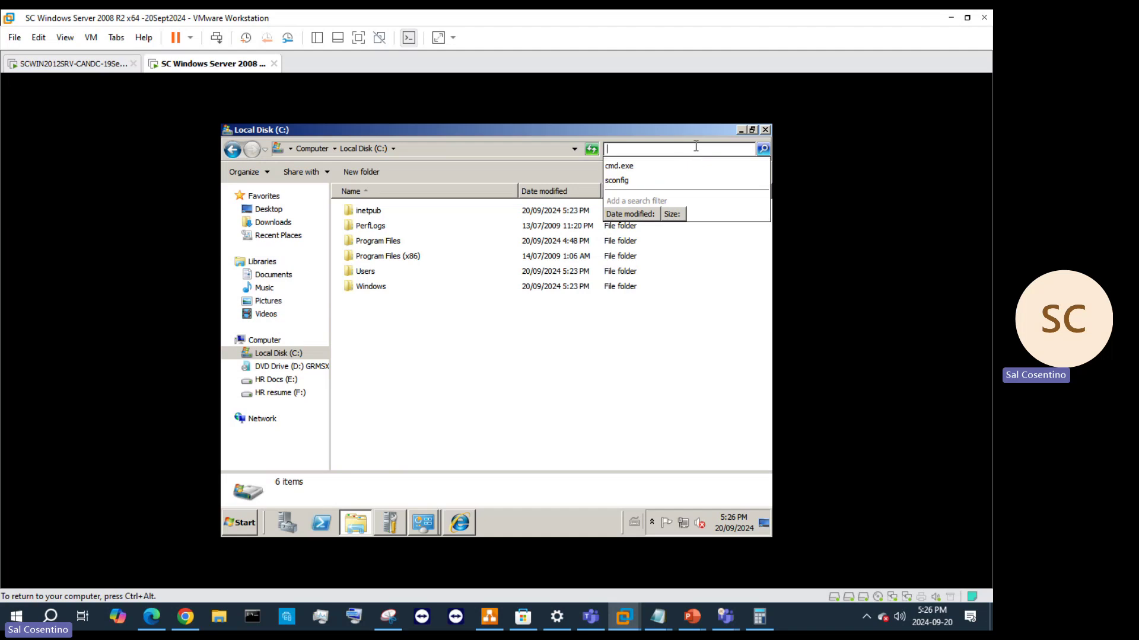
click(650, 181)
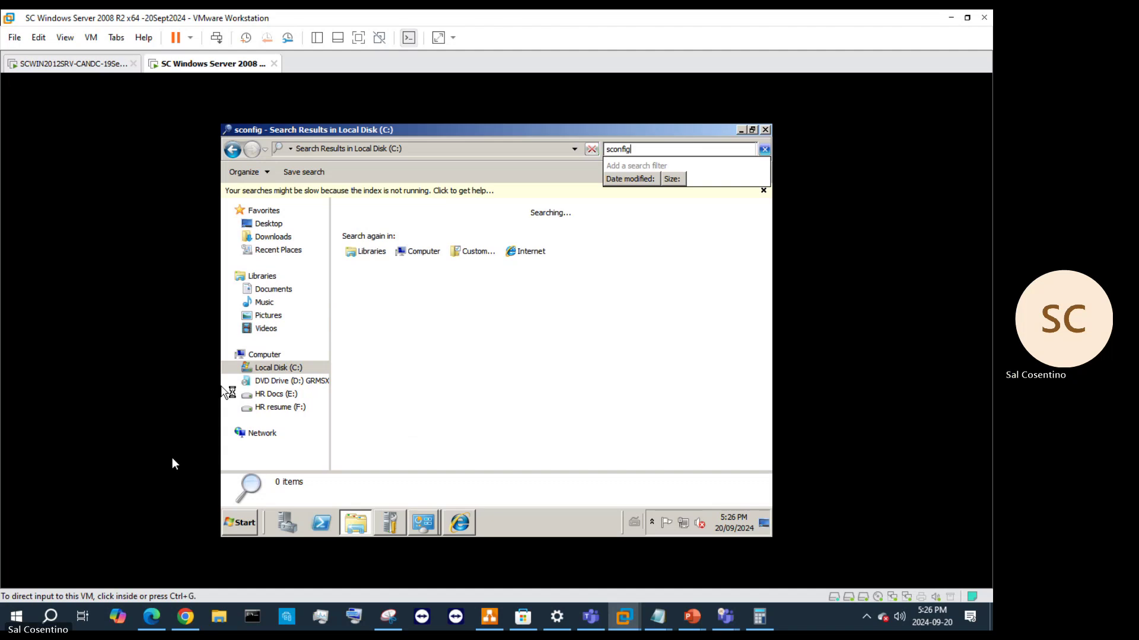
- Search the 2008 R2 machine's programs and files for config, change the term to sconfig, and run the full search
click(239, 523)
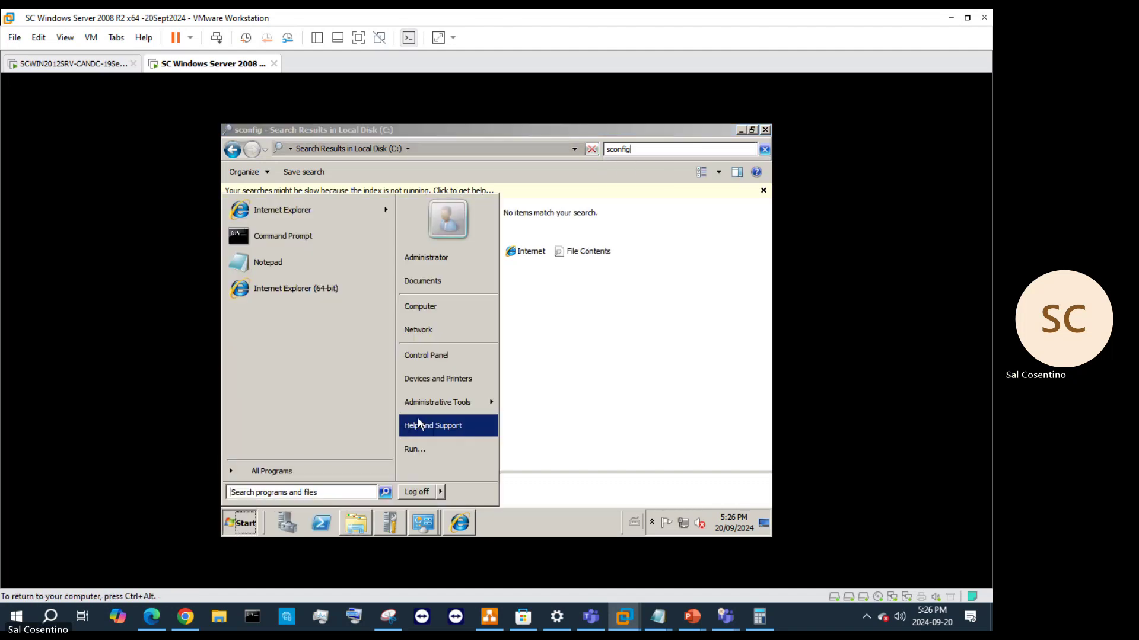
click(309, 492)
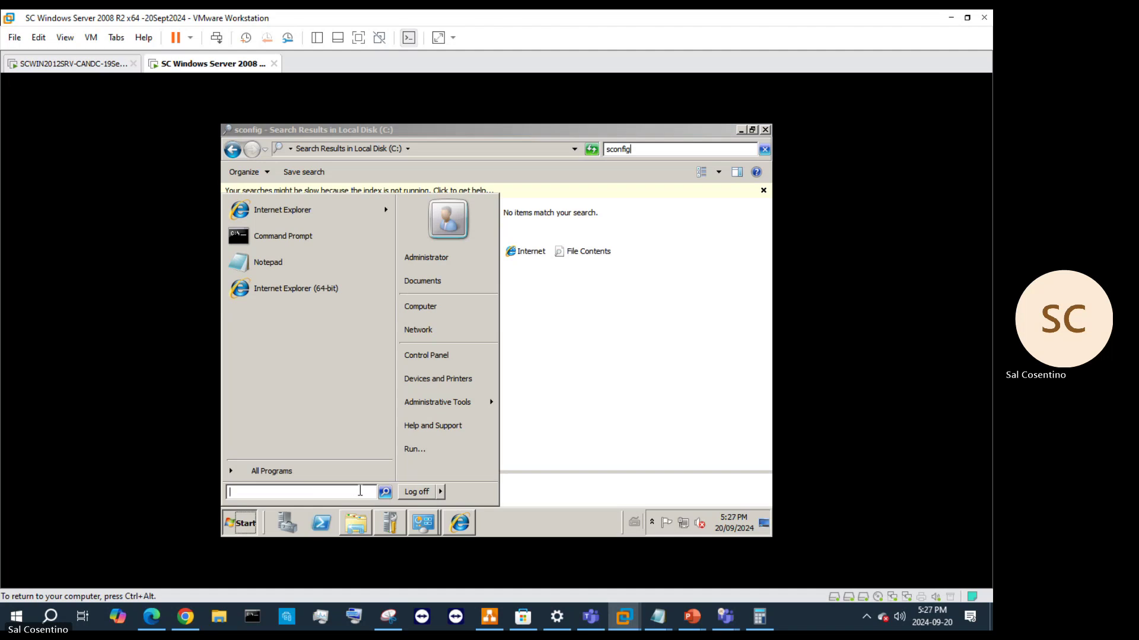
text(sdconfi)
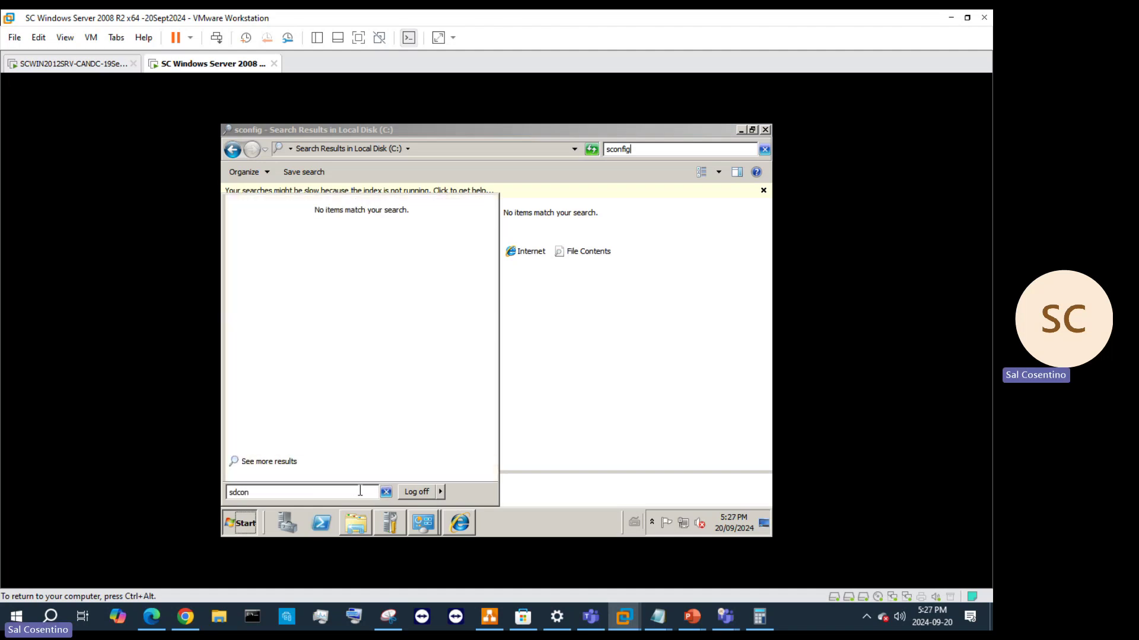
key(BackSpace)
key(BackSpace)
key(BackSpace)
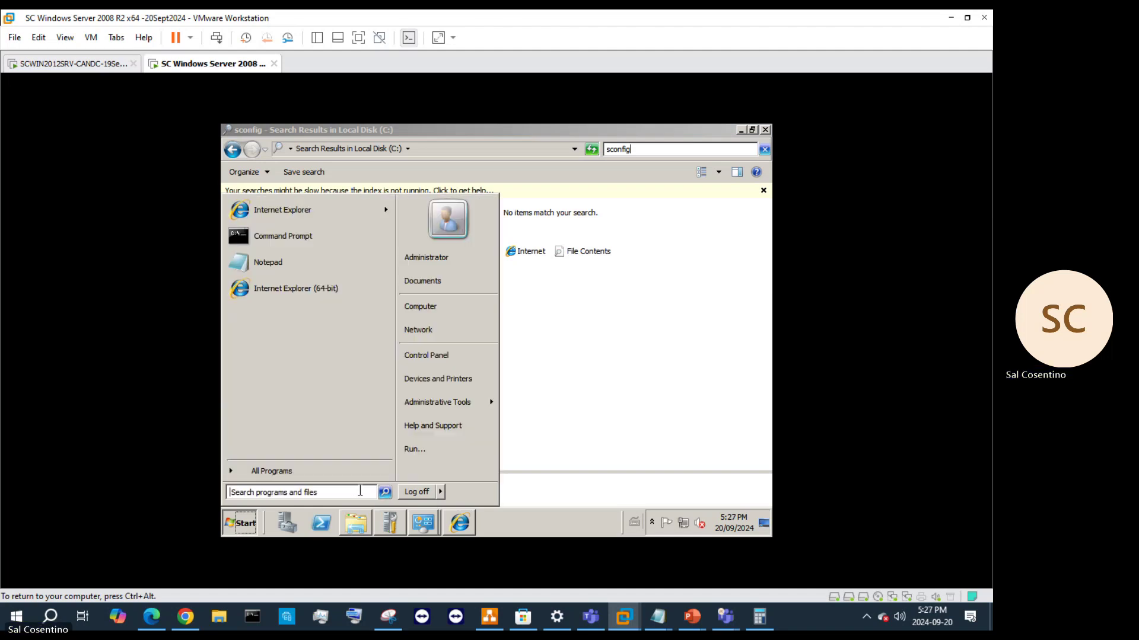
text(config)
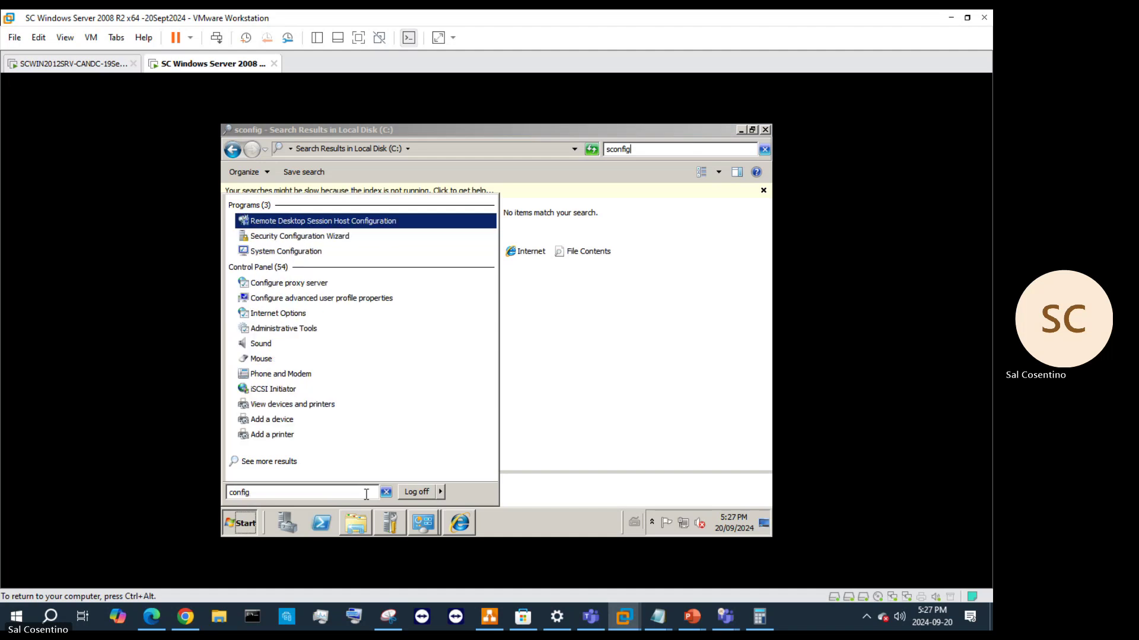
key(Home)
text(s)
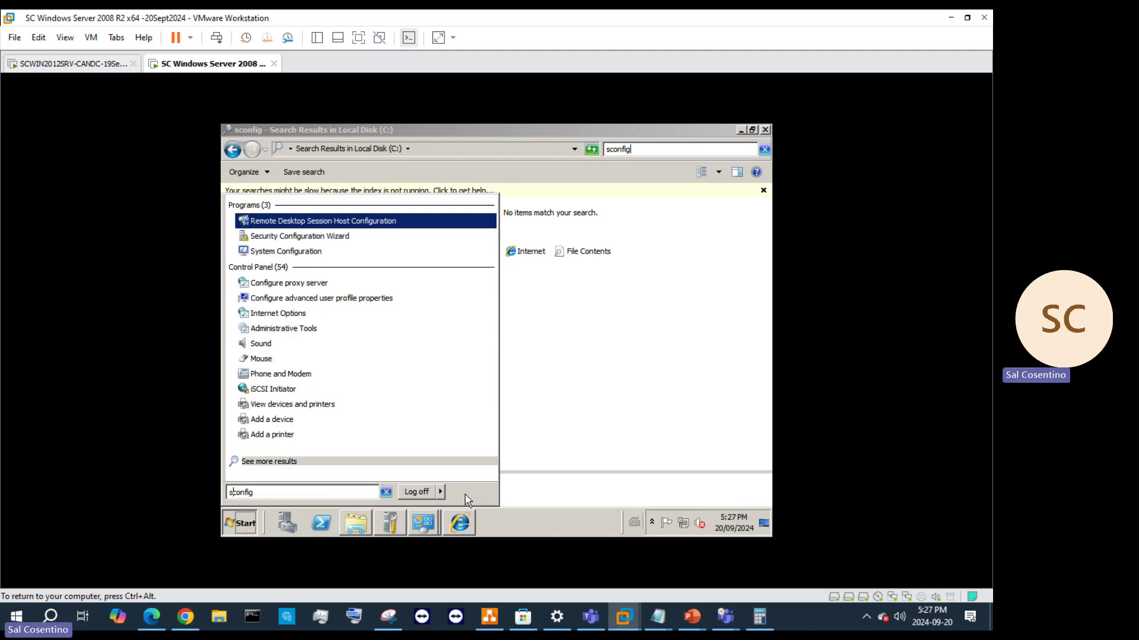
key(Return)
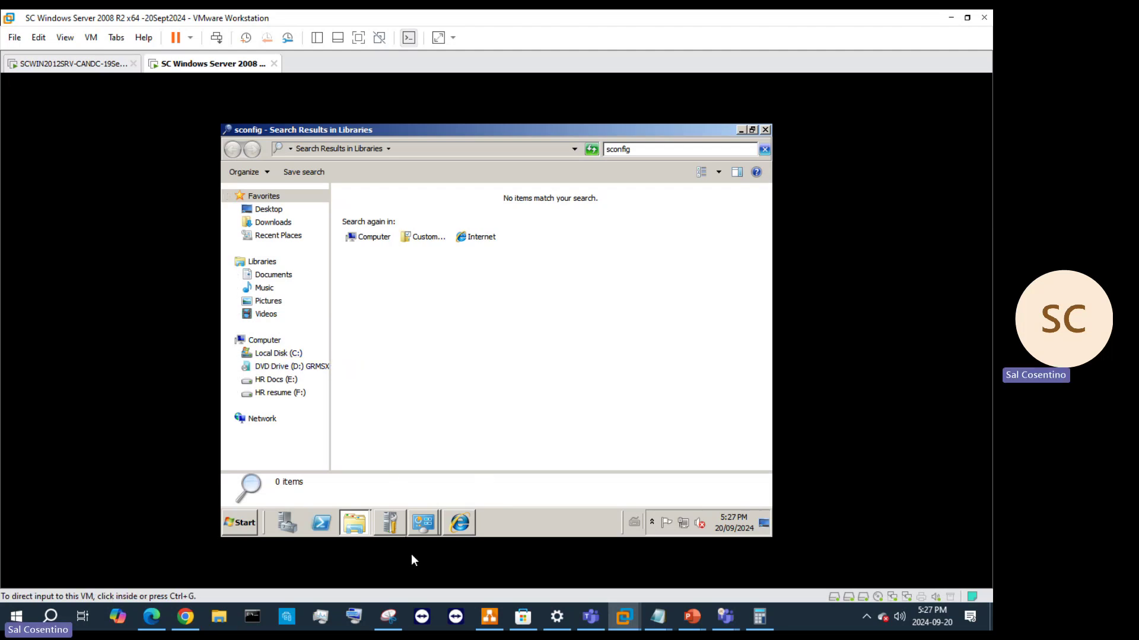
- Return to the Windows Server 2012 R2 machine, move the Server Configuration window aside, and search everywhere for sconfig.exe
click(96, 70)
drag(306, 198, 359, 237)
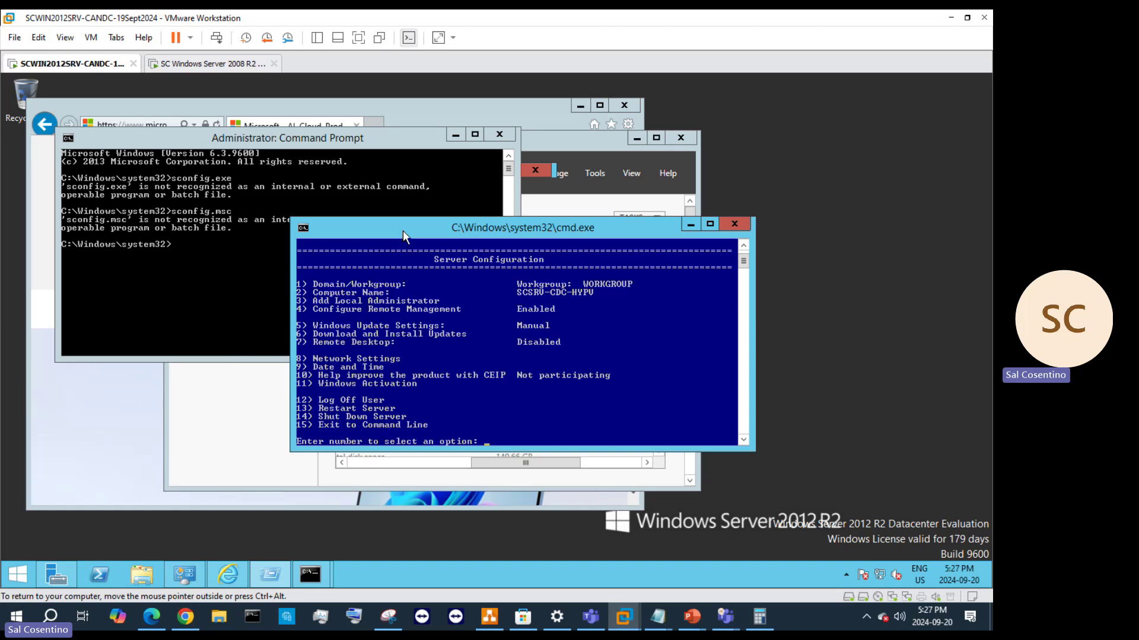
right_click(26, 572)
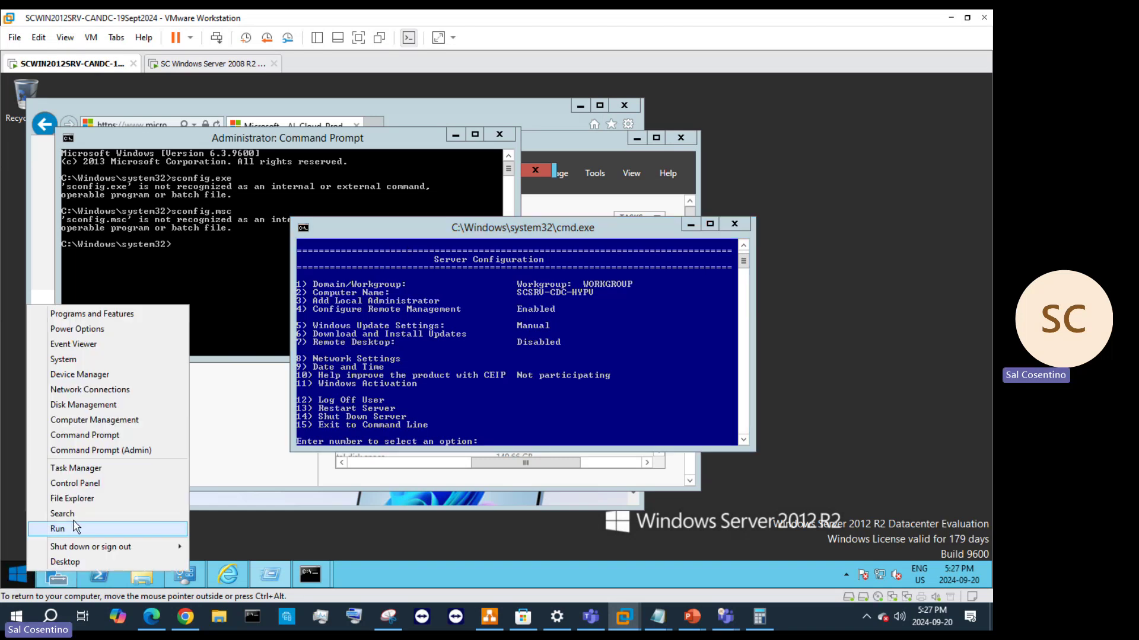
click(90, 512)
text(scon)
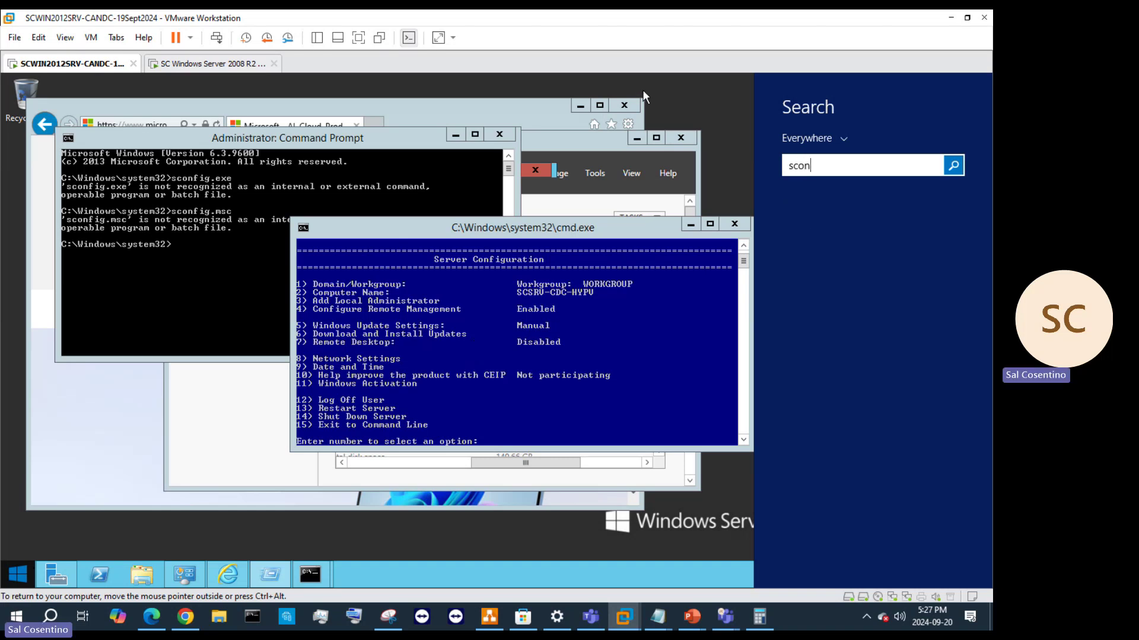
text(fog)
key(BackSpace)
text(ig)
key(BackSpace)
key(BackSpace)
key(BackSpace)
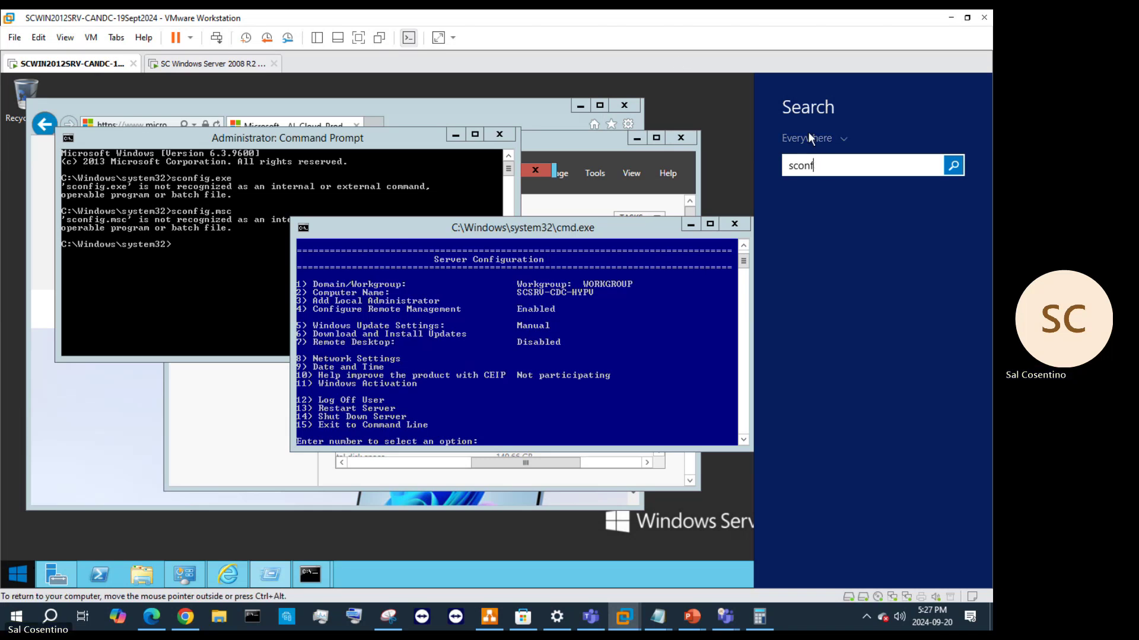
text(i)
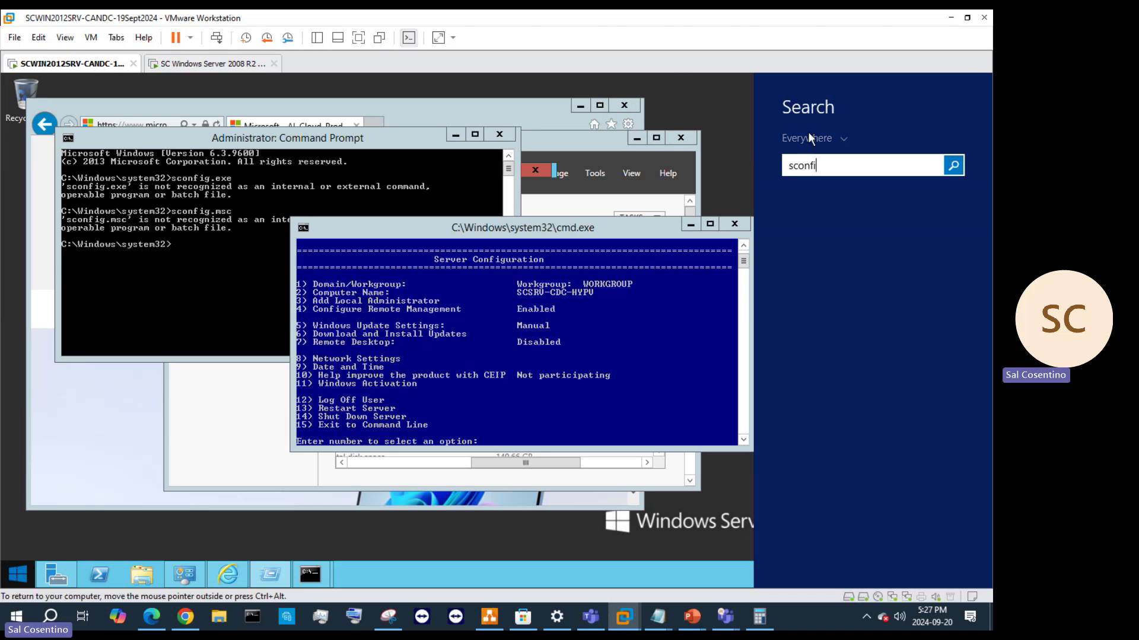
text(g.exe)
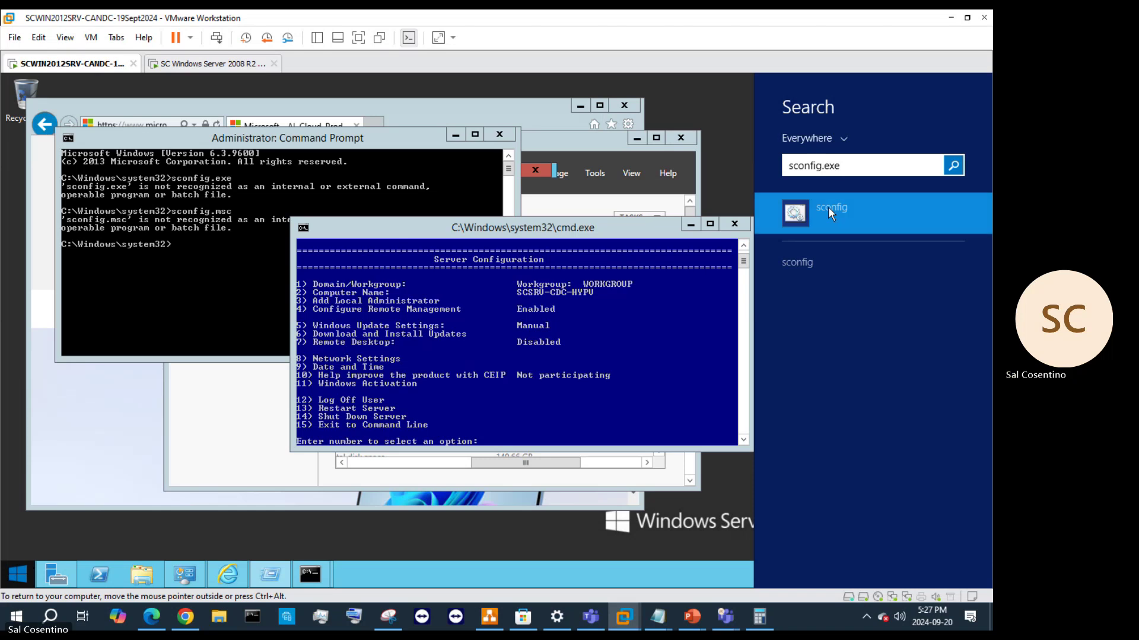
- Shorten the search term by removing the end of its extension and open the file location of the sconfig result
right_click(828, 208)
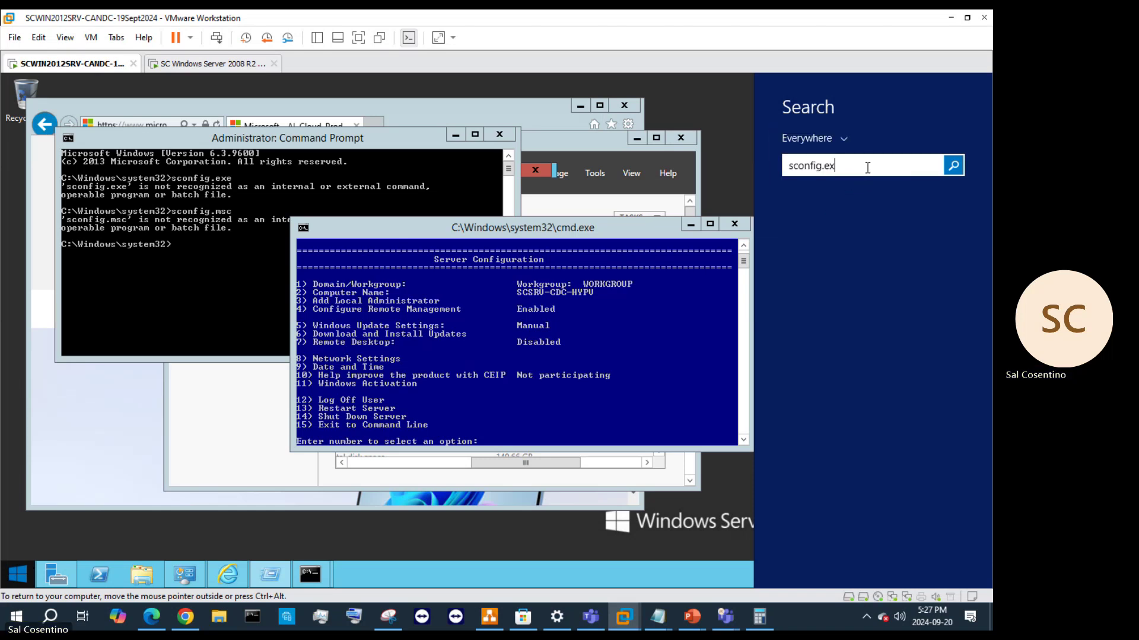
key(BackSpace)
key(BackSpace)
right_click(798, 212)
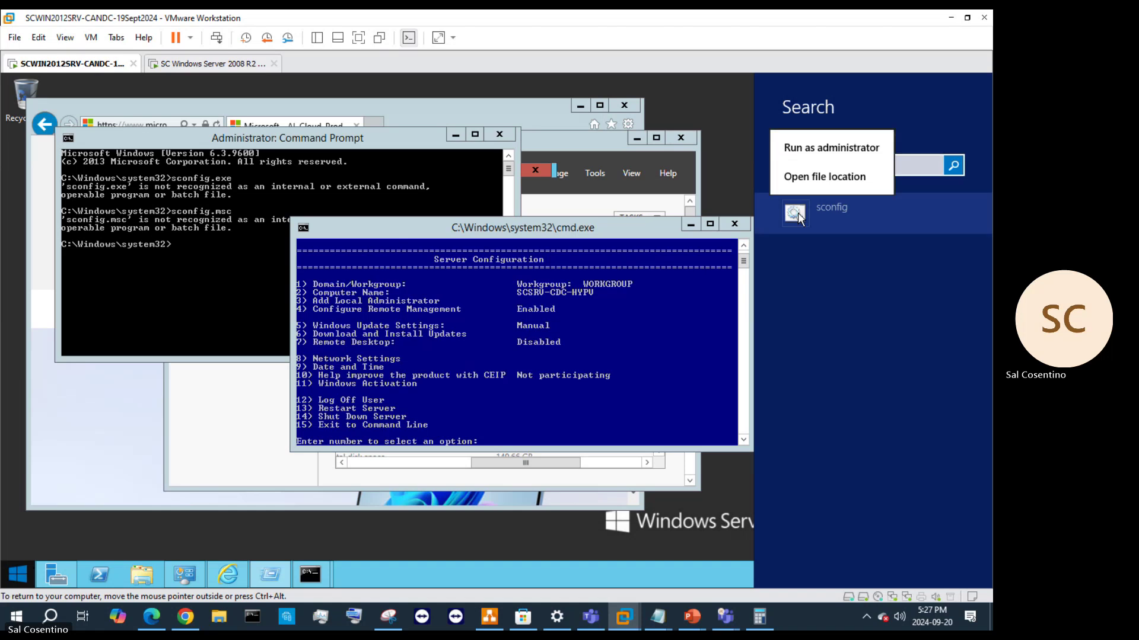
click(835, 185)
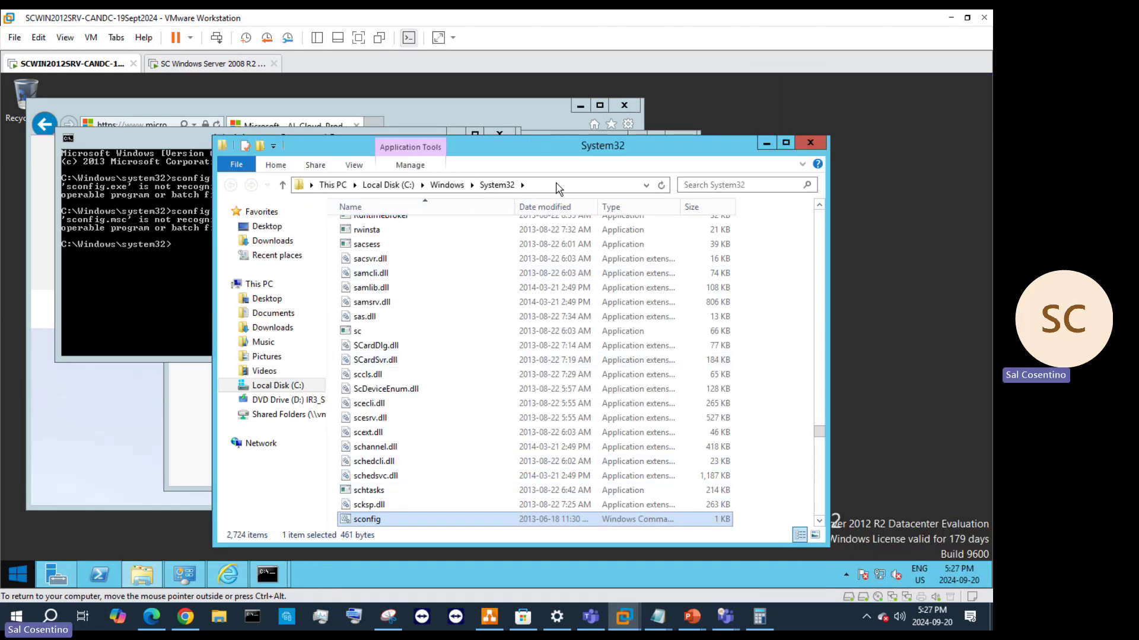
- Copy the C:\Windows\System32 path and try to paste it as the folder address in the 2008 R2 machine's search results window
click(498, 185)
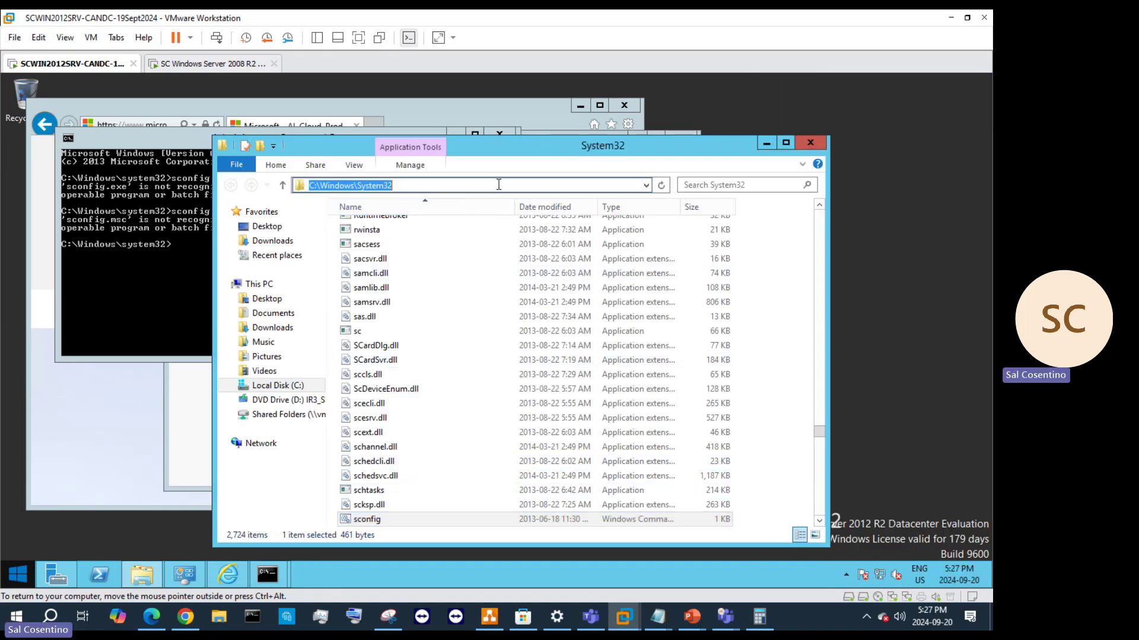
right_click(363, 187)
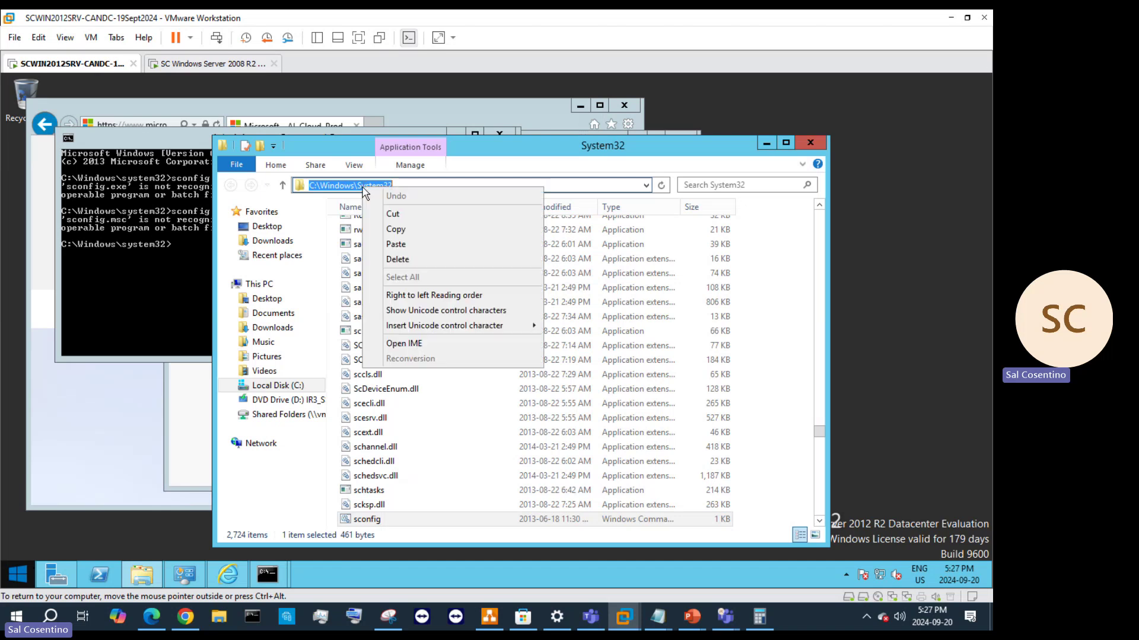
click(396, 226)
click(215, 63)
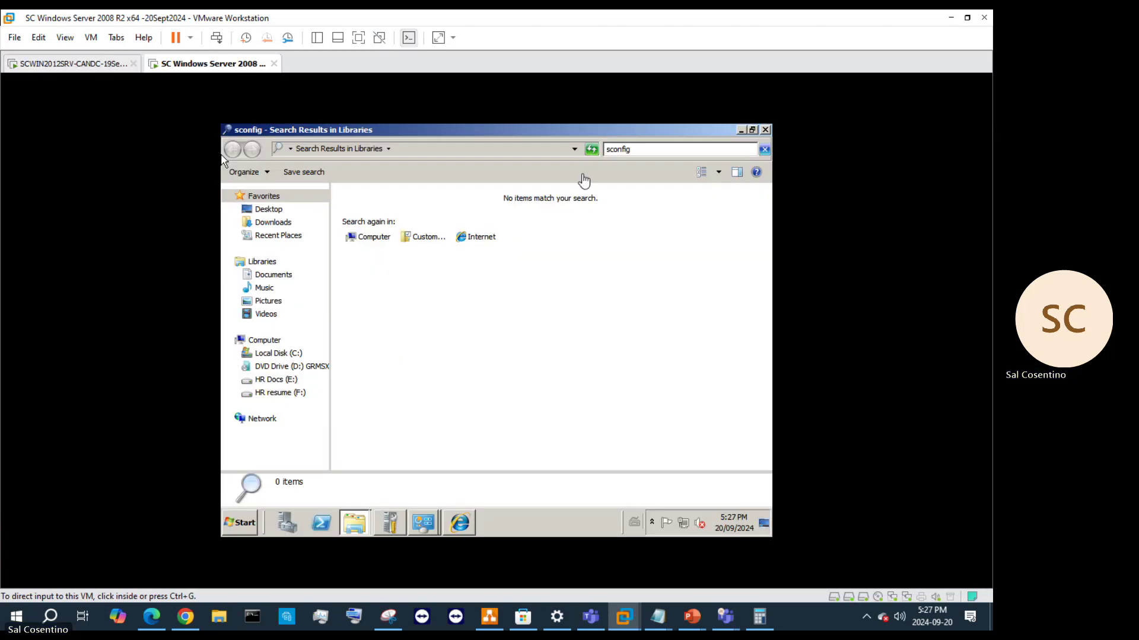
click(428, 149)
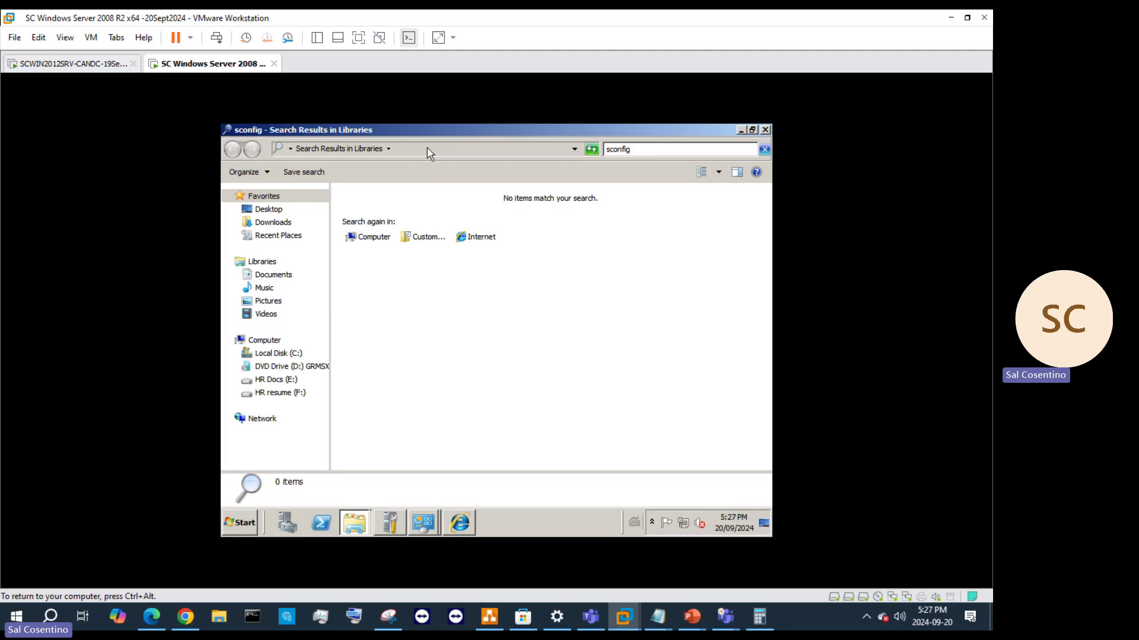
key(ctrl+v)
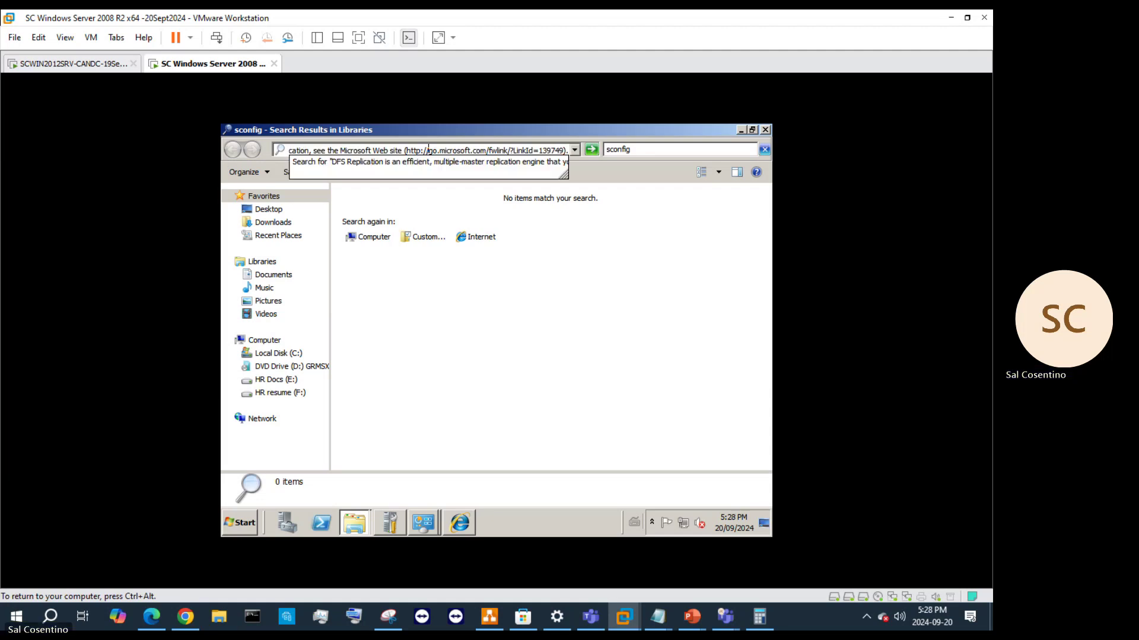
click(573, 151)
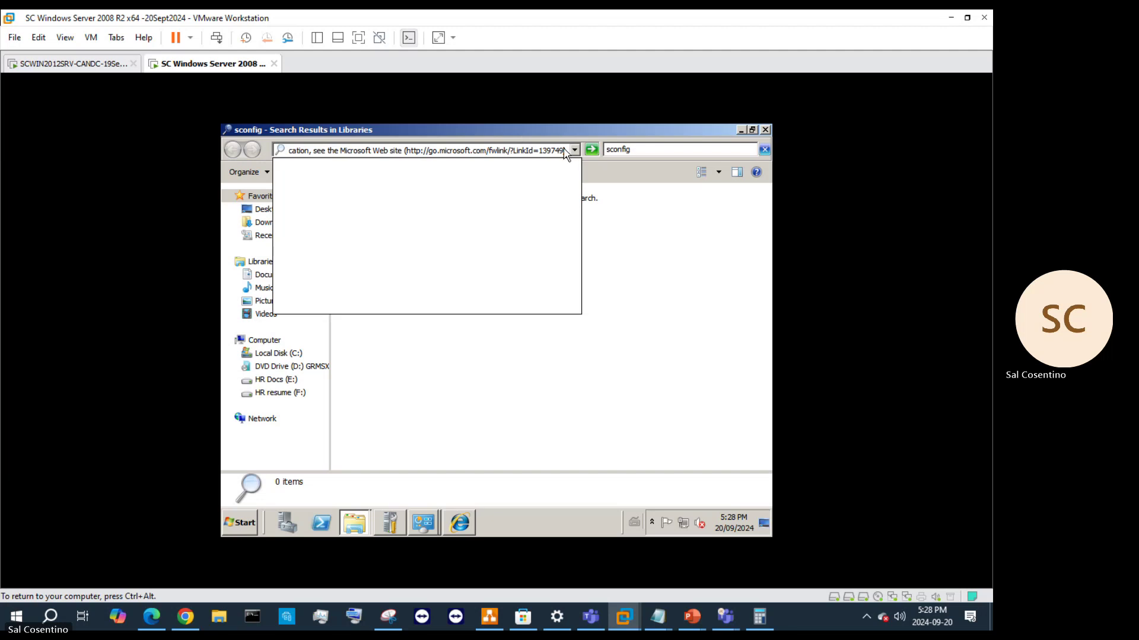
- Browse to C:\Windows\System32 on the 2008 R2 machine, checking the folder path against the 2012 R2 machine
click(290, 354)
double_click(371, 287)
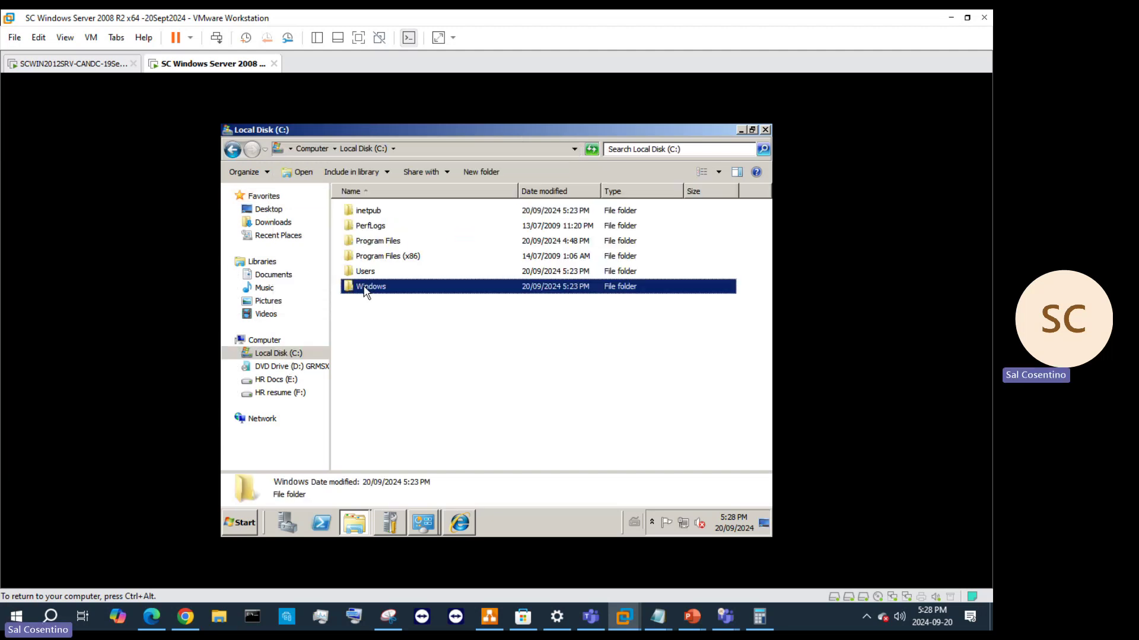
click(424, 284)
scroll(445, 222, down, 5)
scroll(445, 222, down, 5)
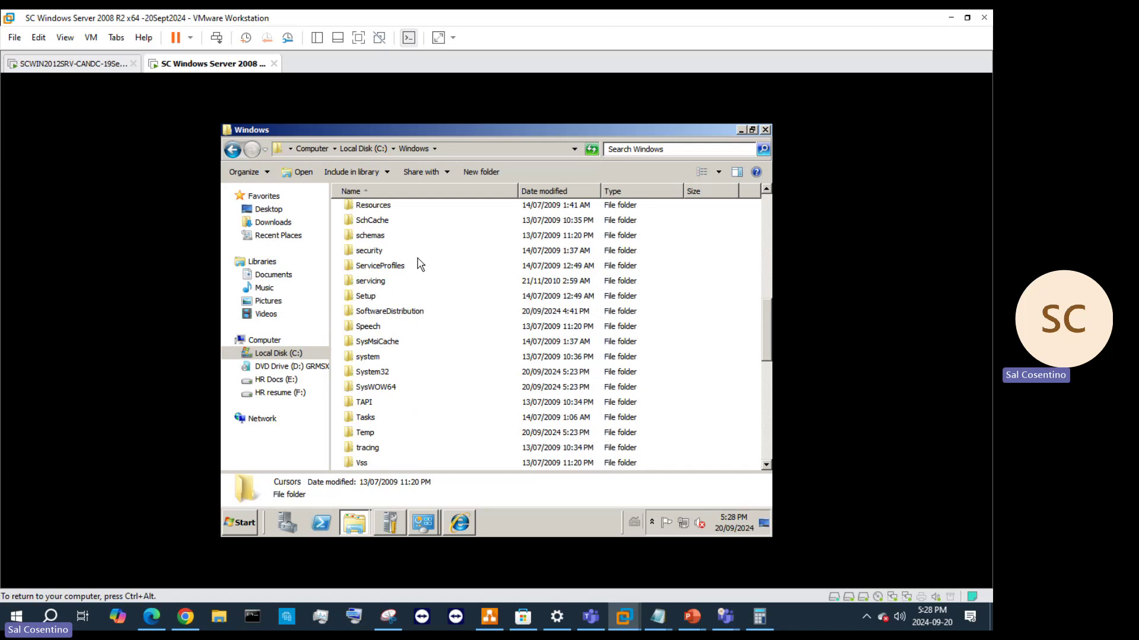
click(103, 68)
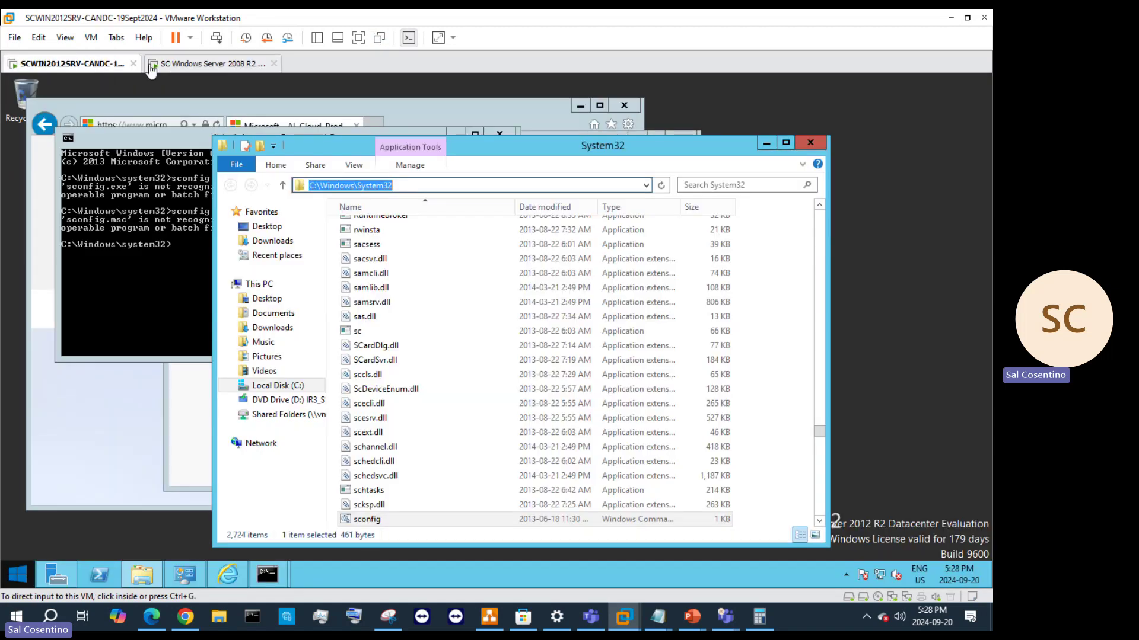
click(172, 65)
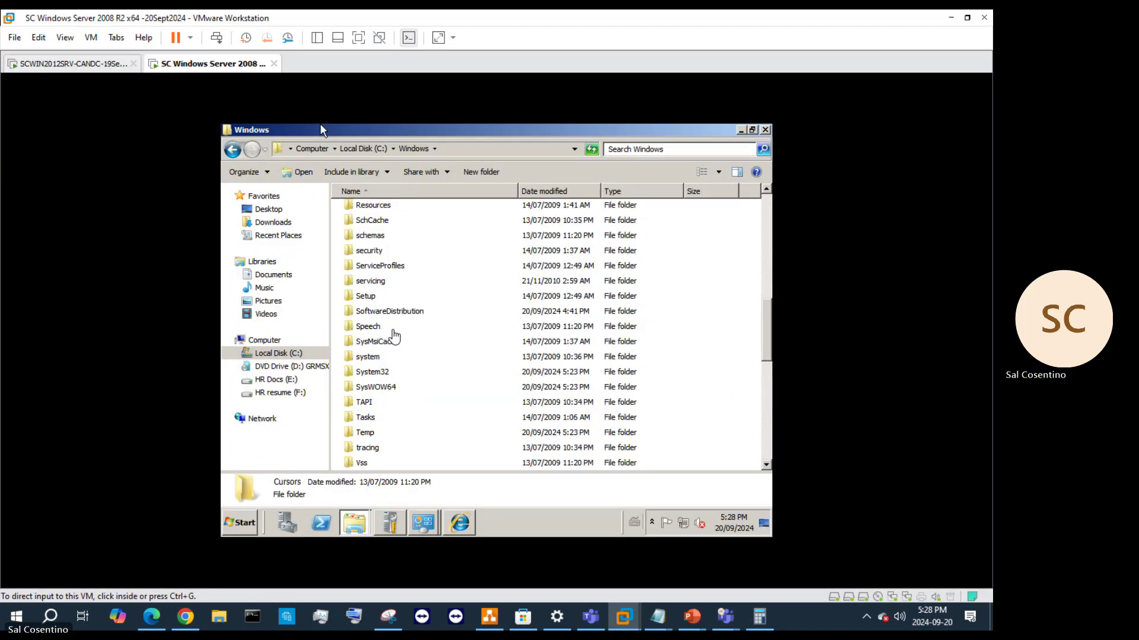
click(381, 371)
double_click(381, 372)
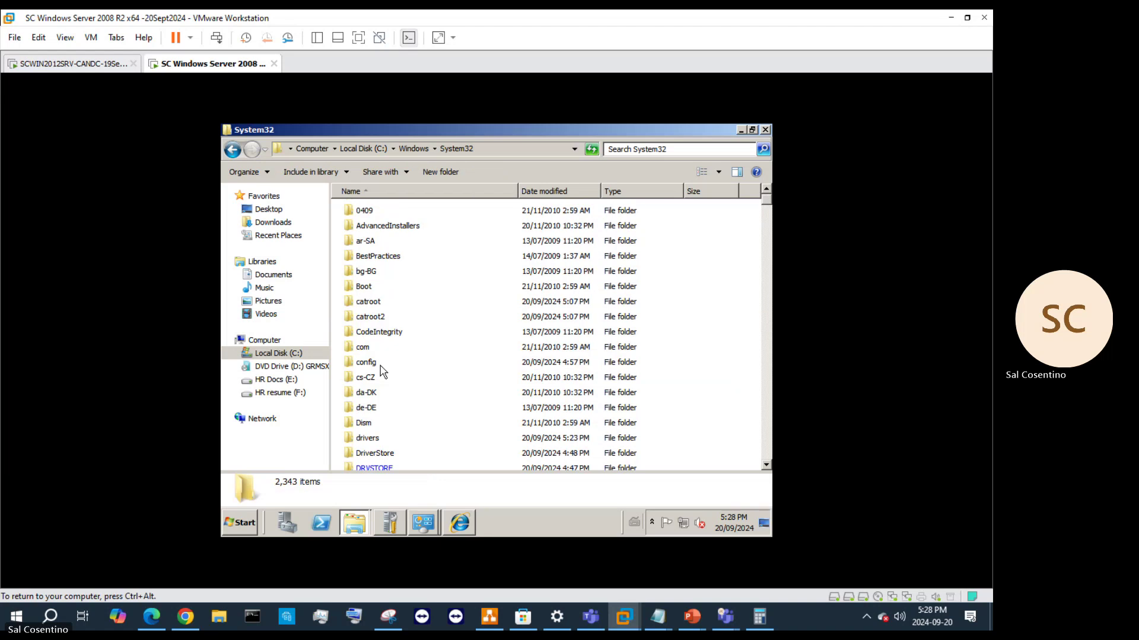
- Look through the System32 files starting with sc for sconfig
click(767, 227)
drag(765, 222, 752, 383)
scroll(424, 287, down, 12)
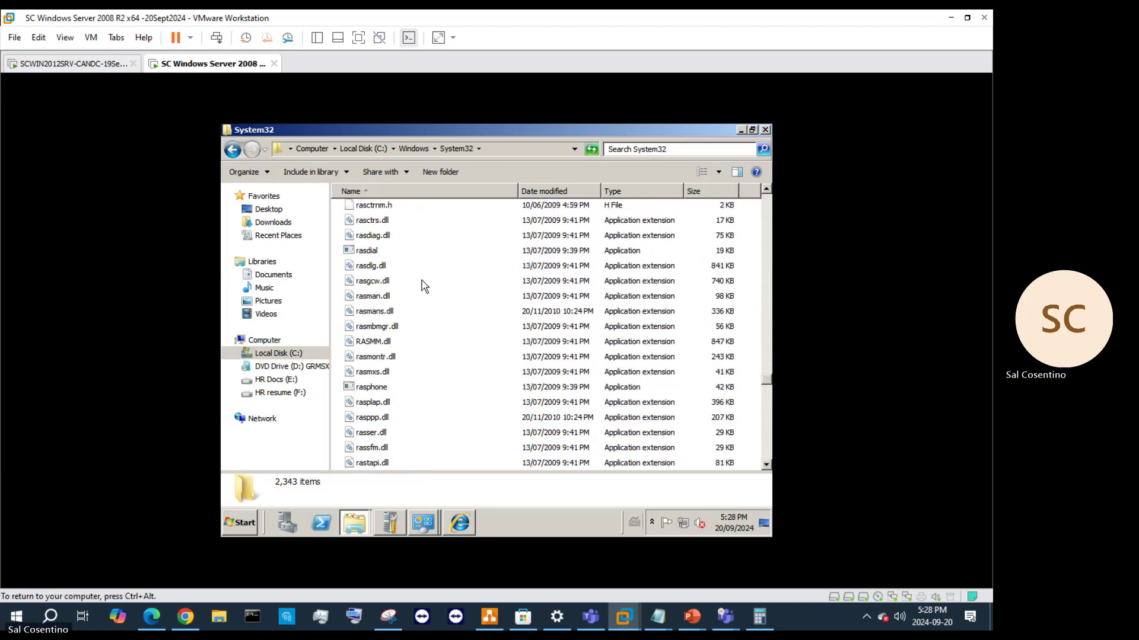
scroll(423, 290, down, 15)
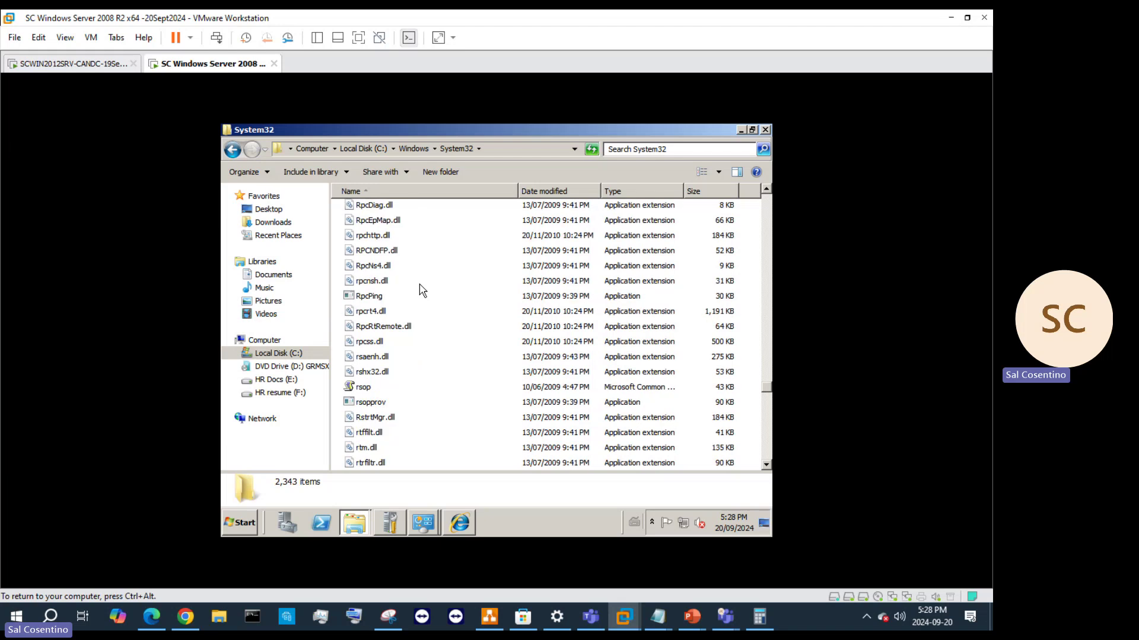
scroll(419, 332, down, 4)
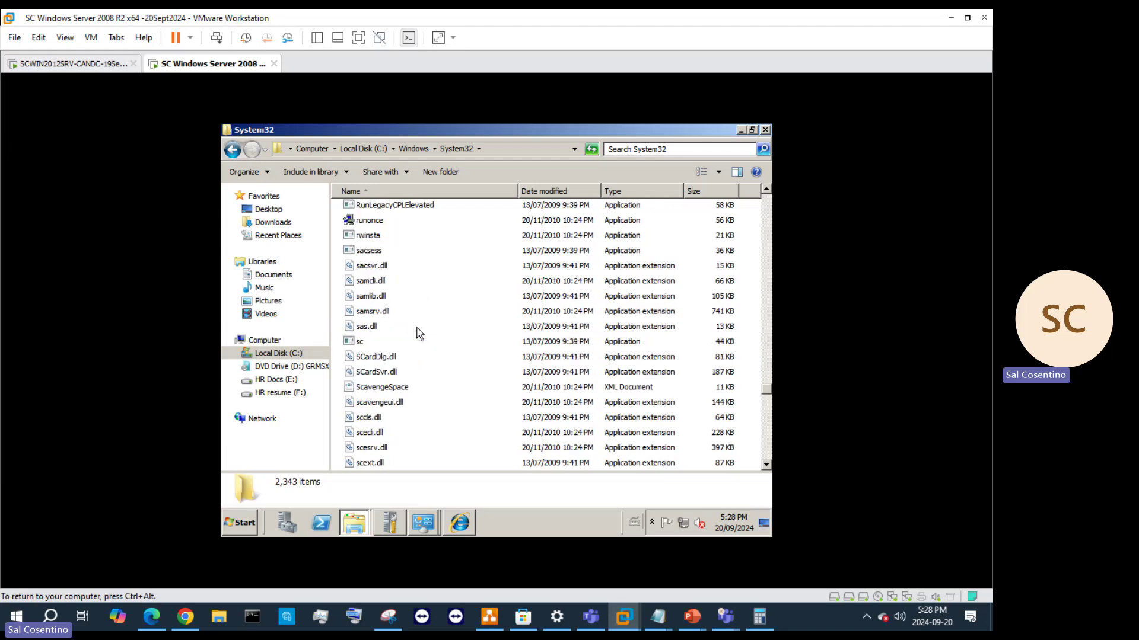
scroll(420, 332, down, 5)
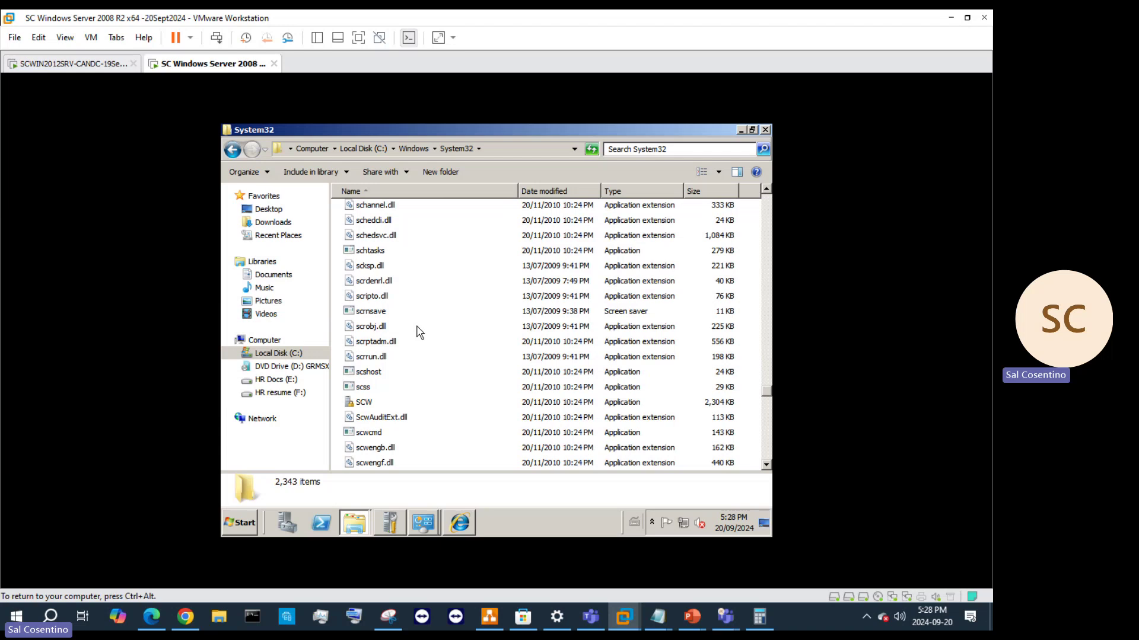
scroll(375, 304, up, 4)
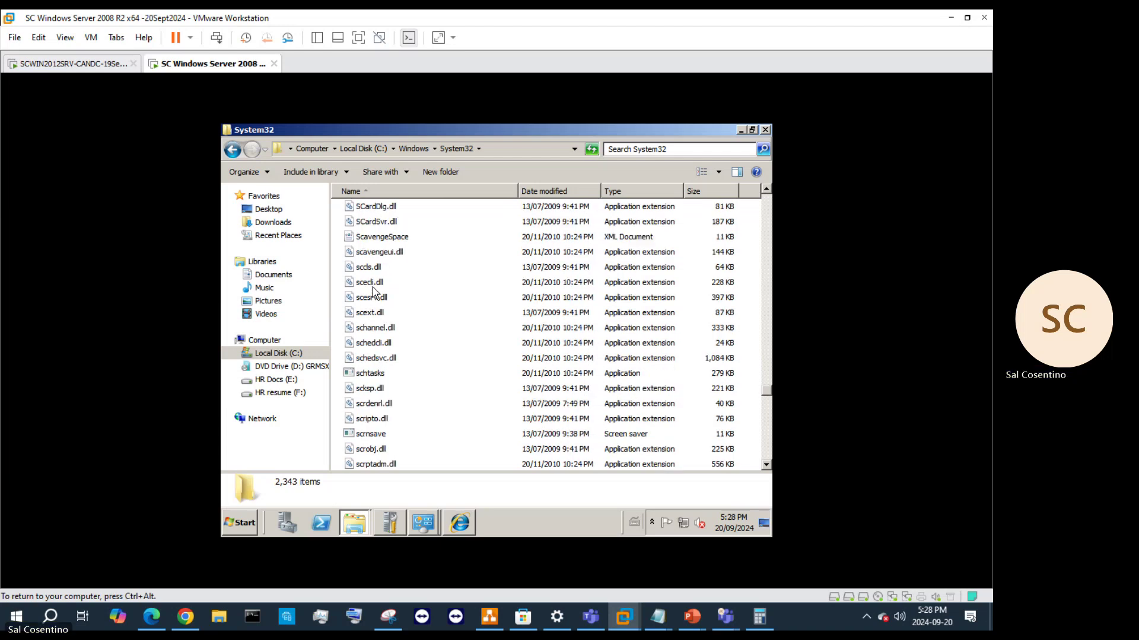
scroll(413, 297, down, 6)
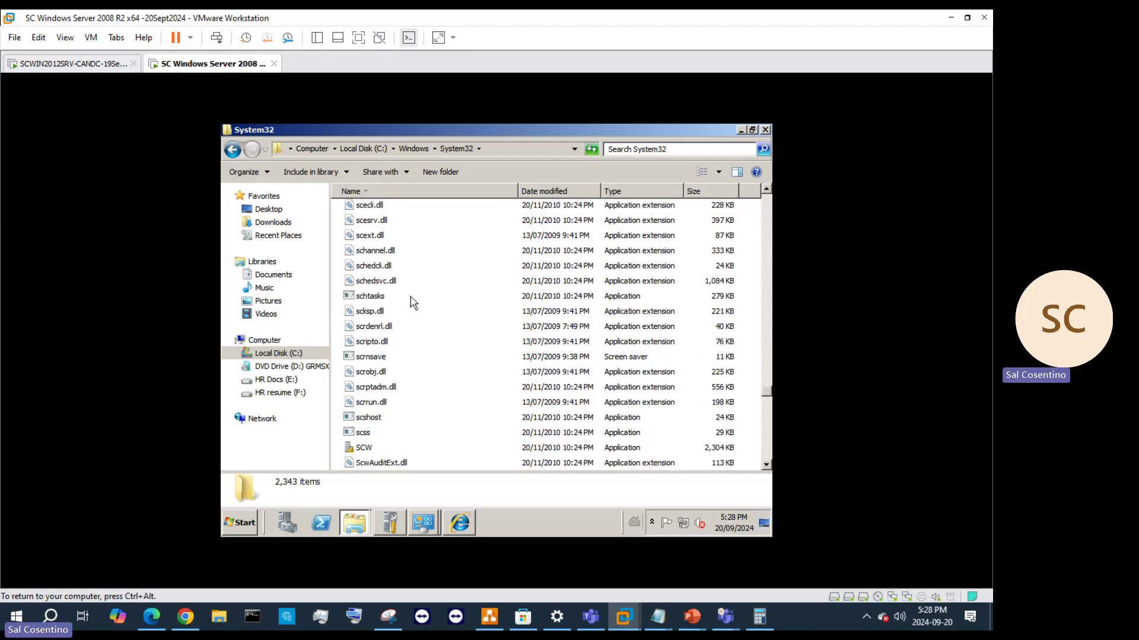
scroll(396, 361, up, 4)
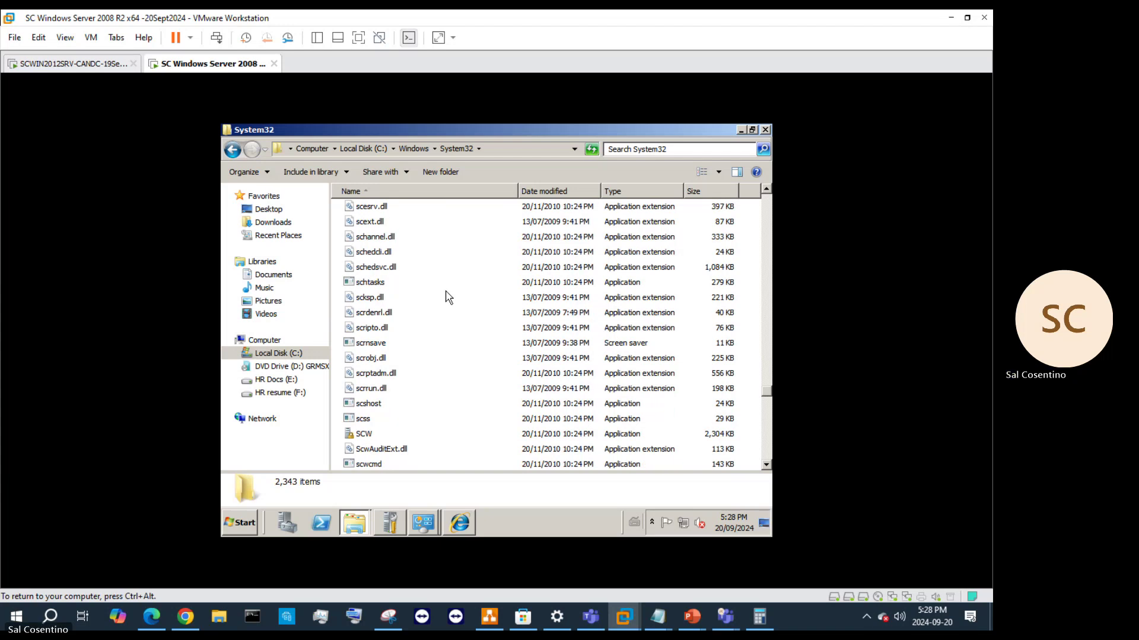
- Search the System32 folder for sconfig, and broaden the term to sc*
click(673, 150)
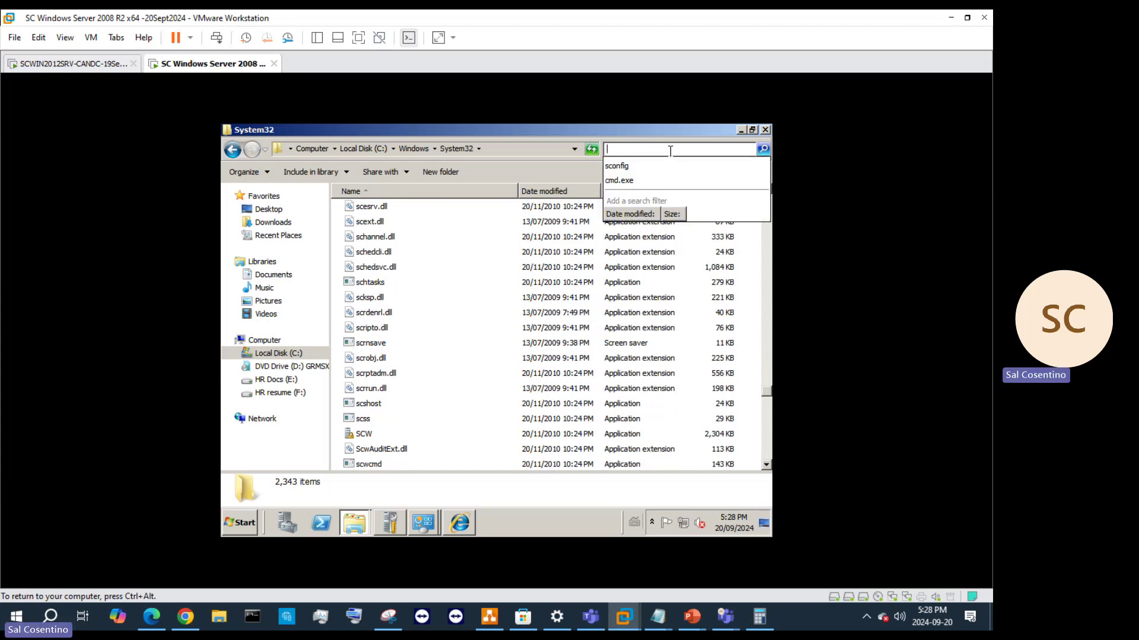
click(648, 162)
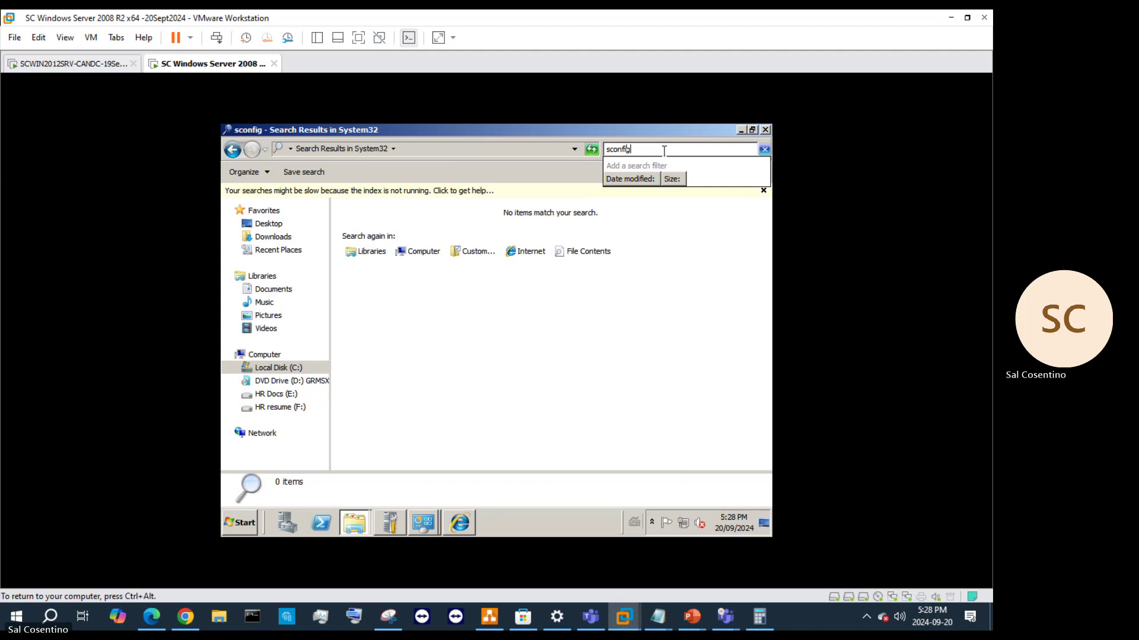
key(BackSpace)
key(BackSpace)
key(BackSpace)
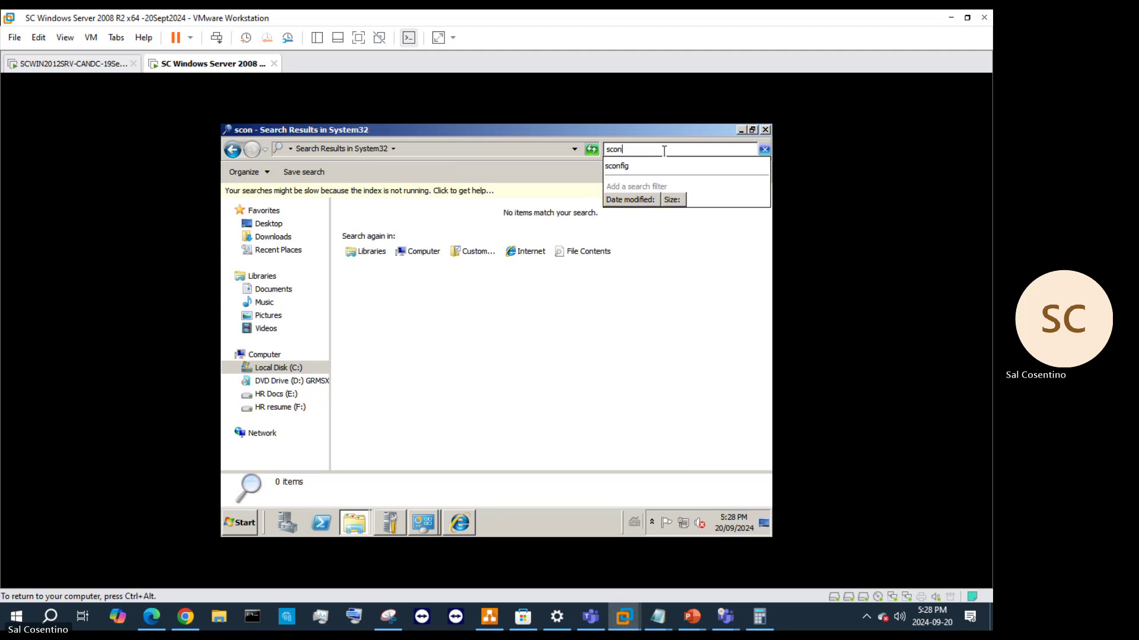
key(BackSpace)
key(BackSpace)
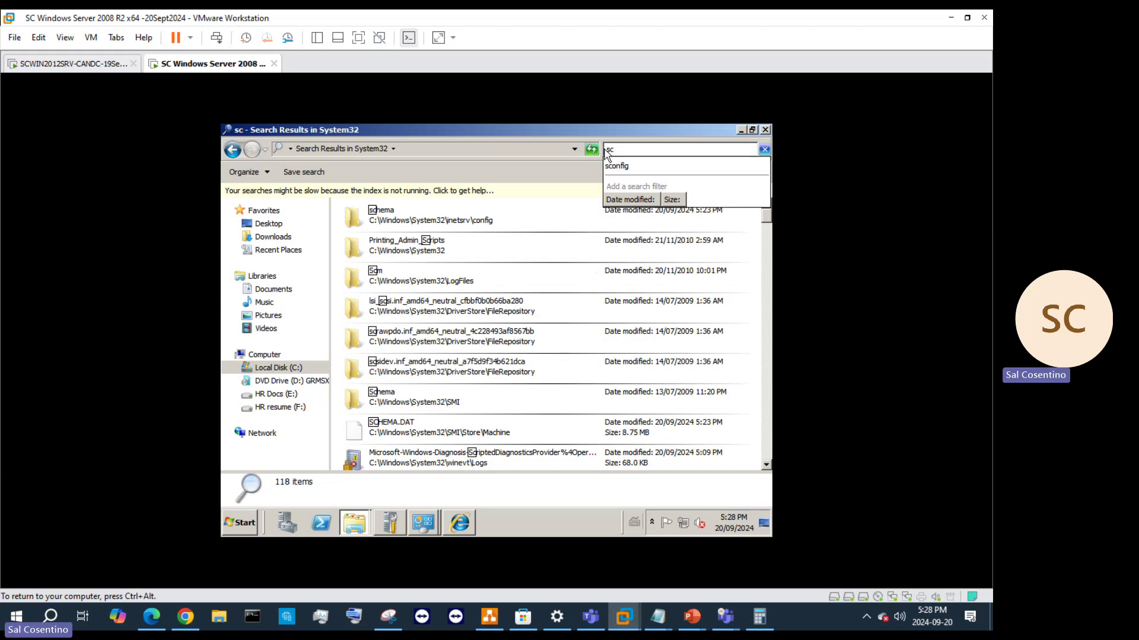
text(*)
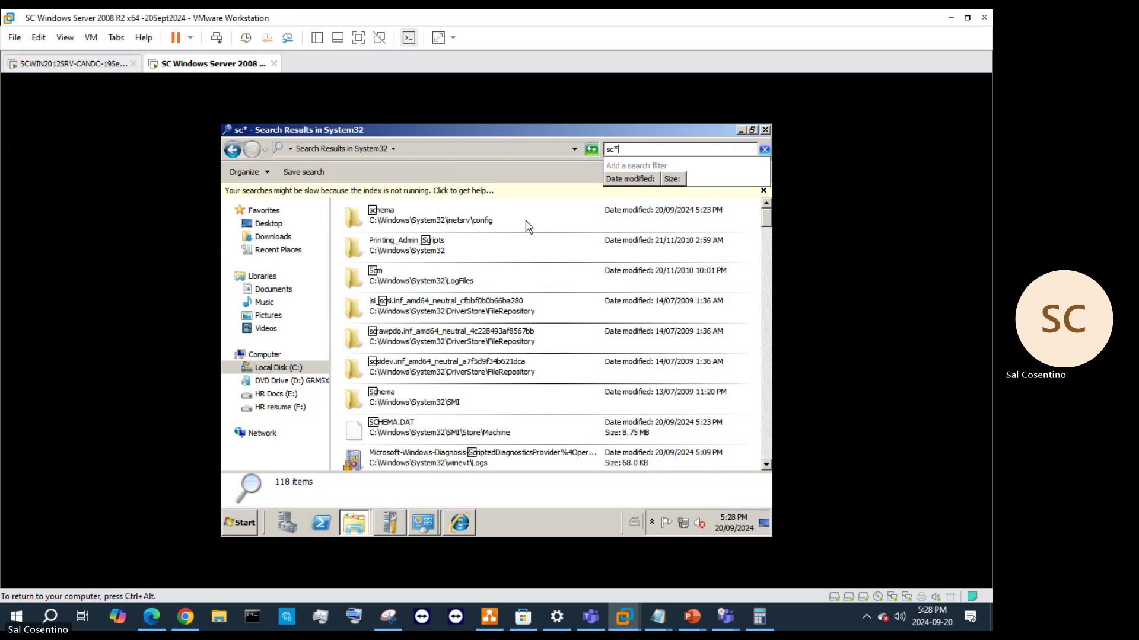
- Go through the sc* search results from SCHEMA.DAT down to scrcons, checking for sconfig
click(509, 416)
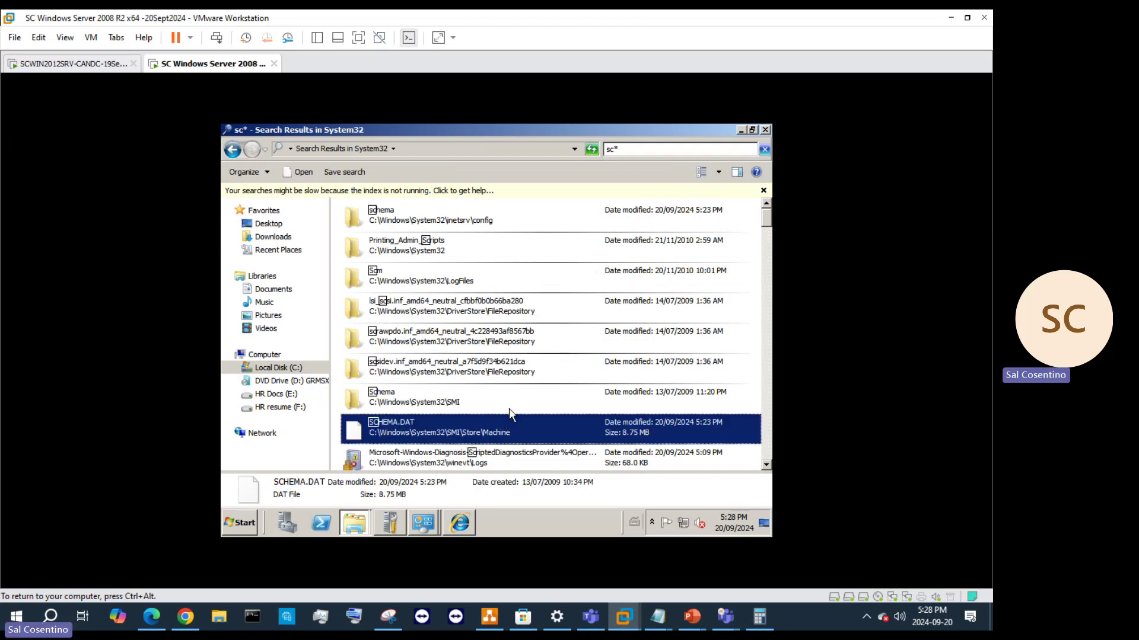
key(Down)
key(Down)
key(Down)
key(Down)
key(Down)
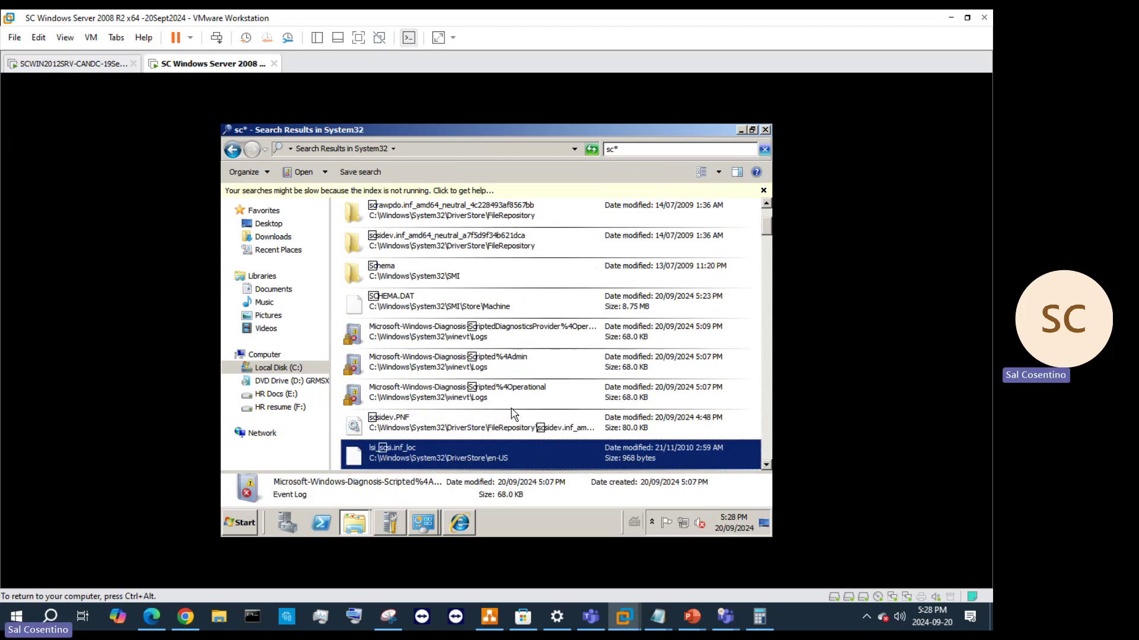
key(Down)
key(Down)
key(Down)
key(Down)
key(Down)
key(Down)
key(Down)
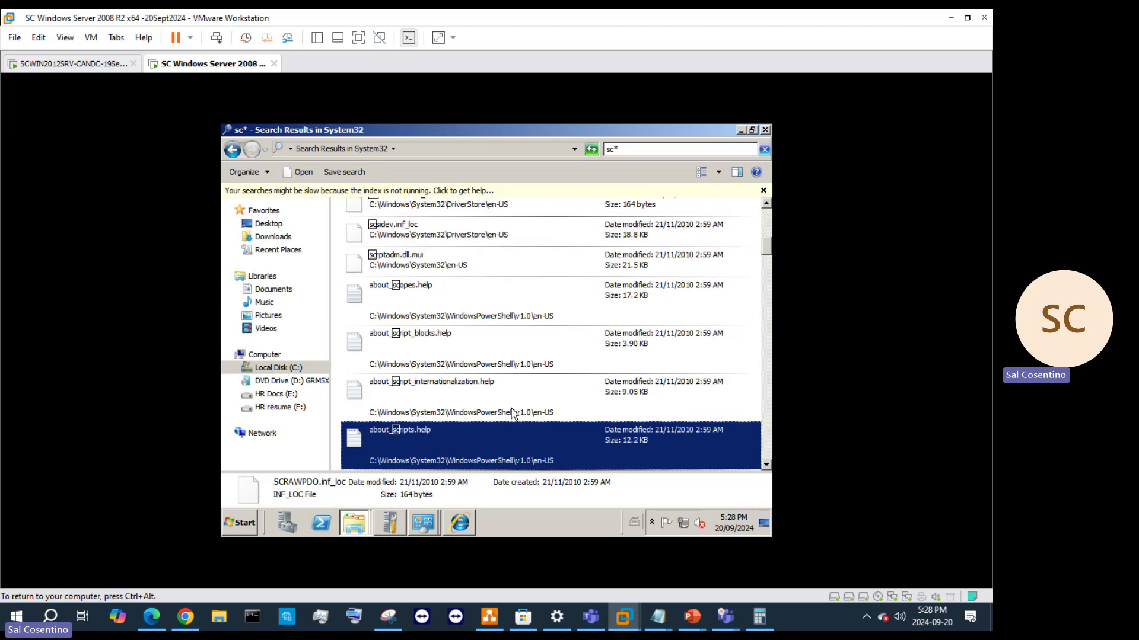
key(Down)
key(Down)
key(Down)
key(Down)
key(Down)
key(Down)
key(Down)
key(Down)
key(Down)
key(Down)
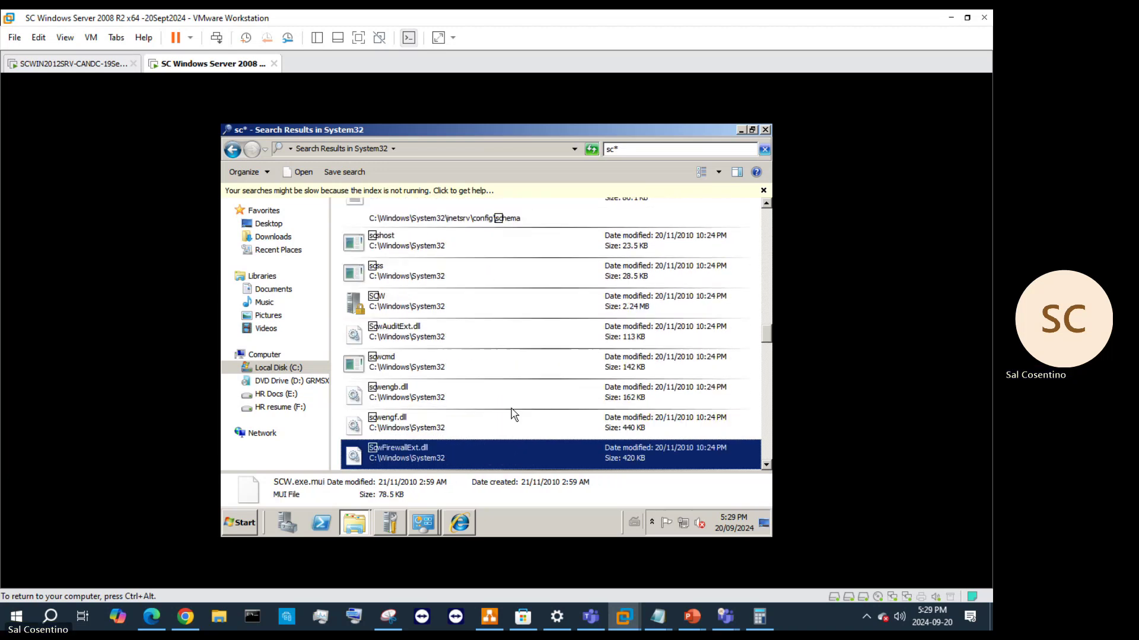
key(Down)
key(Down)
key(Down)
key(Down)
key(Down)
key(Down)
key(Down)
key(Down)
key(Down)
key(Down)
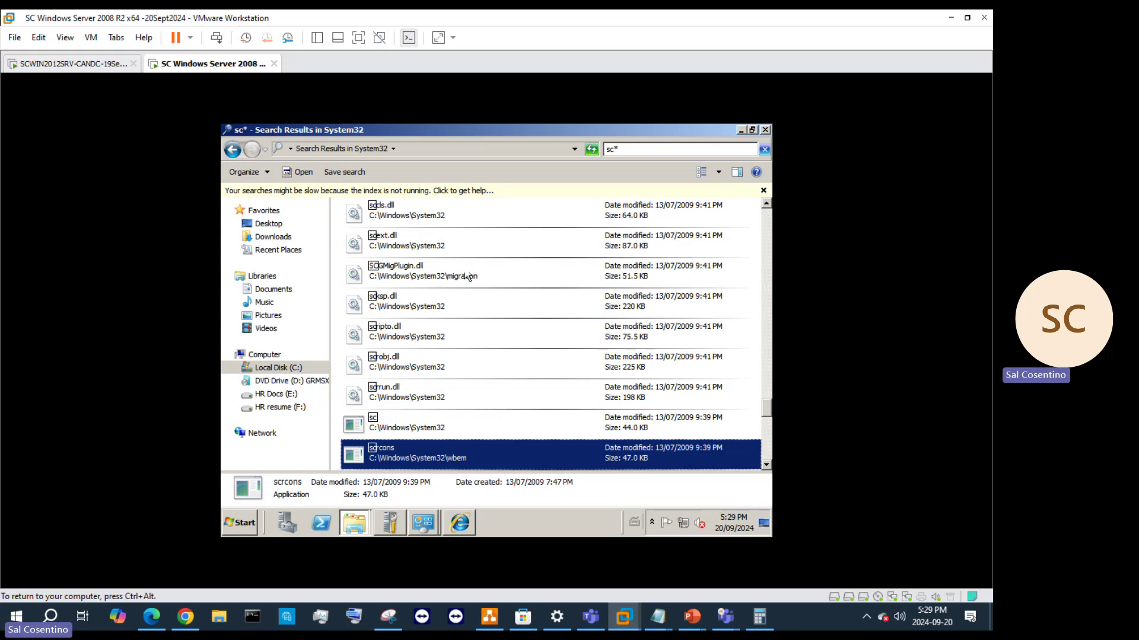
- Search the System32 folder for sco, and close the search results window
click(645, 147)
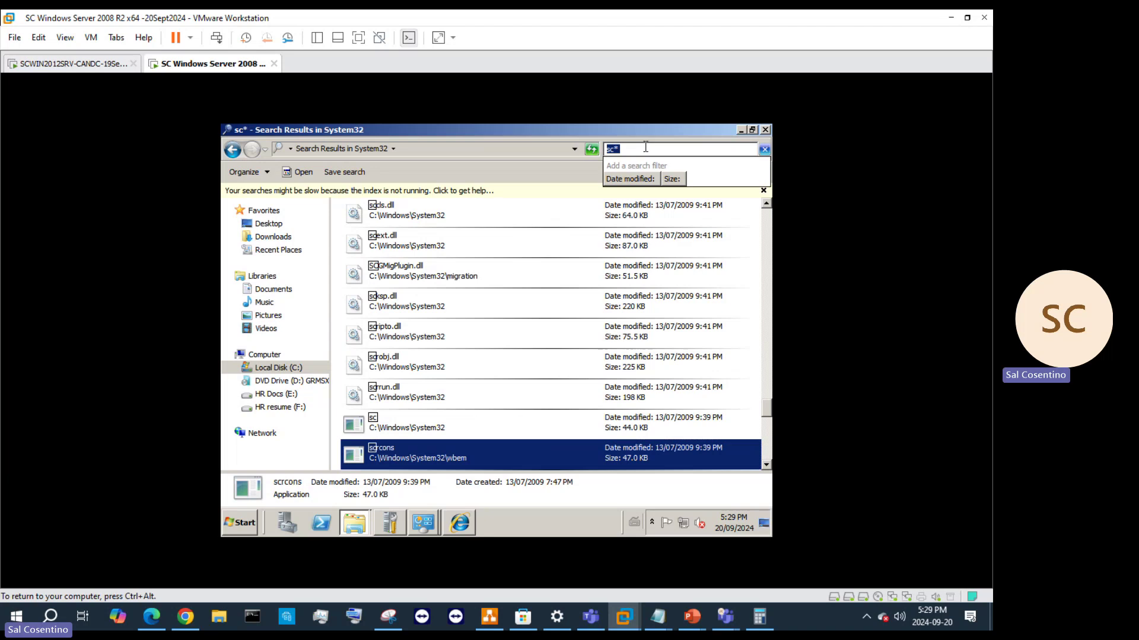
text(sc)
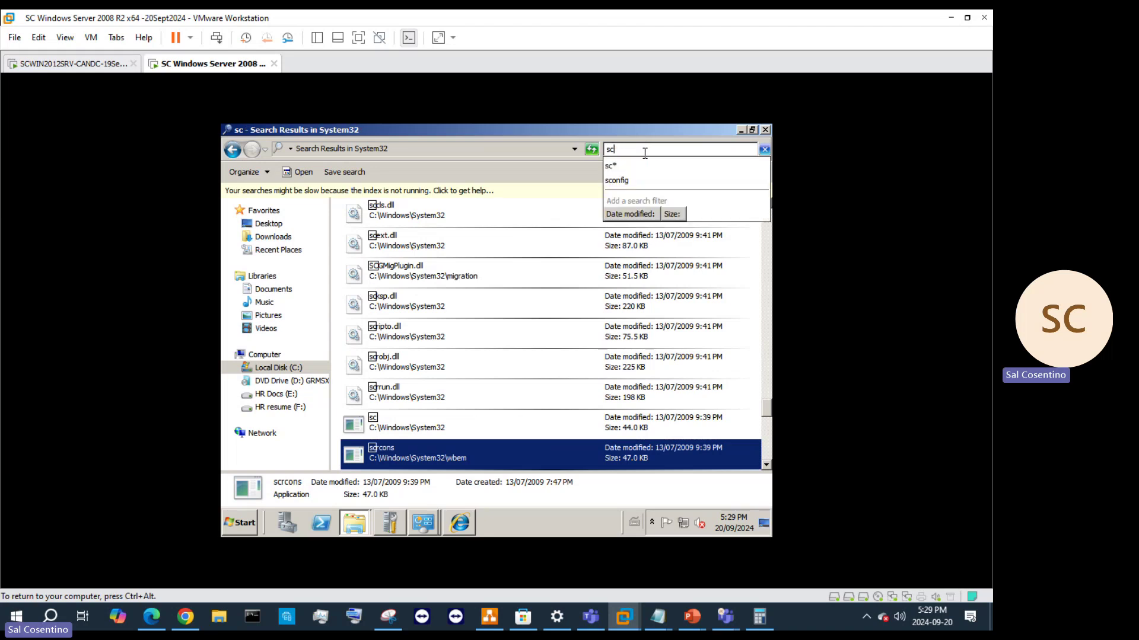
text(o)
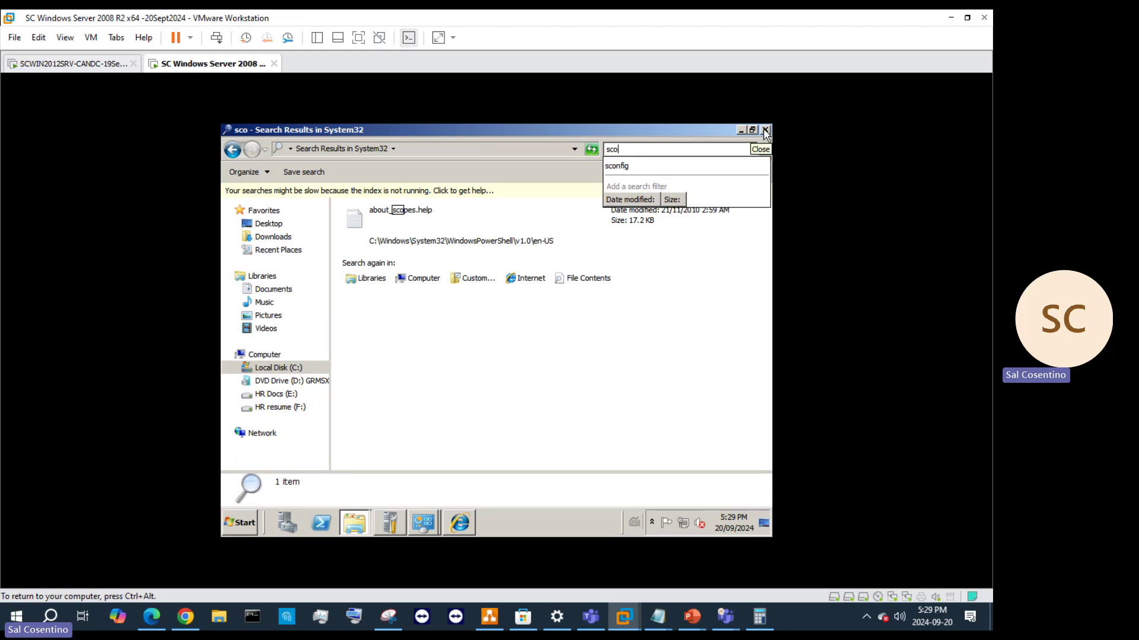
click(766, 130)
click(765, 130)
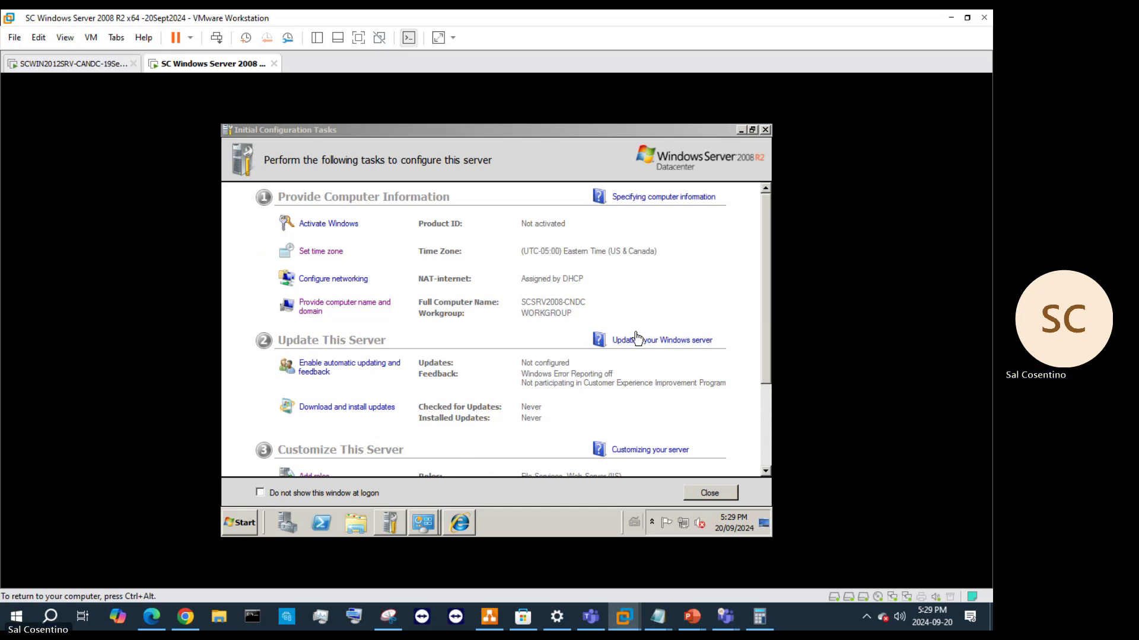
- Enable Remote Desktop on the 2008 R2 server, allowing connections only from computers running Network Level Authentication
click(560, 358)
scroll(534, 374, down, 3)
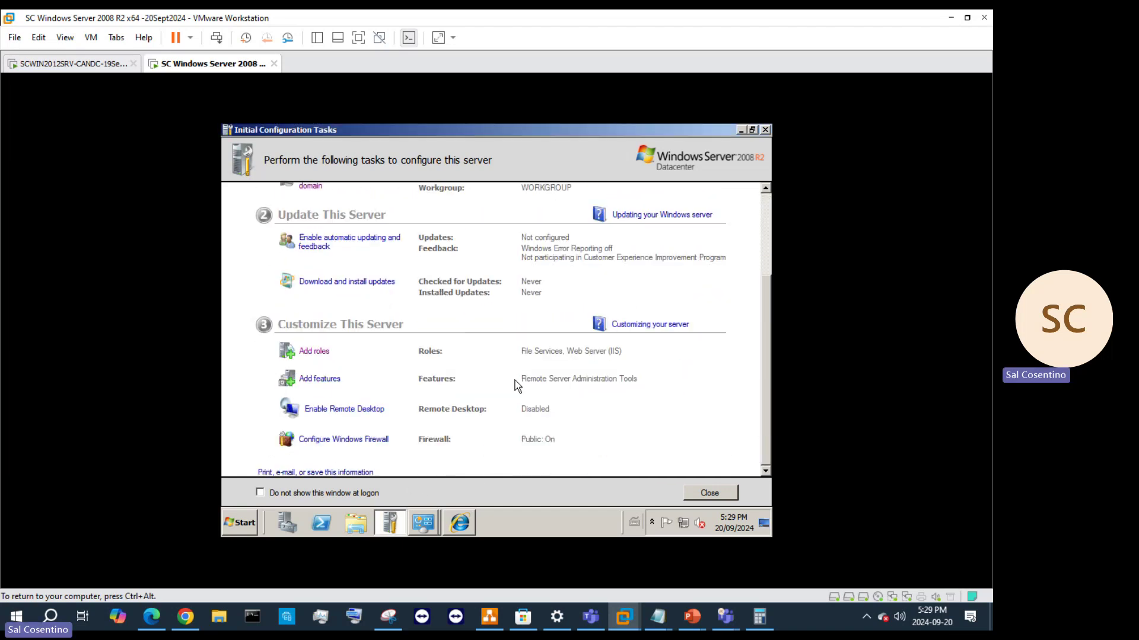
click(335, 412)
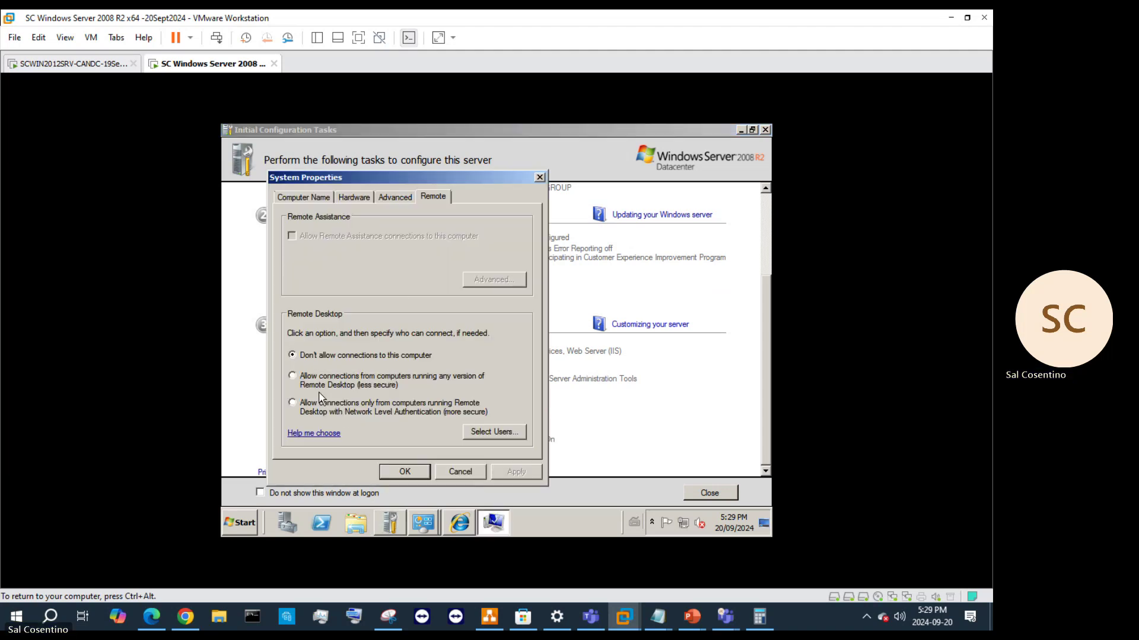
click(294, 411)
click(404, 318)
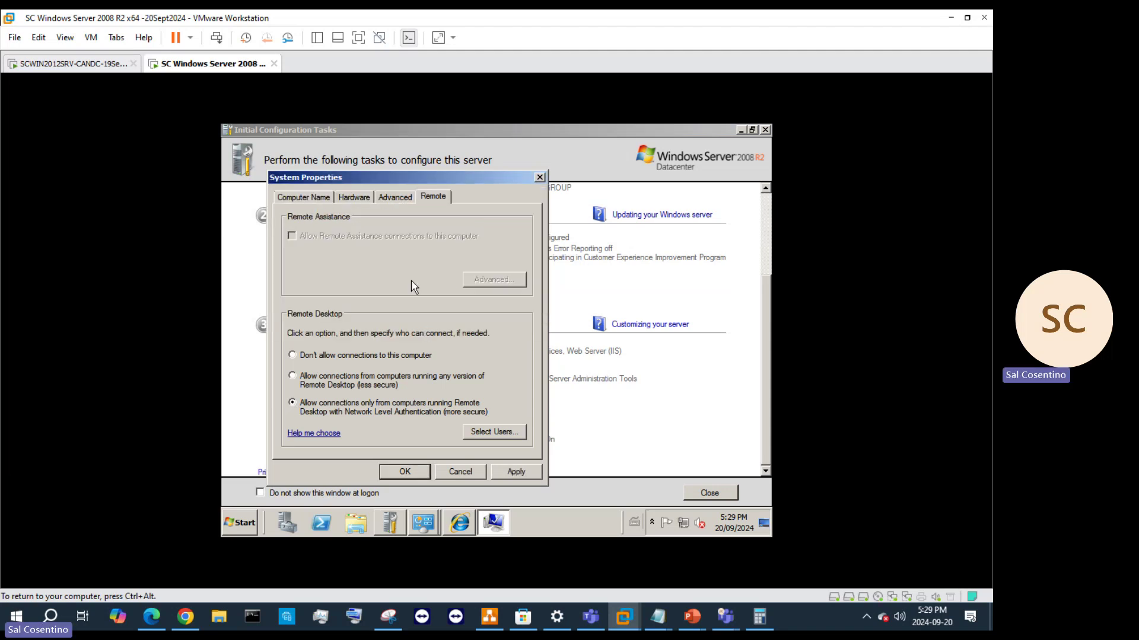
- Try to add Adm to the users allowed to connect through Remote Desktop, checking the name against the local server
click(481, 434)
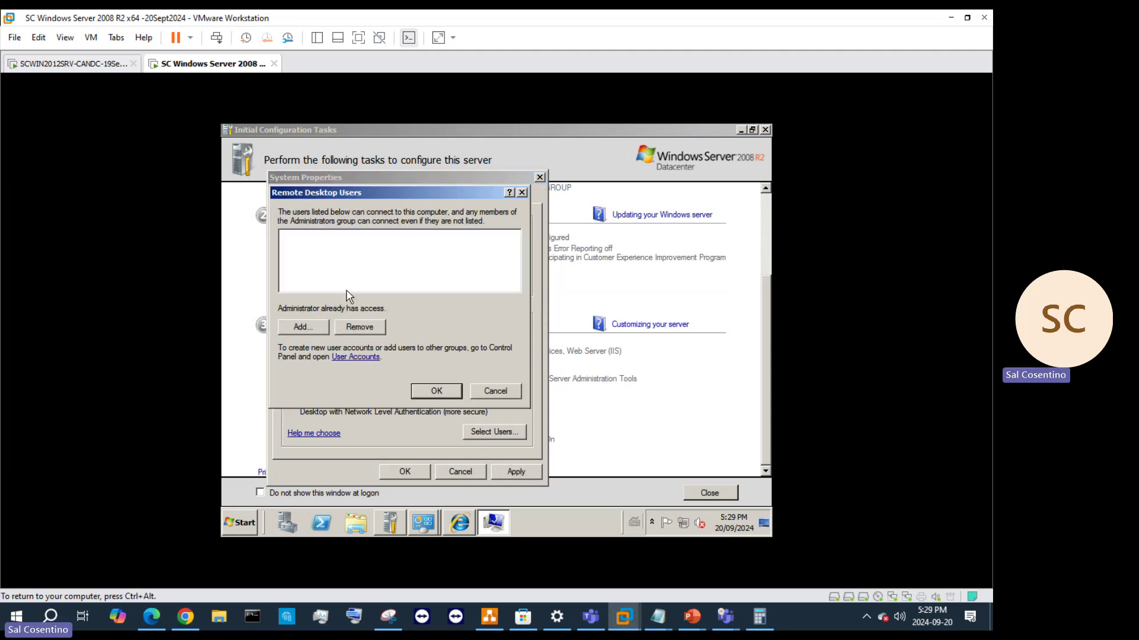
click(302, 328)
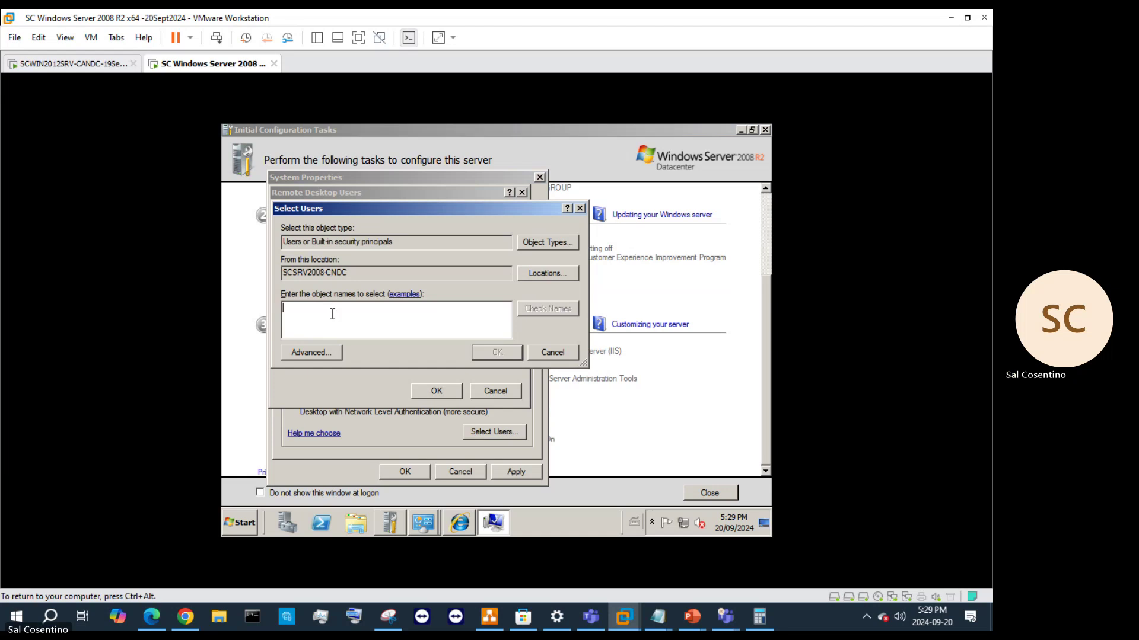
text(Adm)
click(559, 308)
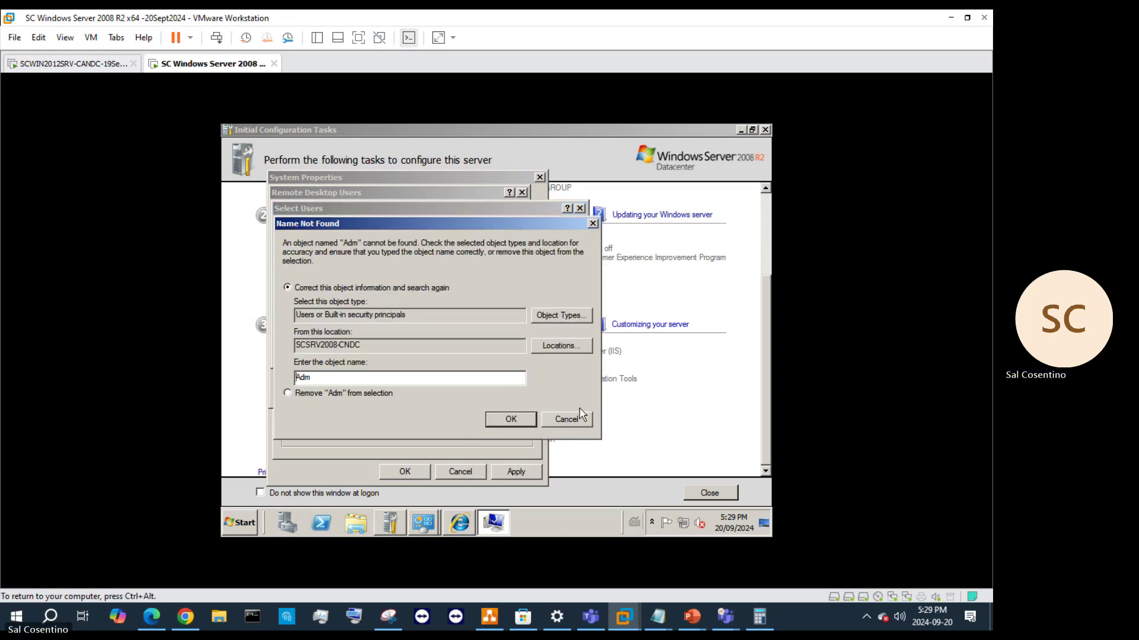
click(572, 424)
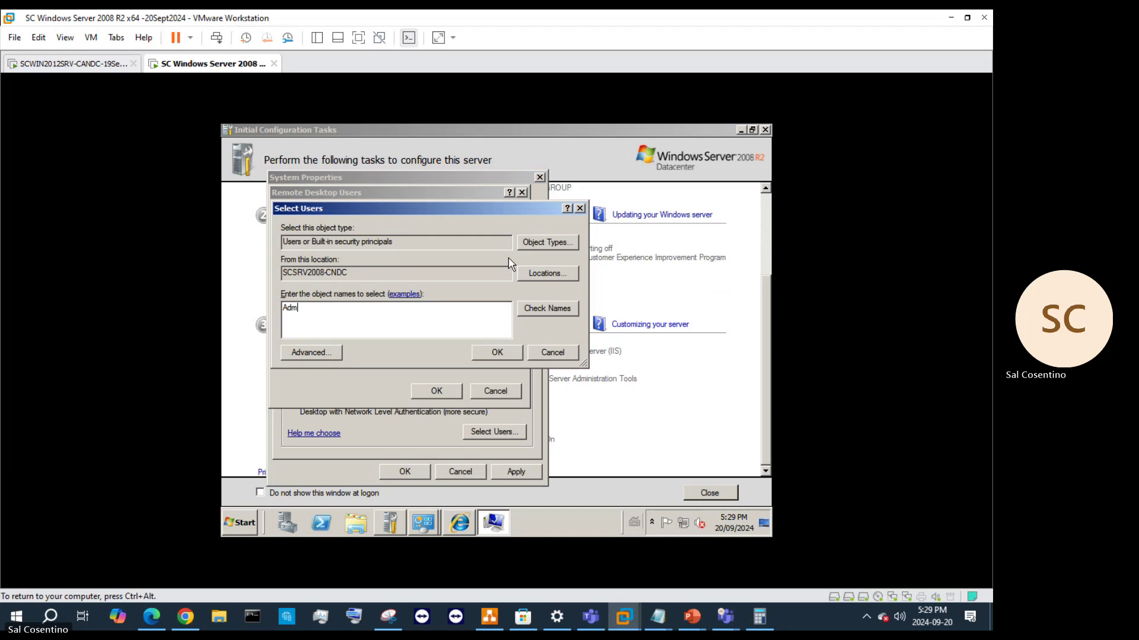
- Try to find a user named "ad" on SCSRV2008-CNDC for Remote Desktop access, closing the user selection and Remote Desktop Users dialogs
click(541, 246)
click(584, 392)
key(BackSpace)
key(BackSpace)
key(BackSpace)
text(ad)
click(553, 321)
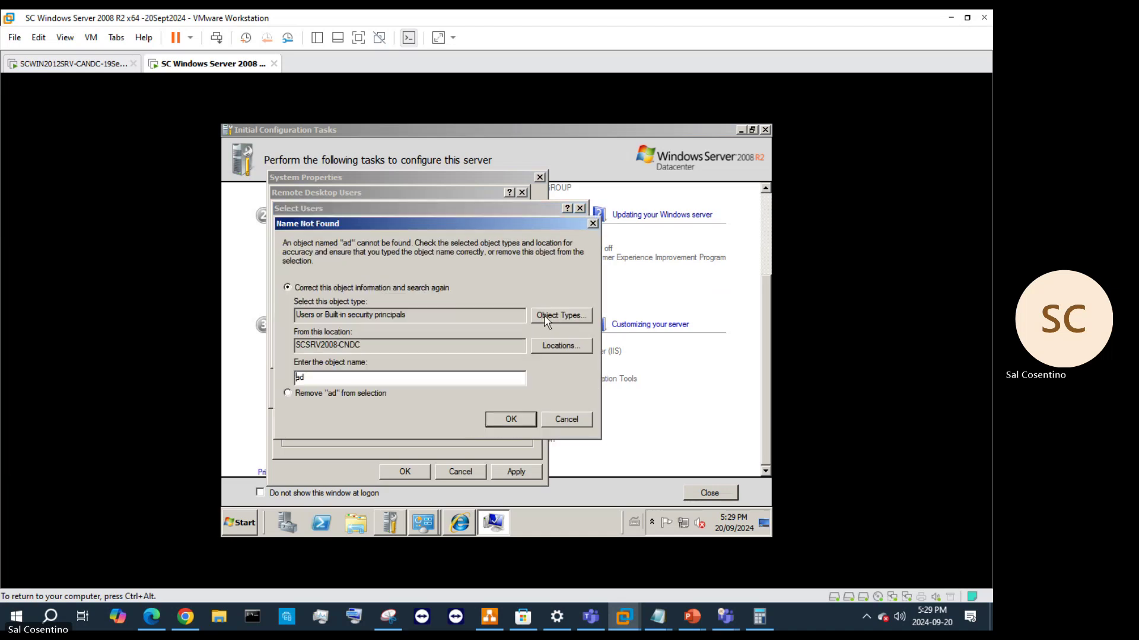
click(546, 420)
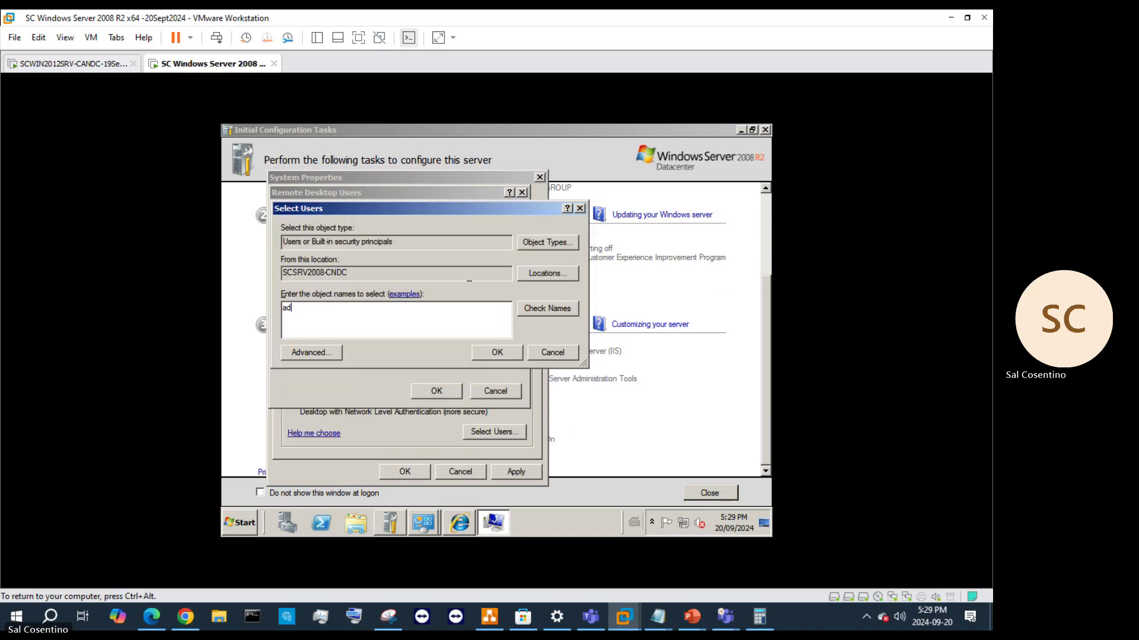
click(583, 209)
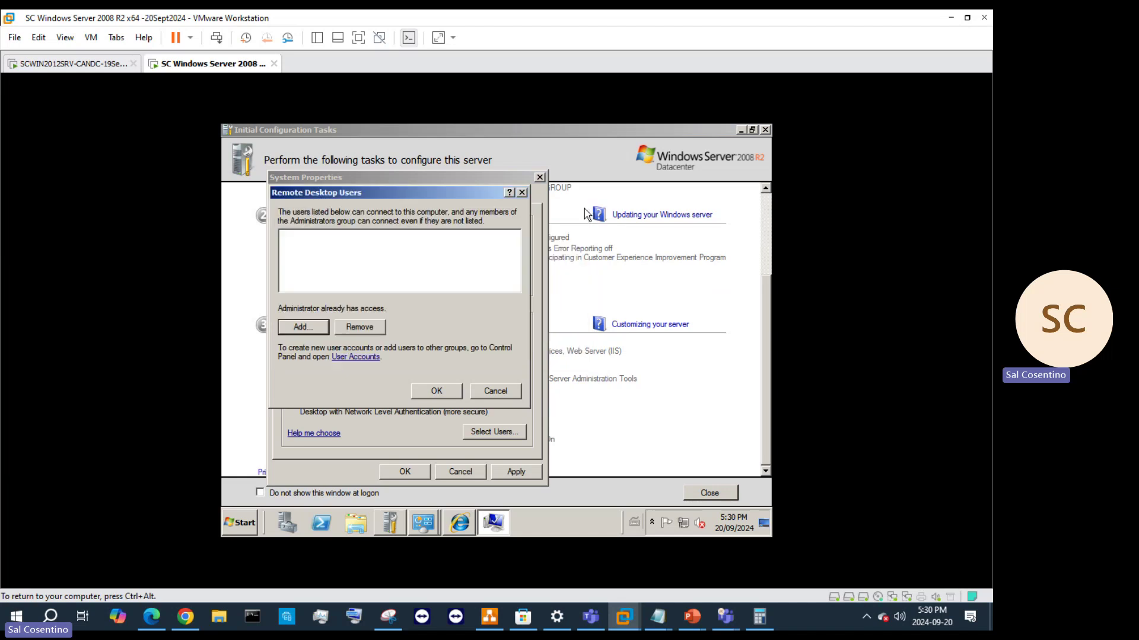
click(522, 193)
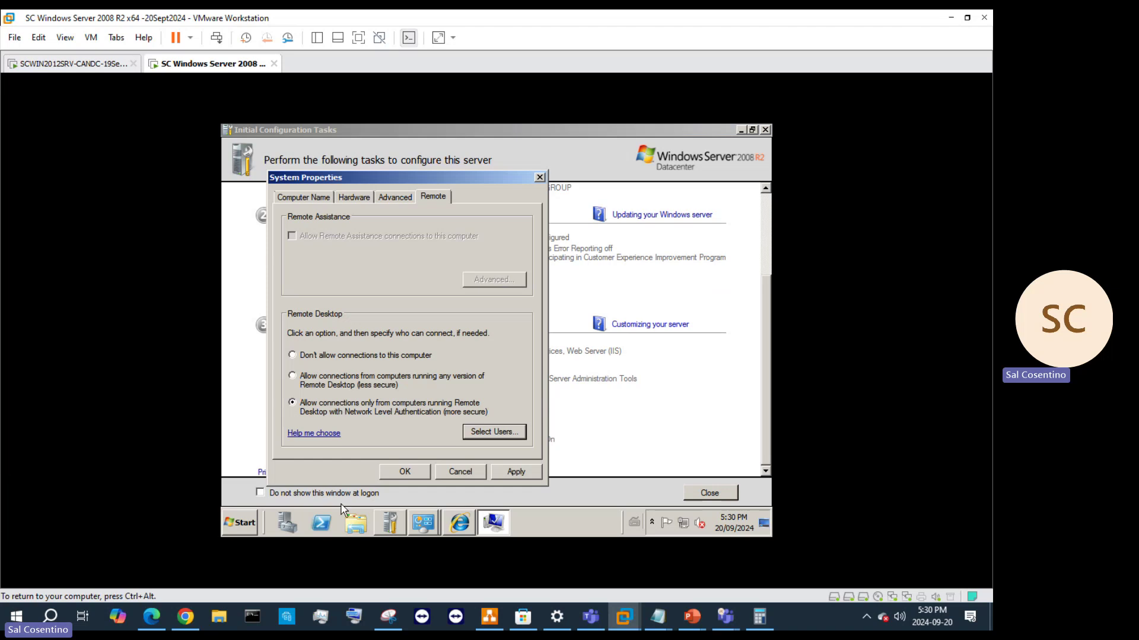
- Reopen the selection of users for Remote Desktop access and check which locations can be searched
right_click(247, 526)
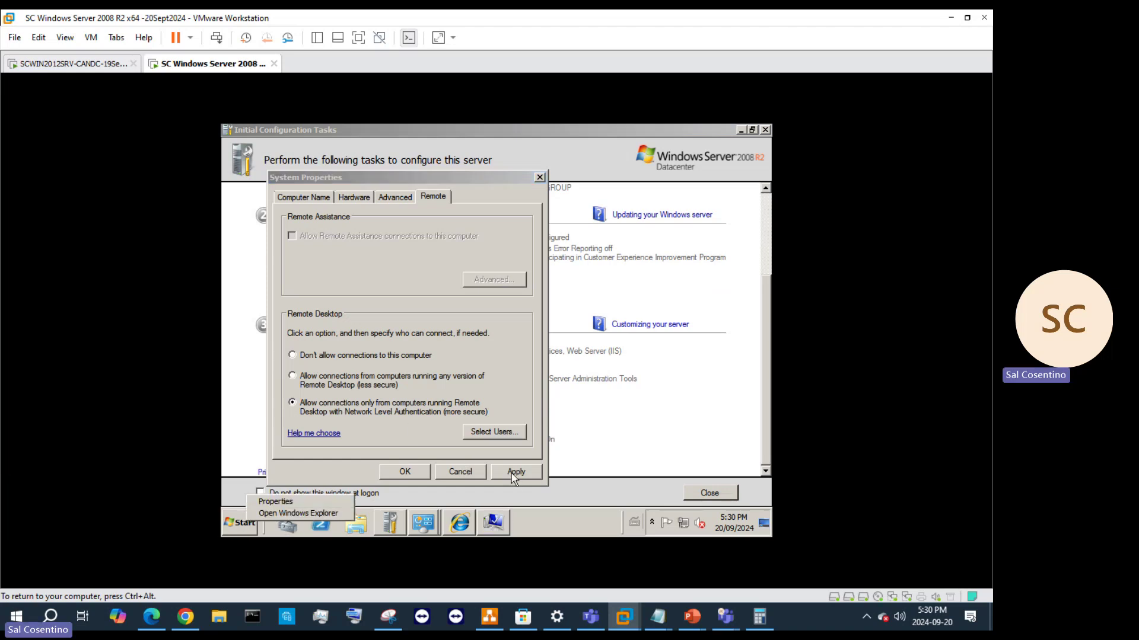
click(496, 434)
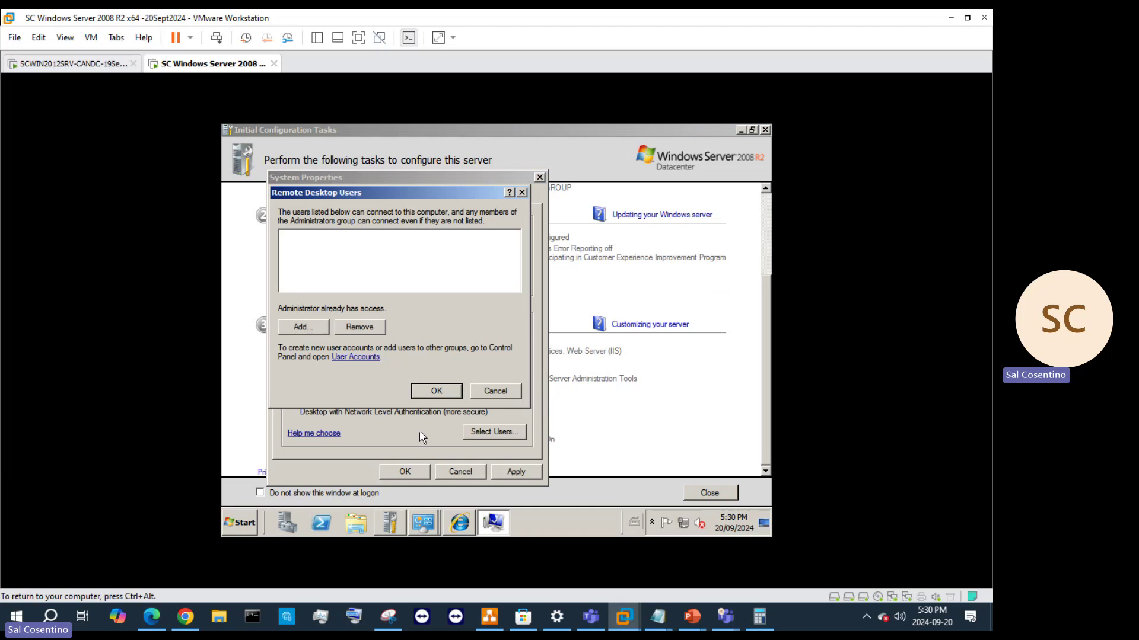
click(303, 328)
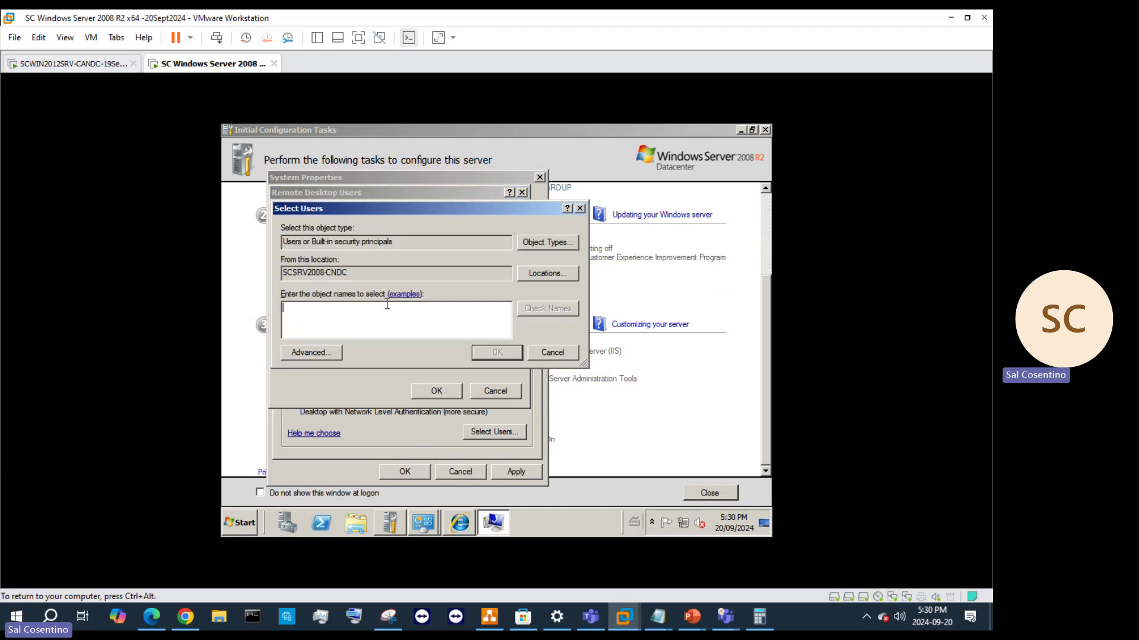
click(532, 274)
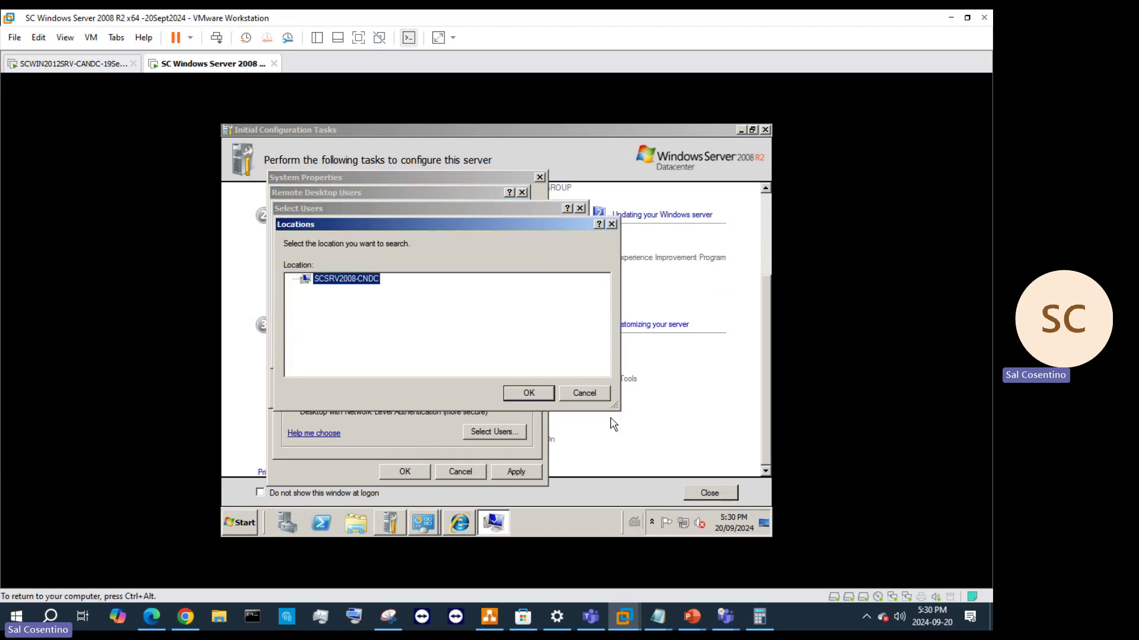
click(585, 396)
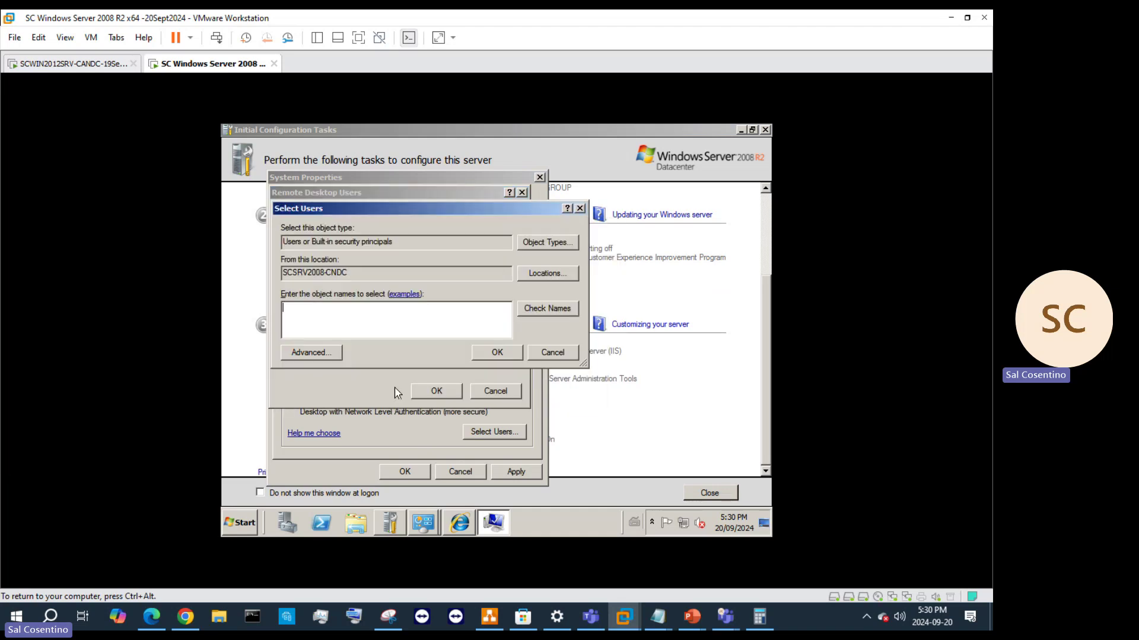
- Open Computer Management and display the properties of the local Administrator account
click(249, 524)
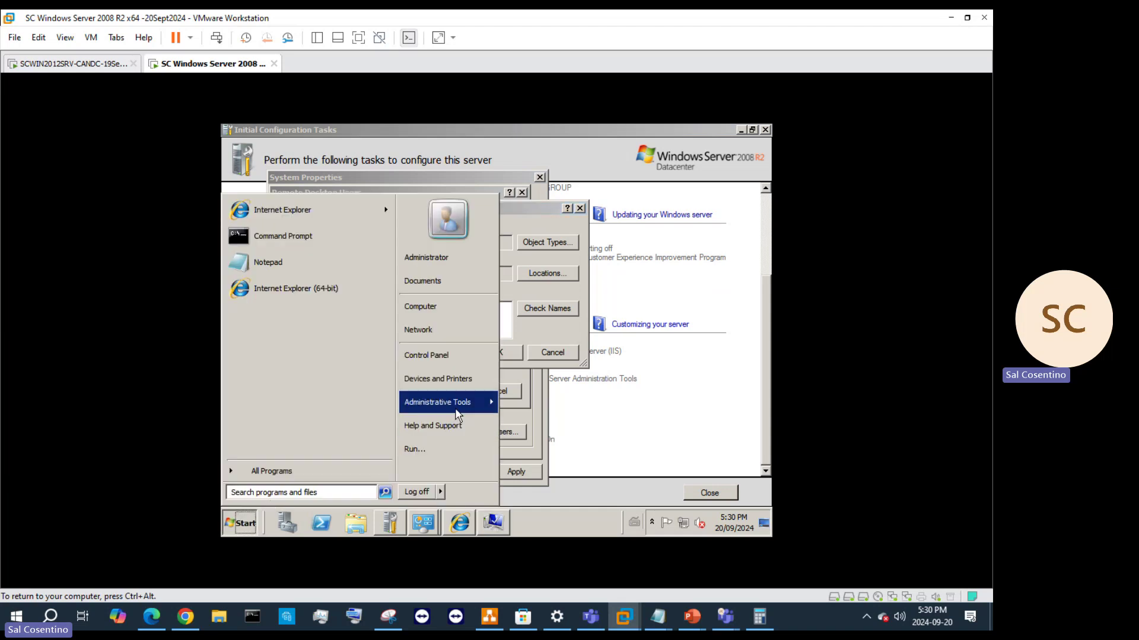
mouse_move(457, 407)
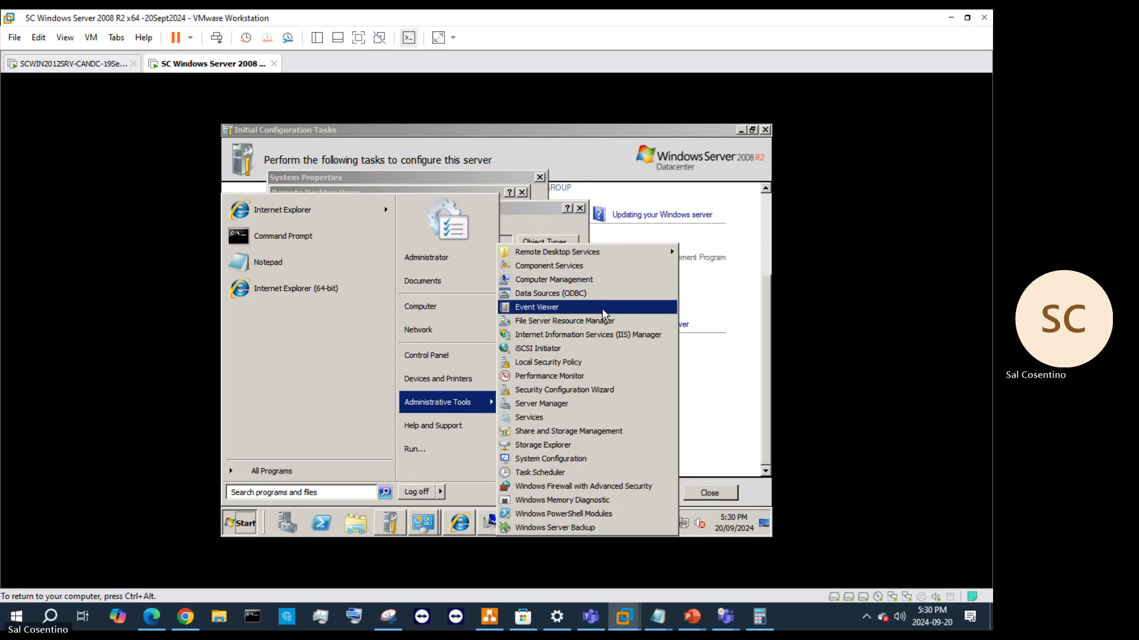
click(611, 288)
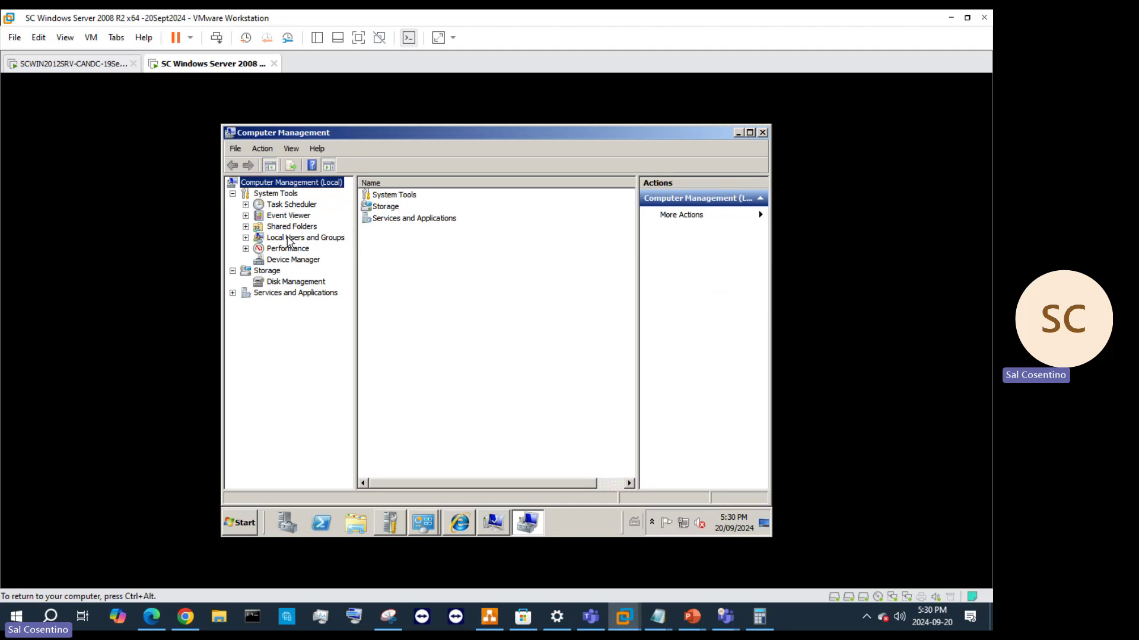
click(300, 237)
click(382, 207)
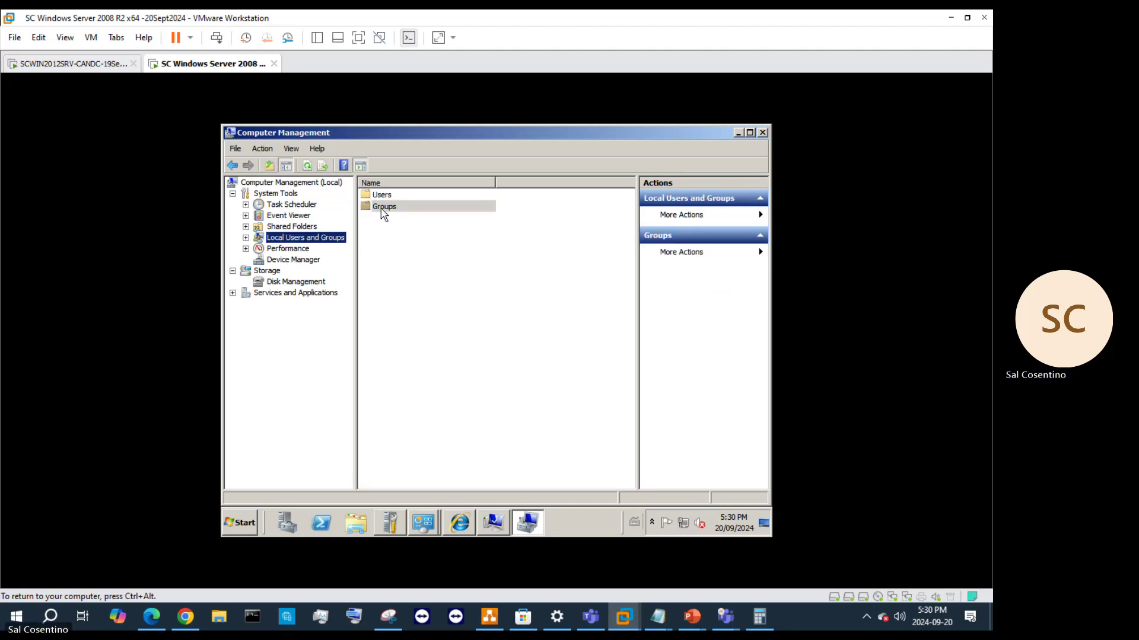
double_click(386, 197)
double_click(385, 197)
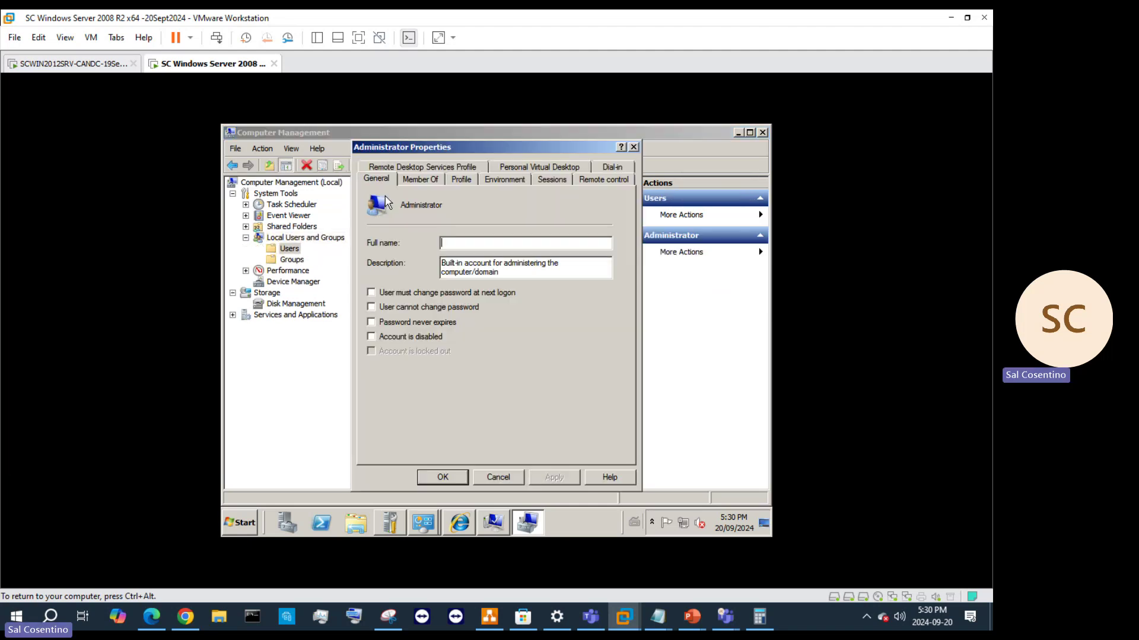
- Review the Administrator's group membership and Remote Desktop Services profile, view the local groups, and close Computer Management
click(422, 180)
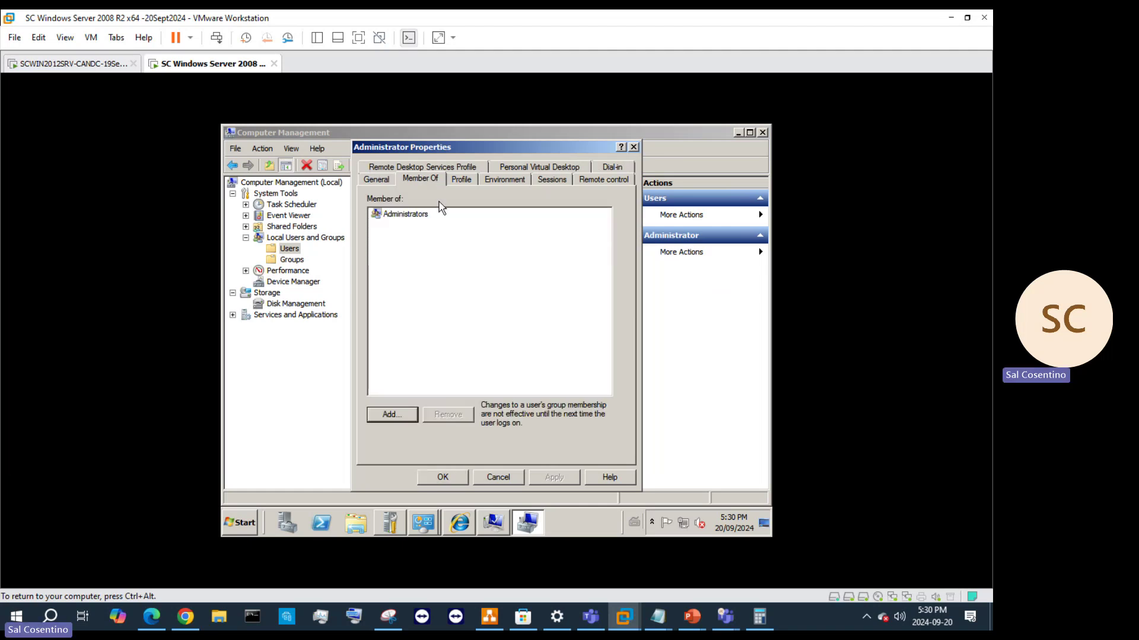
click(372, 180)
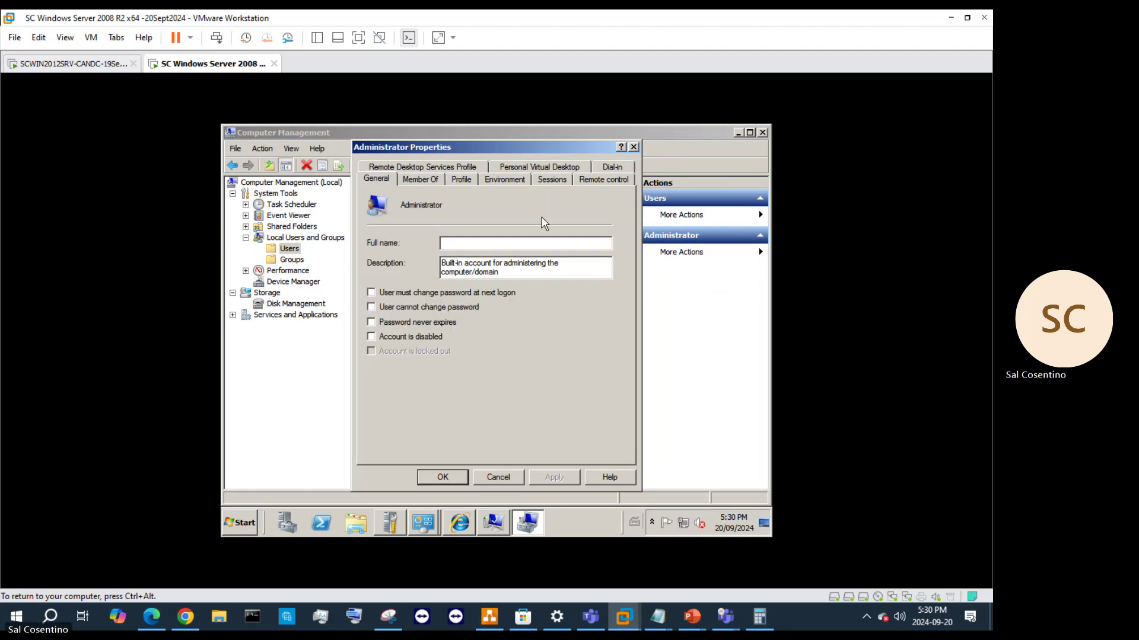
click(458, 168)
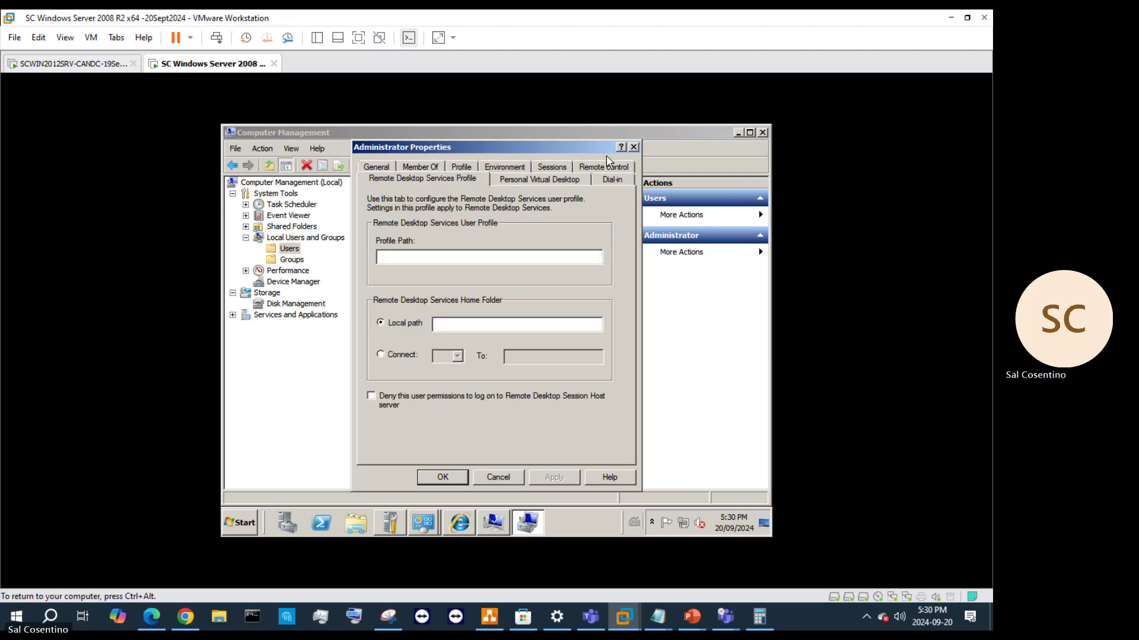
click(634, 147)
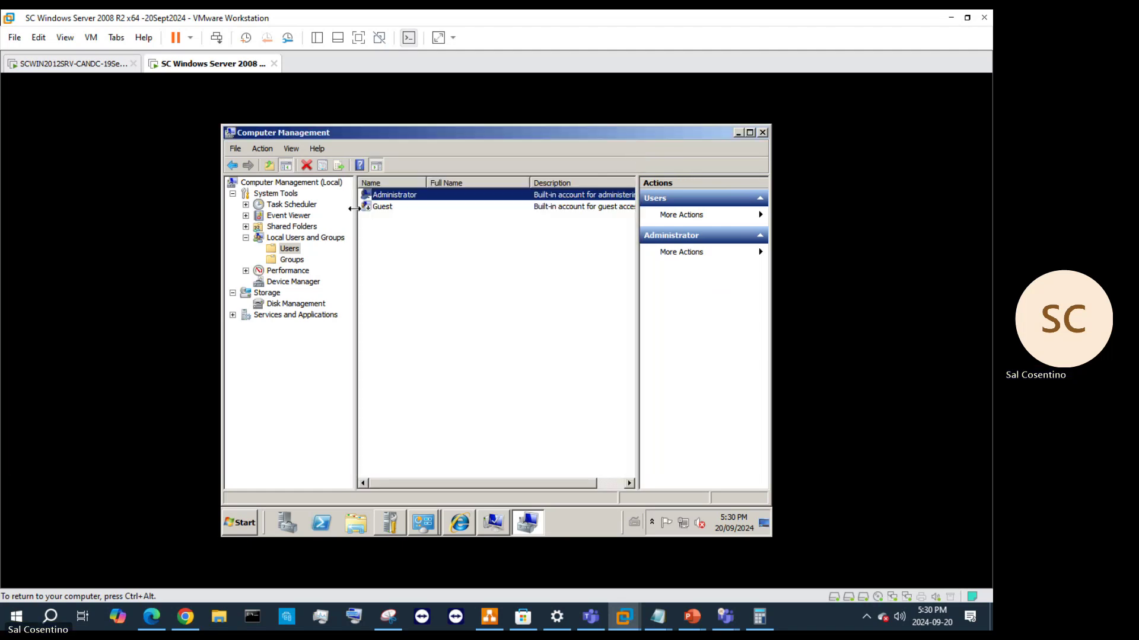
click(292, 261)
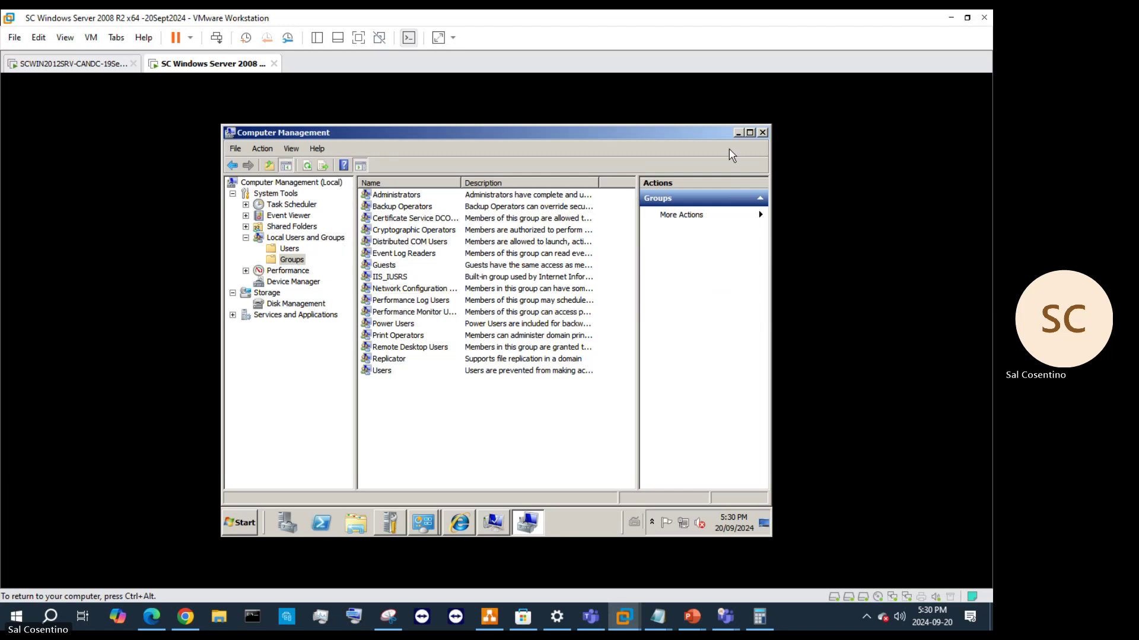
click(762, 133)
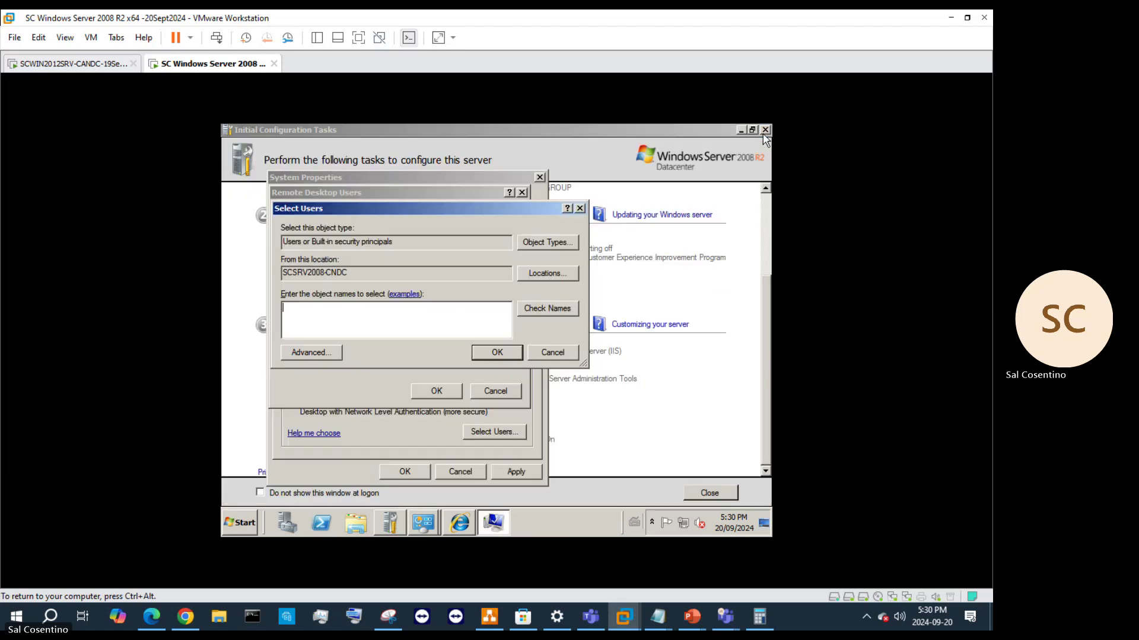
- Close the Select Users, Remote Desktop Users and System Properties dialogs without applying any changes
click(579, 208)
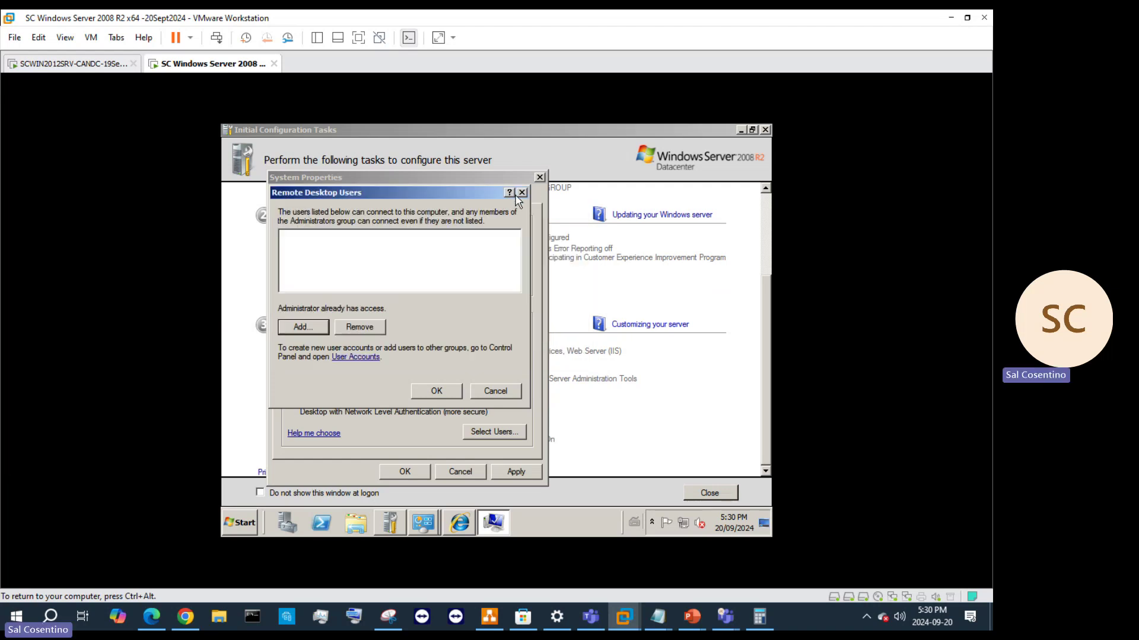
click(521, 193)
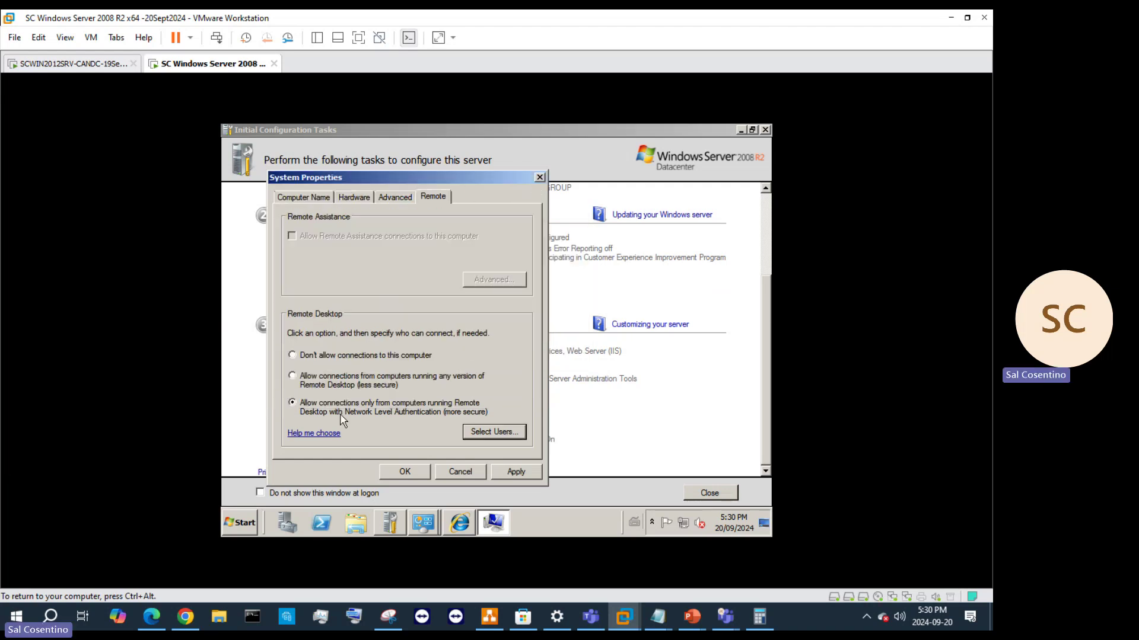
click(538, 178)
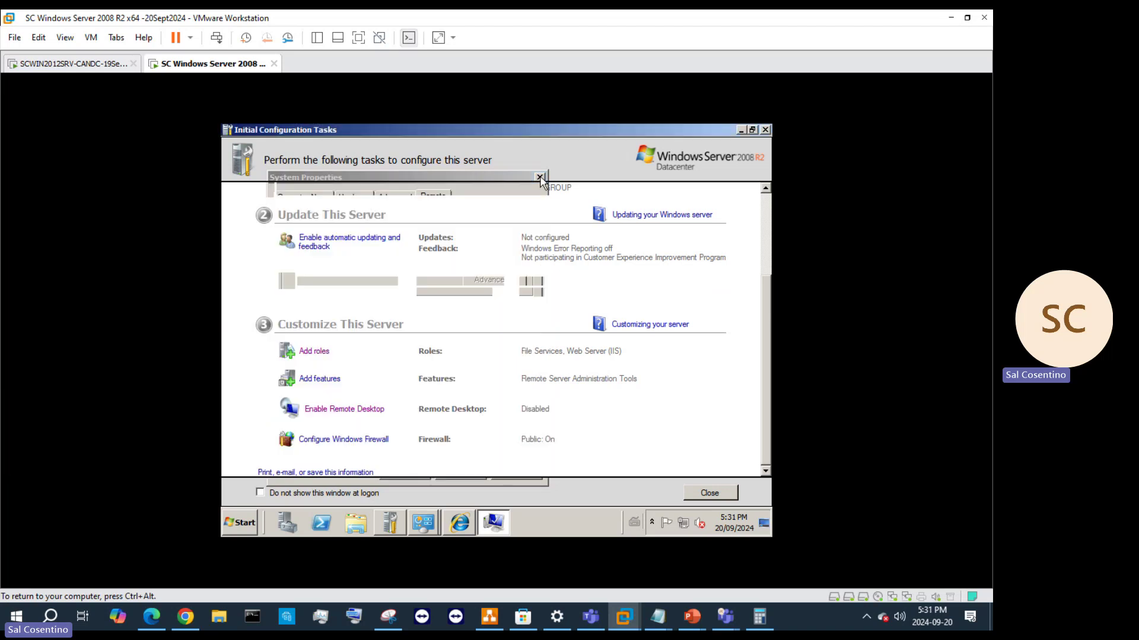
click(241, 522)
click(430, 425)
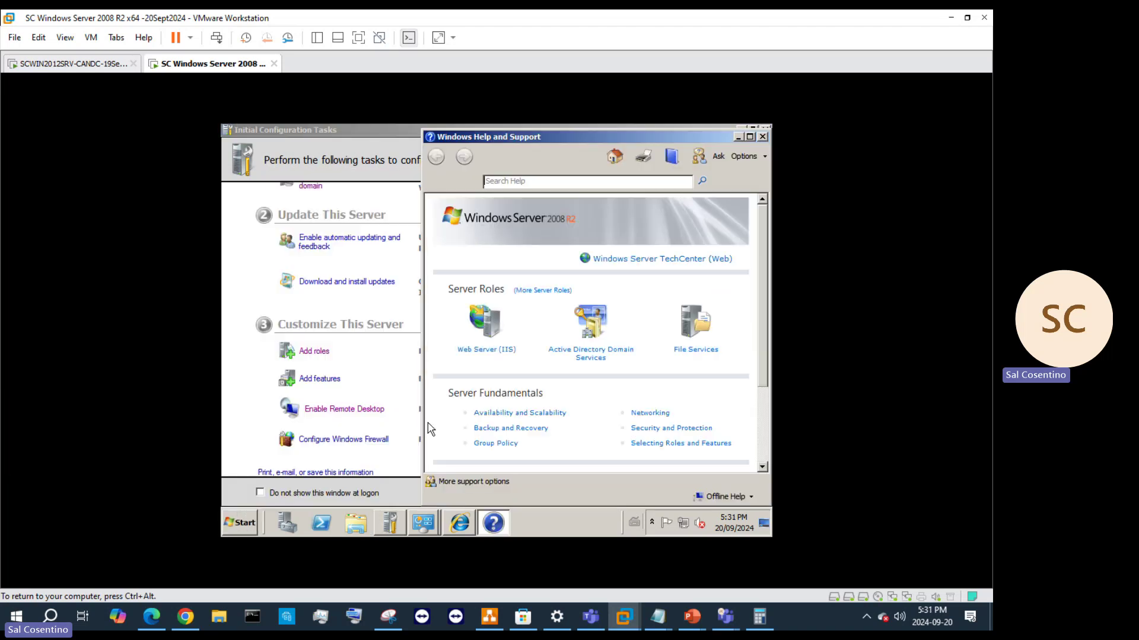
click(763, 137)
- Search the programs for "remote", open Remote Desktop Connection to check its list of computers, and close it
click(241, 524)
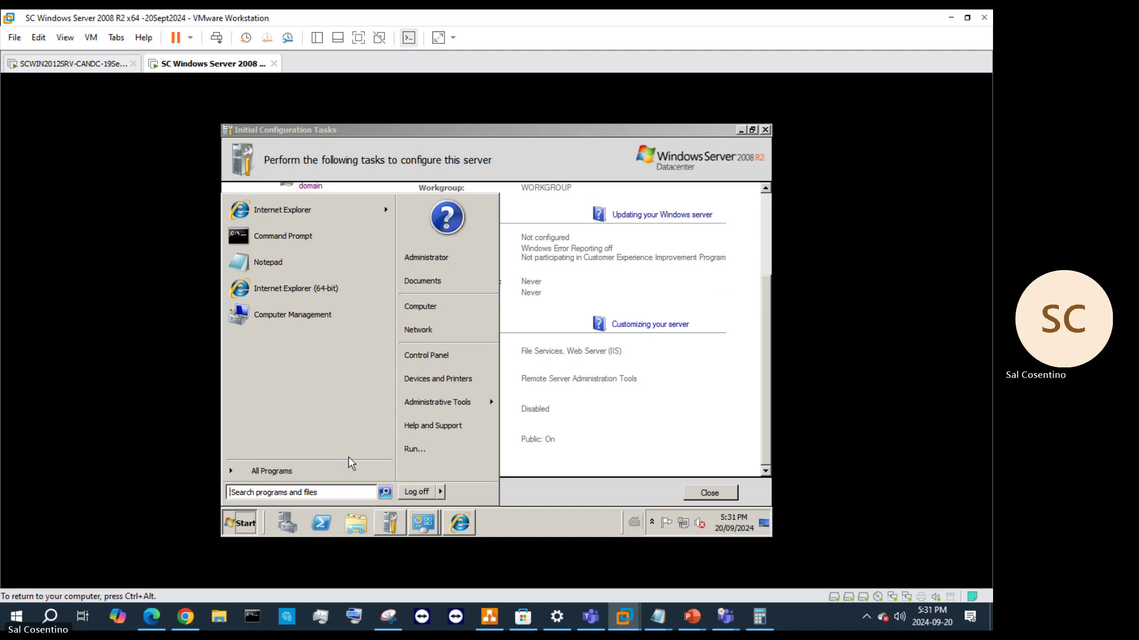
click(298, 494)
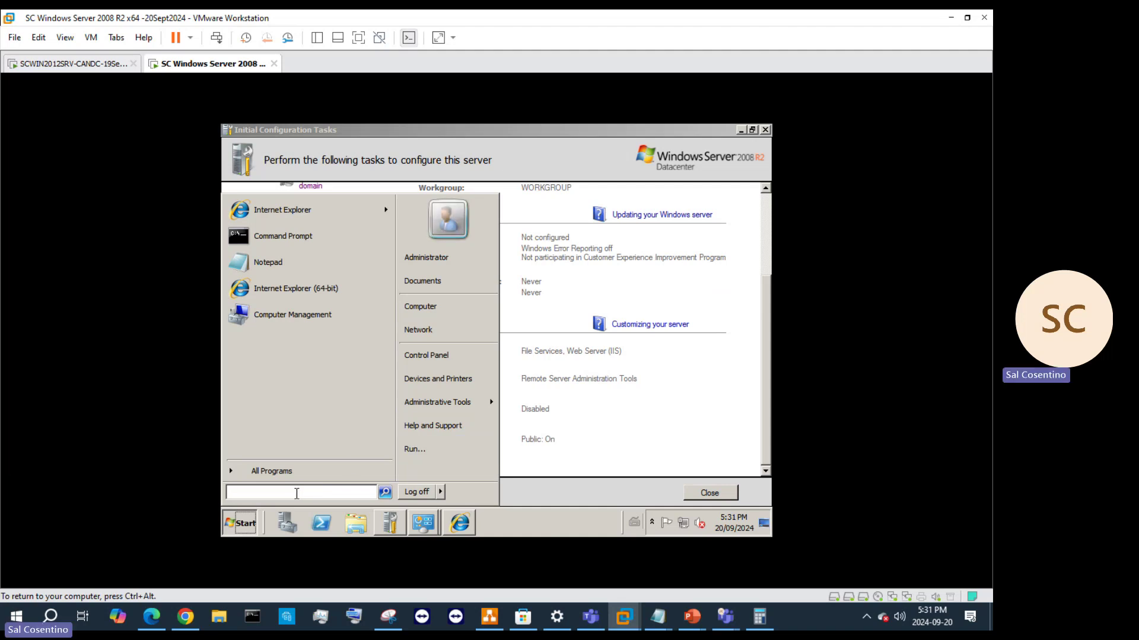
text(remote)
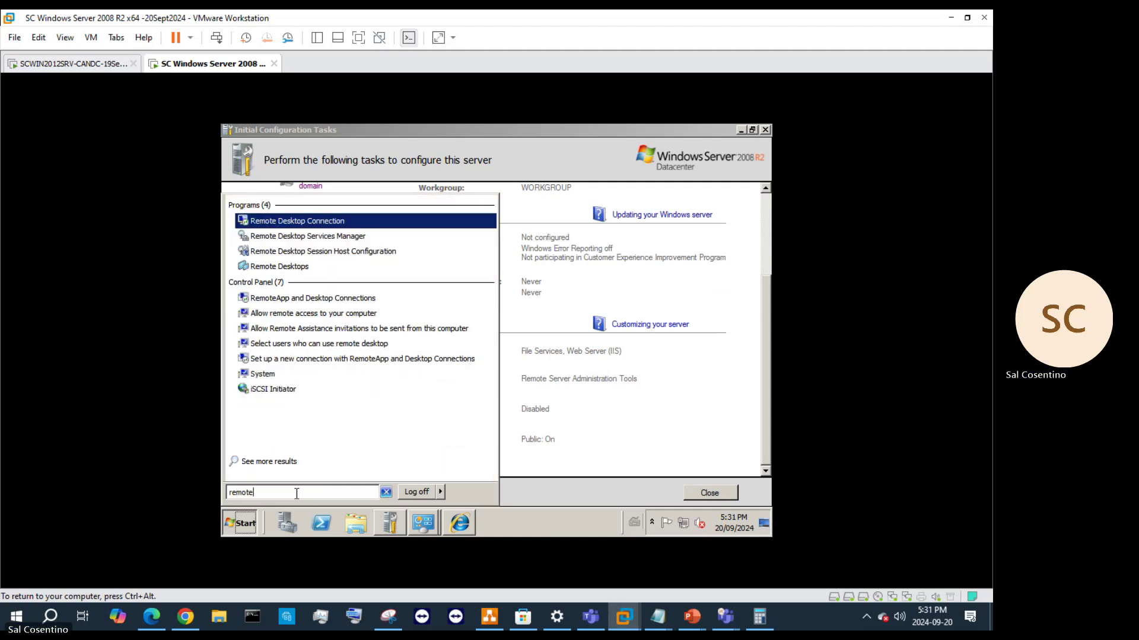
click(340, 224)
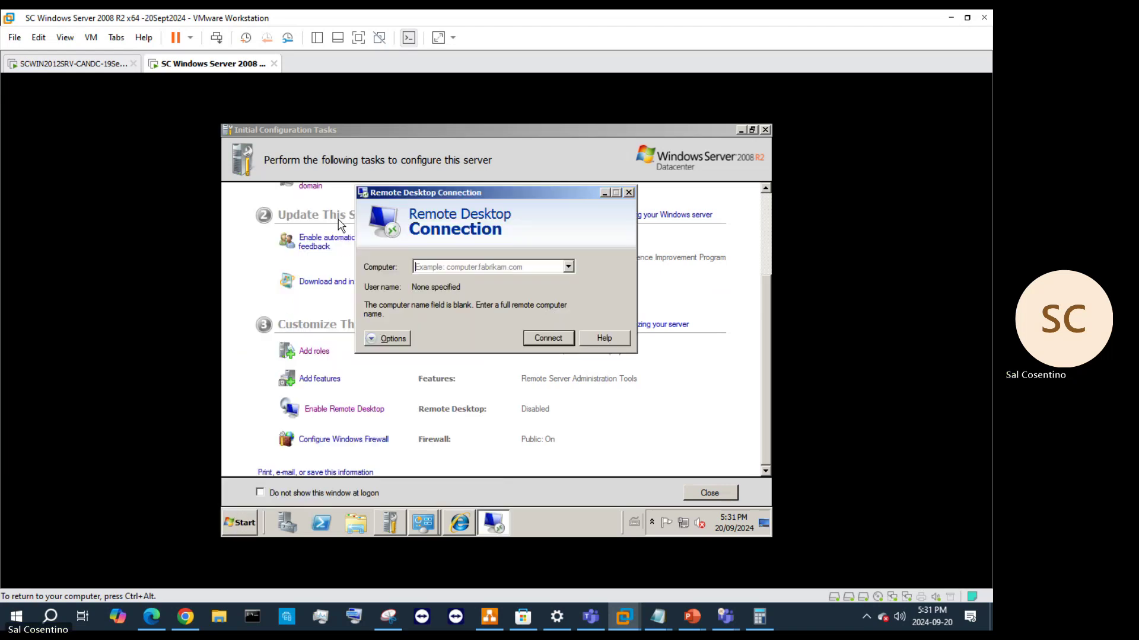
click(568, 267)
click(568, 266)
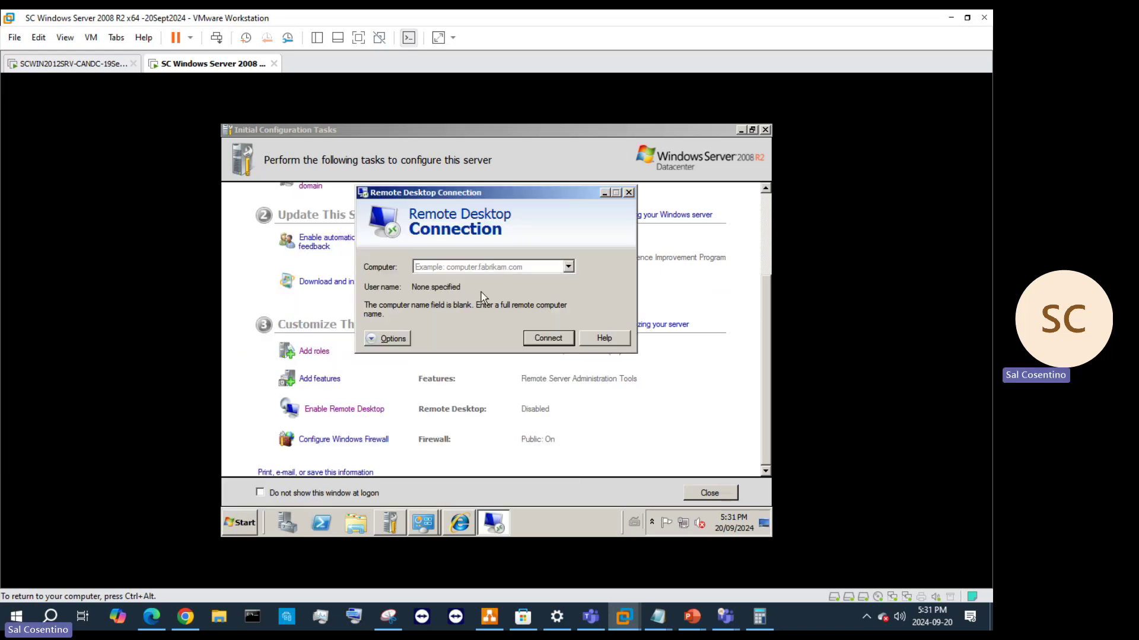
click(628, 192)
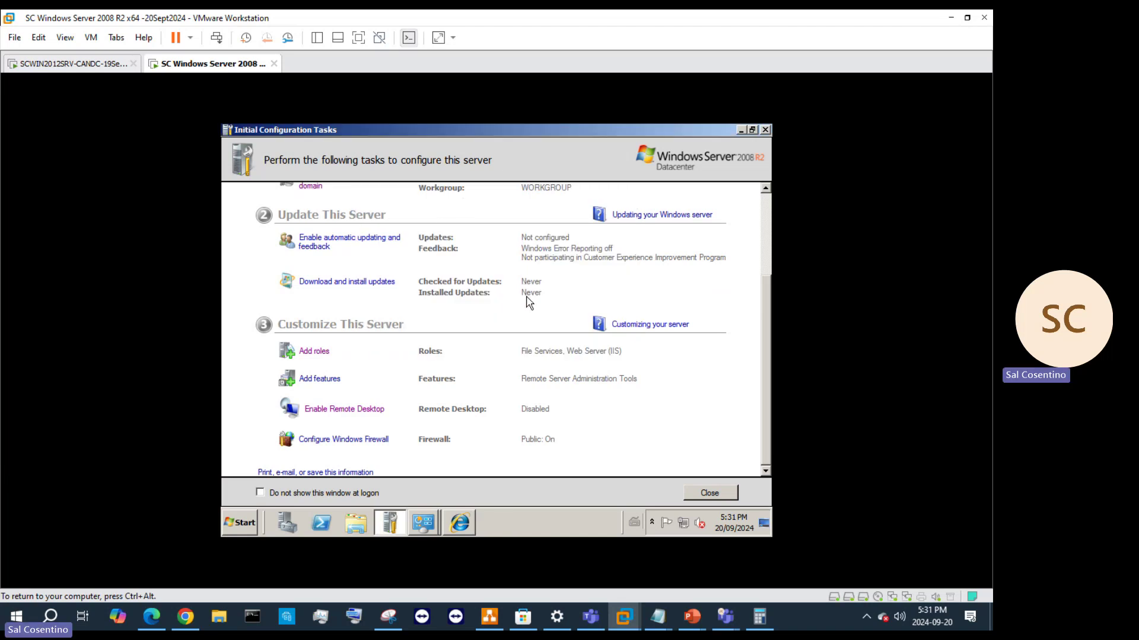
scroll(527, 301, up, 3)
scroll(529, 301, down, 3)
scroll(538, 366, up, 4)
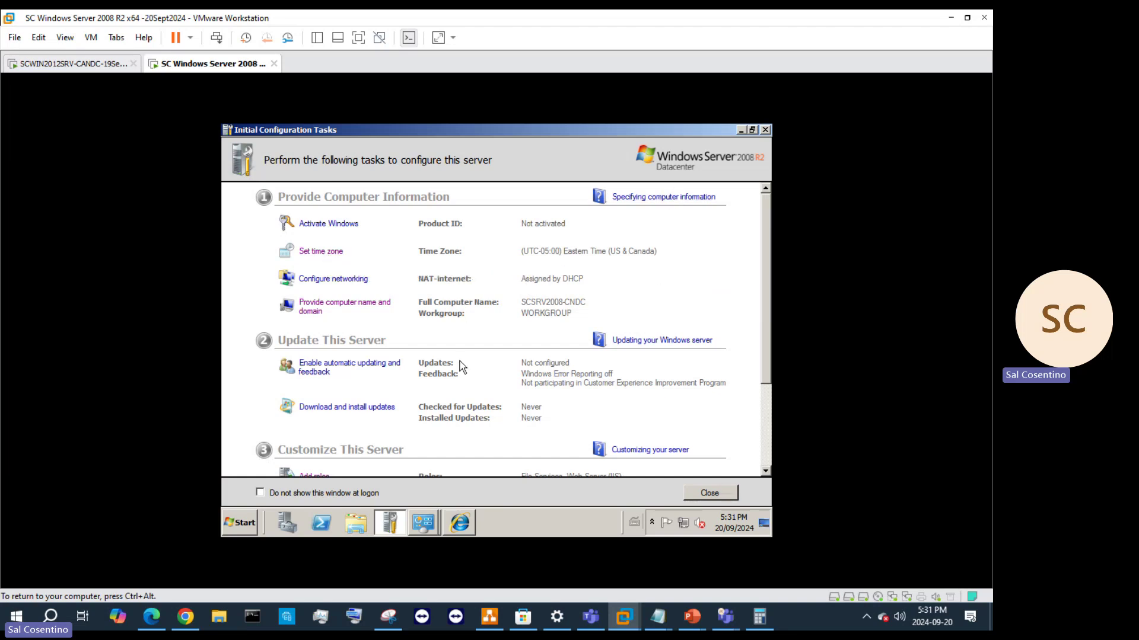
- Switch to Internet Explorer, open the Advertising page from the Google home page and look through it
click(461, 523)
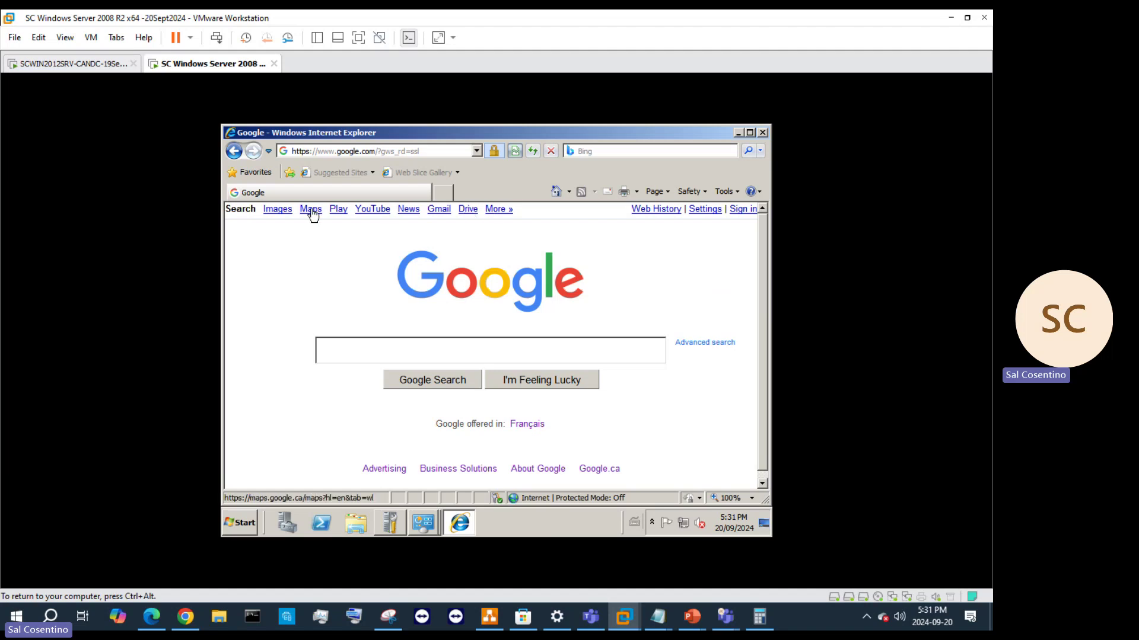
click(390, 470)
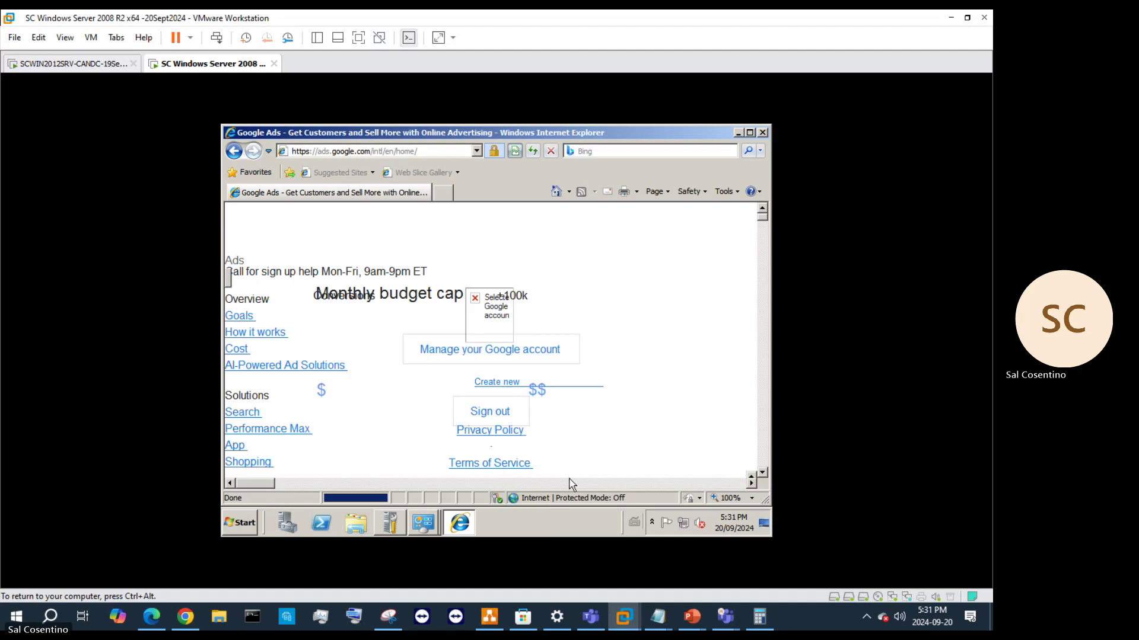
scroll(561, 400, down, 3)
scroll(565, 402, down, 6)
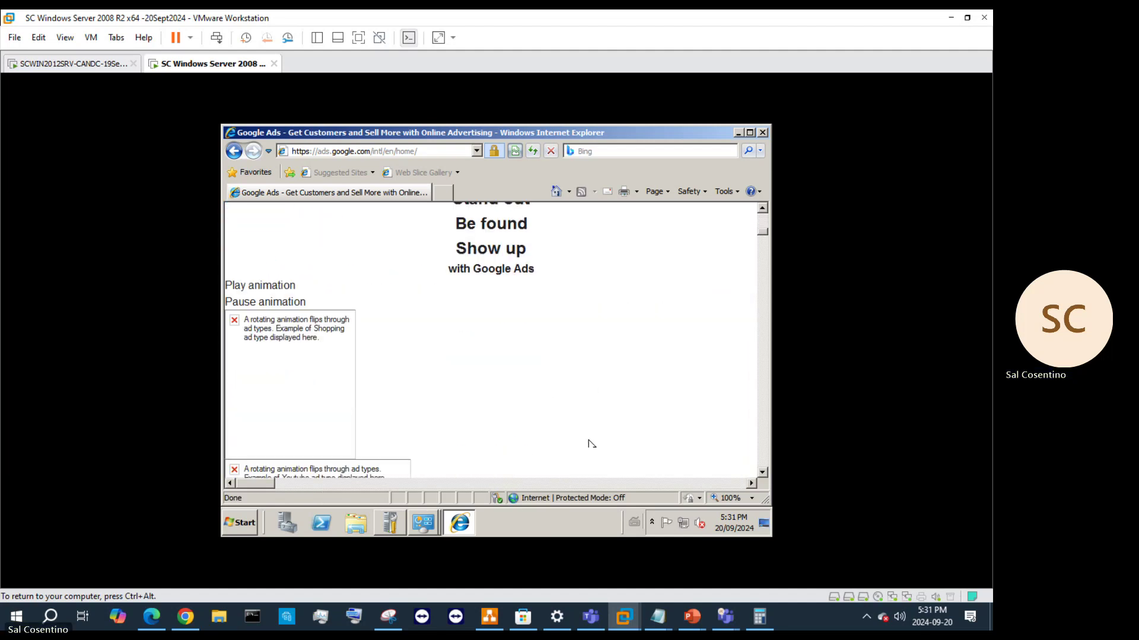
scroll(503, 305, up, 10)
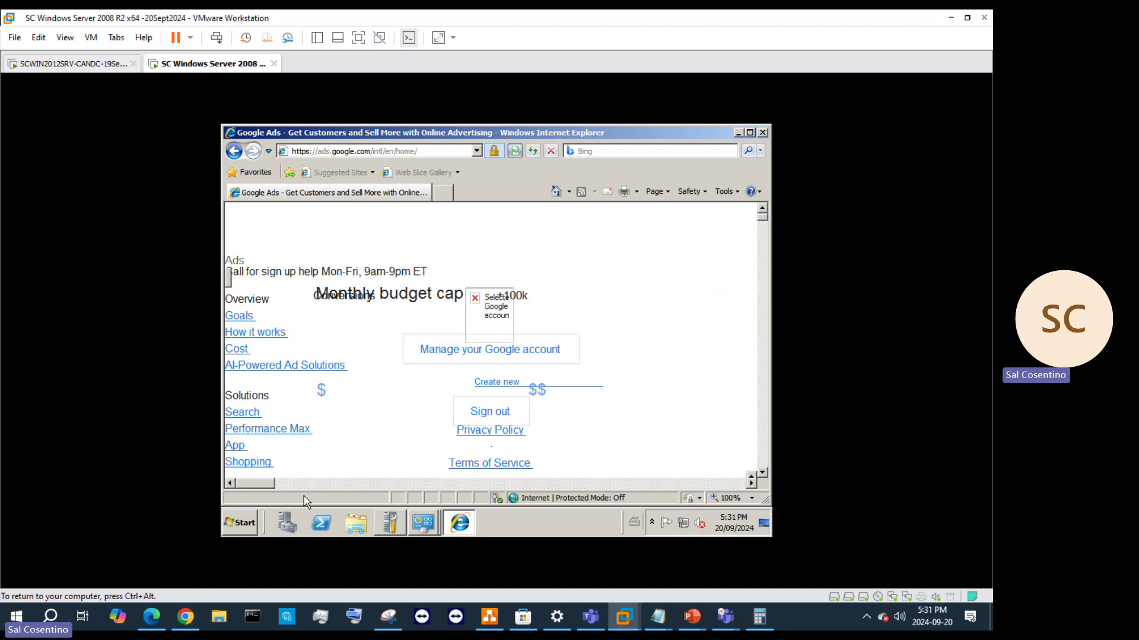
- Look through the list of Administrative Tools, and close Internet Explorer and the window covering Server Manager
click(240, 522)
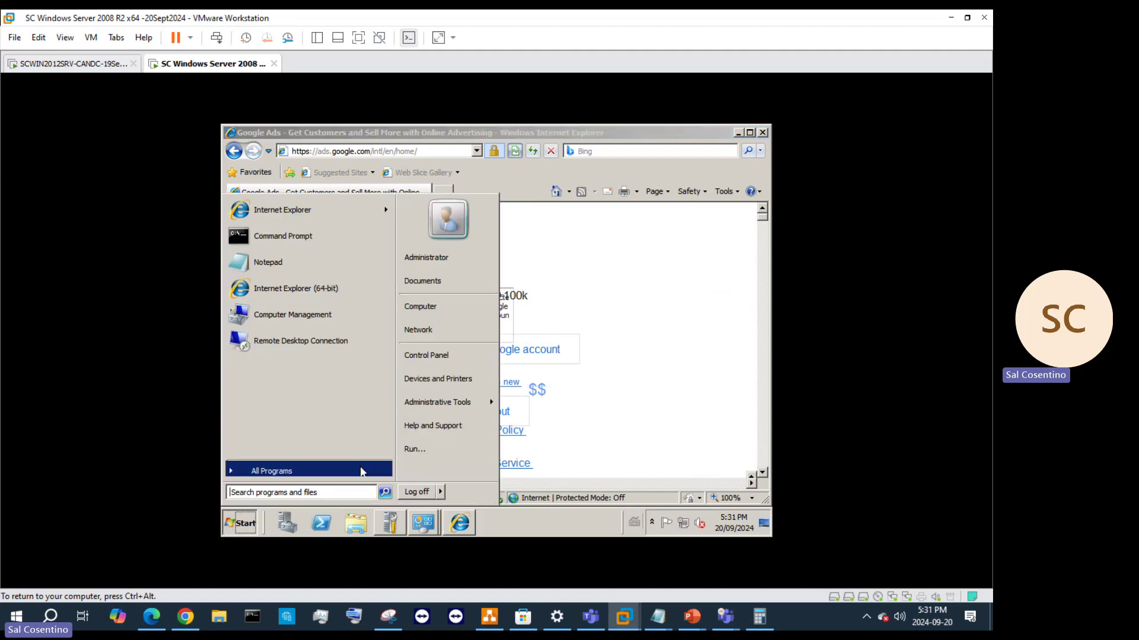
click(311, 491)
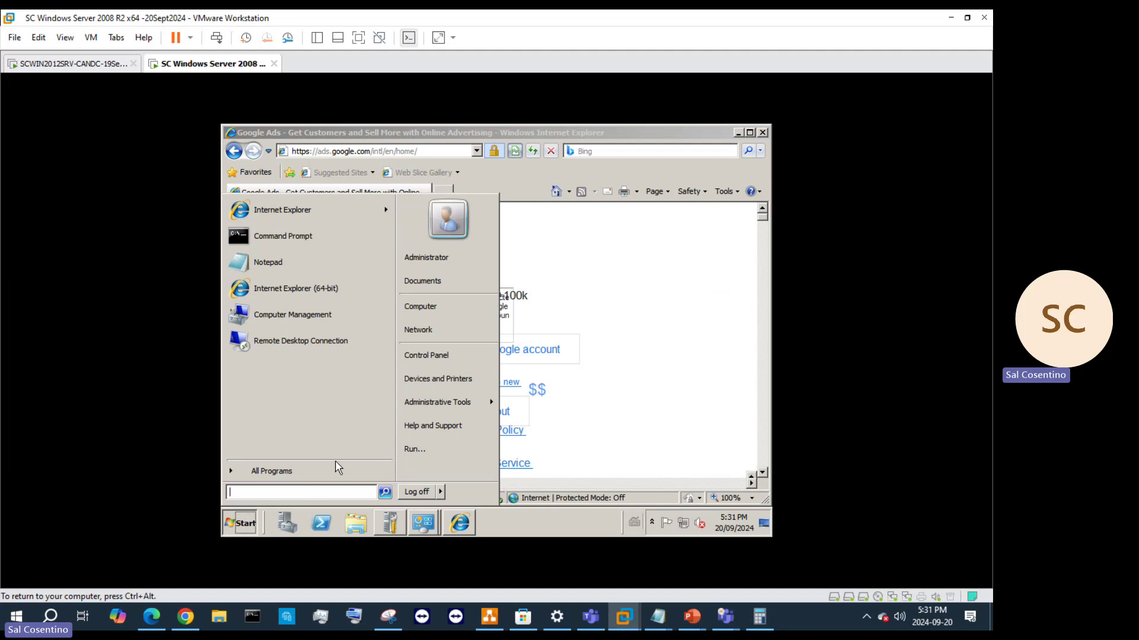
mouse_move(451, 402)
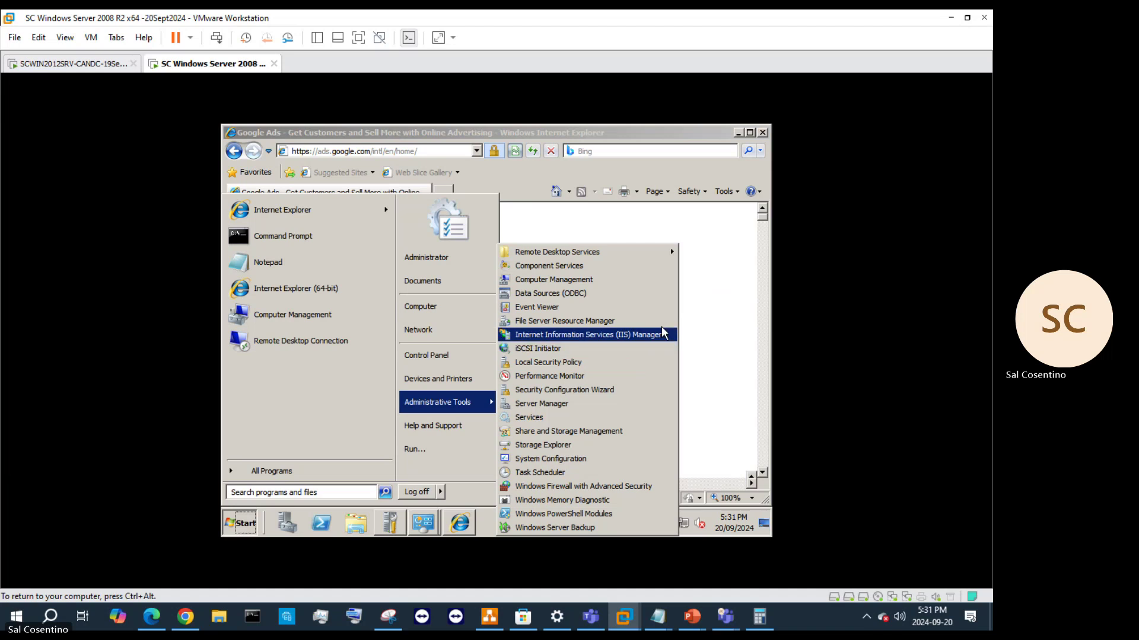
click(709, 232)
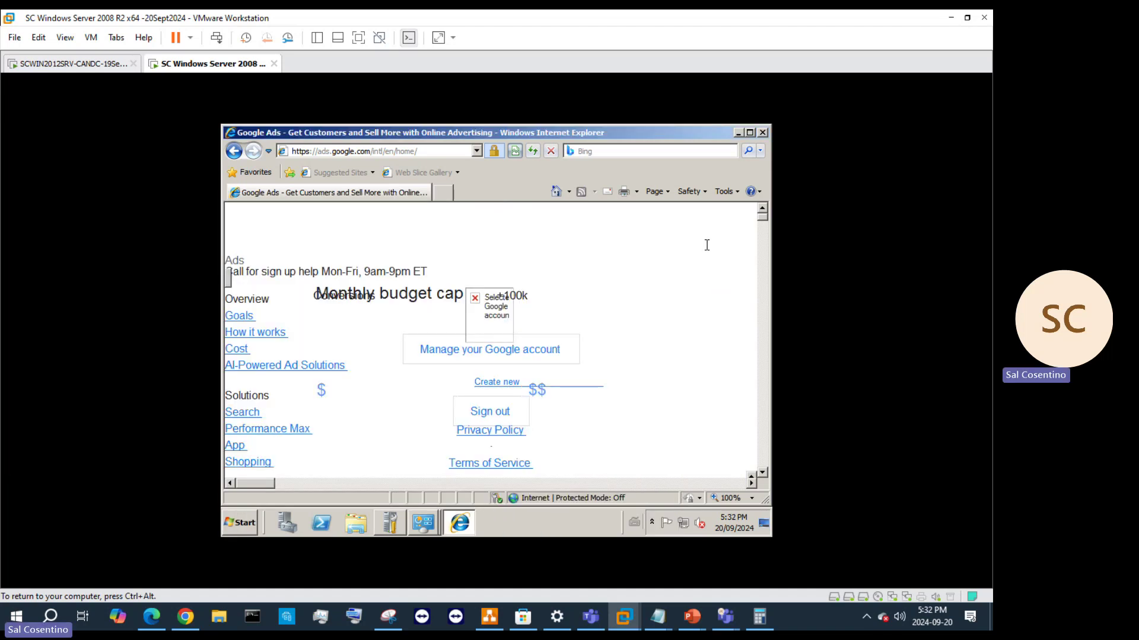
click(763, 133)
click(765, 130)
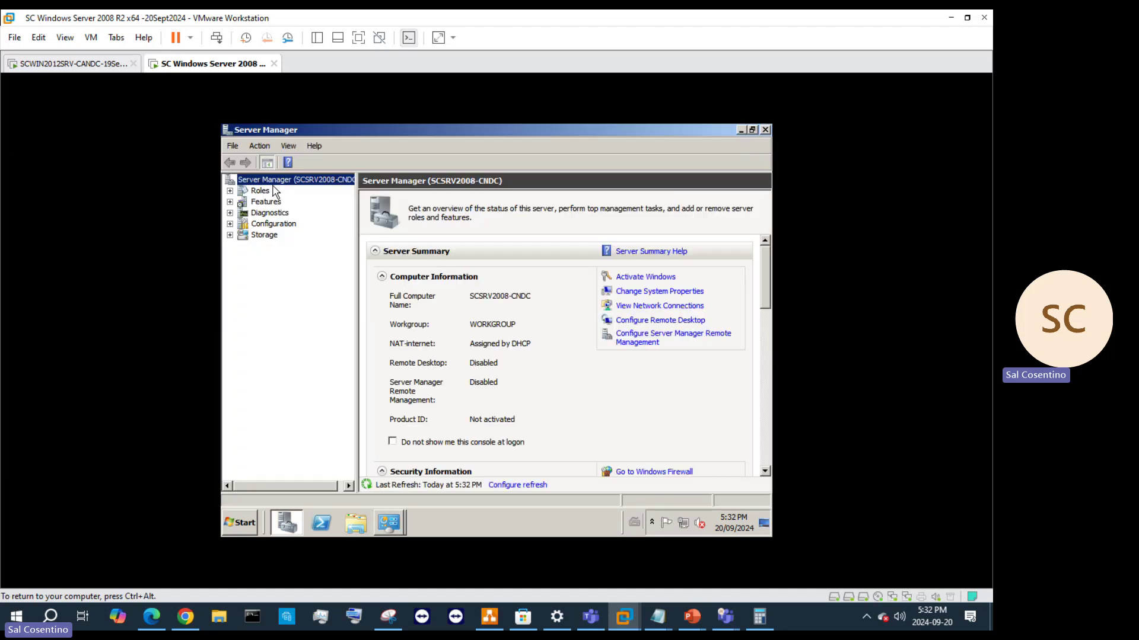
- Review the Roles, Configuration and Storage sections in Server Manager and open Disk Management
click(257, 192)
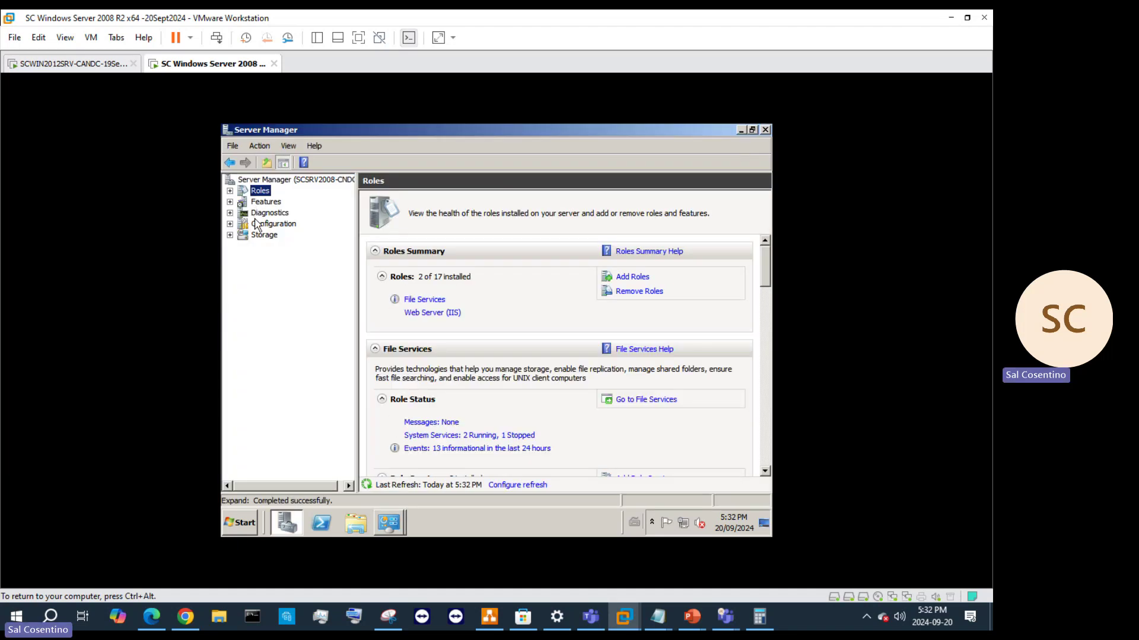
click(258, 225)
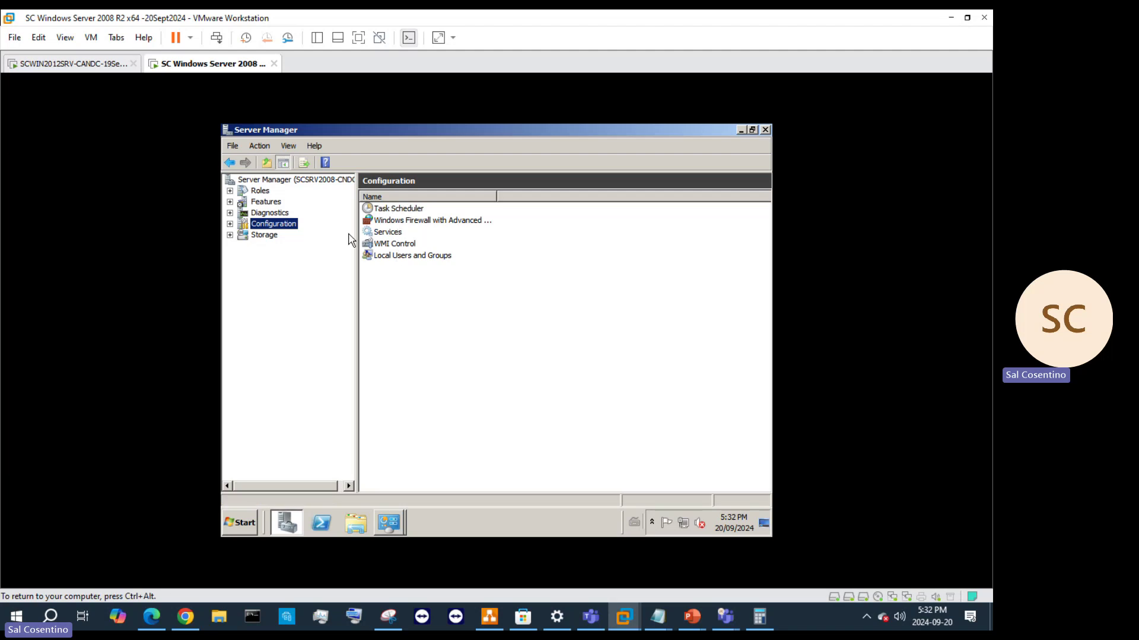
click(256, 236)
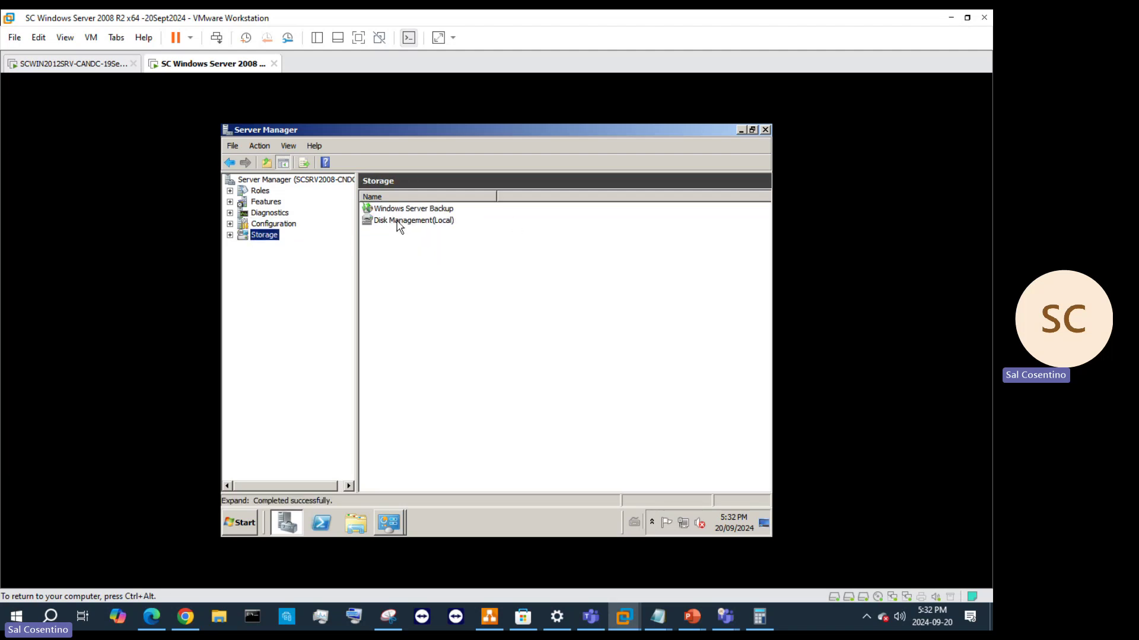
double_click(379, 221)
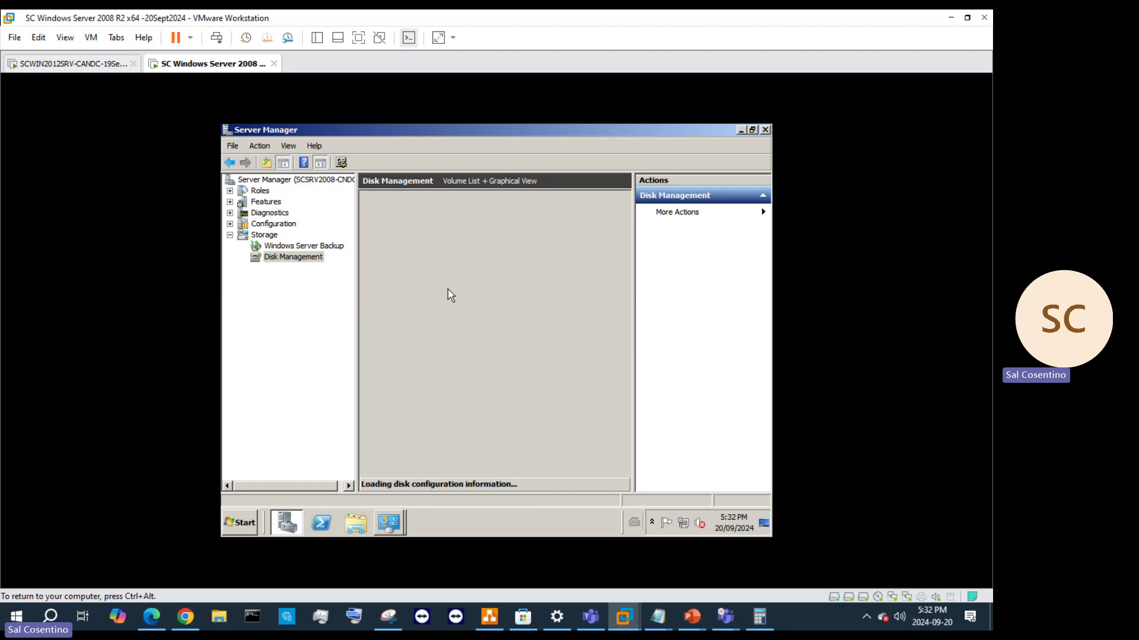
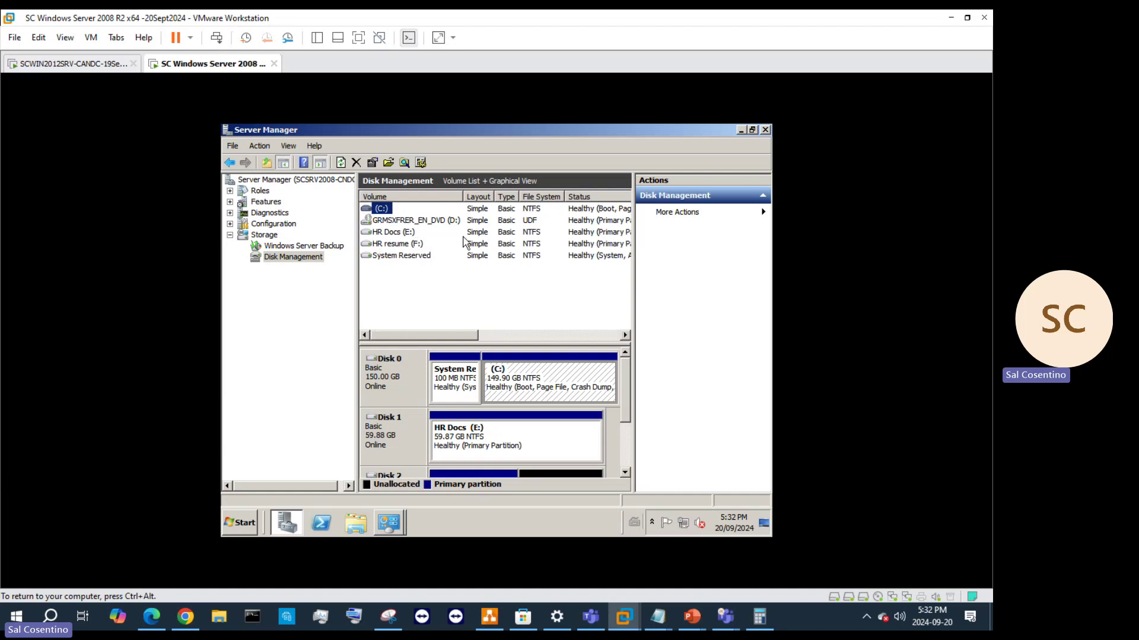
- Examine the volume list and the disk layout in Disk Management, including the DVD volume and the unallocated space on Disk 2
click(442, 222)
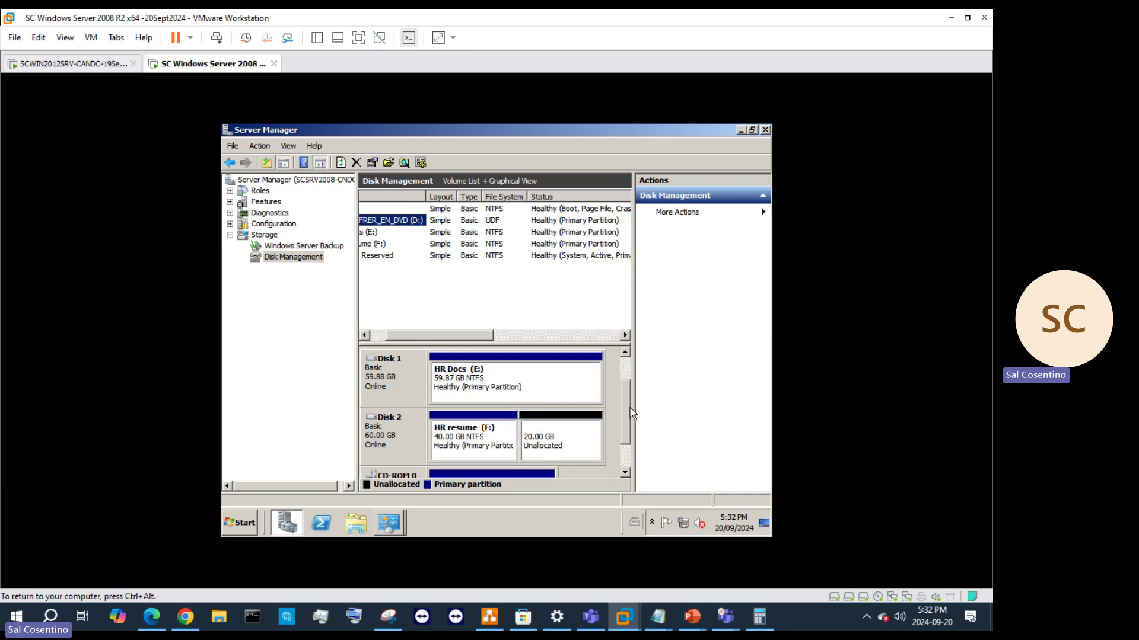
drag(632, 410, 632, 425)
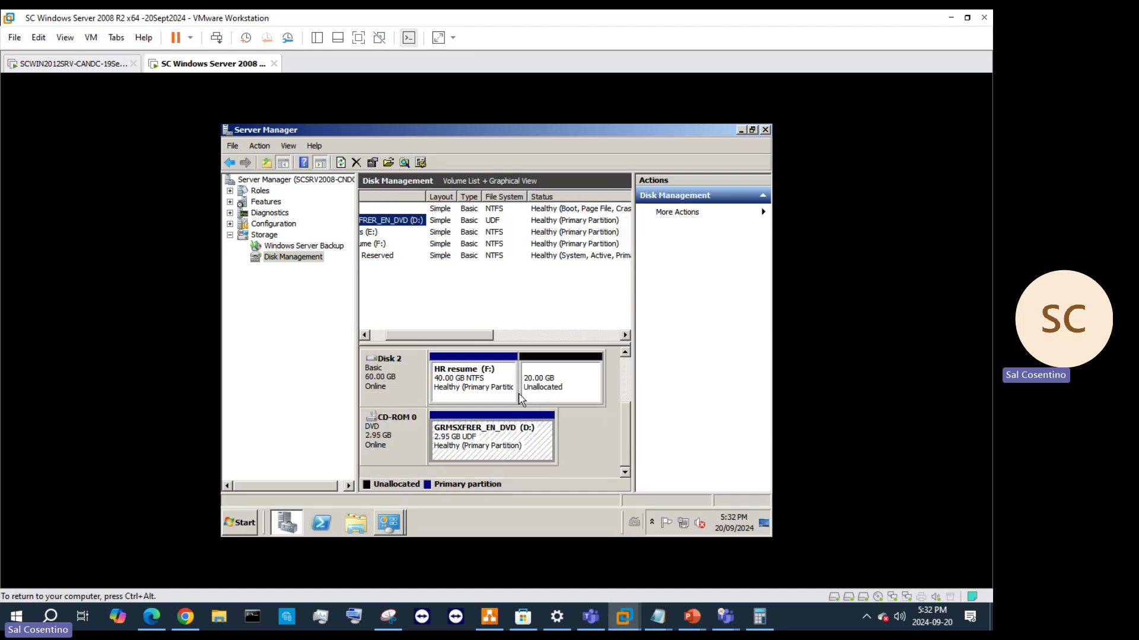
click(577, 383)
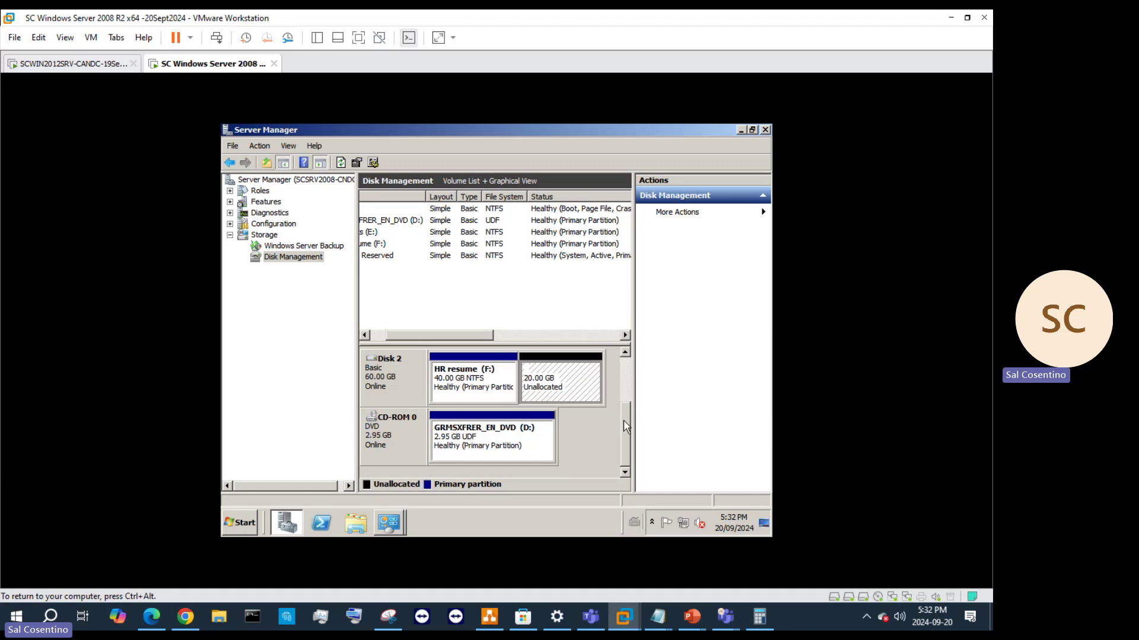
drag(624, 425, 635, 373)
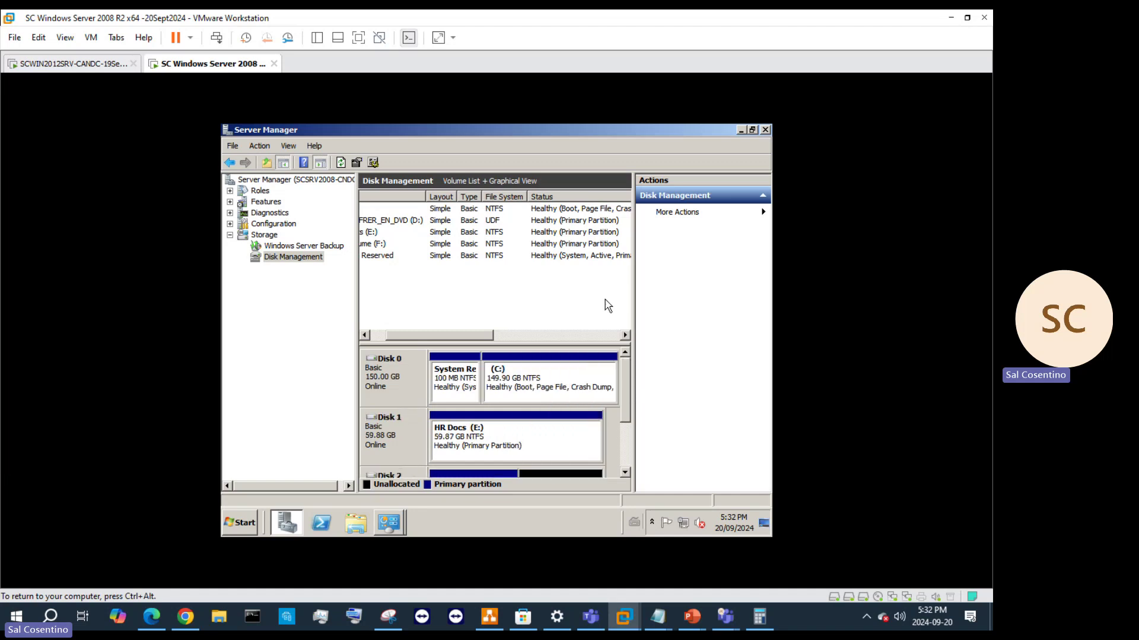
drag(471, 339, 457, 338)
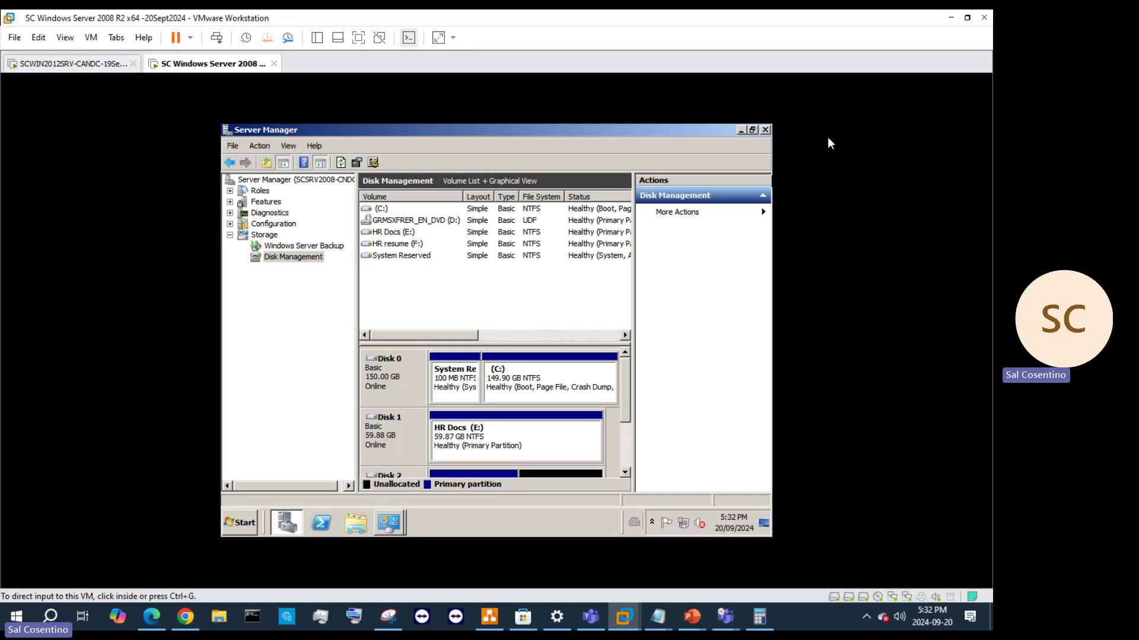
- Return to the server's Roles overview and view the File Services role summary
click(769, 133)
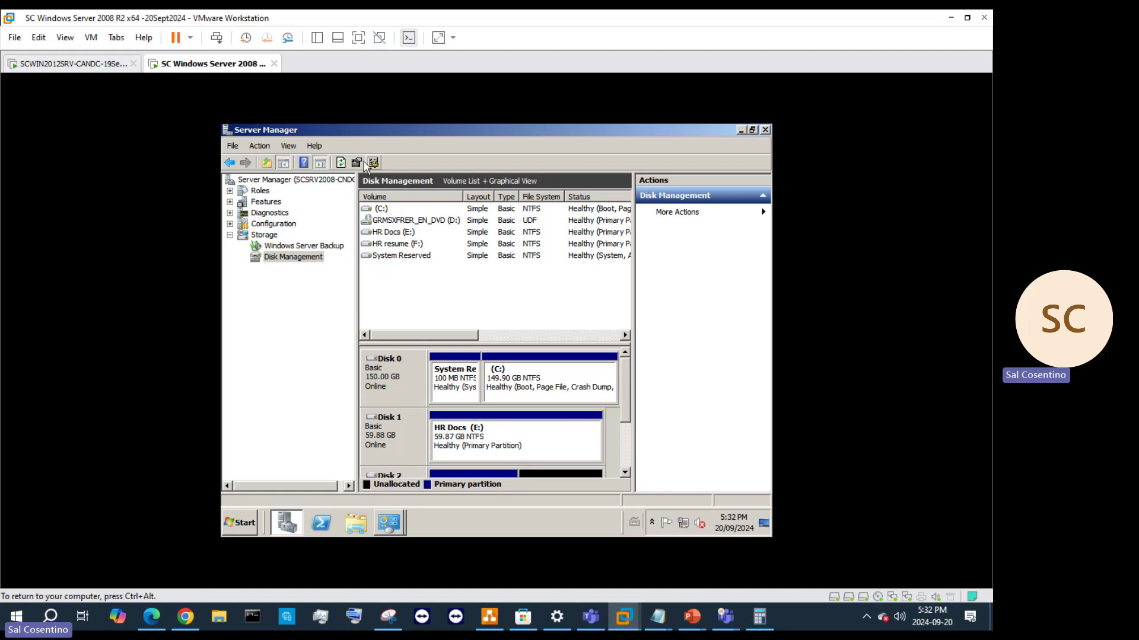
click(259, 190)
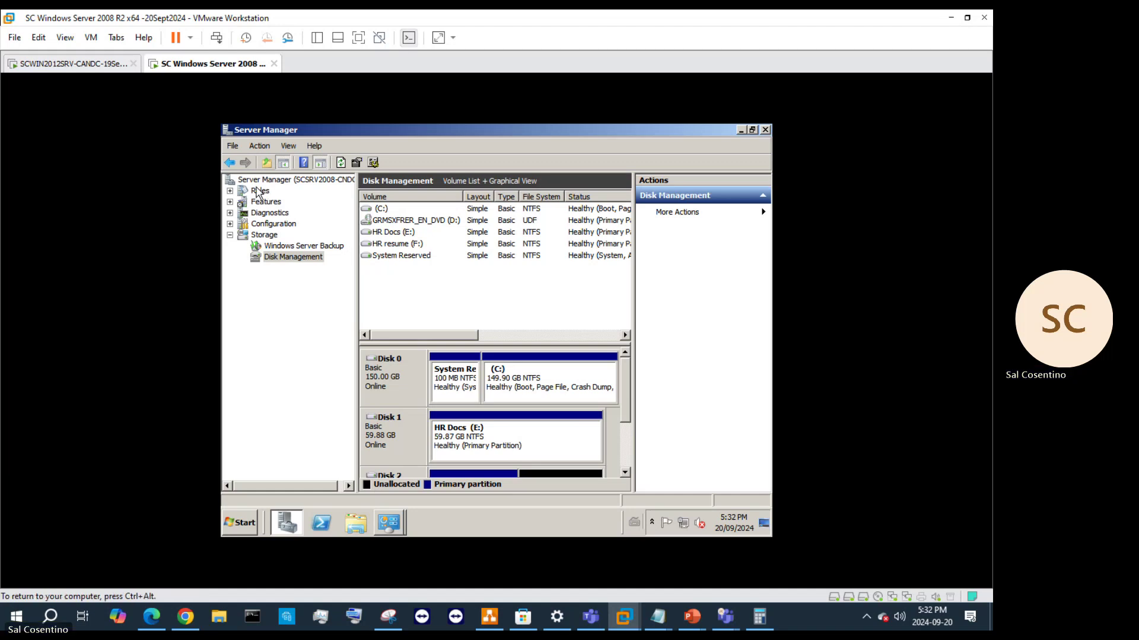
click(424, 301)
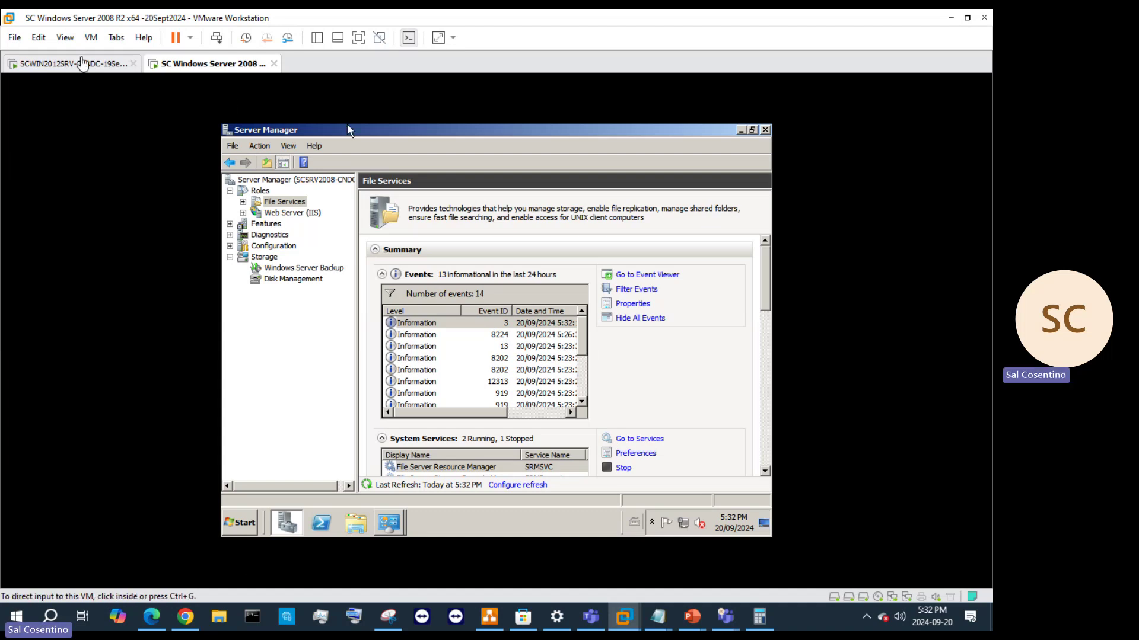
- Switch to the Windows Server 2012 R2 virtual machine and close its System32 folder, Server Configuration and Command Prompt windows
click(83, 64)
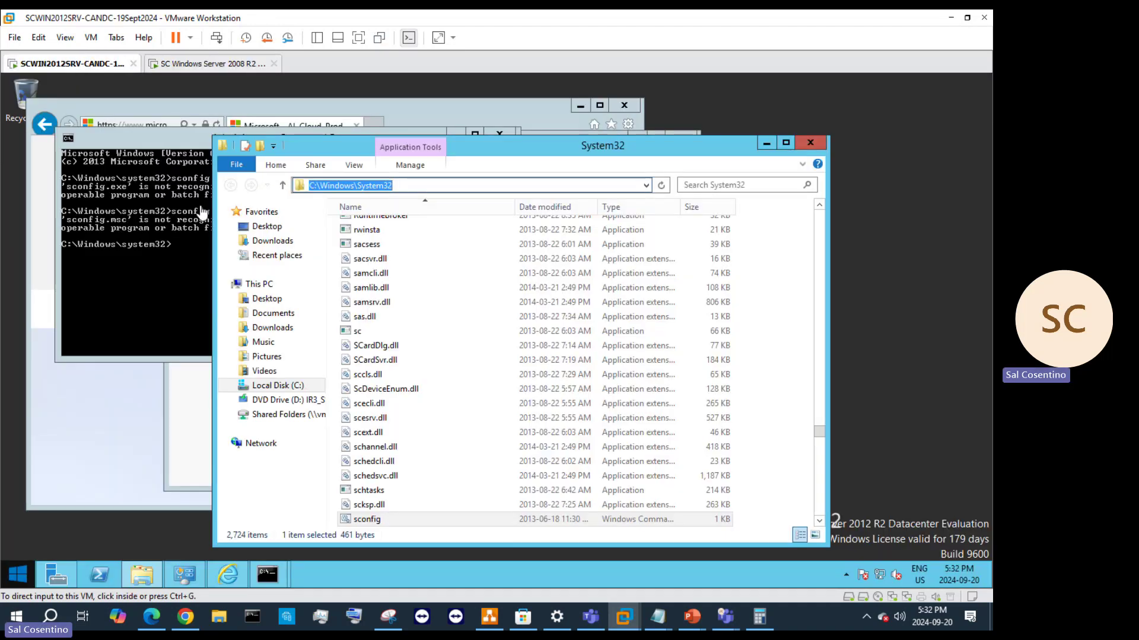
click(811, 144)
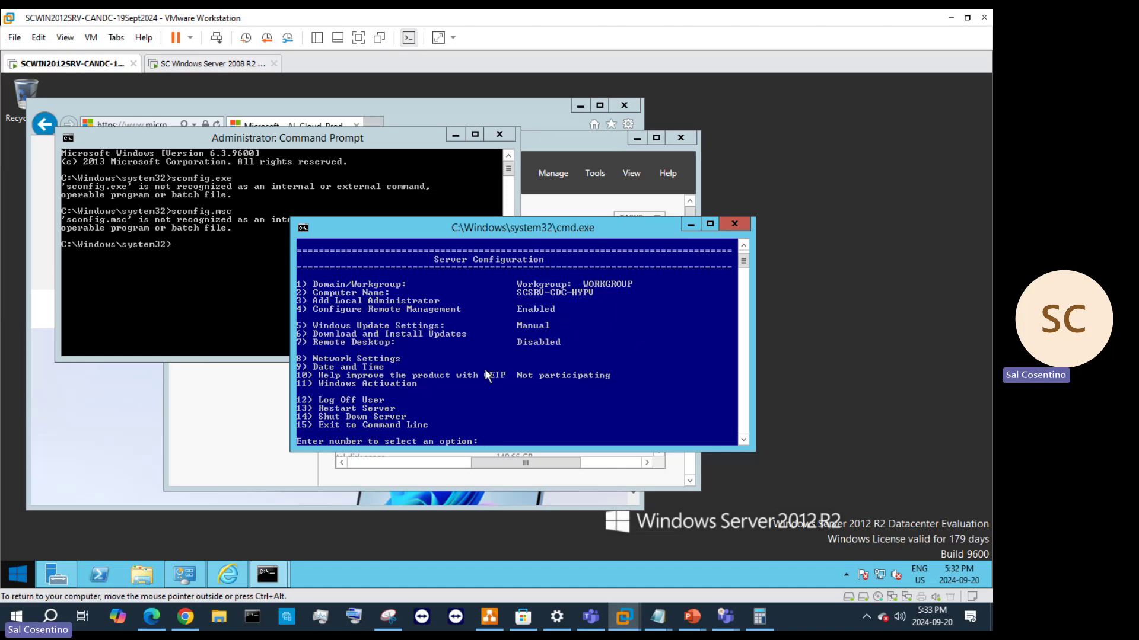
click(734, 224)
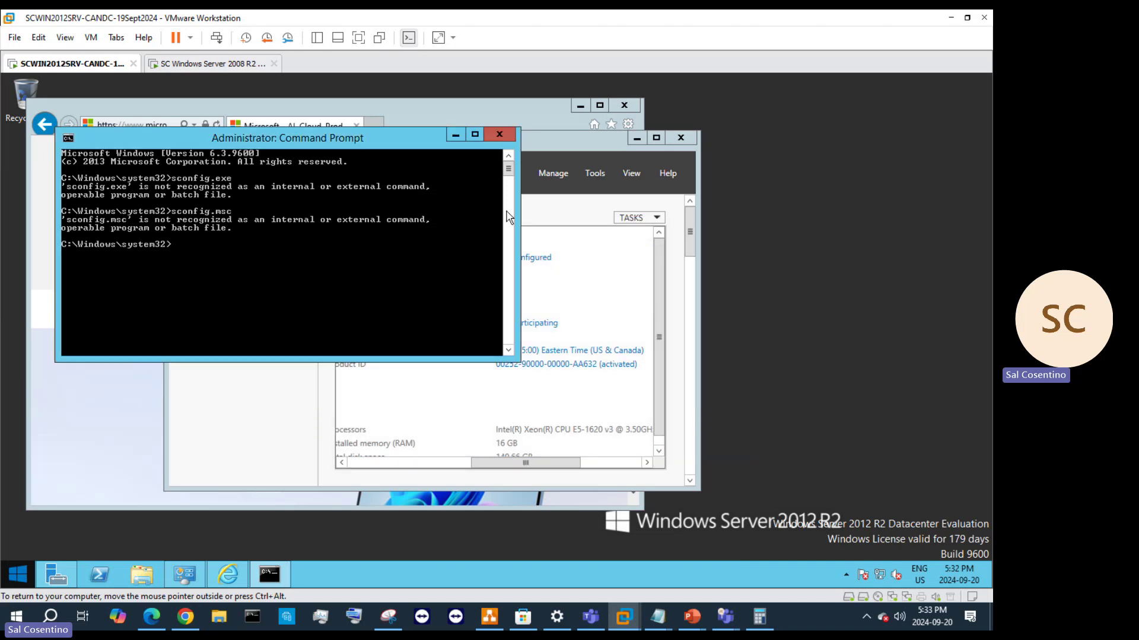
click(507, 132)
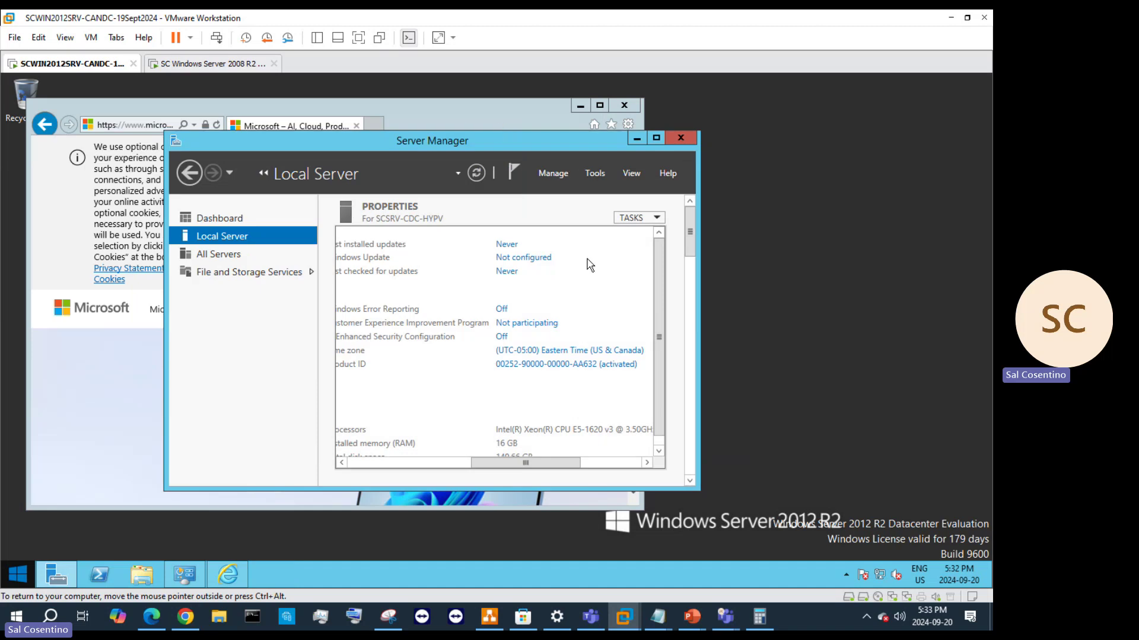
- Review the Local Server properties, the All Servers list and the disks under File and Storage Services
drag(537, 463, 372, 455)
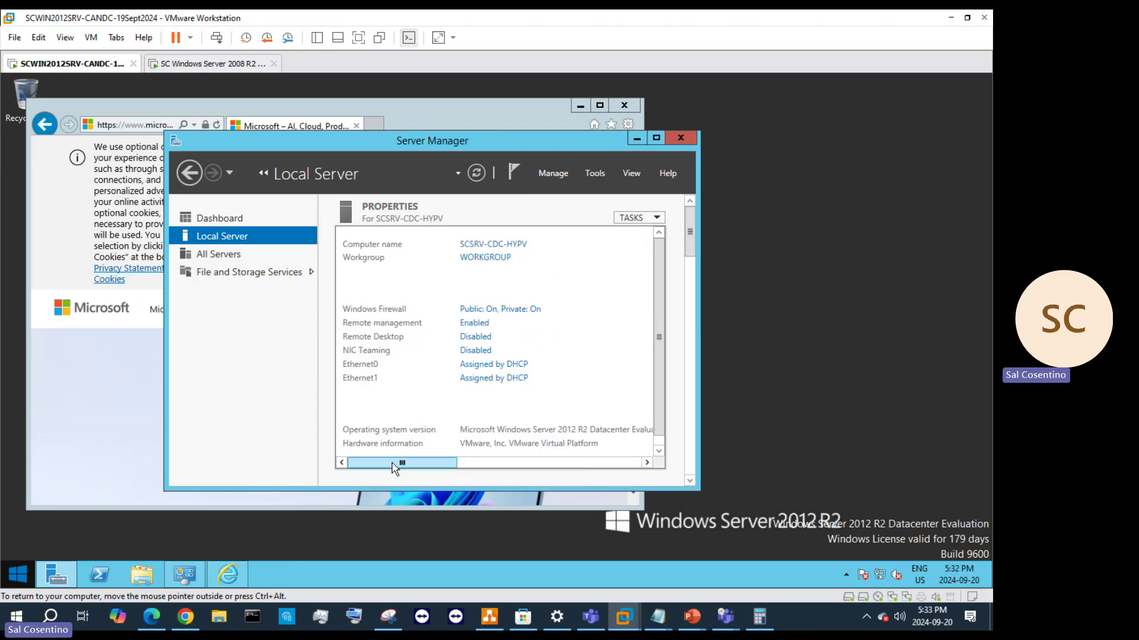
click(216, 263)
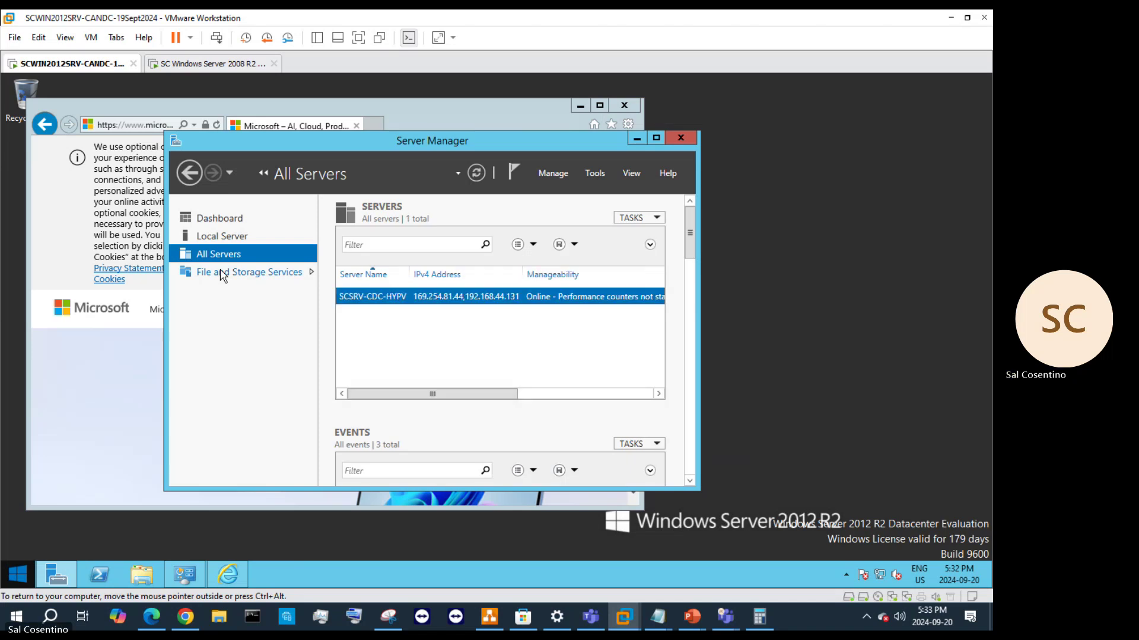
click(220, 272)
click(244, 262)
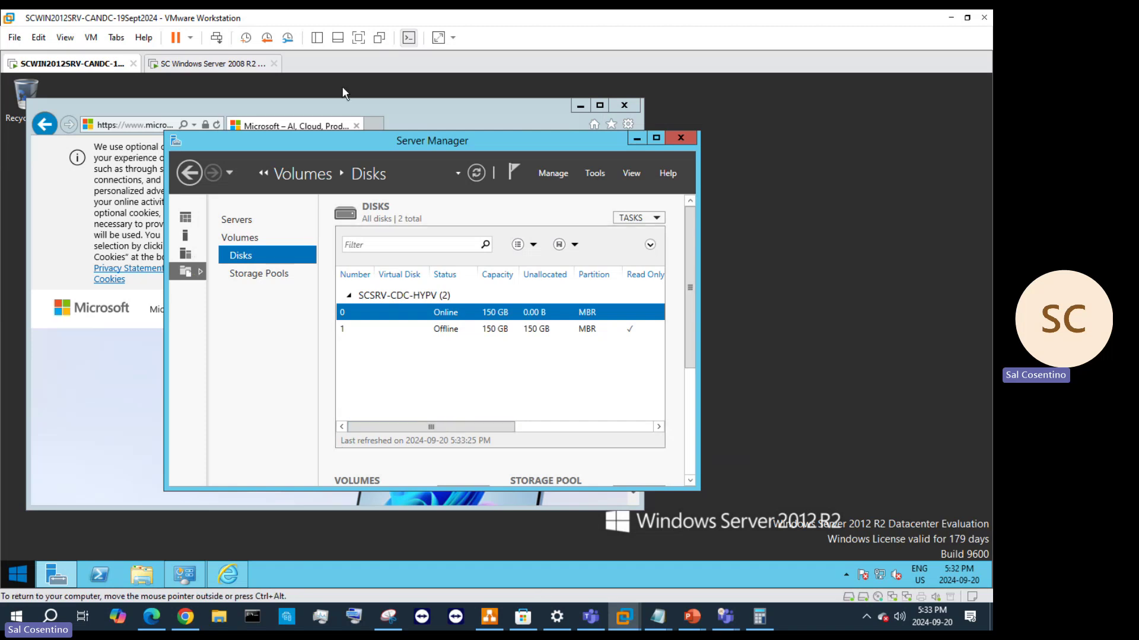
- Switch back to the Windows Server 2008 R2 virtual machine and open Share and Storage Management under the File Services role
click(200, 64)
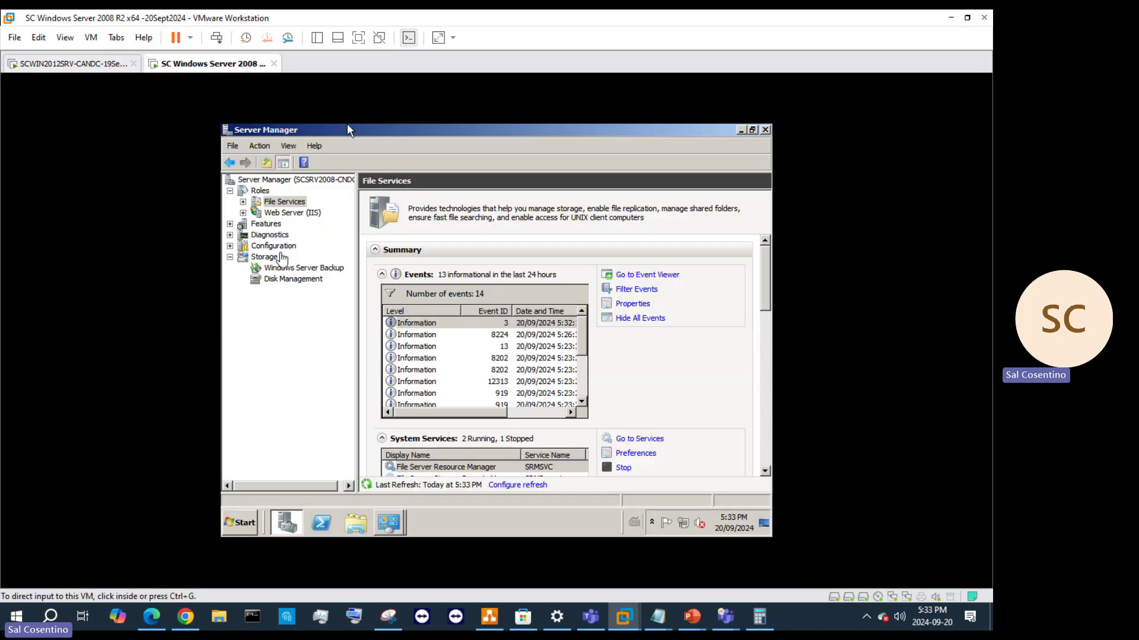
click(280, 256)
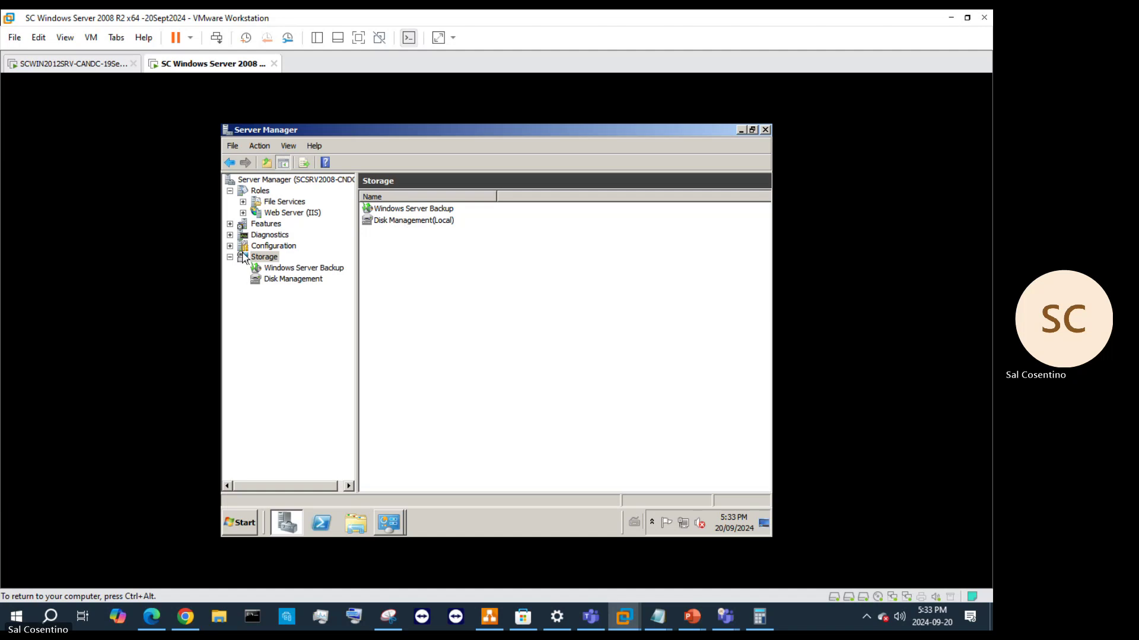
click(261, 204)
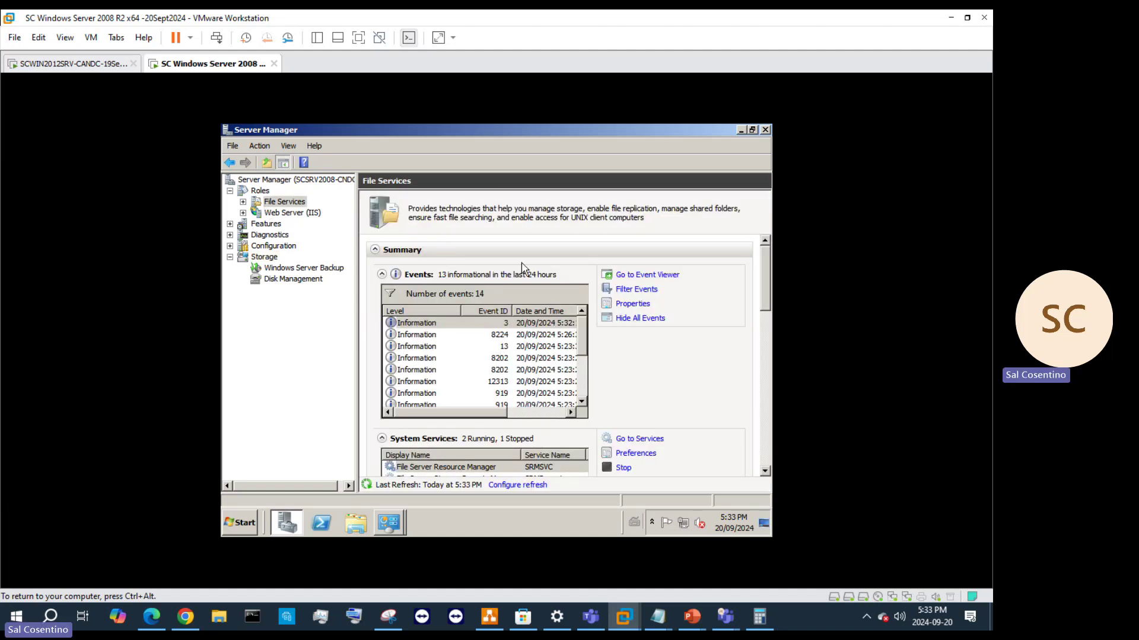
click(243, 202)
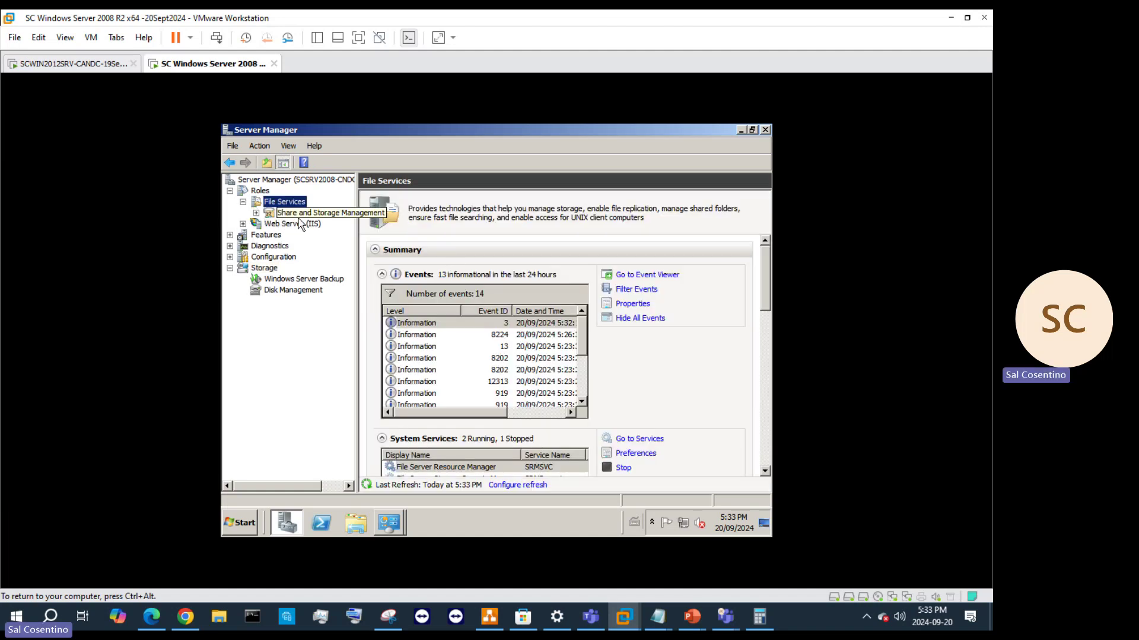
click(291, 213)
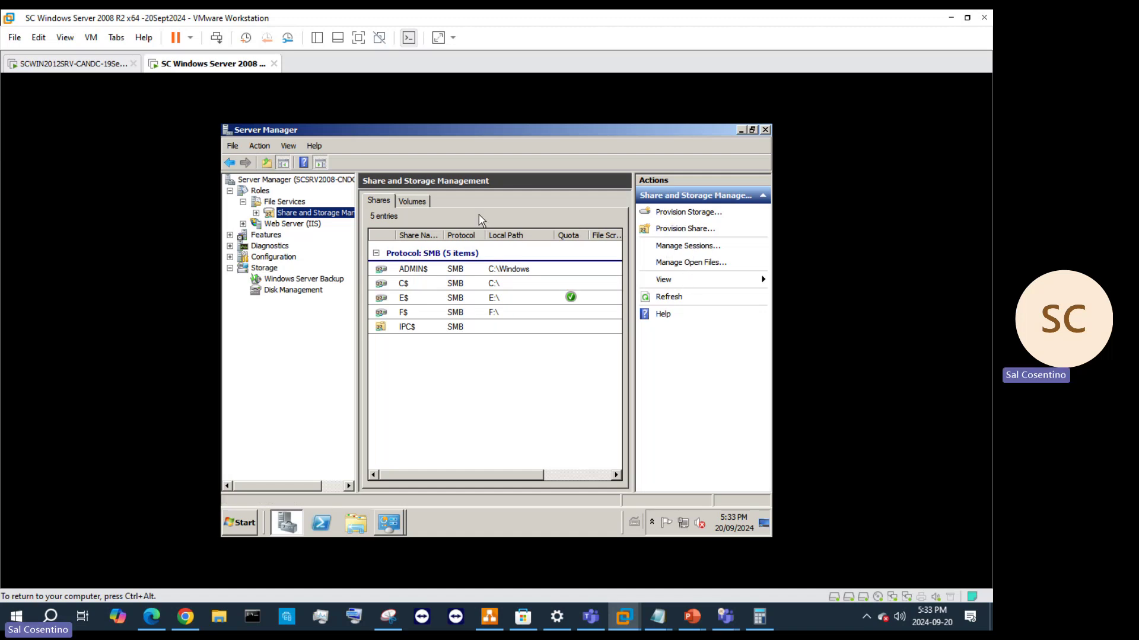
- Review the volumes and shares in Share and Storage Management, checking the options for the DVD volume and the C$ share
click(399, 202)
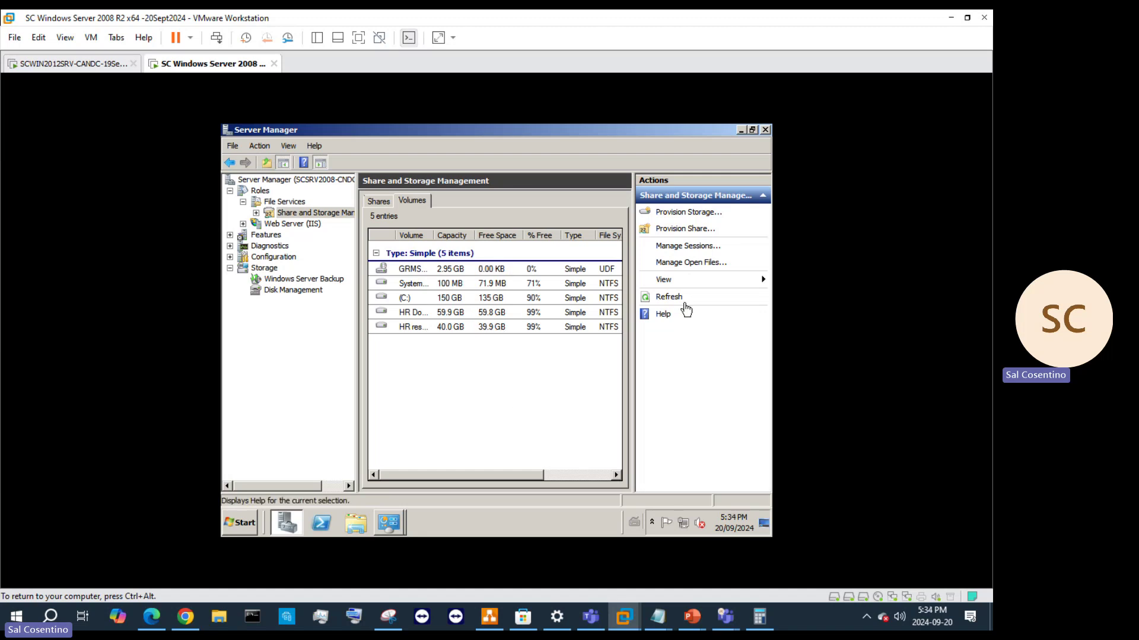
click(450, 270)
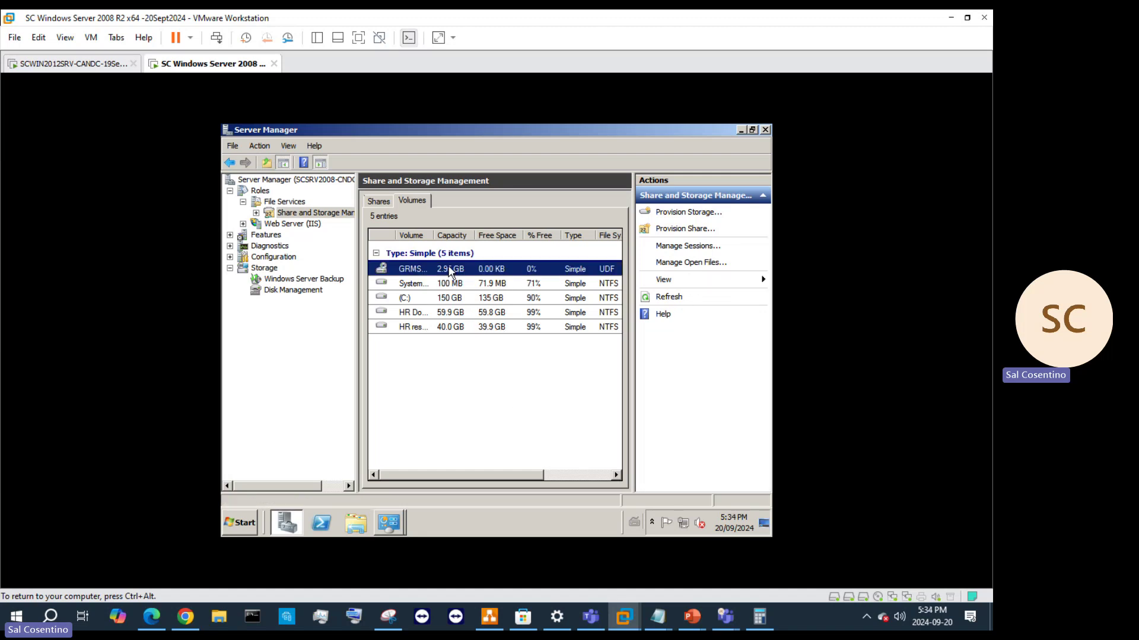
right_click(450, 270)
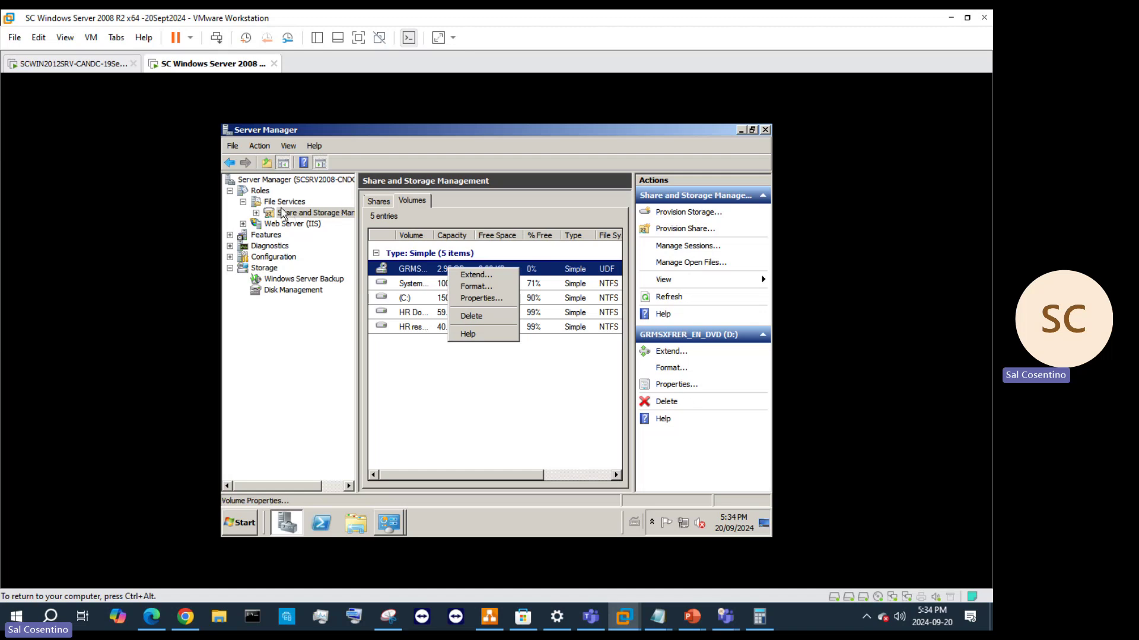
click(383, 203)
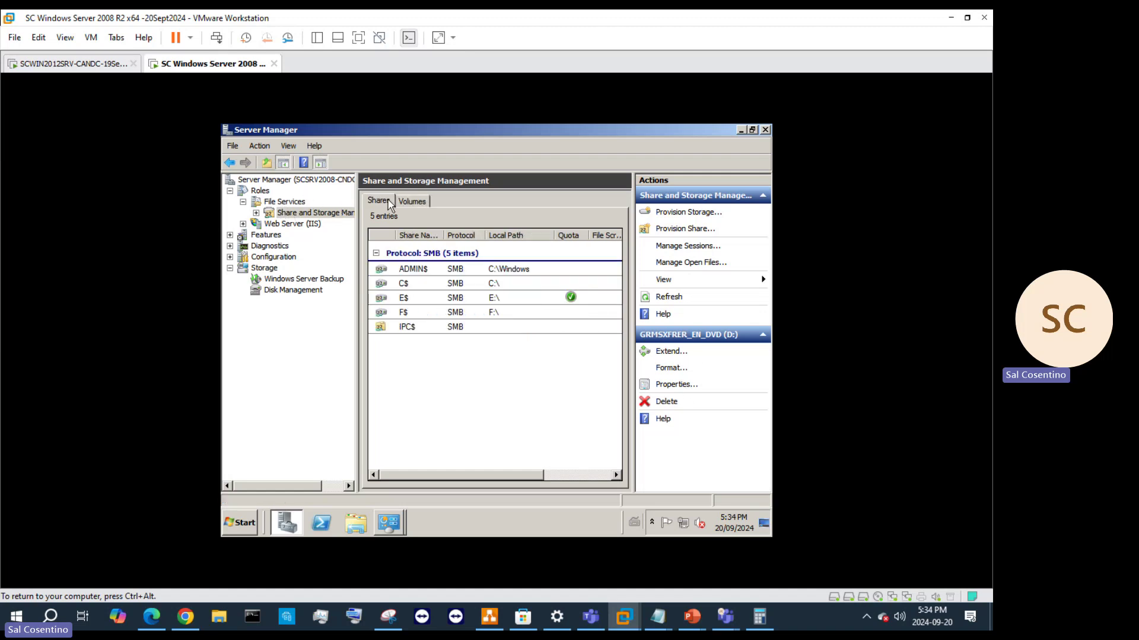
click(419, 284)
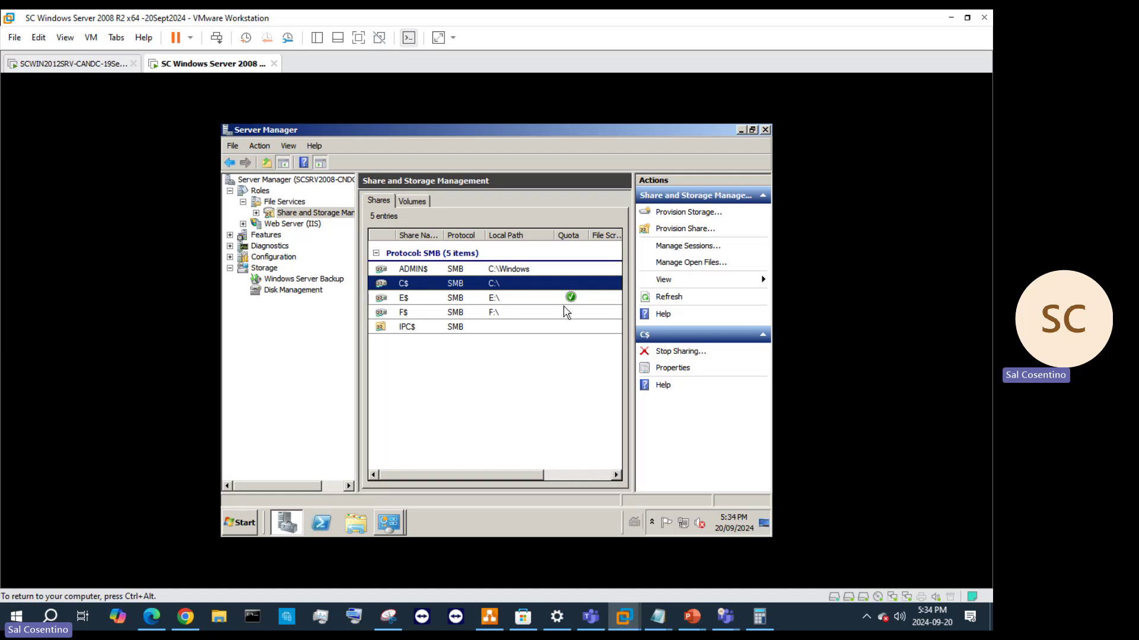
- Review the Sharing and Permissions properties of the C$ share, then close them
click(674, 369)
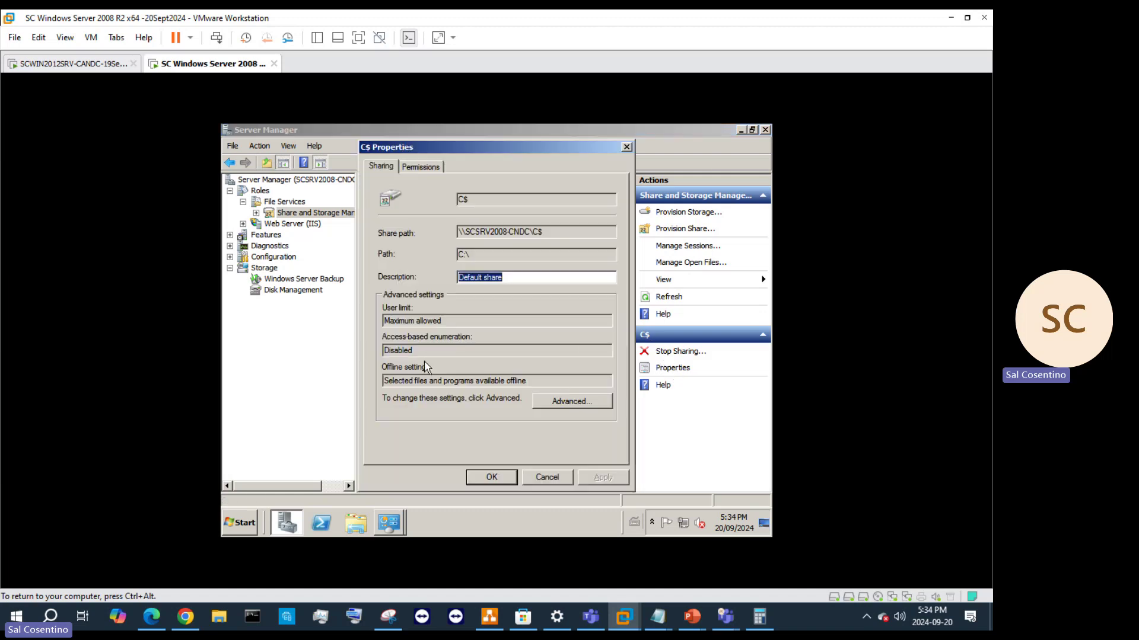
click(428, 168)
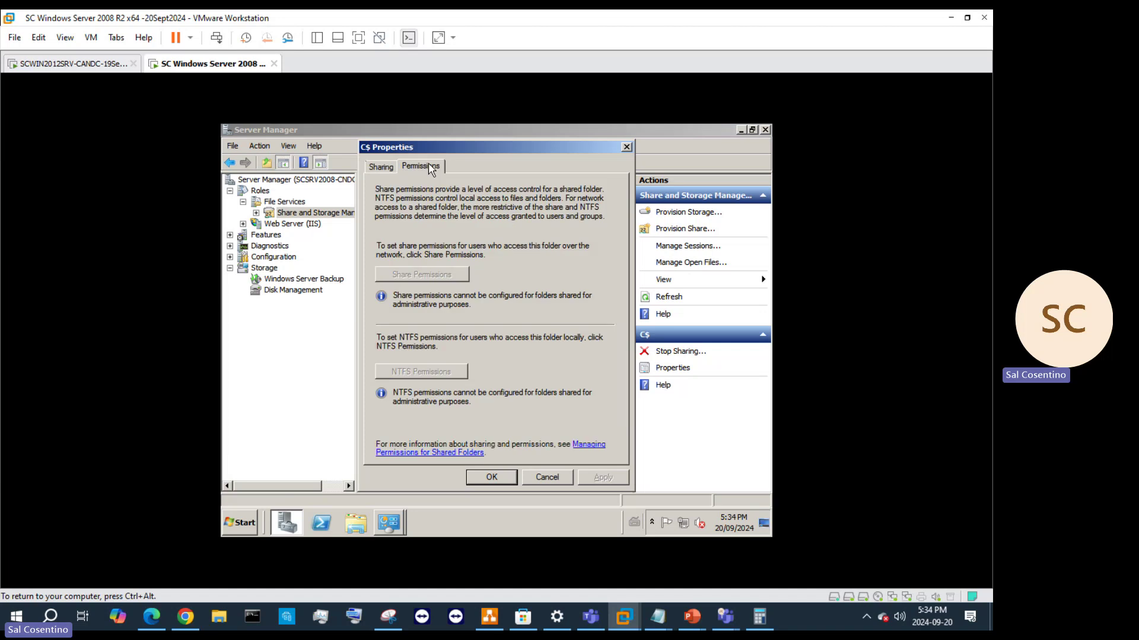
click(626, 147)
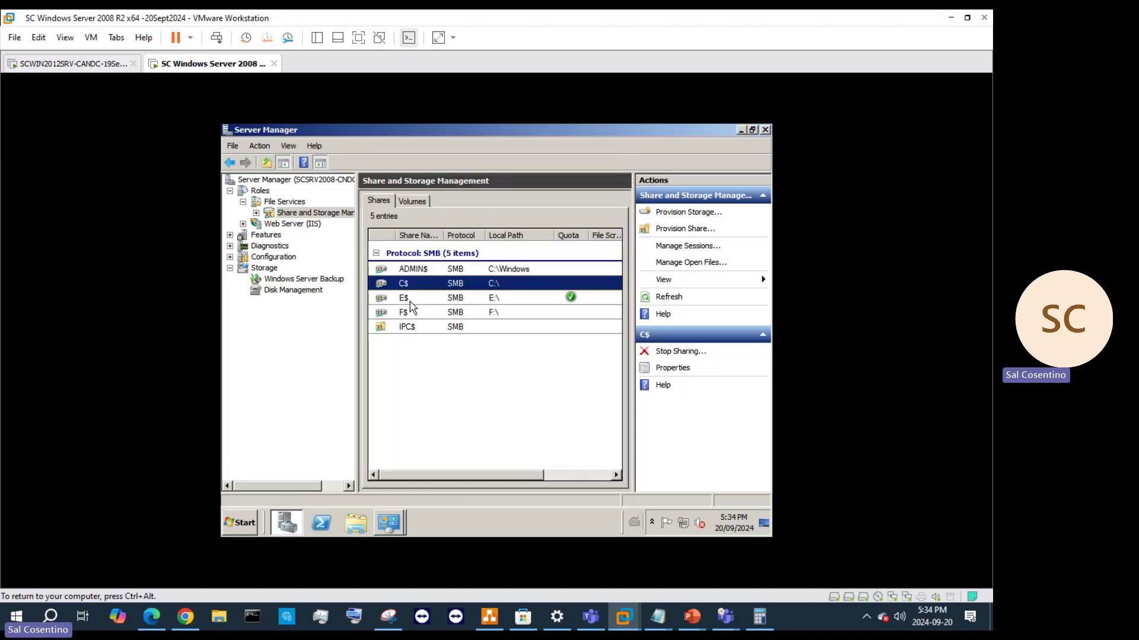
- Open the ADMIN$ share's properties and check its advanced user limit settings without changing them
click(423, 270)
right_click(423, 271)
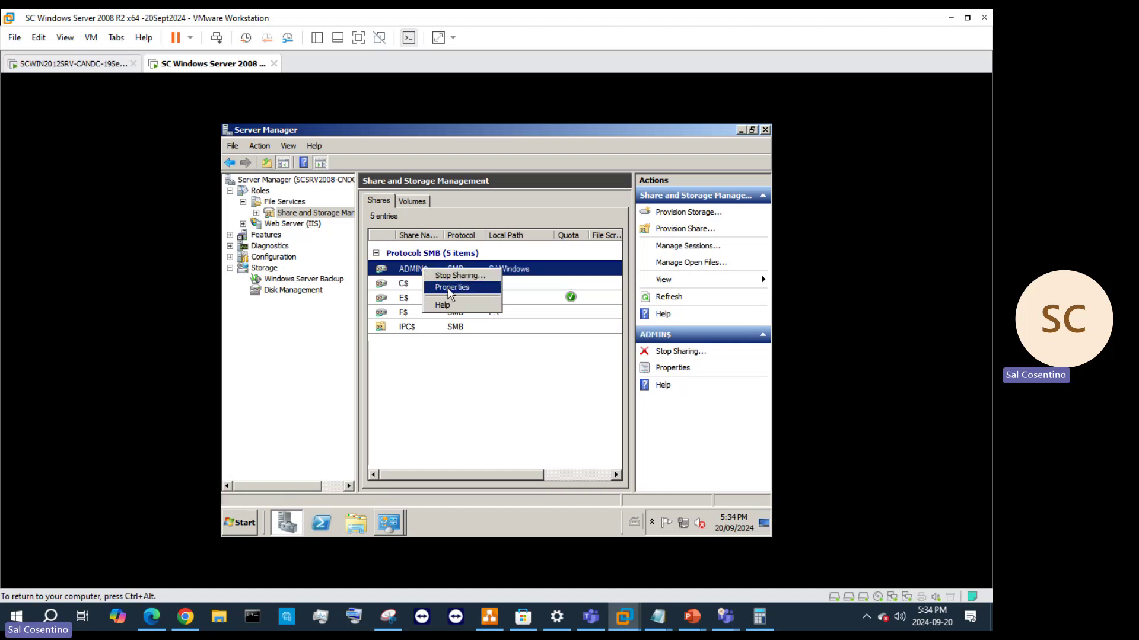
click(450, 288)
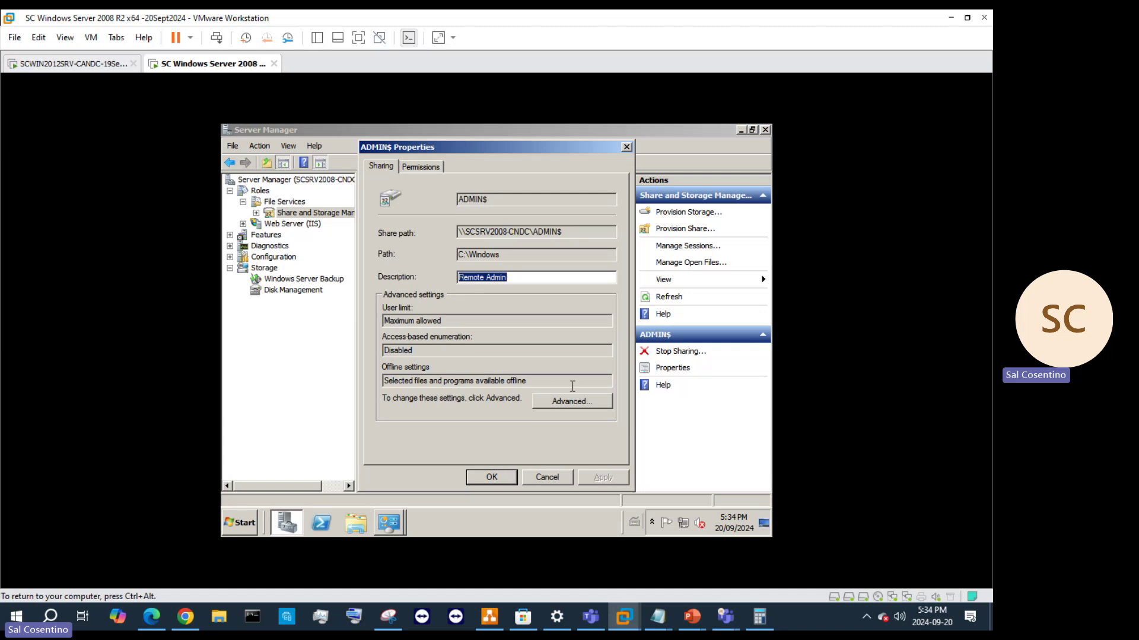
click(577, 405)
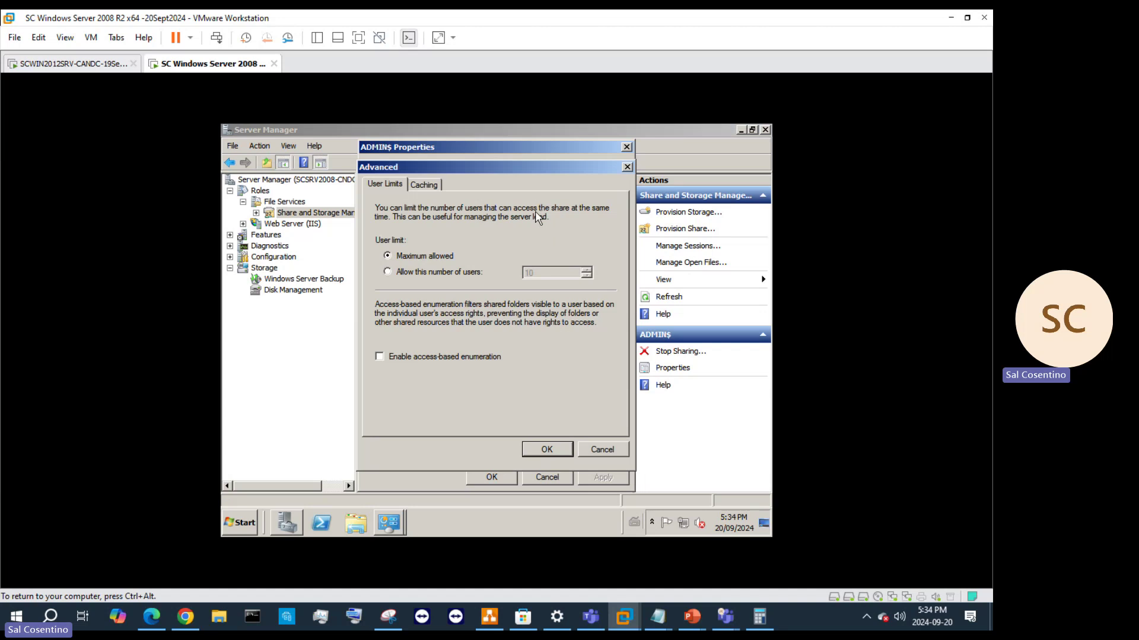
click(626, 168)
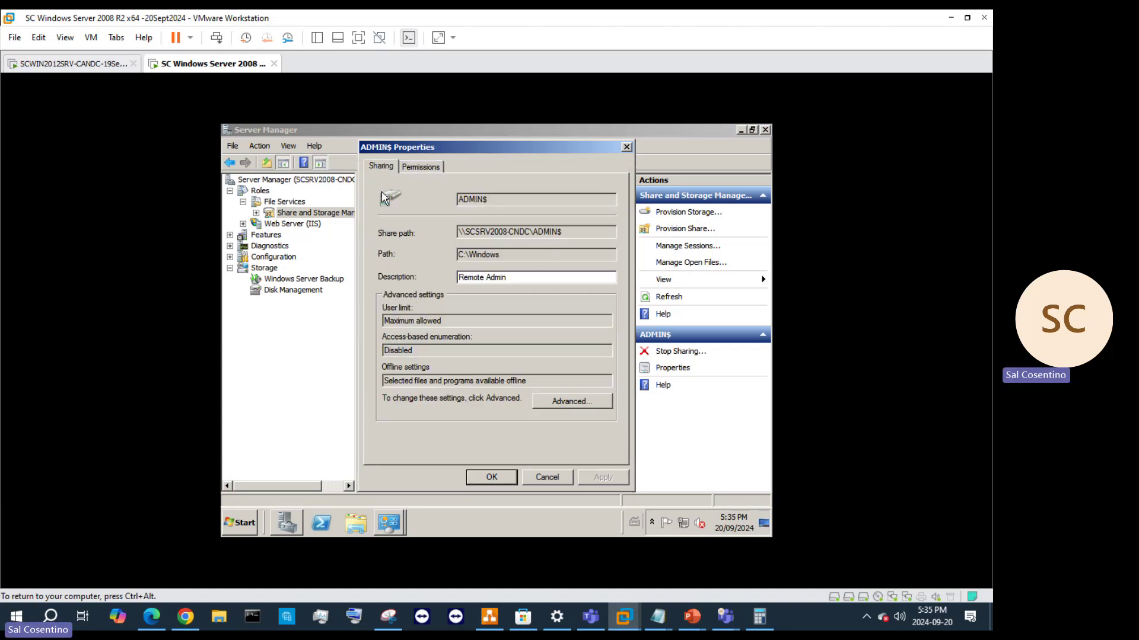
key(ctrl+alt)
right_click(238, 62)
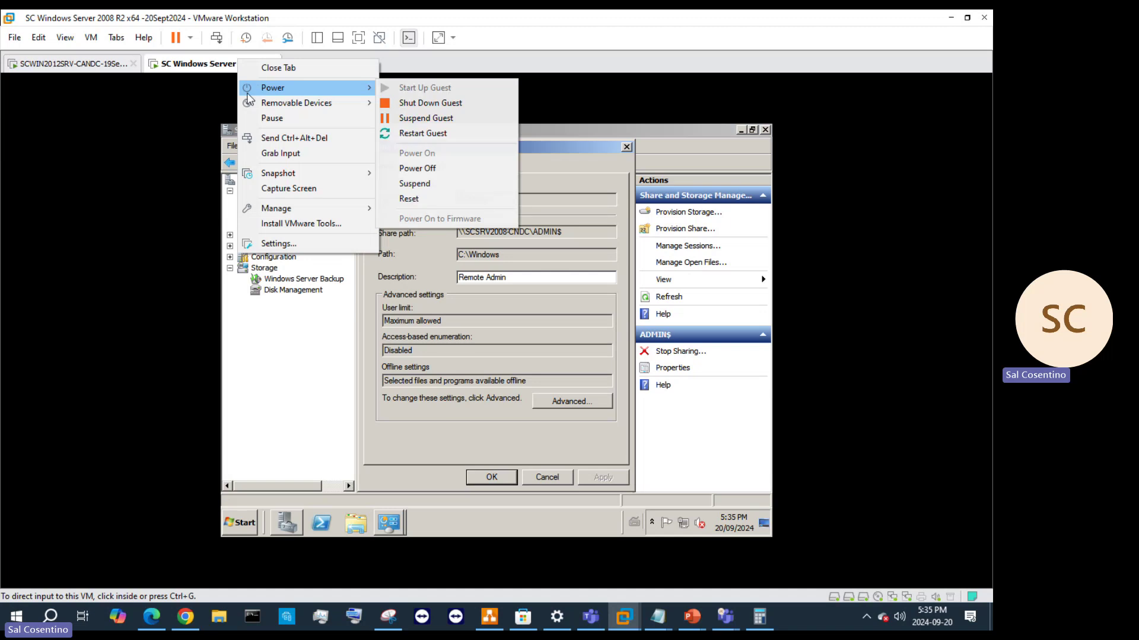
right_click(204, 63)
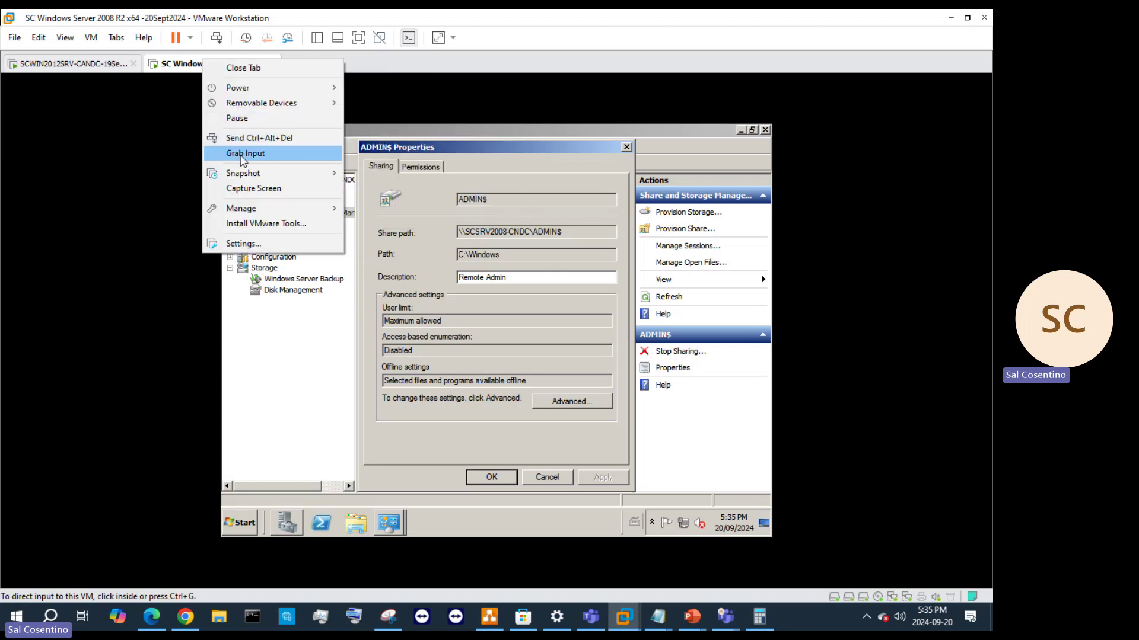
mouse_move(264, 216)
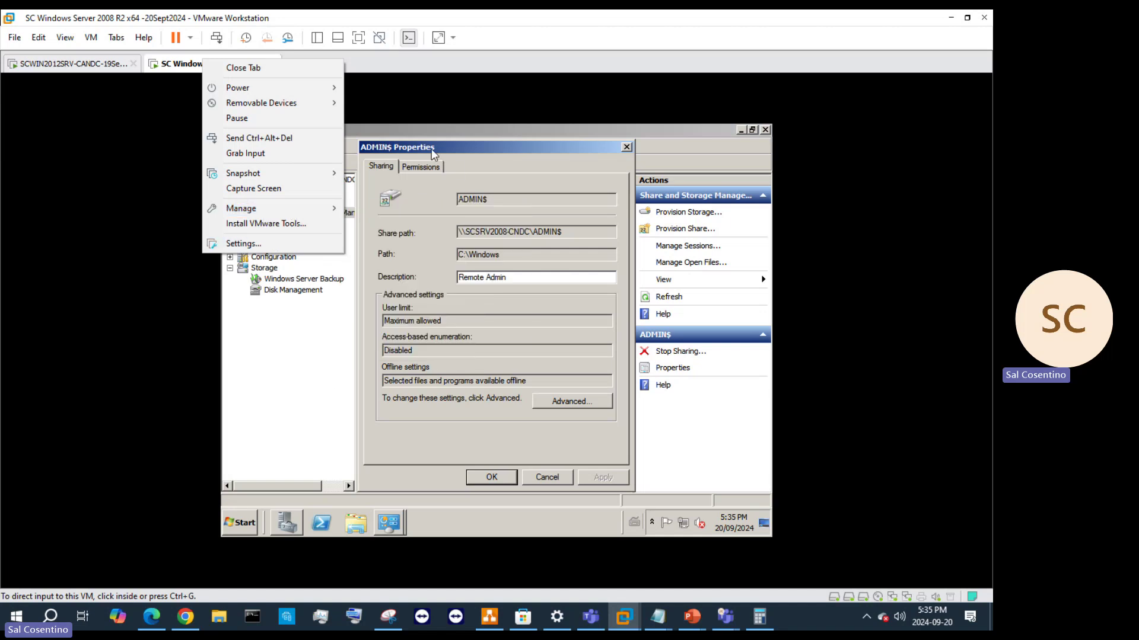
click(621, 148)
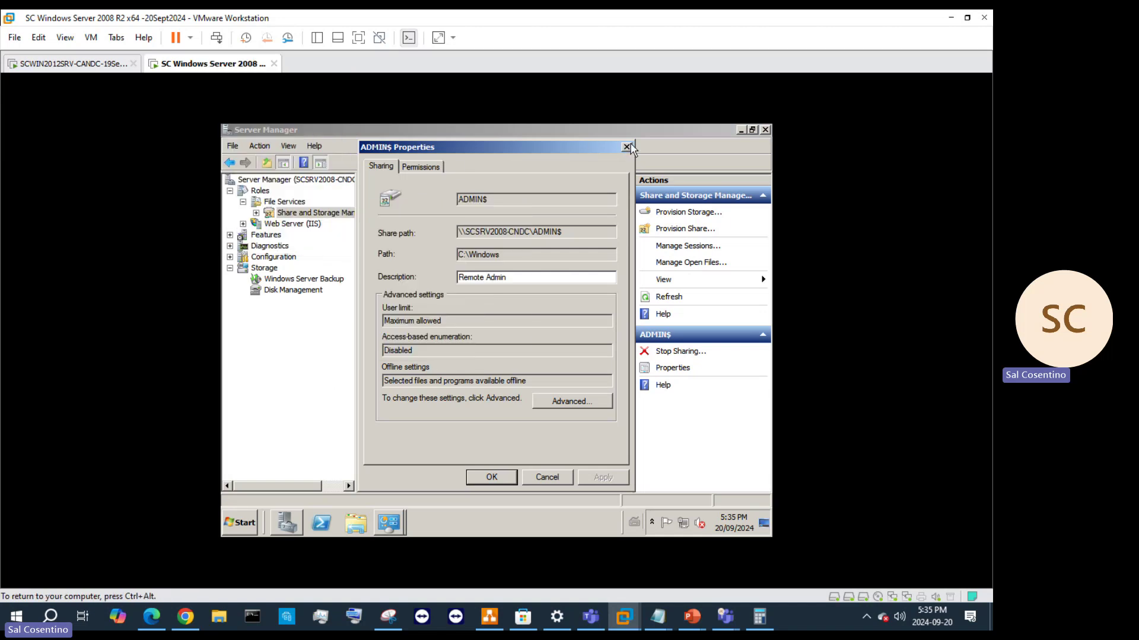
- Close the ADMIN$ properties and copy the share path from the E$ share's properties
click(626, 146)
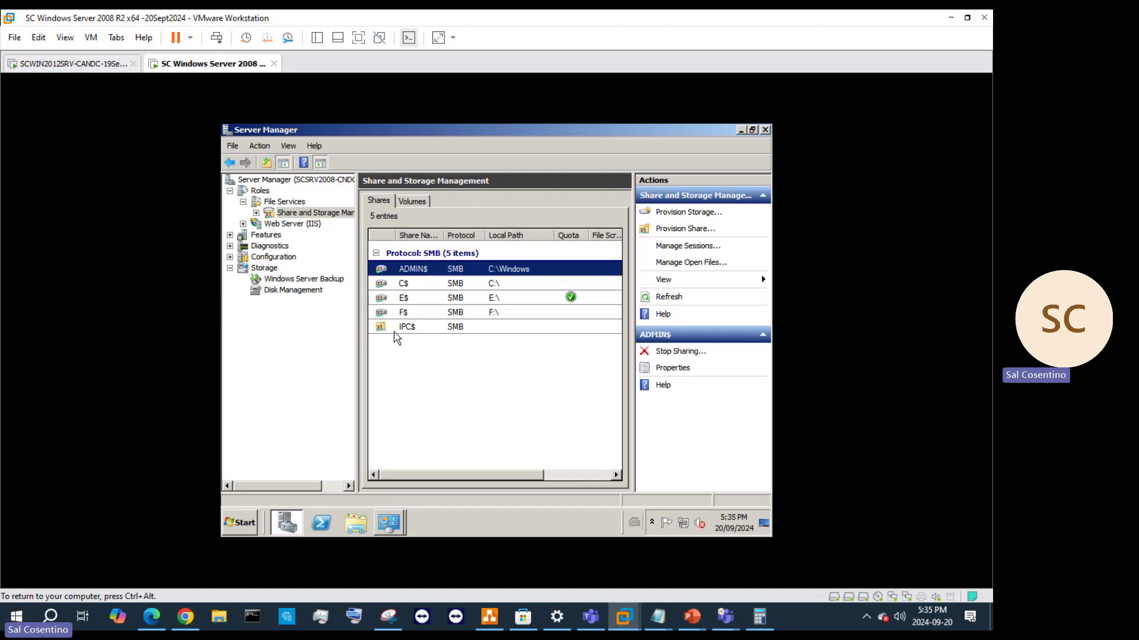
click(406, 303)
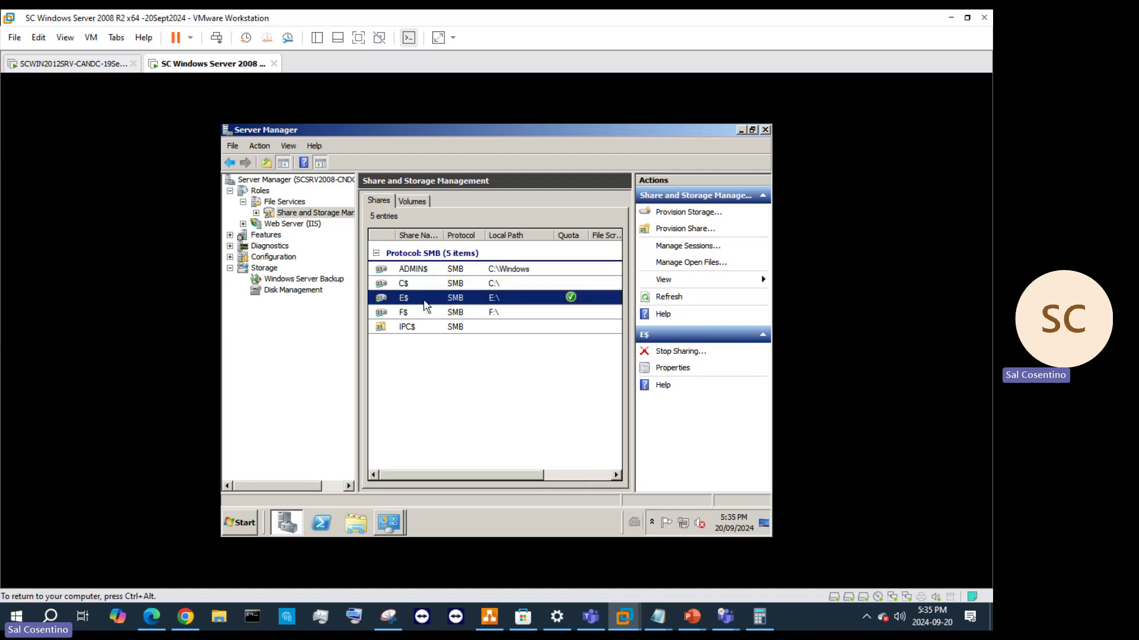
click(697, 283)
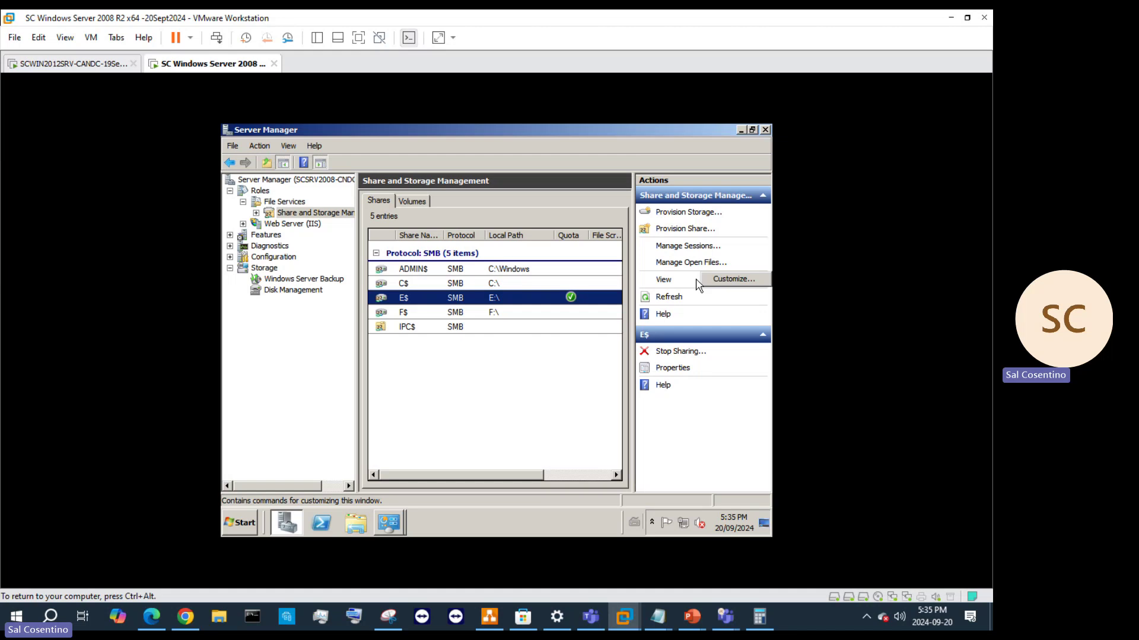
click(679, 369)
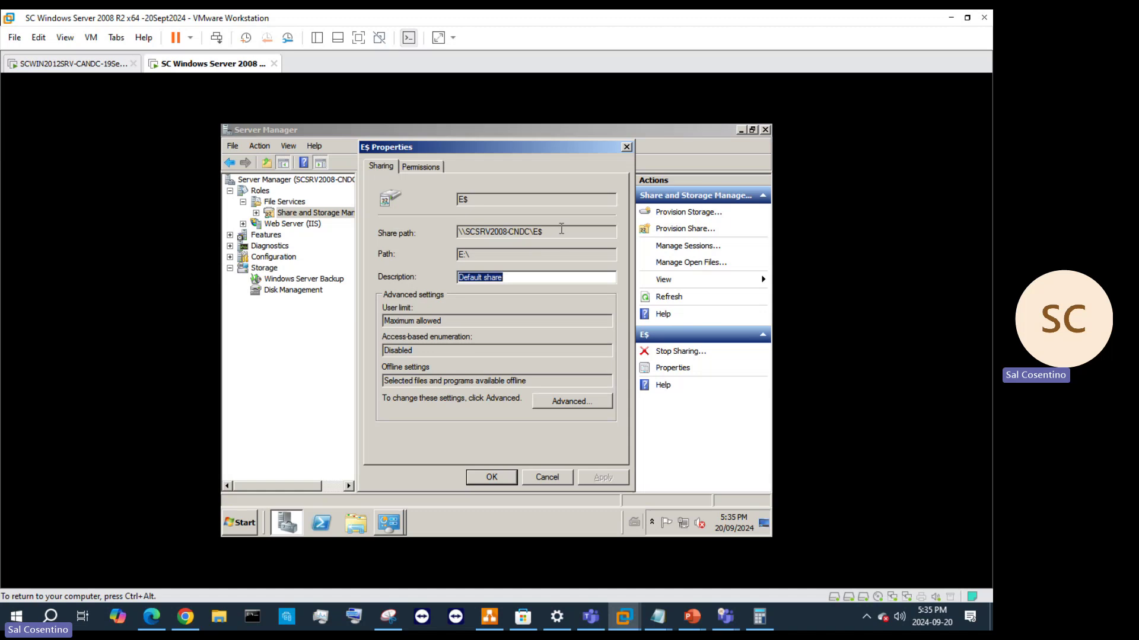
drag(561, 229, 455, 223)
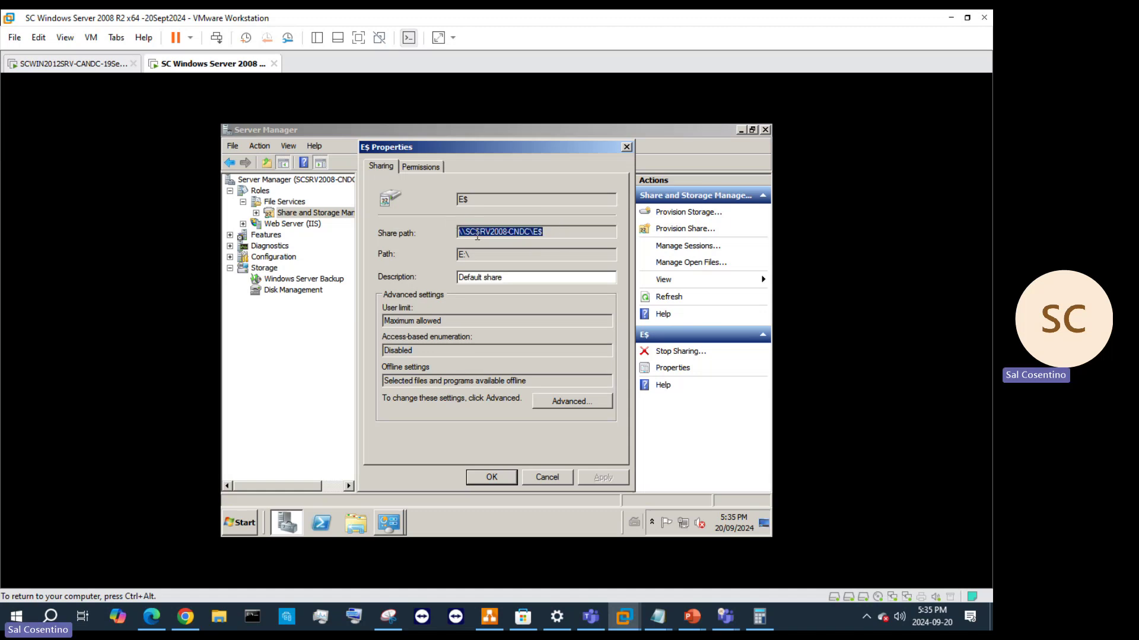
right_click(476, 234)
click(501, 272)
- Open the copied path \\SCSRV2008-CNDC\E$ through the Run dialog and create a new folder in the share
right_click(243, 523)
click(244, 523)
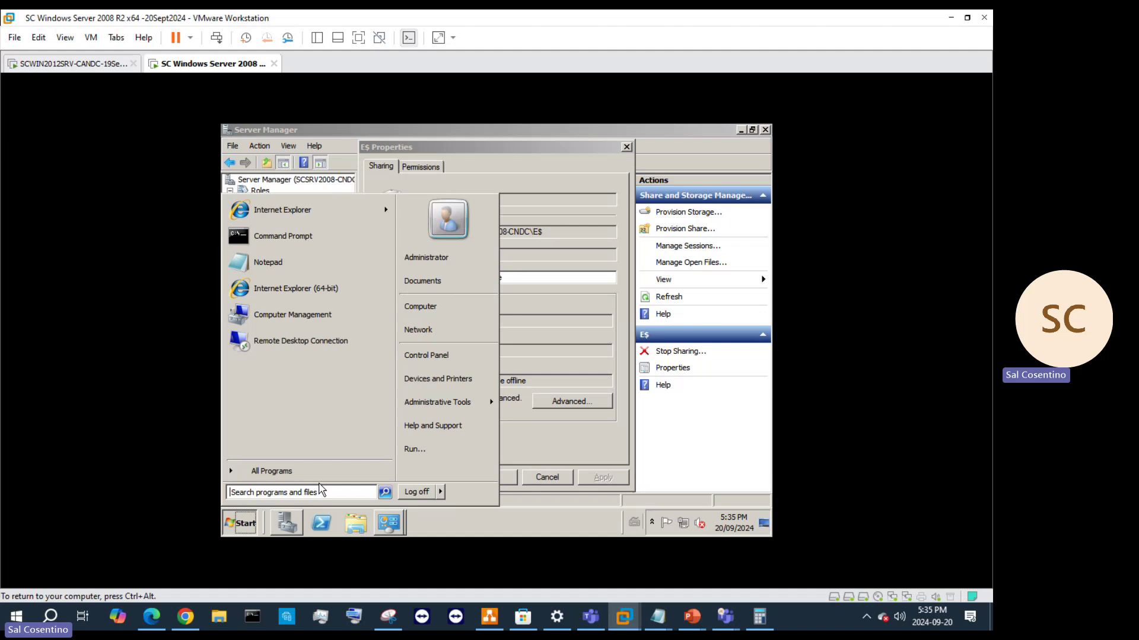
click(408, 451)
right_click(314, 422)
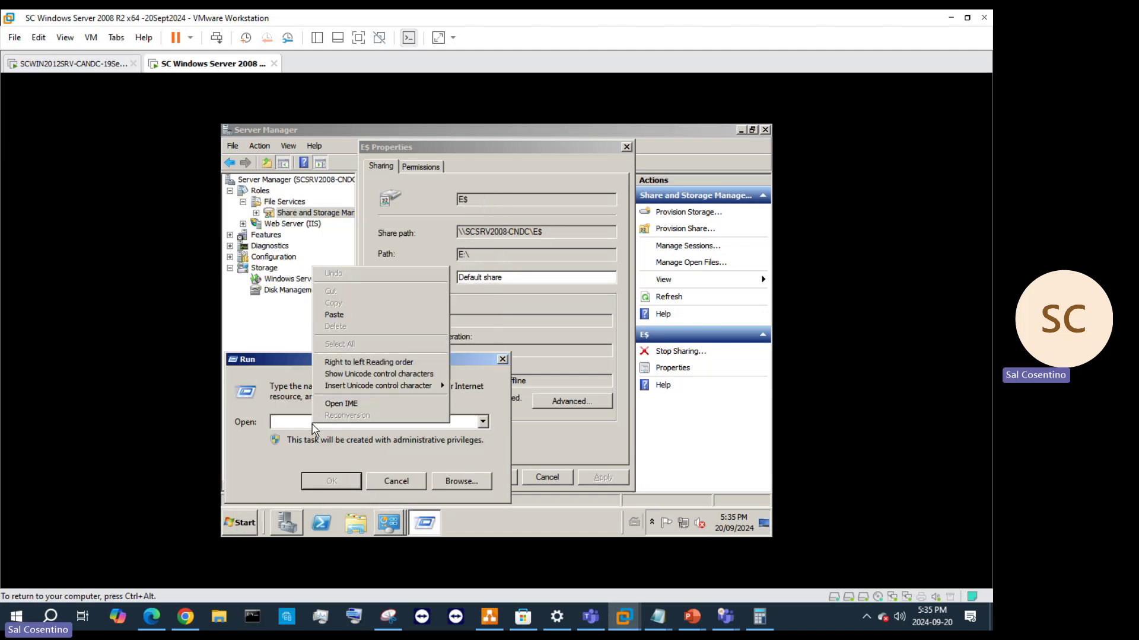
click(354, 320)
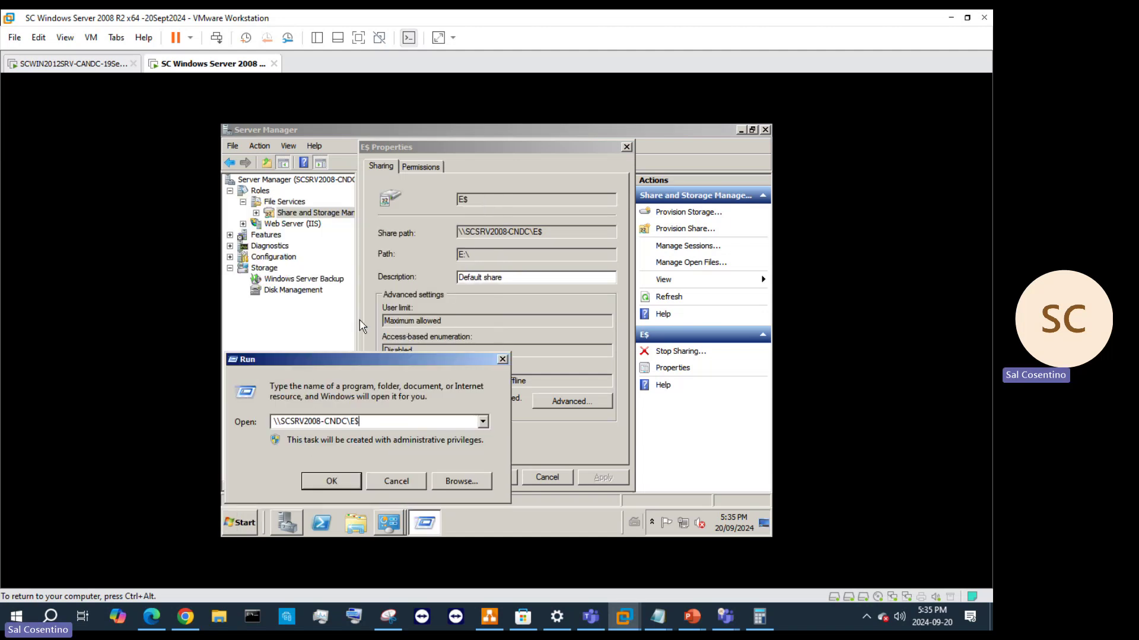
key(Return)
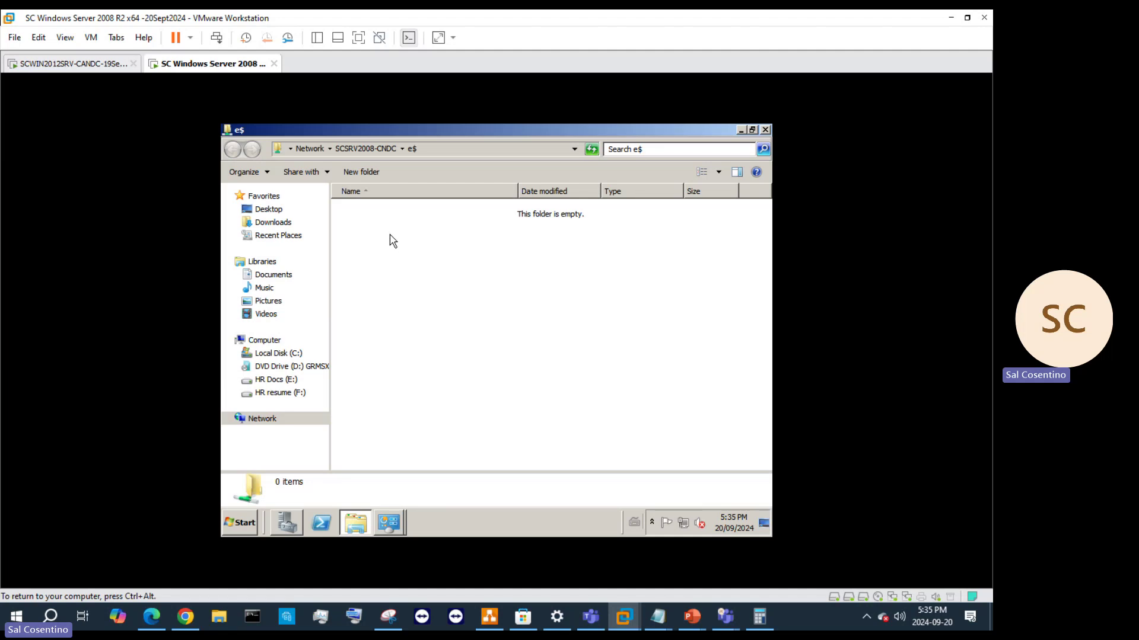
right_click(390, 240)
click(363, 172)
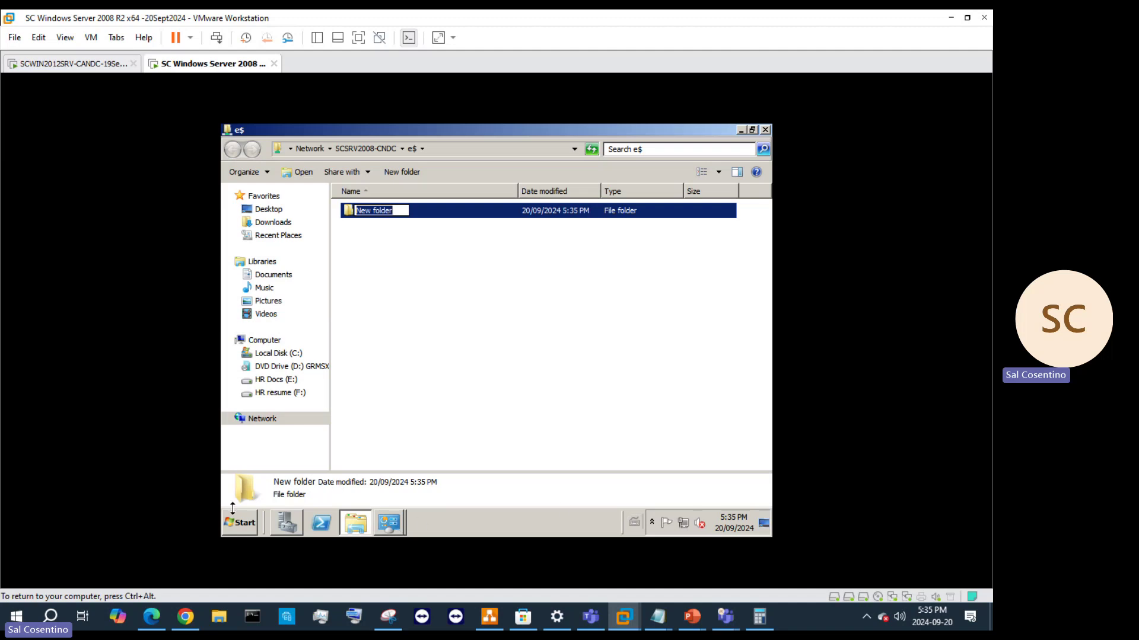
- Switch to Internet Explorer and search Bing for "microsoft 365", agreeing to send information to the Internet
key(super)
click(282, 210)
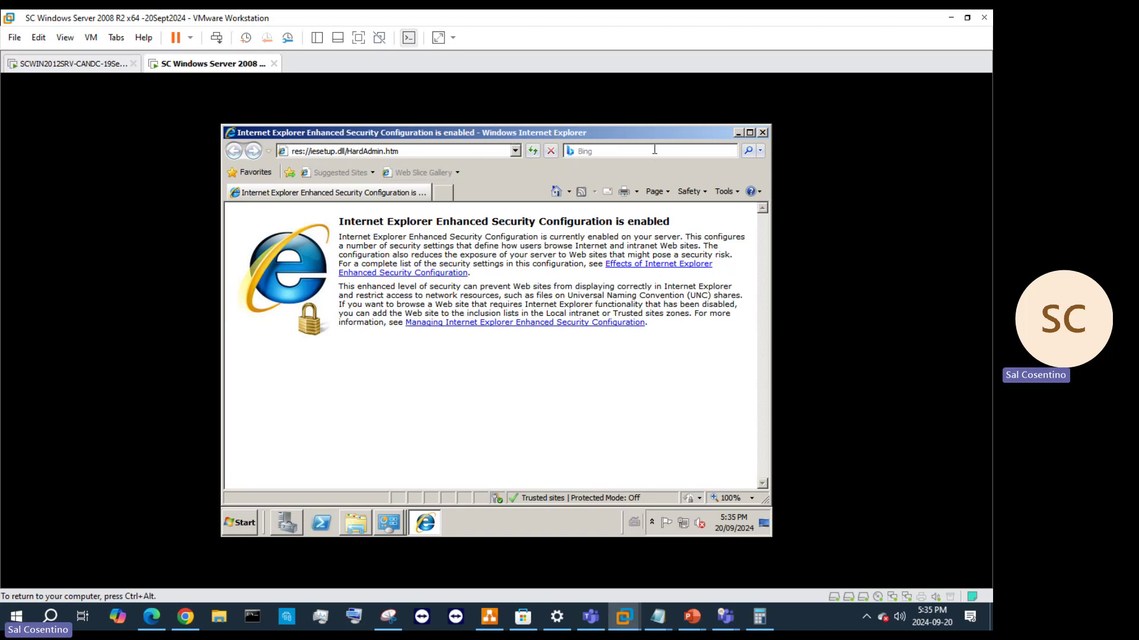
click(629, 153)
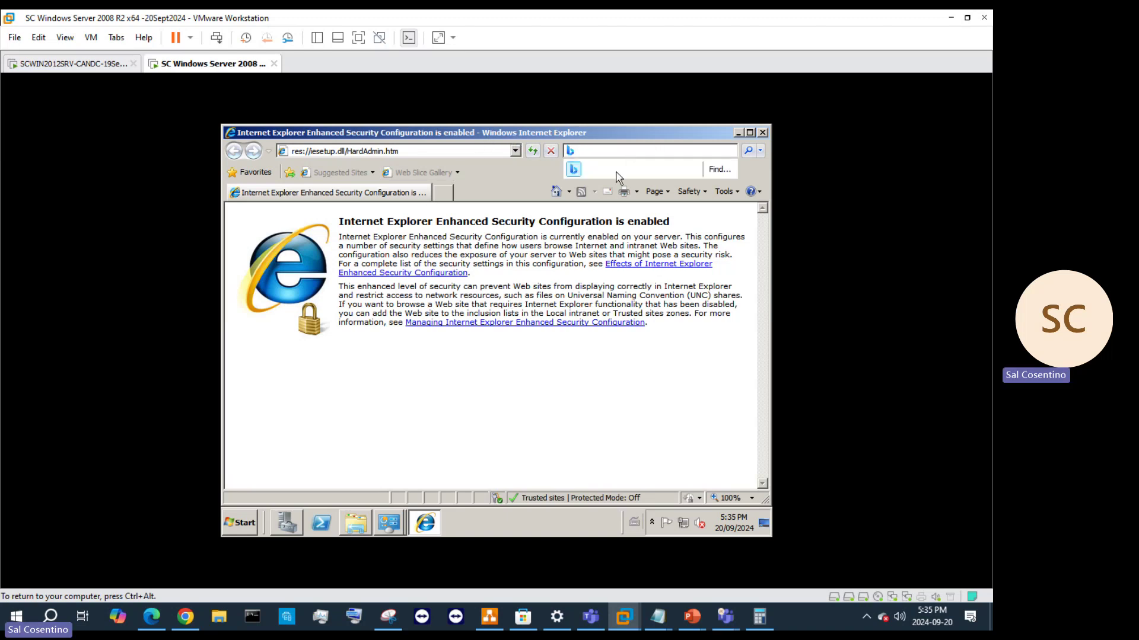
text(mivc)
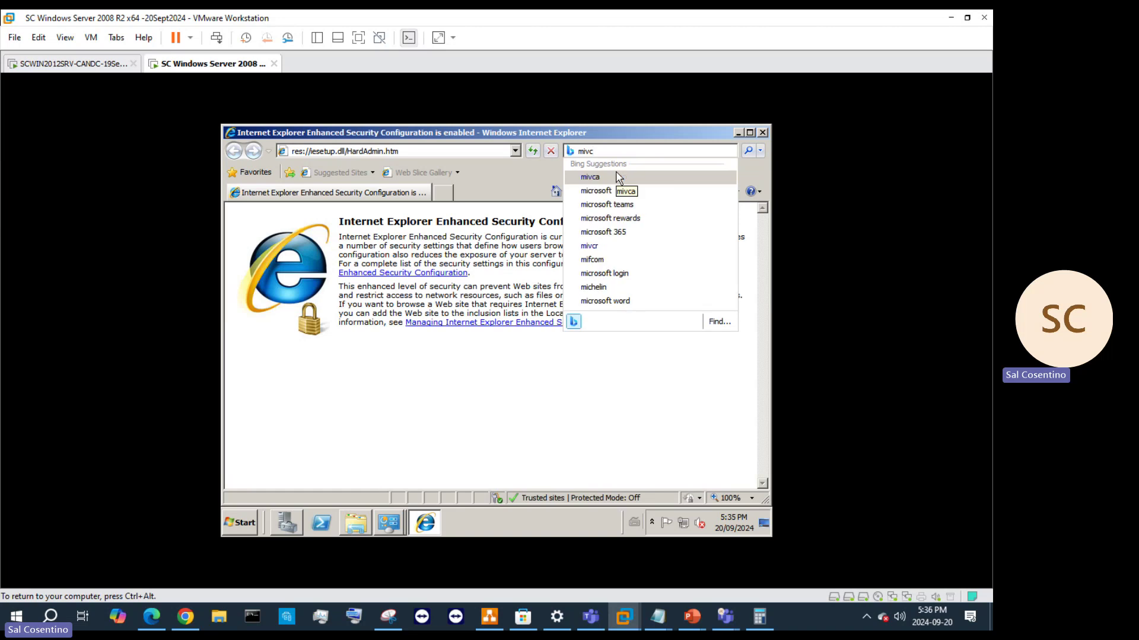
click(622, 238)
click(532, 358)
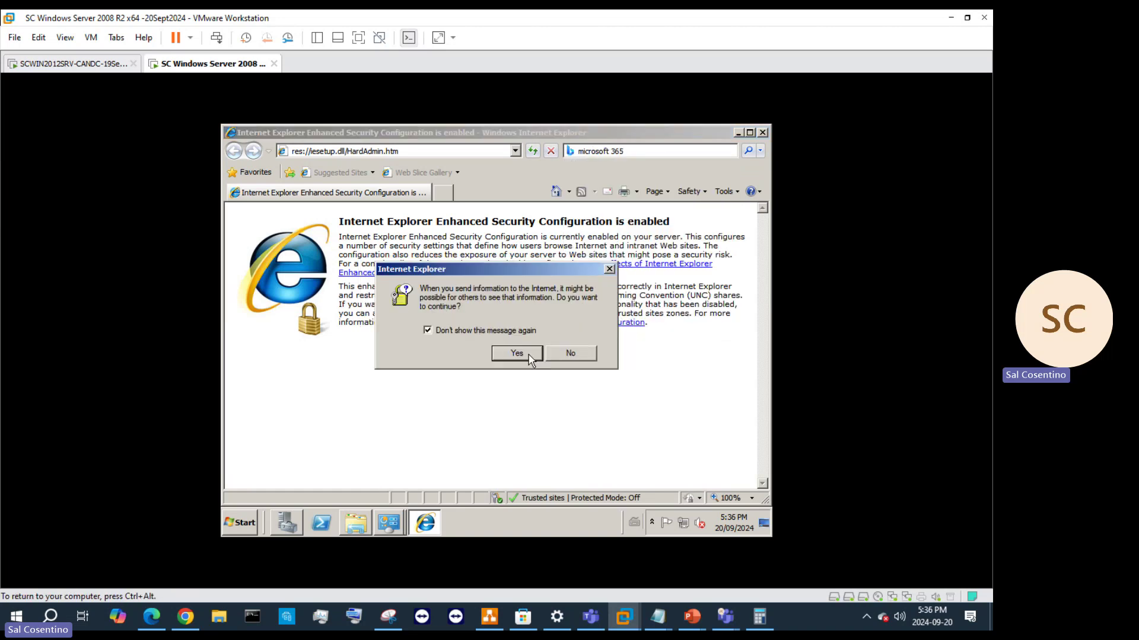
click(532, 358)
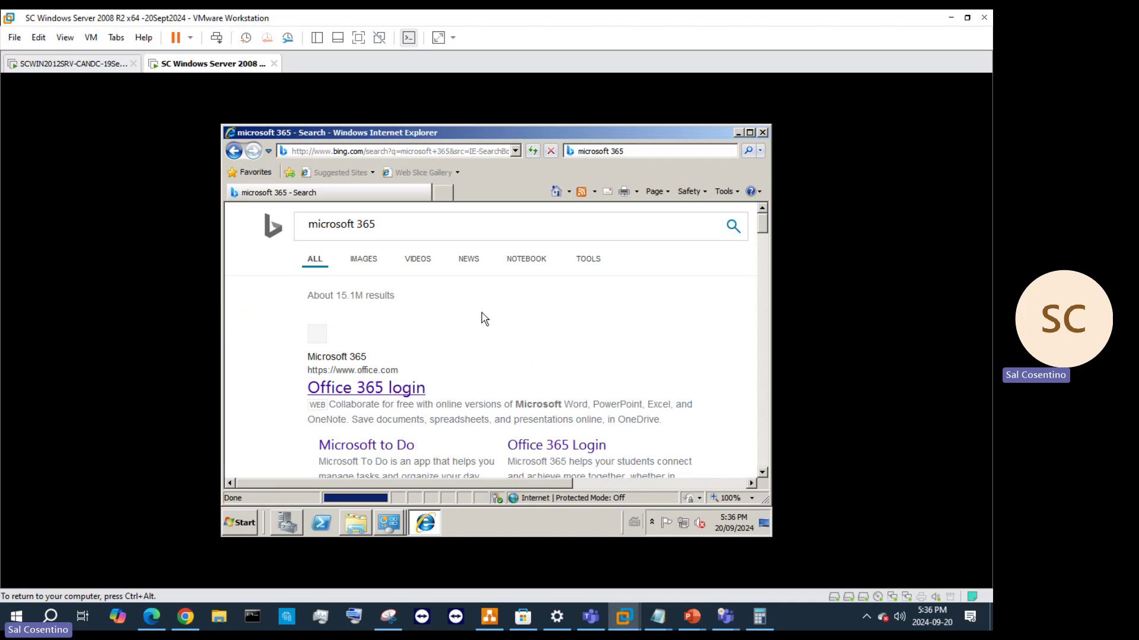
scroll(483, 318, down, 3)
scroll(490, 326, up, 3)
scroll(490, 325, down, 2)
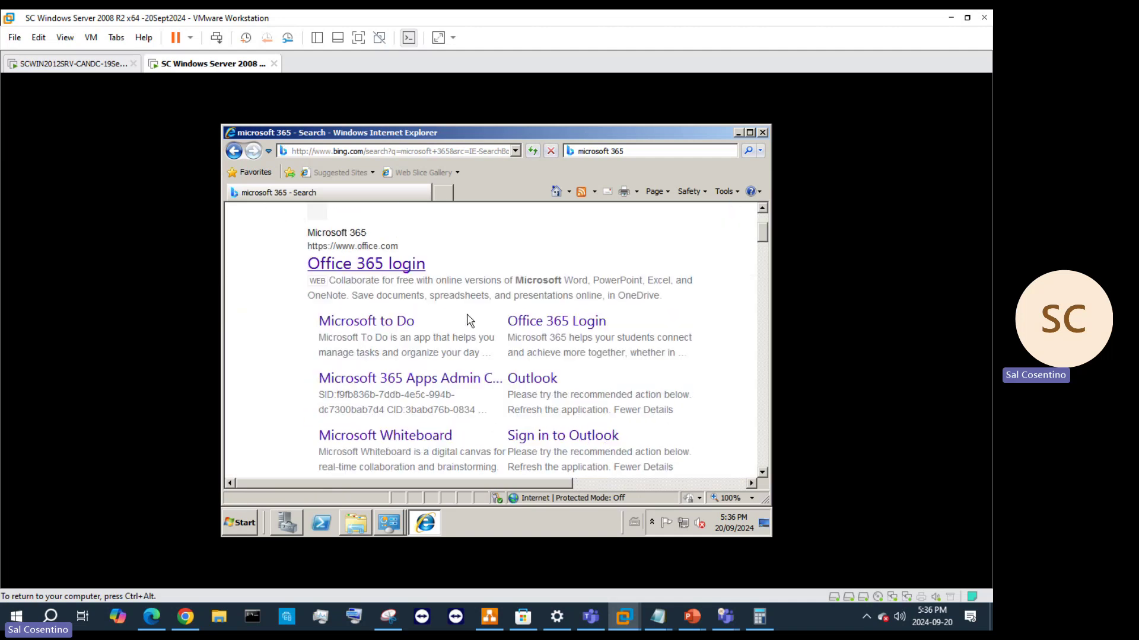
click(366, 267)
click(537, 359)
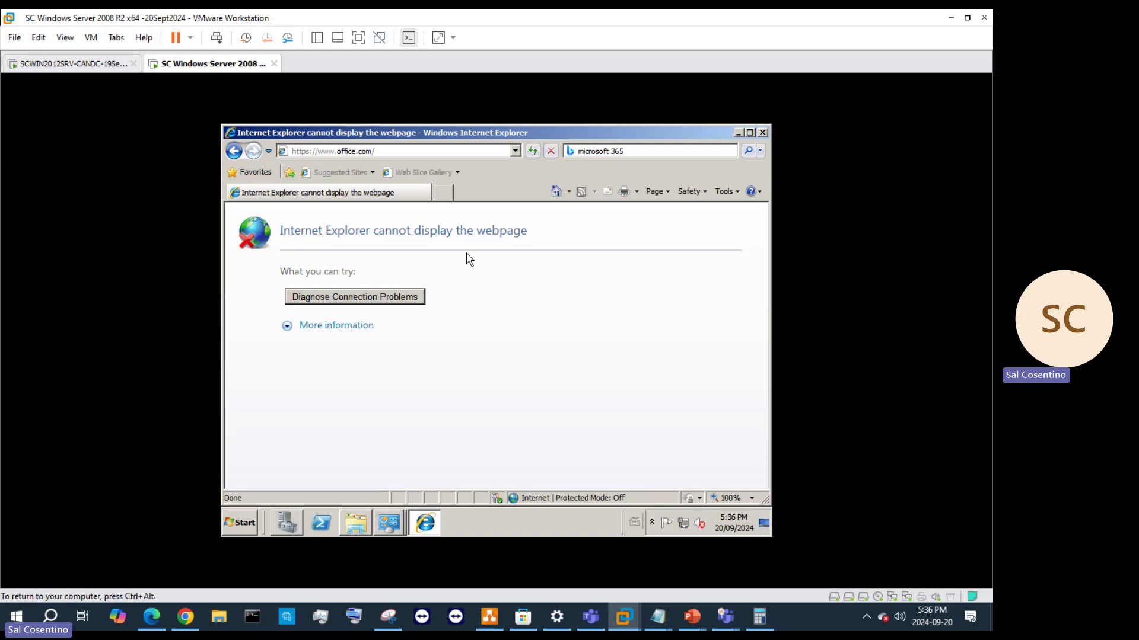
- Expand the additional information on the browser's error page and read the possible causes
click(308, 326)
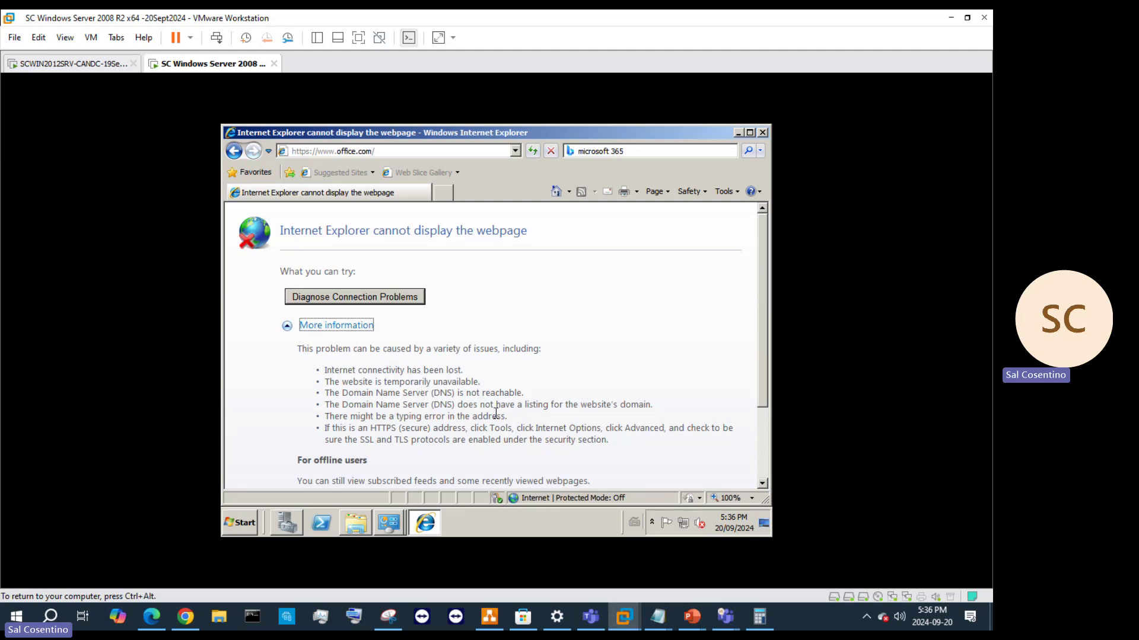
scroll(585, 434, down, 3)
scroll(585, 434, up, 3)
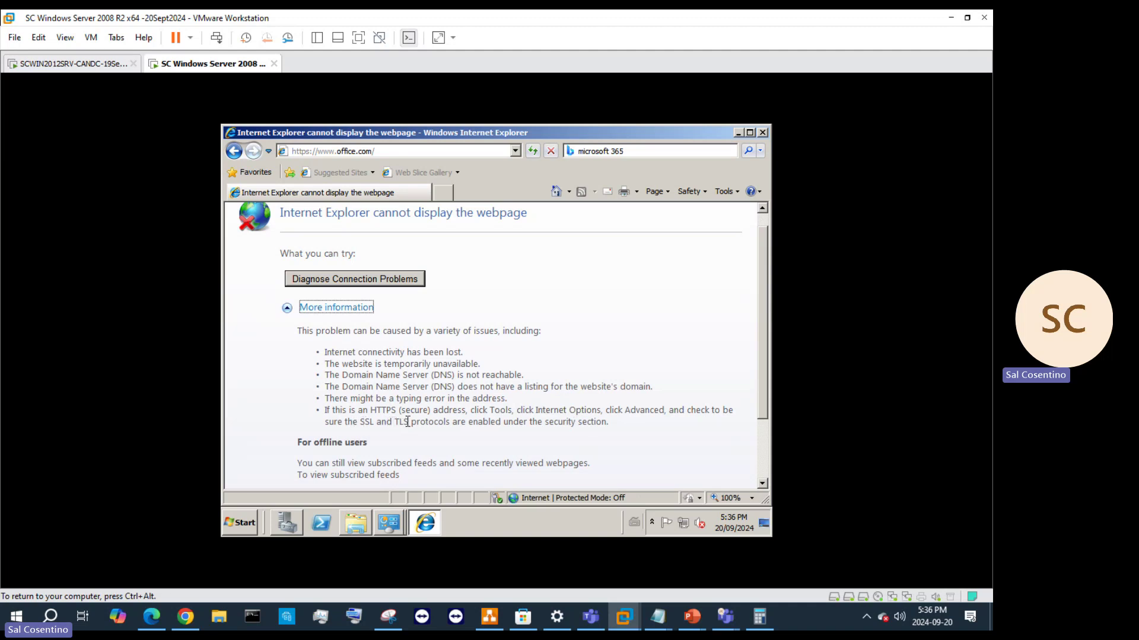
- Enable Use SSL 2.0, Use TLS 1.1 and Use TLS 1.2 in Internet Explorer's advanced Internet Options and apply the changes
click(737, 196)
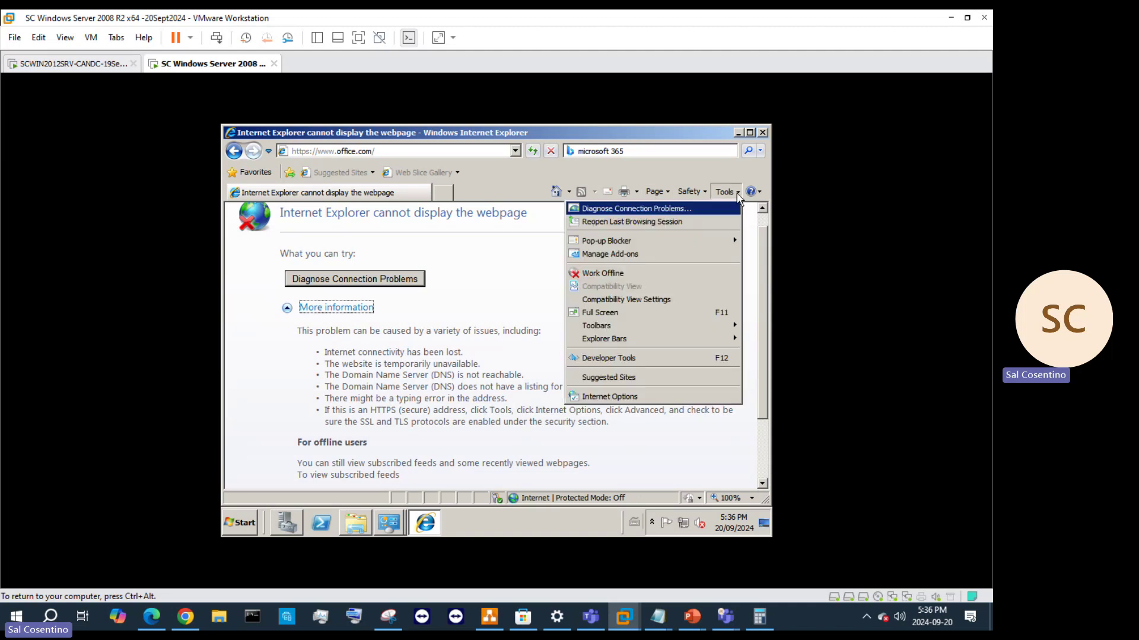
click(664, 396)
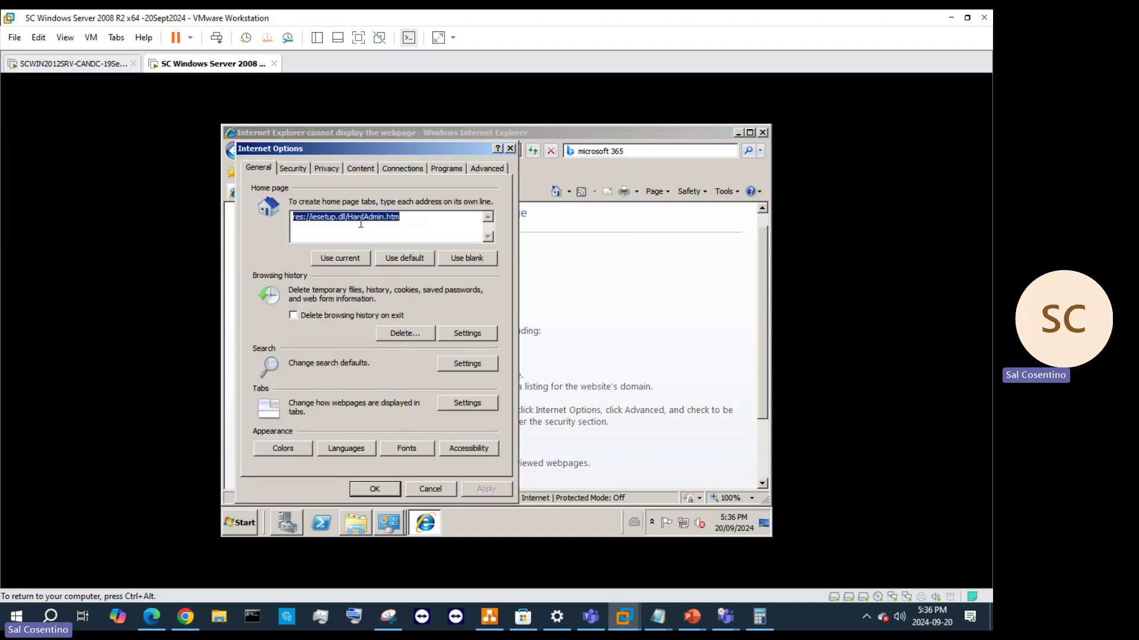
click(484, 169)
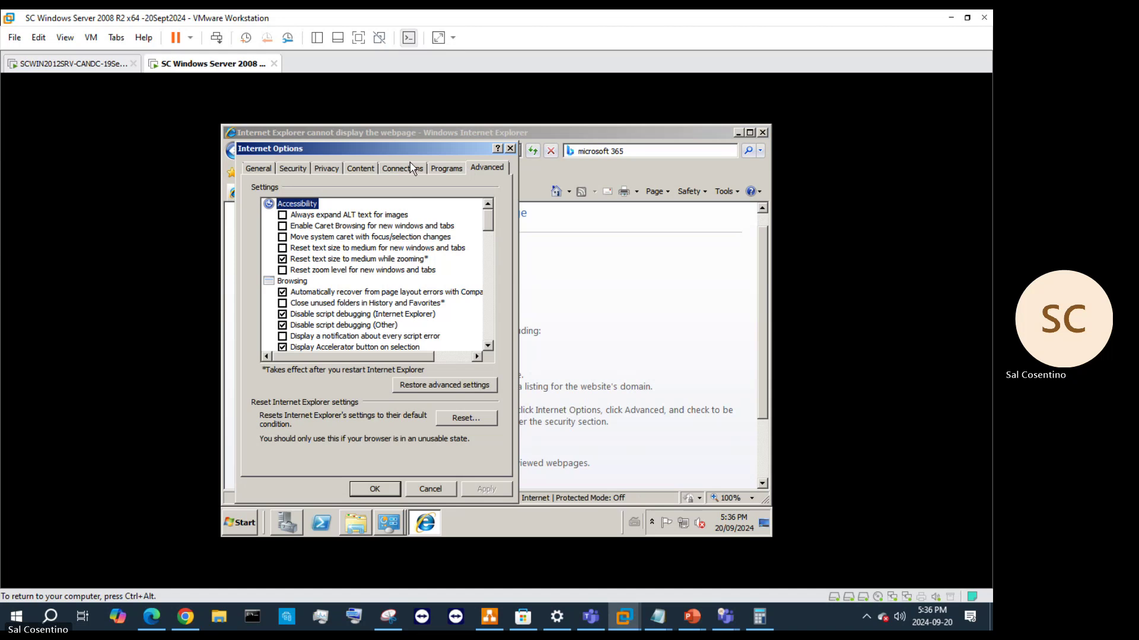
drag(412, 151, 767, 213)
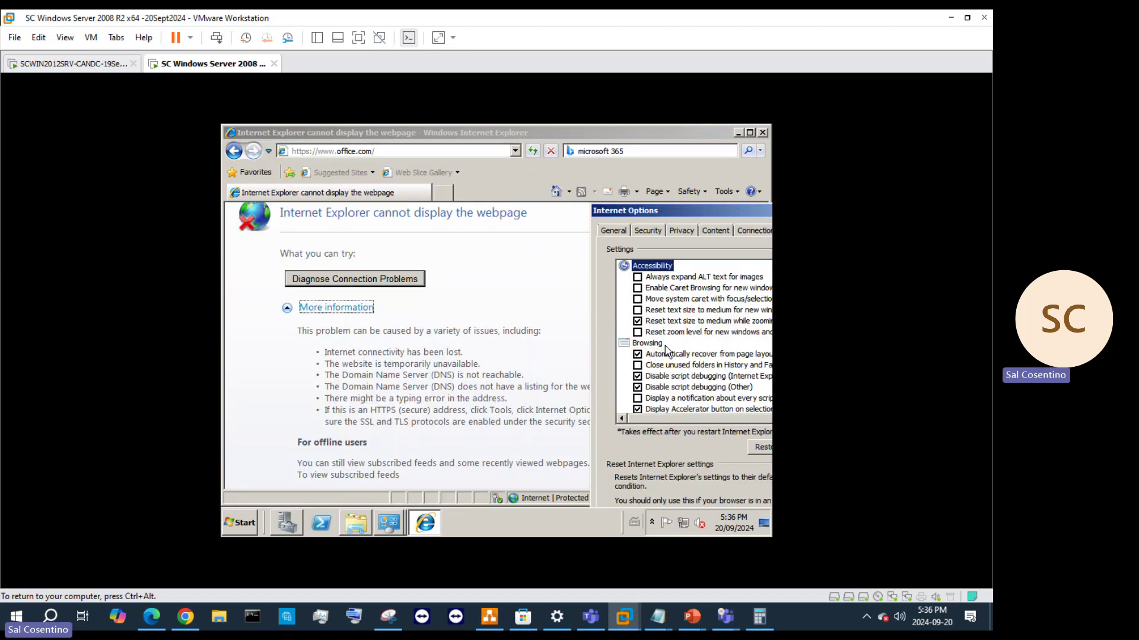
scroll(669, 347, down, 12)
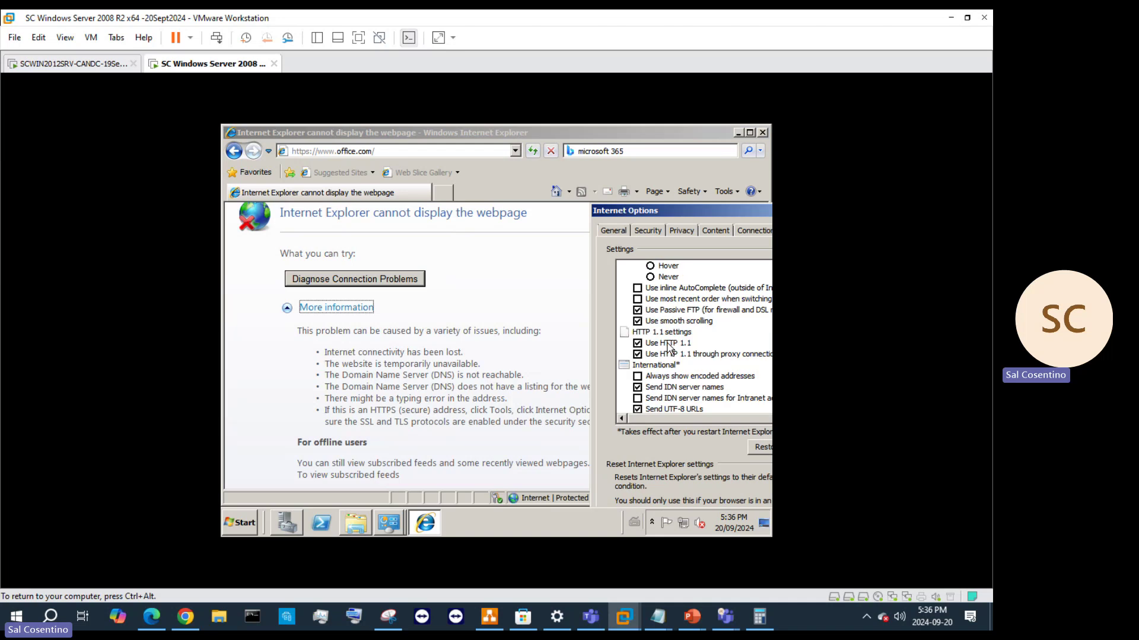
scroll(669, 347, down, 15)
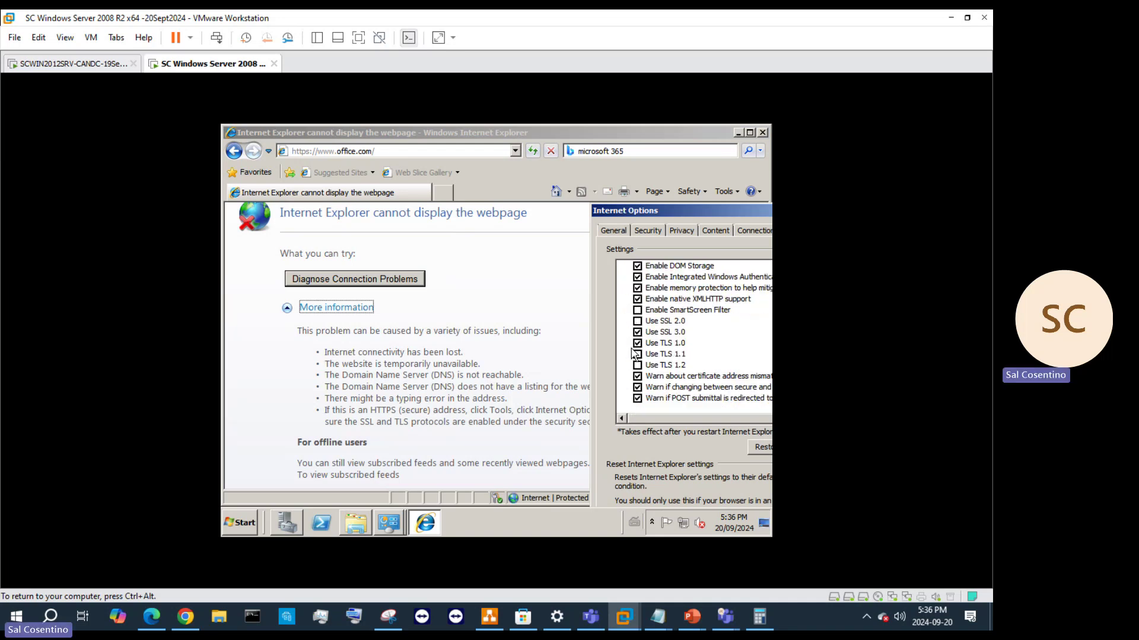
click(637, 354)
click(637, 365)
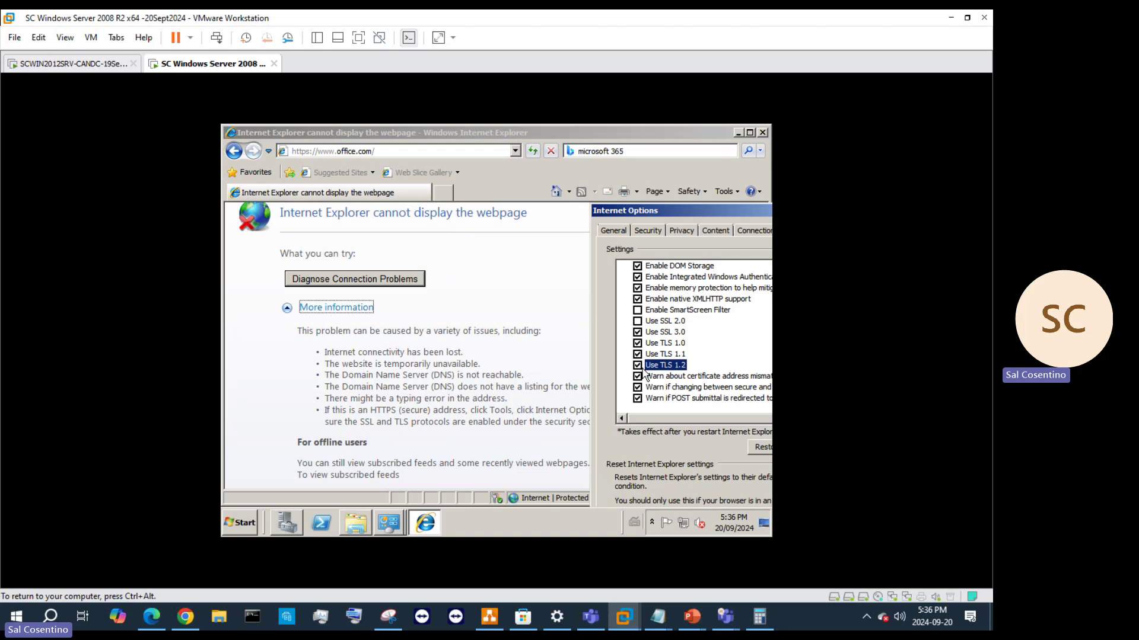
click(639, 321)
drag(708, 210, 599, 194)
drag(676, 196, 613, 148)
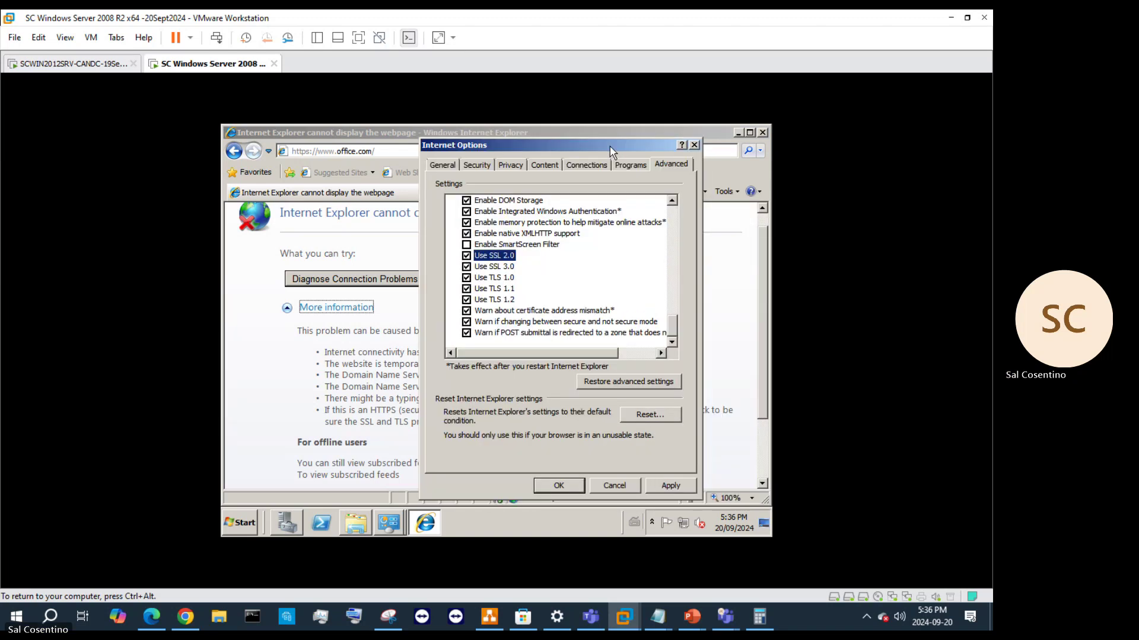
click(560, 486)
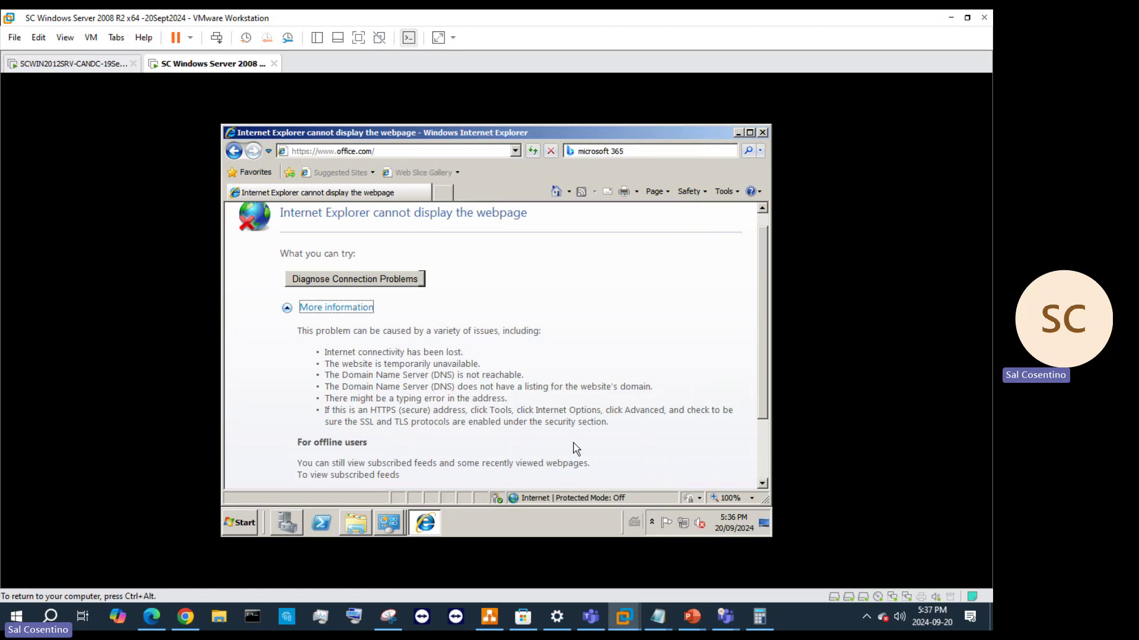
click(533, 153)
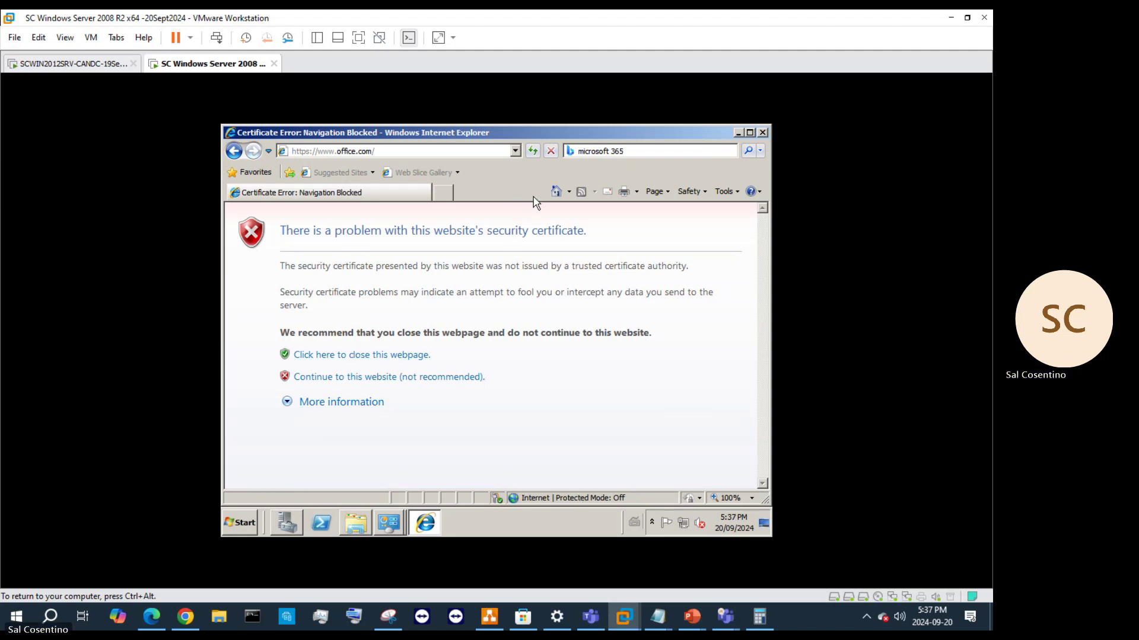
click(356, 383)
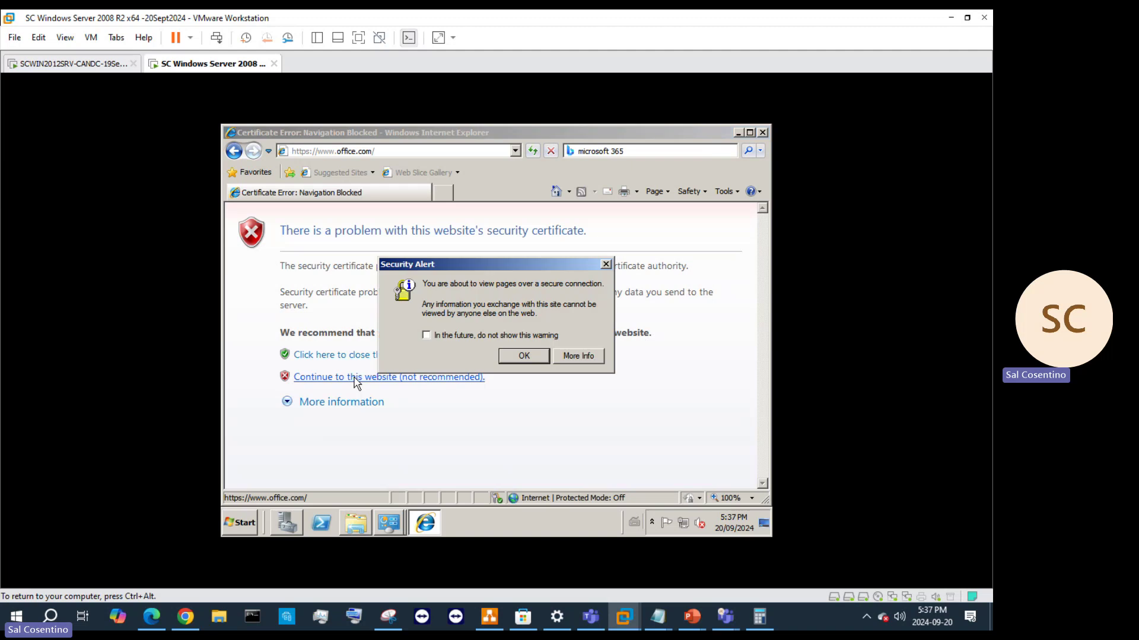
click(514, 356)
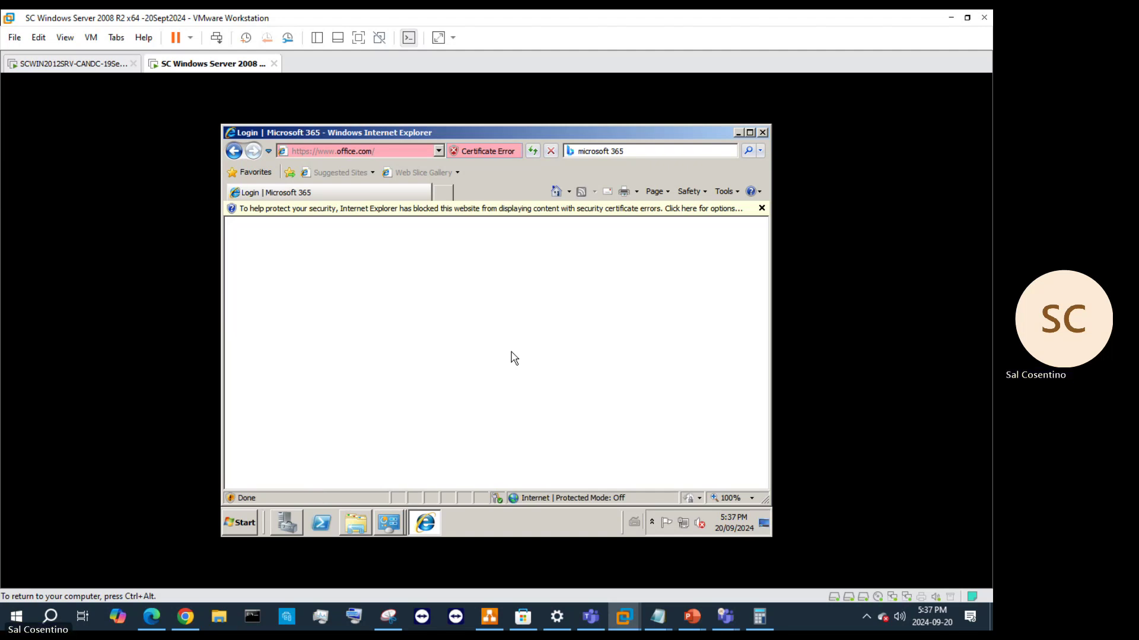
click(509, 212)
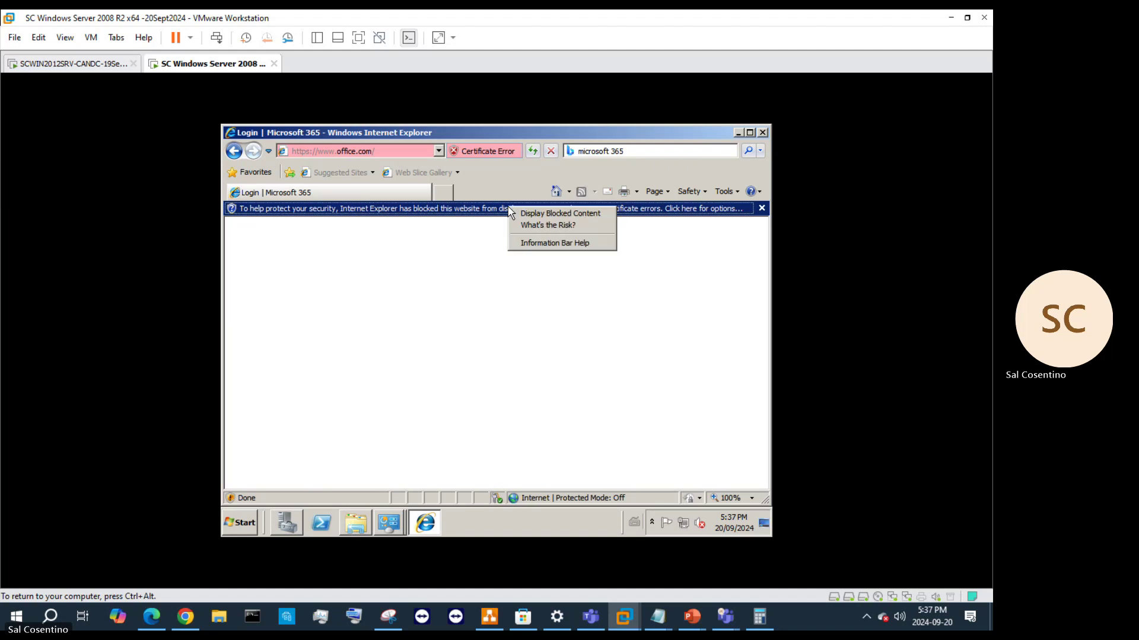
click(556, 216)
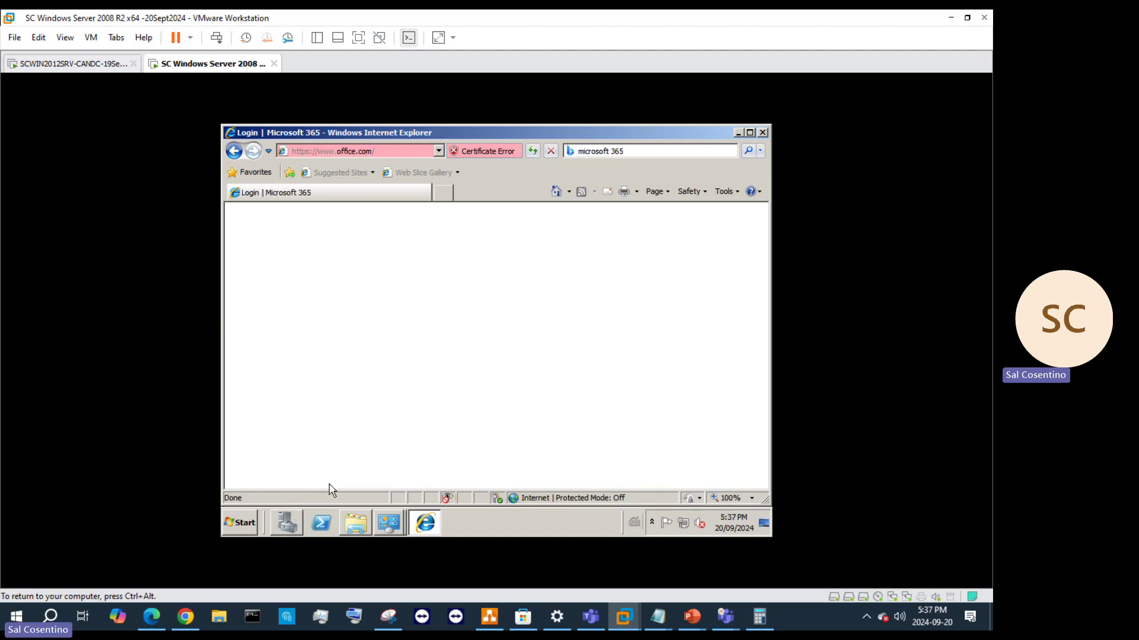
- Examine the site's untrusted certificate and its import wizard's certificate store options, leaving without importing it
click(482, 151)
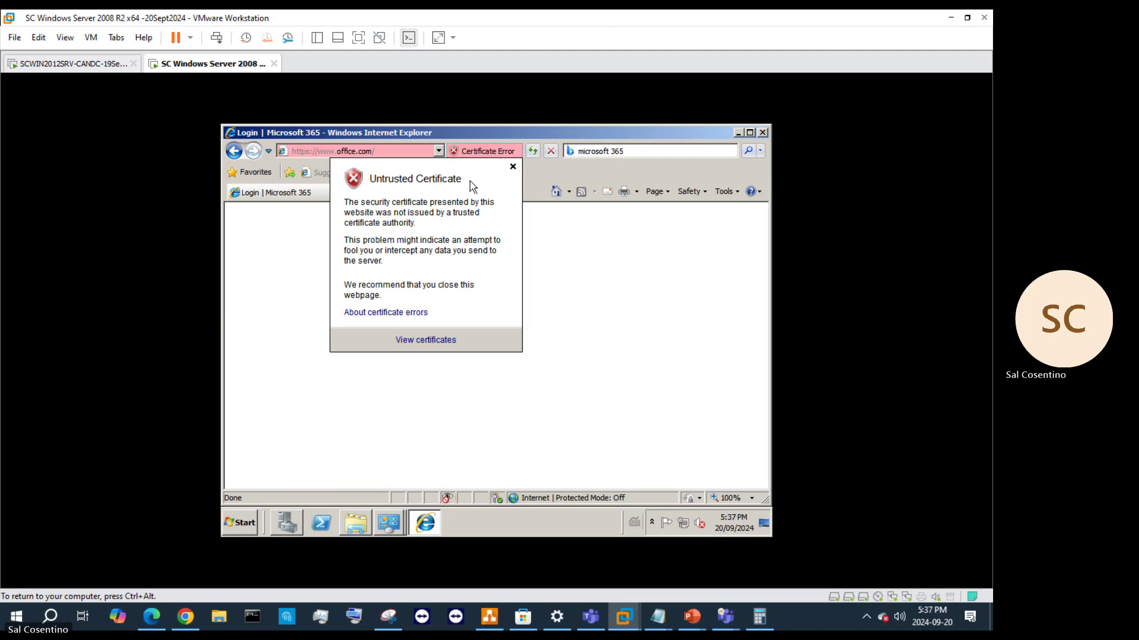
click(420, 343)
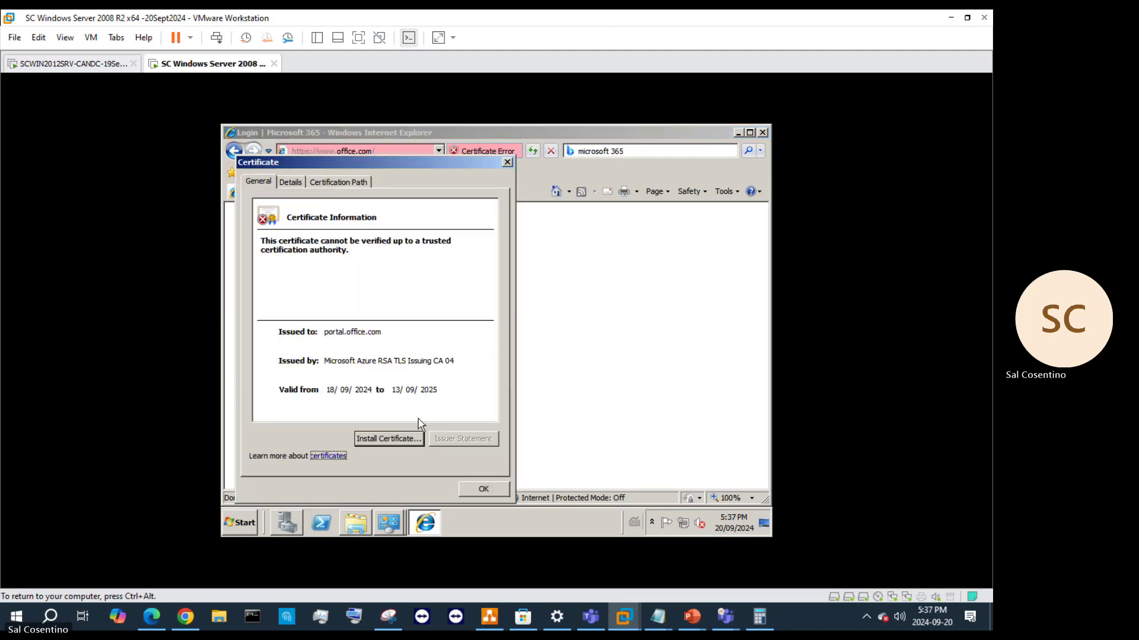
click(411, 438)
click(503, 486)
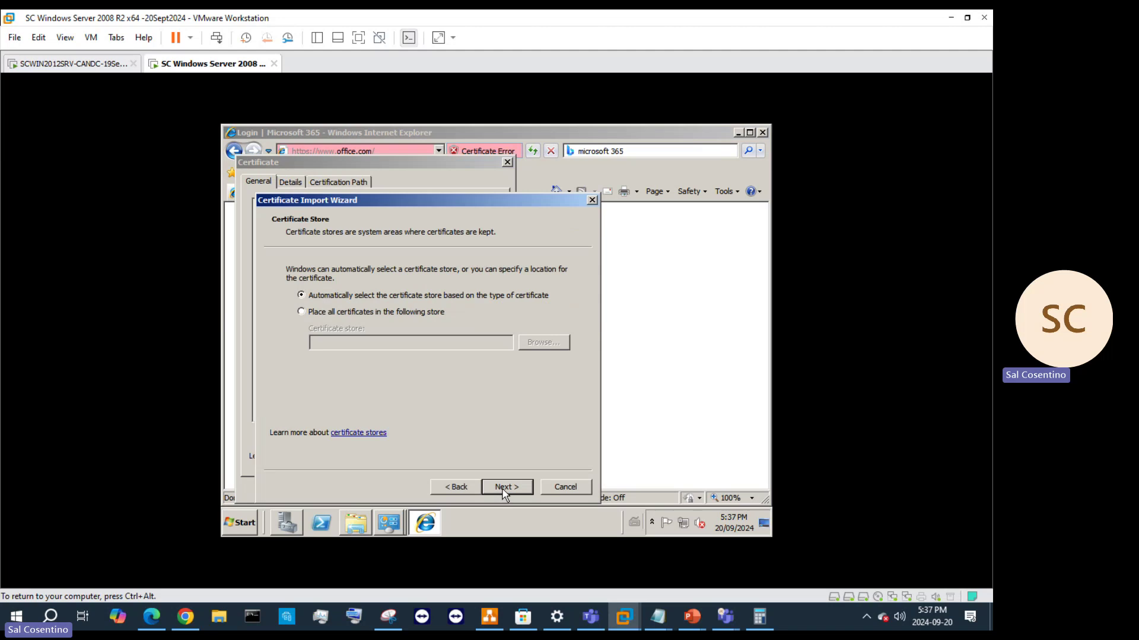
click(565, 487)
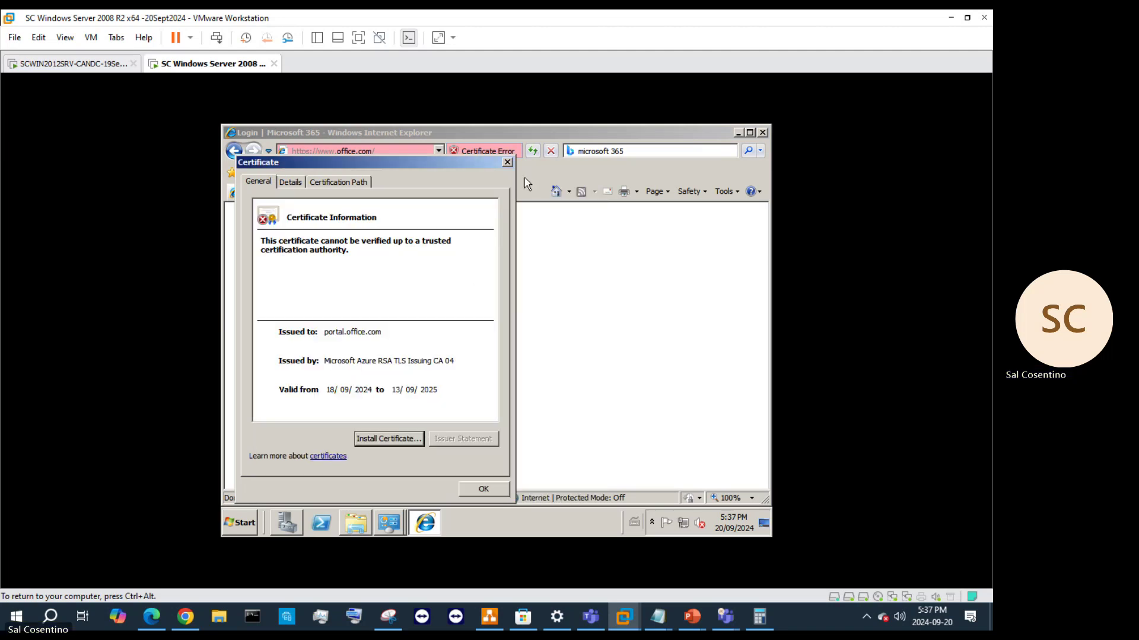
click(507, 163)
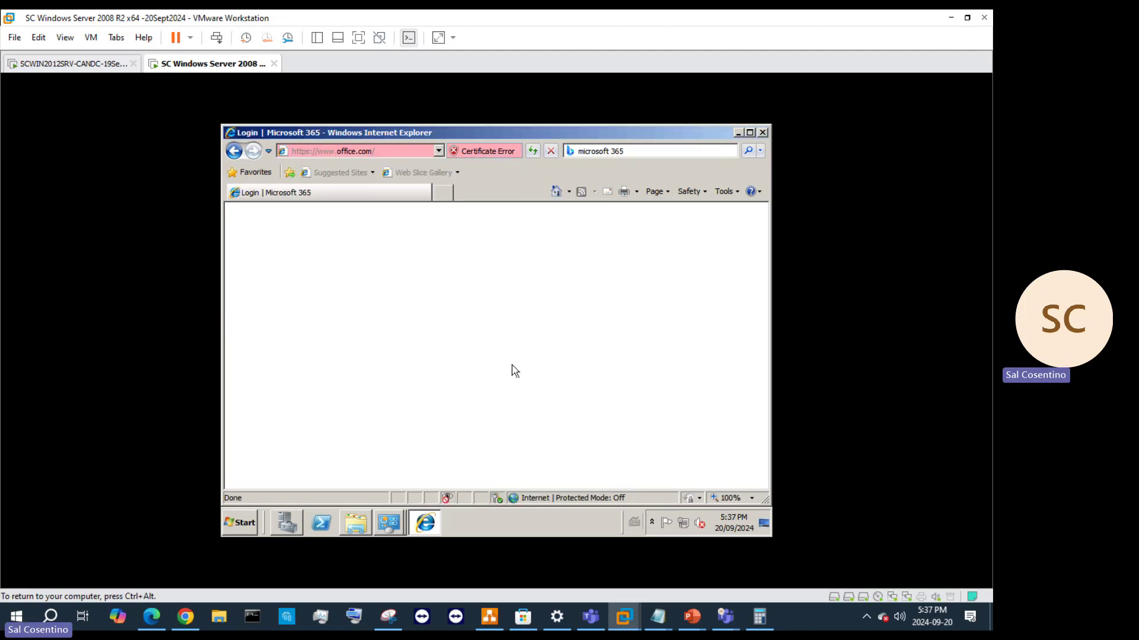
click(390, 151)
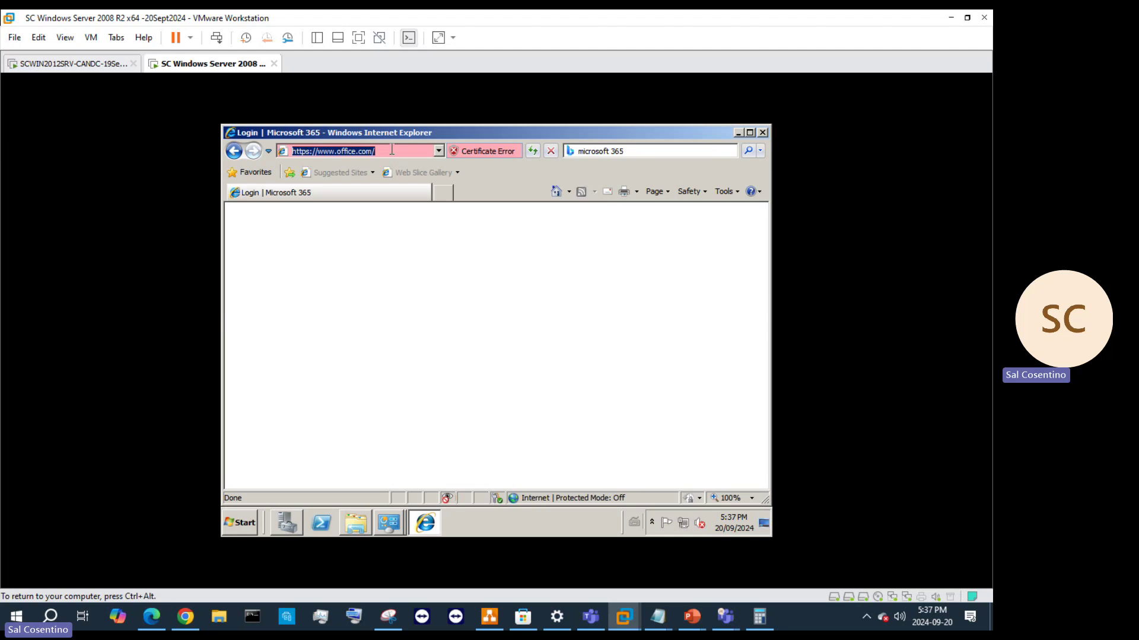
click(391, 151)
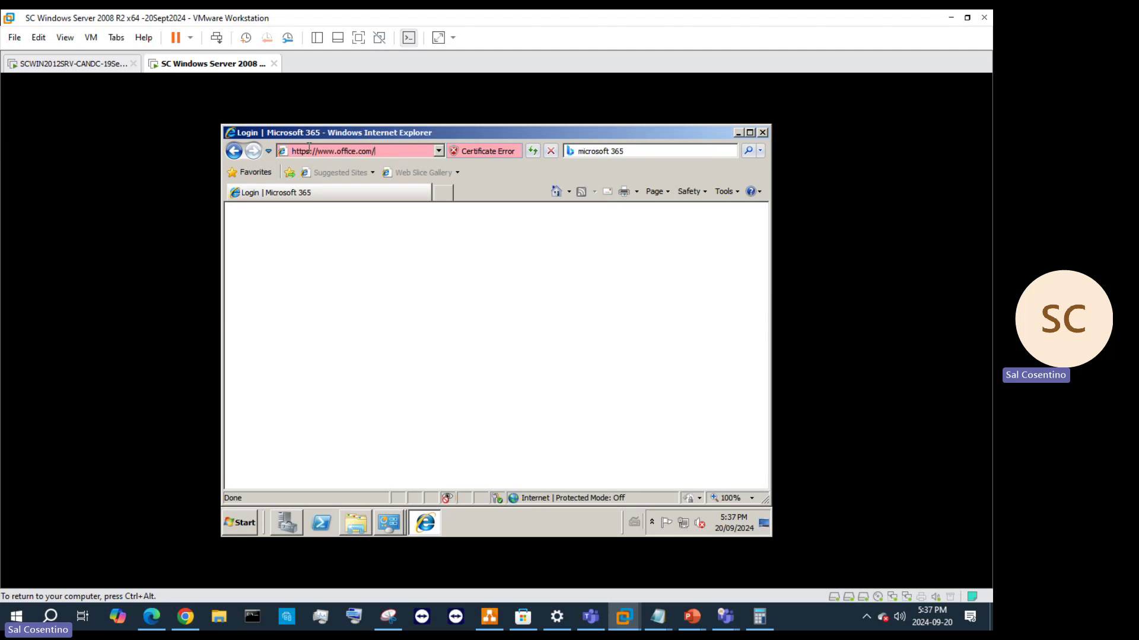
key(BackSpace)
key(Return)
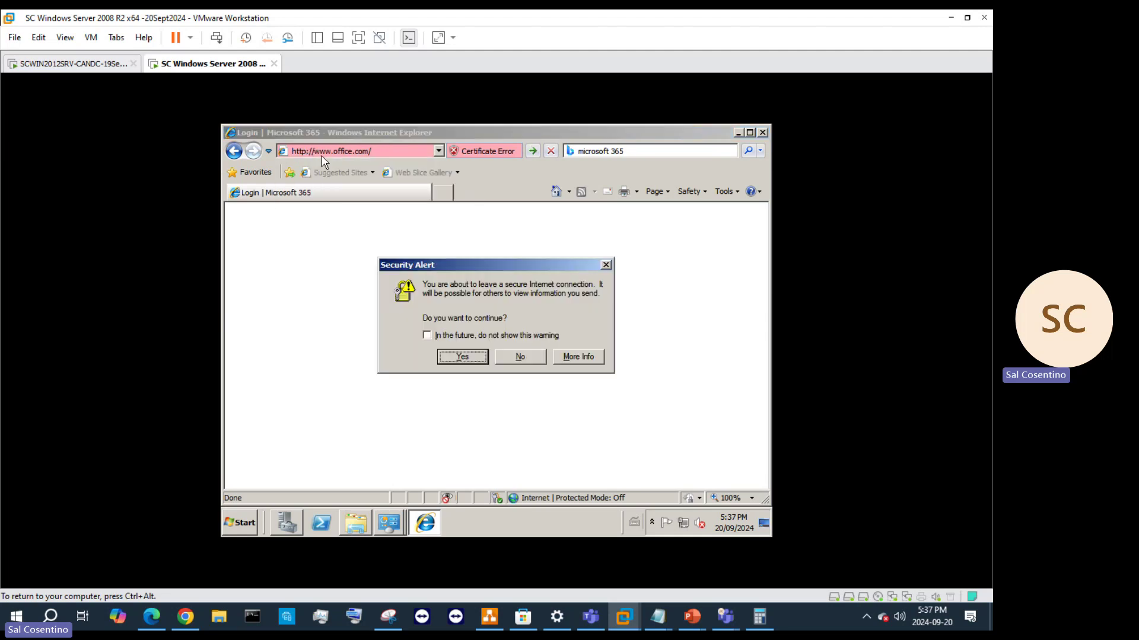
click(455, 358)
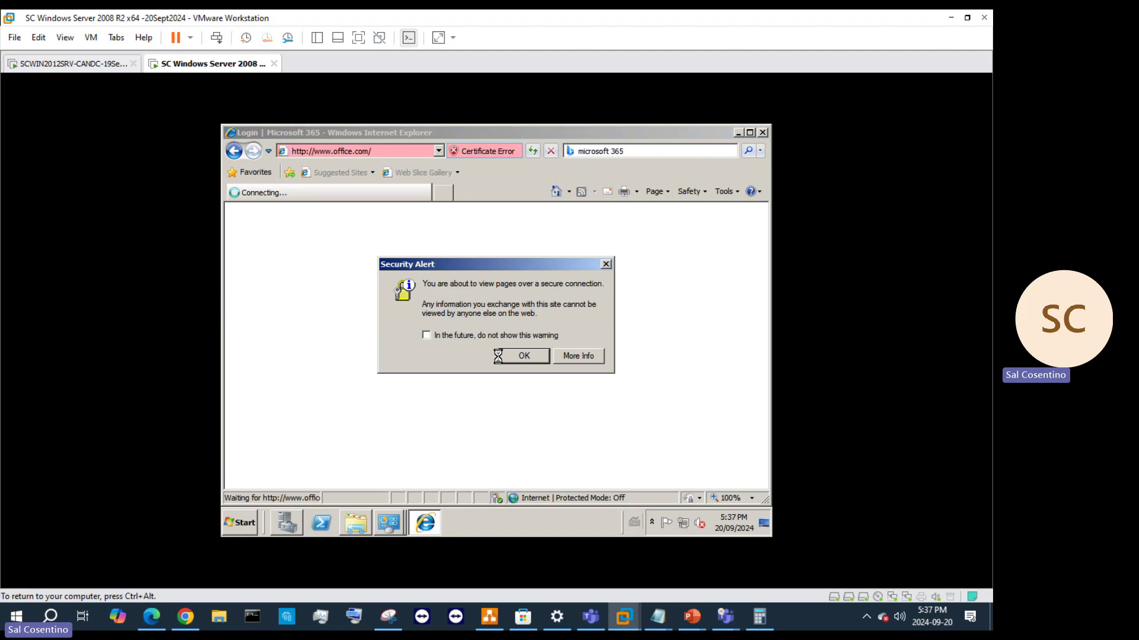
click(501, 356)
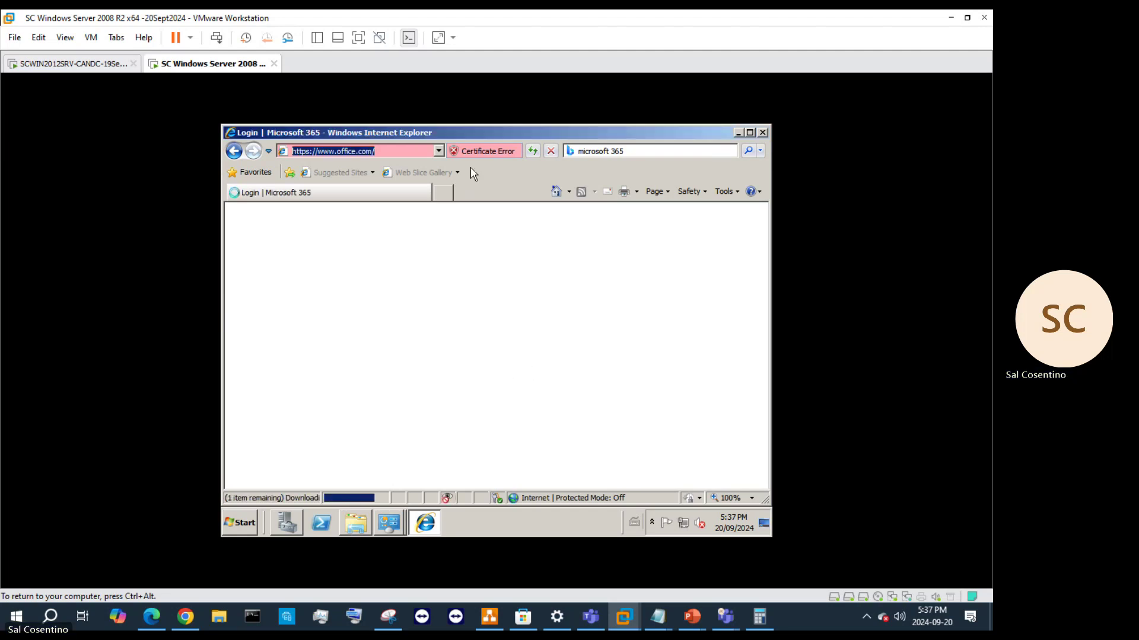
click(487, 152)
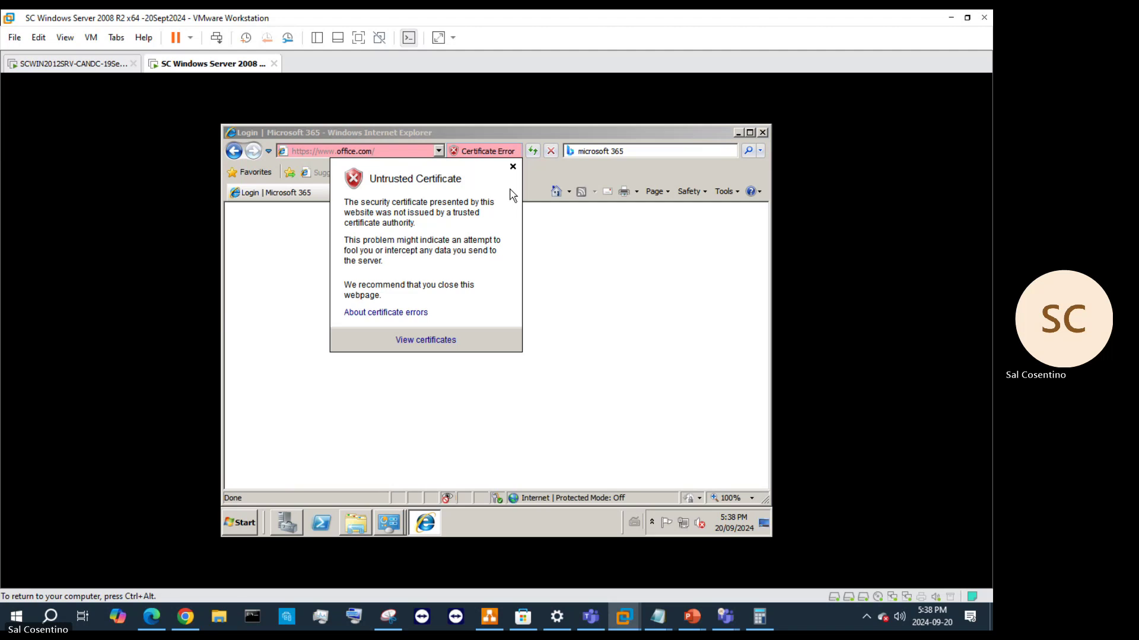
click(513, 167)
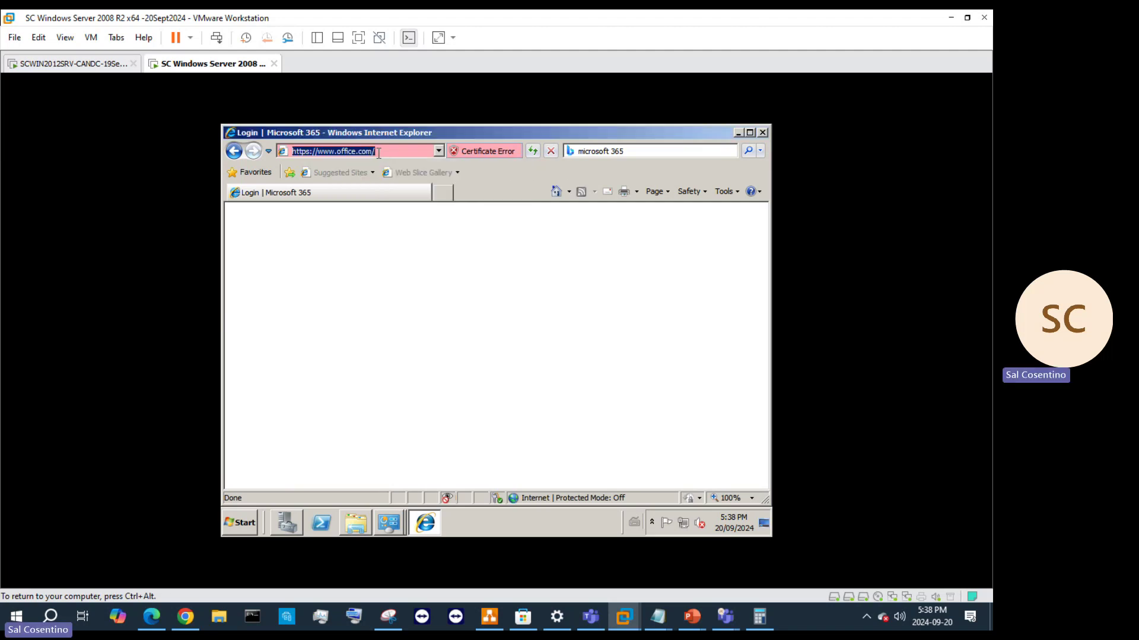
- Repeat the Bing search for "microsoft 365" and open the "Login | Microsoft 365" result, checking its certificate error report
click(379, 153)
click(714, 150)
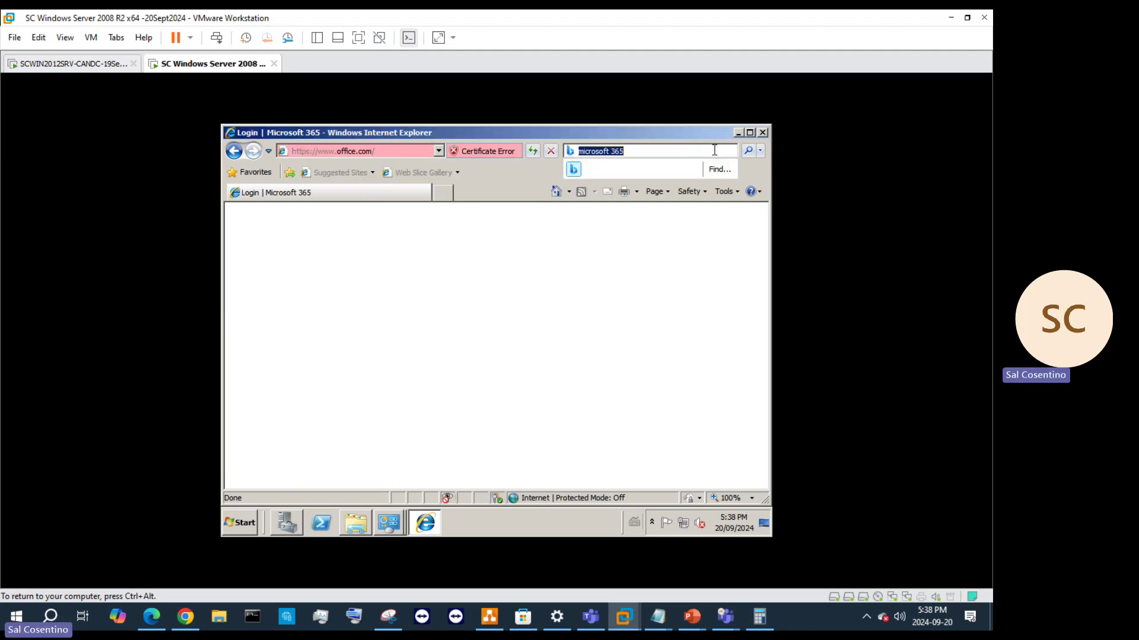
key(Return)
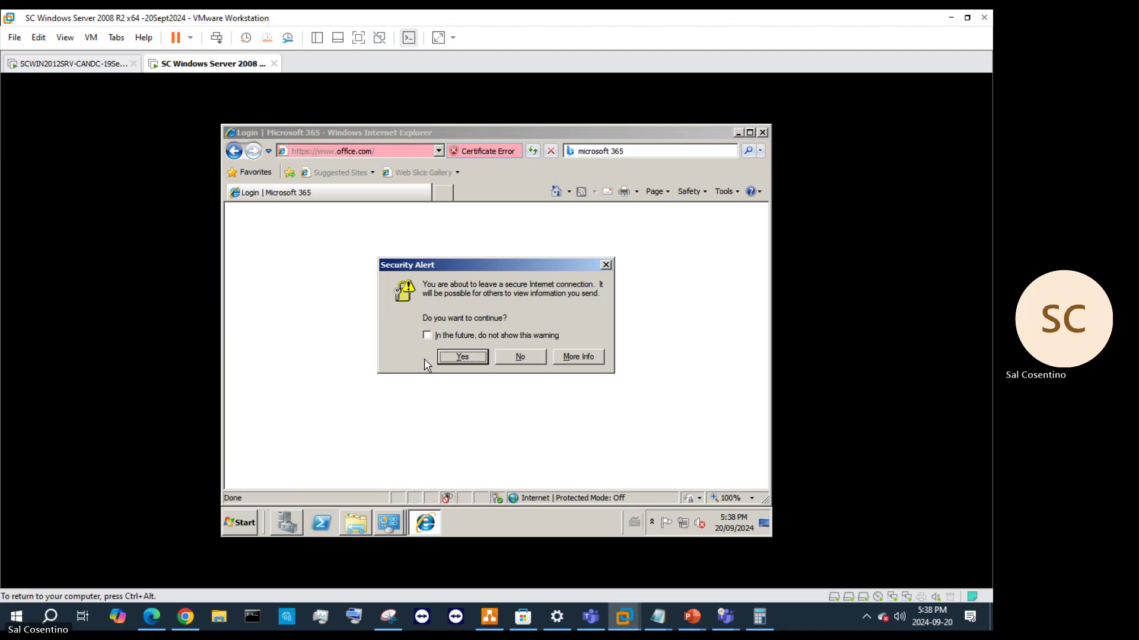
click(450, 357)
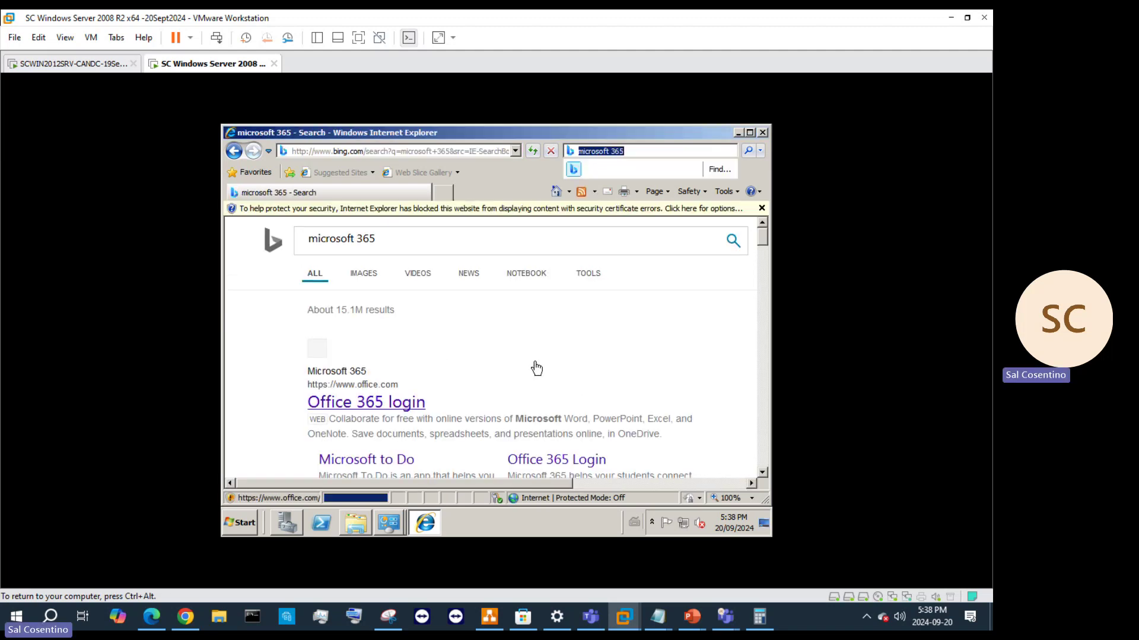
drag(764, 248, 764, 344)
click(386, 389)
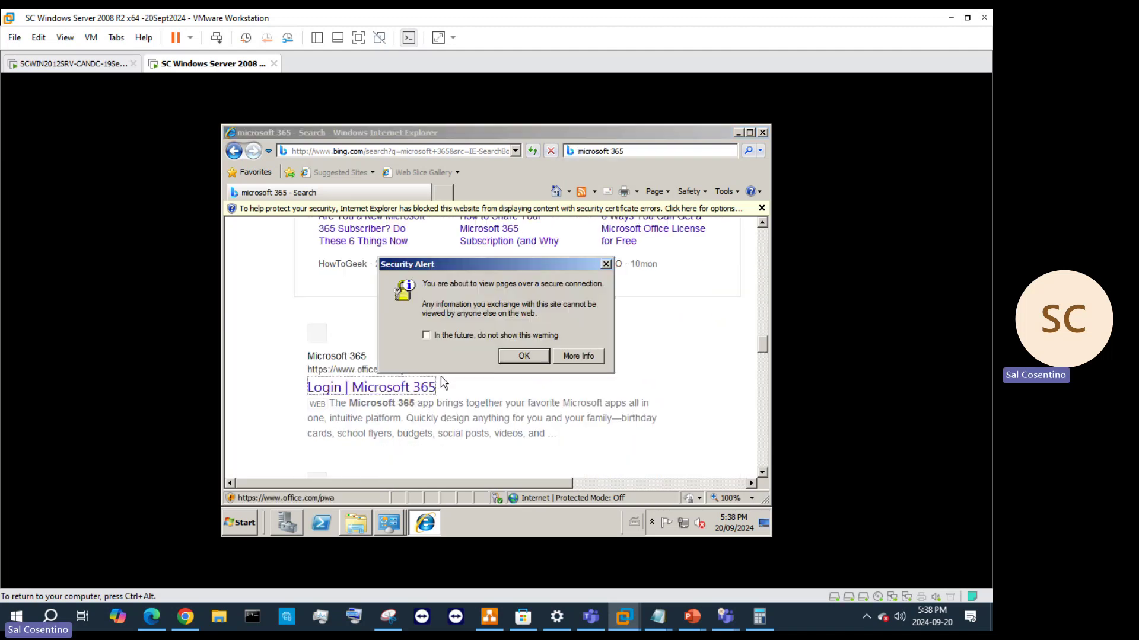
click(502, 357)
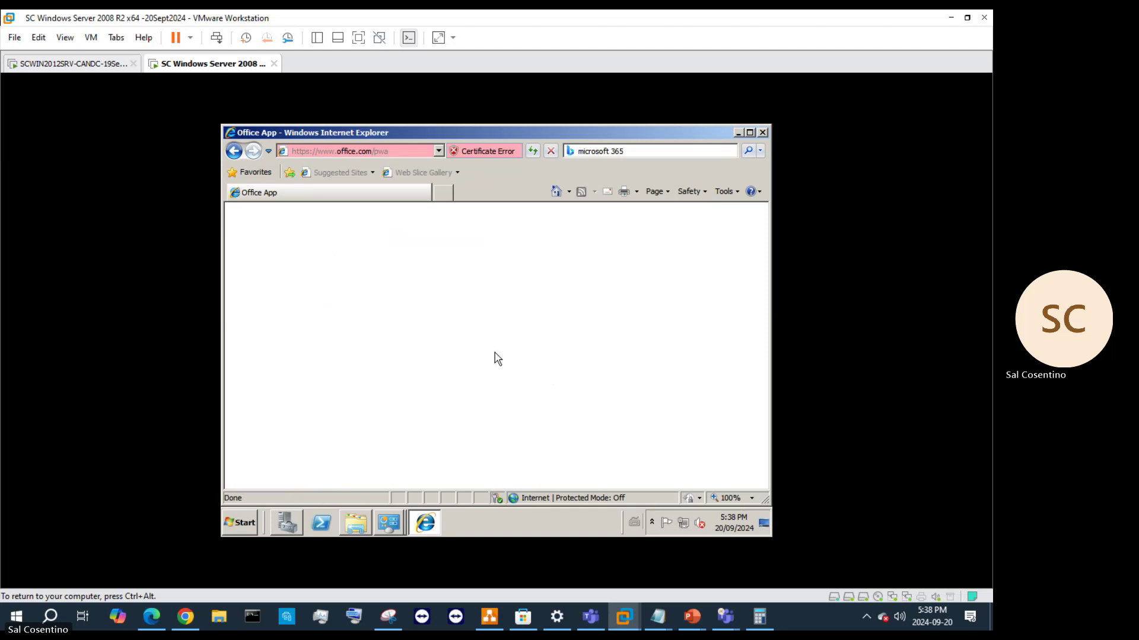
click(508, 147)
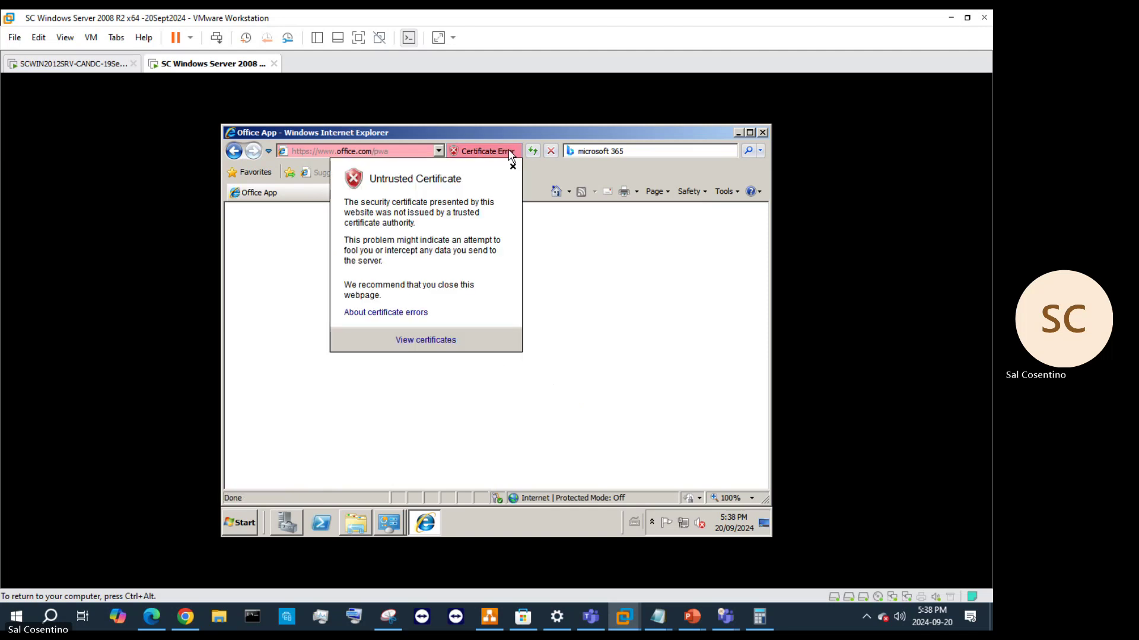
click(728, 204)
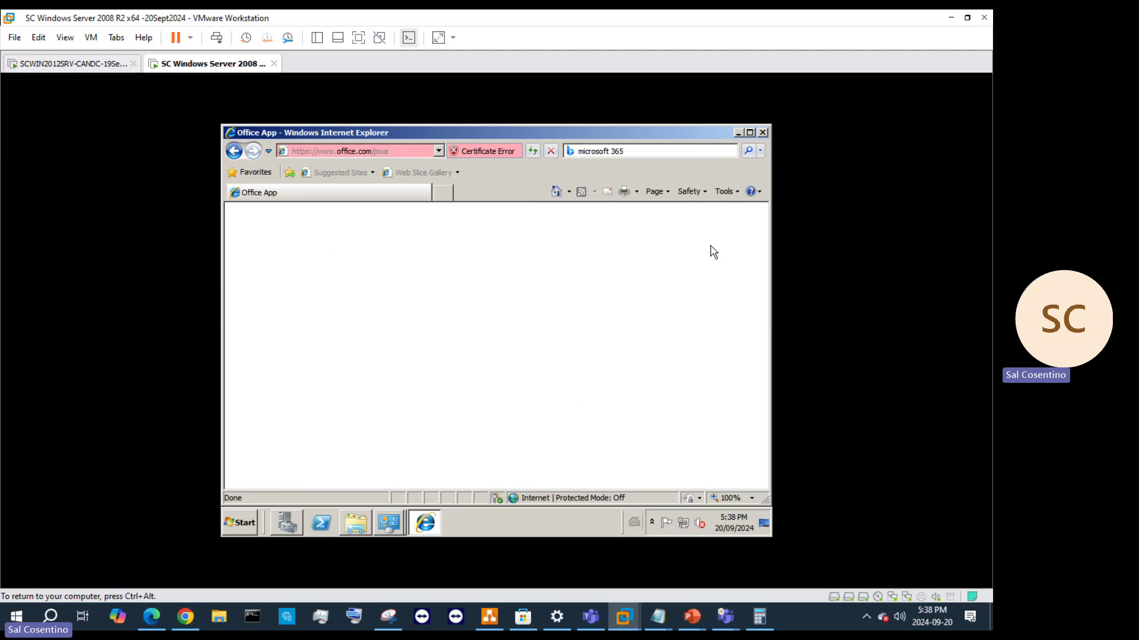
- Disable Use SSL 2.0 in Internet Explorer's advanced security options and save the change
click(725, 191)
click(656, 394)
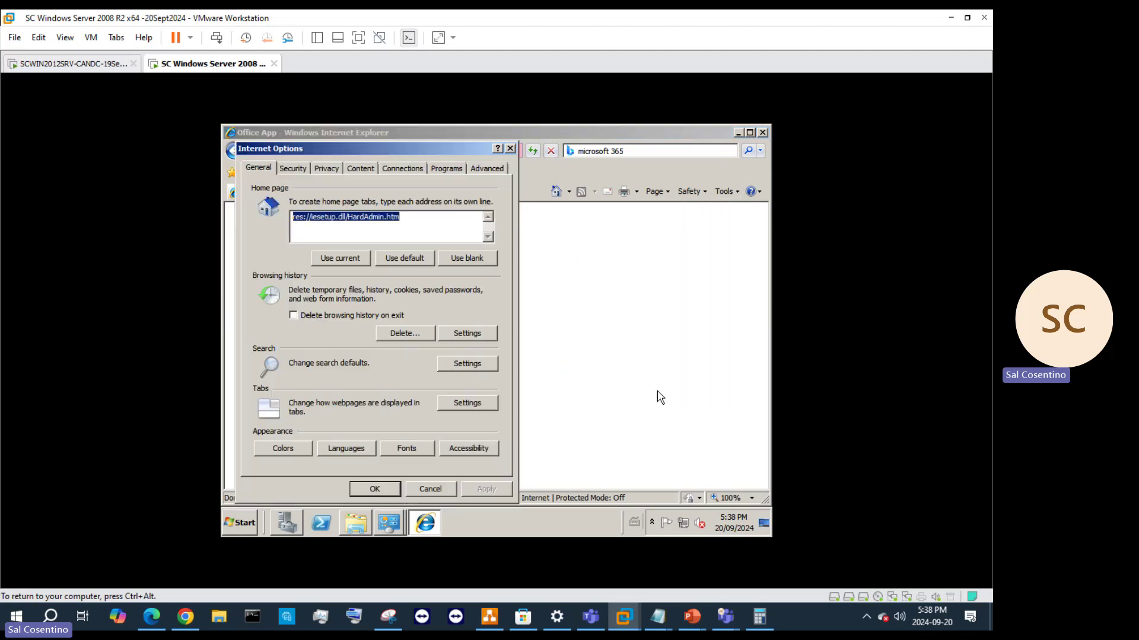
click(483, 169)
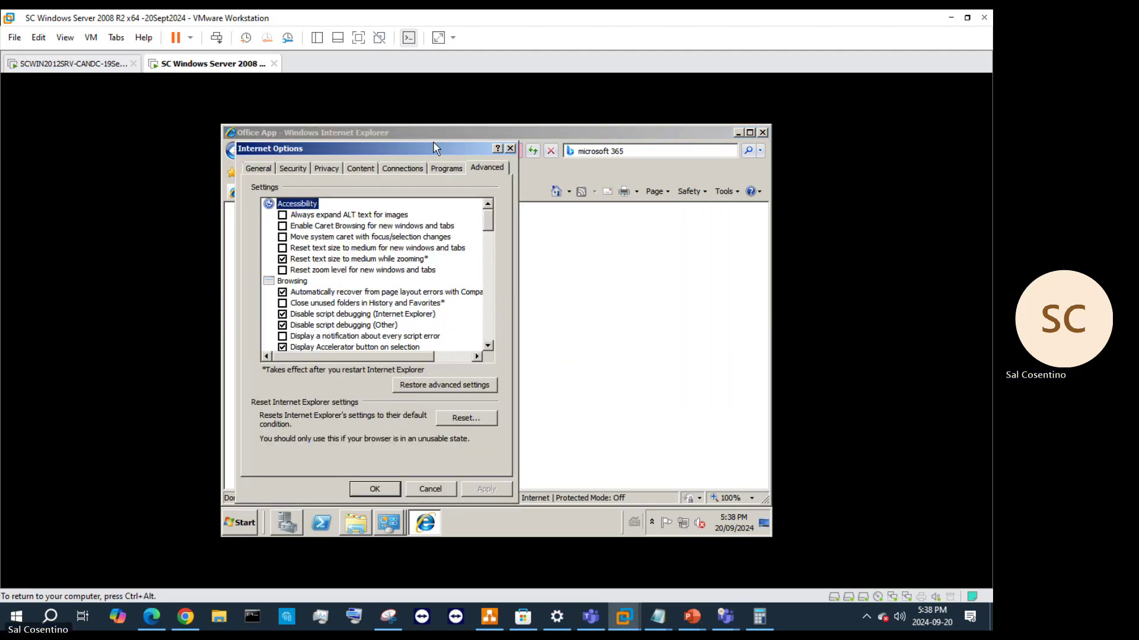
drag(457, 150, 653, 170)
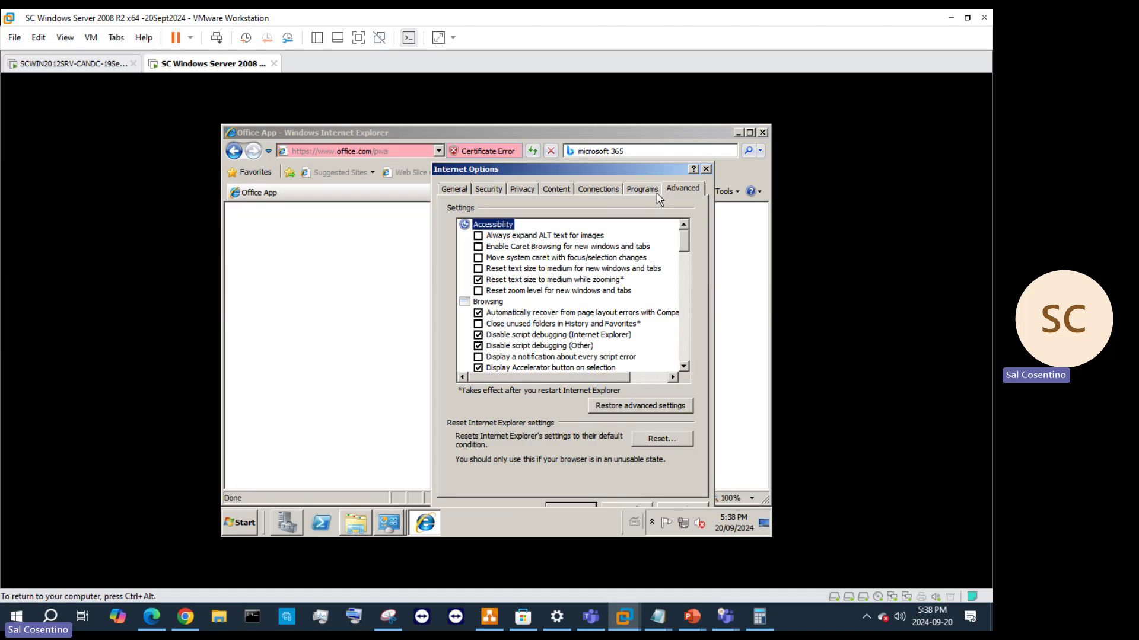
scroll(679, 305, down, 4)
drag(688, 261, 685, 356)
click(477, 269)
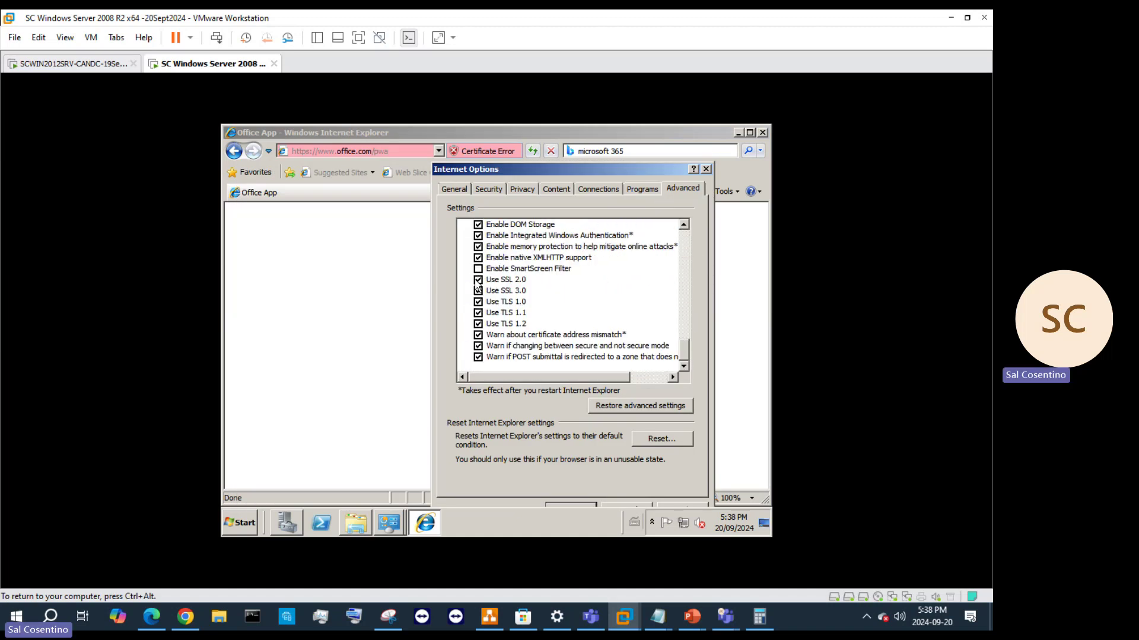
click(477, 280)
drag(590, 176, 593, 151)
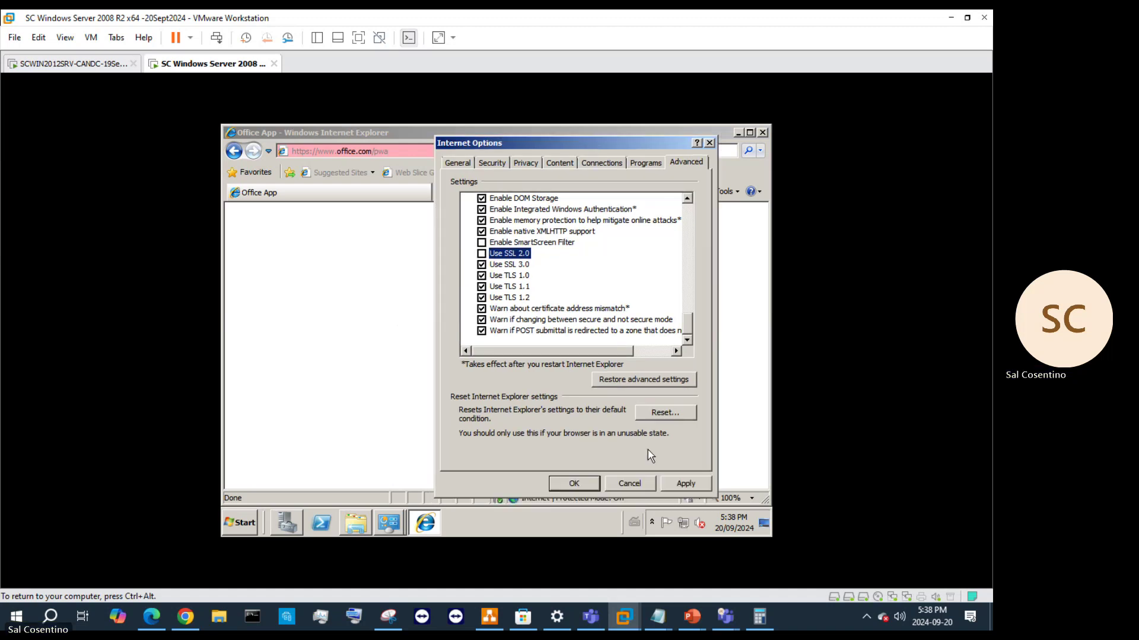
click(574, 484)
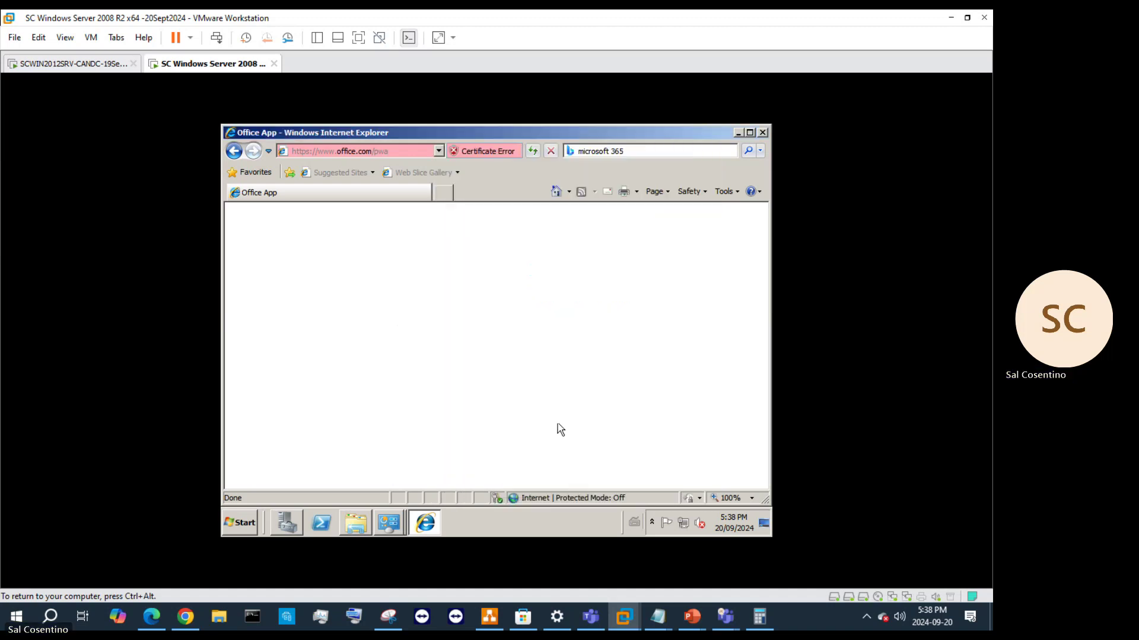
click(532, 151)
click(532, 152)
click(406, 151)
click(408, 150)
key(BackSpace)
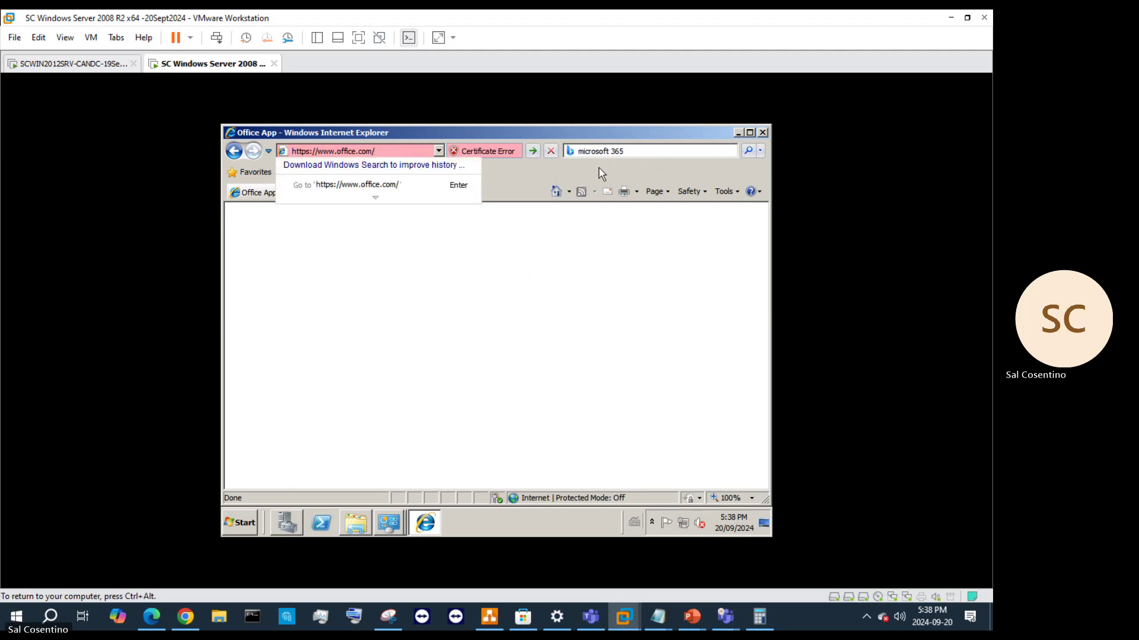
key(Return)
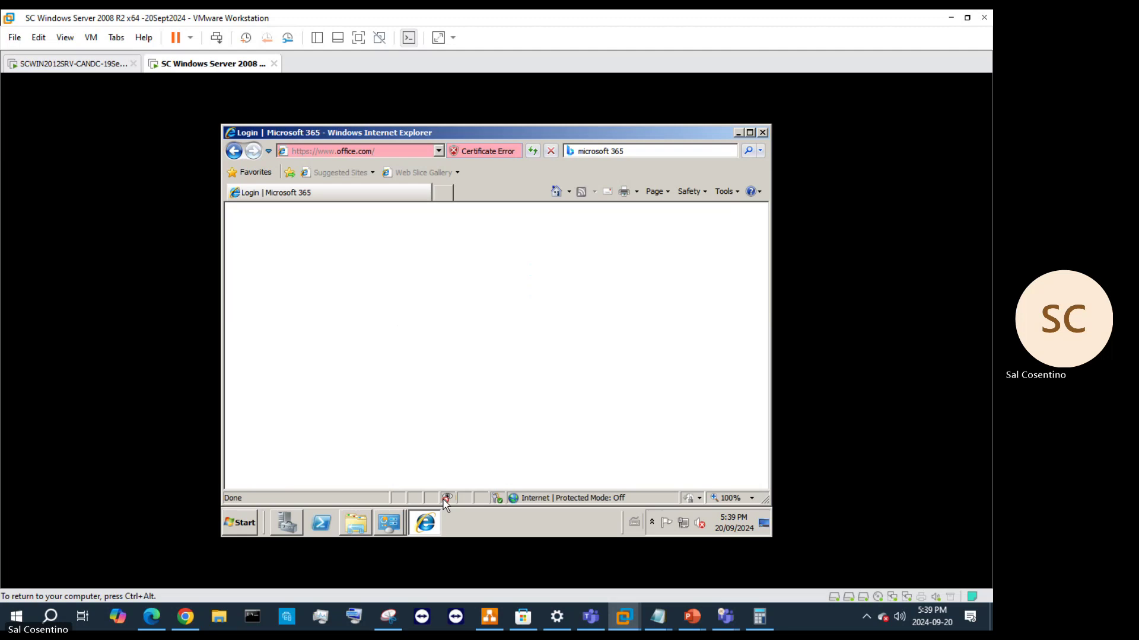
double_click(535, 499)
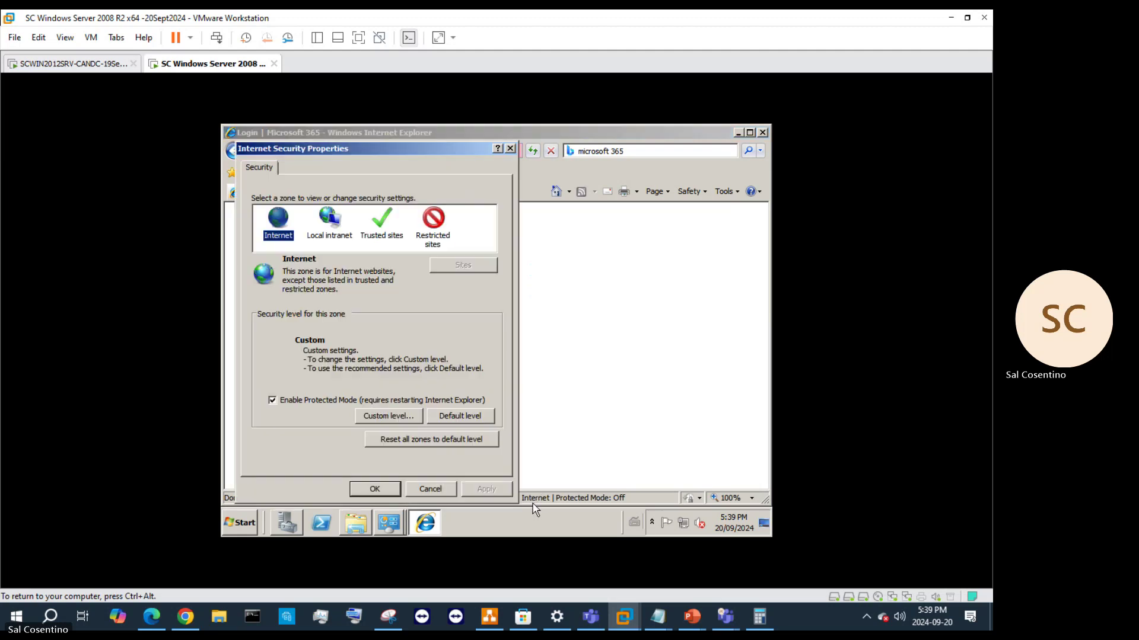
click(340, 228)
click(381, 225)
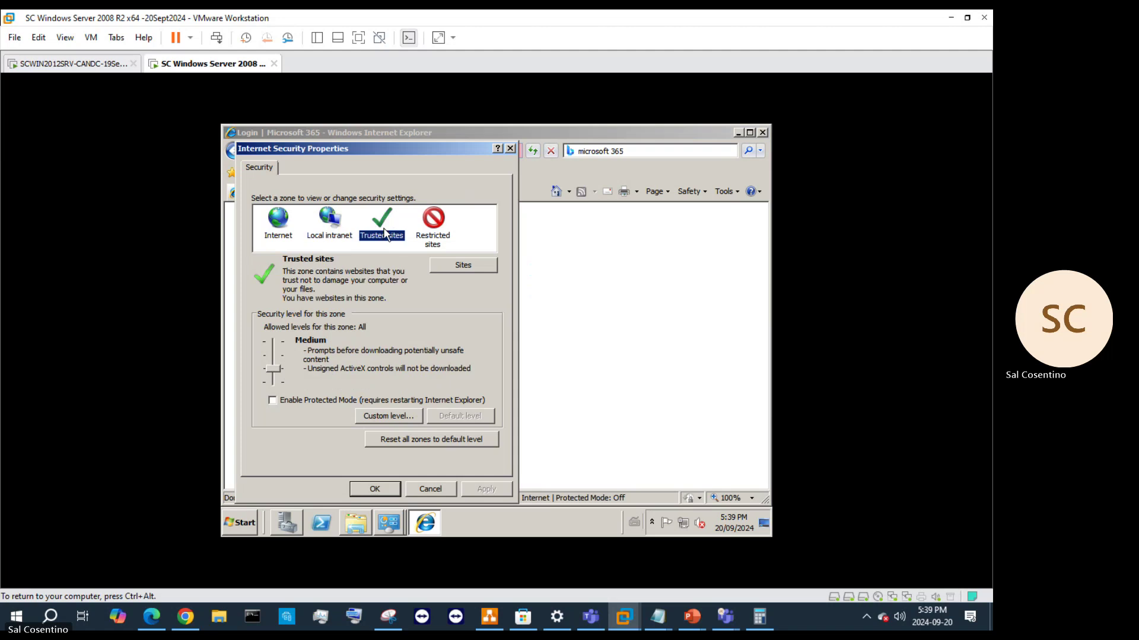
click(458, 269)
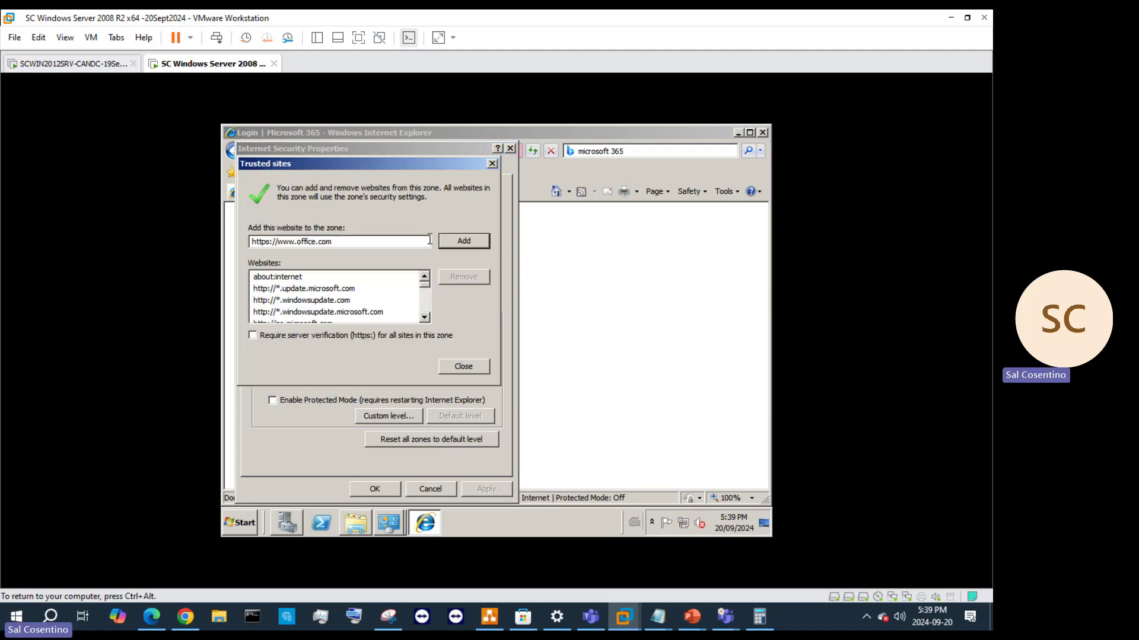
click(463, 245)
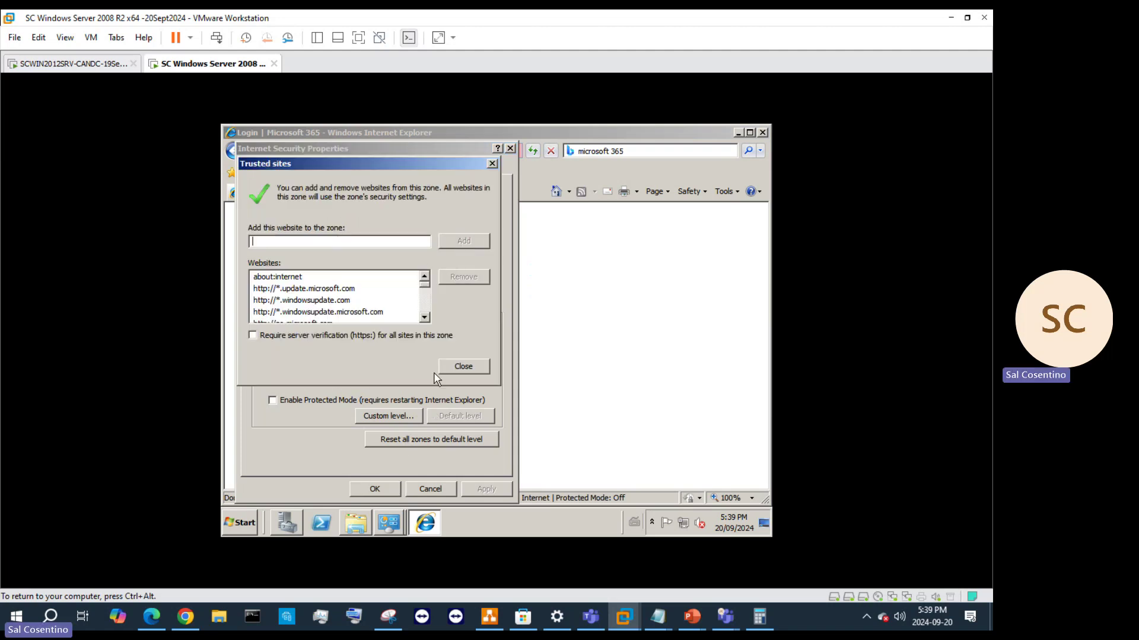
click(465, 368)
click(373, 489)
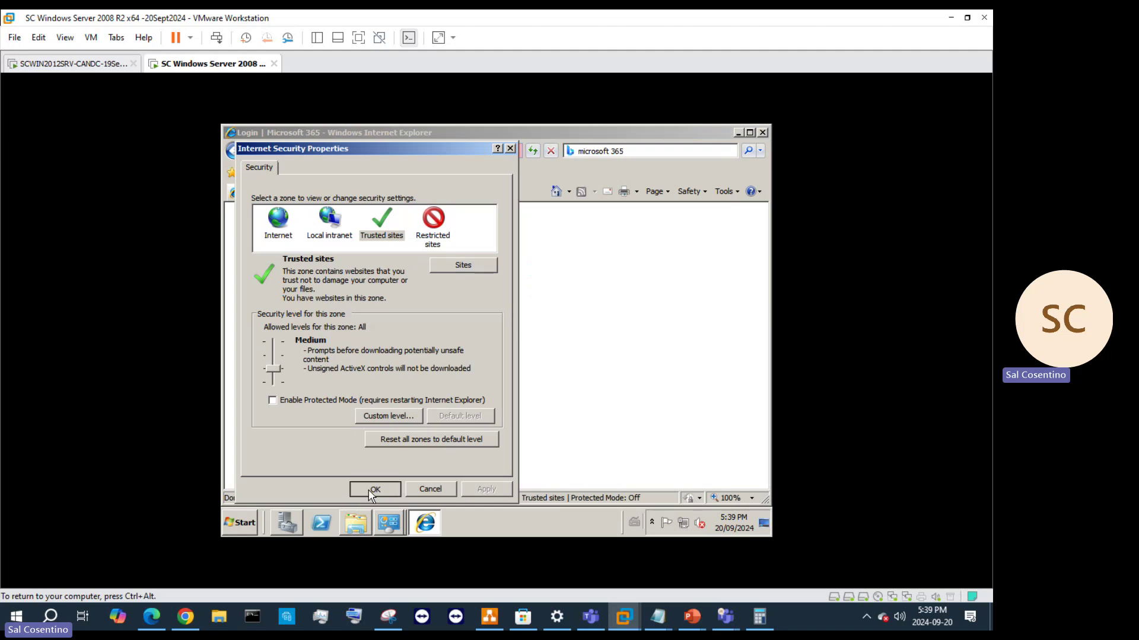
click(533, 152)
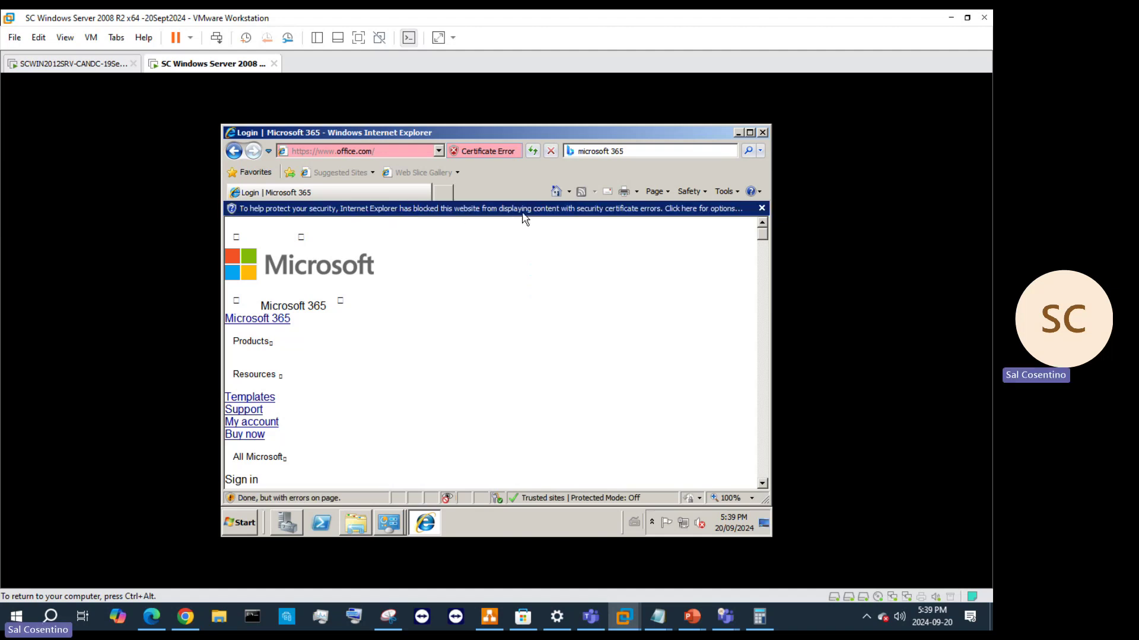
click(728, 212)
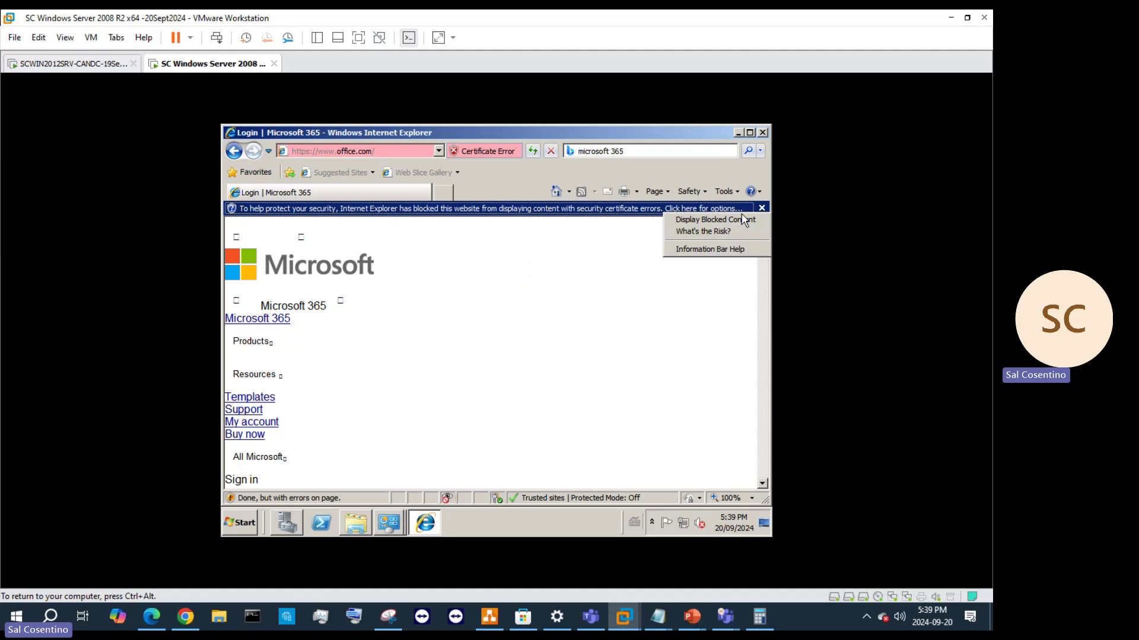
click(742, 220)
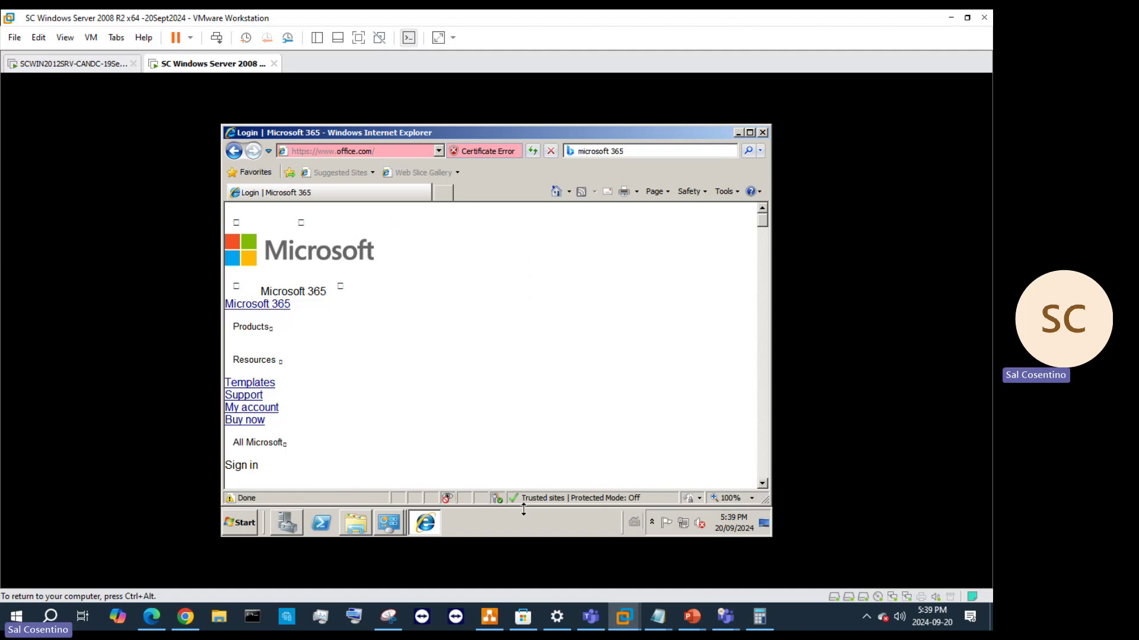
scroll(407, 364, down, 5)
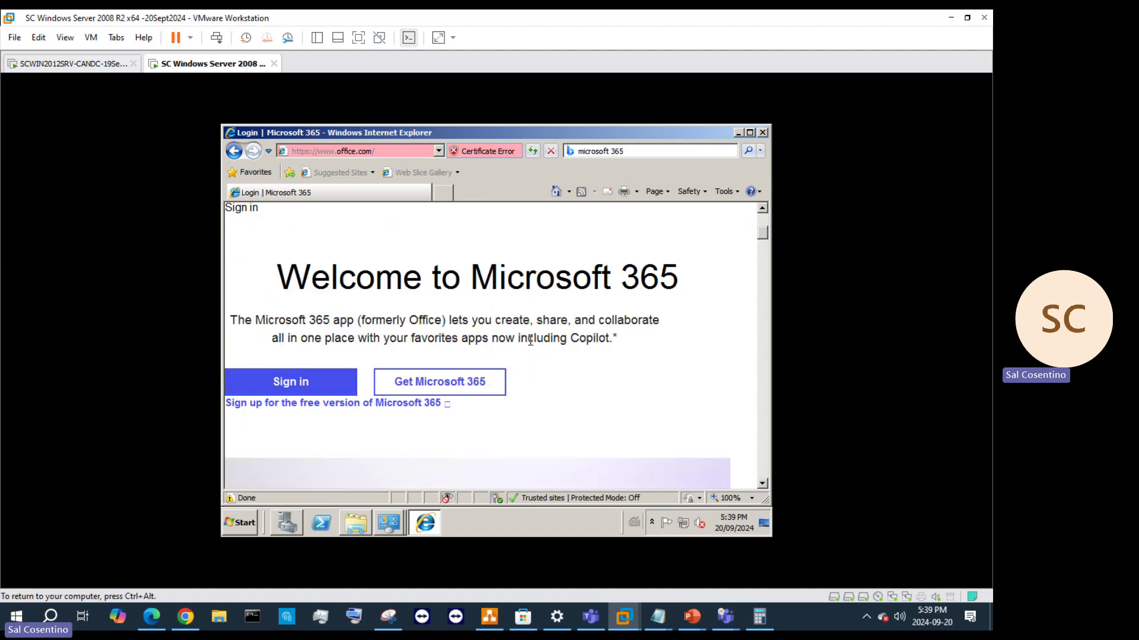
scroll(530, 341, down, 10)
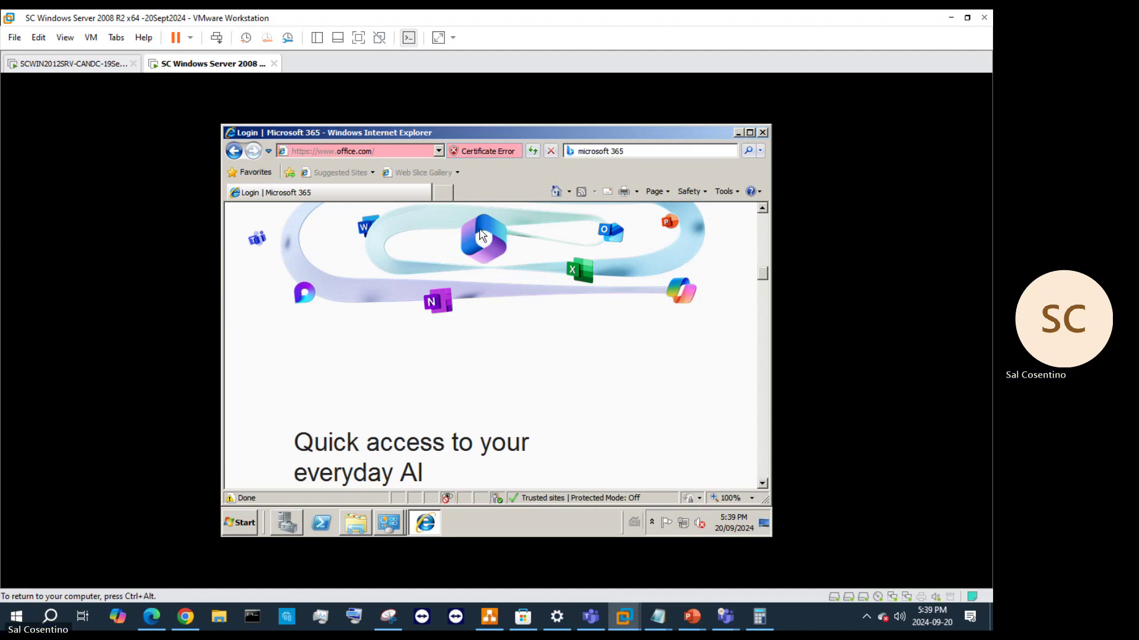
click(392, 151)
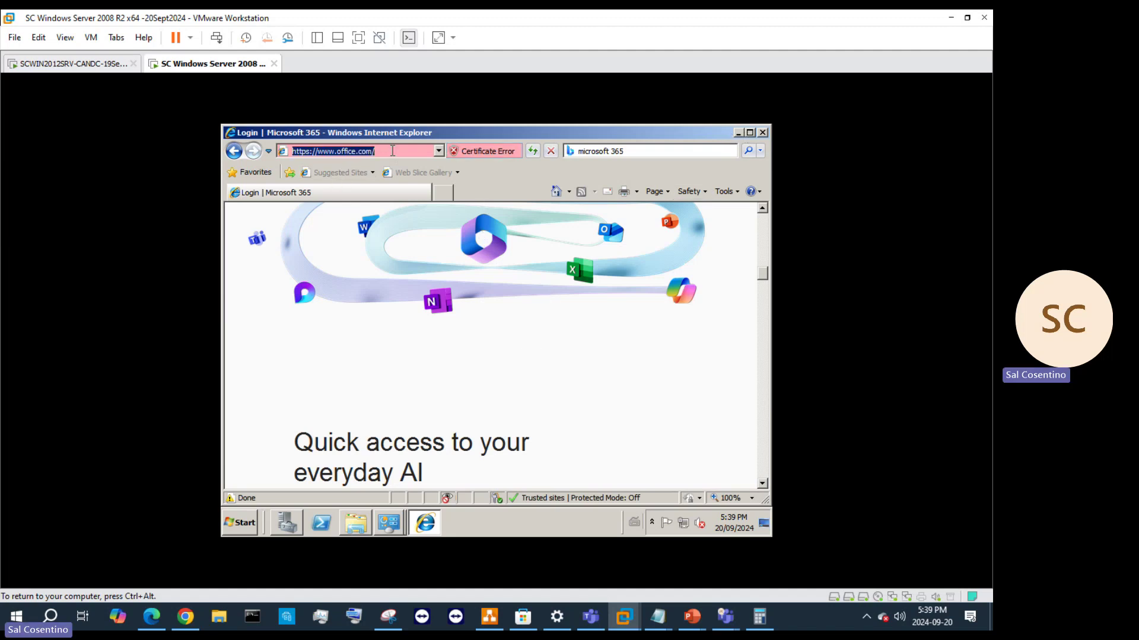
click(392, 151)
key(BackSpace)
key(BackSpace)
key(BackSpace)
key(BackSpace)
key(BackSpace)
key(BackSpace)
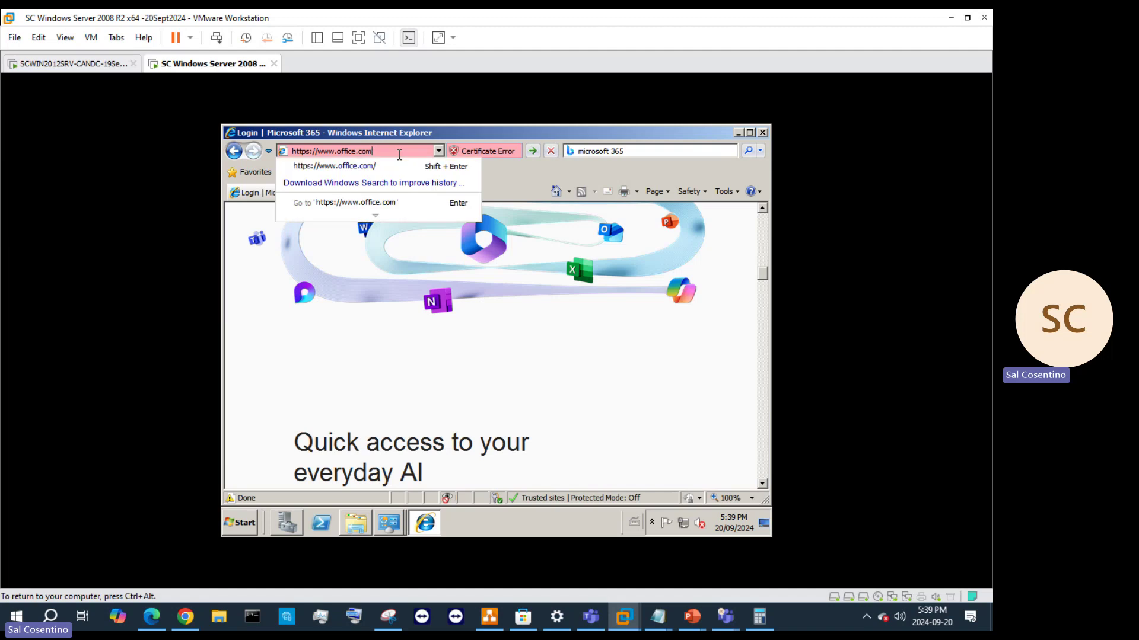
key(BackSpace)
key(BackSpace)
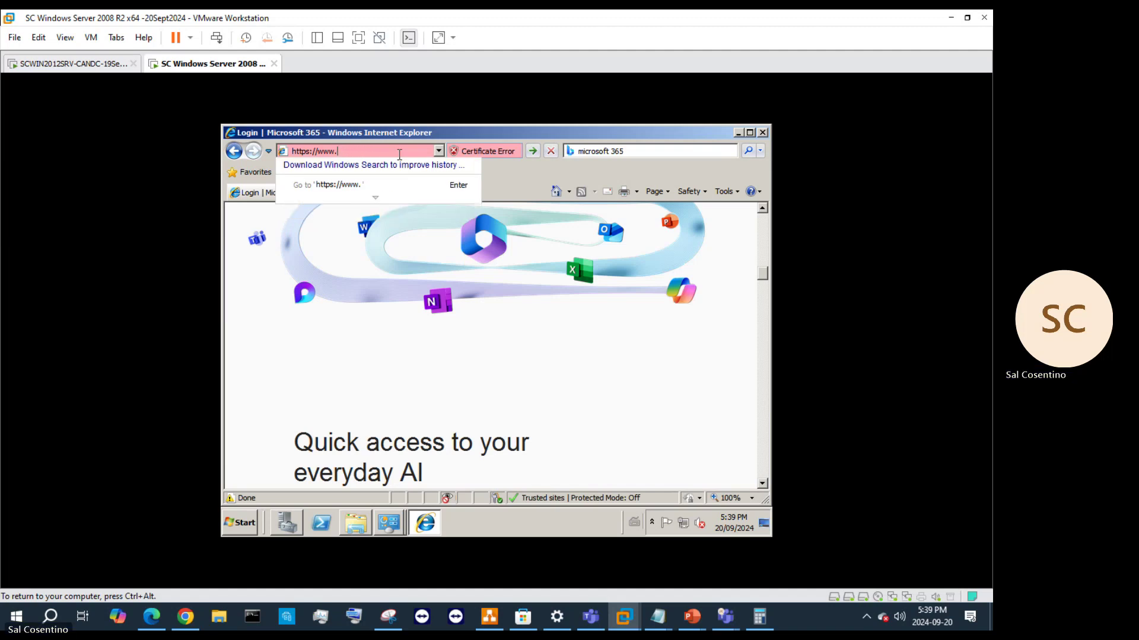
text(microso)
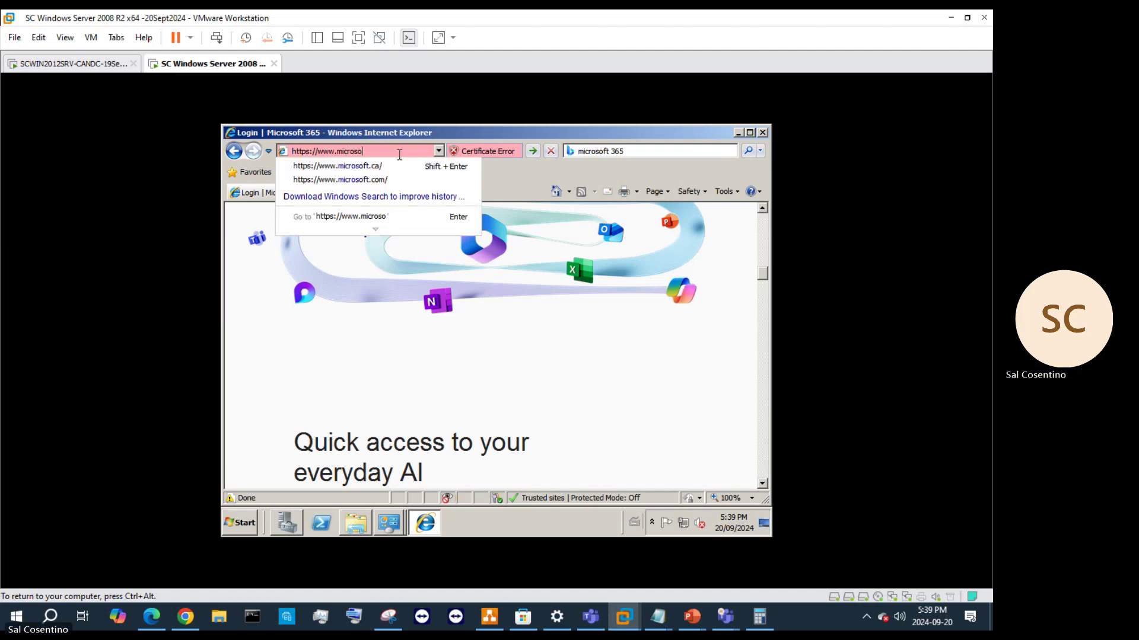
text(ft.c)
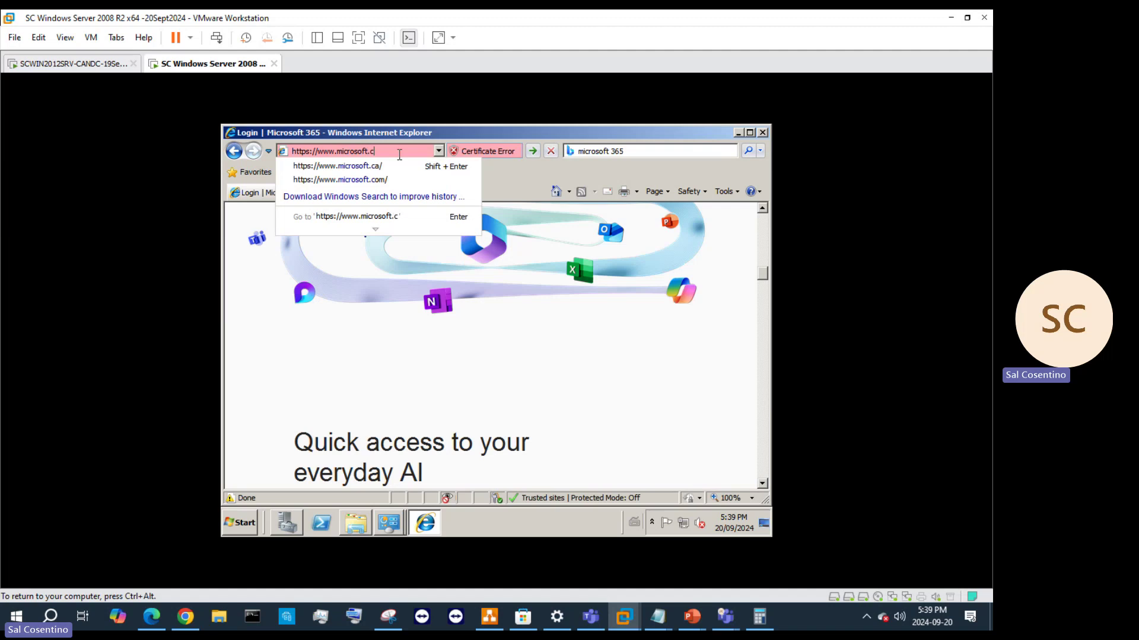
text(om)
key(Return)
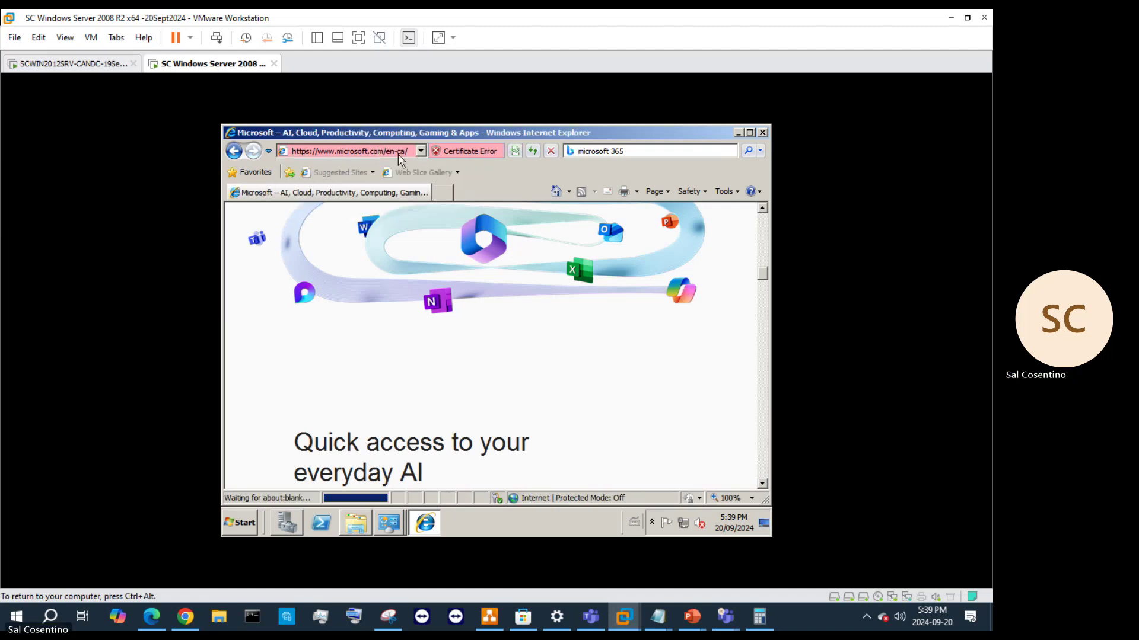
- Turn on Compatibility View for microsoft.com and follow the "Find your next PC" link
click(514, 152)
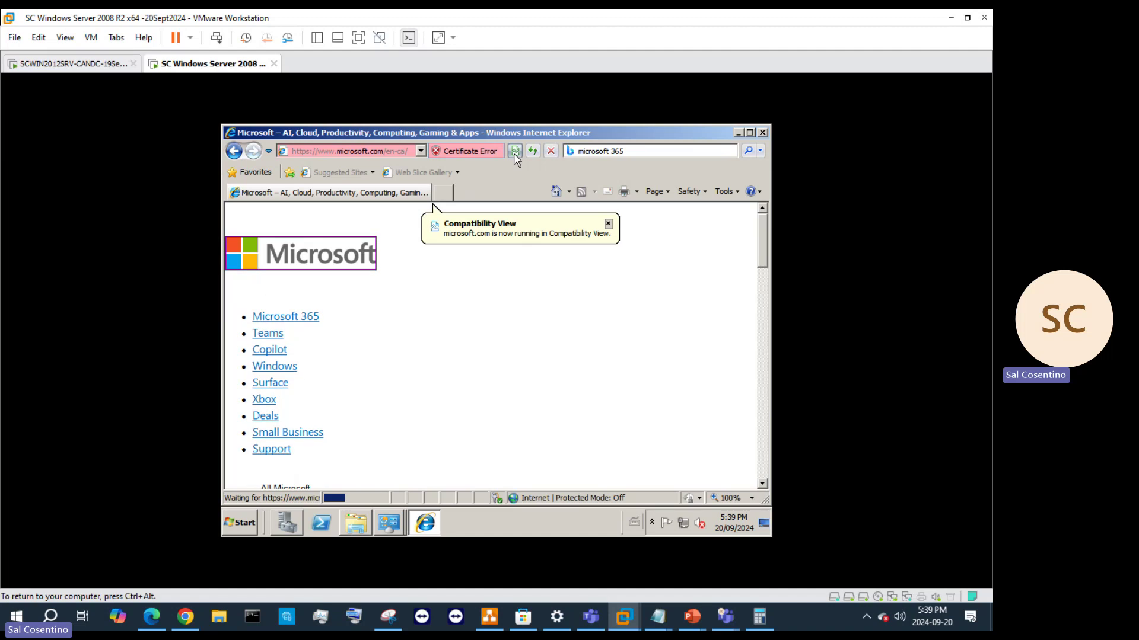
scroll(481, 317, down, 8)
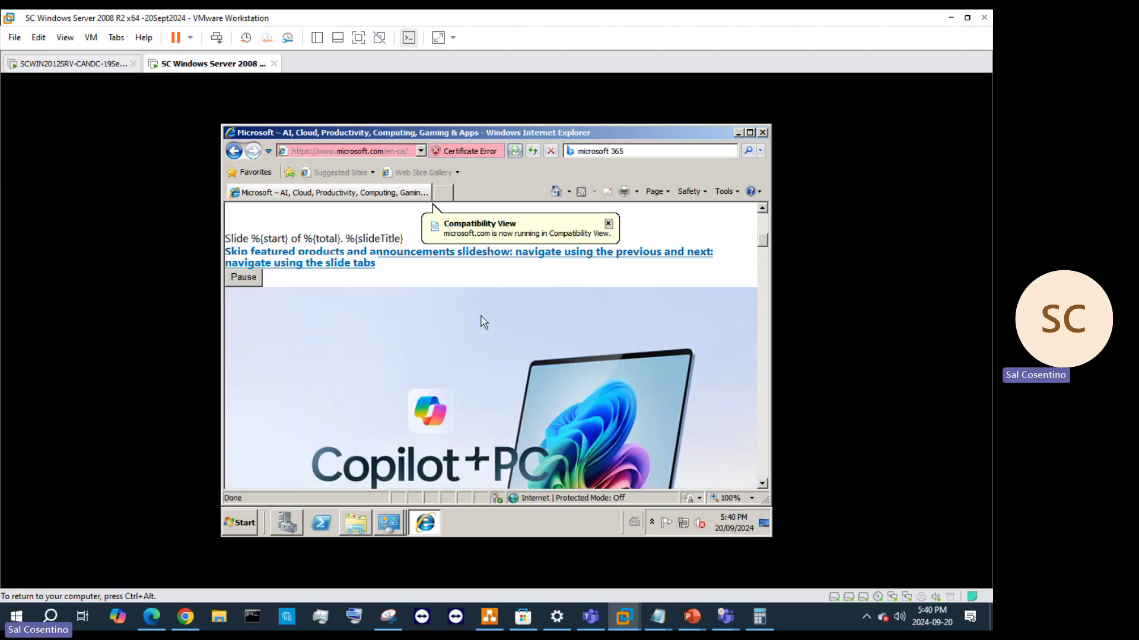
scroll(398, 249, down, 5)
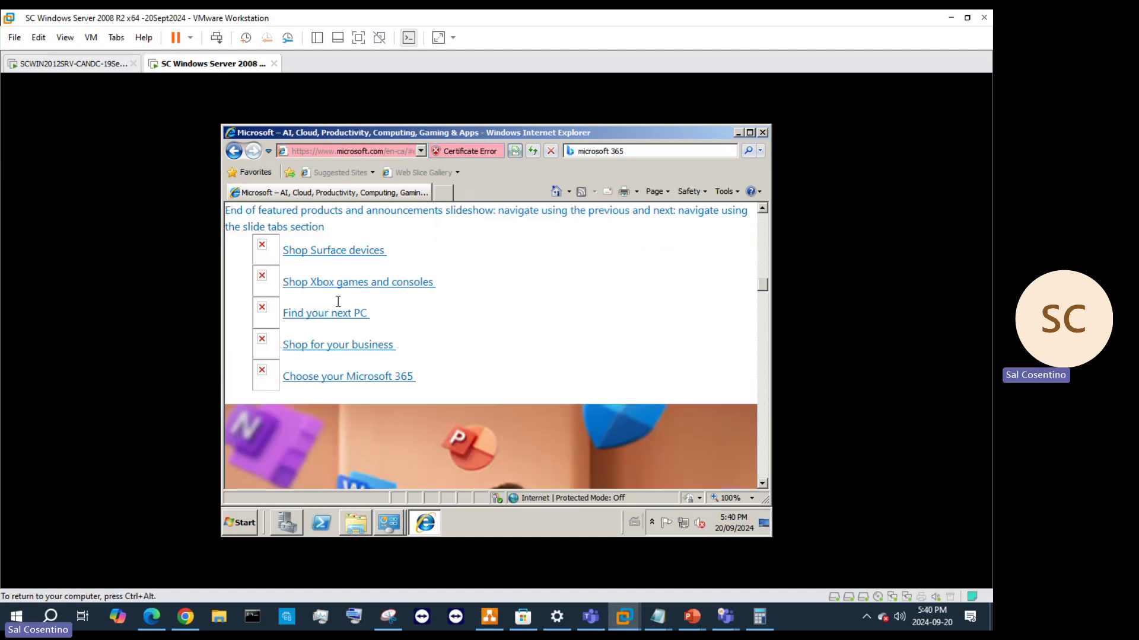
click(319, 314)
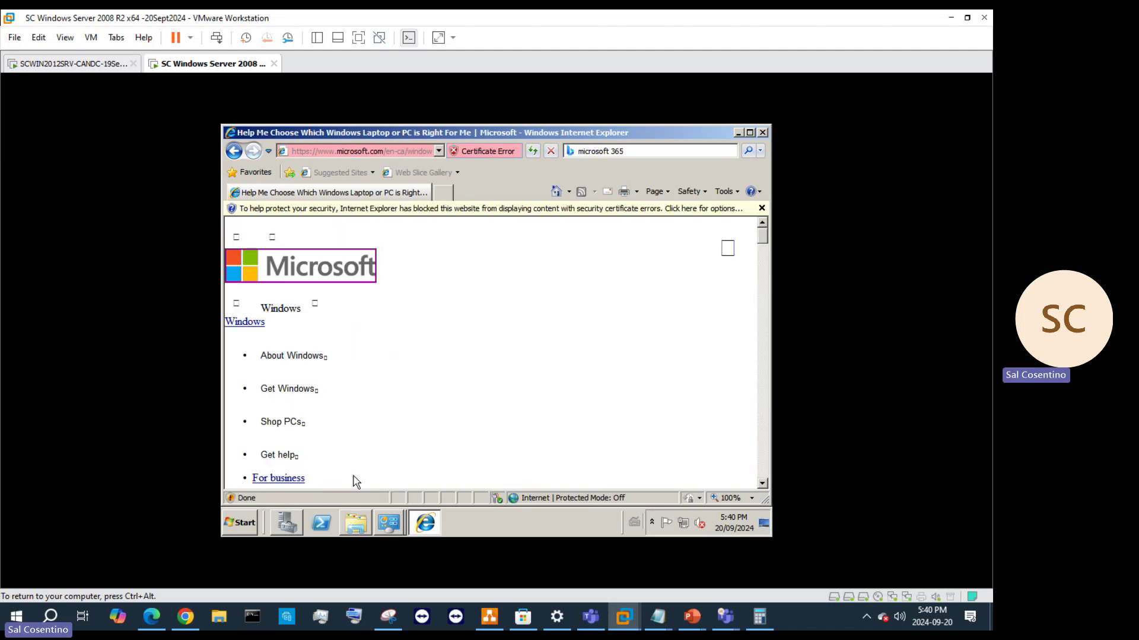
- Switch to Server Manager and look through the Roles overview, including the File Services and Web Server (IIS) sections
click(287, 522)
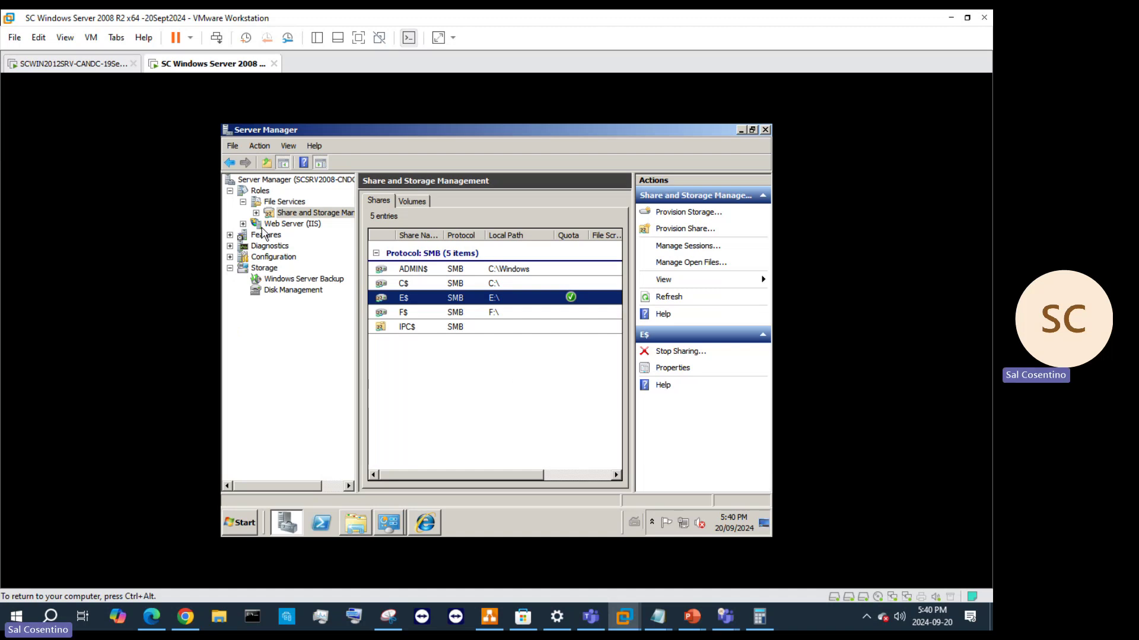
click(267, 180)
click(260, 191)
scroll(621, 310, down, 6)
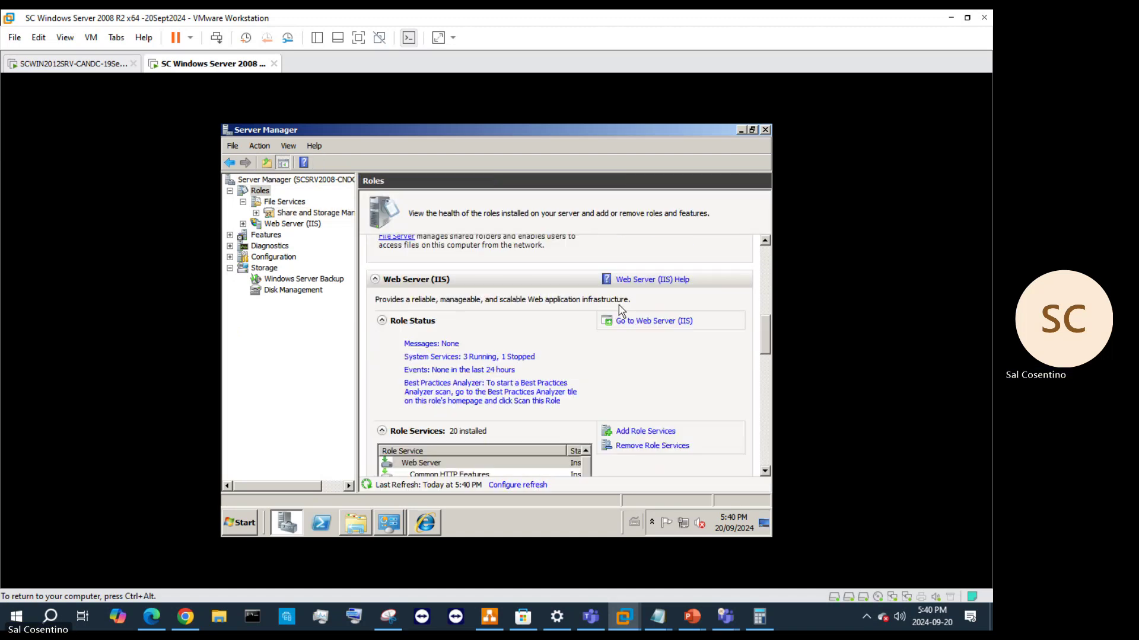
scroll(621, 310, up, 6)
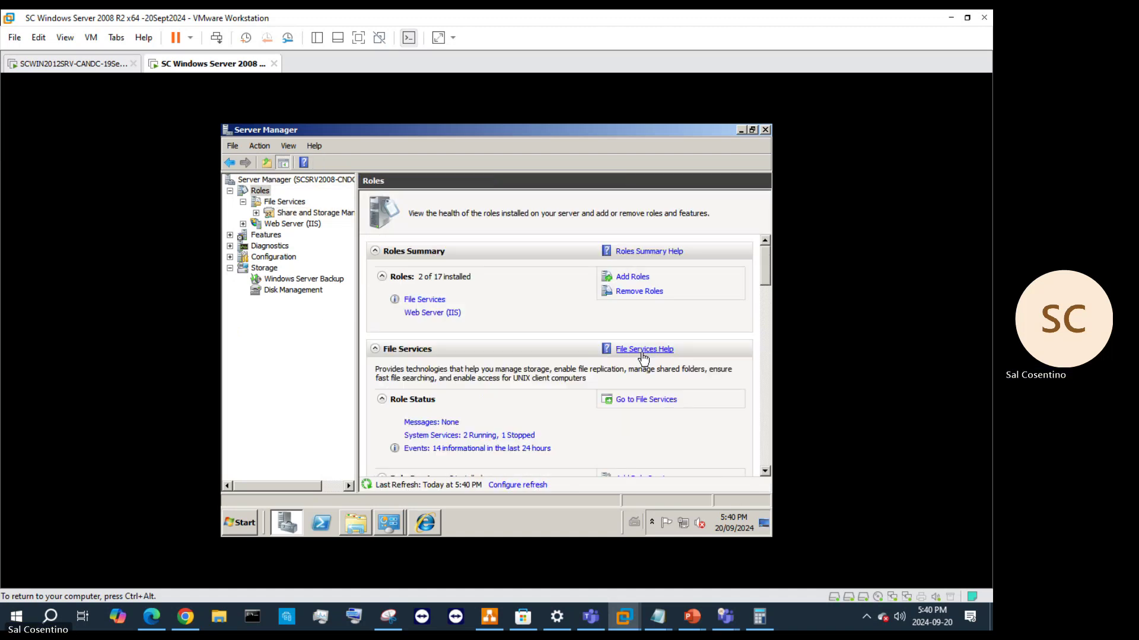
scroll(648, 332, down, 10)
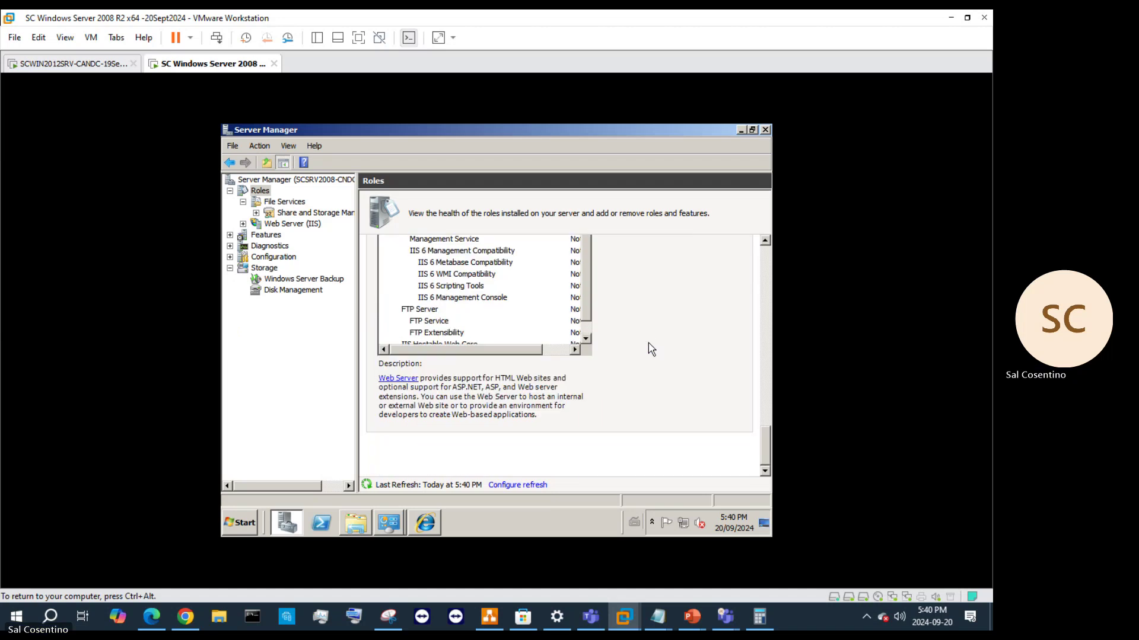
scroll(649, 356, up, 10)
- Turn off Internet Explorer Enhanced Security Configuration for both Administrators and Users from the server's security information, and minimize Server Manager
click(272, 179)
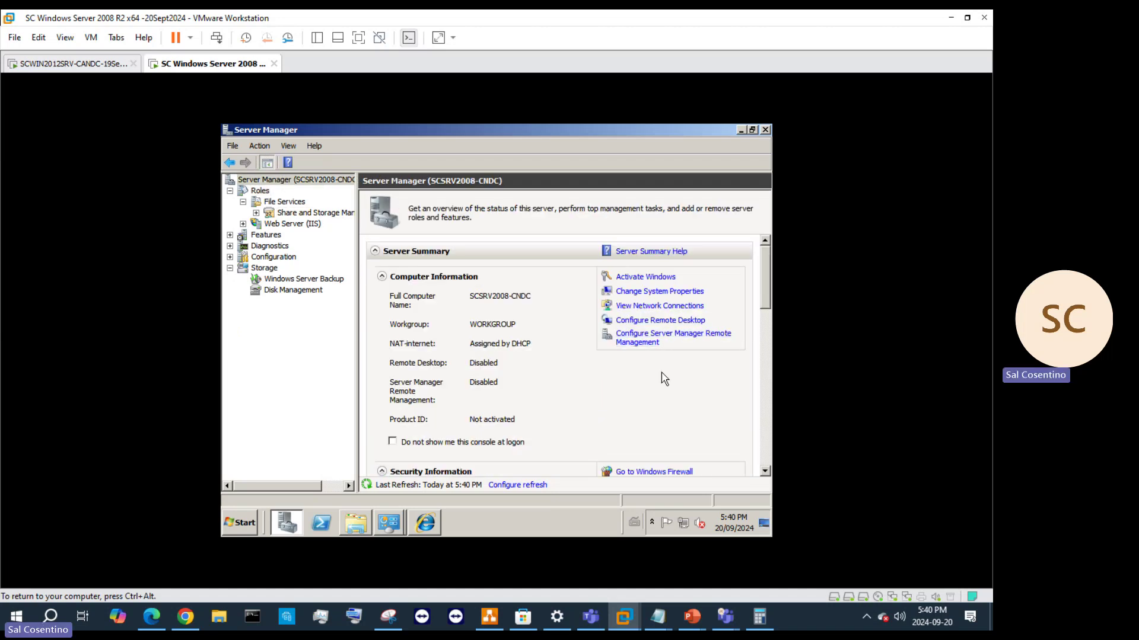
scroll(750, 305, down, 5)
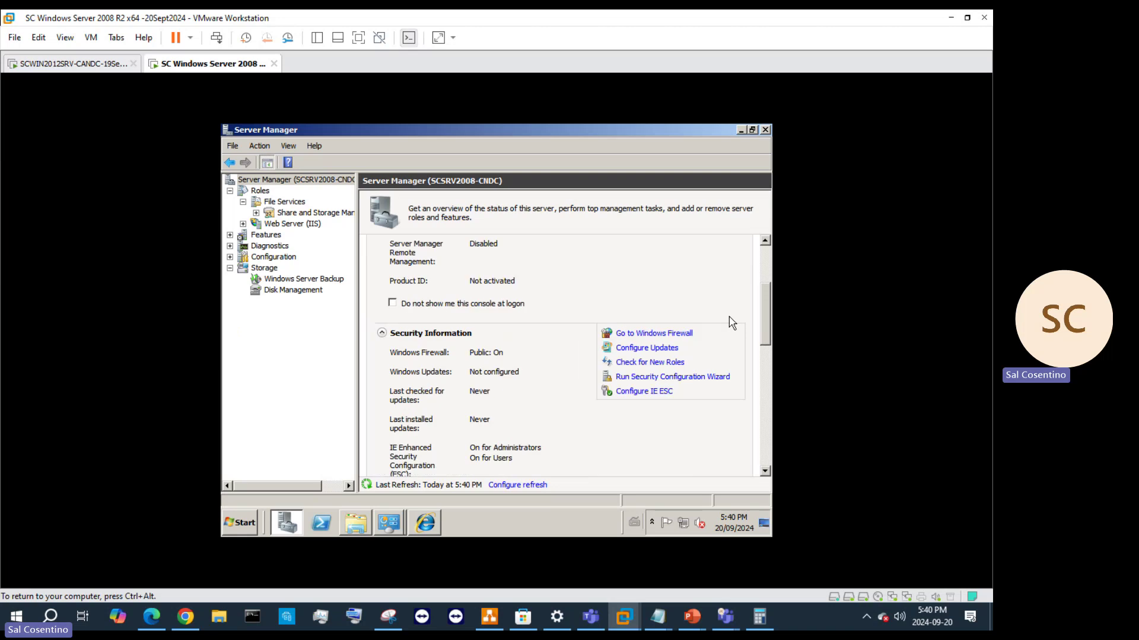
click(653, 392)
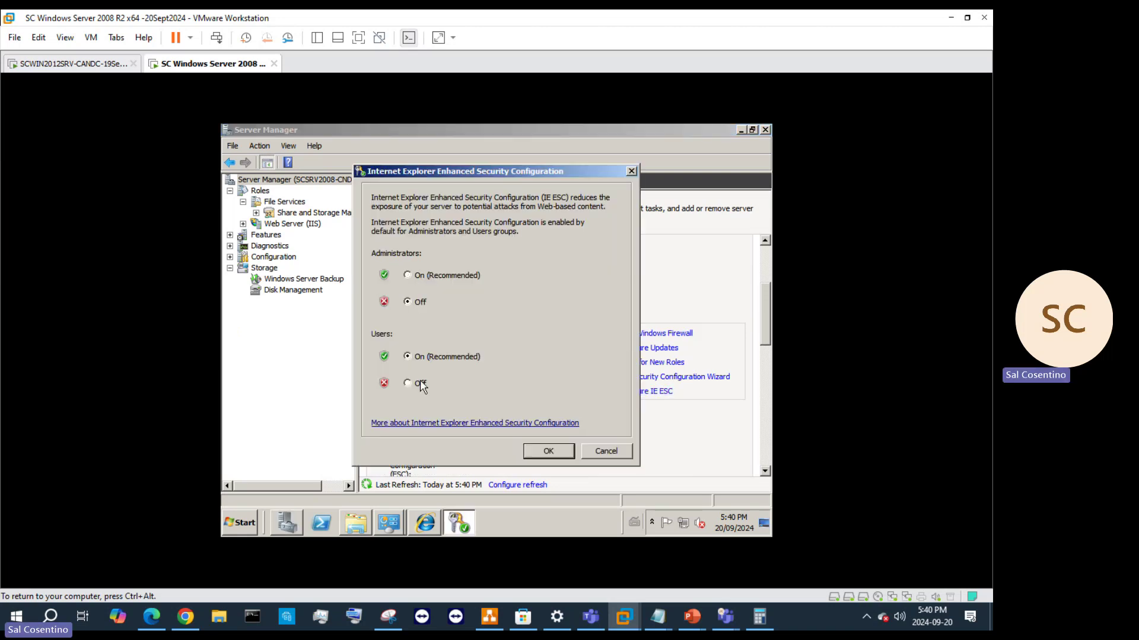
click(541, 451)
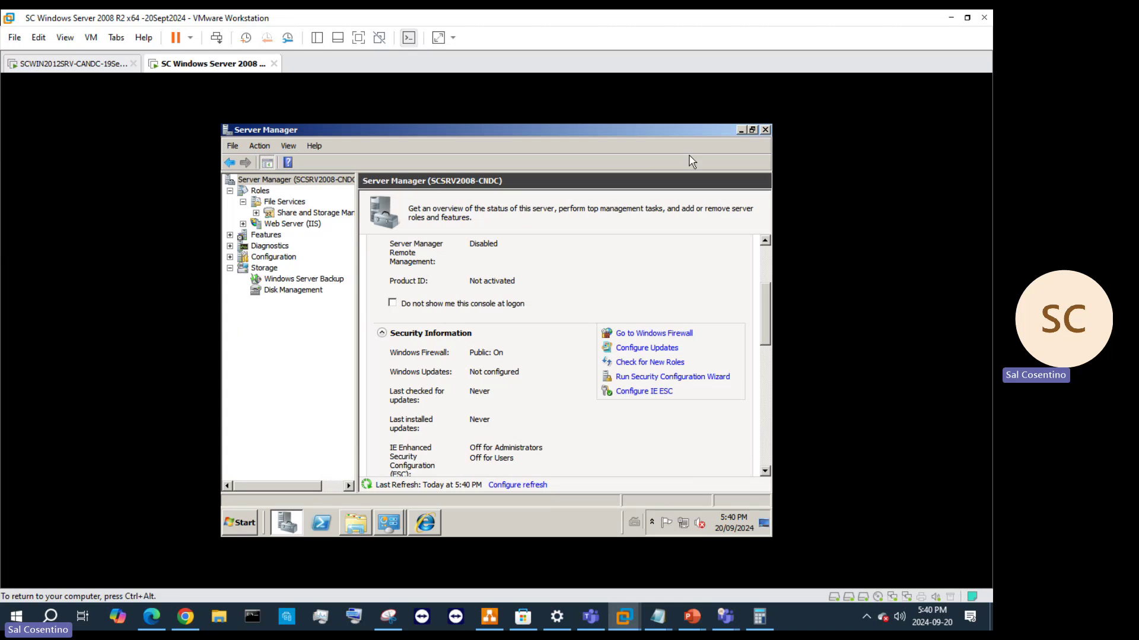
click(741, 130)
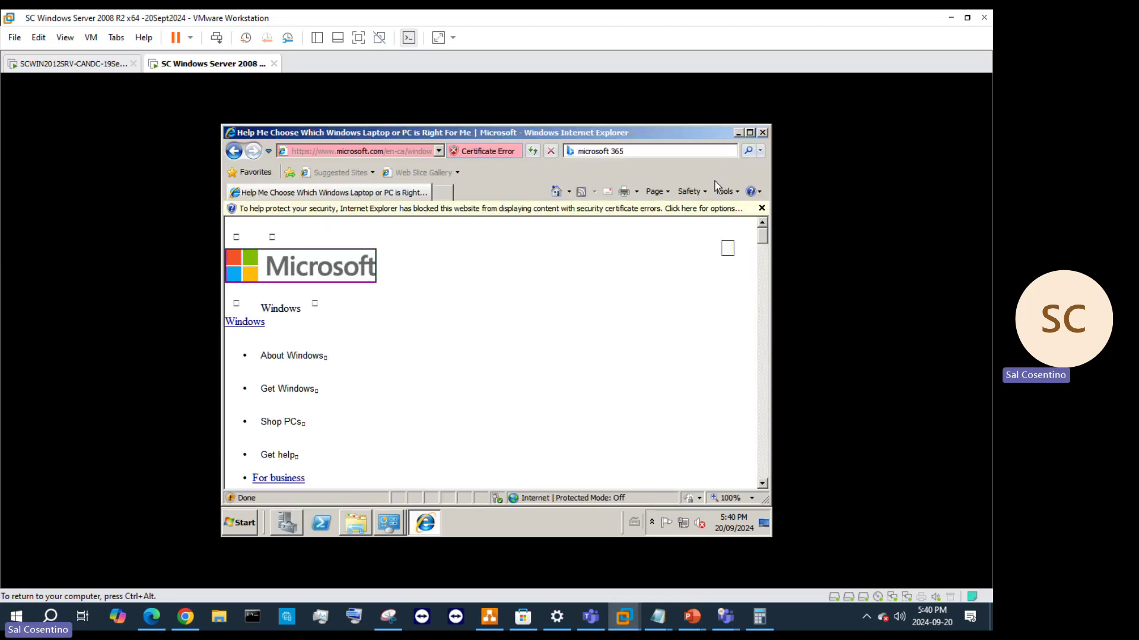
- Reload the Microsoft "Help Me Choose" page and view the certificate behind its certificate error
click(533, 152)
click(532, 152)
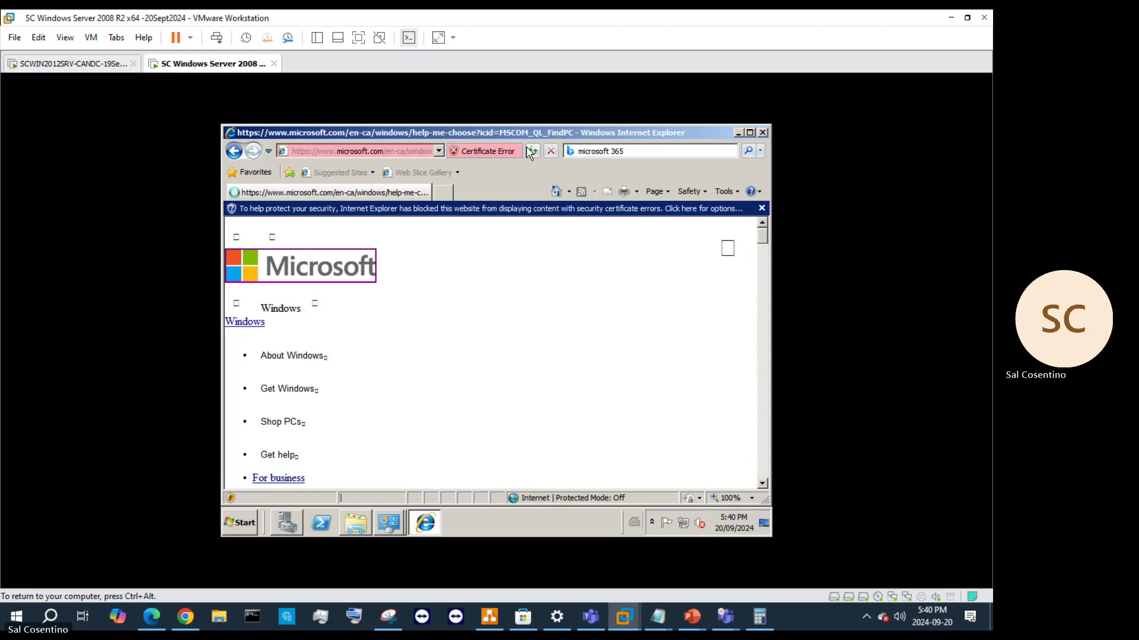
click(463, 149)
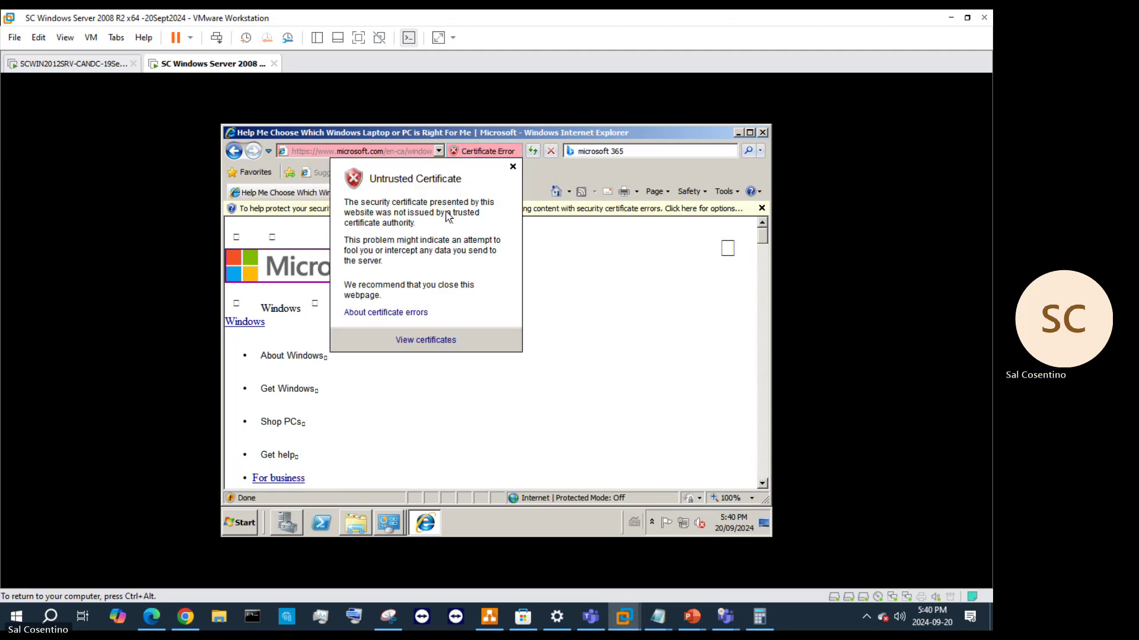
click(431, 340)
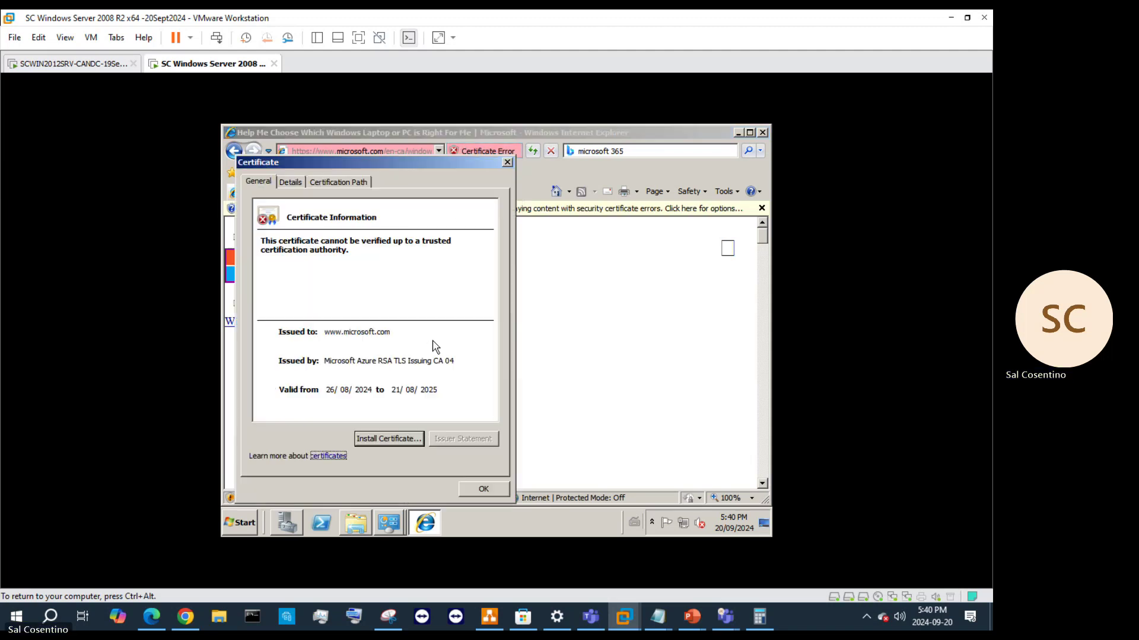
click(406, 442)
click(504, 487)
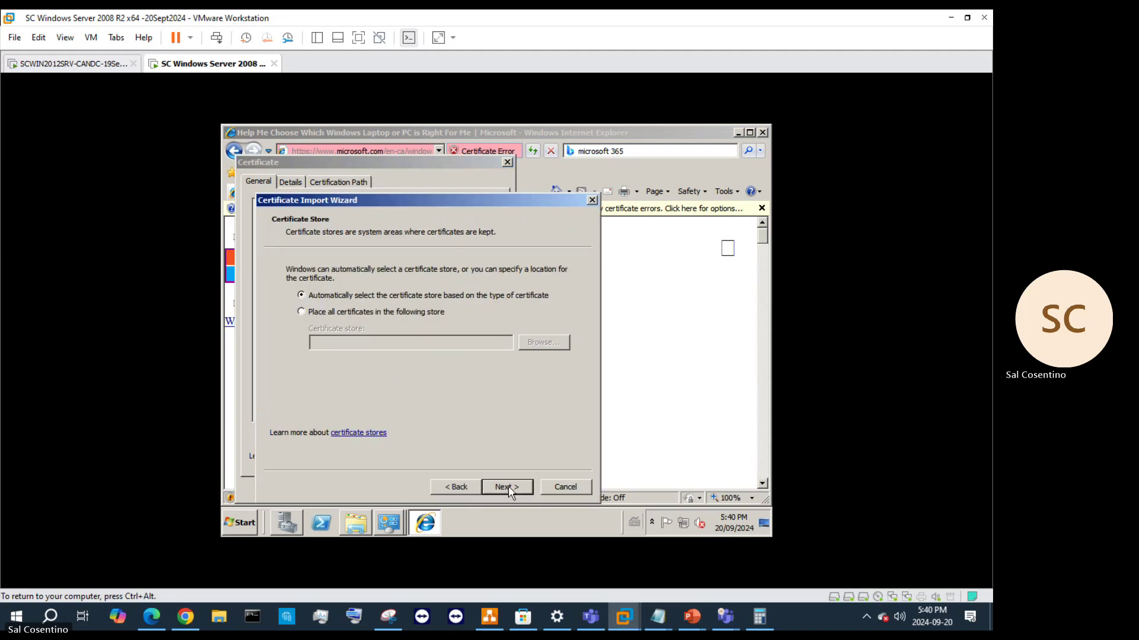
click(507, 488)
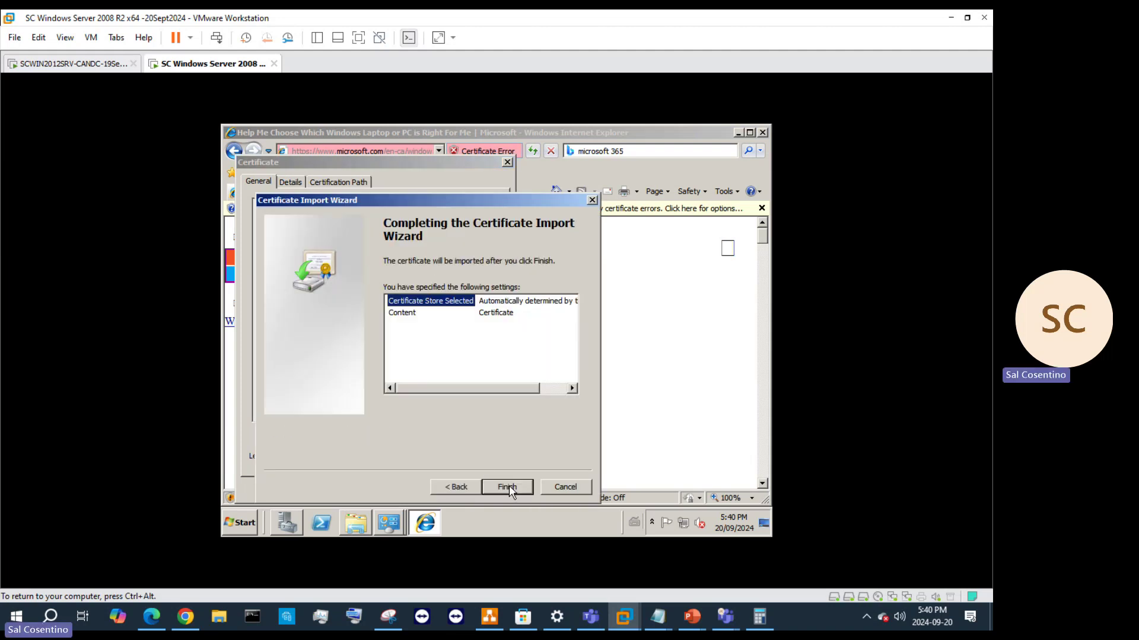
click(507, 486)
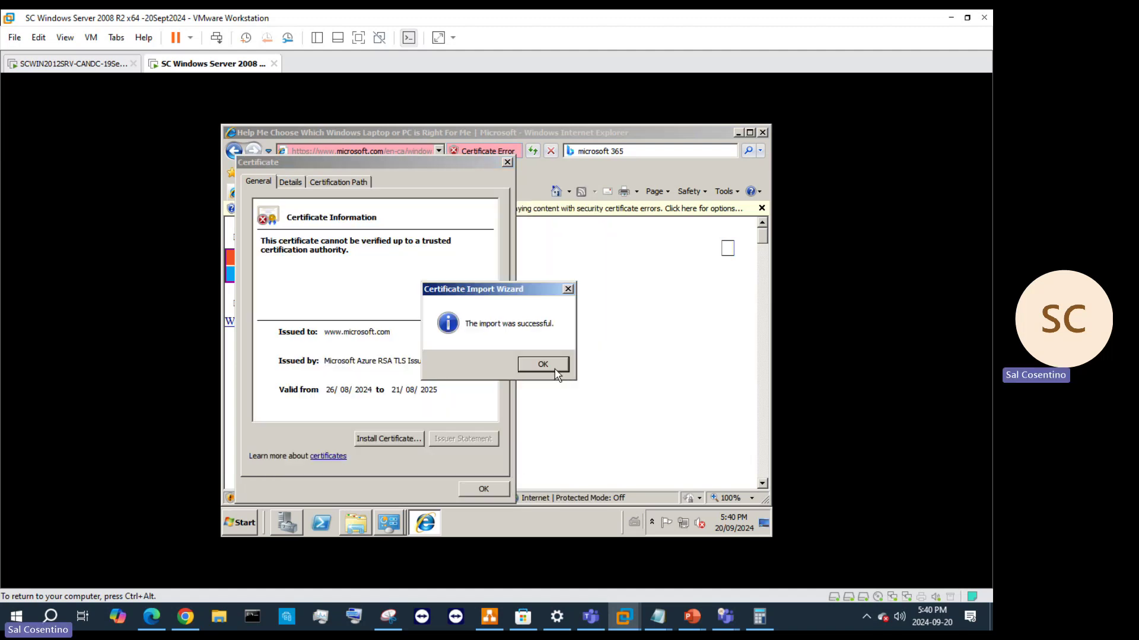
click(550, 364)
click(485, 488)
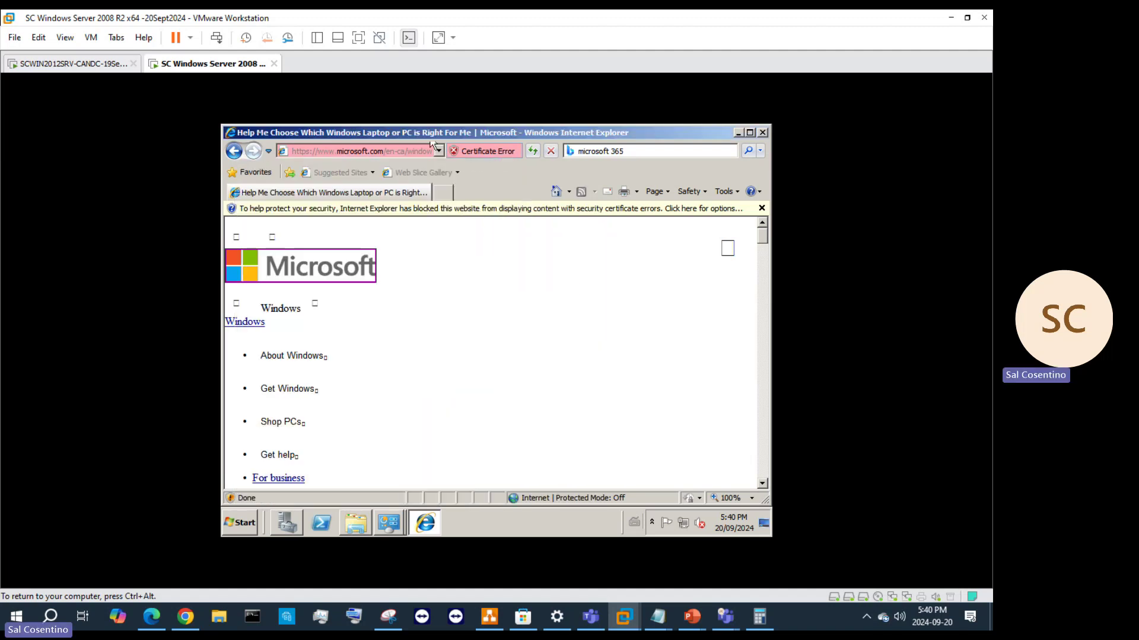
- Reload the page, reopen the site's certificate and import it again with the certificate store selected automatically
click(530, 152)
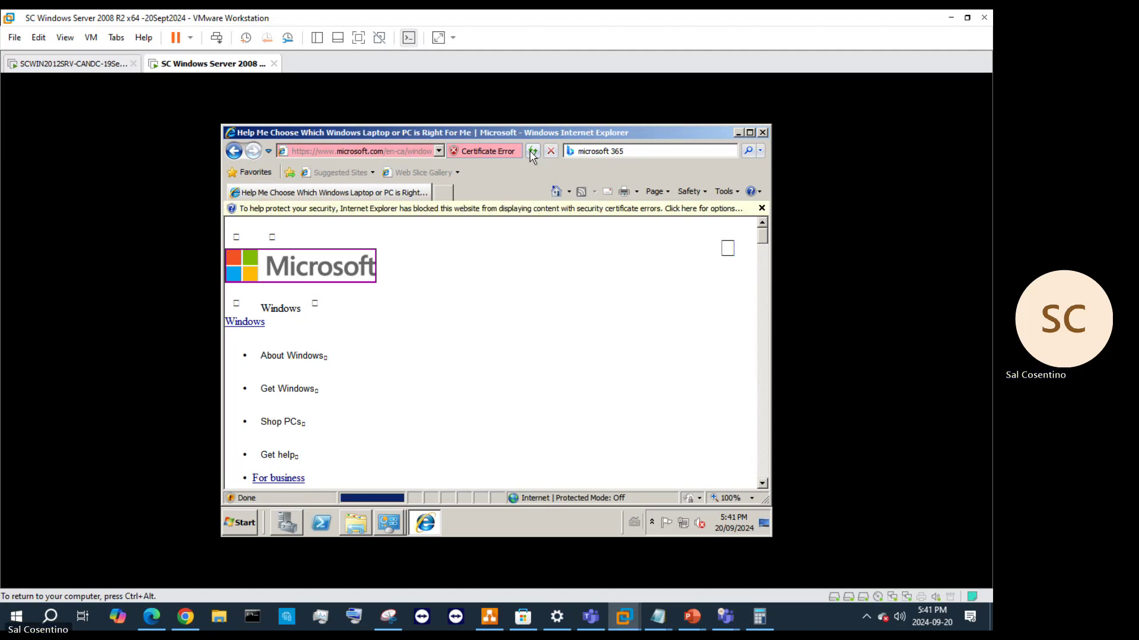
click(475, 149)
click(415, 342)
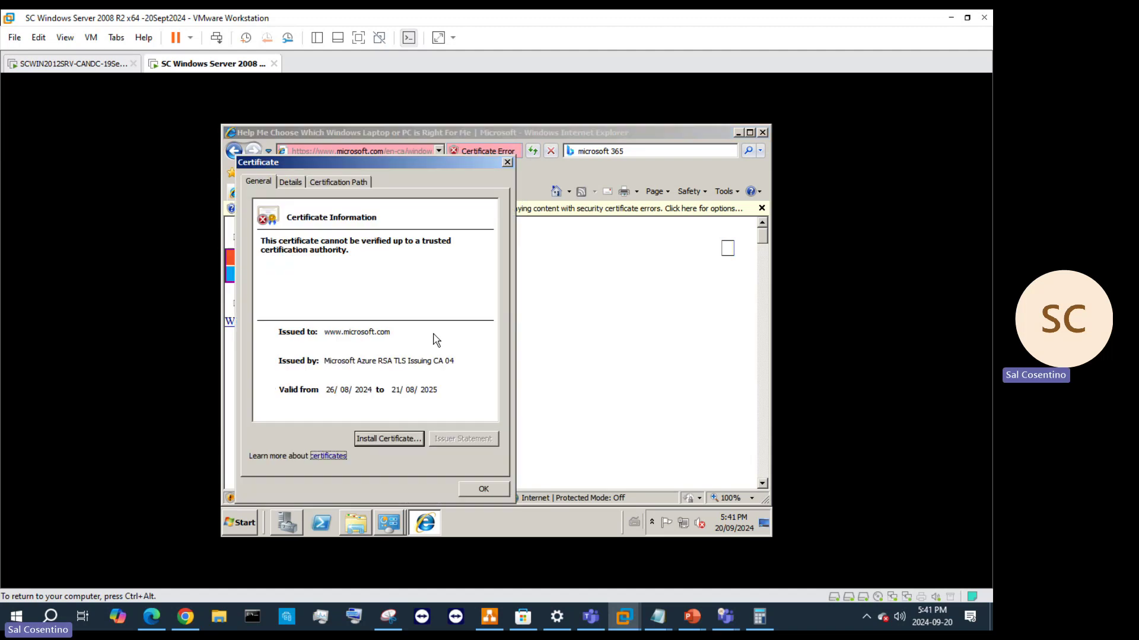
click(404, 440)
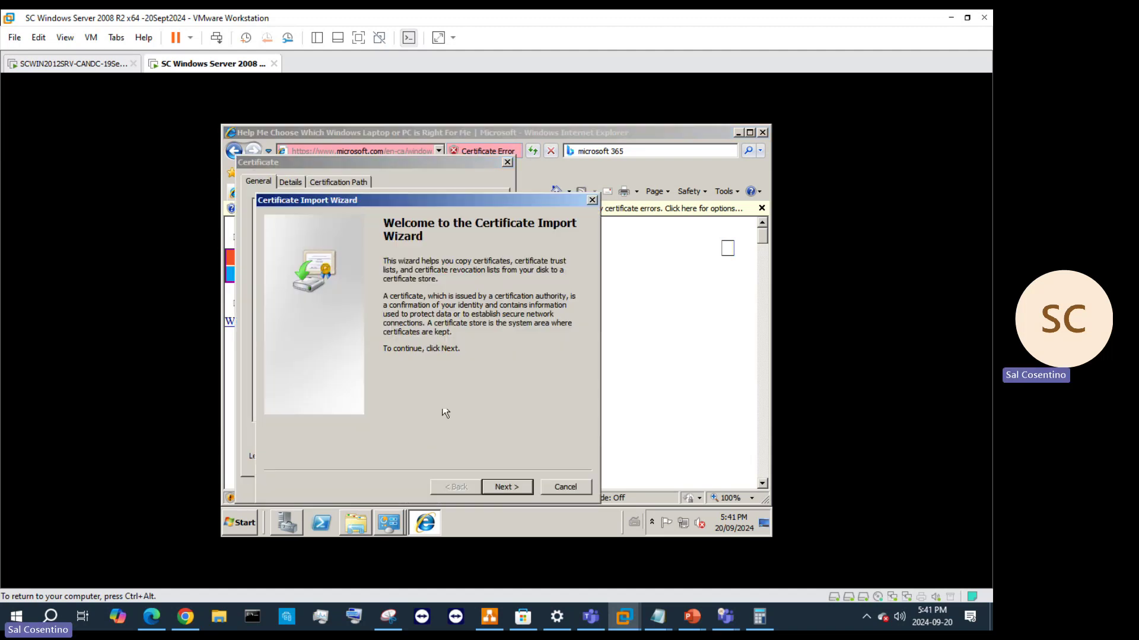
click(507, 487)
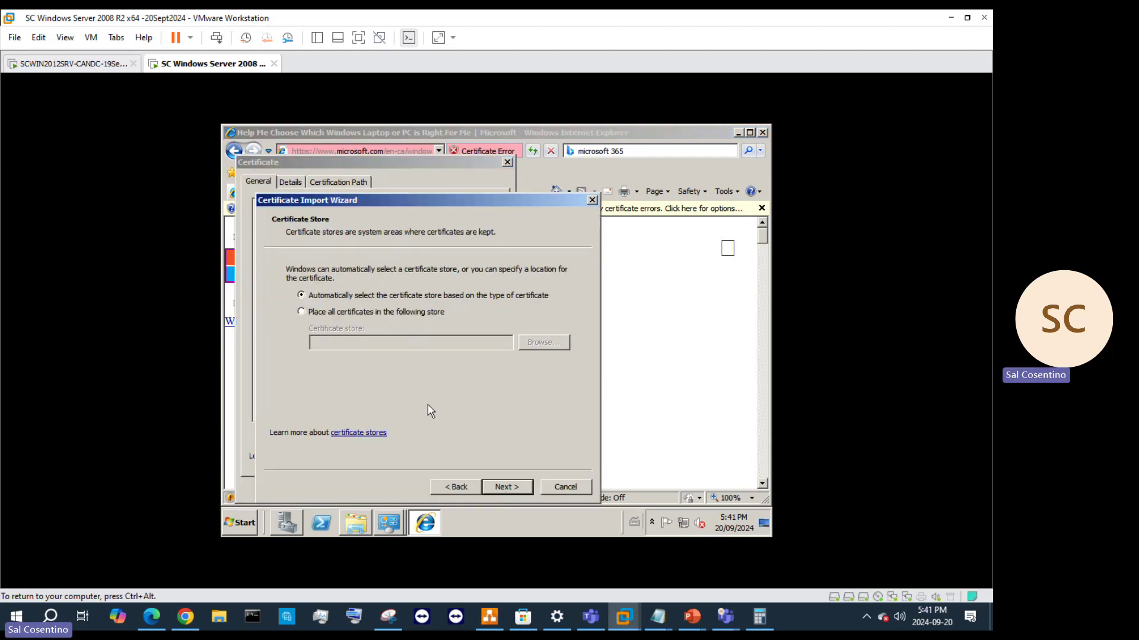
click(507, 492)
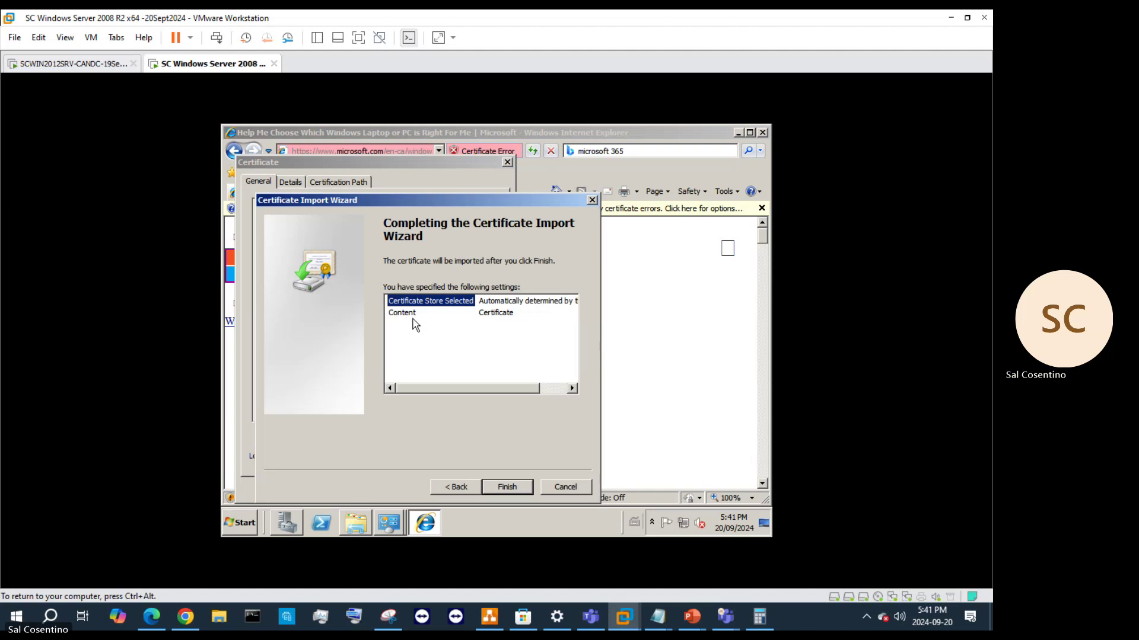
click(409, 314)
click(507, 489)
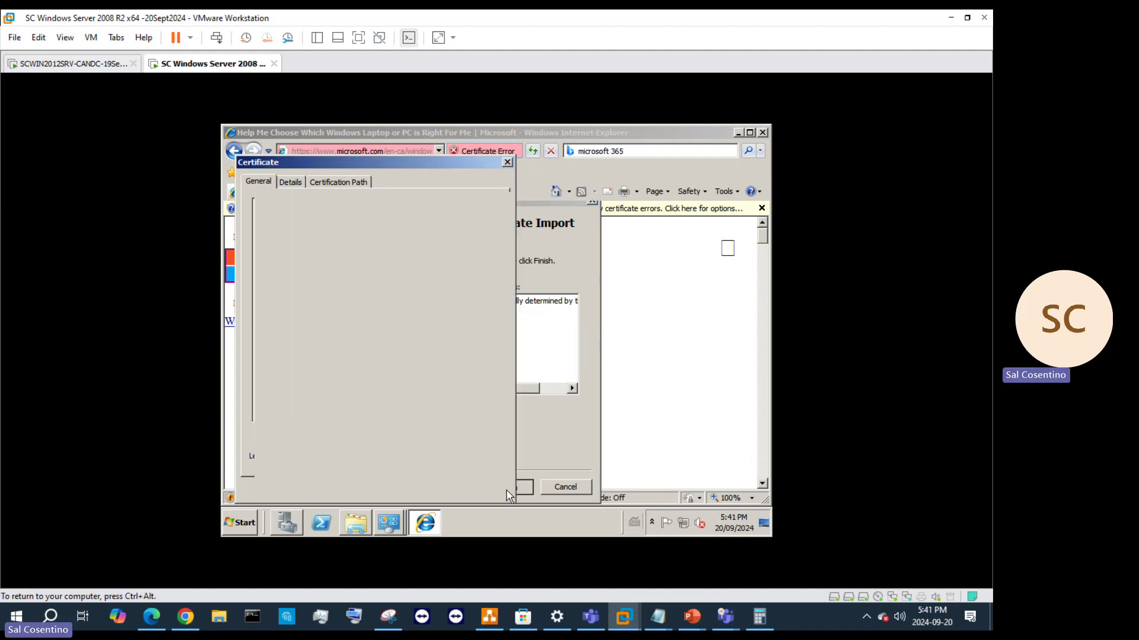
click(540, 366)
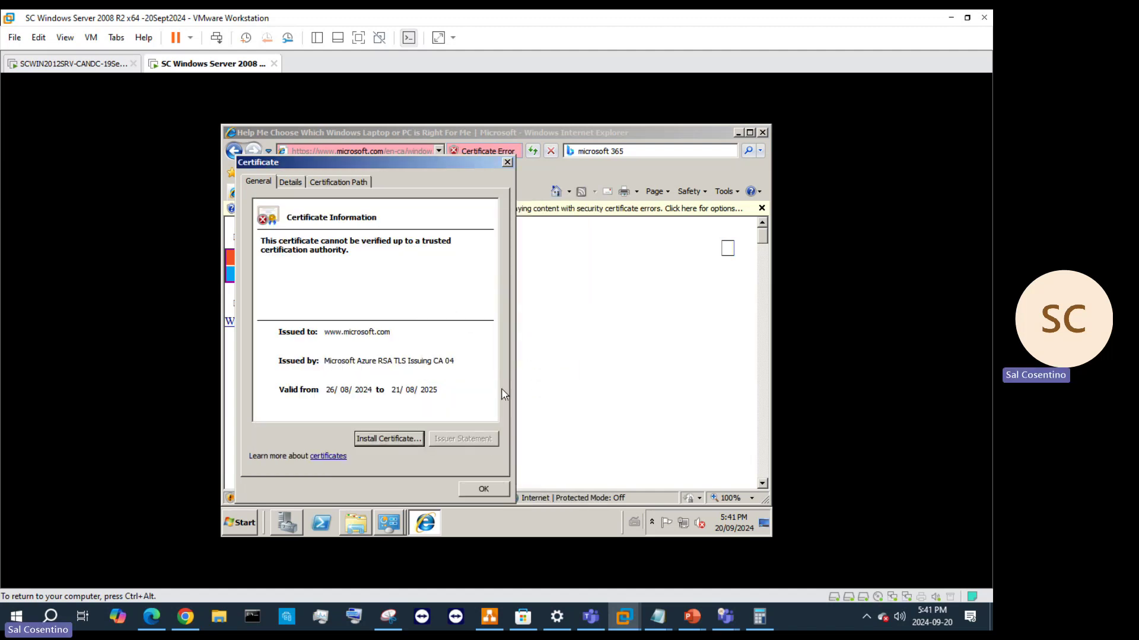
click(416, 439)
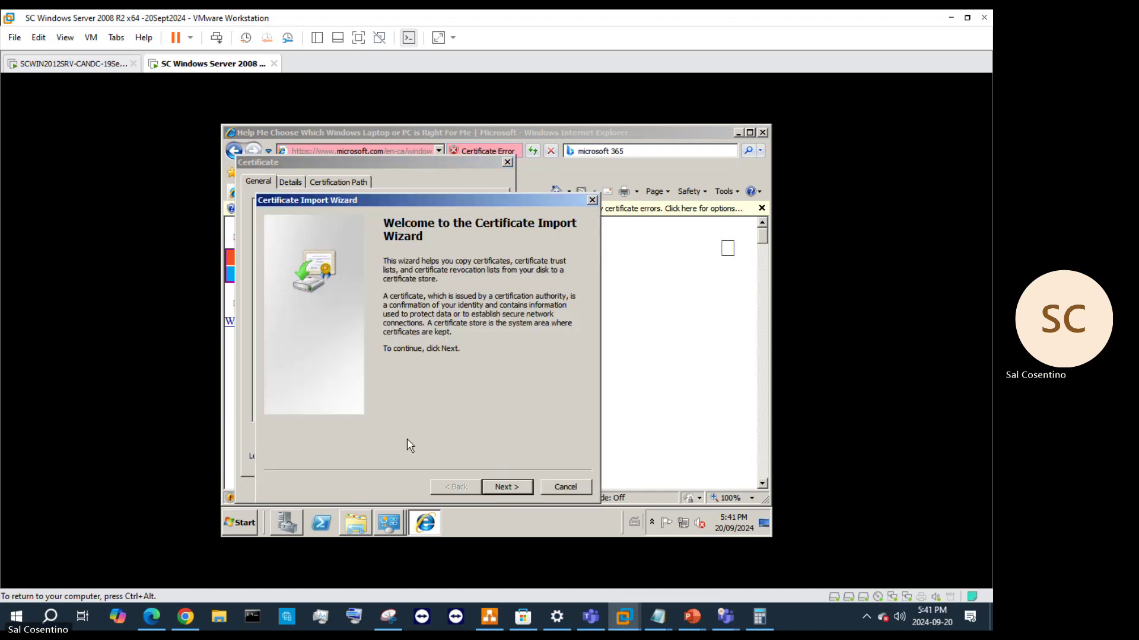
click(505, 486)
click(507, 487)
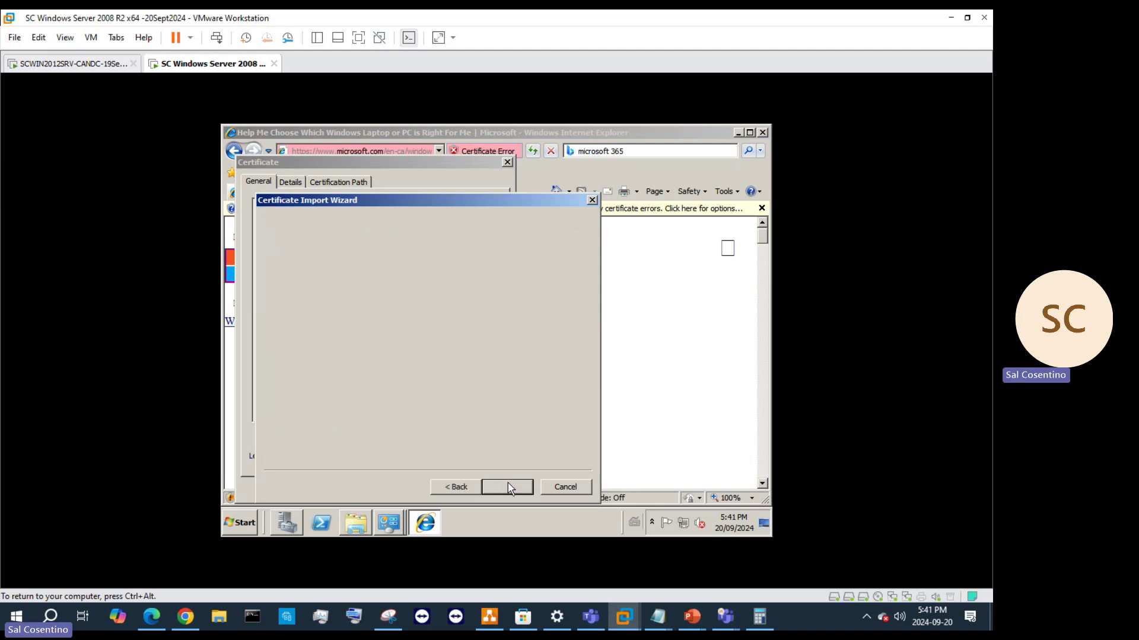
click(492, 311)
click(444, 303)
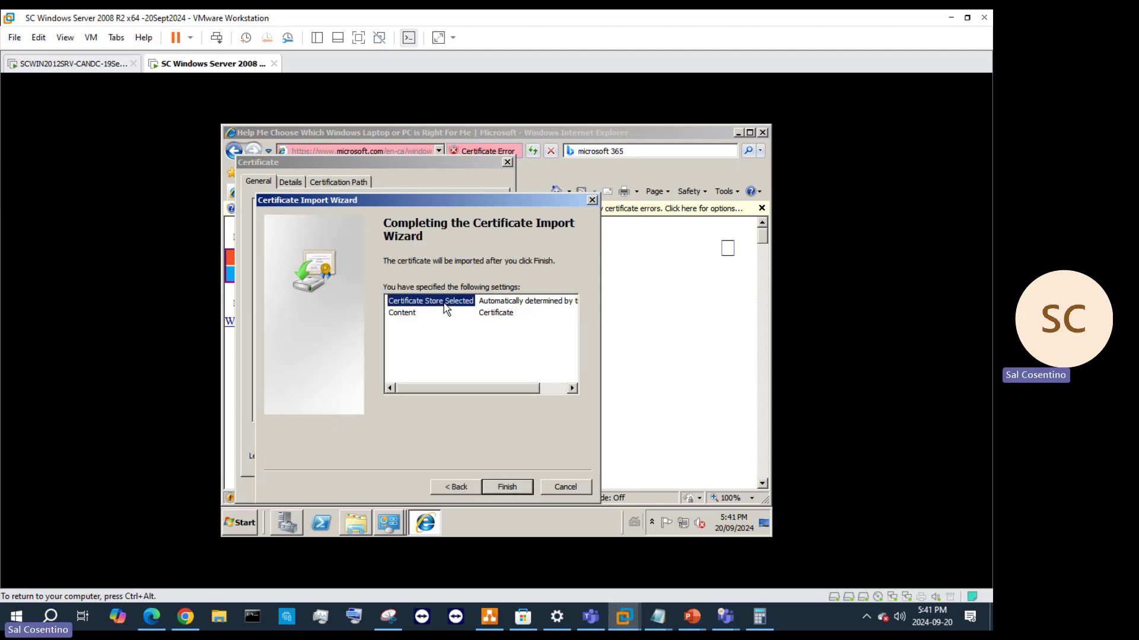
click(392, 313)
click(507, 487)
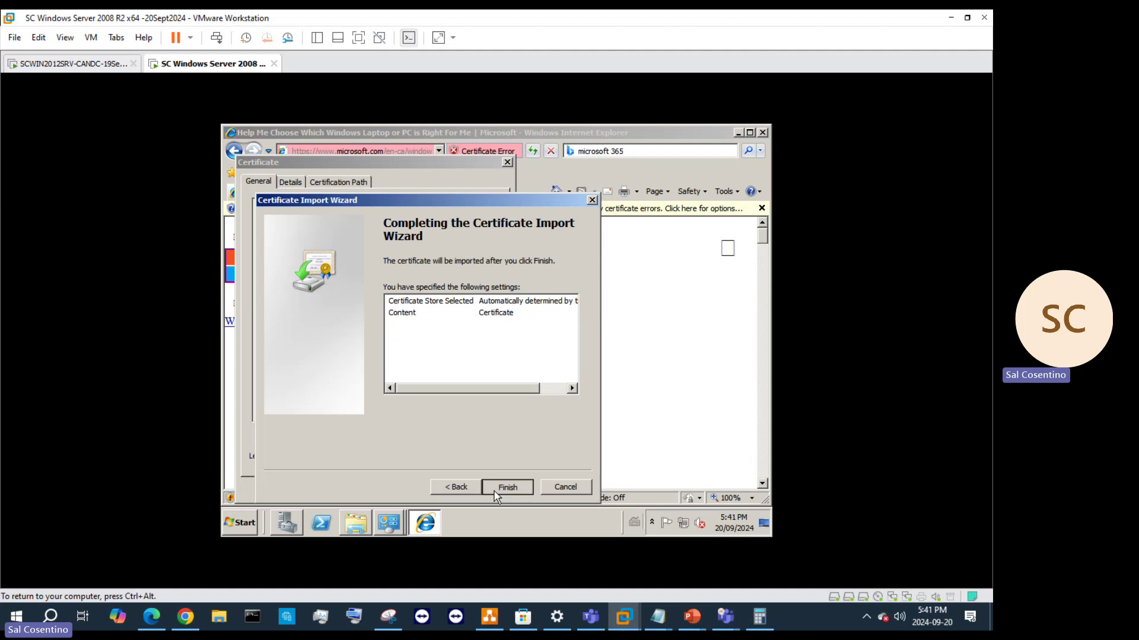
click(543, 364)
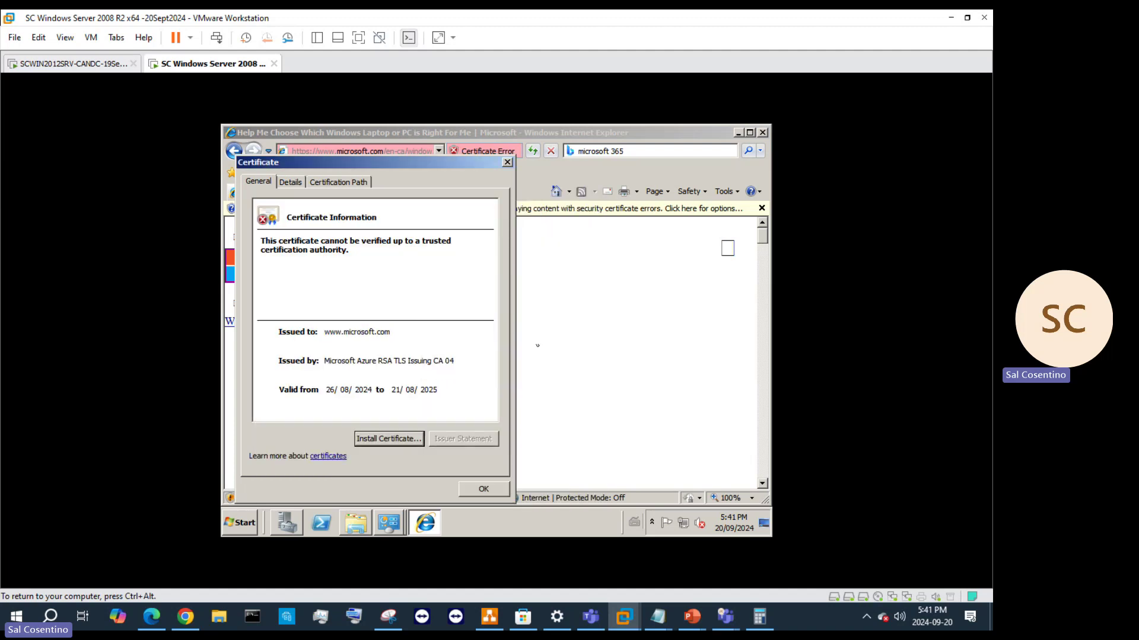
click(508, 162)
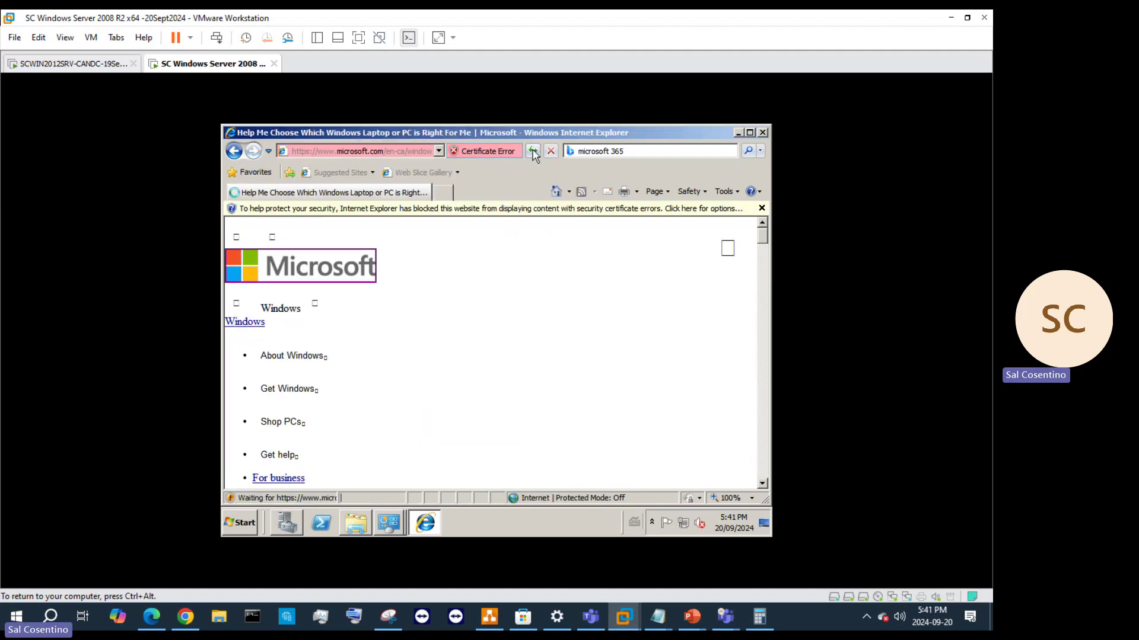
- Close the Internet Explorer window showing the Microsoft "Help Me Choose" page
click(762, 133)
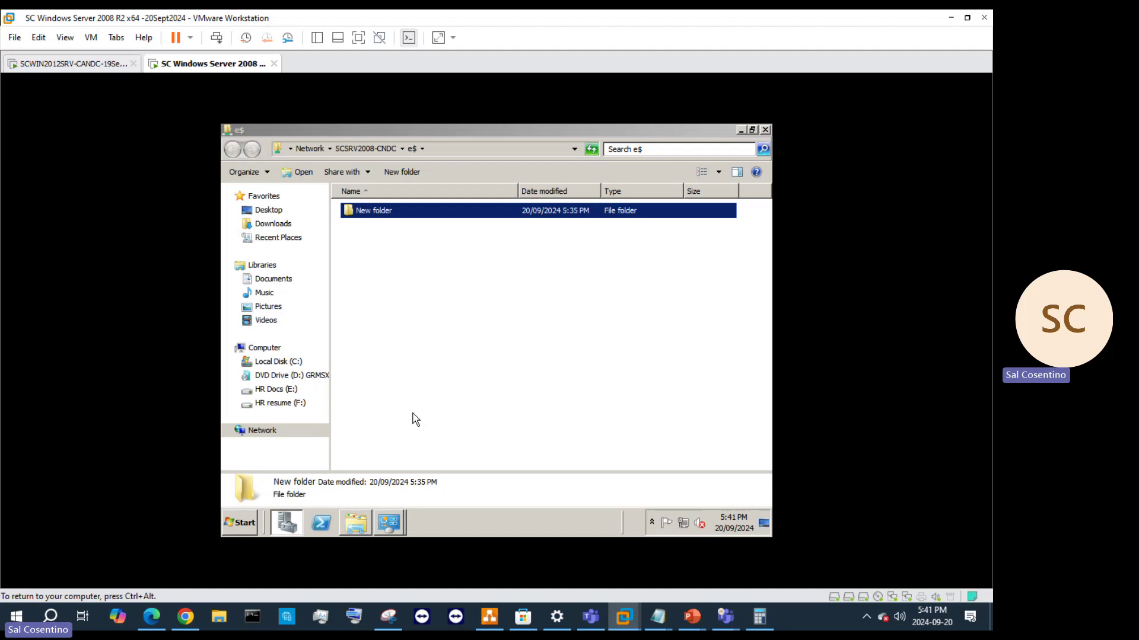
click(252, 527)
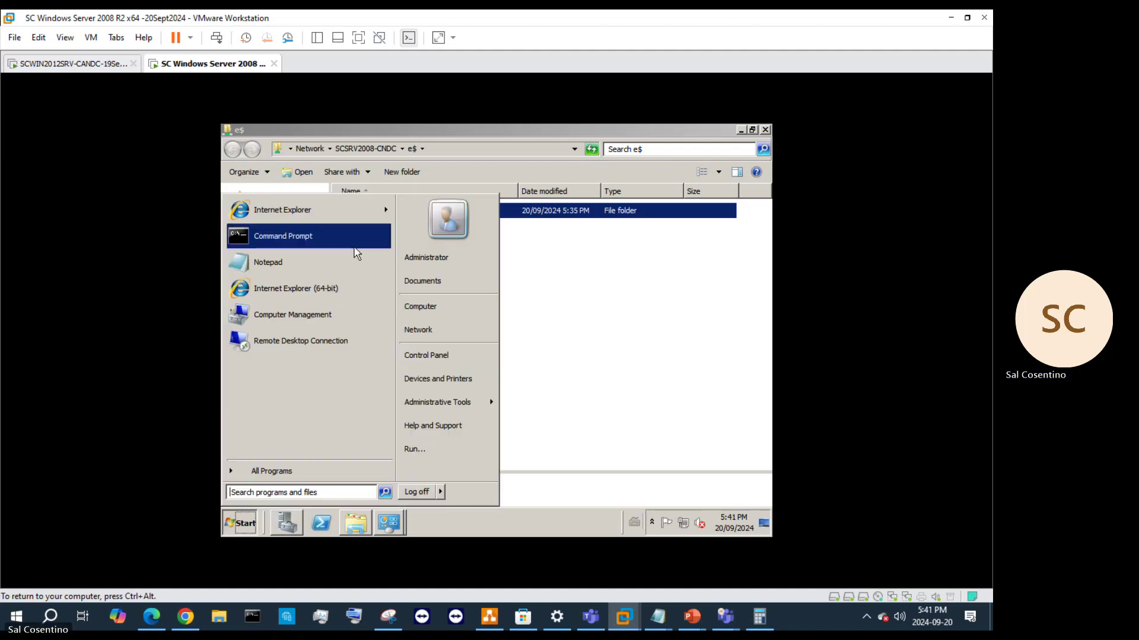
click(343, 305)
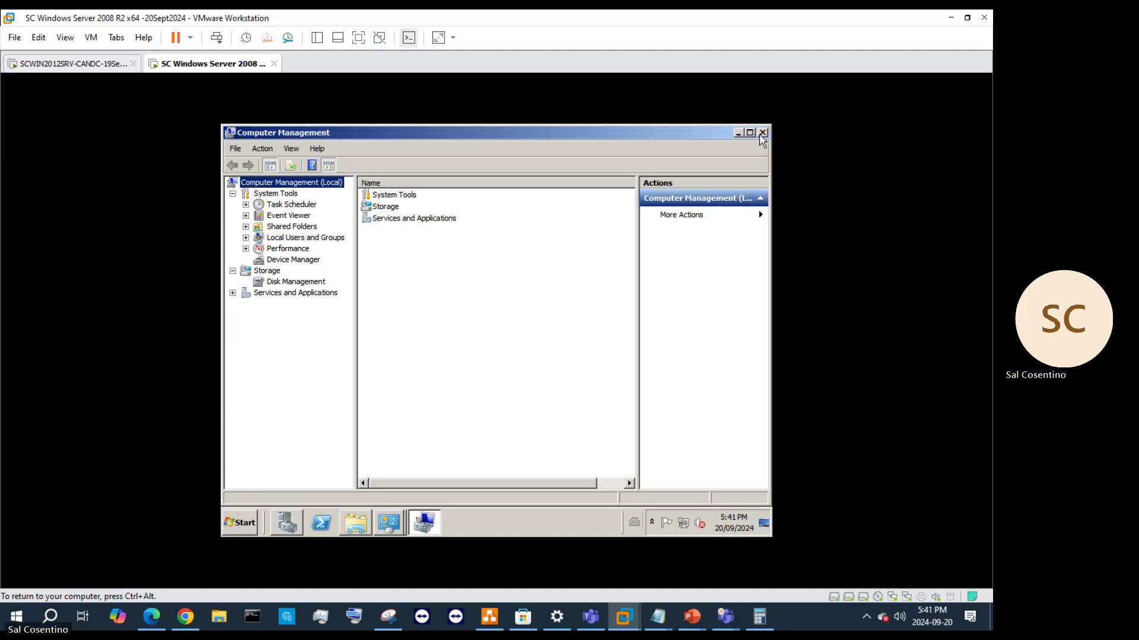
click(762, 132)
click(240, 523)
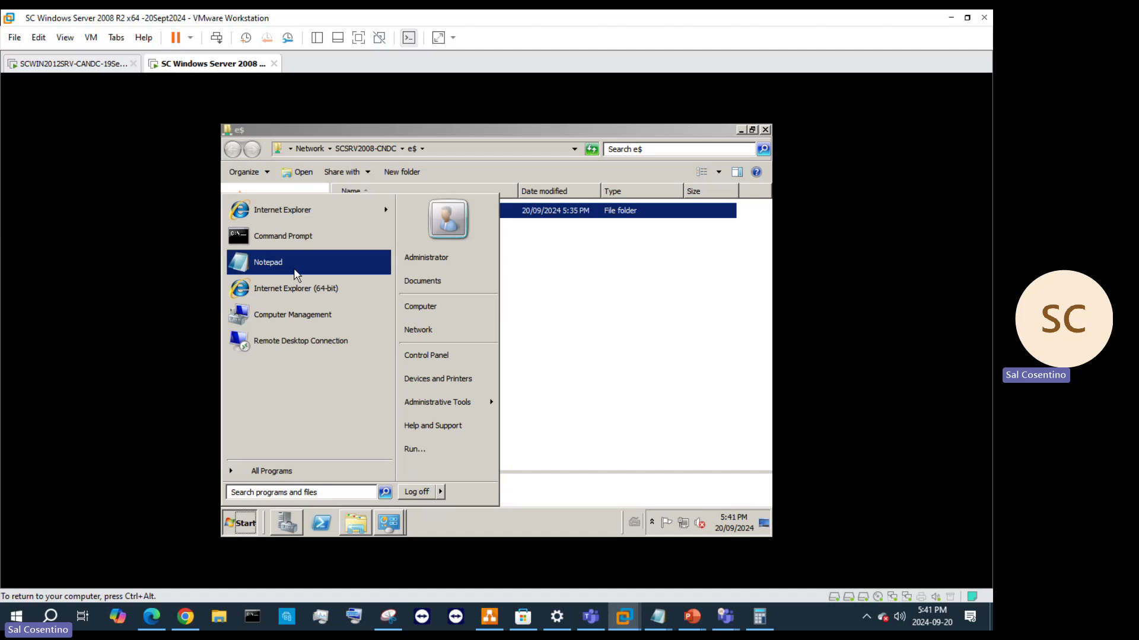
click(314, 216)
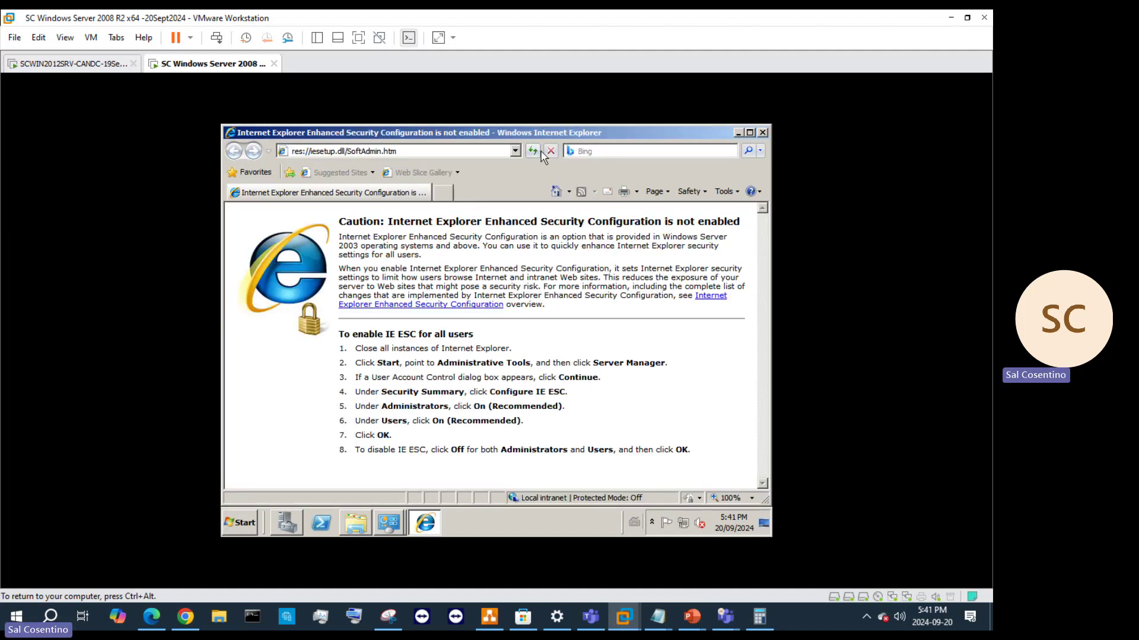
click(464, 149)
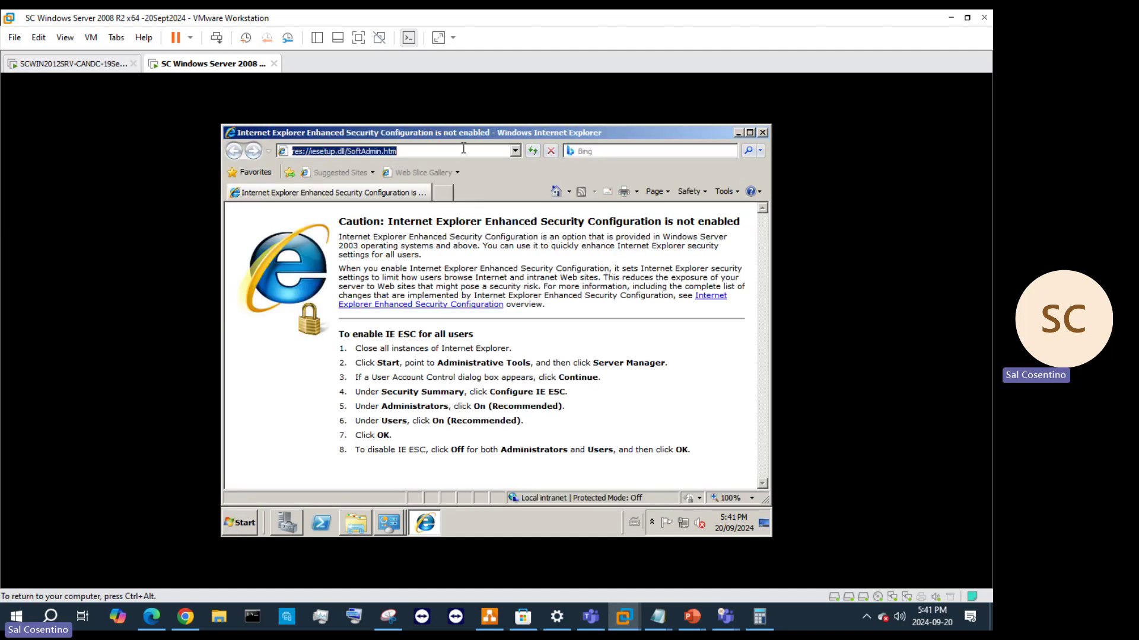
click(464, 149)
drag(461, 151, 223, 132)
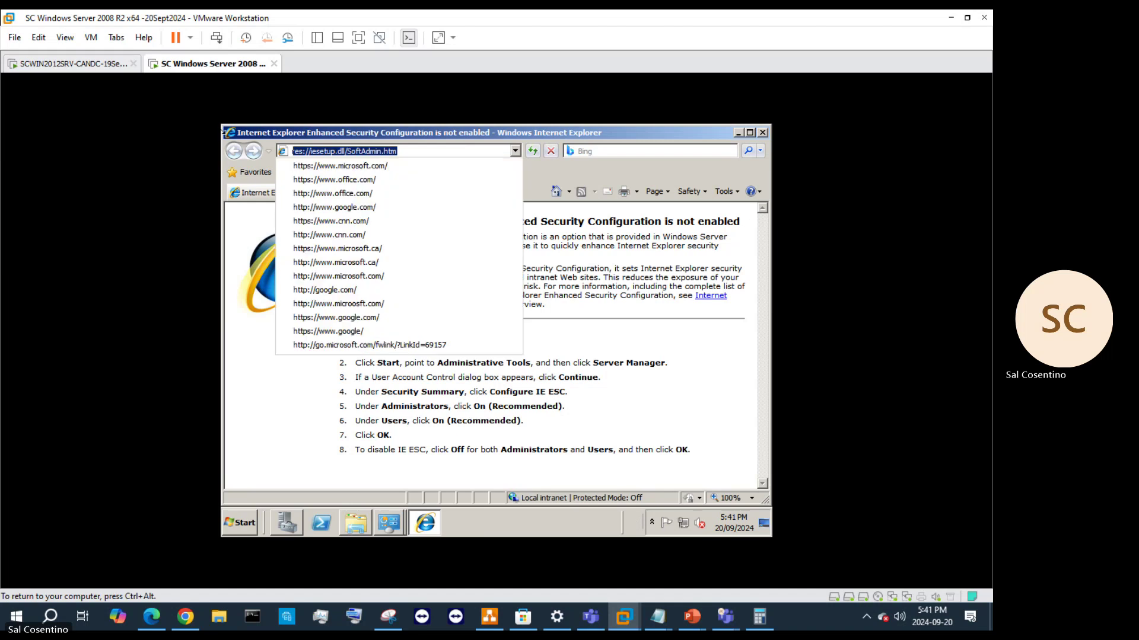
text(micr)
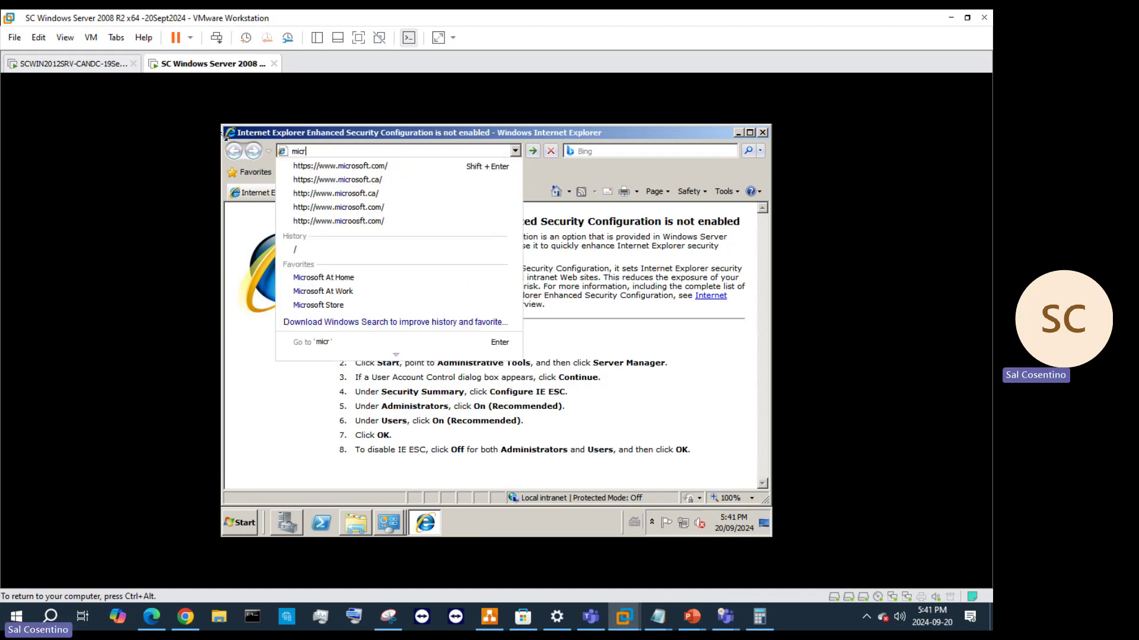
click(368, 207)
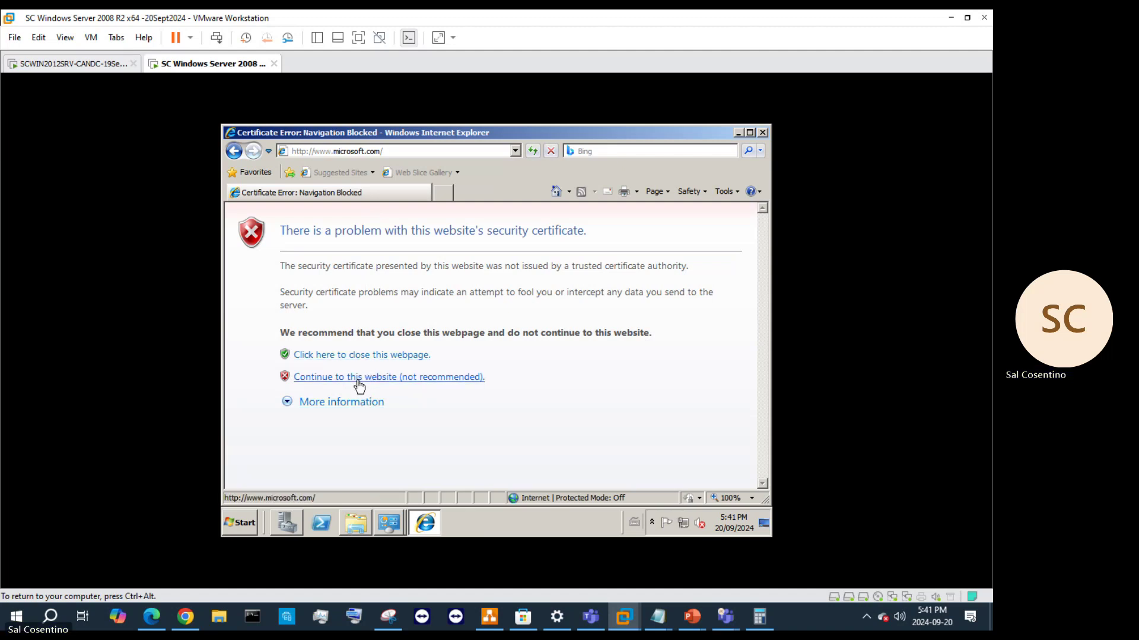
click(360, 382)
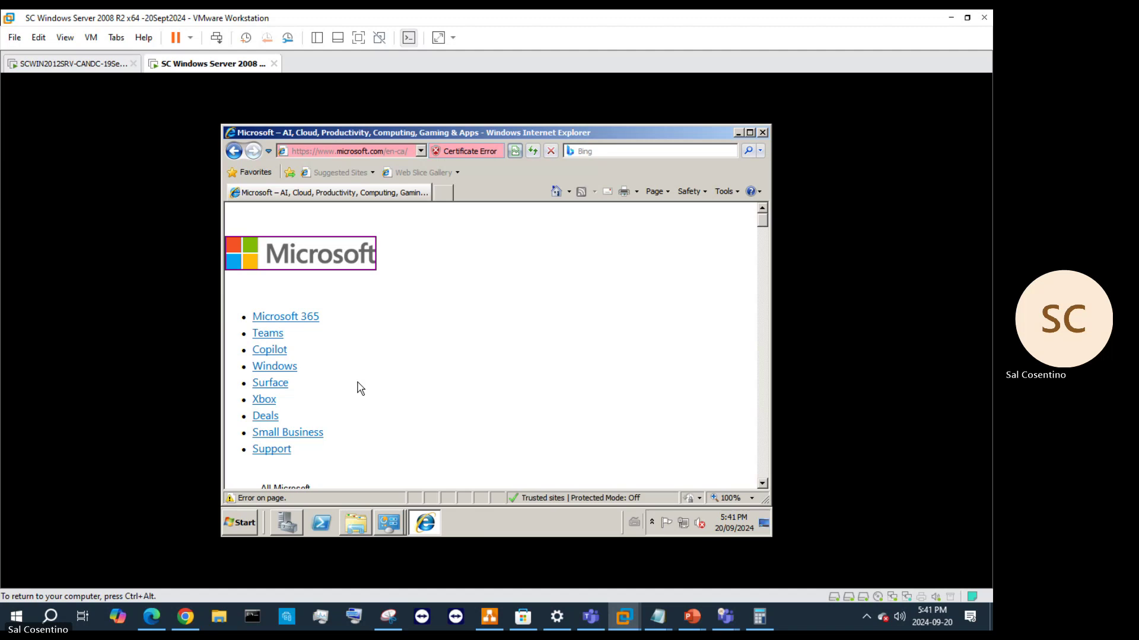
- Browse down the Microsoft home page and open the "Shop Surface devices" page
scroll(358, 343, down, 8)
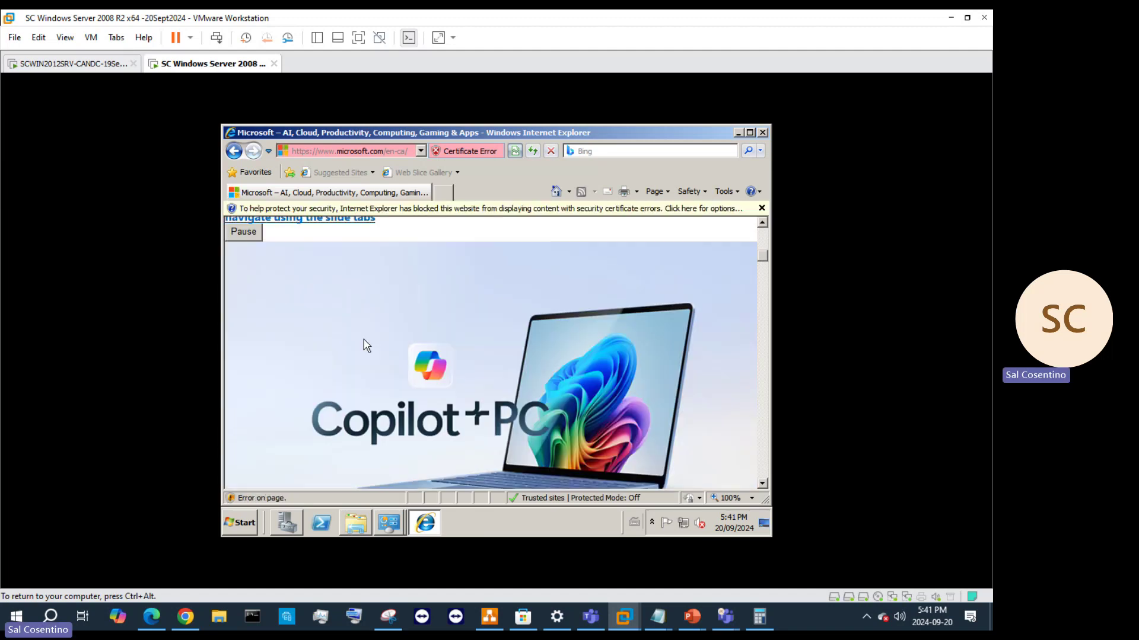
scroll(364, 350, down, 3)
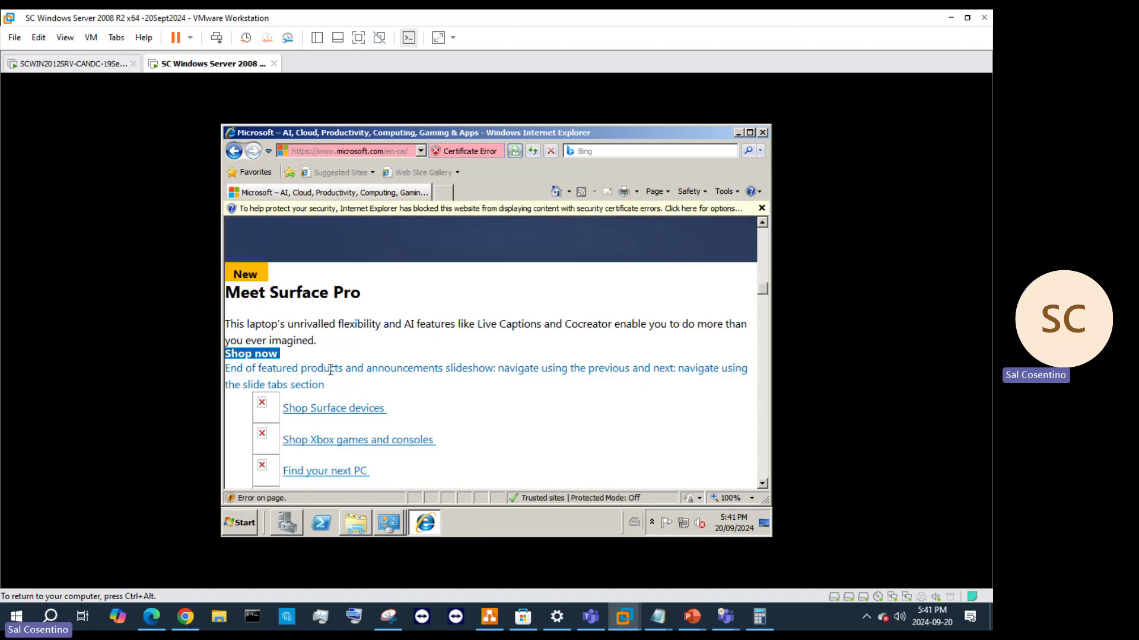
click(357, 417)
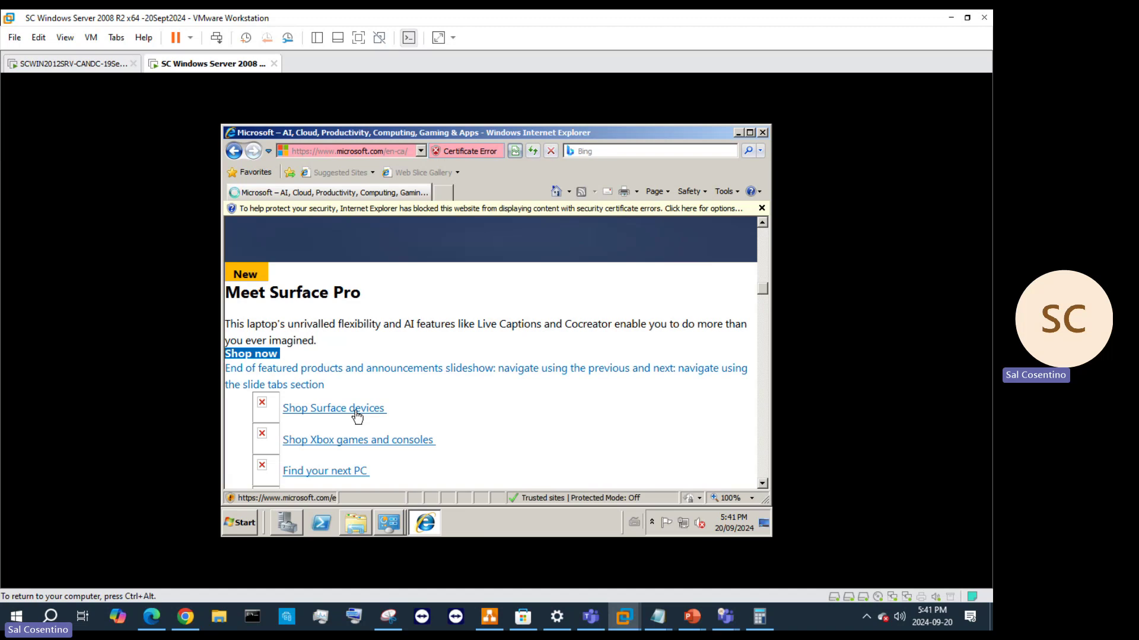
- Search Bing for google.com from the browser
click(686, 152)
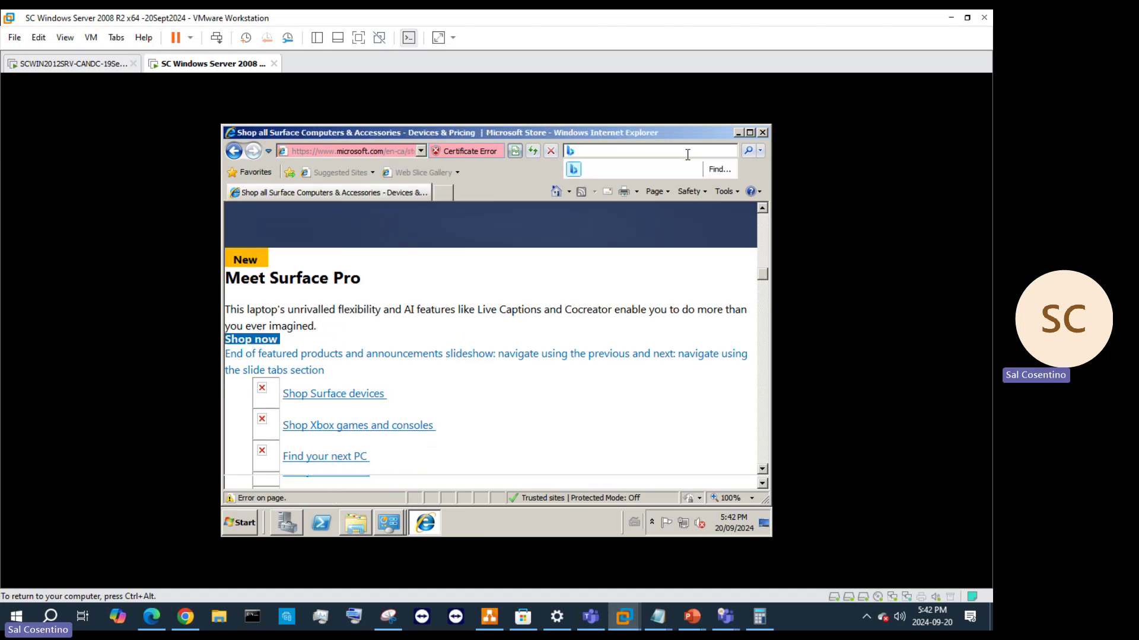
text(goo)
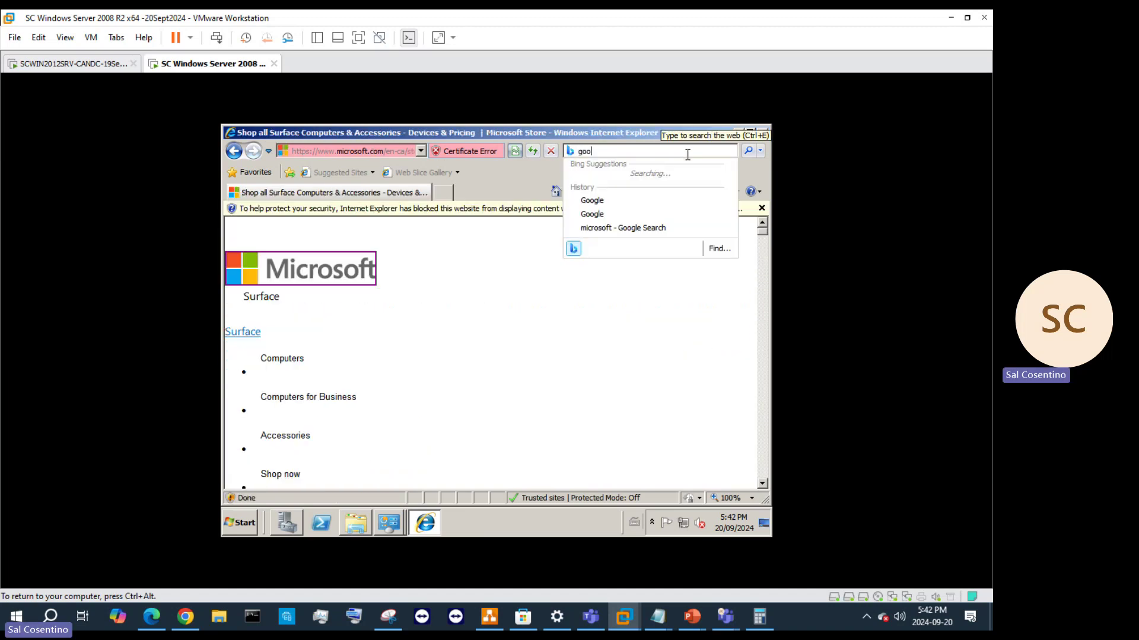
text(gle.com)
key(Return)
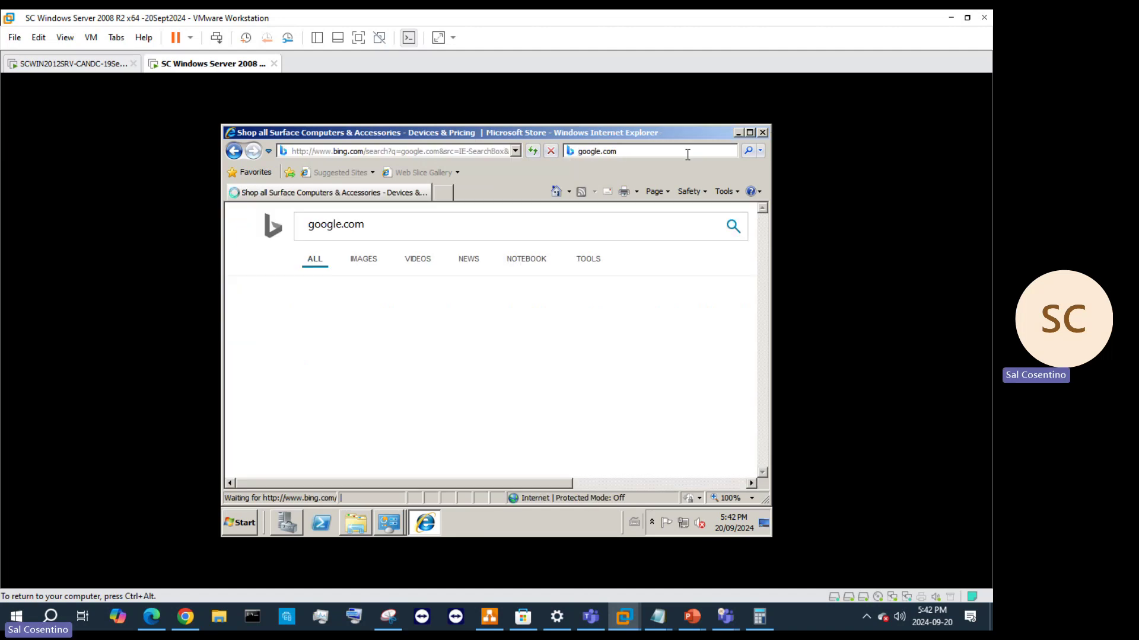
- Keep Use SSL 3.0 enabled in the advanced Internet Options, cancel the browser settings reset, and apply the options
click(724, 191)
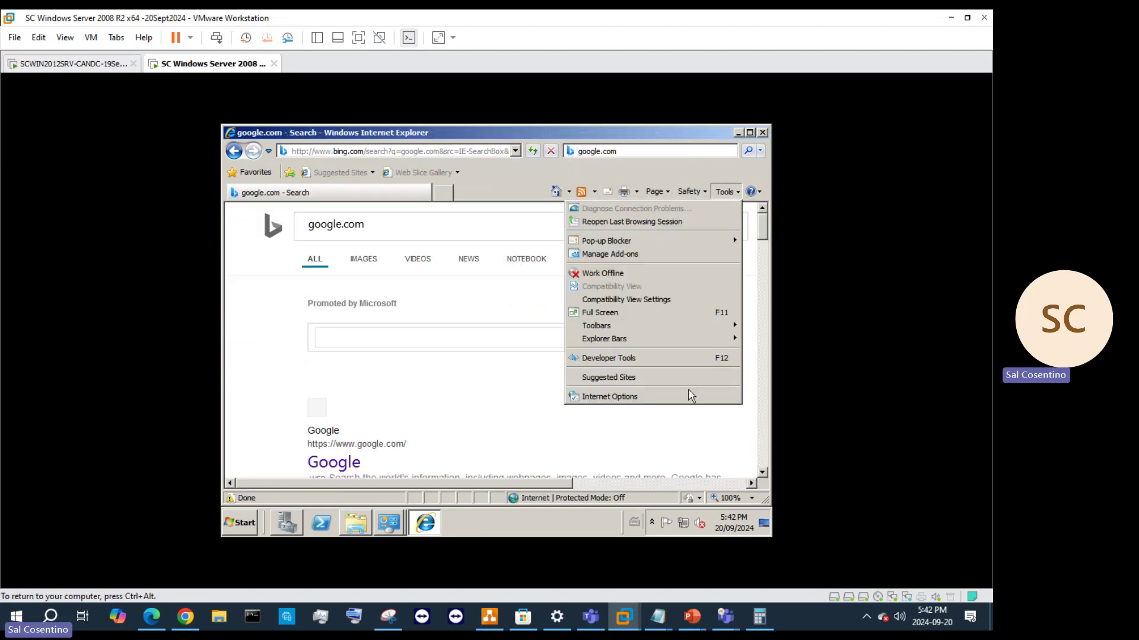
click(697, 401)
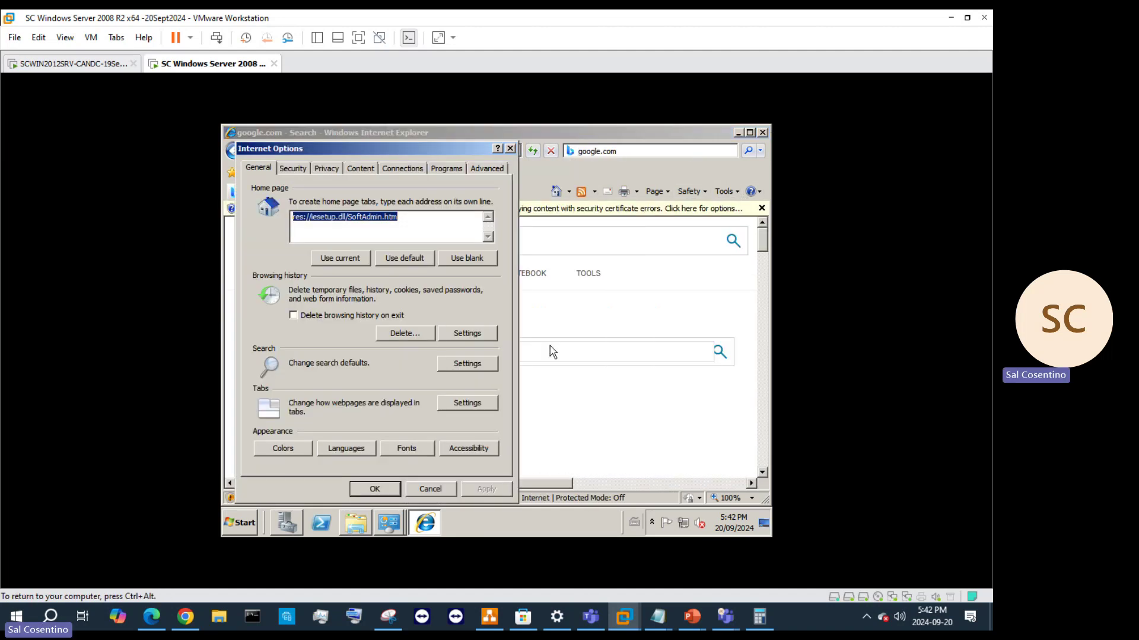
click(488, 168)
scroll(475, 297, down, 15)
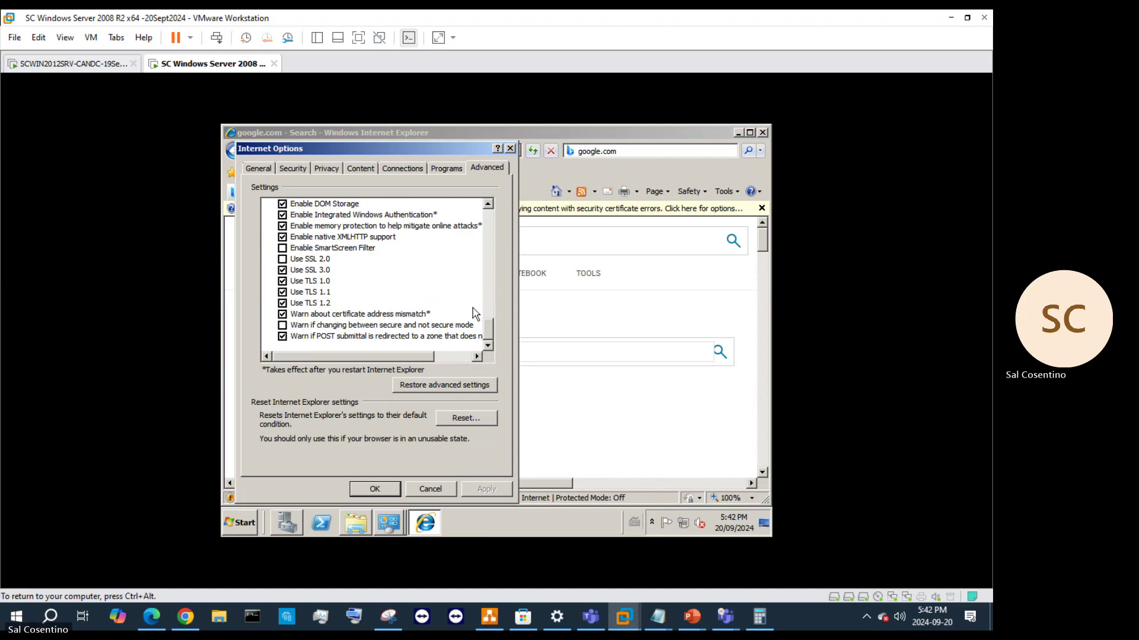
click(283, 270)
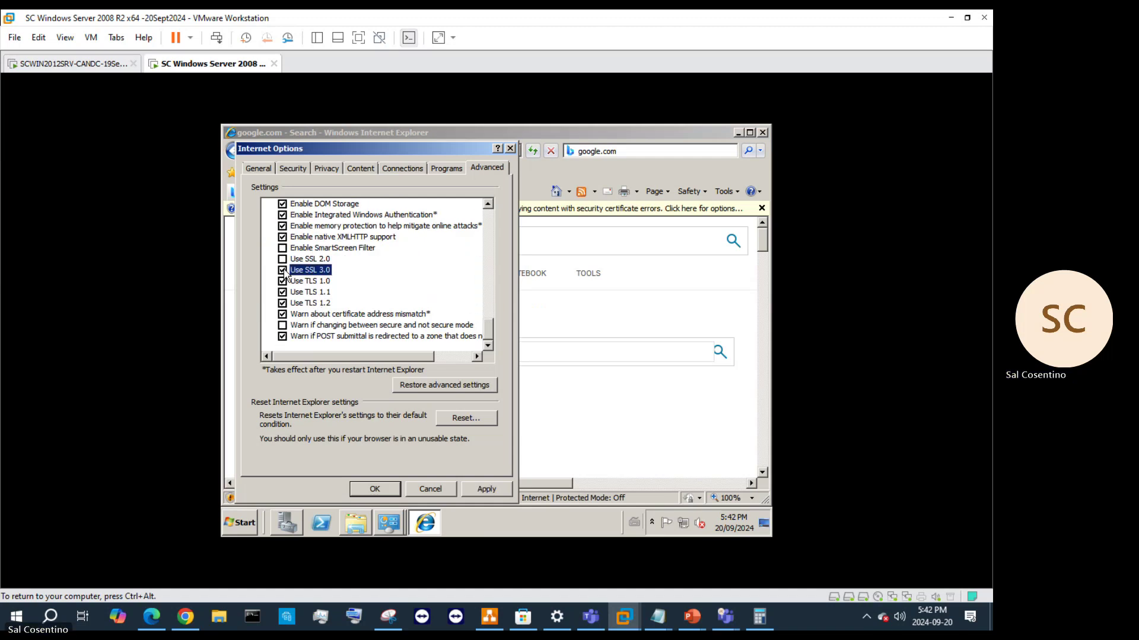
click(481, 426)
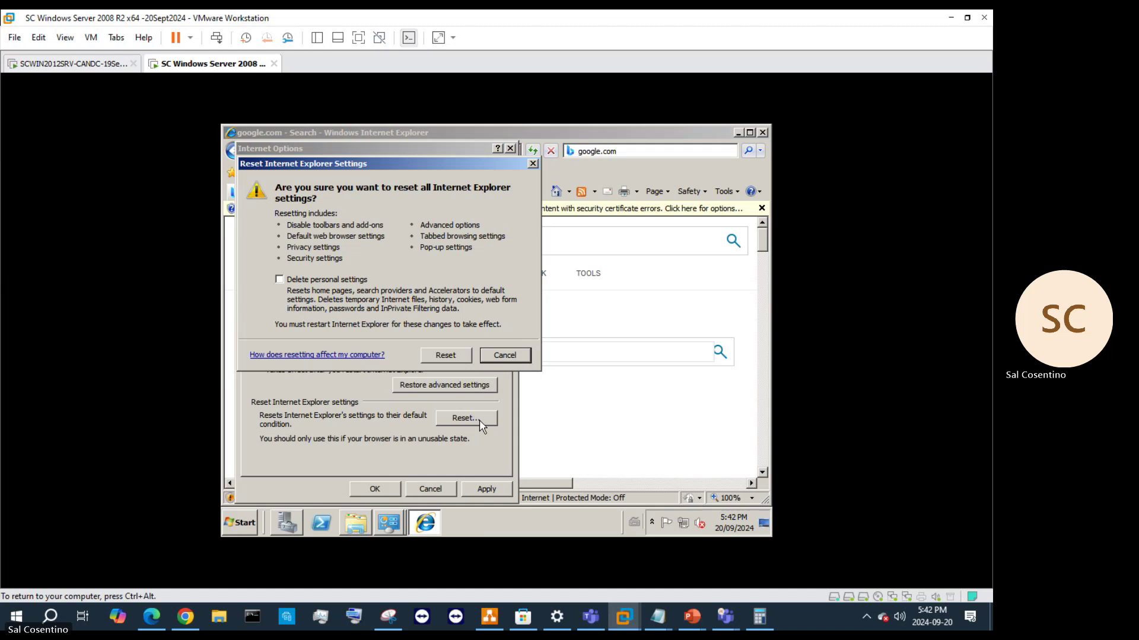
click(516, 358)
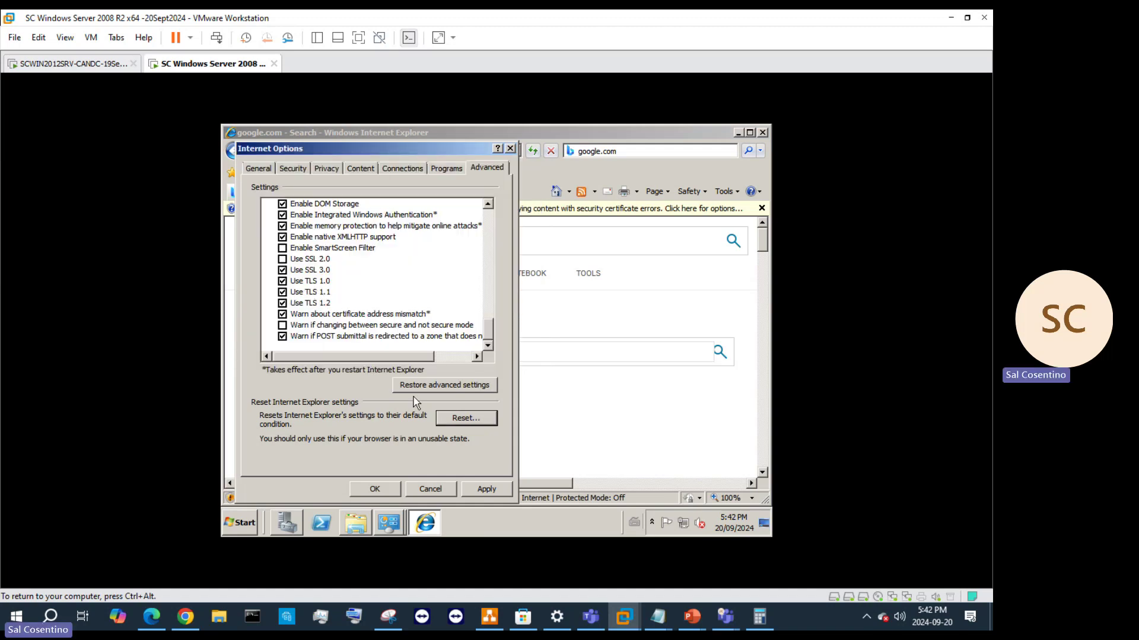
click(509, 490)
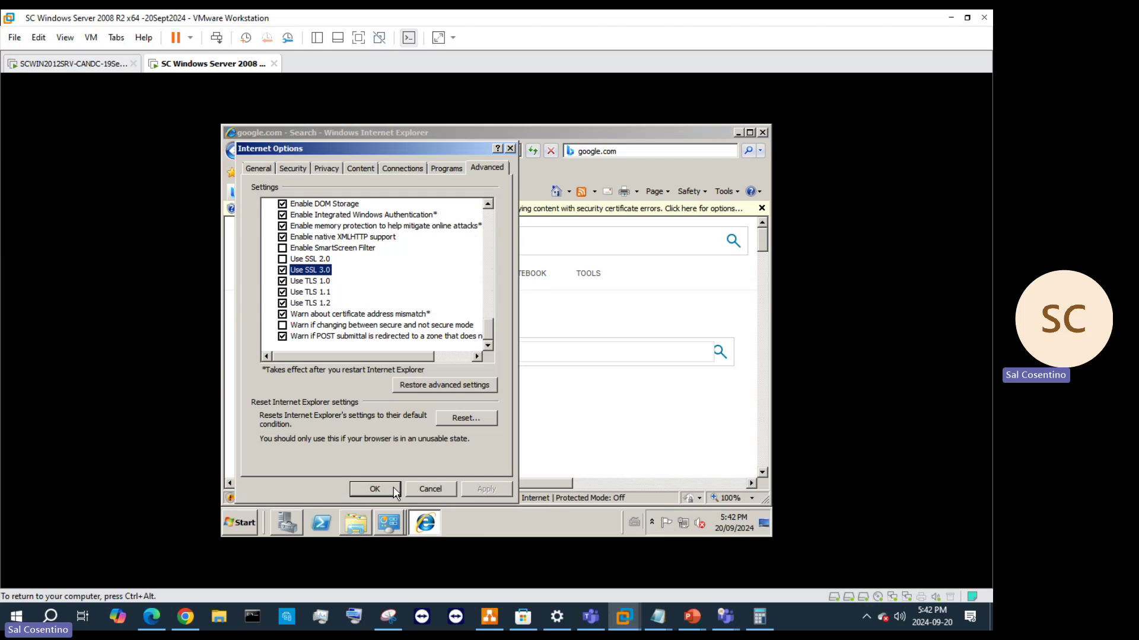
click(375, 490)
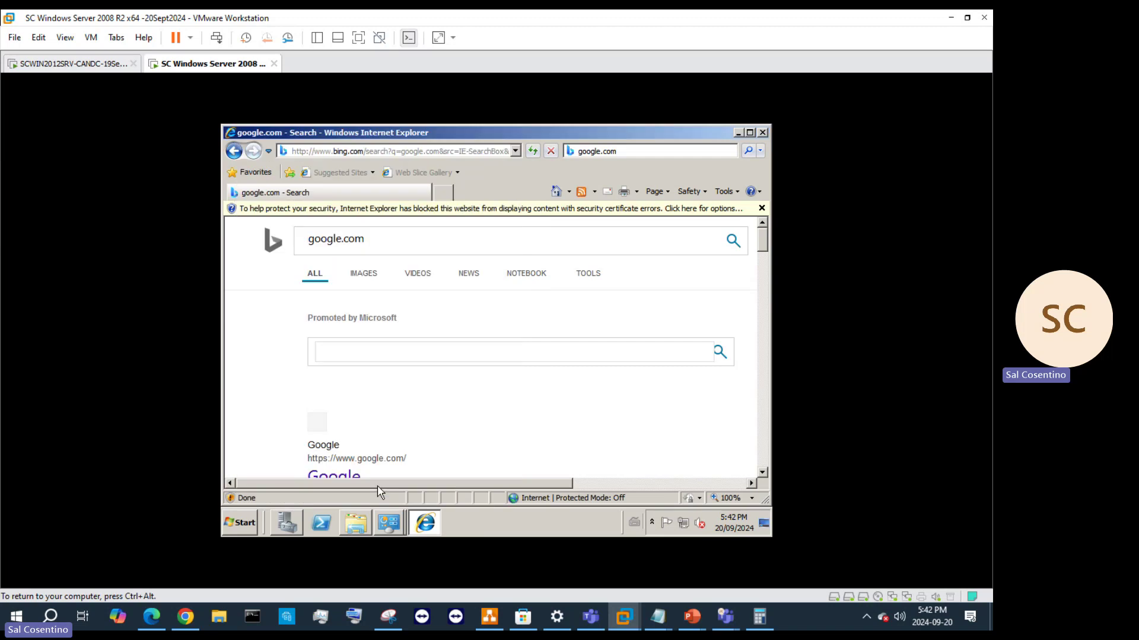
- Reload the google.com search results and try to display the content blocked for certificate errors
click(534, 151)
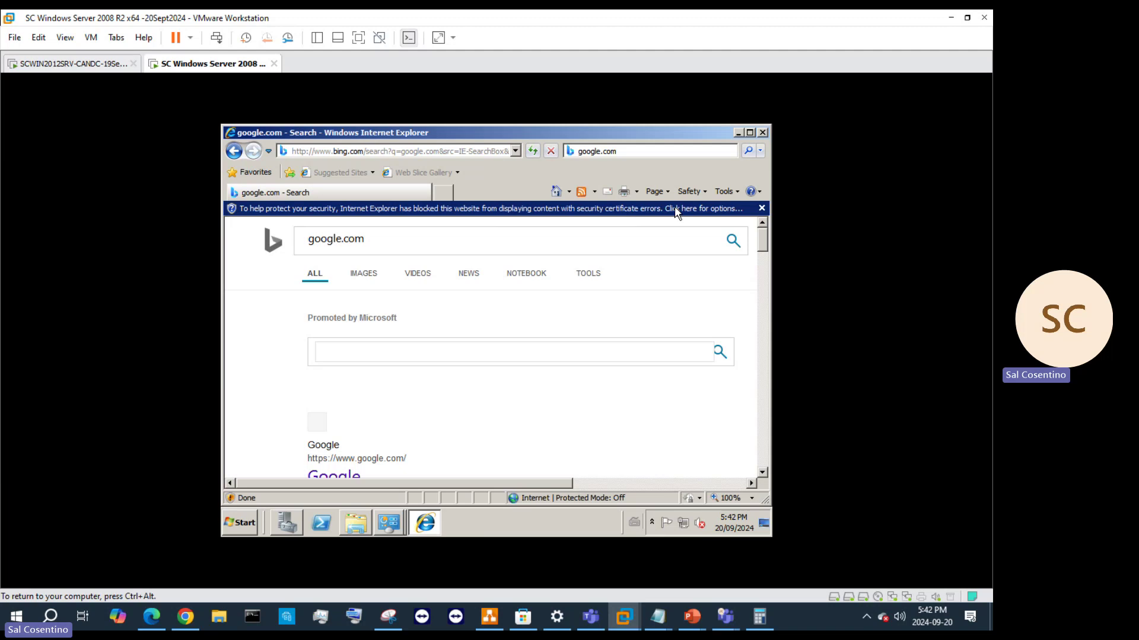
click(734, 211)
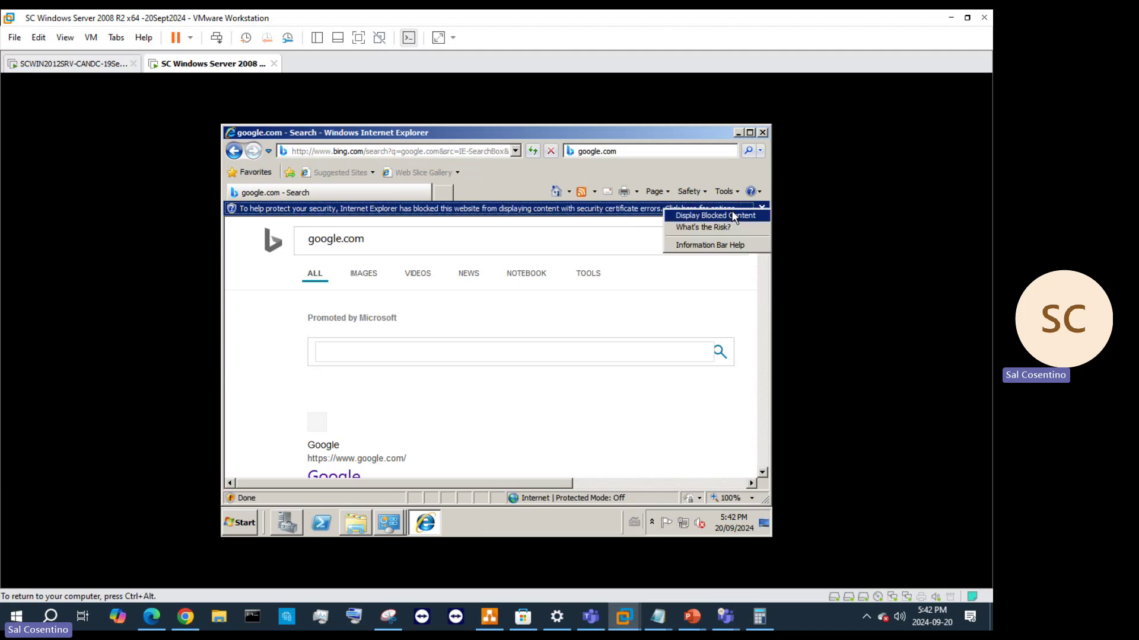
click(734, 215)
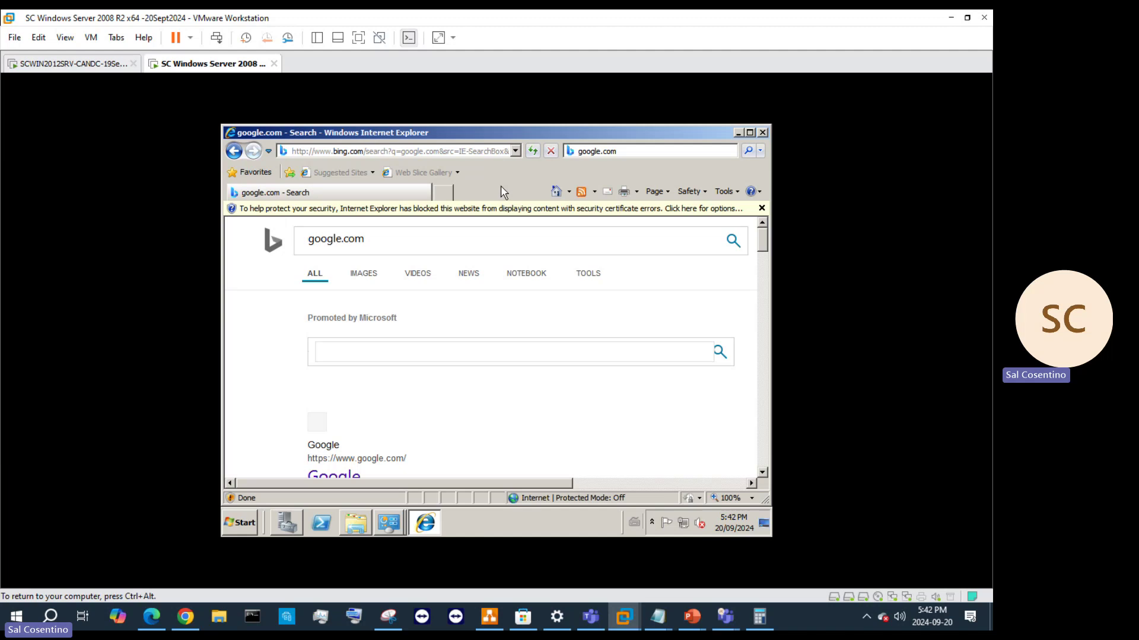
- View the "What's the Risk?" help on certificate errors for the blocked content, and close both help and Internet Explorer
click(450, 212)
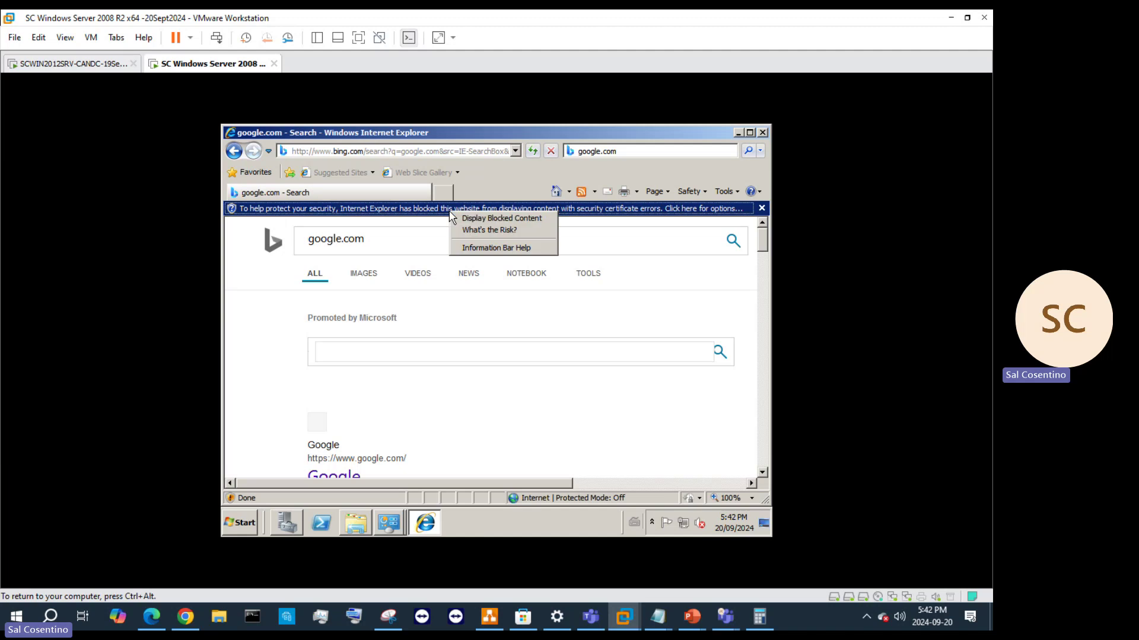
click(517, 233)
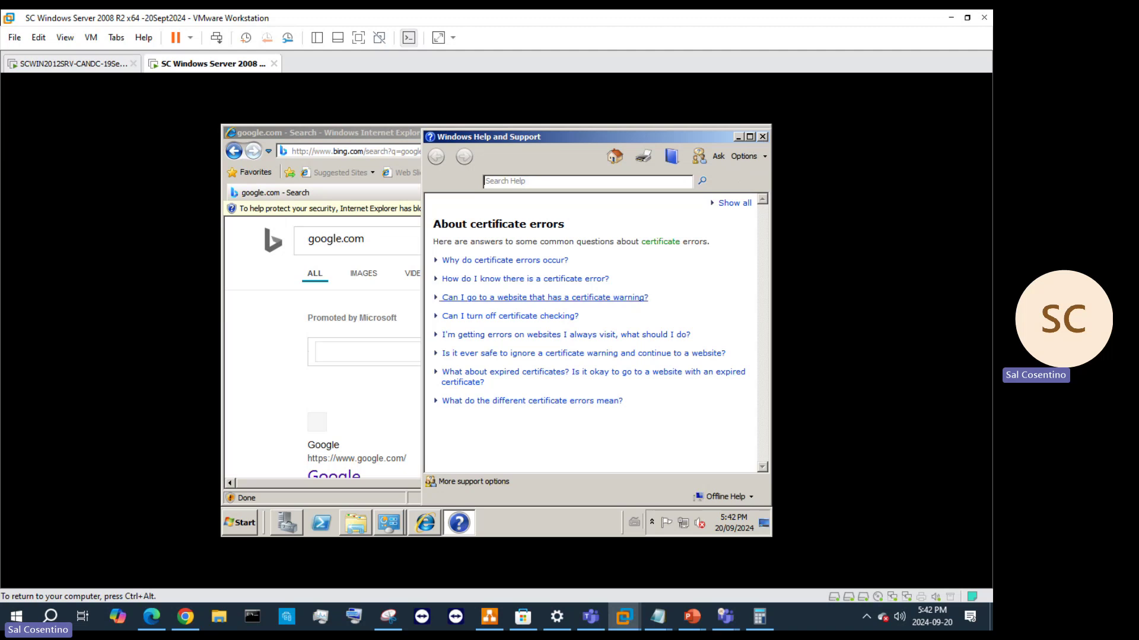
click(763, 137)
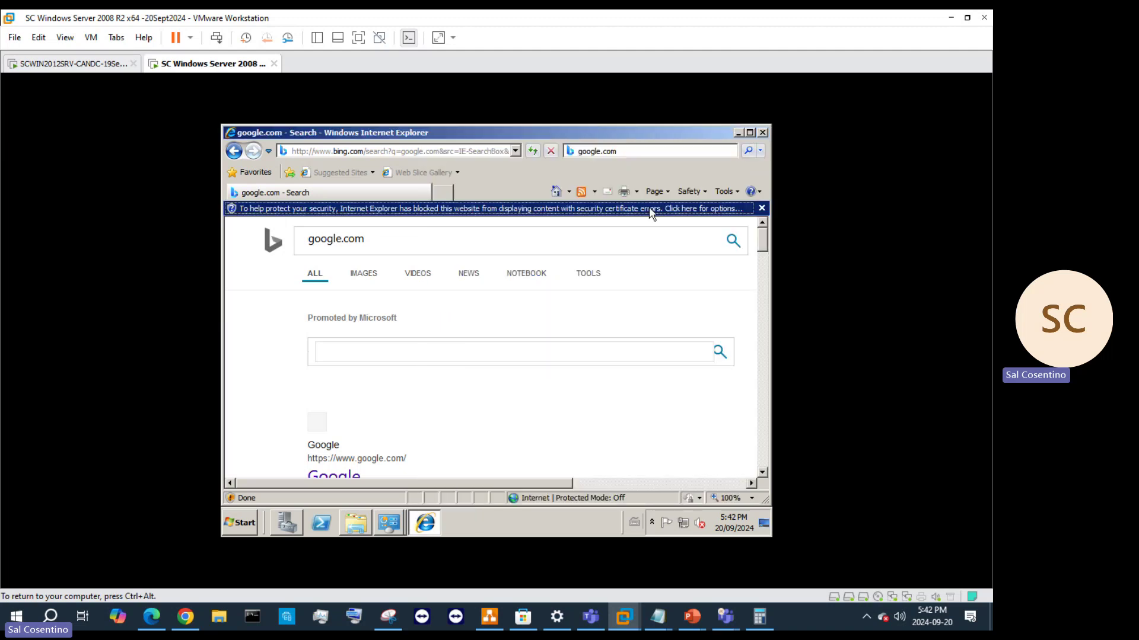
click(762, 133)
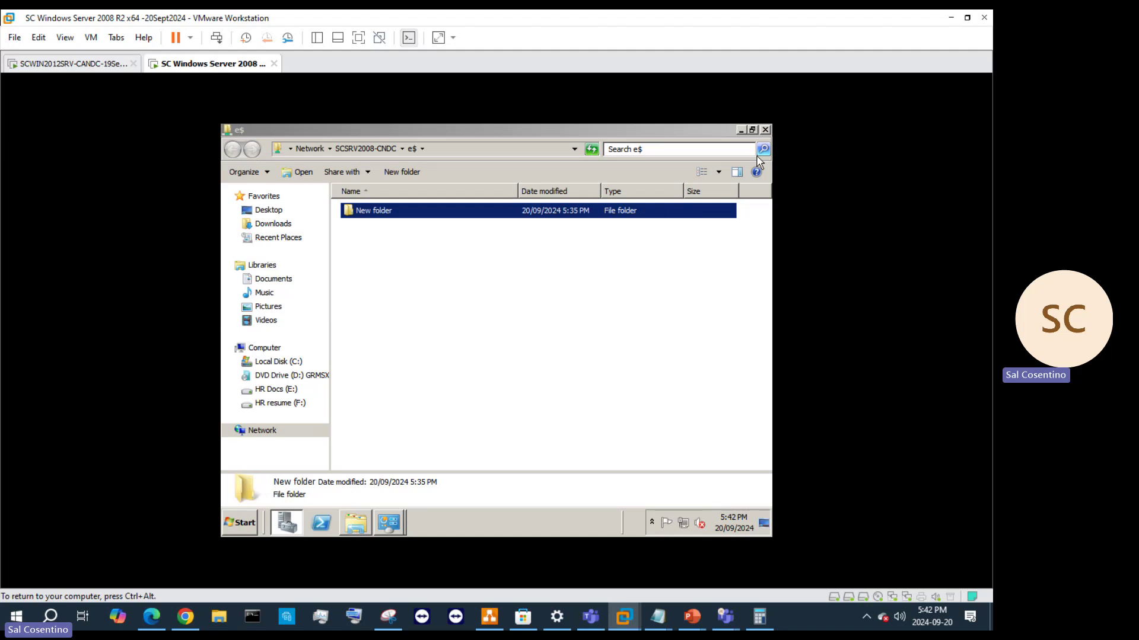
- Look at the HR Docs (E:) and HR resume (F:) drives and close the file window
click(275, 389)
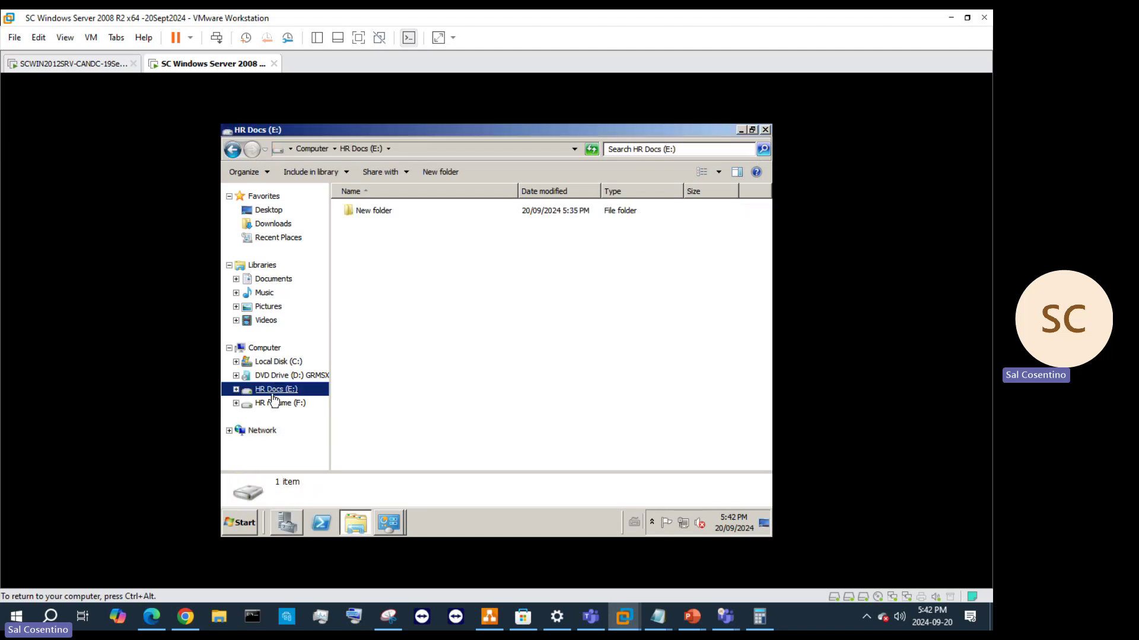
click(273, 403)
click(765, 130)
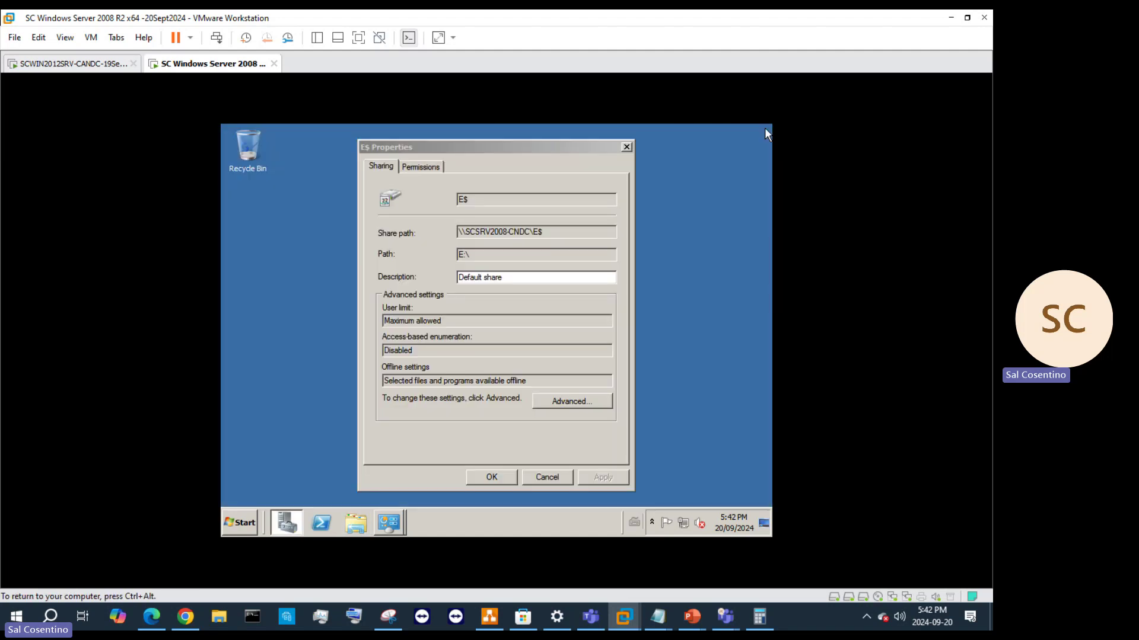
- Copy the share path of the E$ share from its properties
click(625, 147)
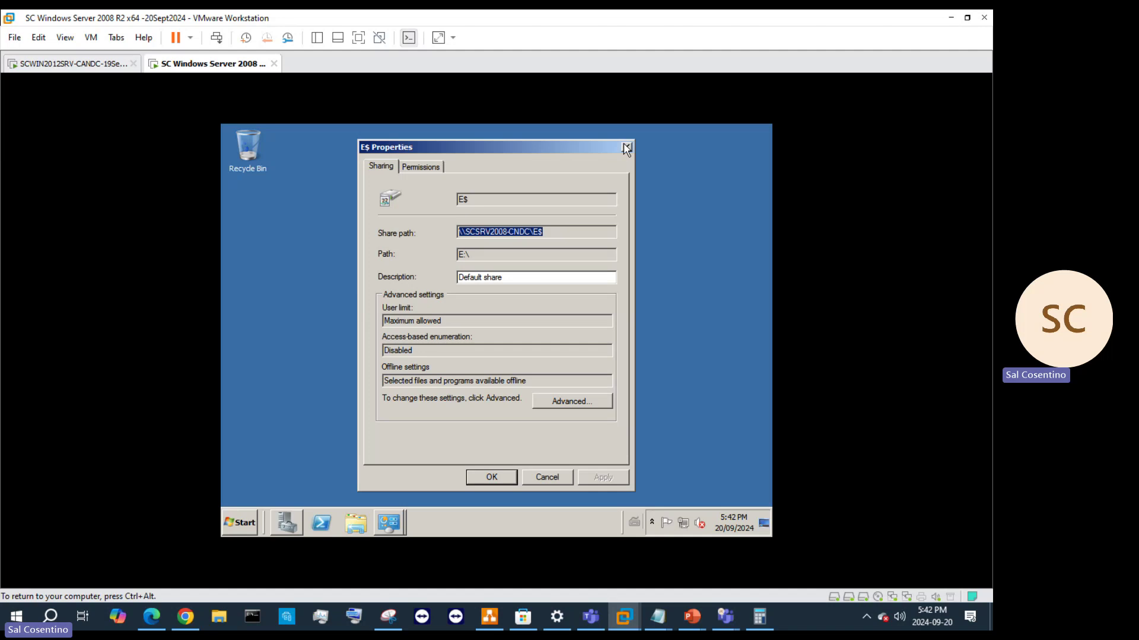
right_click(525, 236)
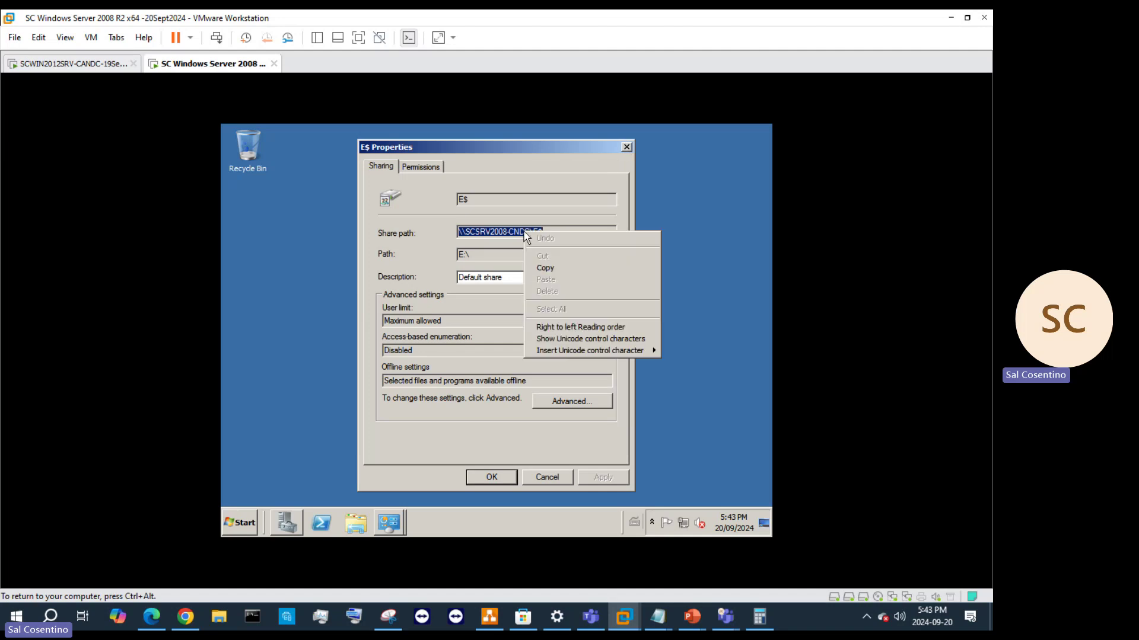
click(541, 267)
right_click(236, 523)
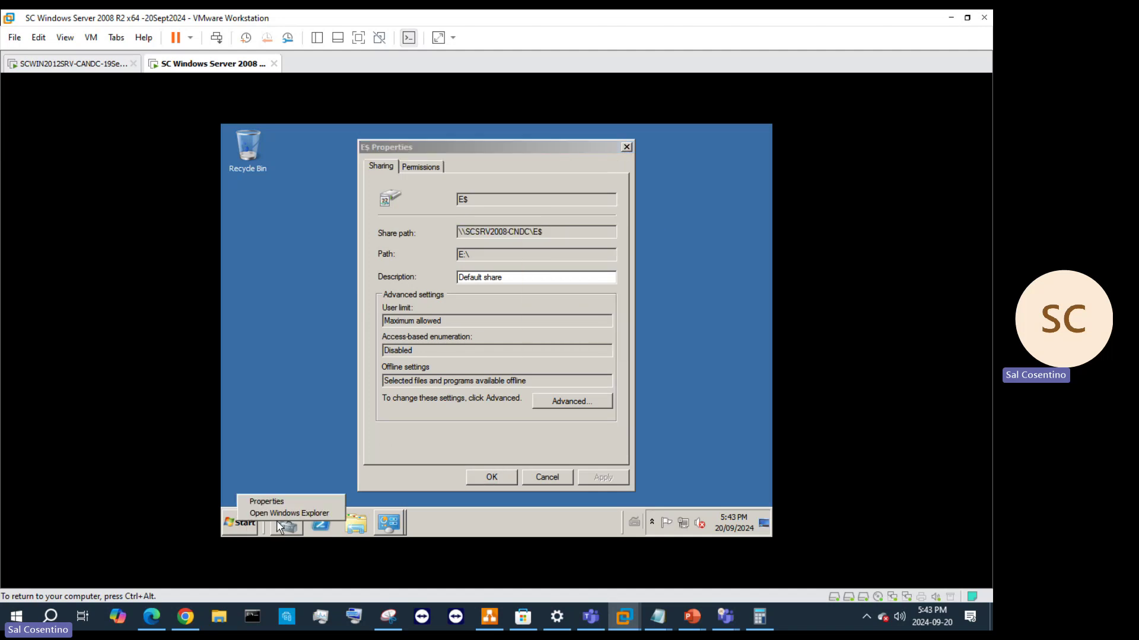
- Browse the server's Diagnostics, Storage and Configuration nodes in Server Manager and open the list of local groups
click(287, 523)
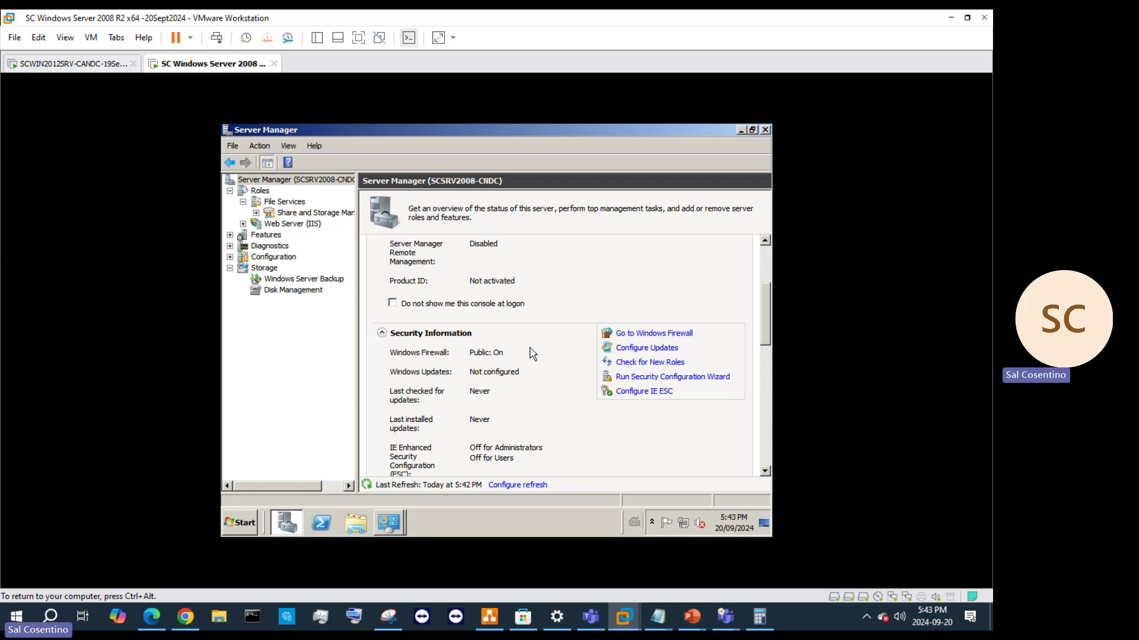
click(277, 245)
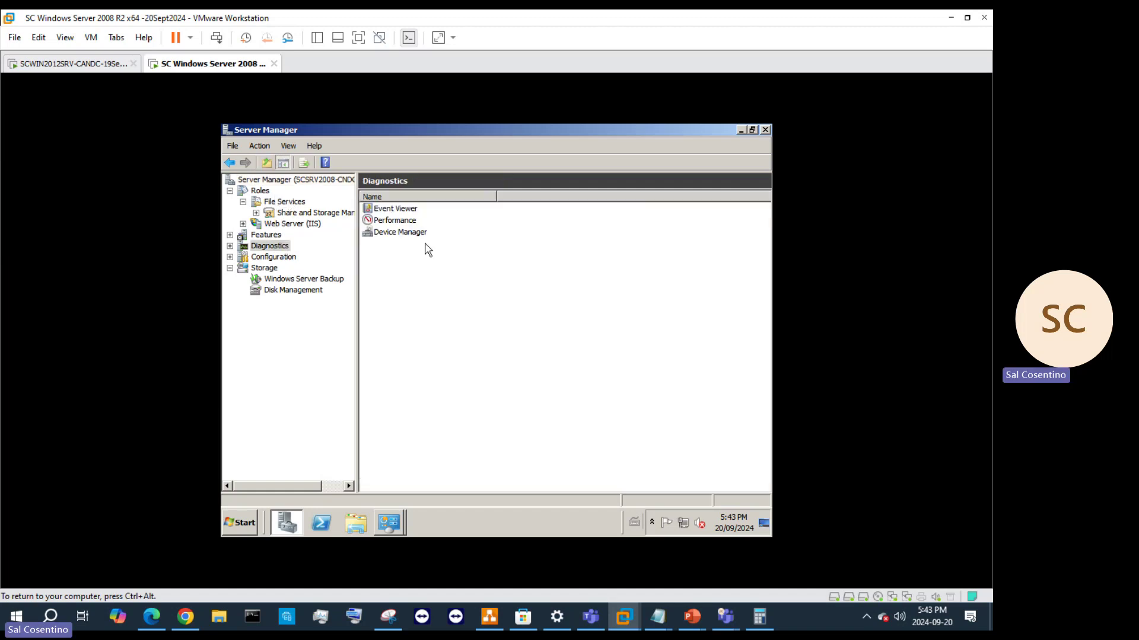
click(284, 268)
click(277, 258)
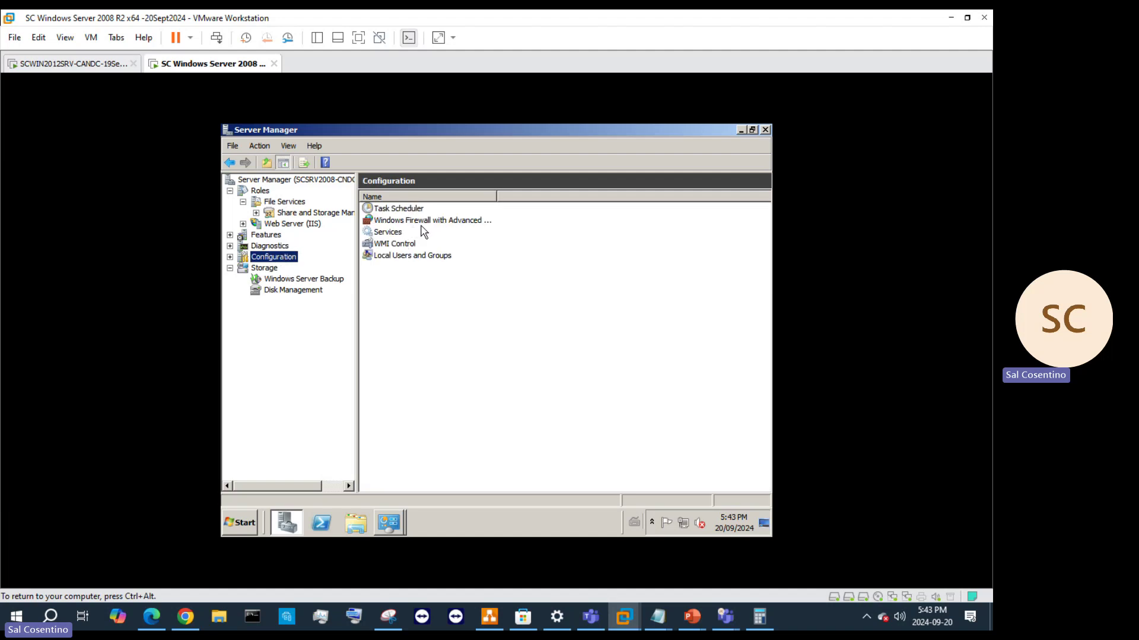
double_click(408, 256)
double_click(391, 222)
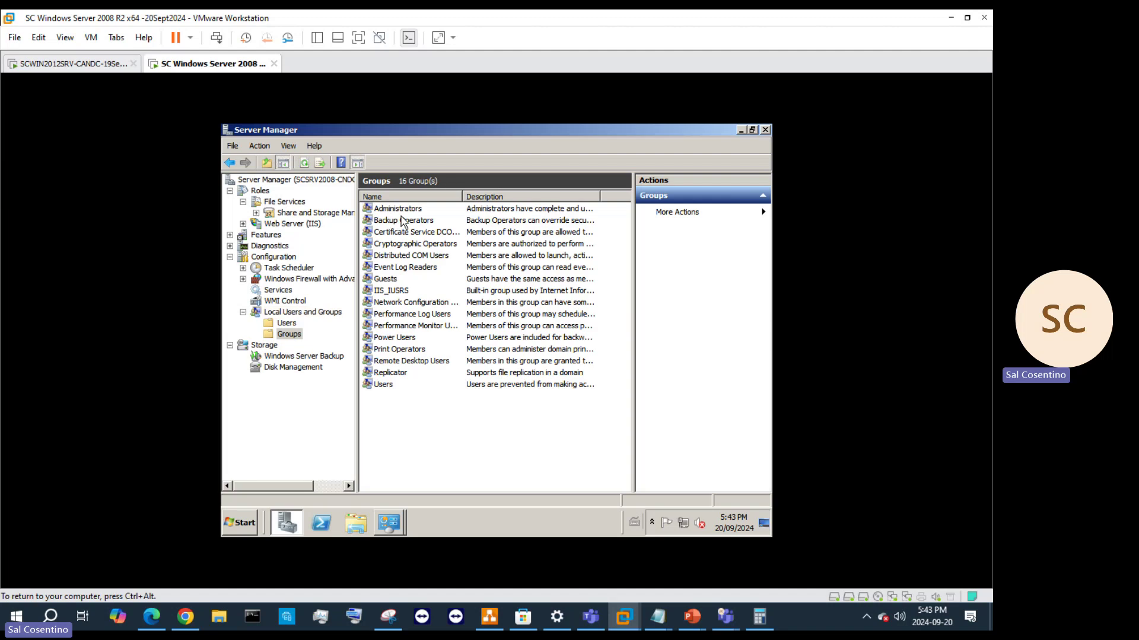
- Try to add a user matching "S" to the Administrators group, and cancel the group's properties
double_click(409, 209)
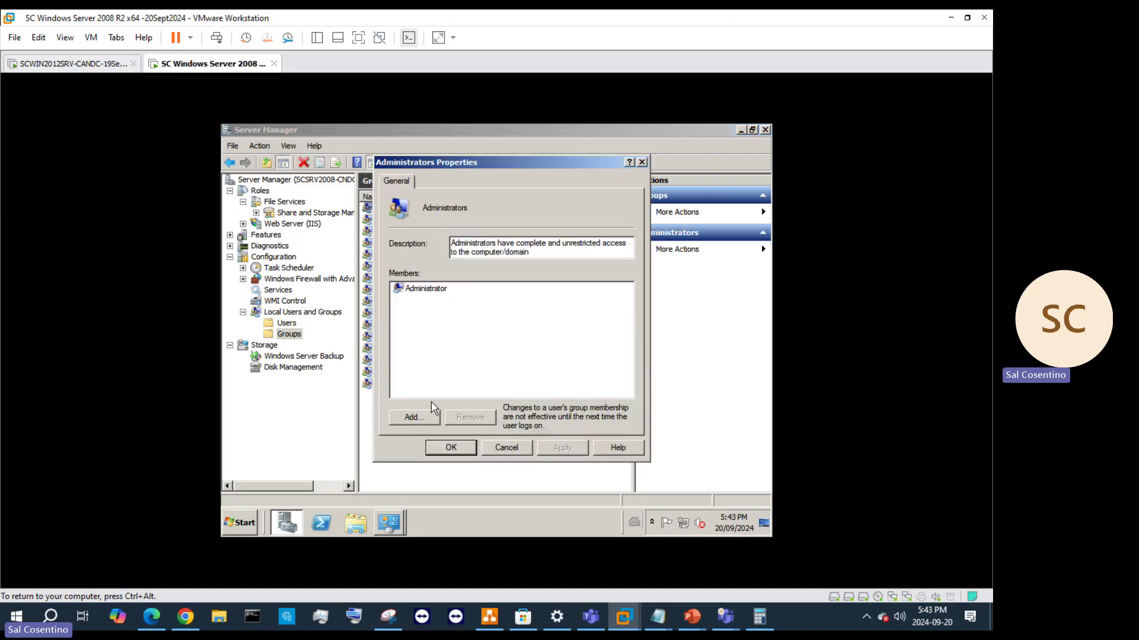
click(425, 417)
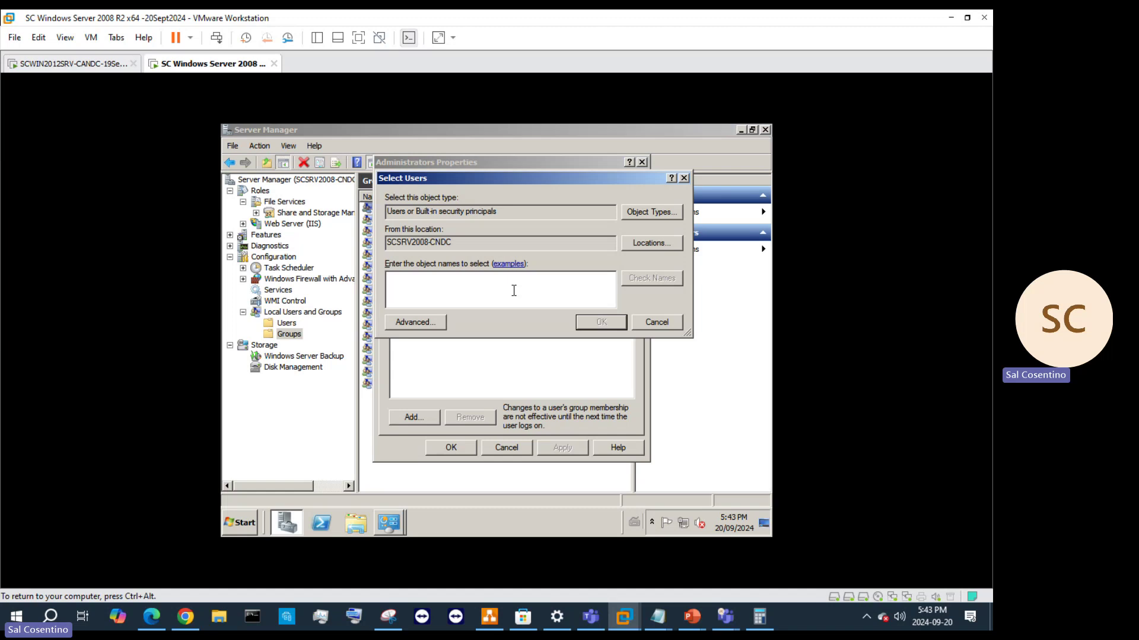
text(S)
click(656, 282)
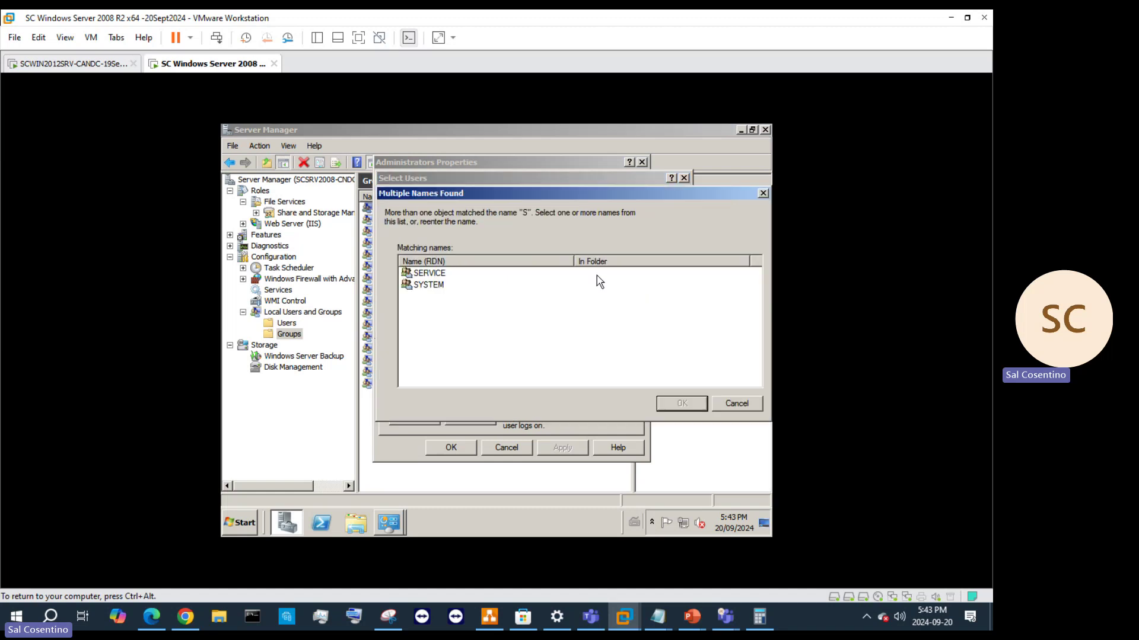
click(738, 405)
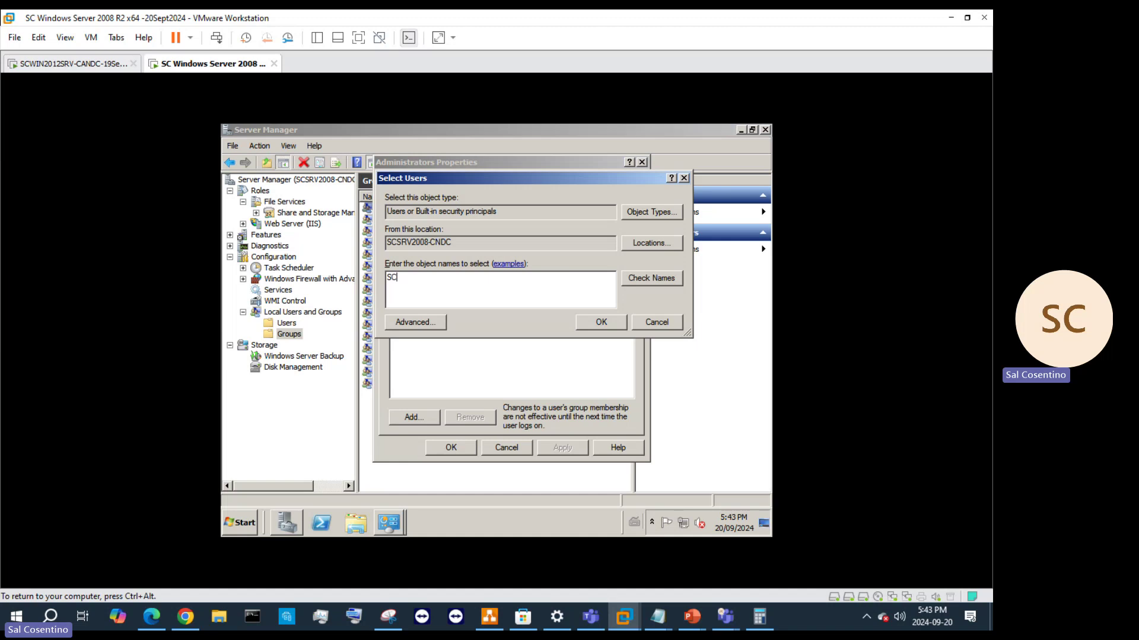
click(683, 178)
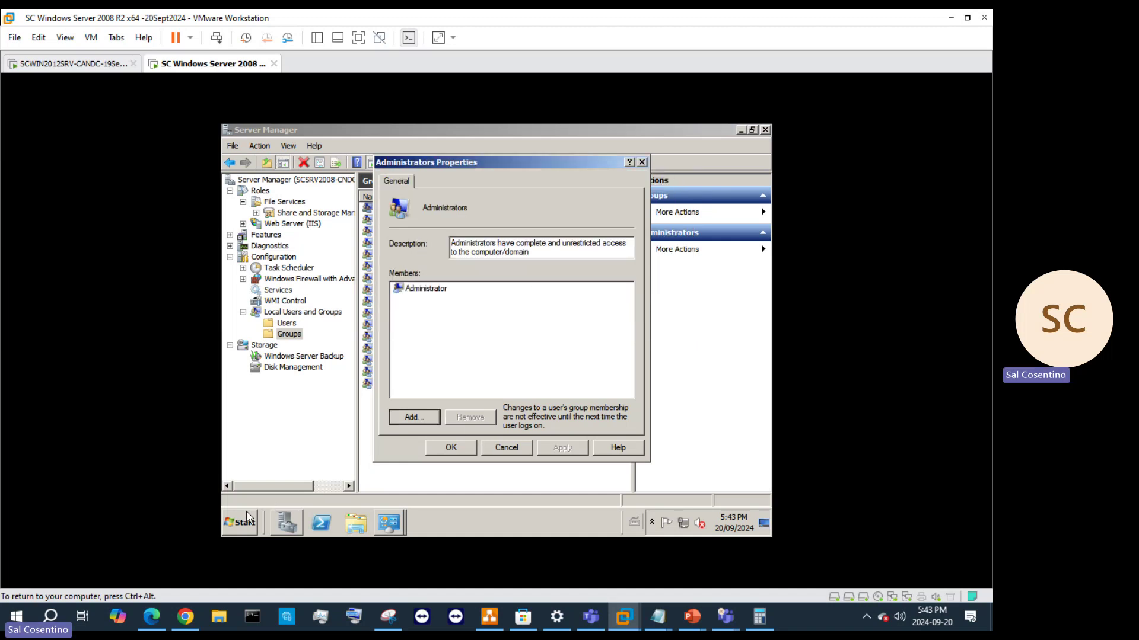
click(501, 450)
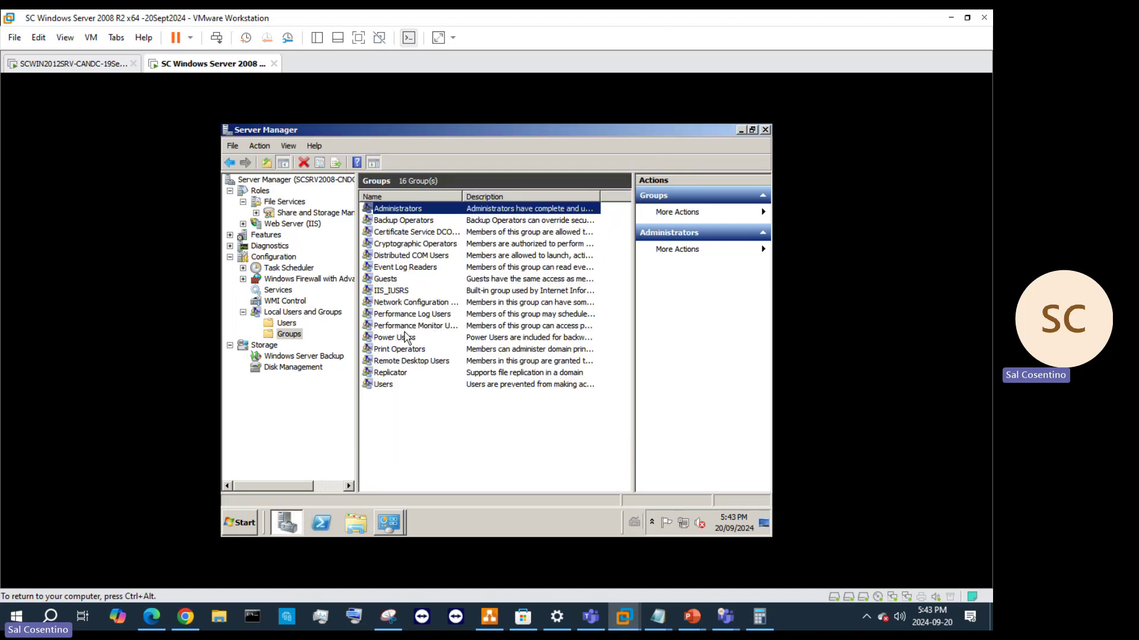
- Try to add a user matching "ad" to the Remote Desktop Users group
click(408, 363)
double_click(408, 363)
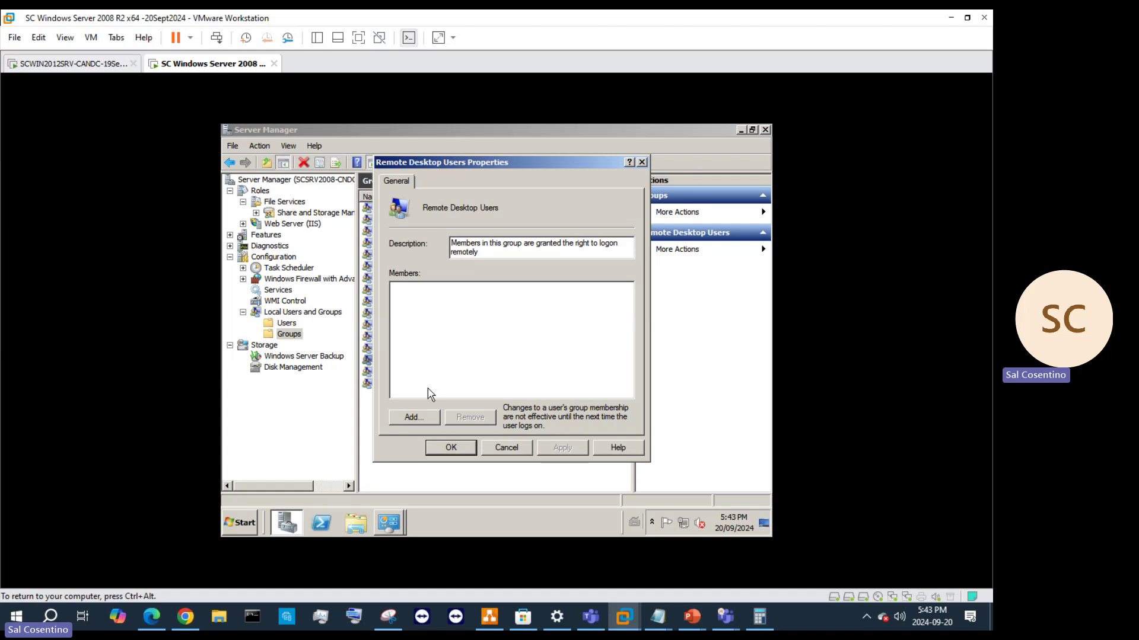
click(413, 417)
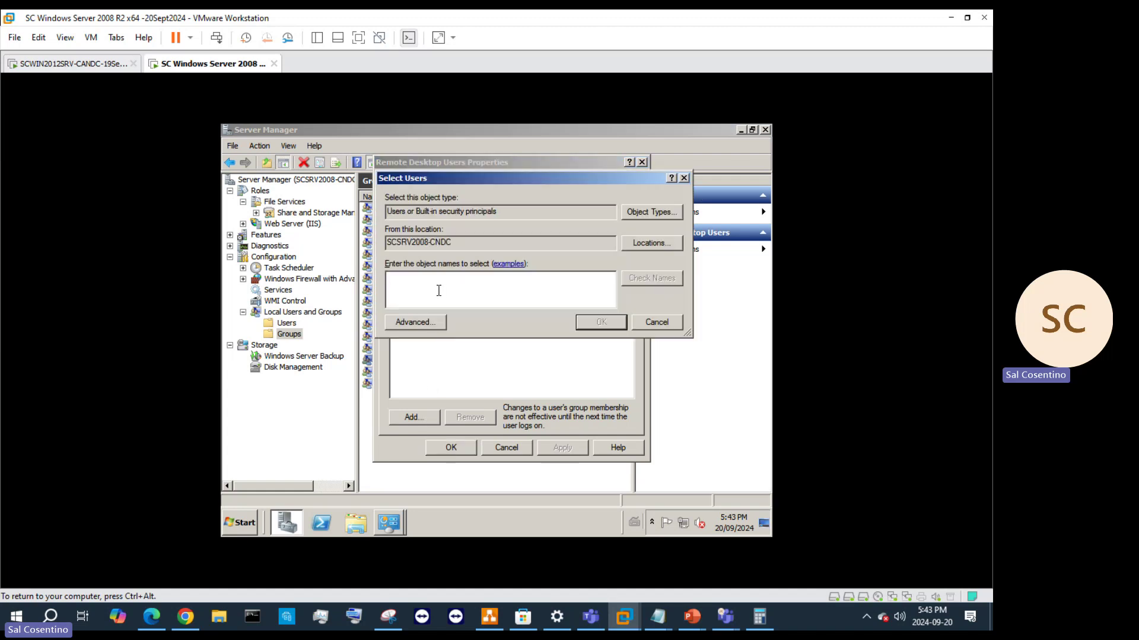
text(a)
key(BackSpace)
text(d)
click(651, 278)
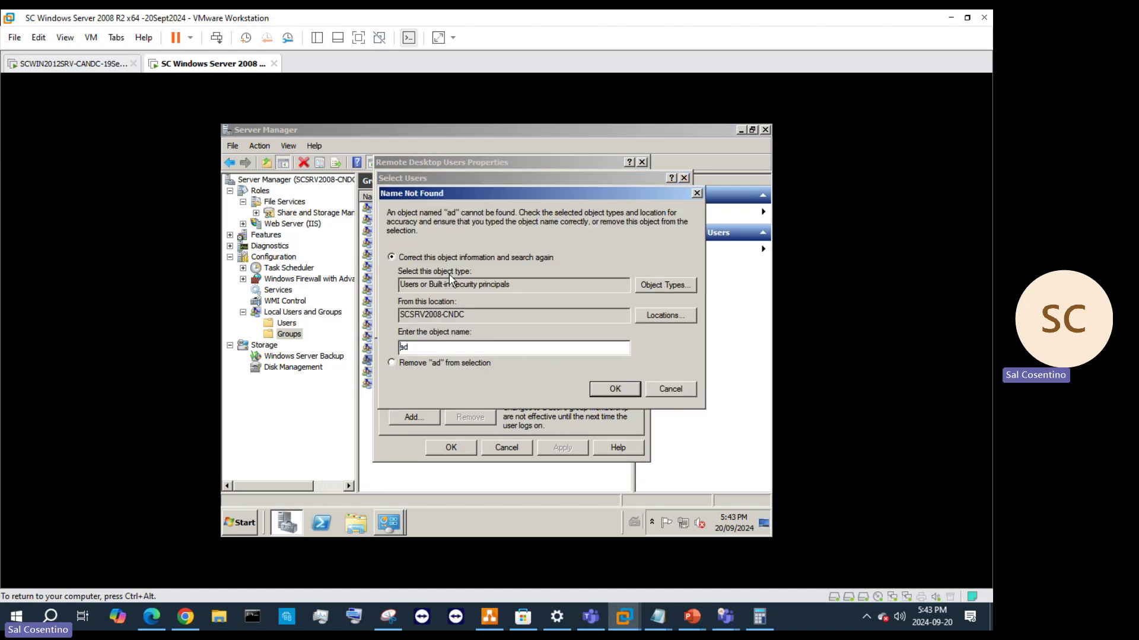
click(695, 194)
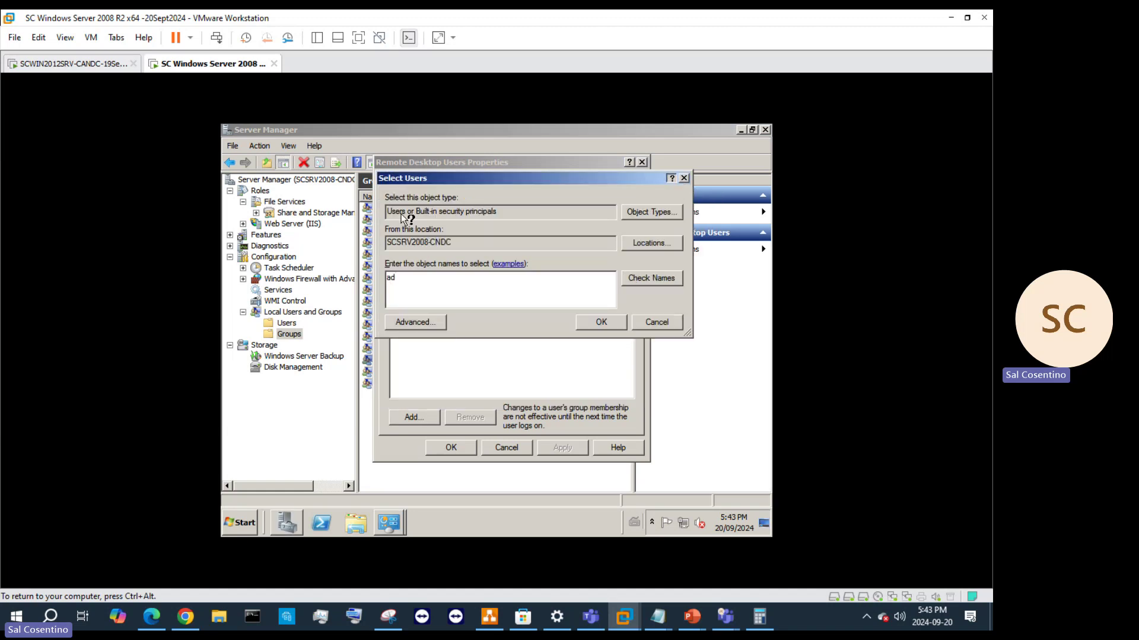
- Start a new local user with TorontoAdmin as both the user name and the full name
click(326, 312)
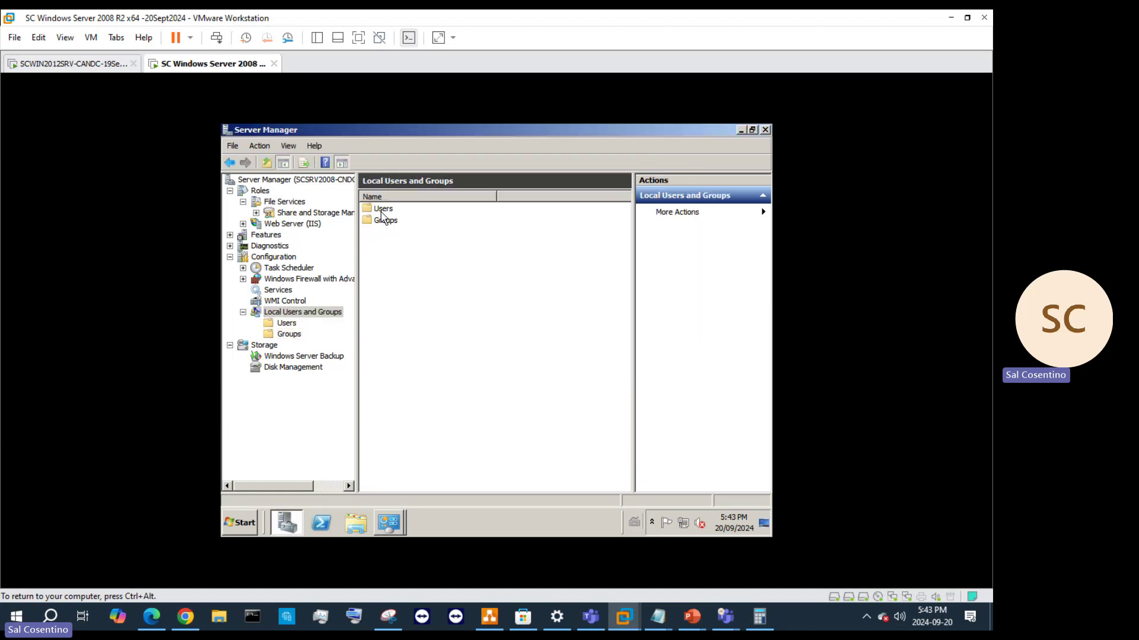
double_click(382, 211)
right_click(413, 252)
click(421, 256)
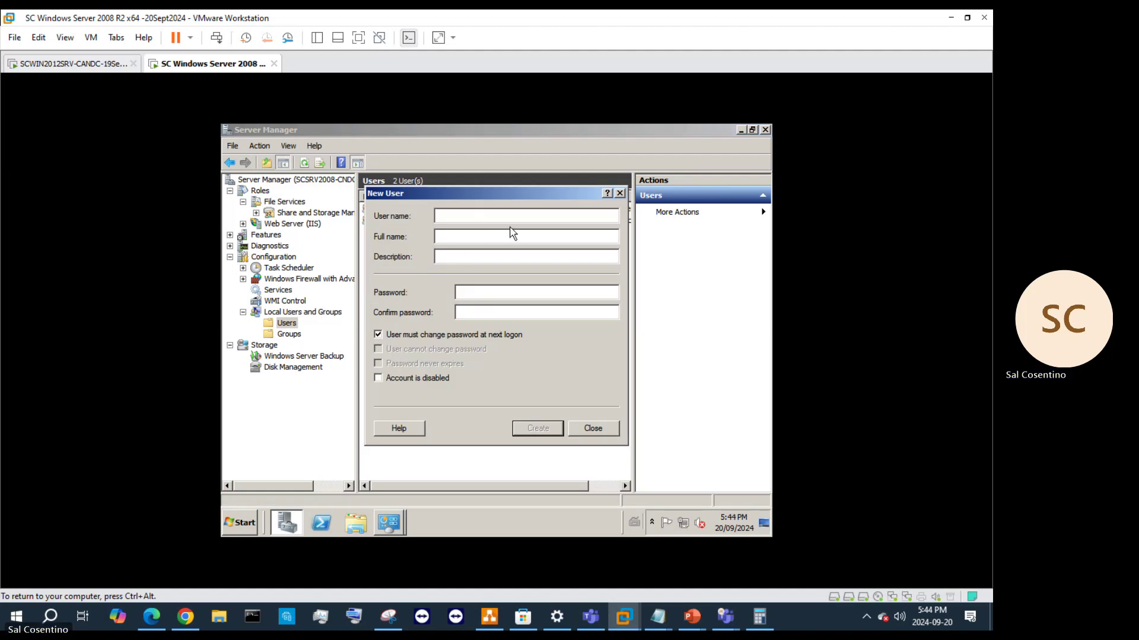
text(Toronto)
text(Admin)
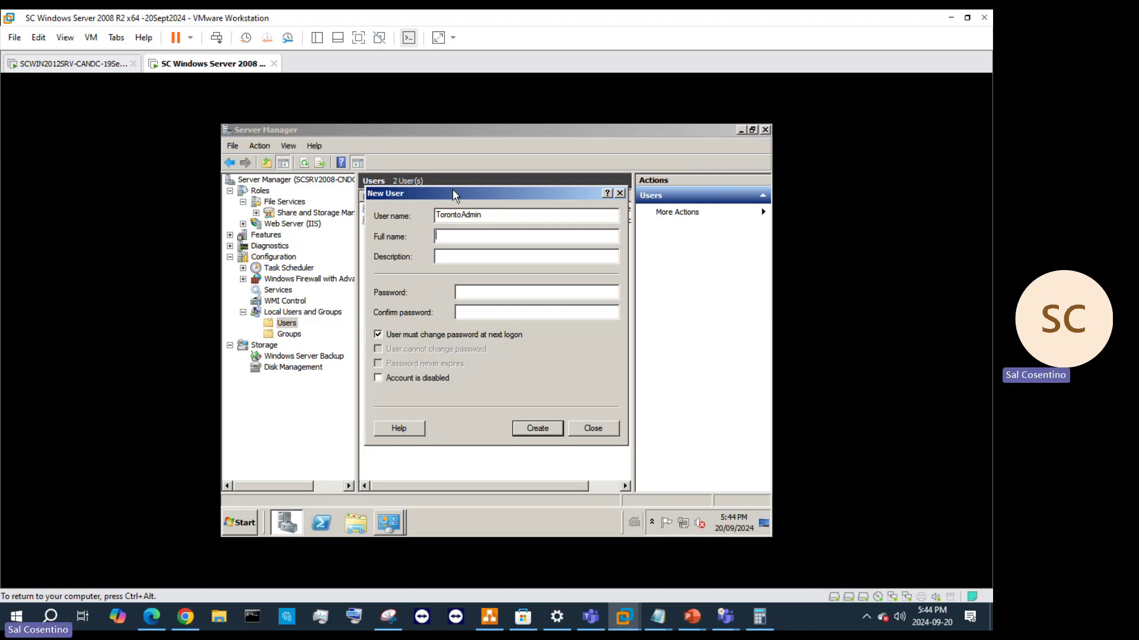
drag(507, 222, 397, 212)
click(448, 237)
key(ctrl+v)
- Create the account without a password, with the next-logon password change off and Account is disabled on, and close the form
click(441, 335)
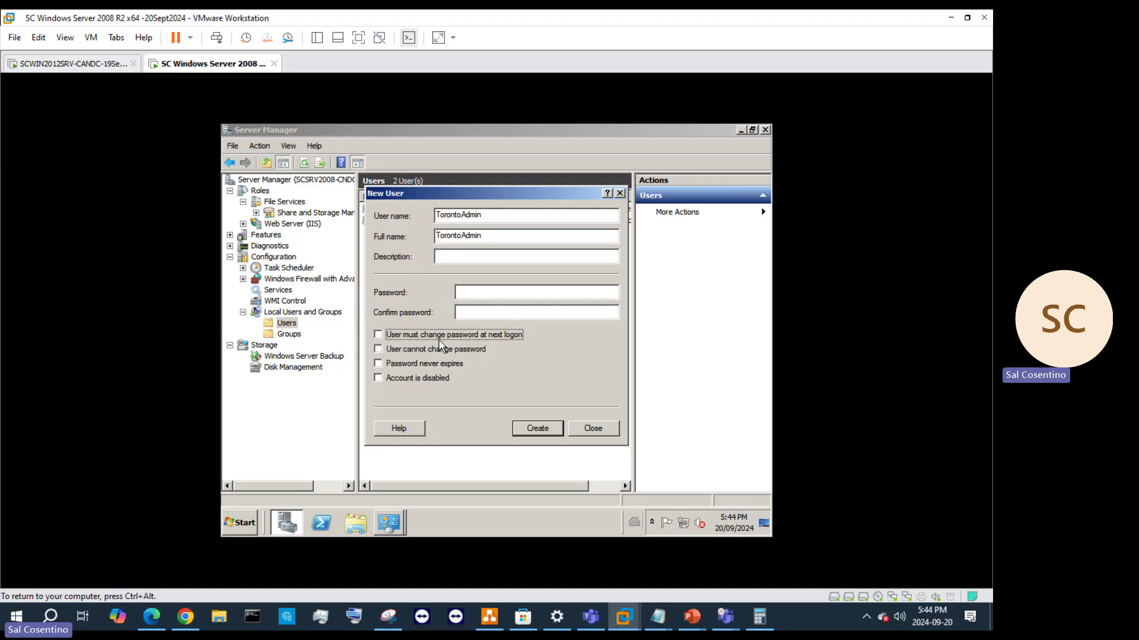
click(427, 382)
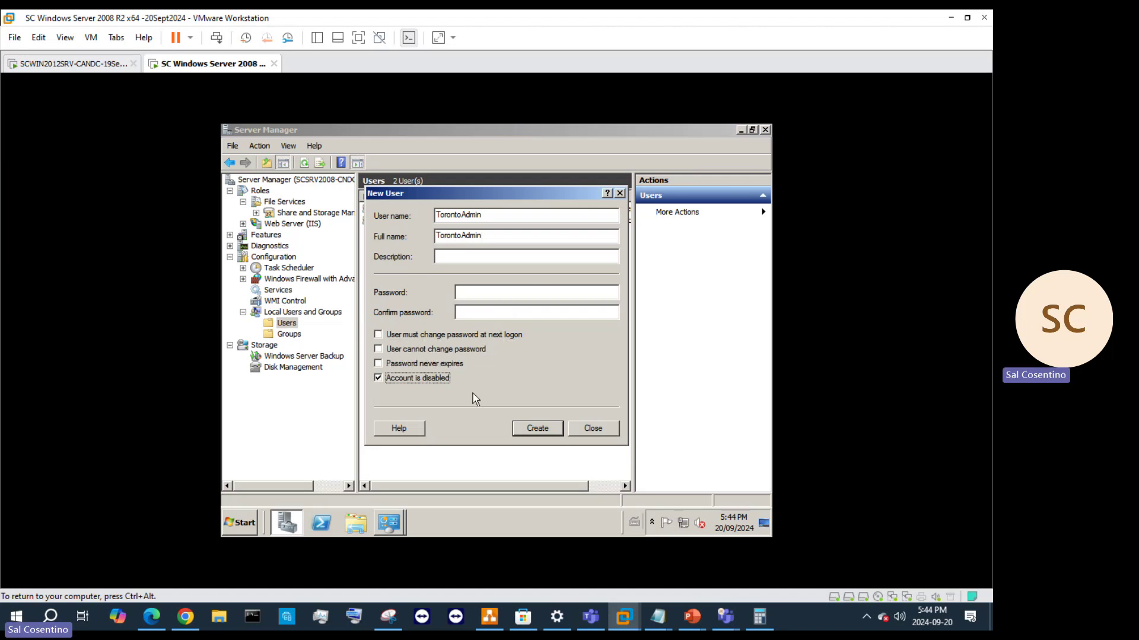
click(550, 429)
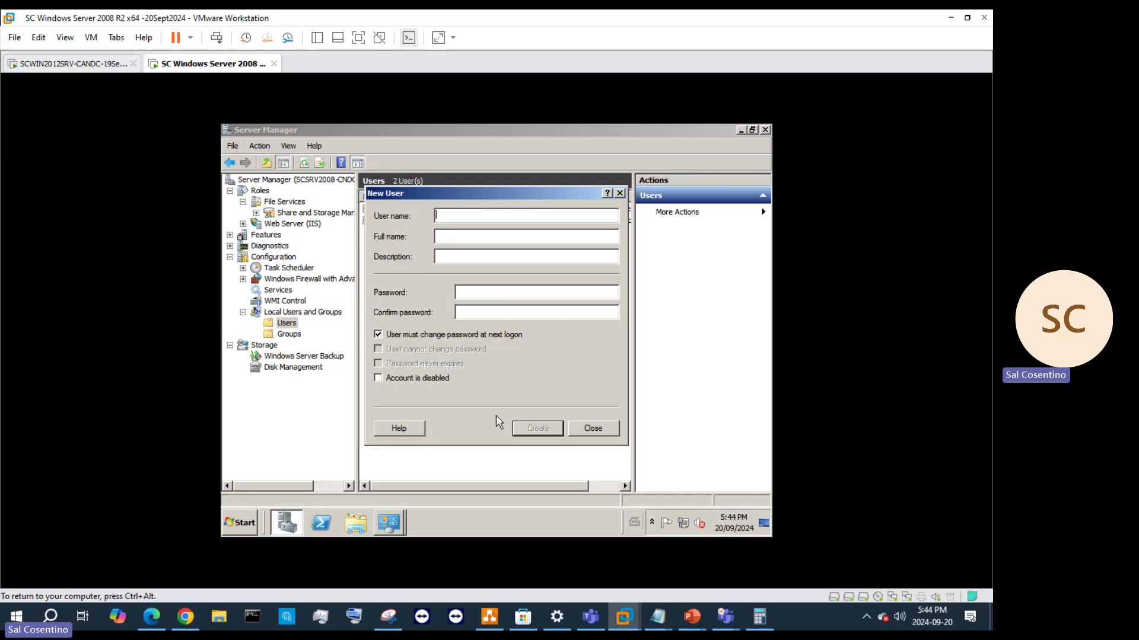
click(401, 379)
click(586, 429)
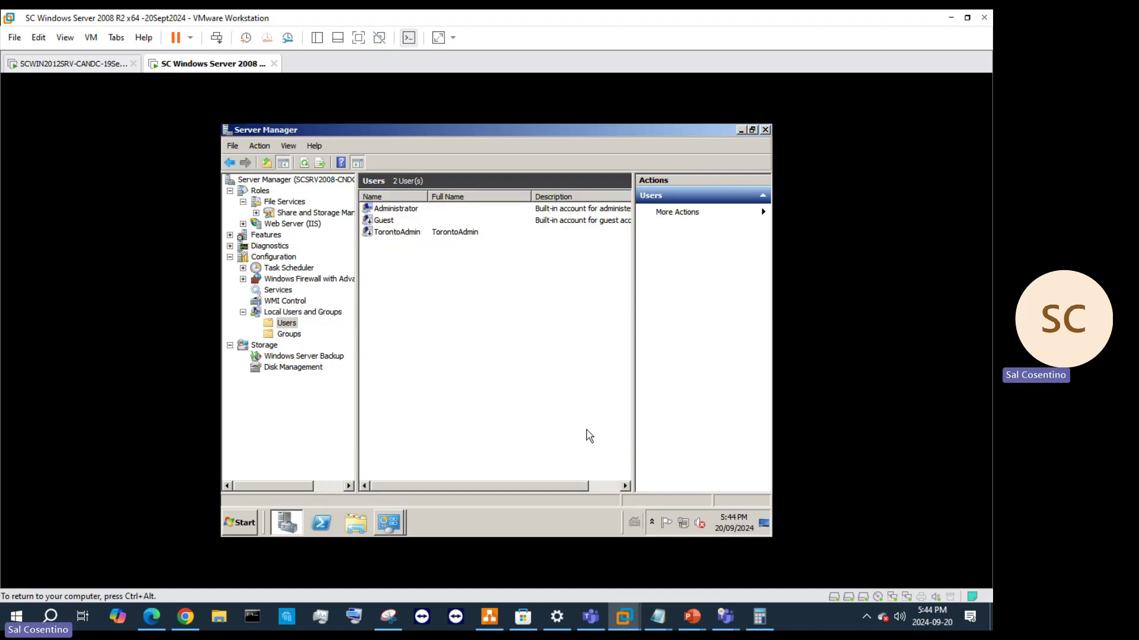
- Examine the TorontoAdmin account's properties, including group membership, profile, sessions, remote control and Remote Desktop Services profile
click(409, 236)
right_click(405, 235)
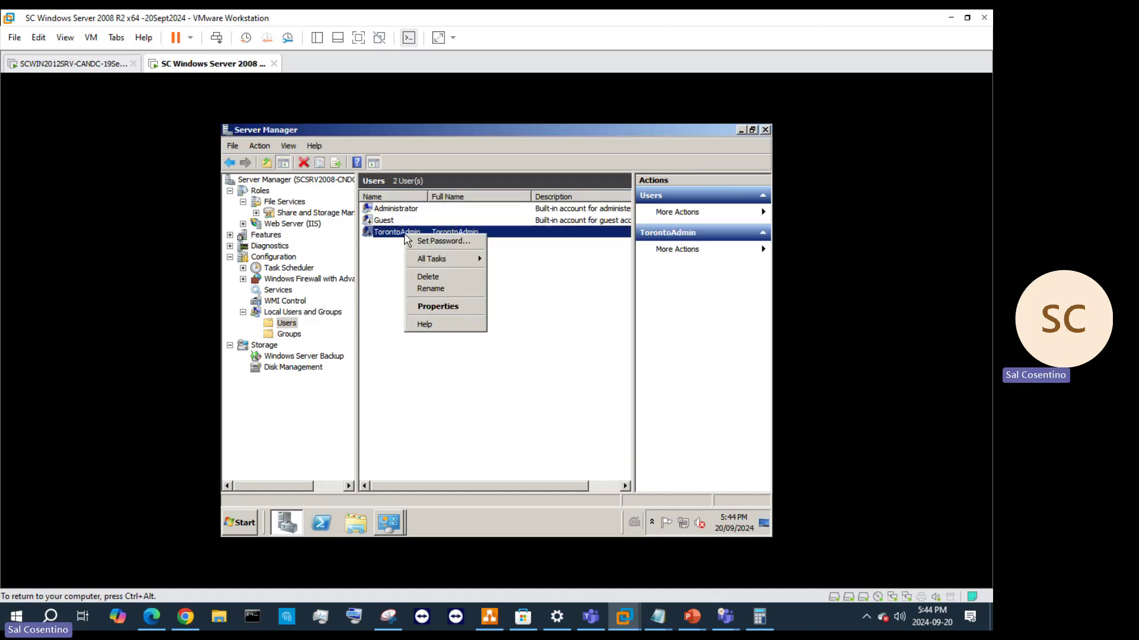
click(436, 305)
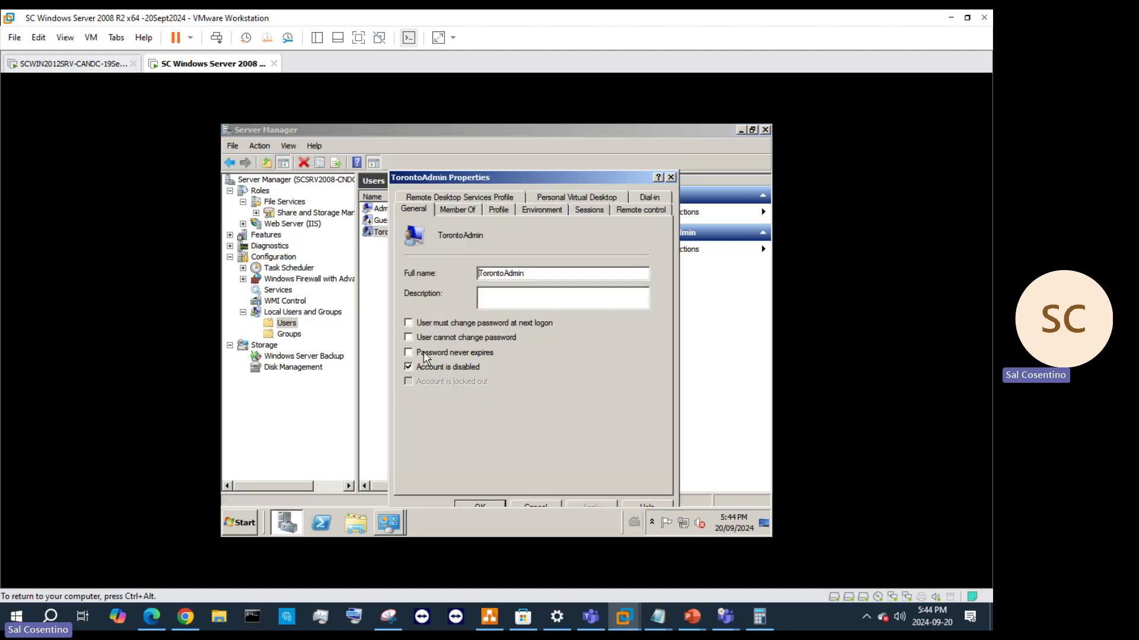
click(456, 211)
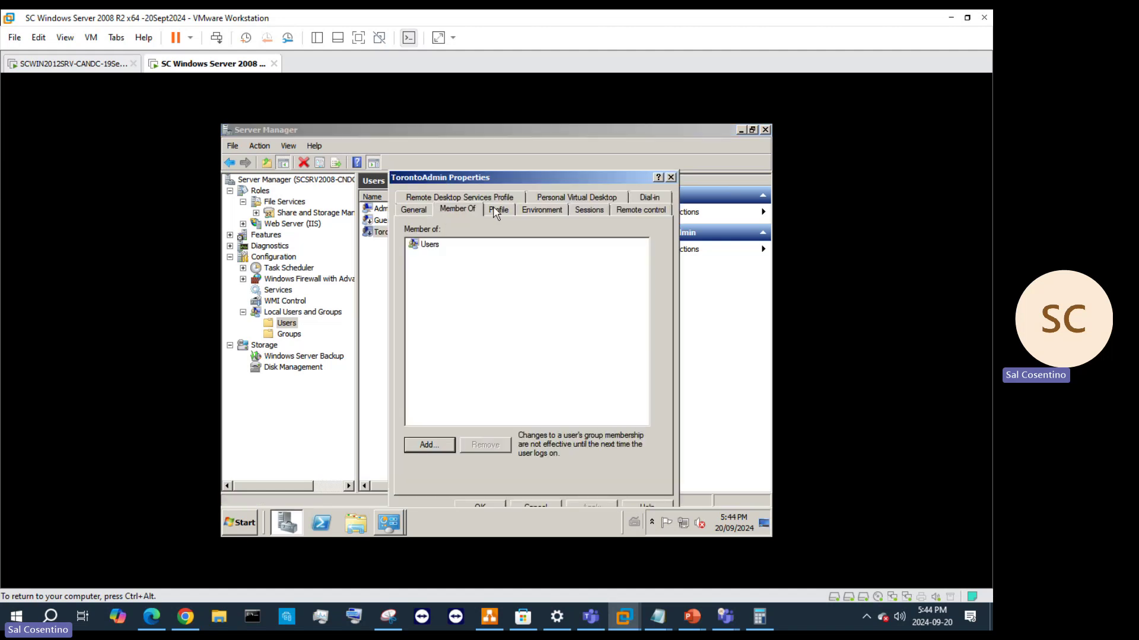
click(496, 212)
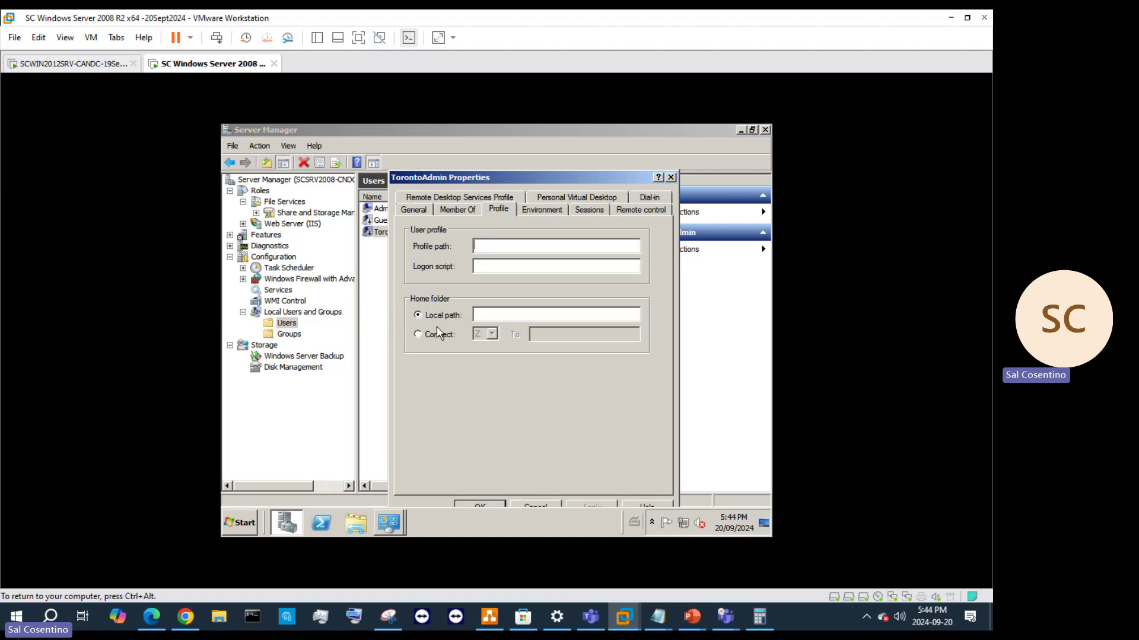
click(578, 212)
click(644, 212)
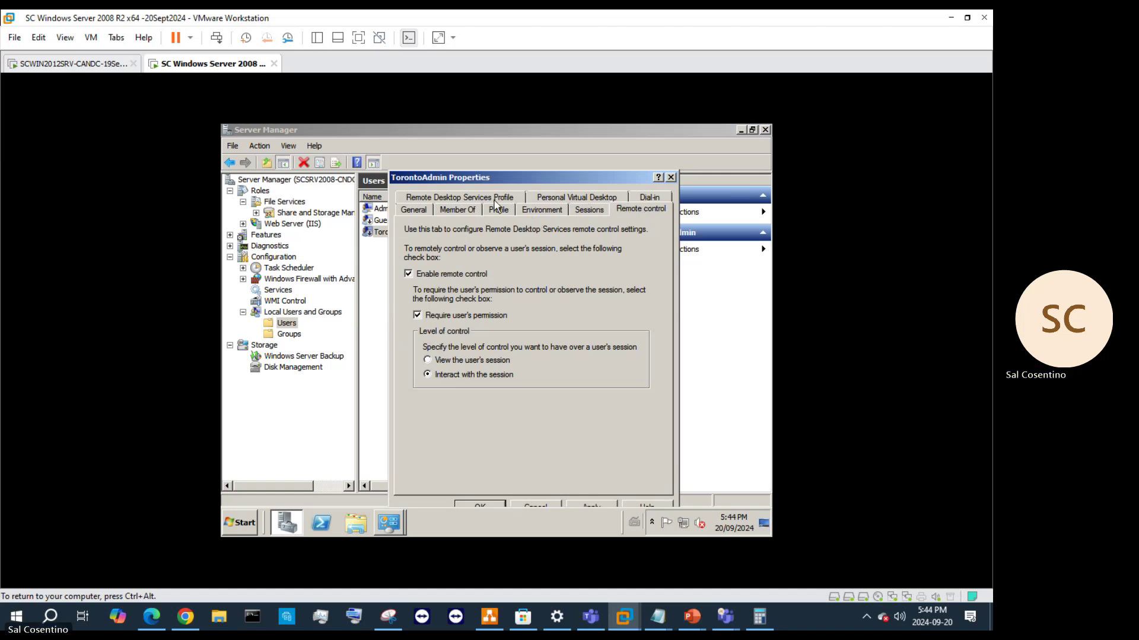
click(475, 202)
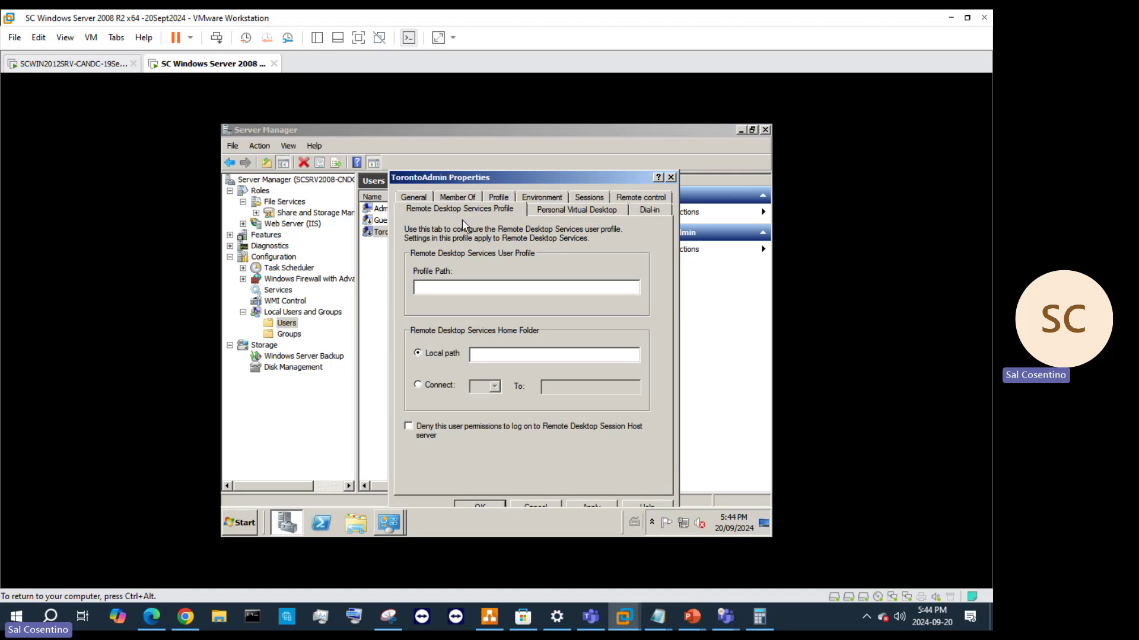
click(409, 199)
click(454, 210)
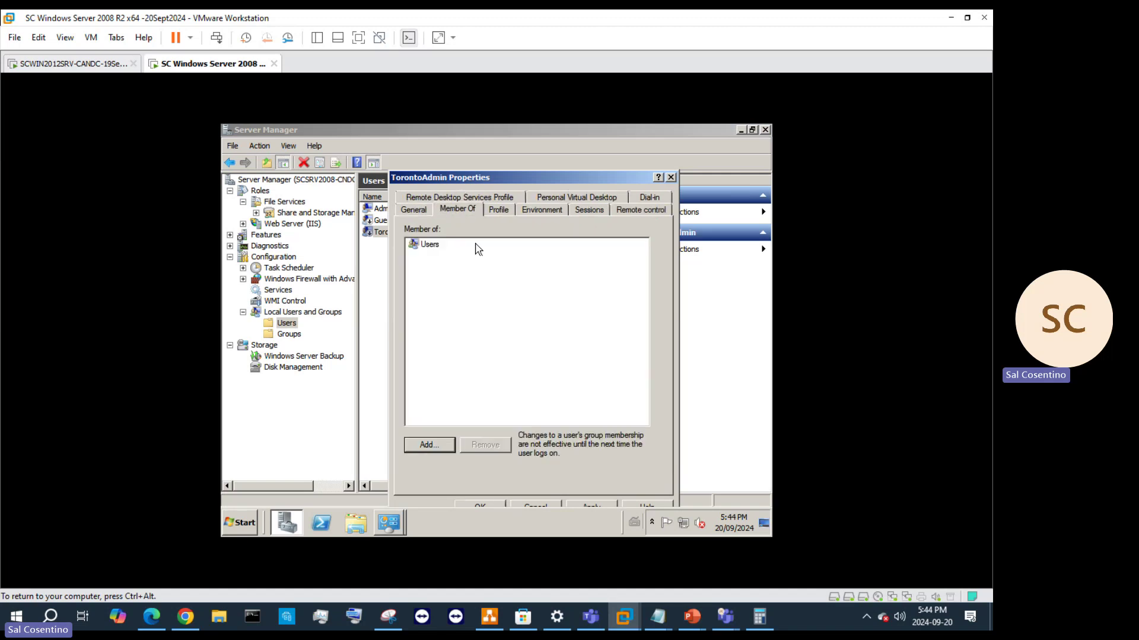
click(446, 452)
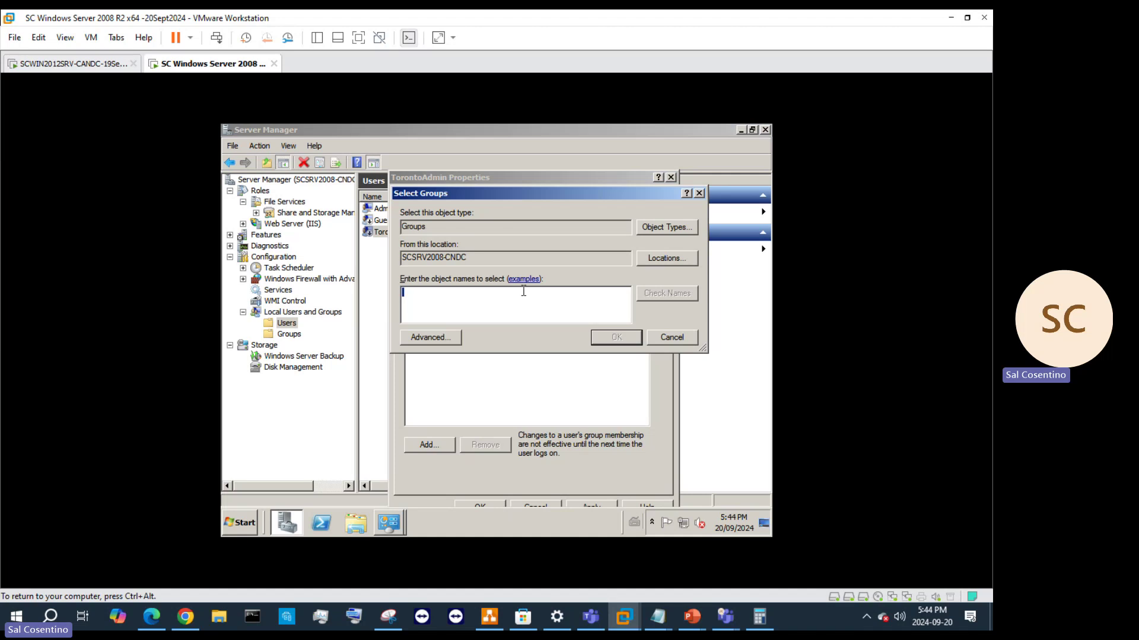
text(A)
key(BackSpace)
key(BackSpace)
key(Escape)
key(Escape)
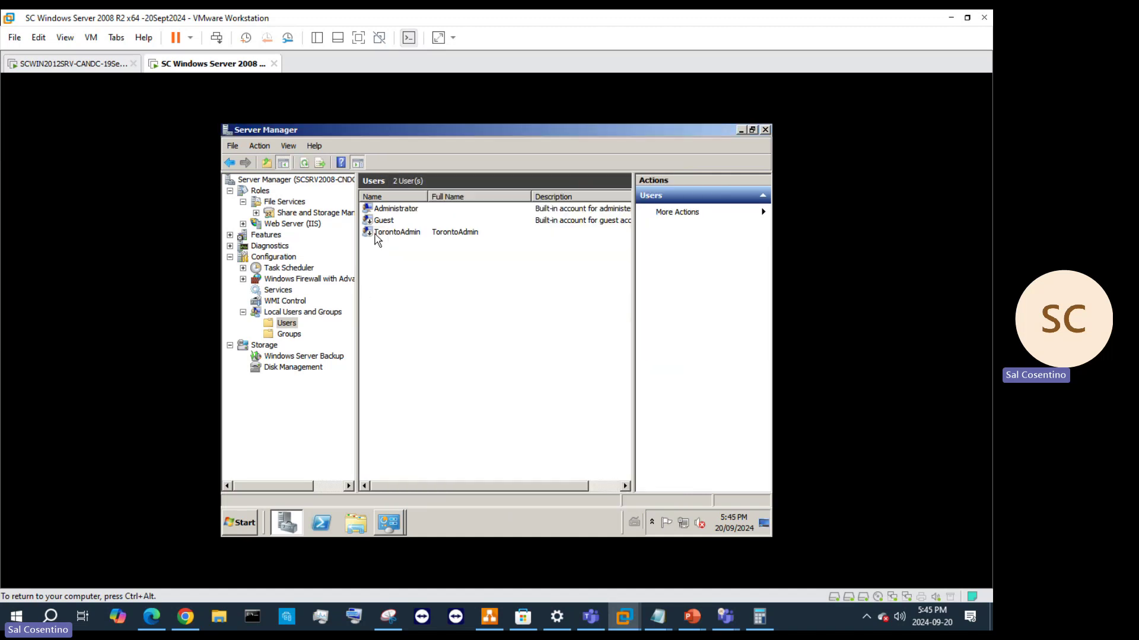
- Try to add a user matching "adm" to the Backup Operators group
click(289, 333)
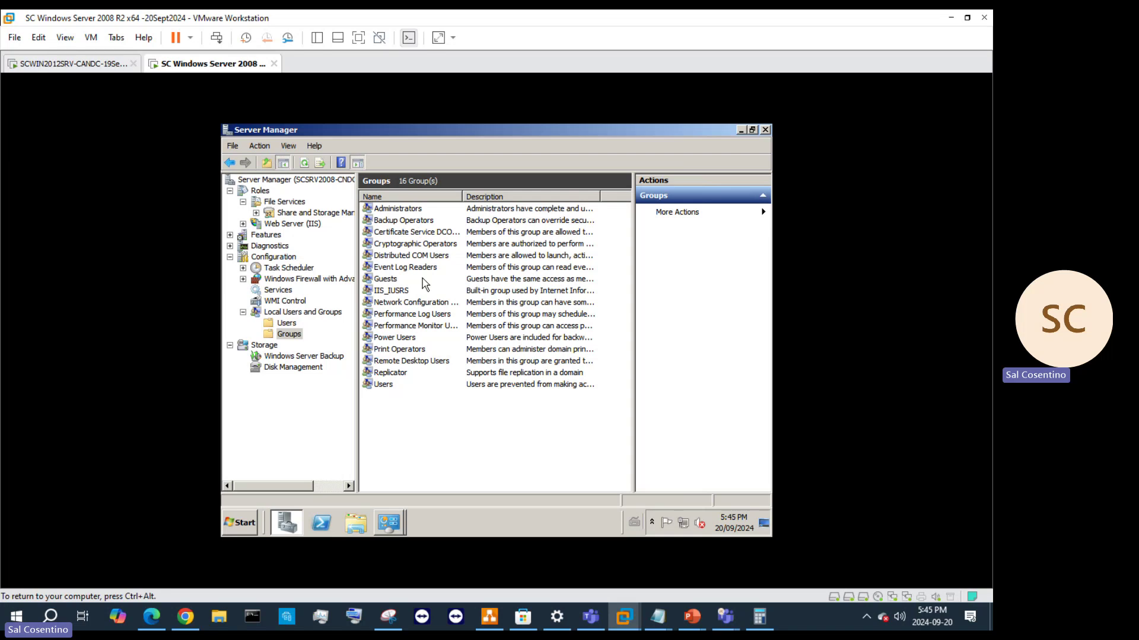
click(410, 363)
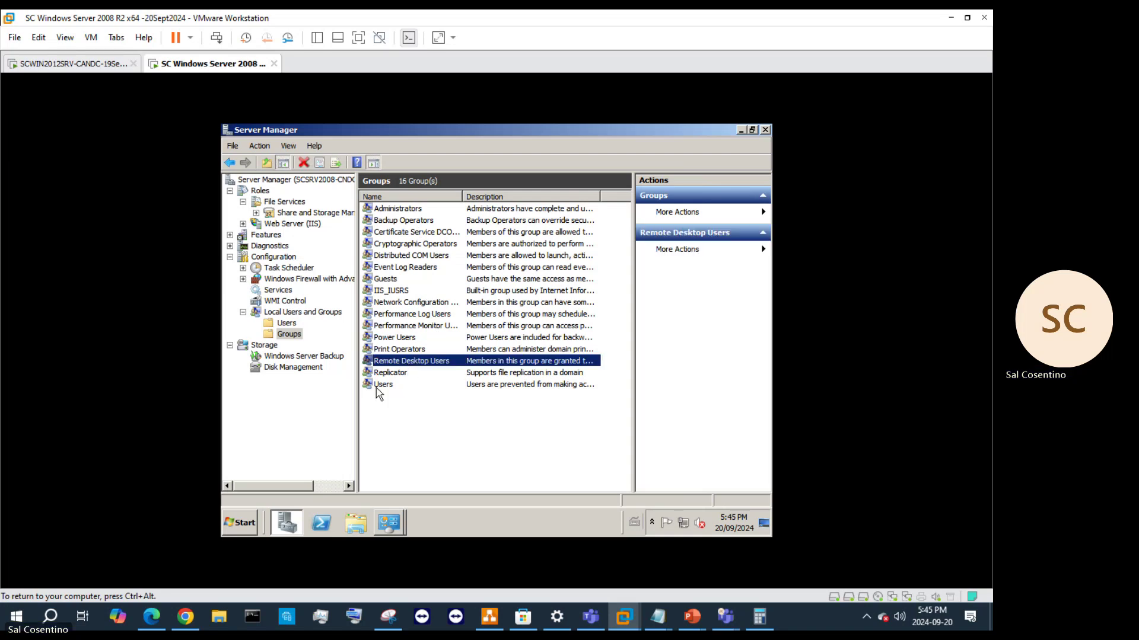
click(424, 224)
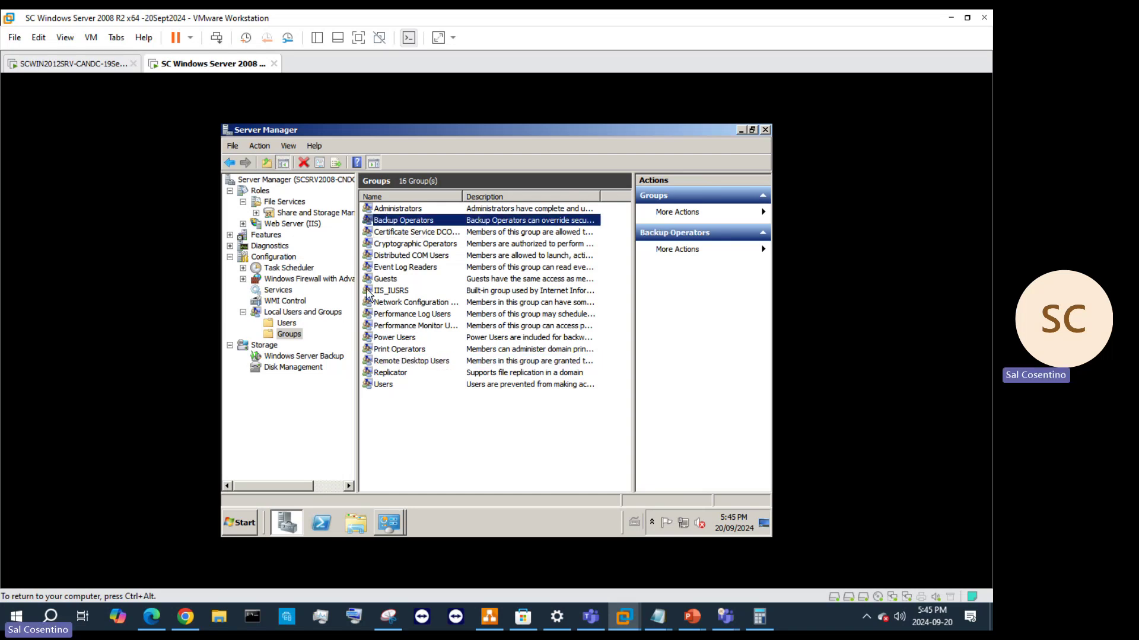
double_click(414, 221)
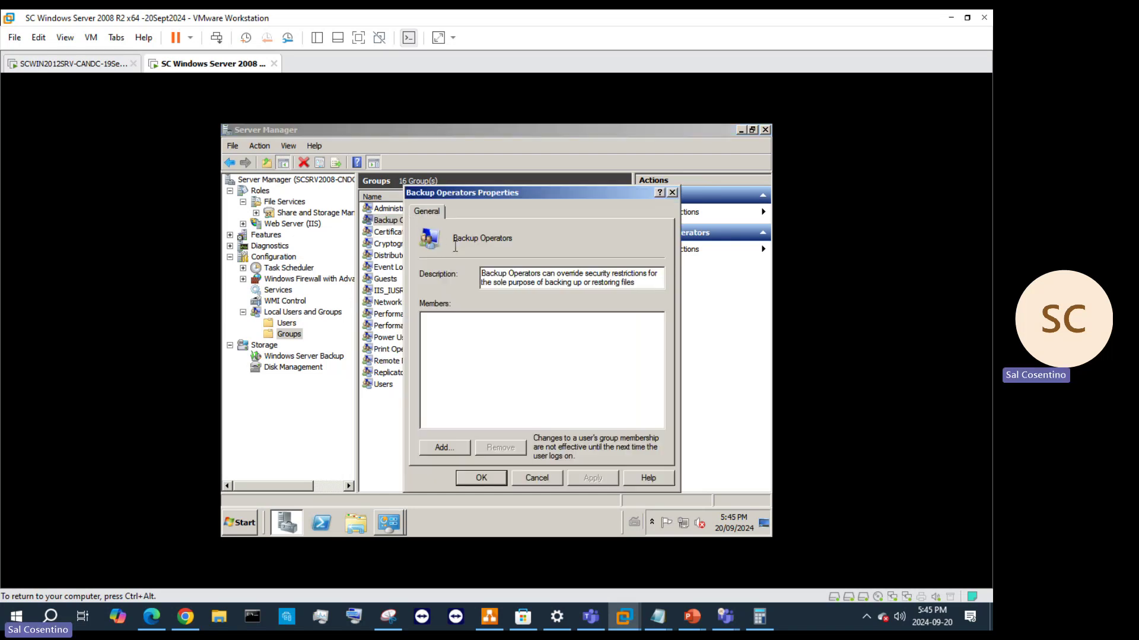
click(444, 448)
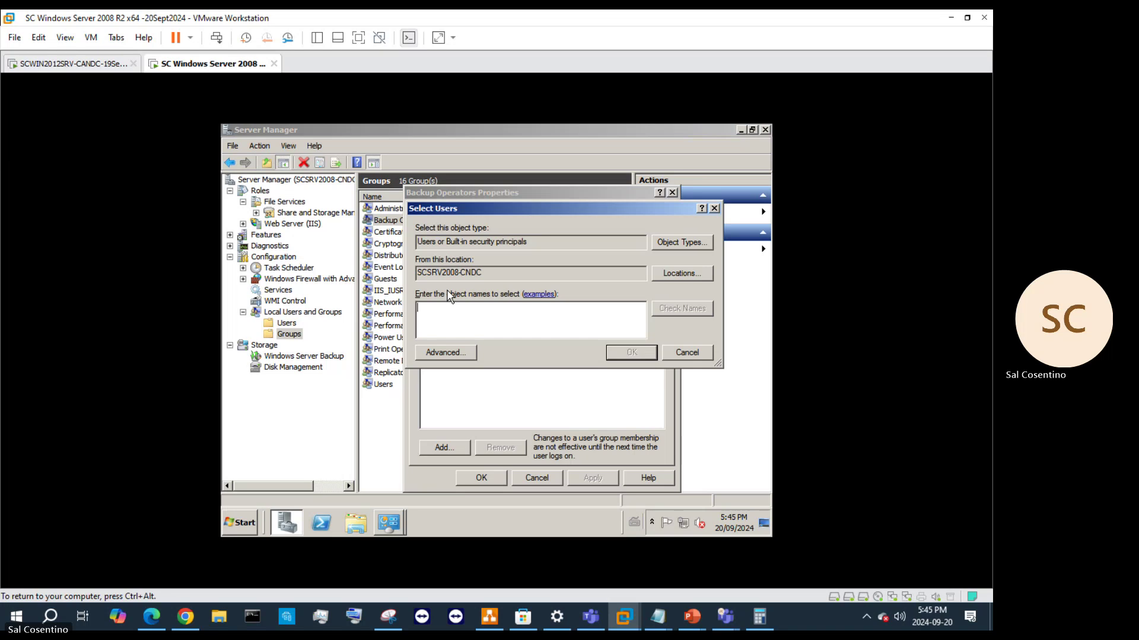
text(adm)
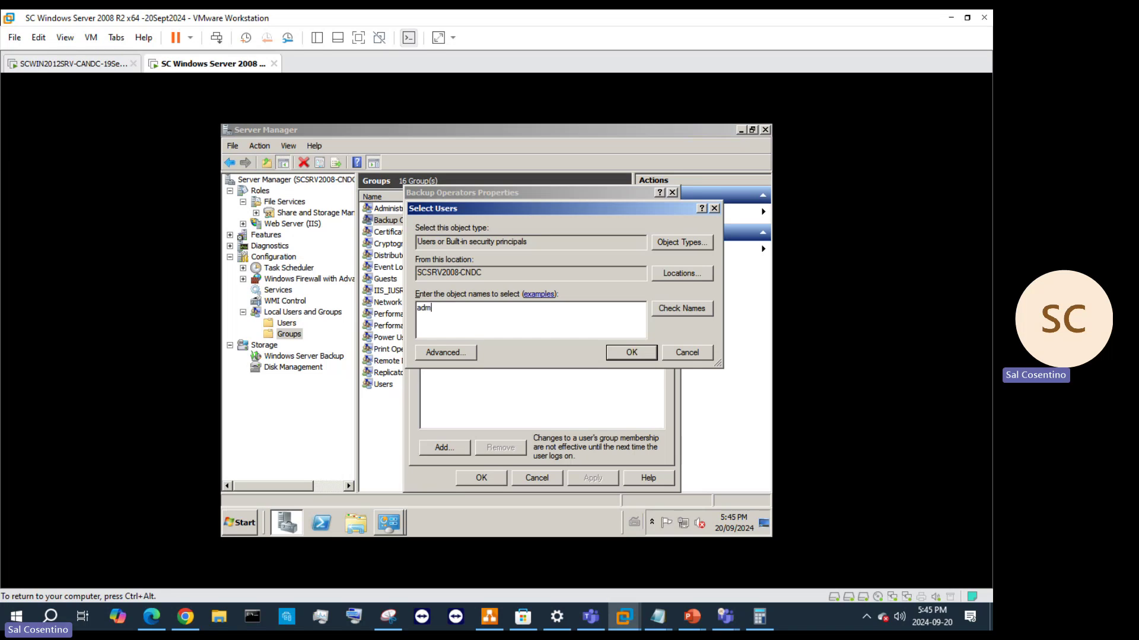
click(693, 309)
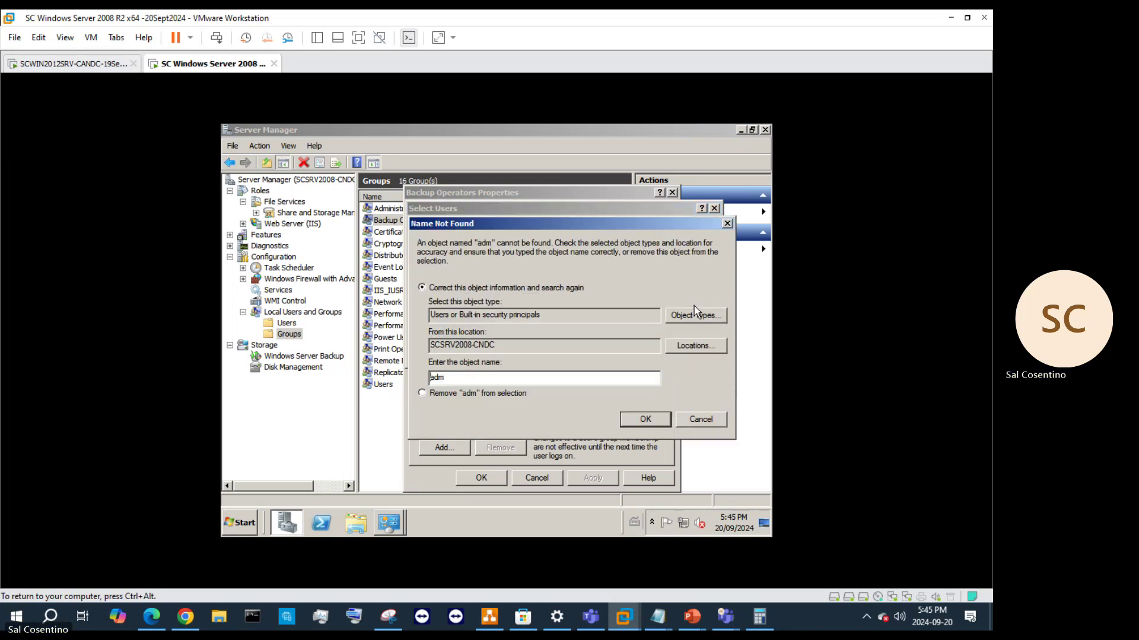
click(727, 223)
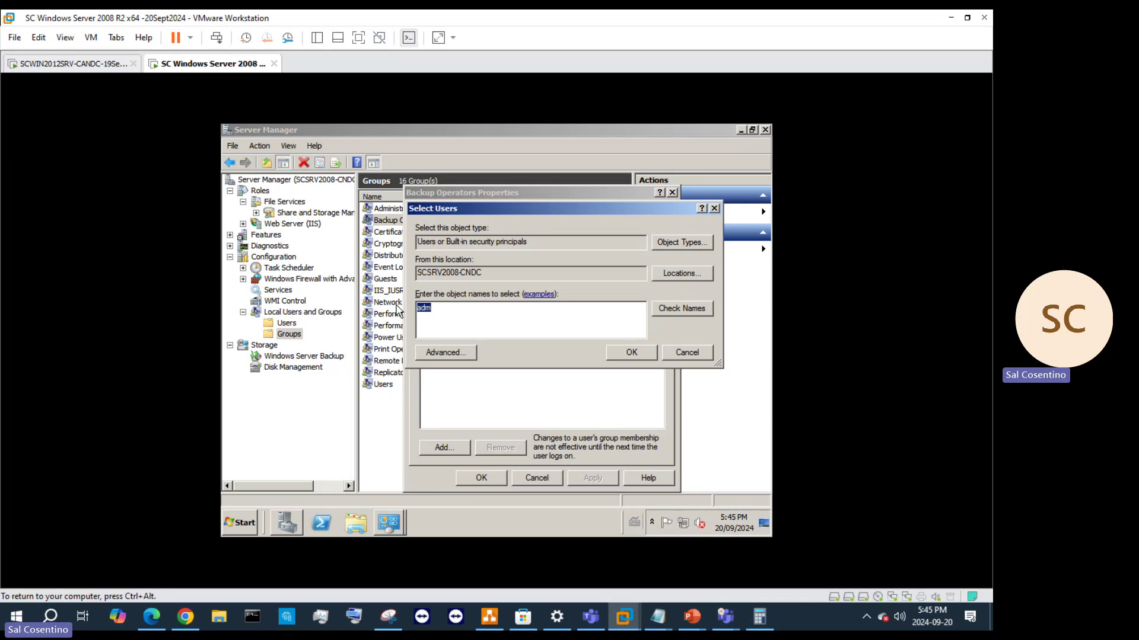
- Retry the user lookup for Backup Operators with the capitalized name "Adm"
text(Adem)
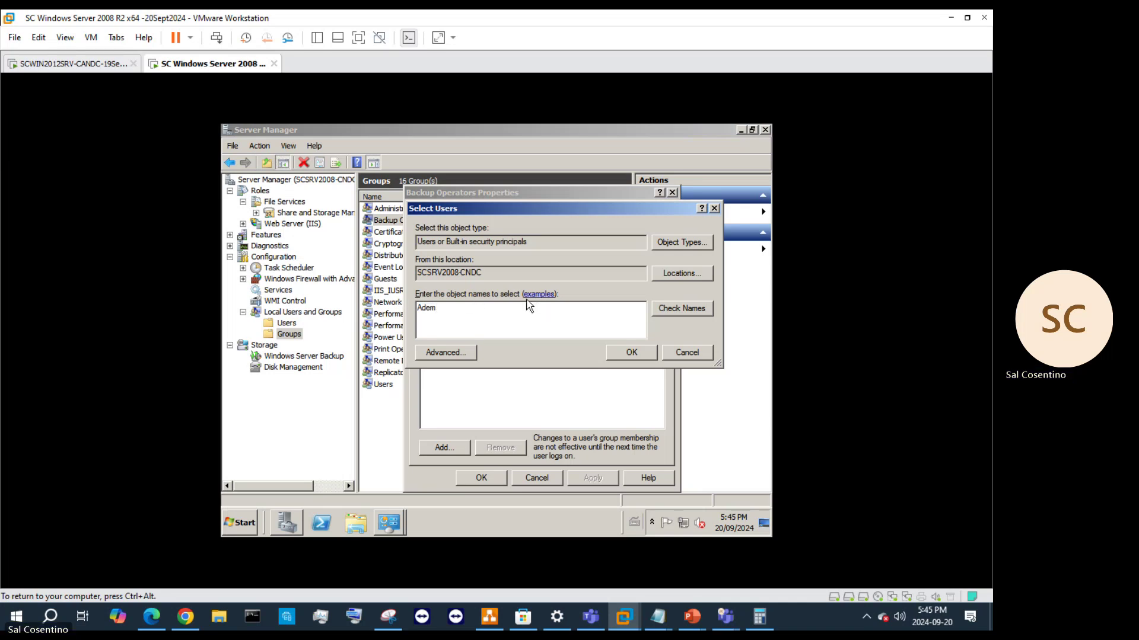
key(BackSpace)
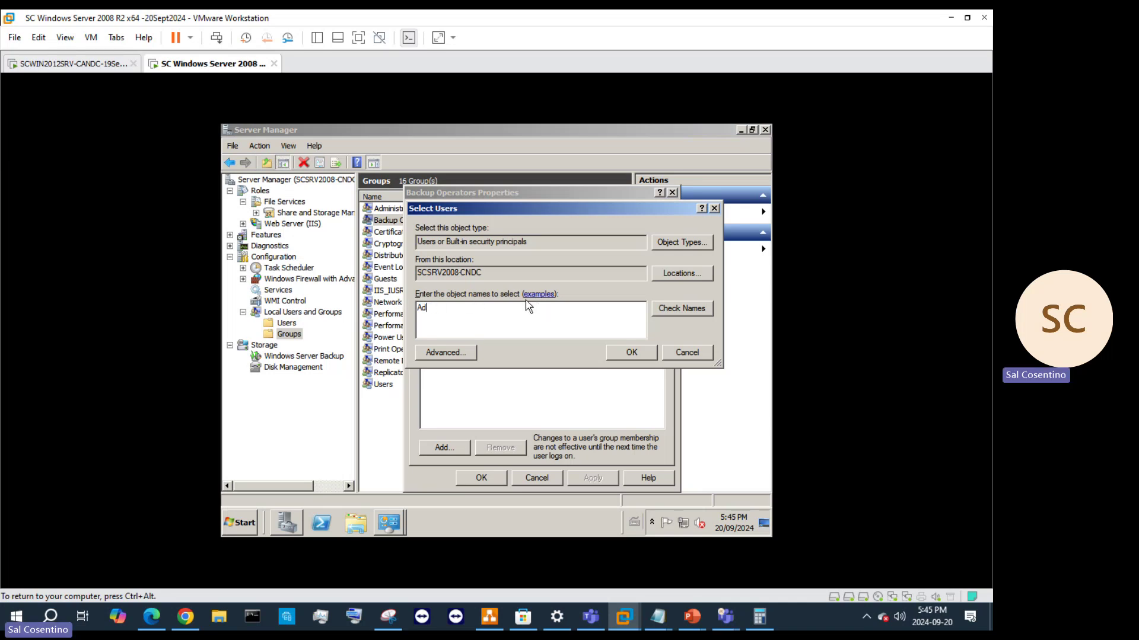
text(m)
click(682, 309)
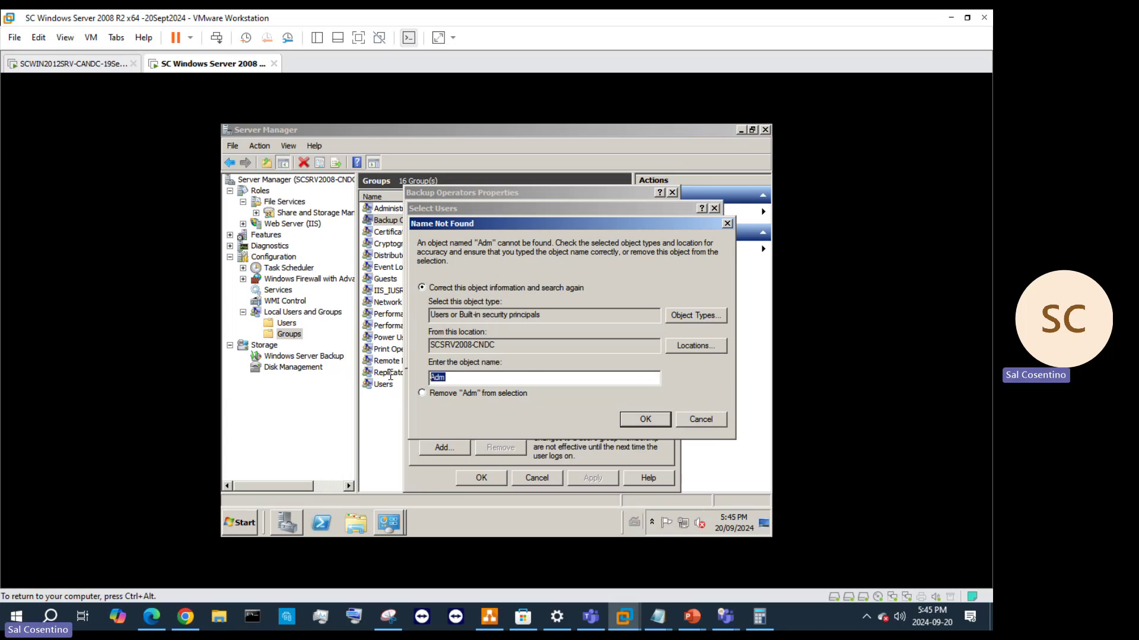
- Try correcting the unresolved object name to "Tor", keeping SCSRV2008-CNDC as the search location
text(To)
key(BackSpace)
key(BackSpace)
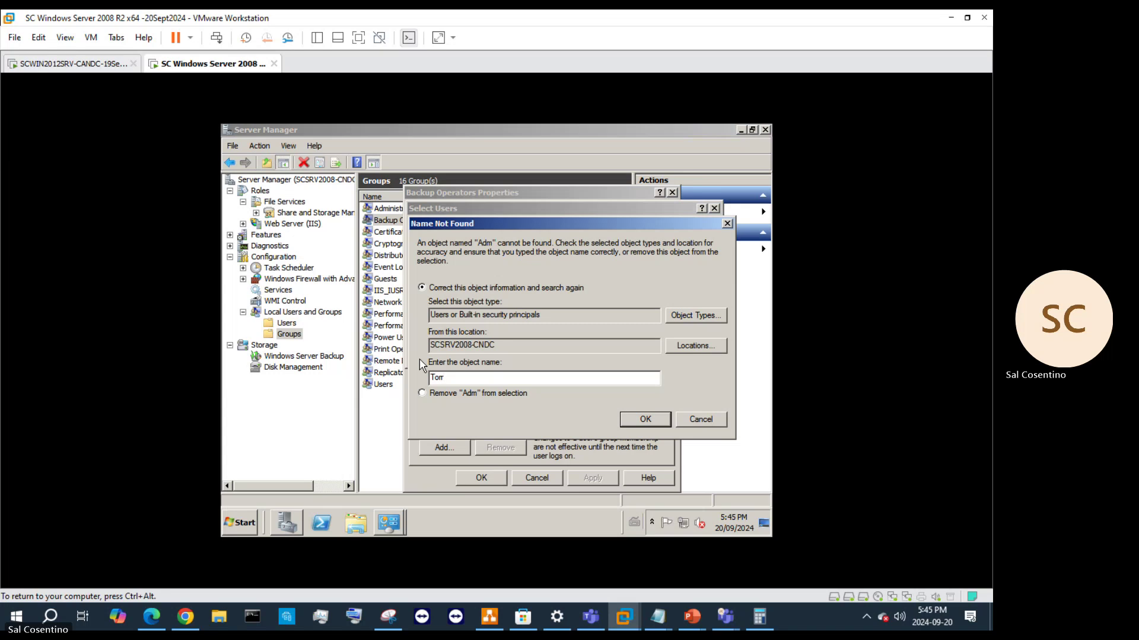
click(697, 347)
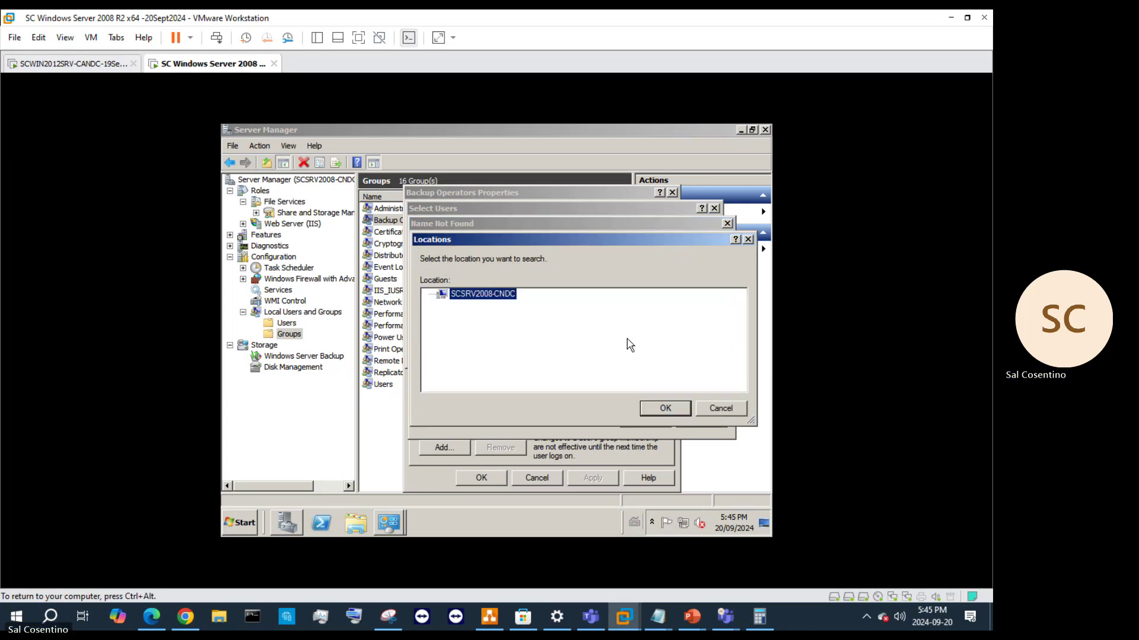
click(664, 407)
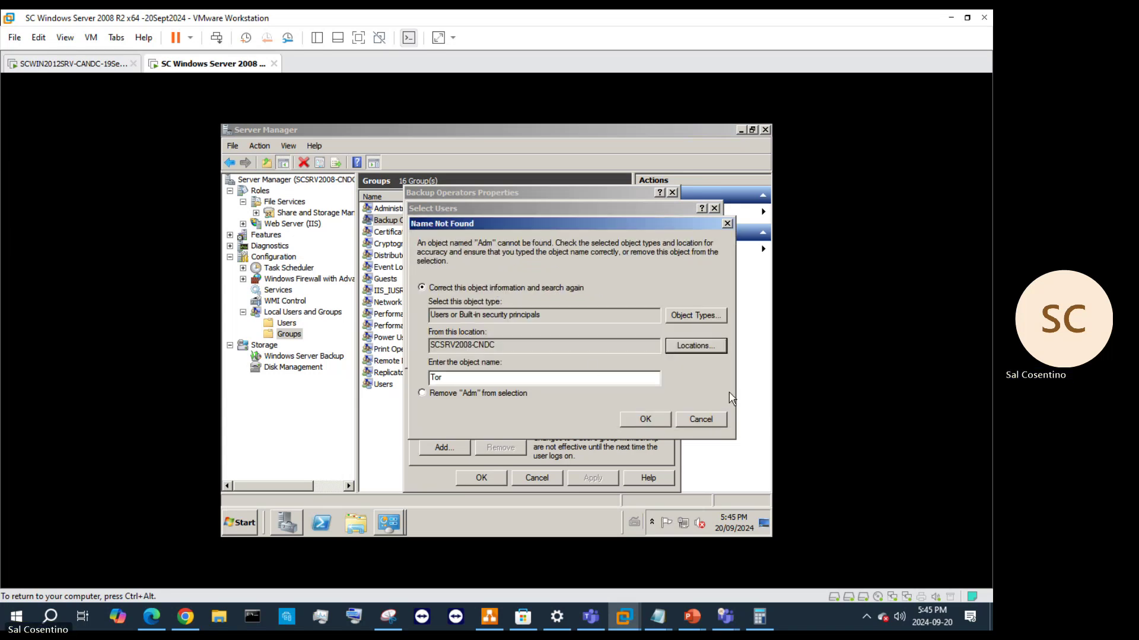
click(653, 423)
click(646, 420)
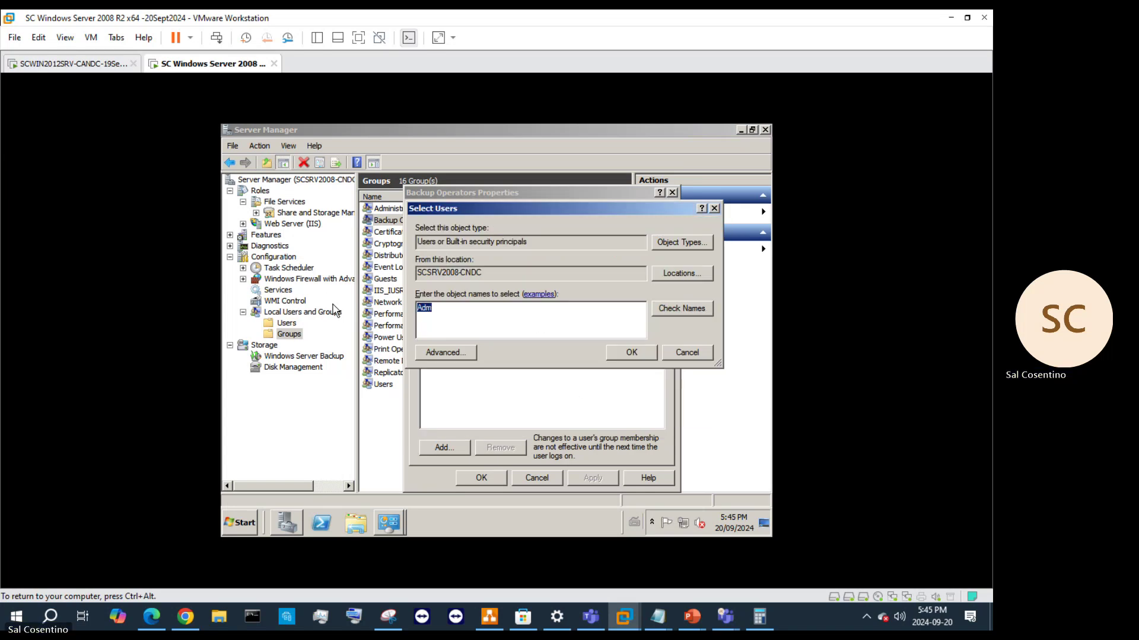
- Try to resolve "Tor" as a Backup Operators member, reviewing the object types available for the lookup
text(Tor)
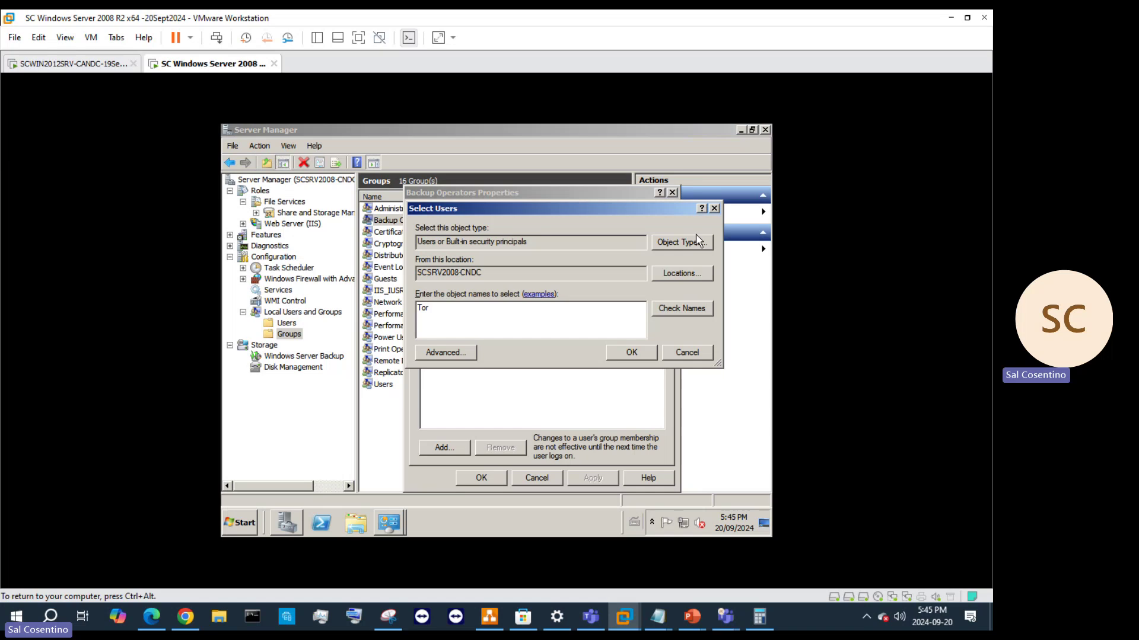
click(697, 242)
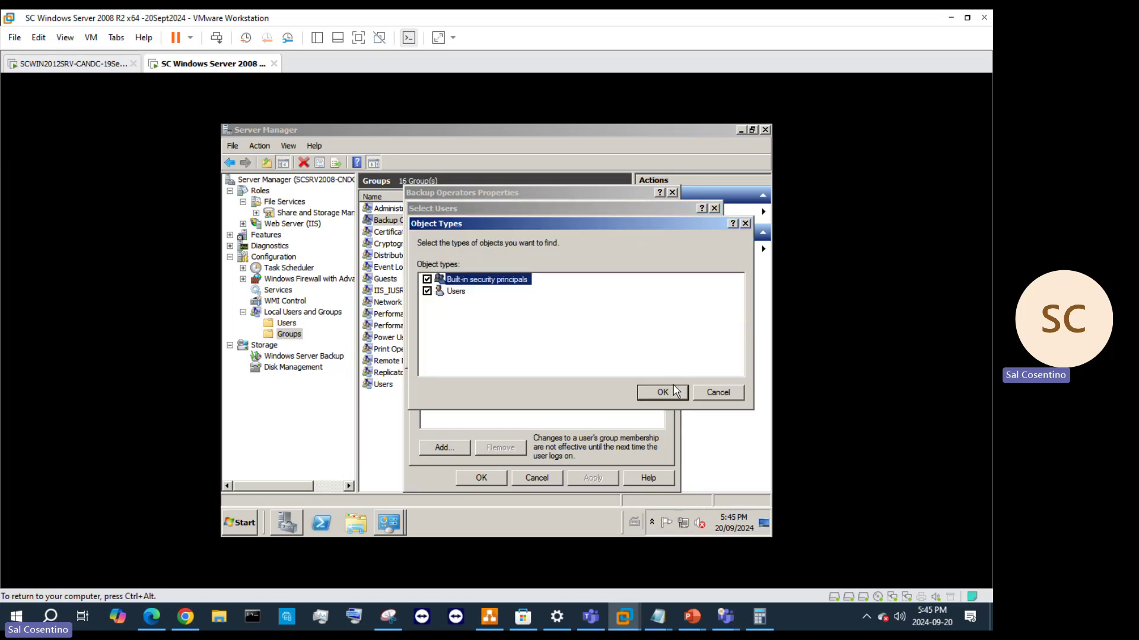
click(703, 392)
click(639, 355)
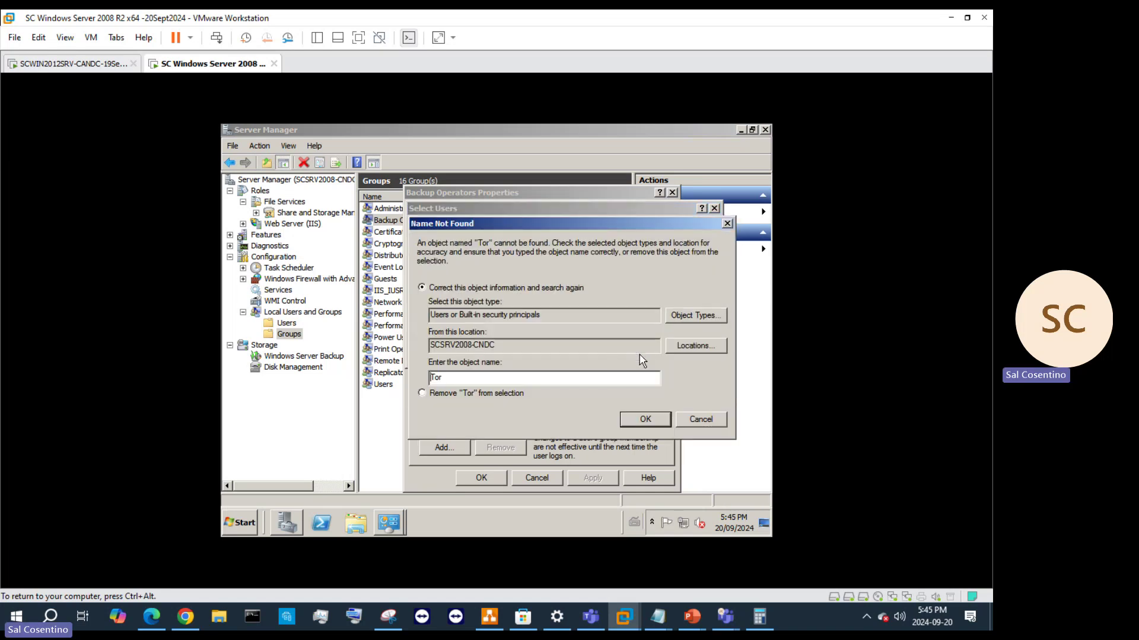
click(700, 417)
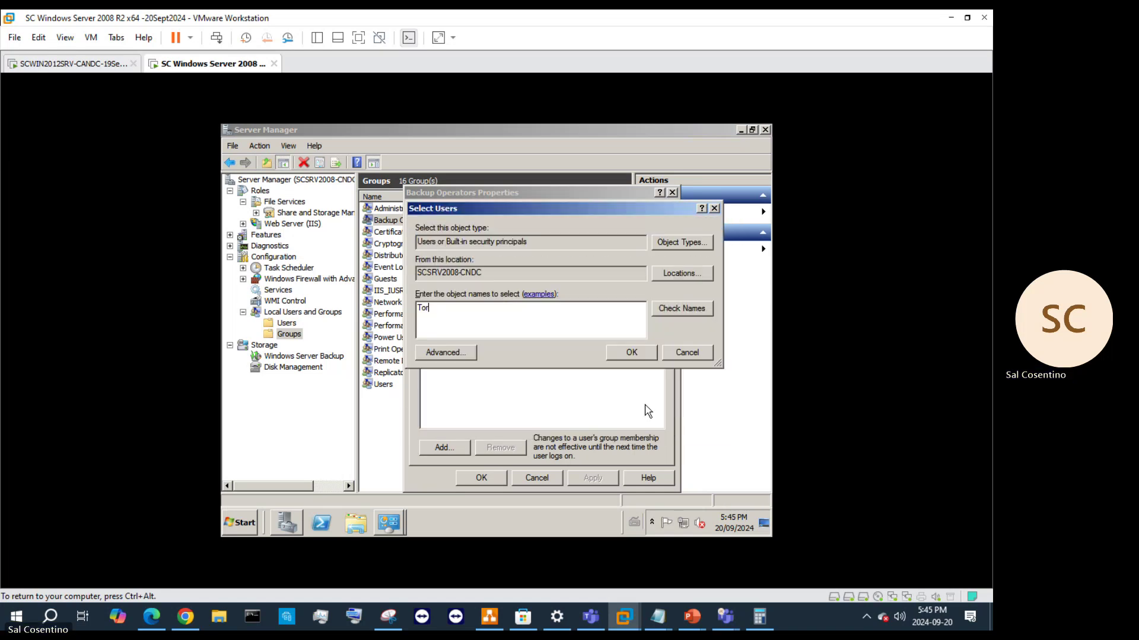
click(684, 313)
click(694, 417)
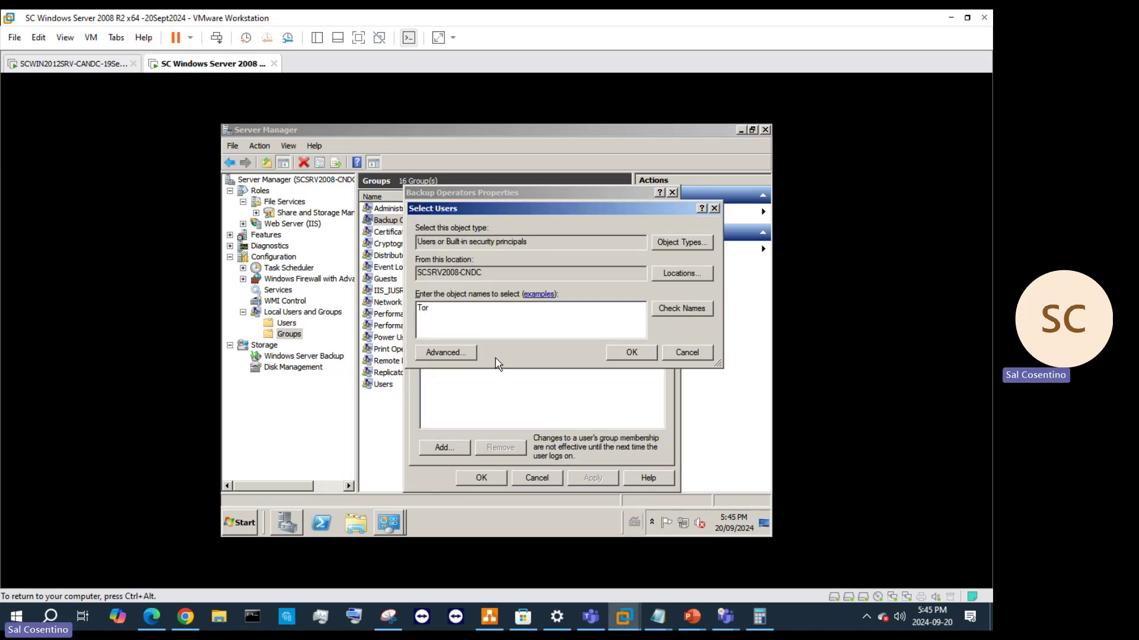
- Review the advanced user search and its available locations, and leave the Backup Operators member selection without adding anyone
click(469, 354)
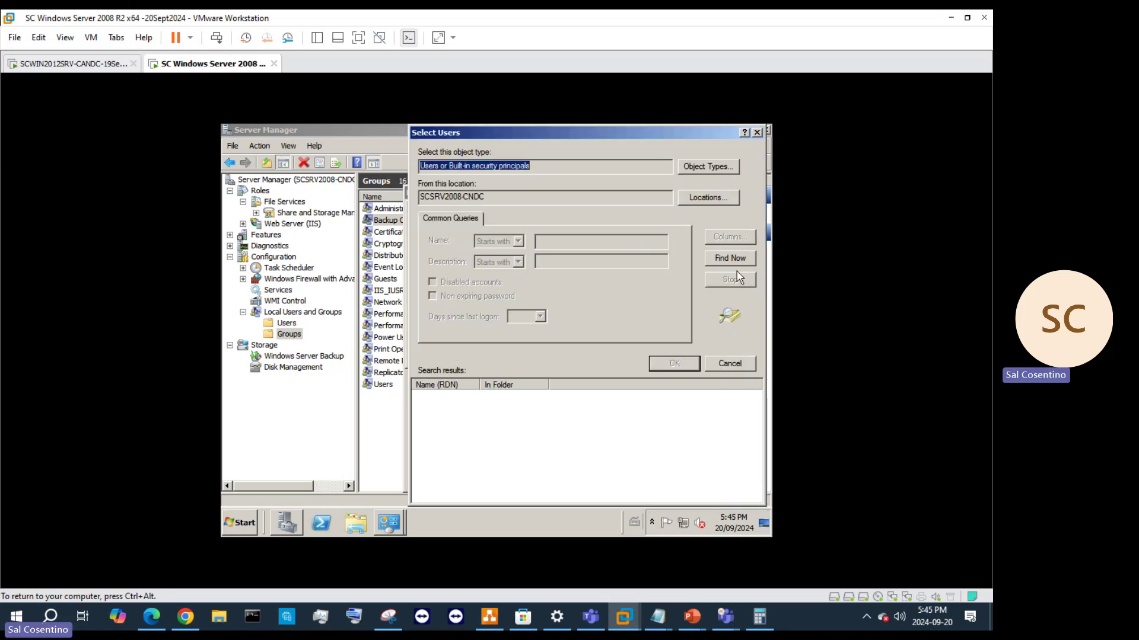
click(699, 198)
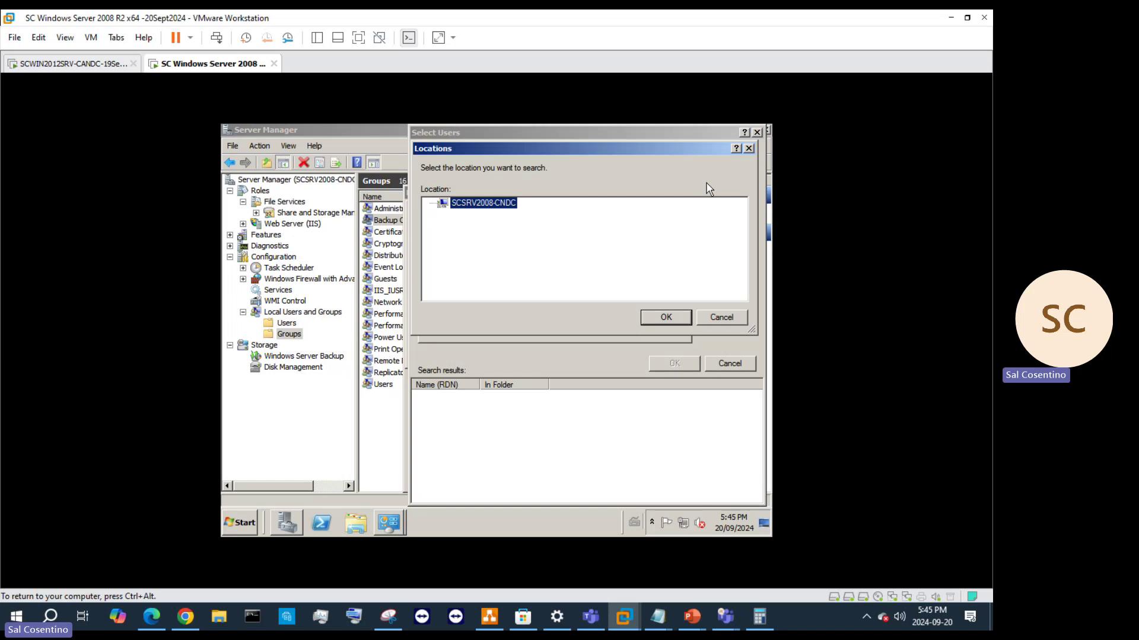
click(748, 149)
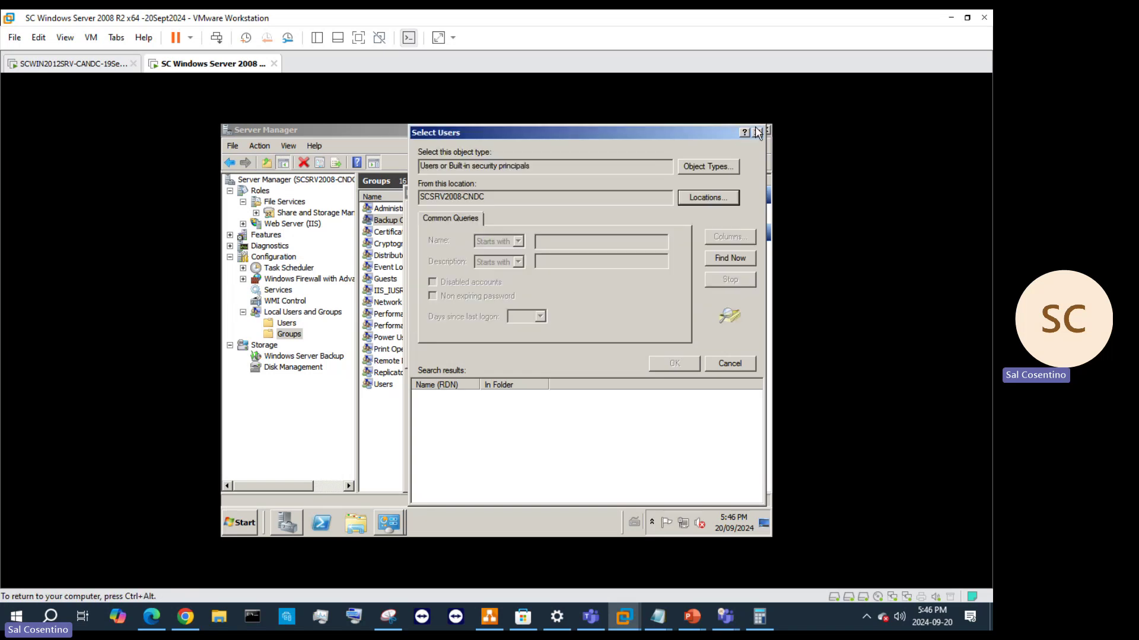
click(757, 133)
double_click(715, 208)
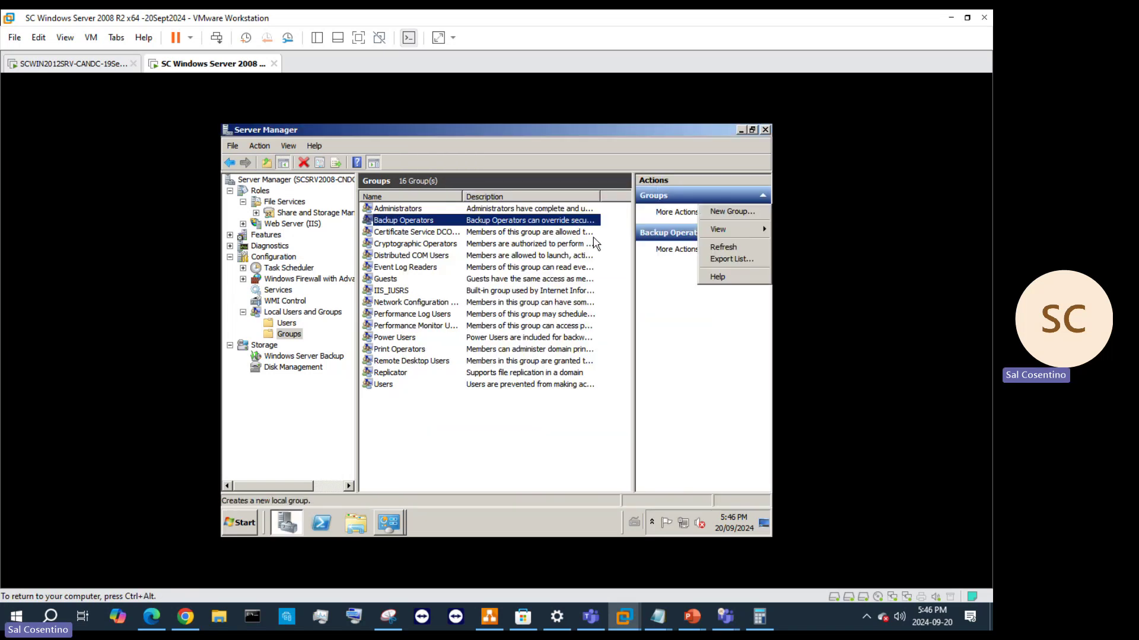
- Open the TorontoAdmin user's properties and start adding a group to its memberships
right_click(289, 337)
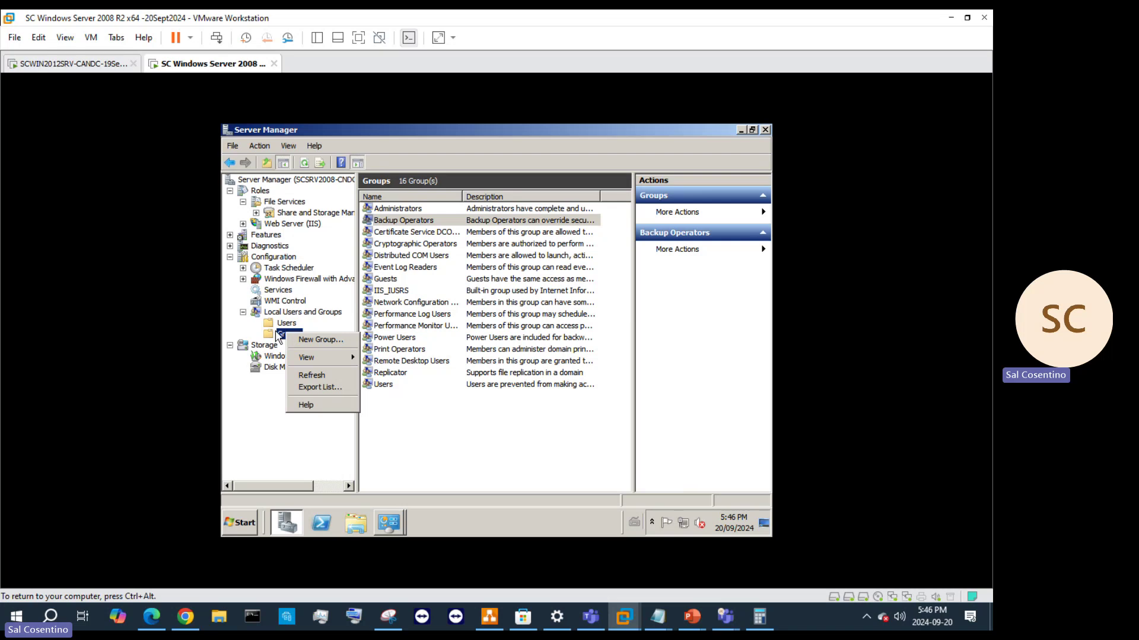
double_click(283, 313)
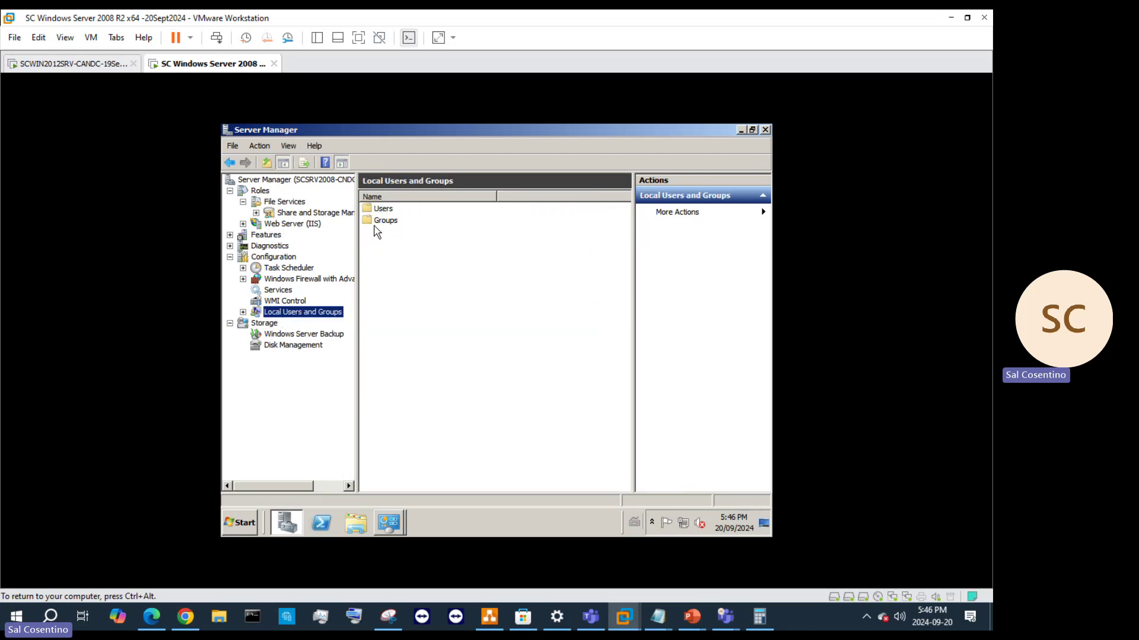
double_click(383, 208)
click(390, 233)
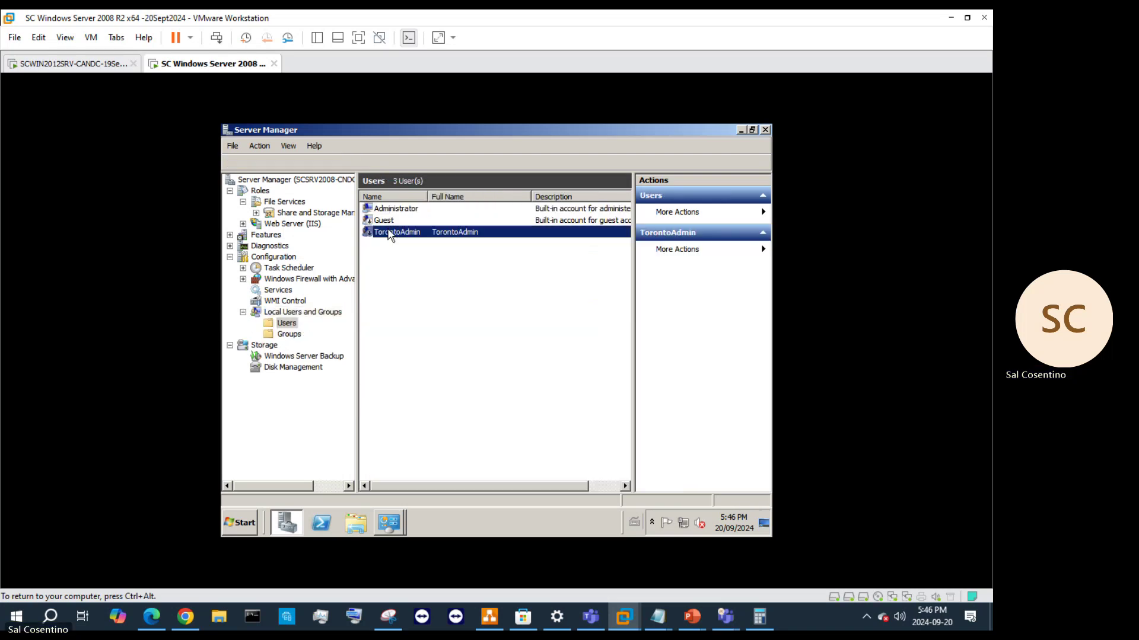
right_click(390, 232)
mouse_move(413, 259)
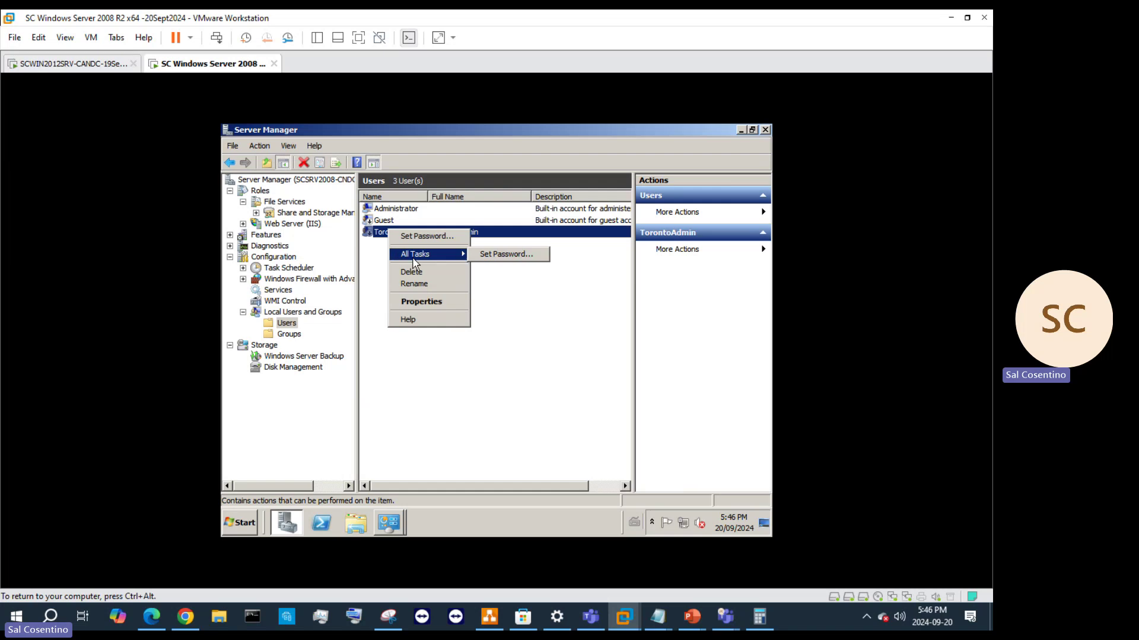
click(426, 301)
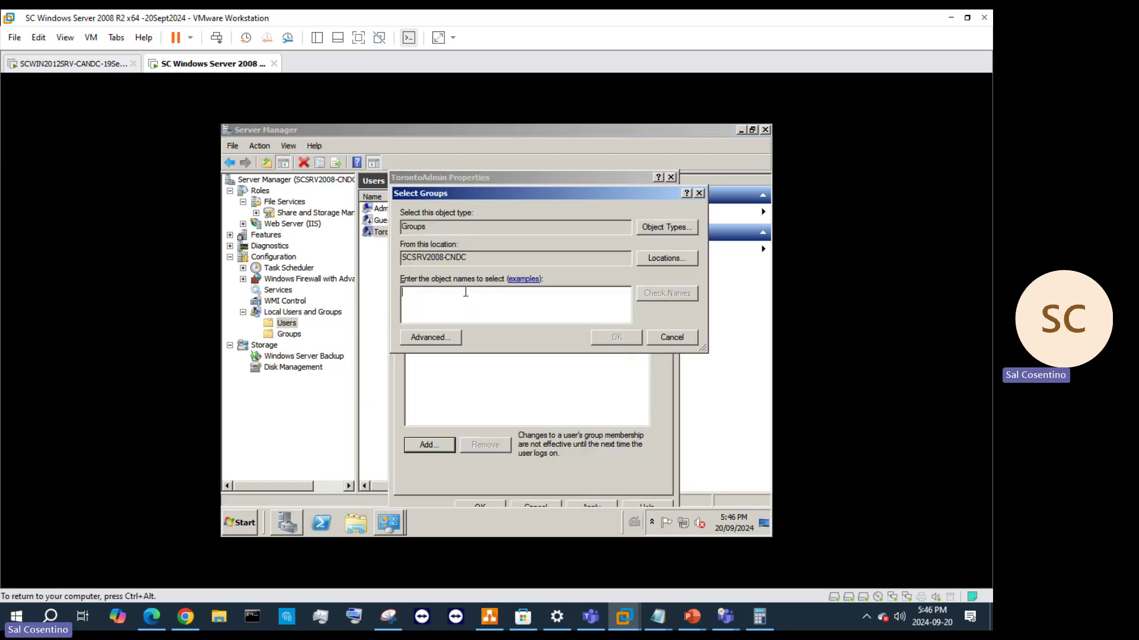
- Try to find a group matching "Ba" for TorontoAdmin's membership
text(Ba)
click(664, 295)
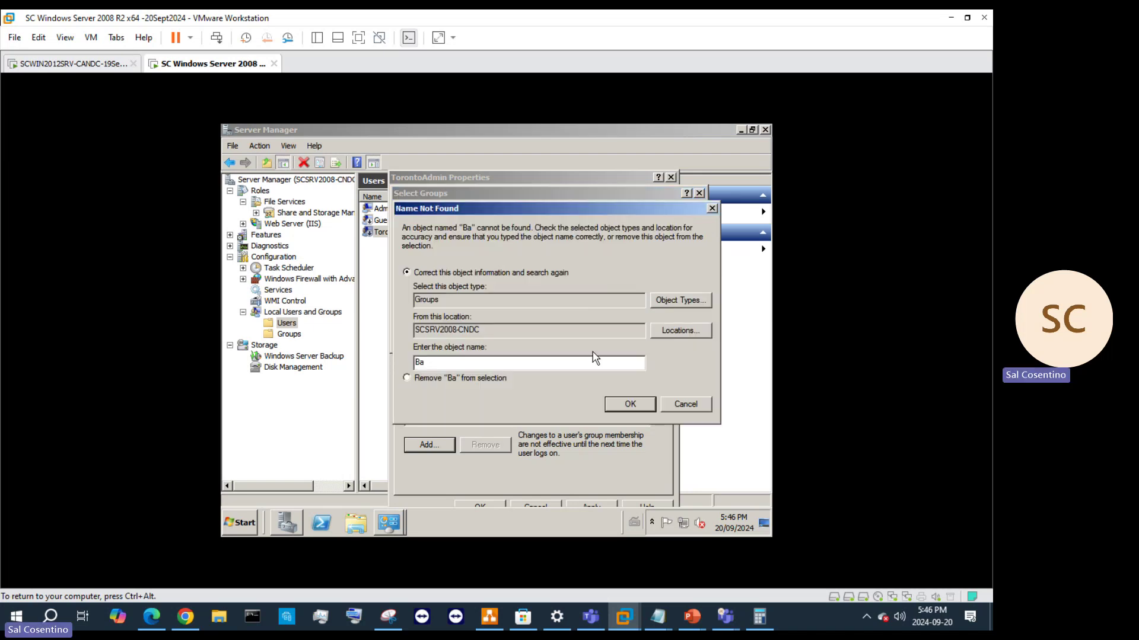
click(685, 404)
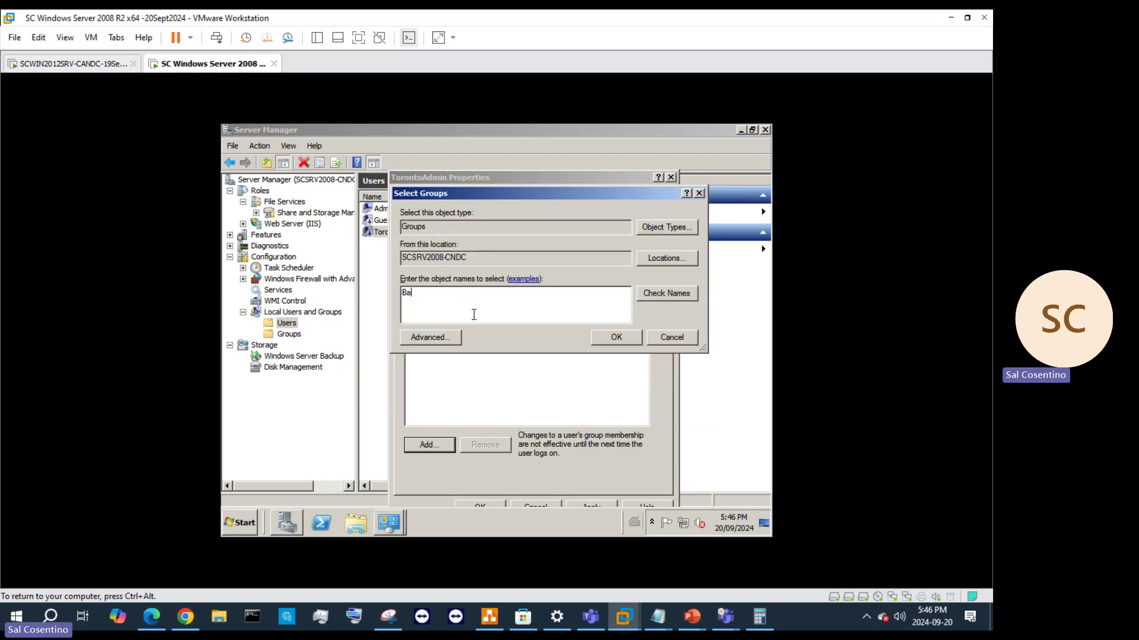
- Try to find a group matching "Bac" for TorontoAdmin's membership, consulting the help on object name examples
text(c)
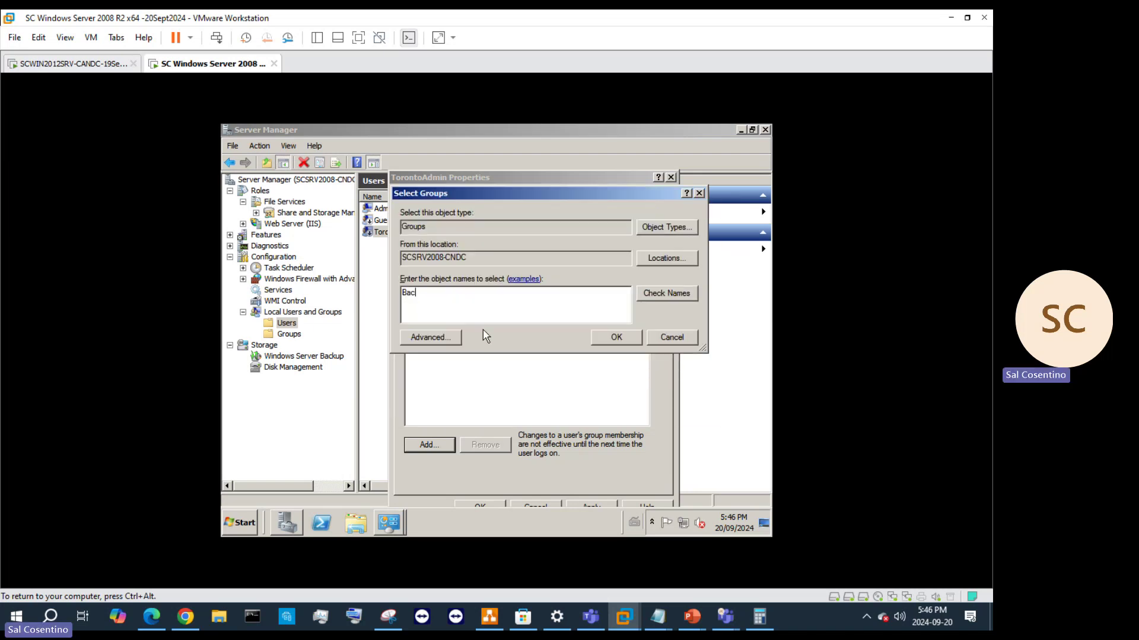
click(524, 280)
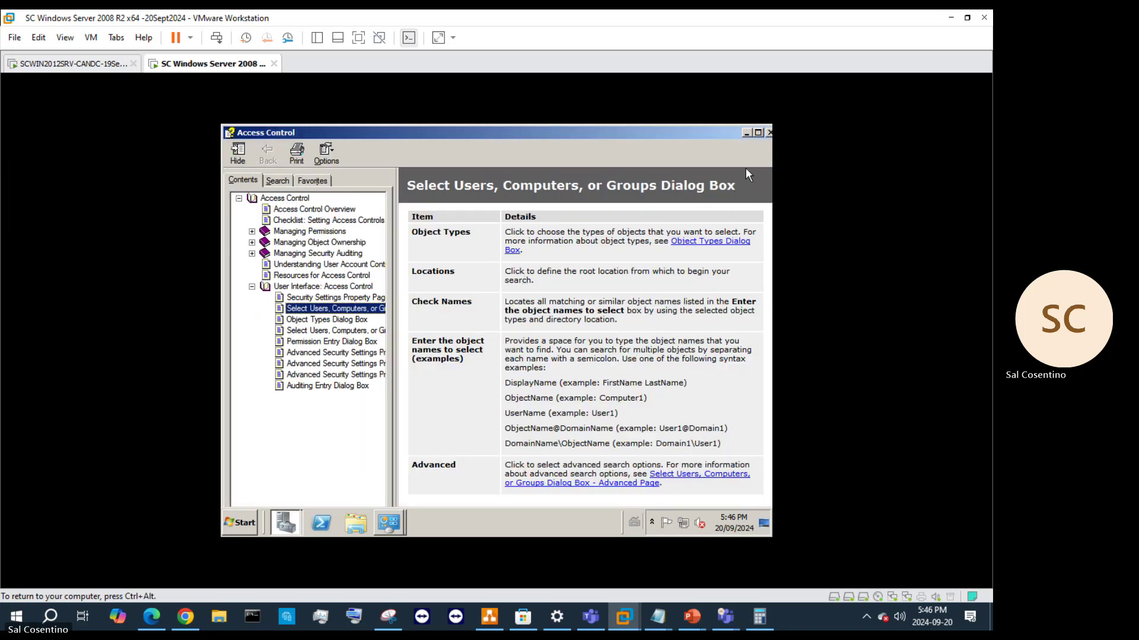
click(758, 133)
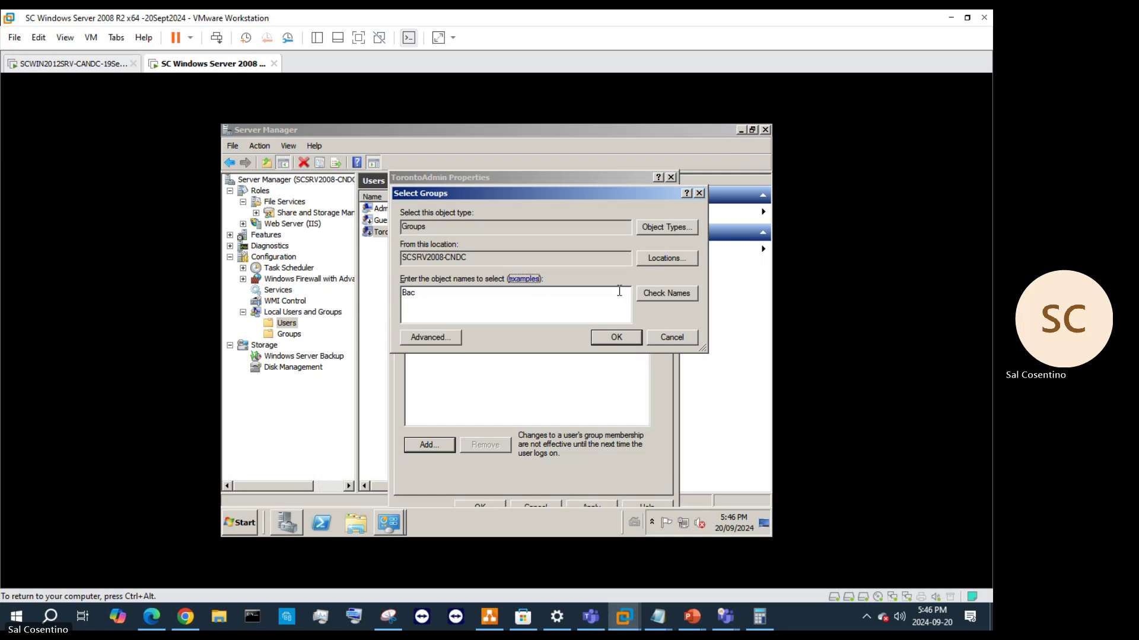
click(661, 295)
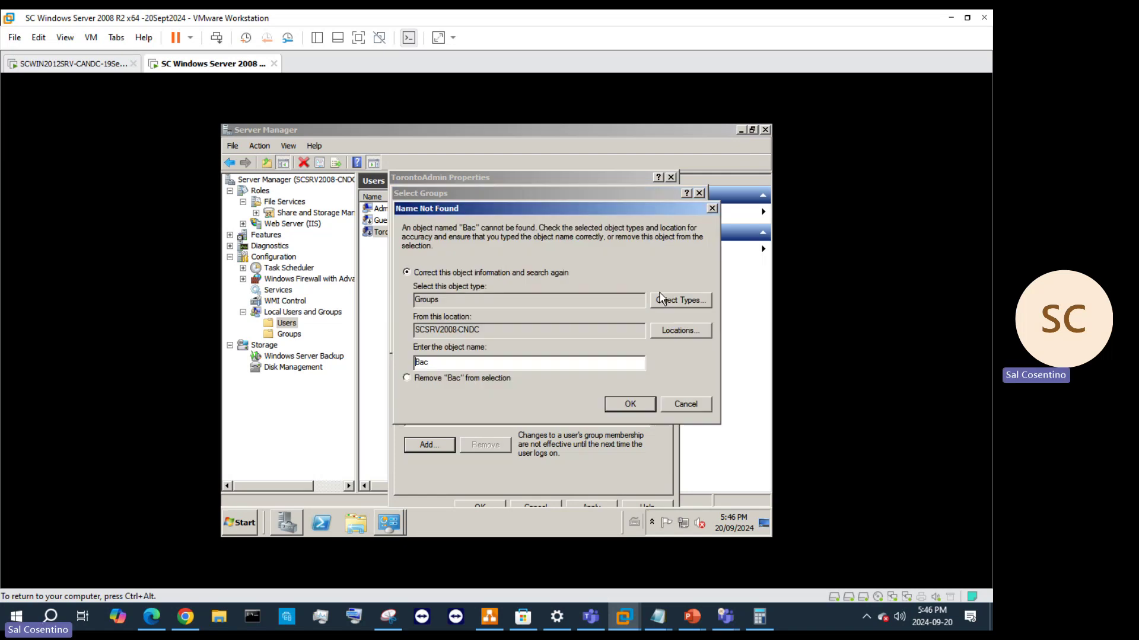
click(711, 208)
- Review the location and object types available for the group lookup, and leave the group selection without adding anything
click(673, 268)
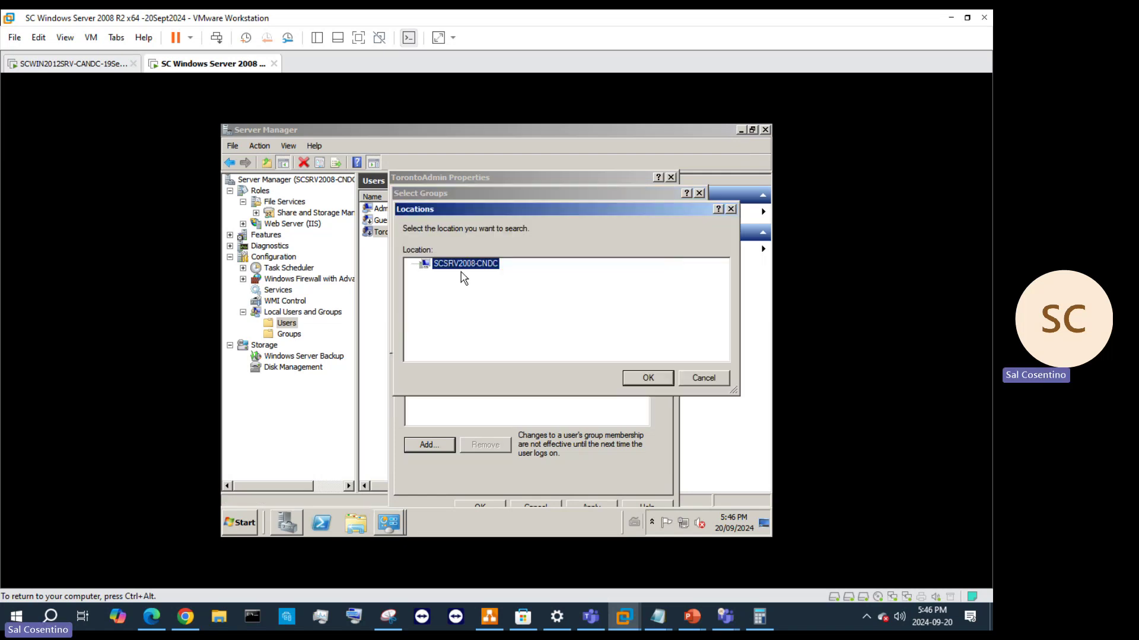
click(646, 377)
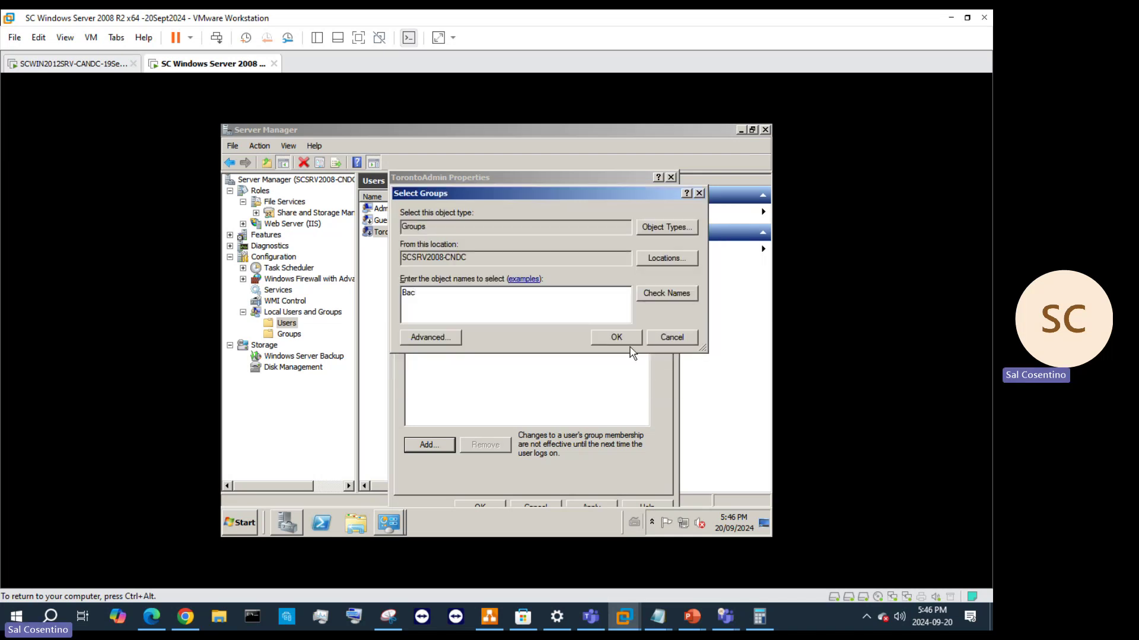
click(621, 341)
click(684, 405)
click(669, 230)
click(710, 379)
click(700, 193)
- Try to add "Toronto" as a member of the Backup Operators group, and leave the group's properties without changes
click(289, 334)
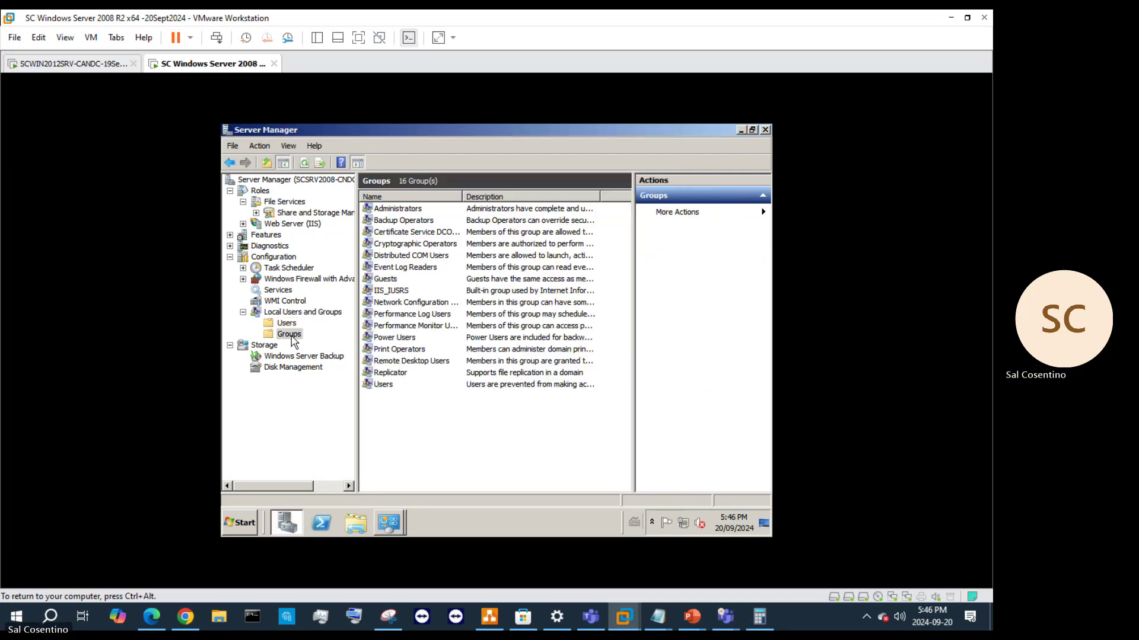
right_click(423, 220)
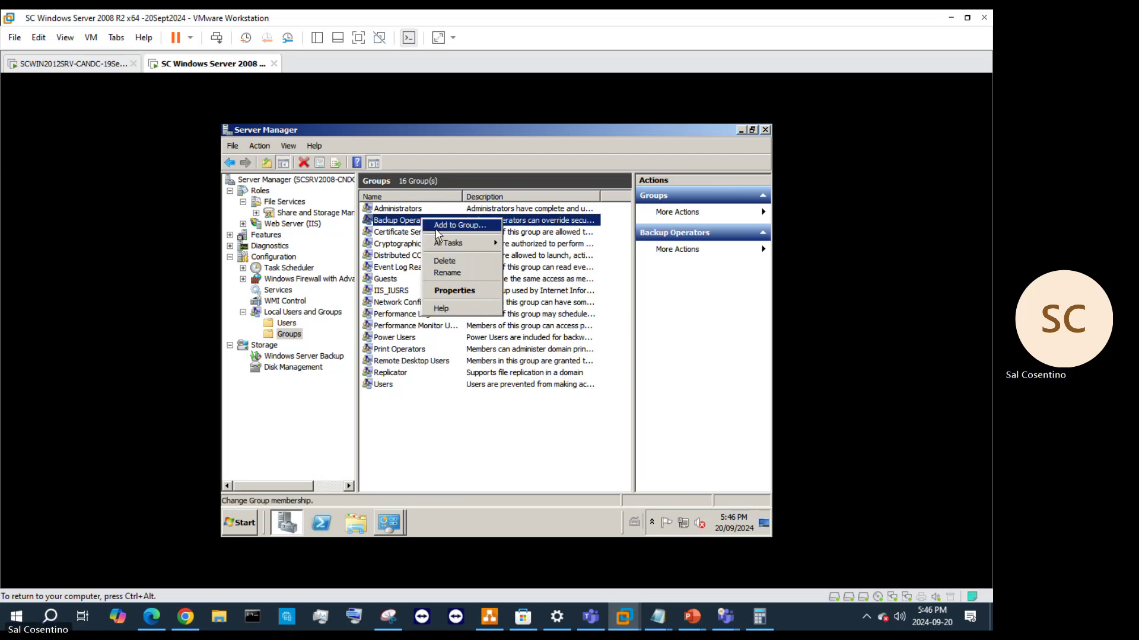
click(451, 291)
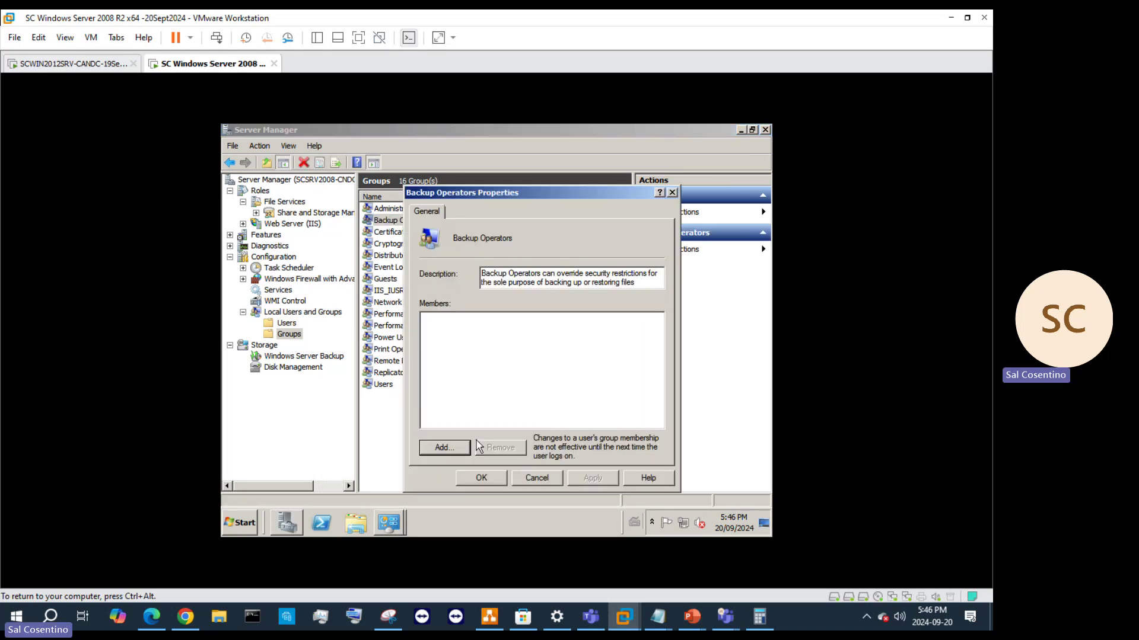
click(443, 448)
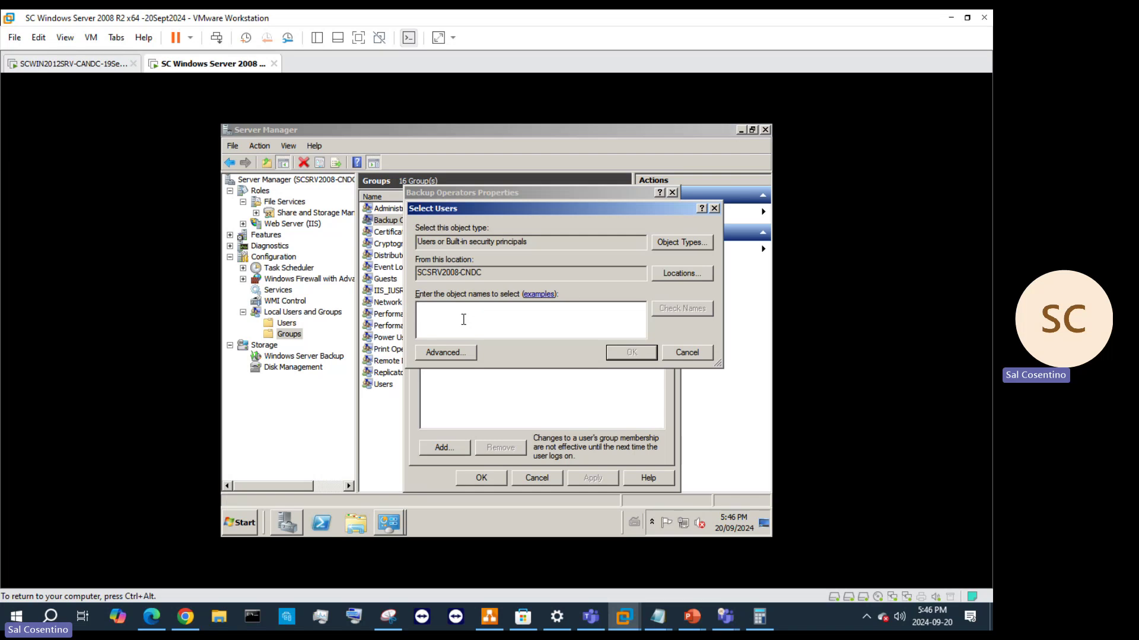
text(Toronto)
click(681, 308)
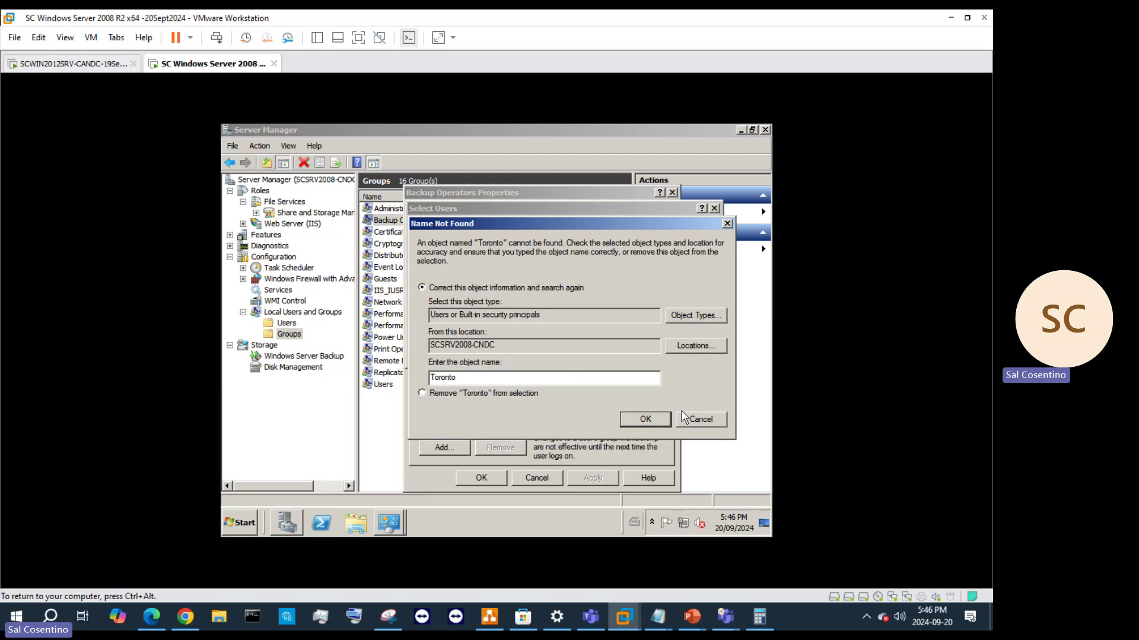
click(695, 423)
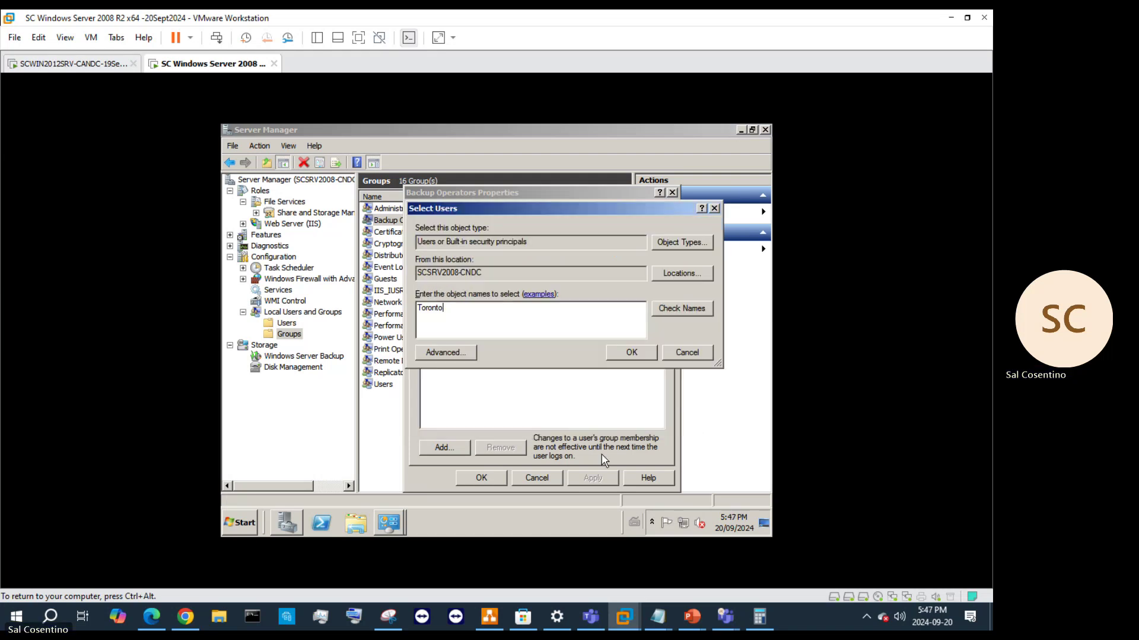
click(687, 354)
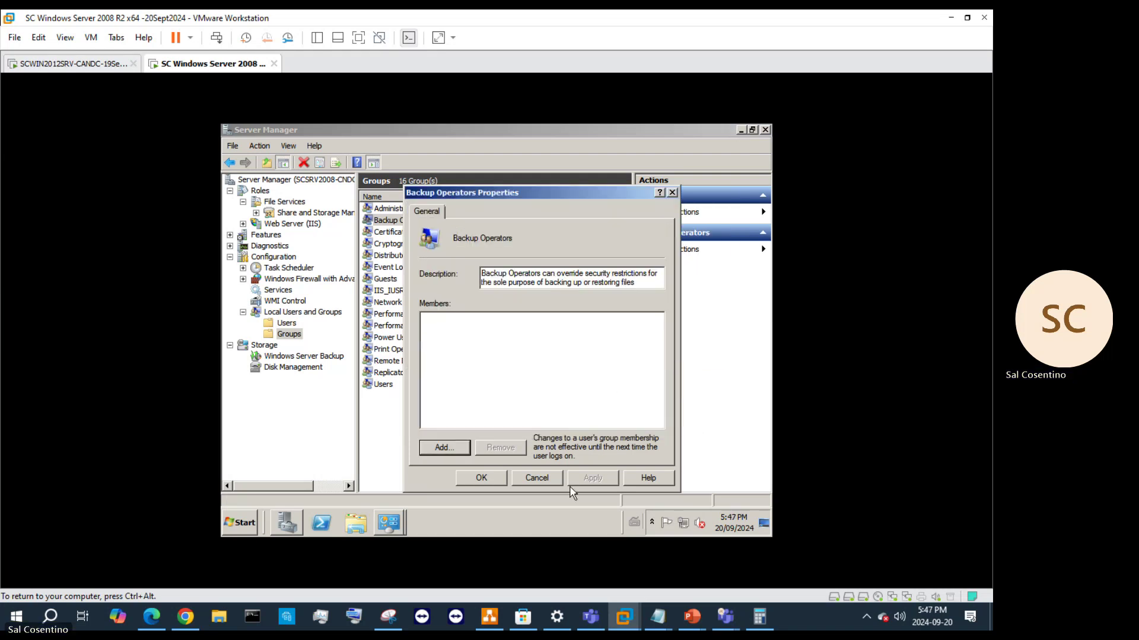
click(541, 484)
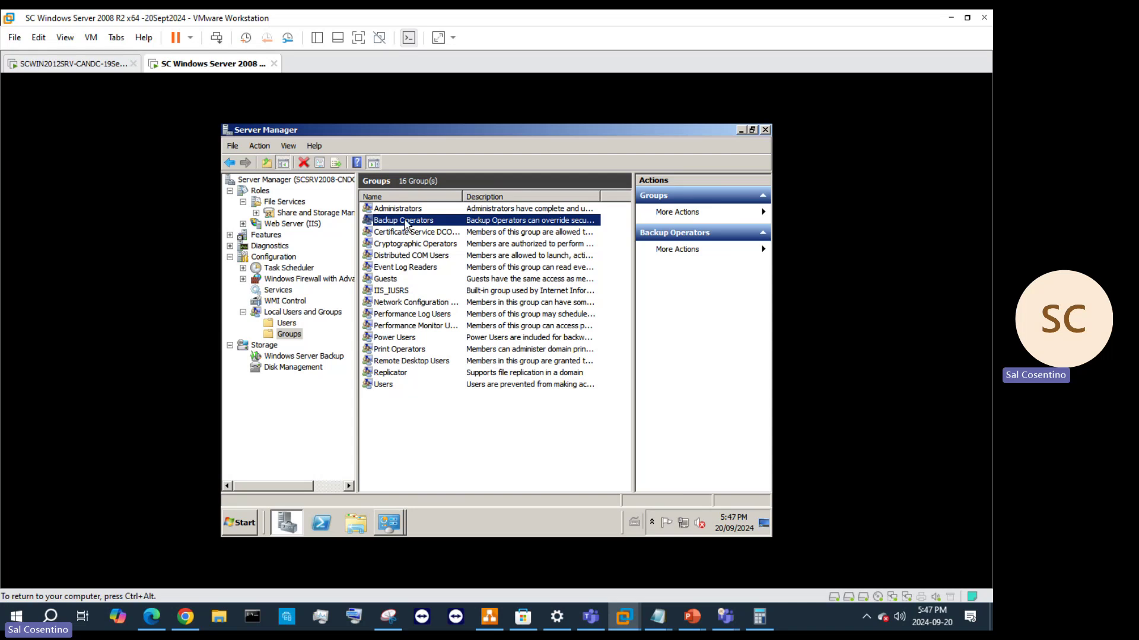
- Enable the TorontoAdmin user by clearing the "Account is disabled" option in its properties
click(287, 323)
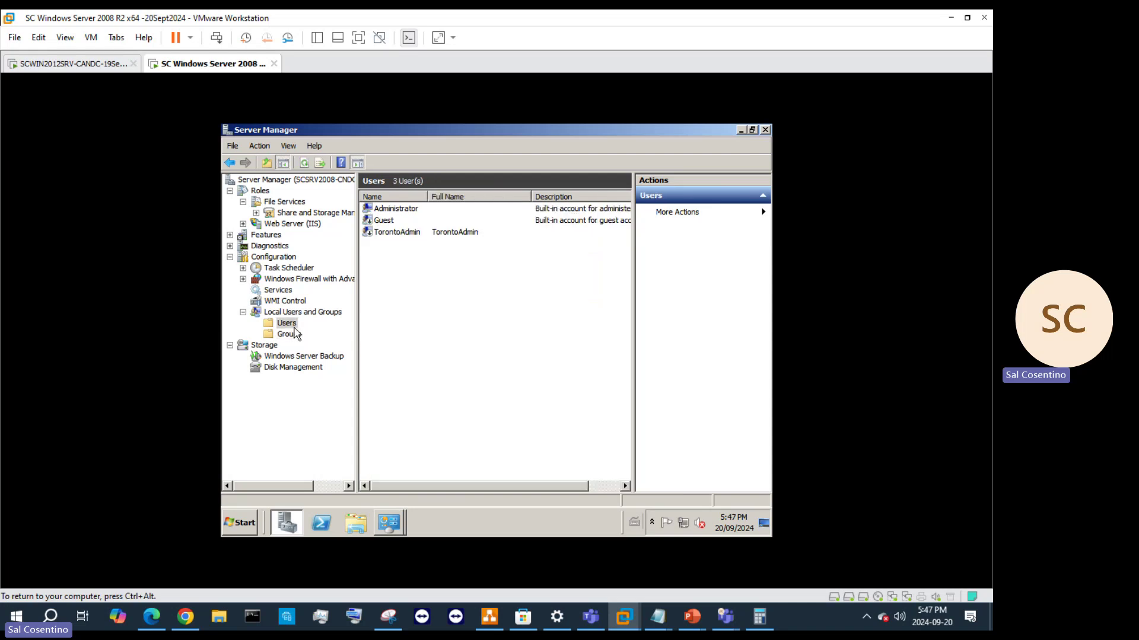
right_click(404, 231)
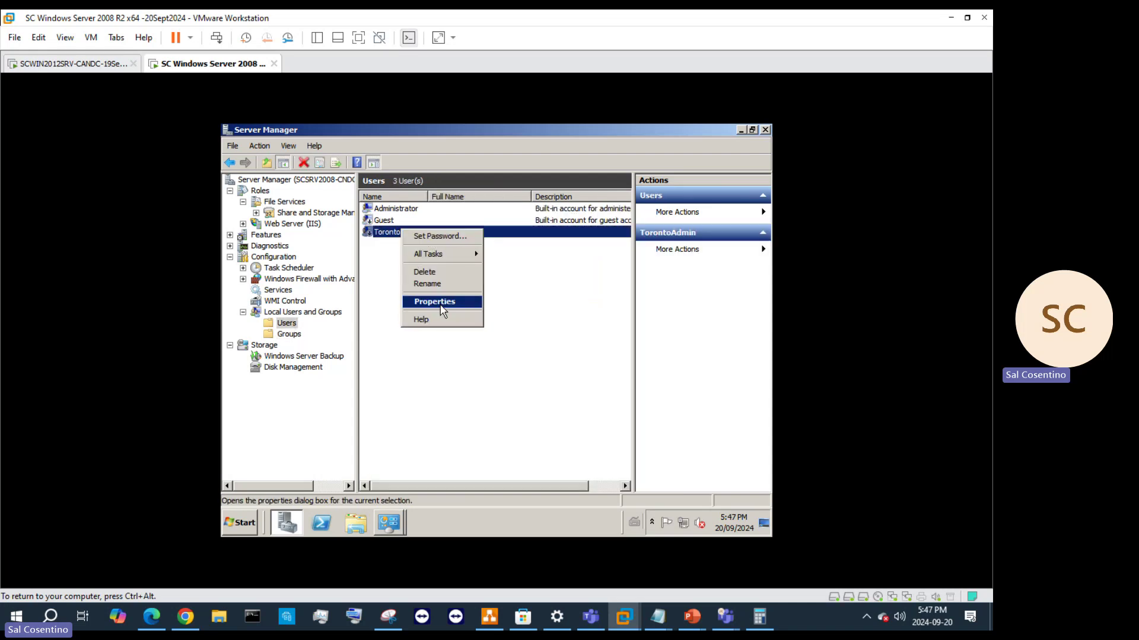
click(440, 302)
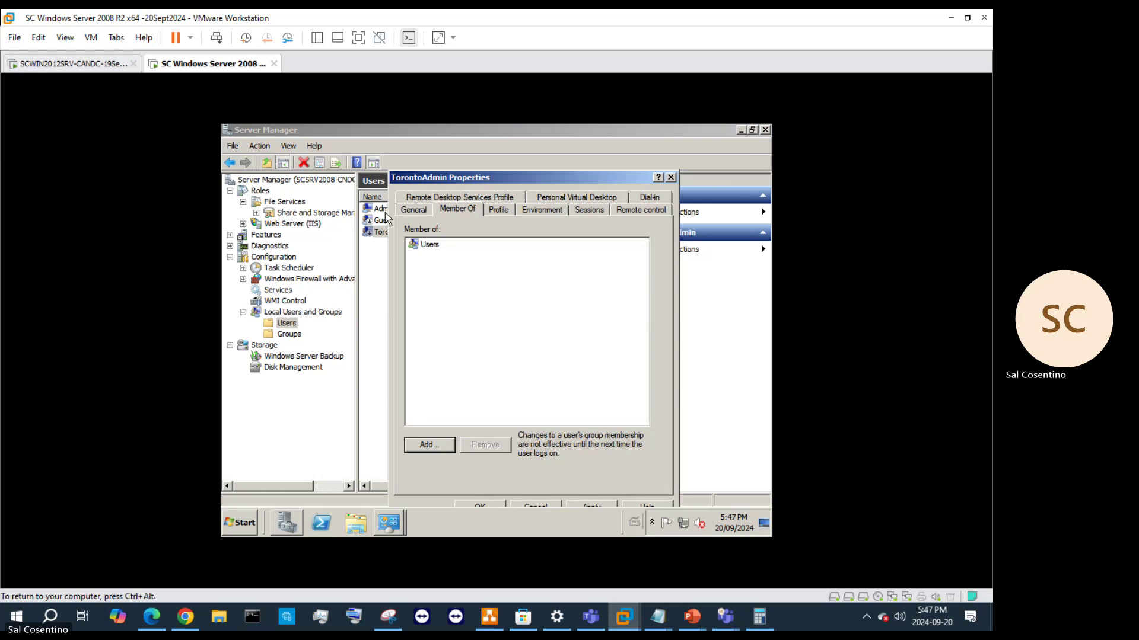
click(413, 210)
click(409, 367)
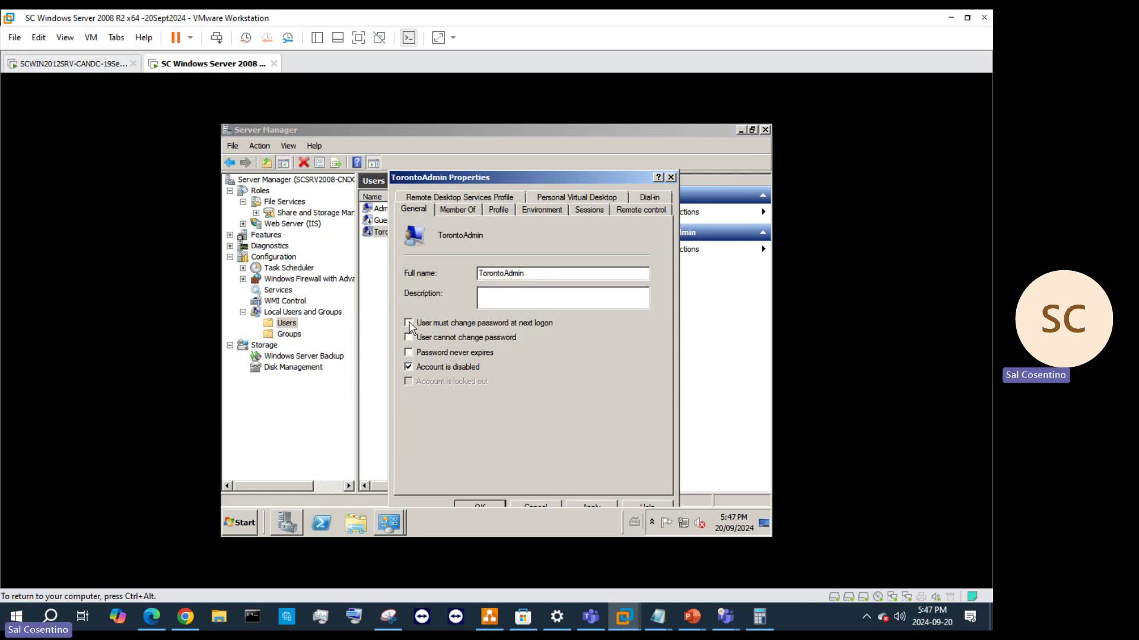
click(408, 367)
click(597, 504)
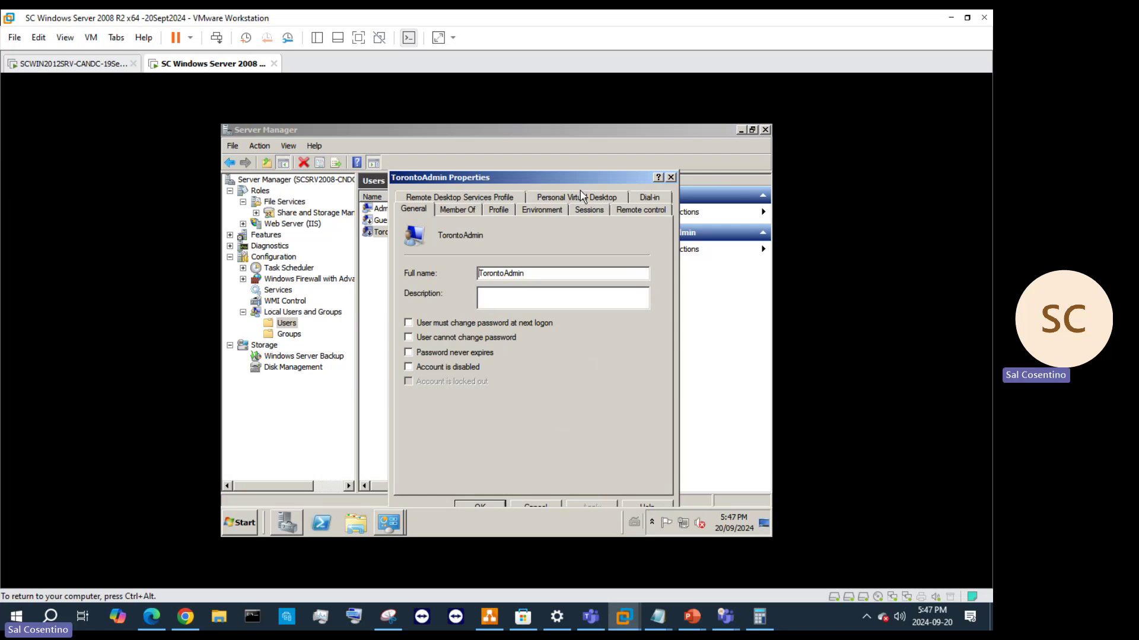
drag(571, 184, 572, 139)
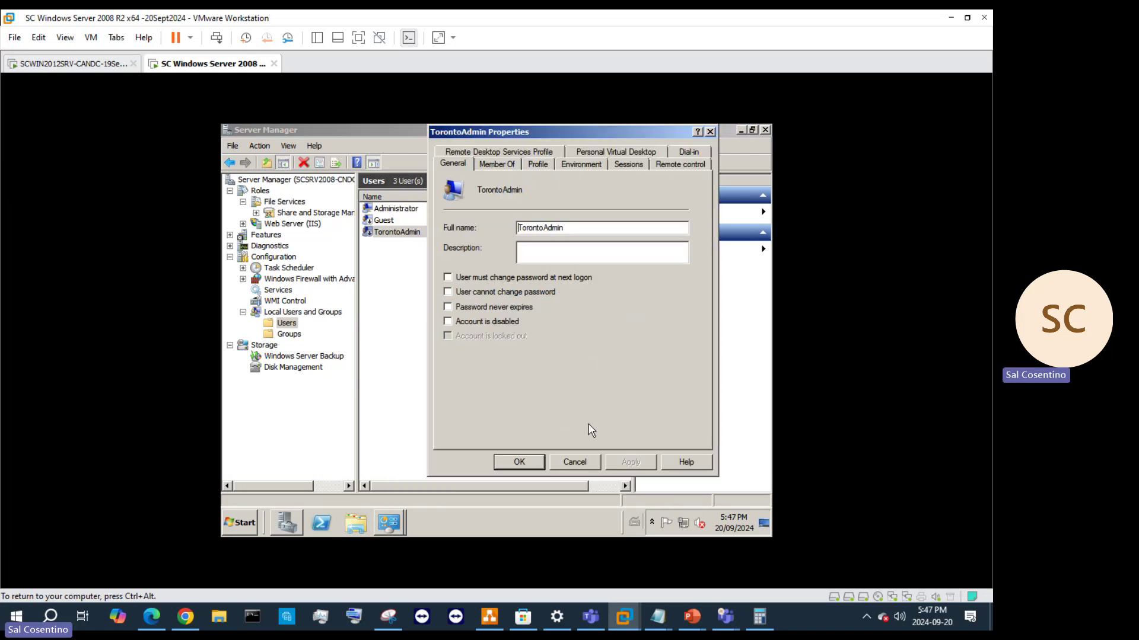
click(517, 460)
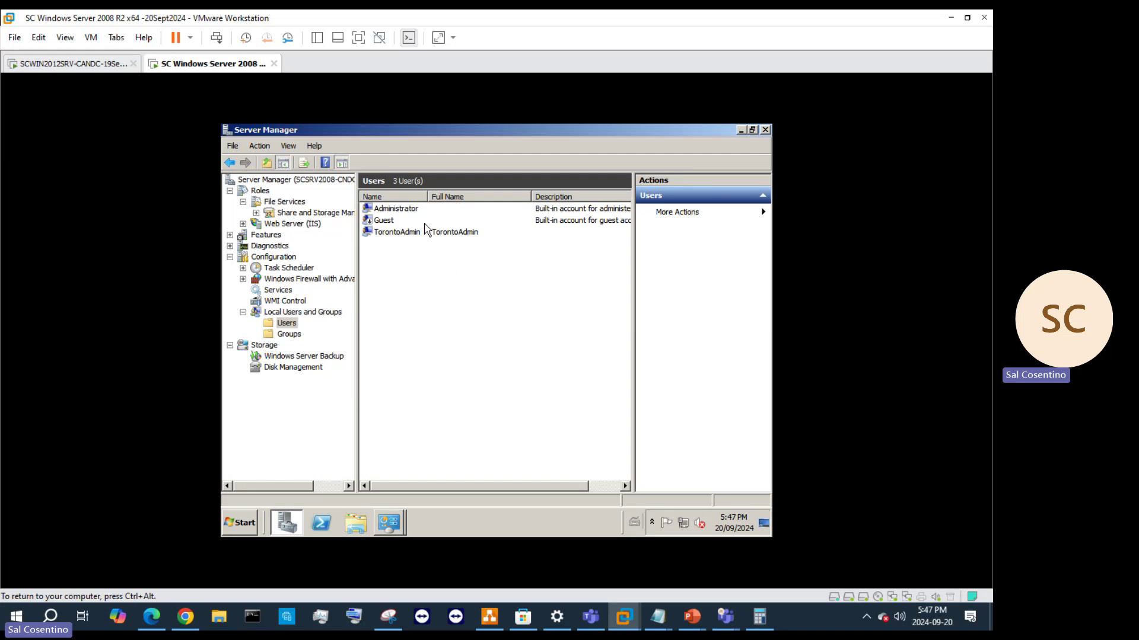
- Try to find groups matching "D" and "Backup" for TorontoAdmin's membership, reviewing the object types for the lookup
right_click(386, 236)
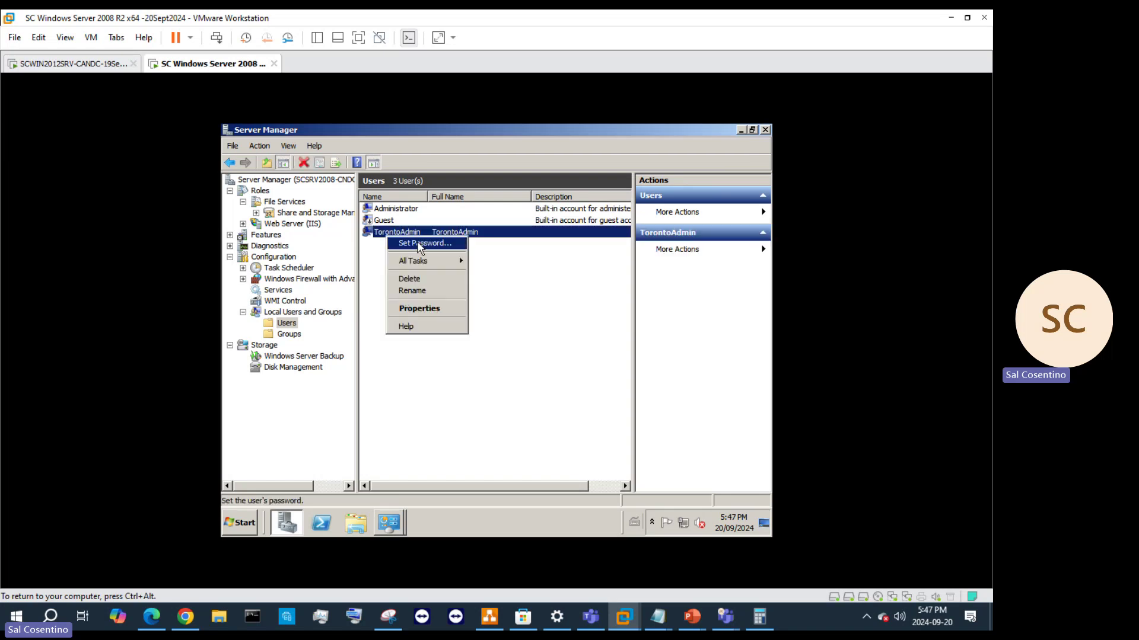
click(415, 309)
click(510, 171)
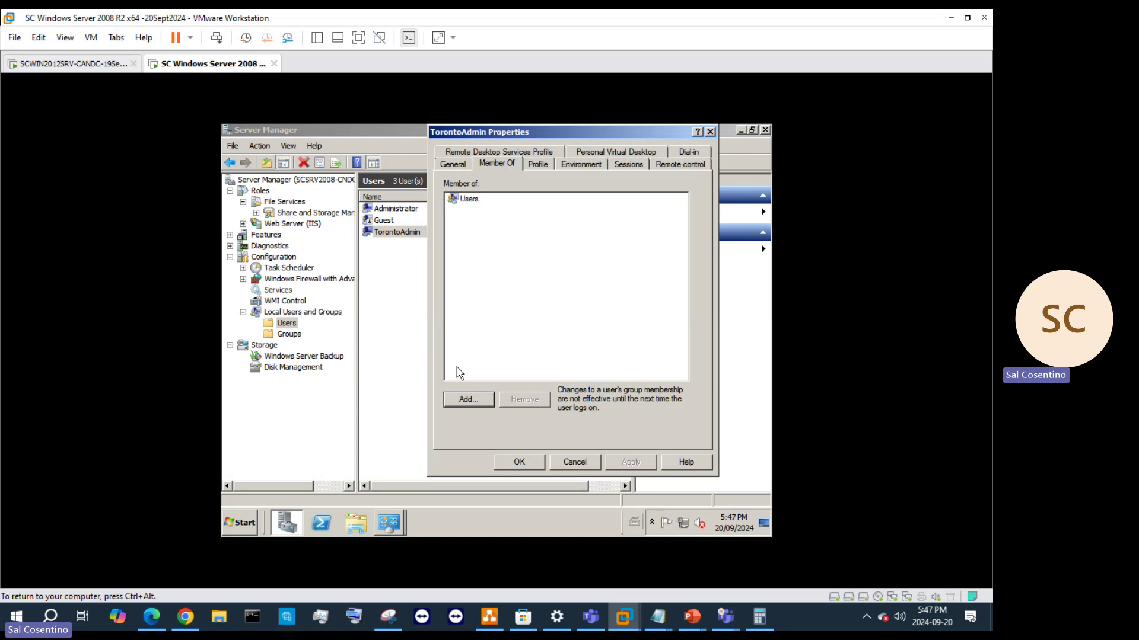
click(469, 400)
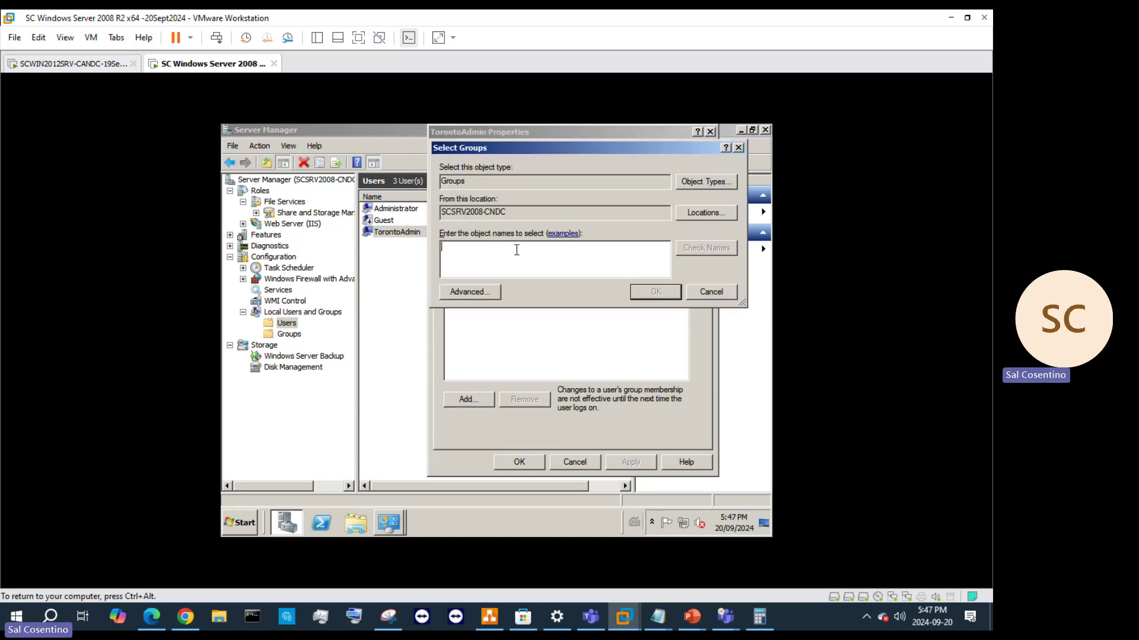
text(D)
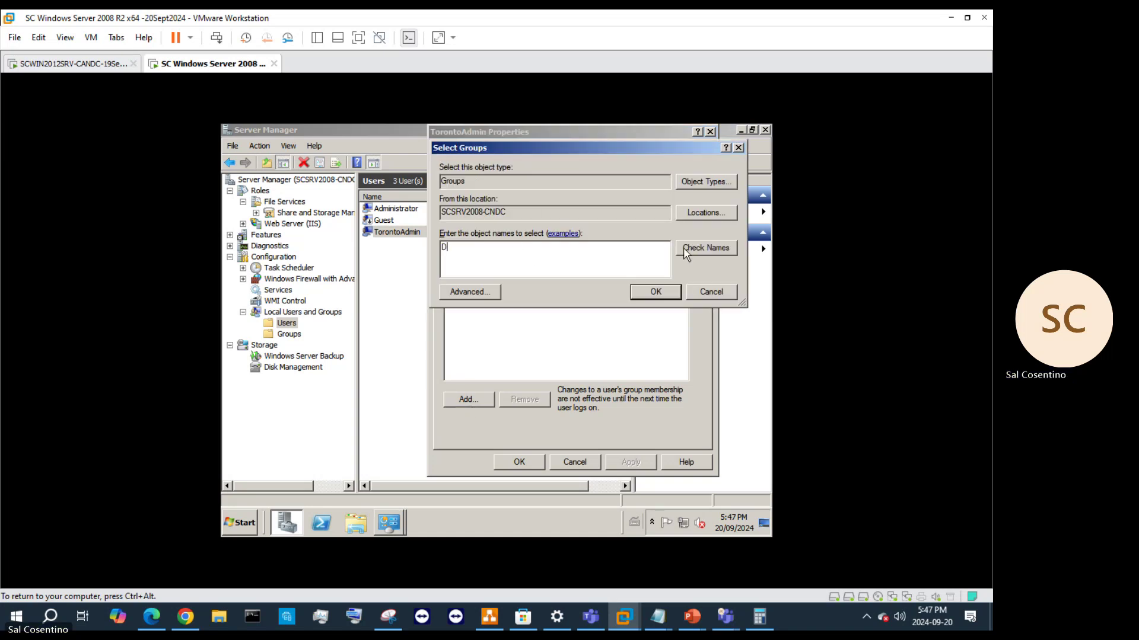
click(730, 253)
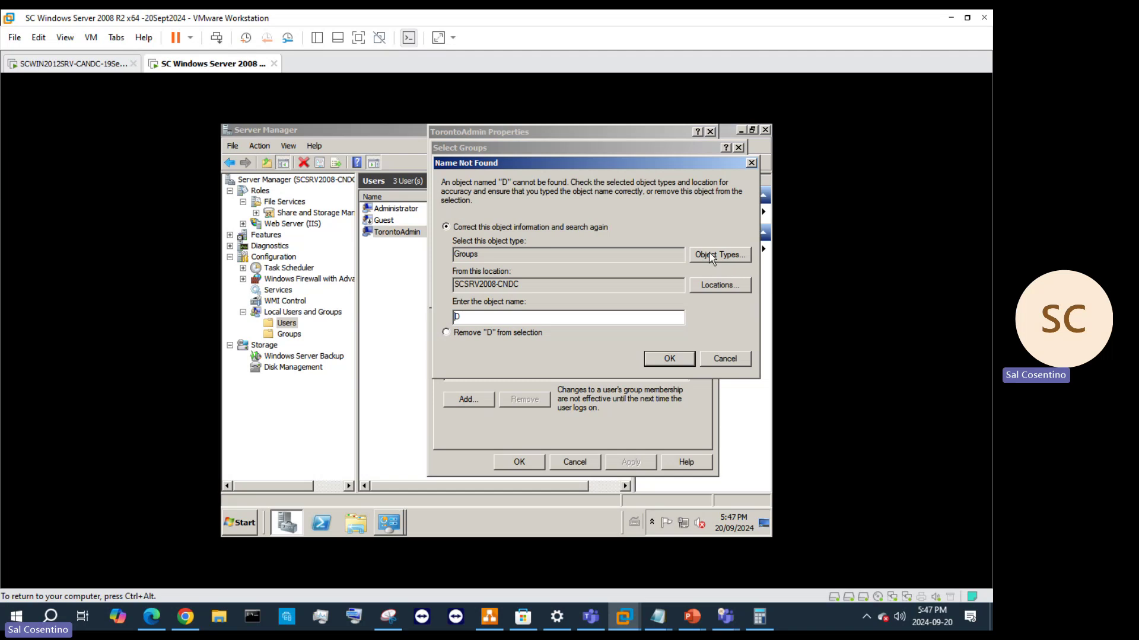
click(711, 256)
click(750, 342)
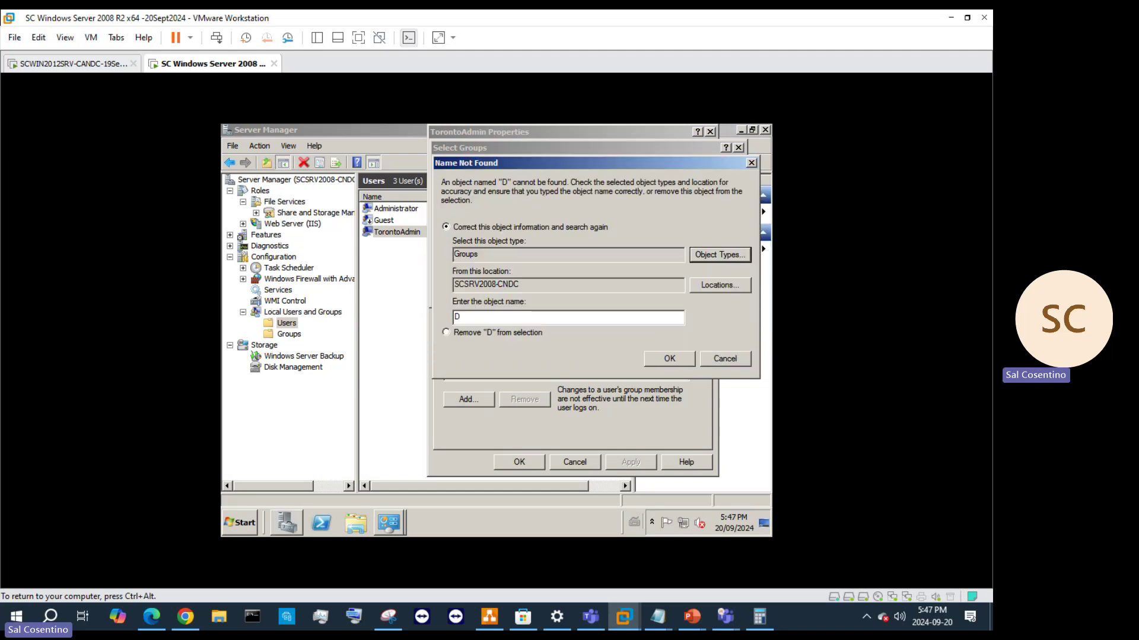
click(733, 361)
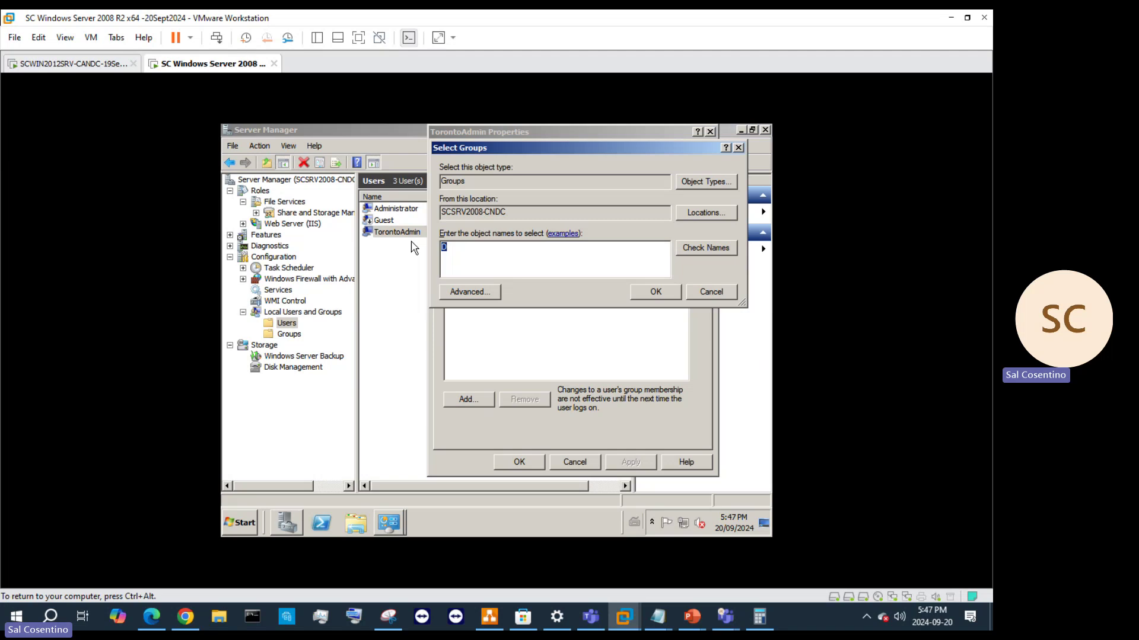
text(Backup)
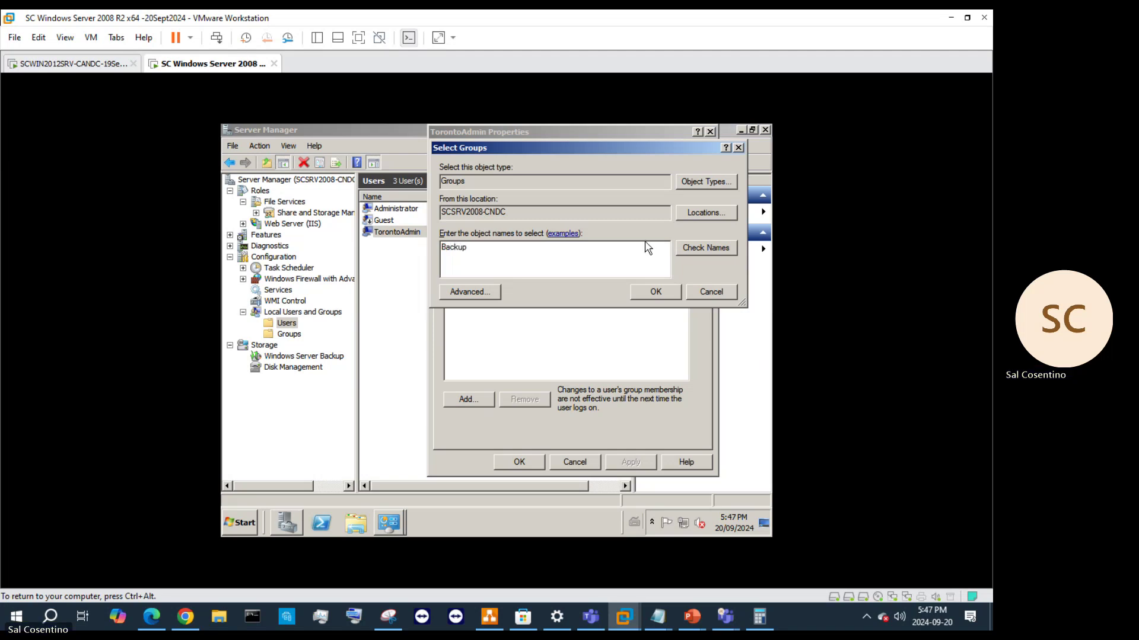
click(729, 248)
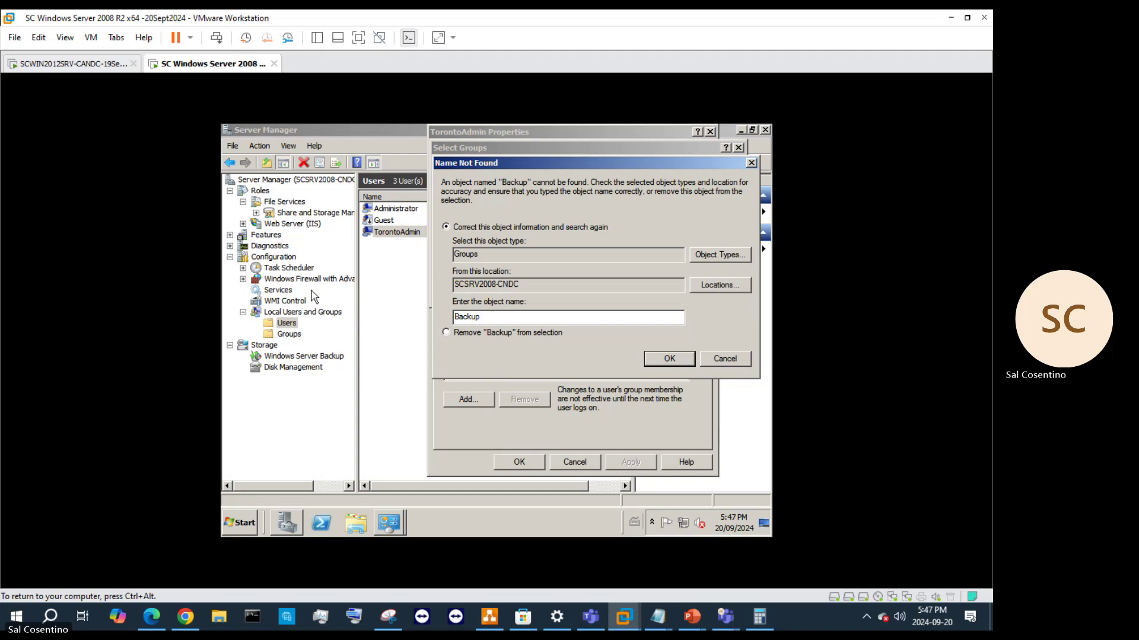
- Review the Backup Operators group's properties and its member selection, and leave both without adding anyone
click(288, 334)
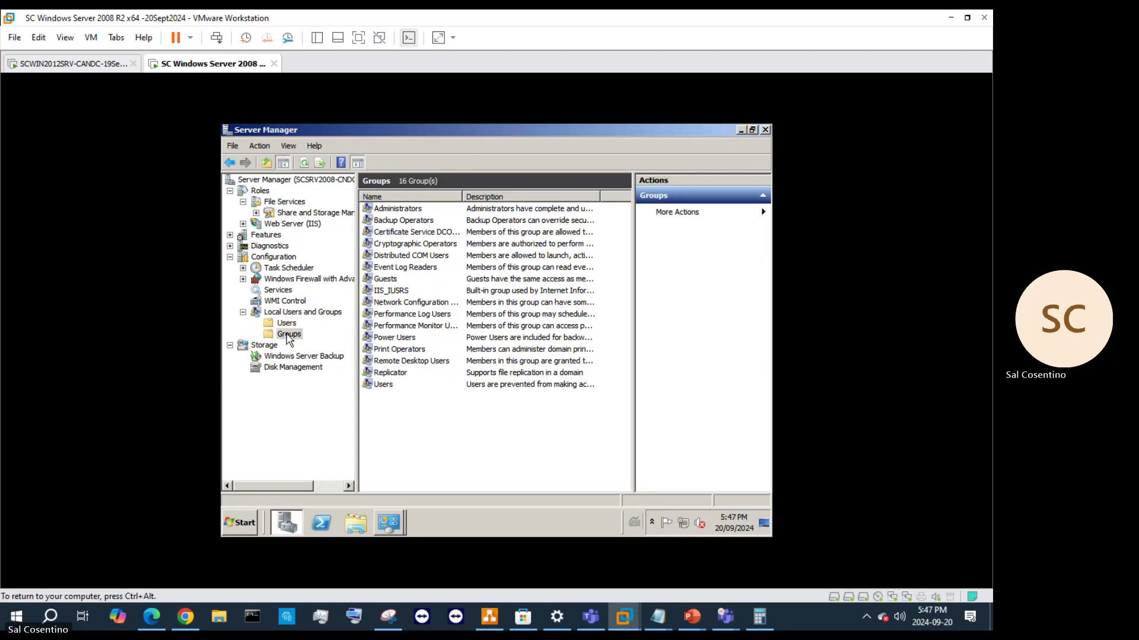
click(395, 228)
right_click(394, 228)
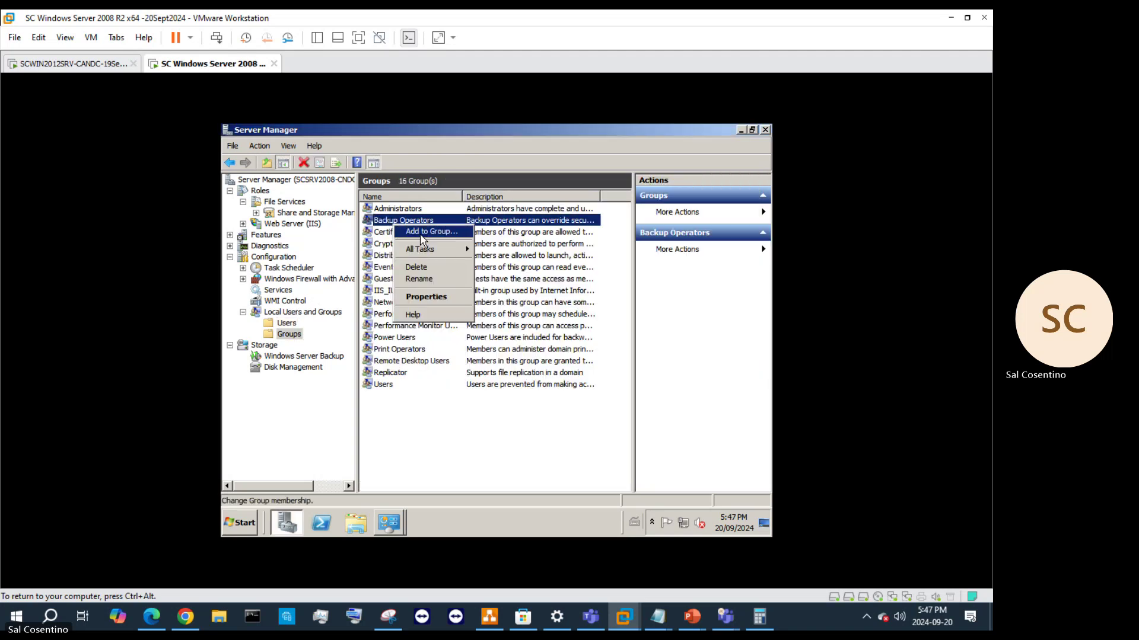
click(426, 299)
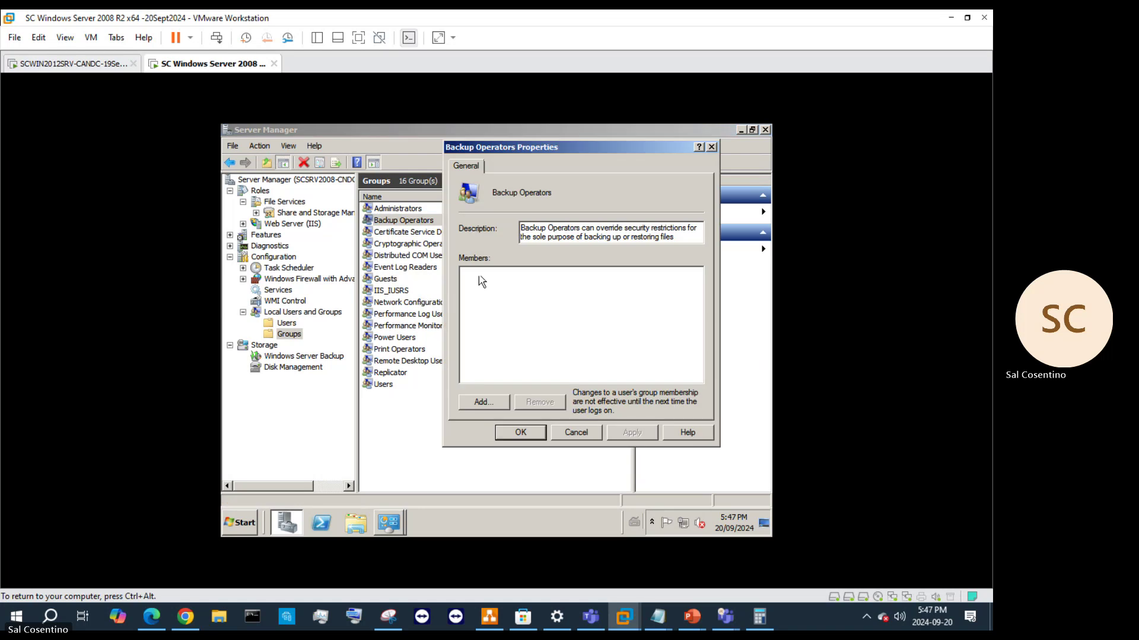
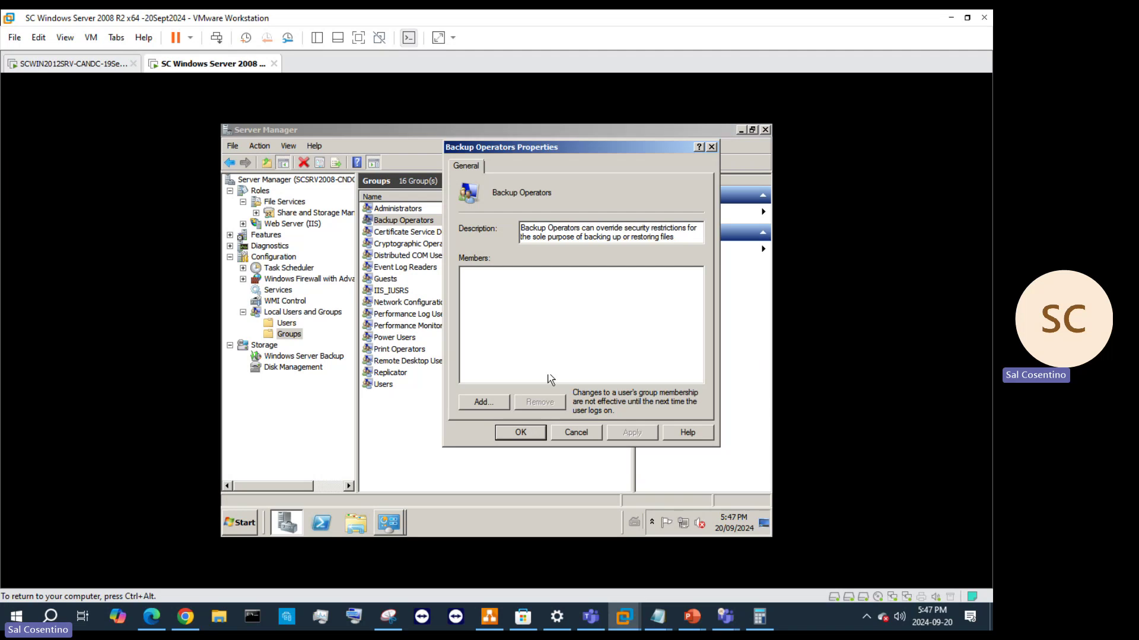
click(499, 403)
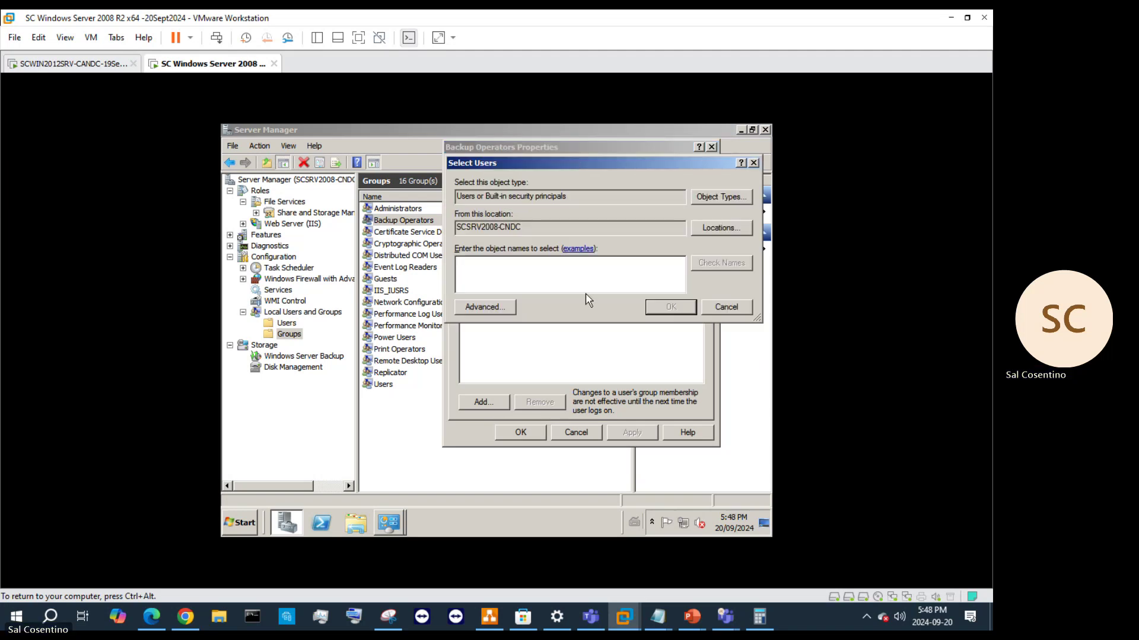
click(726, 307)
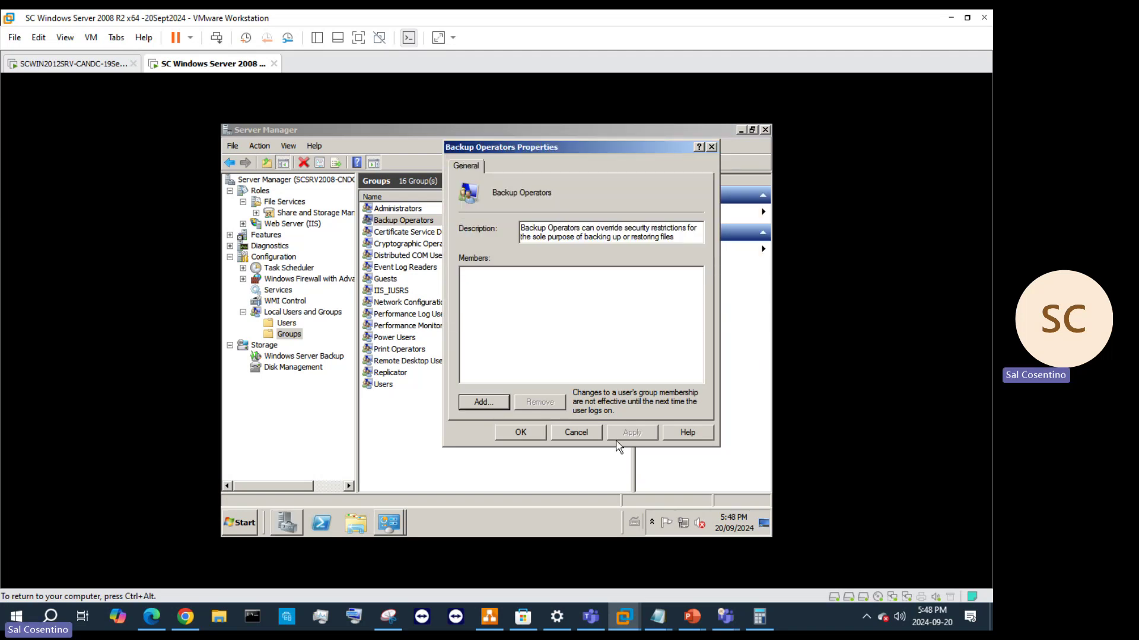
click(577, 436)
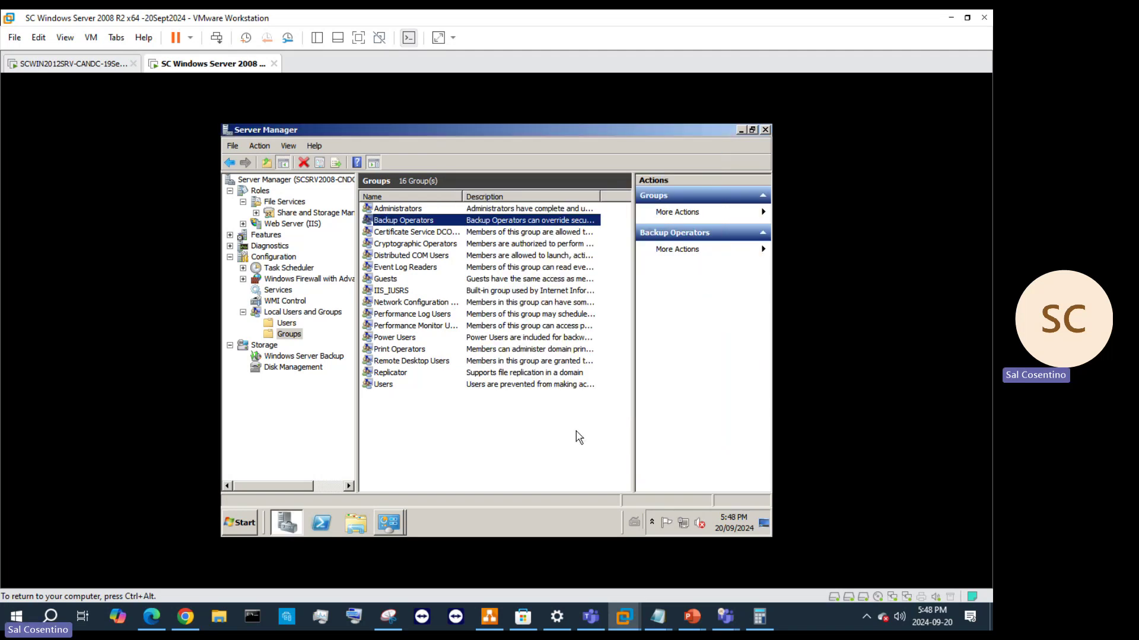
- Close all open group, user and share property dialogs without saving, and close Server Manager
click(765, 130)
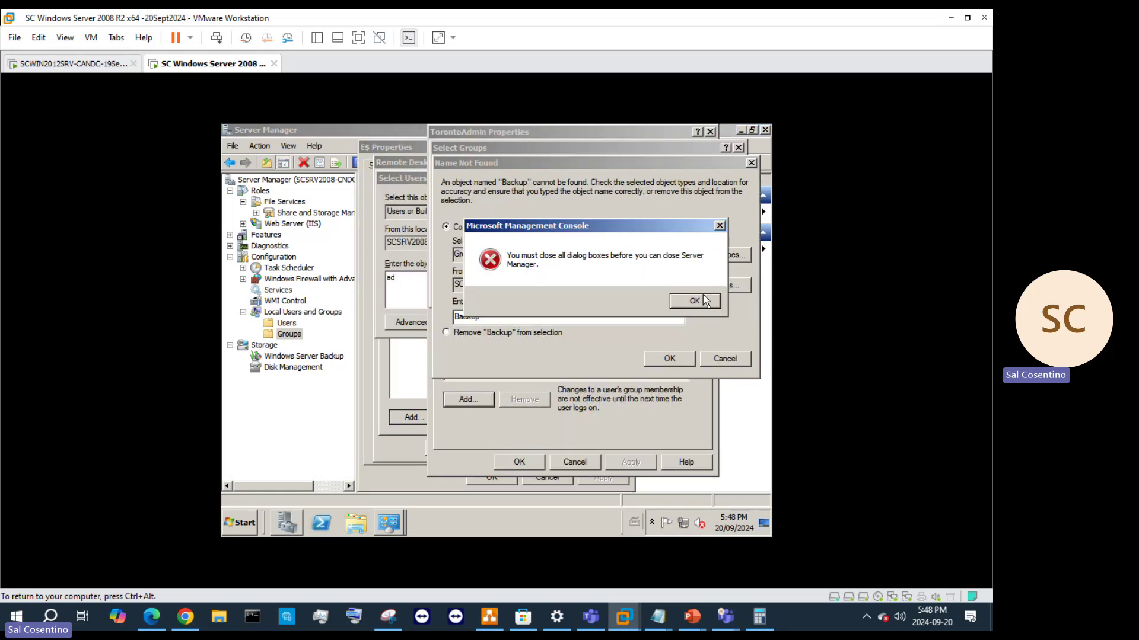
click(696, 301)
click(750, 163)
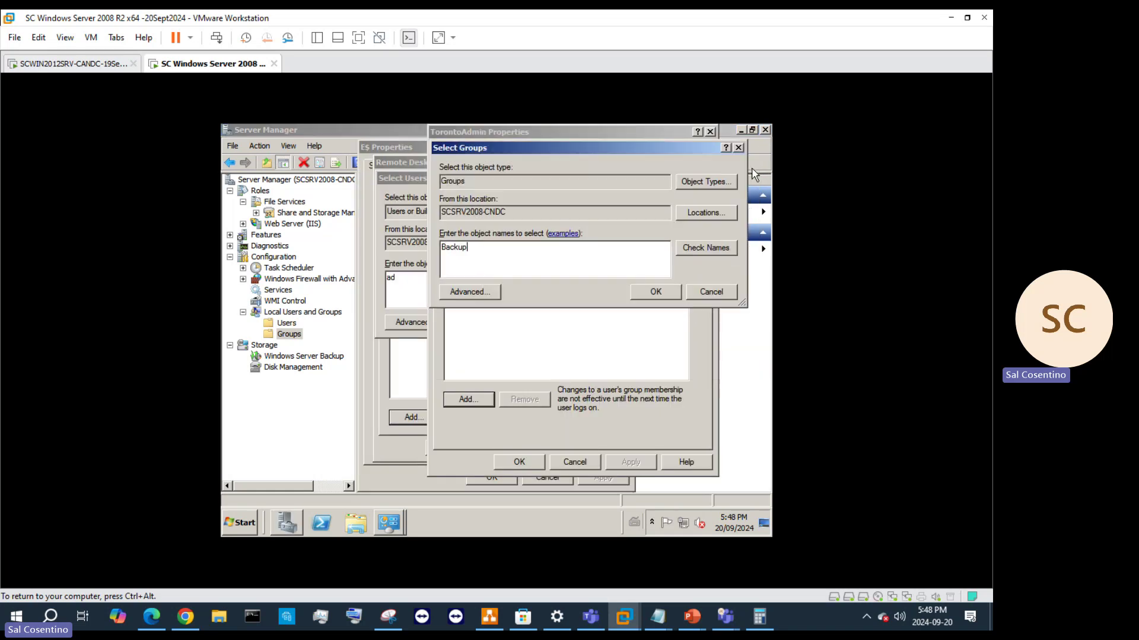
click(739, 148)
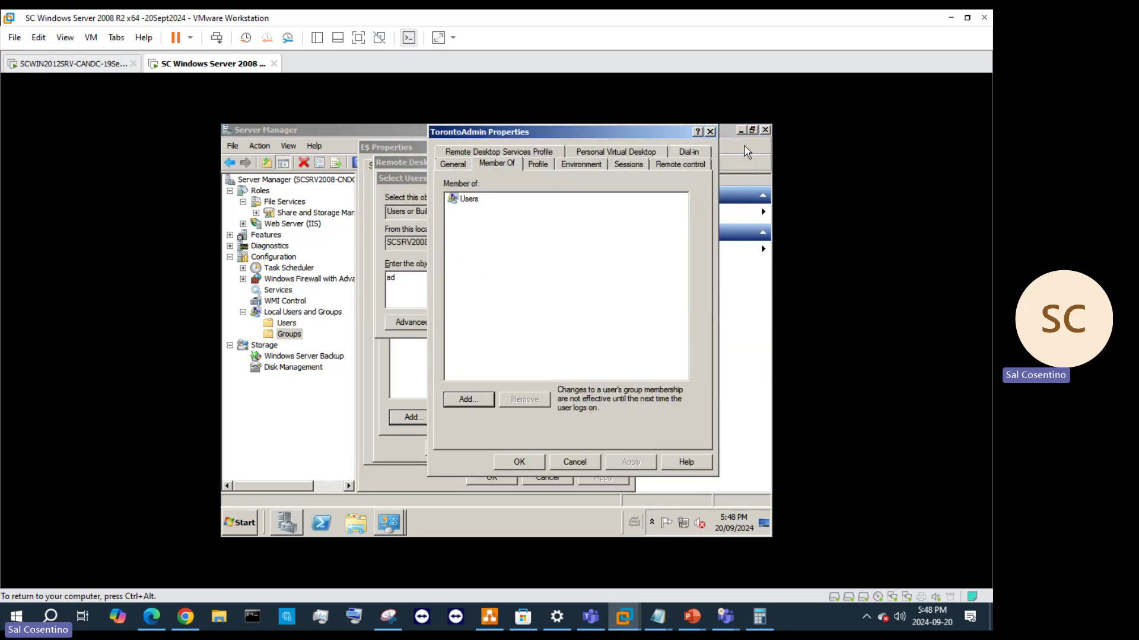
click(710, 132)
click(704, 171)
click(684, 178)
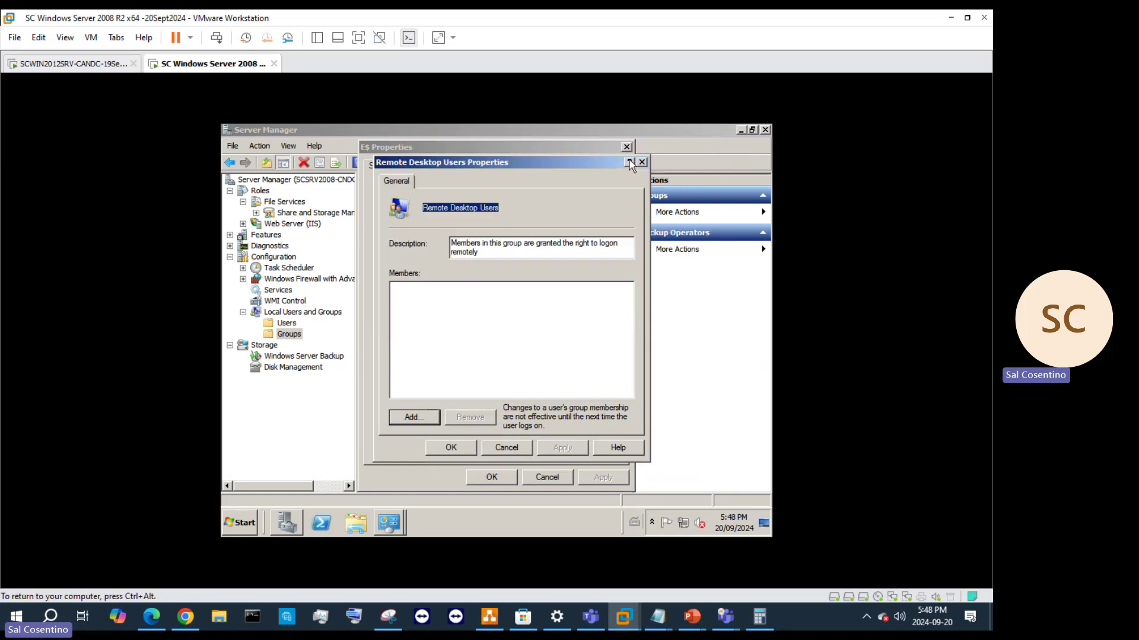
click(642, 163)
click(626, 147)
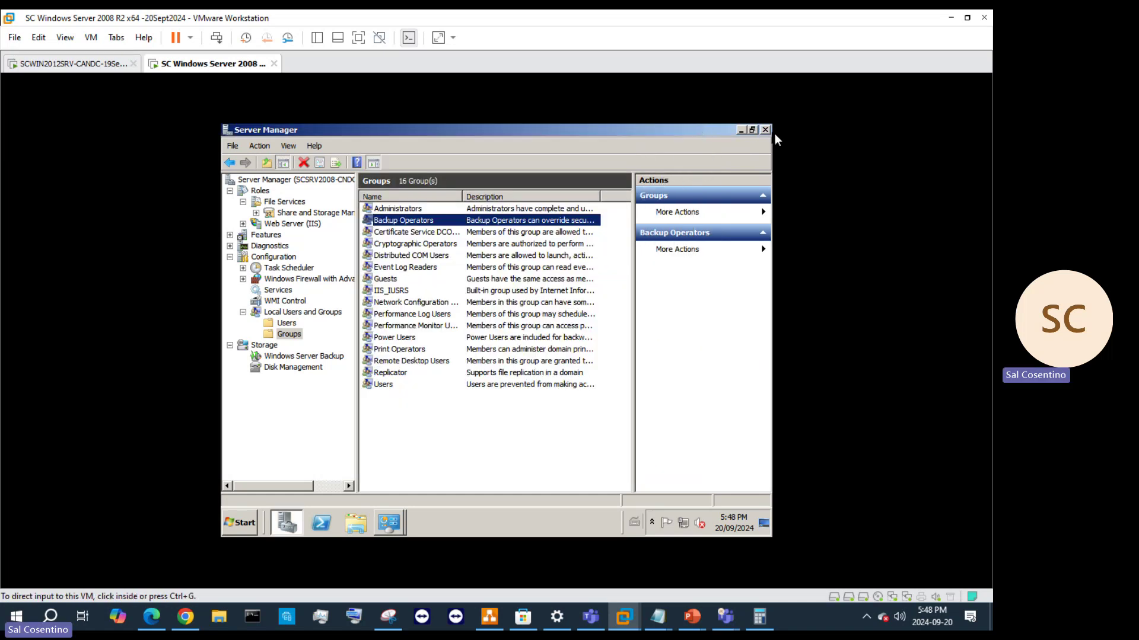
click(765, 130)
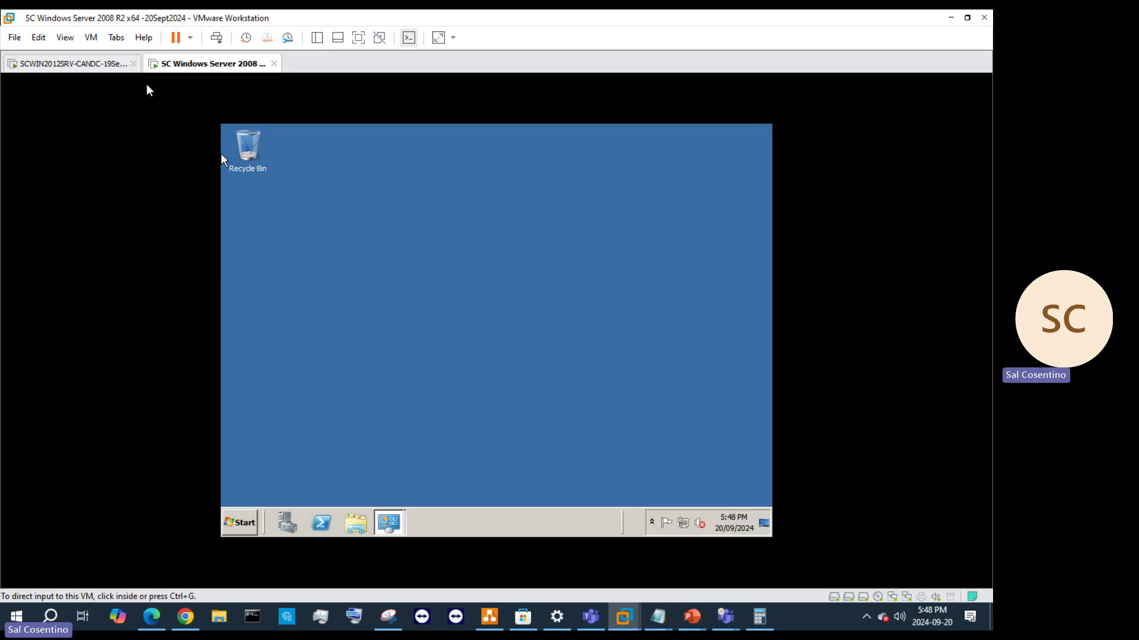
- Review the Windows Server 2008 virtual machine's hardware settings and its Autologin option, and leave the settings unchanged
right_click(195, 70)
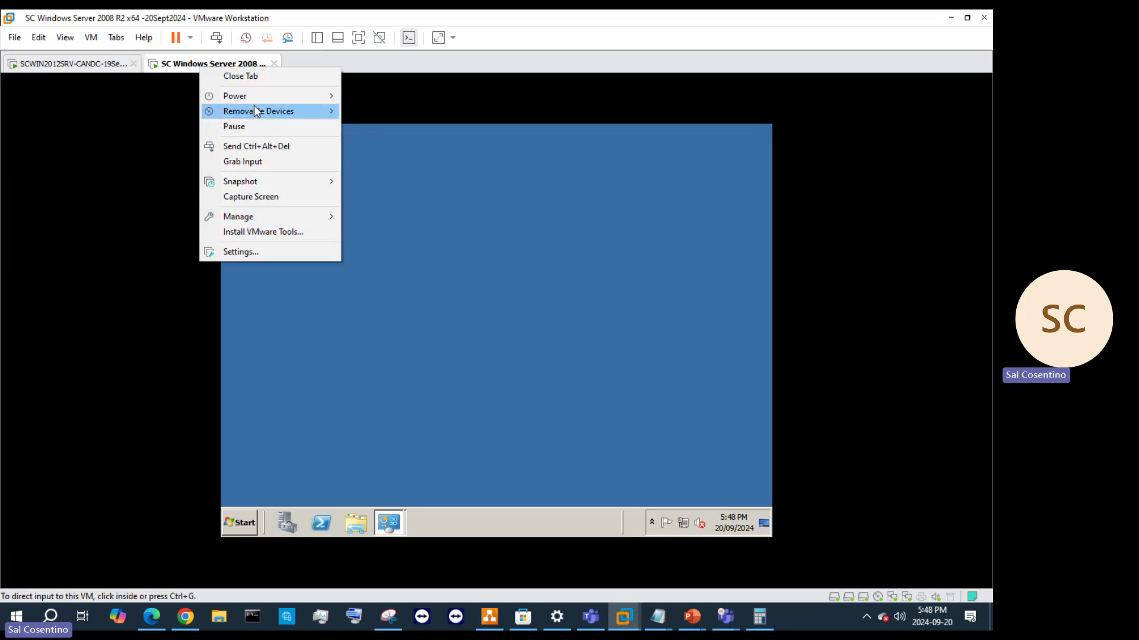
mouse_move(255, 102)
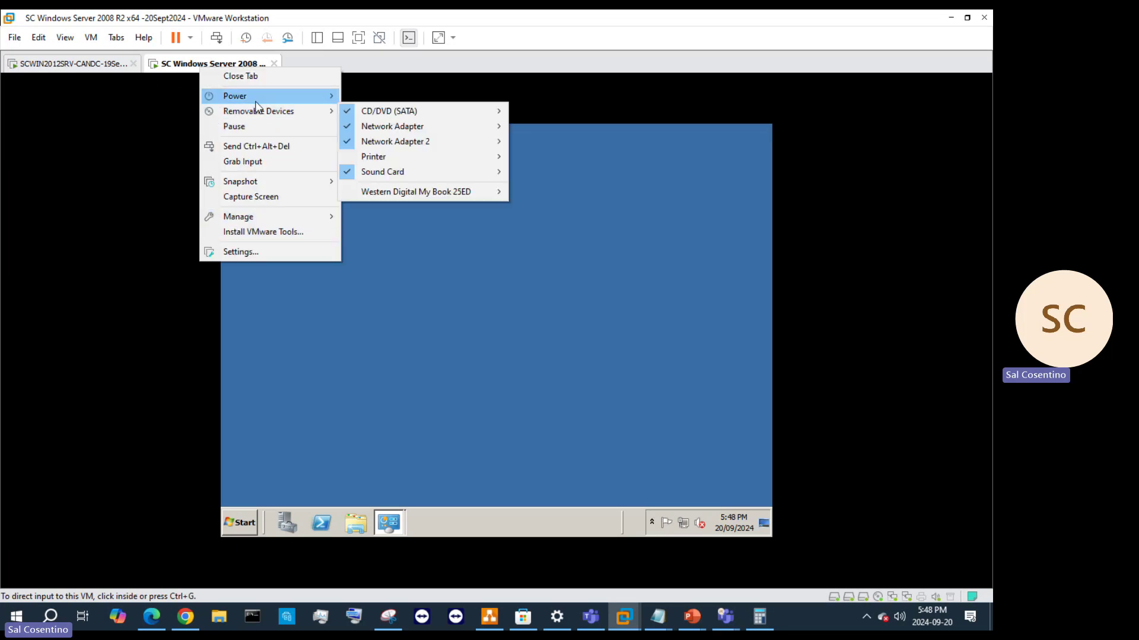
click(243, 493)
right_click(250, 57)
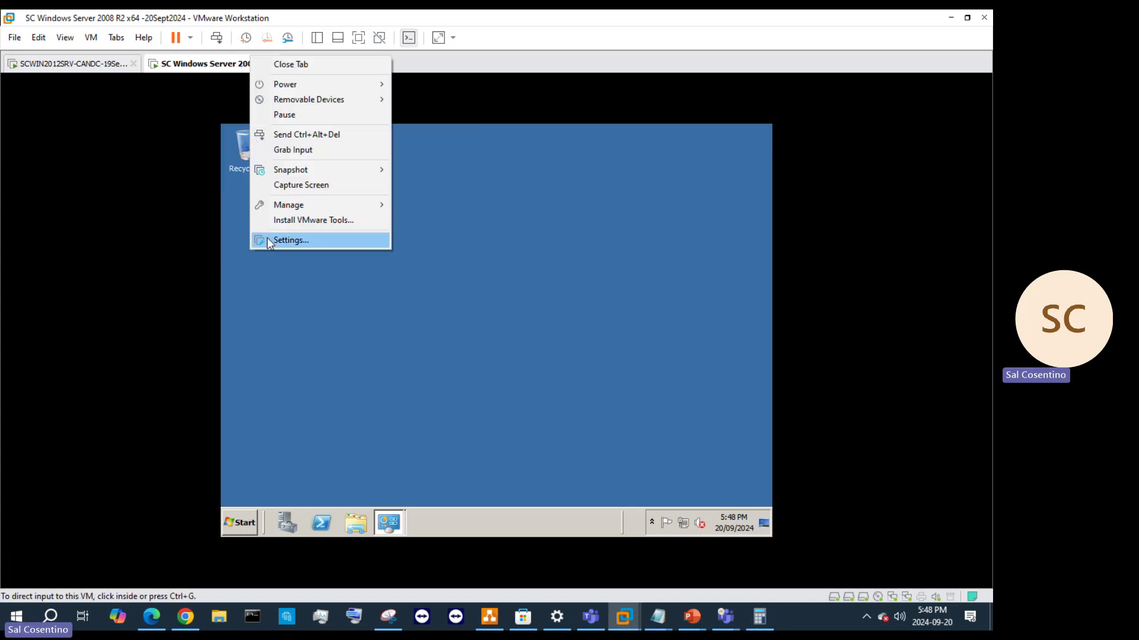
click(280, 237)
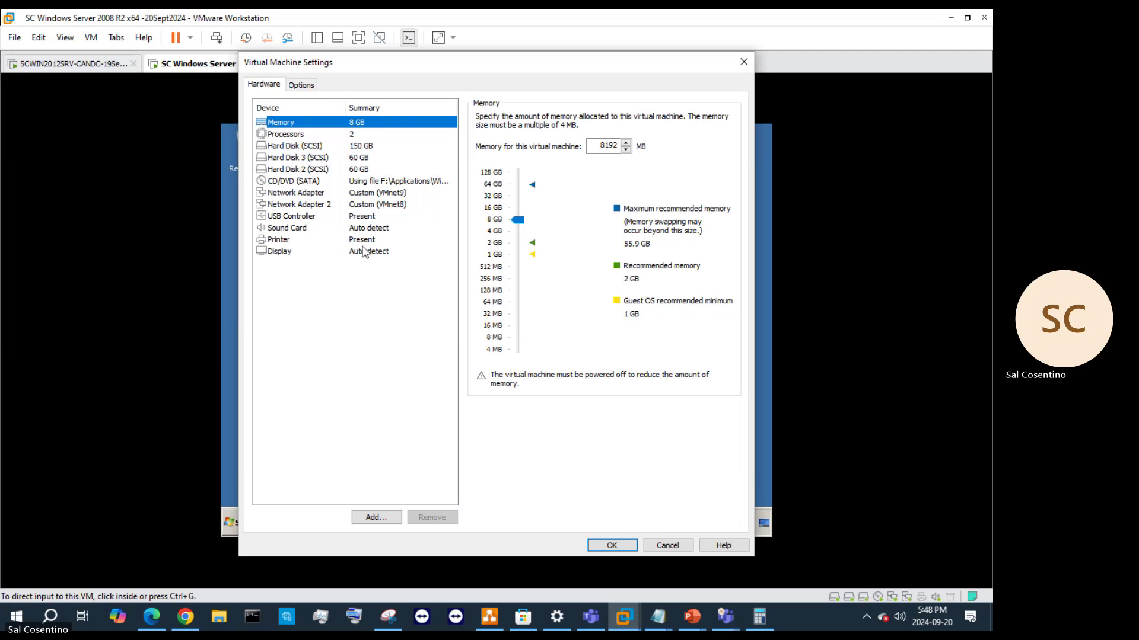
click(301, 86)
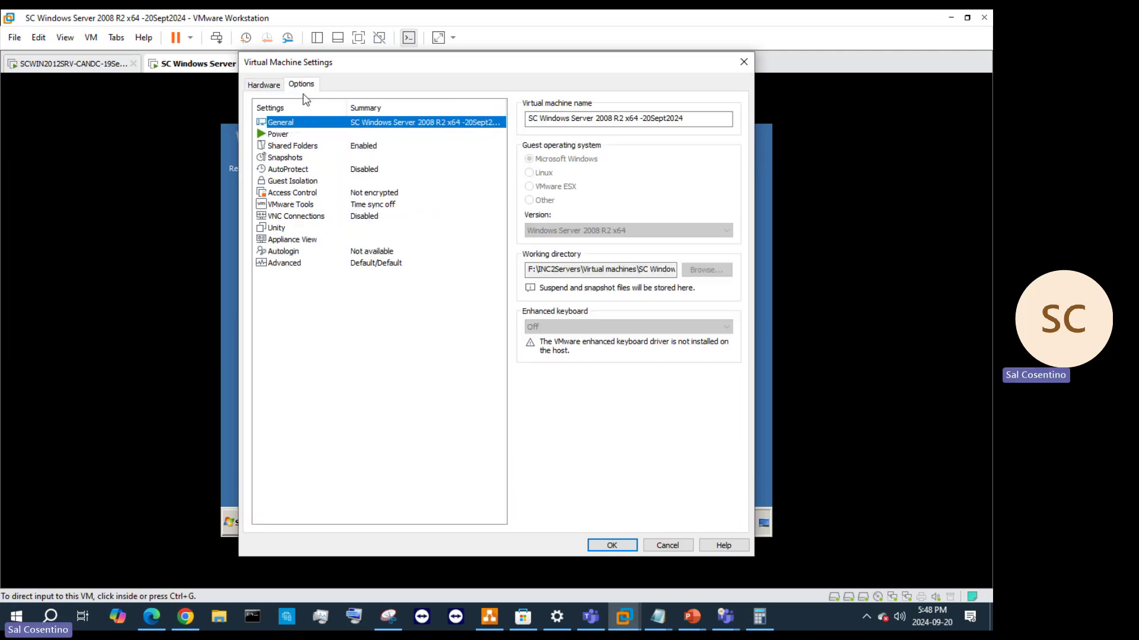
click(306, 255)
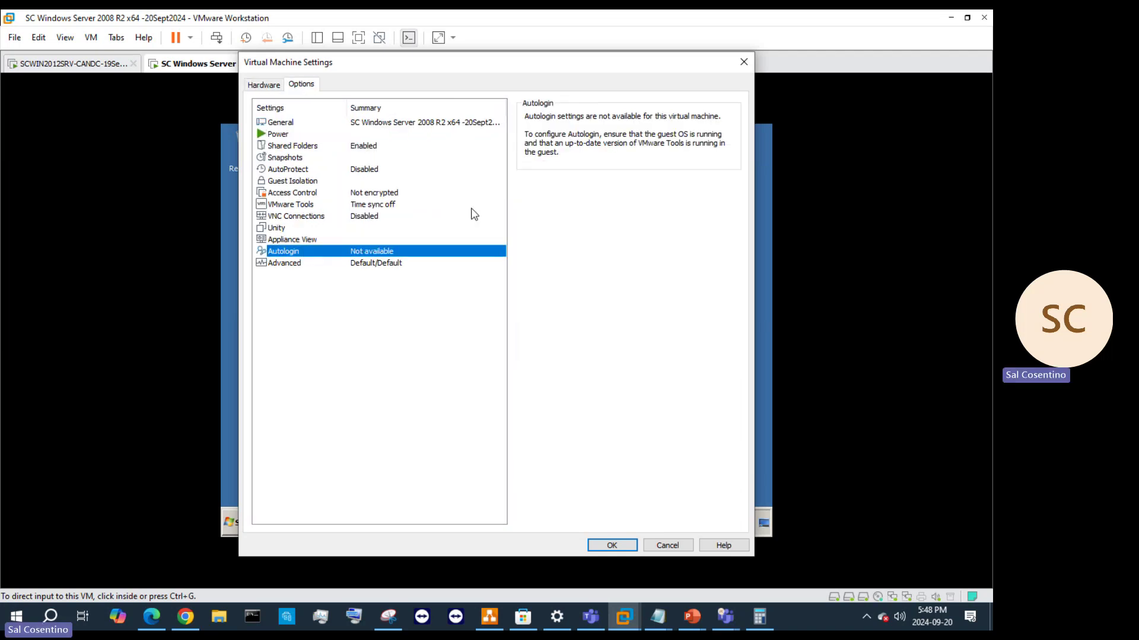
click(665, 546)
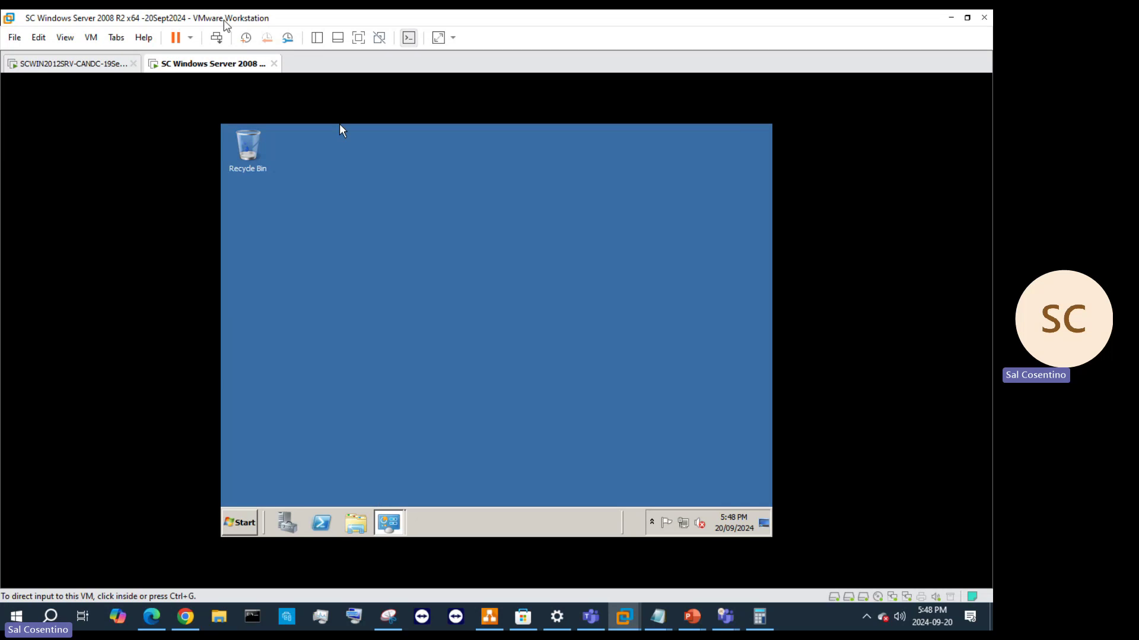
- Try to restart the guest through the virtual machine's power options
right_click(220, 58)
mouse_move(252, 81)
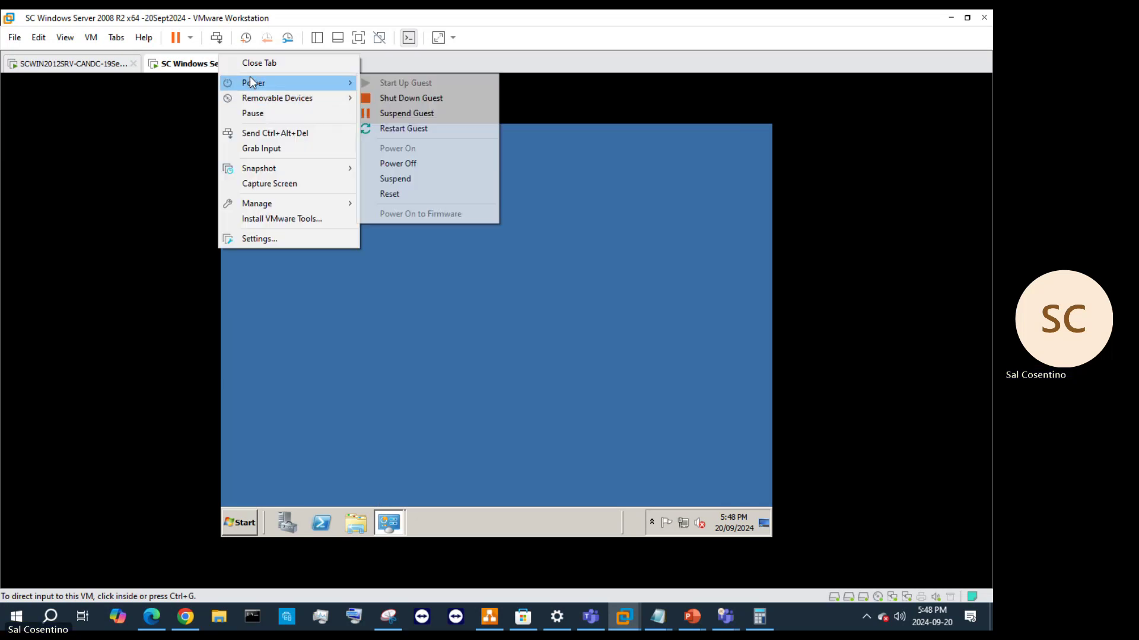
click(387, 128)
click(574, 345)
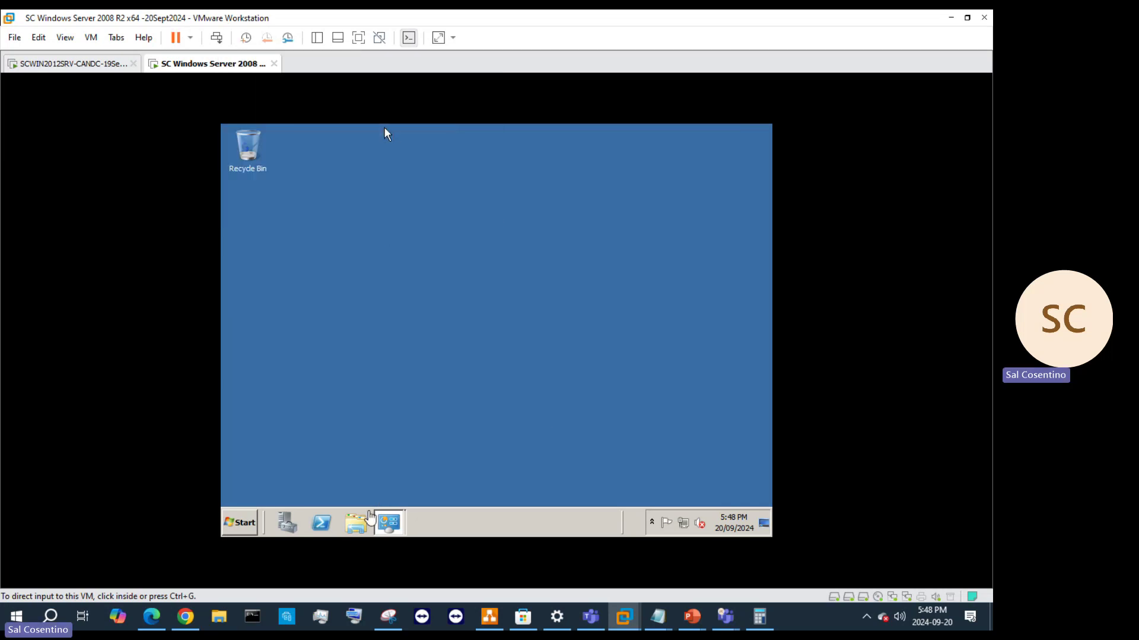
- Restart the server from within Windows with the reason "Operating System: Reconfiguration (Planned)", and enter the startup password
right_click(248, 526)
click(247, 525)
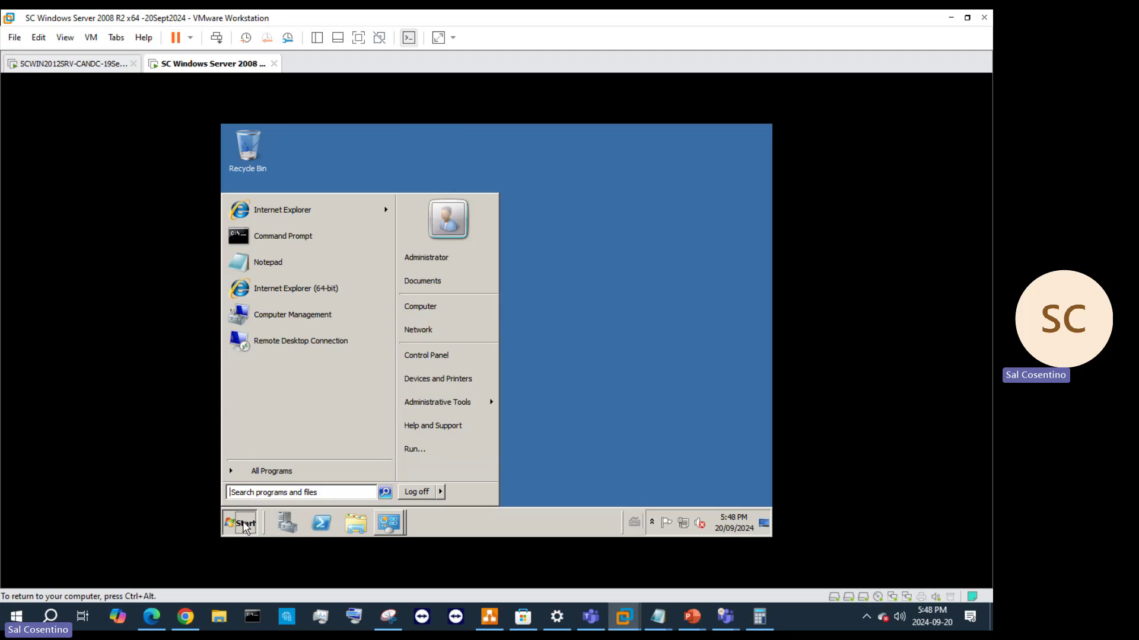
mouse_move(440, 492)
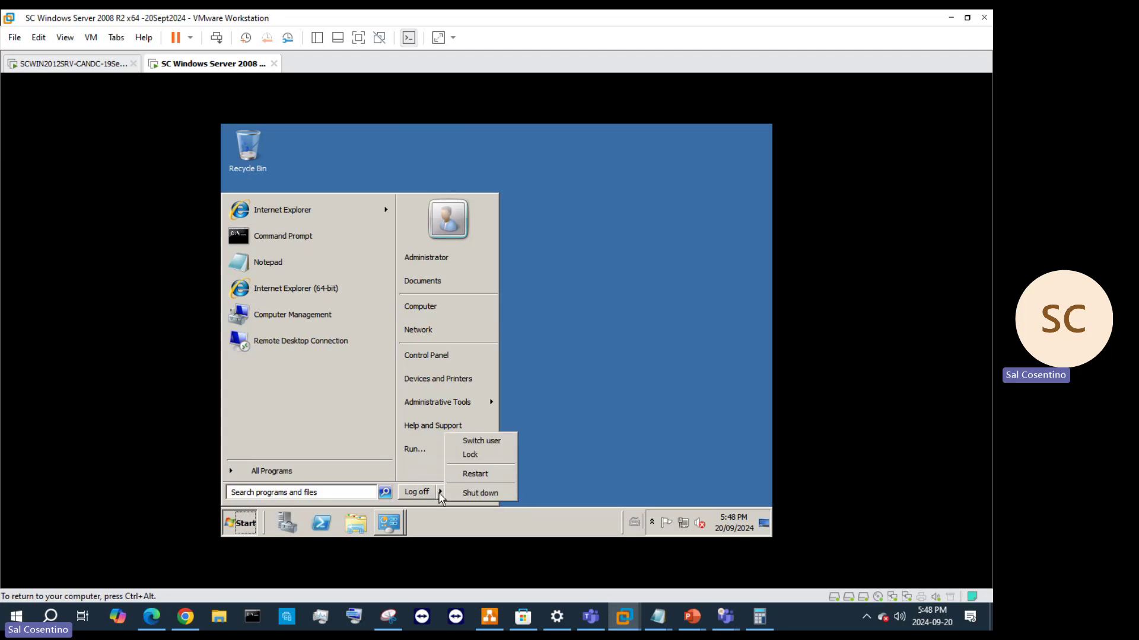
click(475, 475)
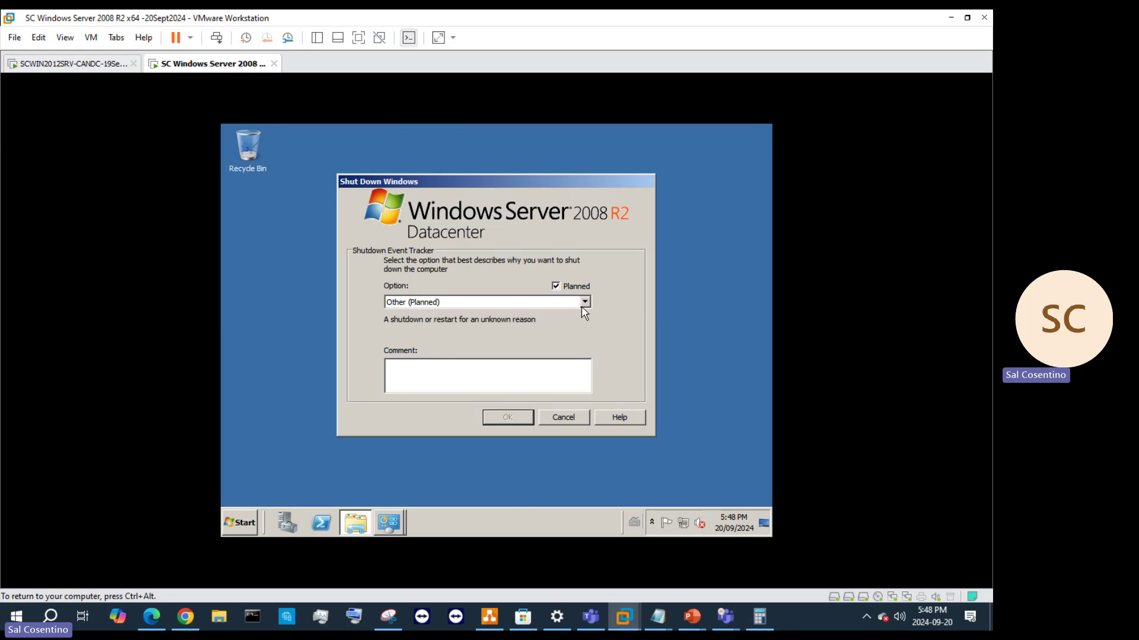
click(583, 303)
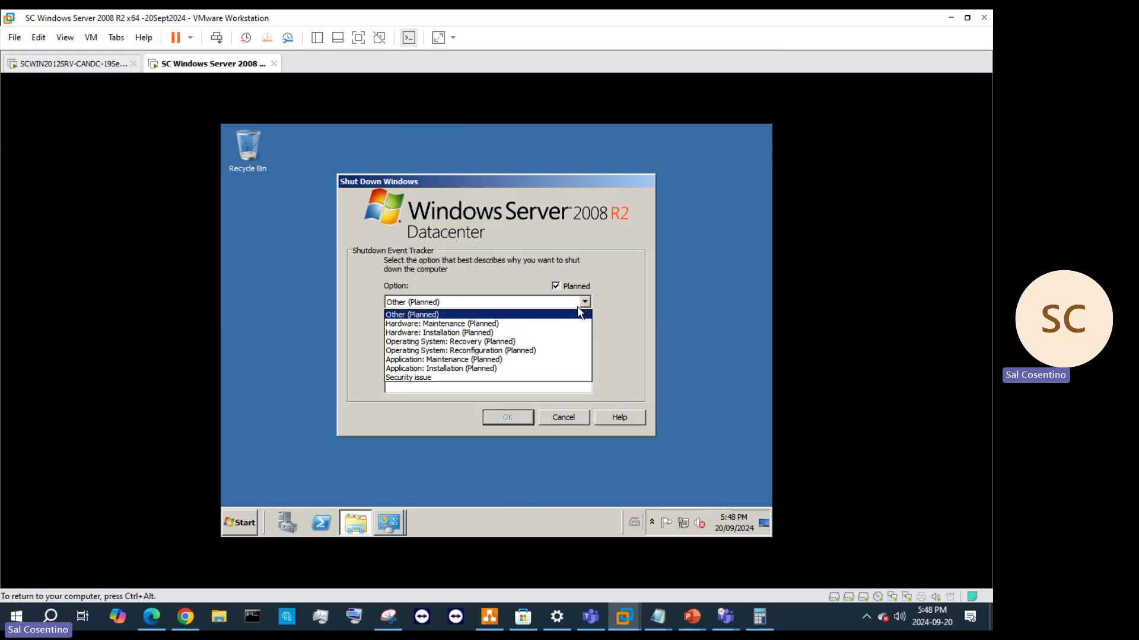
click(505, 353)
click(511, 419)
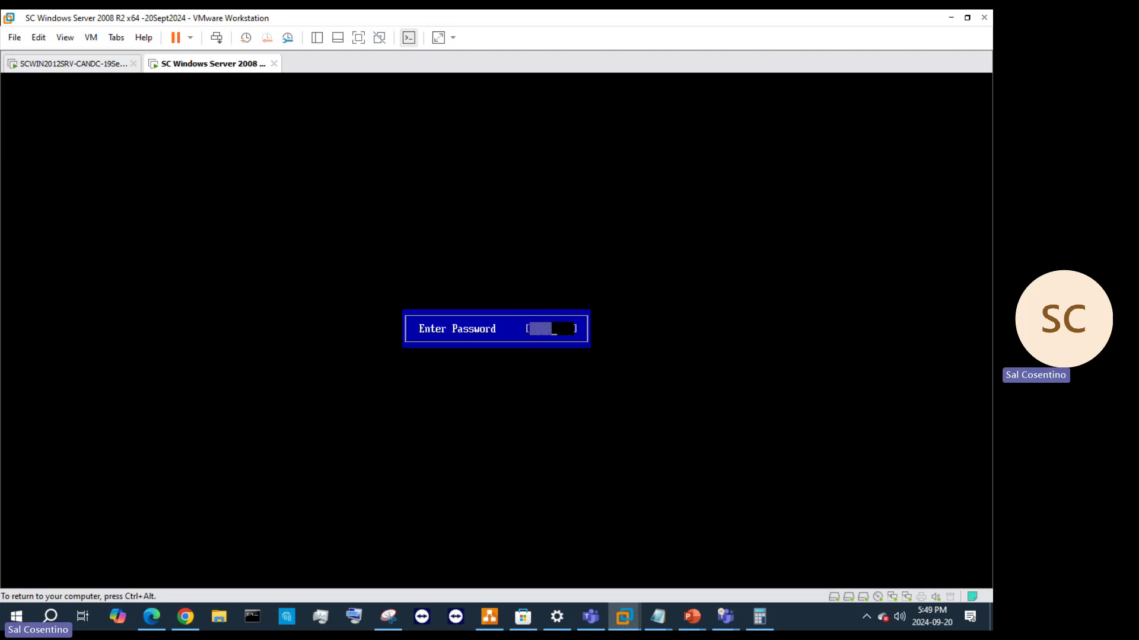
text(****)
key(Return)
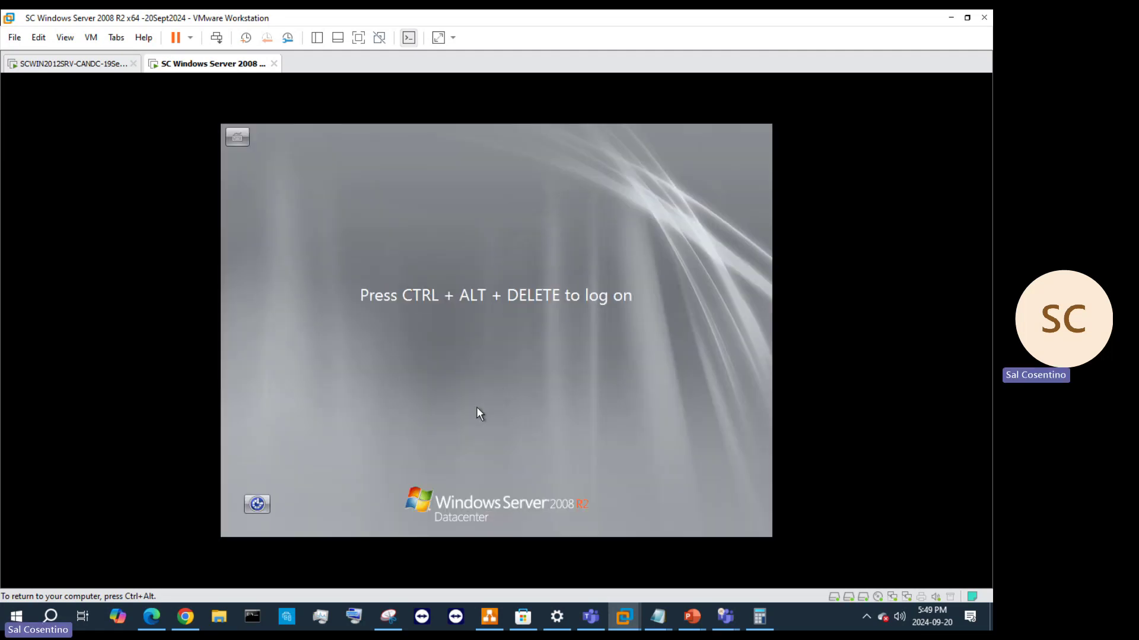
- Log on to the restarted server as Administrator with the account password, re-entering it if the first attempt is rejected
key(ctrl+alt+Delete)
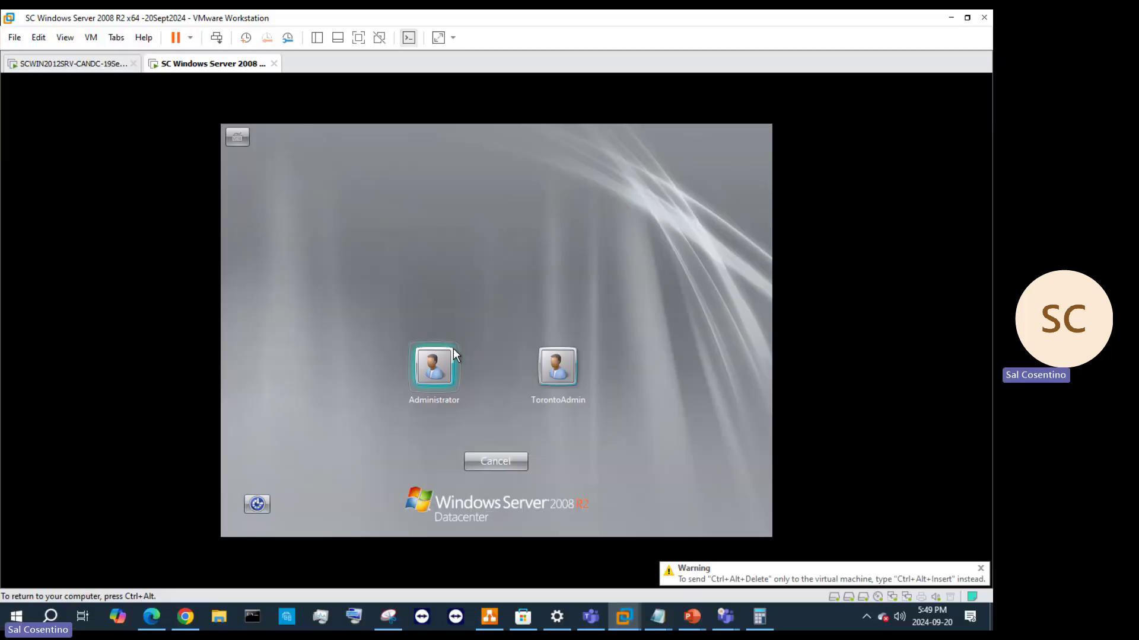
click(436, 363)
click(477, 401)
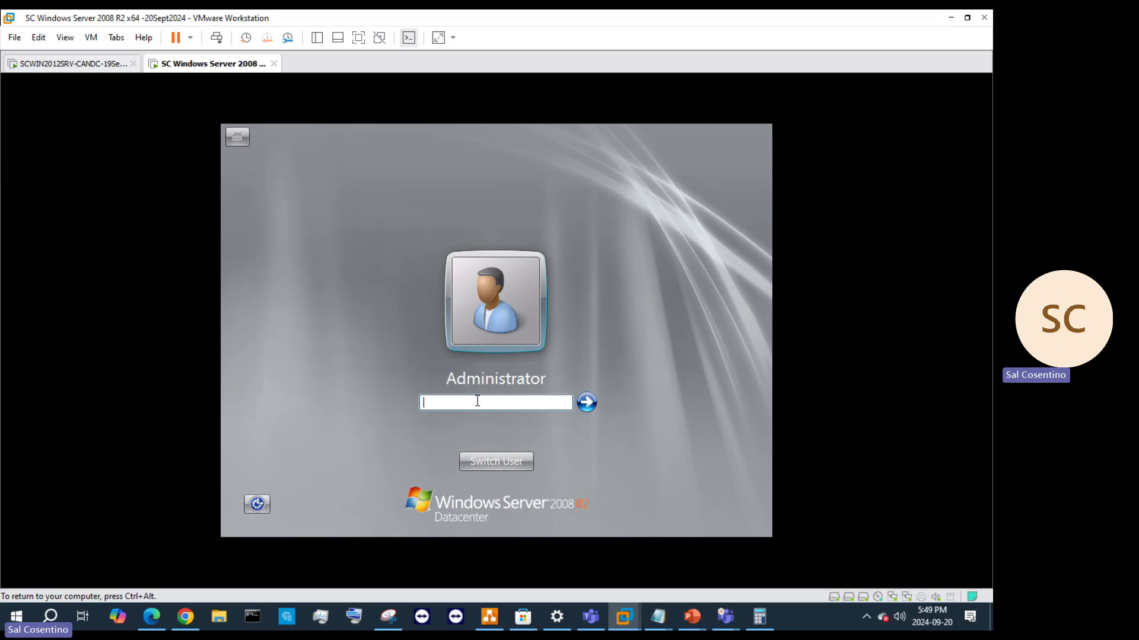
text(•••••••••••••••)
key(Return)
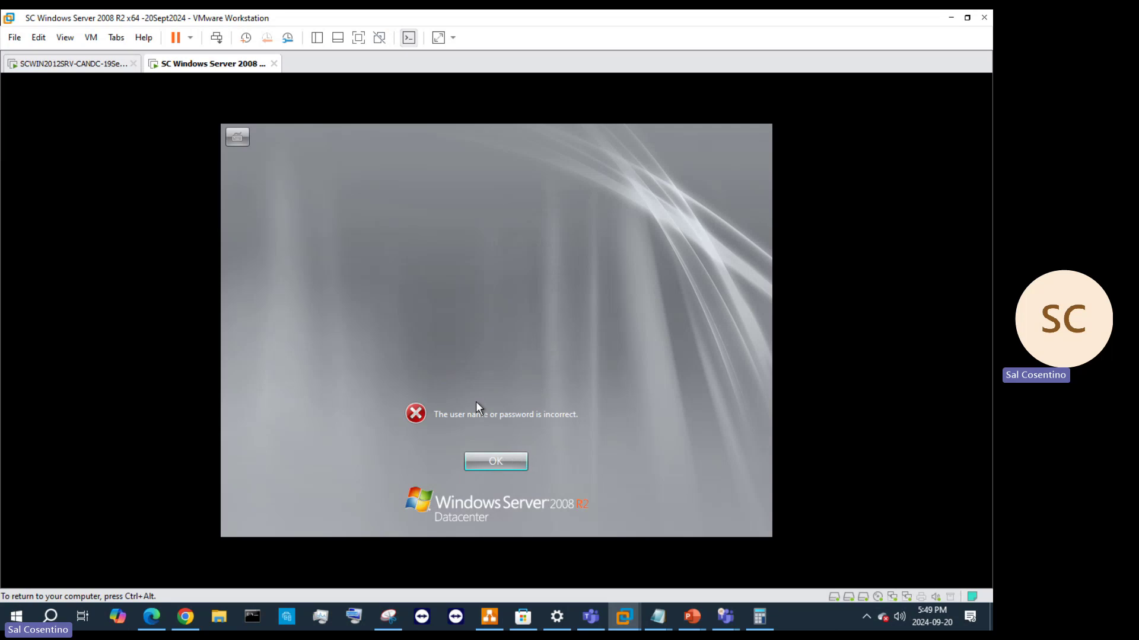
click(493, 466)
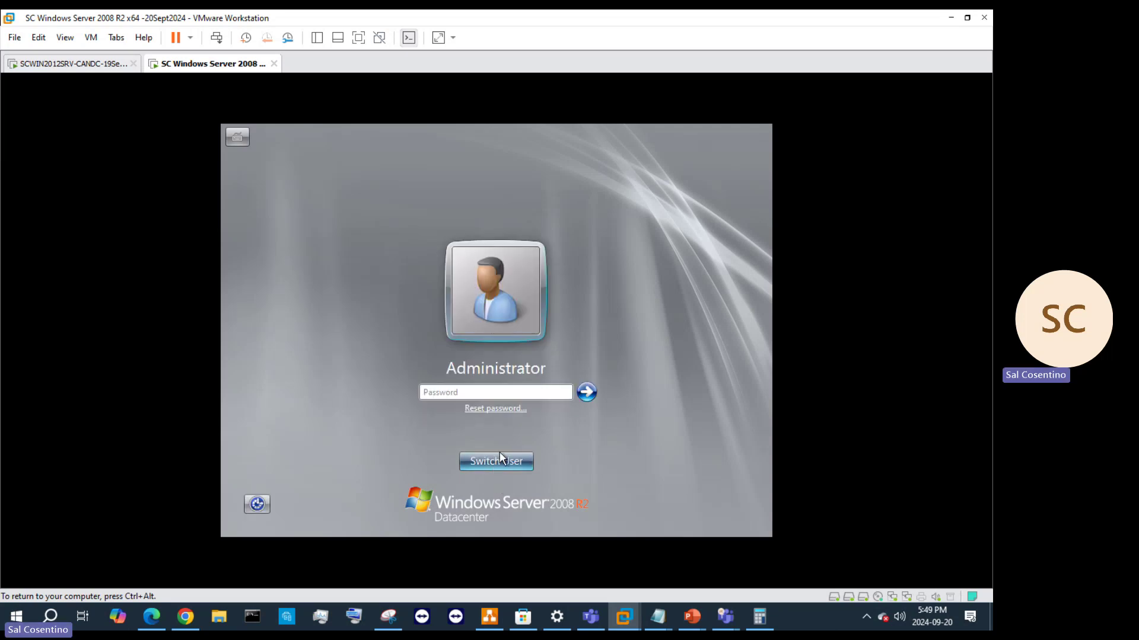
text(••)
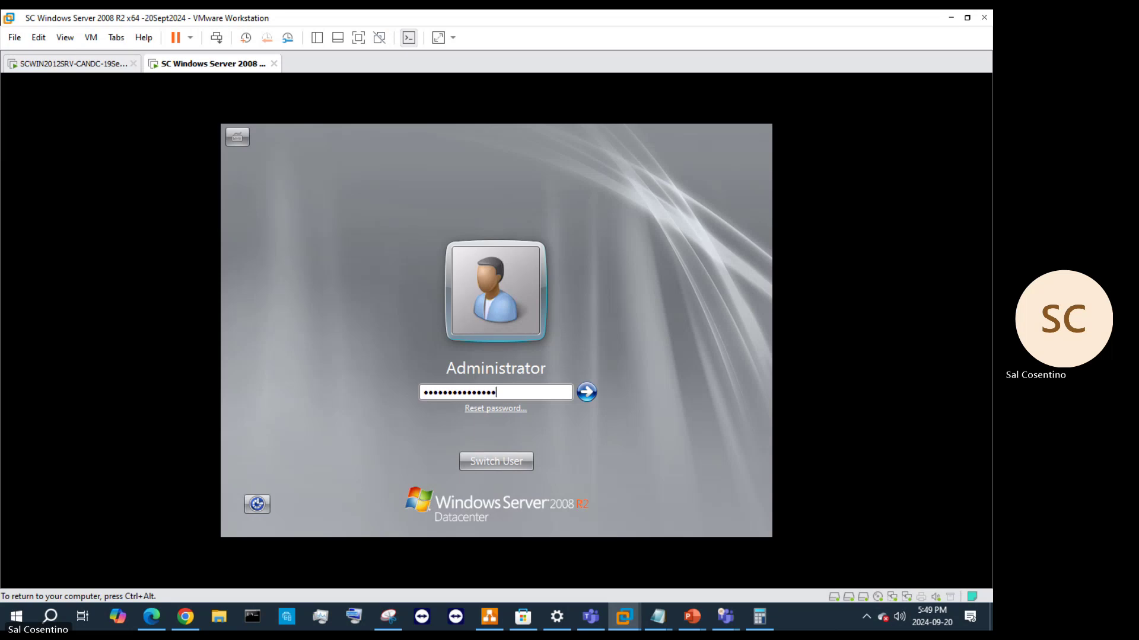
text(•••••••••••••)
key(Return)
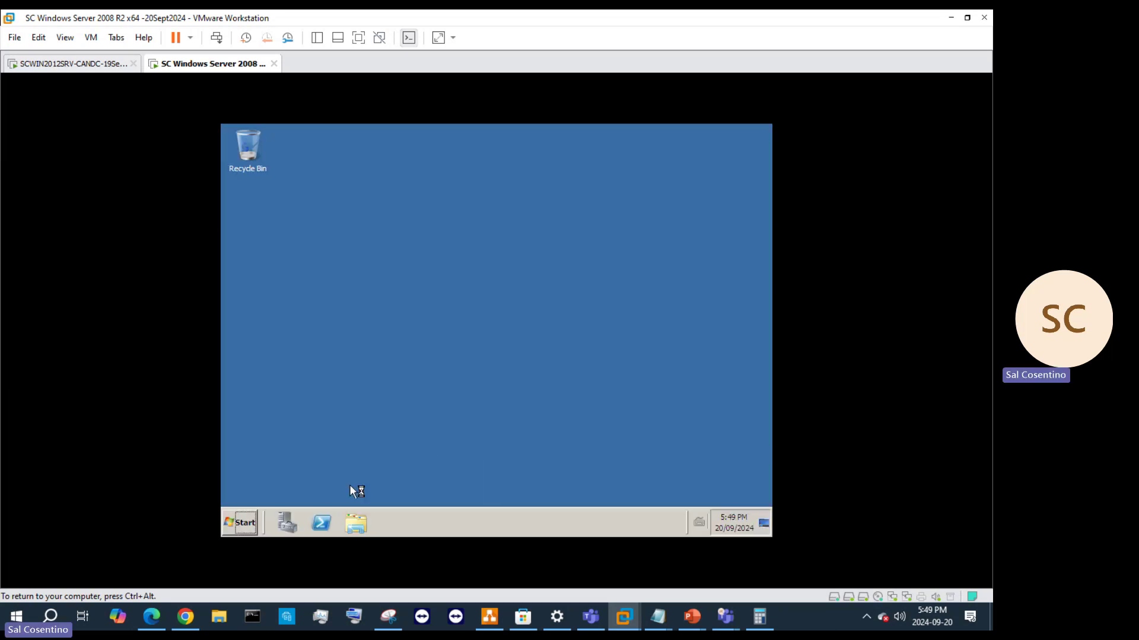
- Open Computer Management and list the local user accounts
click(249, 522)
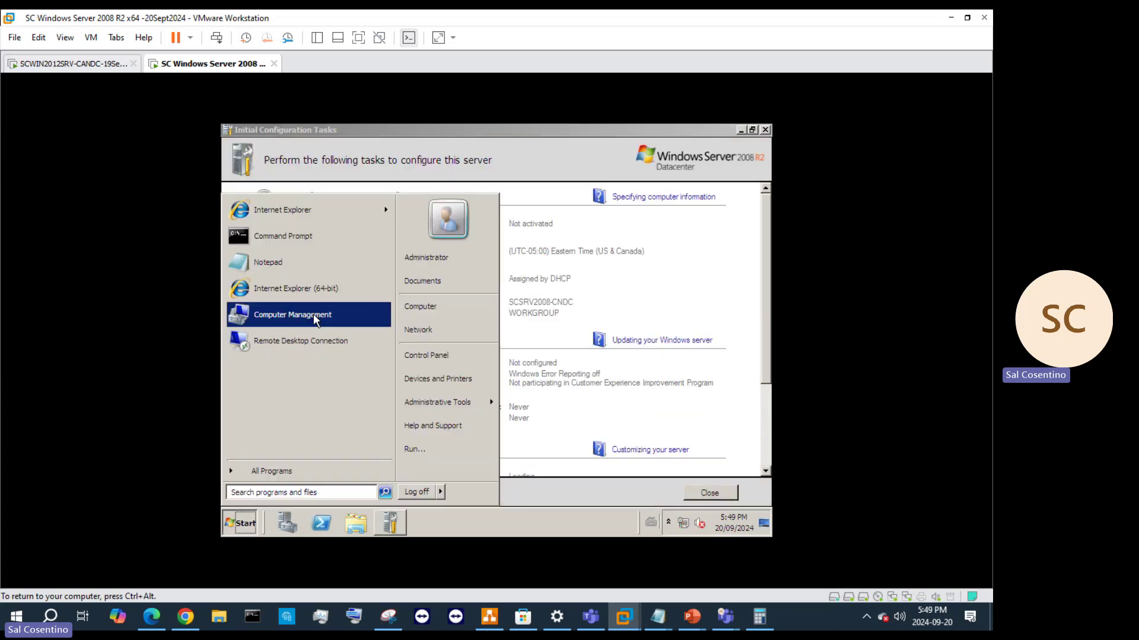
click(313, 314)
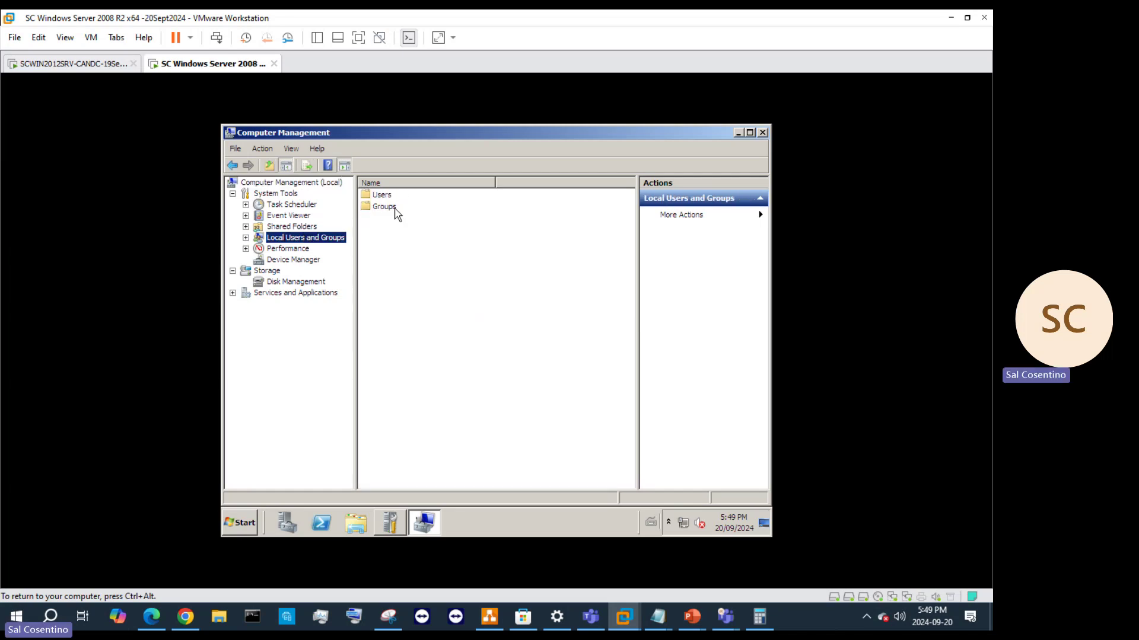
double_click(381, 197)
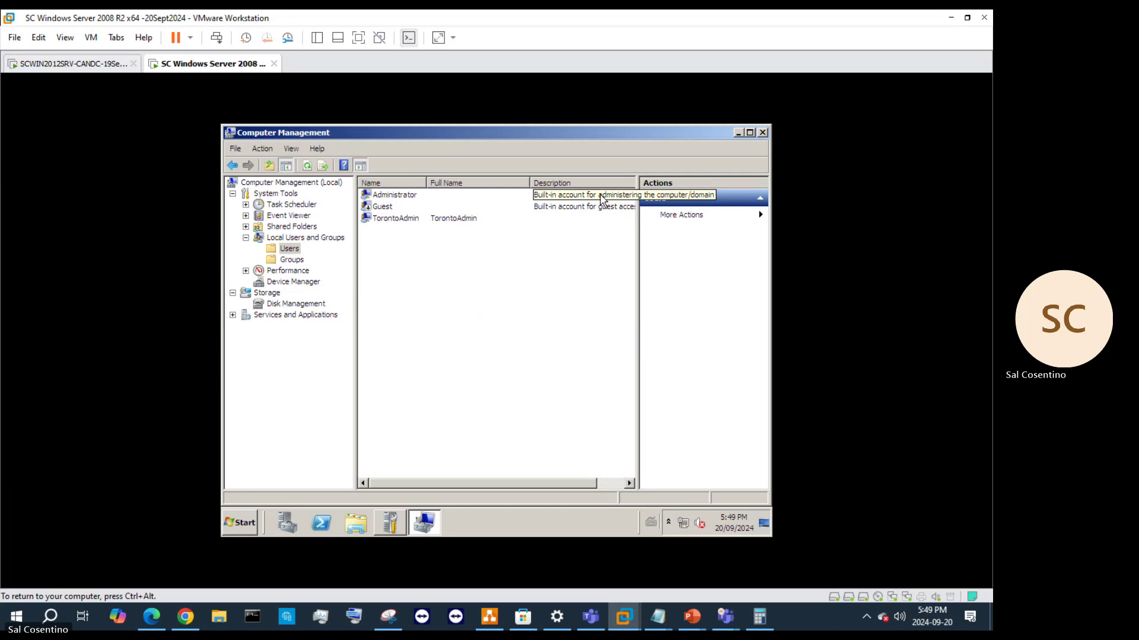
- Open the TorontoAdmin account's properties and view its group memberships
click(409, 219)
right_click(409, 220)
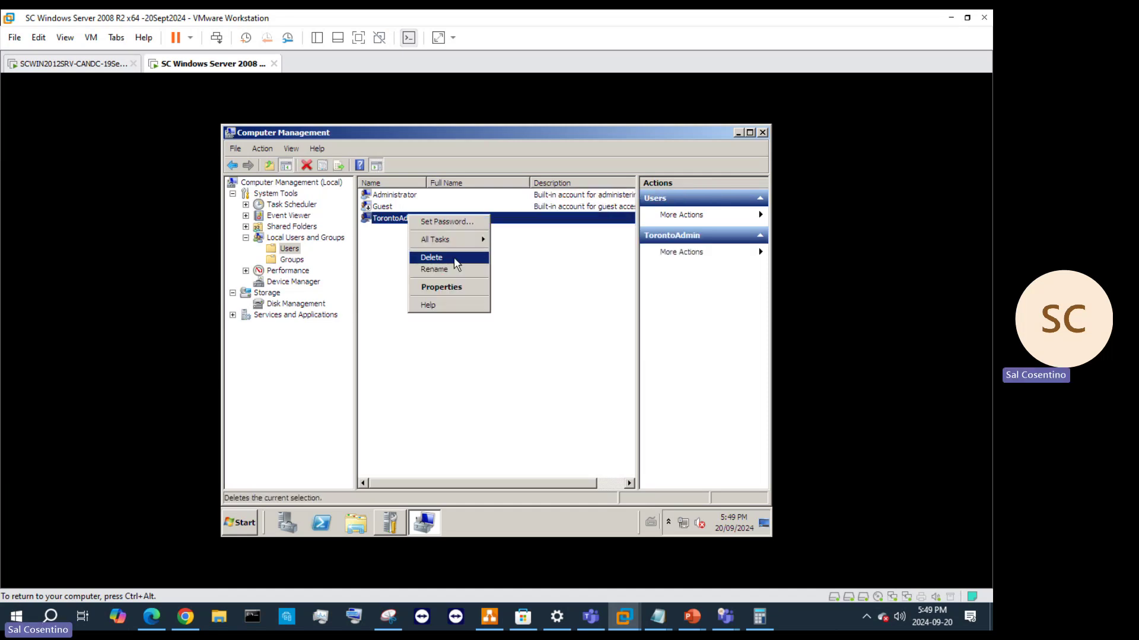
click(454, 290)
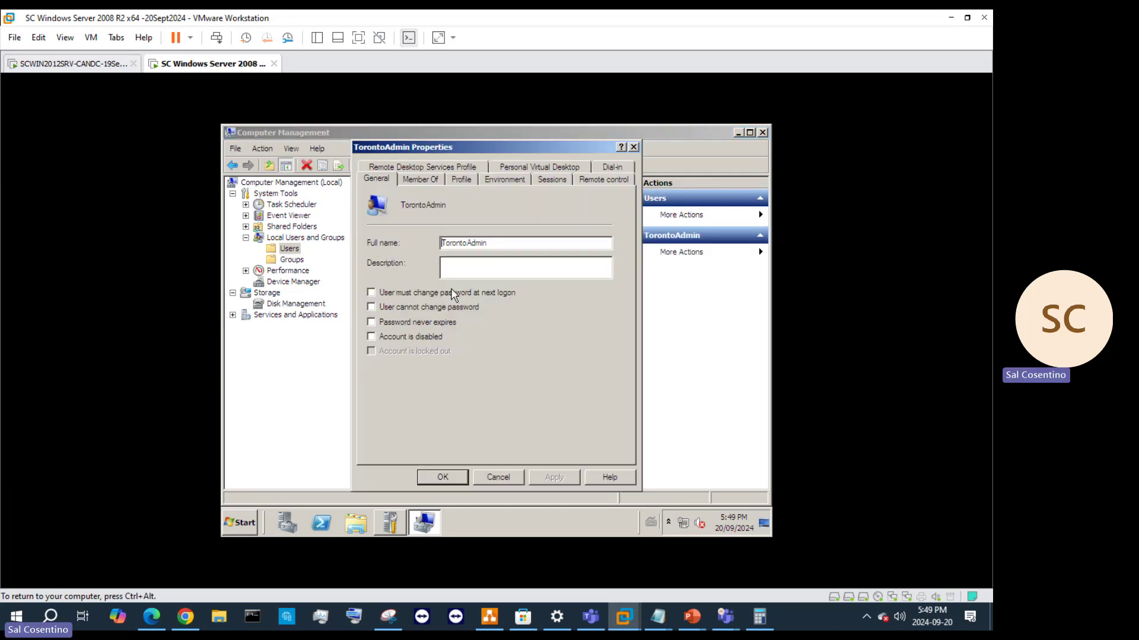
click(434, 180)
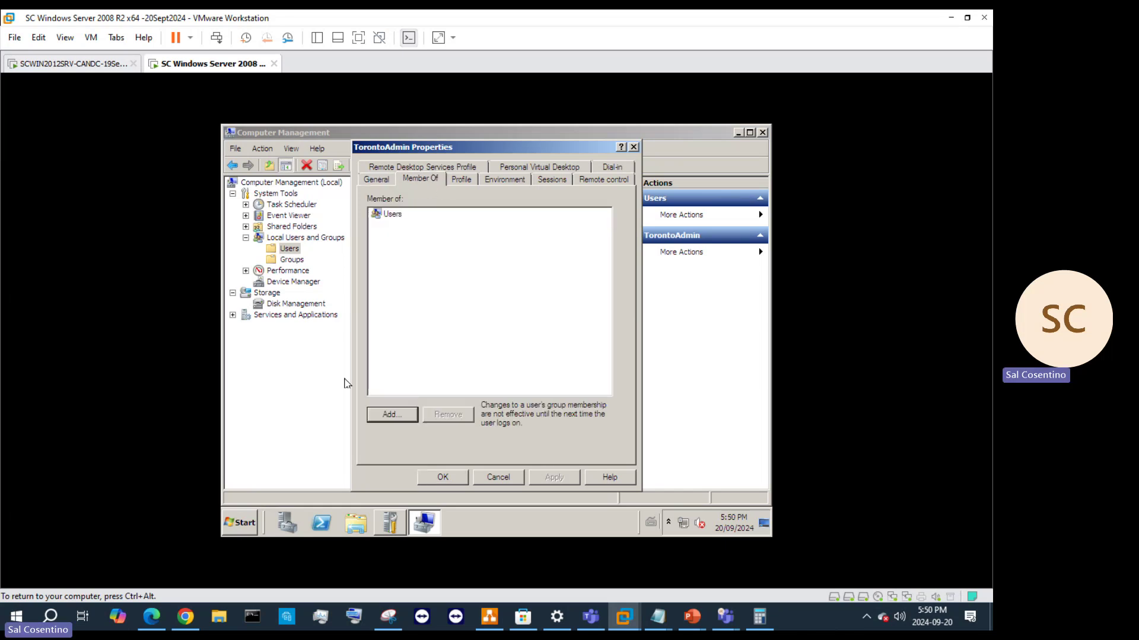
- Try to add TorontoAdmin to a group named "Backup", check the advanced search's object types, and cancel the group selection
click(388, 415)
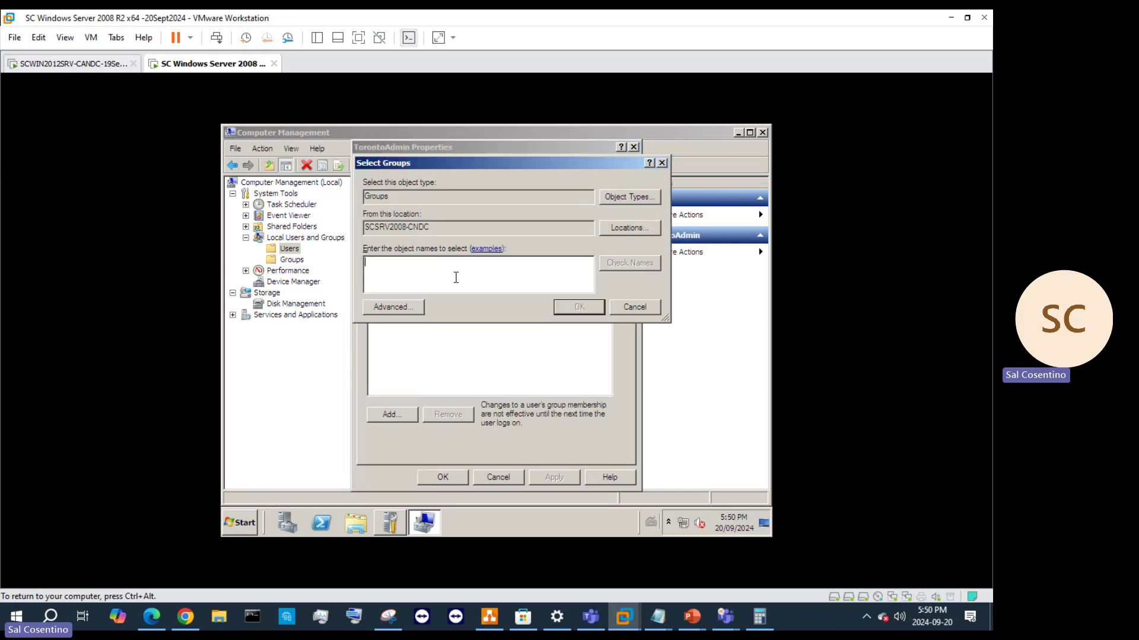
text(ackup)
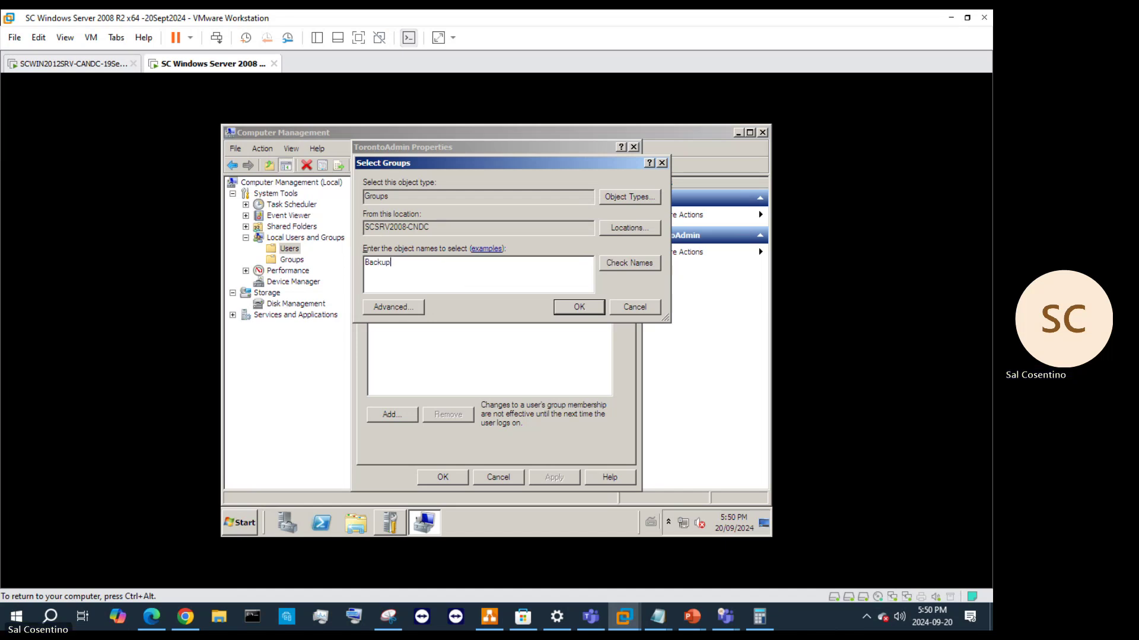
click(641, 267)
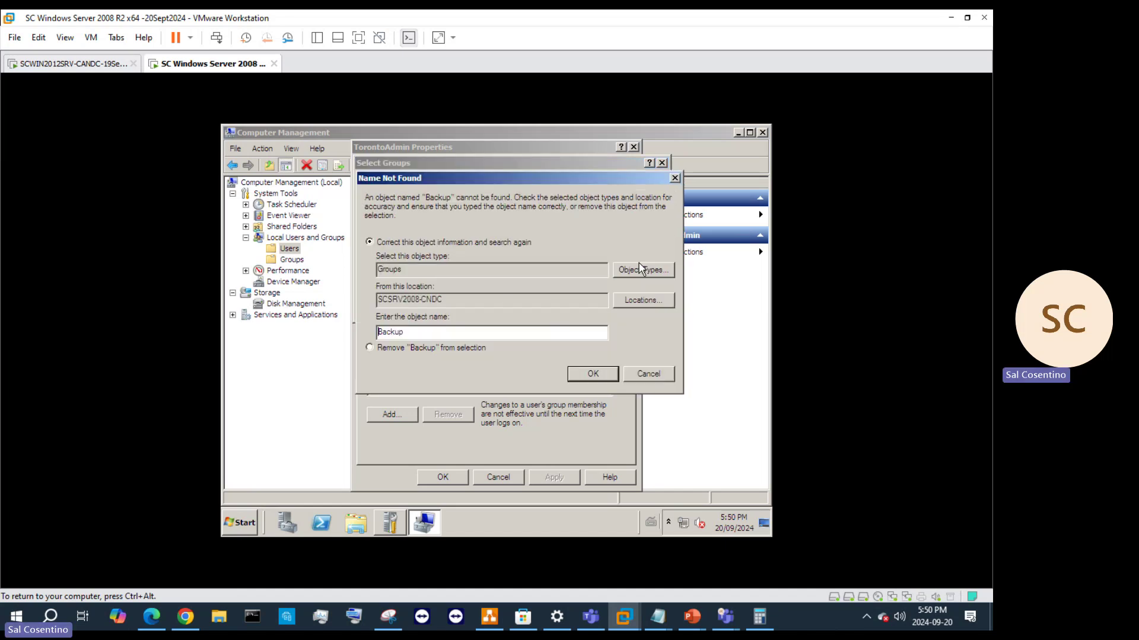
click(648, 373)
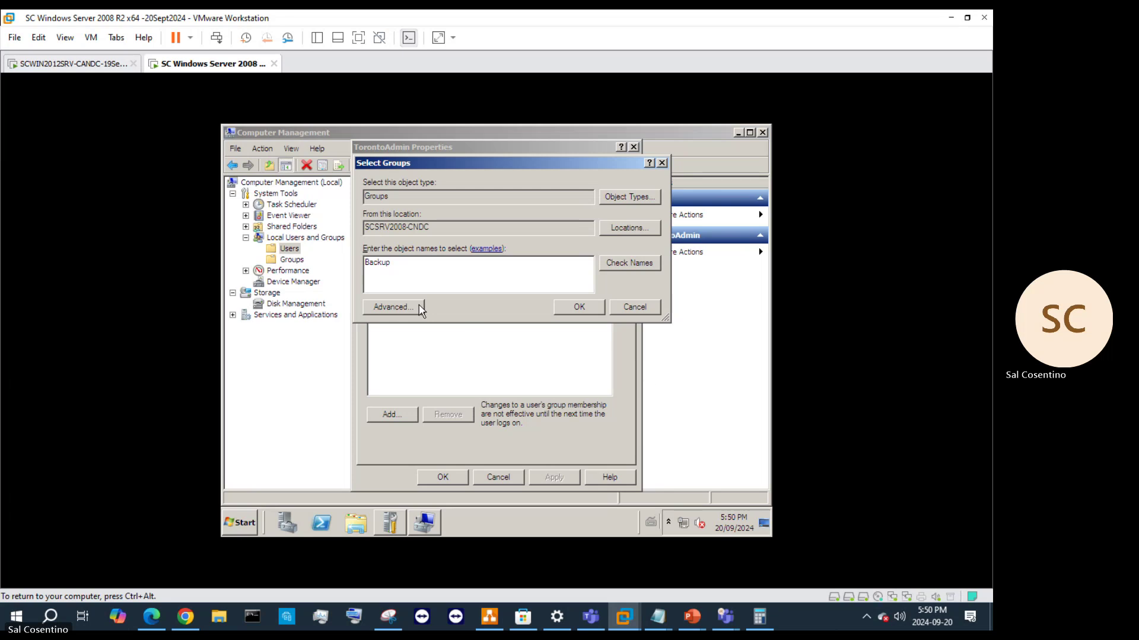
click(393, 307)
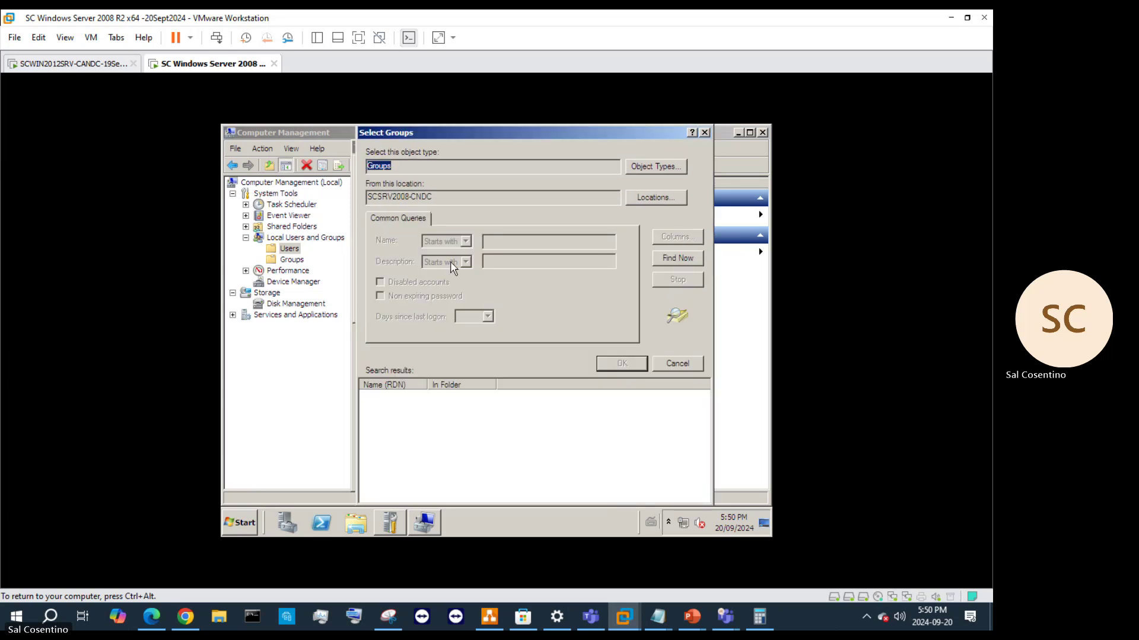
click(666, 172)
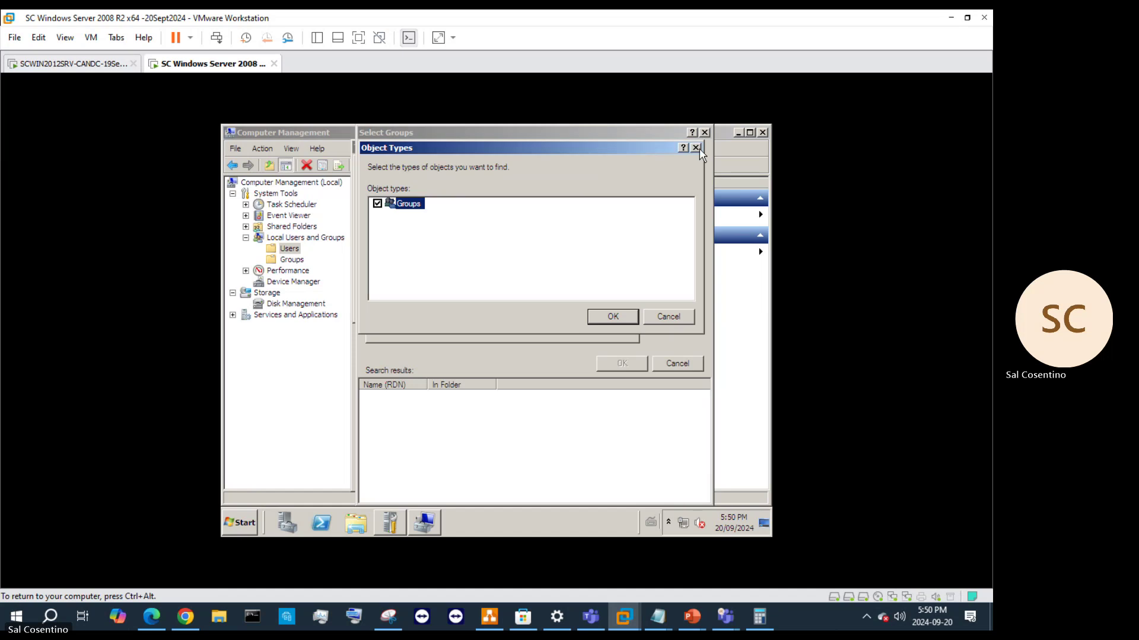
click(696, 148)
click(705, 133)
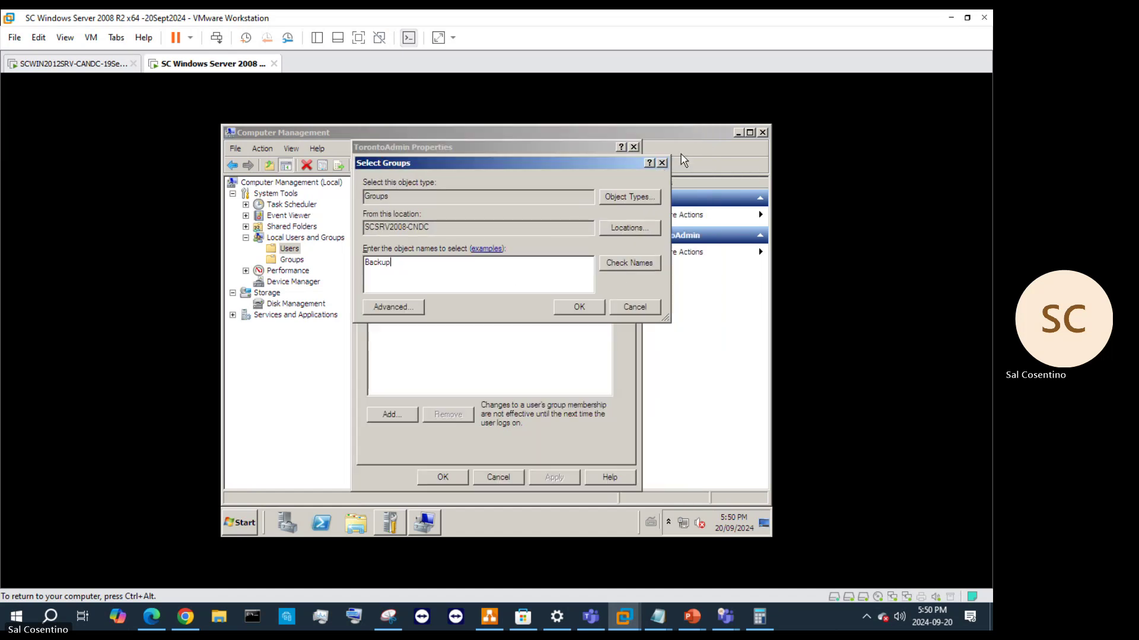
click(663, 165)
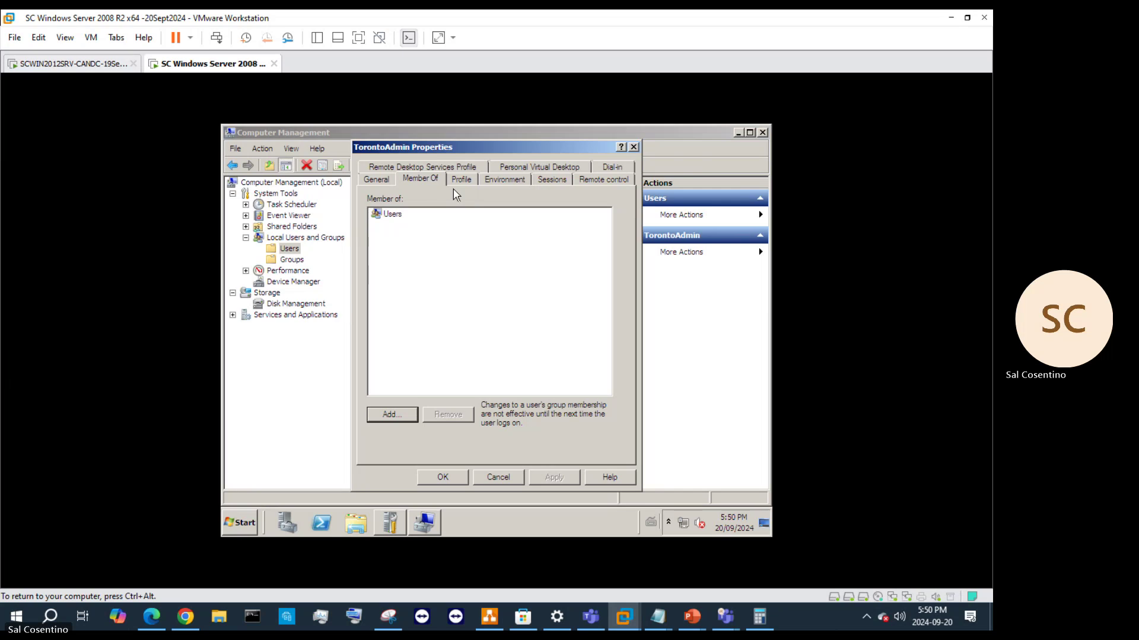
- Try to add TorontoAdmin to a group by checking the name "adm", and close the account properties without adding it
click(401, 414)
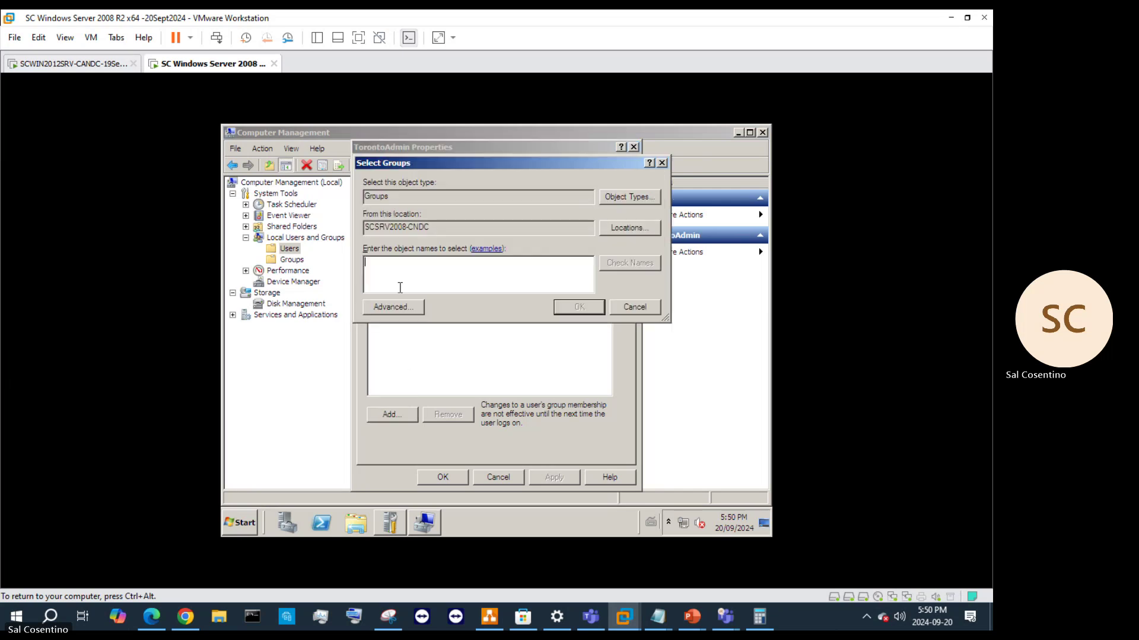
text(adm)
click(610, 267)
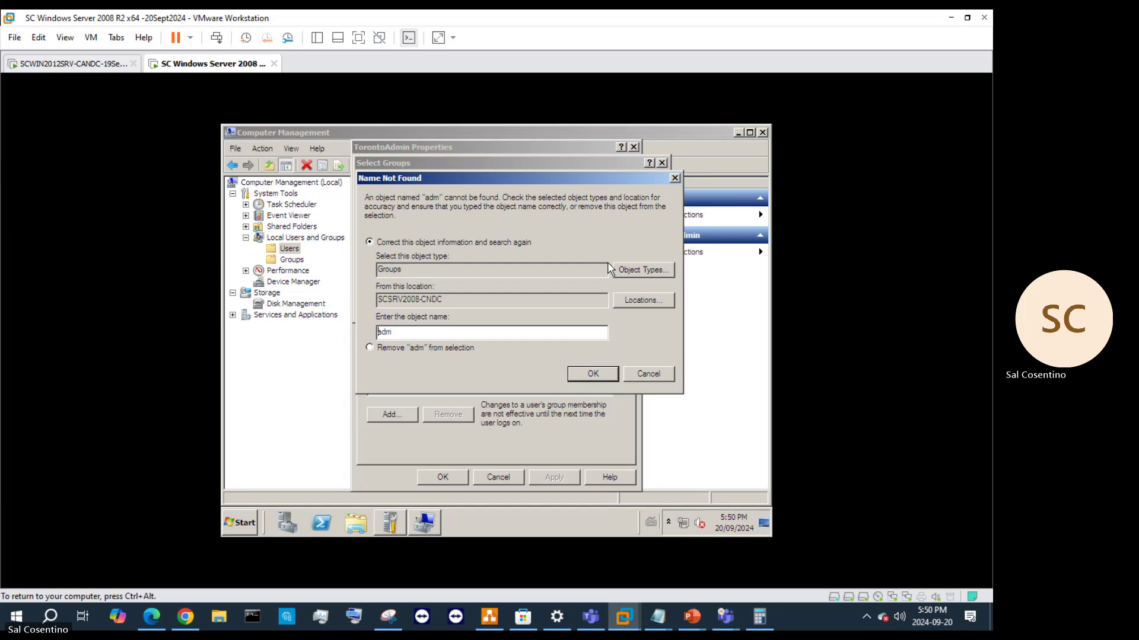
click(647, 377)
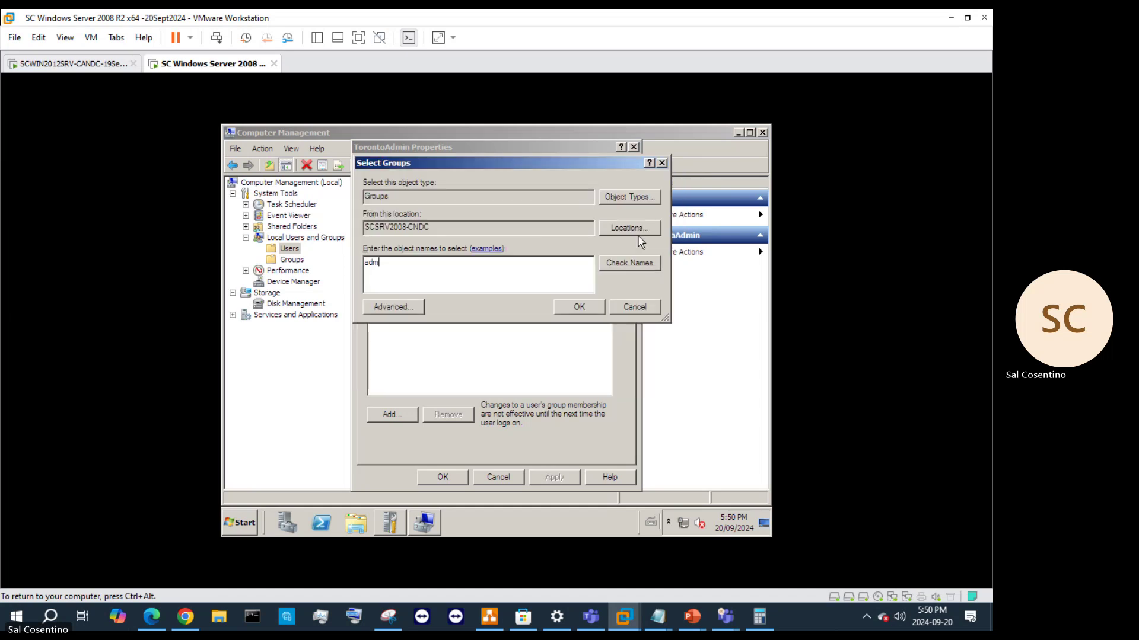
click(662, 164)
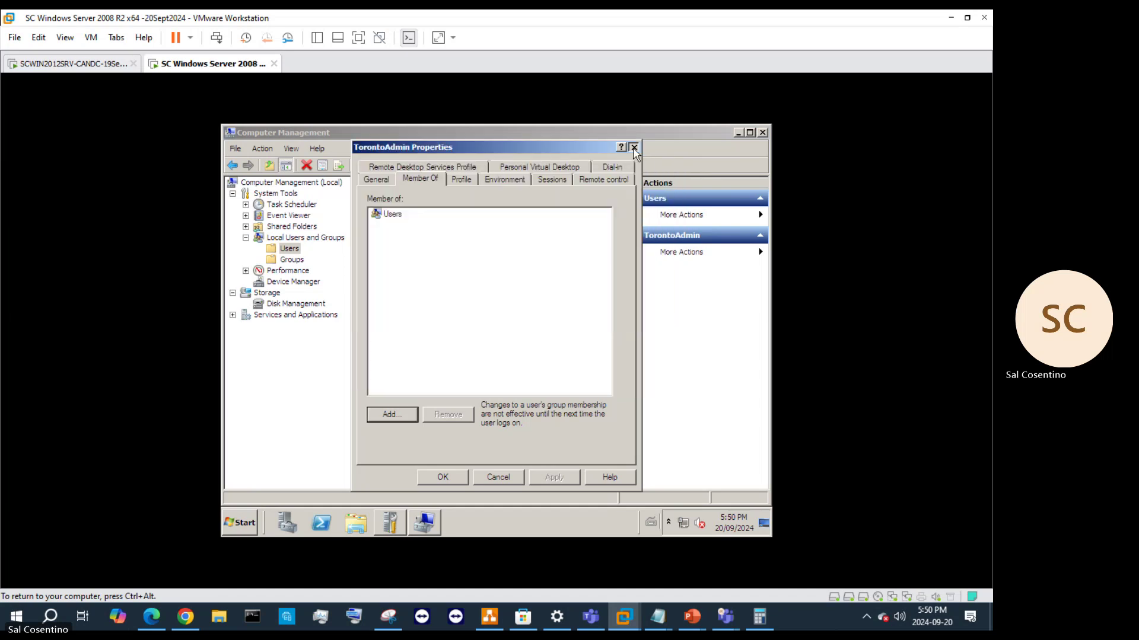
click(634, 148)
- Reopen TorontoAdmin's properties, set its password to never expire, and try to remove its Users group membership
right_click(464, 221)
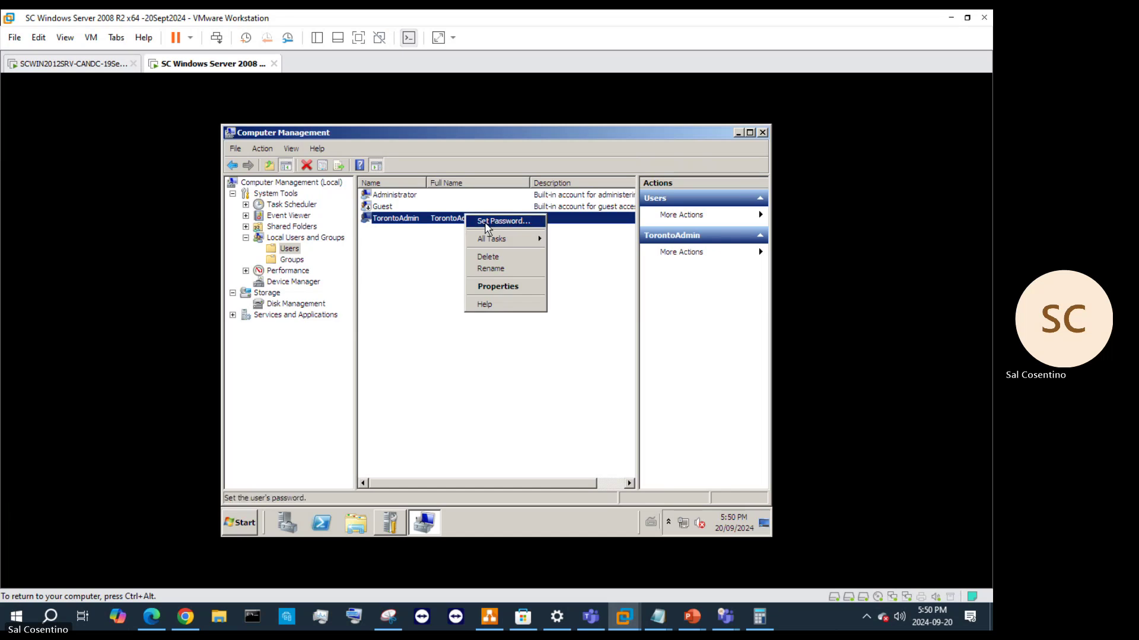
click(500, 287)
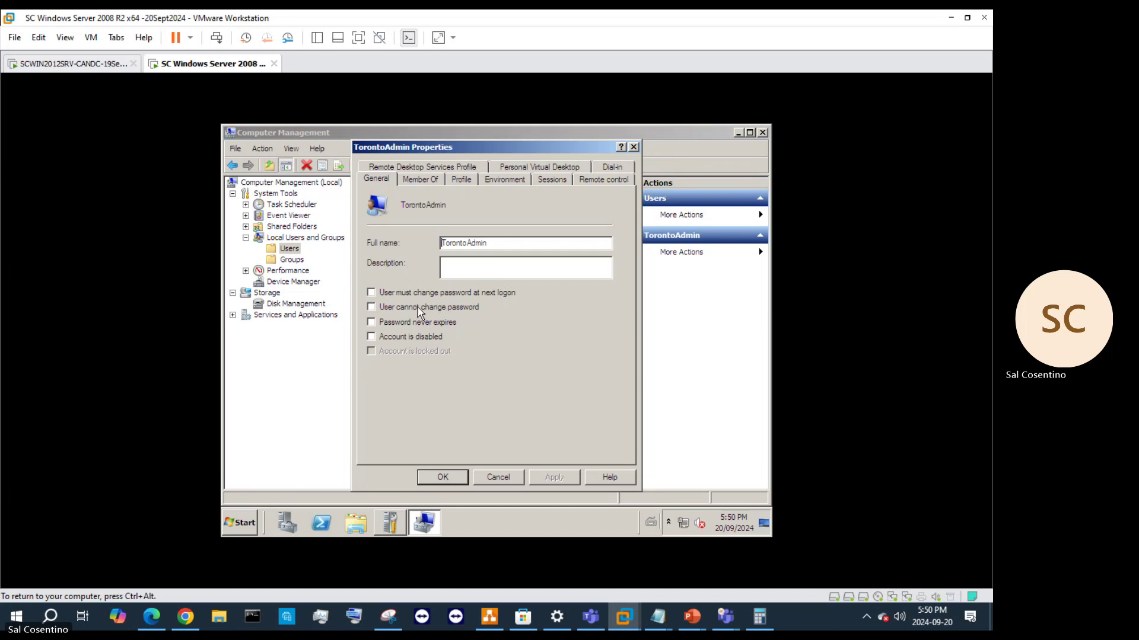
click(371, 323)
click(432, 180)
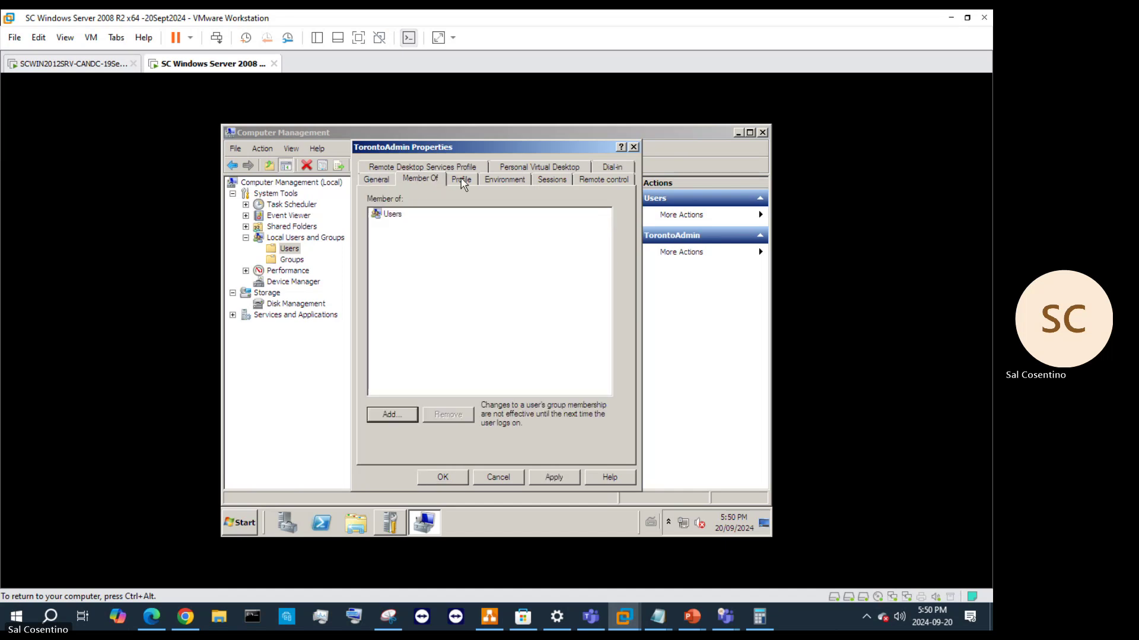
click(379, 218)
click(446, 414)
- Try to add TorontoAdmin to a group using the names "adm" and "Administrator", and discard the property changes
click(392, 416)
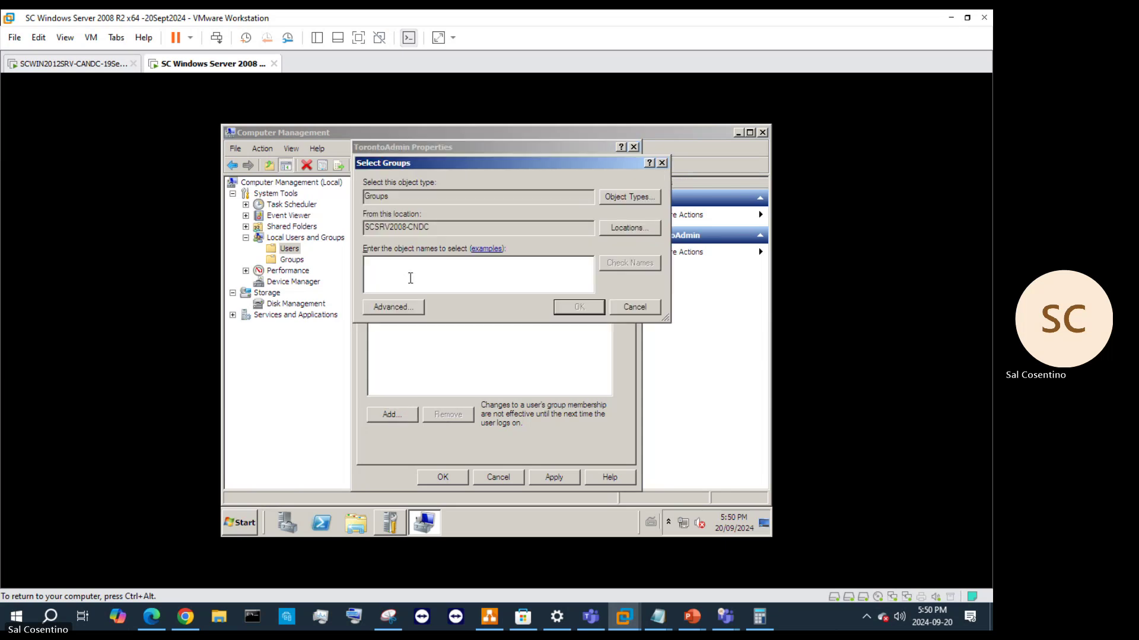
text(adm)
click(648, 264)
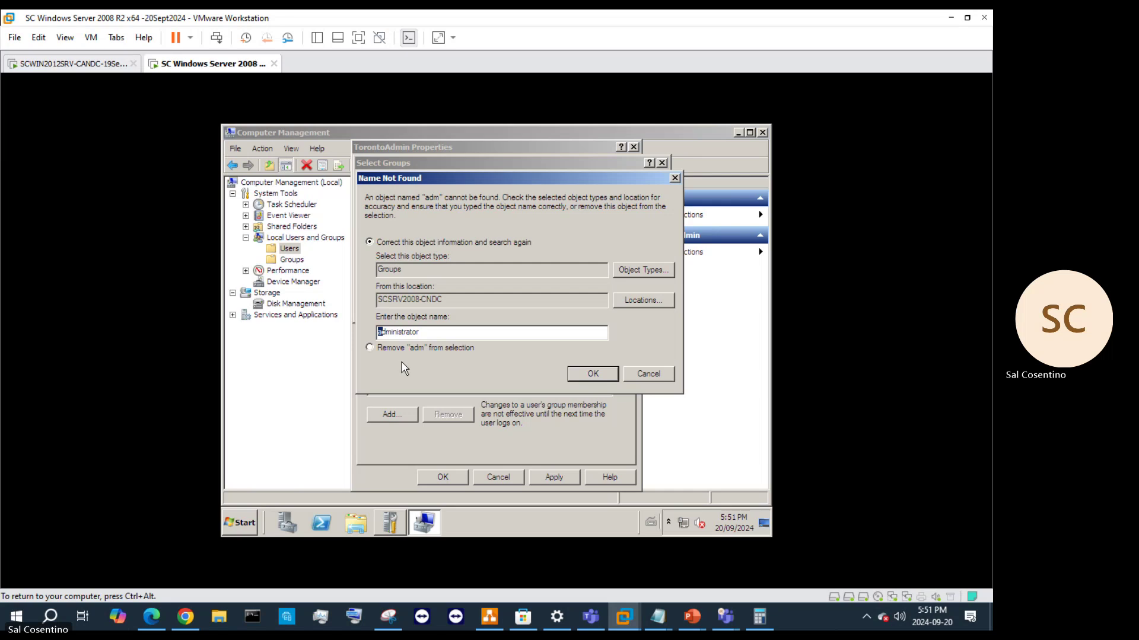
text(A)
click(593, 374)
click(648, 374)
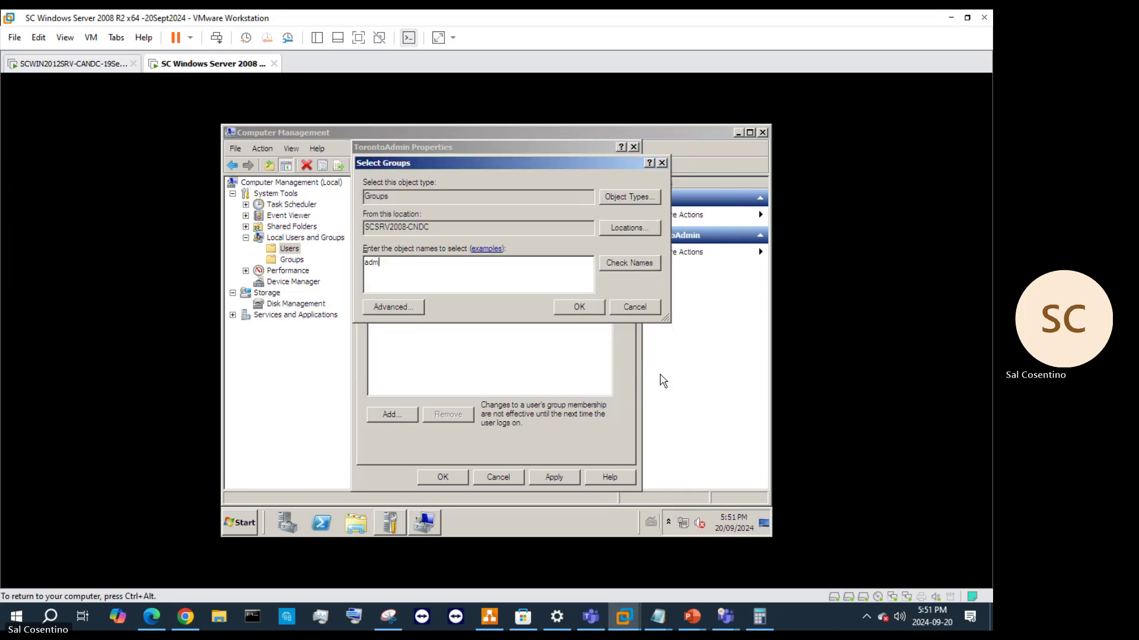
click(662, 163)
click(633, 147)
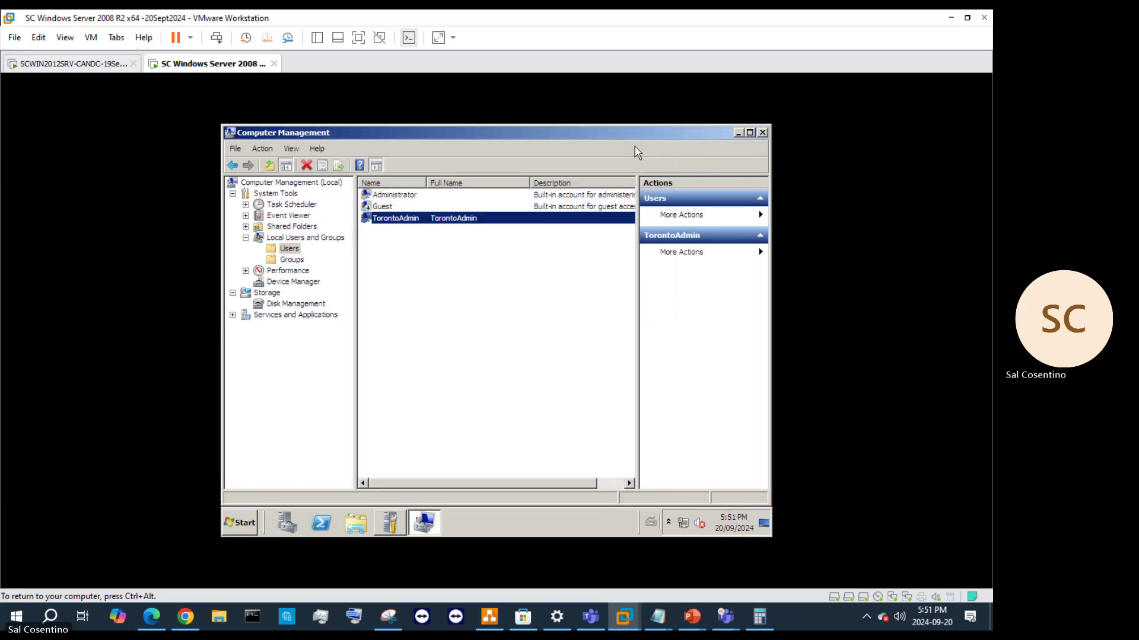
- View the built-in Administrator account's group memberships and start adding a group to it
right_click(408, 195)
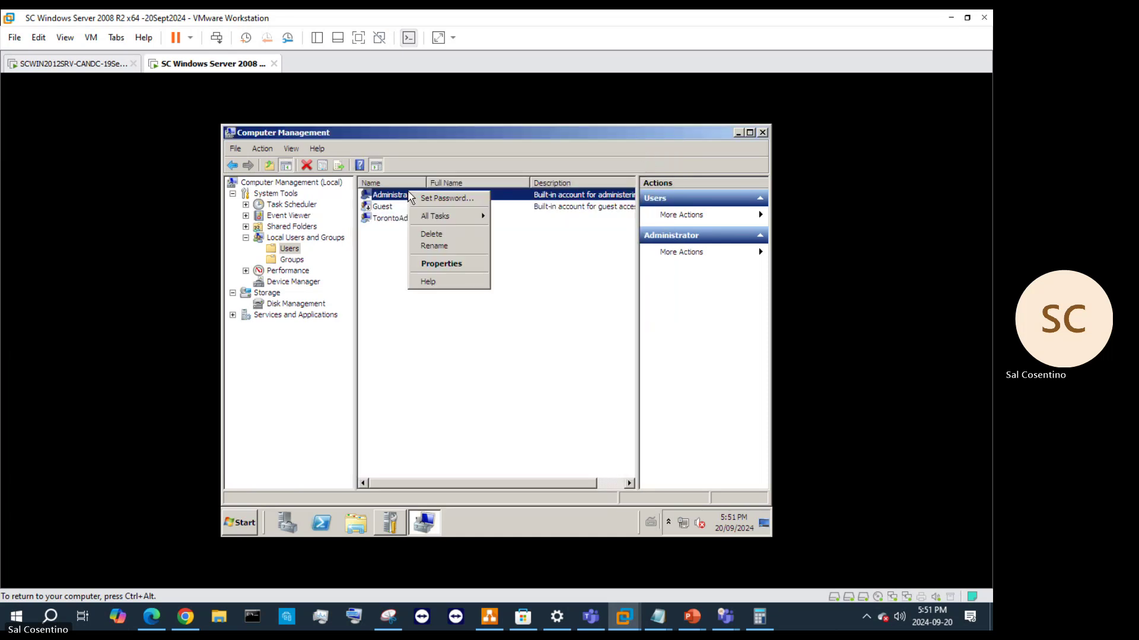
click(436, 264)
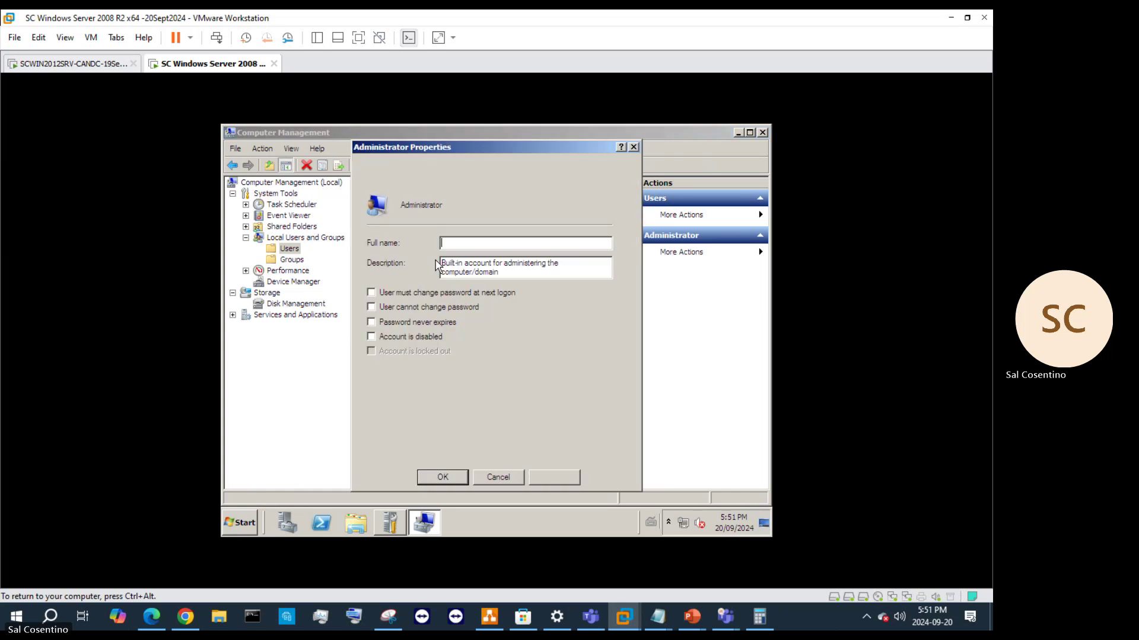
click(421, 179)
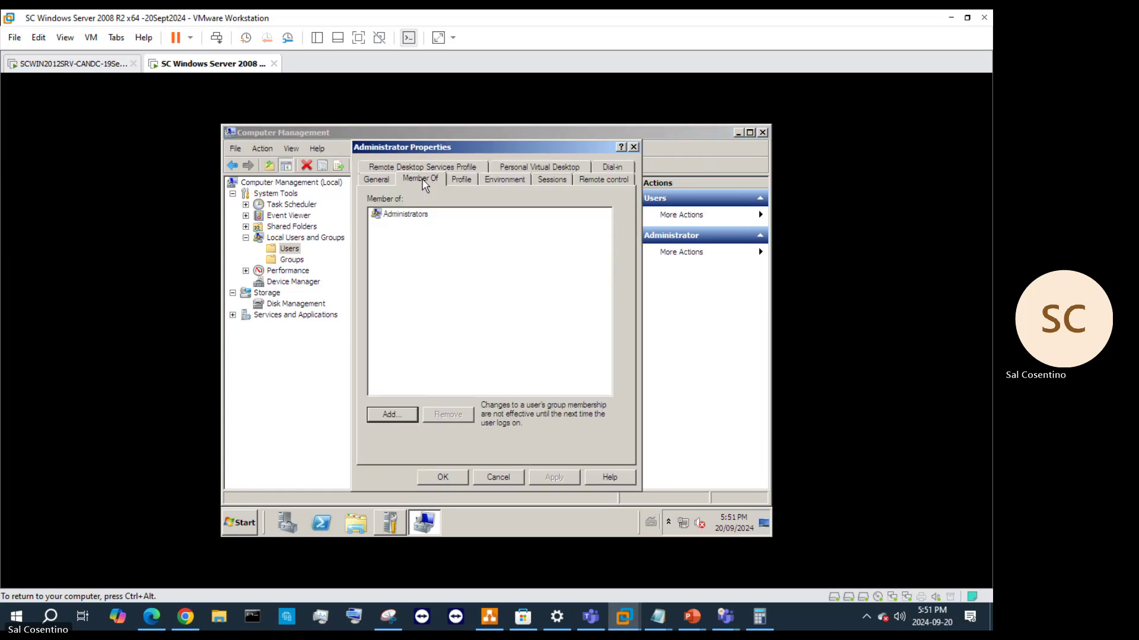
click(379, 415)
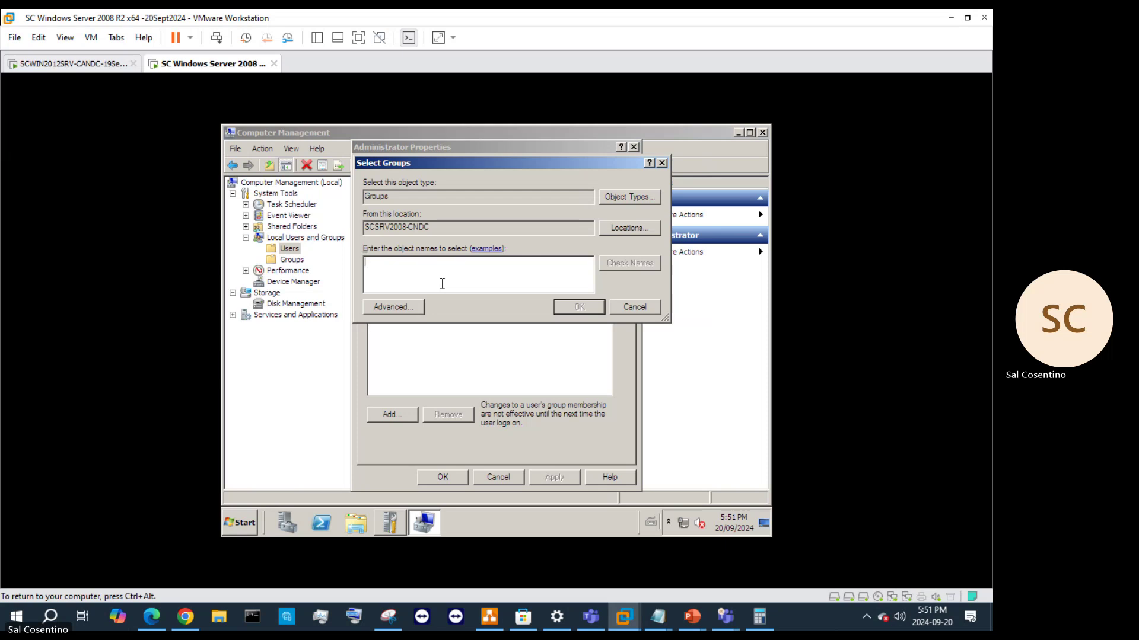
- Try to add the Administrator account to a group by checking the name "Ba", and close the account's properties
text(Ba)
click(620, 261)
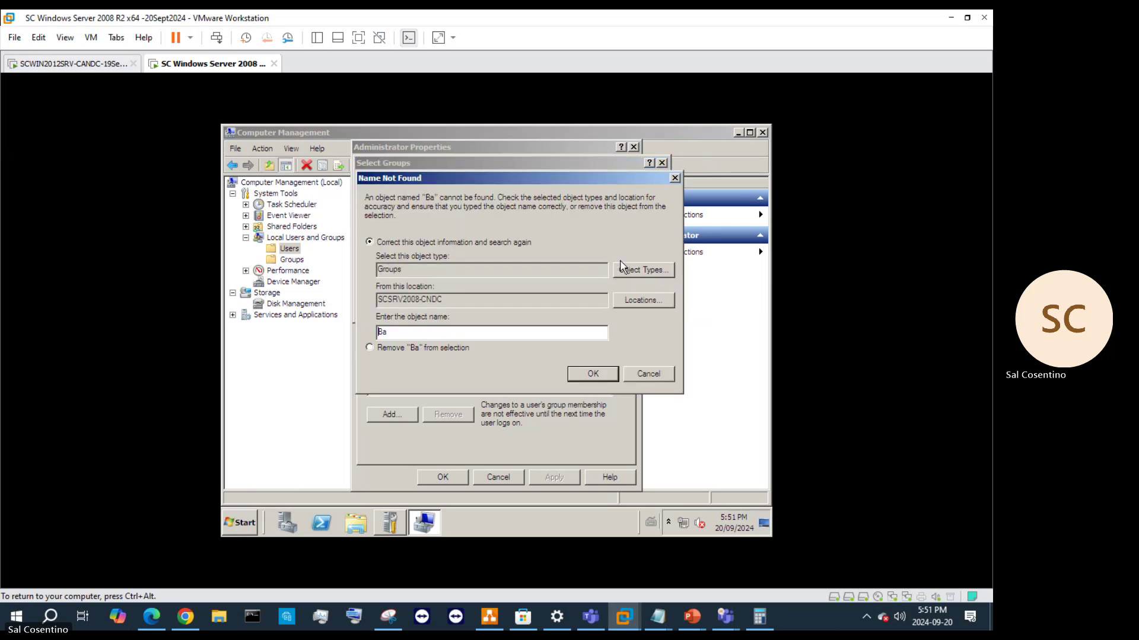
click(674, 178)
click(662, 162)
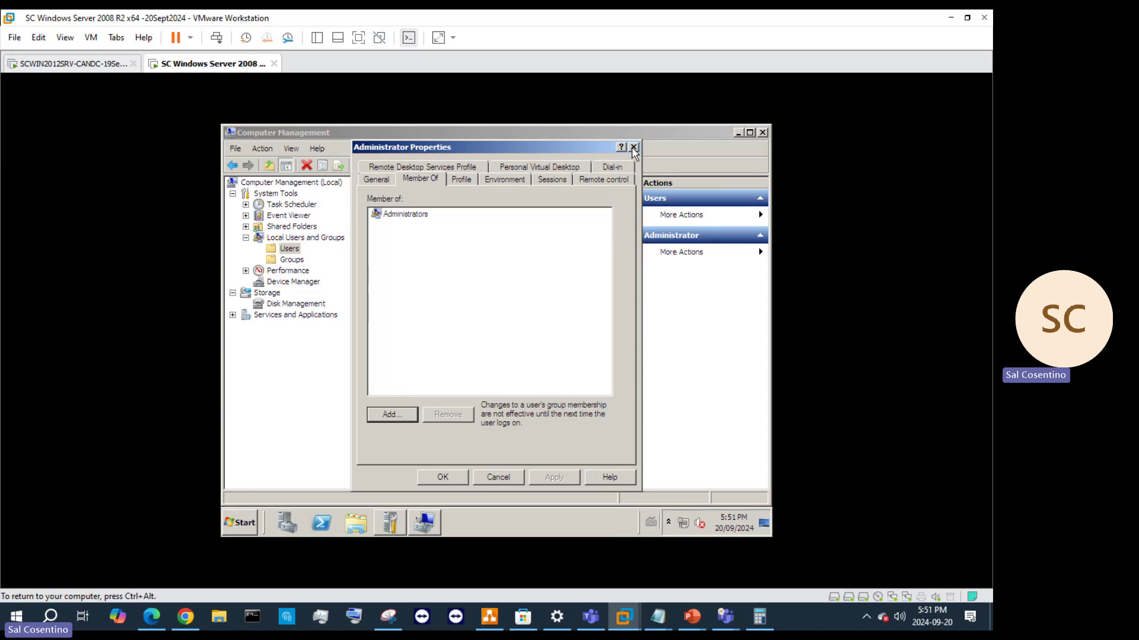
click(634, 147)
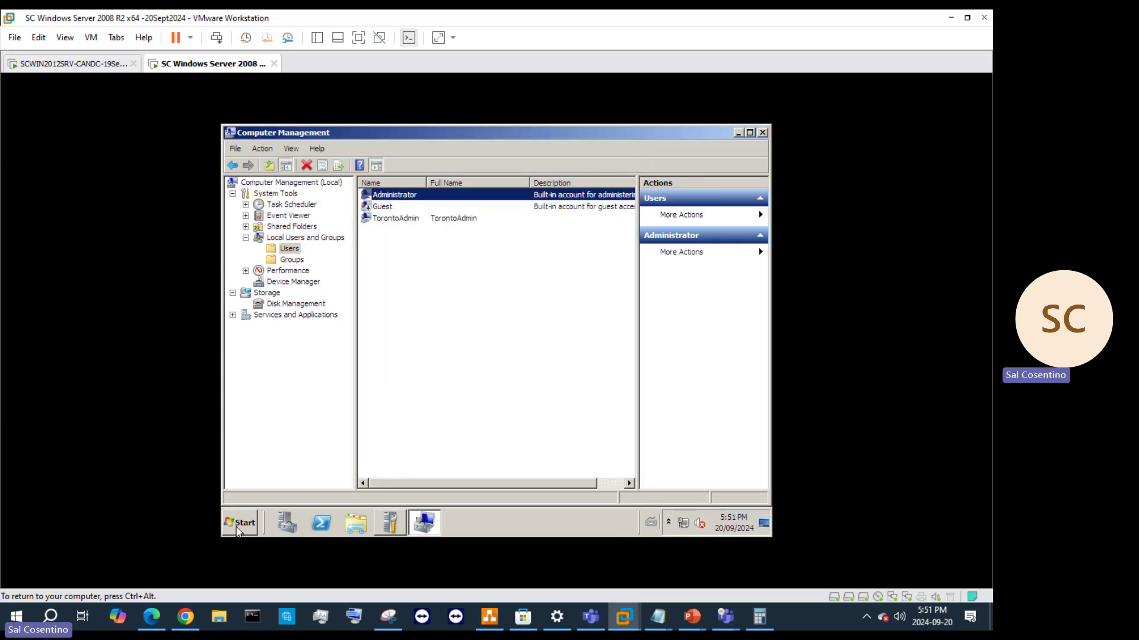
- Close Computer Management and the Initial Configuration Tasks window to return to the server's desktop
right_click(255, 521)
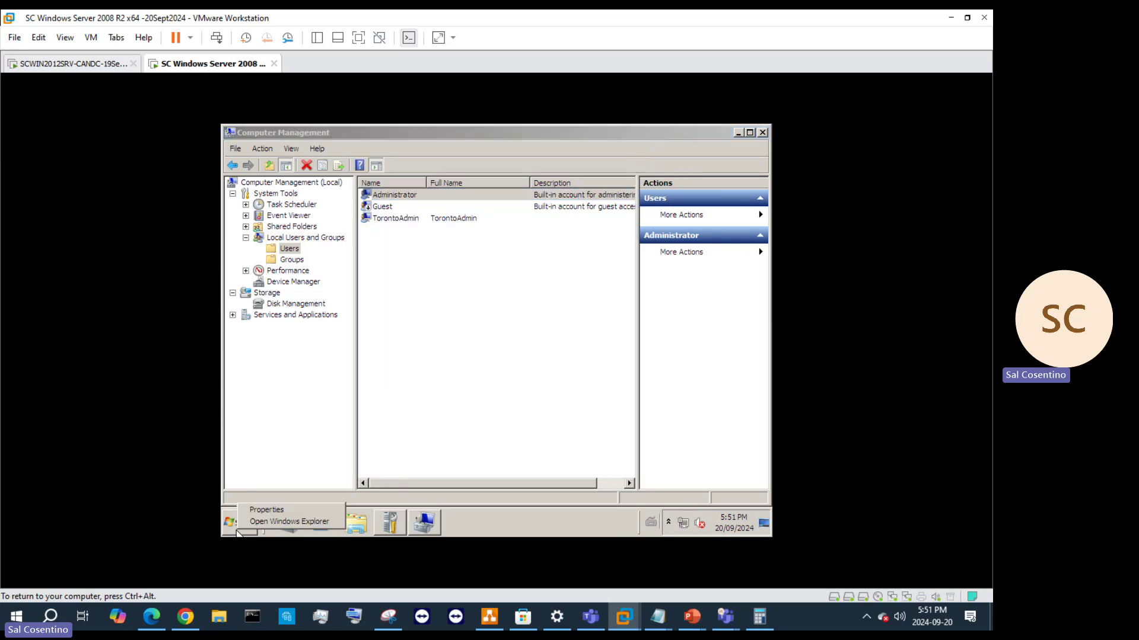
click(763, 133)
click(763, 133)
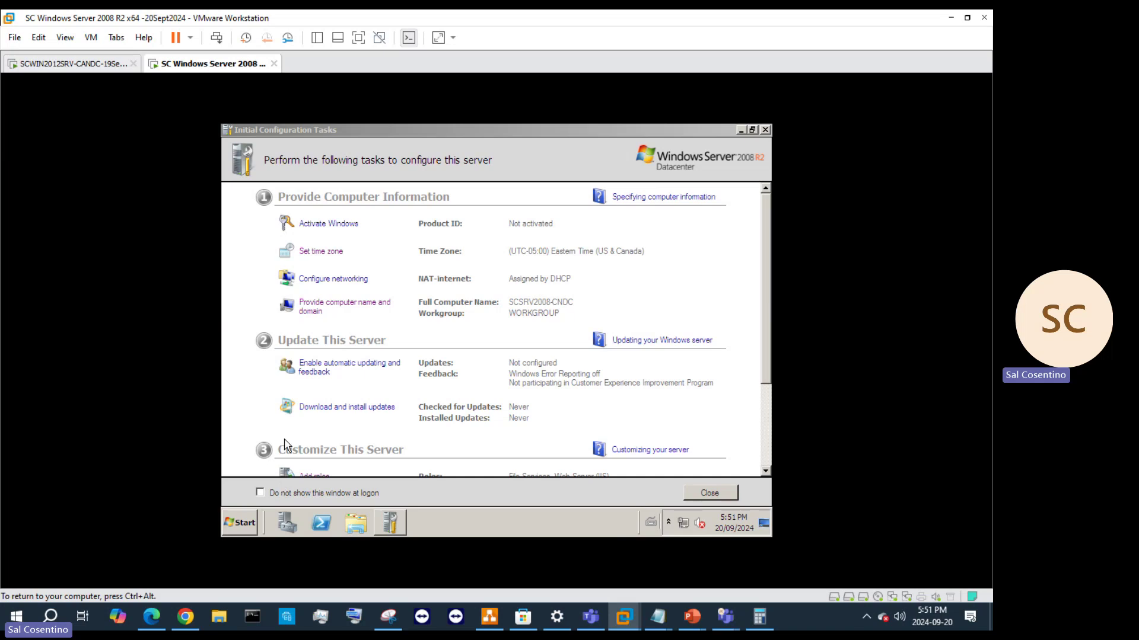
click(673, 275)
scroll(674, 309, down, 3)
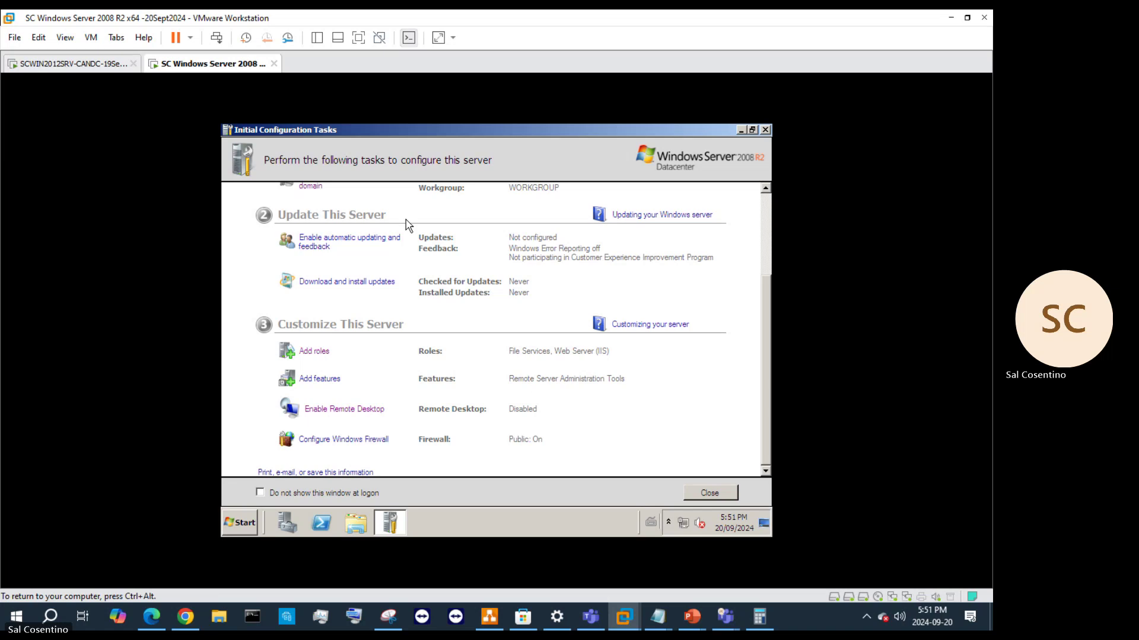
scroll(430, 270, up, 3)
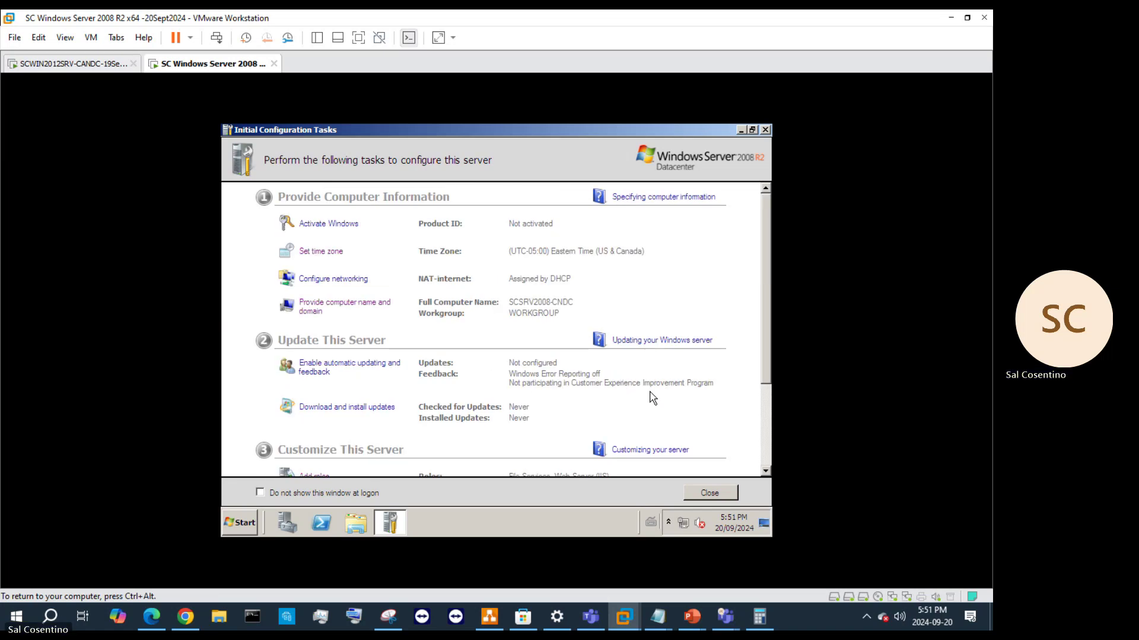
click(709, 493)
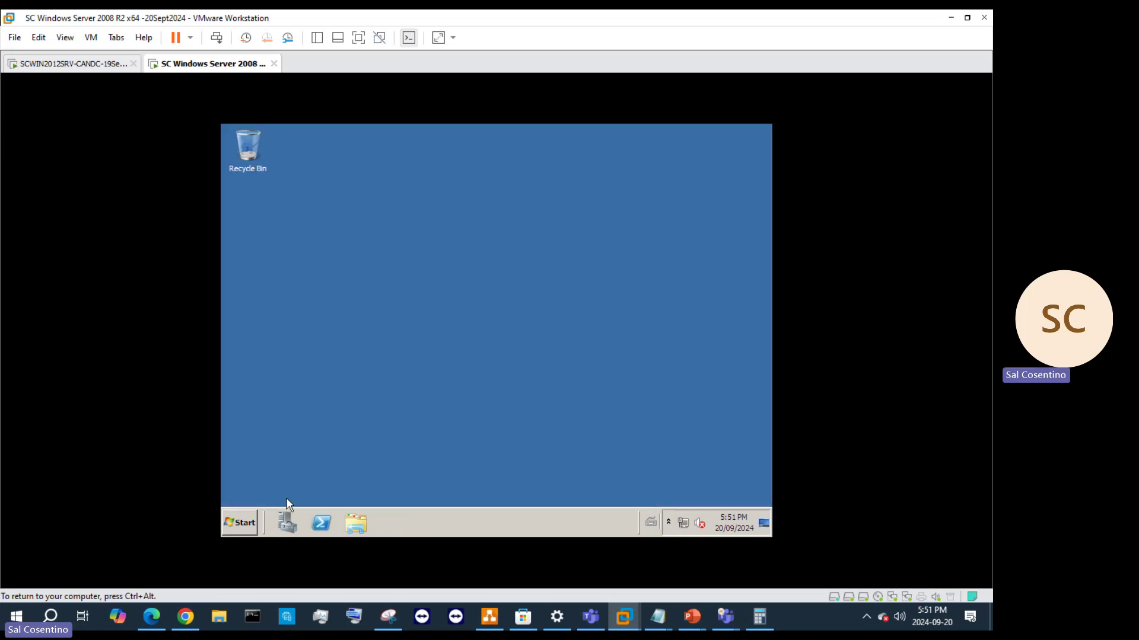
- Open Server Manager on the Windows Server 2008 R2 machine
click(285, 522)
click(284, 521)
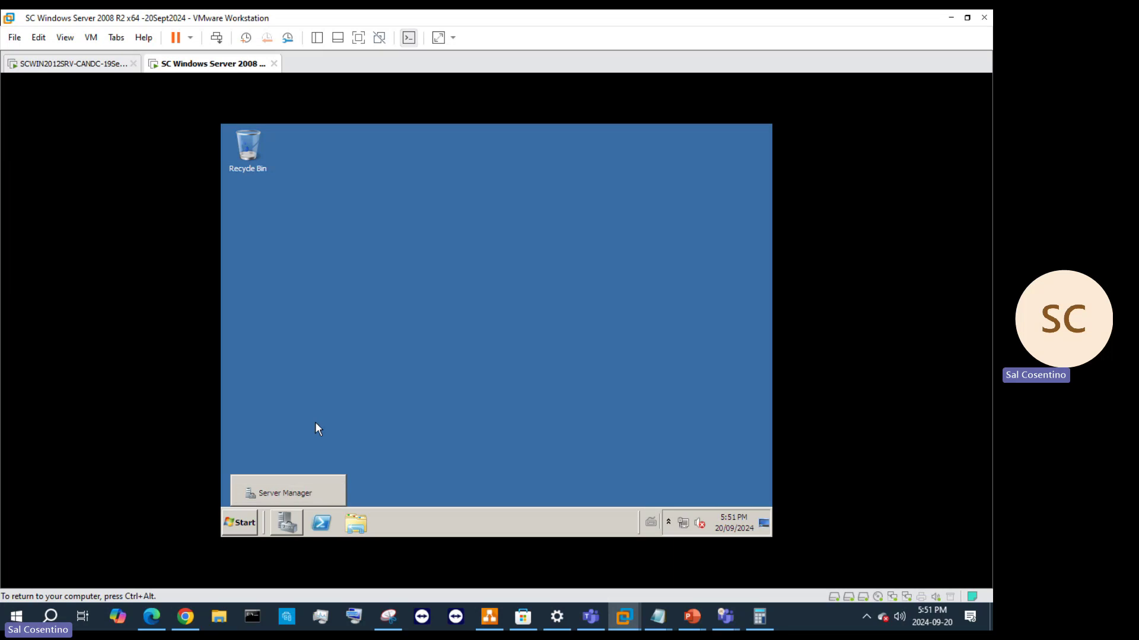
click(284, 498)
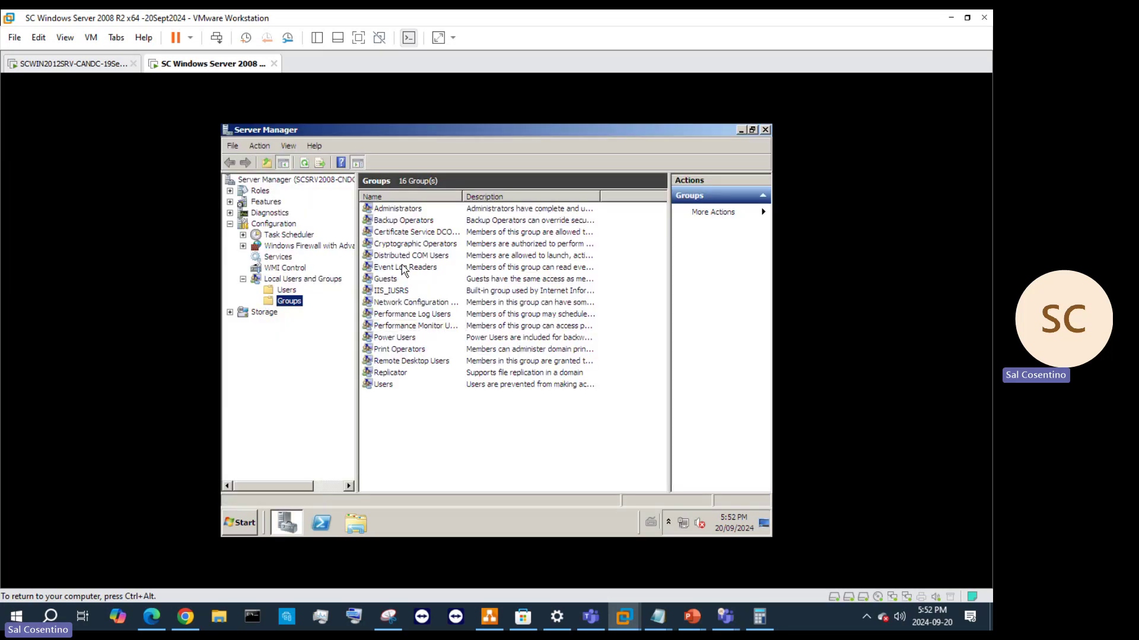
- Try to add "Toronto" as a member of the Administrators group, and close the group's properties
click(406, 223)
click(407, 222)
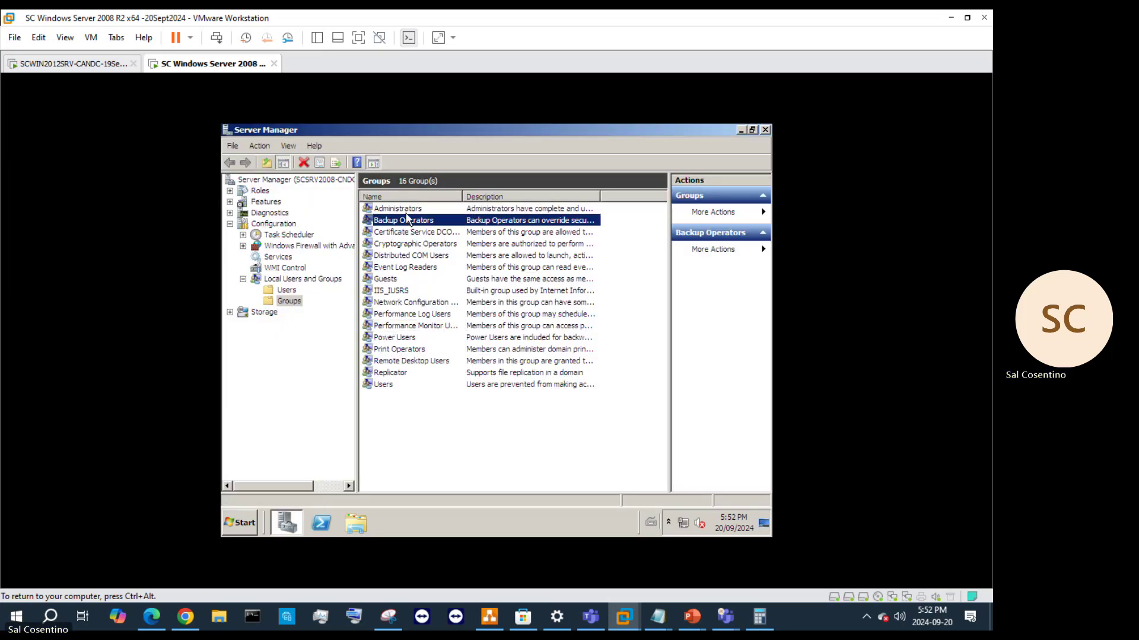
double_click(406, 212)
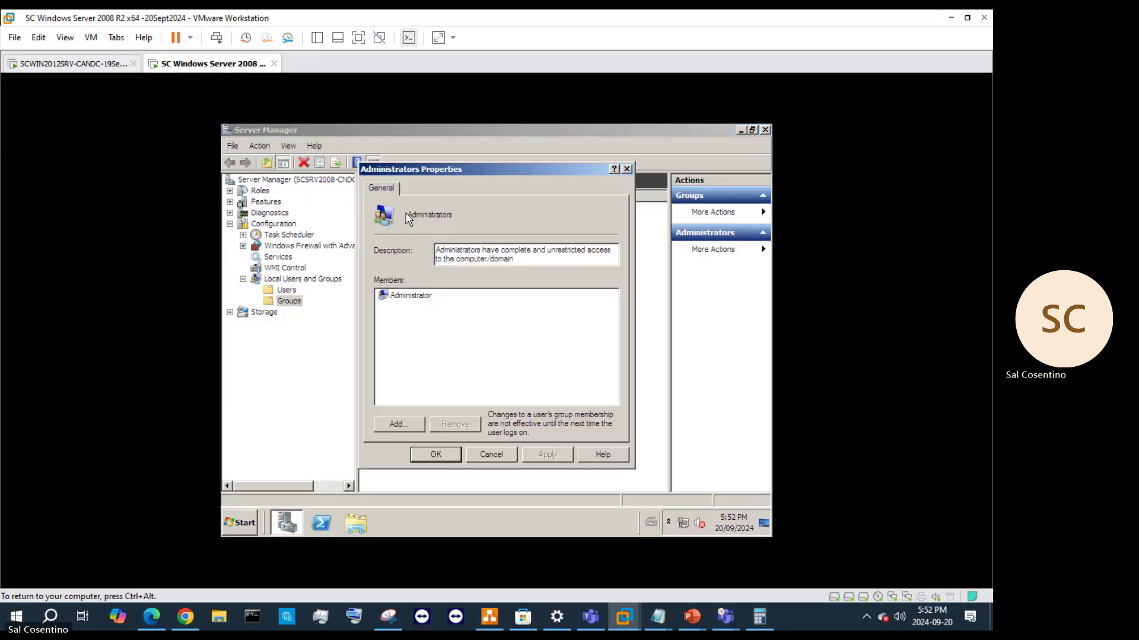
click(392, 424)
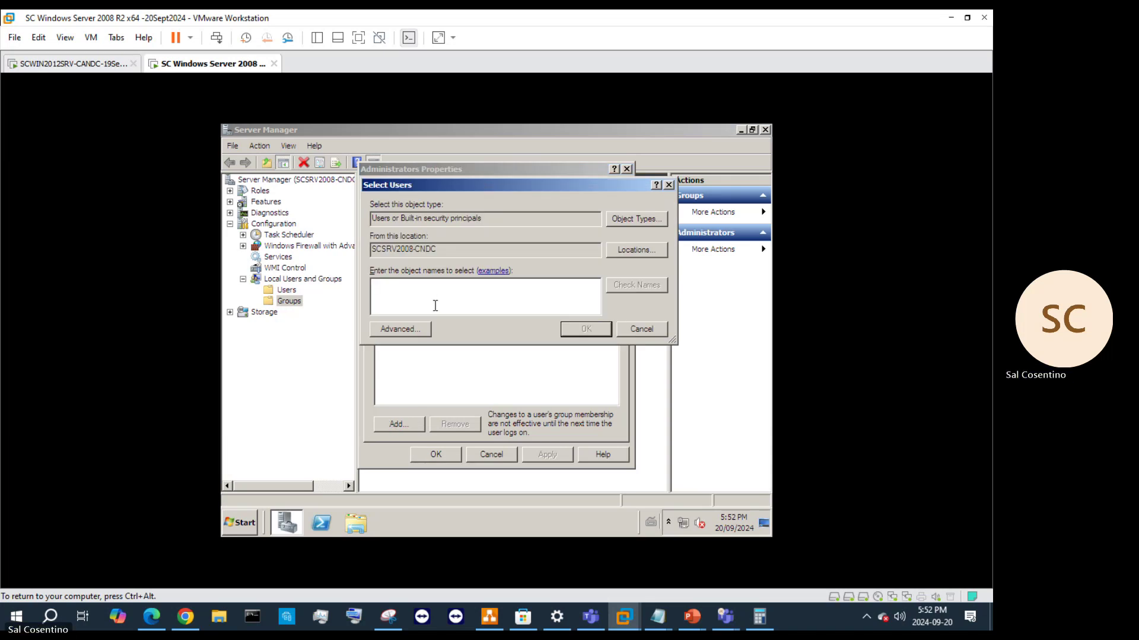
text(Toronto)
click(620, 281)
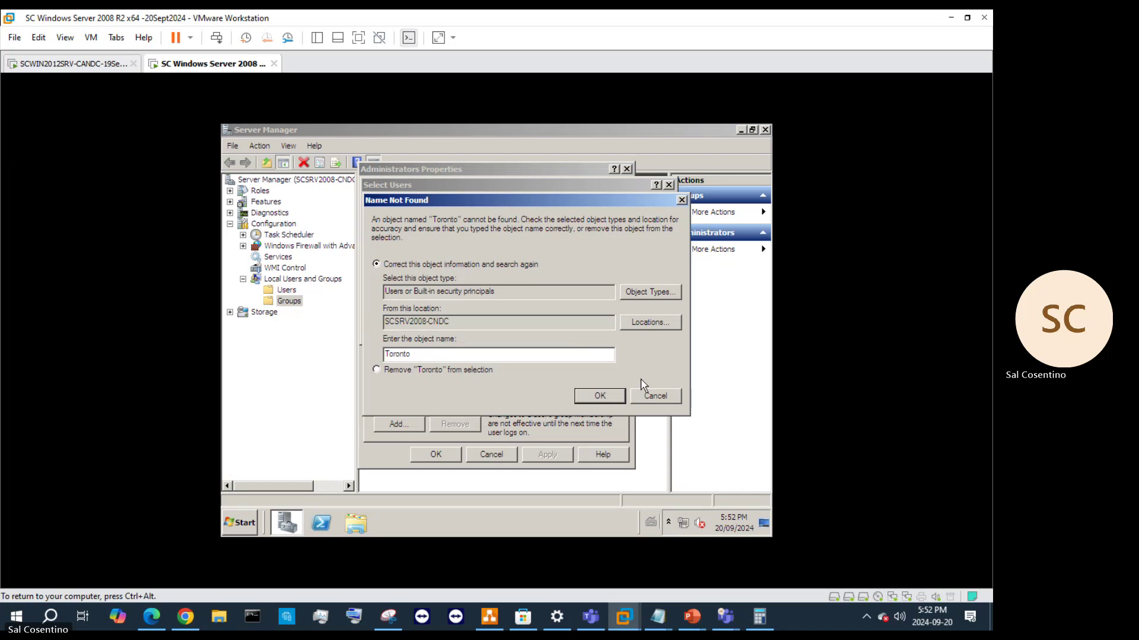
click(656, 396)
click(669, 185)
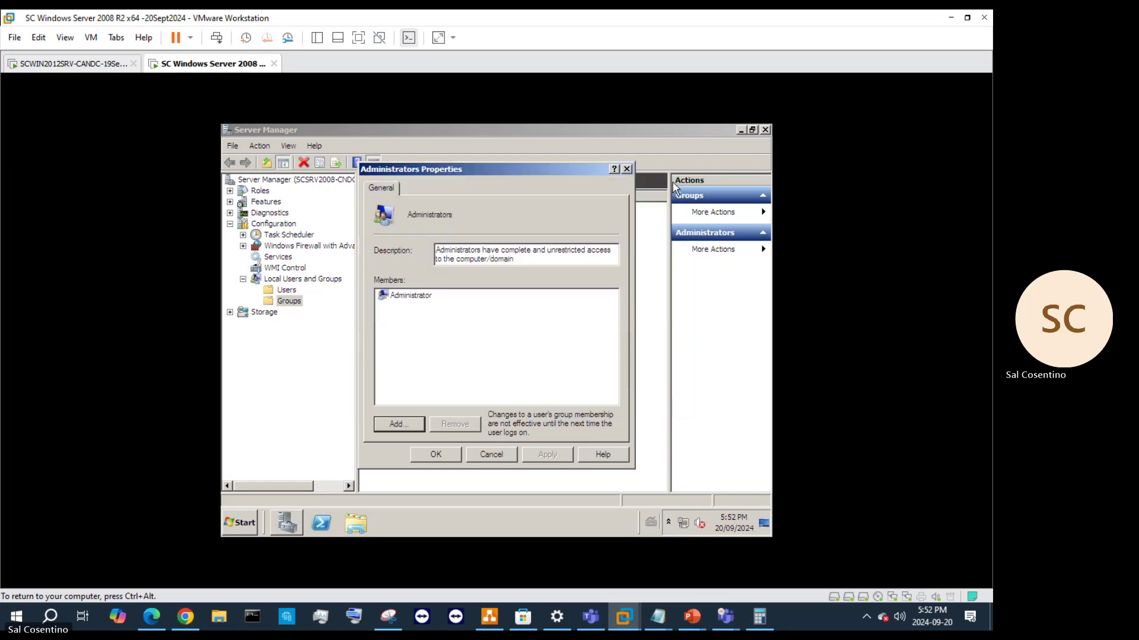
click(628, 169)
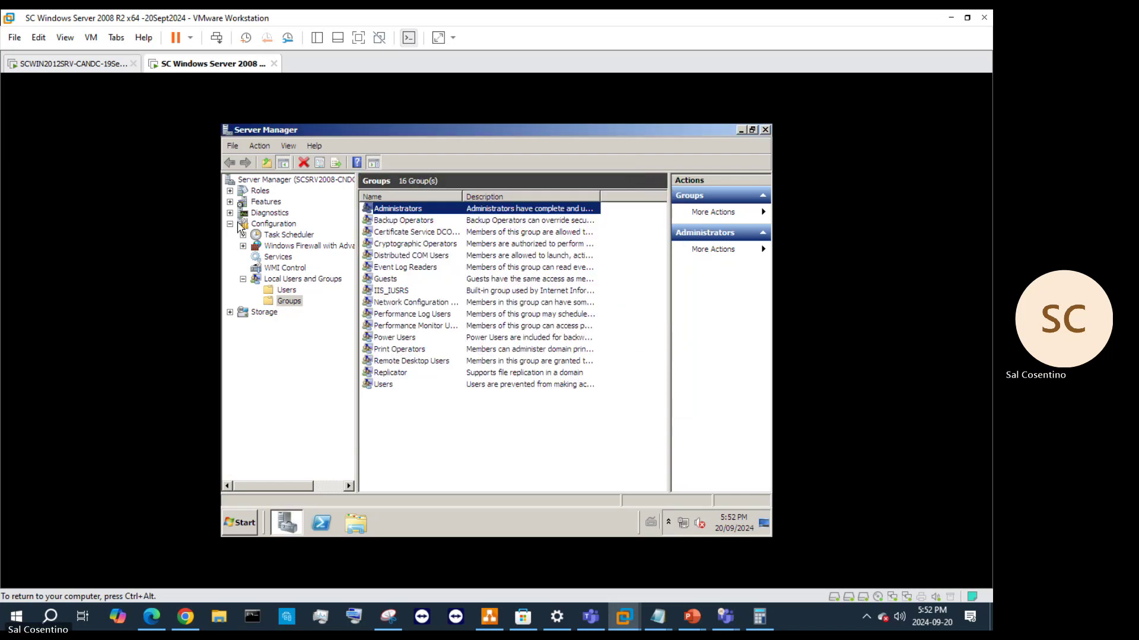
- Review the installed features and roles, collapsing the File Services and Web Server (IIS) details
click(265, 202)
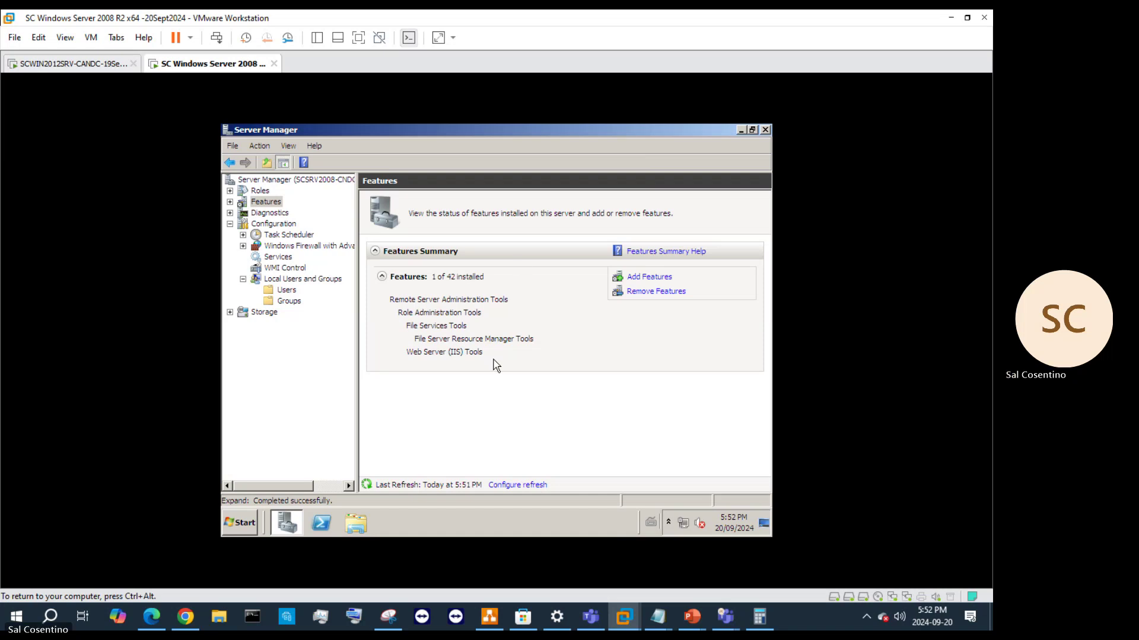
click(245, 192)
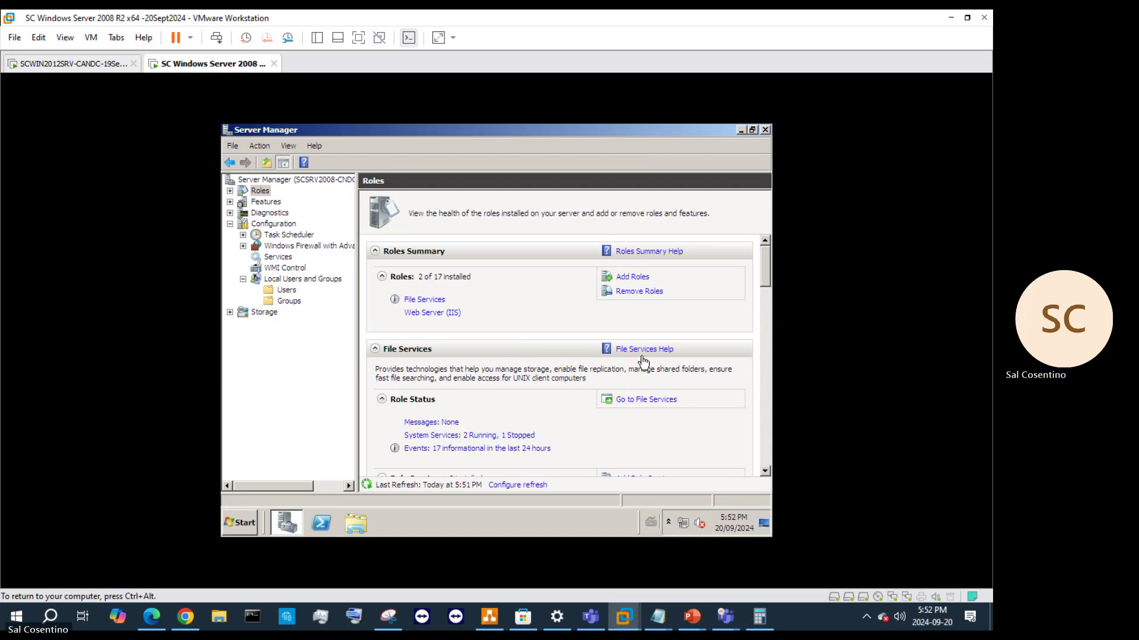
click(377, 349)
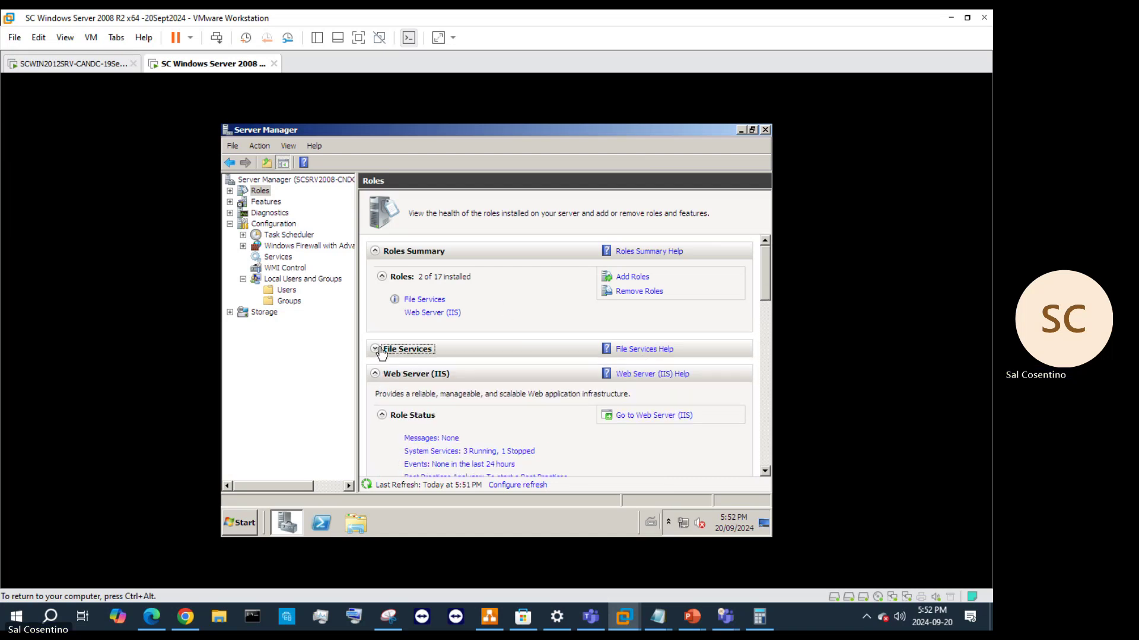
click(376, 374)
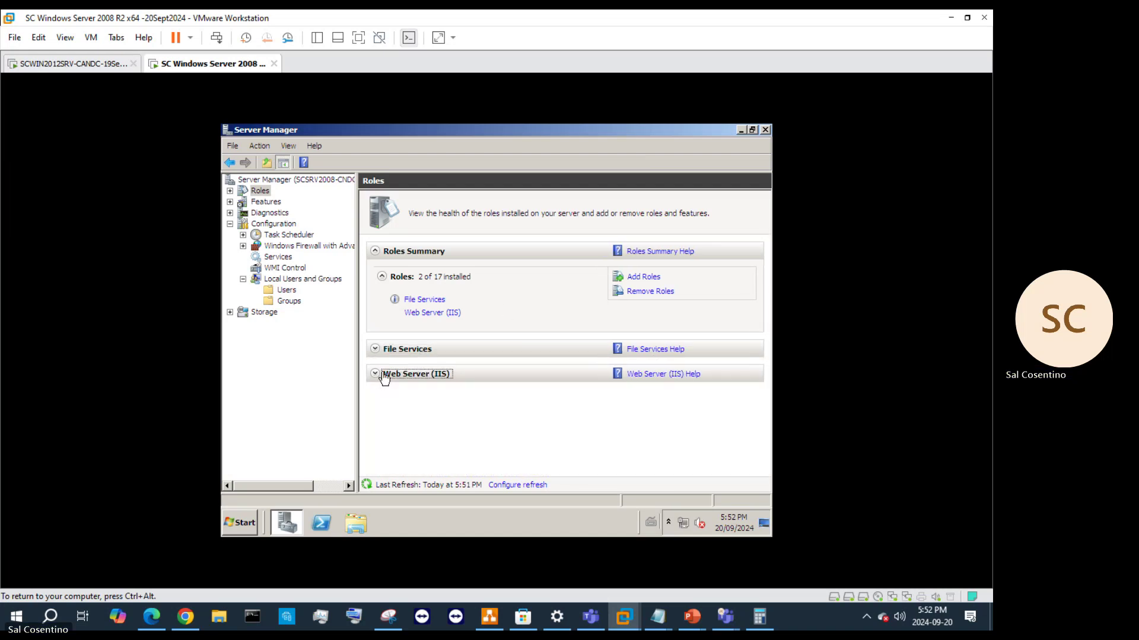
- Check for new roles from the server overview and look over its security information and roles summary
click(264, 181)
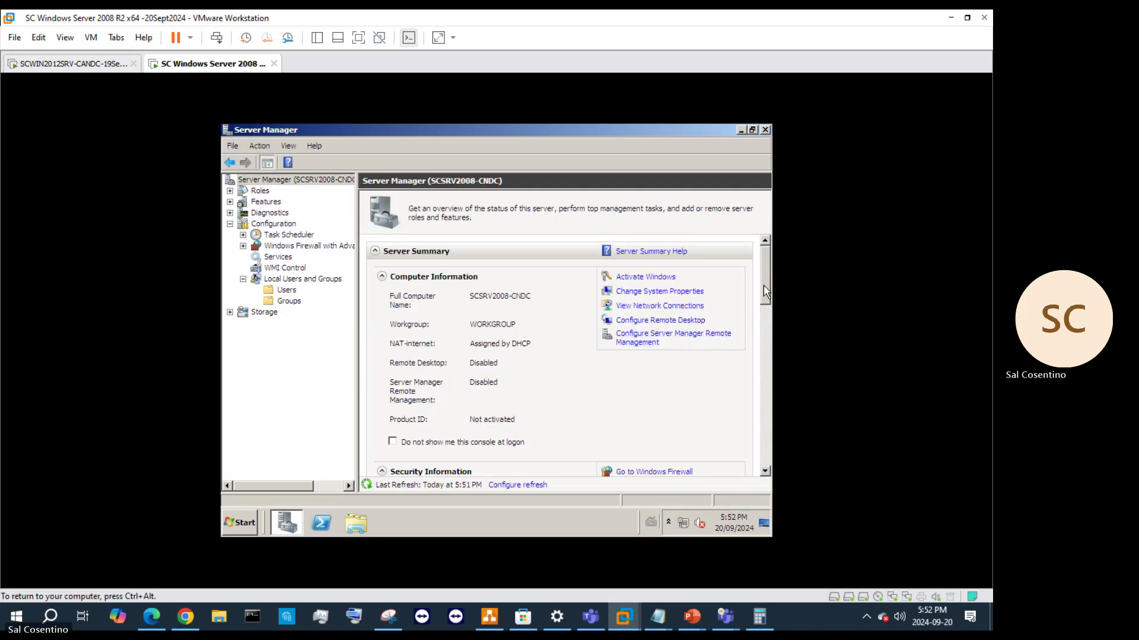
drag(764, 290, 765, 332)
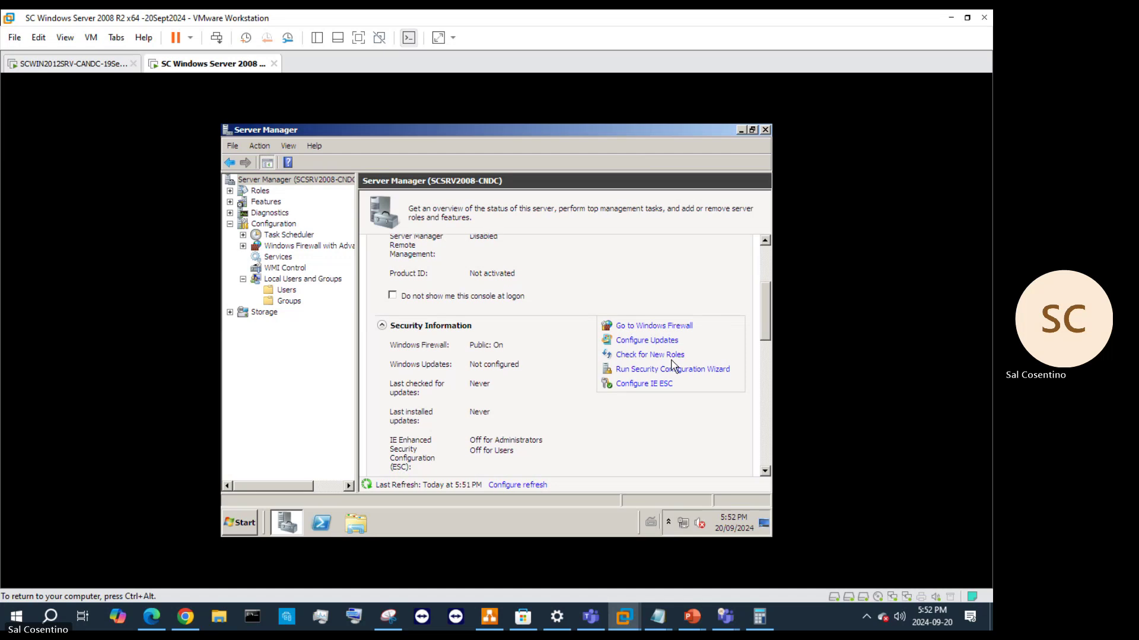
click(664, 356)
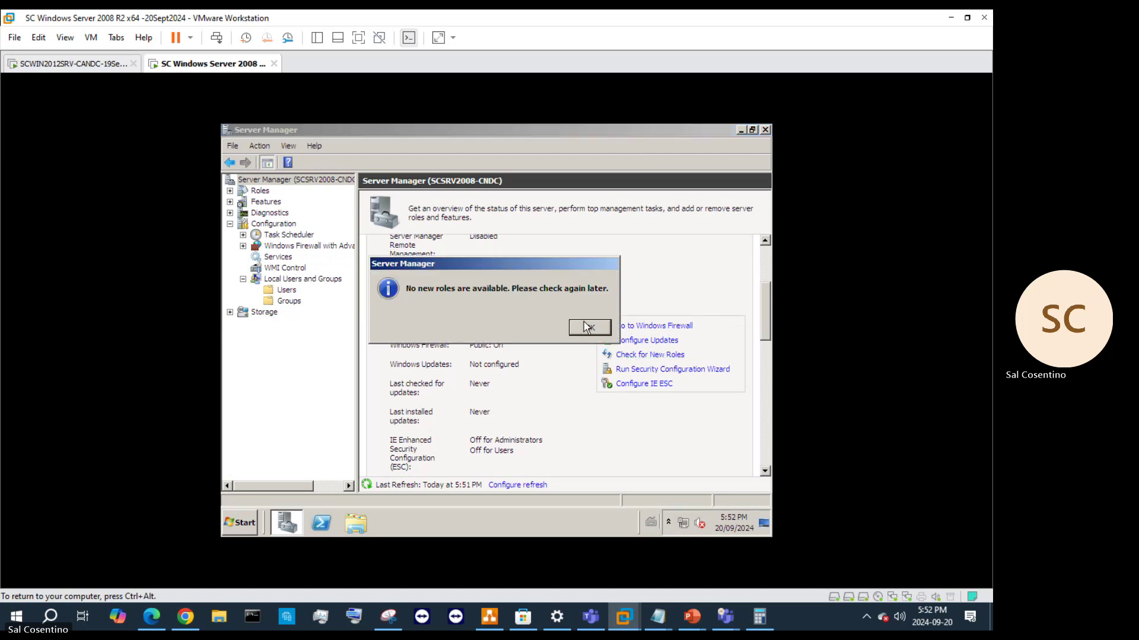
click(589, 325)
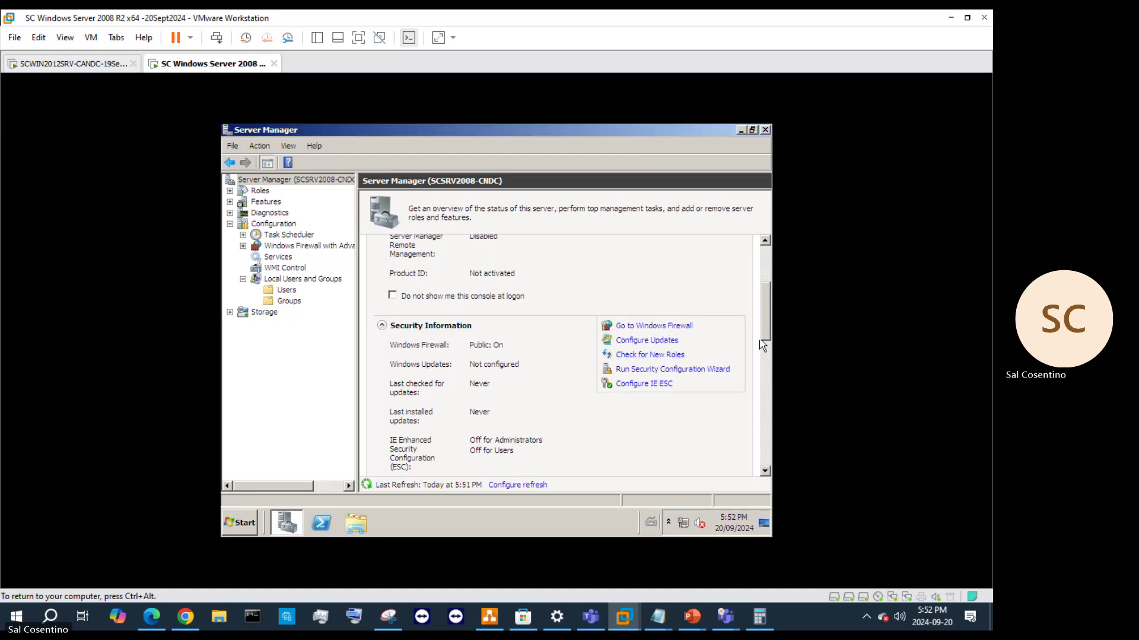
mouse_move(767, 310)
mouse_down()
mouse_move(768, 440)
mouse_move(768, 329)
mouse_up()
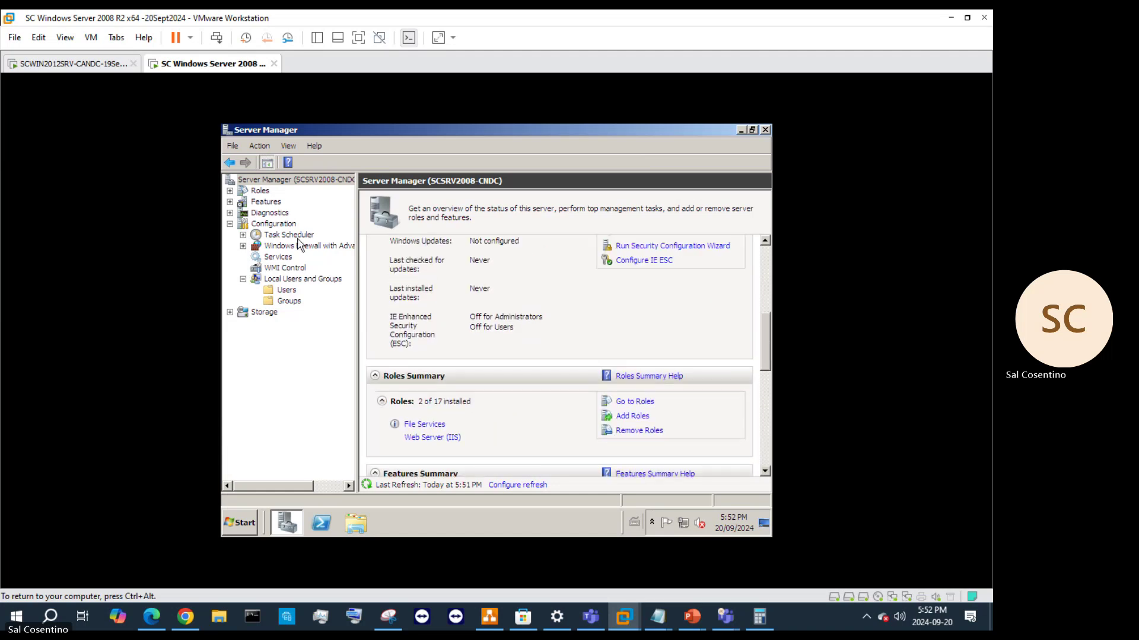
- Bring up the new-user form for the Users folder under Local Users and Groups, and close it without creating an account
click(326, 282)
right_click(325, 283)
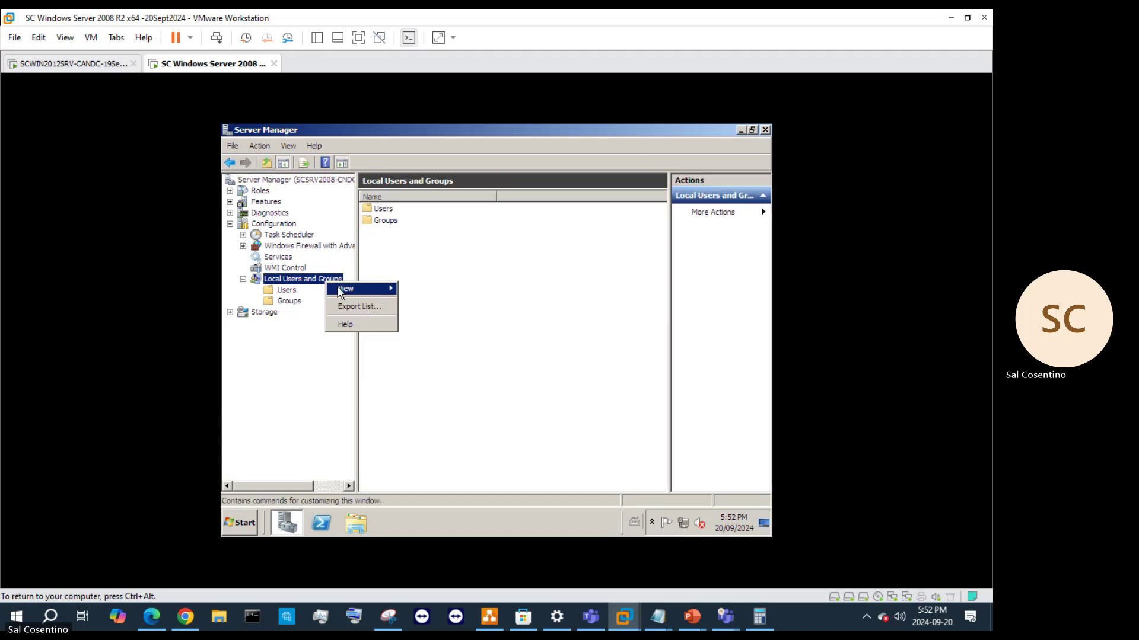
mouse_move(342, 289)
click(383, 211)
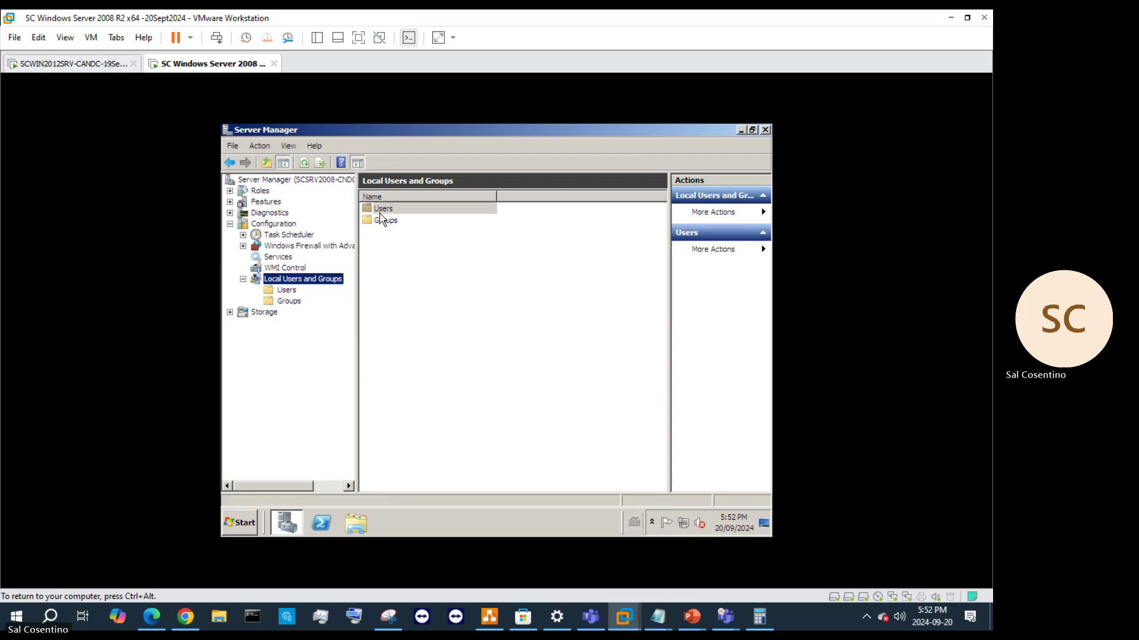
right_click(380, 214)
click(404, 221)
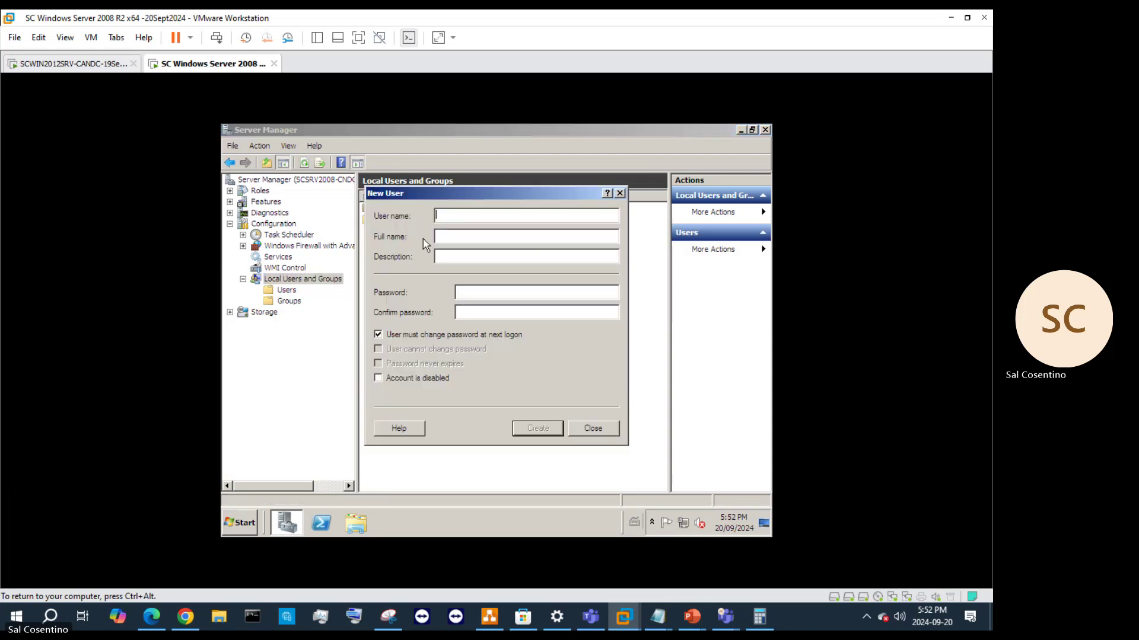
click(593, 428)
- Examine the members of the local Users group and the object types available for adding members, cancelling without changes
double_click(391, 218)
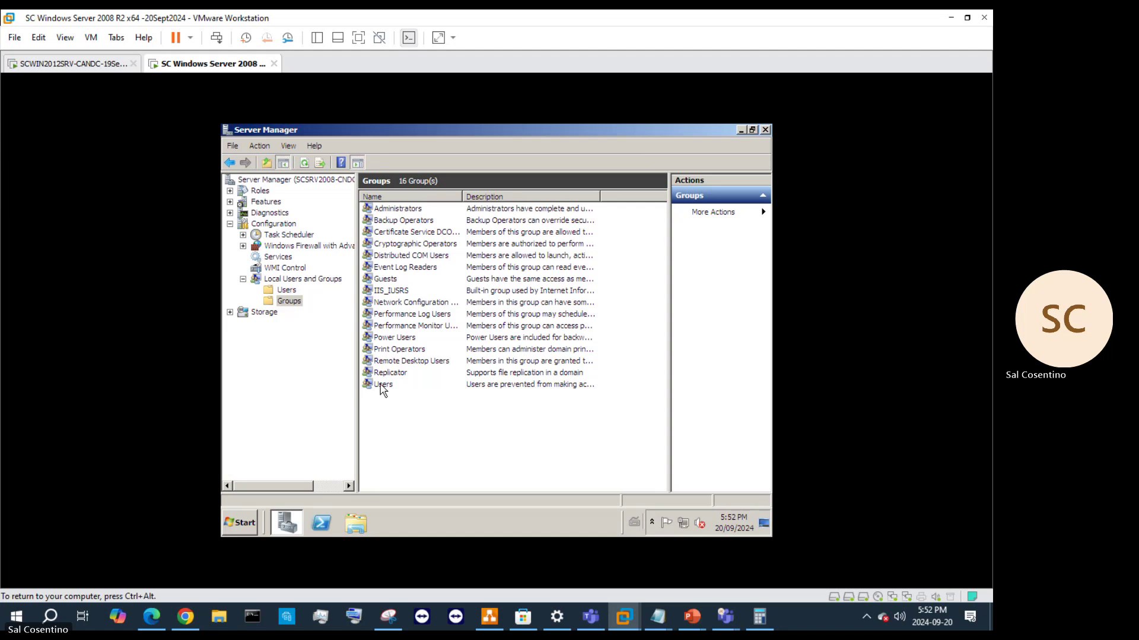
double_click(384, 385)
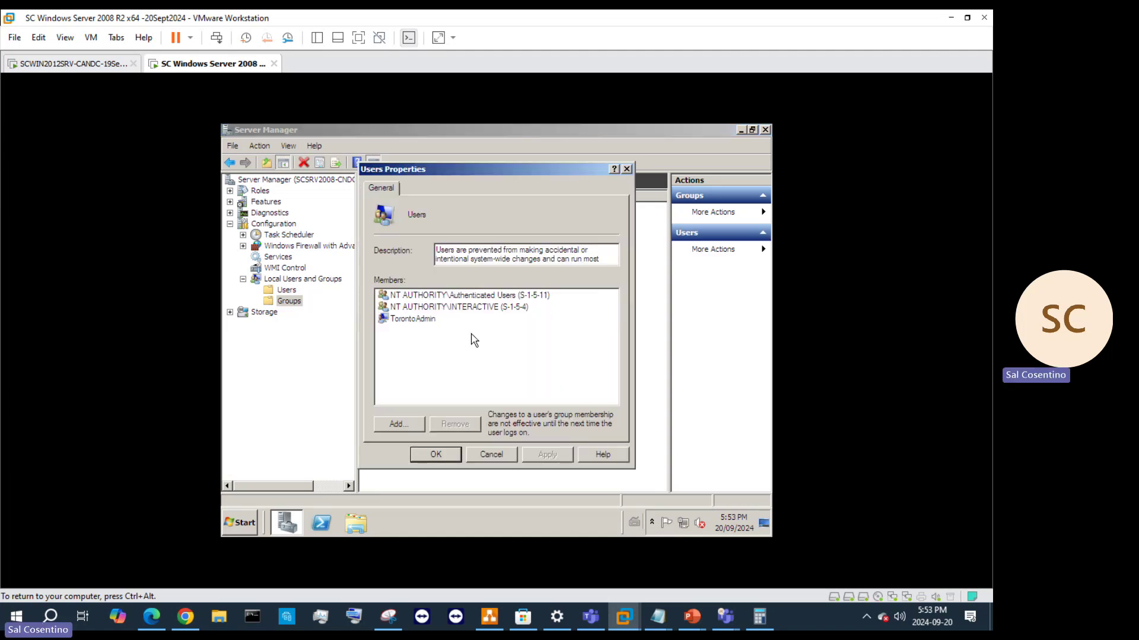
click(398, 423)
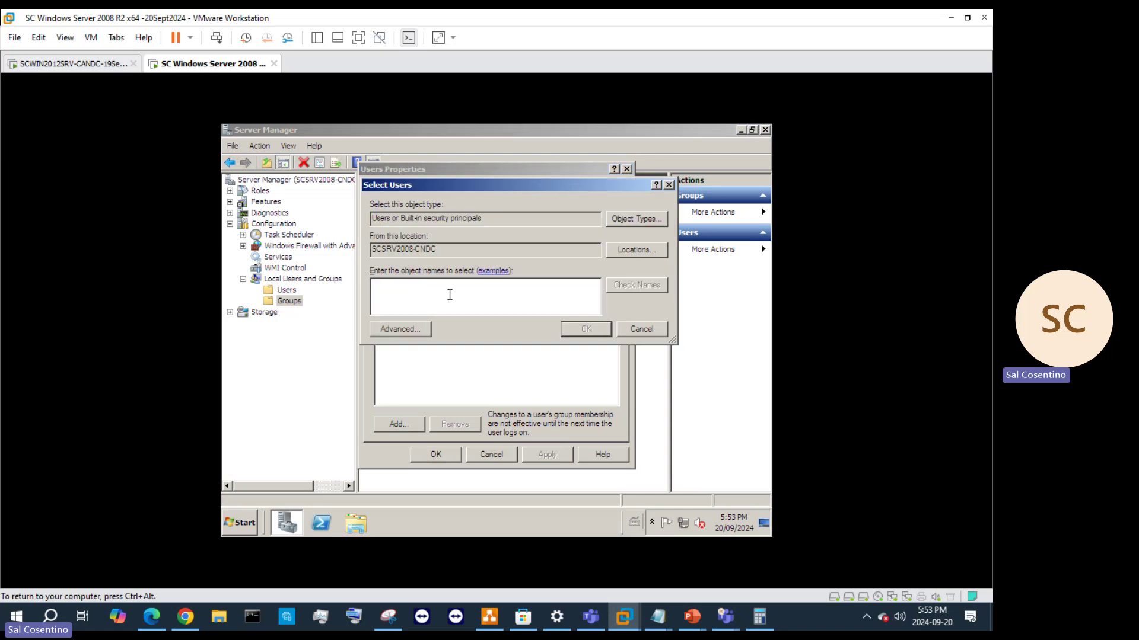
click(650, 220)
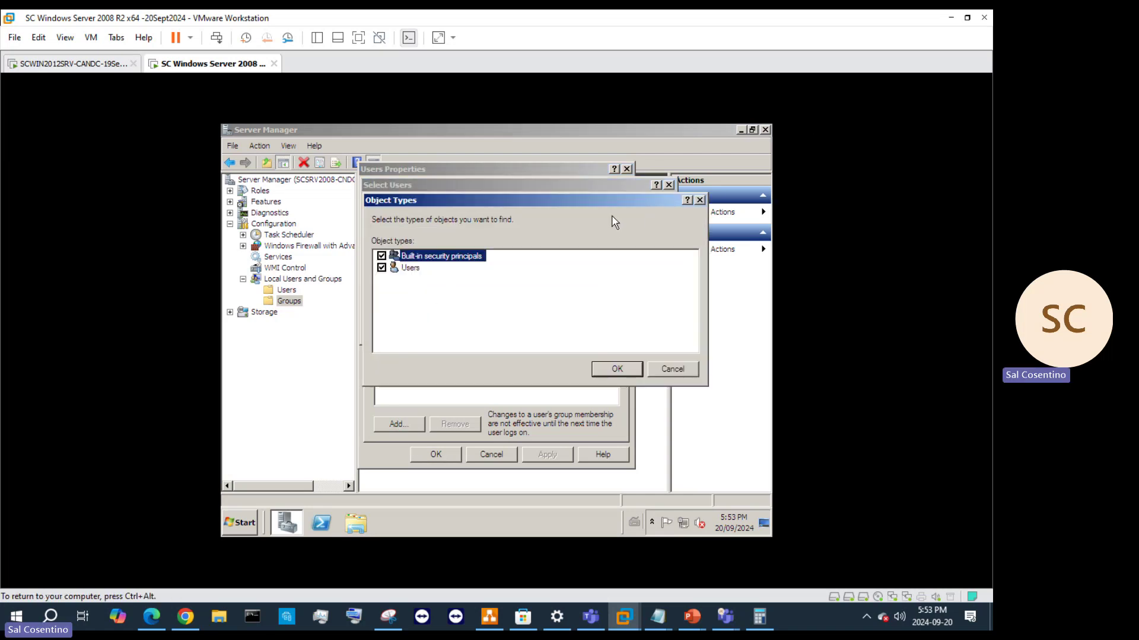
click(701, 200)
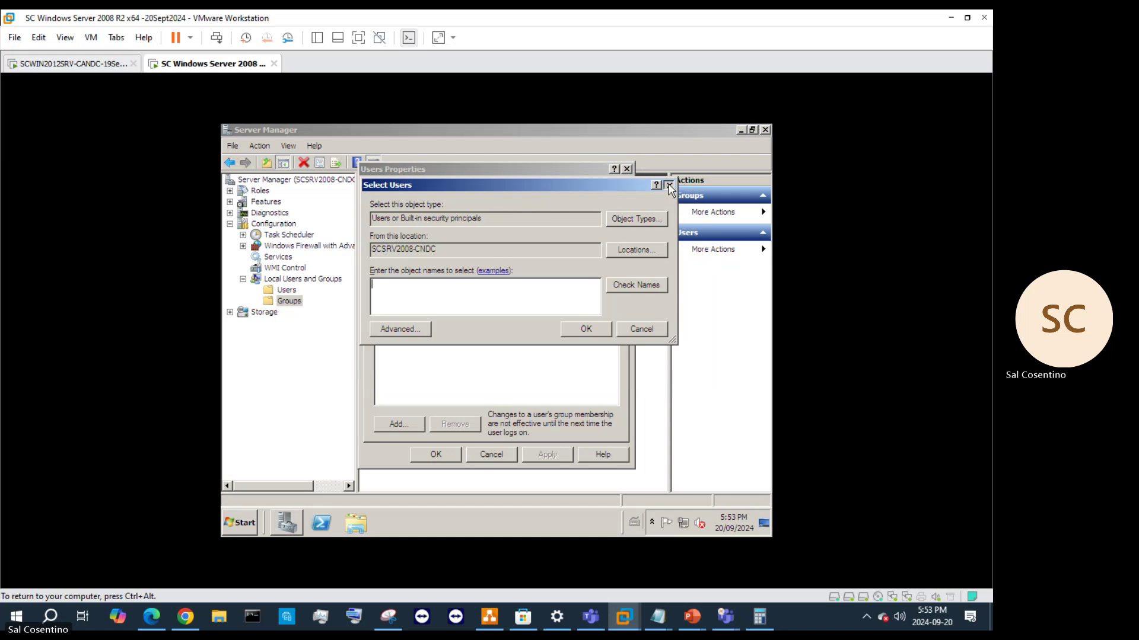
click(668, 185)
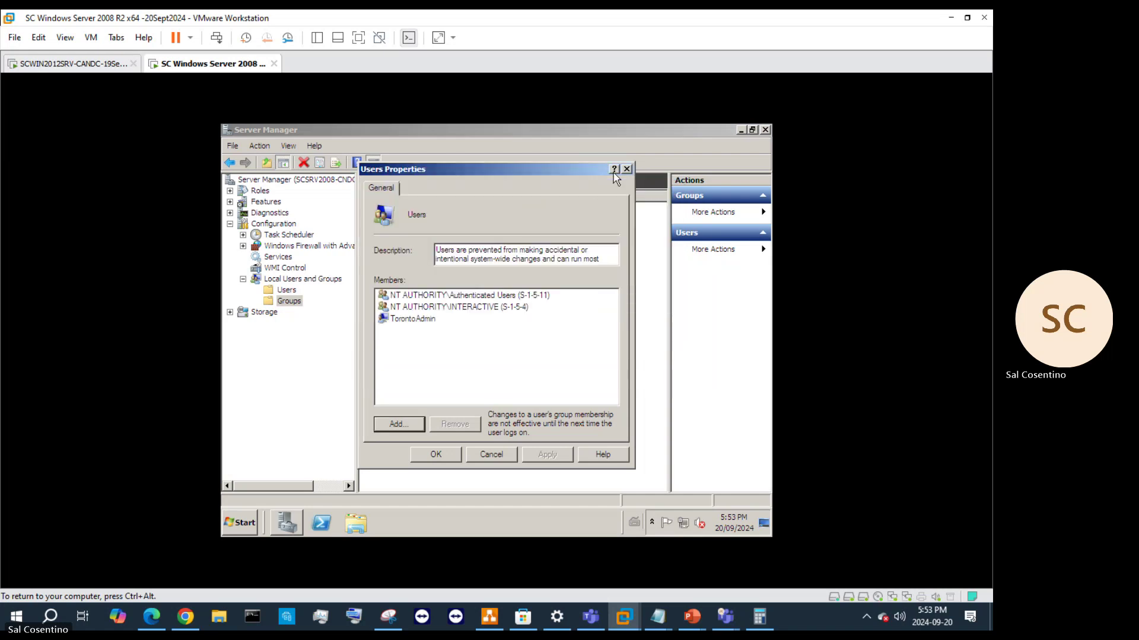
click(492, 455)
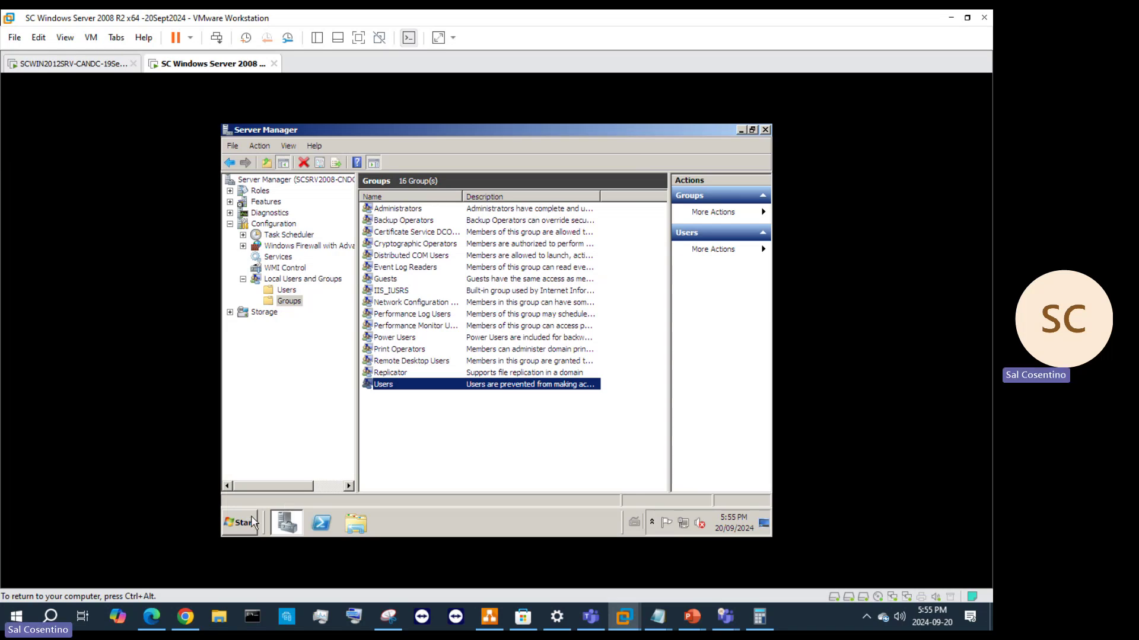
- Try to launch dsa.msc through the Start menu search on the 2008 R2 server
right_click(250, 525)
click(248, 523)
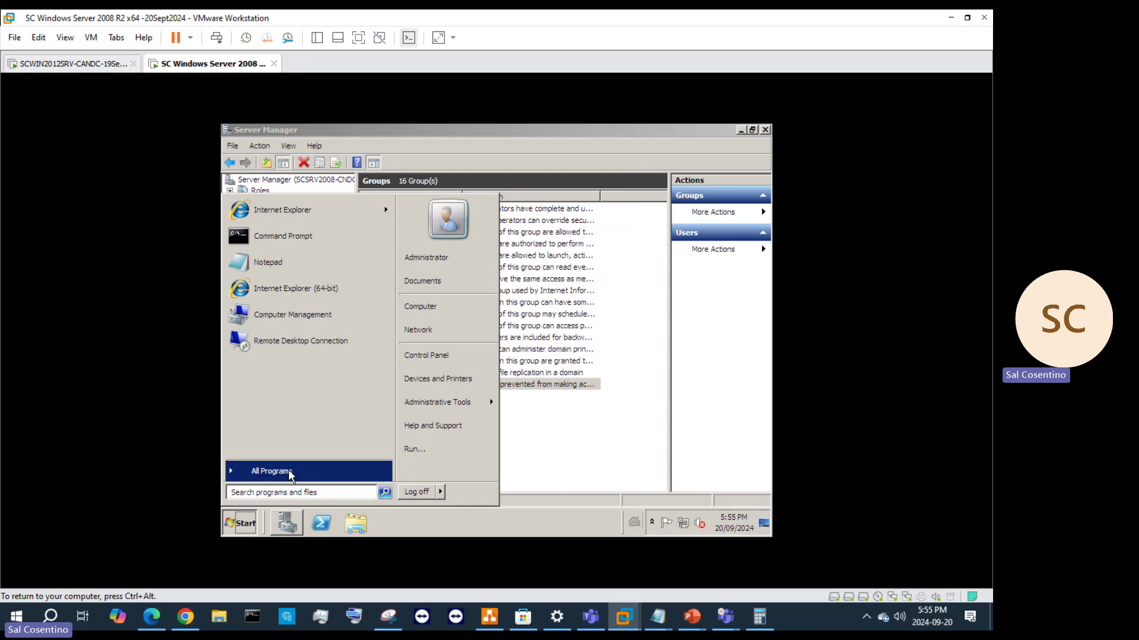
text(dsa)
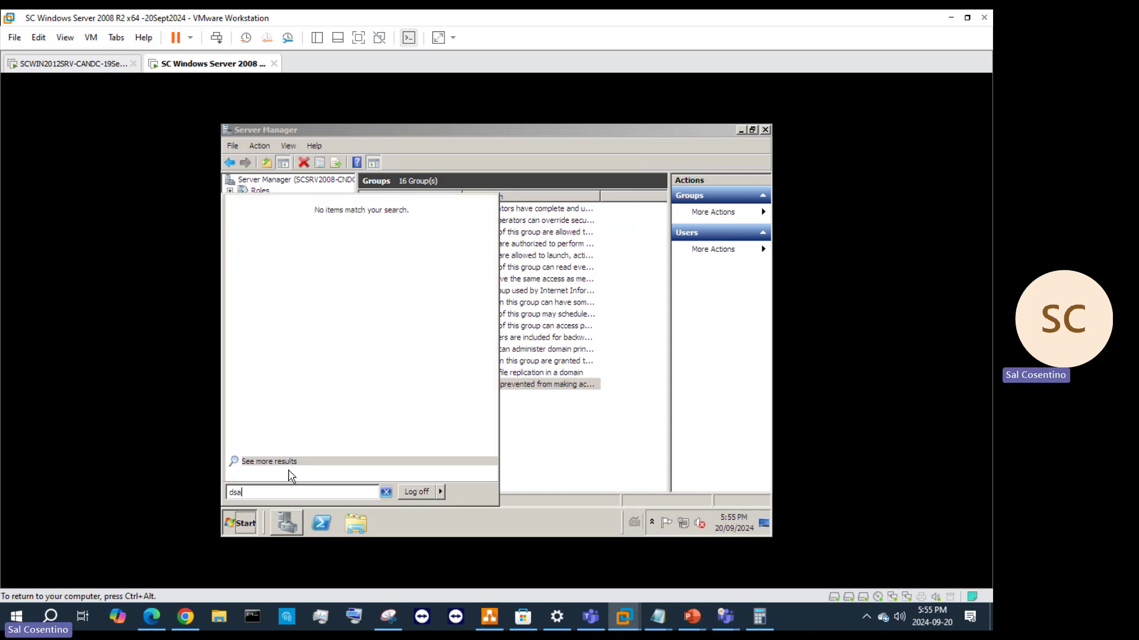
text(.msc)
key(Return)
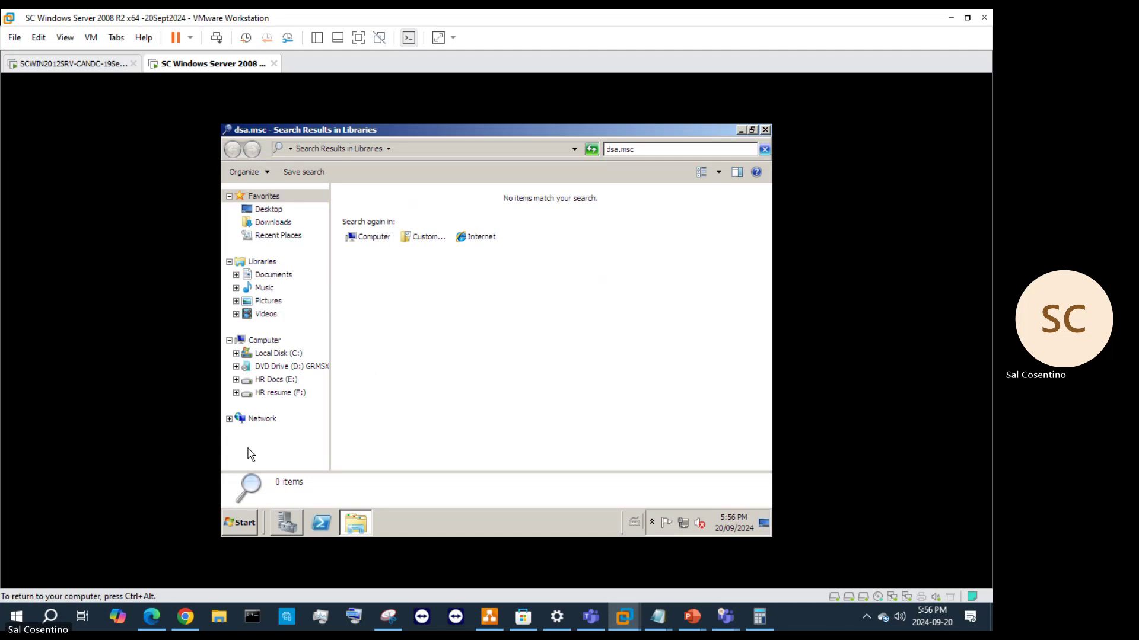
- Change the TorontoAdmin account type to Administrator in Control Panel's user accounts, and close the Control Panel and search results windows
click(239, 528)
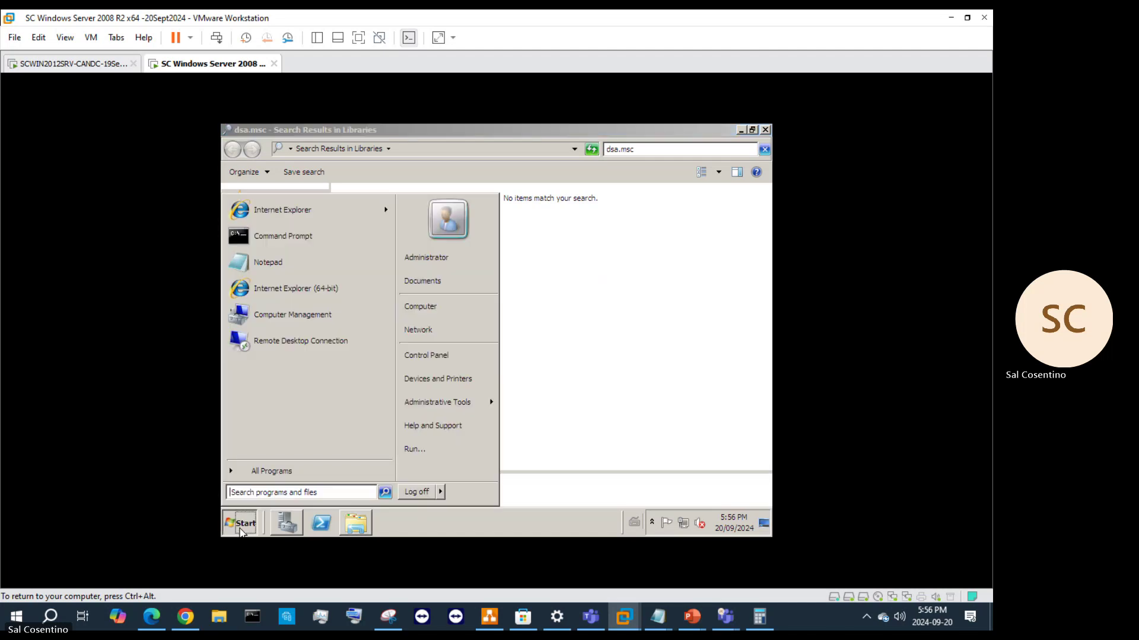
click(426, 356)
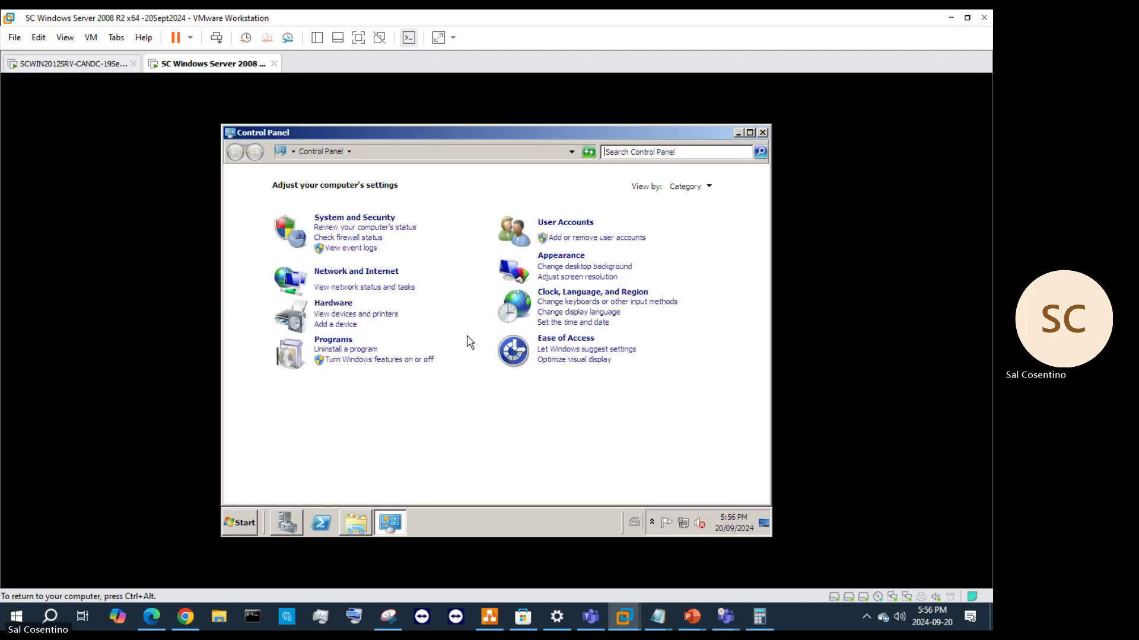
click(572, 226)
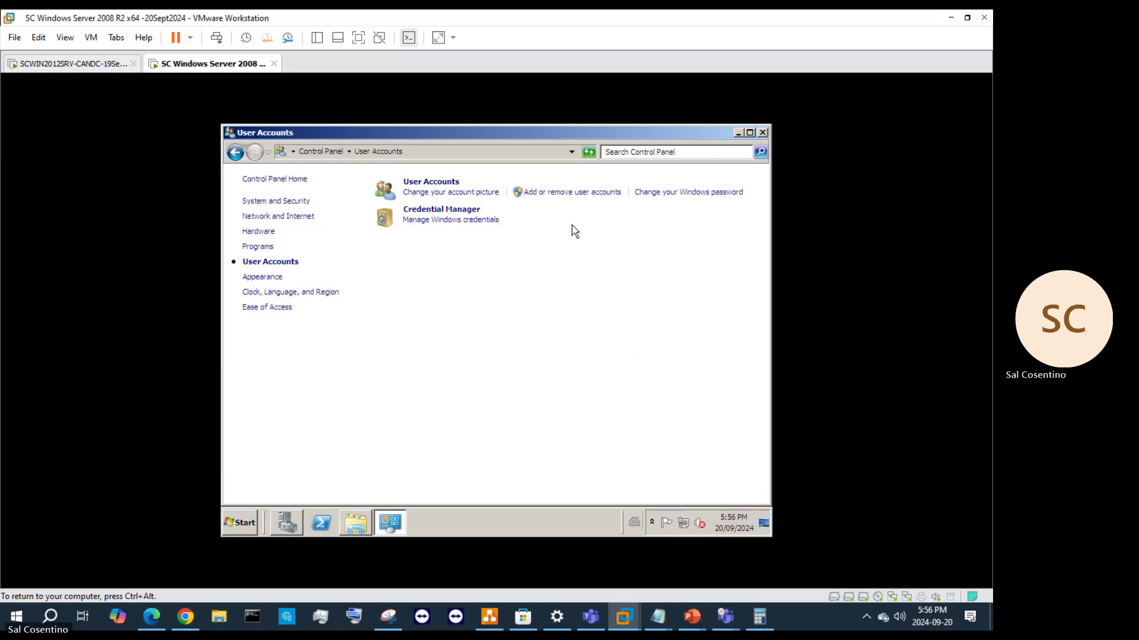
click(564, 193)
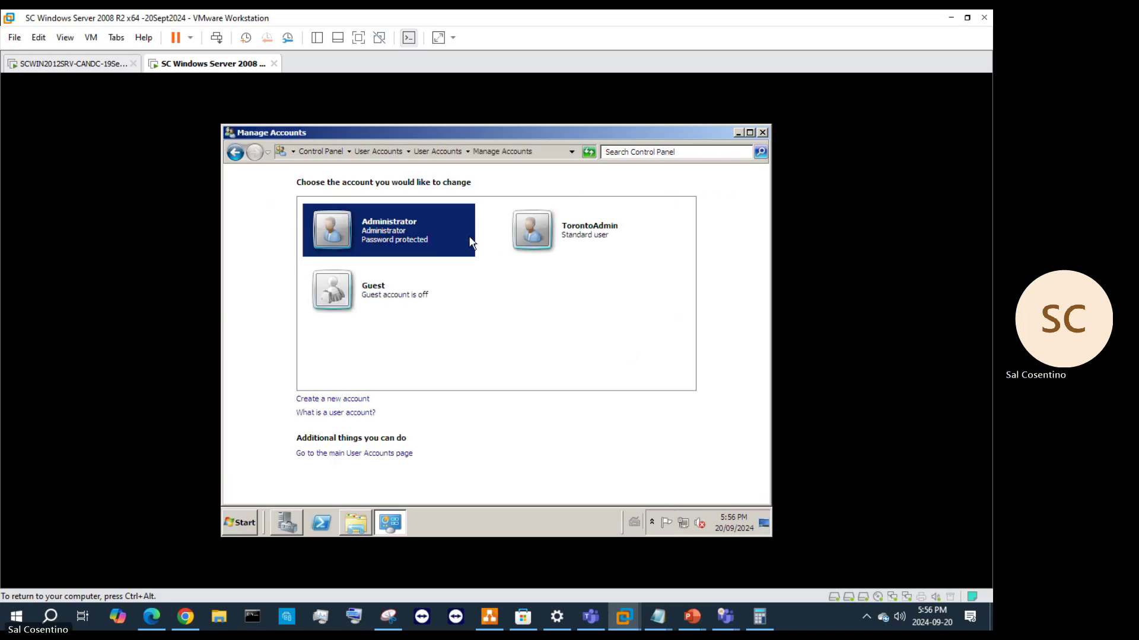
click(577, 231)
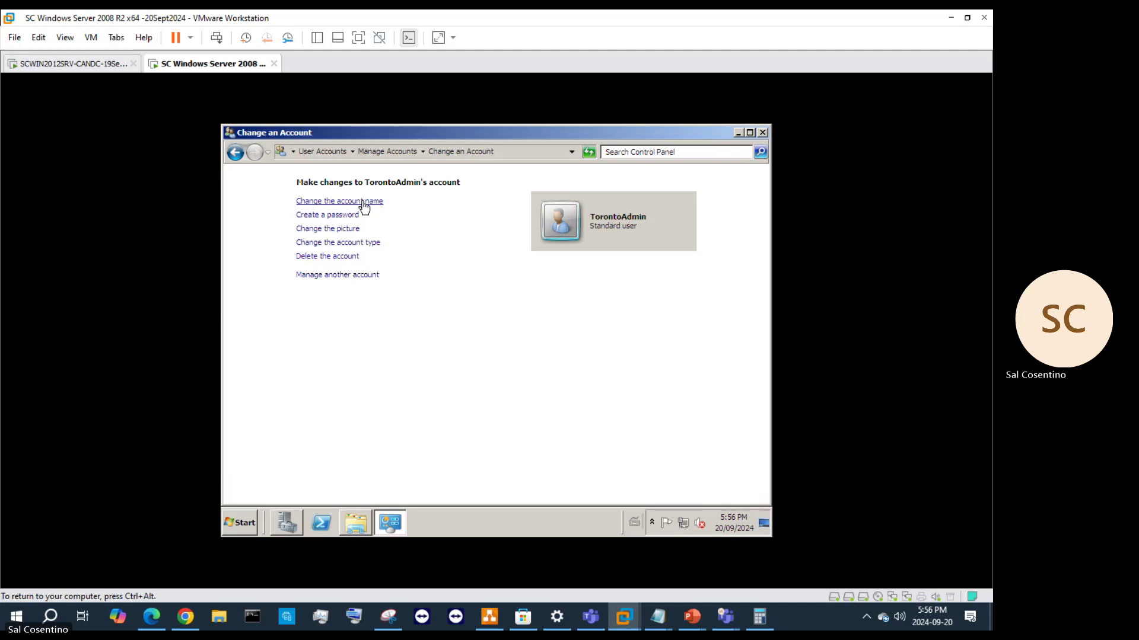
click(362, 243)
click(329, 310)
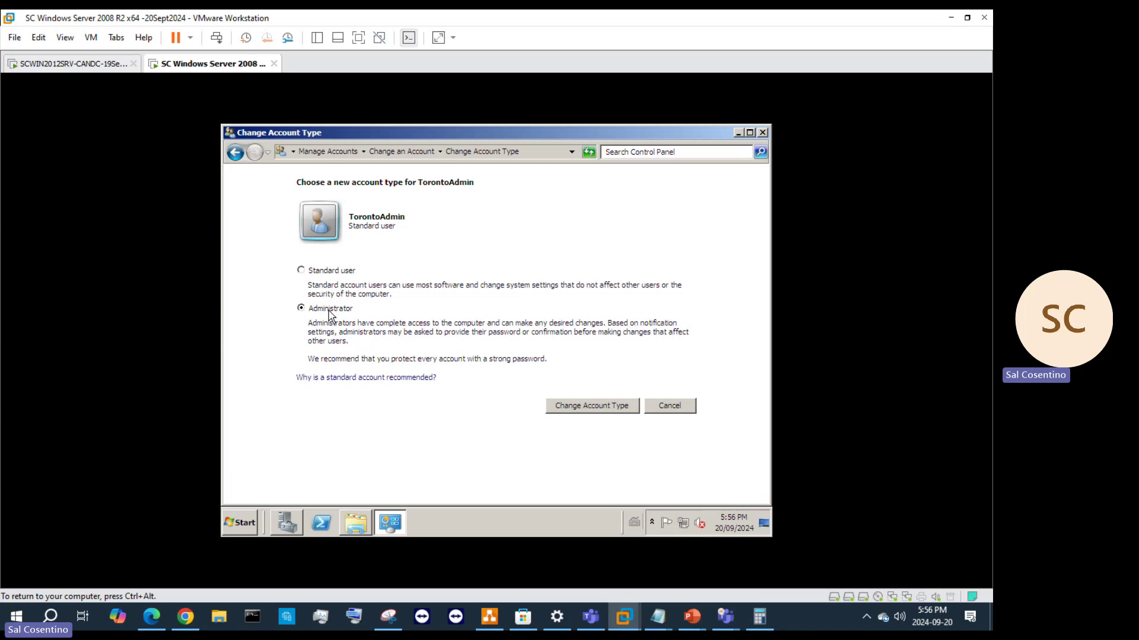
click(610, 414)
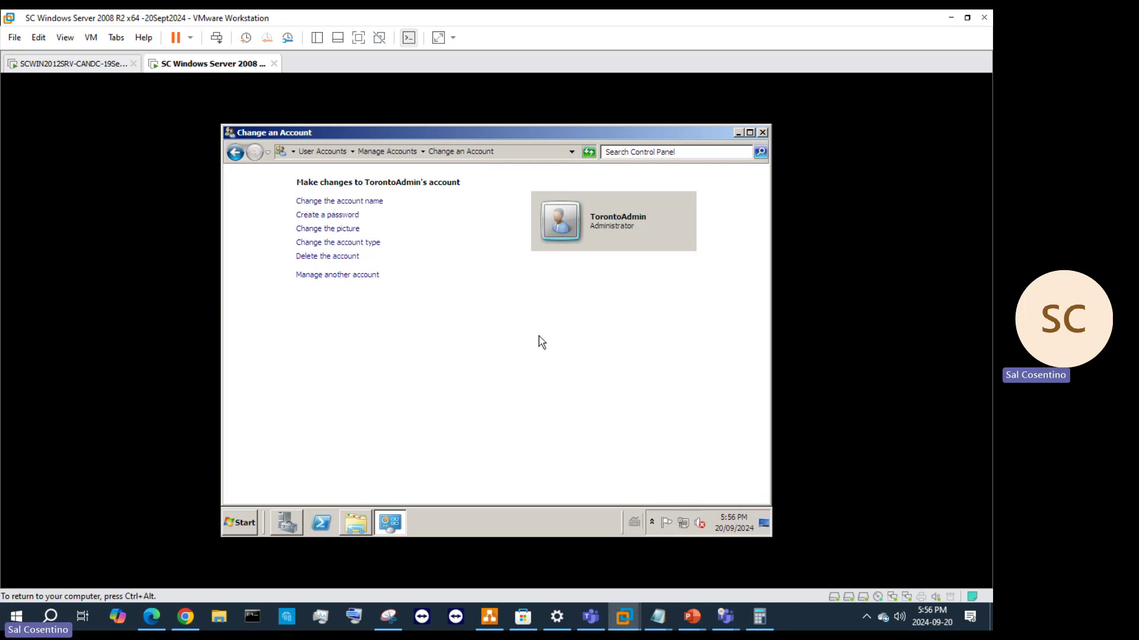
click(762, 132)
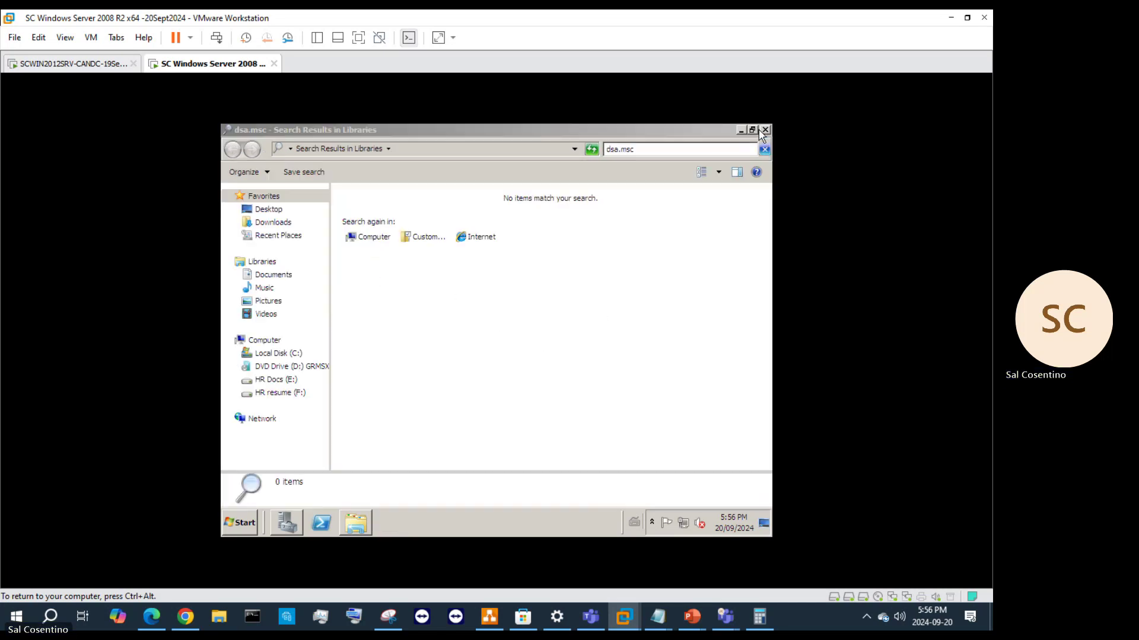
click(765, 130)
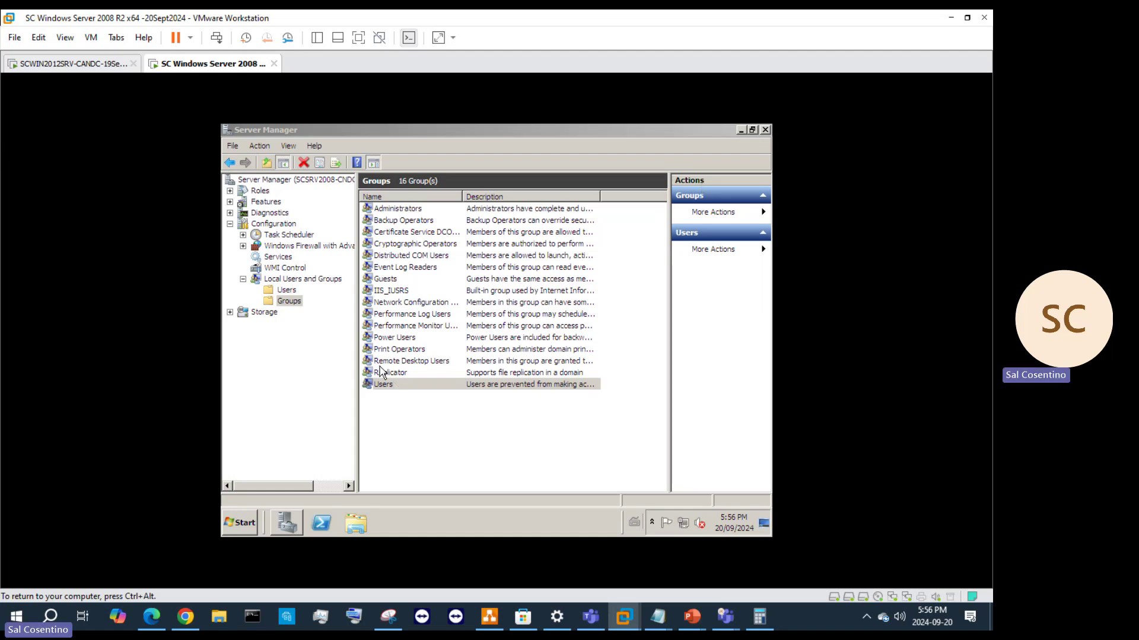
- Try to add a member to the Power Users group by checking the name "To"
click(394, 339)
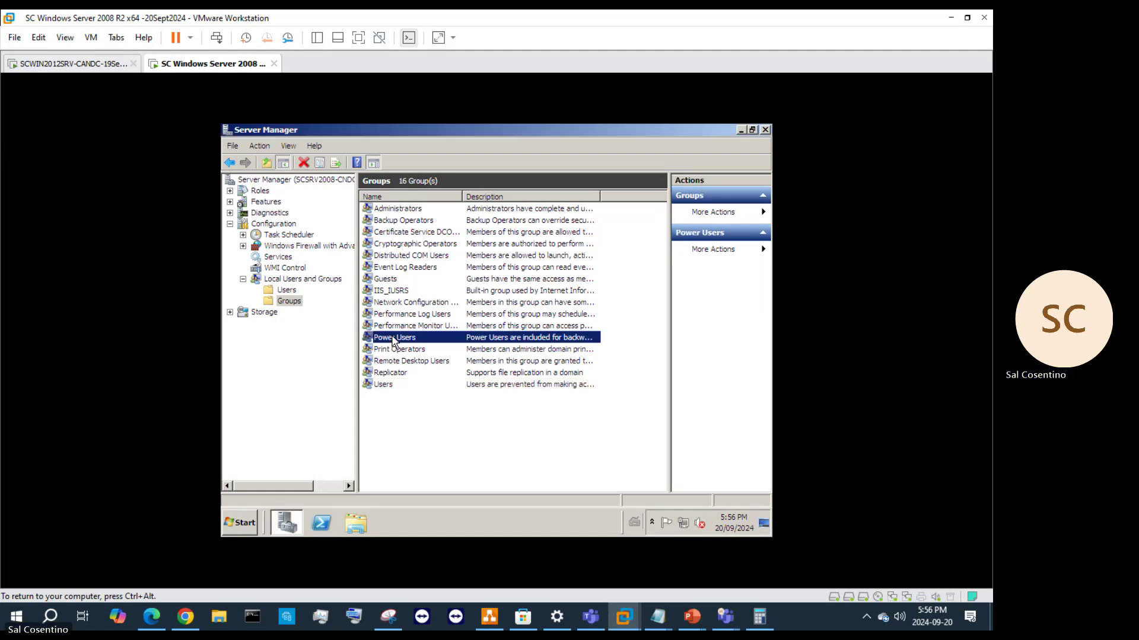
double_click(393, 339)
click(399, 424)
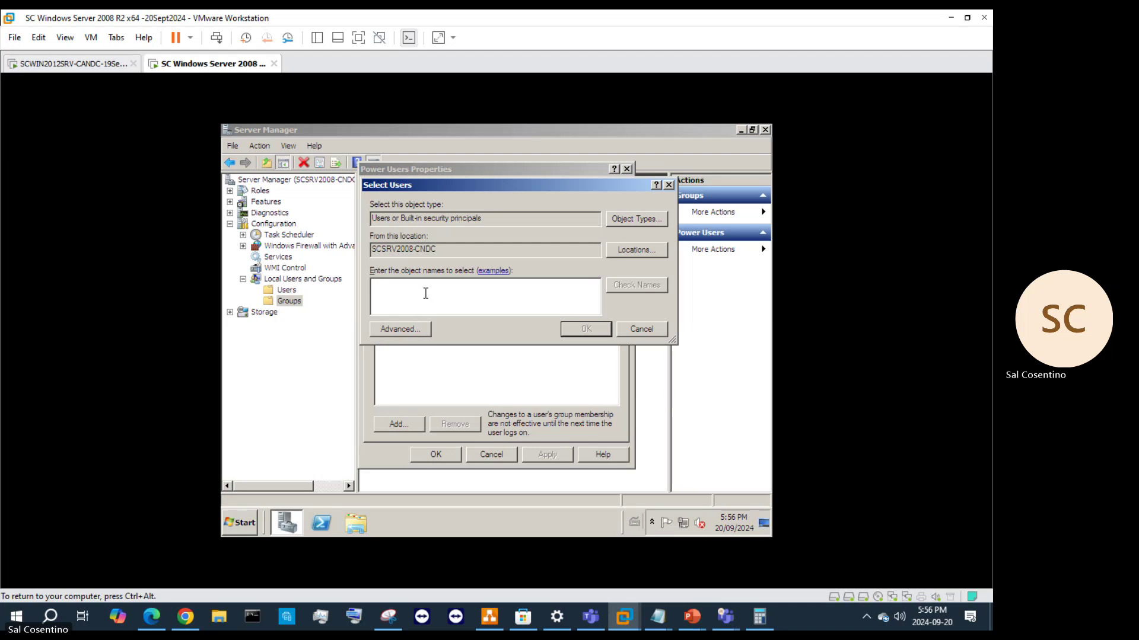
text(To)
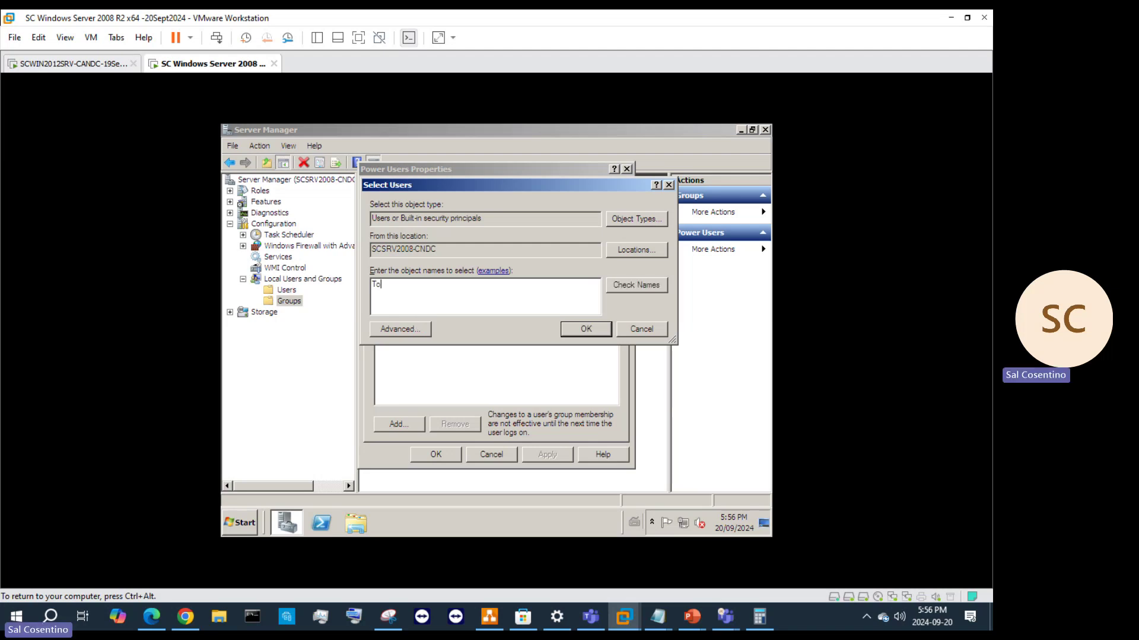
click(610, 291)
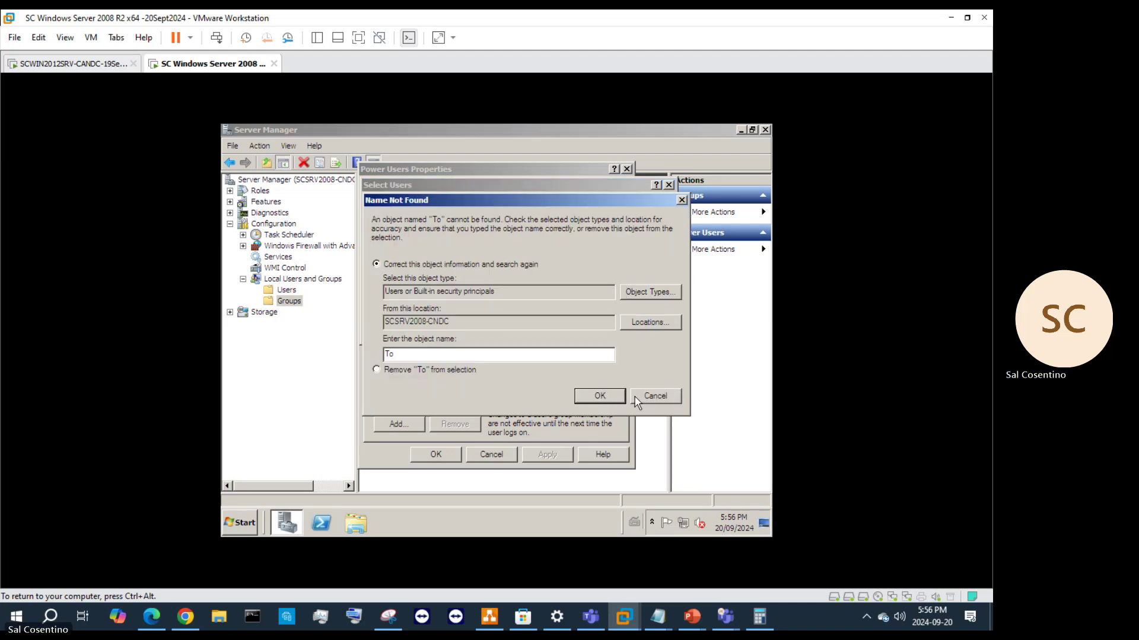
click(656, 396)
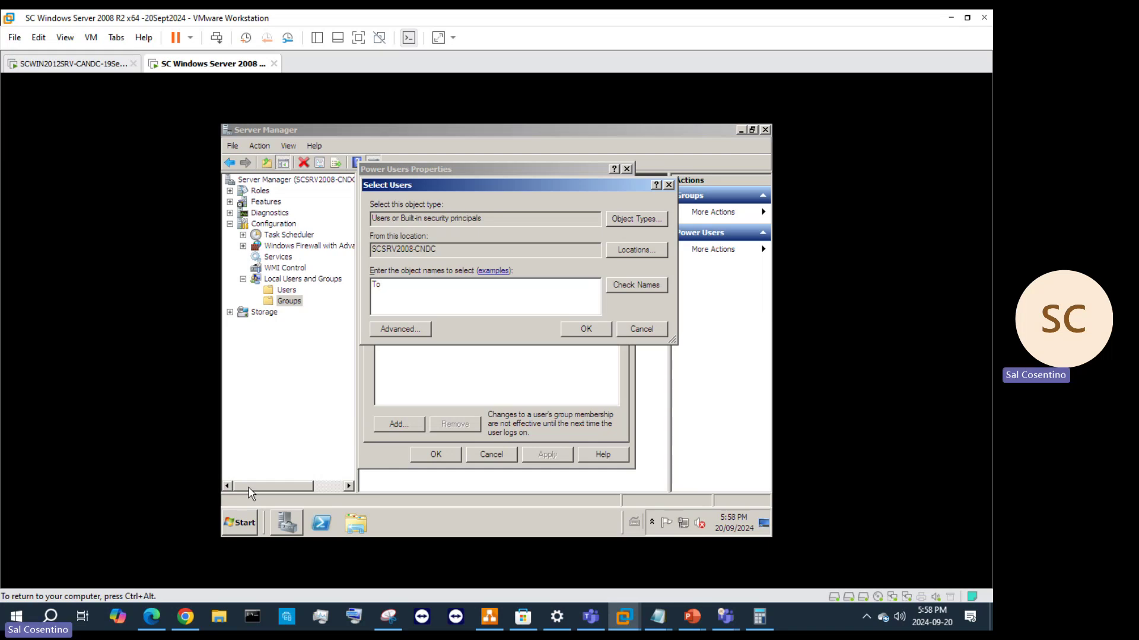
- Switch to the SCWIN2012SRV virtual machine, open Computer Management, and close the browser and Server Manager windows there
click(70, 63)
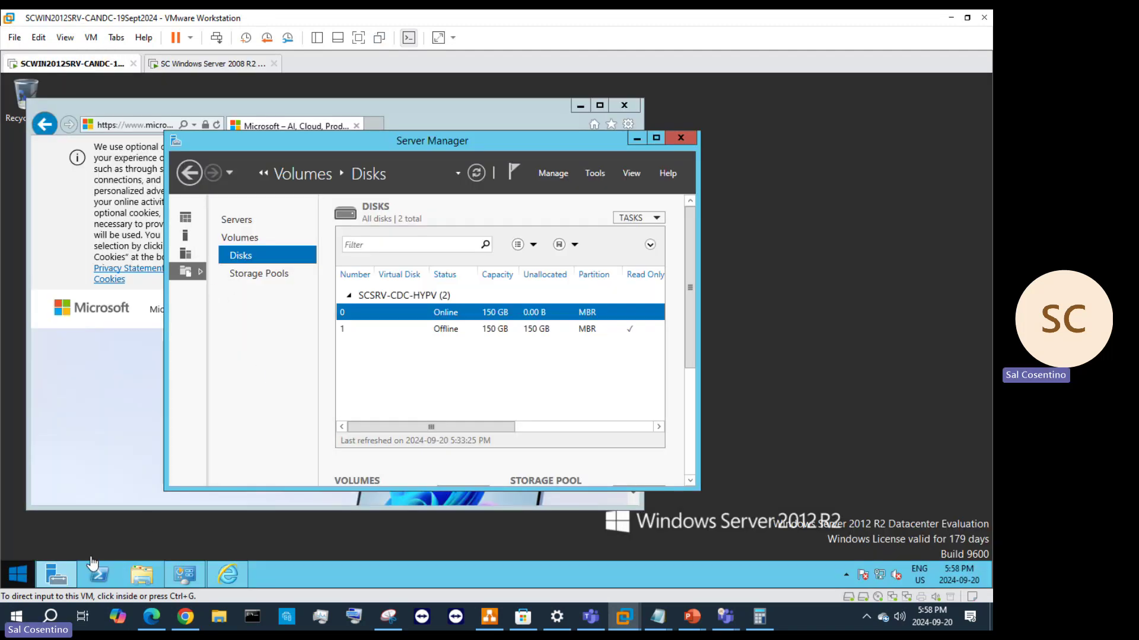
click(25, 585)
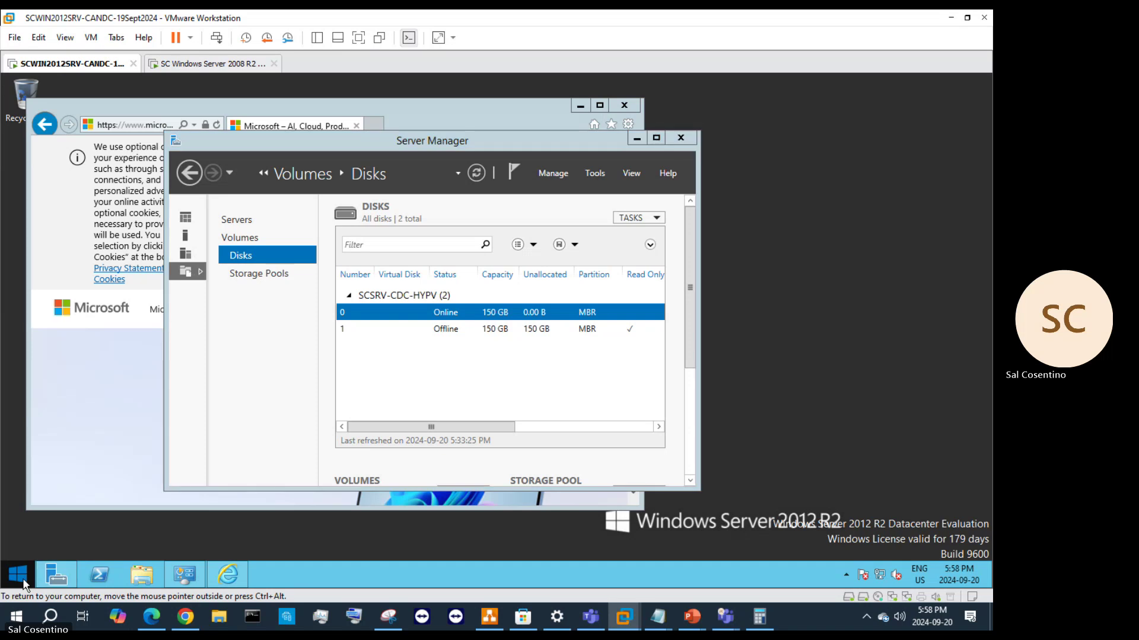
right_click(25, 584)
click(135, 411)
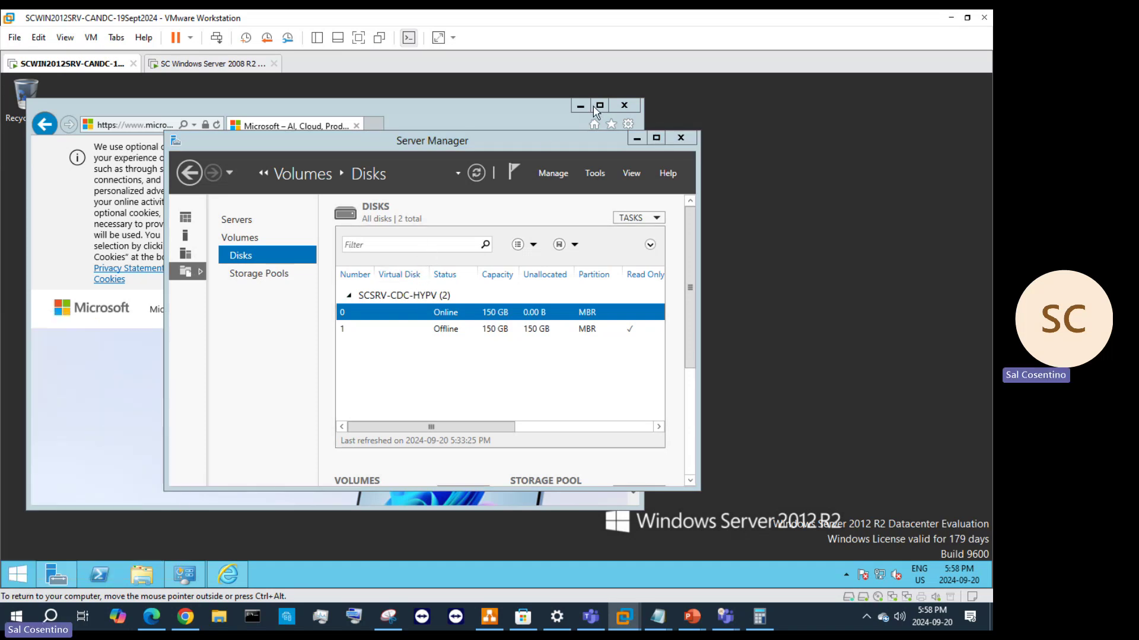
click(623, 106)
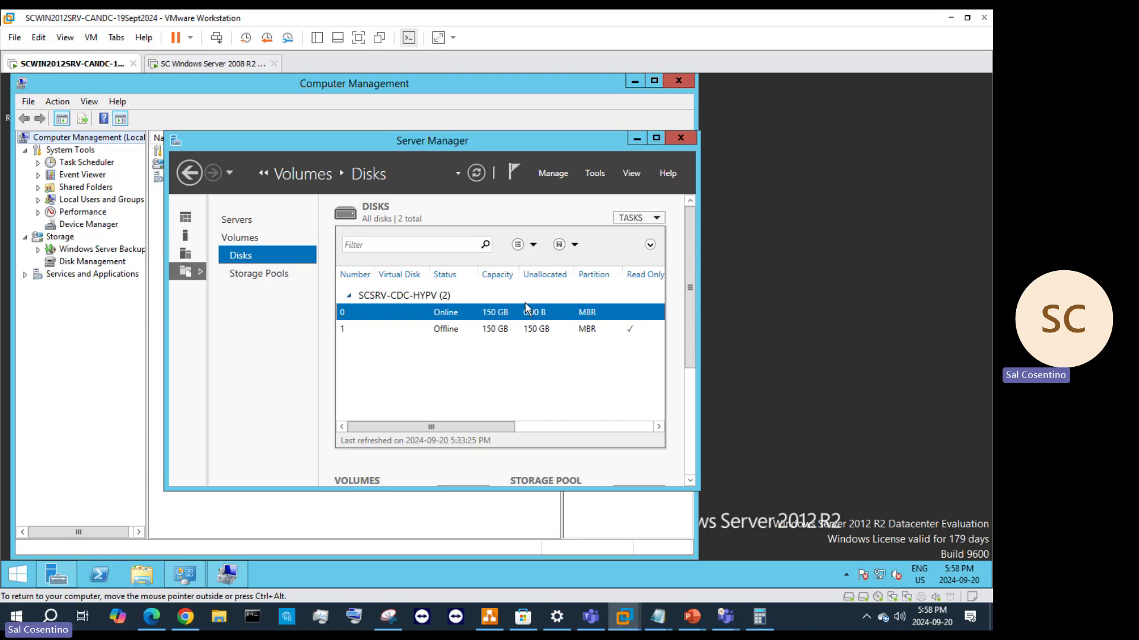
click(672, 137)
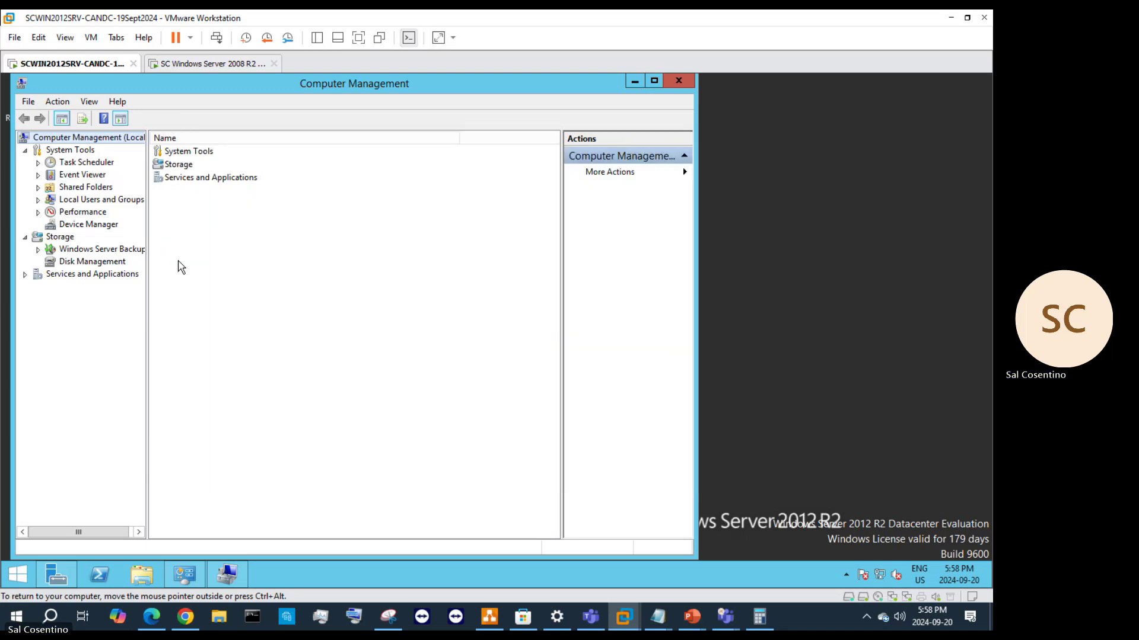
- Examine the local Administrators group's members and the object types available for adding members, cancelling without changes
click(125, 203)
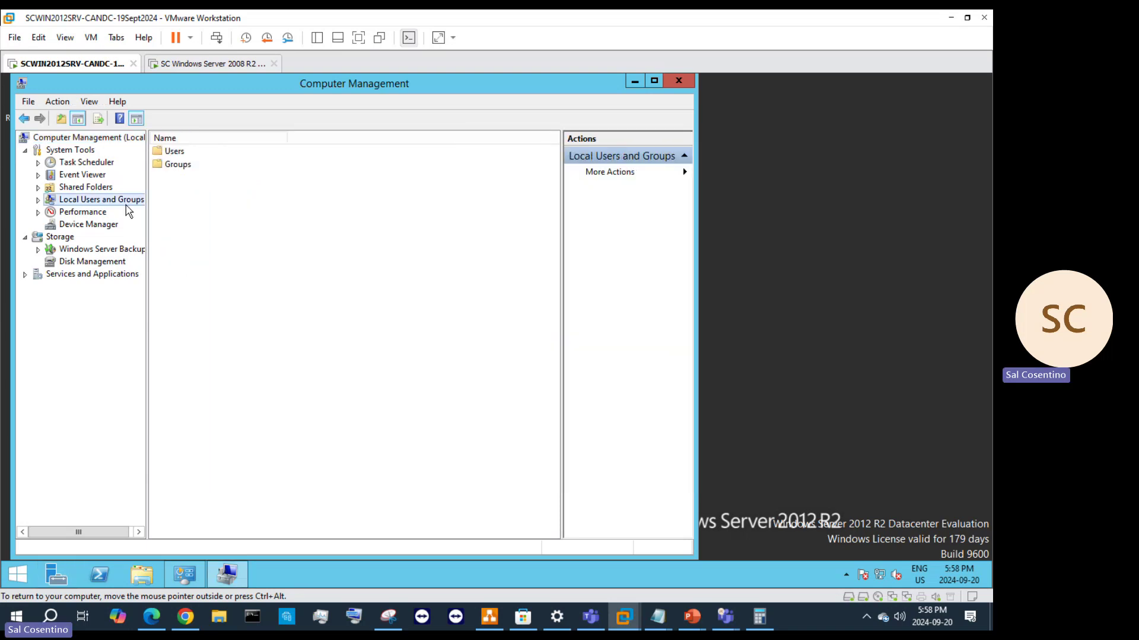
double_click(173, 165)
double_click(176, 168)
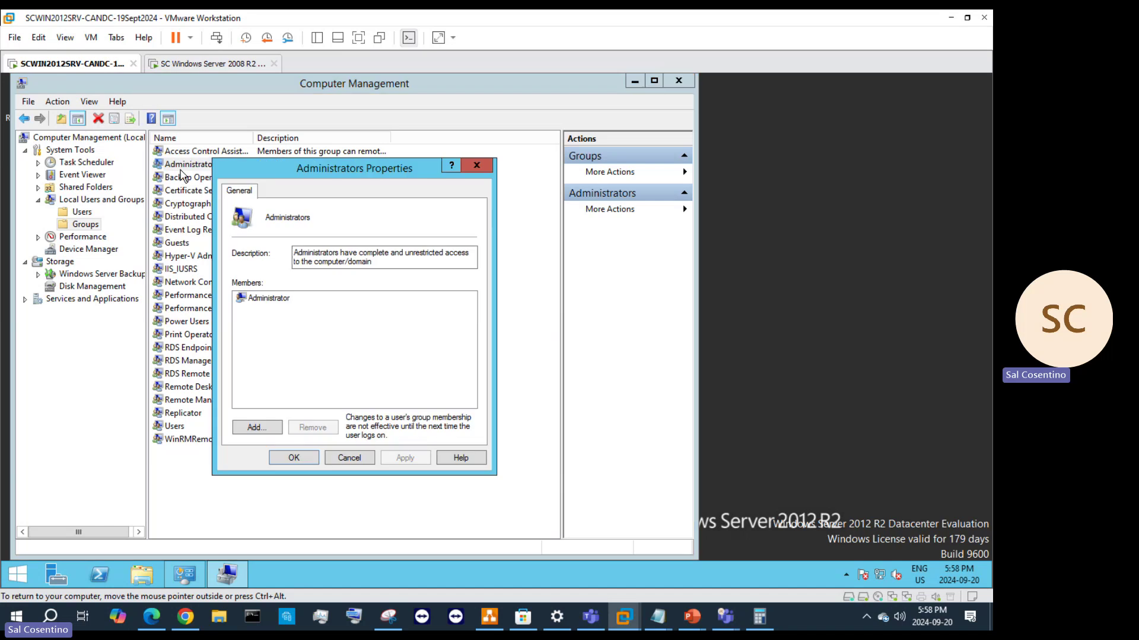
click(254, 428)
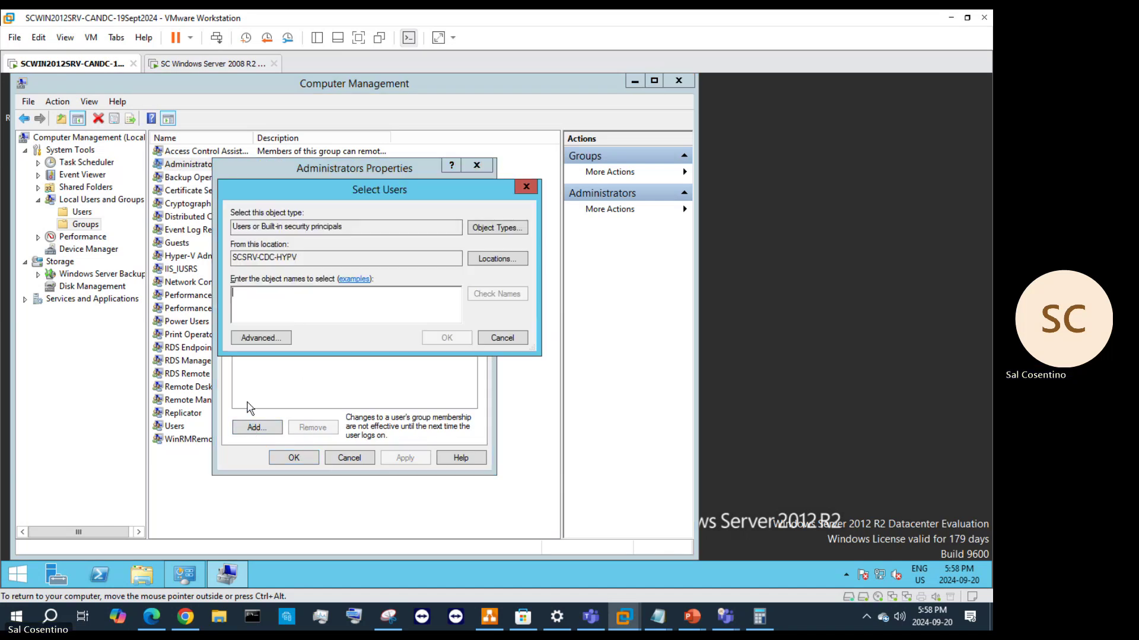
click(497, 229)
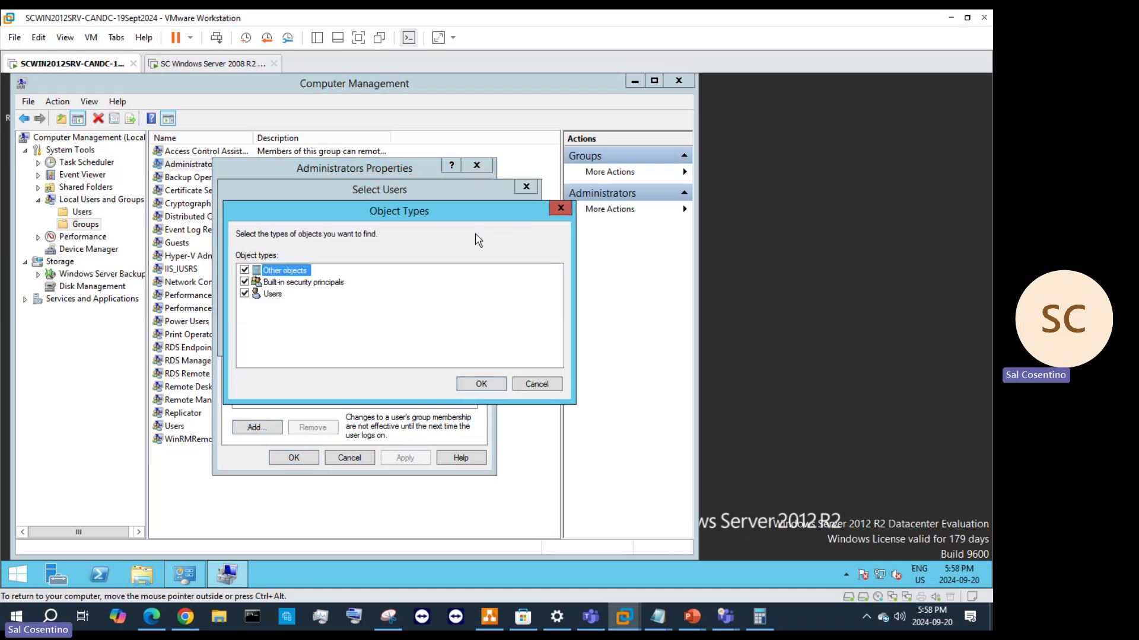
click(537, 388)
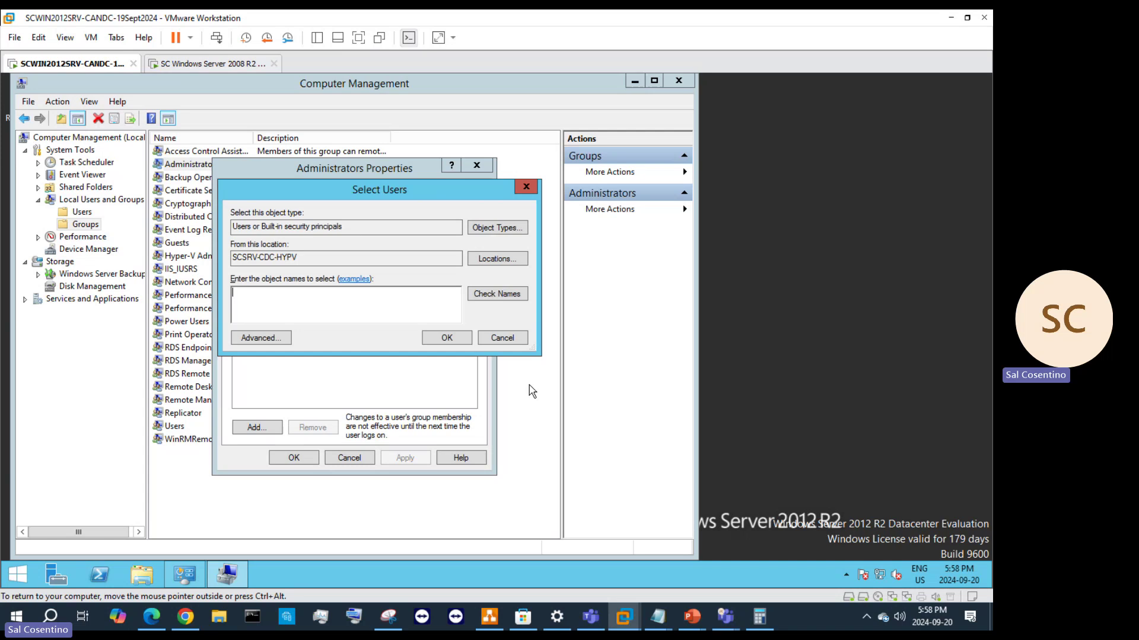
click(501, 338)
- Show the local Users folder and bring up its new-user form, closing it without creating an account
click(83, 214)
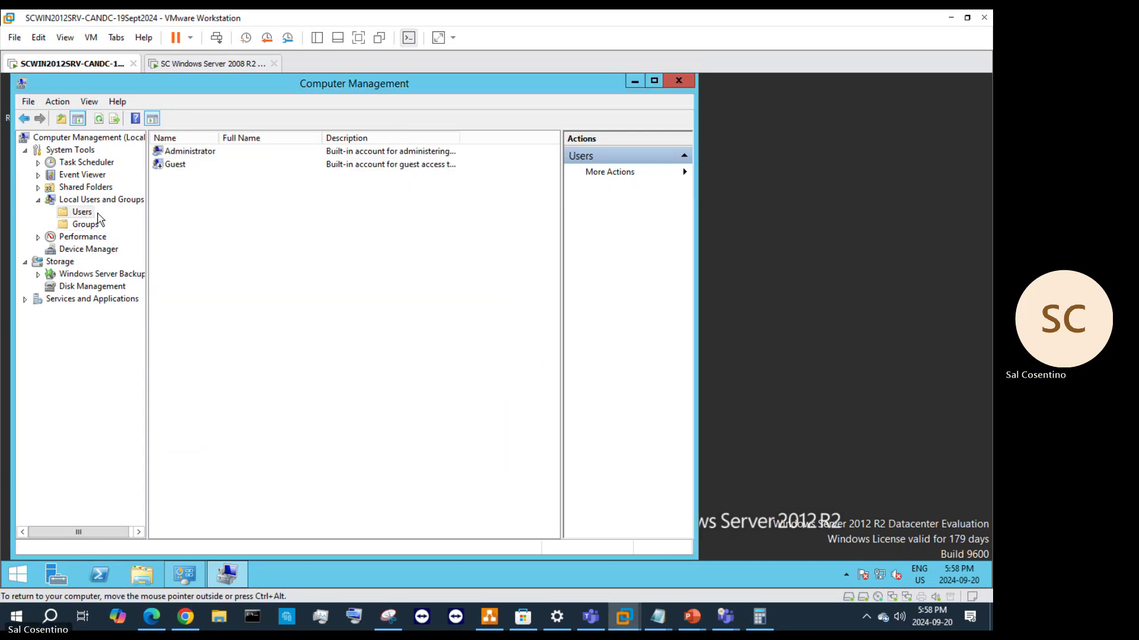
right_click(175, 187)
click(200, 197)
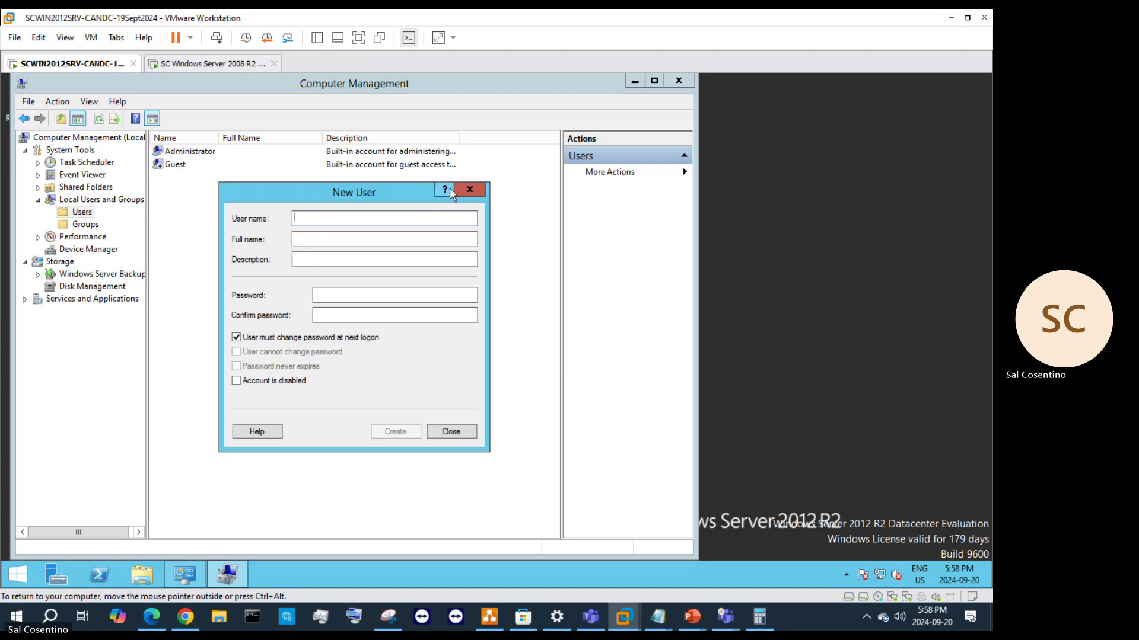
click(469, 189)
- Display the properties of the built-in Administrator account in the local Users folder
right_click(205, 152)
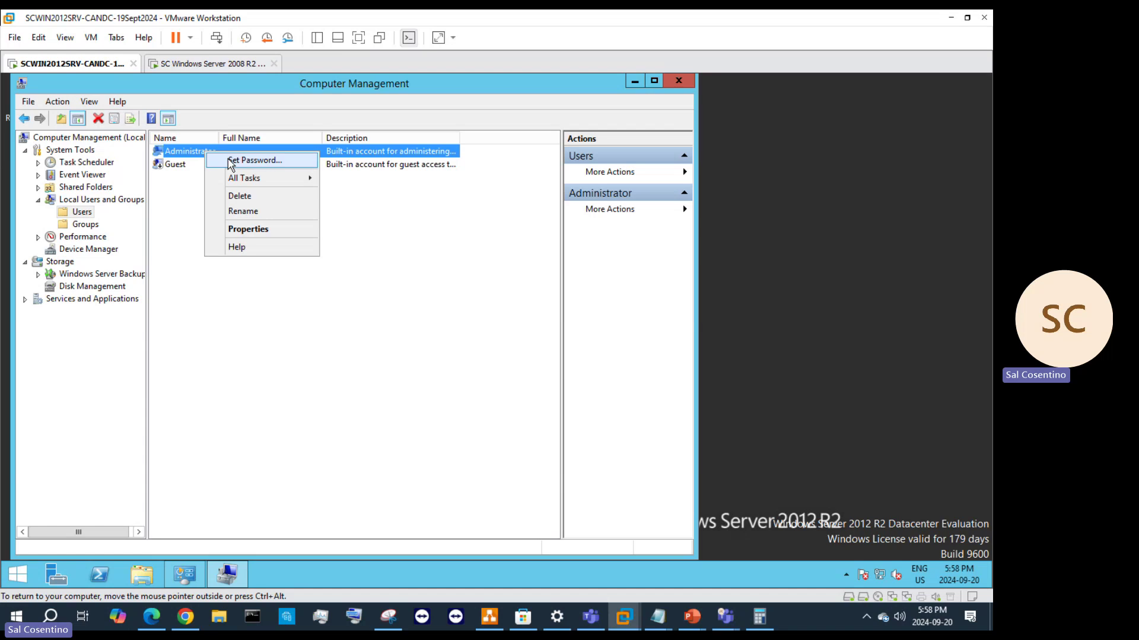
click(89, 202)
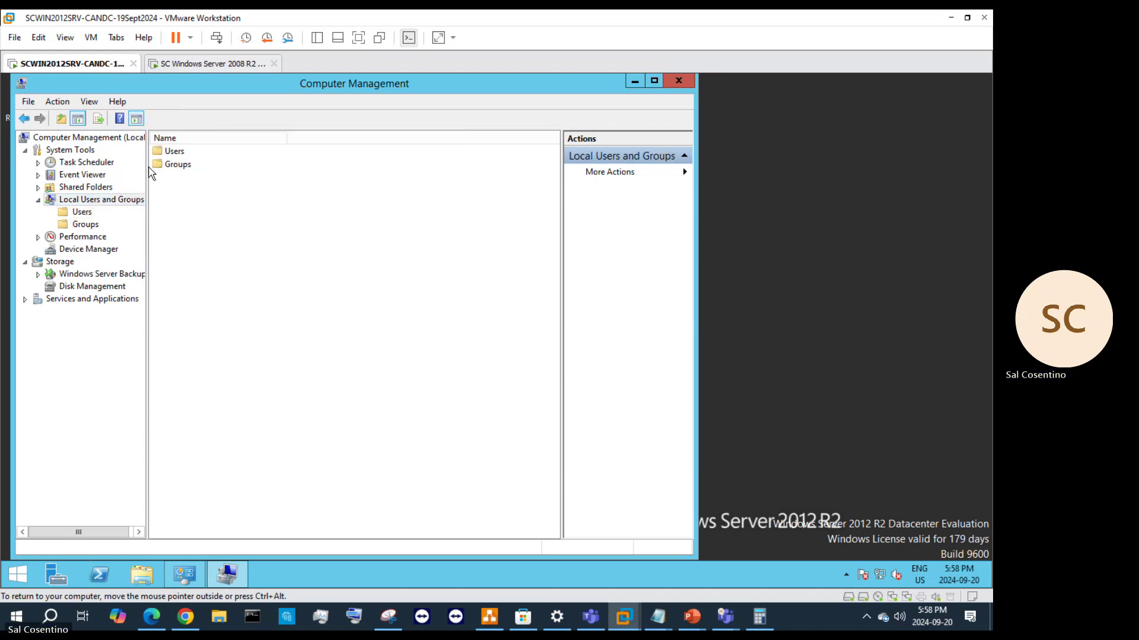
click(172, 155)
double_click(172, 155)
right_click(174, 153)
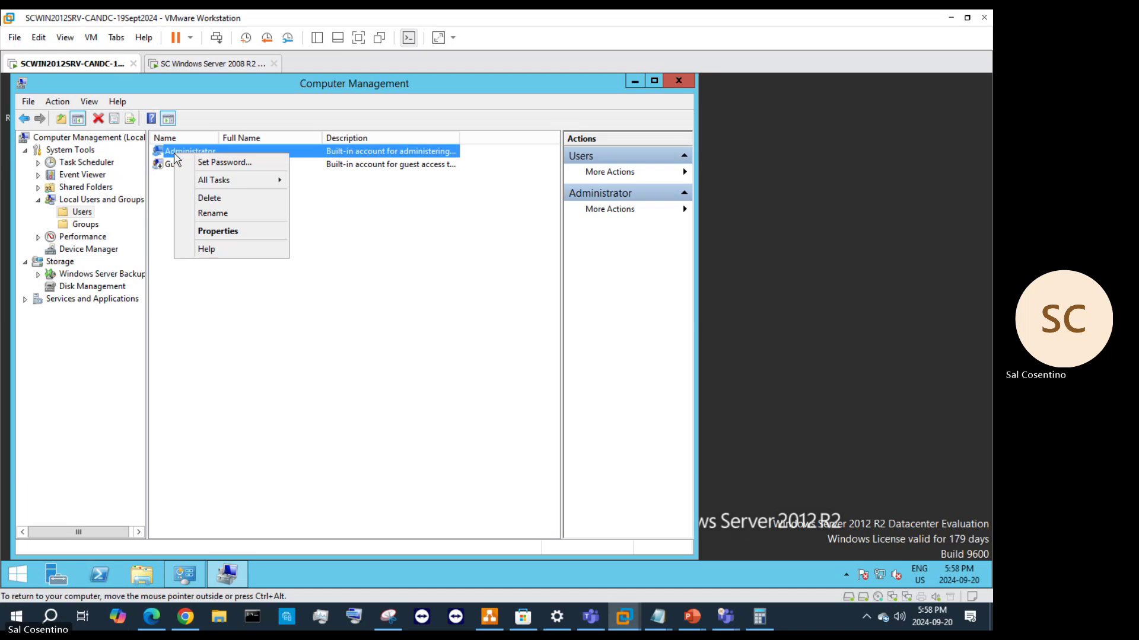
click(231, 233)
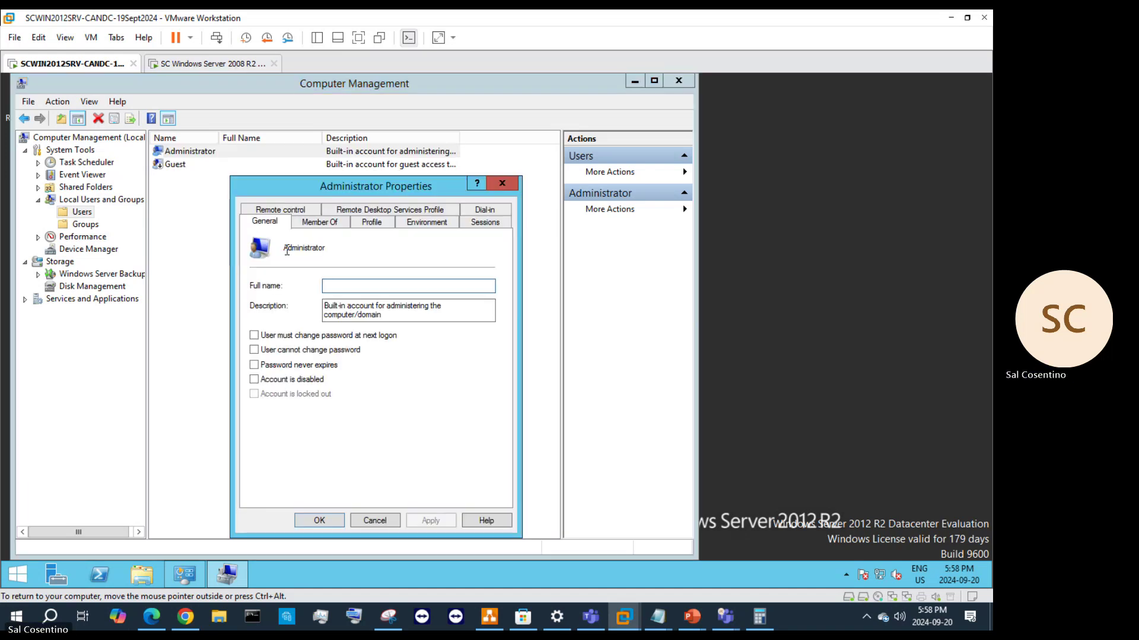
- Examine the Administrator account's environment, profile, group membership, remote control, Remote Desktop Services and dial-in settings, then close the properties unchanged
click(430, 223)
click(379, 223)
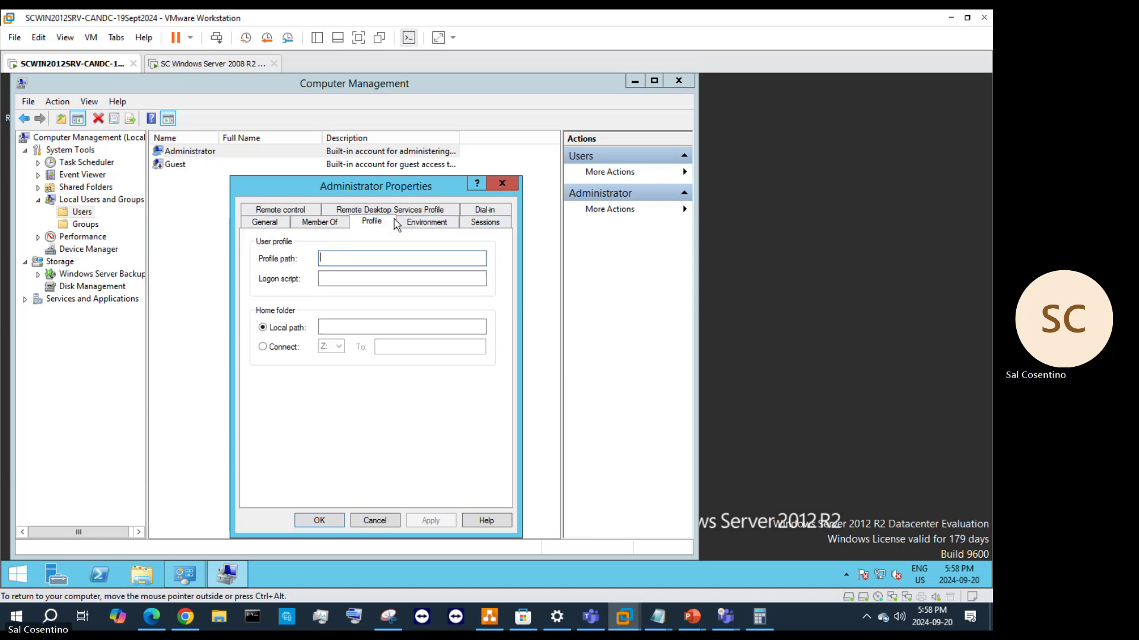
click(319, 220)
click(277, 211)
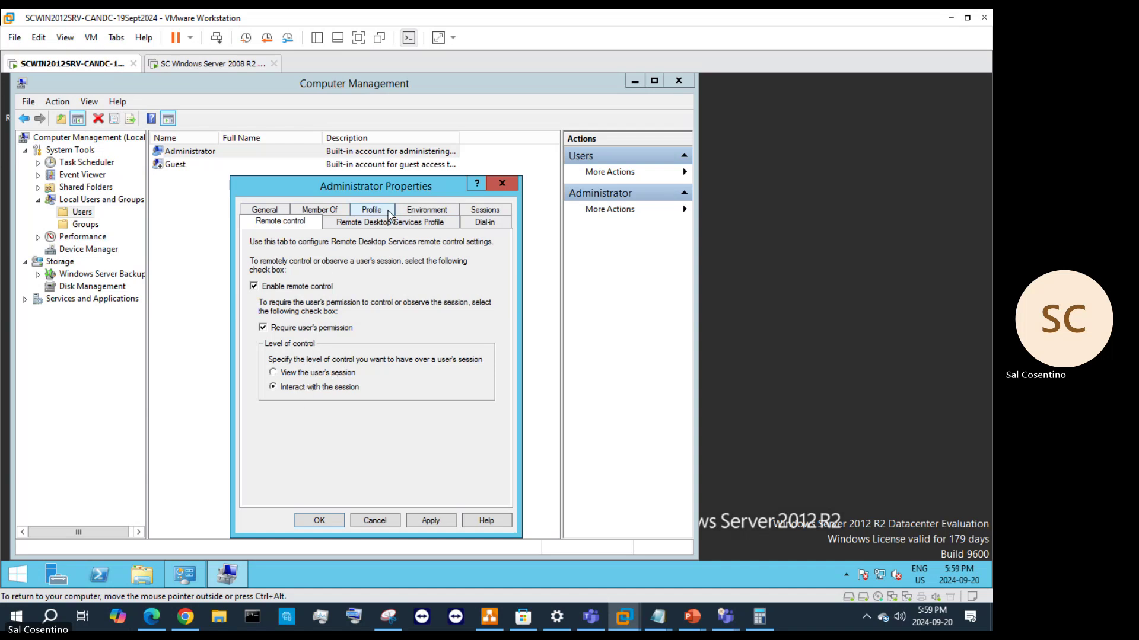
click(445, 224)
click(486, 224)
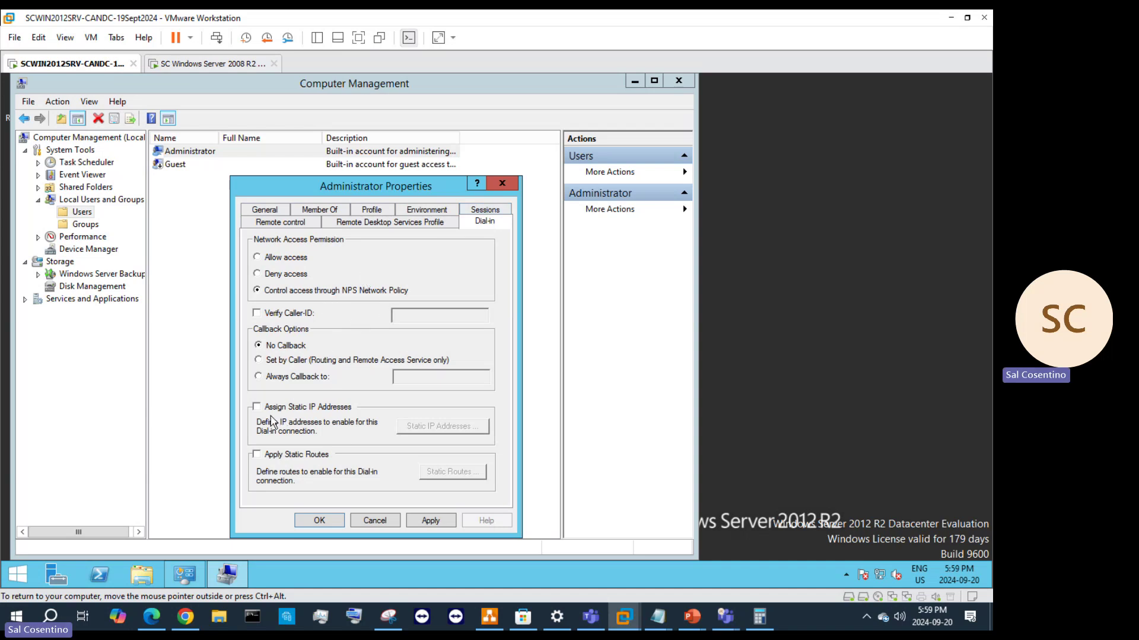
click(429, 212)
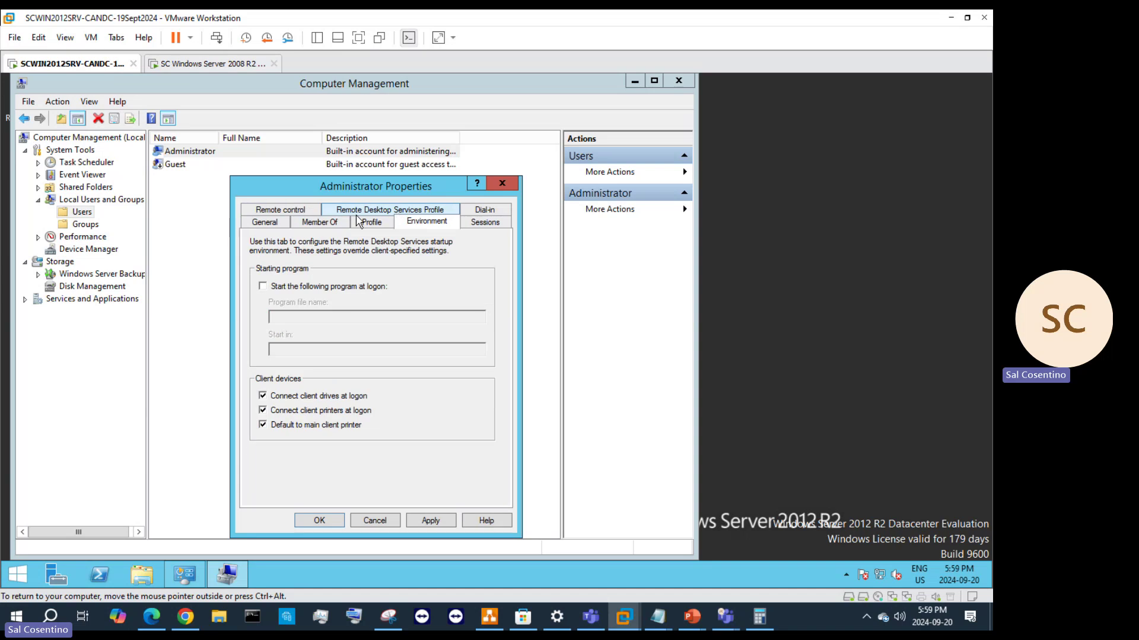
click(511, 184)
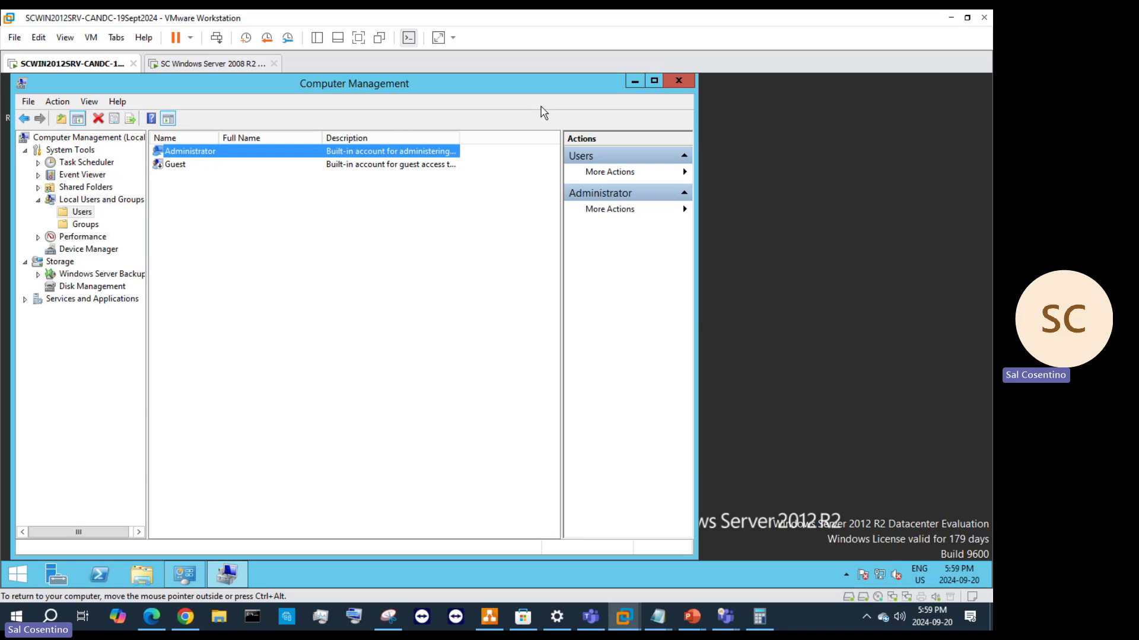
- Minimize Computer Management and close the leftover Administrators group properties, then open File Explorer at This PC
click(630, 80)
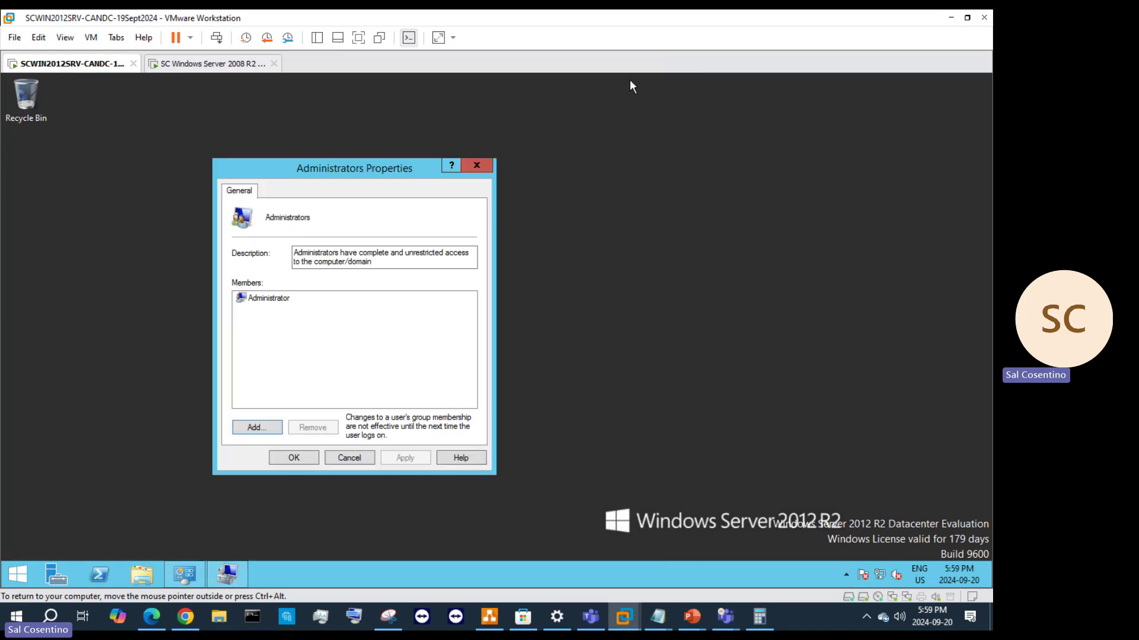
click(489, 167)
click(17, 575)
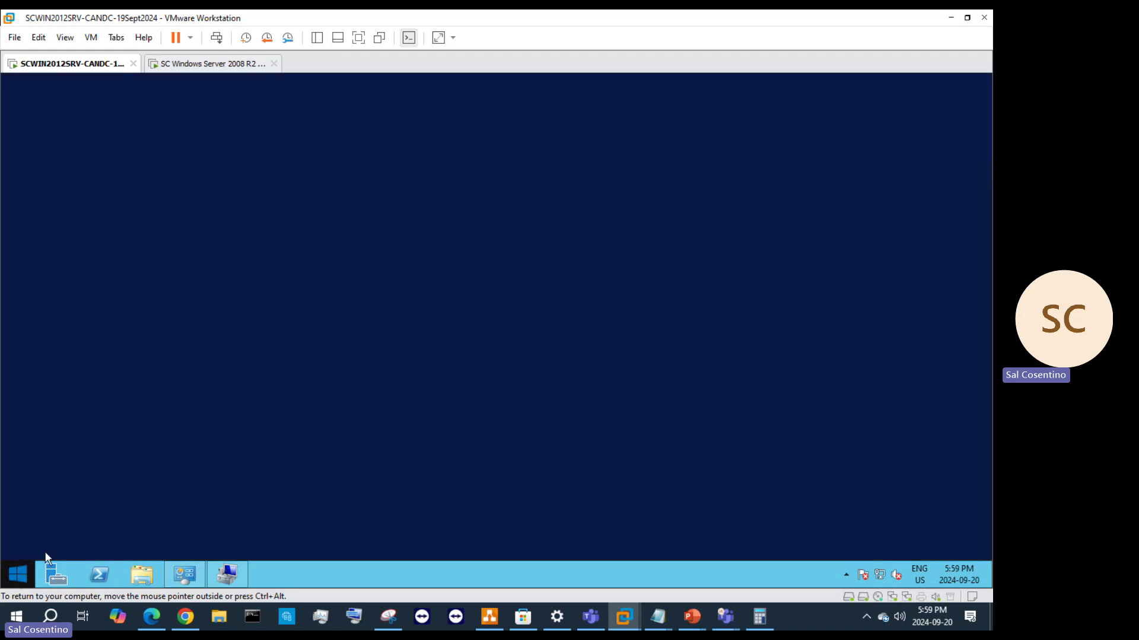
click(115, 526)
key(super+e)
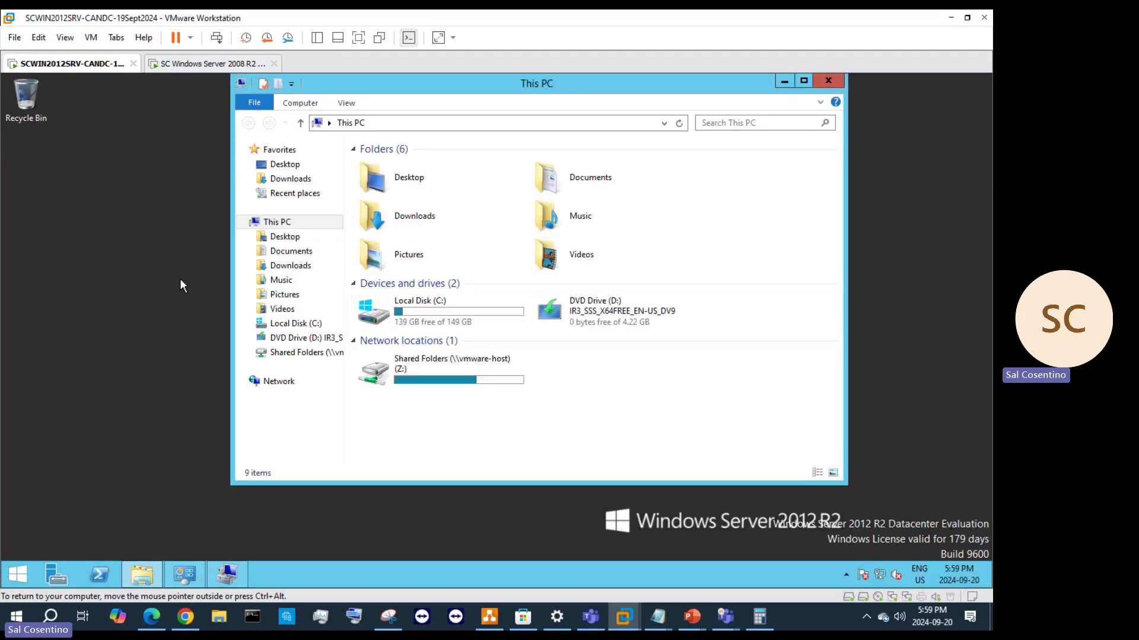
- Open a new Computer Management window and expand Local Users and Groups
right_click(33, 570)
click(111, 418)
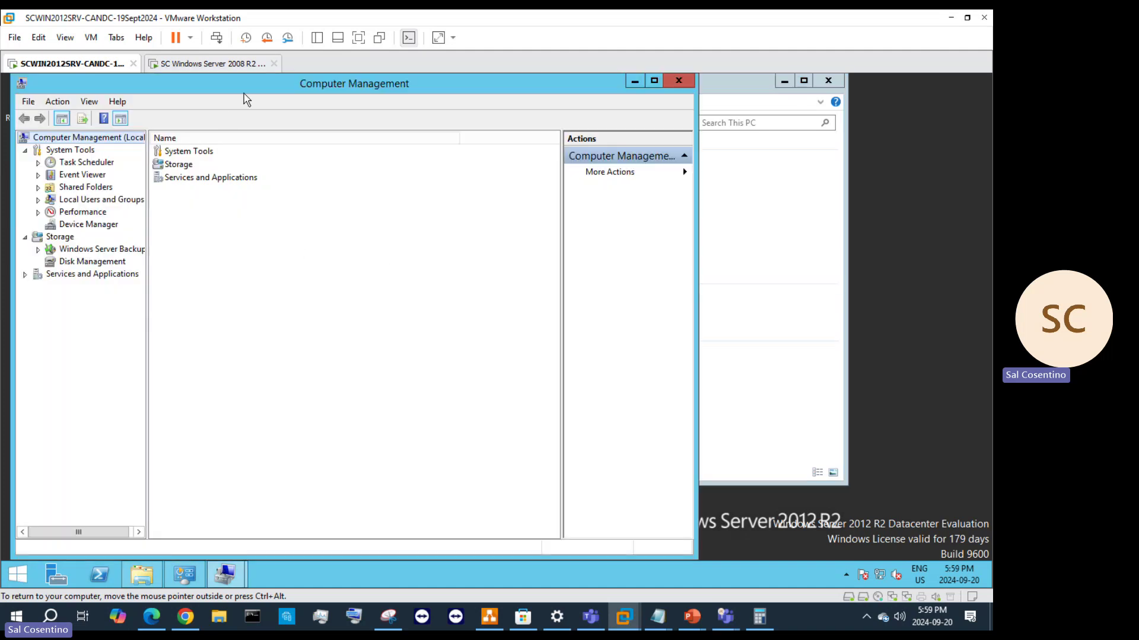
drag(244, 94, 339, 106)
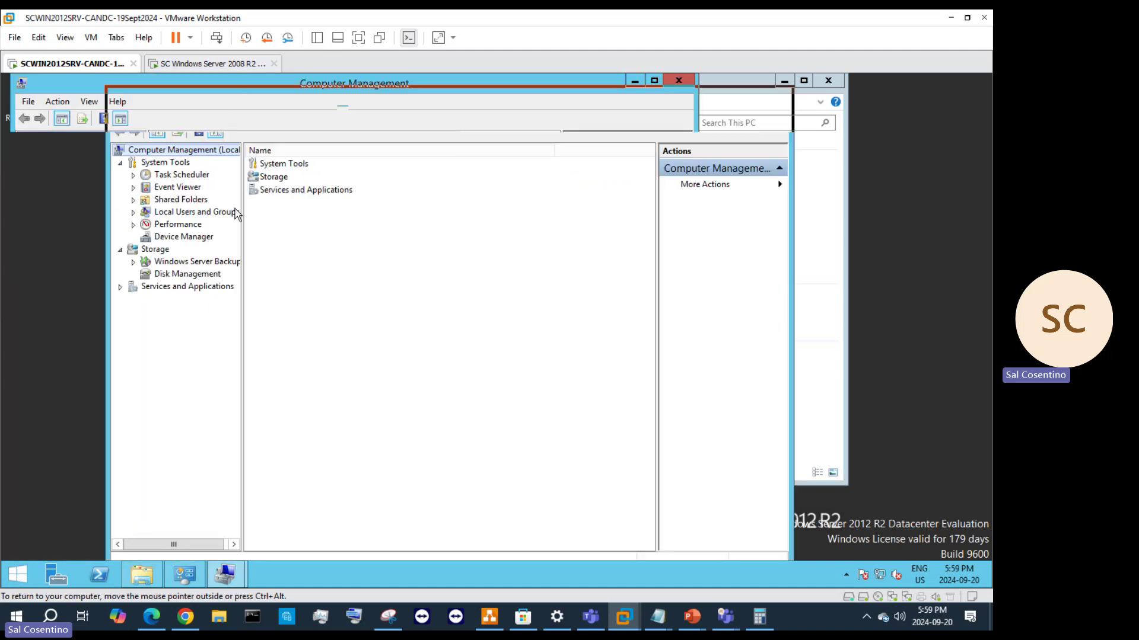
click(186, 217)
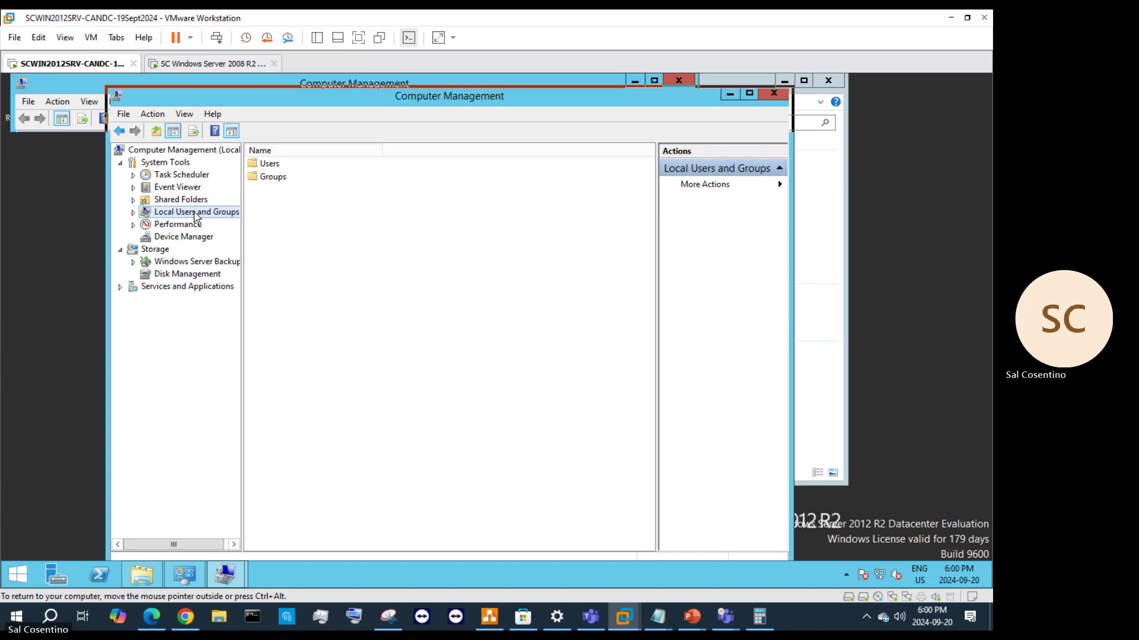
right_click(194, 214)
double_click(190, 210)
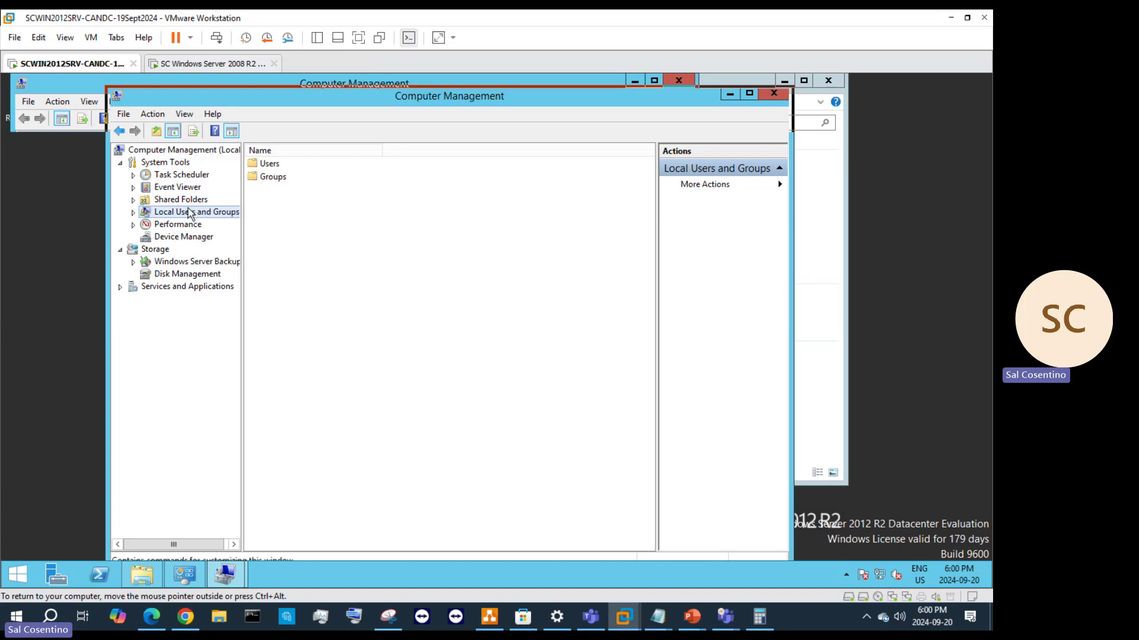
- Start a new local user in the Users folder with the user name TorontoAdmin
click(261, 165)
right_click(260, 169)
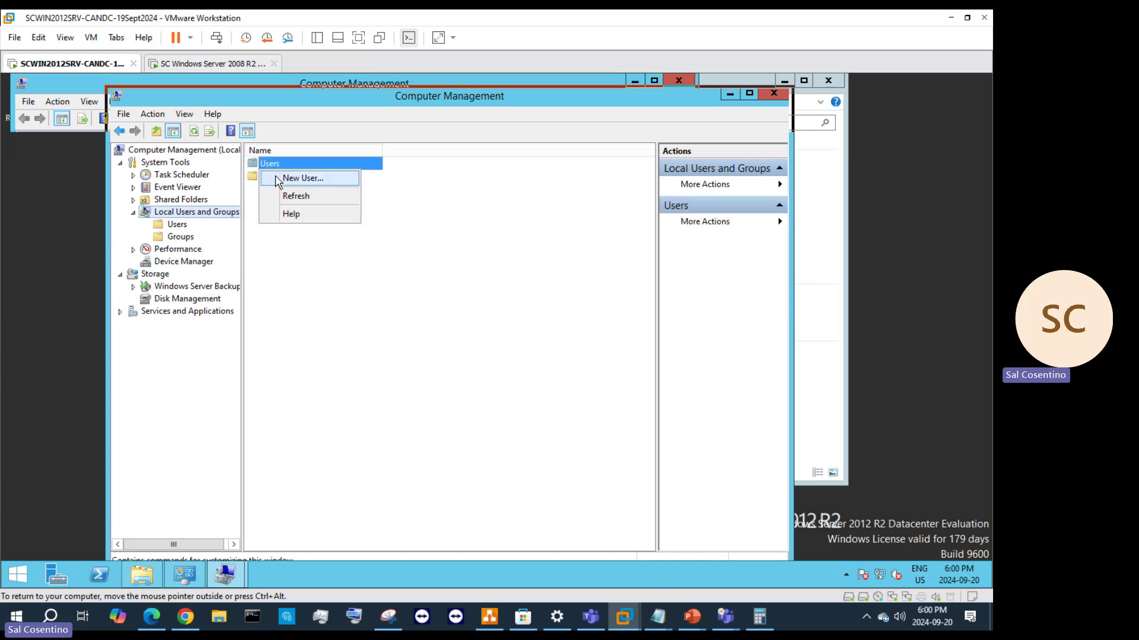
click(277, 179)
text(T)
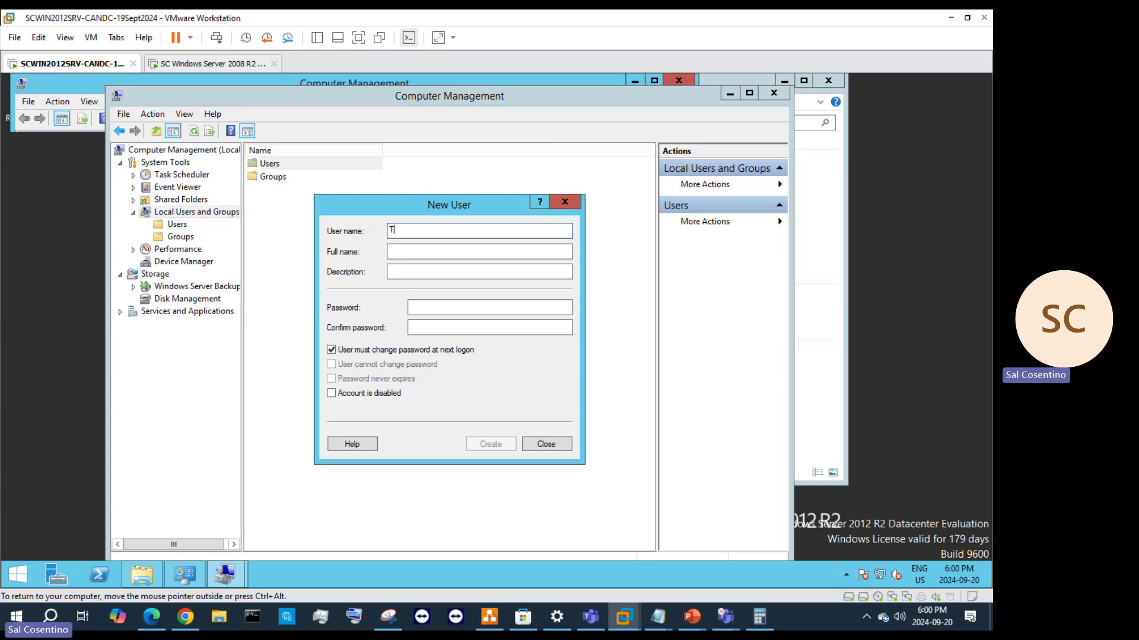
text(oro)
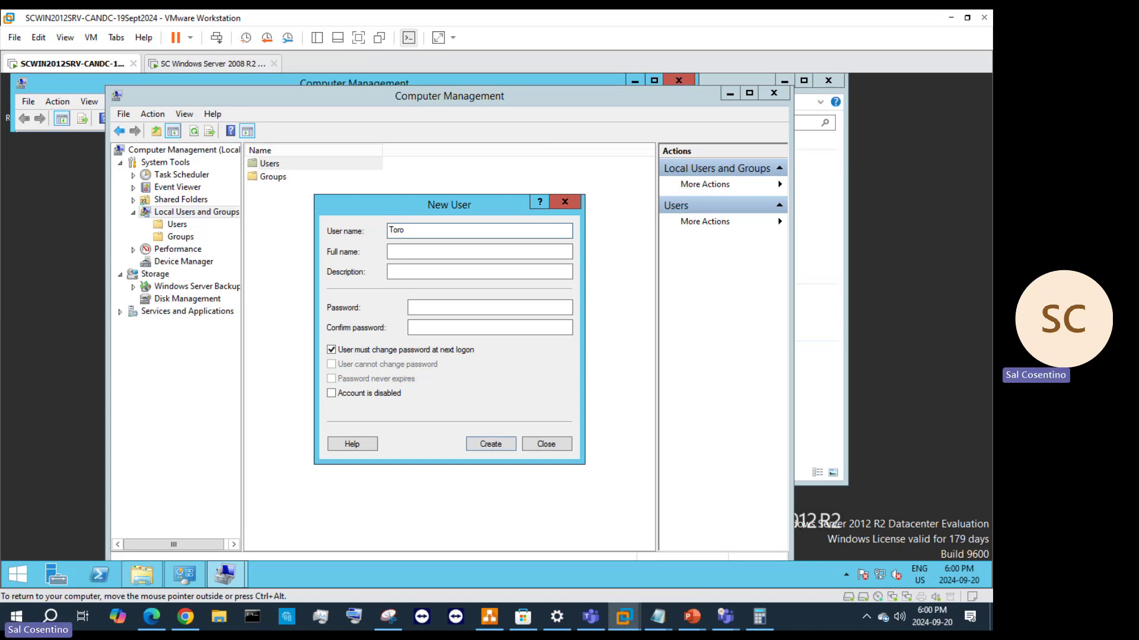
text(tno ADMI)
key(BackSpace)
key(BackSpace)
text(D)
- Copy the user name TorontoAdmin into the new account's full name
drag(459, 229, 292, 239)
key(ctrl+c)
click(408, 249)
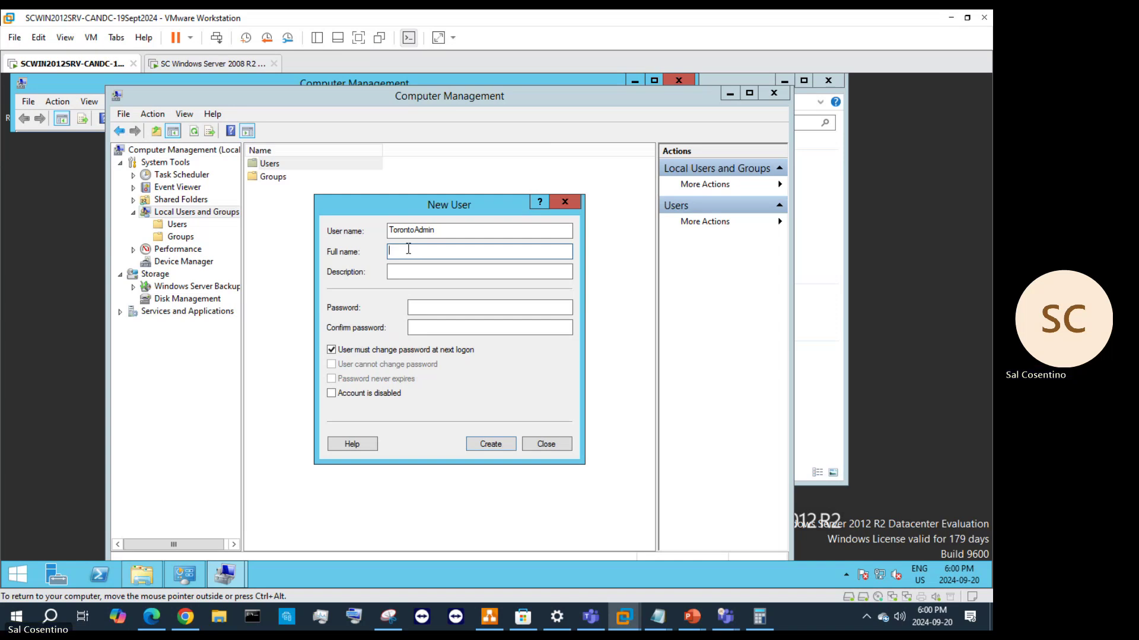
key(ctrl+v)
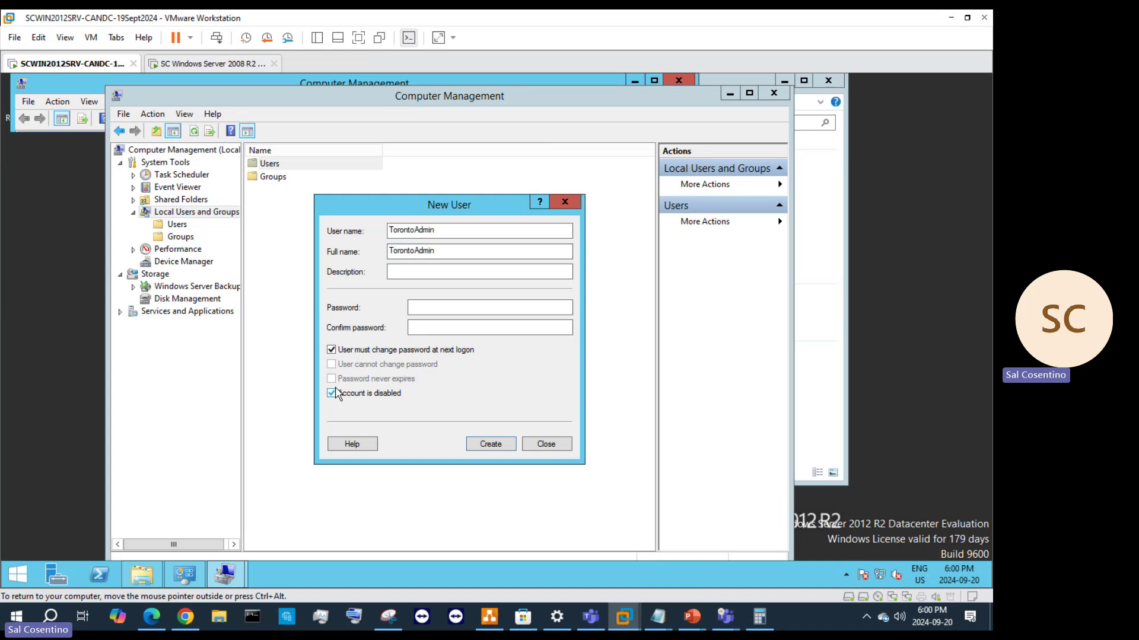
- Turn off the password change requirement at next logon, create the TorontoAdmin account without a password, and close the form
click(337, 353)
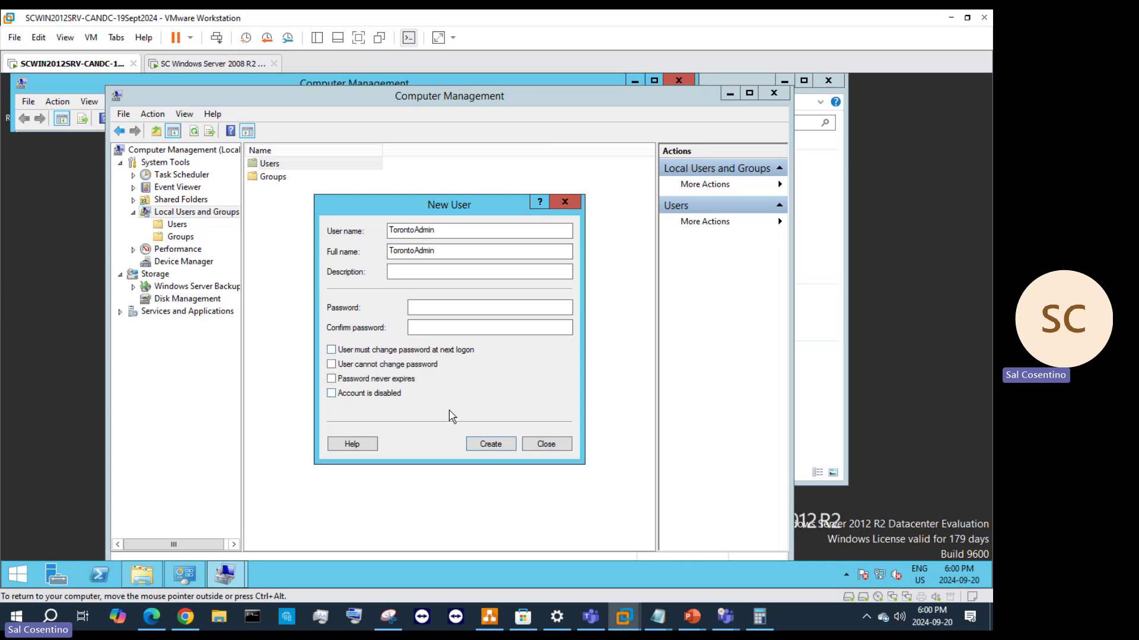
click(490, 444)
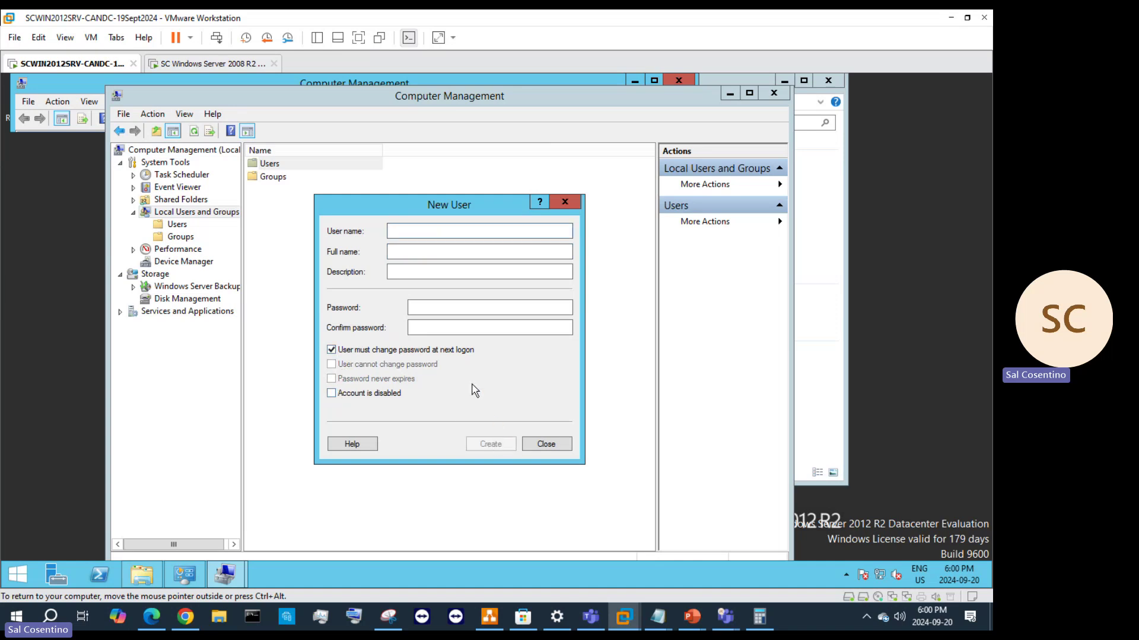
click(546, 445)
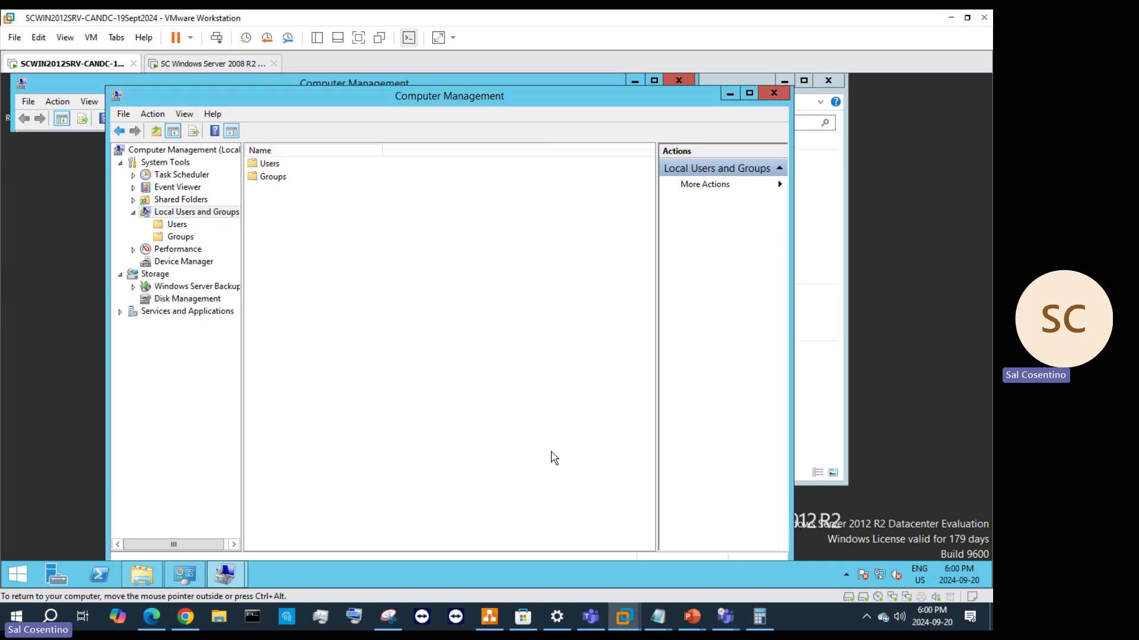
- Examine the local Users list, the actions available for TorontoAdmin, and the Shared Folders node
double_click(271, 168)
click(279, 191)
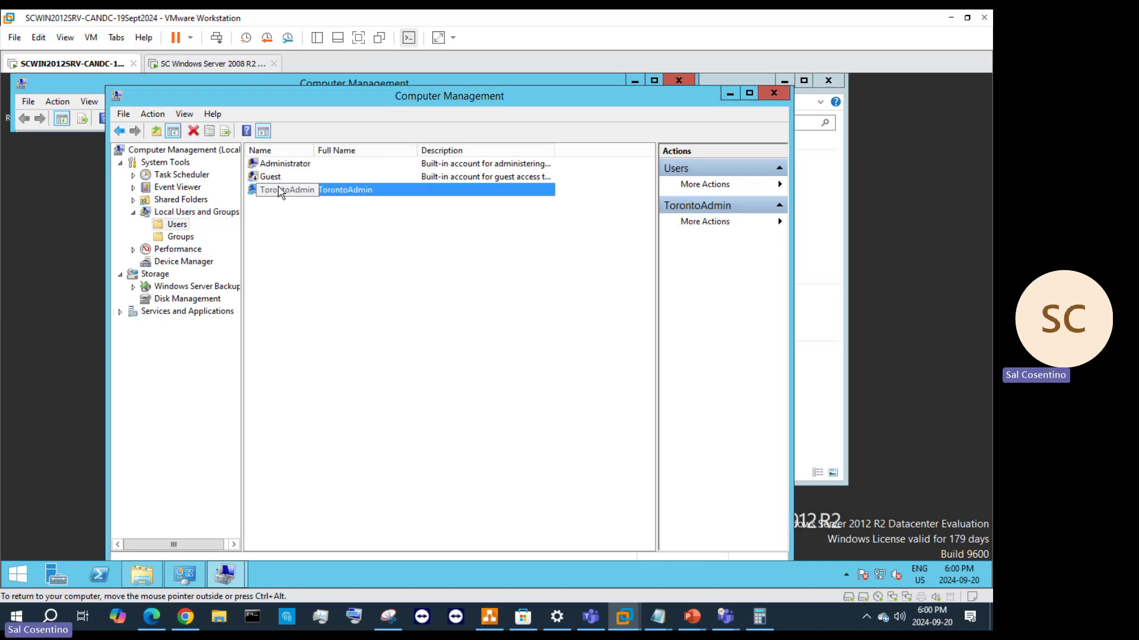
right_click(279, 191)
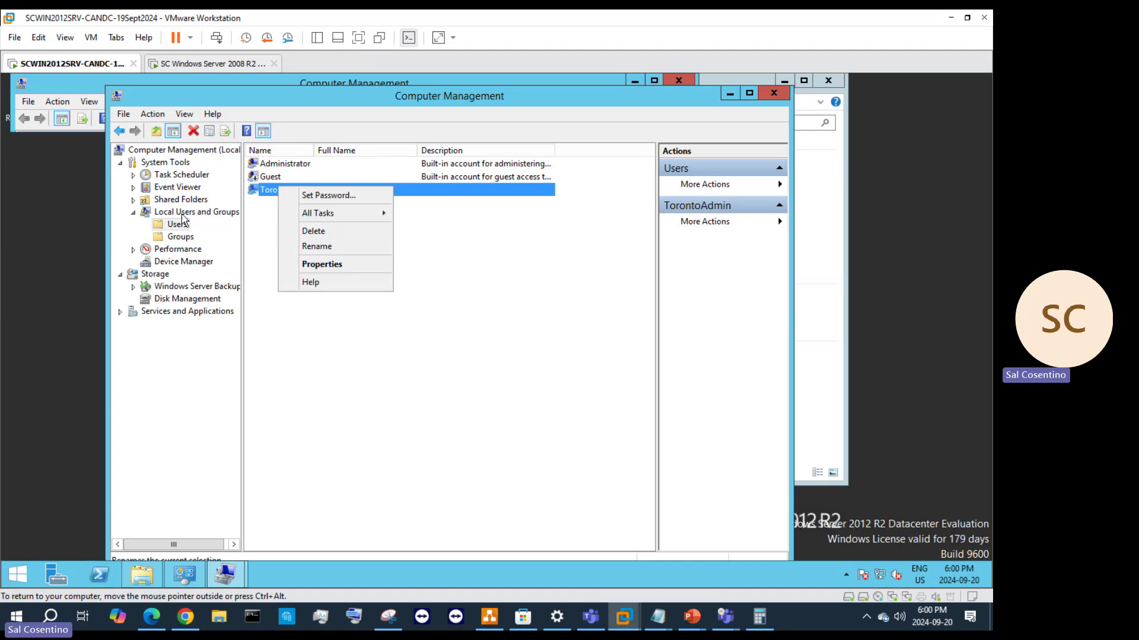
click(197, 202)
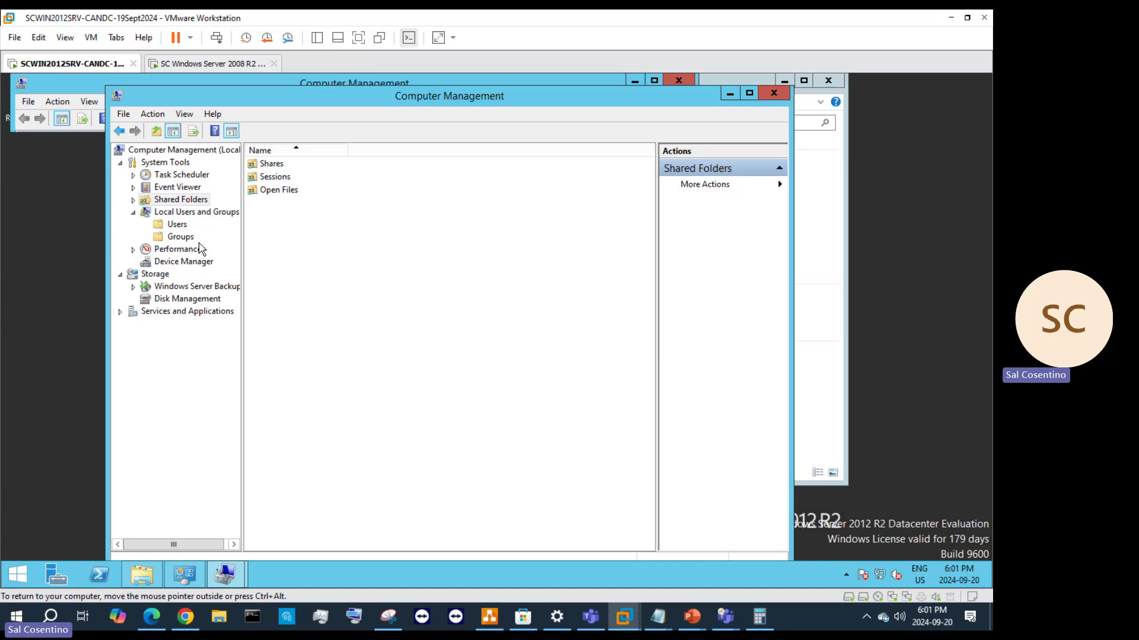
click(178, 225)
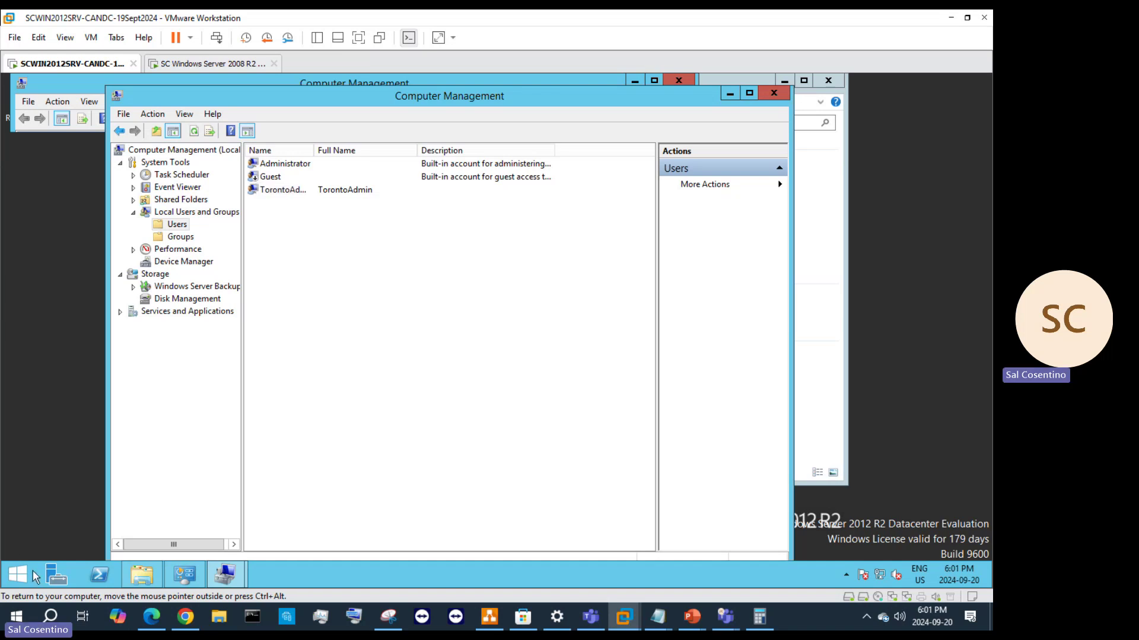
- View the Server Manager dashboard, then close it and the Computer Management window
click(18, 574)
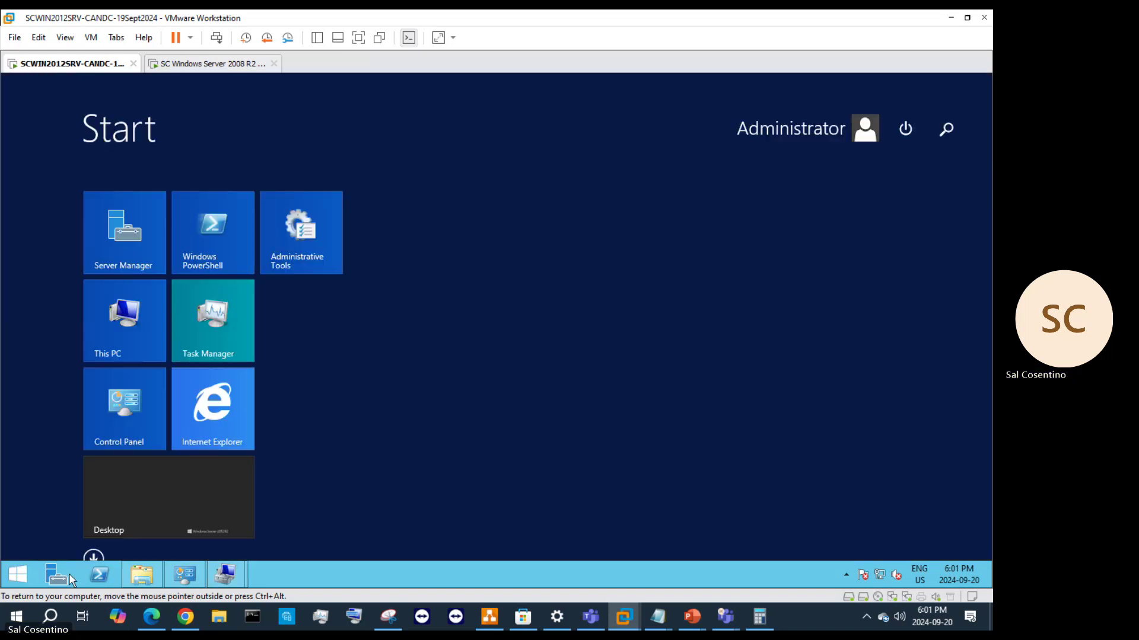
click(51, 575)
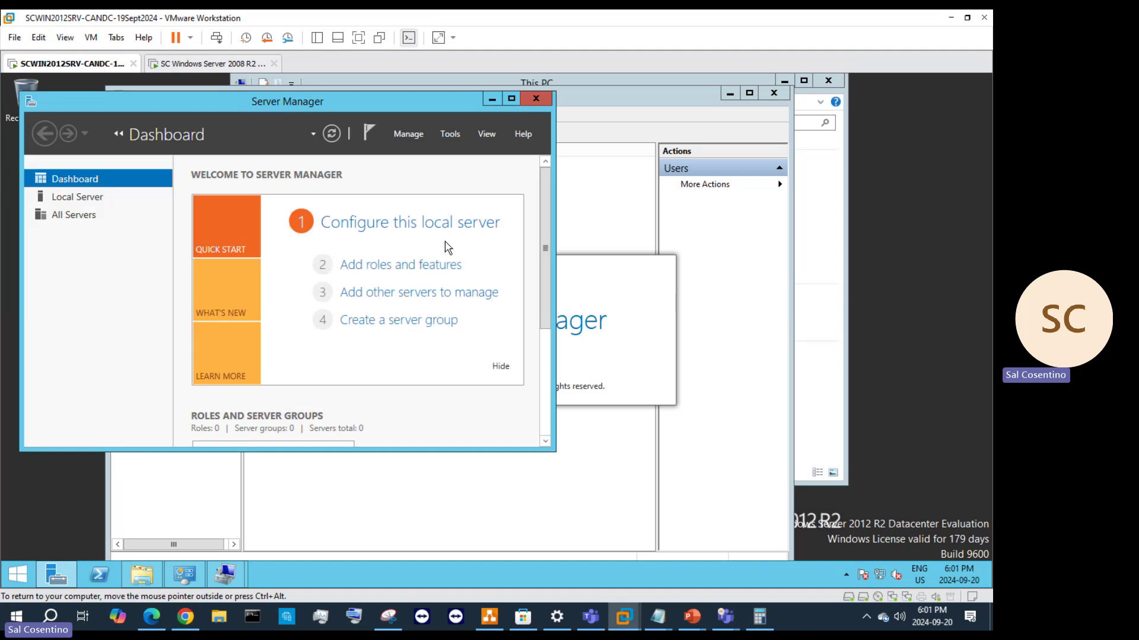
click(535, 99)
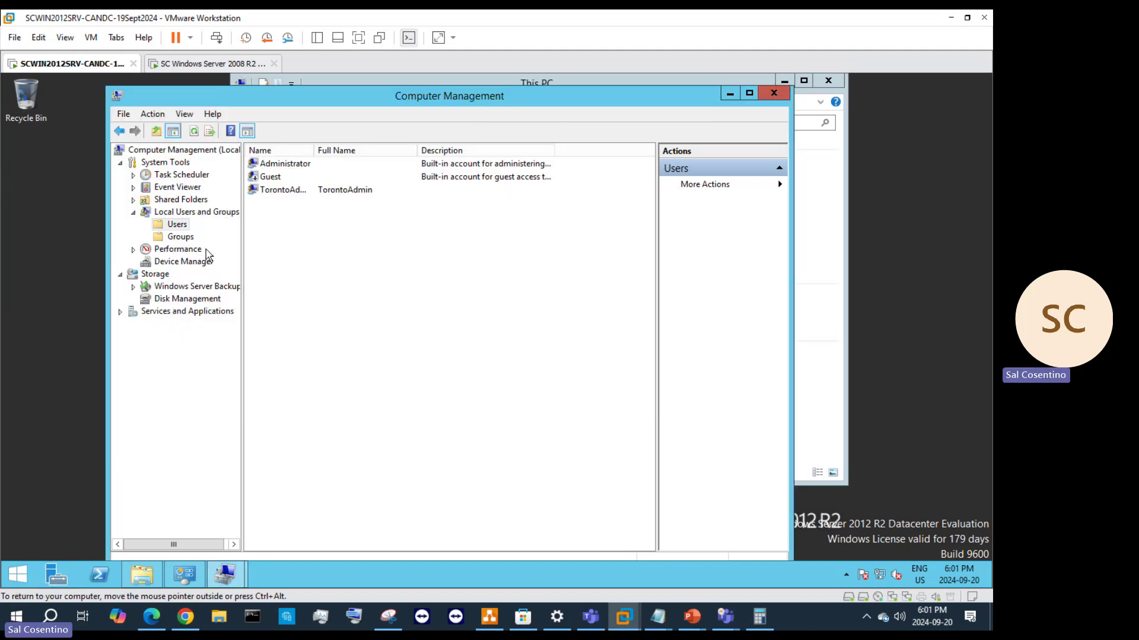
click(307, 193)
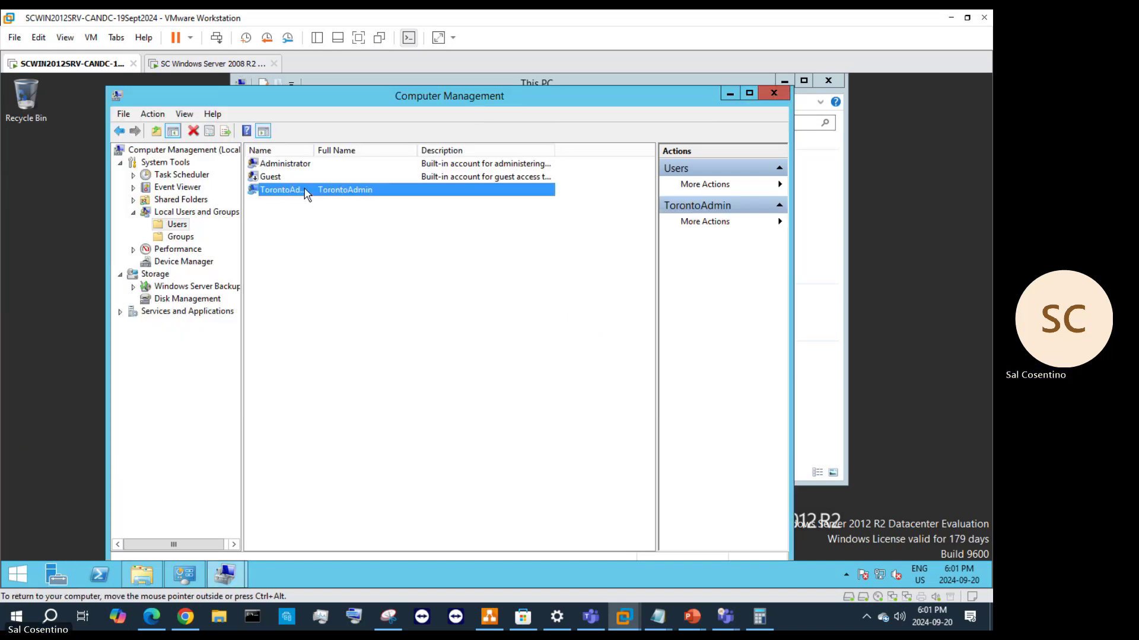
click(772, 95)
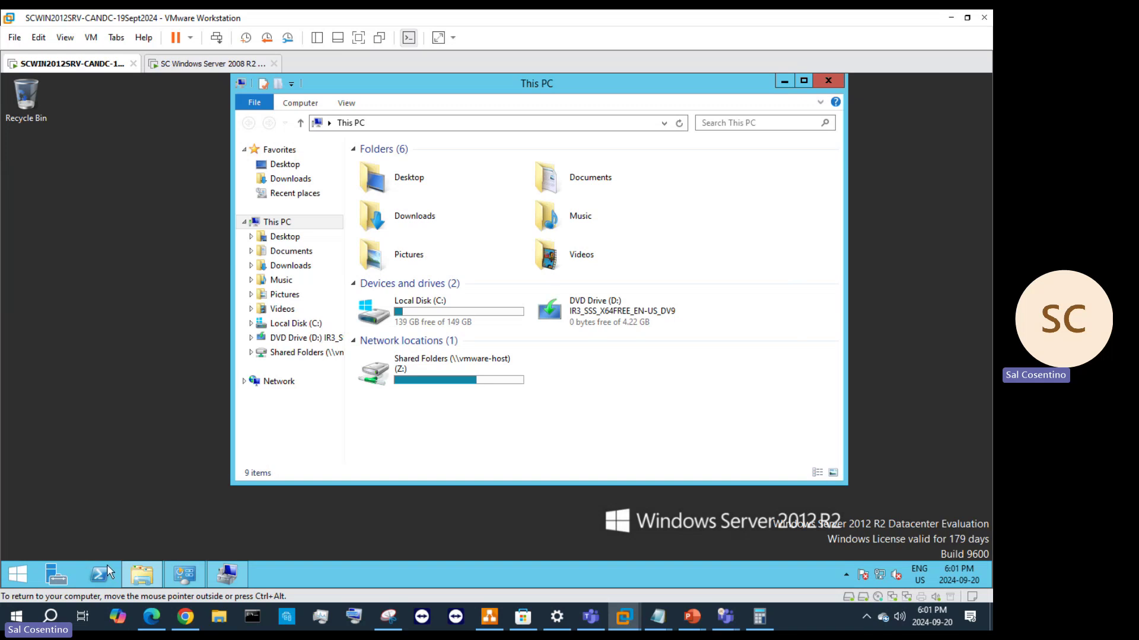
- Open Programs and Features on the Windows Server 2012 R2 machine
click(7, 574)
right_click(22, 574)
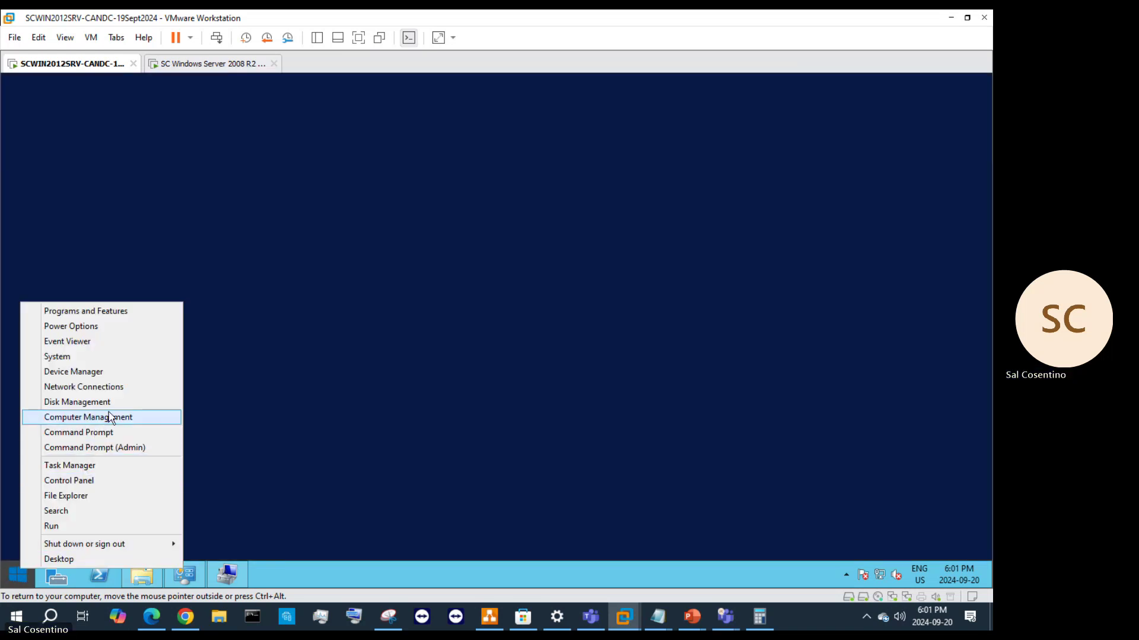
click(119, 310)
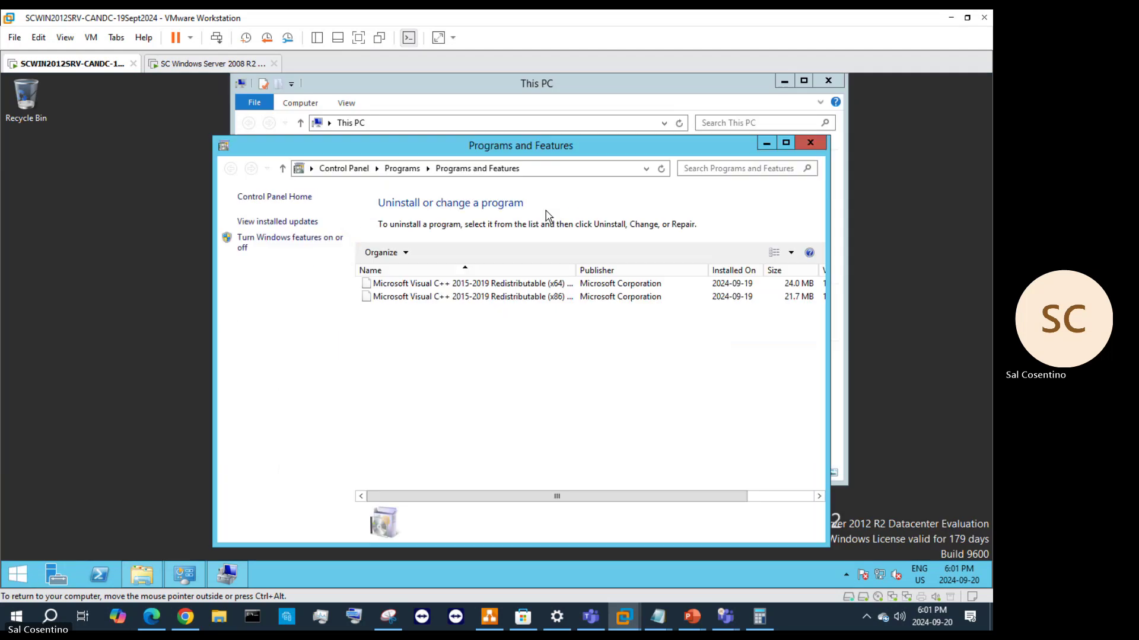
- Shorten the Programs and Features address to Control Panel and go to that page
click(560, 169)
click(566, 167)
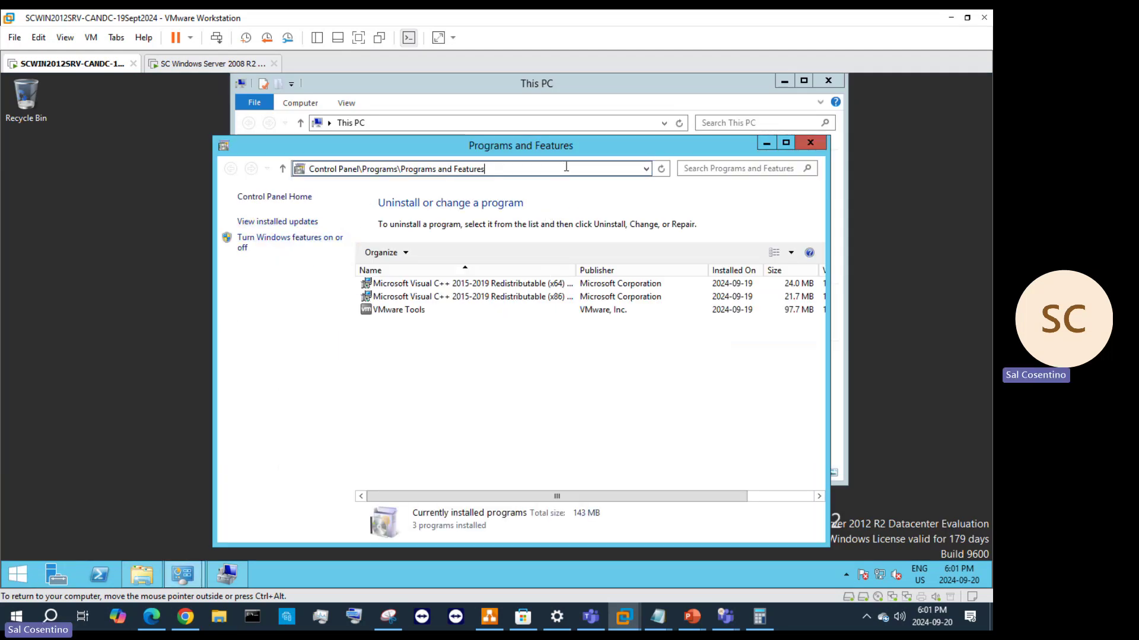
key(BackSpace)
key(BackSpace)
key(BackSpace)
key(BackSpace)
key(BackSpace)
key(BackSpace)
key(BackSpace)
key(BackSpace)
key(BackSpace)
key(BackSpace)
key(BackSpace)
key(BackSpace)
key(BackSpace)
key(BackSpace)
key(BackSpace)
key(BackSpace)
key(BackSpace)
key(BackSpace)
key(BackSpace)
key(BackSpace)
key(BackSpace)
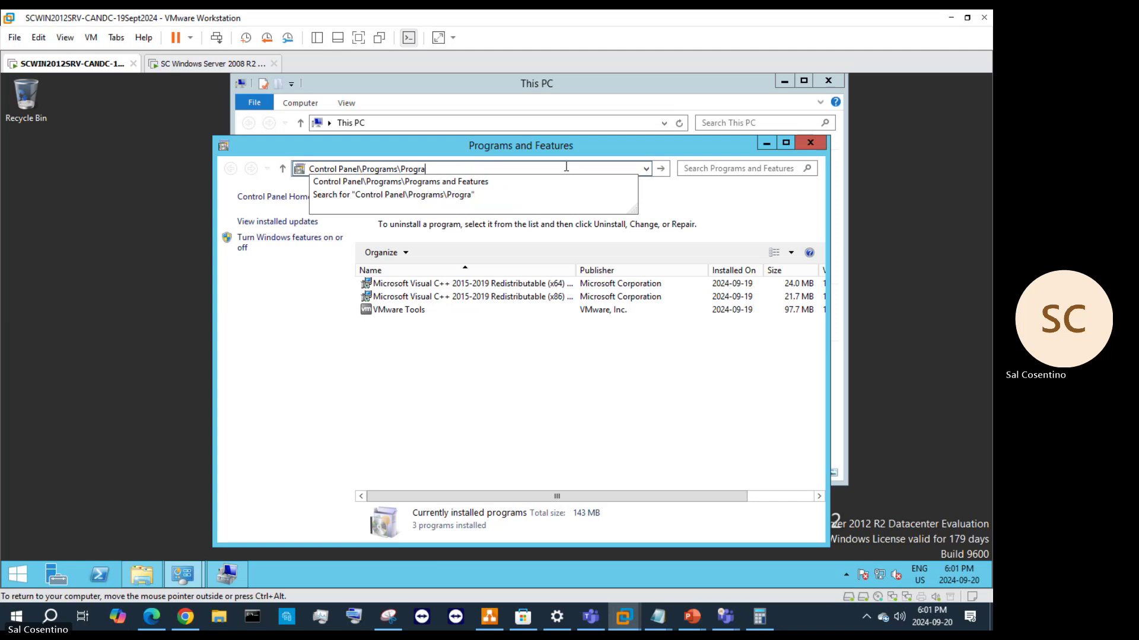
key(BackSpace)
key(BackSpace)
key(BackSpace)
key(BackSpace)
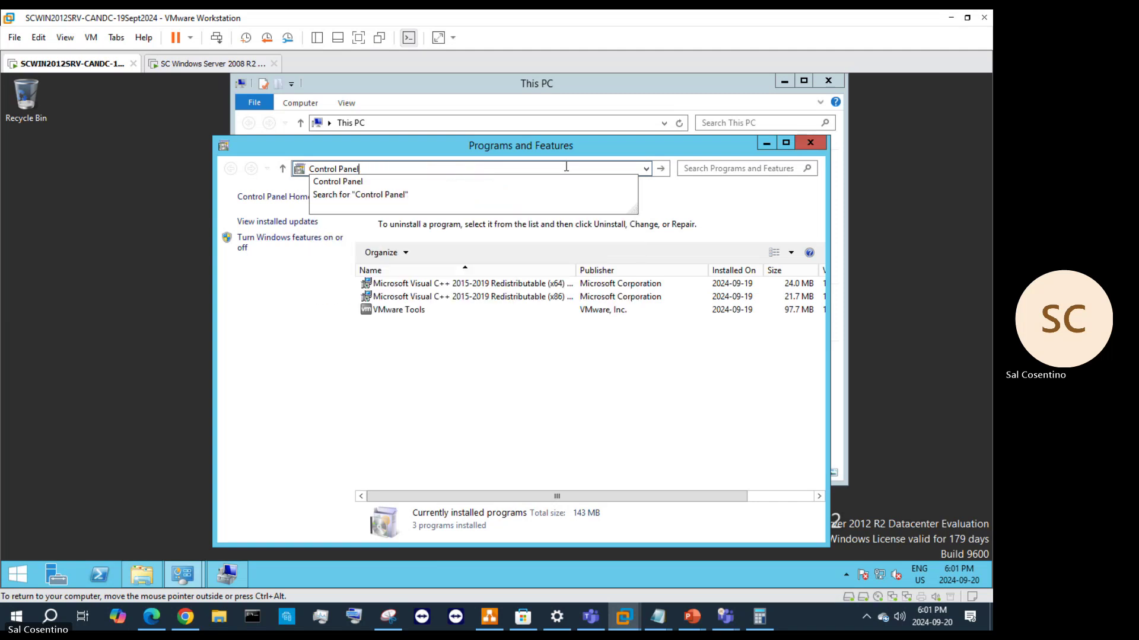
key(Return)
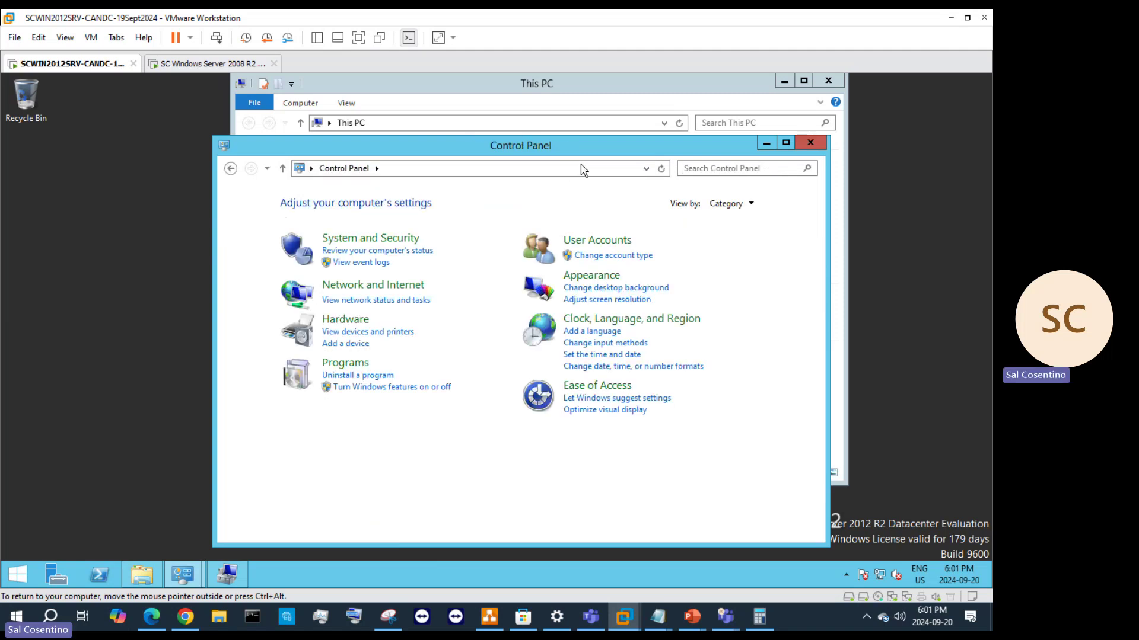
- Examine the Standard and Administrator account type options for TorontoAdmin, then close the window without applying a change
click(607, 255)
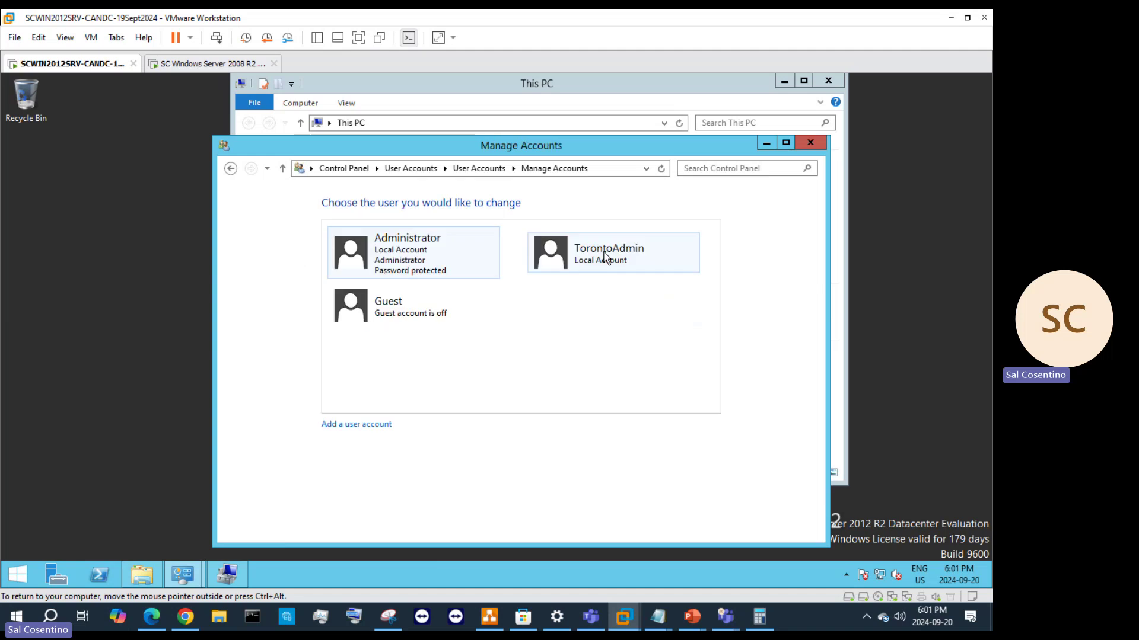
click(586, 259)
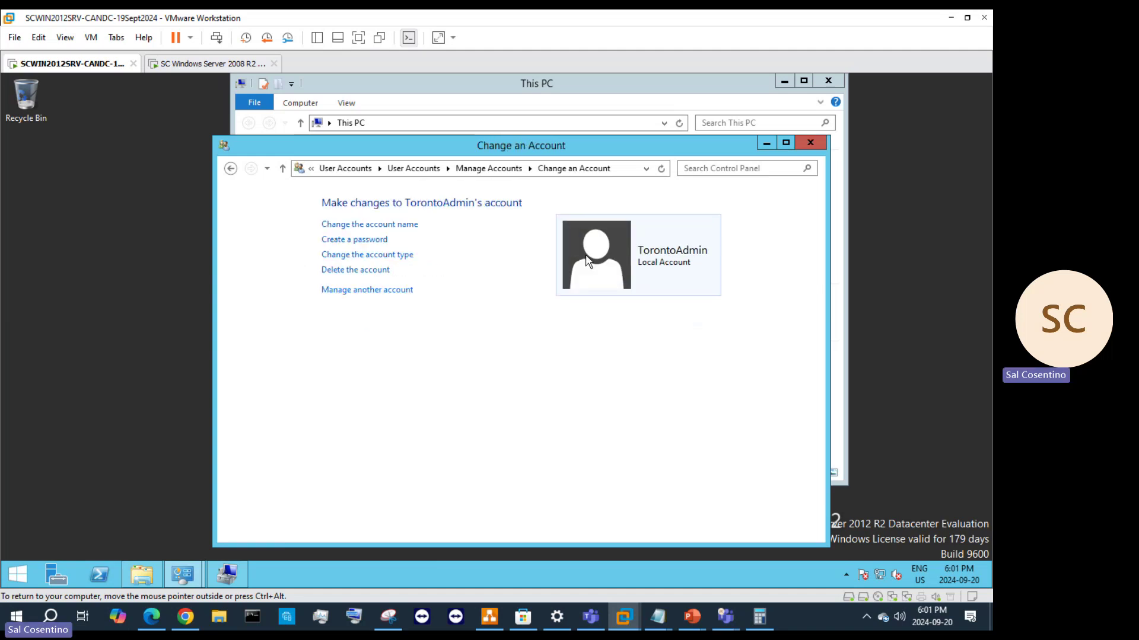
click(392, 263)
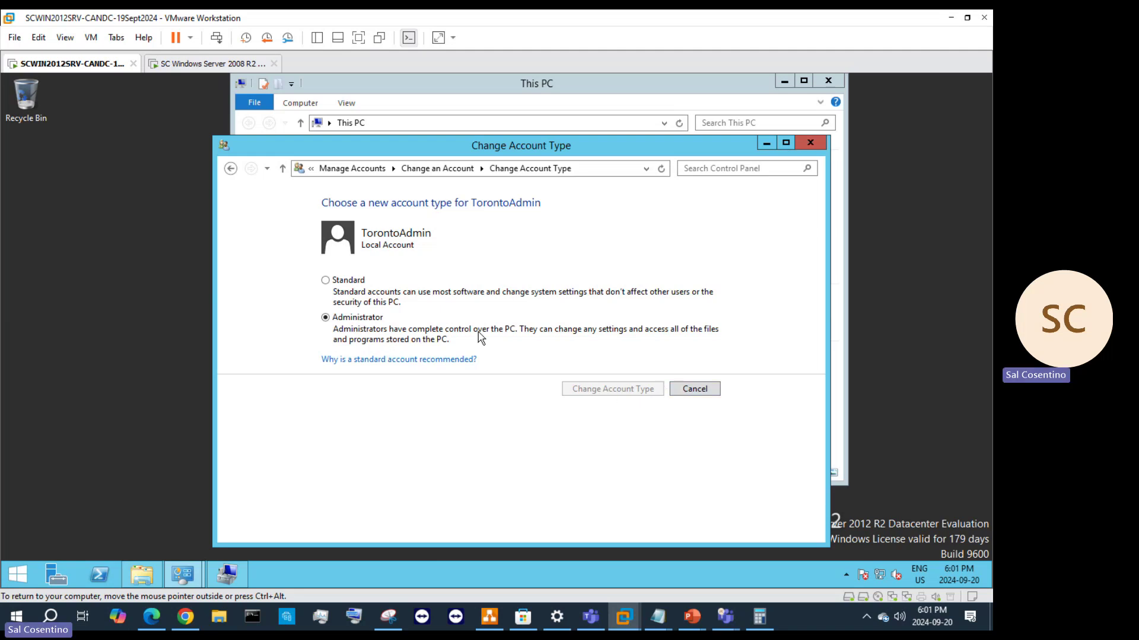
click(685, 388)
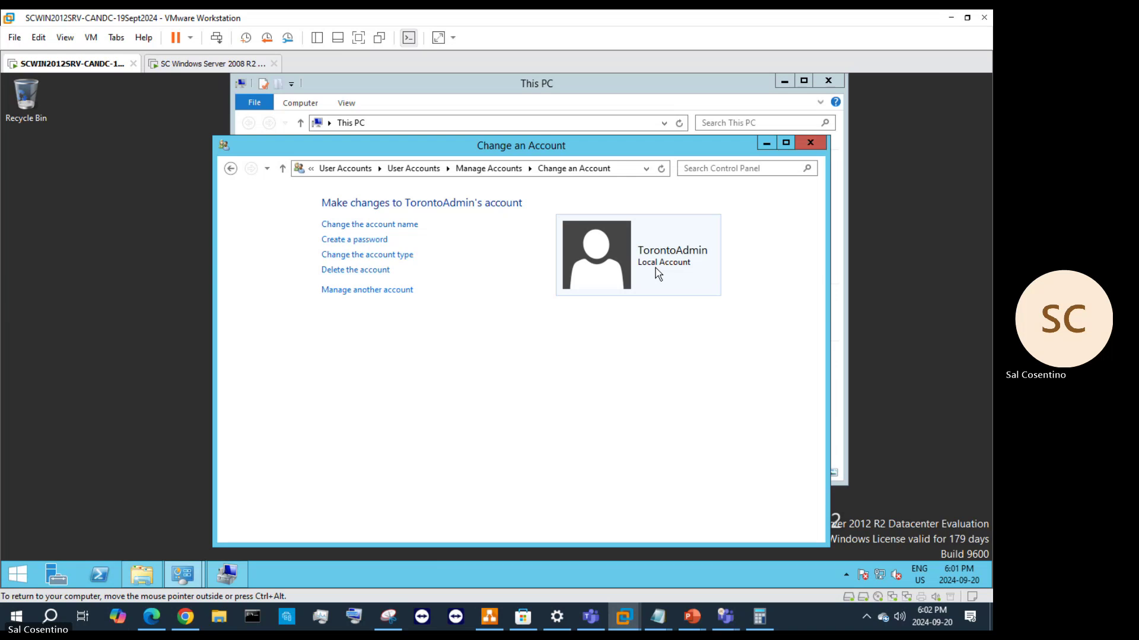
click(403, 255)
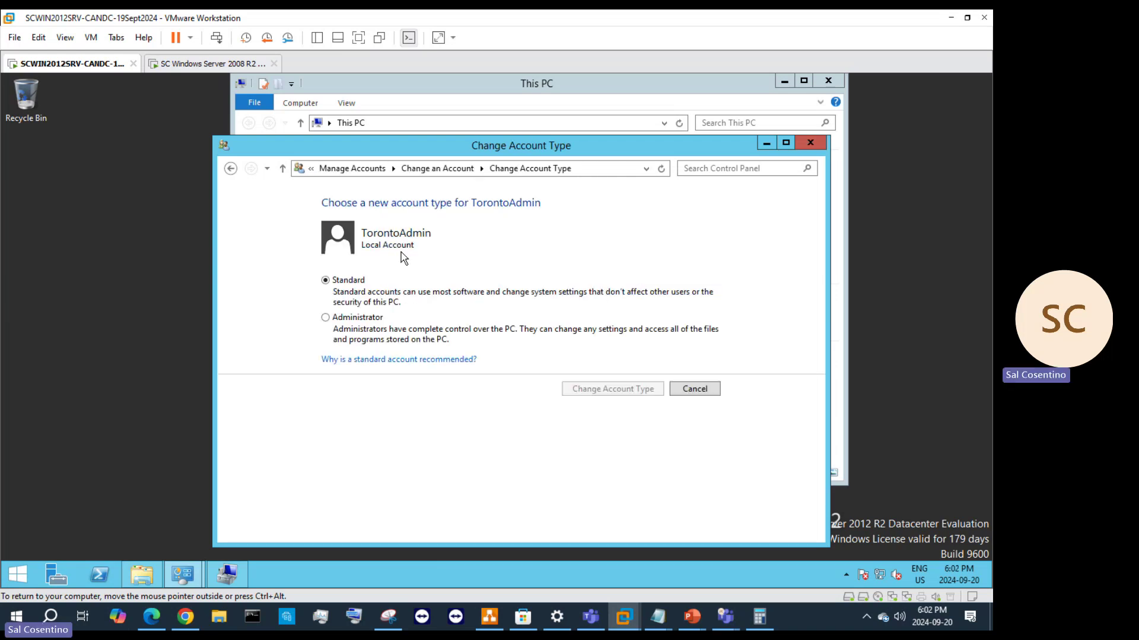
click(373, 314)
click(334, 284)
click(810, 143)
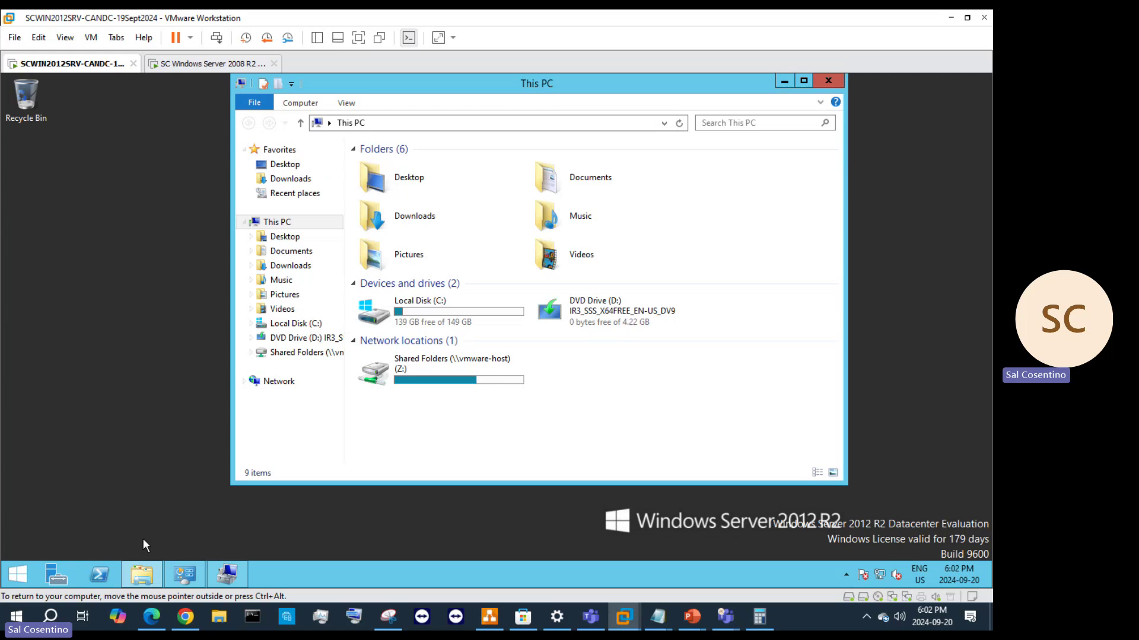
- Open a Command Prompt by running cmd
right_click(22, 578)
click(77, 524)
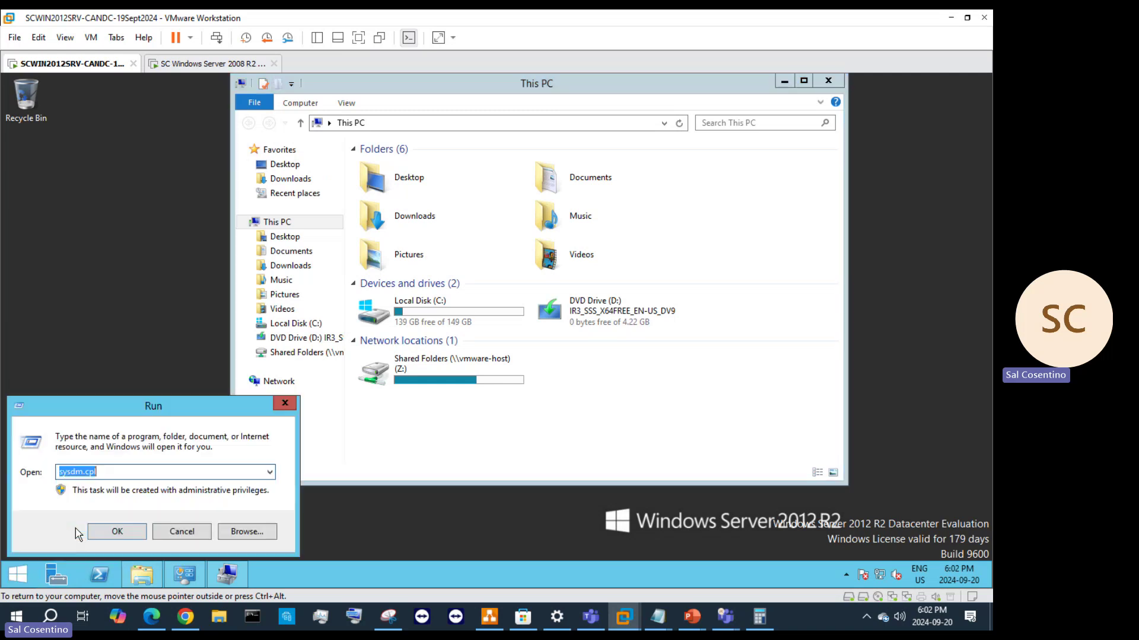
text(cmd)
key(Return)
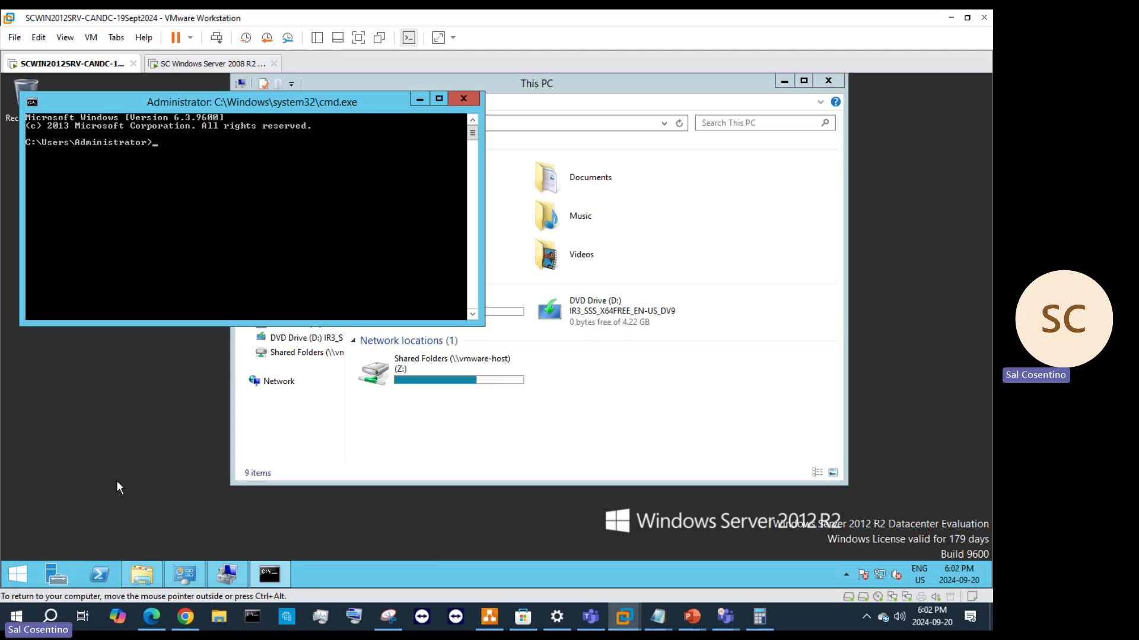
- Activate the TorontoAdmin account with the command net user TorontoAdmin /active:yes, then close the Command Prompt
text(net)
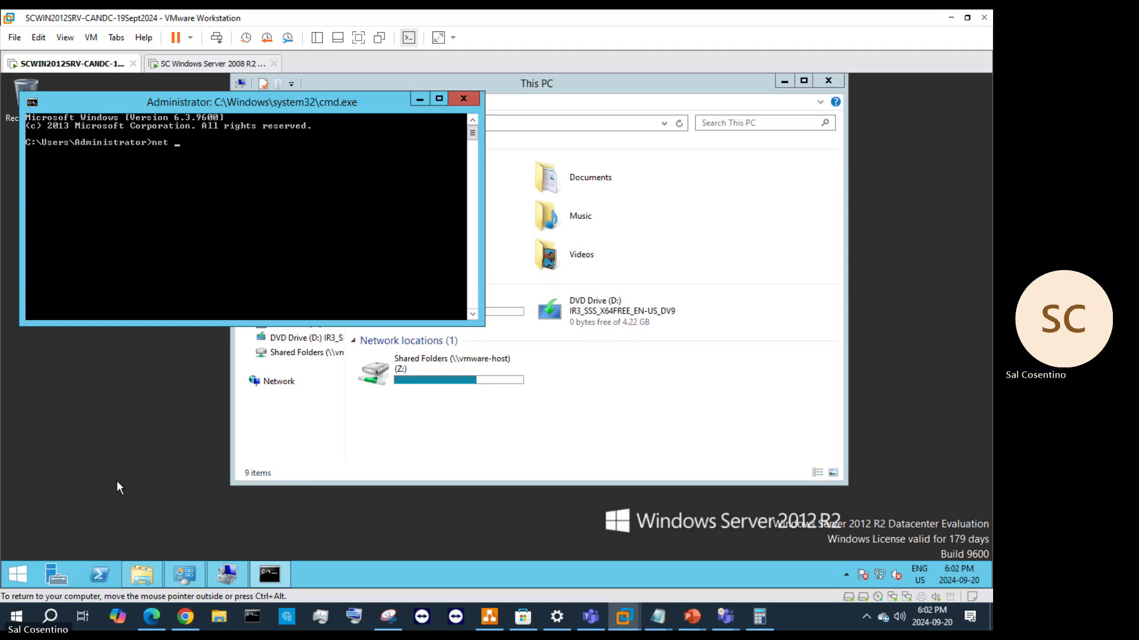
text( user )
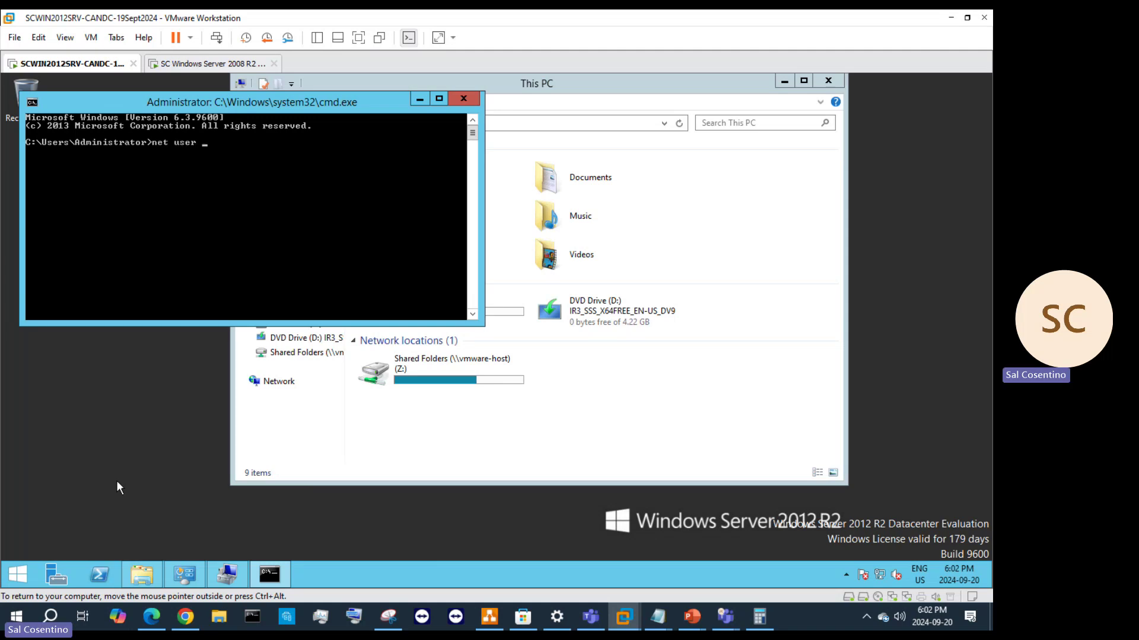
text(TorontoAdmin /active)
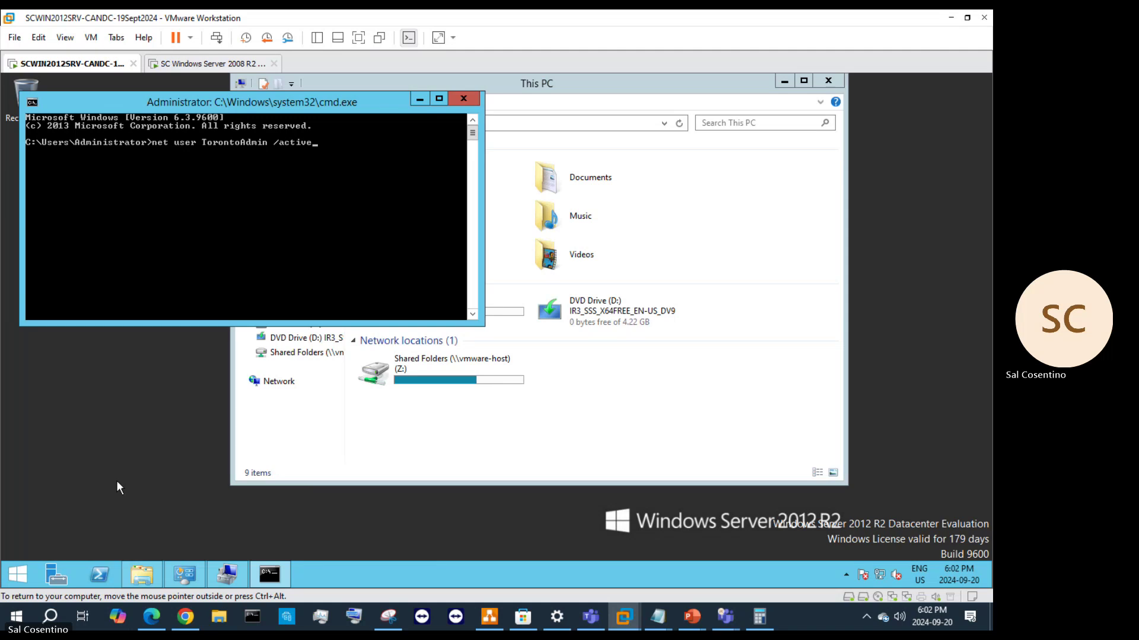
text(:yes)
key(Return)
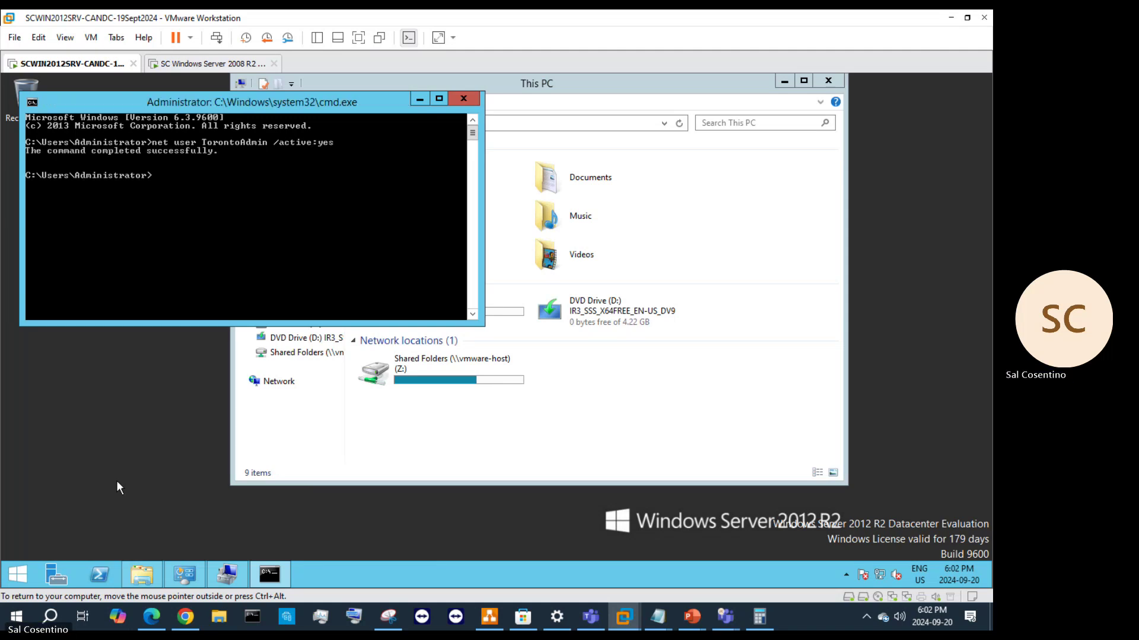
click(465, 99)
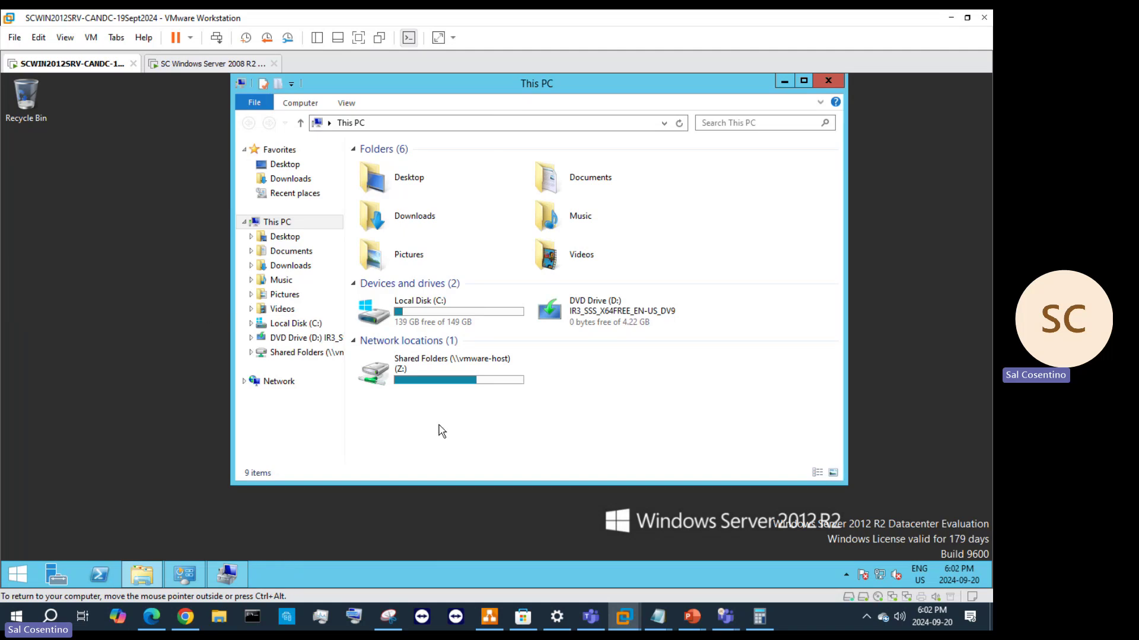
- Refresh the This PC view and bring up the Start screen
right_click(564, 405)
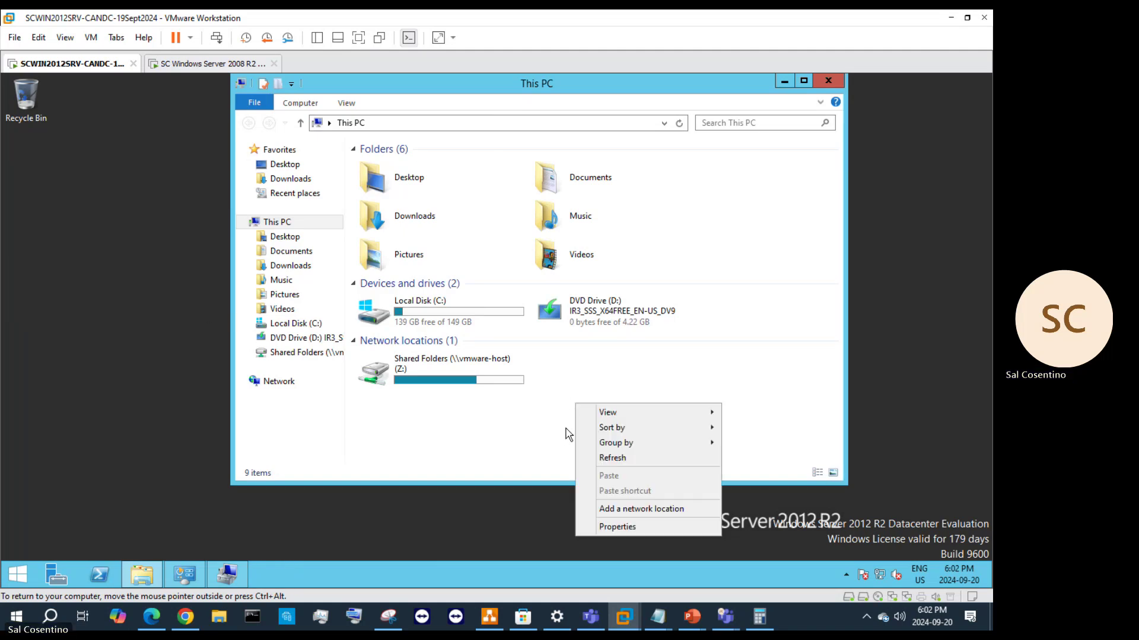
click(617, 458)
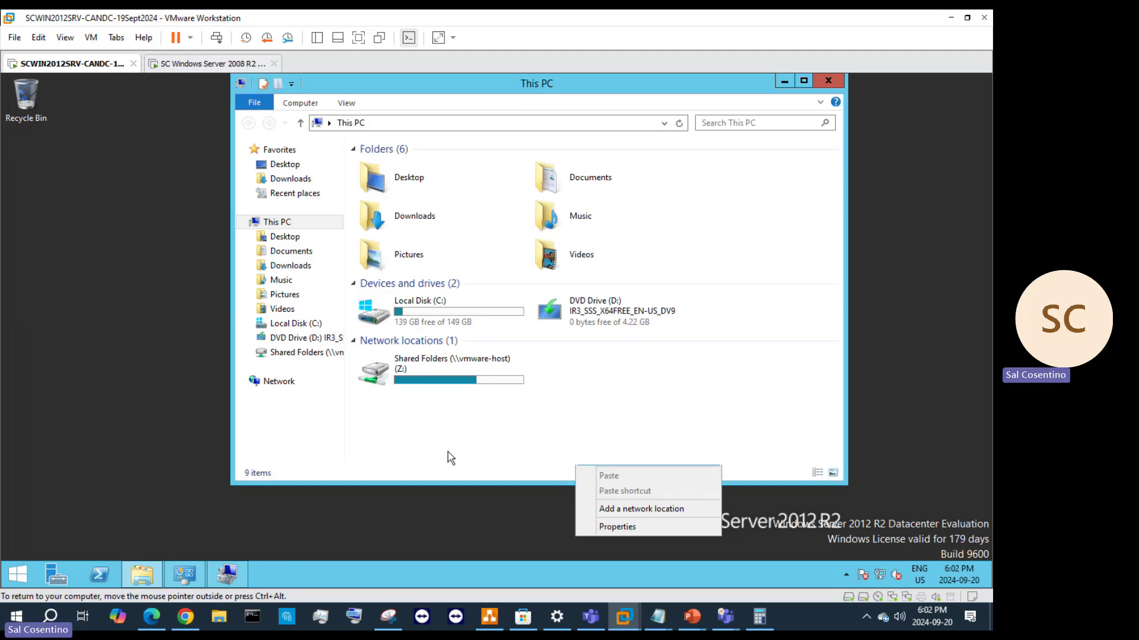
click(17, 574)
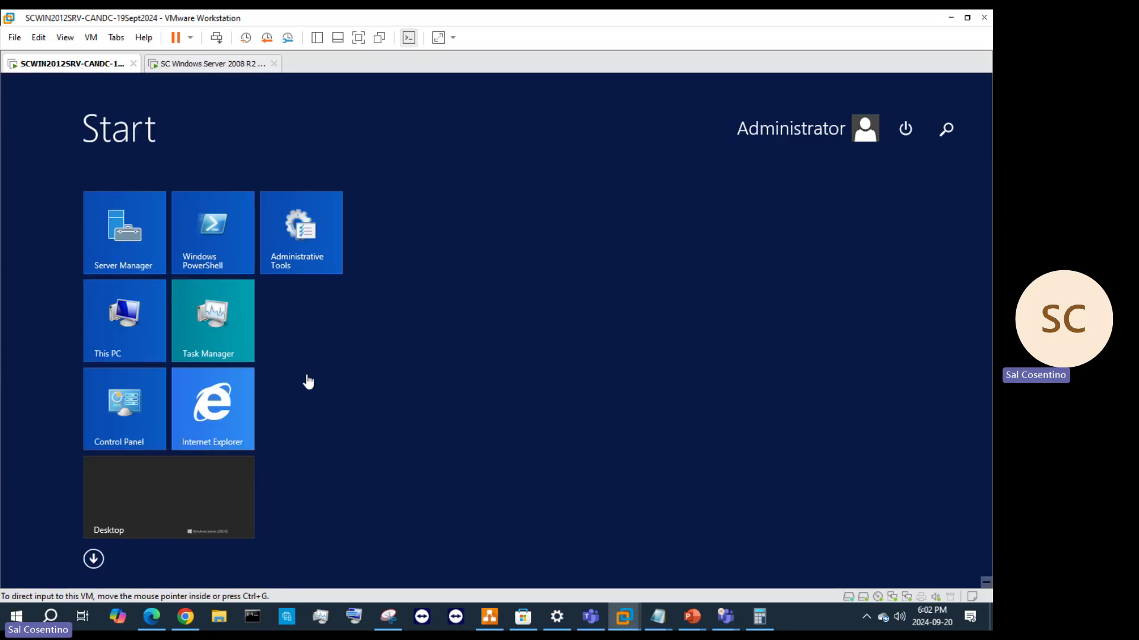
- On the Windows Server 2008 R2 machine, abandon adding a member to Power Users and view the Storage node
click(189, 69)
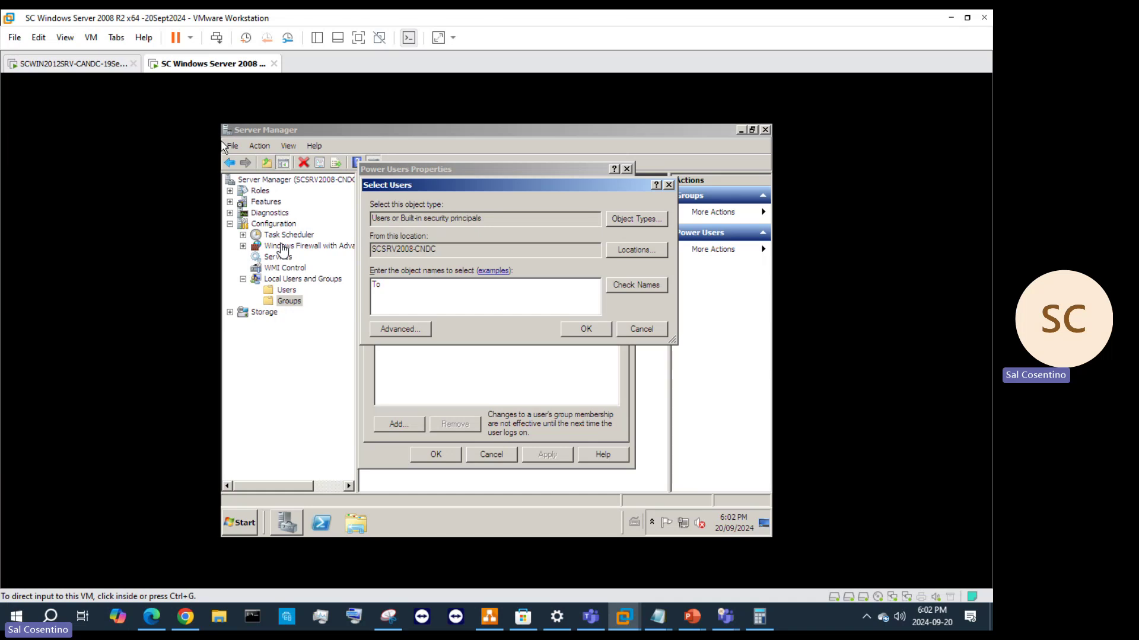
click(292, 298)
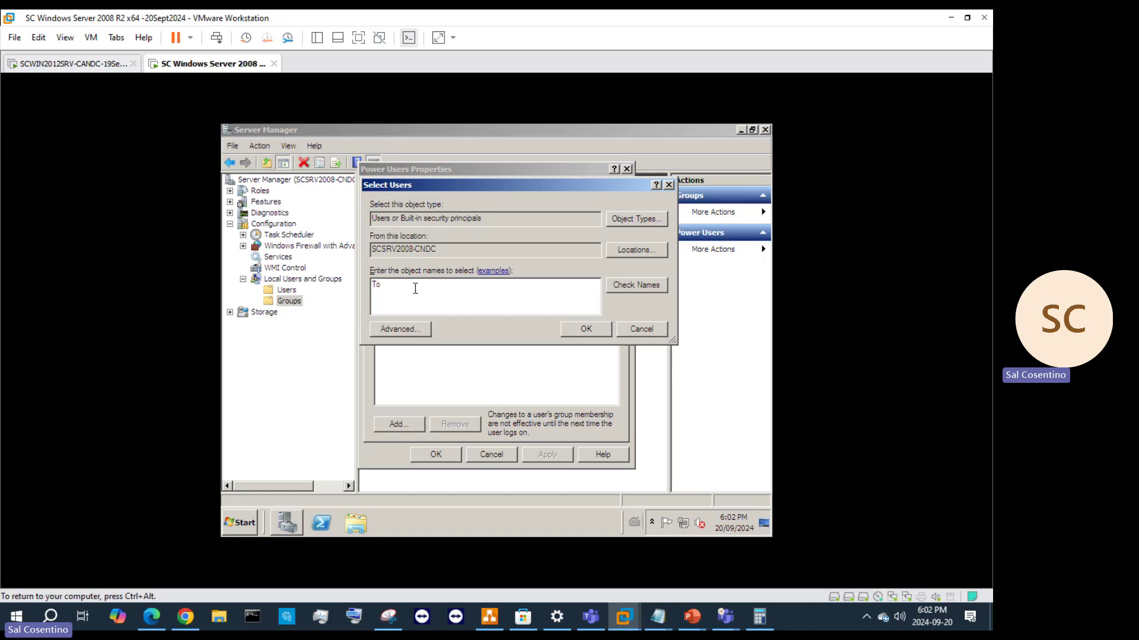
click(611, 288)
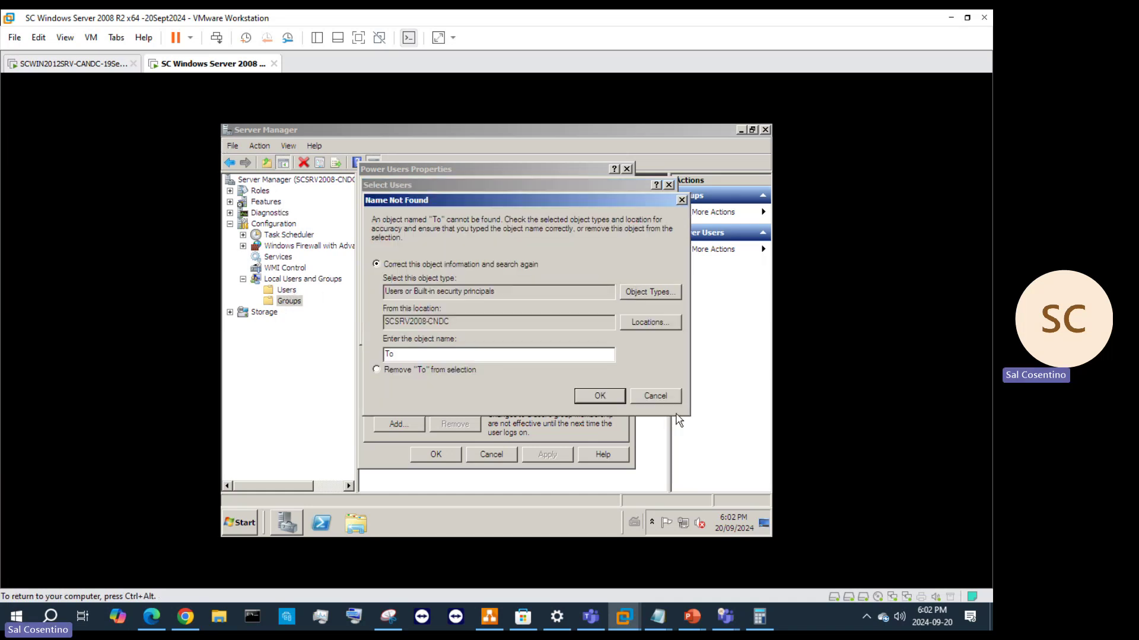
click(672, 399)
click(669, 185)
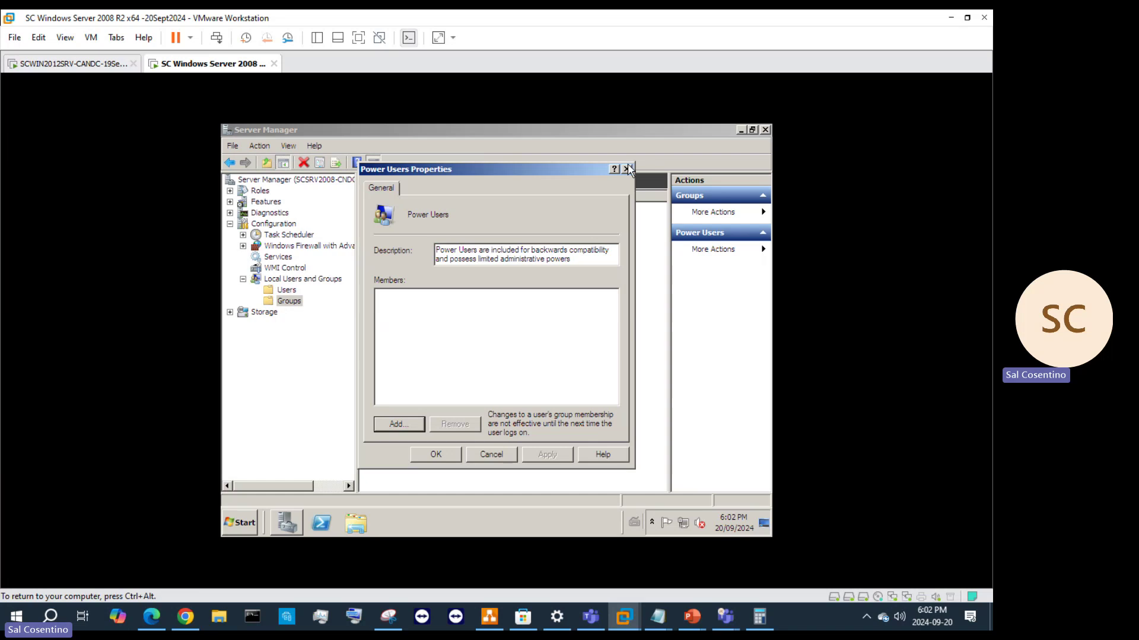
click(628, 169)
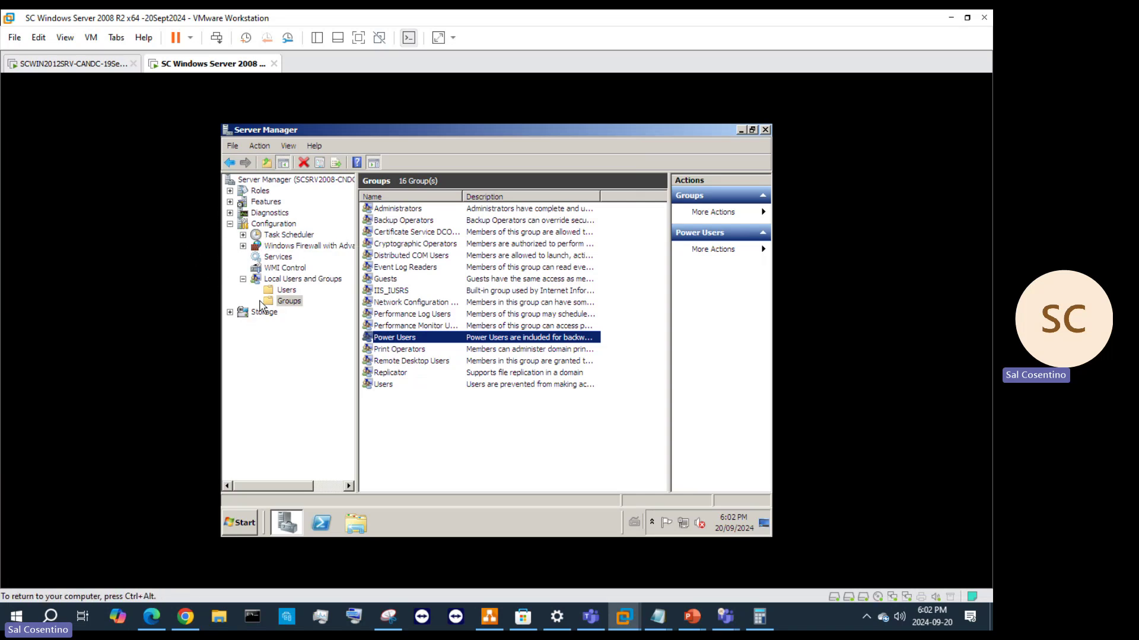
click(271, 315)
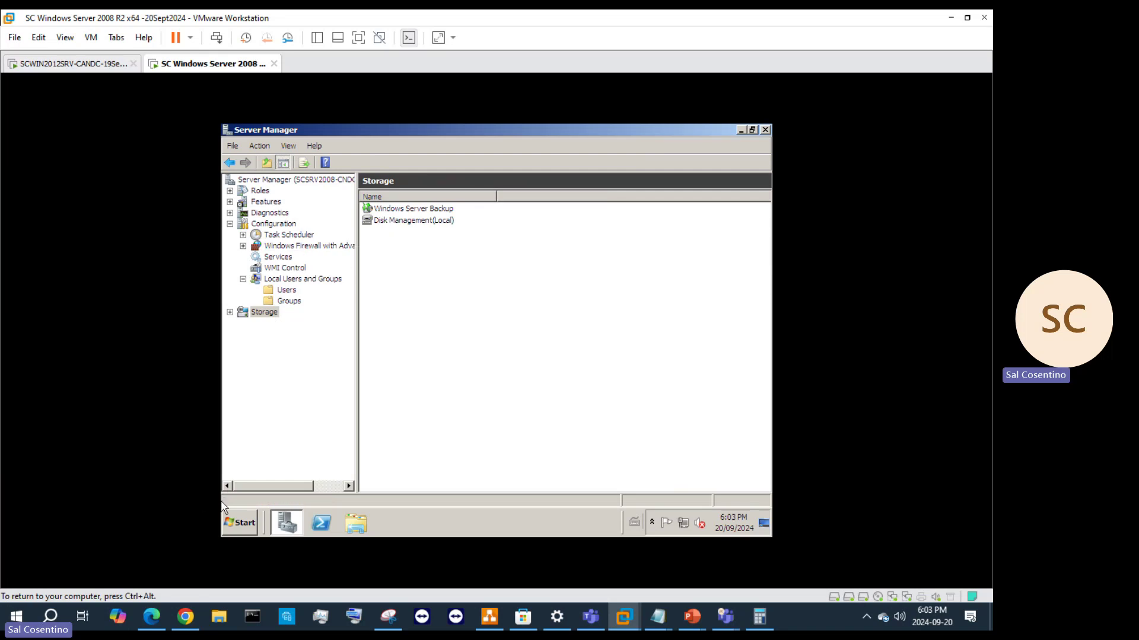
- Return to the Windows Server 2012 R2 desktop and try running the command control passwords2
click(113, 66)
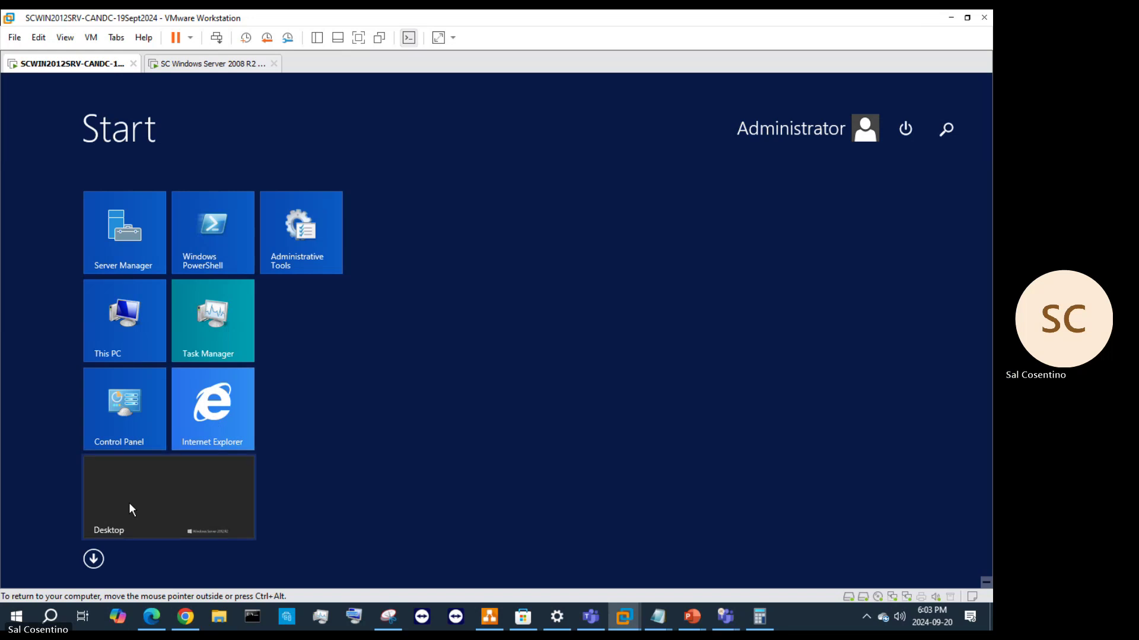
click(132, 519)
right_click(16, 574)
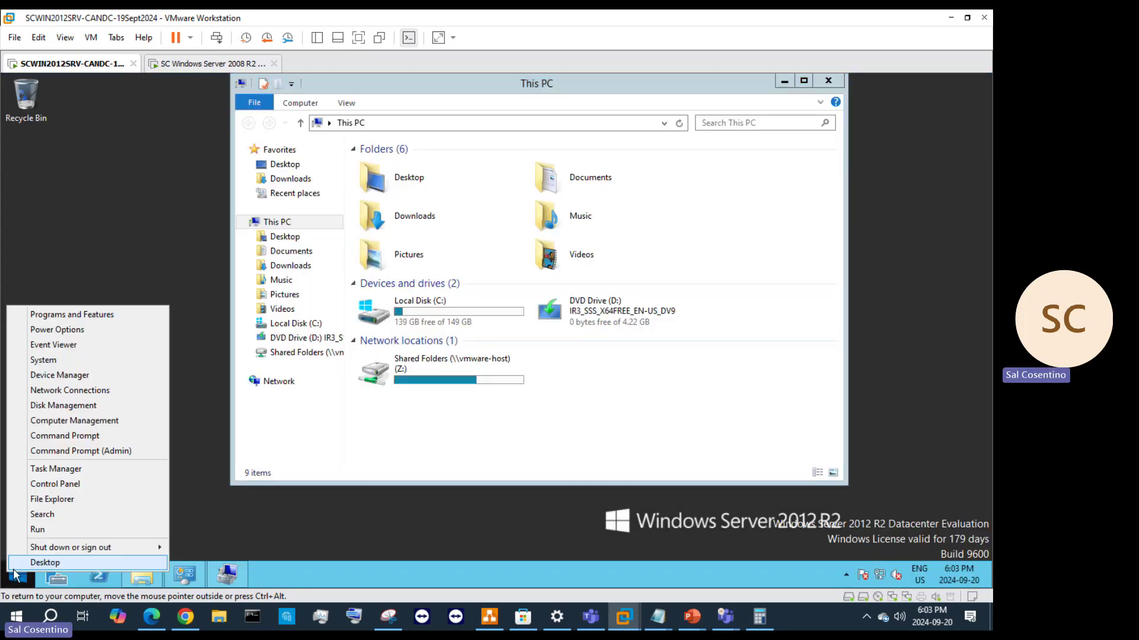
click(74, 530)
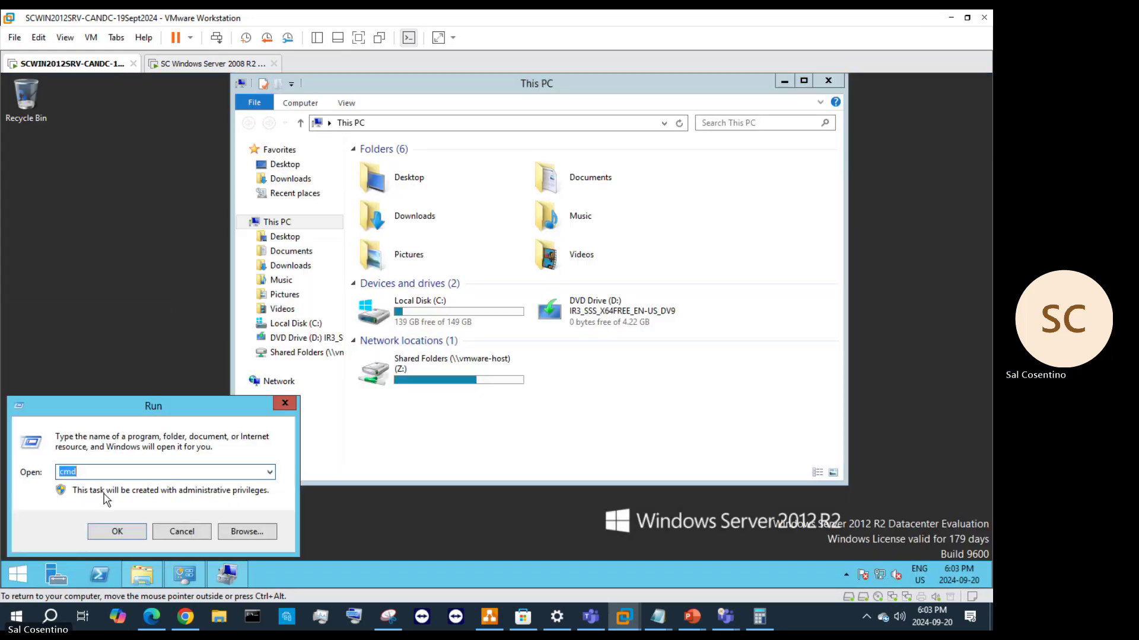
text(c)
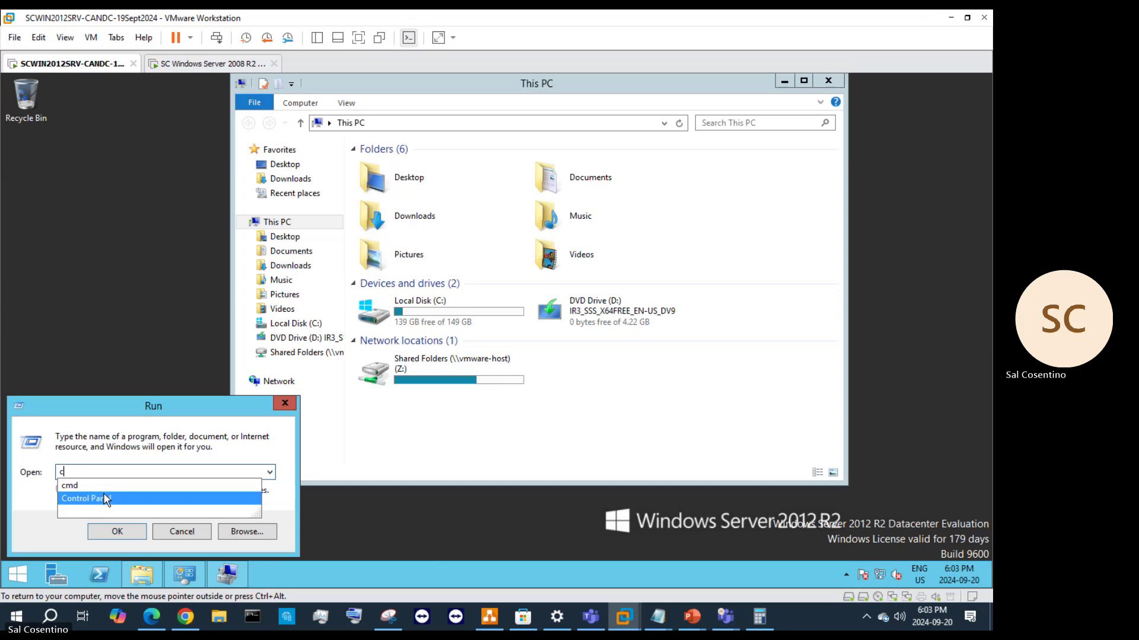
text(ontrol)
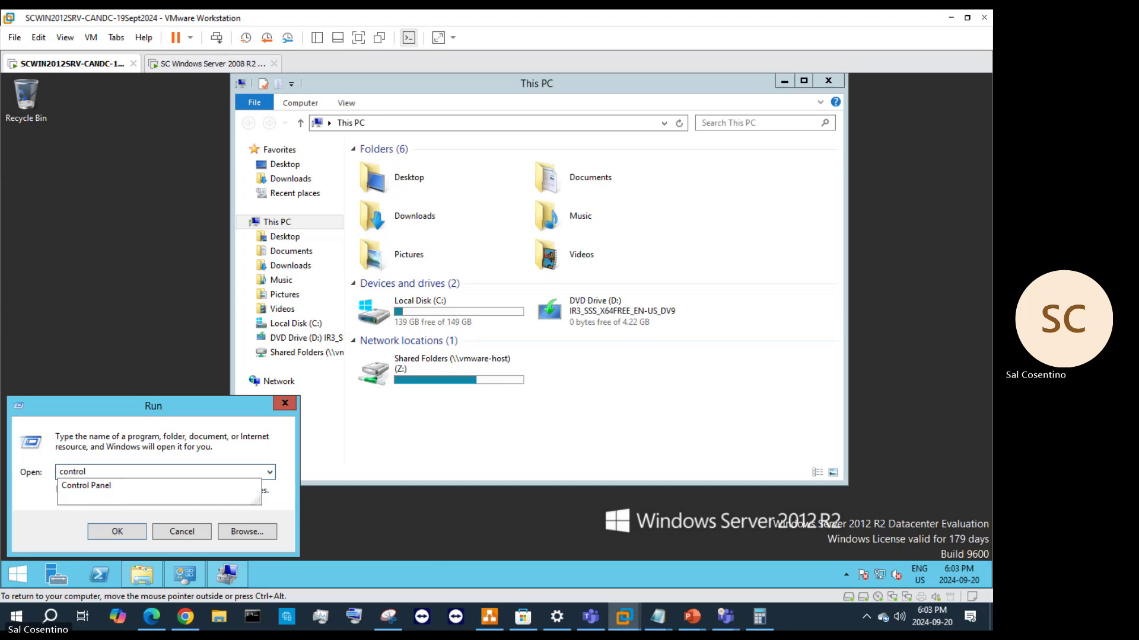
text( passwords2)
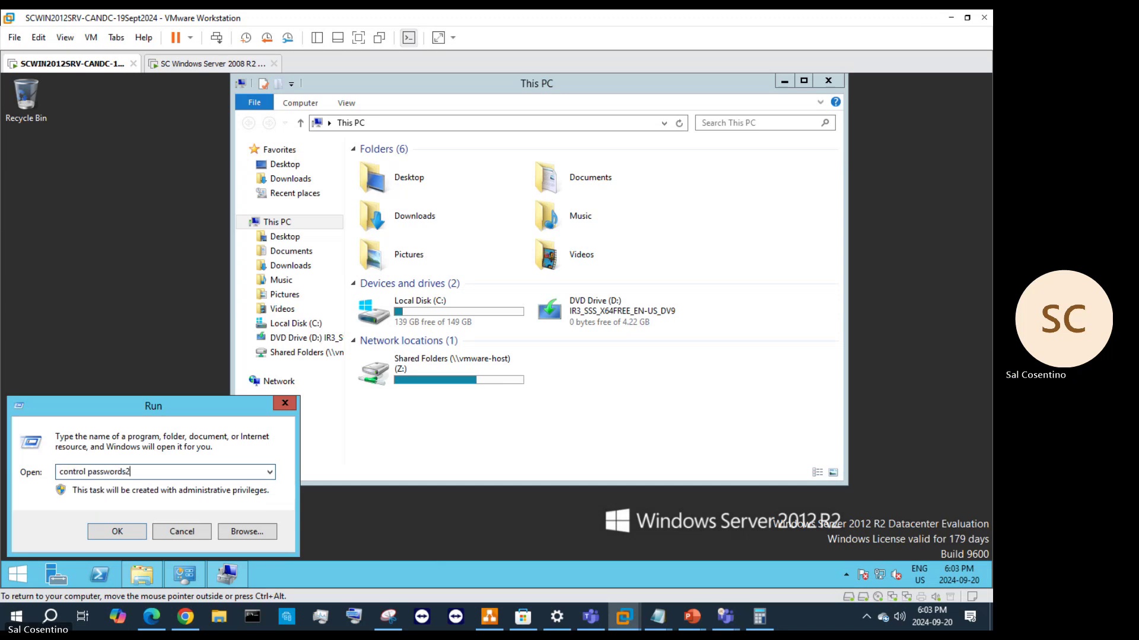
key(Return)
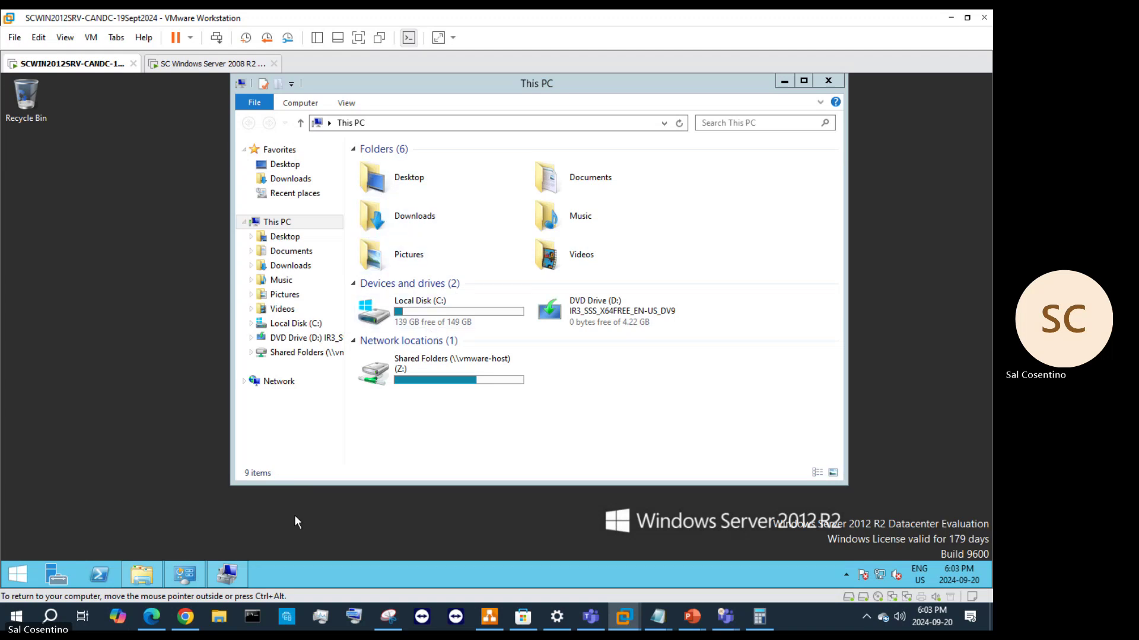
click(13, 577)
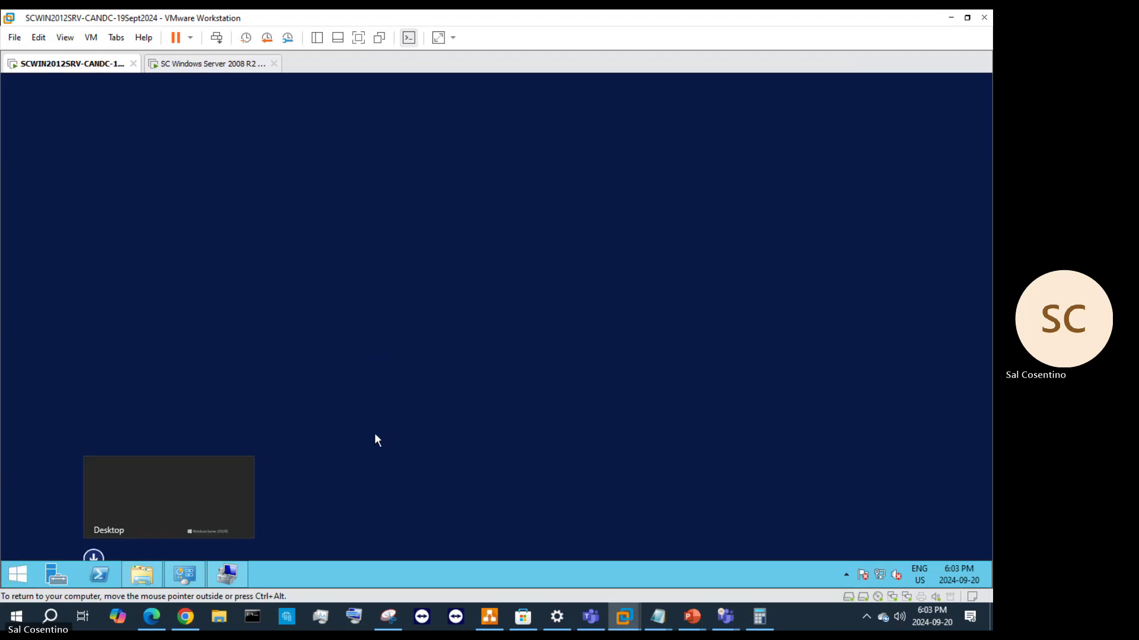
click(222, 462)
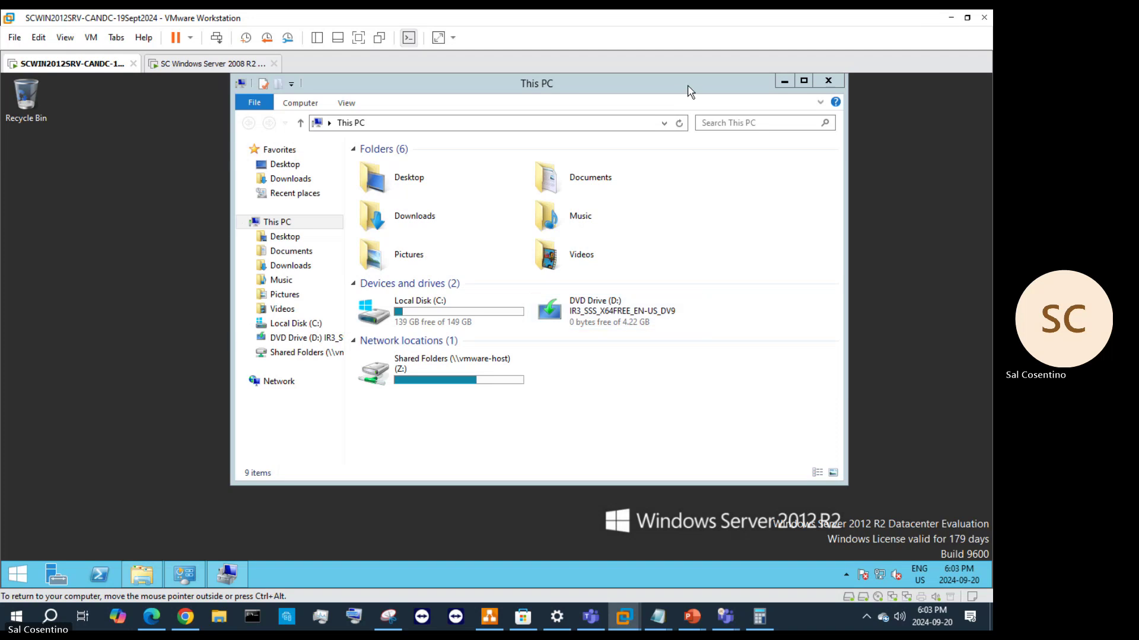
- Close the front This PC window and refresh the desktop
drag(688, 86, 659, 188)
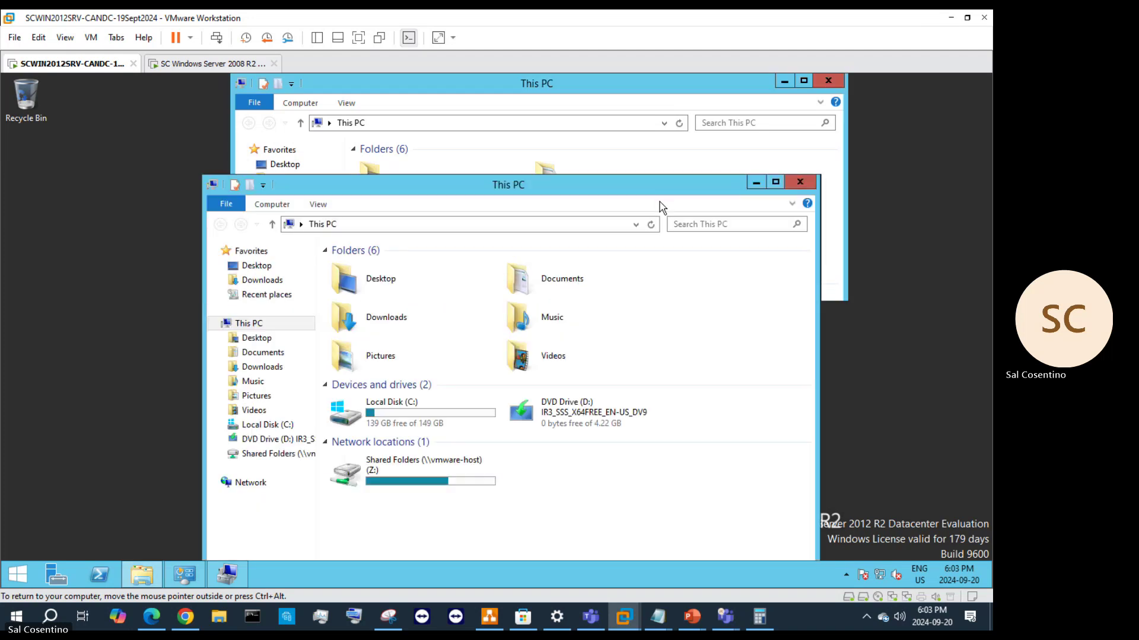
click(792, 177)
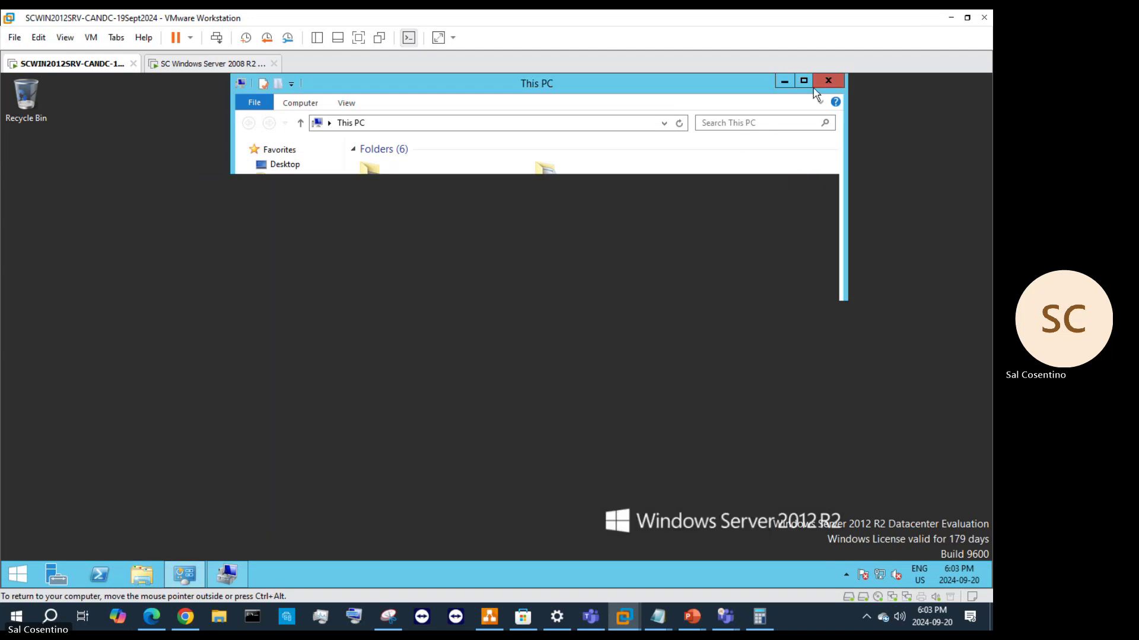
right_click(380, 420)
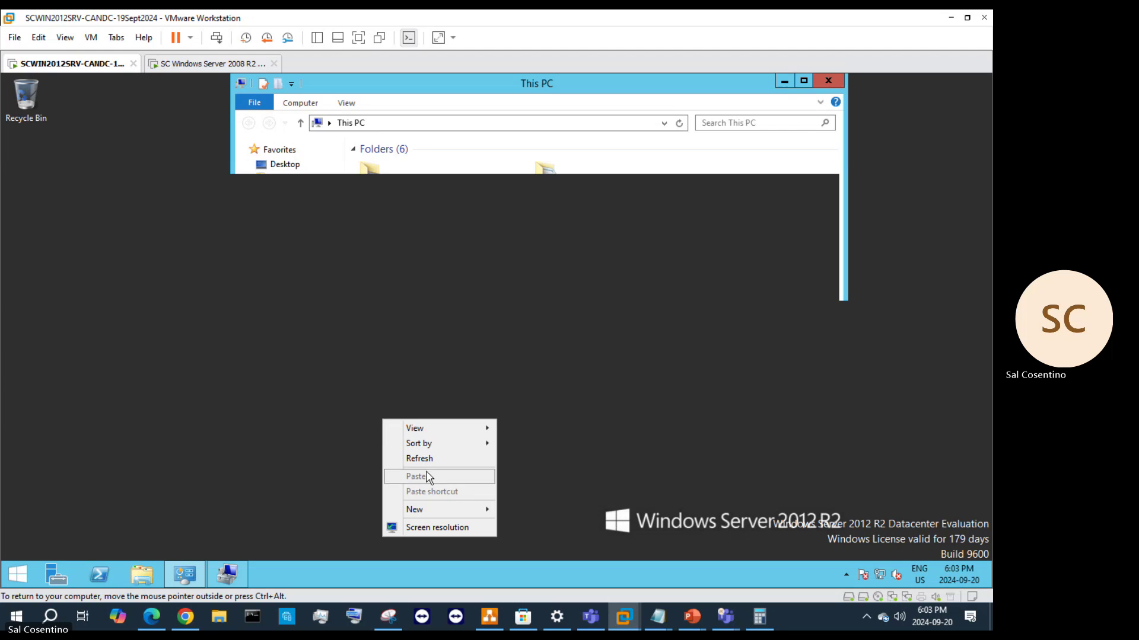
click(428, 464)
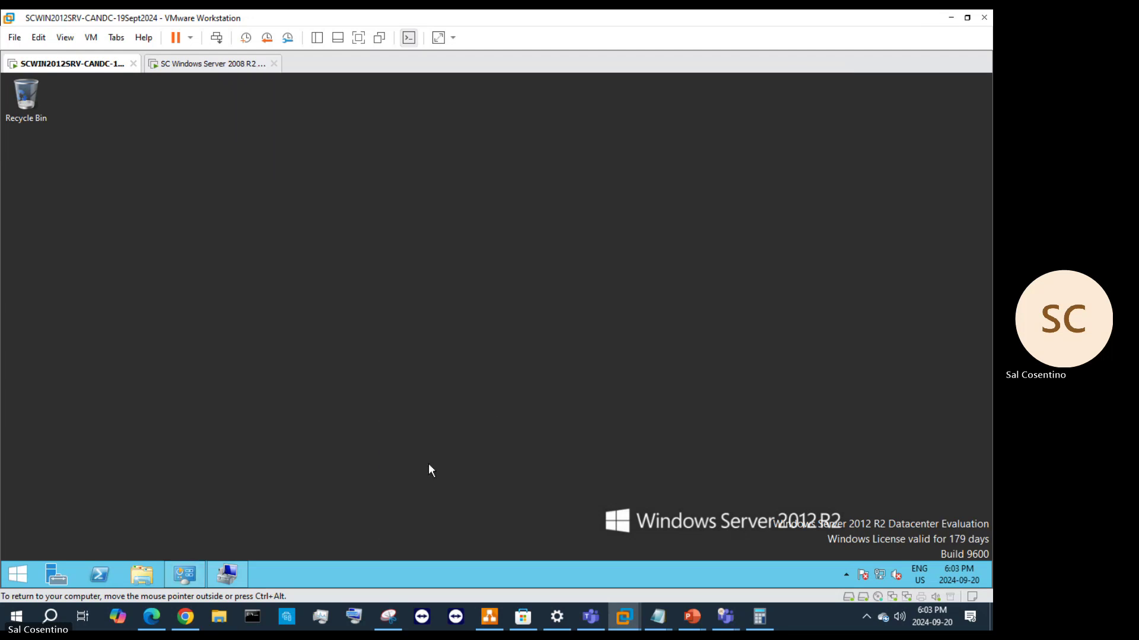
- Change the TorontoAdmin account type to Administrator through Control Panel's User Accounts, then close the window
click(23, 574)
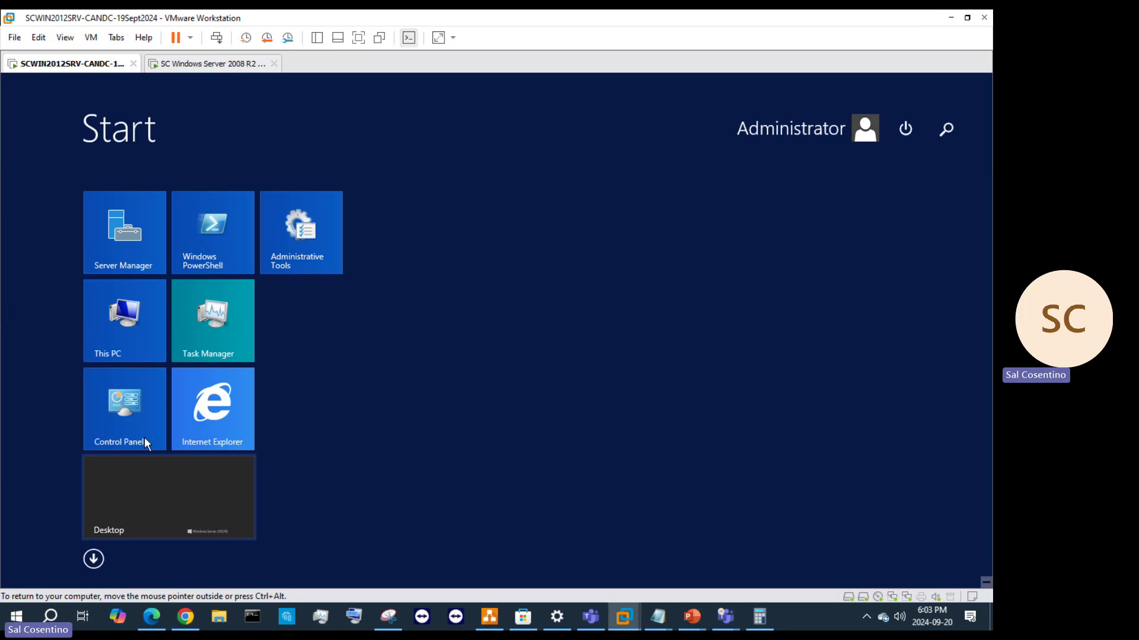
click(131, 412)
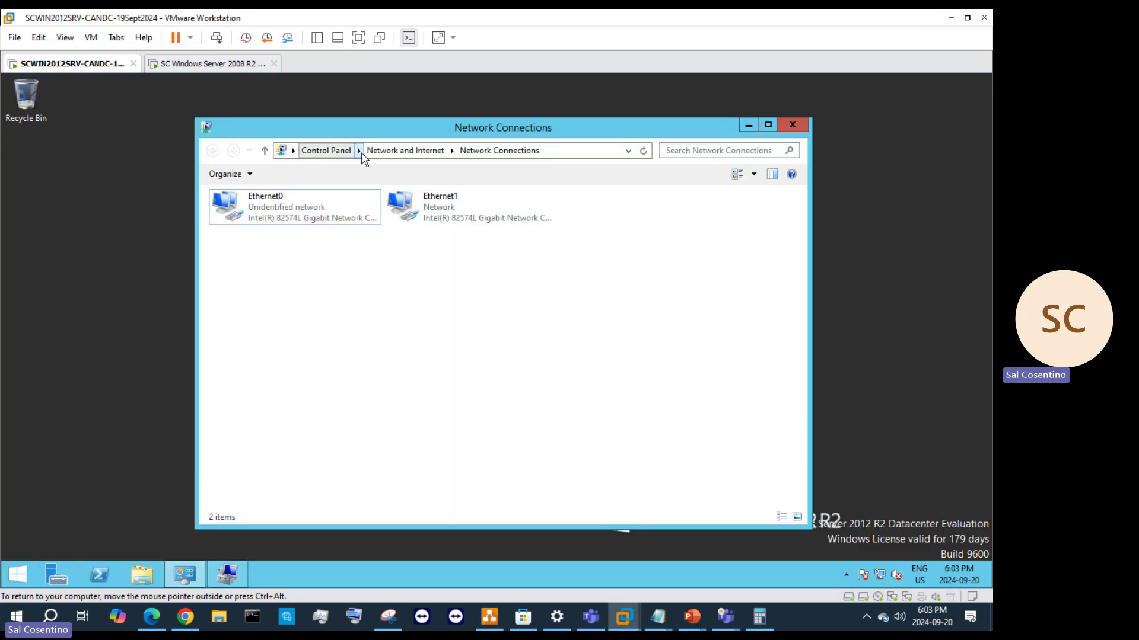
click(323, 153)
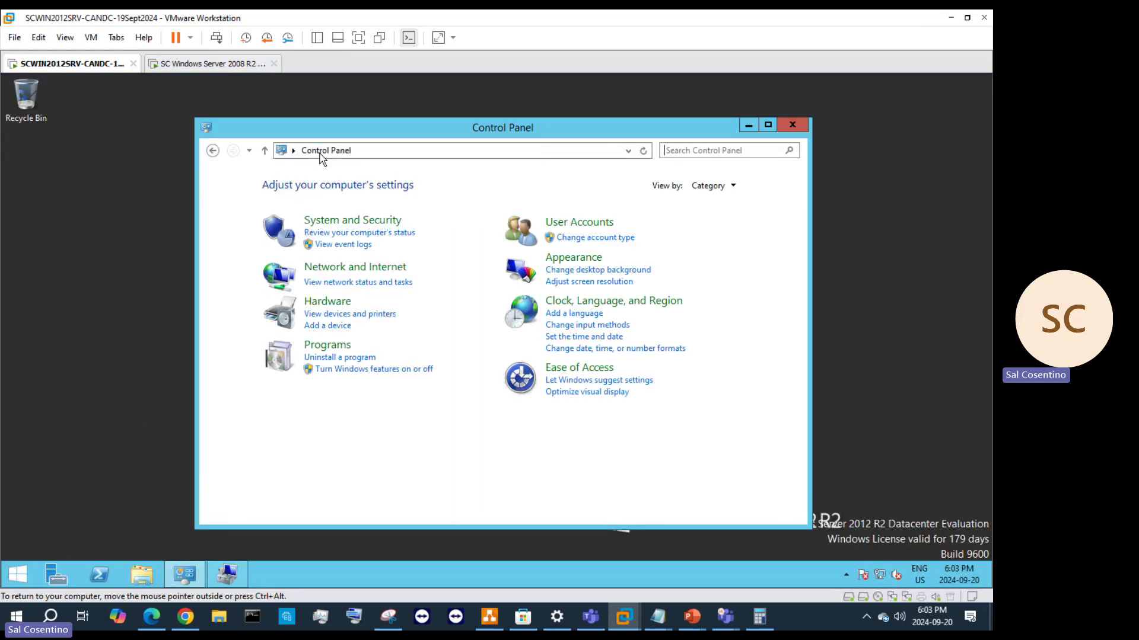
click(571, 242)
click(580, 245)
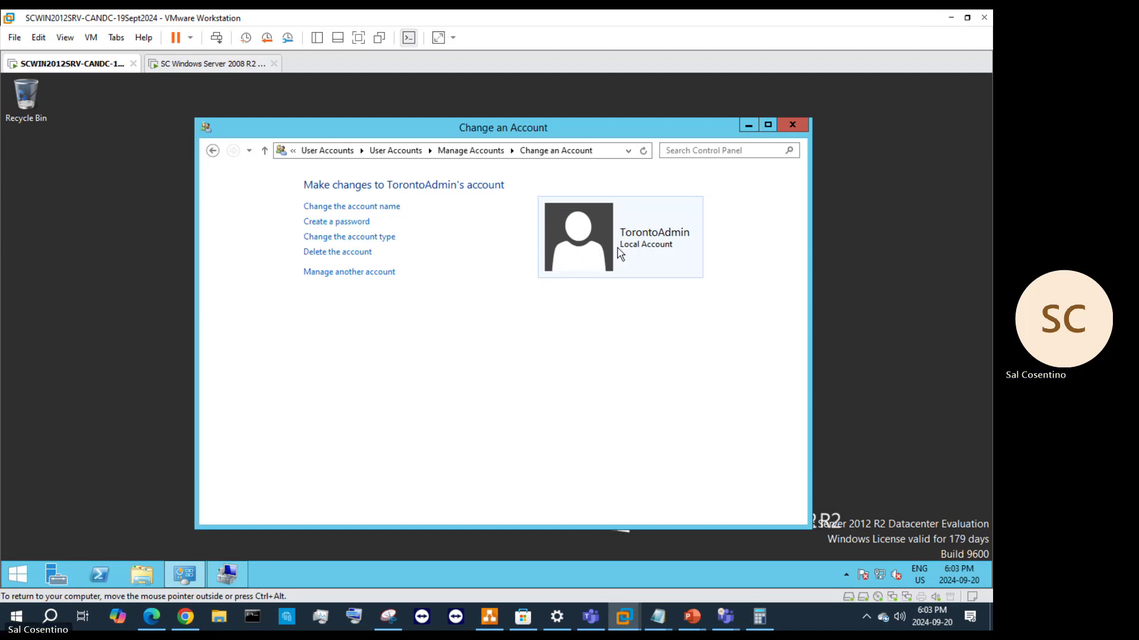
click(373, 238)
click(350, 300)
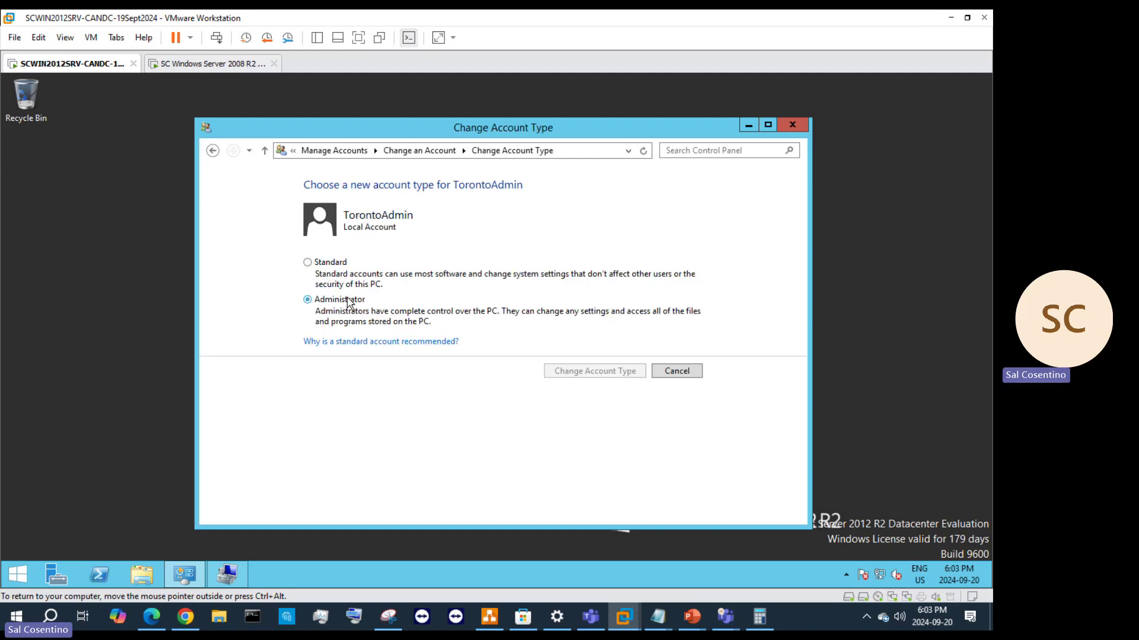
click(561, 371)
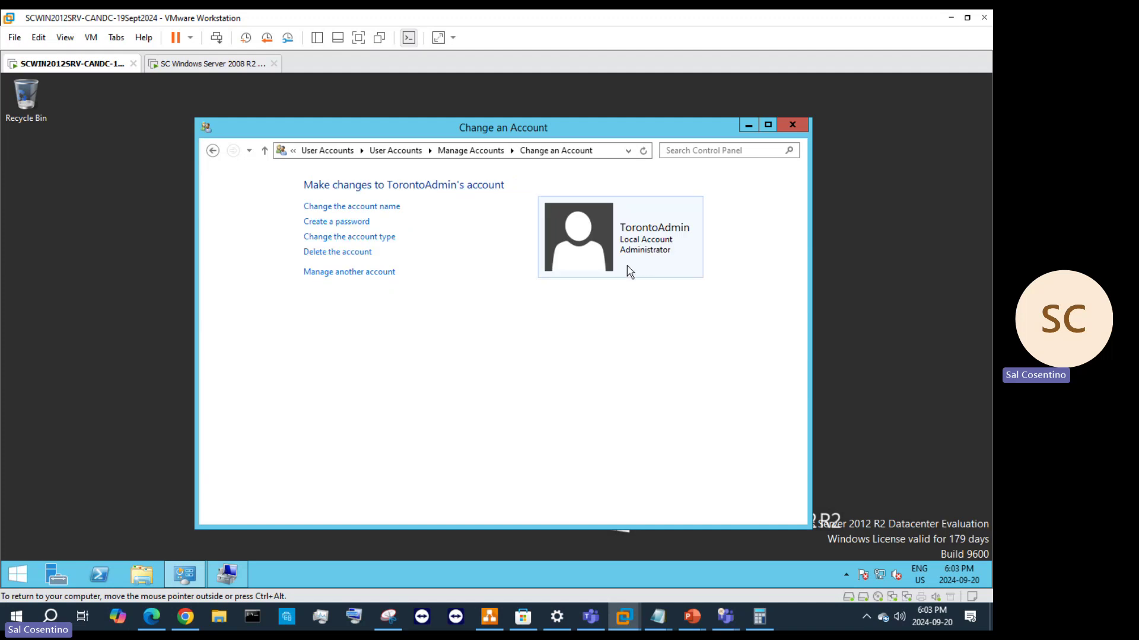
click(792, 125)
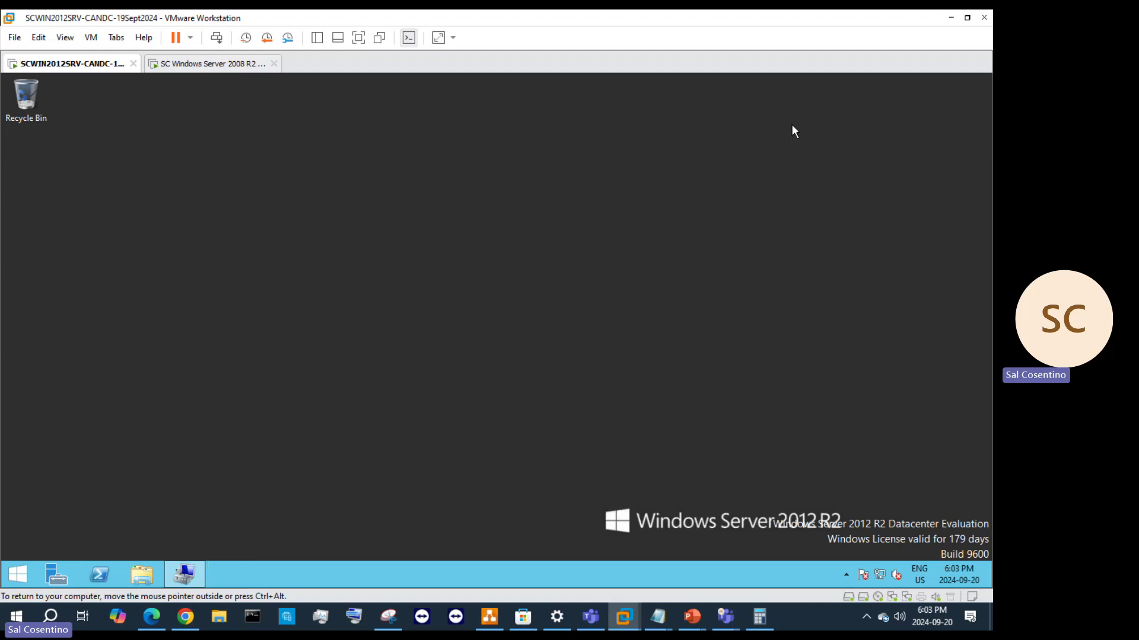
- Sign out of Windows Server 2012 R2 and sign in with the TorontoAdmin account
right_click(16, 574)
mouse_move(71, 551)
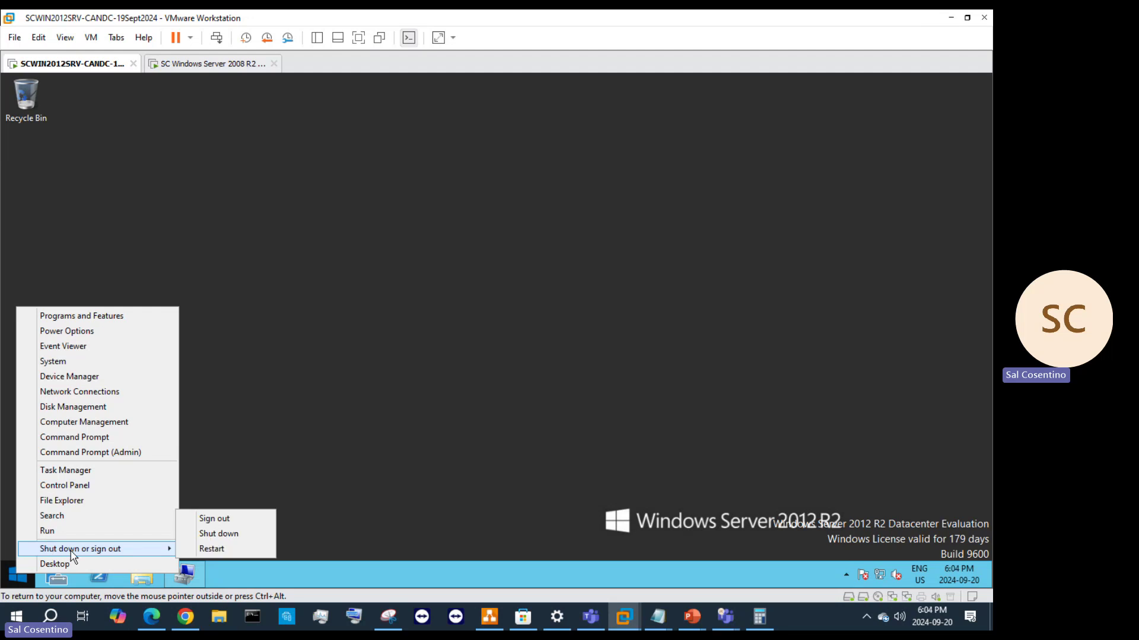
click(225, 518)
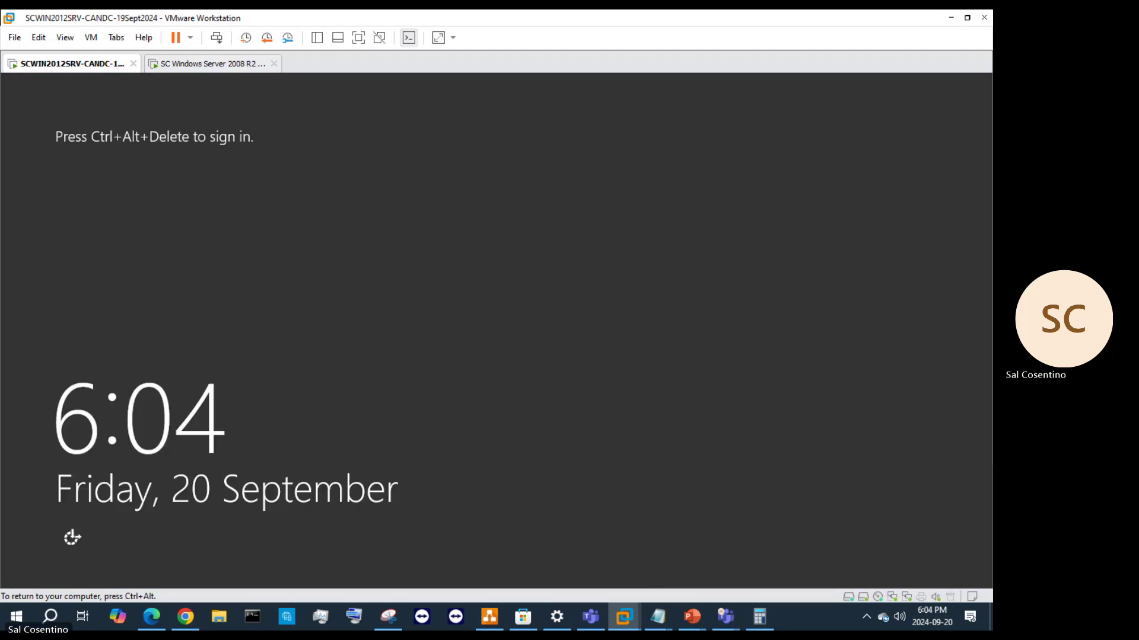
click(216, 37)
click(503, 290)
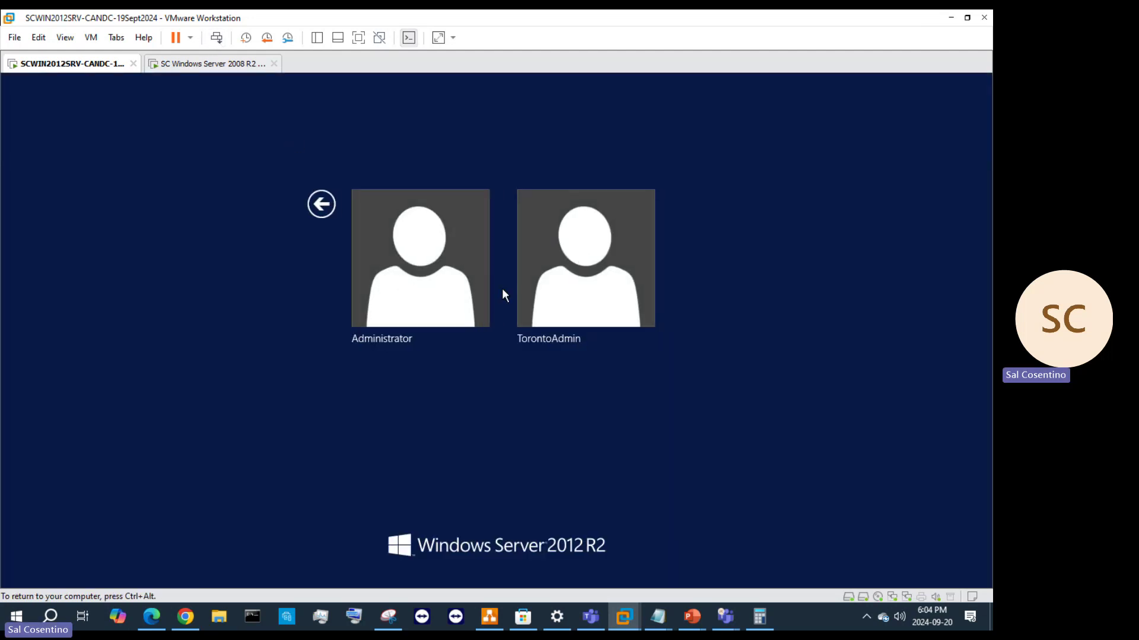
click(564, 287)
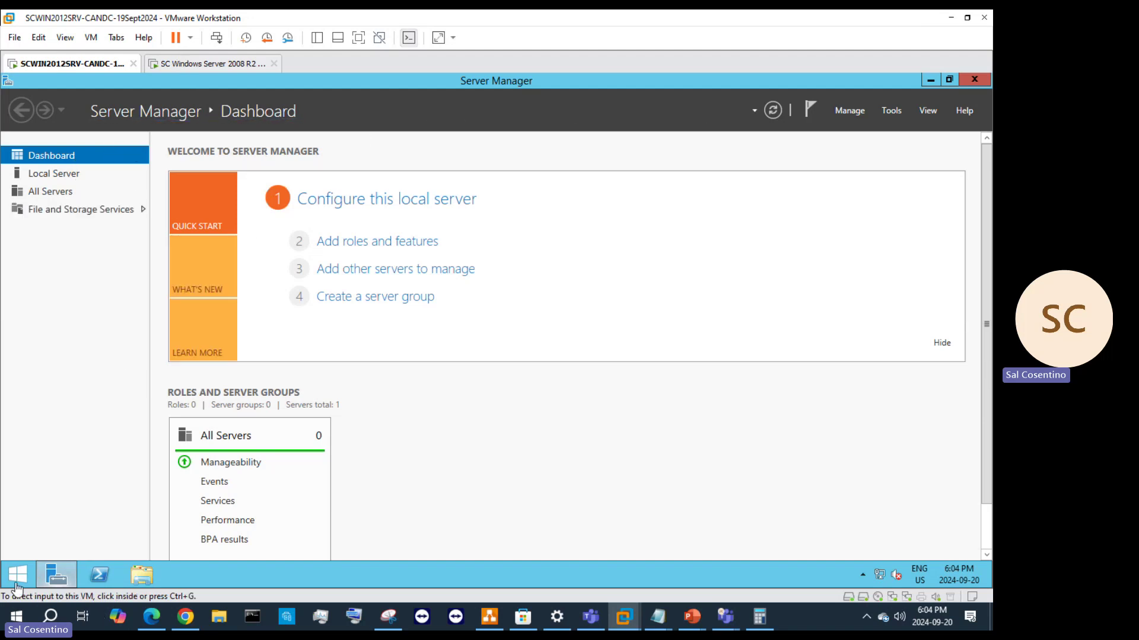
- Display the list of administrative tools available in Server Manager
right_click(22, 574)
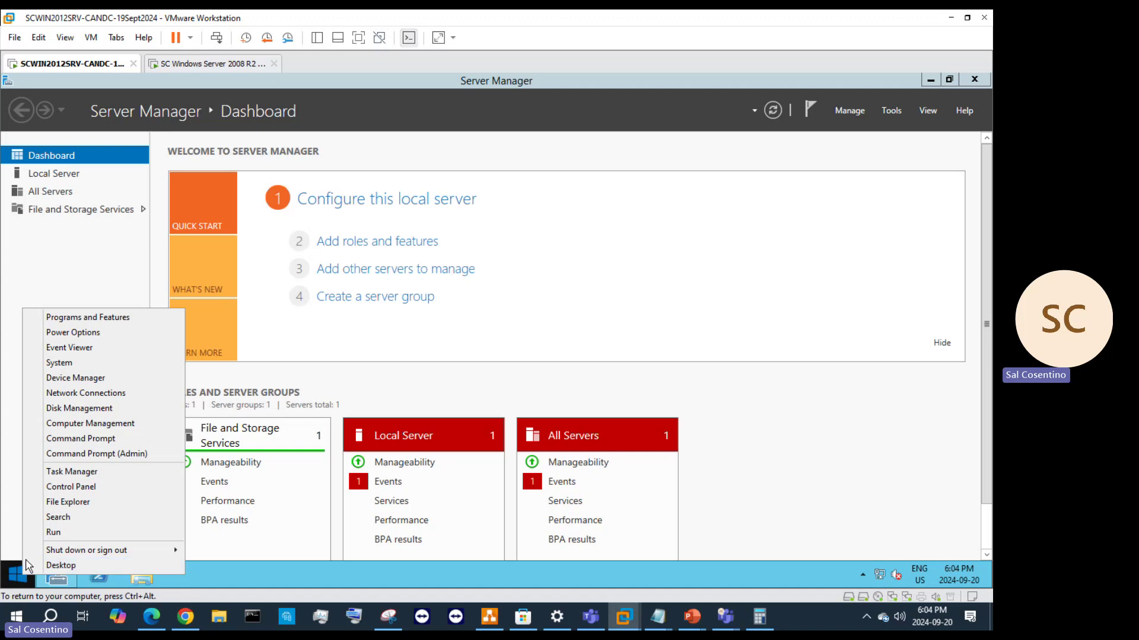
click(898, 113)
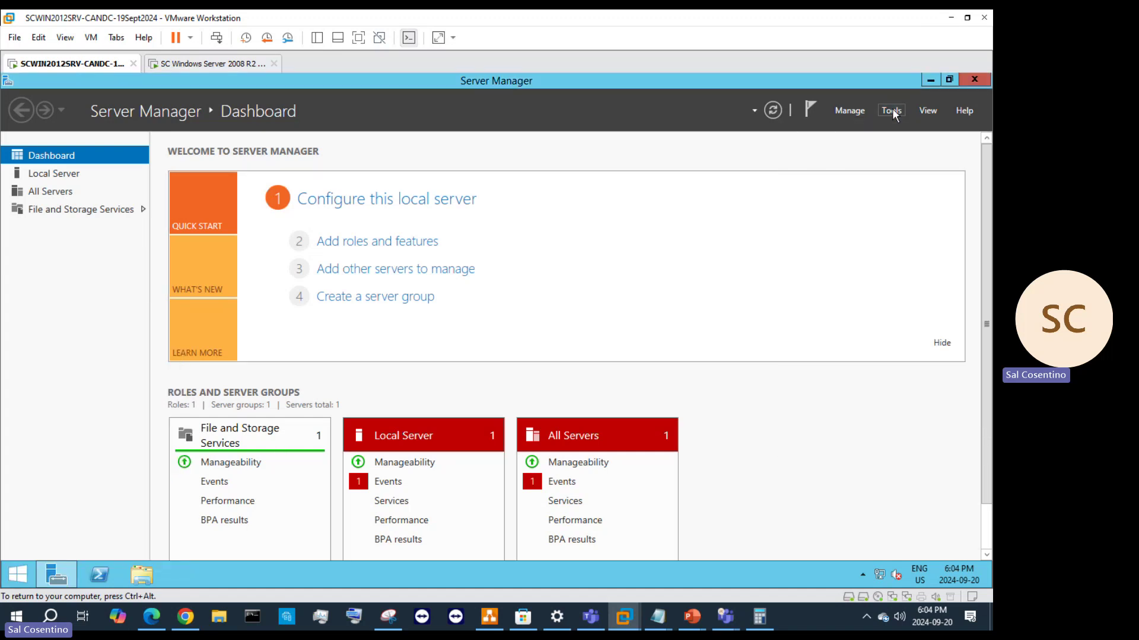
click(898, 112)
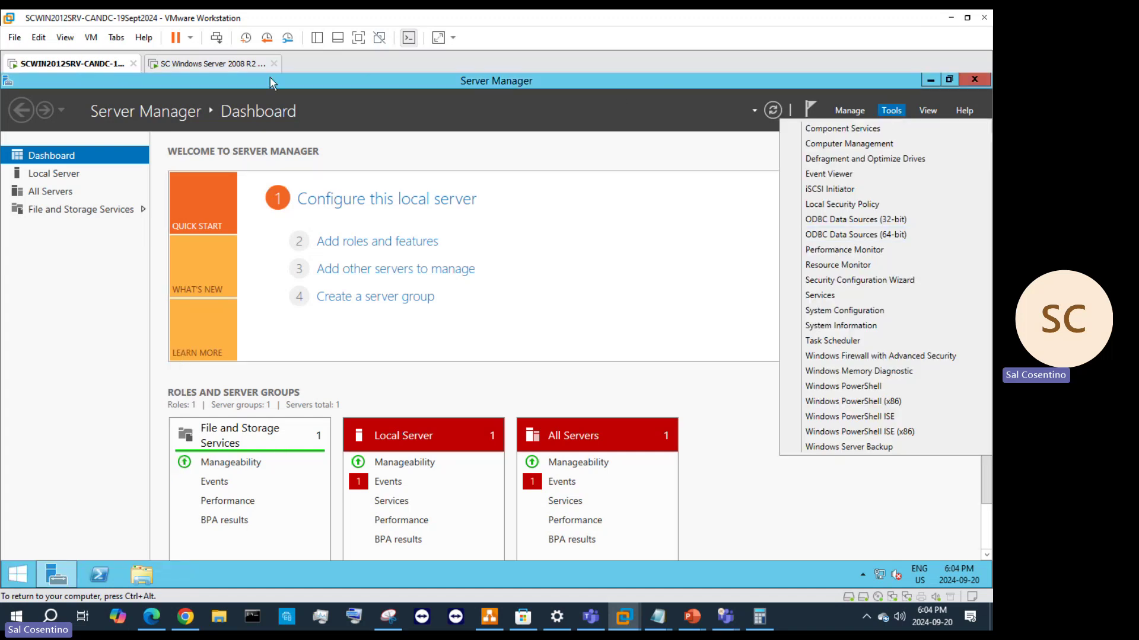
- Switch to the Windows Server 2008 R2 machine and review the Server Manager overview, including the roles and features summaries
click(223, 64)
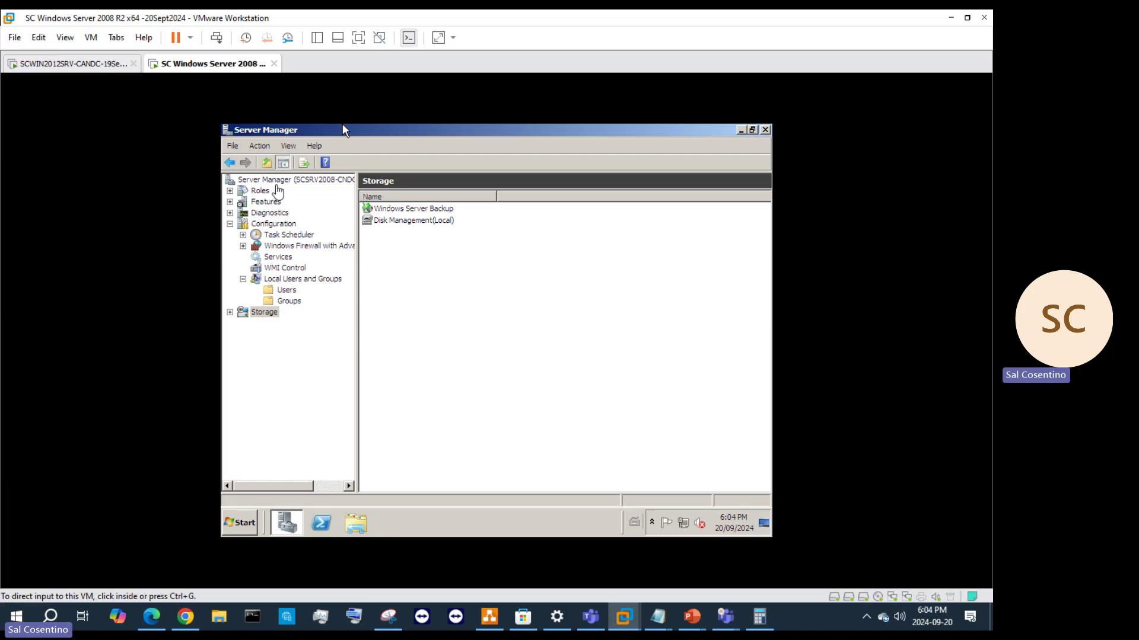
click(286, 181)
scroll(691, 365, down, 1)
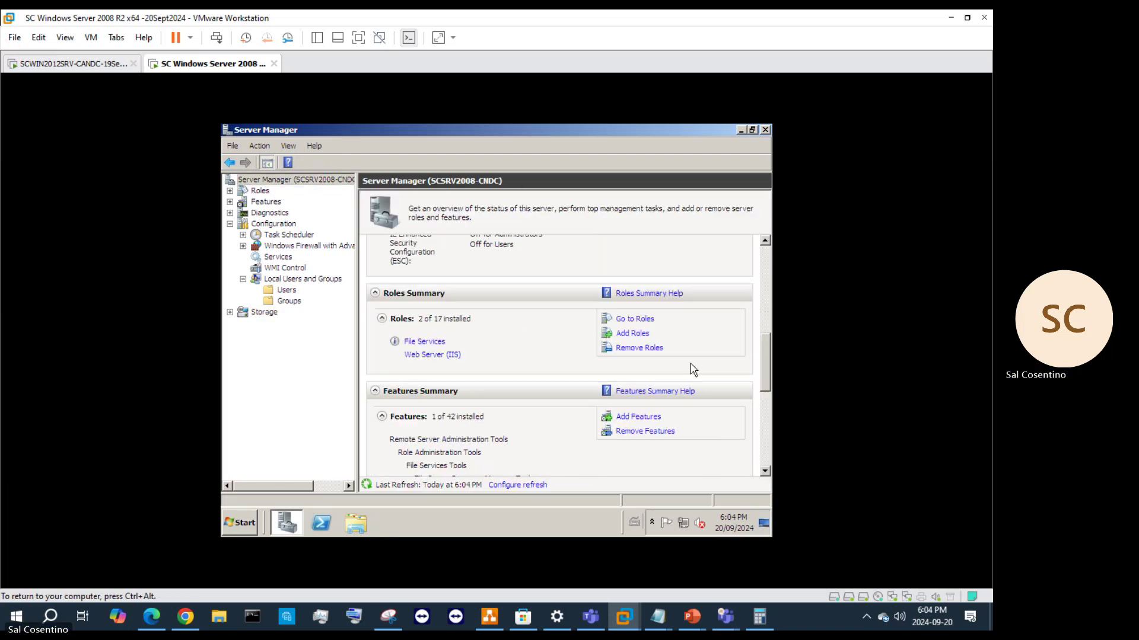
scroll(692, 369, down, 3)
scroll(702, 353, up, 8)
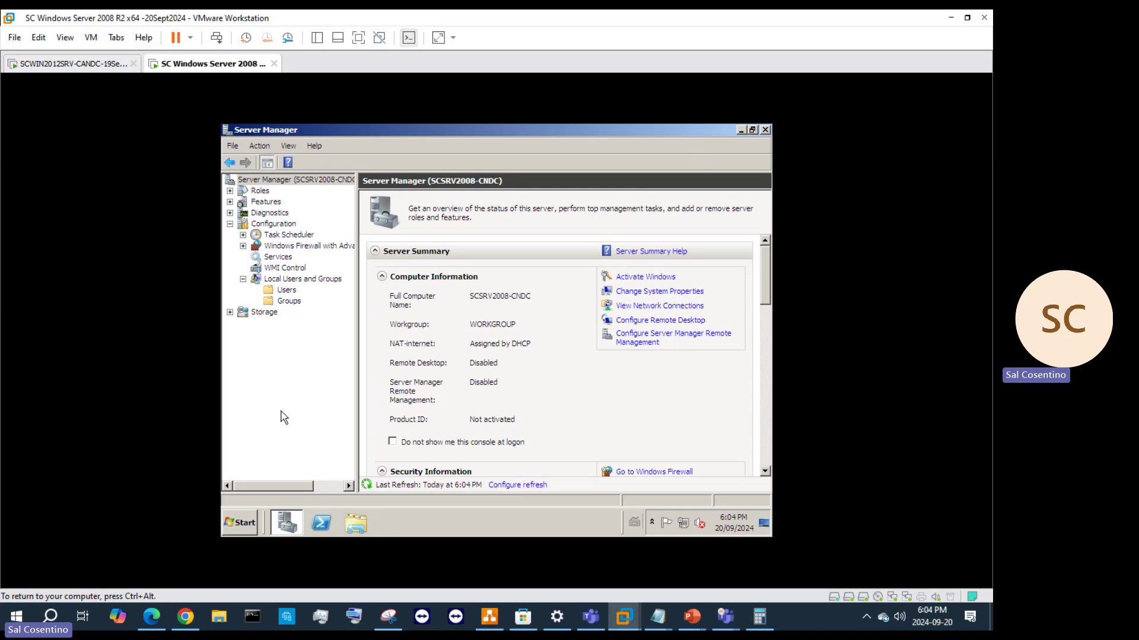
- Browse the Administrative Tools, open Share and Storage Management to view the shares, and close it
click(240, 522)
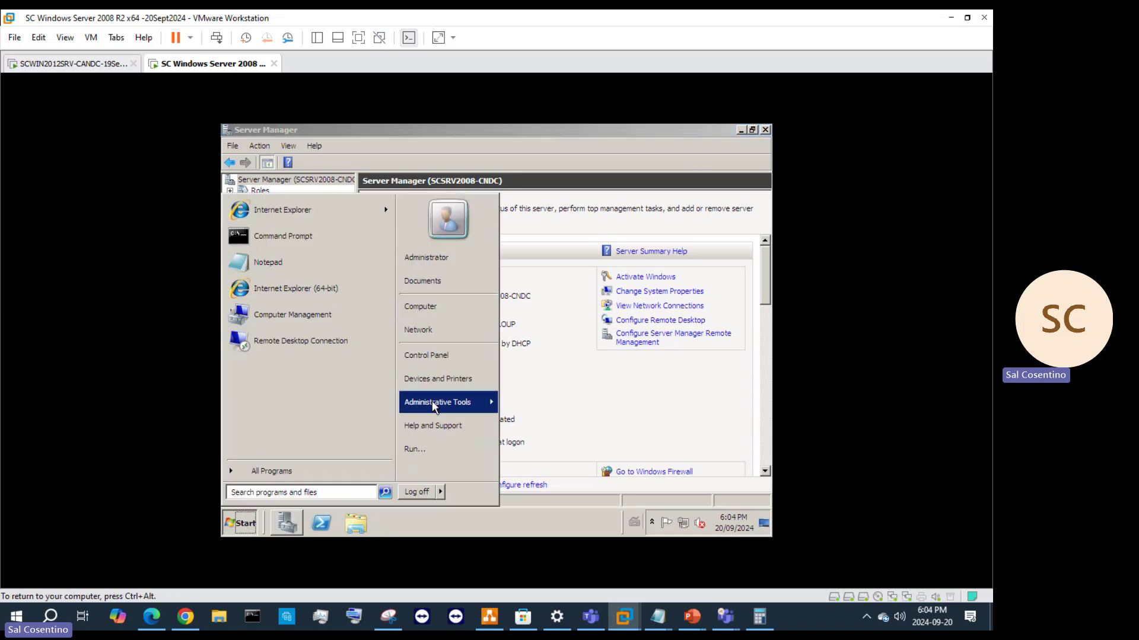
mouse_move(432, 401)
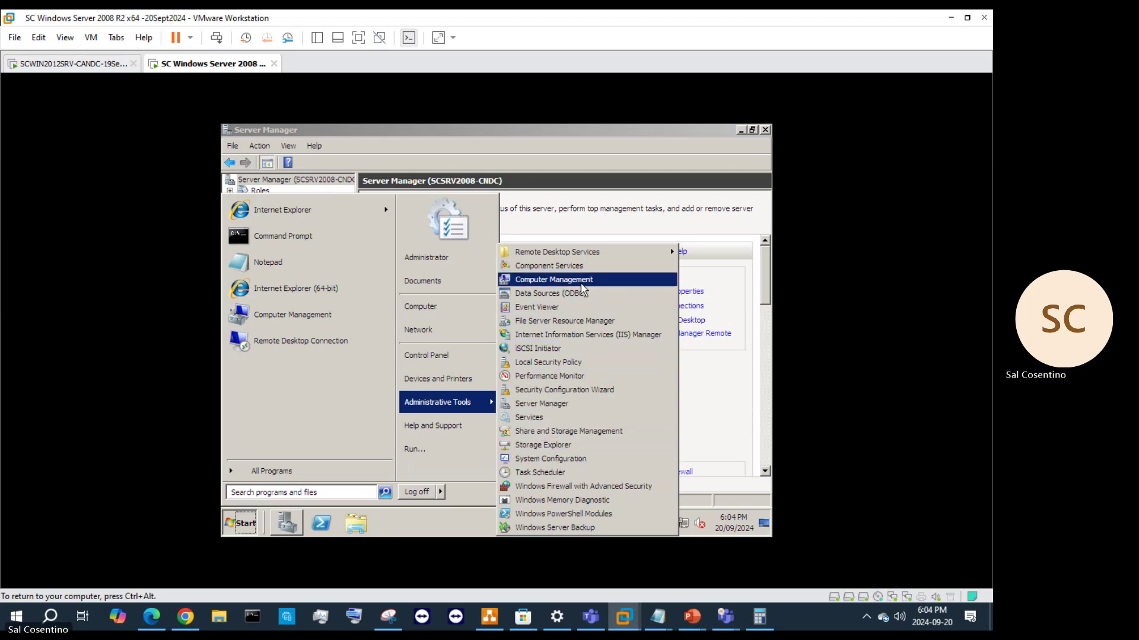
mouse_move(586, 246)
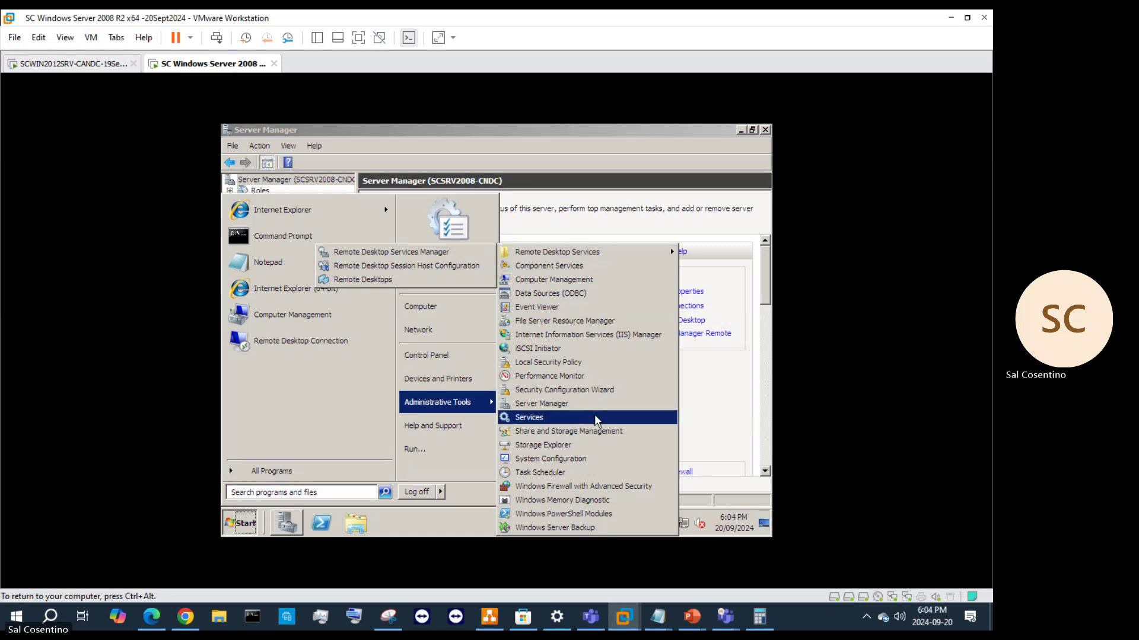
click(592, 433)
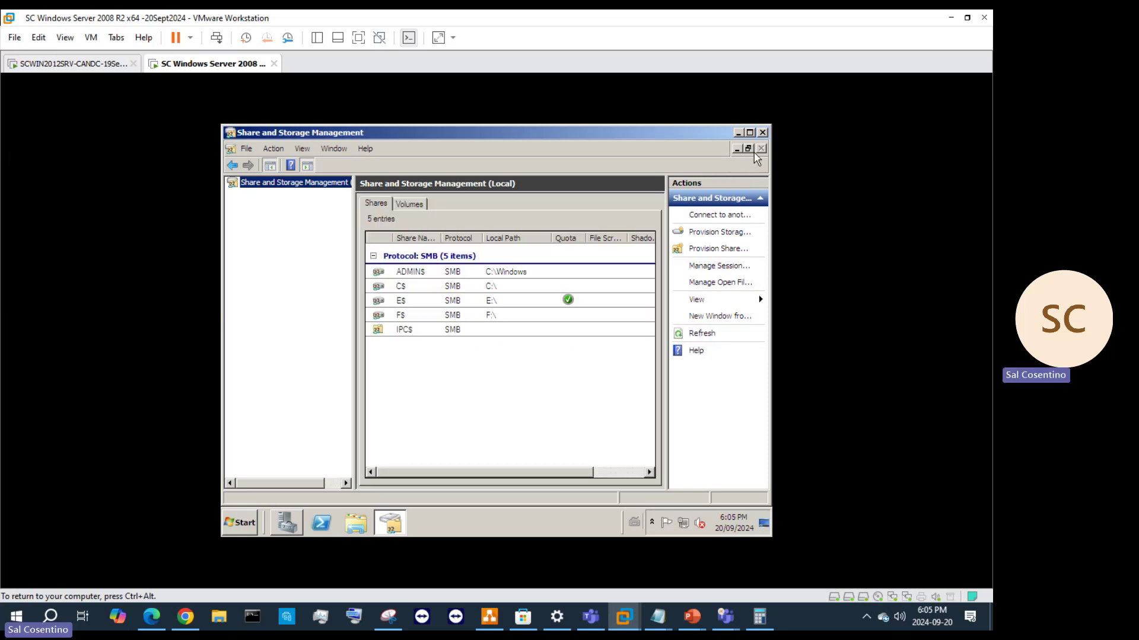
click(763, 133)
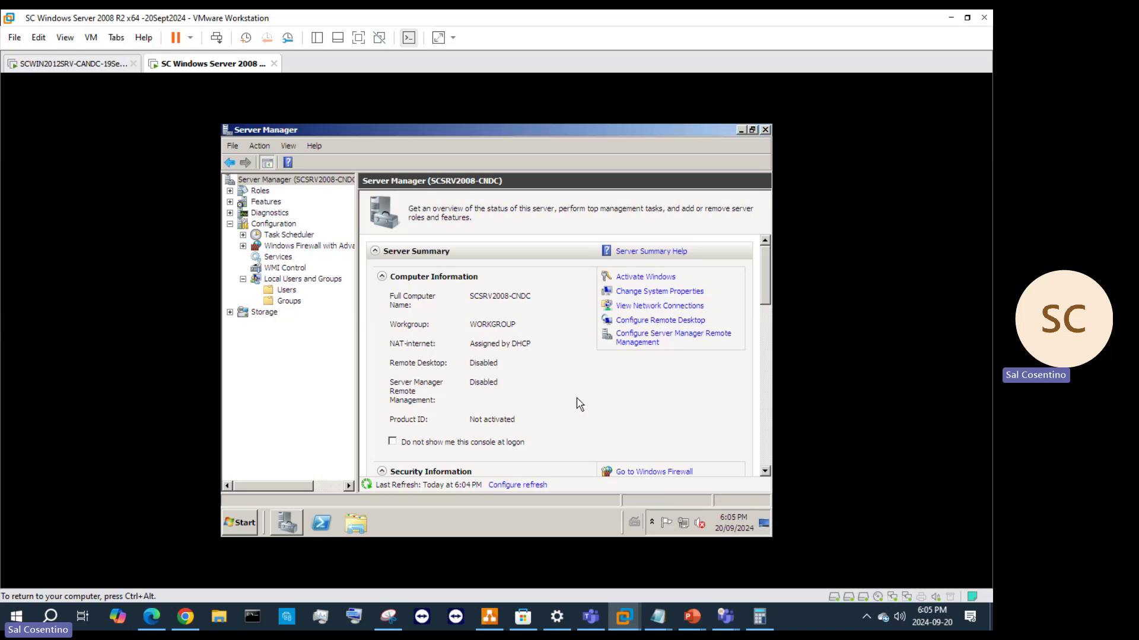
- Open the properties of the local user TorontoAdmin and view its group memberships
scroll(580, 403, down, 15)
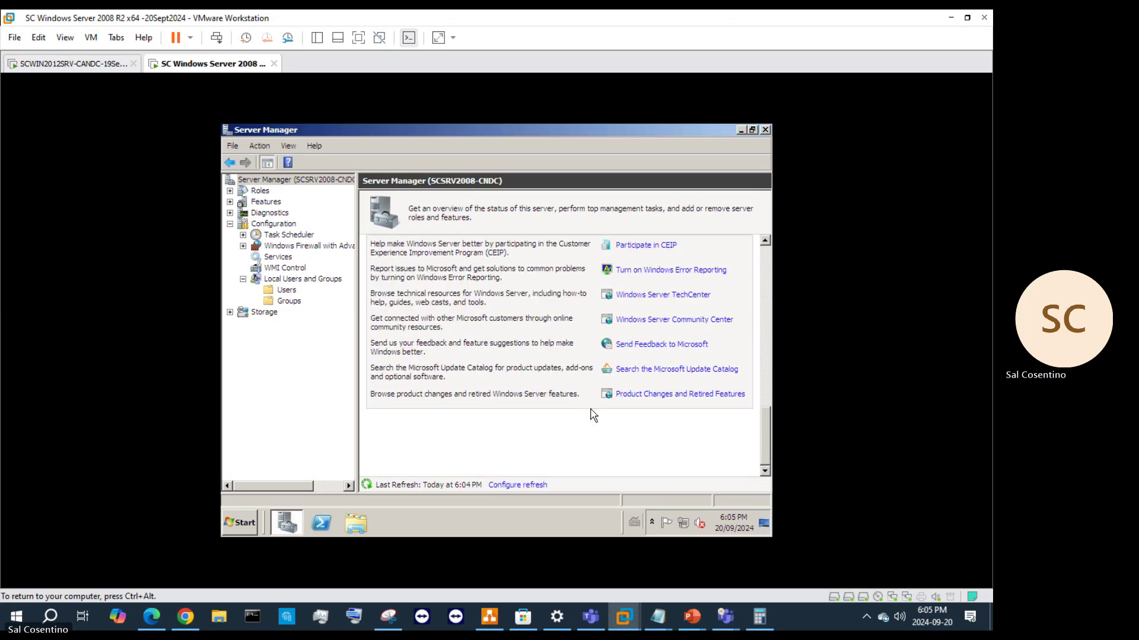
scroll(591, 412, up, 15)
click(283, 291)
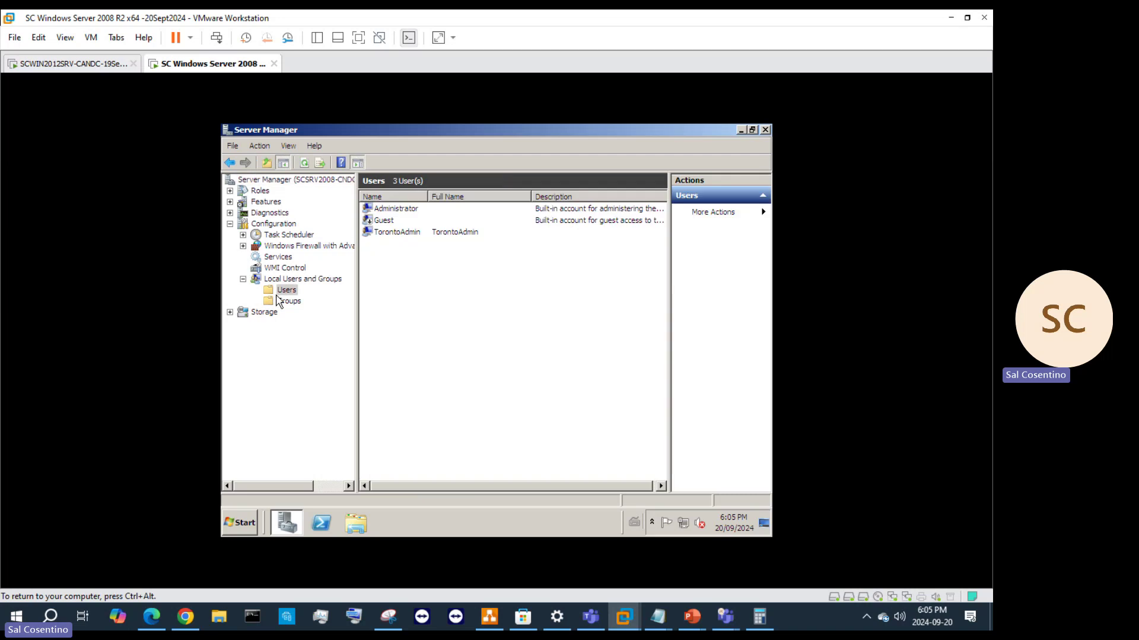
click(392, 233)
right_click(393, 235)
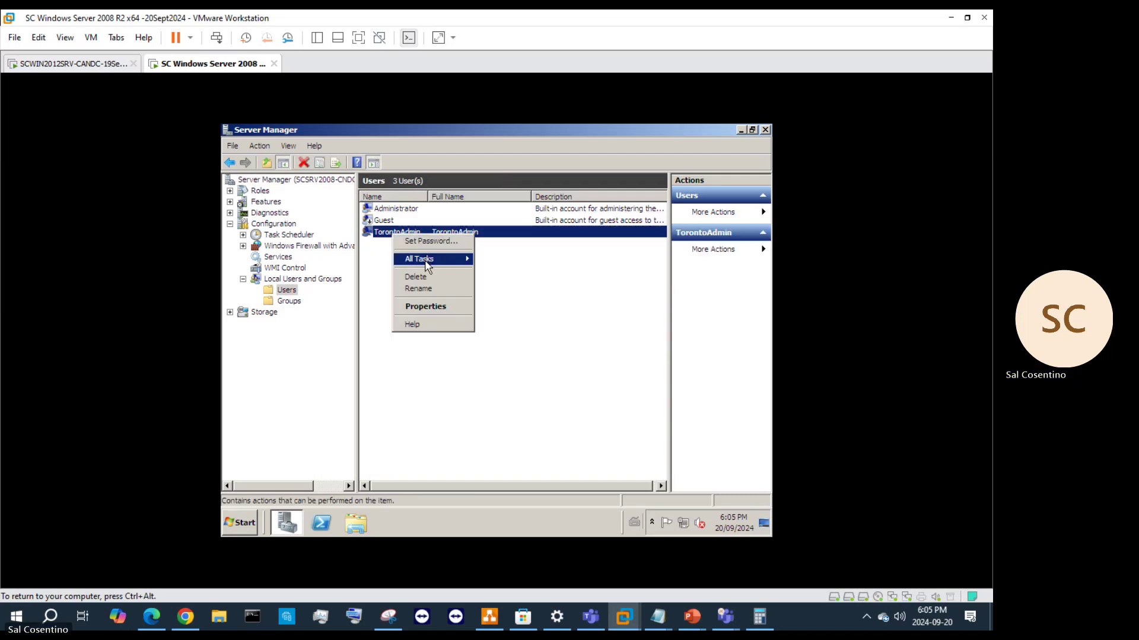
click(432, 307)
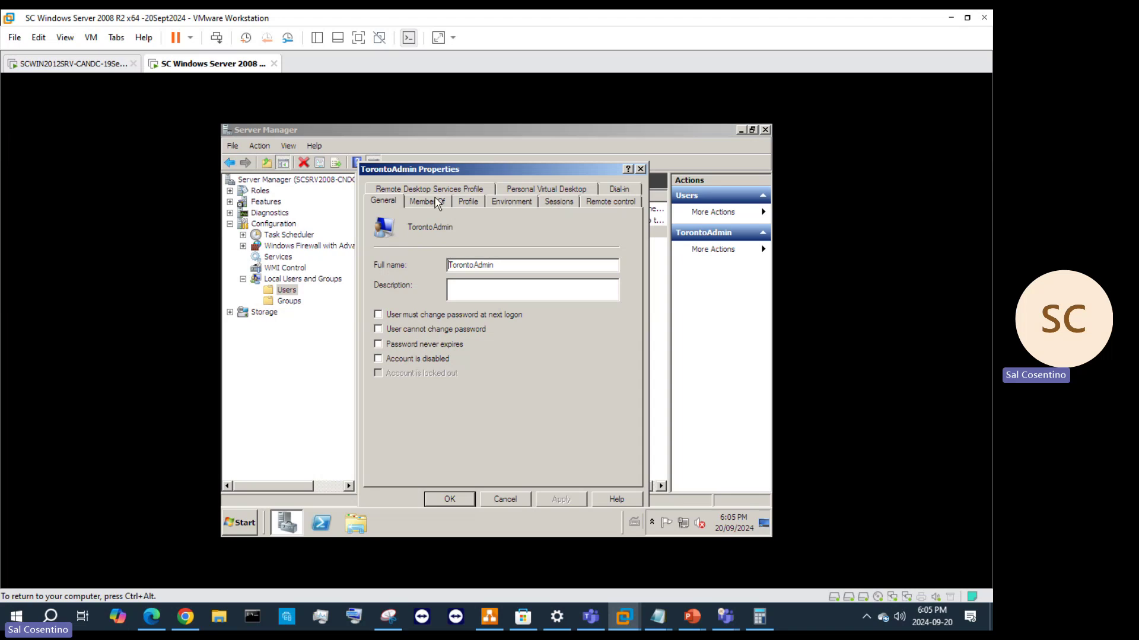
click(436, 201)
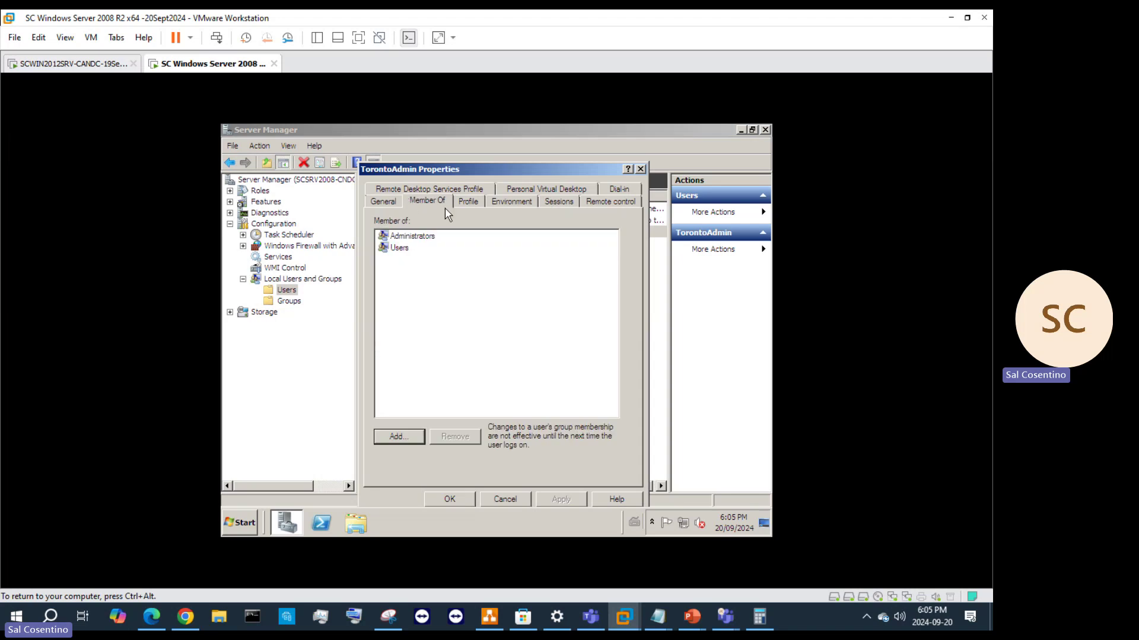
- Try to add TorontoAdmin to a group by checking the name Back, and close the user's properties without changes
click(398, 437)
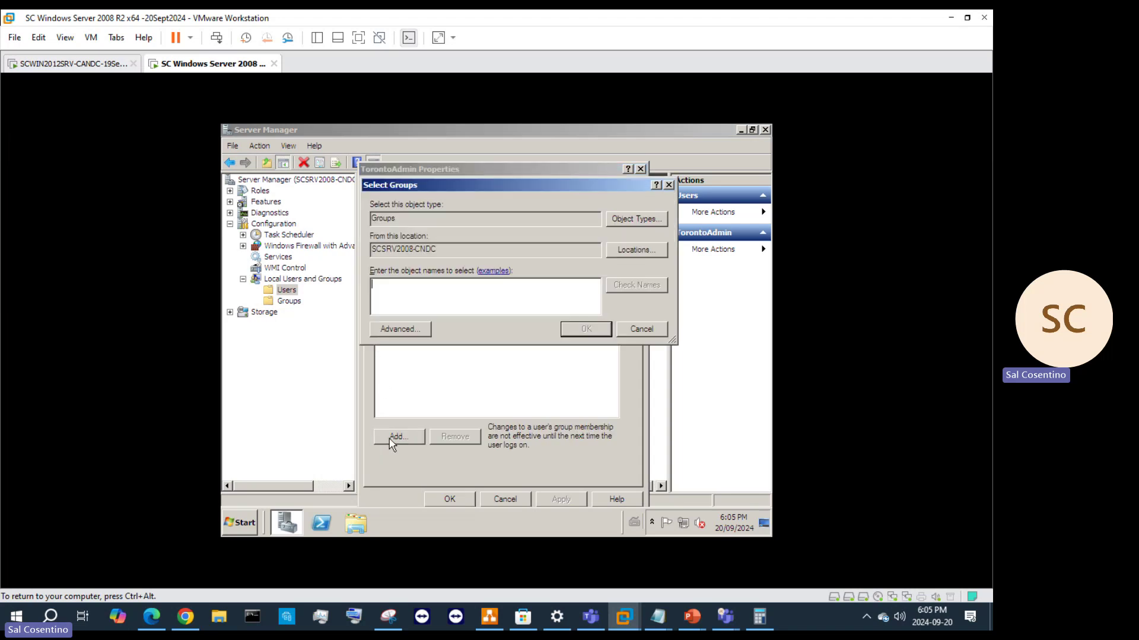
click(668, 185)
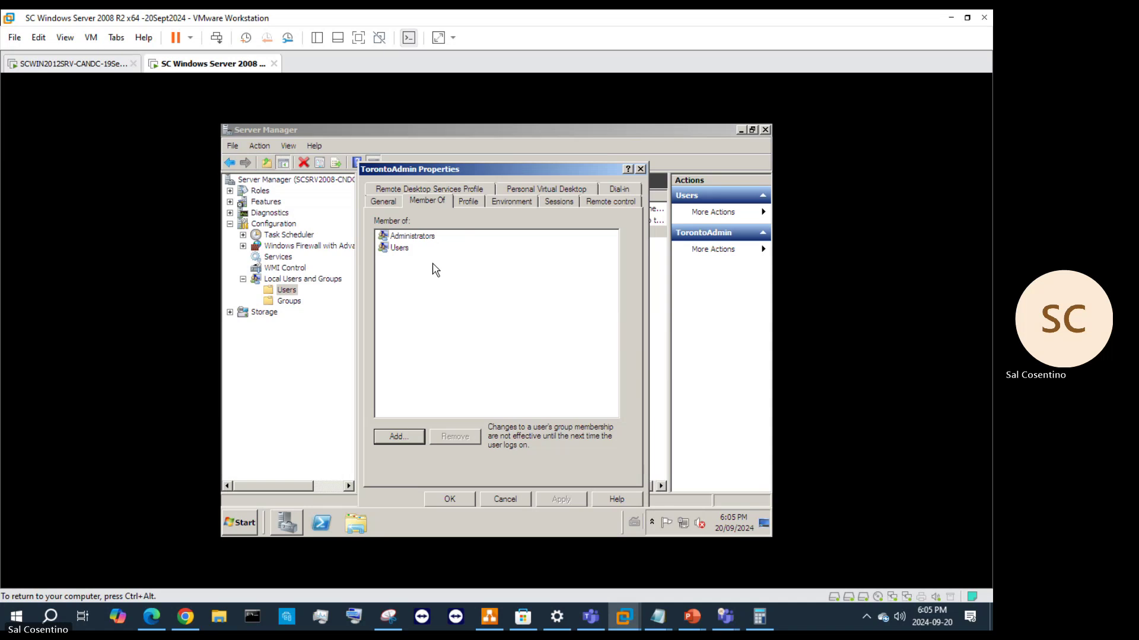
click(402, 440)
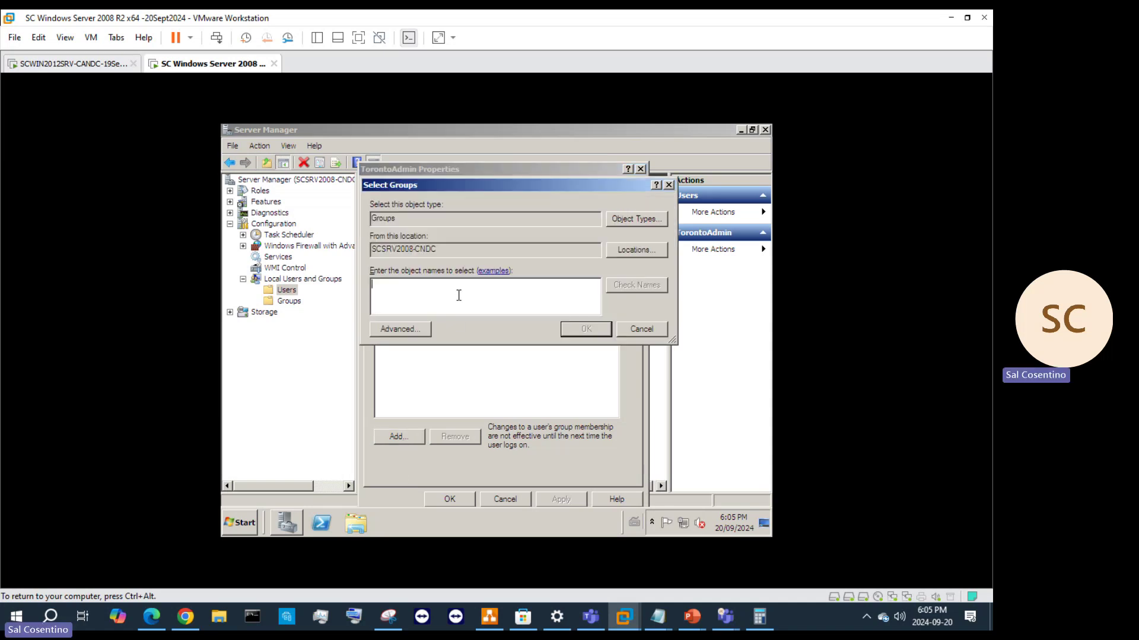
text(Back)
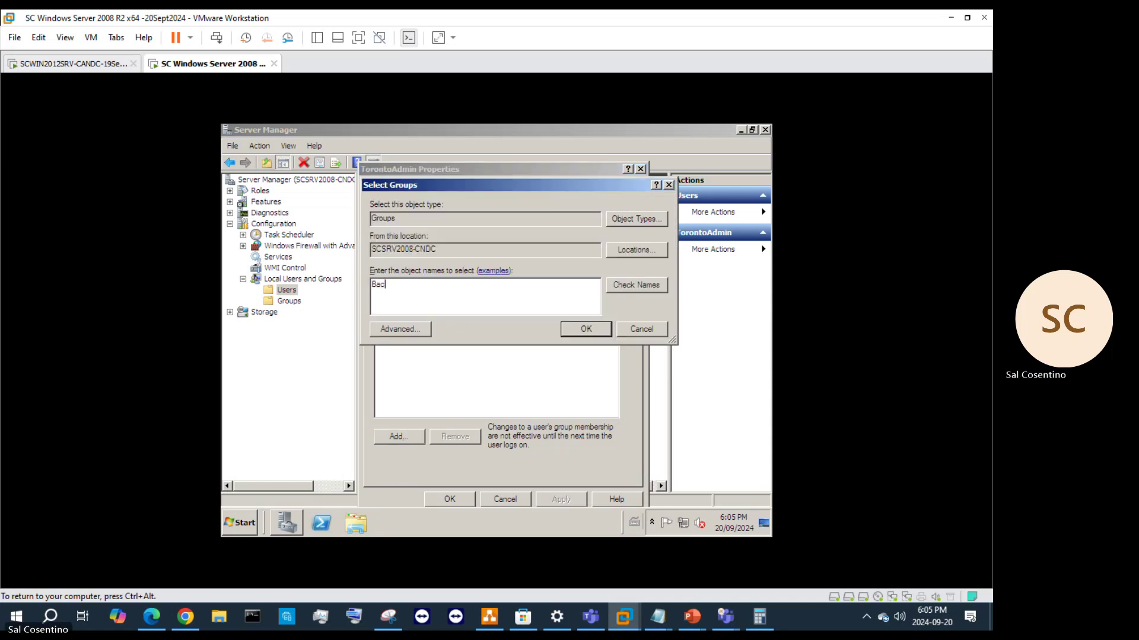
click(646, 289)
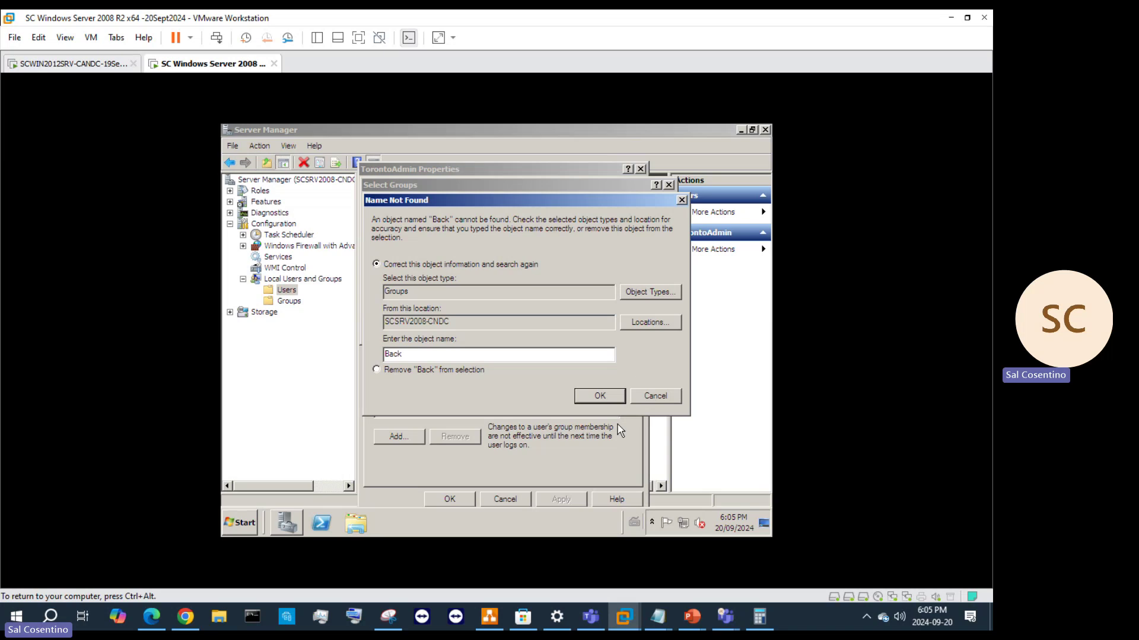
click(640, 399)
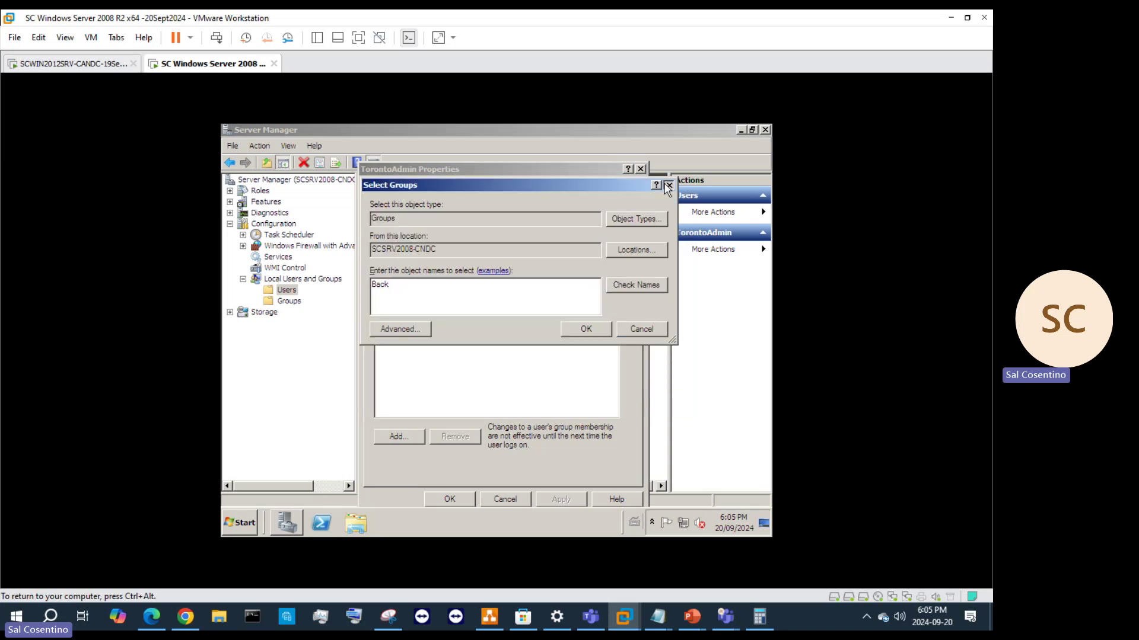
click(668, 186)
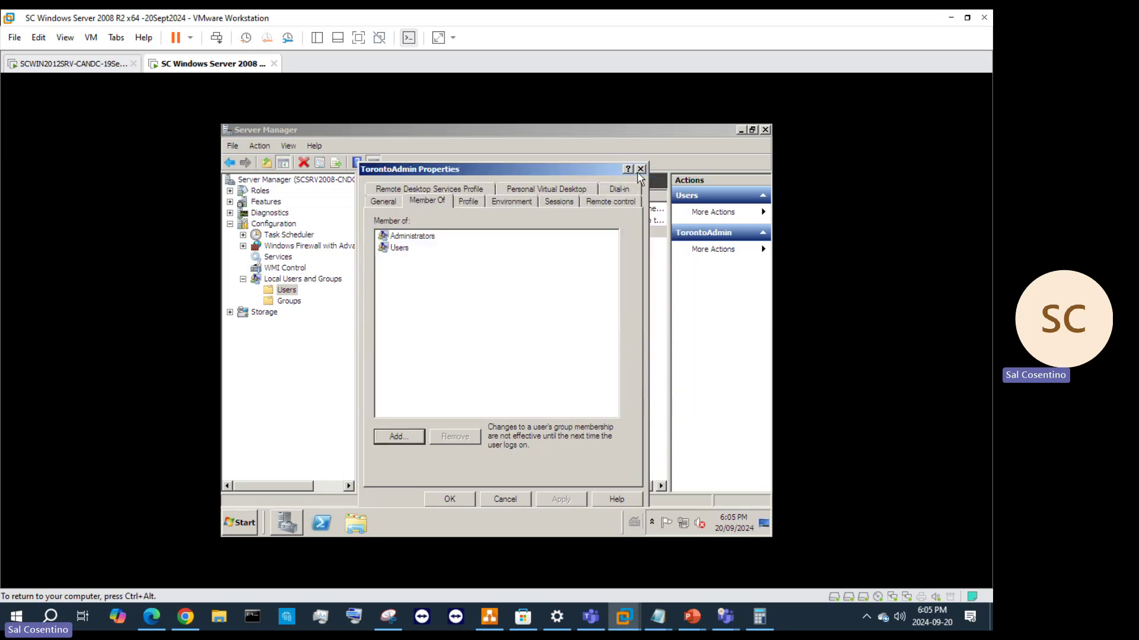
click(641, 169)
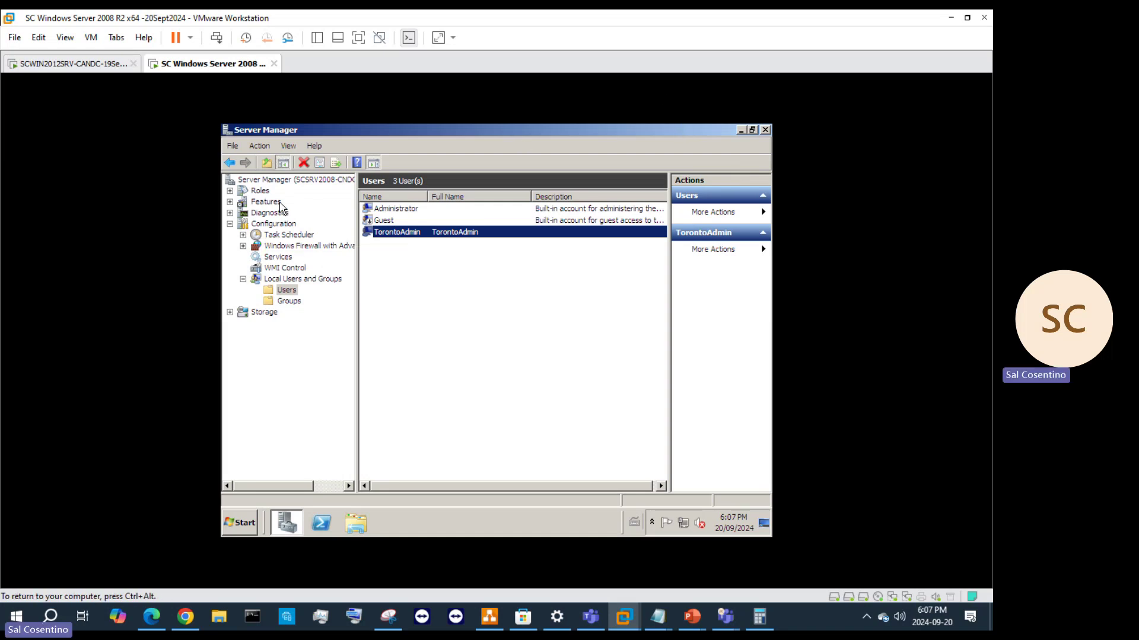
- Review the features available for installation in the Add Features Wizard, and cancel the wizard
click(274, 203)
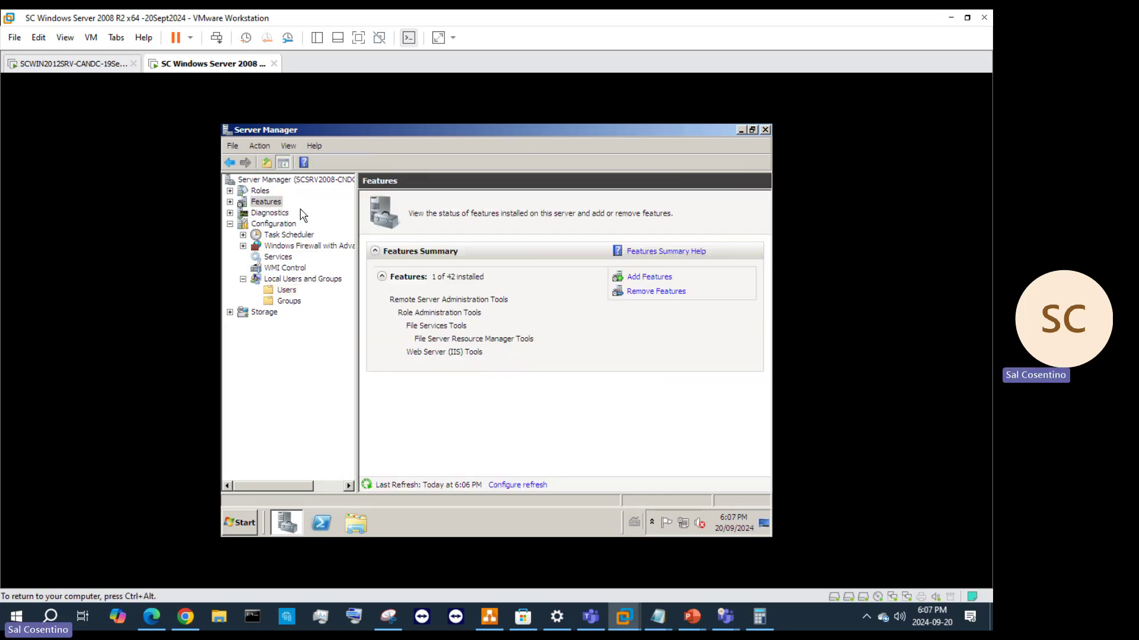
click(633, 277)
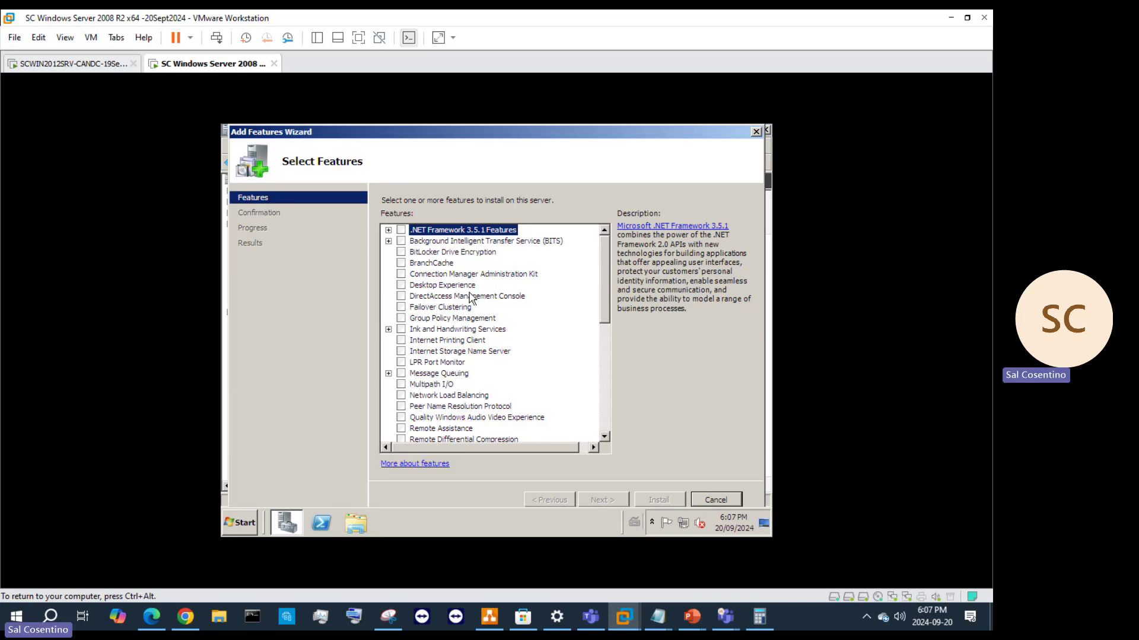
click(756, 132)
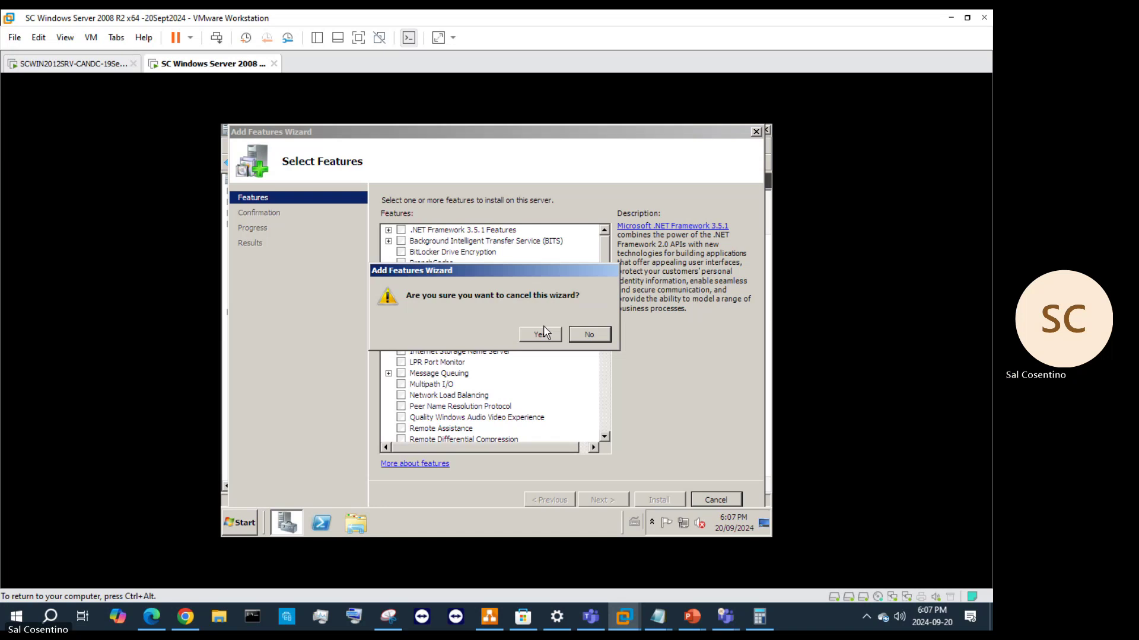
click(587, 336)
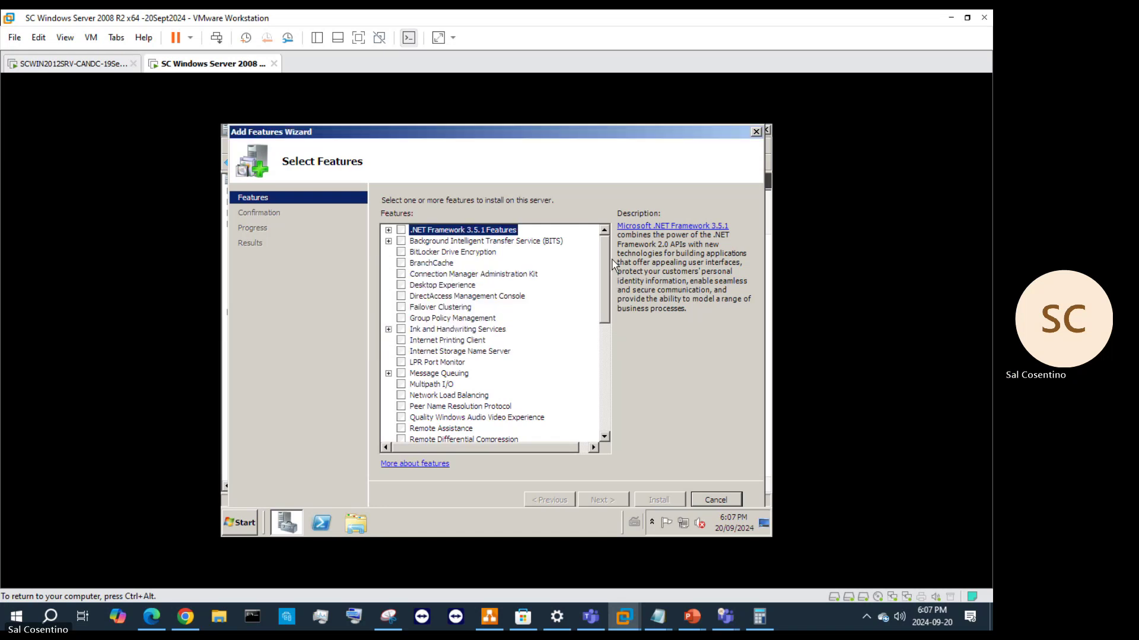
click(756, 132)
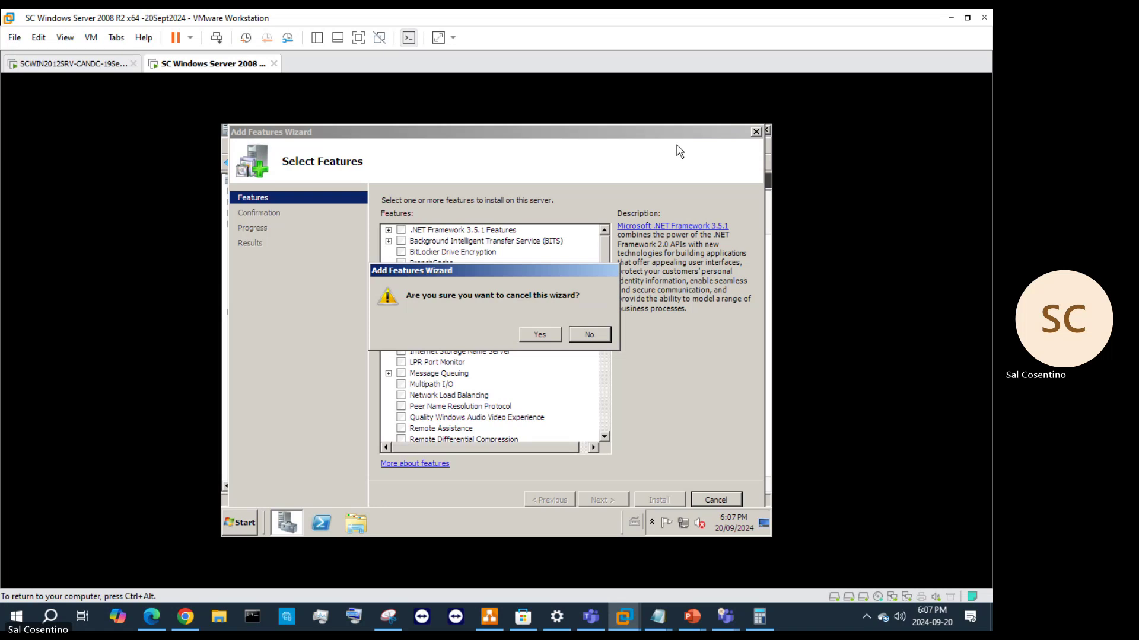
click(538, 335)
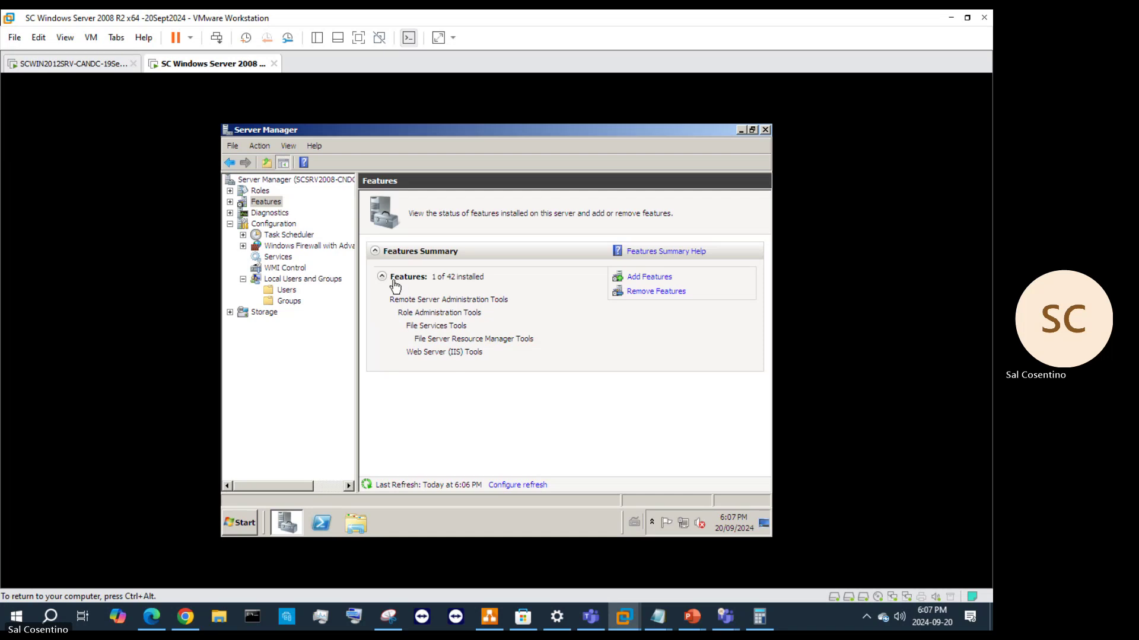
- Install the Active Directory Domain Services role with its required .NET Framework 3.5.1 features, and open the role's summary page
click(260, 192)
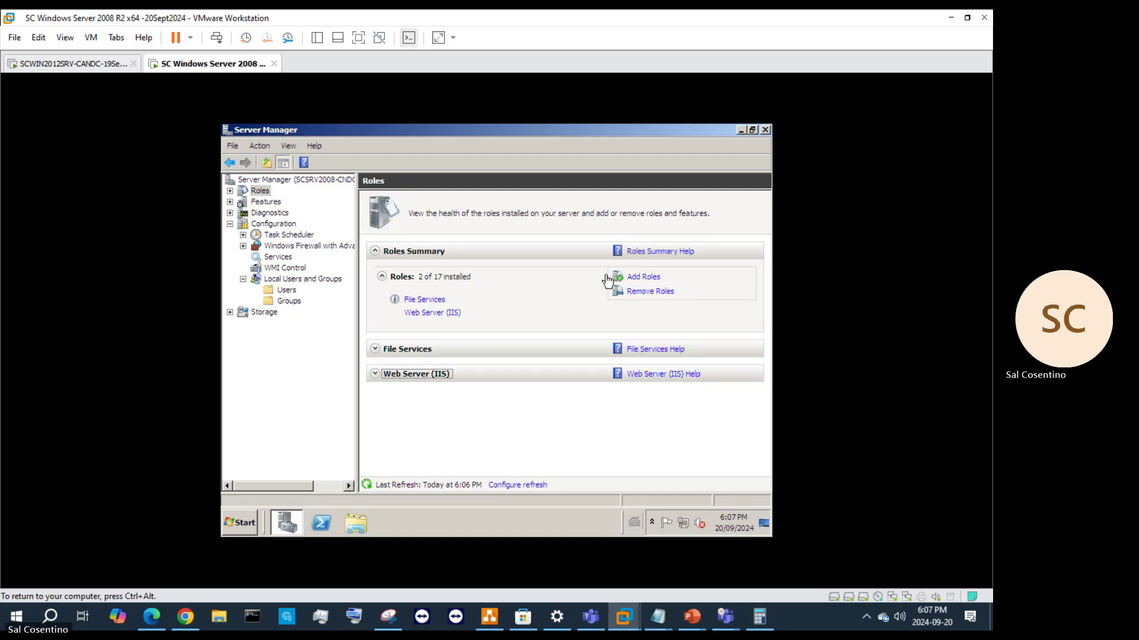
click(653, 277)
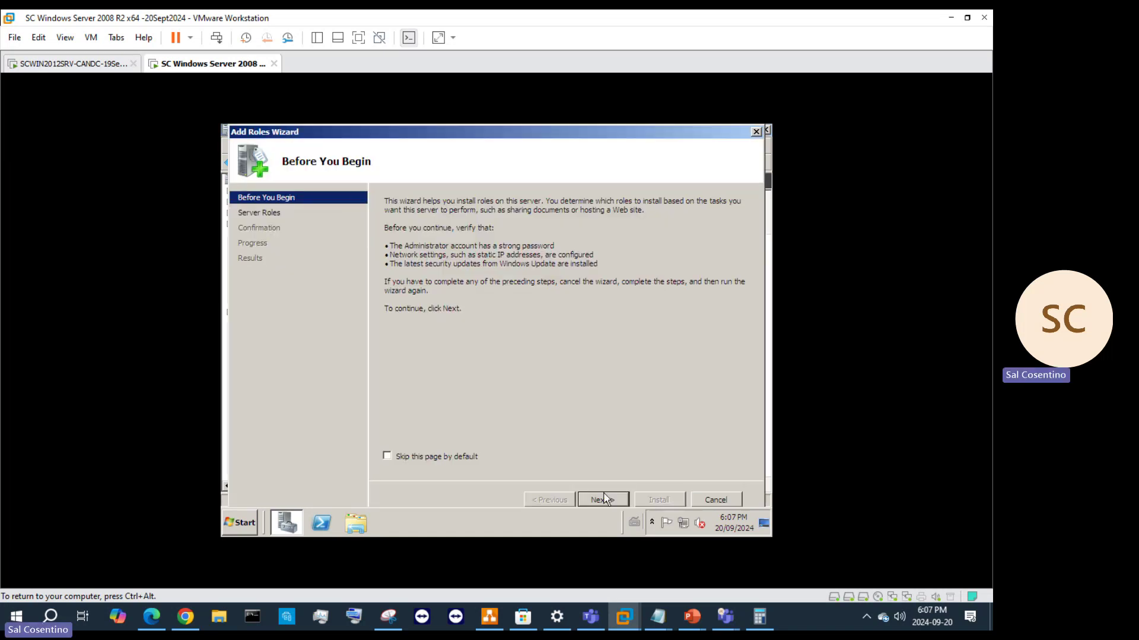
click(604, 499)
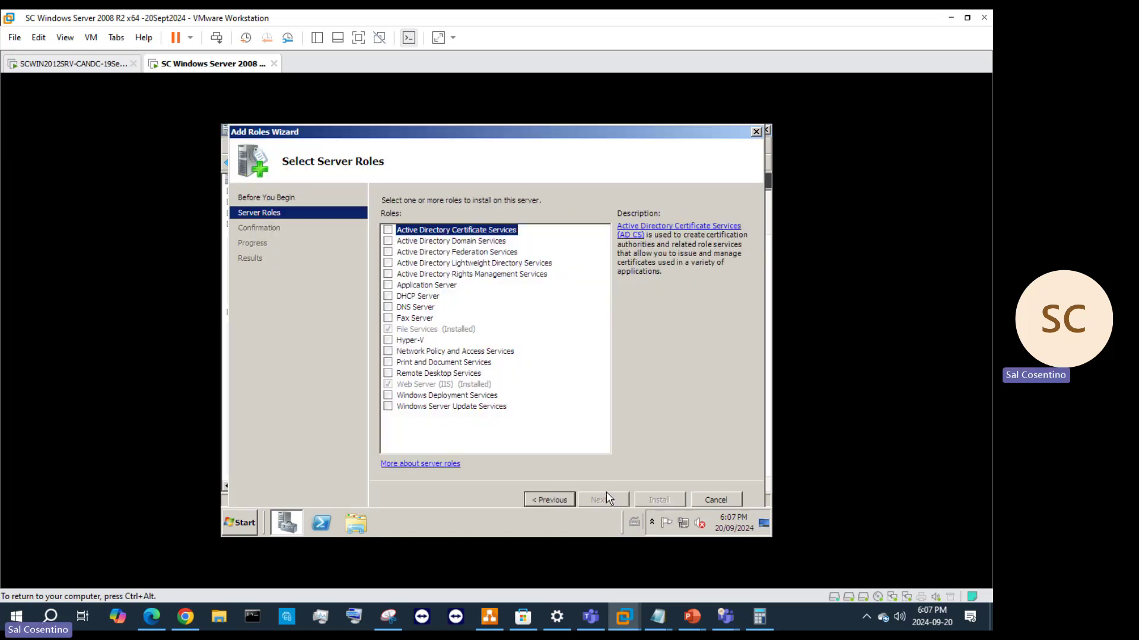
click(389, 241)
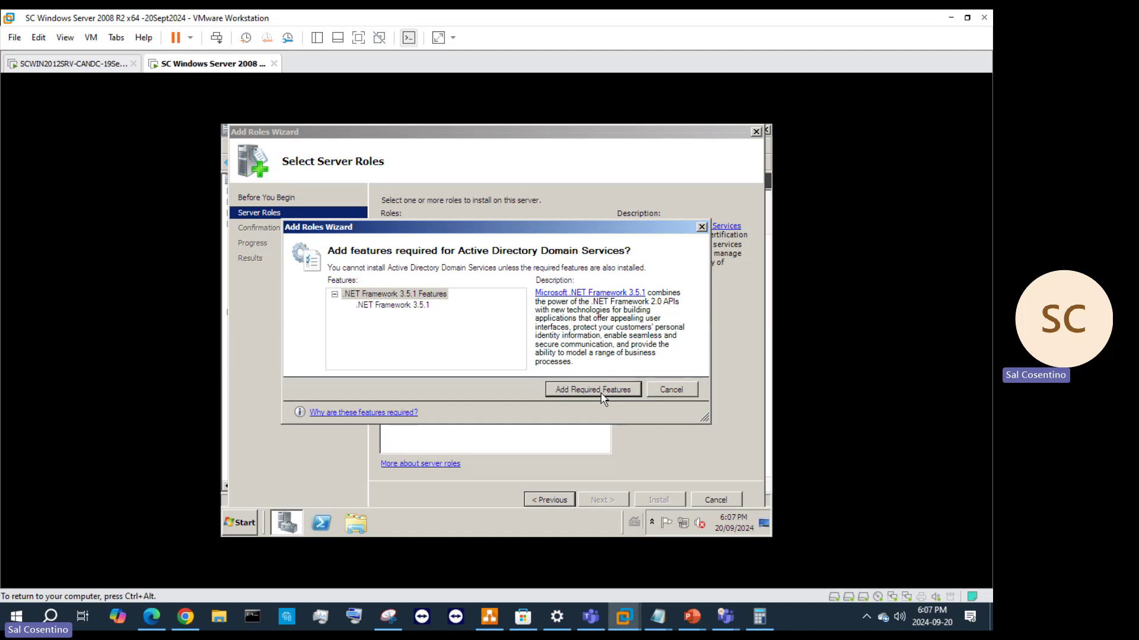
click(593, 390)
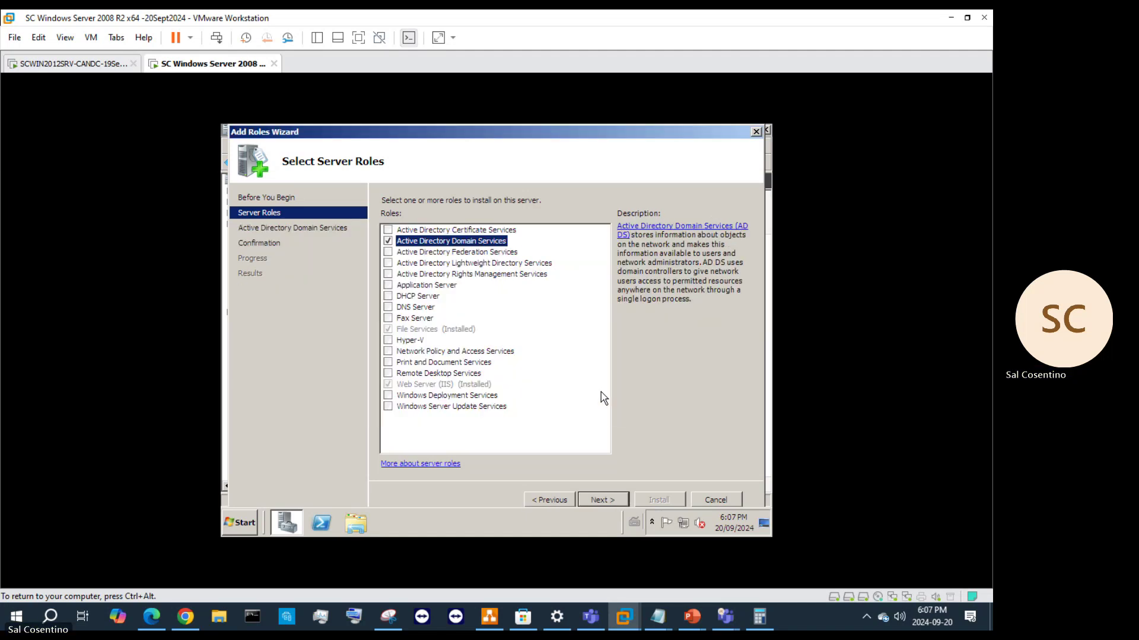
click(602, 501)
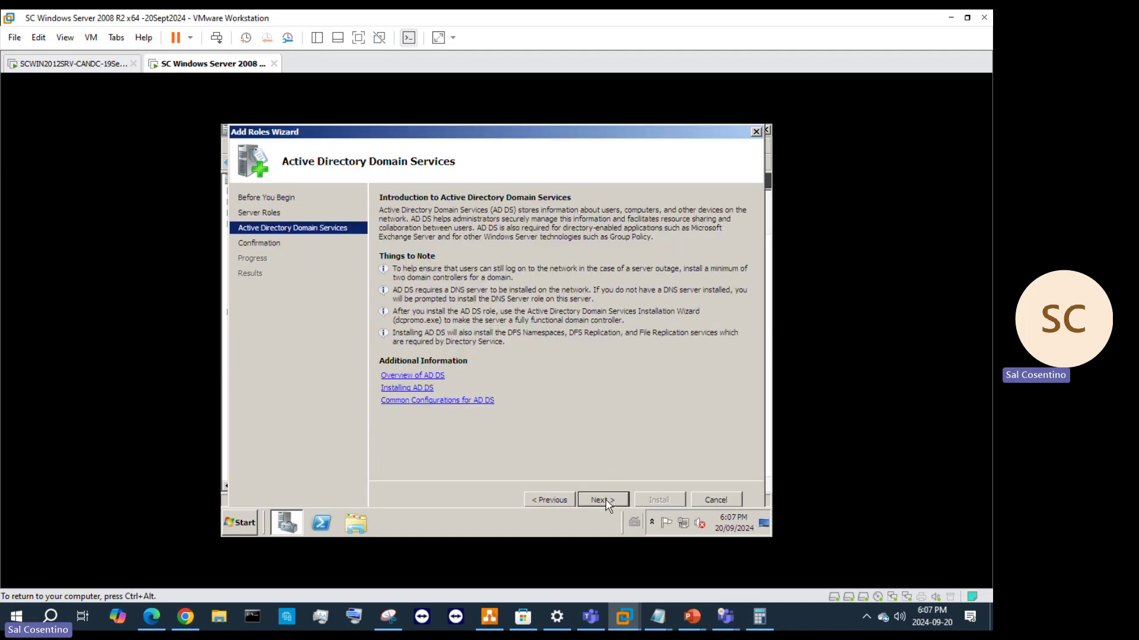
click(603, 501)
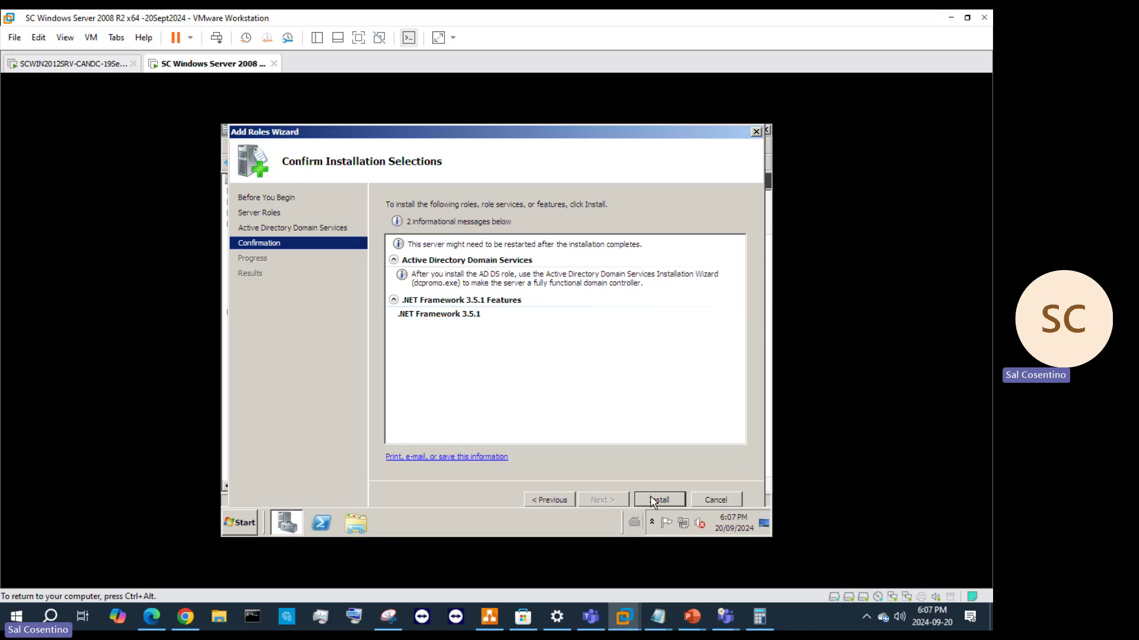
click(657, 500)
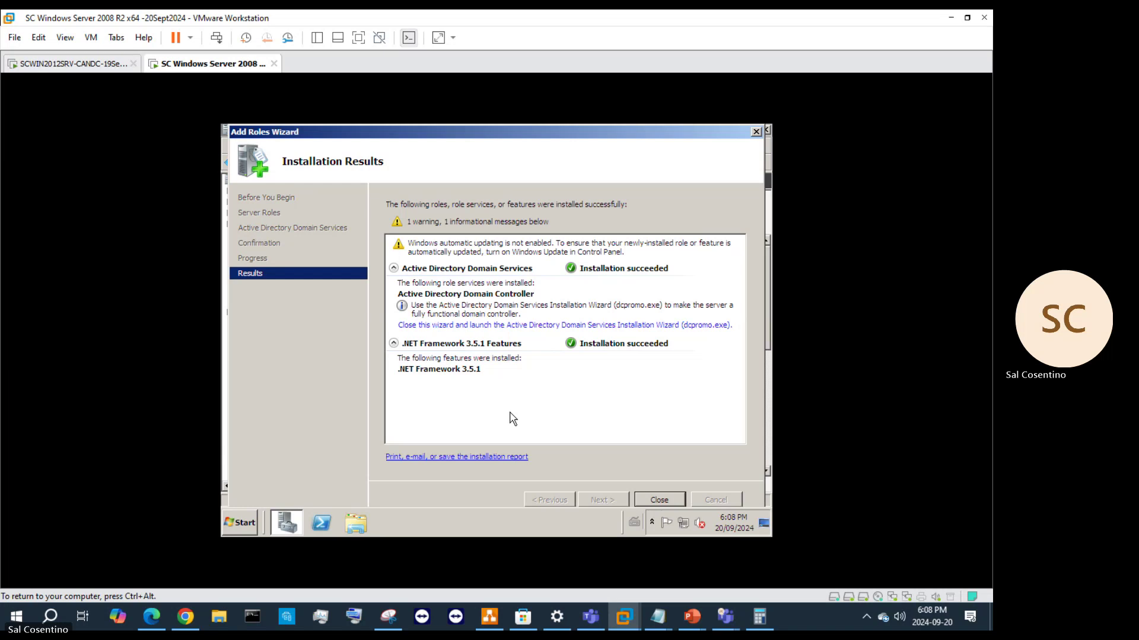
click(663, 500)
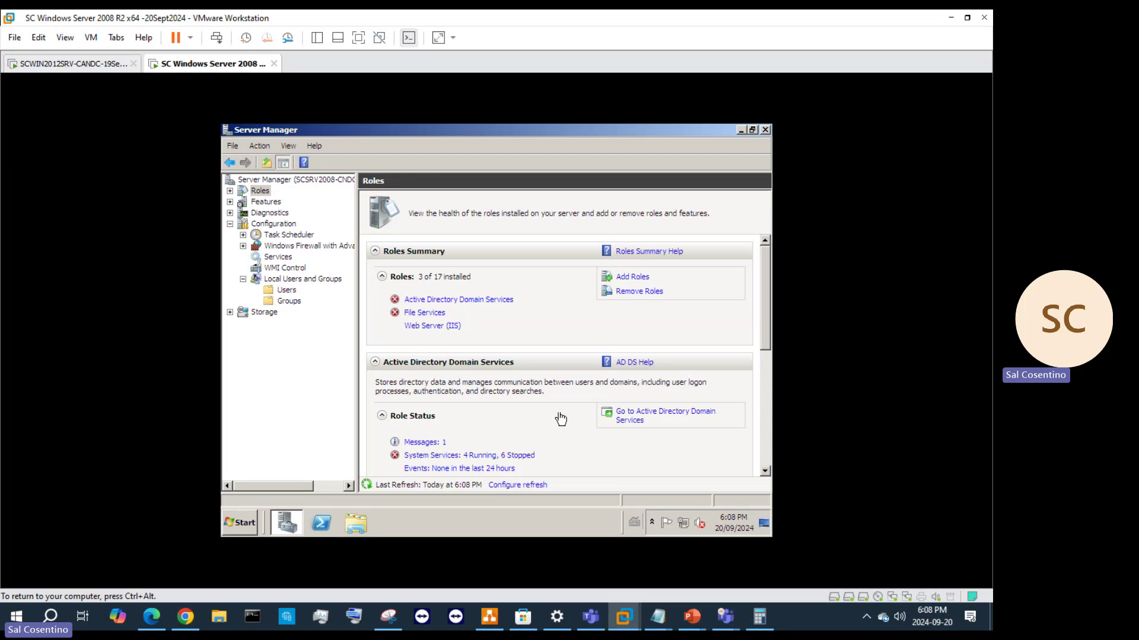
click(448, 300)
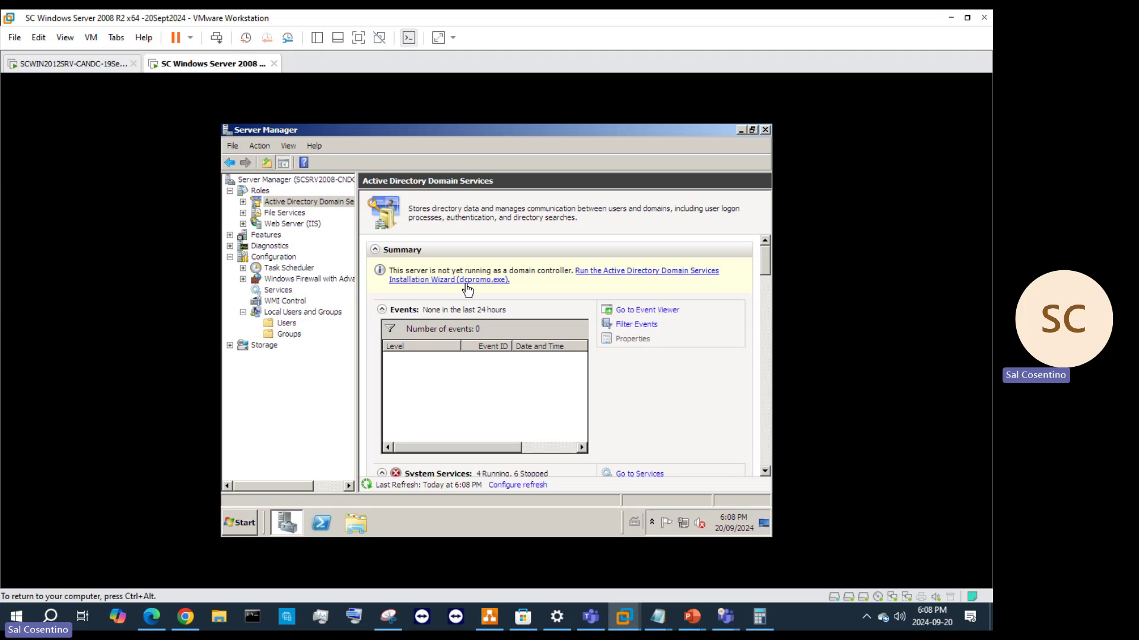
- Try to launch the local user manager by running lusrmgr from the Run dialog
click(233, 525)
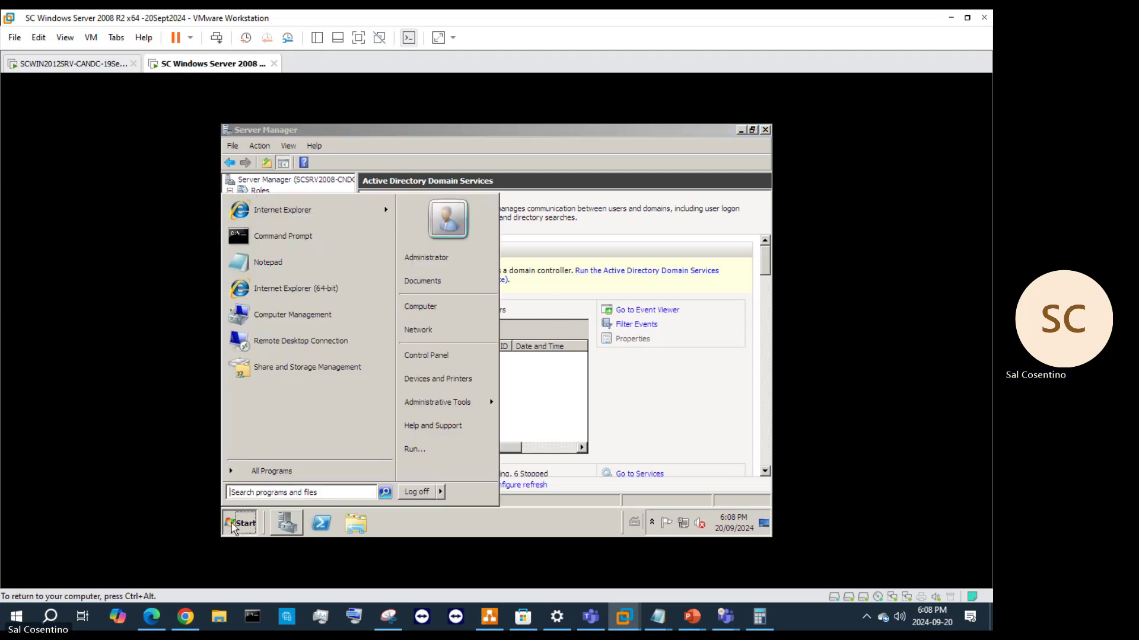
right_click(232, 529)
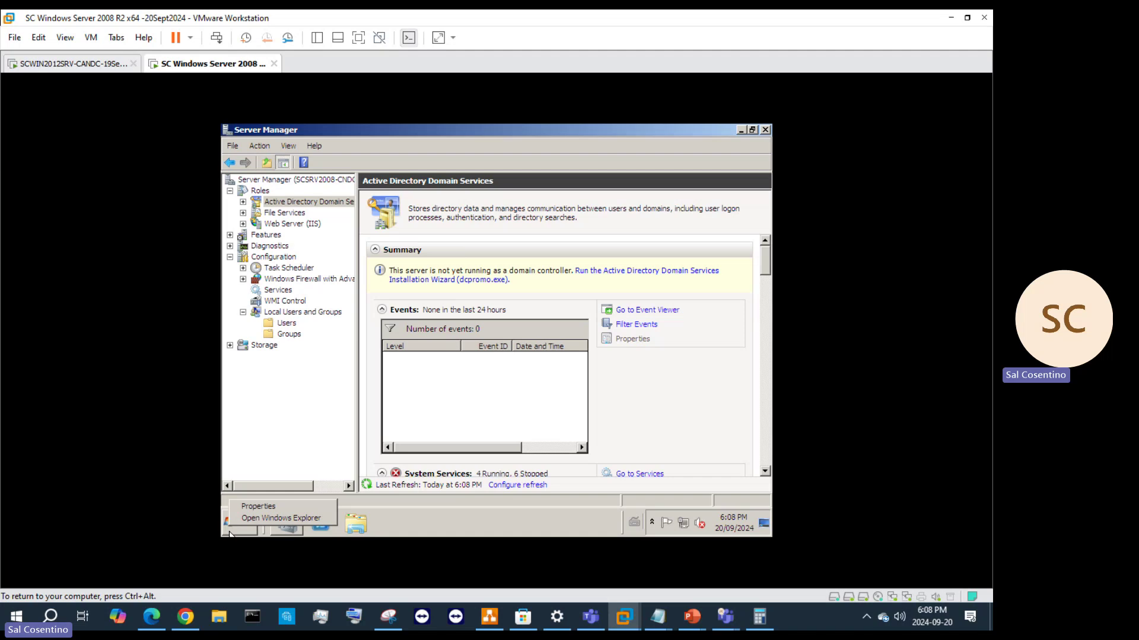
click(230, 532)
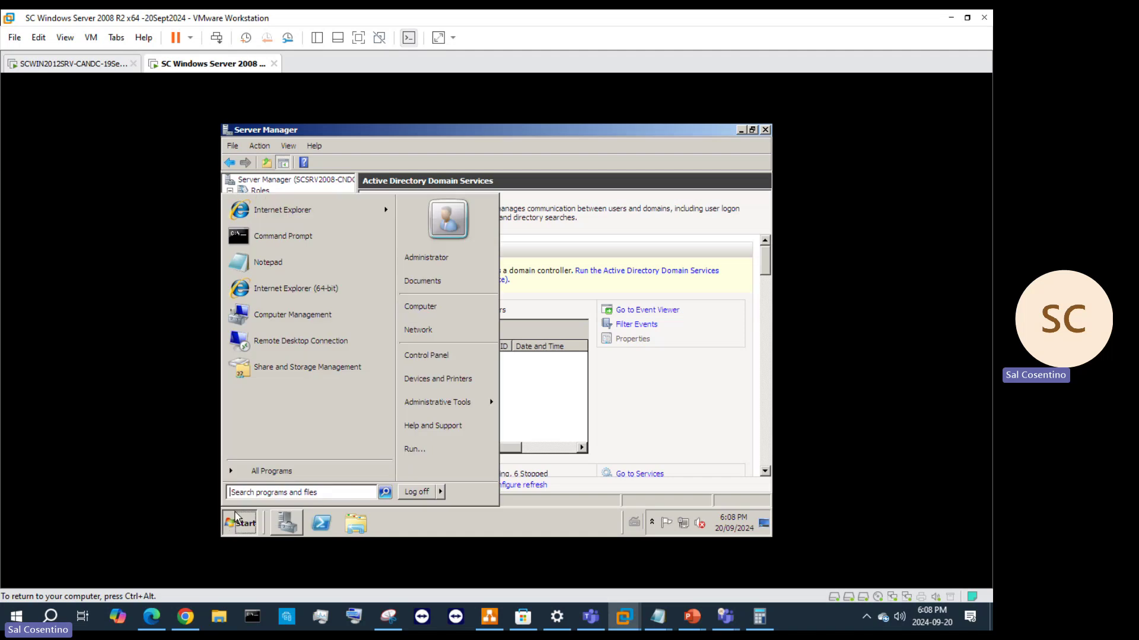
click(408, 450)
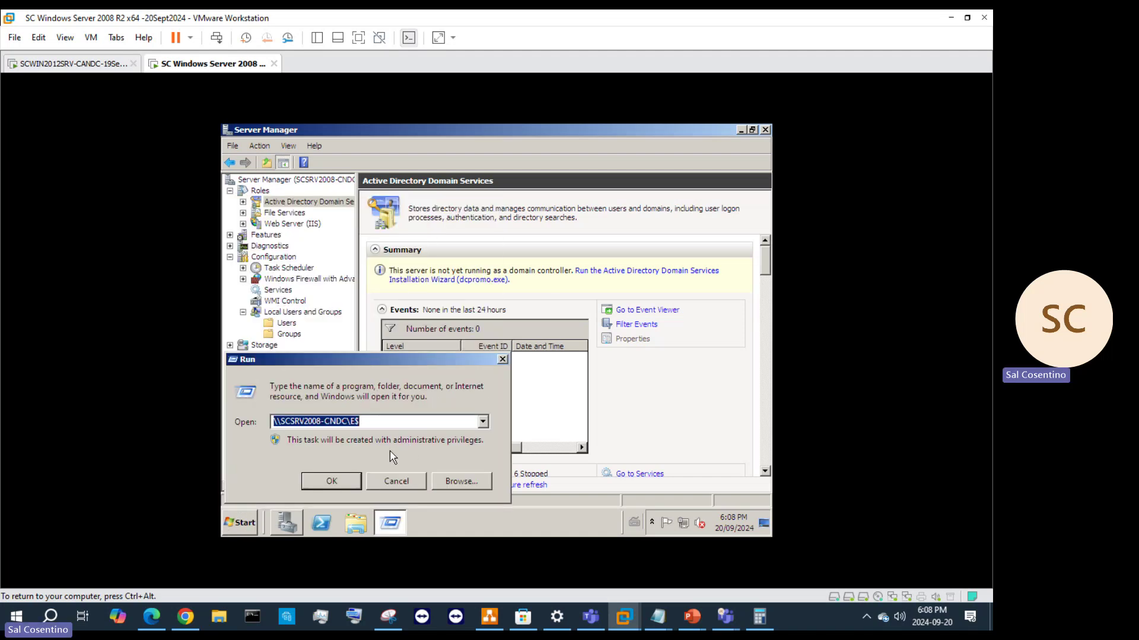
text(luse)
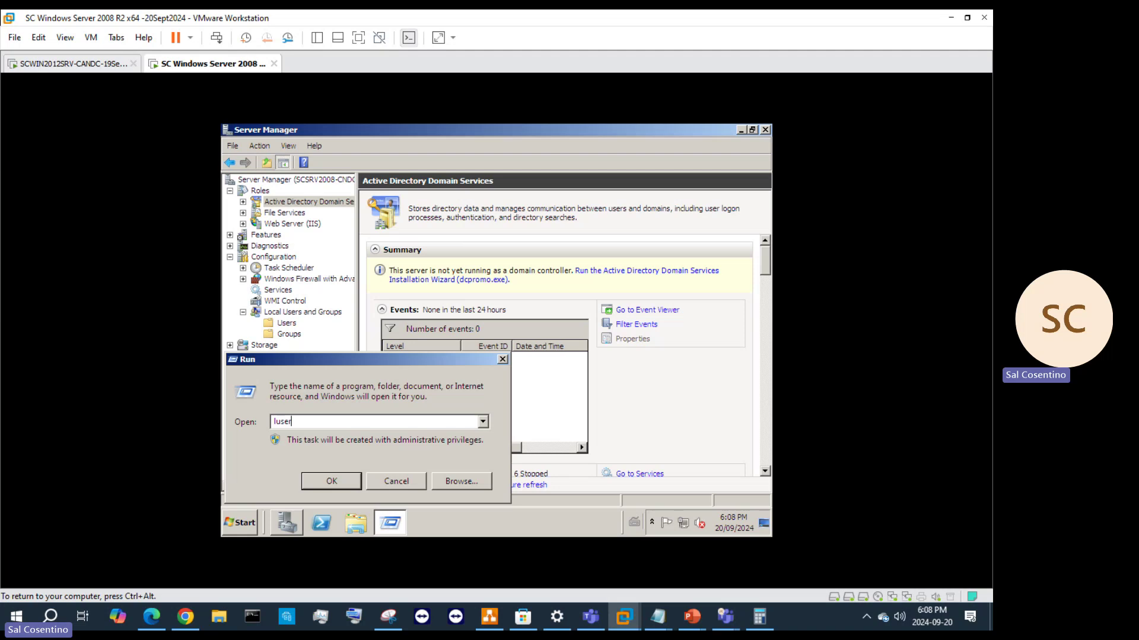
text(r)
key(BackSpace)
key(BackSpace)
key(BackSpace)
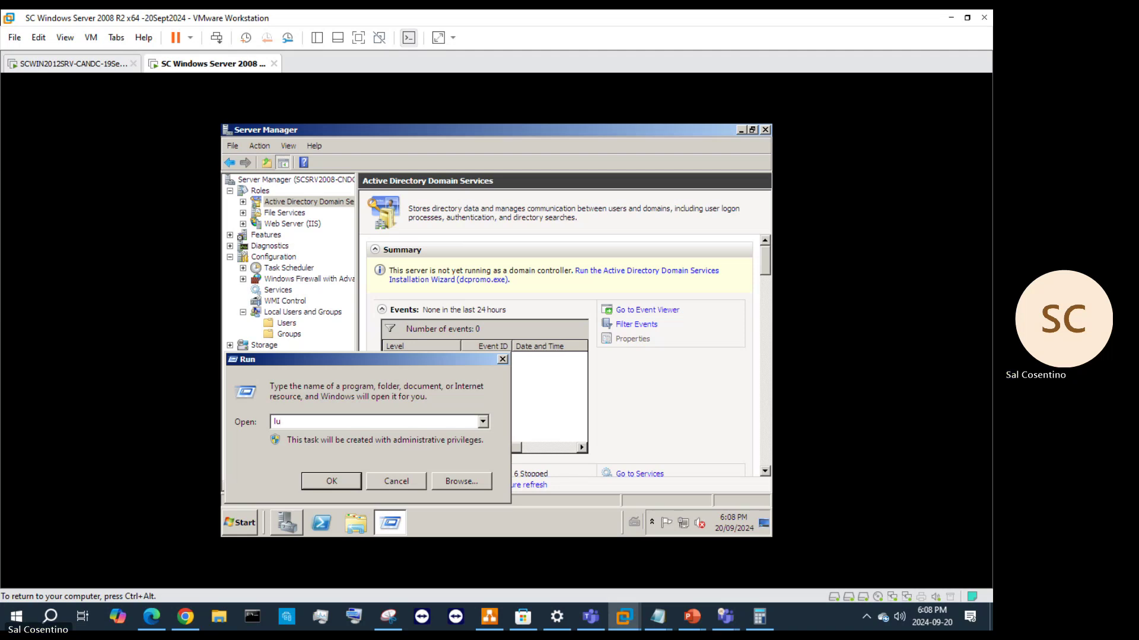
key(BackSpace)
text(usrmngr)
key(BackSpace)
key(BackSpace)
key(BackSpace)
text(rgr)
key(Return)
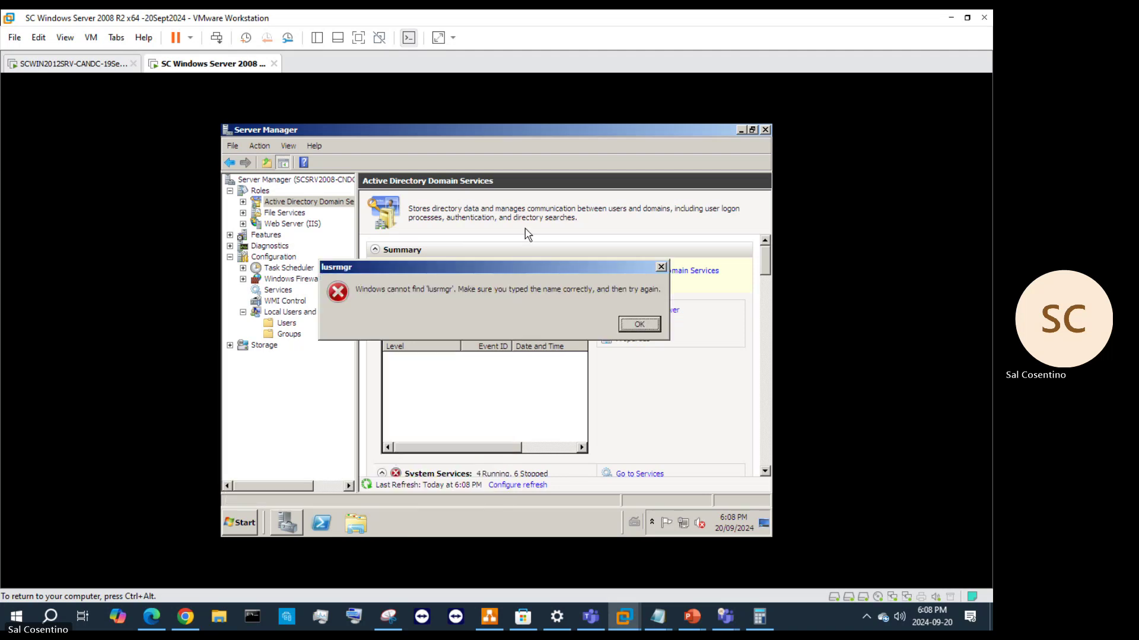
- Display the Local Users and Groups node in Server Manager and check its available view options
click(294, 313)
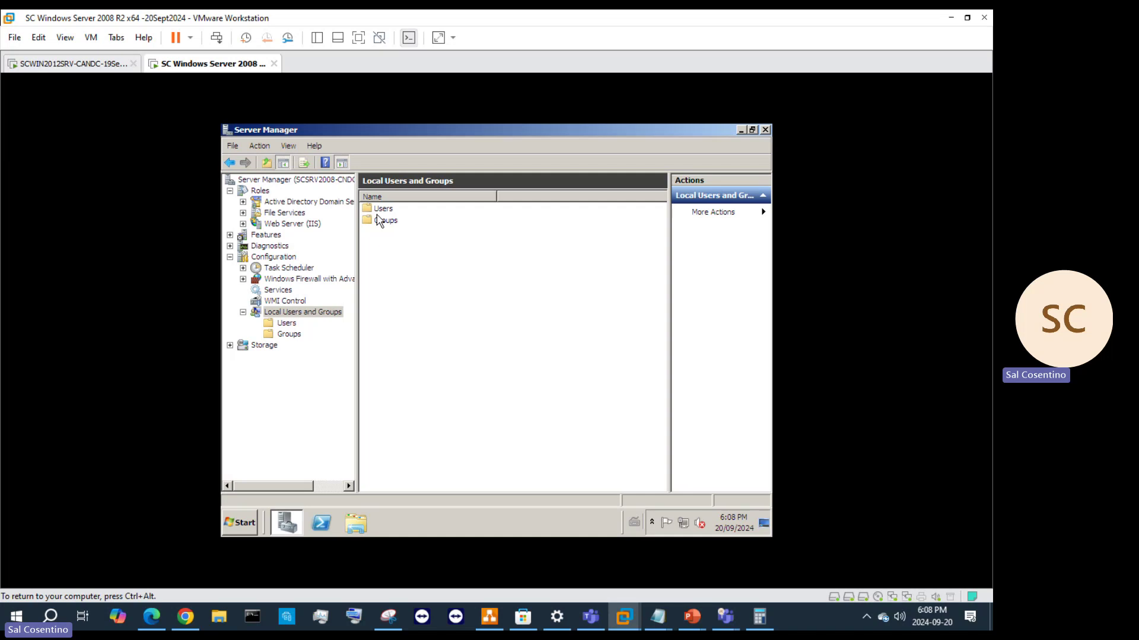
right_click(337, 311)
mouse_move(356, 319)
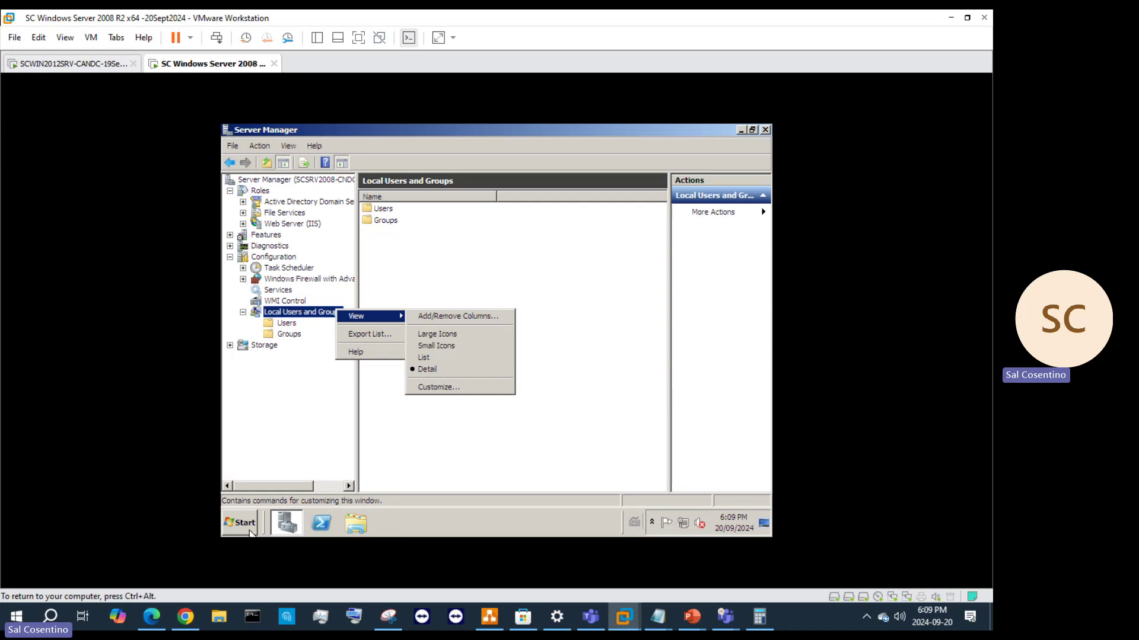
- Run control userpasswords2 from the Run dialog and open the Local Users and Groups console from its advanced user management
right_click(247, 530)
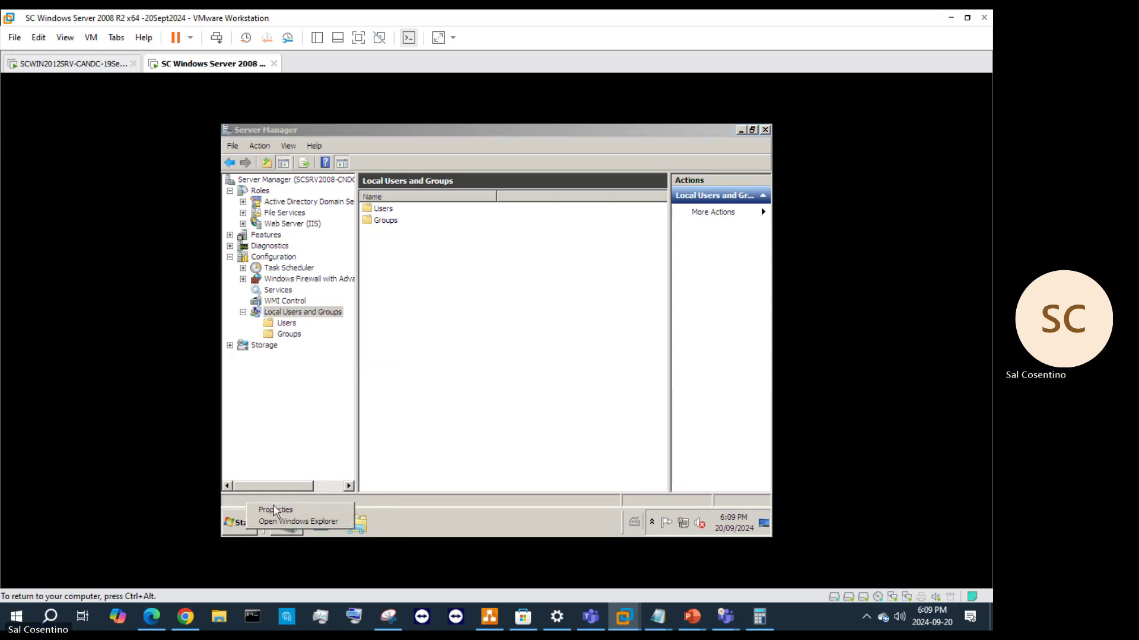
click(230, 530)
click(412, 449)
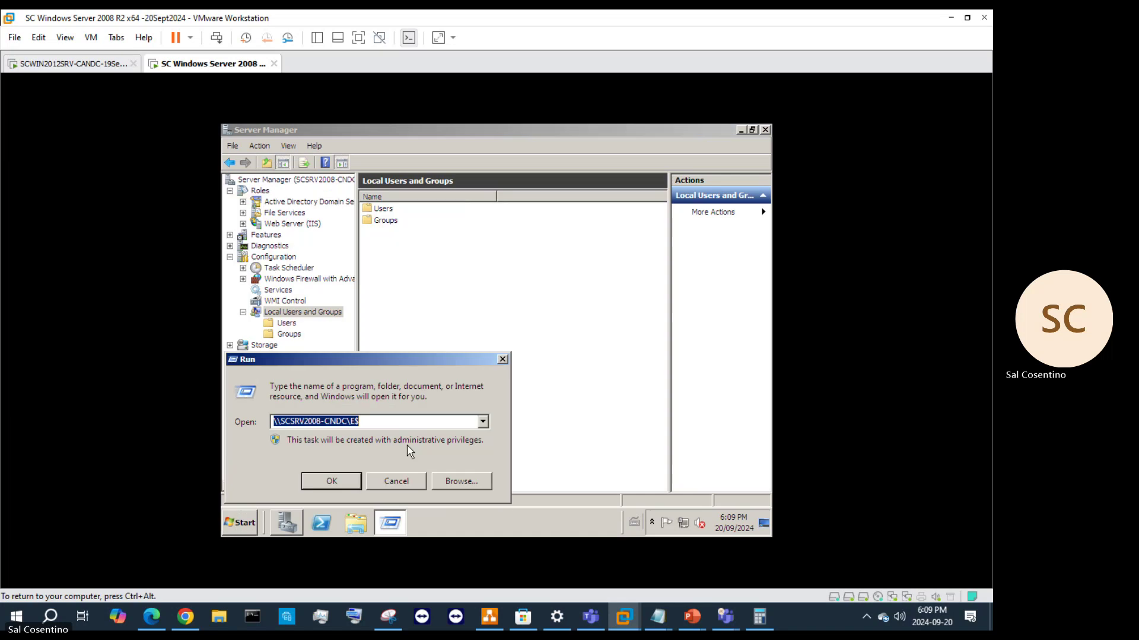
text(con)
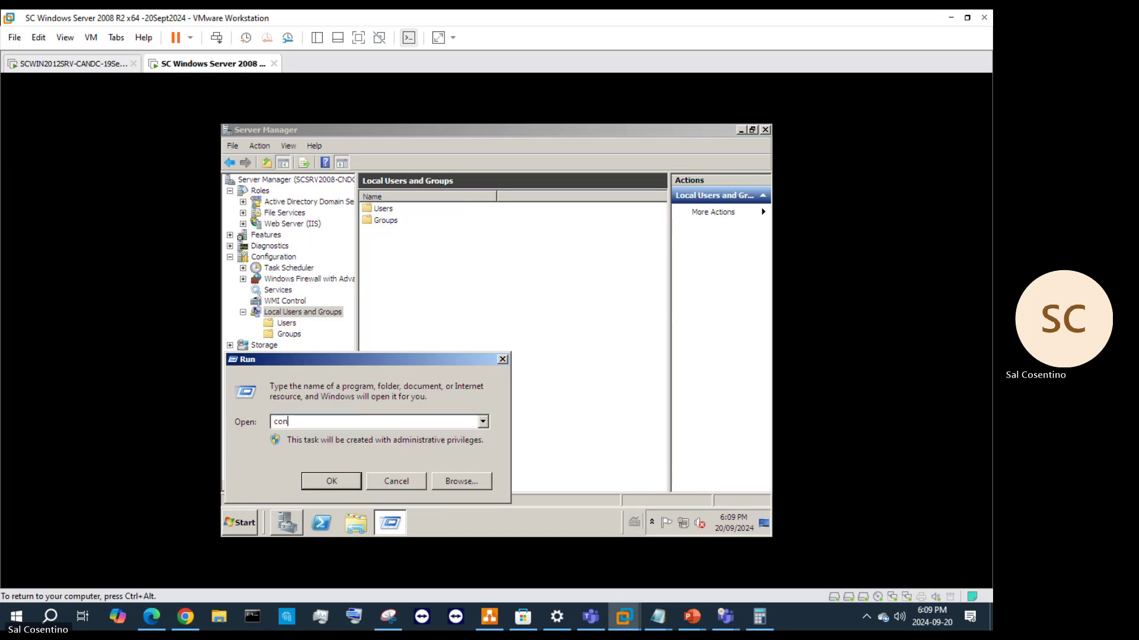
text(trol userpasswords2)
key(Return)
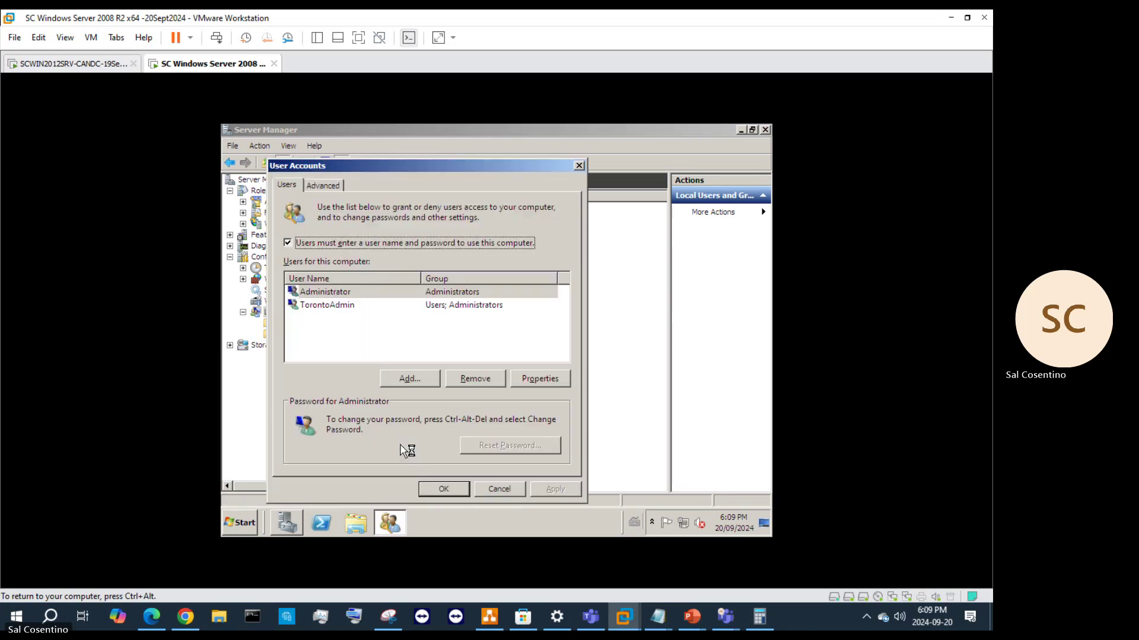
click(330, 187)
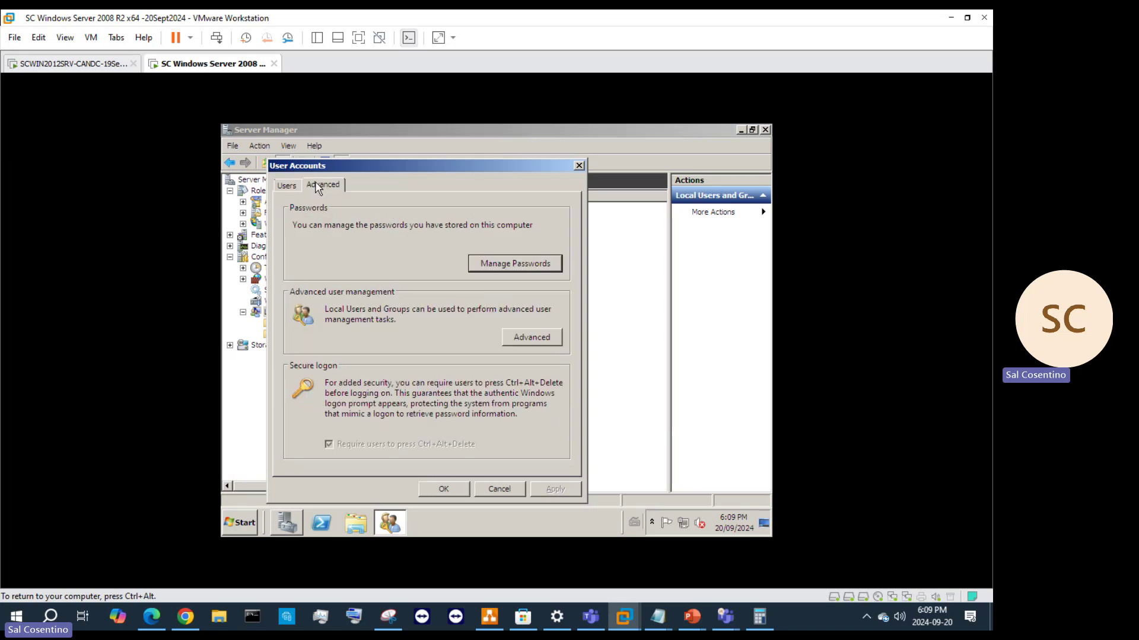
click(521, 338)
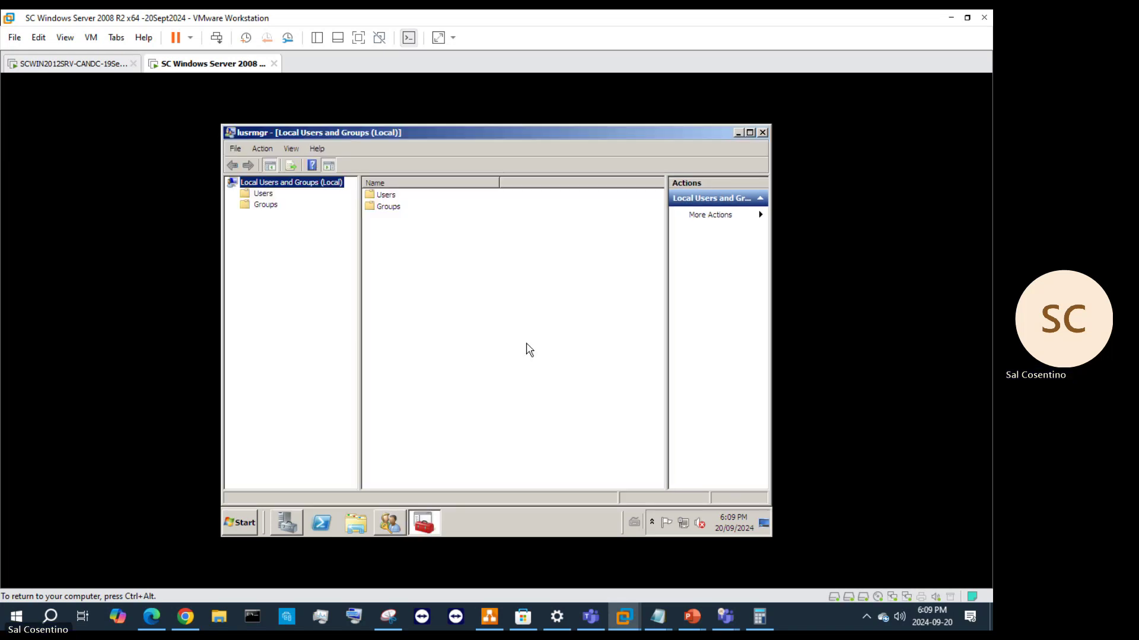
- Try to add the TorontoAdmin user to a group by checking the name Back, and cancel out of the user's properties
click(265, 205)
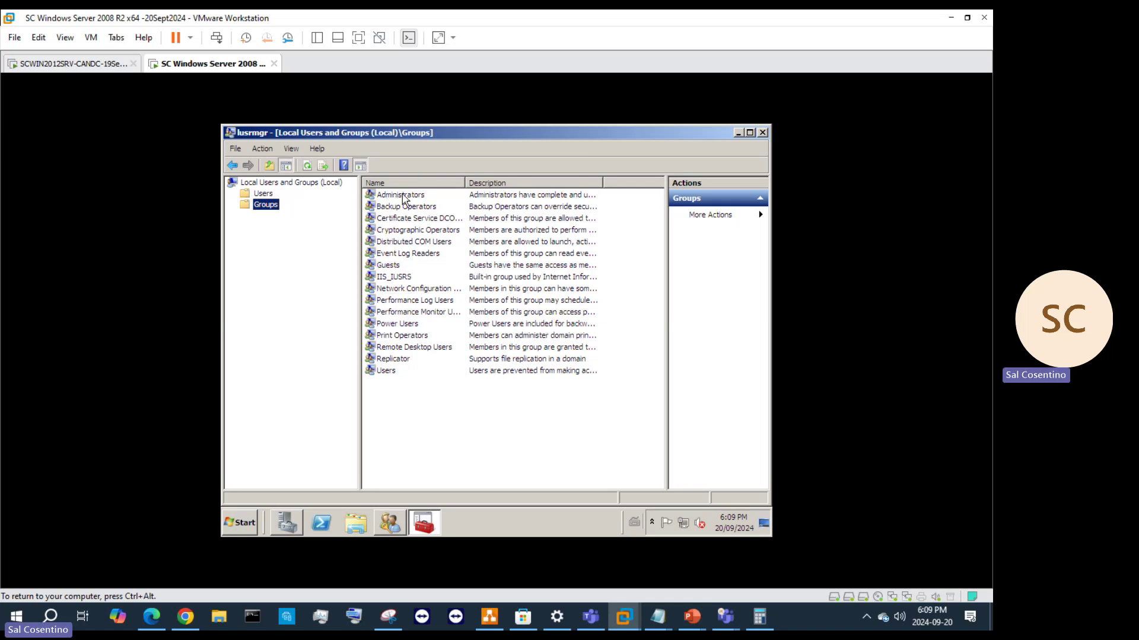
click(263, 194)
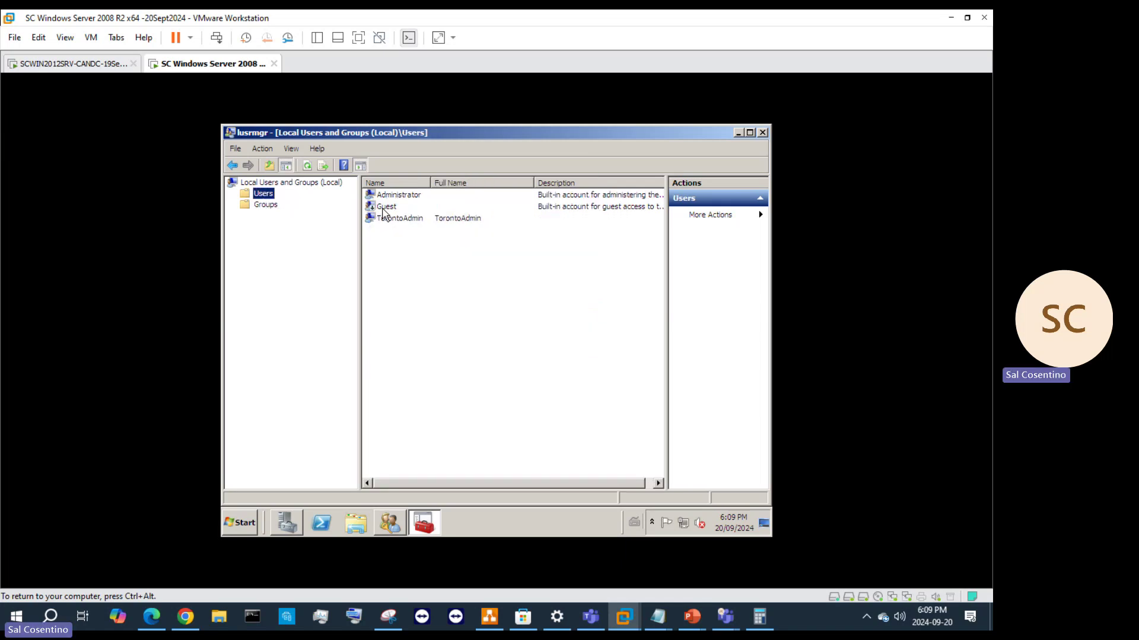
right_click(424, 219)
click(457, 292)
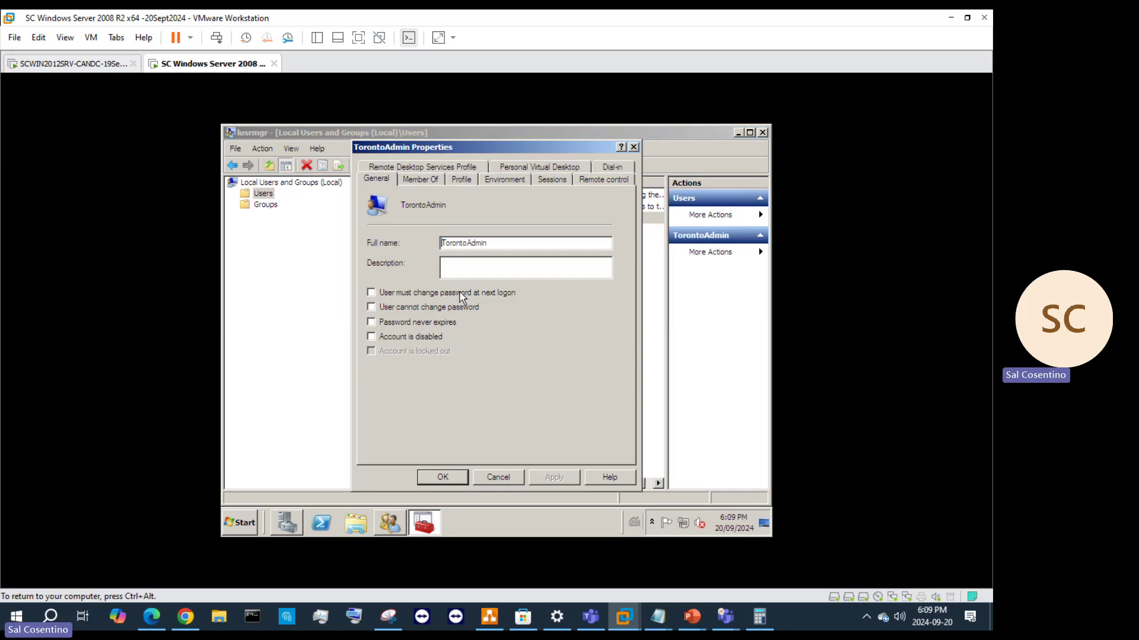
click(417, 179)
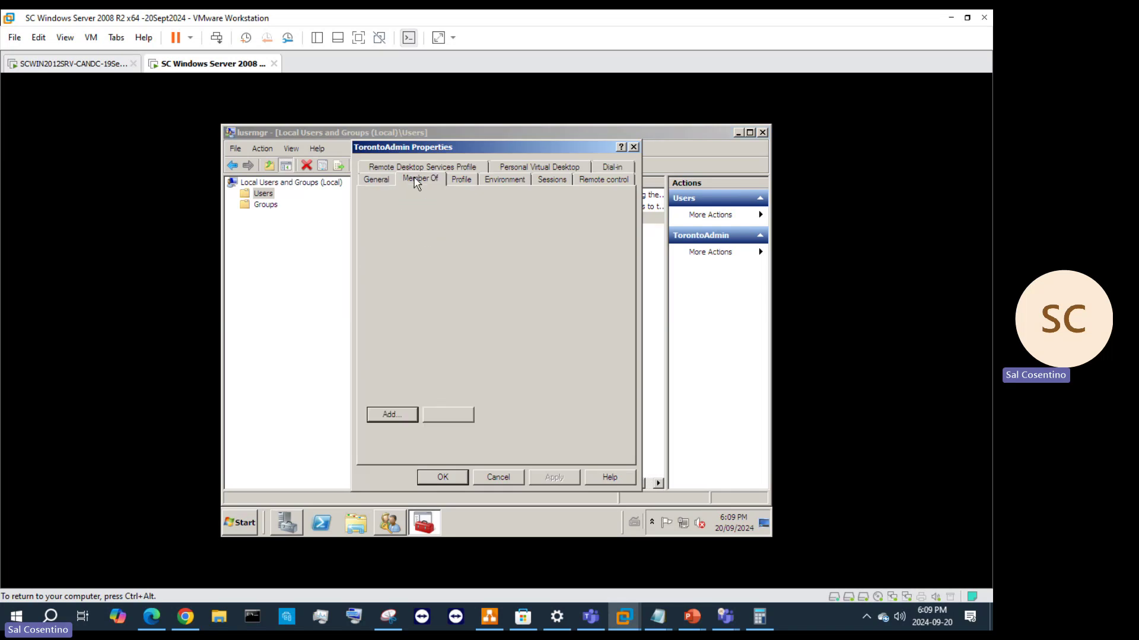
click(392, 414)
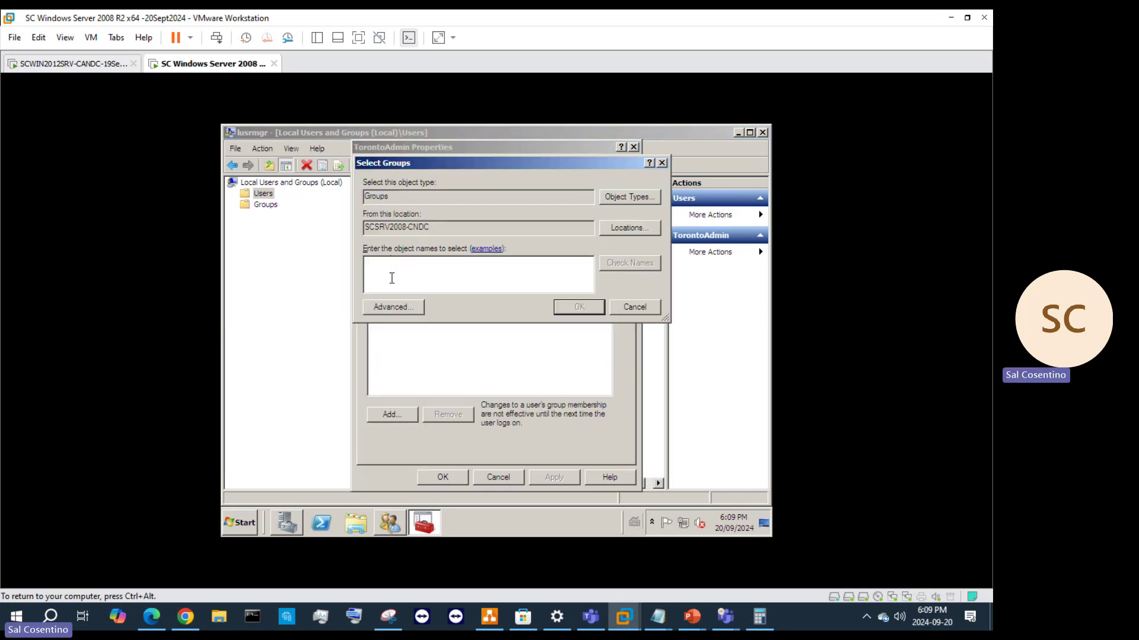
text(Back)
click(636, 261)
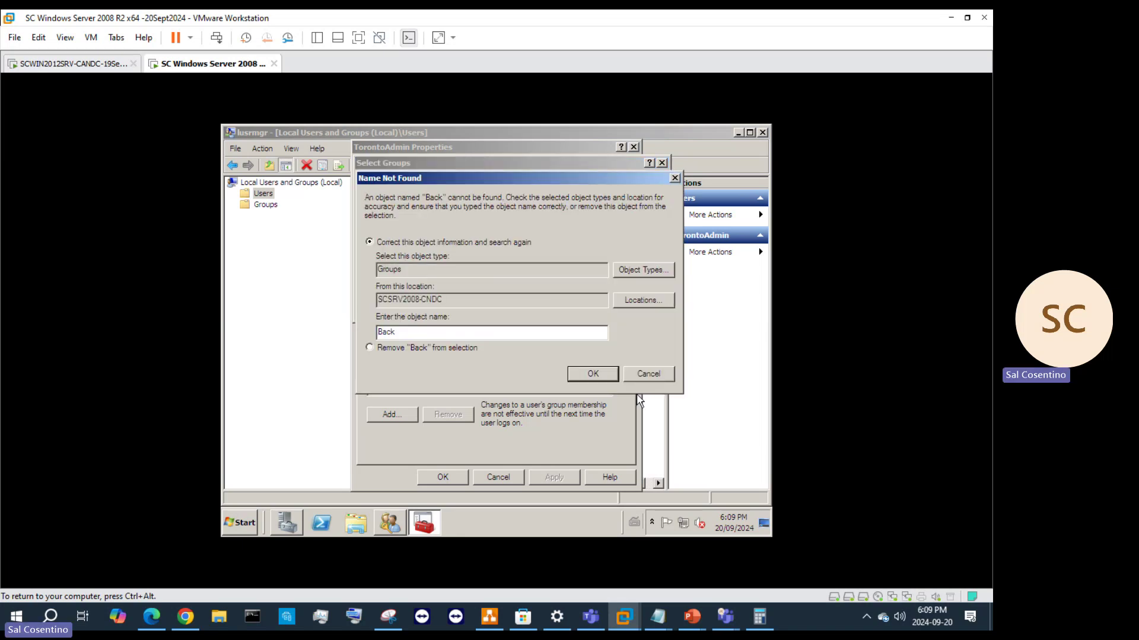
click(644, 374)
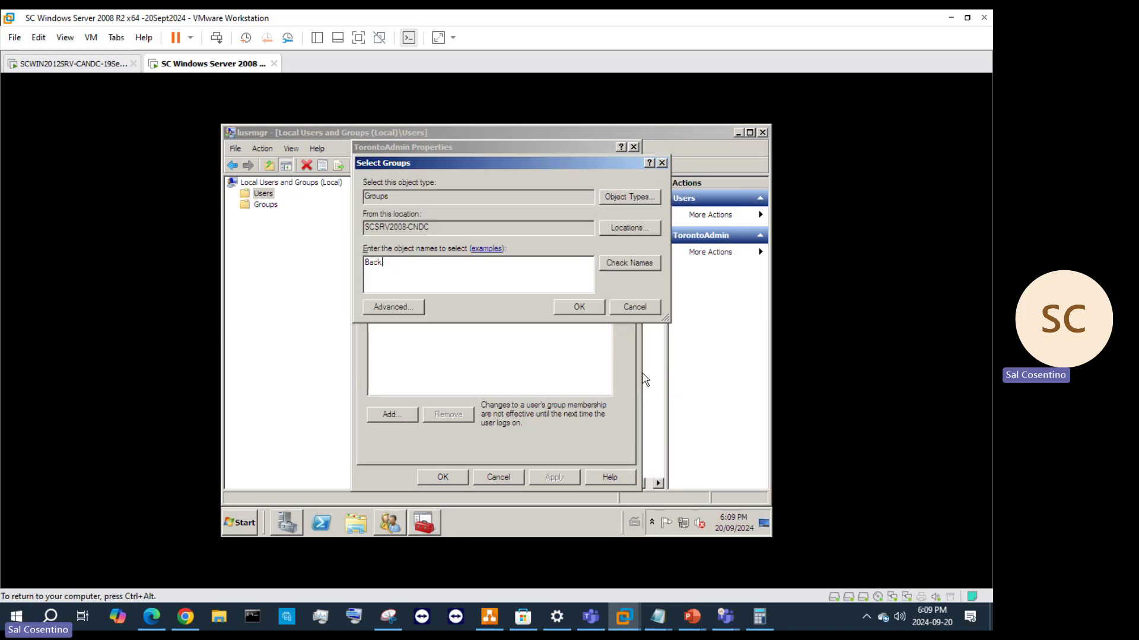
click(661, 163)
click(633, 147)
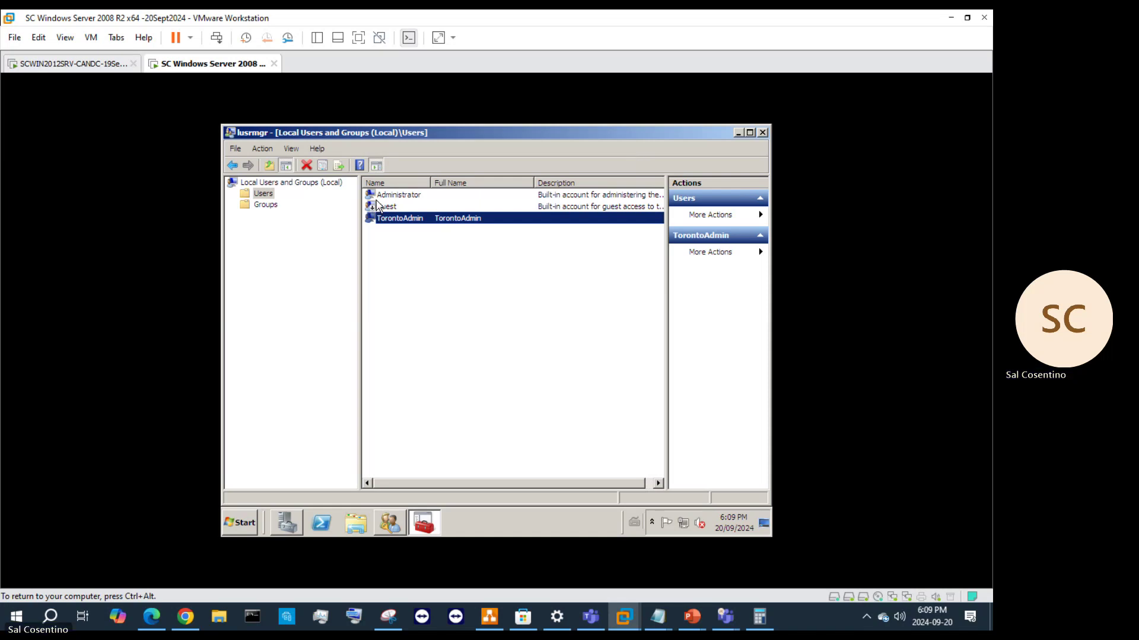
- On the Windows Server 2012 R2 virtual machine, log off to apply the VMware Tools interface changes and sign in as TorontoAdmin
click(97, 63)
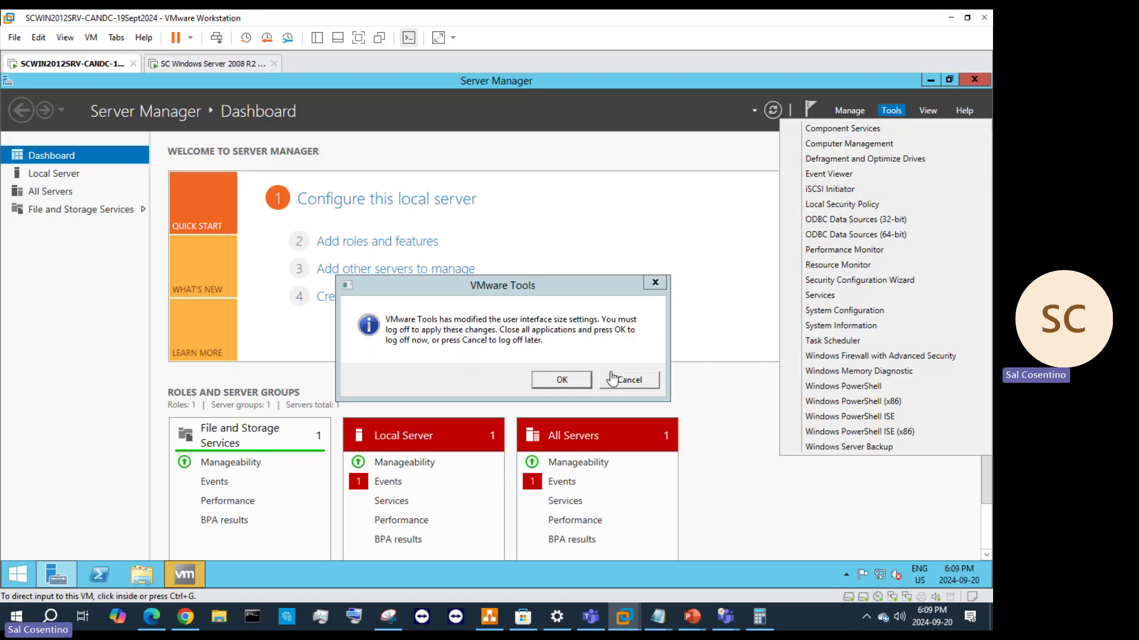
click(576, 381)
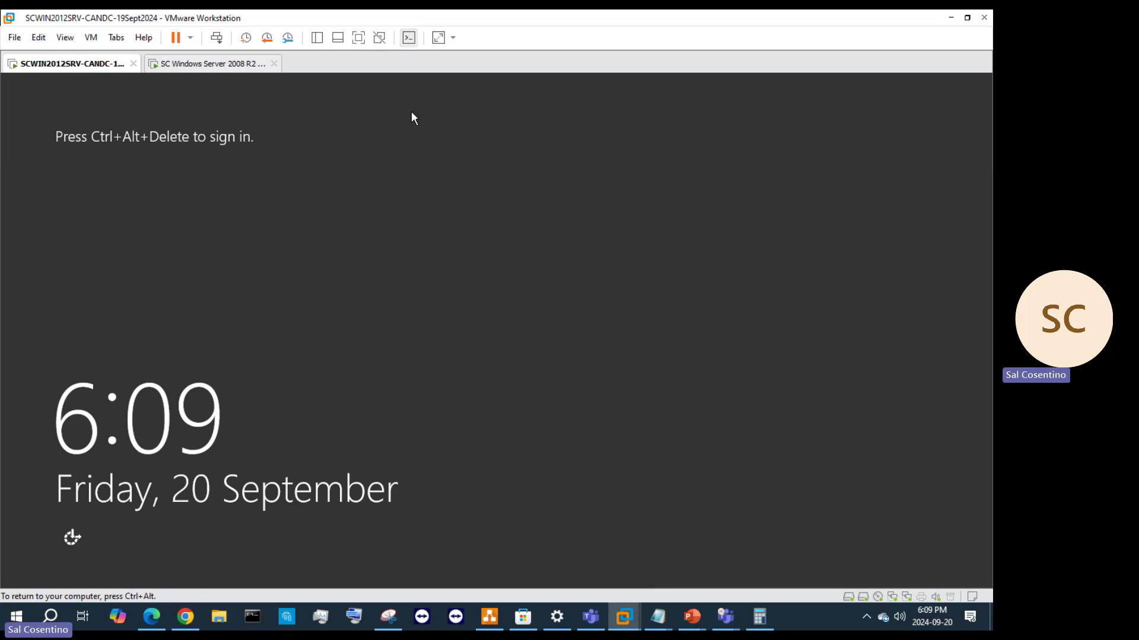
click(219, 39)
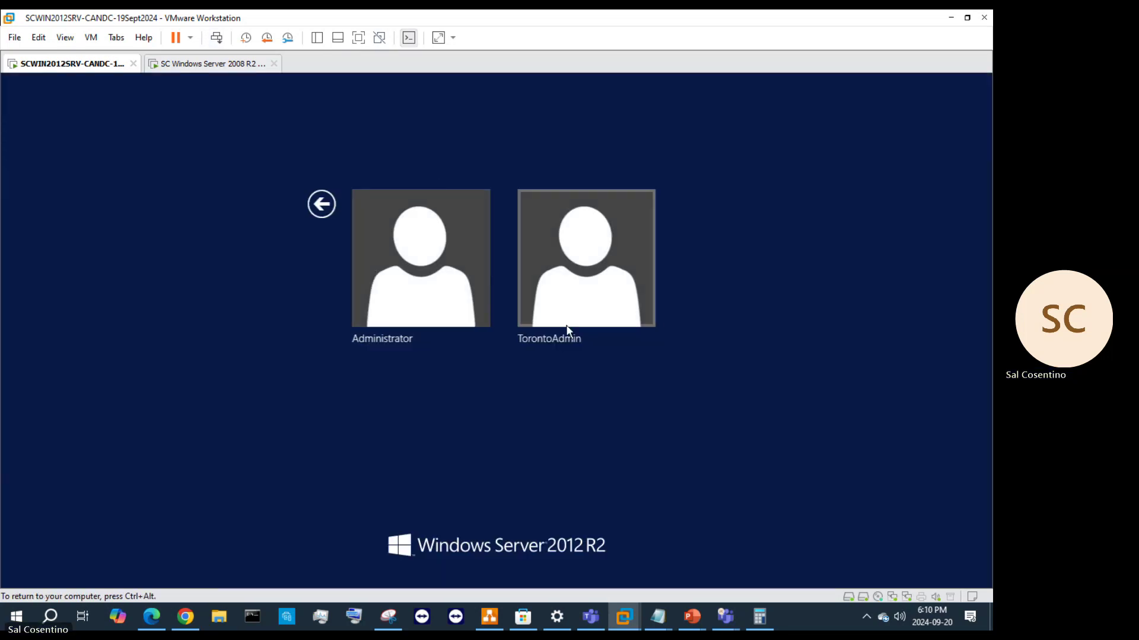
click(475, 272)
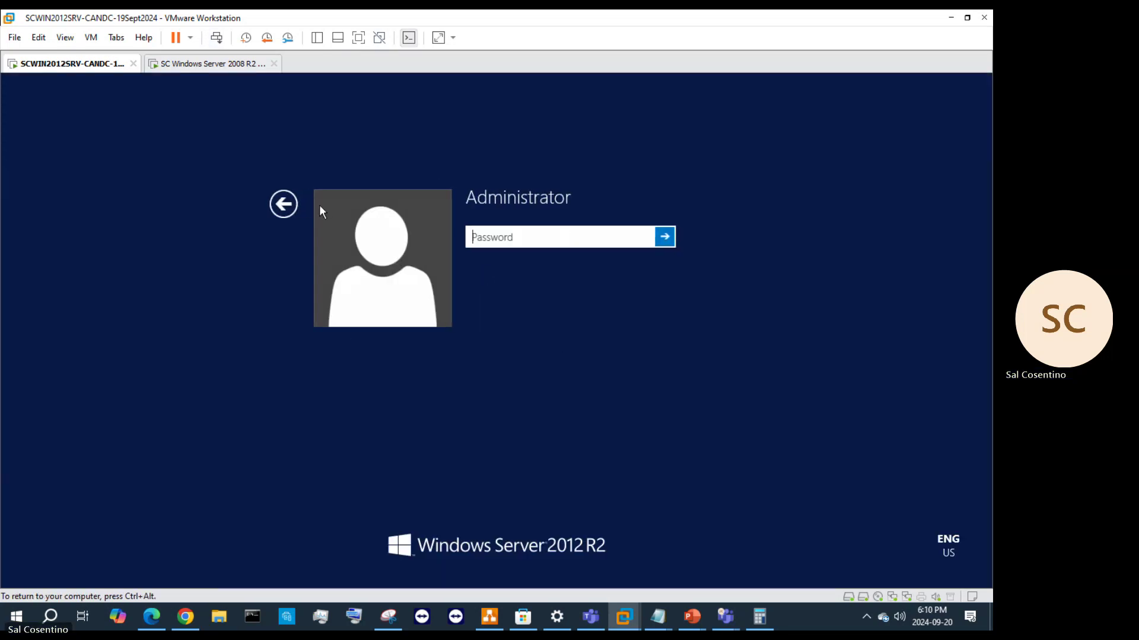
click(283, 204)
click(611, 215)
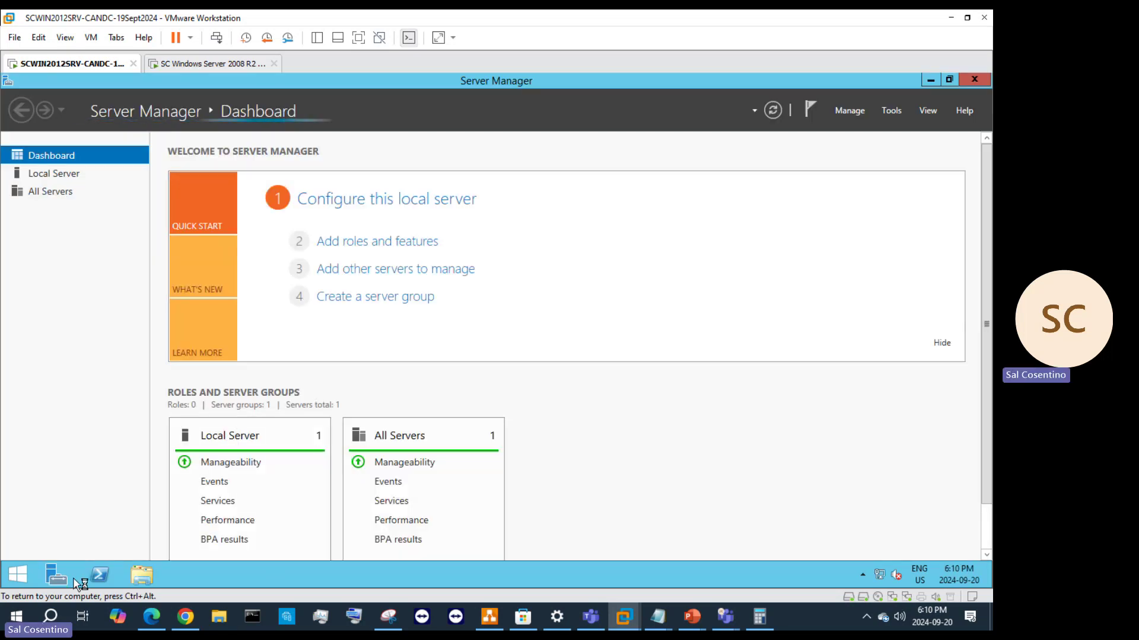
- Open the local Groups list in Computer Management and check the members of the Administrators group
click(21, 574)
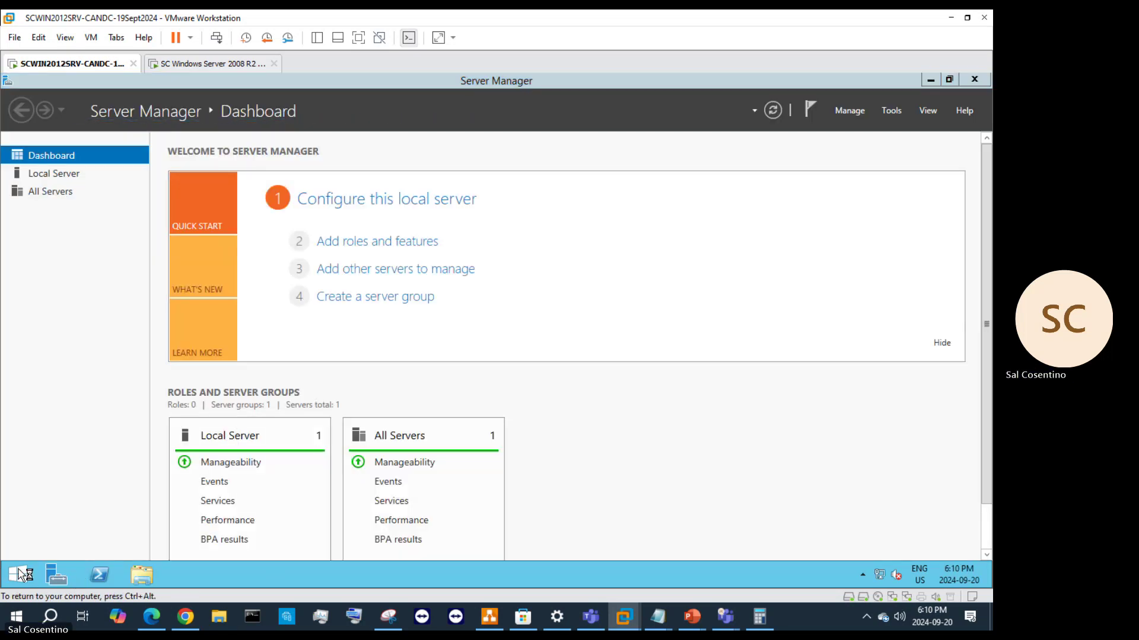
right_click(18, 570)
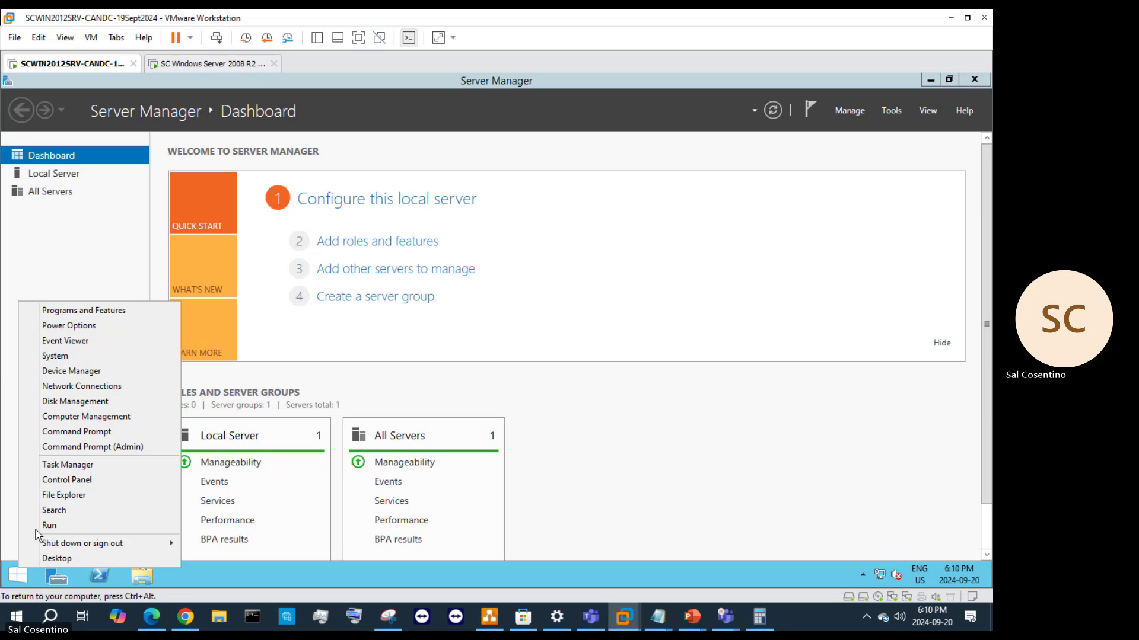
click(121, 416)
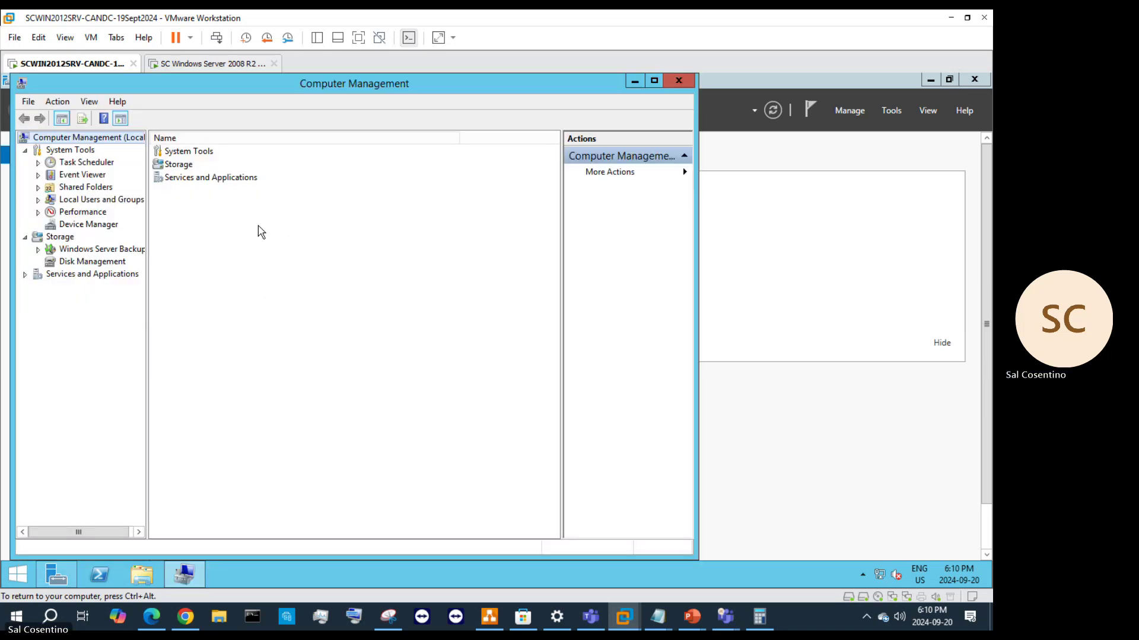
click(96, 200)
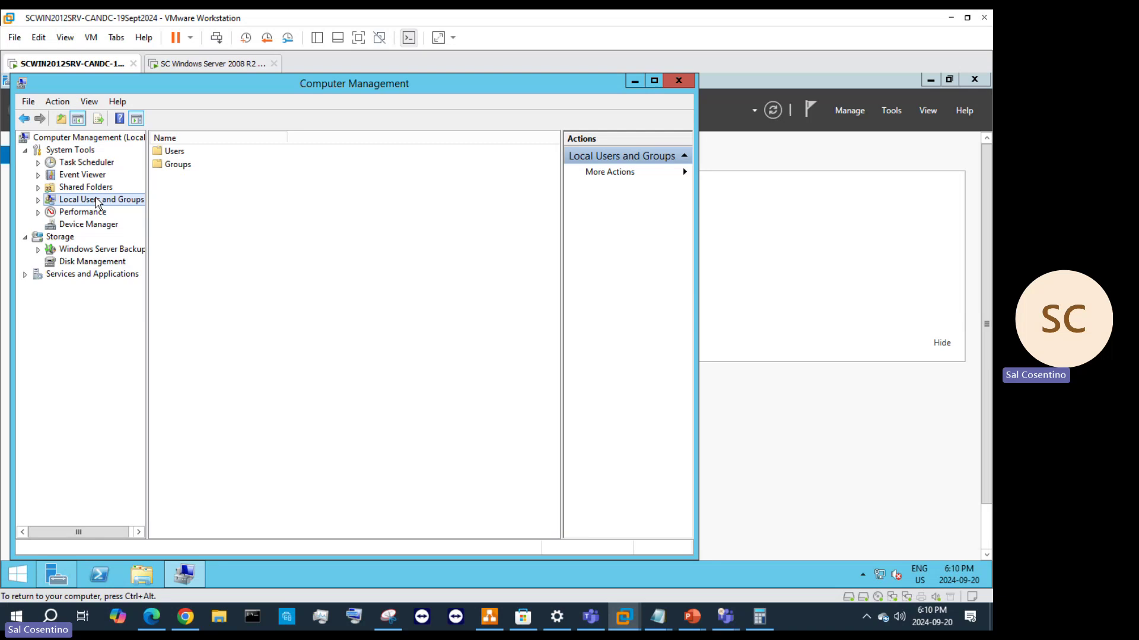
double_click(176, 164)
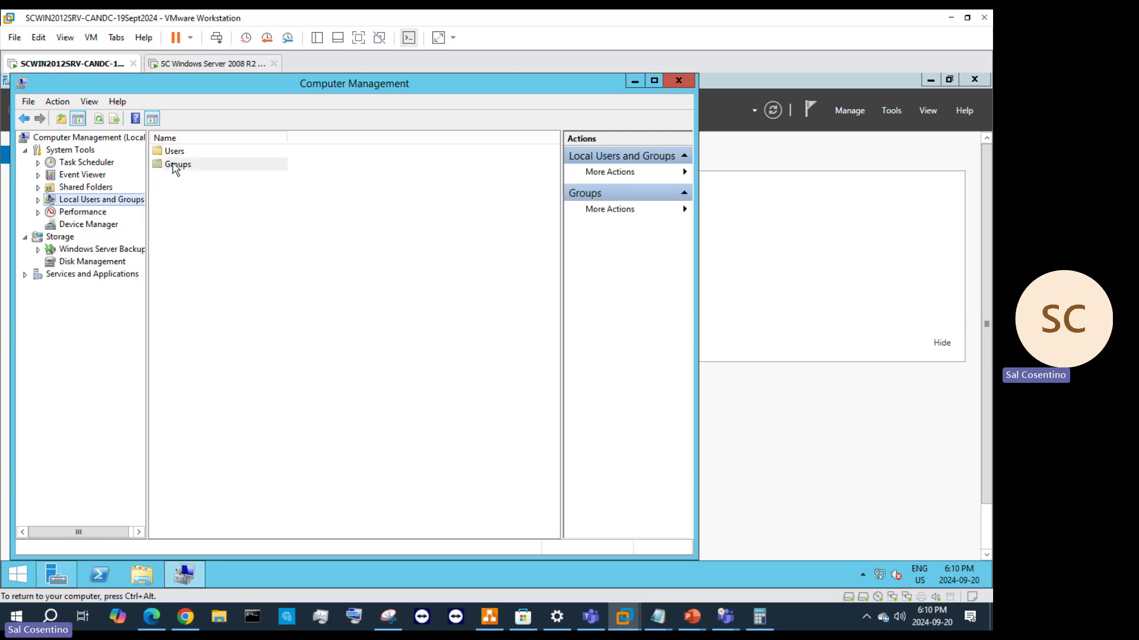
double_click(186, 167)
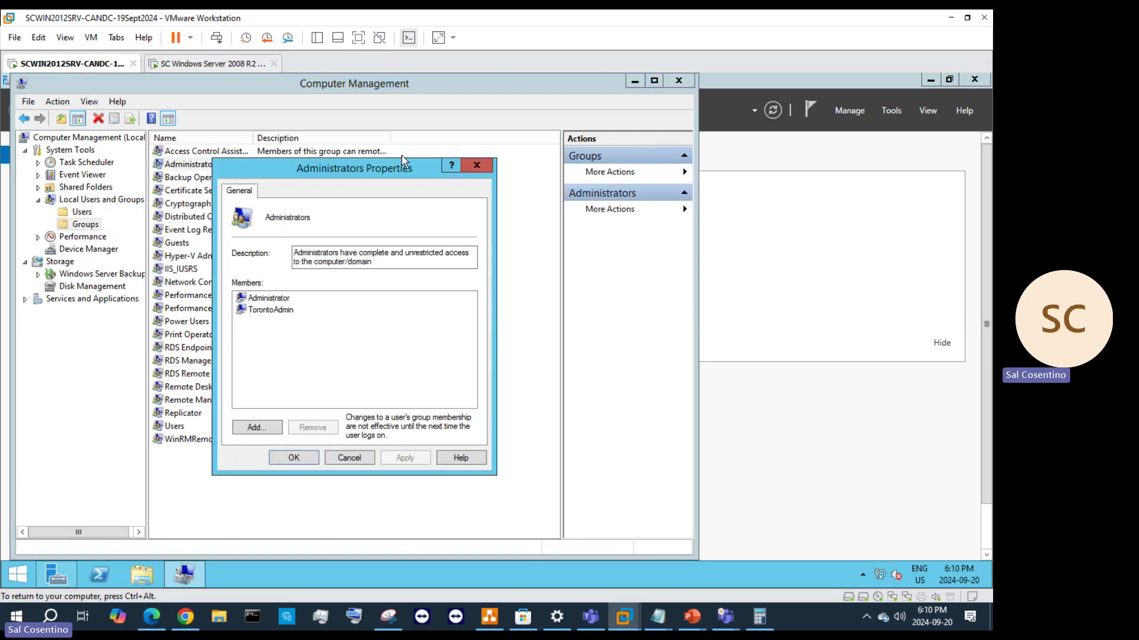
click(465, 166)
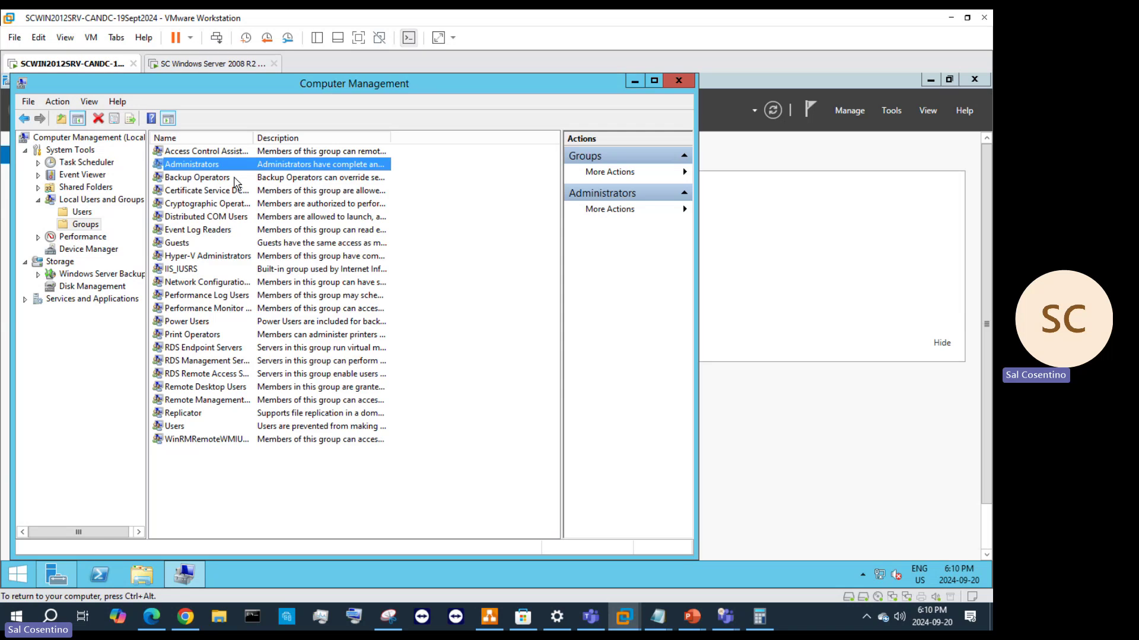
- Try to add a user named Toronto to the Backup Operators group, check the searchable object types, and cancel
double_click(187, 177)
click(255, 428)
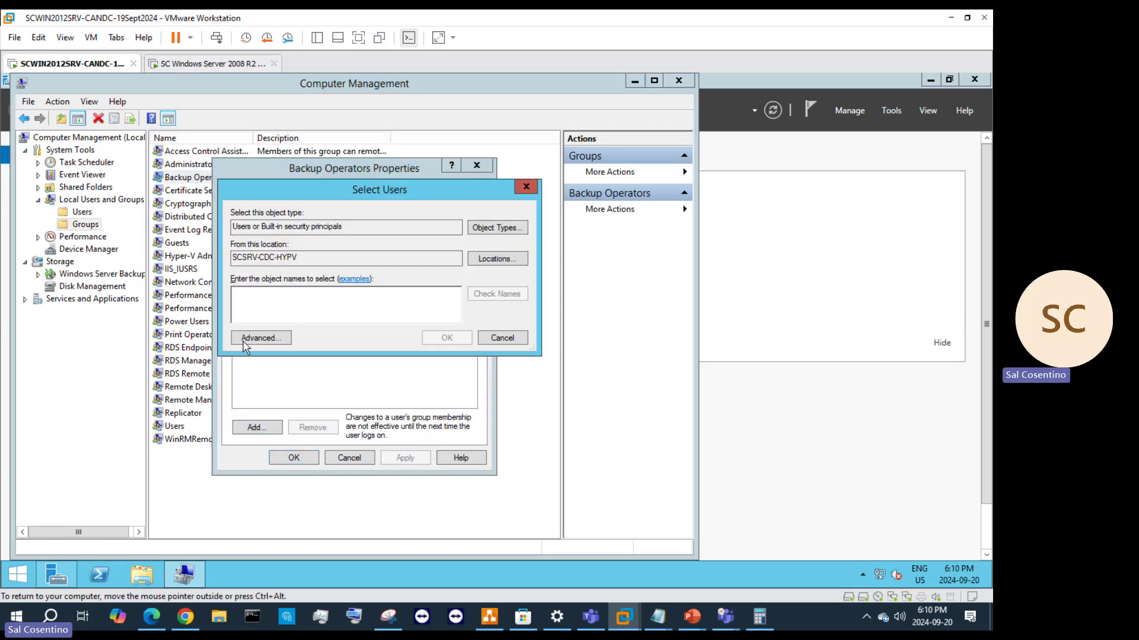
text(rt)
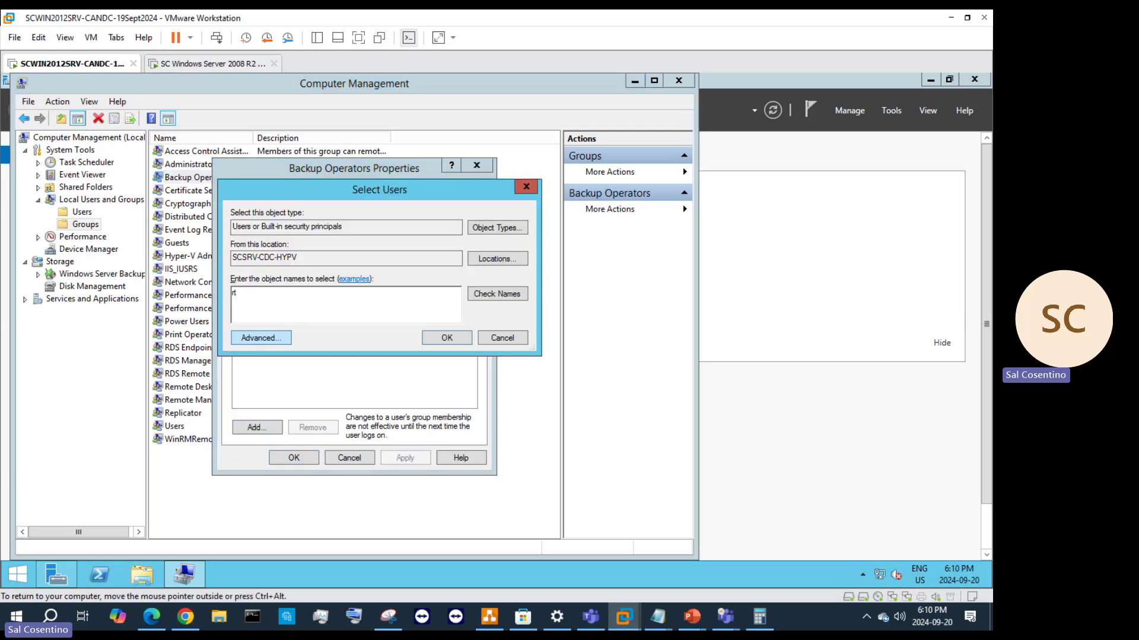
key(BackSpace)
key(BackSpace)
text(Toronto)
click(497, 294)
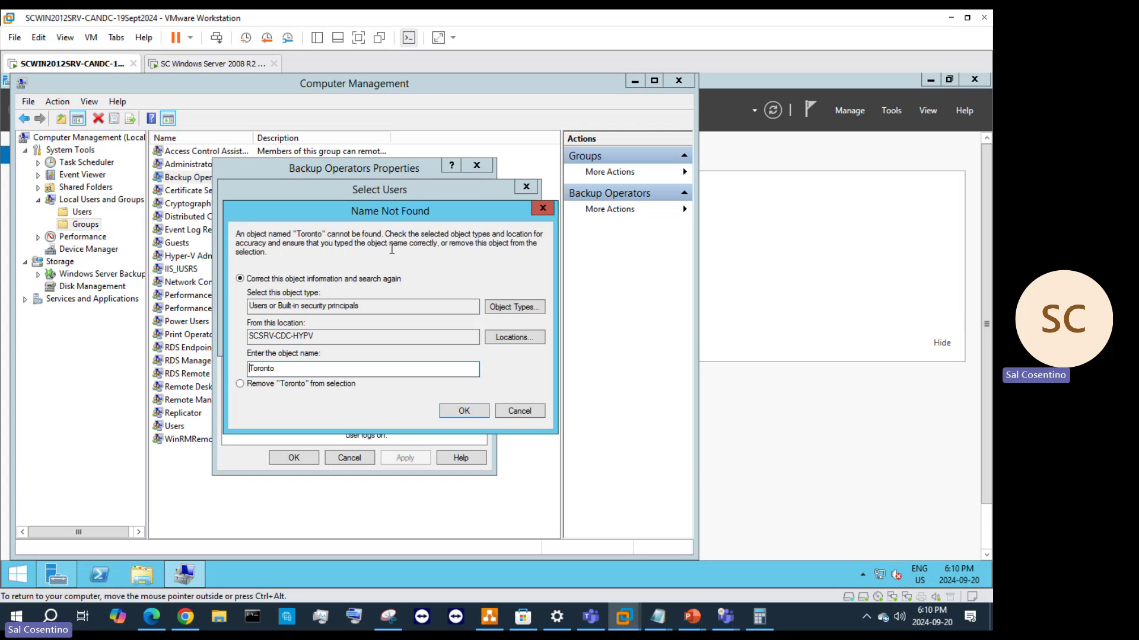
click(502, 310)
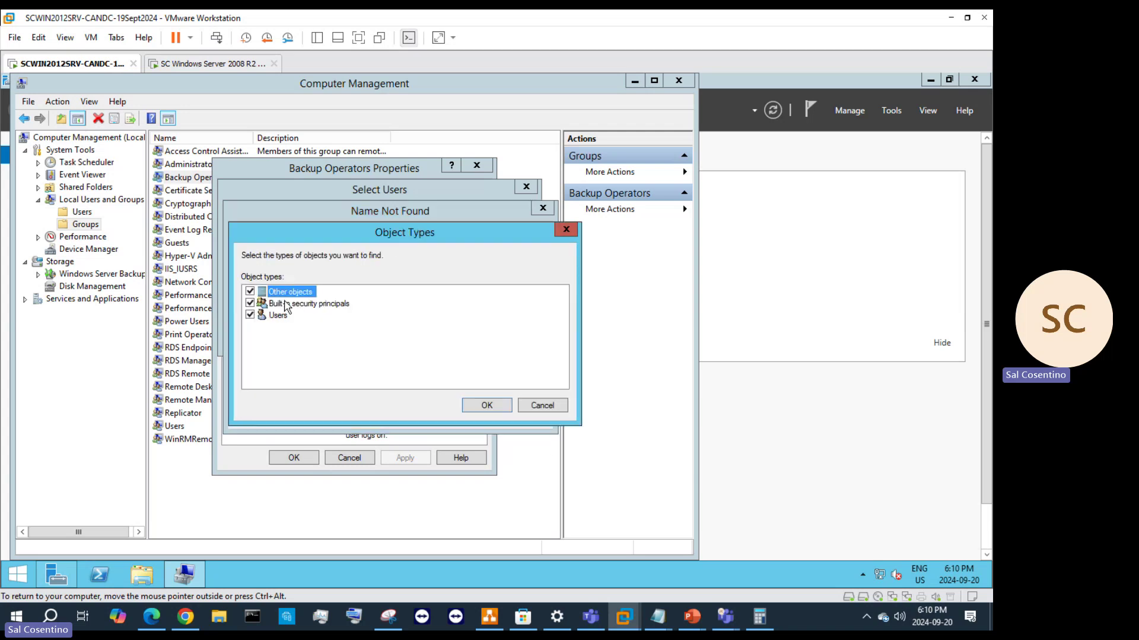
click(541, 405)
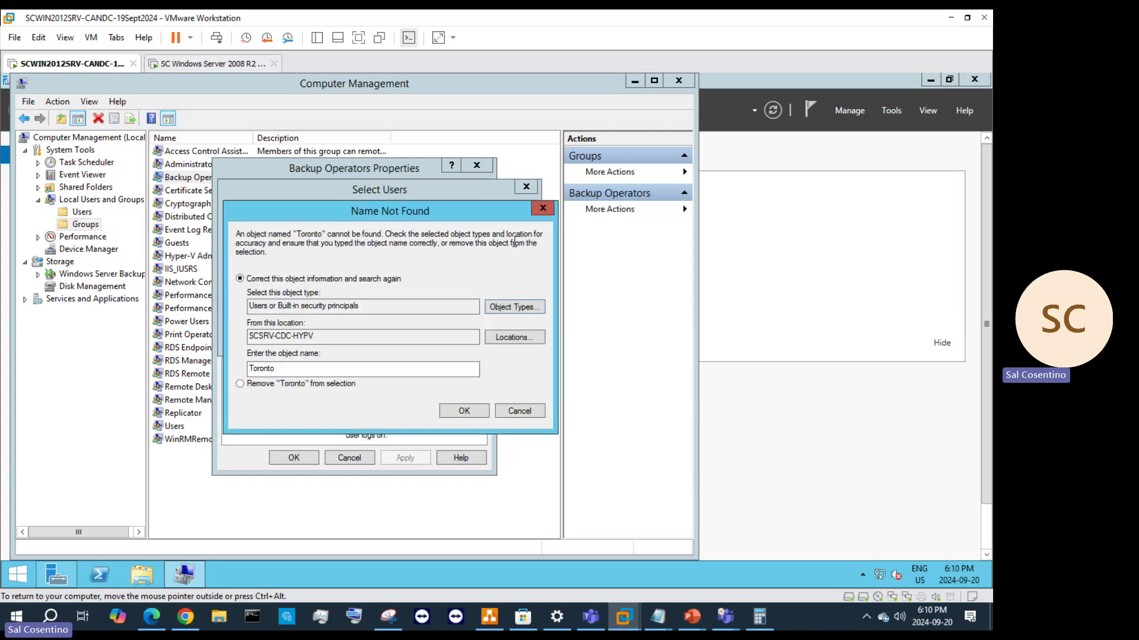
click(537, 210)
click(526, 187)
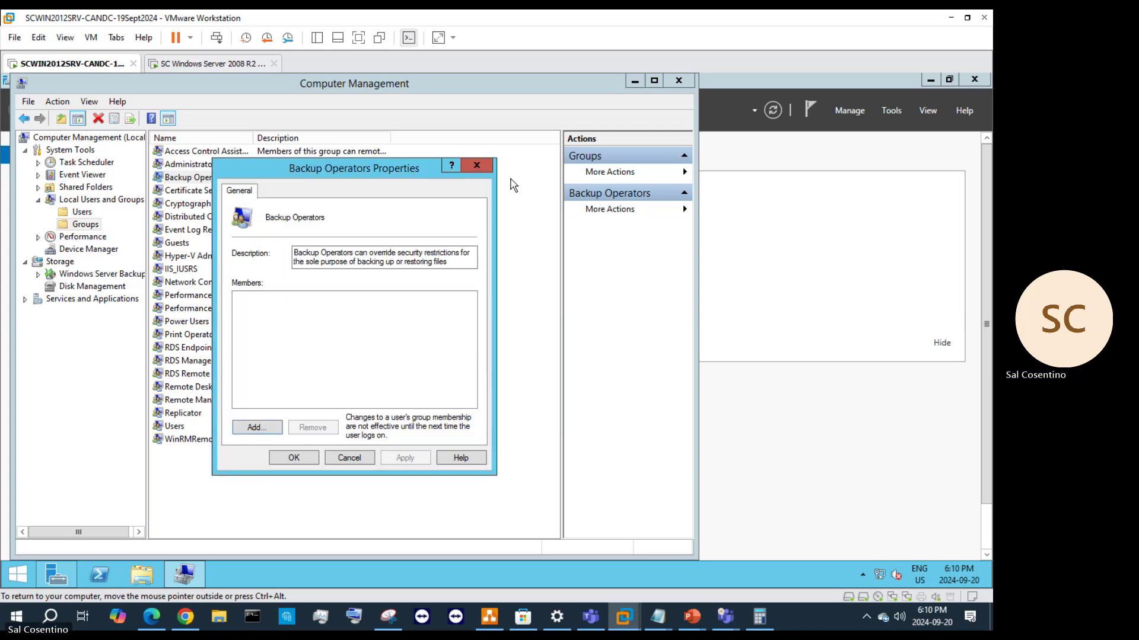
click(476, 165)
- Recheck the Administrators group's member list and return to the Local Users and Groups node
double_click(202, 165)
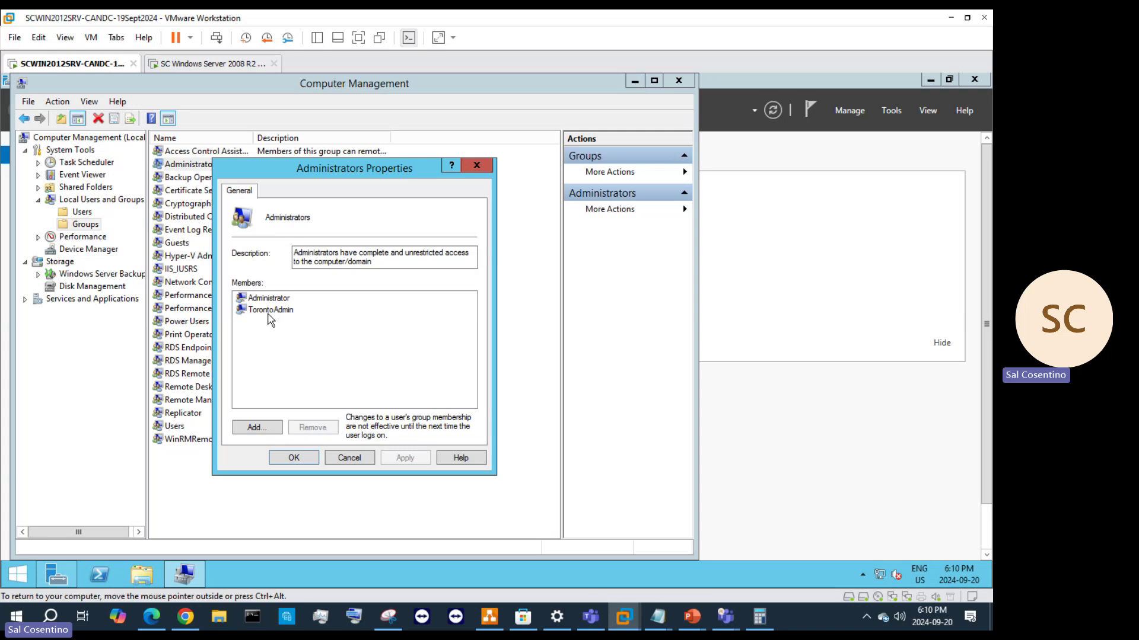
click(172, 296)
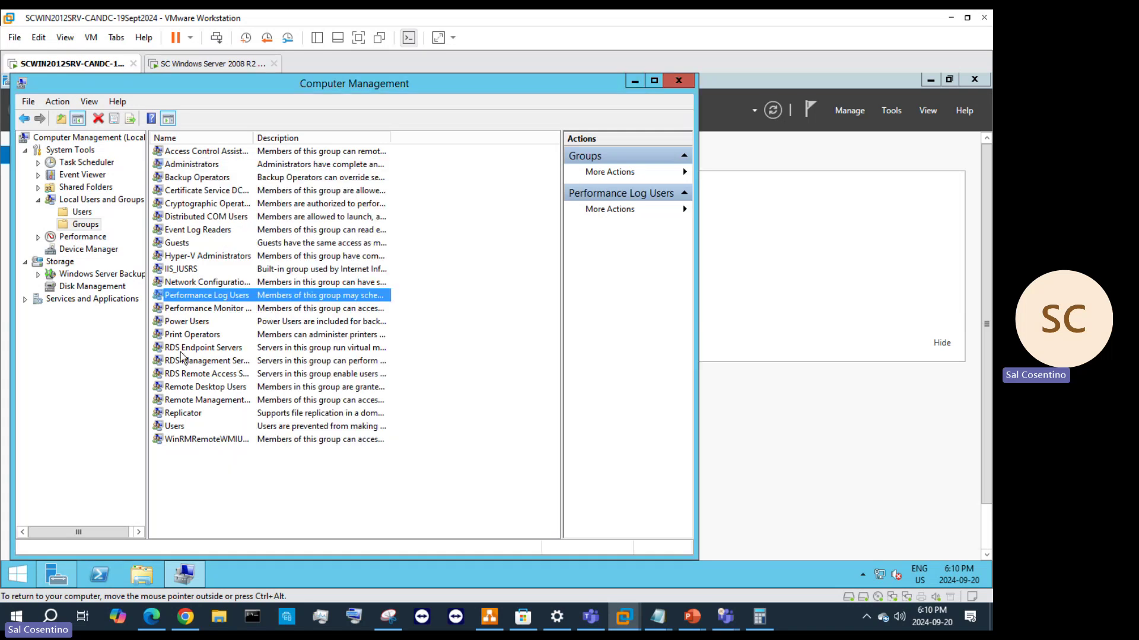
click(83, 201)
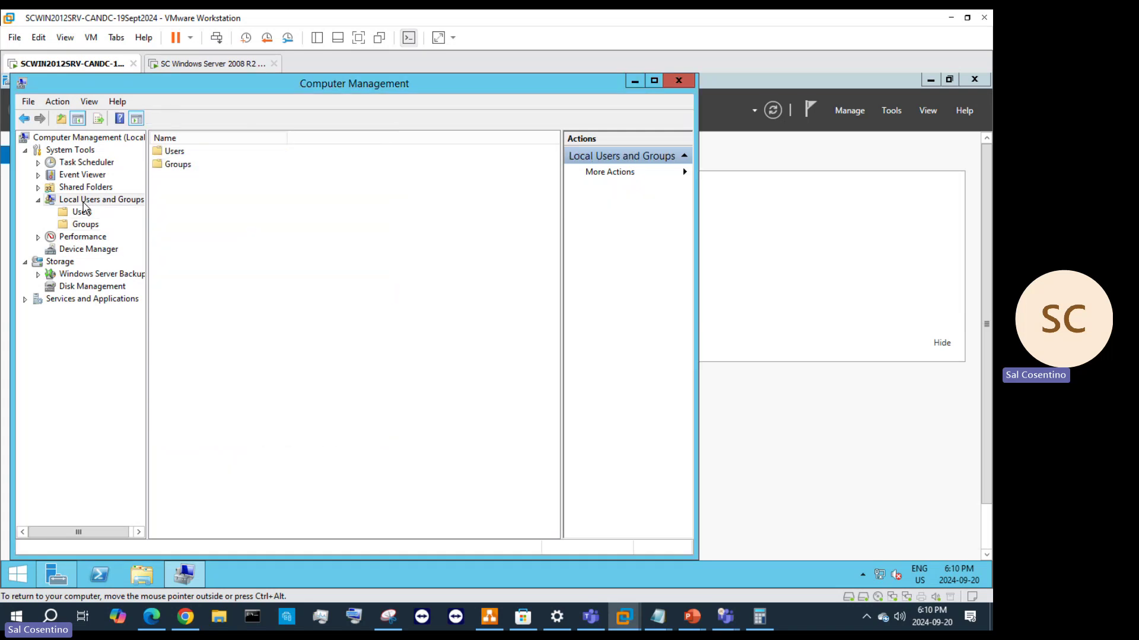
- Open the local Groups list and check the members of the Administrators group
double_click(84, 202)
double_click(84, 201)
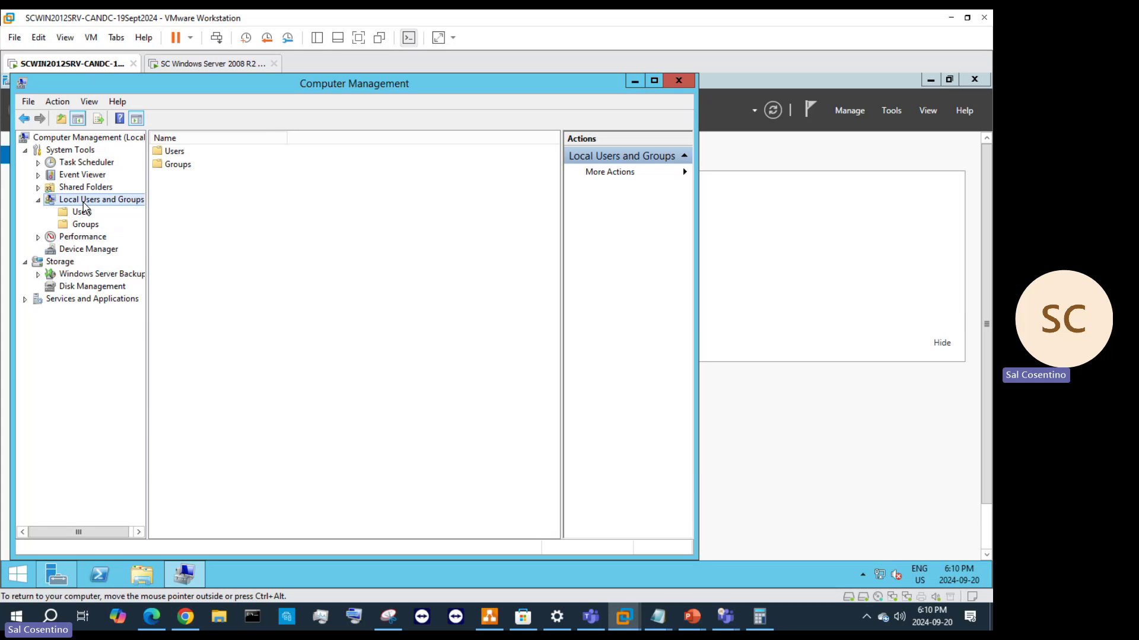
click(86, 224)
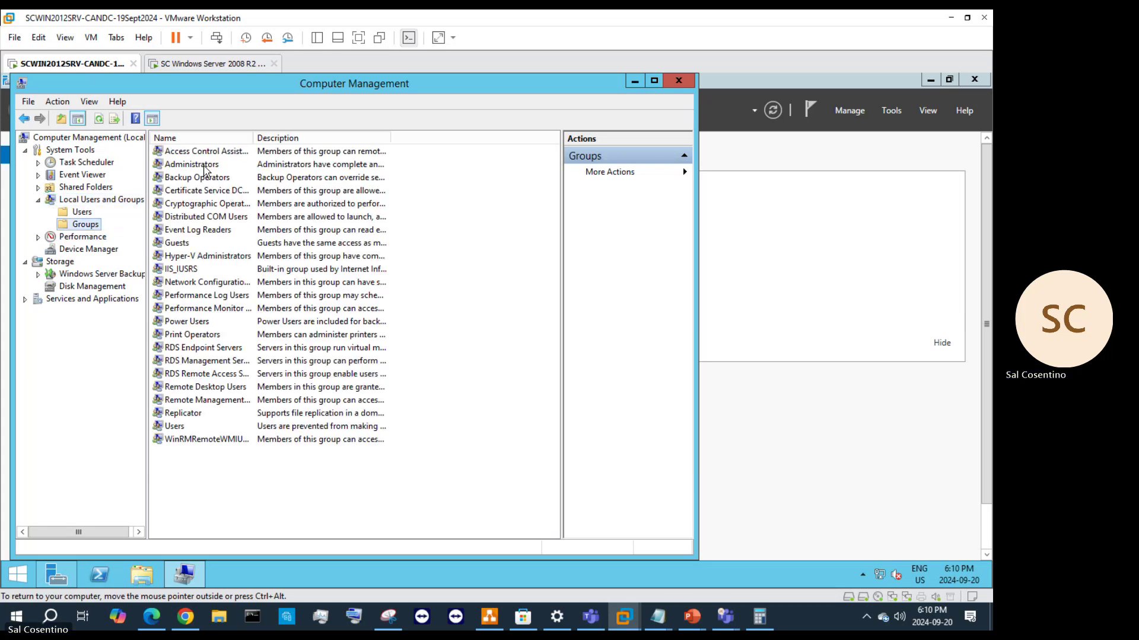
double_click(228, 166)
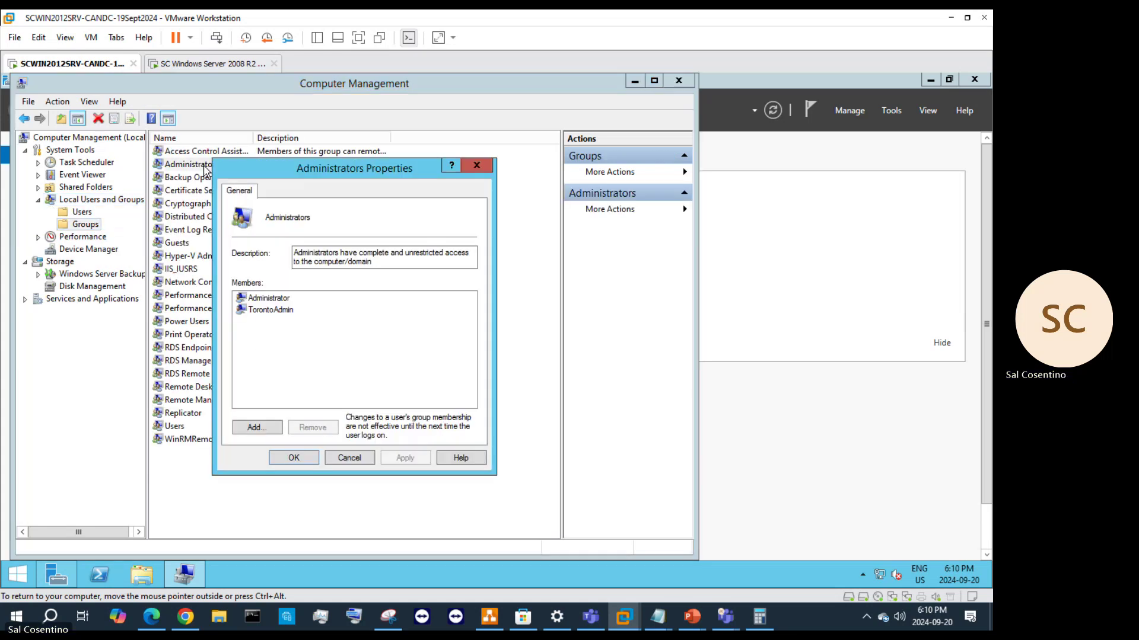
click(478, 167)
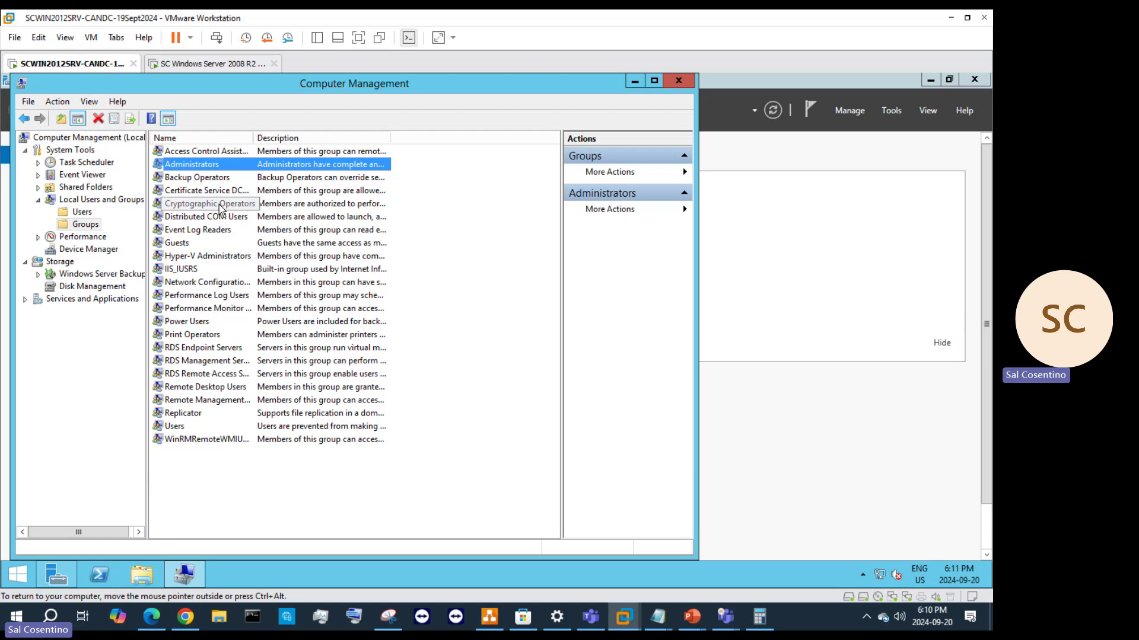
- Try to add a user by the partial name Adm to the Hyper-V Administrators group, and cancel
double_click(184, 262)
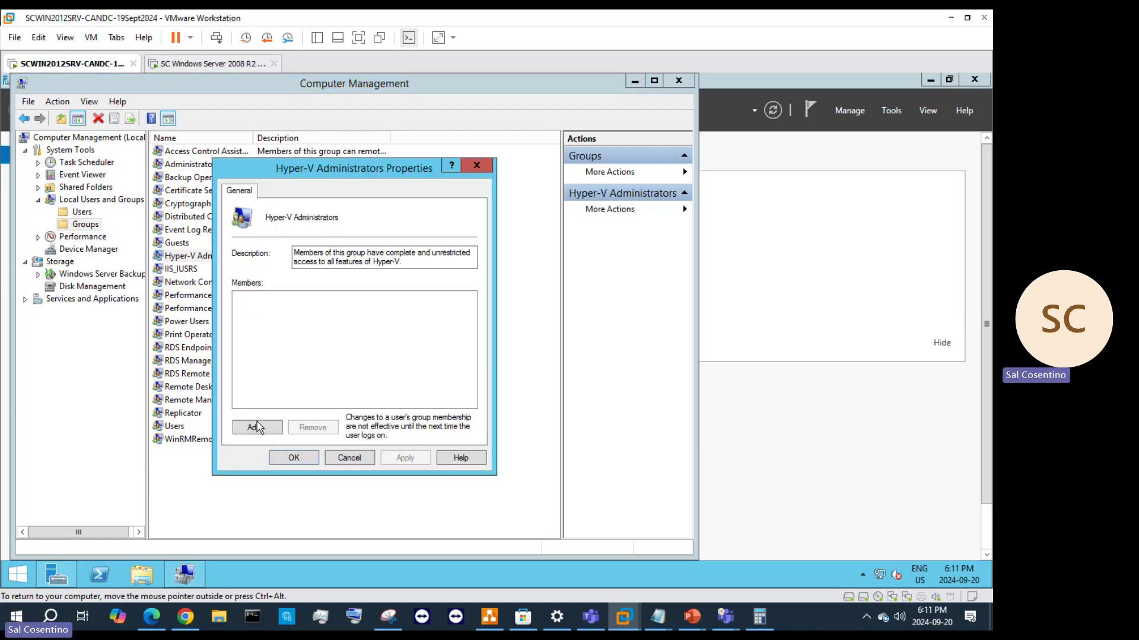
click(257, 428)
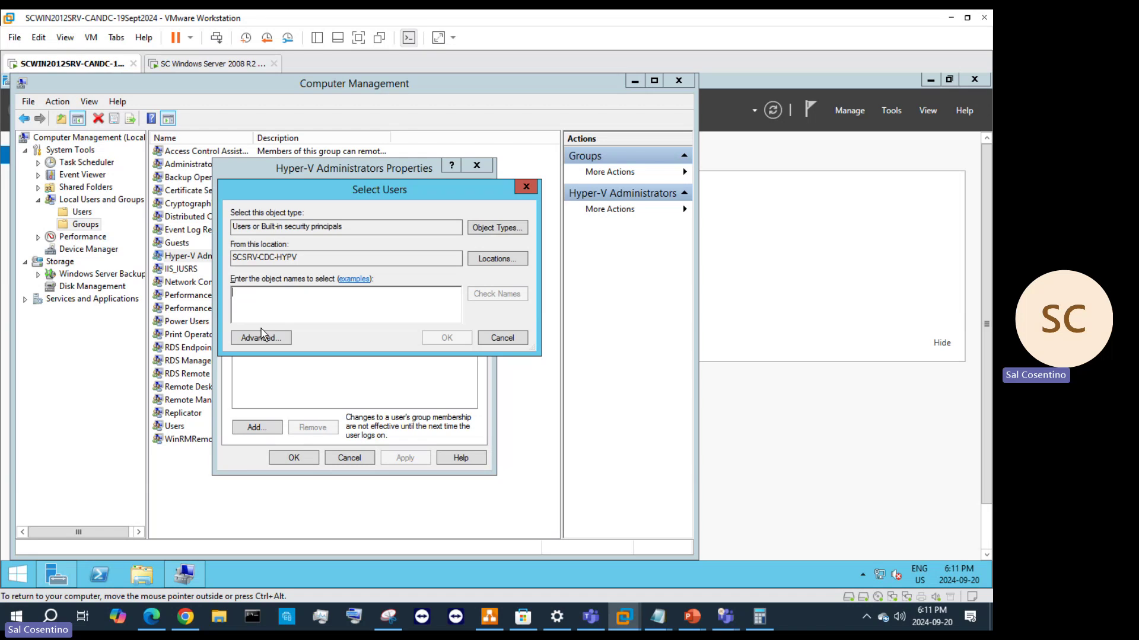
text(Adm)
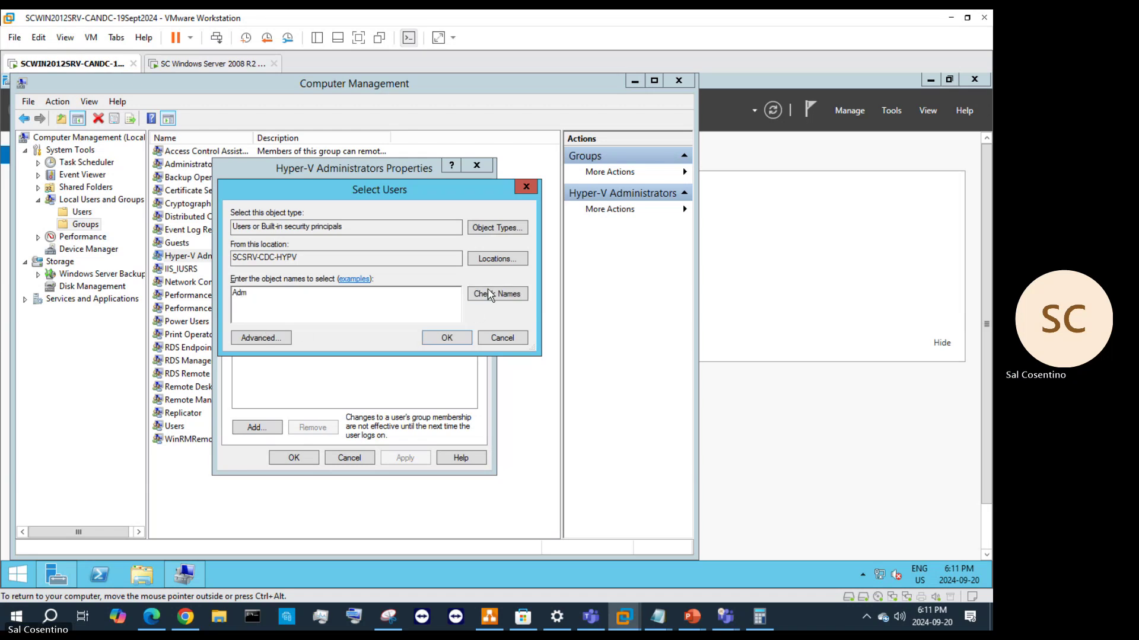
click(490, 293)
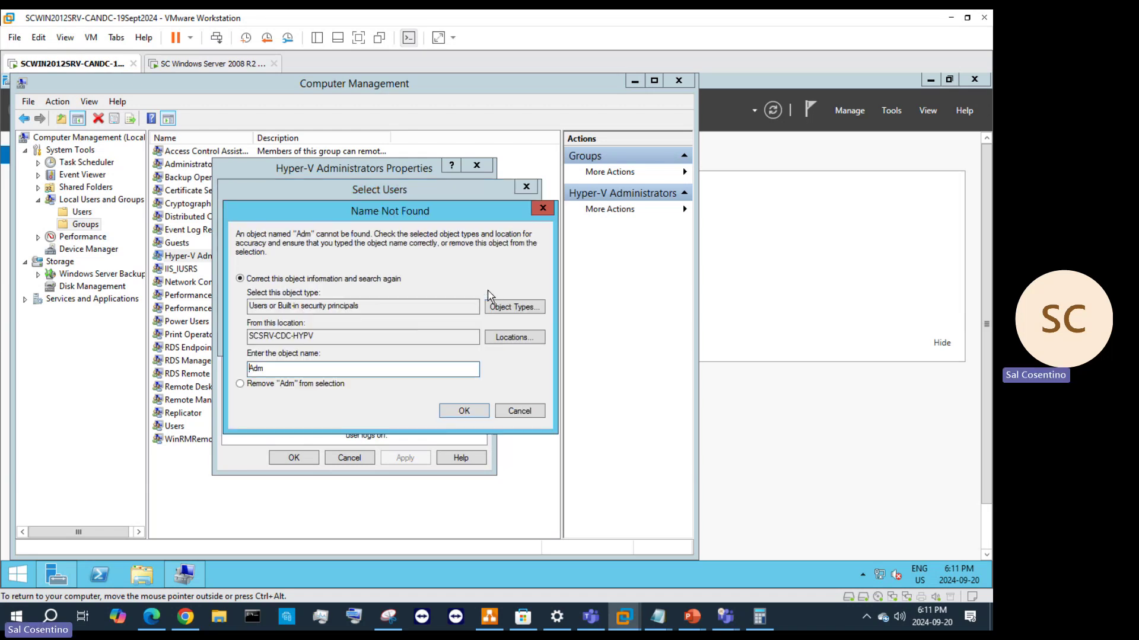
click(542, 208)
click(527, 188)
click(475, 165)
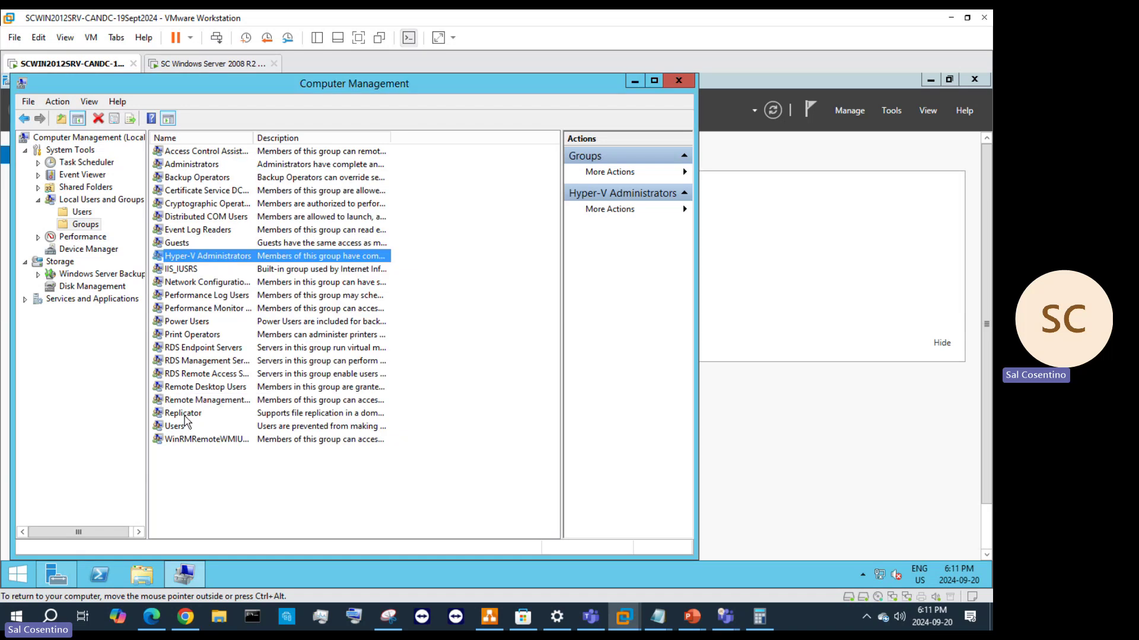
- Close Computer Management and open the advanced Local Users and Groups management on the Windows Server 2008 R2 virtual machine
click(690, 82)
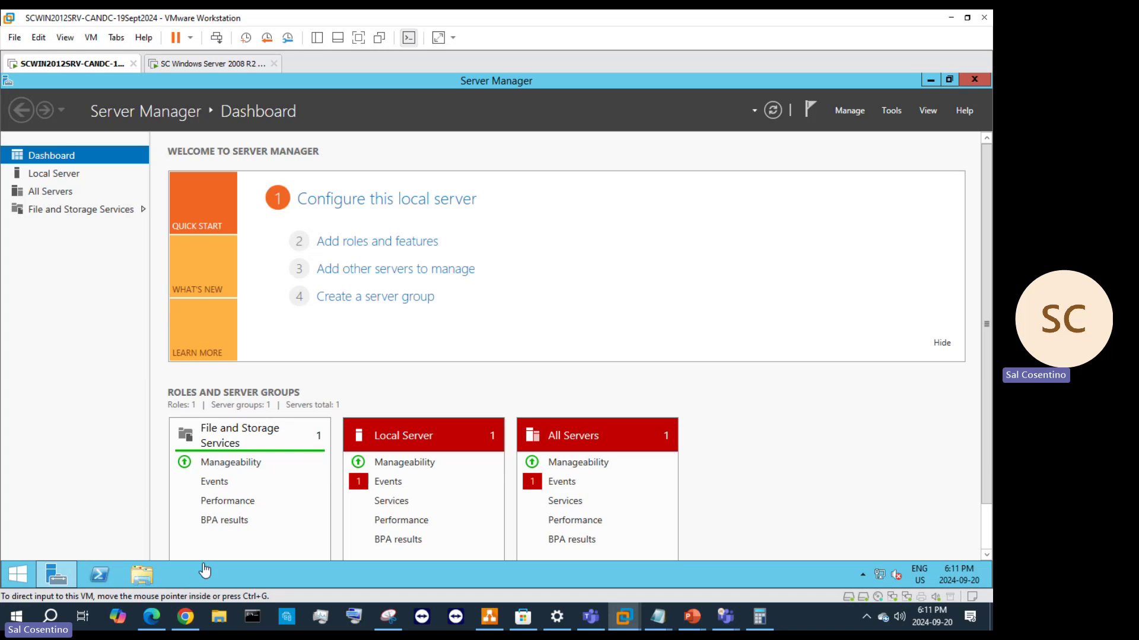
click(237, 70)
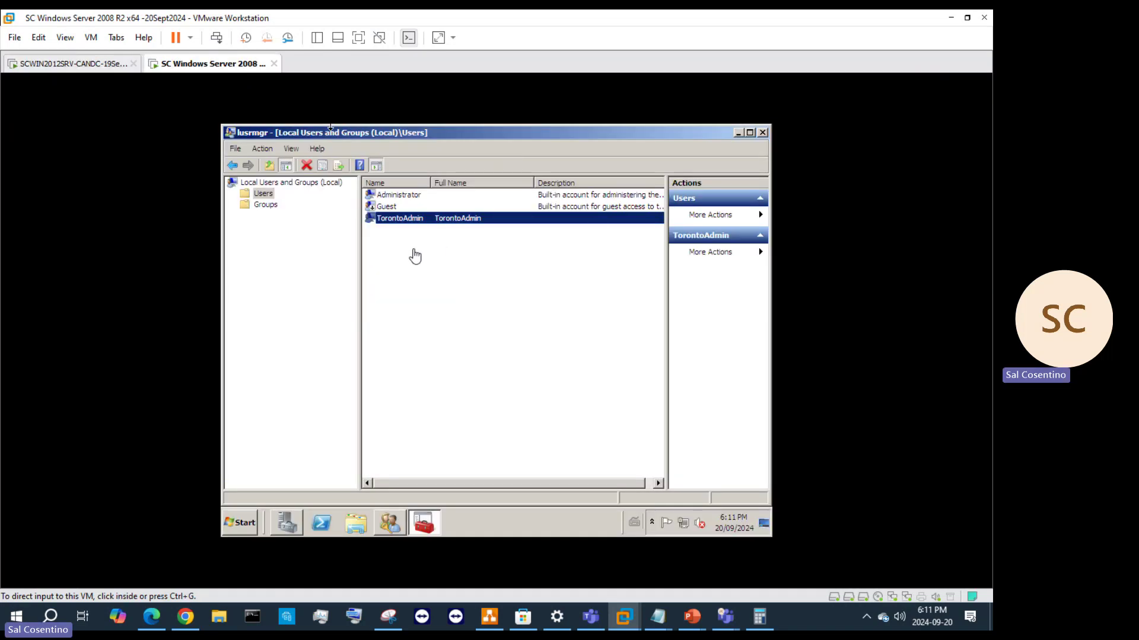
click(385, 526)
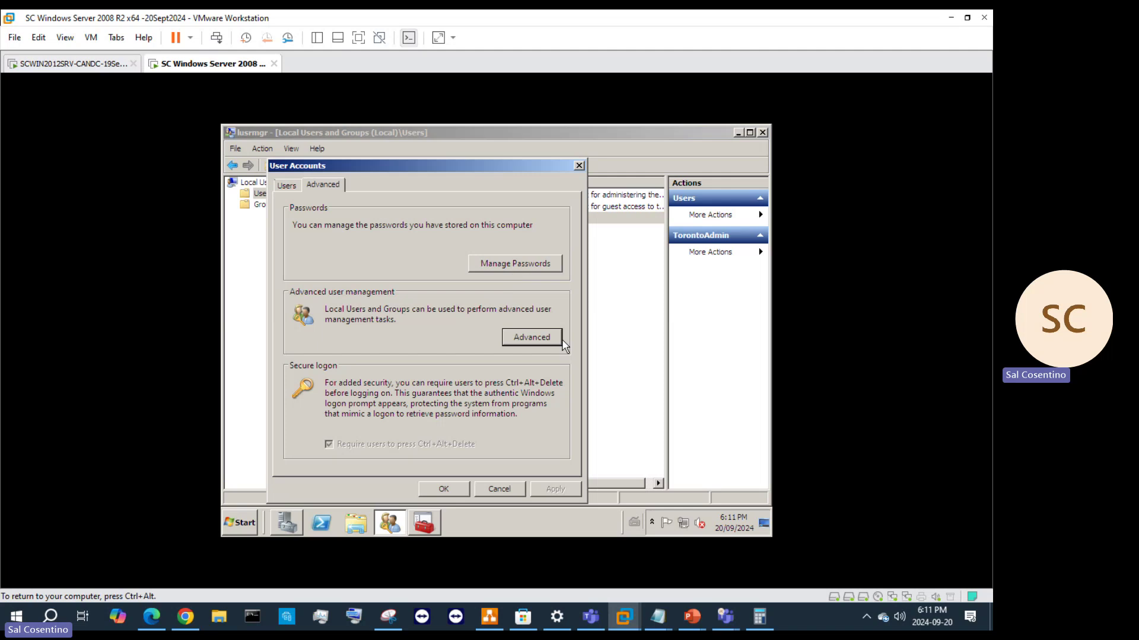
click(532, 338)
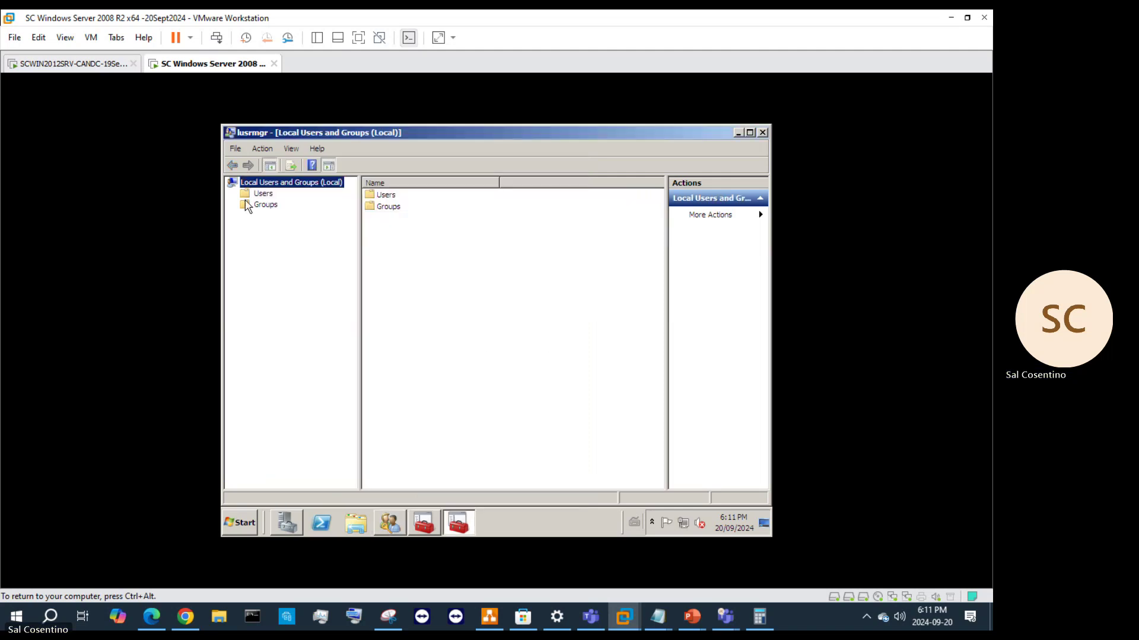
- Check the member lists of the local Administrators and Users groups on Windows Server 2008 R2
click(264, 195)
click(265, 204)
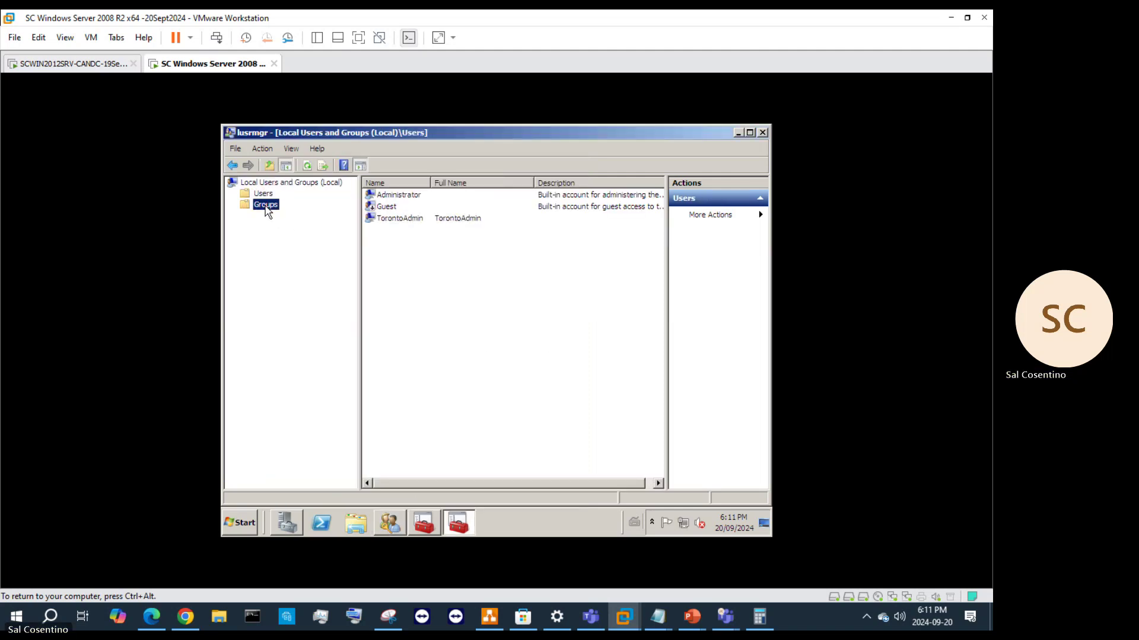
double_click(418, 197)
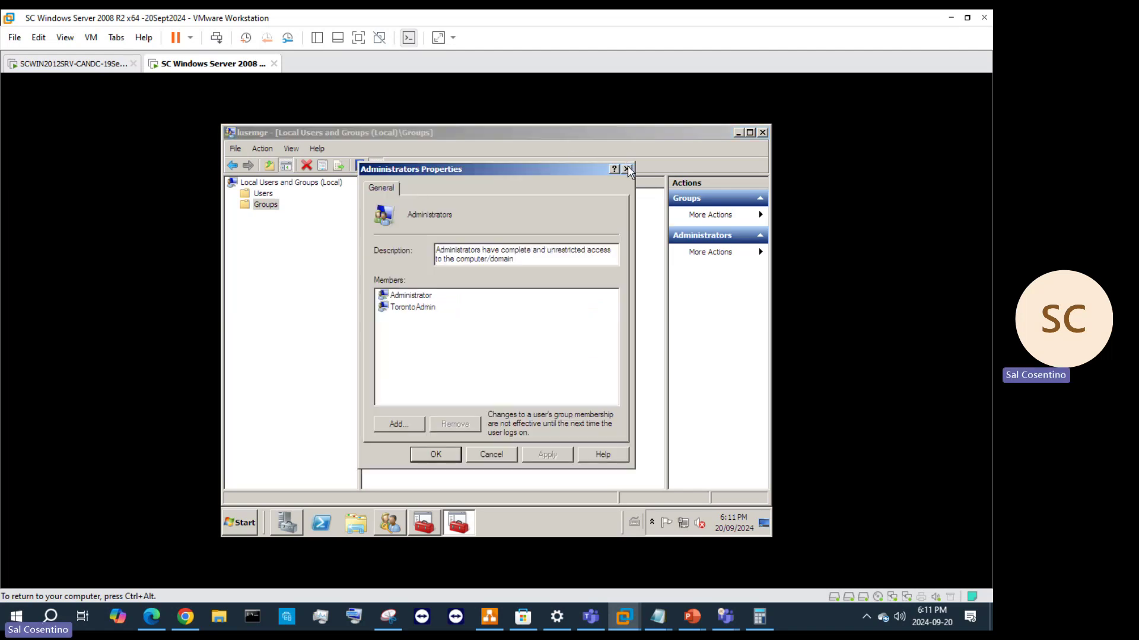
click(627, 169)
double_click(396, 372)
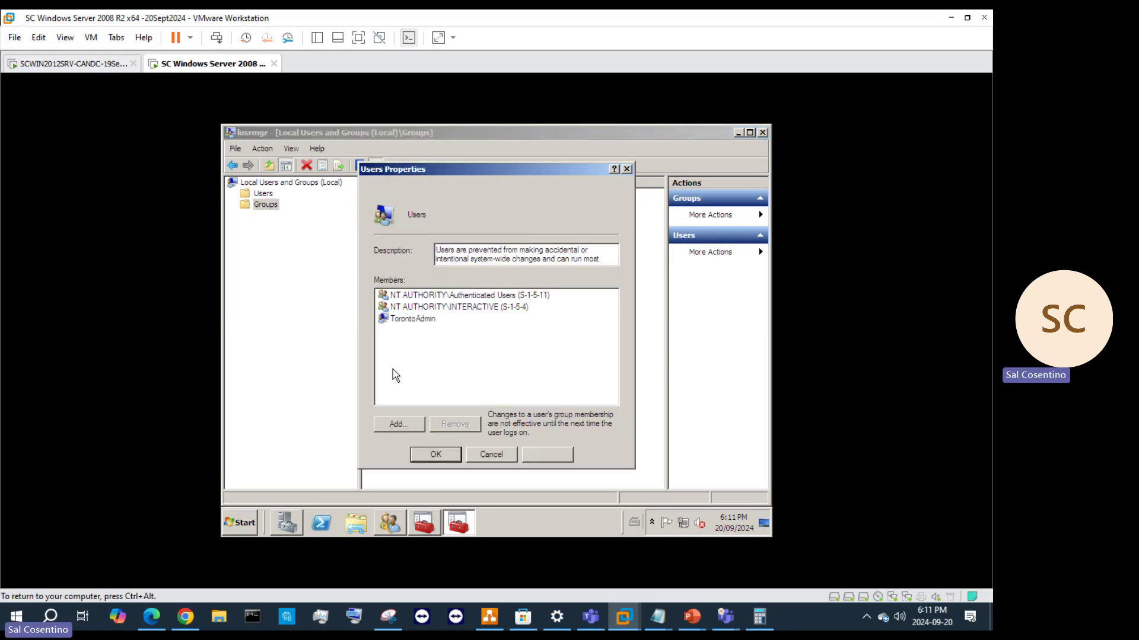
click(505, 456)
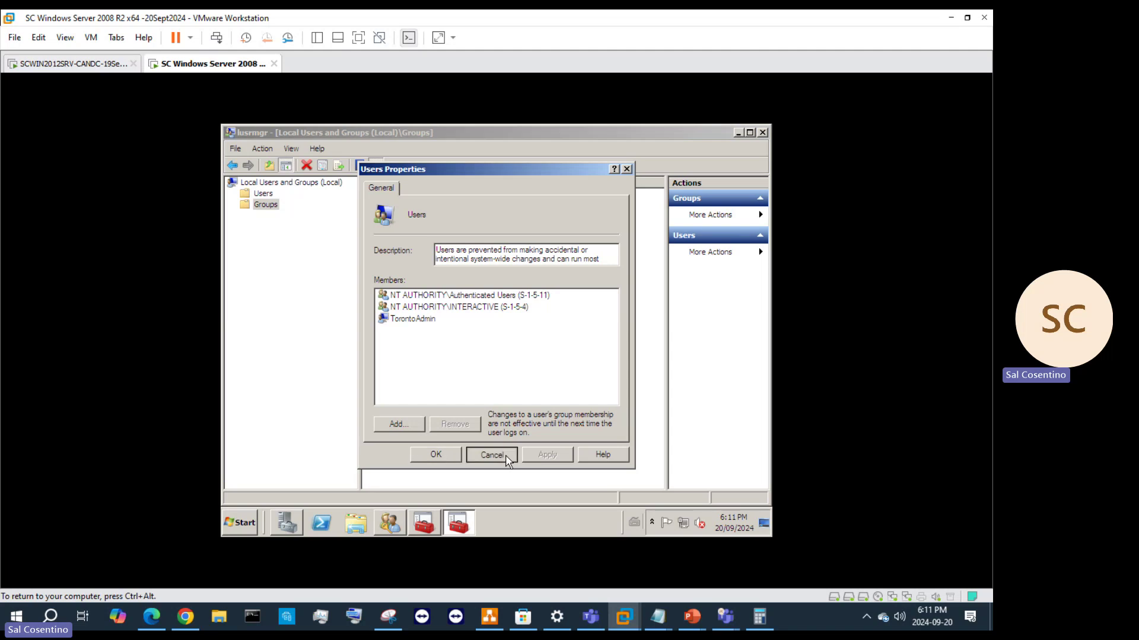
- Try to add a user to the Power Users group, check the searchable object types, and cancel
double_click(407, 325)
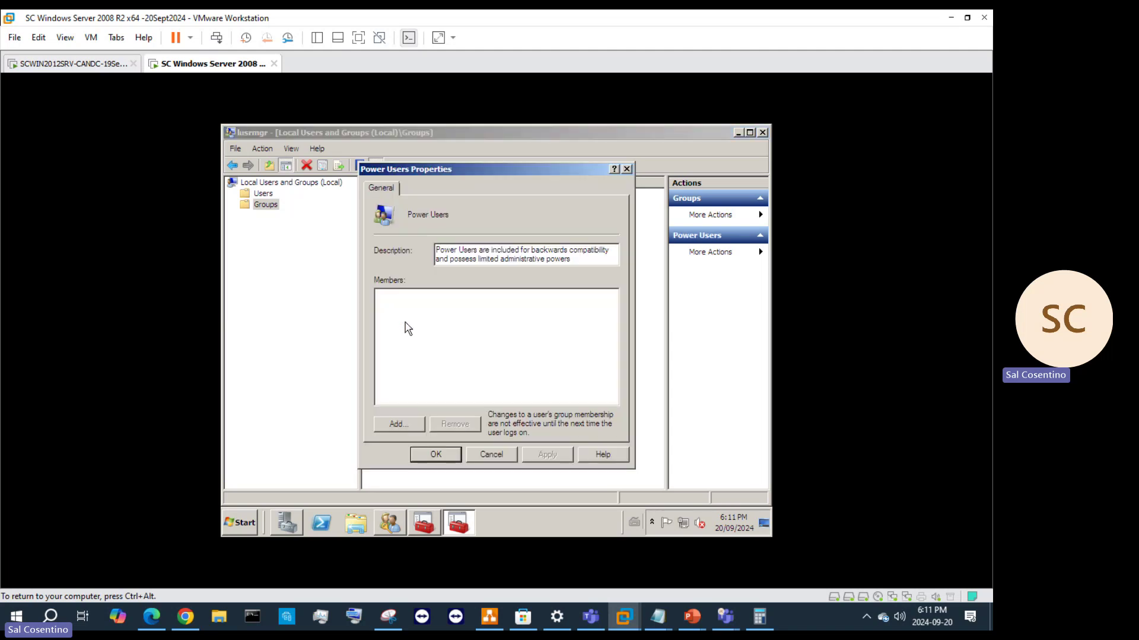
click(412, 425)
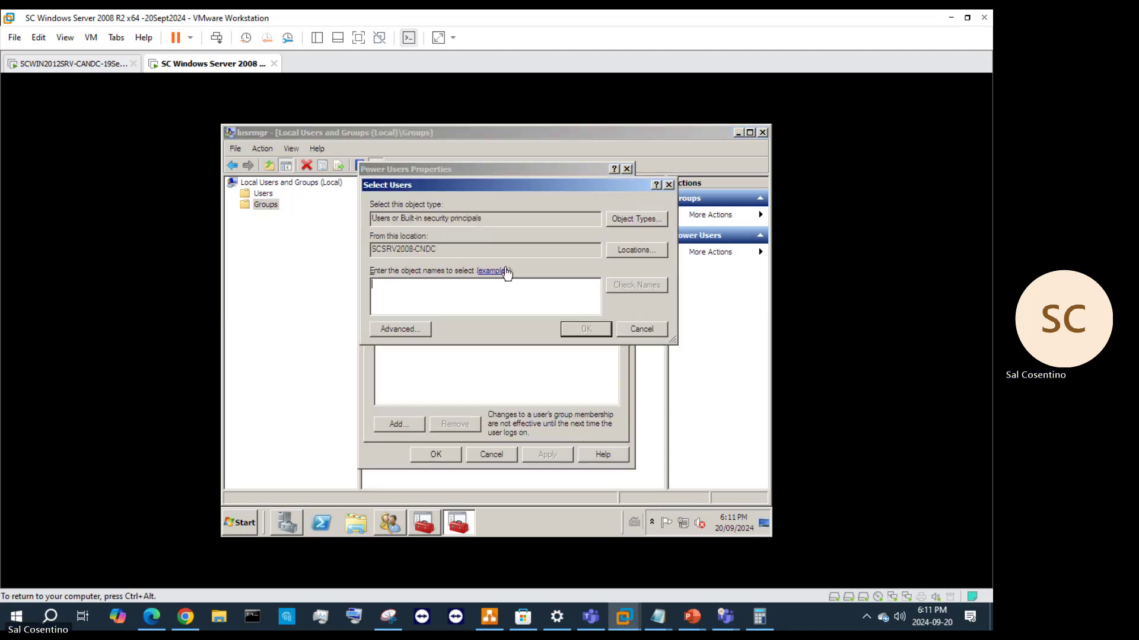
click(650, 222)
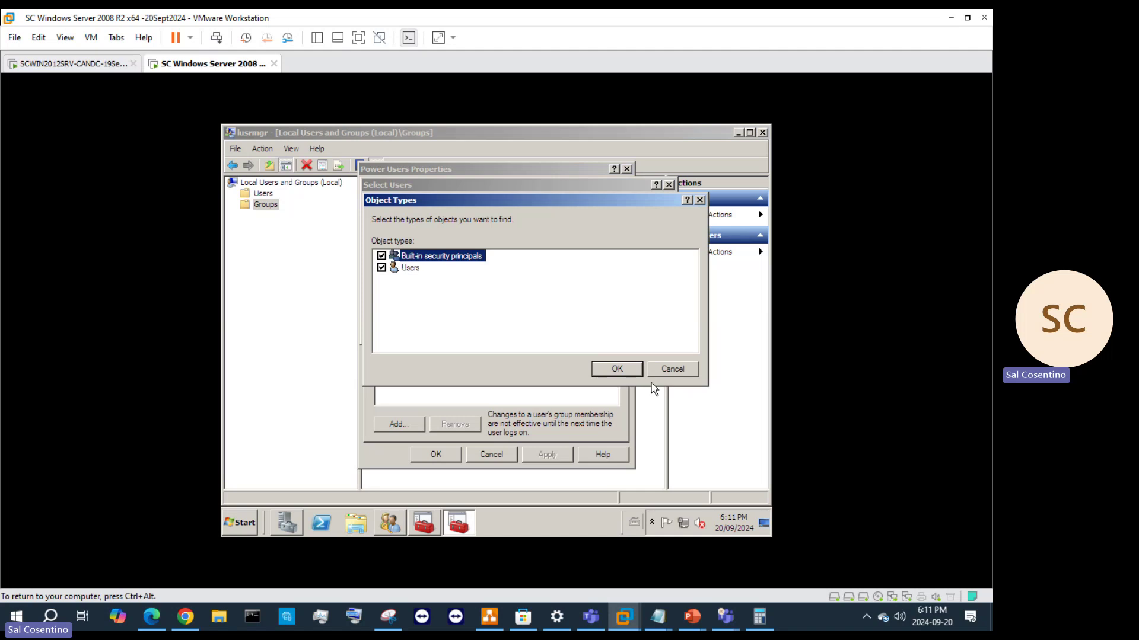
click(670, 369)
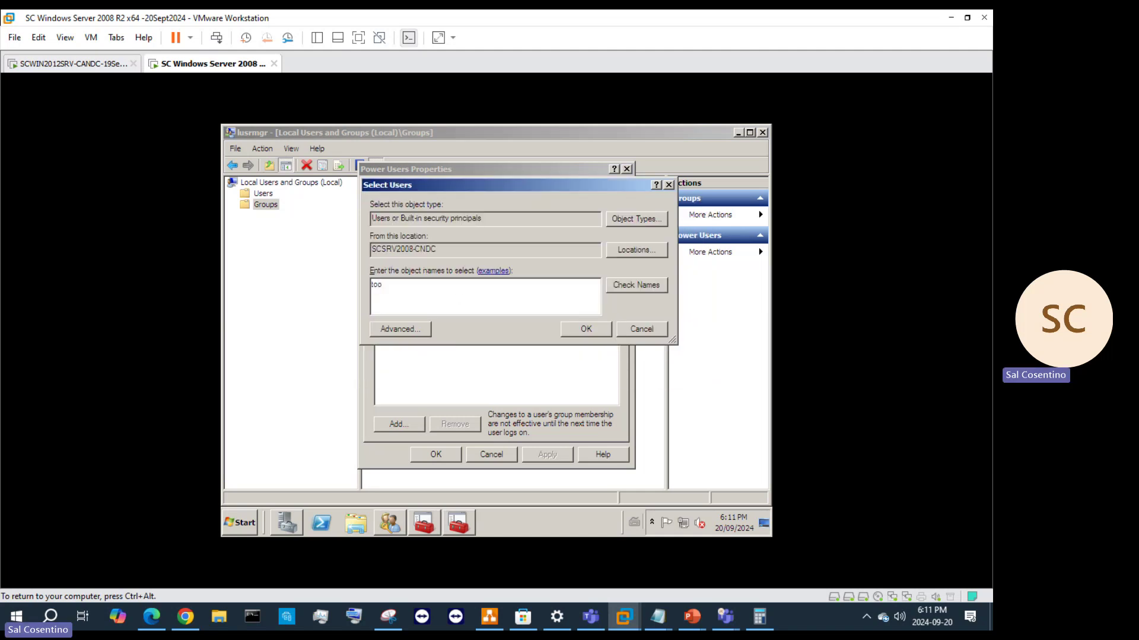
click(659, 329)
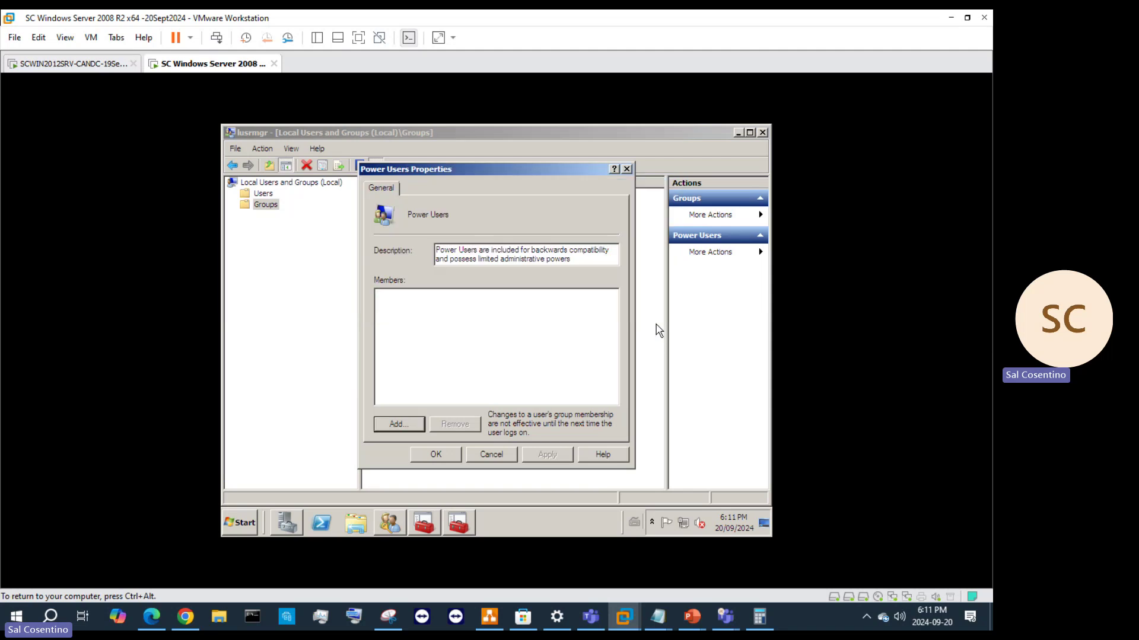
click(501, 454)
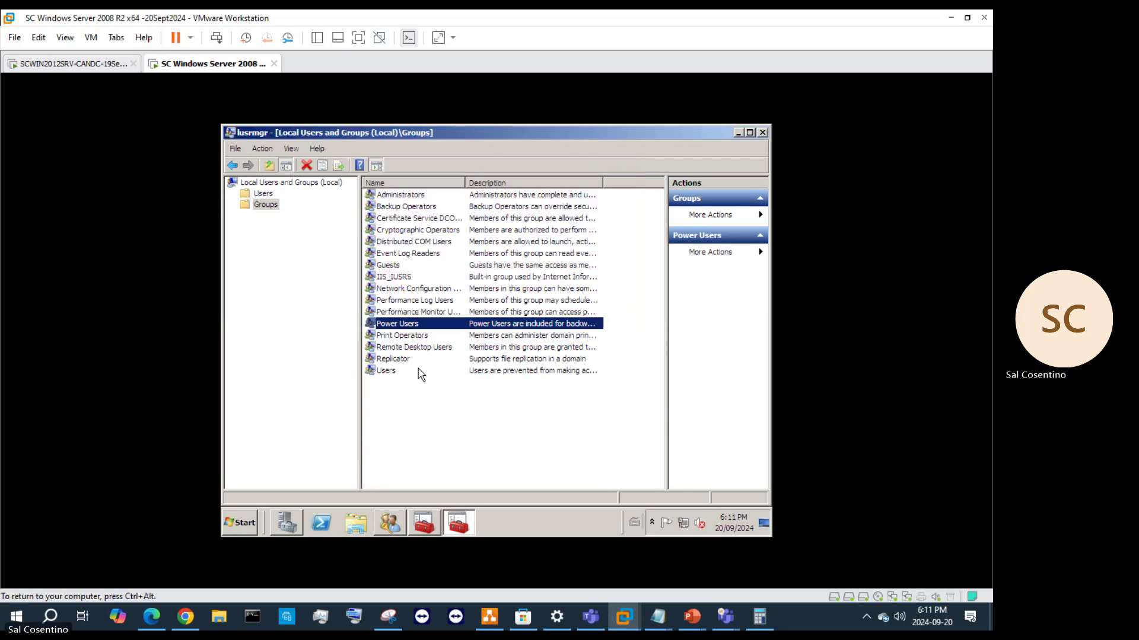
- Try to add a user by the partial name Ad to the Users group, and cancel
double_click(412, 374)
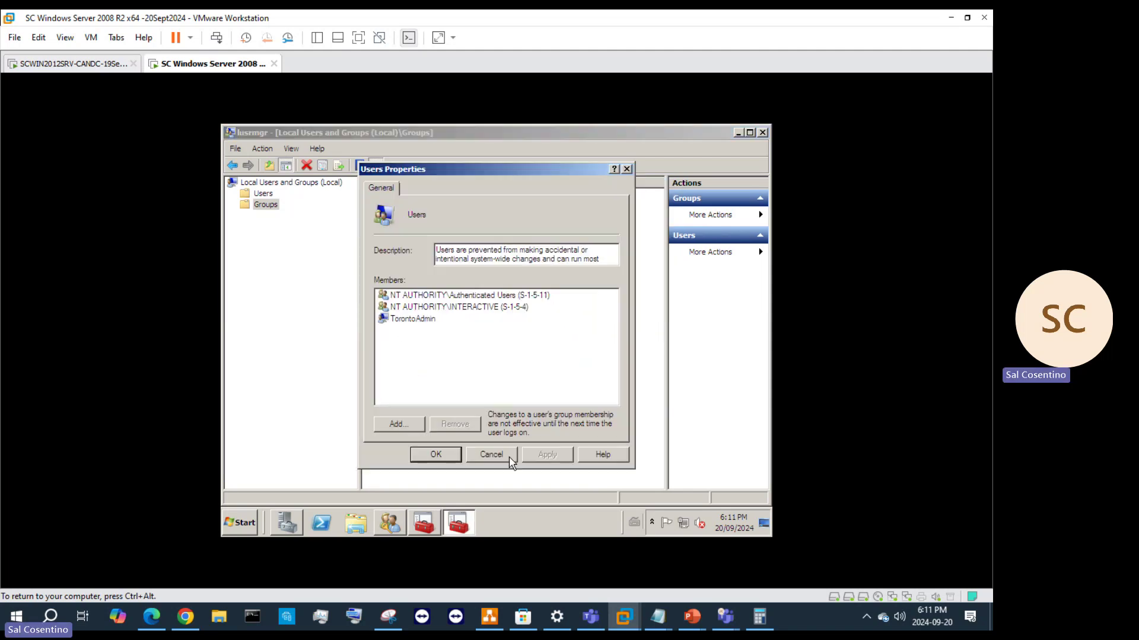
click(425, 323)
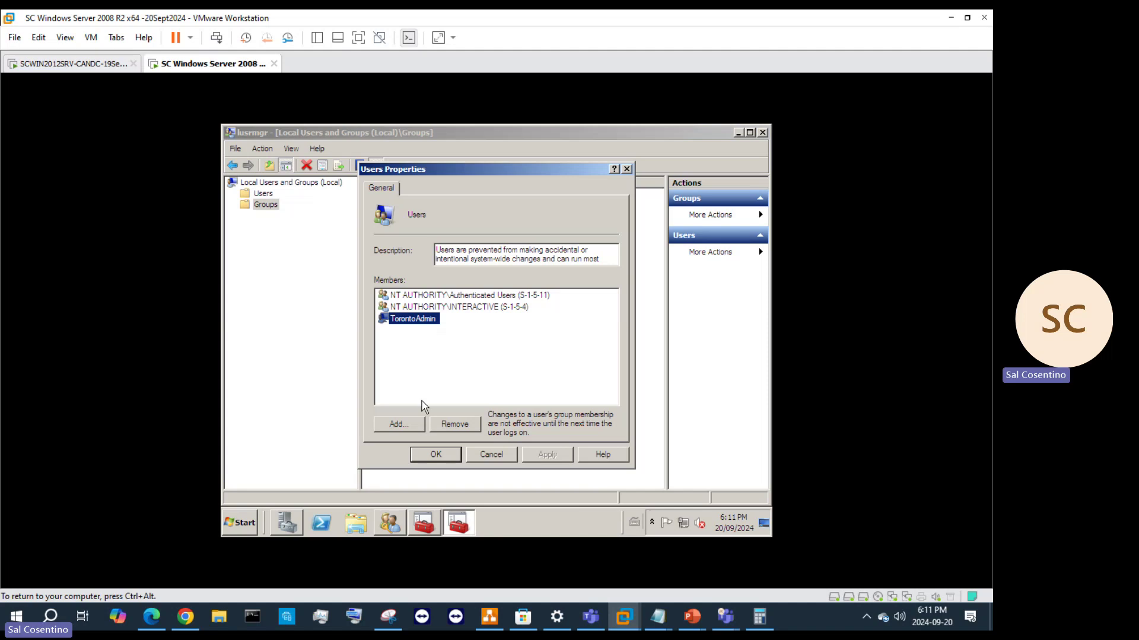
click(419, 425)
text(Ad)
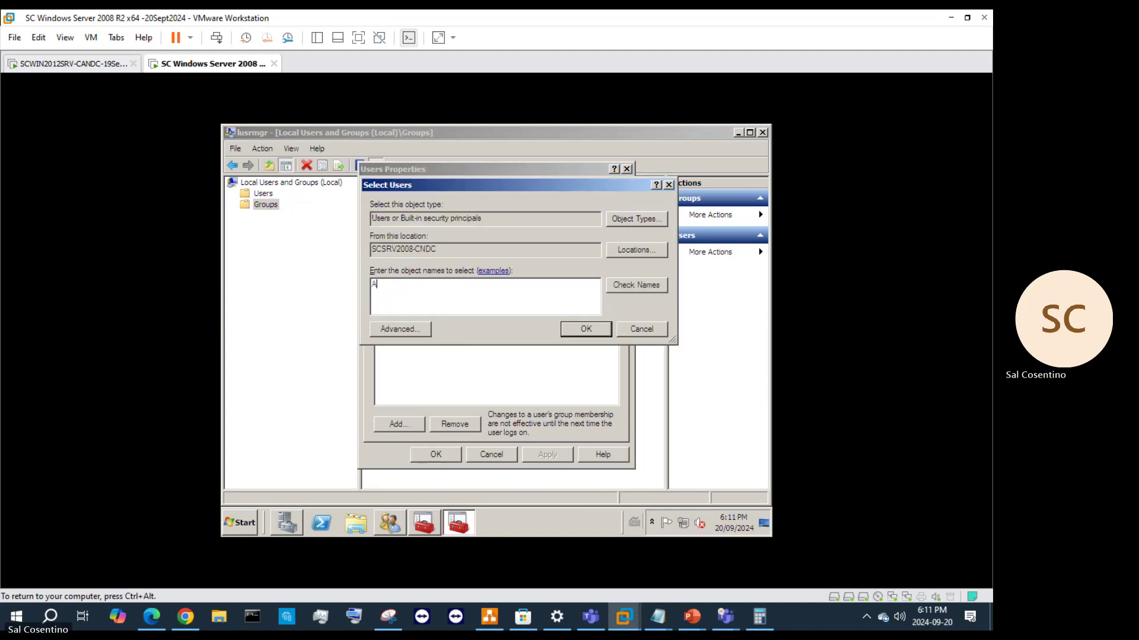
click(654, 288)
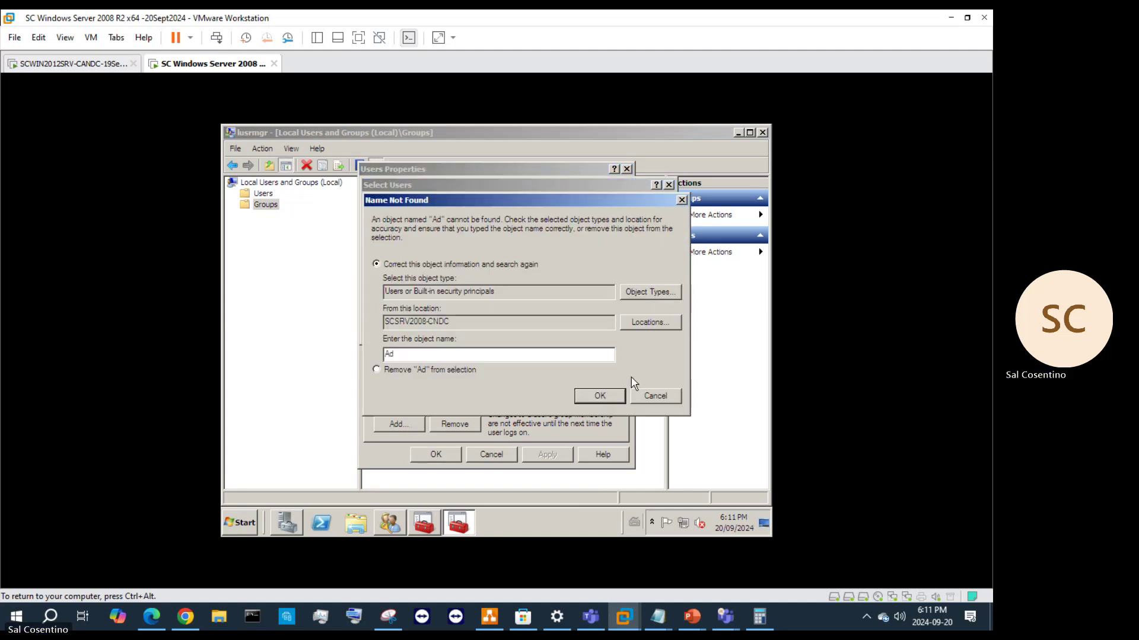
click(655, 397)
click(636, 331)
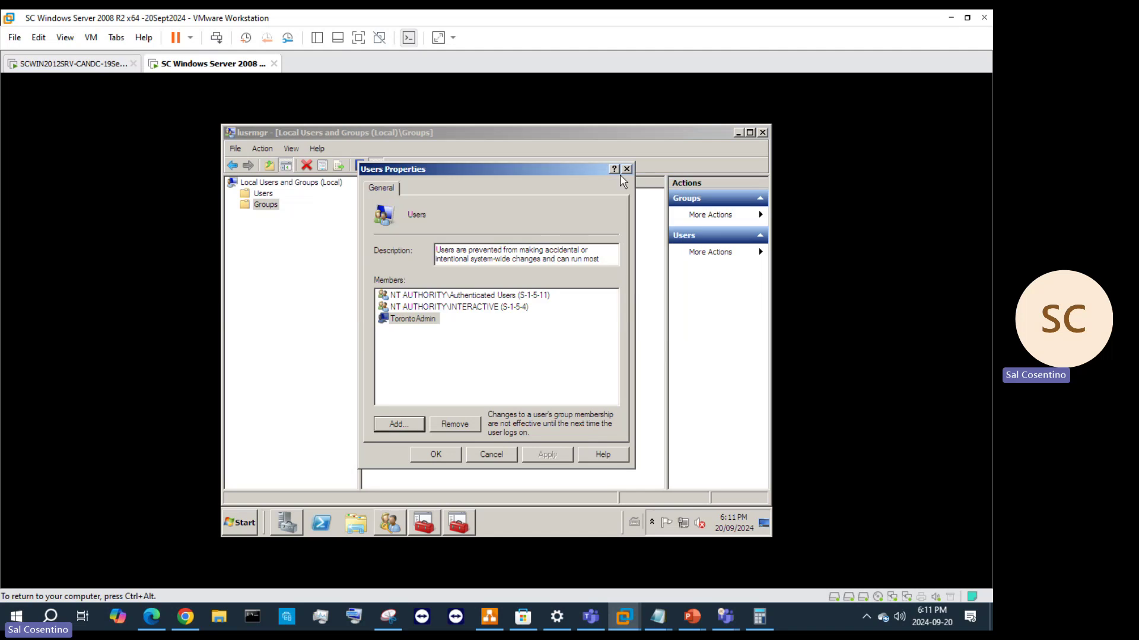
click(626, 170)
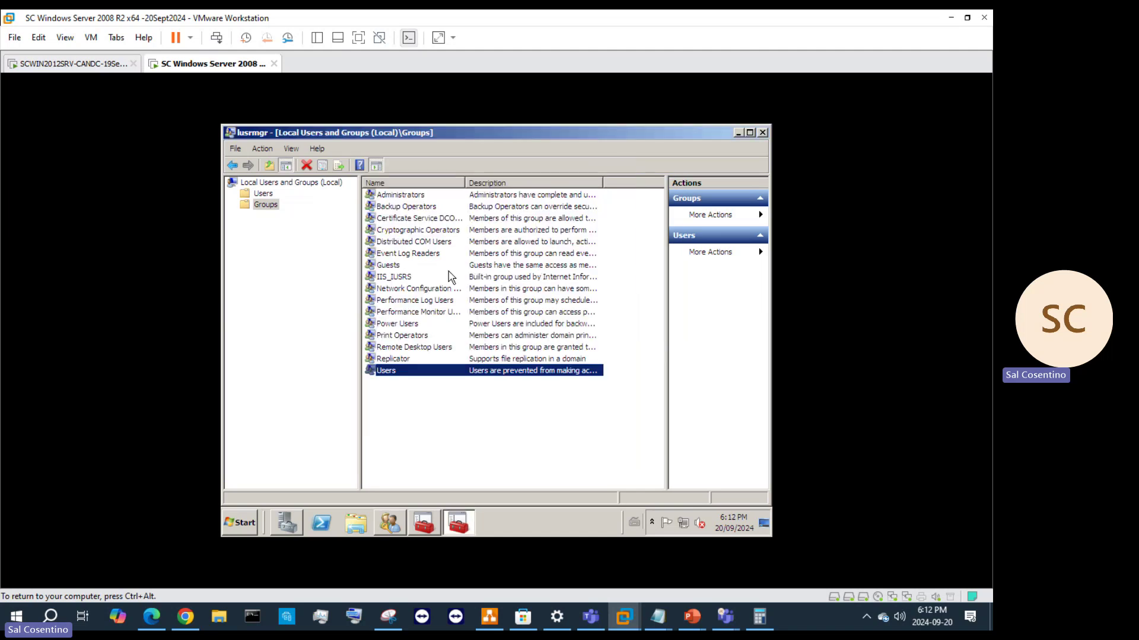
- Close Local Users and Groups and apply the Administrator access level to TorontoAdmin in User Accounts
click(763, 133)
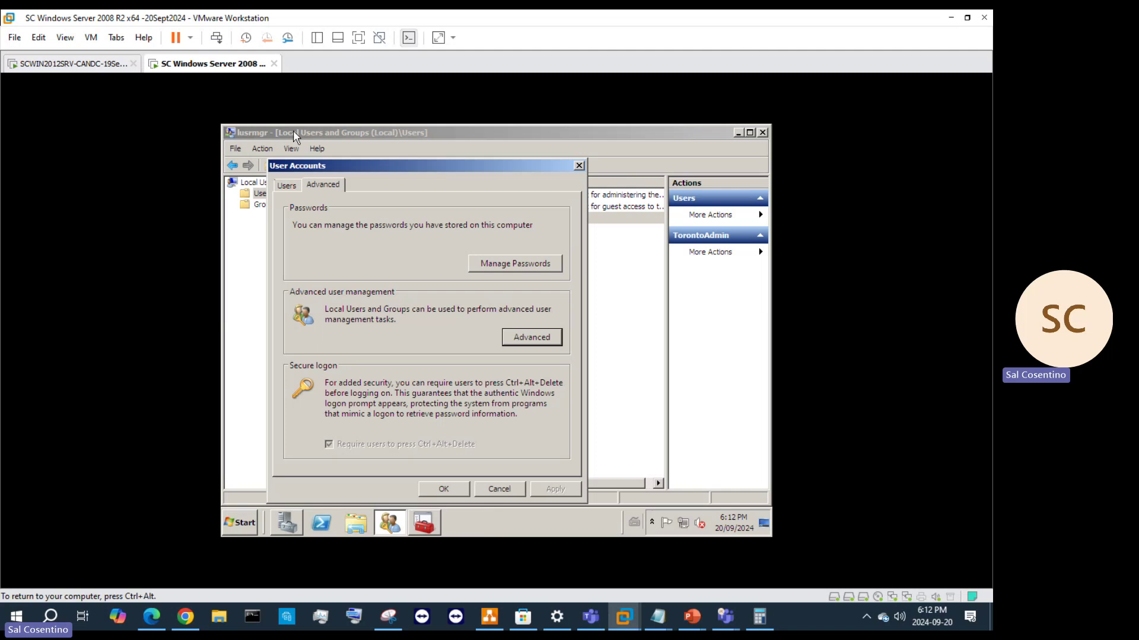
click(286, 185)
click(341, 309)
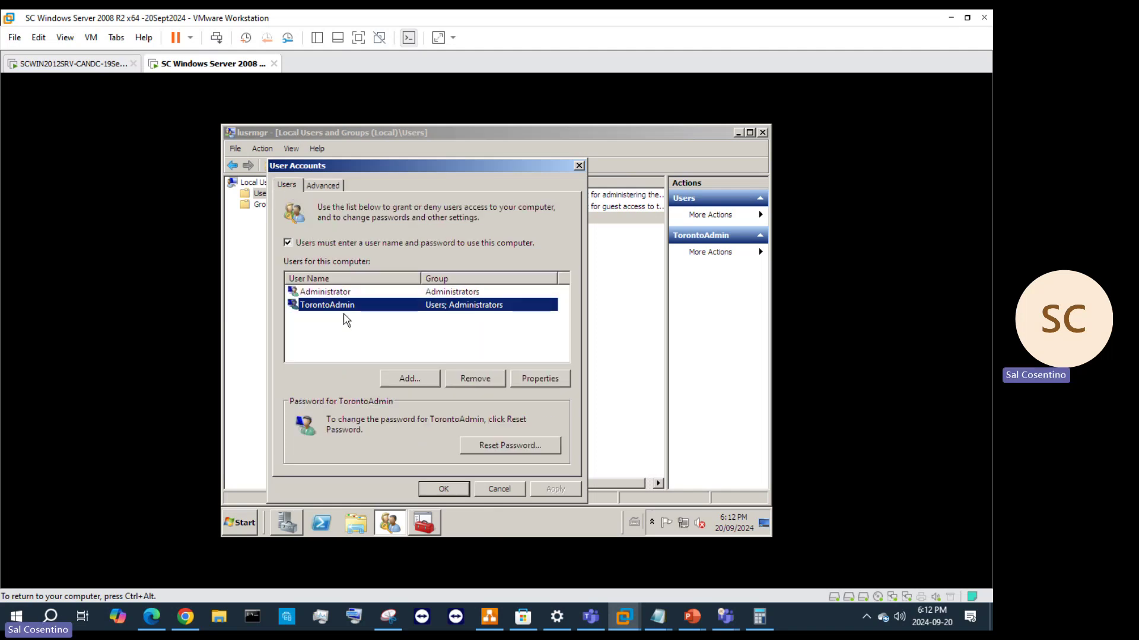
click(555, 382)
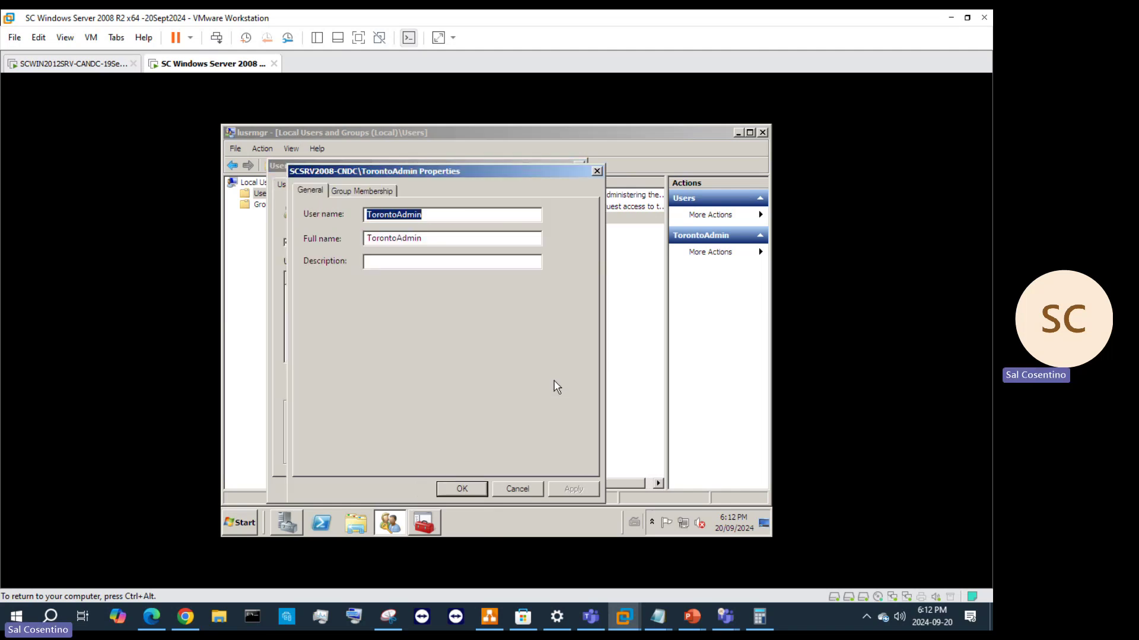
click(377, 191)
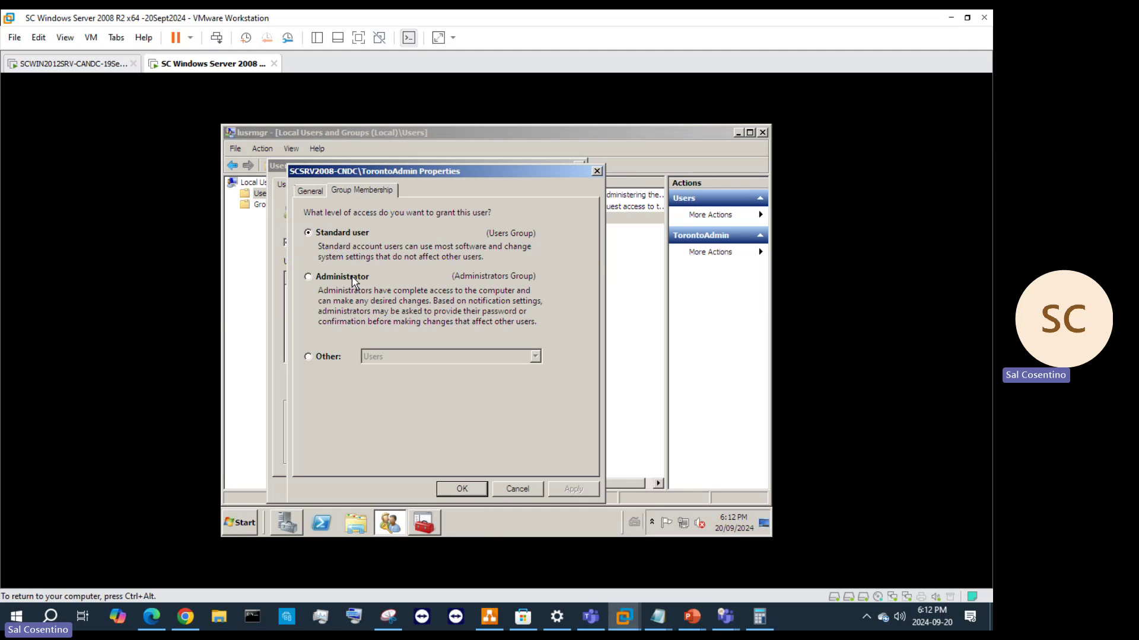
click(353, 280)
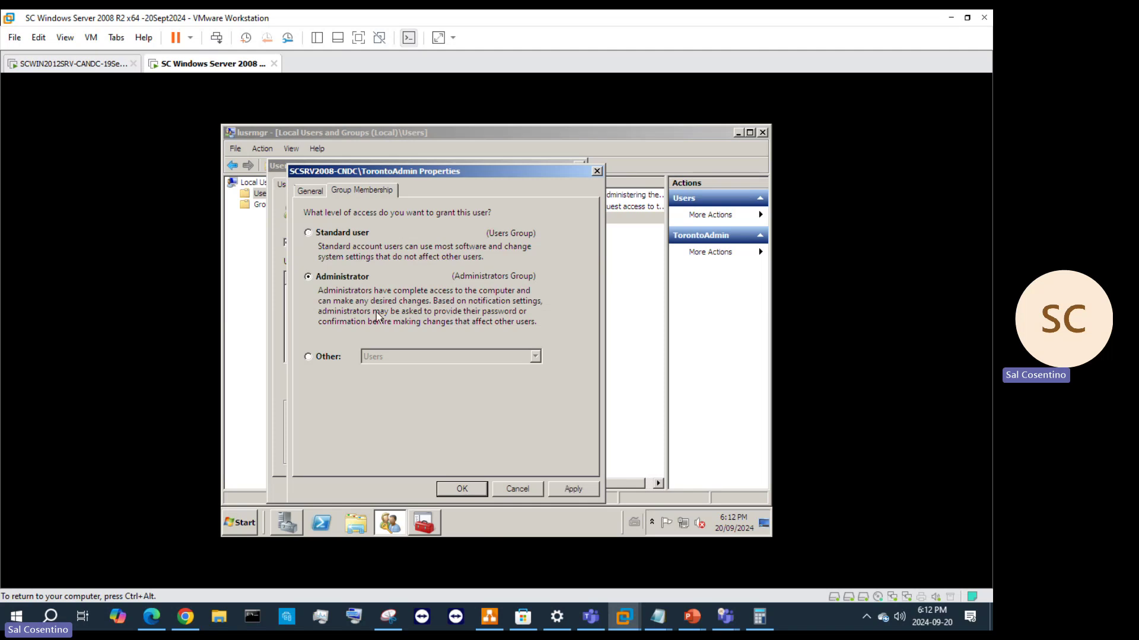
click(568, 491)
- Assign TorontoAdmin to the Backup Operators group instead of the Administrator level, apply it, and close User Accounts
click(309, 357)
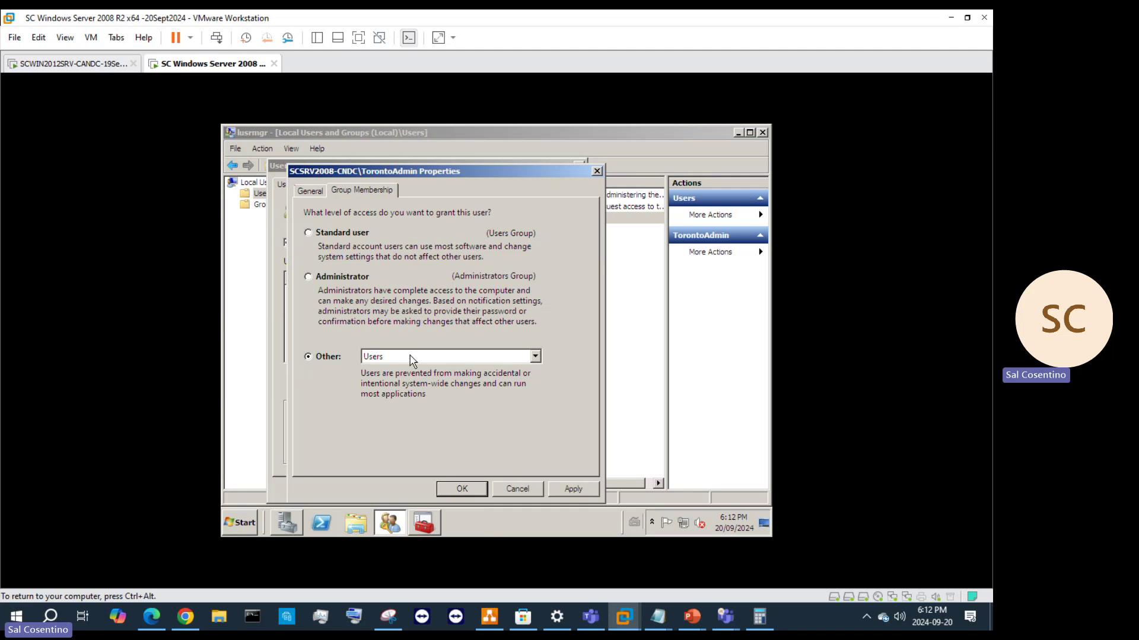
click(415, 358)
click(445, 383)
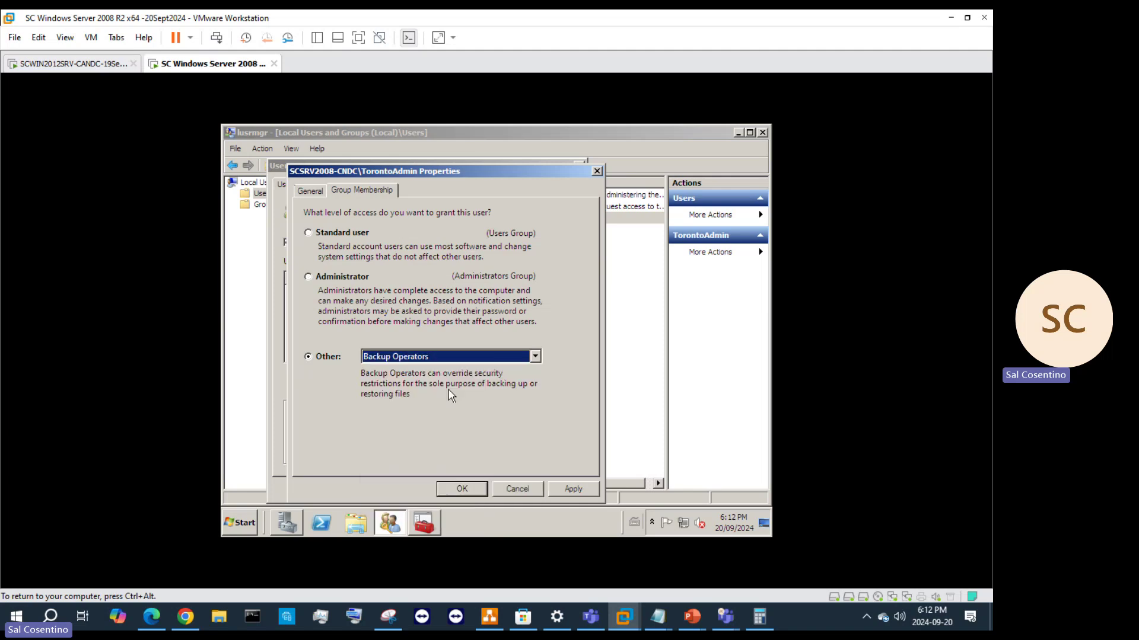
click(573, 489)
click(460, 491)
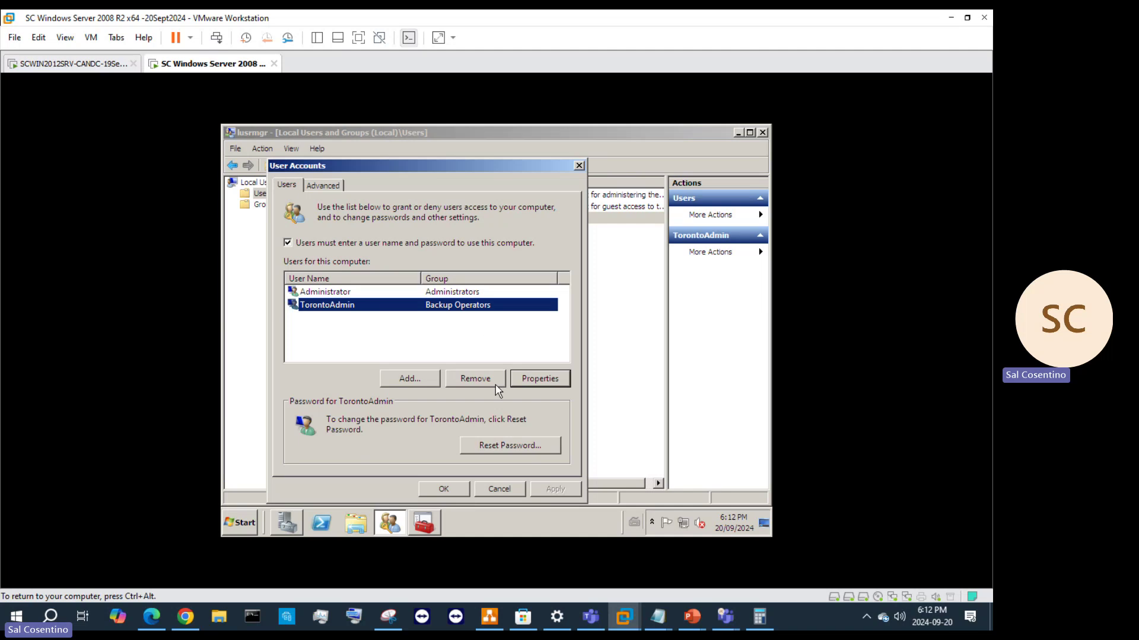
click(409, 379)
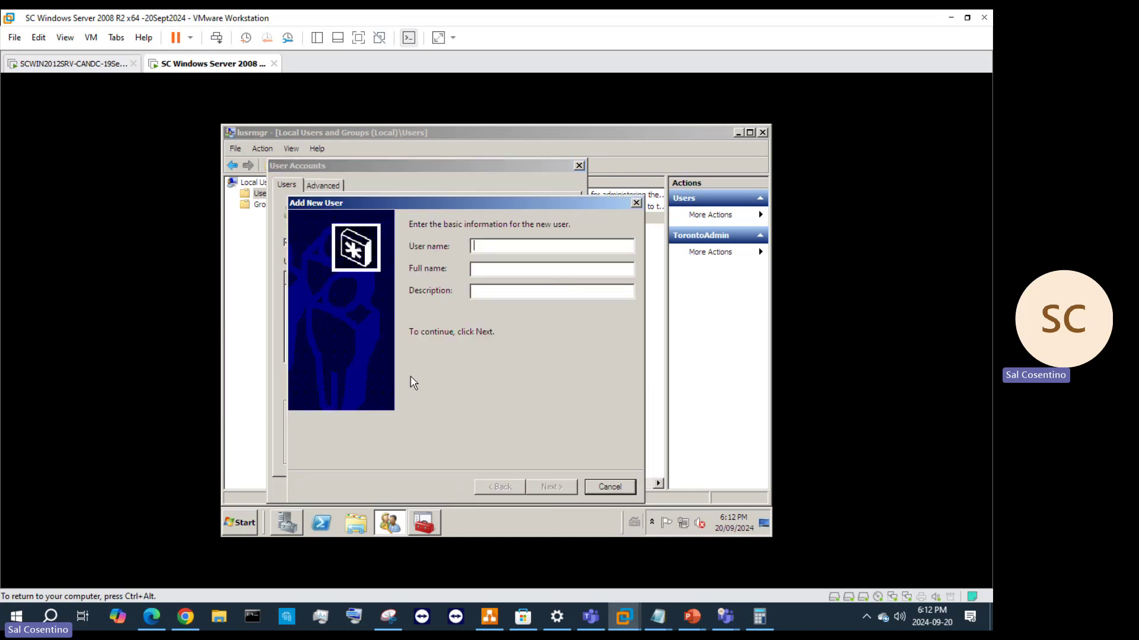
click(622, 487)
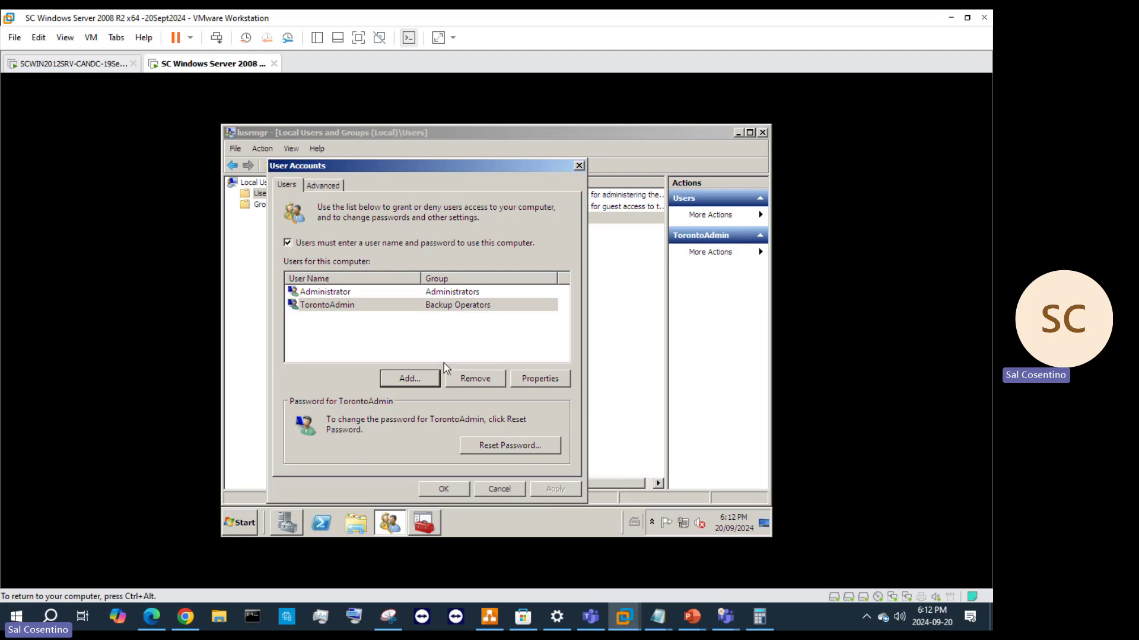
click(461, 493)
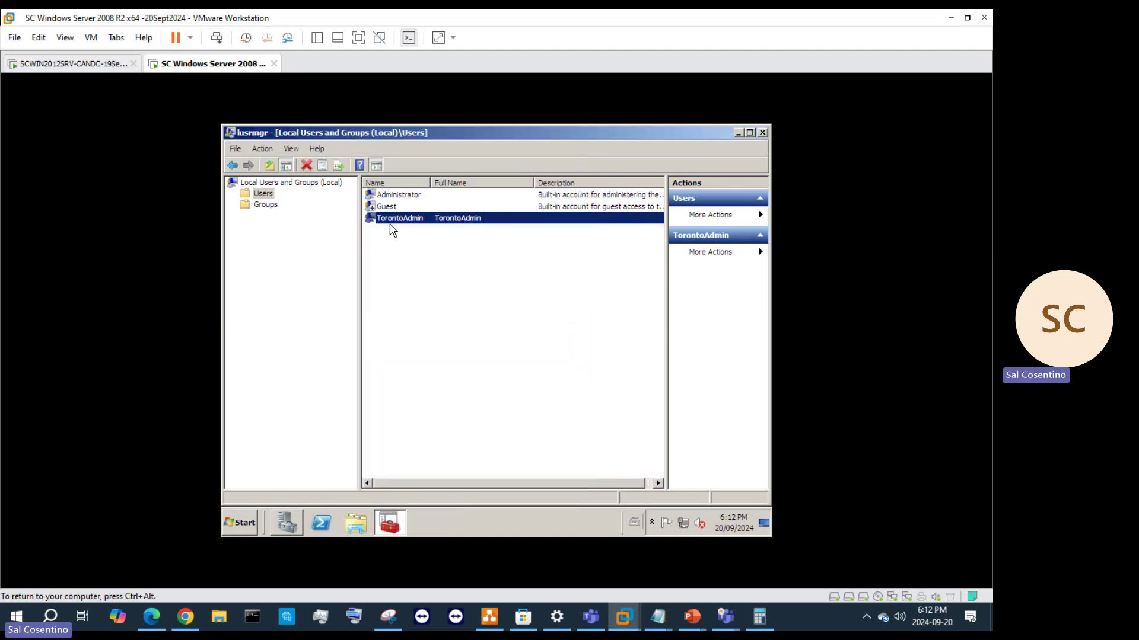
- Check the member list of the local Administrators group and the groups TorontoAdmin belongs to
click(262, 205)
double_click(394, 197)
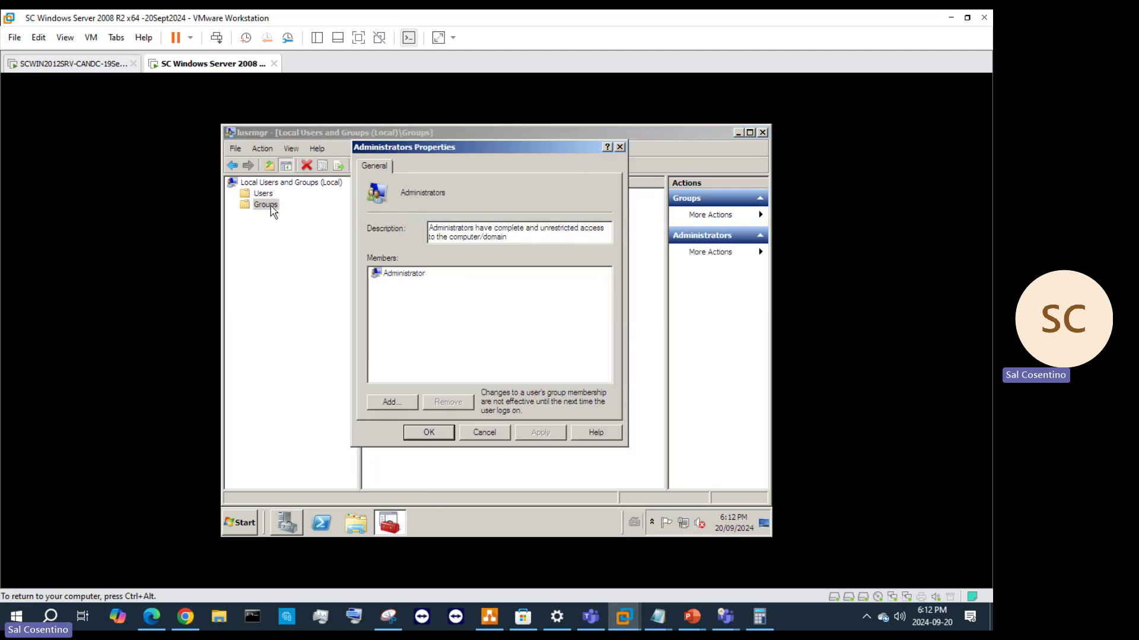
click(263, 194)
double_click(406, 221)
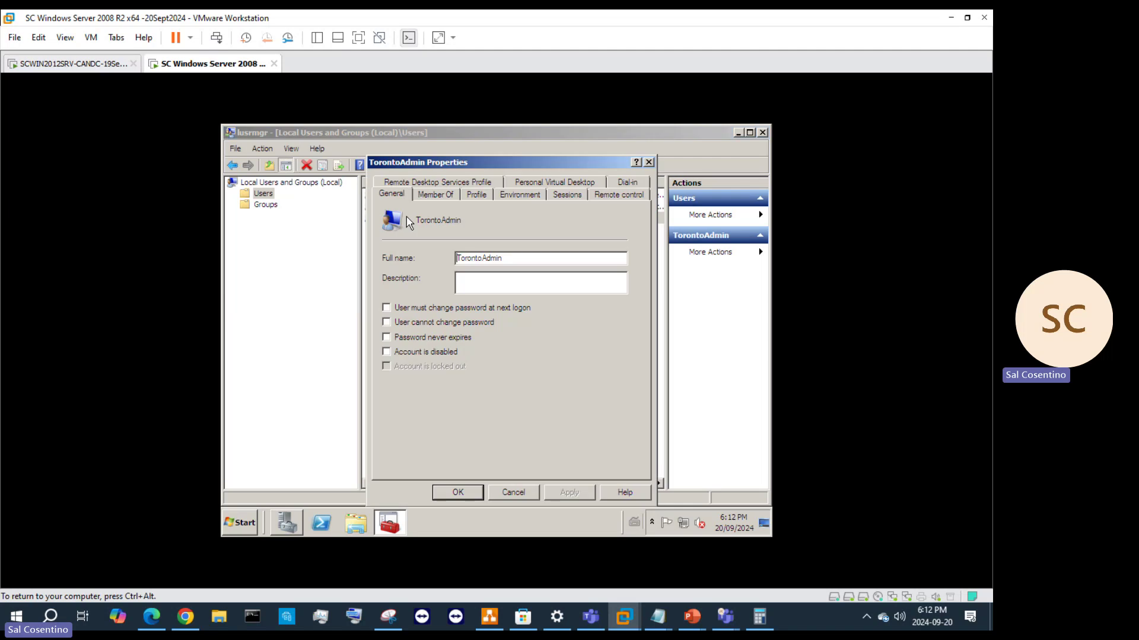
click(438, 195)
click(446, 233)
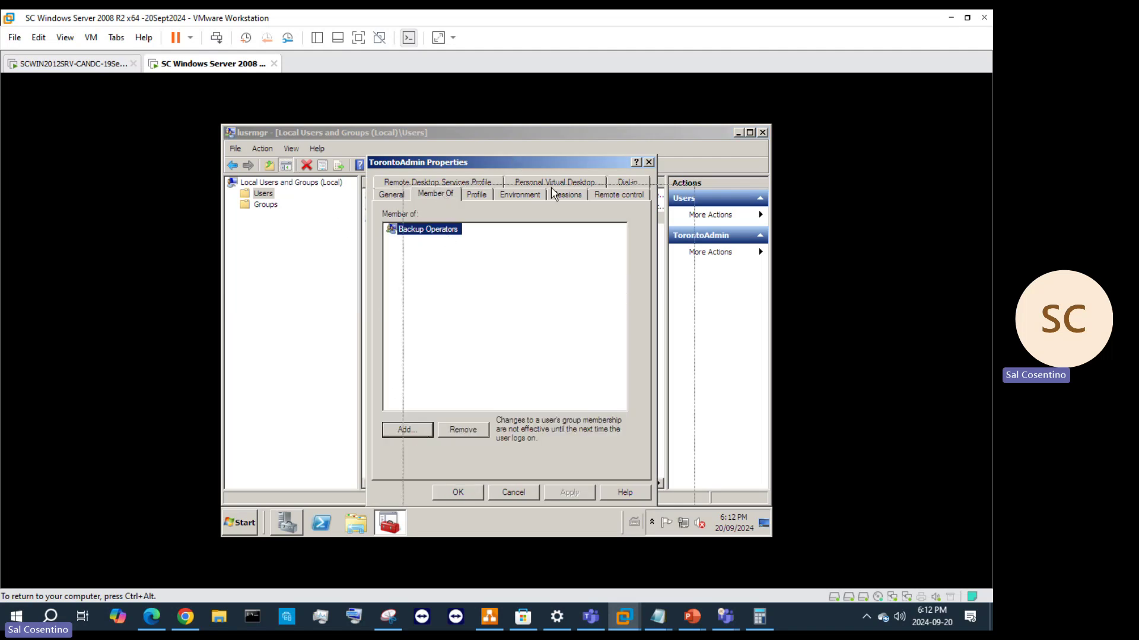
drag(513, 157, 632, 203)
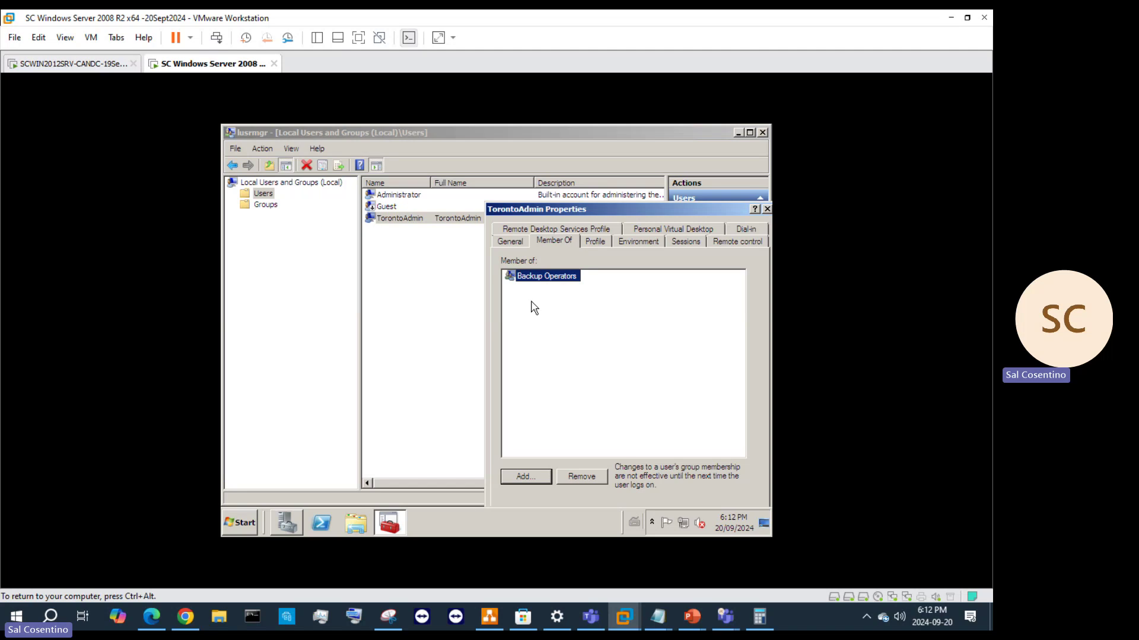
- Try to add TorontoAdmin to another group by checking the partial group name Admin
click(521, 480)
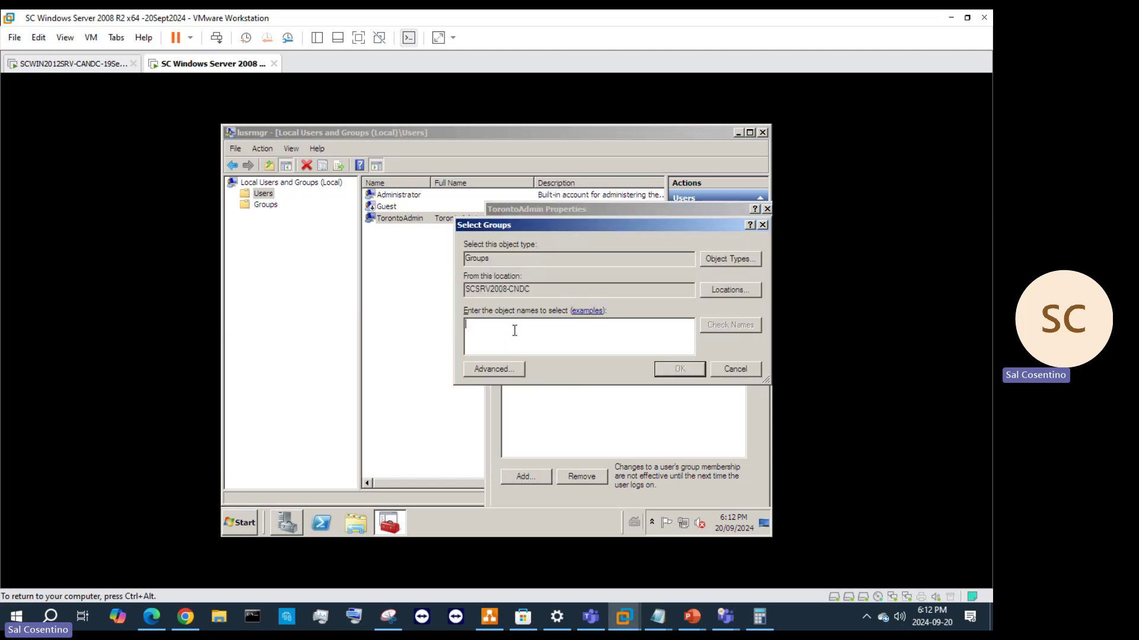
text(Admin)
click(728, 326)
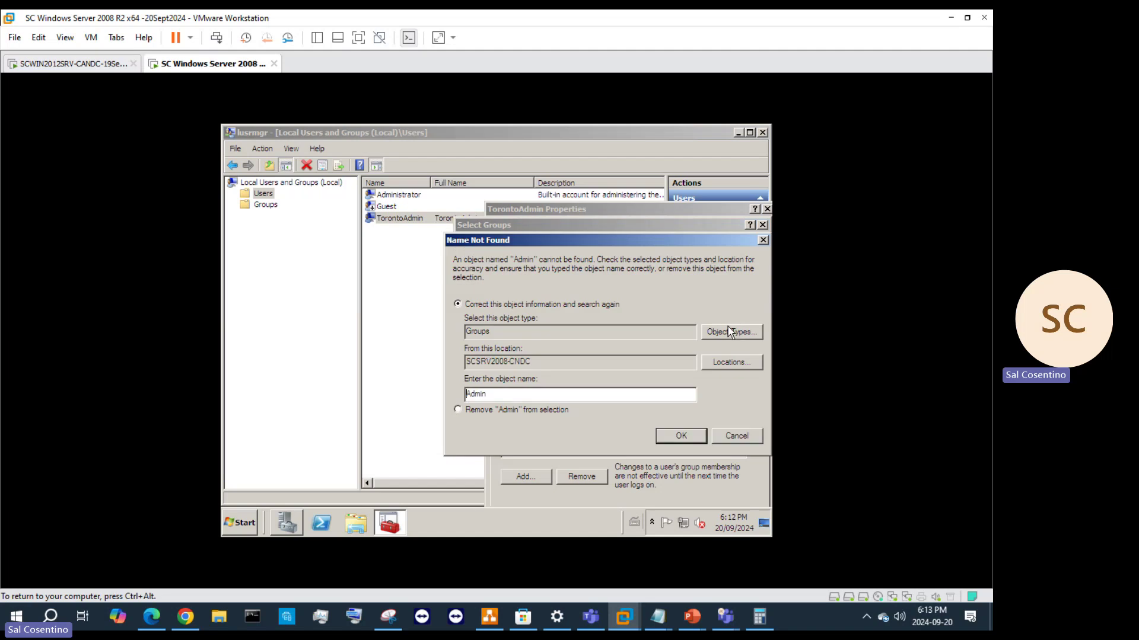
click(737, 435)
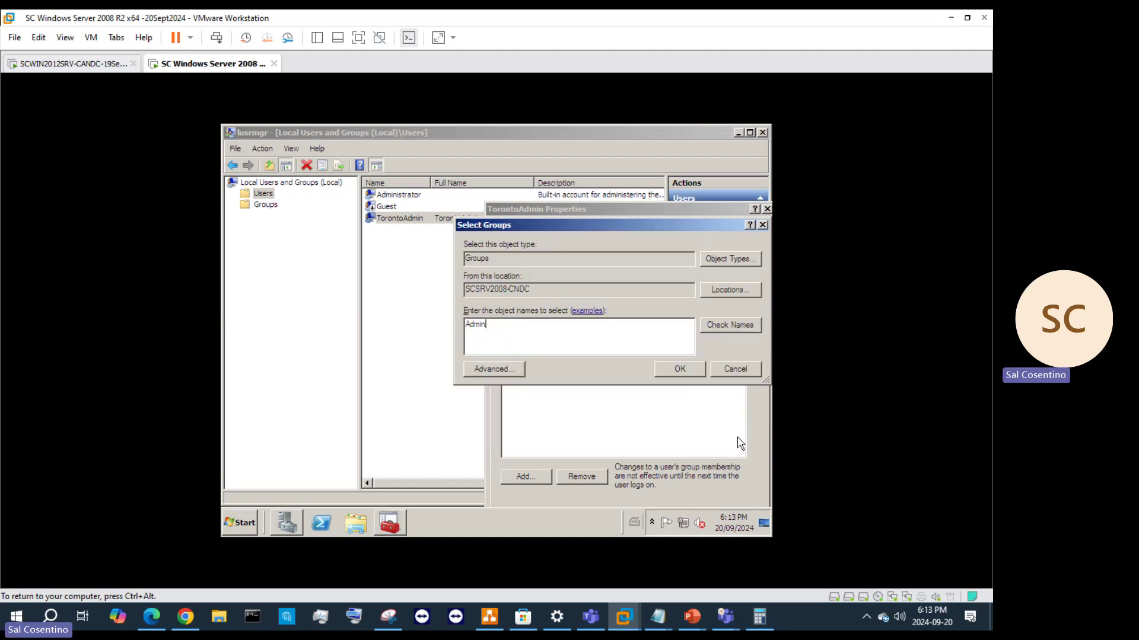
- Run control userpasswords2 and open the group membership settings of TorontoAdmin
right_click(242, 526)
click(242, 528)
click(407, 448)
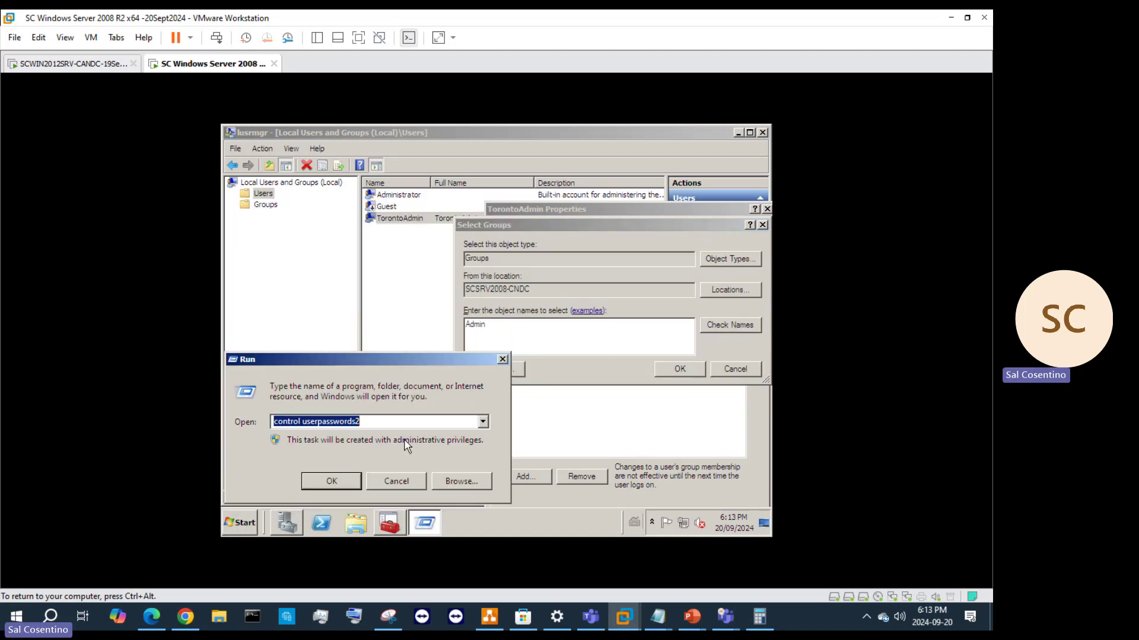
click(337, 481)
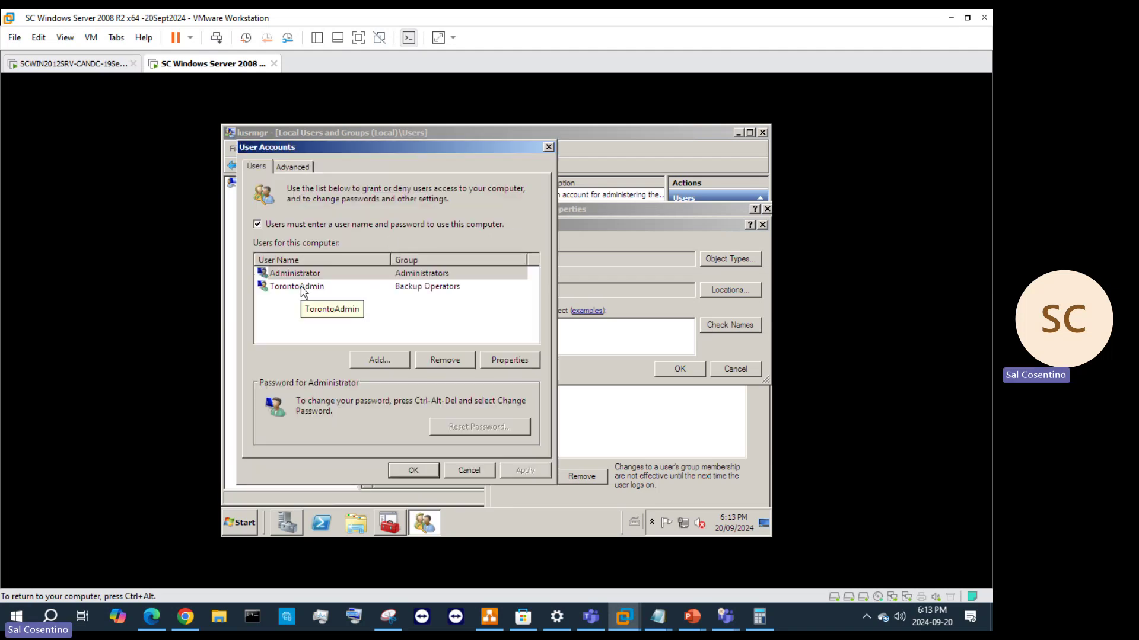
click(510, 361)
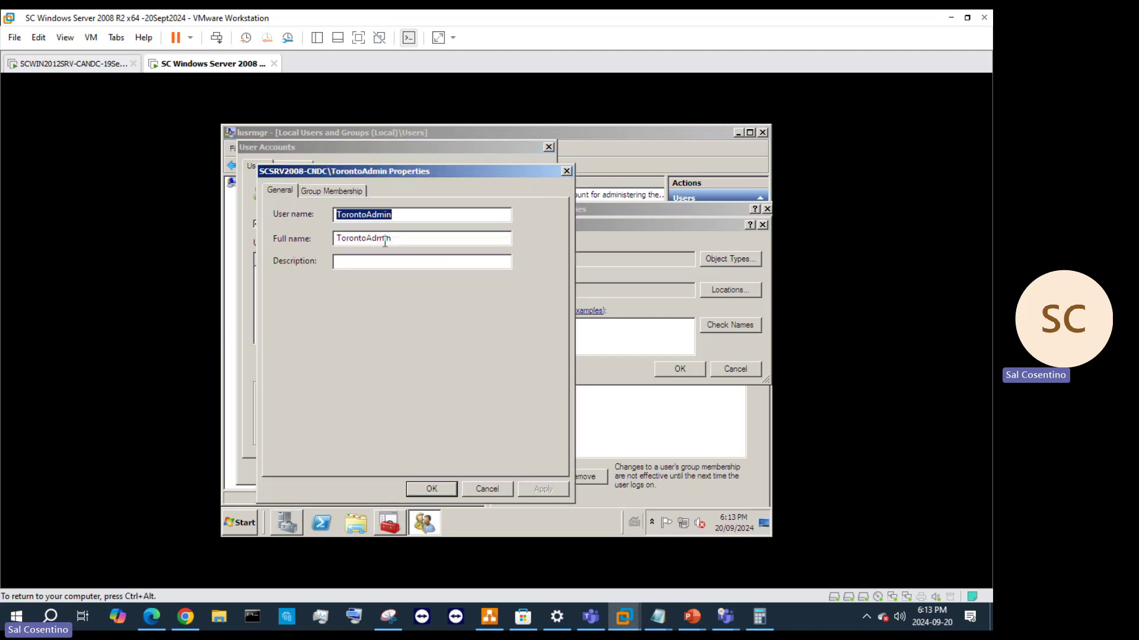
click(321, 192)
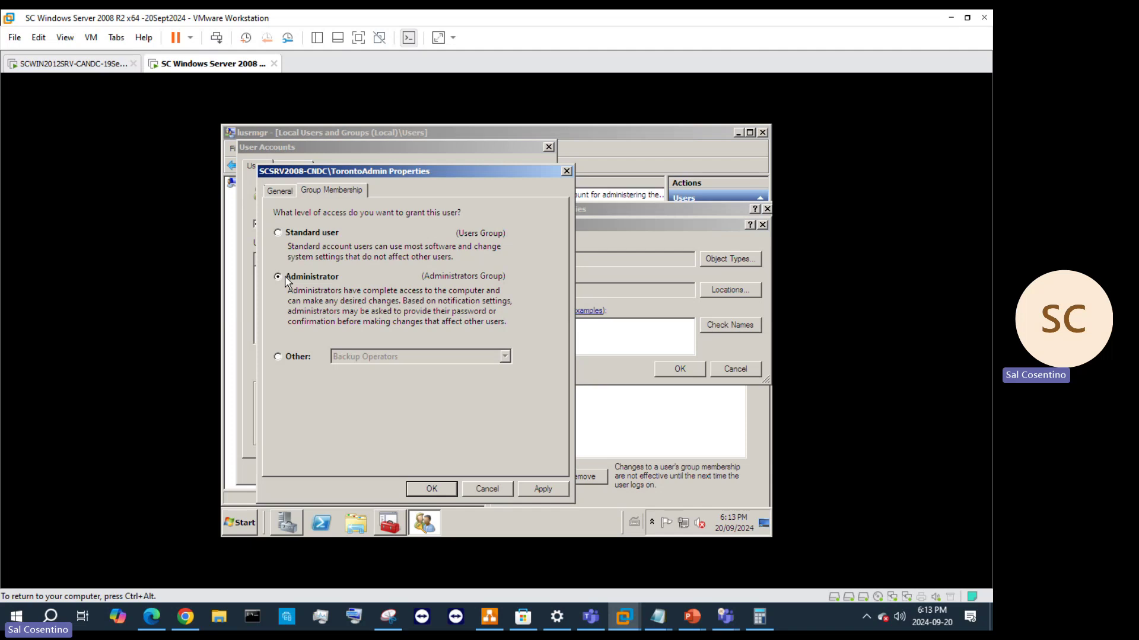
- Try the Administrators and Backup Operators entries from the list of other groups for TorontoAdmin
click(299, 360)
click(385, 363)
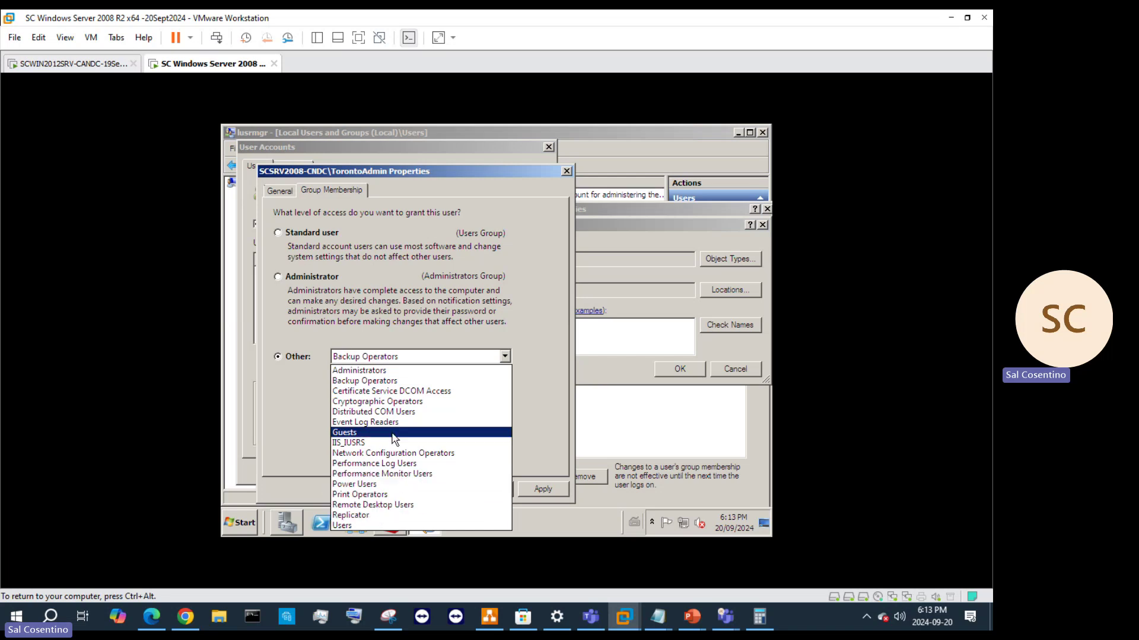
click(389, 370)
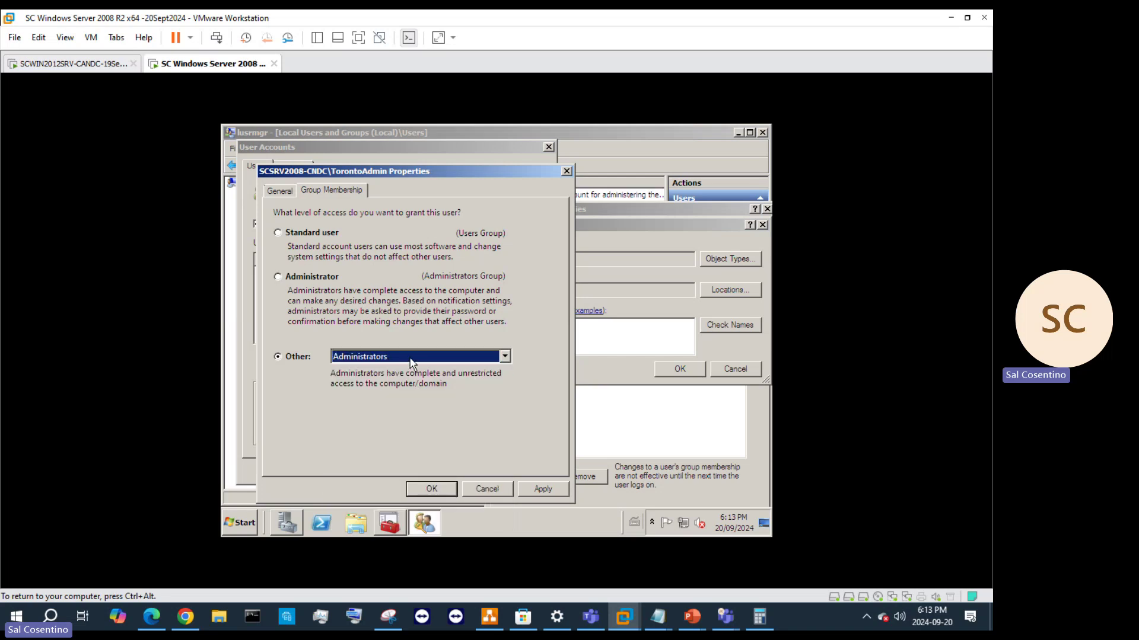
click(446, 362)
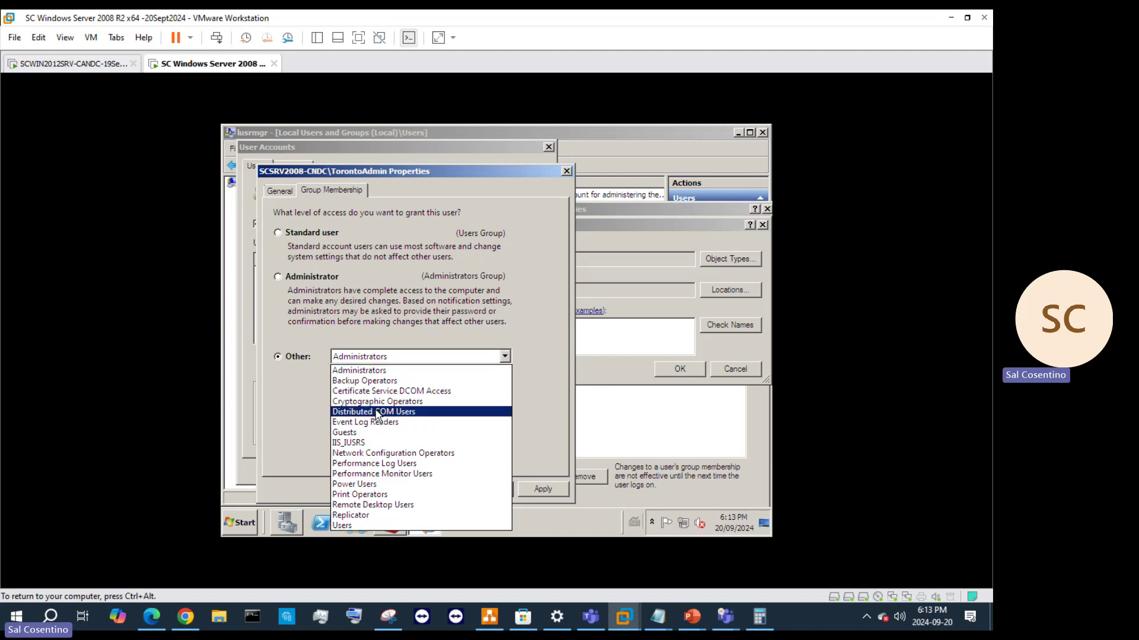
click(385, 383)
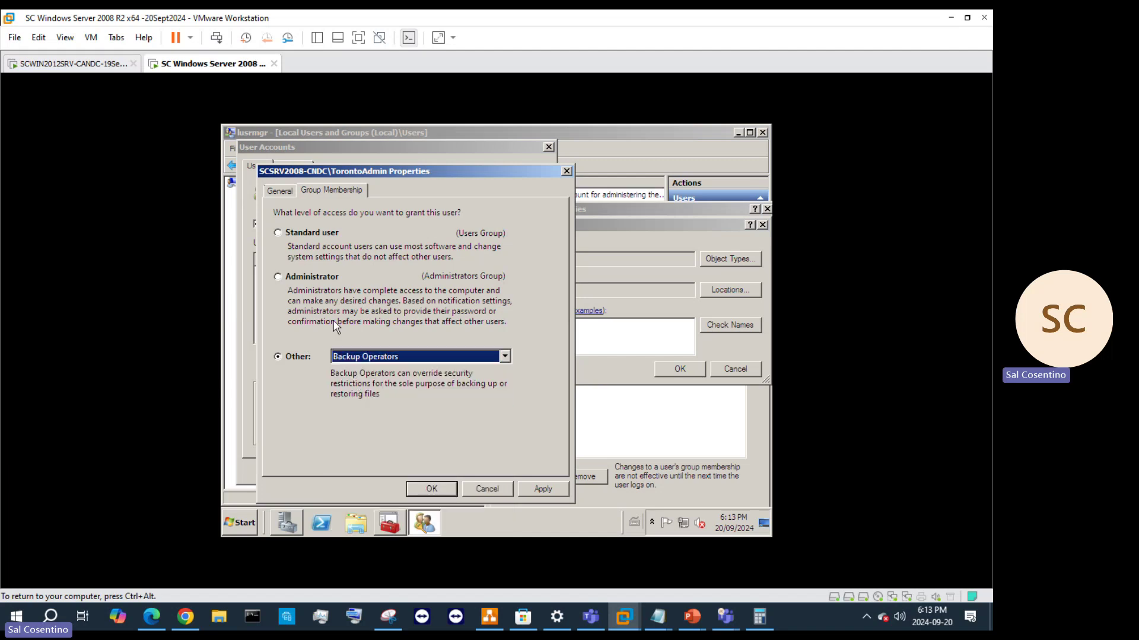
- Grant TorontoAdmin the Administrator access level, apply it, and close User Accounts and the open group selection and properties dialogs
click(293, 277)
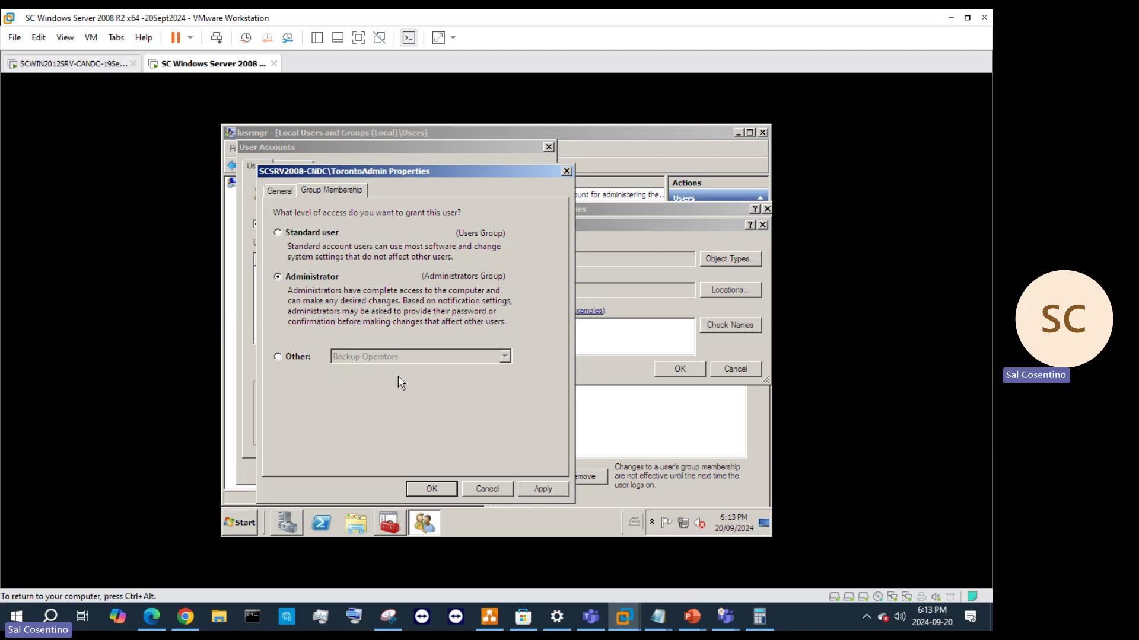
click(540, 489)
click(431, 490)
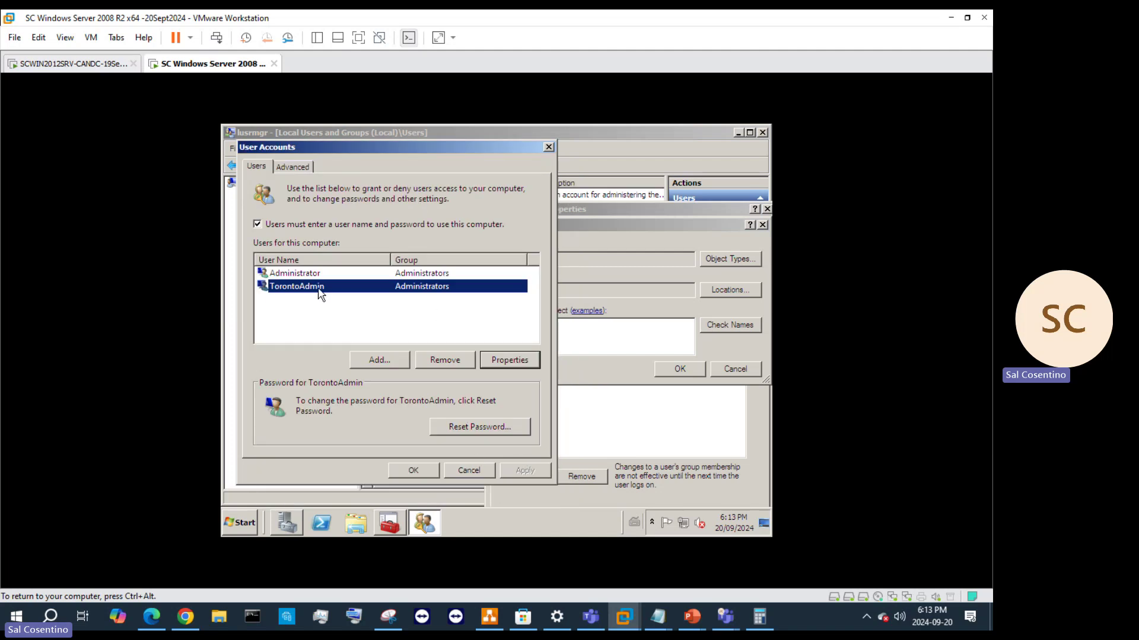
click(549, 147)
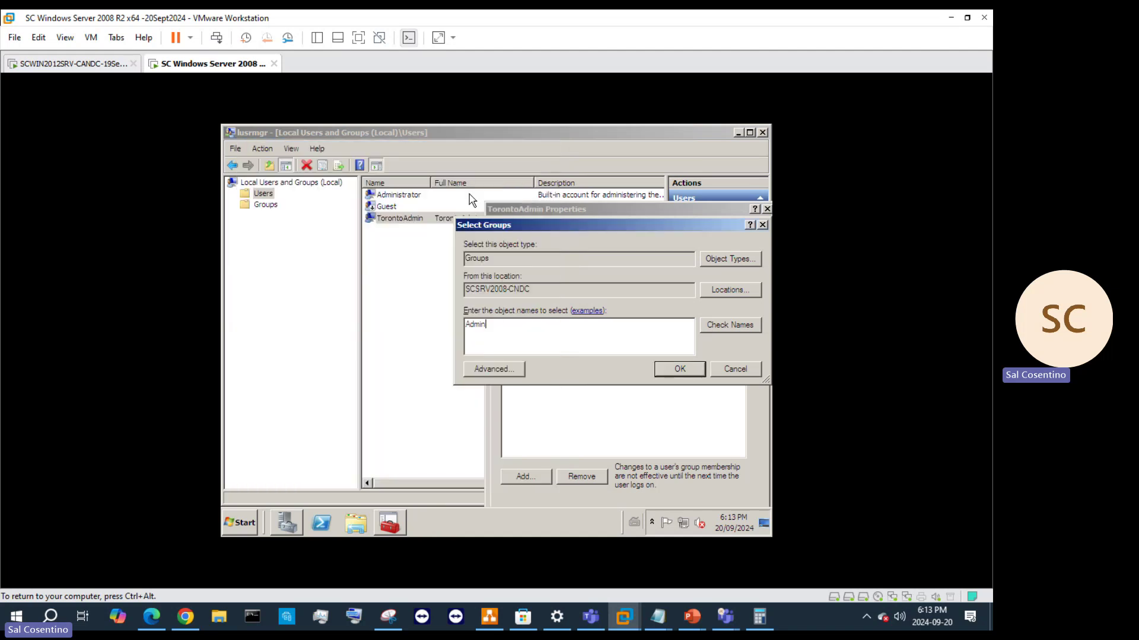
click(761, 225)
click(767, 209)
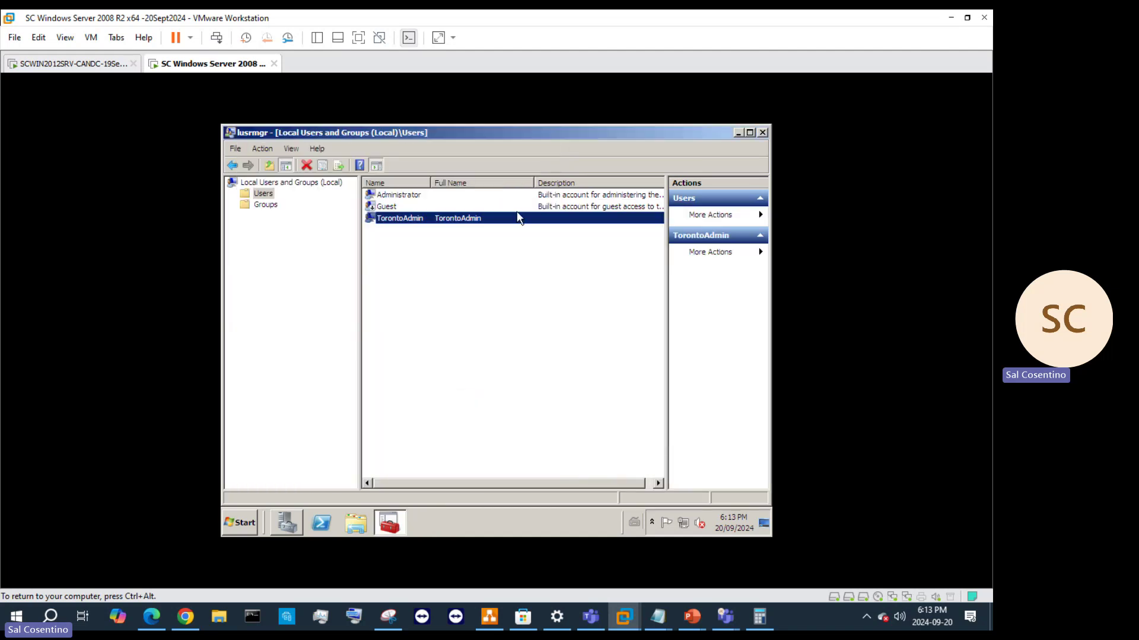
- View the general properties of the built-in Administrator user and close the Administrators group properties left open
click(393, 197)
right_click(394, 197)
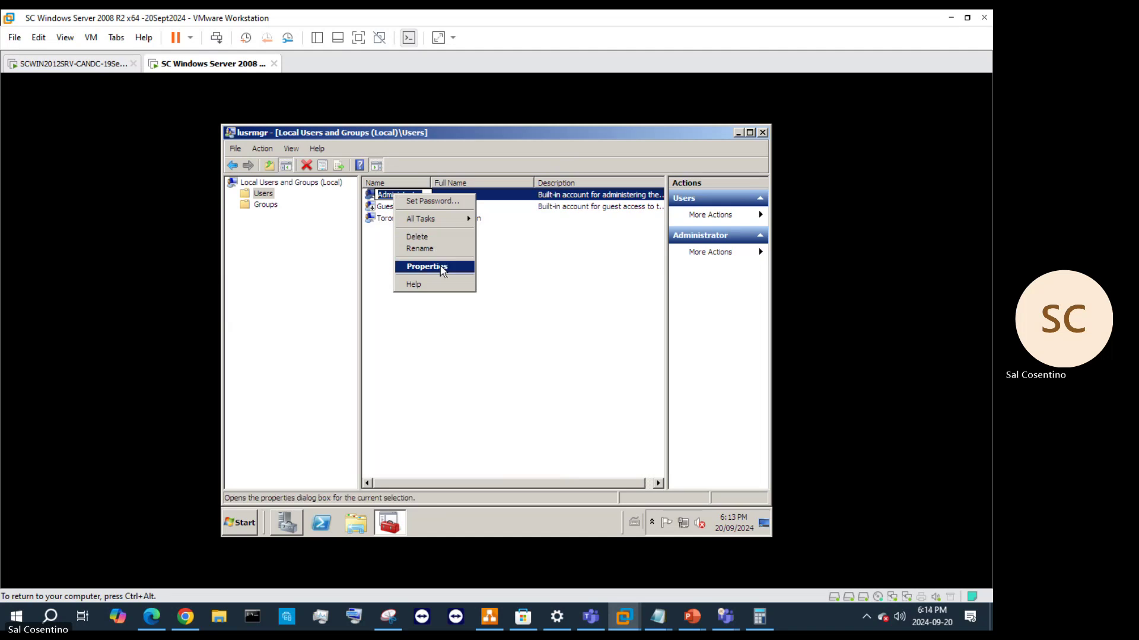
click(449, 268)
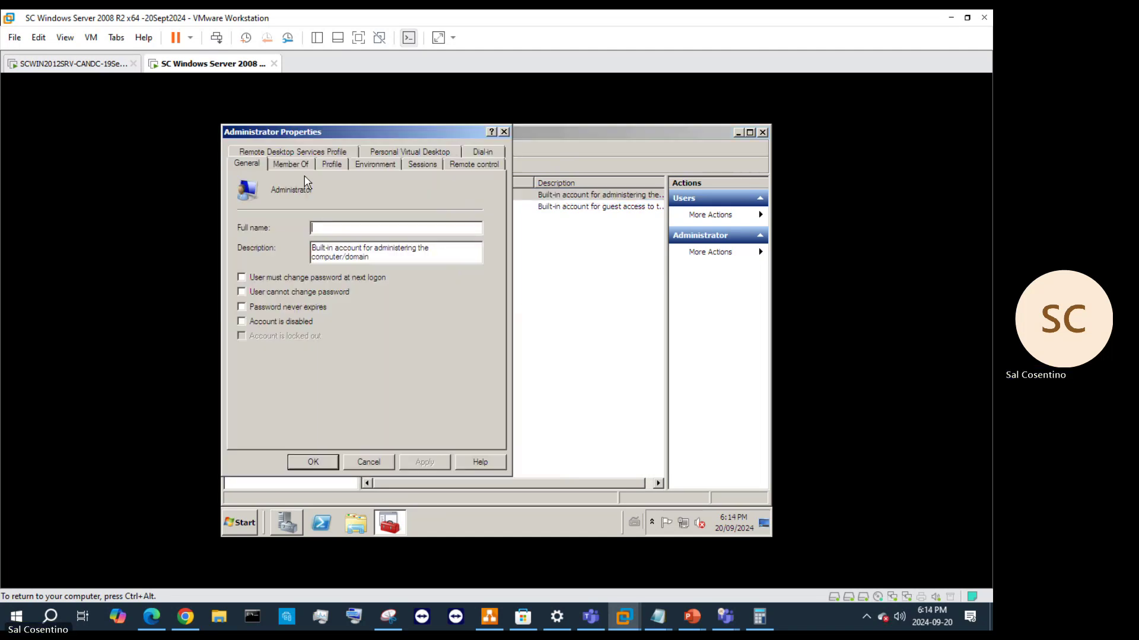
click(504, 131)
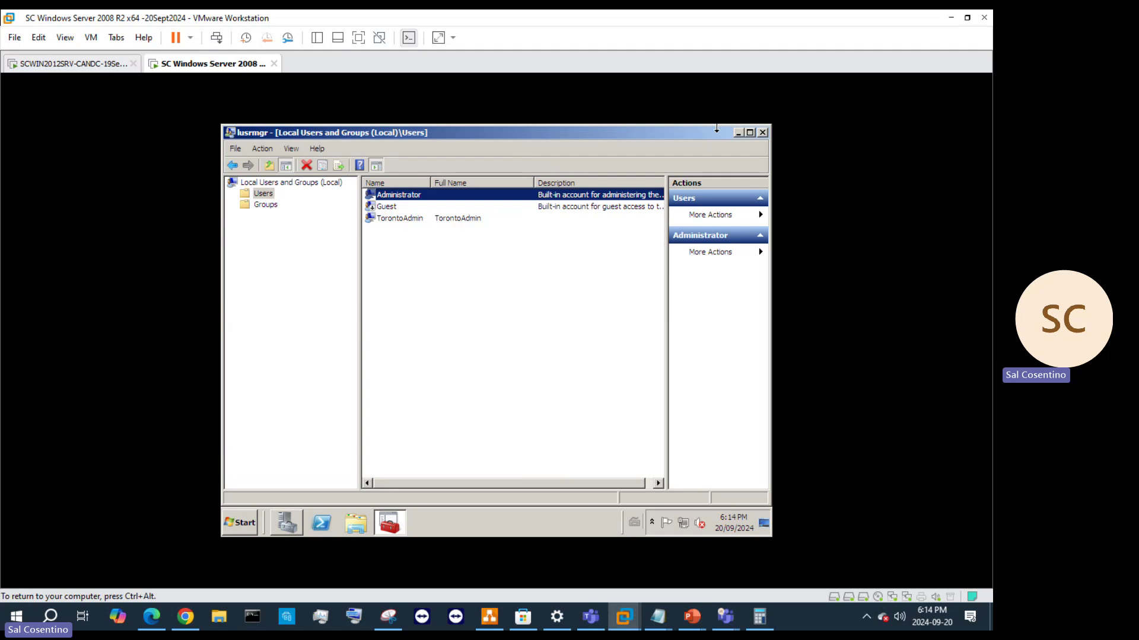
click(762, 132)
click(592, 326)
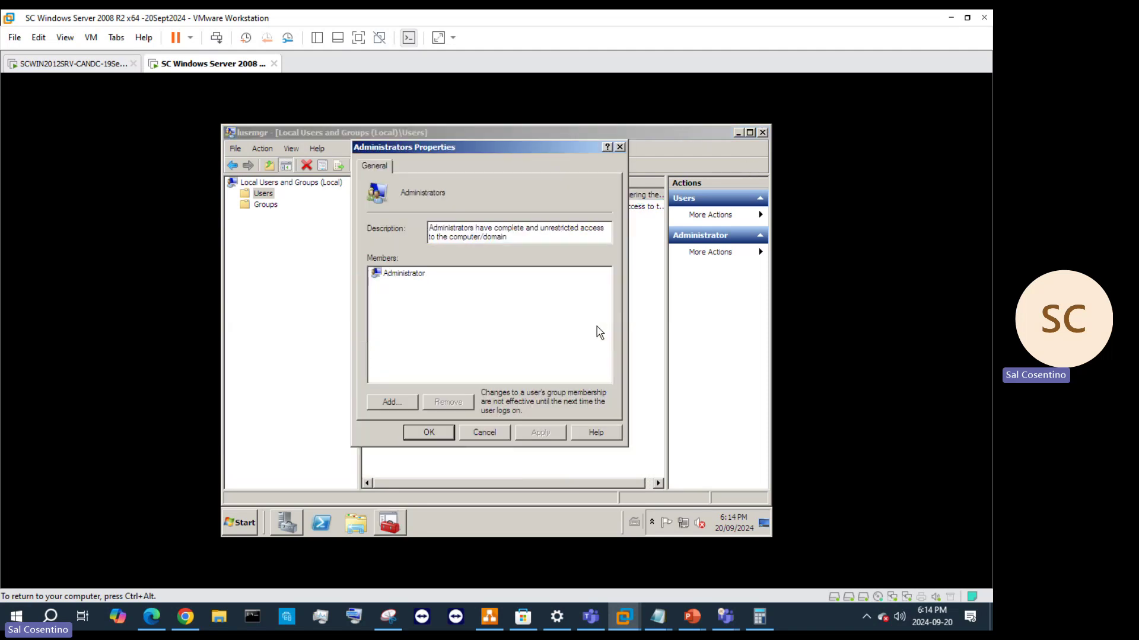
click(485, 433)
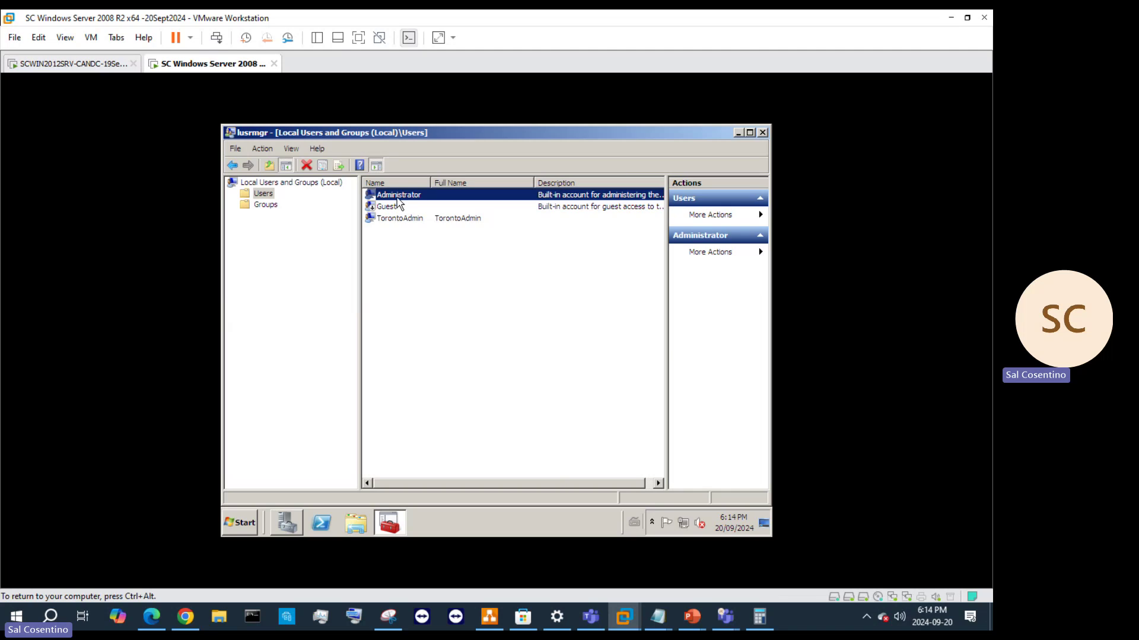
- Reopen User Accounts with control userpasswords2 and check TorontoAdmin's group membership and access level
click(247, 523)
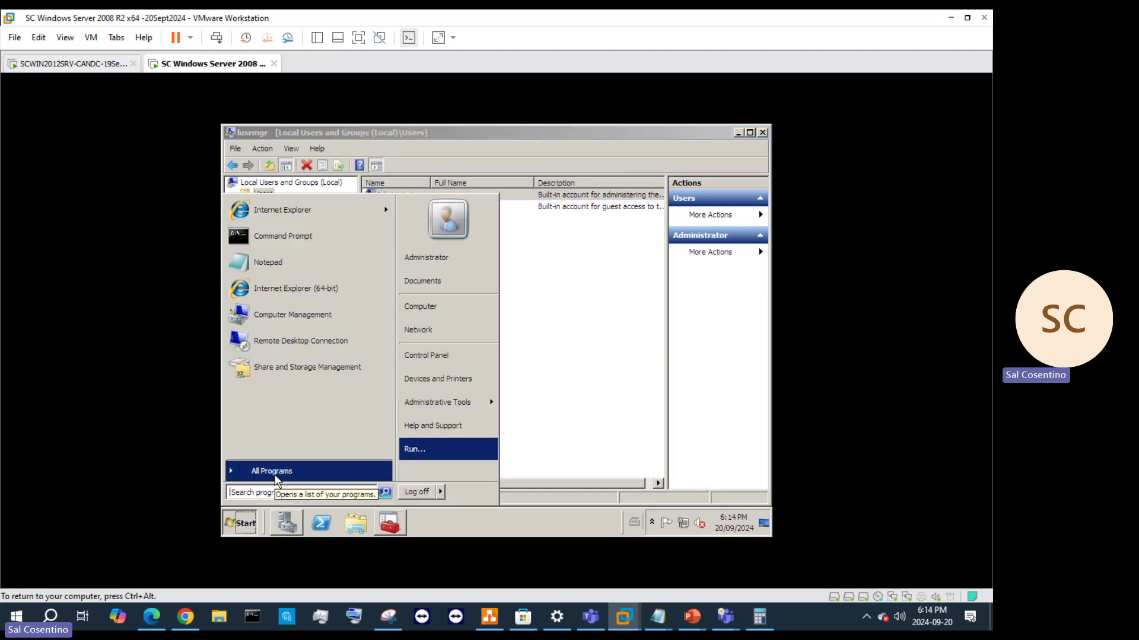
click(439, 450)
click(332, 480)
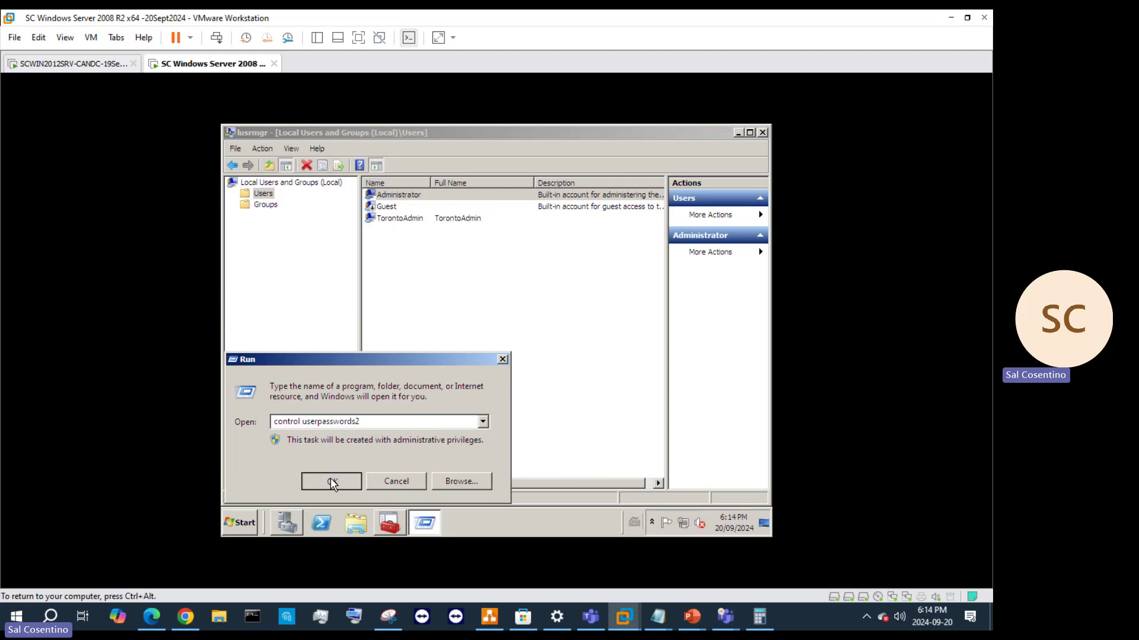
click(400, 306)
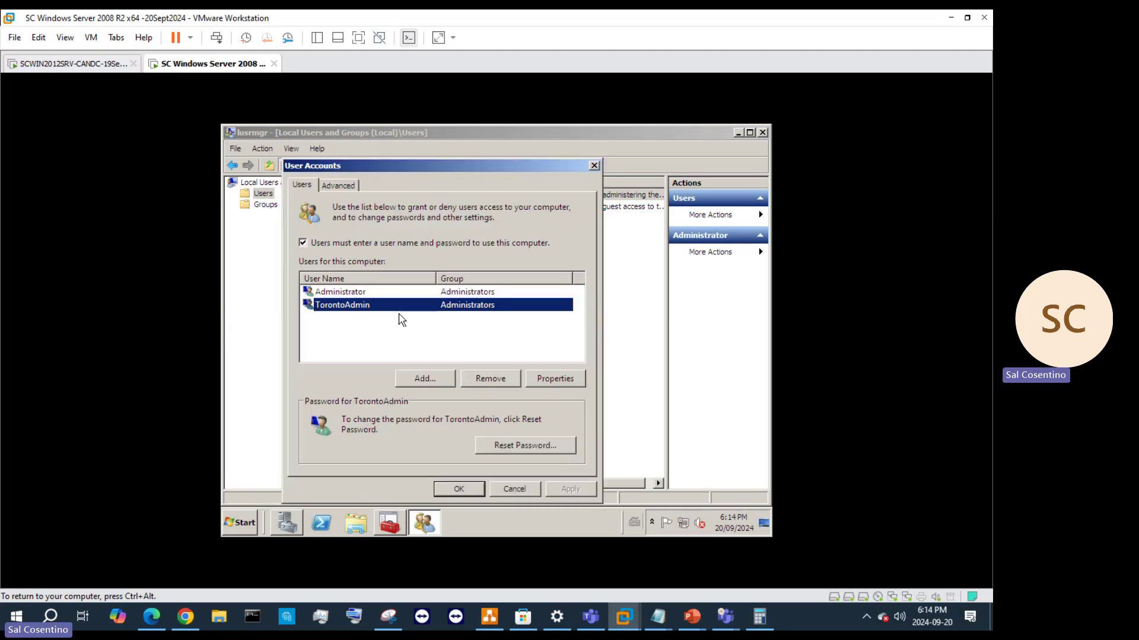
click(357, 294)
click(378, 308)
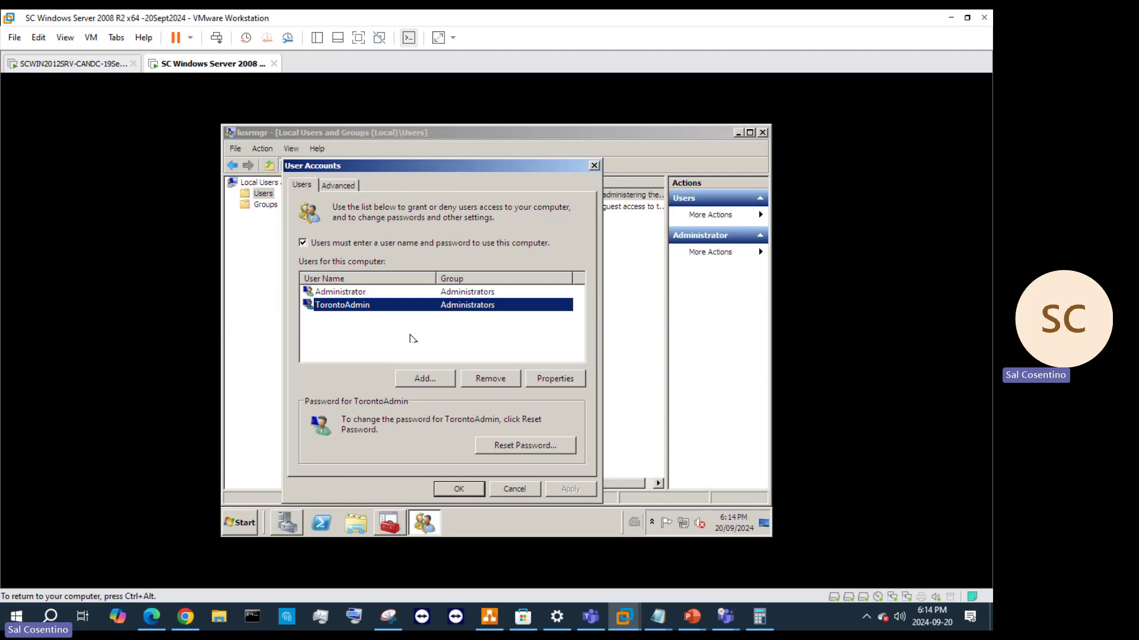
click(557, 384)
click(382, 196)
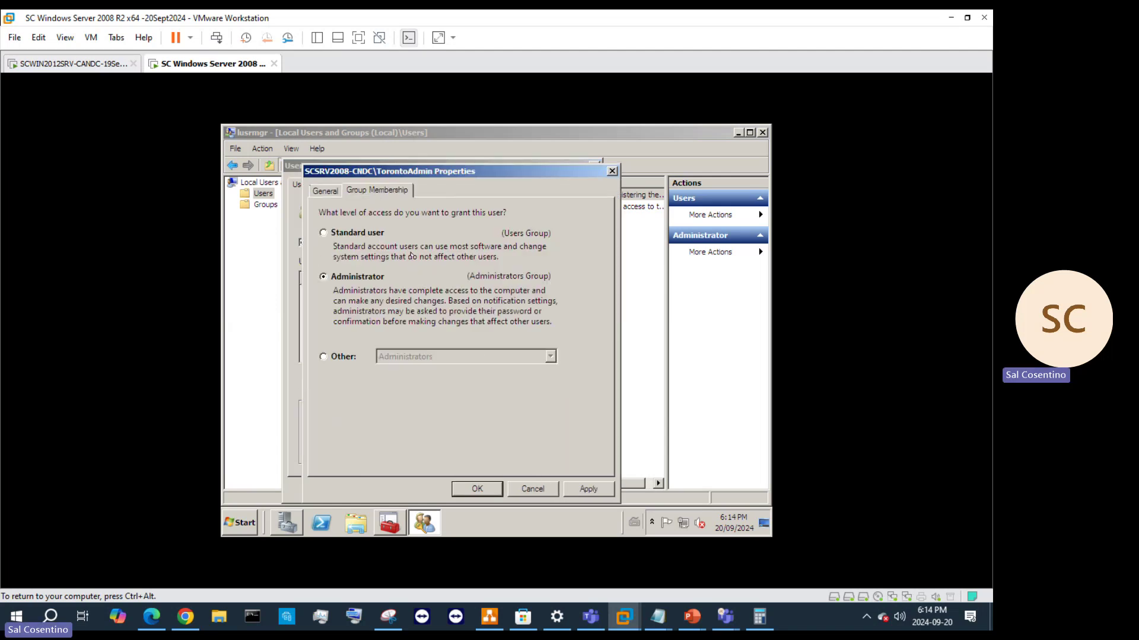
- Set TorontoAdmin's access level to Other with the IIS_IUSRS group, apply it, and close User Accounts and the Local Users and Groups console
click(350, 357)
click(401, 357)
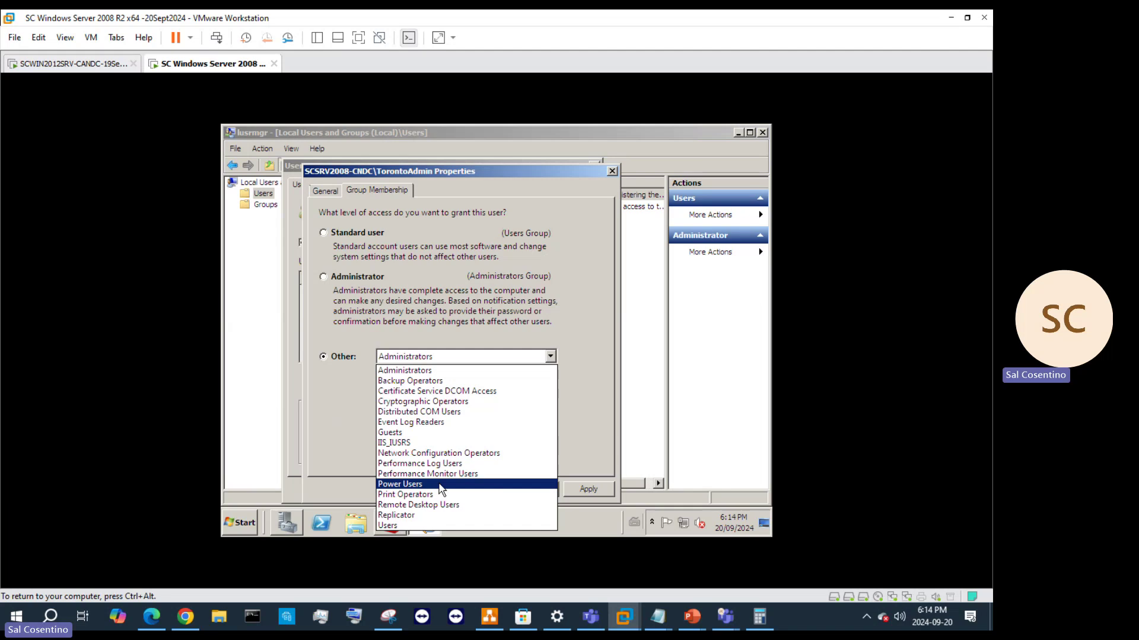
click(440, 444)
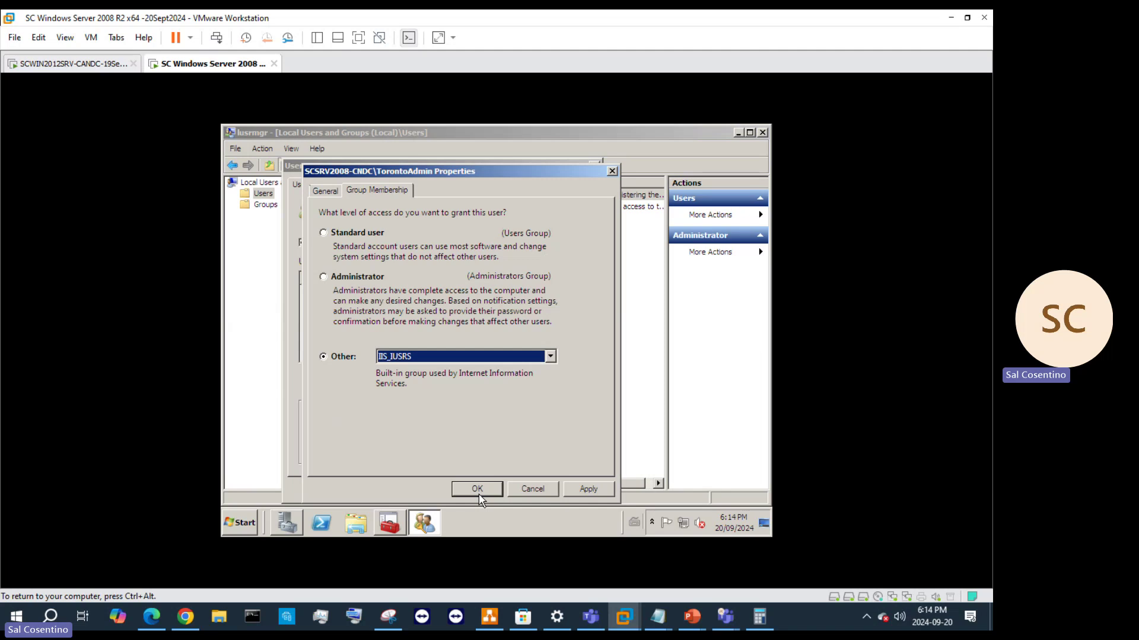
click(587, 489)
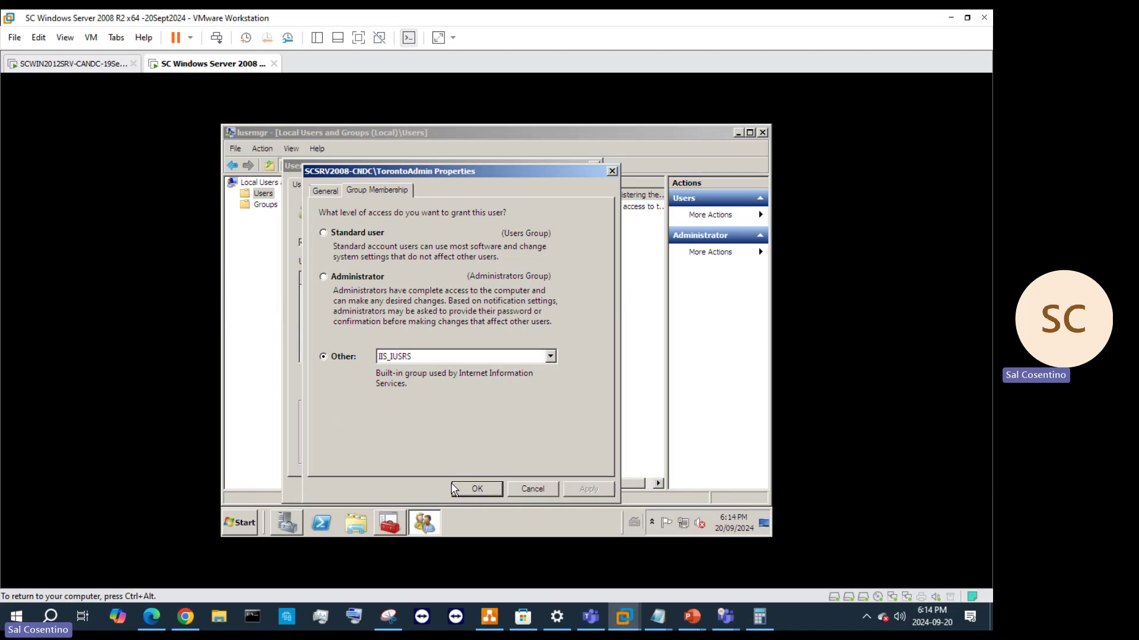
click(476, 487)
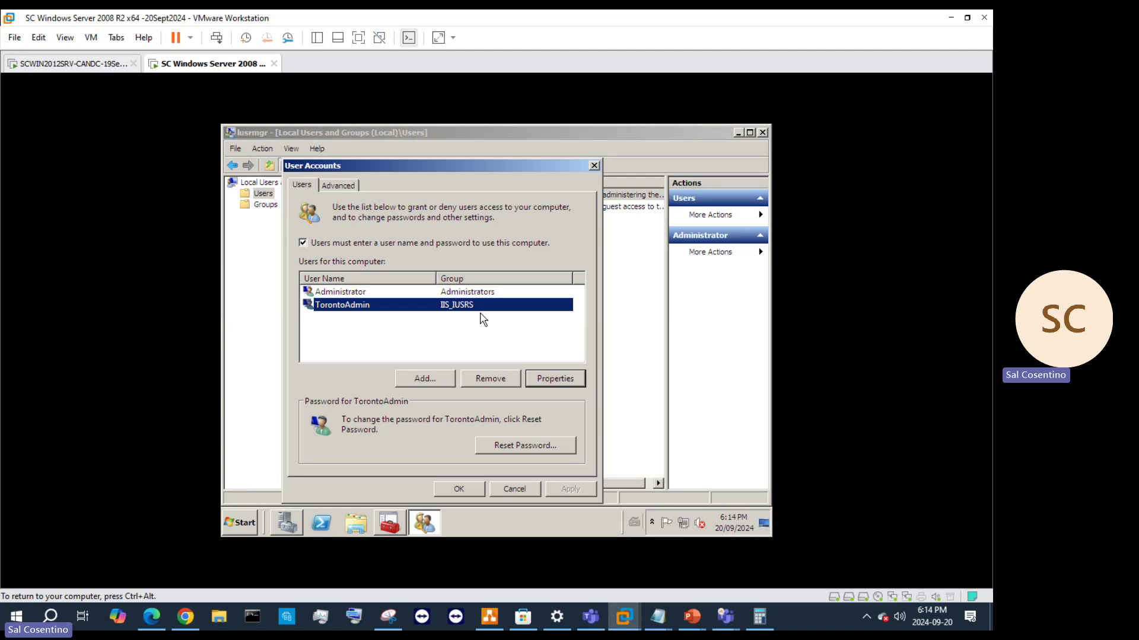
click(471, 487)
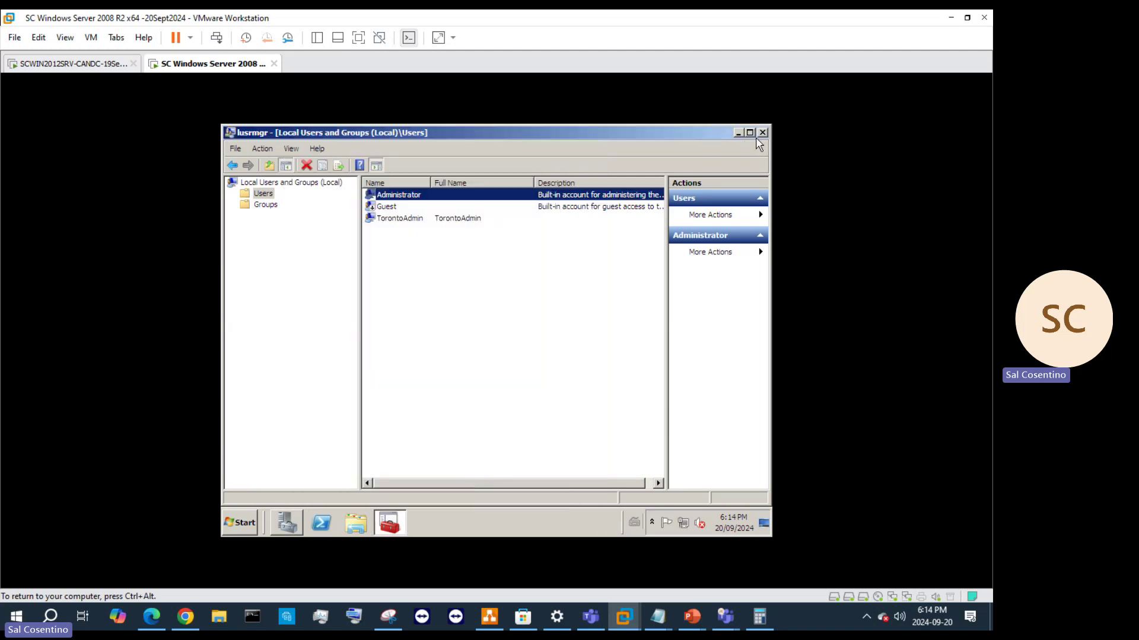
click(762, 134)
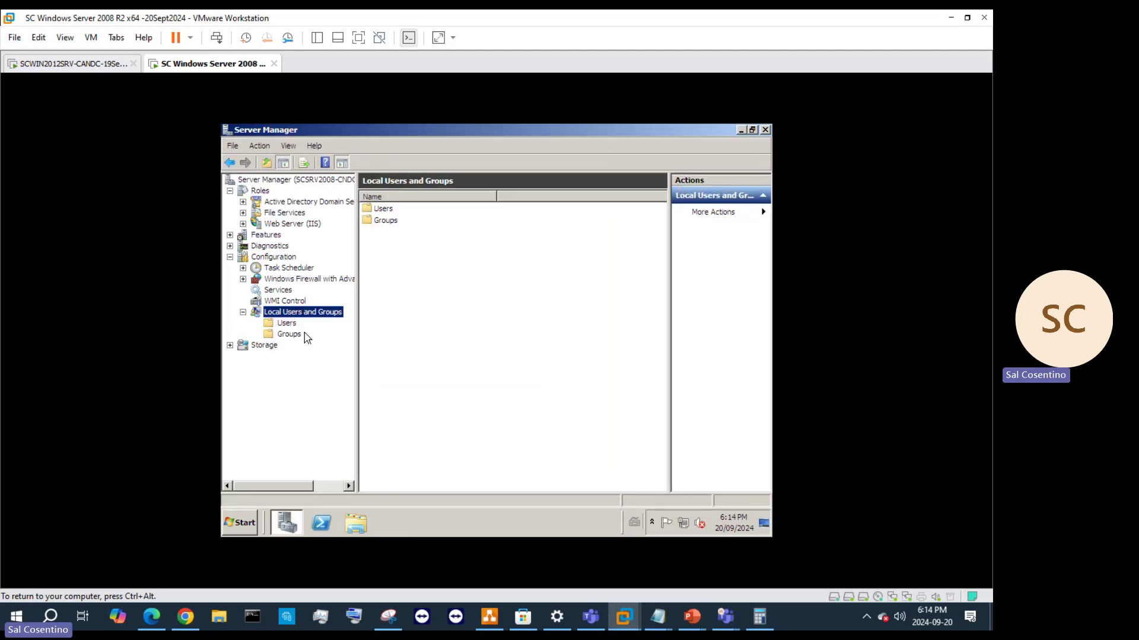
- View the Windows Firewall, File Services and Web Server (IIS) pages in Server Manager, collapsing the web server's System Services section
click(293, 282)
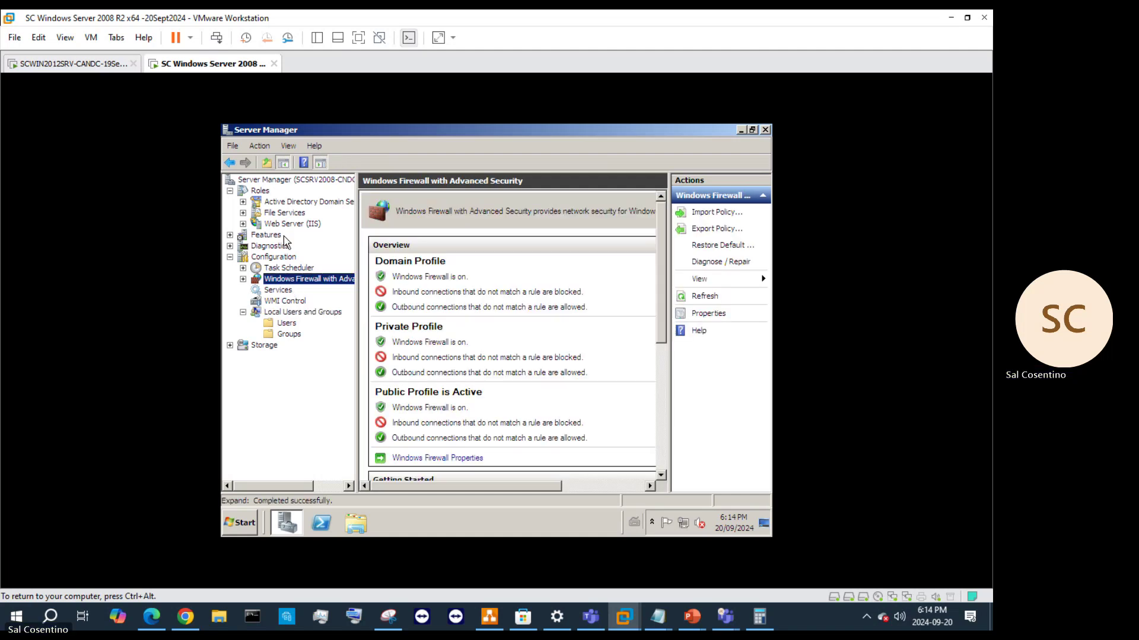
click(290, 213)
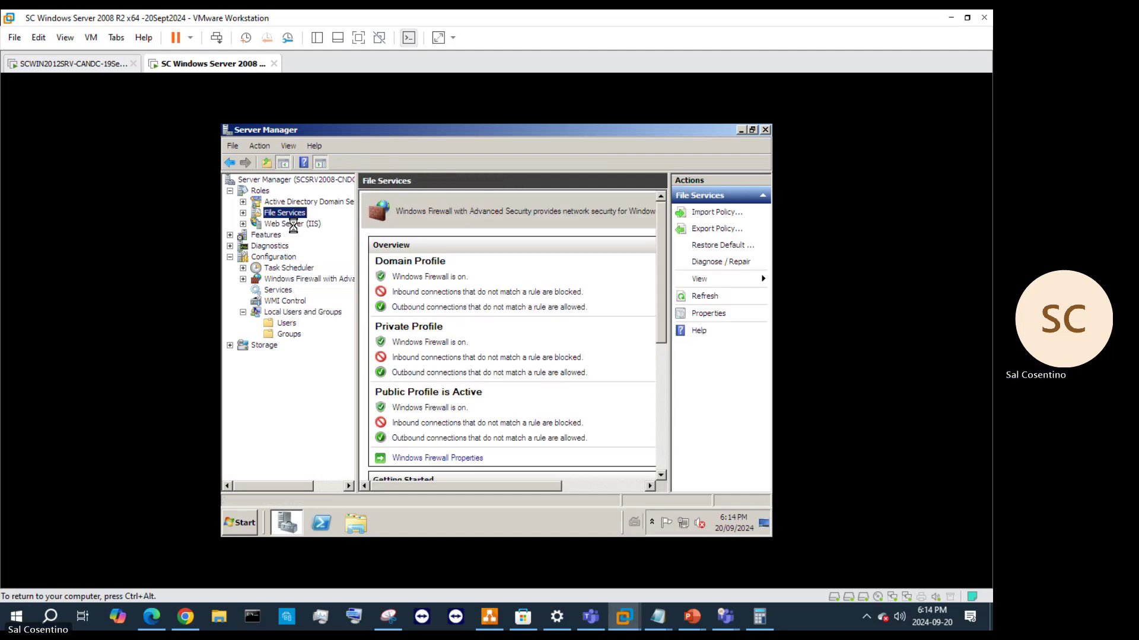
click(293, 225)
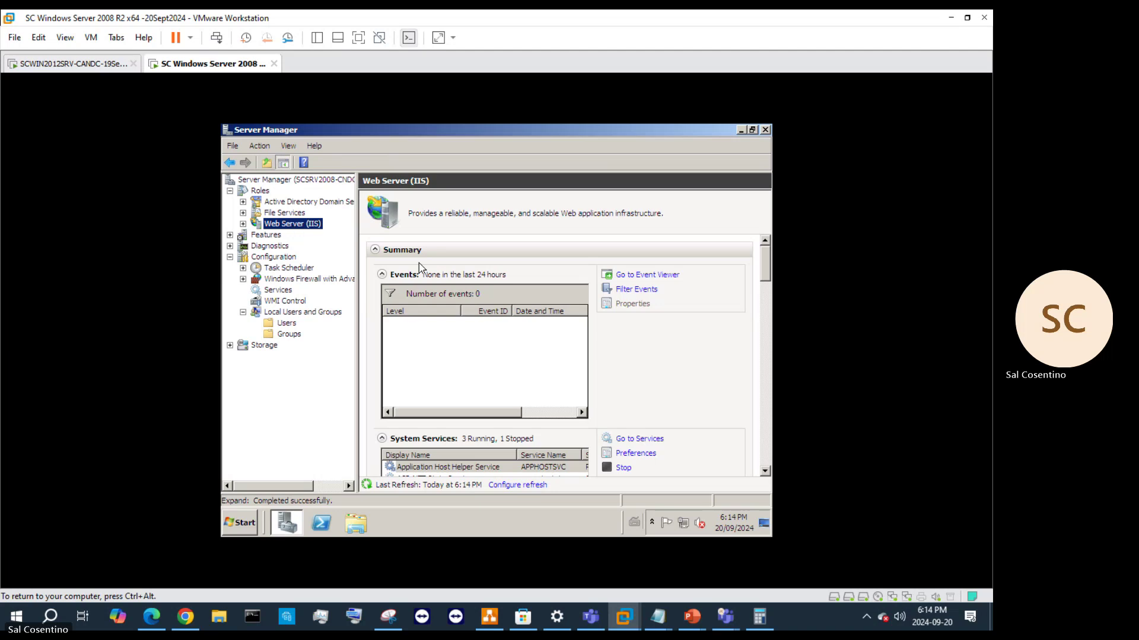
click(535, 436)
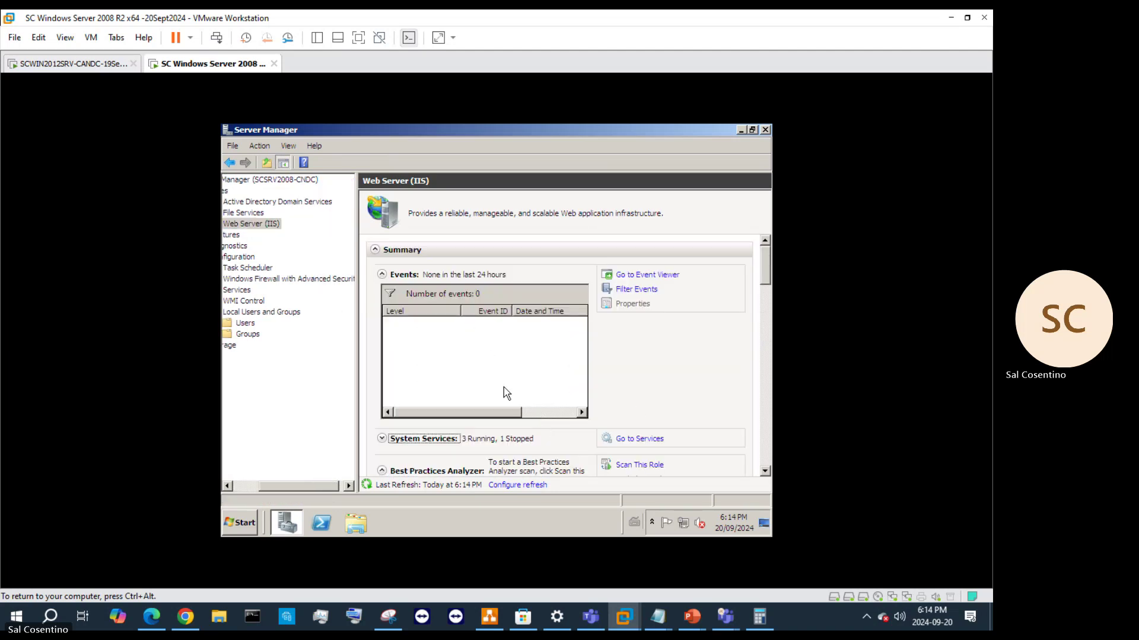
- Close Server Manager, the lusrmgr error and the Run dialog, and glance at the Windows Server 2012 machine before returning to the 2008 one
click(764, 129)
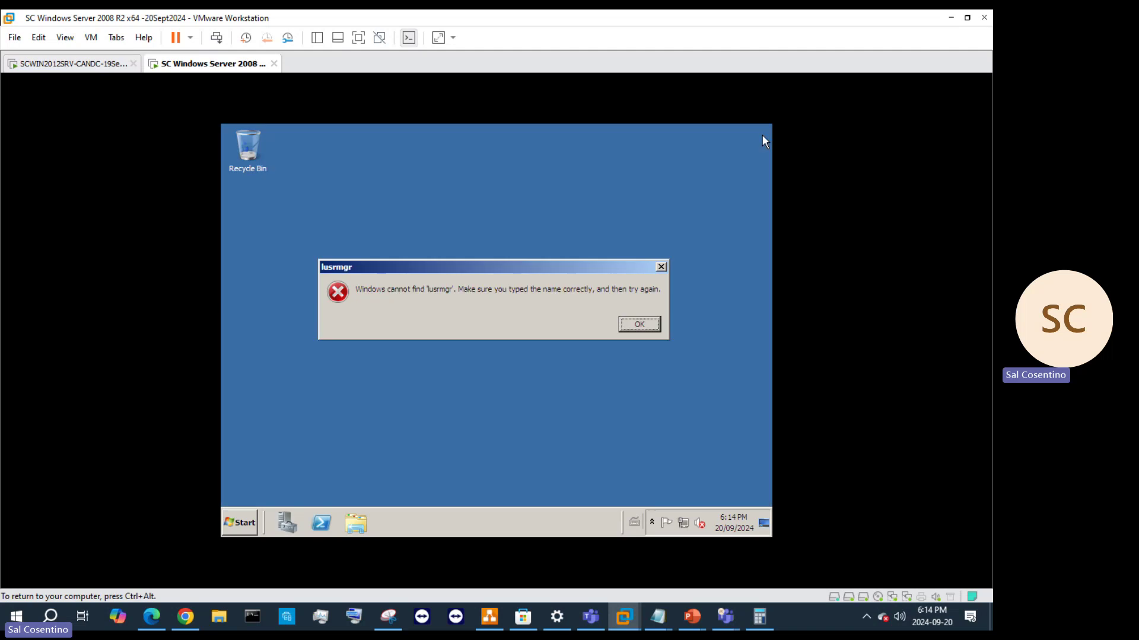
click(651, 324)
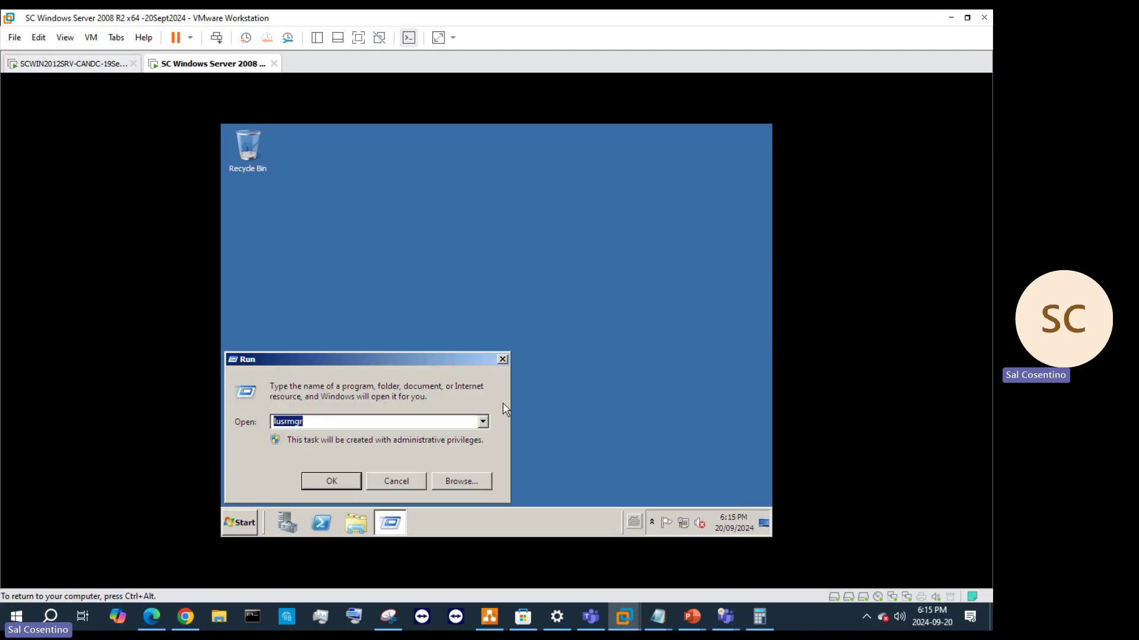
click(502, 359)
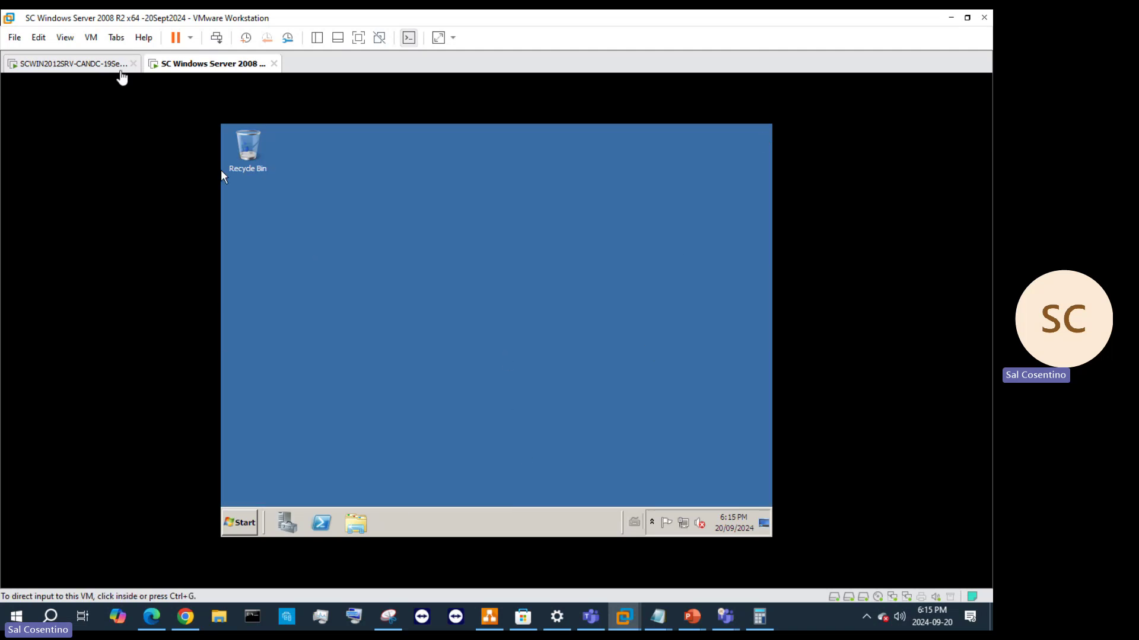
click(119, 69)
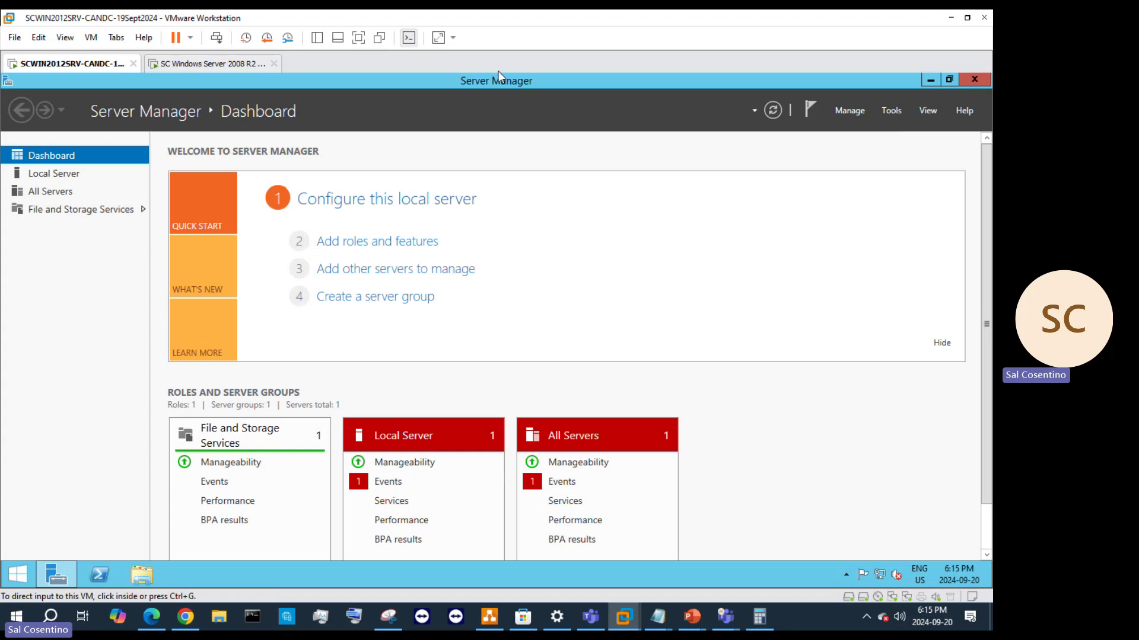
click(247, 64)
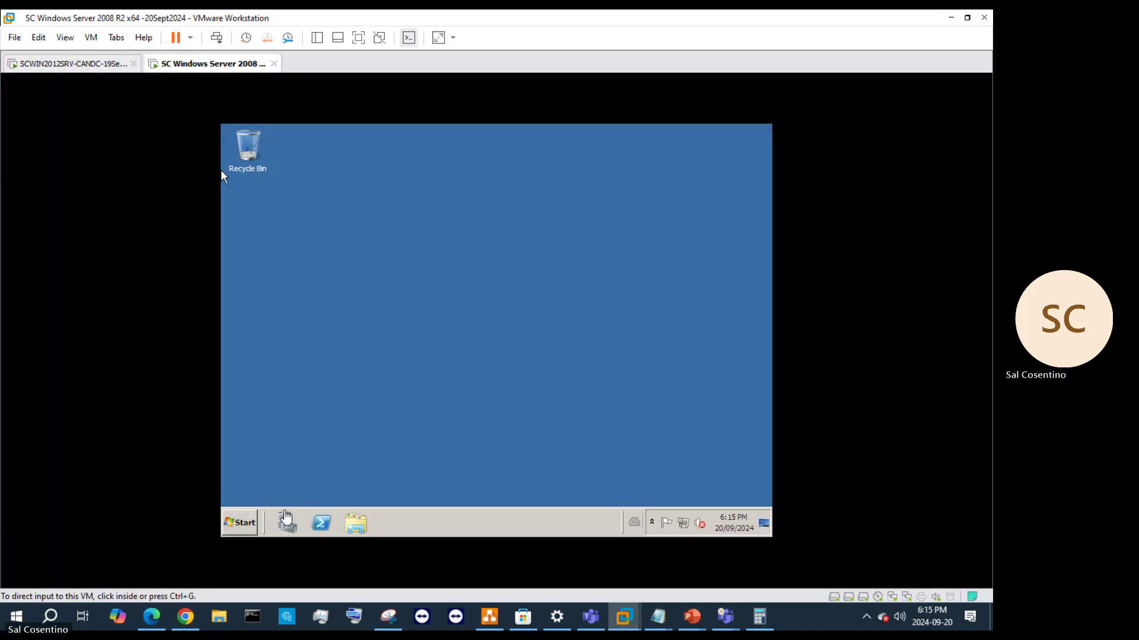
- Reopen Server Manager, view the available server roles in the Add Roles Wizard, and cancel the wizard
click(285, 520)
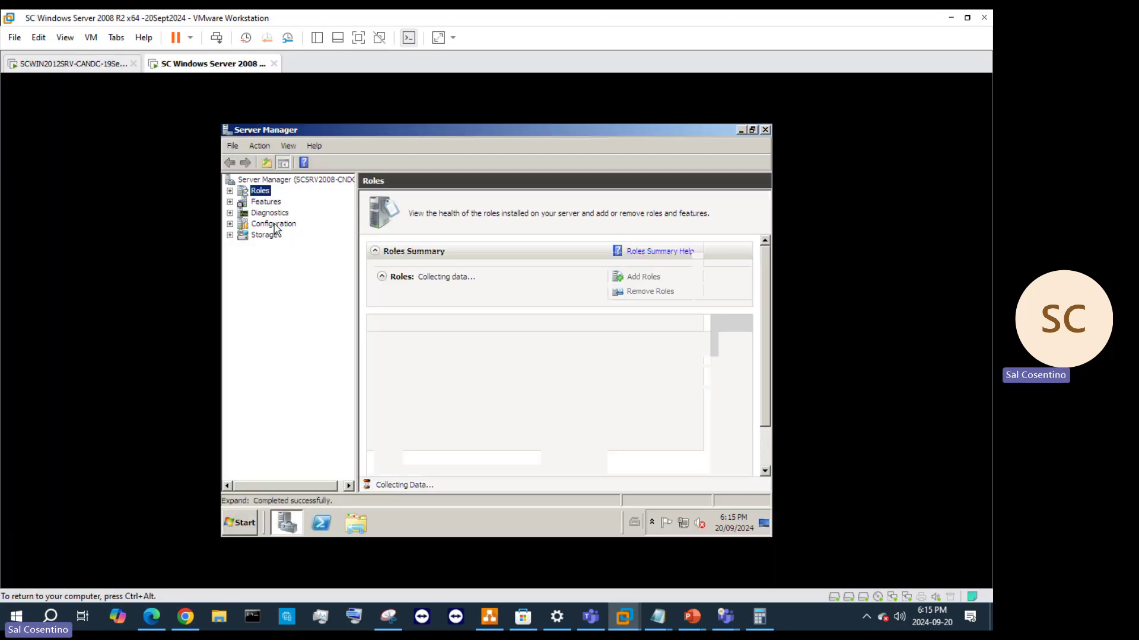
click(627, 283)
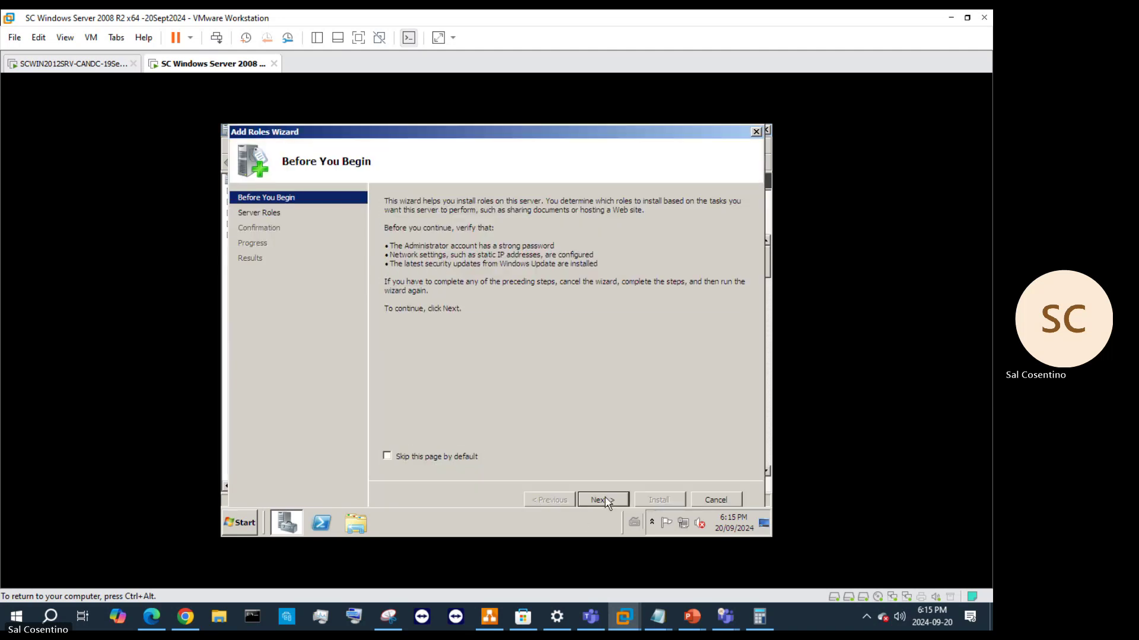
click(604, 500)
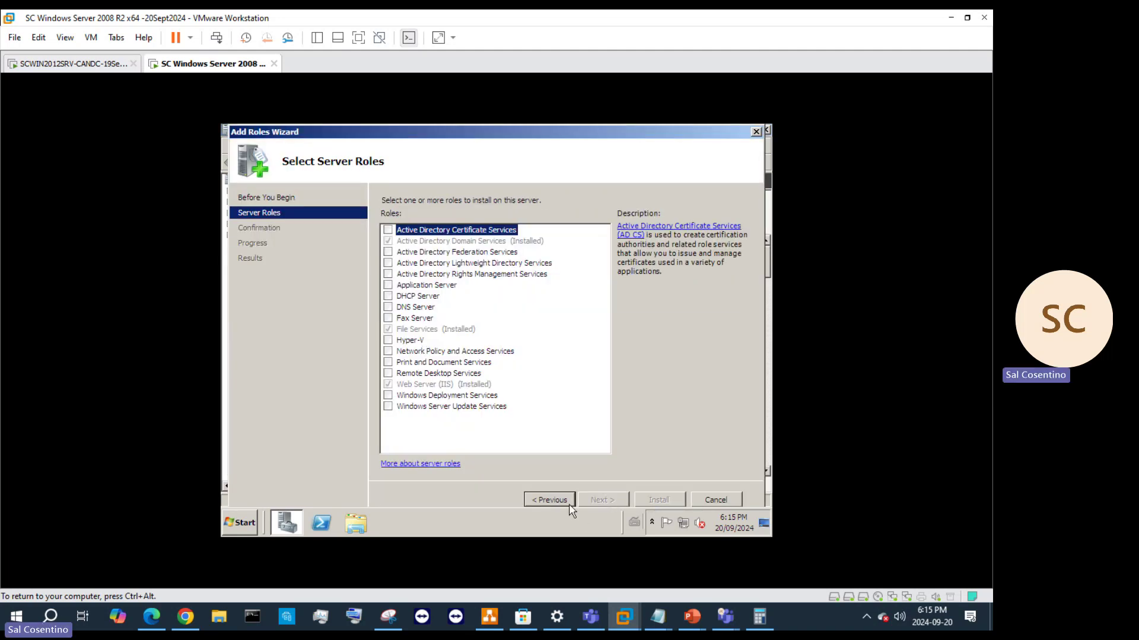
click(715, 500)
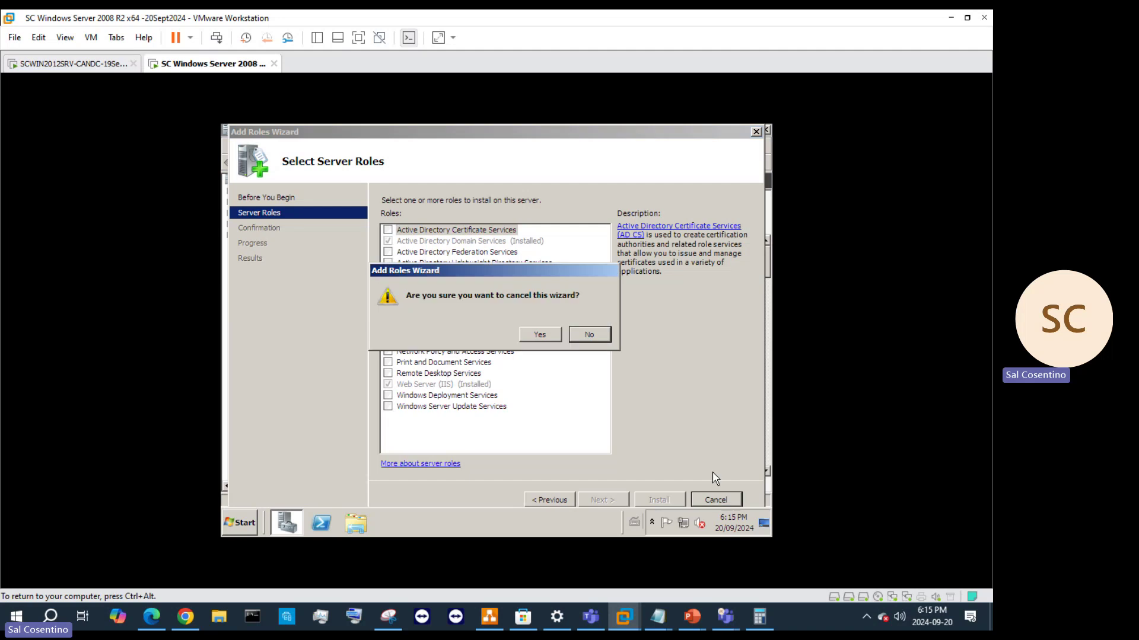
click(533, 333)
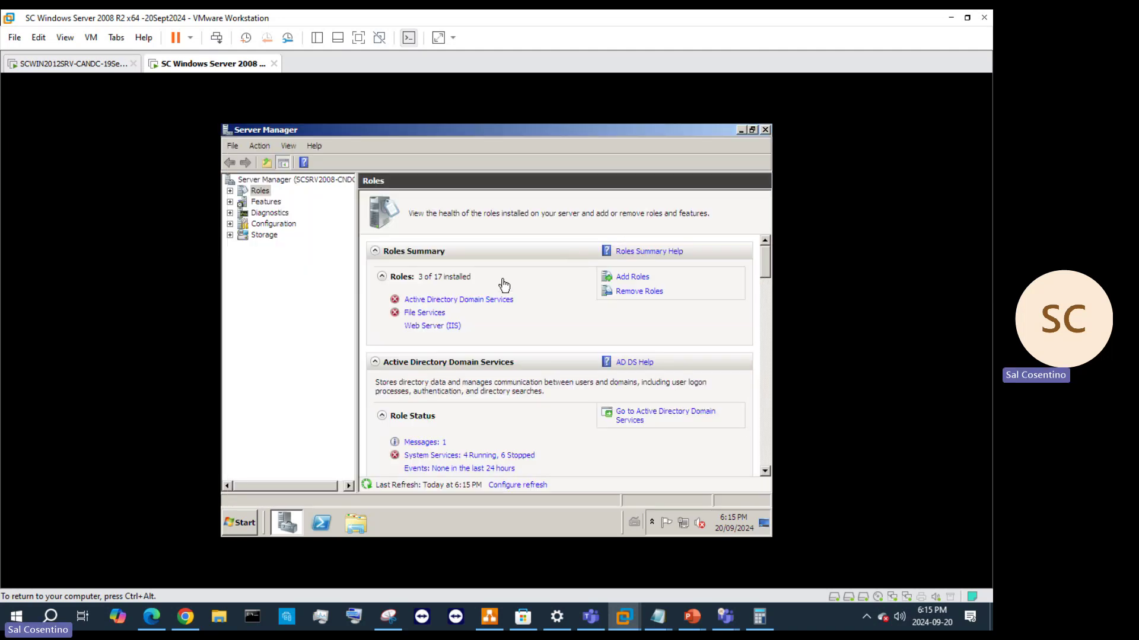
- Start the Active Directory Domain Services Installation Wizard from the role's summary and choose to create a new domain in a new forest
click(482, 468)
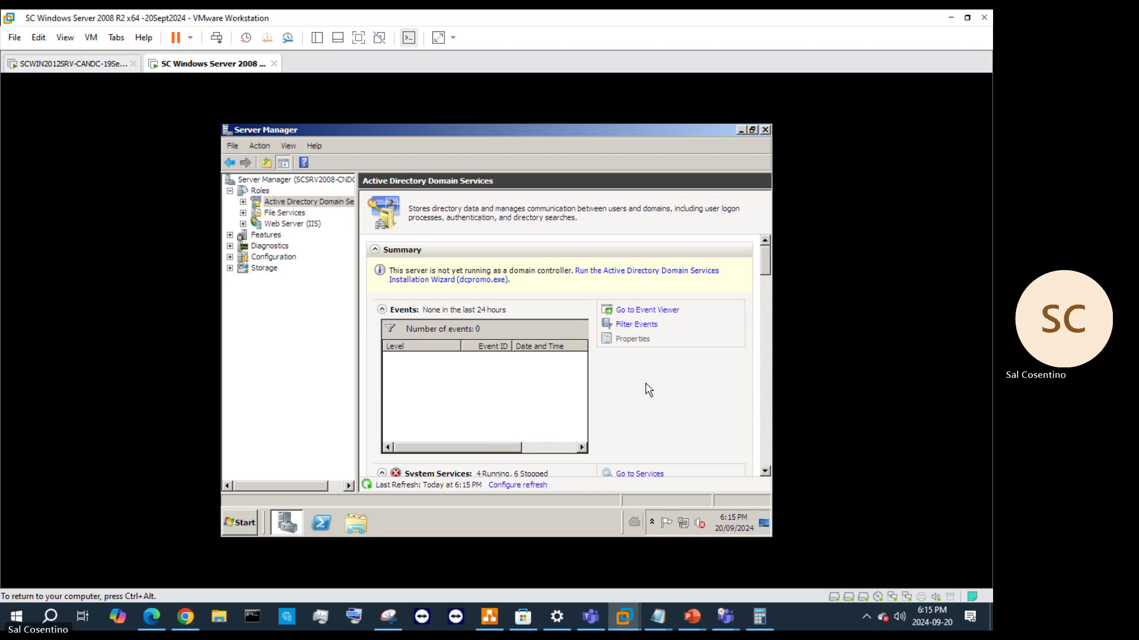
click(667, 274)
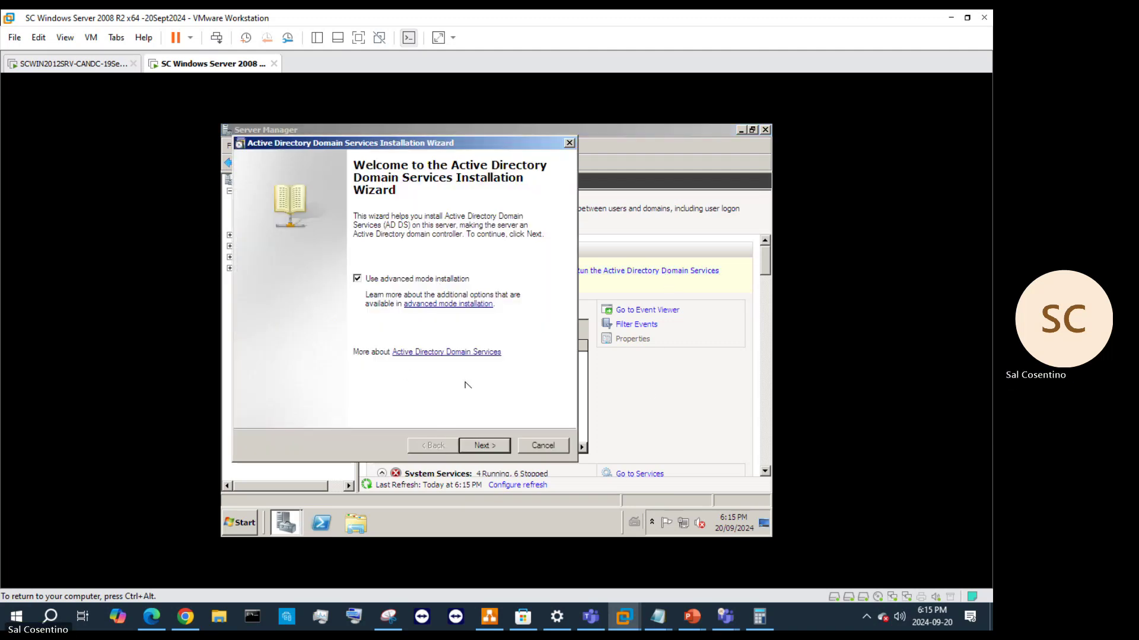
click(476, 451)
click(476, 449)
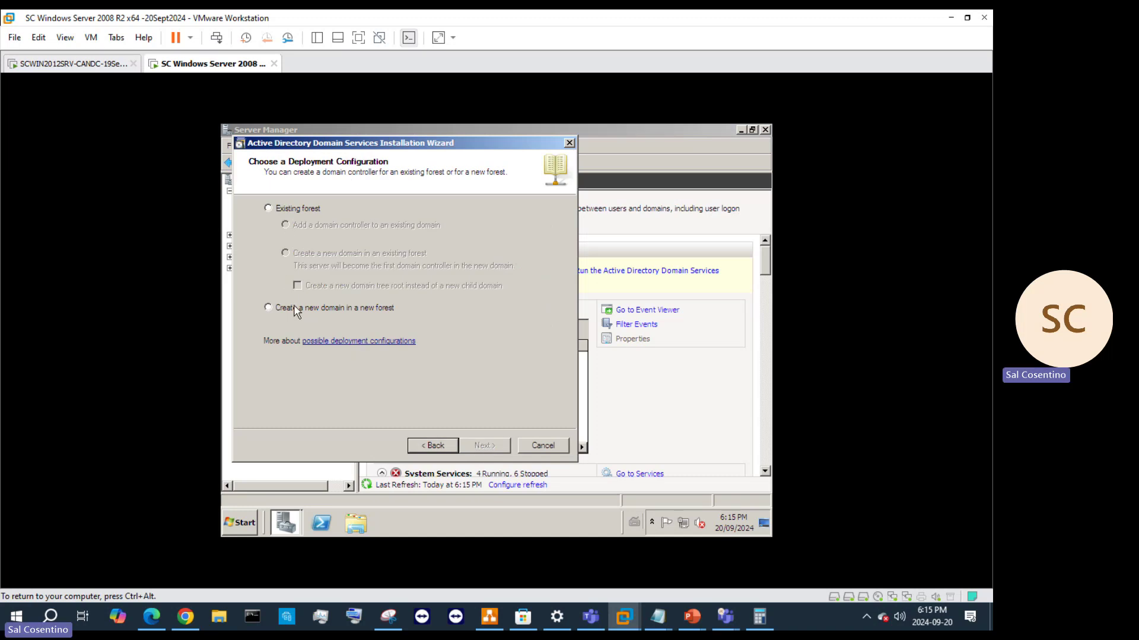
click(284, 210)
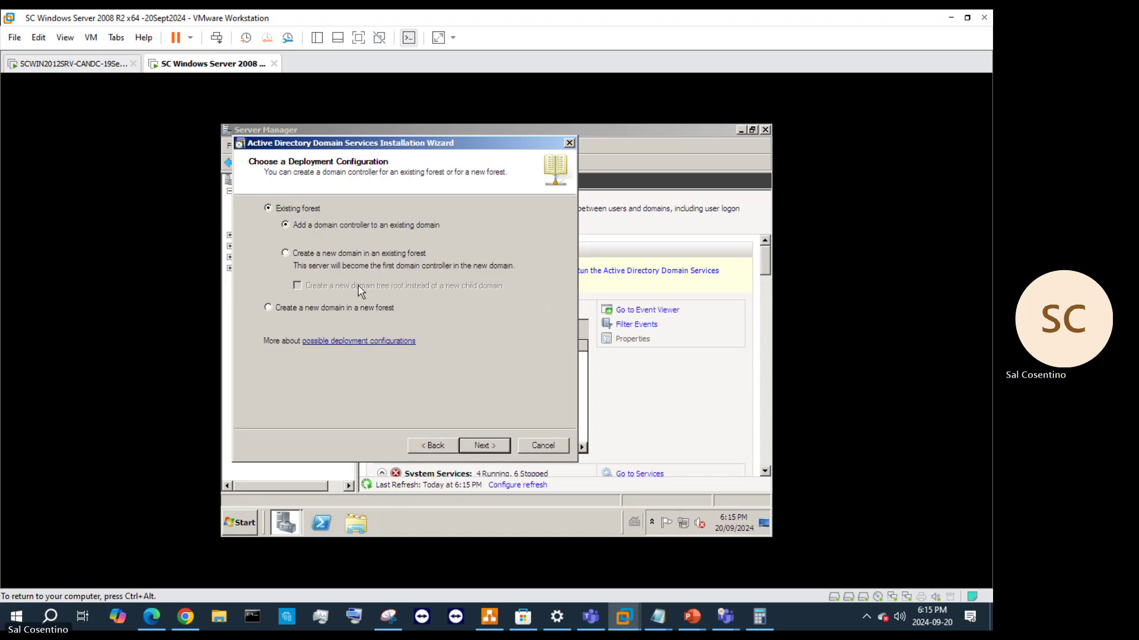
click(291, 309)
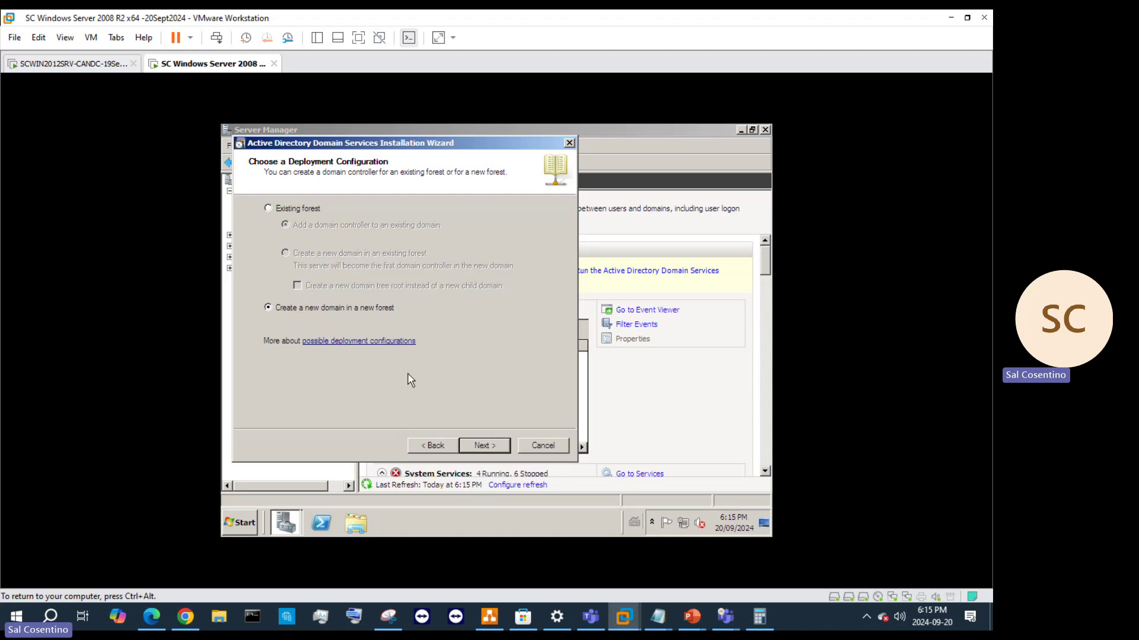
click(482, 447)
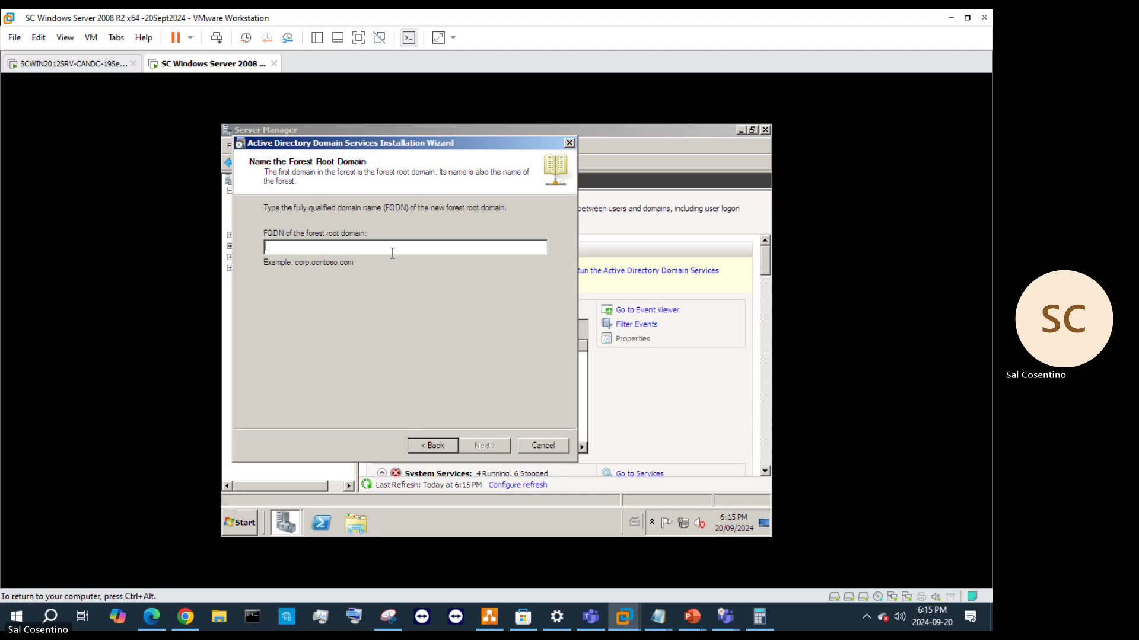
text(toronto)
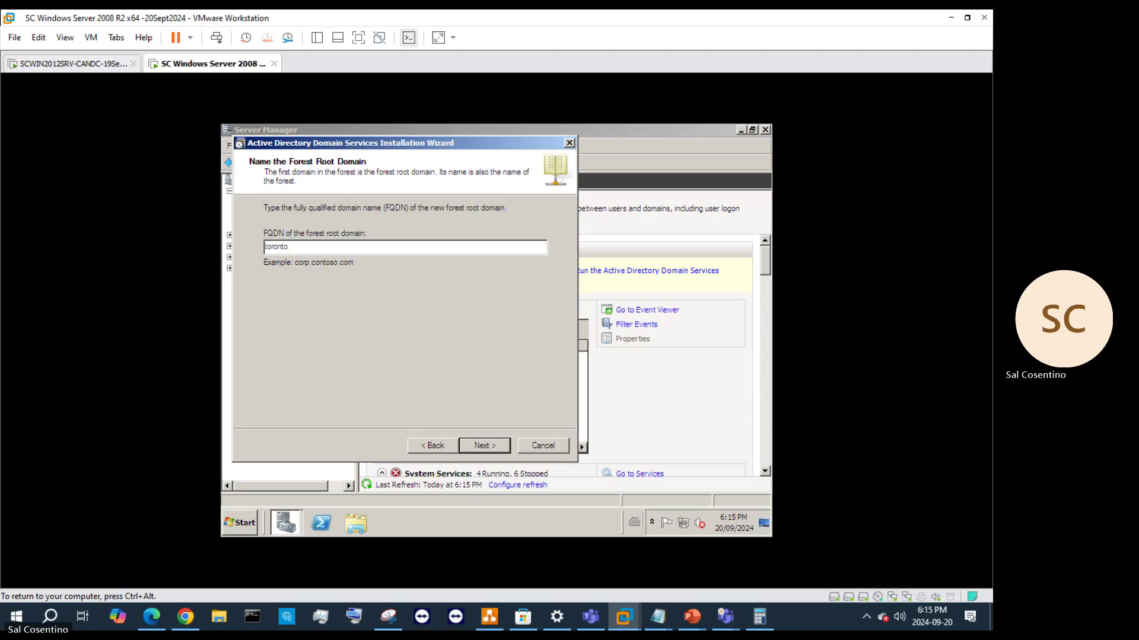
text(.l)
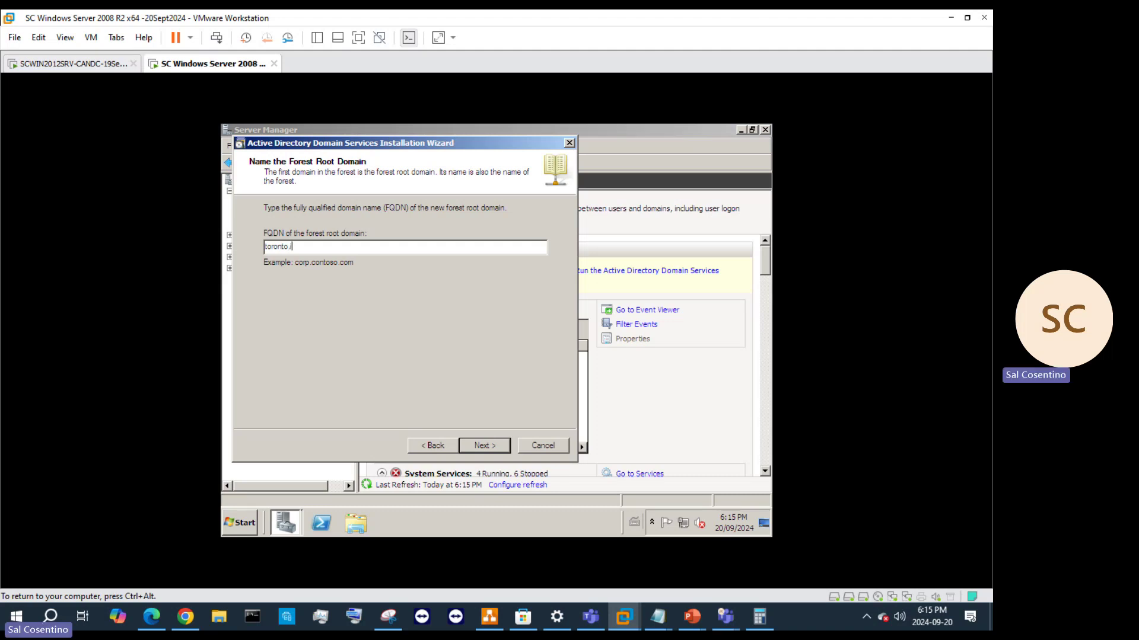
text(atliacom)
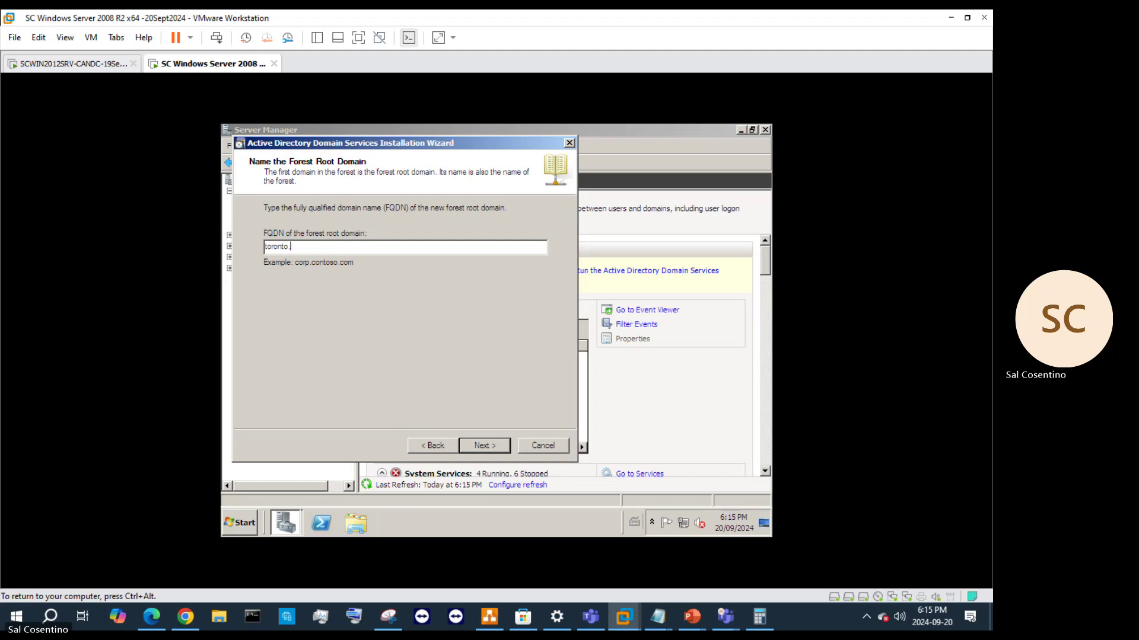
key(BackSpace)
key(BackSpace)
key(BackSpace)
key(BackSpace)
key(BackSpace)
key(BackSpace)
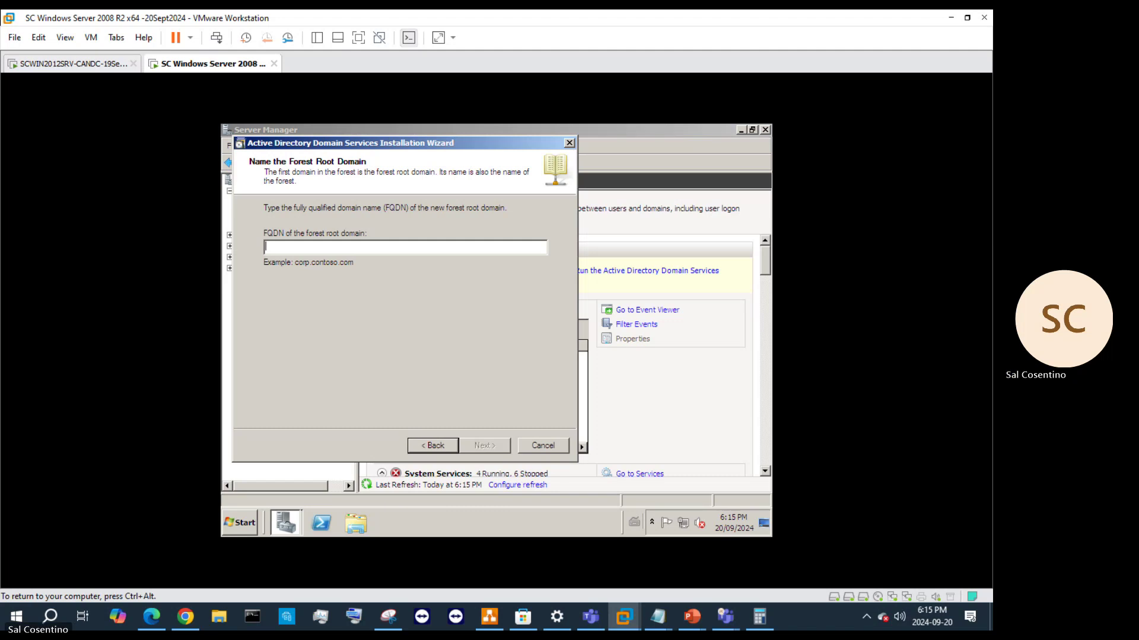
- Enter scdc.italiacomputersinc3.local as the FQDN of the forest root domain and continue the wizard
text(s)
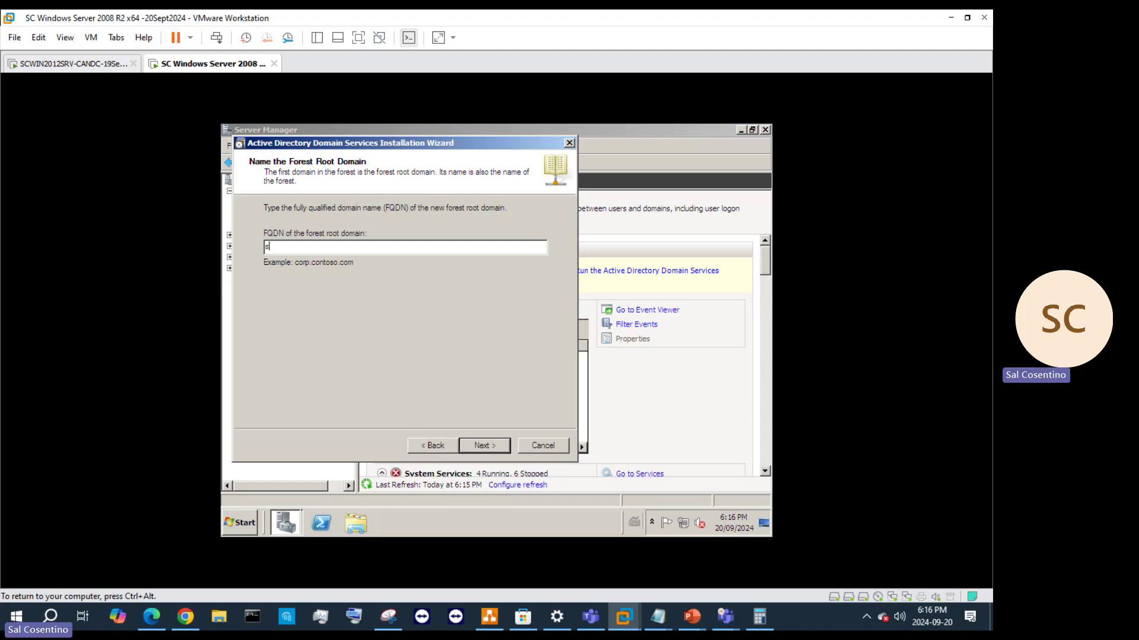
text(cs)
text(d)
text(c/)
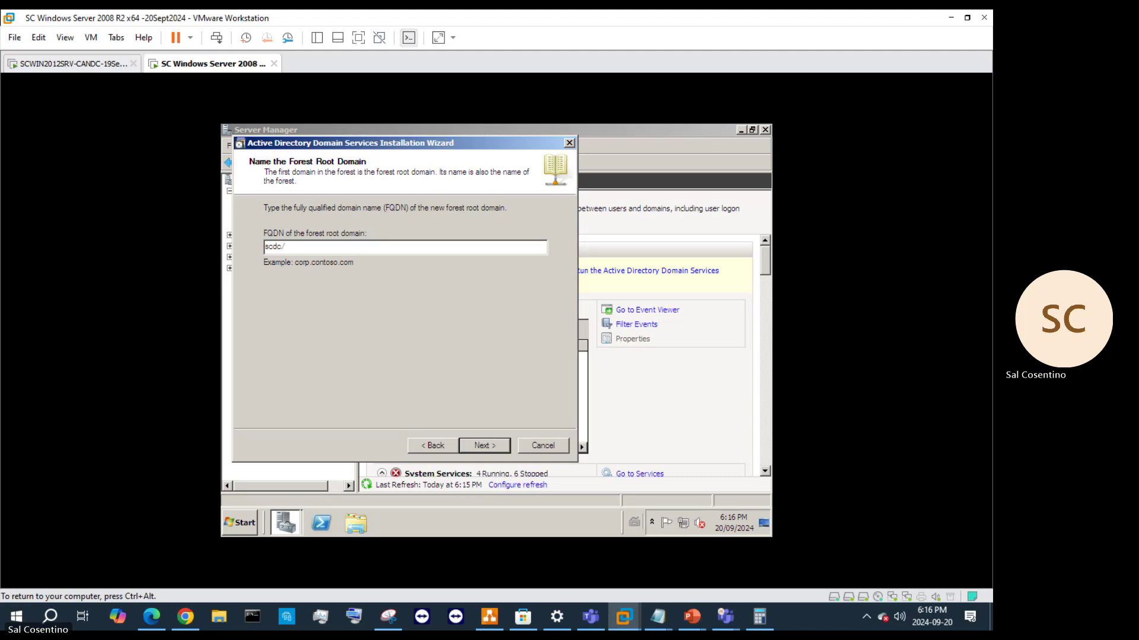
key(BackSpace)
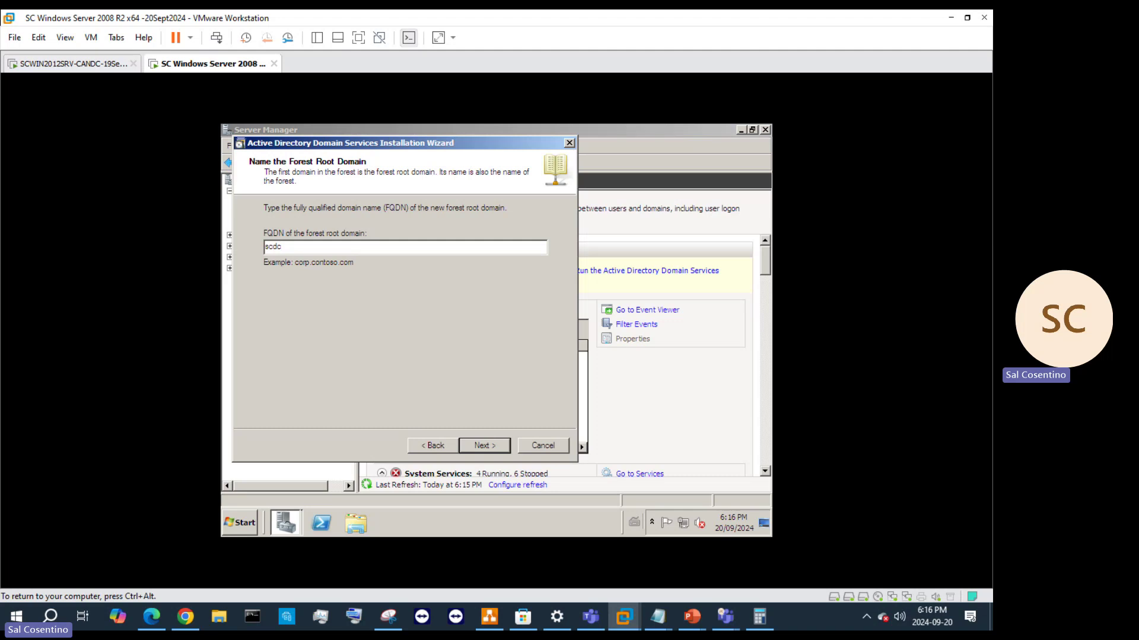
text(/)
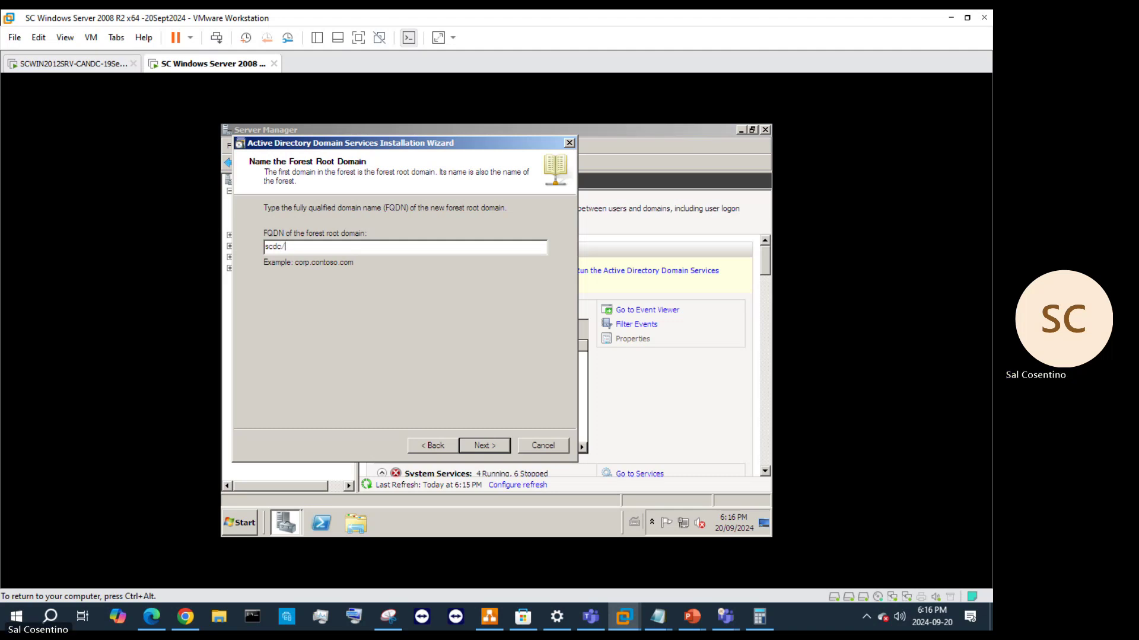
text(italiacompinc.local)
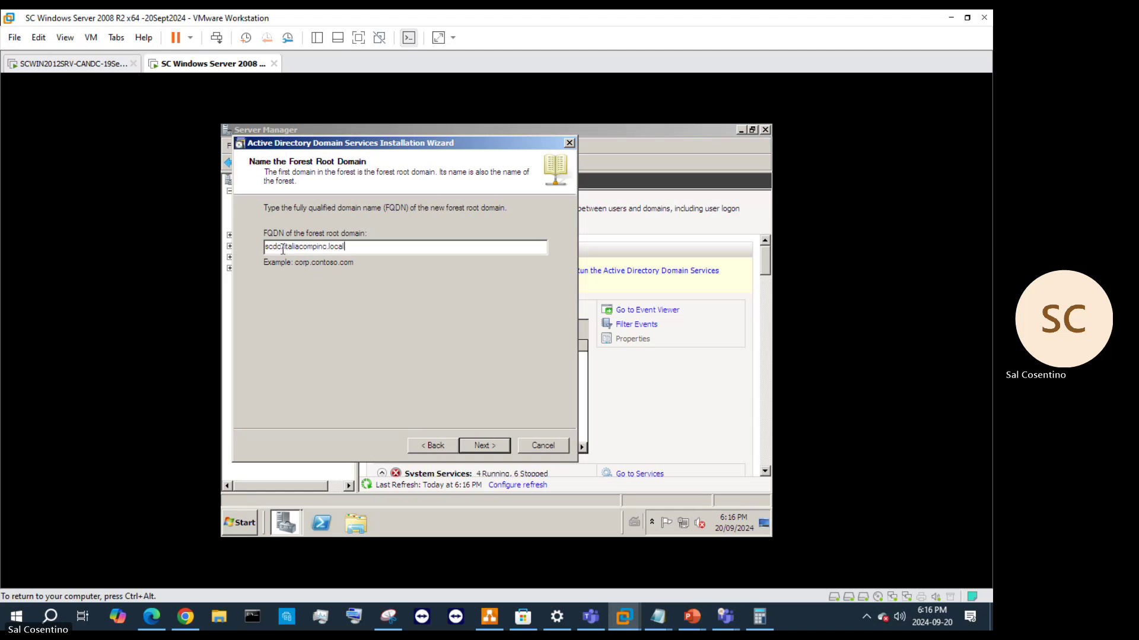
click(283, 250)
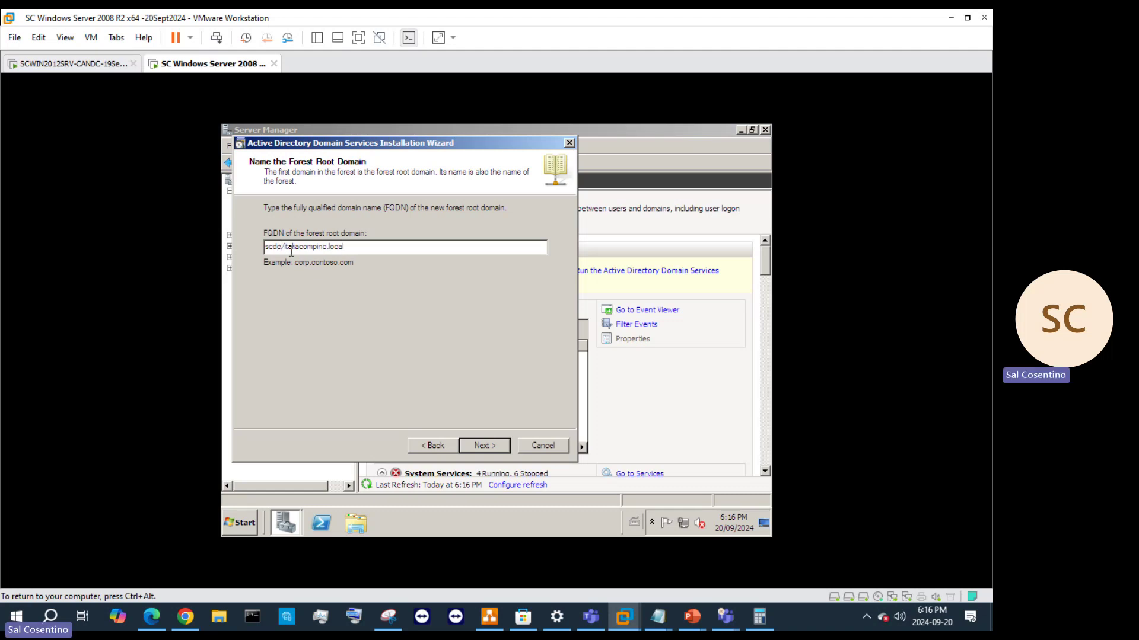
key(Delete)
text(.)
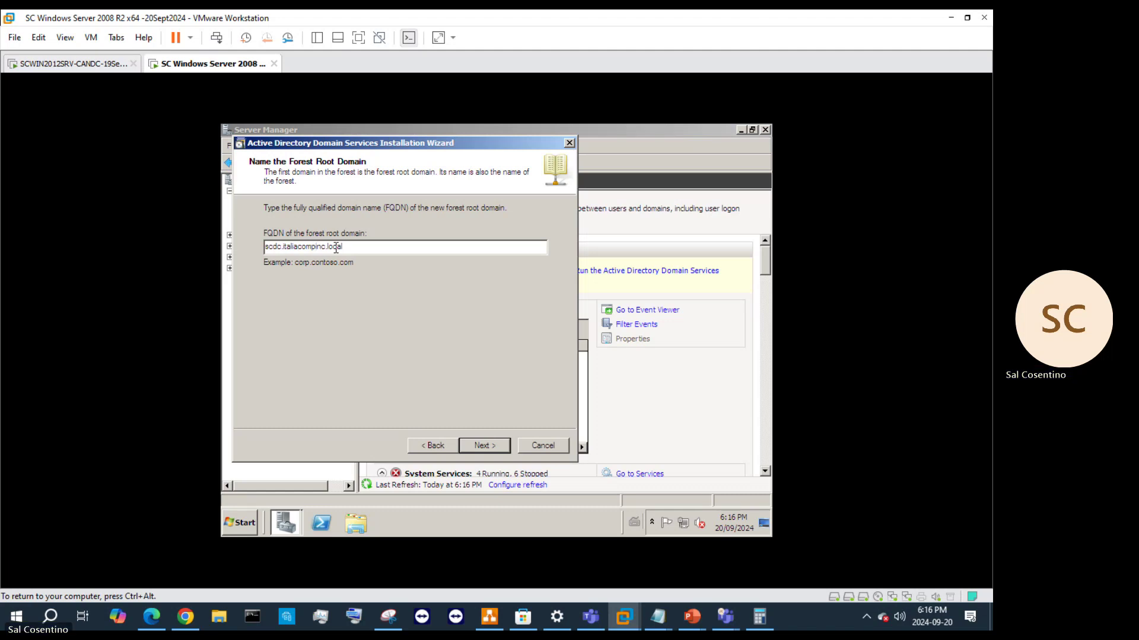
text(utersinc)
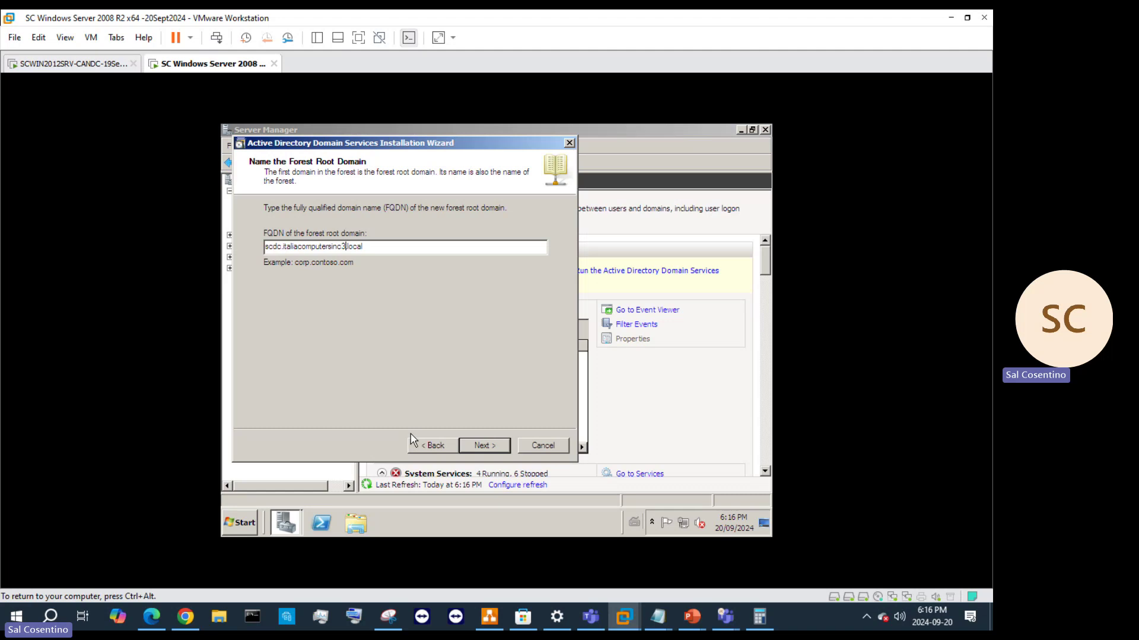
click(482, 447)
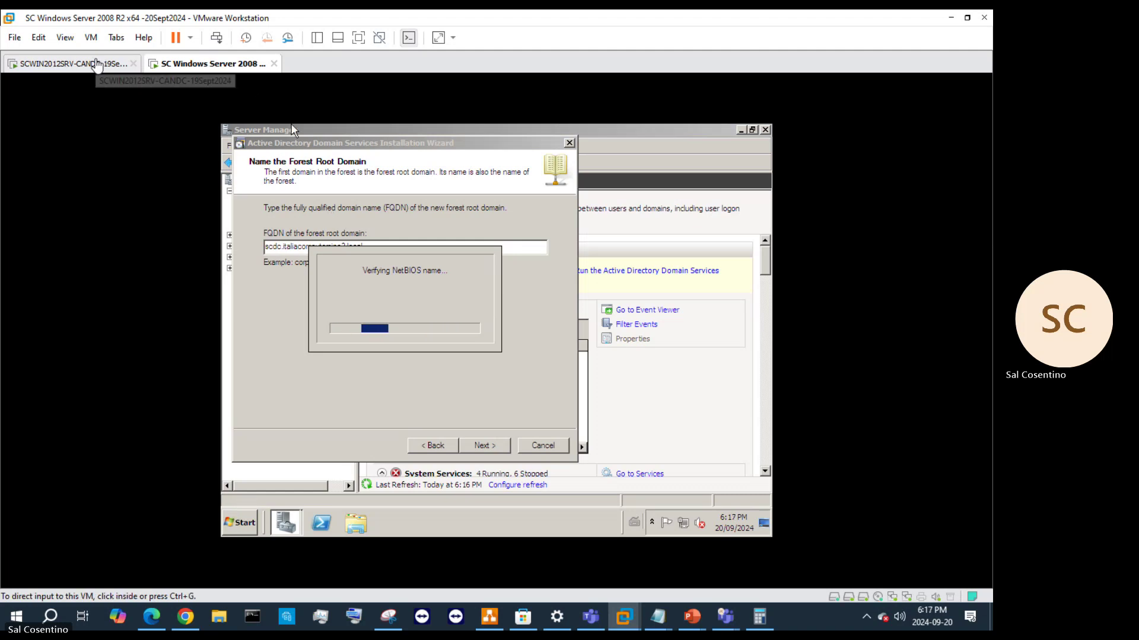
- Start the VMware Tools installation for the Windows Server 2008 virtual machine
right_click(169, 66)
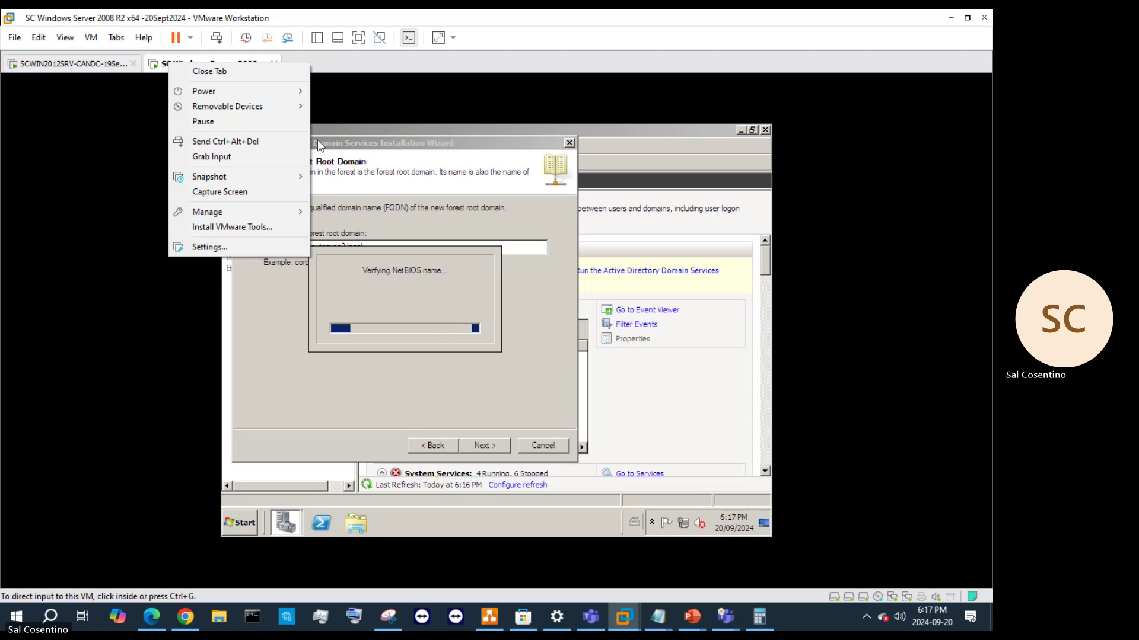
click(260, 224)
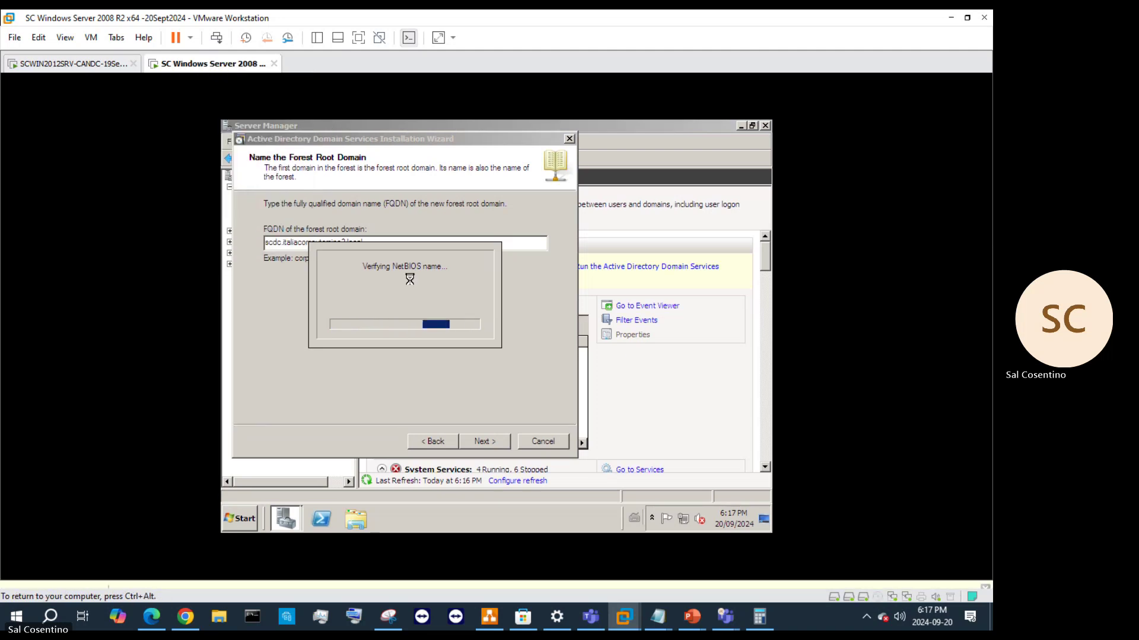
click(579, 505)
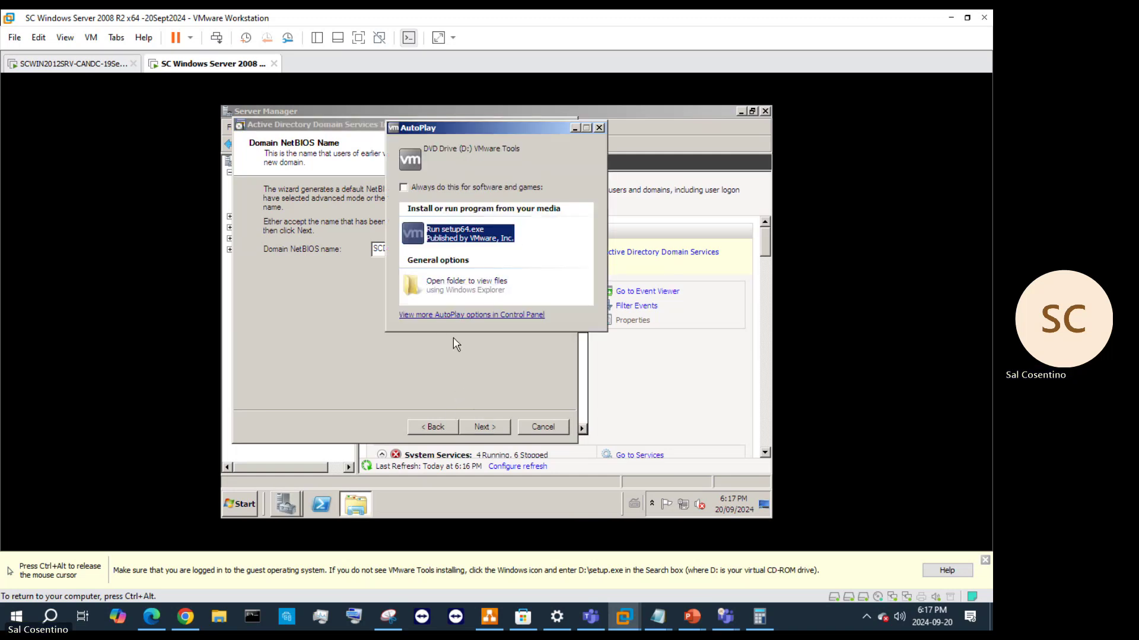
- Return to the domain services installation wizard and accept SCDC as the domain NetBIOS name
click(358, 254)
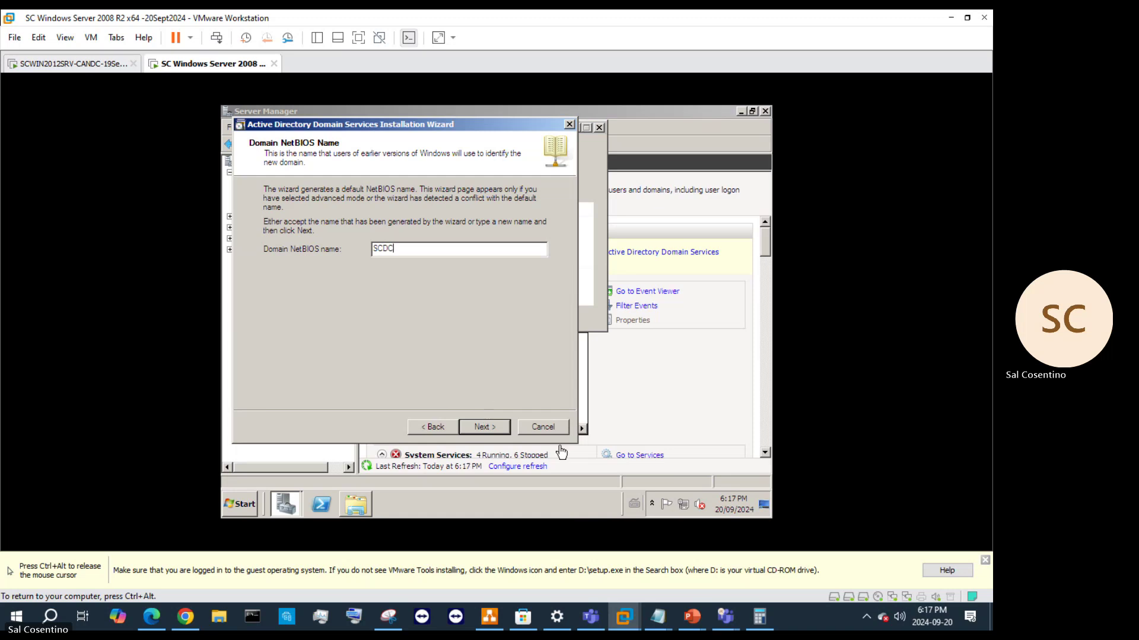
click(484, 426)
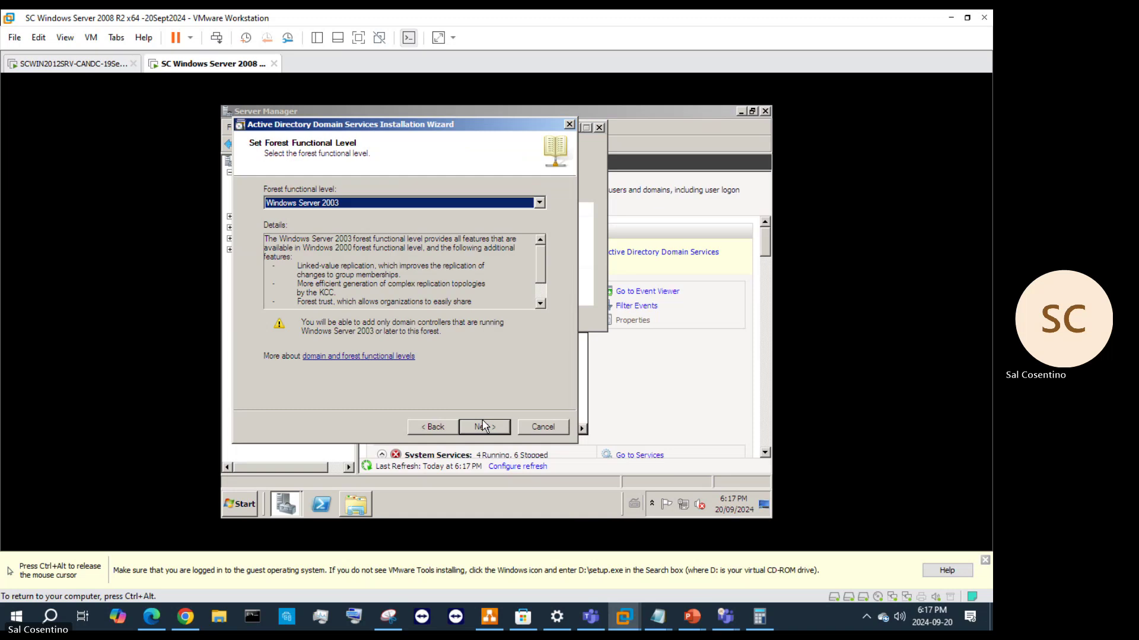
- Look through the available forest functional levels and try Windows Server 2008 R2
click(538, 203)
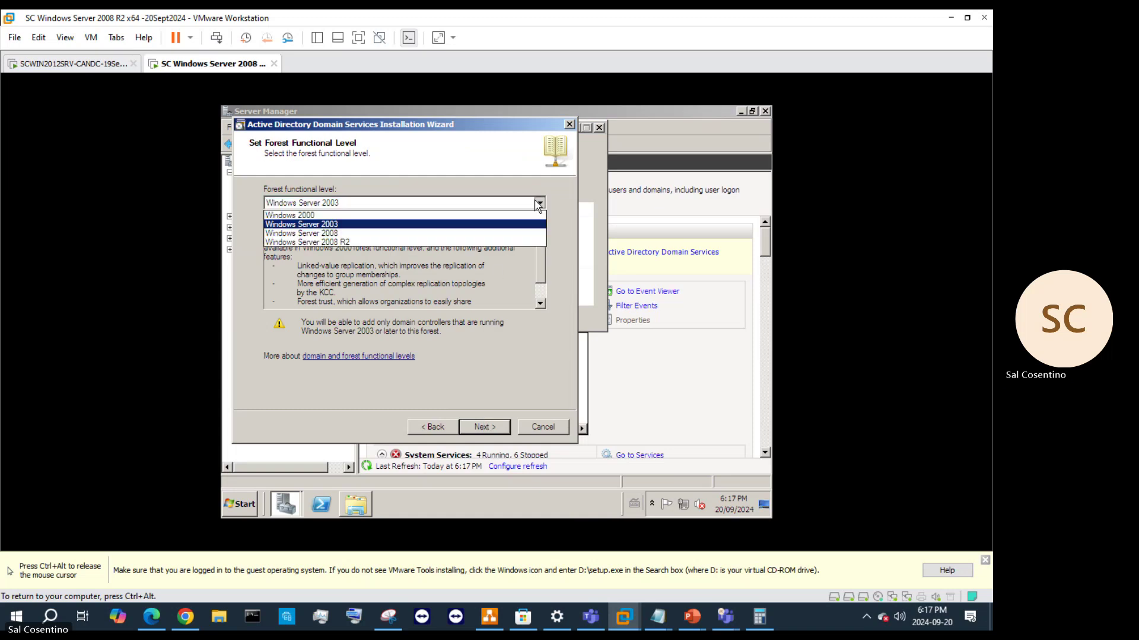
click(538, 204)
click(538, 204)
click(538, 204)
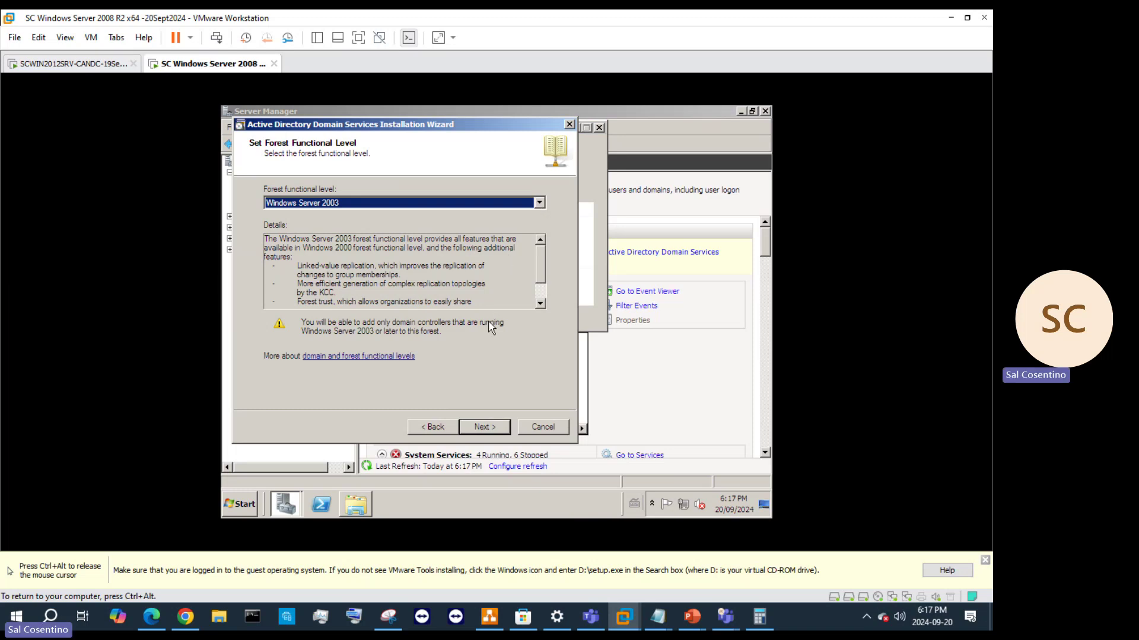
click(539, 205)
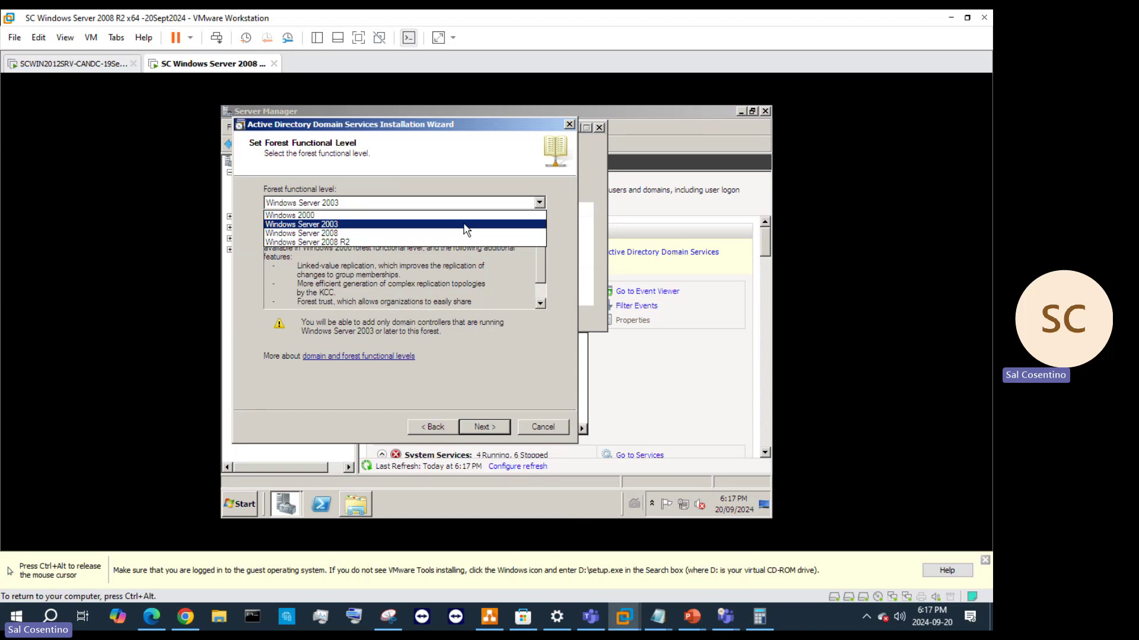
click(452, 241)
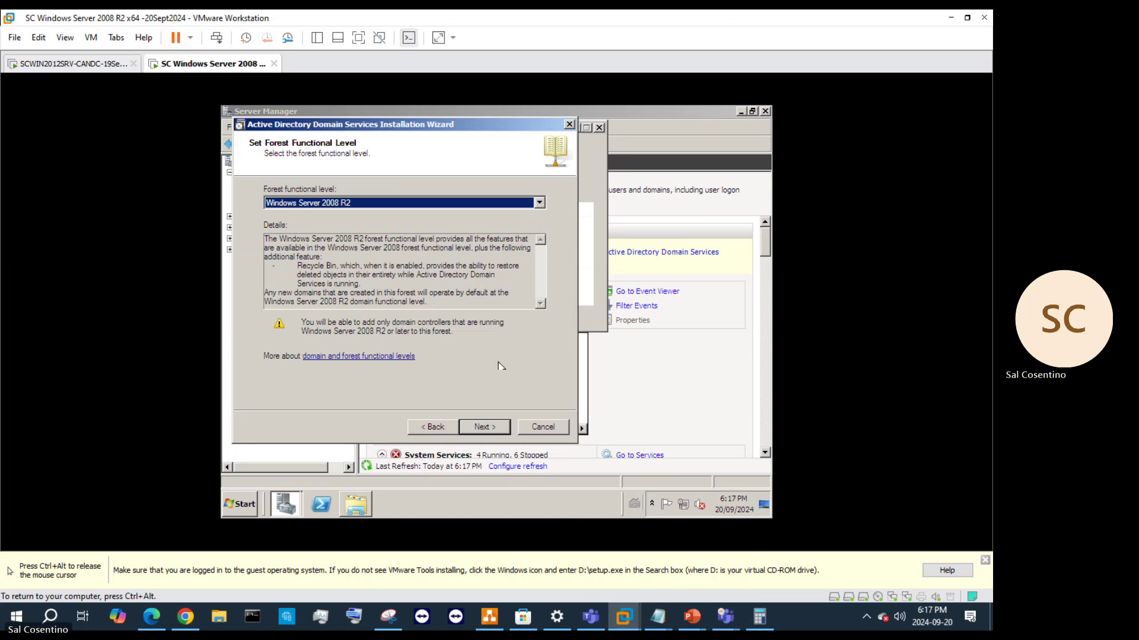
- Set the forest functional level to Windows 2000 and accept Windows Server 2003 as the domain functional level
click(540, 203)
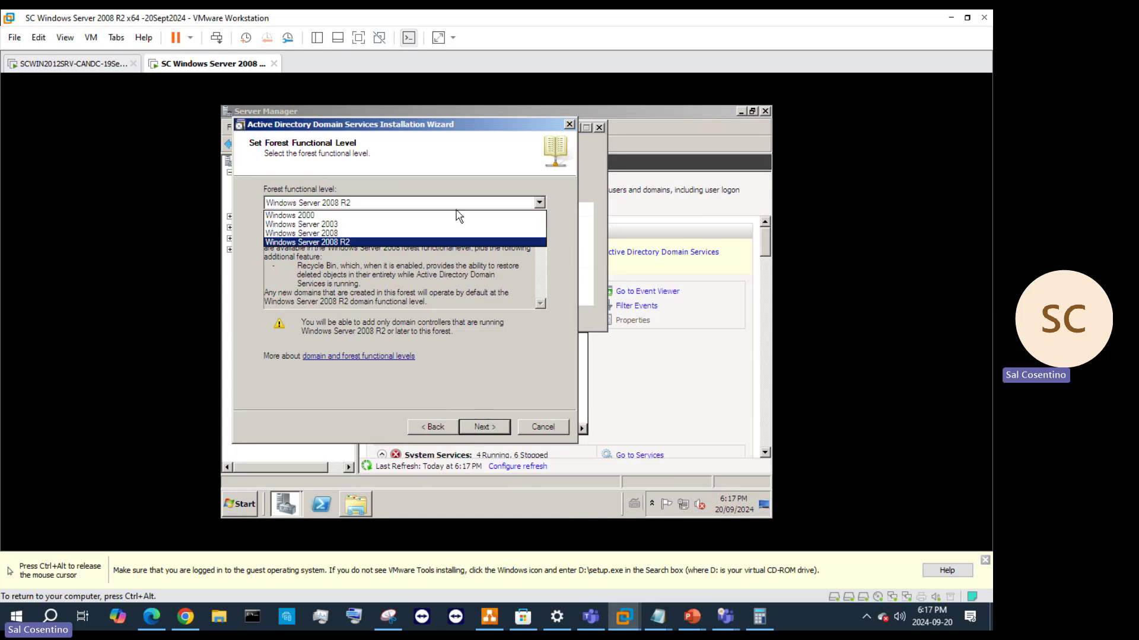
click(408, 216)
click(506, 427)
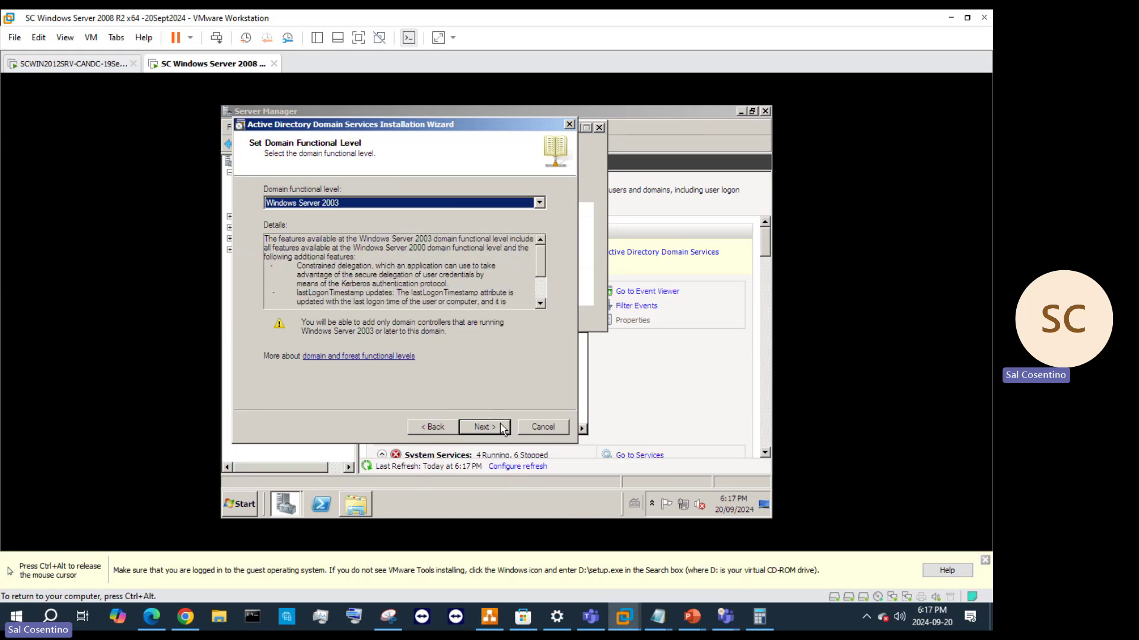
click(502, 427)
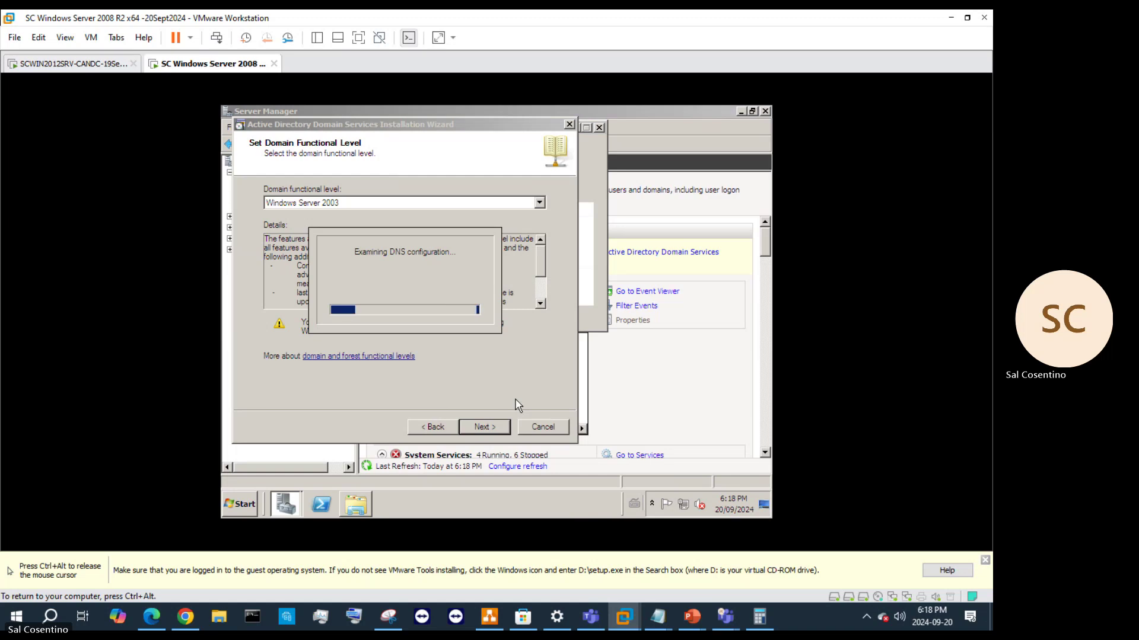
- Switch to the Windows Server 2012 machine and view the local TorontoAdmin user's group memberships in Computer Management
click(80, 63)
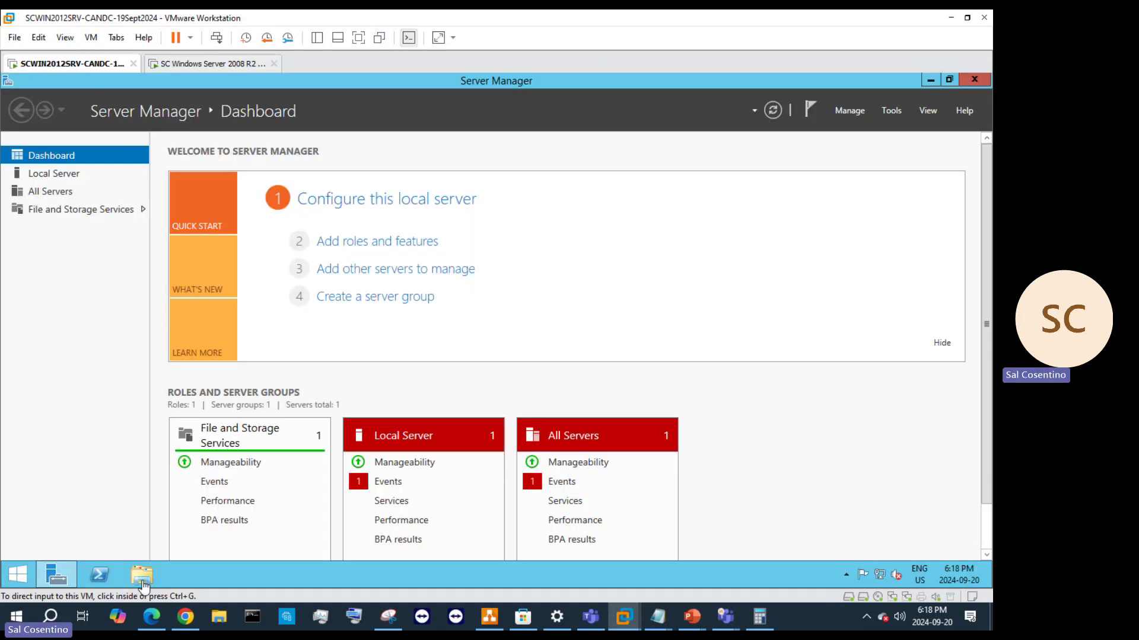
right_click(15, 573)
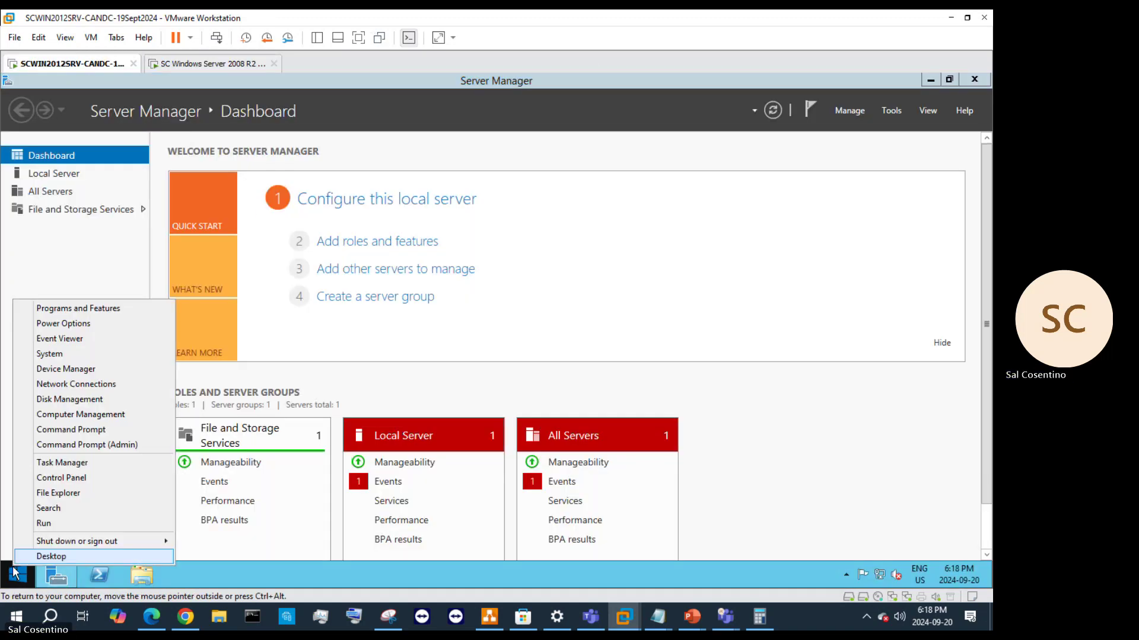
click(95, 415)
click(100, 202)
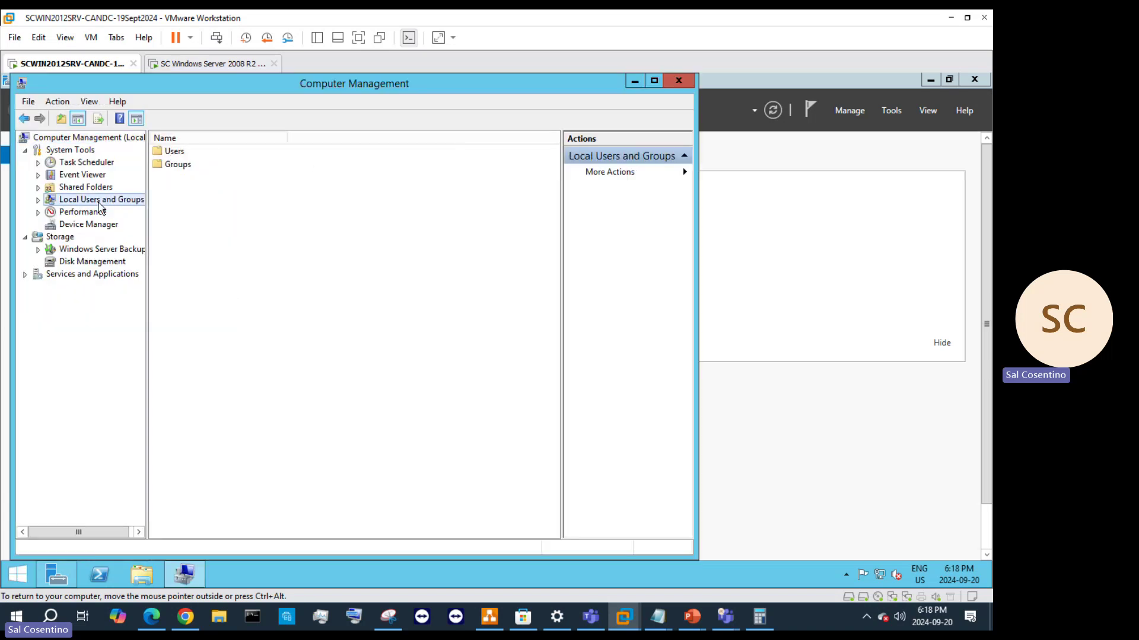
double_click(118, 202)
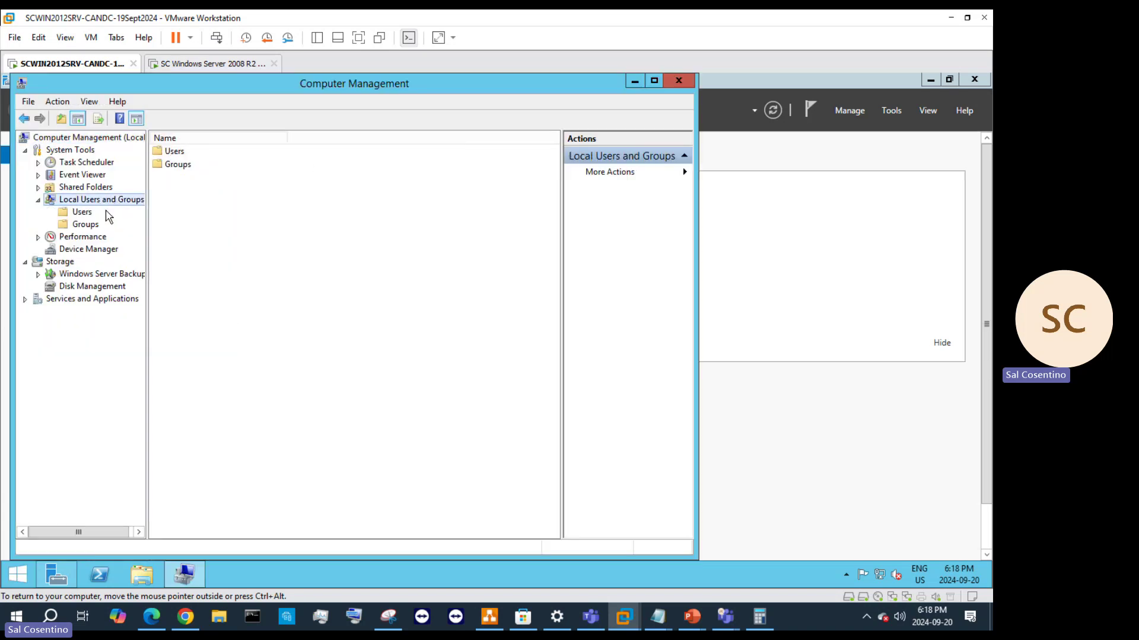
click(81, 213)
double_click(180, 178)
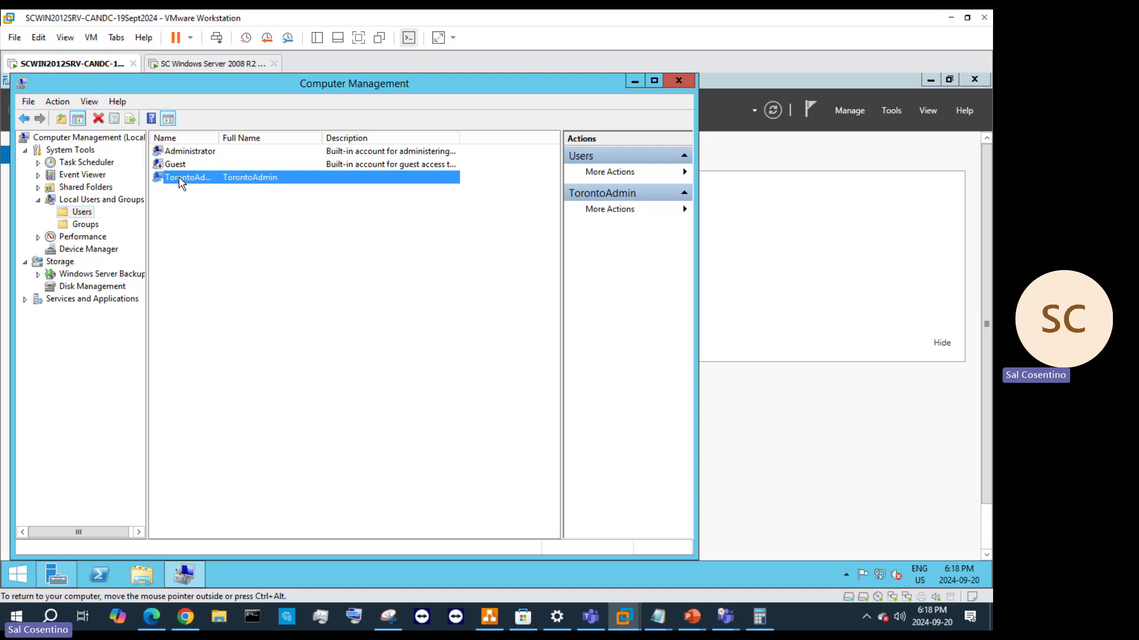
click(299, 182)
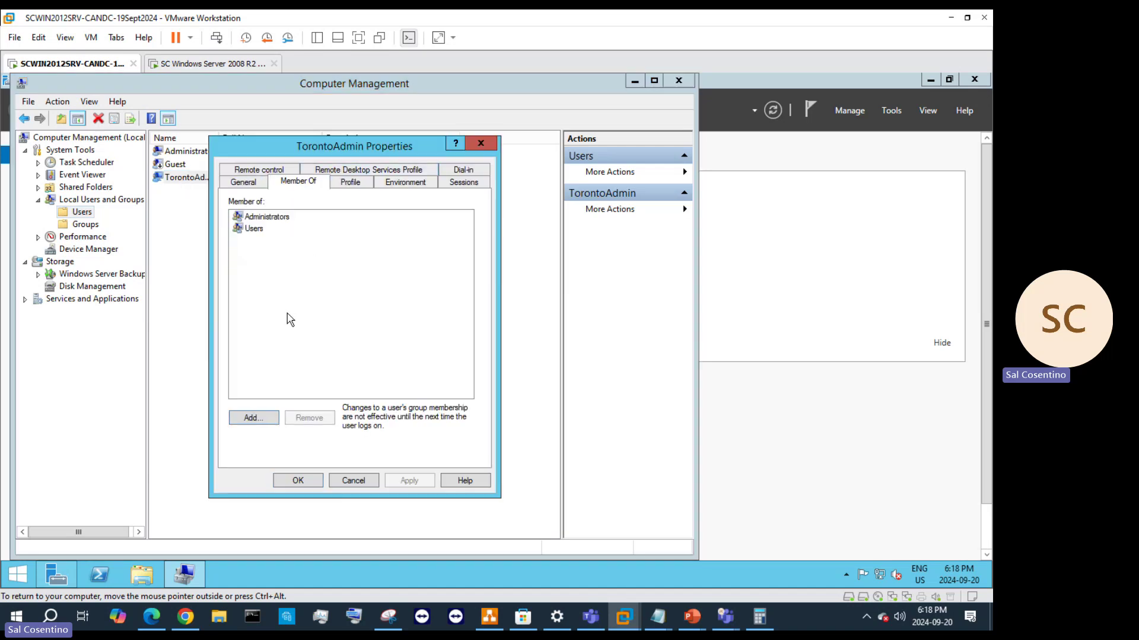
- Try to add TorontoAdmin to a group by checking the name "Back", view the selectable object types, and cancel the group selection
click(276, 419)
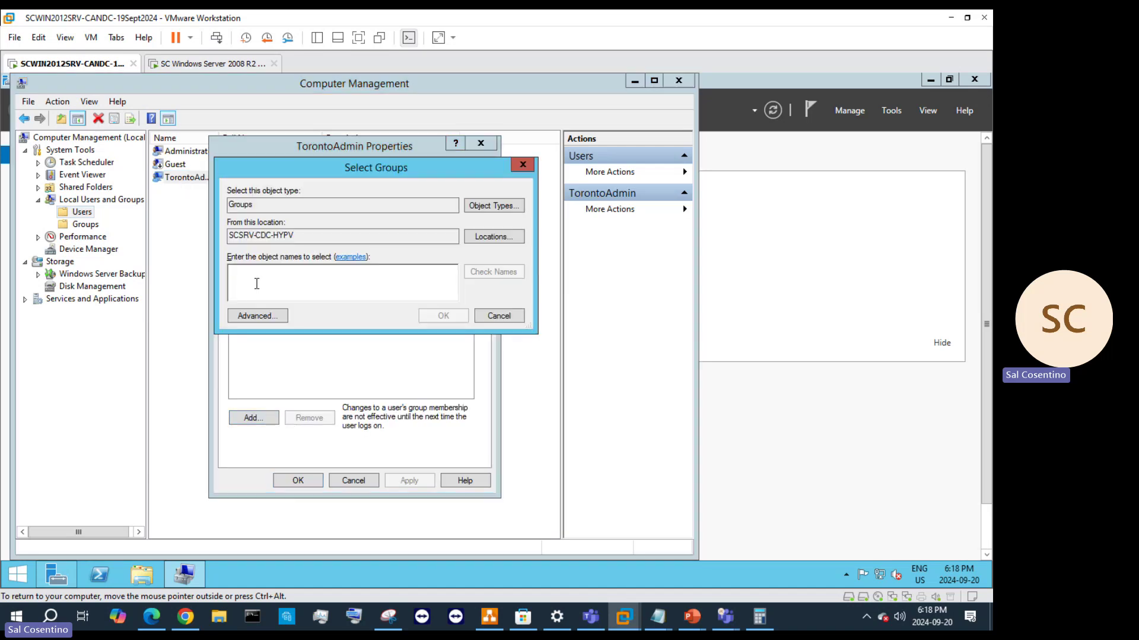
text(Back)
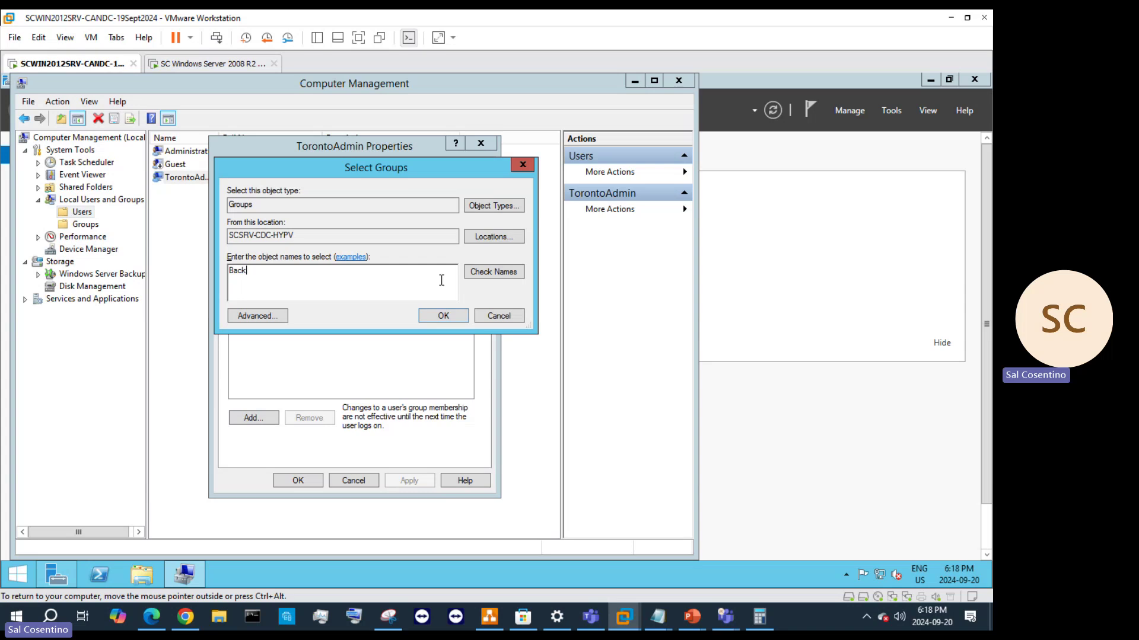
click(507, 277)
click(515, 388)
click(483, 208)
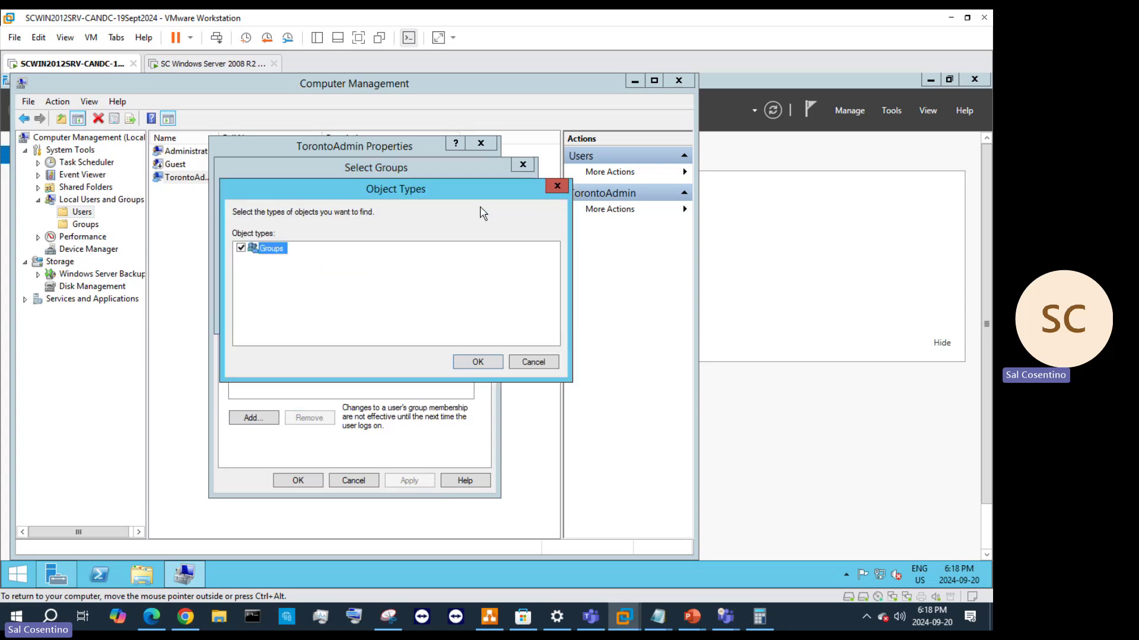
click(499, 363)
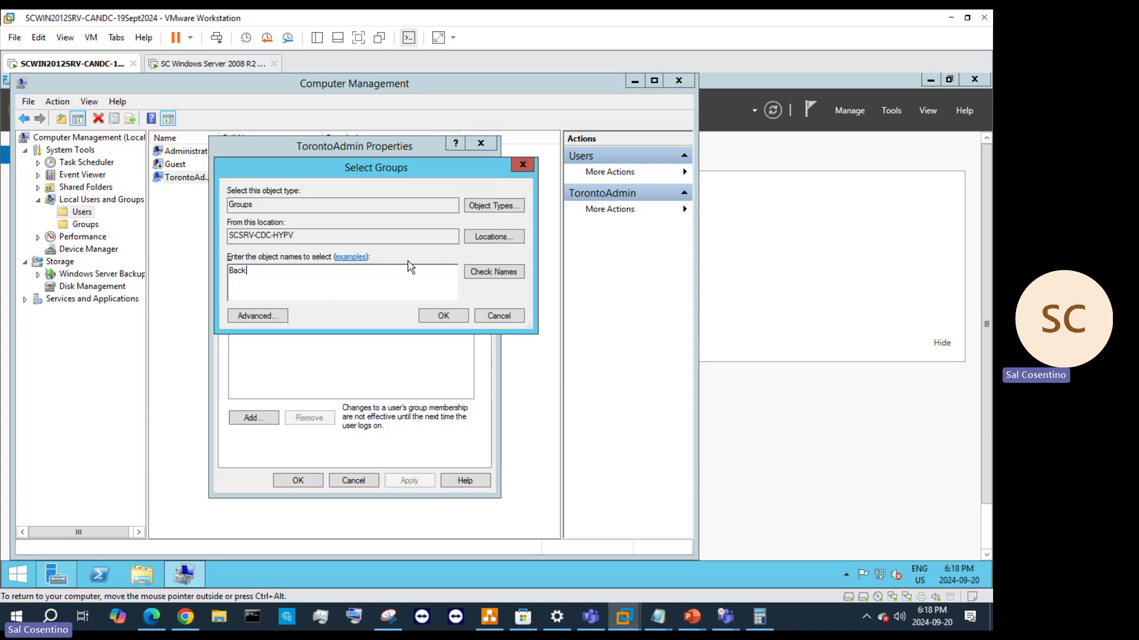
click(500, 316)
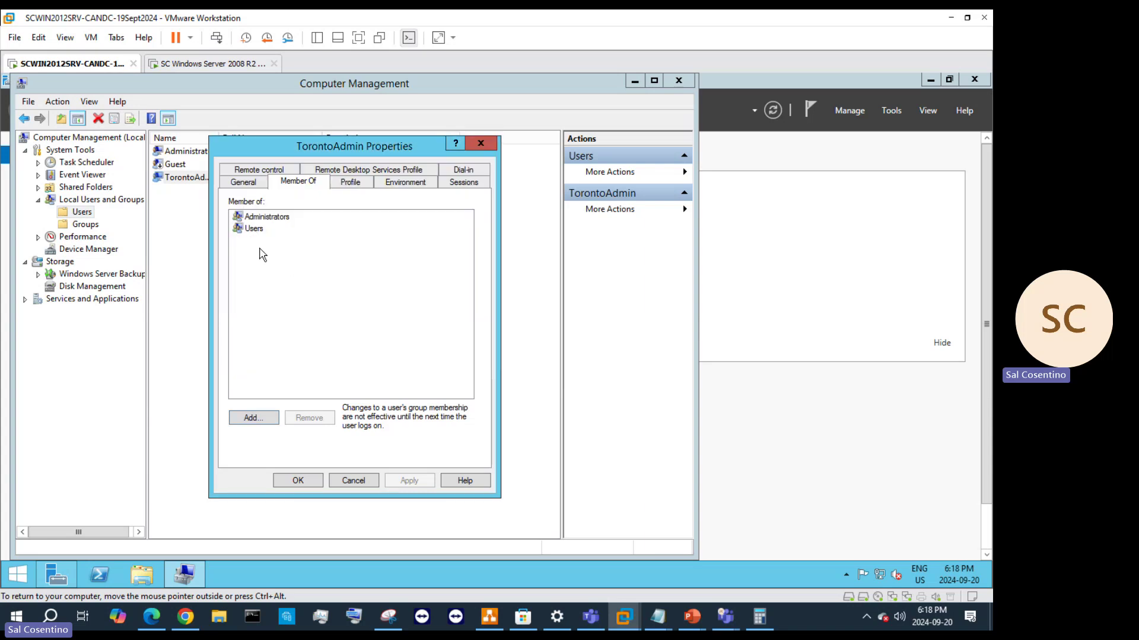
- View TorontoAdmin's general account settings and close the user's properties without saving
click(254, 231)
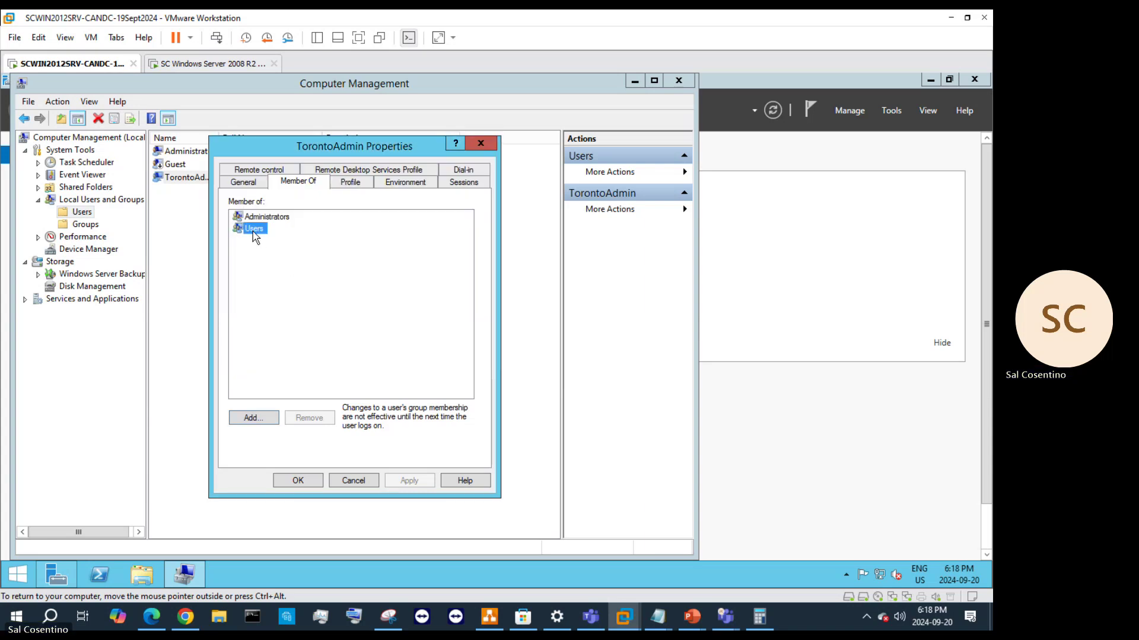
click(256, 185)
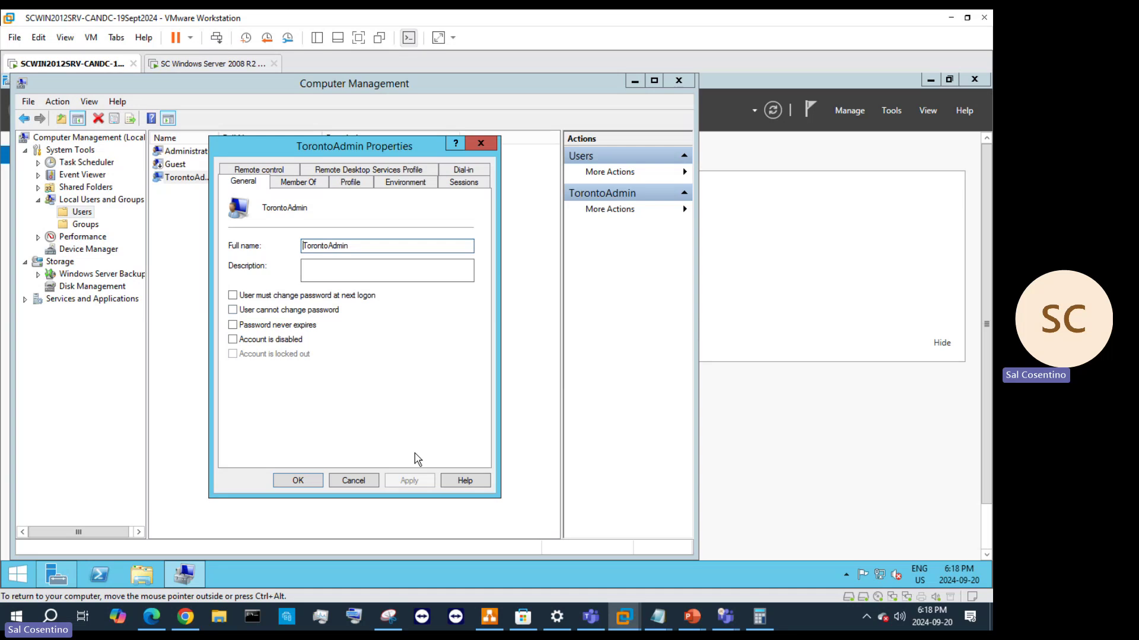
click(358, 479)
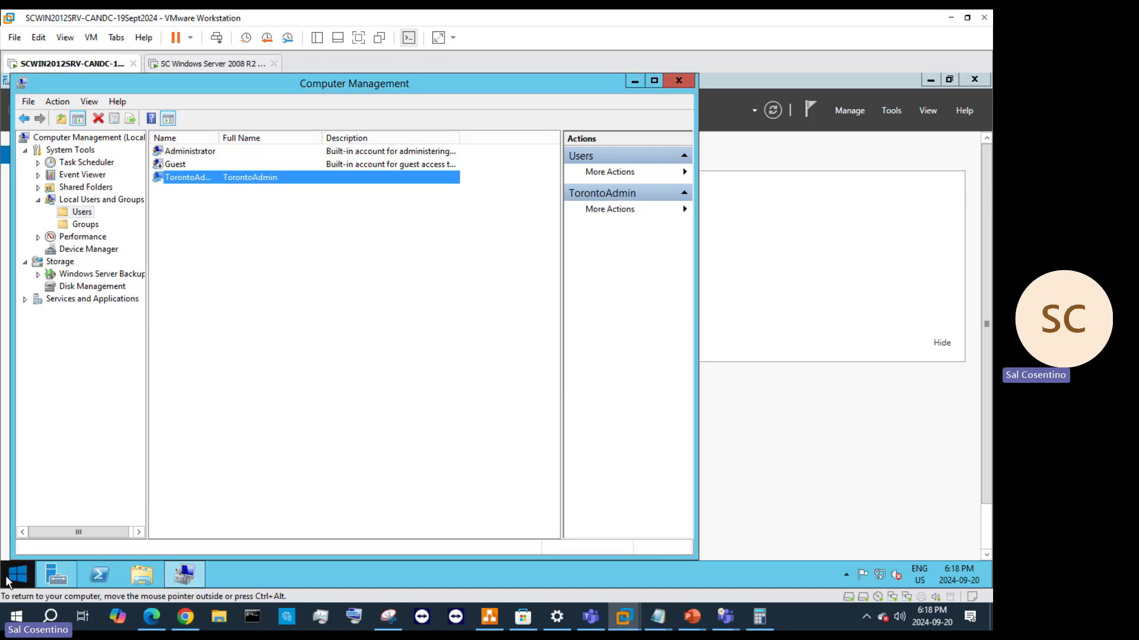
- List the local groups in Computer Management and view the Backup Operators group's properties
right_click(17, 572)
click(94, 238)
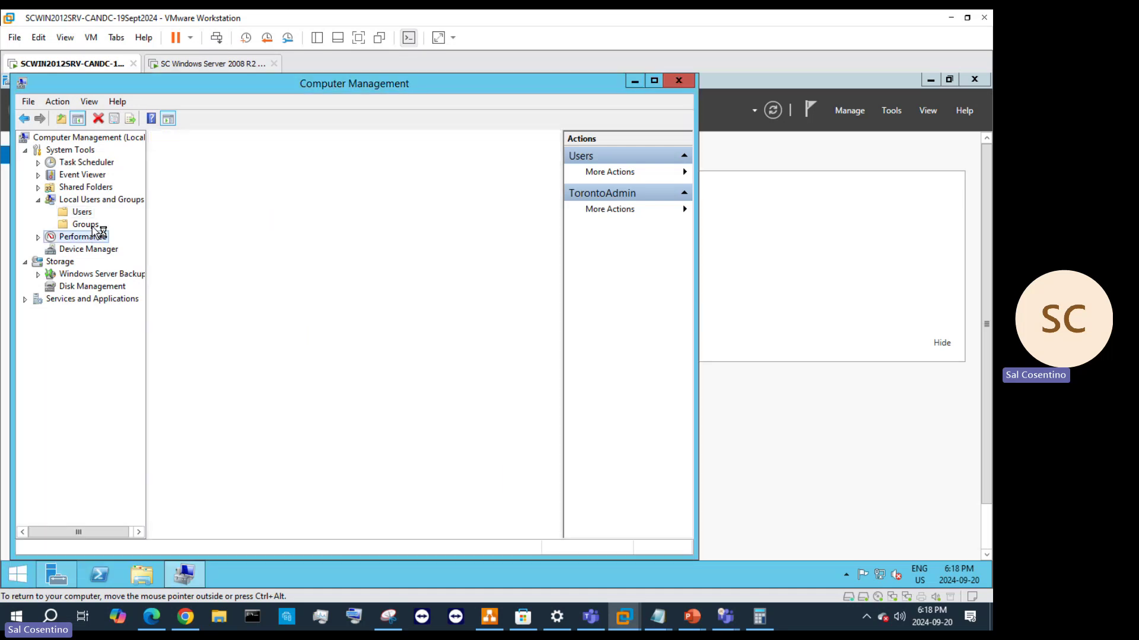
click(95, 225)
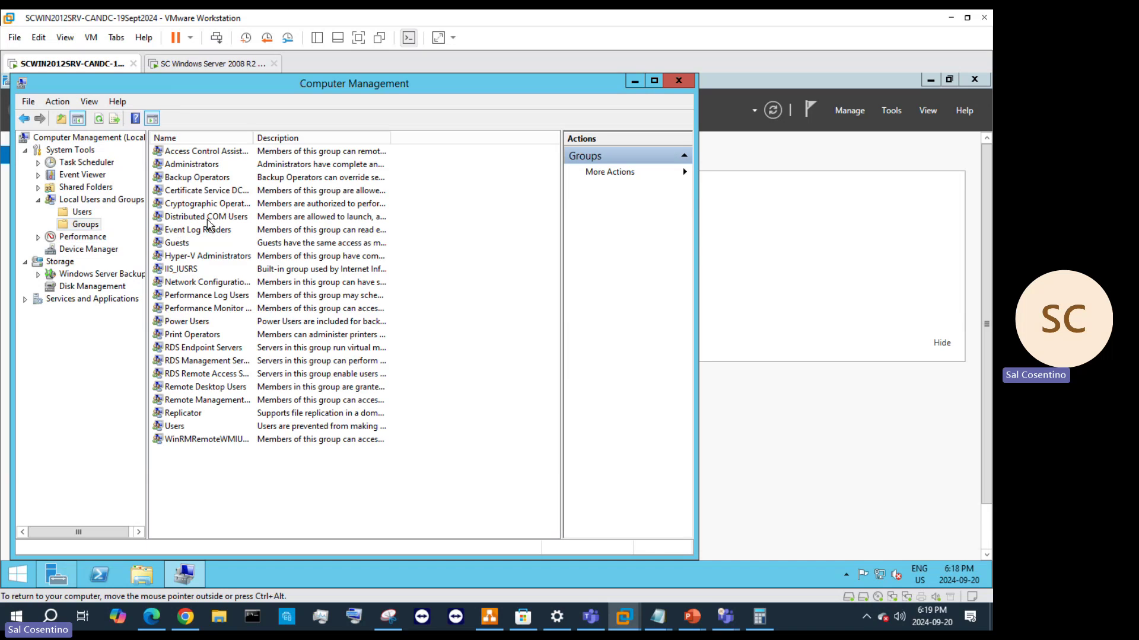
double_click(198, 178)
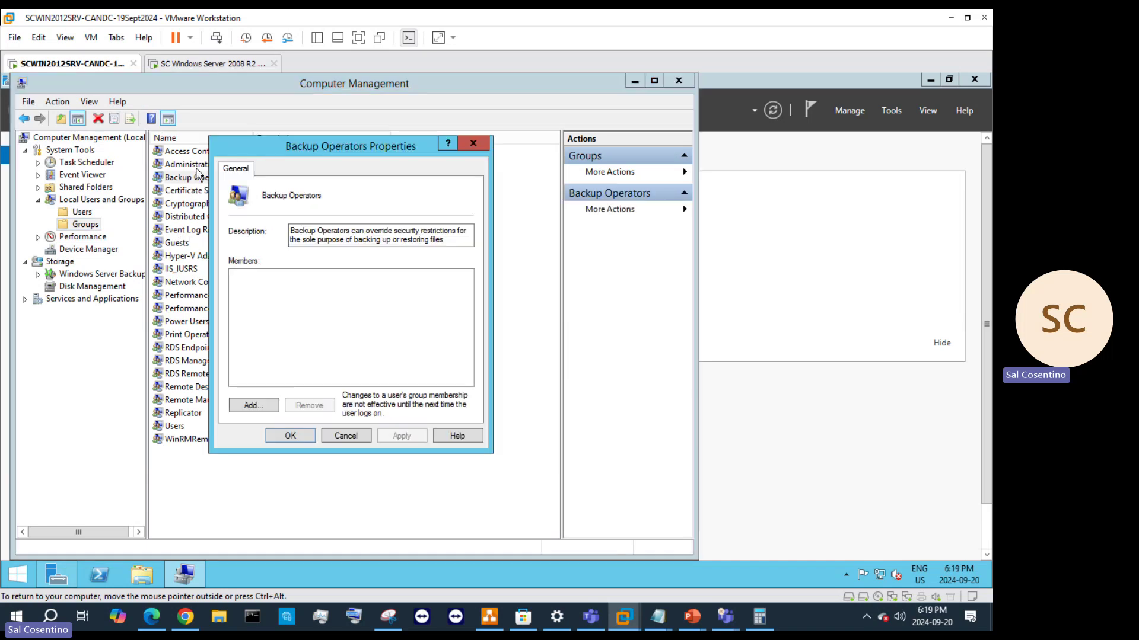
click(466, 147)
- View the Administrators group's members and check the signed-in account on the Start screen before returning to the desktop
double_click(212, 166)
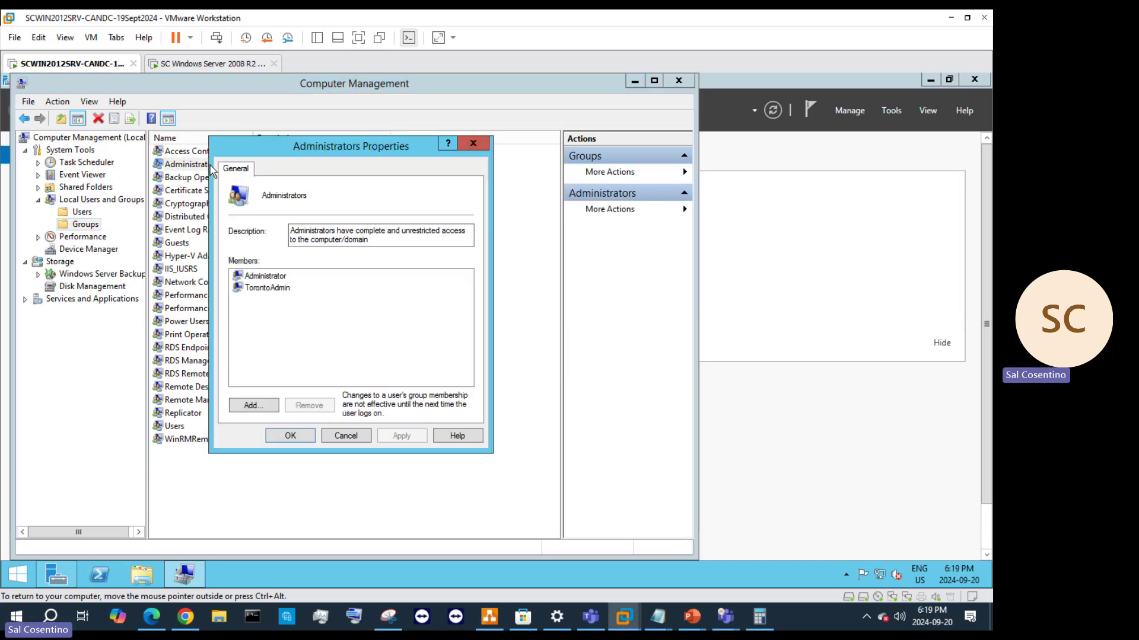
click(276, 277)
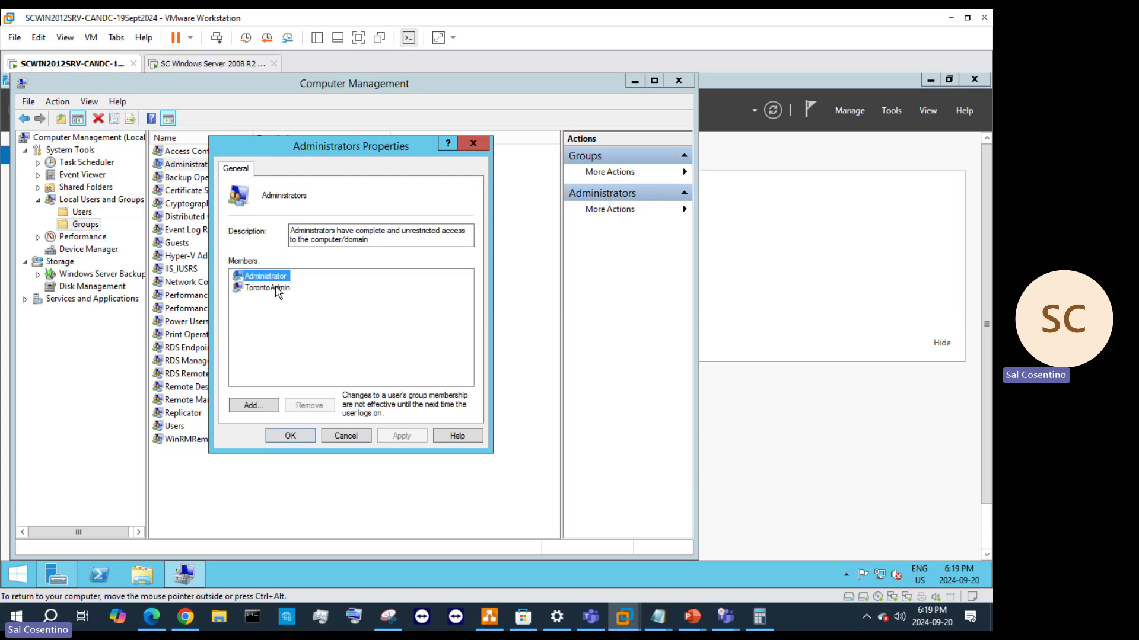
right_click(17, 574)
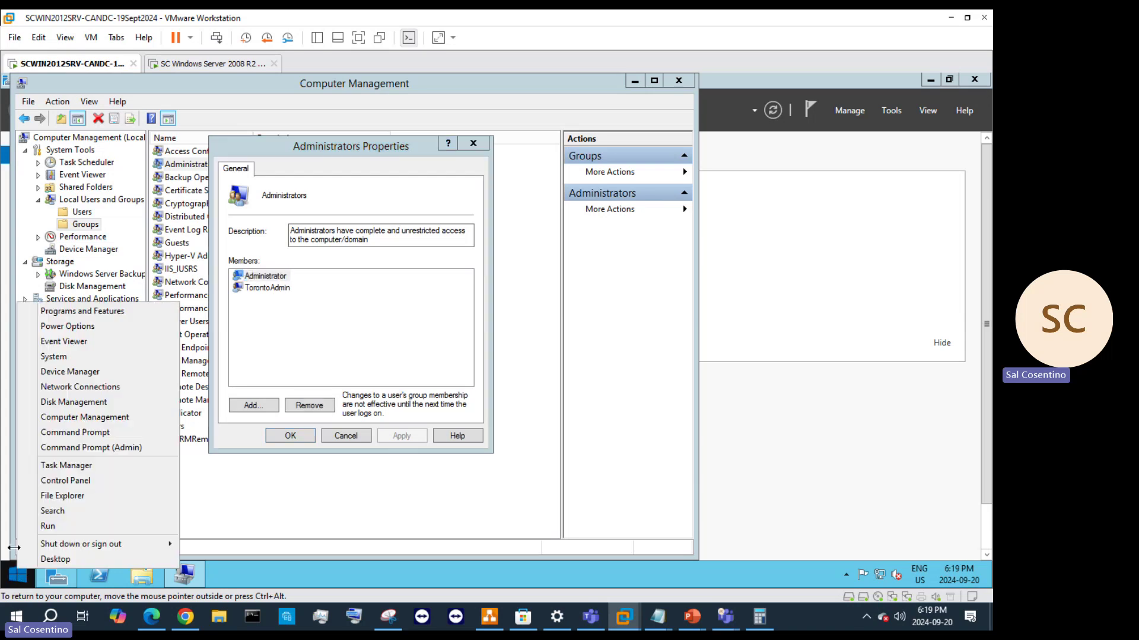
click(57, 559)
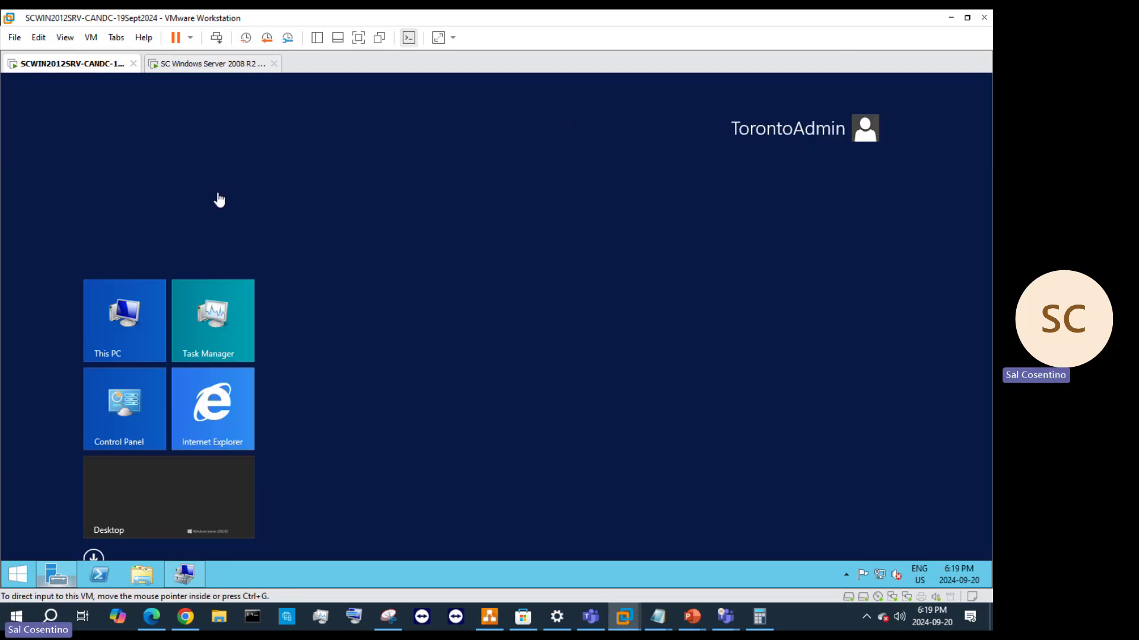
click(125, 513)
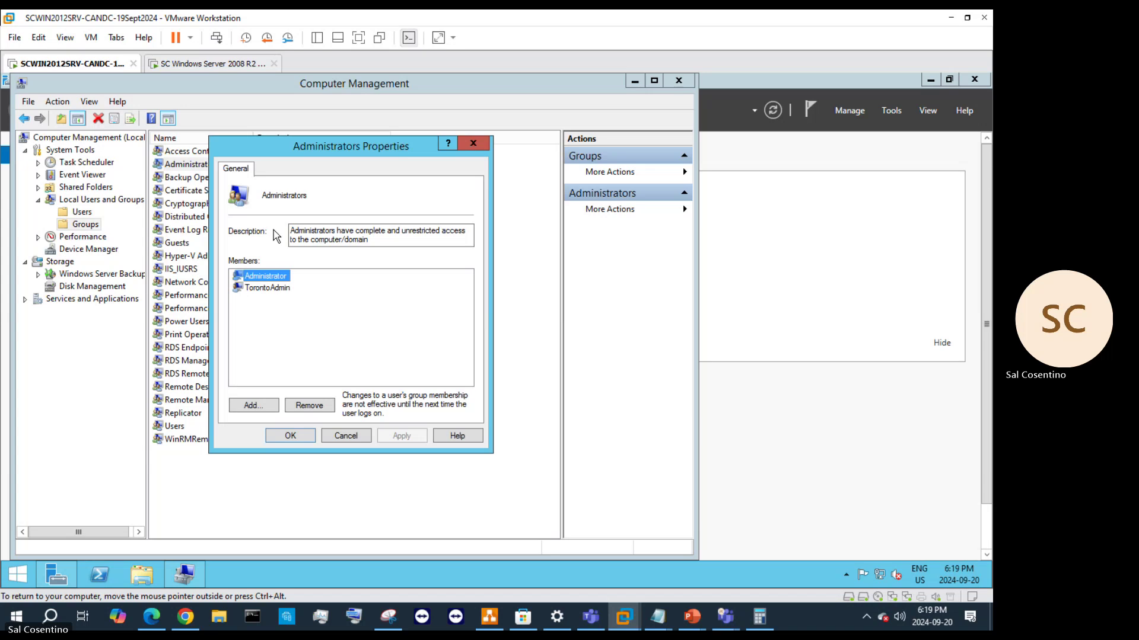
- Try to add a member to the Administrators group by checking the name "Ent", and close the group's properties without saving
click(252, 406)
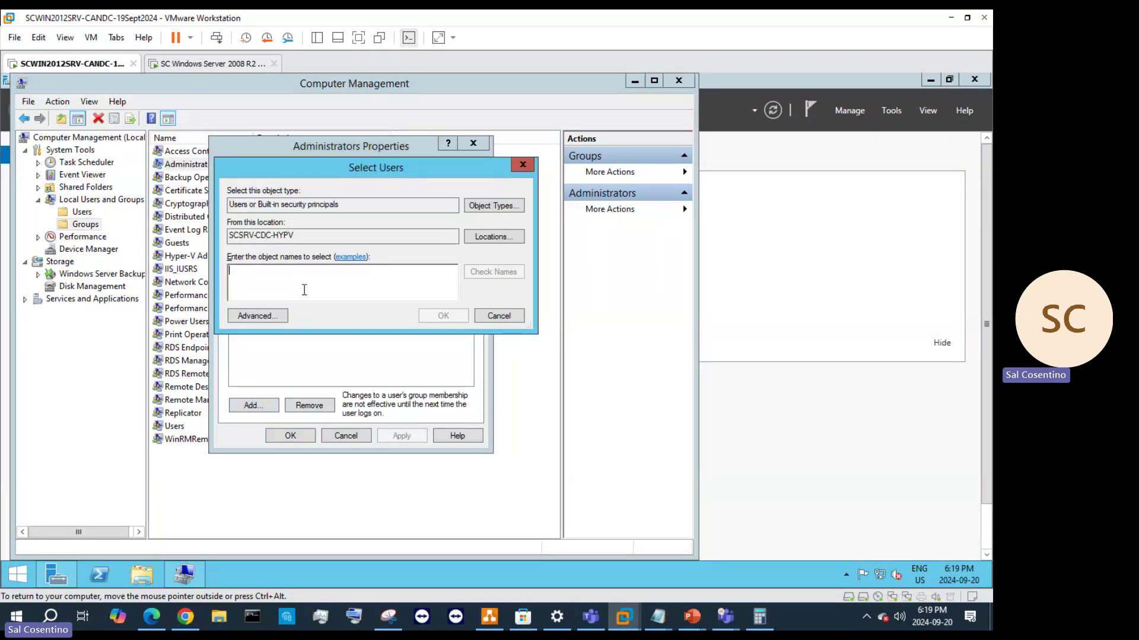
text(En)
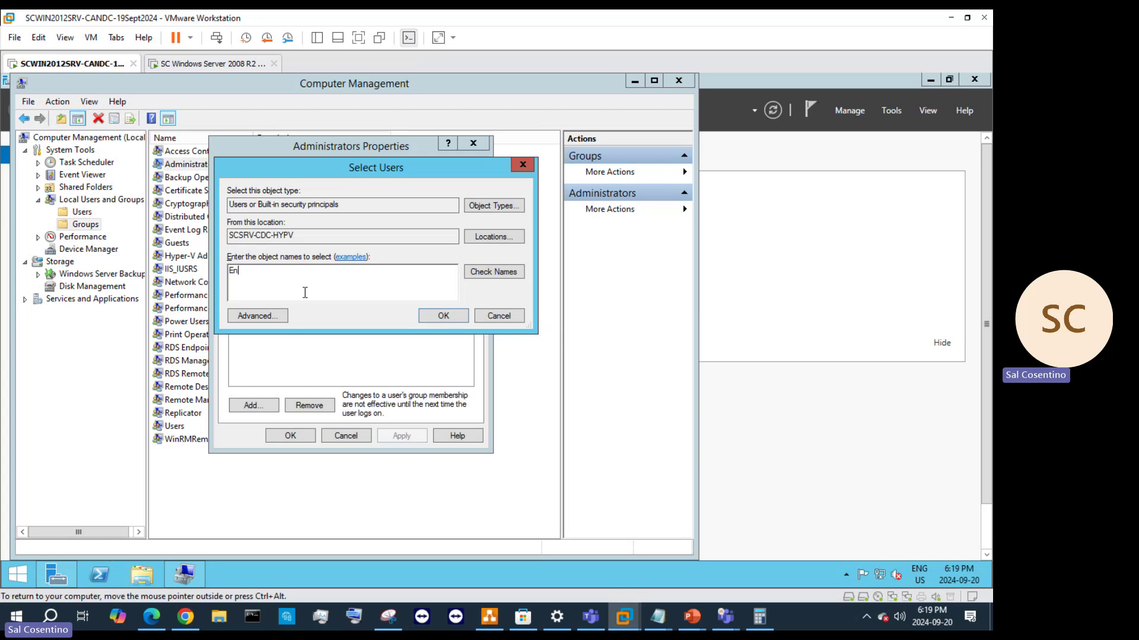
text(t)
click(491, 273)
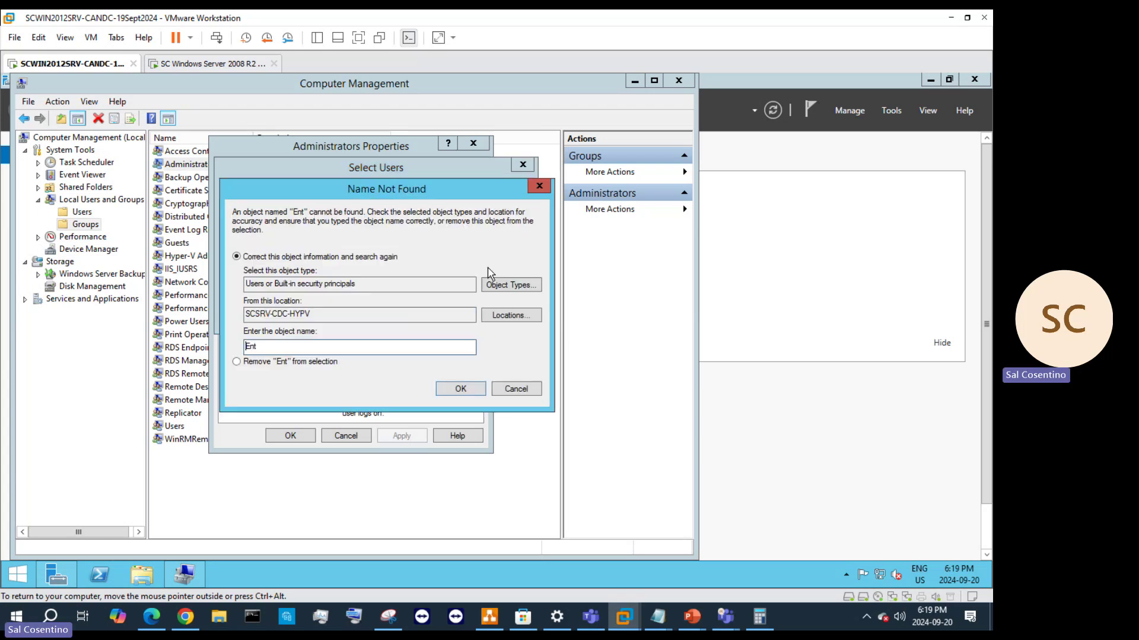
click(516, 386)
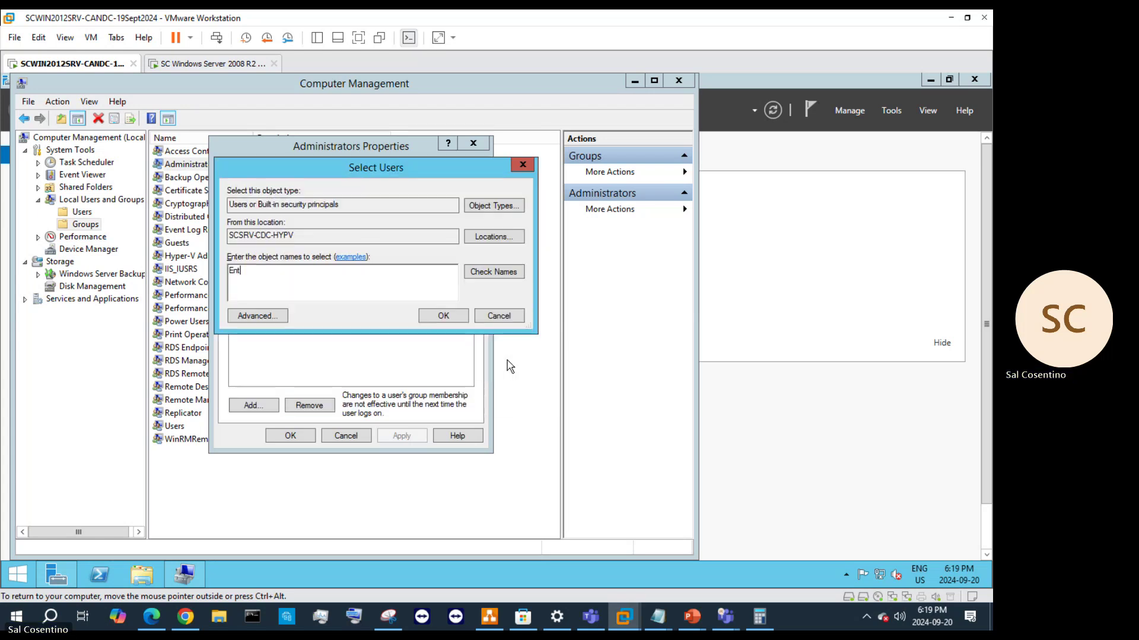
click(500, 314)
click(474, 143)
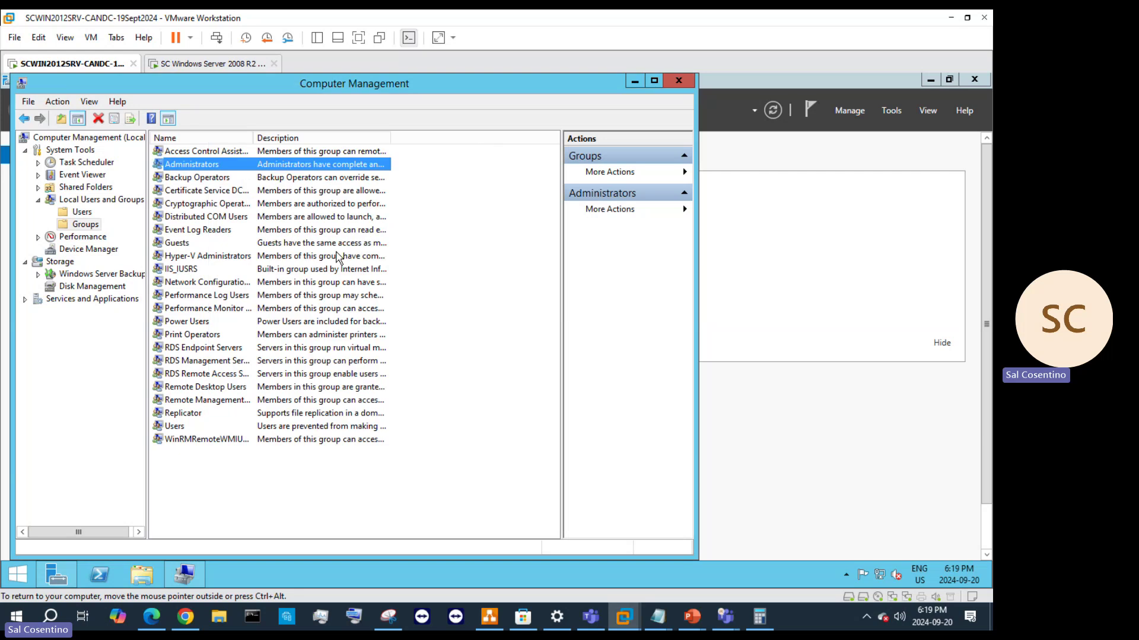